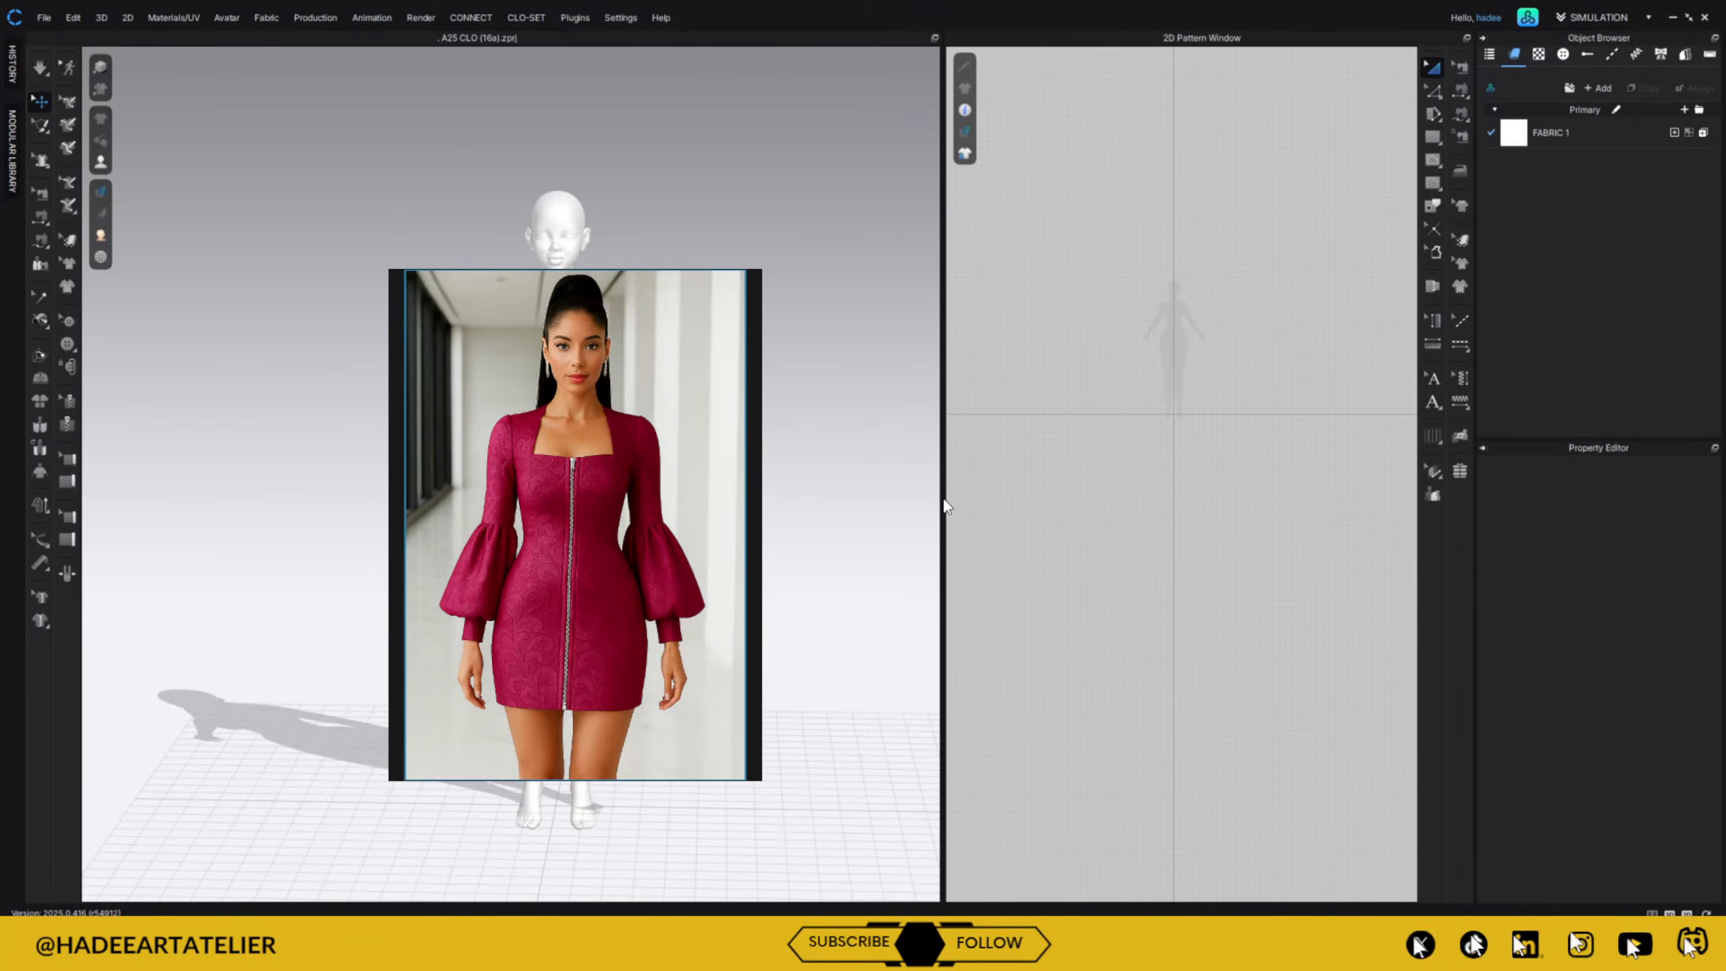
Widen the 2D pattern window and reposition the dress reference image over the narrowed 3D view.
{"action": "left_click_drag", "start_coordinate": [946, 506], "coordinate": [750, 523]}
{"action": "left_click_drag", "start_coordinate": [619, 477], "coordinate": [469, 476]}
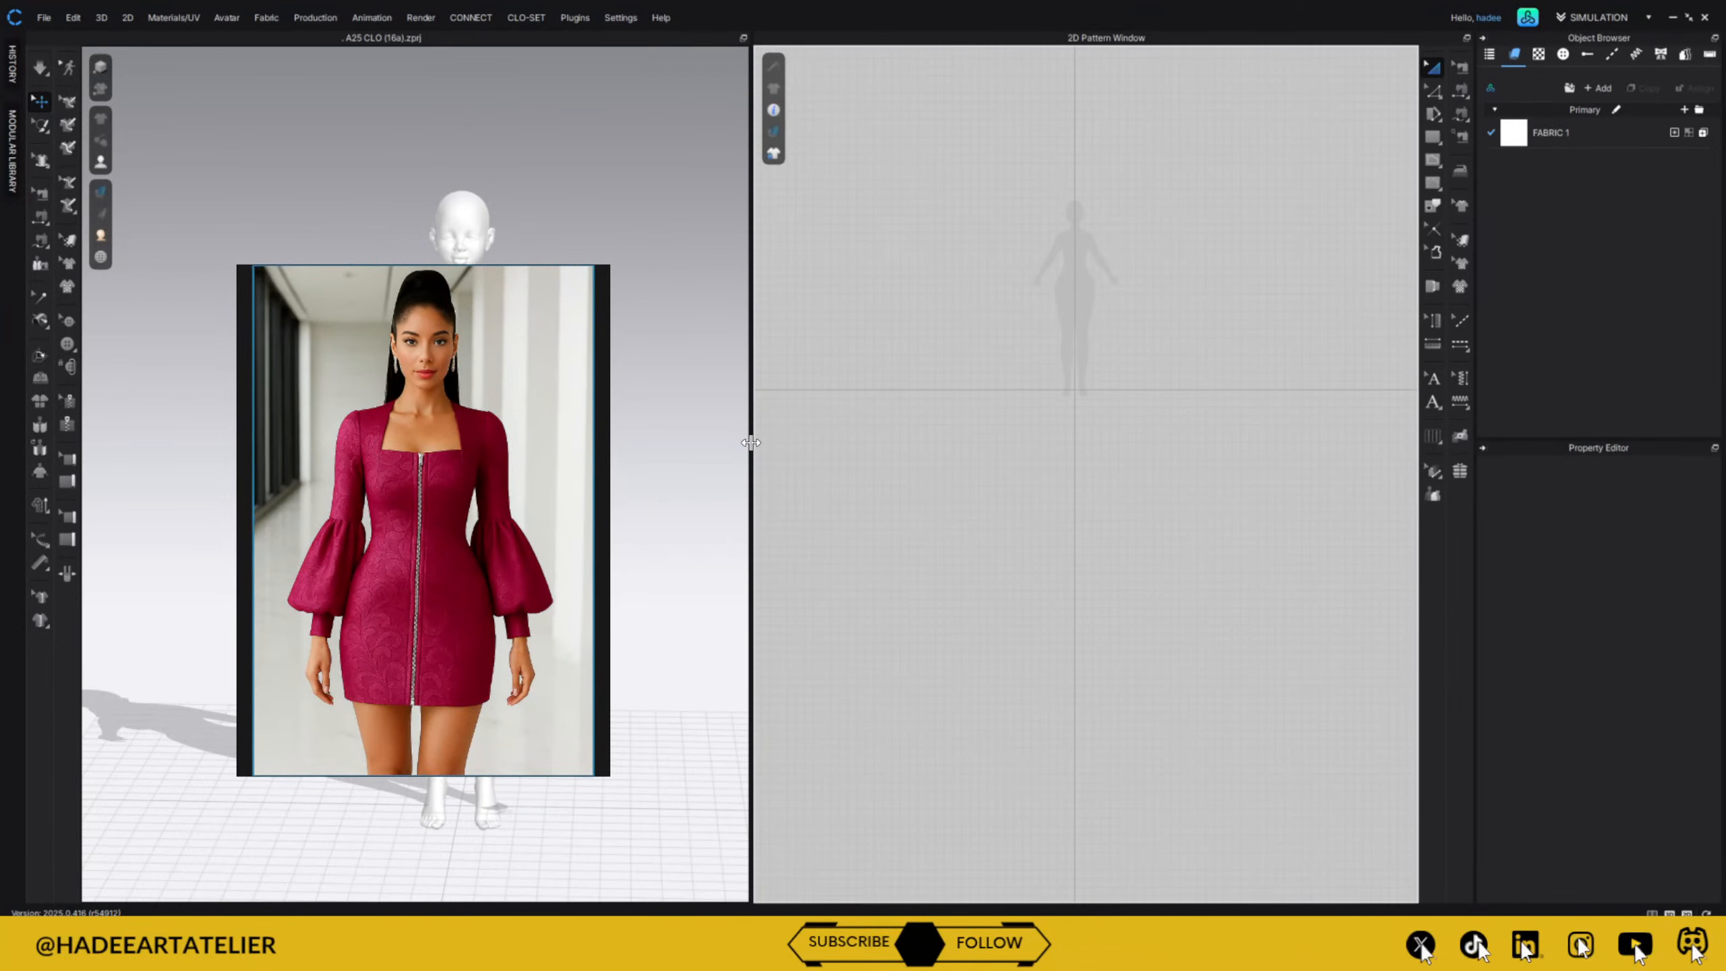
{"action": "left_click_drag", "start_coordinate": [748, 448], "coordinate": [648, 467]}
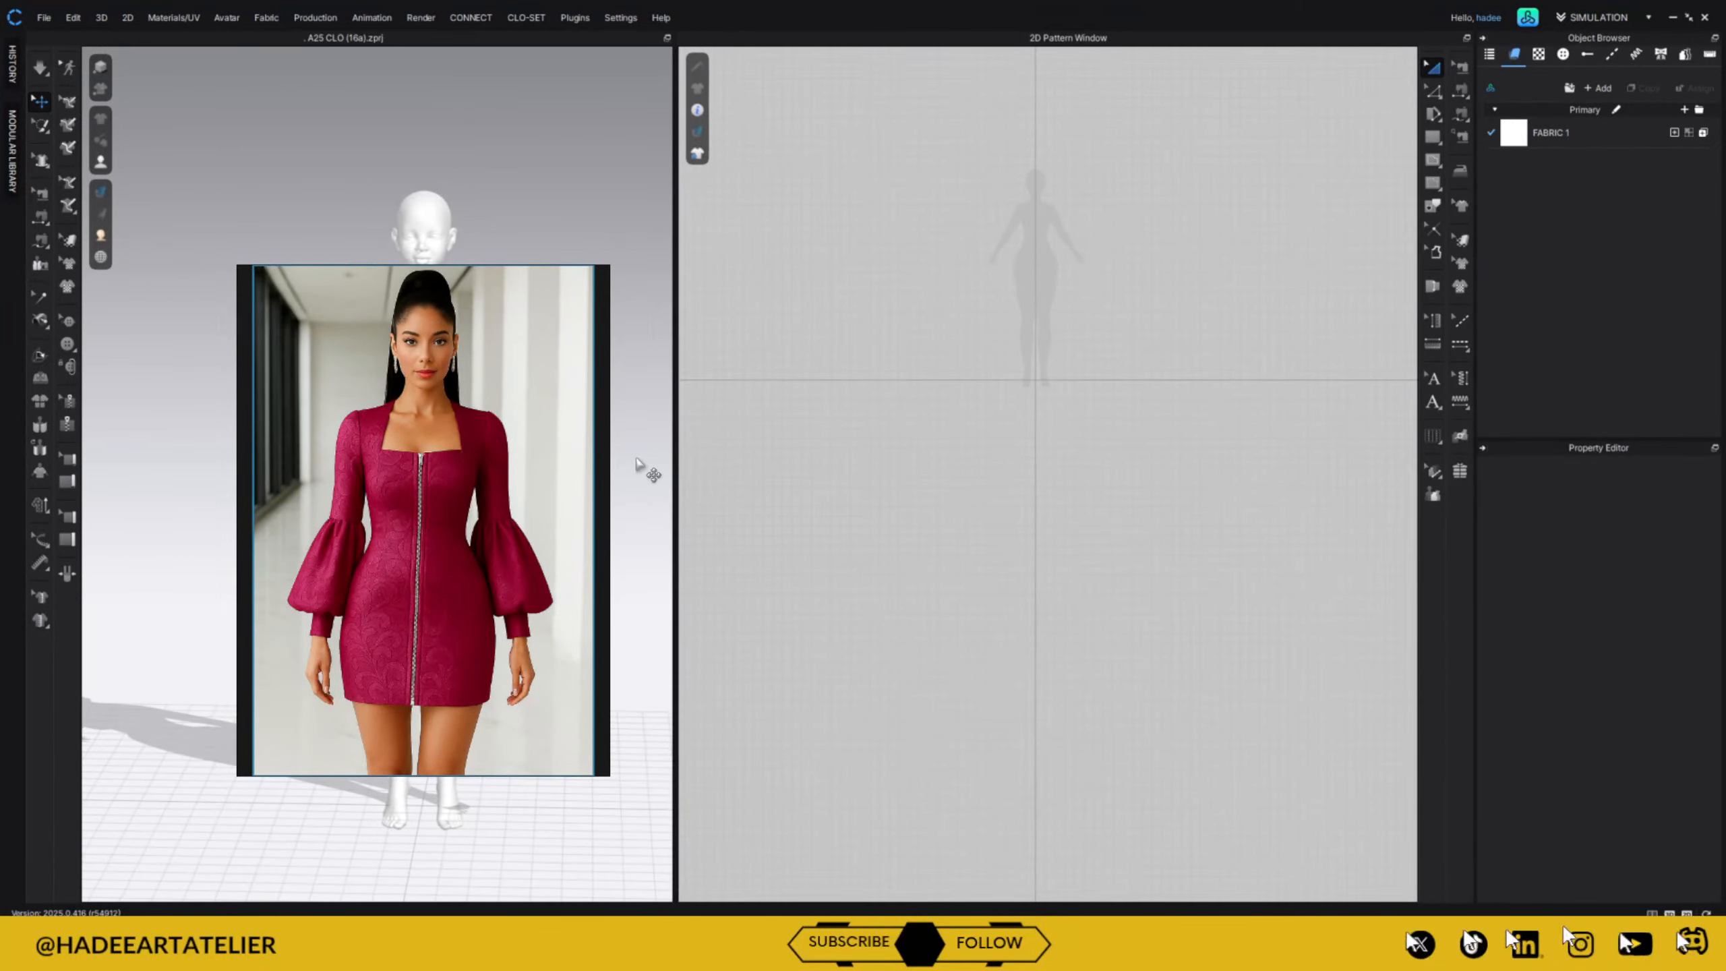
Draw a rectangular pattern about 171 mm wide on one half of the silhouette, from the shoulder to the upper thigh and ending at the centre line.
{"action": "right_click_drag", "start_coordinate": [1074, 300], "coordinate": [1059, 436]}
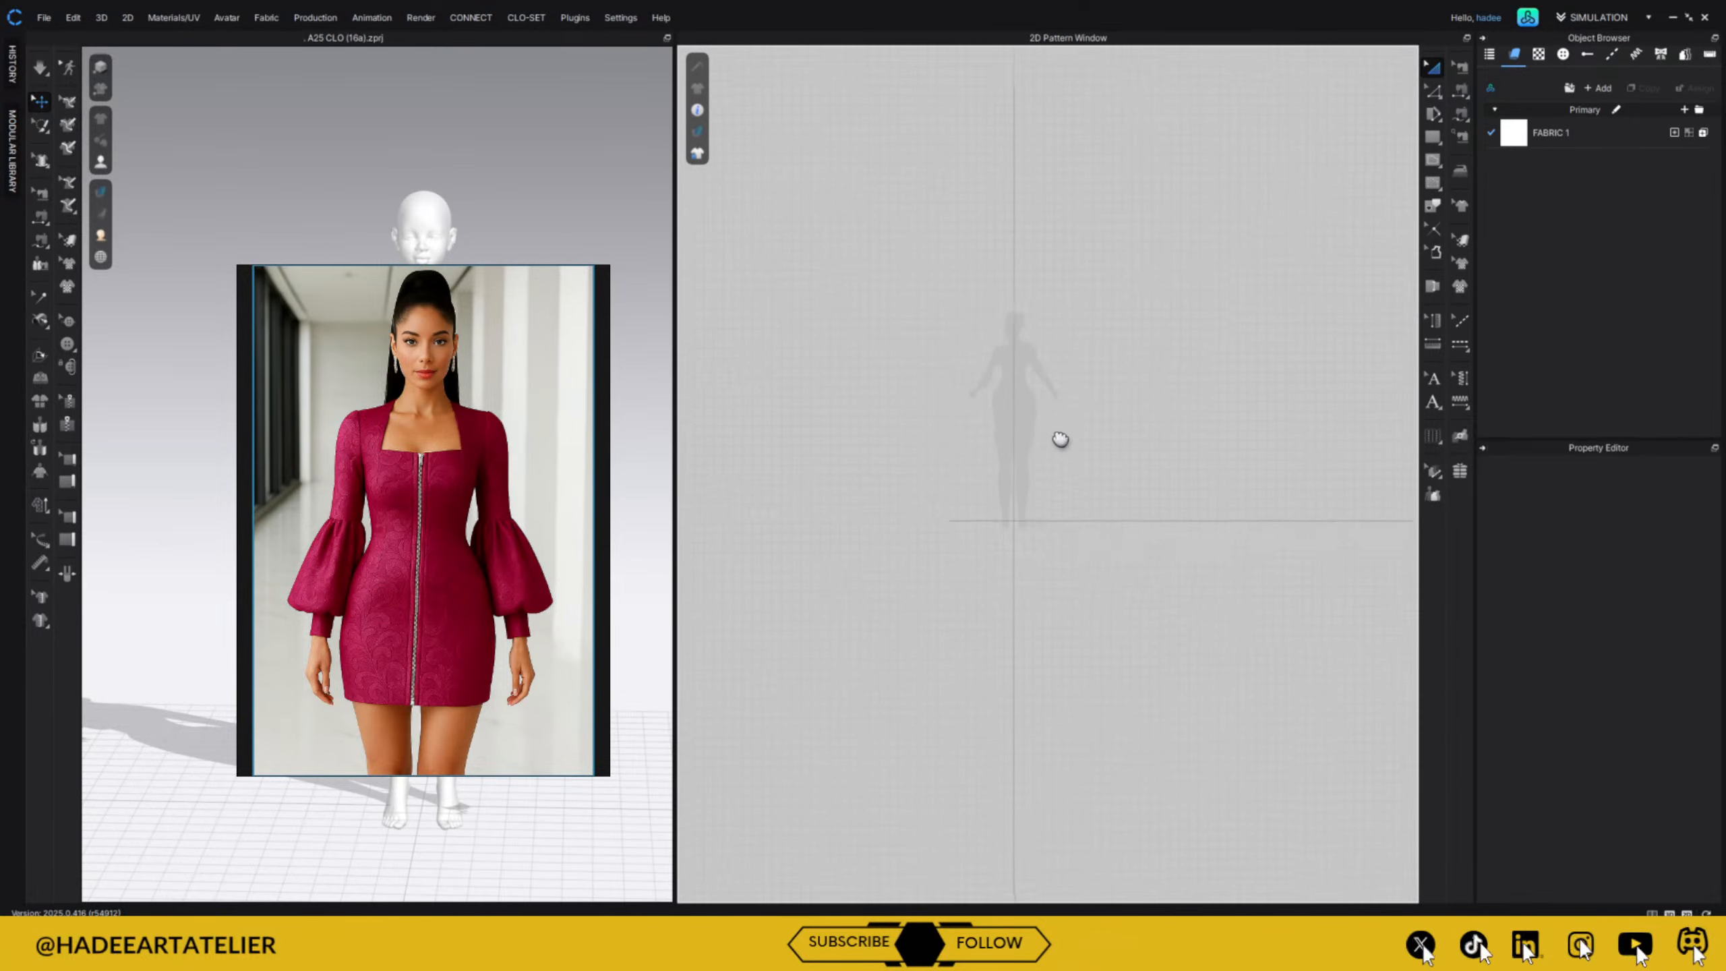
{"action": "scroll", "coordinate": [1084, 402], "scroll_direction": "up", "scroll_amount": 2}
{"action": "scroll", "coordinate": [1084, 402], "scroll_direction": "up", "scroll_amount": 5}
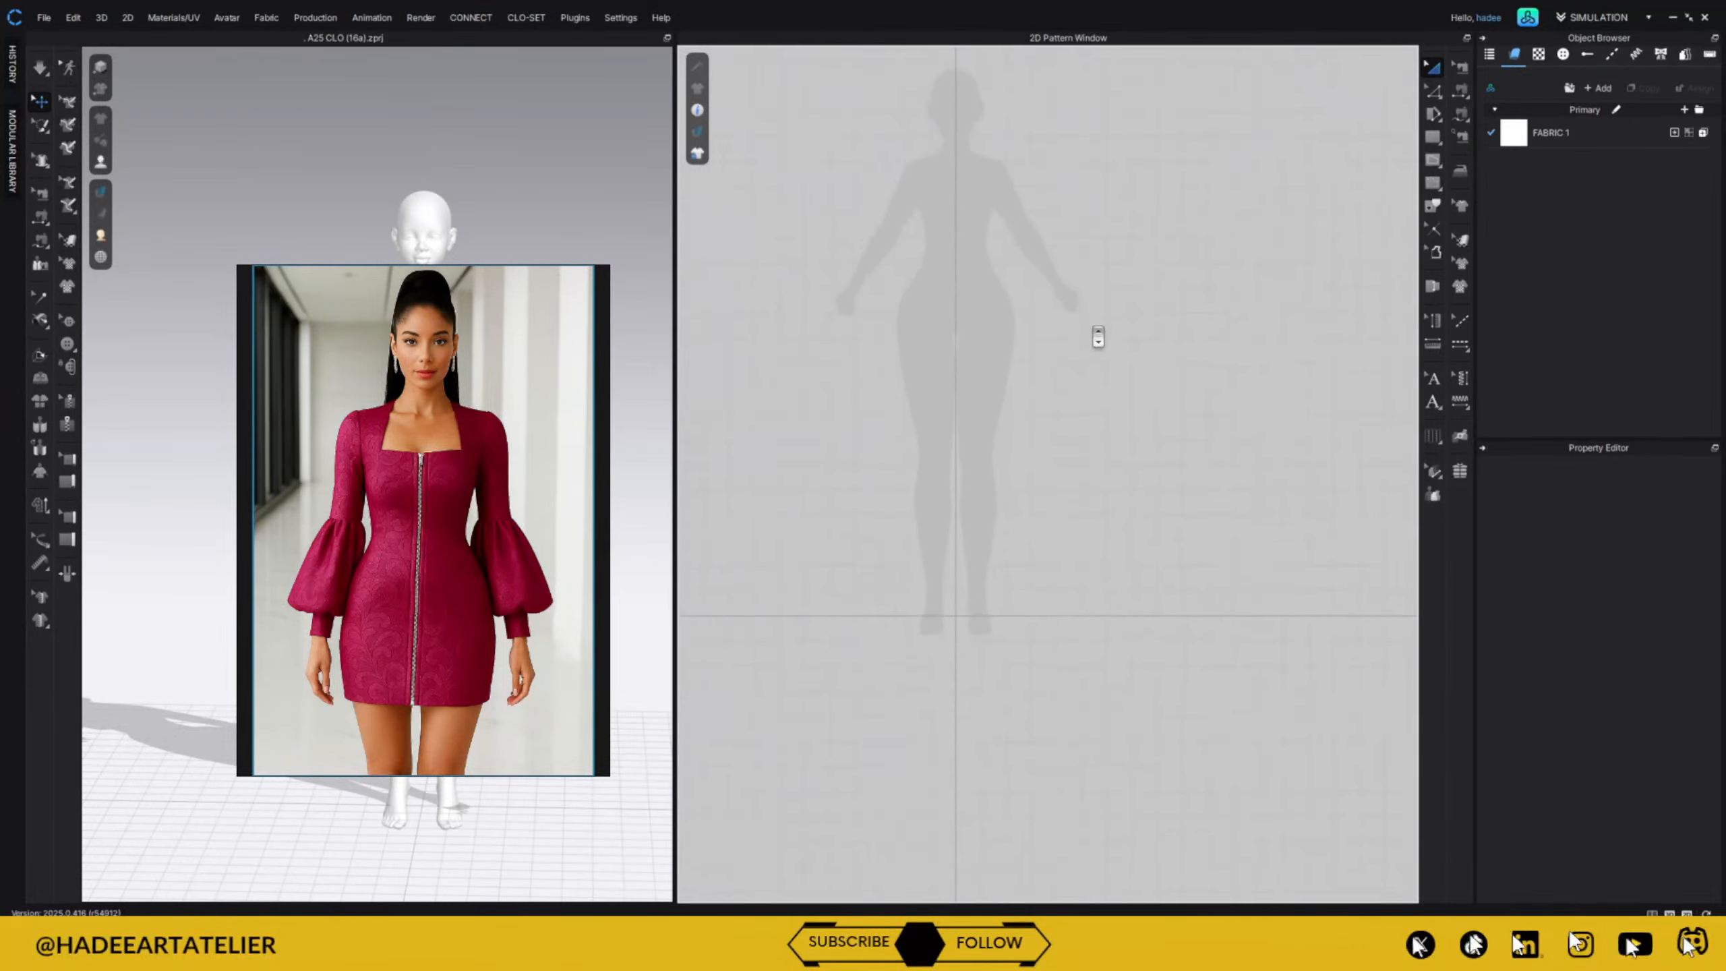
{"action": "right_click_drag", "start_coordinate": [1106, 366], "coordinate": [1180, 509]}
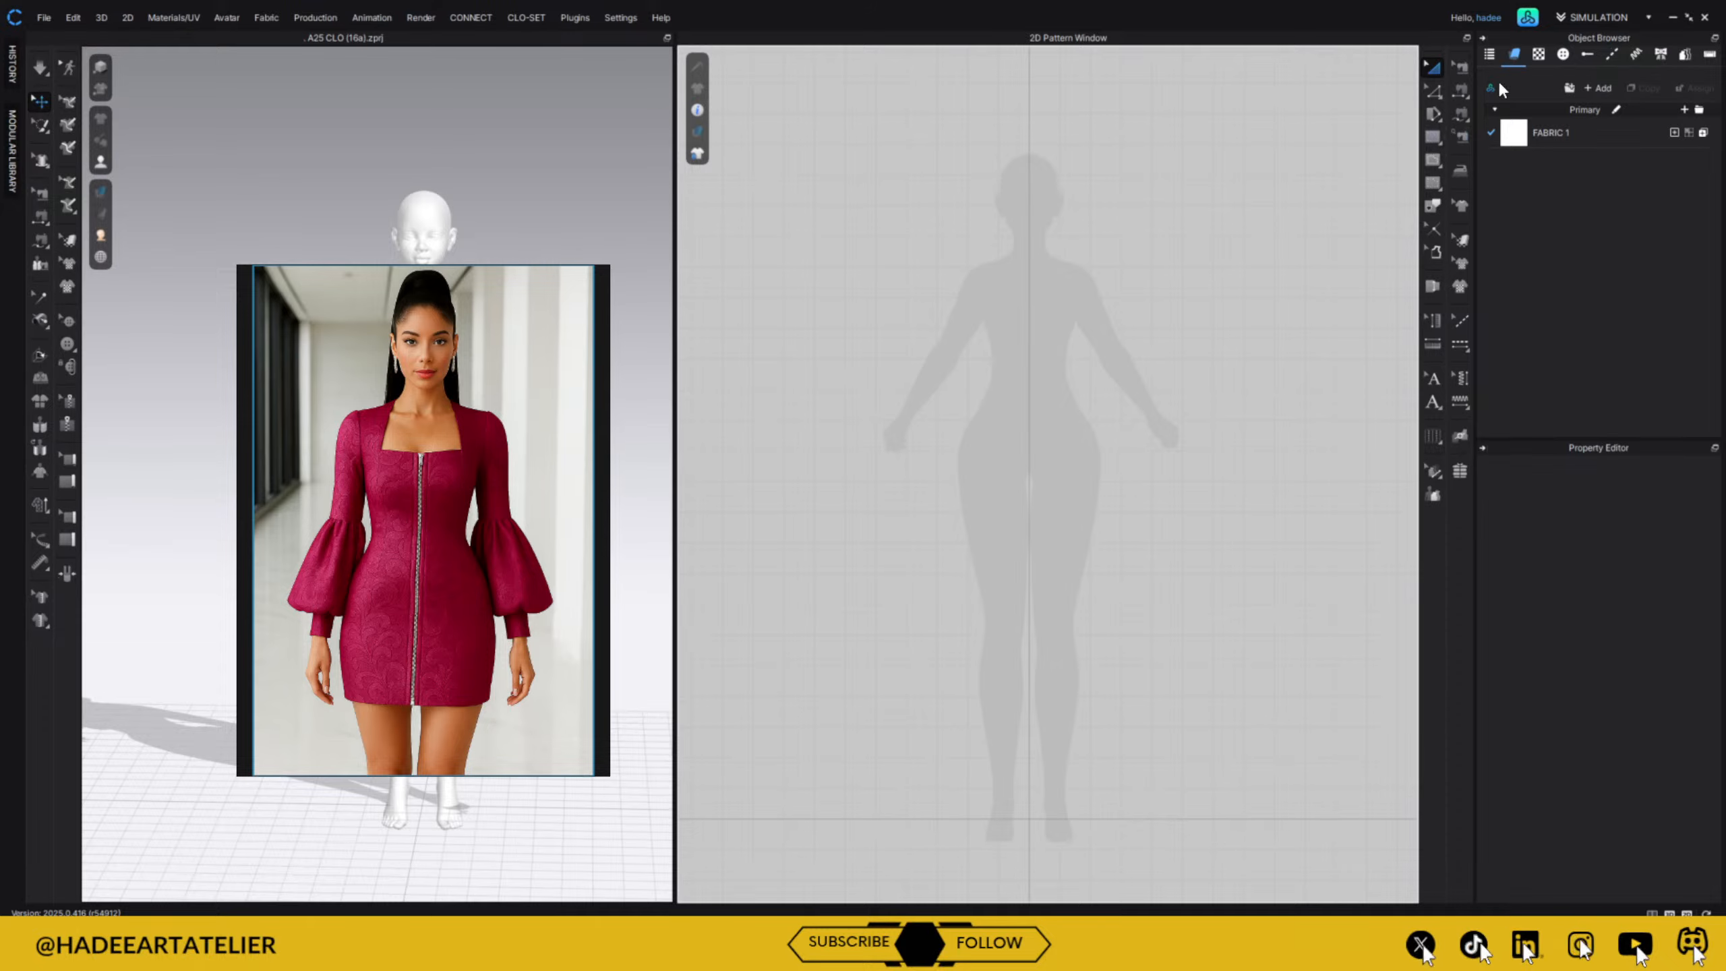
{"action": "left_click", "coordinate": [1432, 137]}
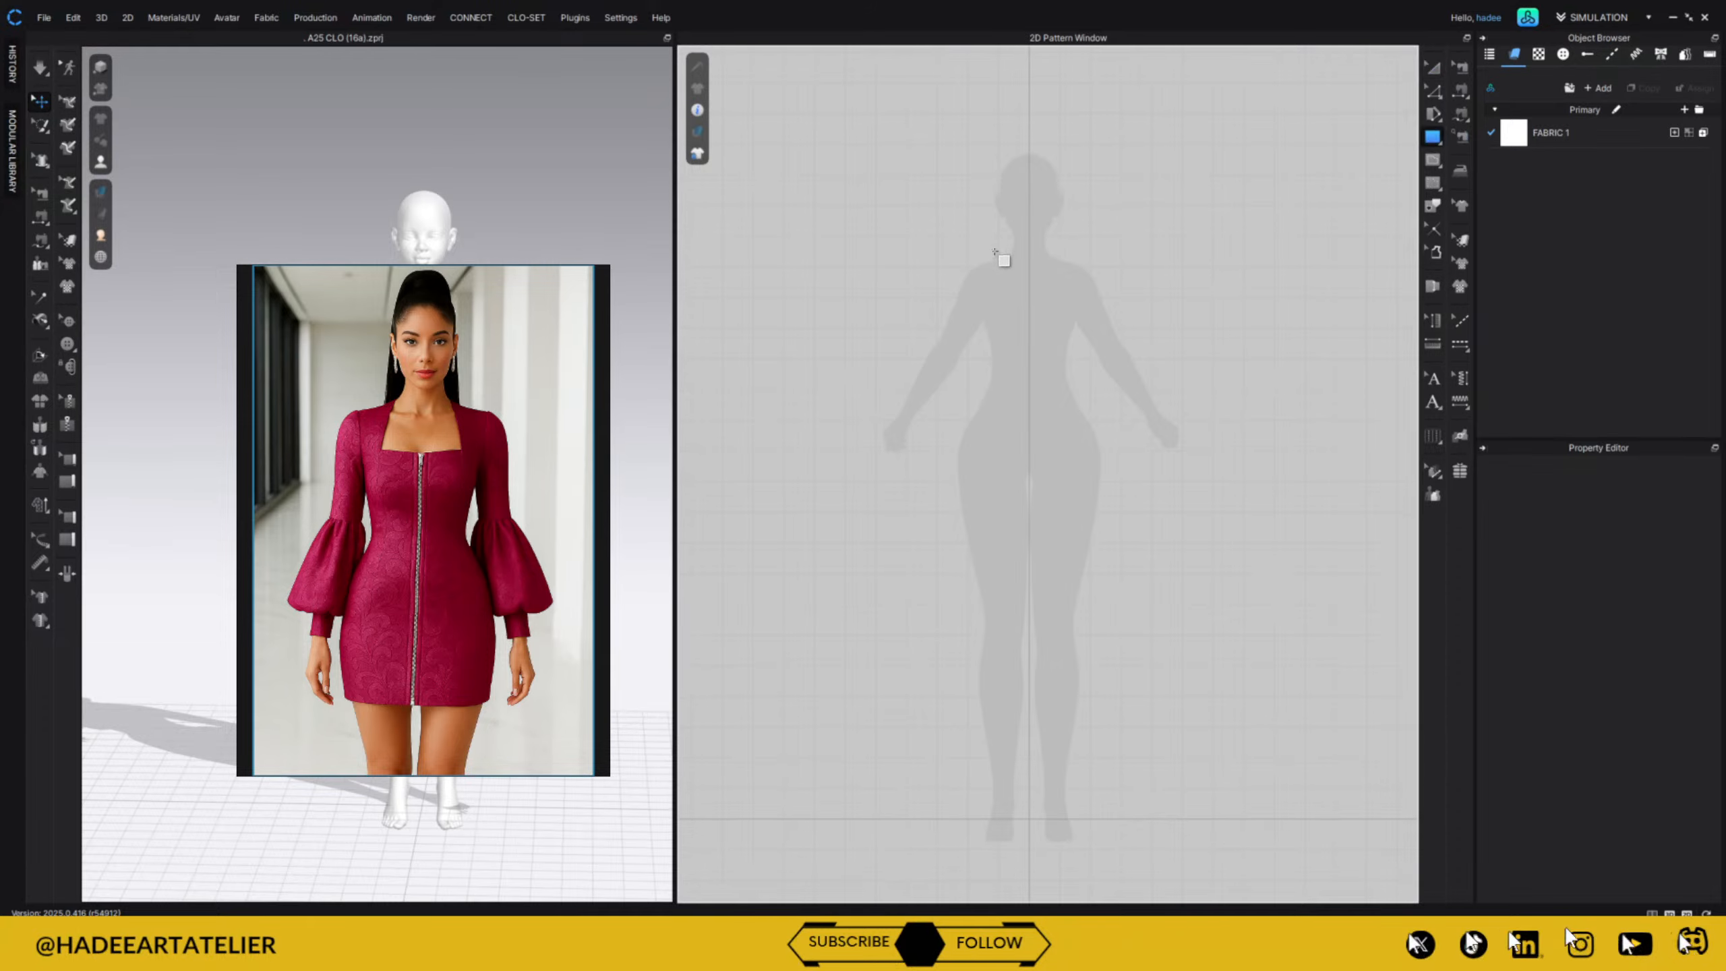
{"action": "left_click_drag", "start_coordinate": [976, 267], "coordinate": [1030, 556]}
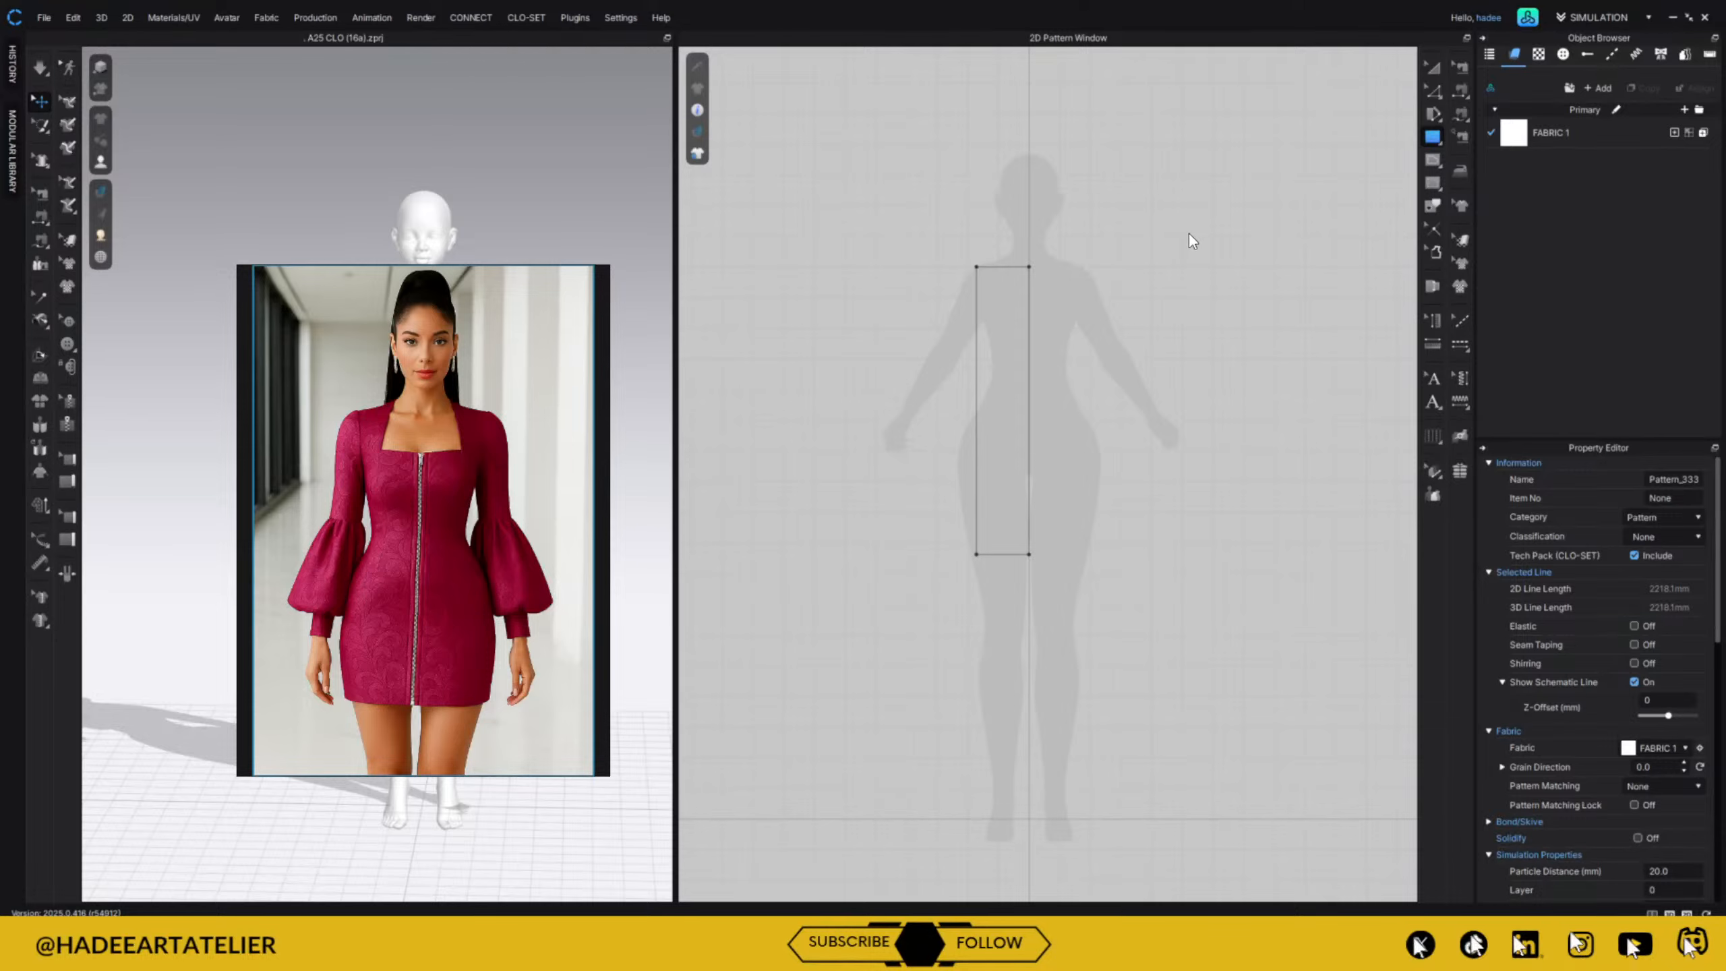
{"action": "left_click", "coordinate": [1006, 266]}
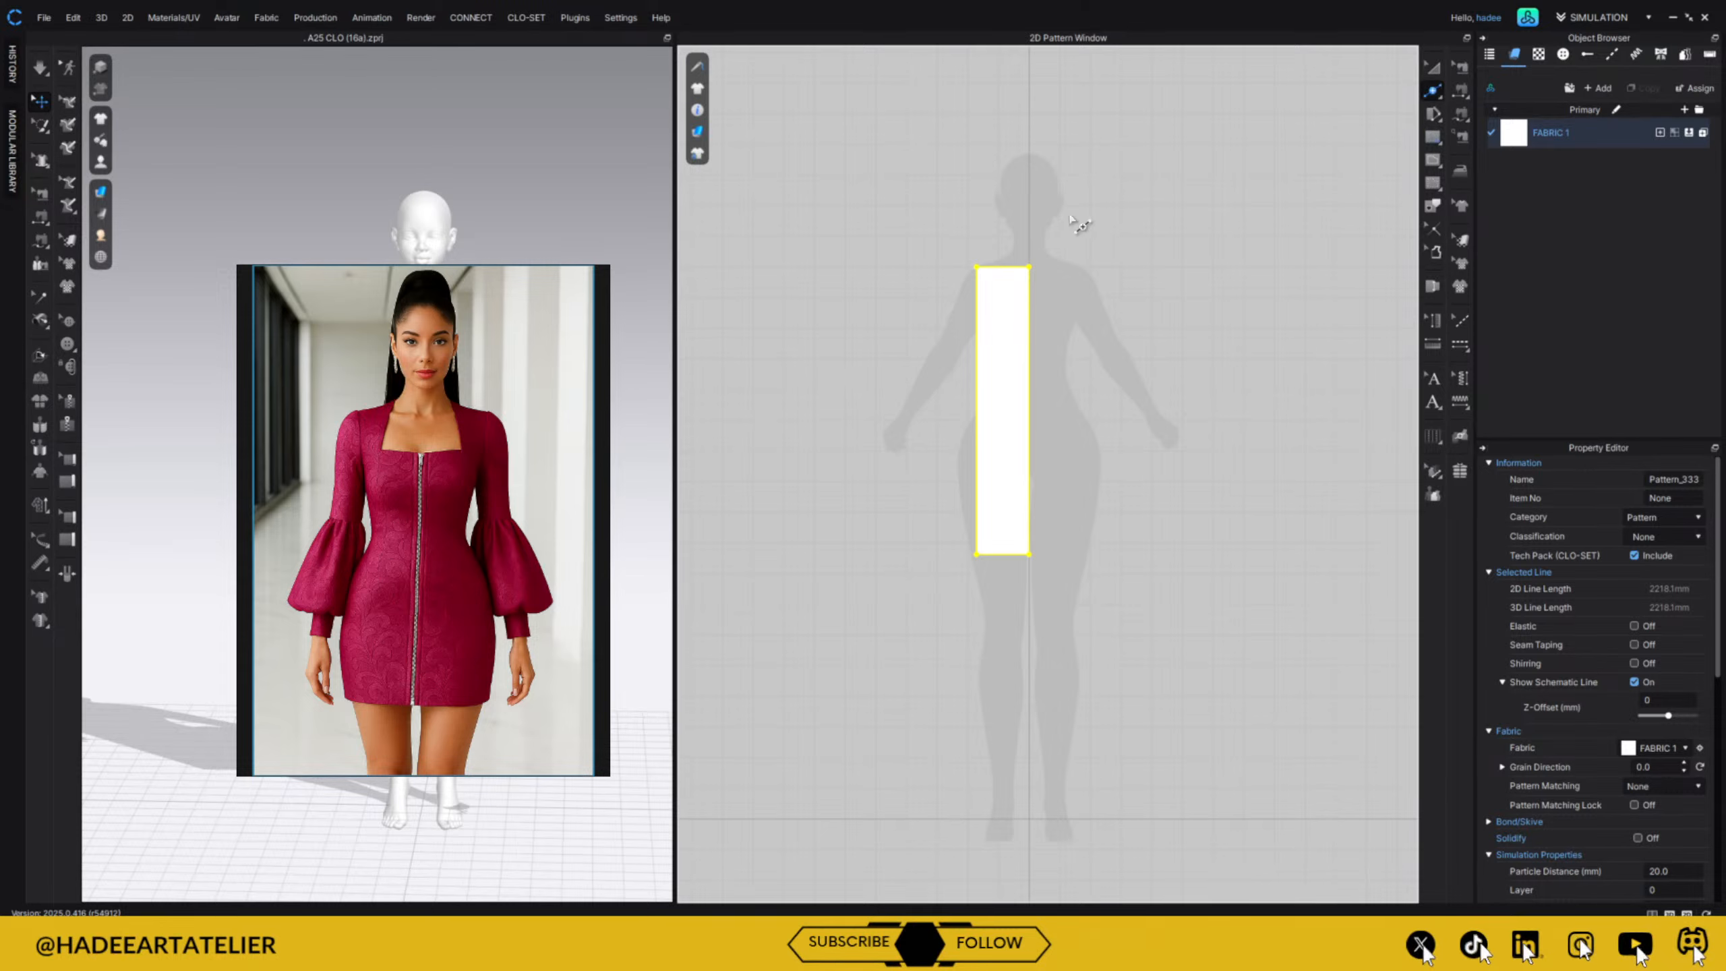
Split the rectangle's top edge uniformly into 2 segments.
{"action": "left_click", "coordinate": [1433, 91]}
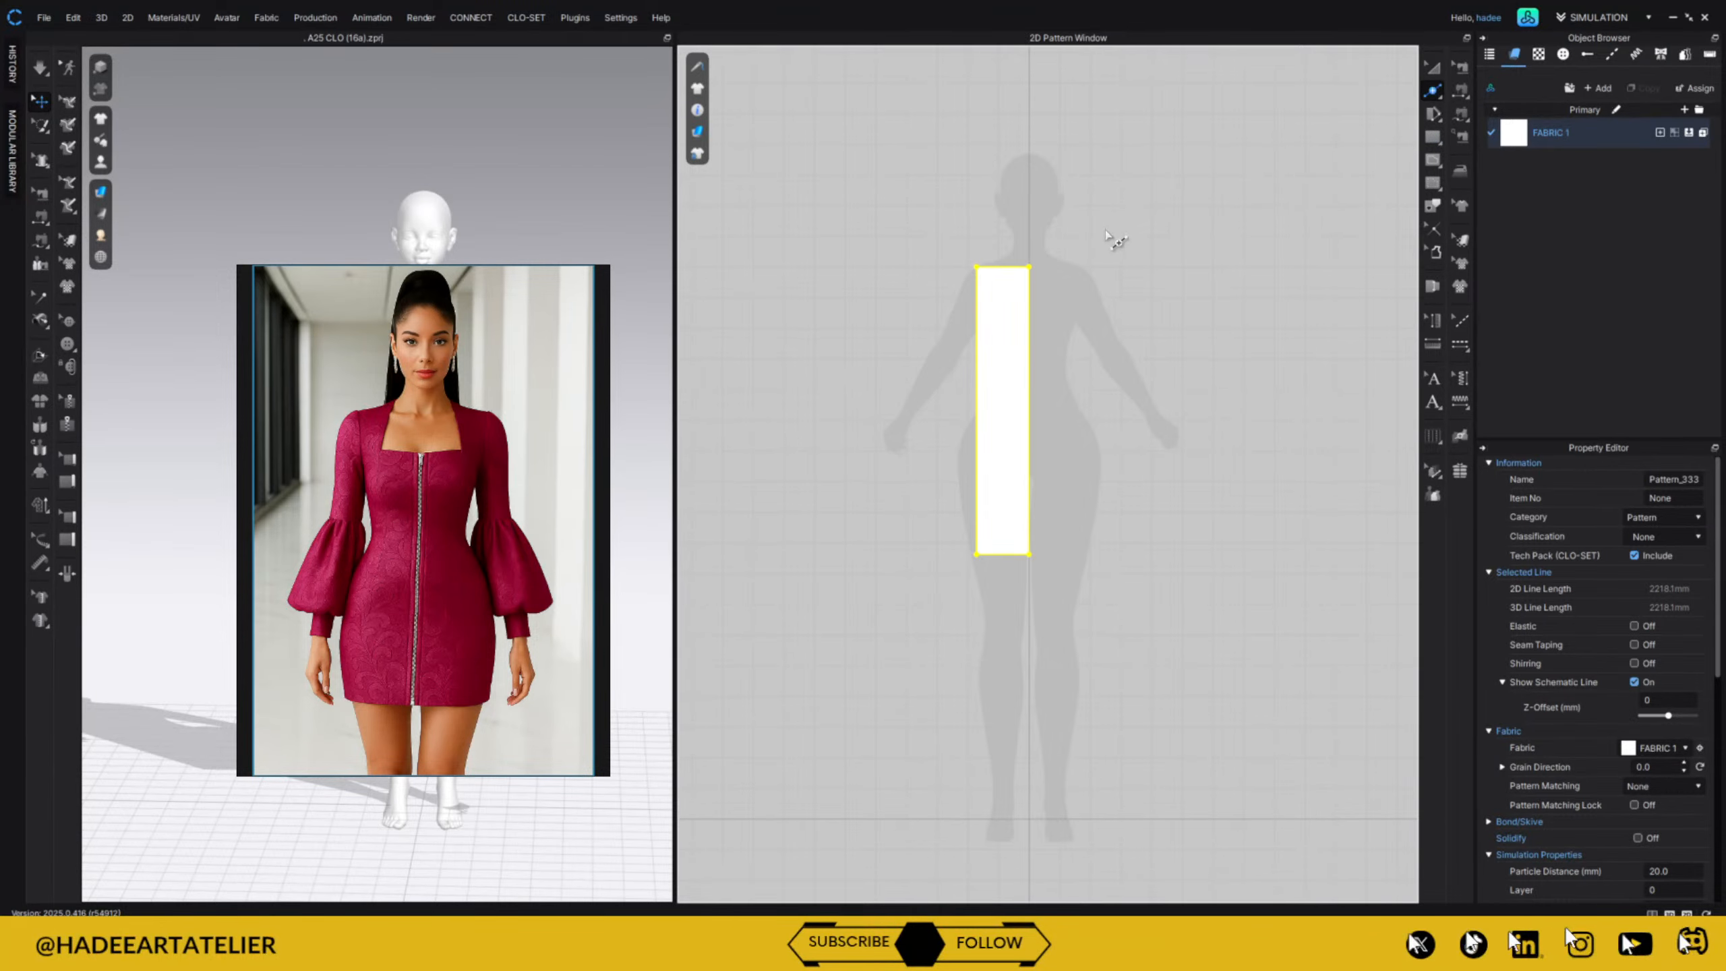
{"action": "left_click", "coordinate": [1434, 69]}
{"action": "left_click", "coordinate": [1264, 203]}
{"action": "key", "text": "x"}
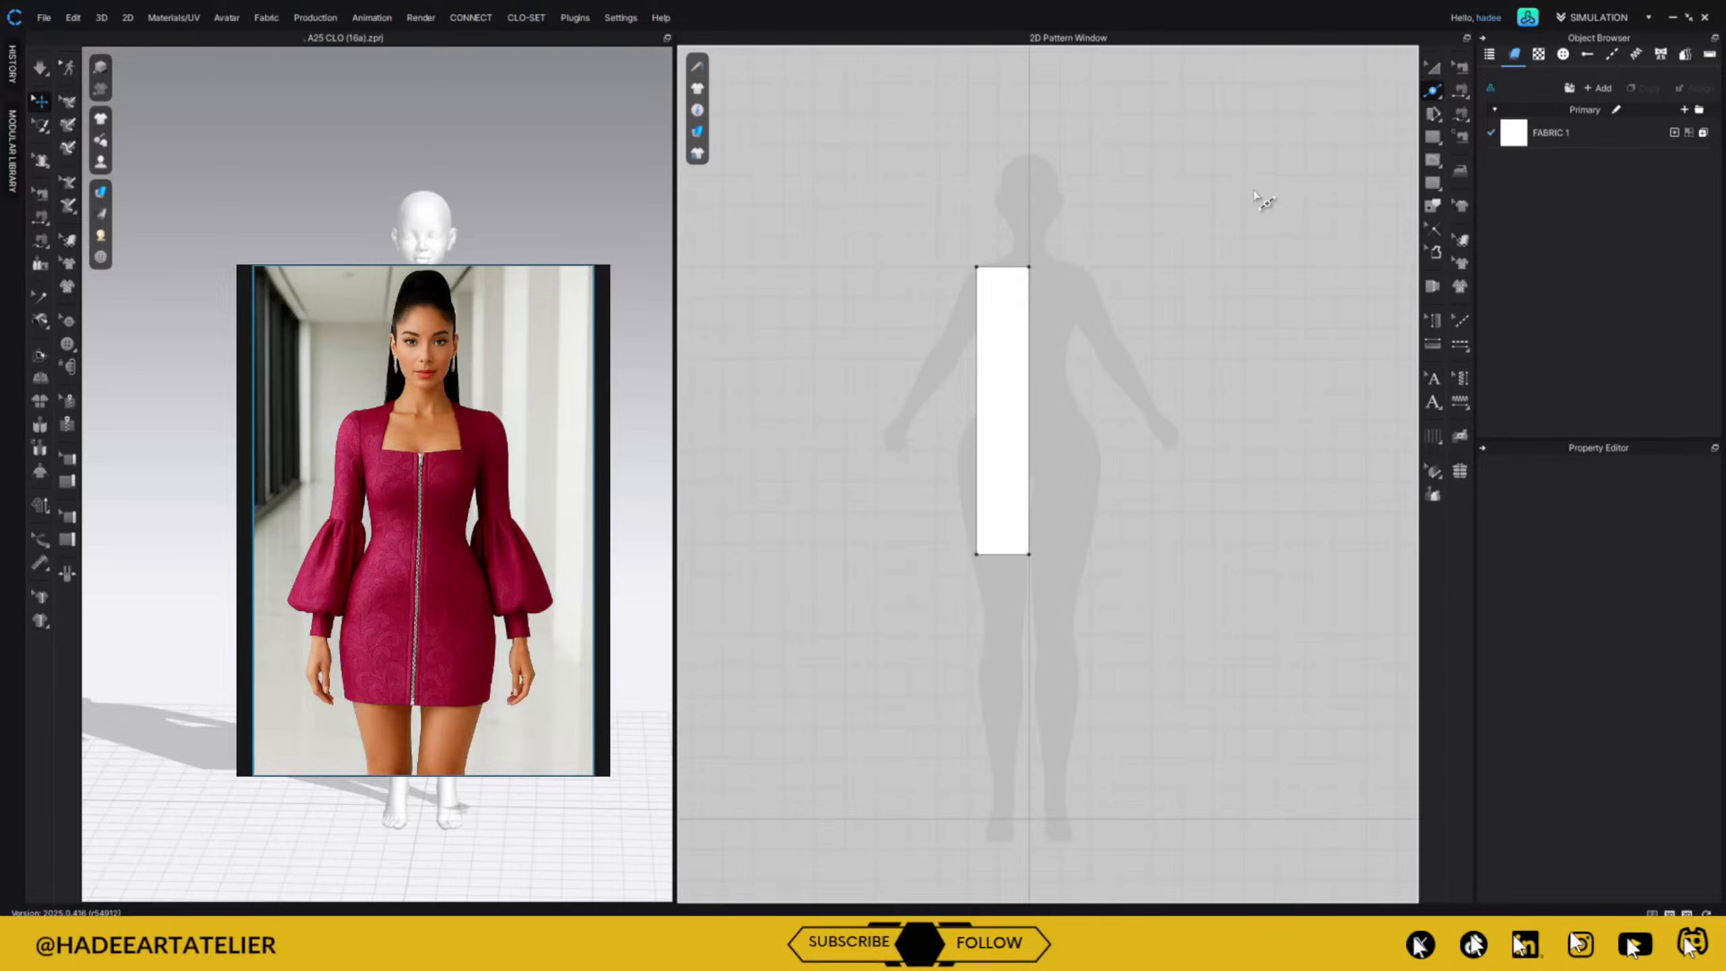
{"action": "right_click", "coordinate": [1004, 273]}
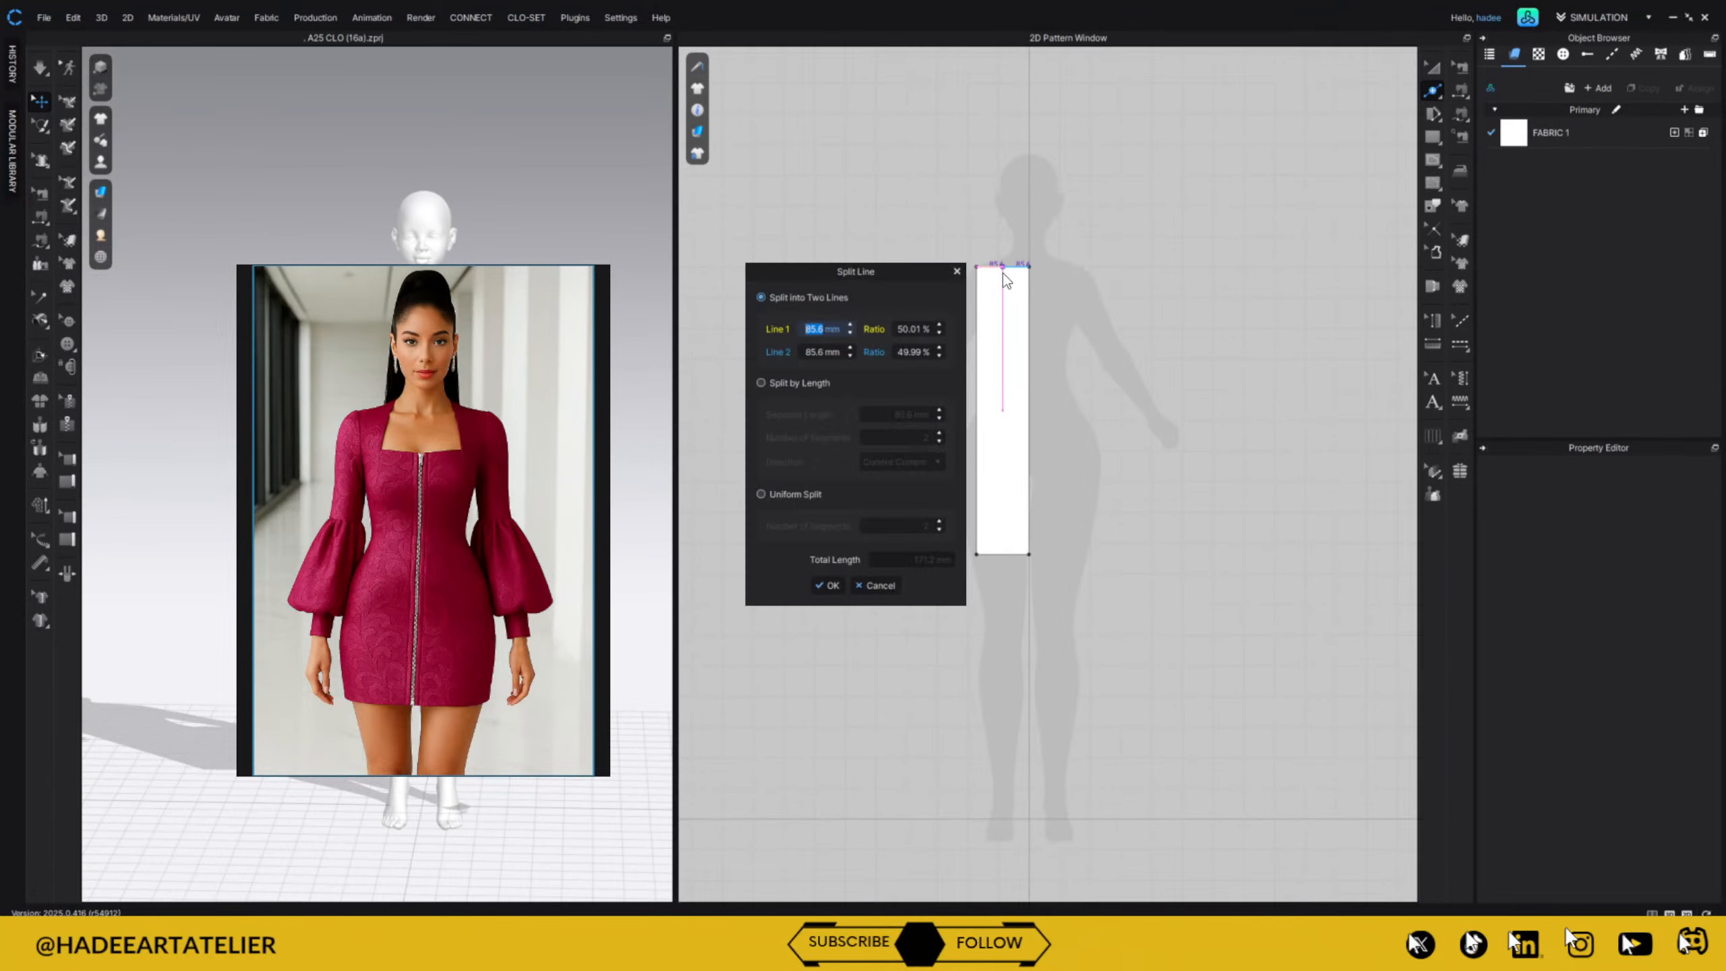
{"action": "left_click", "coordinate": [762, 494]}
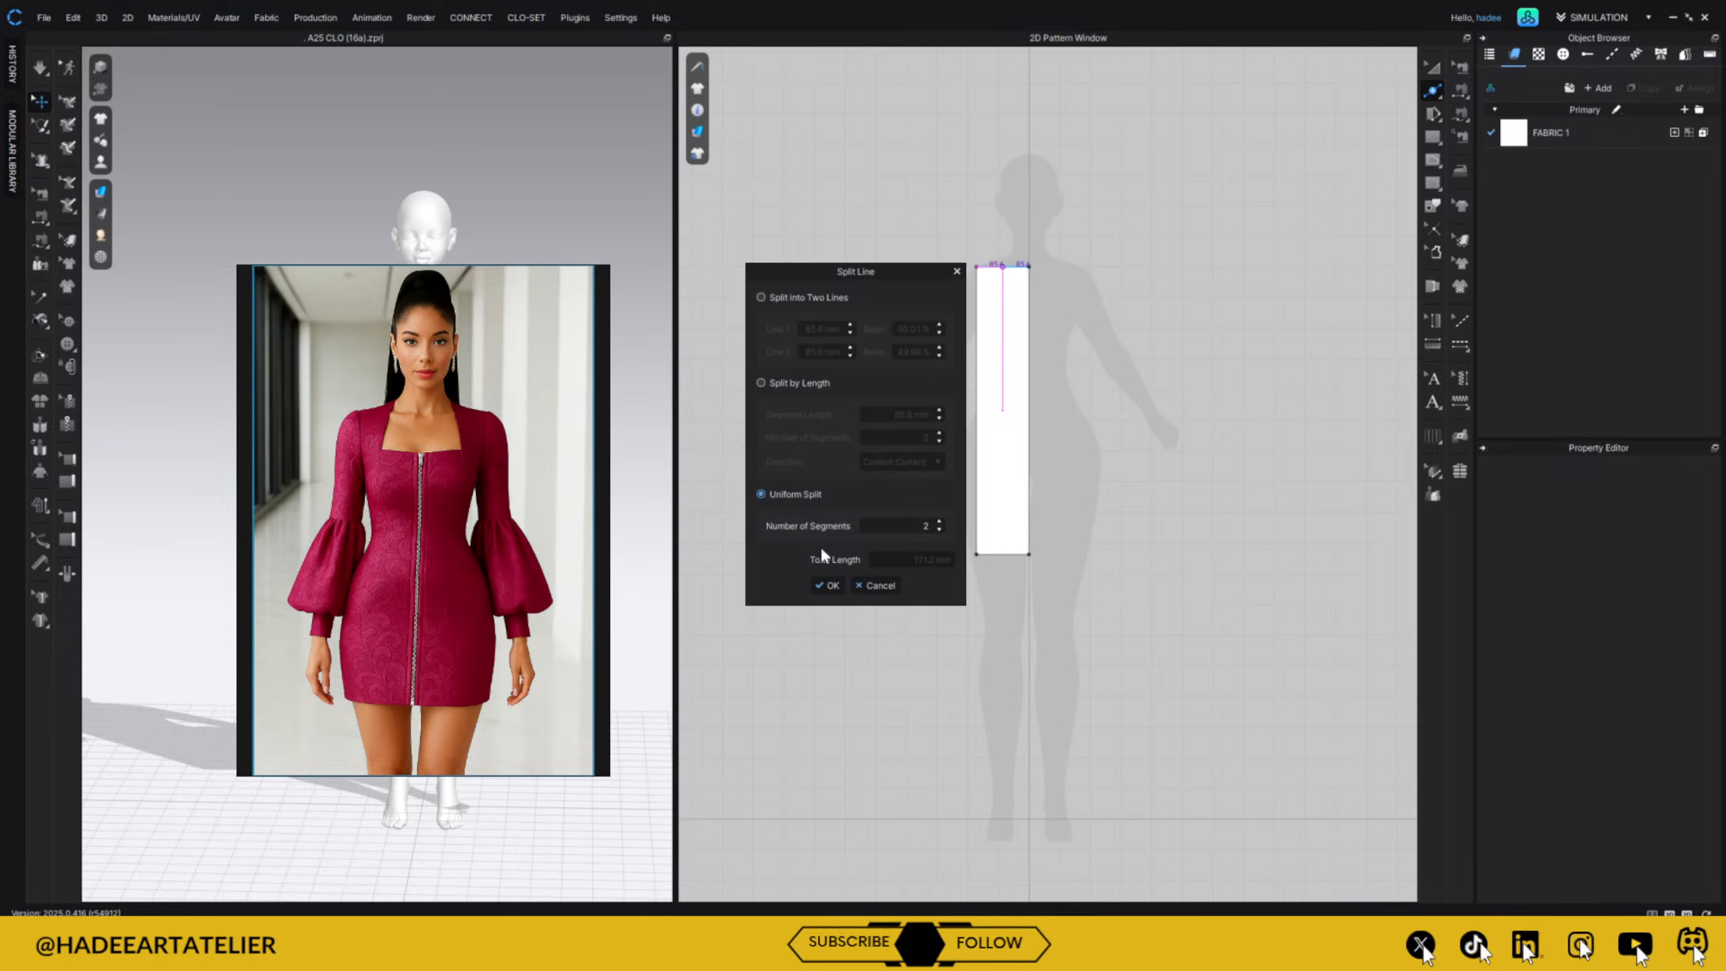
{"action": "left_click", "coordinate": [828, 585]}
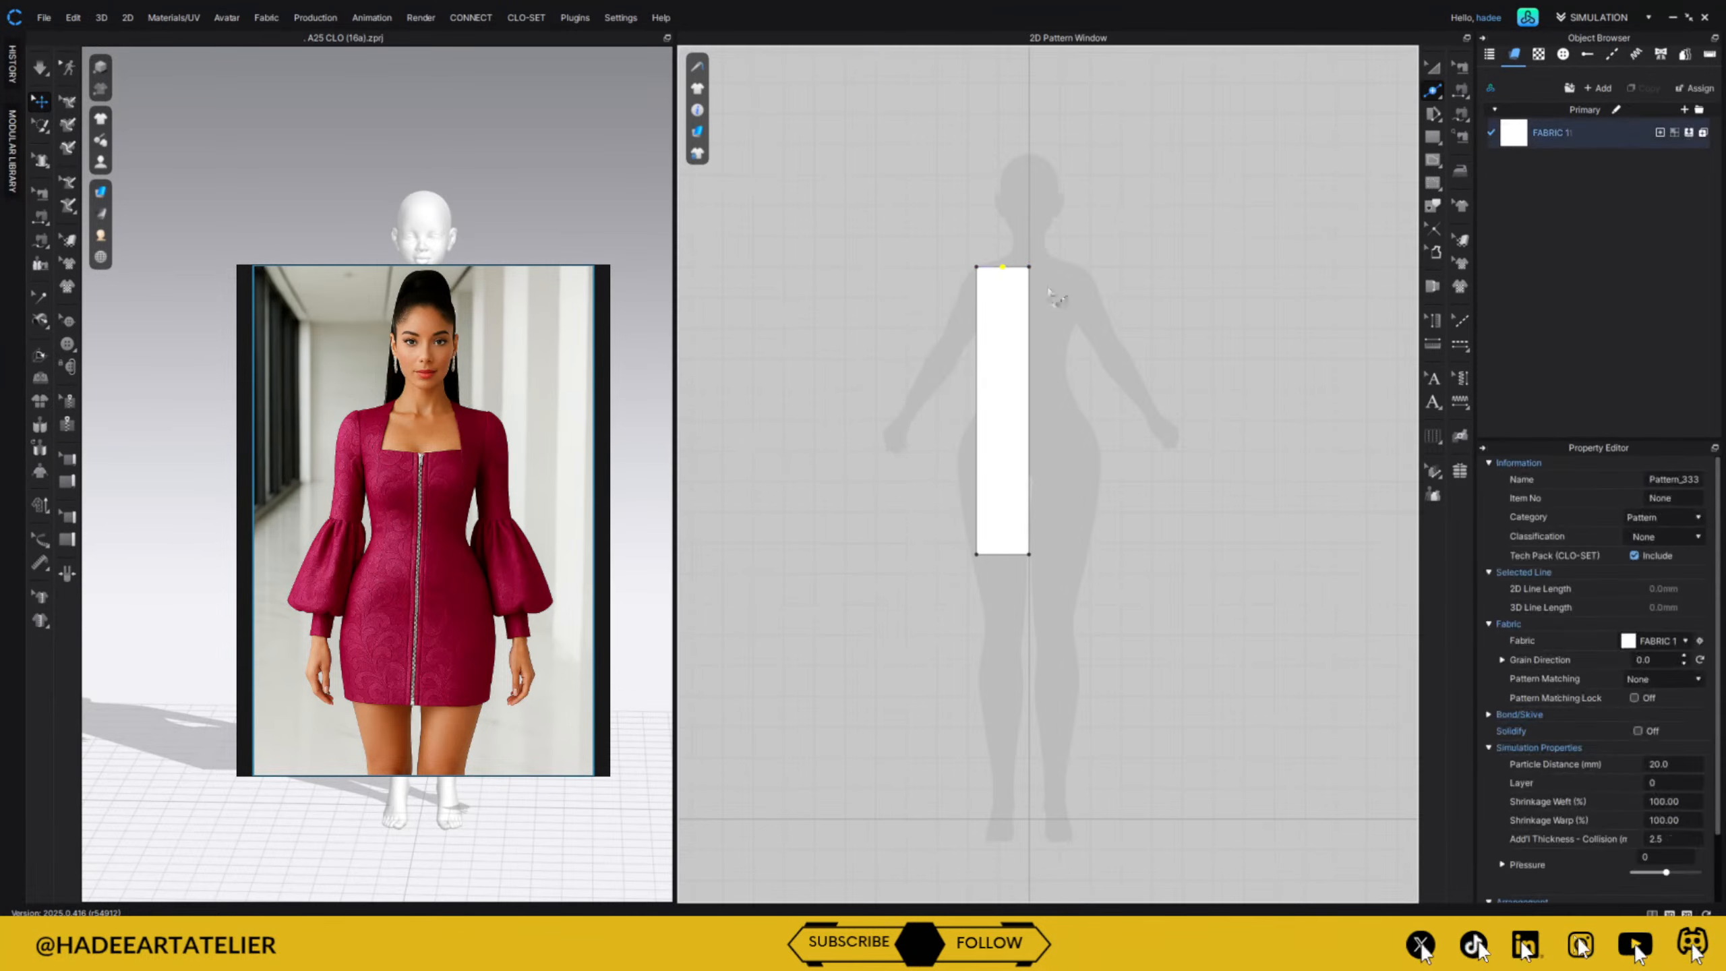
Add an underarm point on the rectangle's outer side edge and move the pattern slightly up the silhouette.
{"action": "left_click", "coordinate": [977, 342]}
{"action": "left_click", "coordinate": [1006, 307]}
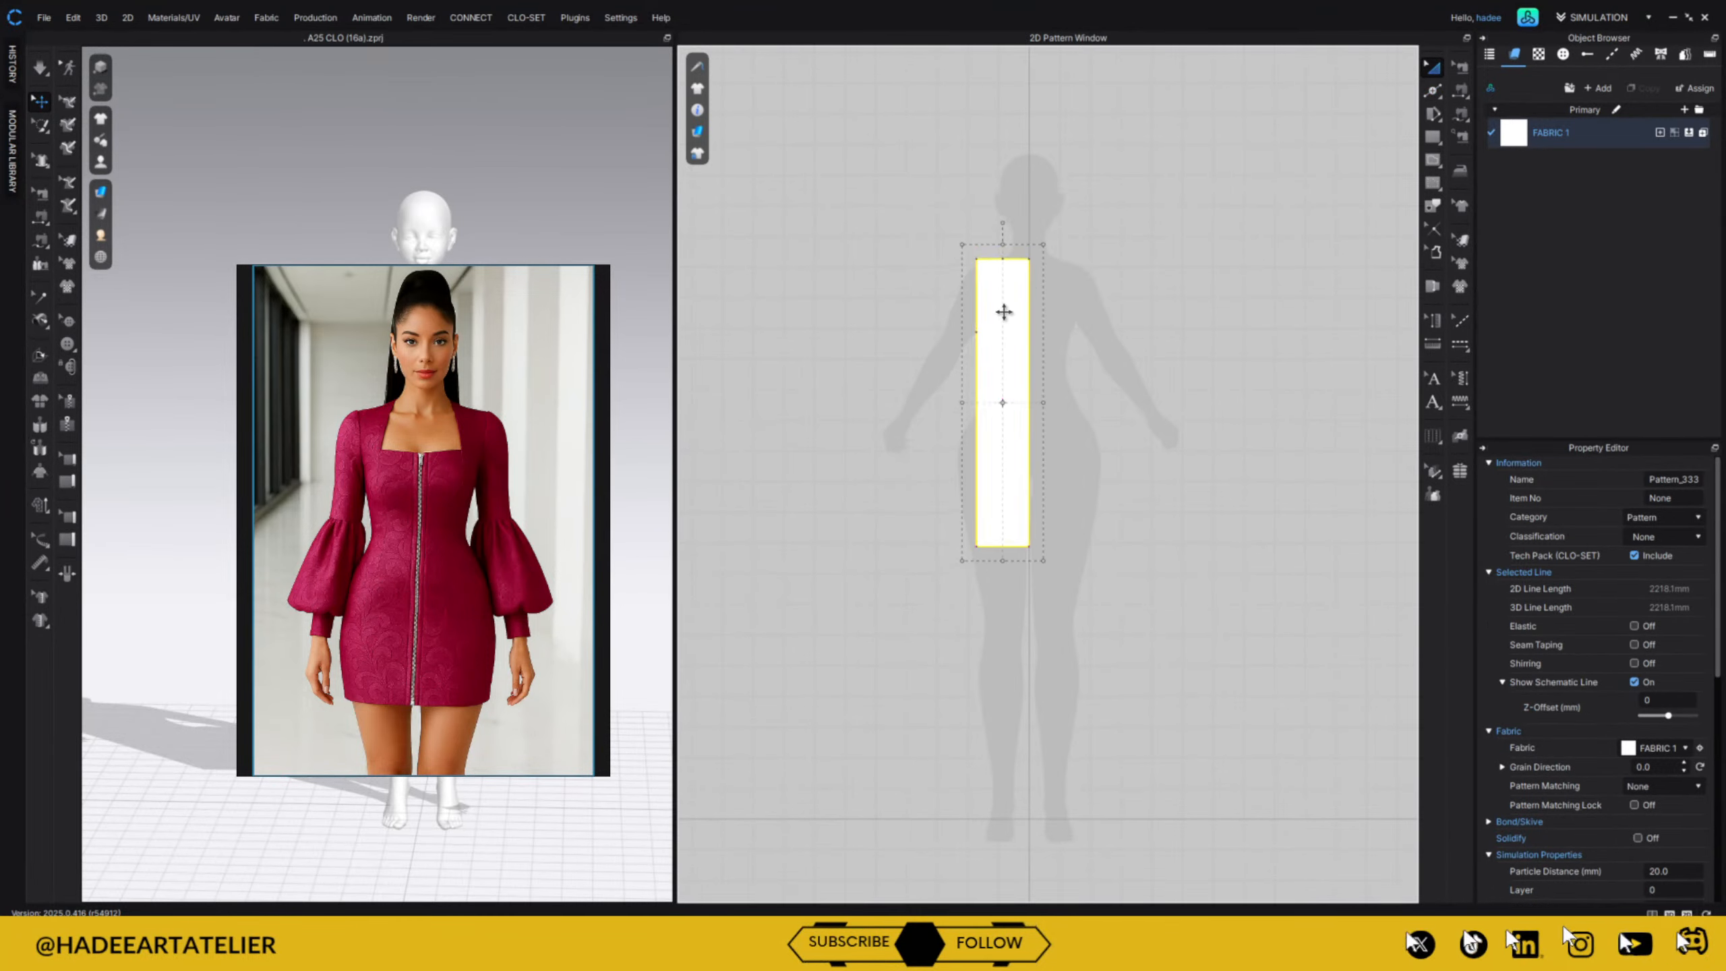
{"action": "left_click", "coordinate": [1134, 253]}
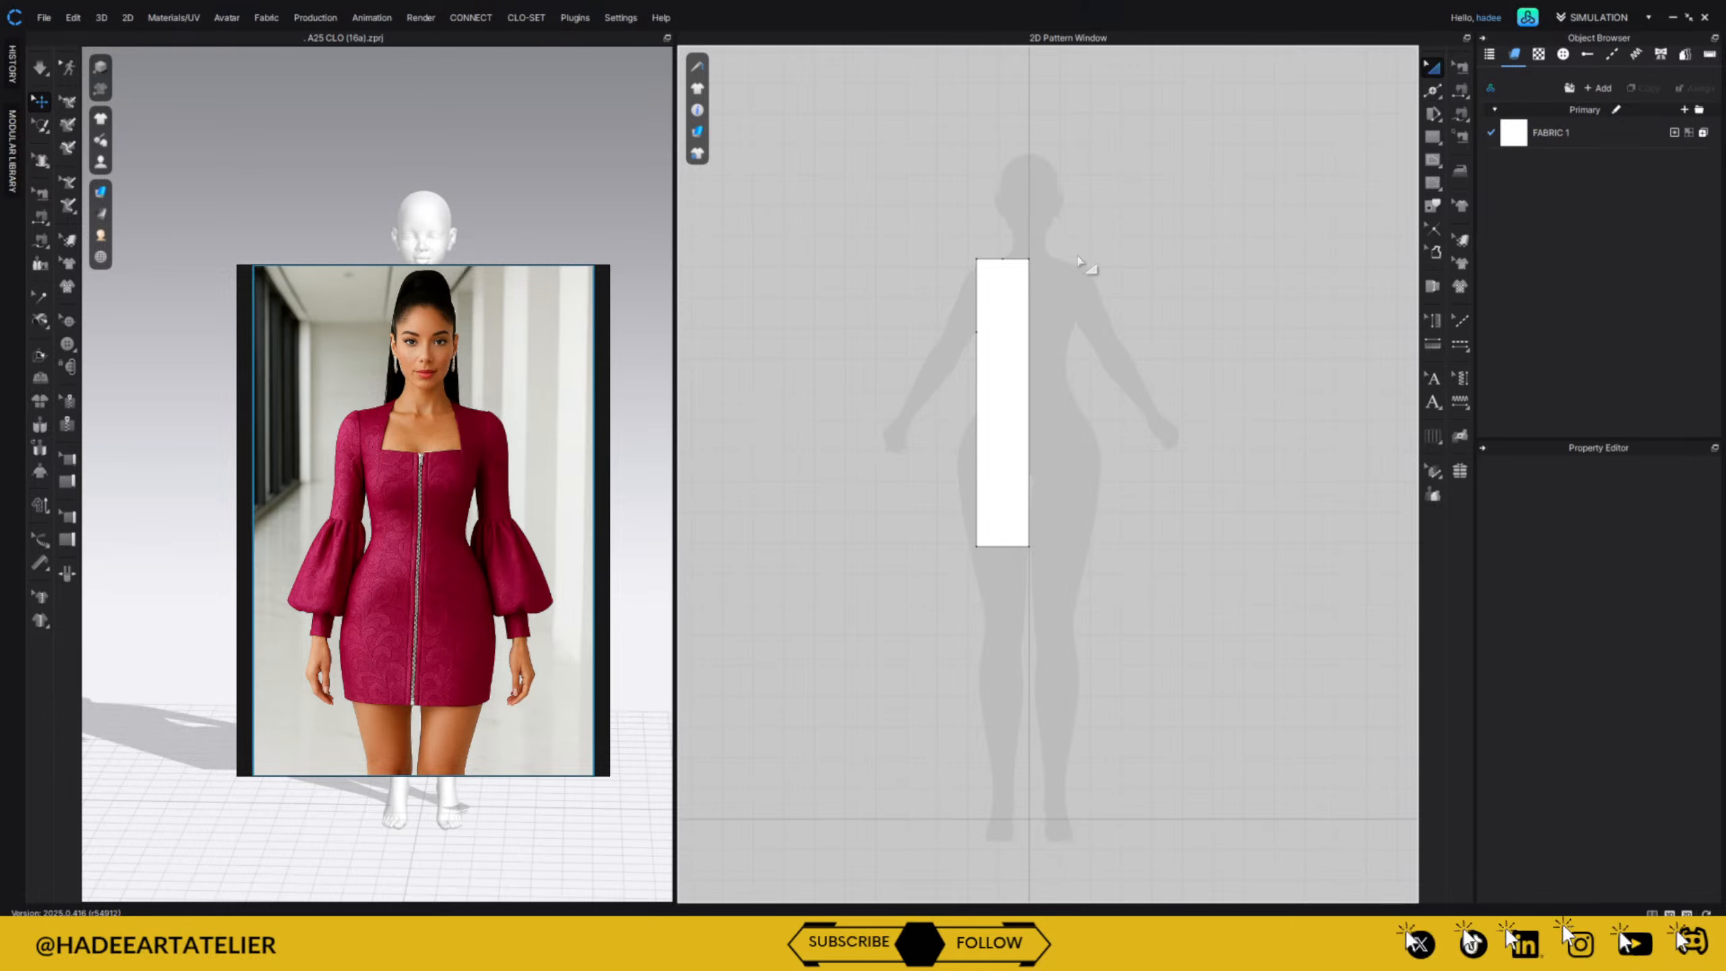
Lower the top edge's outer shoulder and centre corners, and curve the segment above the underarm point inward as the armhole.
{"action": "key", "text": "z"}
{"action": "left_click_drag", "start_coordinate": [976, 259], "coordinate": [1030, 266]}
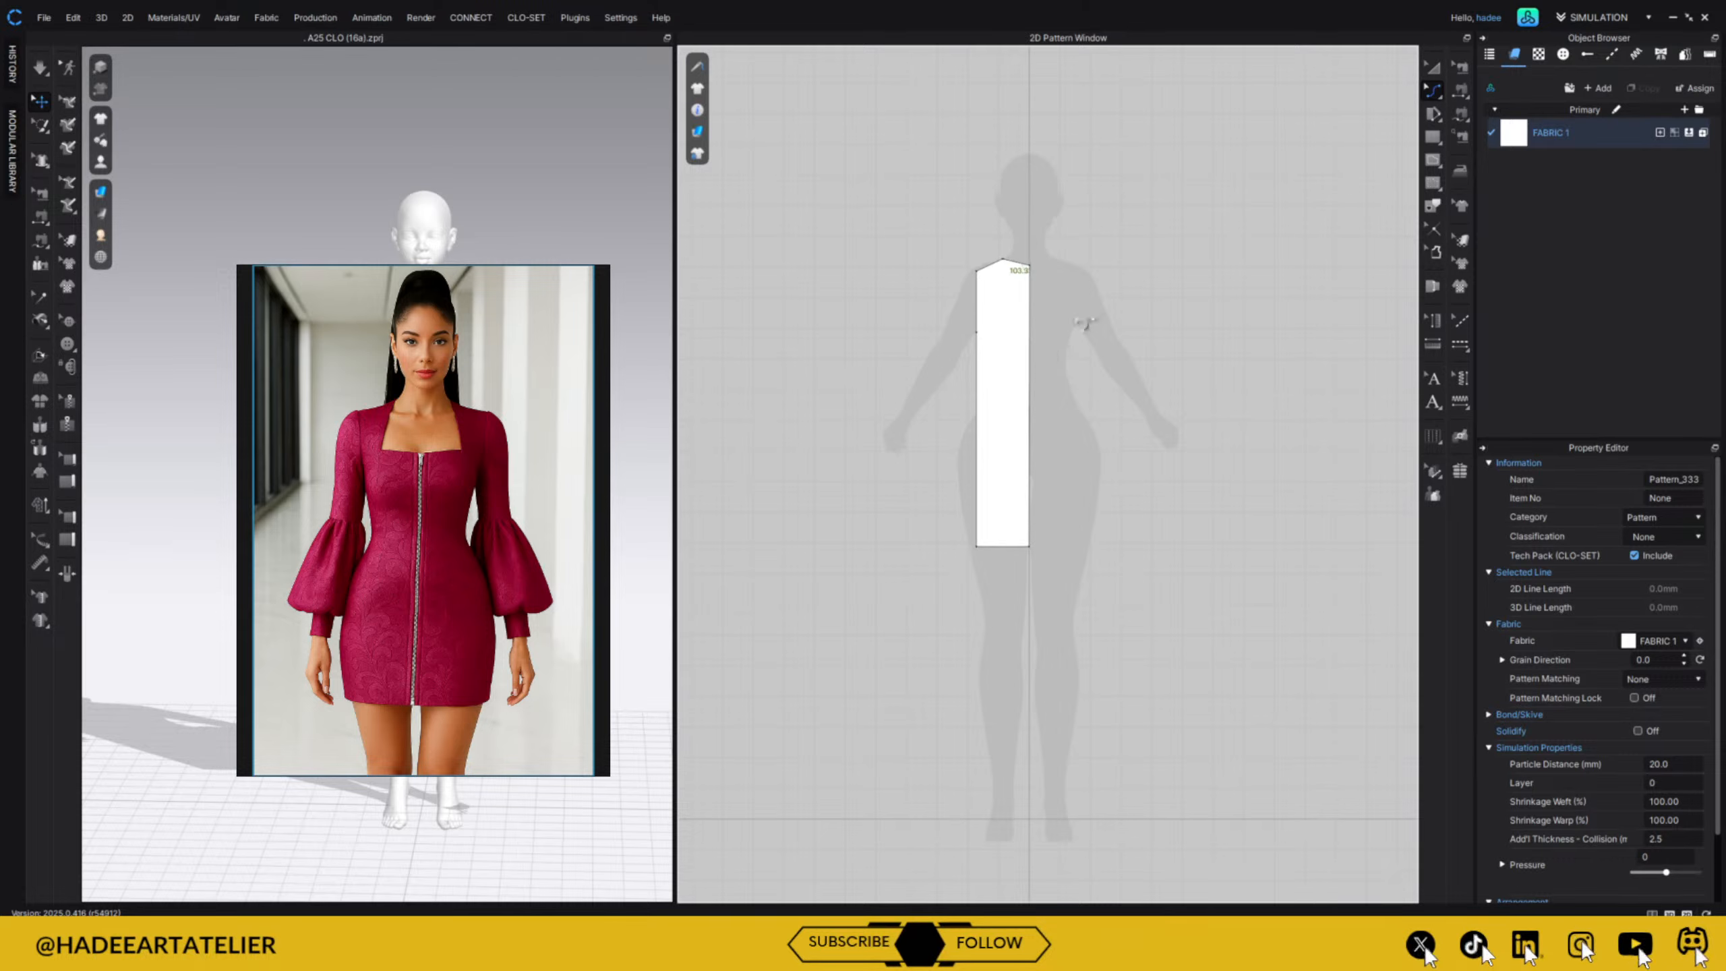
{"action": "left_click", "coordinate": [978, 299]}
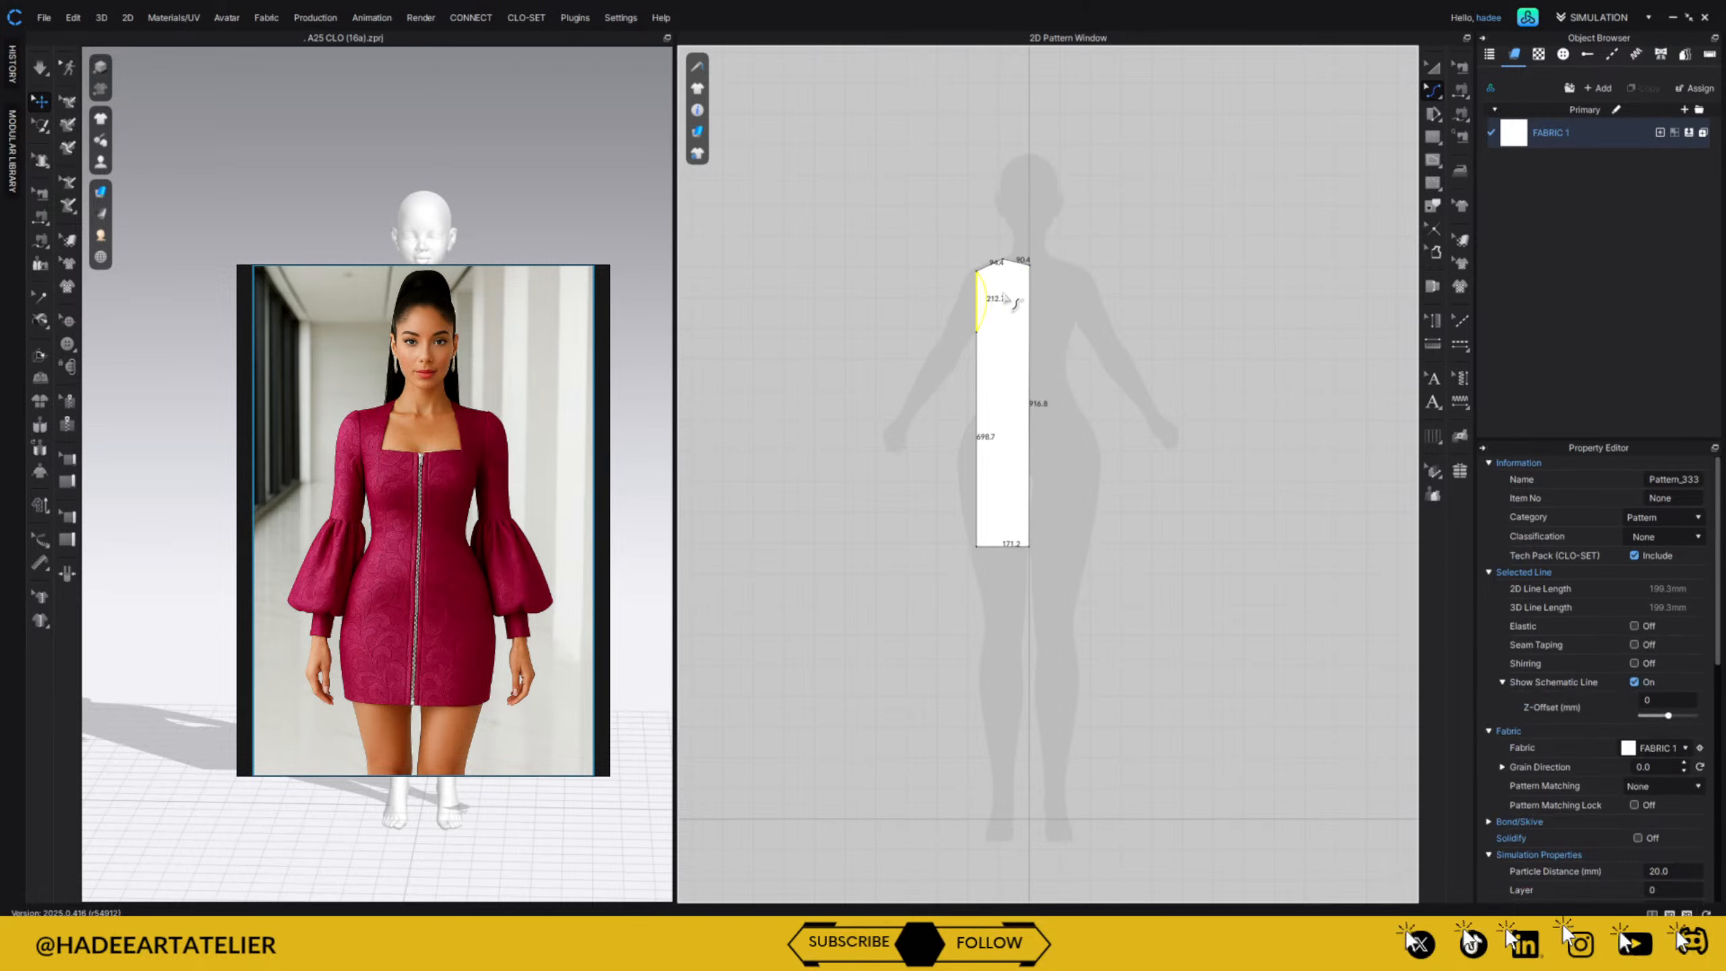
Curve the edge between the inner shoulder point and the centre line slightly downward to form the neckline.
{"action": "left_click_drag", "start_coordinate": [1004, 292], "coordinate": [1017, 277]}
{"action": "key", "text": "ctrl+z"}
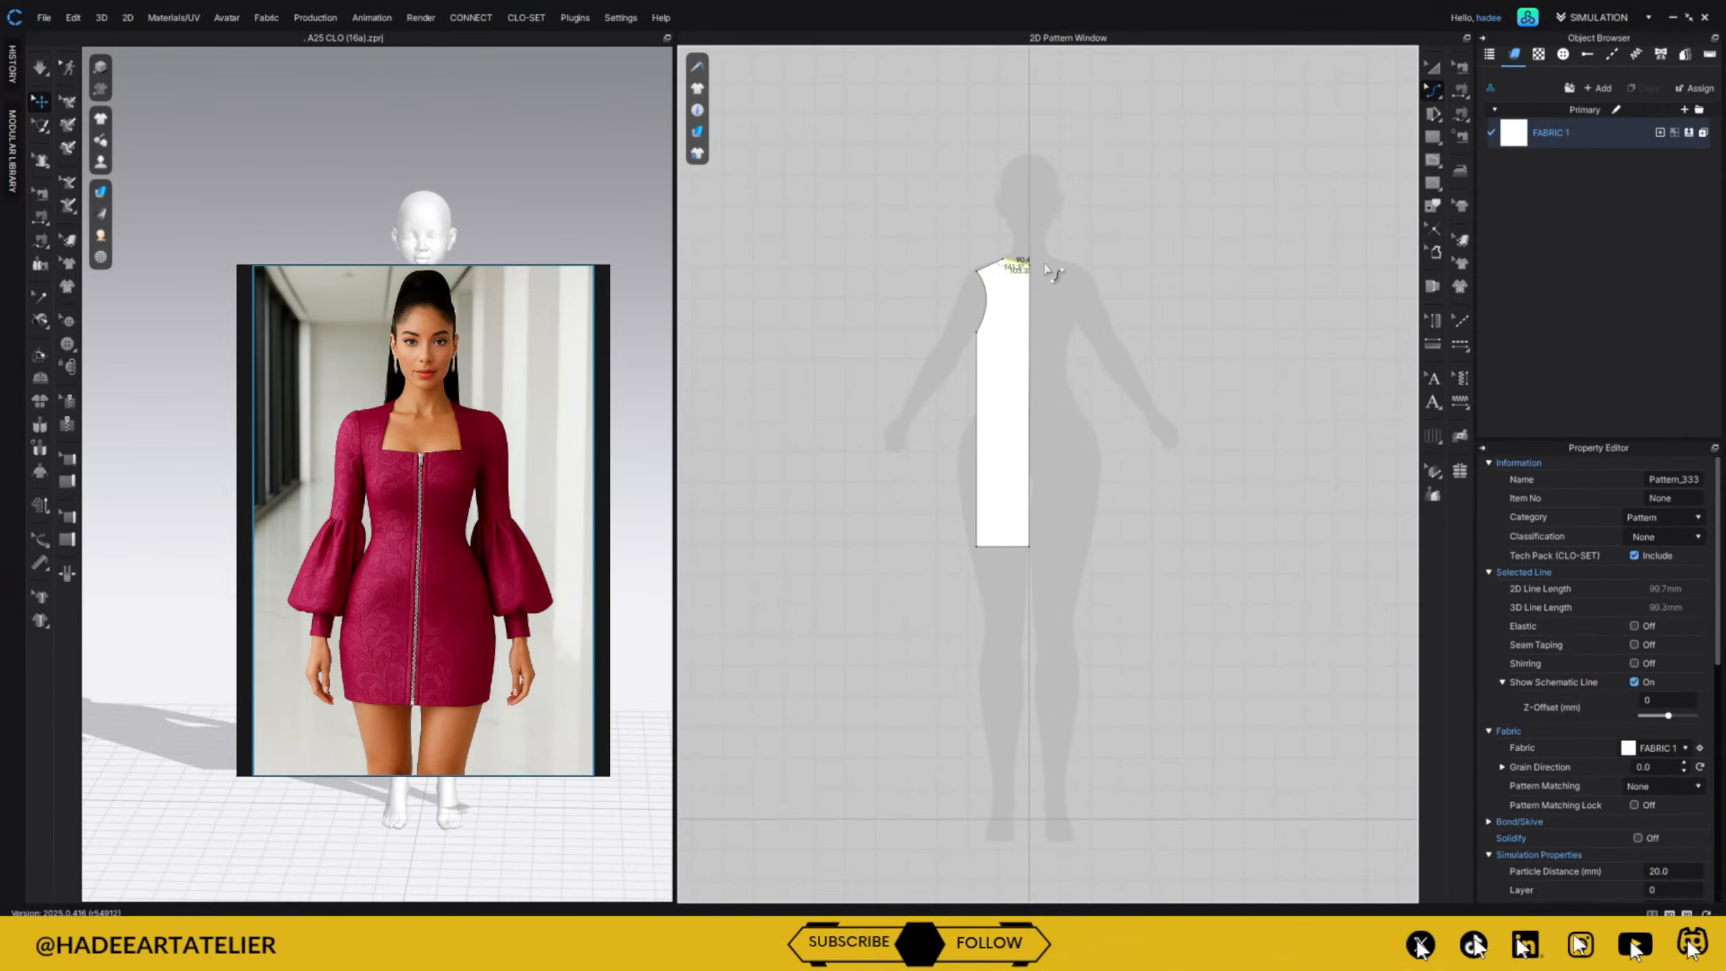
{"action": "scroll", "coordinate": [1047, 266], "scroll_direction": "up", "scroll_amount": 5}
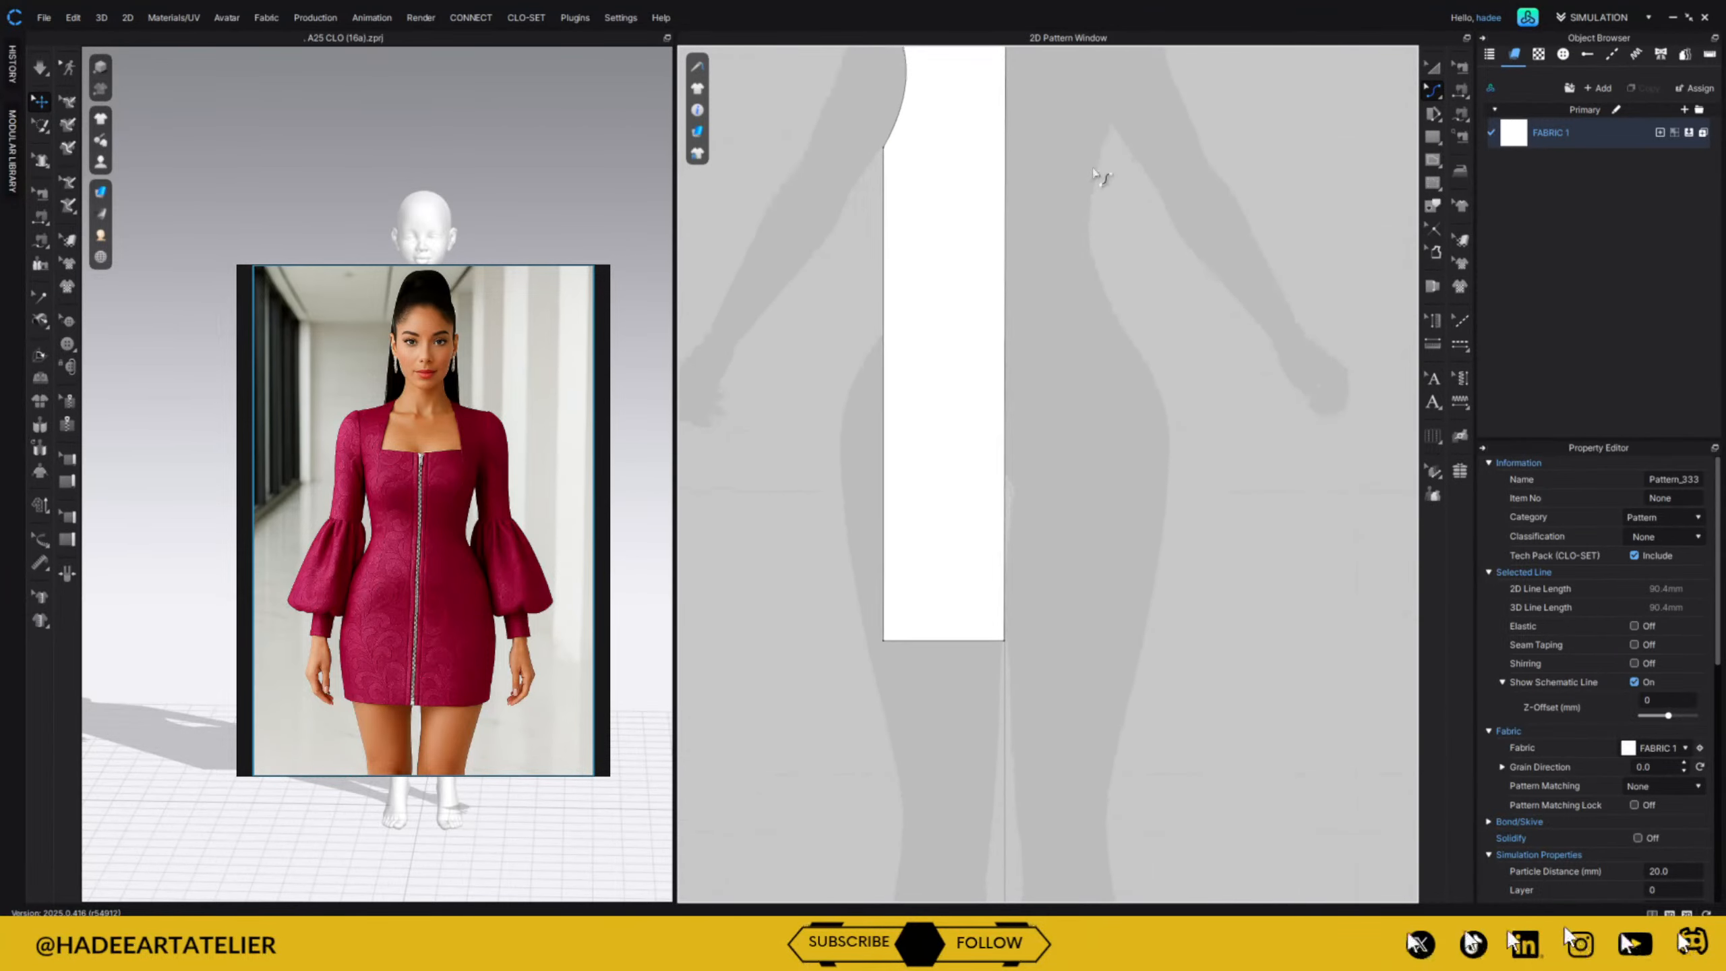
{"action": "right_click_drag", "start_coordinate": [1063, 185], "coordinate": [1081, 515]}
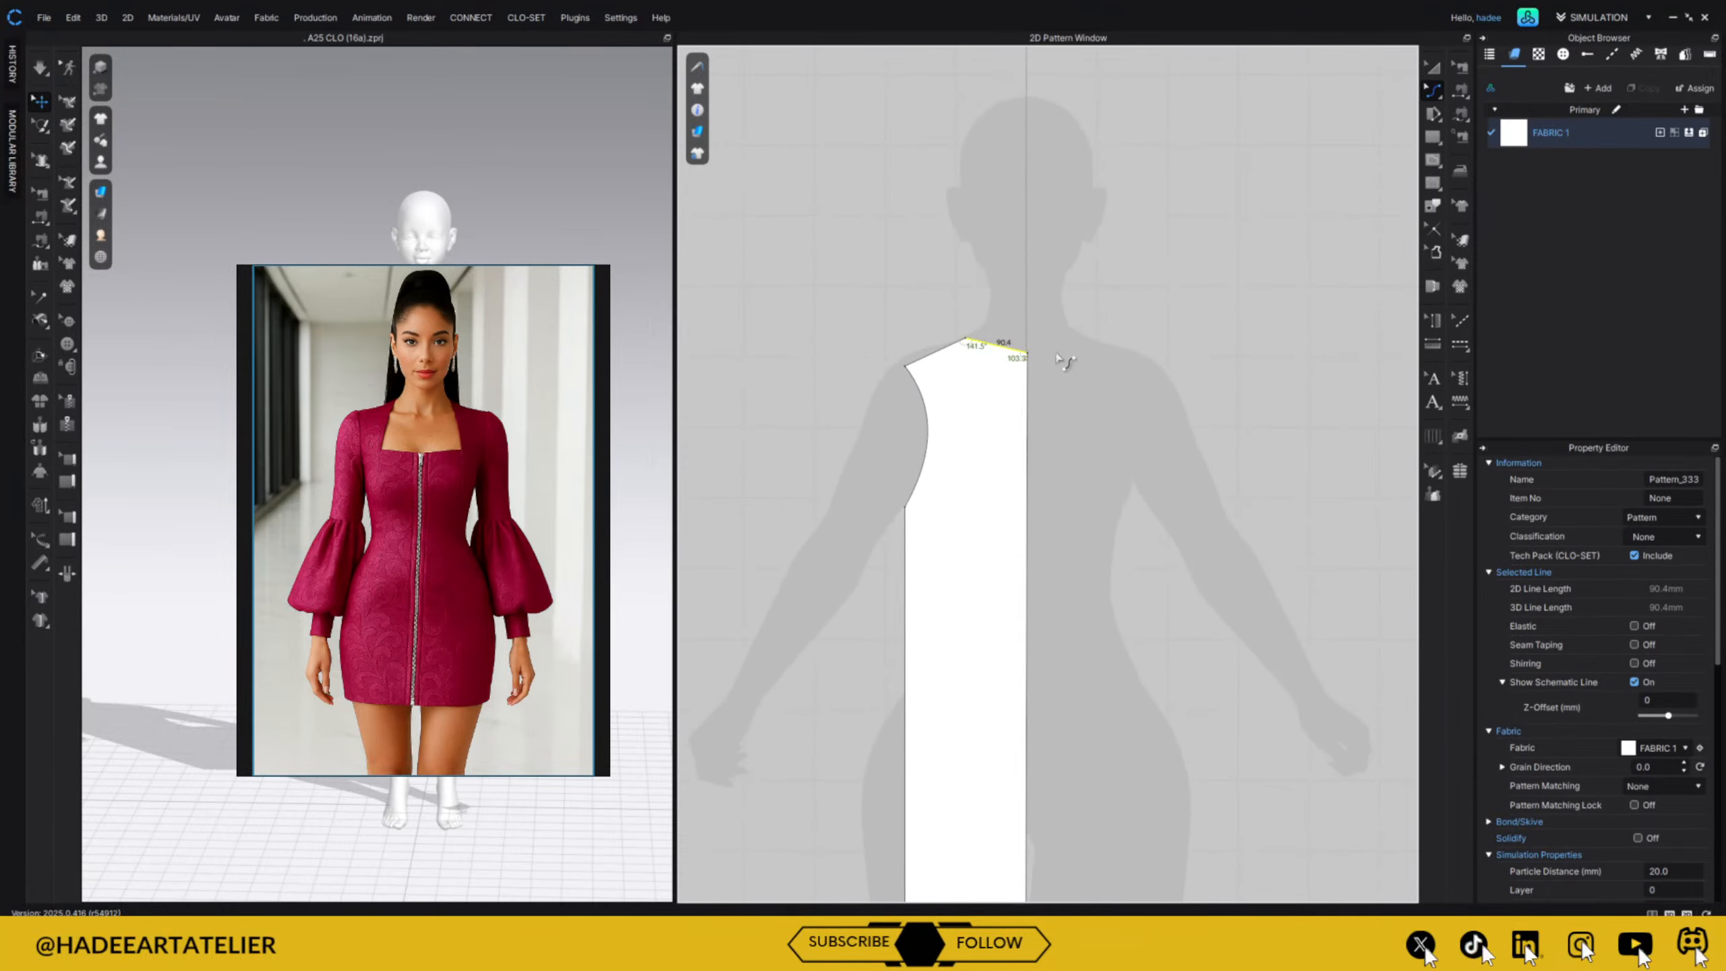
{"action": "scroll", "coordinate": [1064, 353], "scroll_direction": "up", "scroll_amount": 3}
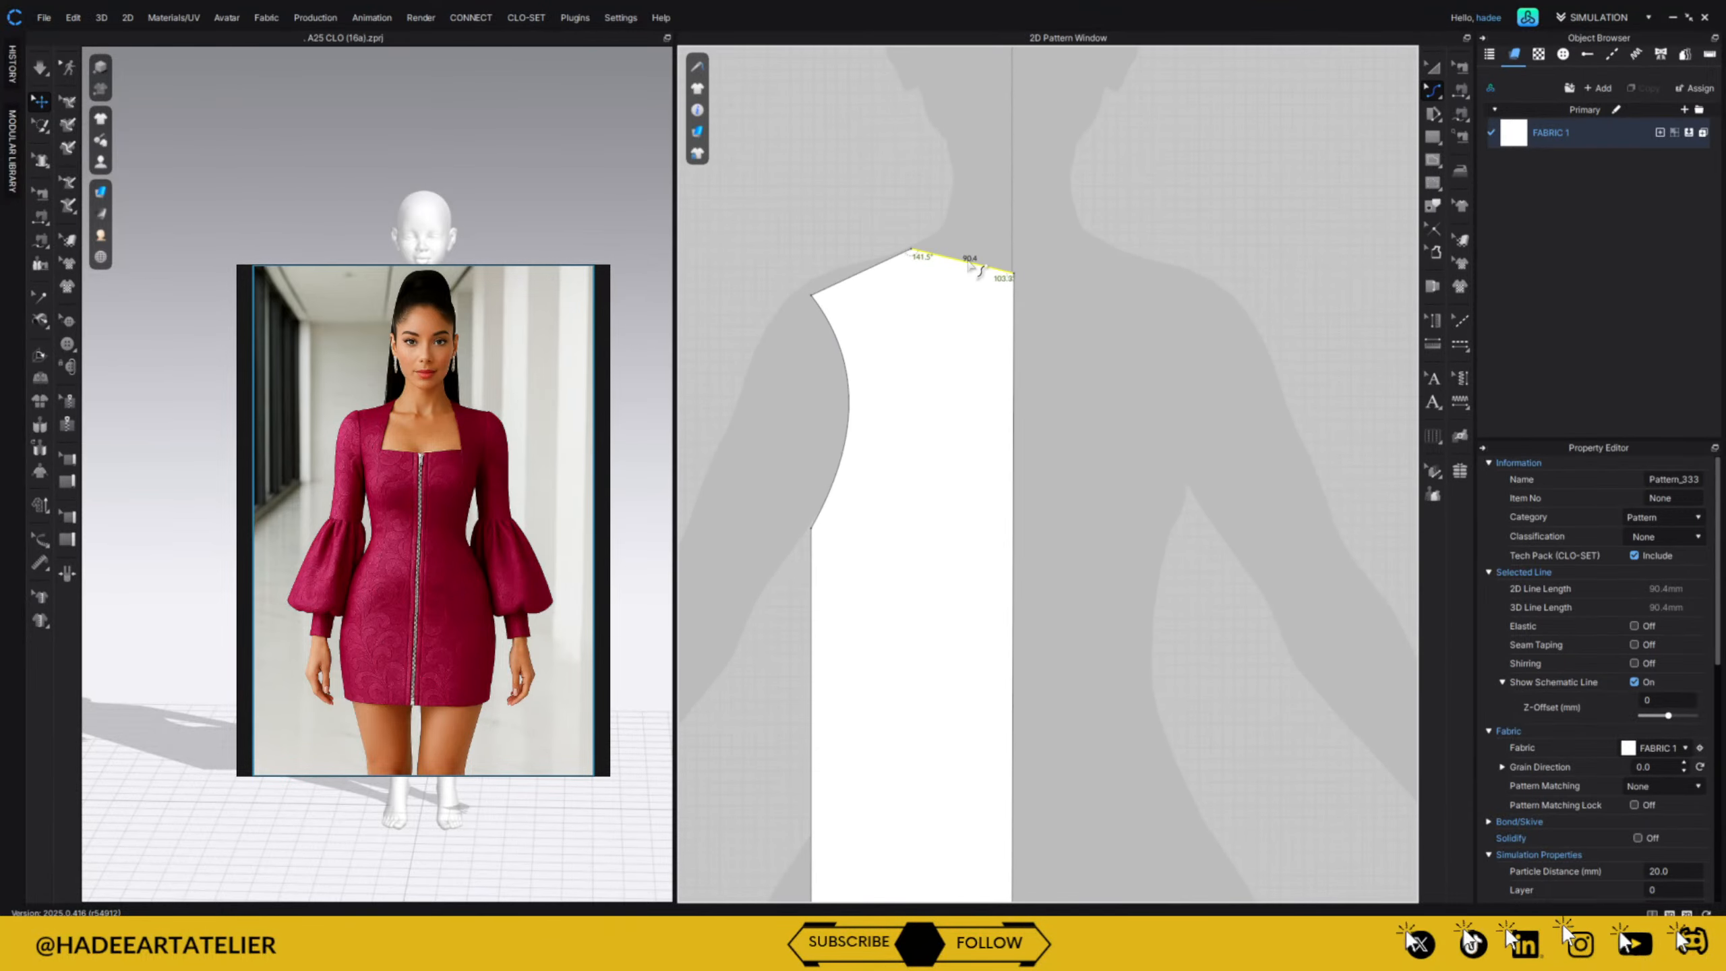
{"action": "left_click_drag", "start_coordinate": [970, 267], "coordinate": [974, 282]}
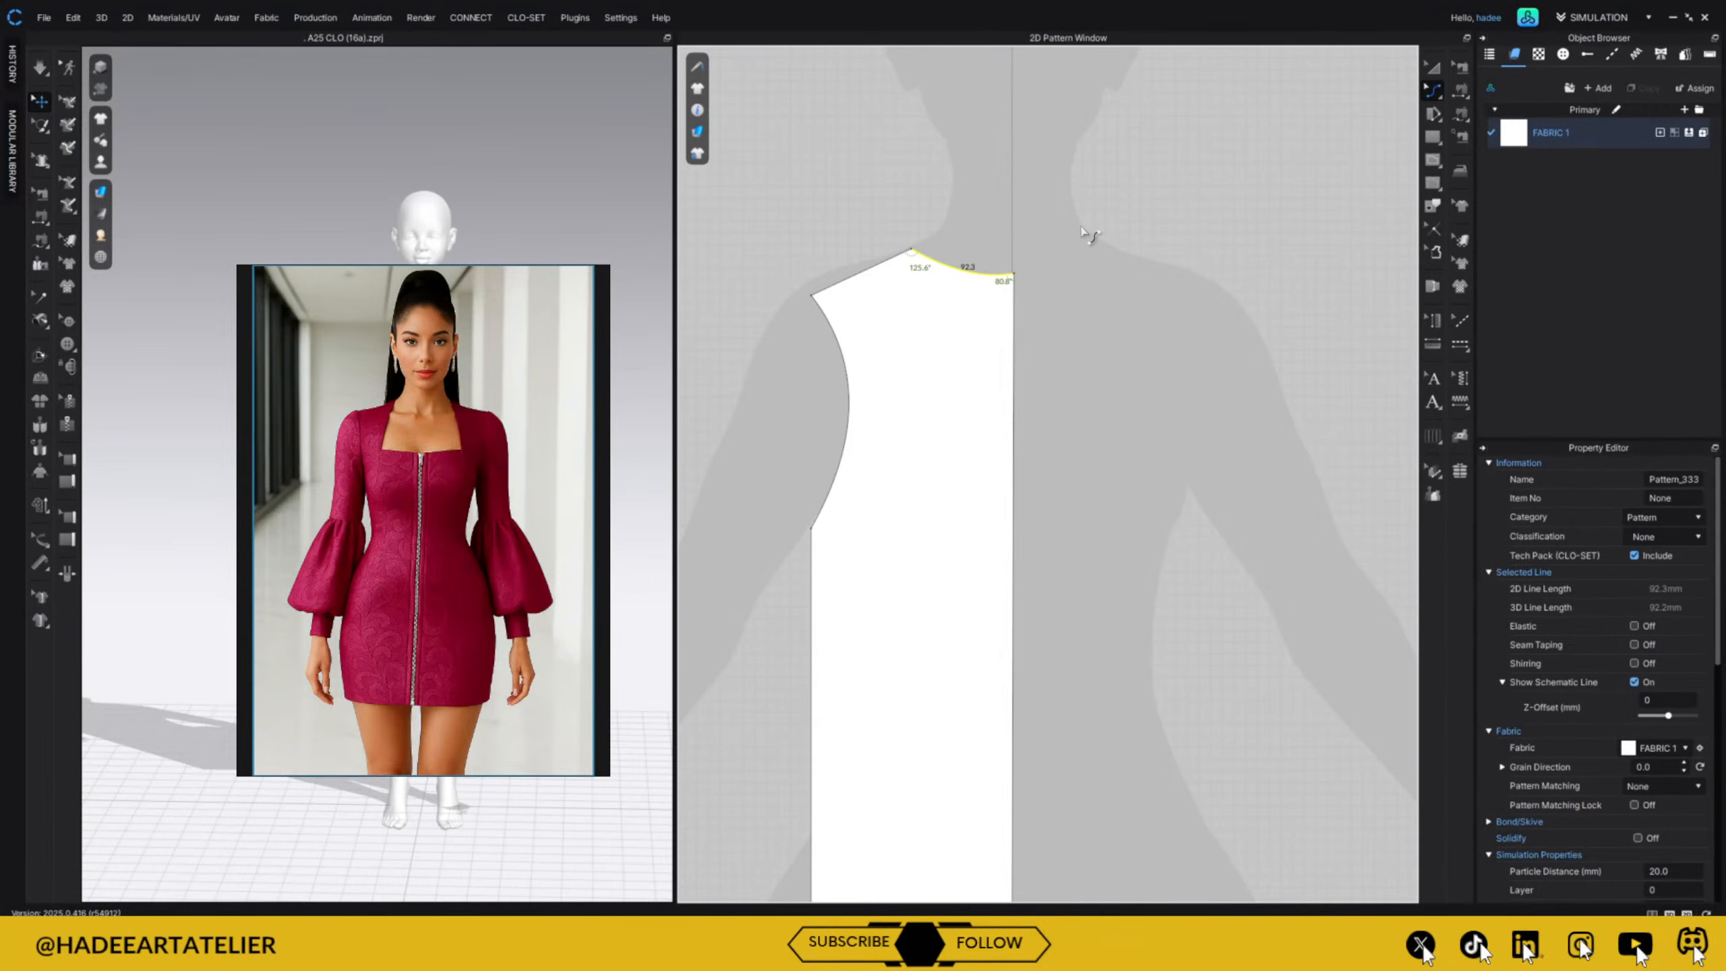
Move the pattern slightly up and sideways past the silhouette's centre line, exposing the waist beside its outer edge.
{"action": "scroll", "coordinate": [1081, 286], "scroll_direction": "down", "scroll_amount": 4}
{"action": "right_click_drag", "start_coordinate": [1132, 455], "coordinate": [1102, 298]}
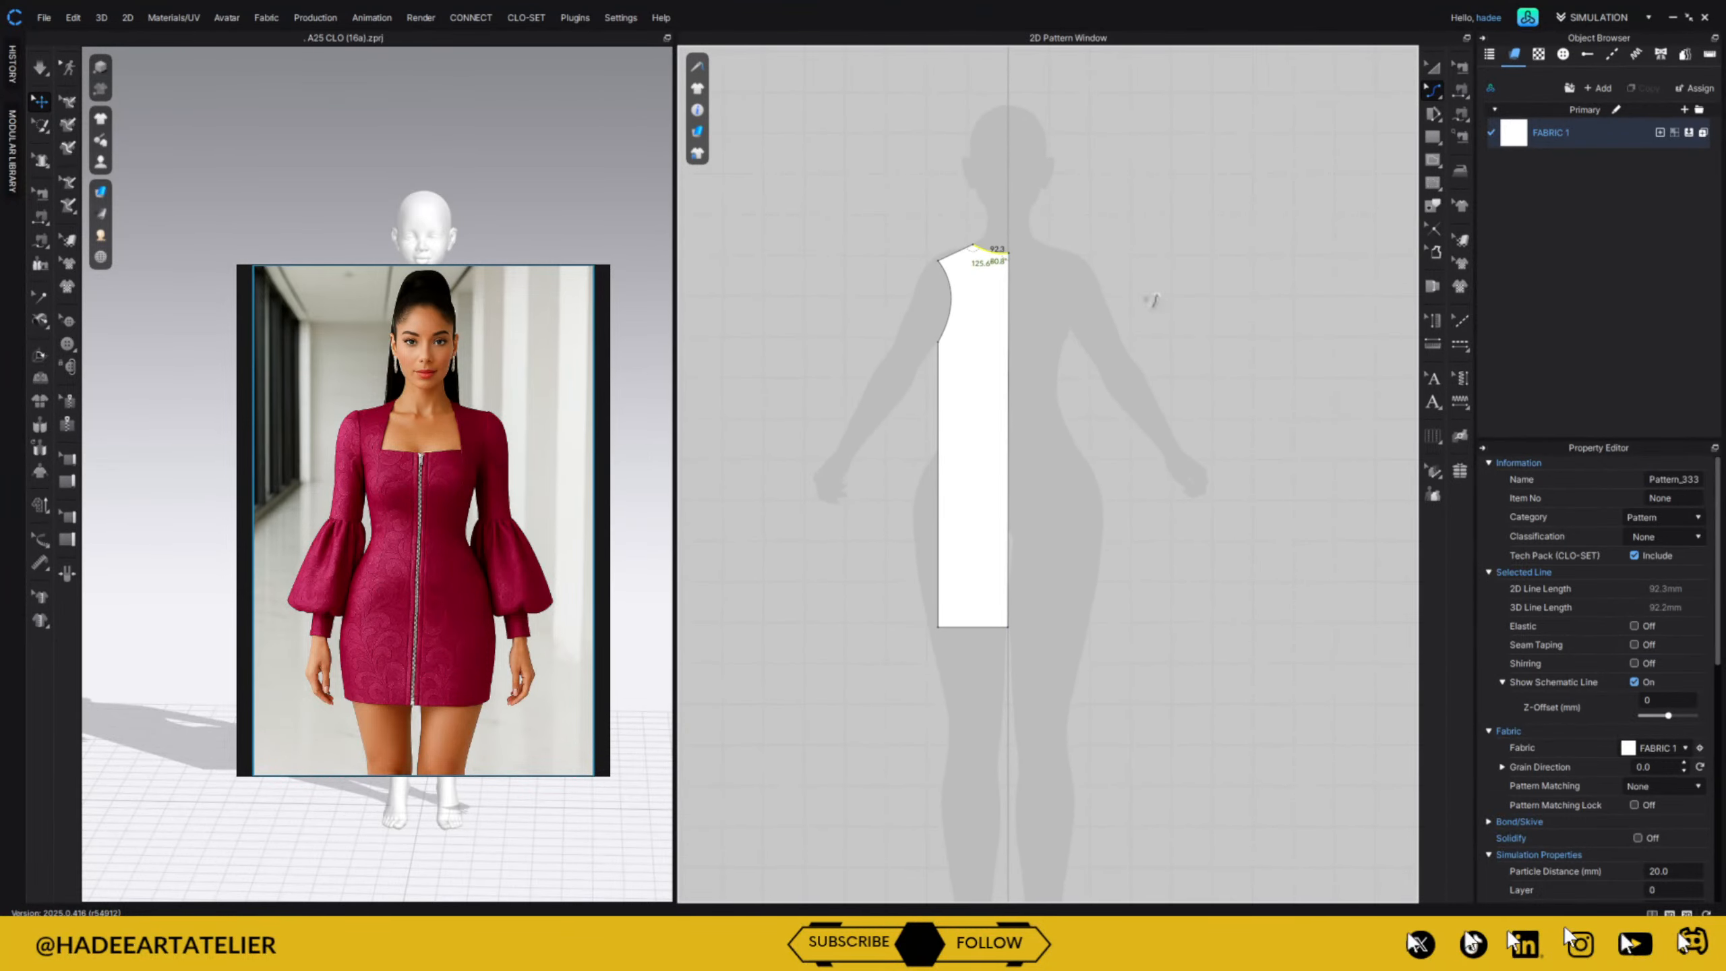
{"action": "key", "text": "a"}
{"action": "left_click", "coordinate": [963, 416]}
{"action": "mouse_move", "coordinate": [961, 409]}
{"action": "left_mouse_down"}
{"action": "mouse_move", "coordinate": [1025, 390]}
{"action": "mouse_move", "coordinate": [981, 405]}
{"action": "left_mouse_up"}
{"action": "left_click", "coordinate": [1202, 355]}
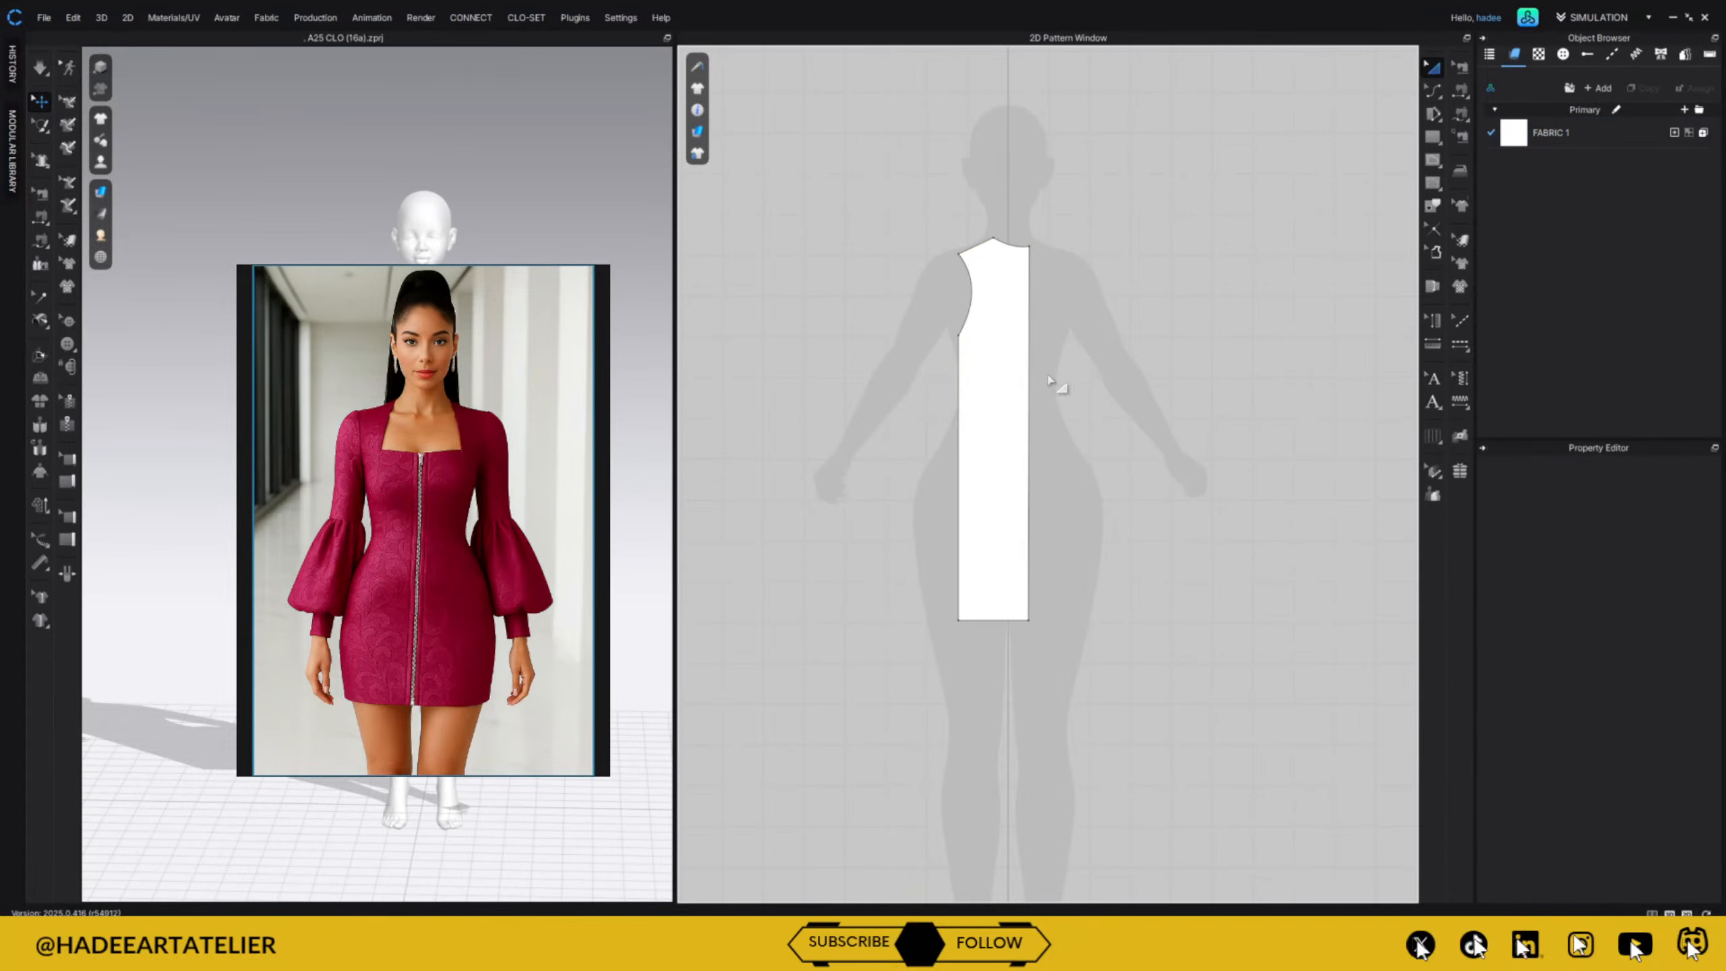
Add a waist point on the outer side edge and move the pattern back towards the centre line.
{"action": "key", "text": "z"}
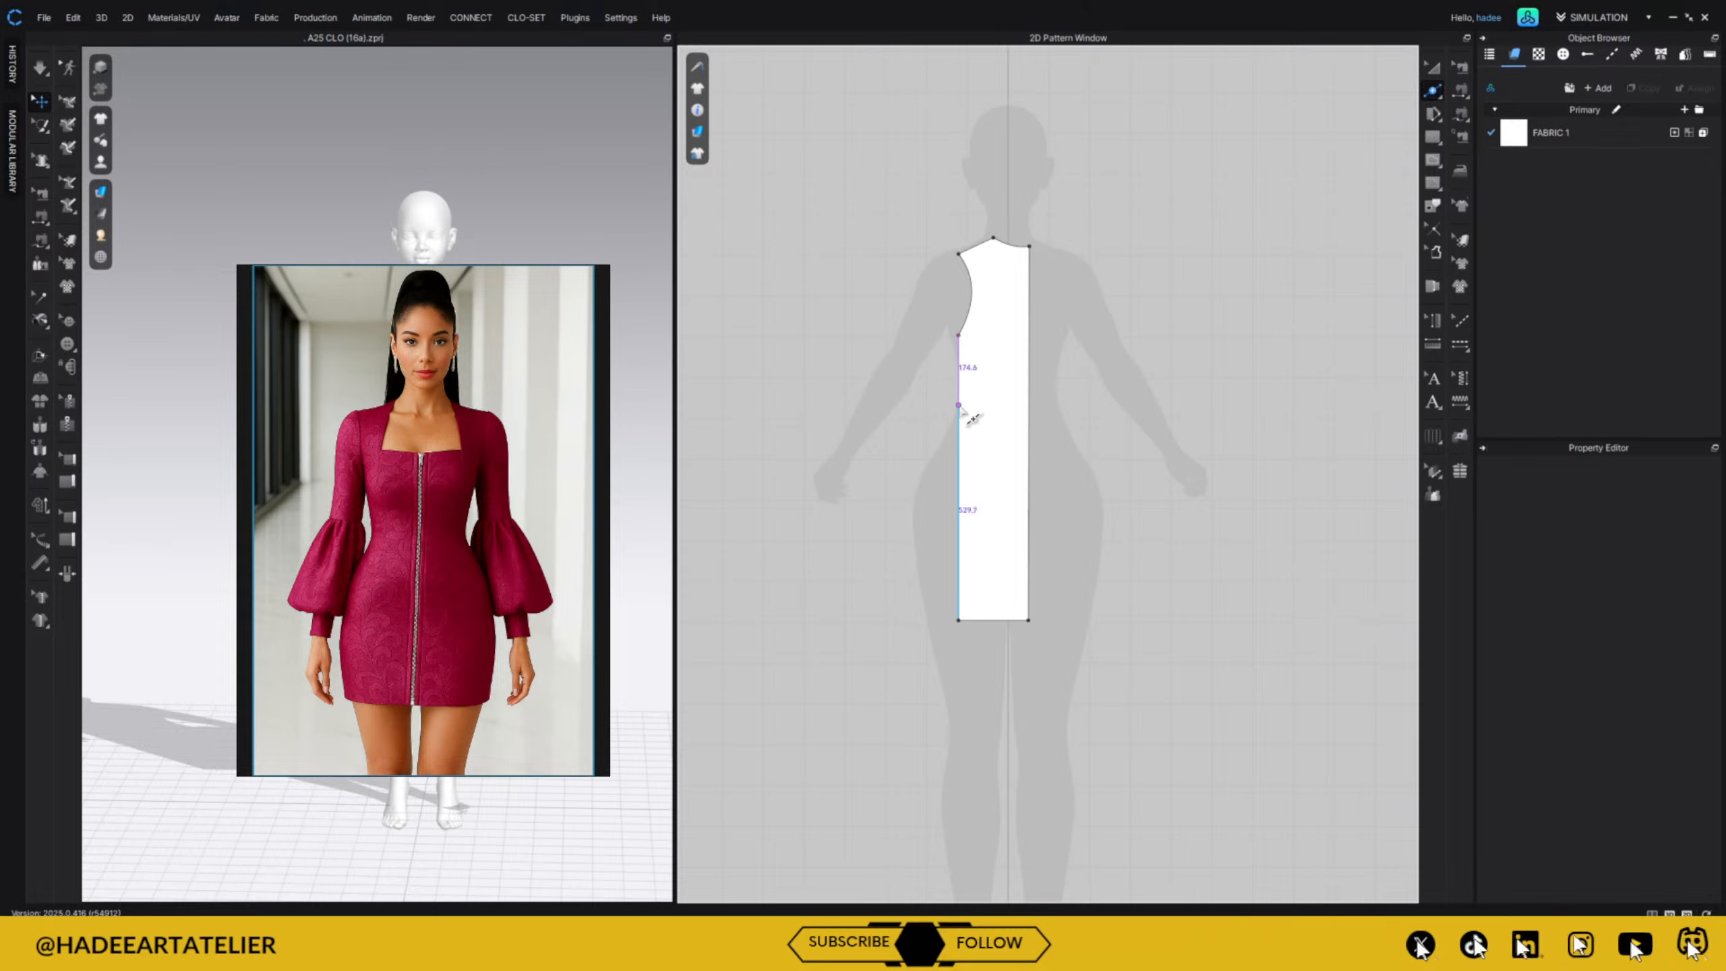
{"action": "left_click", "coordinate": [960, 409]}
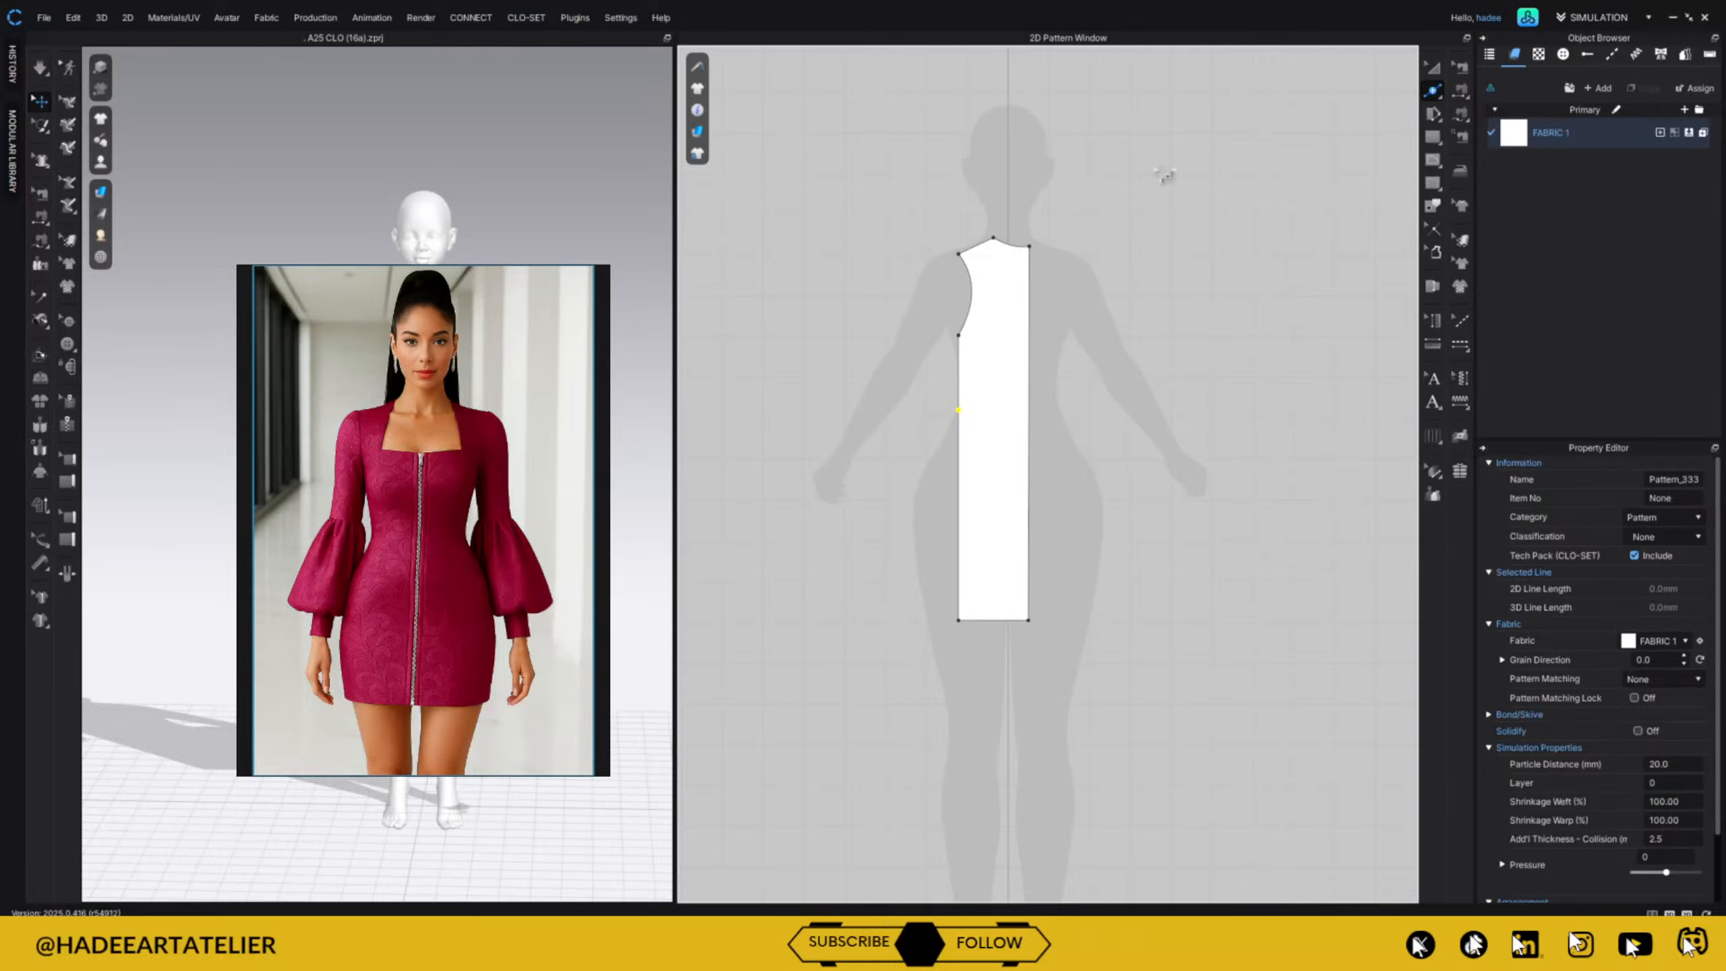
{"action": "key", "text": "a"}
{"action": "left_click", "coordinate": [980, 344]}
{"action": "left_click_drag", "start_coordinate": [980, 345], "coordinate": [982, 337]}
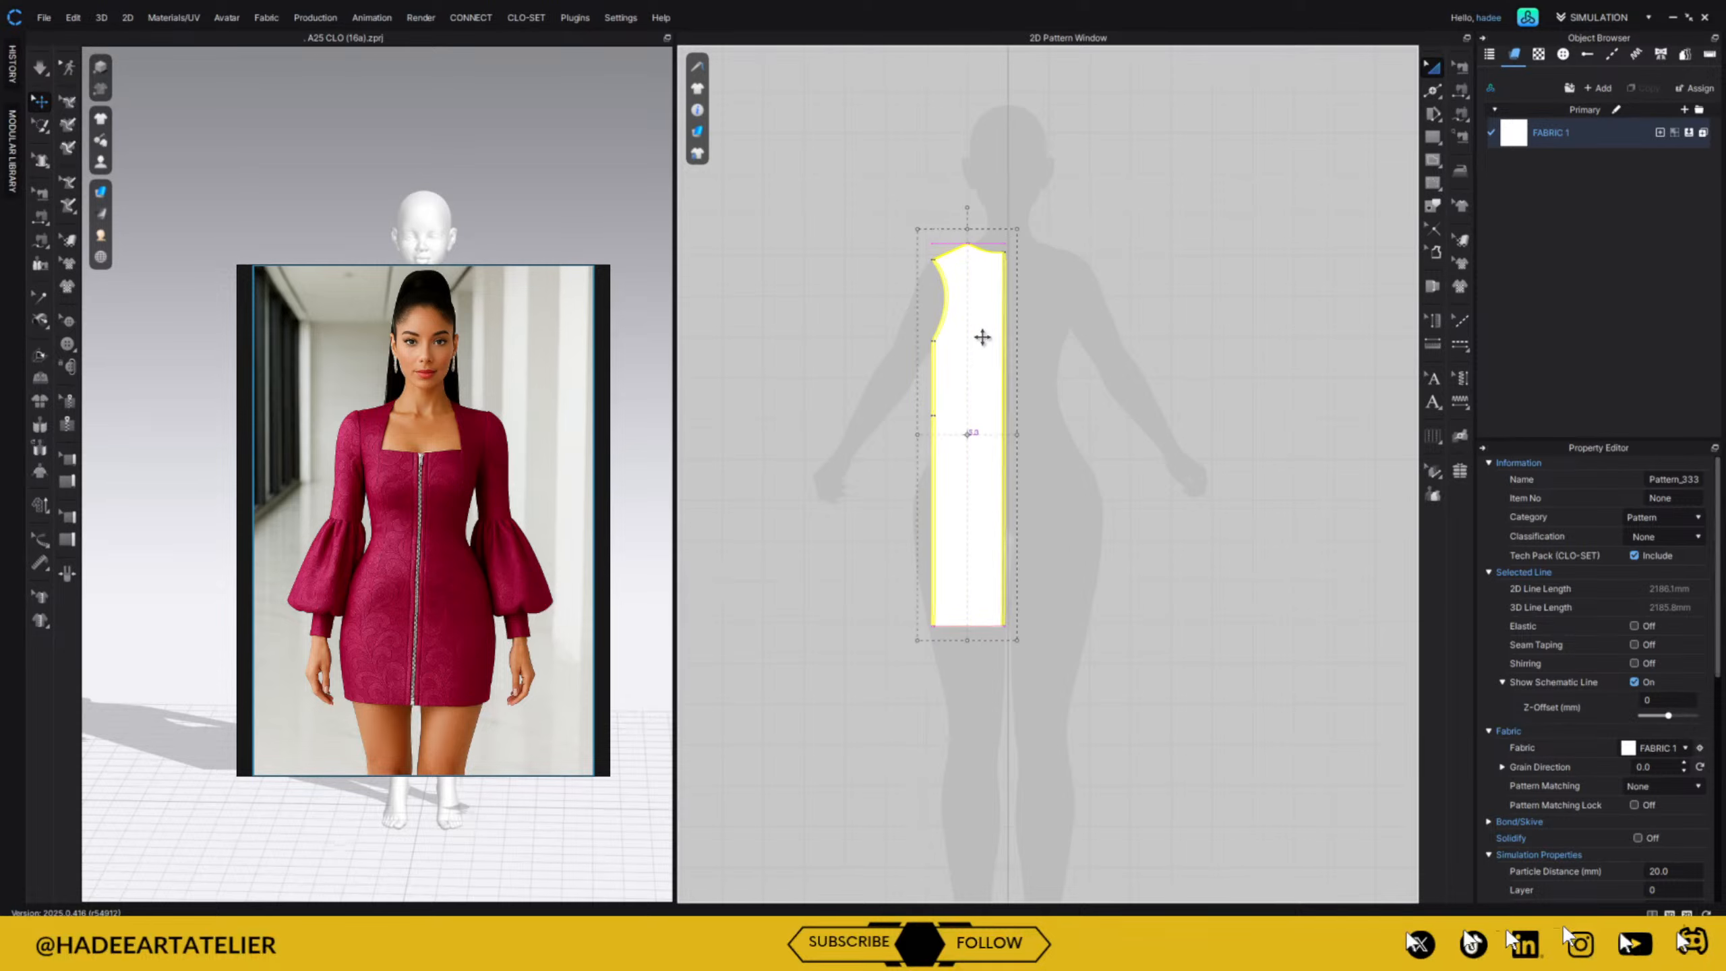
{"action": "left_click", "coordinate": [1080, 309]}
Try to shape the waist by pulling the side edge's waist point inward, and undo that change.
{"action": "key", "text": "z"}
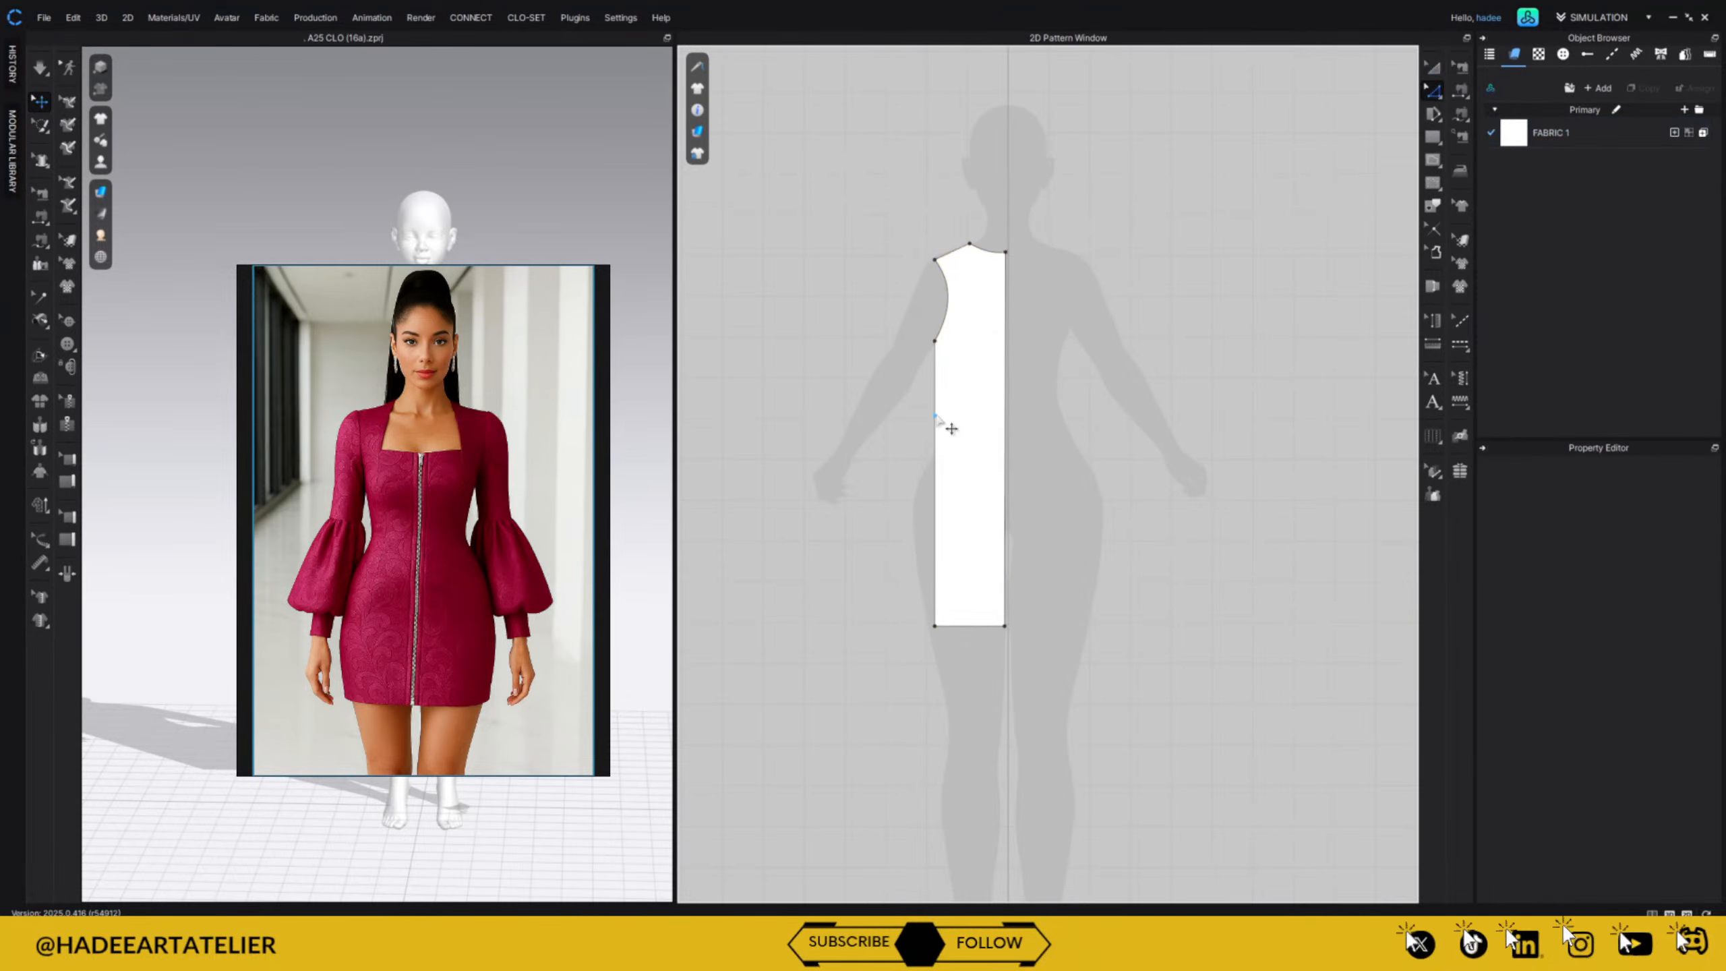
{"action": "left_click_drag", "start_coordinate": [936, 416], "coordinate": [956, 404]}
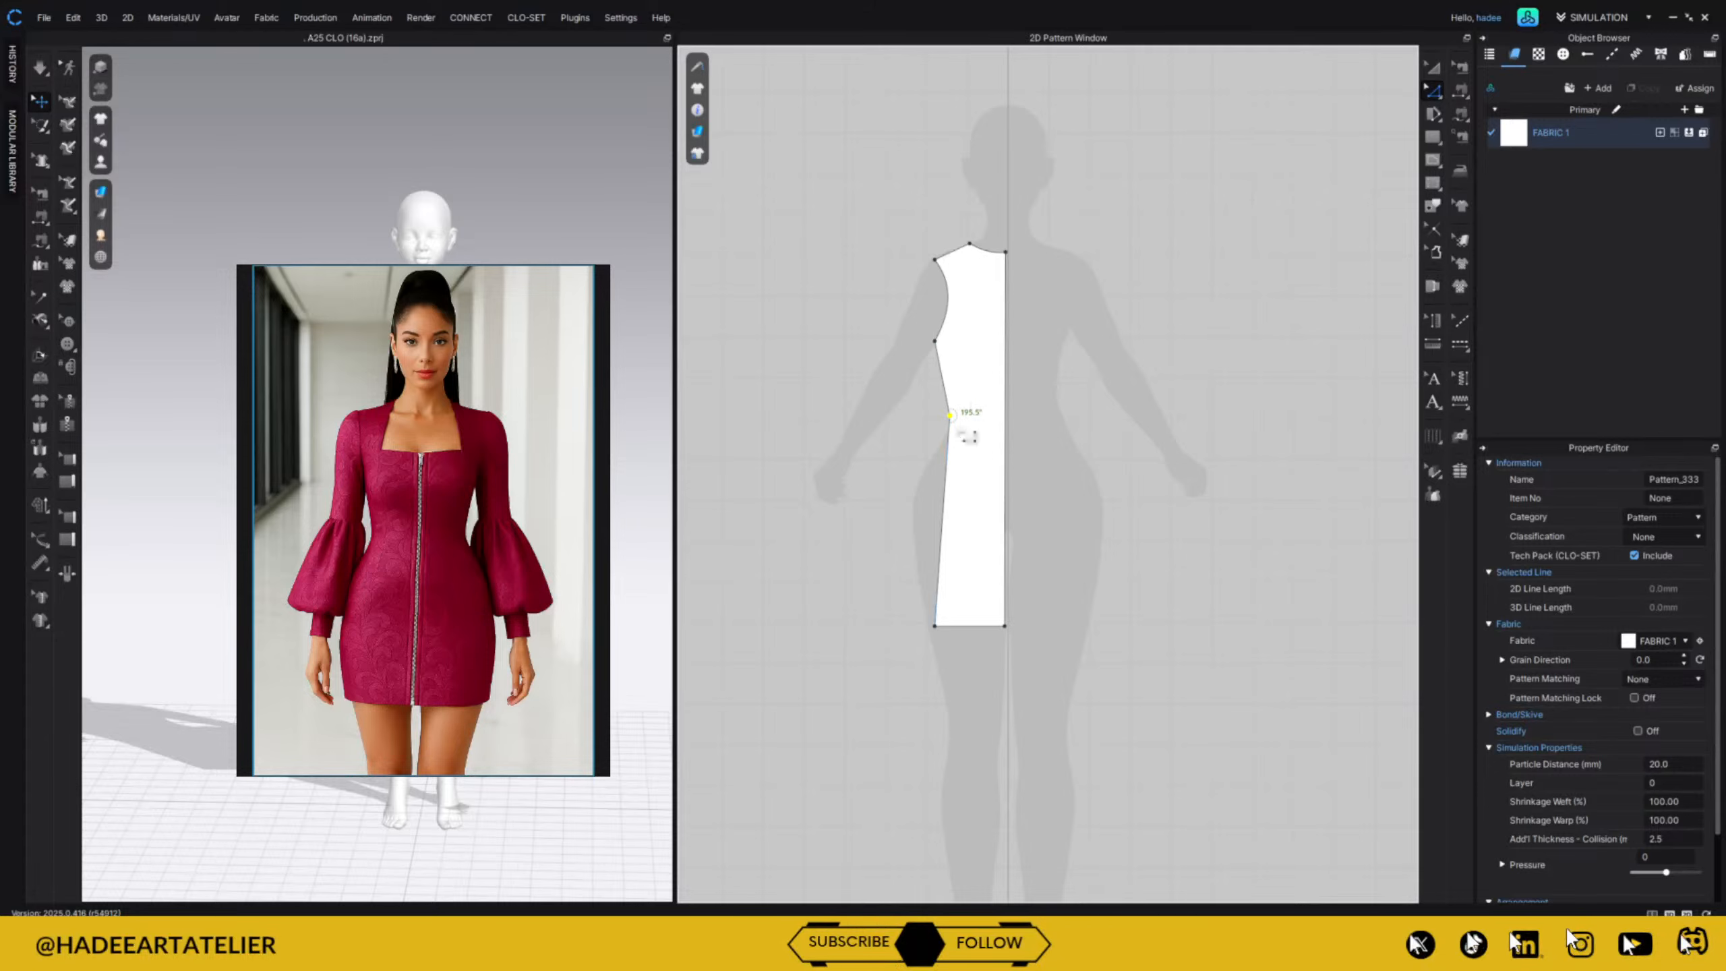
{"action": "key", "text": "ctrl+z"}
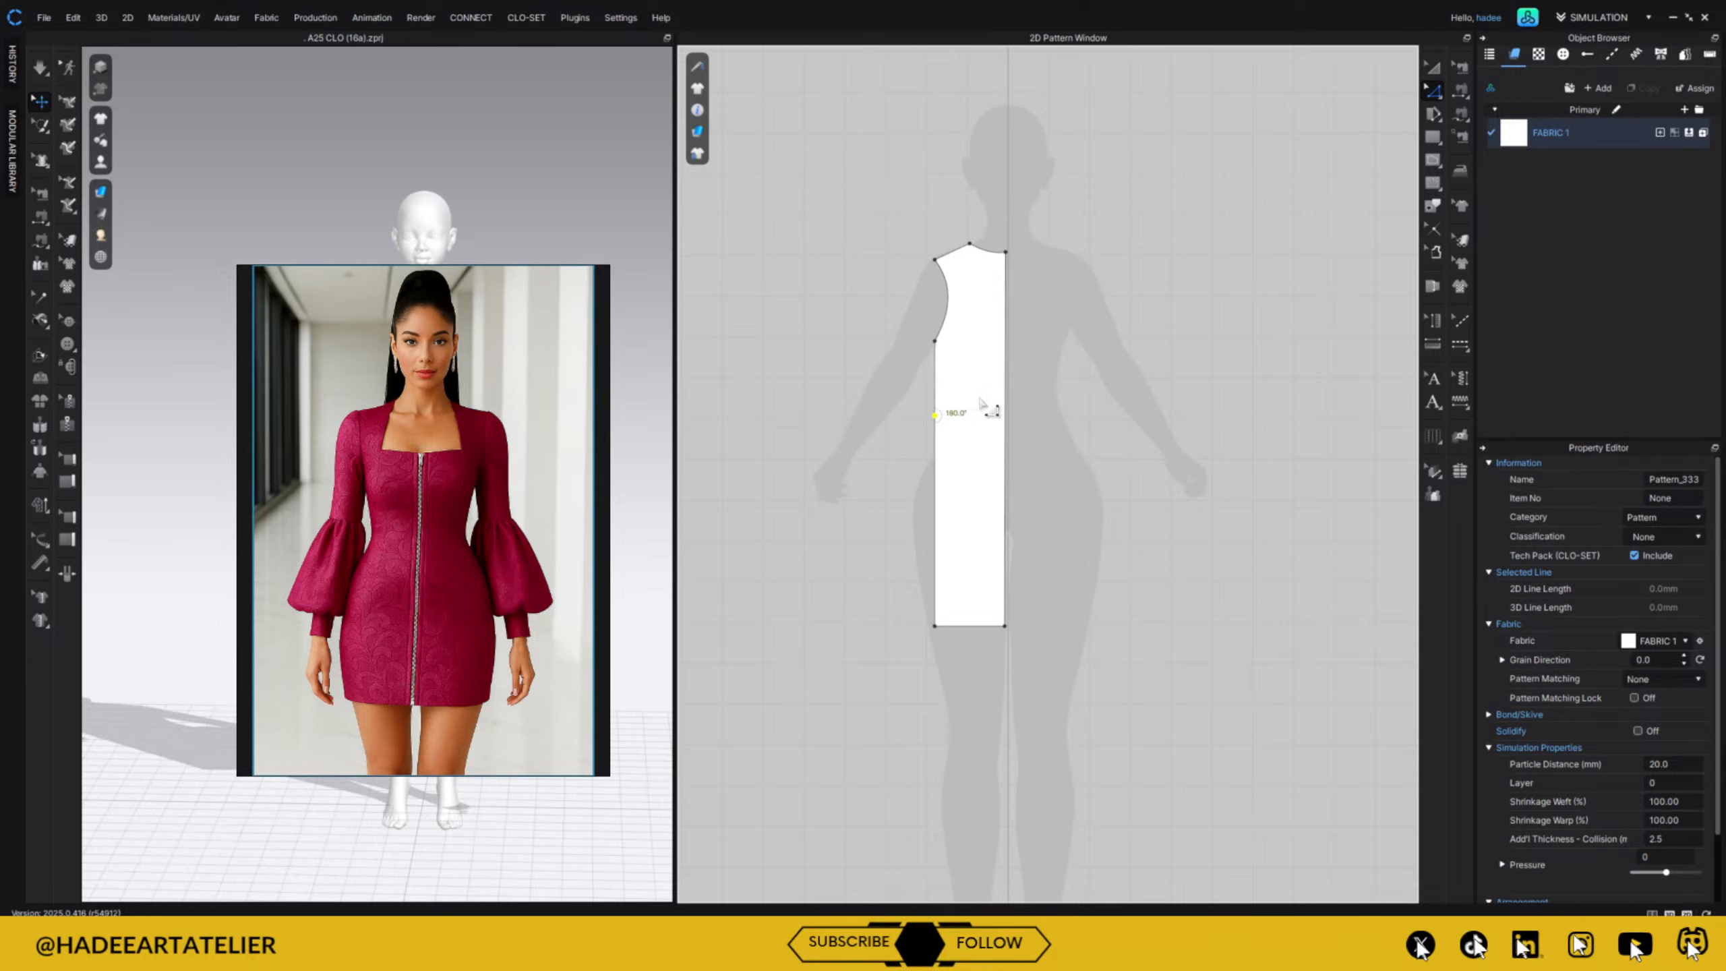
Undo the last pattern move and the added waist point.
{"action": "left_click", "coordinate": [979, 402]}
{"action": "key", "text": "ctrl+z"}
{"action": "key", "text": "ctrl+z"}
{"action": "key", "text": "ctrl+z"}
{"action": "key", "text": "ctrl+z"}
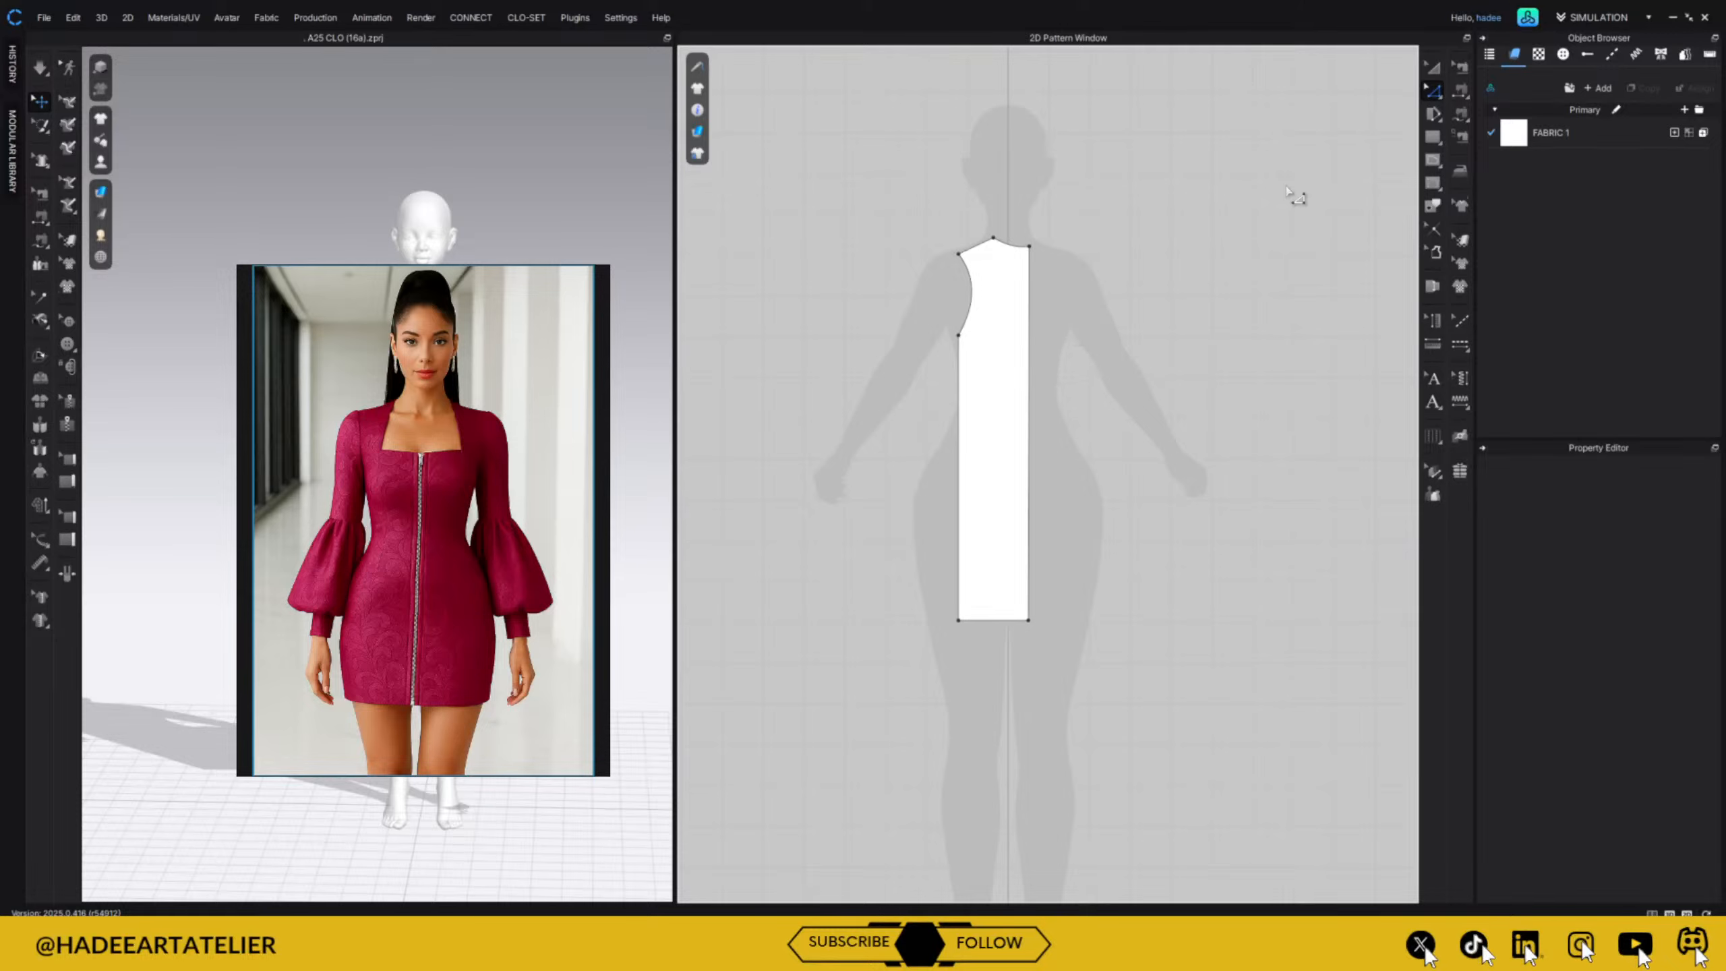
Move the pattern horizontally to align its centre edge with the centre line, and curve its side edge inward at the waist and outward at the hip.
{"action": "left_click", "coordinate": [1431, 69]}
{"action": "left_click", "coordinate": [975, 335]}
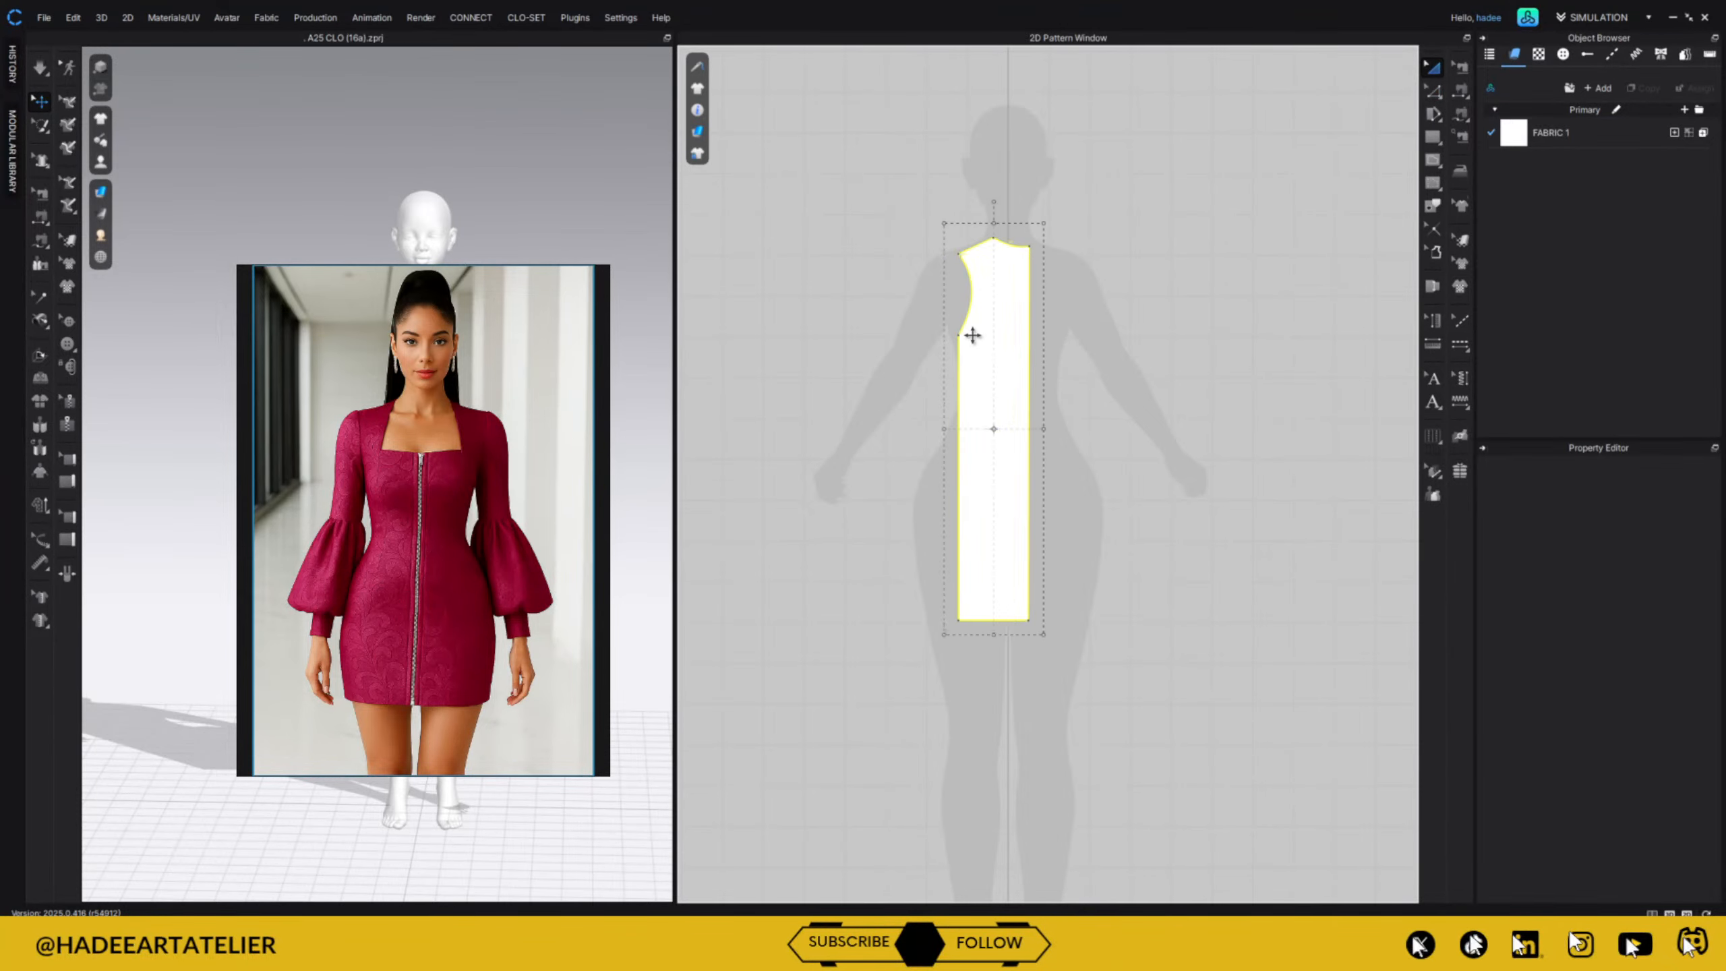
{"action": "left_click_drag", "start_coordinate": [969, 335], "coordinate": [970, 335], "text": "shift"}
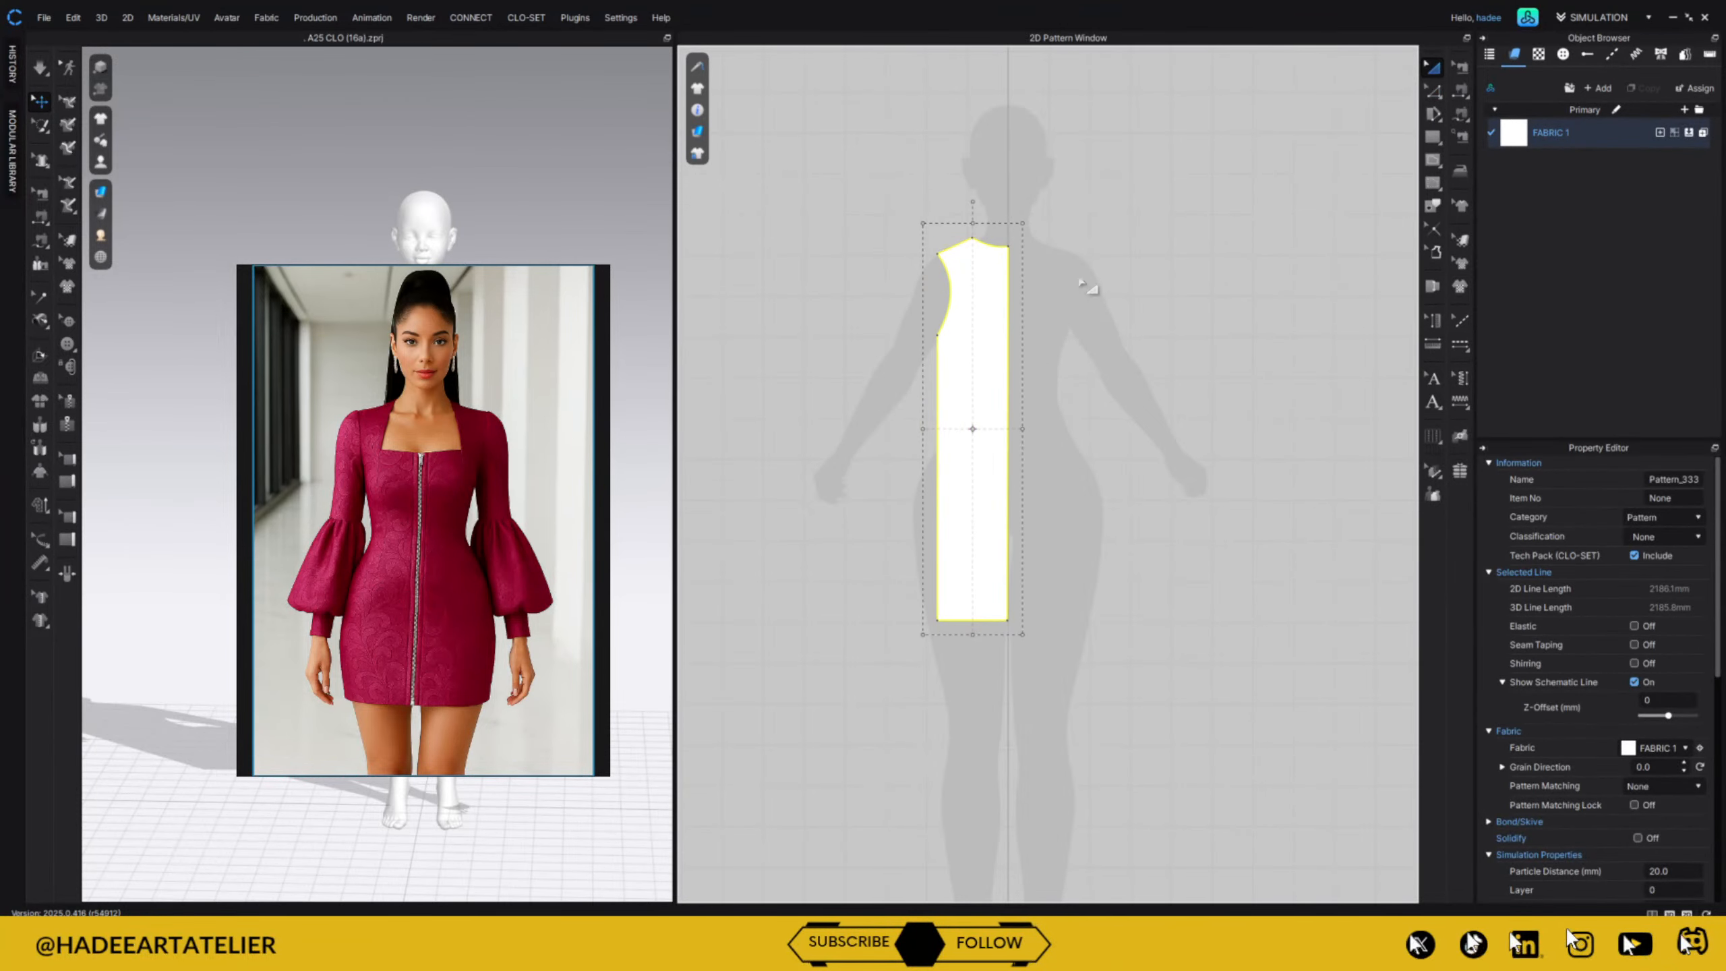
{"action": "left_click", "coordinate": [1114, 279]}
{"action": "key", "text": "v"}
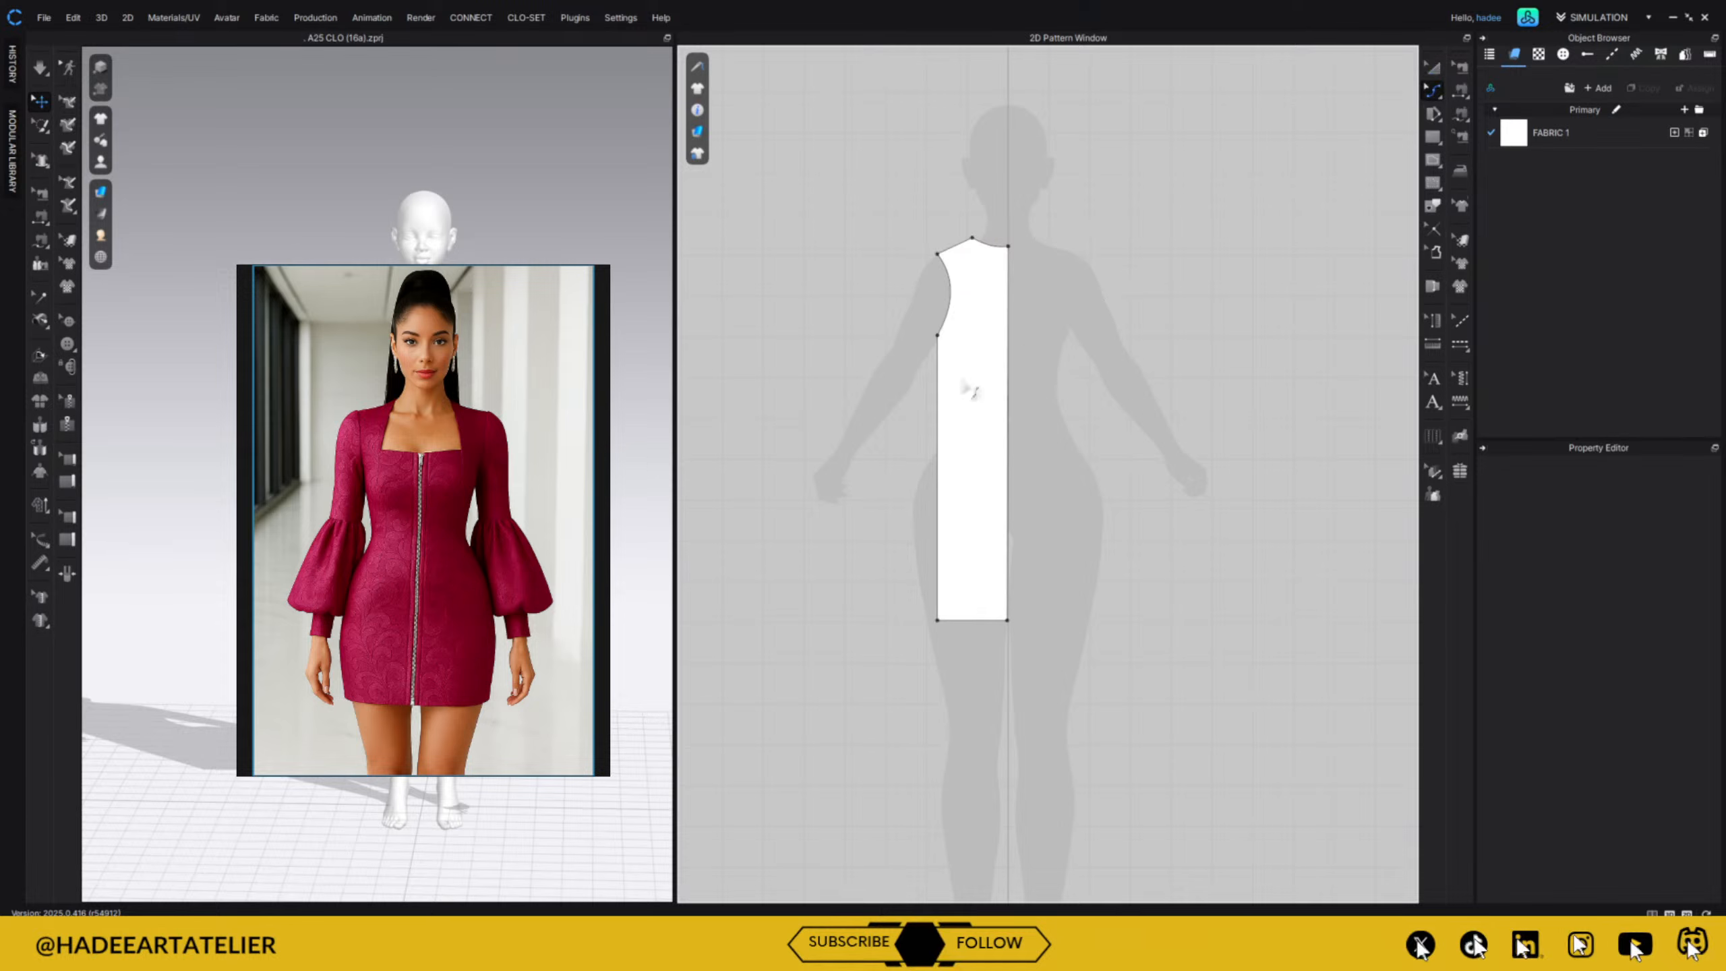
{"action": "left_click_drag", "start_coordinate": [939, 425], "coordinate": [925, 484]}
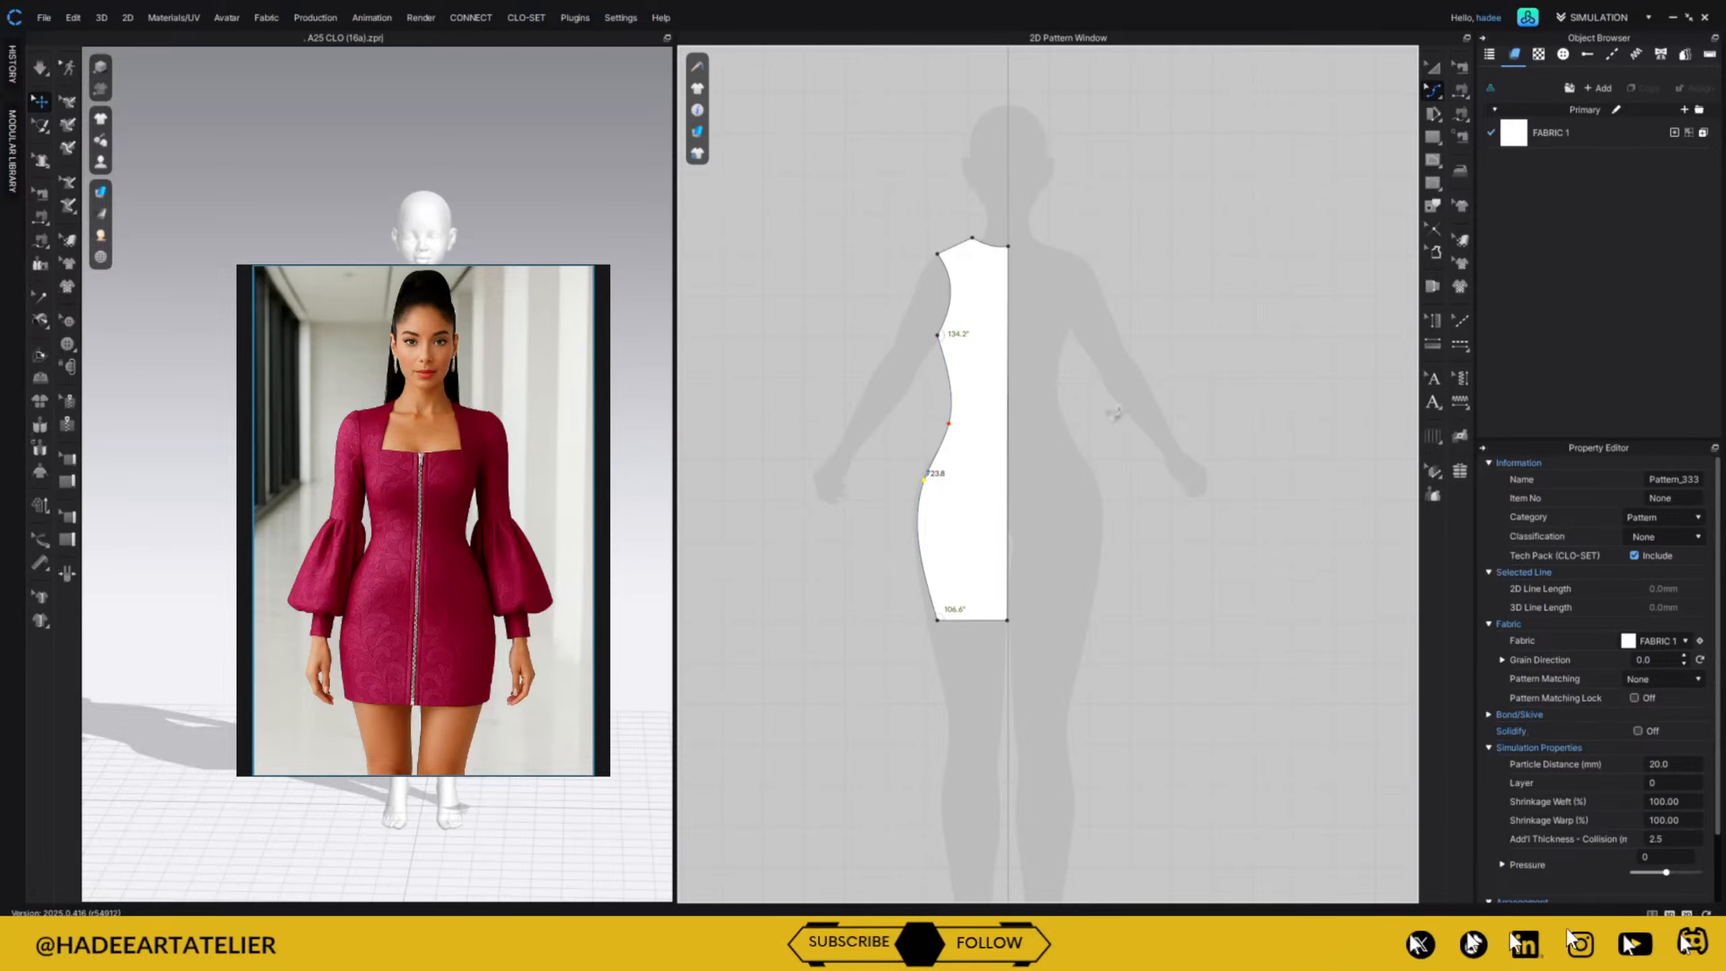
Move the half-body pattern slightly down along the centre line.
{"action": "left_click", "coordinate": [1434, 69]}
{"action": "left_click_drag", "start_coordinate": [1008, 346], "coordinate": [989, 385]}
{"action": "left_click", "coordinate": [1133, 339]}
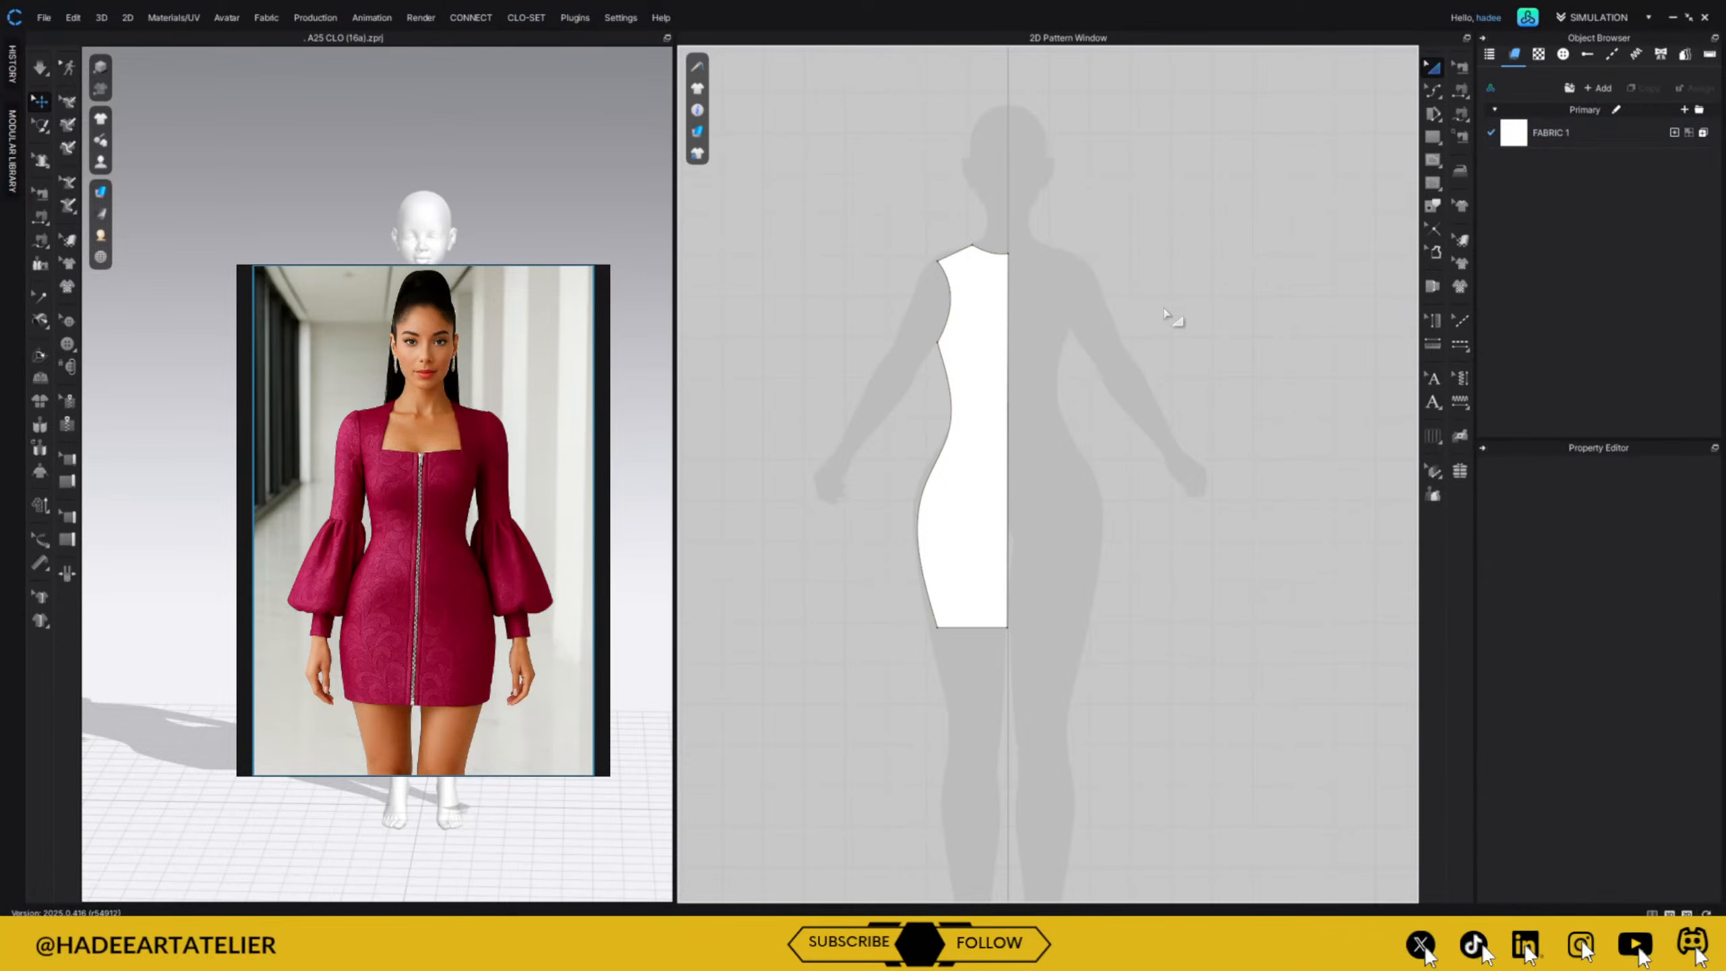
Curve the side edge slightly further outward at the hip to match the avatar silhouette.
{"action": "key", "text": "v"}
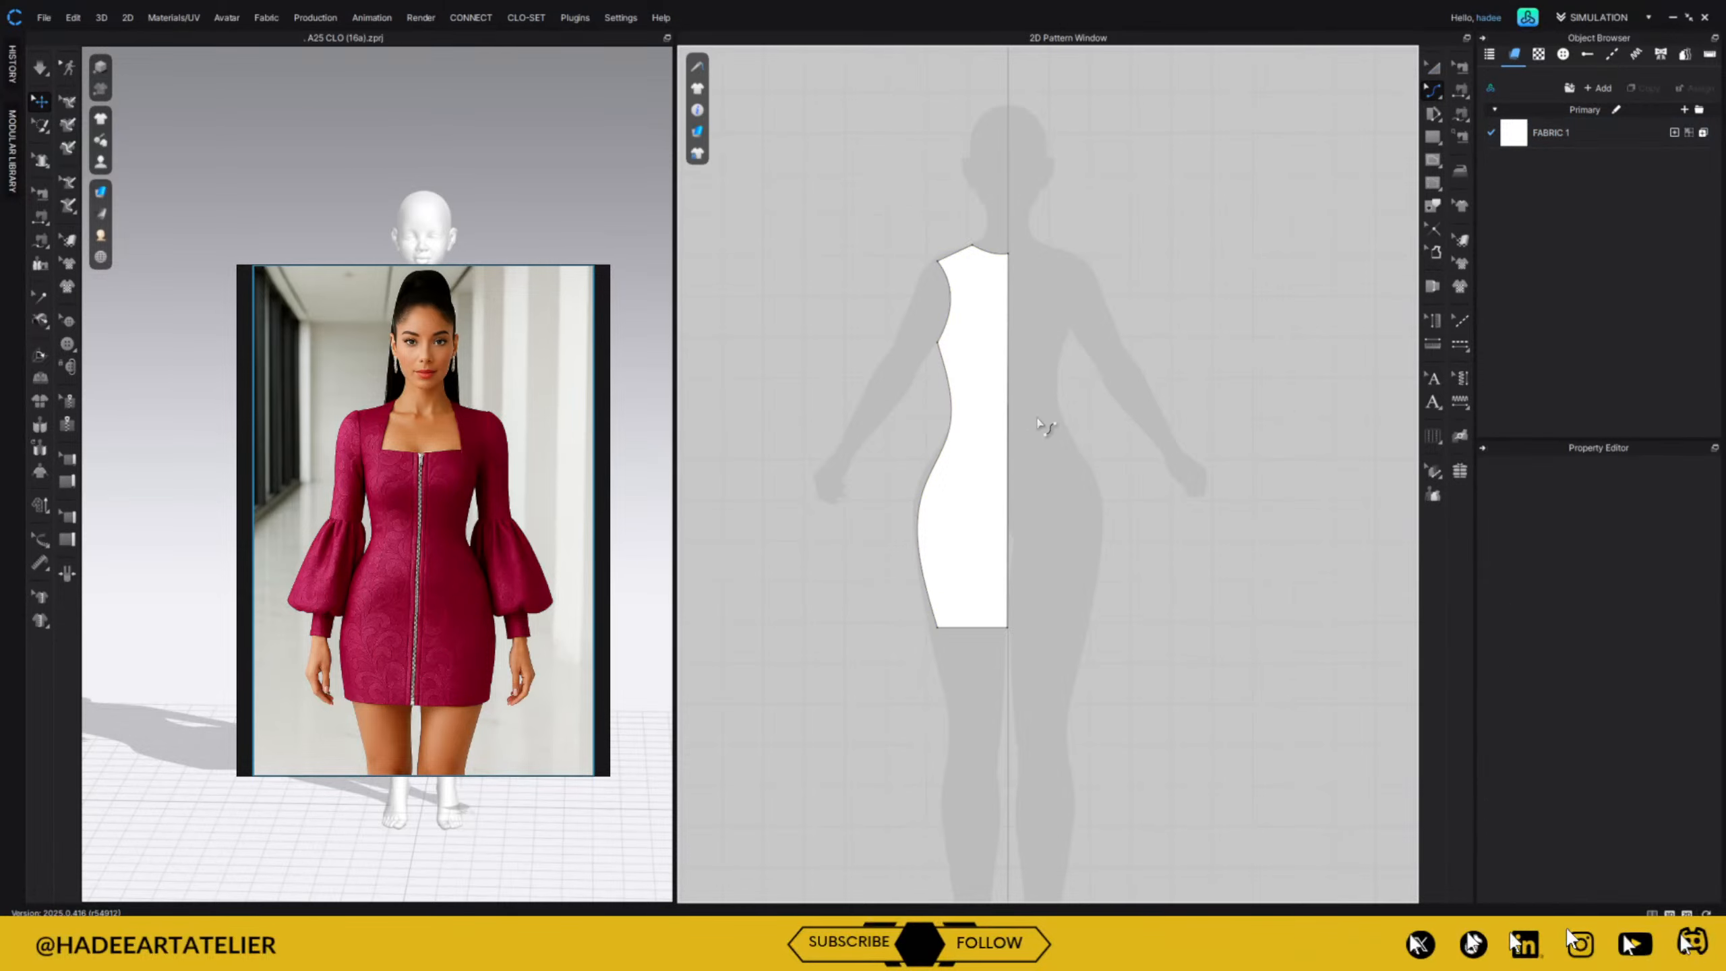
{"action": "left_click", "coordinate": [925, 488]}
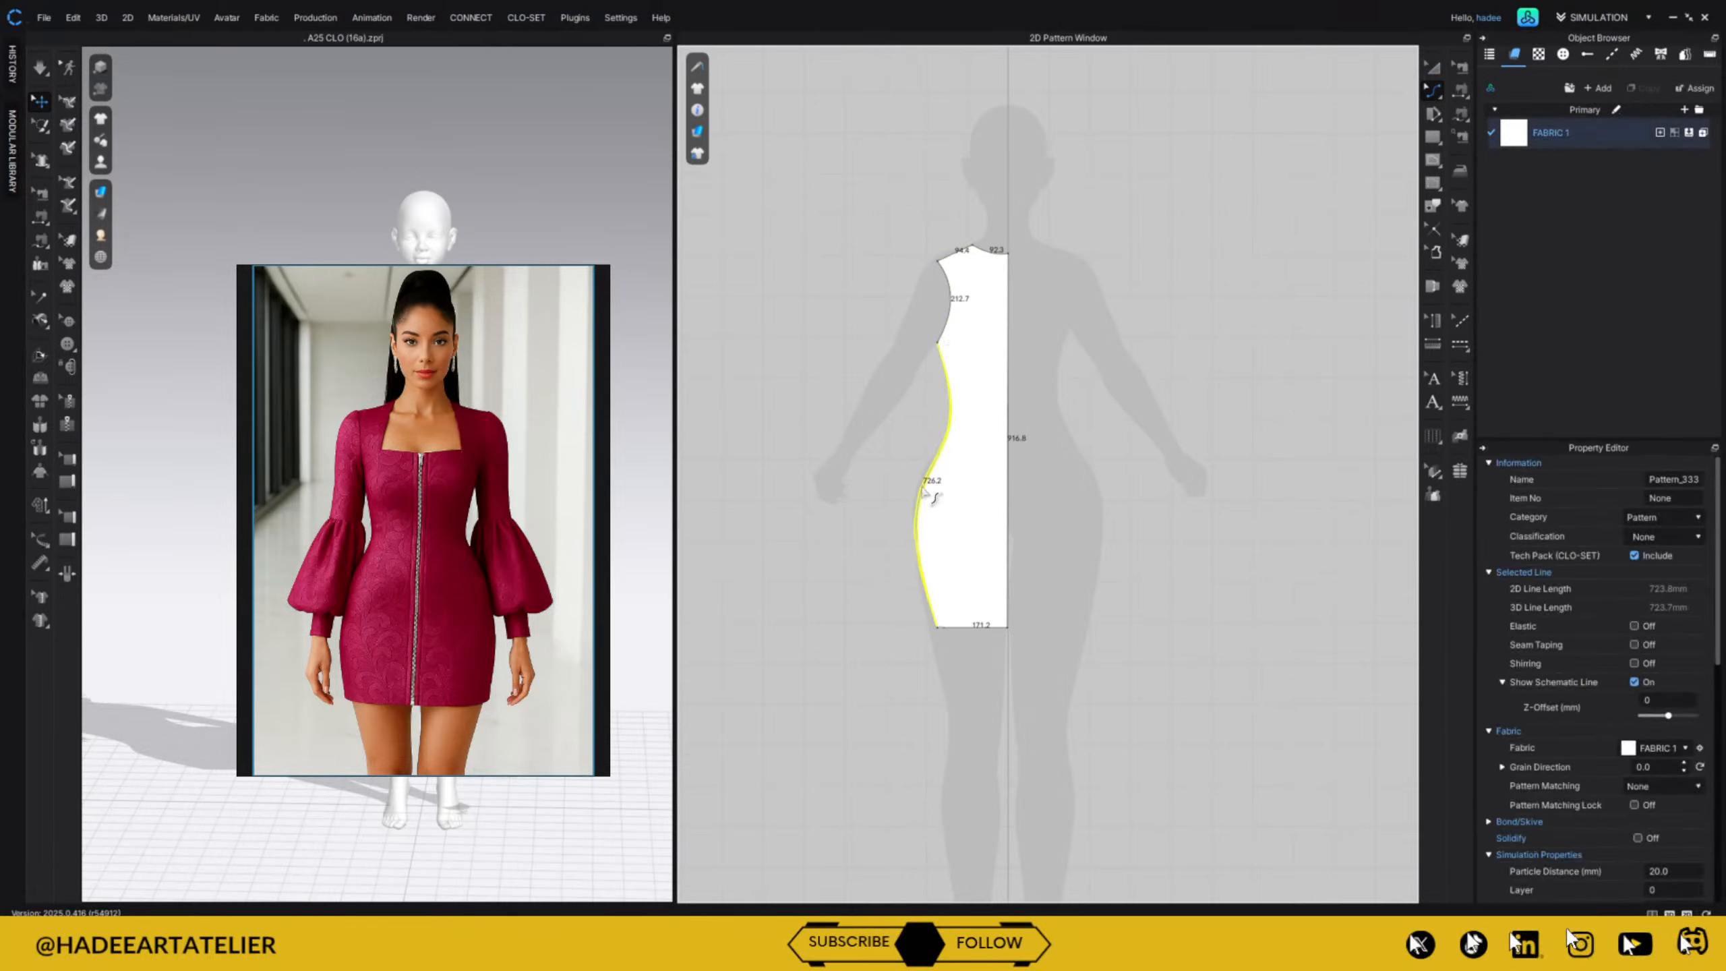
{"action": "left_click_drag", "start_coordinate": [922, 483], "coordinate": [924, 483]}
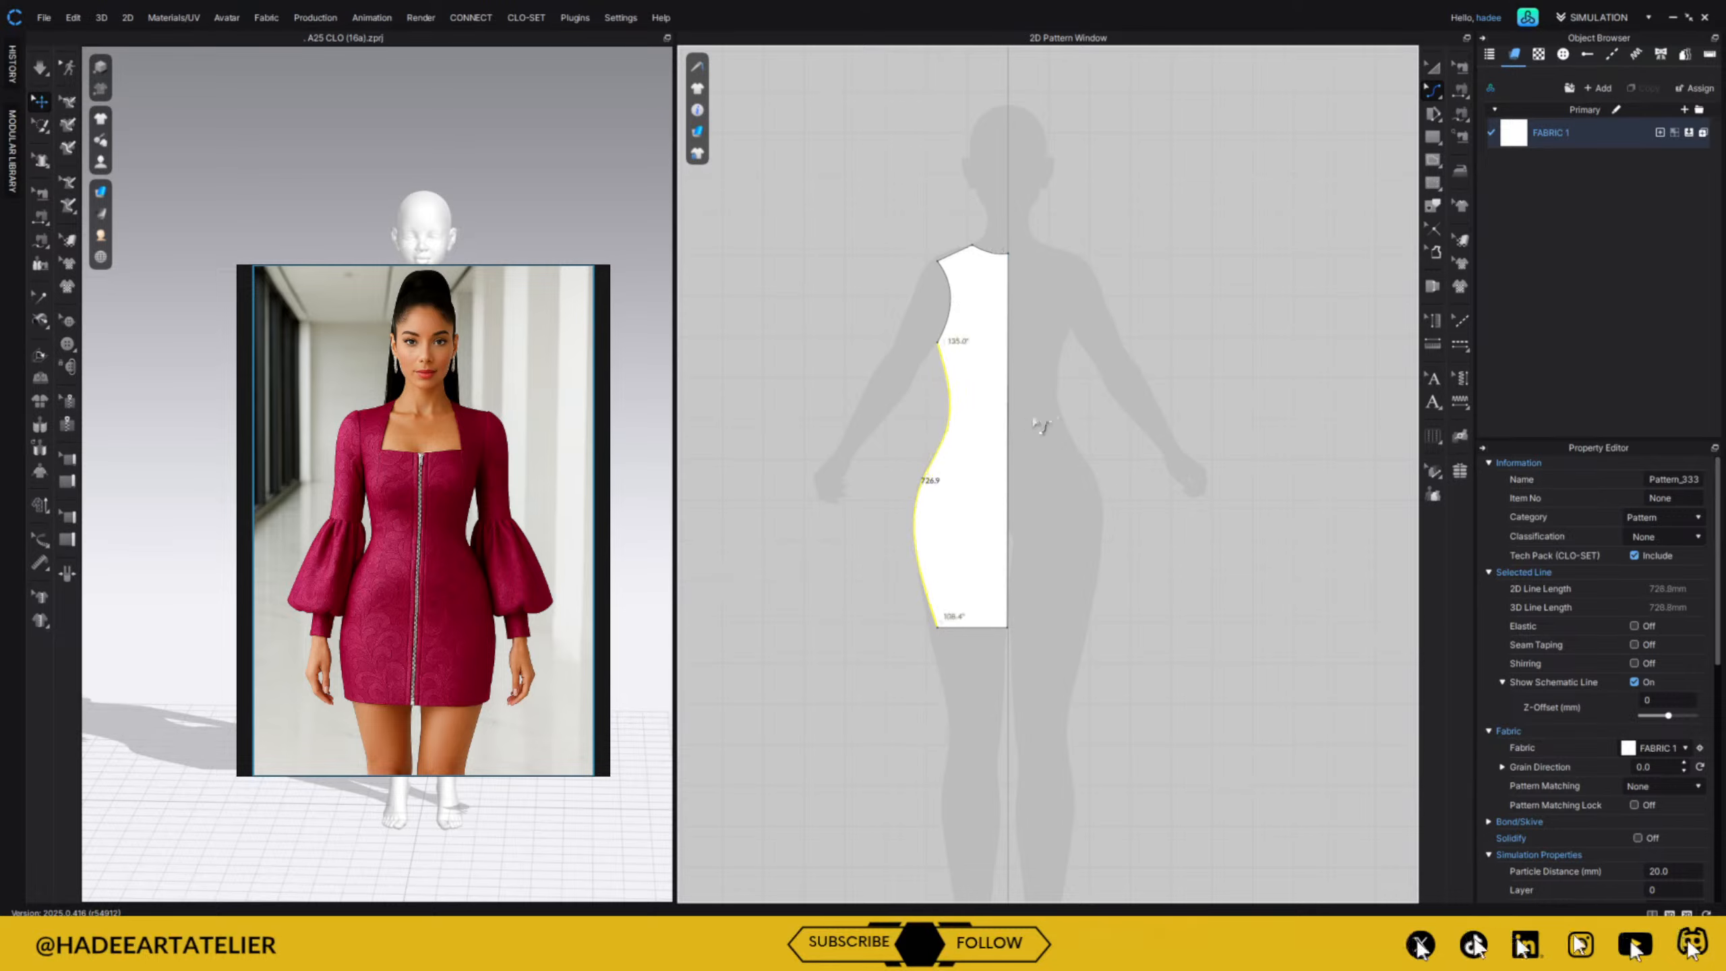
{"action": "left_click", "coordinate": [1096, 403]}
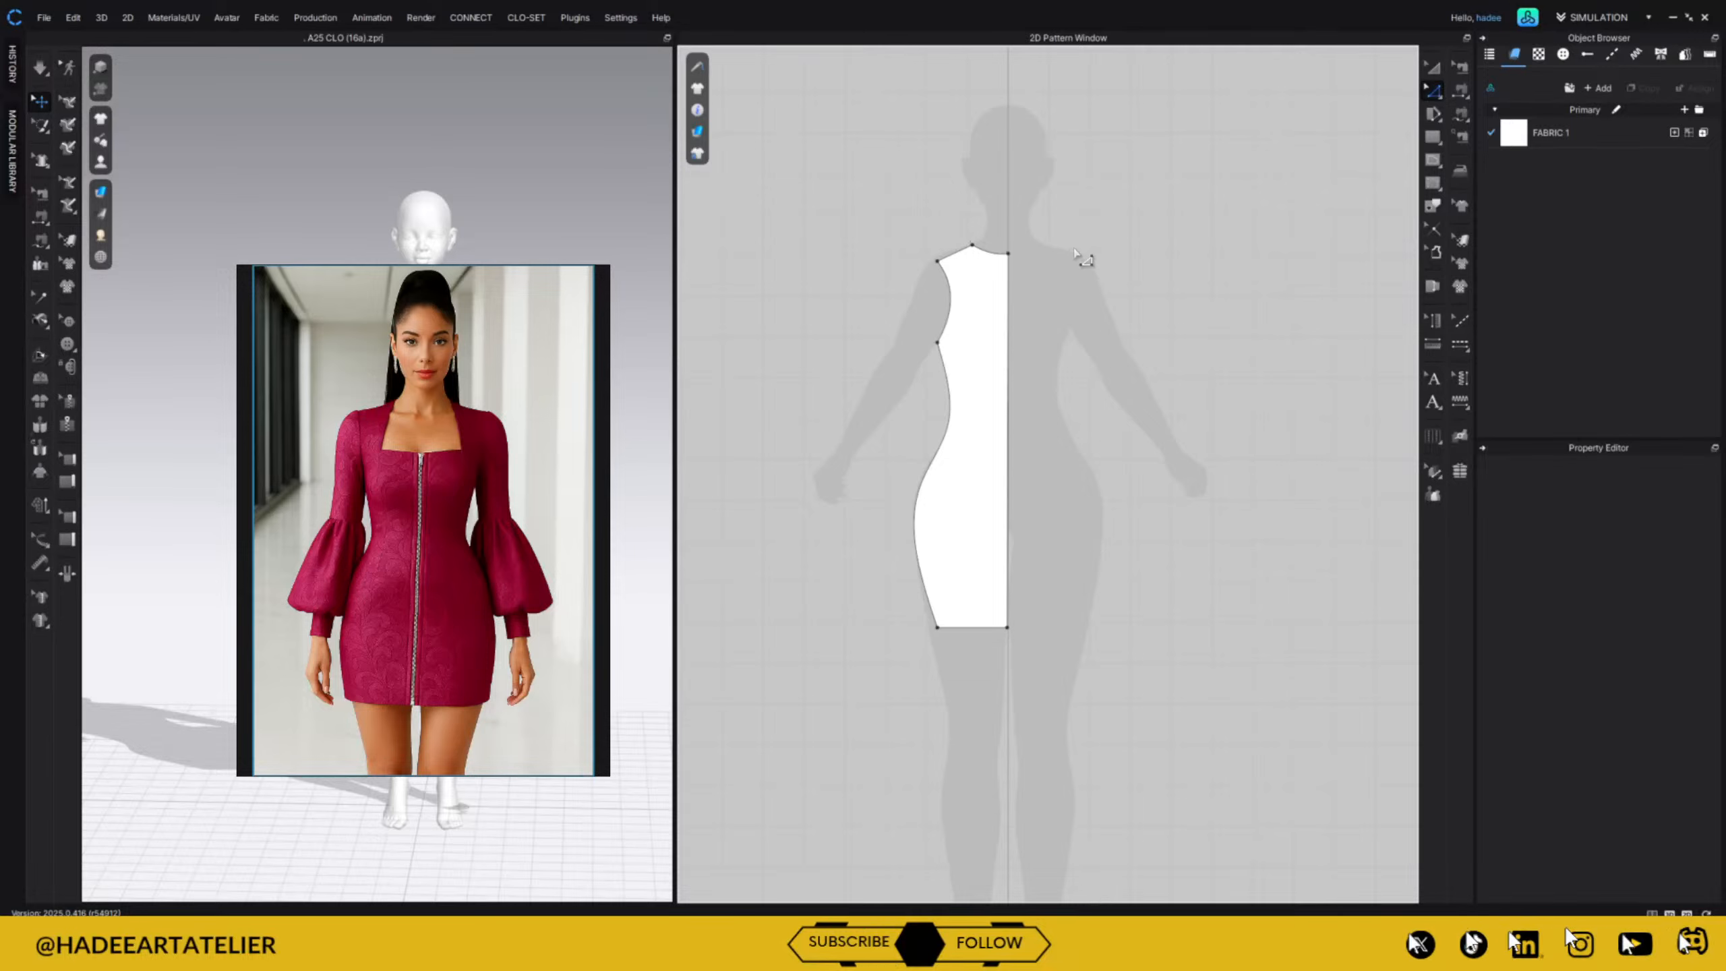
Nudge the outer shoulder point of the half-body pattern slightly up and towards the neck.
{"action": "key", "text": "z"}
{"action": "left_click", "coordinate": [955, 271]}
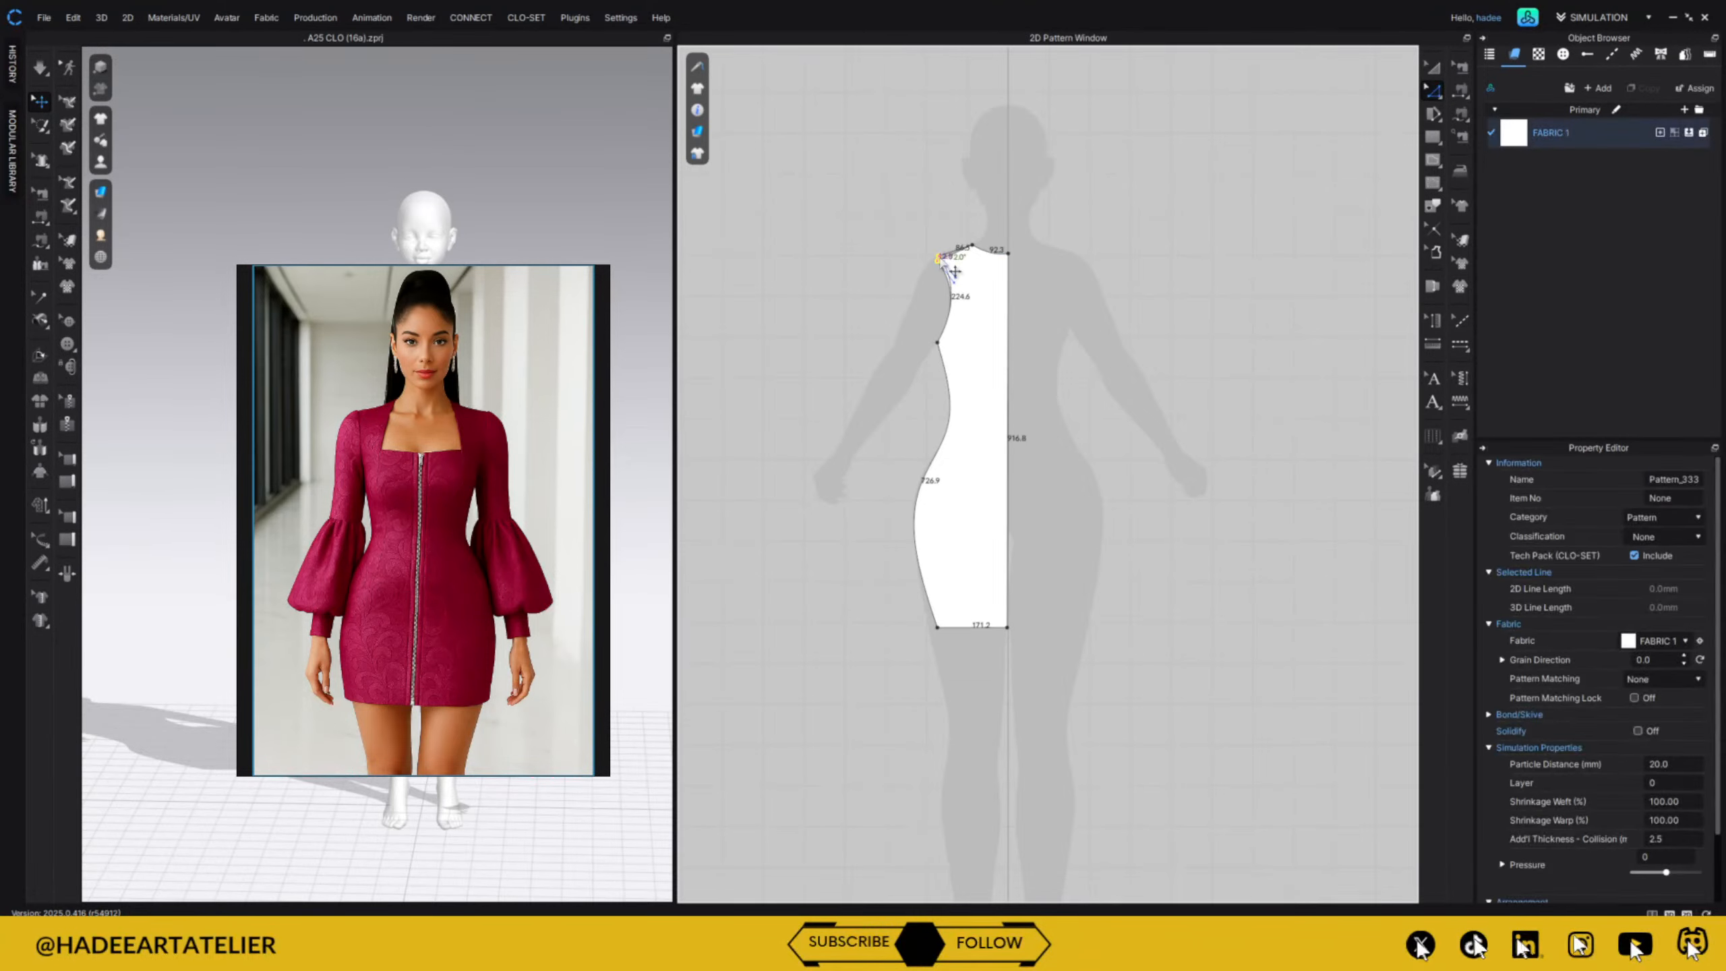
{"action": "left_click", "coordinate": [1053, 245]}
{"action": "left_click", "coordinate": [1009, 395]}
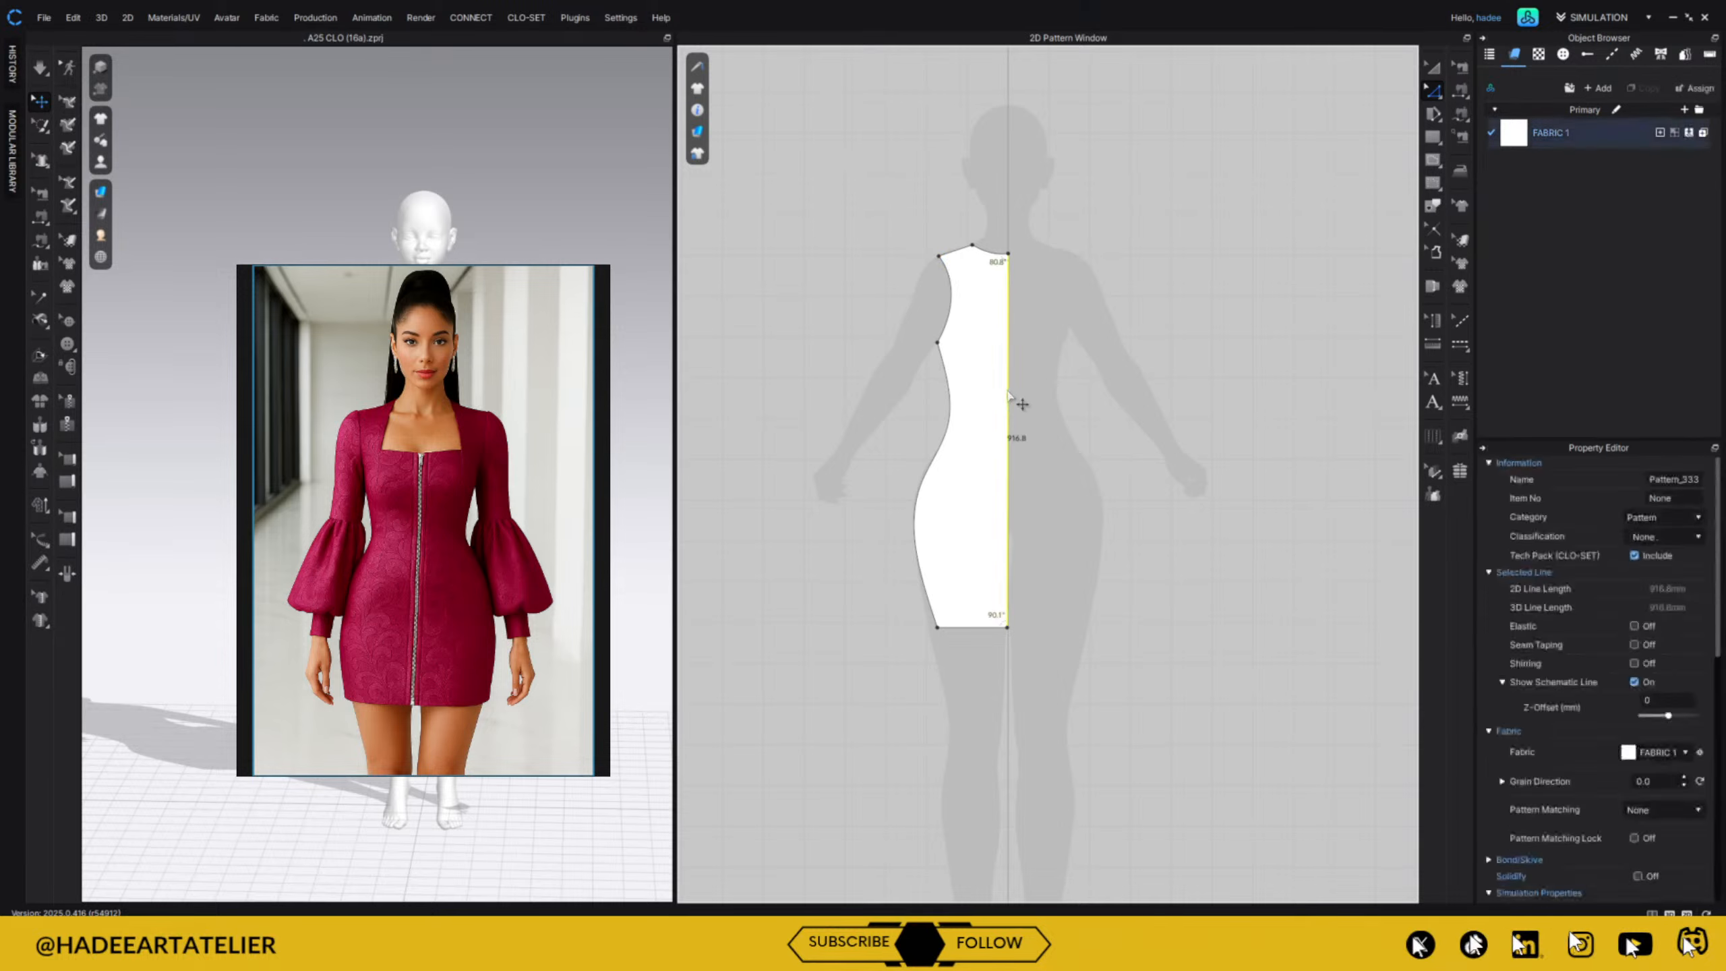
{"action": "right_click", "coordinate": [1009, 398]}
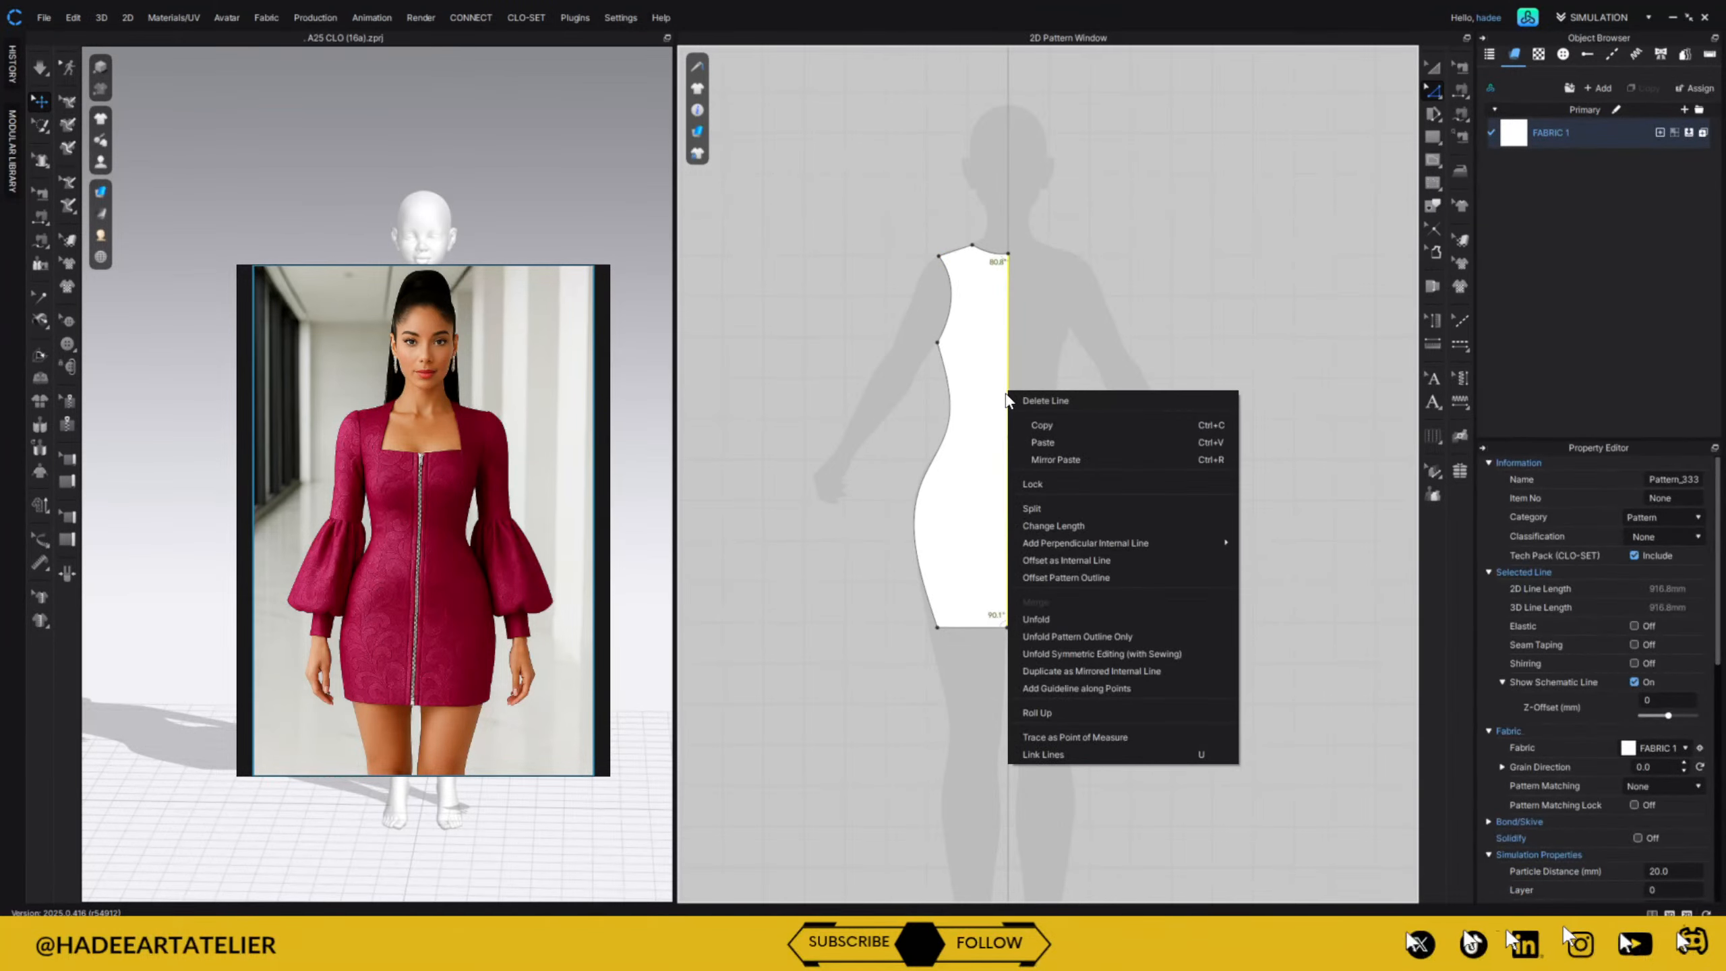
{"action": "left_click", "coordinate": [1075, 360]}
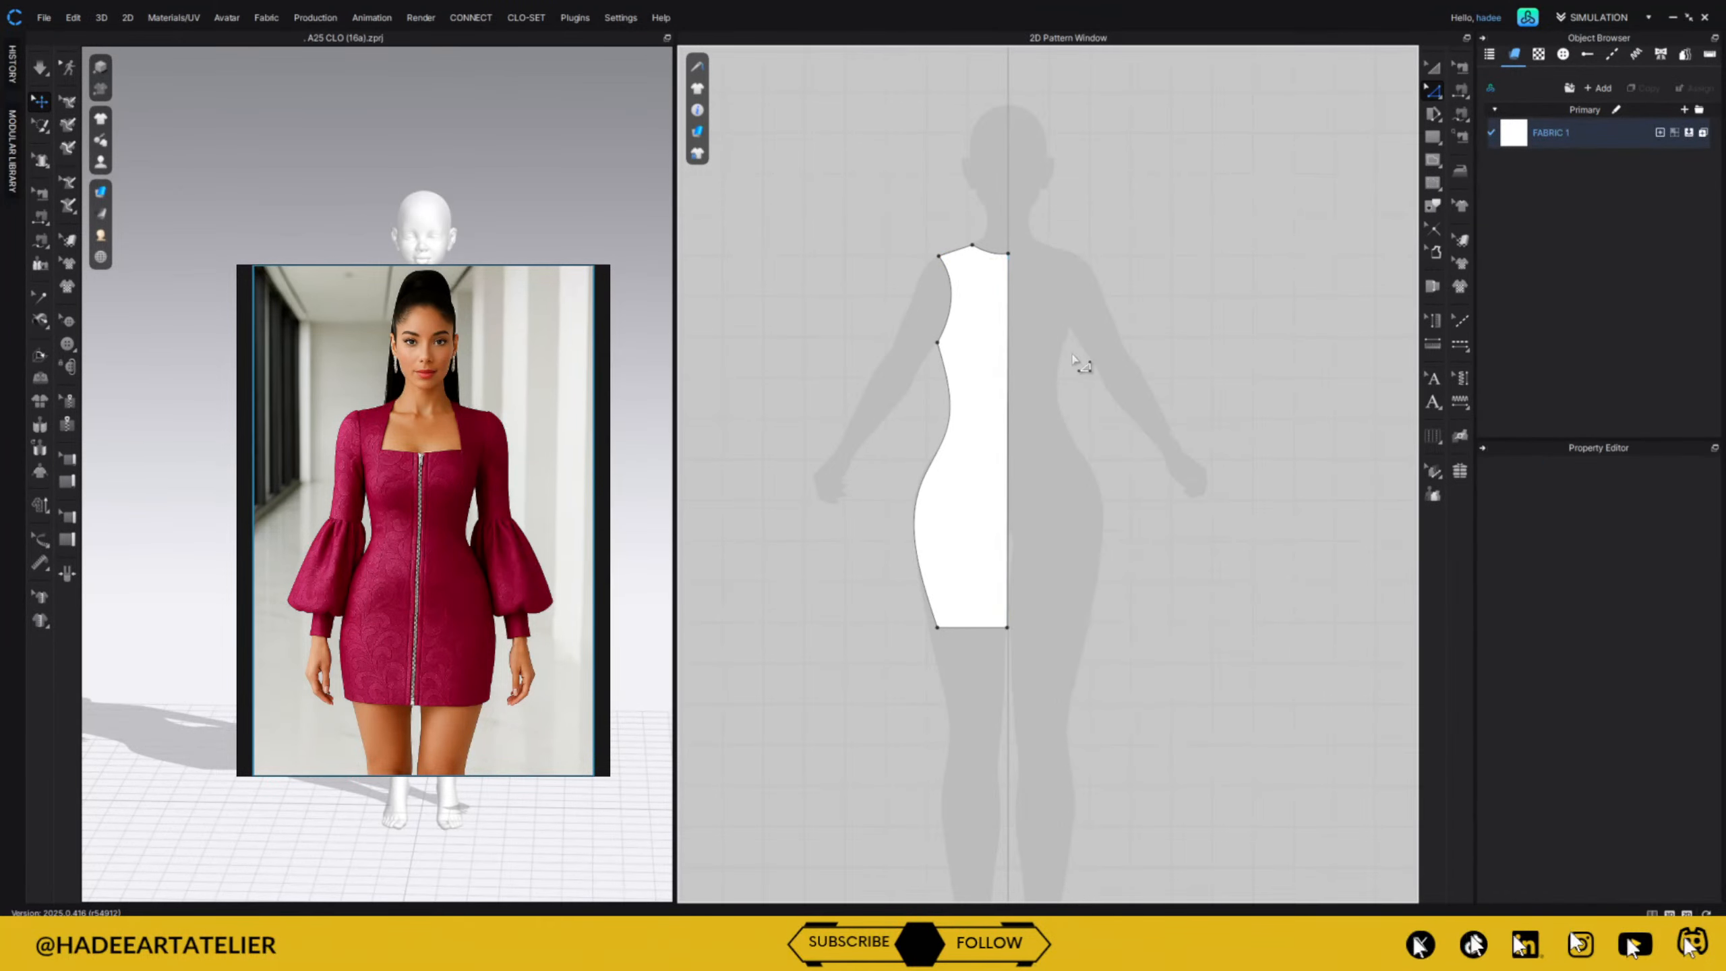
Move the hem's outer corner slightly outward and lower the hem edge to lengthen the dress pattern.
{"action": "left_click", "coordinate": [936, 627]}
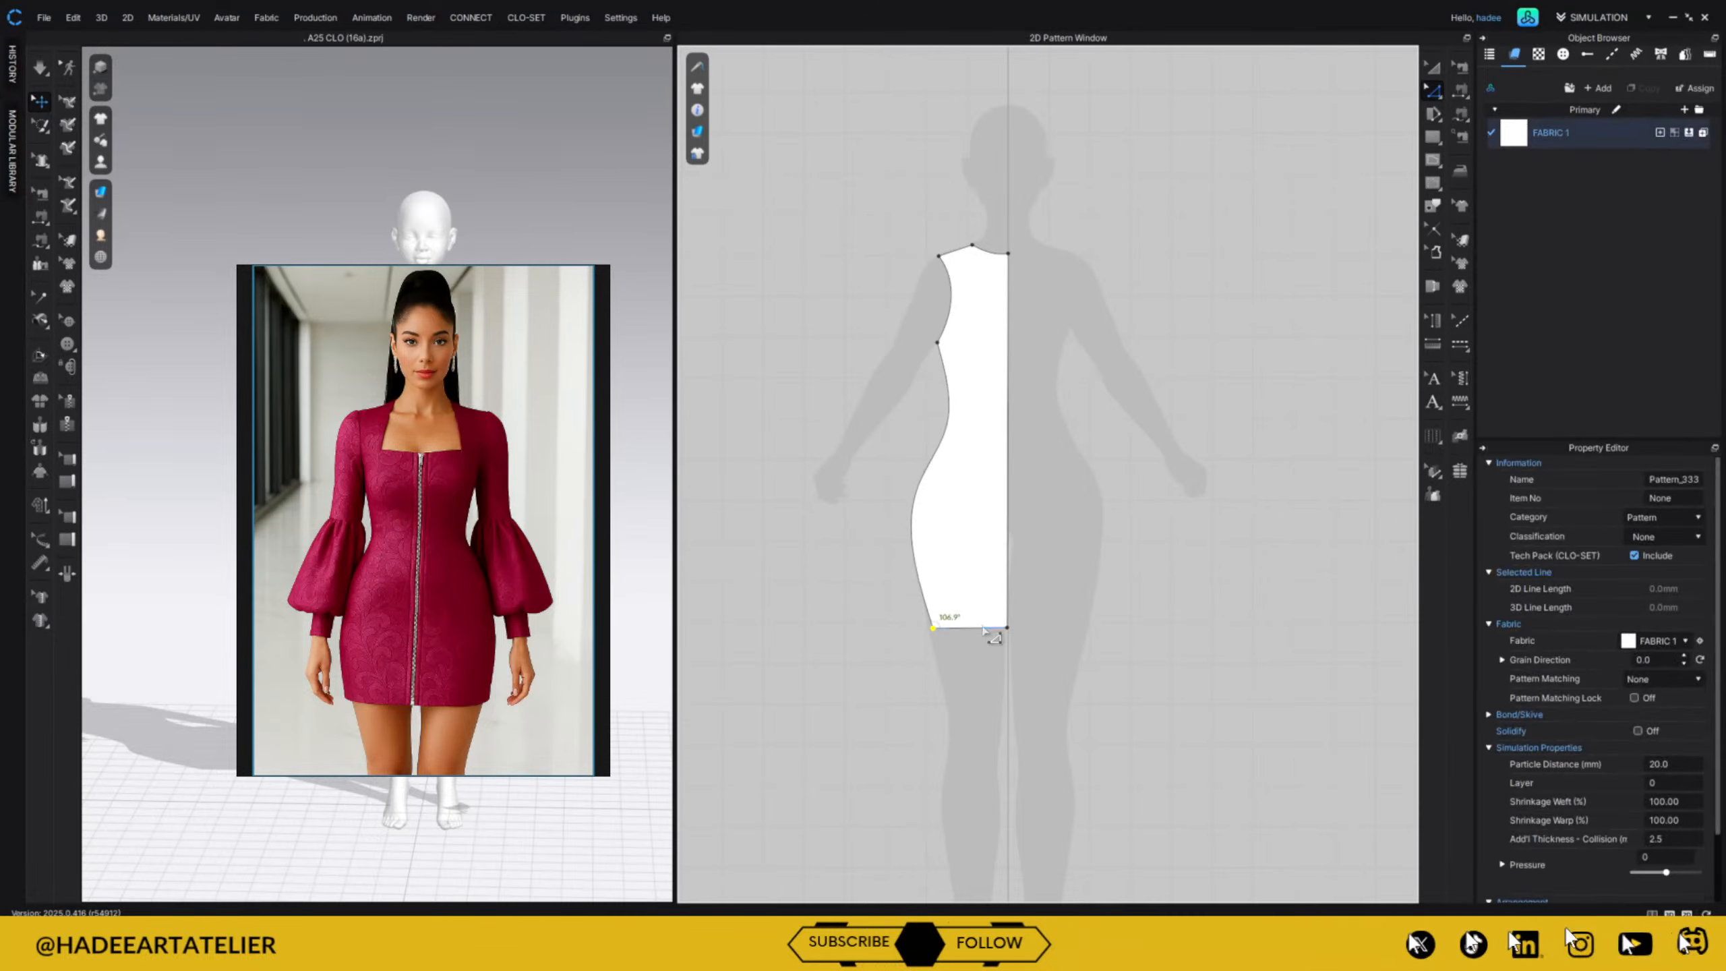
{"action": "left_click_drag", "start_coordinate": [979, 626], "coordinate": [979, 659]}
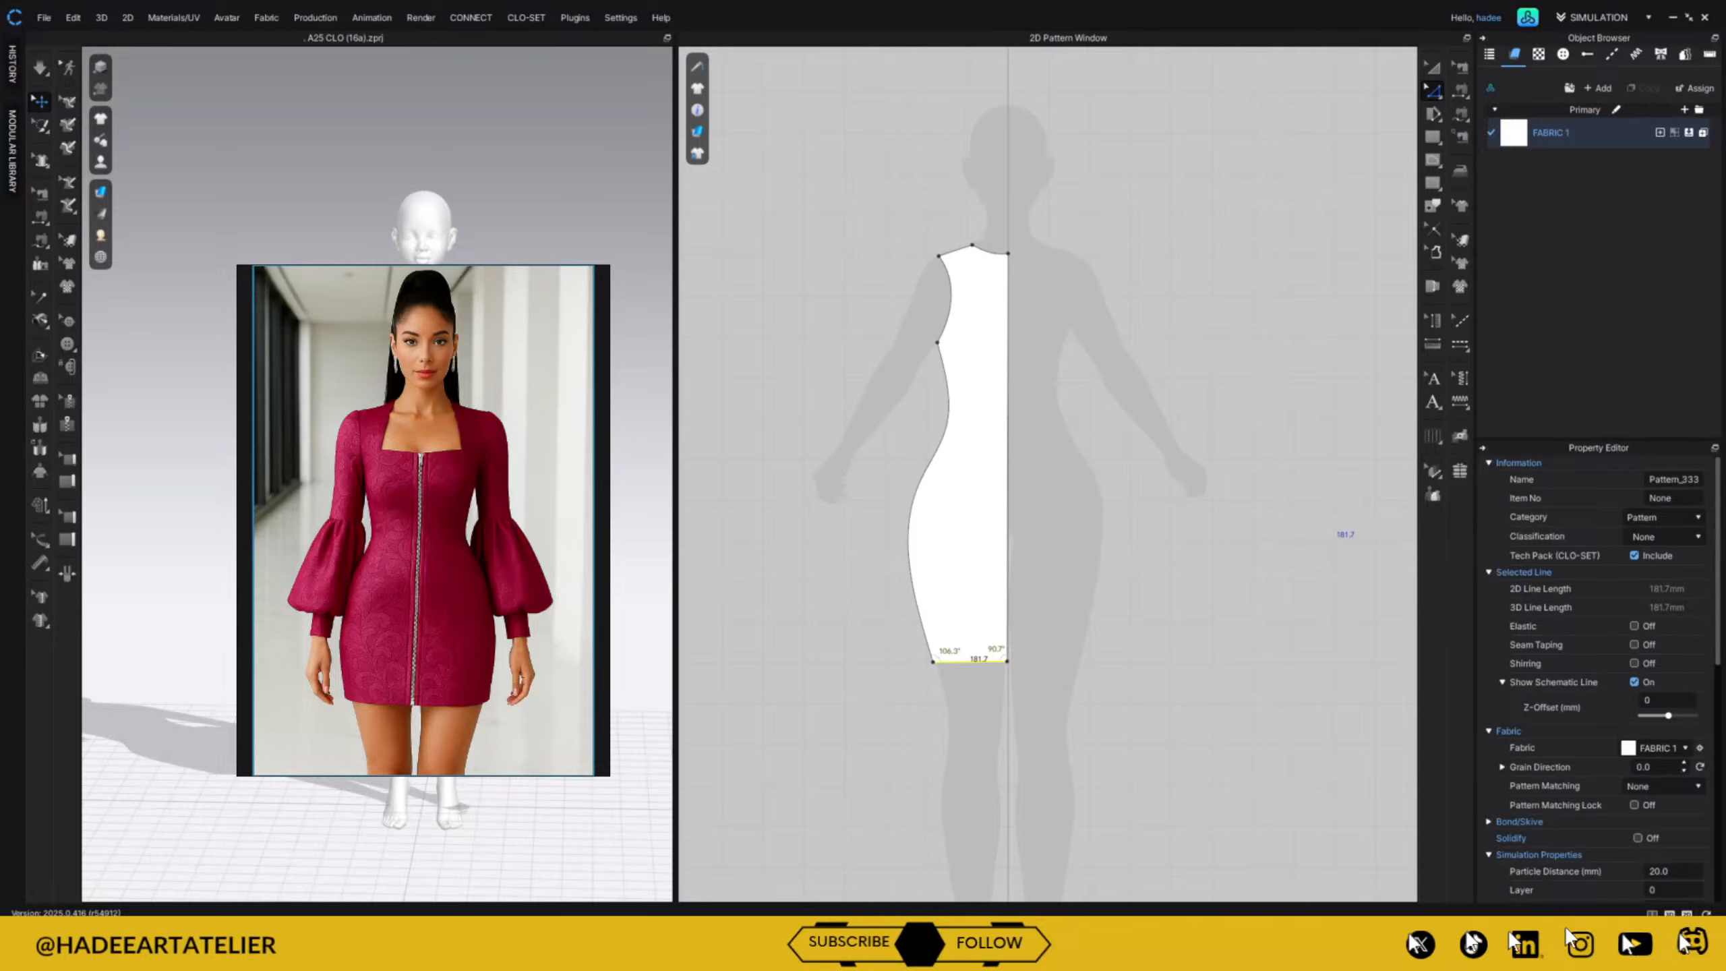
Unfold the half pattern along its centre edge using Unfold Symmetric Editing (with Sewing).
{"action": "left_click", "coordinate": [1011, 416]}
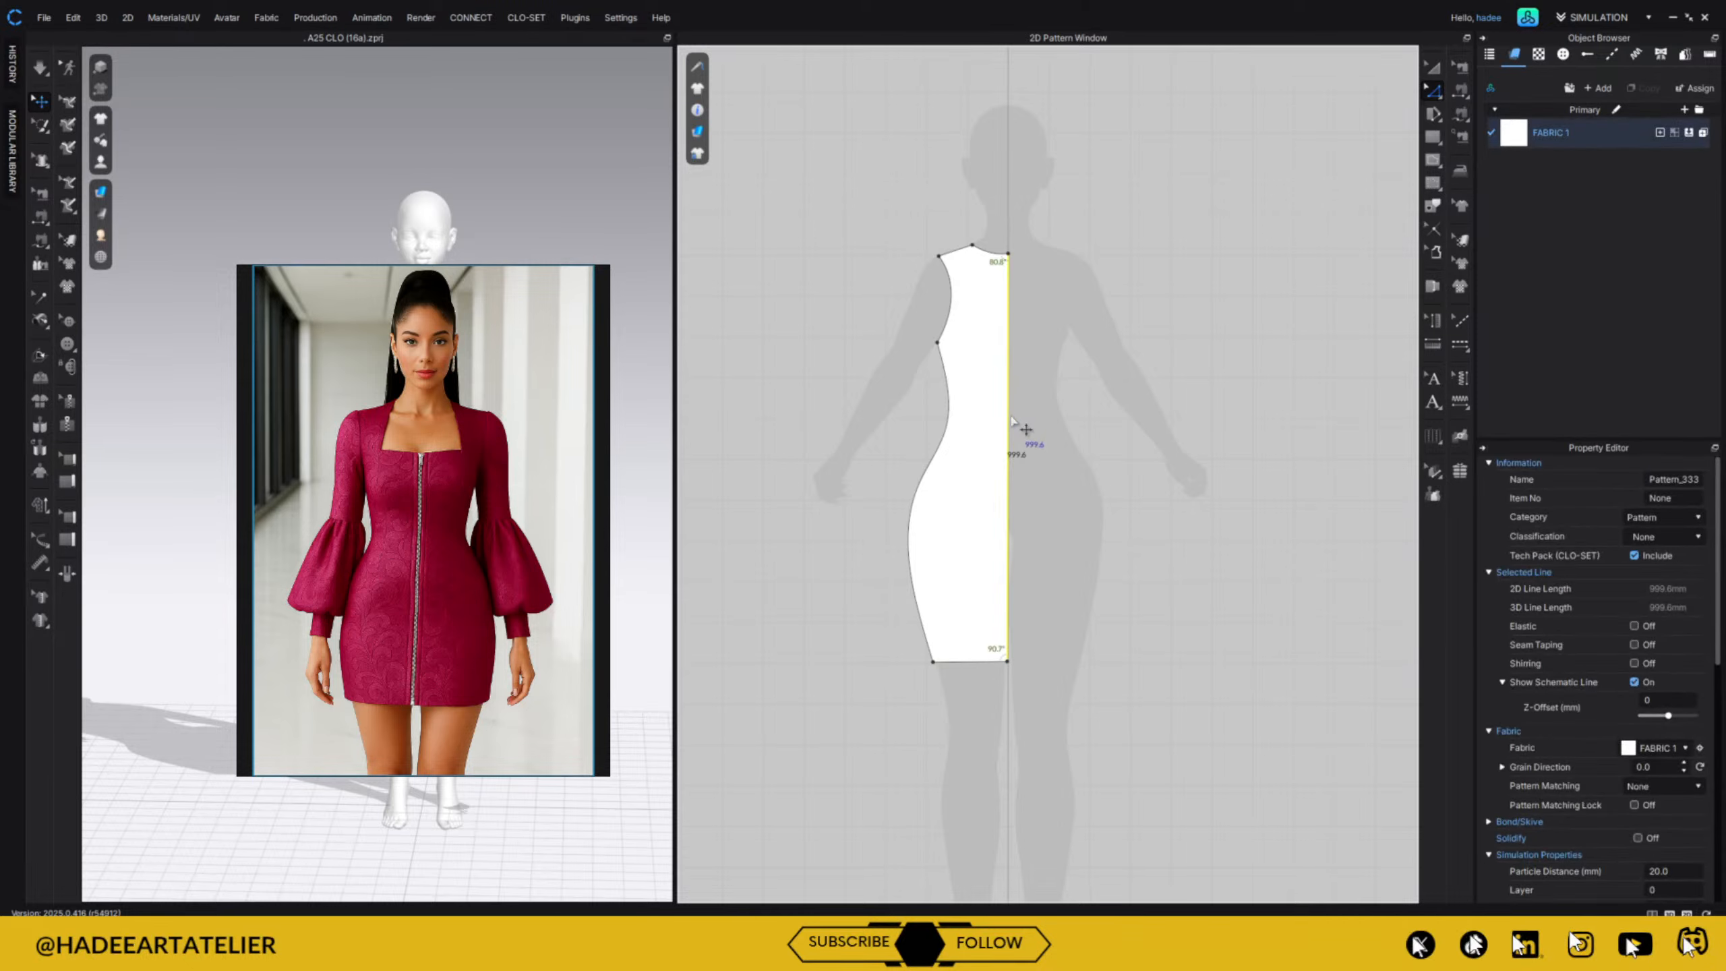
{"action": "right_click", "coordinate": [1013, 418]}
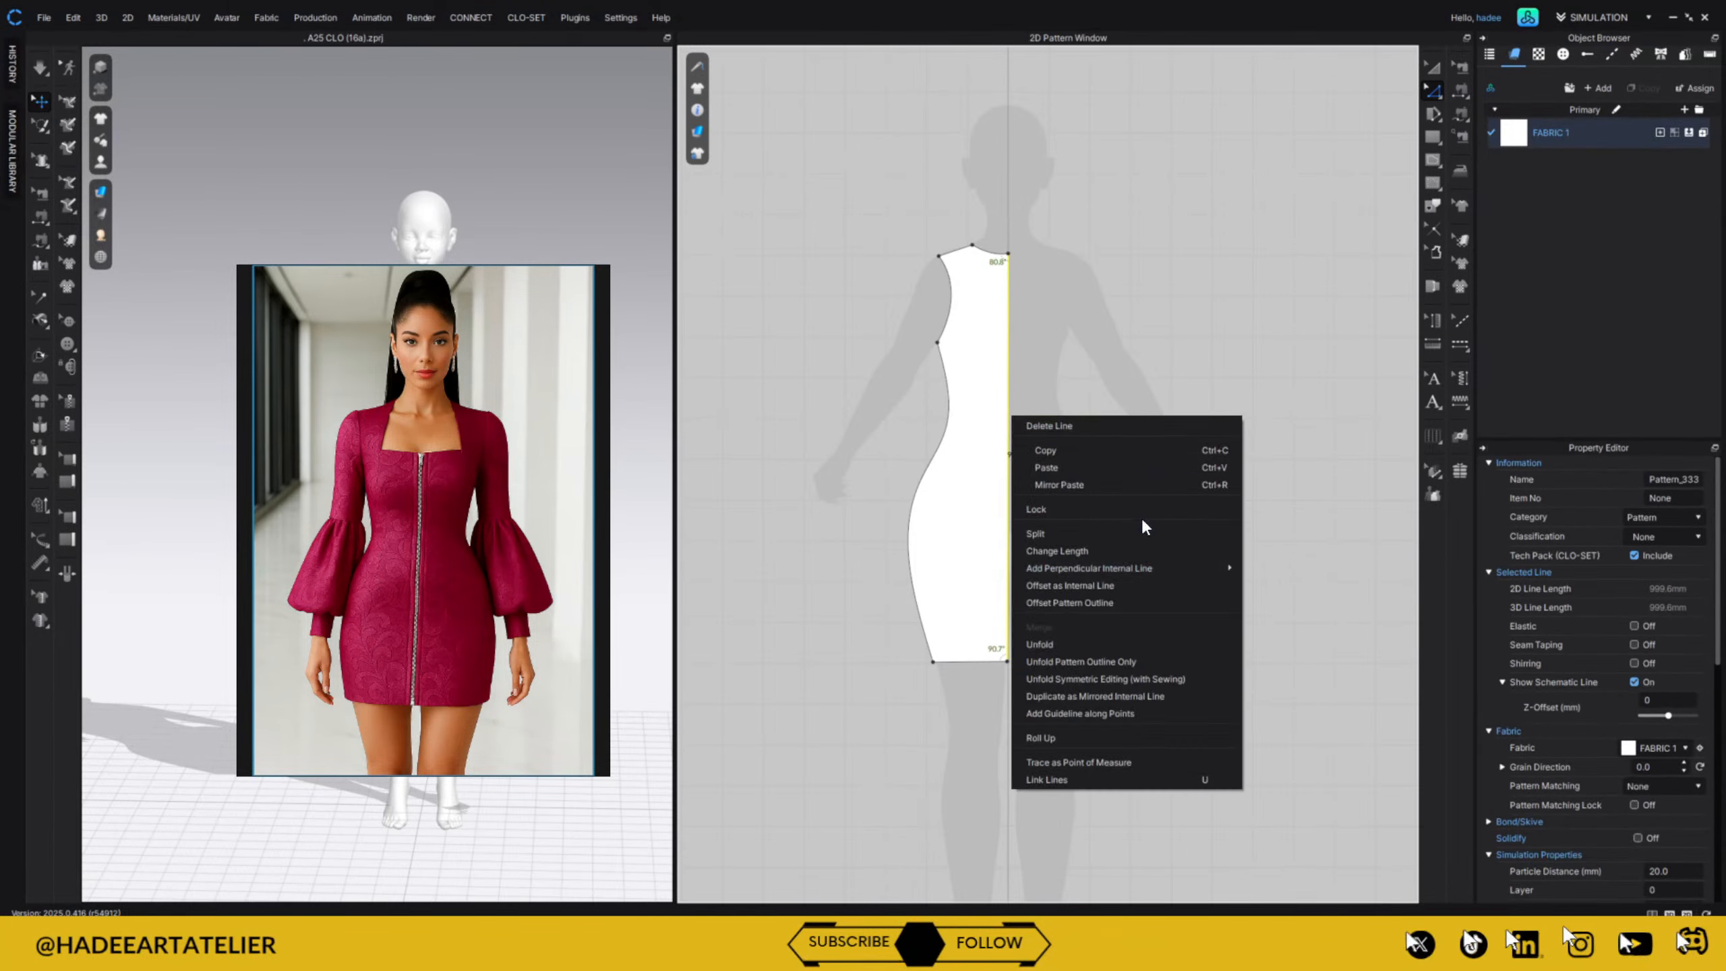
{"action": "left_click", "coordinate": [1179, 678]}
{"action": "left_click", "coordinate": [1141, 610]}
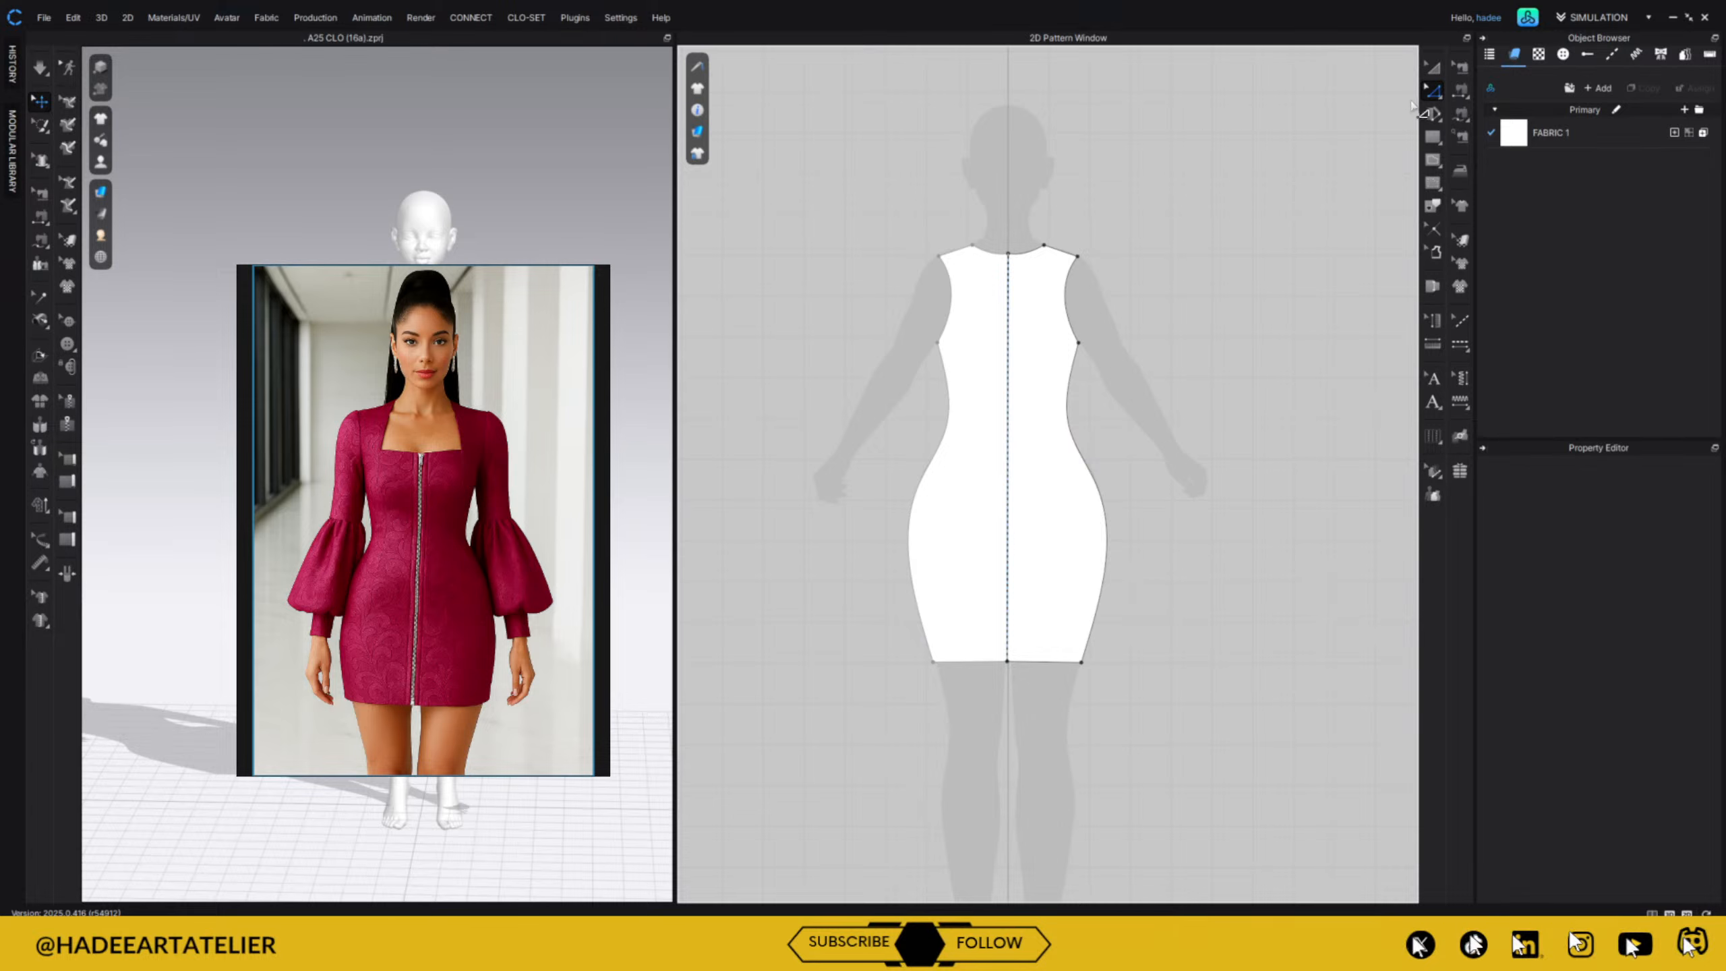
Copy the whole dress pattern and paste the duplicate level beside the original, clear of the avatar's torso.
{"action": "left_click", "coordinate": [1432, 66]}
{"action": "left_click", "coordinate": [1043, 286]}
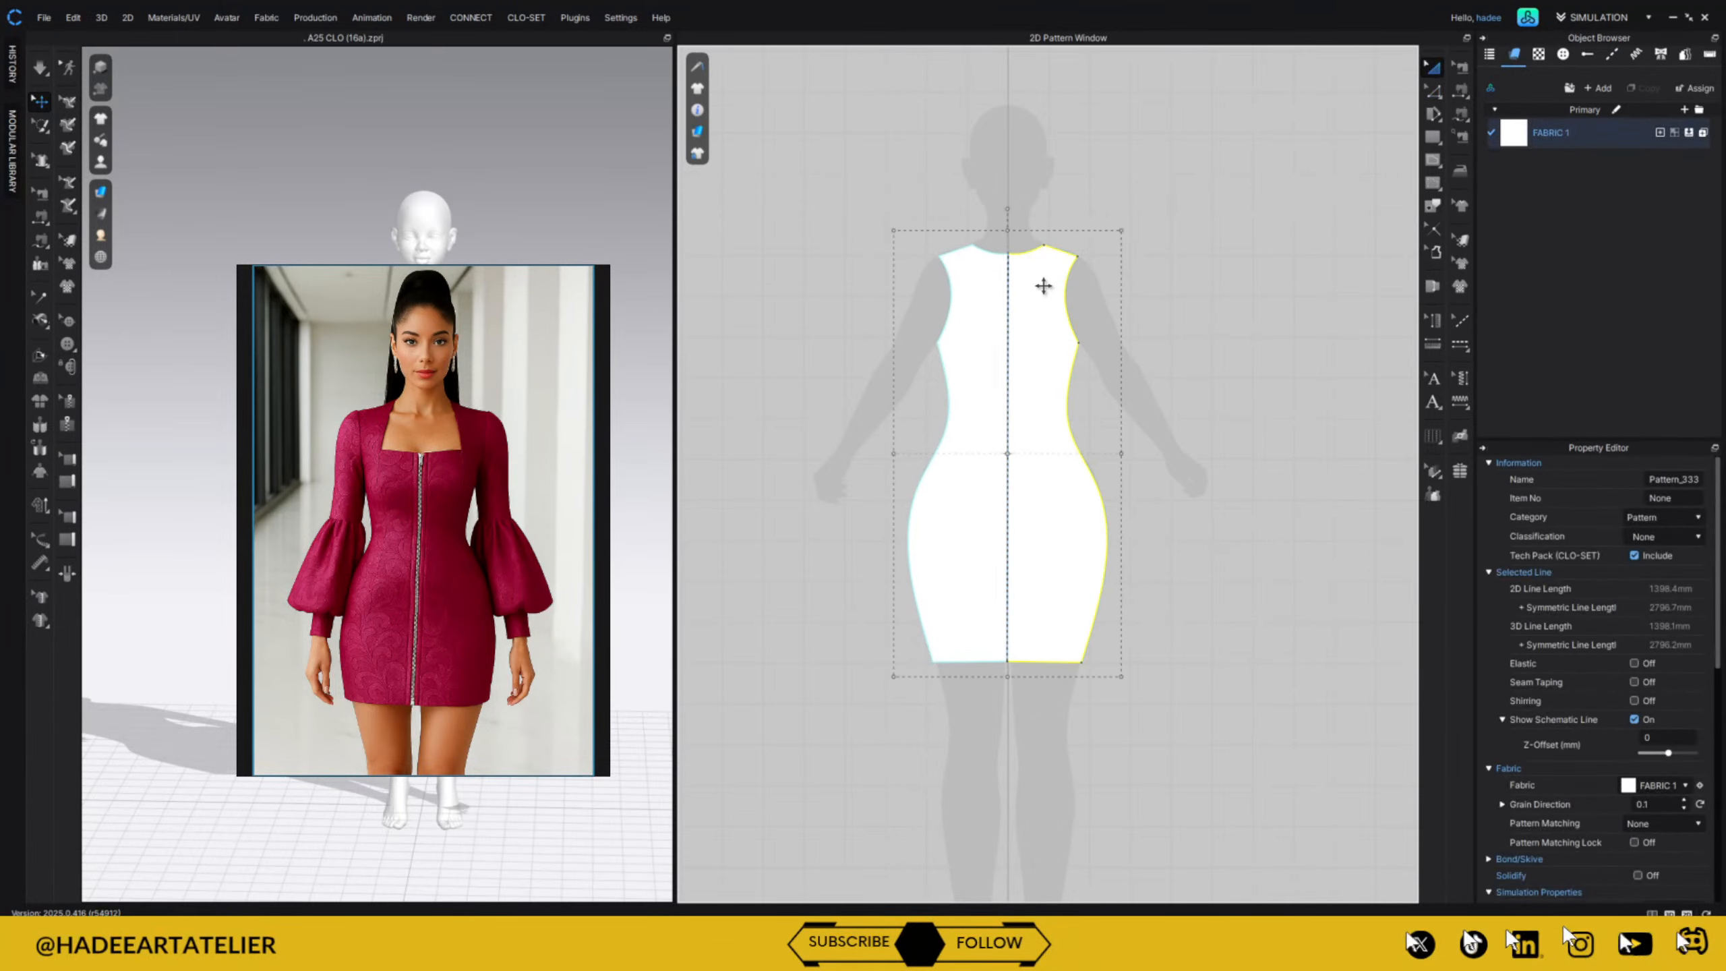
{"action": "right_click", "coordinate": [1043, 286]}
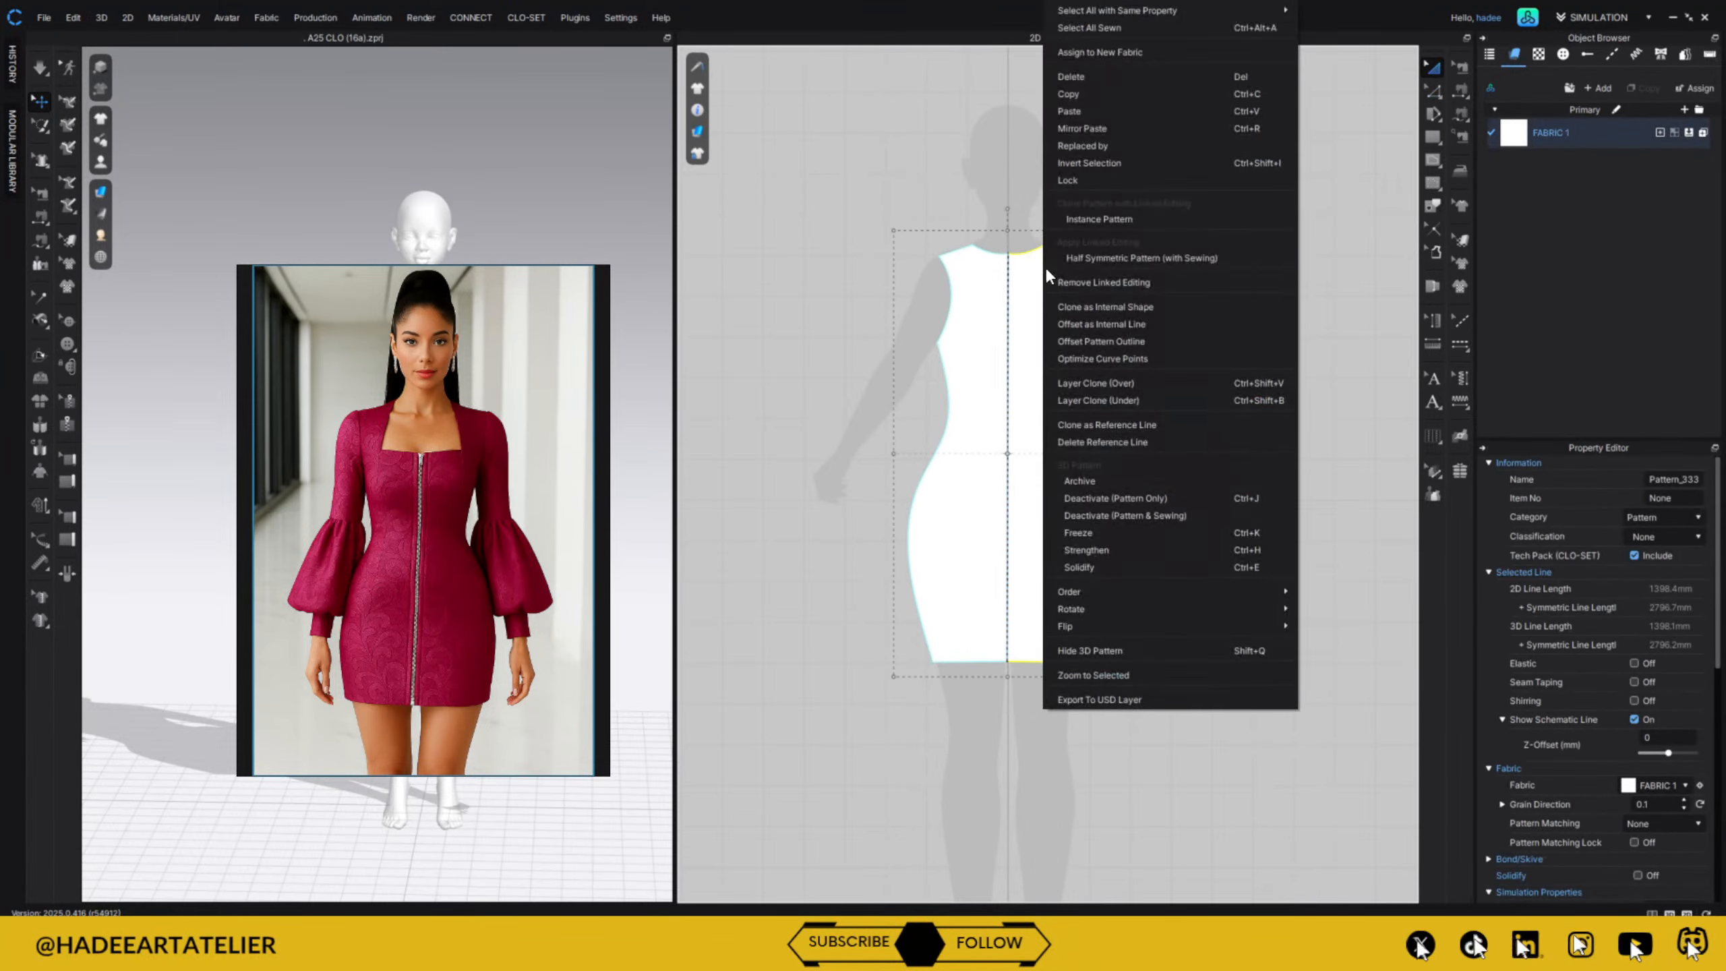
{"action": "left_click", "coordinate": [1082, 98]}
{"action": "right_click", "coordinate": [1103, 167]}
{"action": "left_click", "coordinate": [1120, 169]}
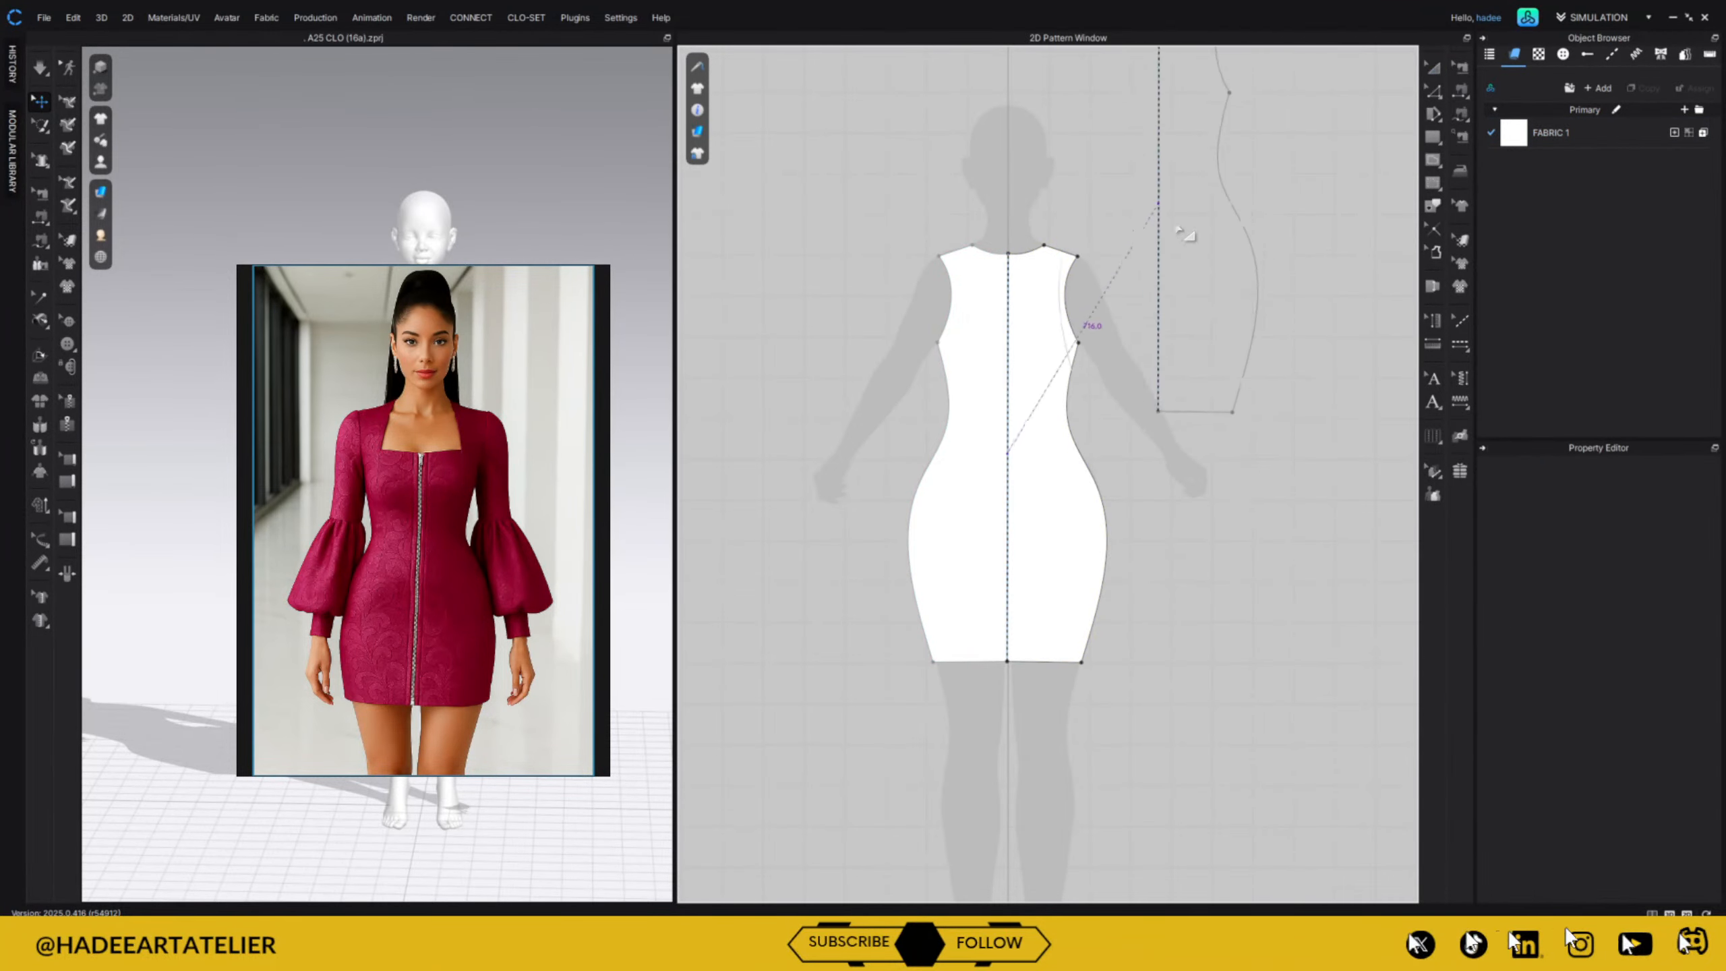
{"action": "left_click", "coordinate": [1260, 458]}
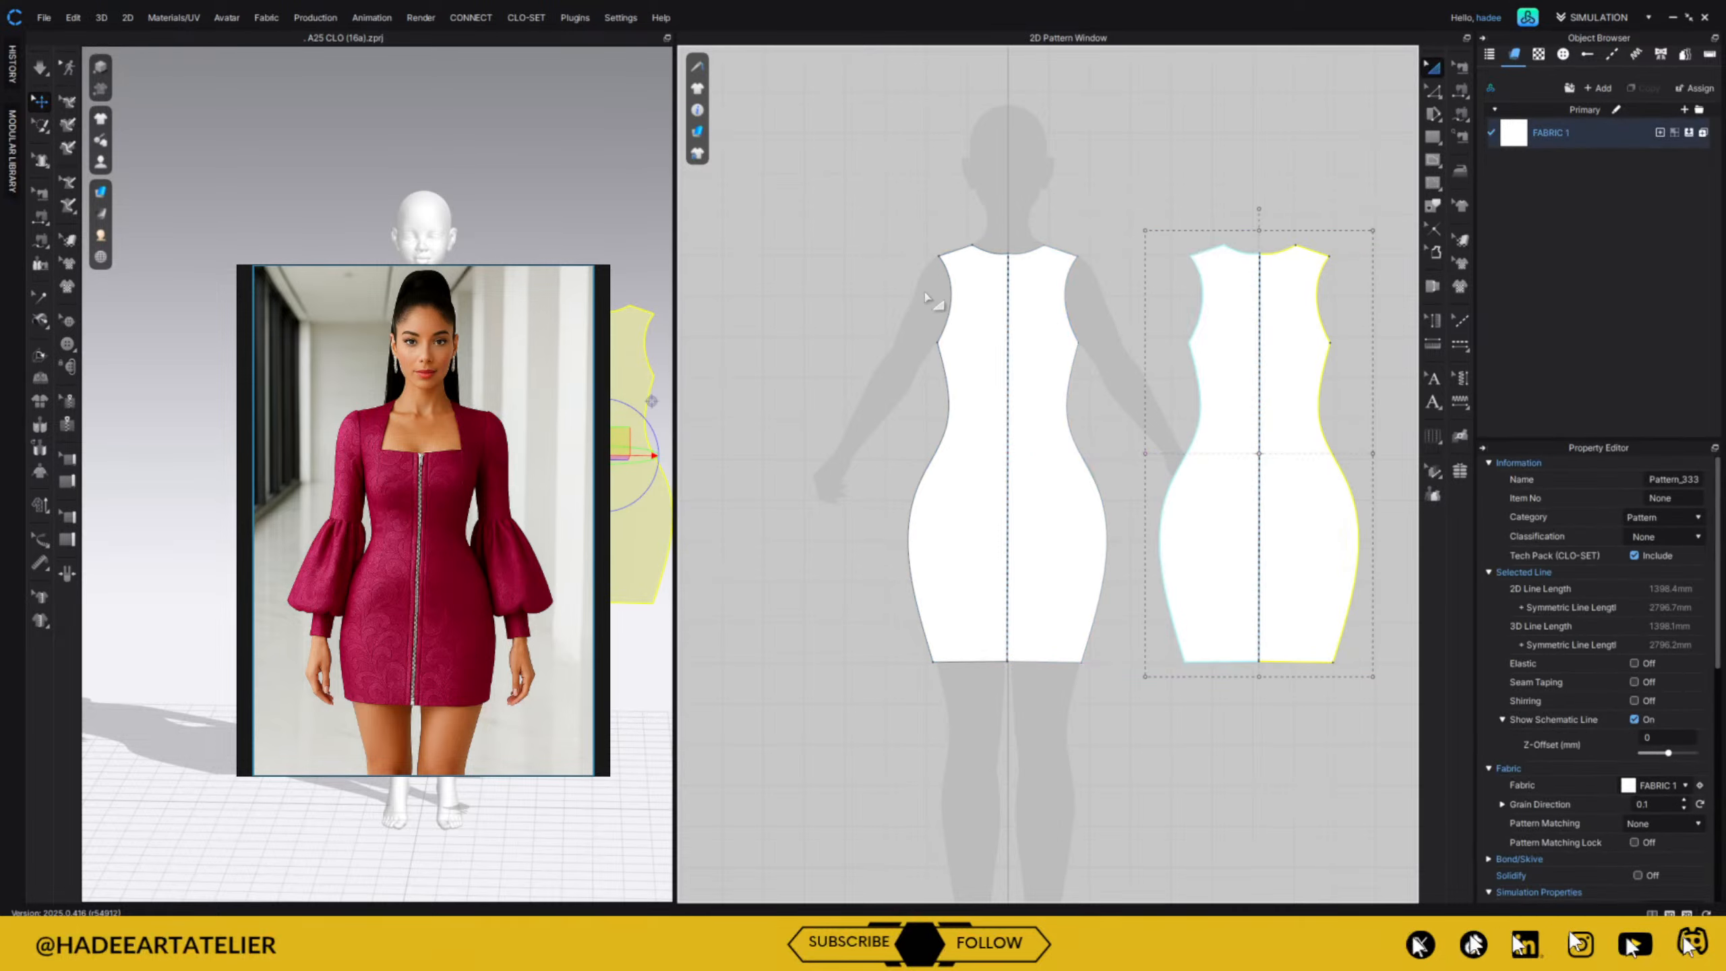
{"action": "left_click", "coordinate": [1090, 169]}
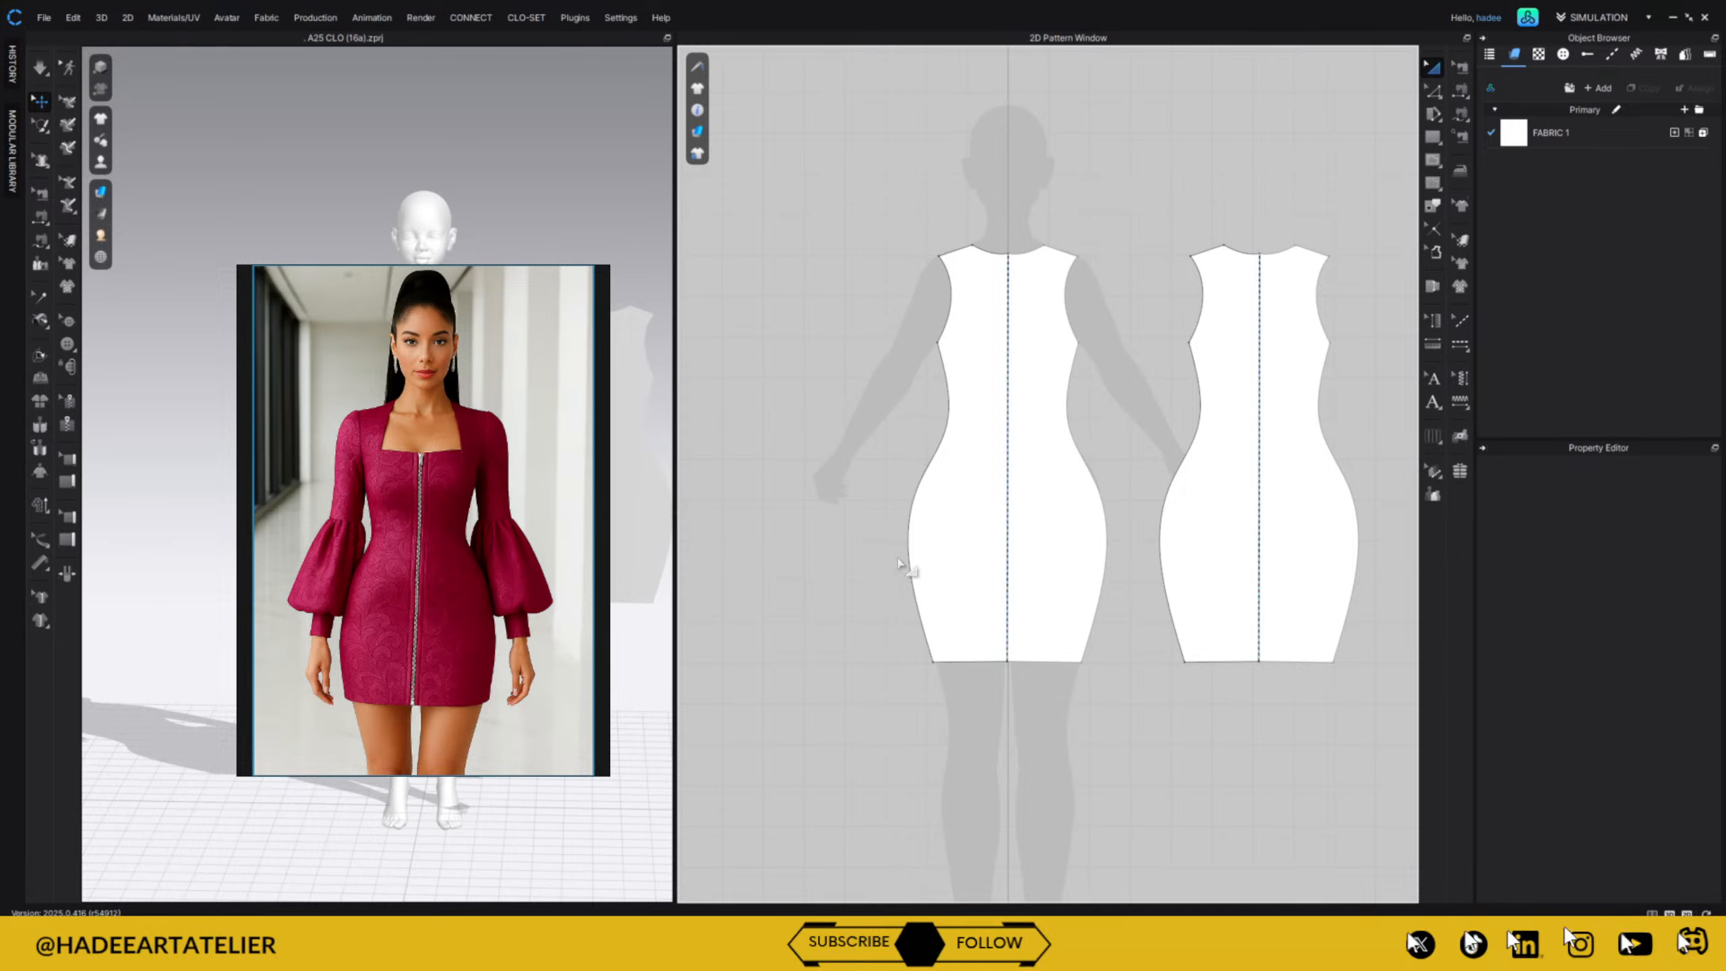
Try to show the avatar's arrangement points in the 3D view, shifting the reference photo down to uncover the avatar's head.
{"action": "left_click", "coordinate": [102, 161]}
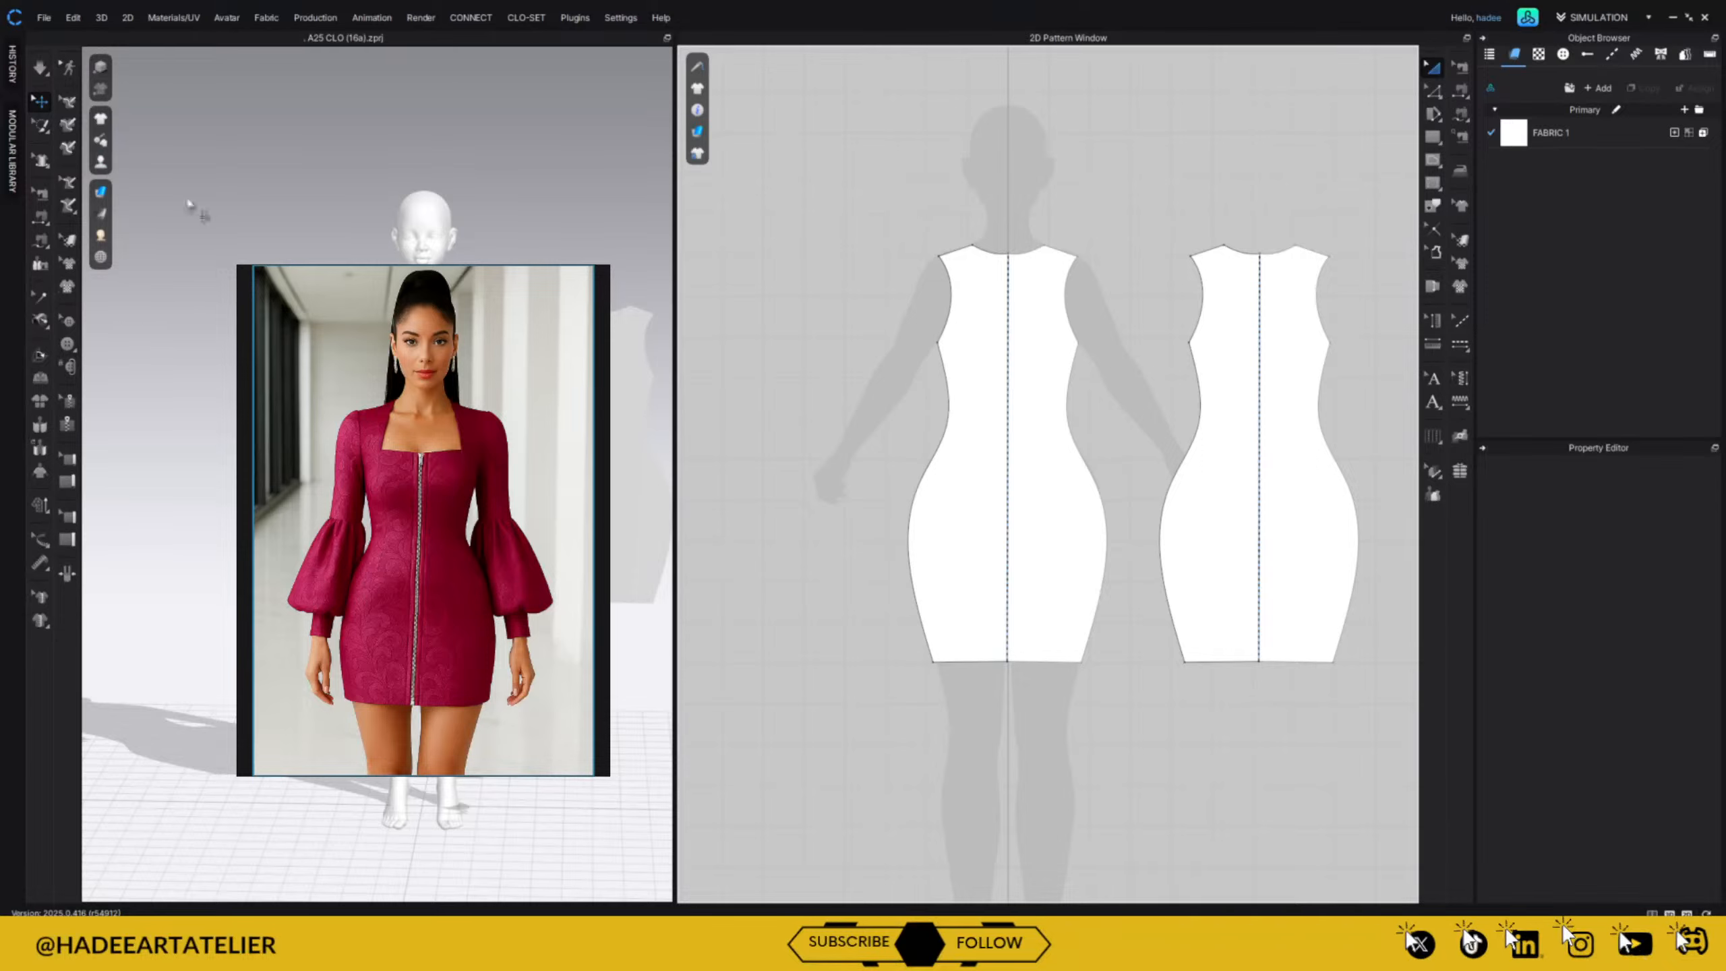
{"action": "mouse_move", "coordinate": [101, 162]}
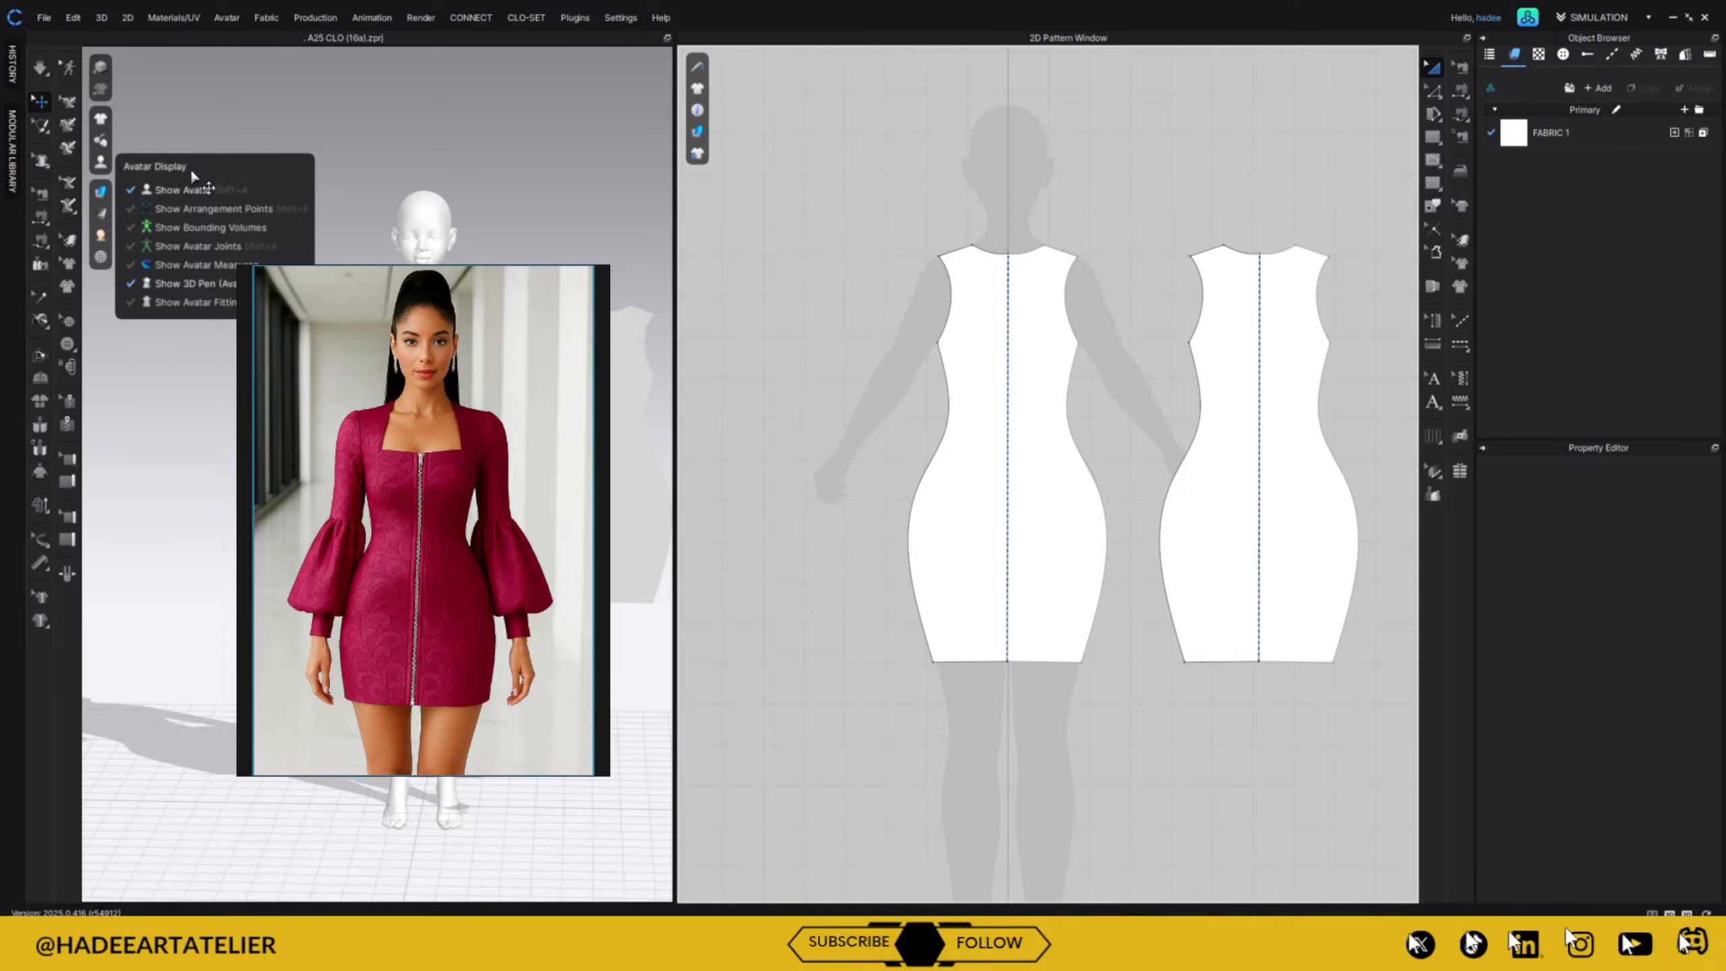
{"action": "left_click", "coordinate": [246, 210]}
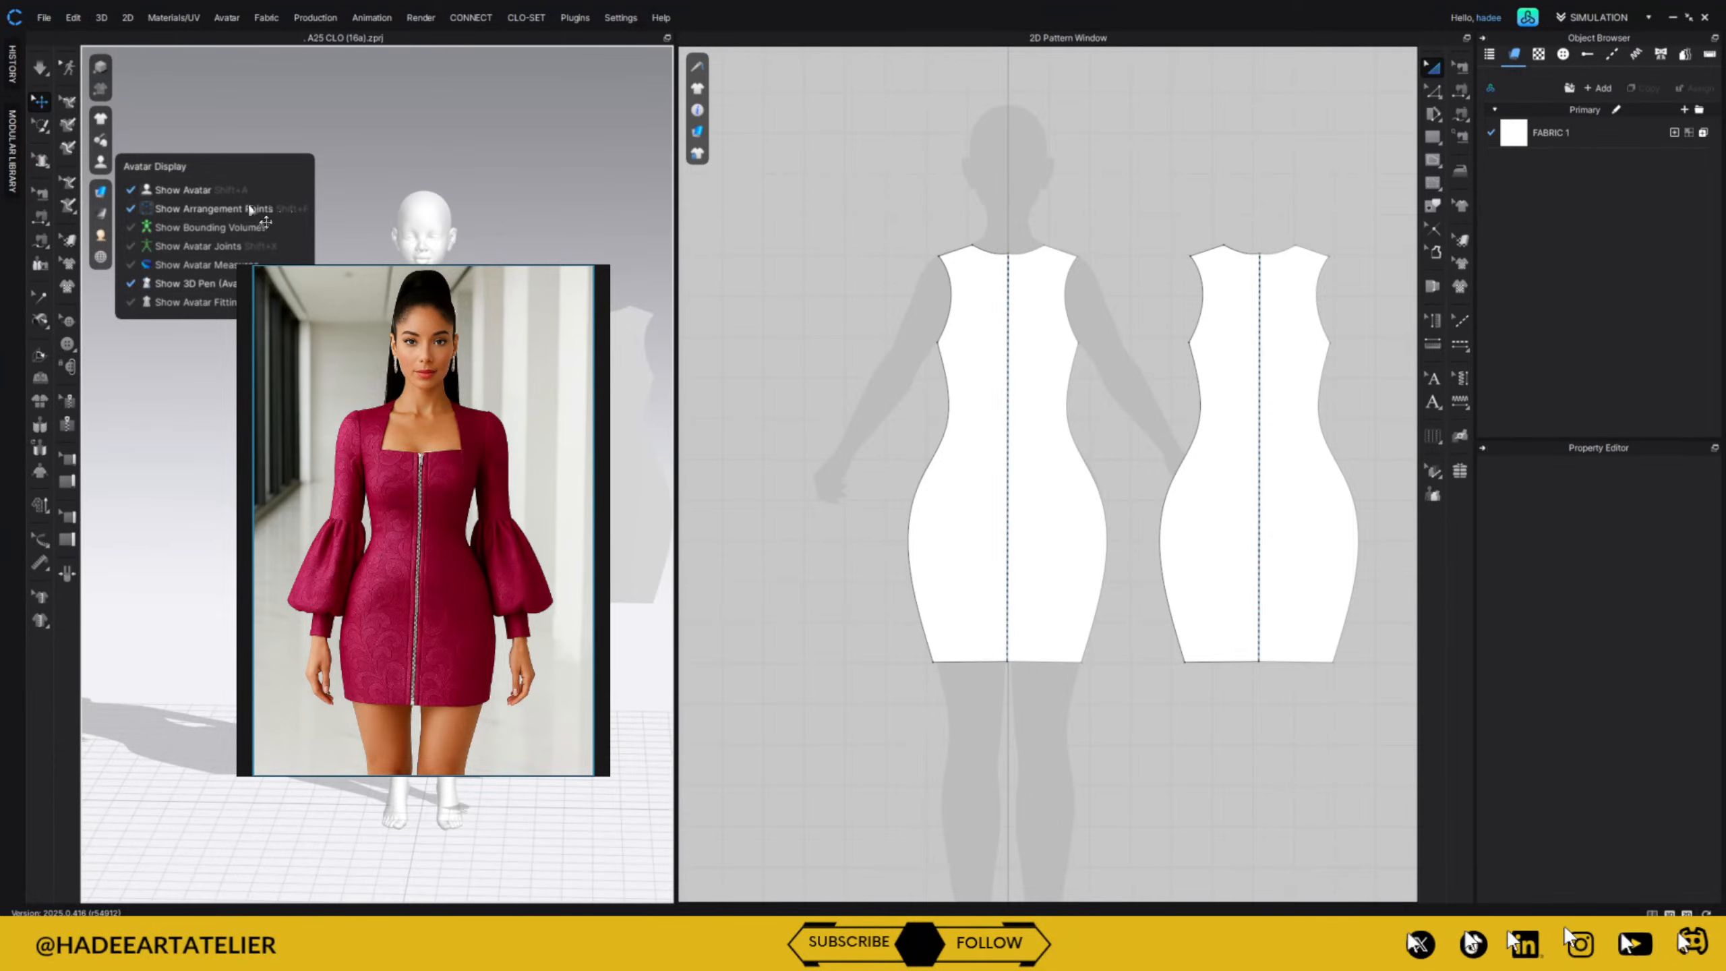
{"action": "left_click_drag", "start_coordinate": [466, 274], "coordinate": [467, 328]}
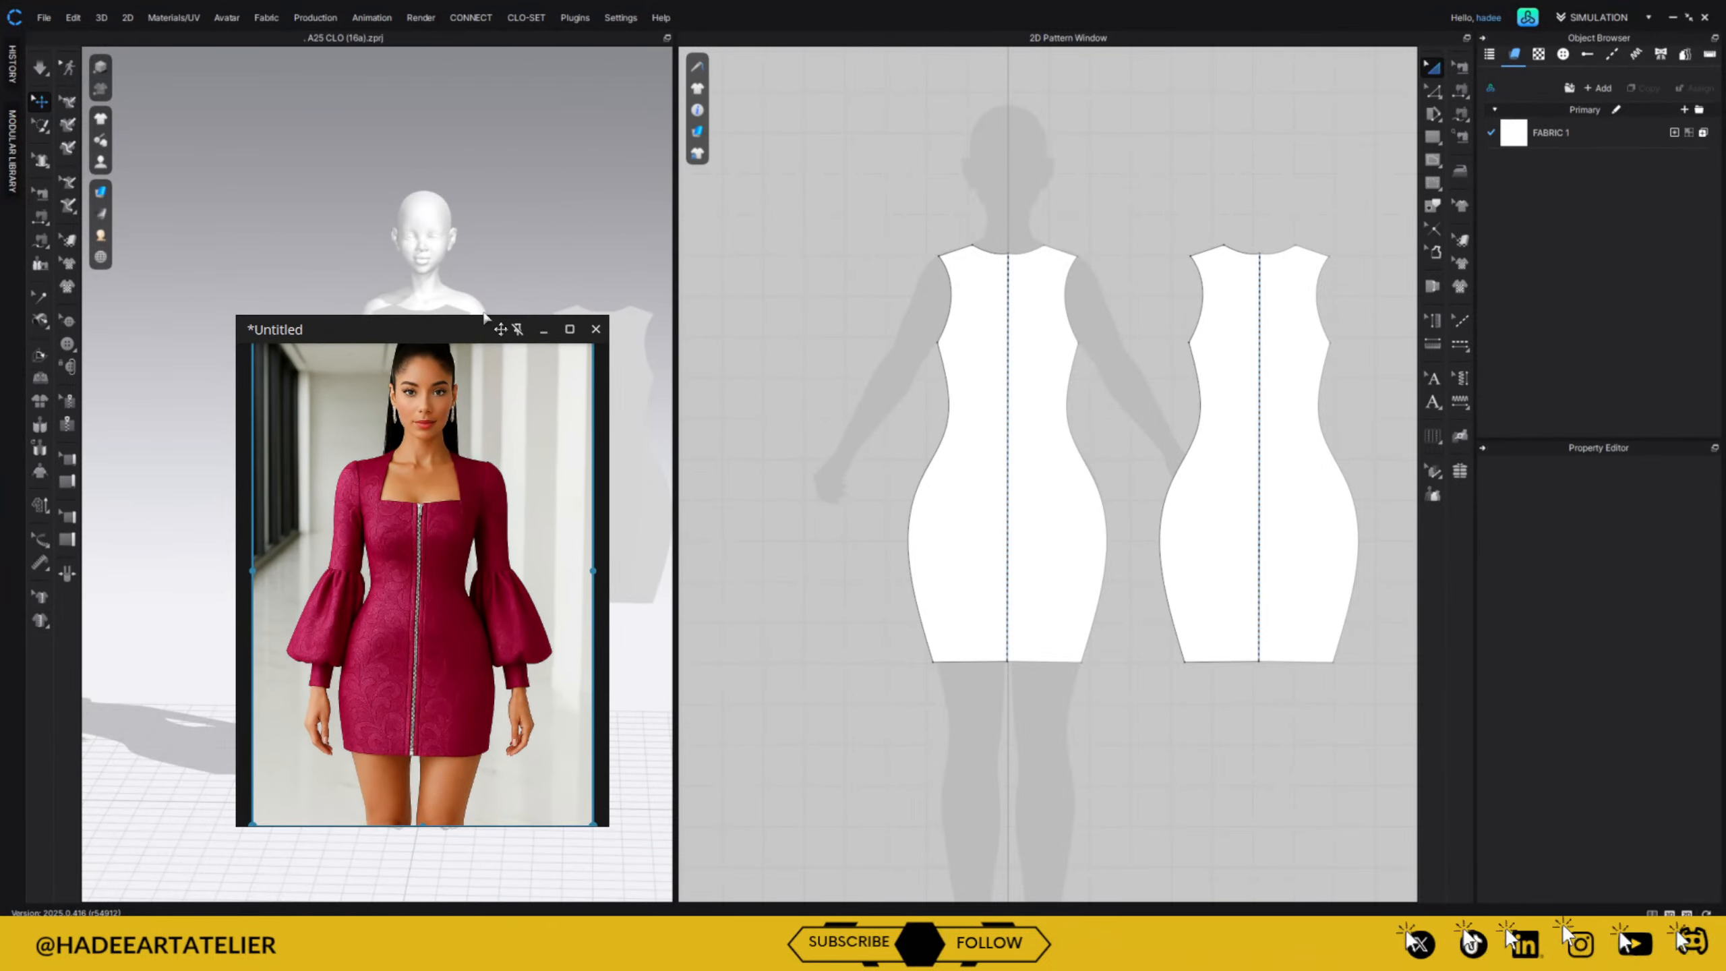
{"action": "left_click", "coordinate": [101, 163]}
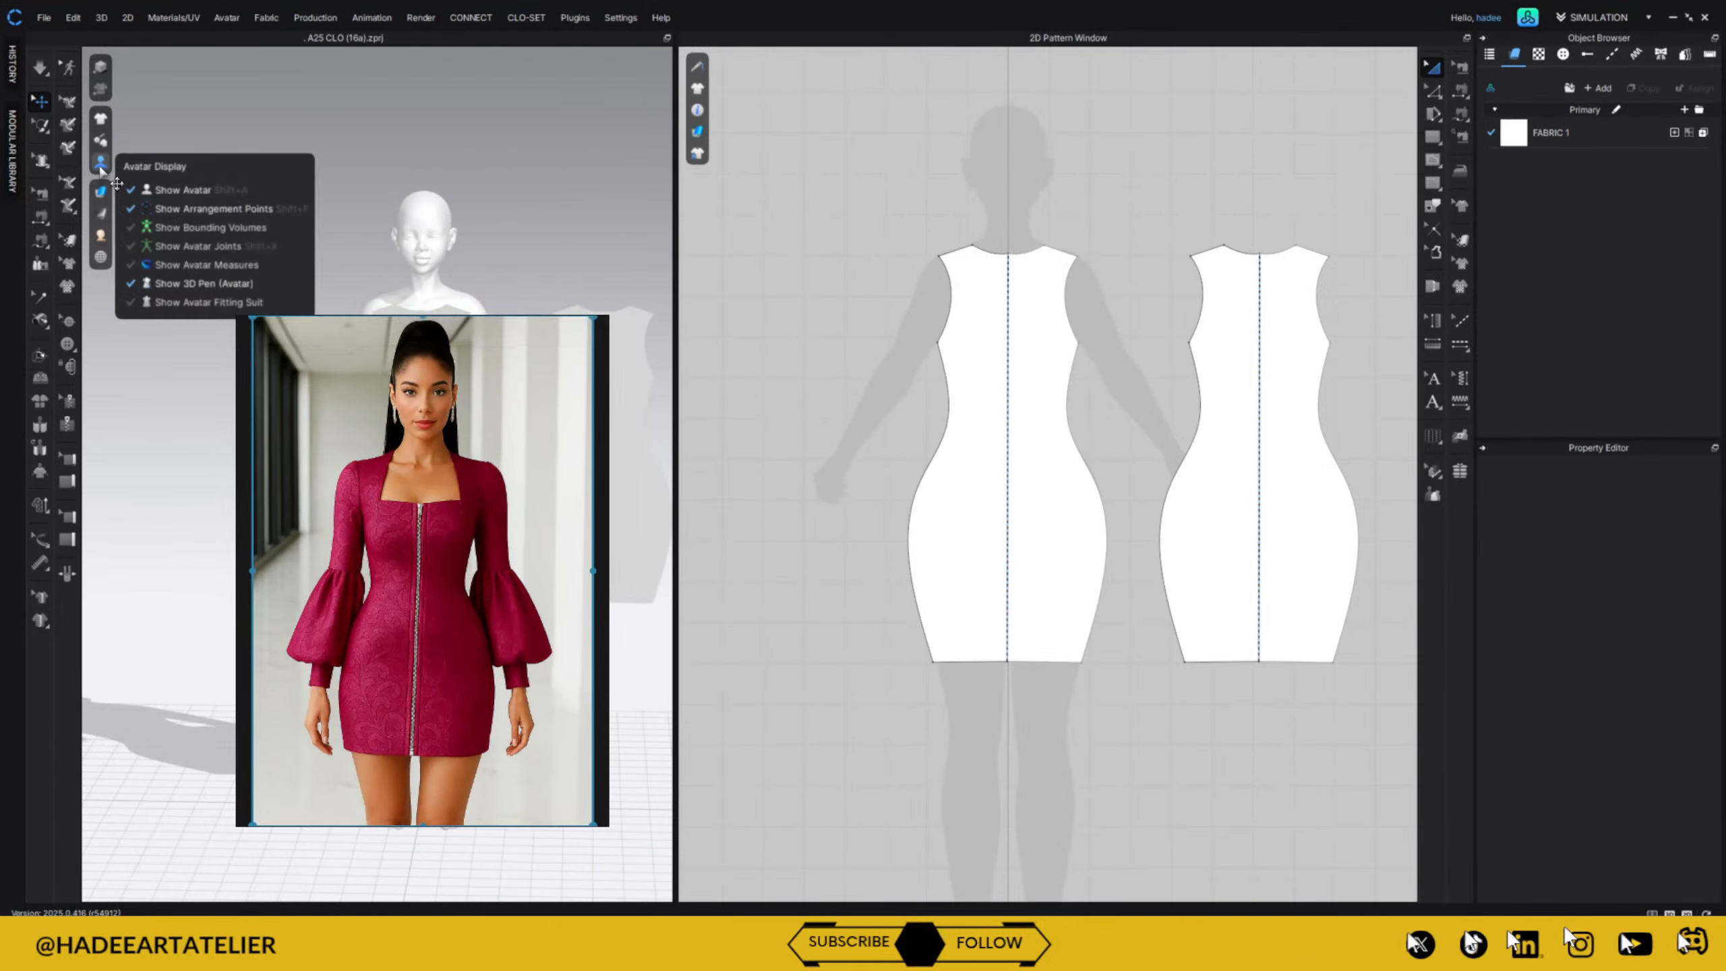
{"action": "left_click", "coordinate": [191, 208]}
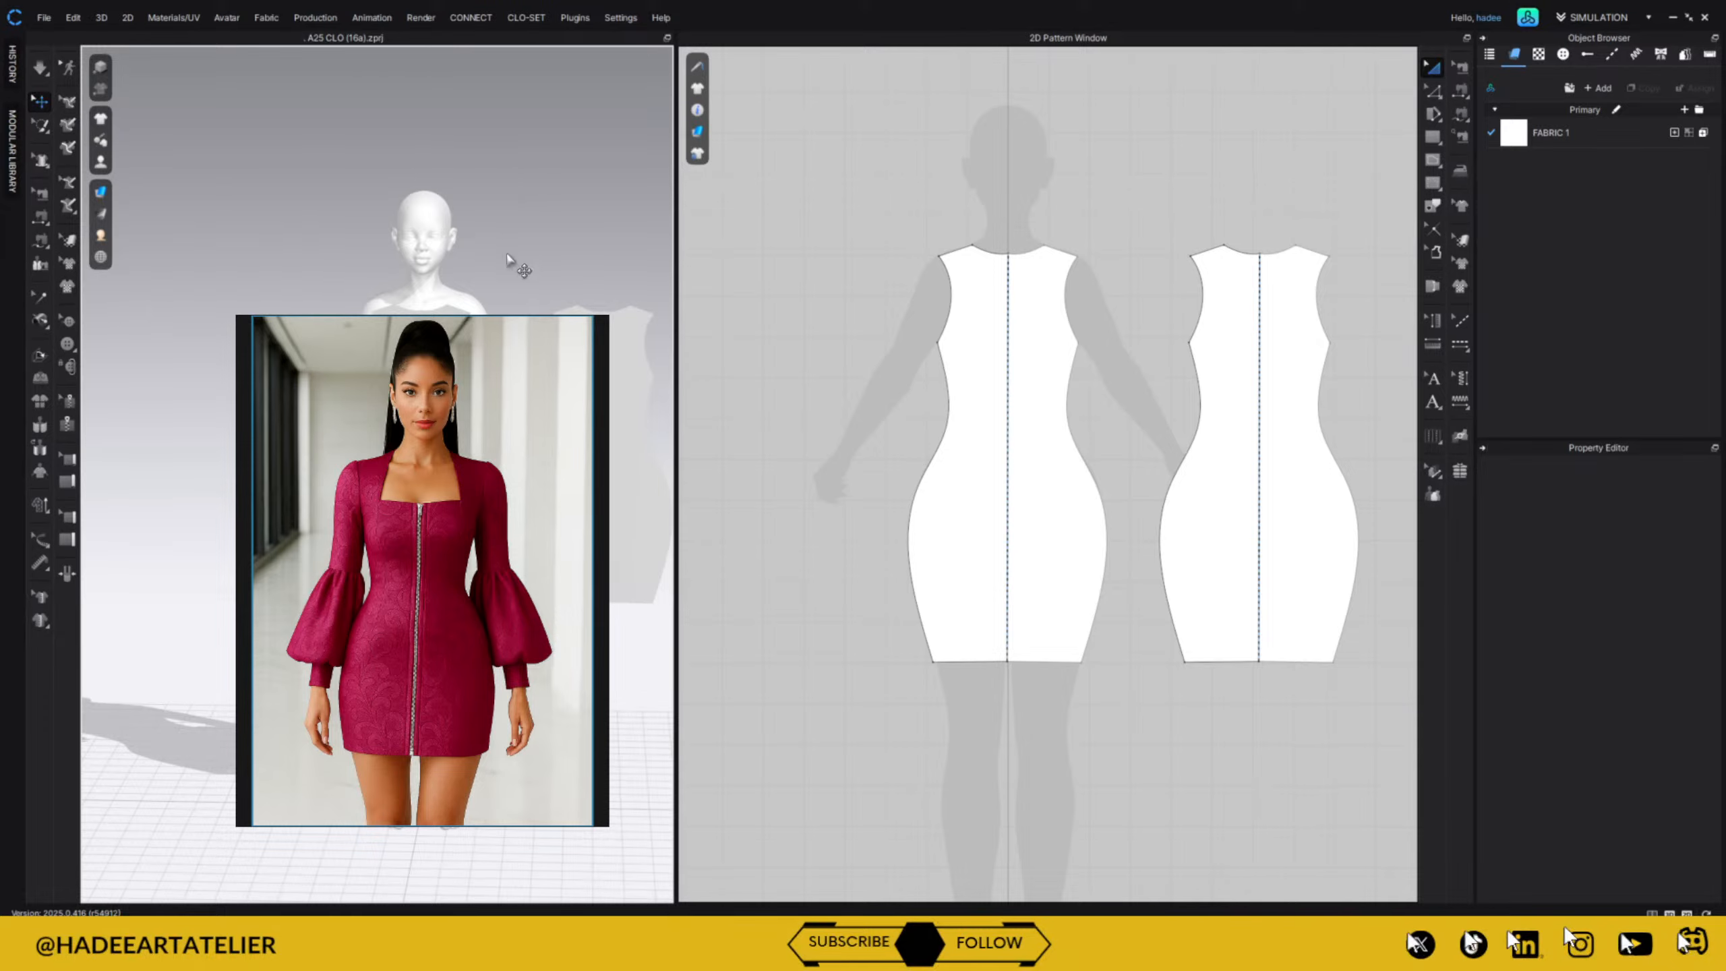
Move the reference photo window over the Object Browser so it clears the avatar and both dress patterns.
{"action": "left_click_drag", "start_coordinate": [485, 321], "coordinate": [909, 165]}
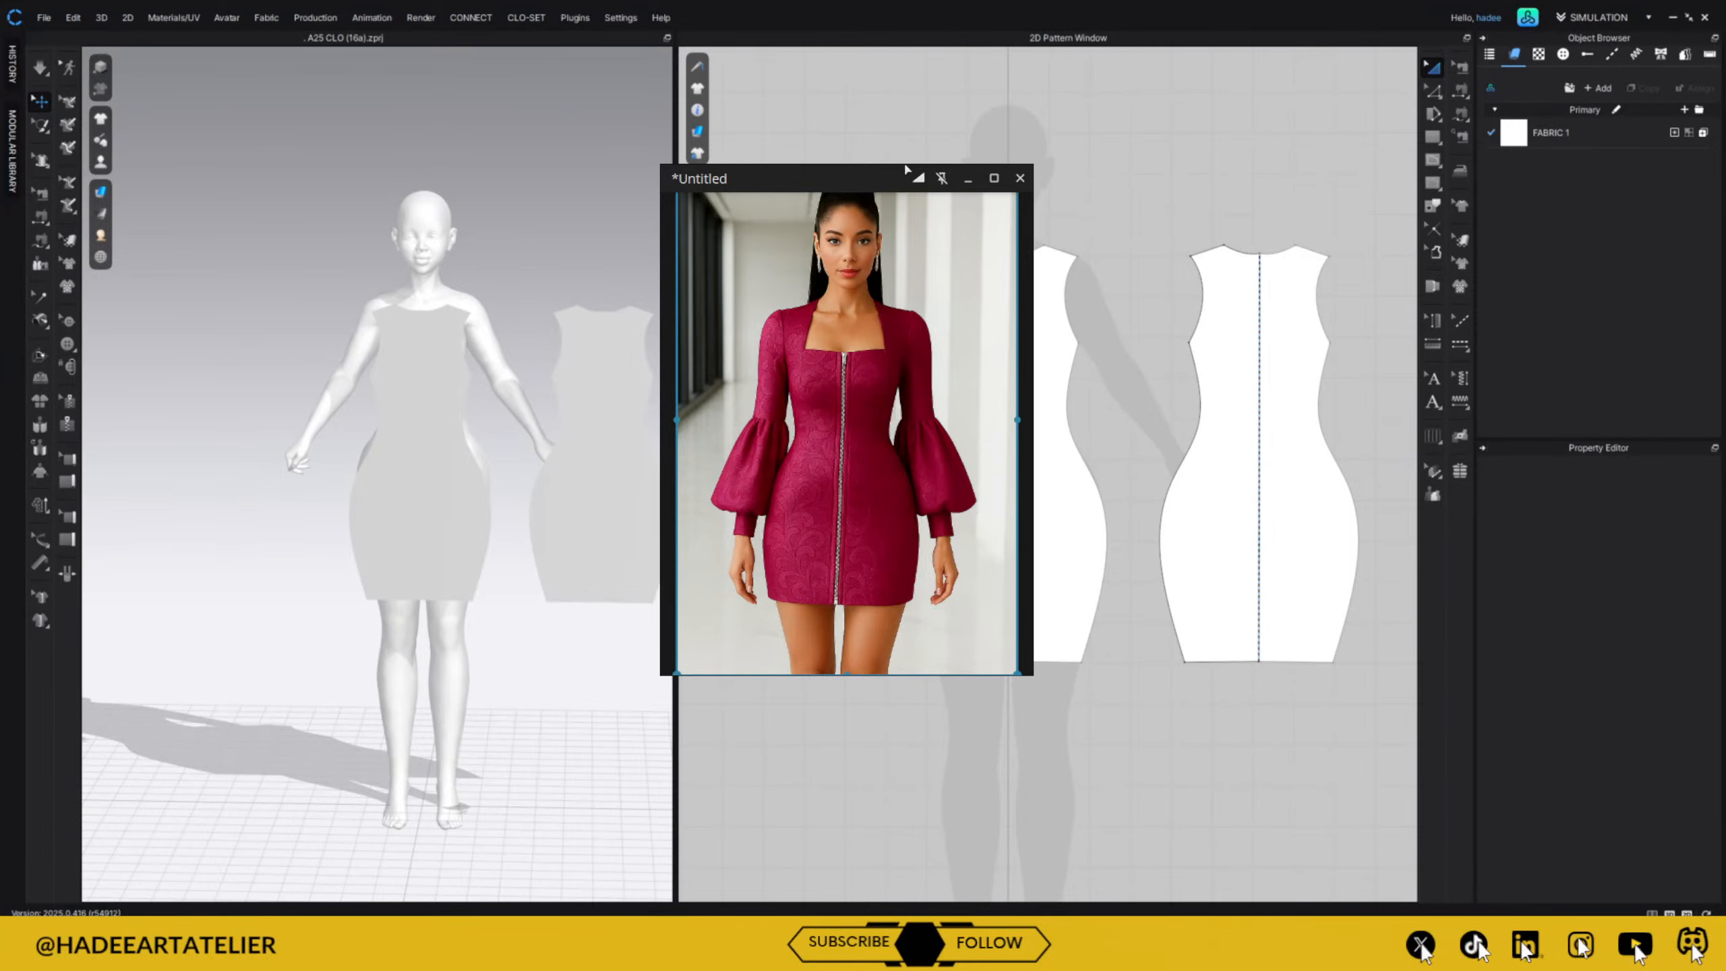
{"action": "left_click", "coordinate": [515, 310]}
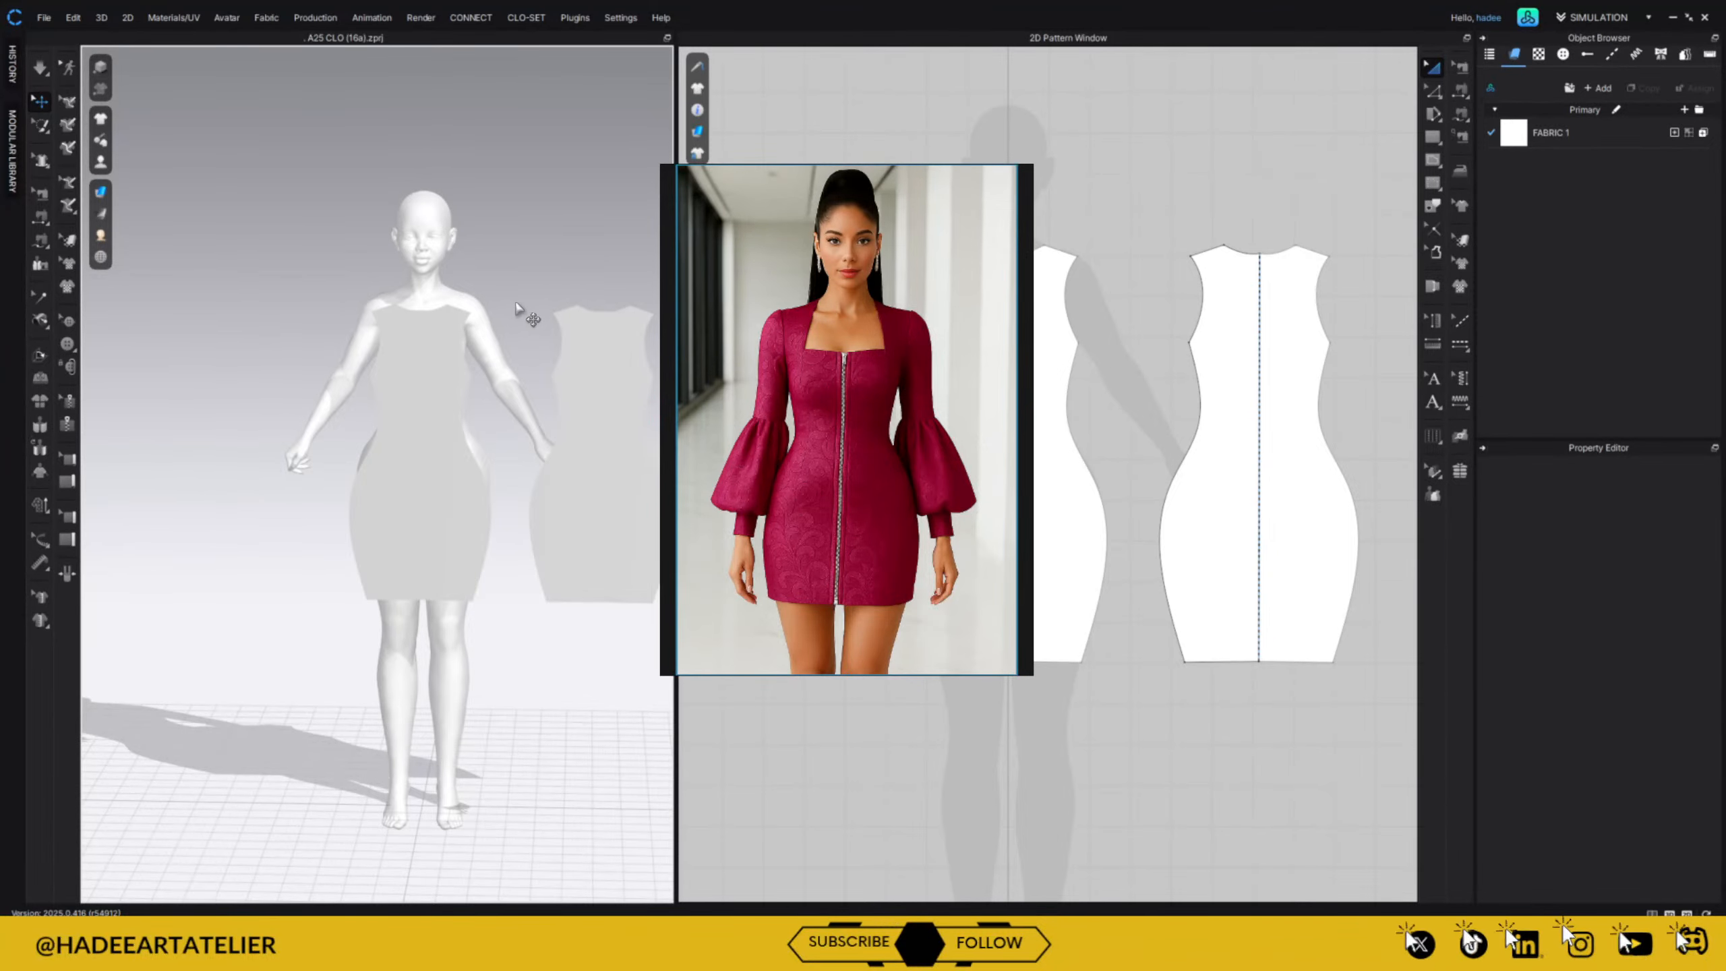
{"action": "mouse_move", "coordinate": [805, 187]}
{"action": "left_click_drag", "start_coordinate": [802, 182], "coordinate": [1574, 155]}
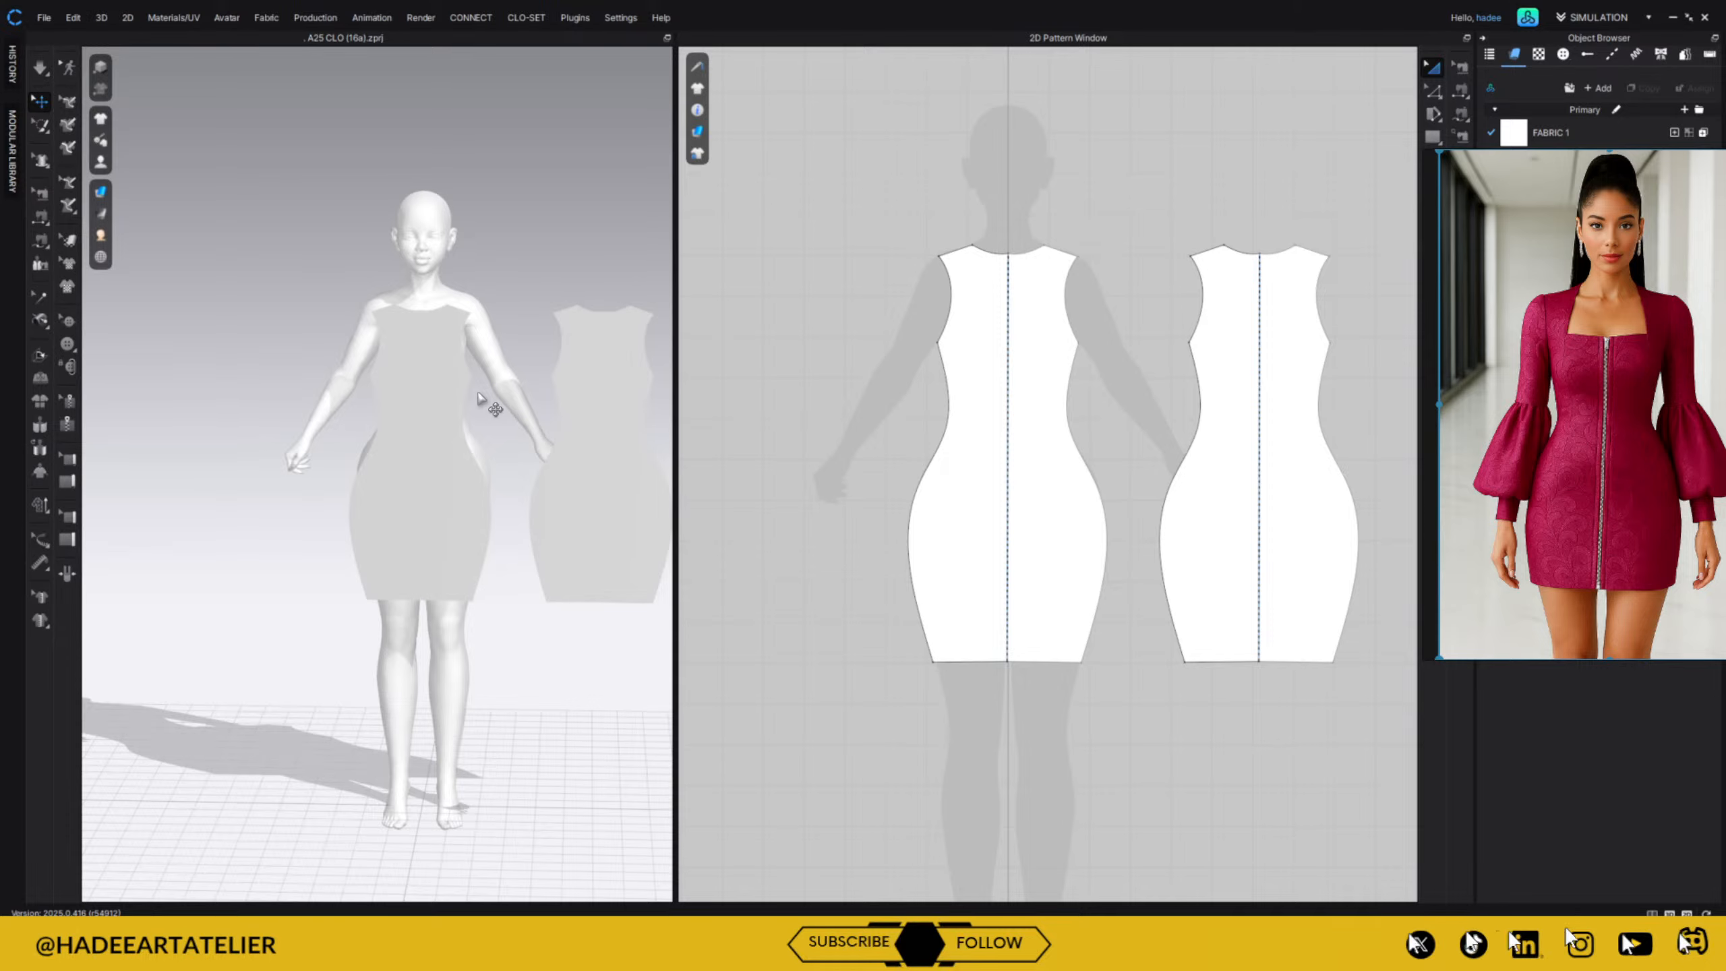
Import the OBJ file HA Stream Week 4 (1) _ UCG Week 4(1) AP as a Morph Target to reshape the avatar.
{"action": "left_click", "coordinate": [429, 233]}
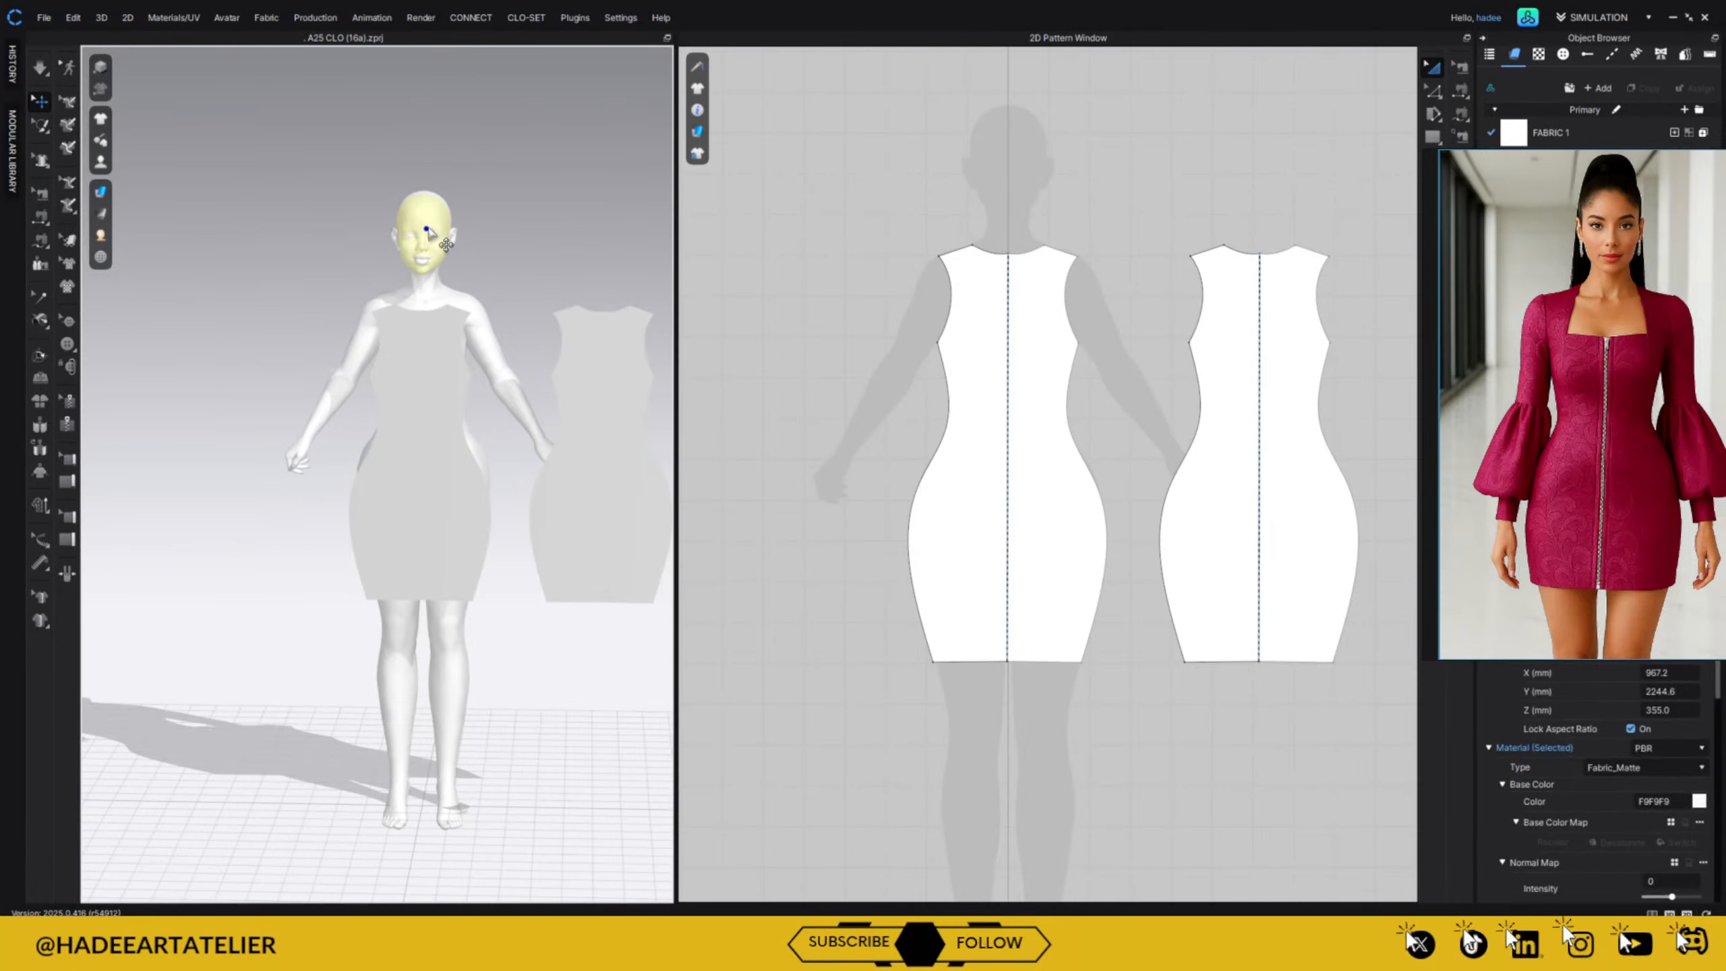
{"action": "left_click", "coordinate": [479, 157]}
{"action": "left_click", "coordinate": [44, 17]}
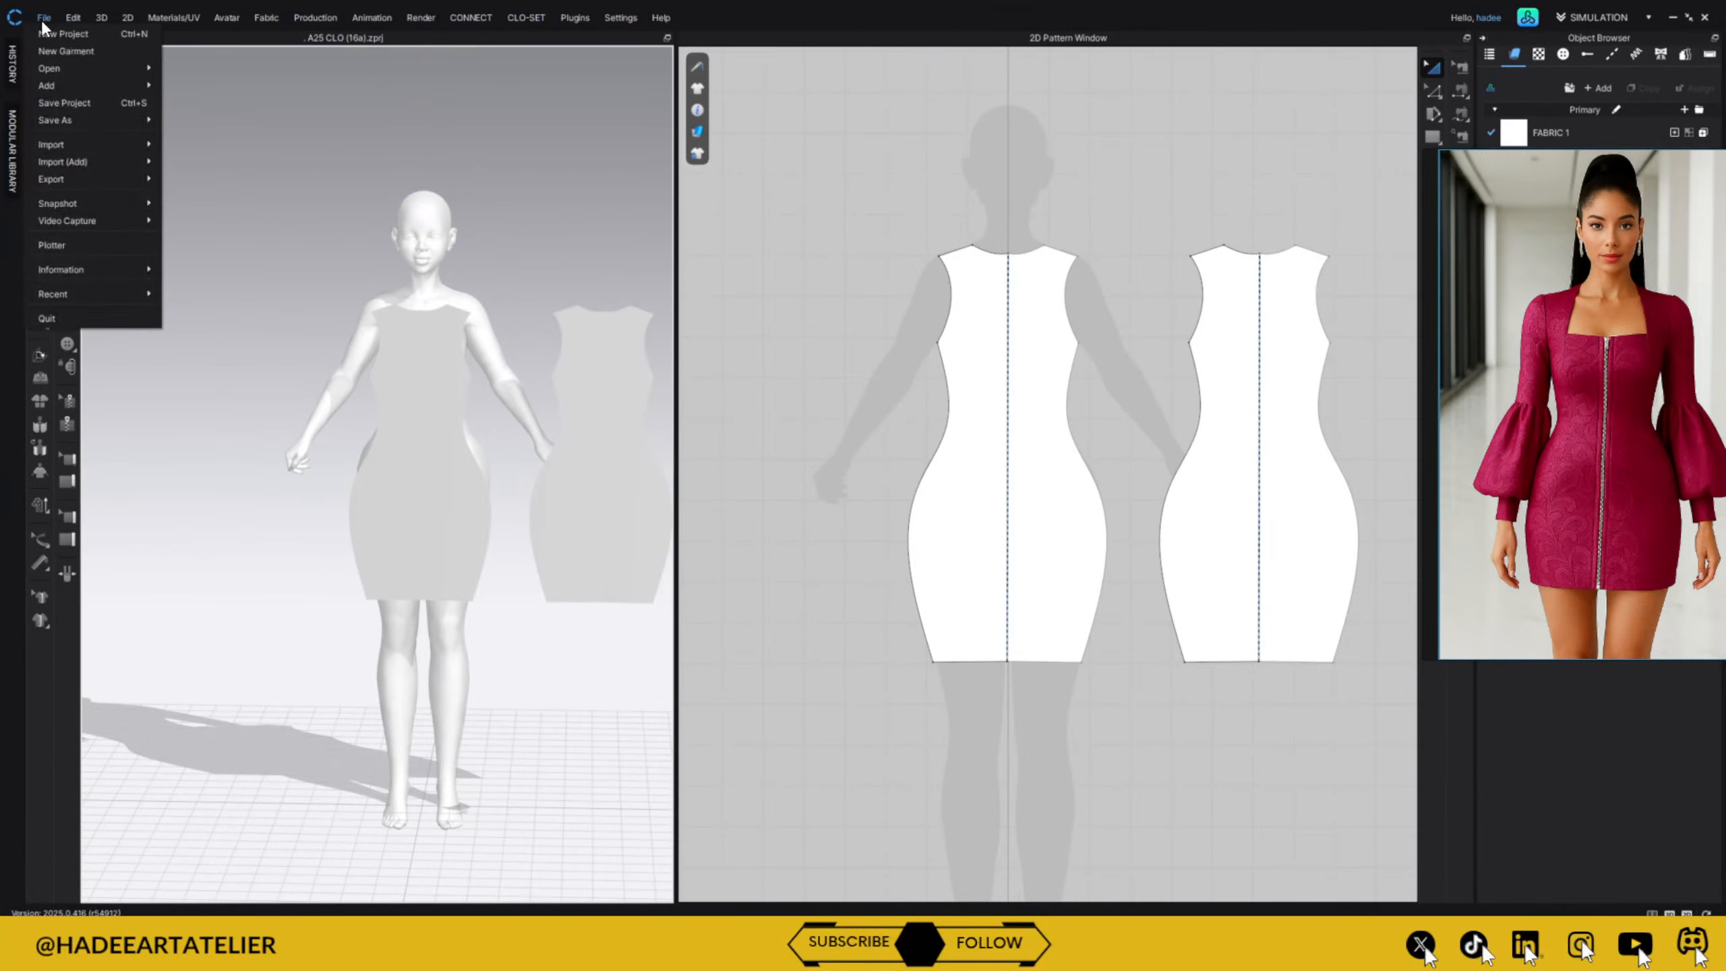
{"action": "mouse_move", "coordinate": [108, 162]}
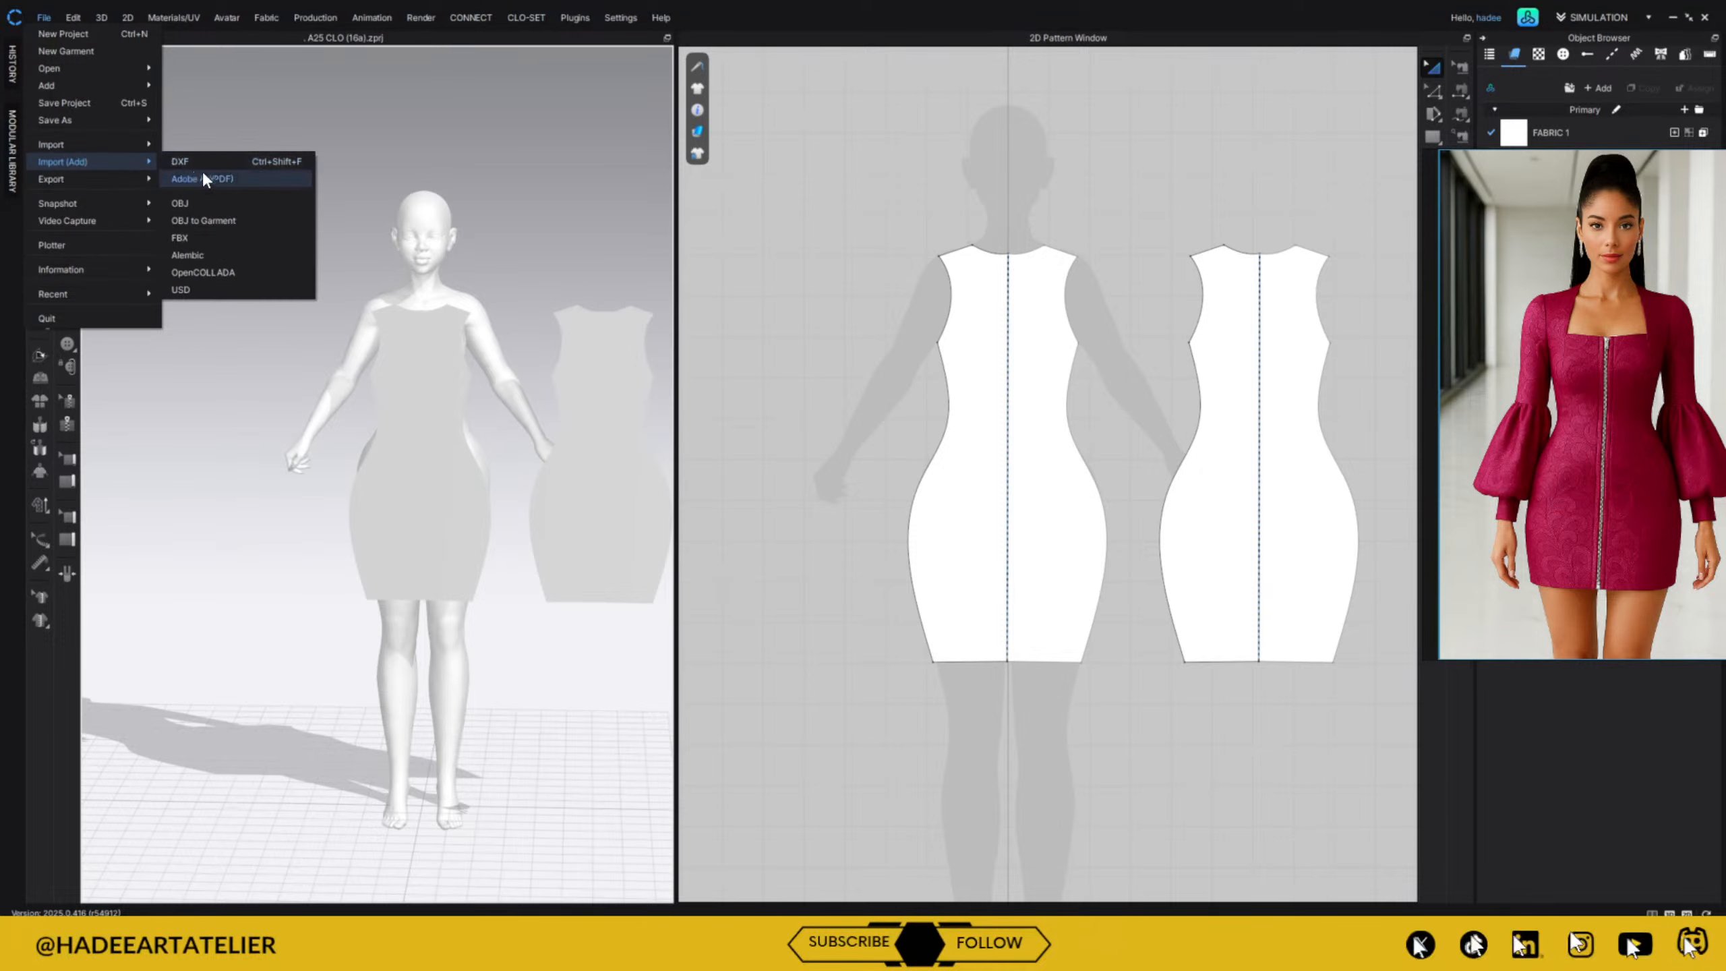
{"action": "left_click", "coordinate": [240, 204]}
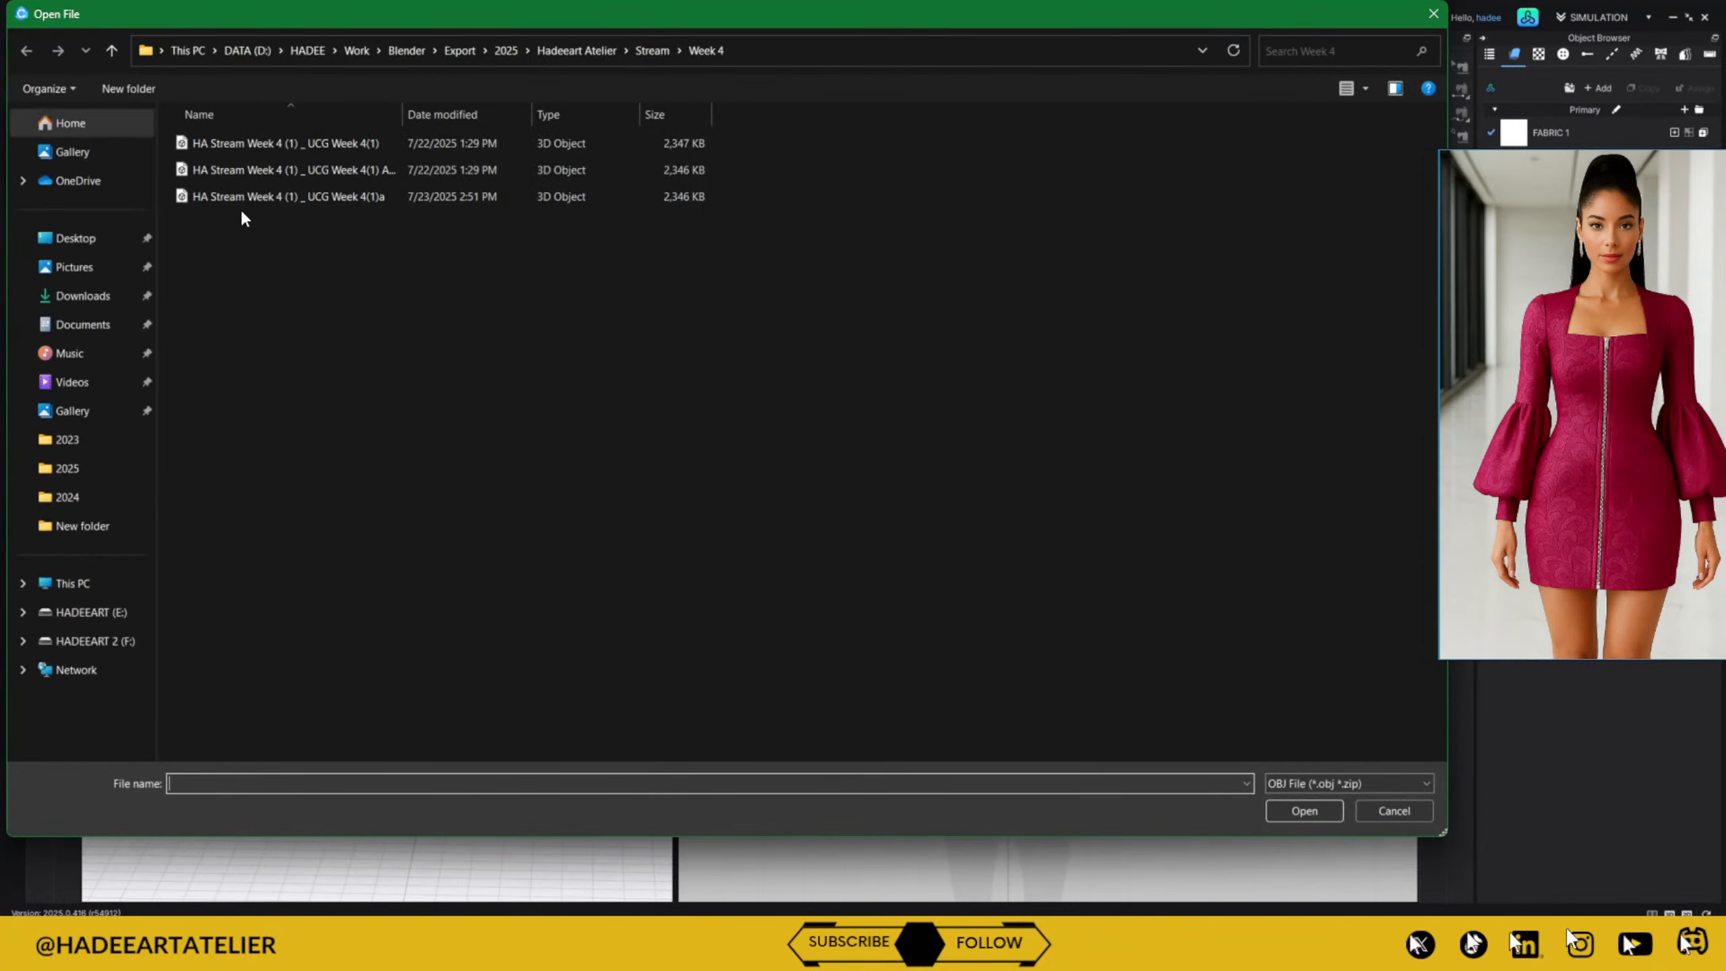
{"action": "left_click", "coordinate": [414, 169]}
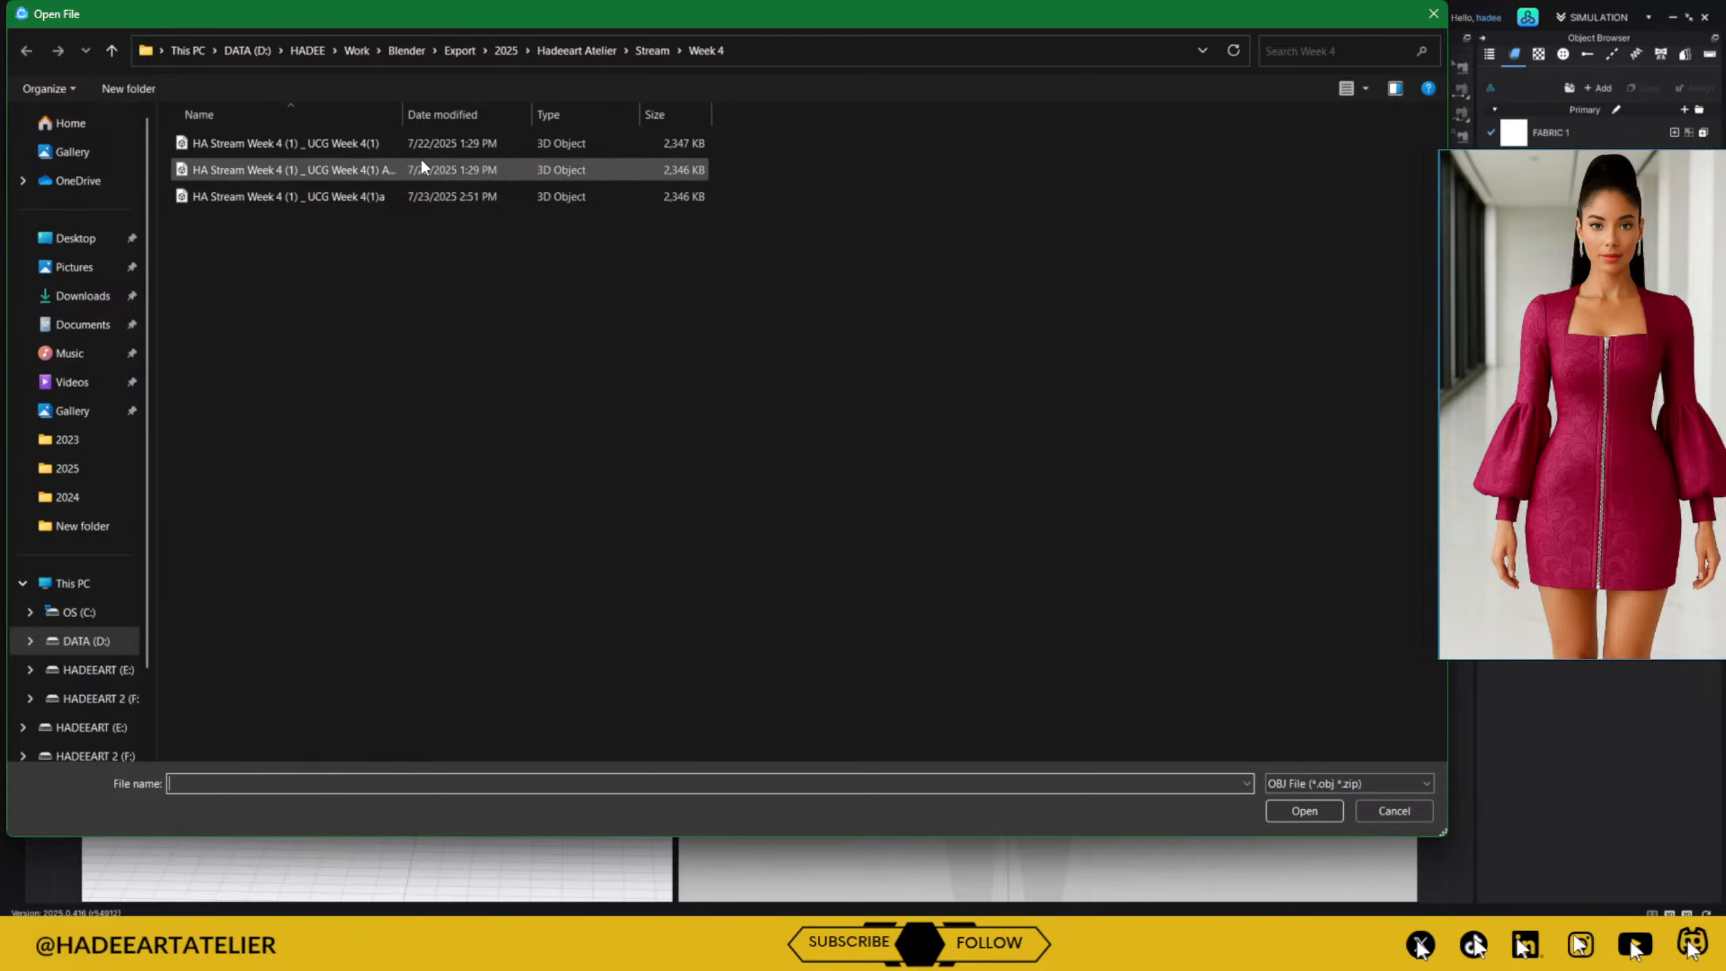
{"action": "left_click", "coordinate": [1303, 810]}
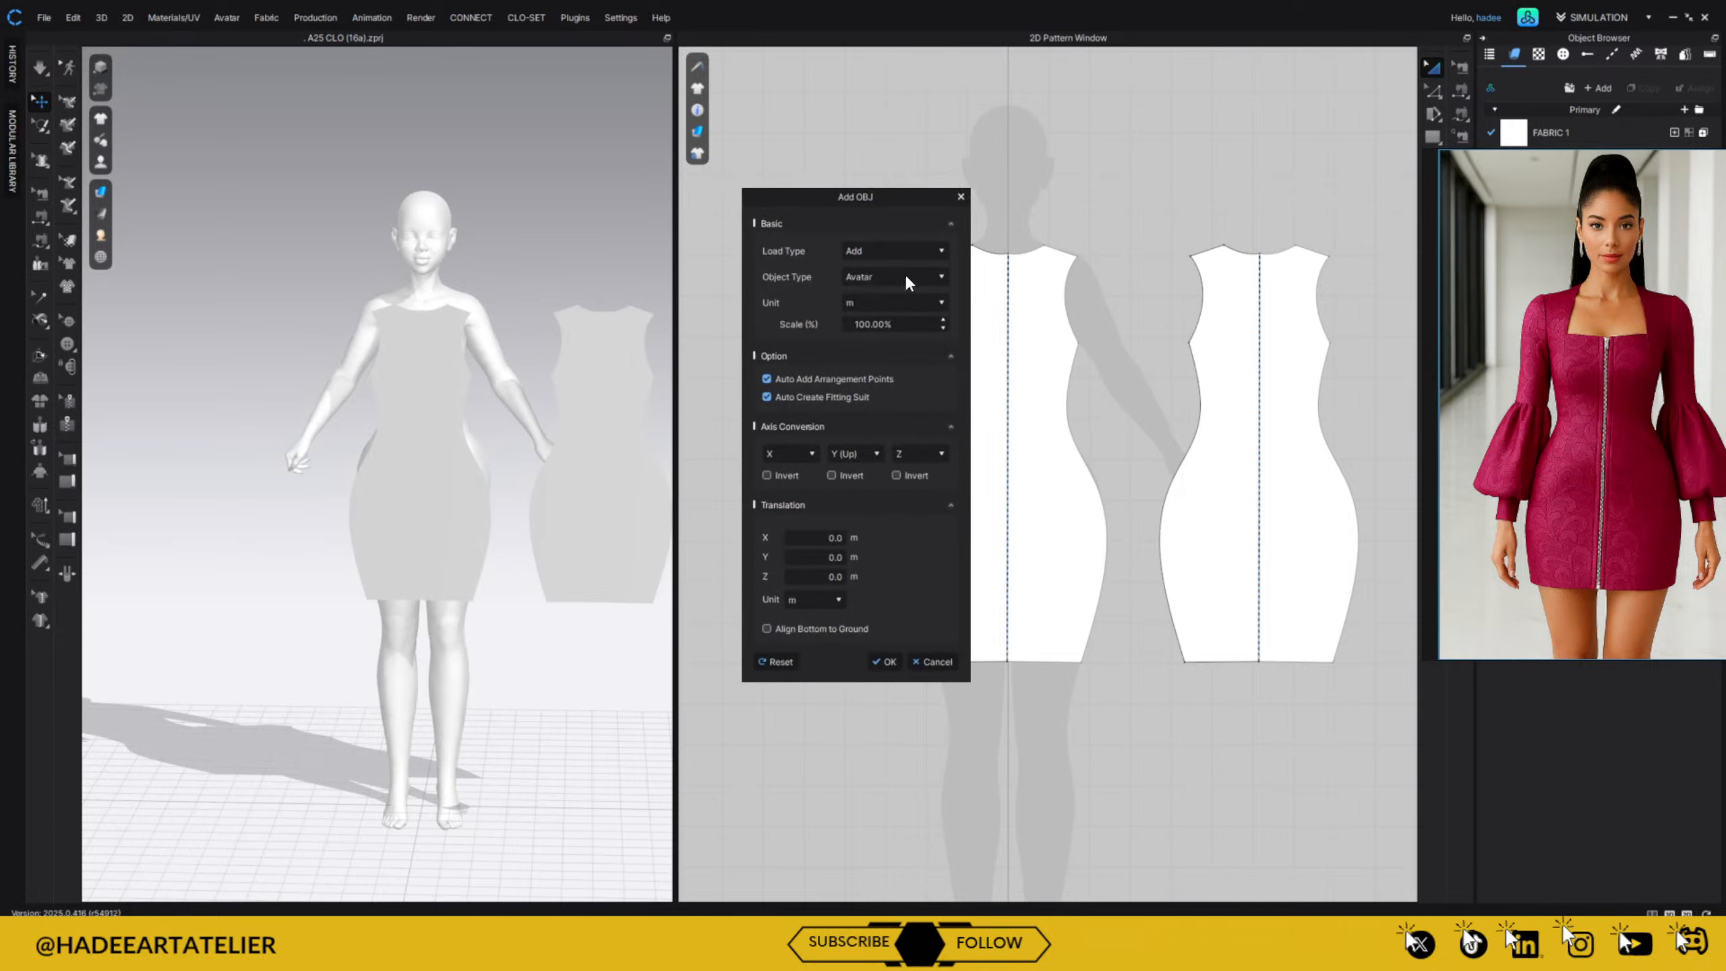
{"action": "left_click", "coordinate": [905, 276]}
{"action": "left_click", "coordinate": [888, 324]}
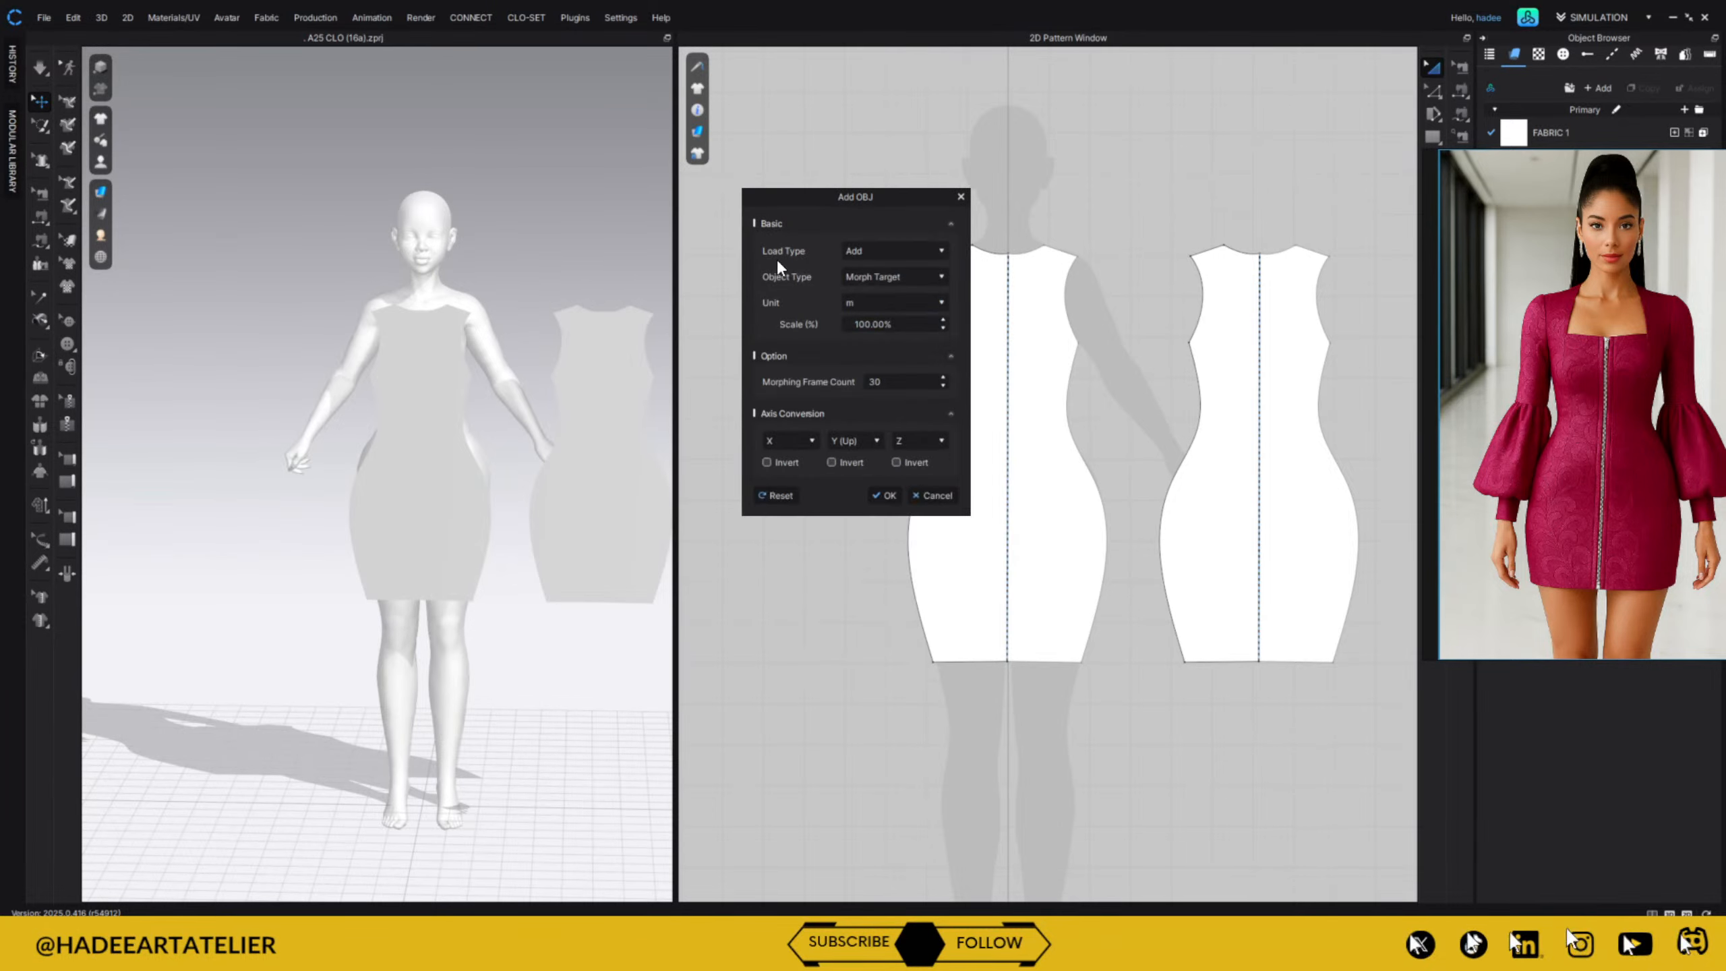
{"action": "left_click", "coordinate": [883, 494]}
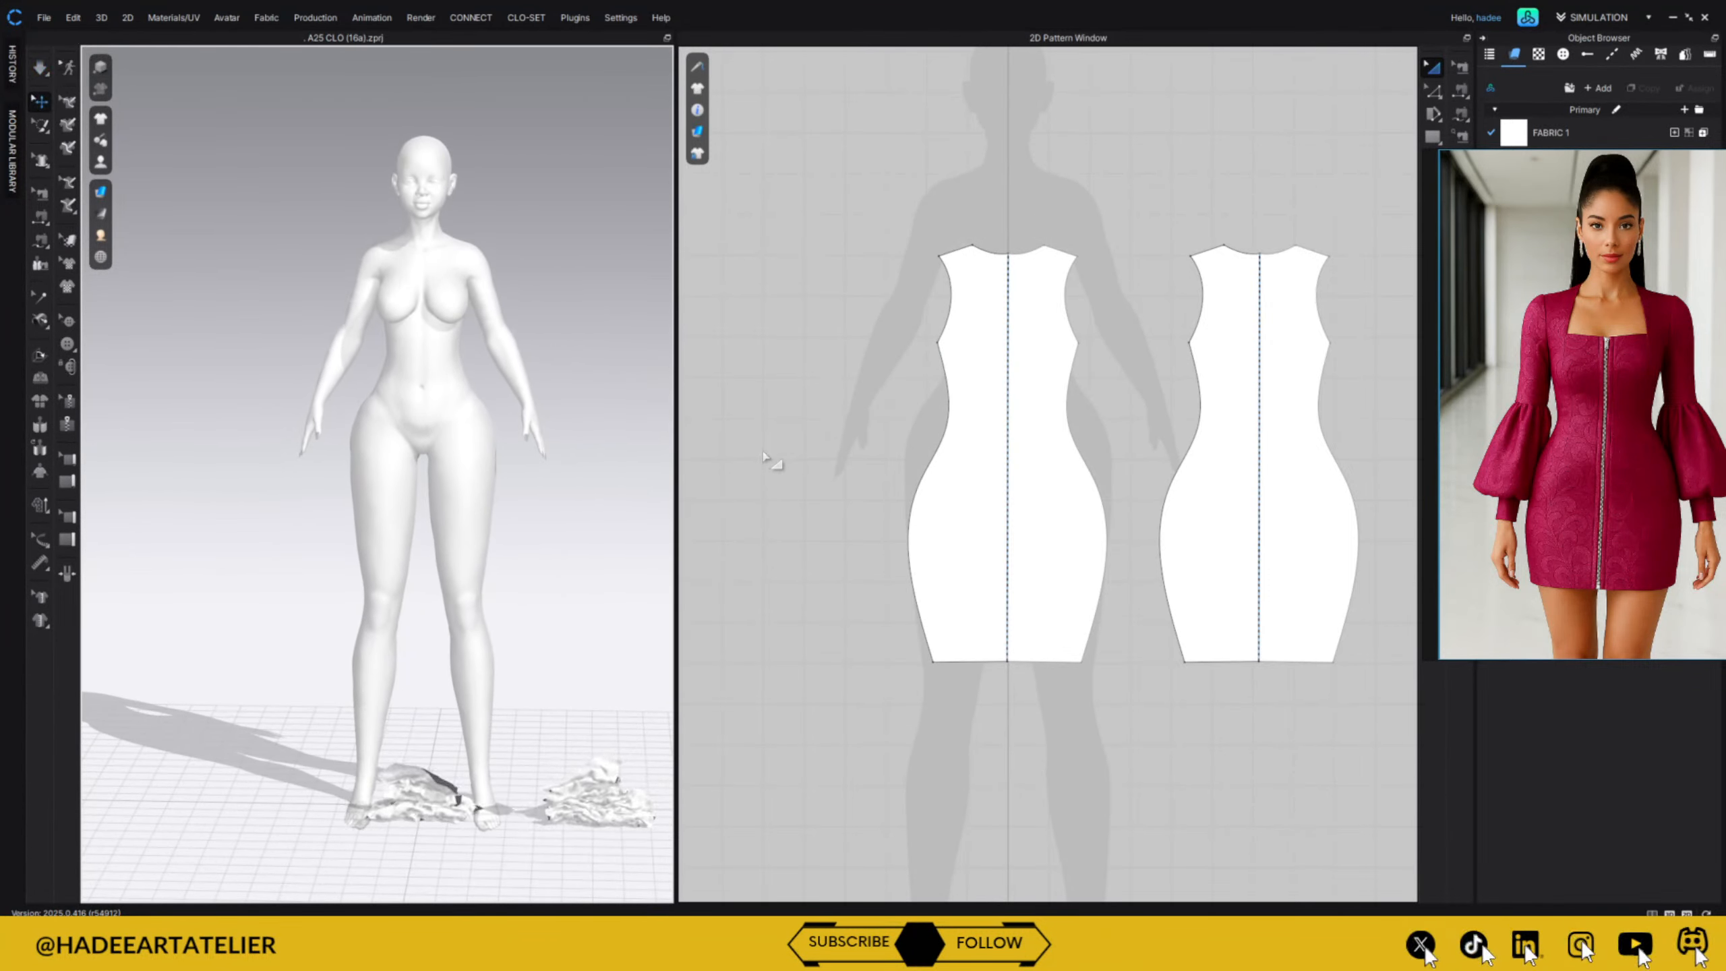
Reset the 3D arrangement of both dress patterns so they stand up flat again, with the reference photo shifted off the 2D tools.
{"action": "left_click_drag", "start_coordinate": [1524, 159], "coordinate": [359, 239]}
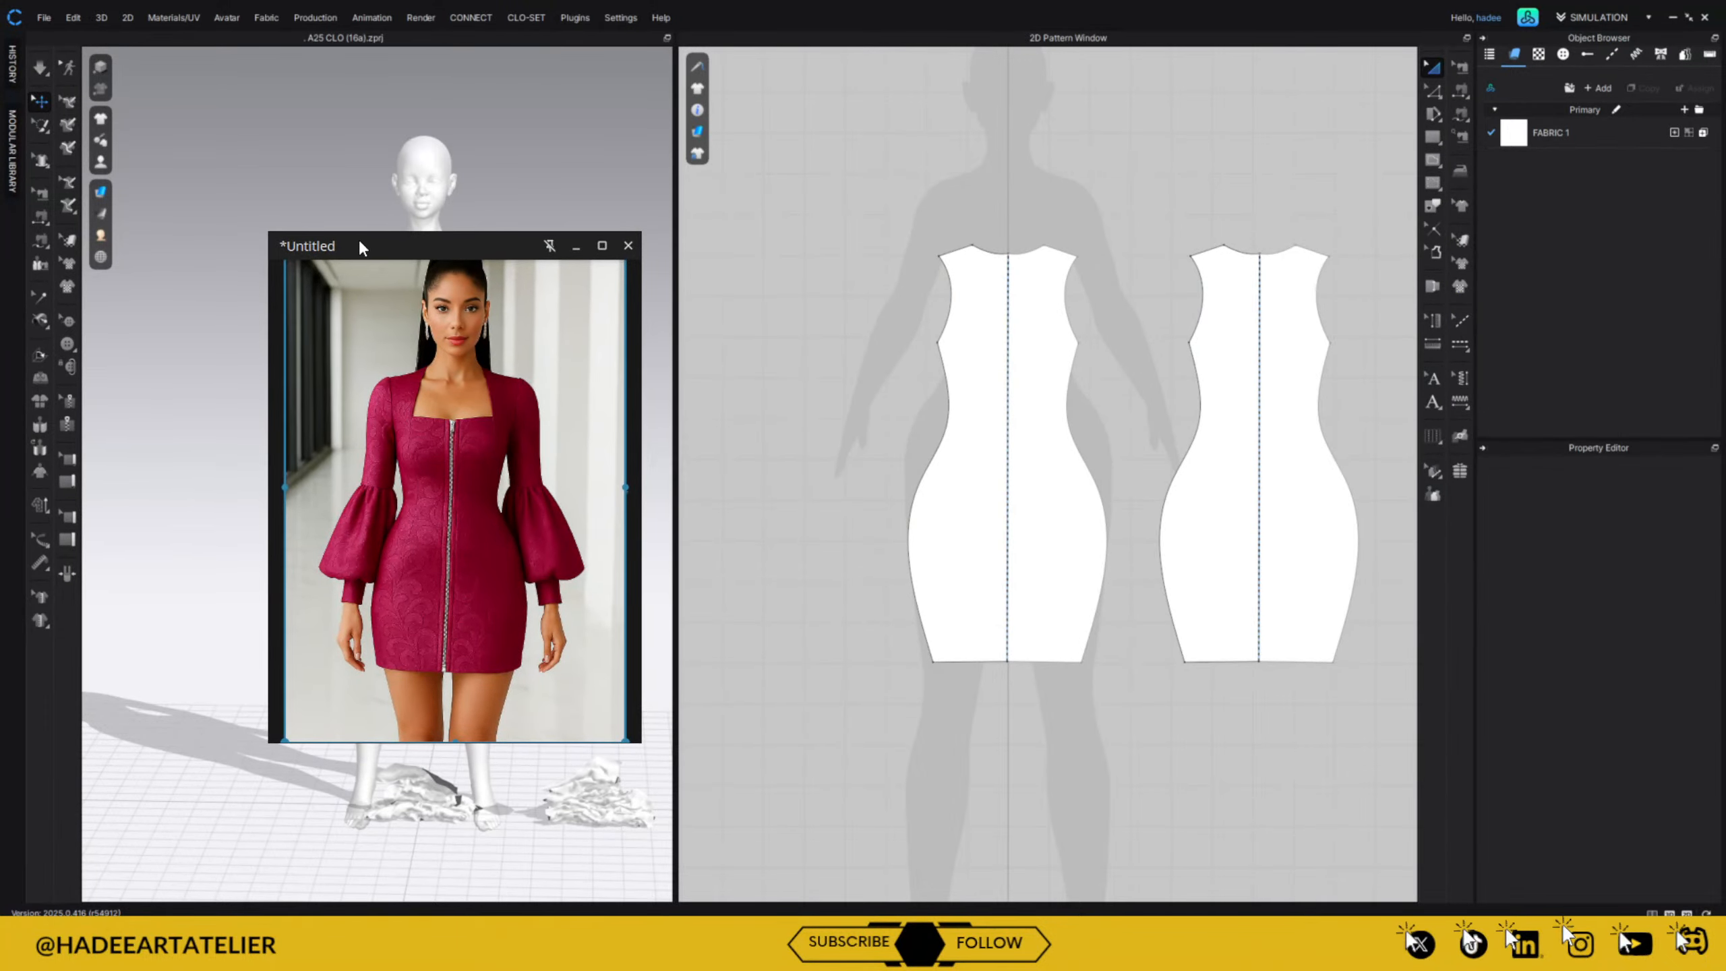
{"action": "left_click_drag", "start_coordinate": [846, 178], "coordinate": [1413, 748]}
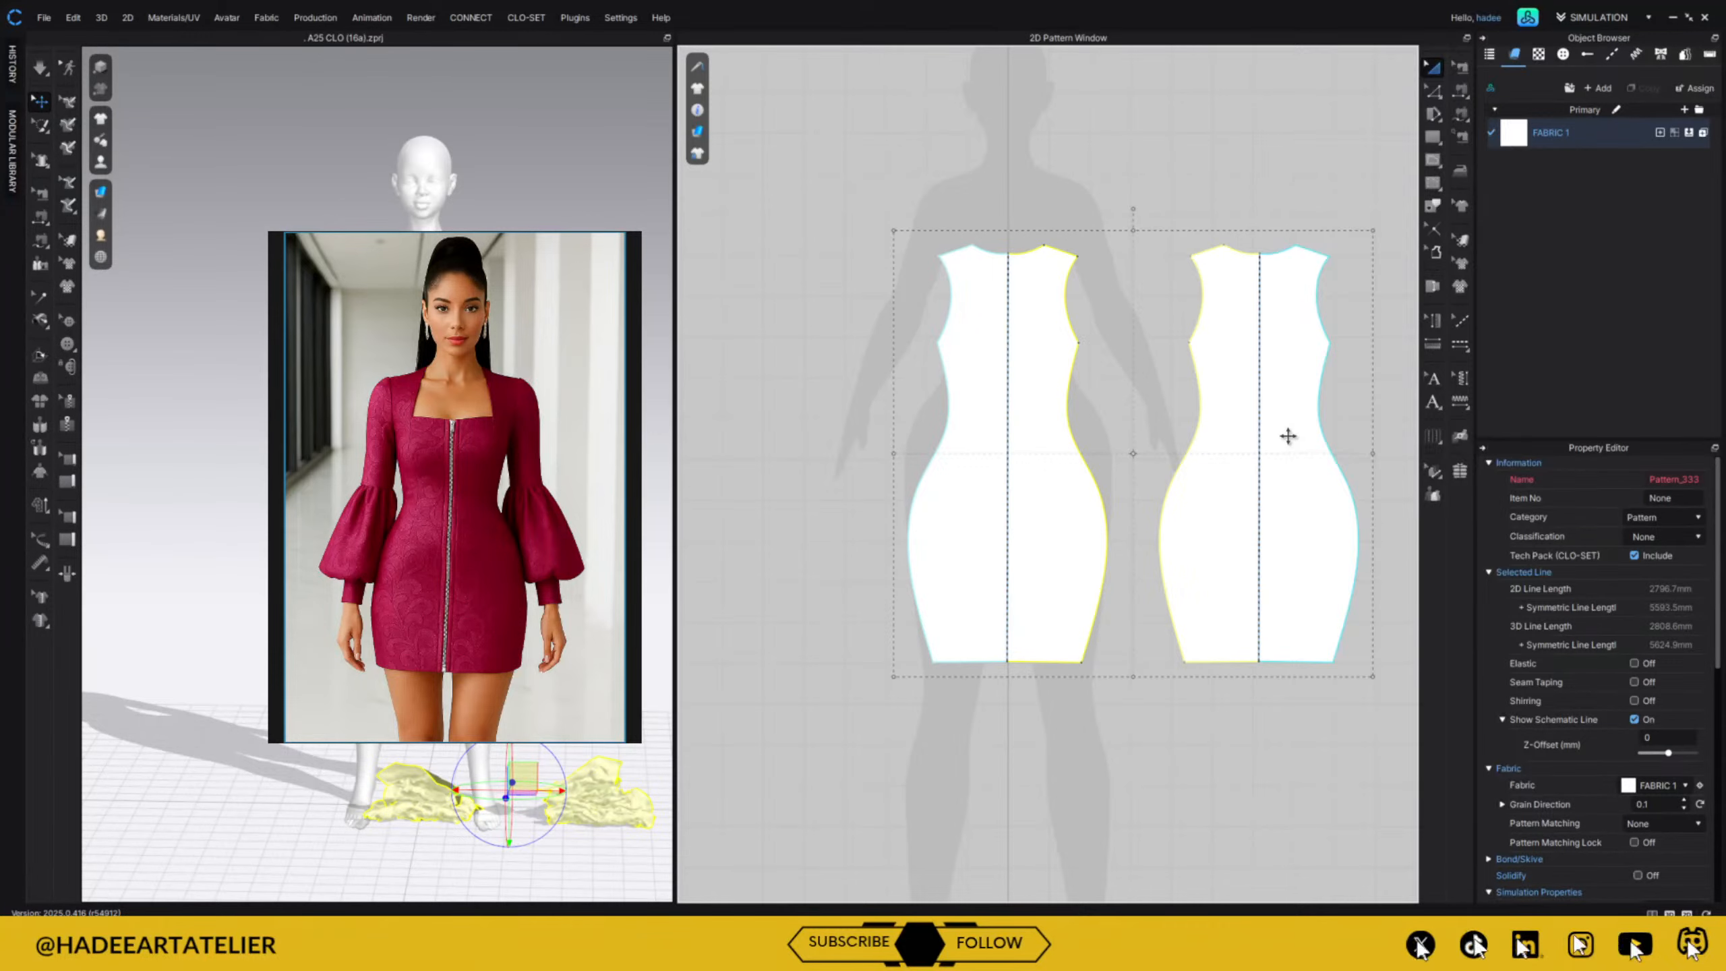
{"action": "right_click", "coordinate": [1290, 432]}
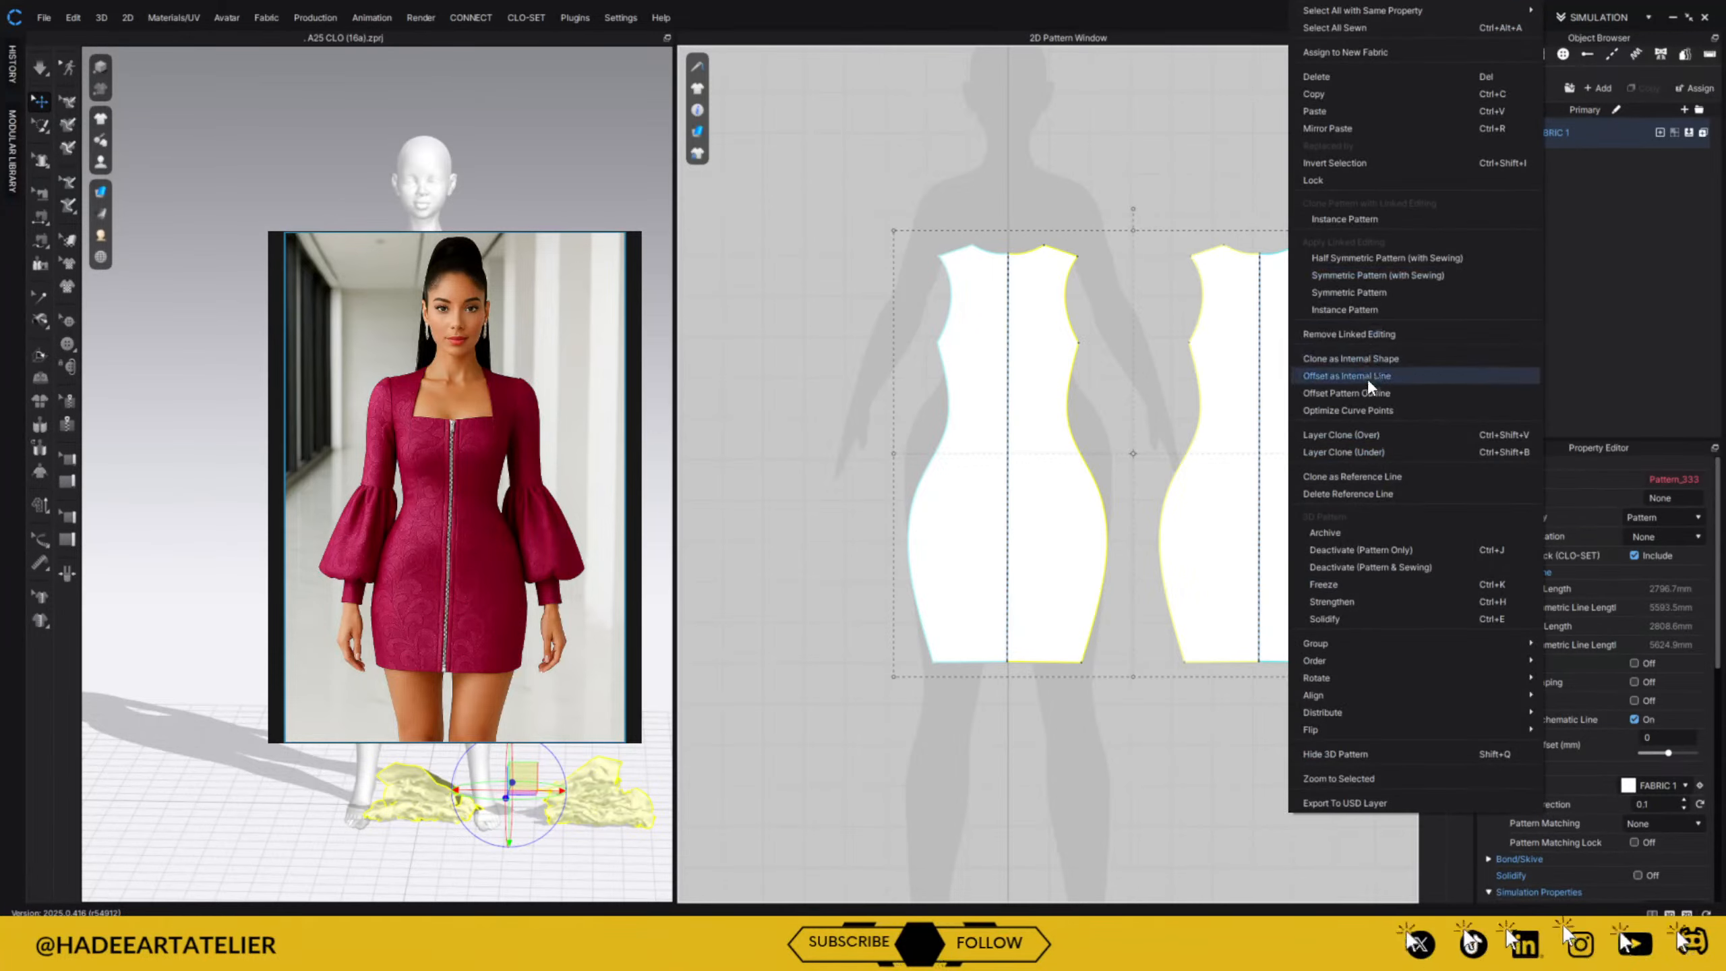
{"action": "key", "text": "Escape"}
{"action": "right_click", "coordinate": [608, 198]}
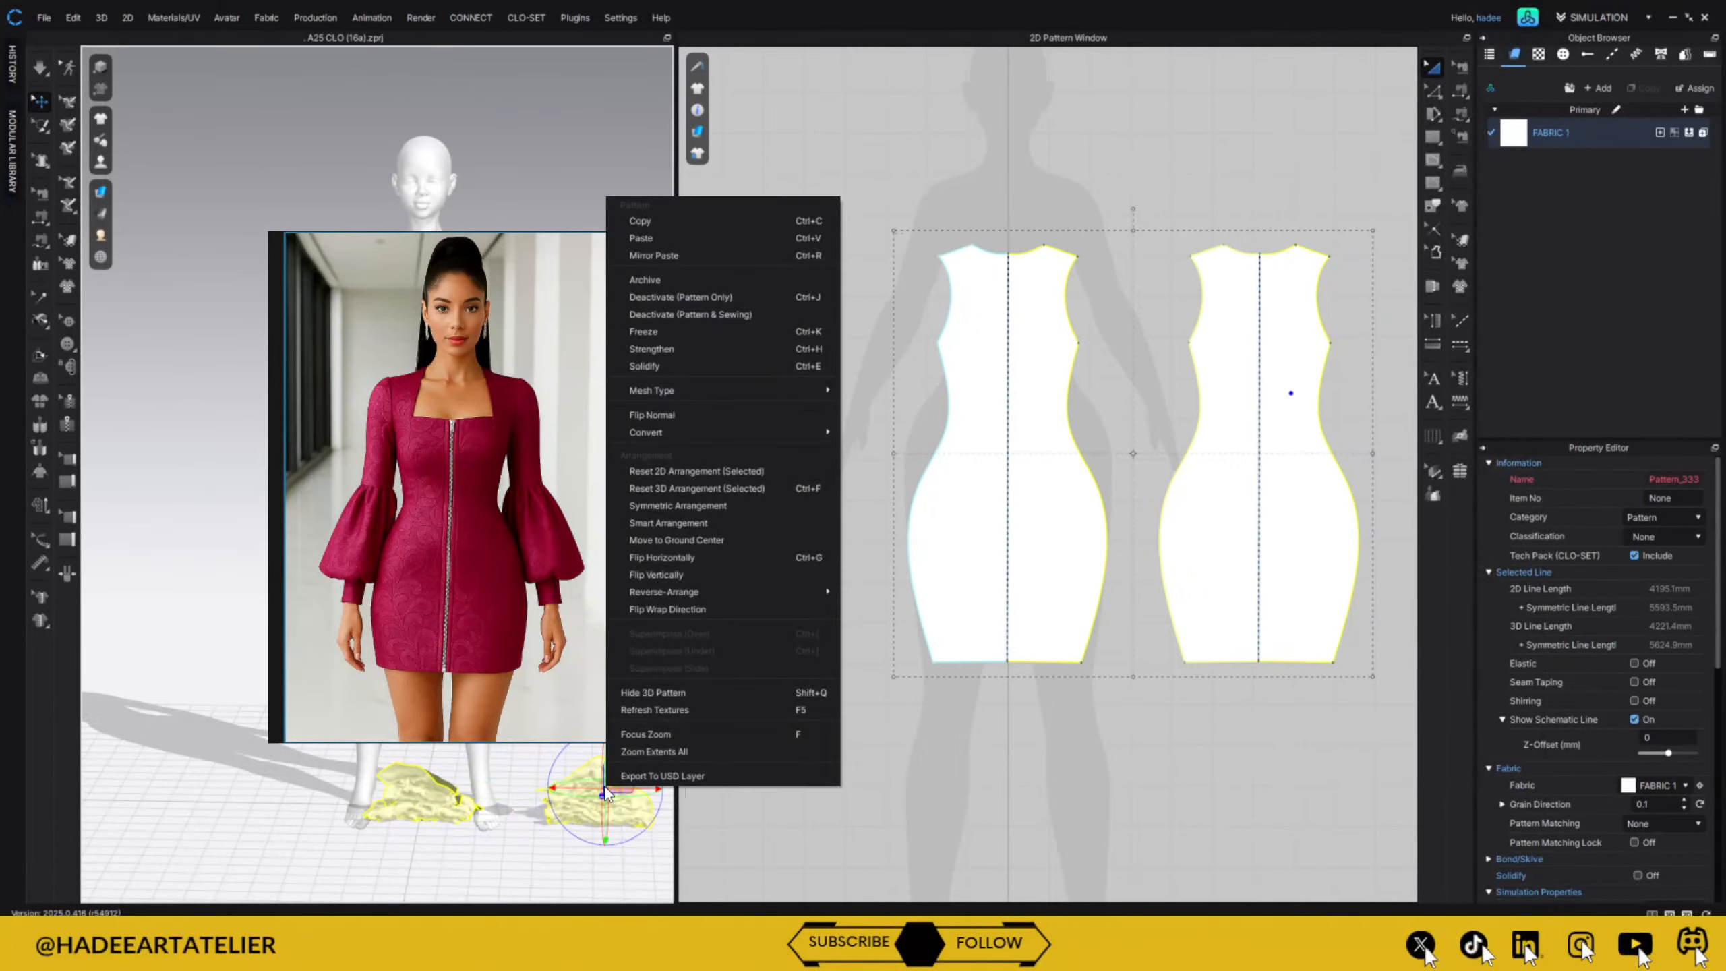
{"action": "left_click", "coordinate": [742, 489]}
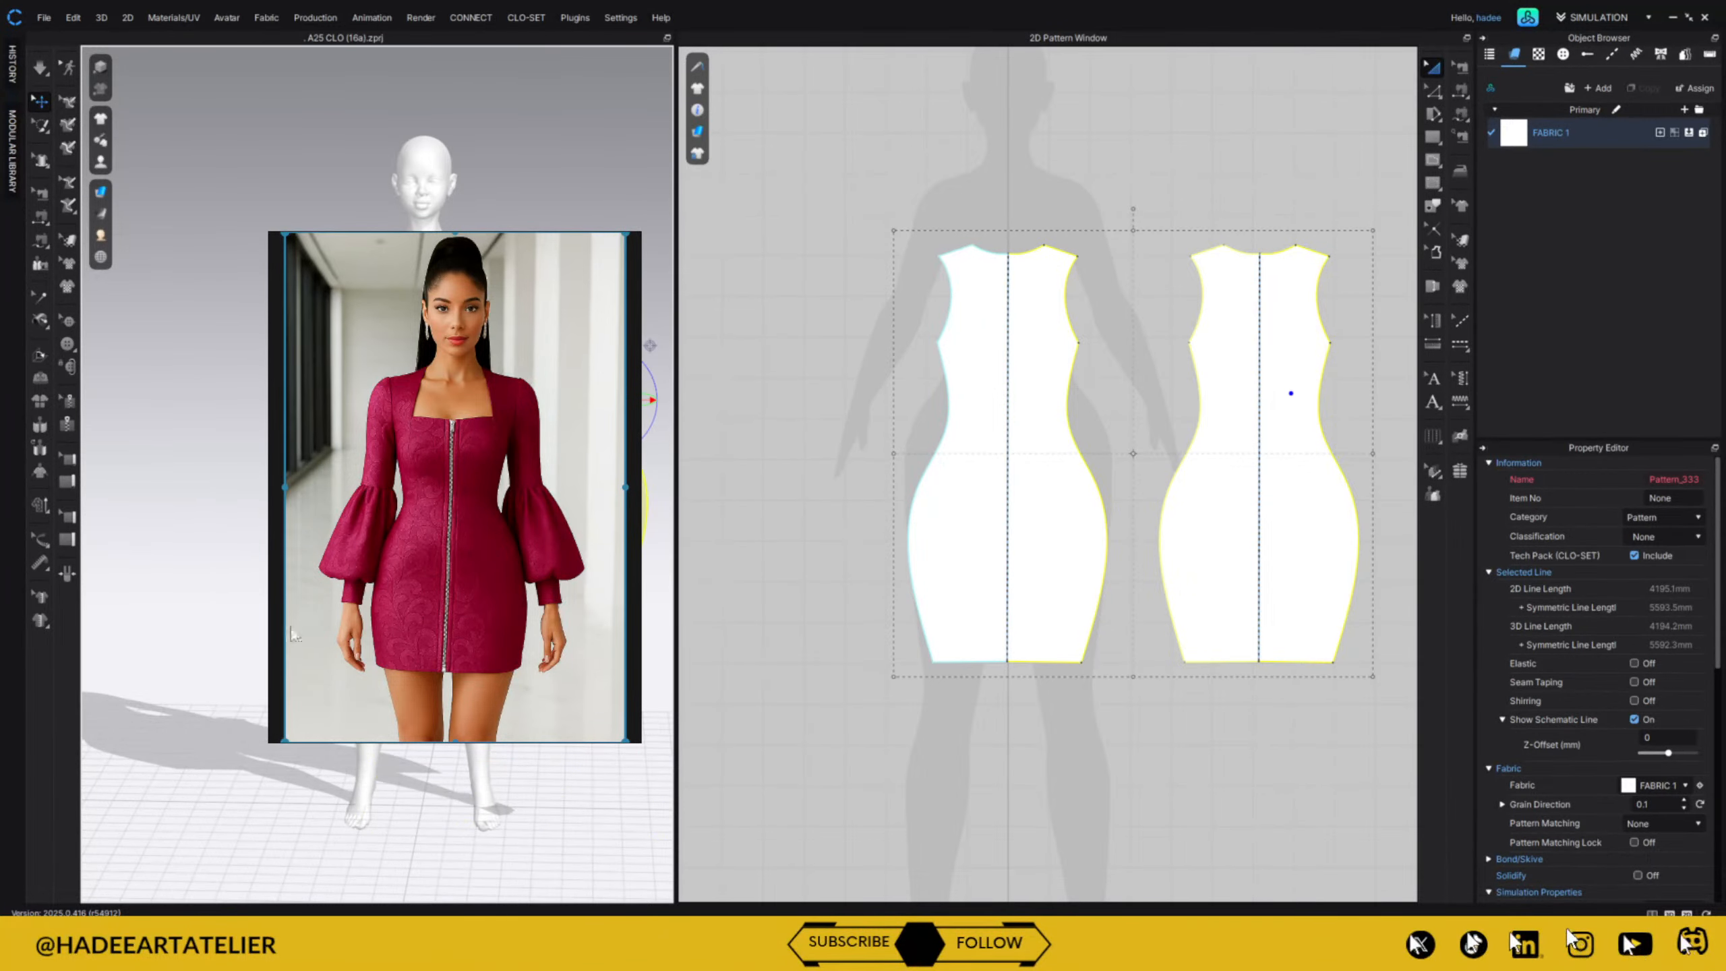
Park the reference photo by the avatar's feet so it clears the avatar's body and both dress patterns, leaving nothing selected.
{"action": "left_click_drag", "start_coordinate": [431, 236], "coordinate": [107, 758]}
{"action": "left_click_drag", "start_coordinate": [408, 348], "coordinate": [433, 298]}
{"action": "left_click", "coordinate": [493, 233]}
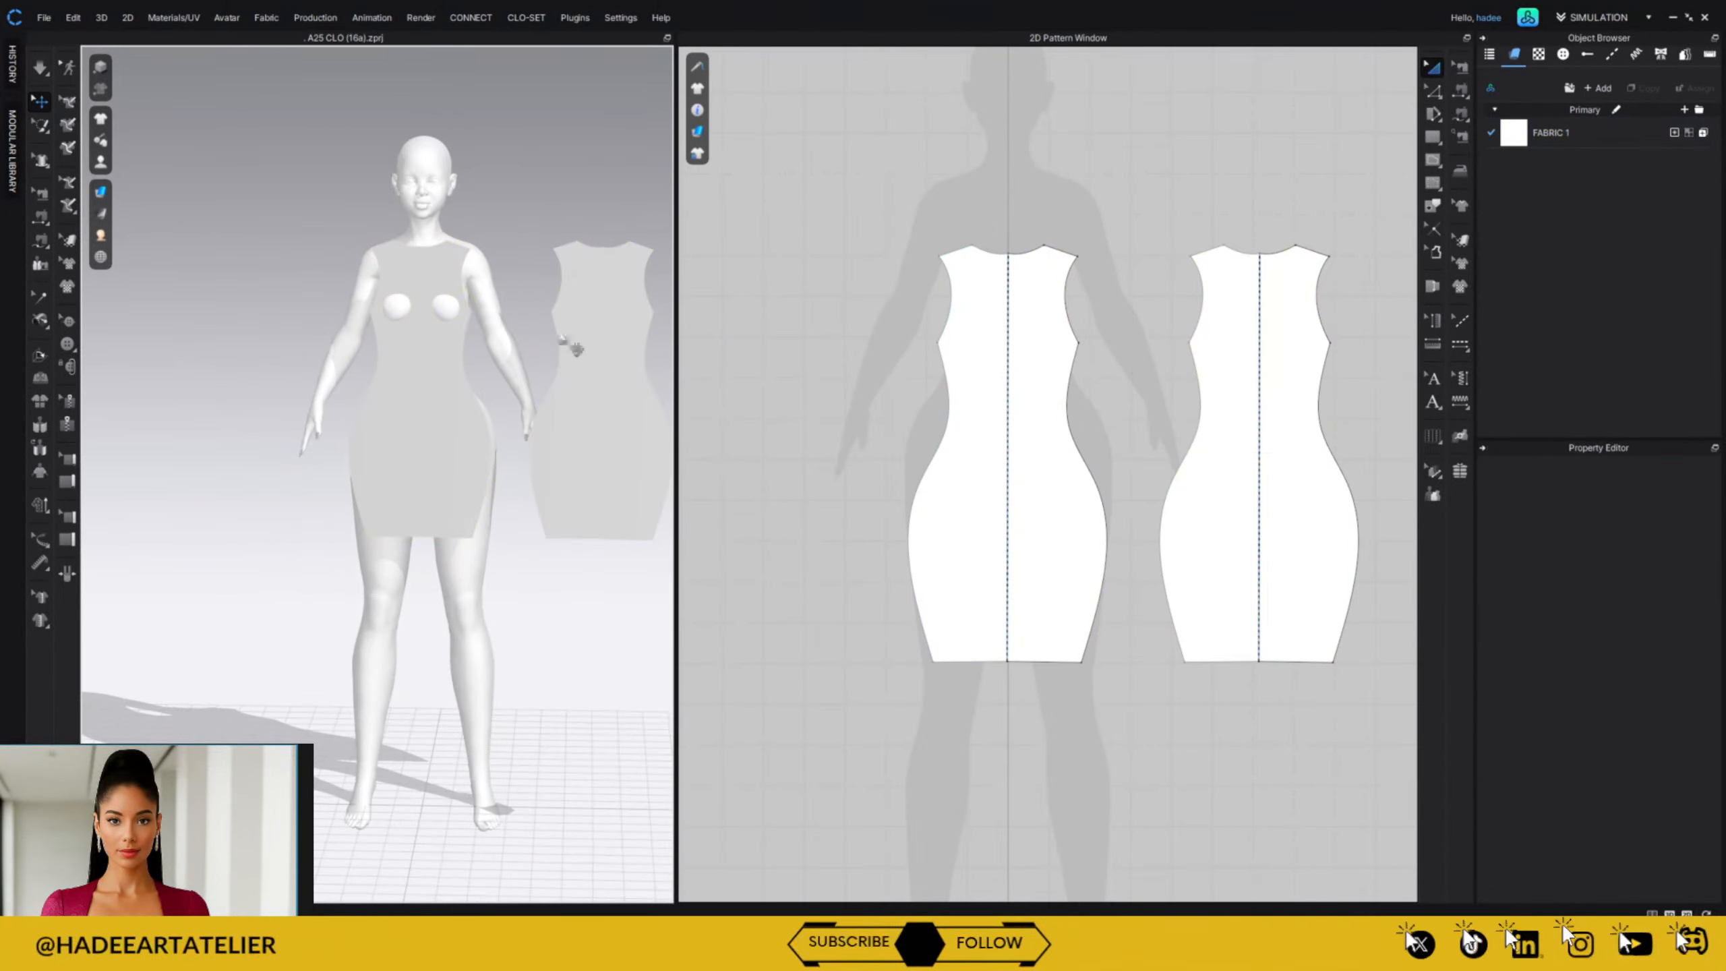
Pull the front dress pattern forward in 3D until it stands clear of the avatar's bust.
{"action": "left_click", "coordinate": [1044, 366]}
{"action": "right_click_drag", "start_coordinate": [579, 547], "coordinate": [511, 557]}
{"action": "left_click_drag", "start_coordinate": [395, 401], "coordinate": [385, 406]}
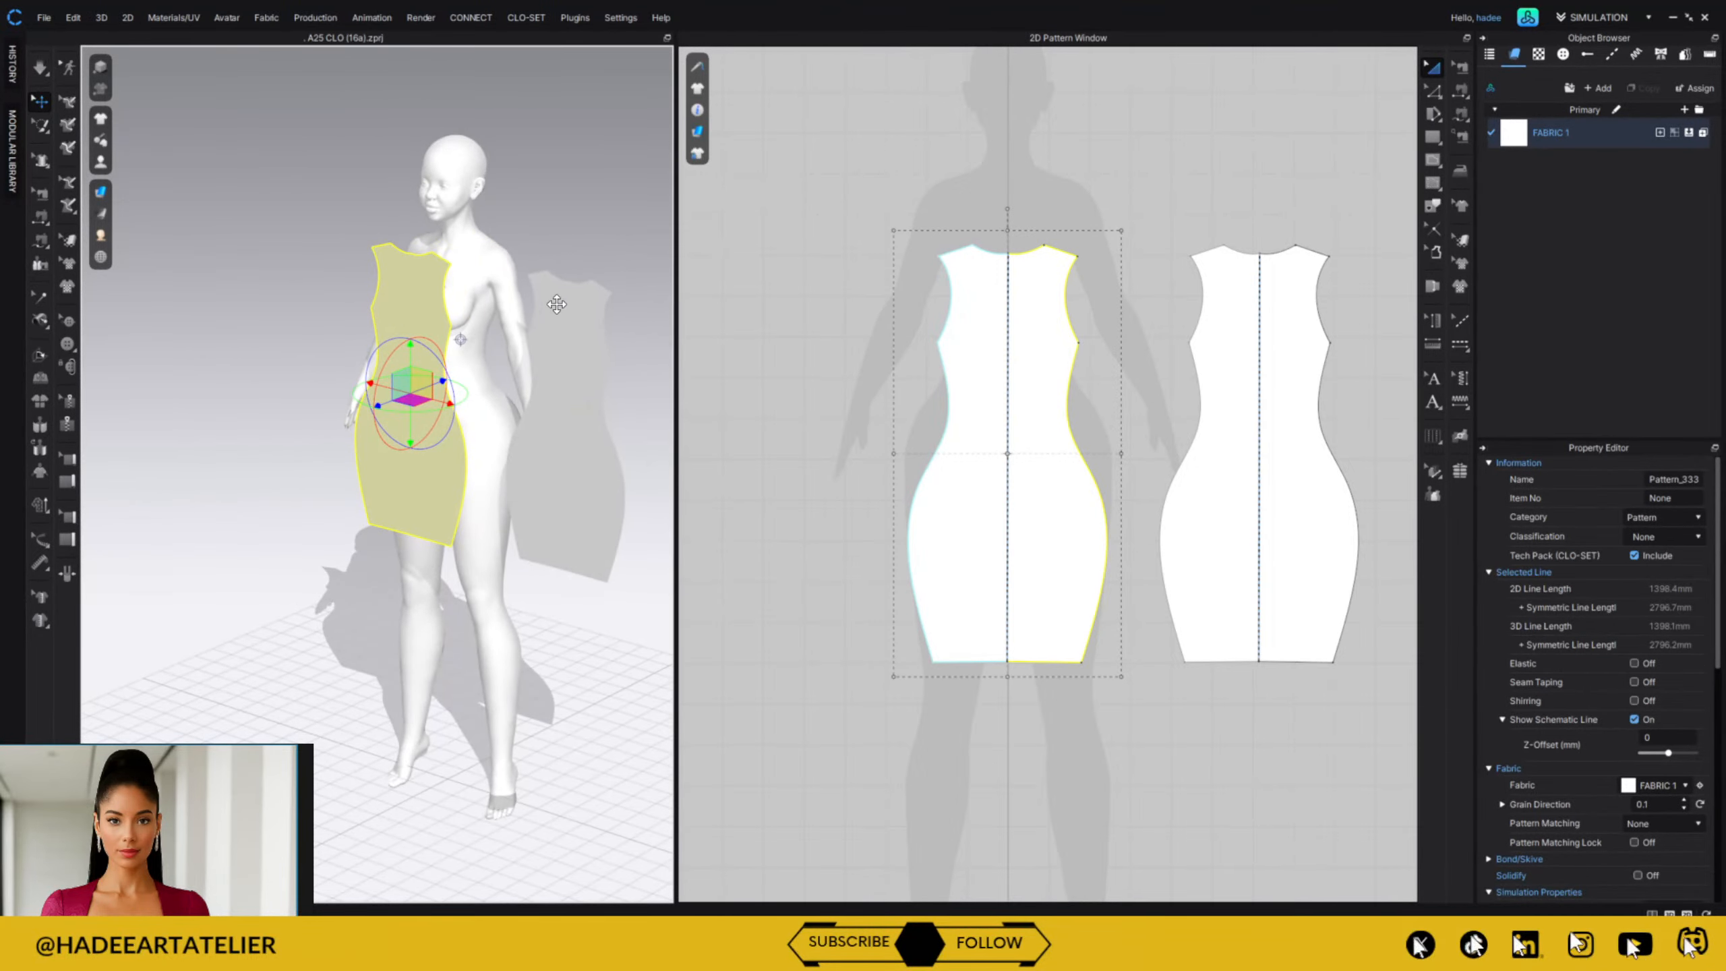
{"action": "right_click_drag", "start_coordinate": [556, 305], "coordinate": [627, 284]}
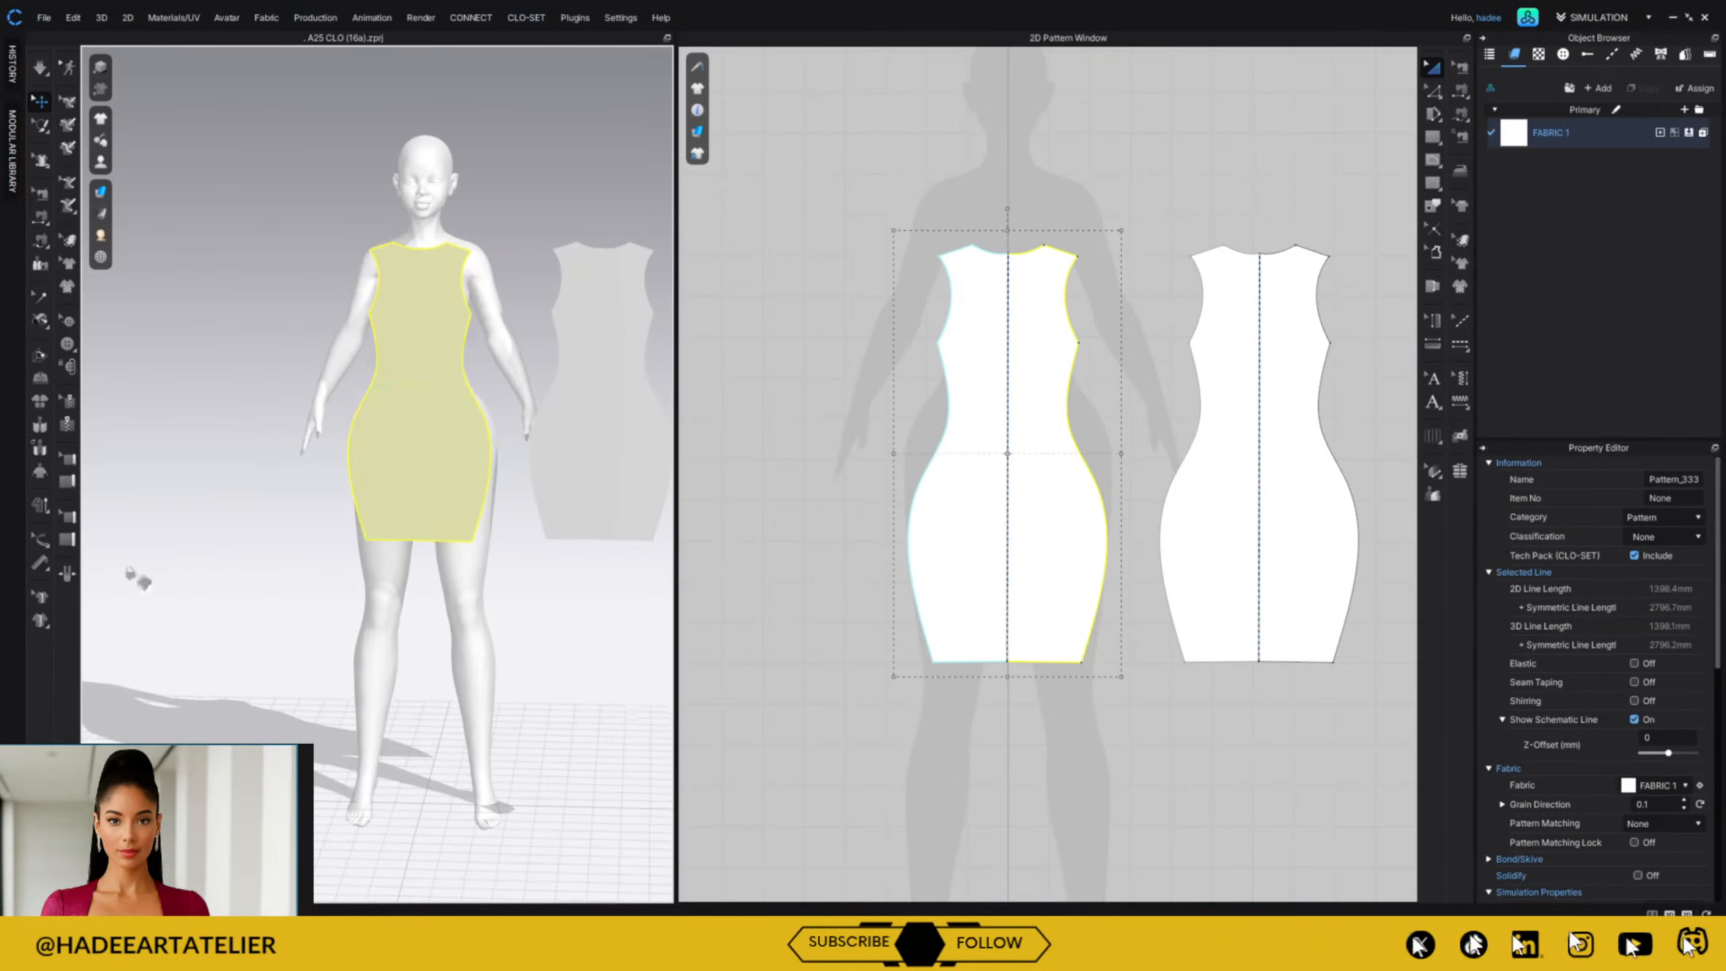
Try to show the avatar's arrangement points in the 3D view, and delete the avatar from the scene.
{"action": "mouse_move", "coordinate": [100, 163]}
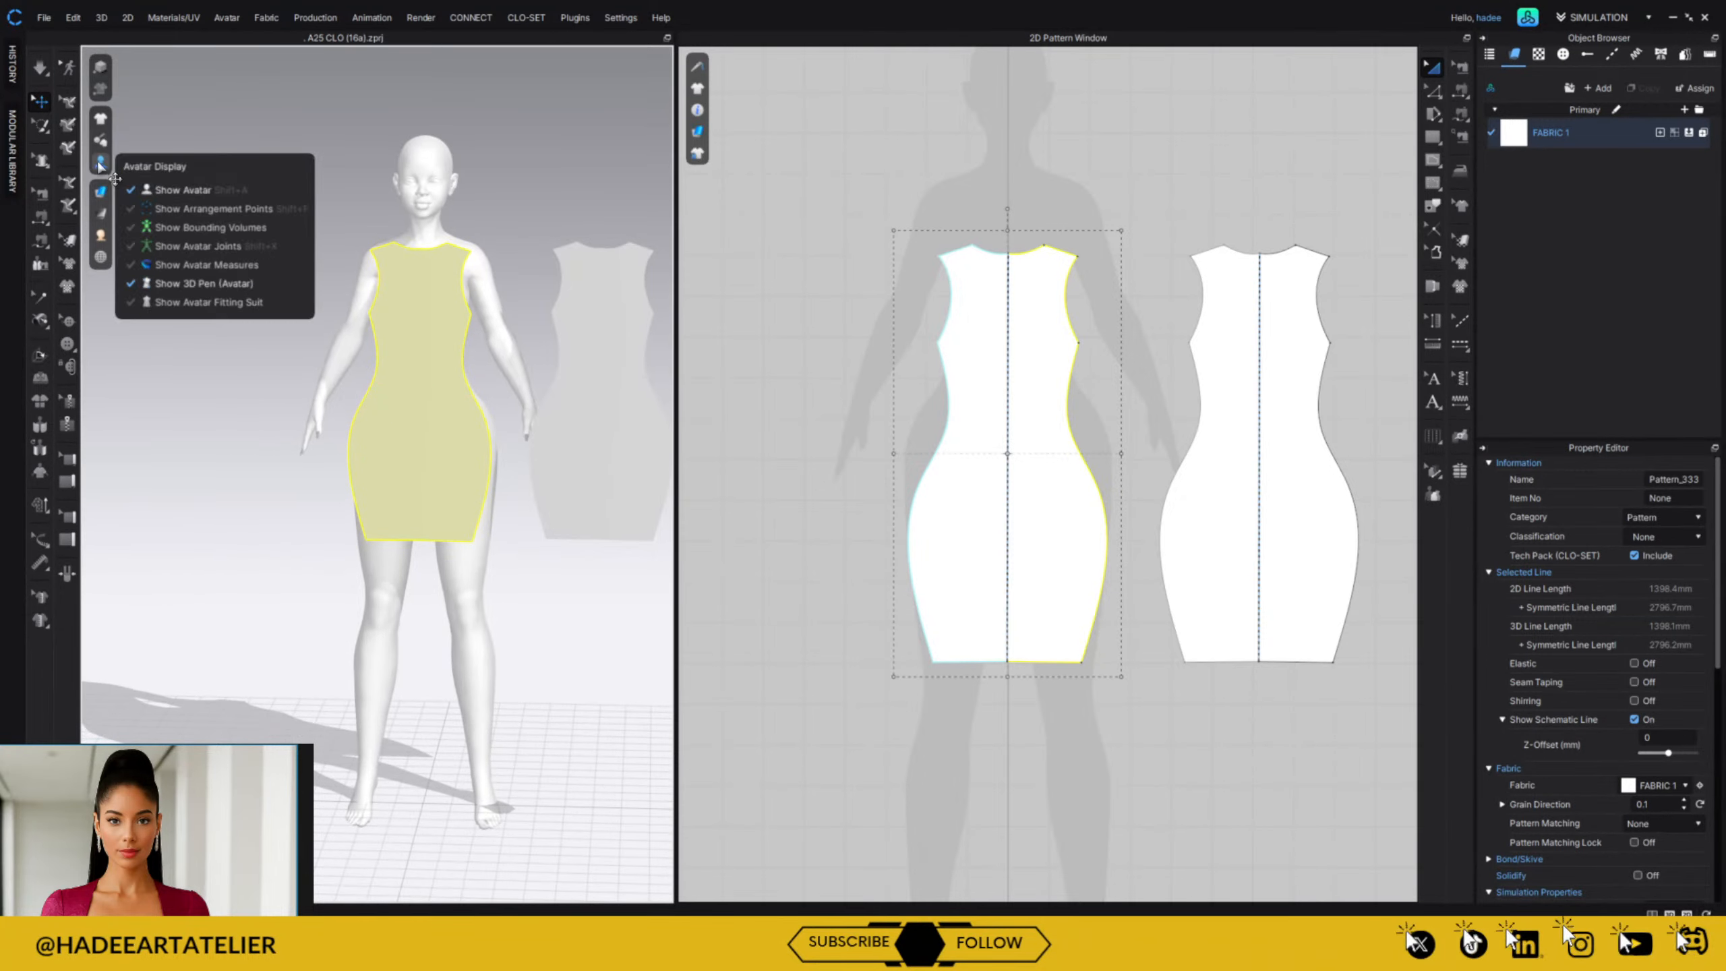
{"action": "left_click", "coordinate": [178, 209]}
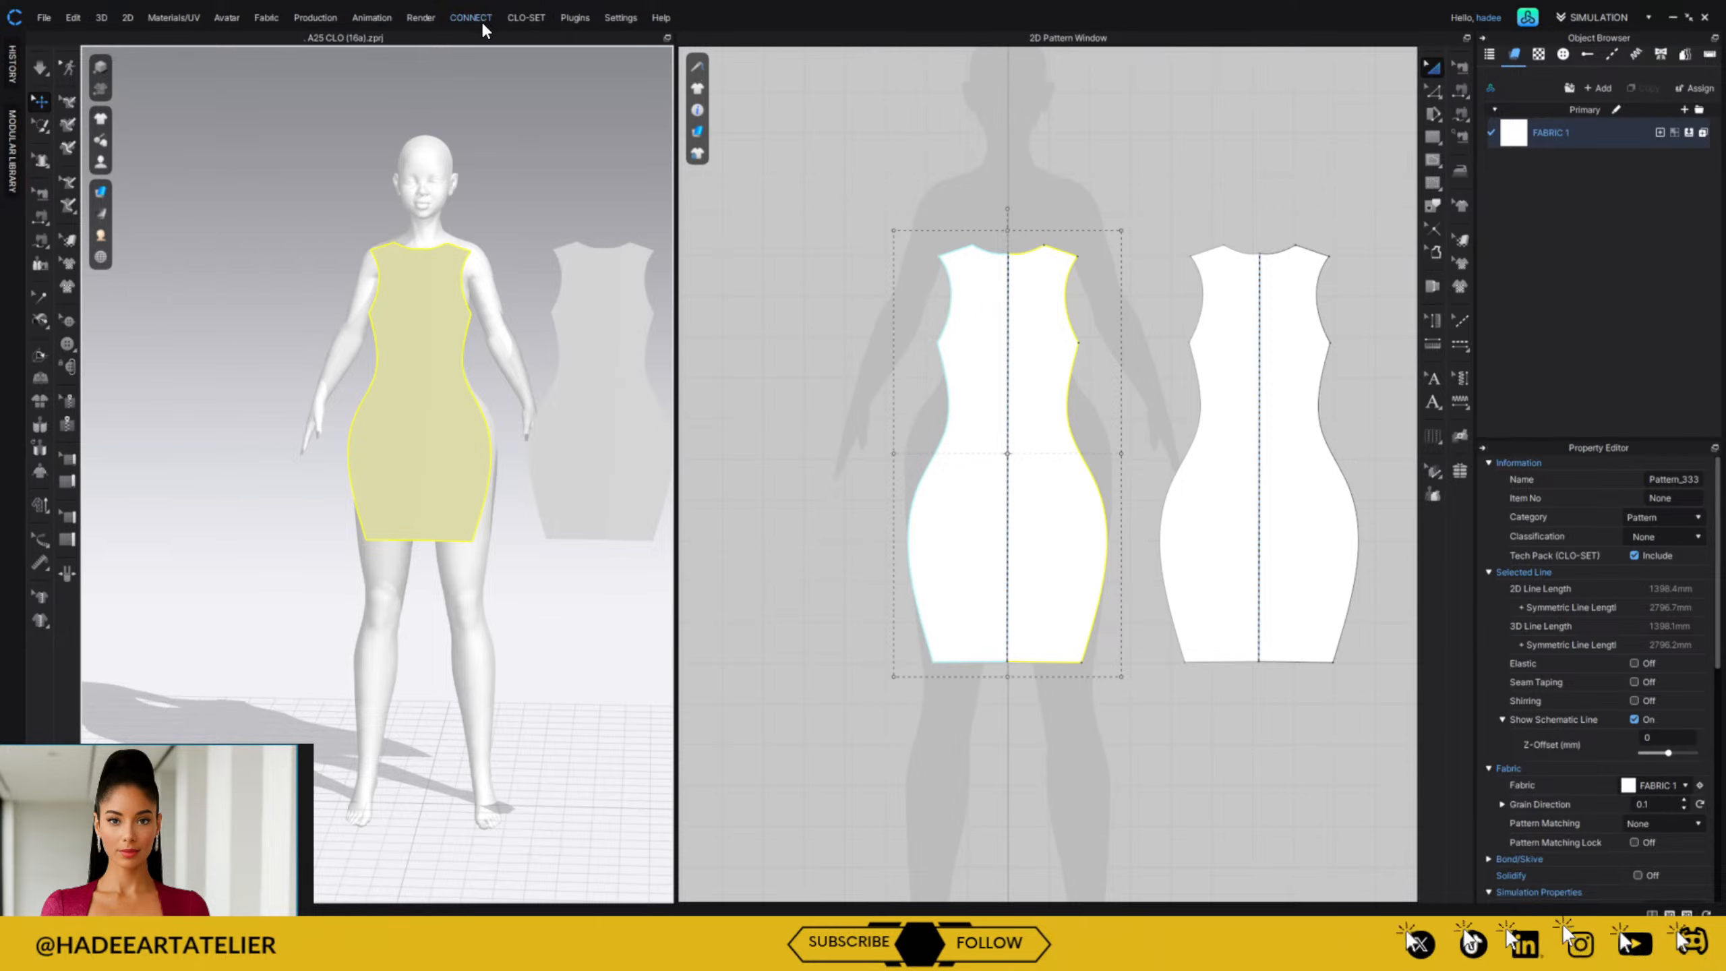
{"action": "left_click", "coordinate": [441, 180]}
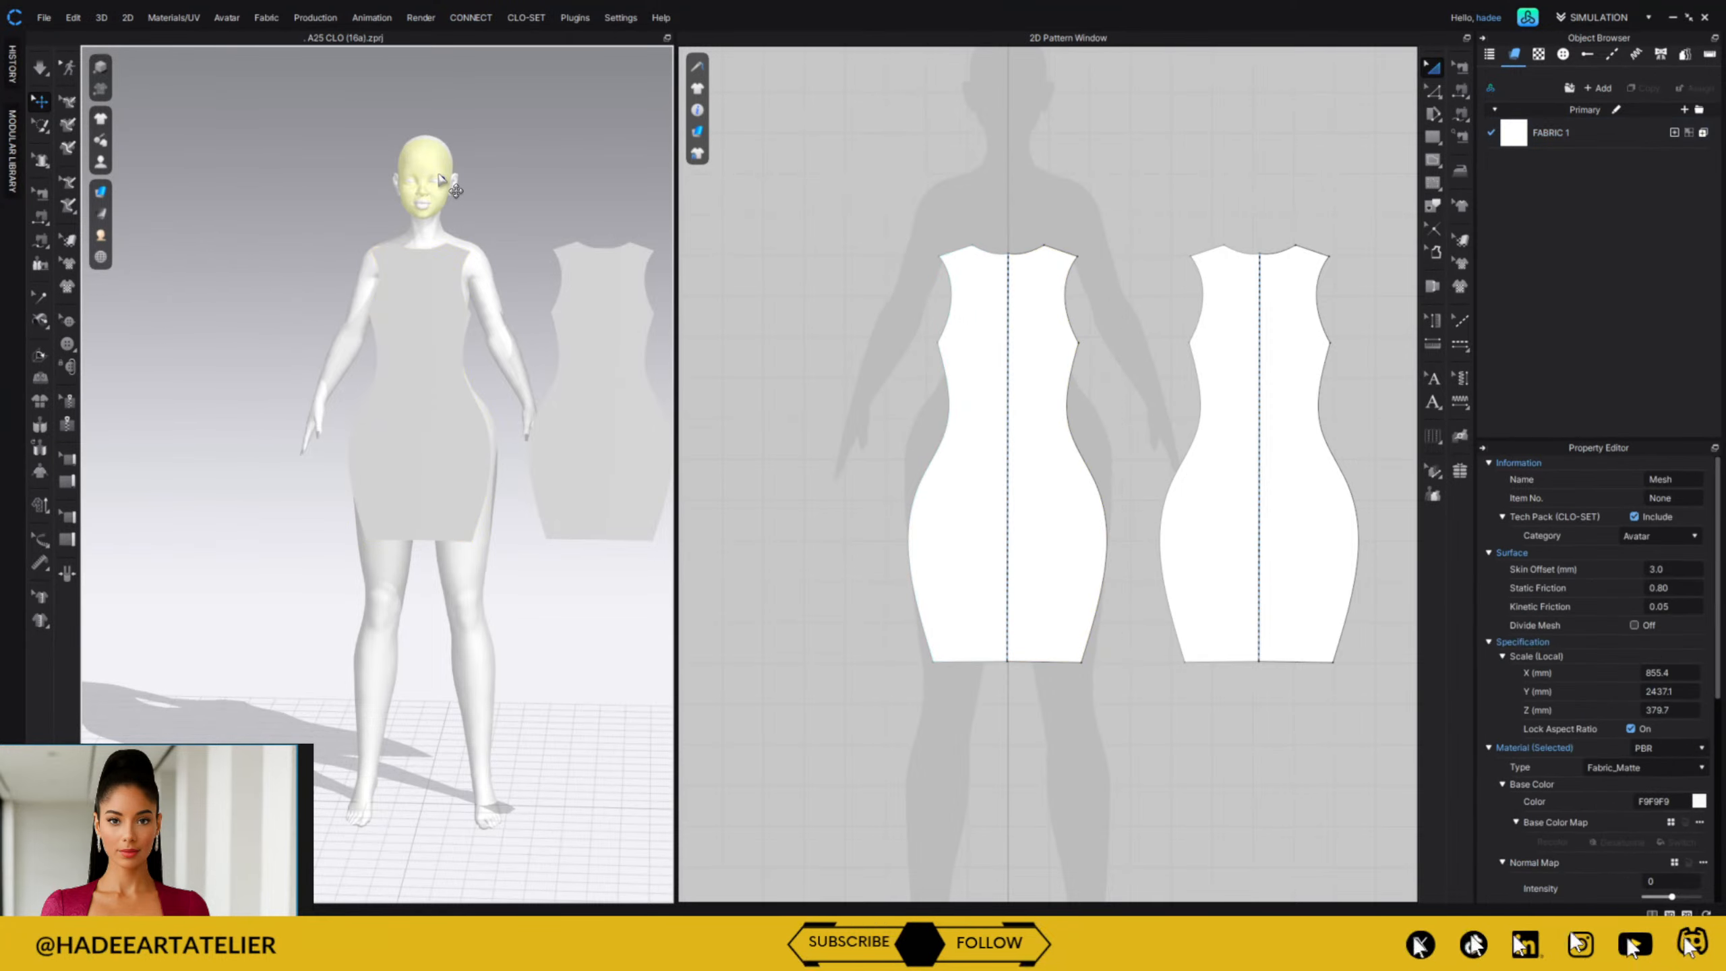
{"action": "key", "text": "Delete"}
Import HA Stream Week 4 (1) _ UCG Week 4(1) AP as an Avatar OBJ in metres at 100% scale, with automatic arrangement points and fitting suit.
{"action": "left_click", "coordinate": [44, 18]}
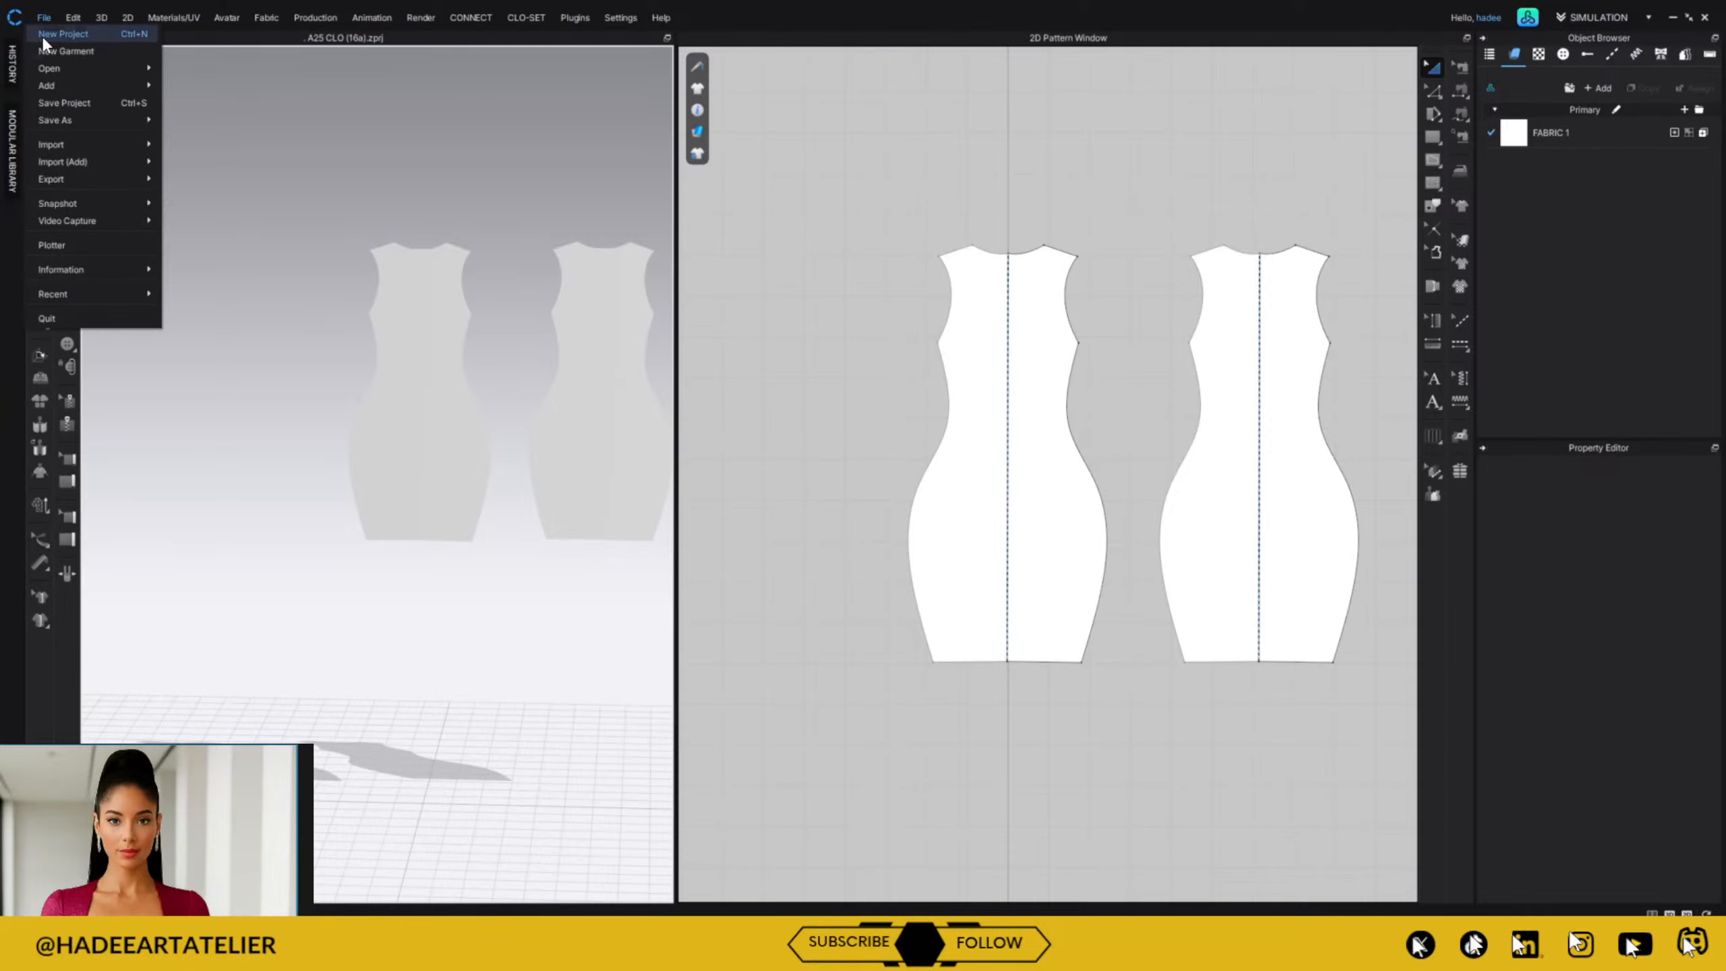
{"action": "left_click", "coordinate": [205, 203]}
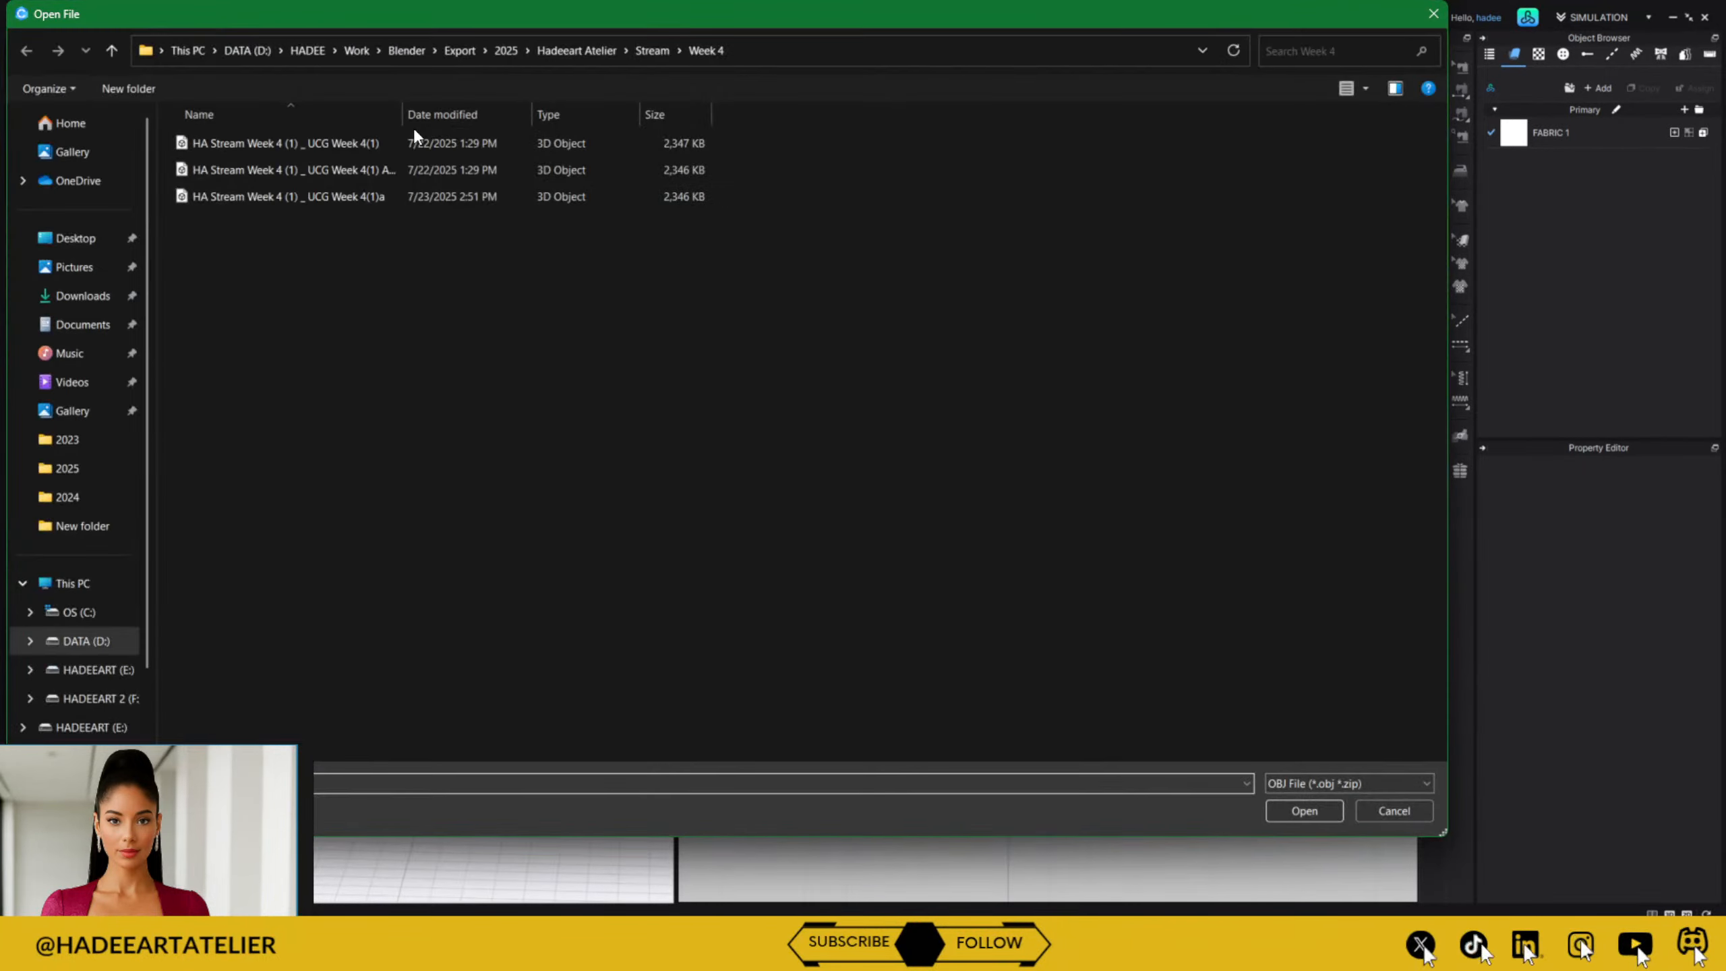
{"action": "left_click", "coordinate": [397, 169]}
{"action": "left_click", "coordinate": [427, 193]}
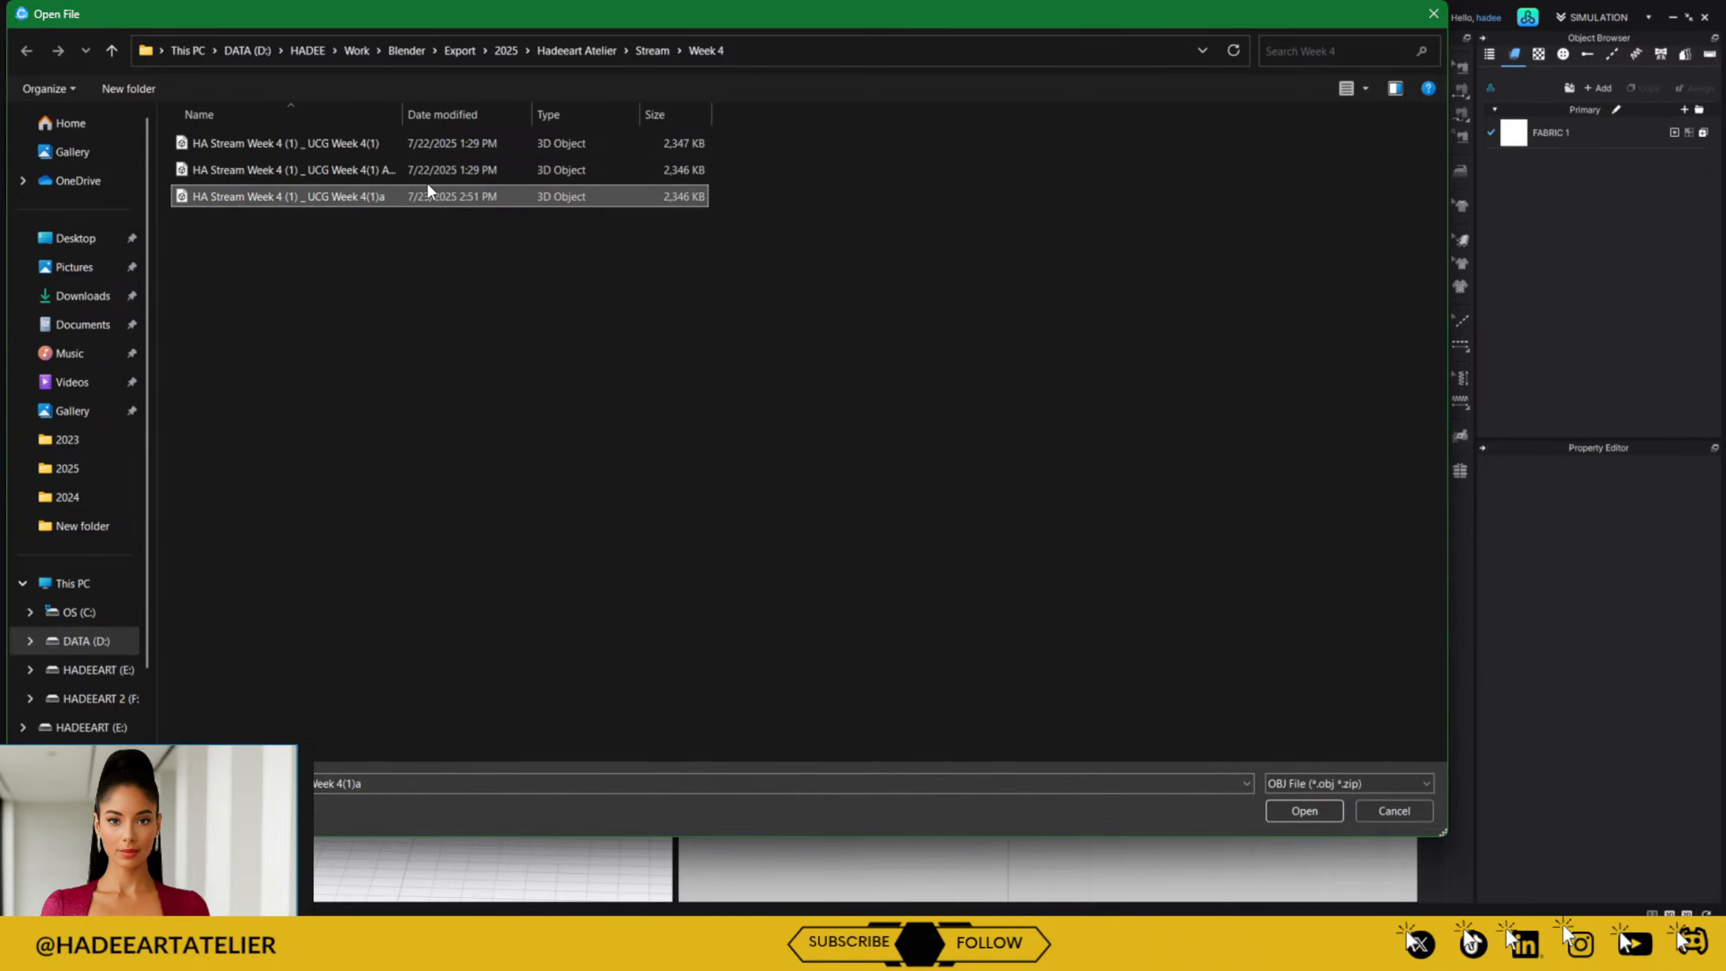
{"action": "left_click", "coordinate": [480, 169]}
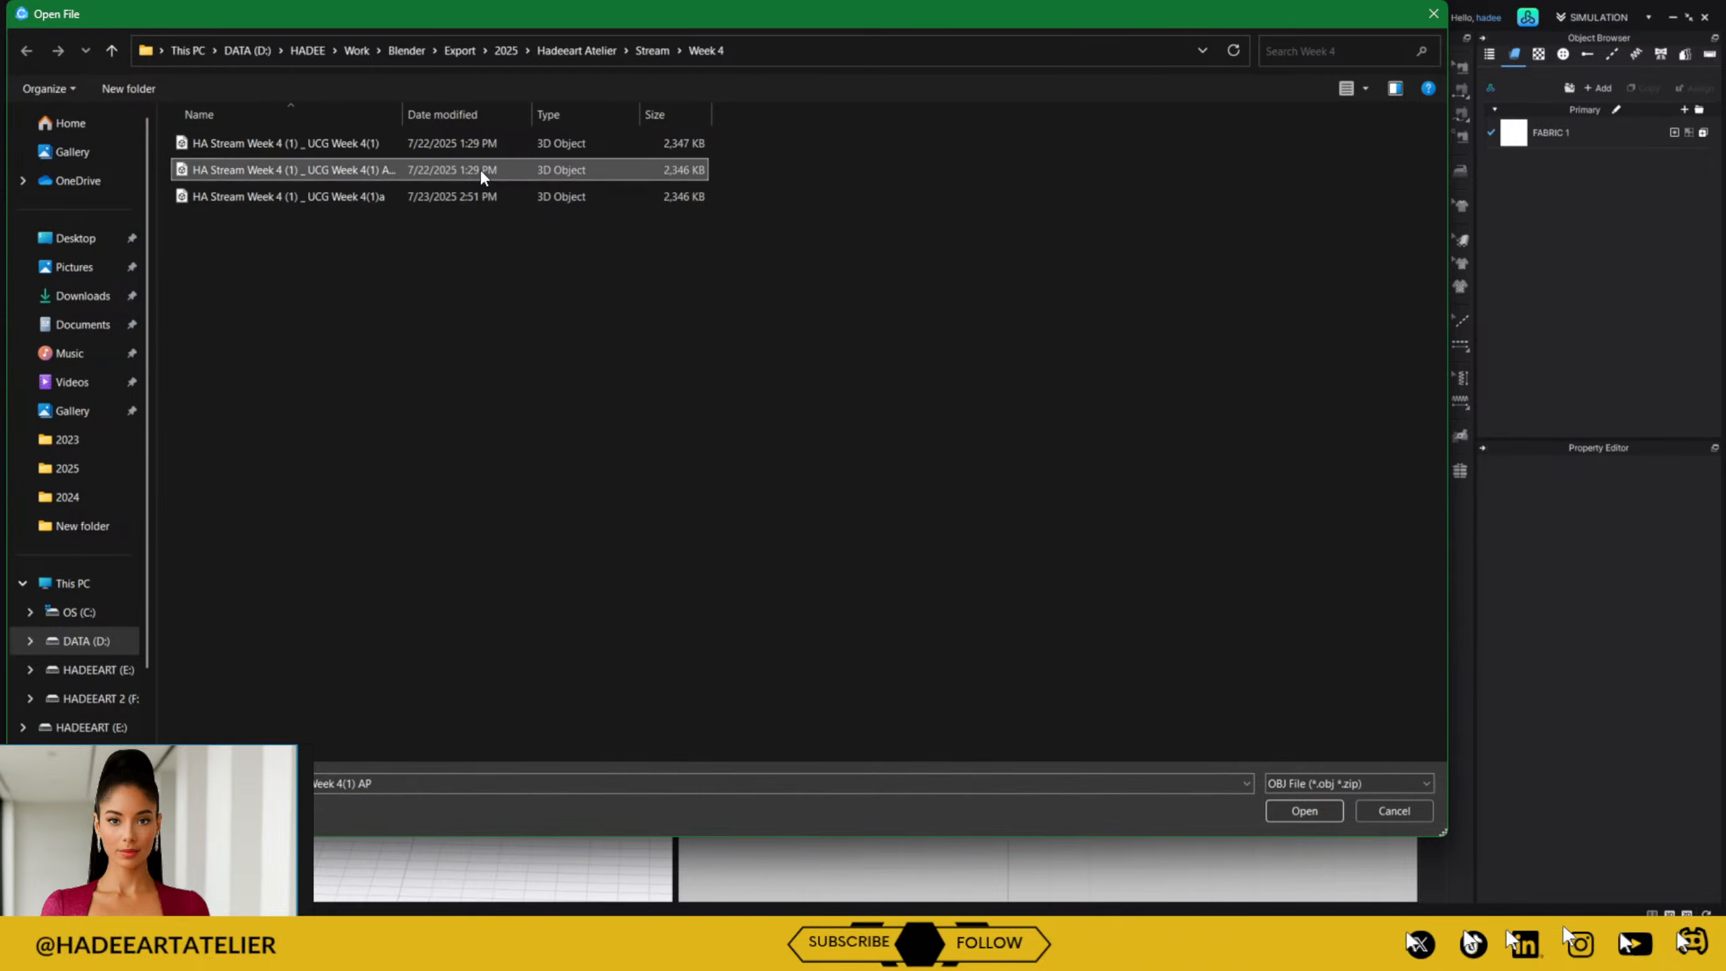
{"action": "left_click", "coordinate": [1299, 810]}
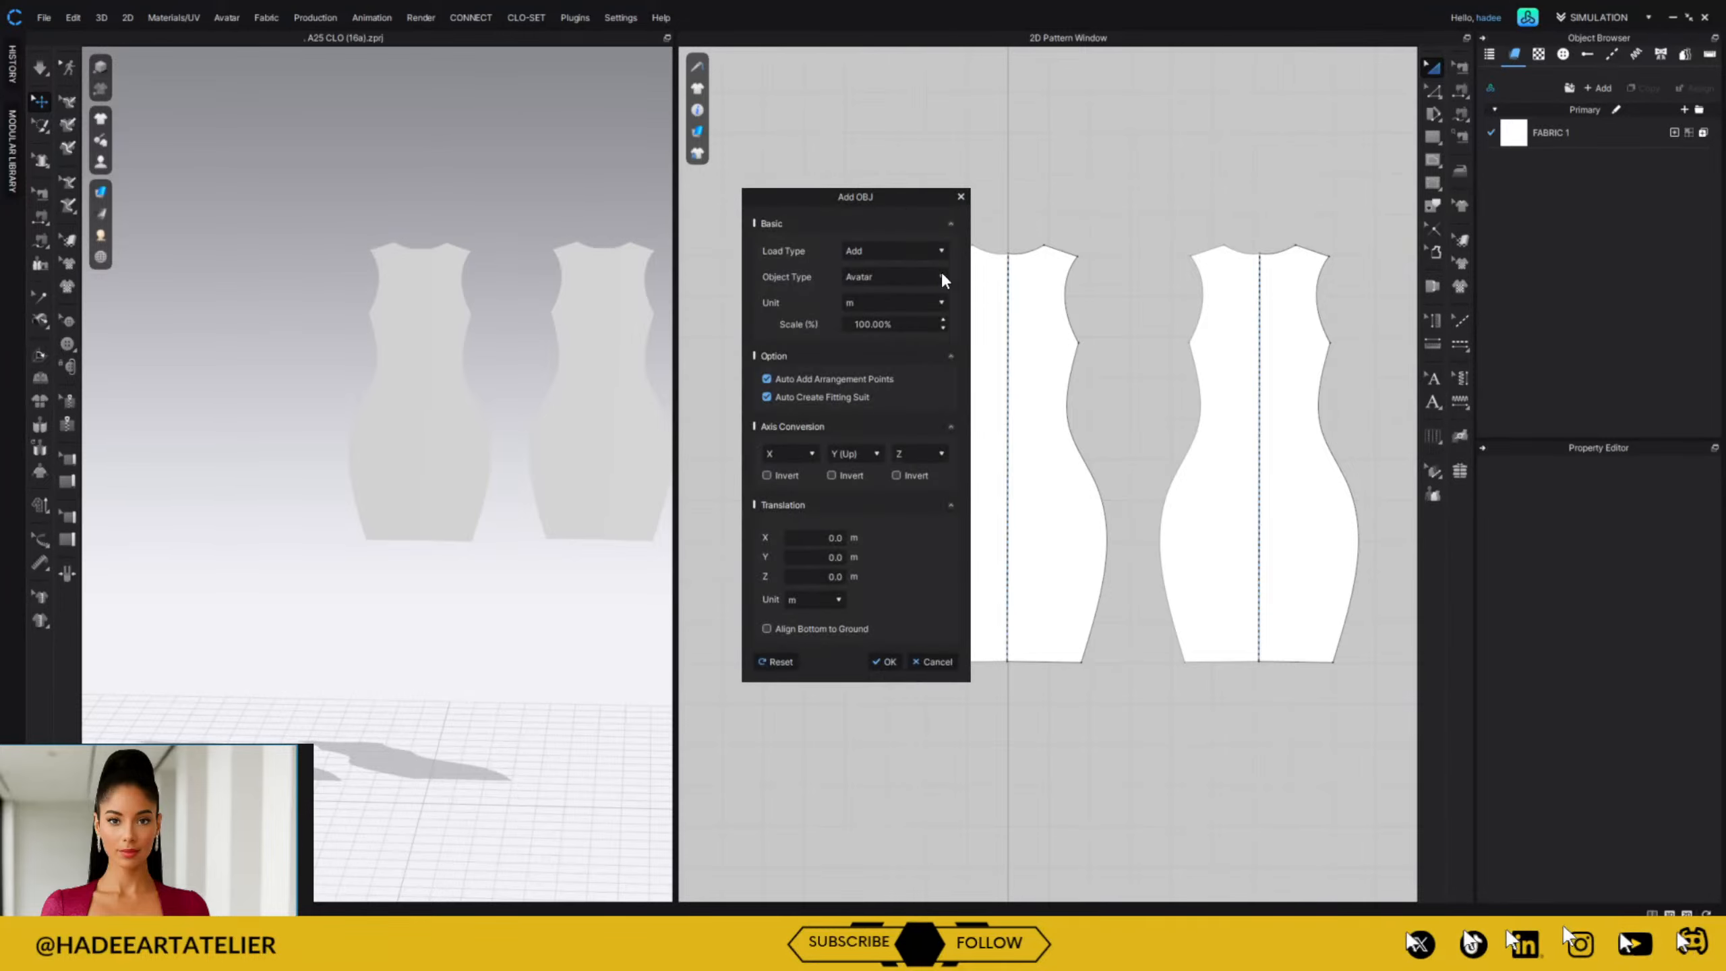
{"action": "left_click", "coordinate": [863, 326]}
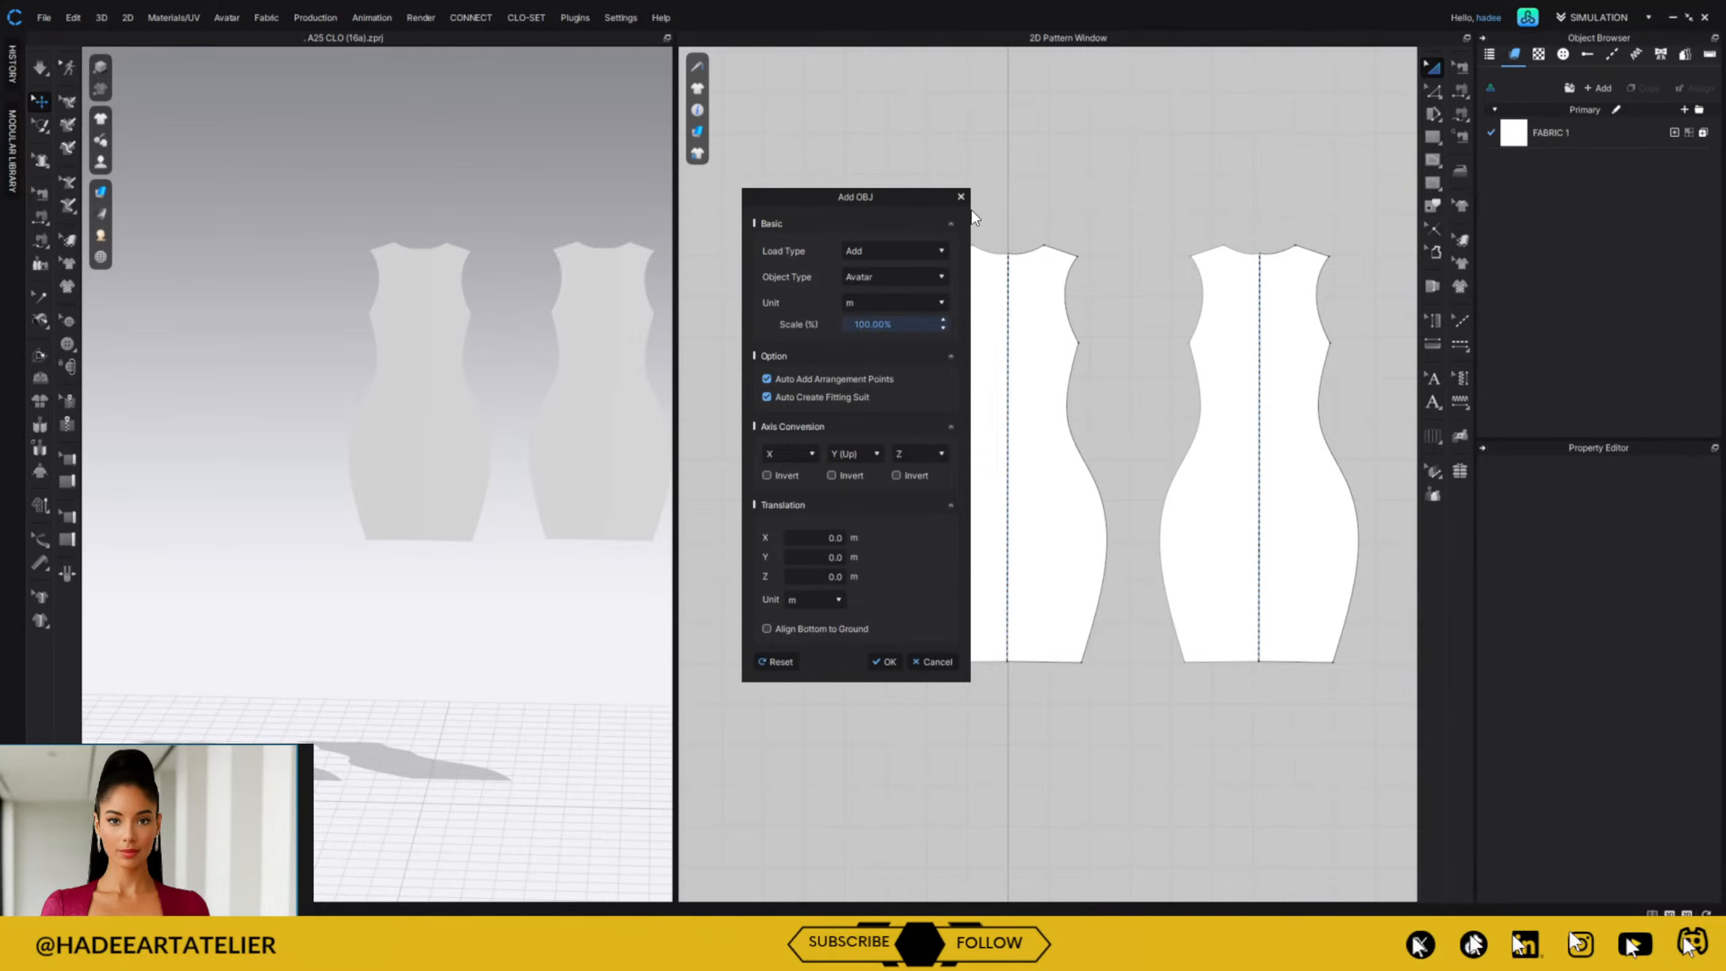
{"action": "left_click", "coordinate": [885, 661]}
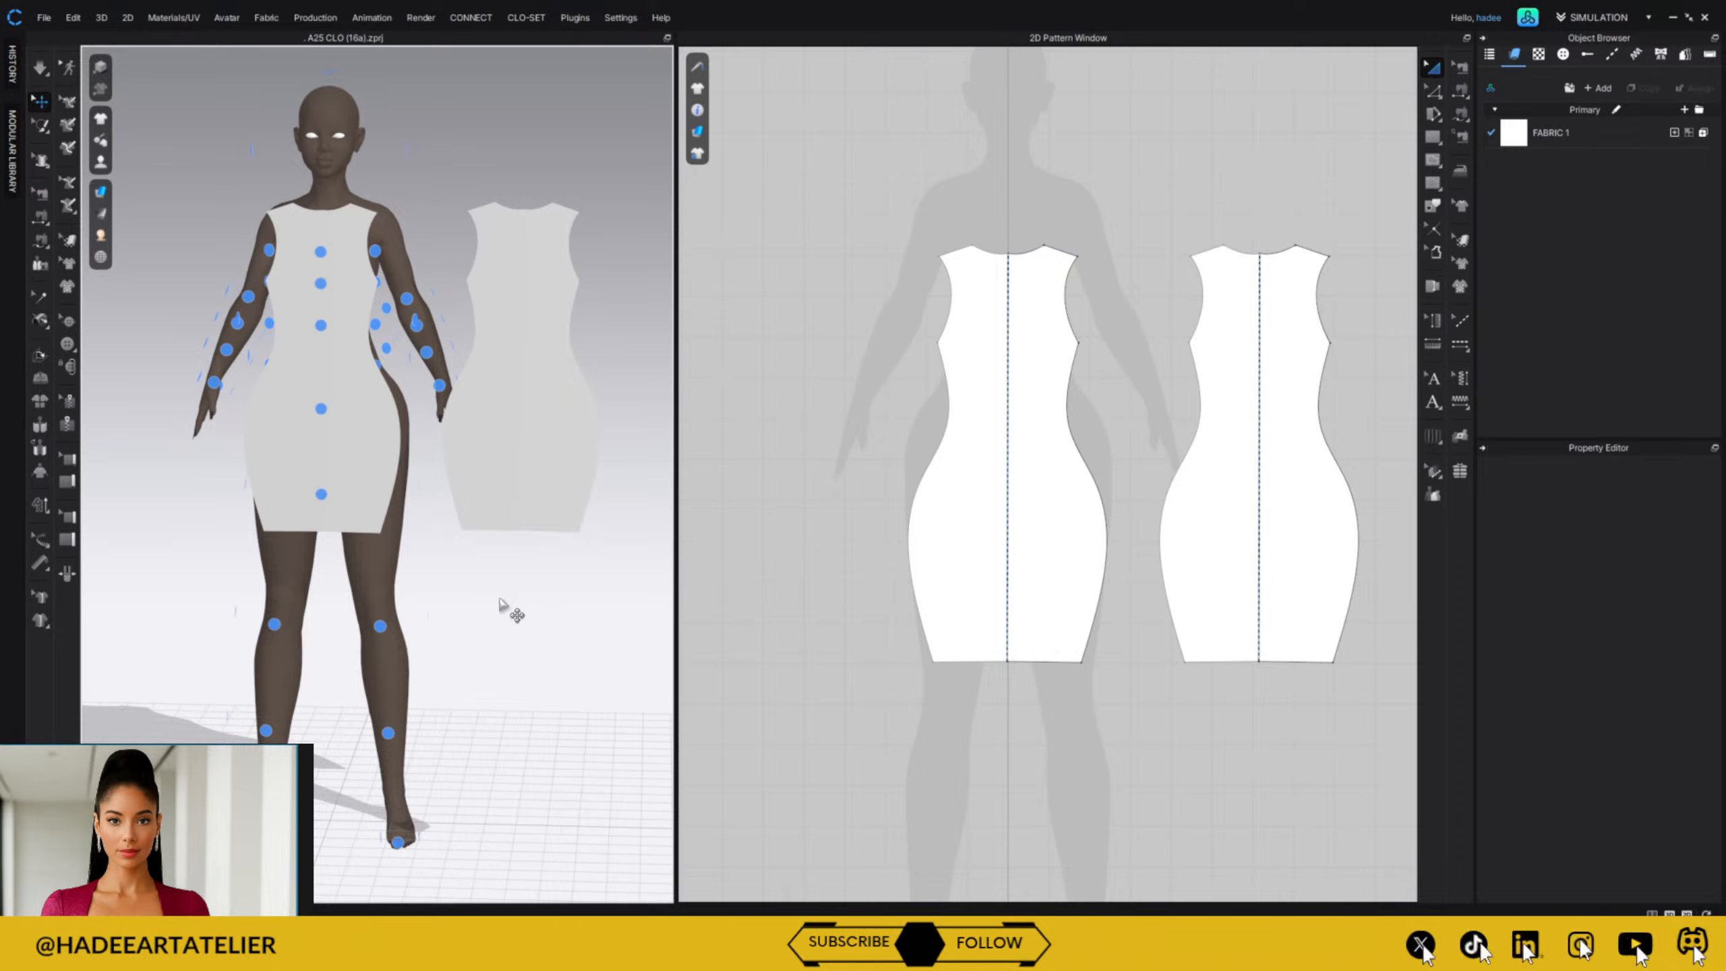
Place the back dress pattern behind the avatar using the centre arrangement point at the lower back.
{"action": "right_click_drag", "start_coordinate": [483, 598], "coordinate": [822, 582]}
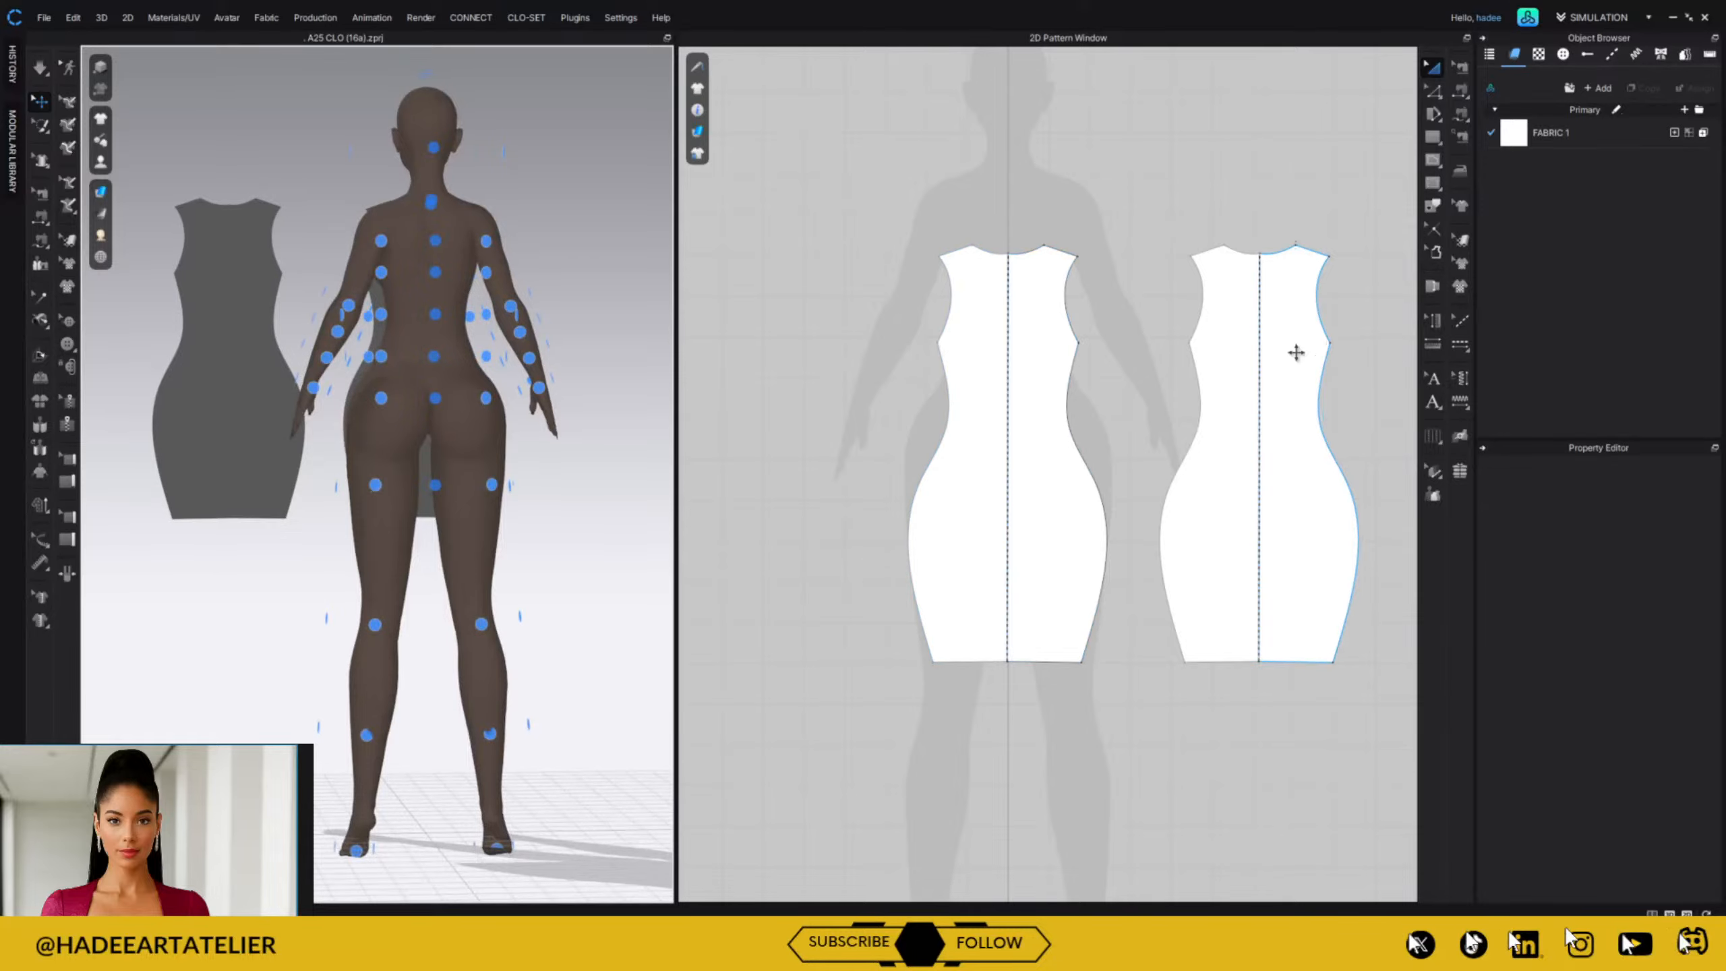
{"action": "left_click", "coordinate": [1294, 378]}
{"action": "left_click", "coordinate": [435, 355]}
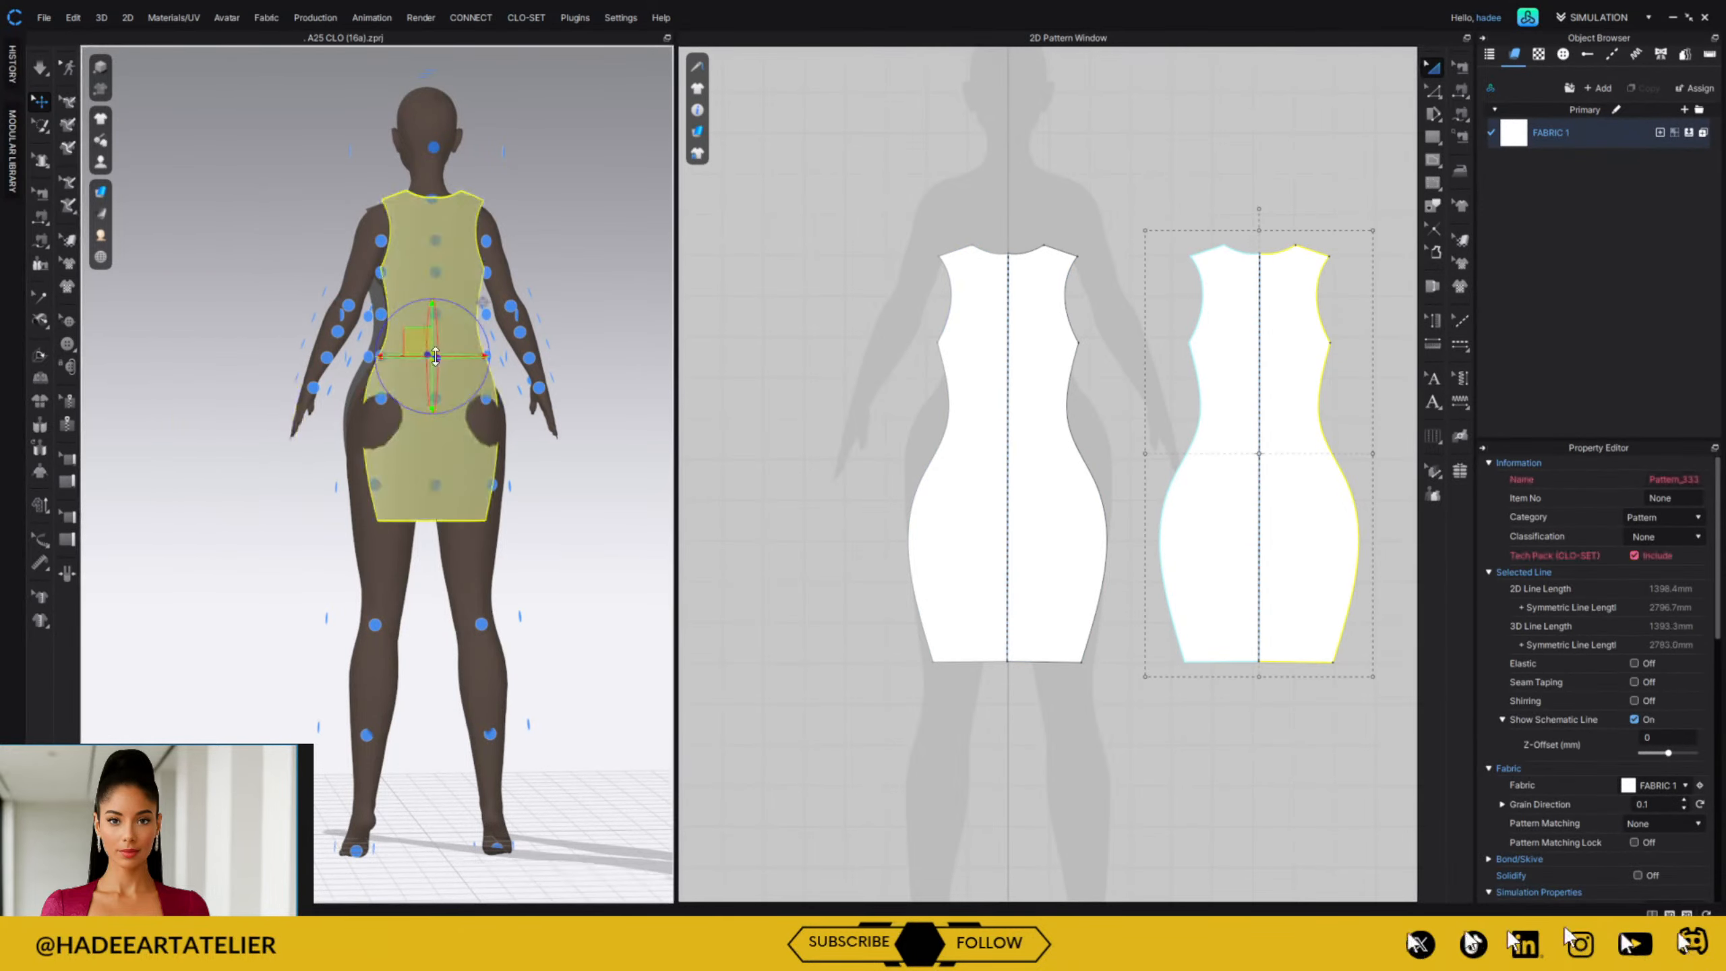
{"action": "right_click_drag", "start_coordinate": [501, 478], "coordinate": [882, 536]}
{"action": "left_click", "coordinate": [869, 567]}
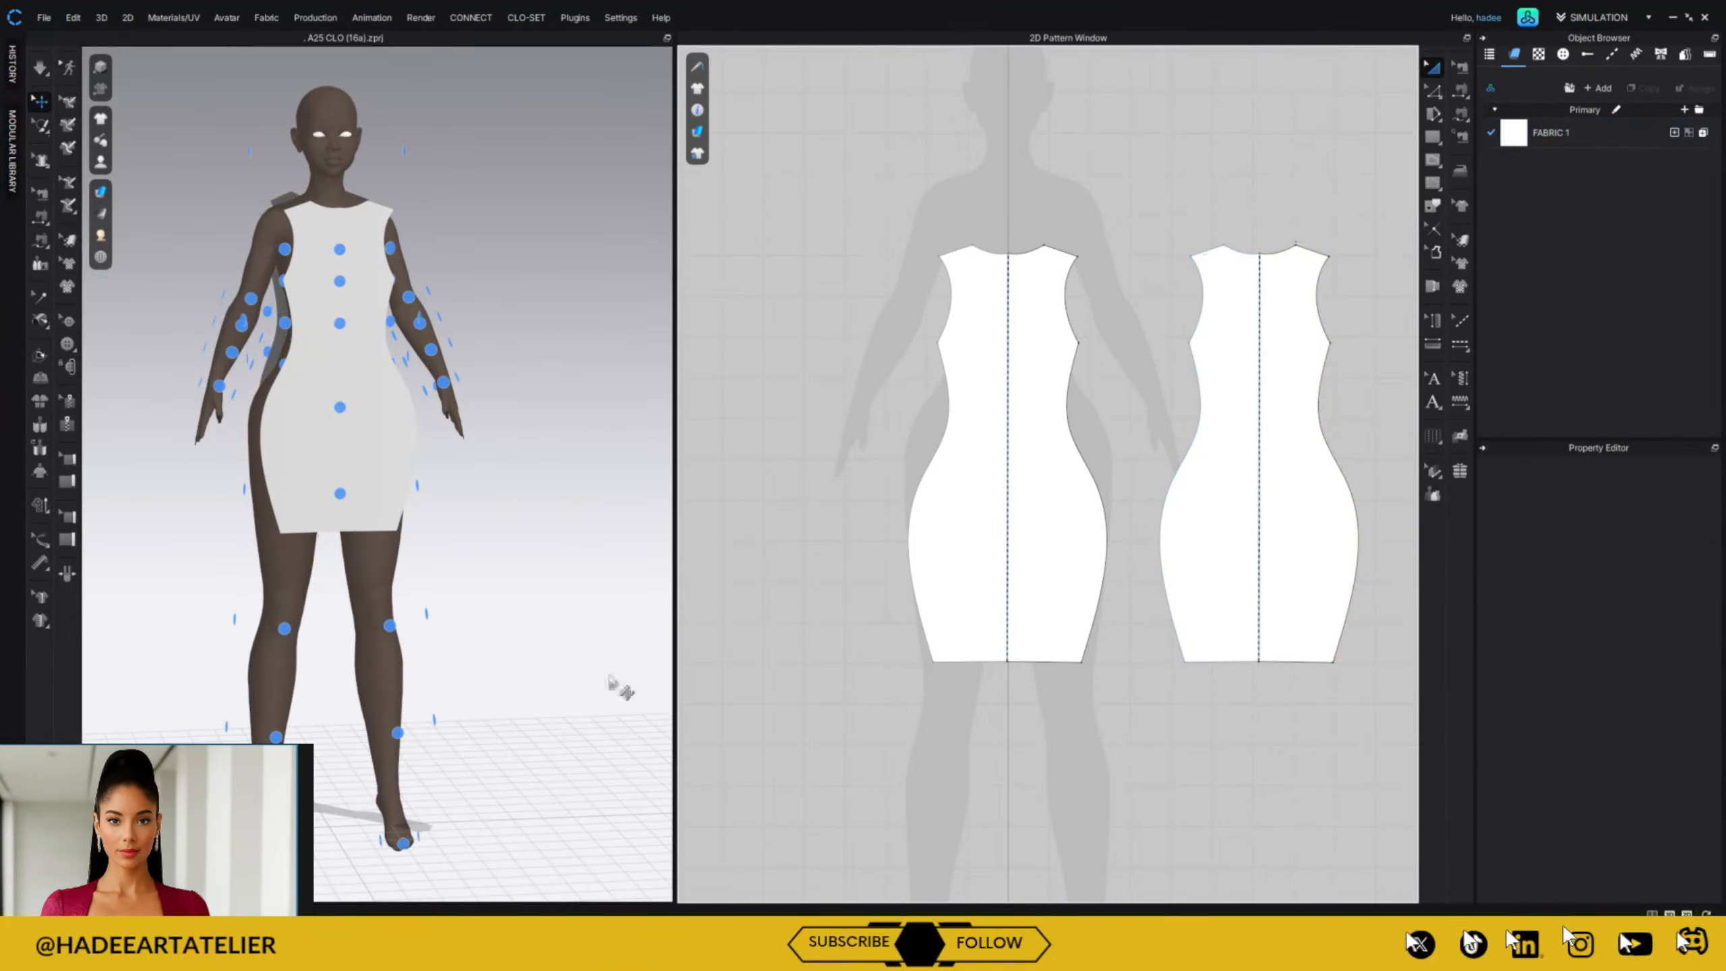
Sew the front and back dress patterns together at both shoulders and along both side seams.
{"action": "left_click", "coordinate": [1461, 91]}
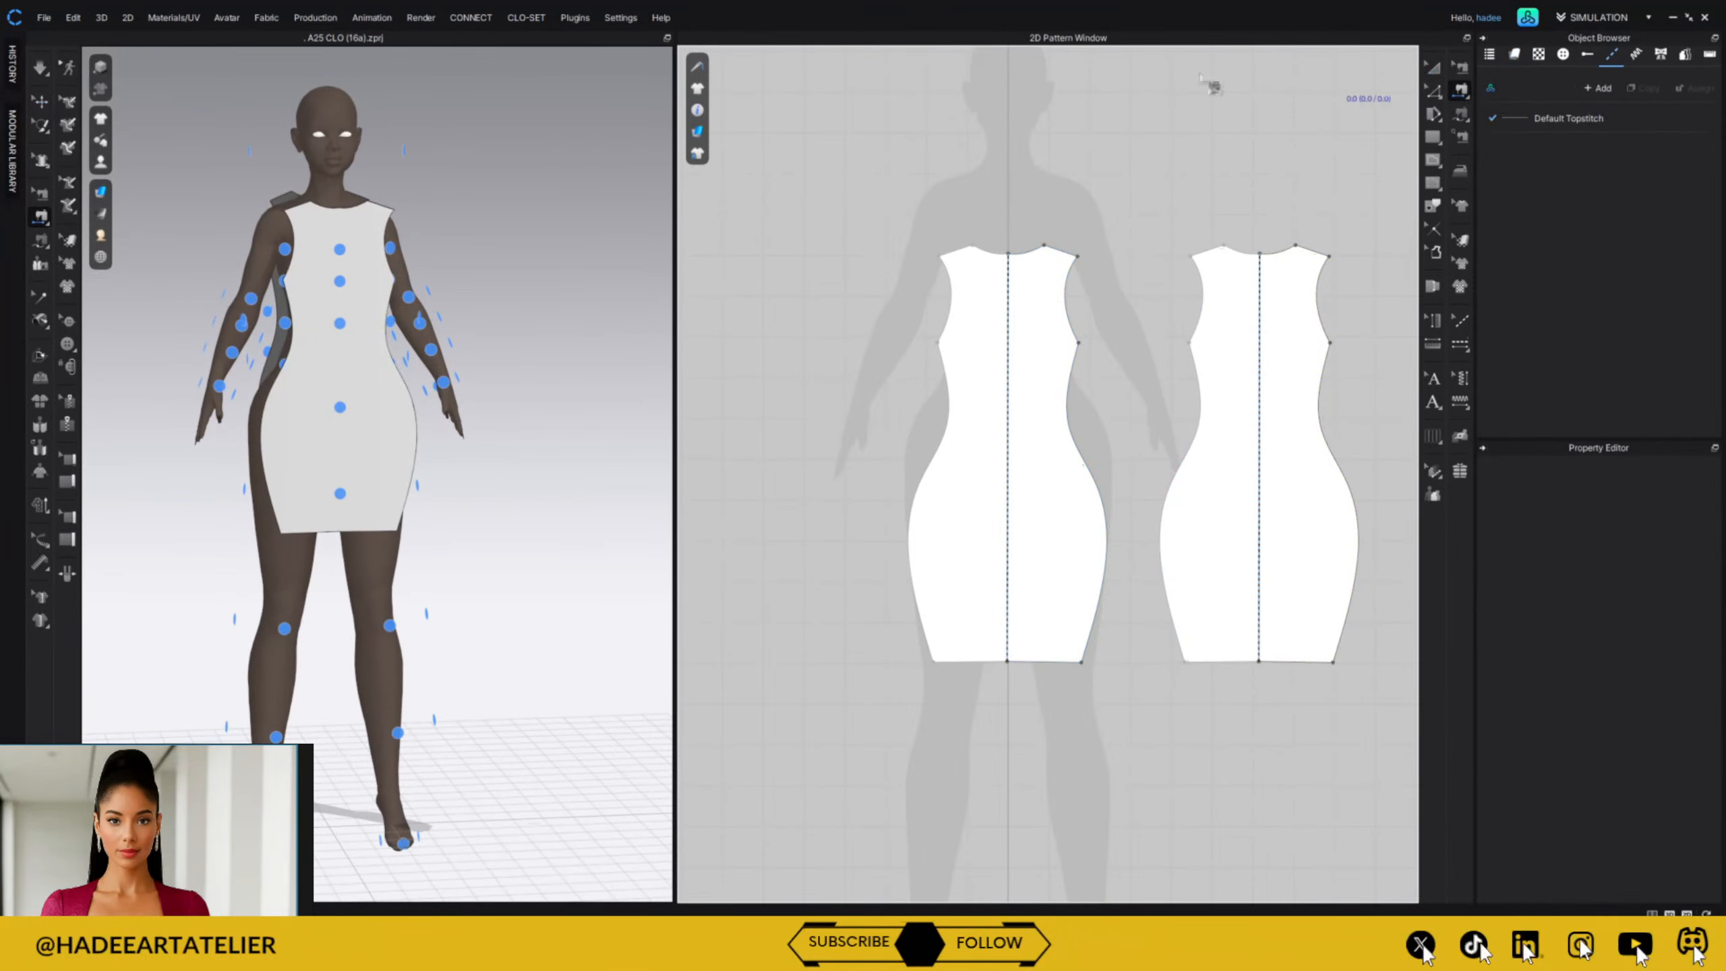
{"action": "left_click", "coordinate": [1311, 251]}
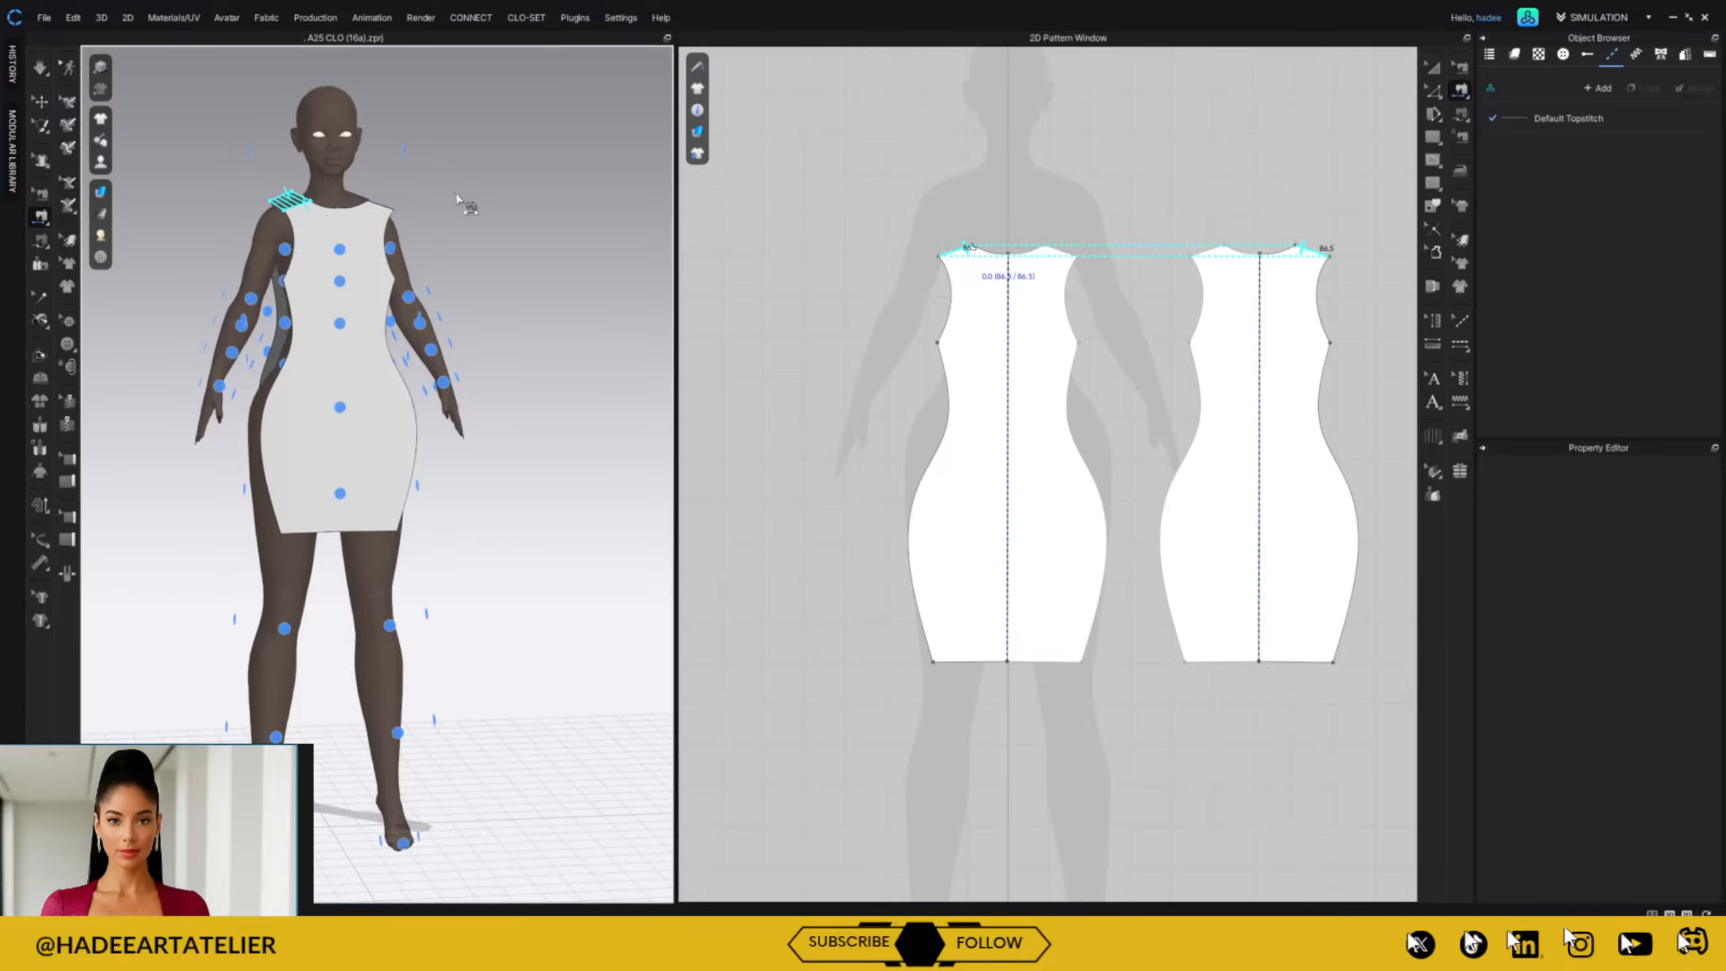
{"action": "left_click", "coordinate": [493, 239]}
{"action": "mouse_move", "coordinate": [496, 242]}
{"action": "right_mouse_down"}
{"action": "mouse_move", "coordinate": [441, 235]}
{"action": "mouse_move", "coordinate": [533, 219]}
{"action": "mouse_move", "coordinate": [512, 224]}
{"action": "right_mouse_up"}
{"action": "left_click", "coordinate": [1095, 422]}
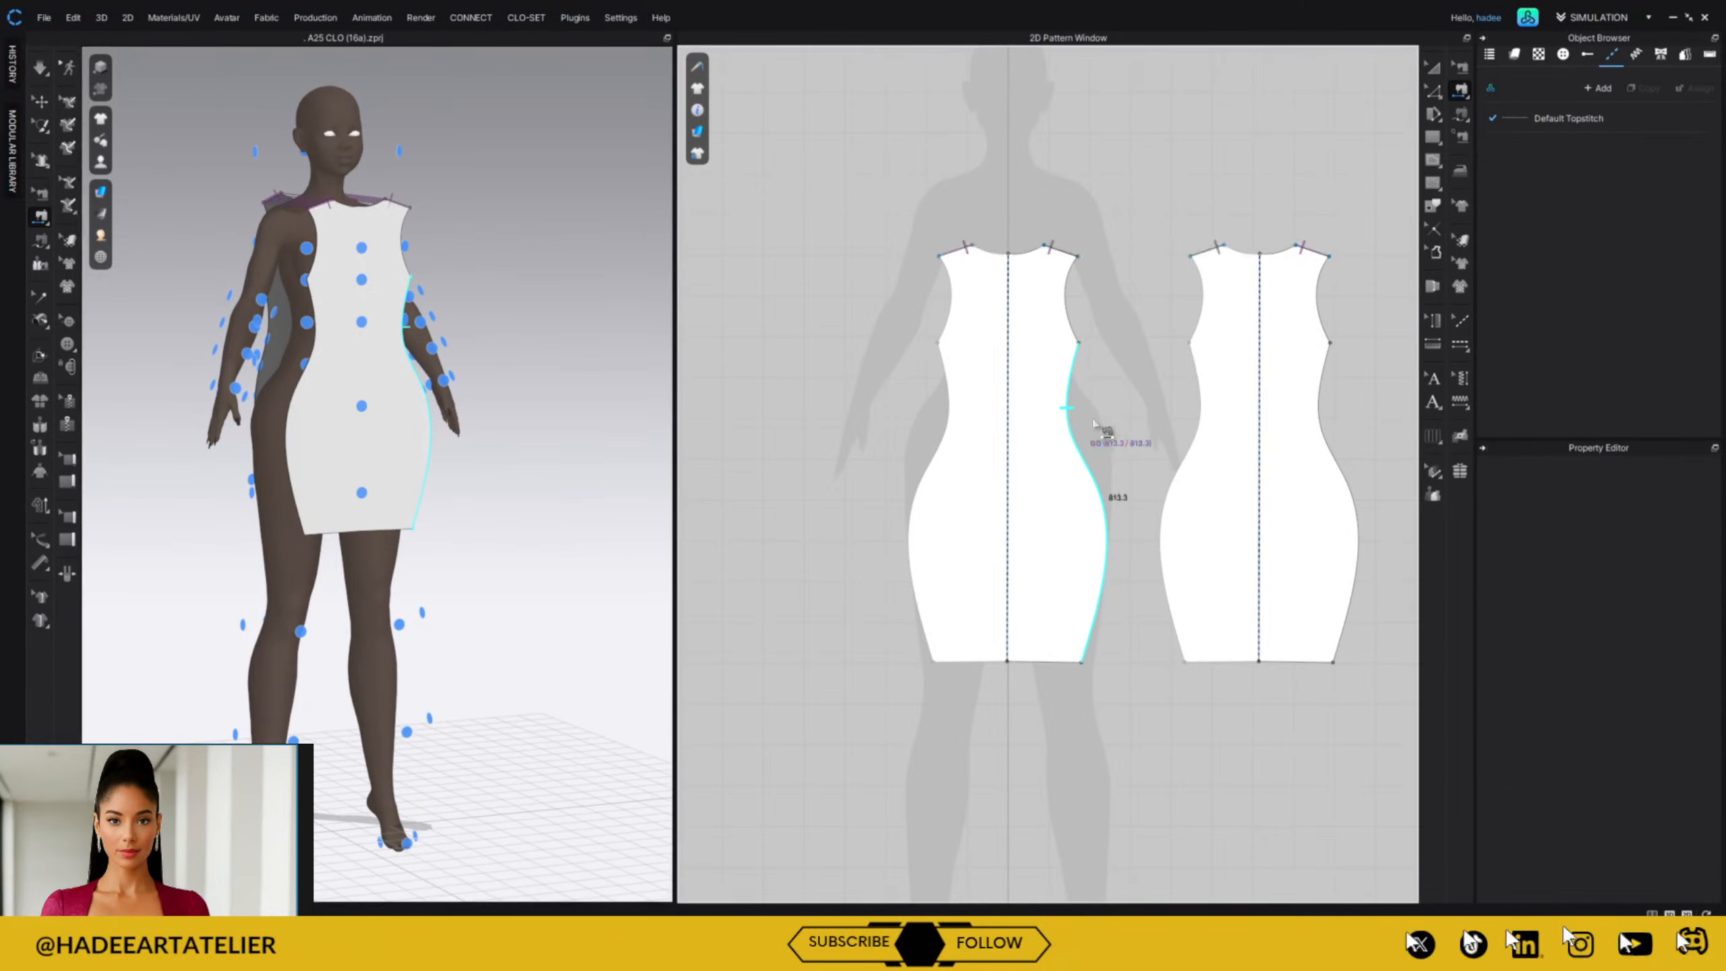
{"action": "left_click", "coordinate": [1202, 423]}
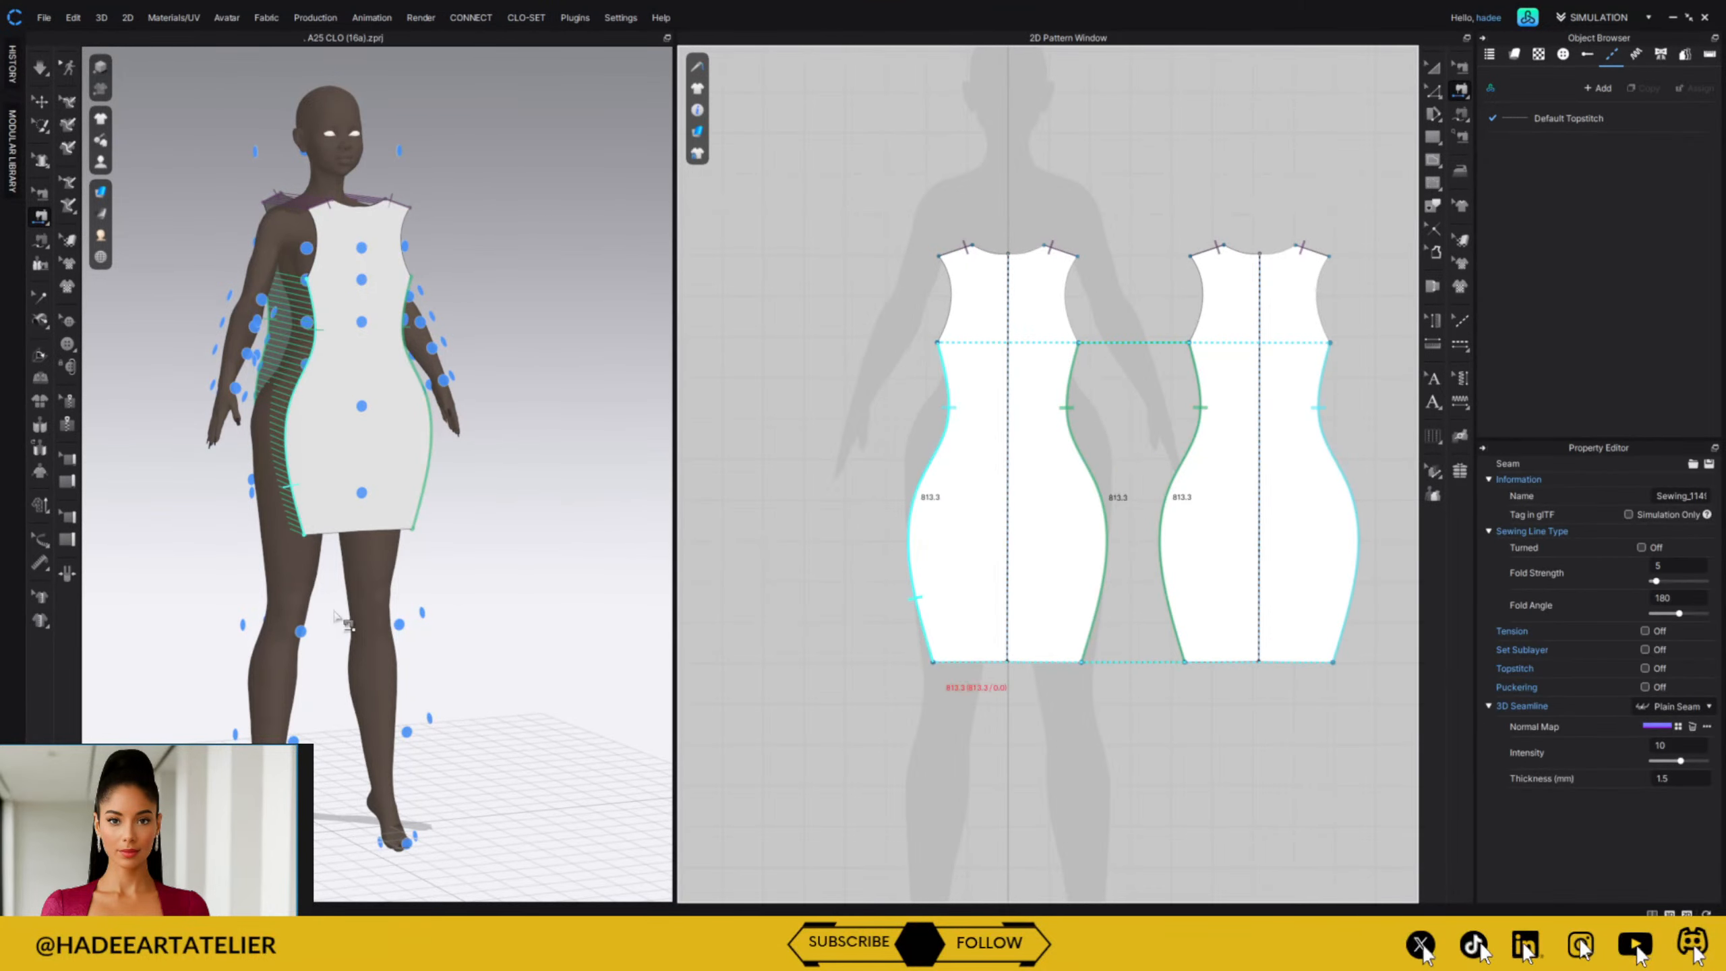
Simulate the sewn dress and tug its shoulder and neckline area so it settles onto the avatar's body.
{"action": "key", "text": "space"}
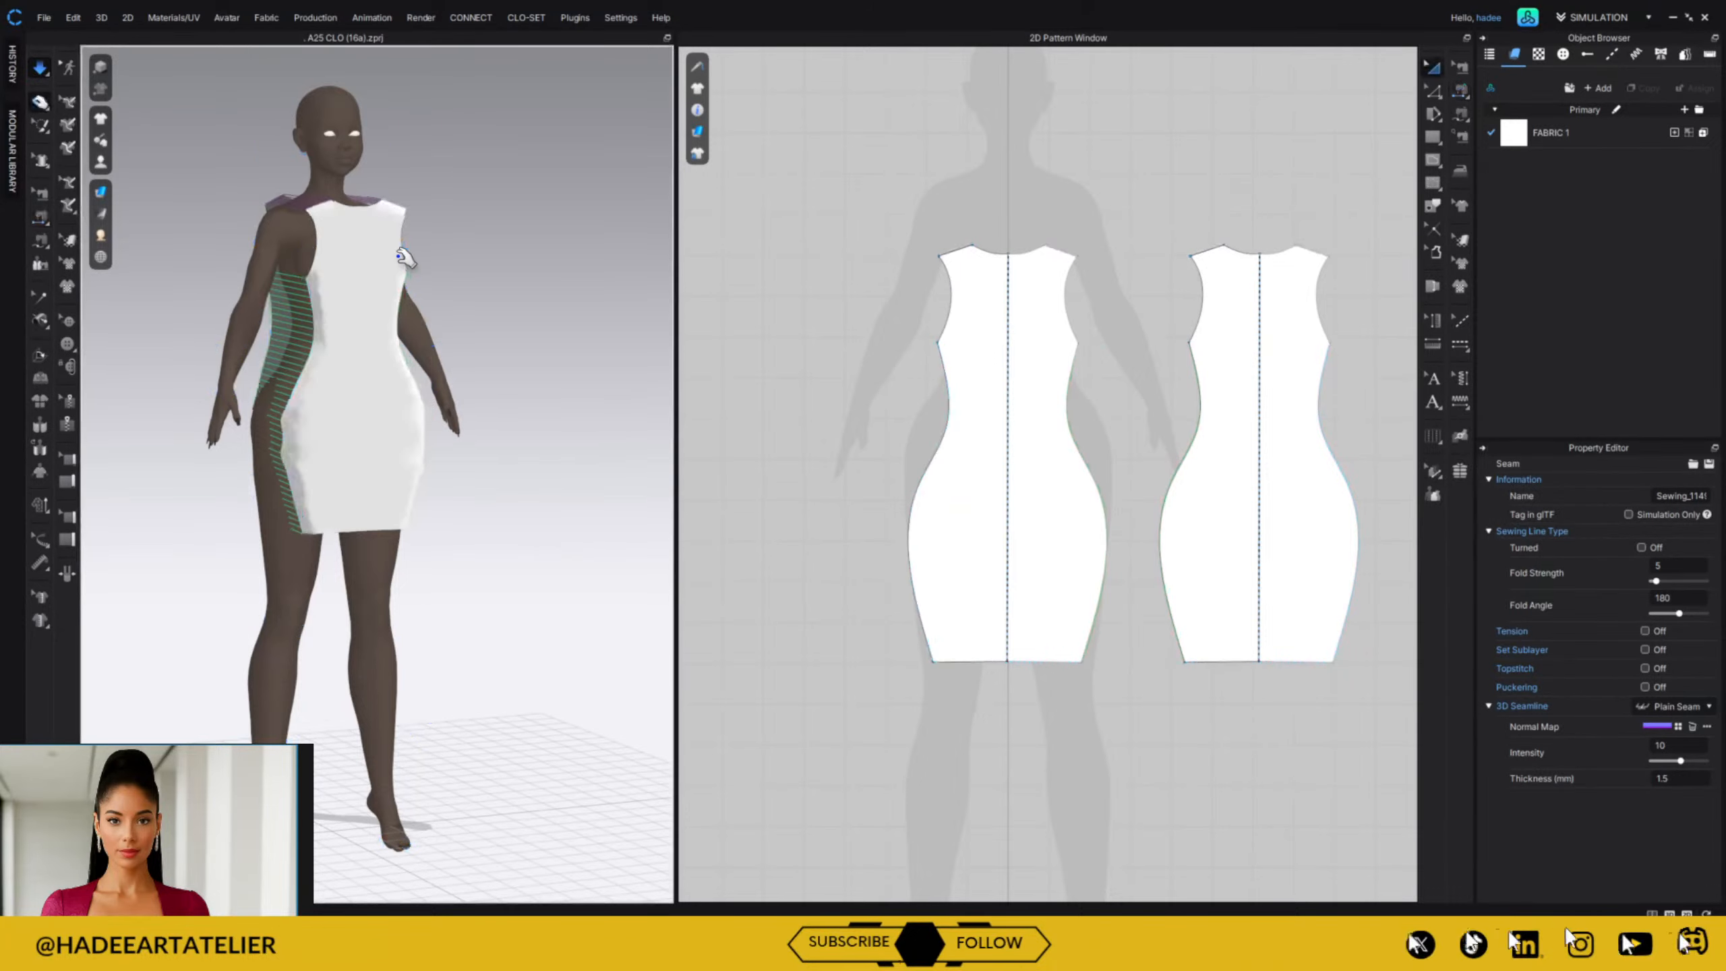
{"action": "left_click_drag", "start_coordinate": [279, 197], "coordinate": [269, 85]}
{"action": "left_click_drag", "start_coordinate": [386, 142], "coordinate": [375, 157]}
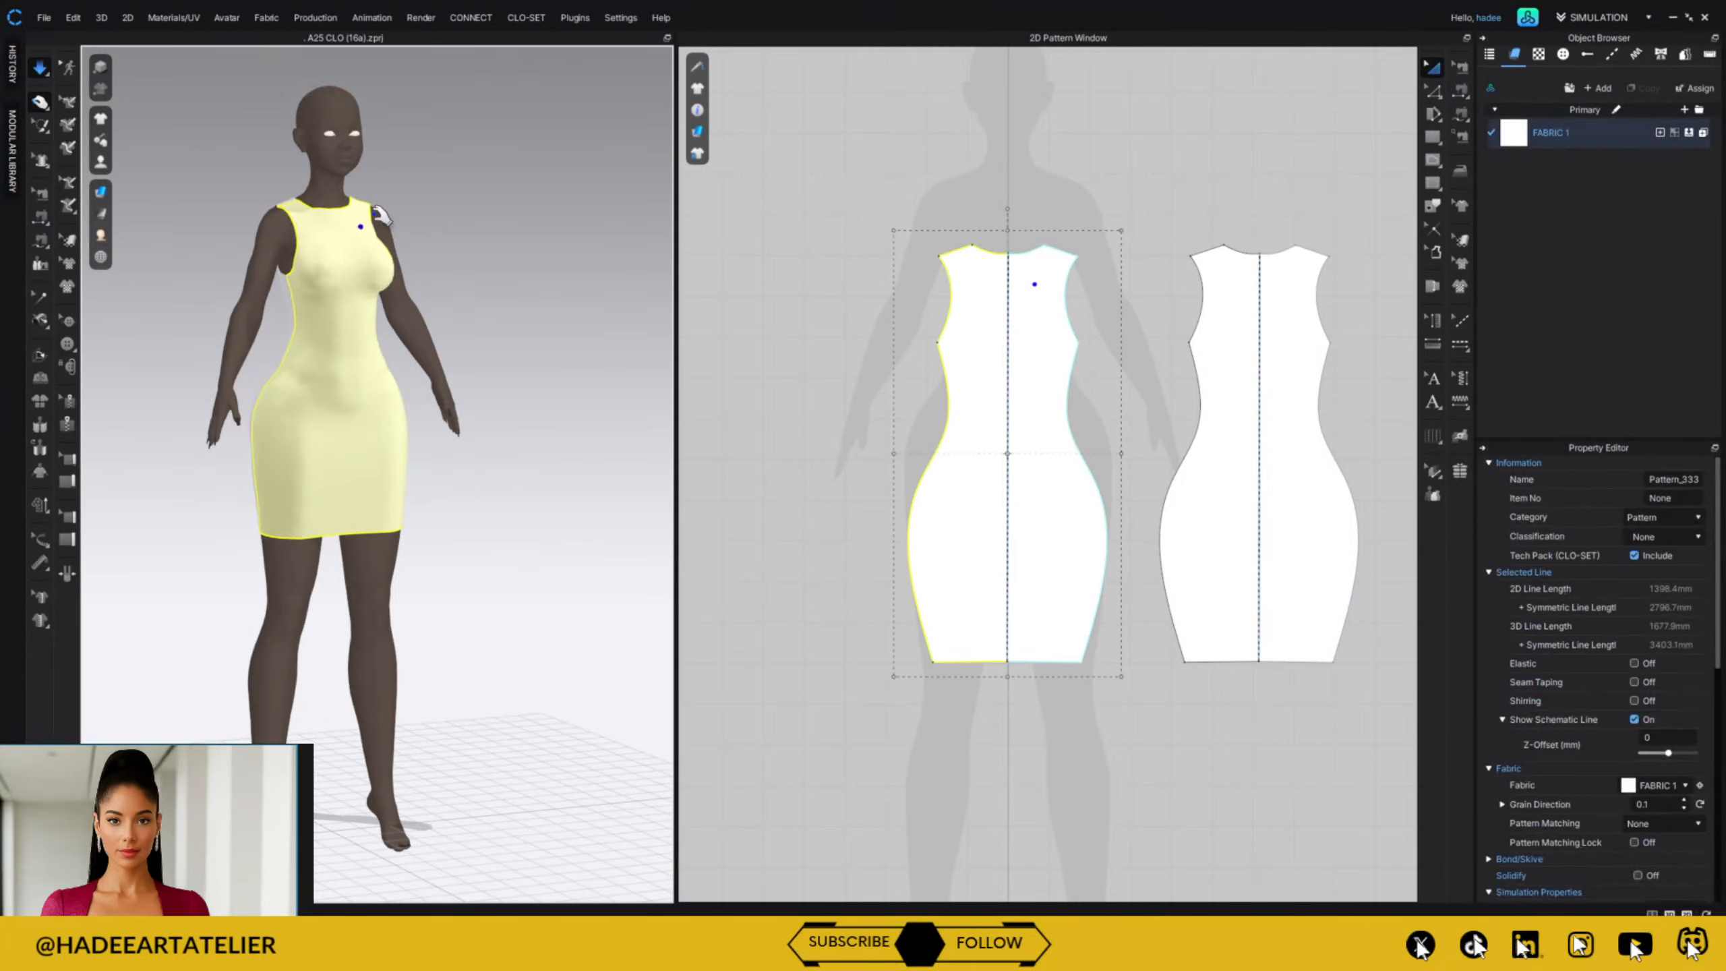
Tug the simulating dress at the chest and both sides of the hem so it settles on the avatar.
{"action": "left_click_drag", "start_coordinate": [319, 261], "coordinate": [257, 254]}
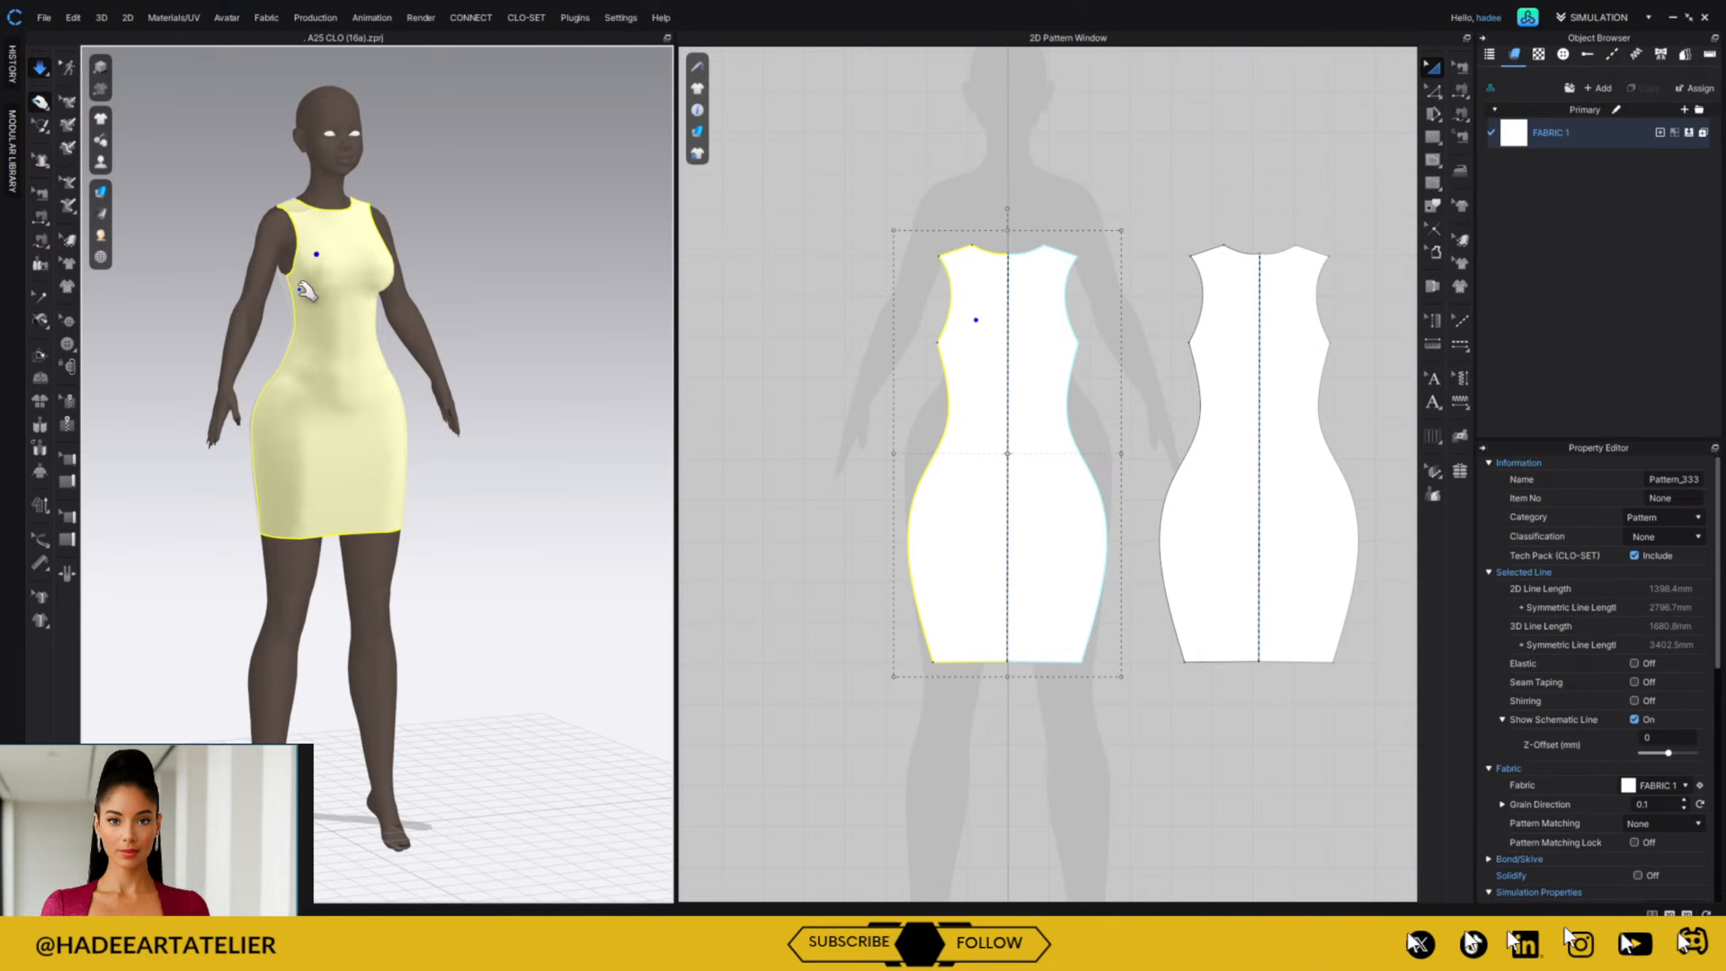
{"action": "left_click_drag", "start_coordinate": [396, 500], "coordinate": [442, 565]}
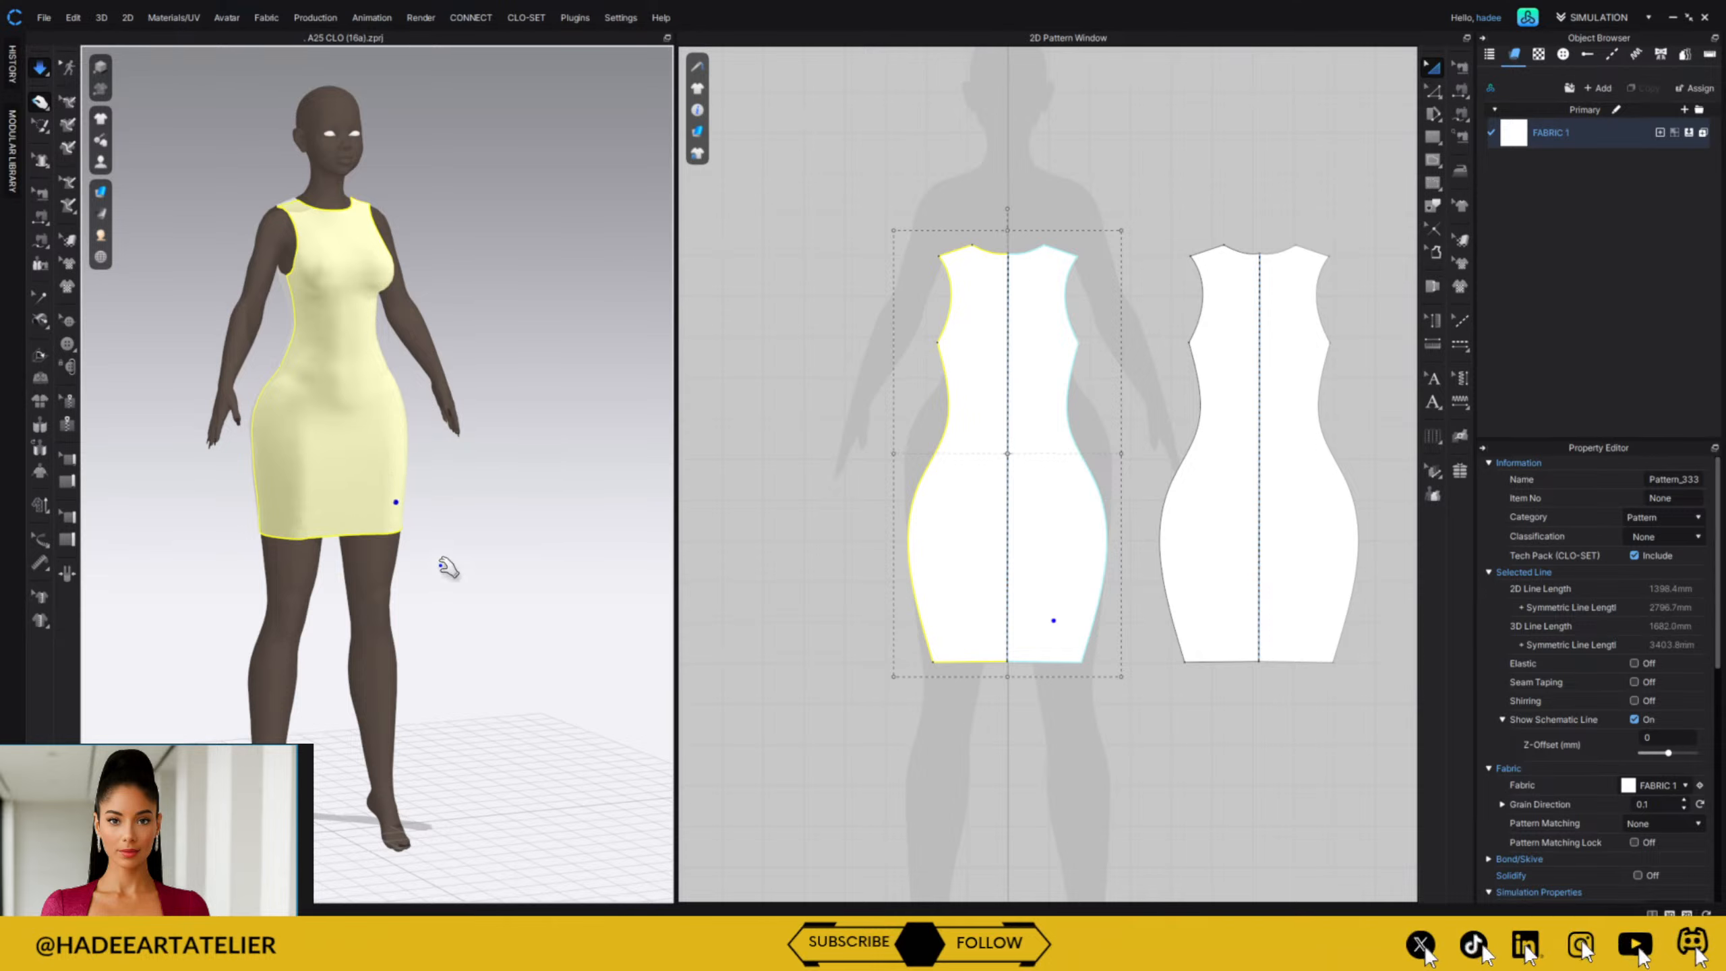
{"action": "left_click_drag", "start_coordinate": [296, 505], "coordinate": [267, 578]}
Reposition the reference photo so the whole dress shows, and clear the pattern selection.
{"action": "mouse_move", "coordinate": [198, 760]}
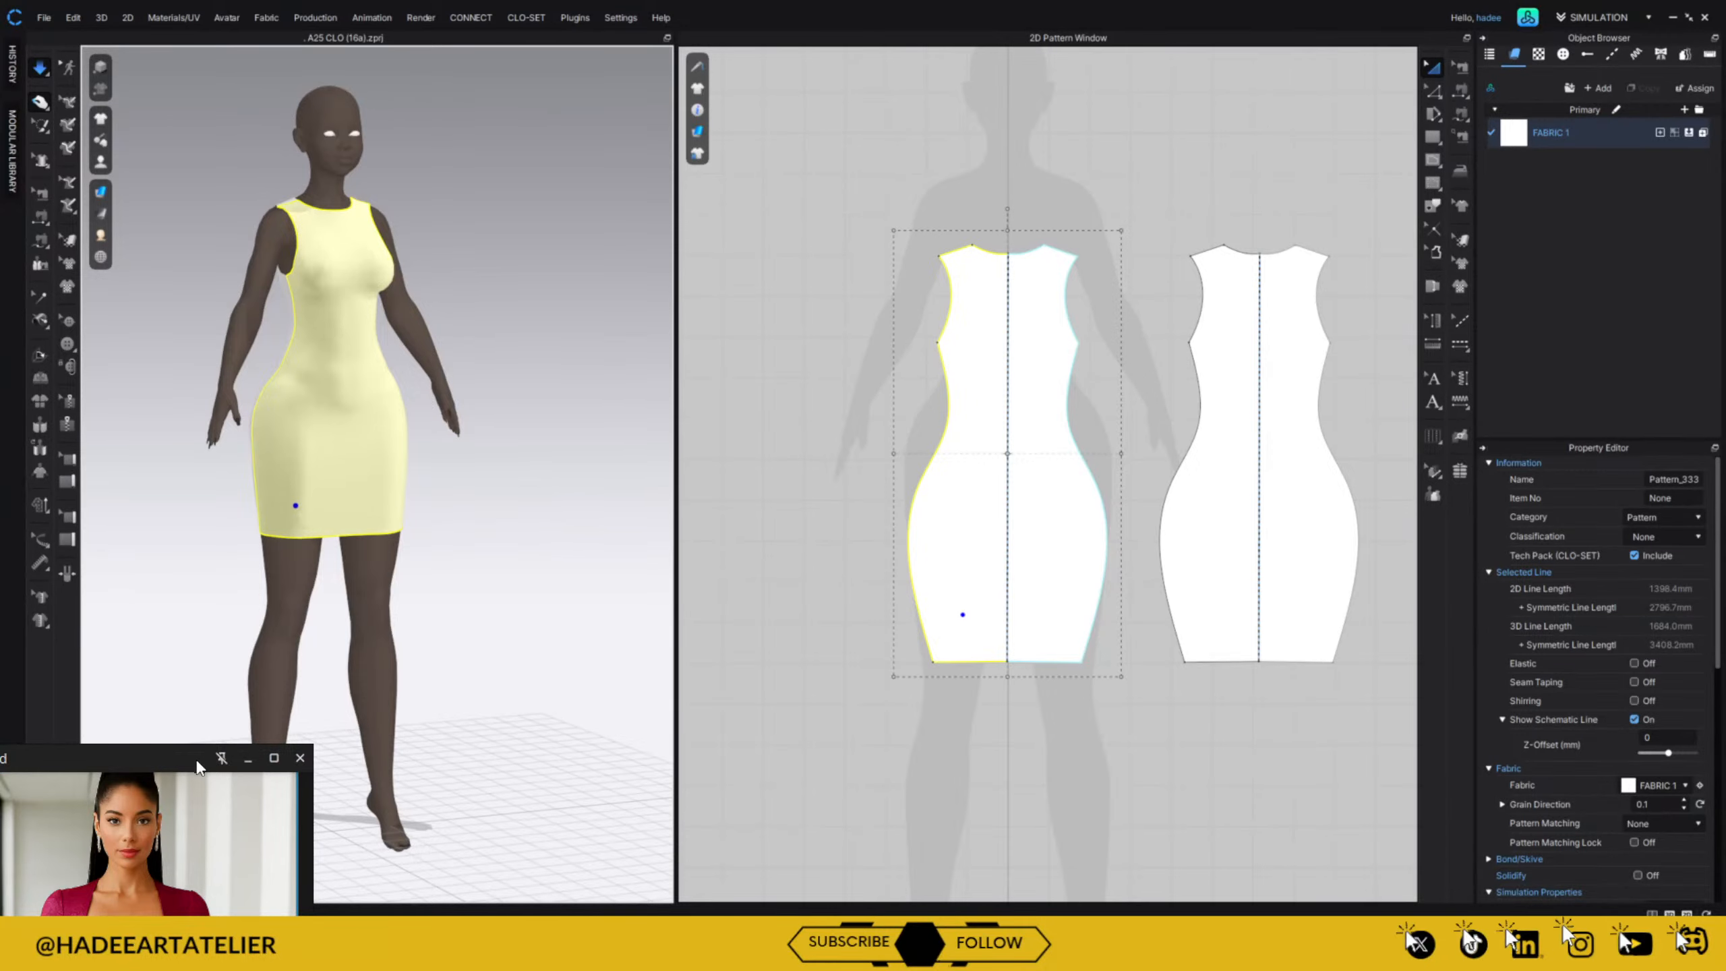
{"action": "left_click_drag", "start_coordinate": [204, 758], "coordinate": [176, 453]}
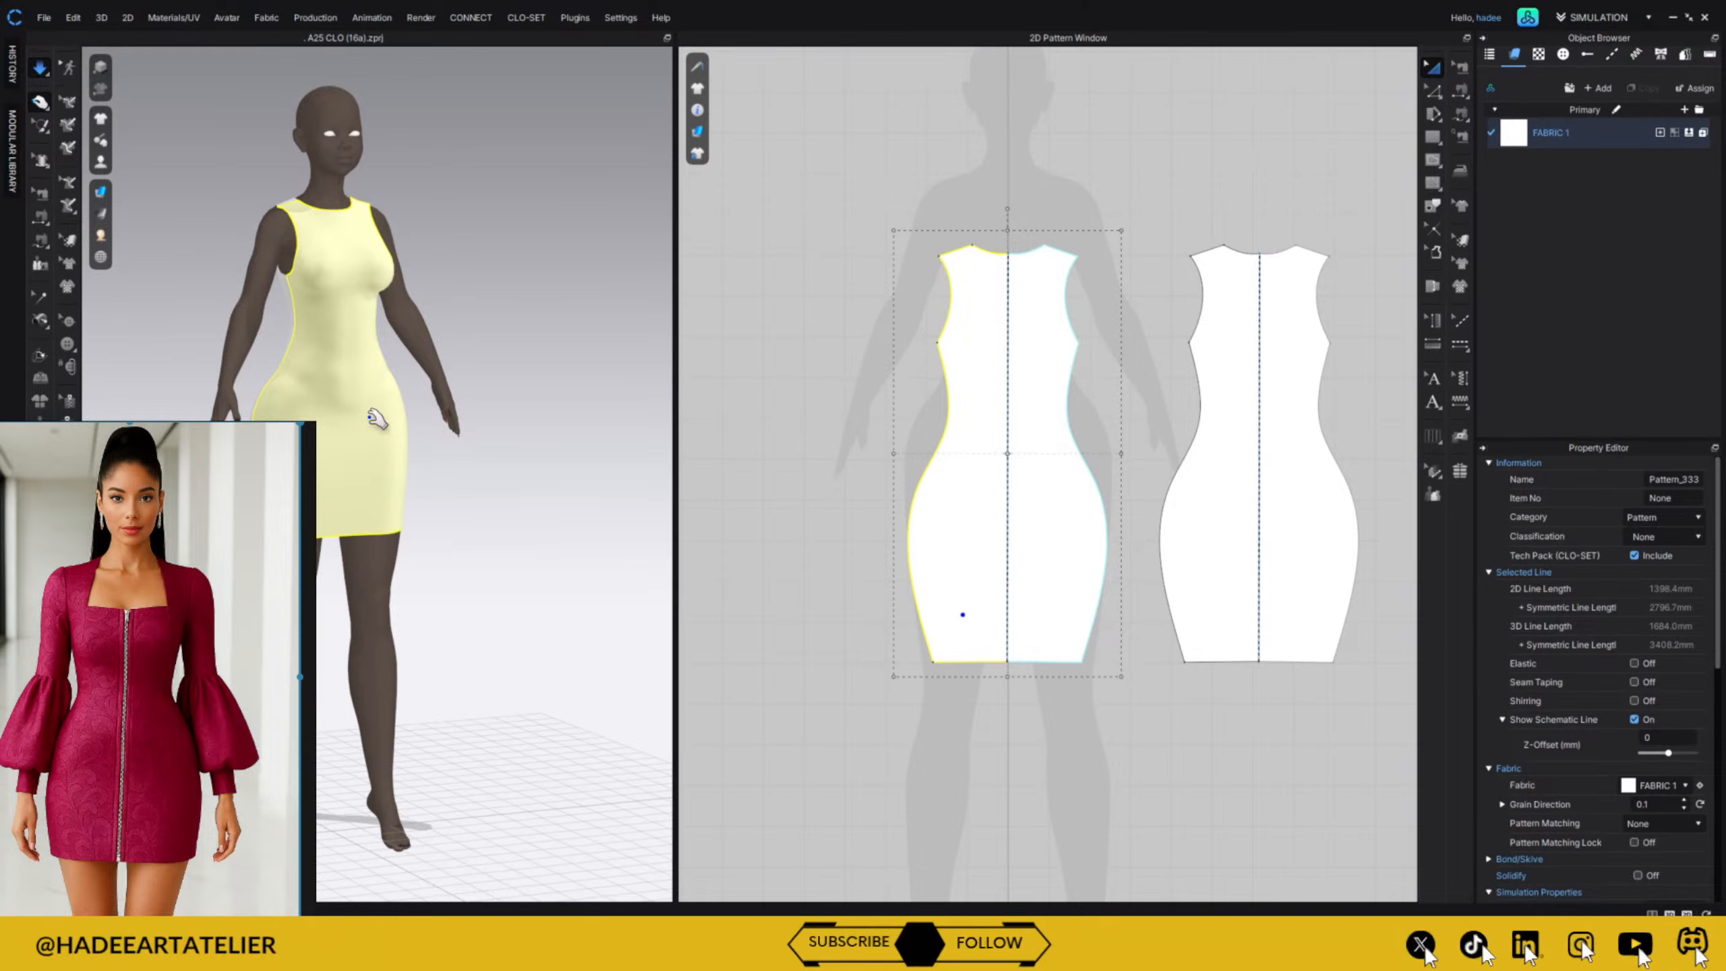
{"action": "left_click", "coordinate": [1082, 168]}
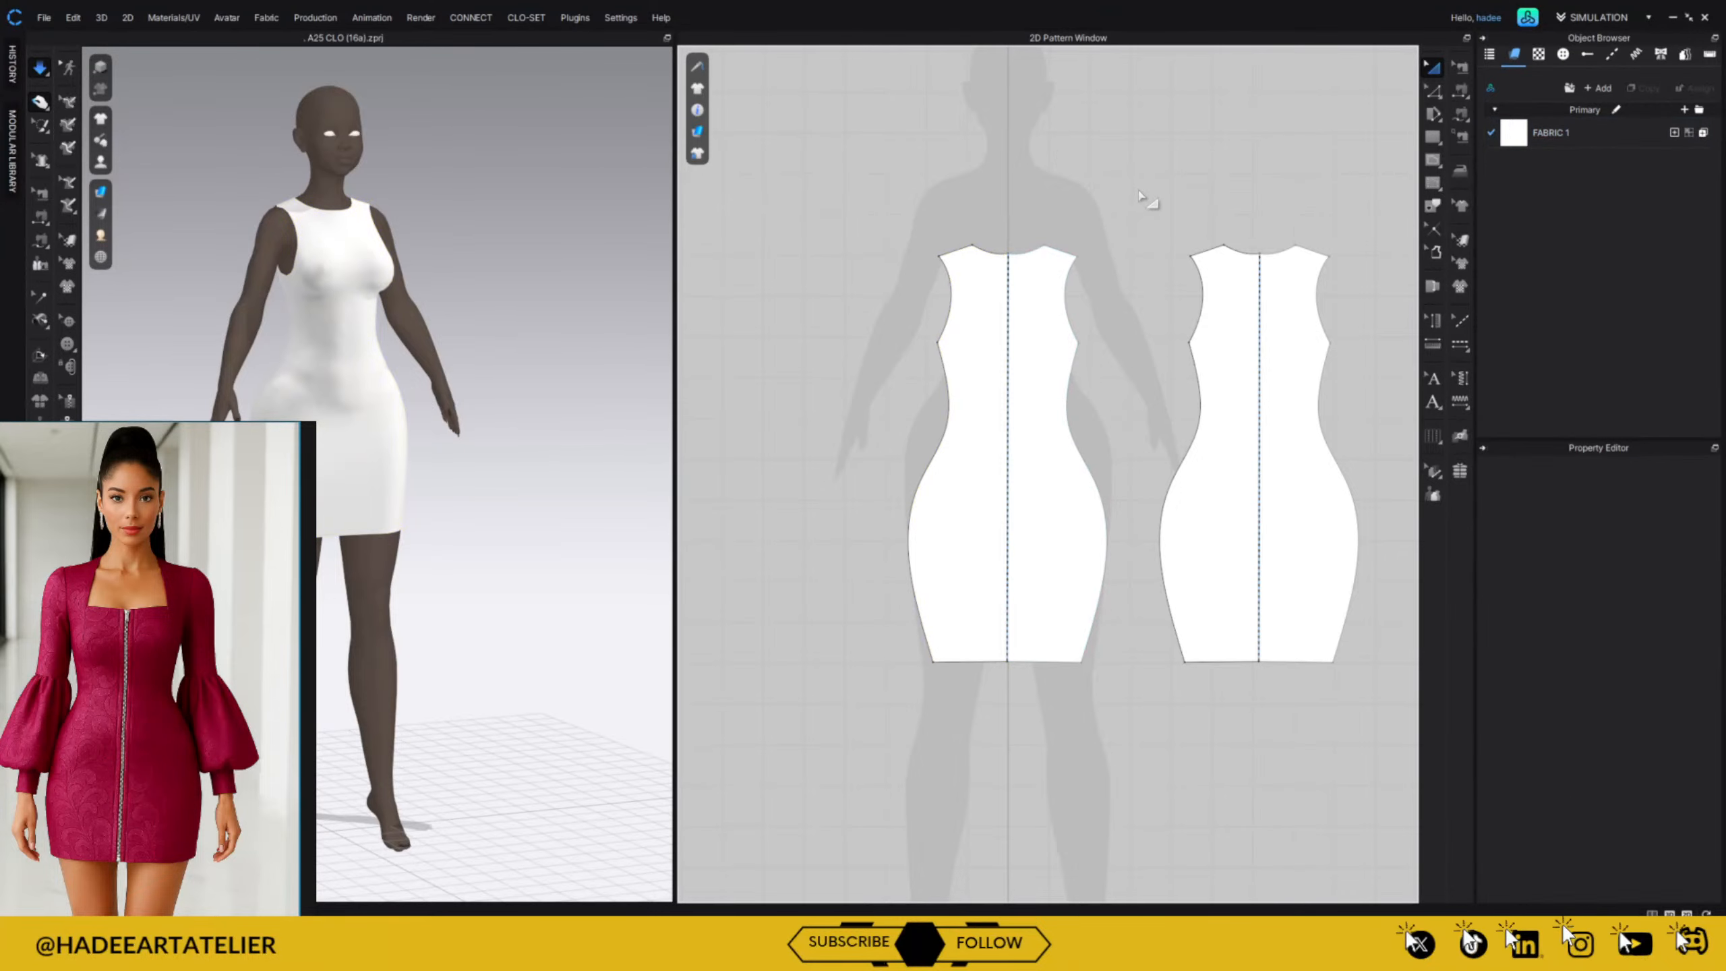
Raise the underarm points on the front and back patterns together, then simulate and tug the dress to refit it.
{"action": "left_click", "coordinate": [1081, 343]}
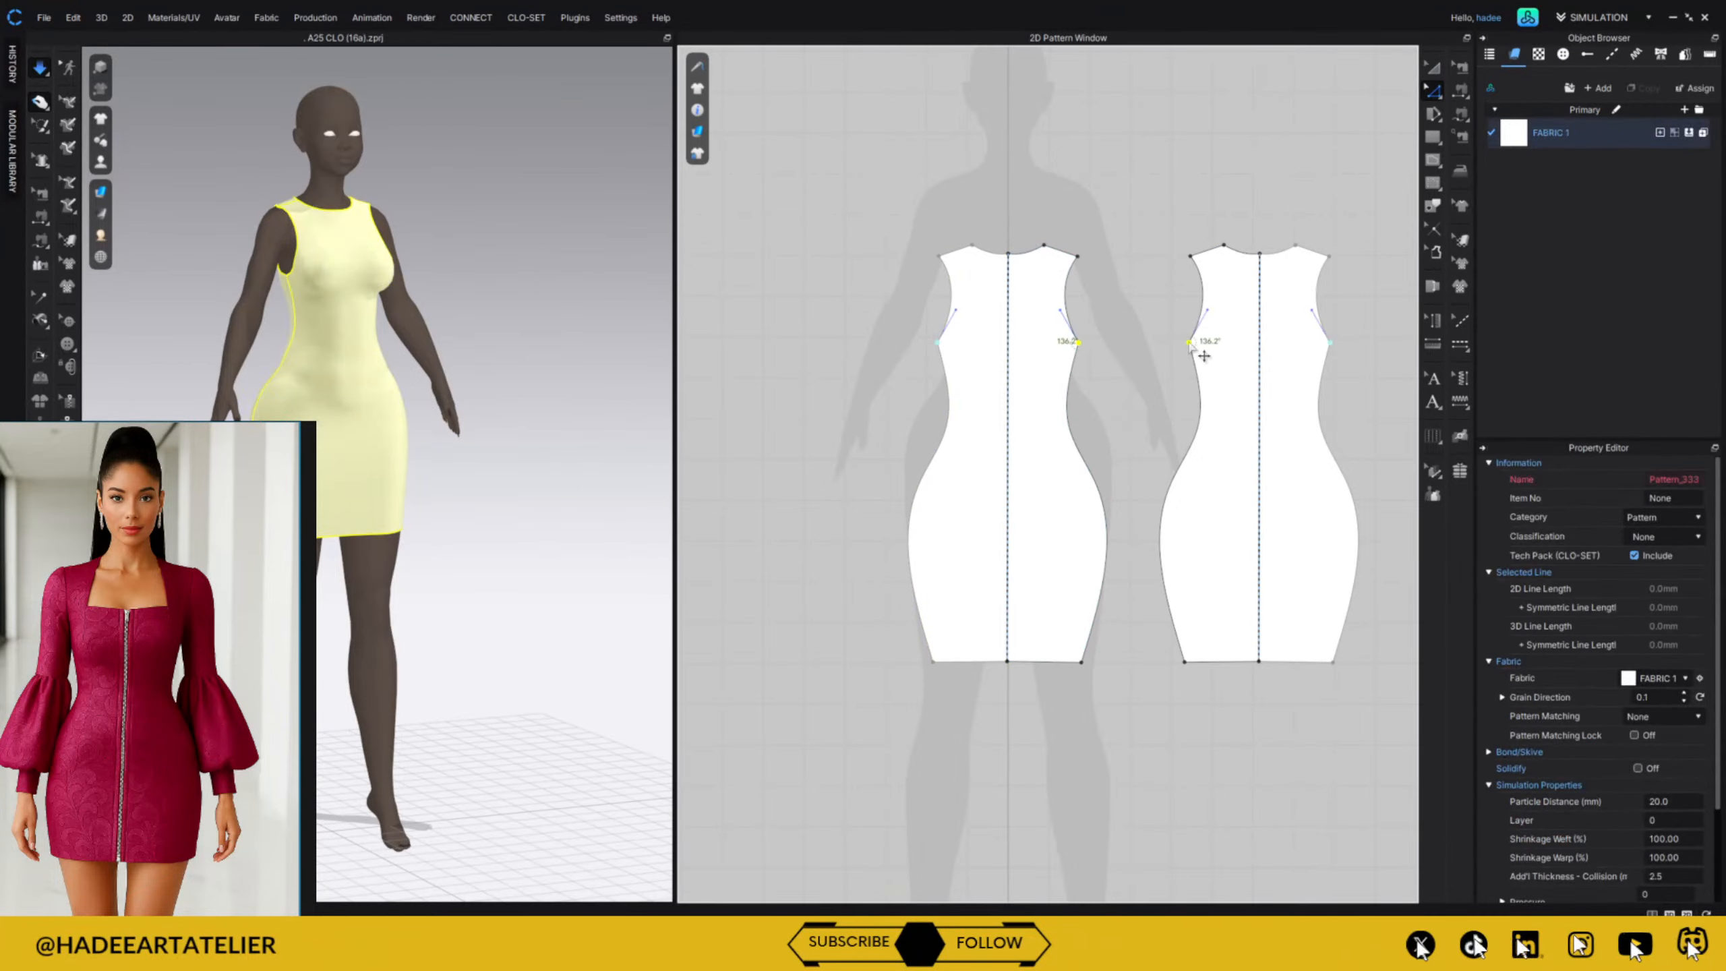
{"action": "left_click_drag", "start_coordinate": [1204, 352], "coordinate": [1190, 332]}
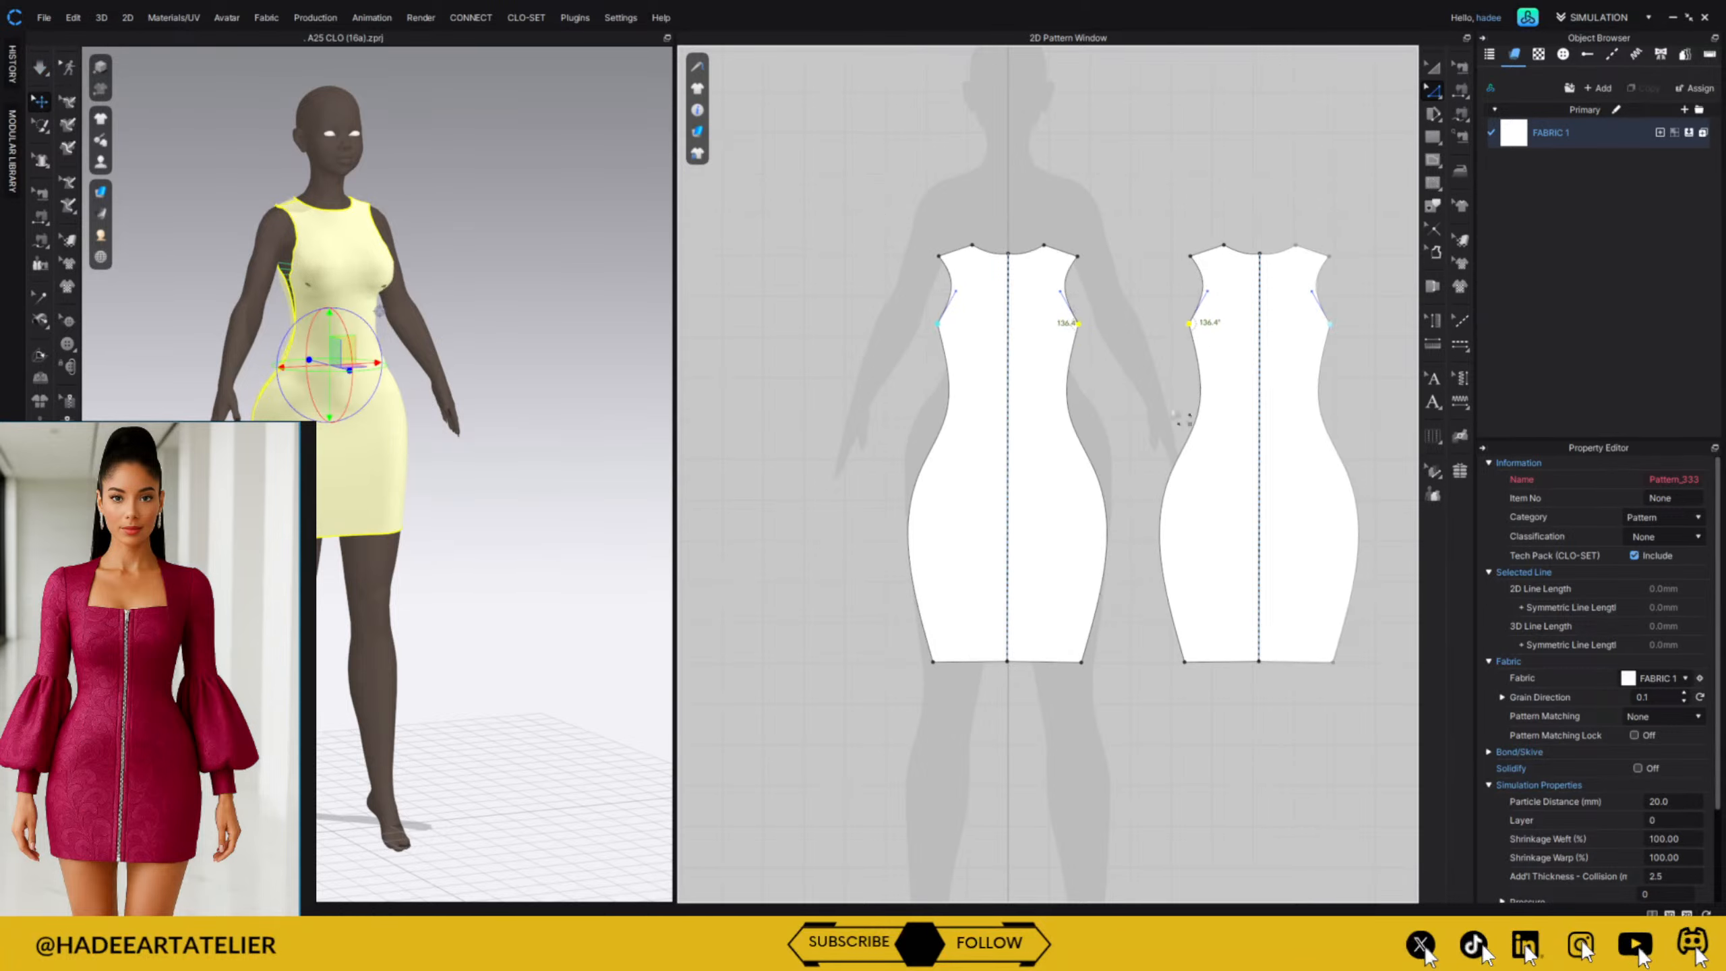
{"action": "key", "text": "space"}
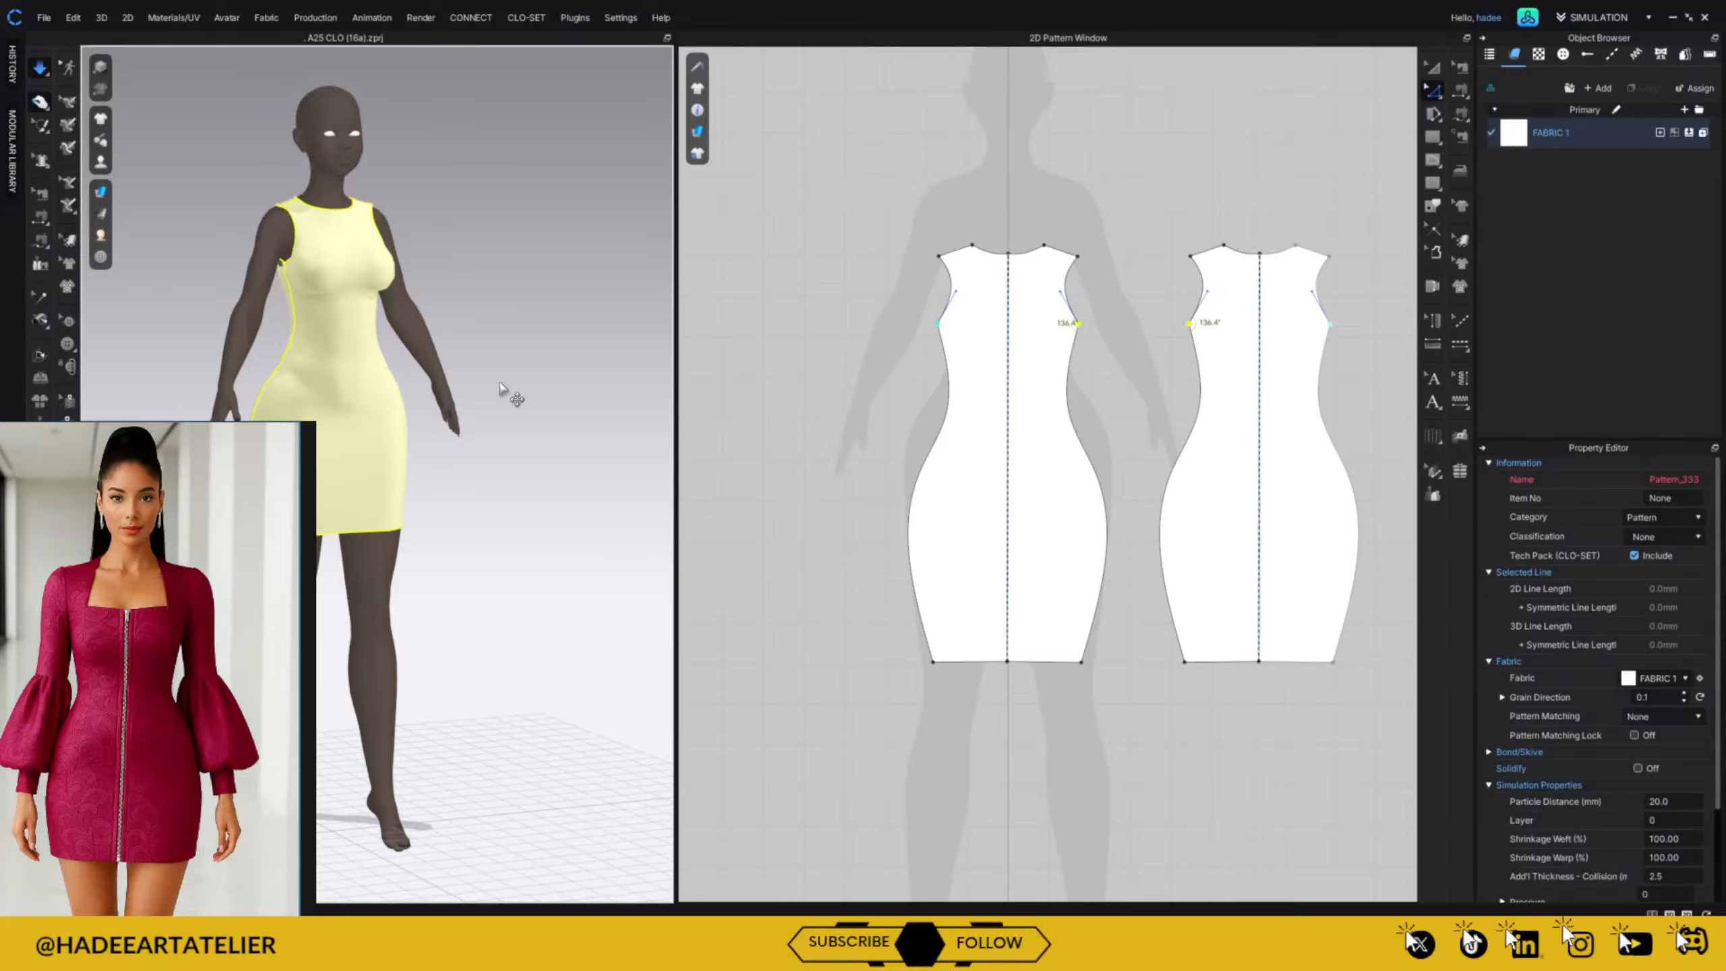
{"action": "left_click", "coordinate": [296, 292]}
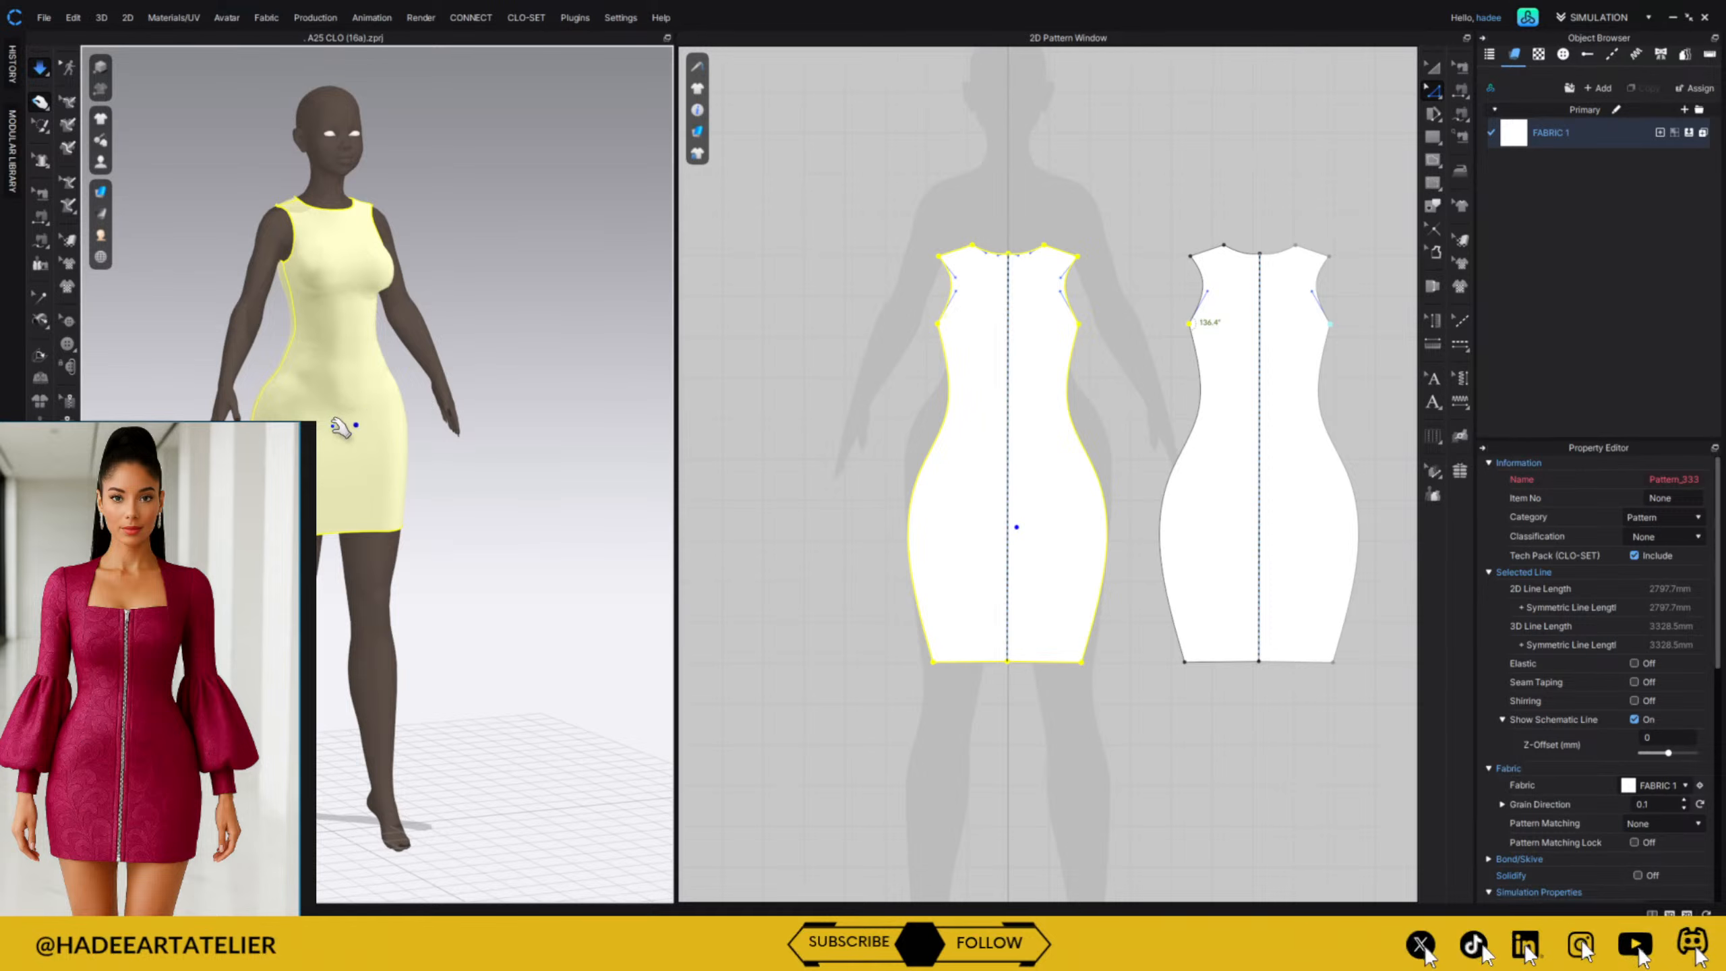
{"action": "key", "text": "space"}
{"action": "left_click", "coordinate": [551, 373]}
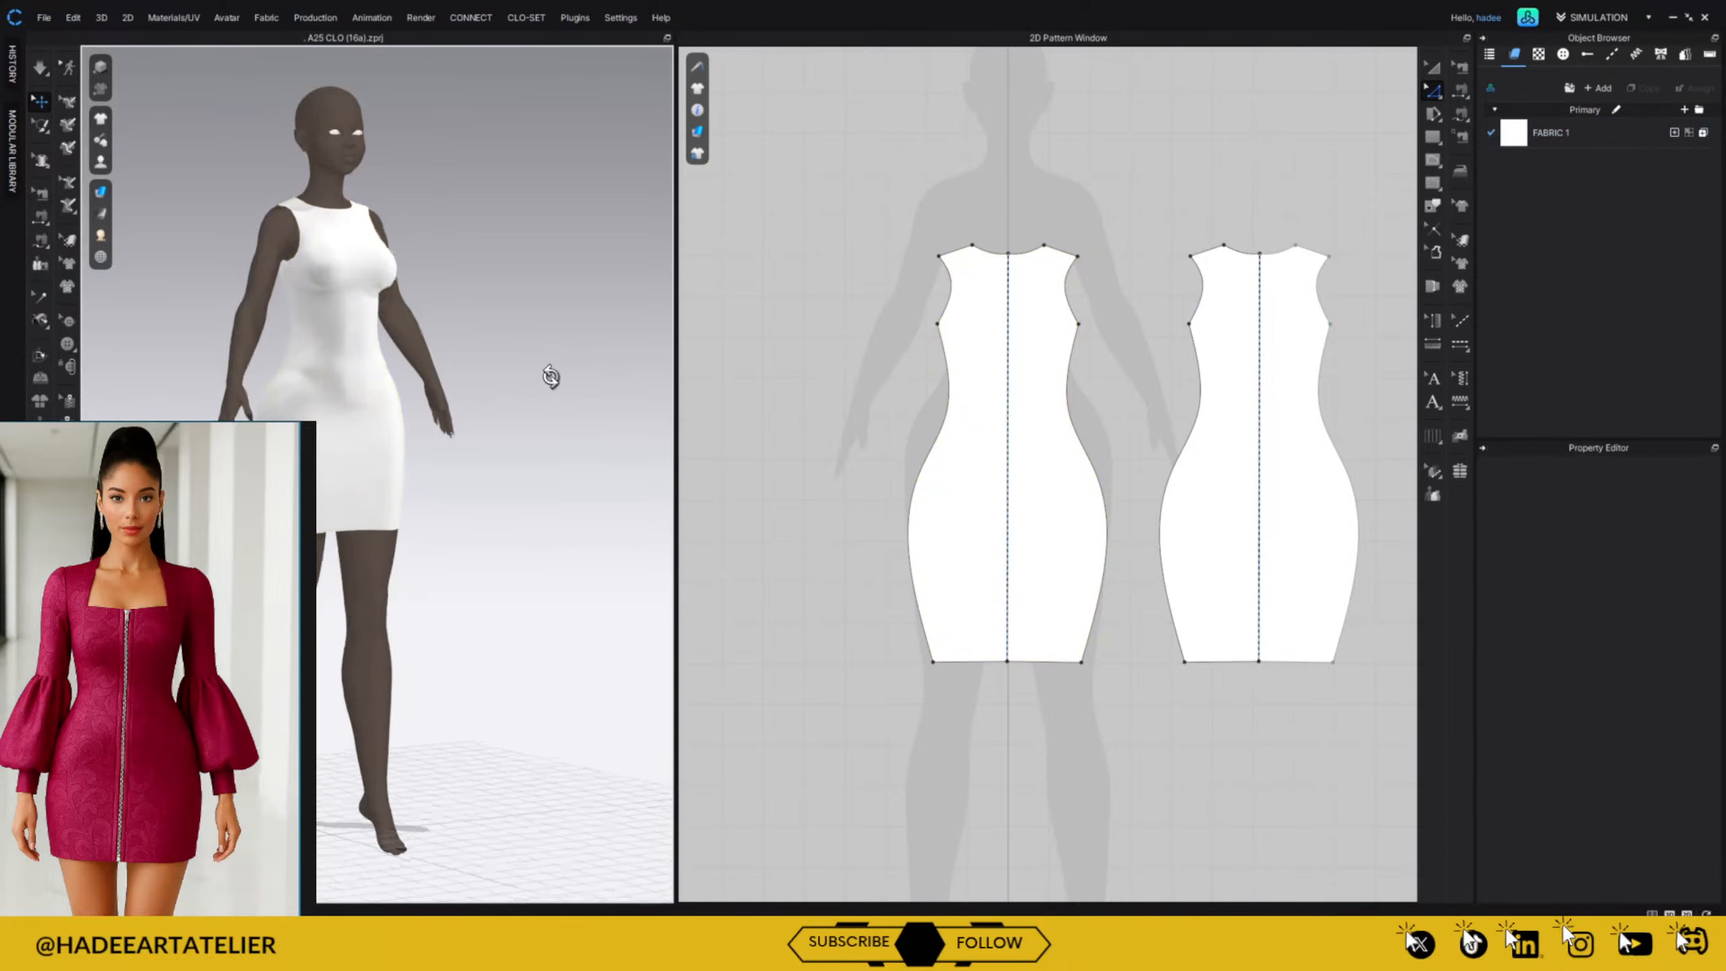
Move the front and back patterns together higher in the 2D pattern layout, clear of the avatar silhouette's centre.
{"action": "right_click_drag", "start_coordinate": [551, 373], "coordinate": [465, 380]}
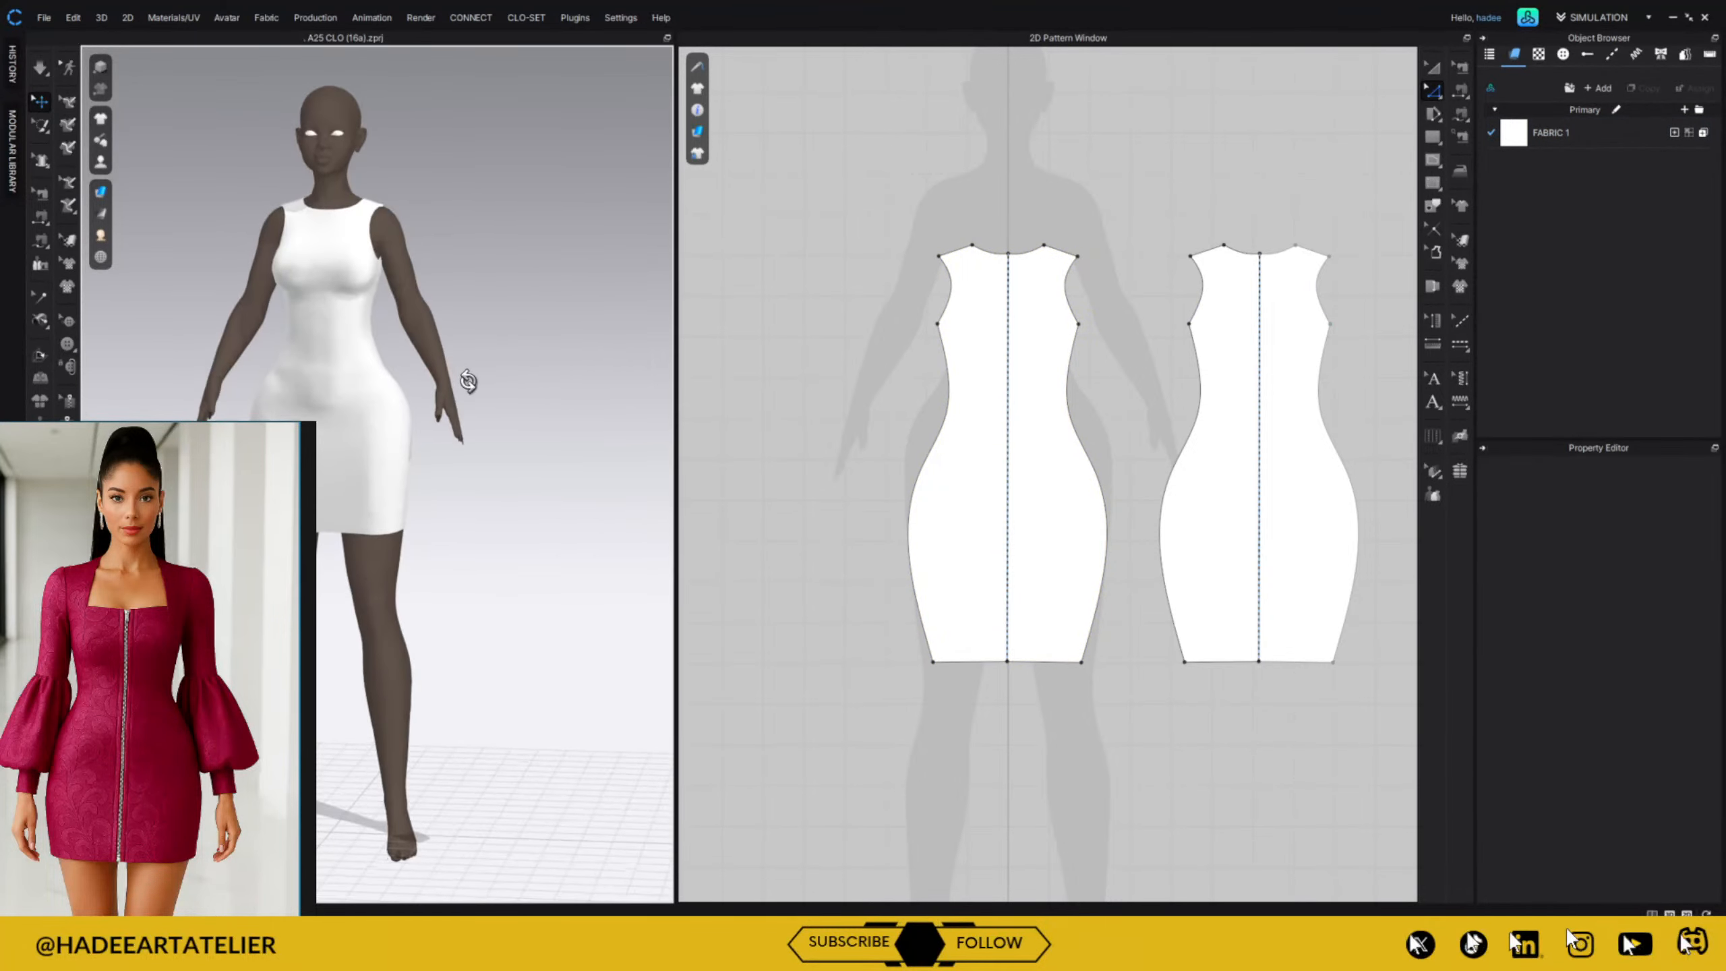
{"action": "left_click", "coordinate": [1434, 69]}
{"action": "left_click_drag", "start_coordinate": [848, 169], "coordinate": [1415, 742]}
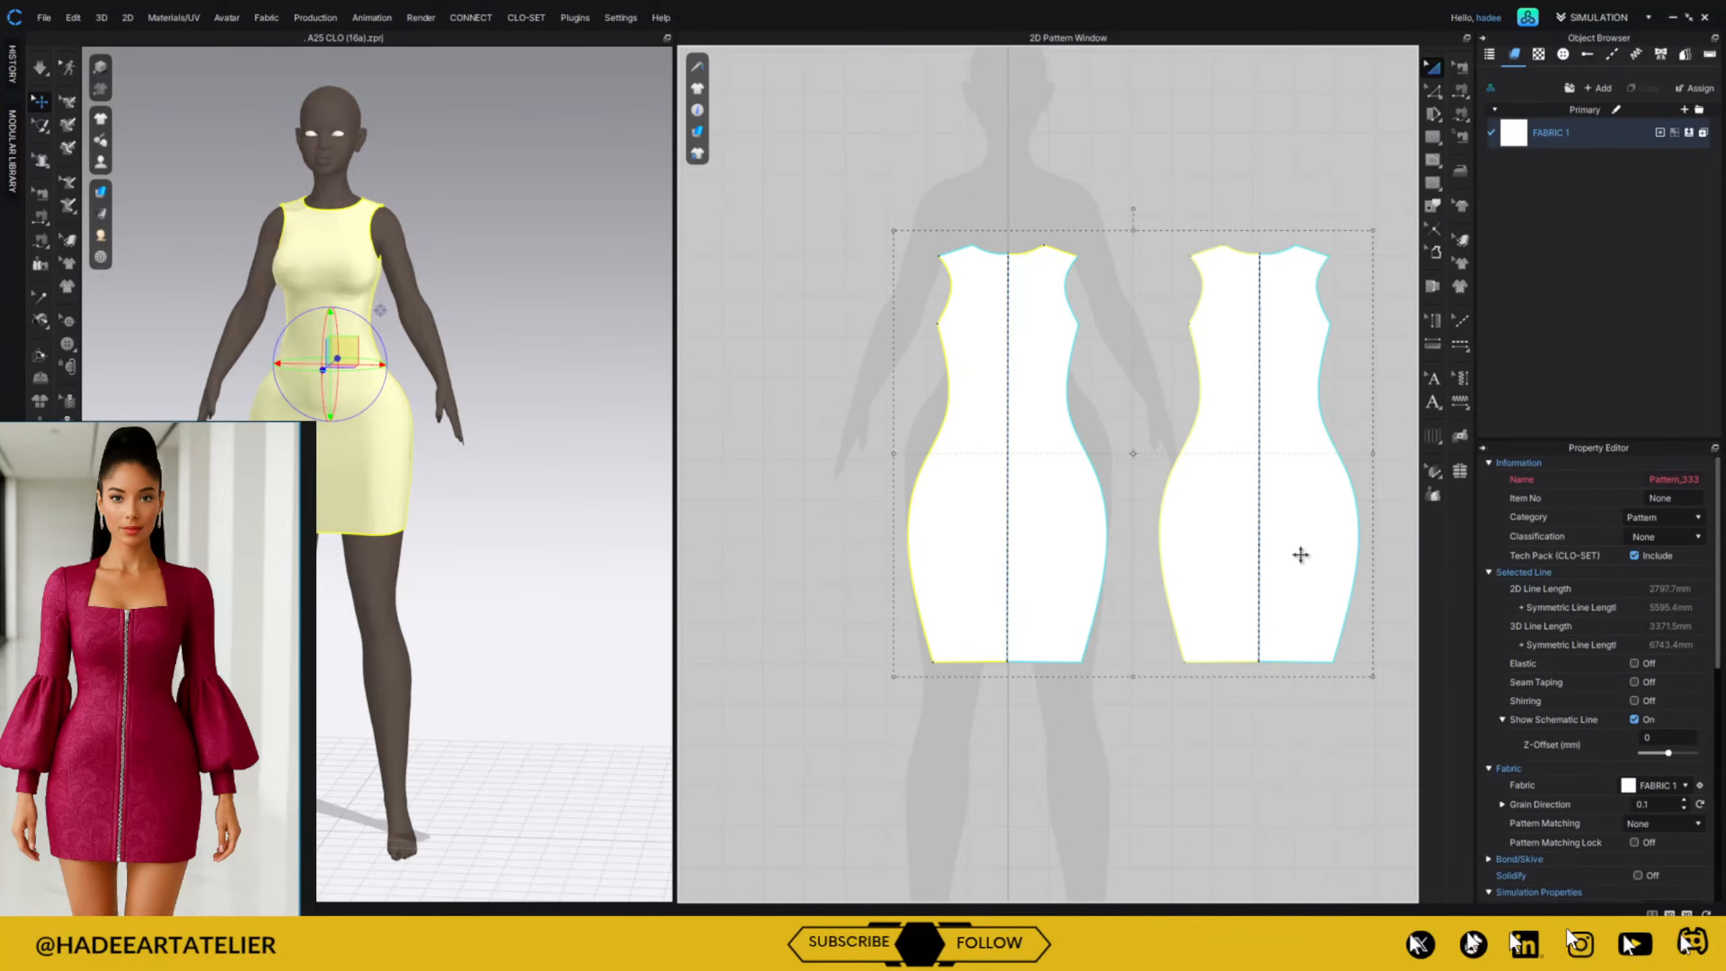
{"action": "left_click_drag", "start_coordinate": [1299, 559], "coordinate": [1230, 442]}
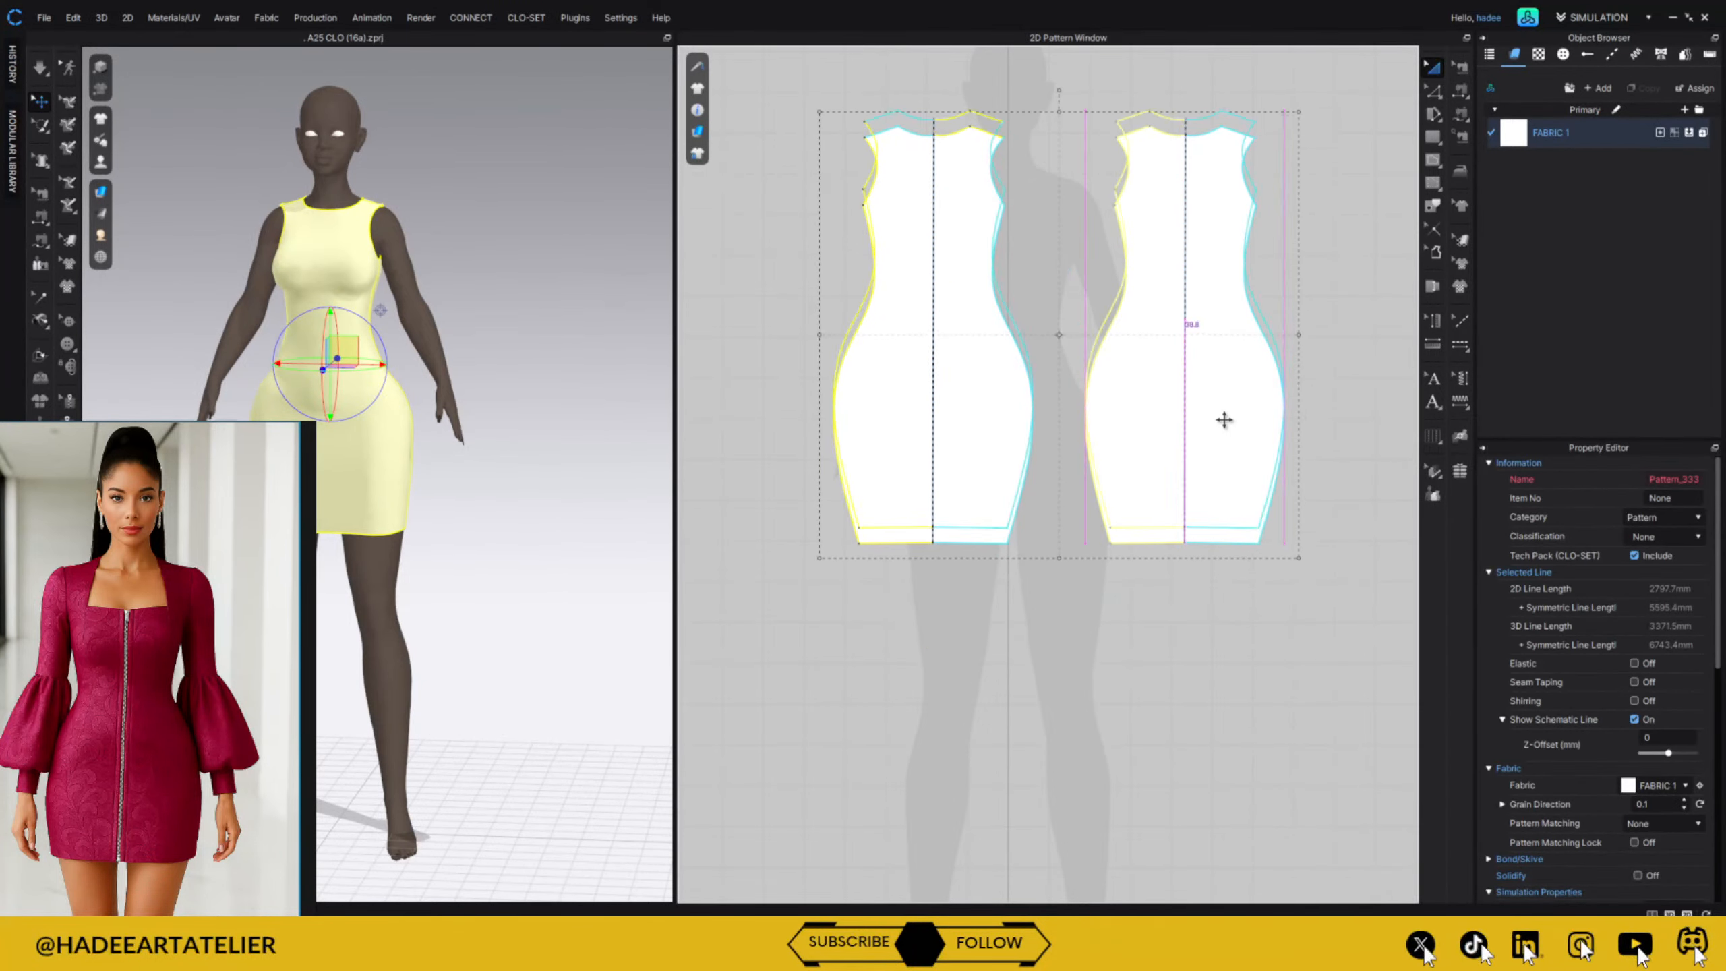
{"action": "left_click", "coordinate": [1183, 623]}
Lower the hem lines of both patterns in two stages to lengthen the dress, simulating after each change.
{"action": "key", "text": "z"}
{"action": "left_click_drag", "start_coordinate": [752, 505], "coordinate": [1395, 590]}
{"action": "left_click_drag", "start_coordinate": [888, 530], "coordinate": [883, 550]}
{"action": "key", "text": "space"}
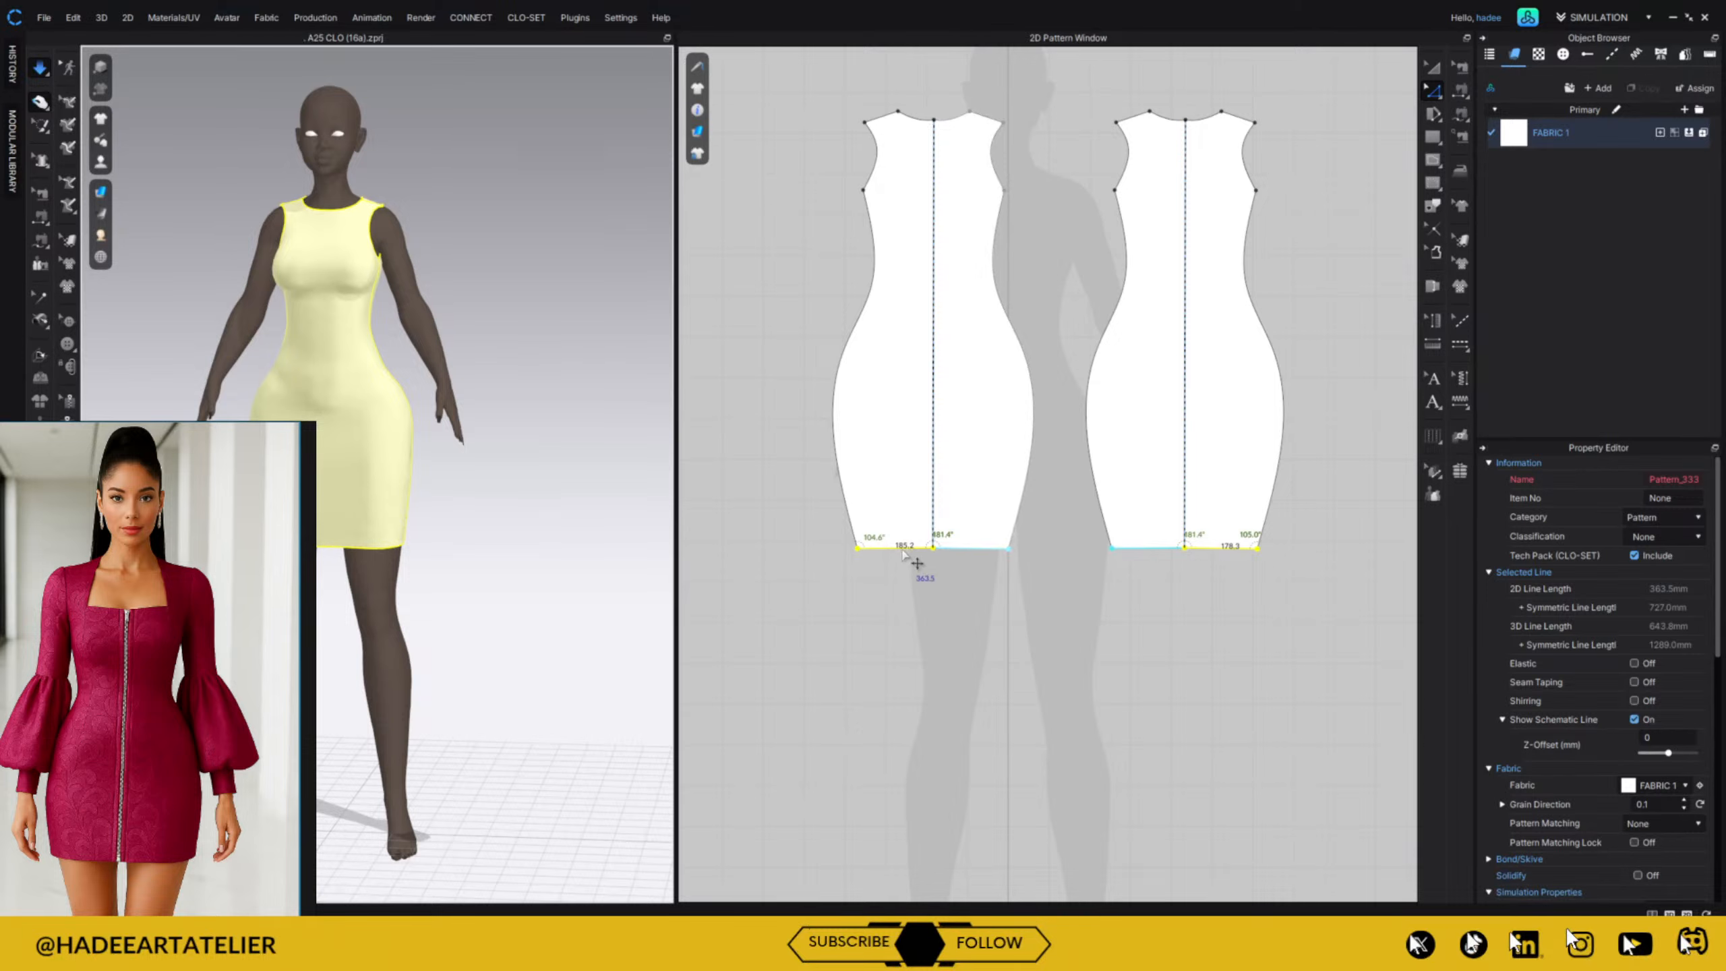
{"action": "left_click_drag", "start_coordinate": [907, 552], "coordinate": [909, 576]}
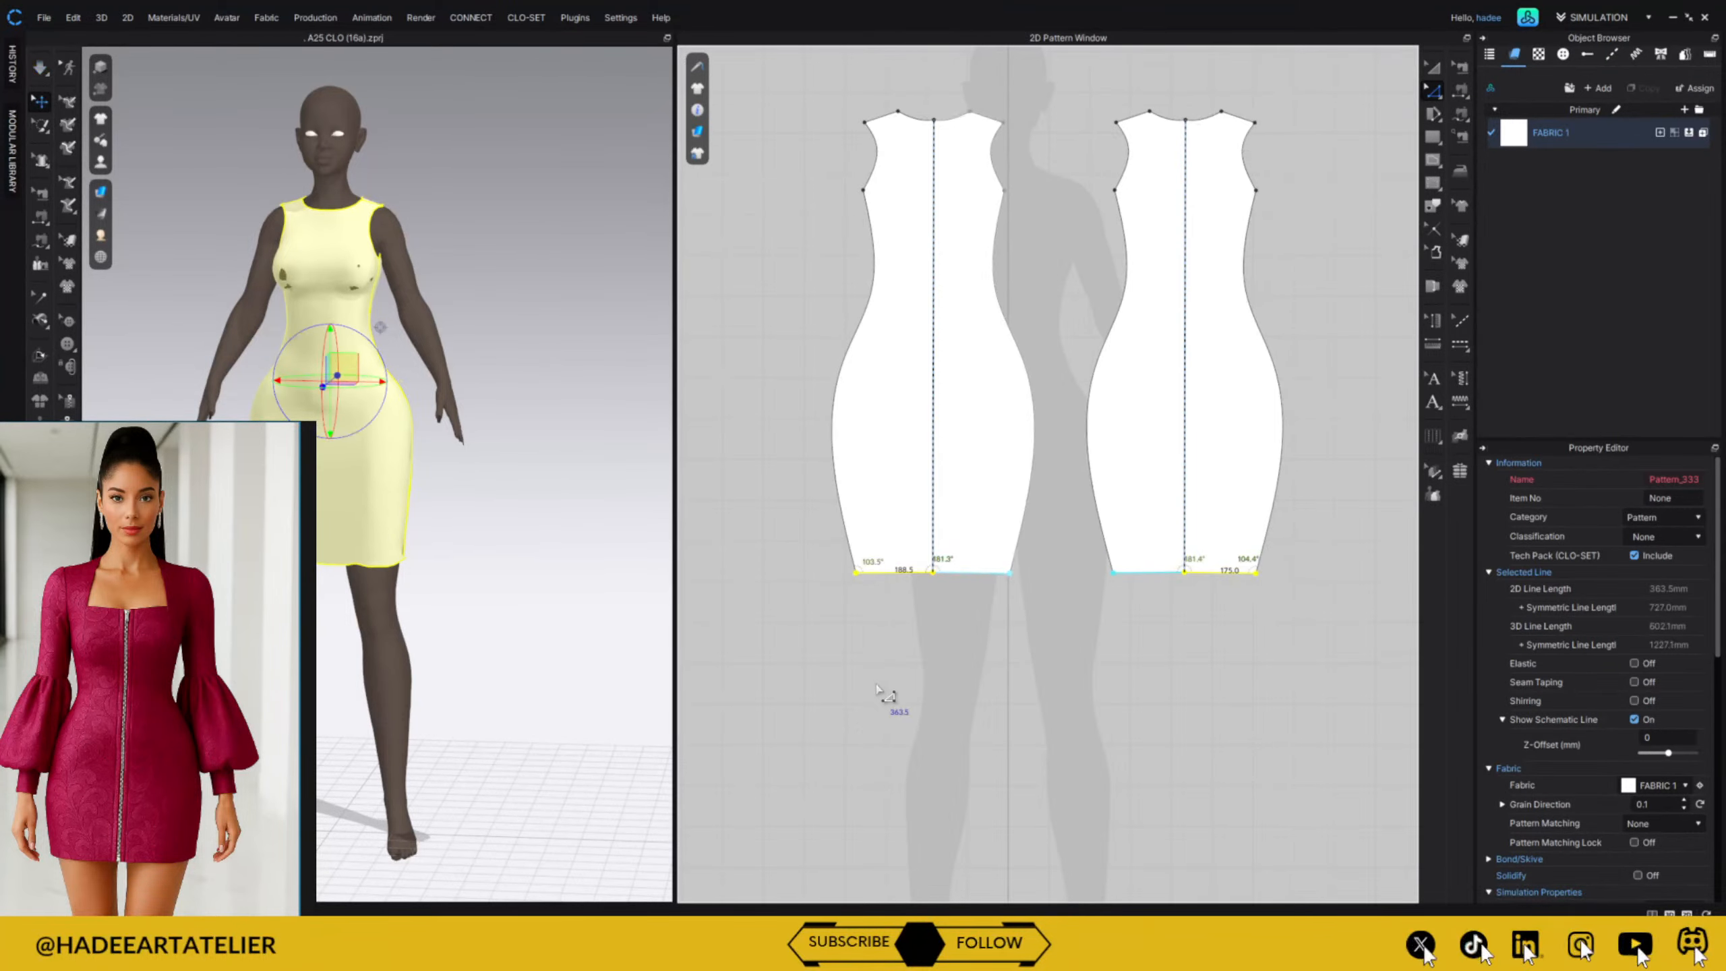
{"action": "key", "text": "space"}
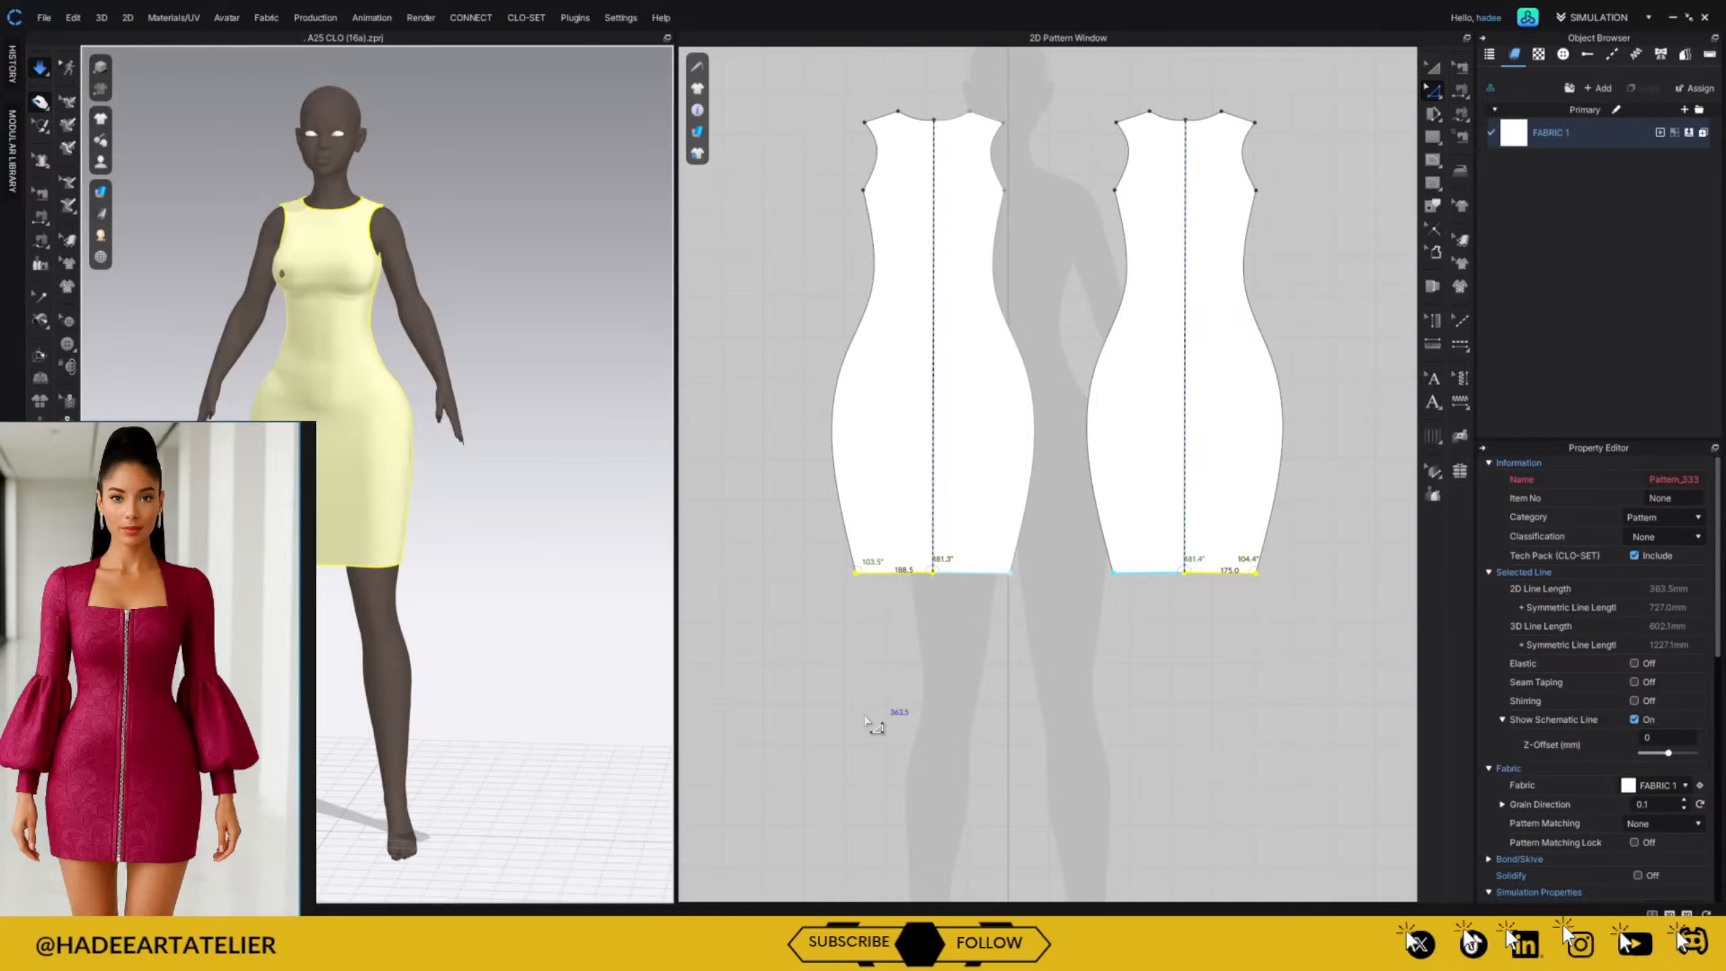
Tug the simulating dress at the upper back and bust to settle the lengthened garment from several sides.
{"action": "right_click_drag", "start_coordinate": [484, 358], "coordinate": [878, 371]}
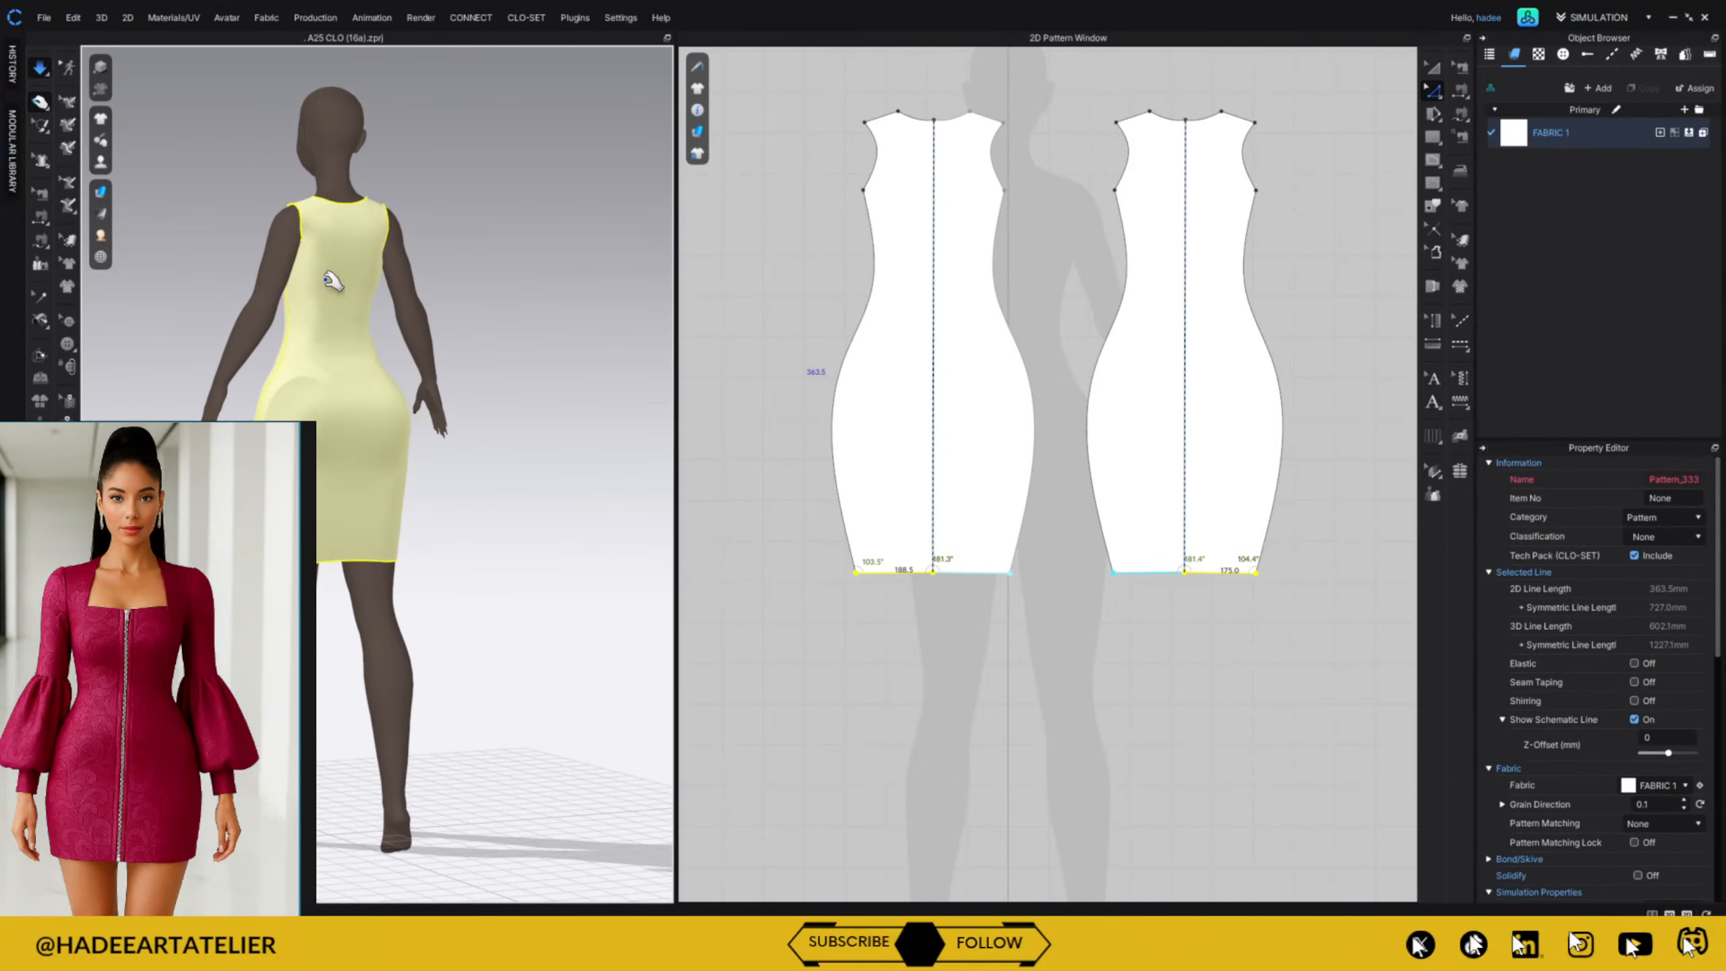
{"action": "left_click", "coordinate": [316, 261]}
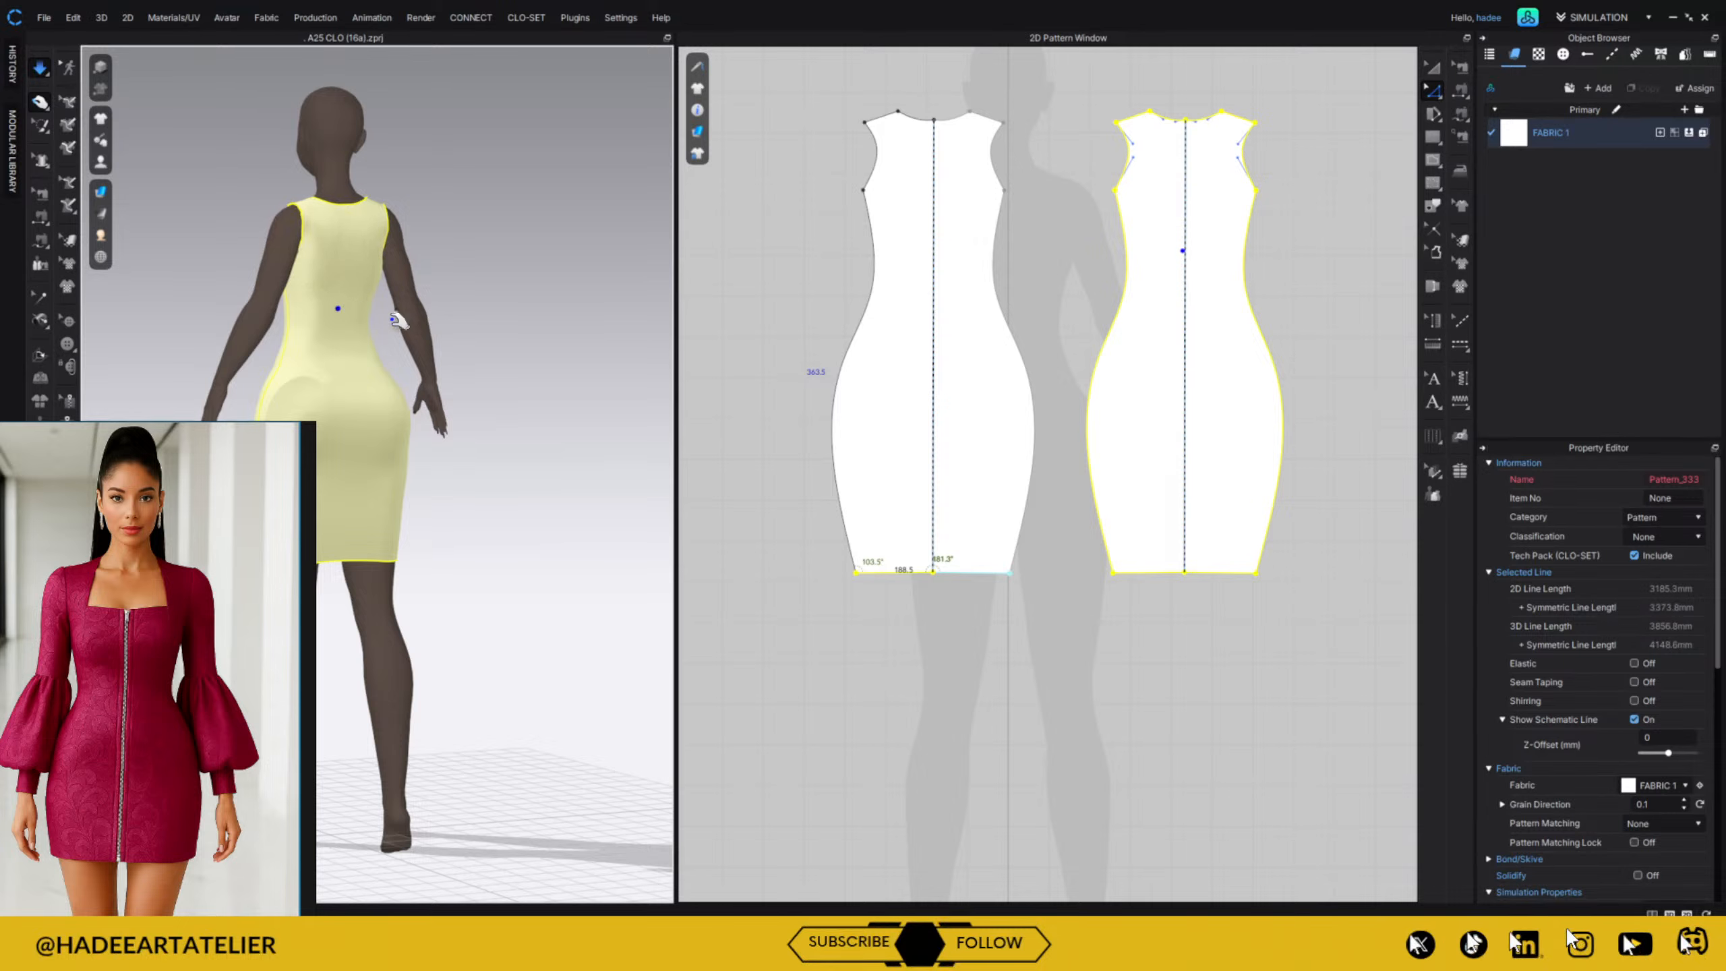
{"action": "left_click", "coordinate": [516, 294]}
{"action": "right_click_drag", "start_coordinate": [501, 316], "coordinate": [734, 326]}
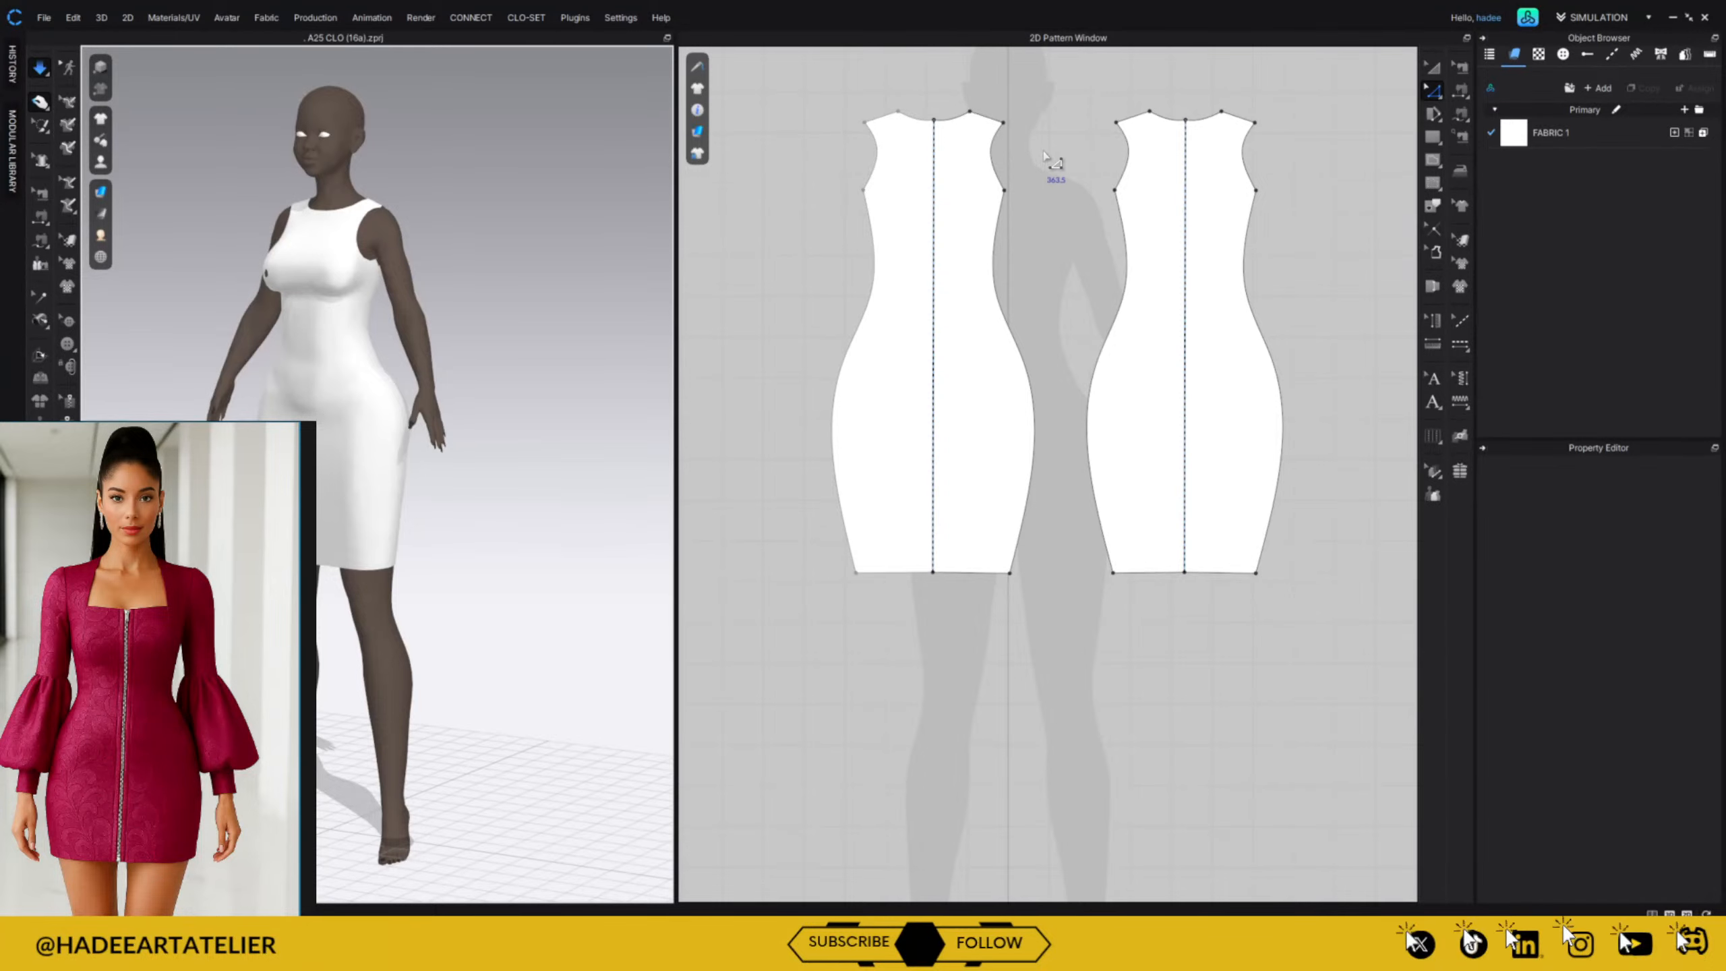
{"action": "right_click_drag", "start_coordinate": [1064, 246], "coordinate": [1075, 366]}
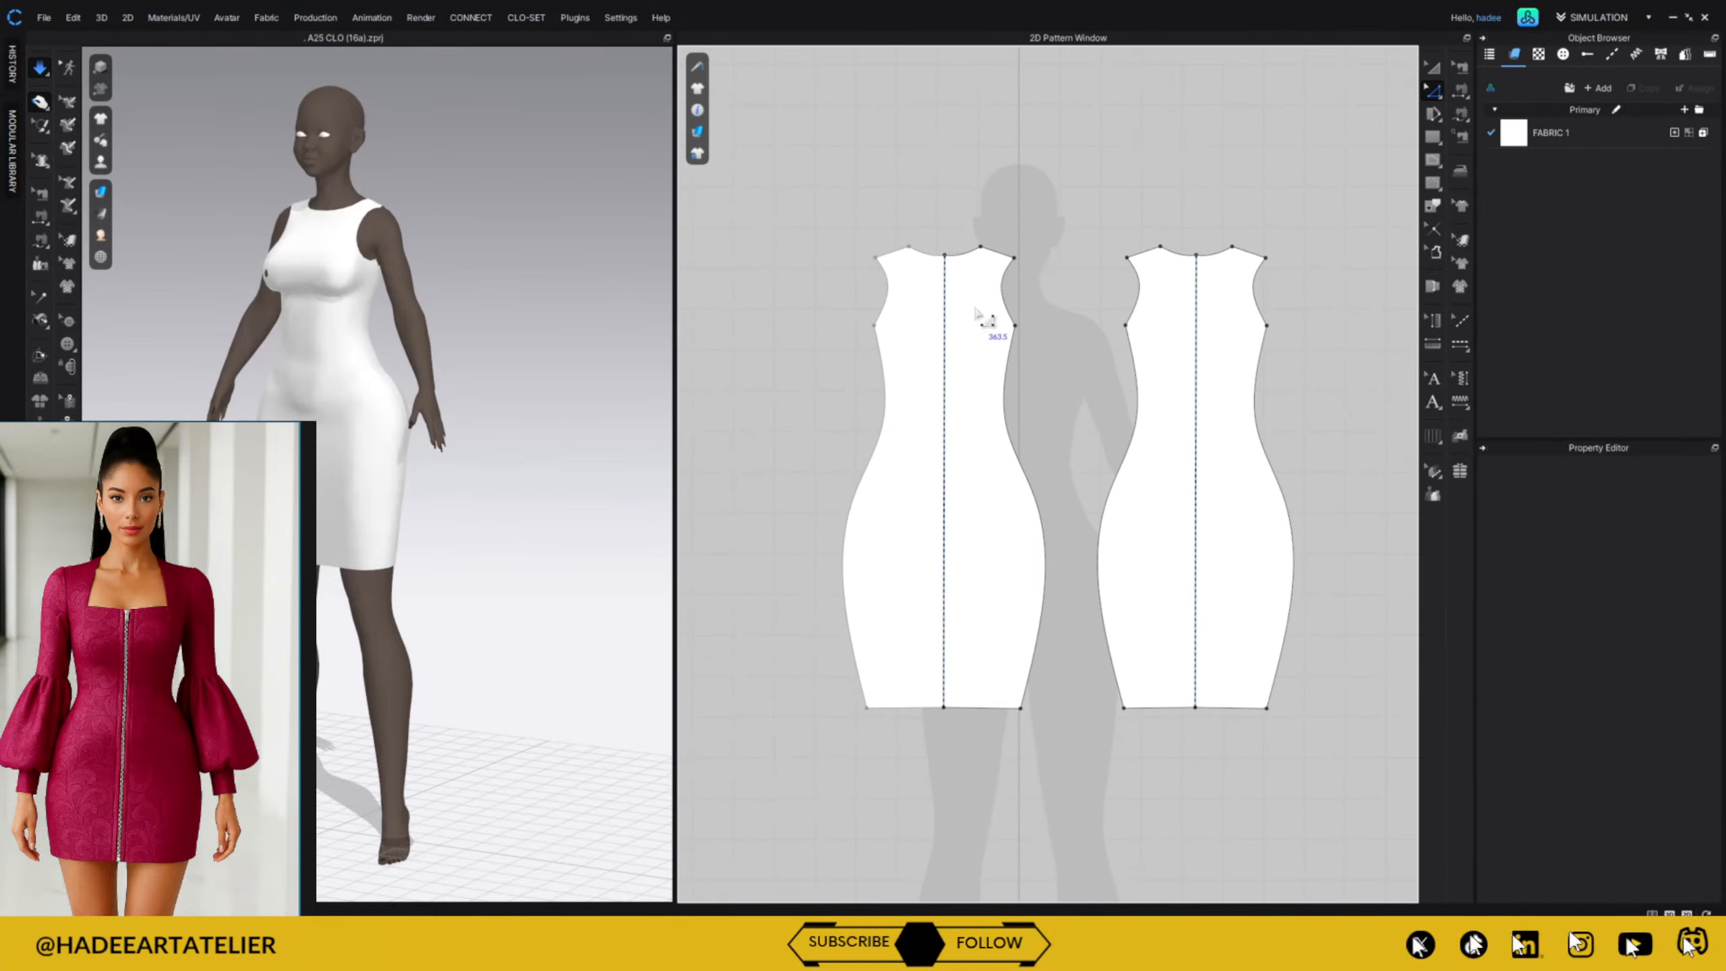
{"action": "right_click_drag", "start_coordinate": [445, 384], "coordinate": [571, 381]}
{"action": "left_click", "coordinate": [336, 267]}
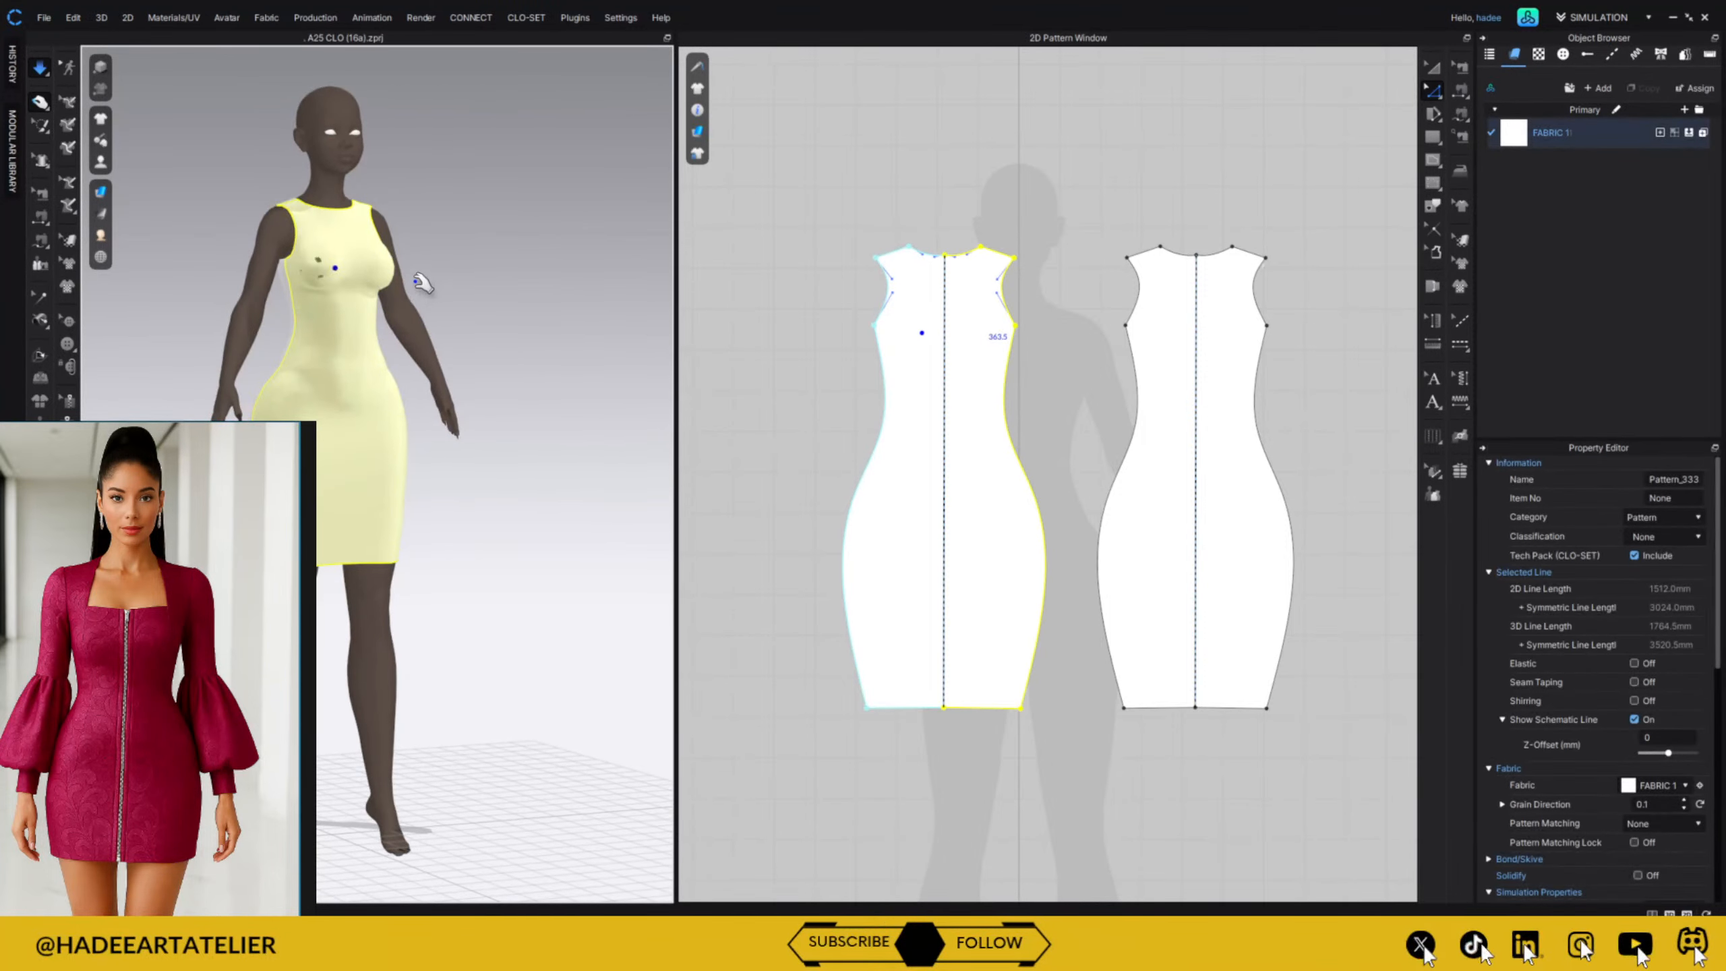
{"action": "left_click", "coordinate": [509, 331]}
{"action": "mouse_move", "coordinate": [508, 331]}
{"action": "right_mouse_down"}
{"action": "mouse_move", "coordinate": [460, 338]}
{"action": "mouse_move", "coordinate": [484, 331]}
{"action": "right_mouse_up"}
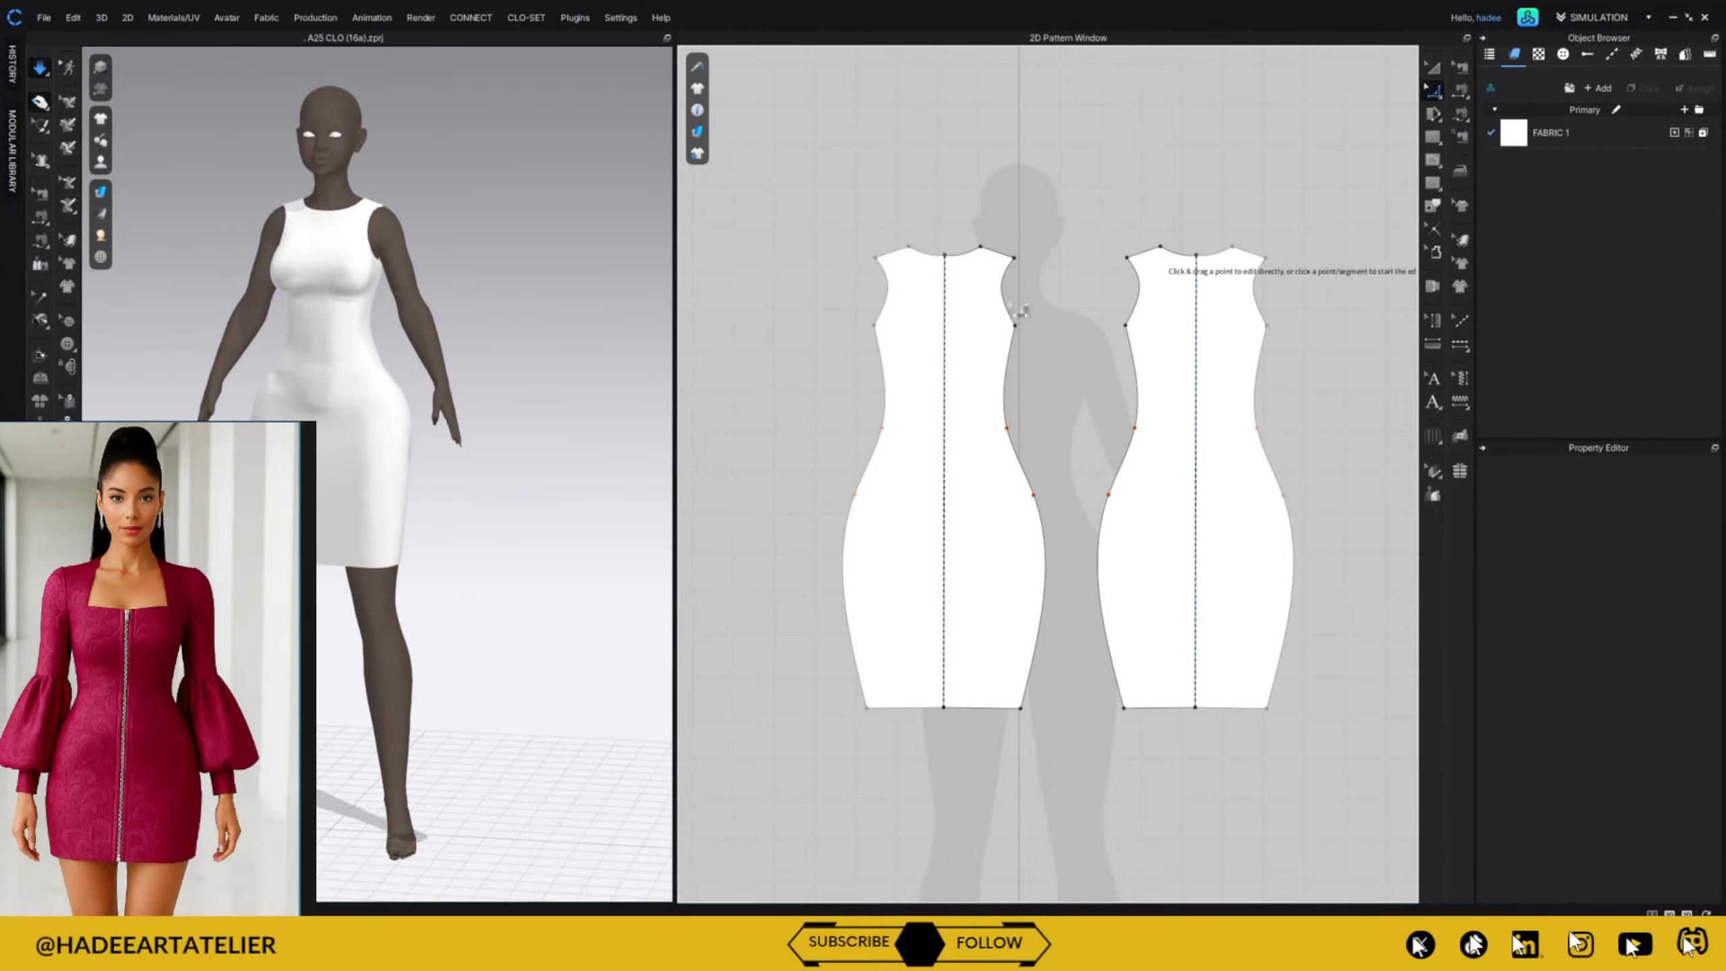
Reshape the front pattern's armhole between the shoulder and underarm points into a shallower curve.
{"action": "left_click", "coordinate": [1014, 257]}
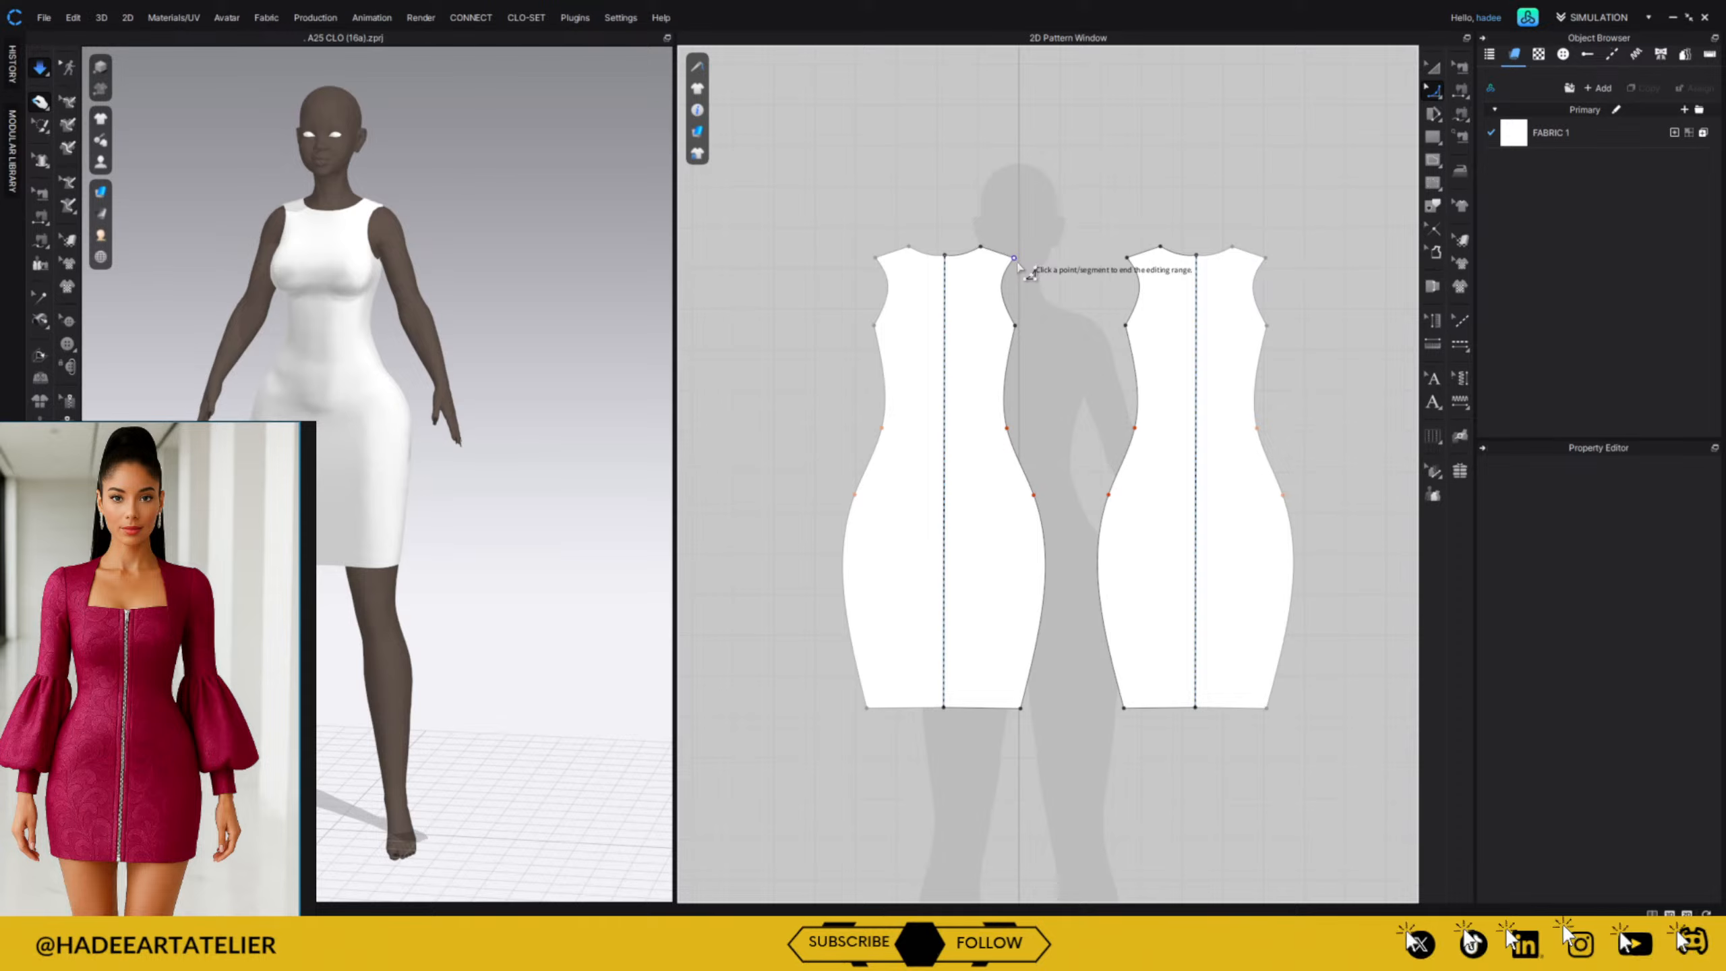
{"action": "left_click", "coordinate": [1014, 326]}
{"action": "left_click", "coordinate": [1015, 302]}
{"action": "left_click_drag", "start_coordinate": [1019, 294], "coordinate": [1013, 297]}
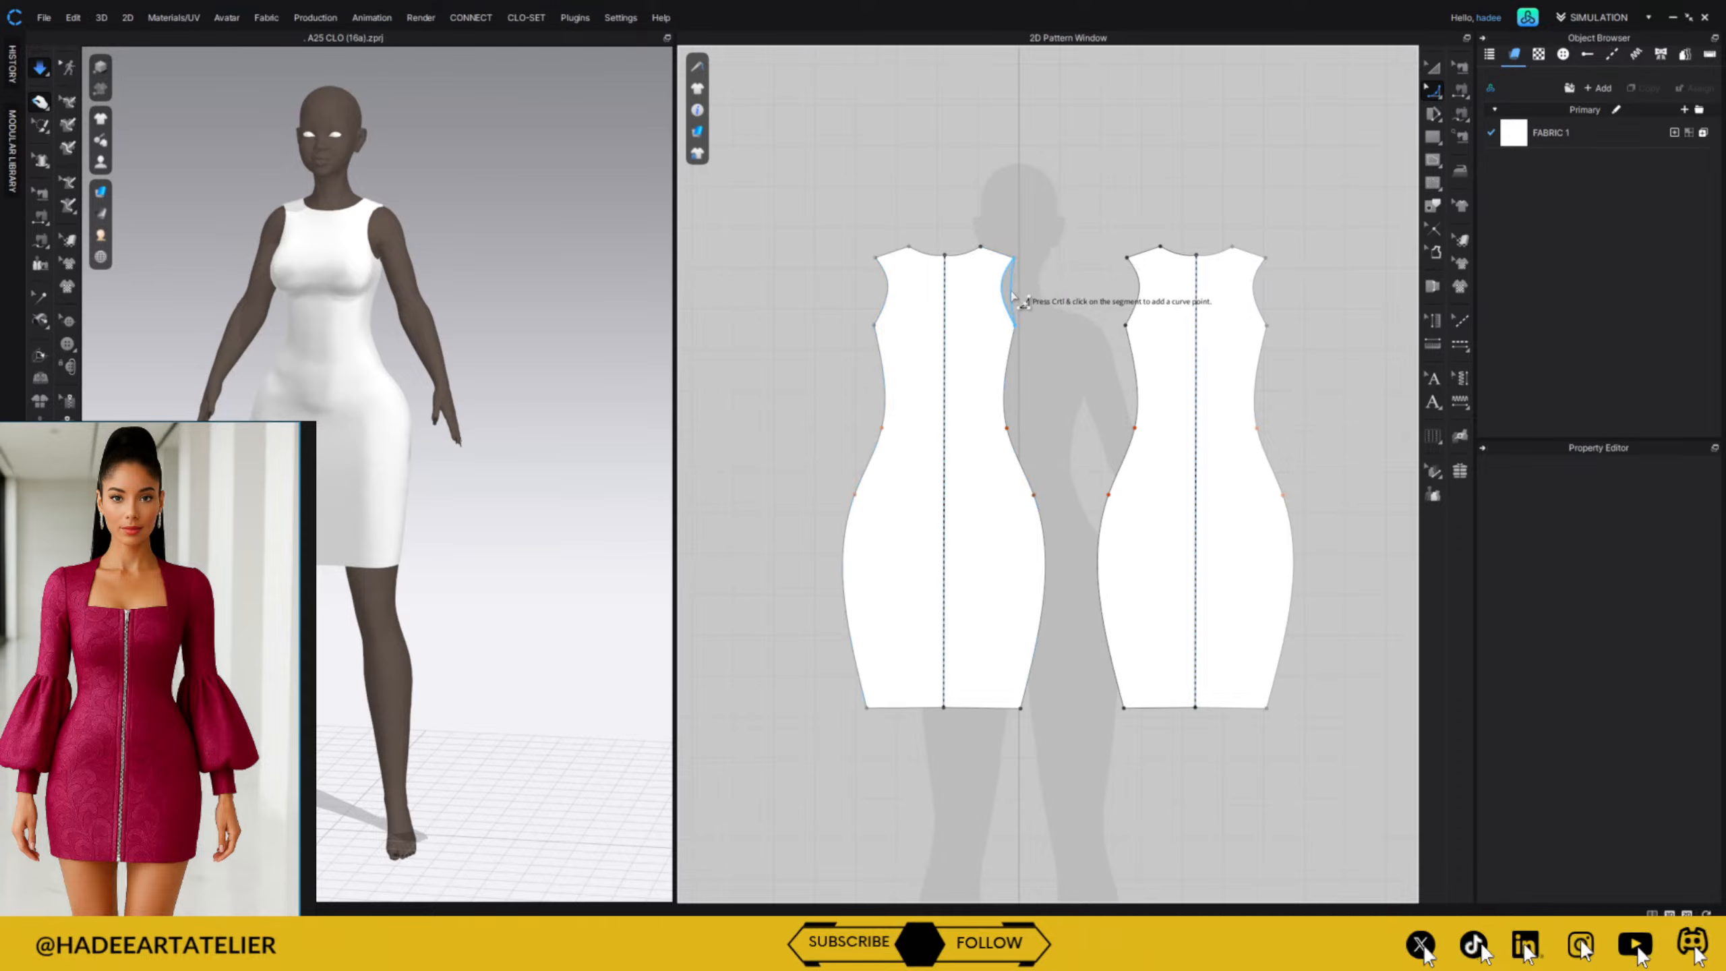
{"action": "left_click", "coordinate": [951, 433]}
{"action": "left_click", "coordinate": [1046, 345]}
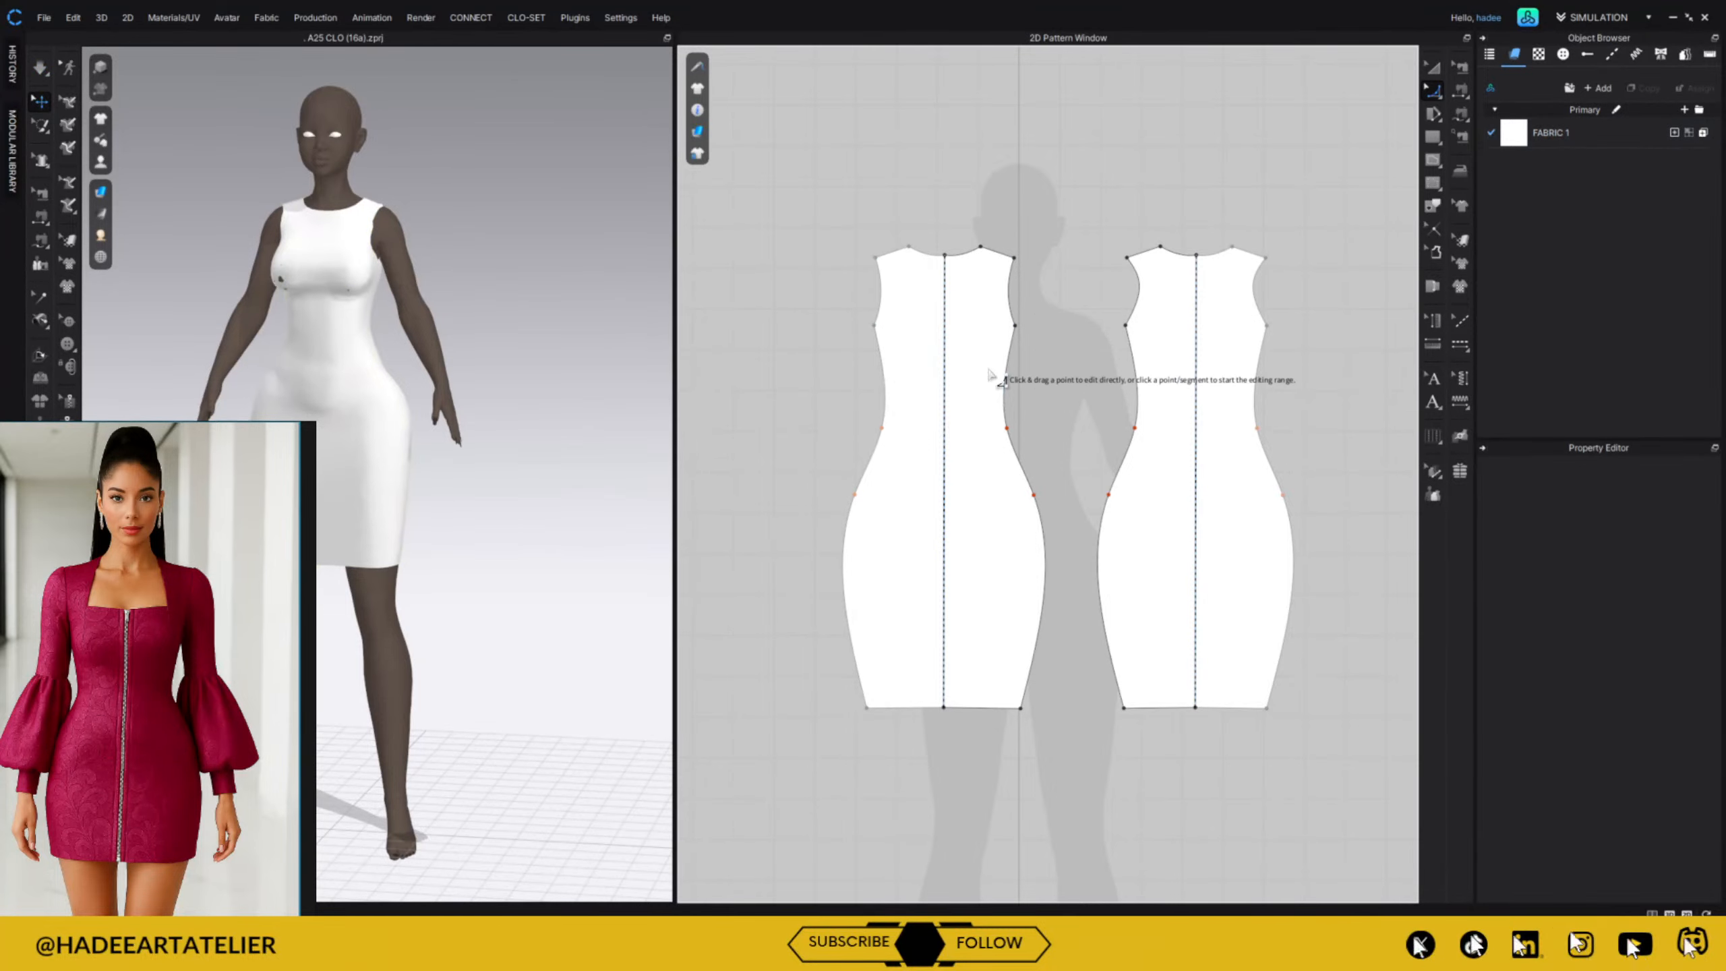
{"action": "left_click", "coordinate": [1127, 258]}
{"action": "left_click", "coordinate": [1126, 325]}
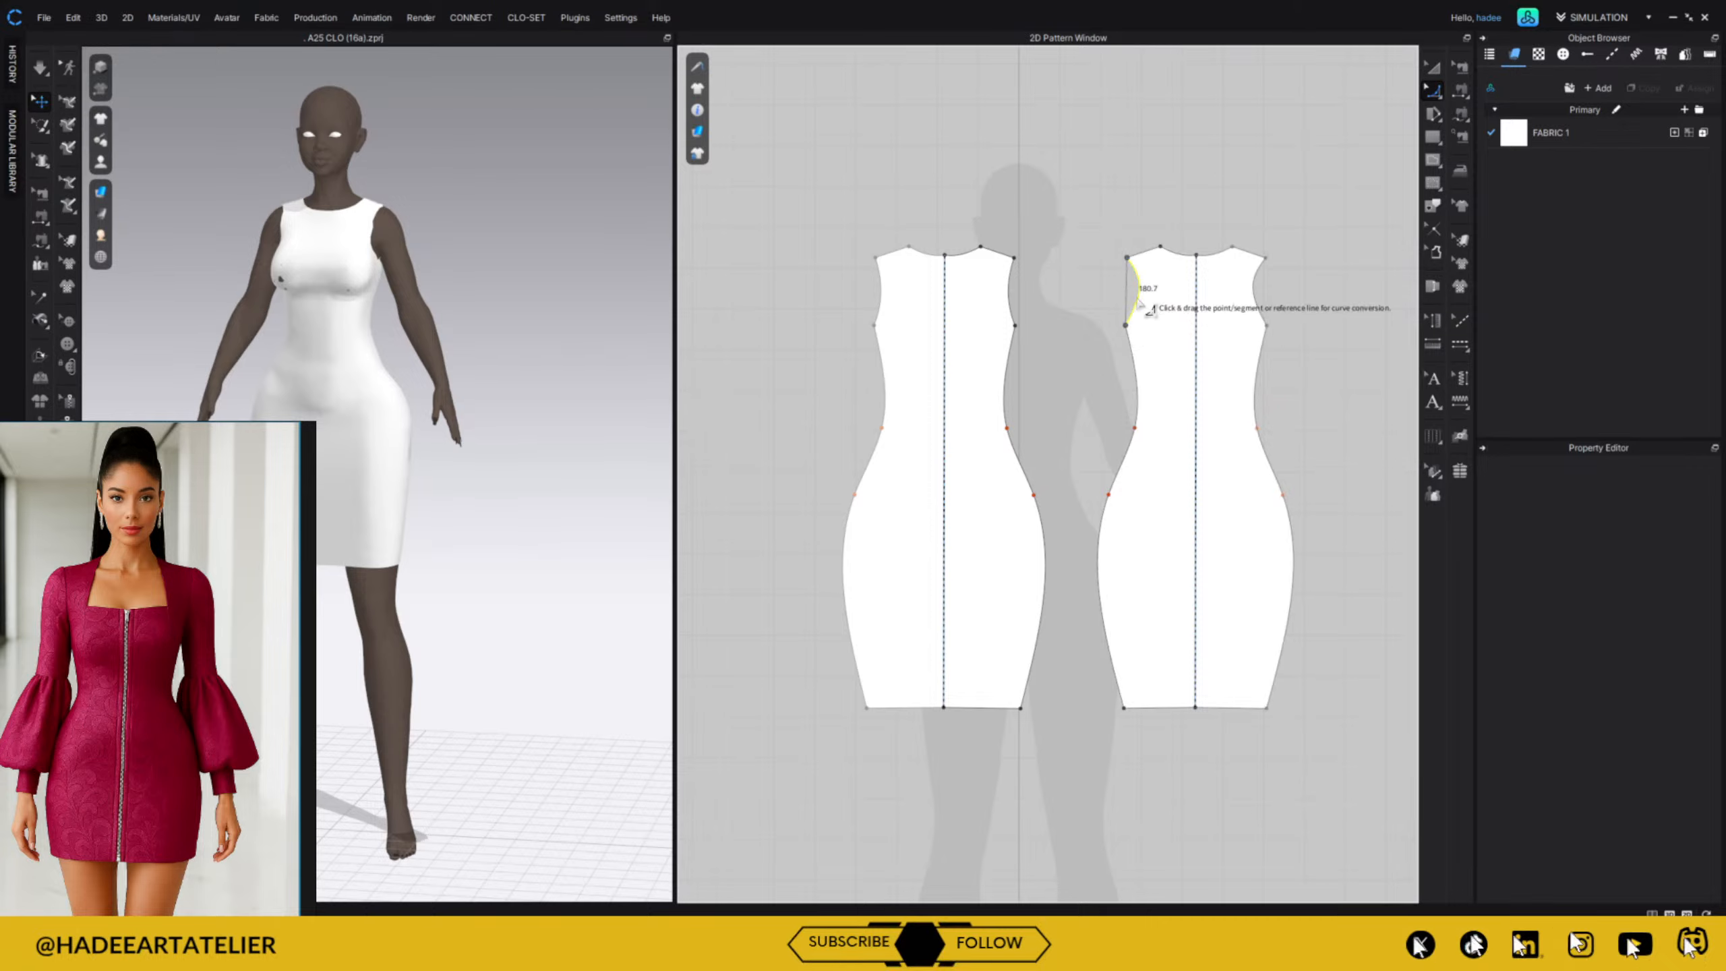
{"action": "left_click_drag", "start_coordinate": [1128, 298], "coordinate": [1132, 299]}
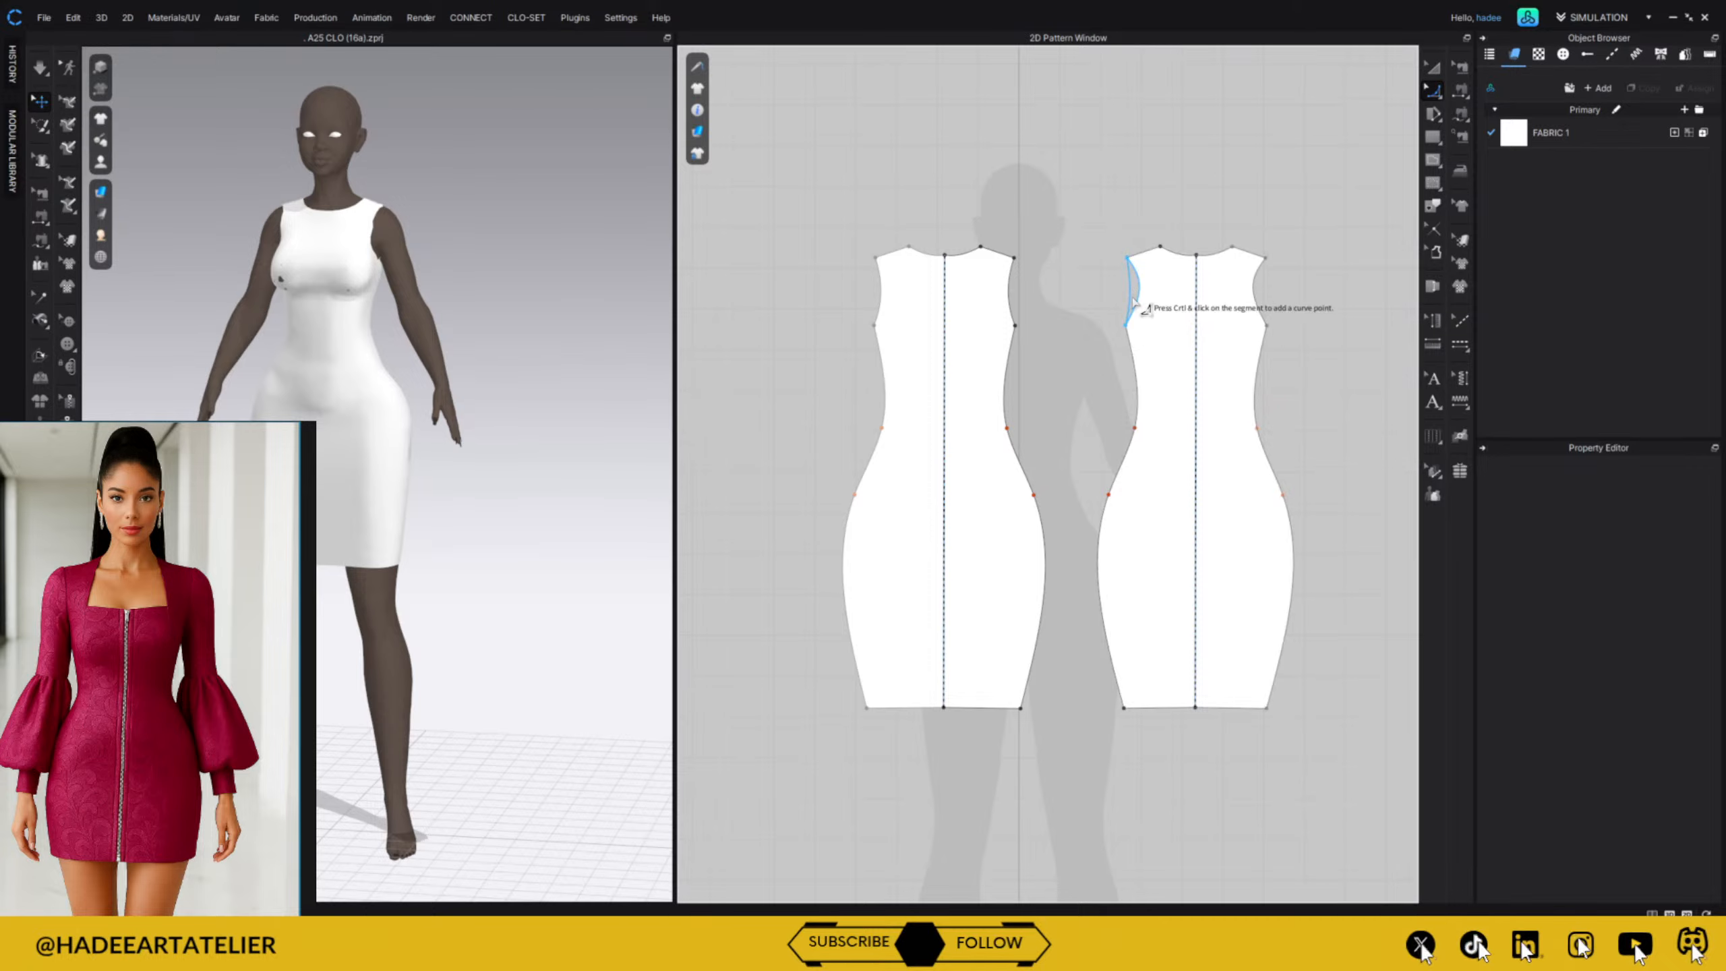
{"action": "left_click", "coordinate": [1133, 304]}
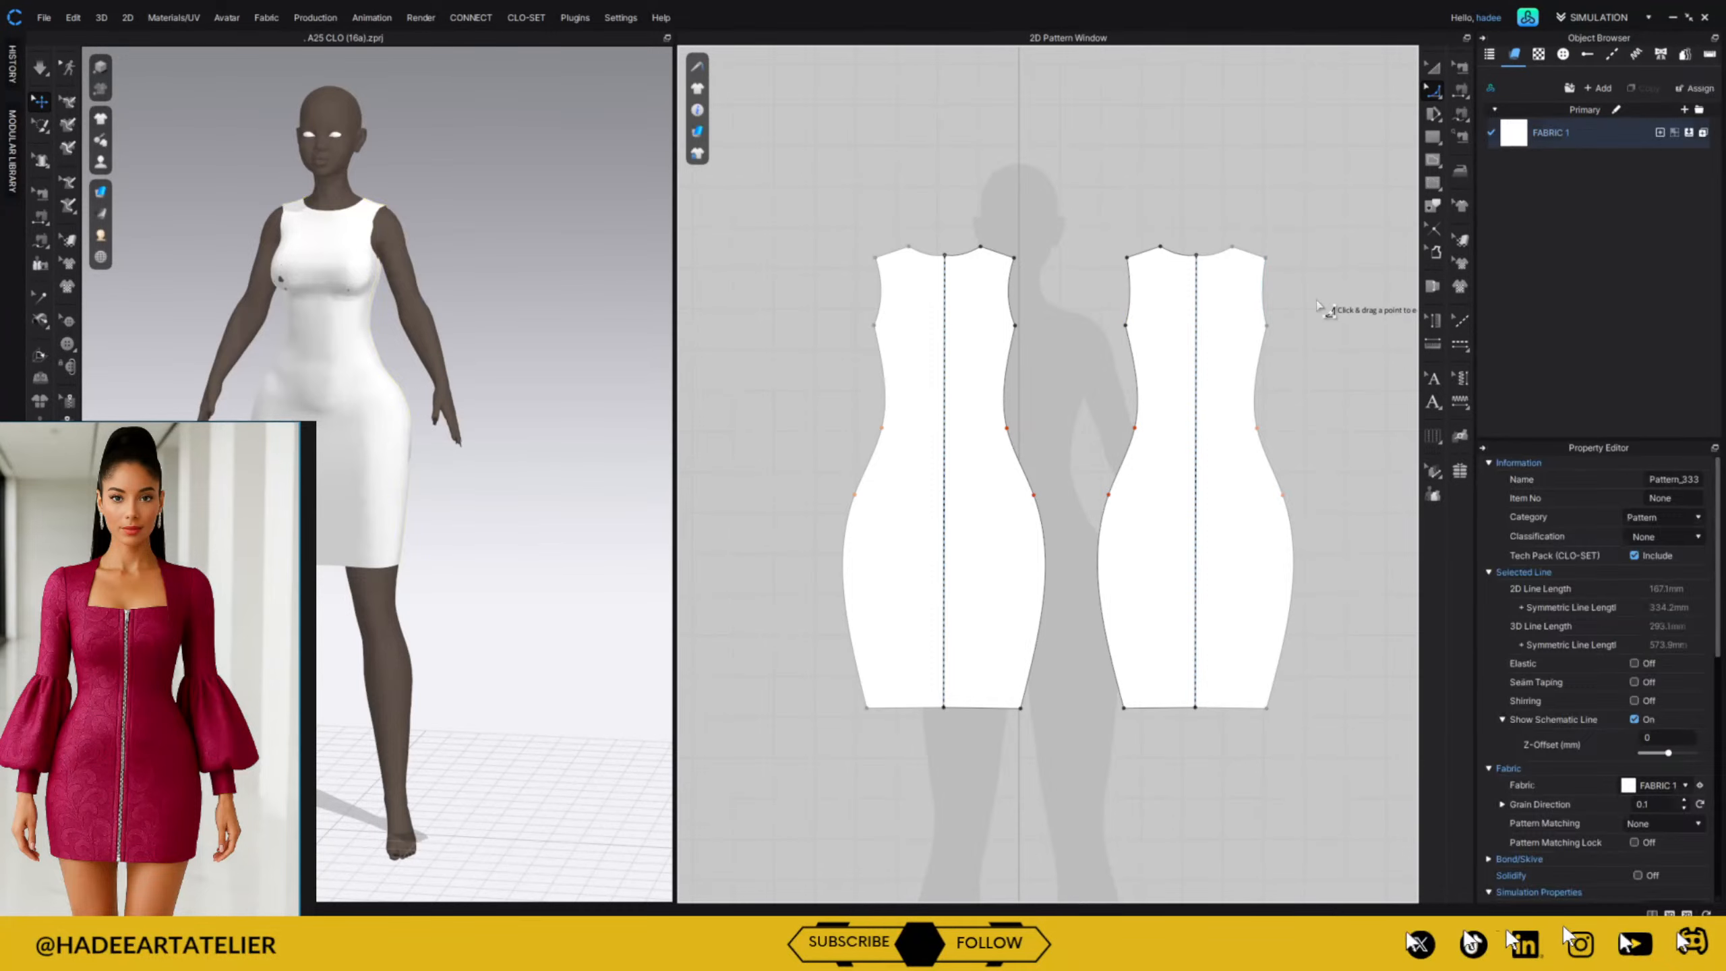
{"action": "left_click", "coordinate": [1339, 282]}
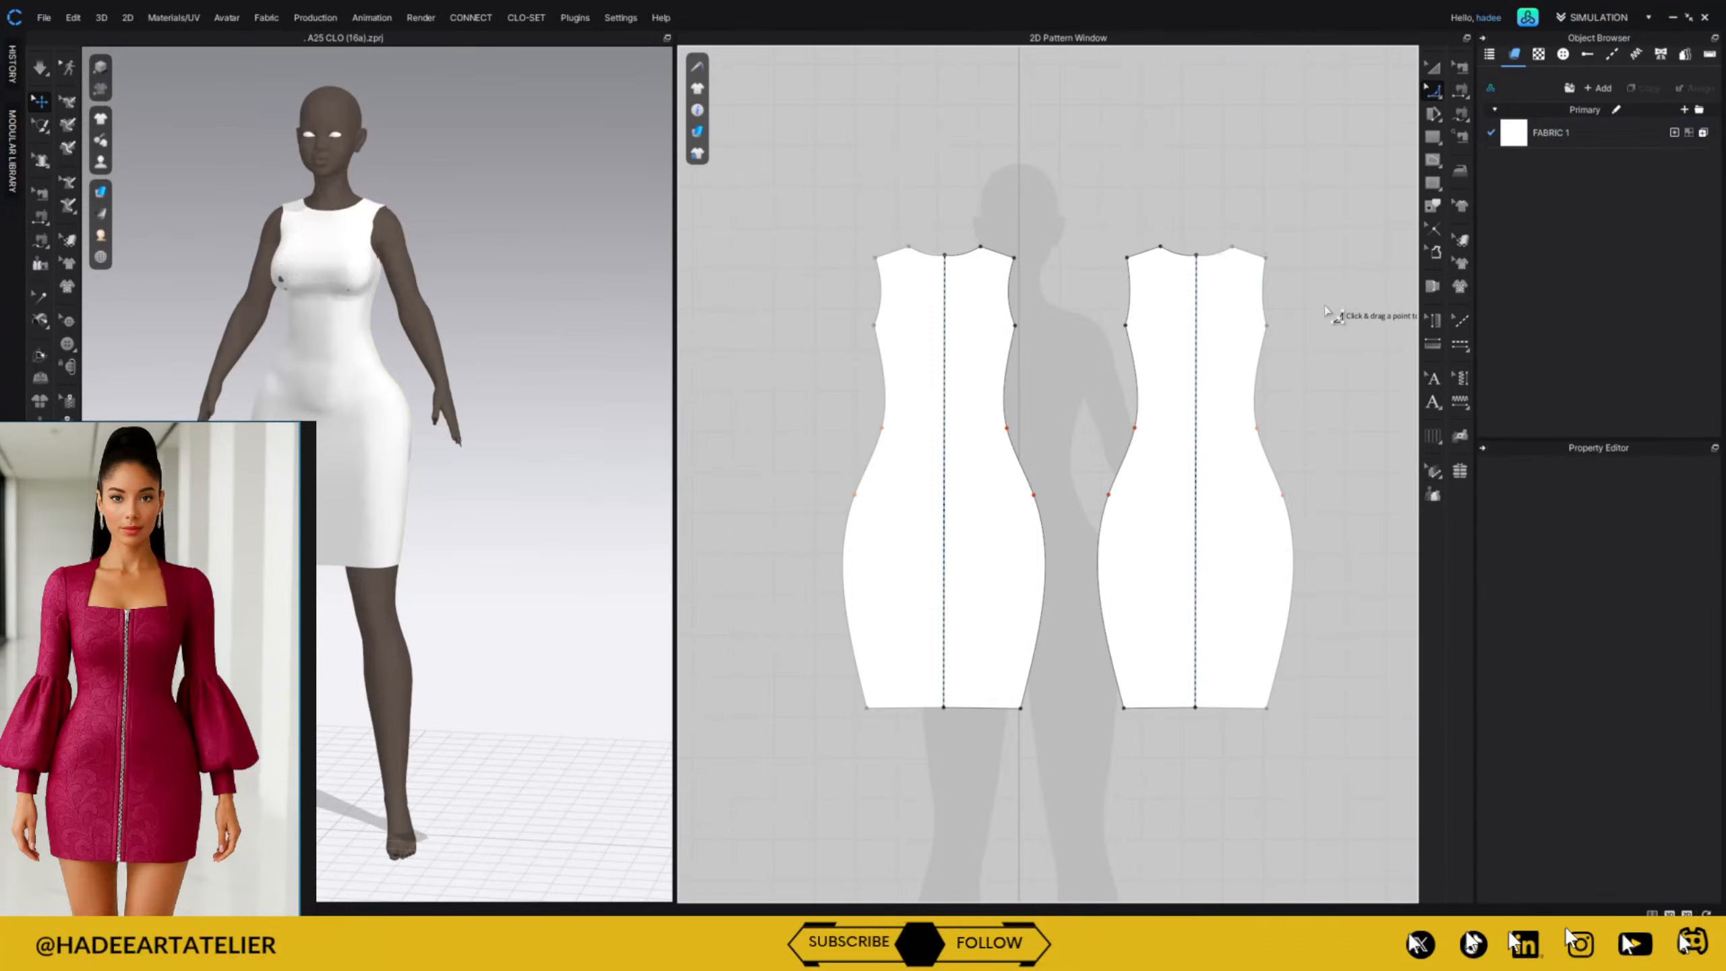
{"action": "key", "text": "ctrl+z"}
{"action": "key", "text": "ctrl+z"}
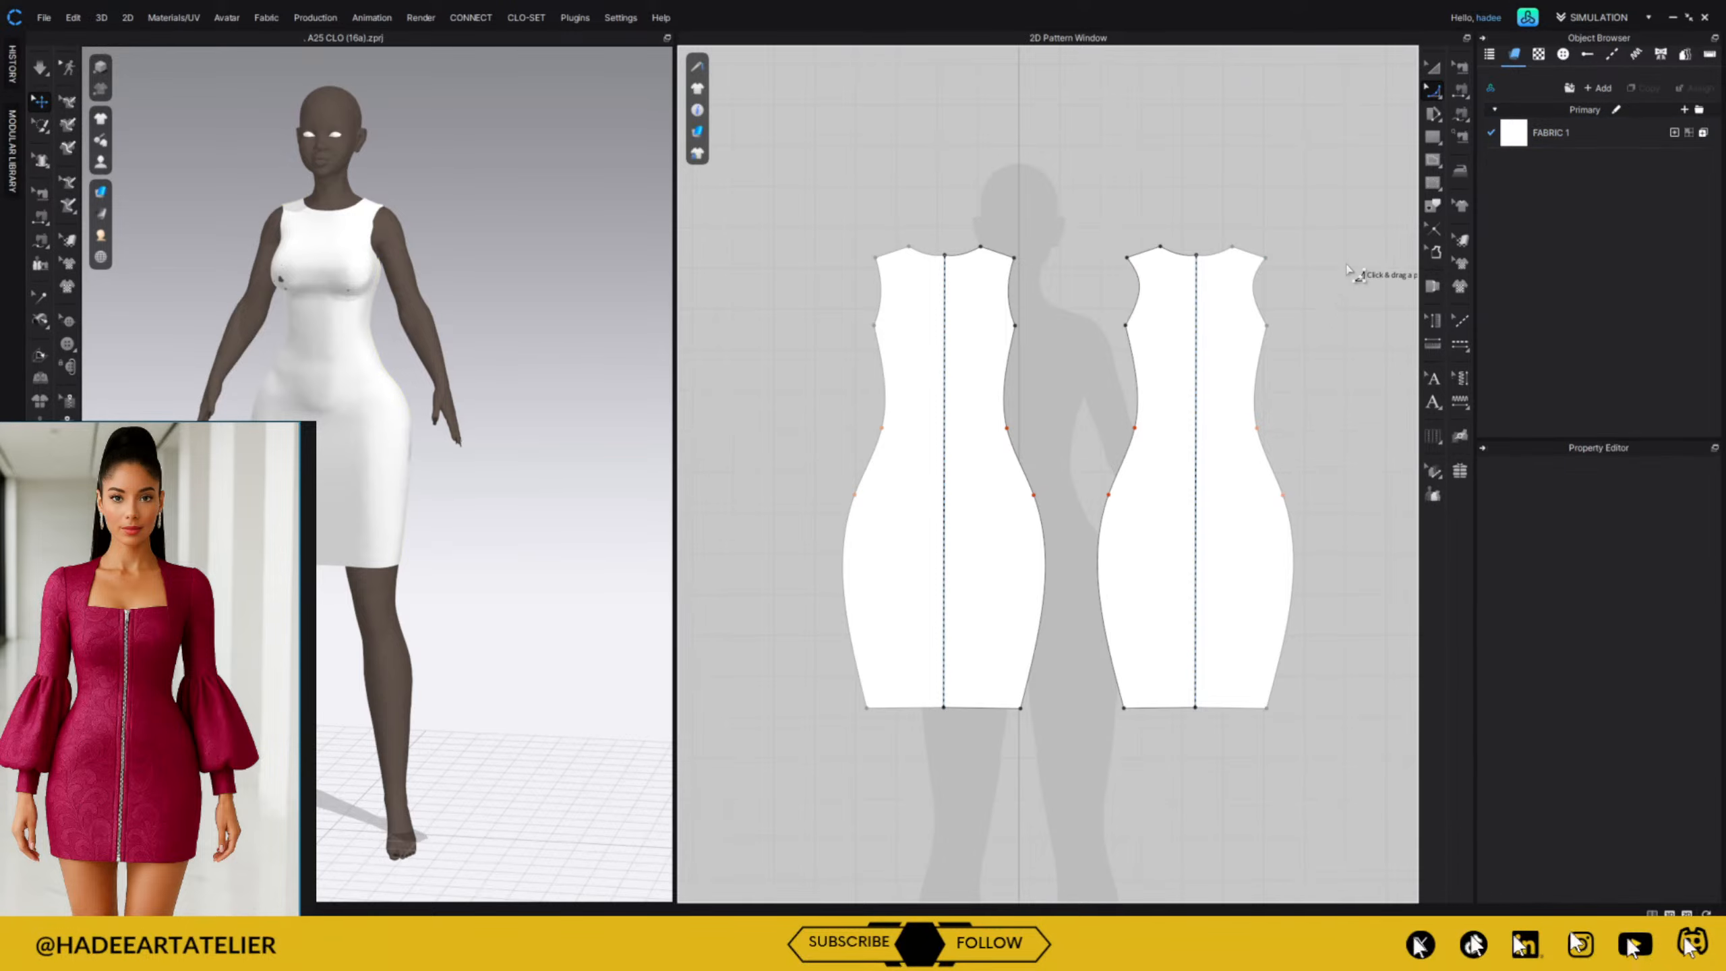
Reshape the back pattern's armhole between the shoulder and underarm points into a shallower curve and simulate the dress.
{"action": "left_click", "coordinate": [1129, 260]}
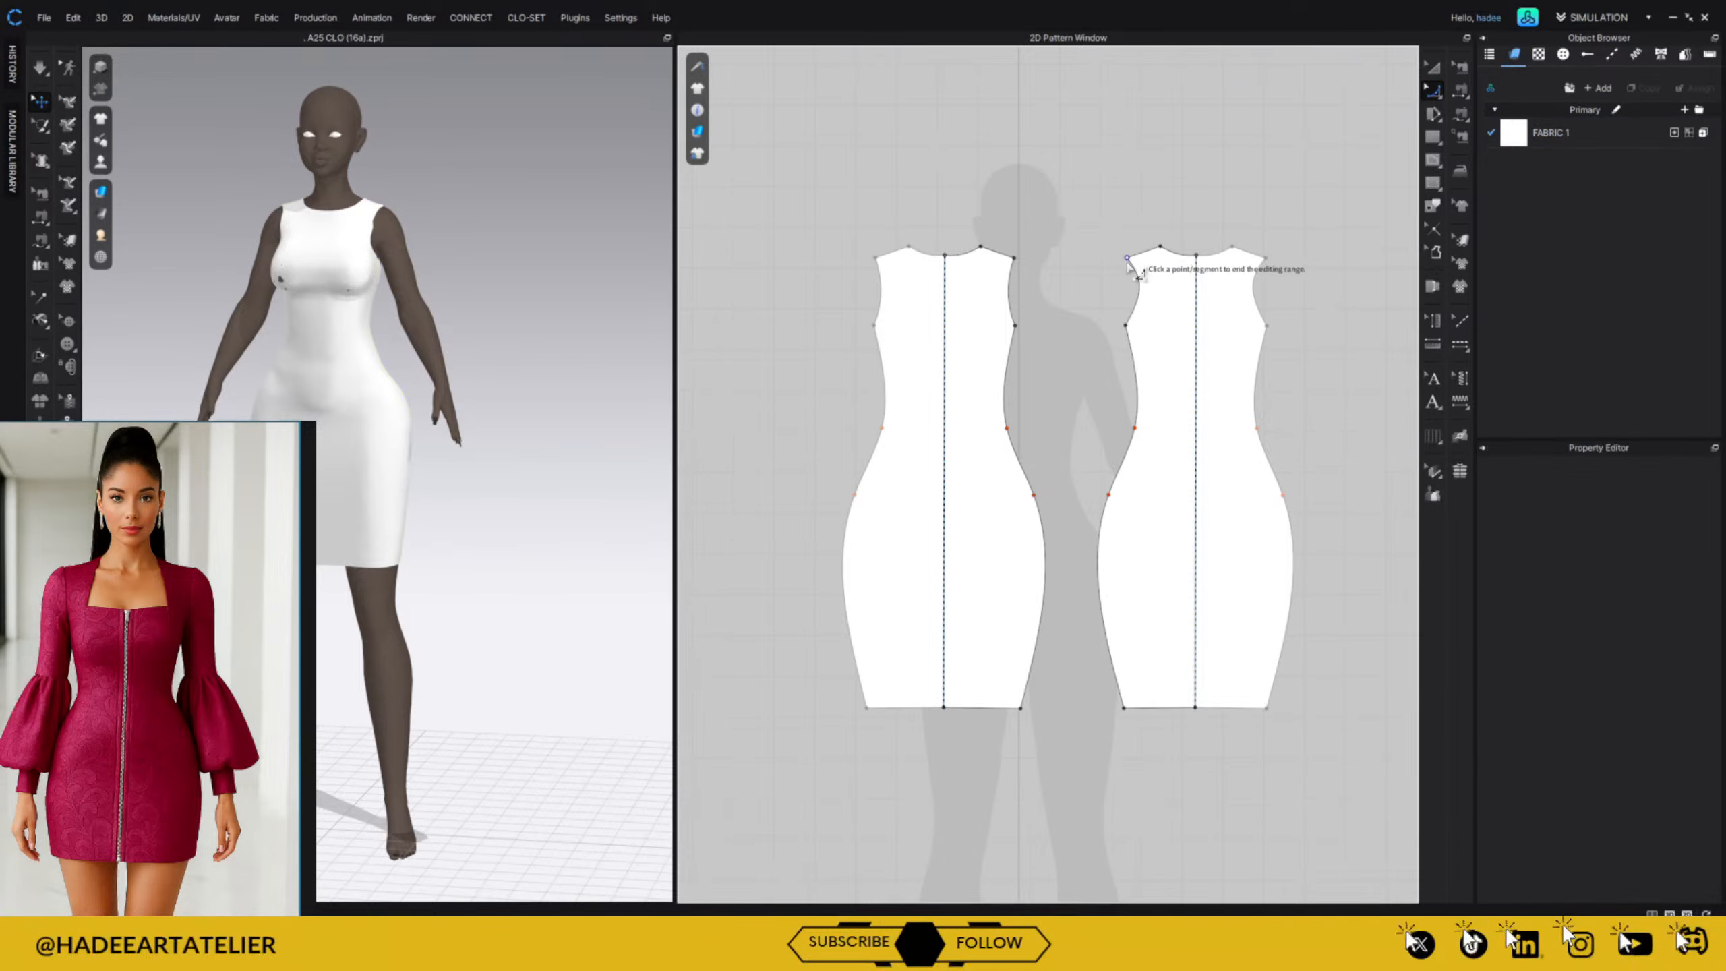
{"action": "left_click", "coordinate": [1127, 325]}
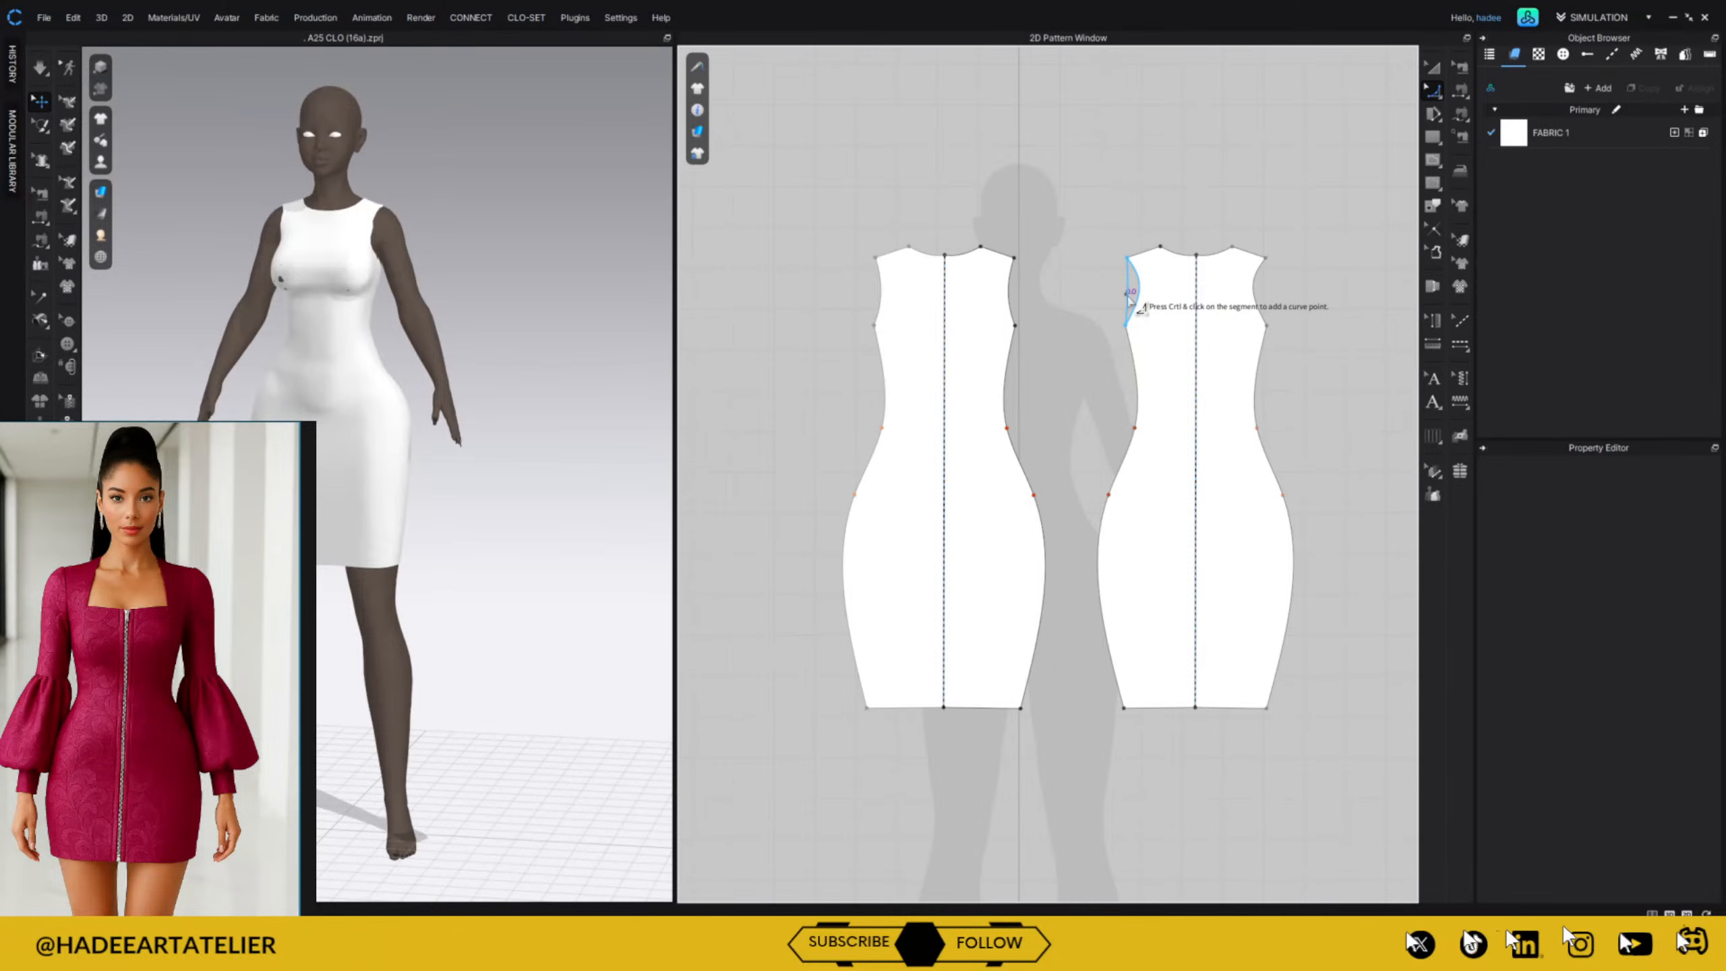
{"action": "left_click_drag", "start_coordinate": [1128, 295], "coordinate": [1132, 295]}
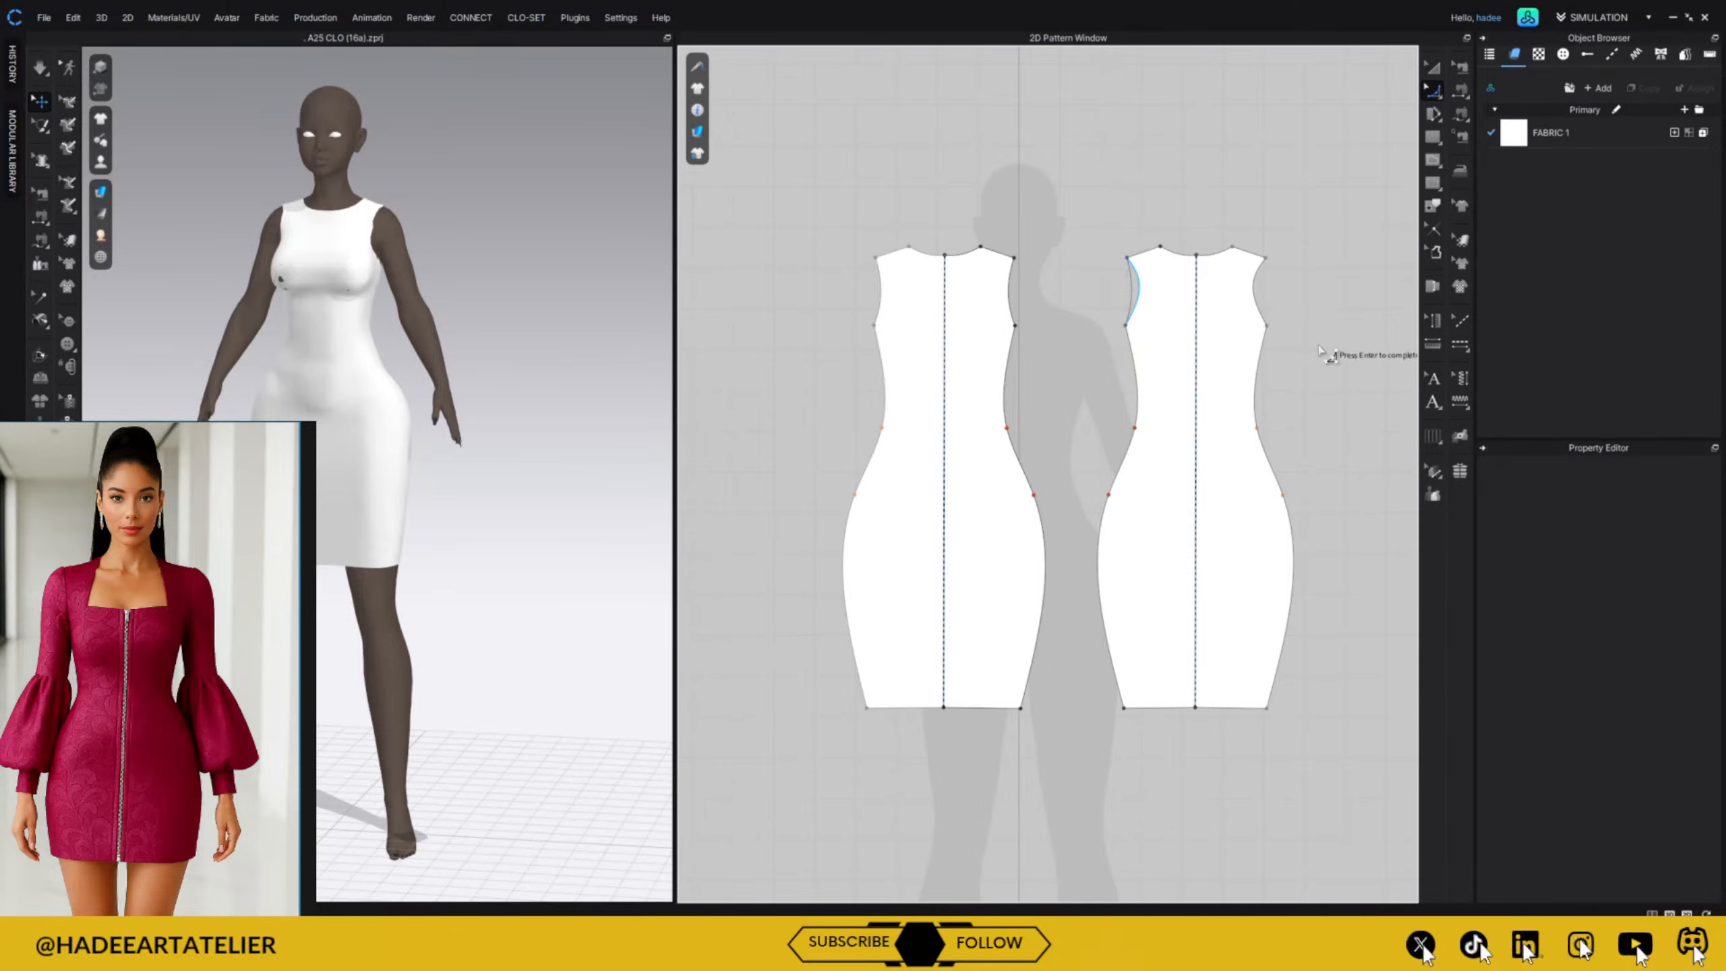
{"action": "key", "text": "Return"}
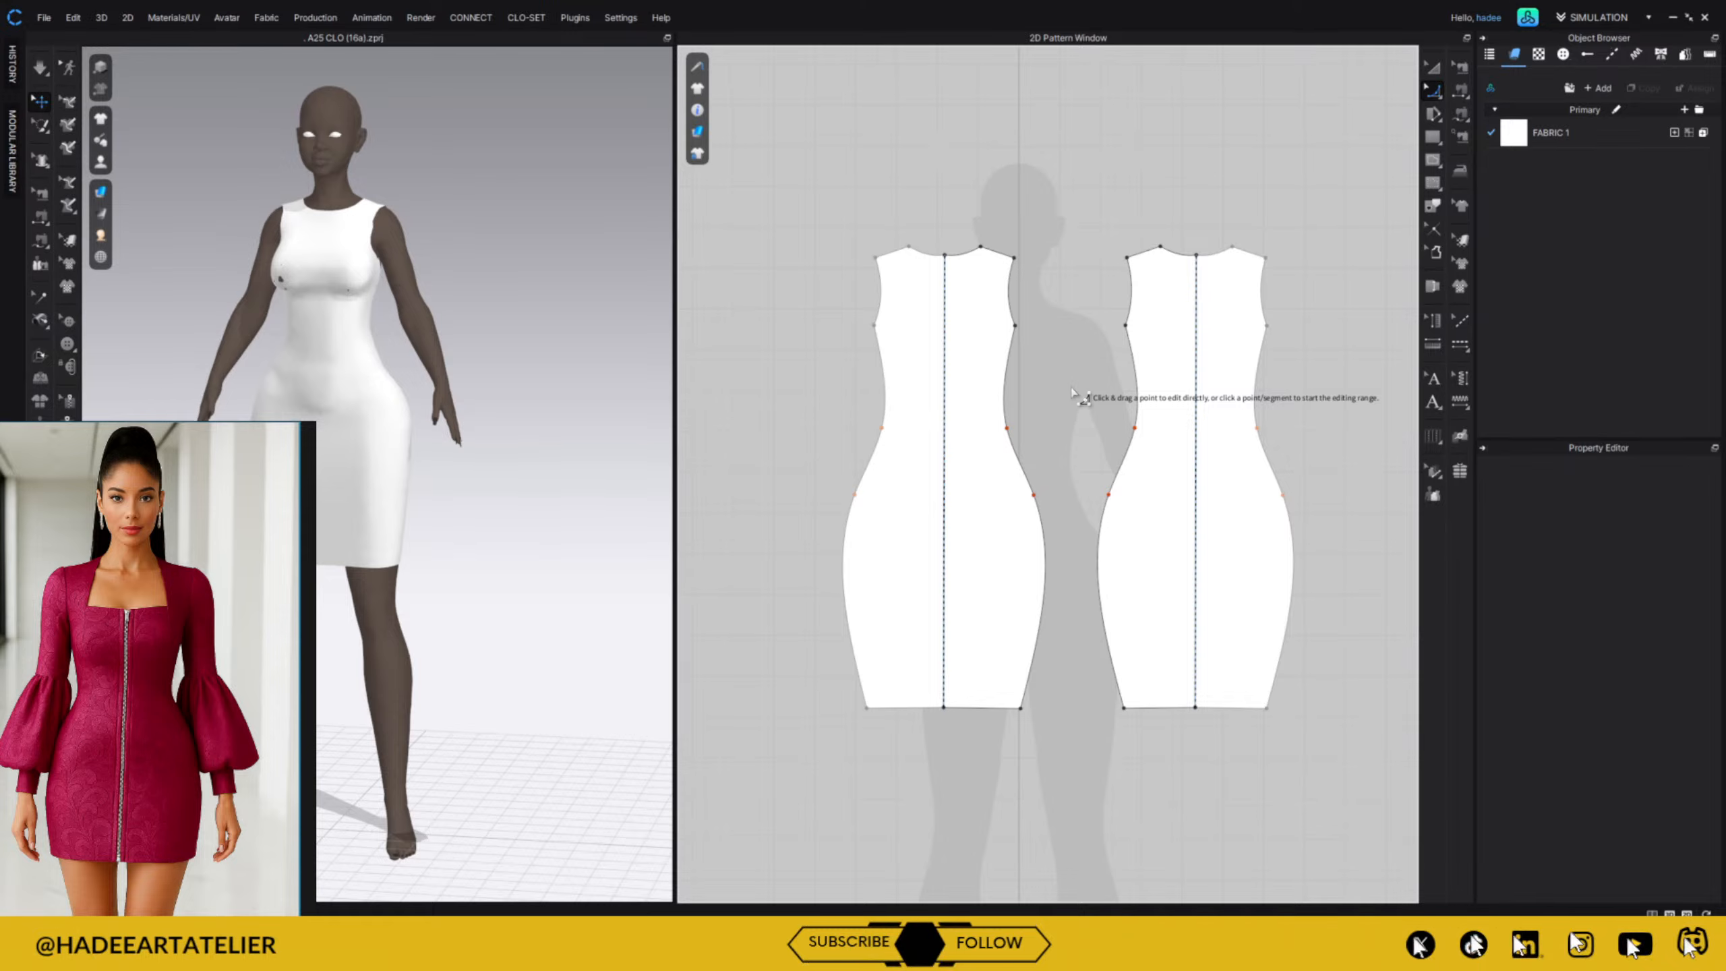
{"action": "key", "text": "space"}
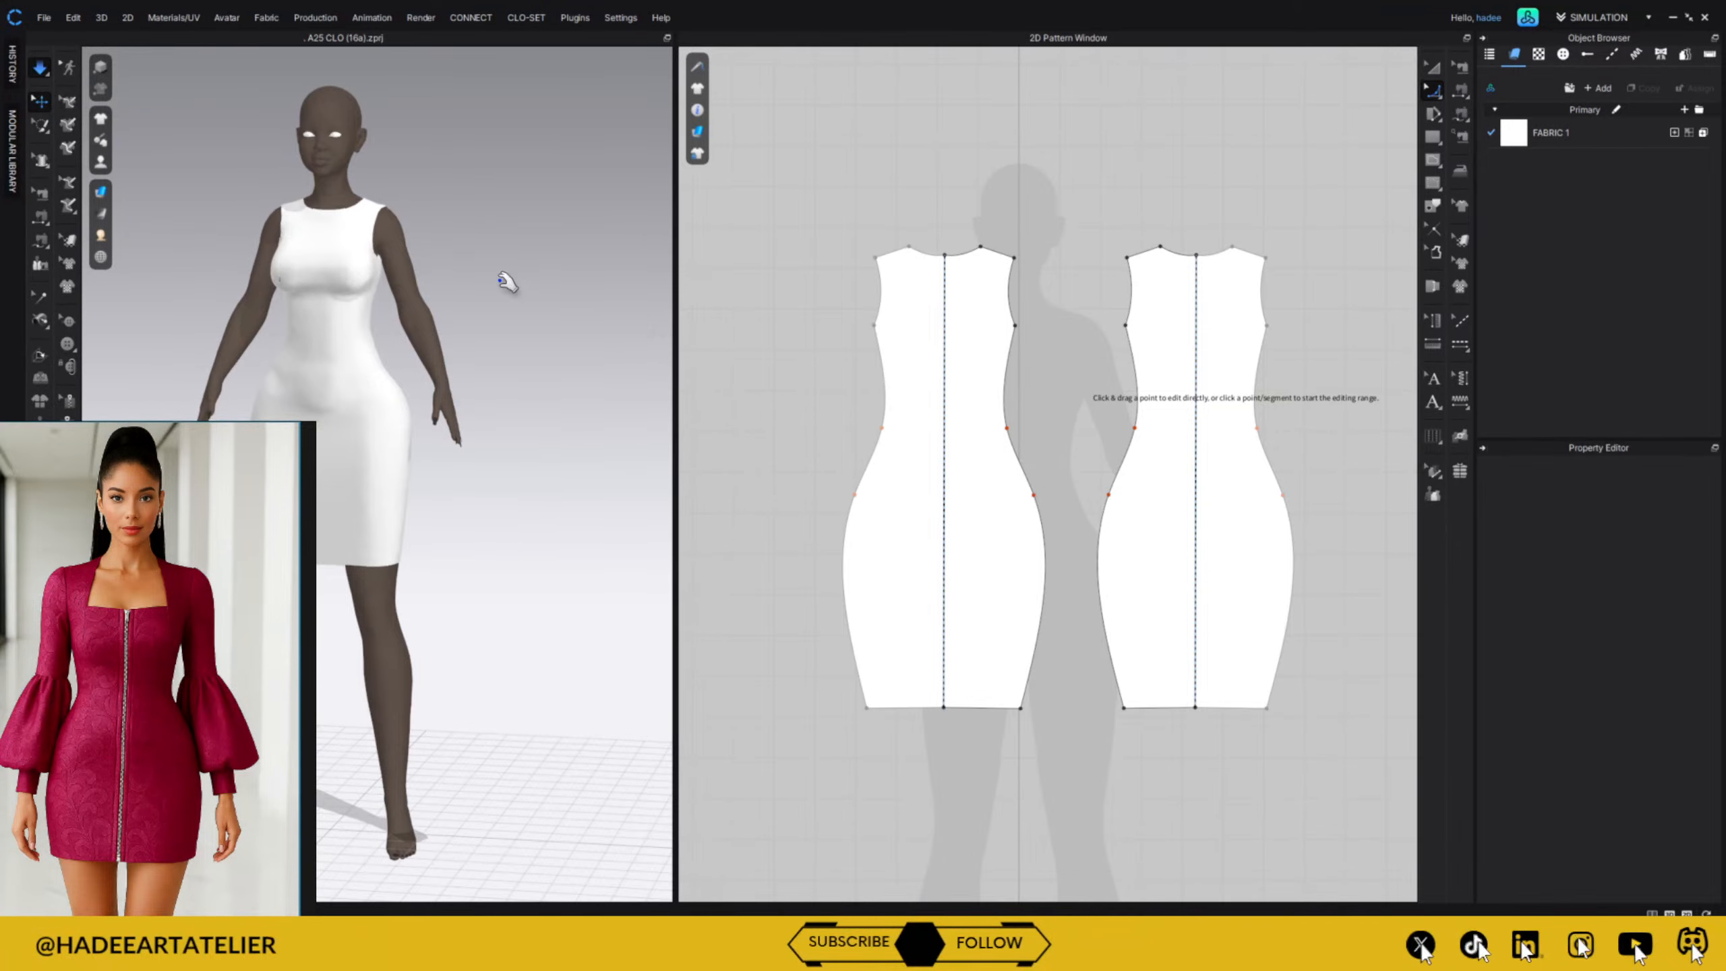
Tug the simulating dress at the upper back to settle it on the avatar.
{"action": "right_click_drag", "start_coordinate": [487, 304], "coordinate": [812, 304]}
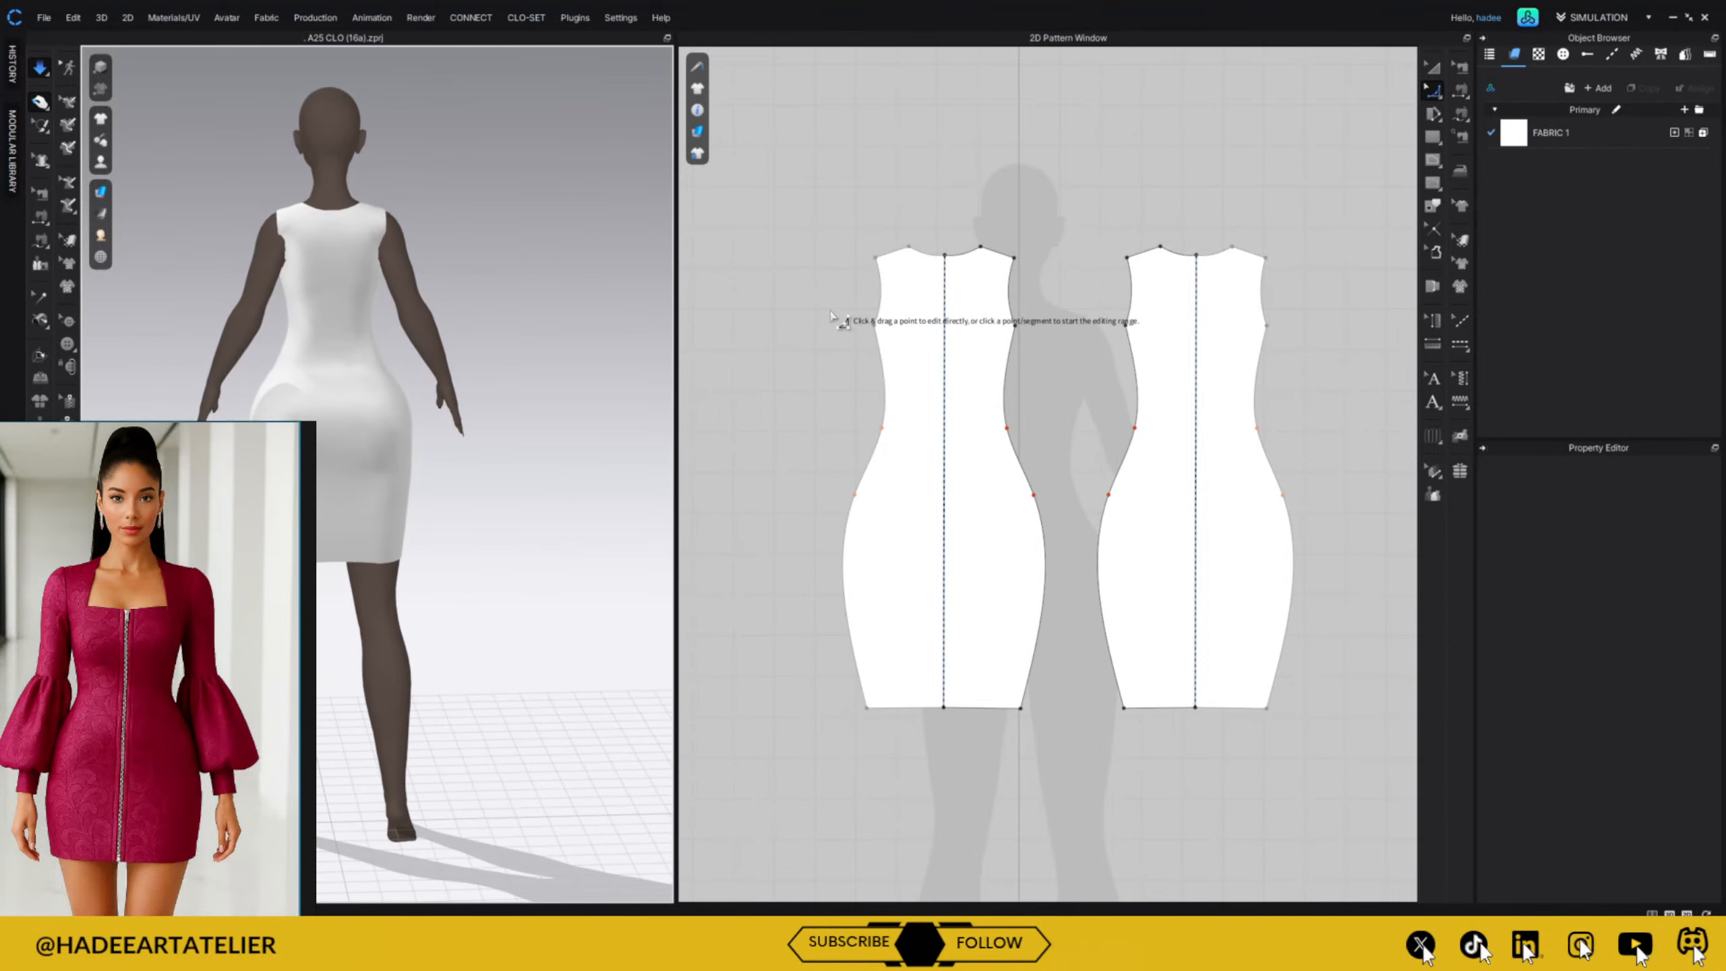
{"action": "left_click_drag", "start_coordinate": [314, 257], "coordinate": [367, 343]}
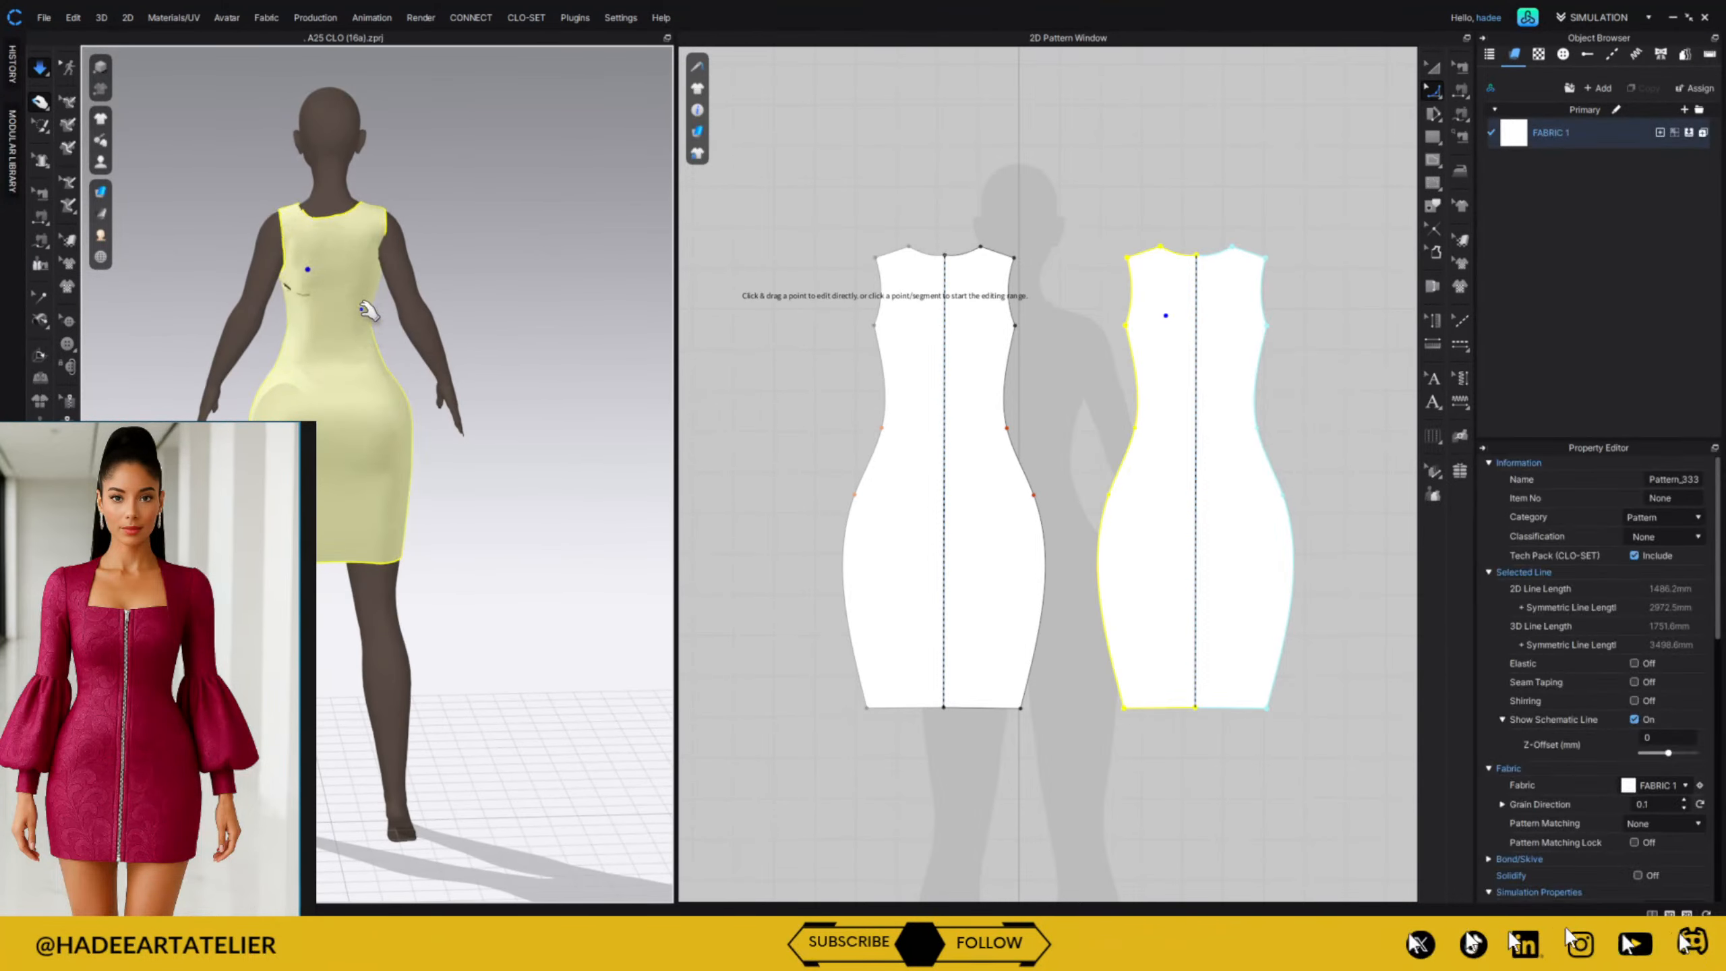
{"action": "right_click_drag", "start_coordinate": [465, 257], "coordinate": [759, 232]}
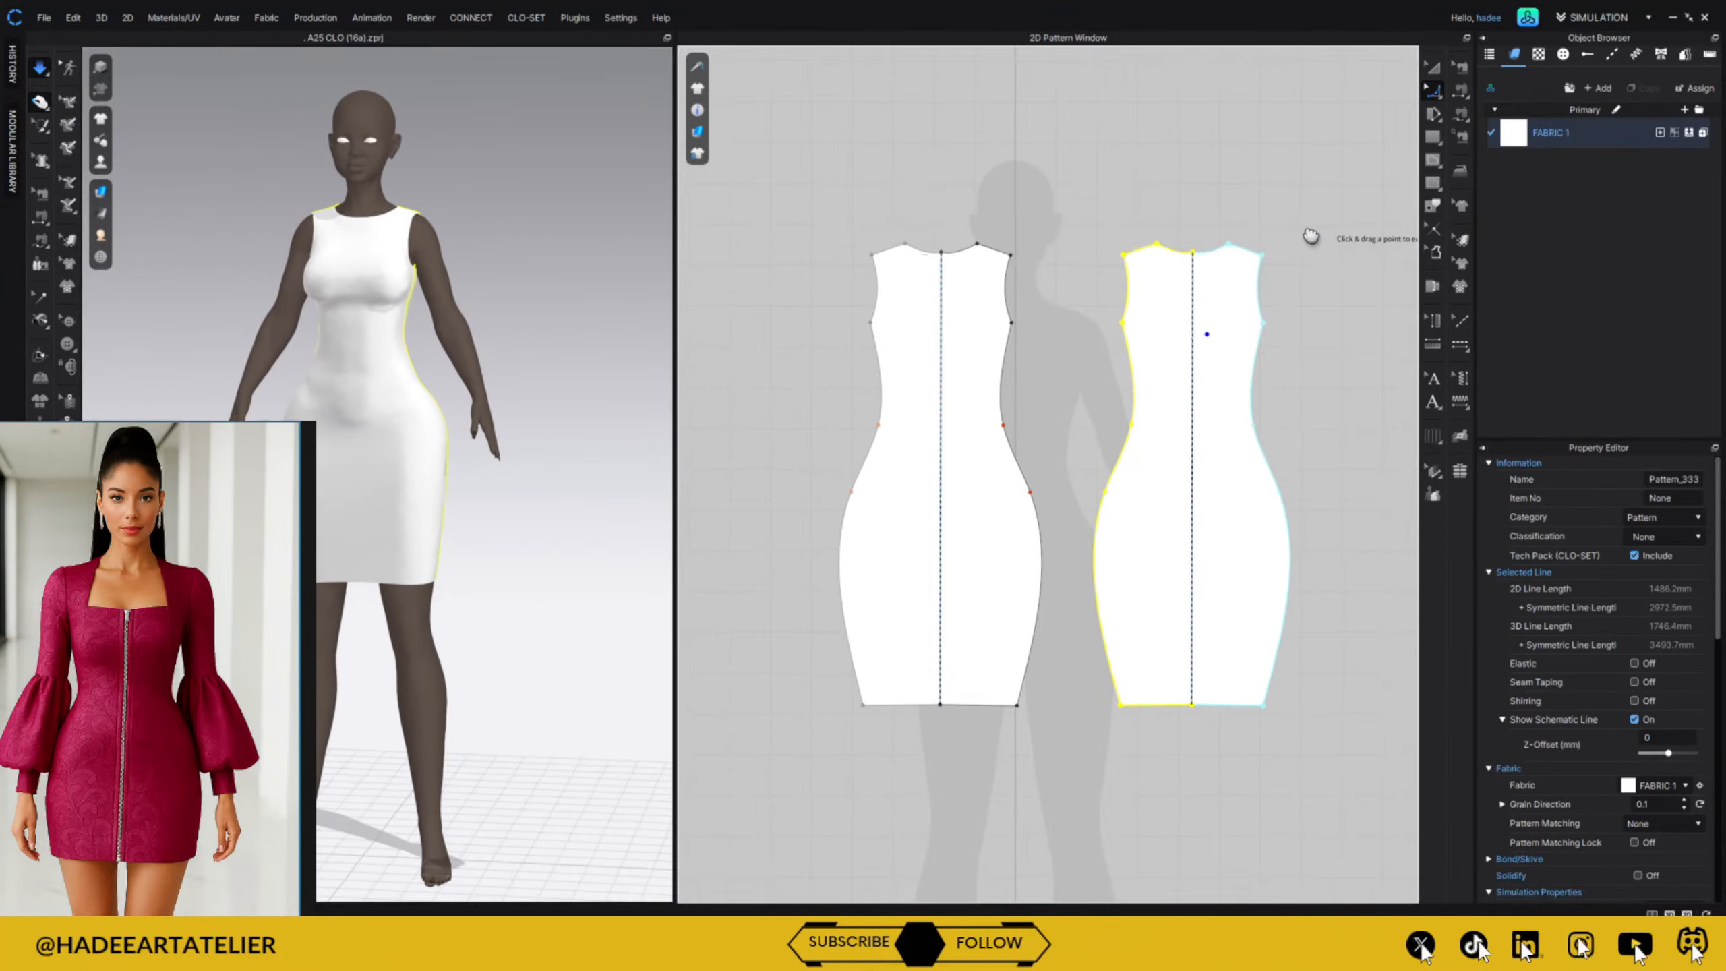
Draw a rectangular sleeve pattern about 312 mm wide and 204 mm high beside the back pattern.
{"action": "right_click_drag", "start_coordinate": [1310, 231], "coordinate": [1030, 224]}
{"action": "left_click", "coordinate": [1432, 66]}
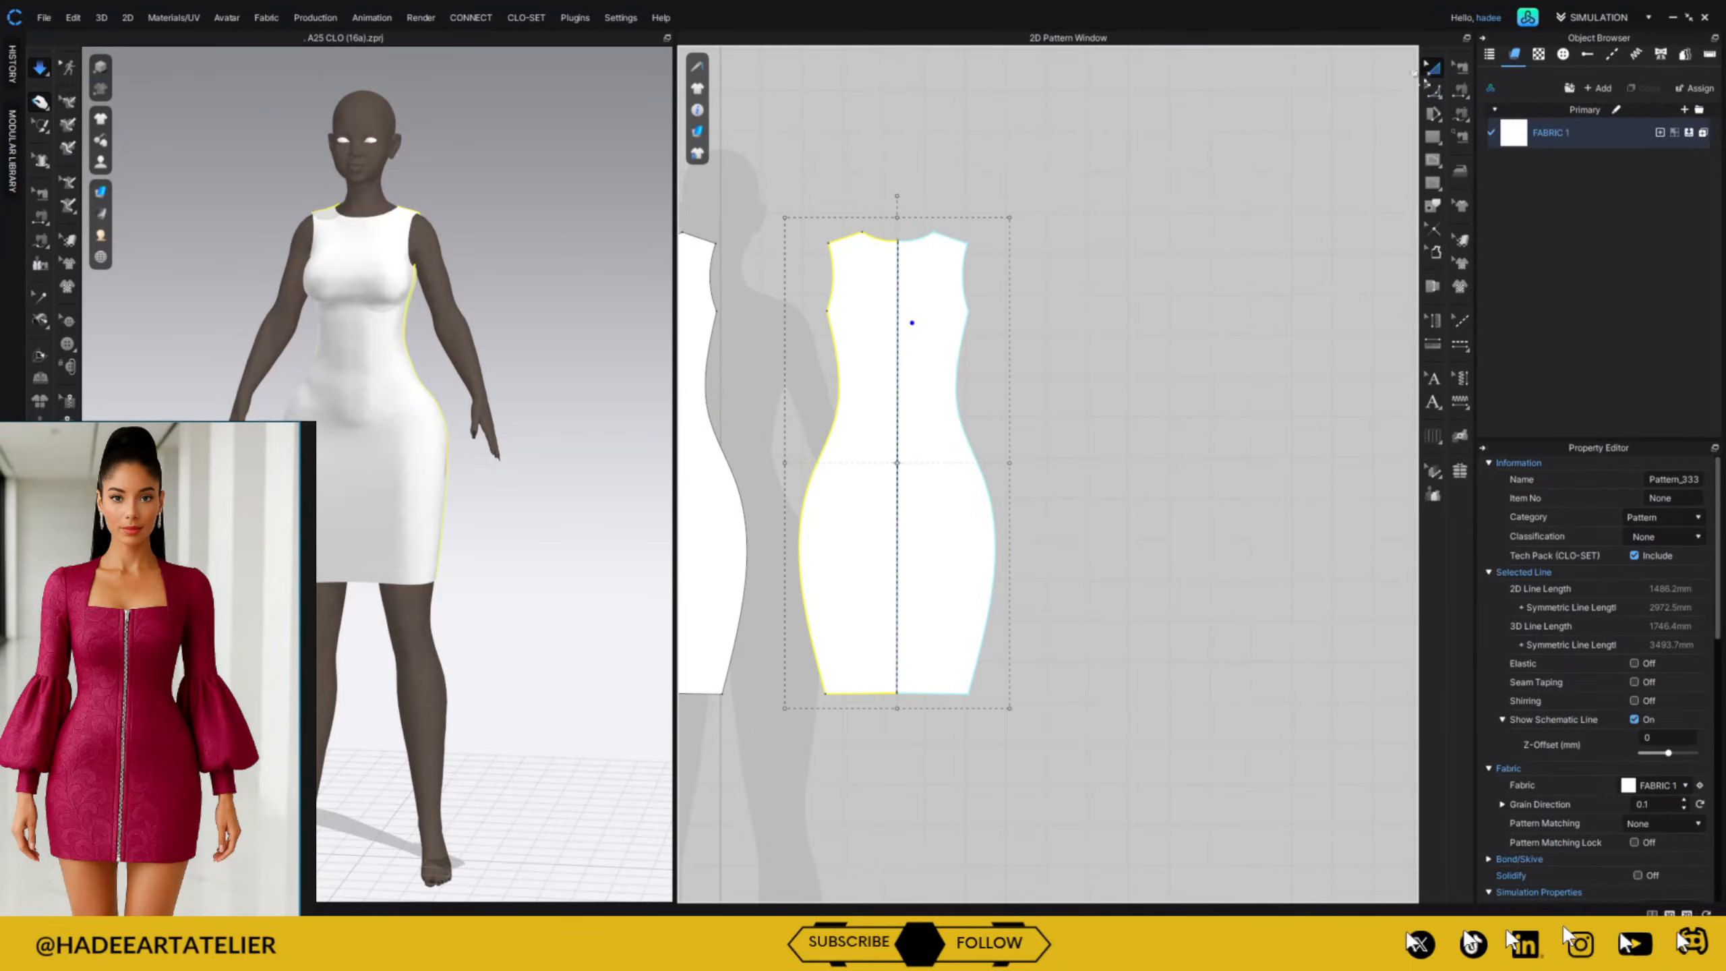
{"action": "left_click", "coordinate": [1126, 286]}
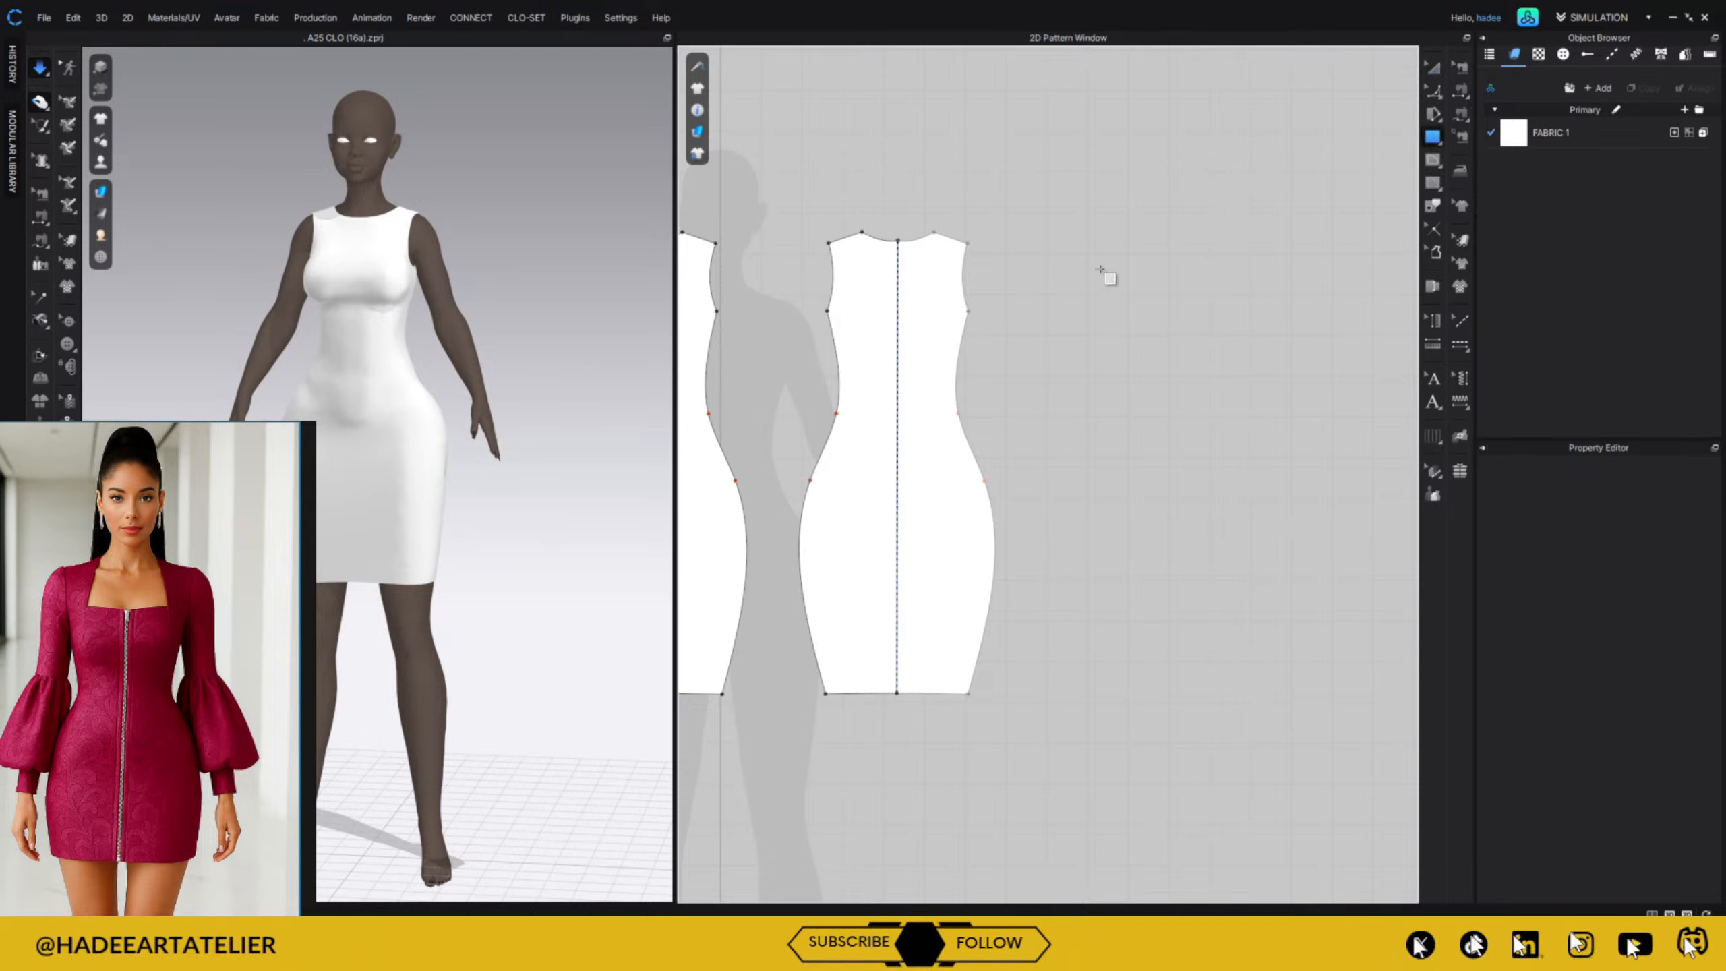
{"action": "left_click_drag", "start_coordinate": [1049, 292], "coordinate": [1175, 375]}
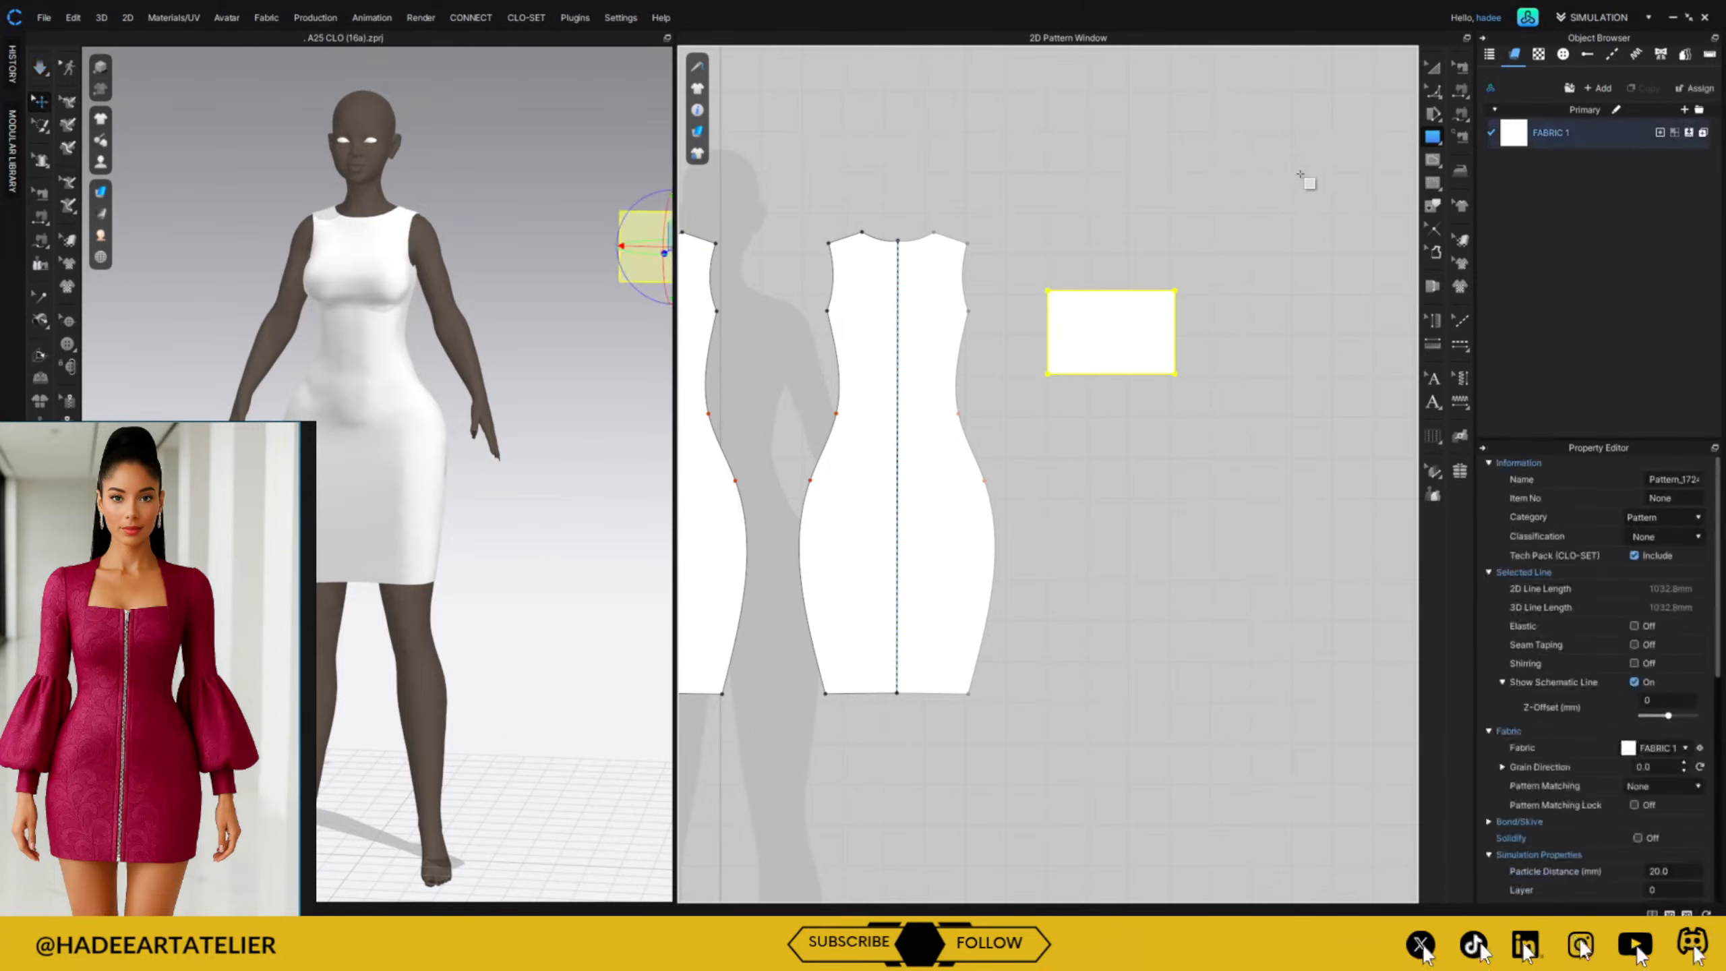
{"action": "left_click", "coordinate": [1432, 72]}
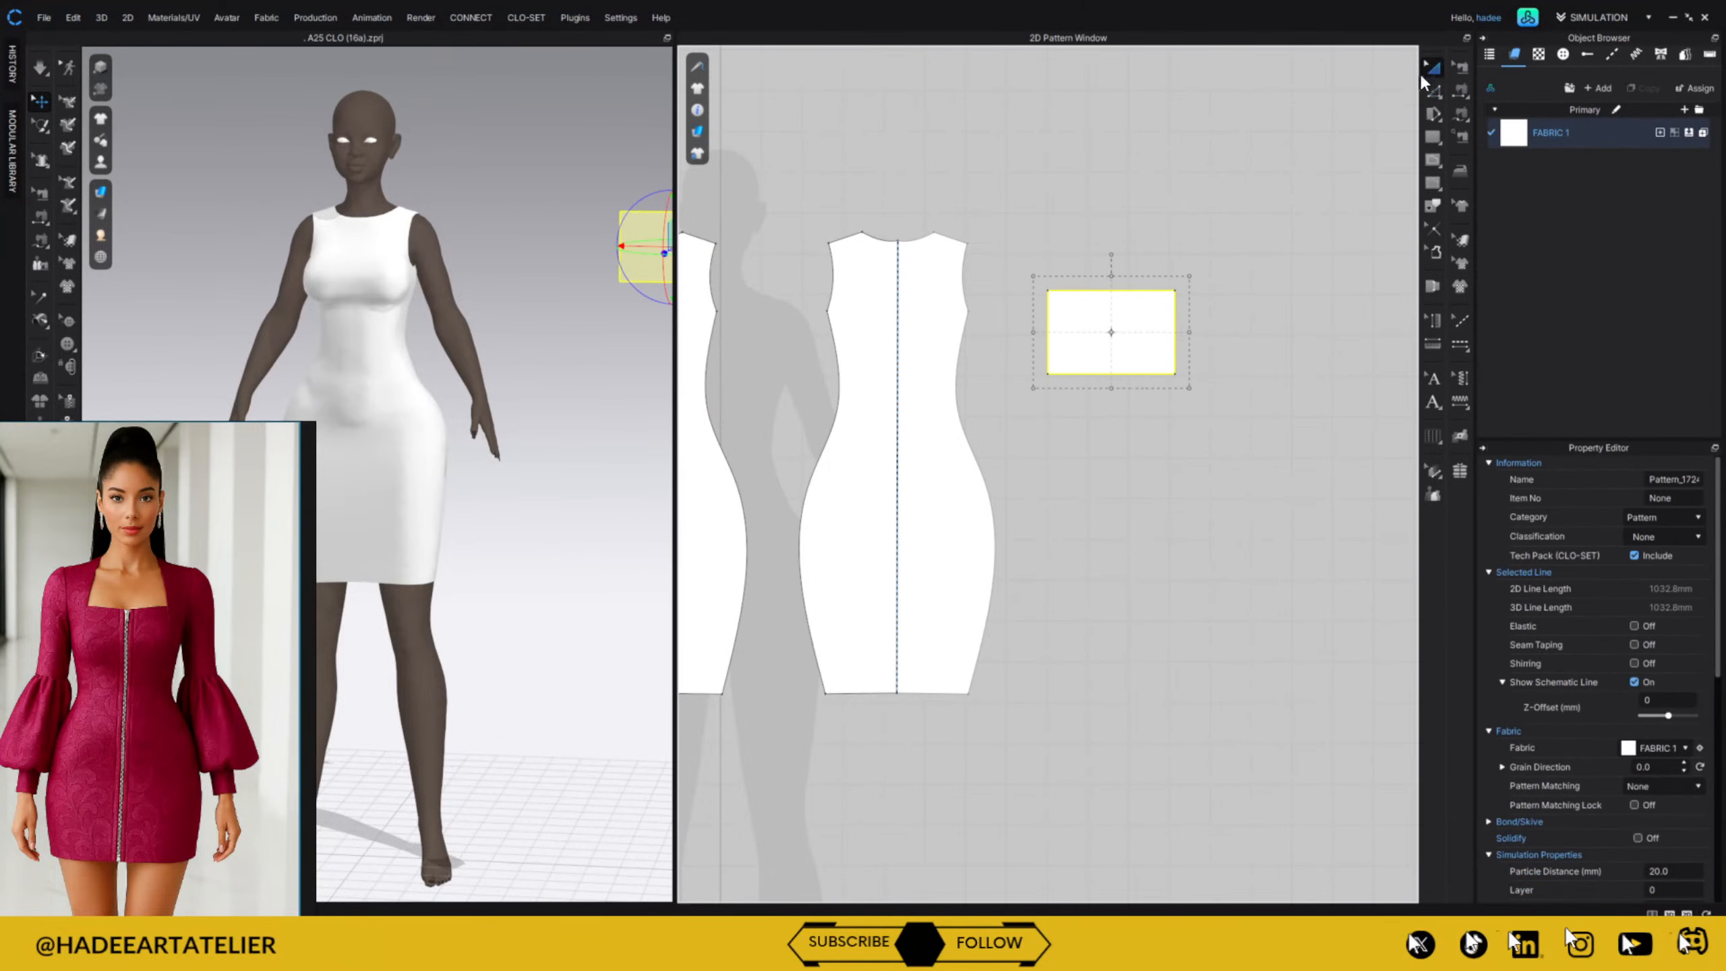
{"action": "left_click", "coordinate": [1196, 233]}
Split the upper edge of the sleeve rectangle into two equal lines using Uniform Split.
{"action": "key", "text": "z"}
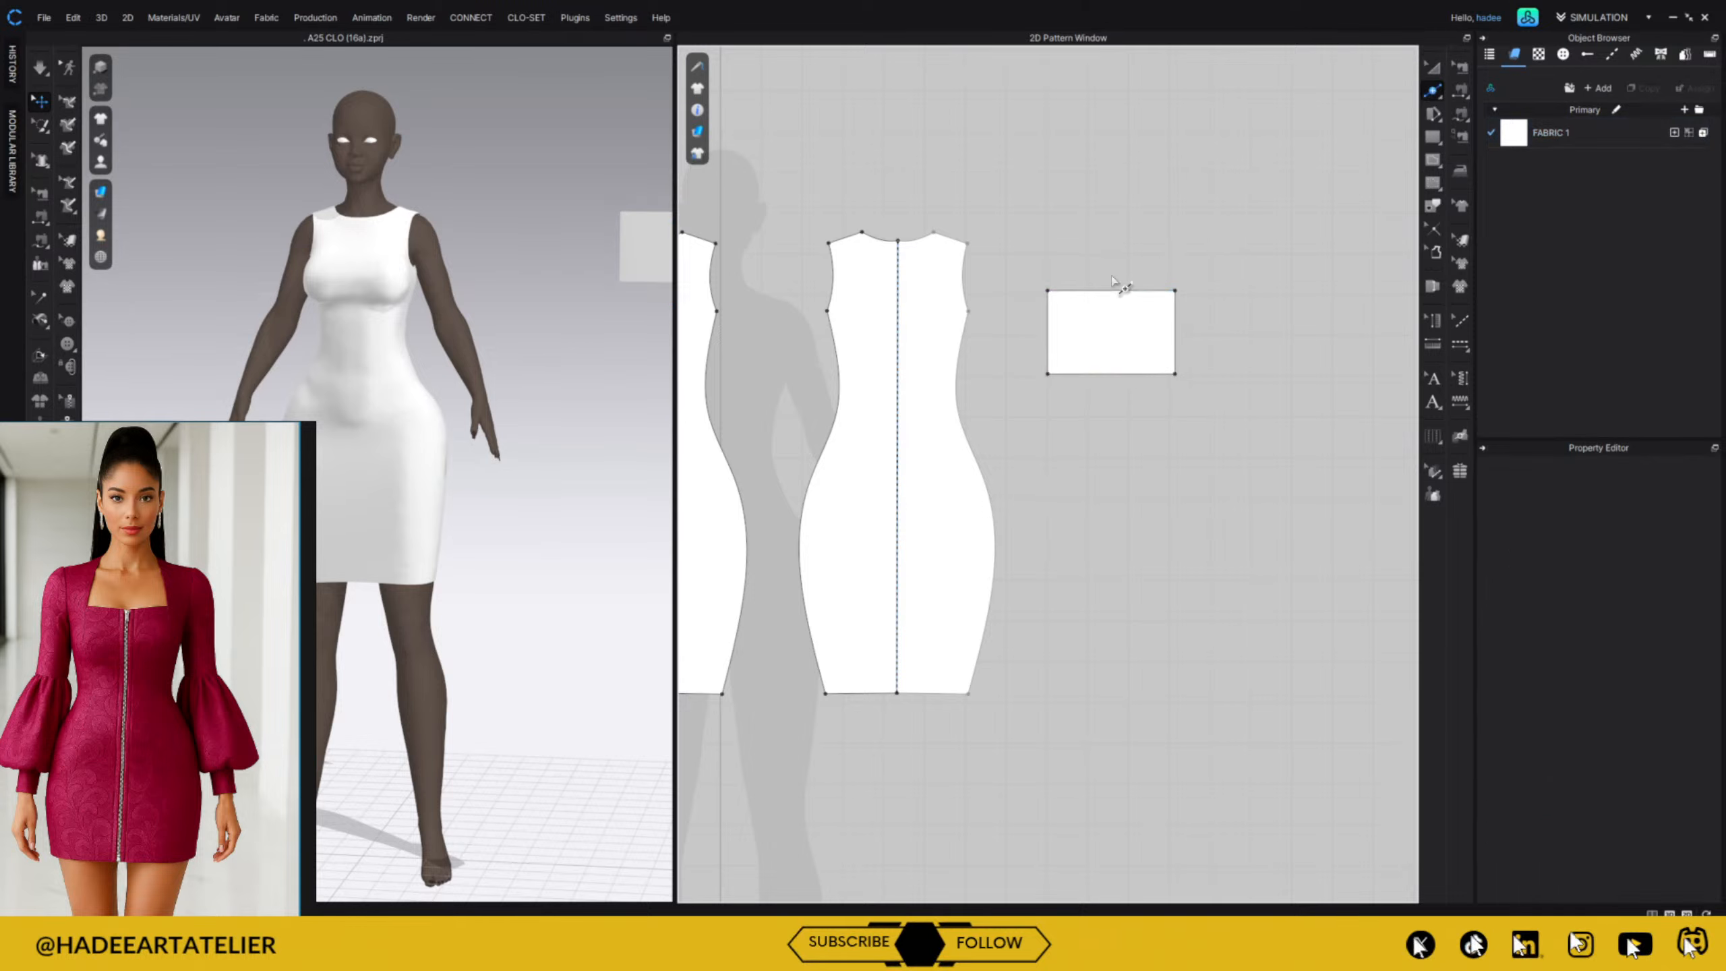
{"action": "right_click", "coordinate": [1111, 292]}
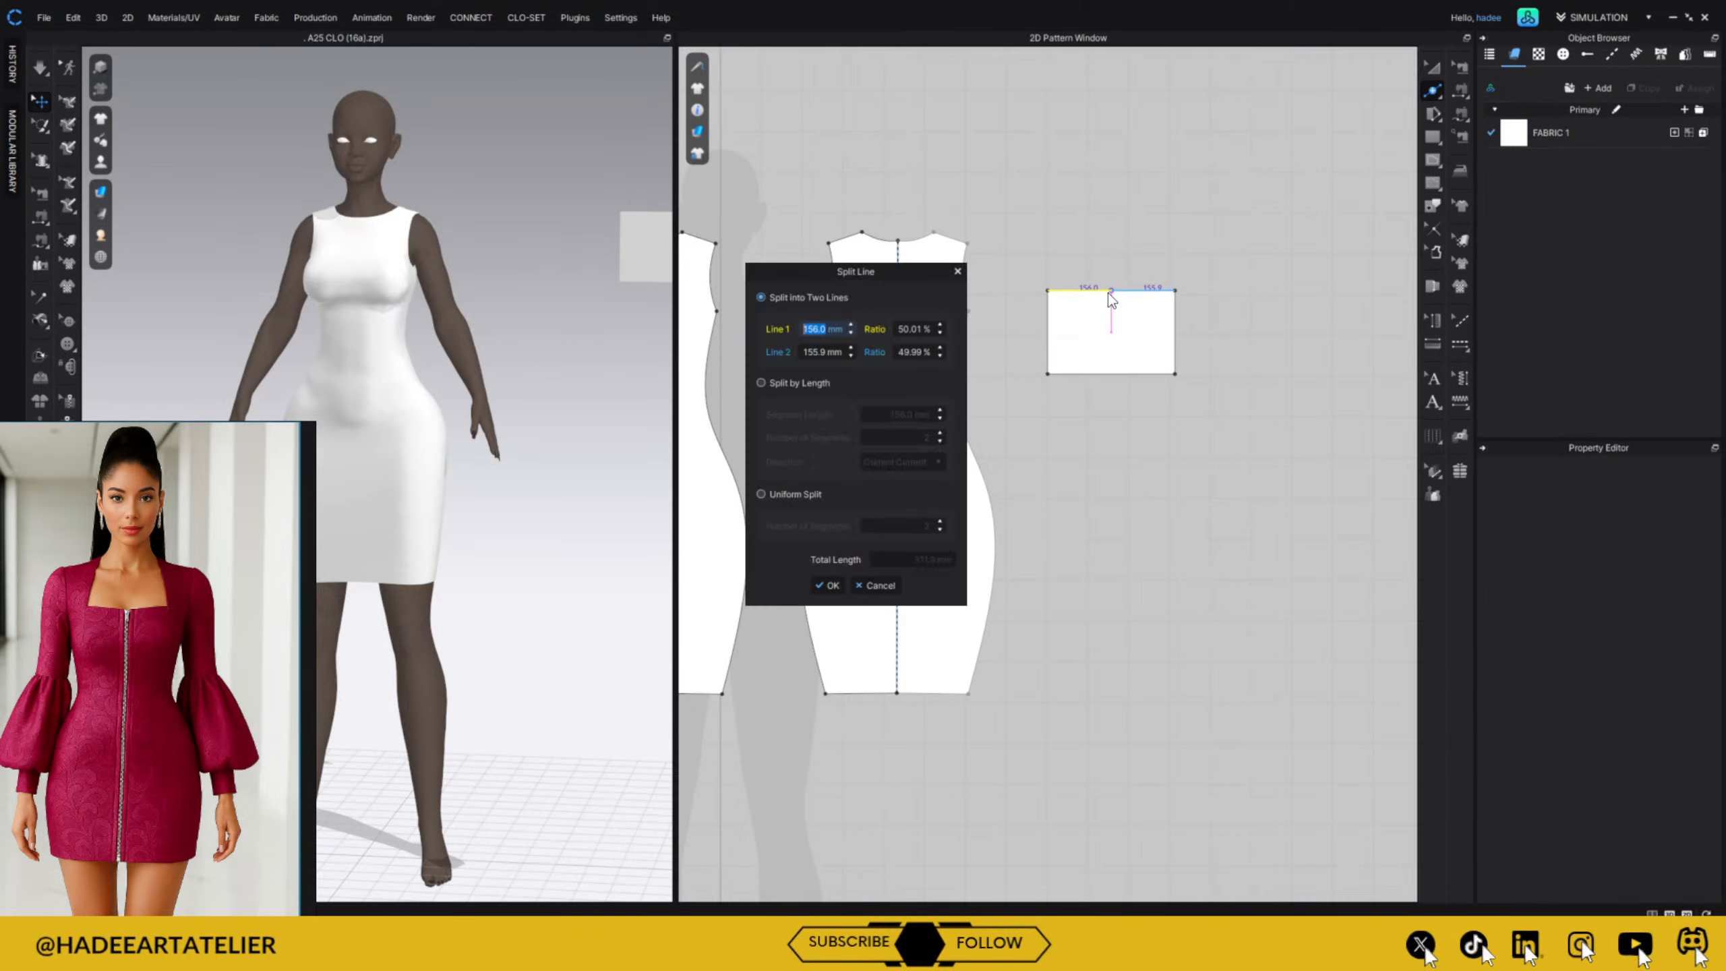
{"action": "left_click", "coordinate": [759, 496]}
{"action": "left_click", "coordinate": [830, 586]}
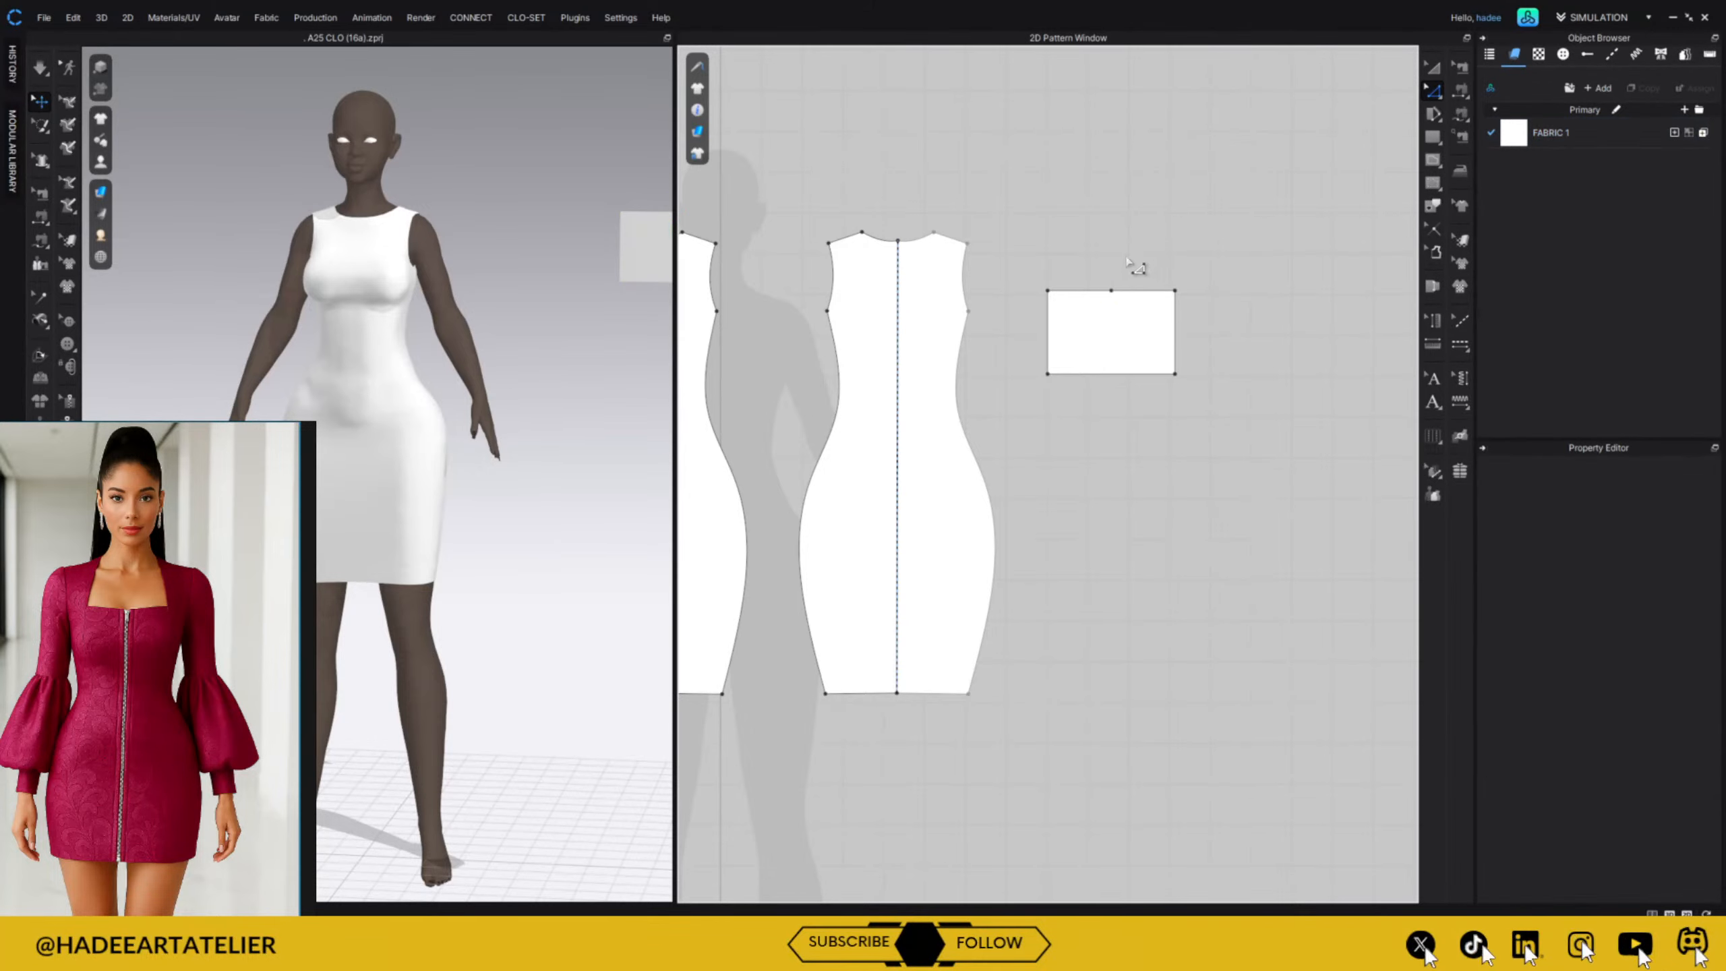
Raise the midpoint of the sleeve's upper edge into a peak and convert it to a curve point to round the cap.
{"action": "left_click_drag", "start_coordinate": [1111, 292], "coordinate": [1098, 243]}
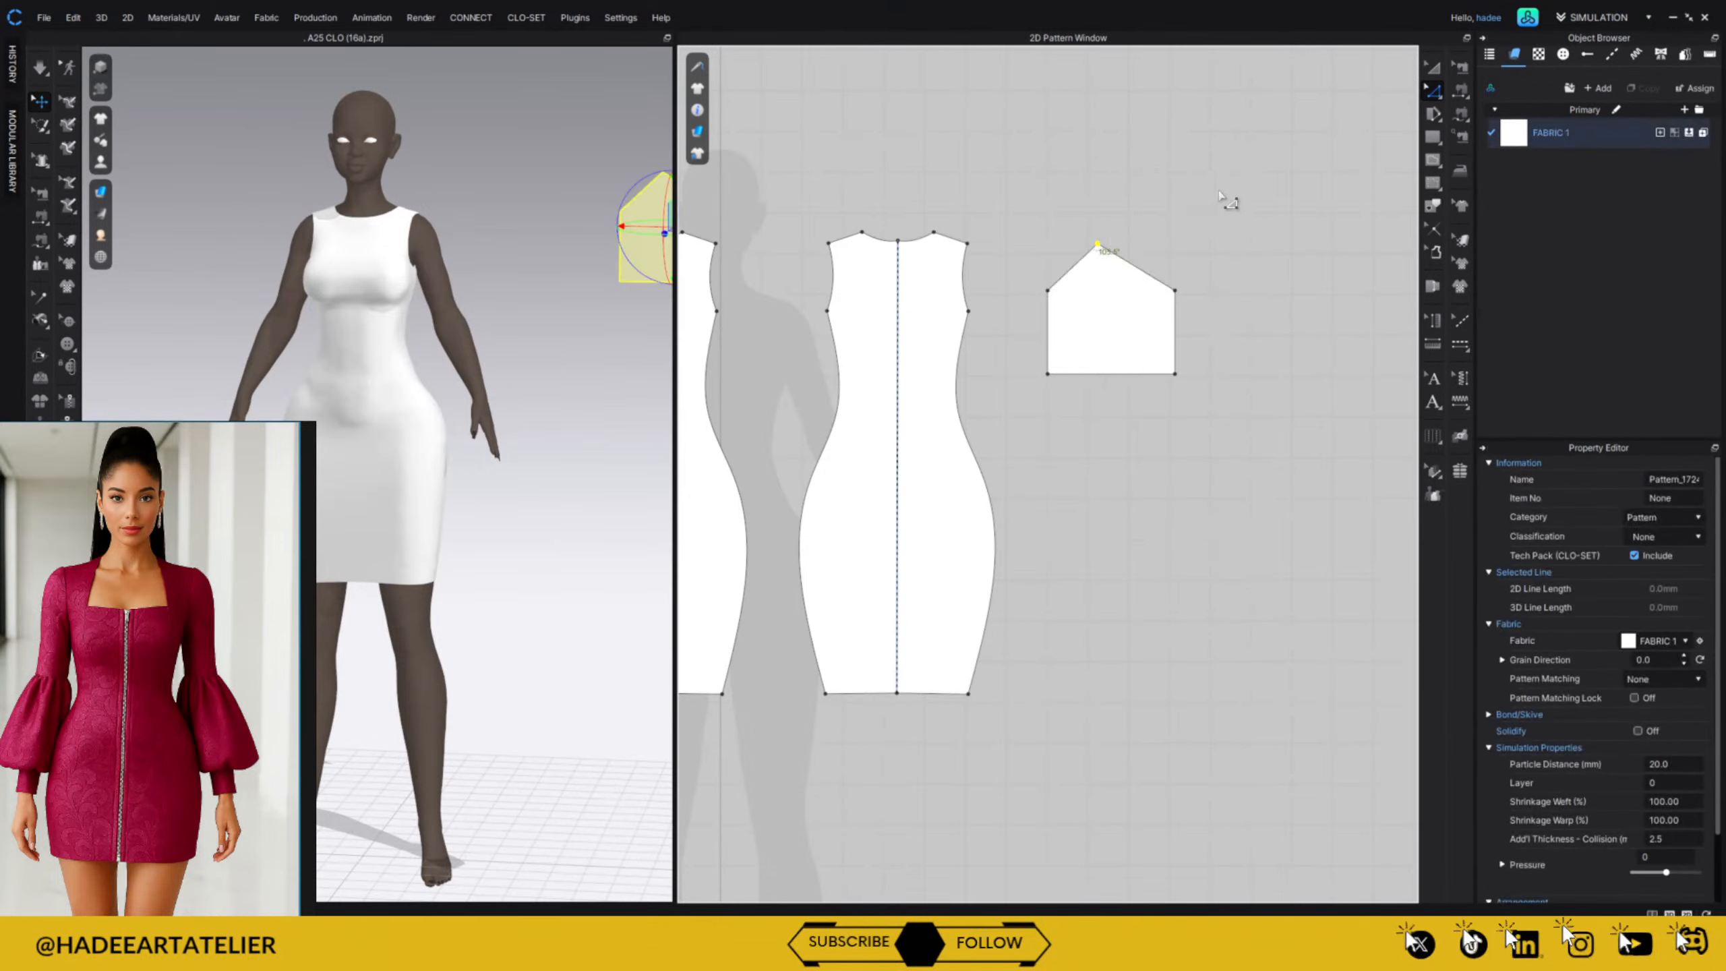
{"action": "left_click", "coordinate": [1121, 423]}
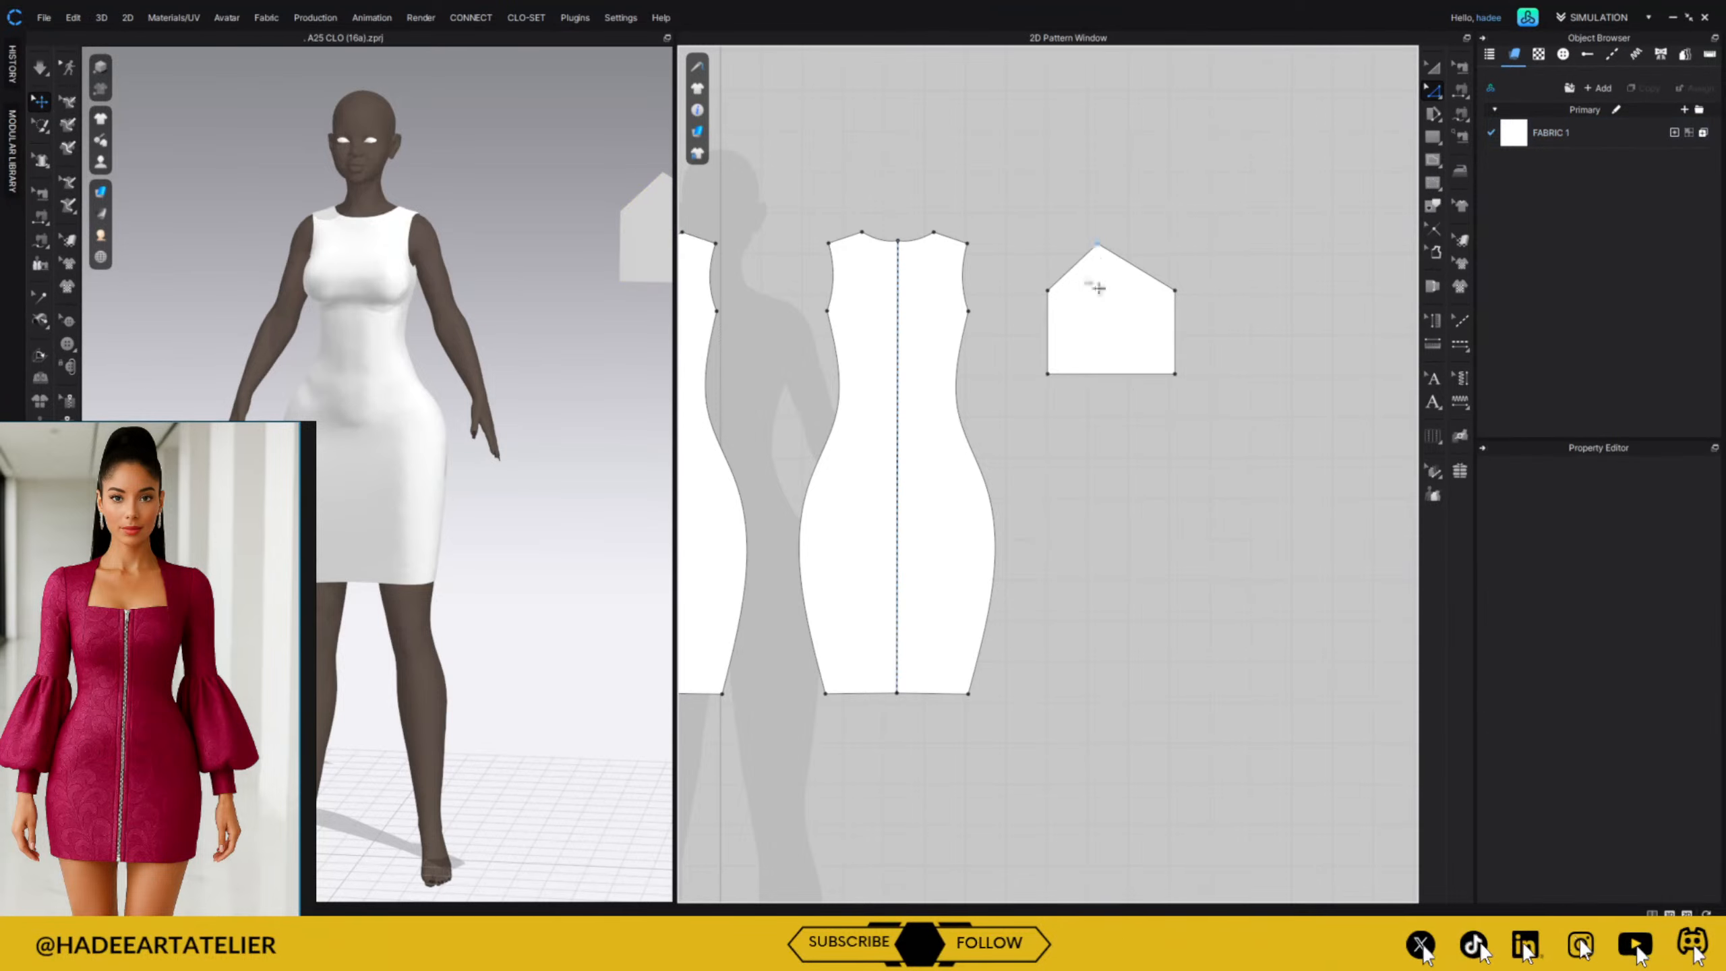
{"action": "left_click", "coordinate": [1110, 258]}
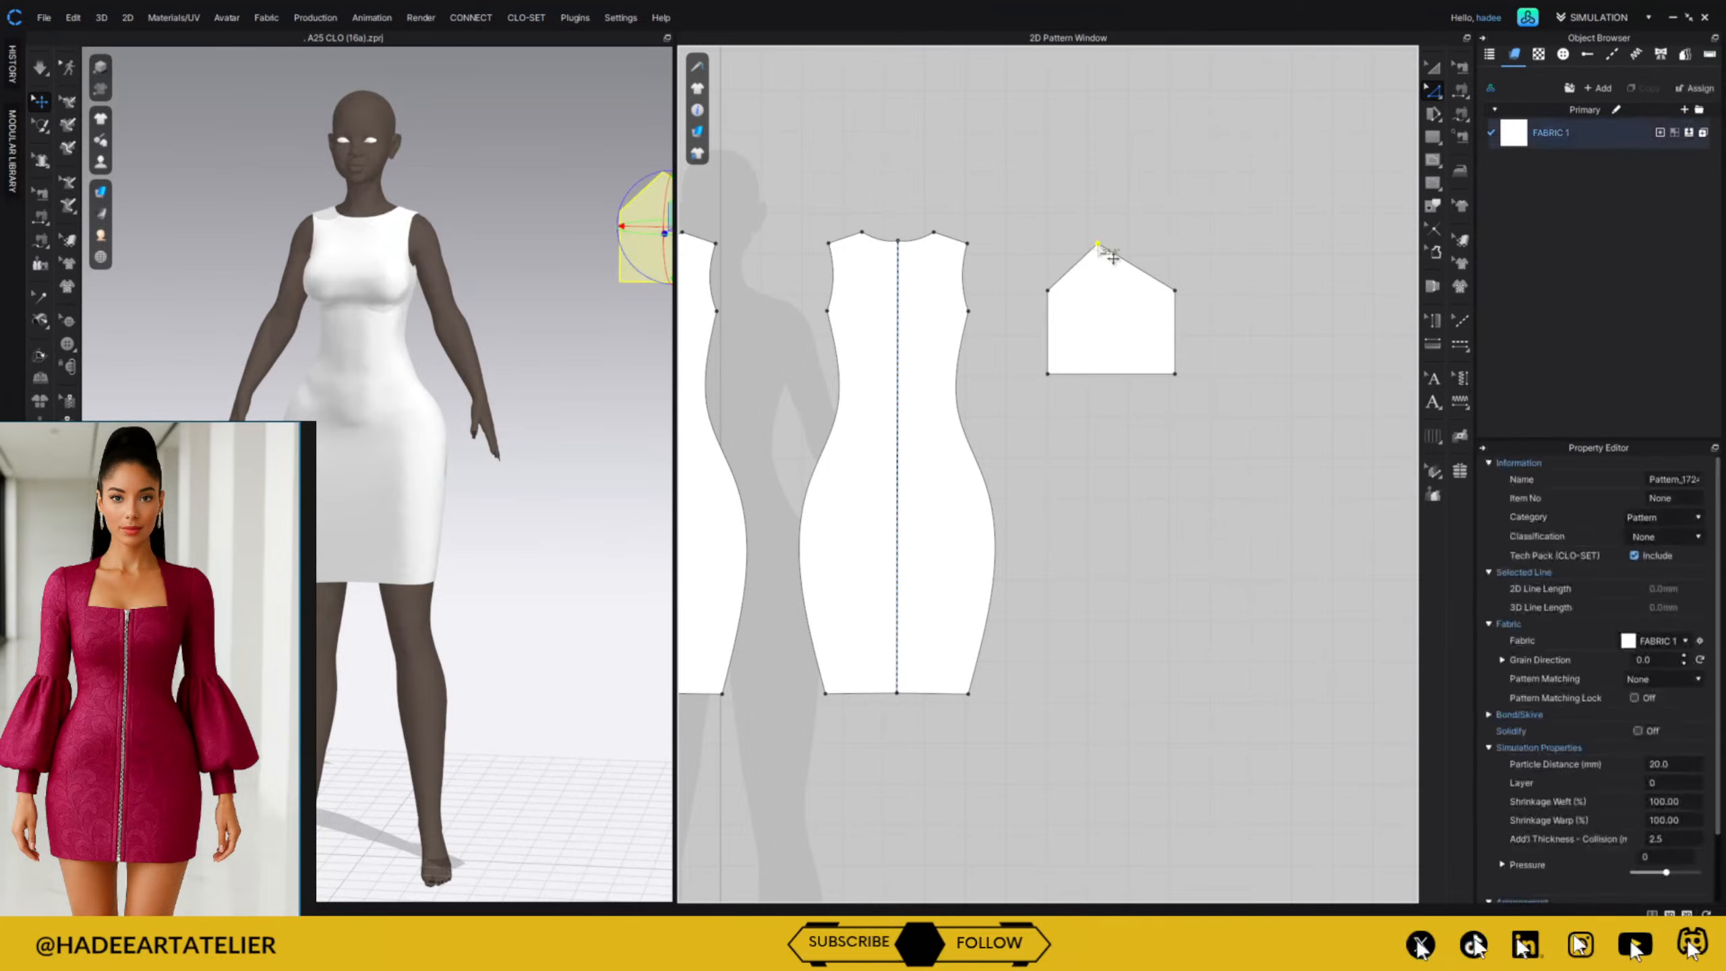
{"action": "right_click", "coordinate": [1097, 245]}
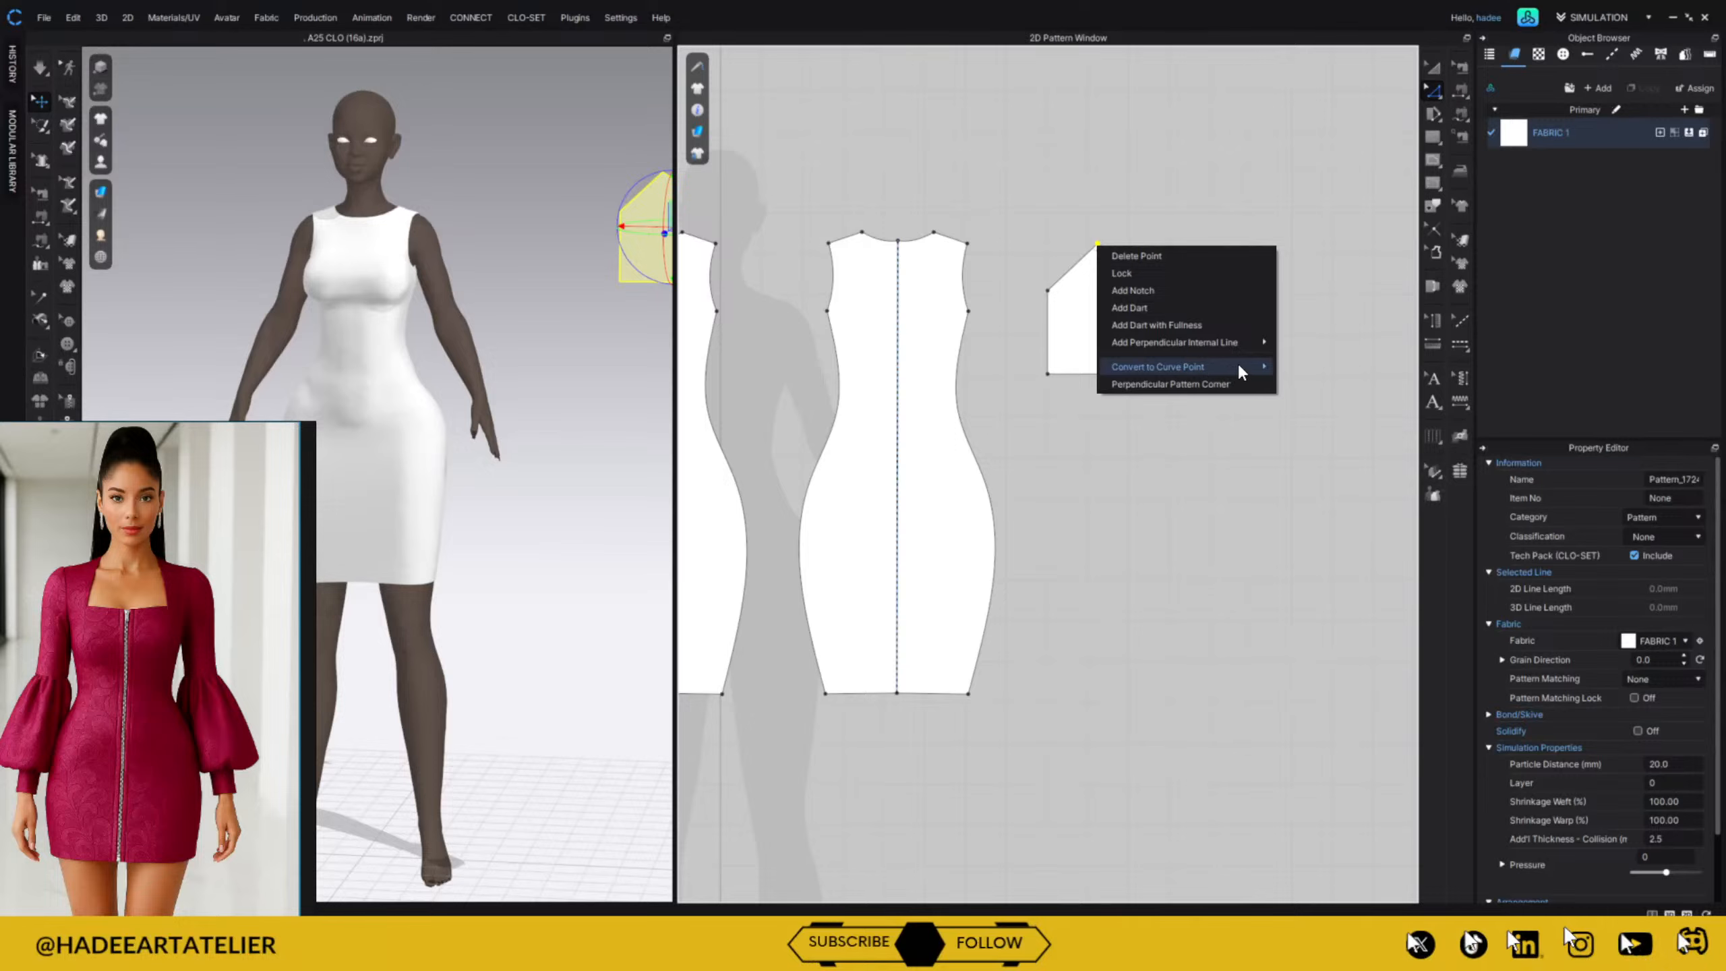
{"action": "mouse_move", "coordinate": [1238, 368]}
{"action": "left_click", "coordinate": [1313, 384]}
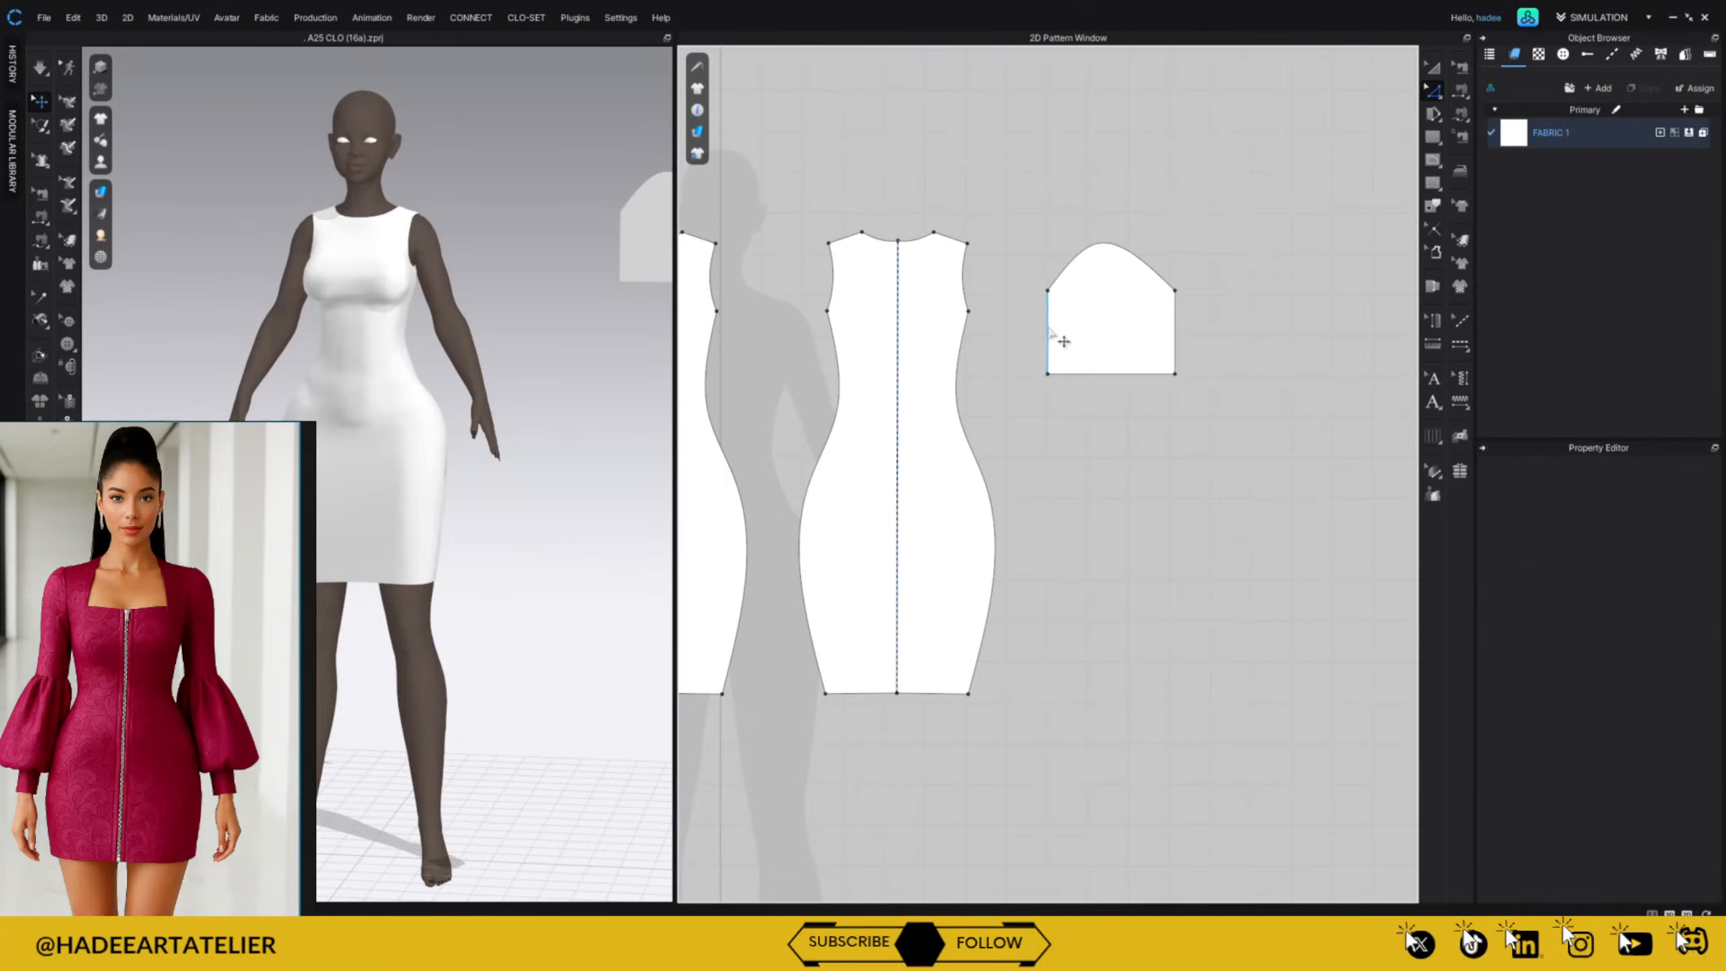
Widen the sleeve piece by moving one side edge outward and add curve points to shape both sides of the cap into S-curves.
{"action": "left_click_drag", "start_coordinate": [1048, 331], "coordinate": [1029, 331]}
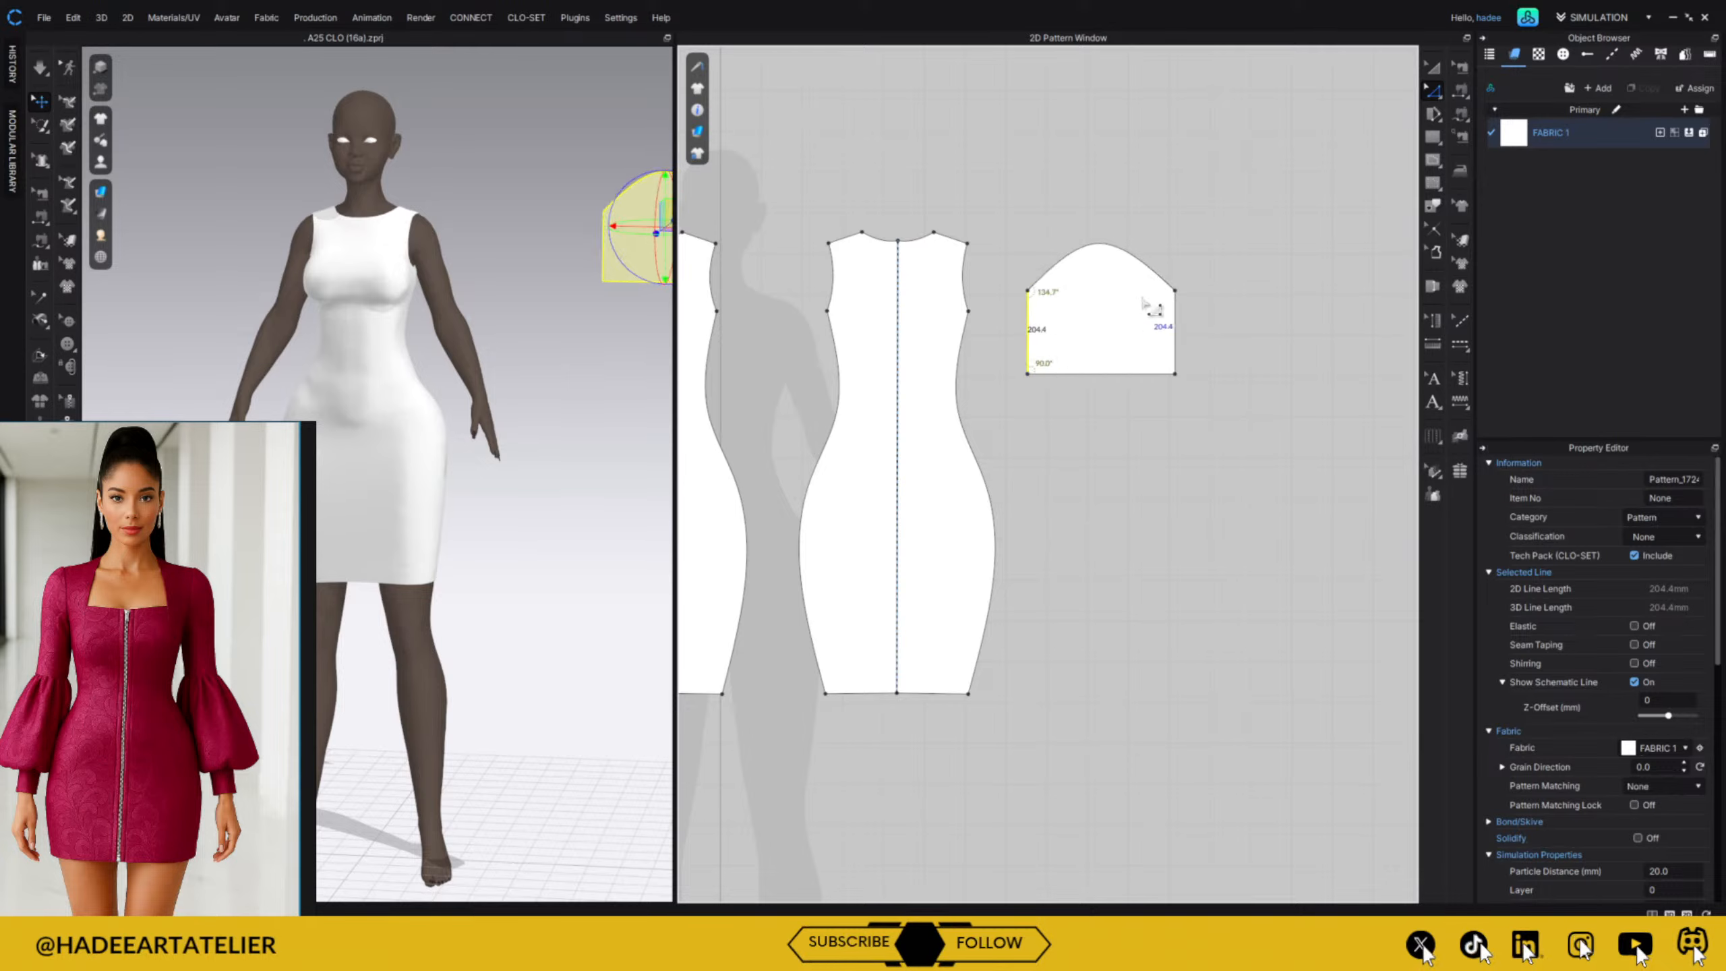
{"action": "left_click", "coordinate": [1283, 330]}
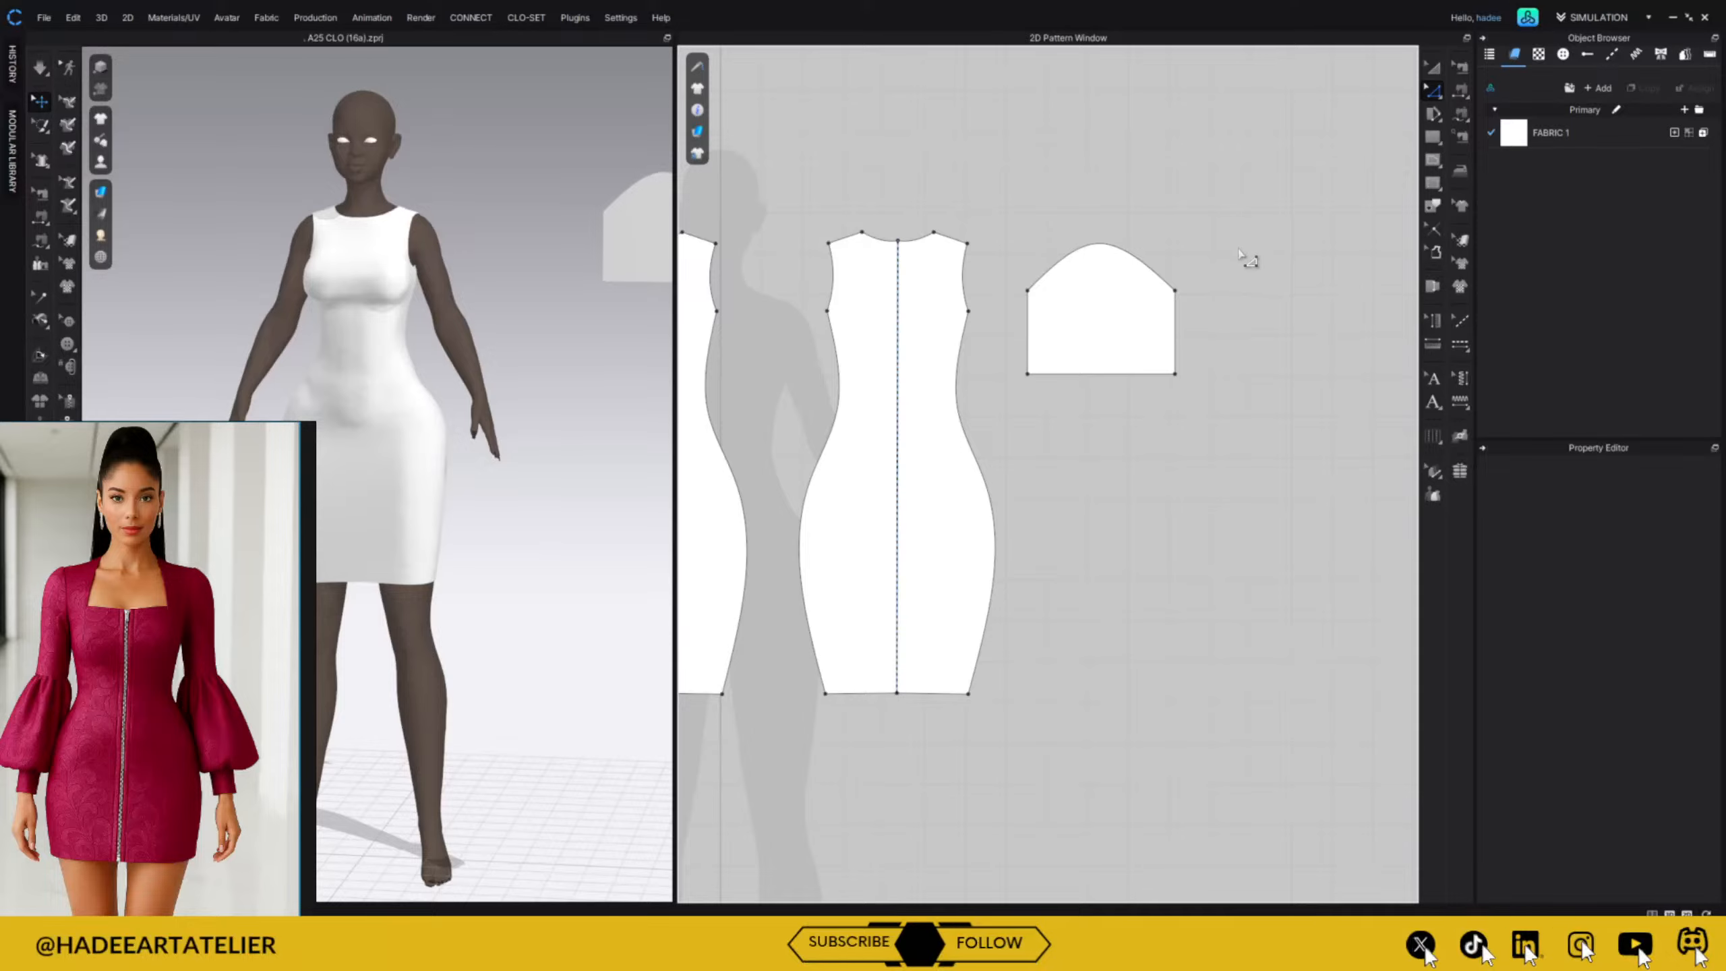
{"action": "key", "text": "v"}
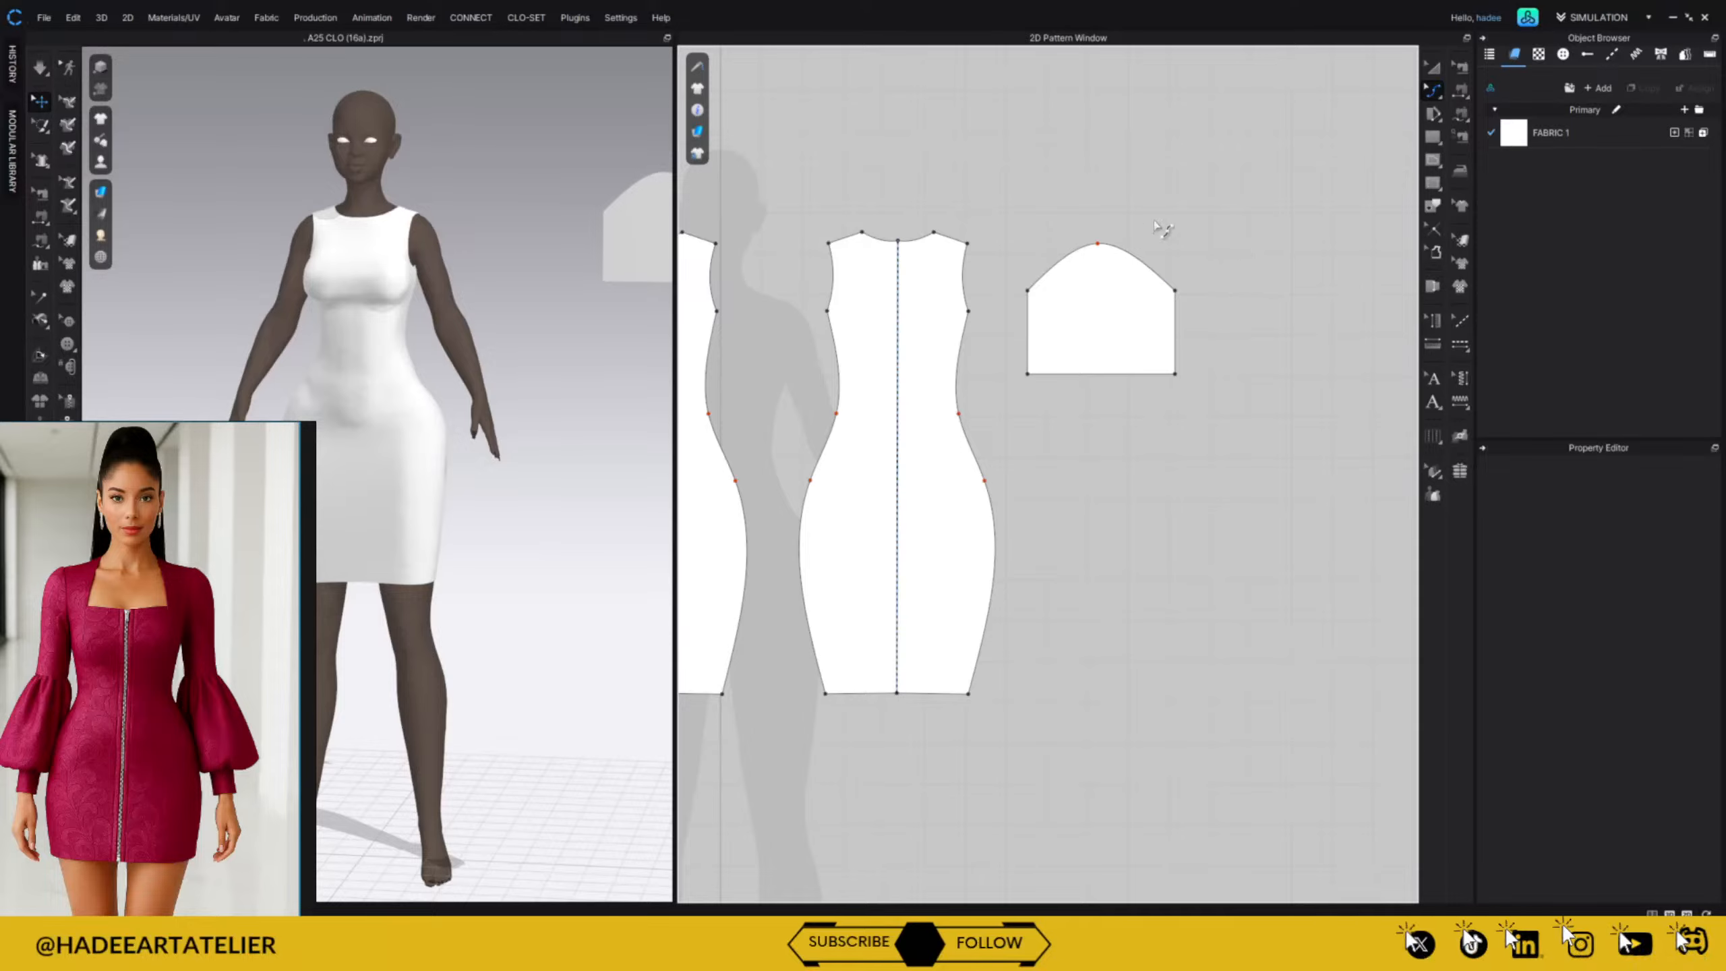
{"action": "left_click", "coordinate": [1046, 280]}
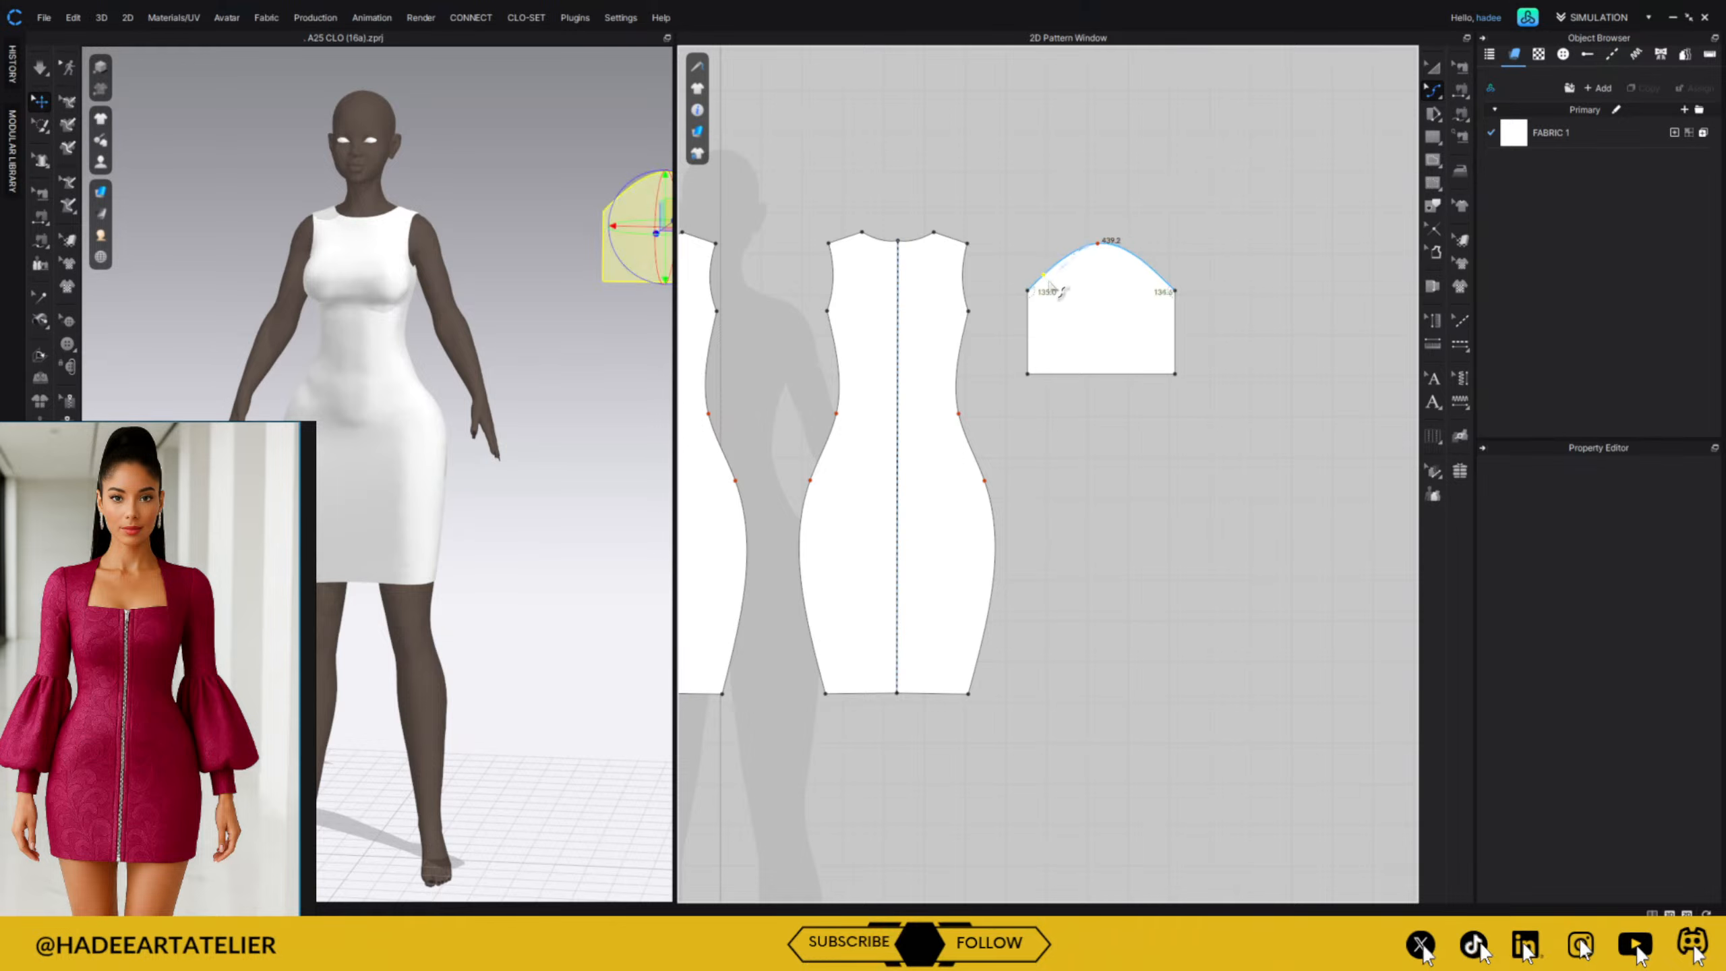
{"action": "left_click", "coordinate": [1095, 246]}
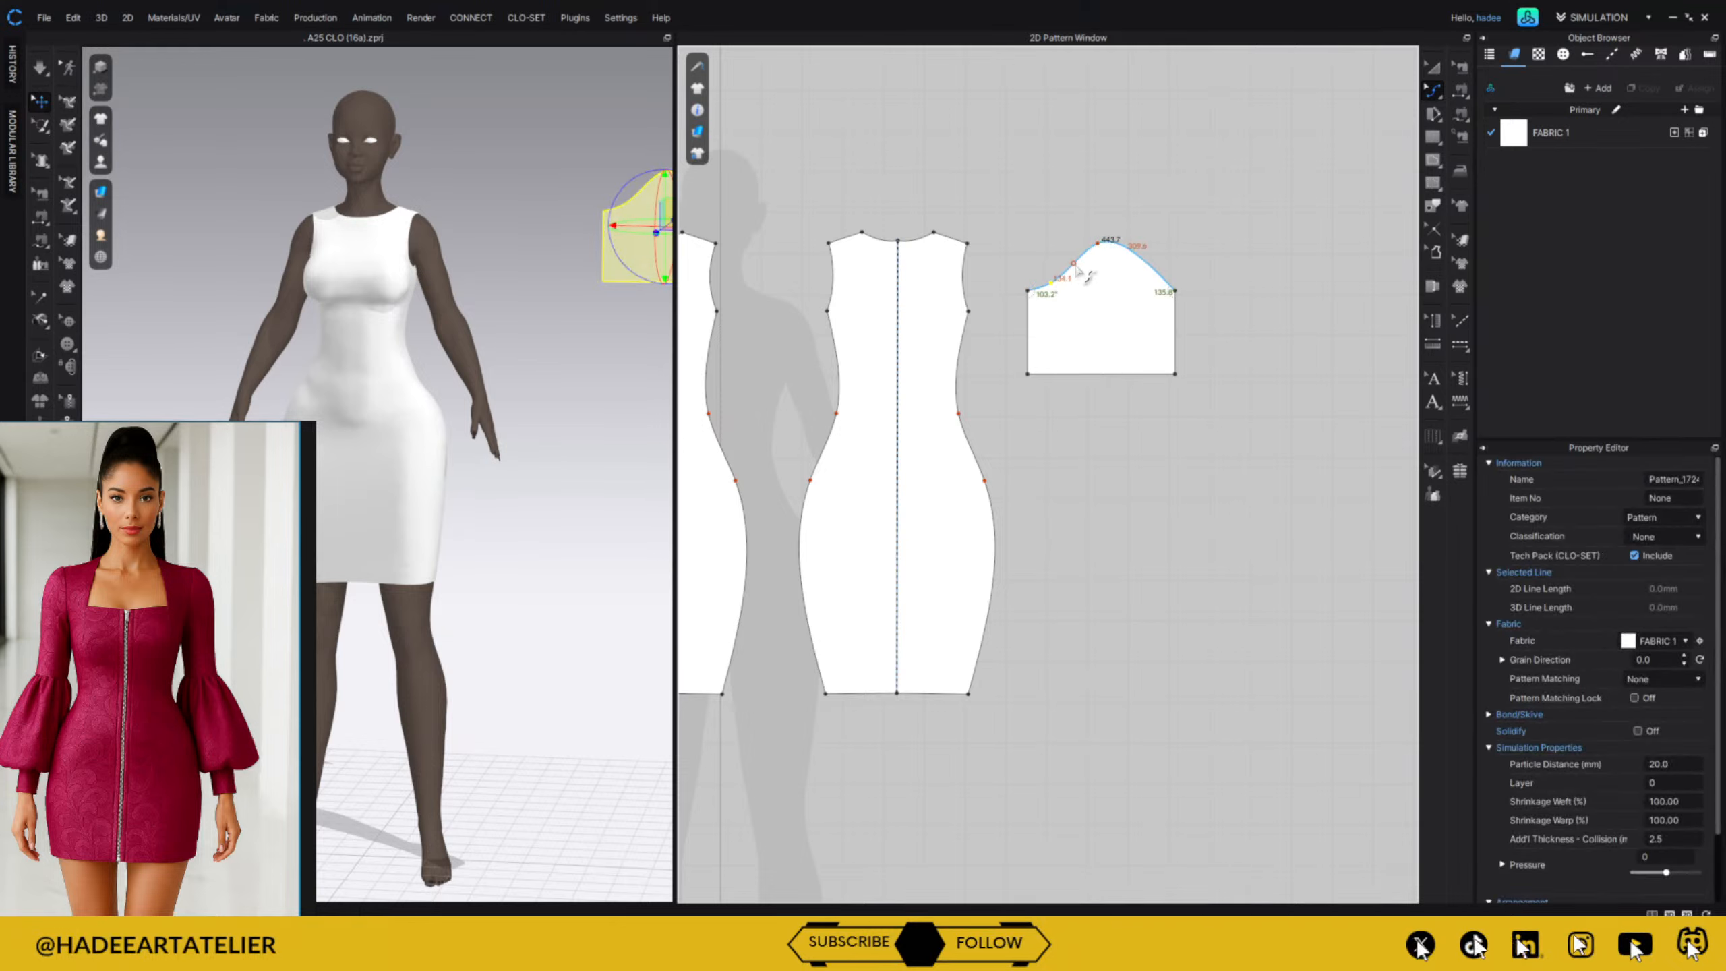
{"action": "left_click_drag", "start_coordinate": [1078, 262], "coordinate": [1142, 273]}
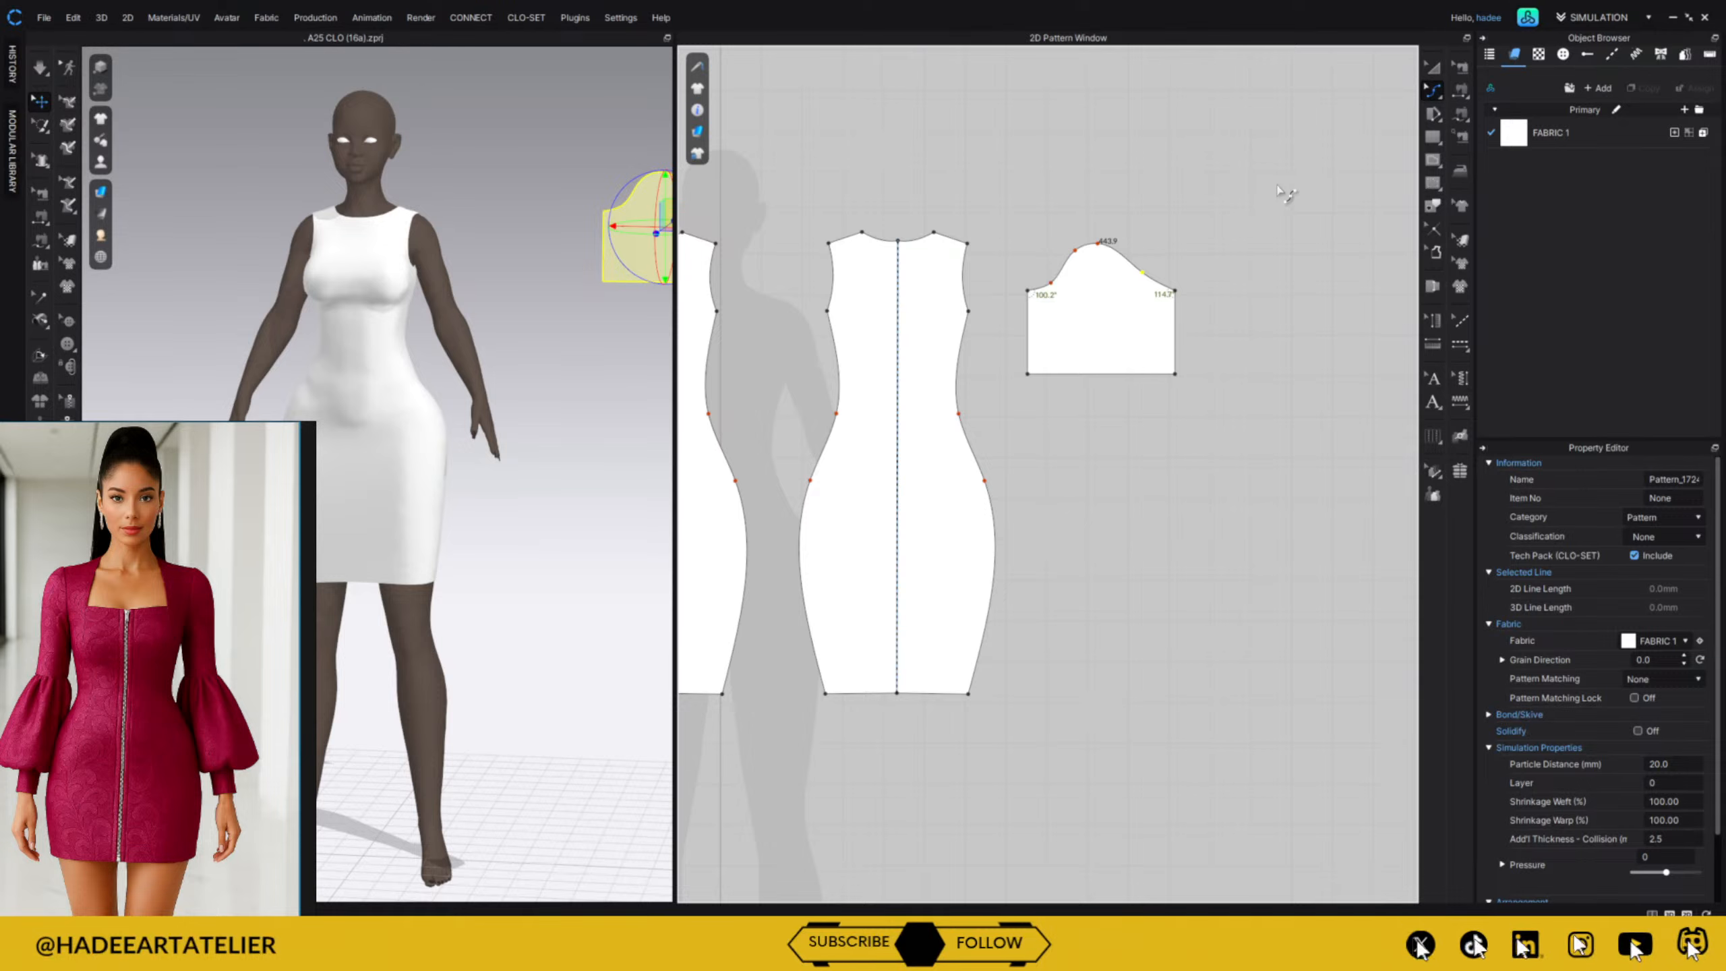
Split the sleeve cap curve into two equal segments at its peak.
{"action": "key", "text": "x"}
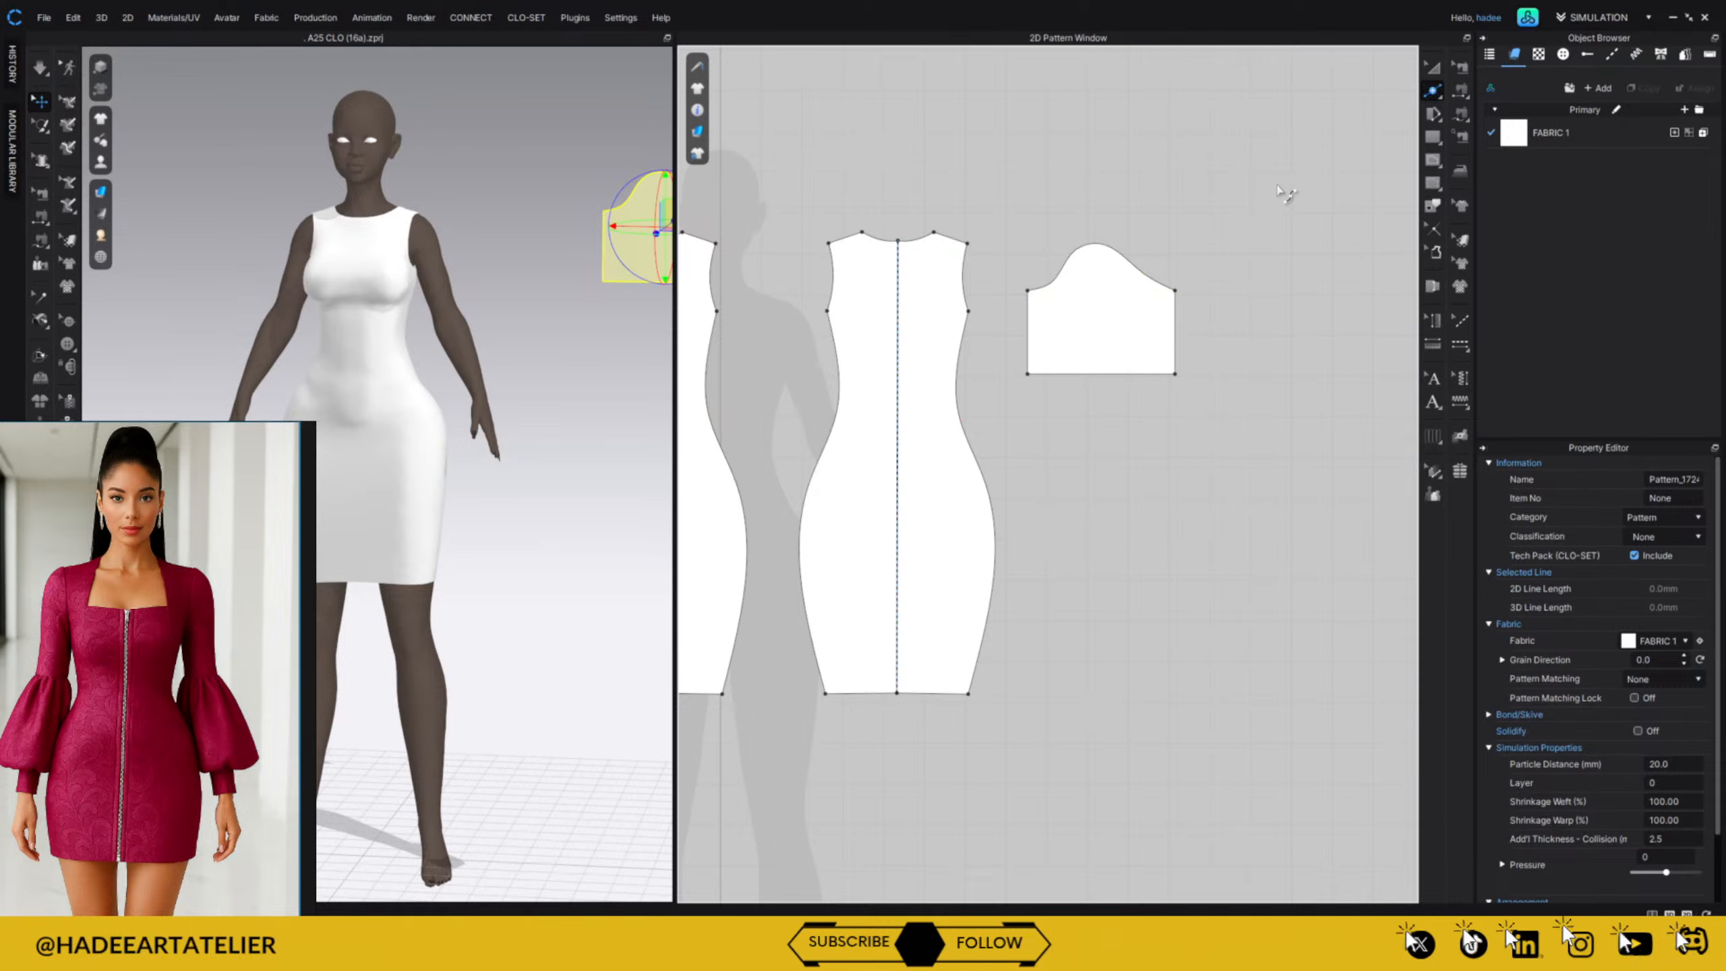
{"action": "right_click", "coordinate": [1097, 244]}
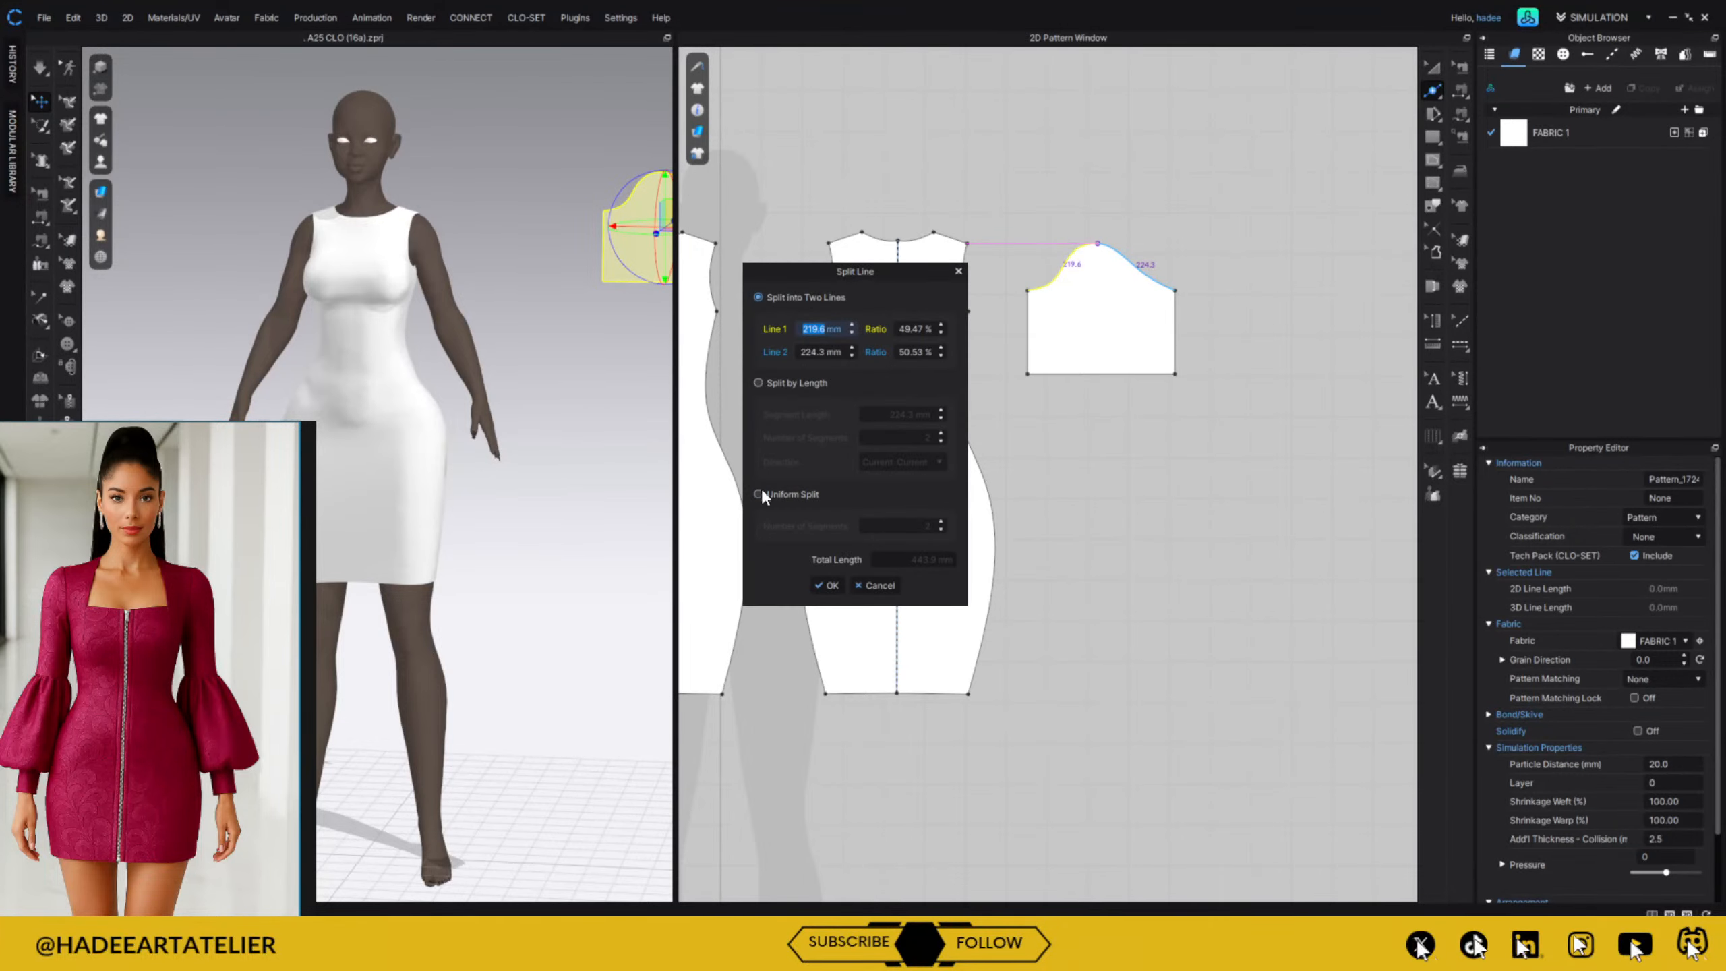
{"action": "left_click", "coordinate": [828, 584]}
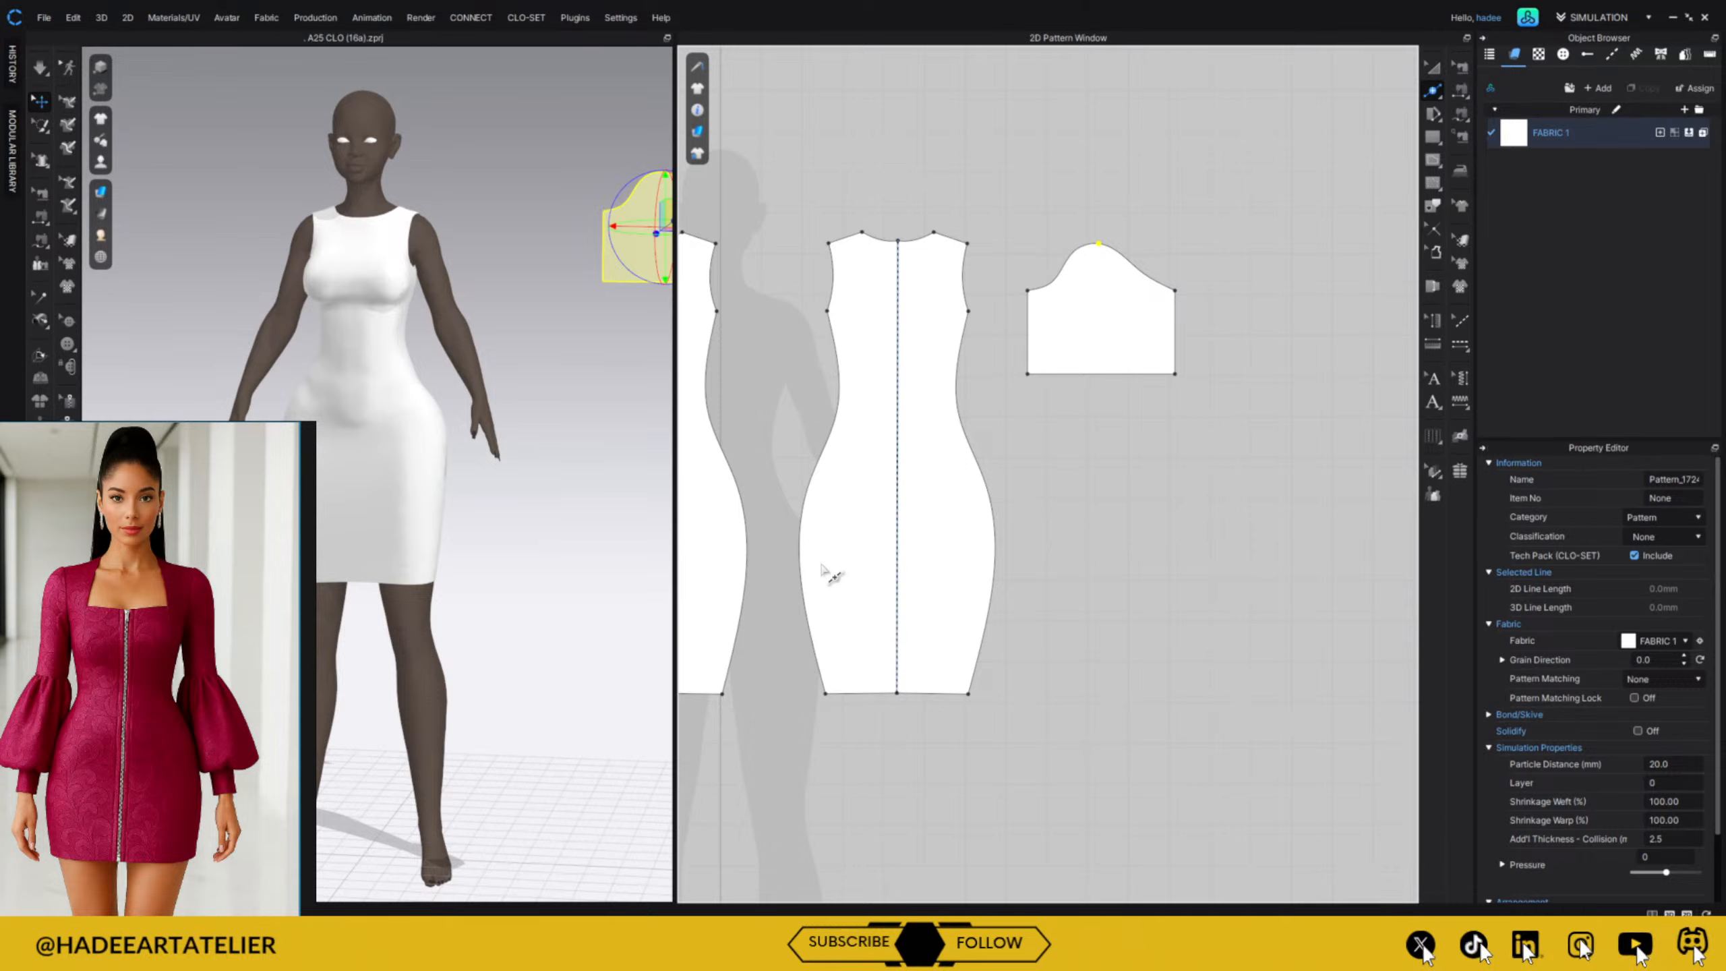
Lower the sleeve hem until the sides are about 700 mm long and set the hem length to 280 mm with direction Both.
{"action": "key", "text": "z"}
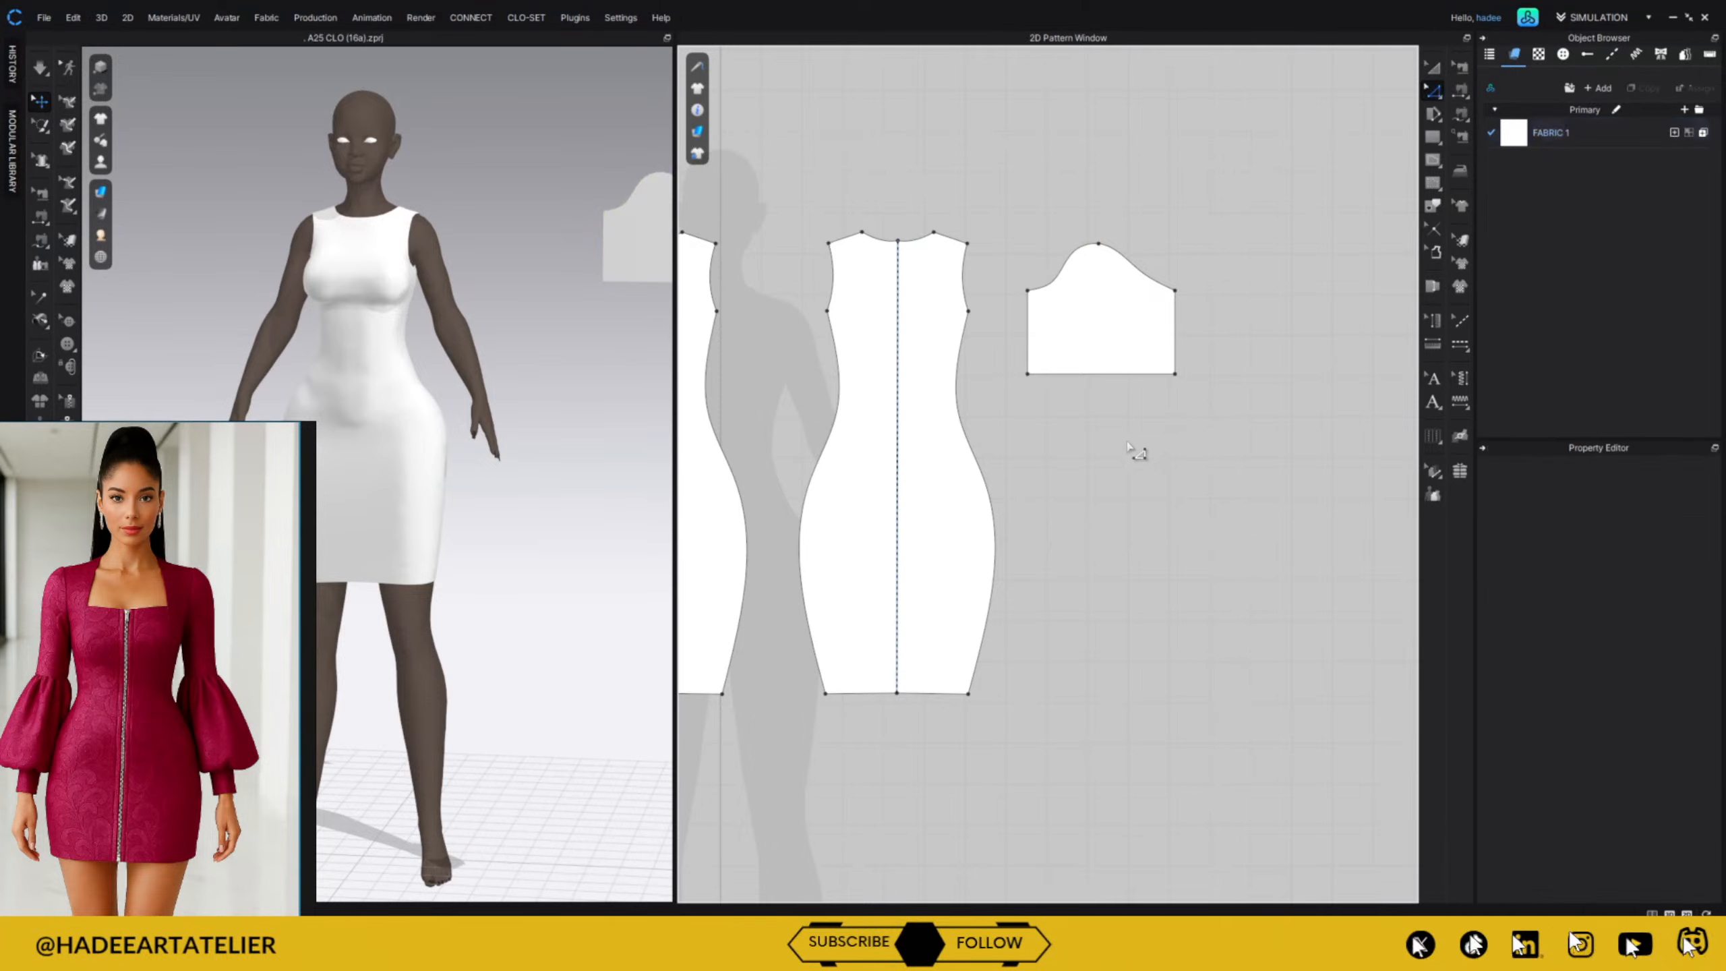
{"action": "left_click_drag", "start_coordinate": [1103, 383], "coordinate": [1101, 576]}
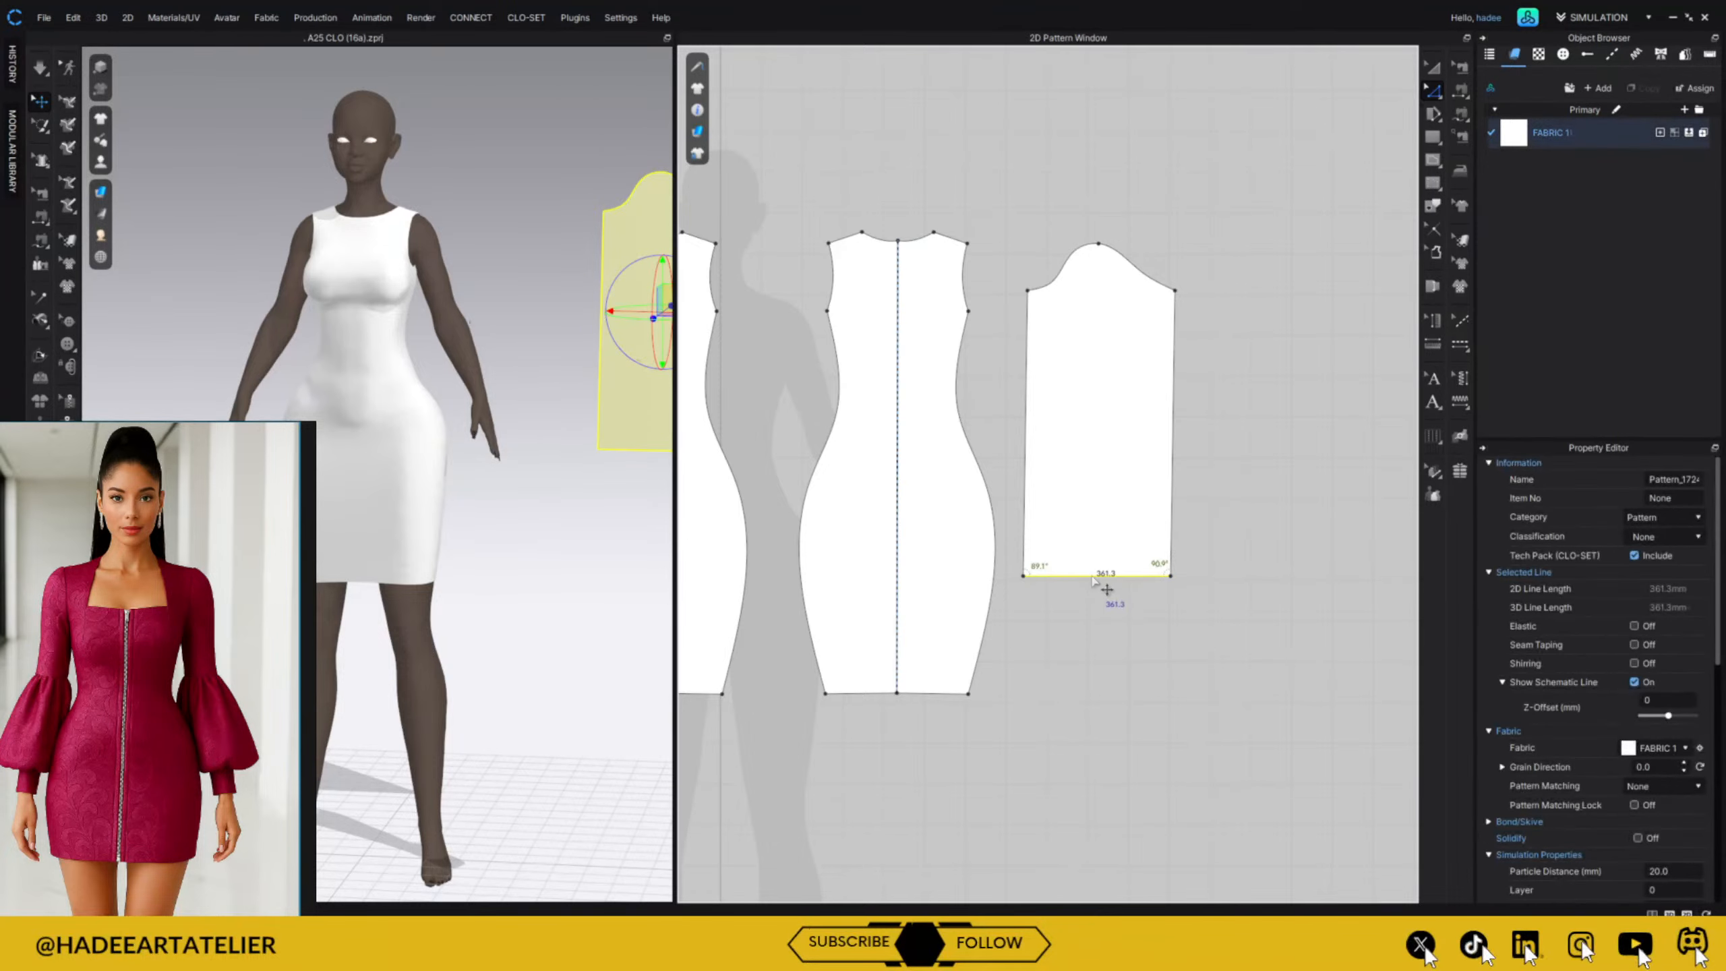
{"action": "right_click", "coordinate": [1095, 580]}
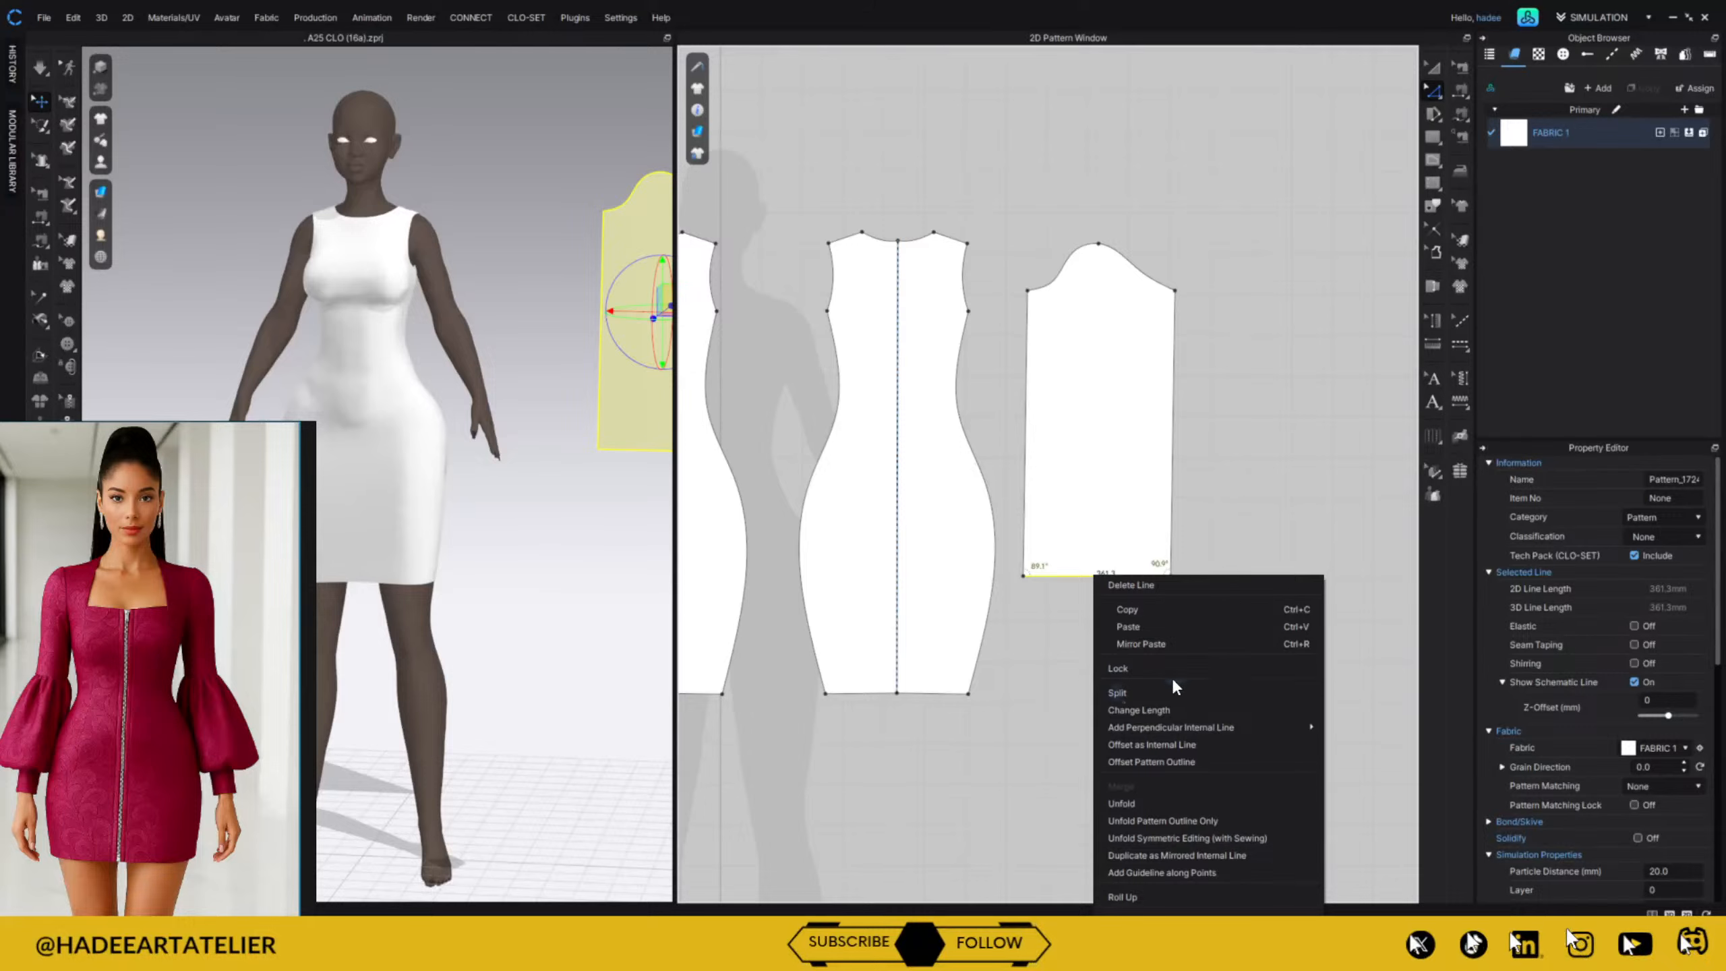
{"action": "left_click", "coordinate": [1164, 710]}
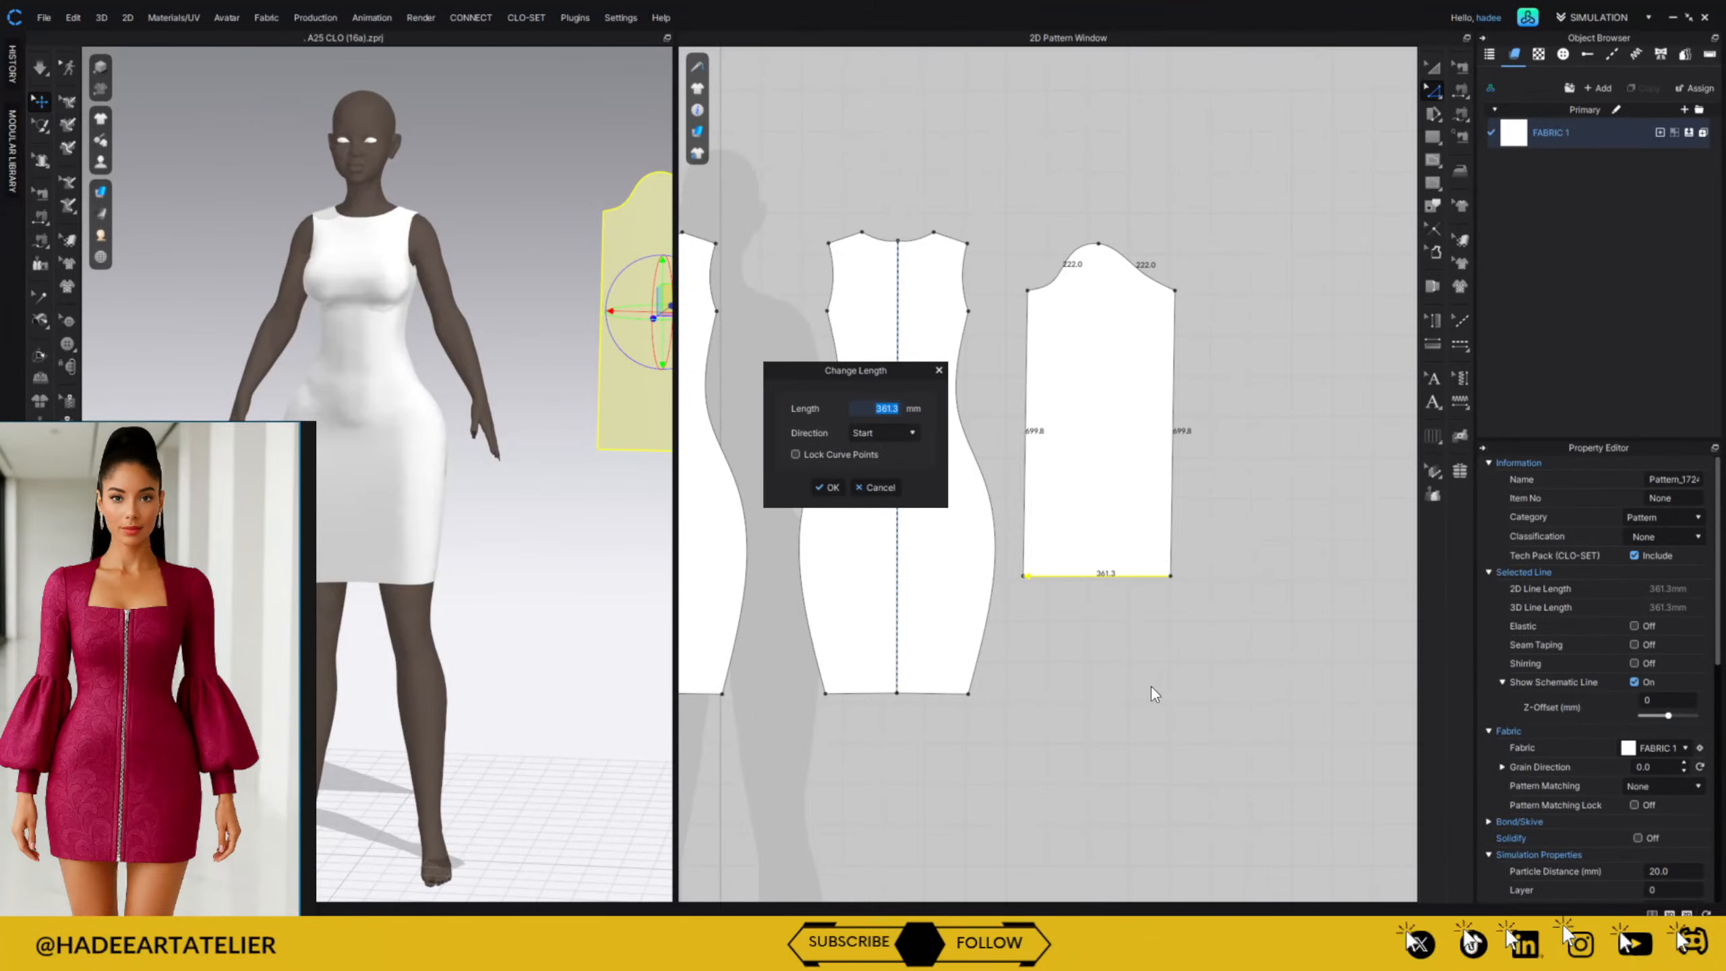
{"action": "type", "text": "250"}
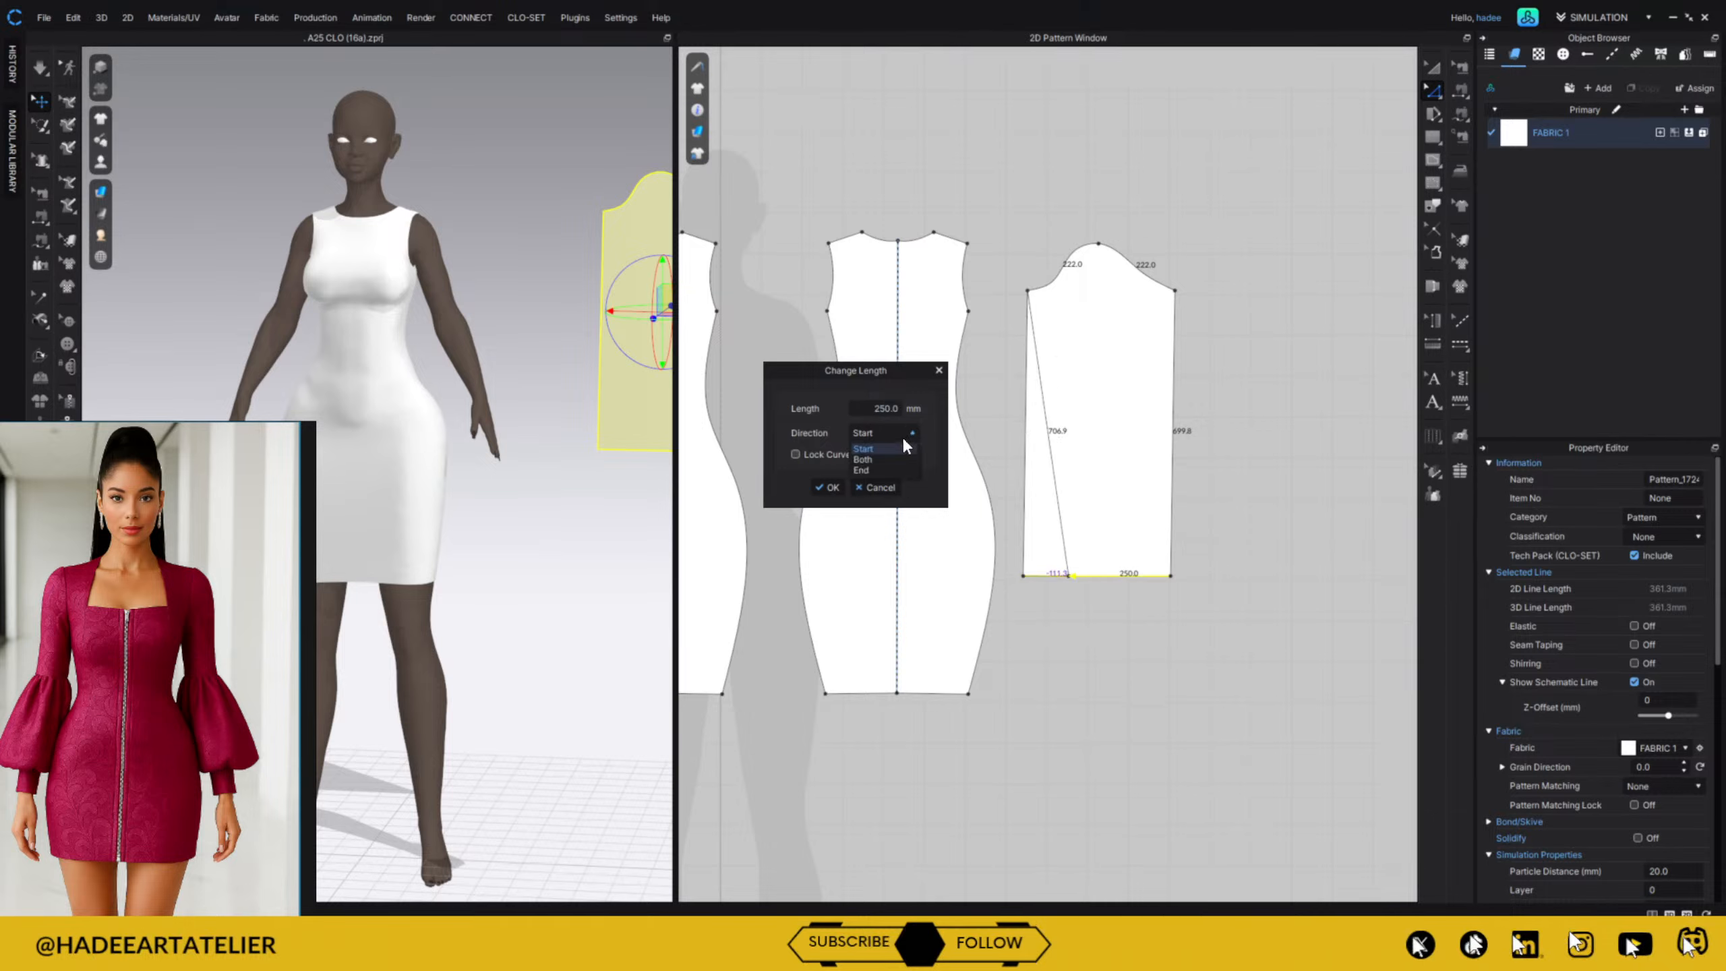
{"action": "left_click", "coordinate": [890, 459]}
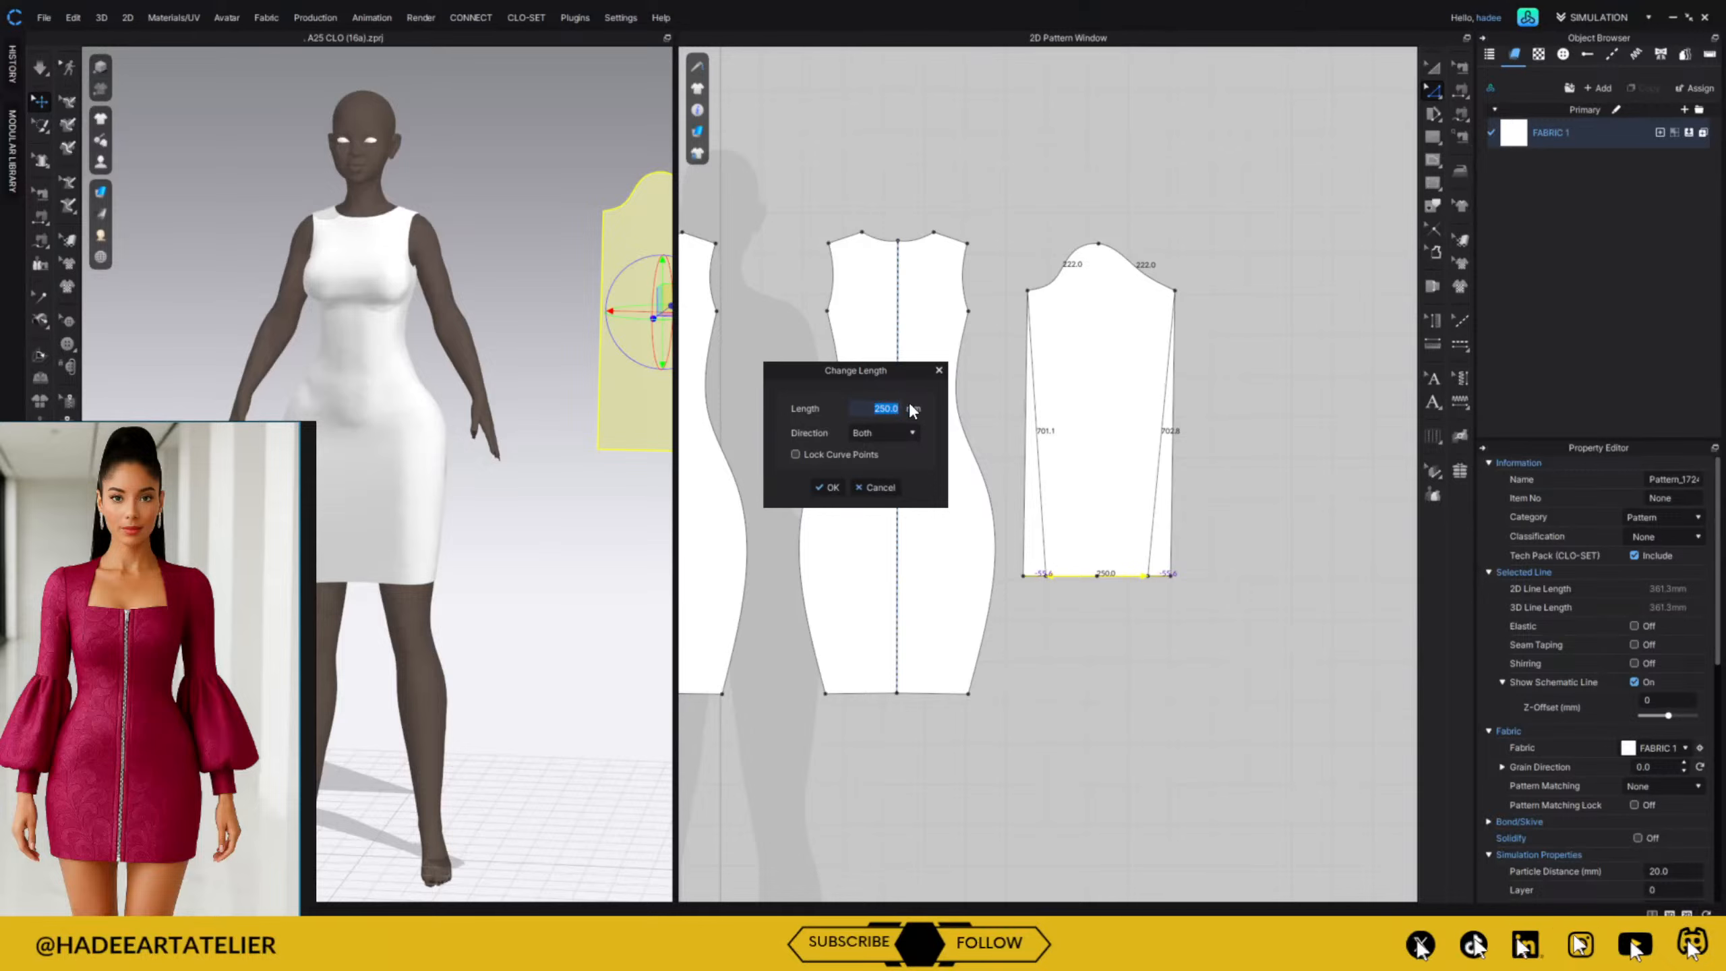
{"action": "type", "text": "280"}
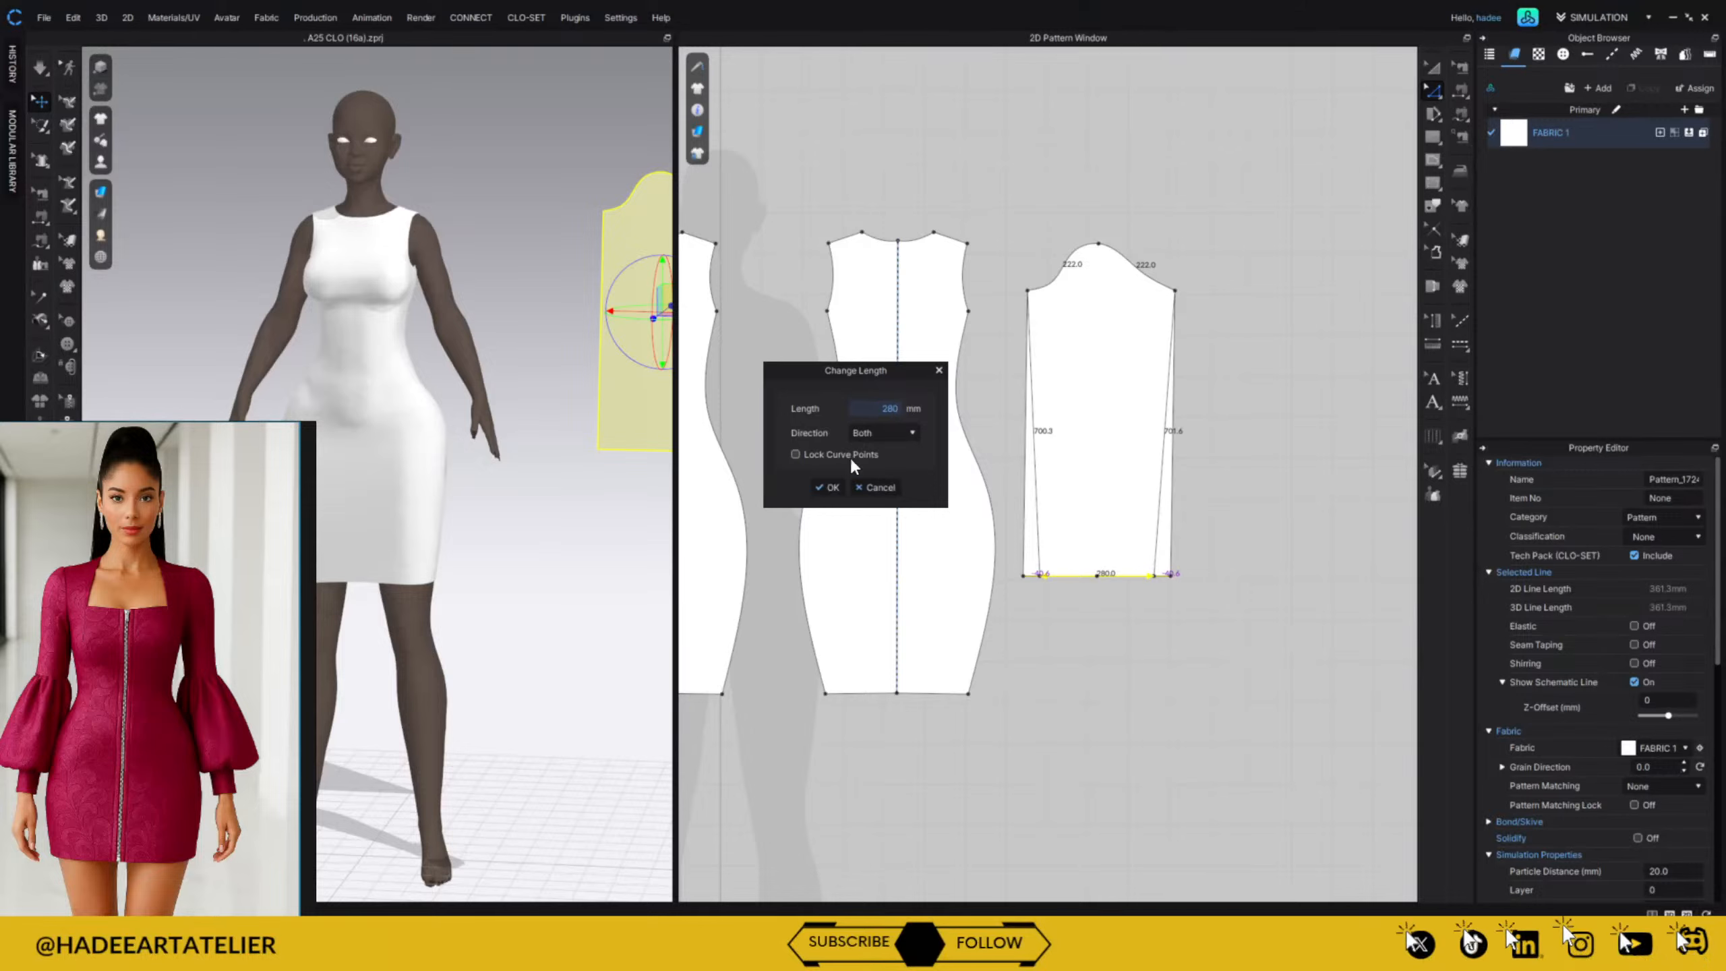
{"action": "left_click", "coordinate": [848, 480]}
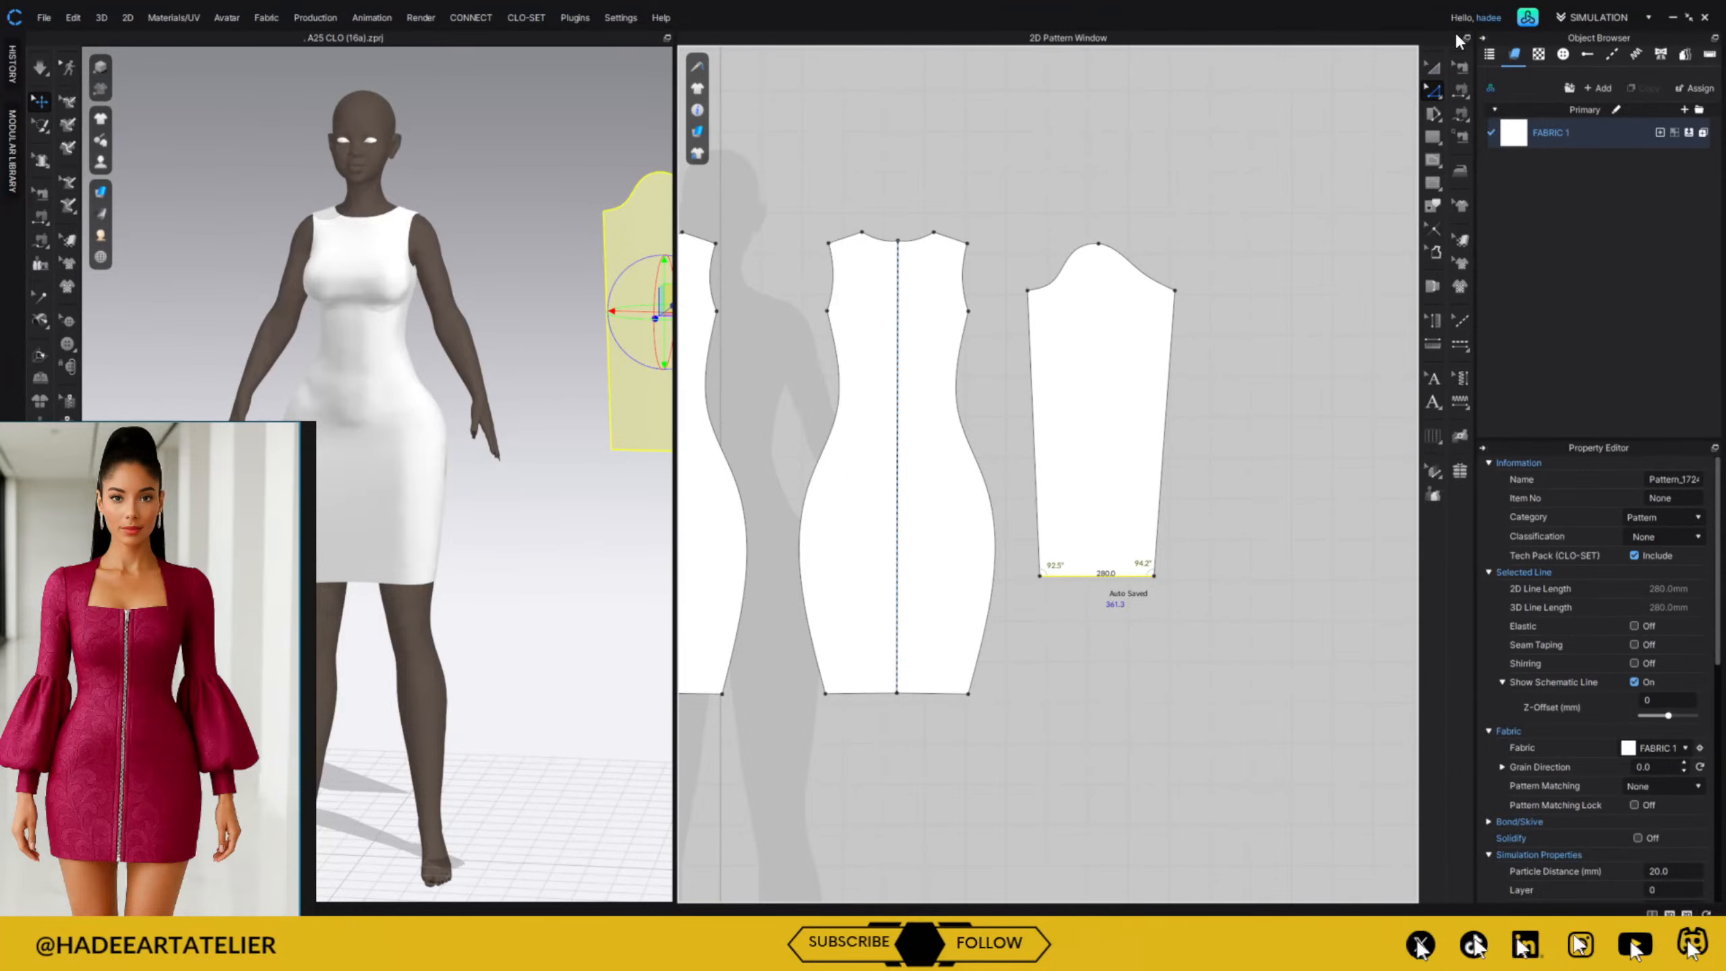
{"action": "left_click", "coordinate": [1432, 68]}
{"action": "left_click", "coordinate": [1245, 234]}
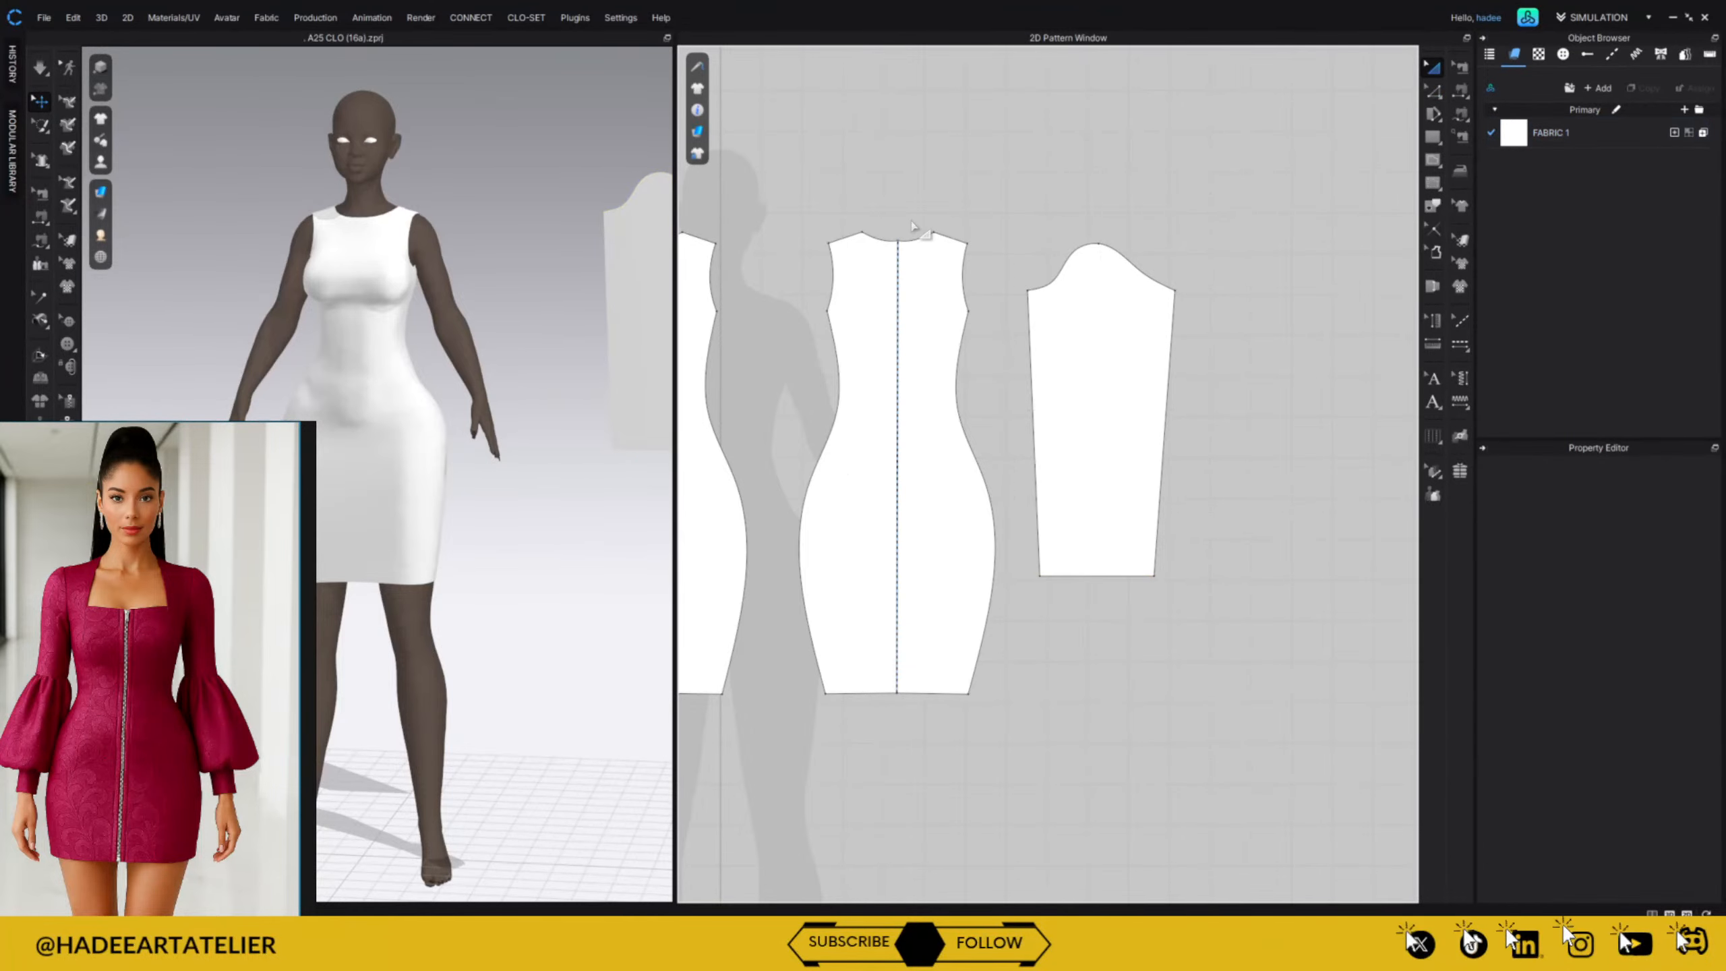
Show the avatar's arrangement points and wrap the sleeve piece around the avatar's left arm.
{"action": "mouse_move", "coordinate": [102, 164]}
{"action": "left_click", "coordinate": [218, 208]}
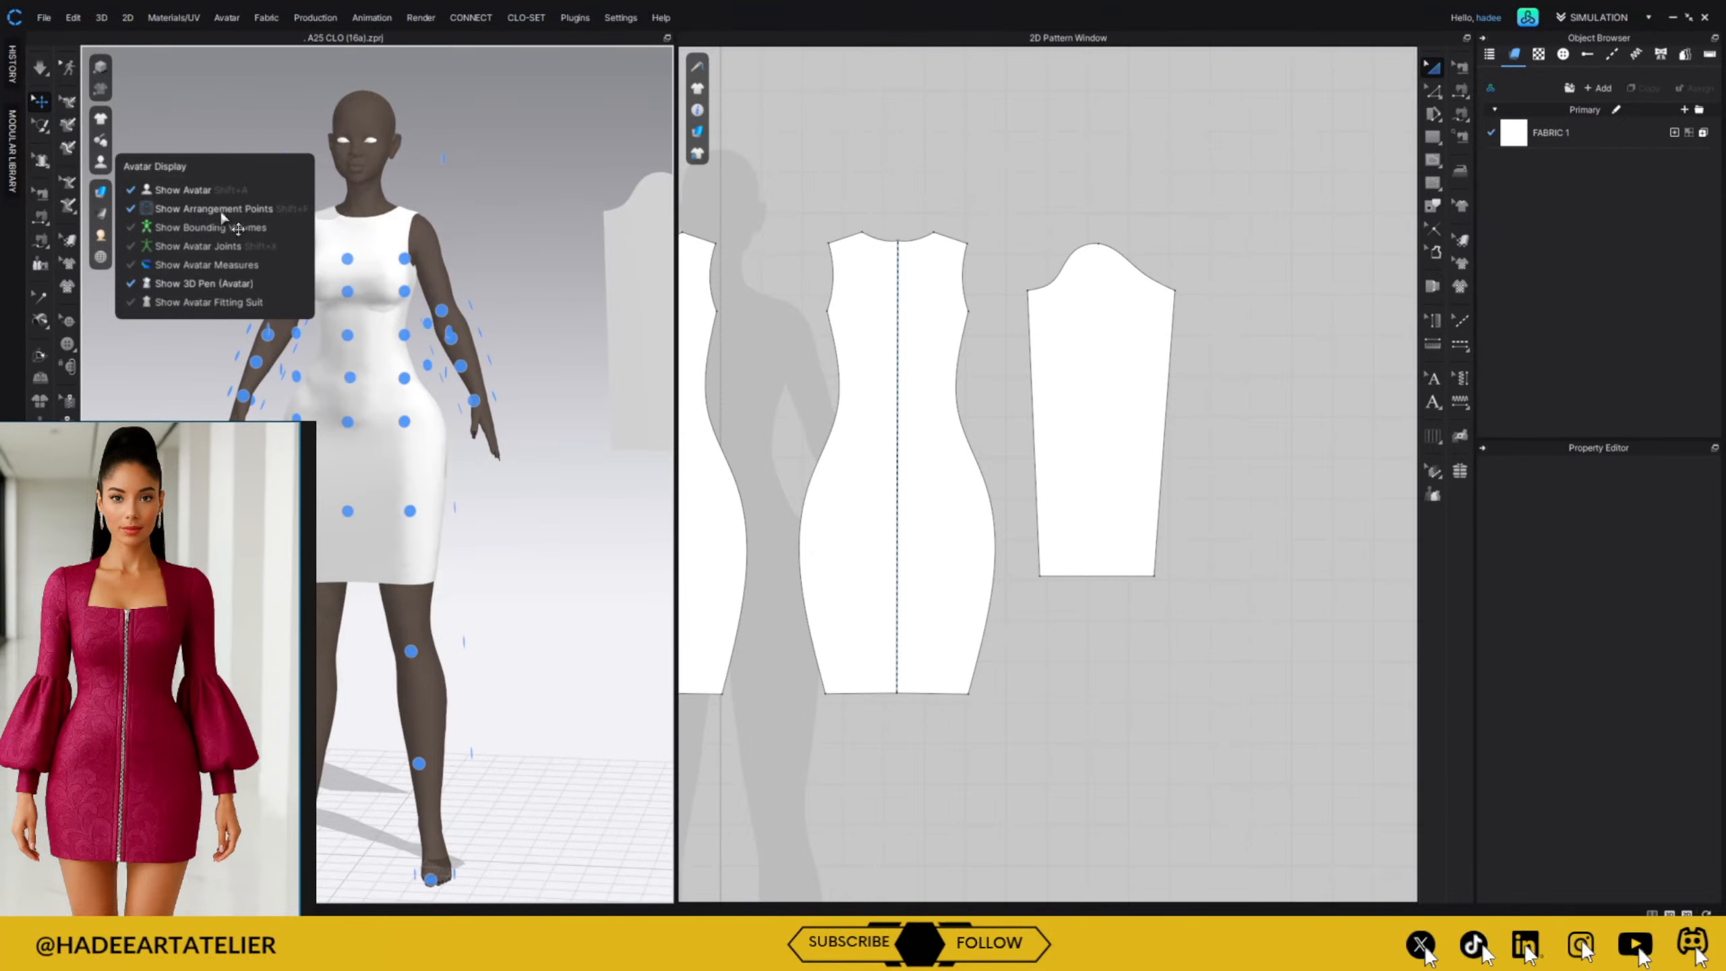
{"action": "right_click_drag", "start_coordinate": [554, 462], "coordinate": [414, 460]}
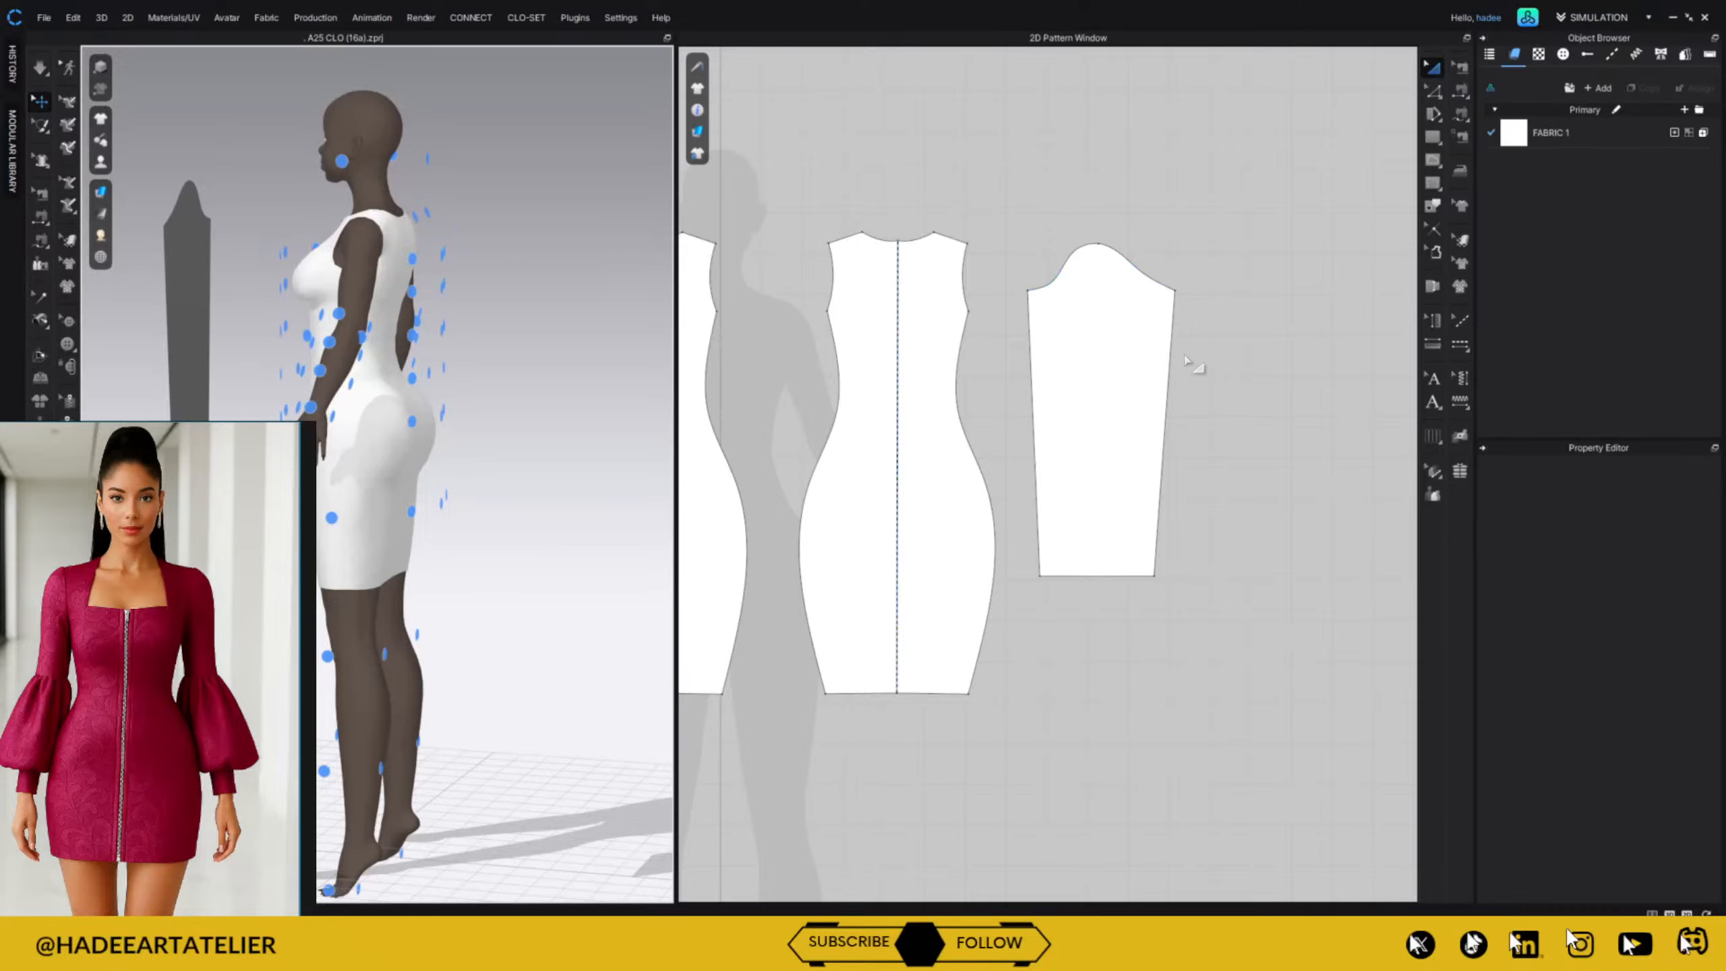
{"action": "left_click", "coordinate": [1123, 329]}
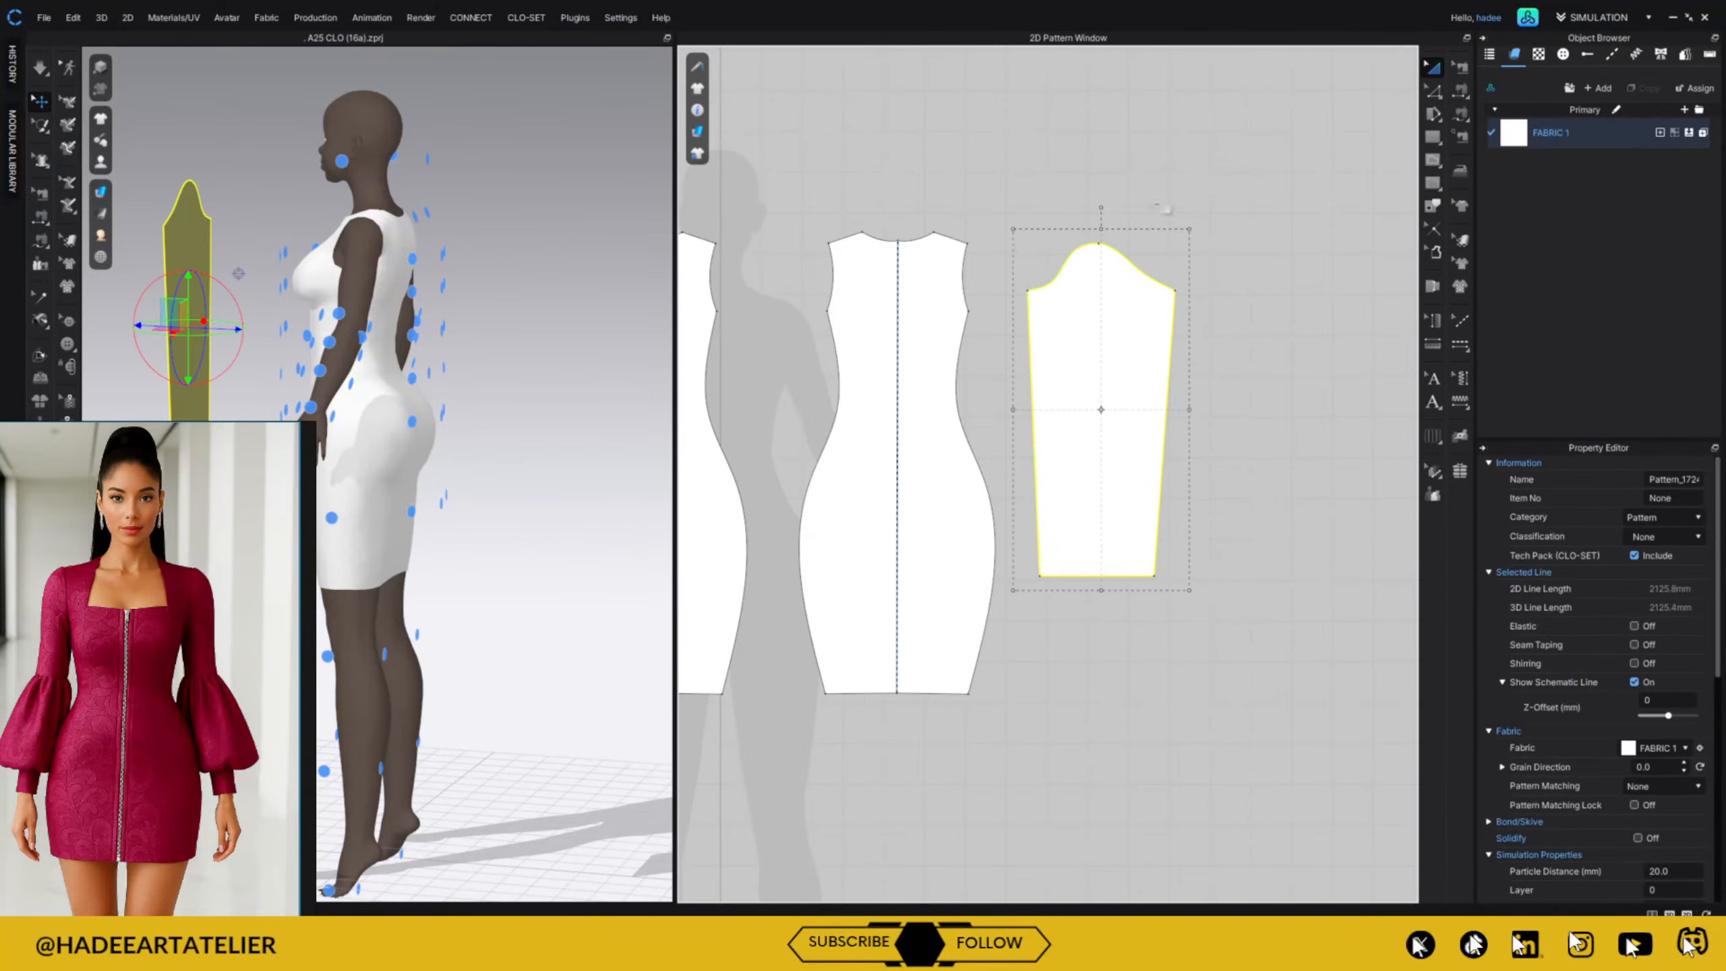
{"action": "mouse_move", "coordinate": [522, 357]}
{"action": "right_mouse_down"}
{"action": "mouse_move", "coordinate": [572, 358]}
{"action": "mouse_move", "coordinate": [543, 356]}
{"action": "right_mouse_up"}
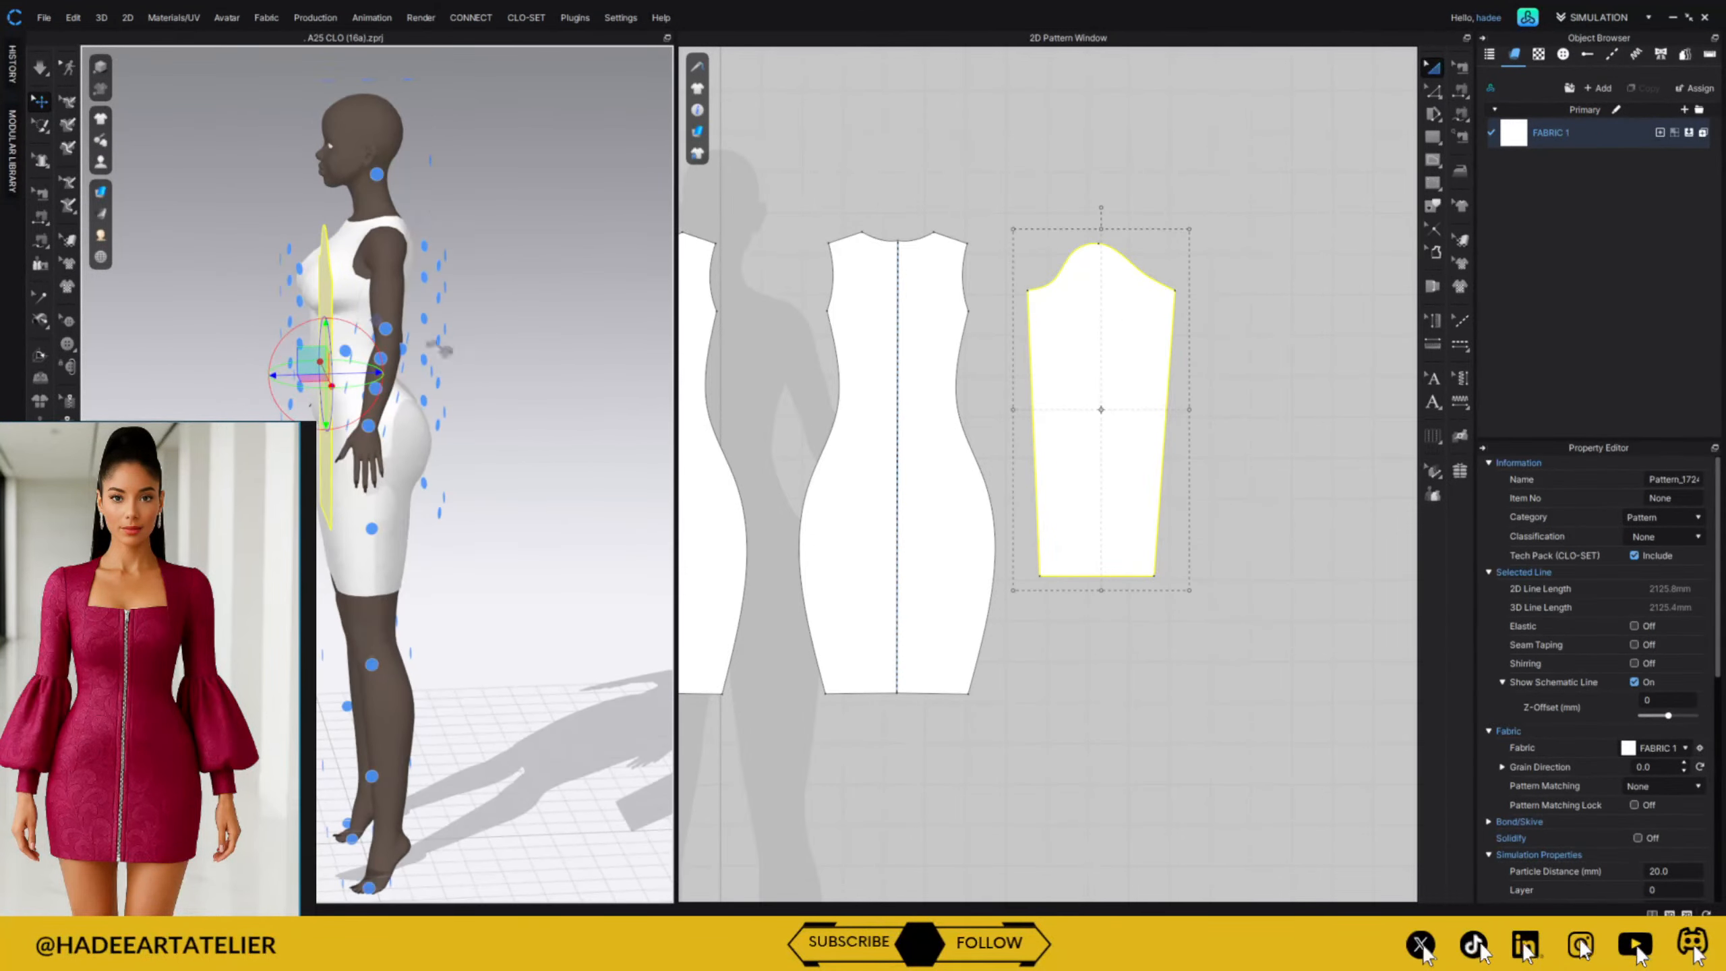
{"action": "left_click", "coordinate": [386, 331]}
{"action": "right_click_drag", "start_coordinate": [524, 291], "coordinate": [614, 266]}
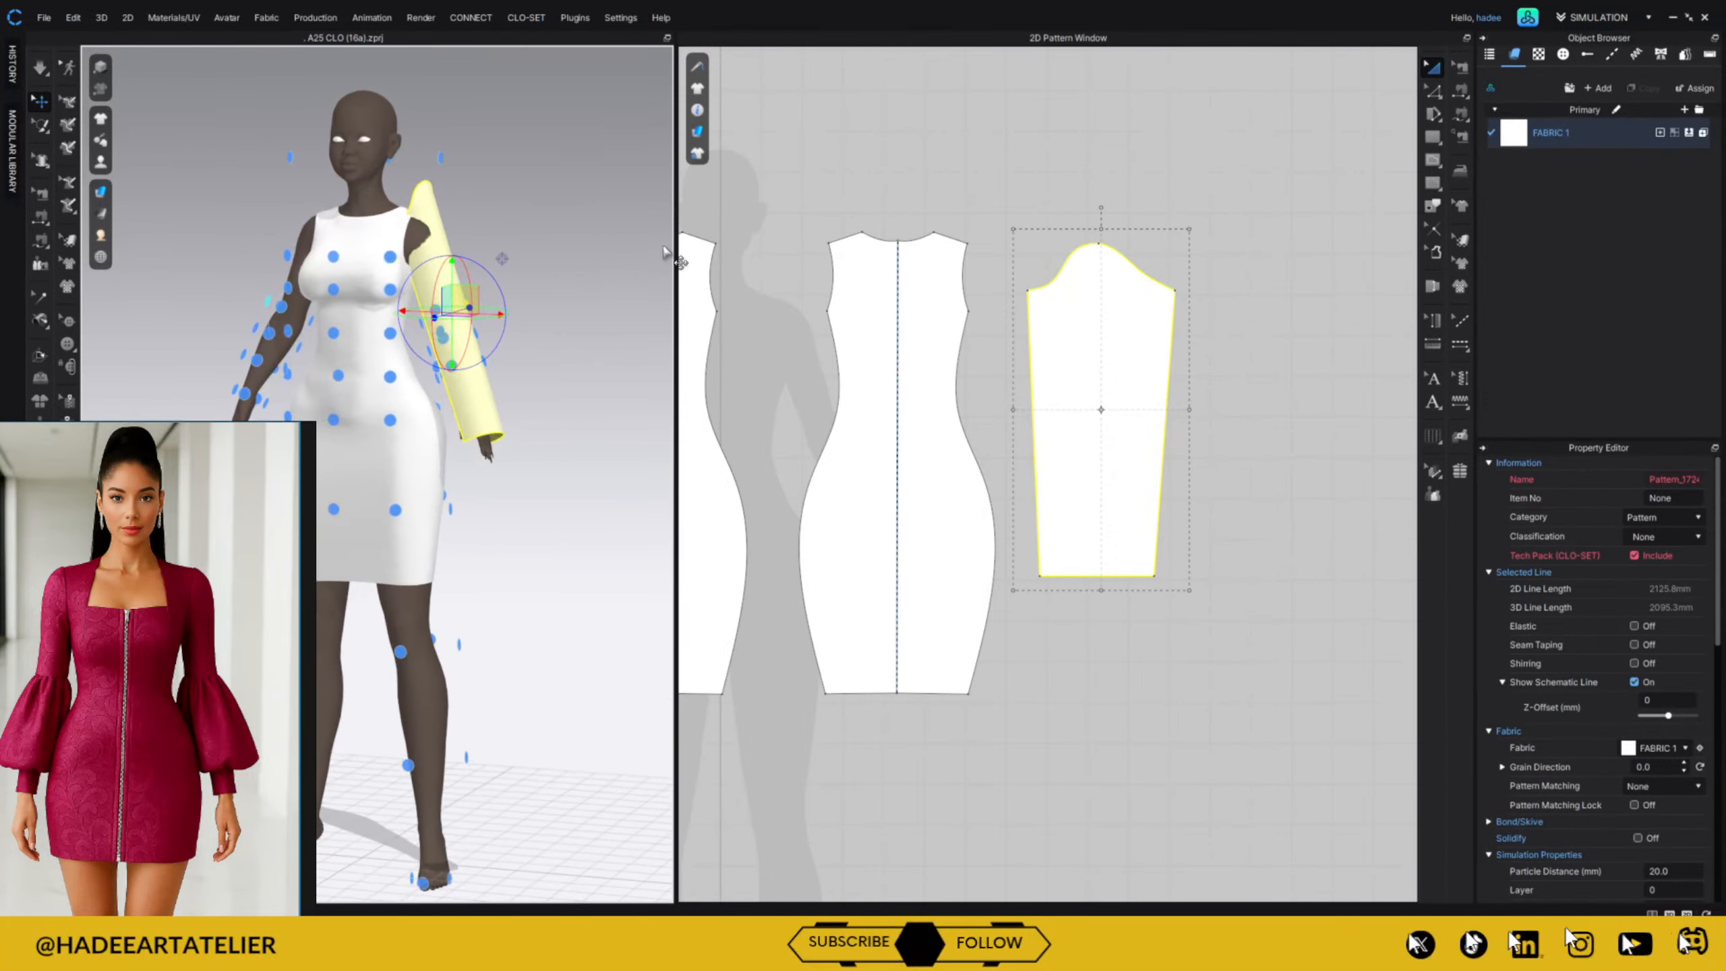
Shorten the sleeve by raising its hem edge in the 2D pattern.
{"action": "left_click", "coordinate": [1283, 348]}
{"action": "mouse_move", "coordinate": [1099, 578]}
{"action": "left_mouse_down"}
{"action": "mouse_move", "coordinate": [1099, 555]}
{"action": "mouse_move", "coordinate": [1121, 552]}
{"action": "left_mouse_up"}
{"action": "left_click", "coordinate": [1240, 427]}
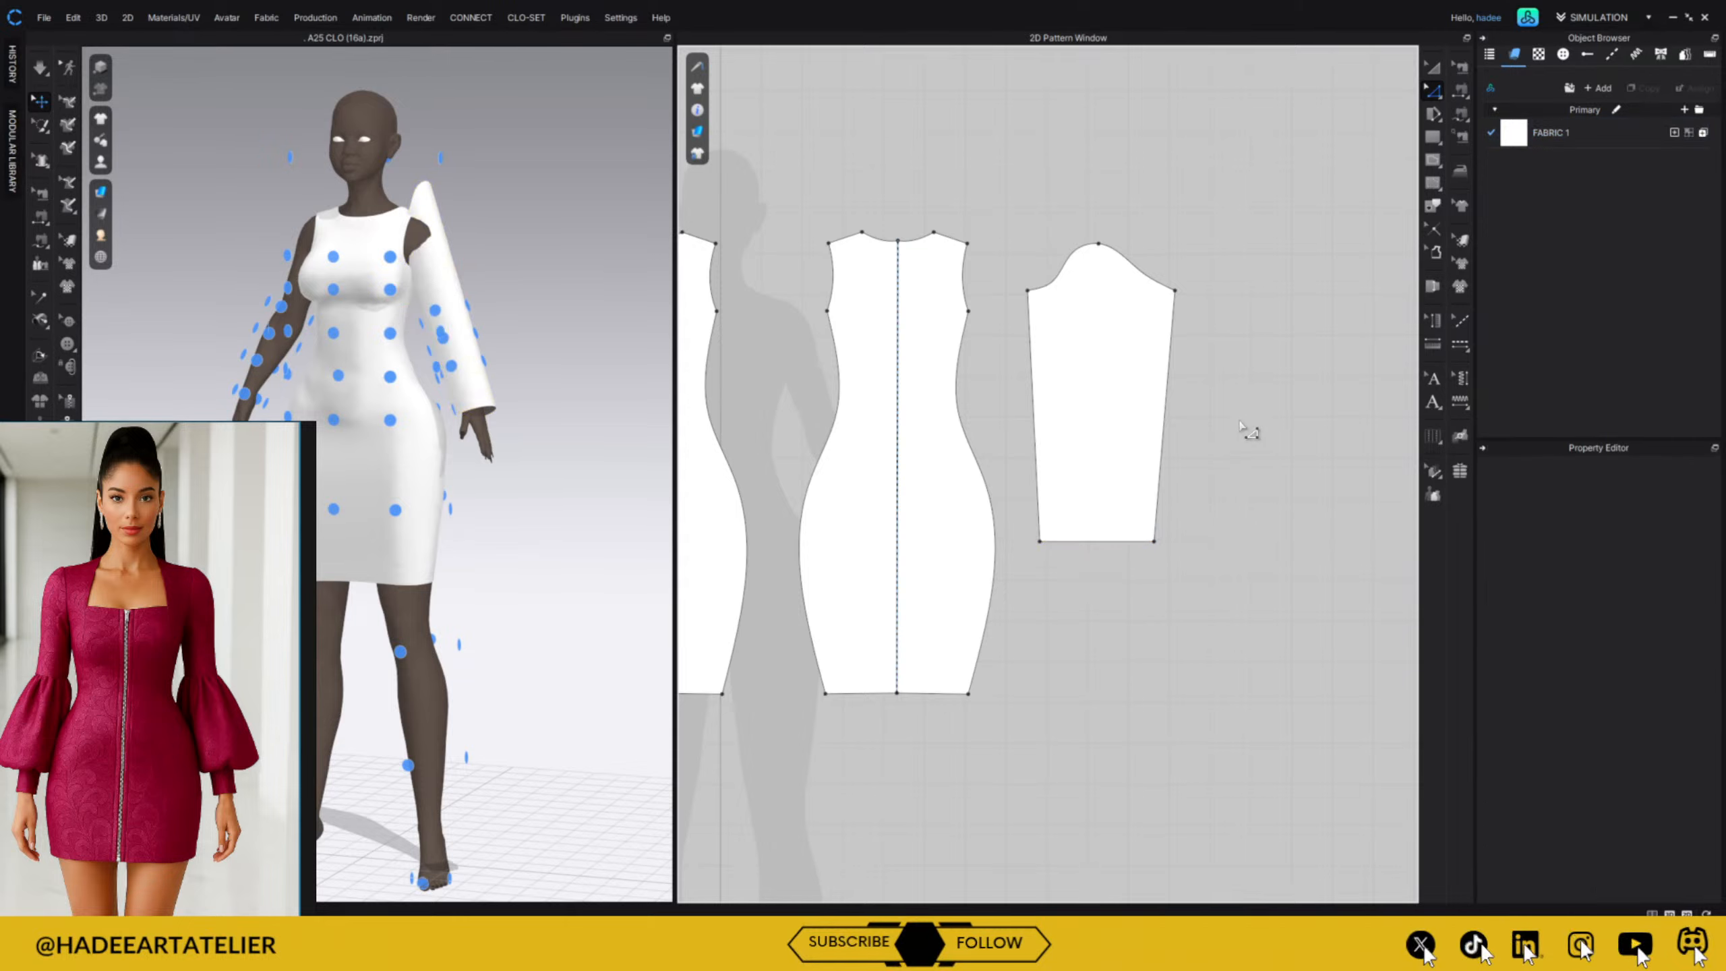
{"action": "key", "text": "a"}
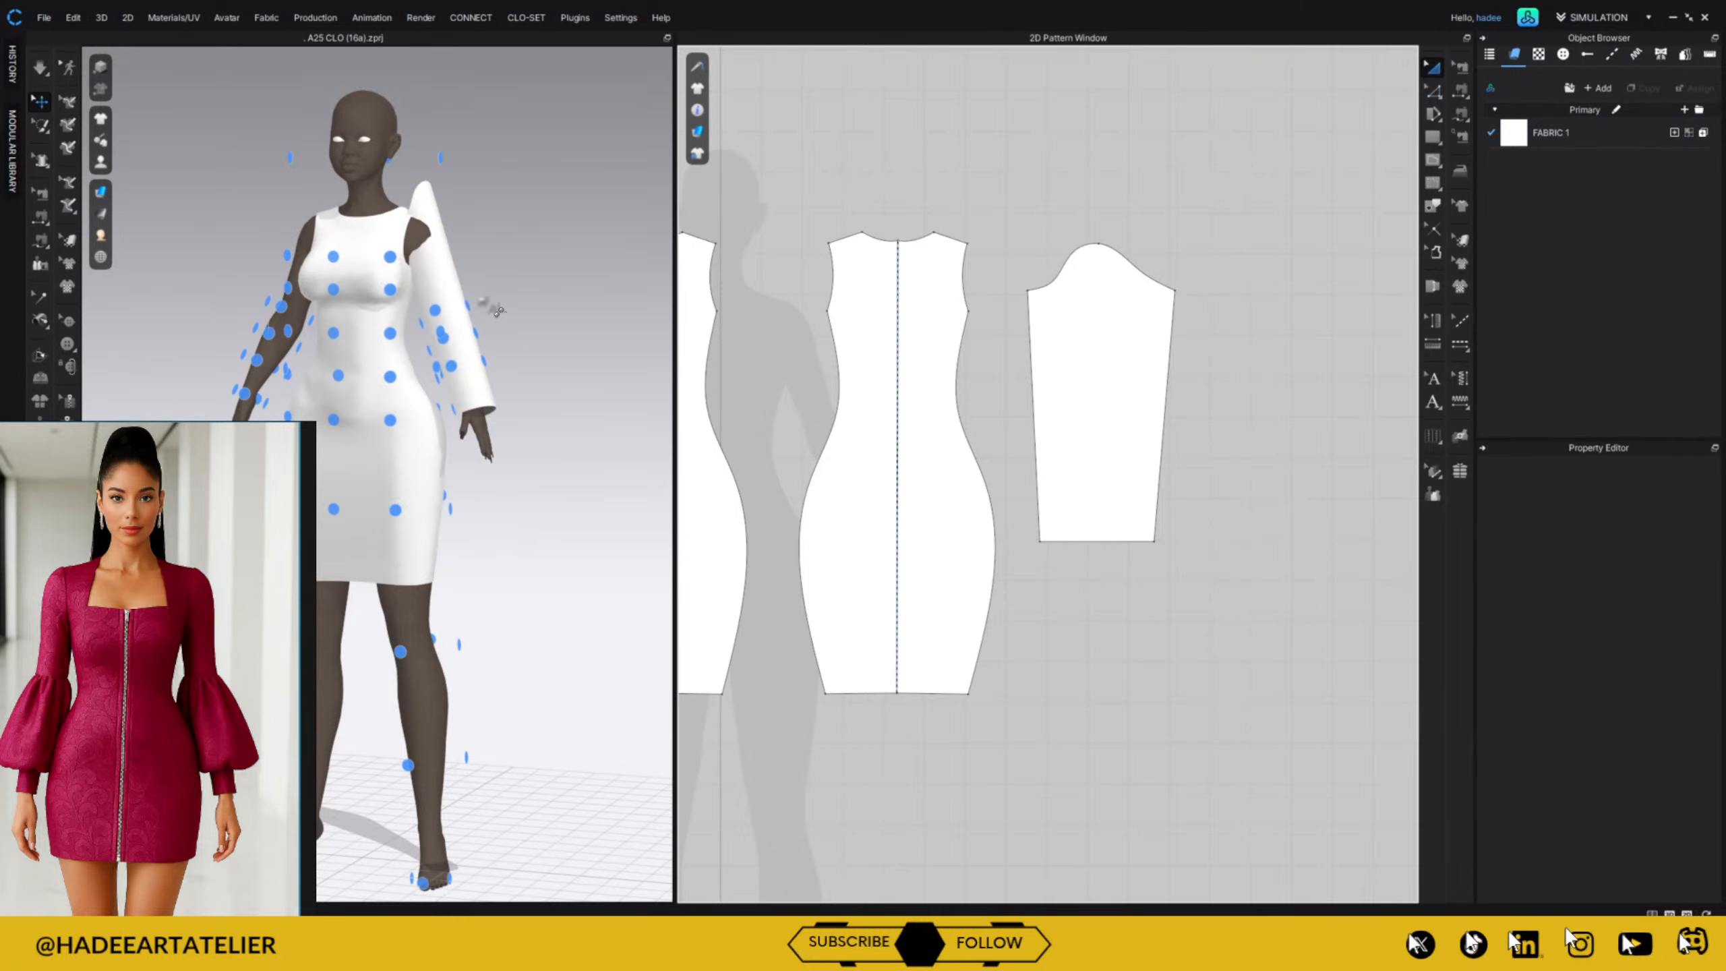
Nudge the wrapped sleeve slightly in 3D to position it around the arm and hide the arrangement points.
{"action": "left_click", "coordinate": [446, 284]}
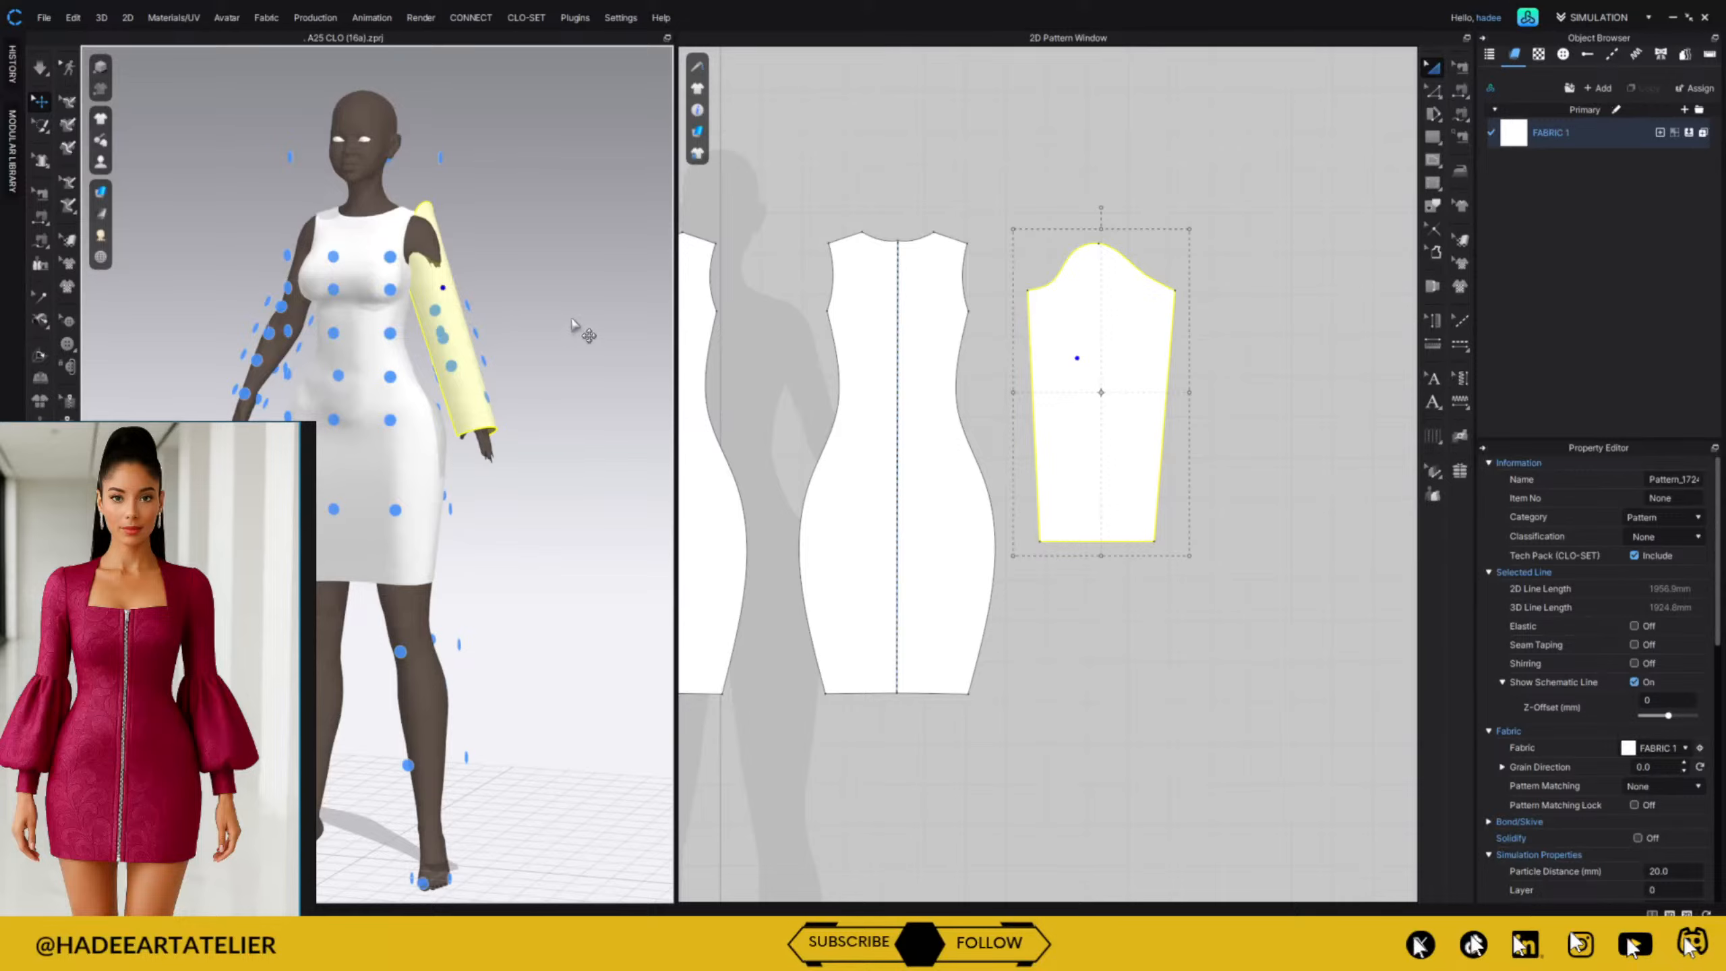
{"action": "mouse_move", "coordinate": [573, 326]}
{"action": "right_mouse_down"}
{"action": "mouse_move", "coordinate": [470, 331]}
{"action": "mouse_move", "coordinate": [573, 333]}
{"action": "right_mouse_up"}
{"action": "scroll", "coordinate": [542, 303], "scroll_direction": "up", "scroll_amount": 3}
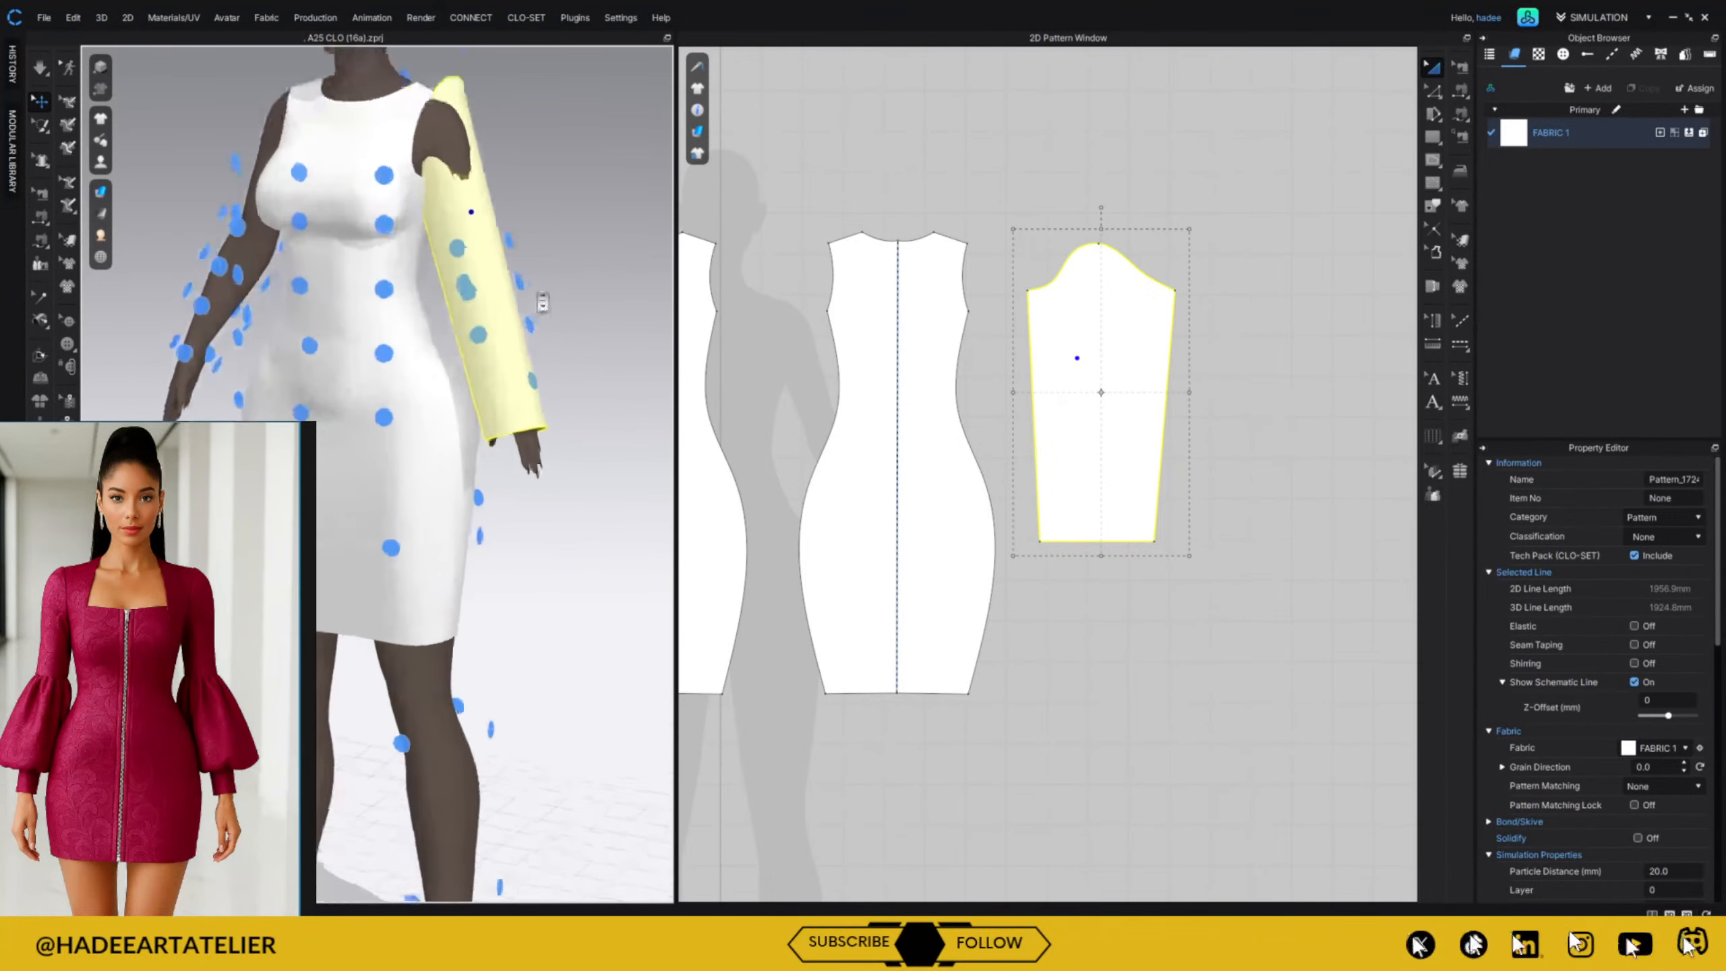
{"action": "middle_click_drag", "start_coordinate": [567, 221], "coordinate": [540, 395]}
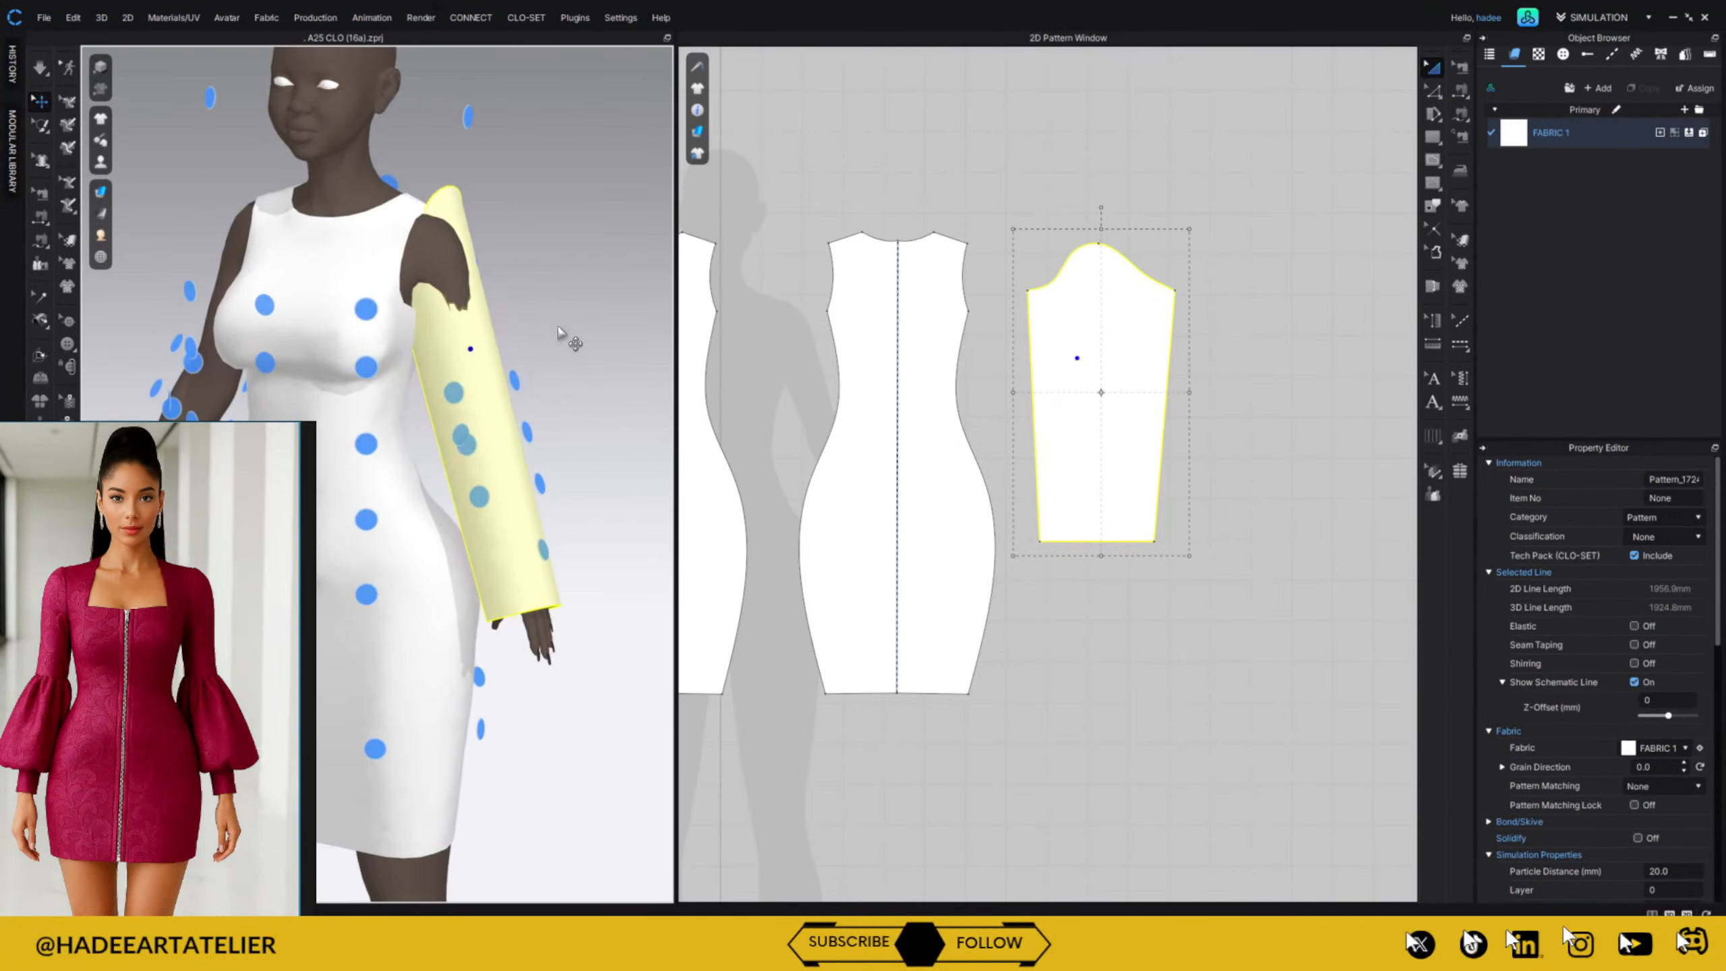
{"action": "right_click_drag", "start_coordinate": [559, 333], "coordinate": [474, 328]}
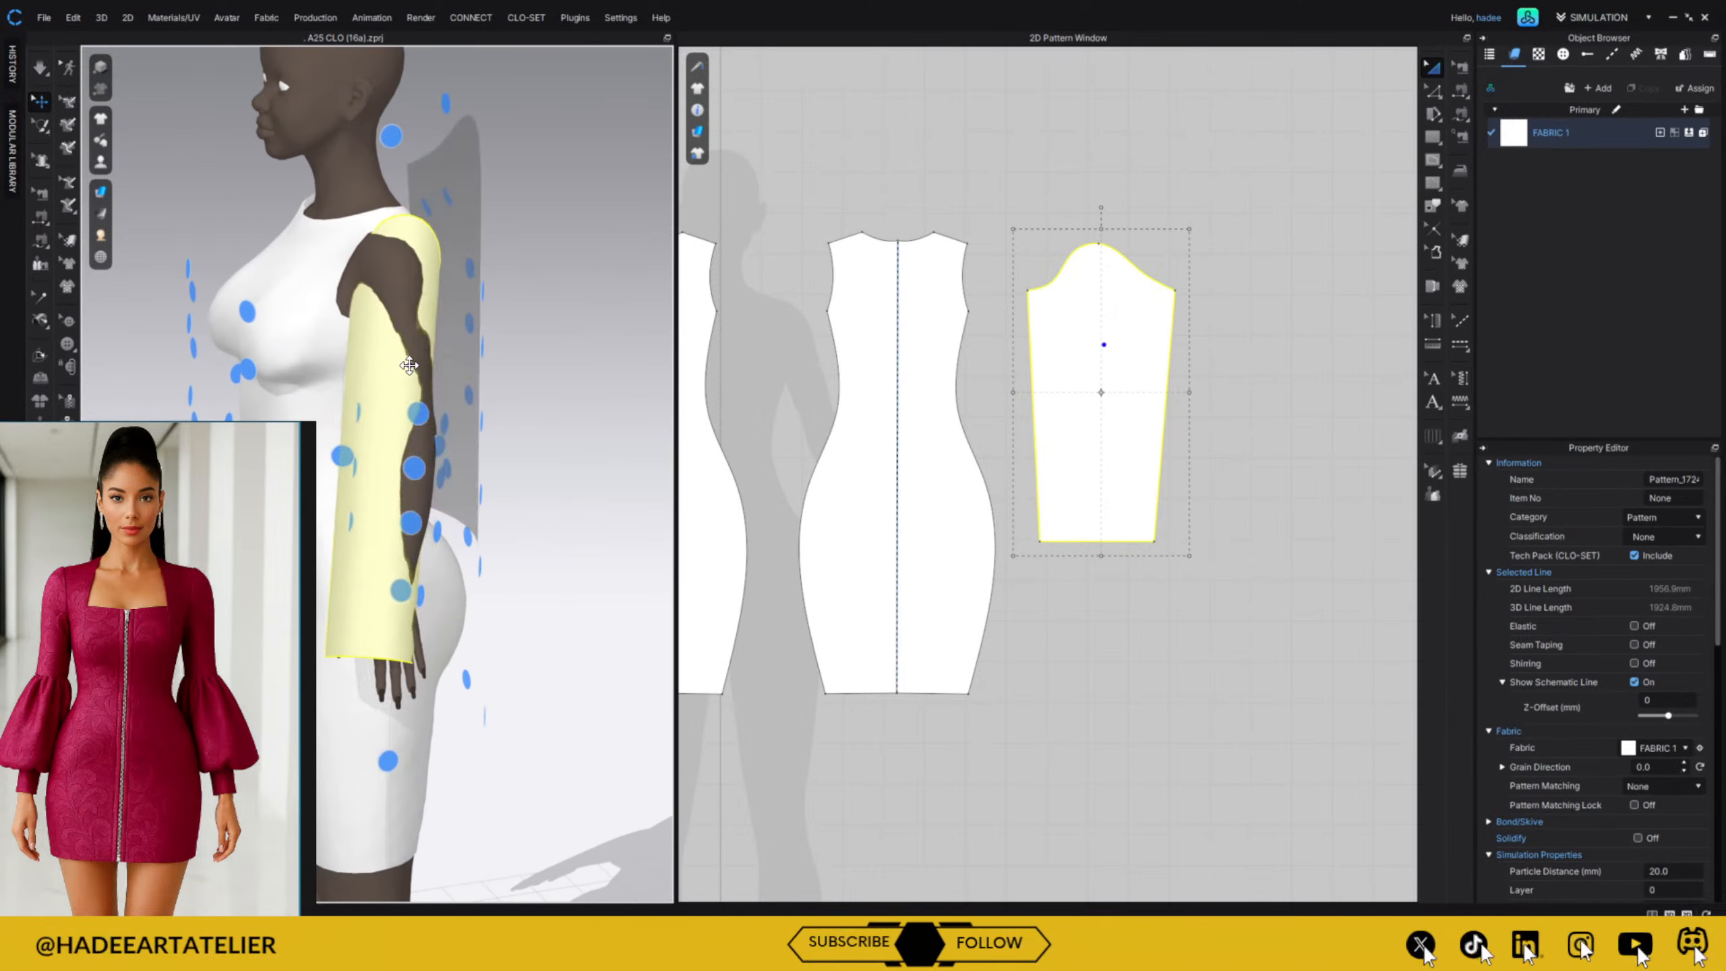
{"action": "left_click_drag", "start_coordinate": [401, 366], "coordinate": [409, 368]}
{"action": "left_click", "coordinate": [570, 270]}
{"action": "right_click_drag", "start_coordinate": [552, 287], "coordinate": [610, 275]}
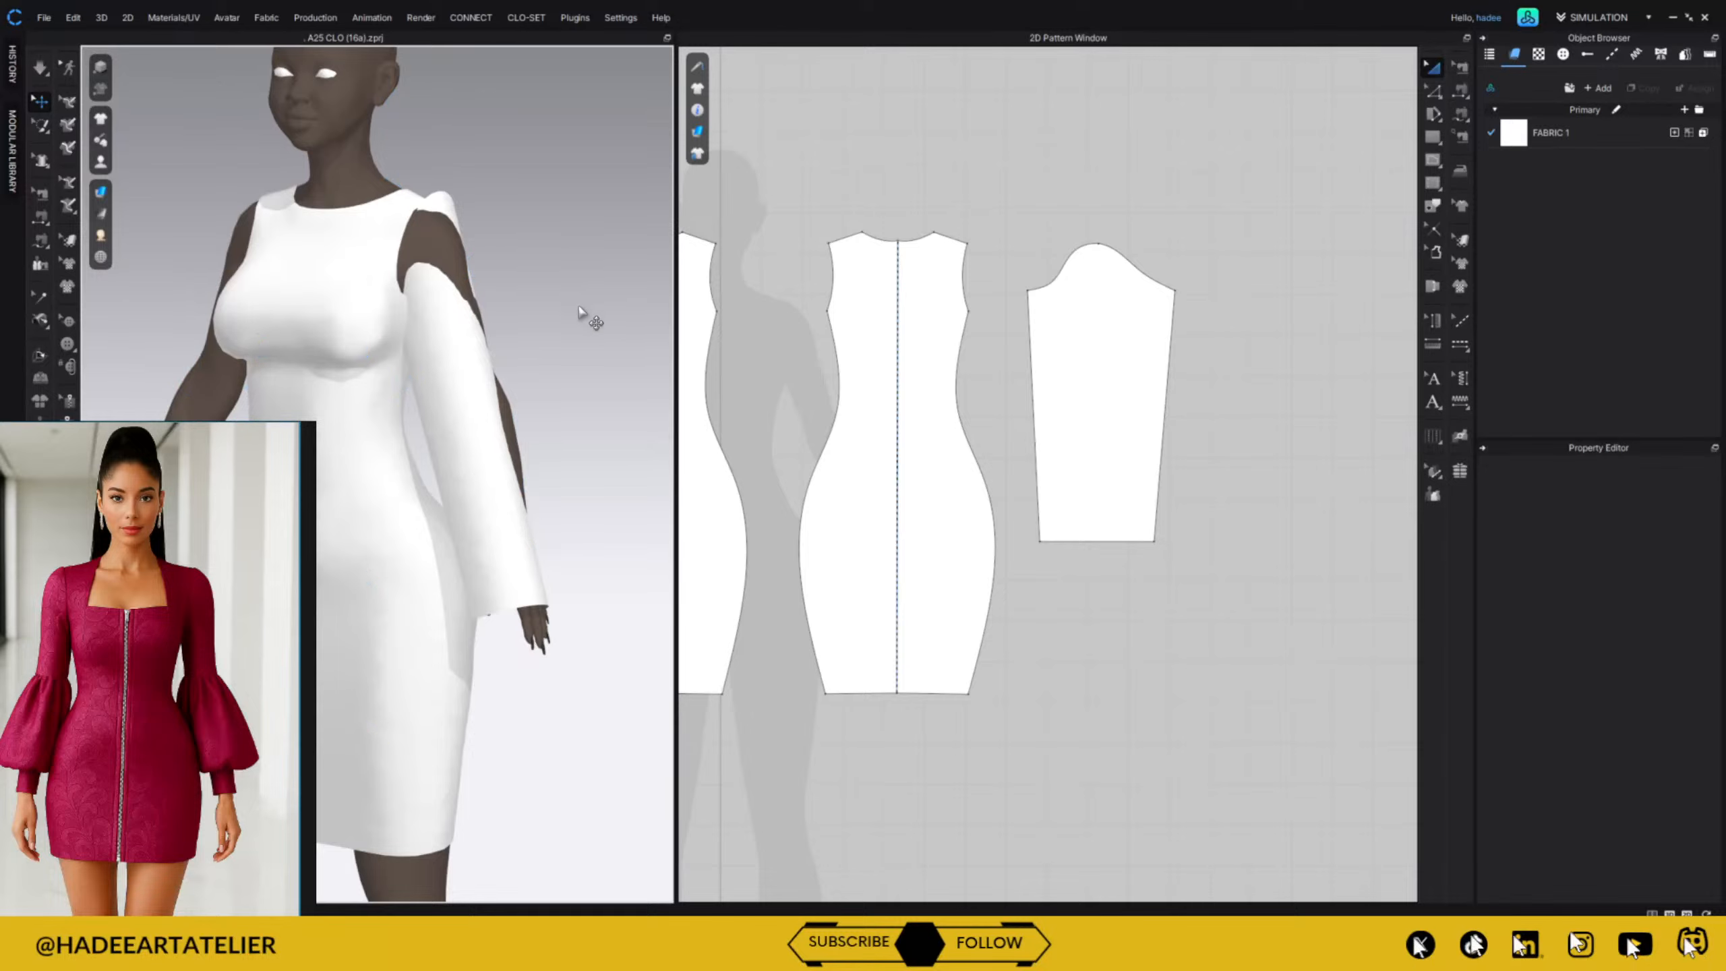
{"action": "left_click", "coordinate": [507, 462]}
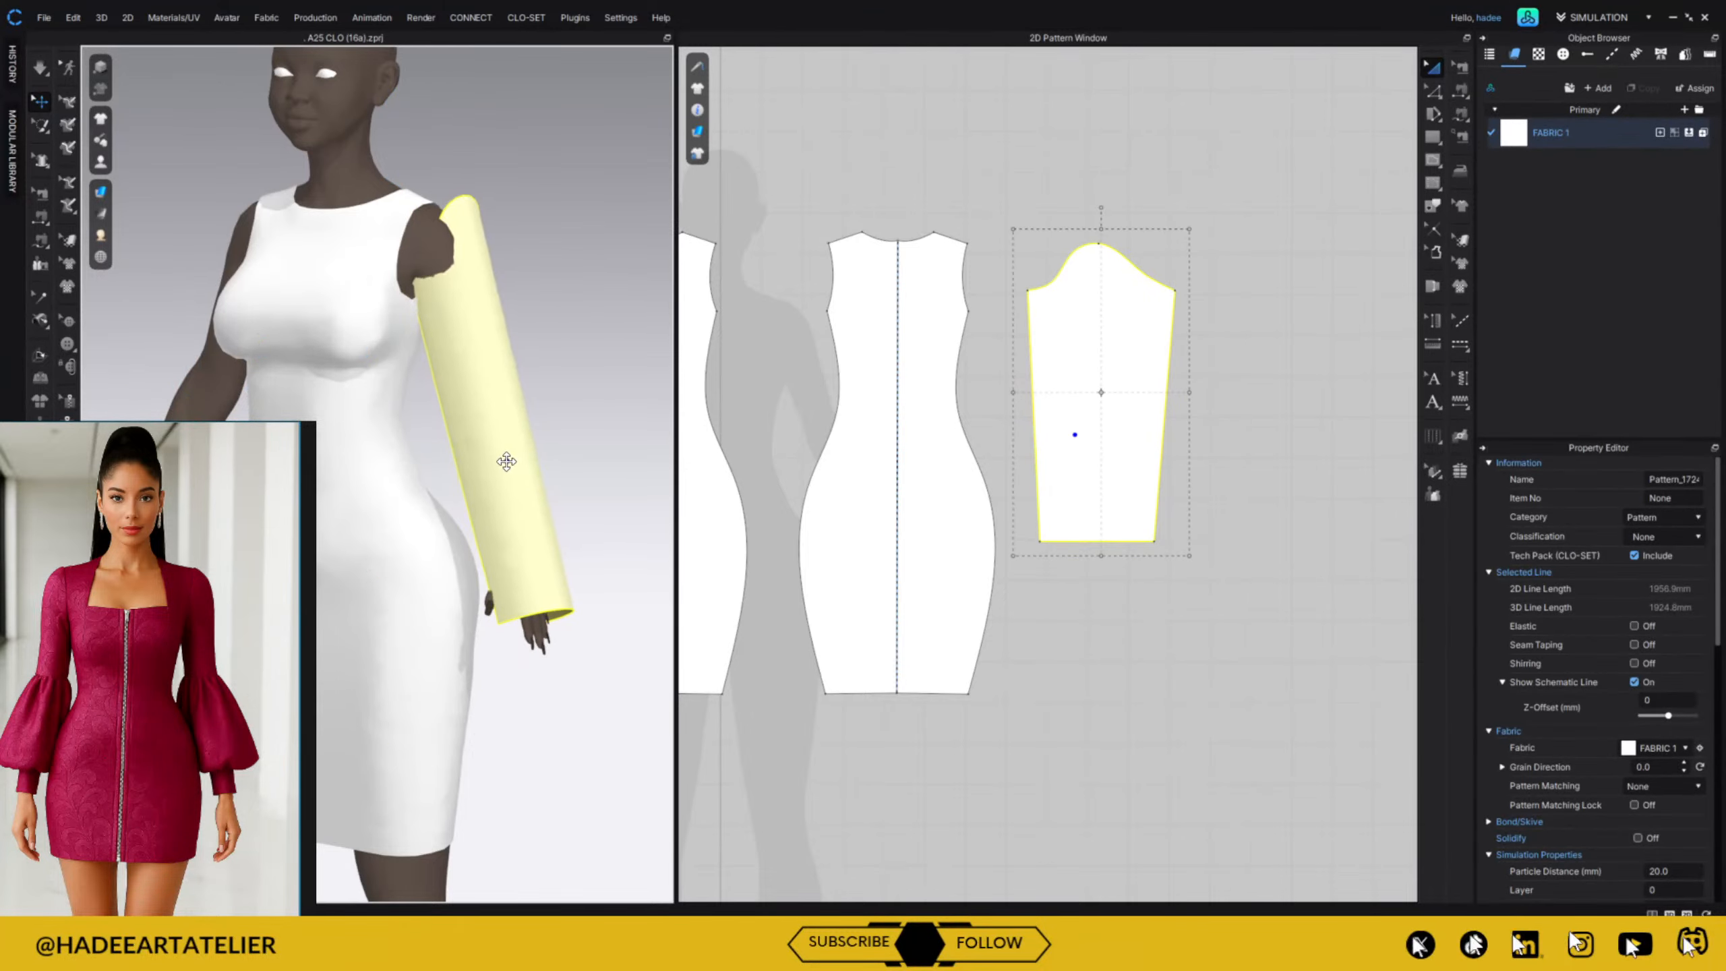
{"action": "mouse_move", "coordinate": [567, 366]}
{"action": "right_mouse_down"}
{"action": "mouse_move", "coordinate": [616, 355]}
{"action": "mouse_move", "coordinate": [571, 353]}
{"action": "right_mouse_up"}
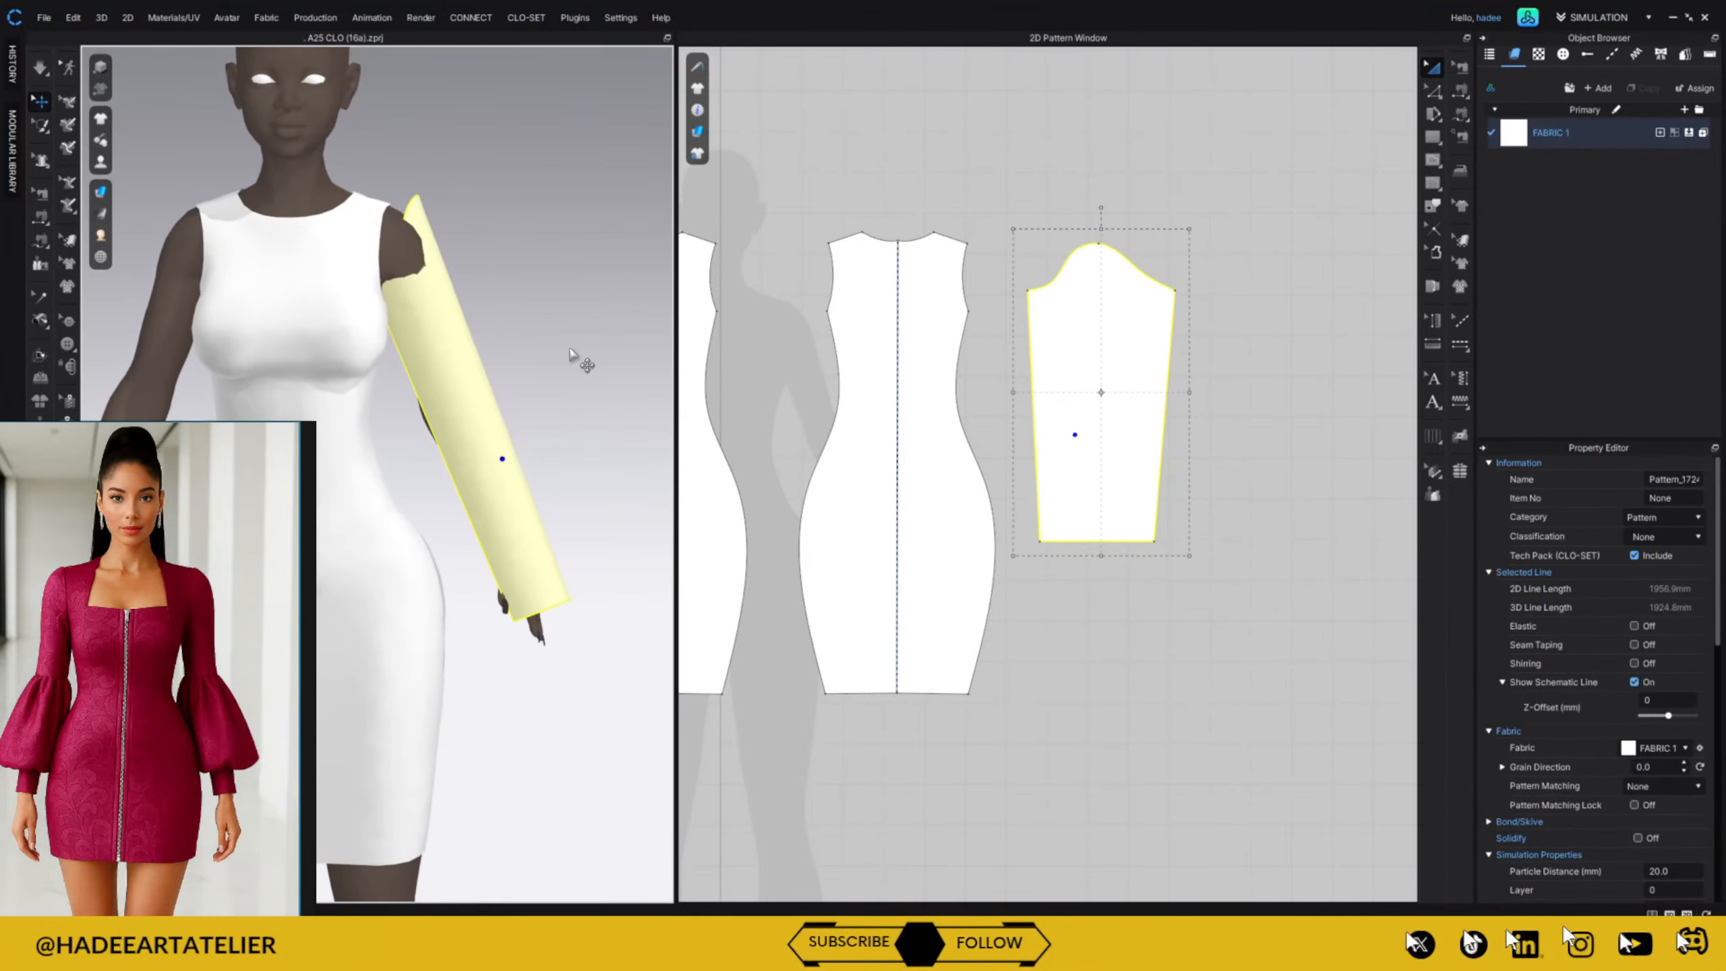
Sew the two halves of the sleeve cap to the front and back armholes and simulate the garment.
{"action": "mouse_move", "coordinate": [107, 170]}
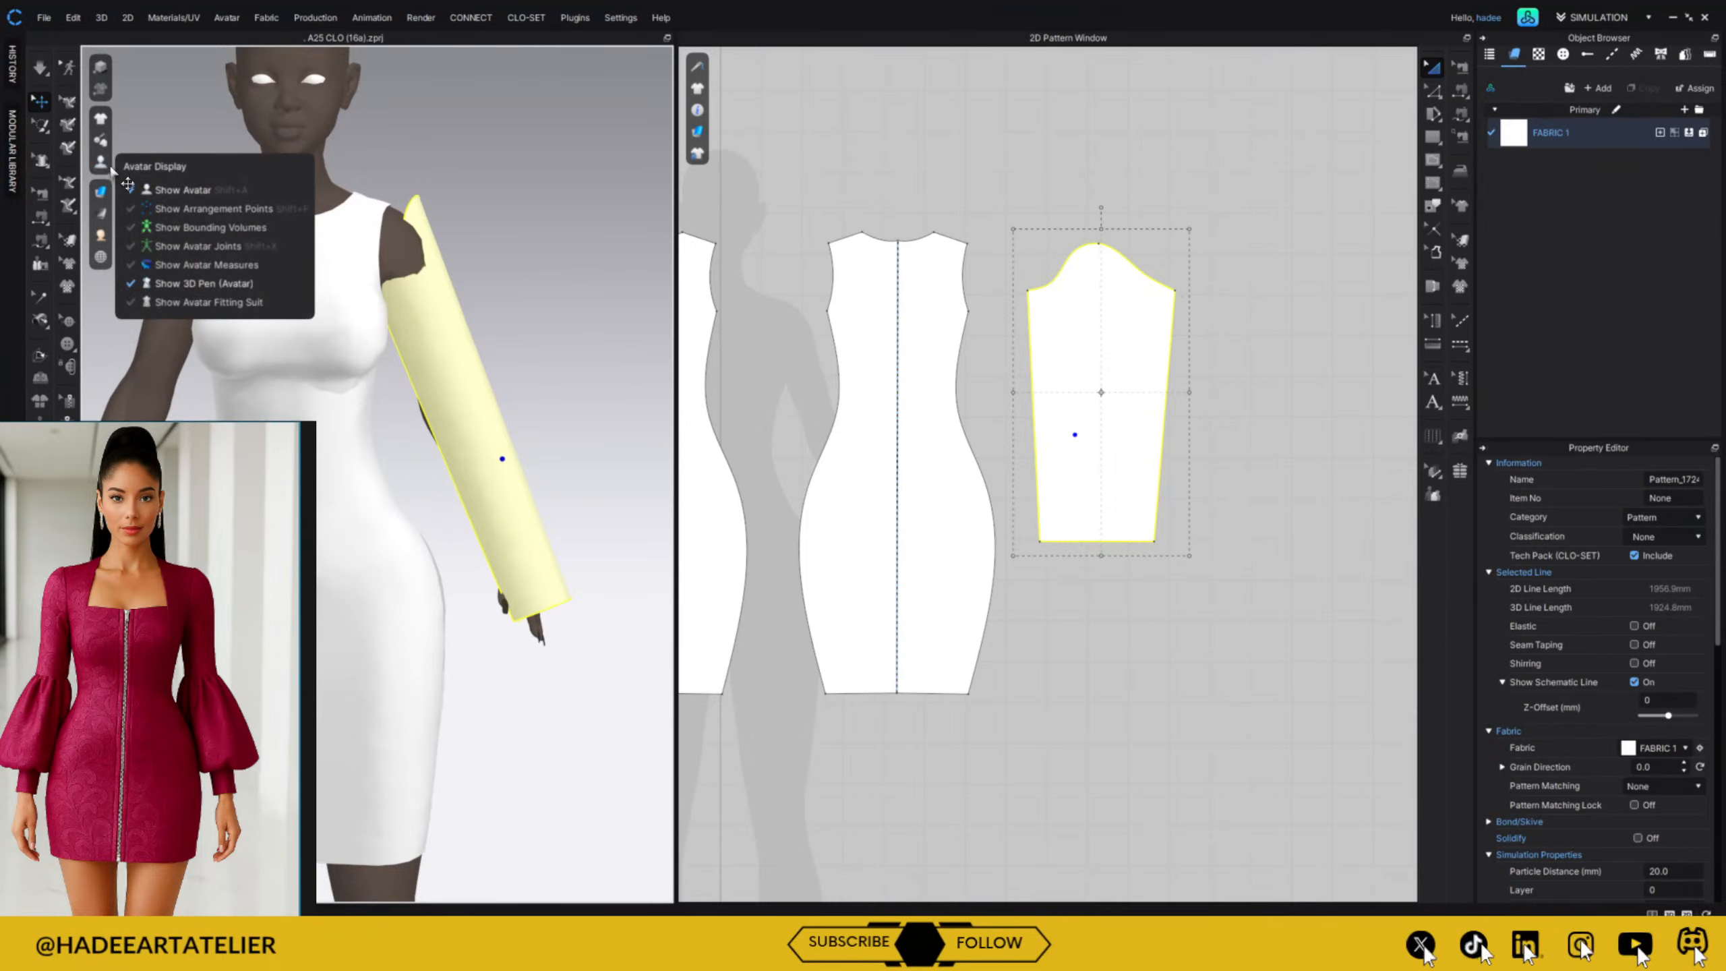
{"action": "mouse_move", "coordinate": [101, 120]}
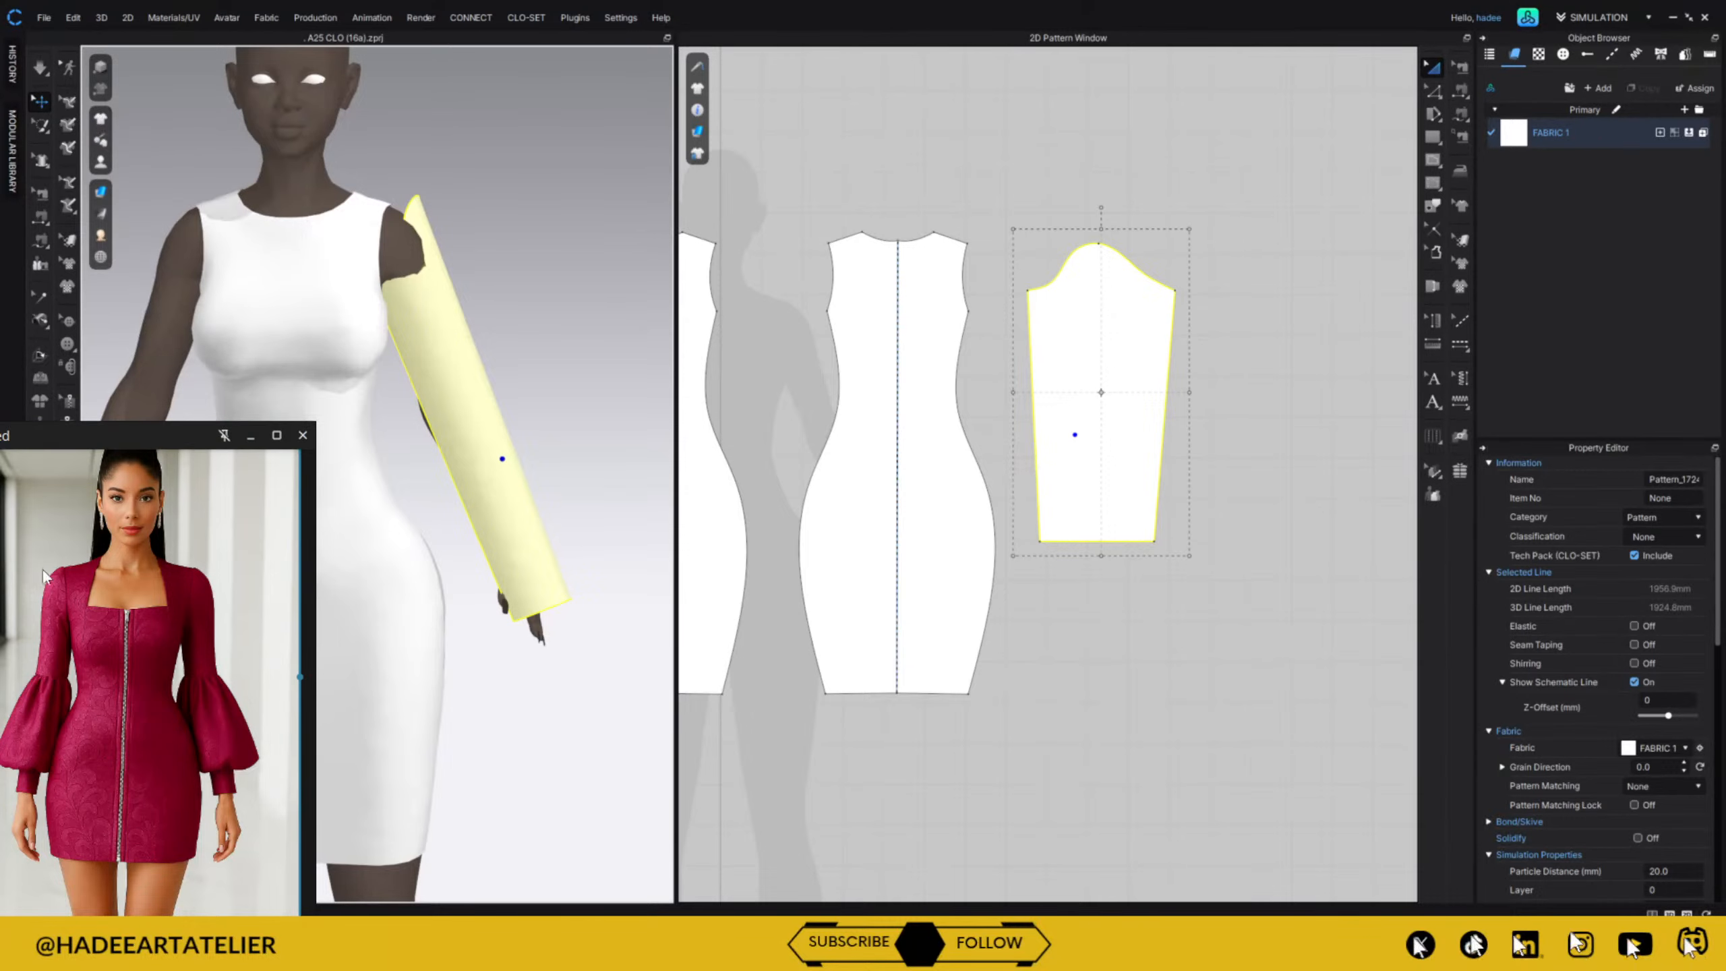
{"action": "left_click", "coordinate": [1461, 89]}
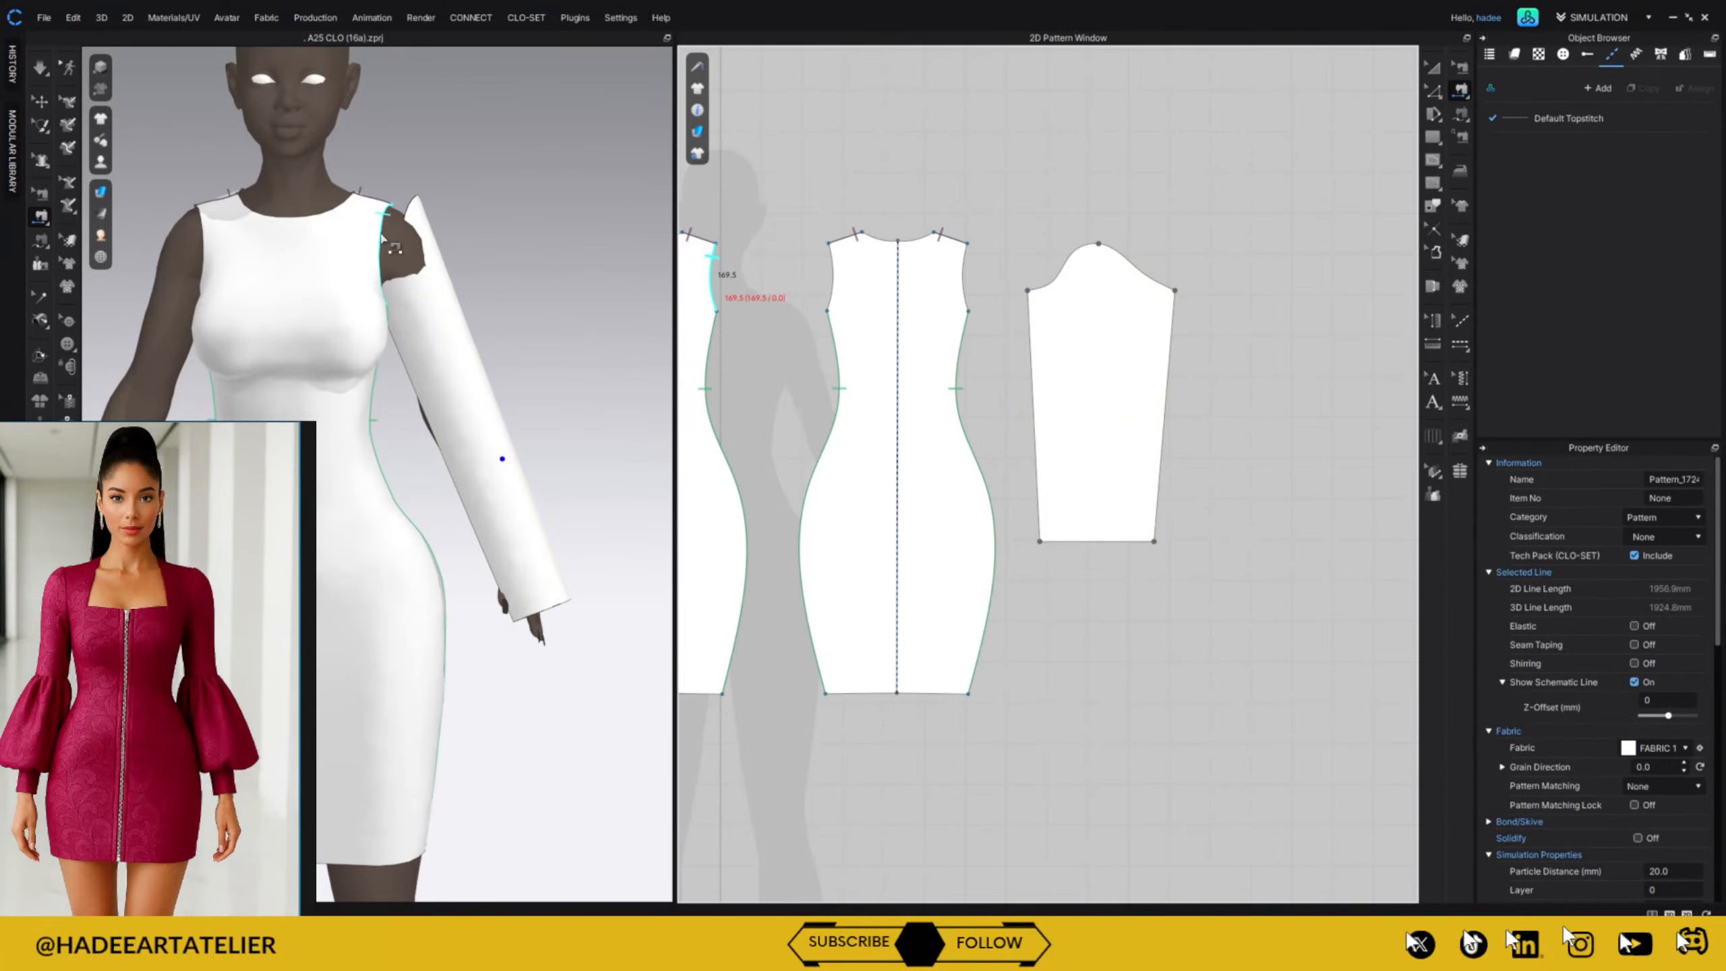
{"action": "left_click", "coordinate": [412, 215]}
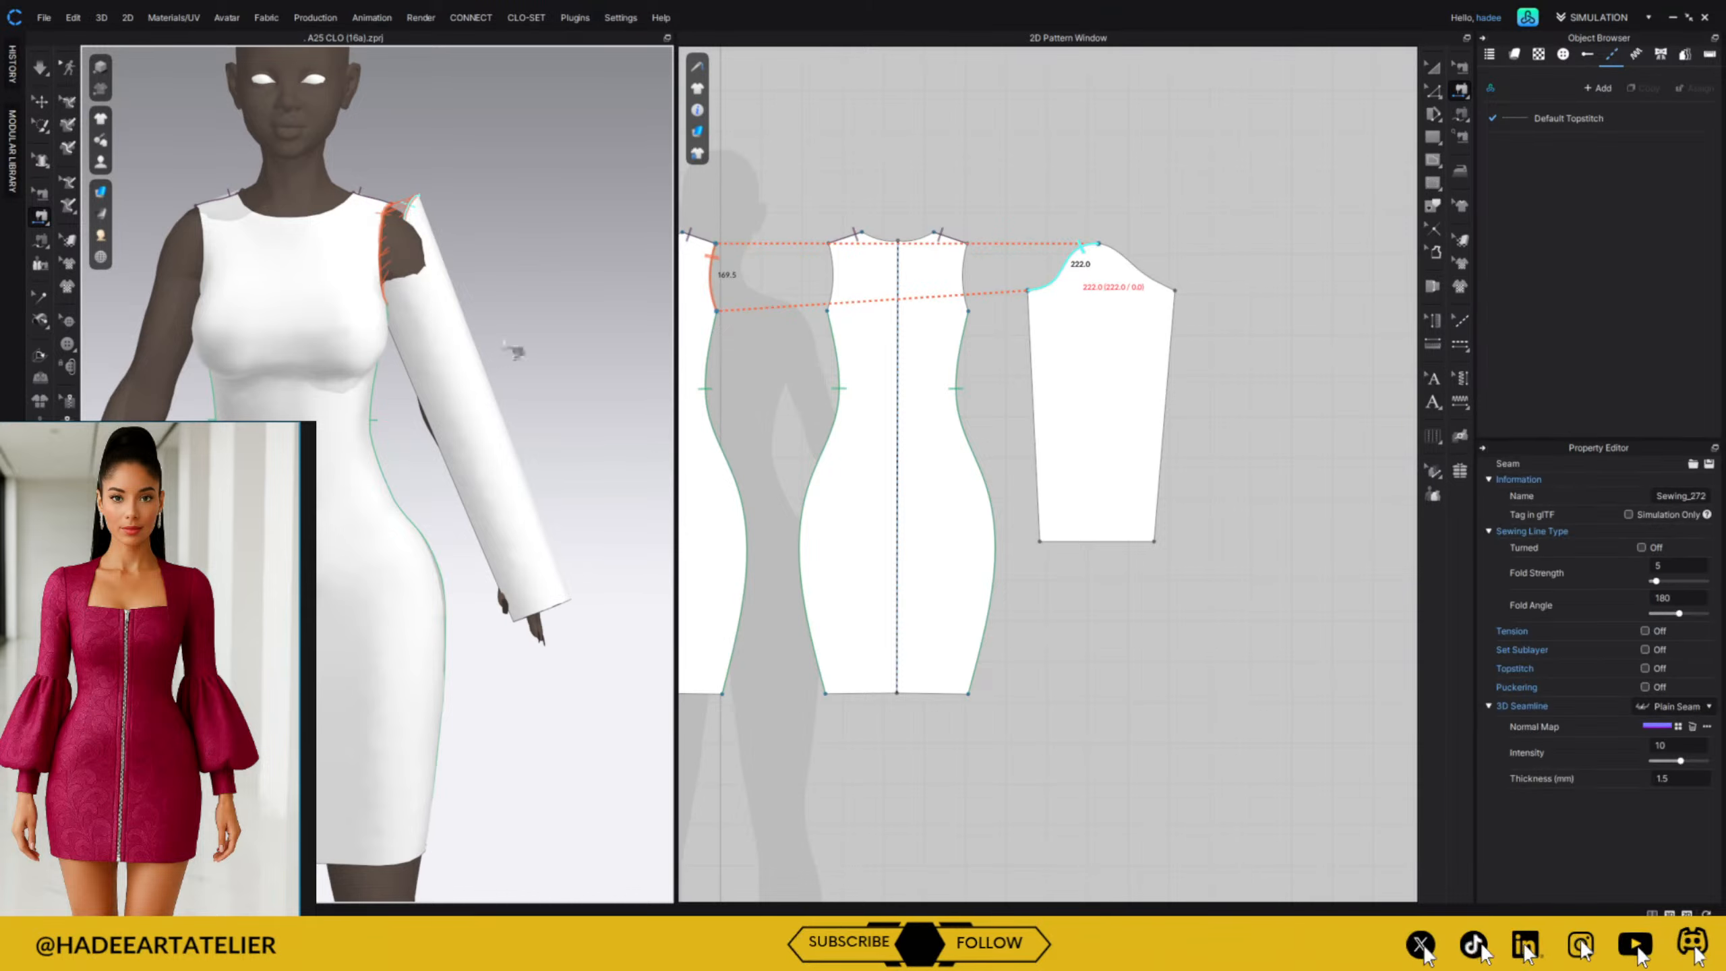
{"action": "right_click_drag", "start_coordinate": [557, 275], "coordinate": [246, 258]}
{"action": "left_click", "coordinate": [601, 263]}
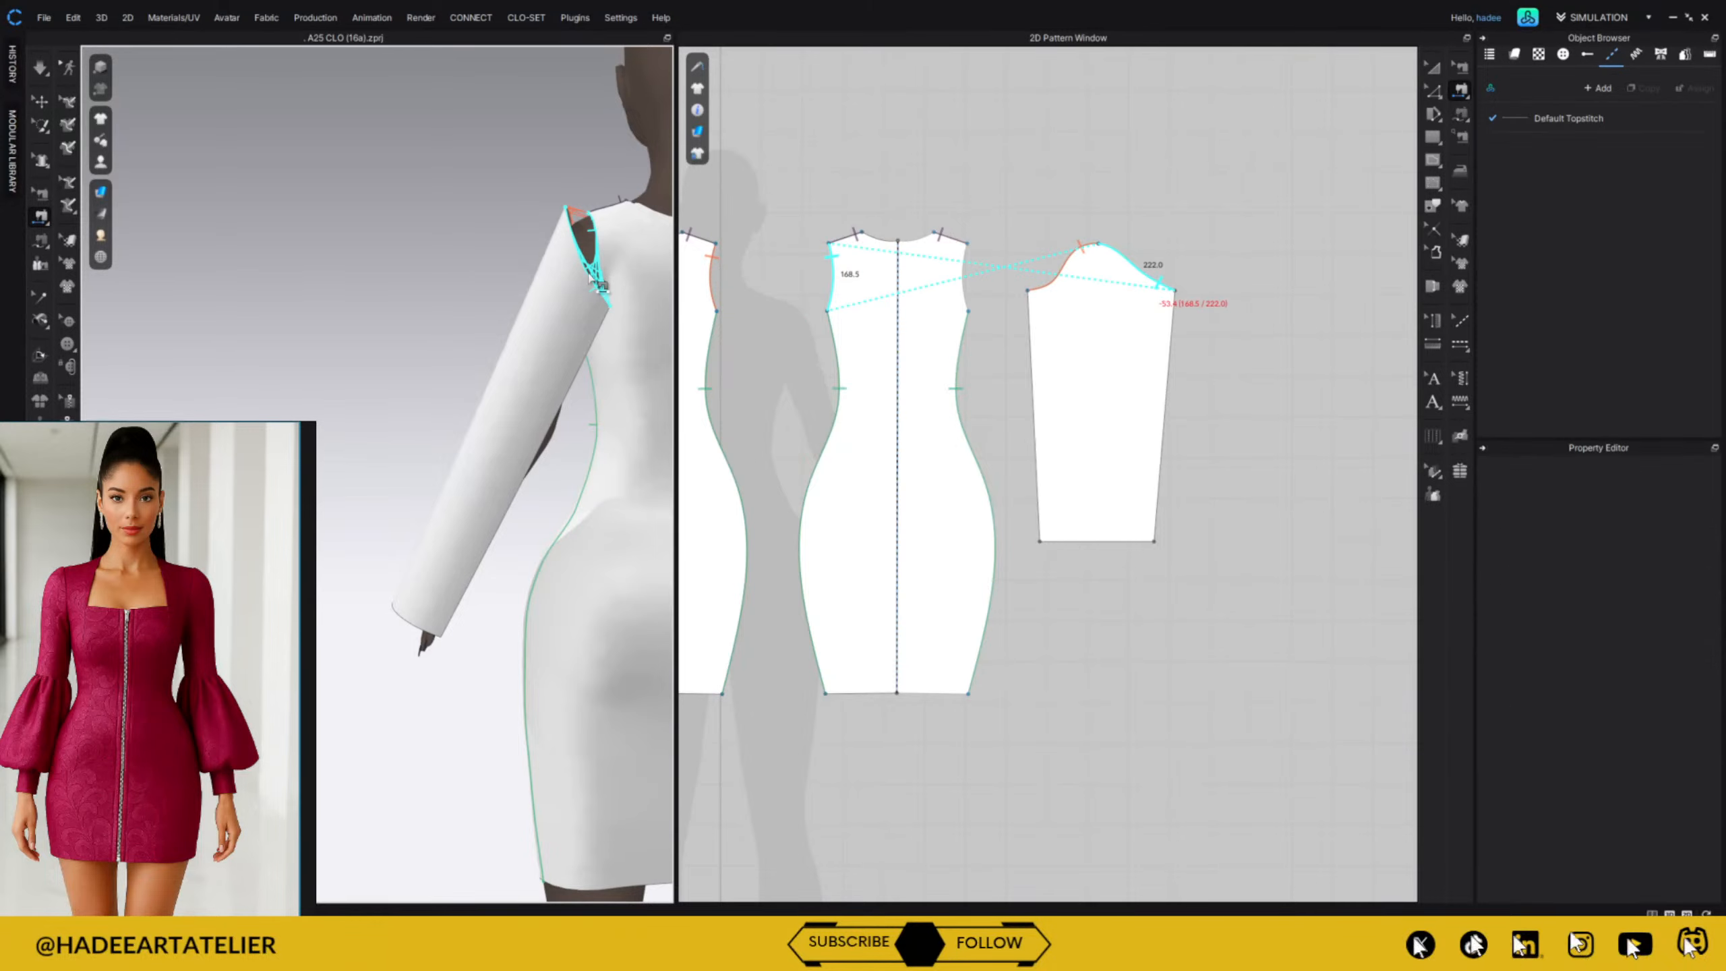
{"action": "left_click", "coordinate": [578, 249]}
{"action": "right_click_drag", "start_coordinate": [496, 345], "coordinate": [628, 394]}
{"action": "key", "text": "space"}
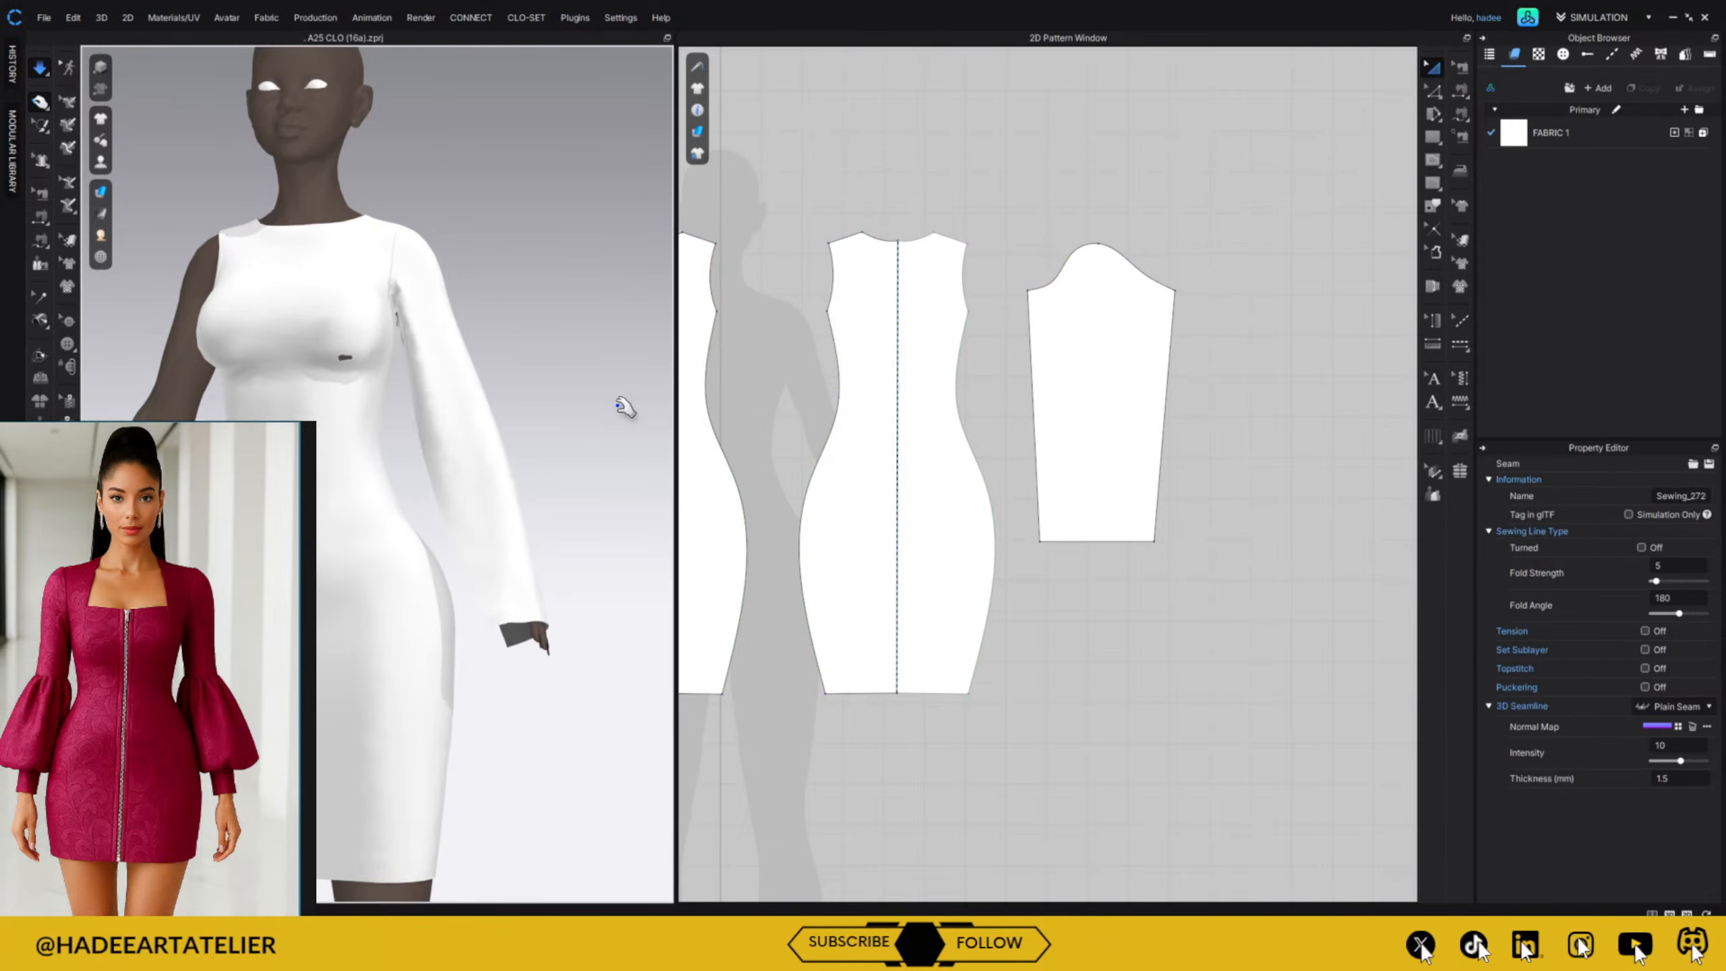
Raise the sleeve hem until the sleeve's side edges are about 493 mm long.
{"action": "left_click", "coordinate": [1432, 92]}
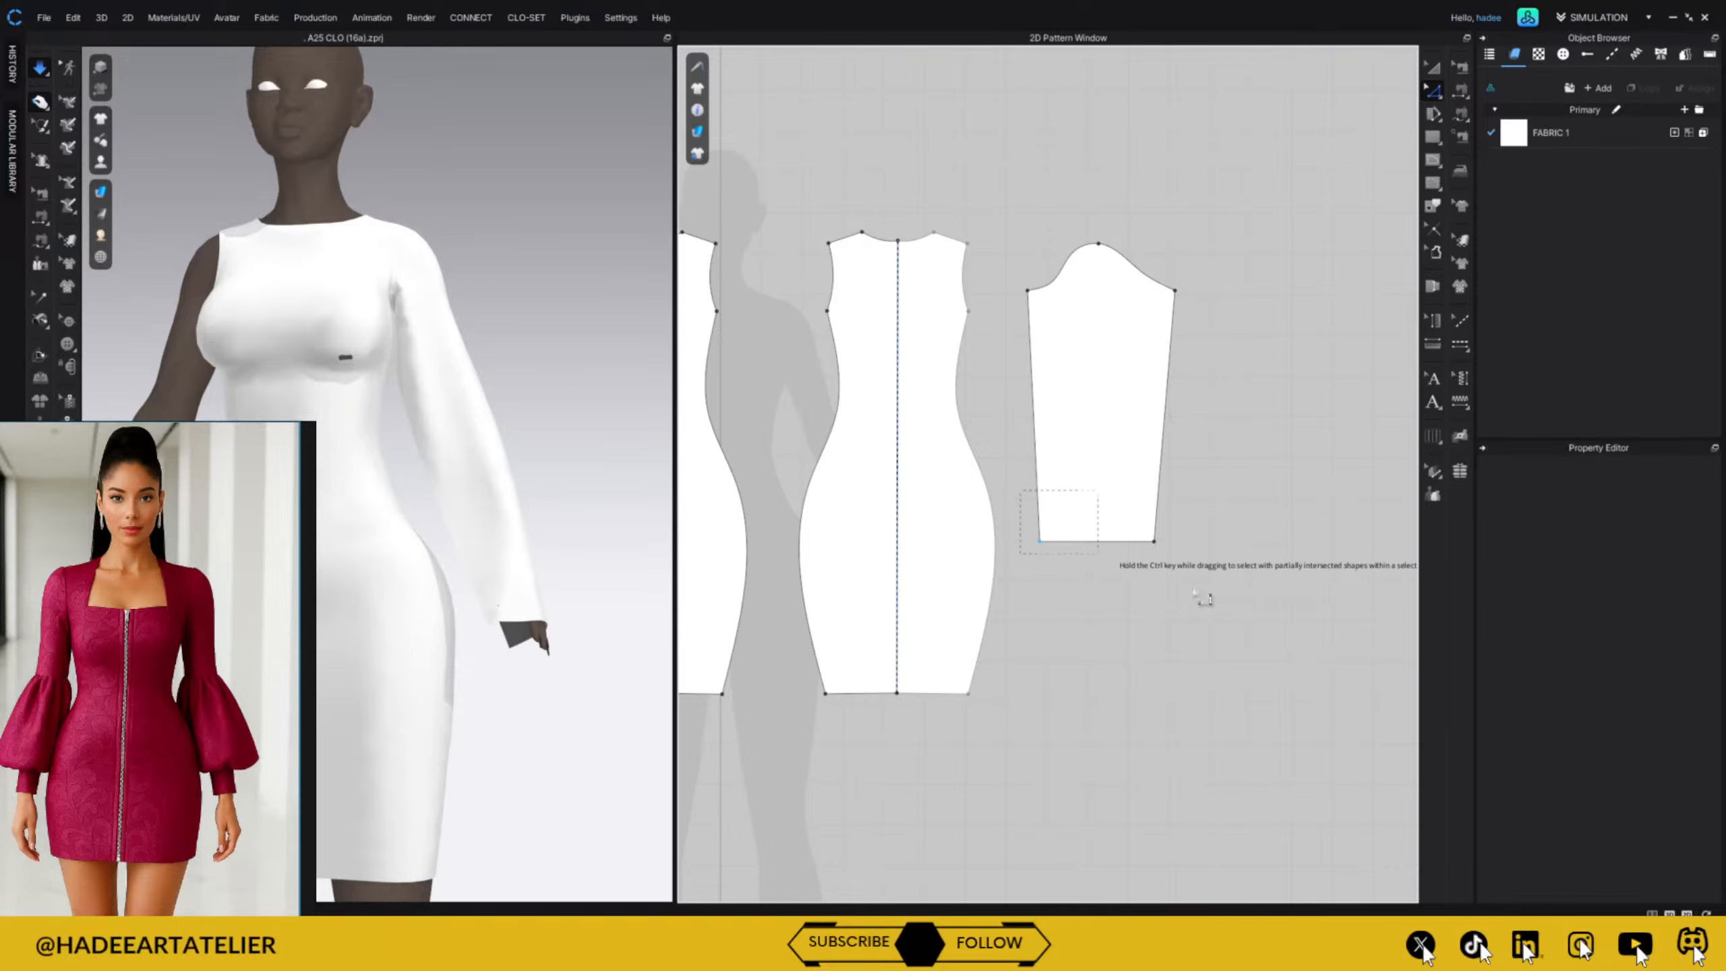
{"action": "left_click", "coordinate": [1128, 534]}
{"action": "left_click_drag", "start_coordinate": [1129, 529], "coordinate": [1112, 495]}
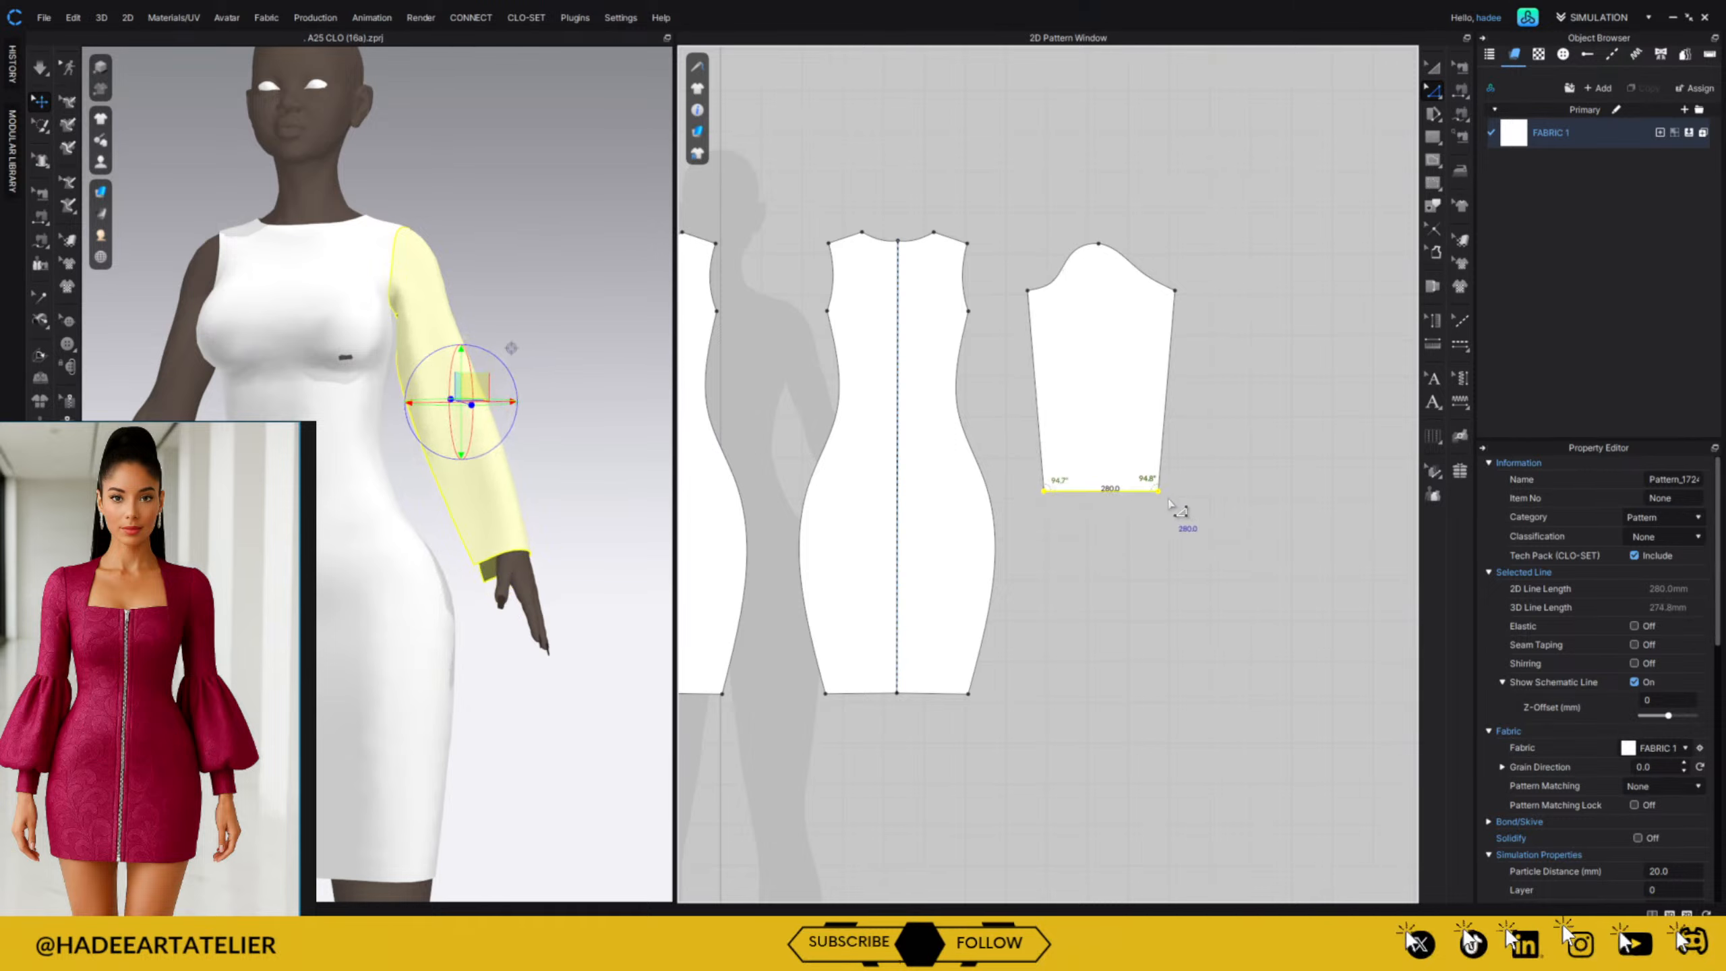
{"action": "left_click", "coordinate": [1178, 501]}
Sew the sleeve's two side edges together and simulate to close the underarm seam.
{"action": "left_click", "coordinate": [1461, 90]}
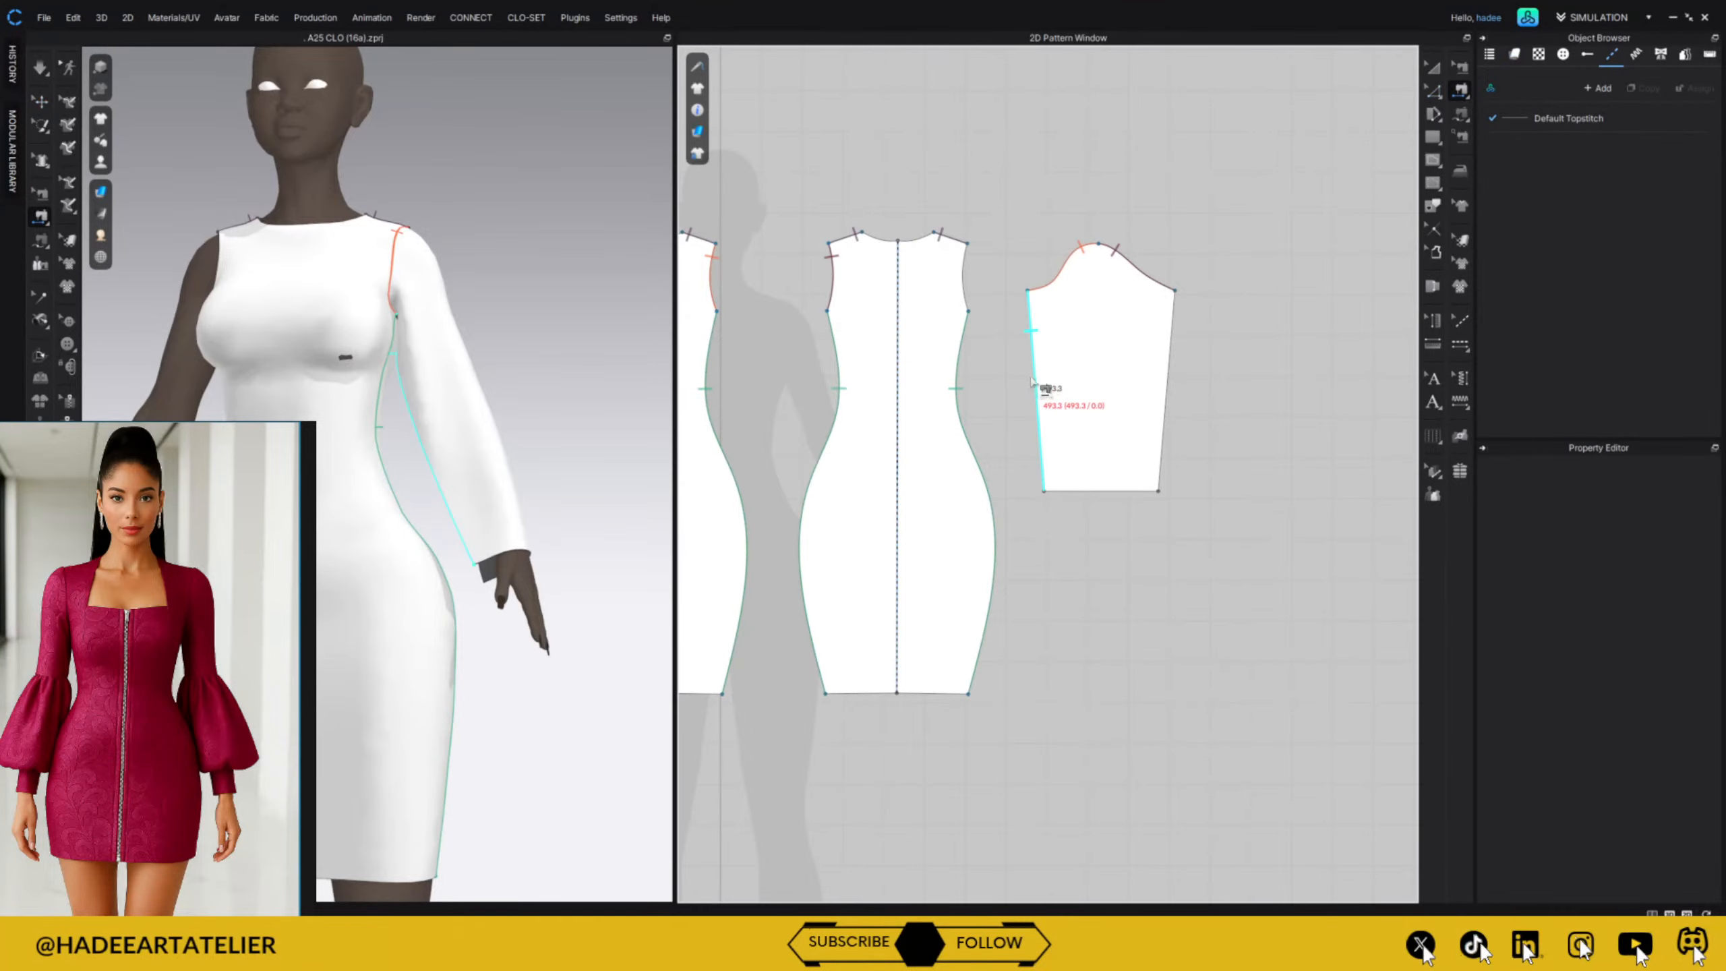
{"action": "left_click", "coordinate": [1172, 390]}
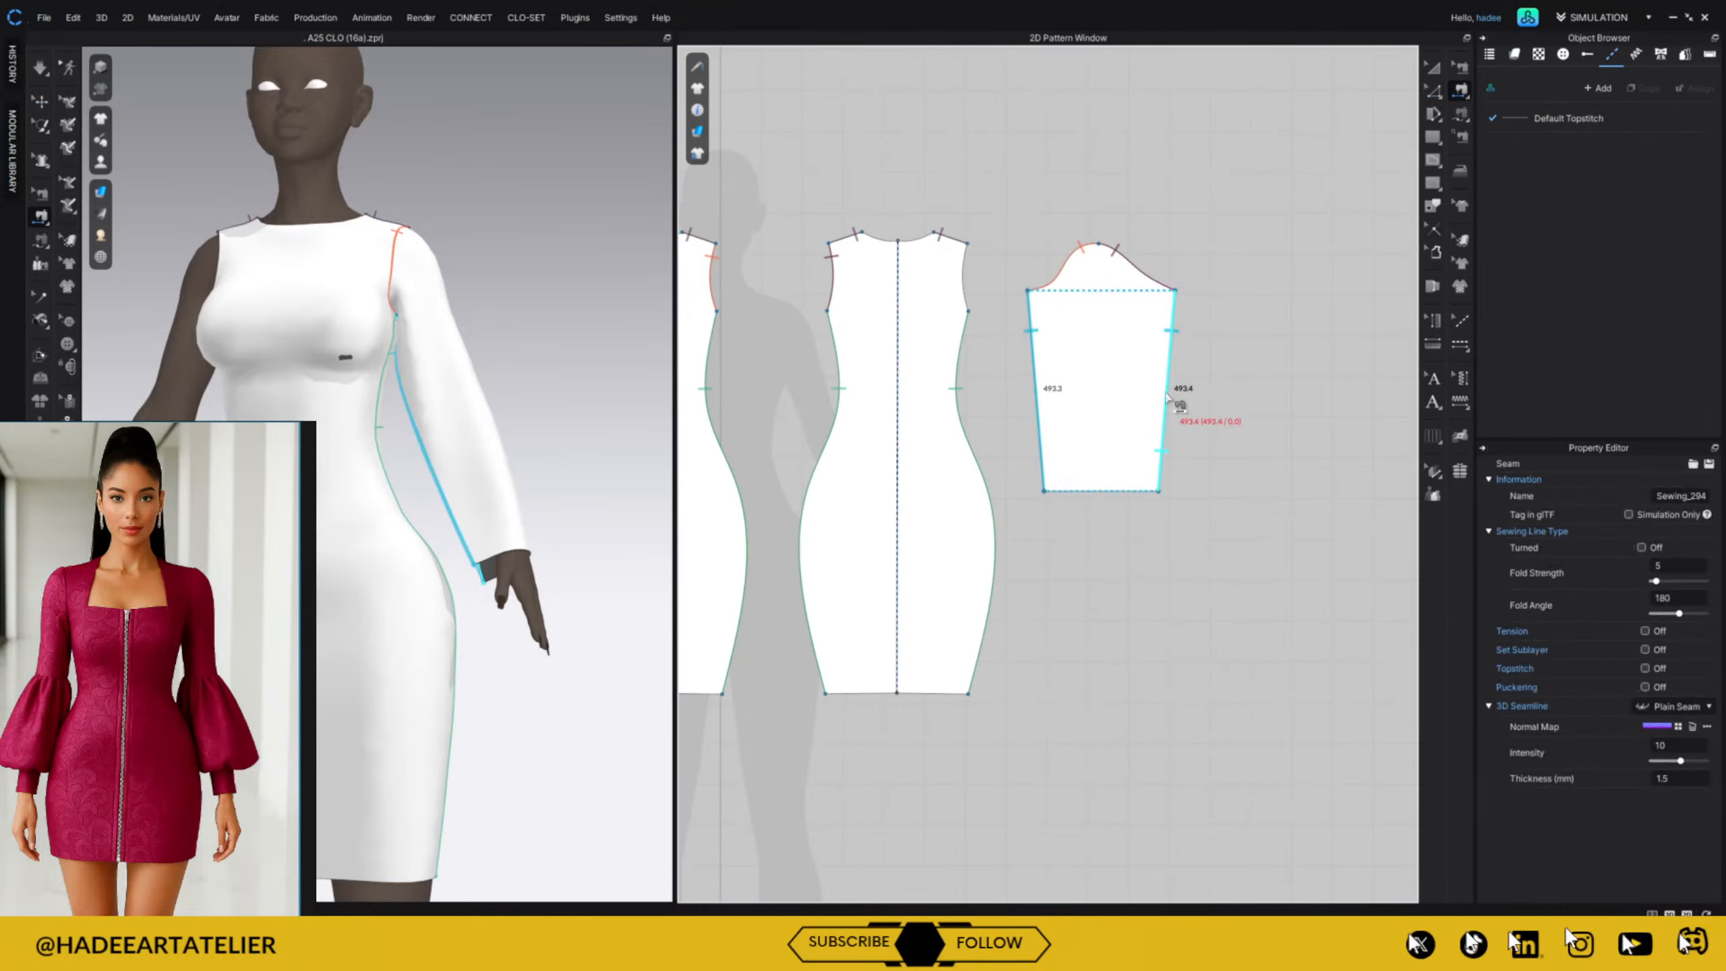
{"action": "key", "text": "space"}
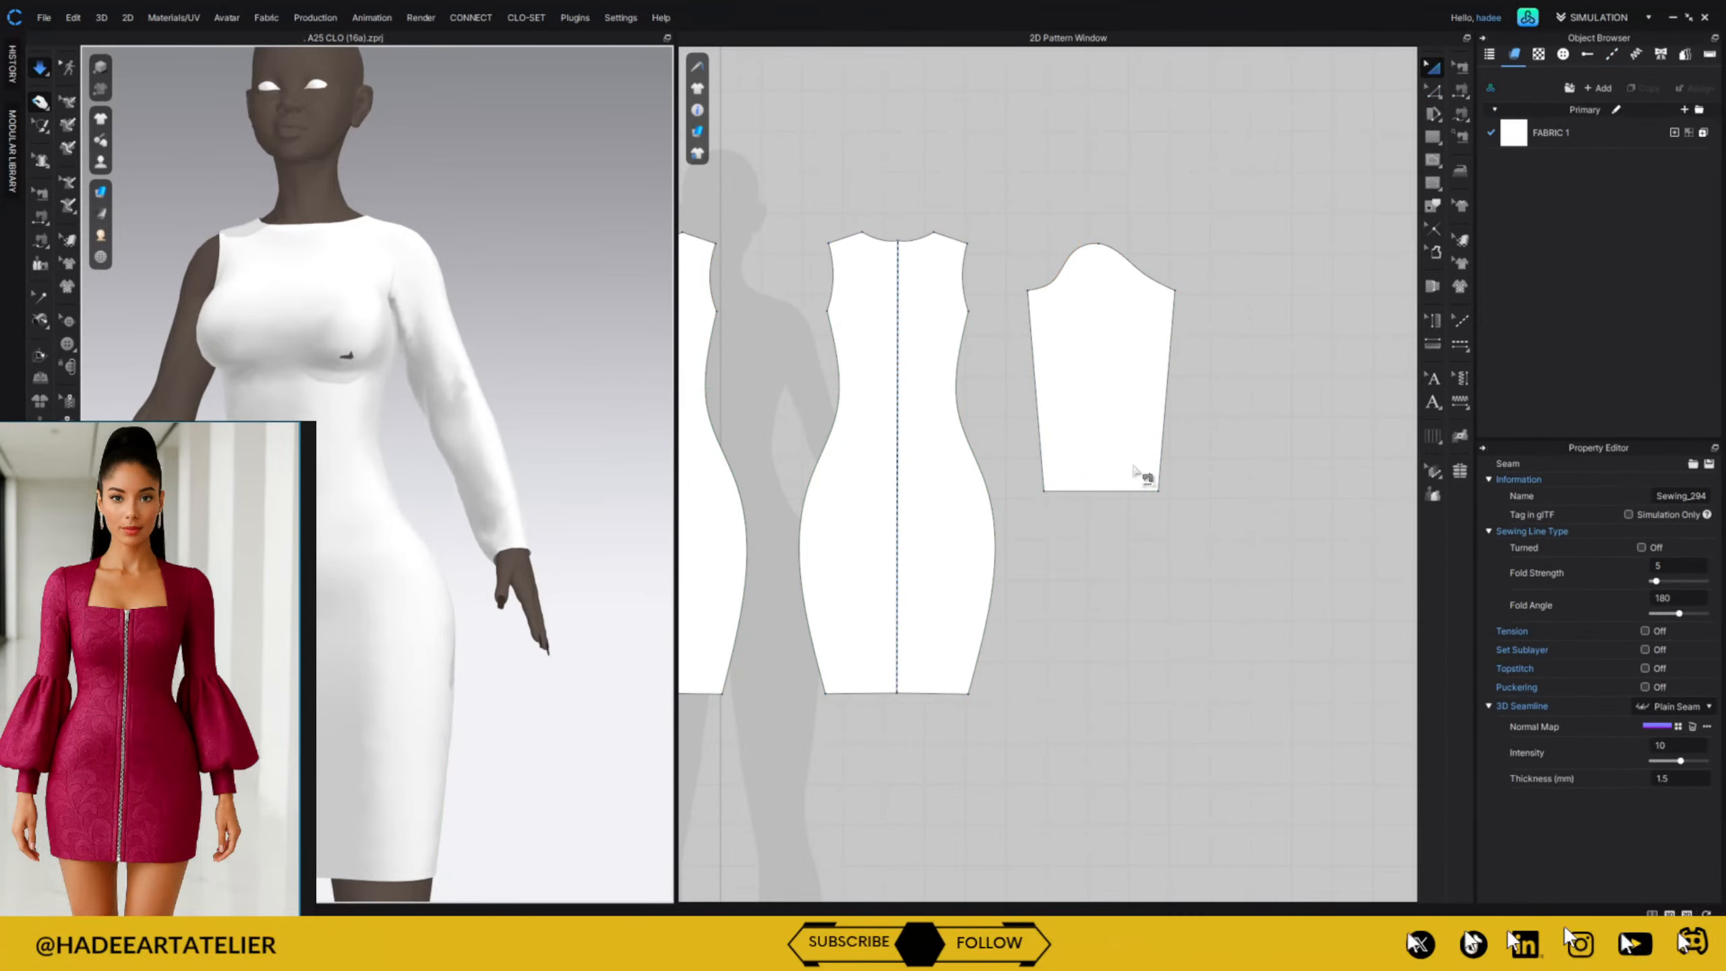
Pull the front bodice fabric under the bust during simulation to work out the pinched spot.
{"action": "mouse_move", "coordinate": [563, 416]}
{"action": "right_mouse_down"}
{"action": "mouse_move", "coordinate": [568, 479]}
{"action": "mouse_move", "coordinate": [565, 438]}
{"action": "right_mouse_up"}
{"action": "key", "text": "semicolon"}
{"action": "key", "text": "q"}
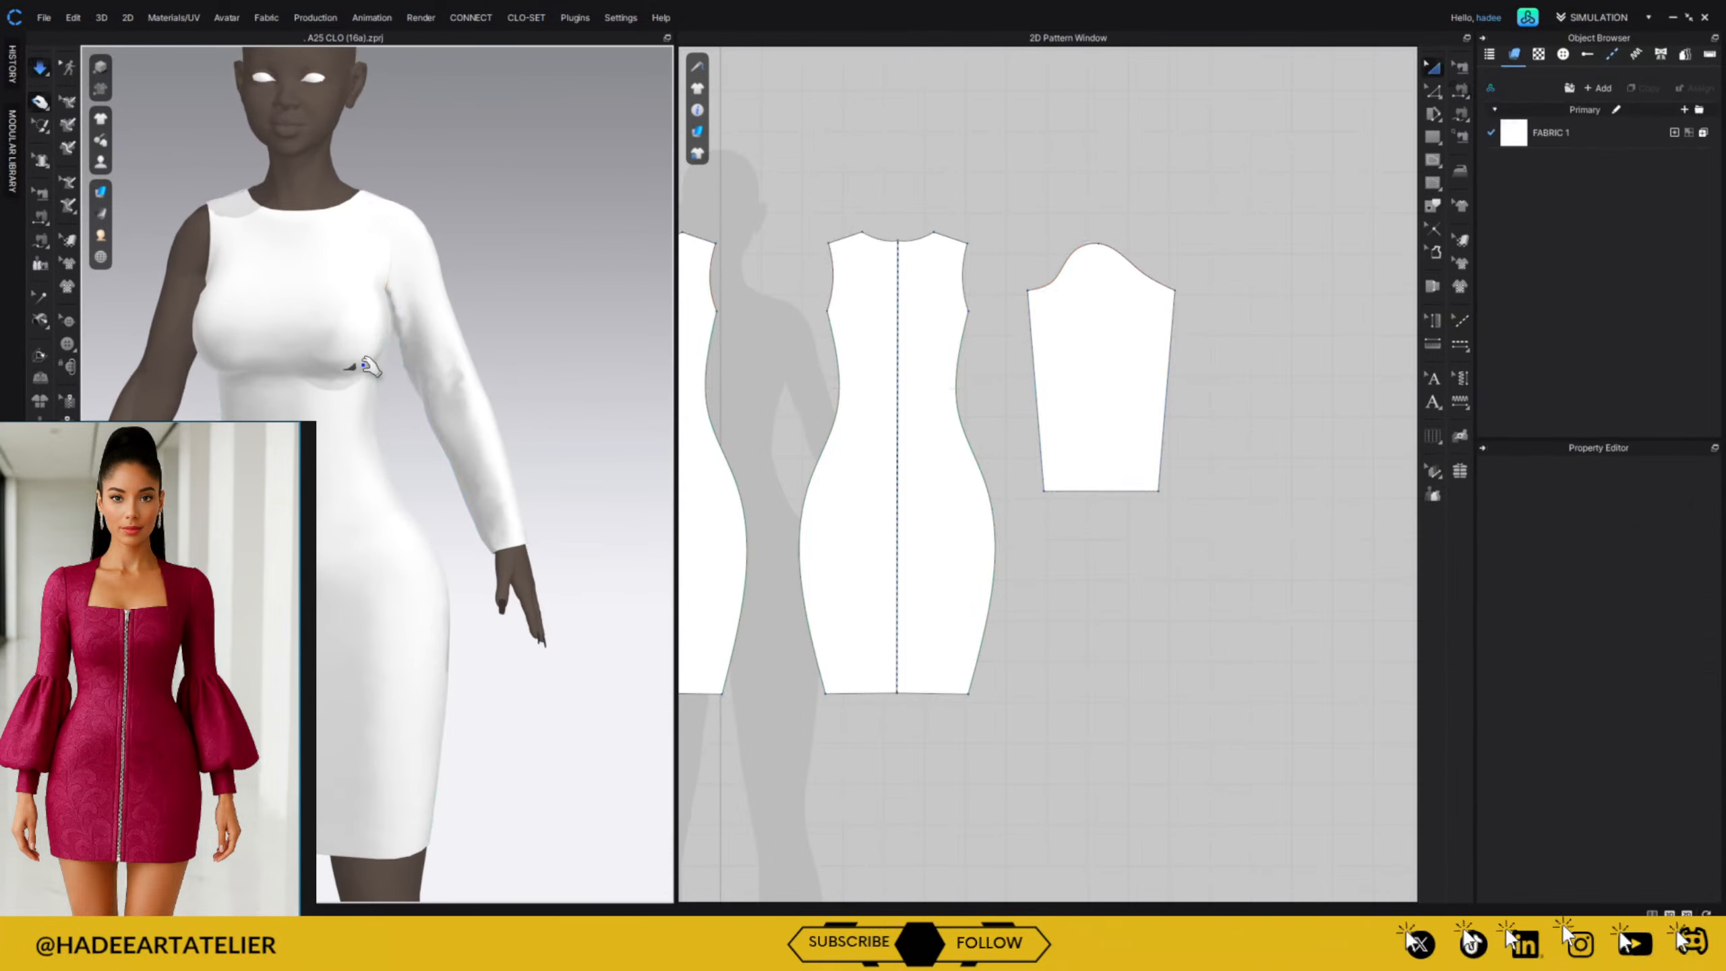
{"action": "left_click", "coordinate": [373, 398]}
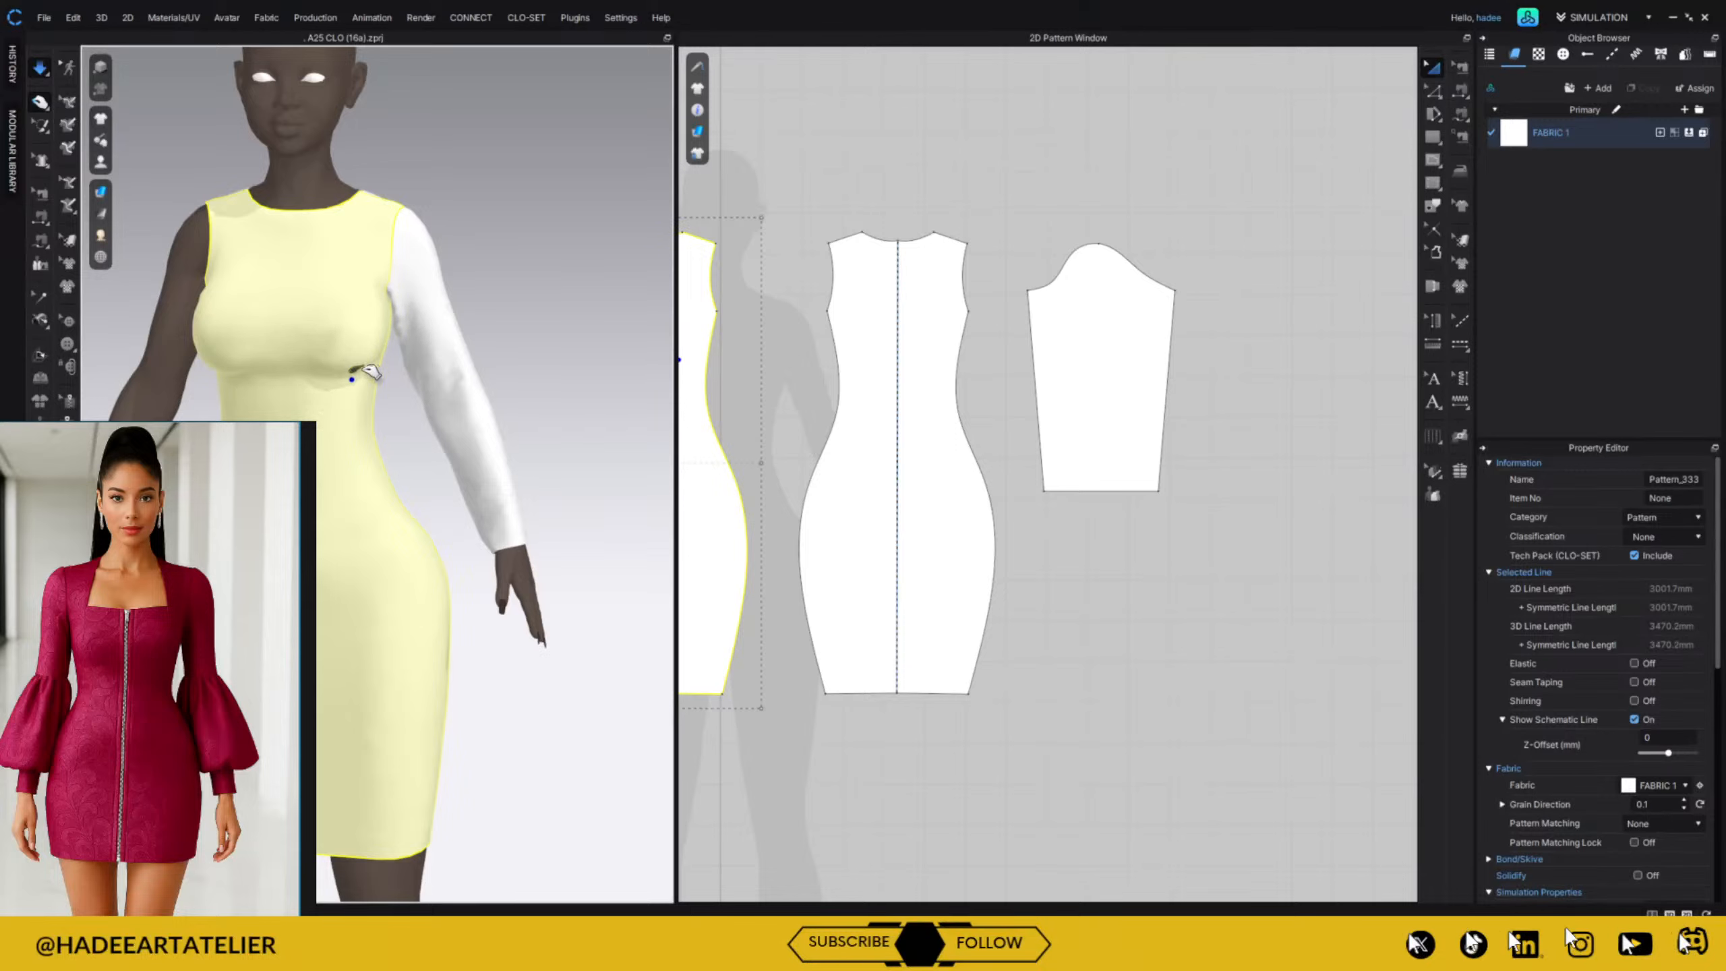
{"action": "left_click_drag", "start_coordinate": [363, 370], "coordinate": [406, 395]}
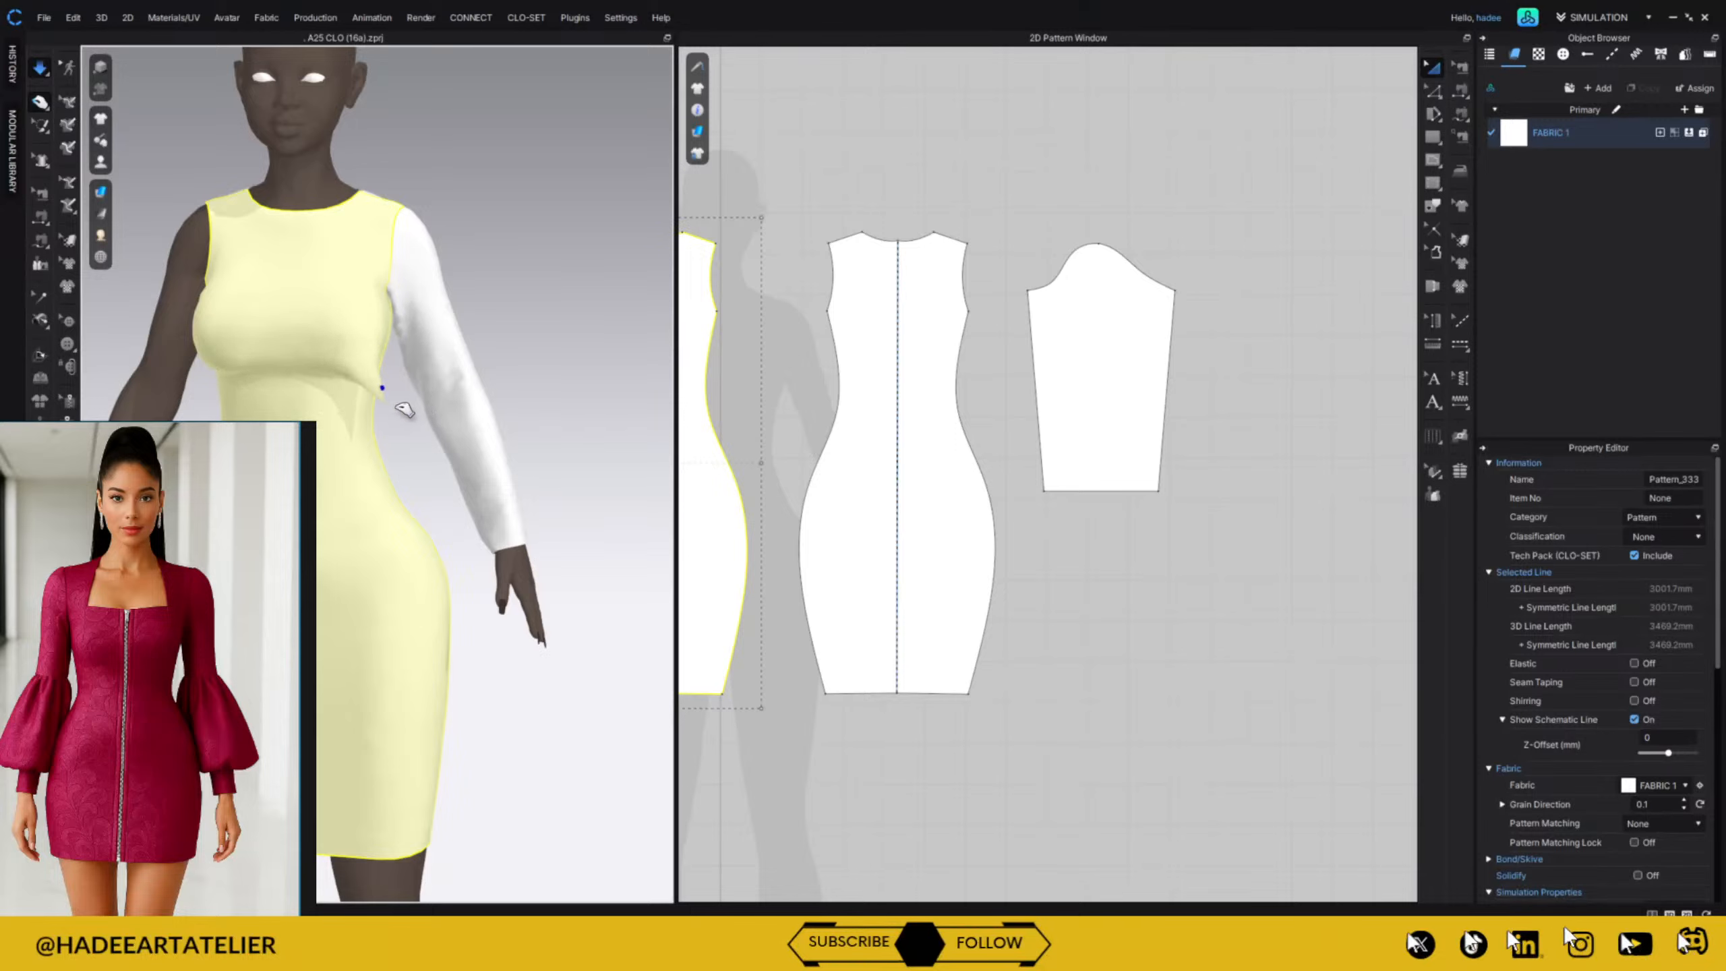
Narrow the sleeve piece from one side in two small reductions, simulating the fit in between.
{"action": "key", "text": "n"}
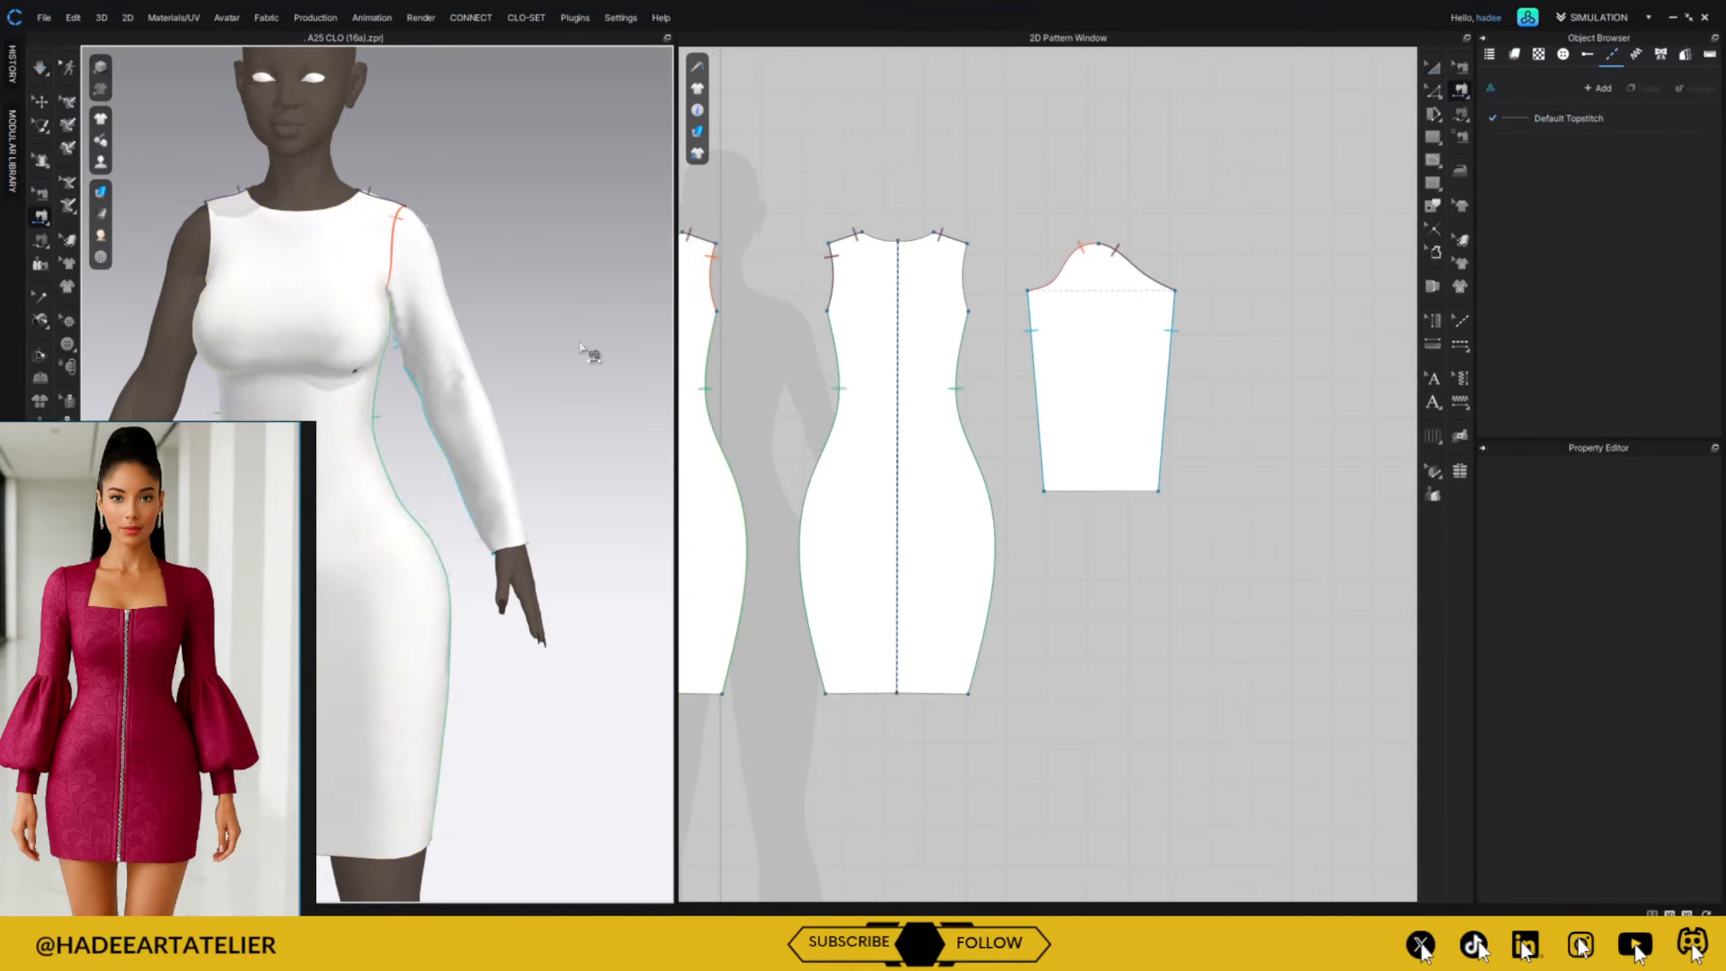
{"action": "right_click_drag", "start_coordinate": [550, 416], "coordinate": [516, 358]}
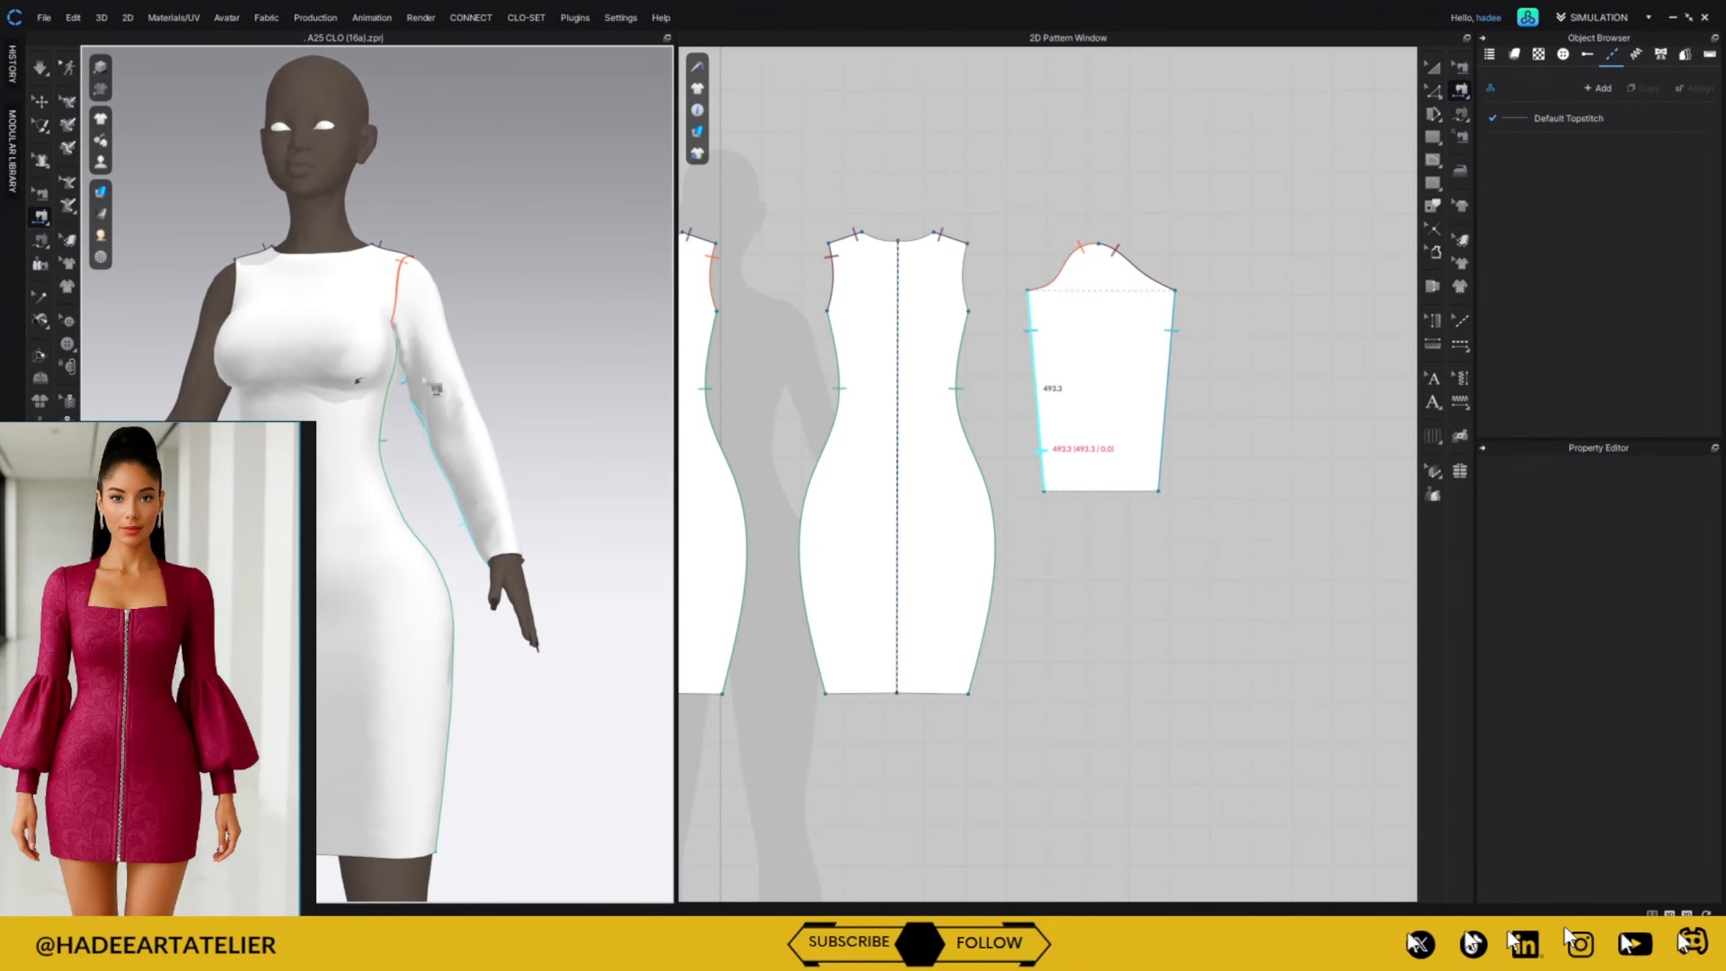
{"action": "key", "text": "q"}
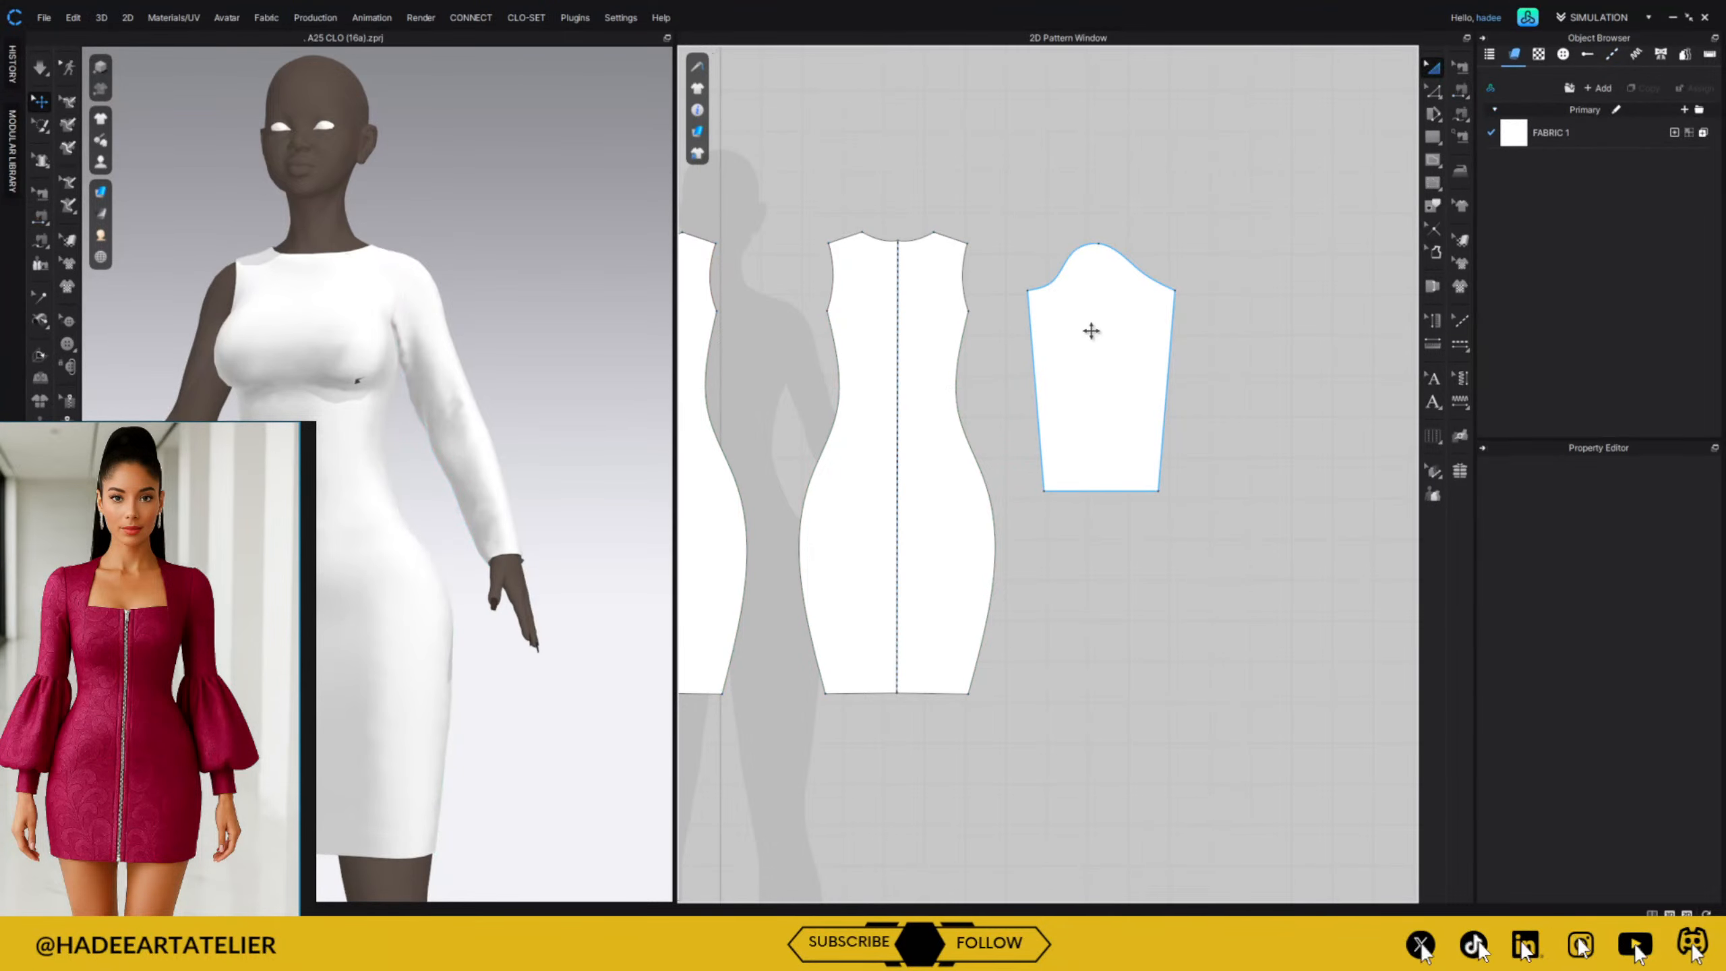
{"action": "left_click", "coordinate": [1090, 332]}
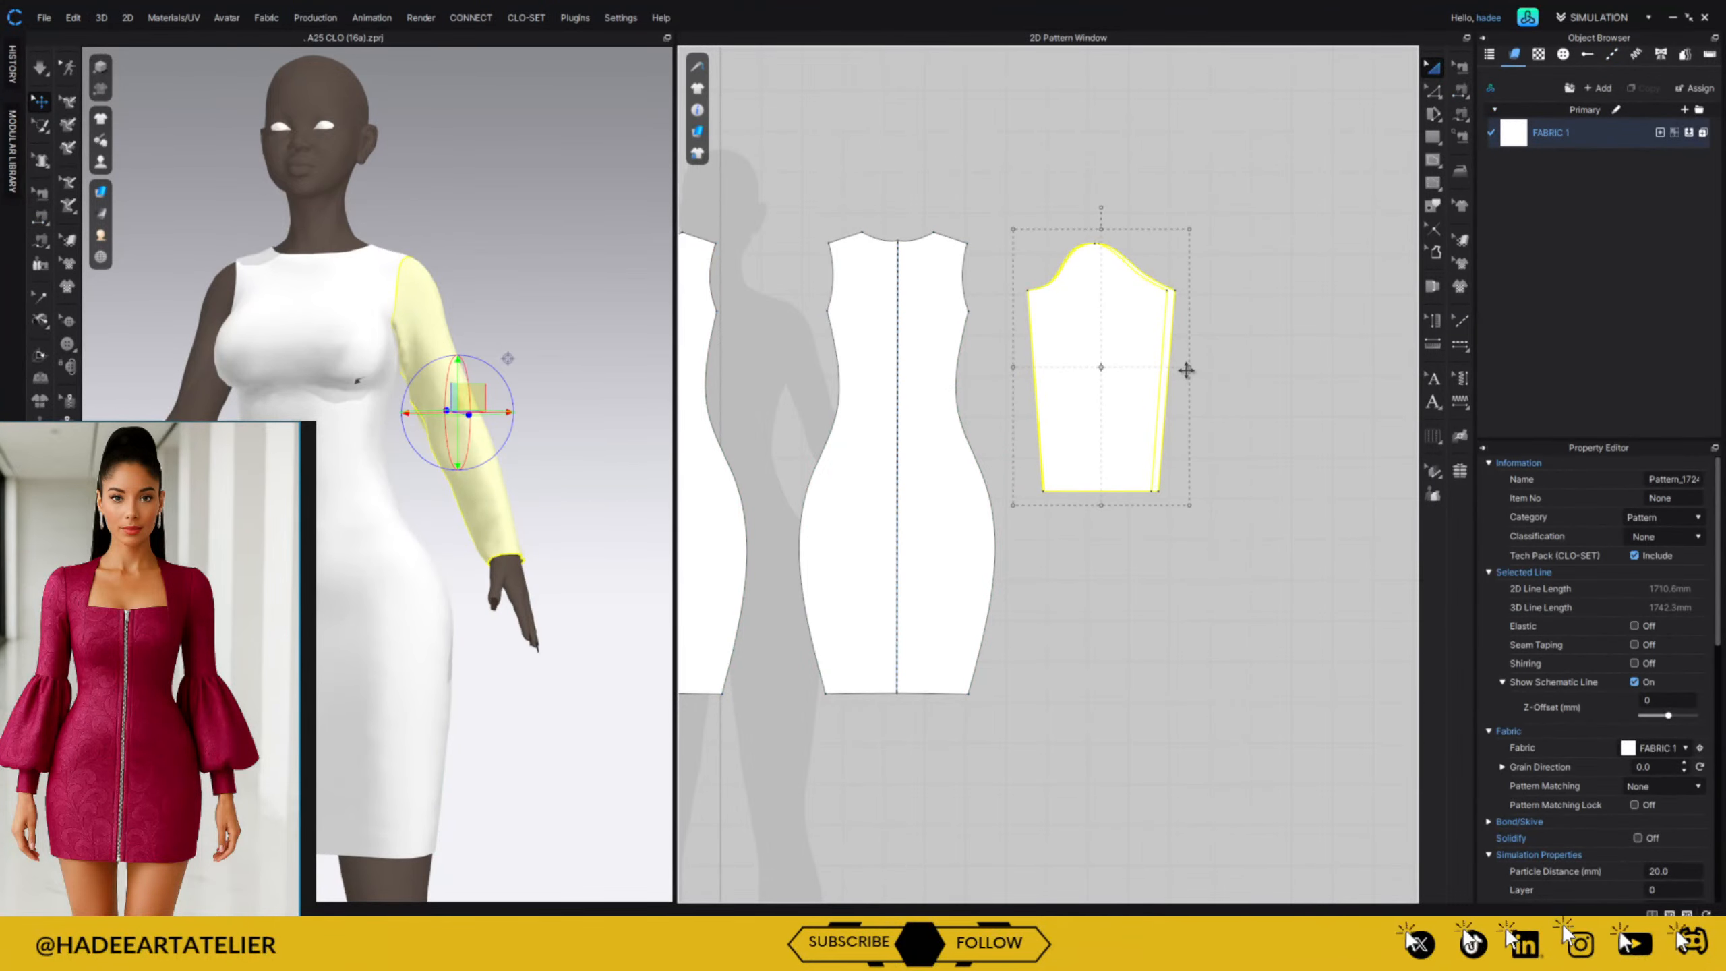
{"action": "left_click", "coordinate": [1225, 355]}
{"action": "key", "text": "space"}
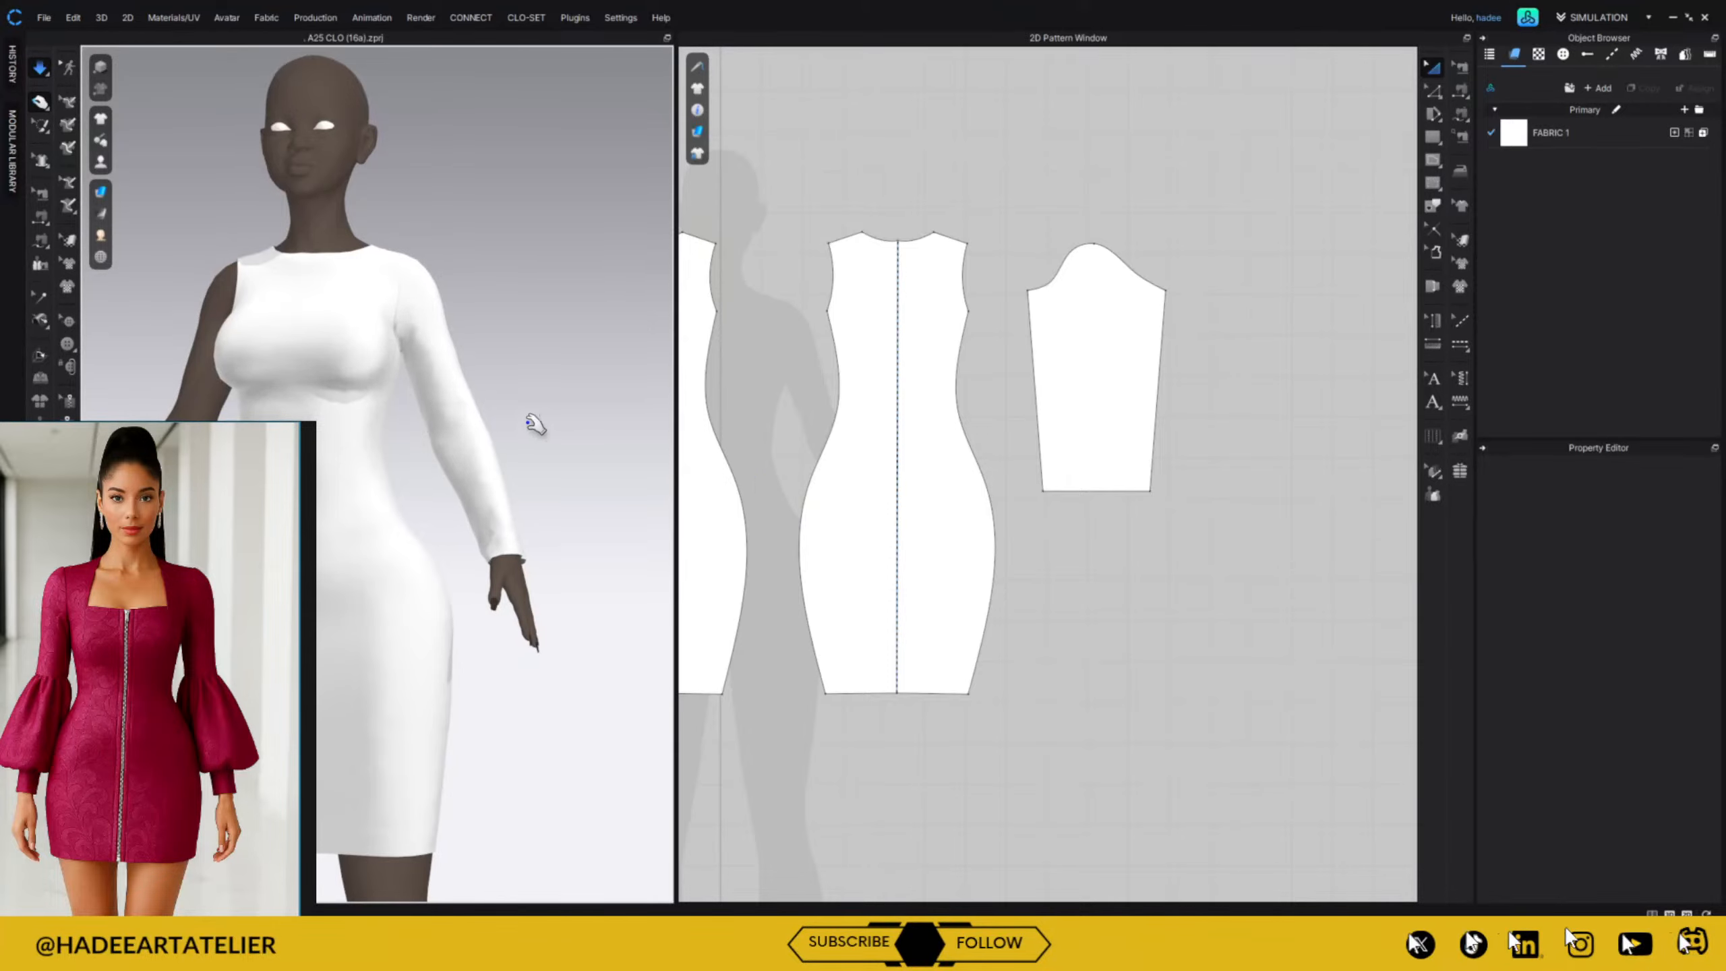
{"action": "mouse_move", "coordinate": [536, 424]}
{"action": "right_mouse_down"}
{"action": "mouse_move", "coordinate": [554, 343]}
{"action": "mouse_move", "coordinate": [501, 309]}
{"action": "mouse_move", "coordinate": [354, 501]}
{"action": "mouse_move", "coordinate": [536, 427]}
{"action": "right_mouse_up"}
{"action": "left_click", "coordinate": [1136, 328]}
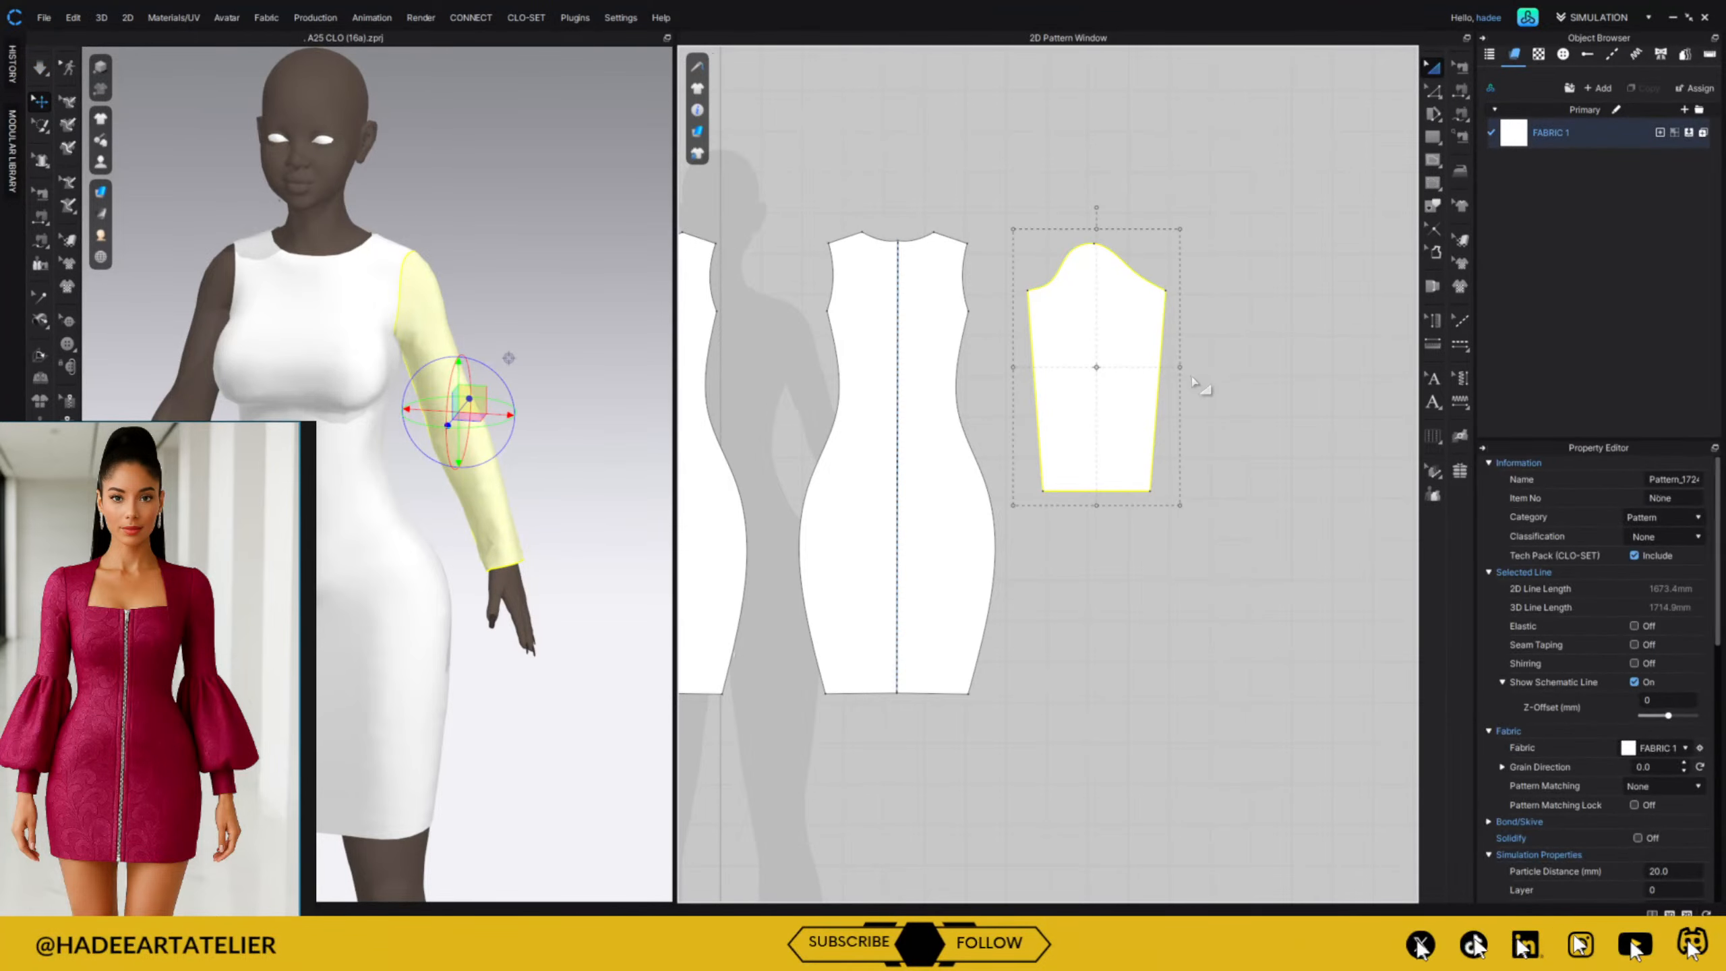
{"action": "left_click_drag", "start_coordinate": [1180, 370], "coordinate": [1177, 370]}
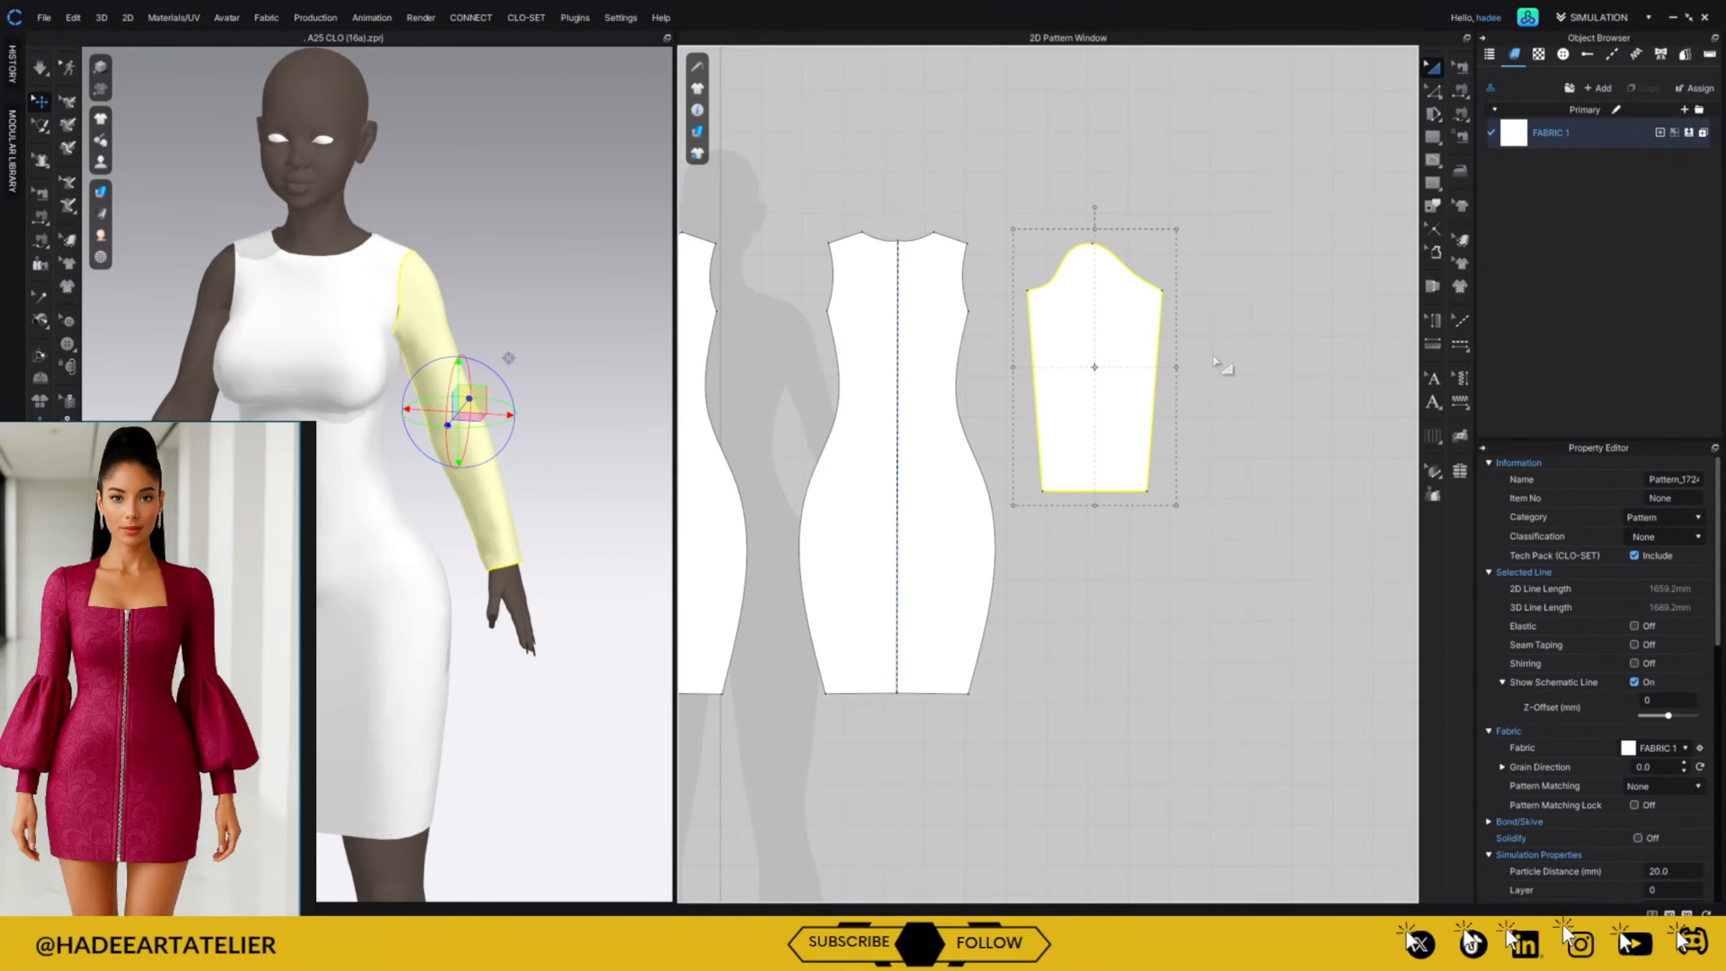
Simulate the dress to settle the narrowed sleeve on the avatar's arm.
{"action": "key", "text": "space"}
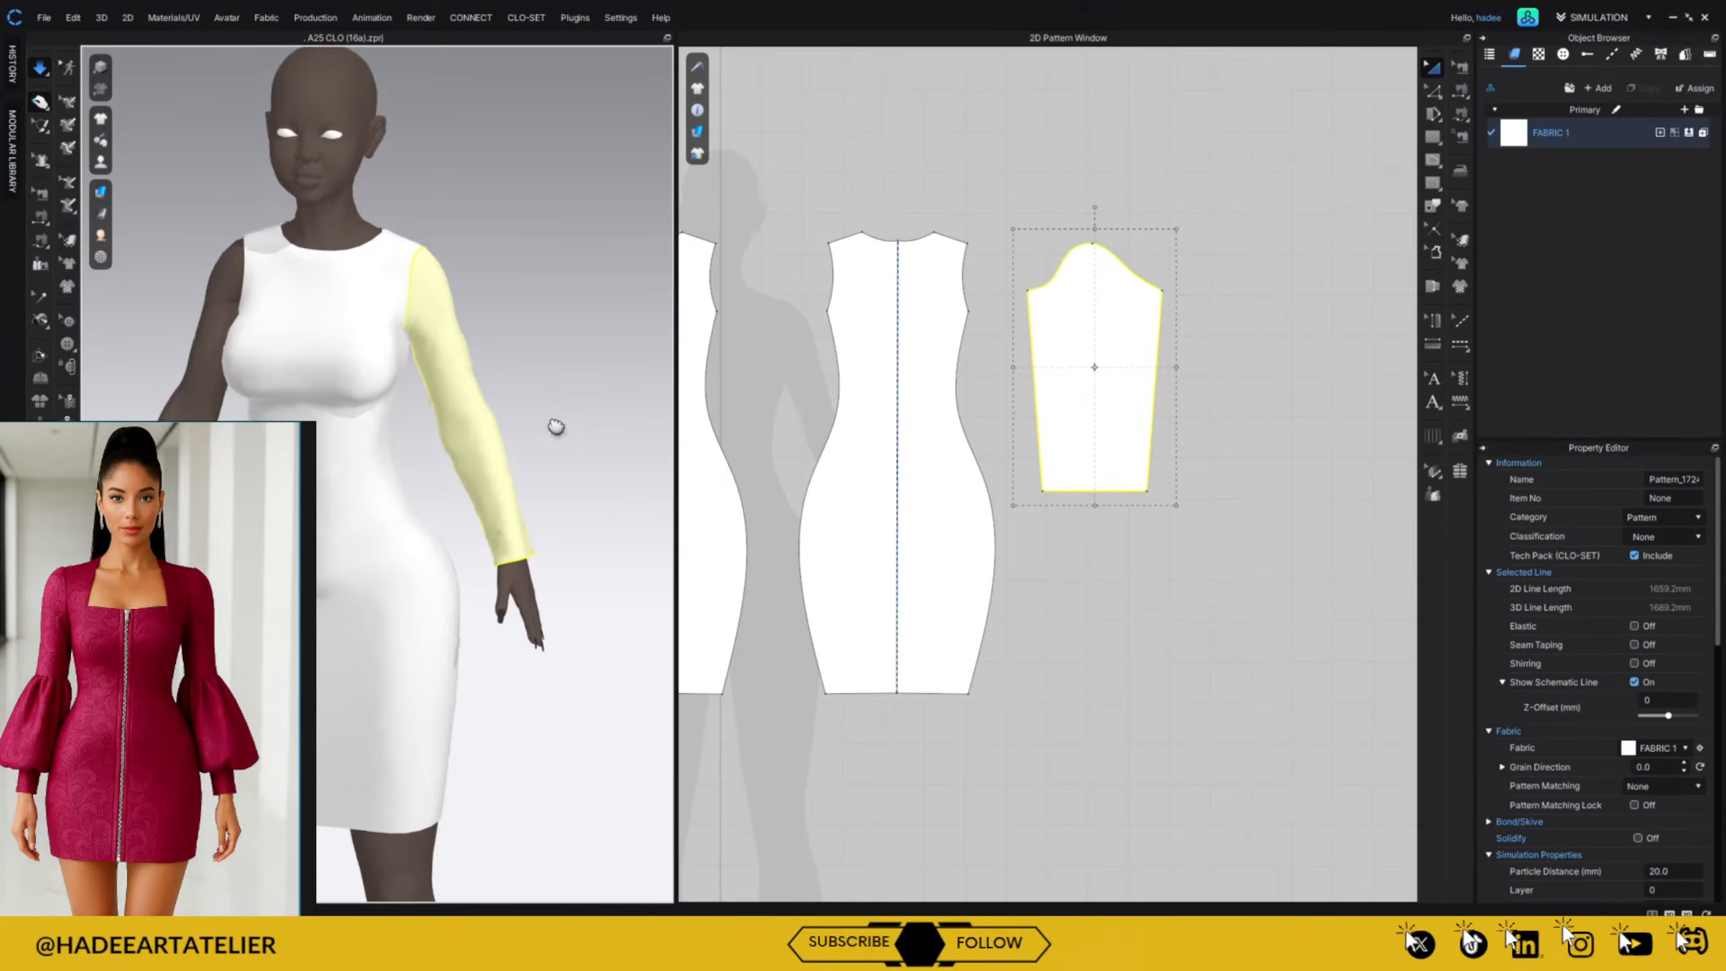
{"action": "middle_click_drag", "start_coordinate": [551, 424], "coordinate": [601, 372]}
{"action": "key", "text": "space"}
{"action": "left_click", "coordinate": [594, 367]}
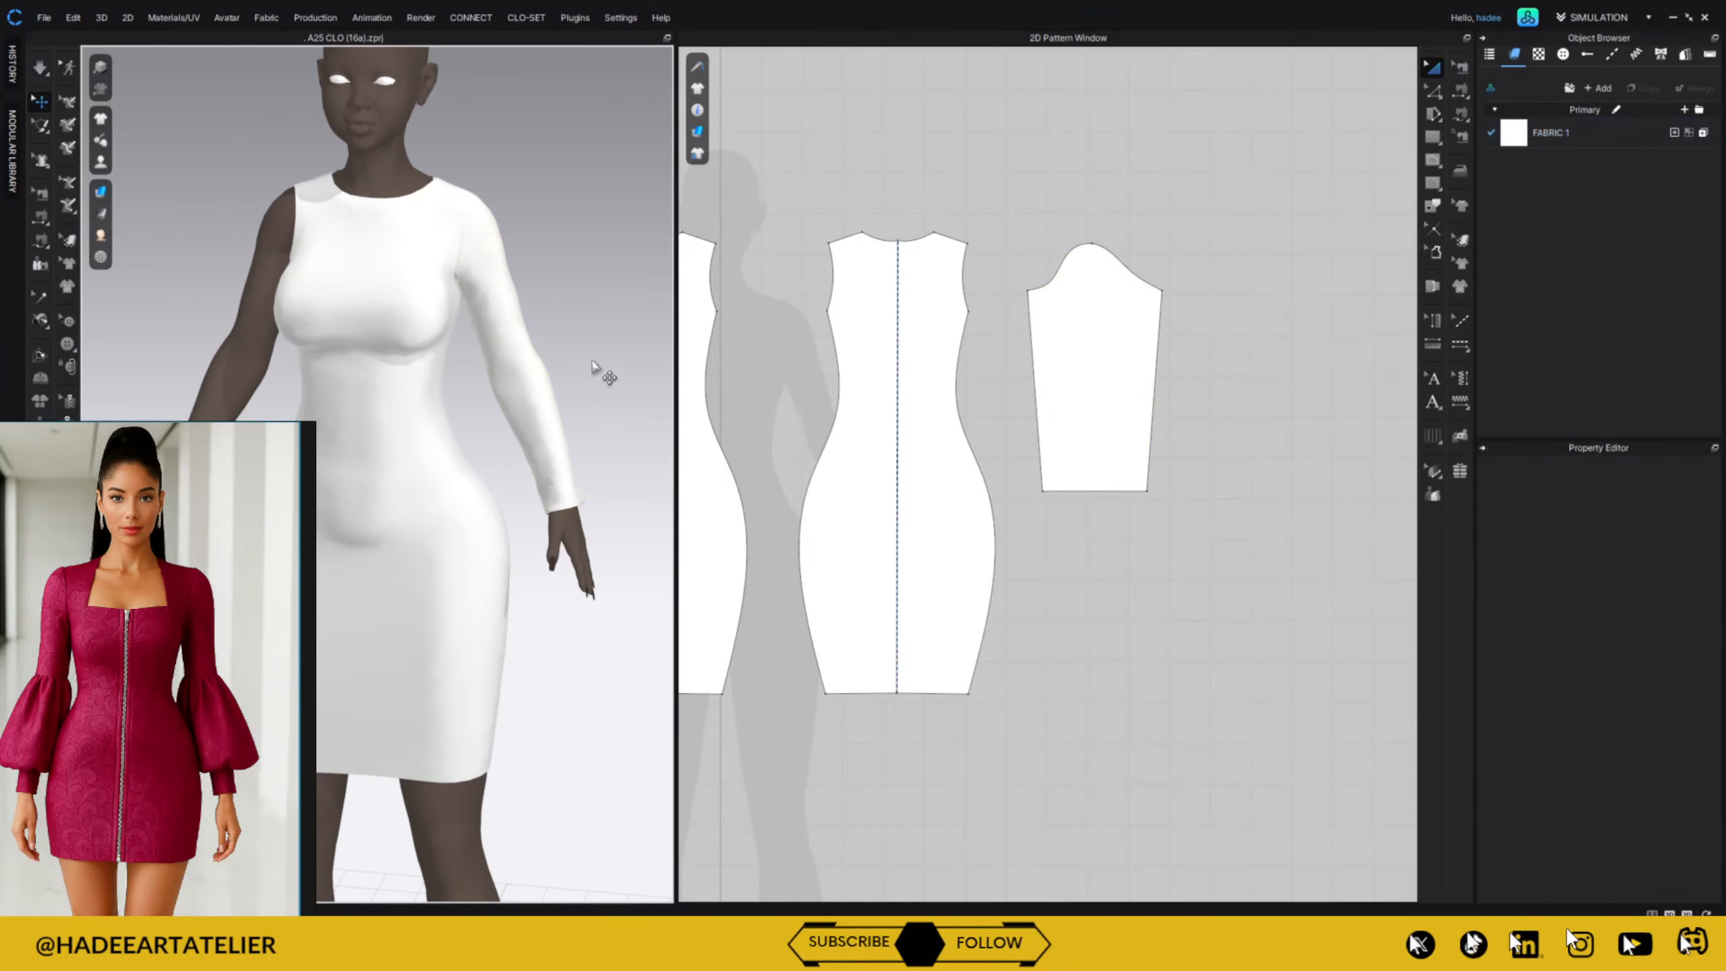
Pull the back bodice and sleeve fabric at the underarm during simulation to smooth the armhole seam.
{"action": "right_click_drag", "start_coordinate": [586, 347], "coordinate": [282, 339]}
{"action": "key", "text": "space"}
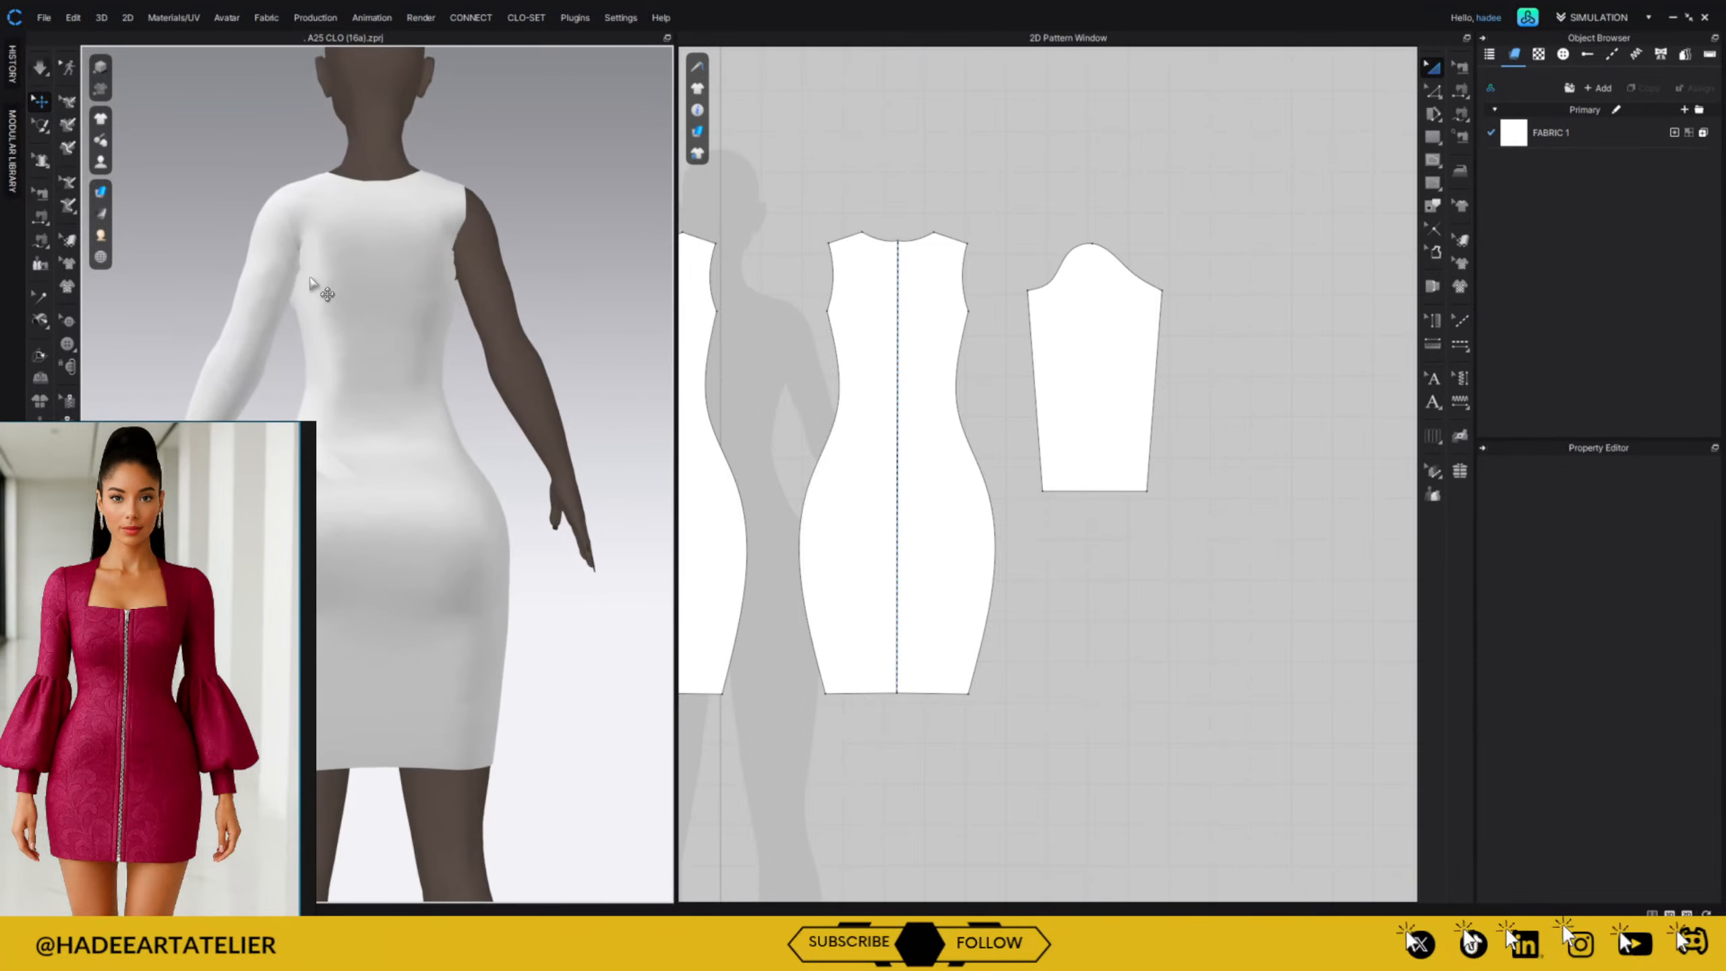
{"action": "left_click_drag", "start_coordinate": [312, 294], "coordinate": [335, 352]}
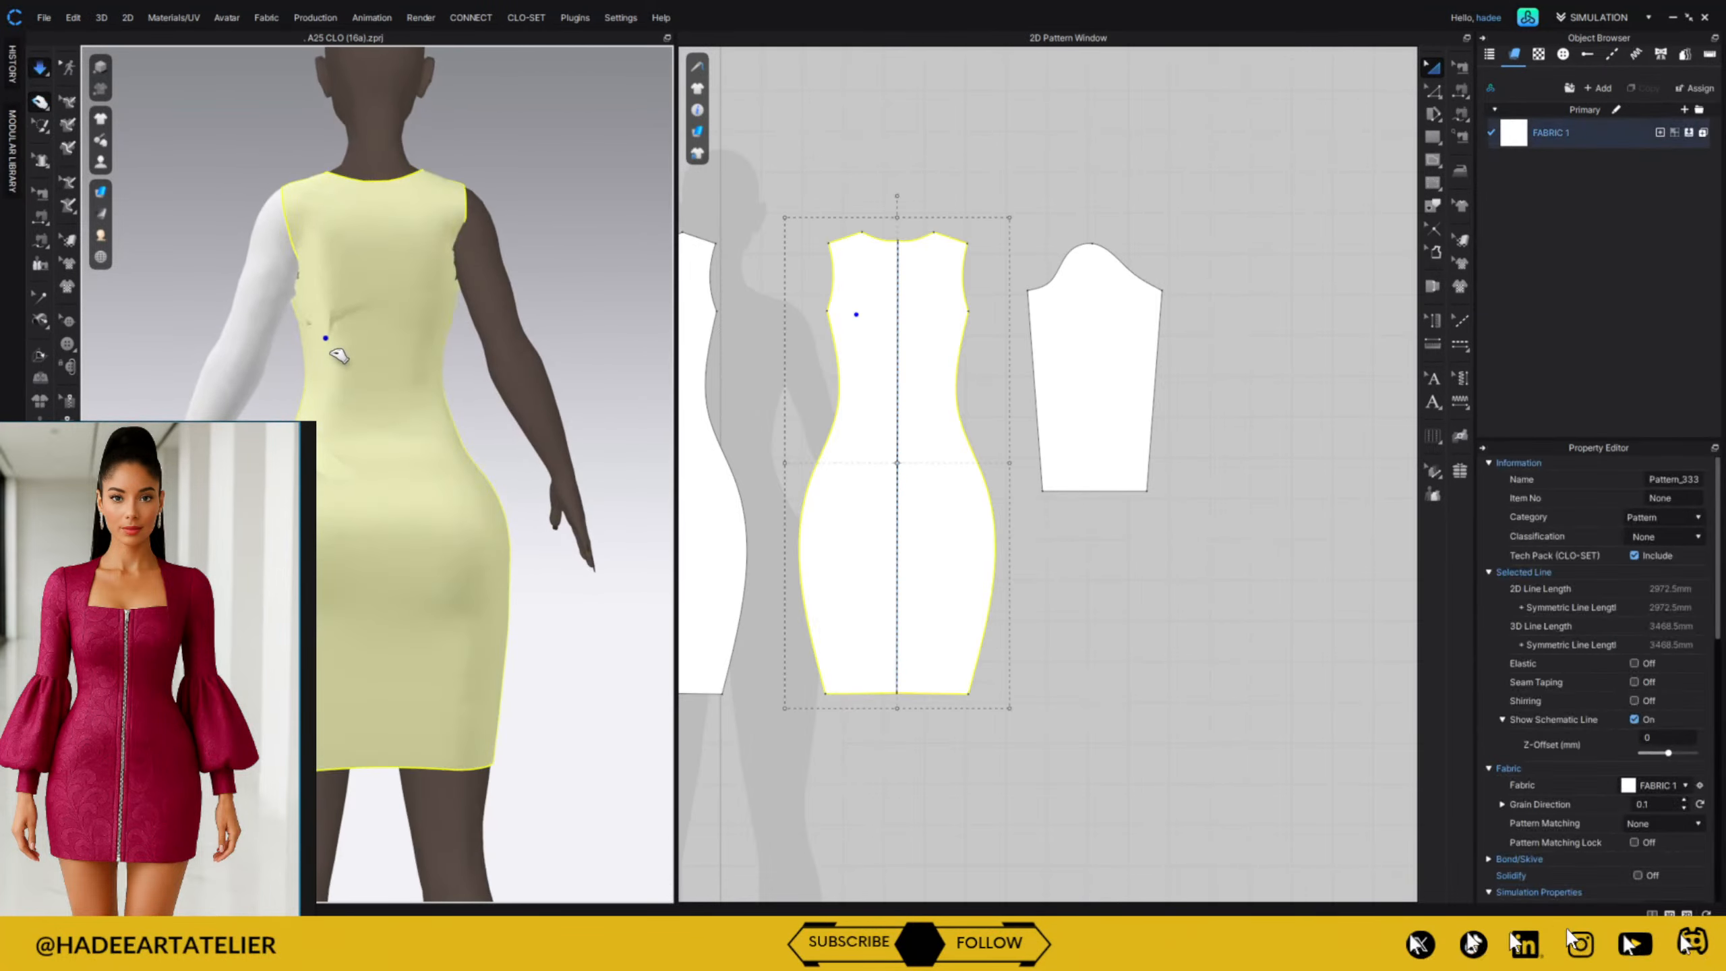
{"action": "left_click", "coordinate": [294, 298]}
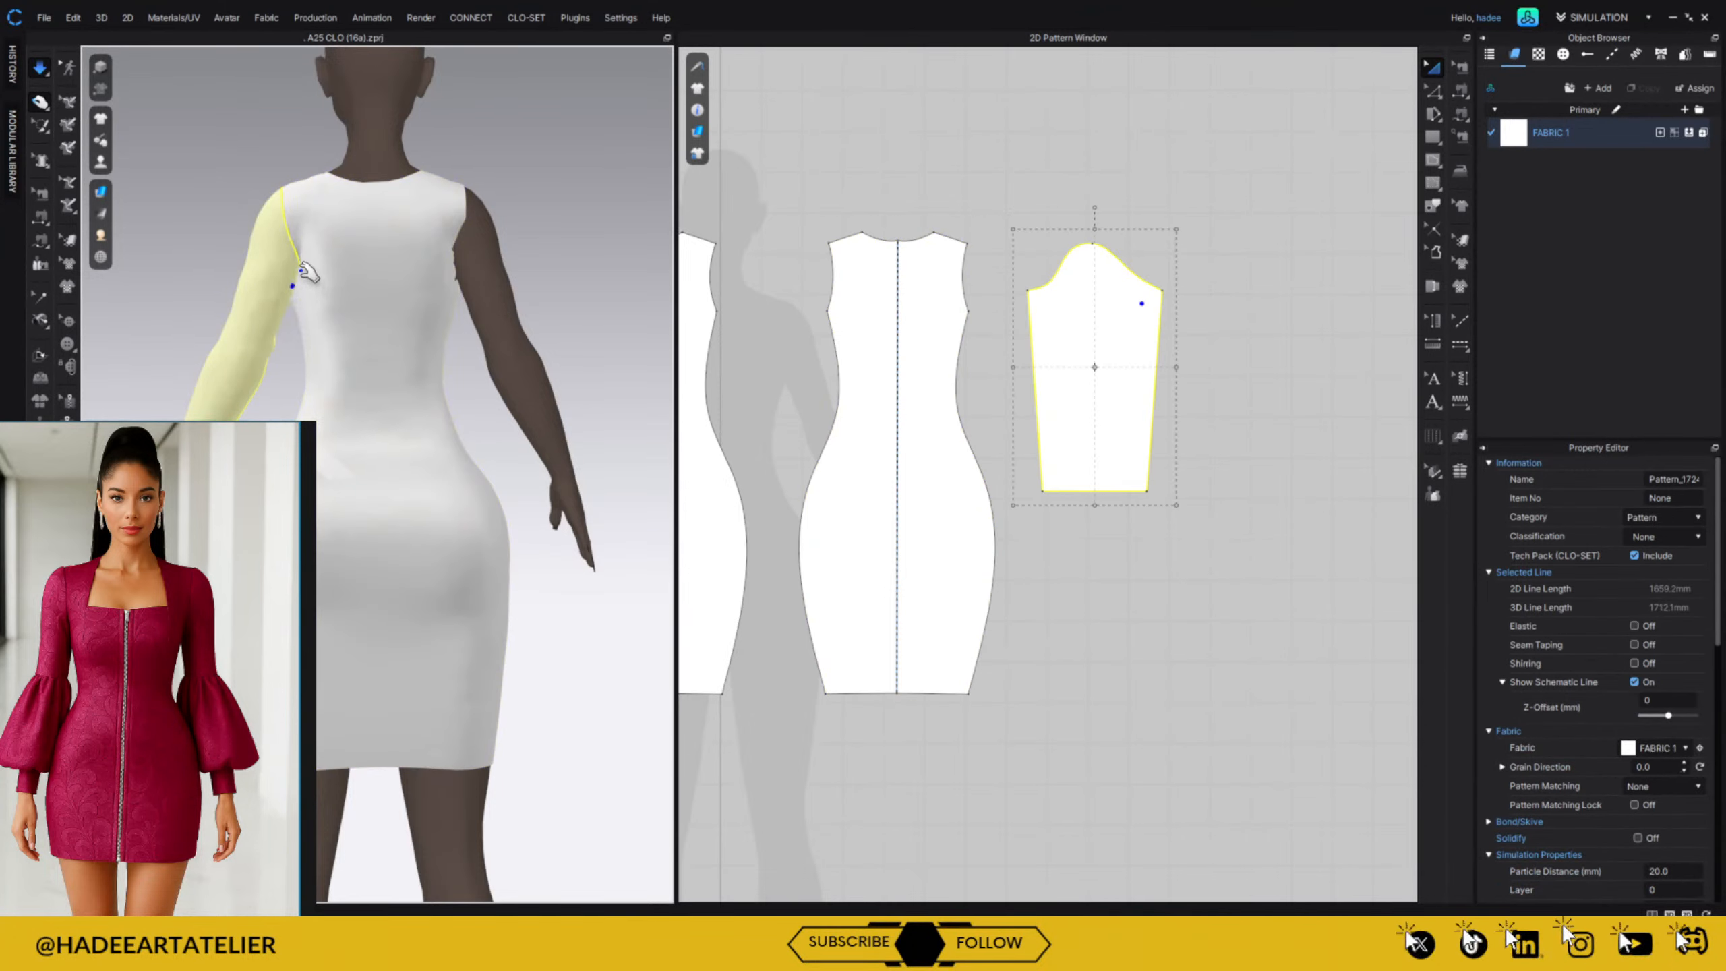
{"action": "left_click", "coordinate": [581, 299]}
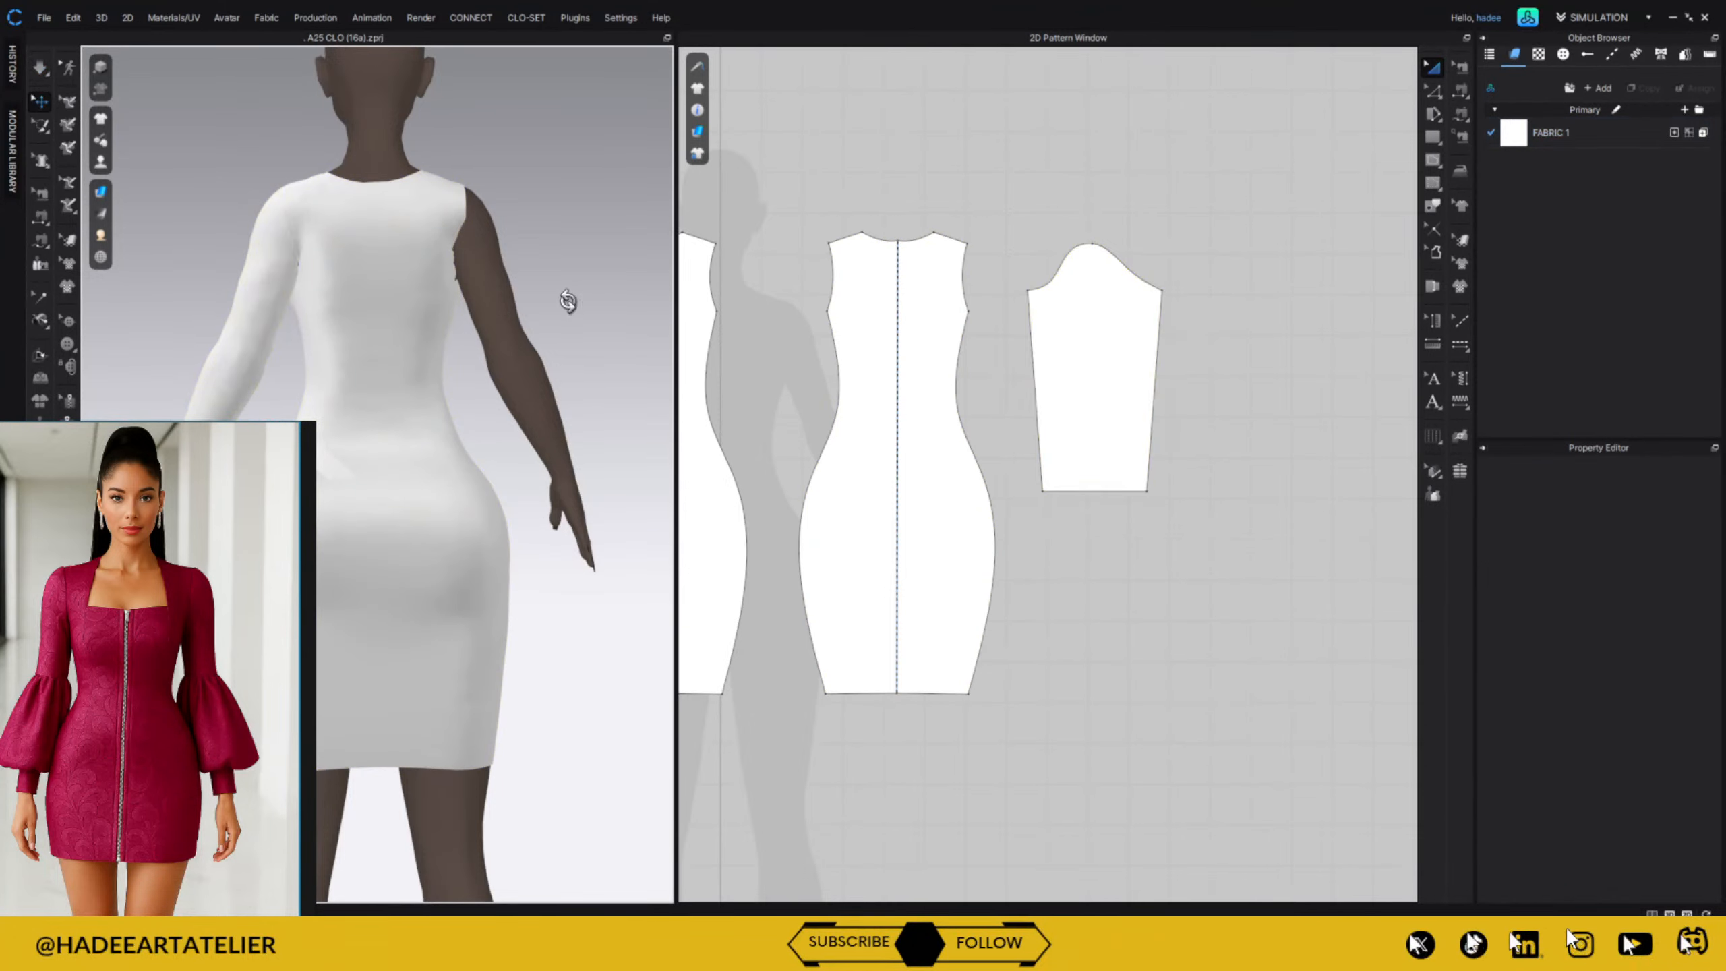
{"action": "right_click_drag", "start_coordinate": [567, 301], "coordinate": [893, 301]}
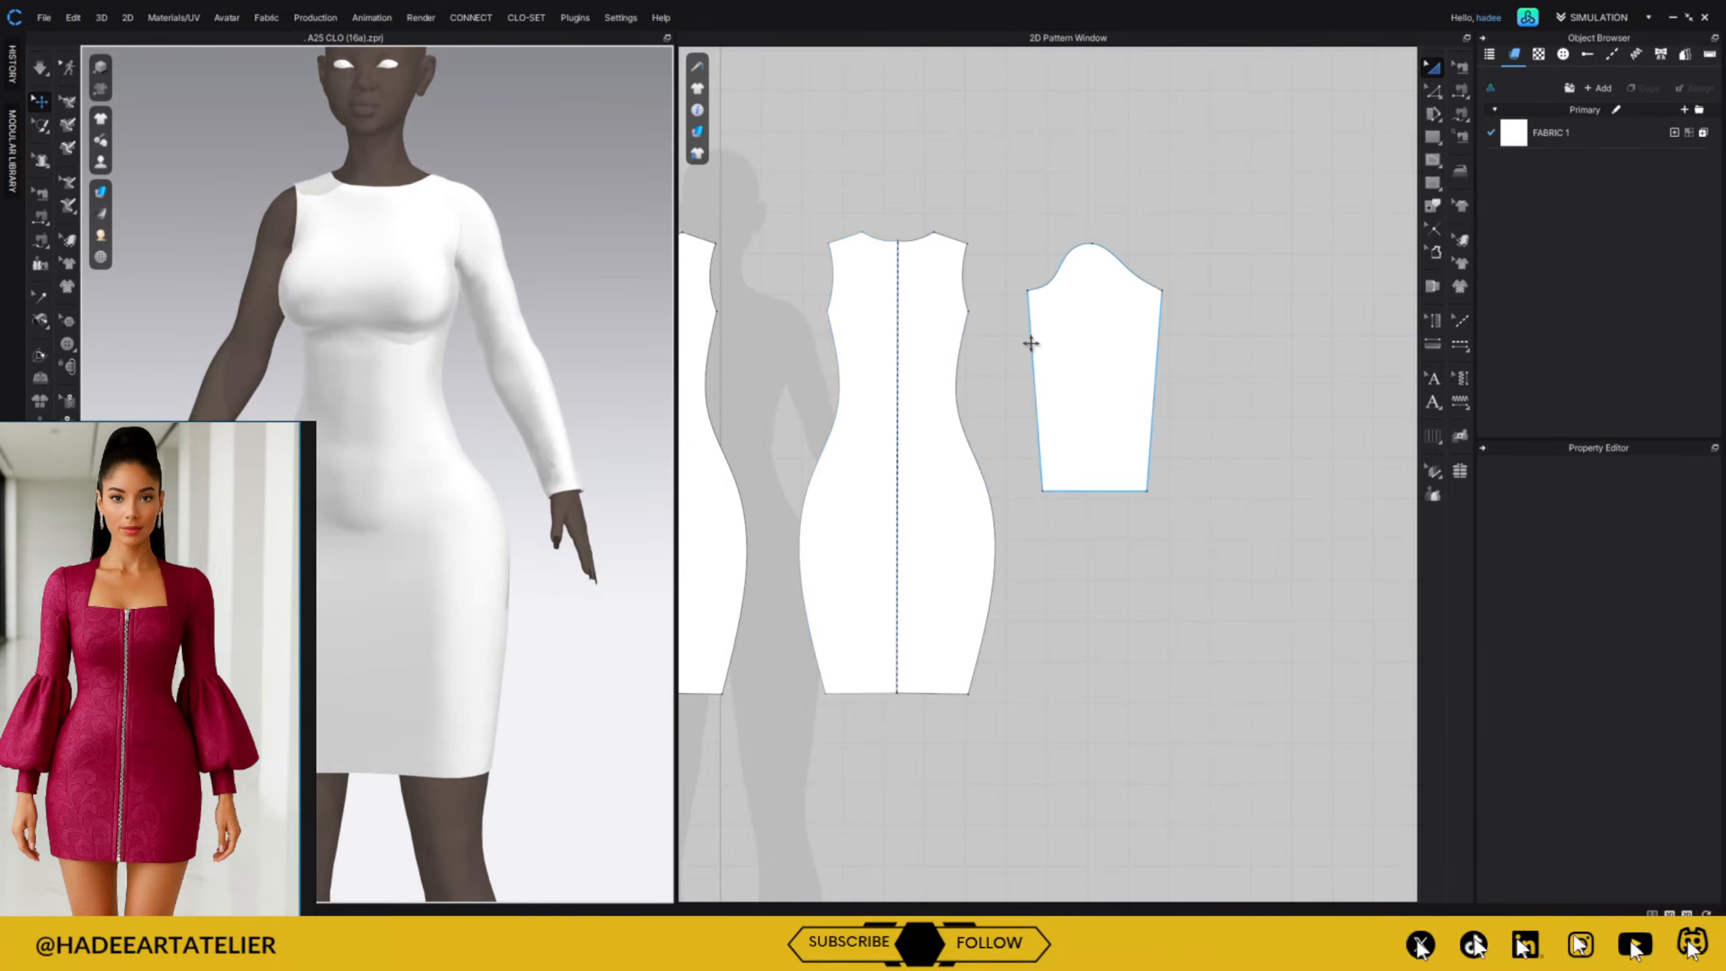
Clone the sleeve as a symmetric pattern with sewing, place the copy beside the original, and simulate it onto the bare arm.
{"action": "left_click", "coordinate": [1102, 352]}
{"action": "right_click", "coordinate": [1103, 352]}
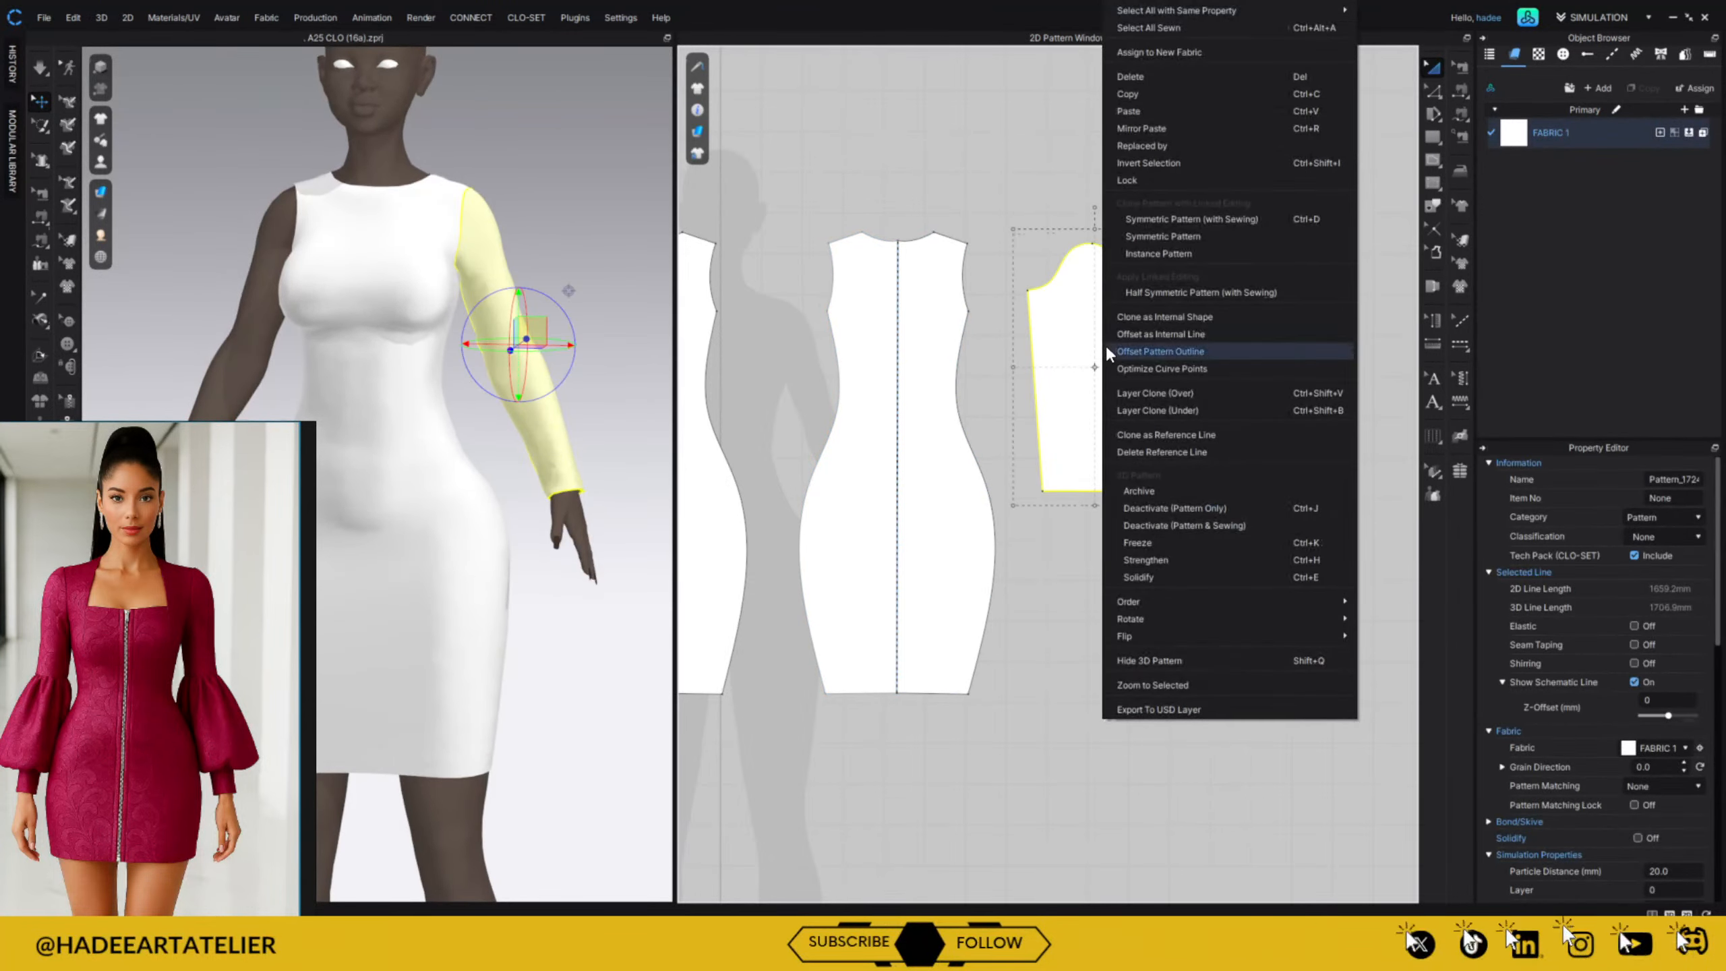
{"action": "left_click", "coordinate": [1252, 218]}
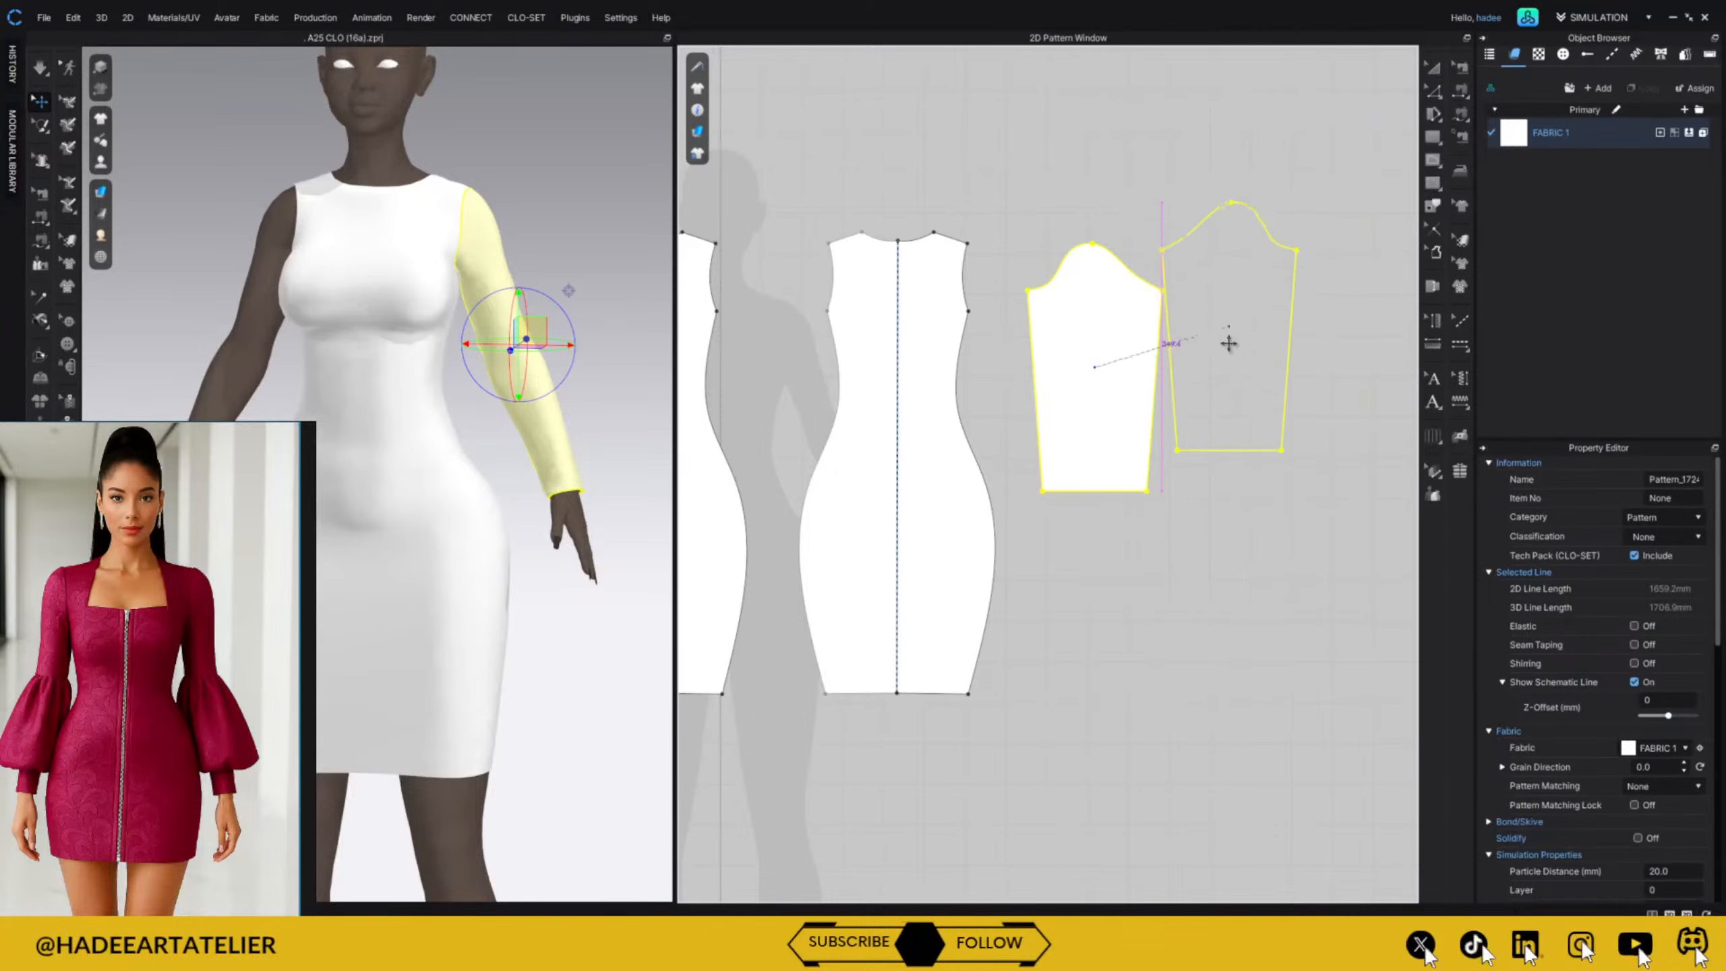
{"action": "left_click", "coordinate": [1248, 357]}
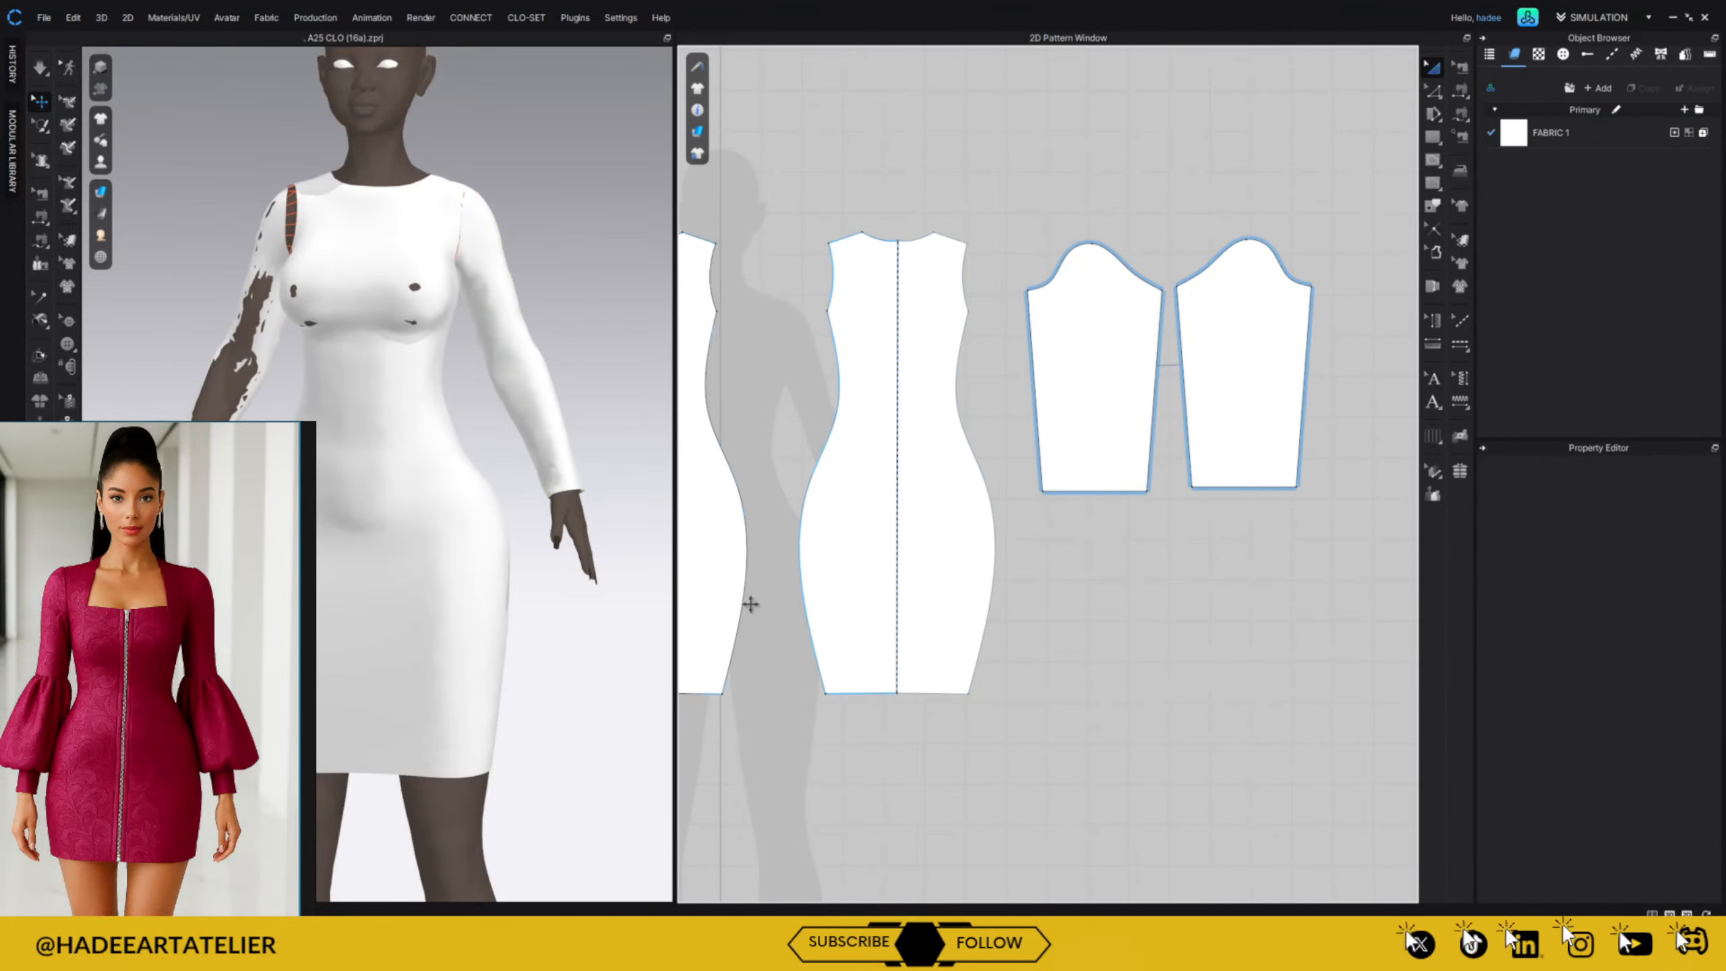
{"action": "middle_click_drag", "start_coordinate": [549, 353], "coordinate": [633, 292]}
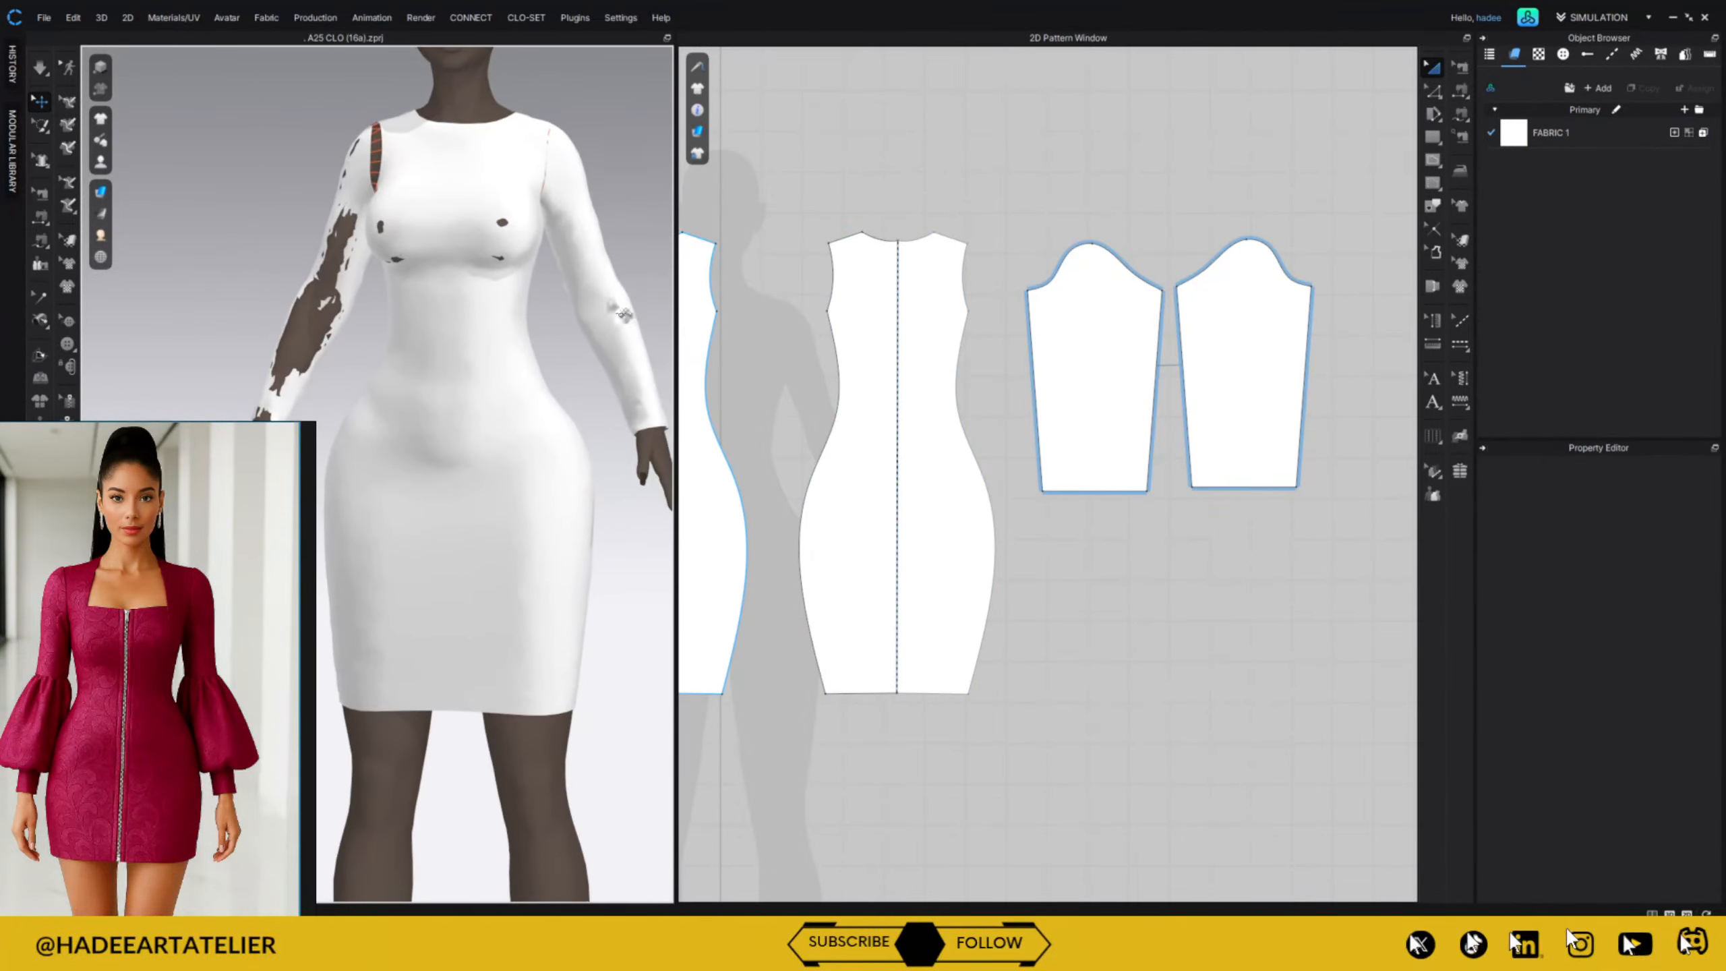
{"action": "key", "text": "space"}
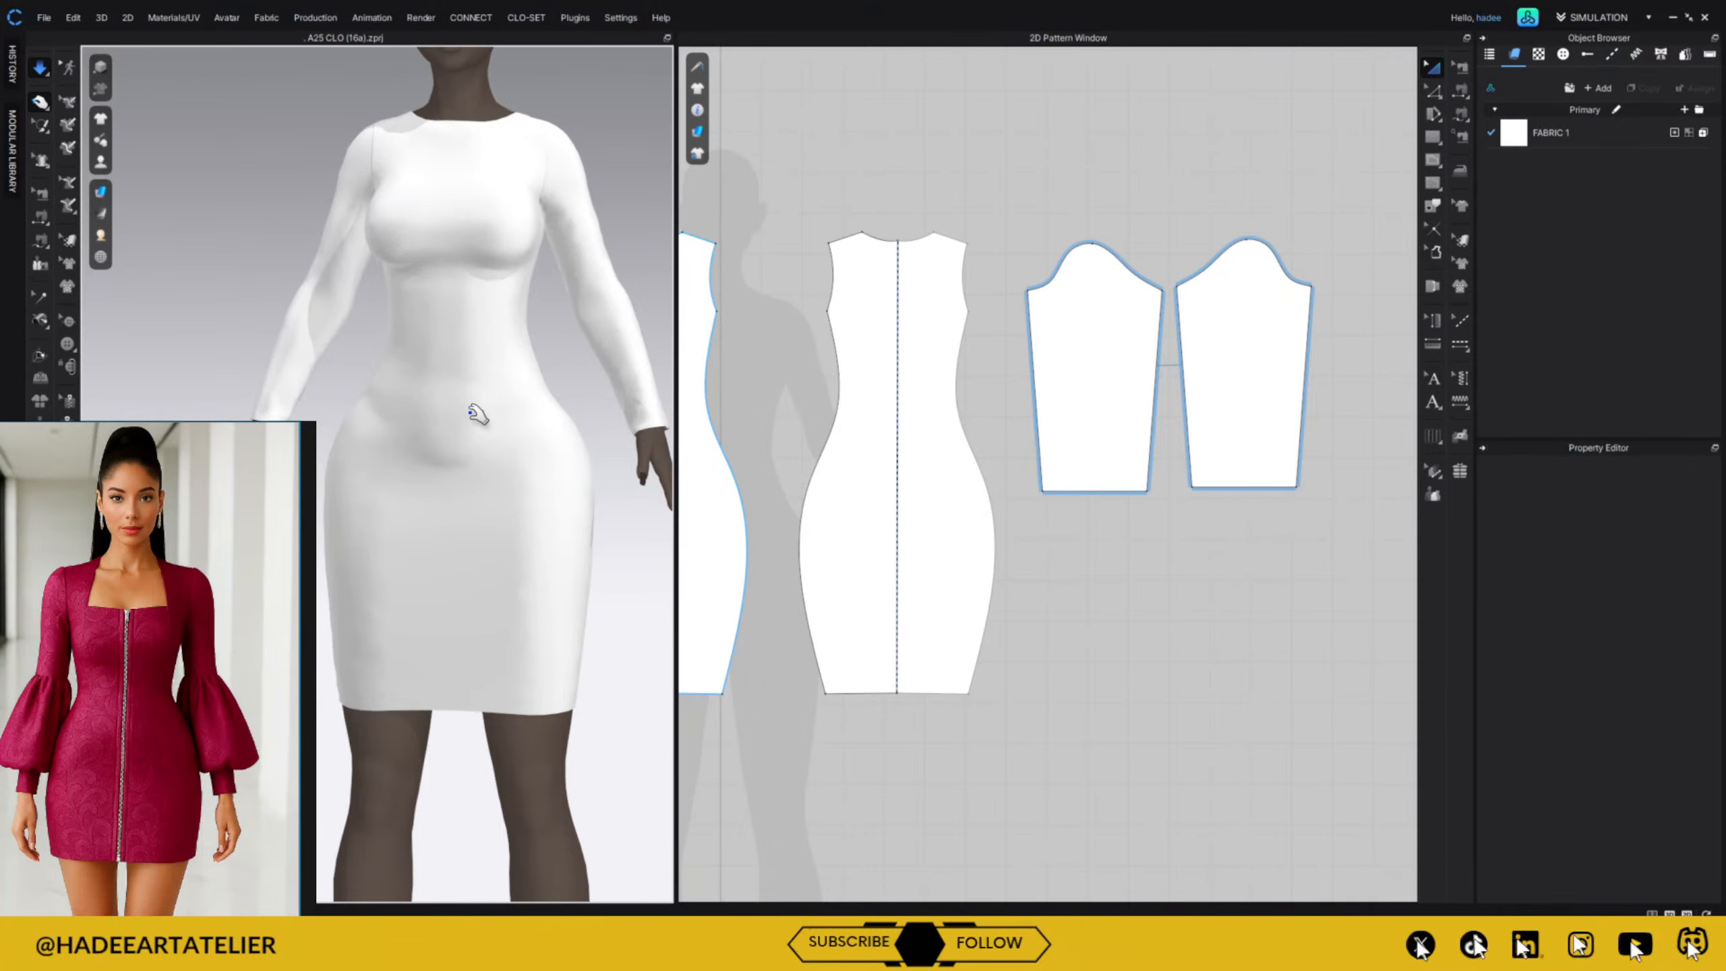
Pull the fabric around the new sleeve's armhole at the back during simulation to free the caught area.
{"action": "scroll", "coordinate": [523, 381], "scroll_direction": "down", "scroll_amount": 5}
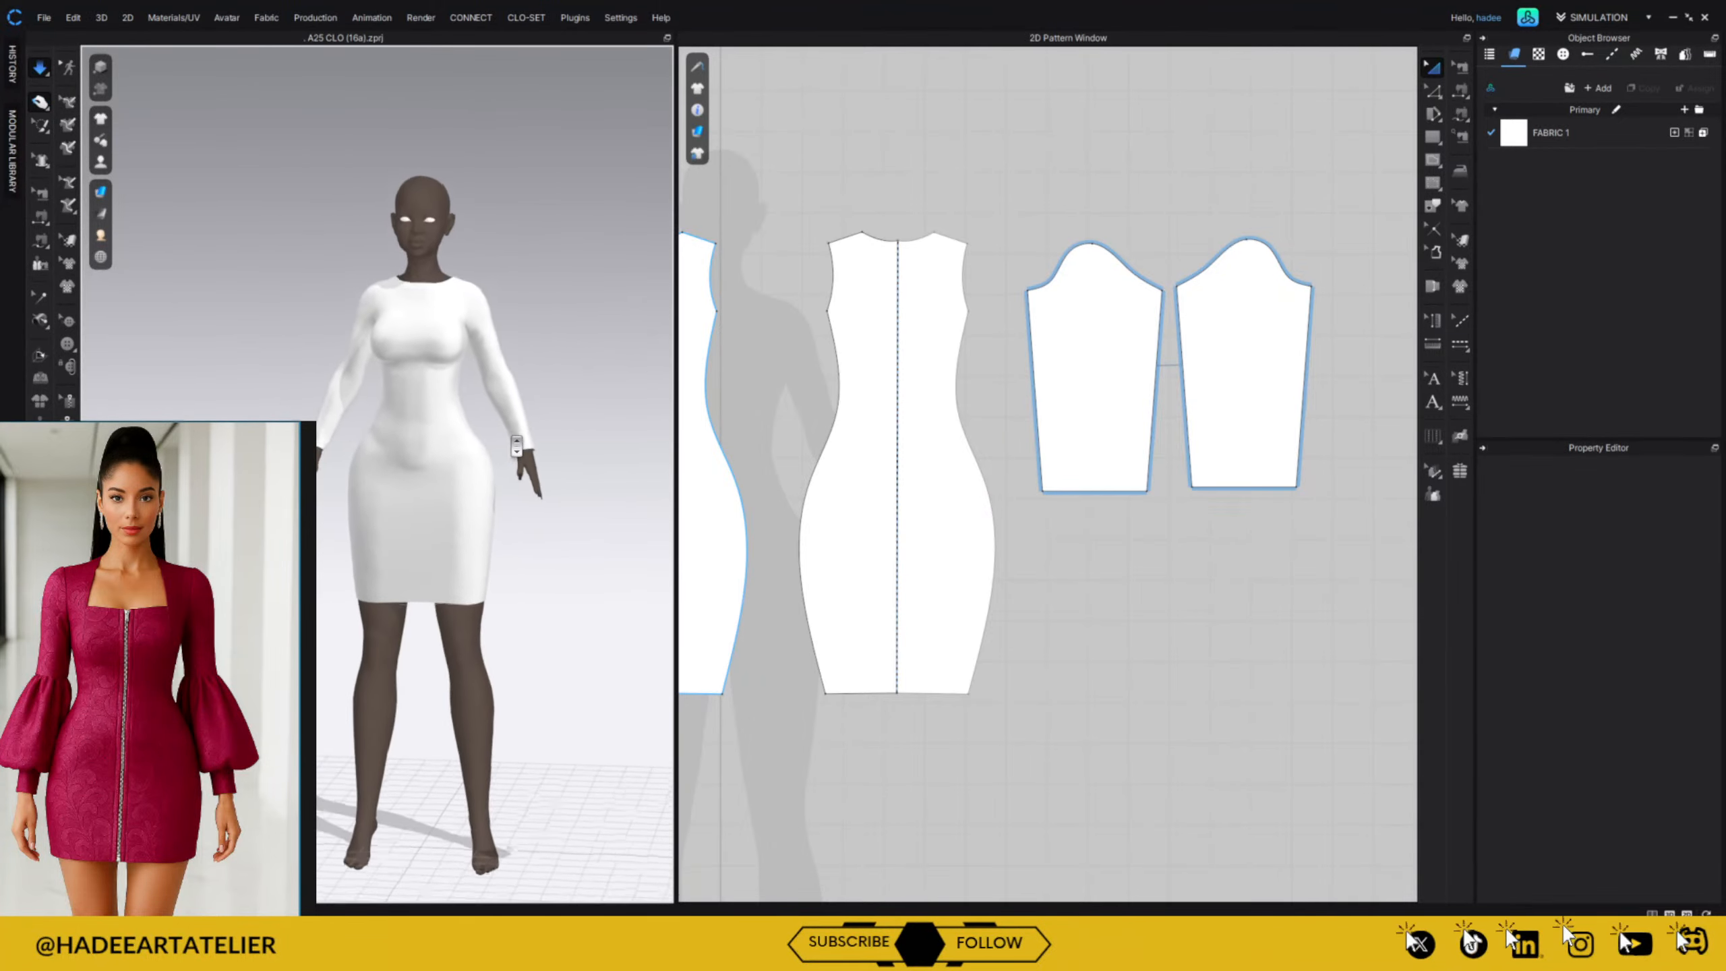
{"action": "right_click_drag", "start_coordinate": [533, 364], "coordinate": [843, 352]}
{"action": "key", "text": "space"}
{"action": "left_click", "coordinate": [649, 310]}
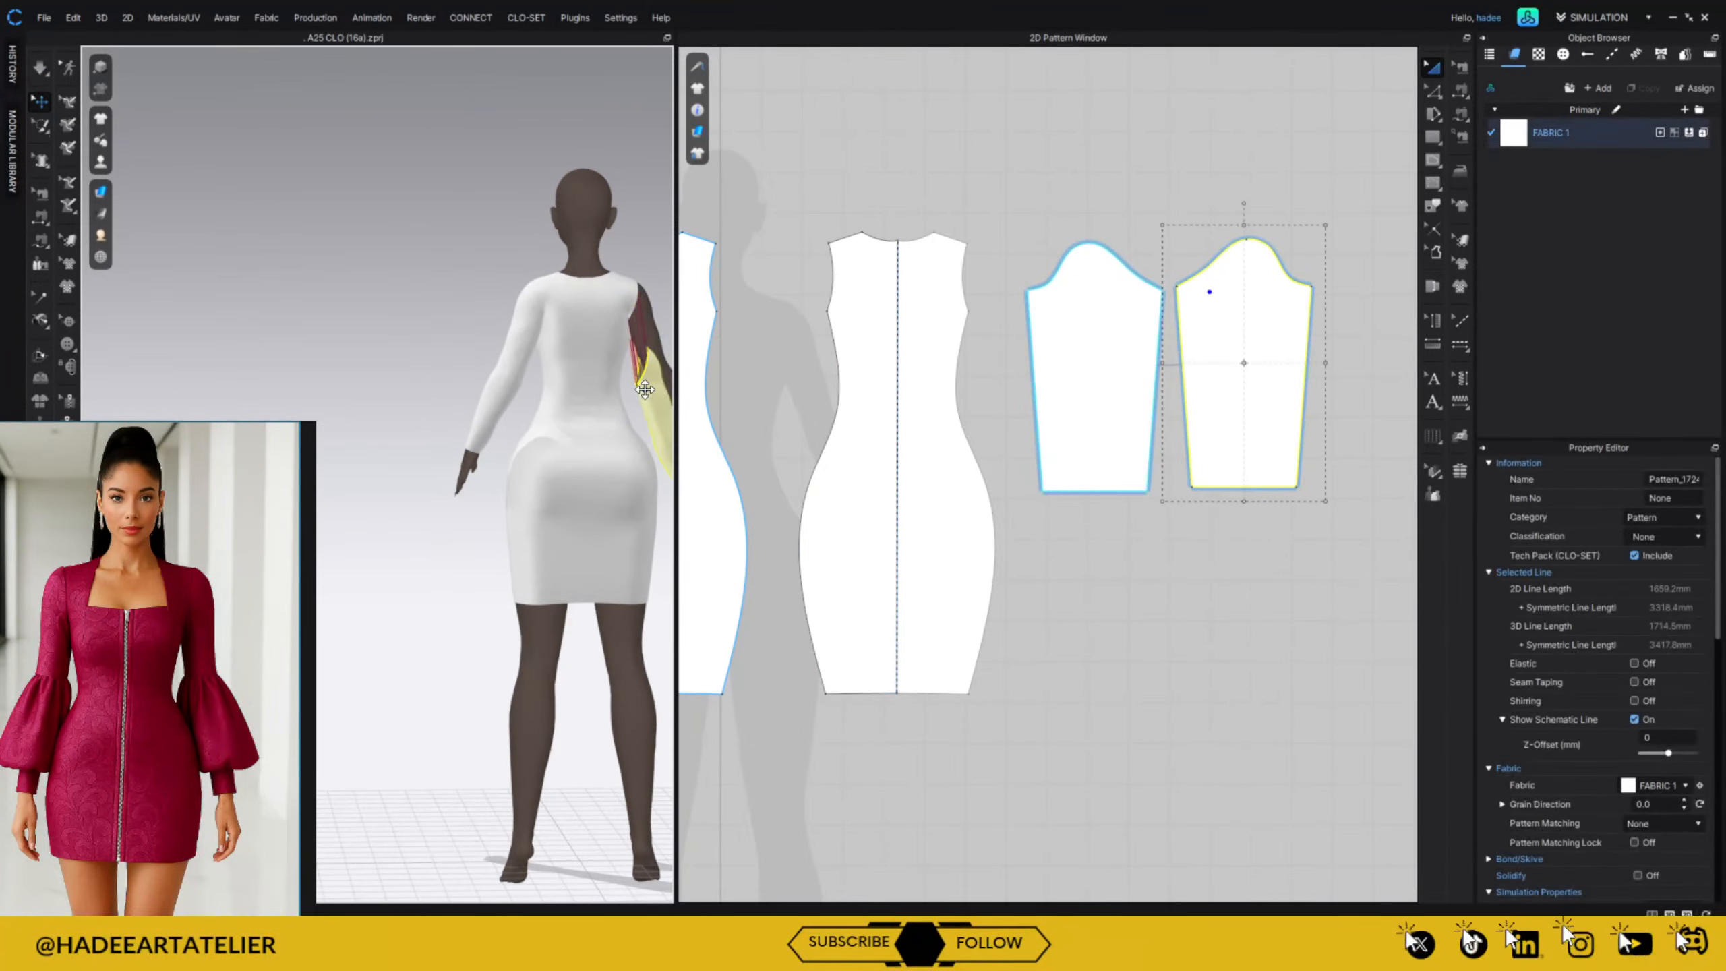
{"action": "key", "text": "space"}
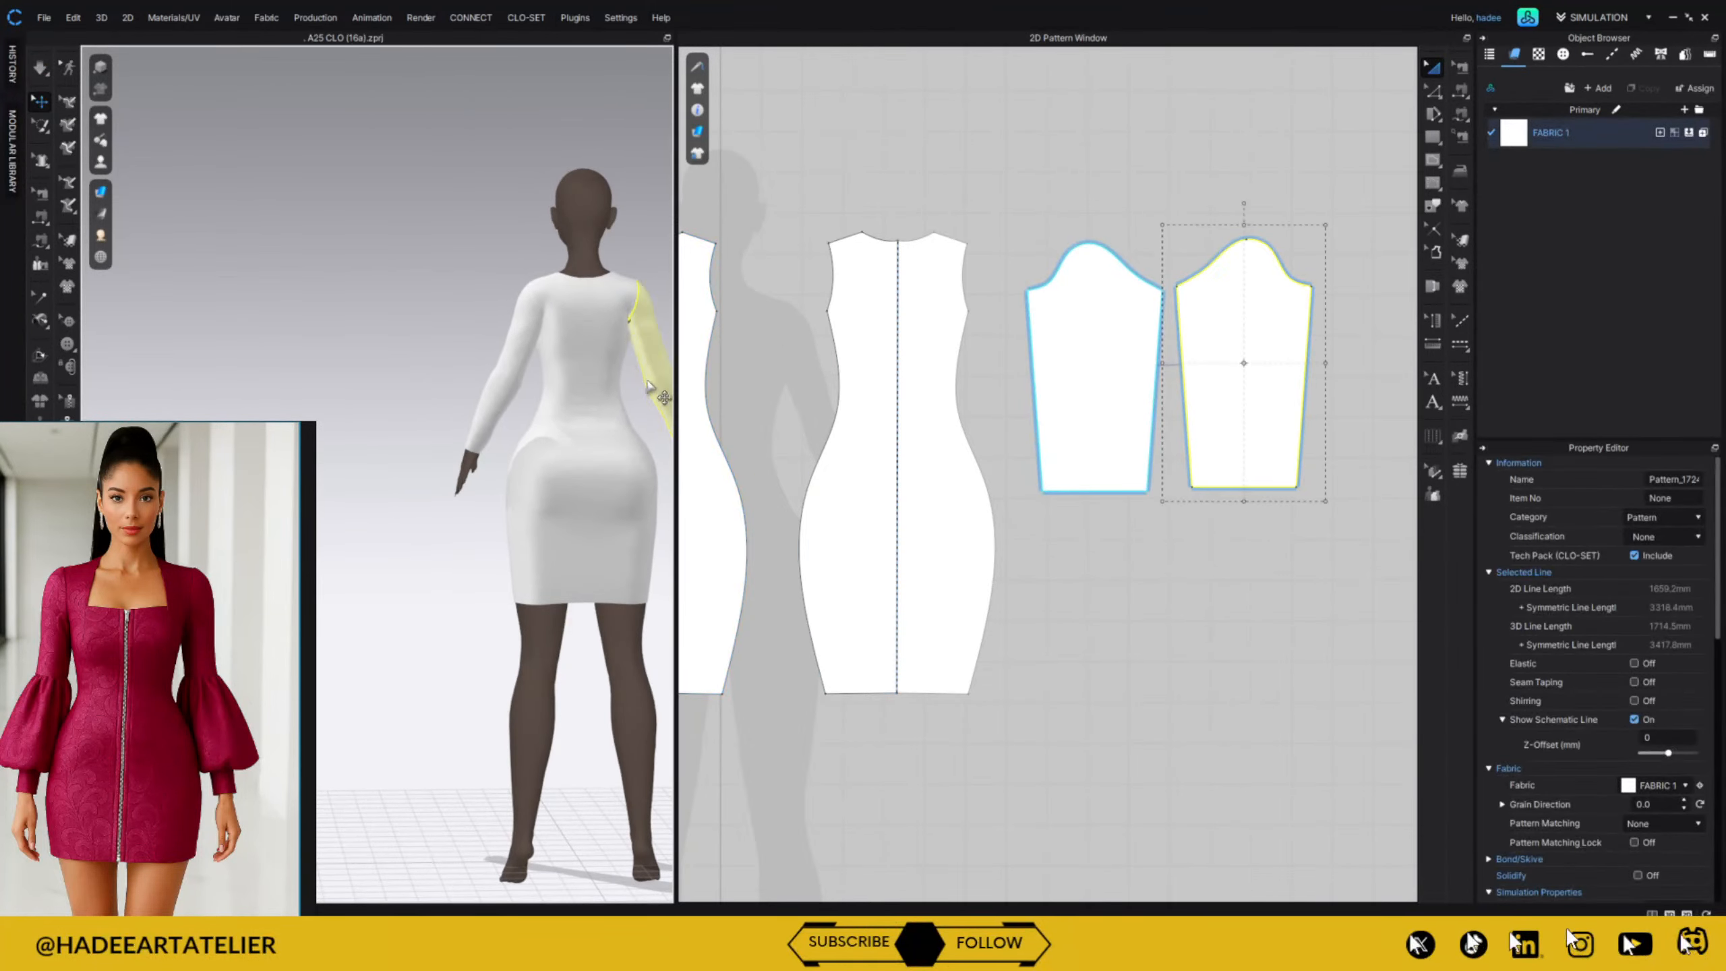
{"action": "left_click", "coordinate": [626, 326]}
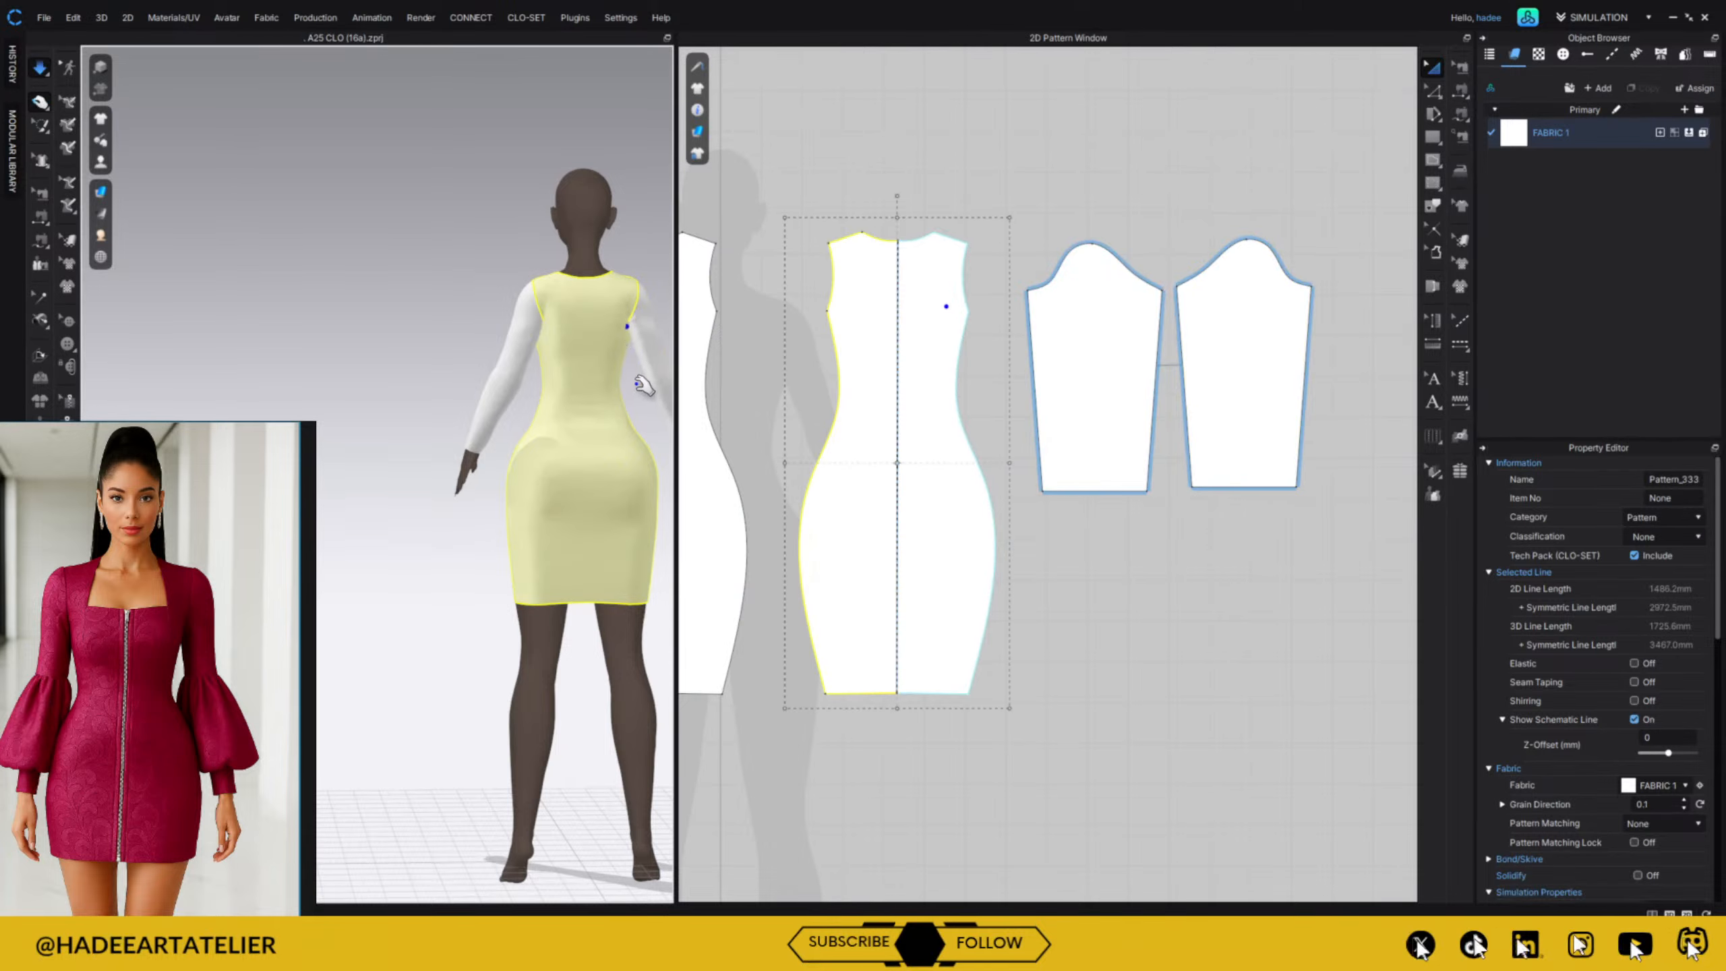
{"action": "left_click_drag", "start_coordinate": [641, 356], "coordinate": [650, 556]}
Pull the back skirt fabric downward at the hip and hem during simulation to smooth the creases.
{"action": "left_click_drag", "start_coordinate": [625, 527], "coordinate": [647, 590]}
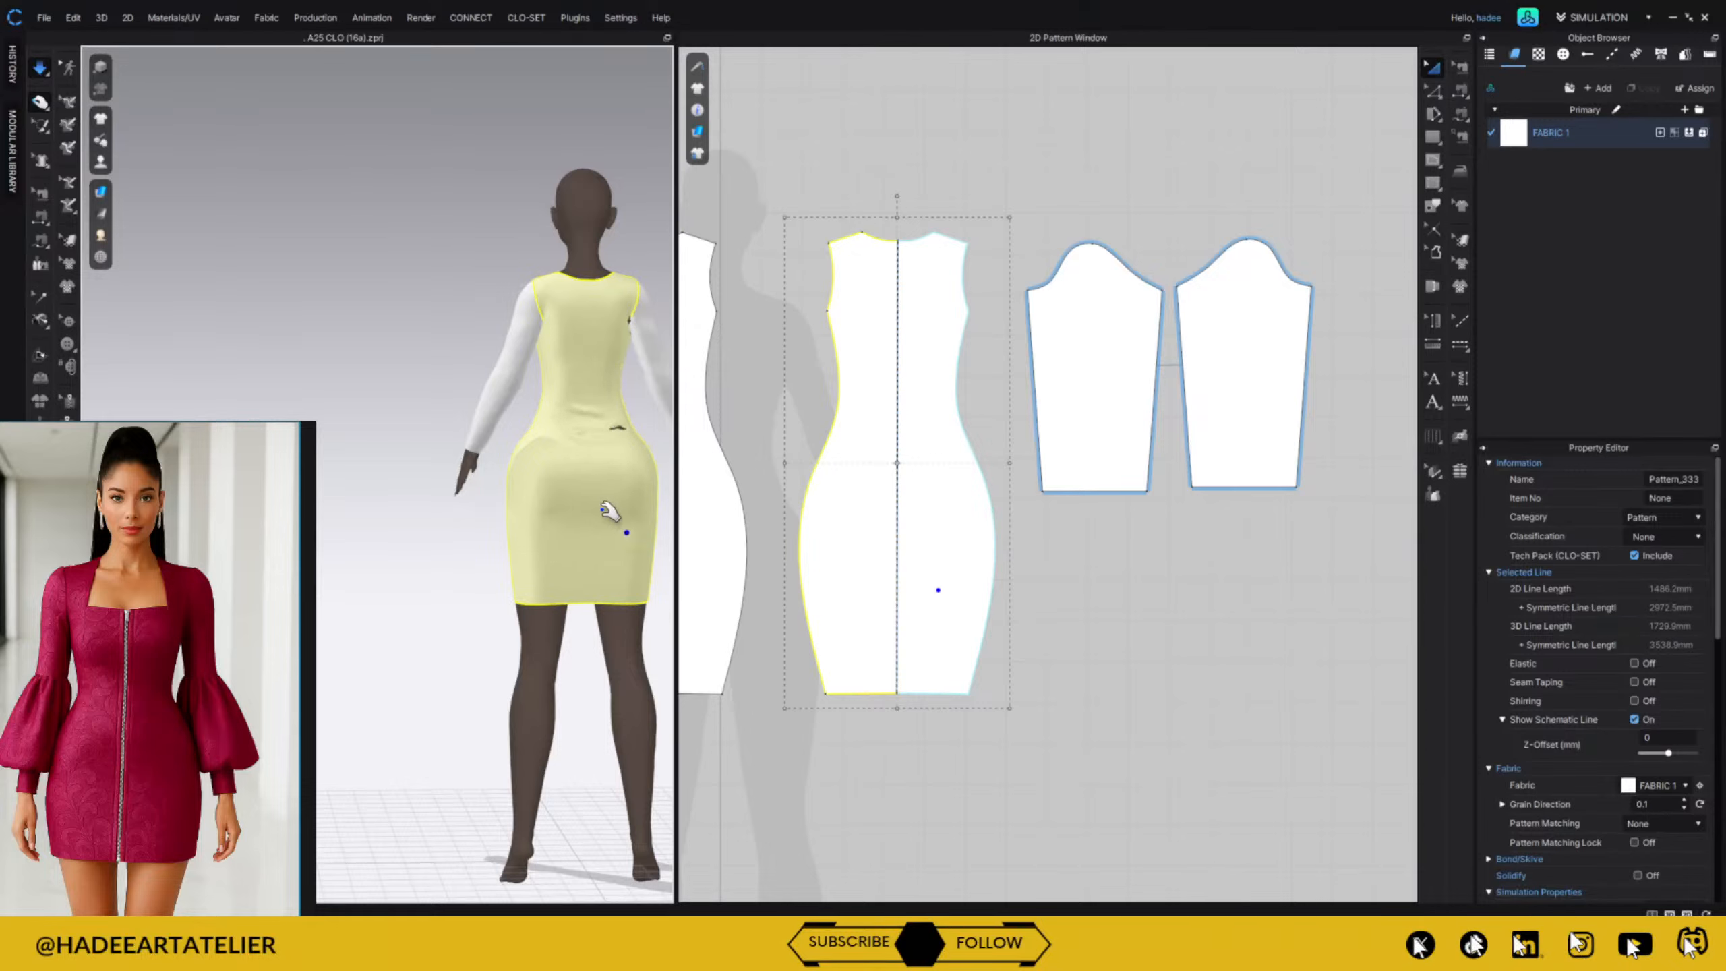
{"action": "left_click_drag", "start_coordinate": [538, 527], "coordinate": [503, 761]}
{"action": "left_click_drag", "start_coordinate": [572, 575], "coordinate": [567, 632]}
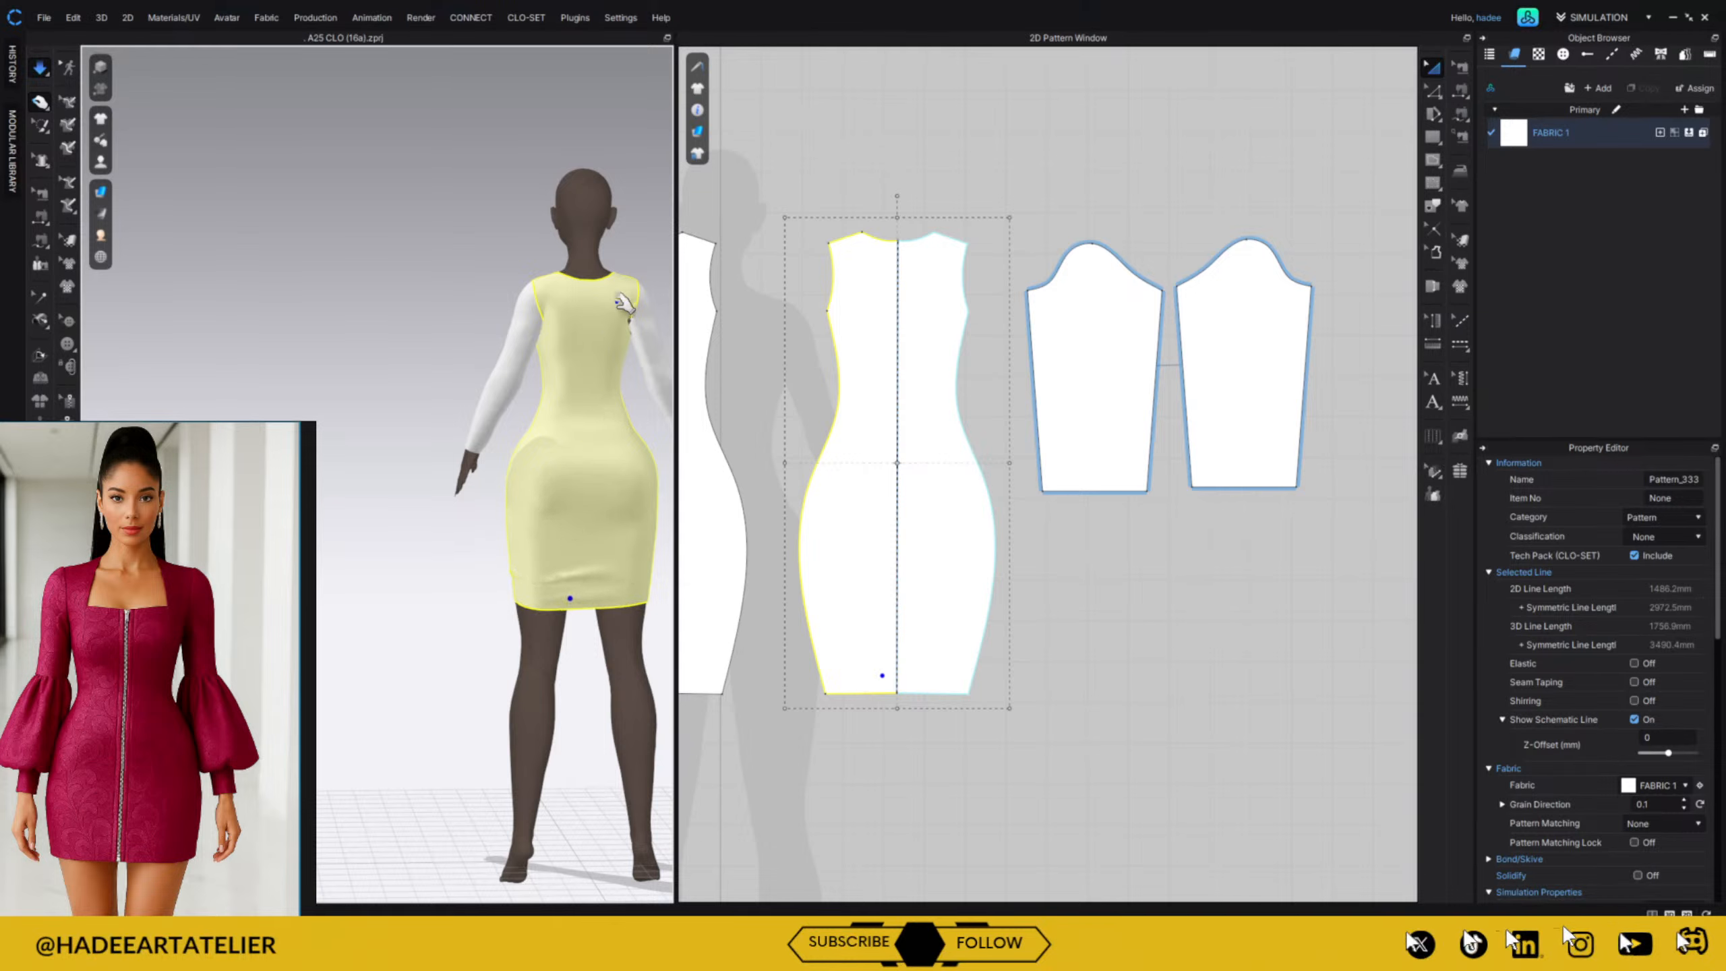
Pull the new sleeve into place on the arm from the back and front, and stop the simulation.
{"action": "left_click_drag", "start_coordinate": [651, 333], "coordinate": [672, 433]}
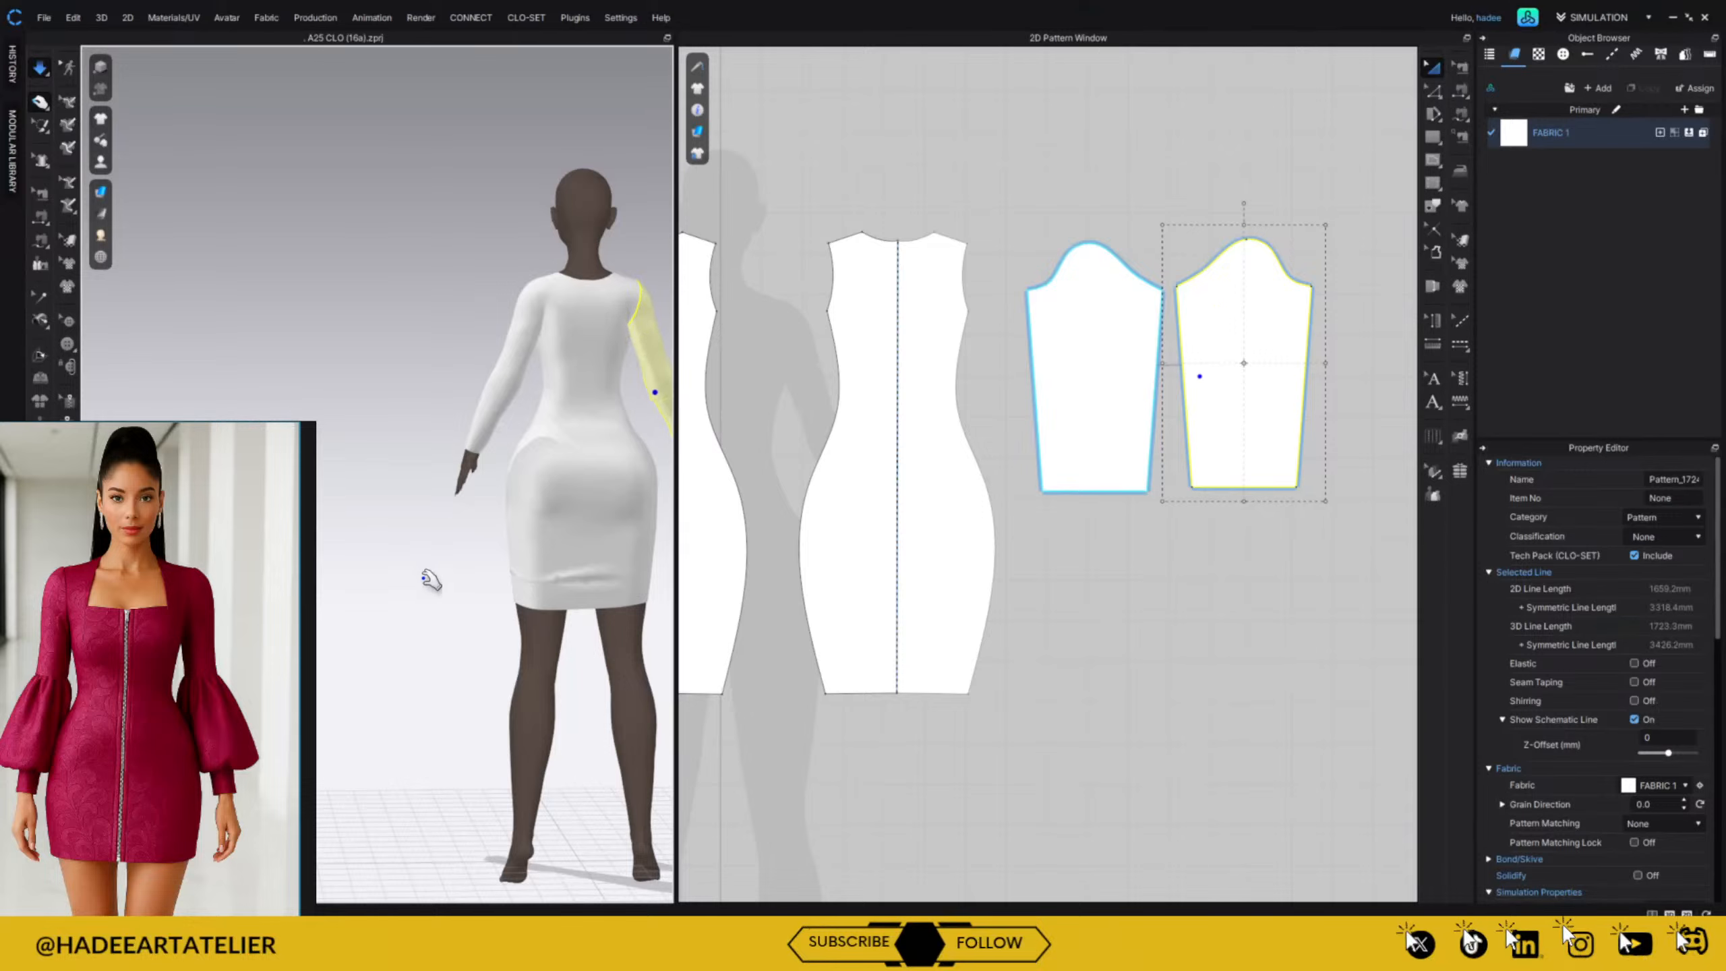
{"action": "right_click_drag", "start_coordinate": [432, 577], "coordinate": [516, 500]}
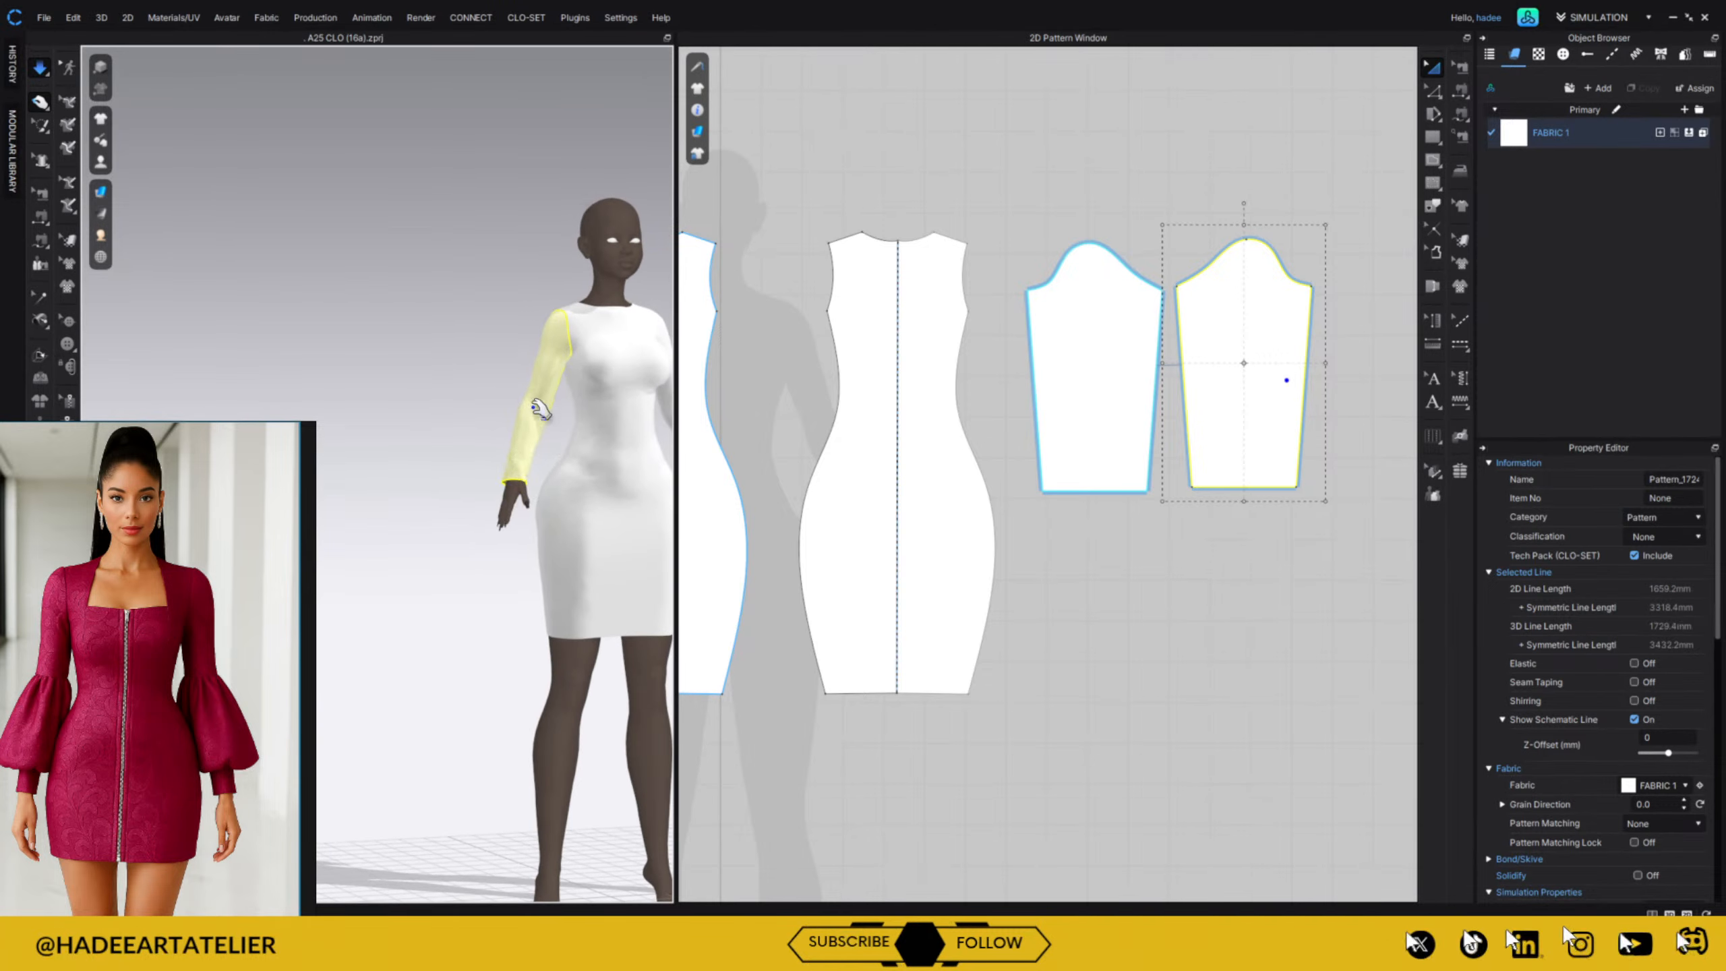
{"action": "right_click_drag", "start_coordinate": [558, 612], "coordinate": [427, 573]}
{"action": "middle_click_drag", "start_coordinate": [427, 573], "coordinate": [390, 577]}
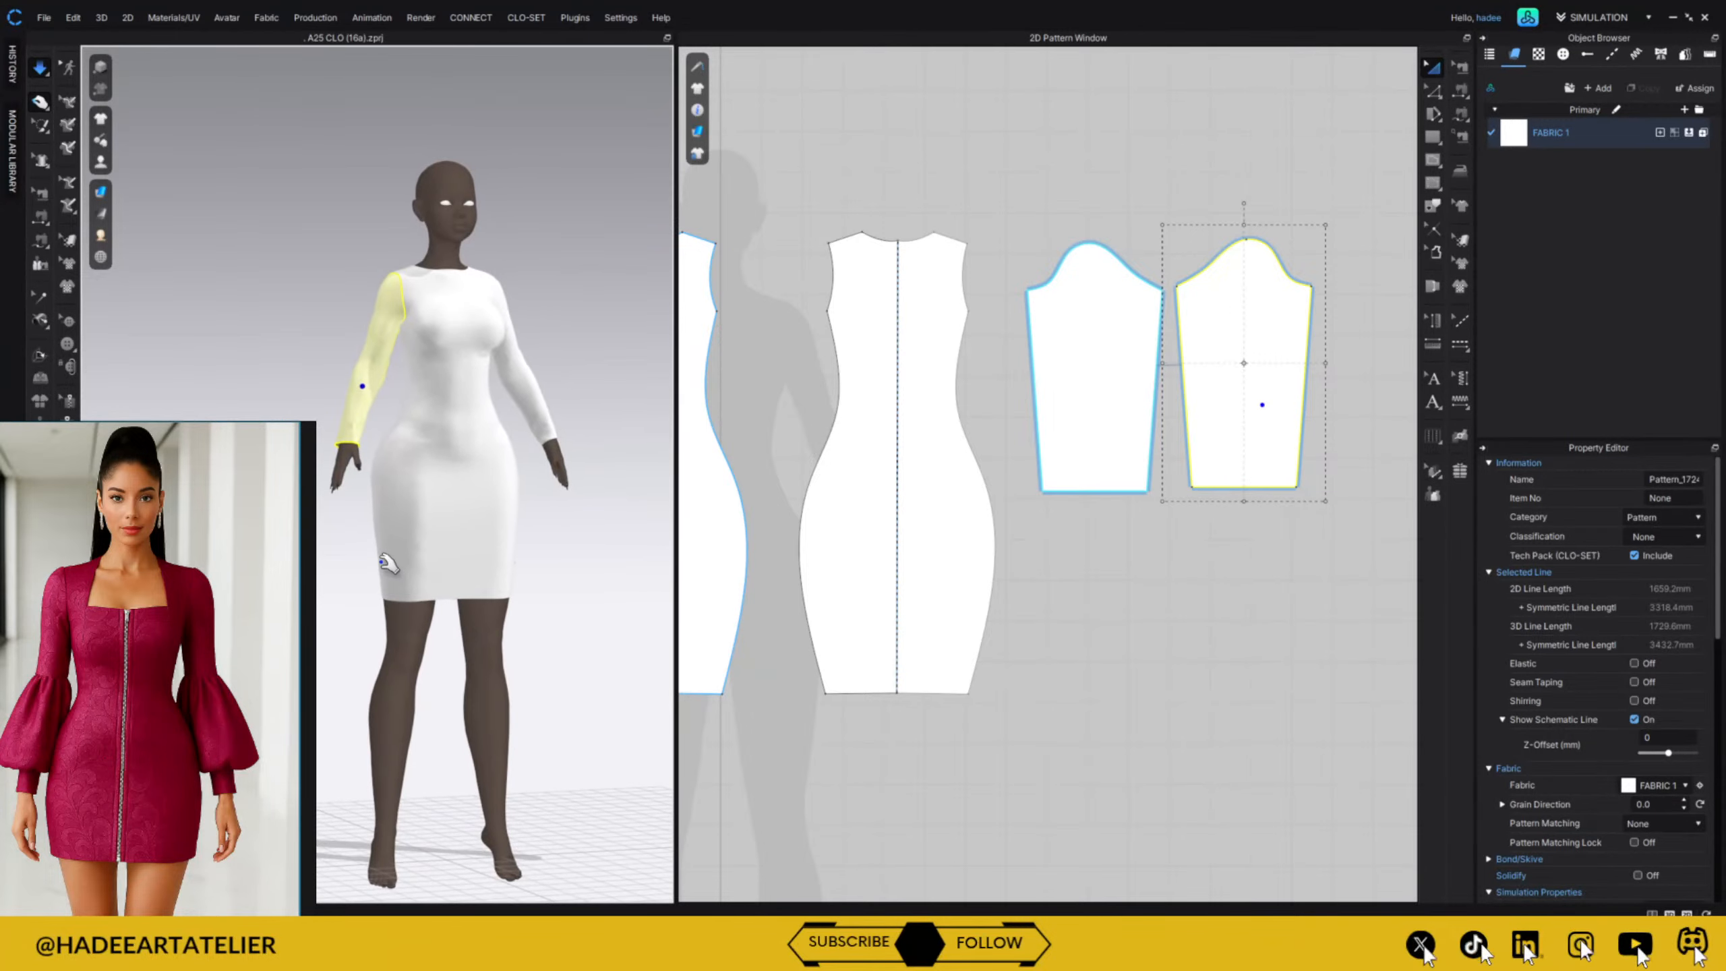
{"action": "key", "text": "space"}
{"action": "left_click", "coordinate": [591, 389]}
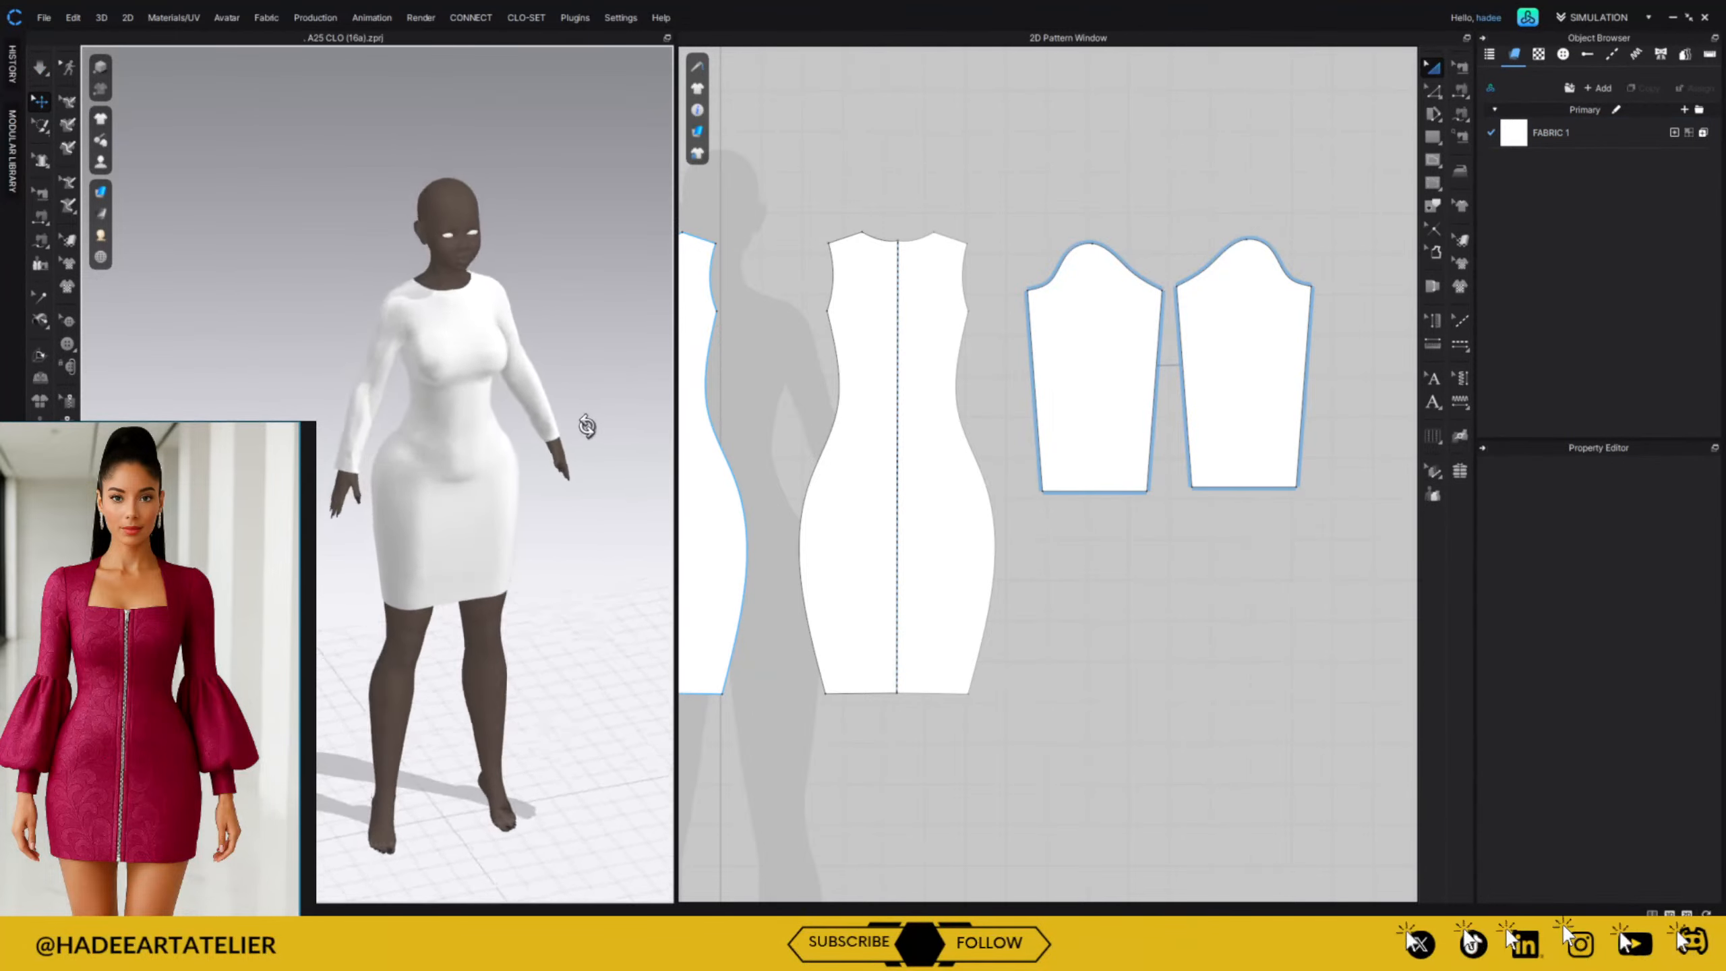
{"action": "scroll", "coordinate": [548, 343], "scroll_direction": "up", "scroll_amount": 3}
{"action": "scroll", "coordinate": [548, 344], "scroll_direction": "up", "scroll_amount": 4}
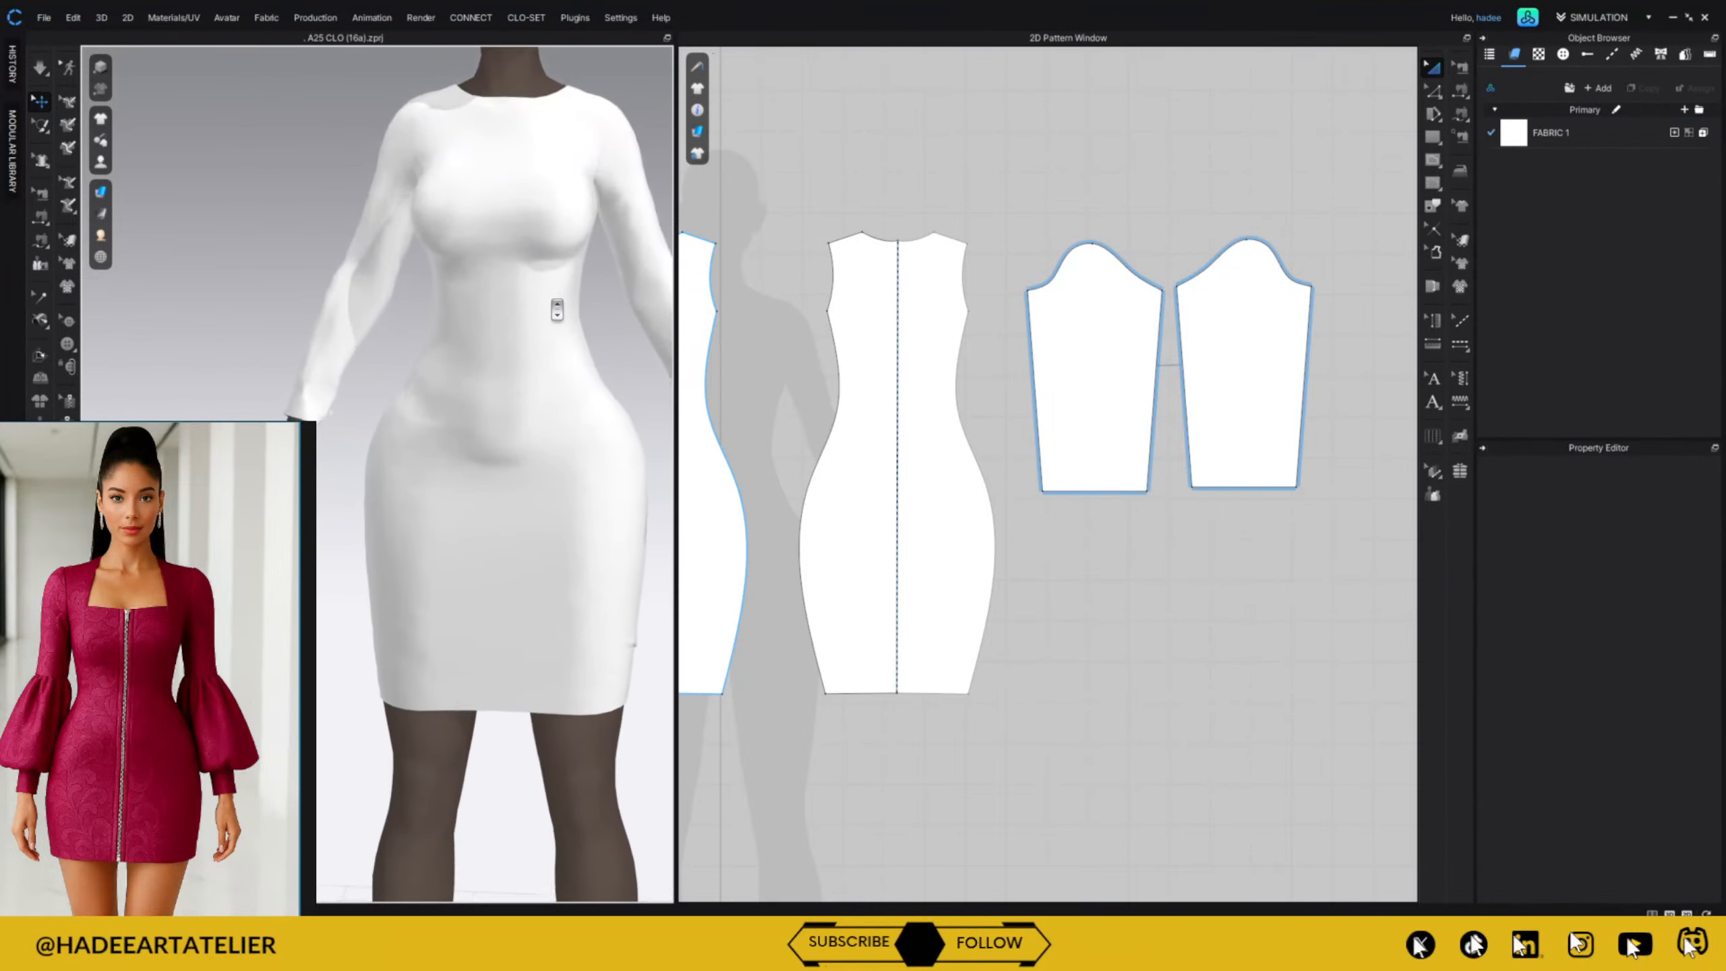
{"action": "scroll", "coordinate": [554, 339], "scroll_direction": "down", "scroll_amount": 4}
{"action": "scroll", "coordinate": [555, 340], "scroll_direction": "up", "scroll_amount": 1}
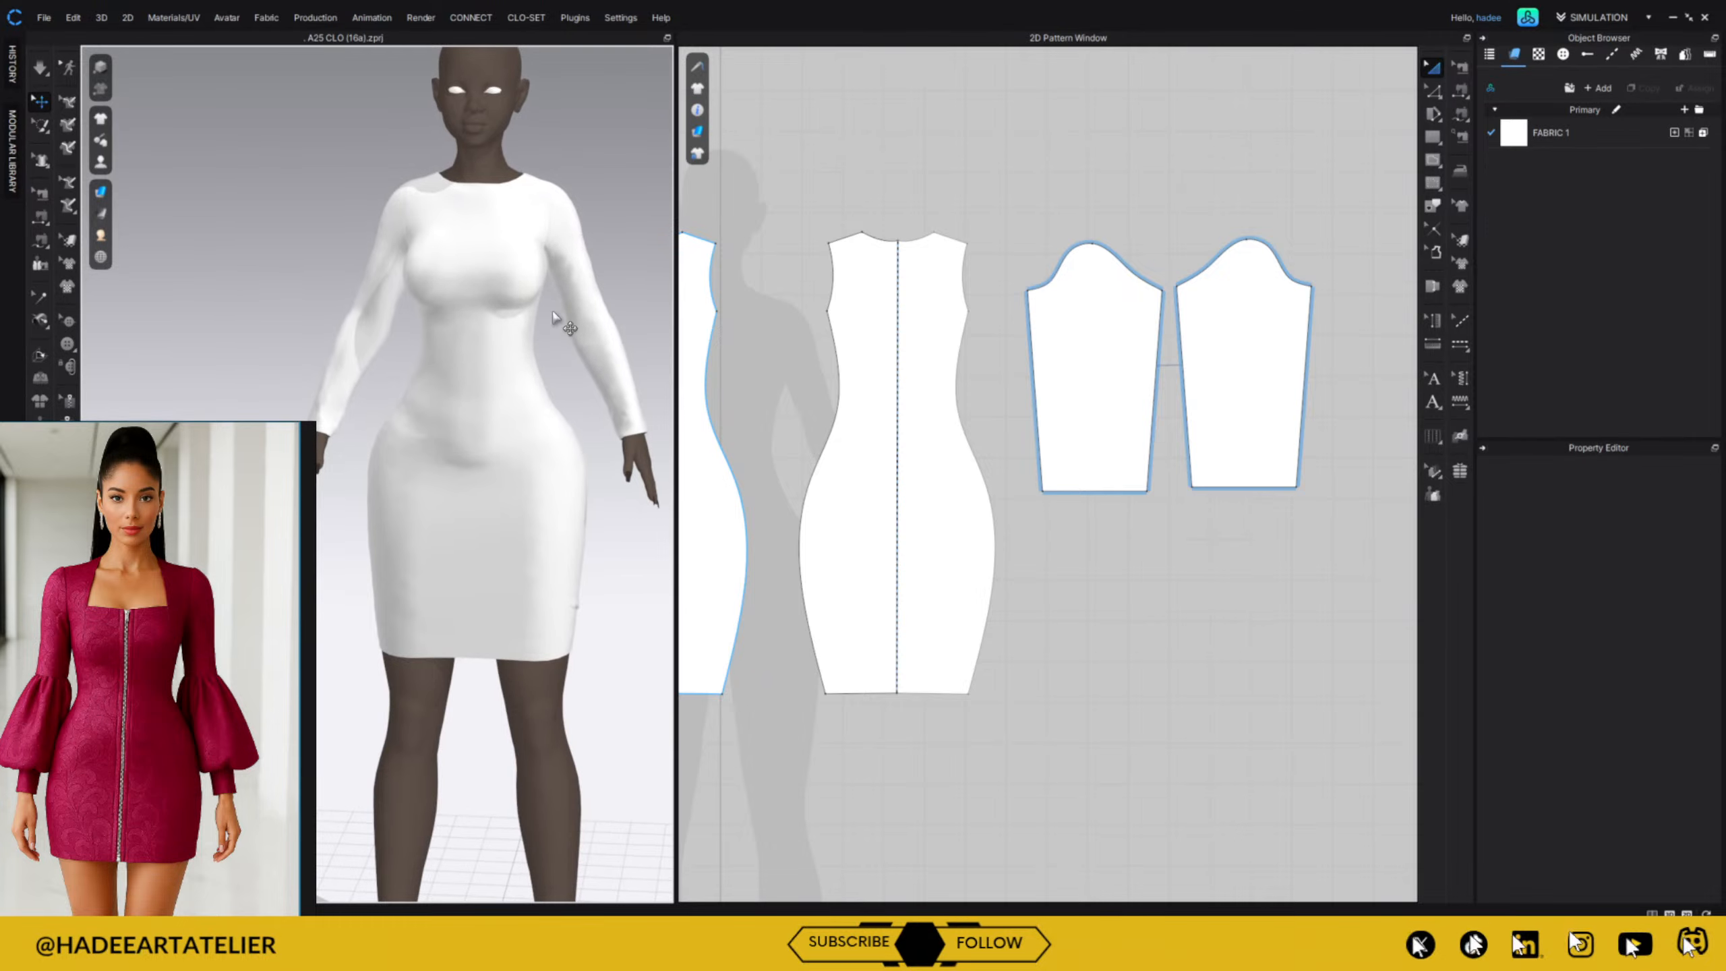
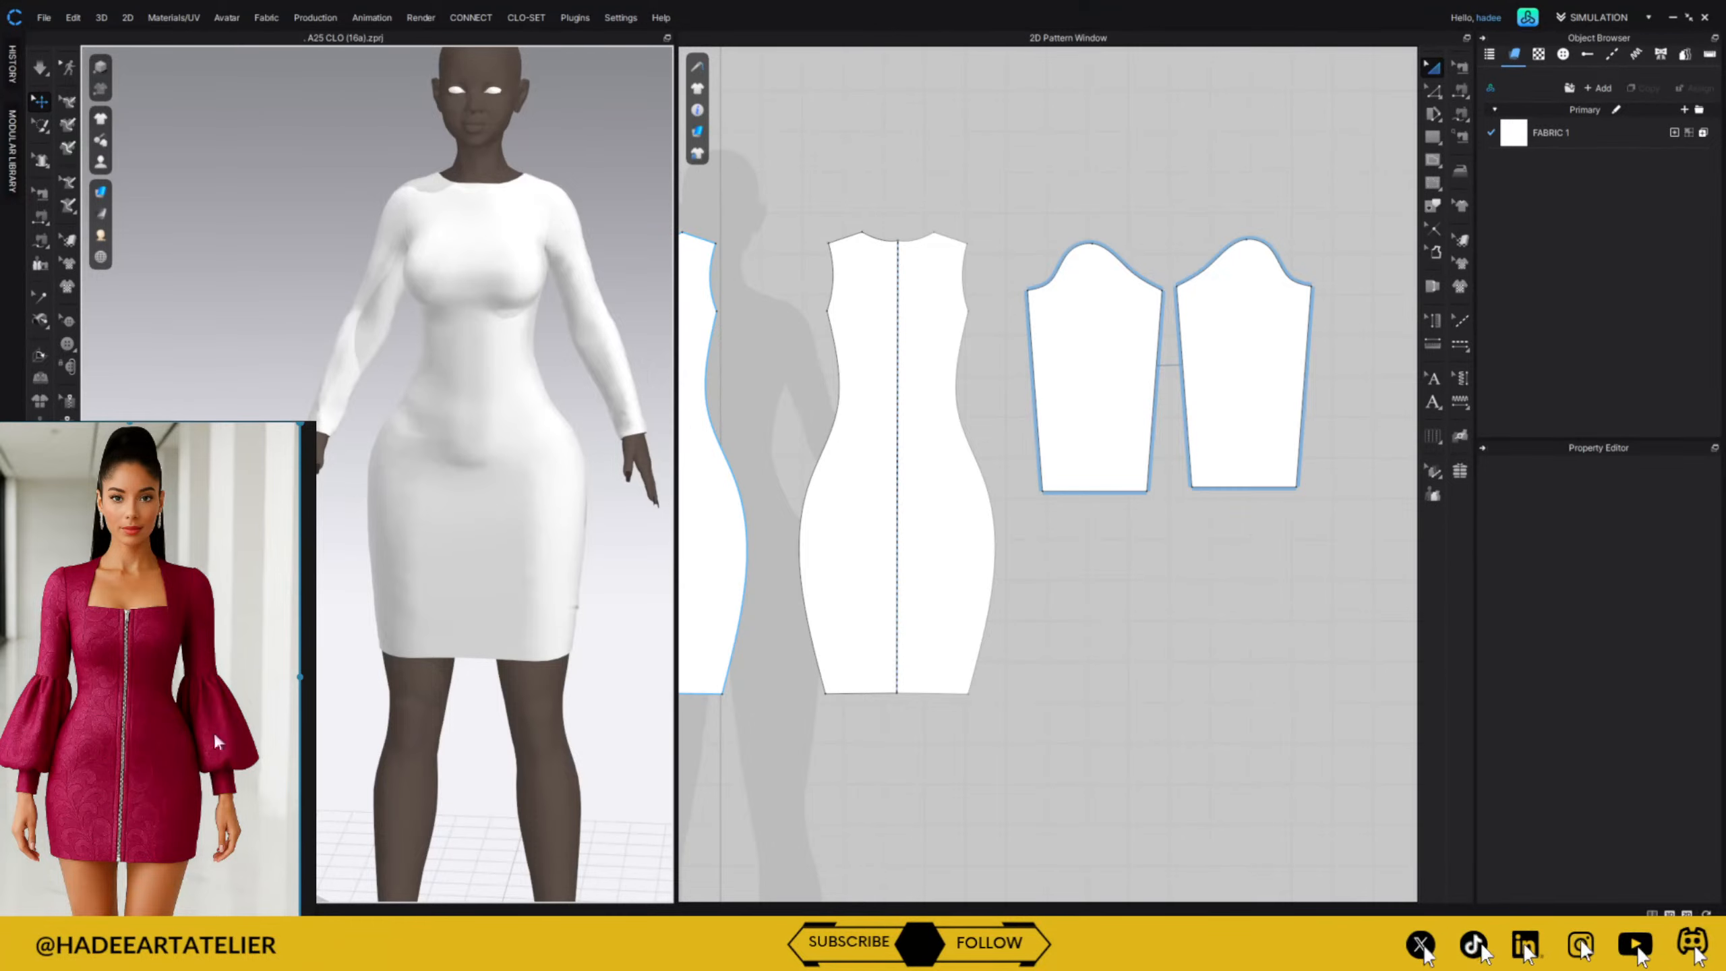
Offset the sleeve's hem edge inward by 350 mm as an internal line extended across the pattern.
{"action": "scroll", "coordinate": [1196, 231], "scroll_direction": "down", "scroll_amount": 3}
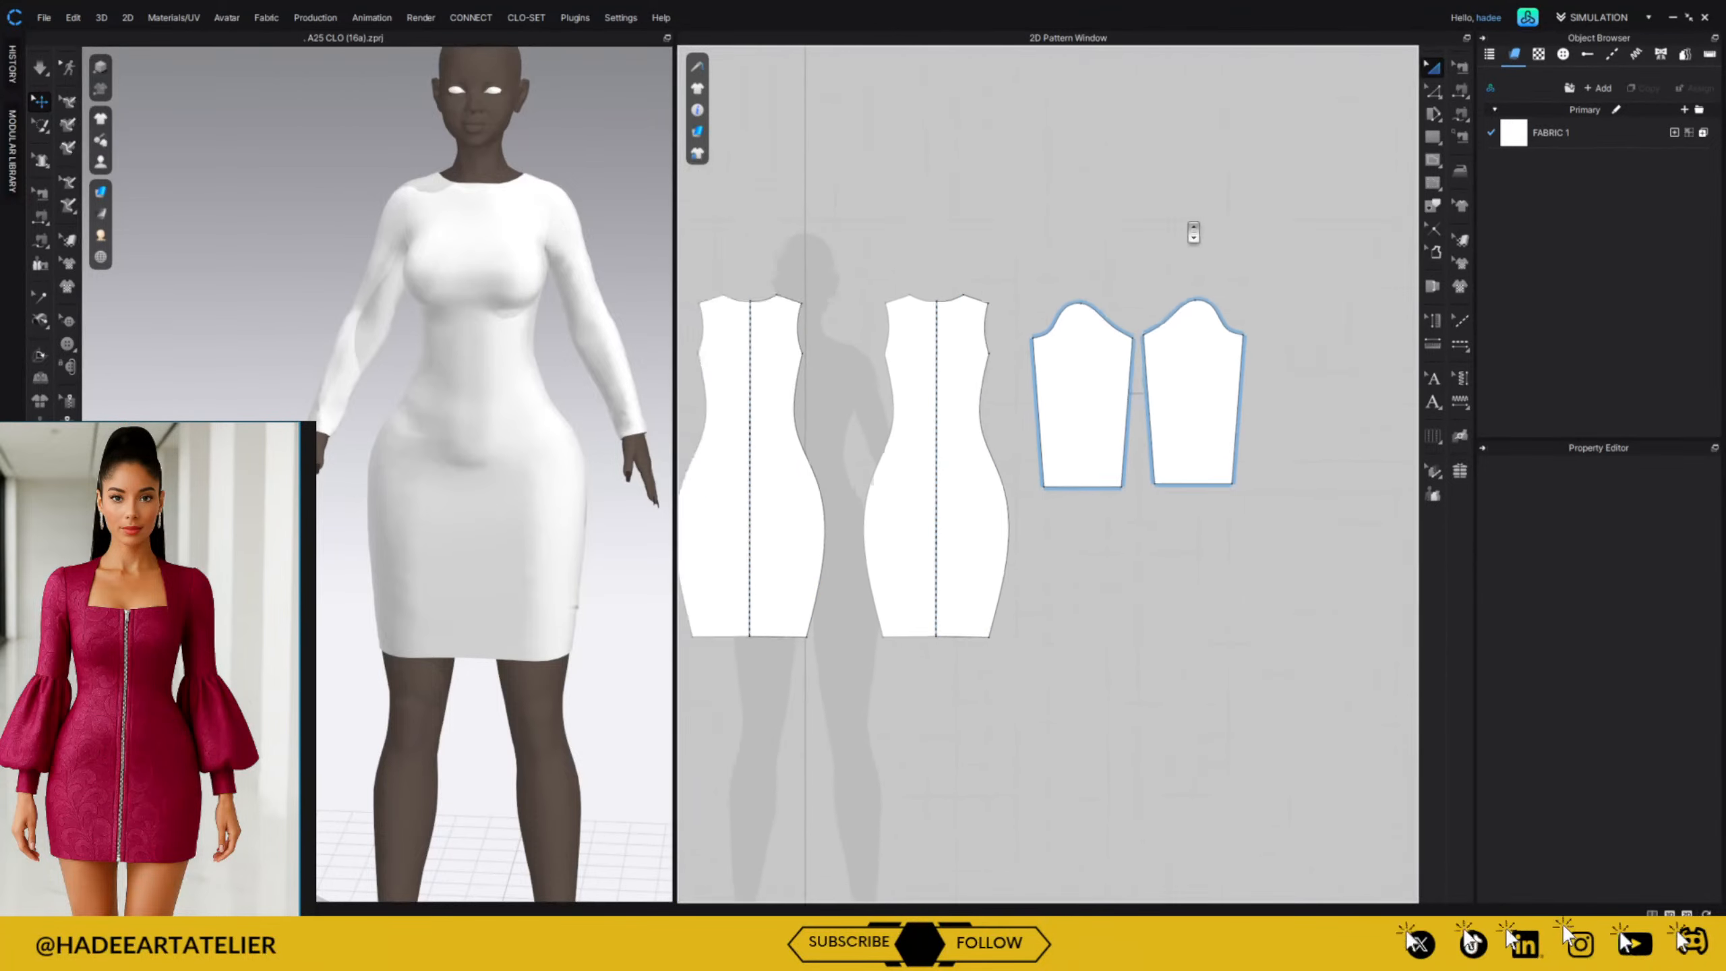
{"action": "middle_click_drag", "start_coordinate": [1222, 205], "coordinate": [1159, 201]}
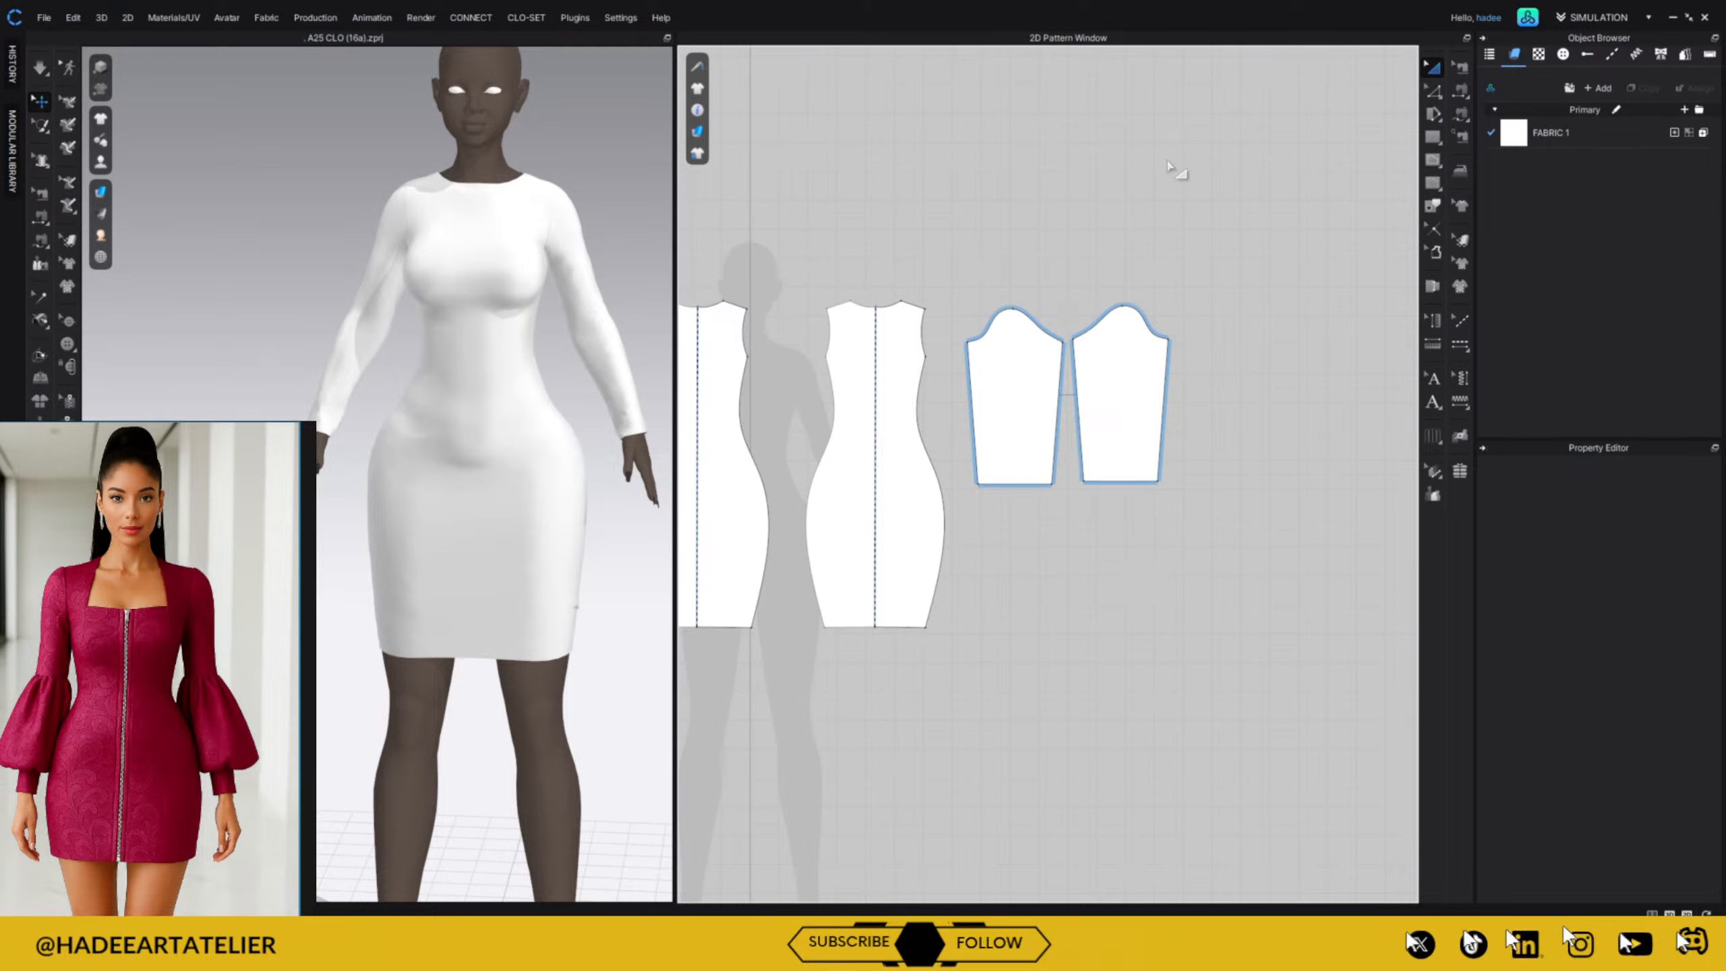
{"action": "key", "text": "z"}
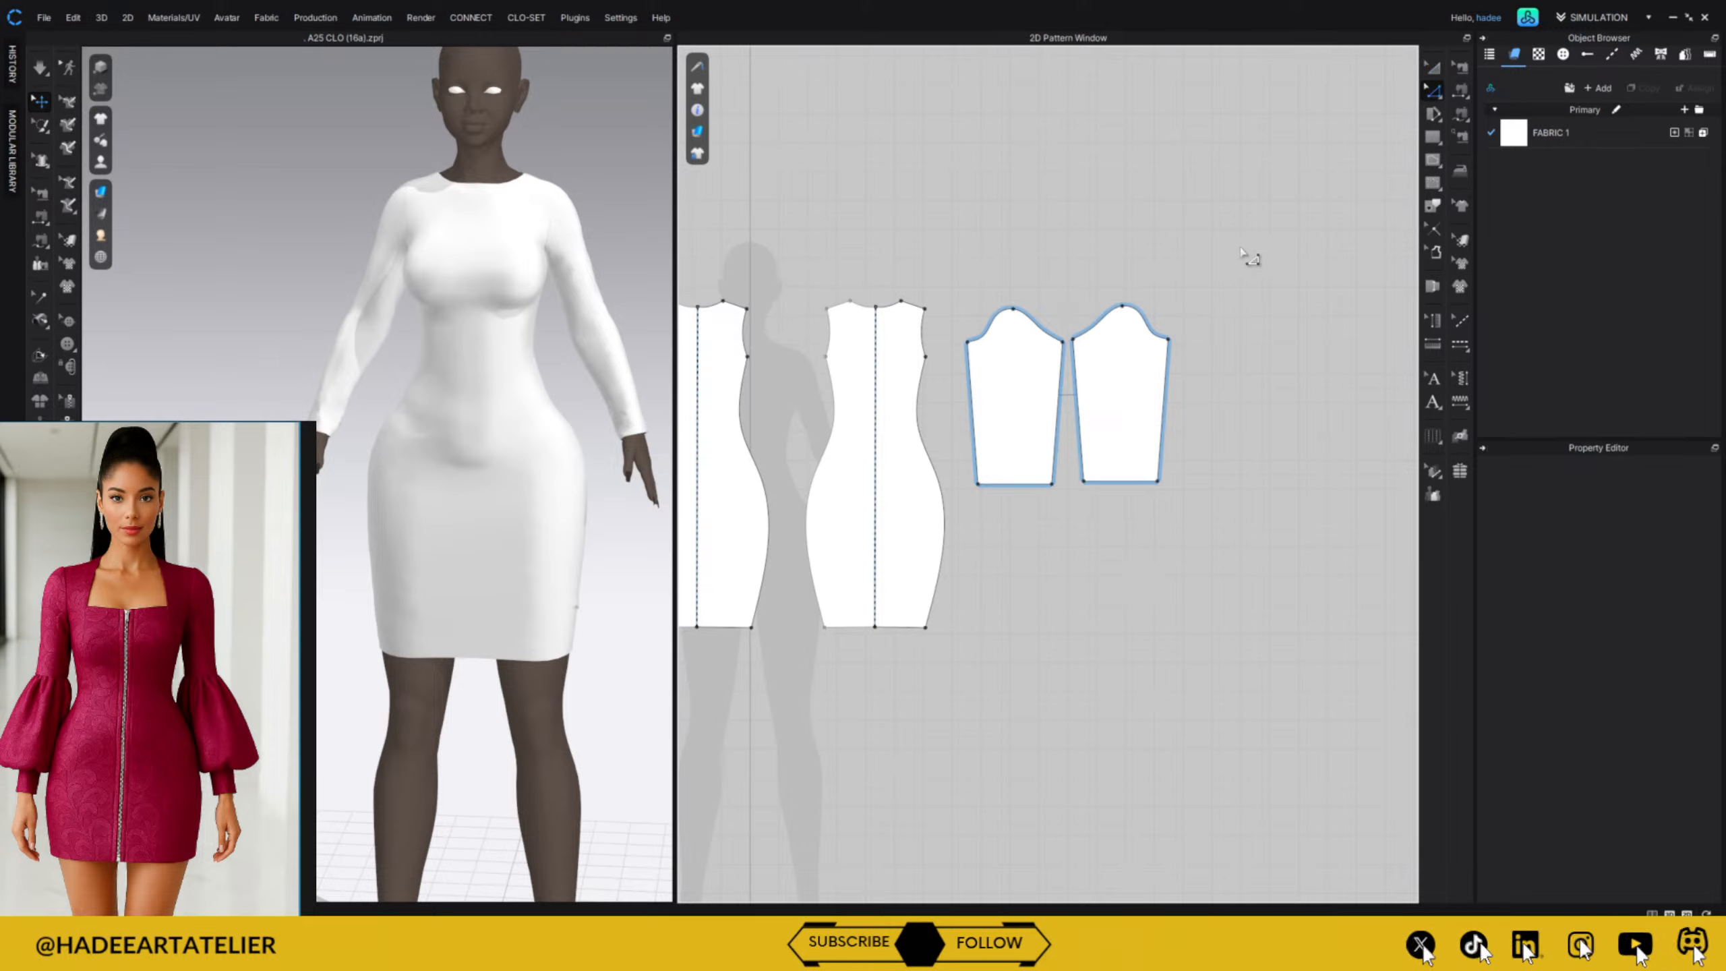
{"action": "right_click", "coordinate": [1009, 489]}
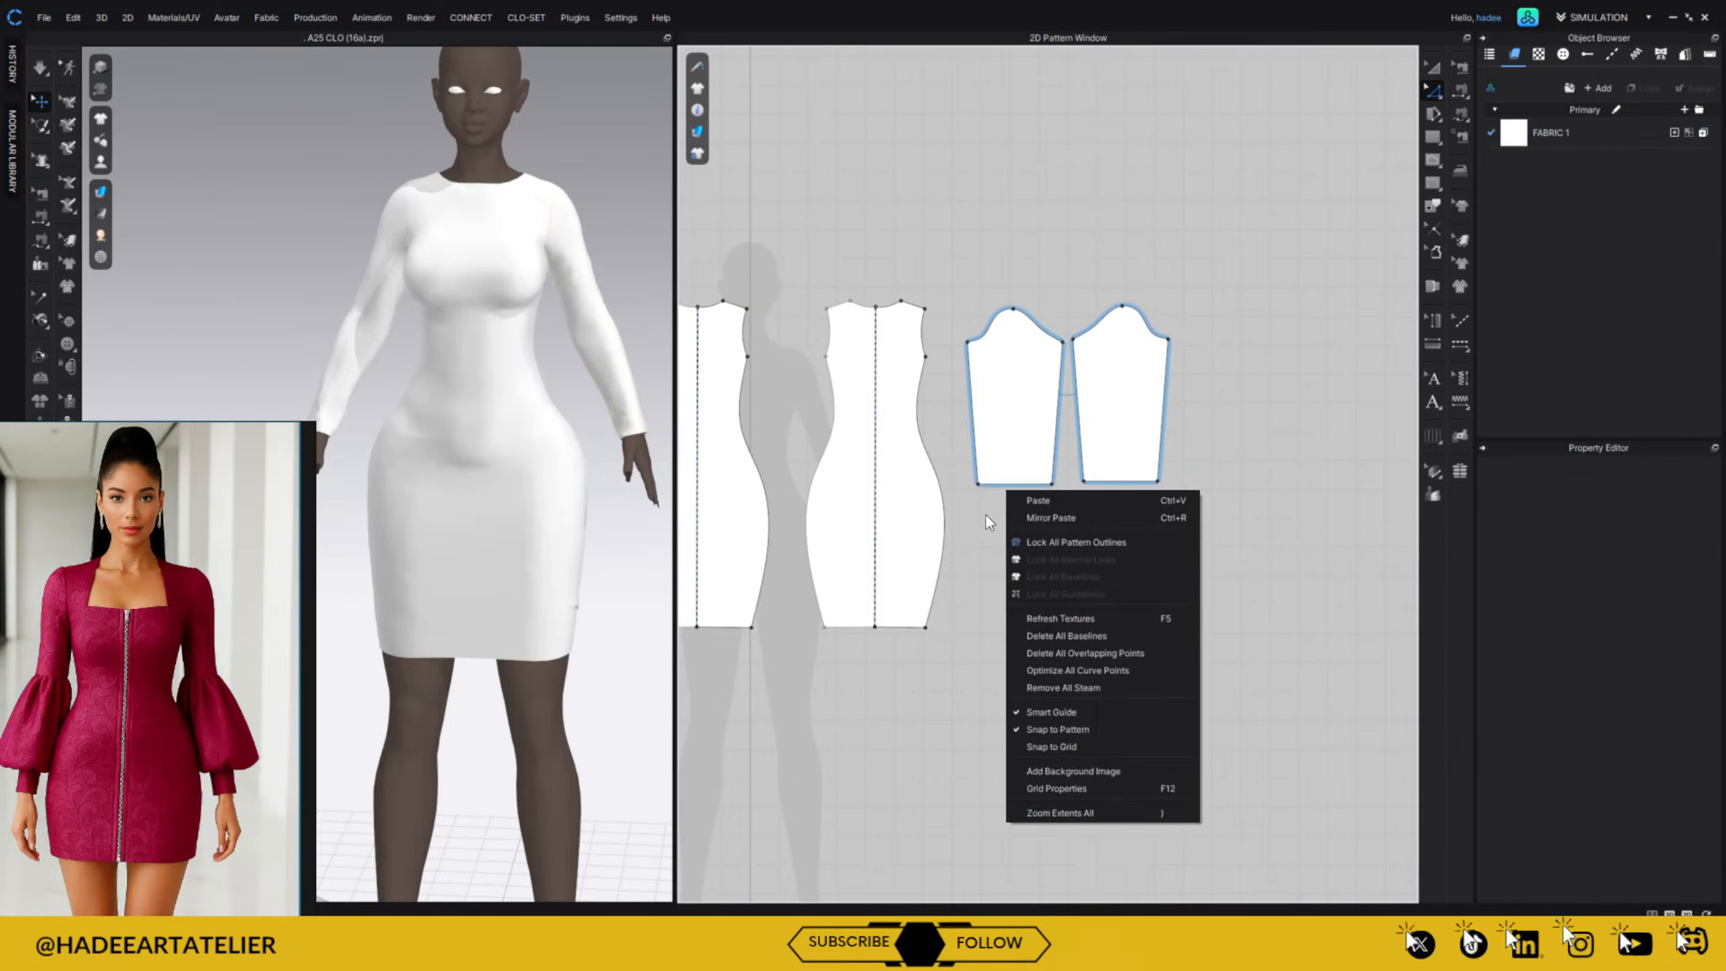
{"action": "left_click", "coordinate": [973, 530]}
{"action": "left_click", "coordinate": [1006, 488]}
{"action": "right_click", "coordinate": [1006, 487]}
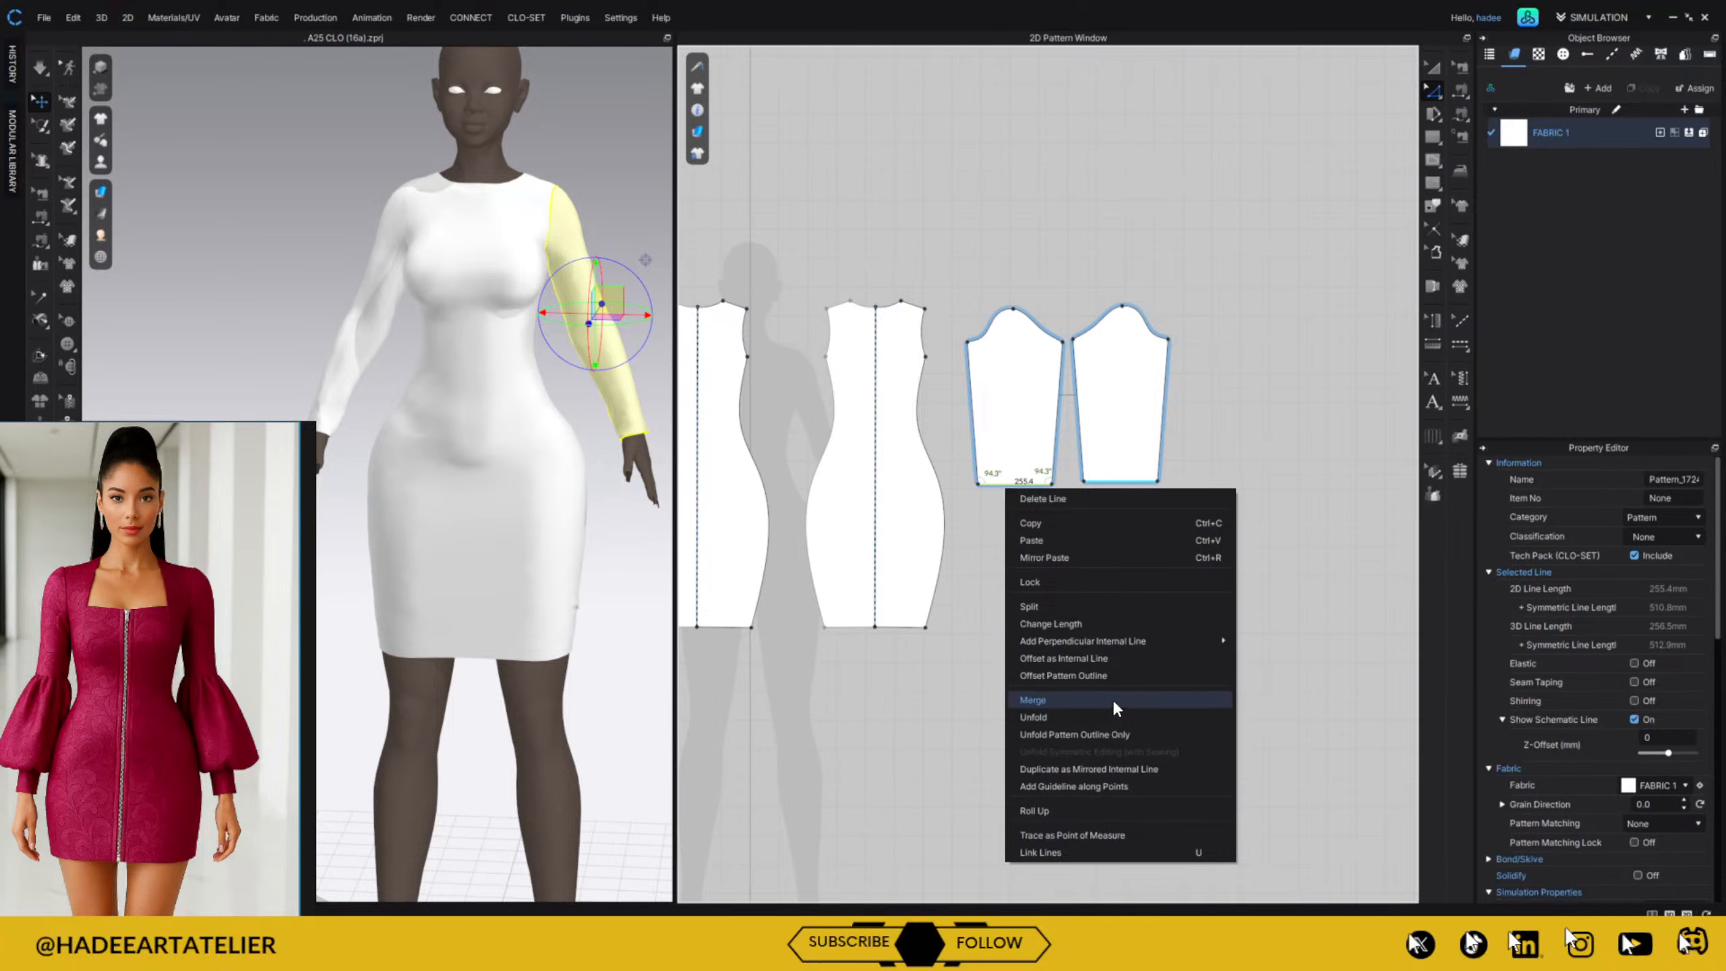
{"action": "left_click", "coordinate": [1130, 656]}
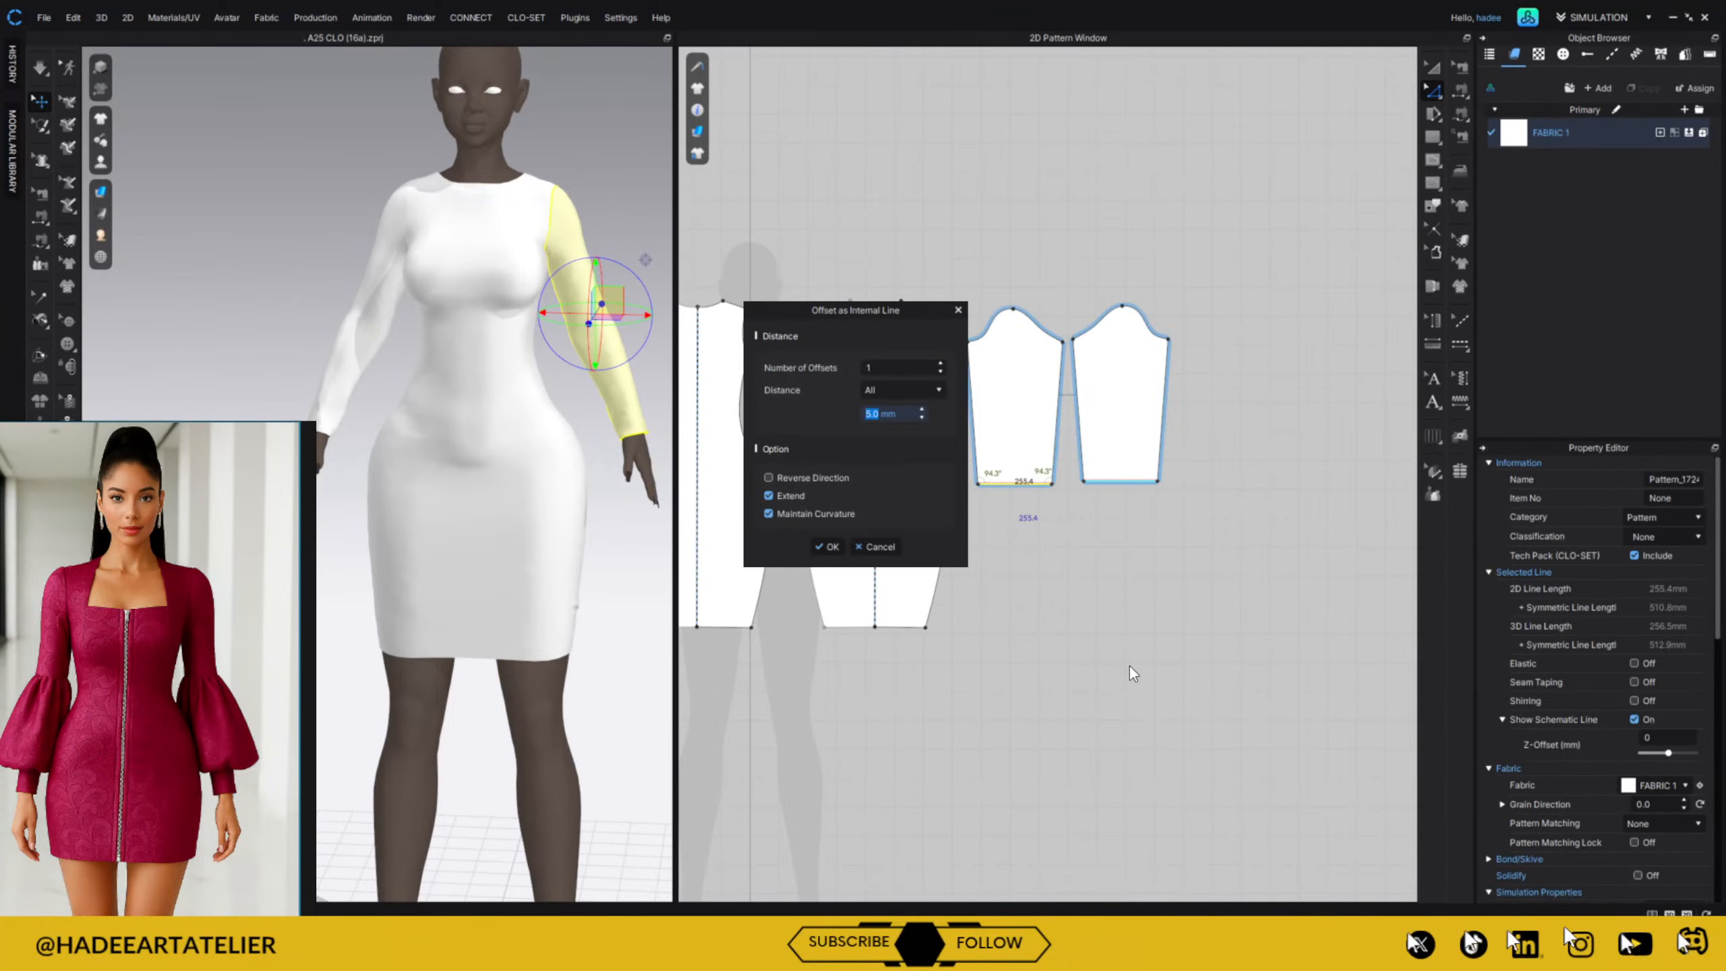
{"action": "type", "text": "70"}
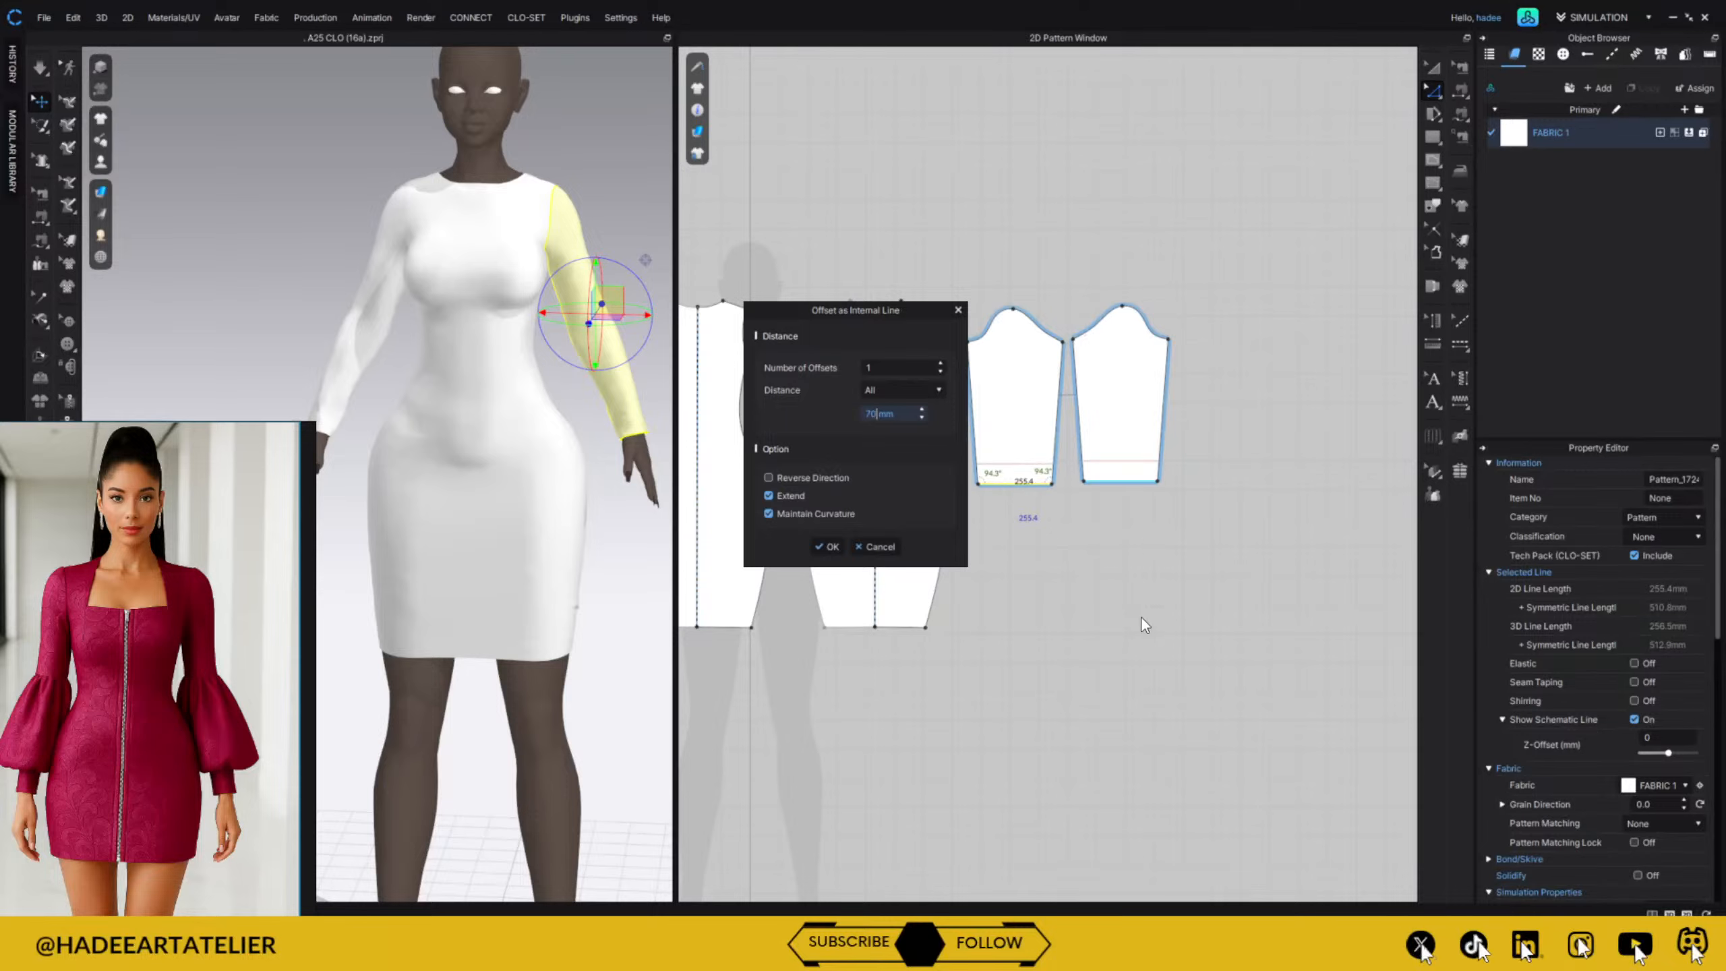
{"action": "key", "text": "BackSpace"}
{"action": "key", "text": "BackSpace"}
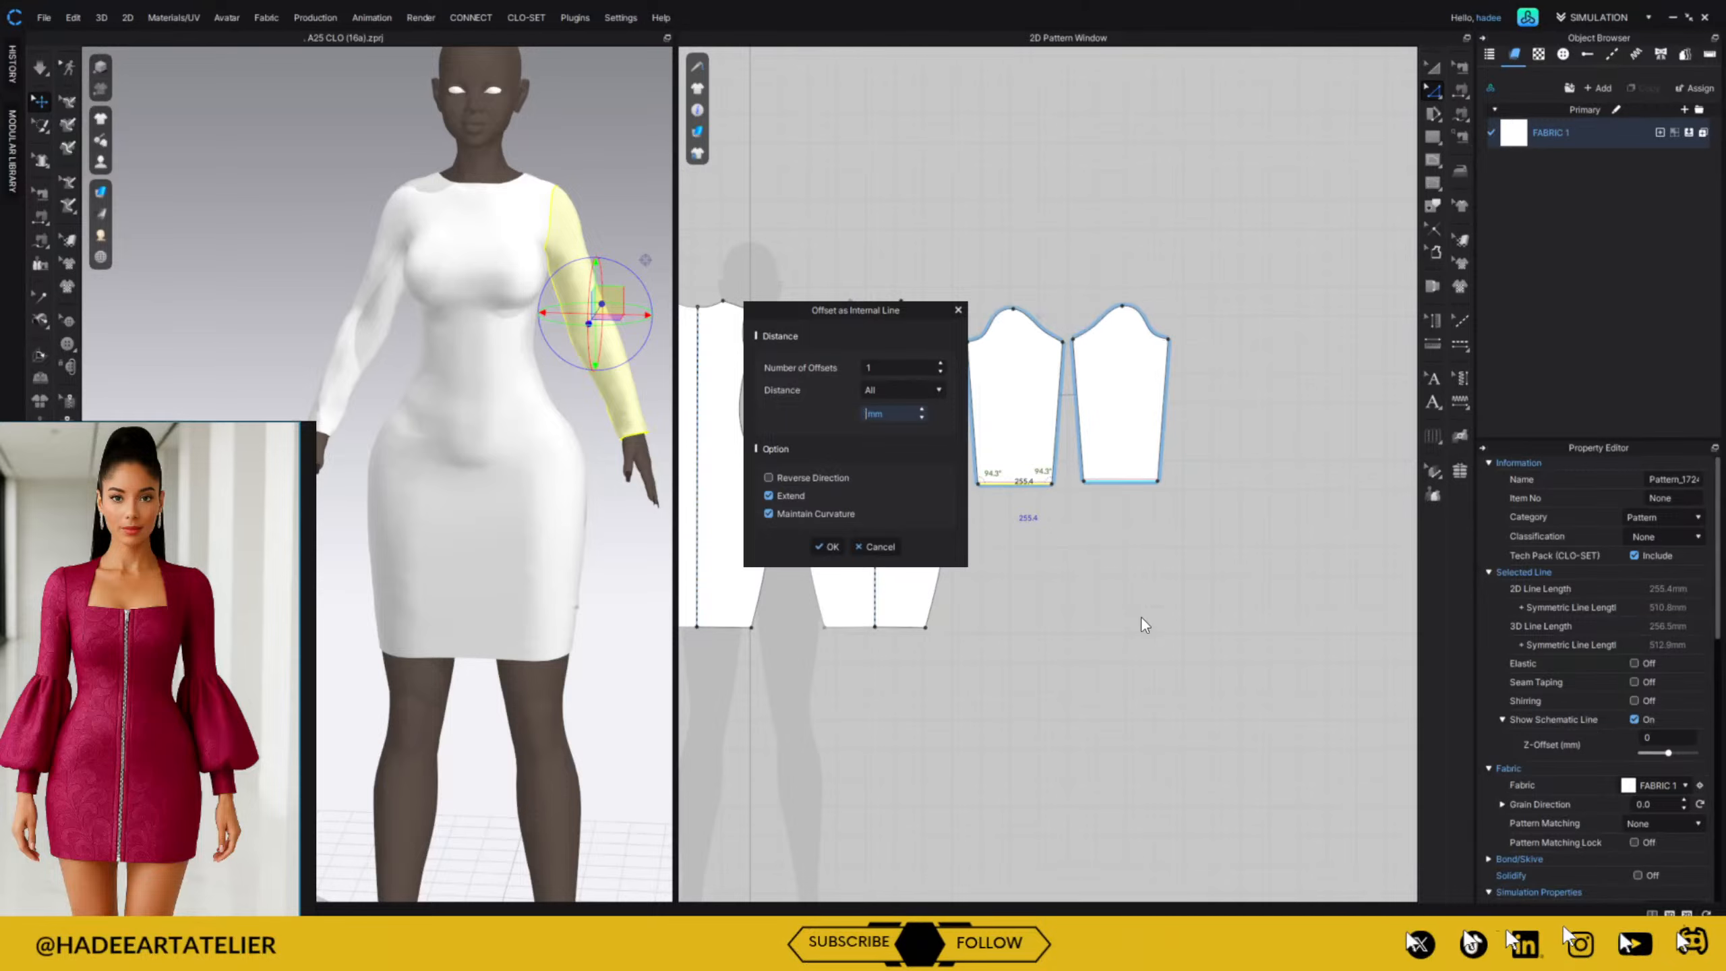
{"action": "type", "text": "1"}
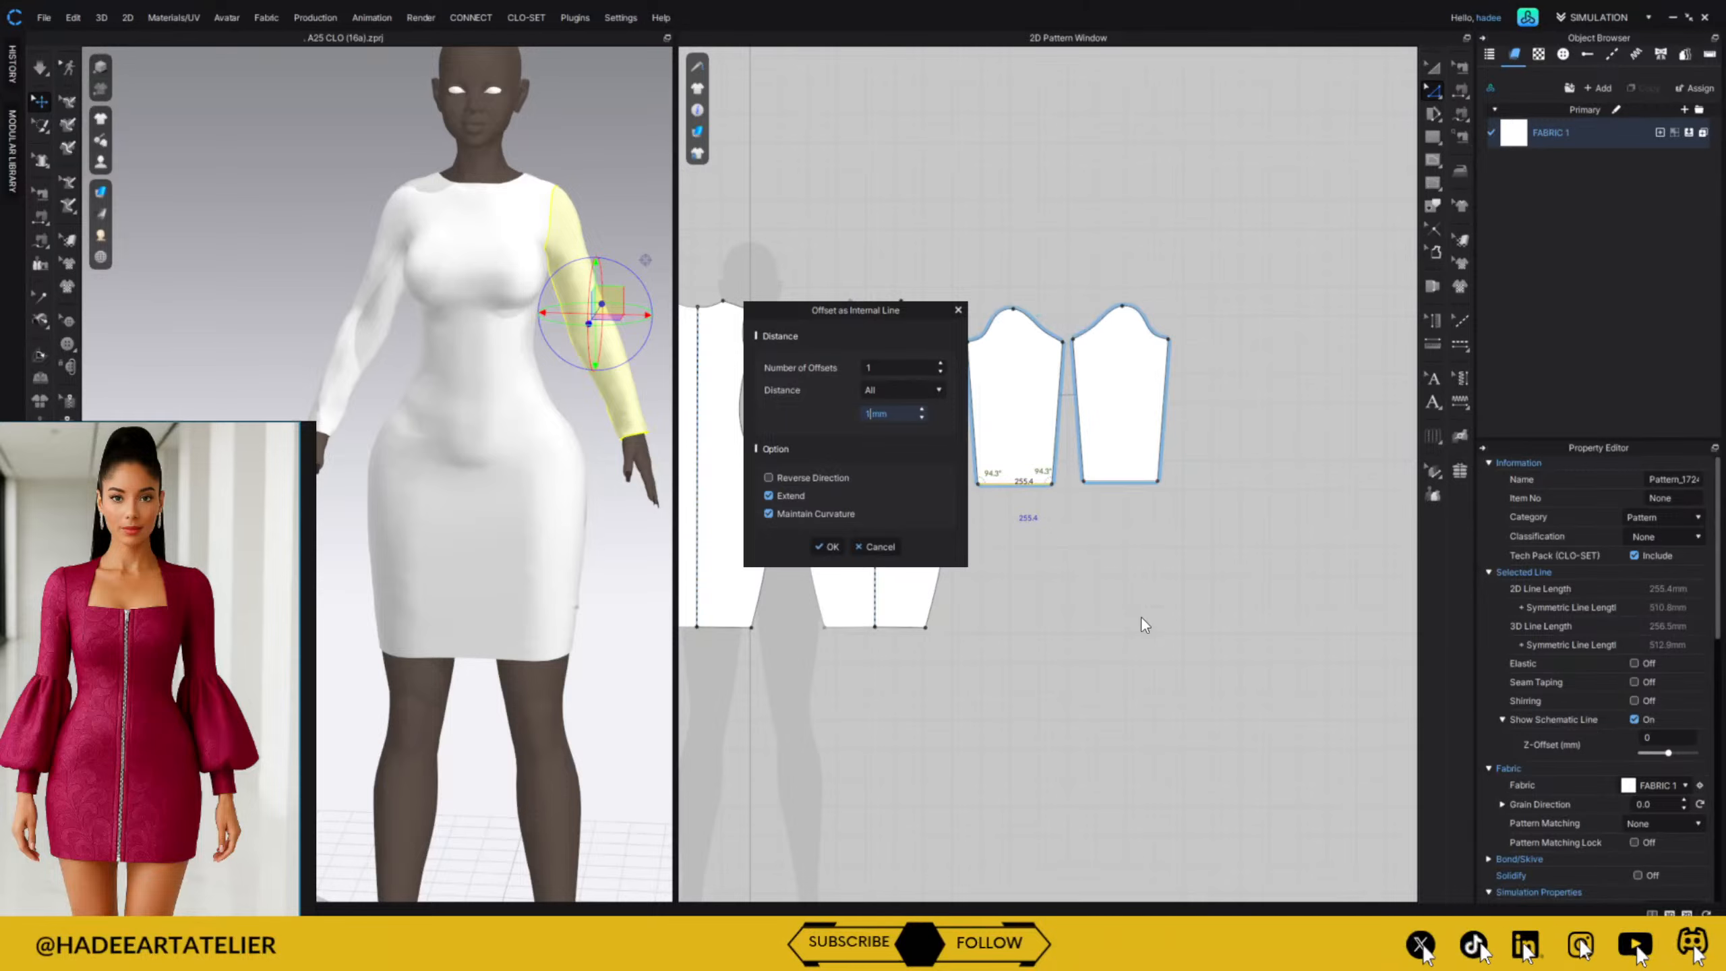
{"action": "type", "text": "500"}
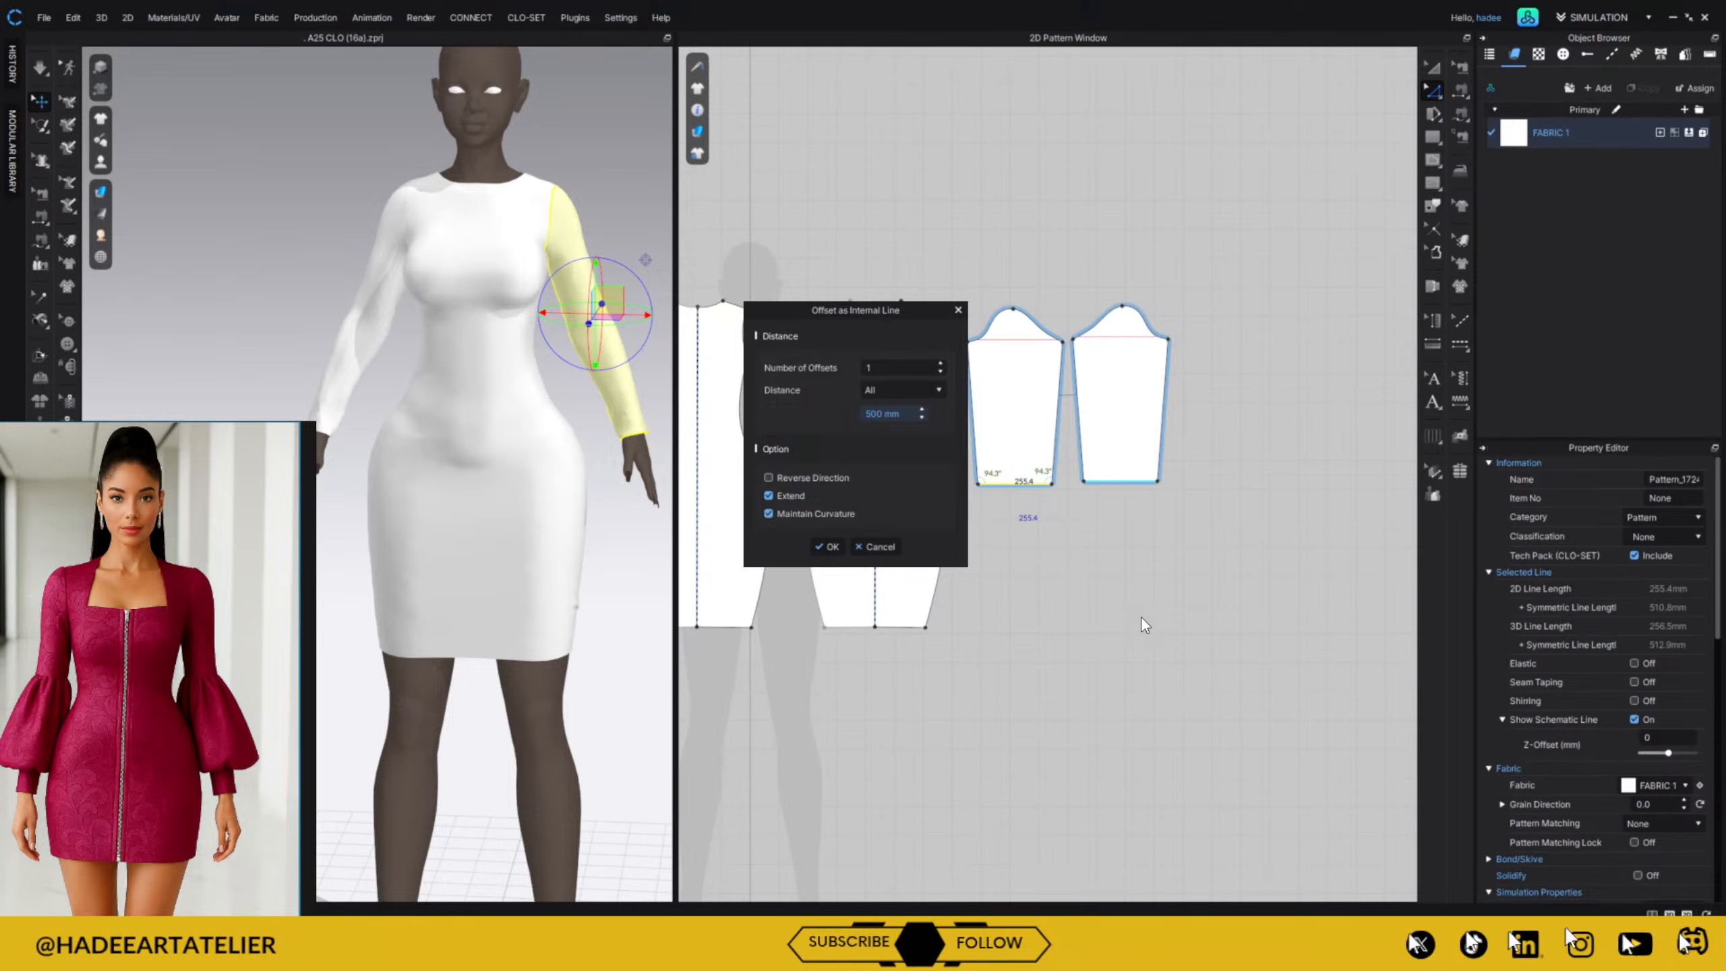
{"action": "key", "text": "BackSpace"}
{"action": "key", "text": "BackSpace"}
{"action": "key", "text": "BackSpace"}
{"action": "type", "text": "350"}
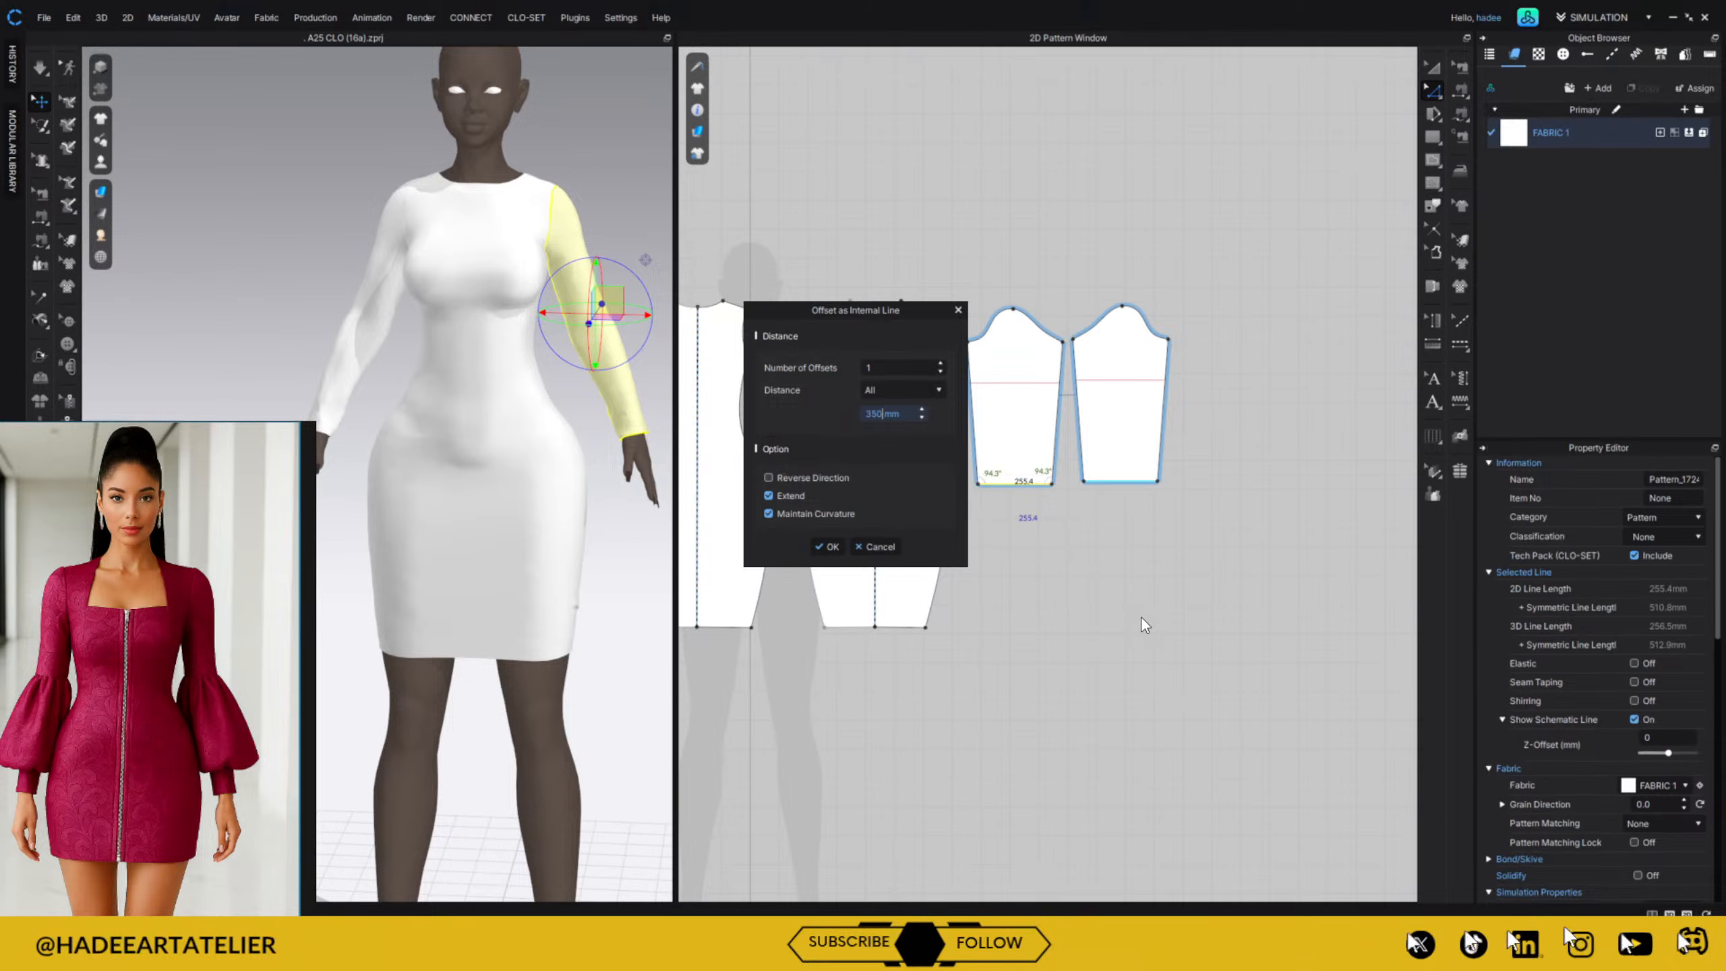
{"action": "left_click", "coordinate": [828, 545]}
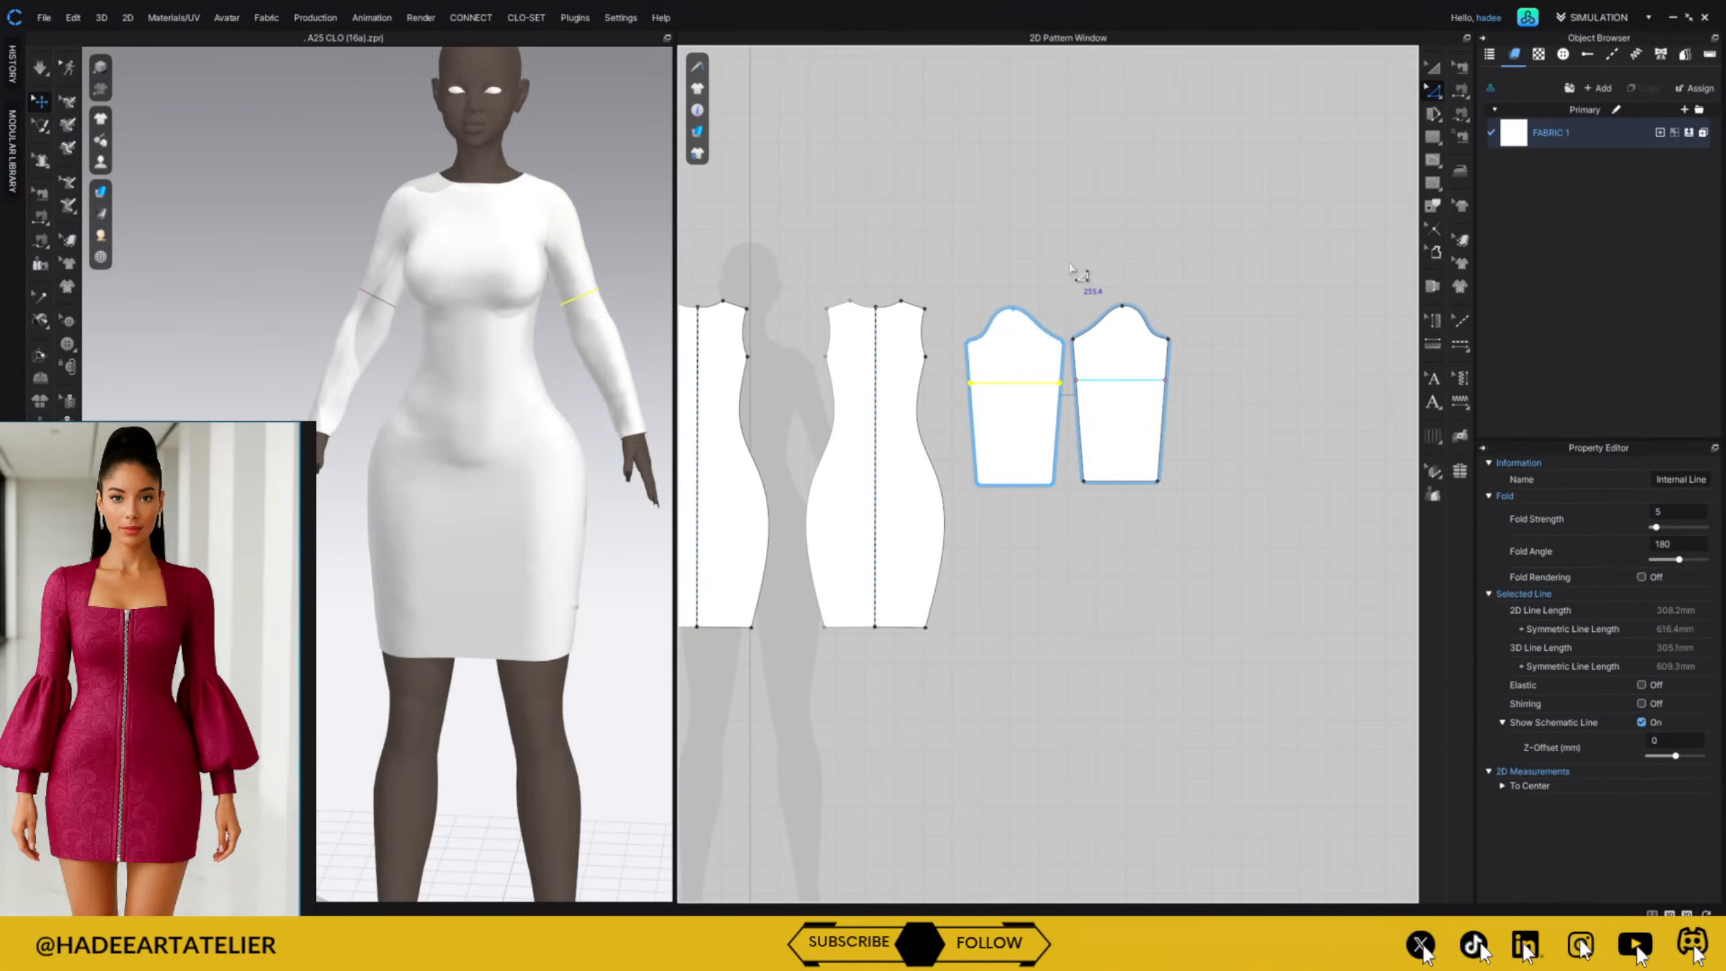
Lower the sleeve's new internal line slightly and offset it 150 mm in the reverse direction as a second internal line.
{"action": "scroll", "coordinate": [1006, 357], "scroll_direction": "up", "scroll_amount": 2}
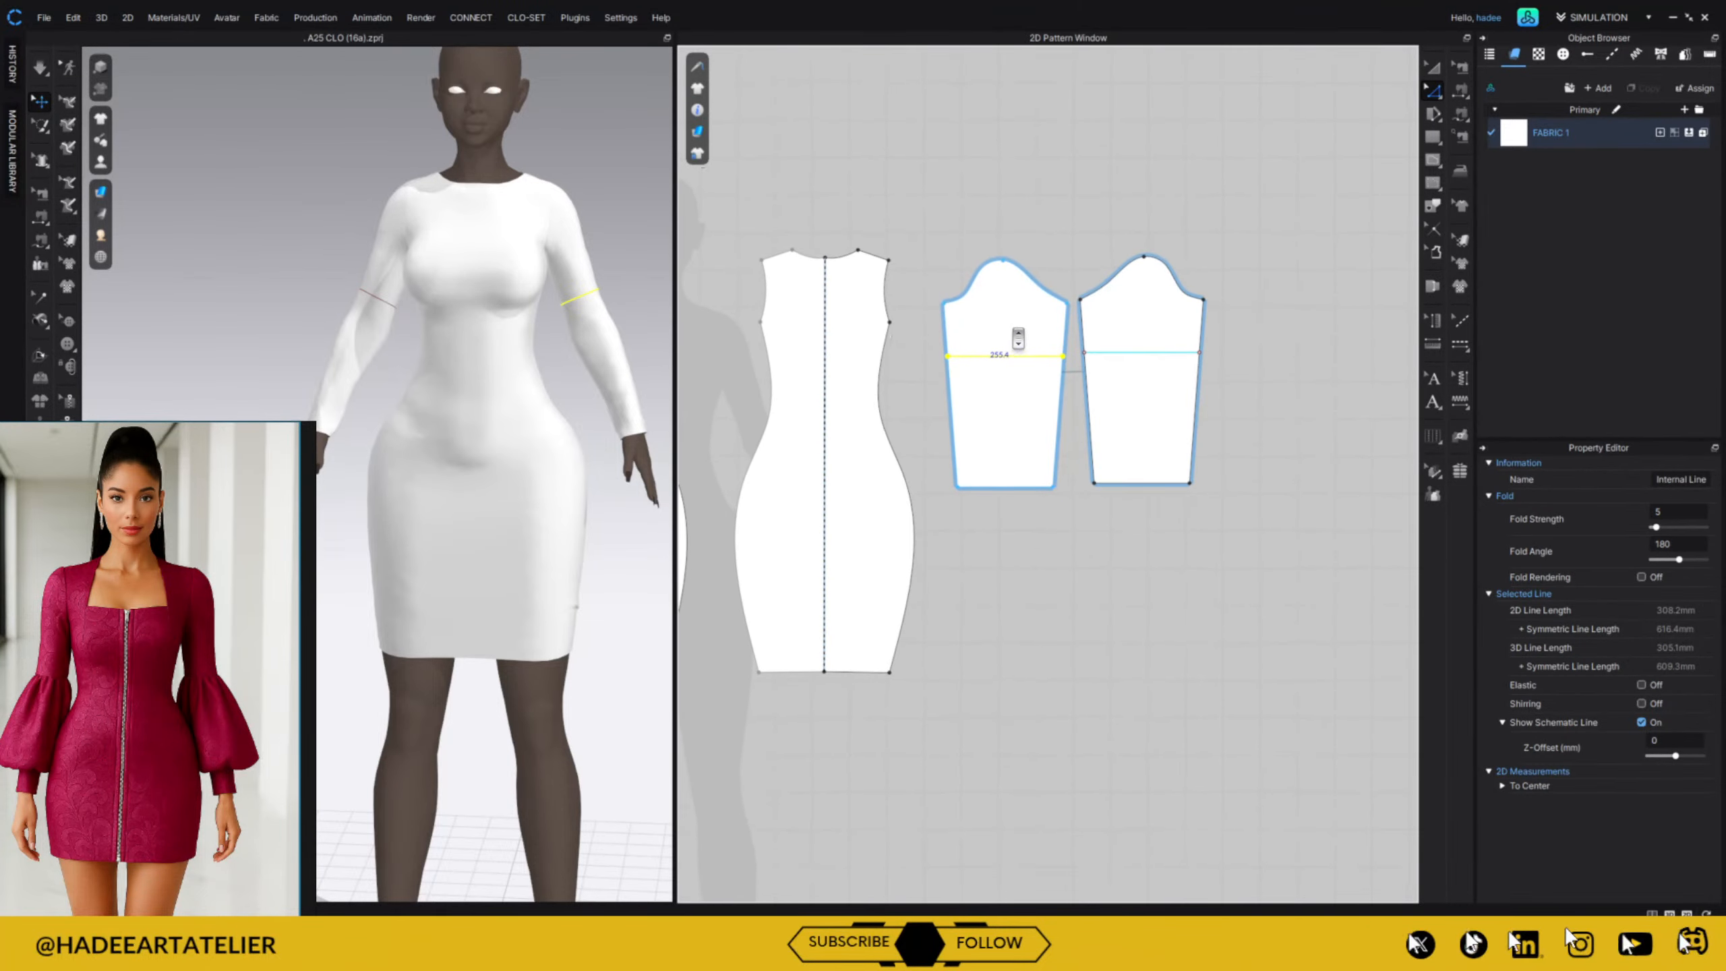
{"action": "left_click_drag", "start_coordinate": [1020, 354], "coordinate": [1021, 370]}
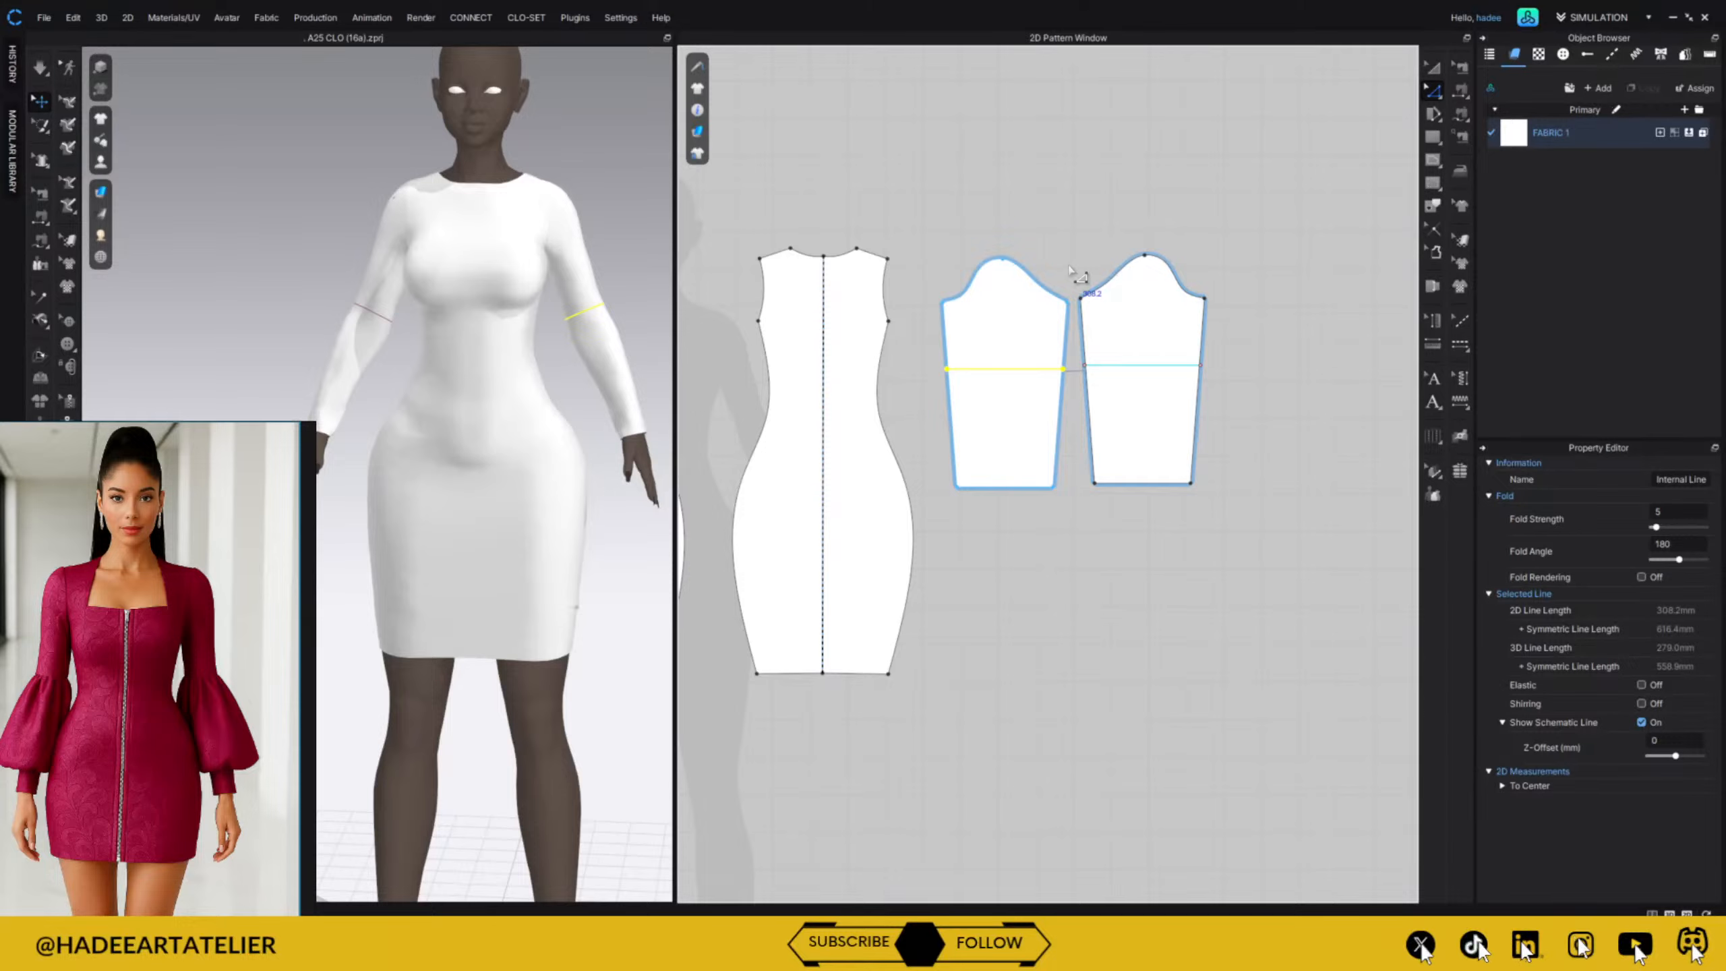
{"action": "right_click", "coordinate": [1022, 370]}
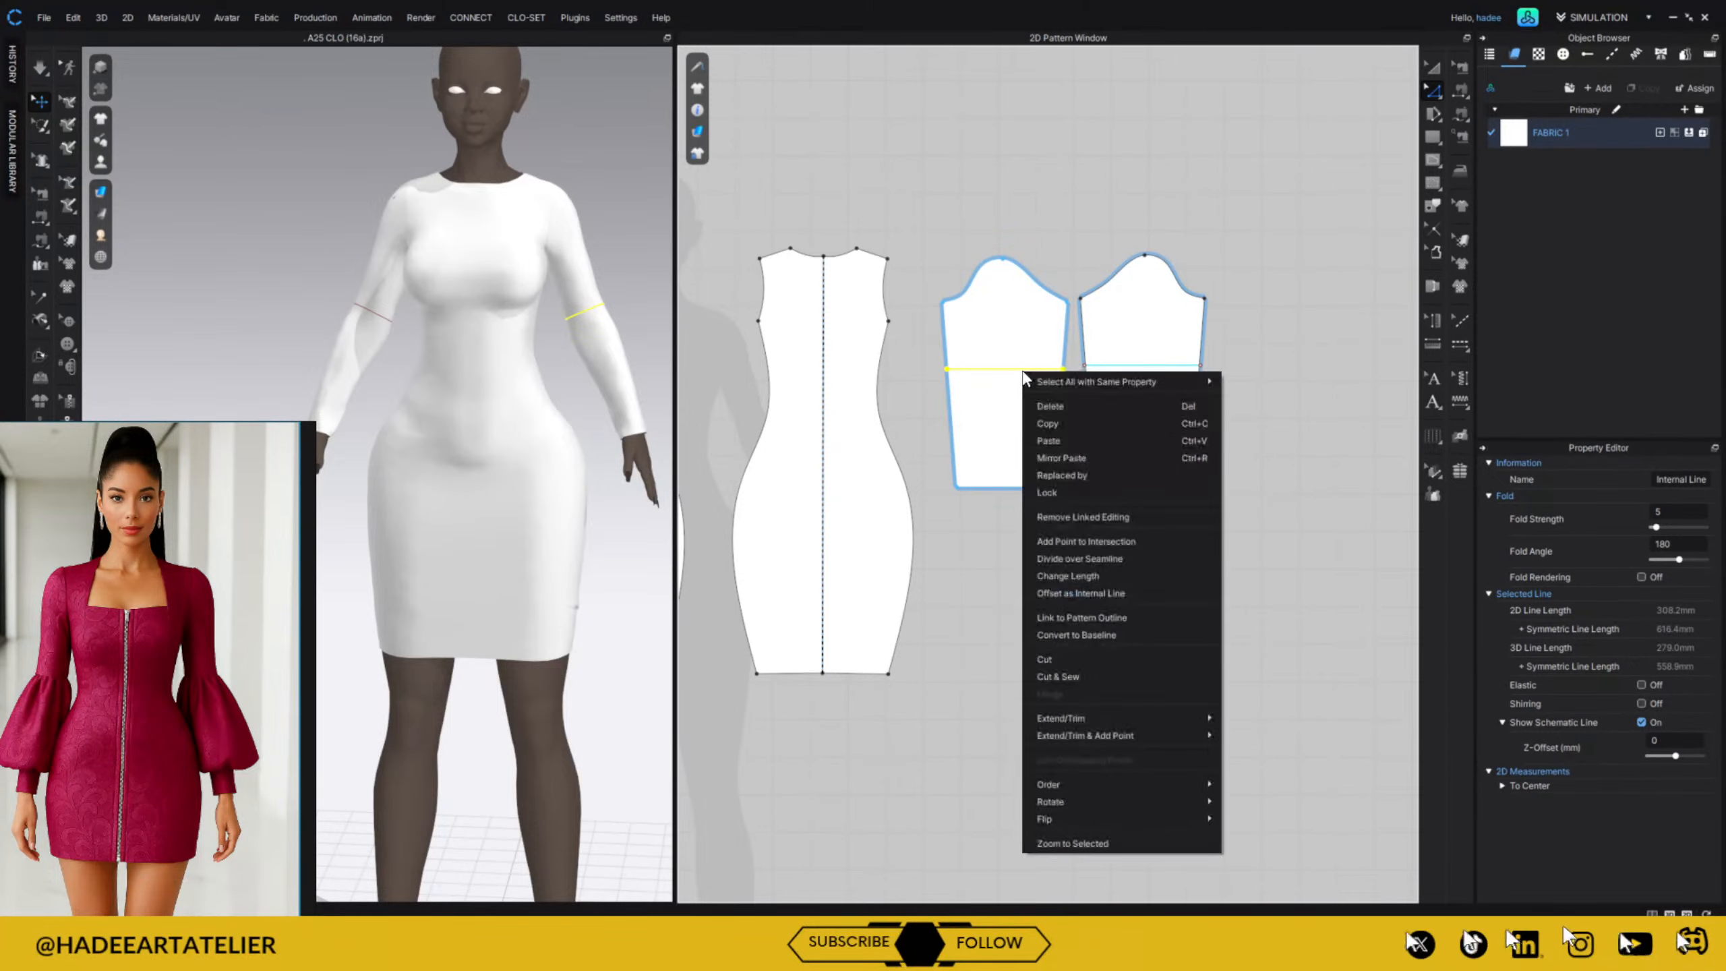
{"action": "left_click", "coordinate": [1110, 591]}
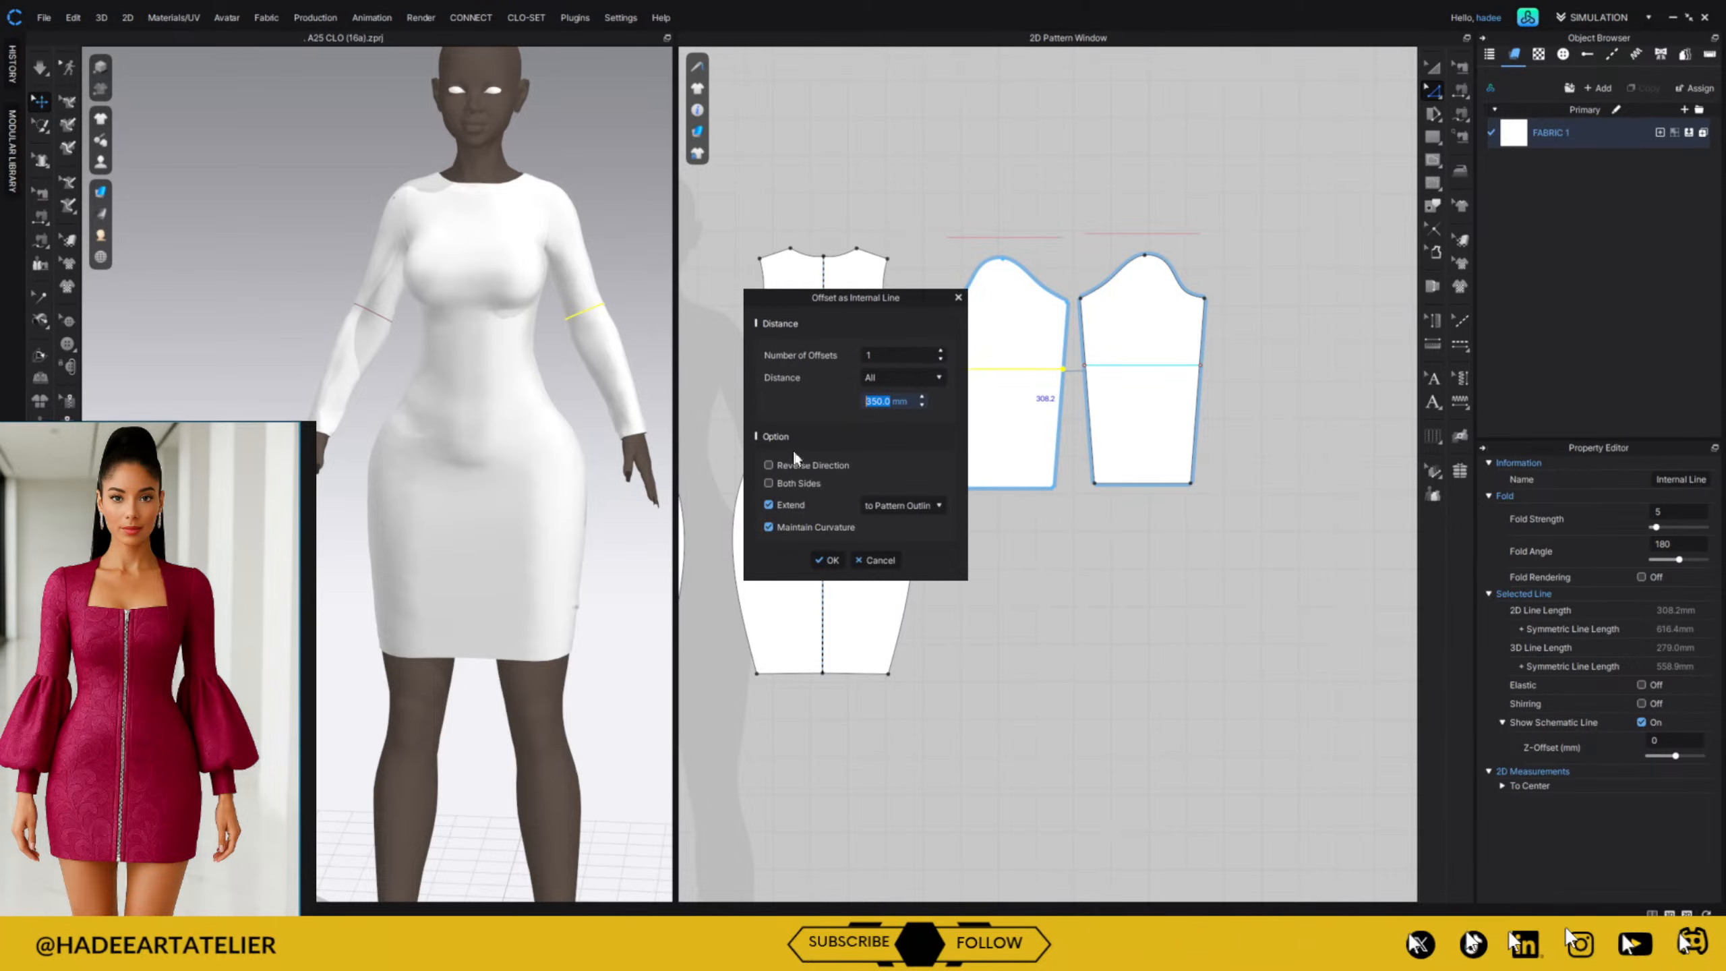
{"action": "left_click", "coordinate": [770, 467]}
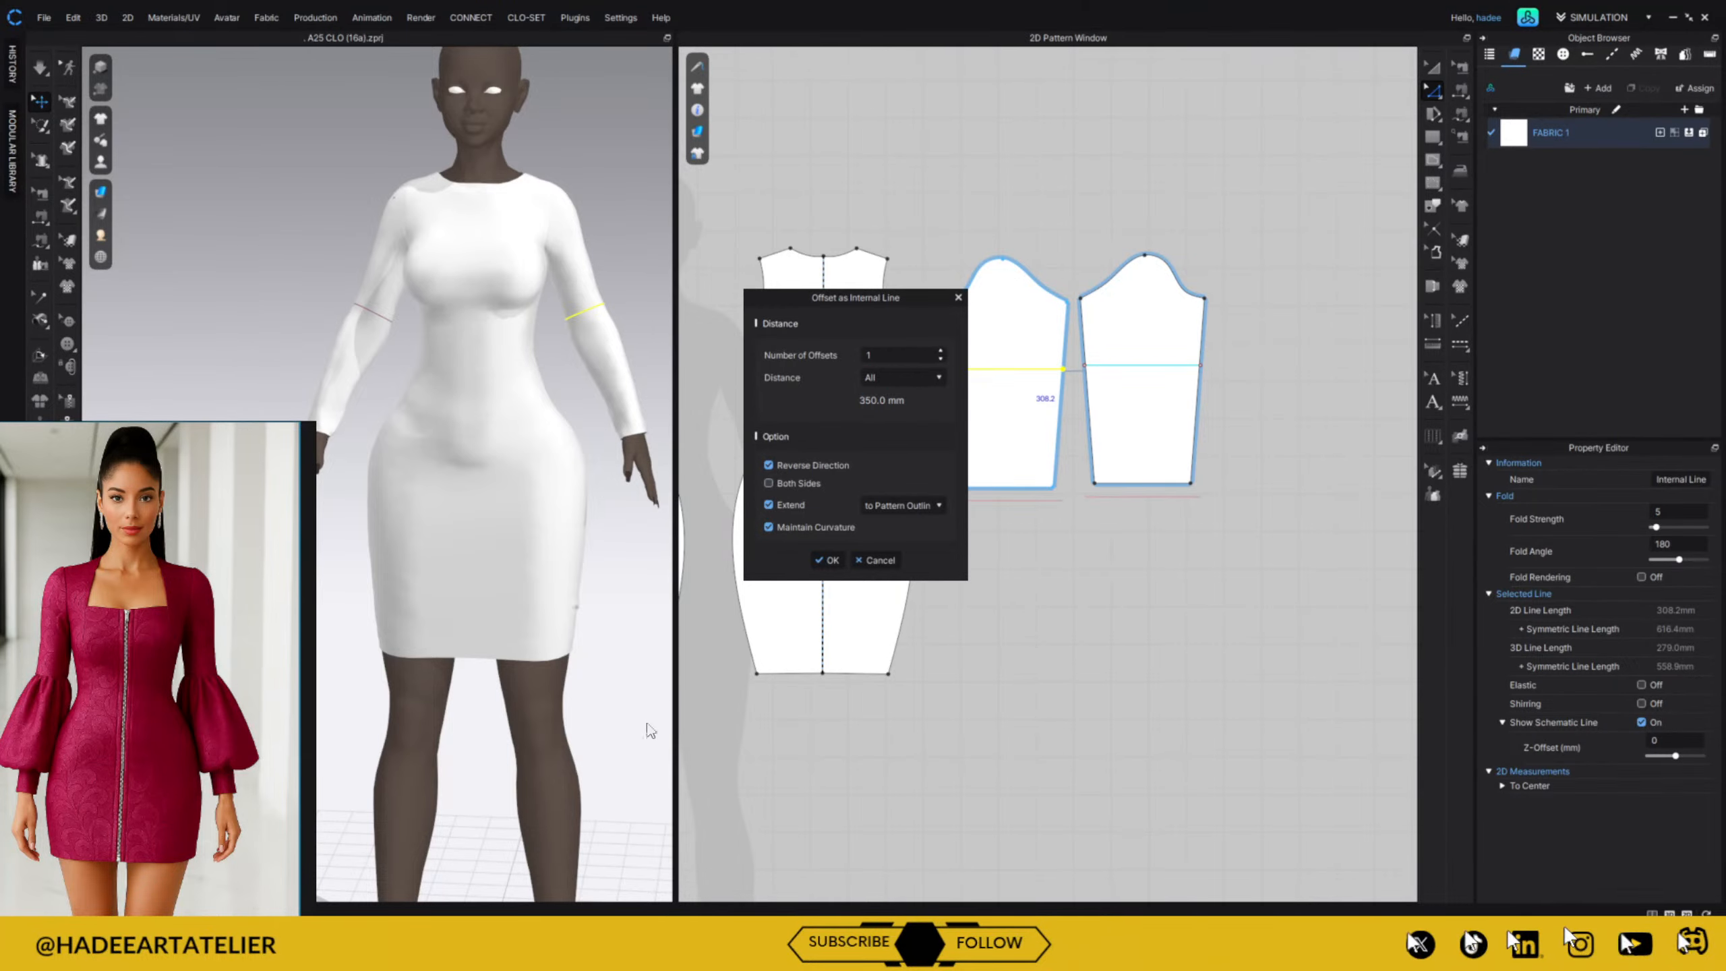
{"action": "left_click", "coordinate": [884, 400]}
{"action": "type", "text": "1"}
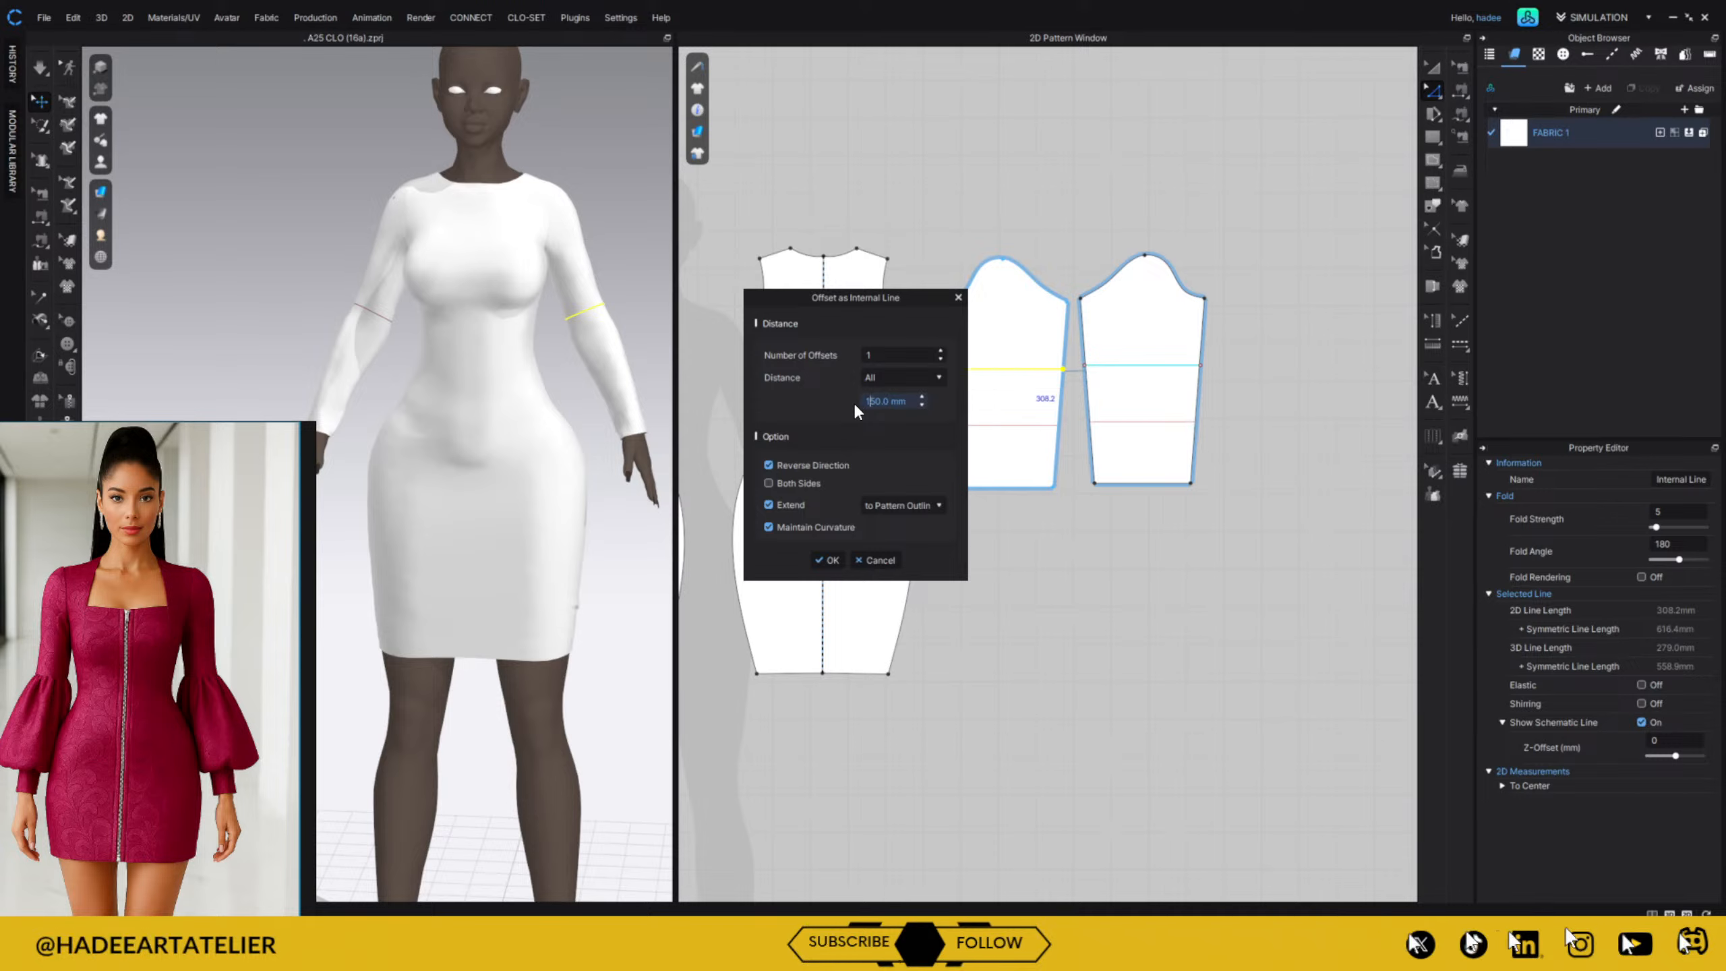
{"action": "left_click", "coordinate": [827, 559]}
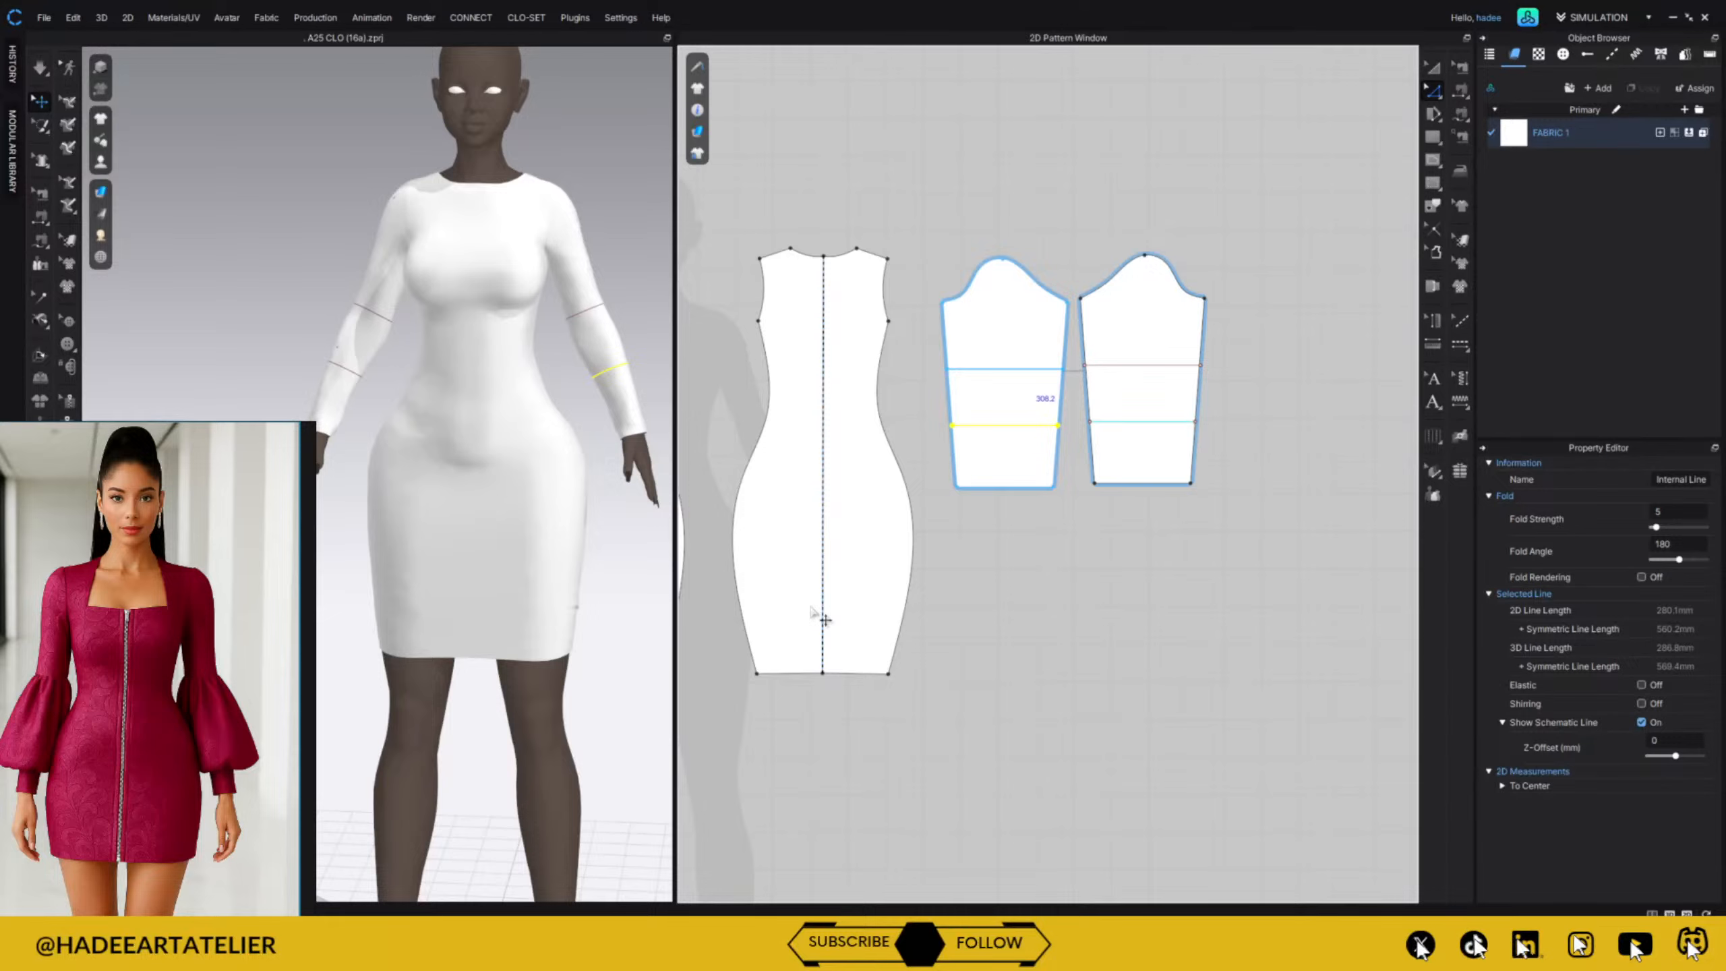
Move the lower sleeve line toward the wrist, and extend or trim both internal lines to the pattern outline with added points.
{"action": "left_click_drag", "start_coordinate": [1020, 425], "coordinate": [1019, 463]}
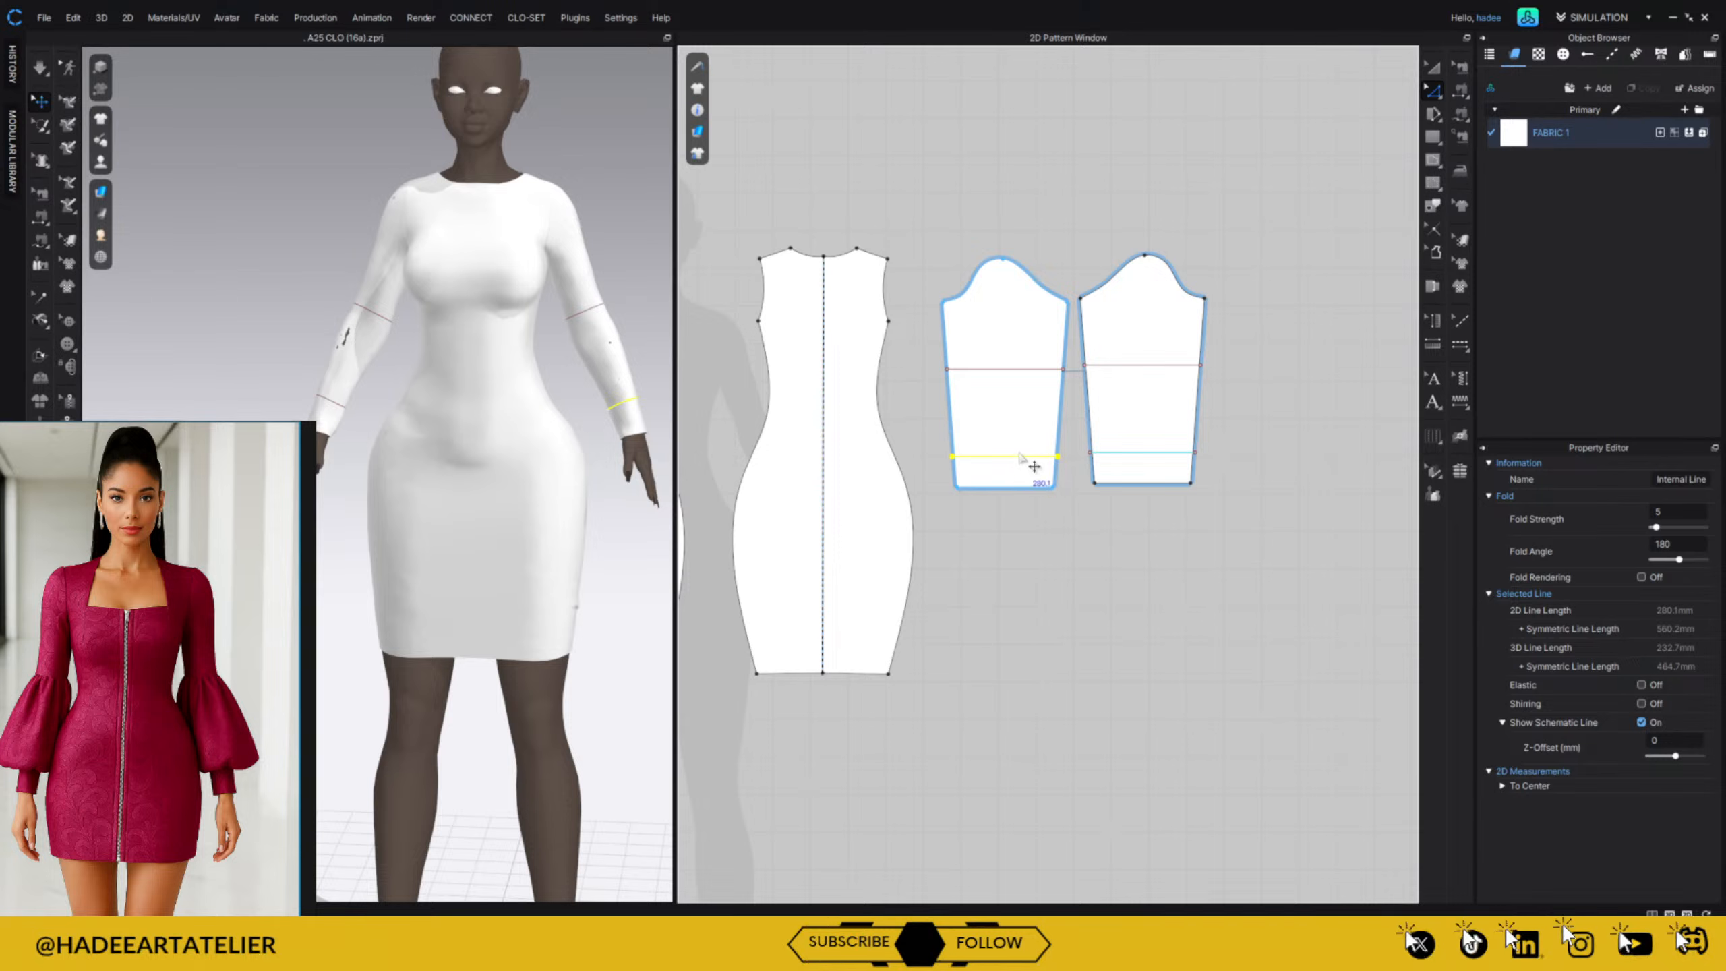
{"action": "left_click", "coordinate": [1005, 370]}
{"action": "right_click", "coordinate": [1003, 371]}
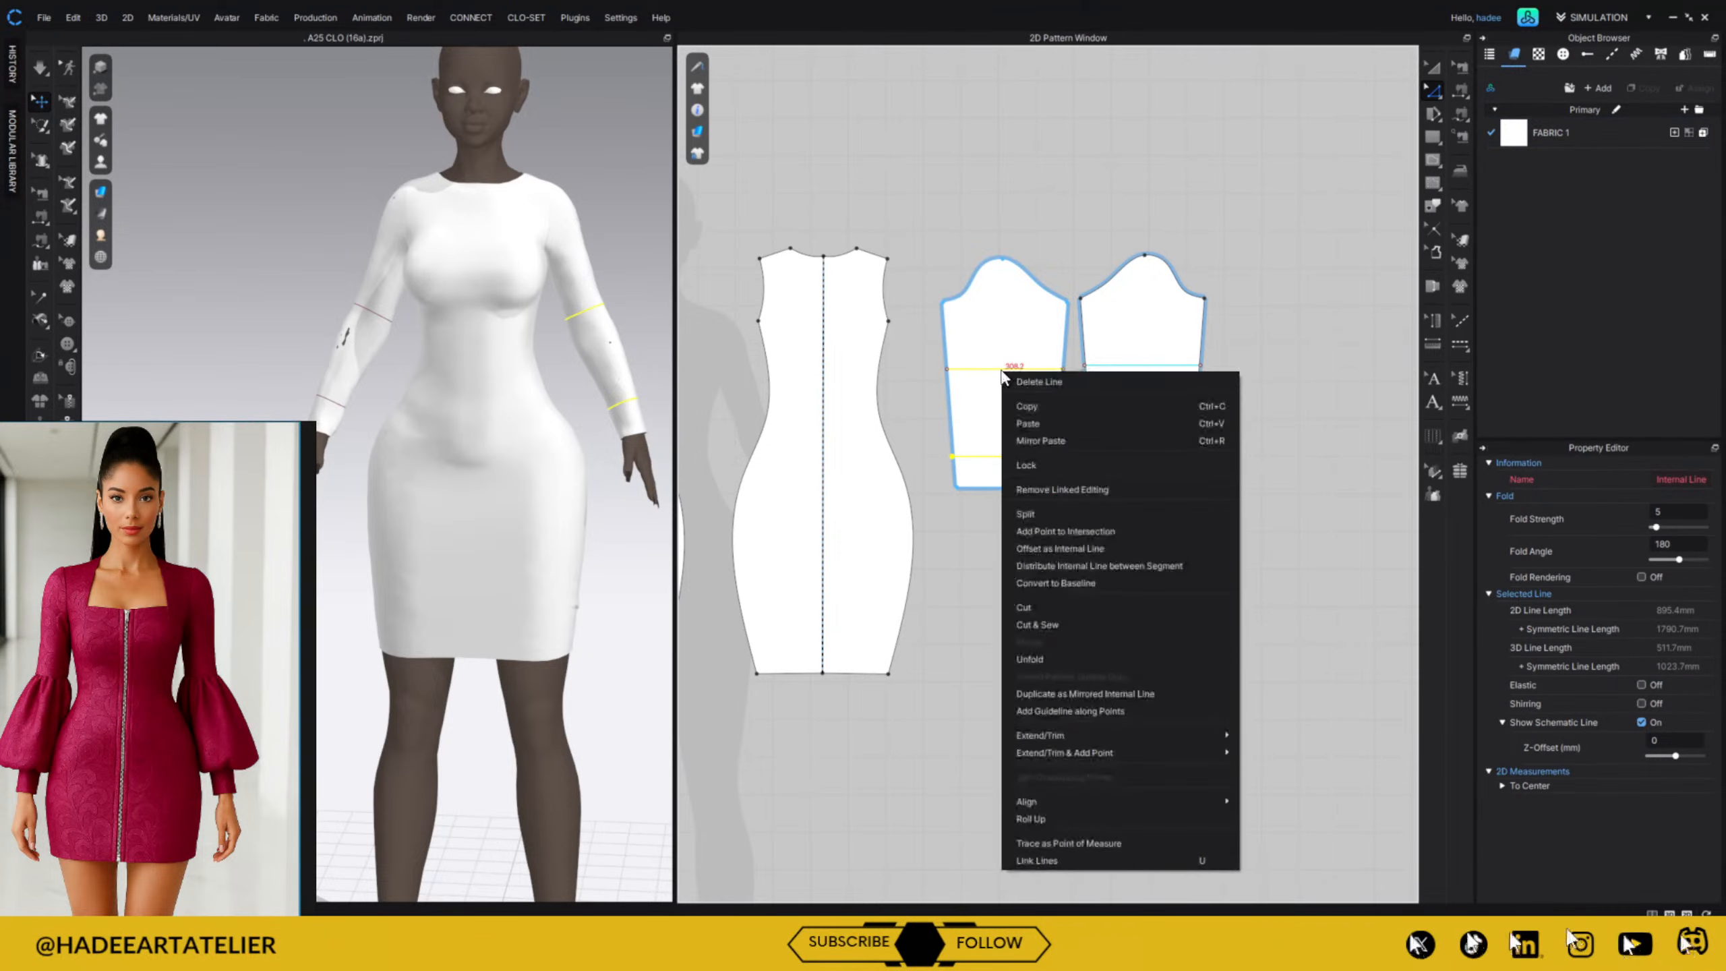
{"action": "mouse_move", "coordinate": [1210, 732]}
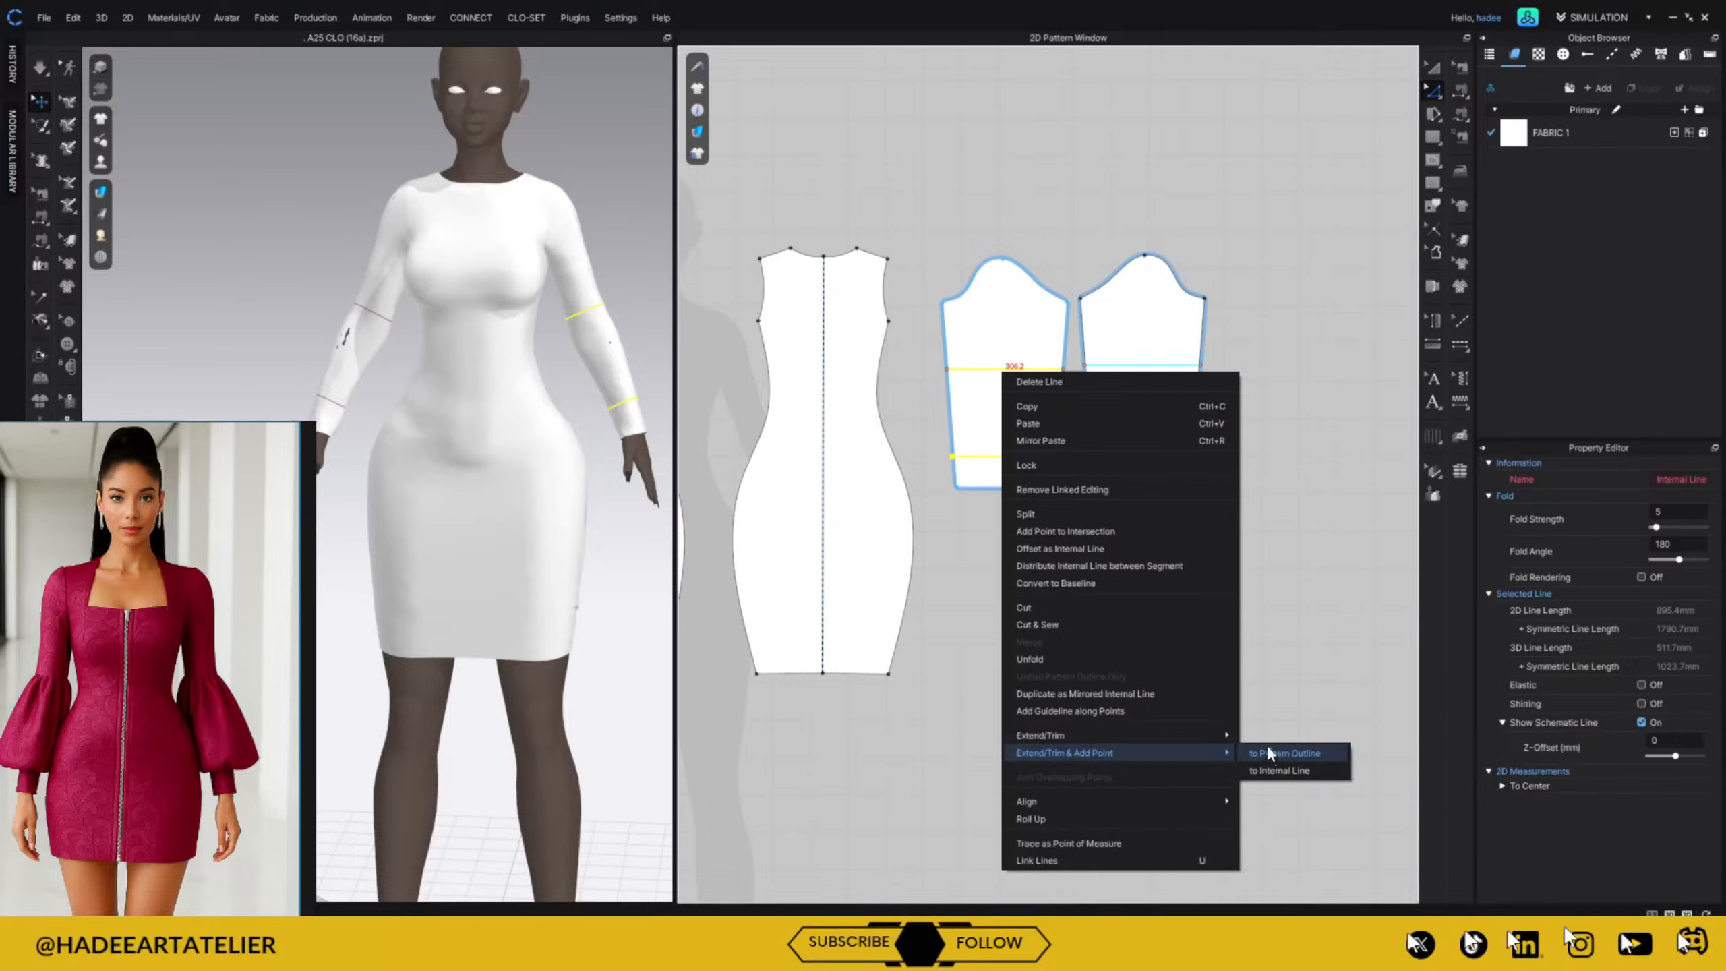
{"action": "left_click", "coordinate": [1327, 751]}
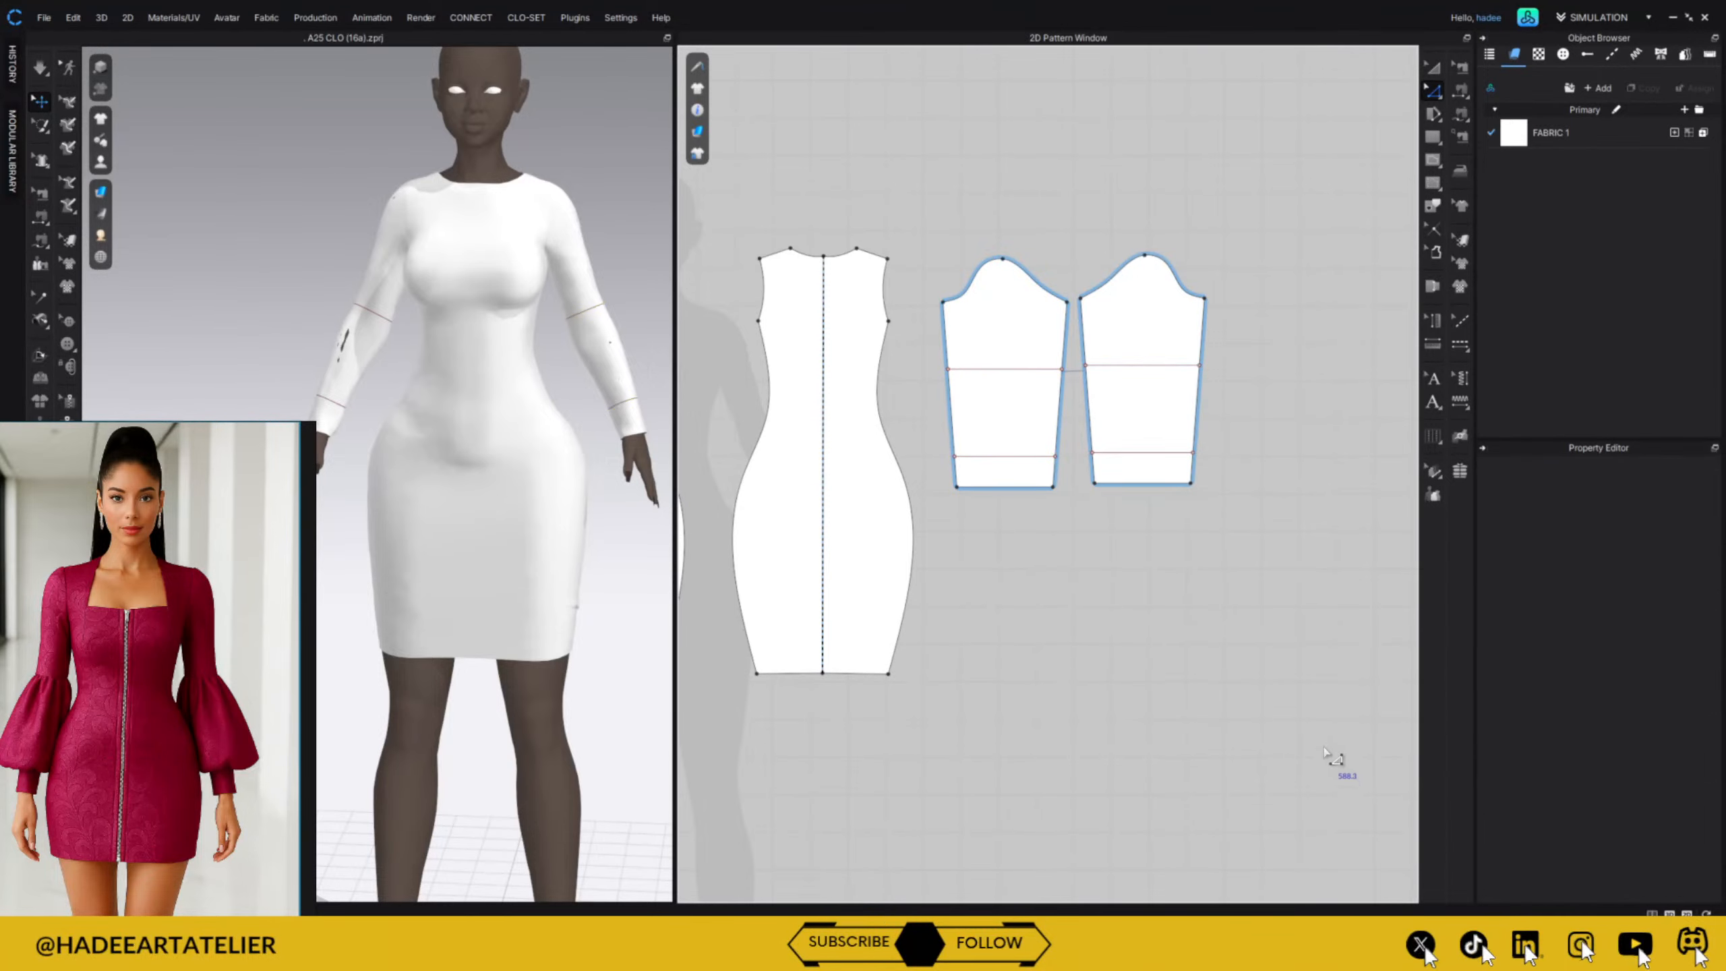
{"action": "key", "text": "space"}
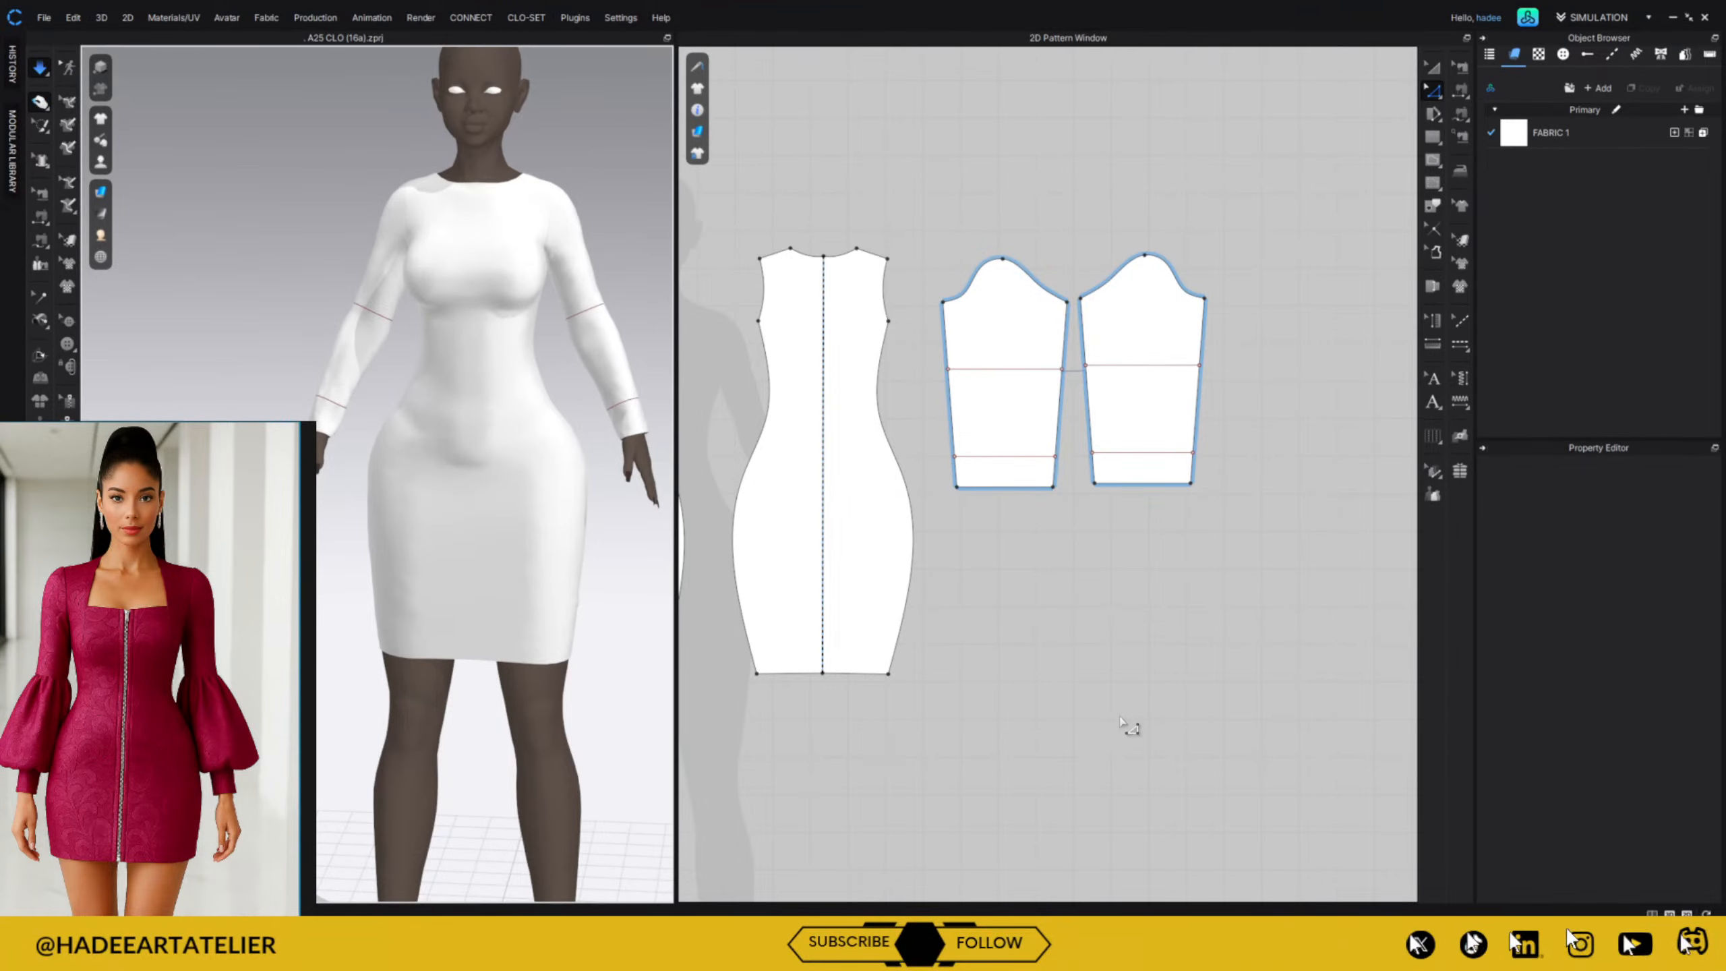
Circle the two puffed lower sleeves on the reference photo with the draw tool and shift the photo aside.
{"action": "middle_click_drag", "start_coordinate": [1090, 647], "coordinate": [1057, 502]}
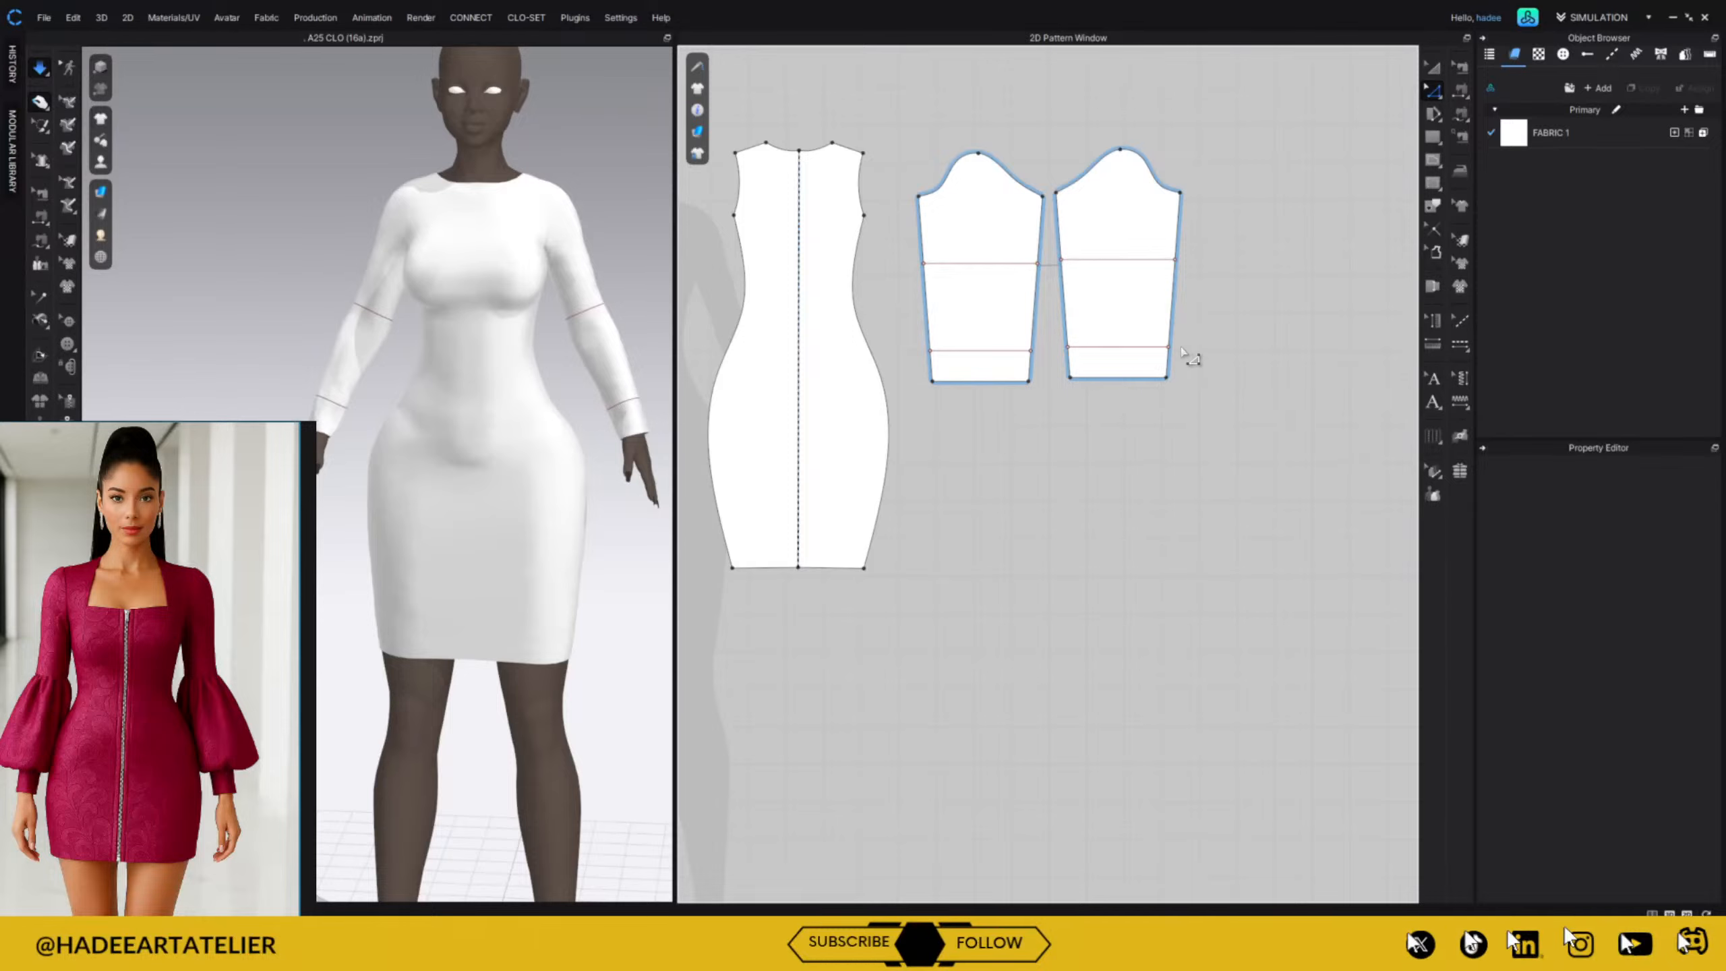
{"action": "key", "text": "v"}
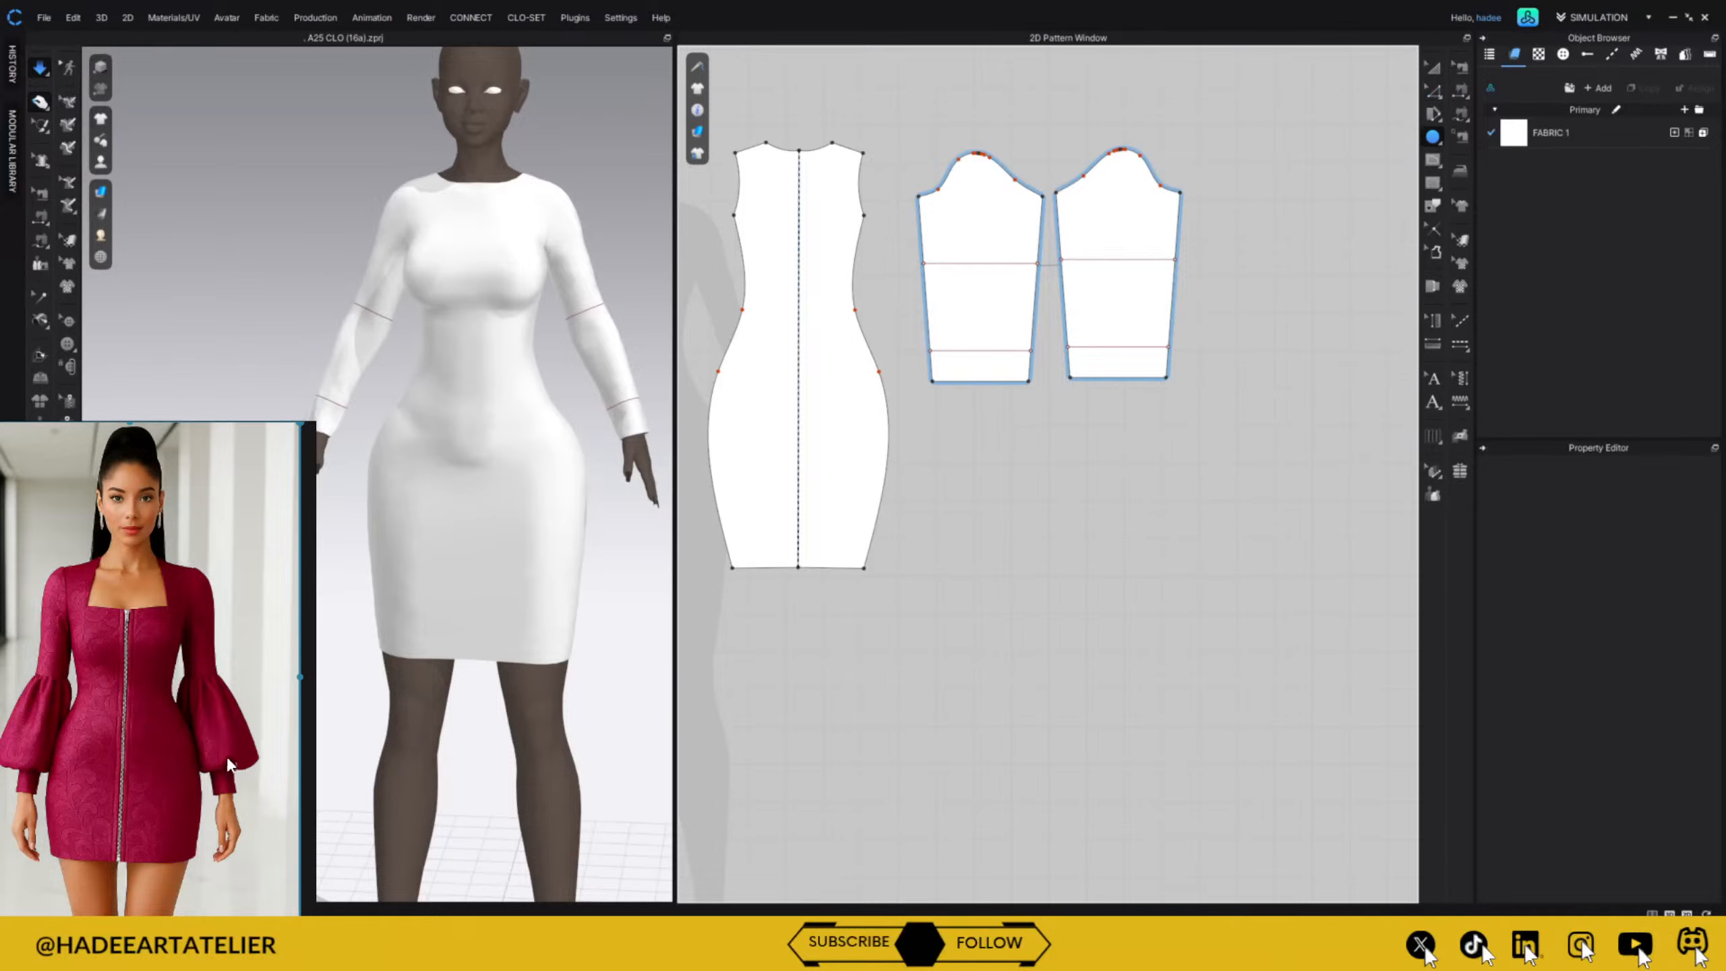
{"action": "mouse_move", "coordinate": [181, 429]}
{"action": "left_click_drag", "start_coordinate": [178, 437], "coordinate": [334, 328]}
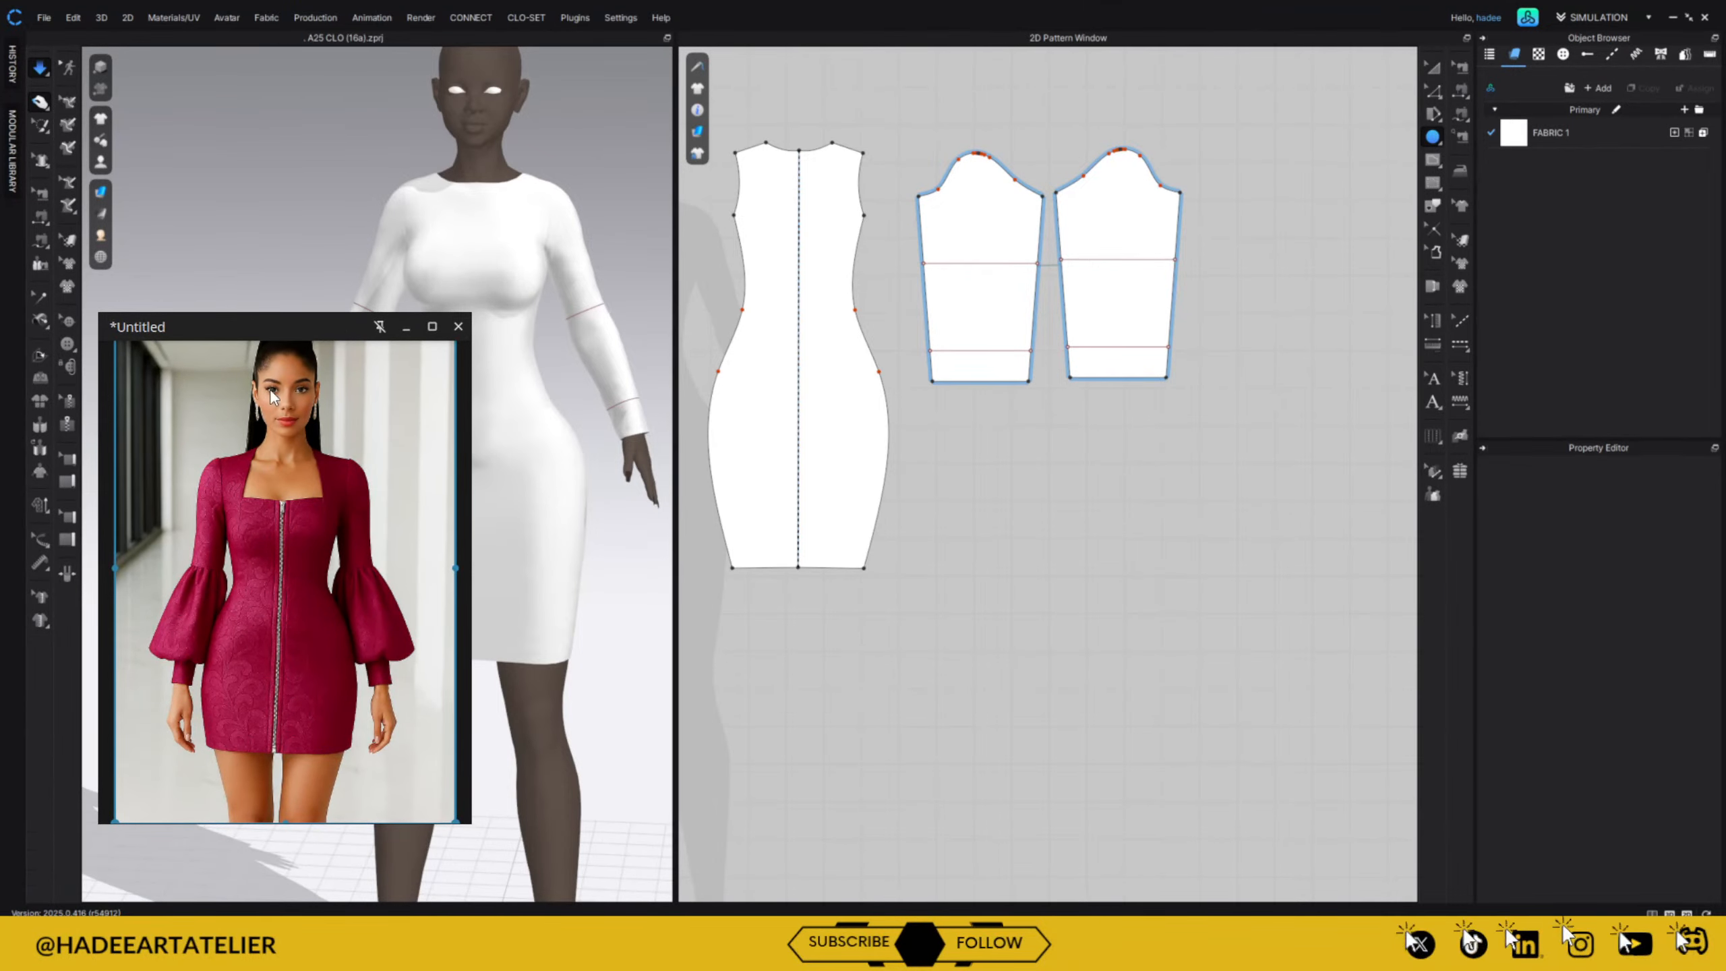
{"action": "right_click", "coordinate": [379, 438]}
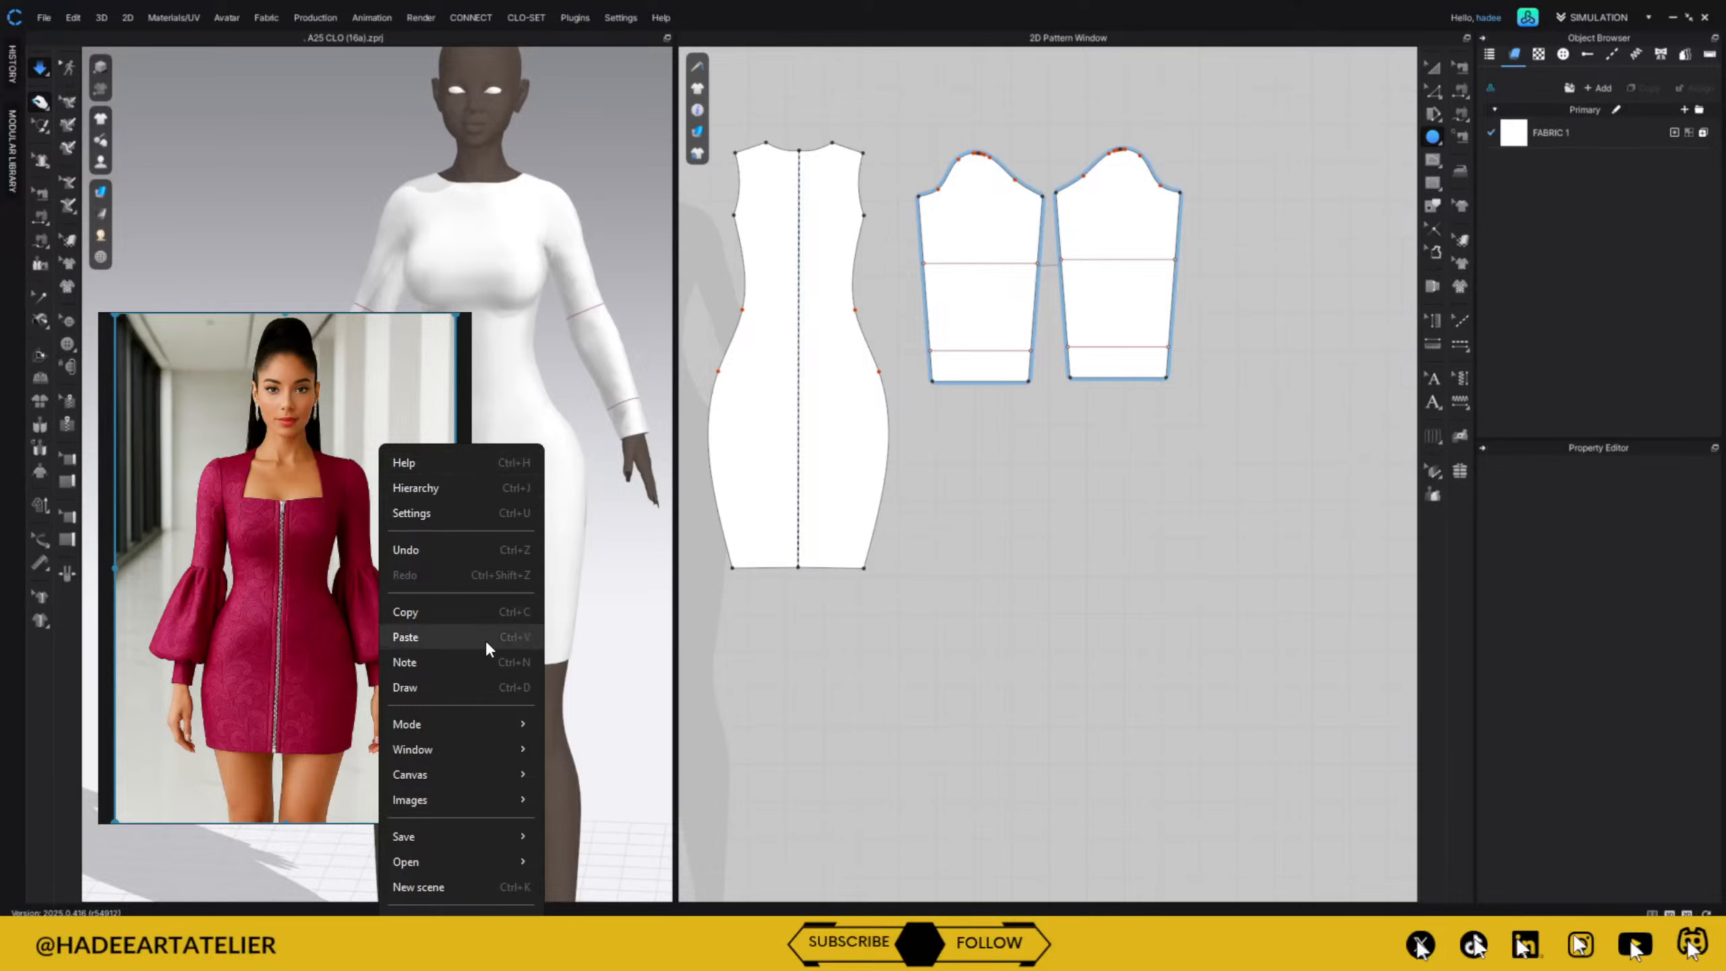
{"action": "left_click", "coordinate": [490, 688]}
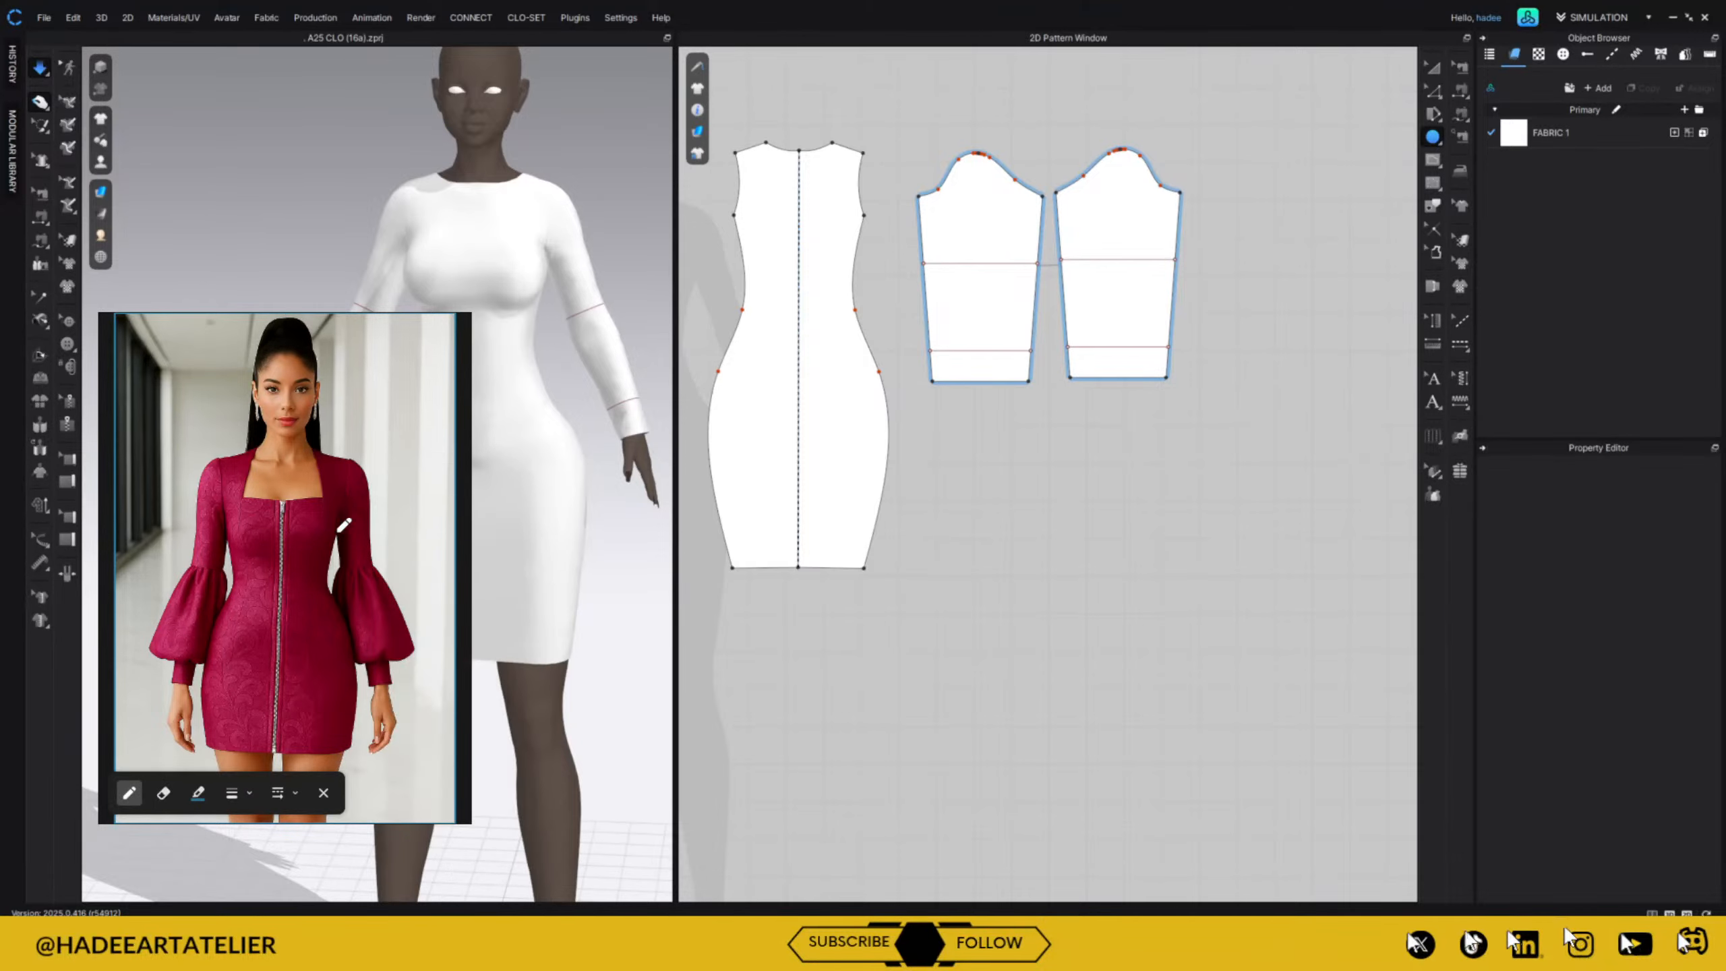
{"action": "mouse_move", "coordinate": [353, 560]}
{"action": "left_mouse_down"}
{"action": "mouse_move", "coordinate": [408, 676]}
{"action": "mouse_move", "coordinate": [428, 598]}
{"action": "mouse_move", "coordinate": [369, 677]}
{"action": "mouse_move", "coordinate": [353, 607]}
{"action": "mouse_move", "coordinate": [360, 644]}
{"action": "left_mouse_up"}
{"action": "mouse_move", "coordinate": [166, 563]}
{"action": "left_mouse_down"}
{"action": "mouse_move", "coordinate": [233, 556]}
{"action": "mouse_move", "coordinate": [173, 559]}
{"action": "mouse_move", "coordinate": [186, 582]}
{"action": "left_mouse_up"}
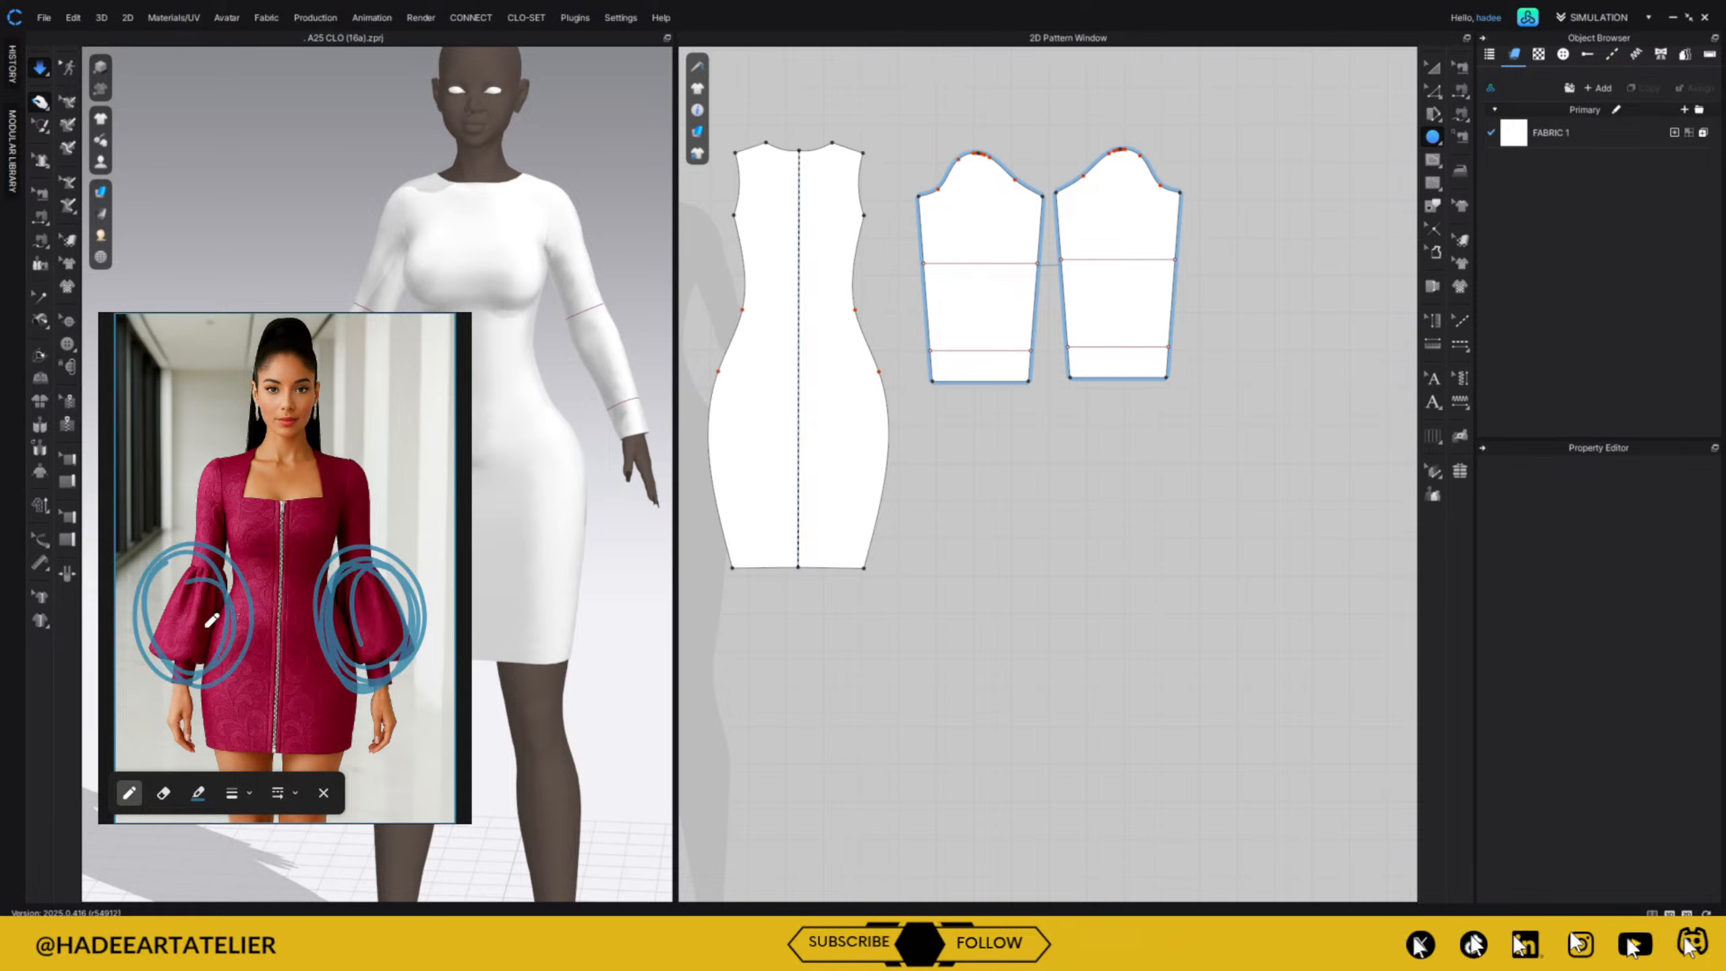
{"action": "left_click_drag", "start_coordinate": [334, 328], "coordinate": [243, 382]}
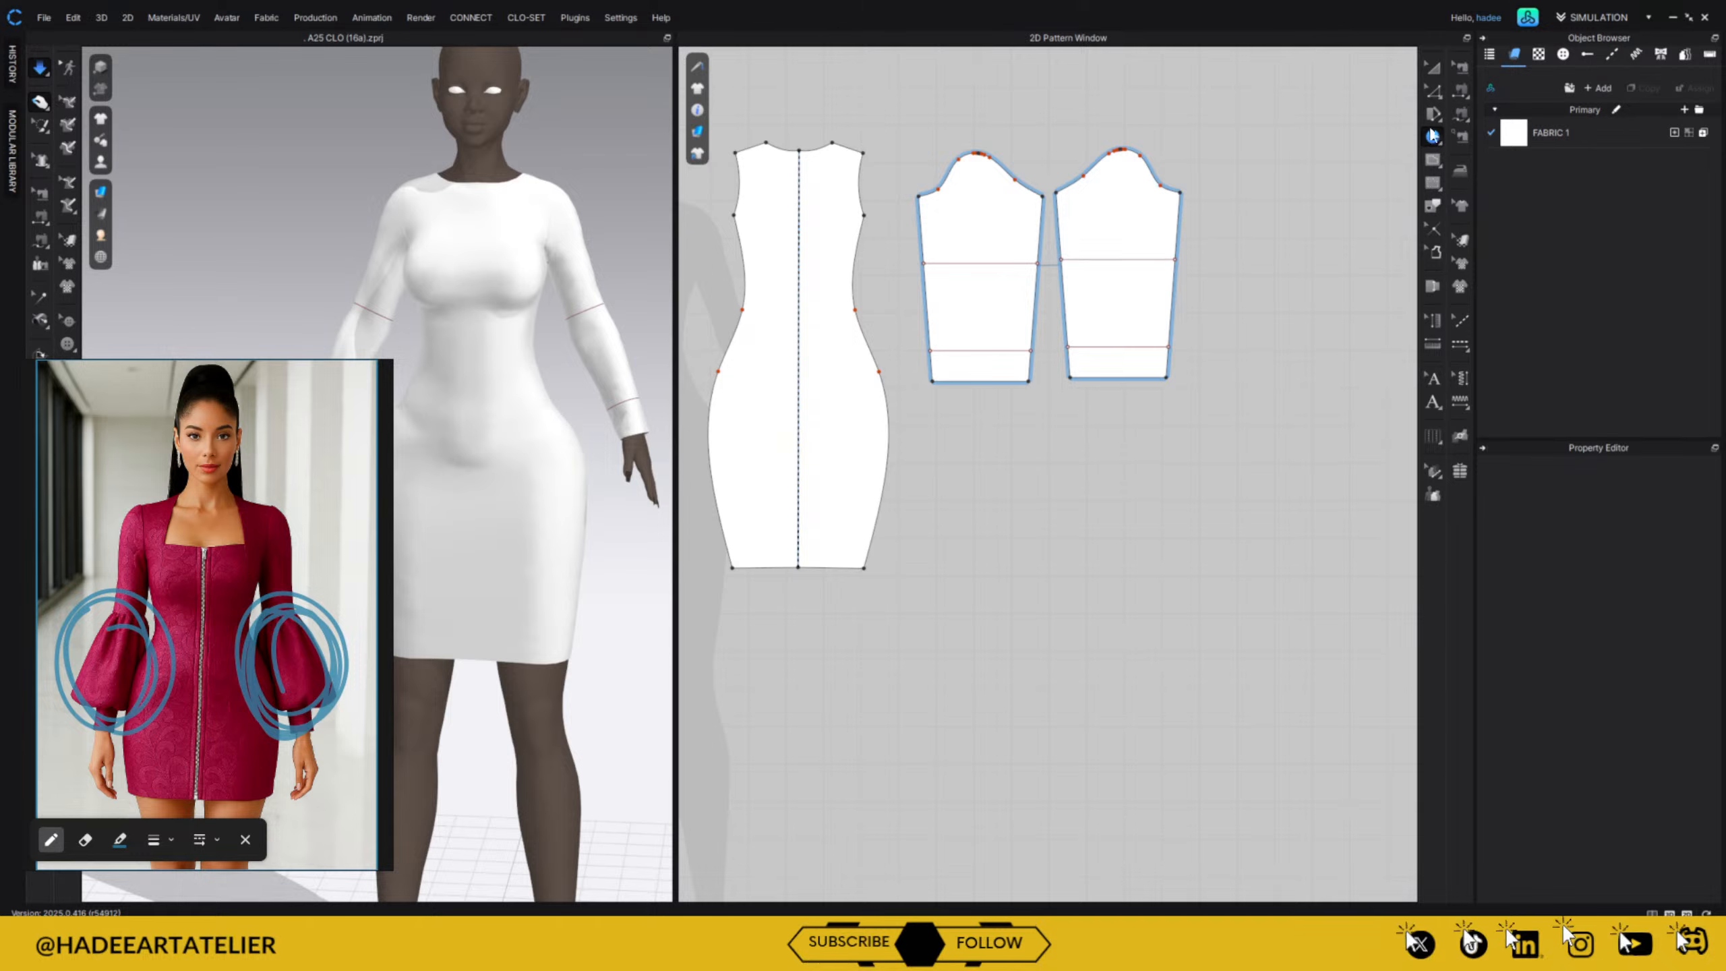
Draw a circular pattern about 1105 mm around below the sleeves, and add a smaller centered internal circle.
{"action": "key", "text": "e"}
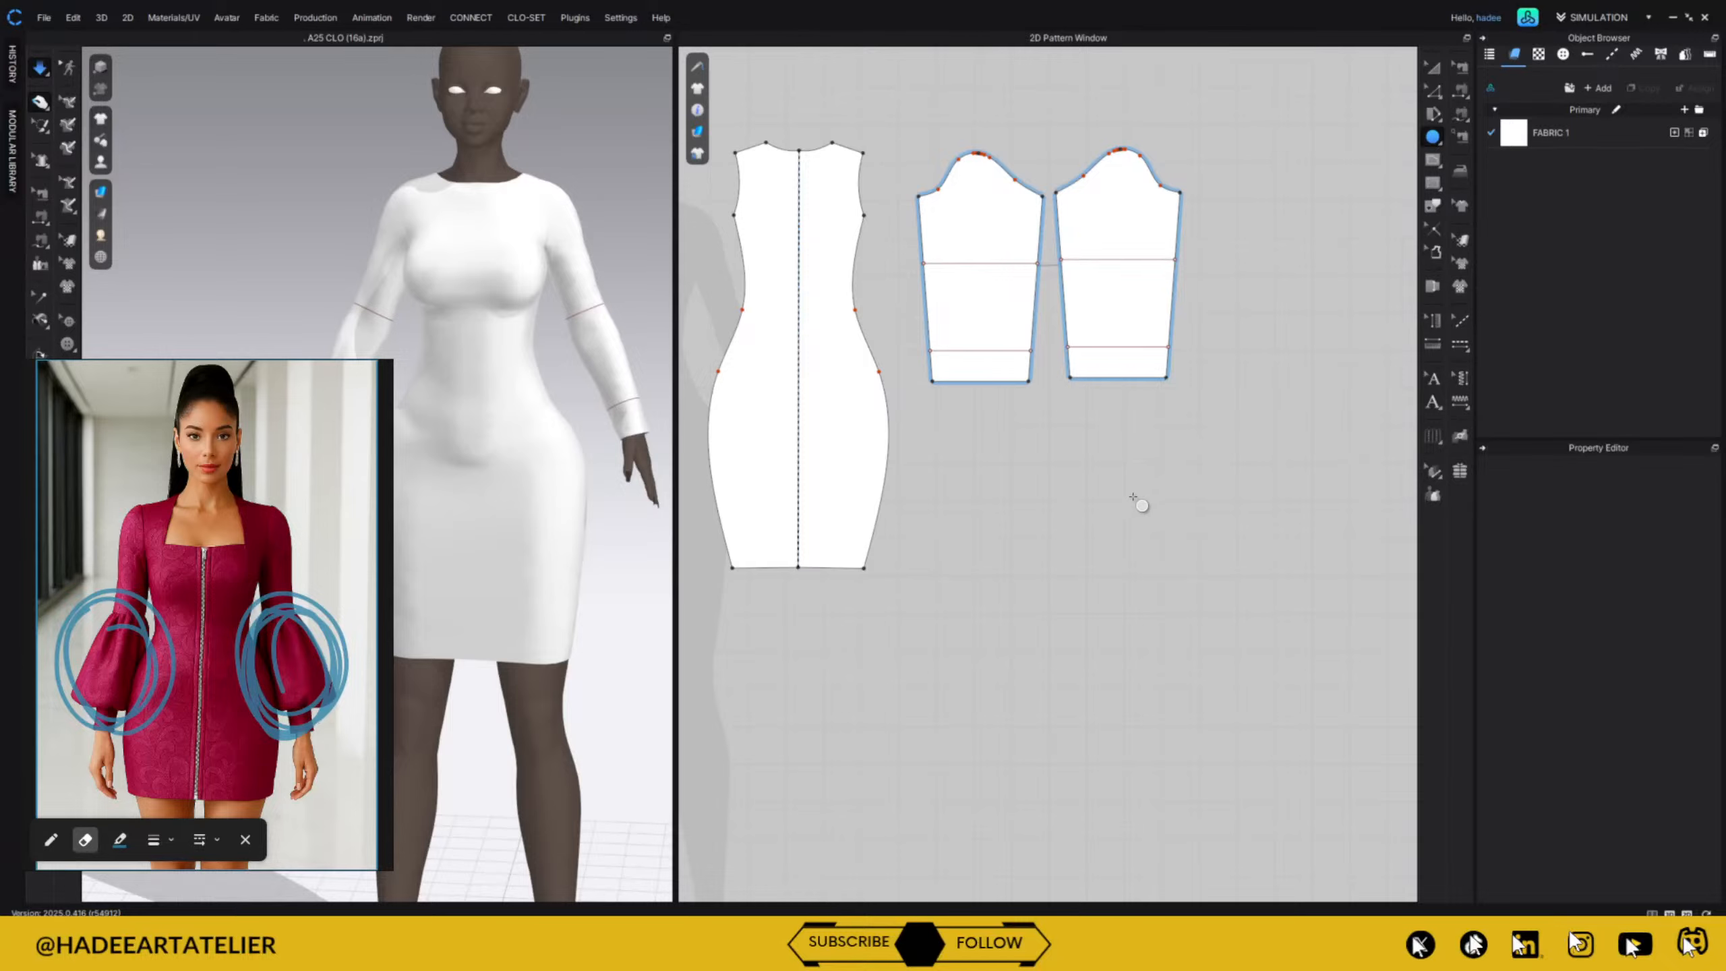
{"action": "left_click_drag", "start_coordinate": [997, 451], "coordinate": [1034, 575]}
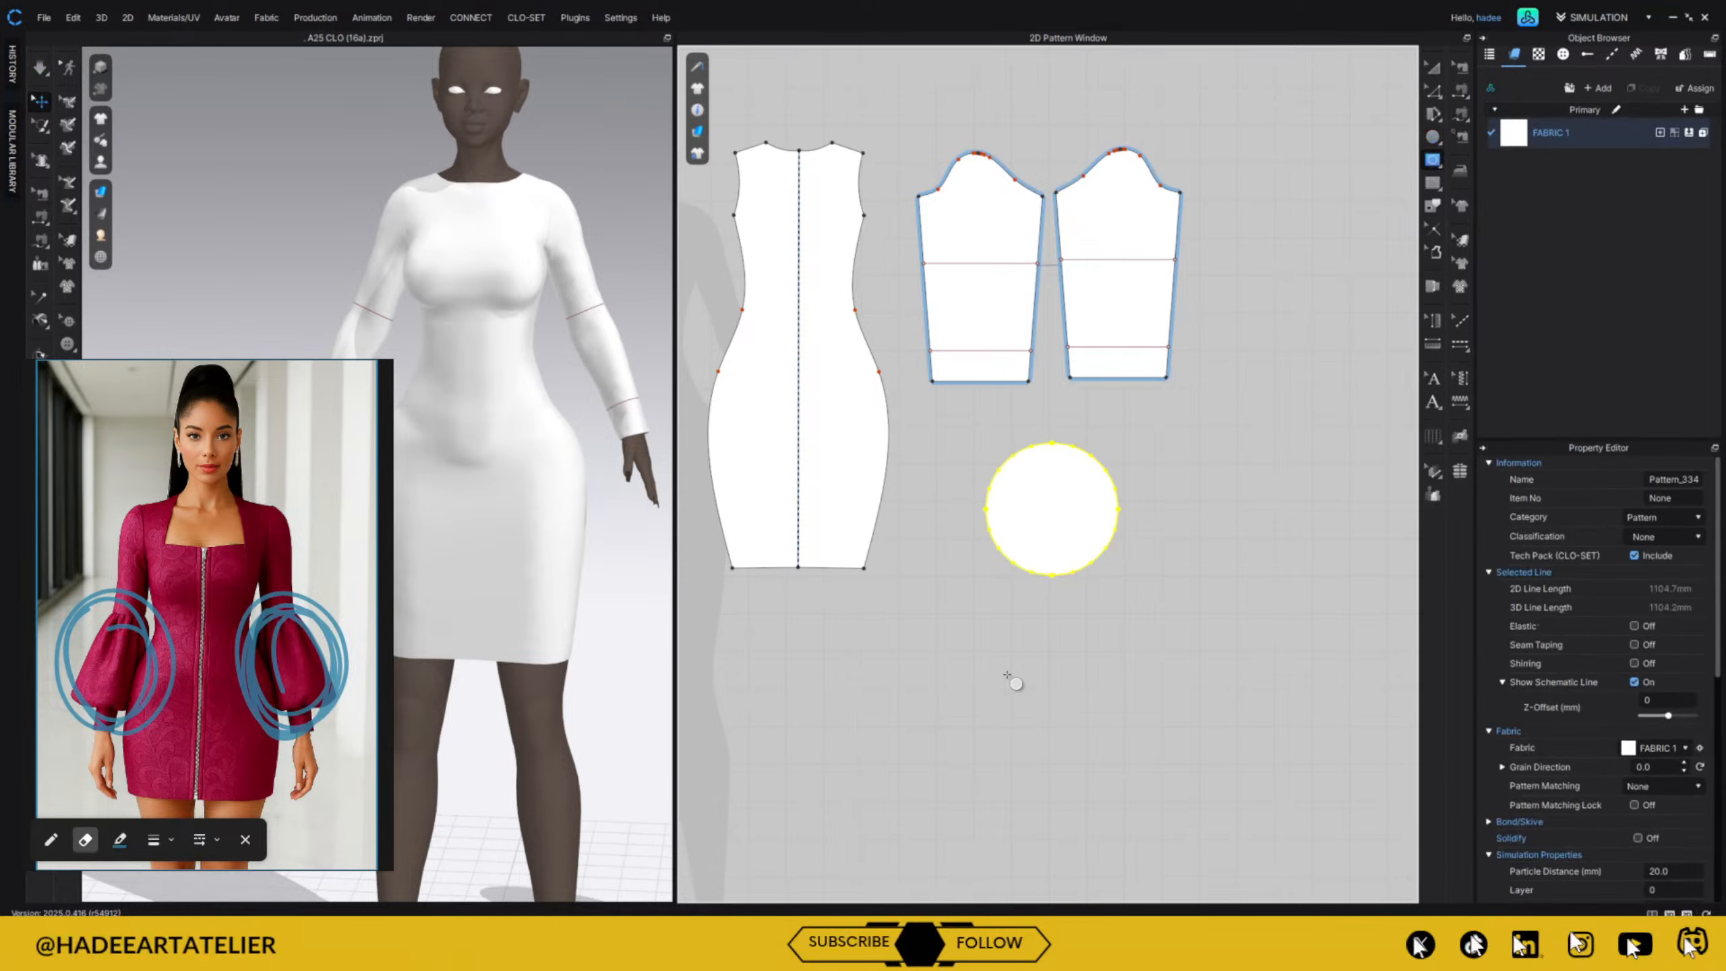
{"action": "left_click", "coordinate": [1430, 162]}
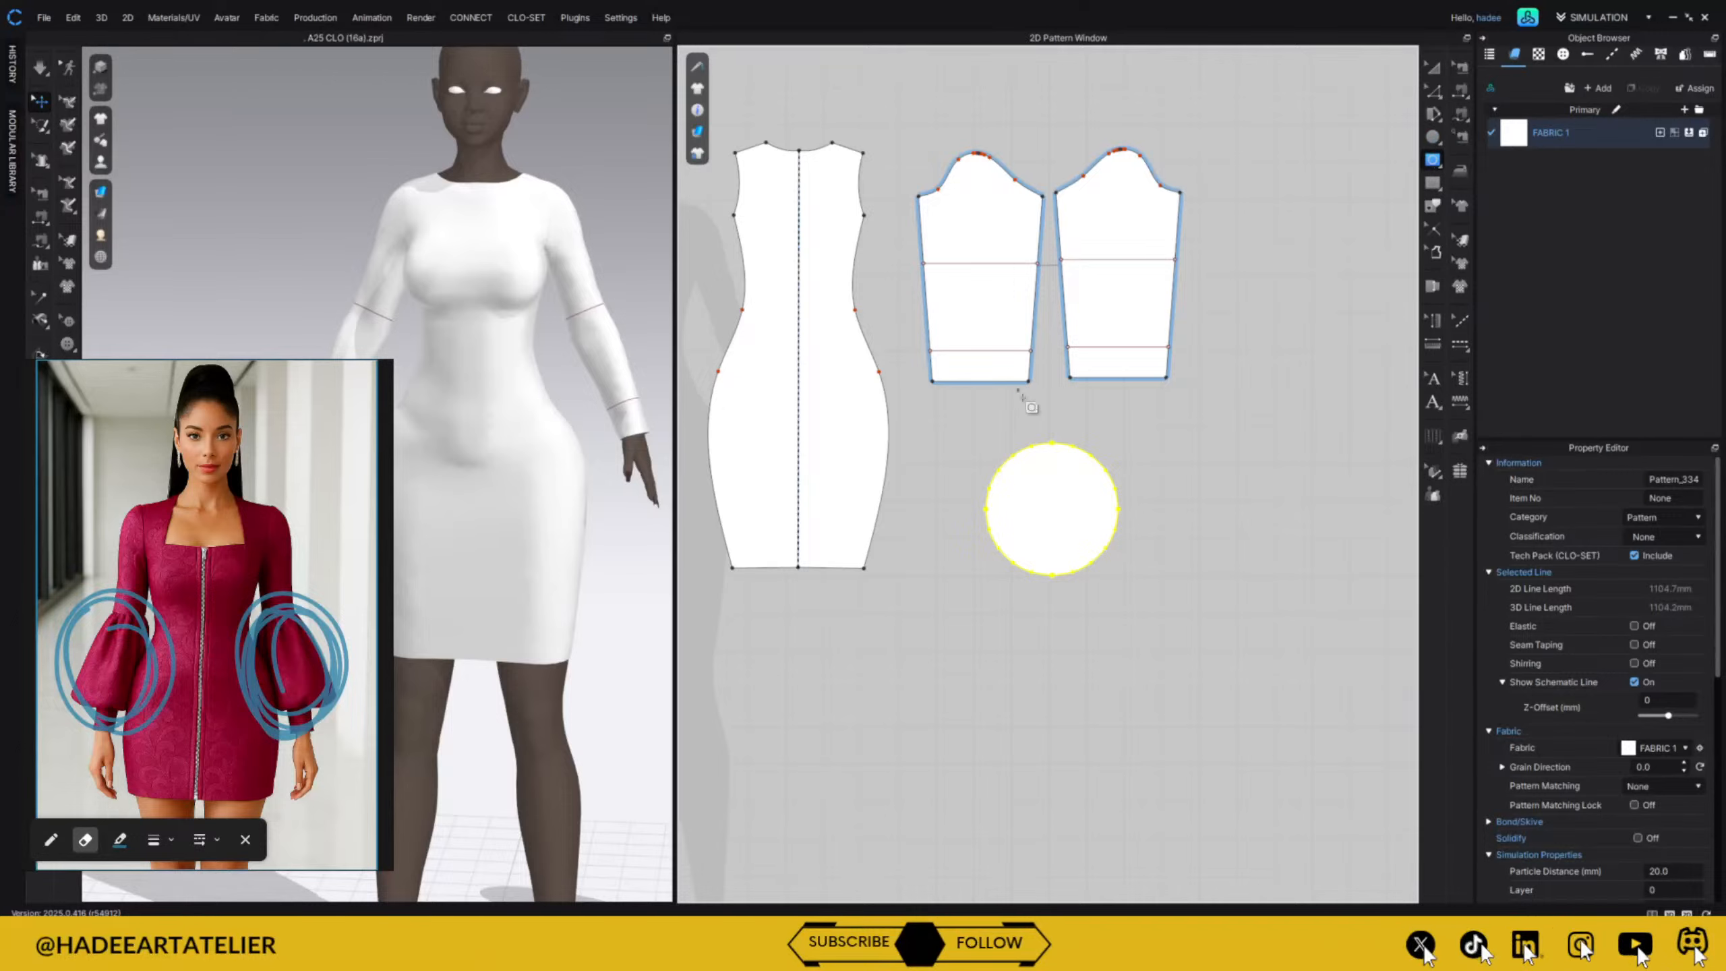
{"action": "left_click_drag", "start_coordinate": [1028, 484], "coordinate": [1083, 541]}
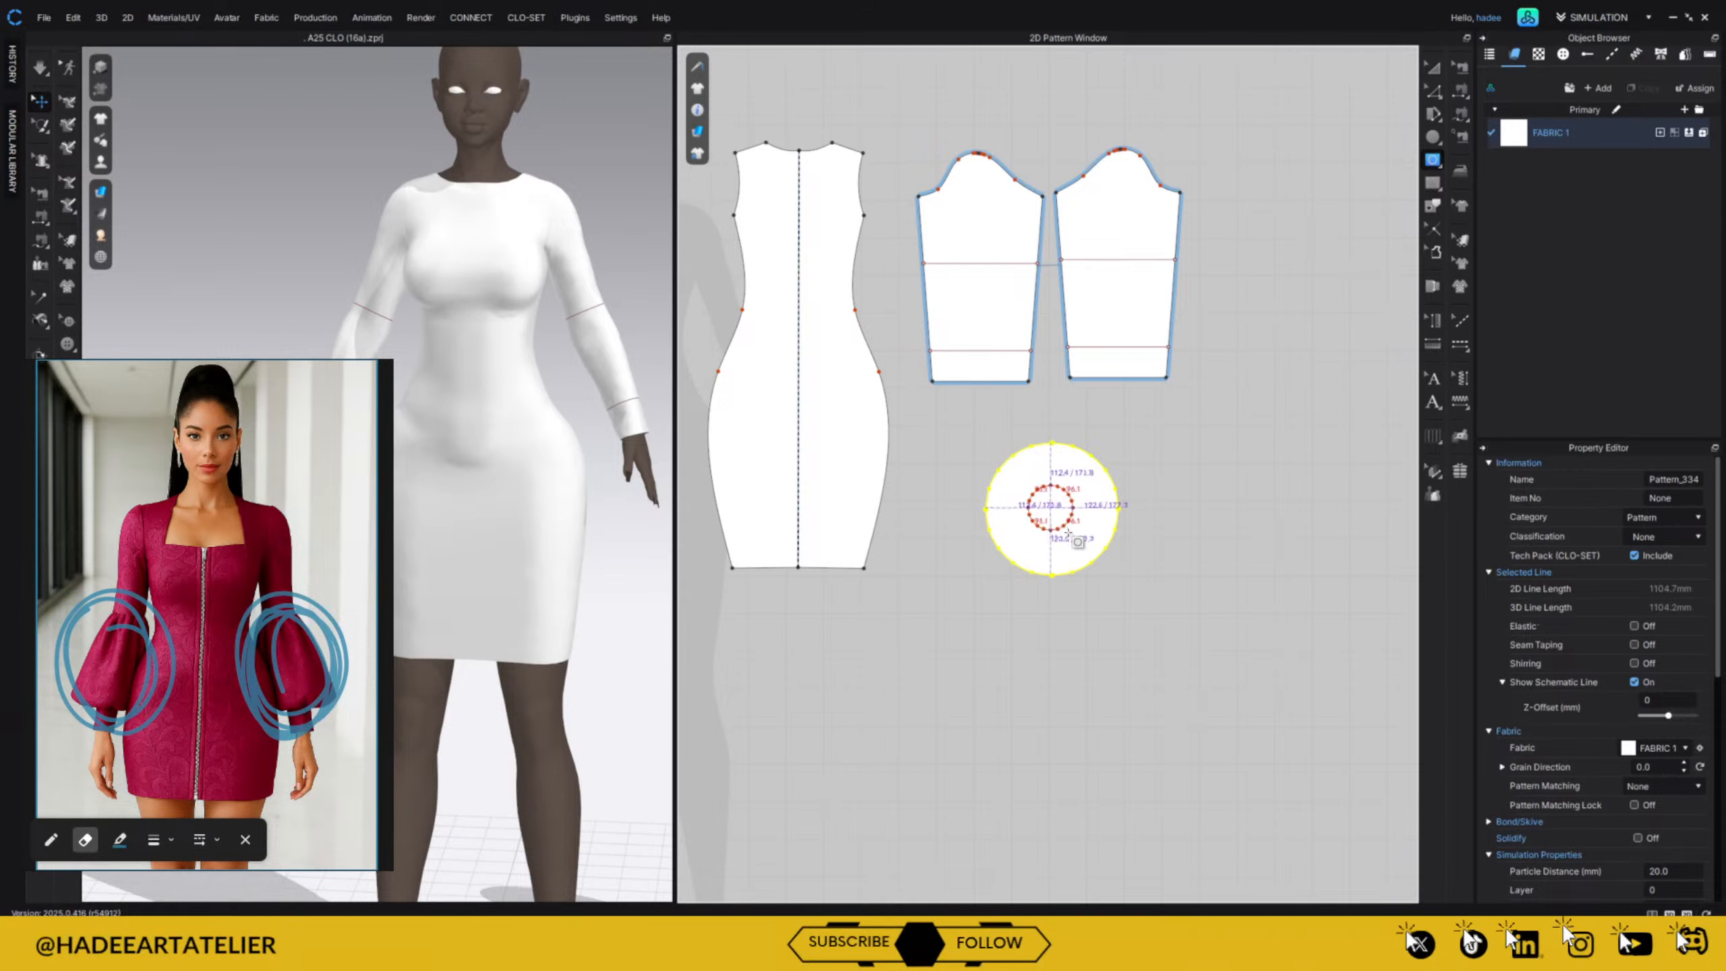
Convert the internal circle, about 456 mm around, into a hole so that the circular pattern forms a ring.
{"action": "left_click", "coordinate": [1434, 69]}
{"action": "left_click_drag", "start_coordinate": [1073, 502], "coordinate": [1074, 491]}
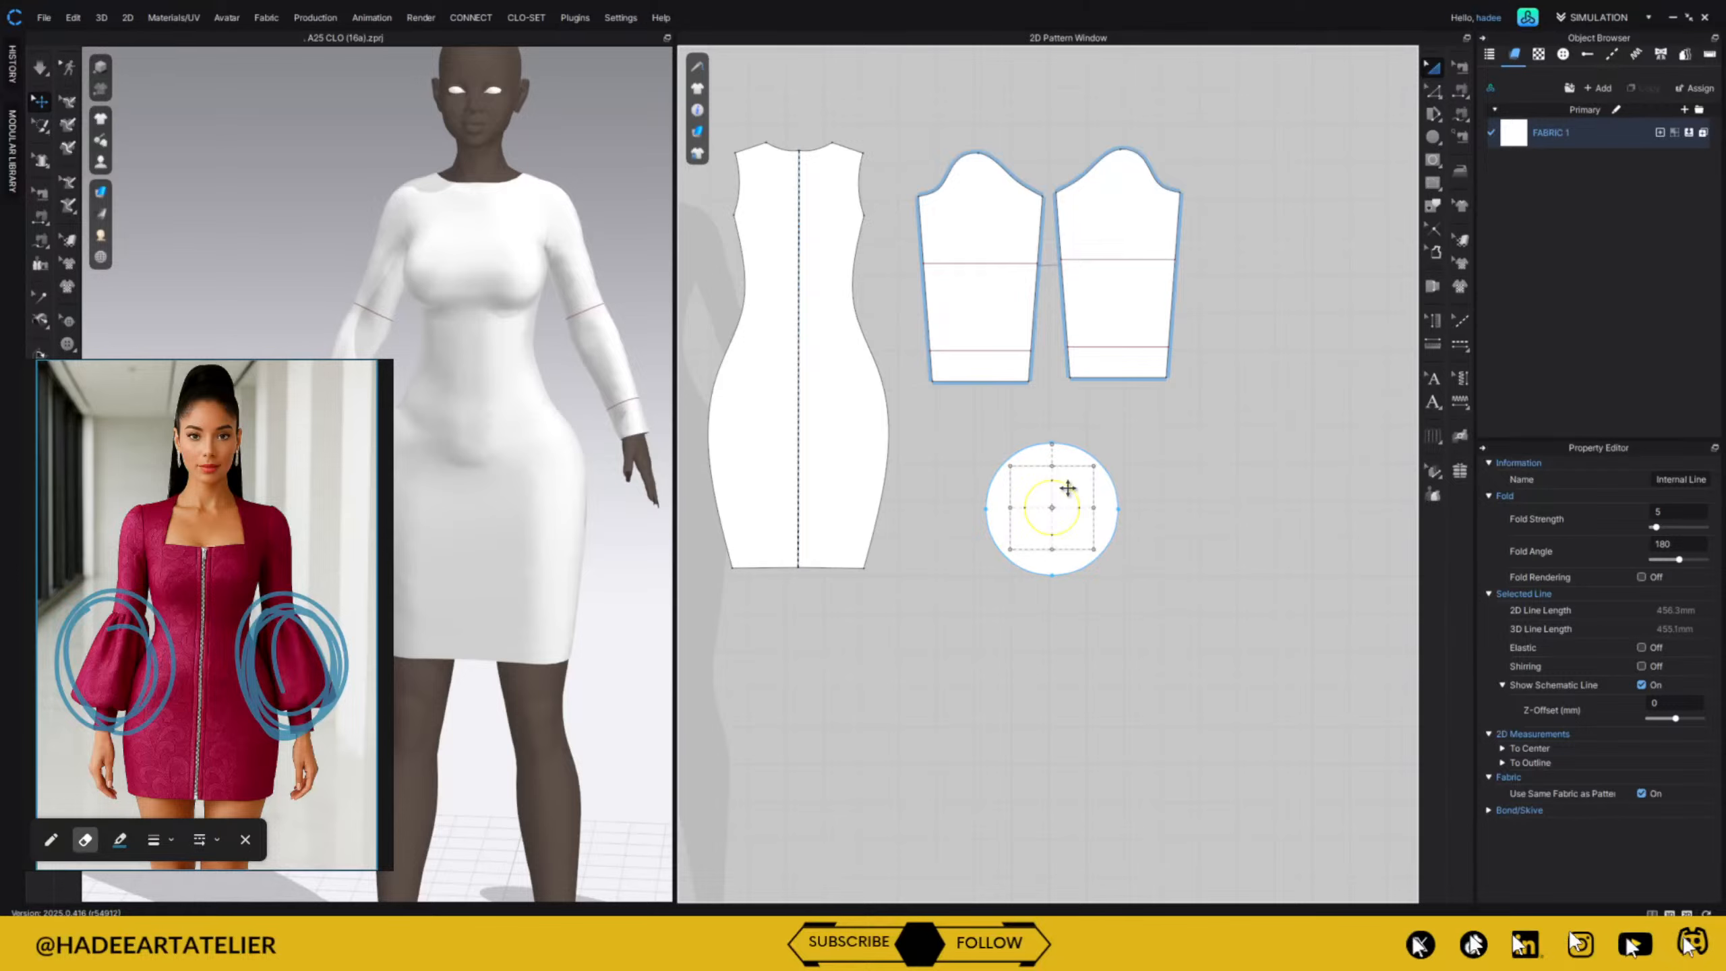
{"action": "right_click", "coordinate": [1071, 491]}
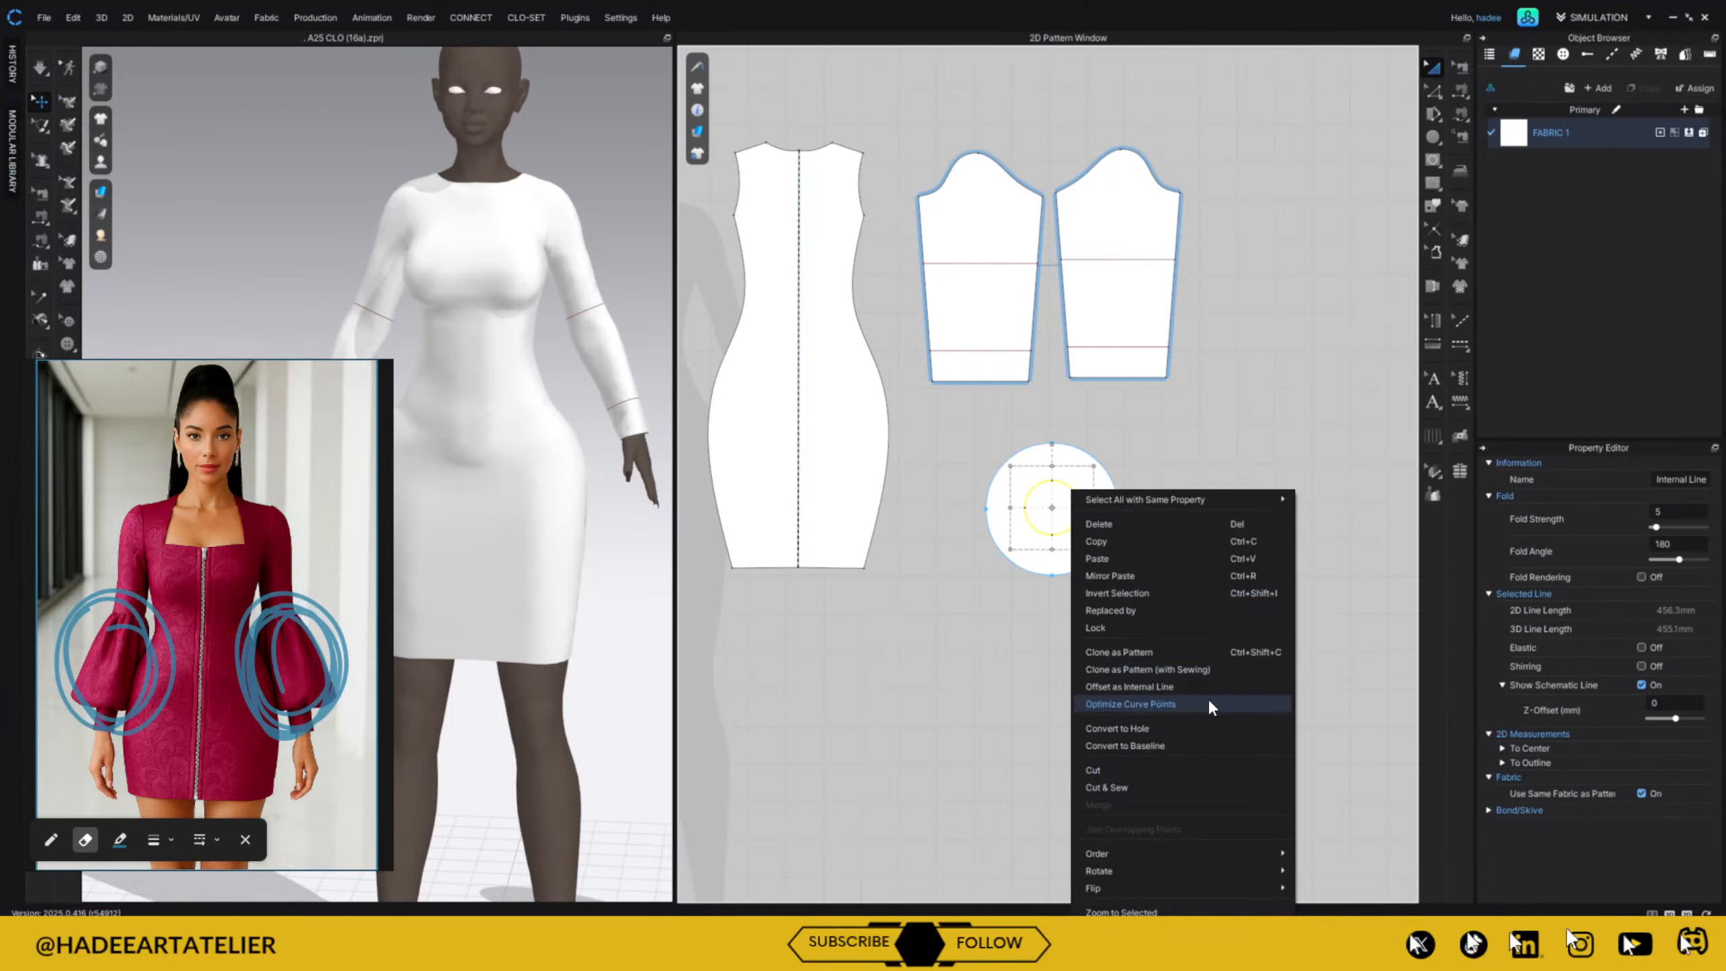
{"action": "left_click", "coordinate": [1205, 729]}
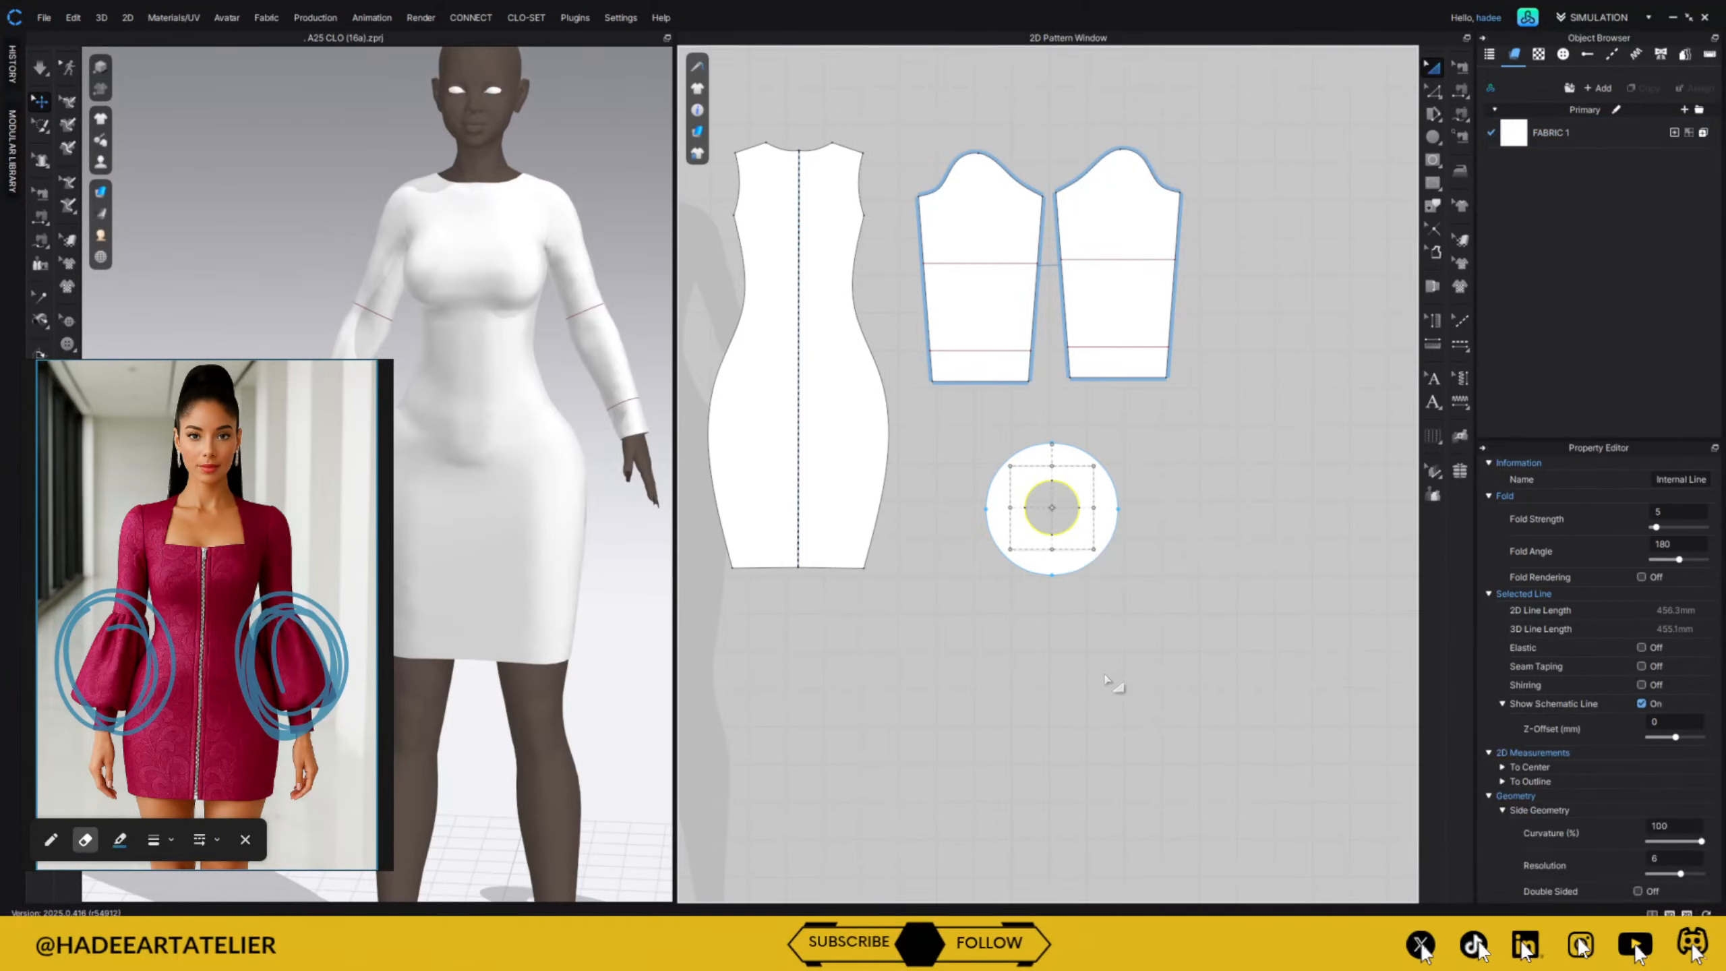
{"action": "left_click", "coordinate": [1153, 649]}
Turn the ring pattern horizontal in the 3D view and bring it to the avatar's forearm.
{"action": "scroll", "coordinate": [642, 513], "scroll_direction": "down", "scroll_amount": 6}
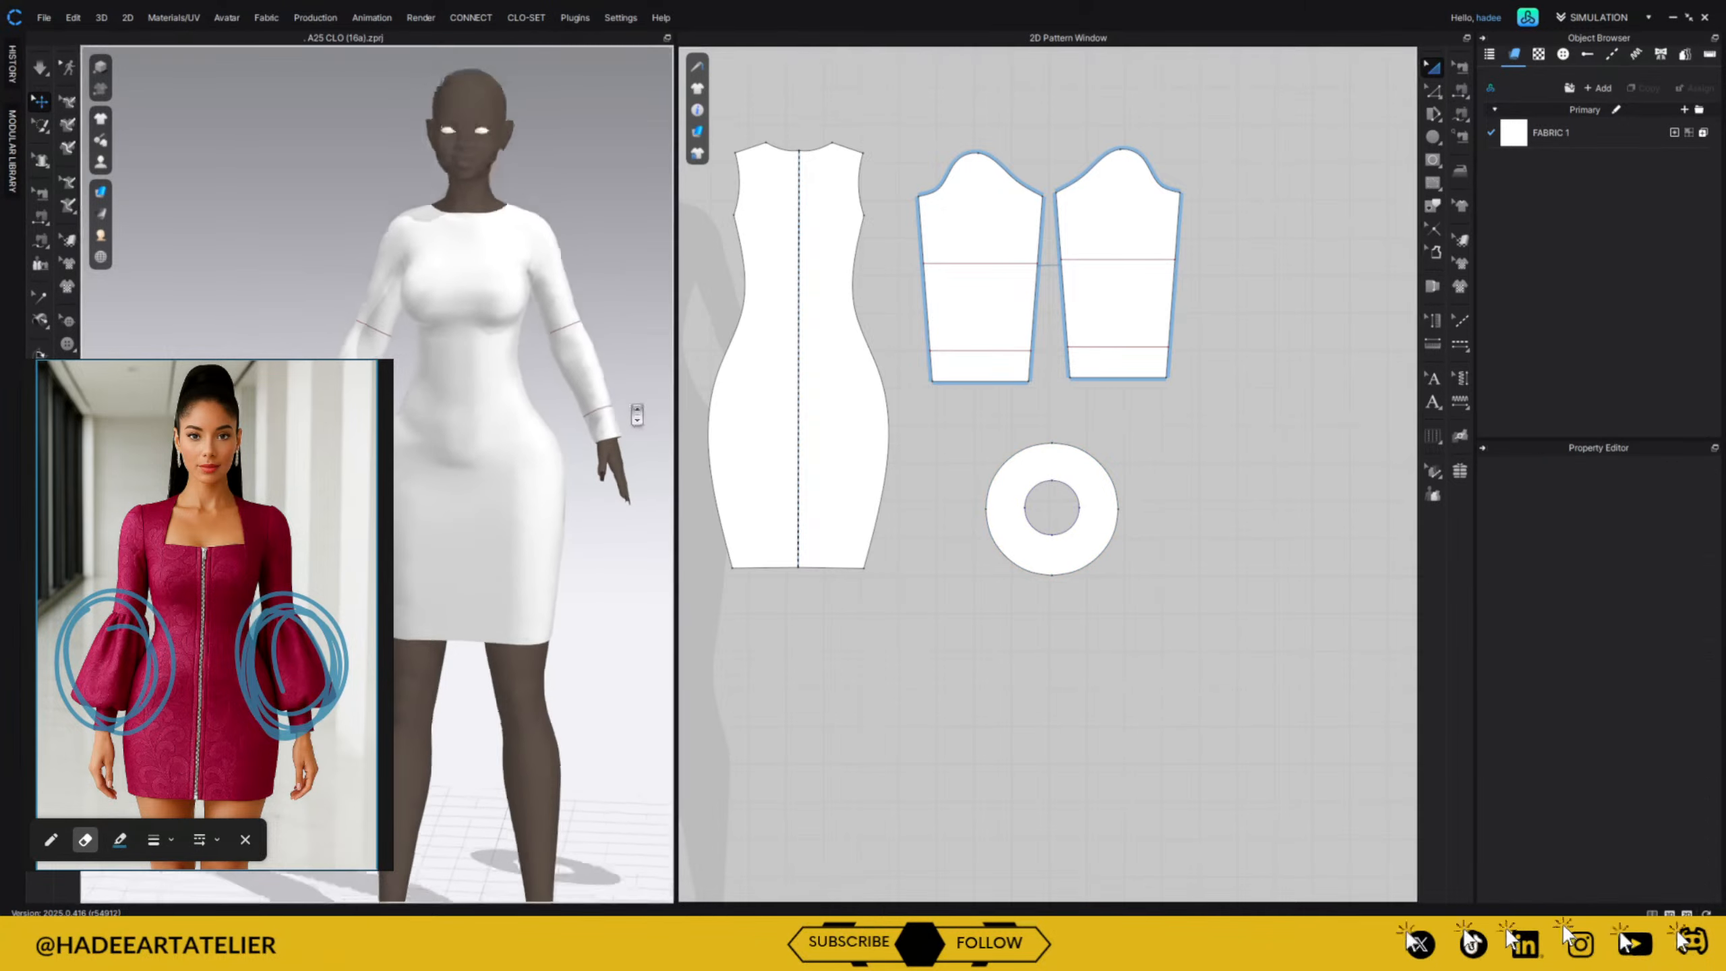
{"action": "scroll", "coordinate": [642, 513], "scroll_direction": "up", "scroll_amount": 3}
{"action": "left_click_drag", "start_coordinate": [628, 497], "coordinate": [509, 373]}
{"action": "scroll", "coordinate": [566, 446], "scroll_direction": "up", "scroll_amount": 3}
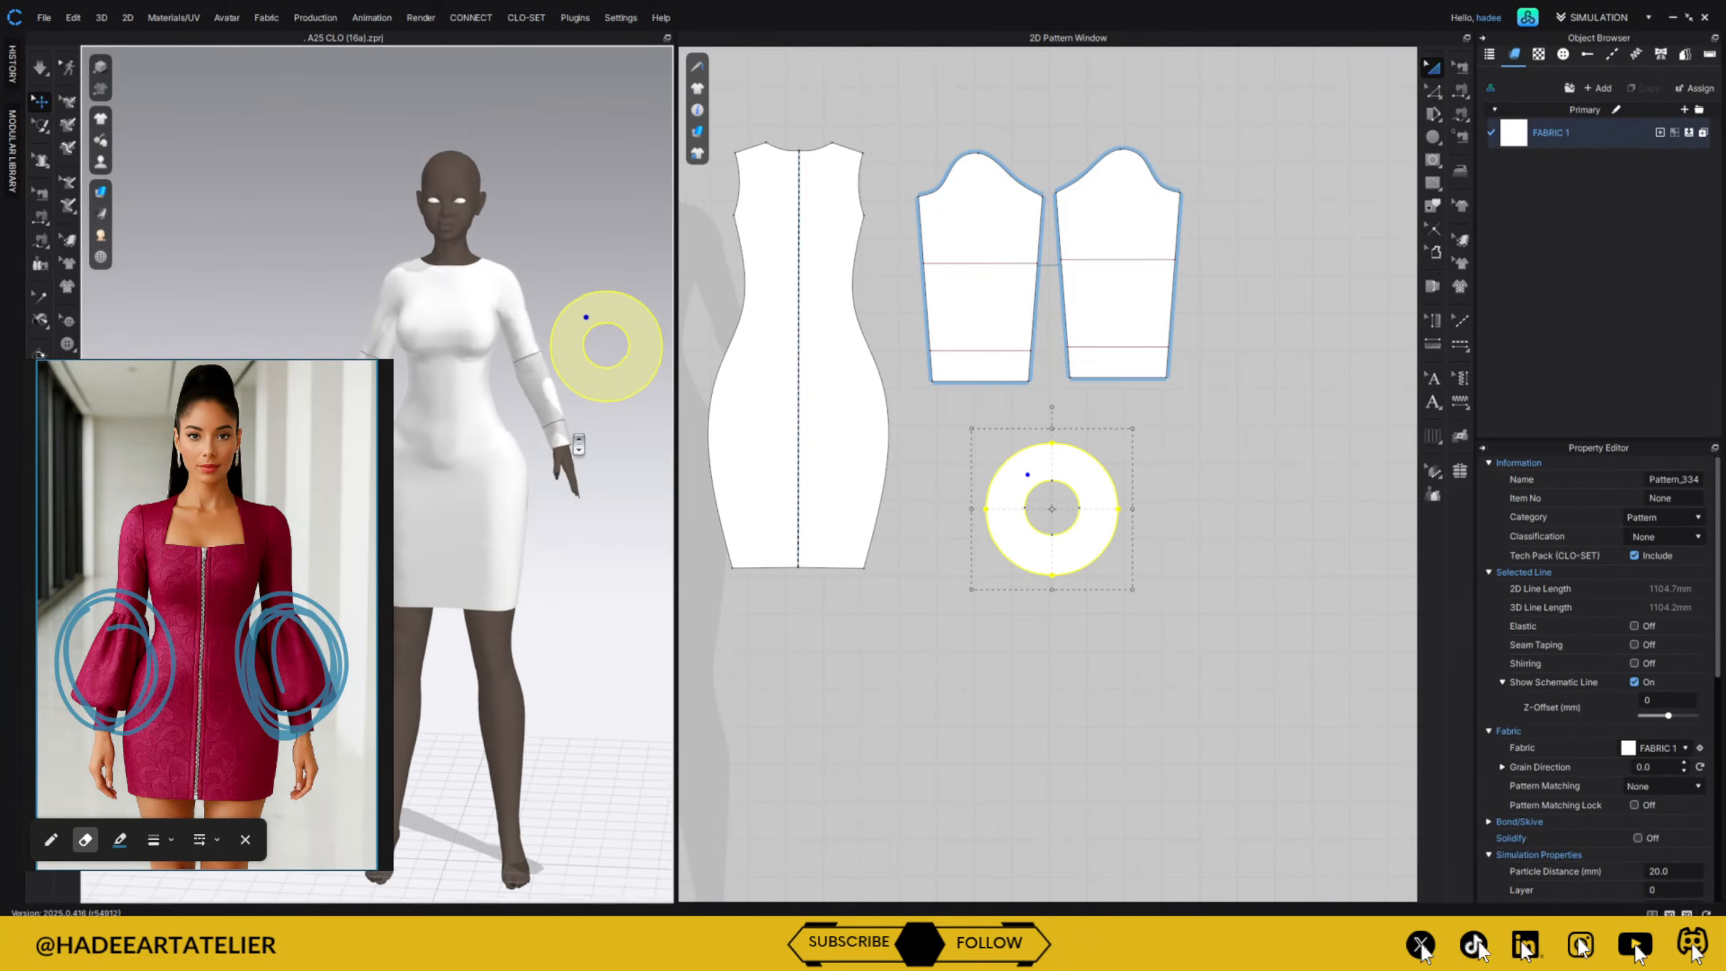
{"action": "left_click", "coordinate": [628, 385]}
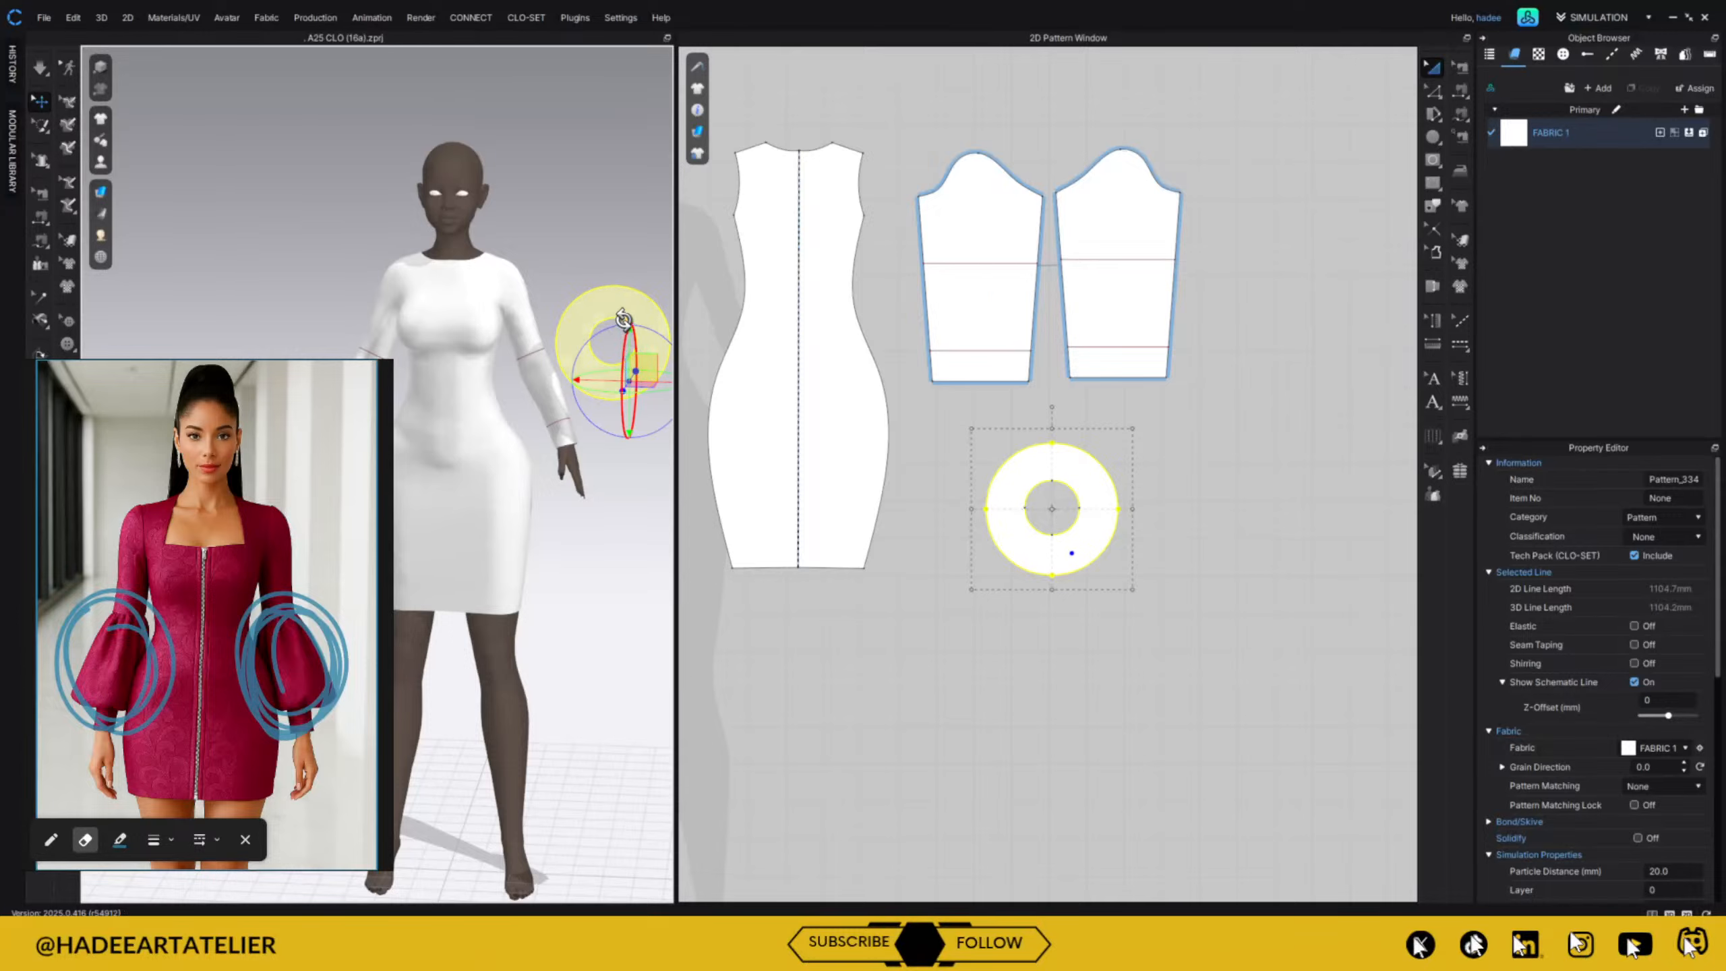
{"action": "scroll", "coordinate": [625, 544], "scroll_direction": "down", "scroll_amount": 2}
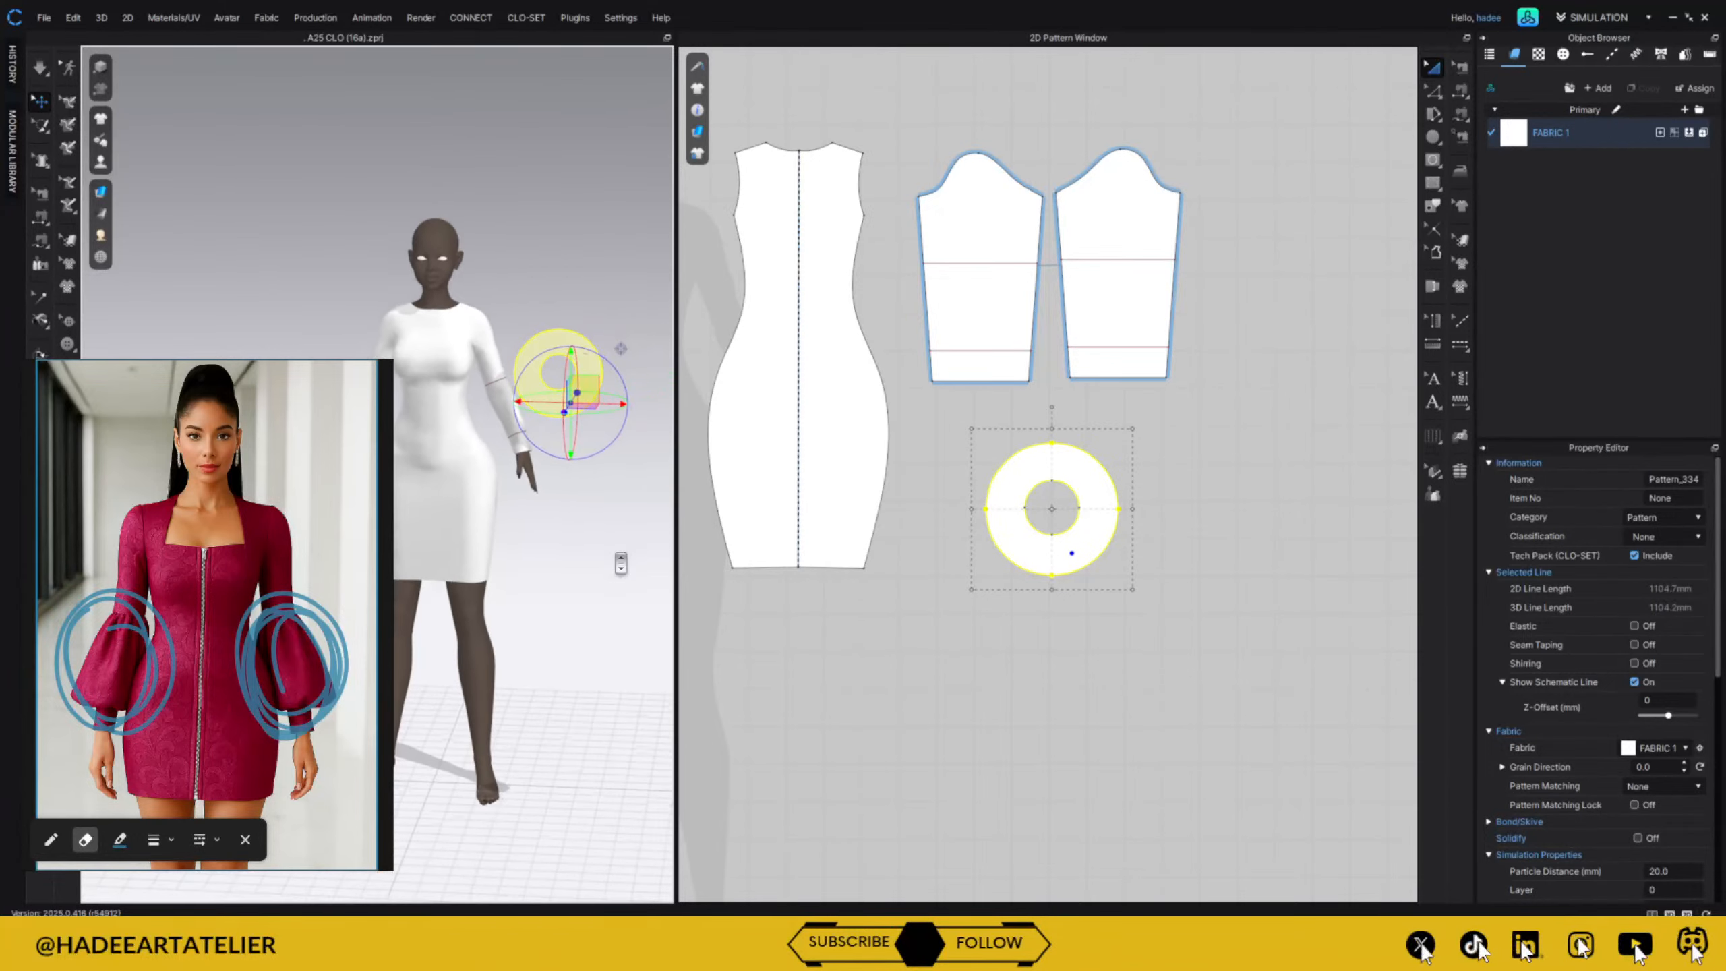
{"action": "mouse_move", "coordinate": [574, 367]}
{"action": "left_mouse_down"}
{"action": "mouse_move", "coordinate": [578, 161]}
{"action": "mouse_move", "coordinate": [573, 433]}
{"action": "mouse_move", "coordinate": [563, 250]}
{"action": "mouse_move", "coordinate": [574, 423]}
{"action": "mouse_move", "coordinate": [574, 354]}
{"action": "mouse_move", "coordinate": [543, 366]}
{"action": "left_mouse_up"}
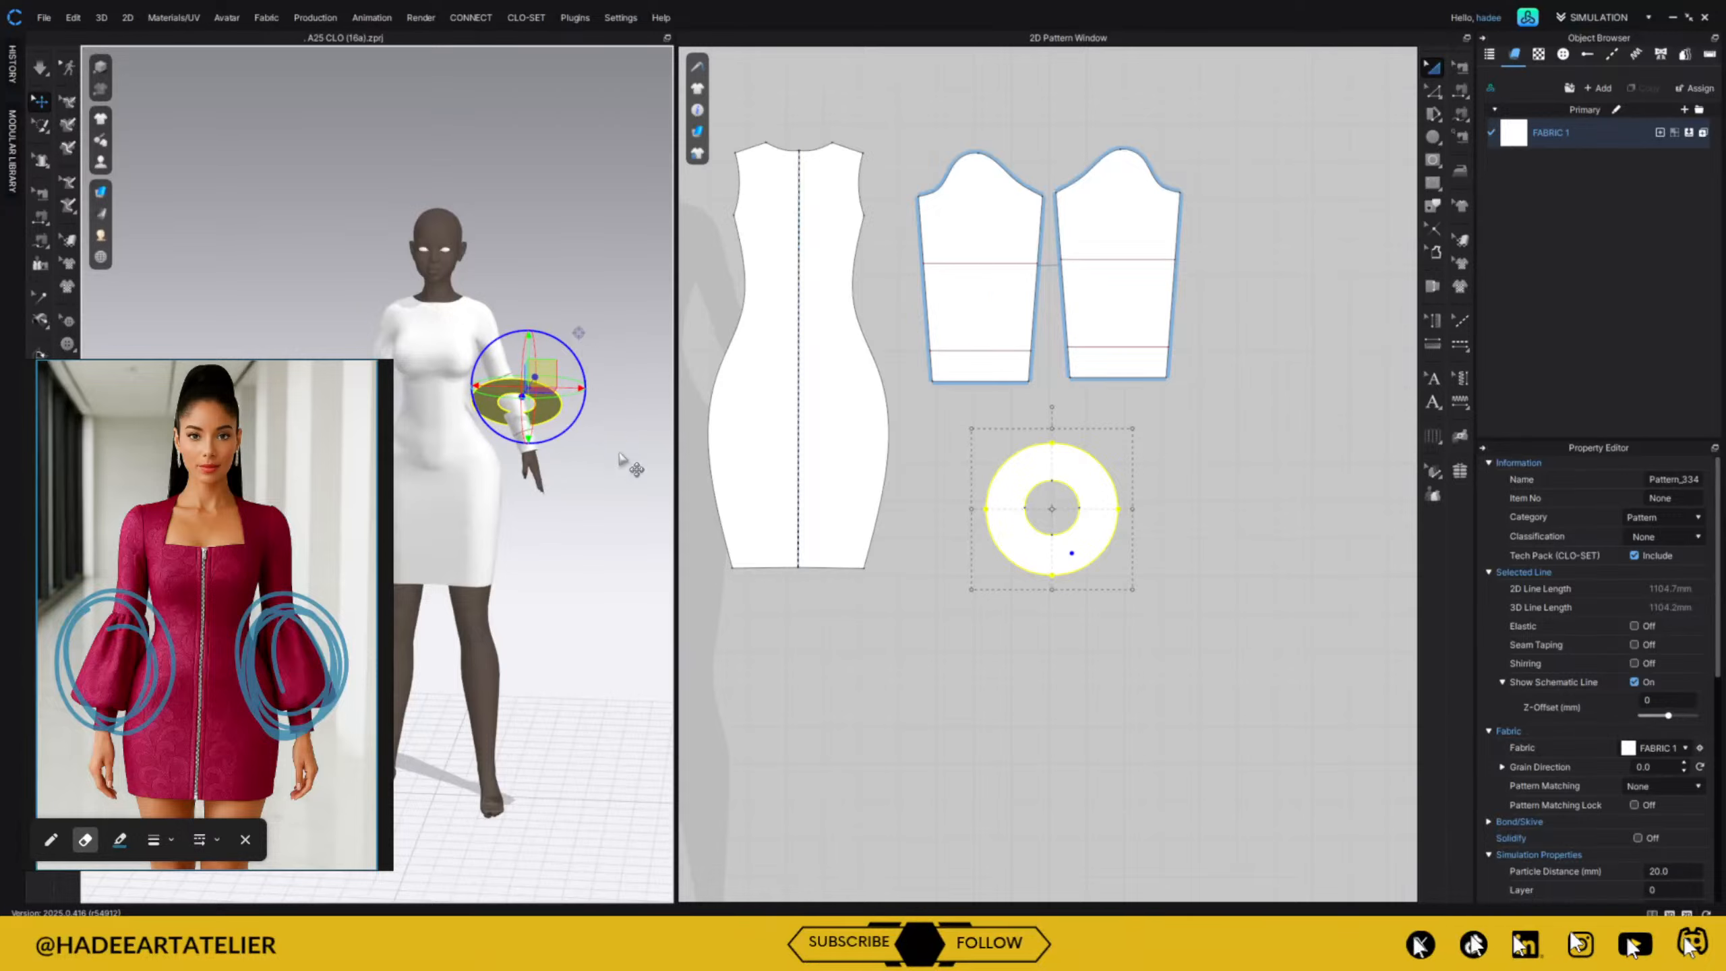
Move the ring backward from the side view so that it encircles the avatar's forearm.
{"action": "right_click_drag", "start_coordinate": [617, 470], "coordinate": [484, 485]}
{"action": "middle_click_drag", "start_coordinate": [569, 491], "coordinate": [451, 553]}
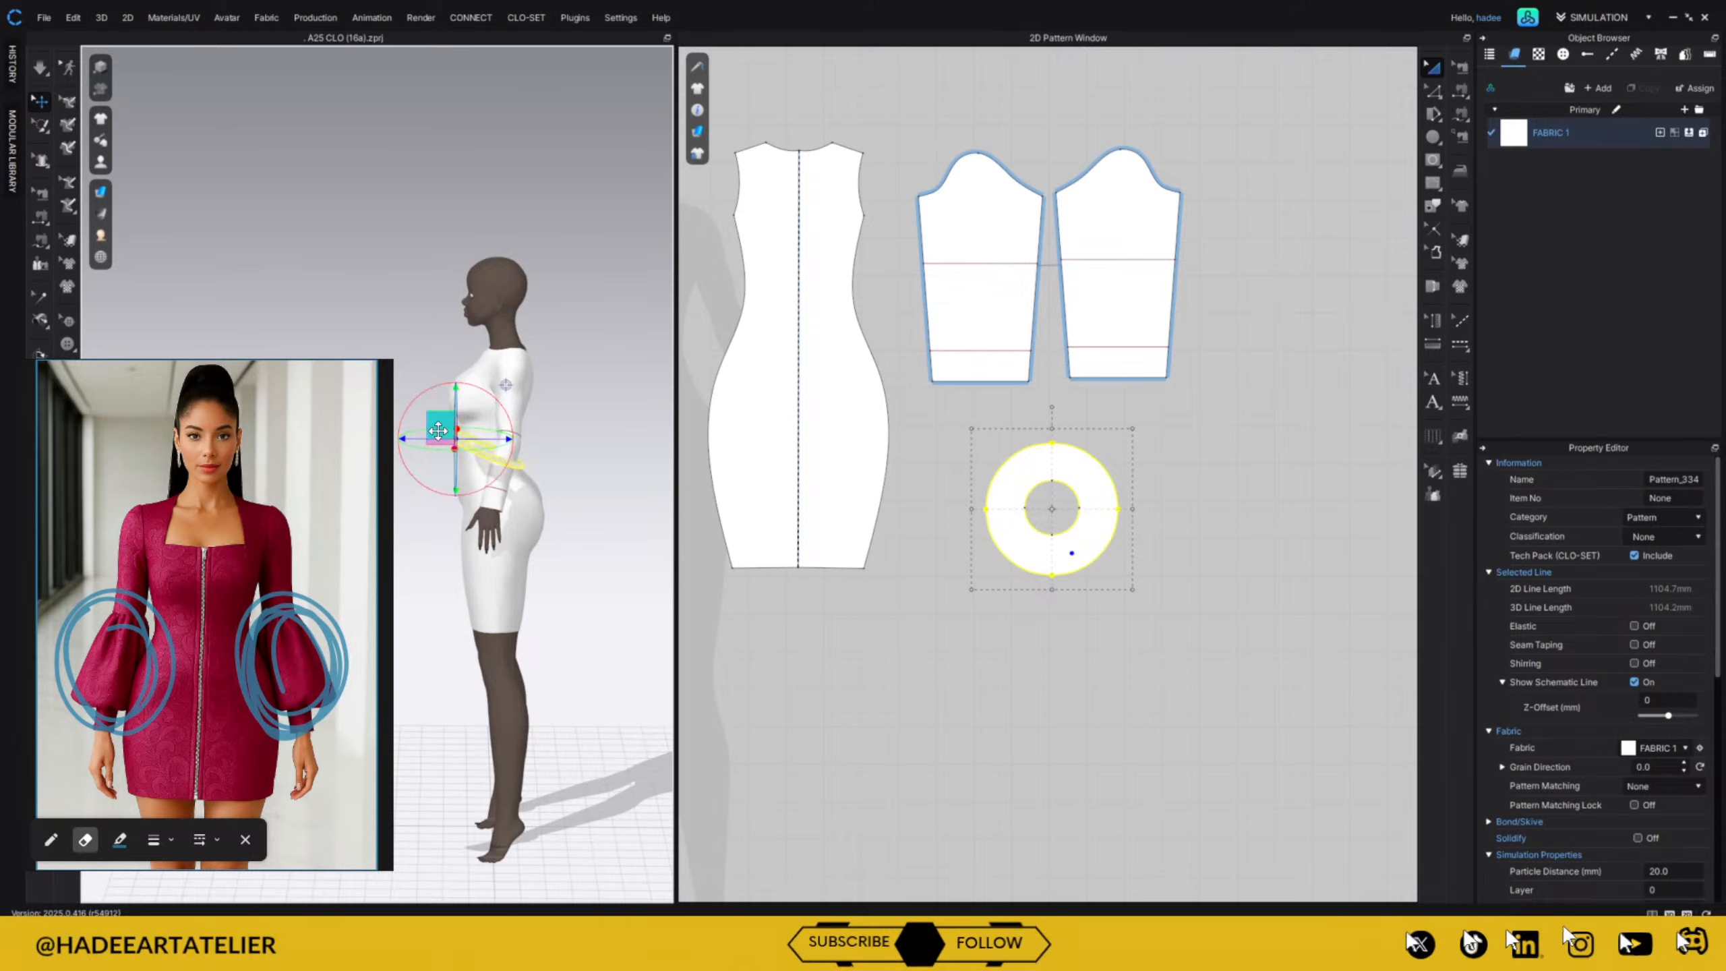
{"action": "left_click_drag", "start_coordinate": [438, 427], "coordinate": [470, 437]}
{"action": "right_click_drag", "start_coordinate": [489, 449], "coordinate": [672, 531]}
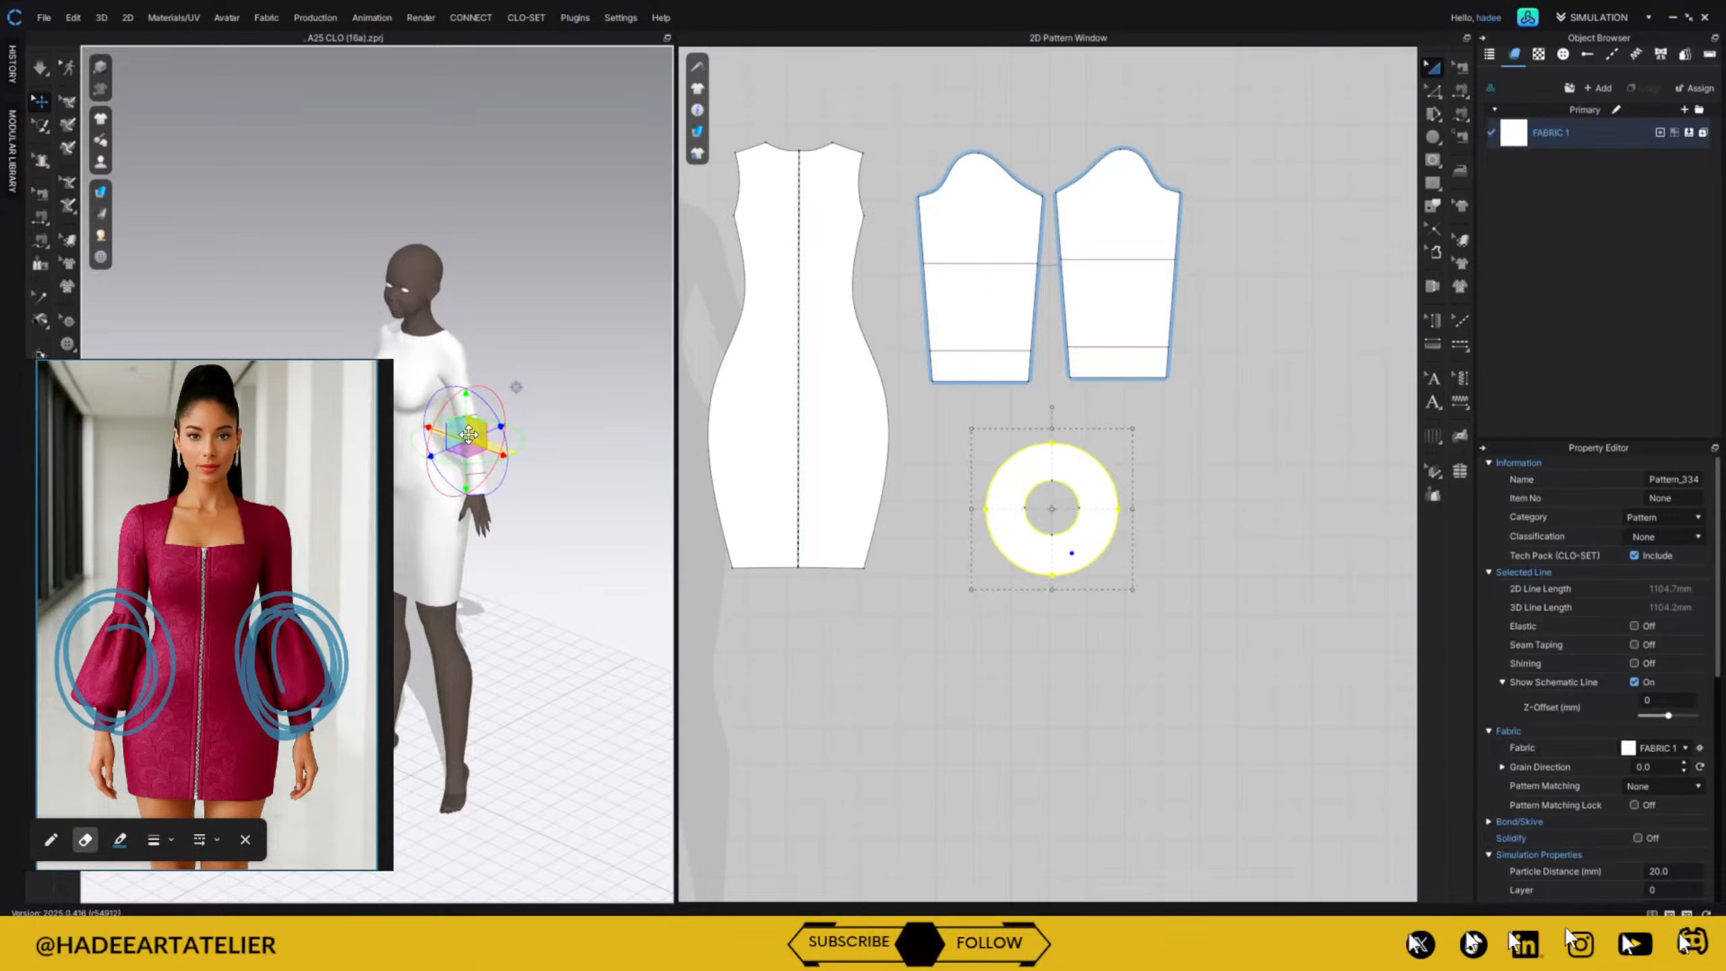
{"action": "left_click", "coordinate": [1168, 496]}
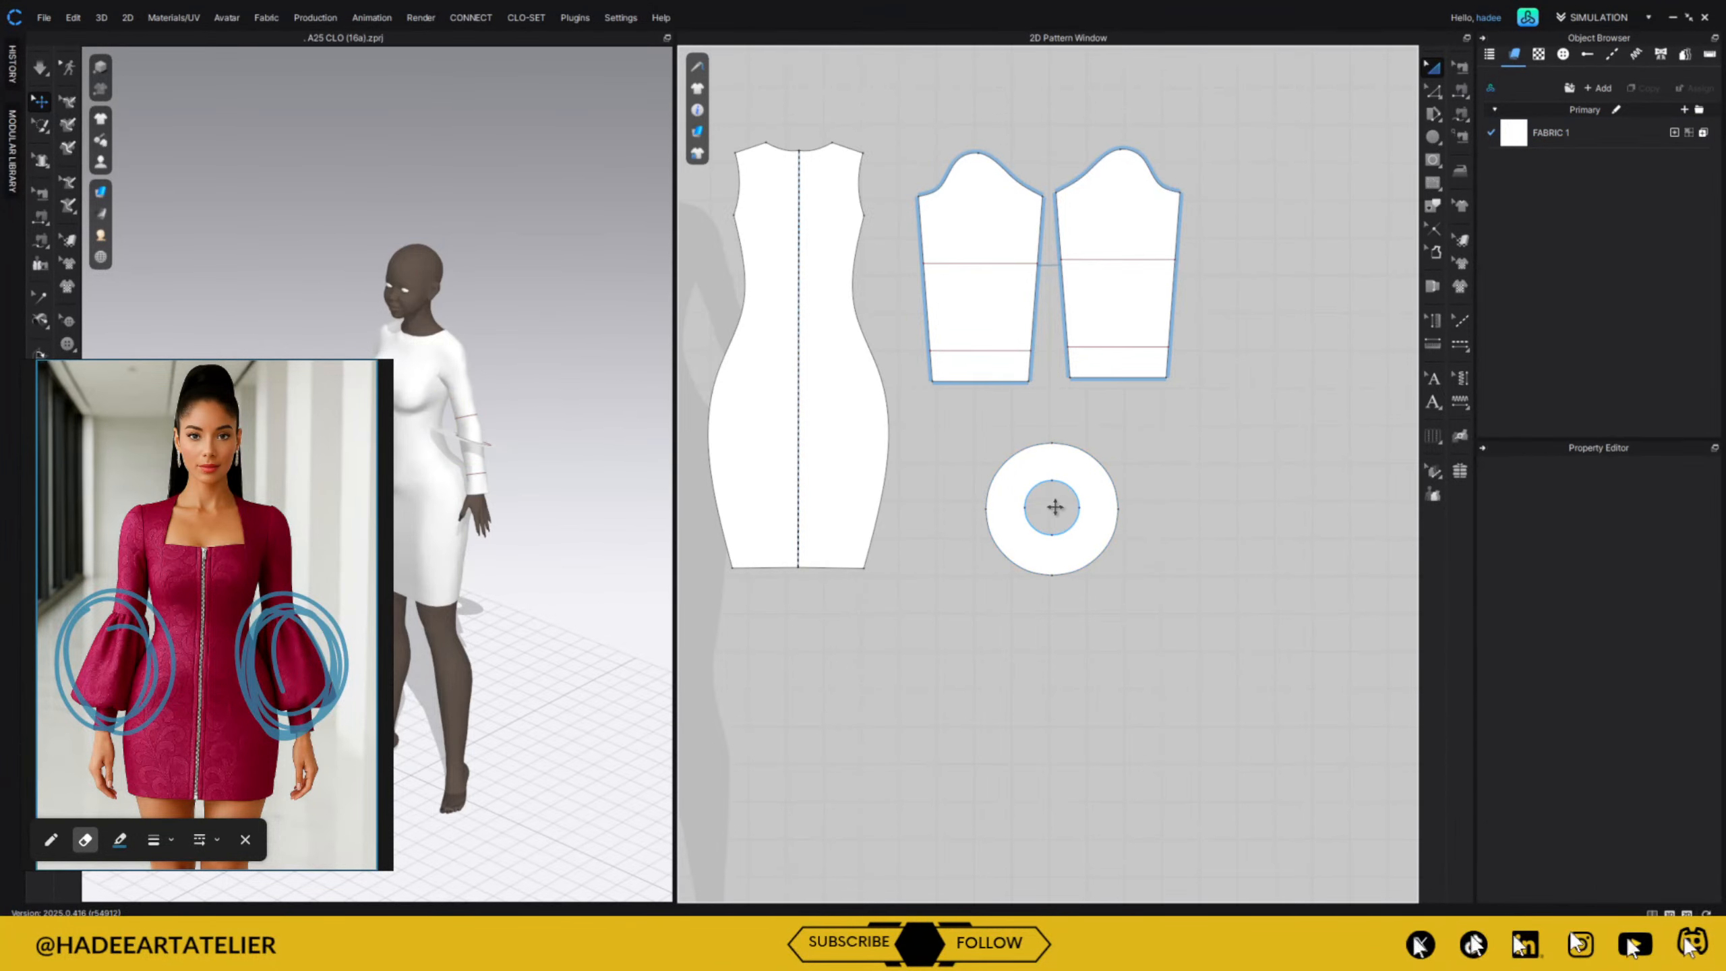
Sew the ring's inner hole edge to the upper internal line of the left-hand sleeve pattern with Free Sewing.
{"action": "left_click", "coordinate": [1461, 115]}
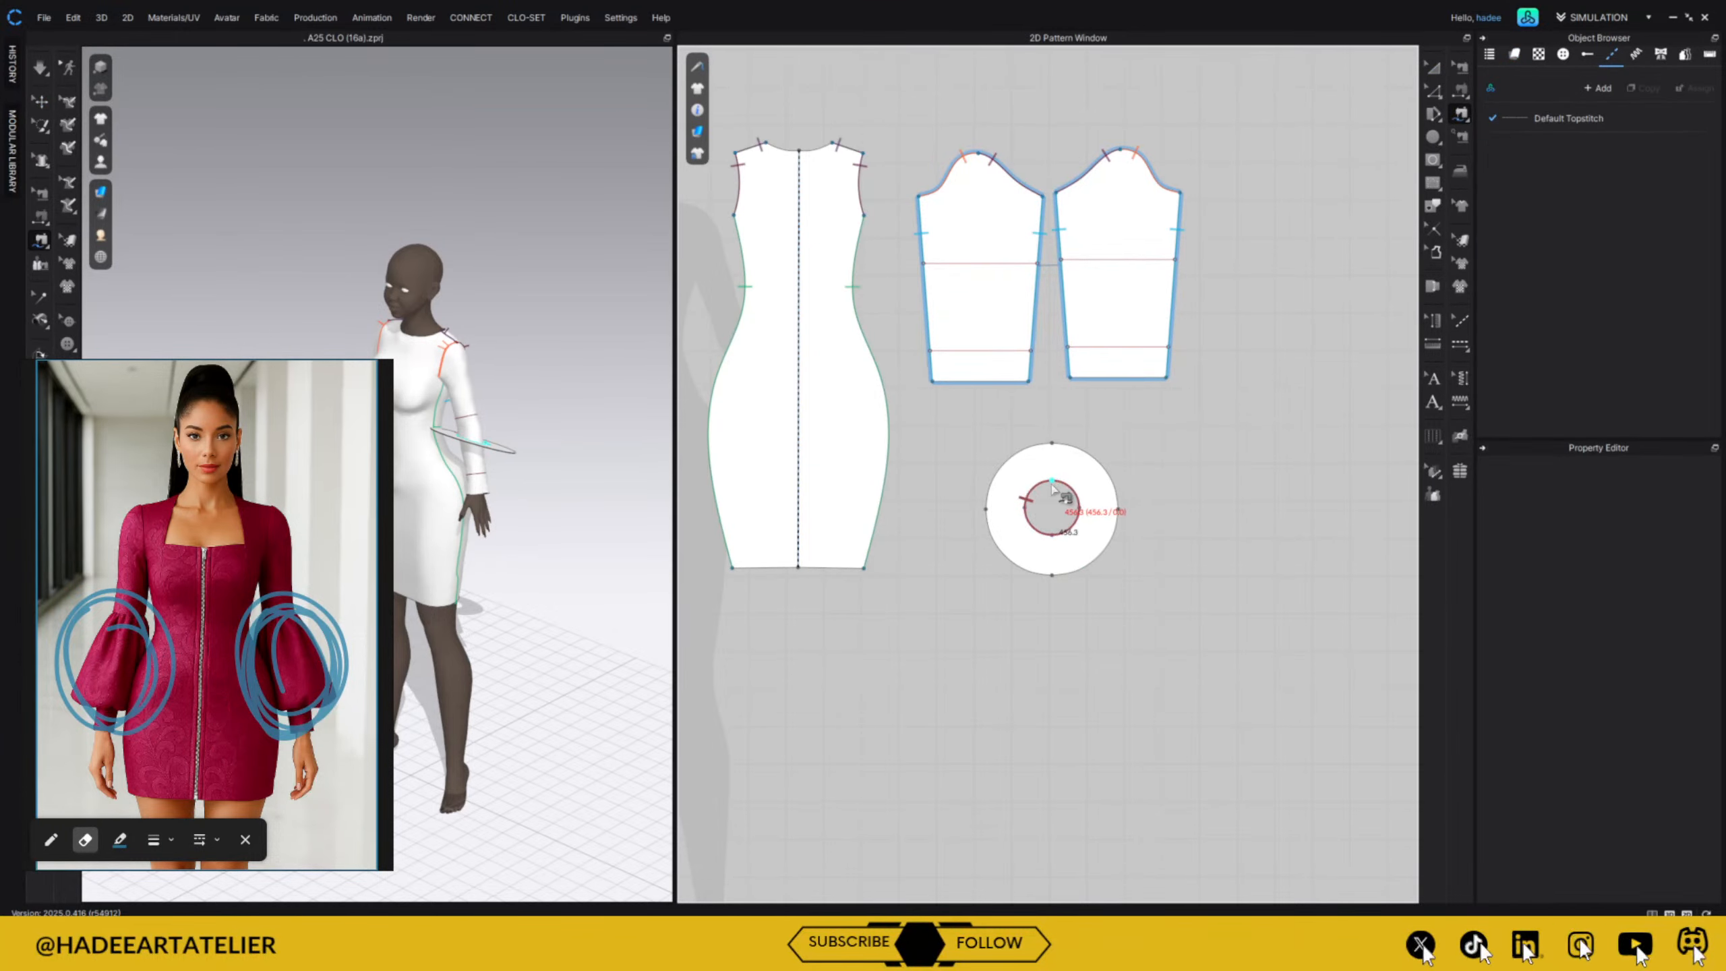
{"action": "left_click", "coordinate": [925, 266]}
{"action": "left_click", "coordinate": [1039, 266]}
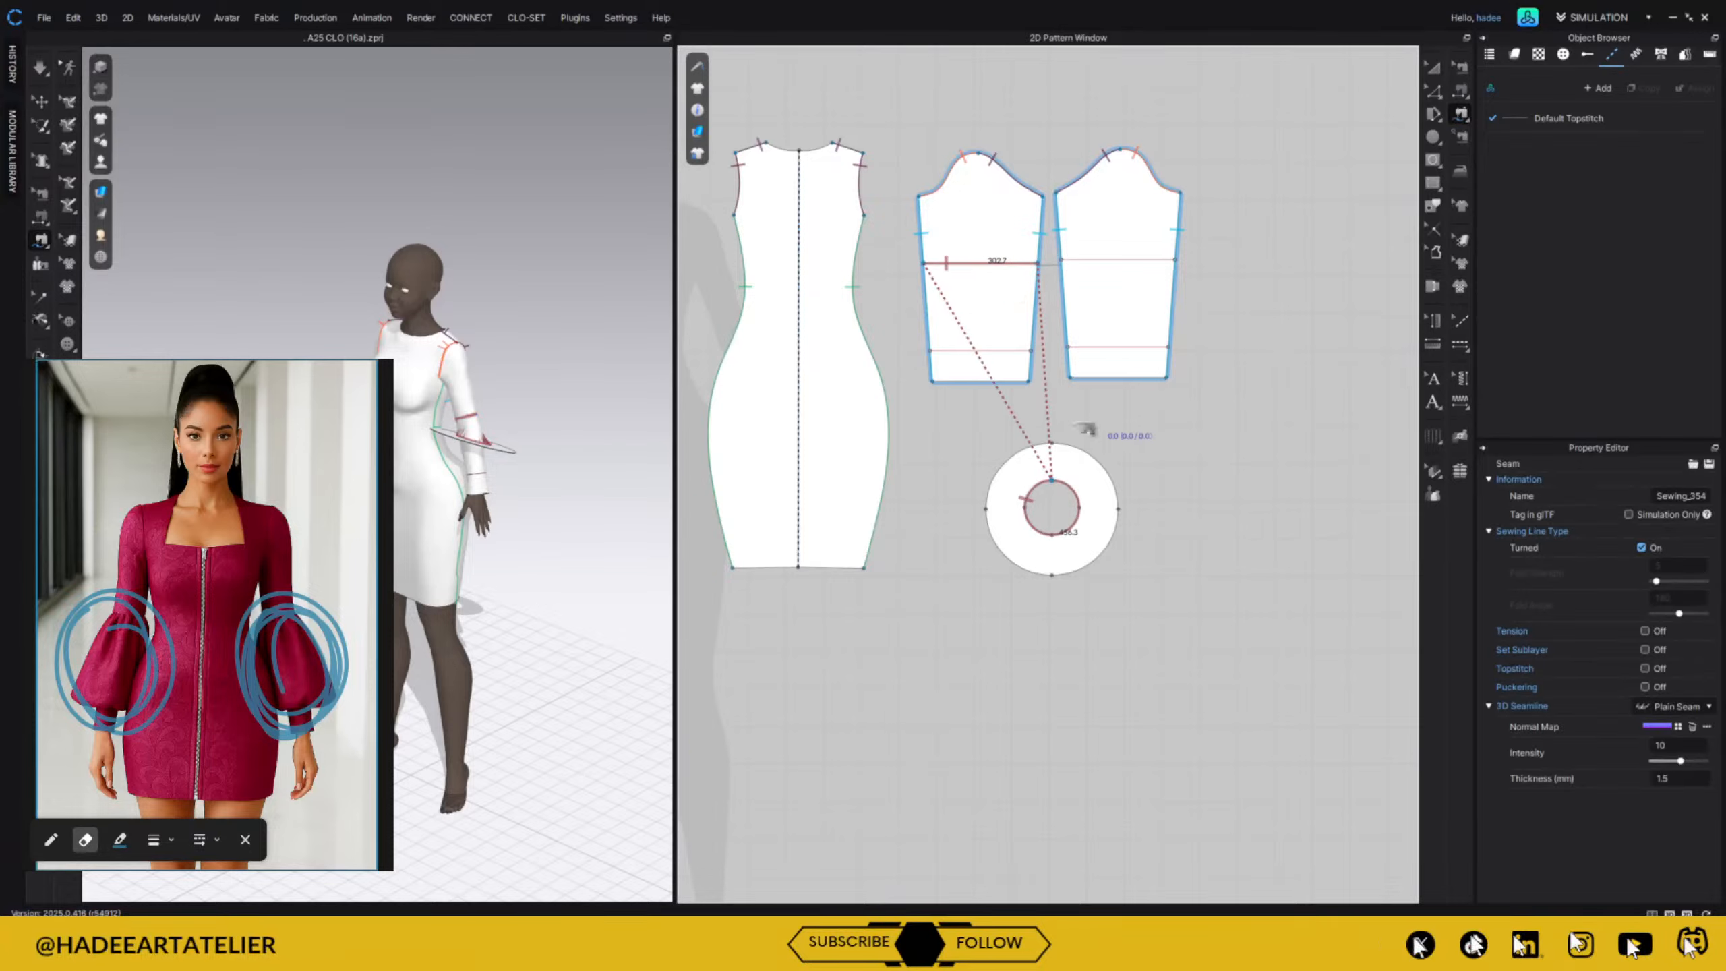
Sew the ring's full outer edge to the lower internal line of the same sleeve pattern.
{"action": "left_click", "coordinate": [1051, 443]}
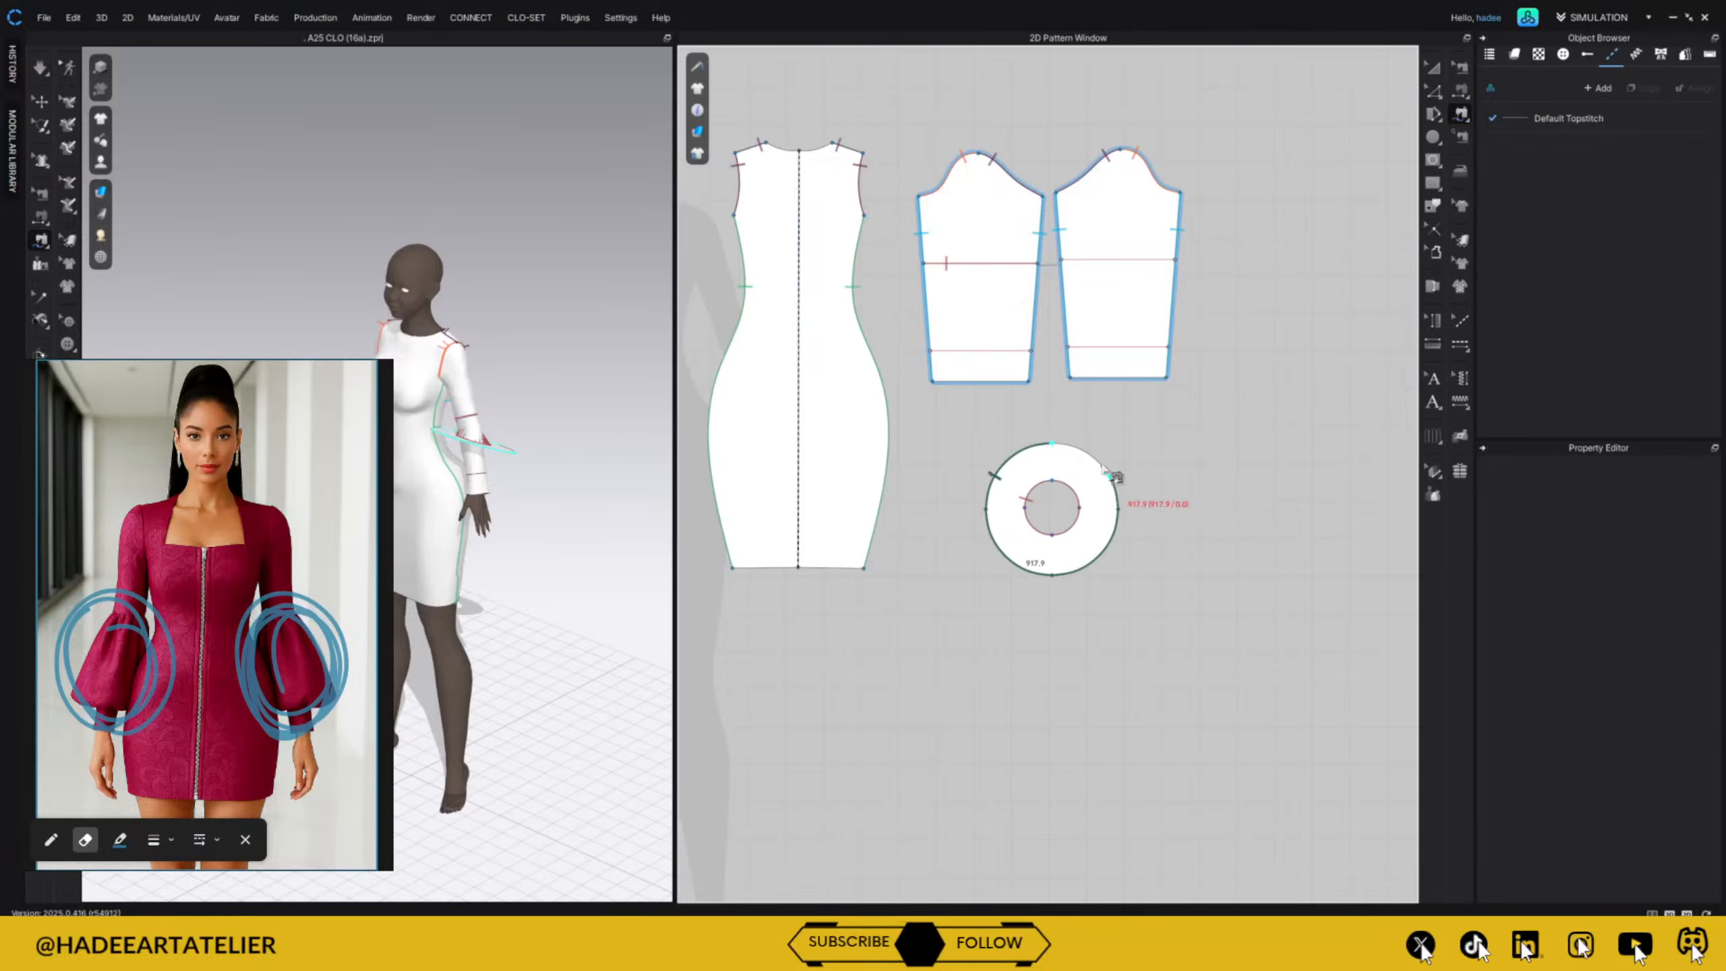
{"action": "left_click", "coordinate": [1053, 444]}
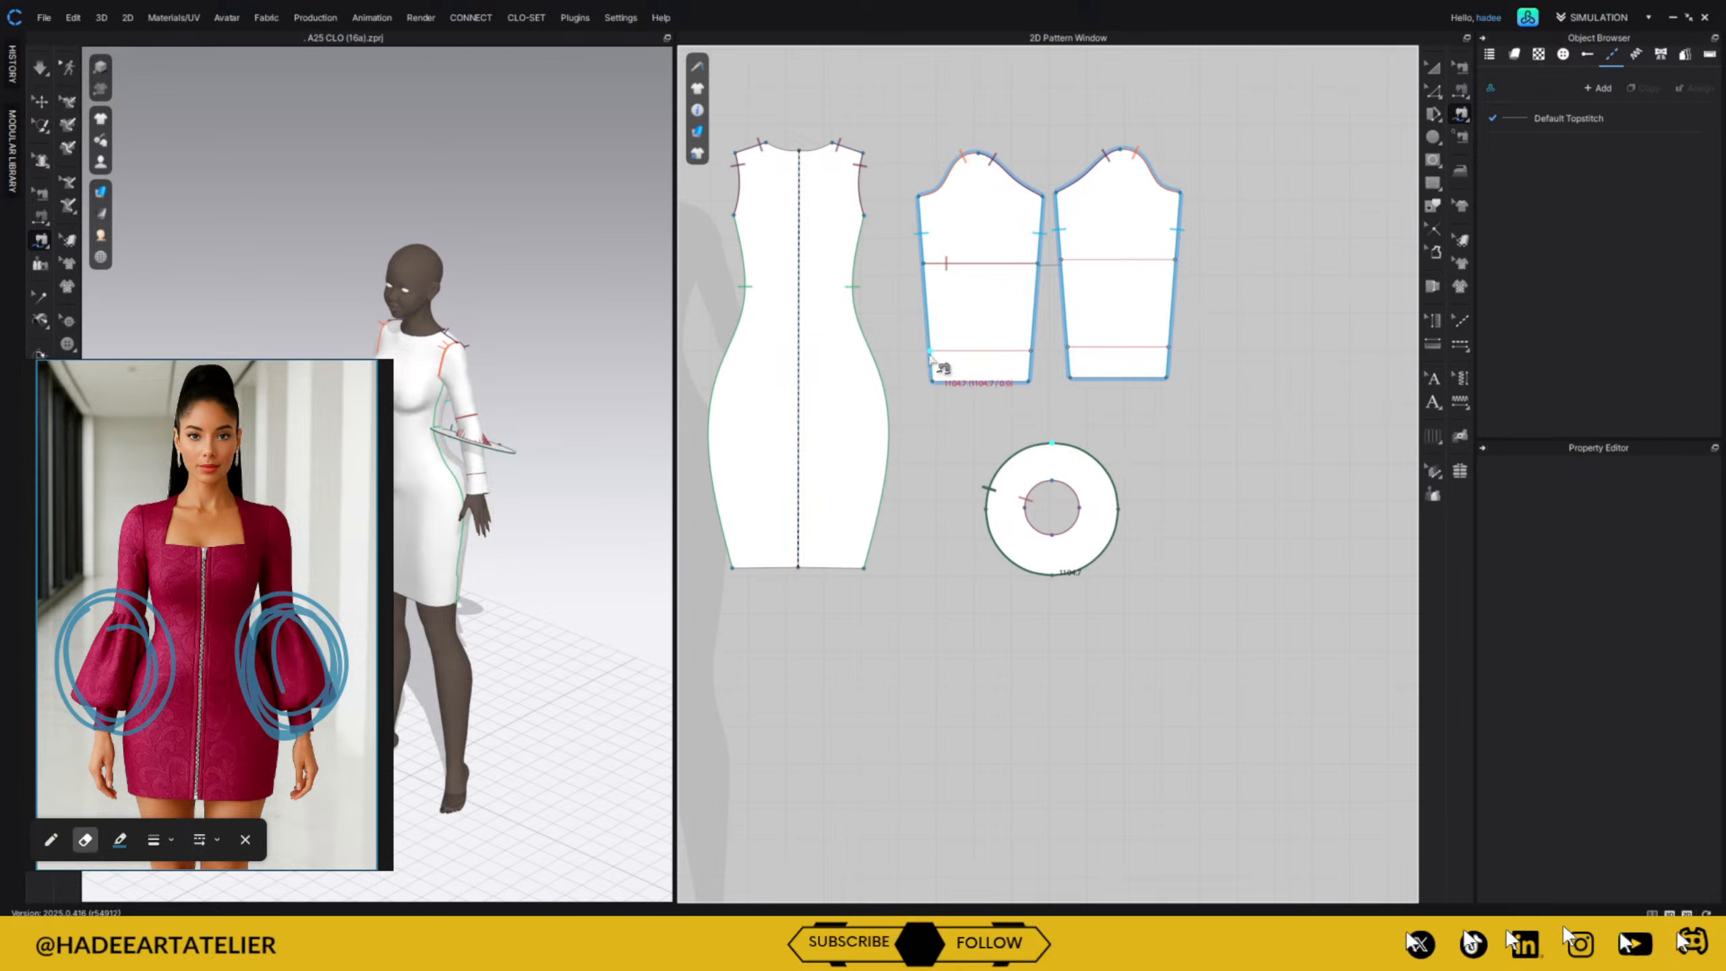
{"action": "left_click", "coordinate": [931, 351]}
{"action": "left_click", "coordinate": [1033, 350]}
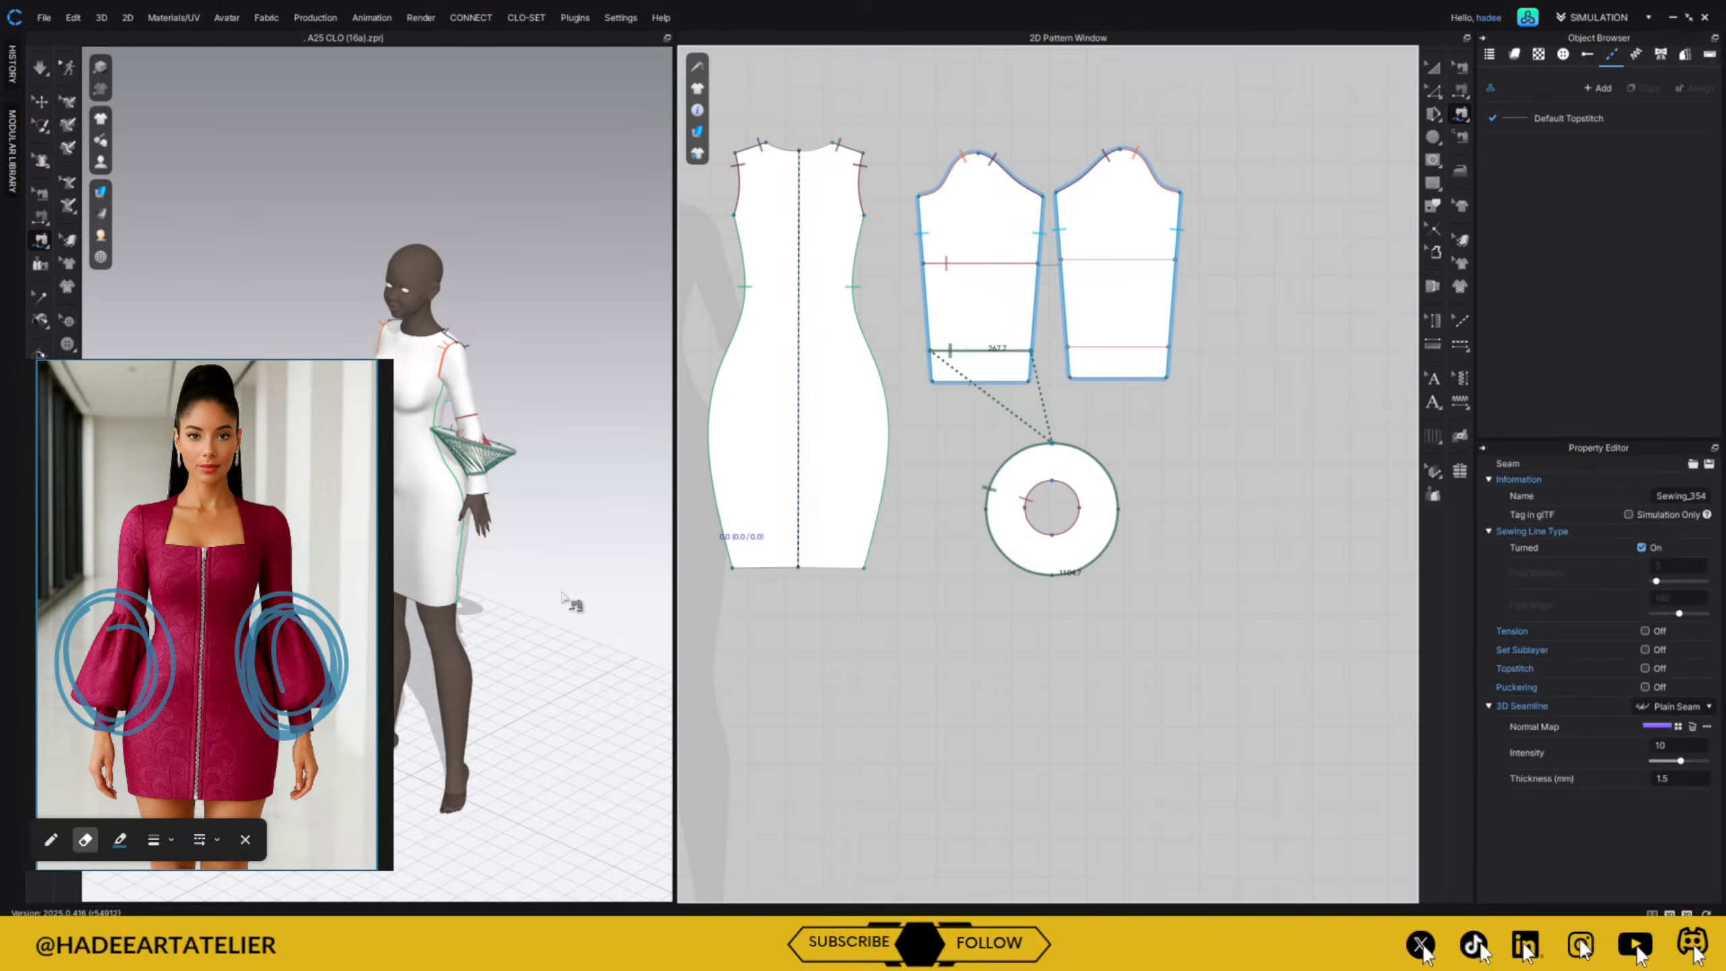
Reverse the sewing between the ring's hole and the upper sleeve line, and simulate the garment.
{"action": "right_click_drag", "start_coordinate": [527, 622], "coordinate": [551, 544]}
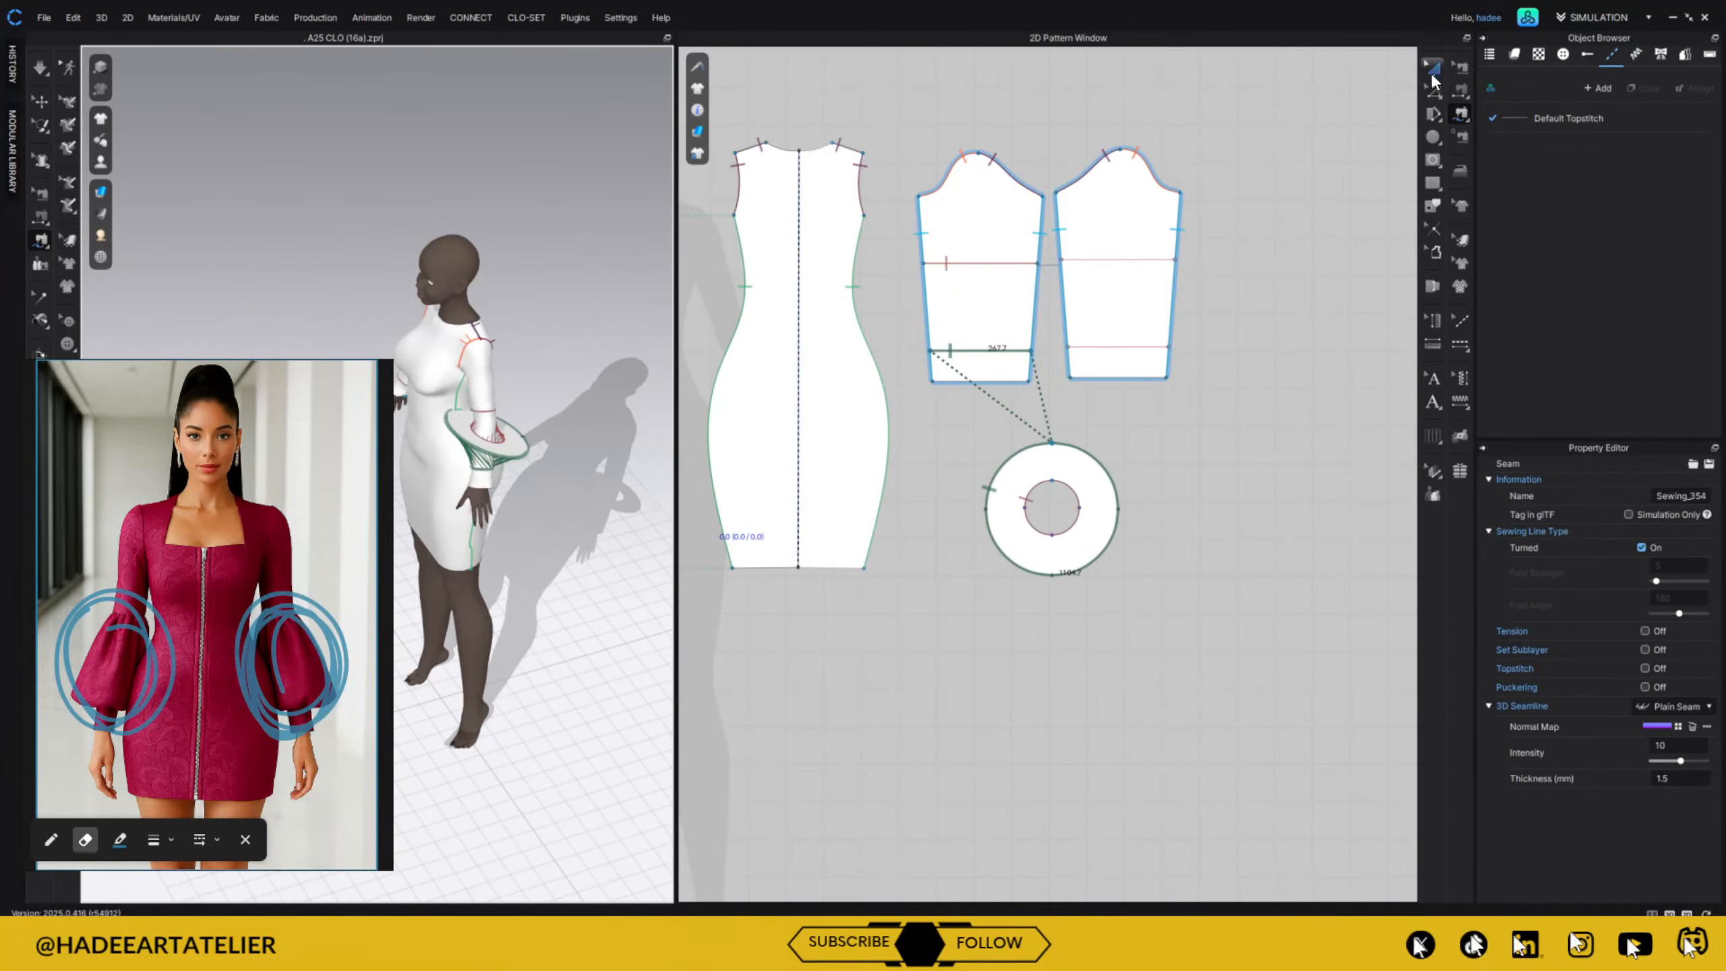
{"action": "left_click", "coordinate": [1460, 66]}
{"action": "left_click", "coordinate": [1074, 499]}
{"action": "right_click", "coordinate": [1072, 500]}
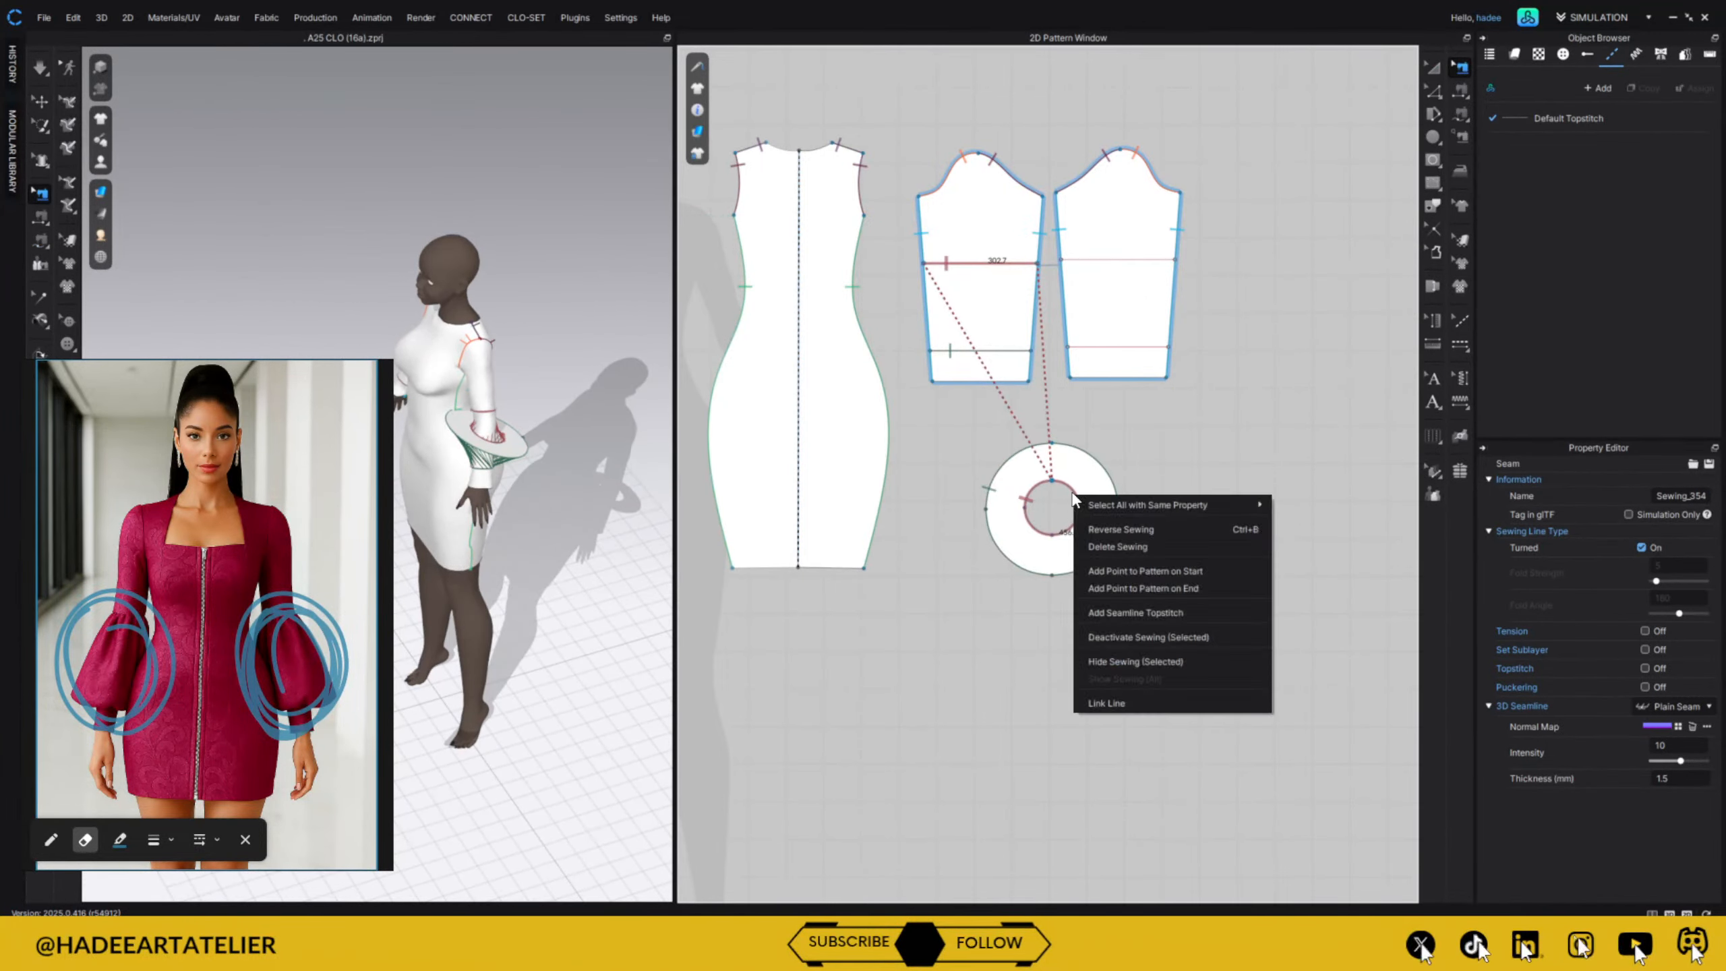
{"action": "left_click", "coordinate": [1126, 530]}
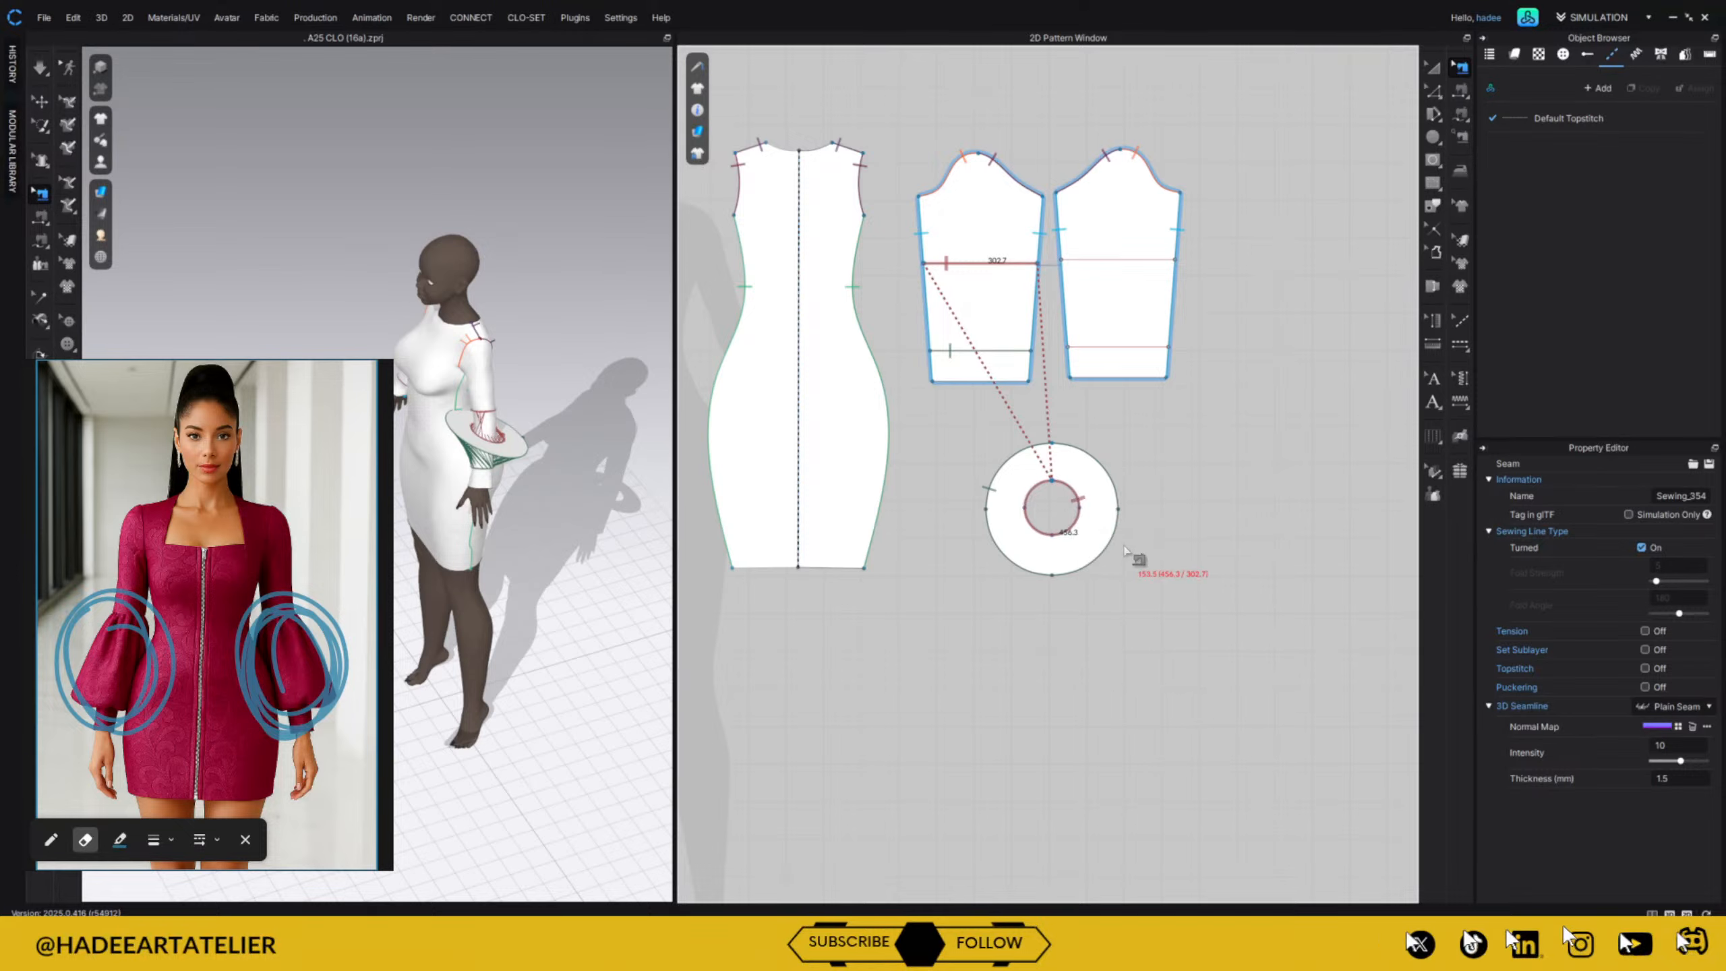
{"action": "key", "text": "space"}
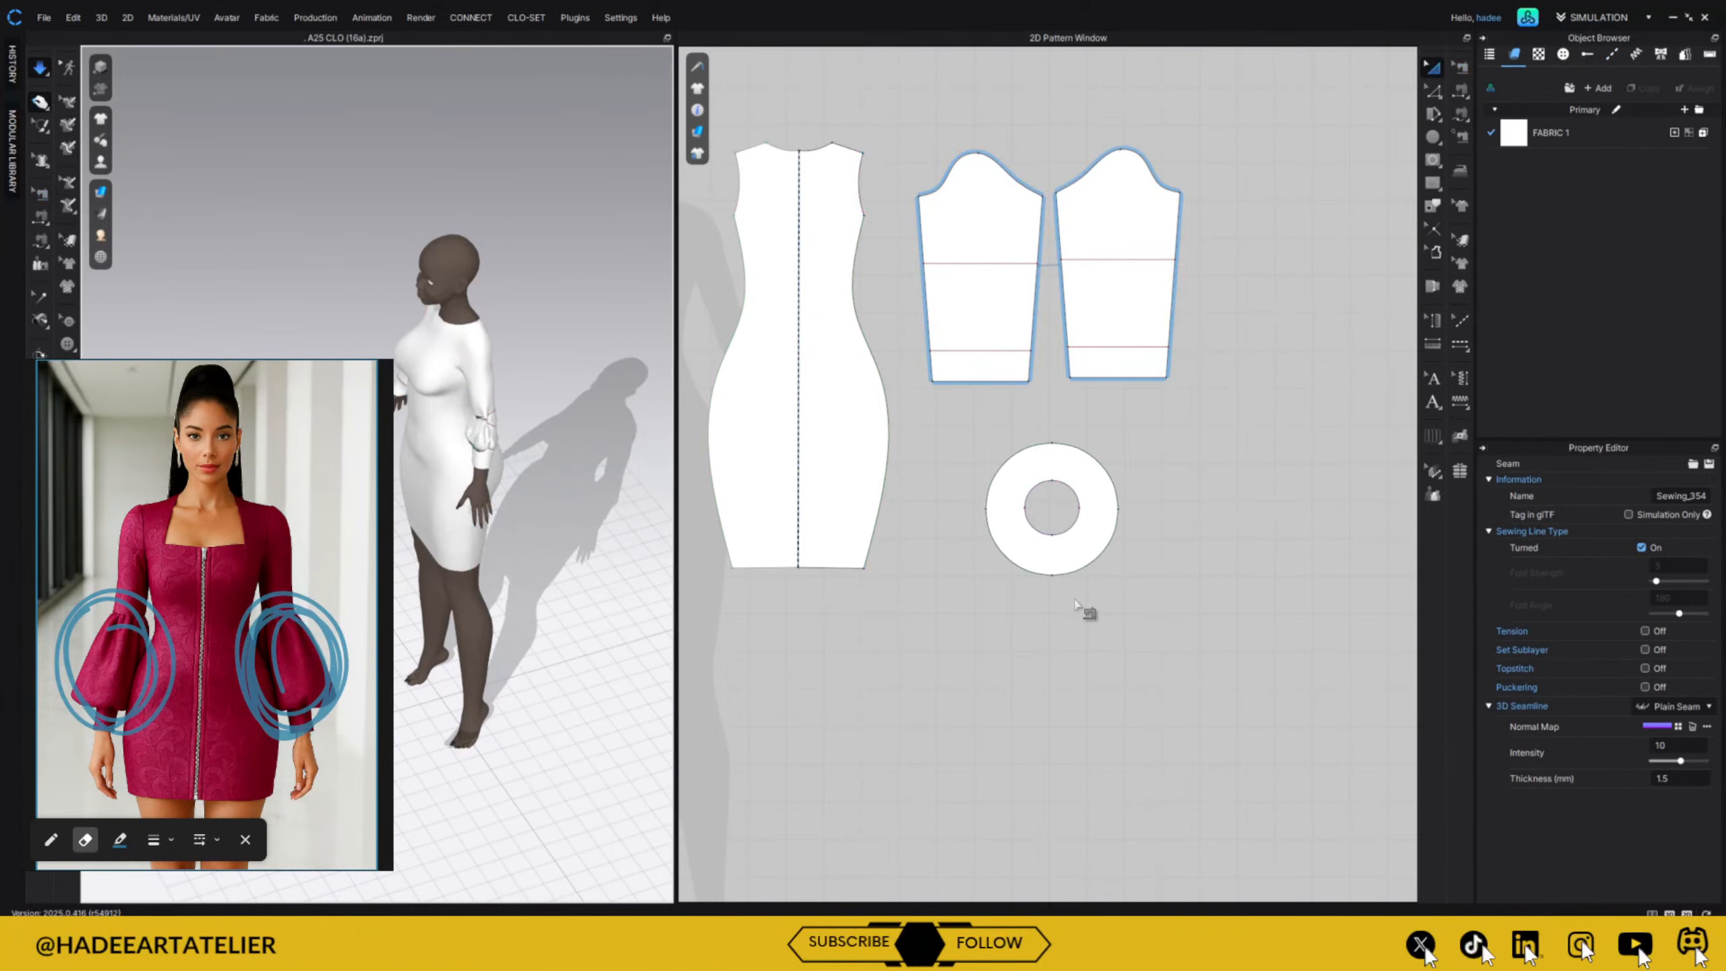
Reverse the upper sleeve line's sewing back to its original direction and simulate the garment again.
{"action": "key", "text": "b"}
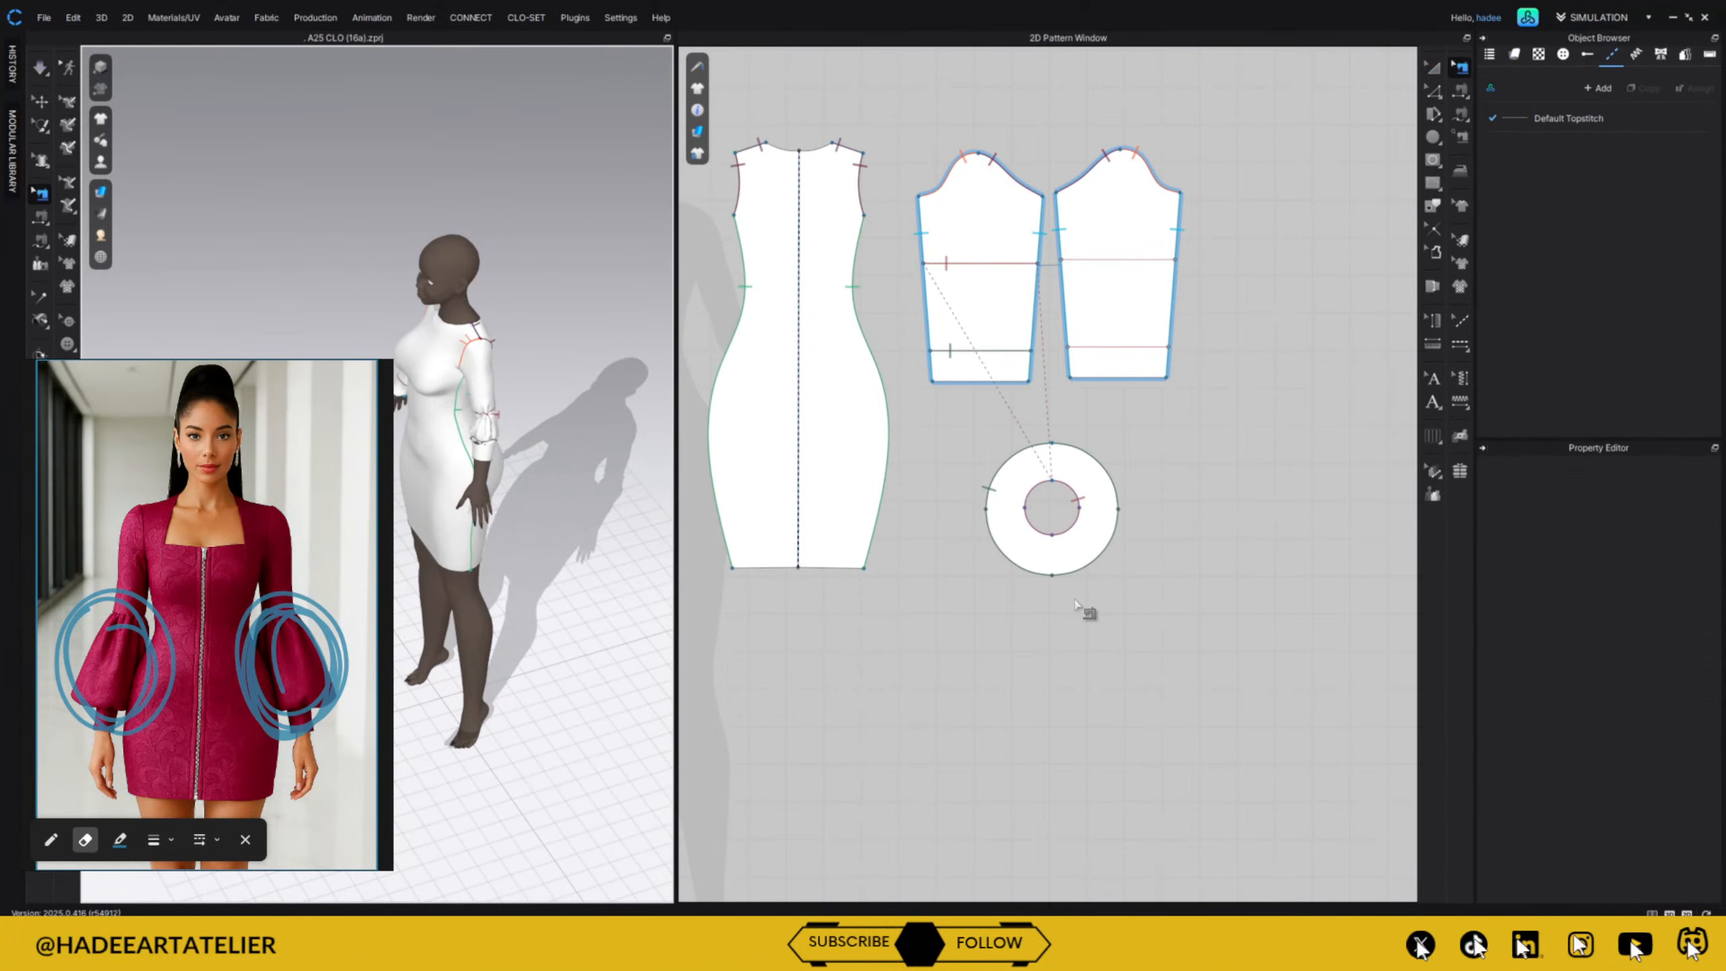
{"action": "right_click", "coordinate": [997, 267]}
{"action": "left_click", "coordinate": [1043, 314]}
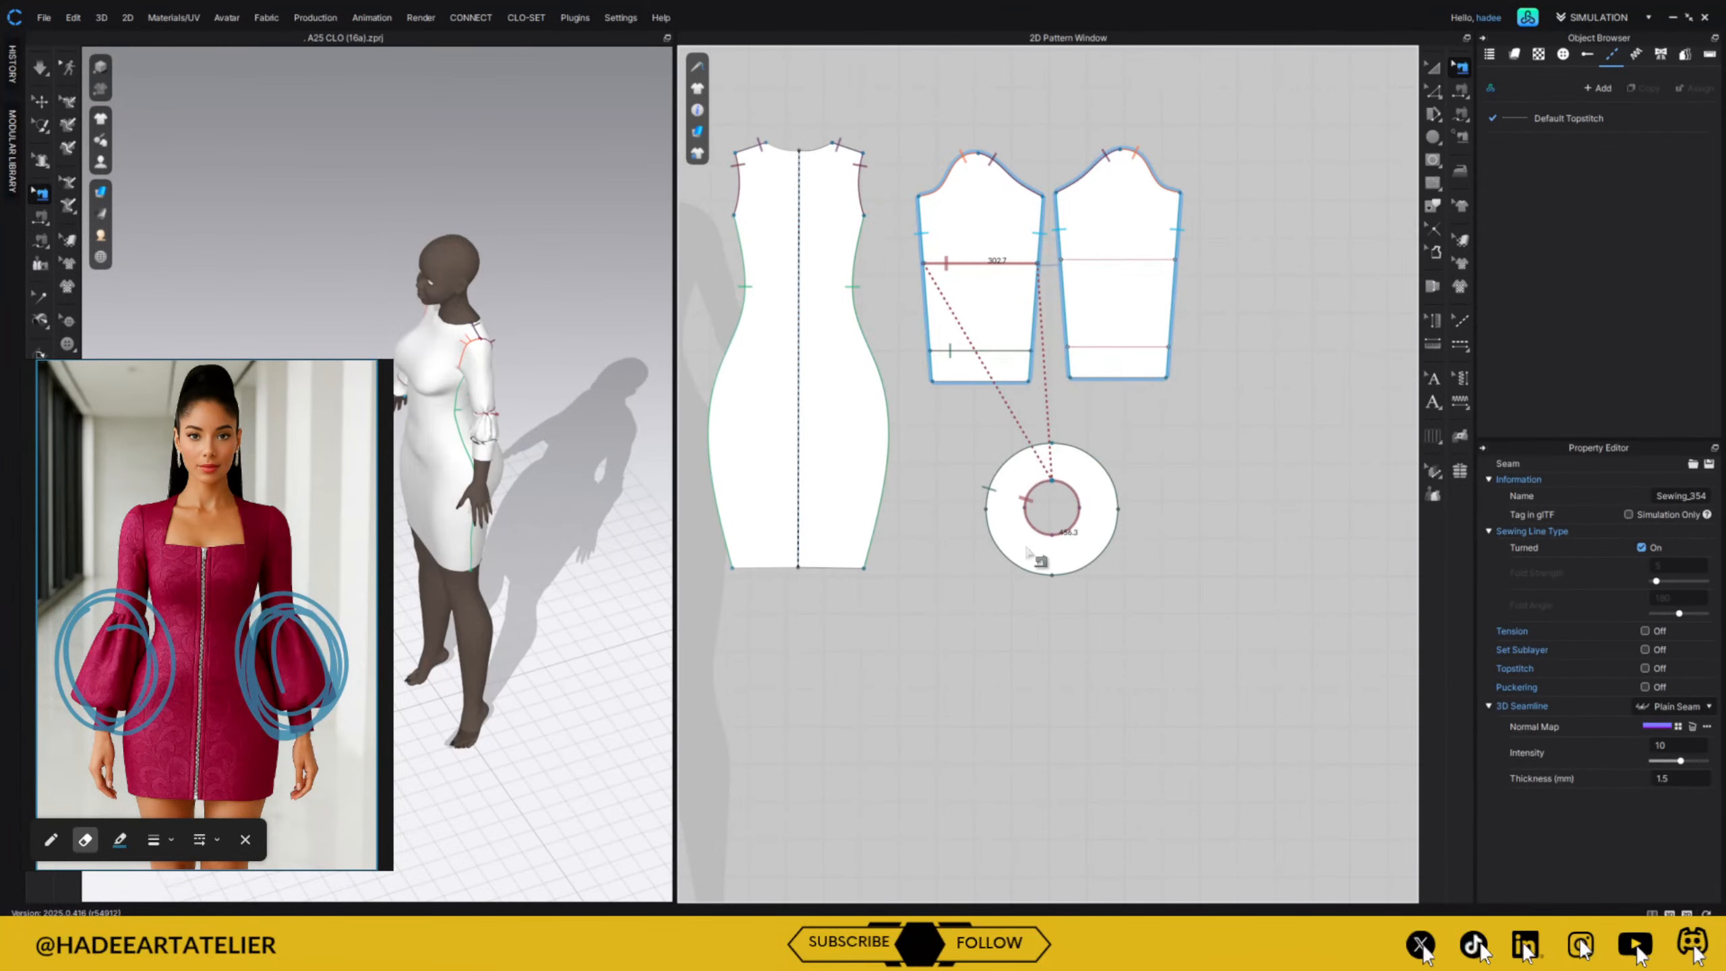
{"action": "key", "text": "space"}
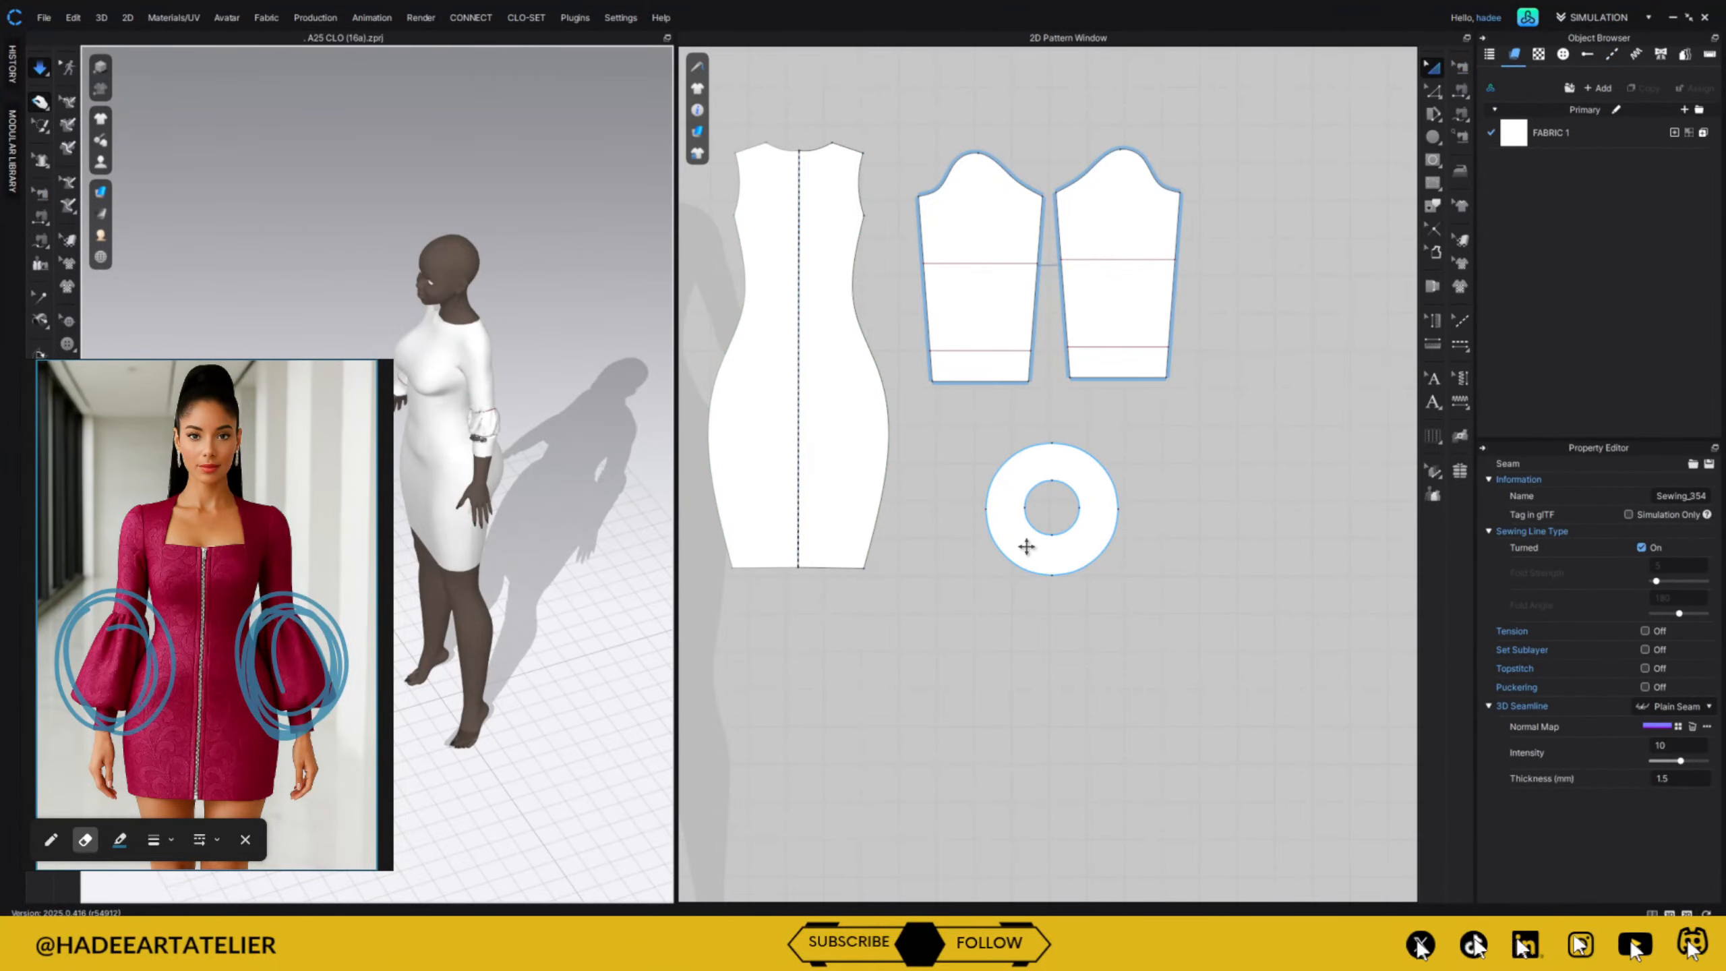
Pull the lower sleeve toward the wrist during simulation to settle the puff on the forearm.
{"action": "left_click", "coordinate": [493, 457]}
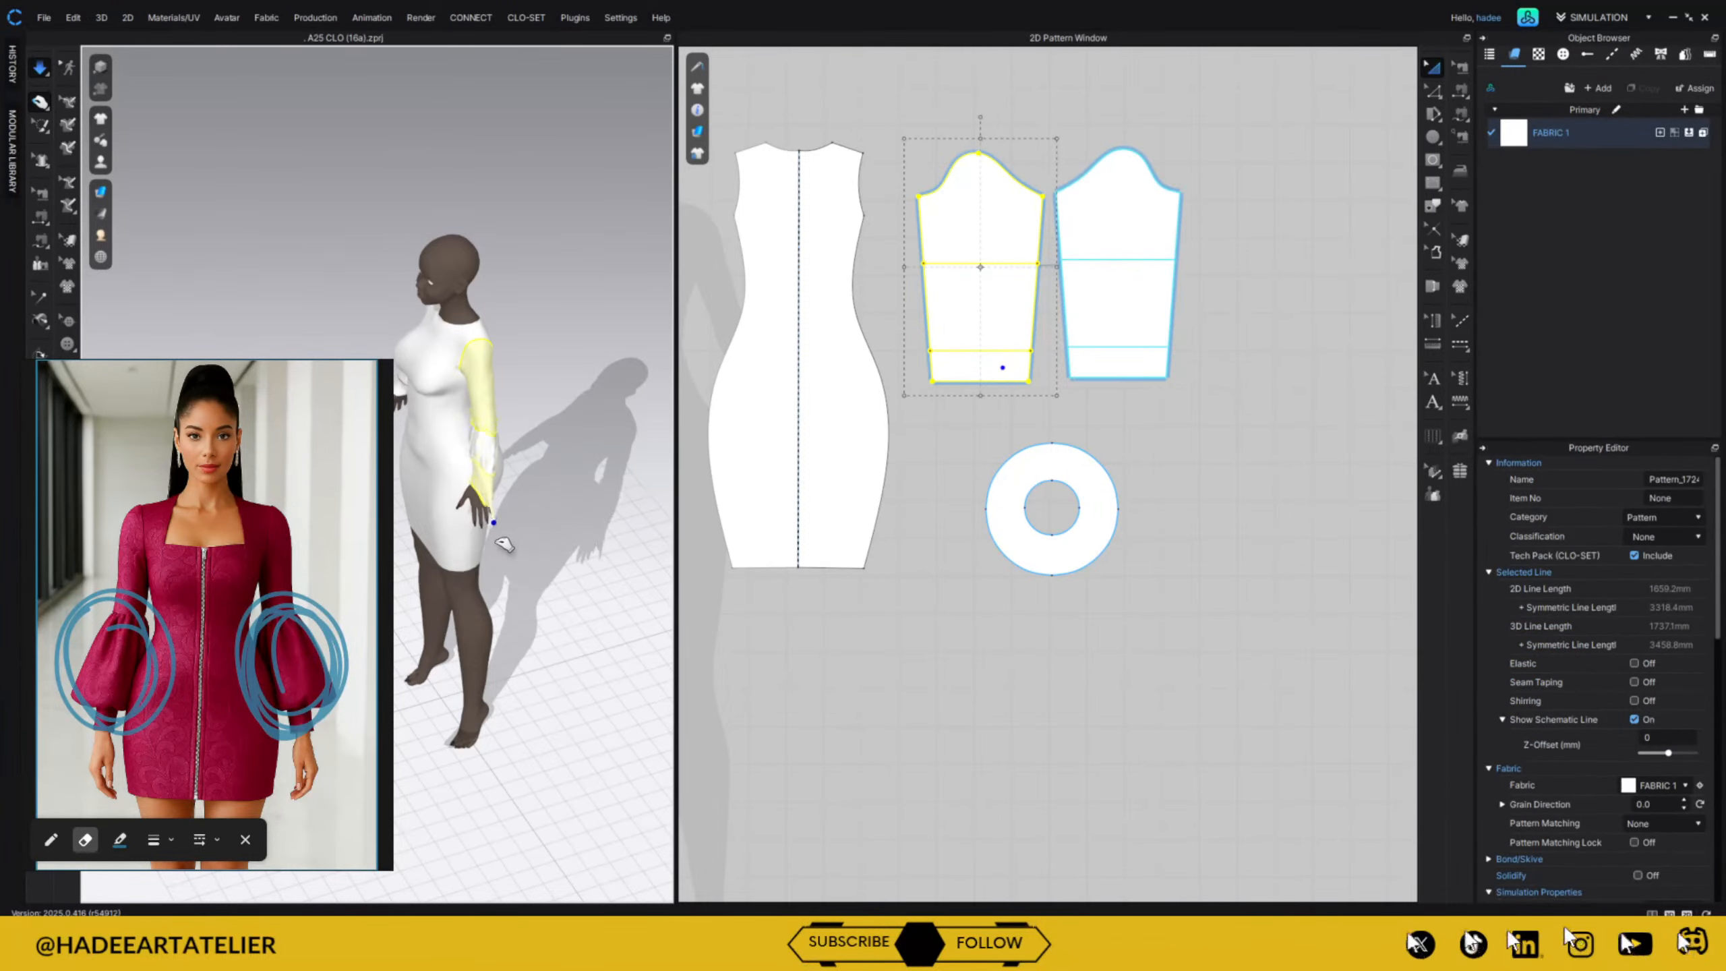
{"action": "mouse_move", "coordinate": [494, 491]}
{"action": "left_mouse_down"}
{"action": "mouse_move", "coordinate": [499, 523]}
{"action": "mouse_move", "coordinate": [493, 506]}
{"action": "left_mouse_up"}
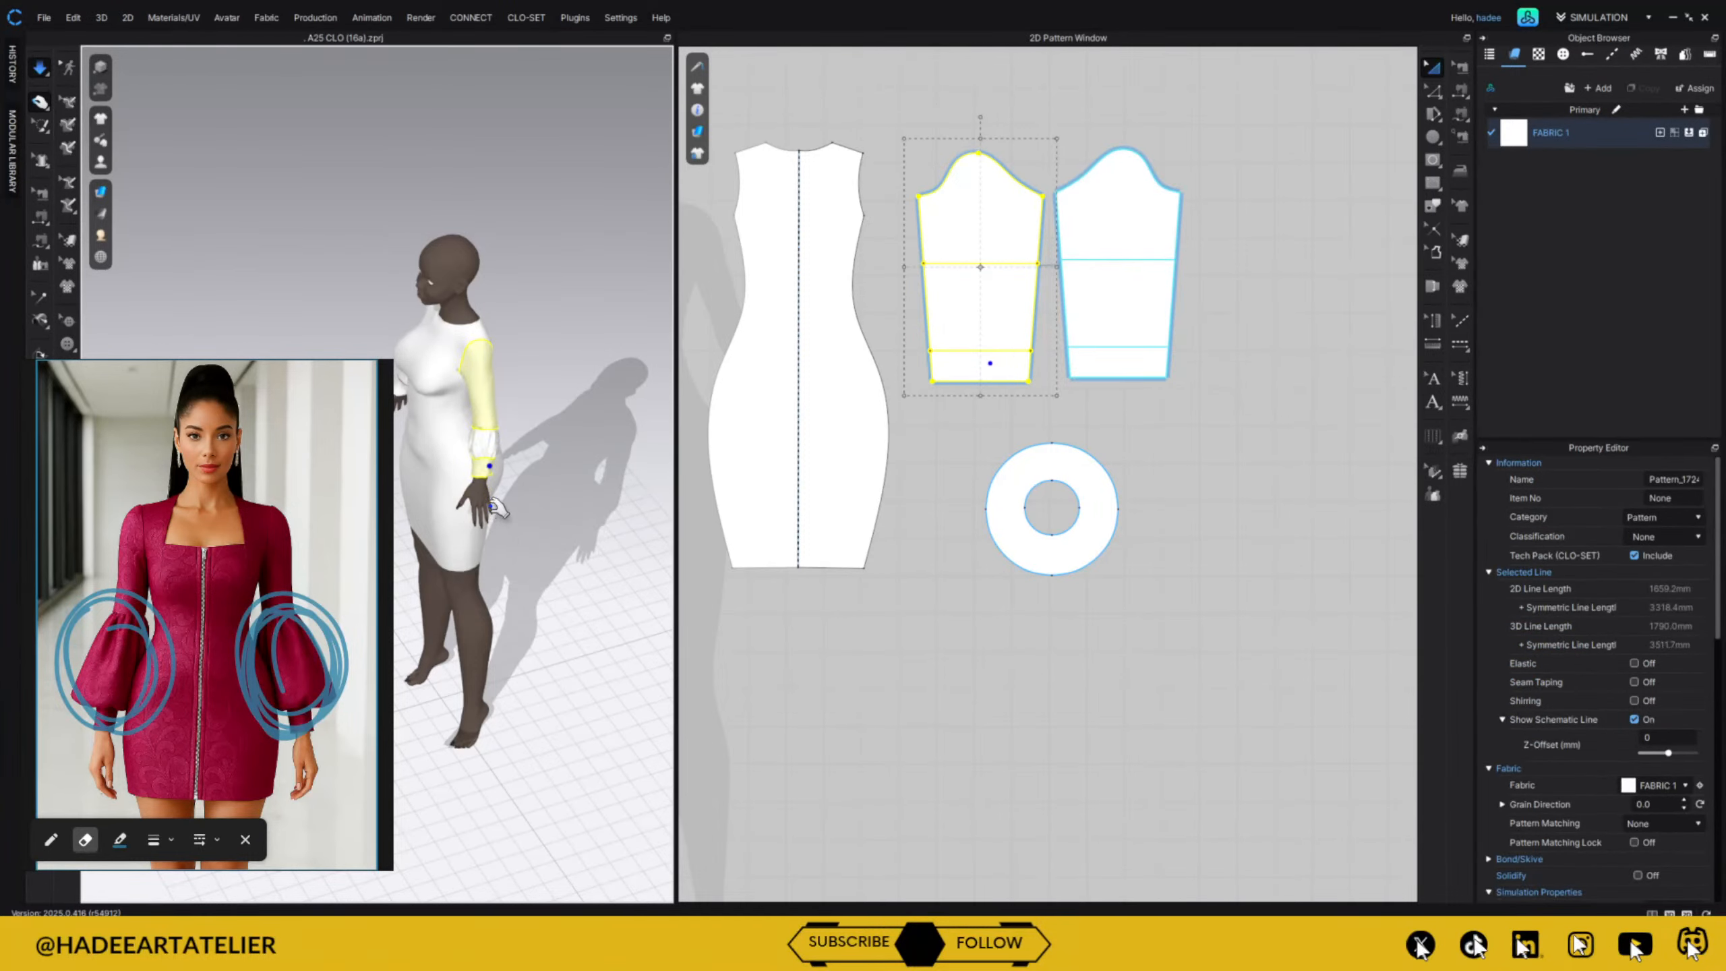
{"action": "left_click", "coordinate": [537, 673]}
{"action": "right_click_drag", "start_coordinate": [538, 669], "coordinate": [546, 572]}
Scale the ring pattern up proportionally to an outer edge about 1693 mm long.
{"action": "left_click", "coordinate": [1087, 479]}
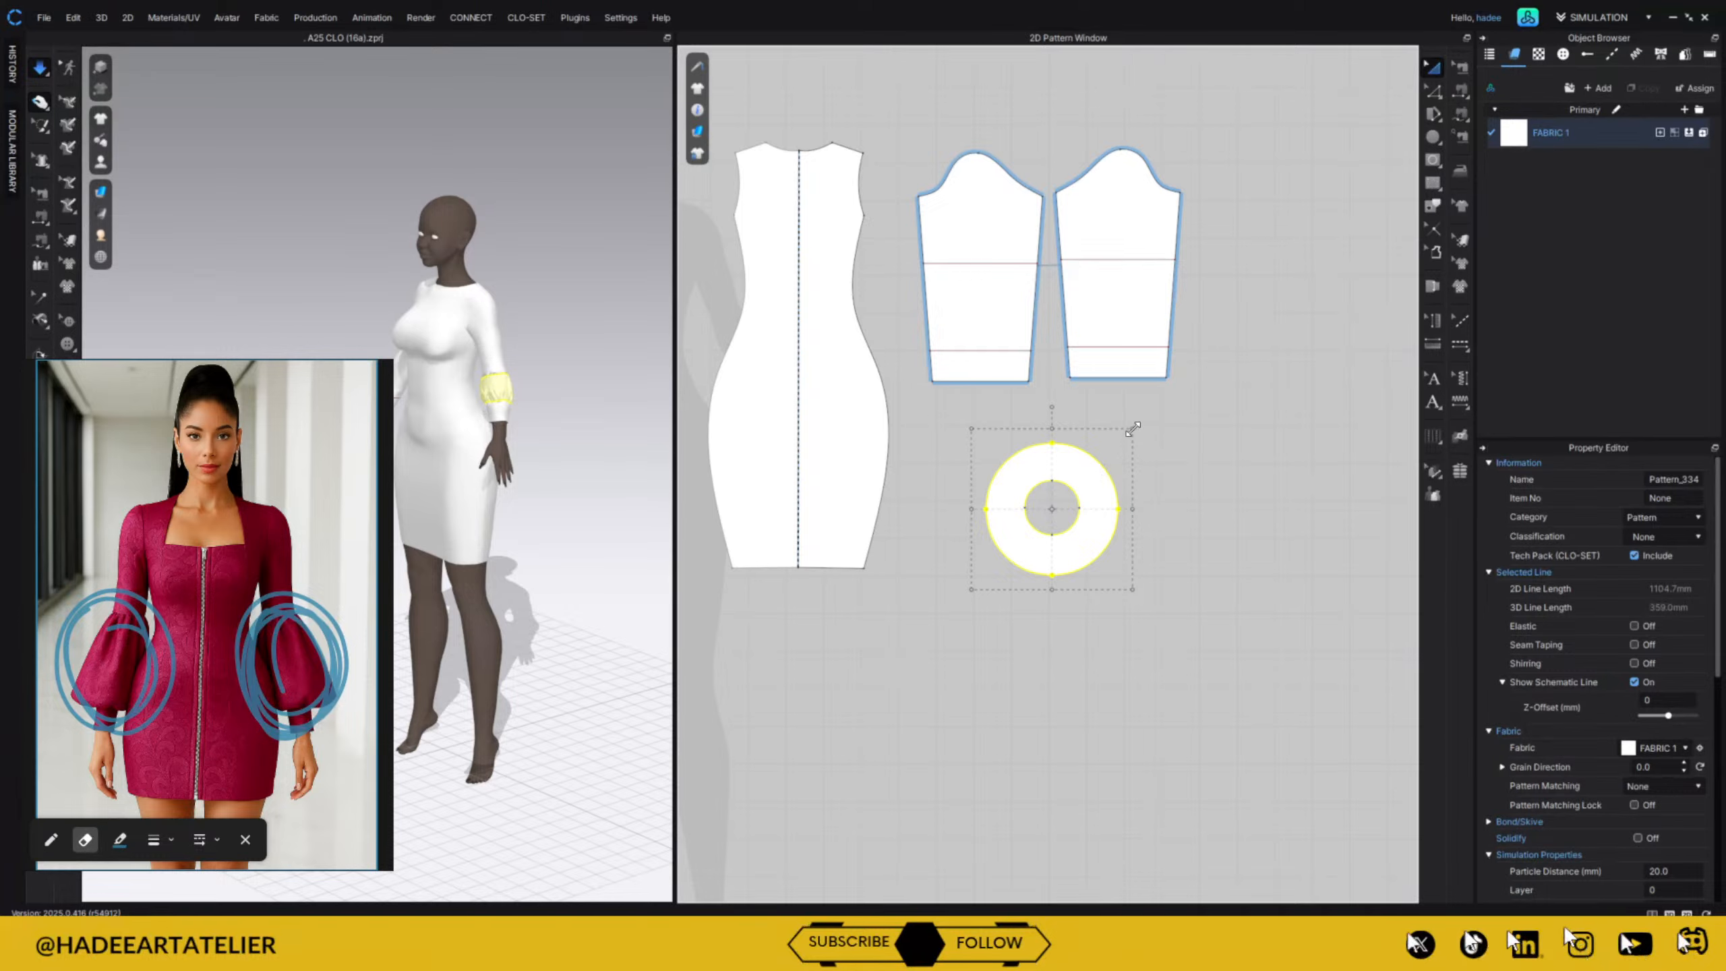
{"action": "left_click_drag", "start_coordinate": [1132, 428], "coordinate": [1221, 353]}
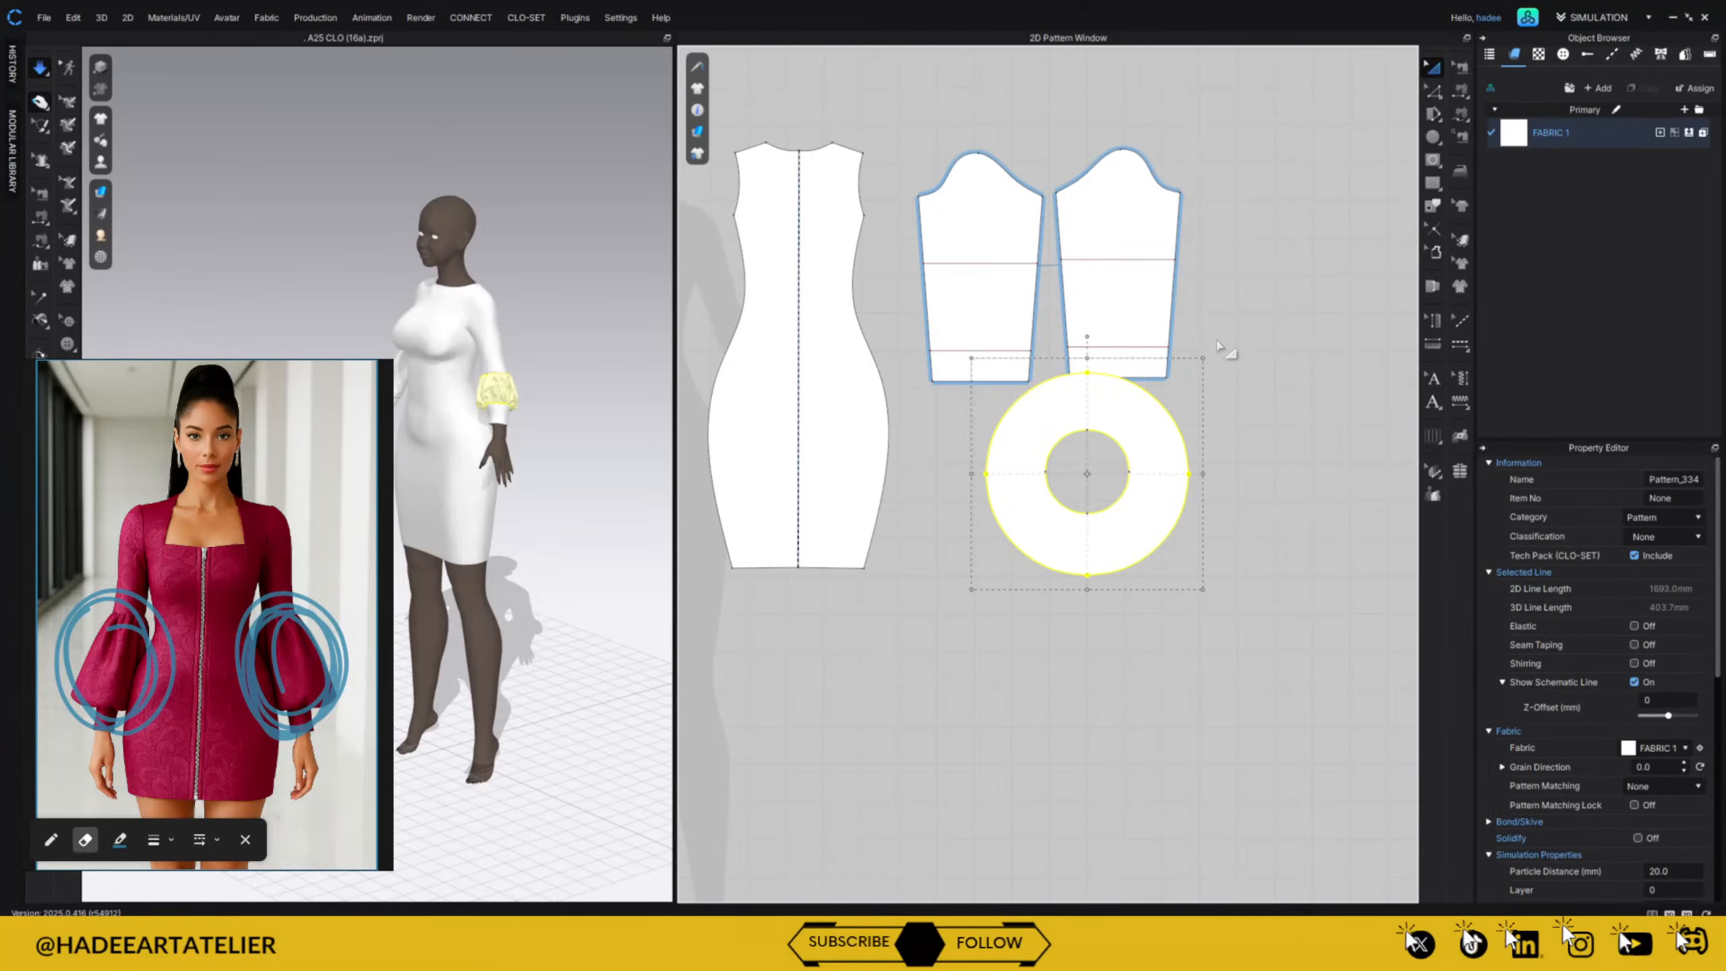
{"action": "left_click", "coordinate": [1220, 351]}
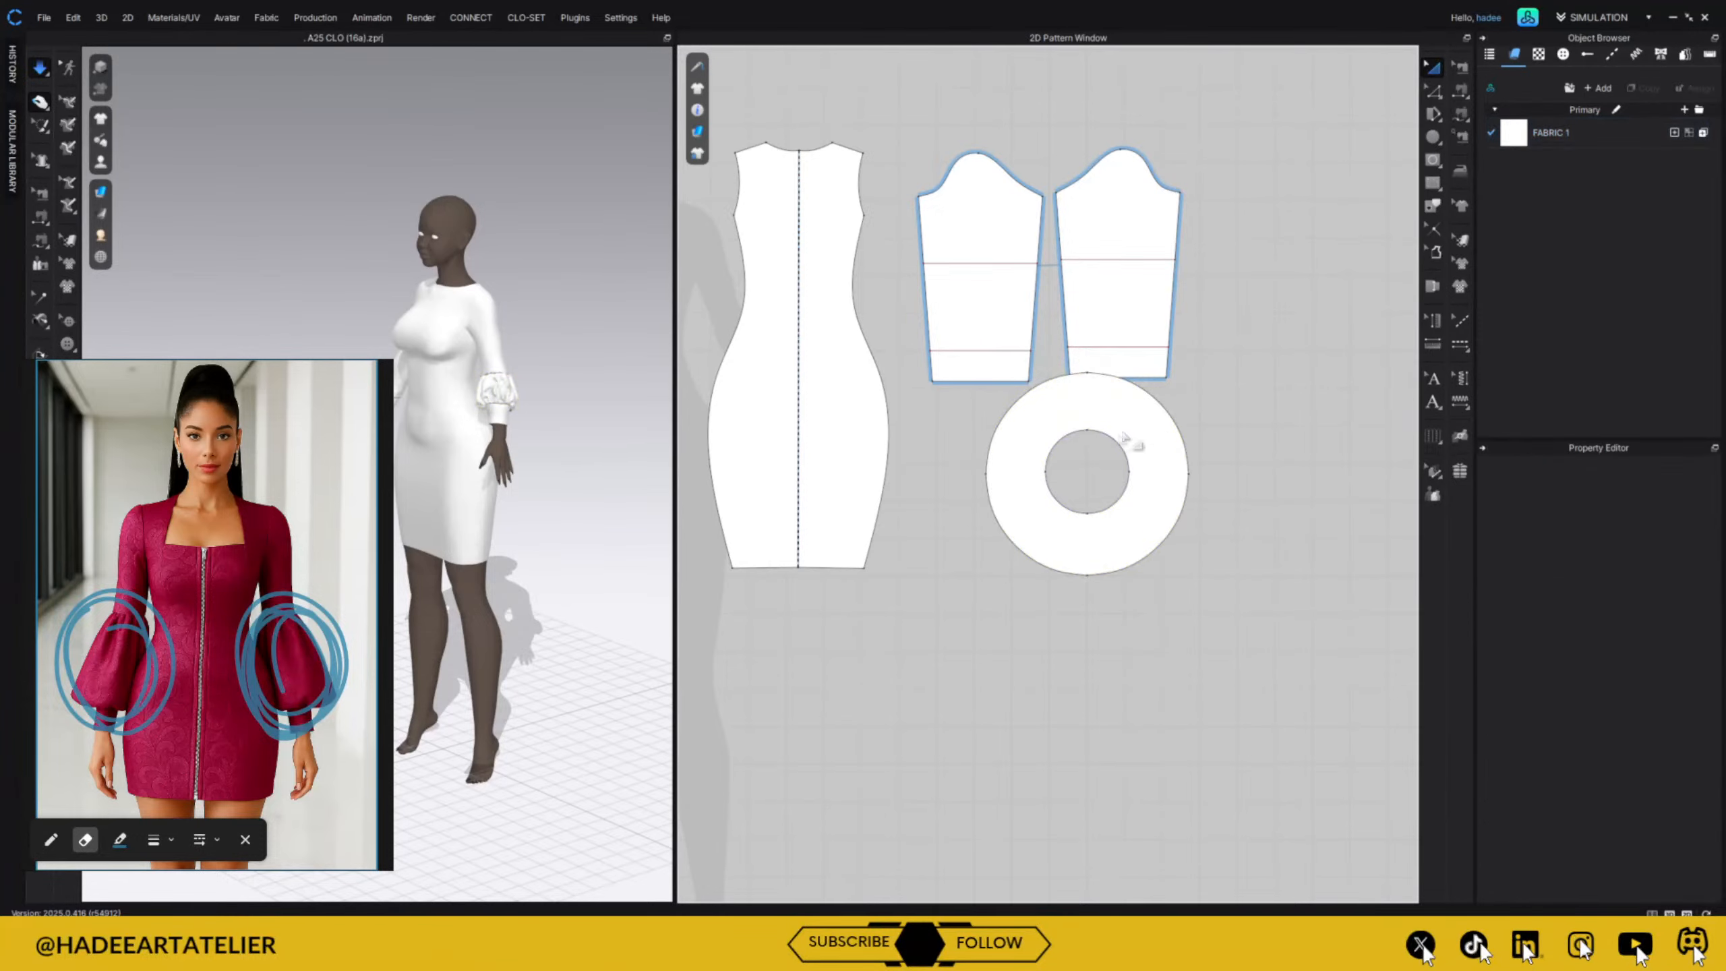
Move the ring pattern clear of the sleeves, enlarge its outer edge to about 1951 mm, and simulate the puff.
{"action": "left_click_drag", "start_coordinate": [1135, 416], "coordinate": [1013, 614]}
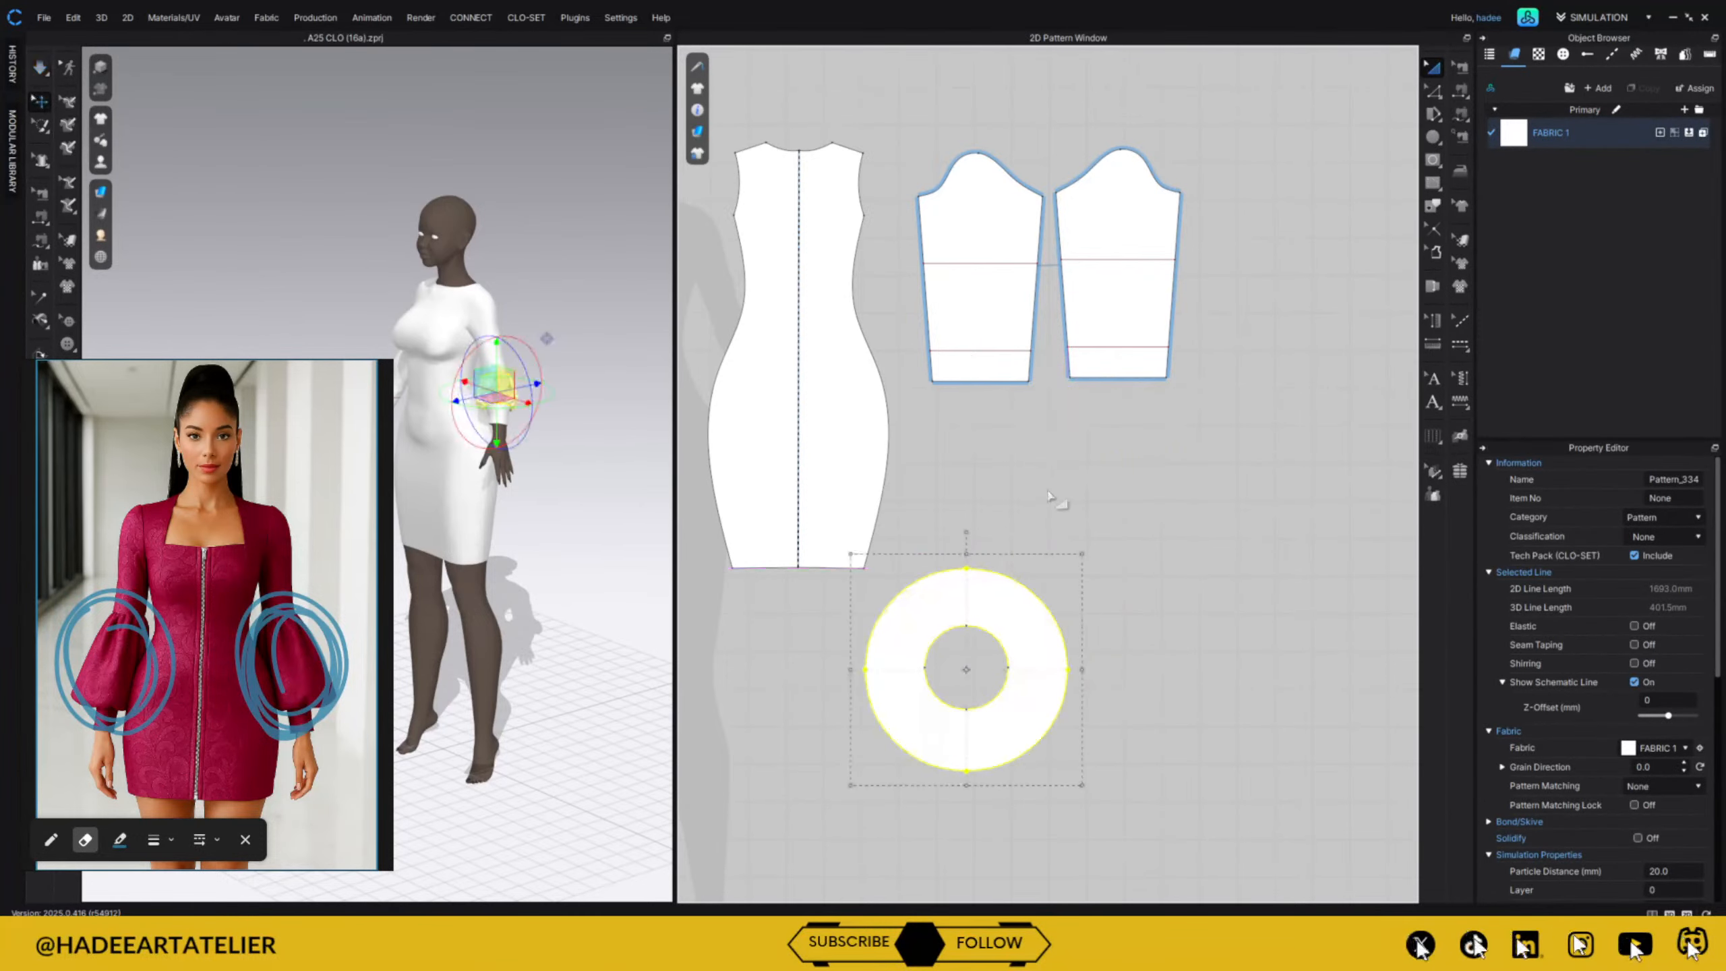
{"action": "left_click_drag", "start_coordinate": [1081, 555], "coordinate": [1111, 509]}
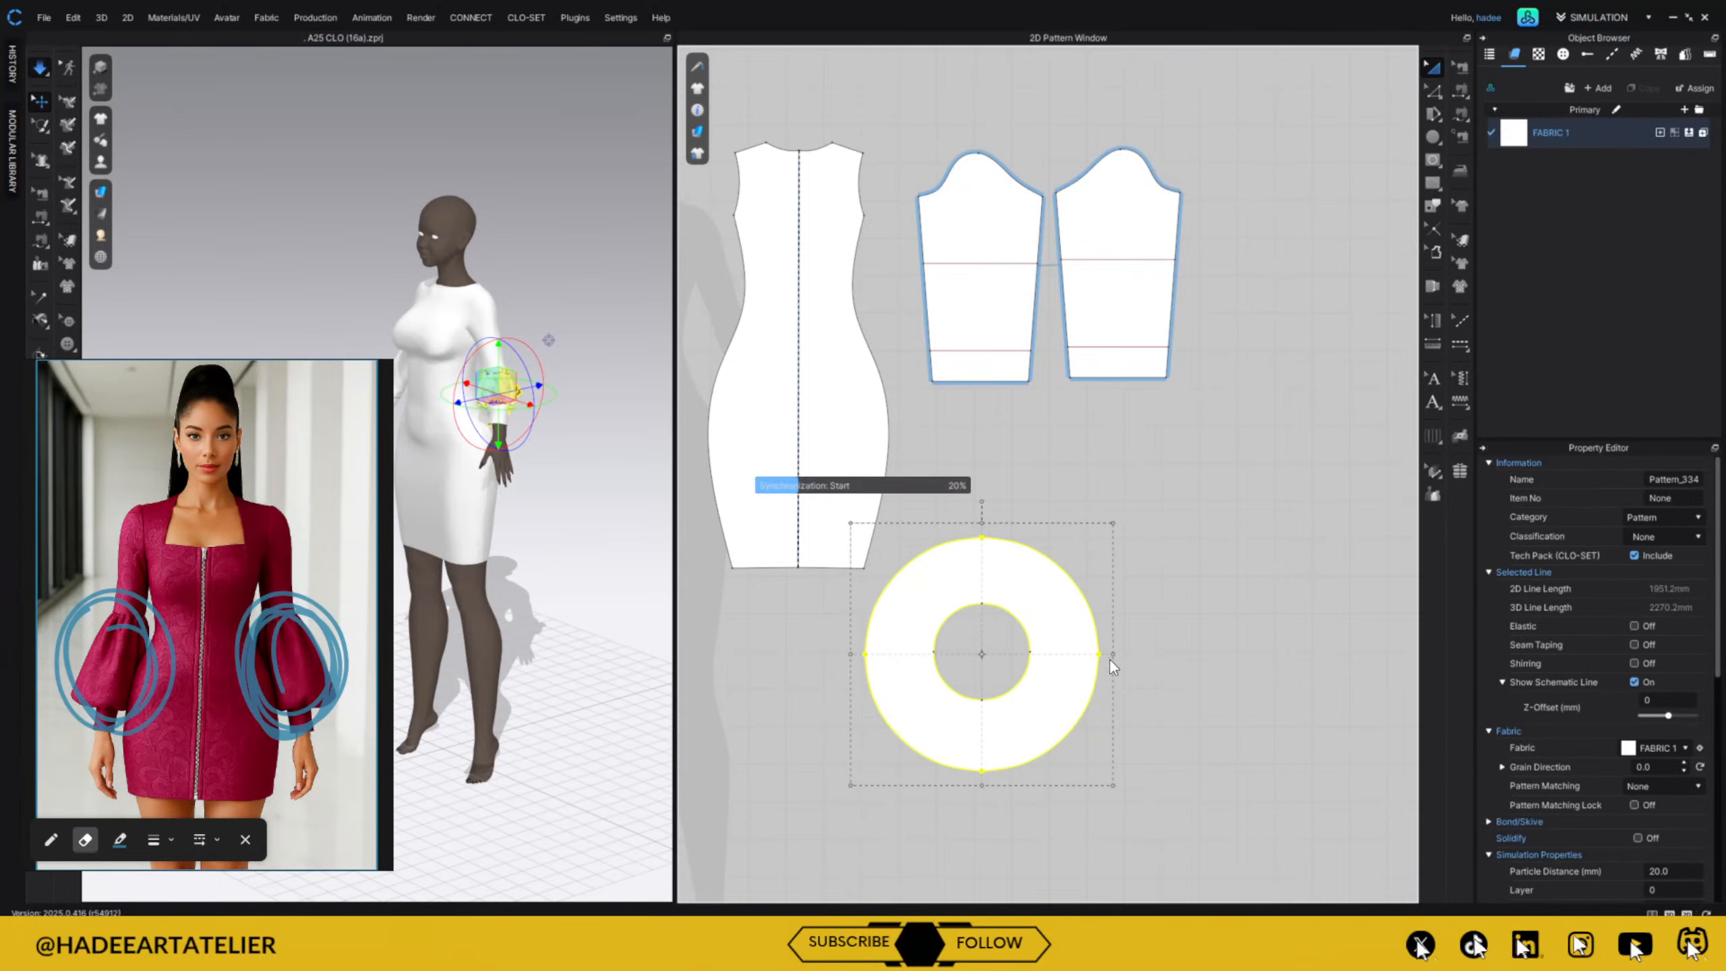
{"action": "key", "text": "space"}
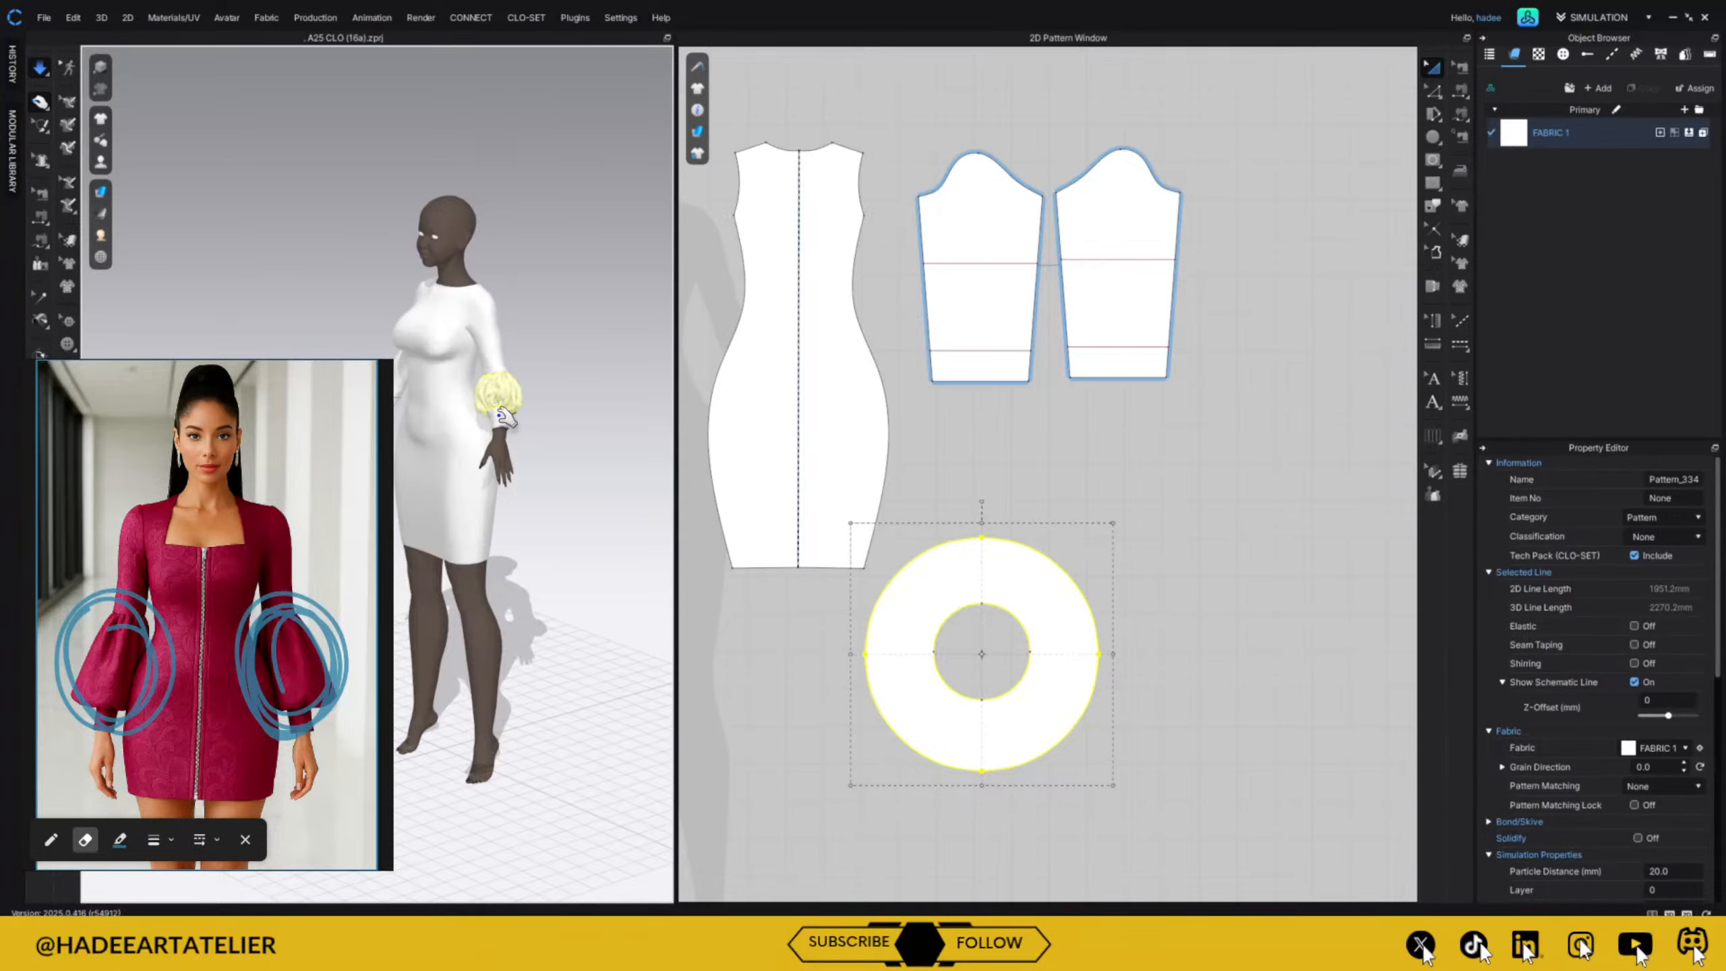
Pull the lower sleeve toward the wrist during simulation and let the puff settle on the forearm.
{"action": "left_click", "coordinate": [514, 468]}
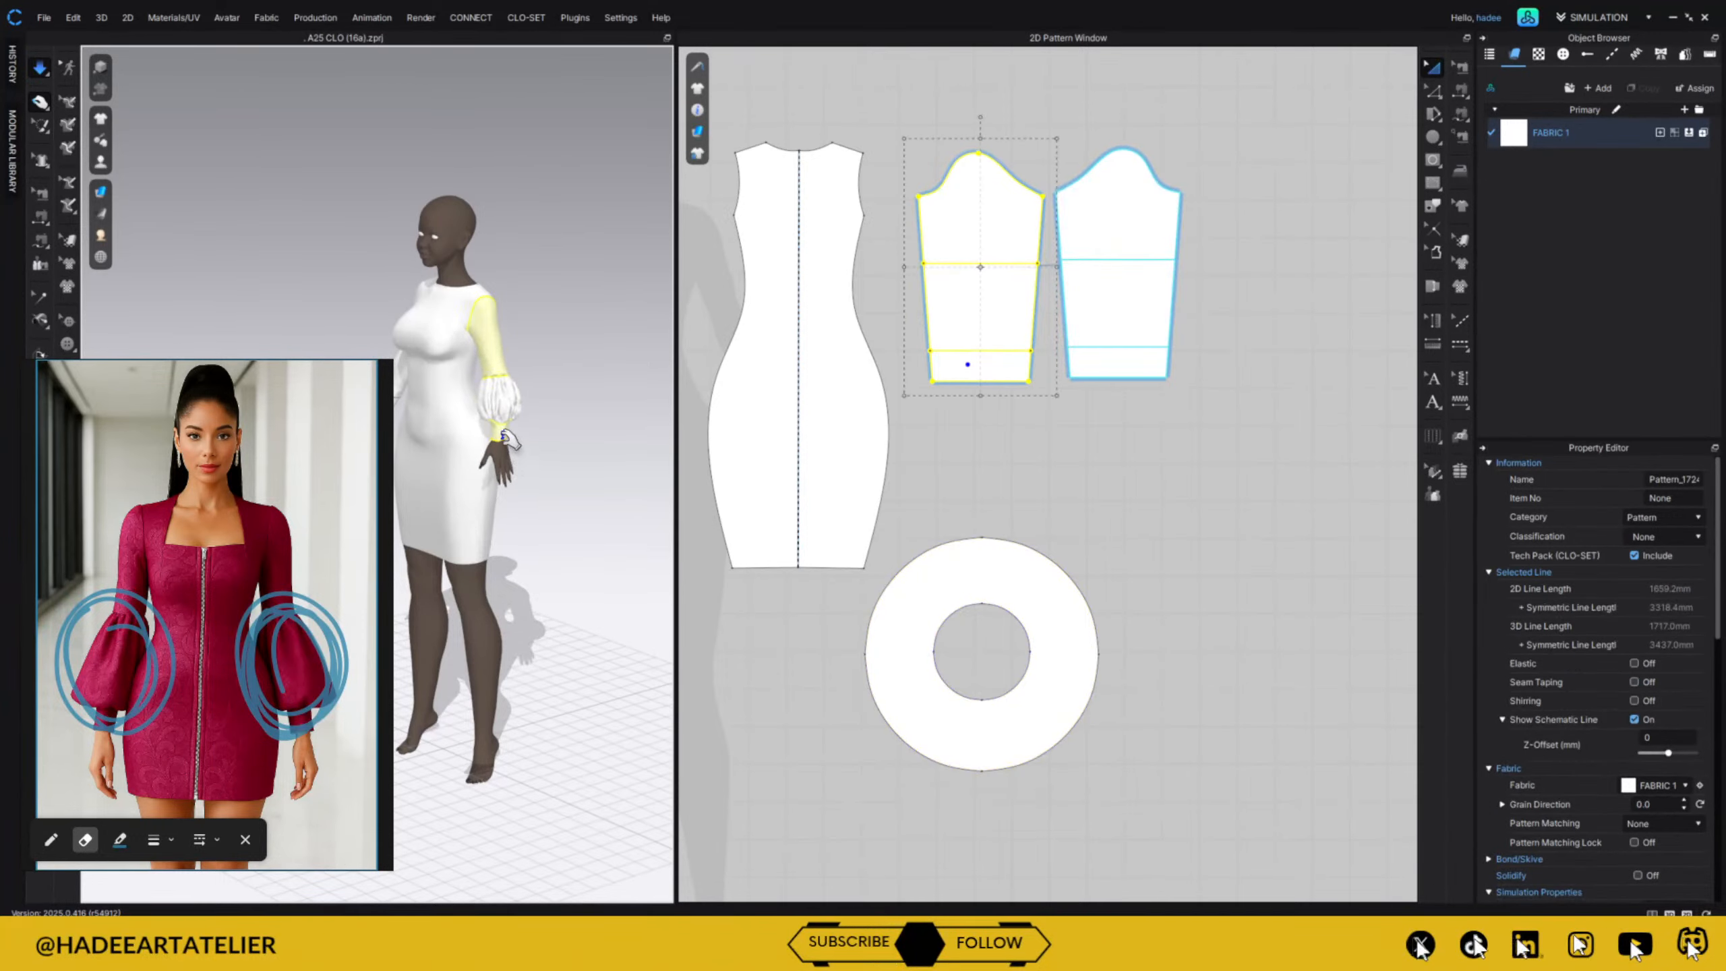
{"action": "left_click", "coordinate": [538, 435]}
{"action": "mouse_move", "coordinate": [531, 439]}
{"action": "right_mouse_down"}
{"action": "mouse_move", "coordinate": [627, 406]}
{"action": "mouse_move", "coordinate": [529, 429]}
{"action": "right_mouse_up"}
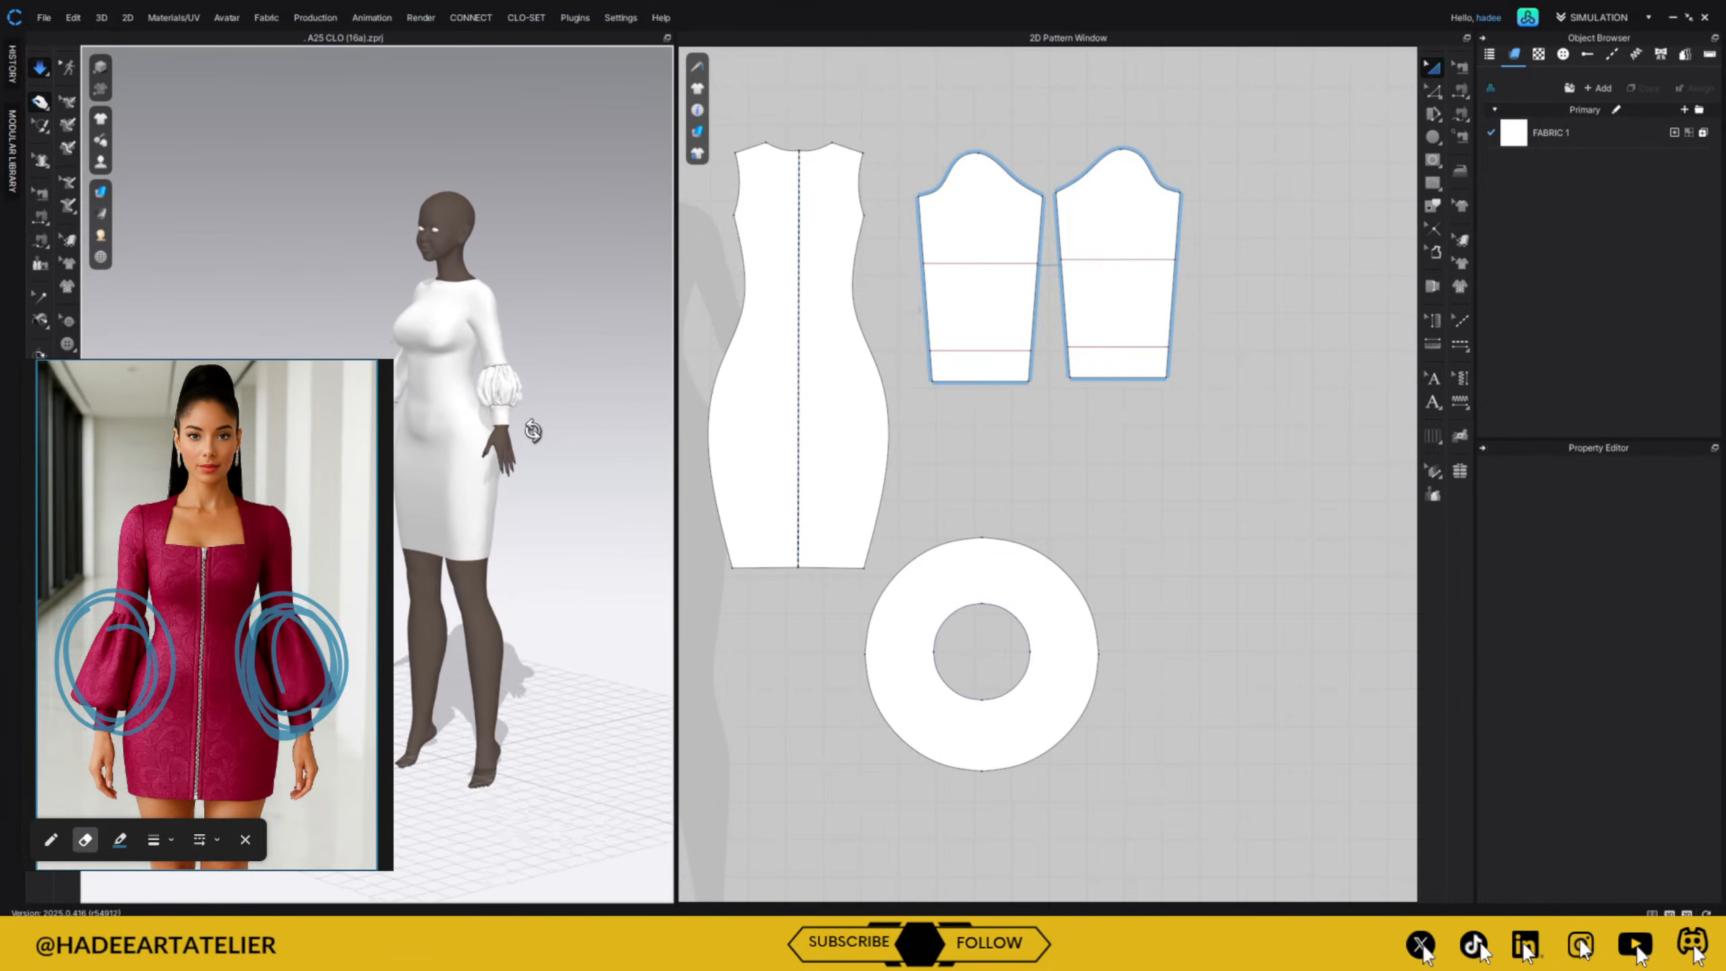
Enlarge the ring pattern proportionally to an outer edge about 2233 mm long and pull the sleeve near the wrist during simulation.
{"action": "left_click", "coordinate": [1014, 560]}
{"action": "left_click_drag", "start_coordinate": [1113, 520], "coordinate": [1144, 482]}
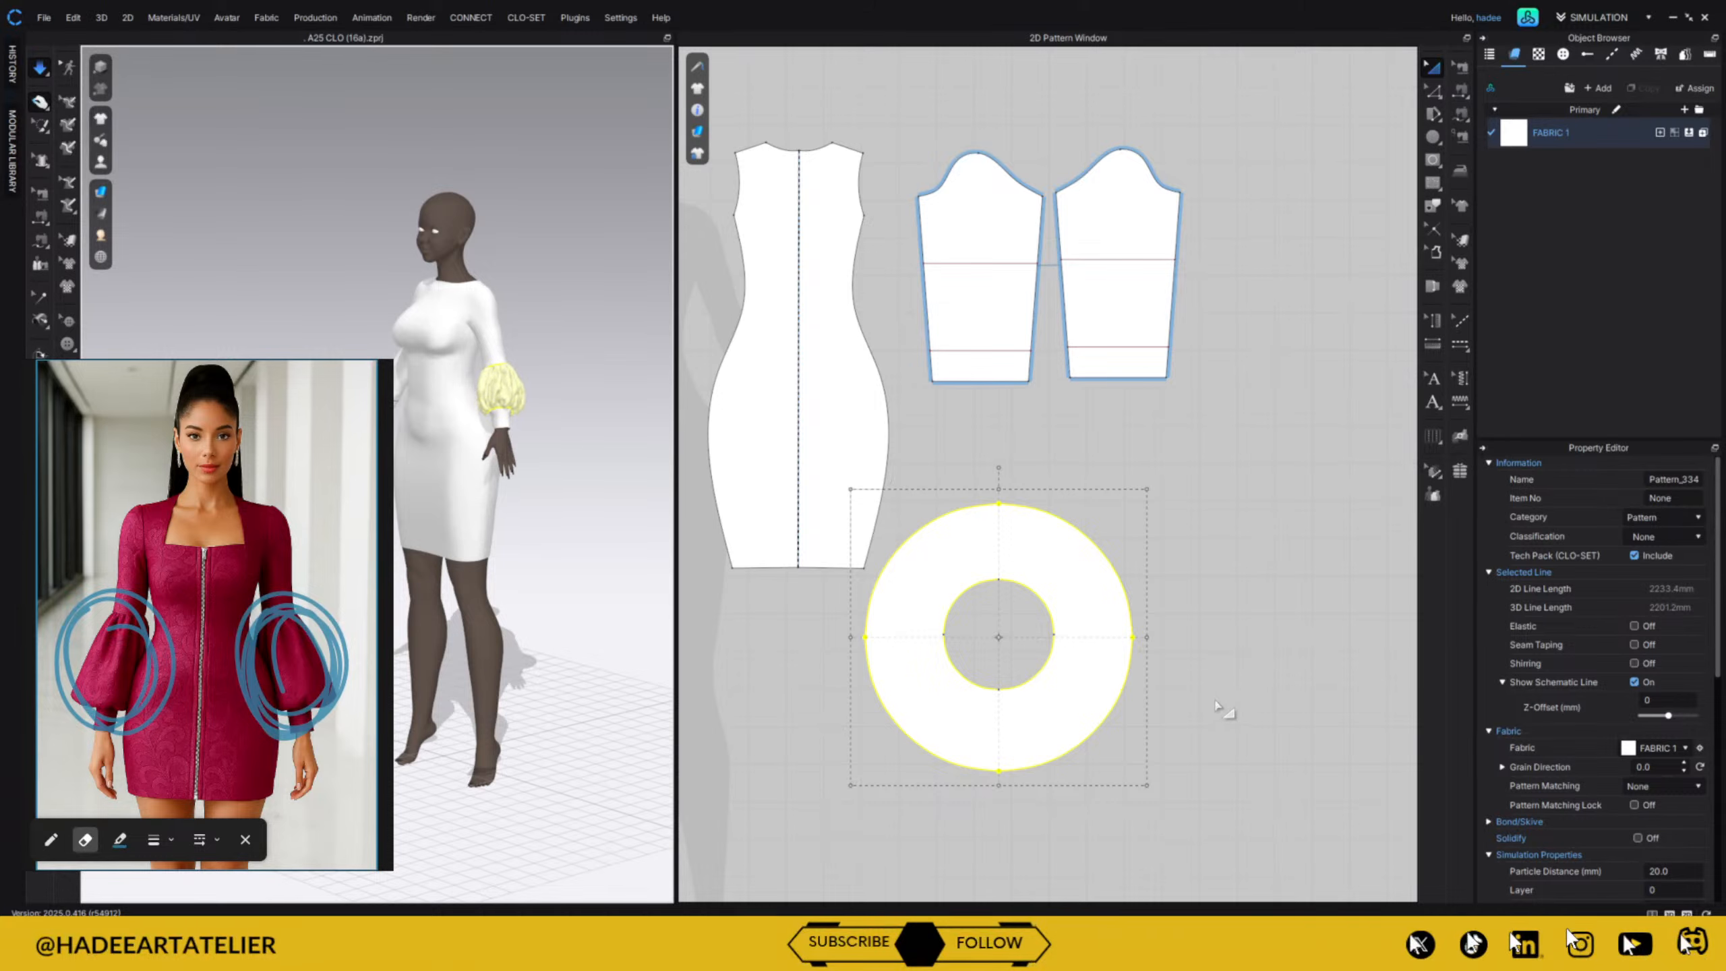
{"action": "left_click", "coordinate": [513, 434]}
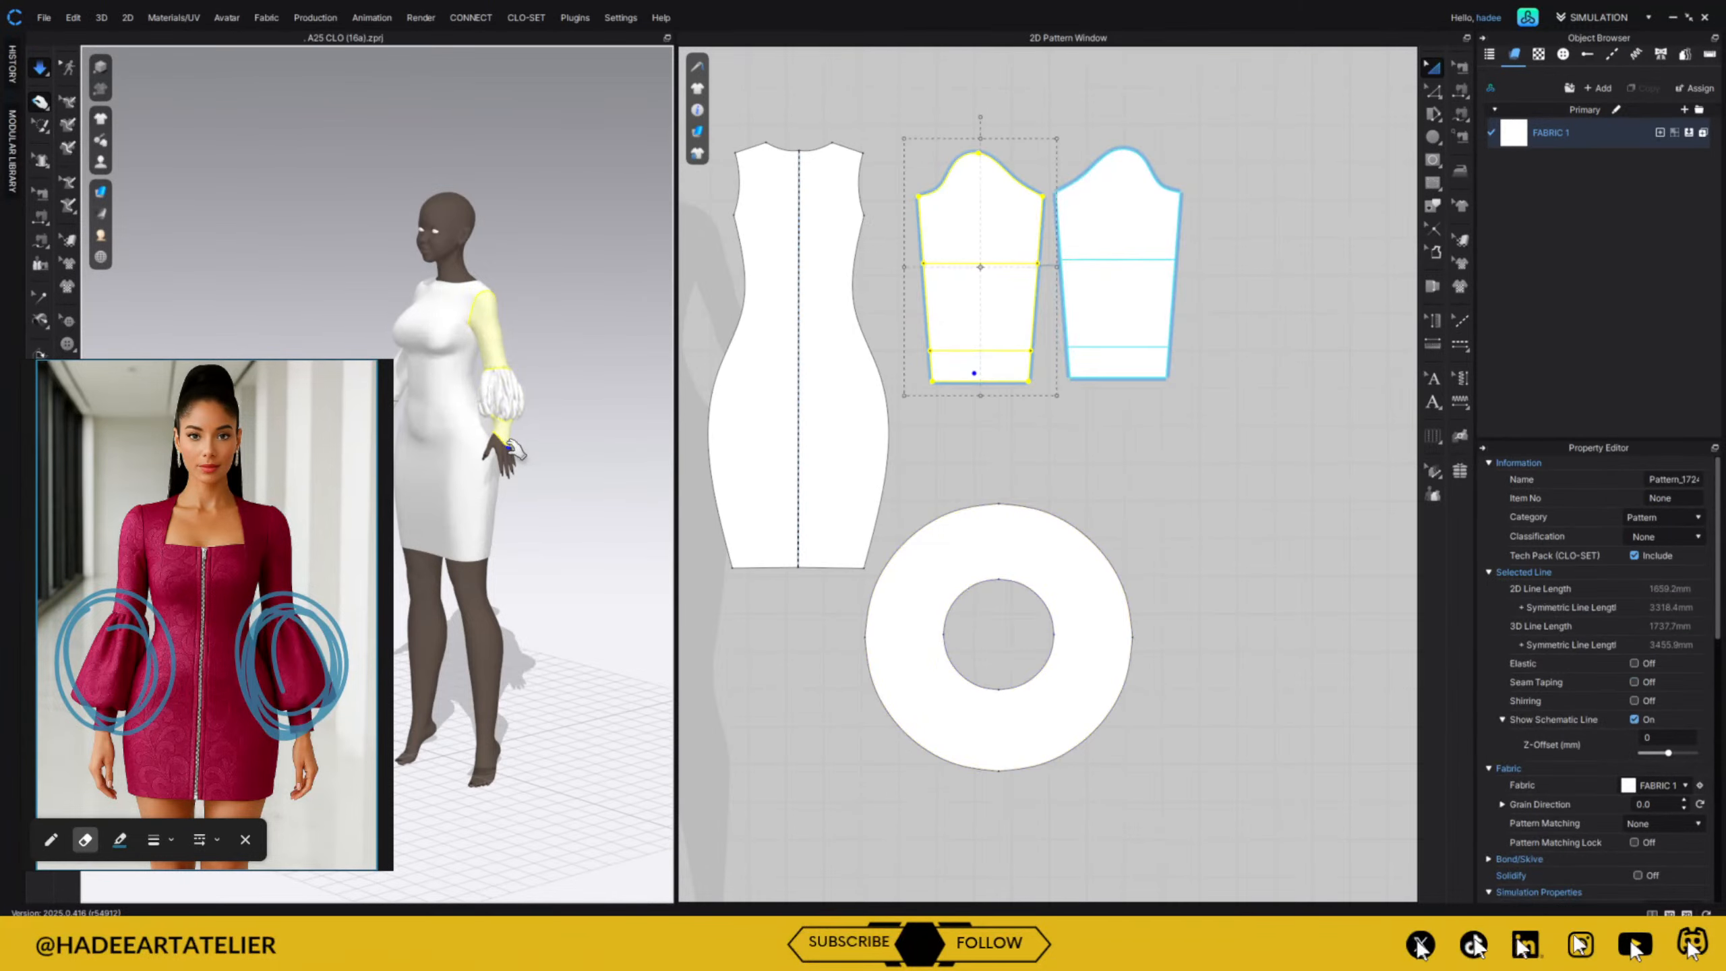
{"action": "left_click", "coordinate": [1054, 571]}
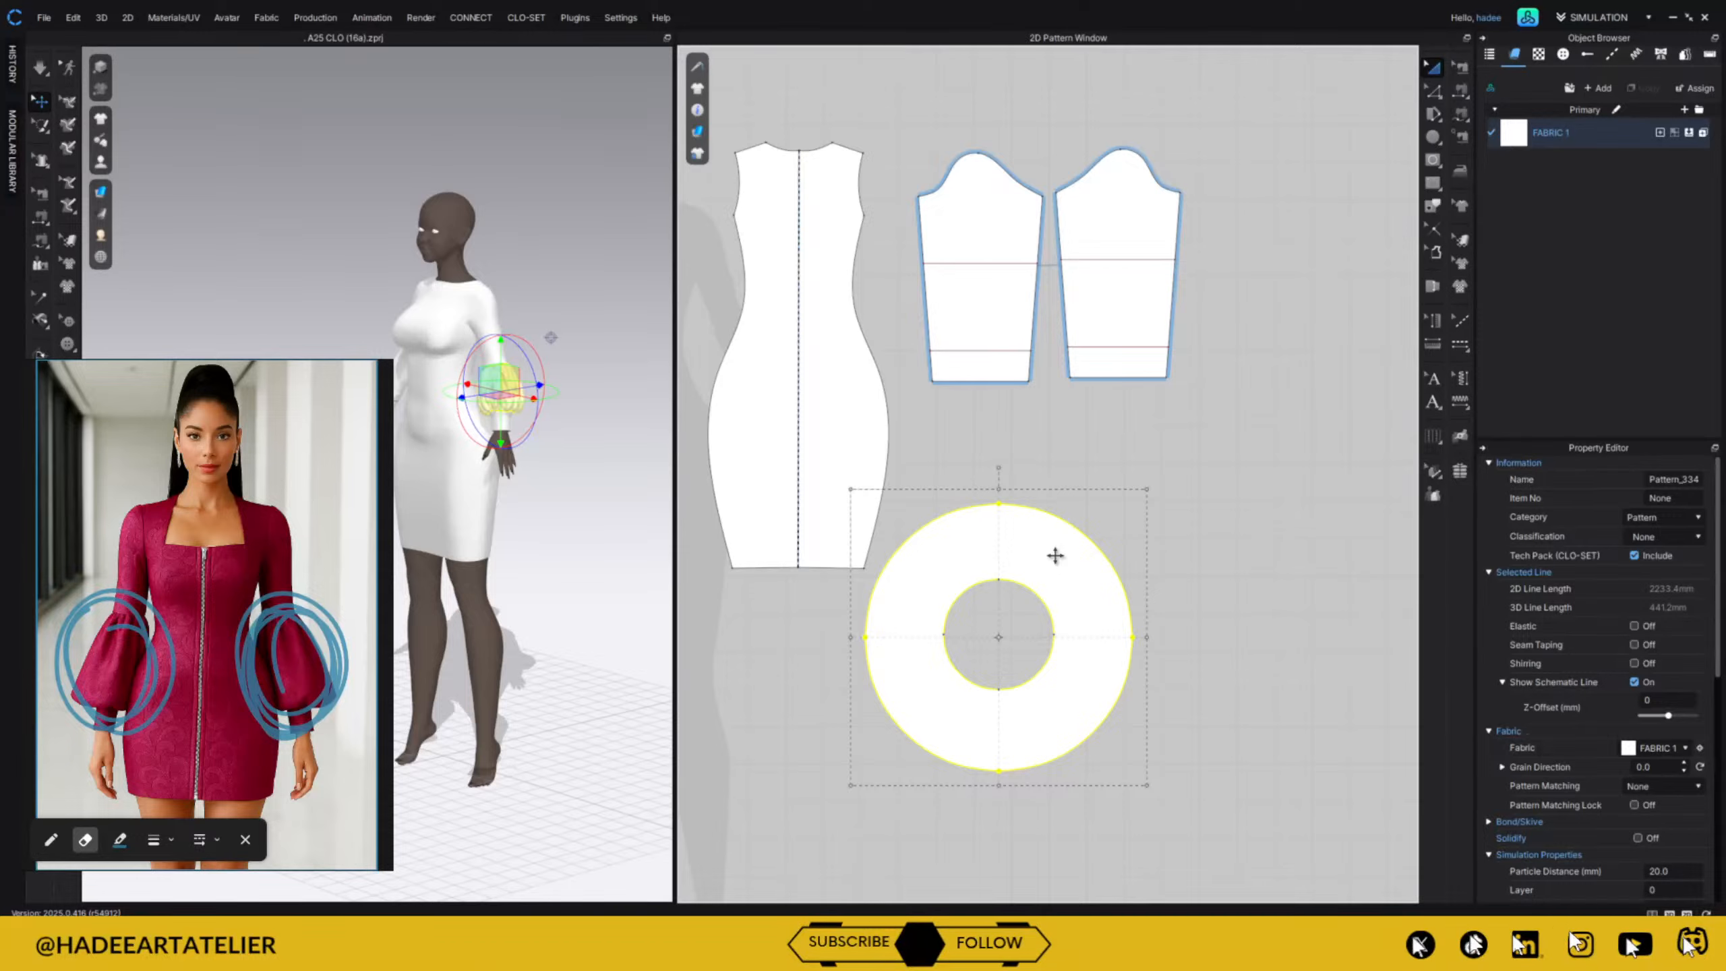
{"action": "left_click", "coordinate": [1166, 673]}
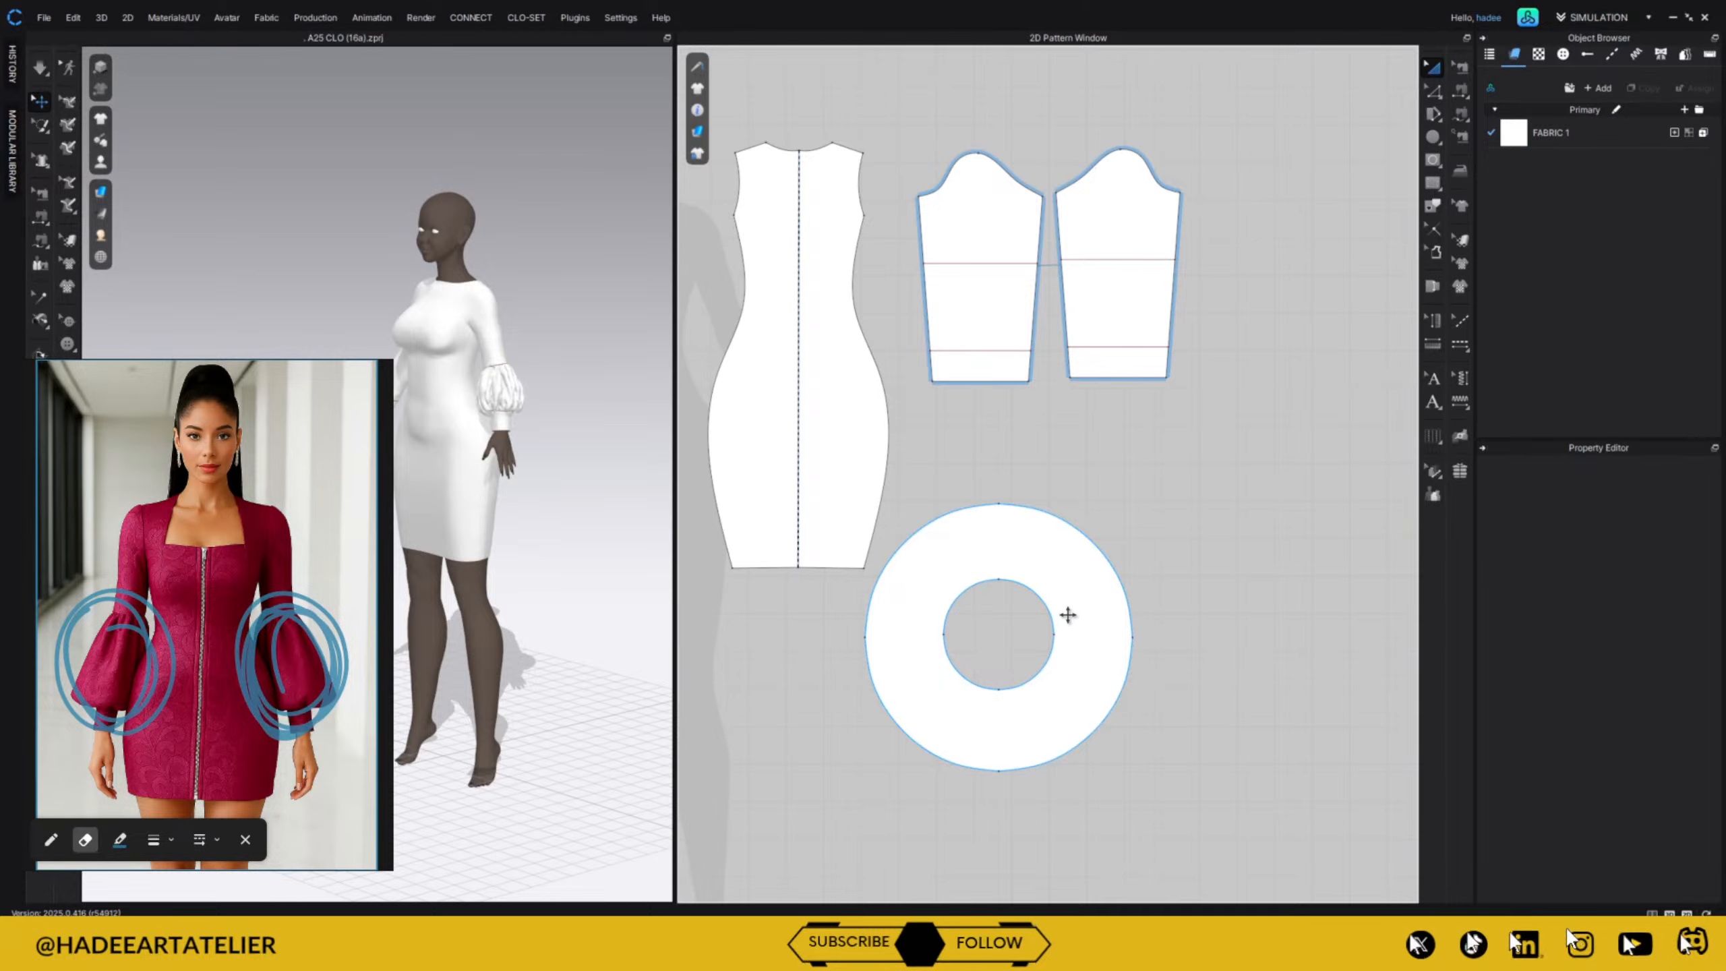
Delete the sewing between the ring's outer edge and the sleeve's lower internal line.
{"action": "left_click", "coordinate": [1461, 69]}
{"action": "left_click", "coordinate": [1036, 594]}
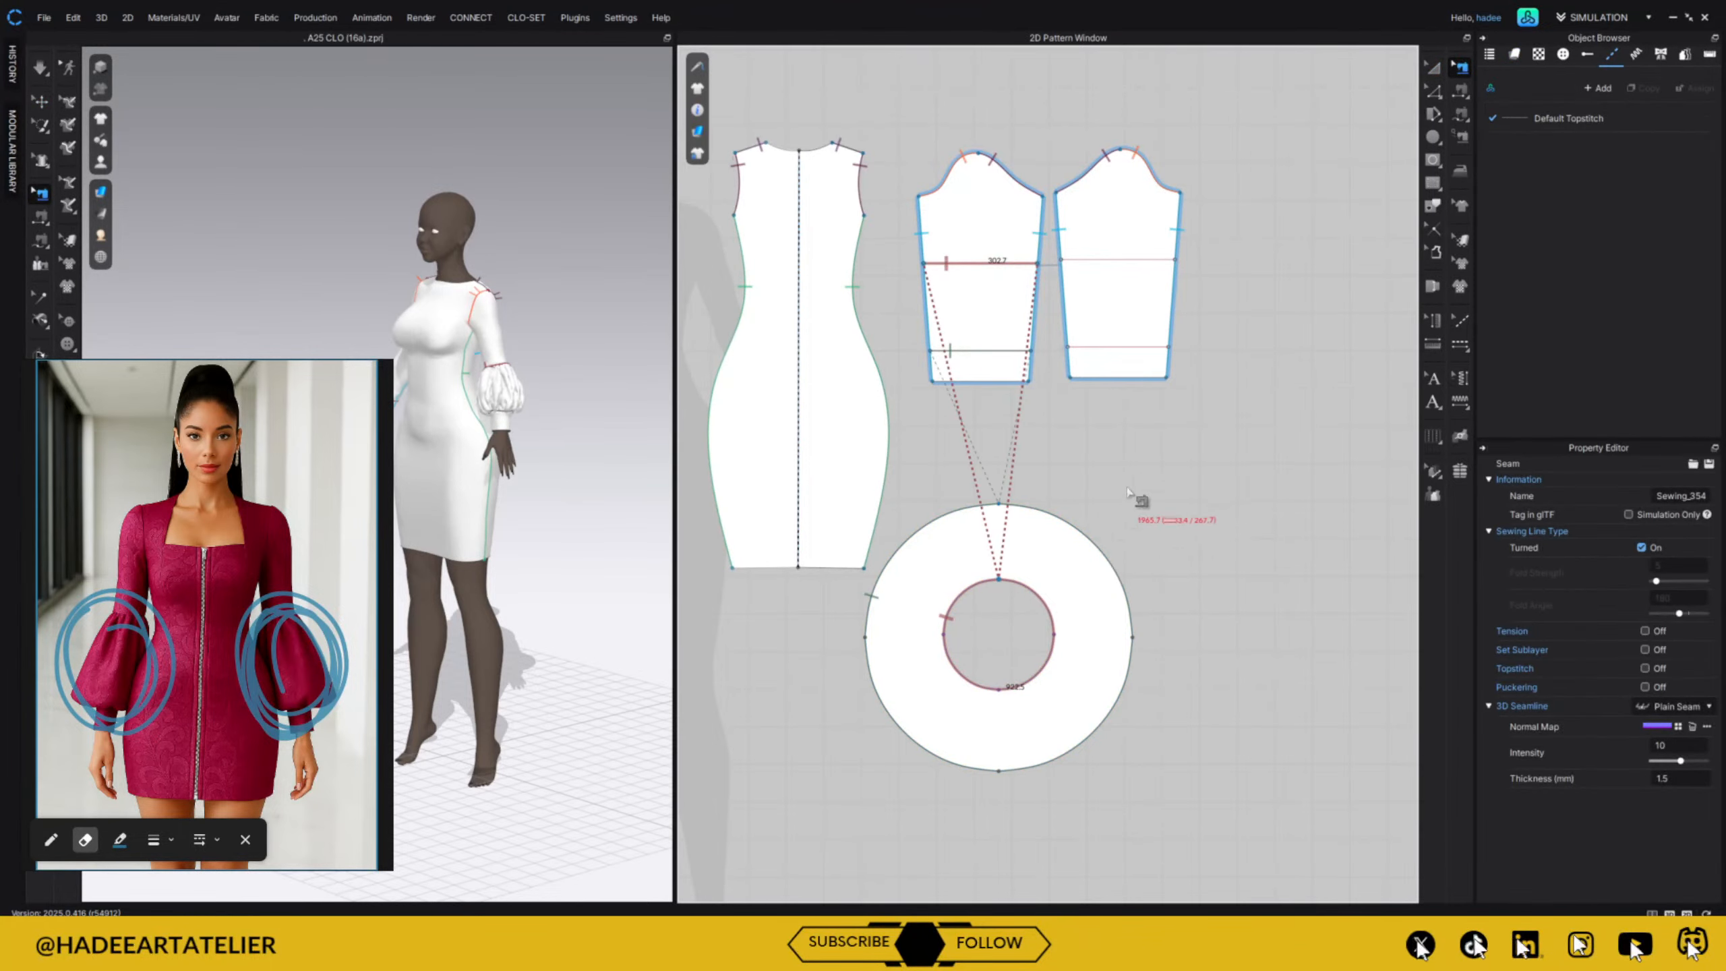
{"action": "left_click", "coordinate": [1127, 488]}
{"action": "left_click", "coordinate": [1091, 547]}
{"action": "key", "text": "Delete"}
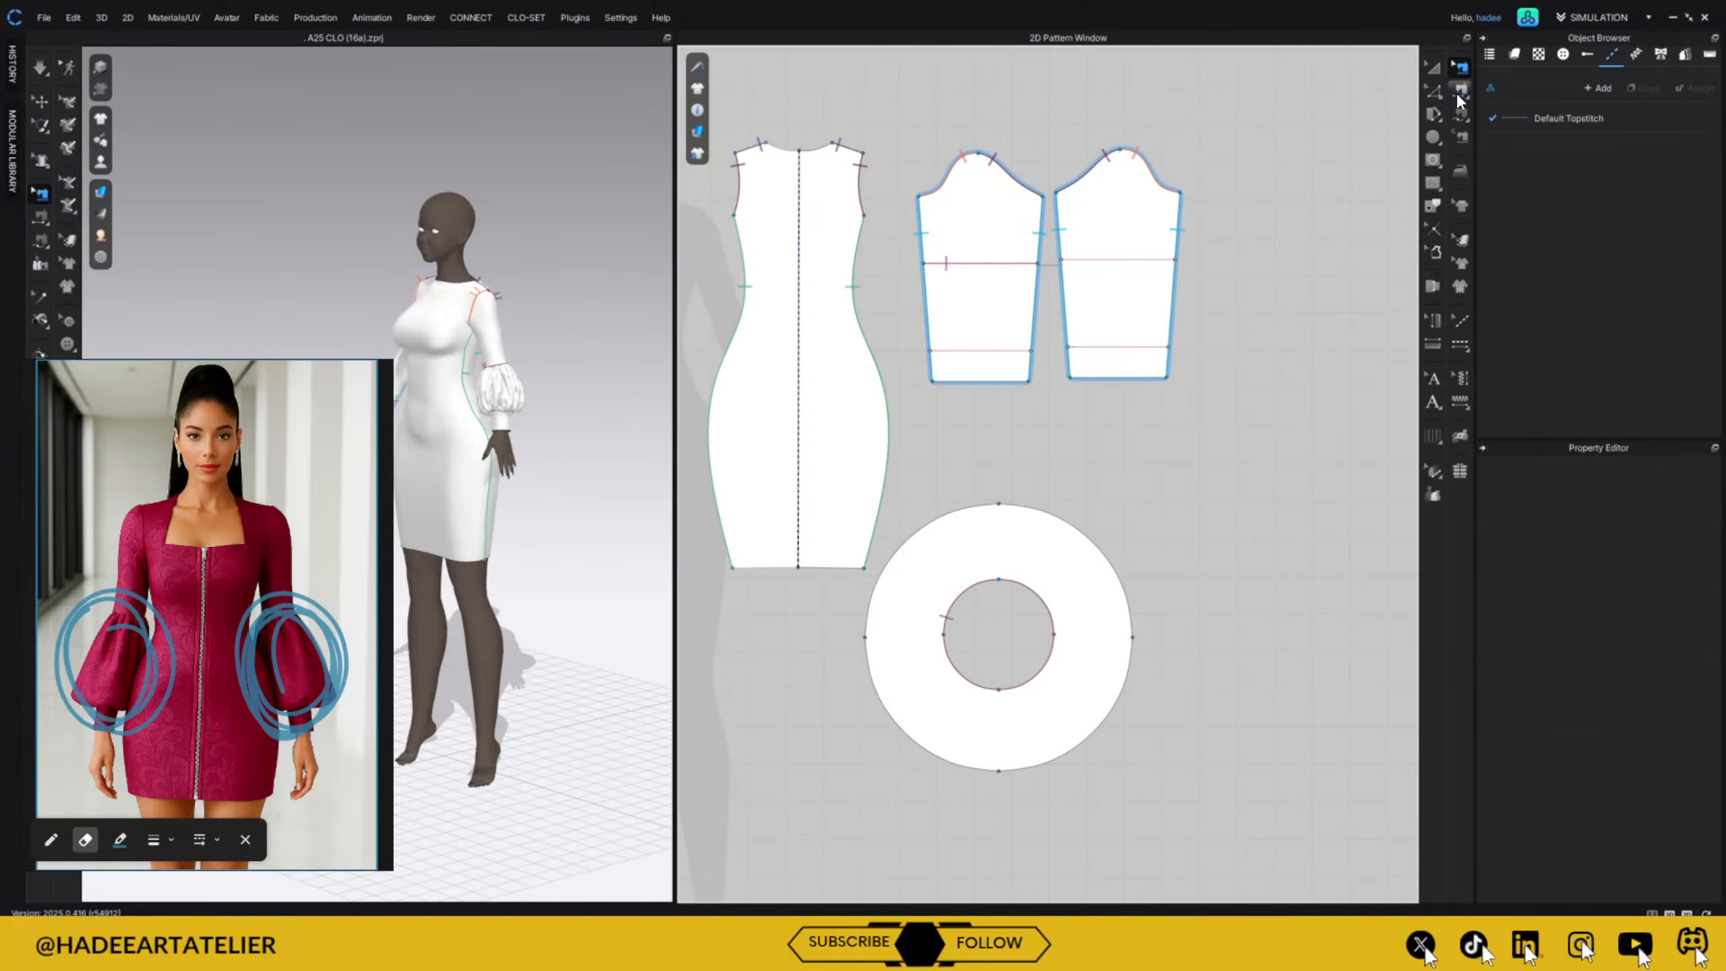
Start a Free Sewing seam around the ring's entire outer edge, beginning and ending at its uppermost point.
{"action": "left_click", "coordinate": [1069, 529]}
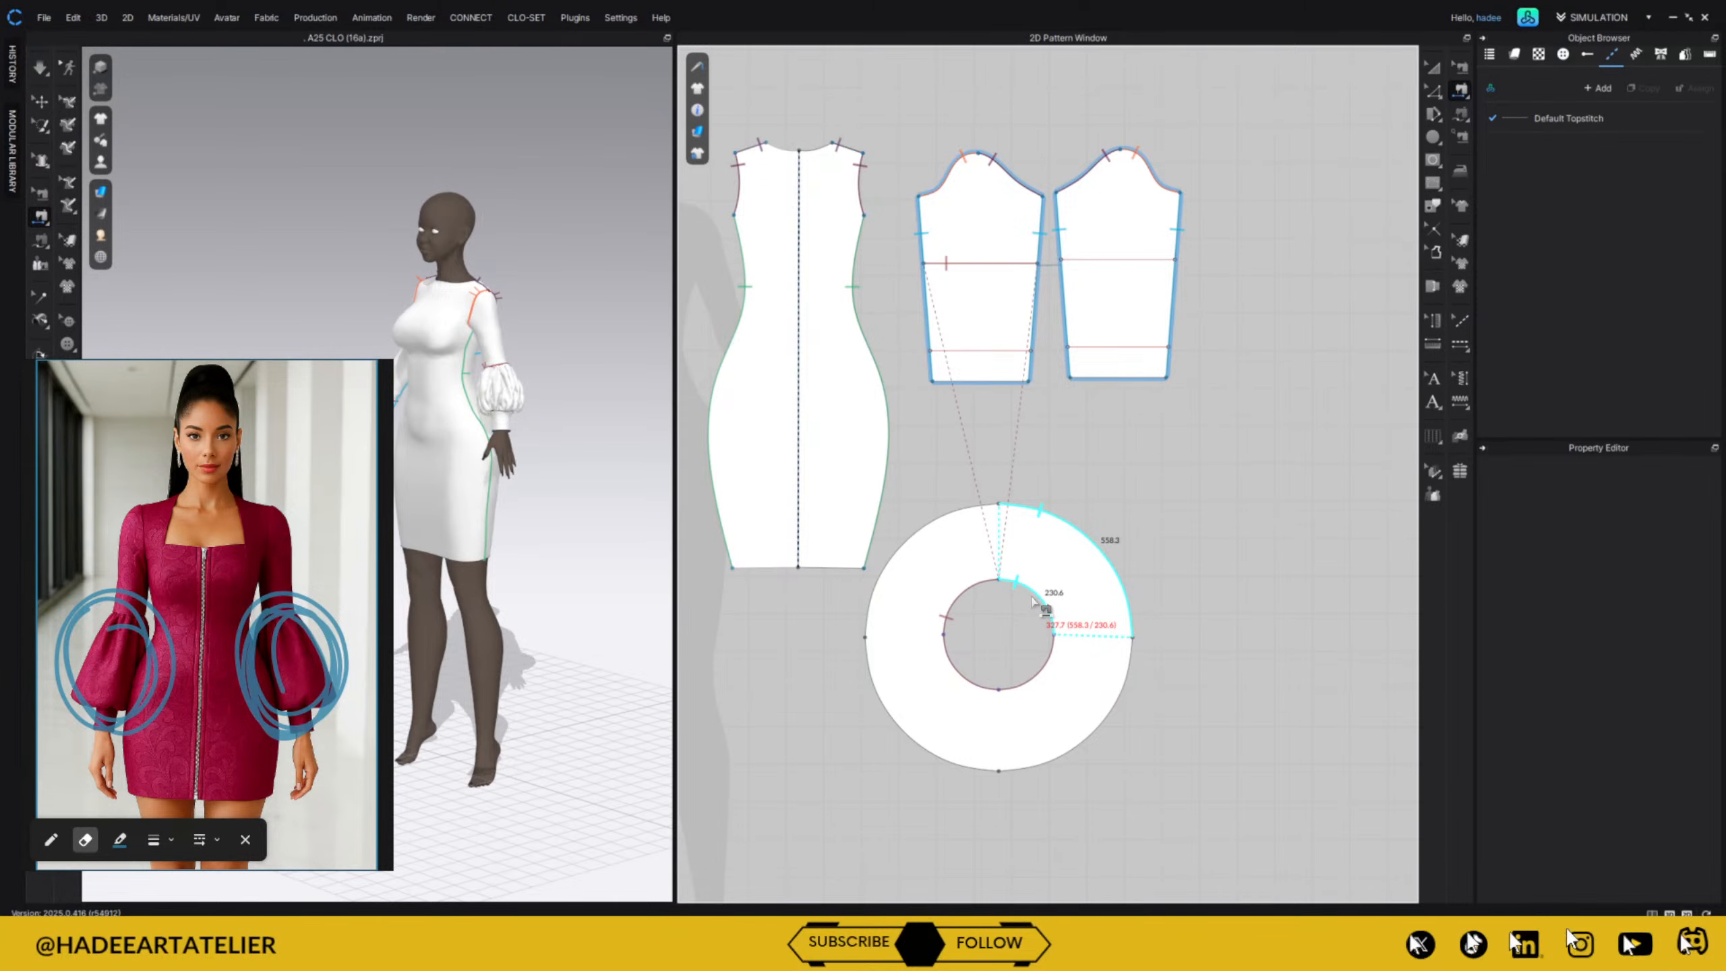
{"action": "left_click", "coordinate": [1461, 114]}
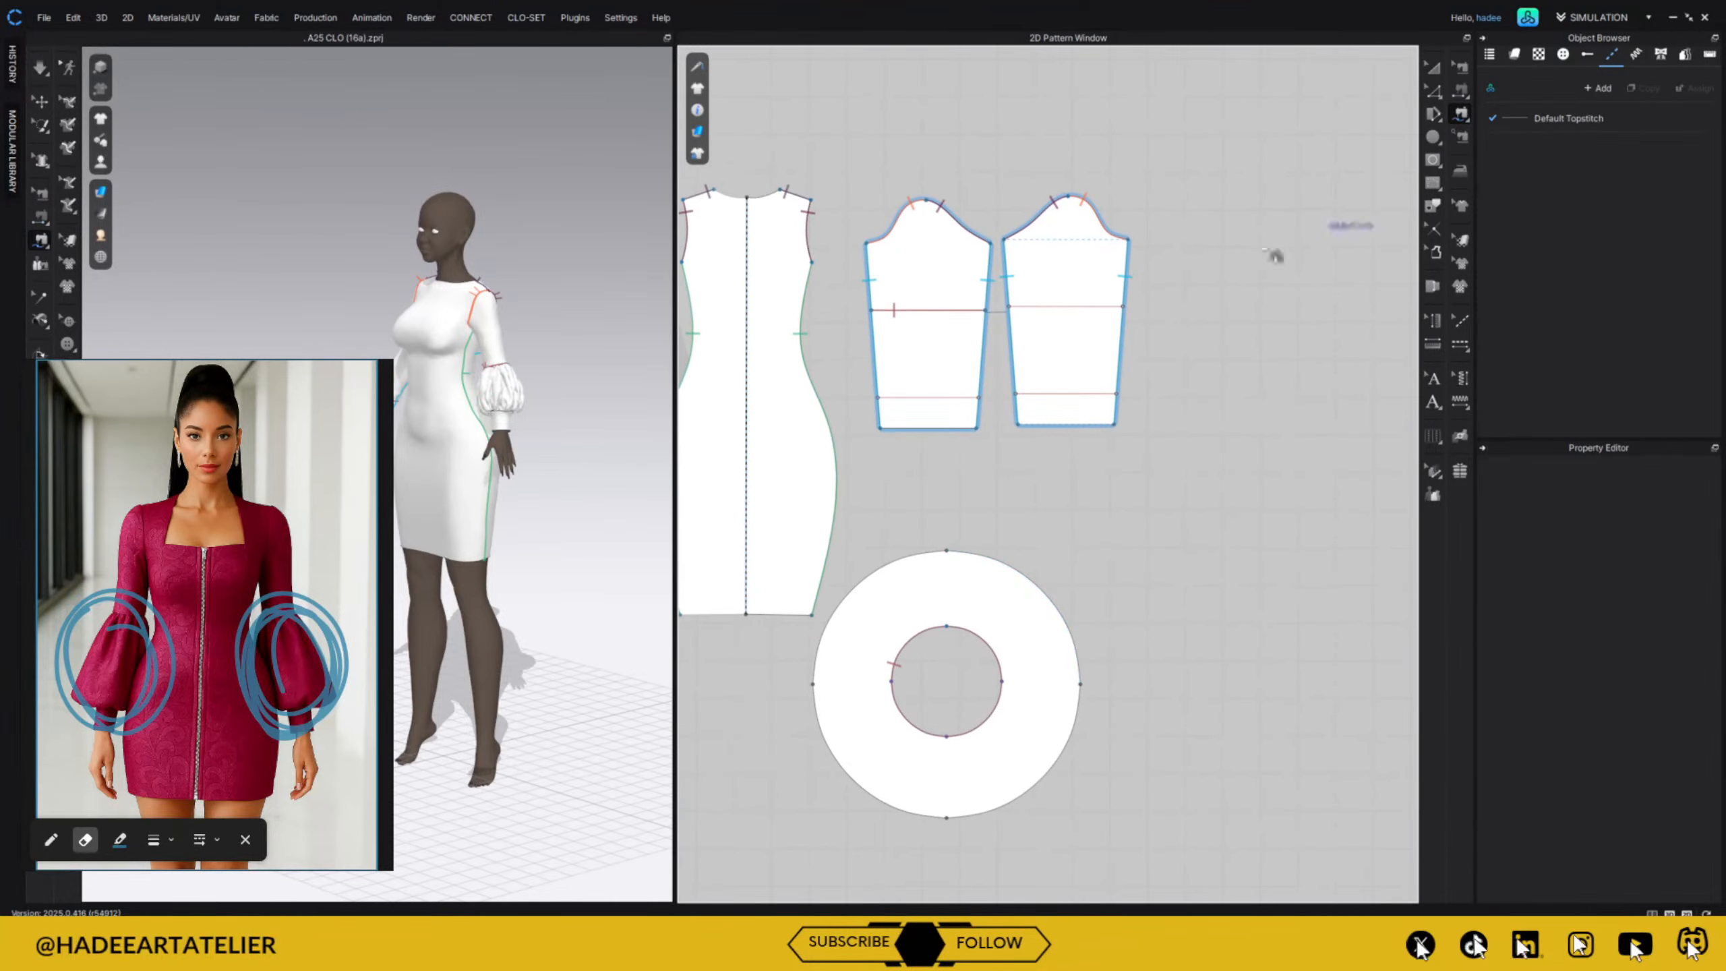
{"action": "left_click", "coordinate": [947, 551]}
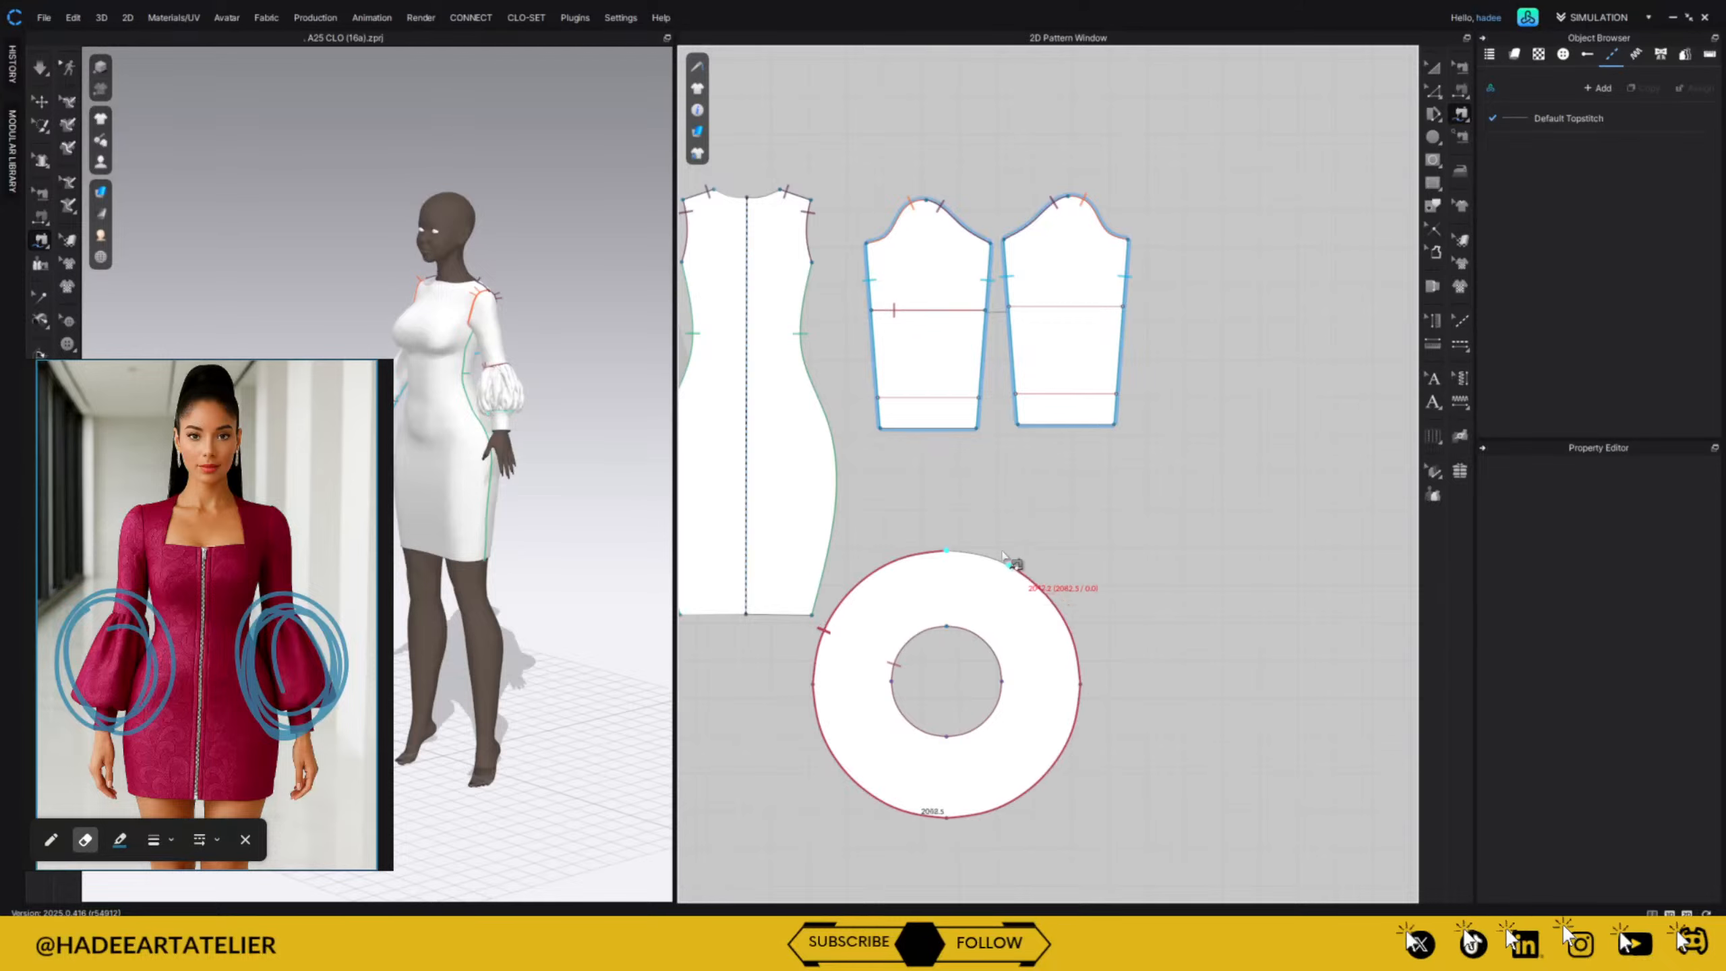
{"action": "left_click", "coordinate": [949, 552]}
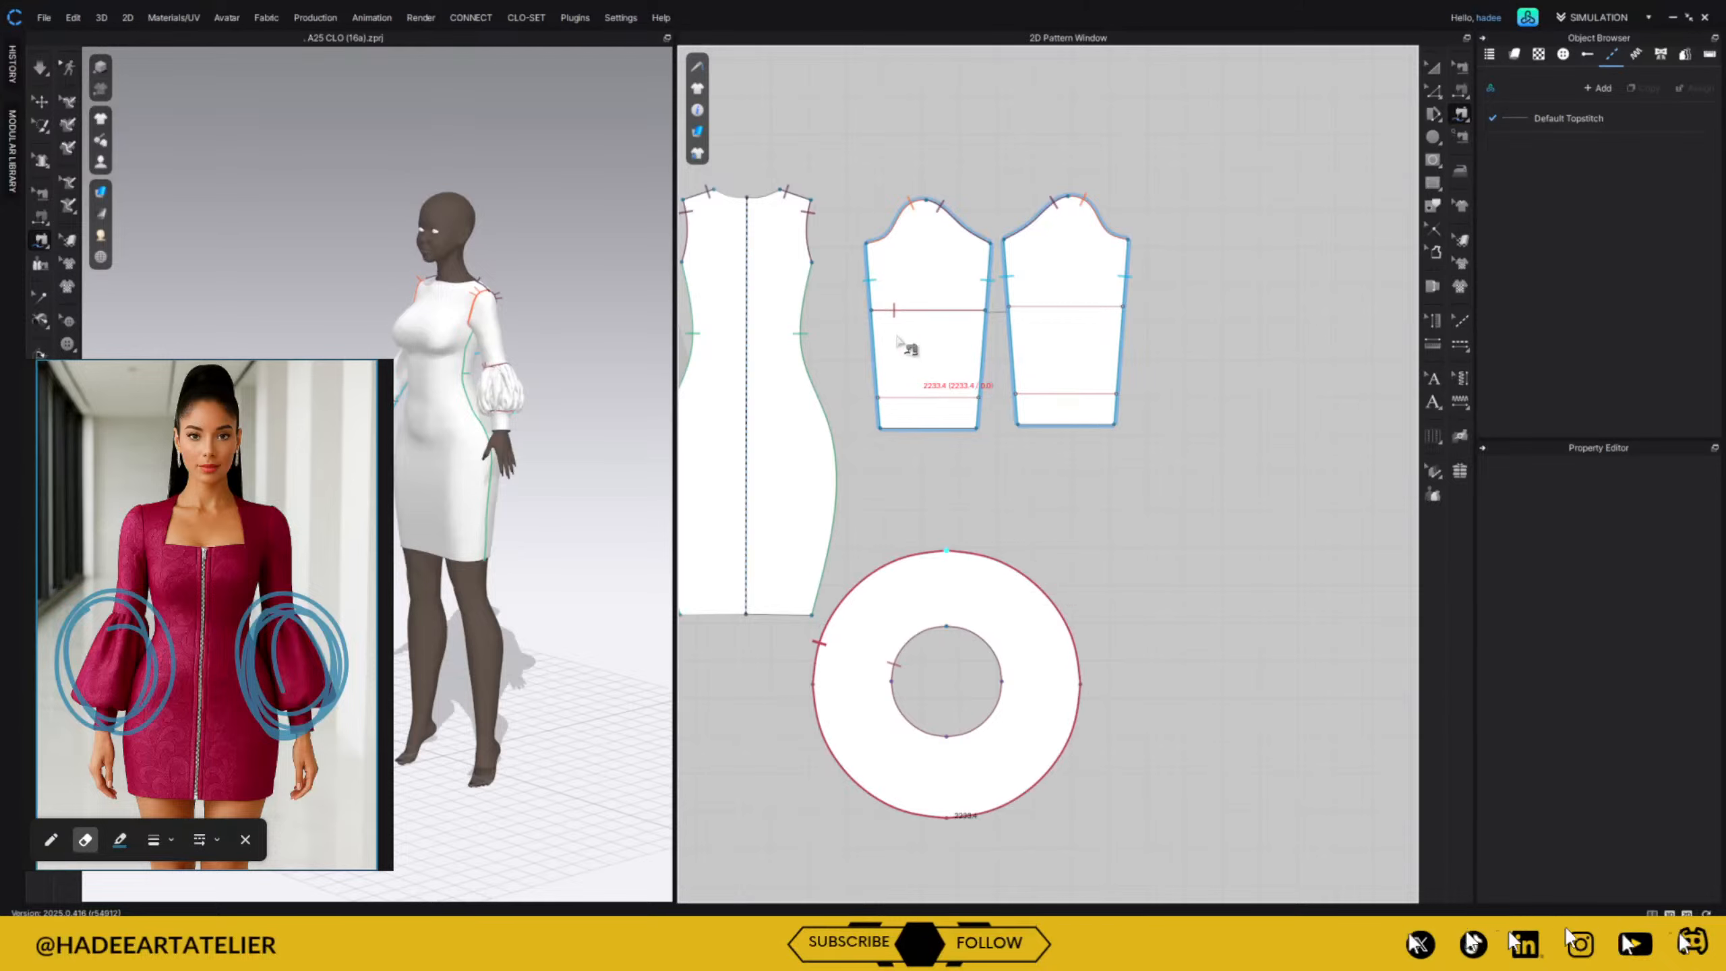
Sew the ring's outer edge to the sleeve's upper internal line, and simulate the garment while adjusting the gathered fabric.
{"action": "left_click", "coordinate": [872, 311]}
{"action": "left_click", "coordinate": [985, 313]}
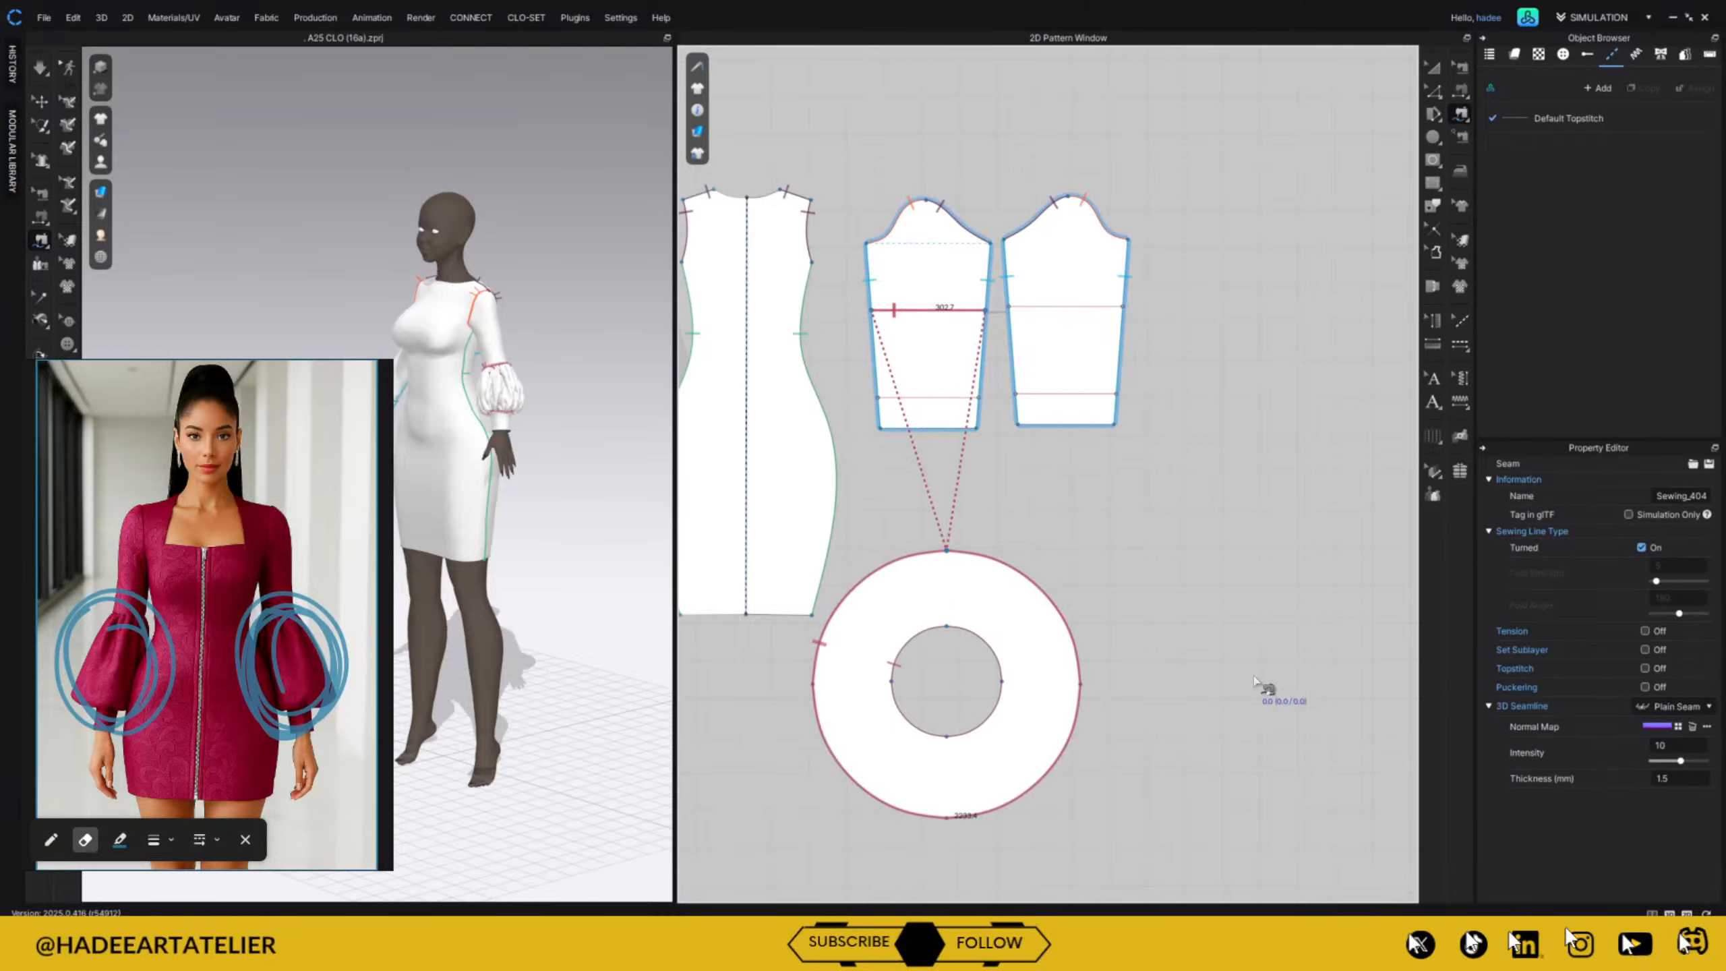
{"action": "key", "text": "a"}
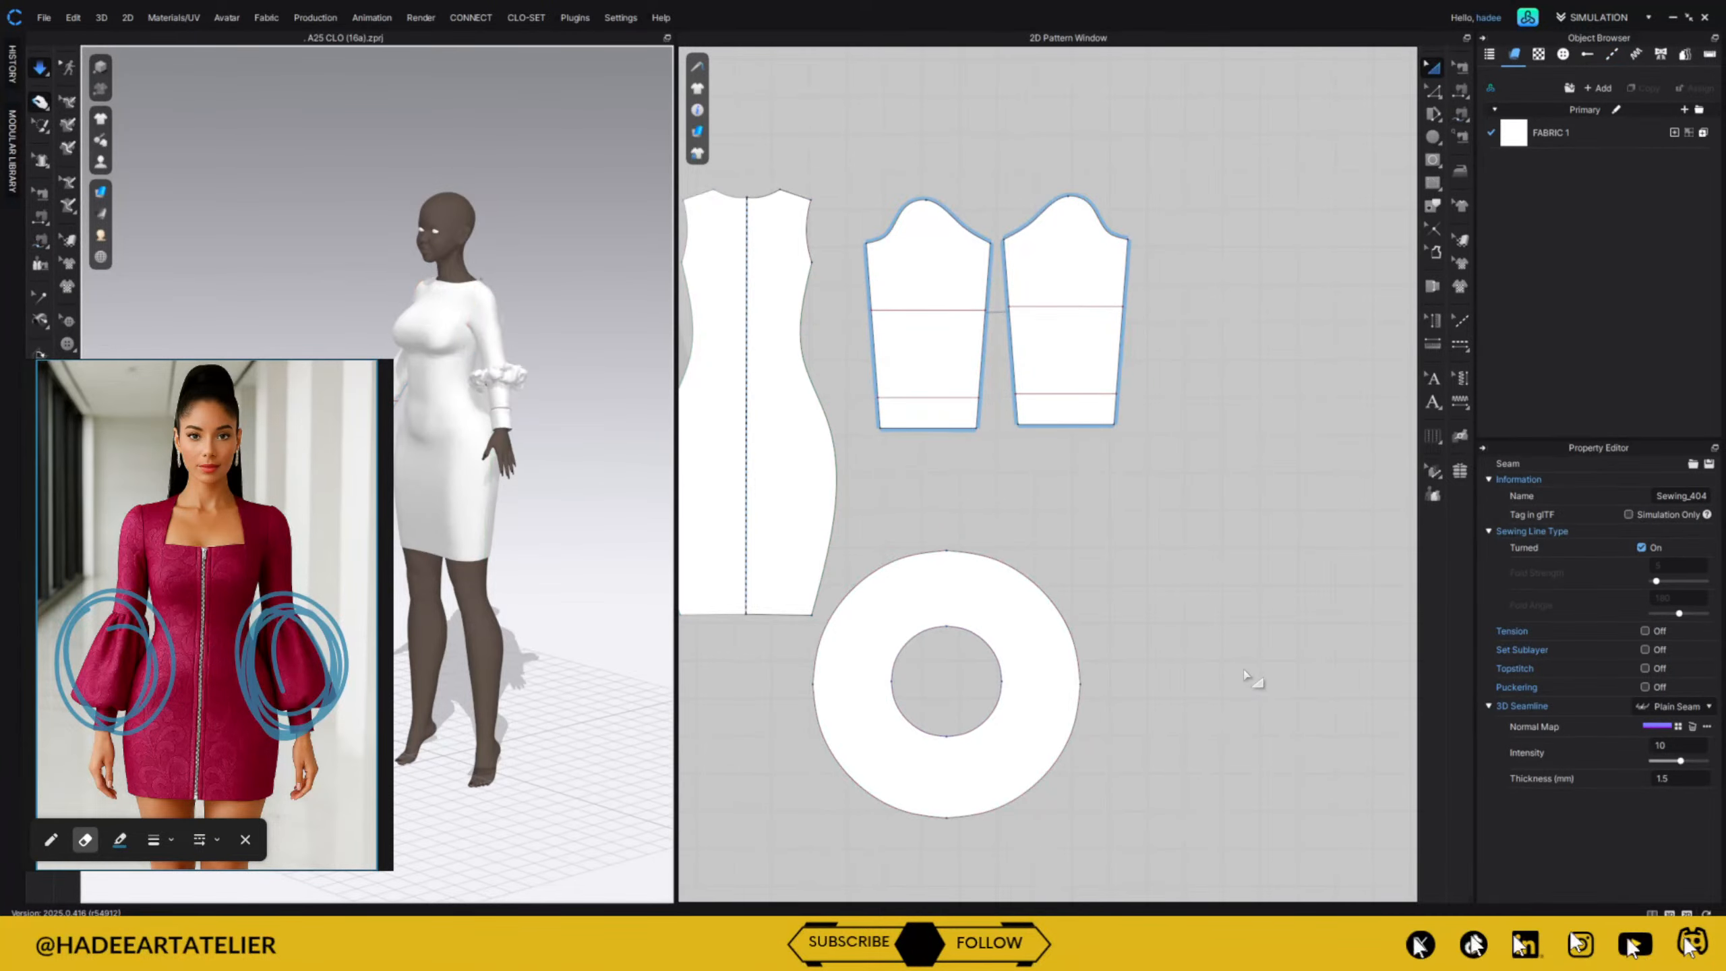
{"action": "left_click", "coordinate": [520, 367]}
{"action": "left_click_drag", "start_coordinate": [488, 368], "coordinate": [484, 369]}
{"action": "mouse_move", "coordinate": [478, 374]}
{"action": "left_mouse_down"}
{"action": "mouse_move", "coordinate": [480, 415]}
{"action": "mouse_move", "coordinate": [538, 389]}
{"action": "mouse_move", "coordinate": [543, 406]}
{"action": "mouse_move", "coordinate": [487, 373]}
{"action": "left_mouse_up"}
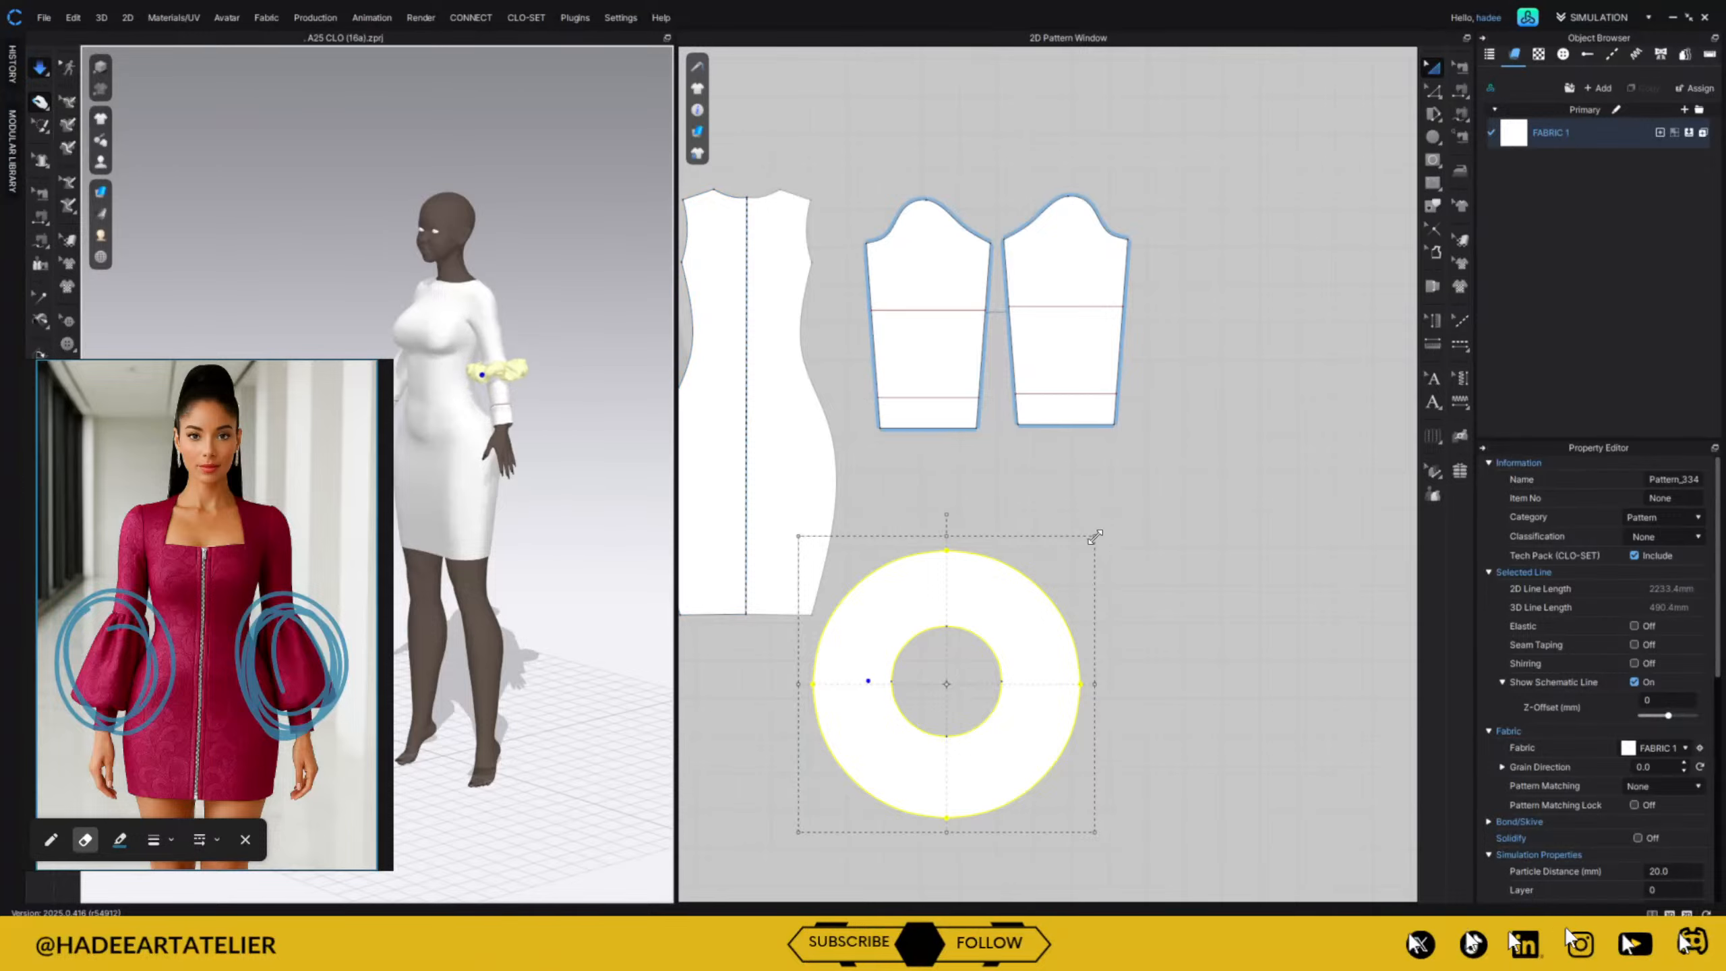
Enlarge the ring pattern to an outer circumference of about 2750 mm, and pull its fabric around the arm during simulation.
{"action": "left_click_drag", "start_coordinate": [1097, 538], "coordinate": [1157, 476]}
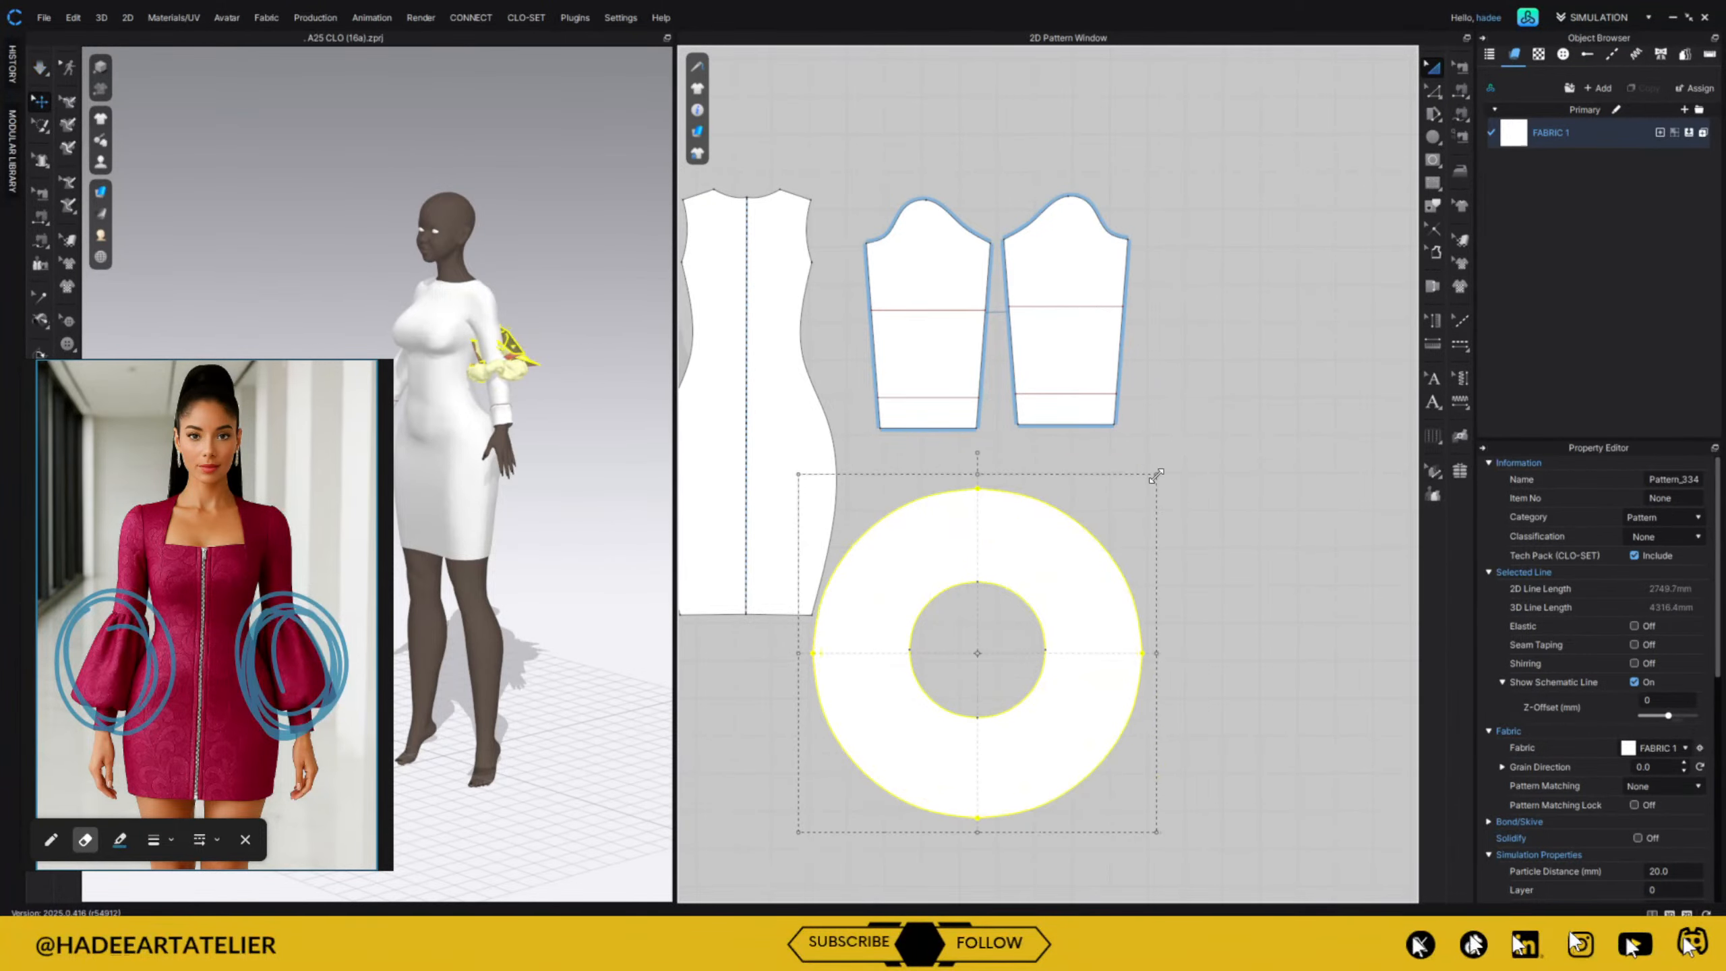
{"action": "key", "text": "space"}
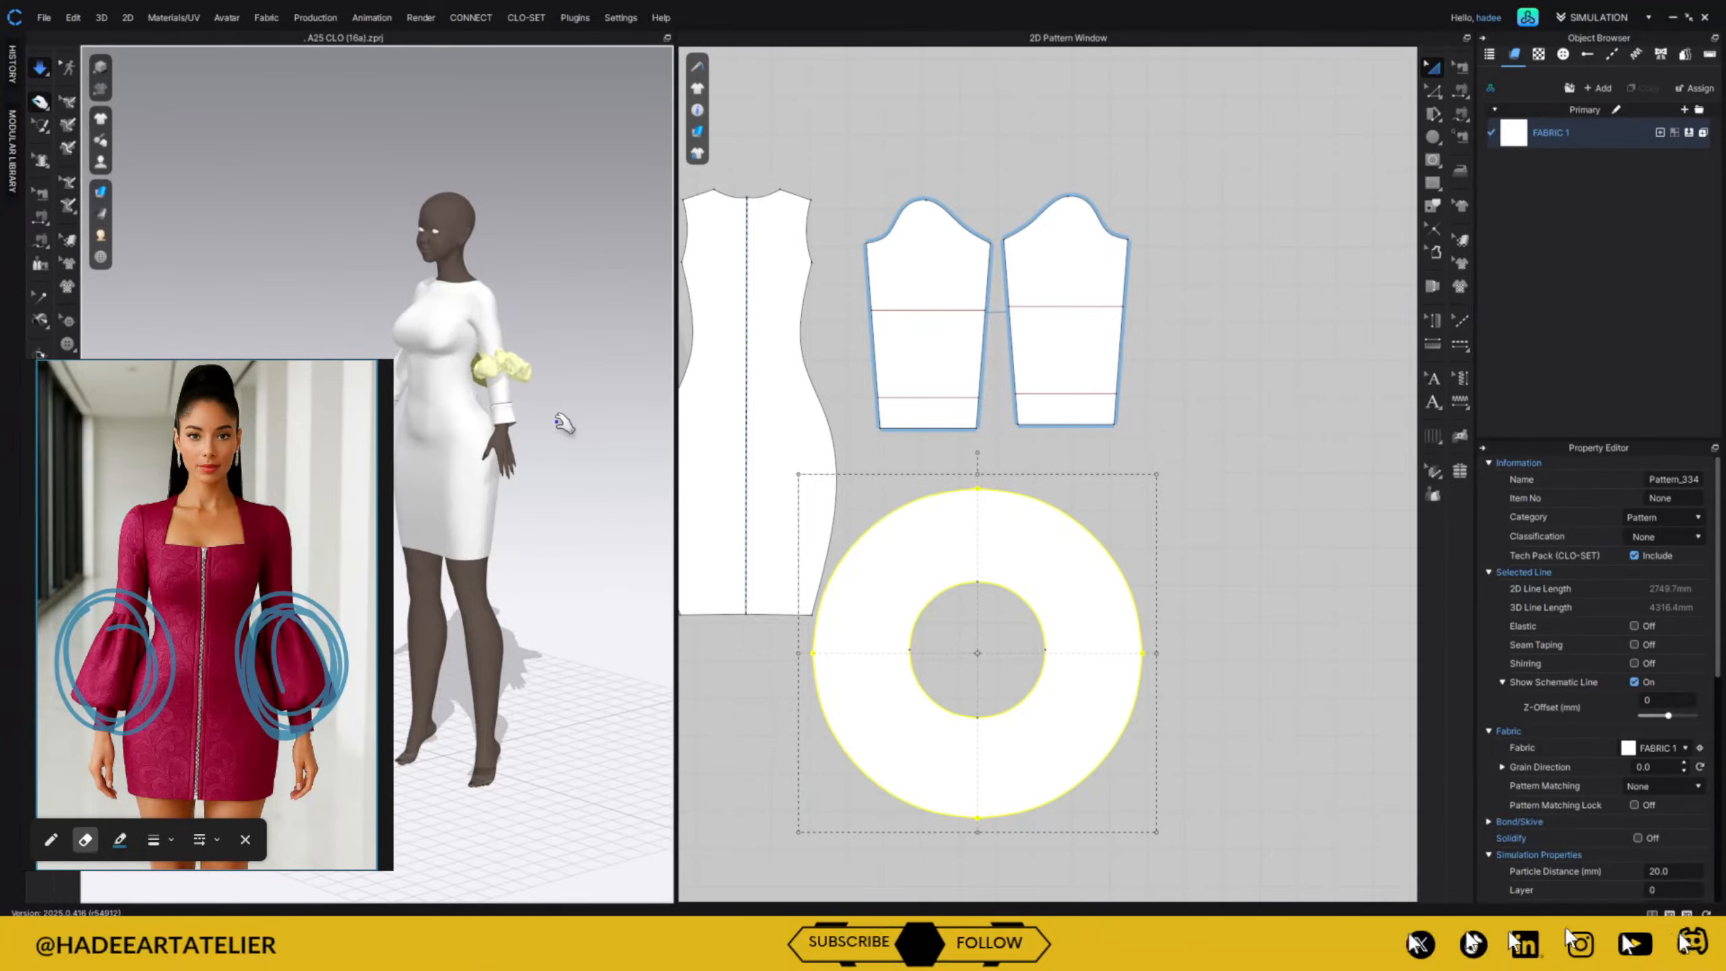
{"action": "right_click_drag", "start_coordinate": [556, 428], "coordinate": [429, 428]}
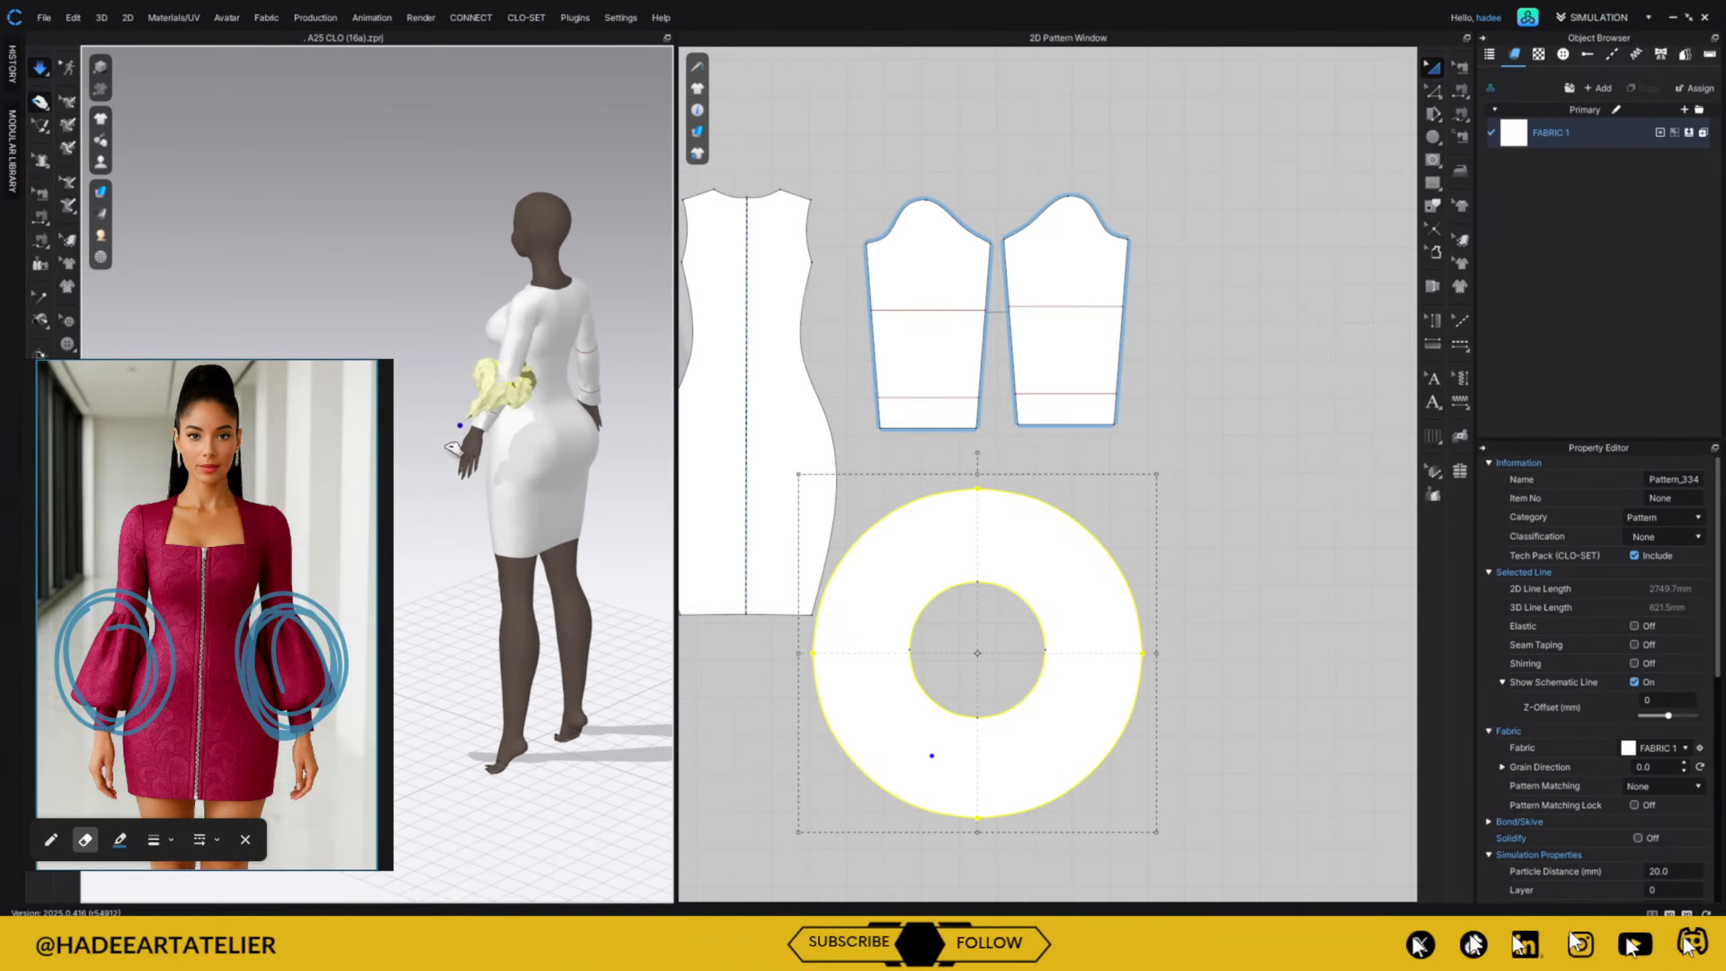
{"action": "right_click_drag", "start_coordinate": [462, 447], "coordinate": [467, 383]}
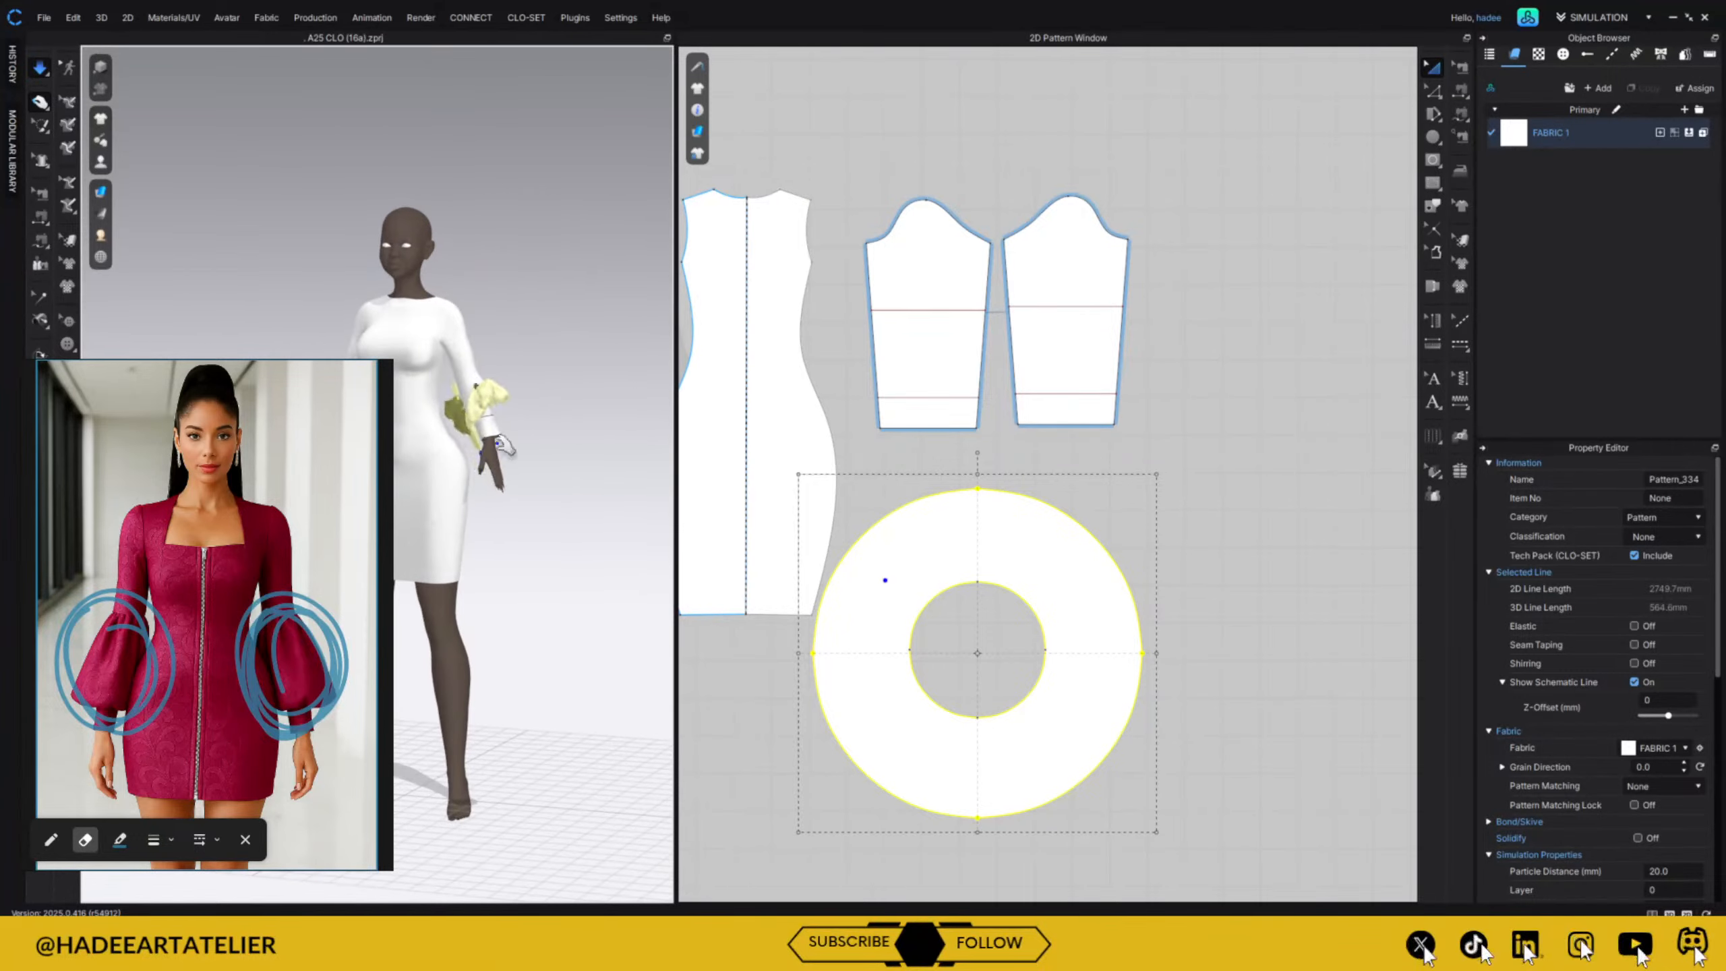
{"action": "left_click_drag", "start_coordinate": [476, 405], "coordinate": [574, 443]}
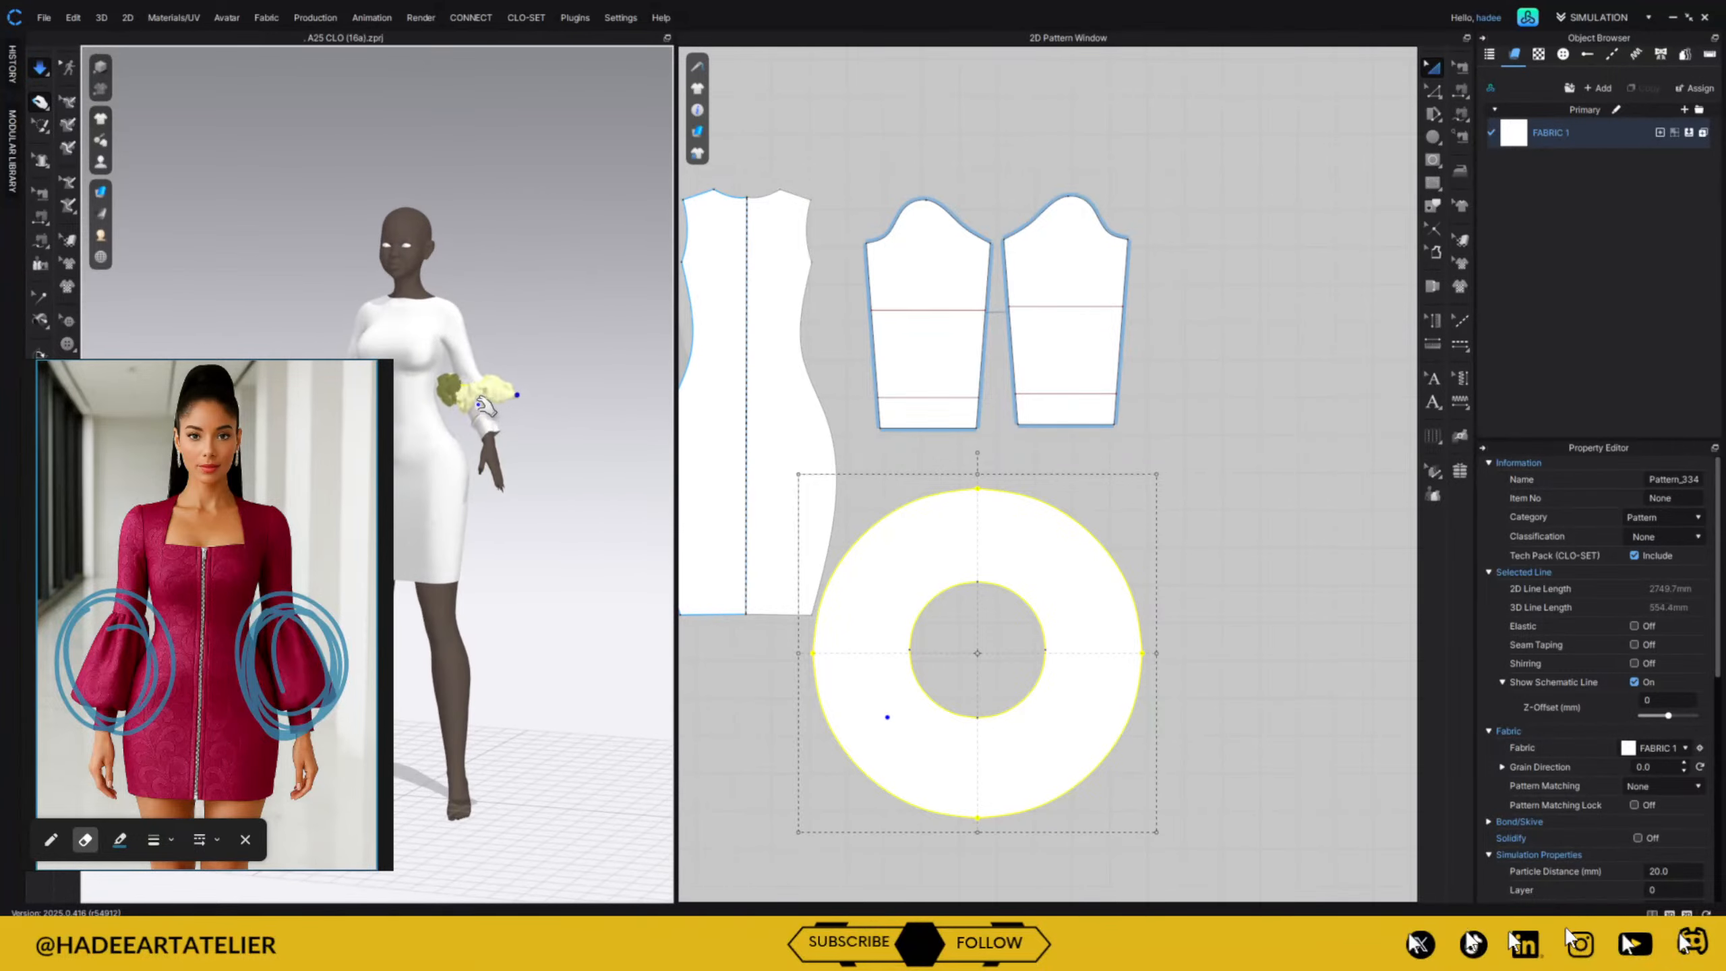
{"action": "left_click_drag", "start_coordinate": [458, 409], "coordinate": [531, 499]}
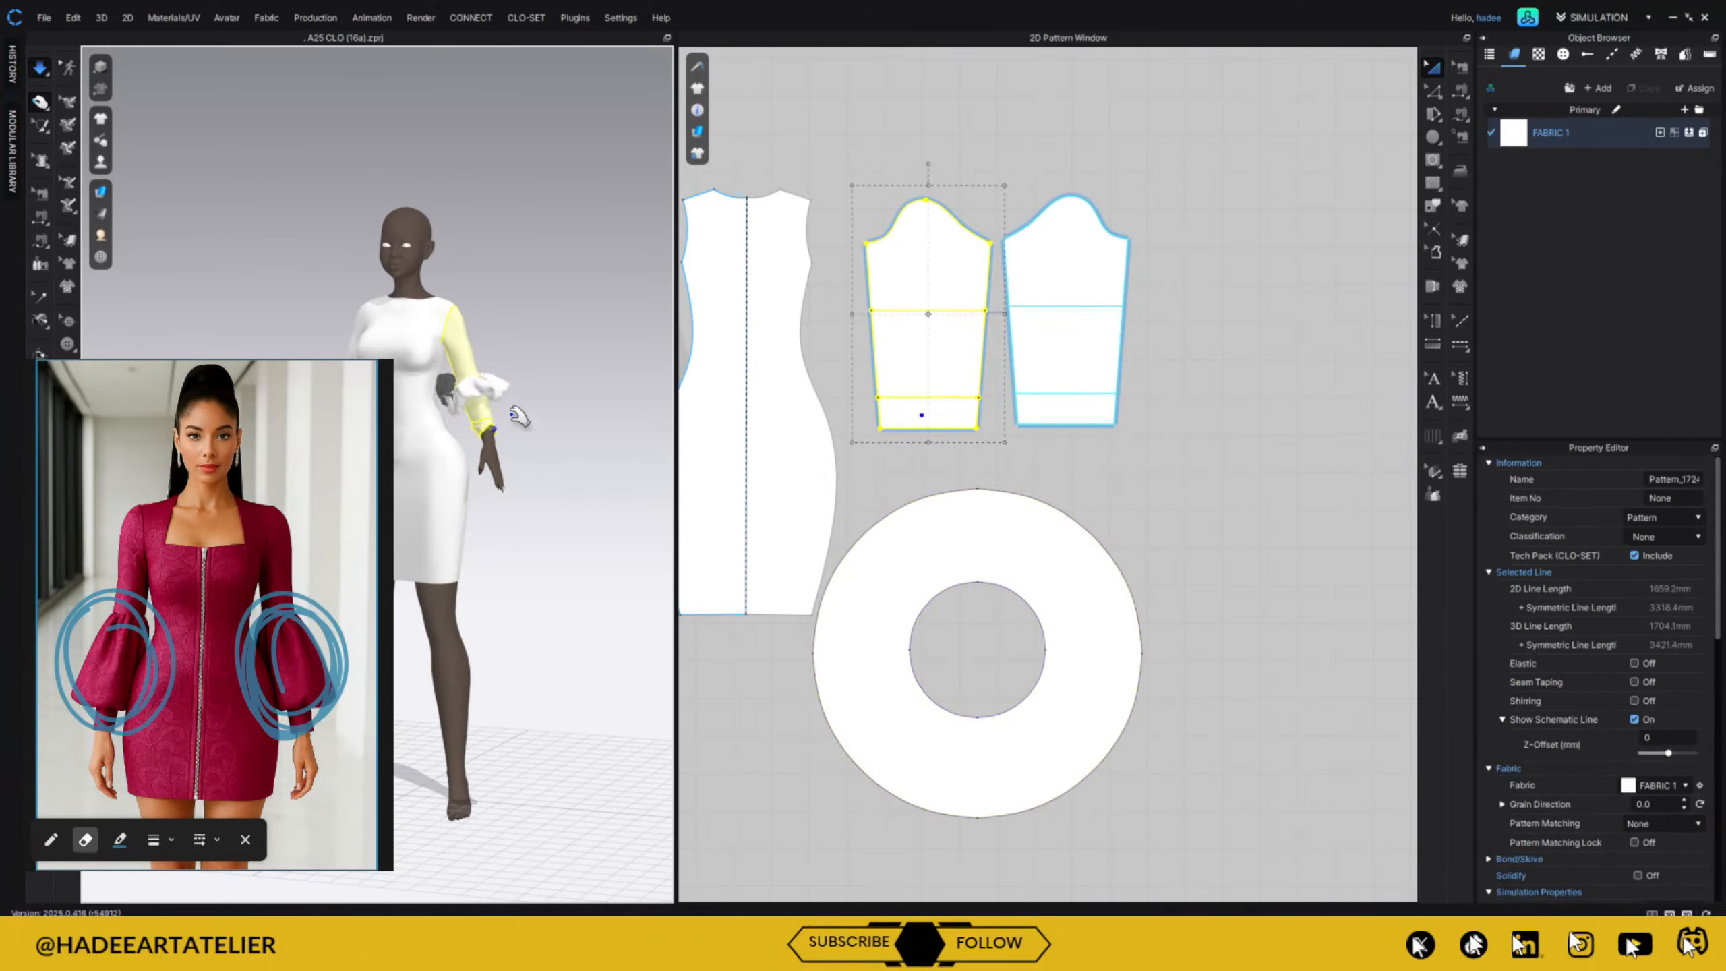
Reset the ring's 3D arrangement and simulate it on the sleeve again.
{"action": "left_click", "coordinate": [1198, 470]}
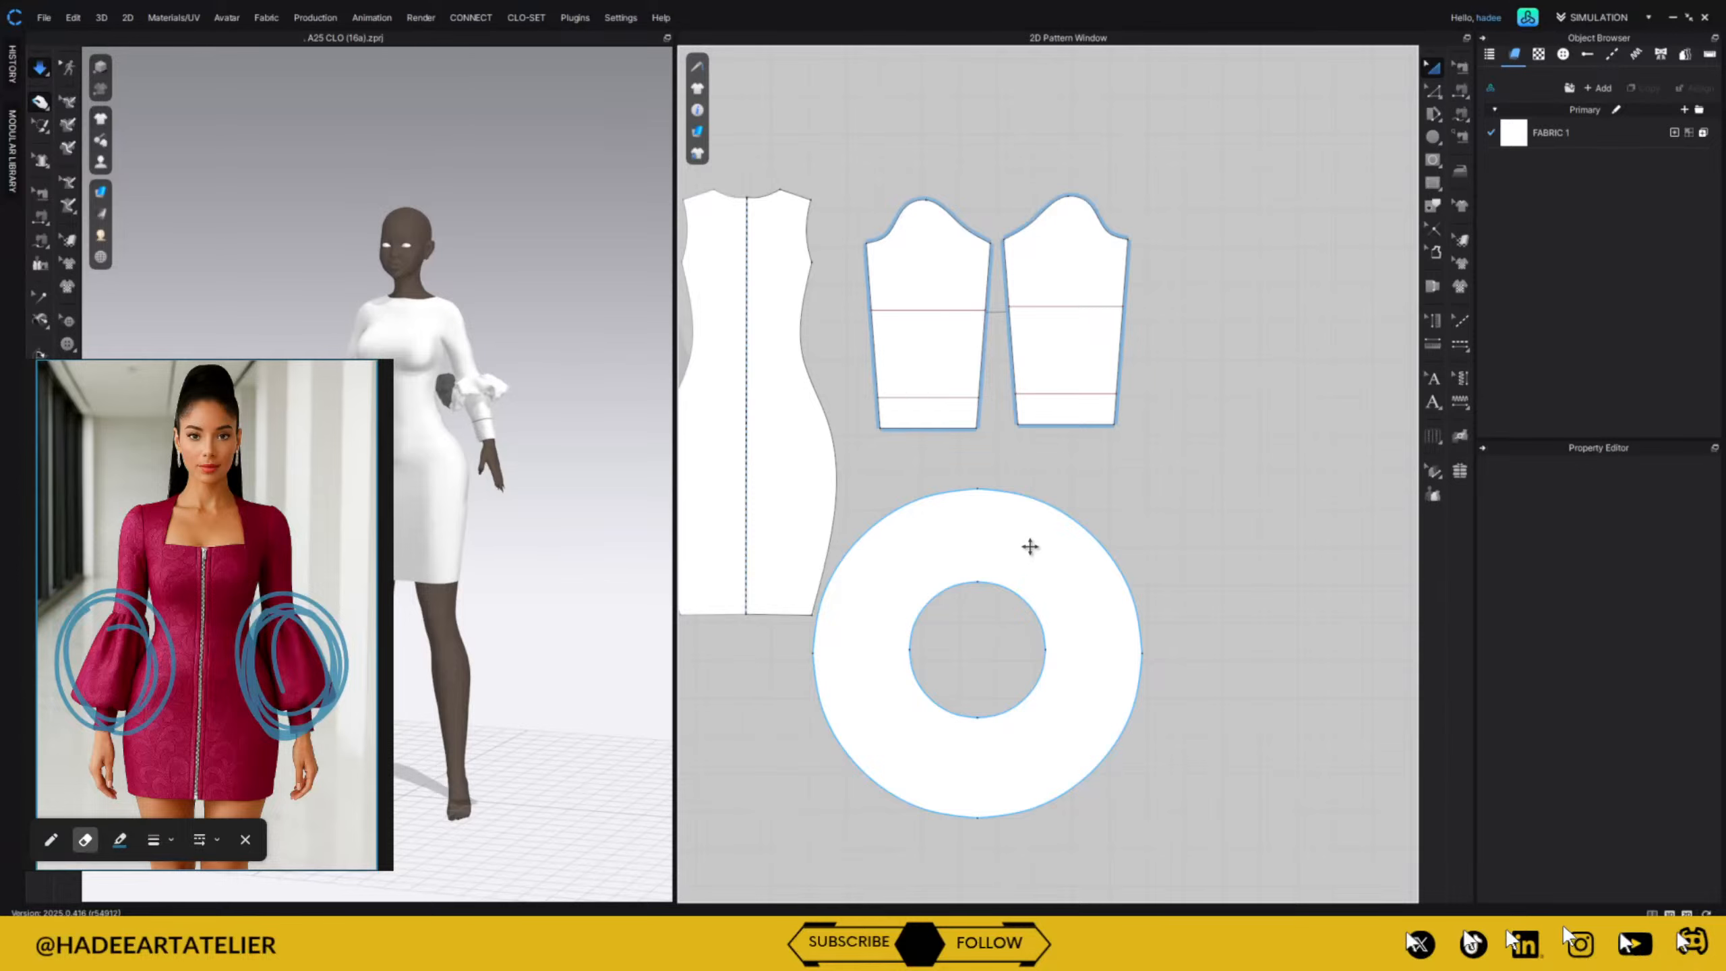
{"action": "left_click", "coordinate": [1034, 539]}
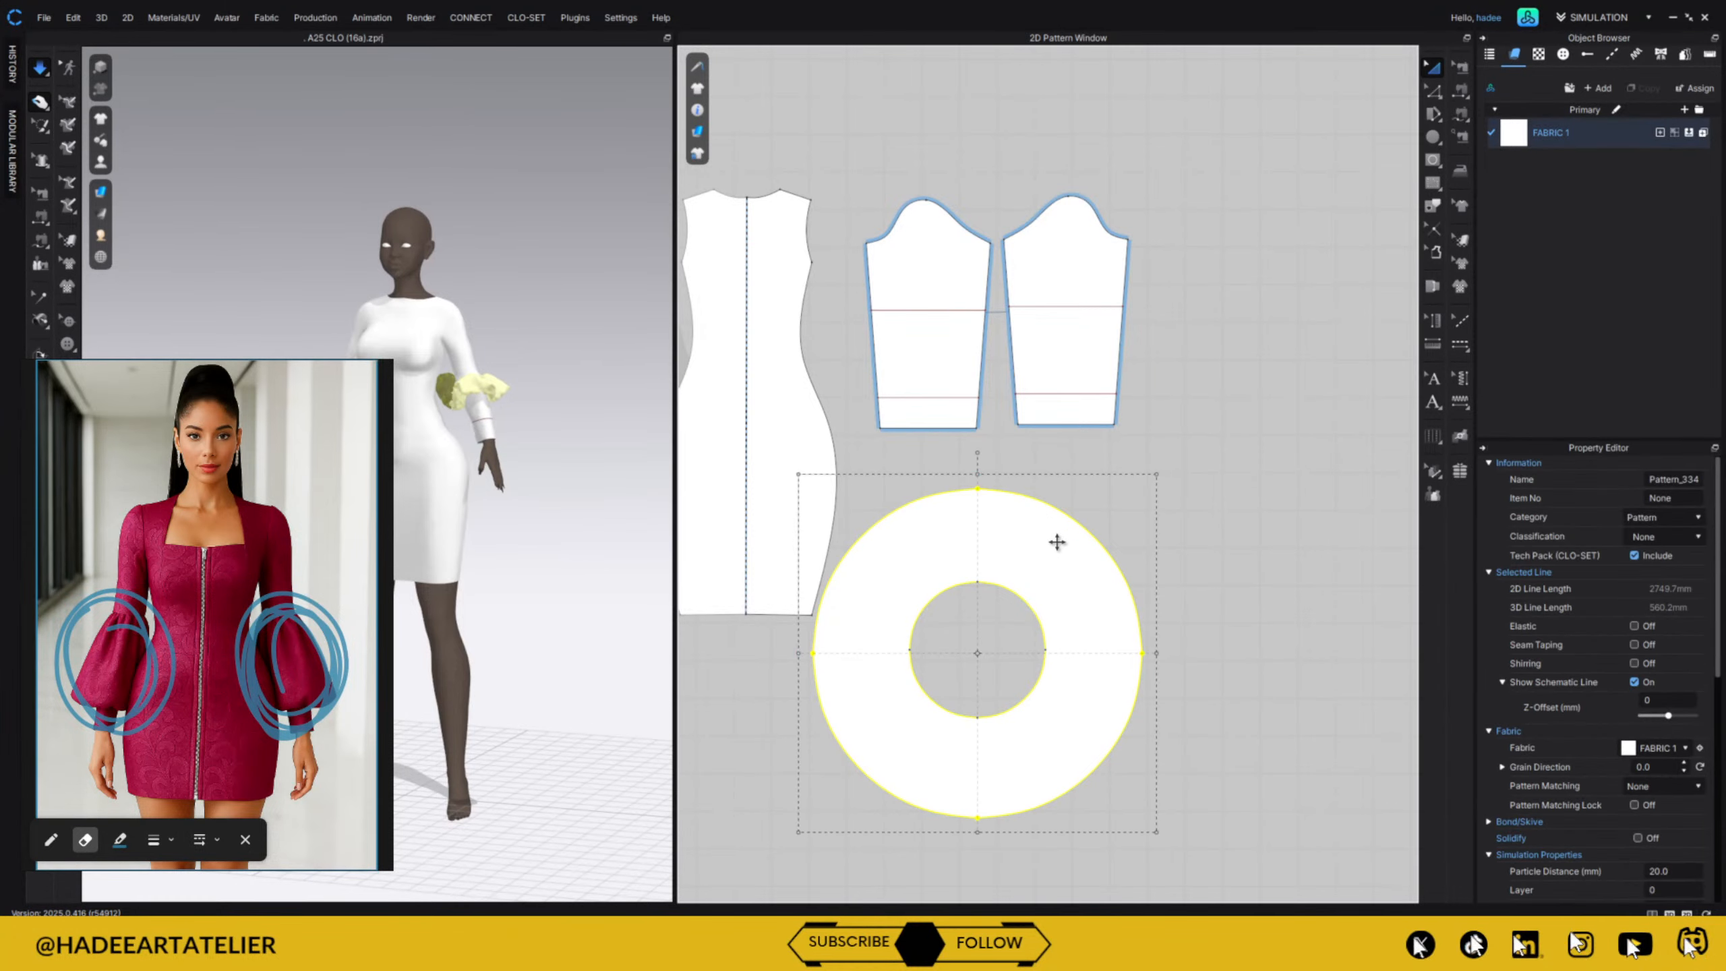
{"action": "right_click", "coordinate": [484, 393]}
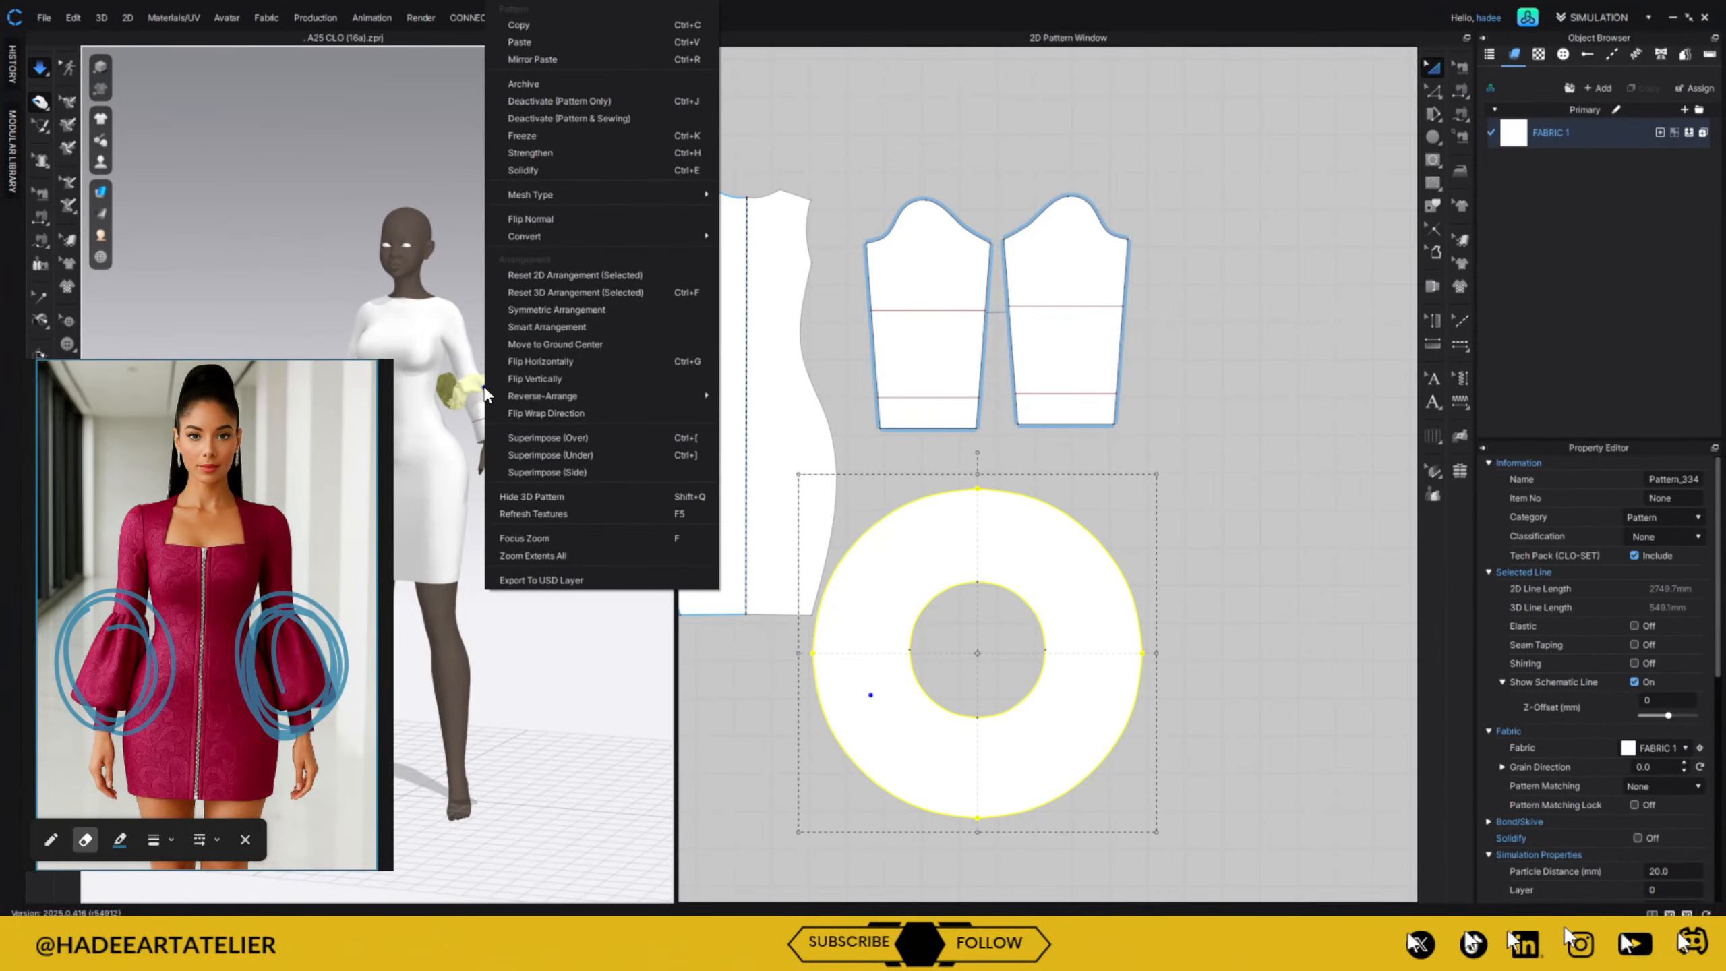
{"action": "left_click", "coordinate": [587, 295]}
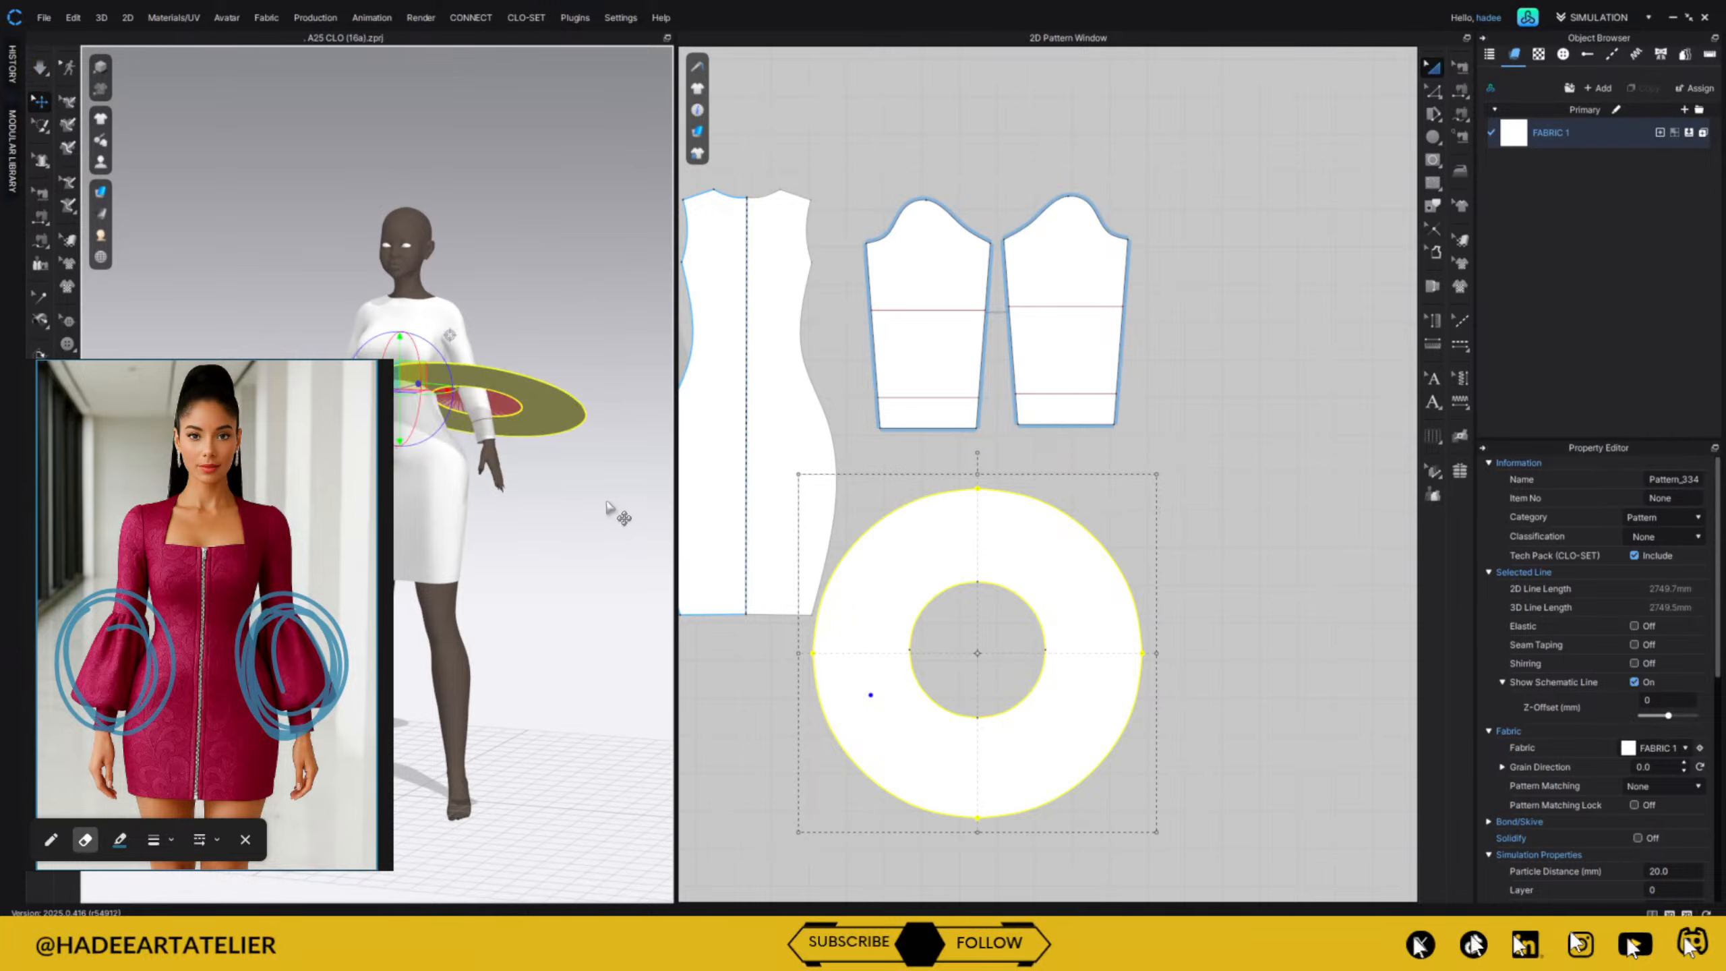
{"action": "right_click_drag", "start_coordinate": [616, 512], "coordinate": [535, 433]}
{"action": "key", "text": "space"}
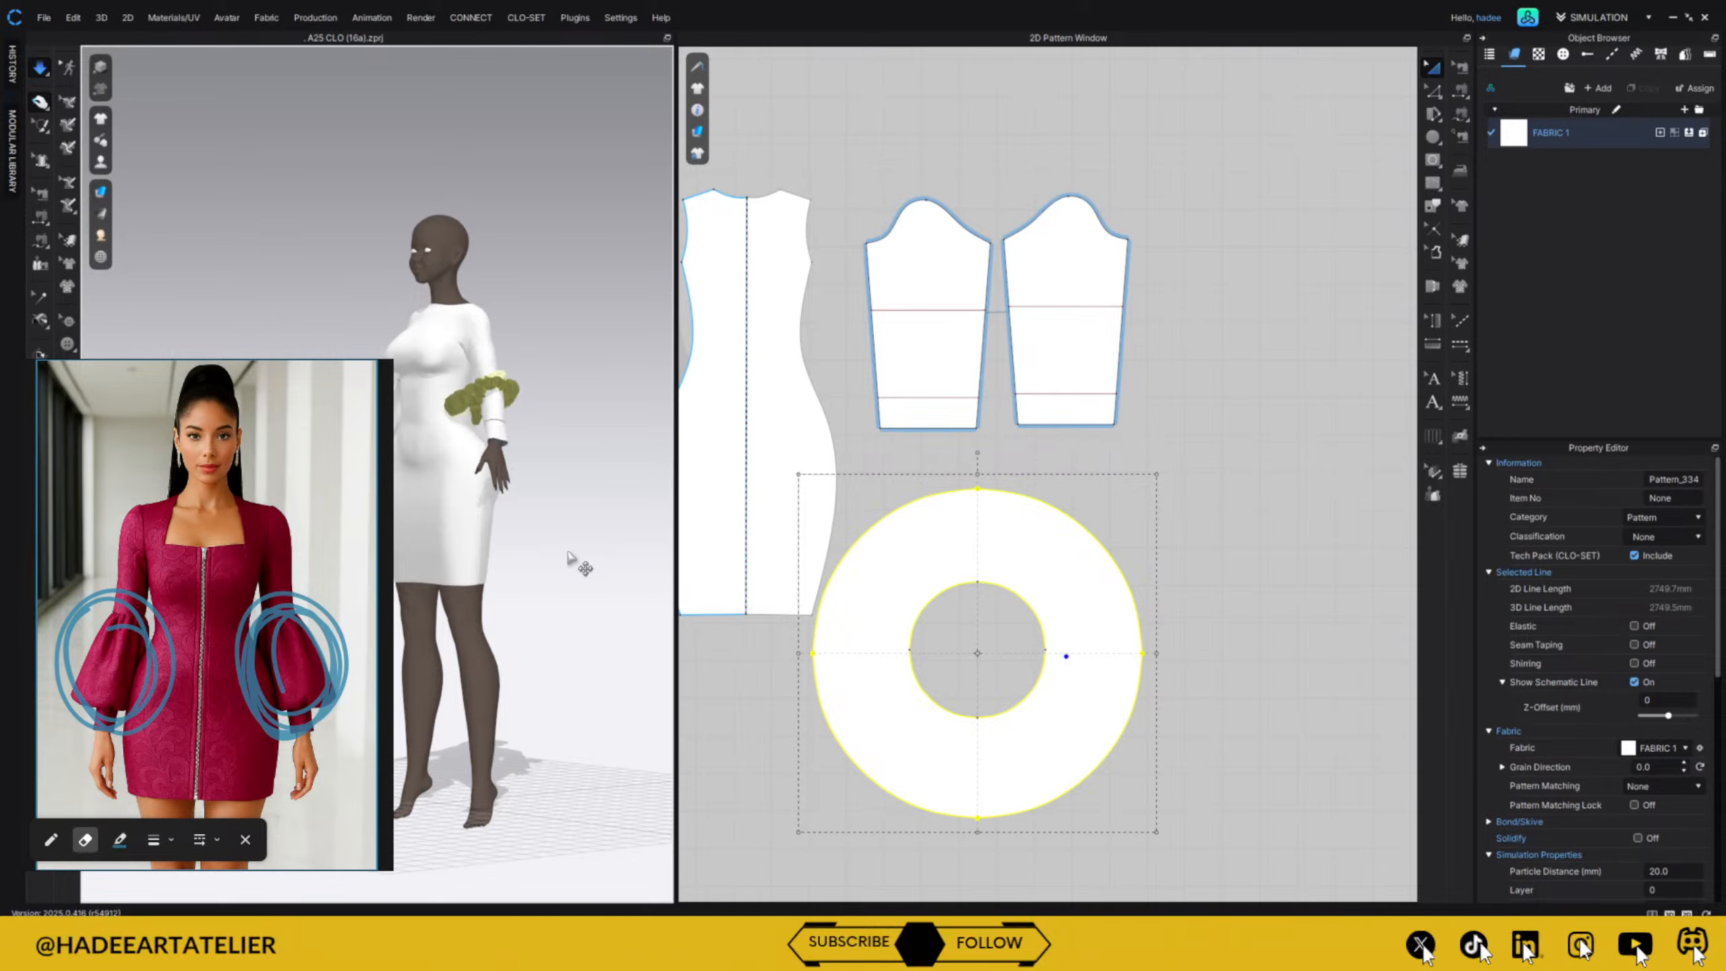
Pull the ring's gathered fabric down around the forearm from the front and back during simulation.
{"action": "left_click_drag", "start_coordinate": [504, 395], "coordinate": [559, 478]}
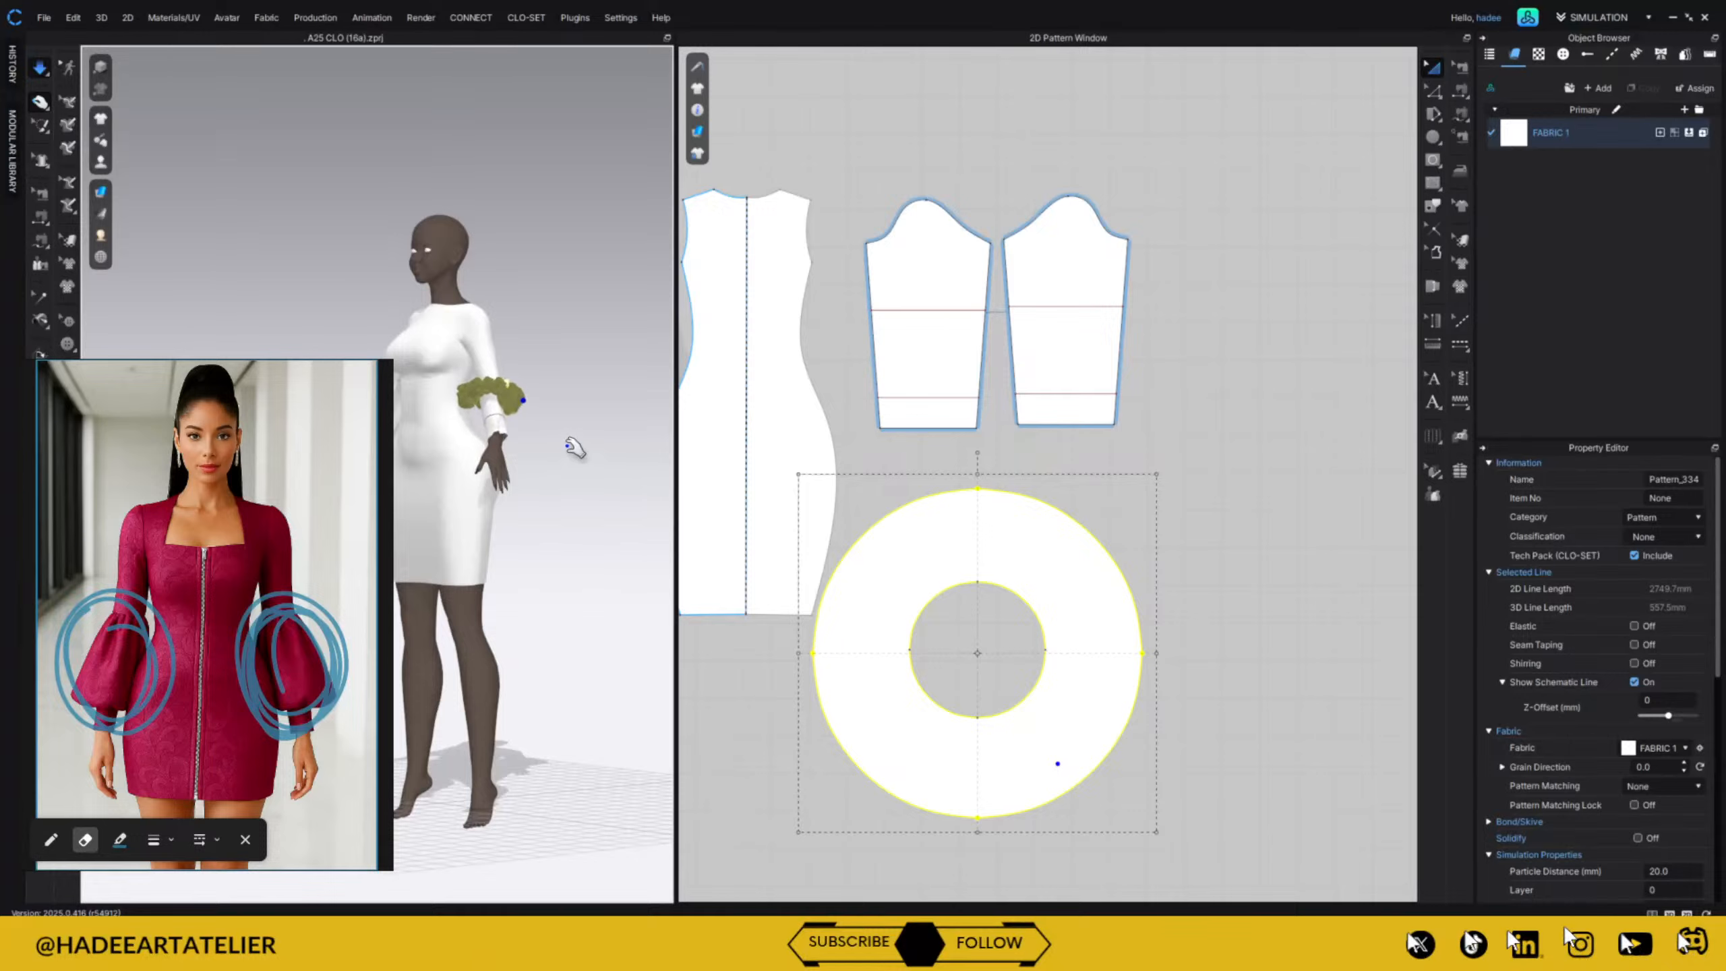
{"action": "right_click_drag", "start_coordinate": [540, 481], "coordinate": [450, 476]}
{"action": "left_click_drag", "start_coordinate": [570, 398], "coordinate": [532, 521]}
{"action": "left_click", "coordinate": [545, 403]}
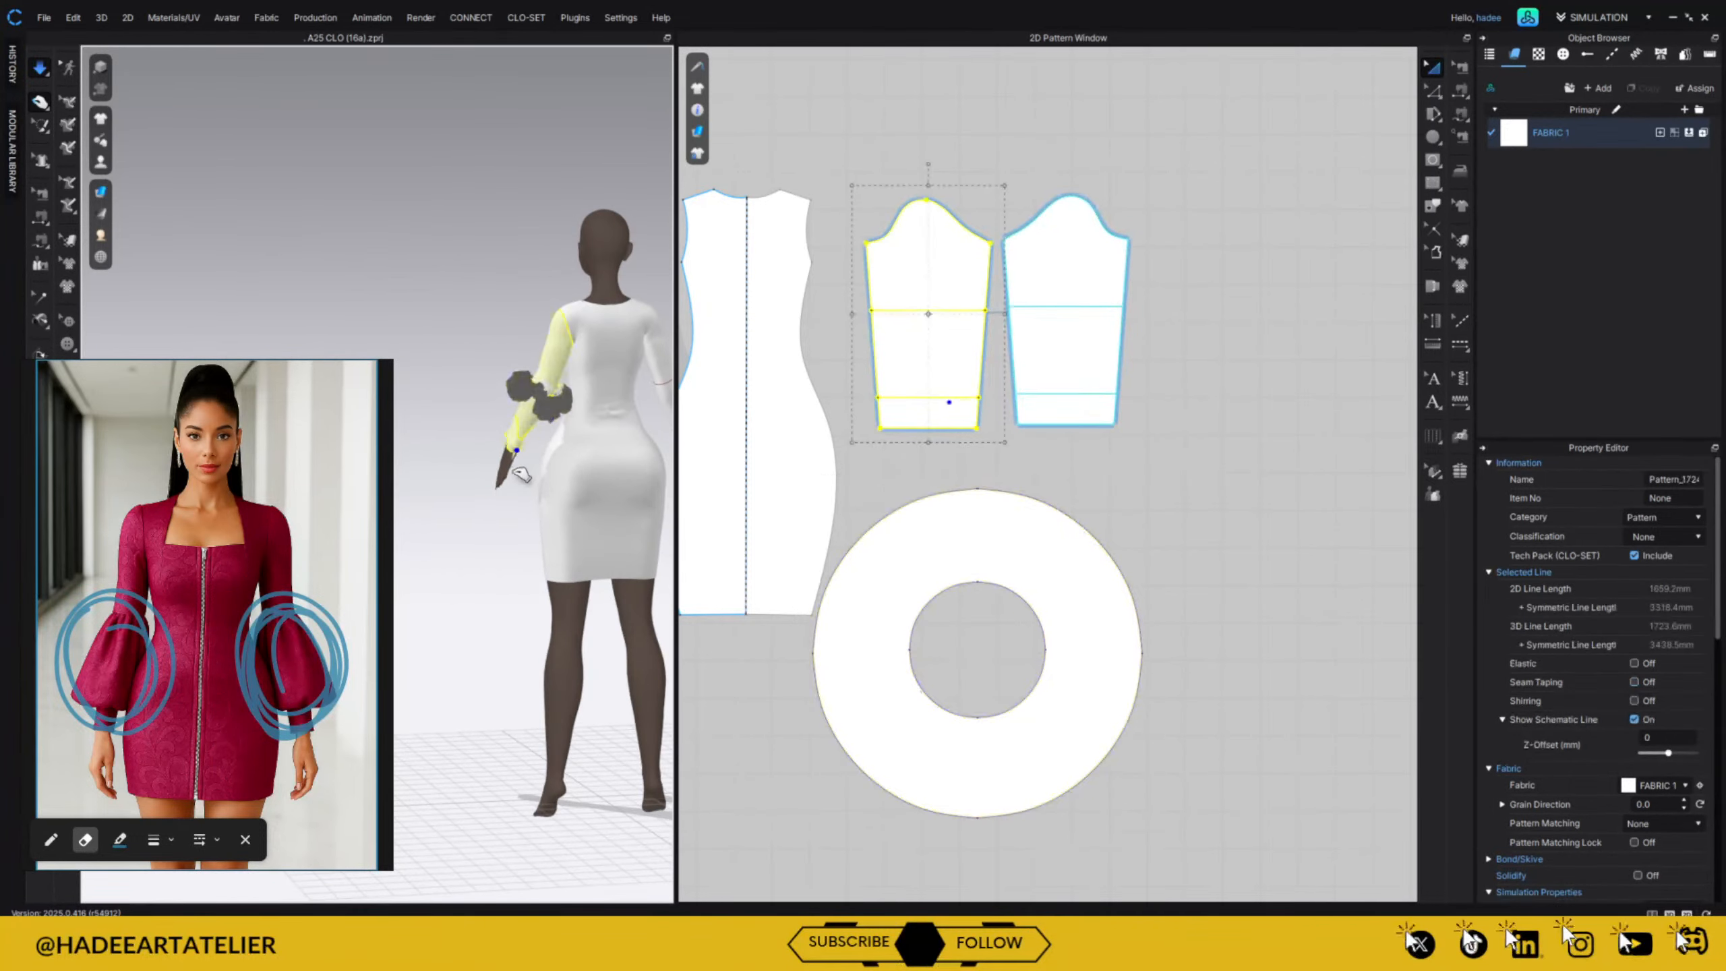
{"action": "left_click", "coordinate": [536, 401]}
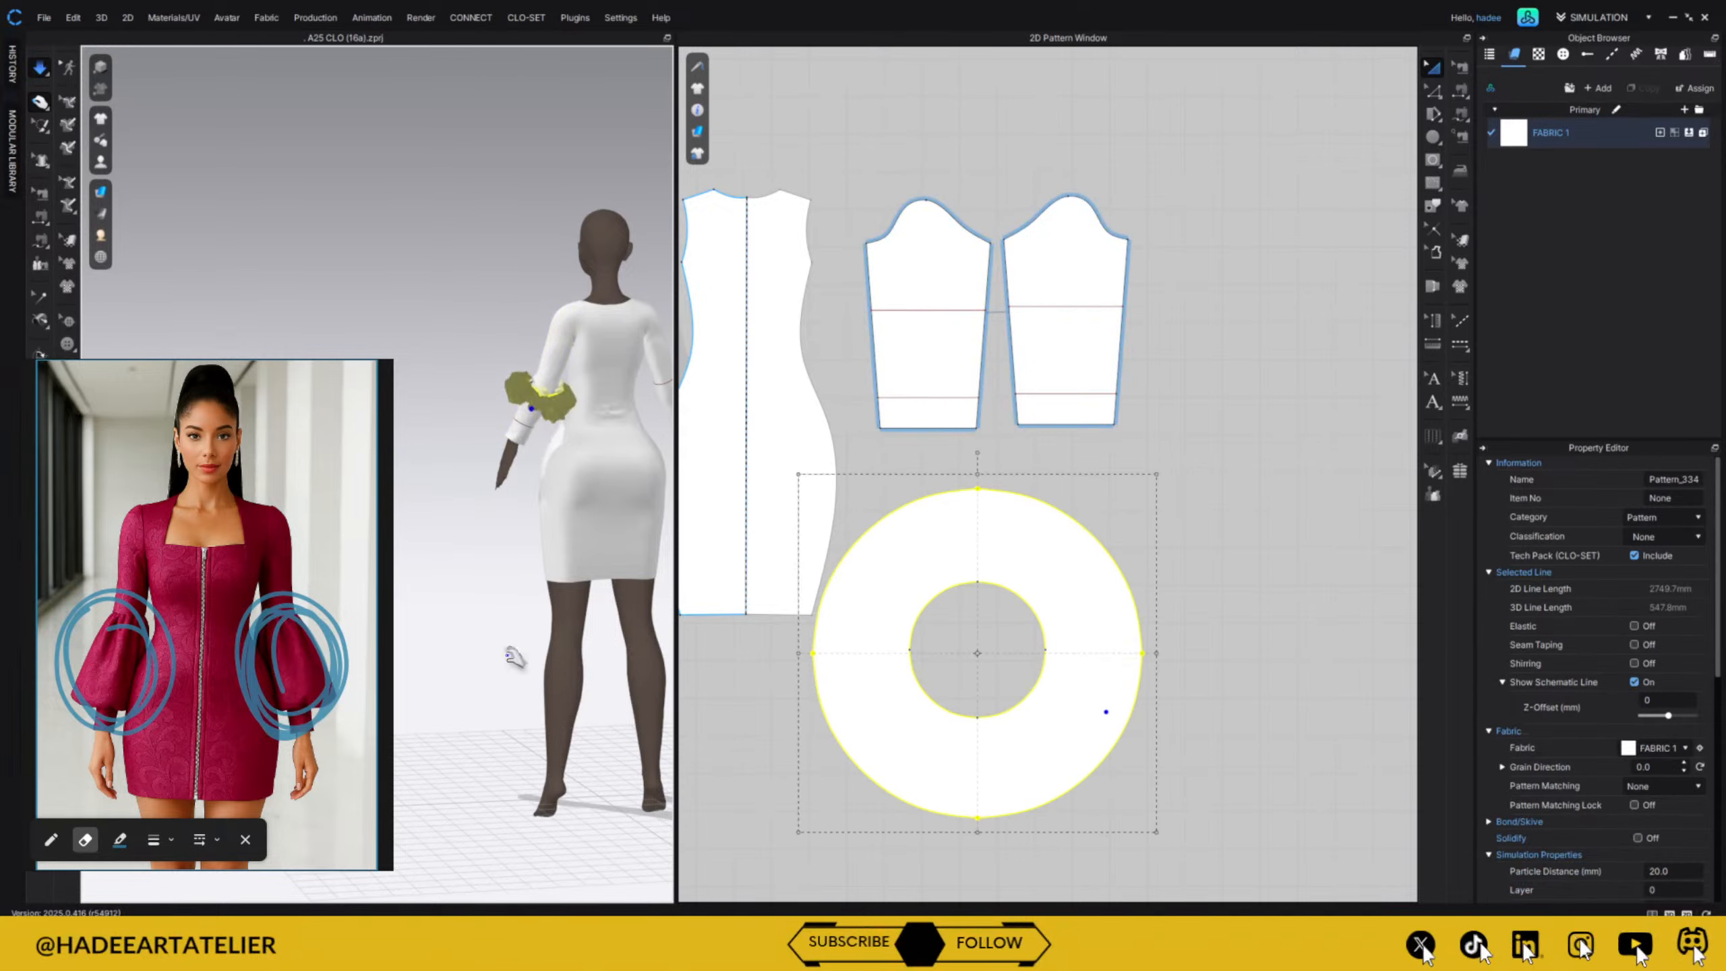
{"action": "right_click_drag", "start_coordinate": [523, 744], "coordinate": [652, 707]}
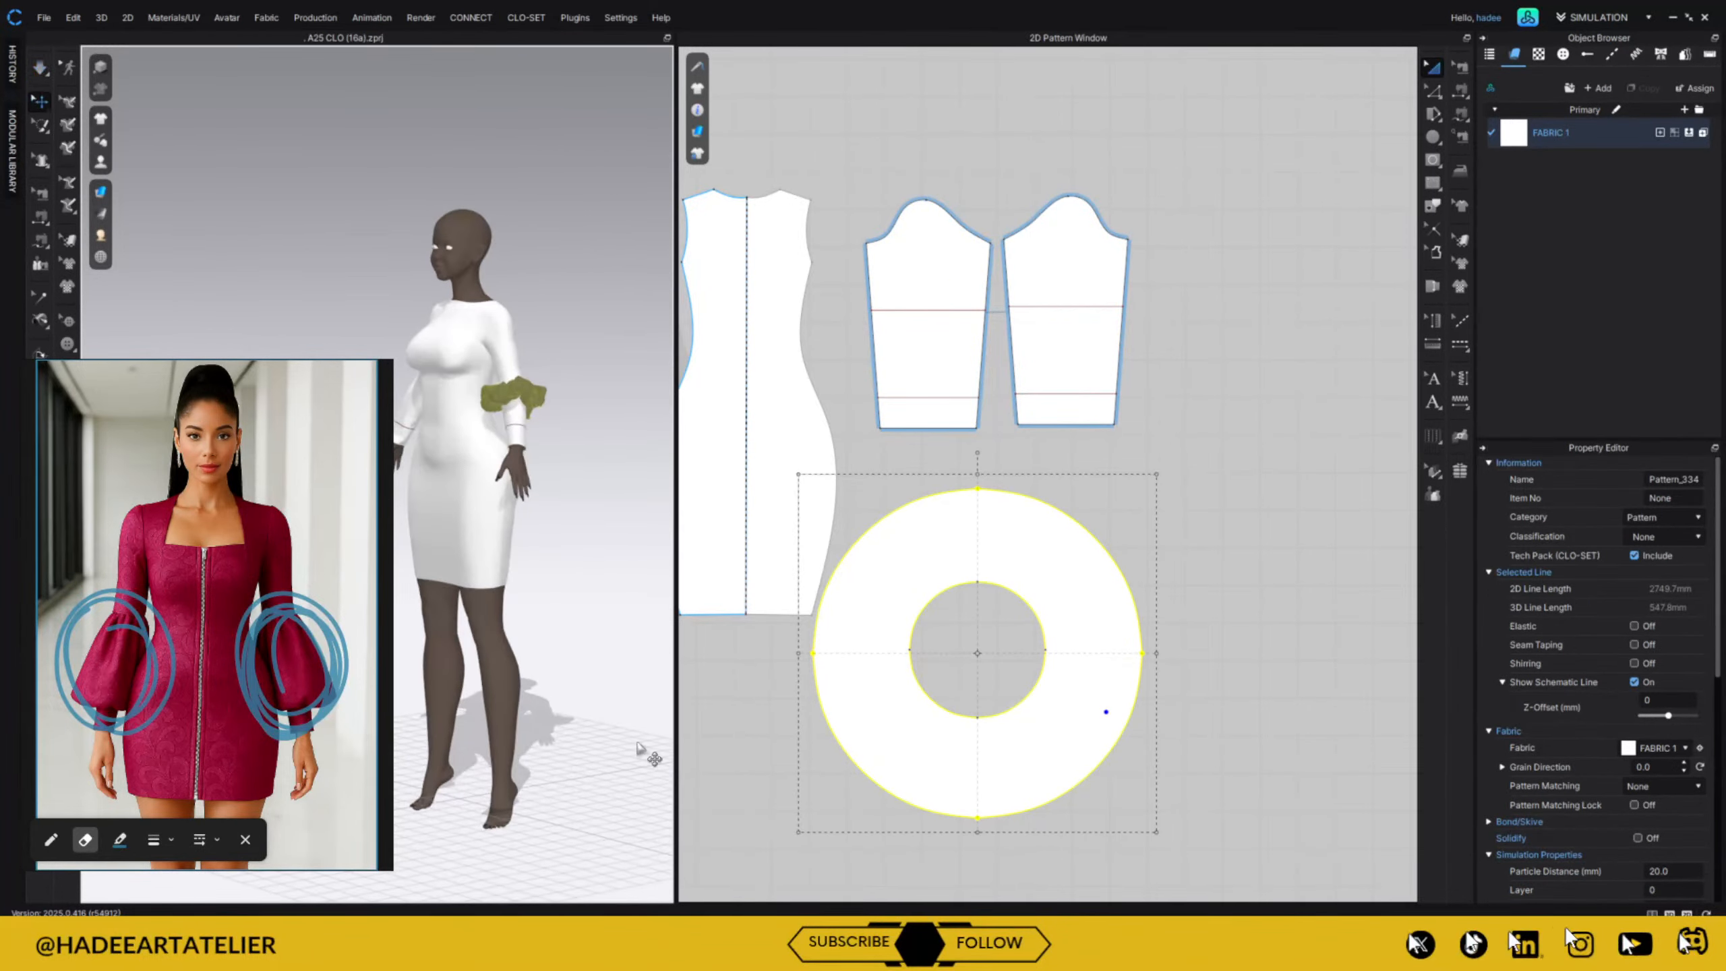
Undo the ring's draping, 3D arrangement reset and enlargement.
{"action": "key", "text": "ctrl+z"}
{"action": "key", "text": "ctrl+z"}
{"action": "key", "text": "ctrl+z"}
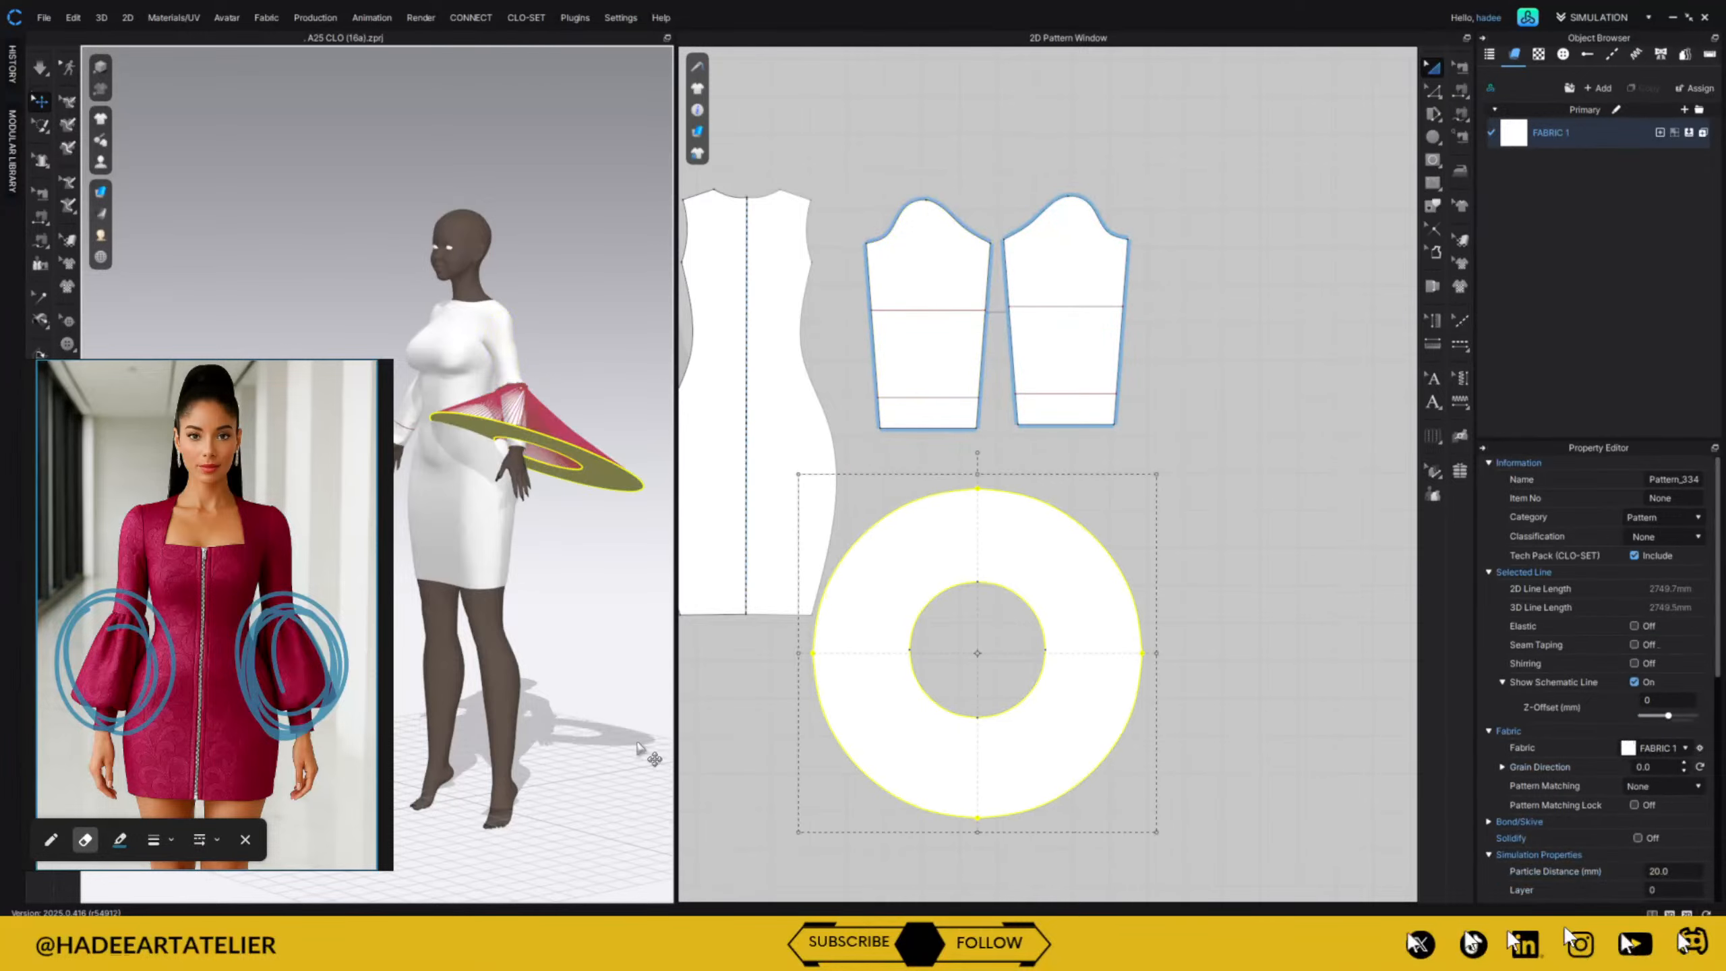
{"action": "key", "text": "ctrl+z"}
{"action": "key", "text": "ctrl+z"}
{"action": "key", "text": "ctrl+z"}
{"action": "key", "text": "ctrl+z"}
{"action": "key", "text": "ctrl+z"}
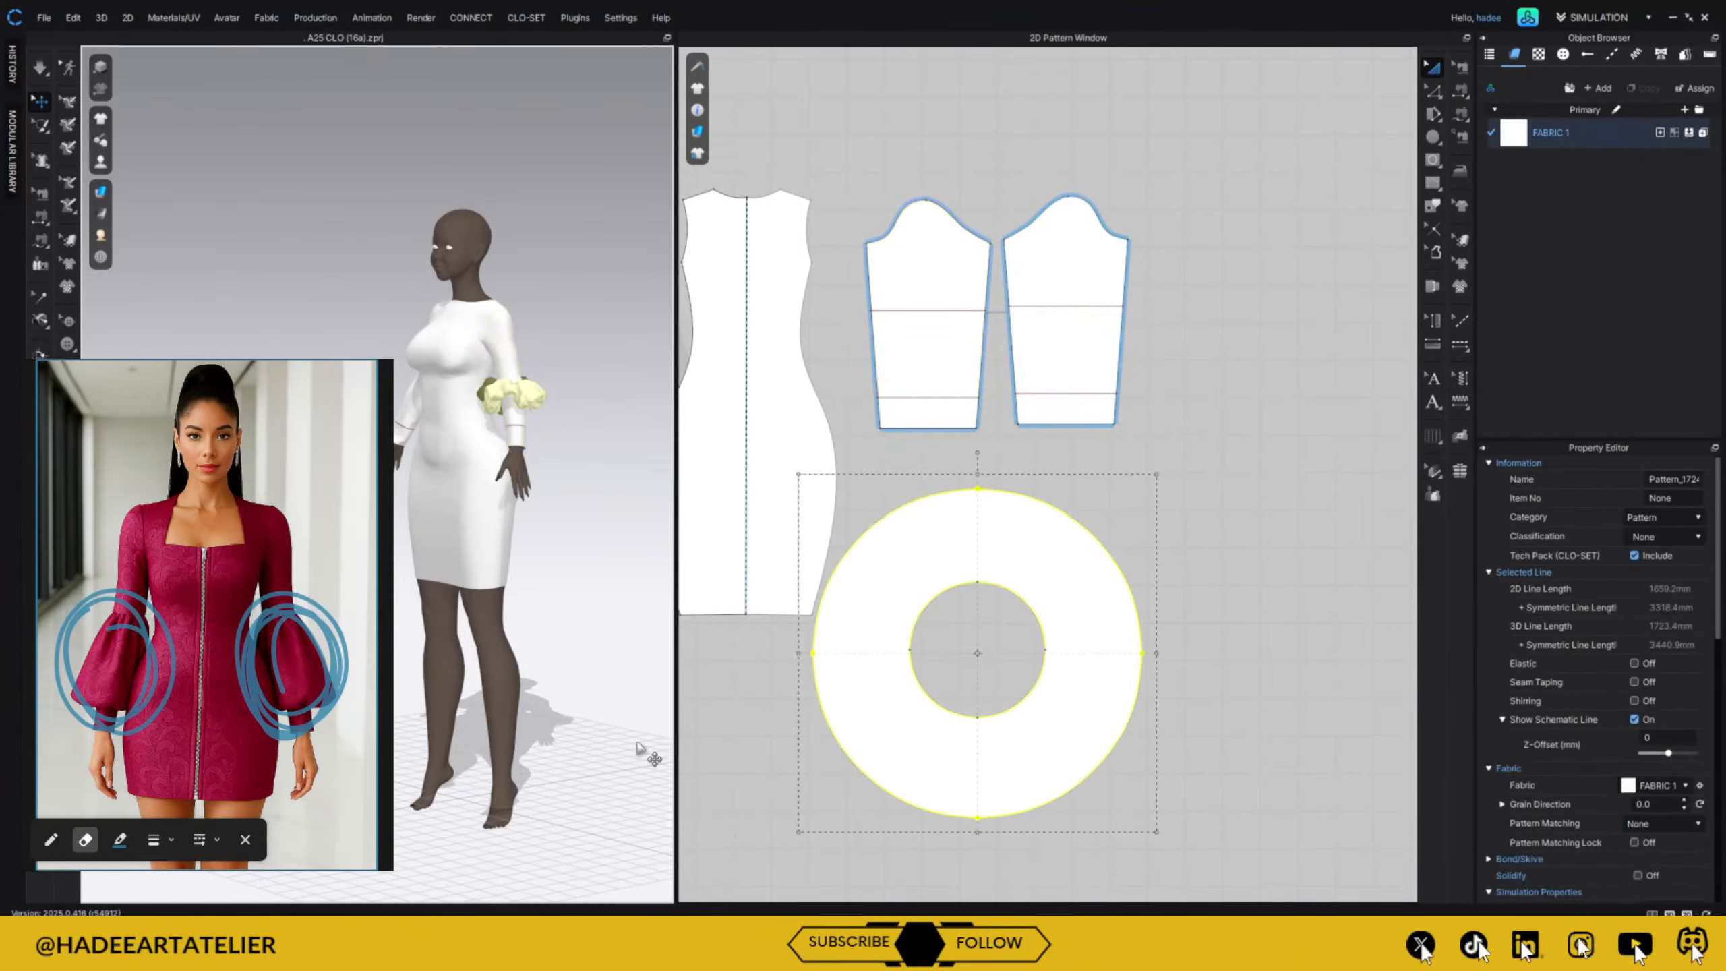
{"action": "key", "text": "ctrl+z"}
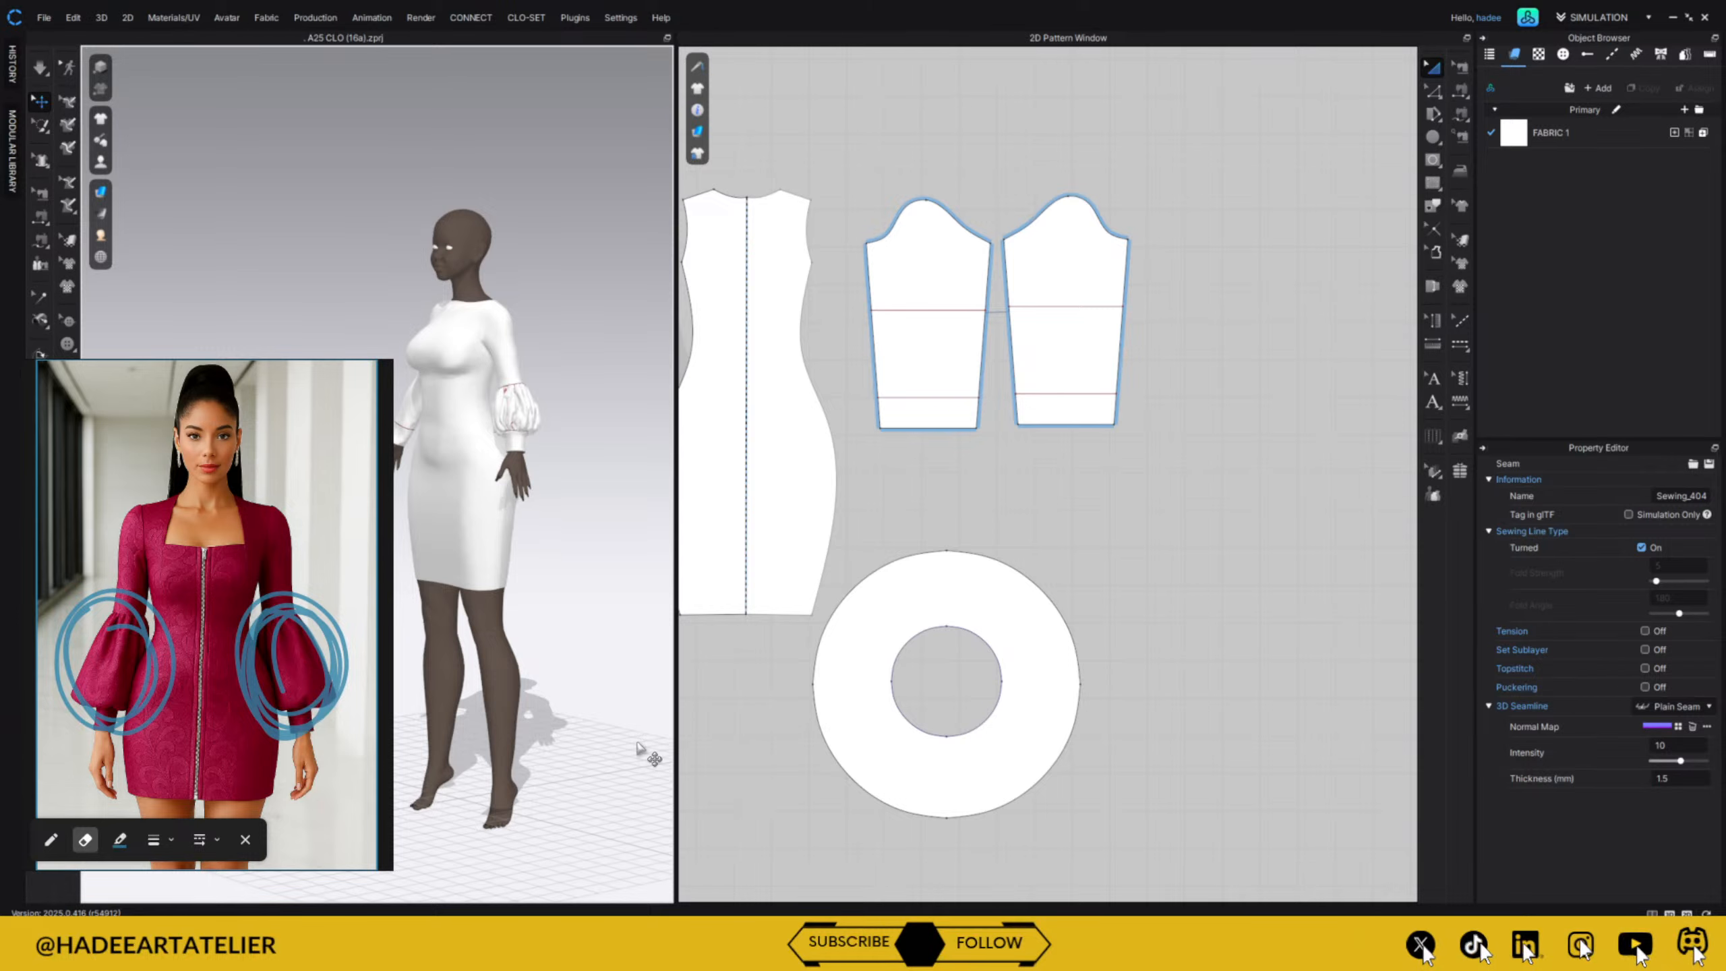
Delete the seam joining the ring's outer edge to the sleeve's upper internal line, and simulate the released ring.
{"action": "left_click", "coordinate": [1461, 68]}
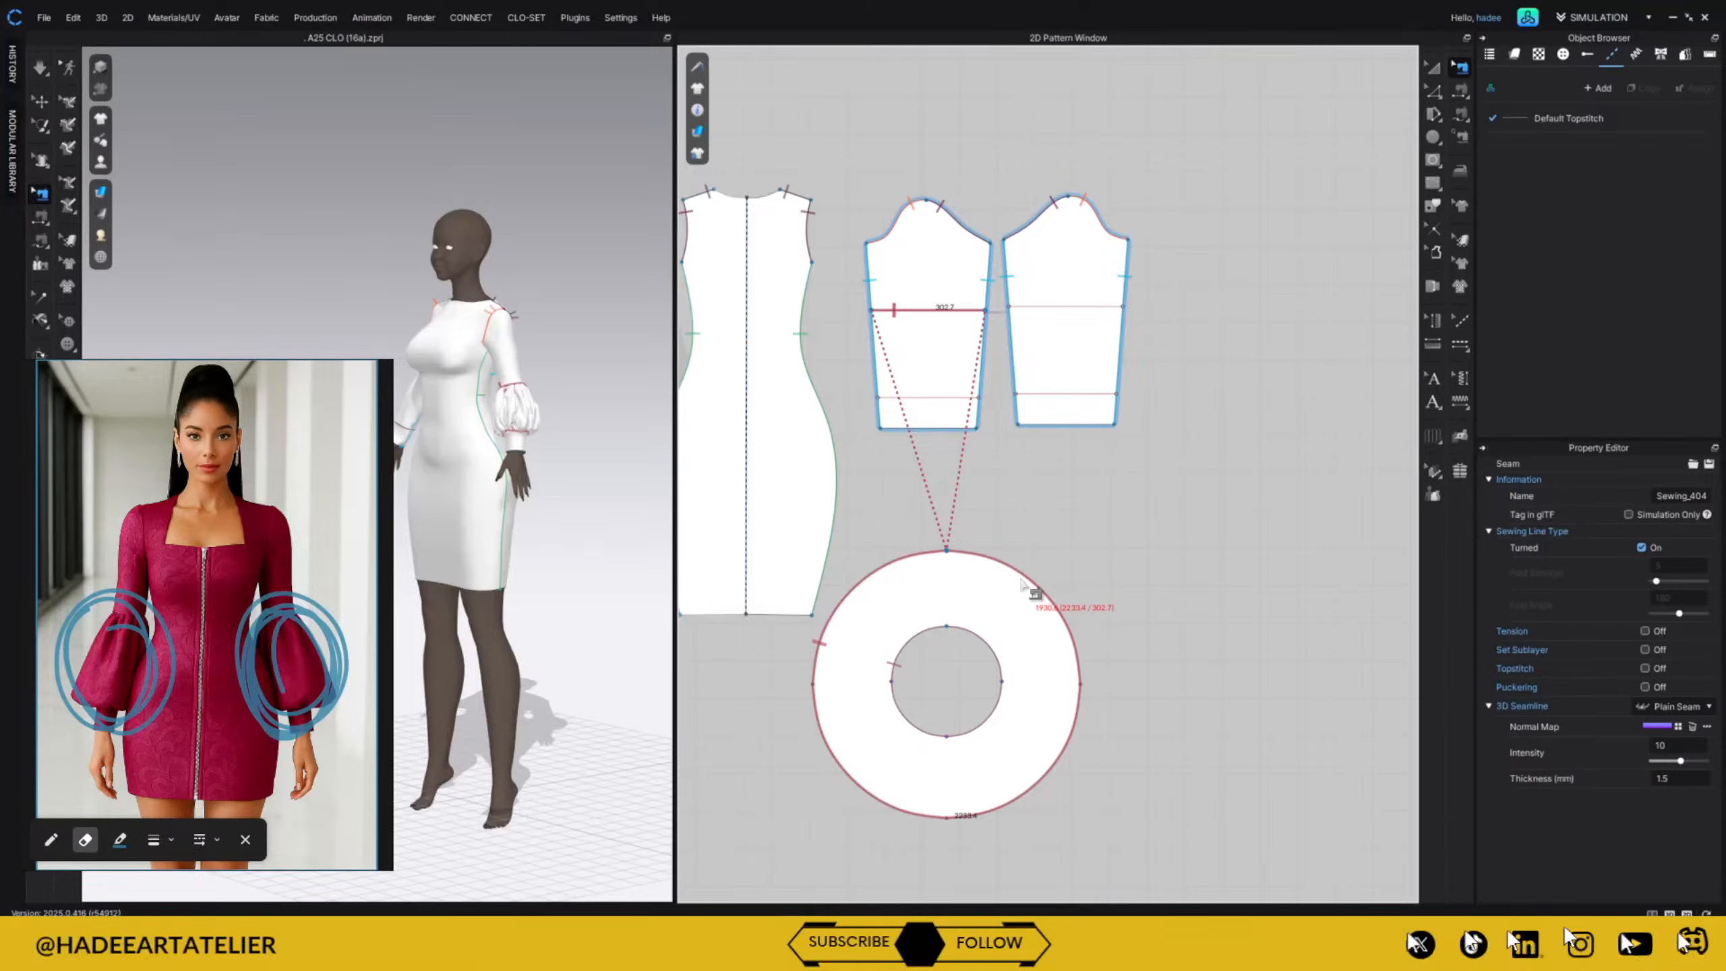
{"action": "key", "text": "Delete"}
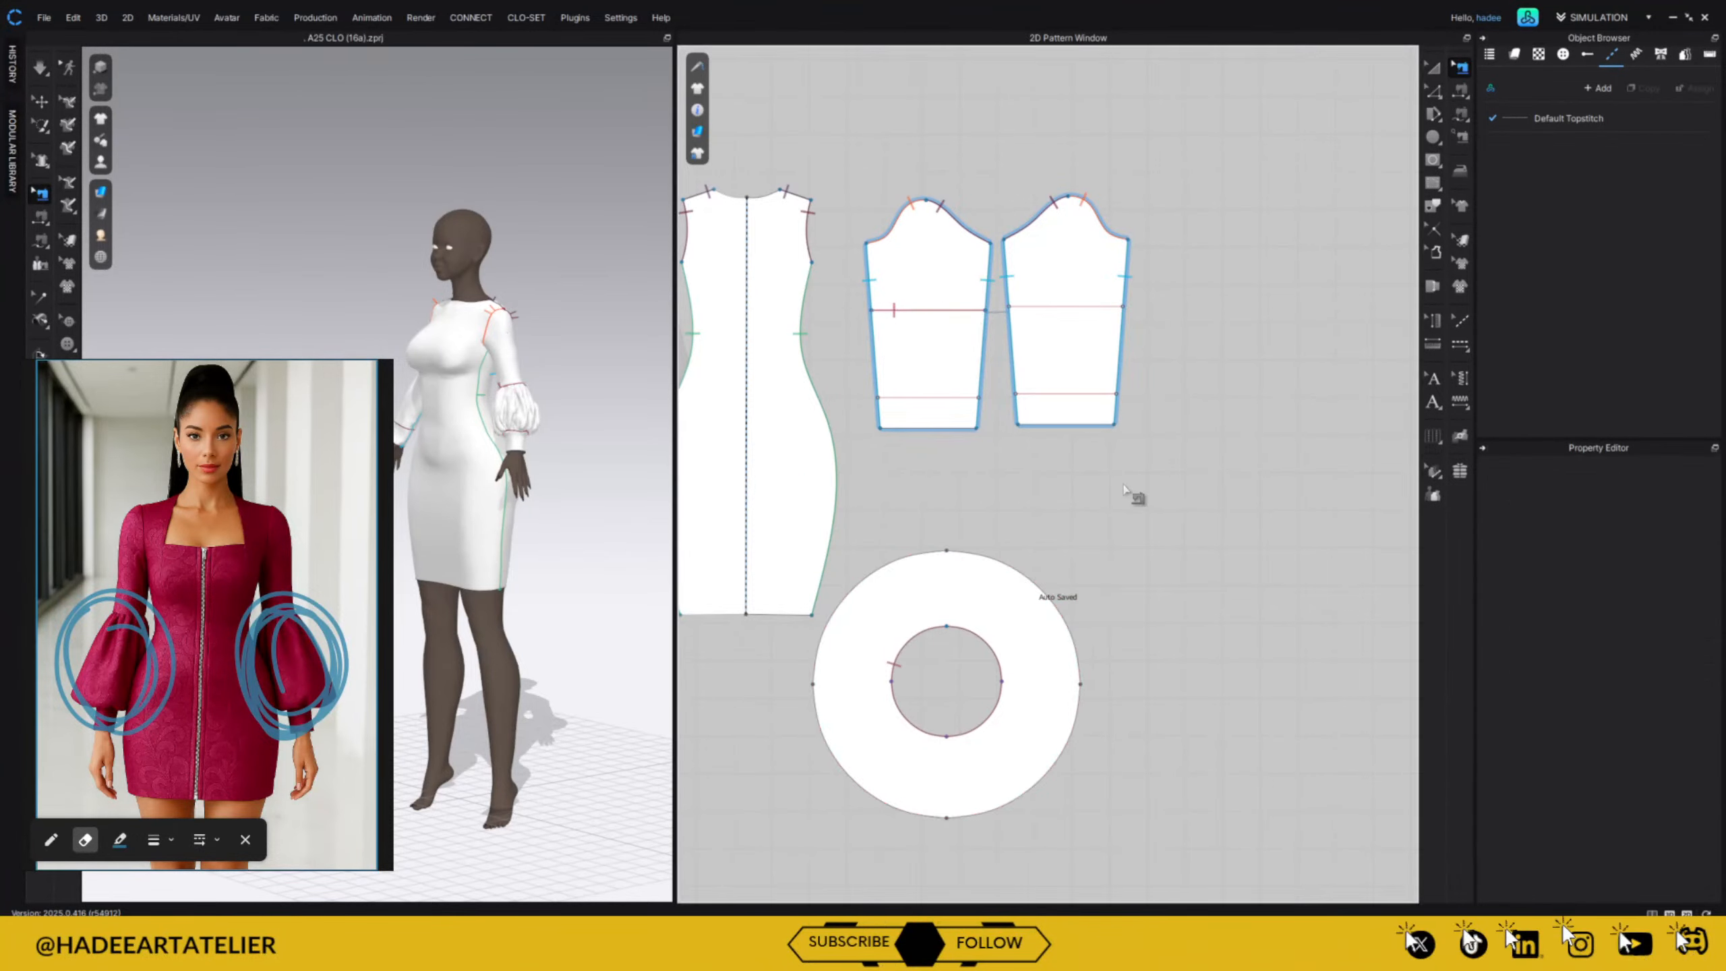
{"action": "key", "text": "a"}
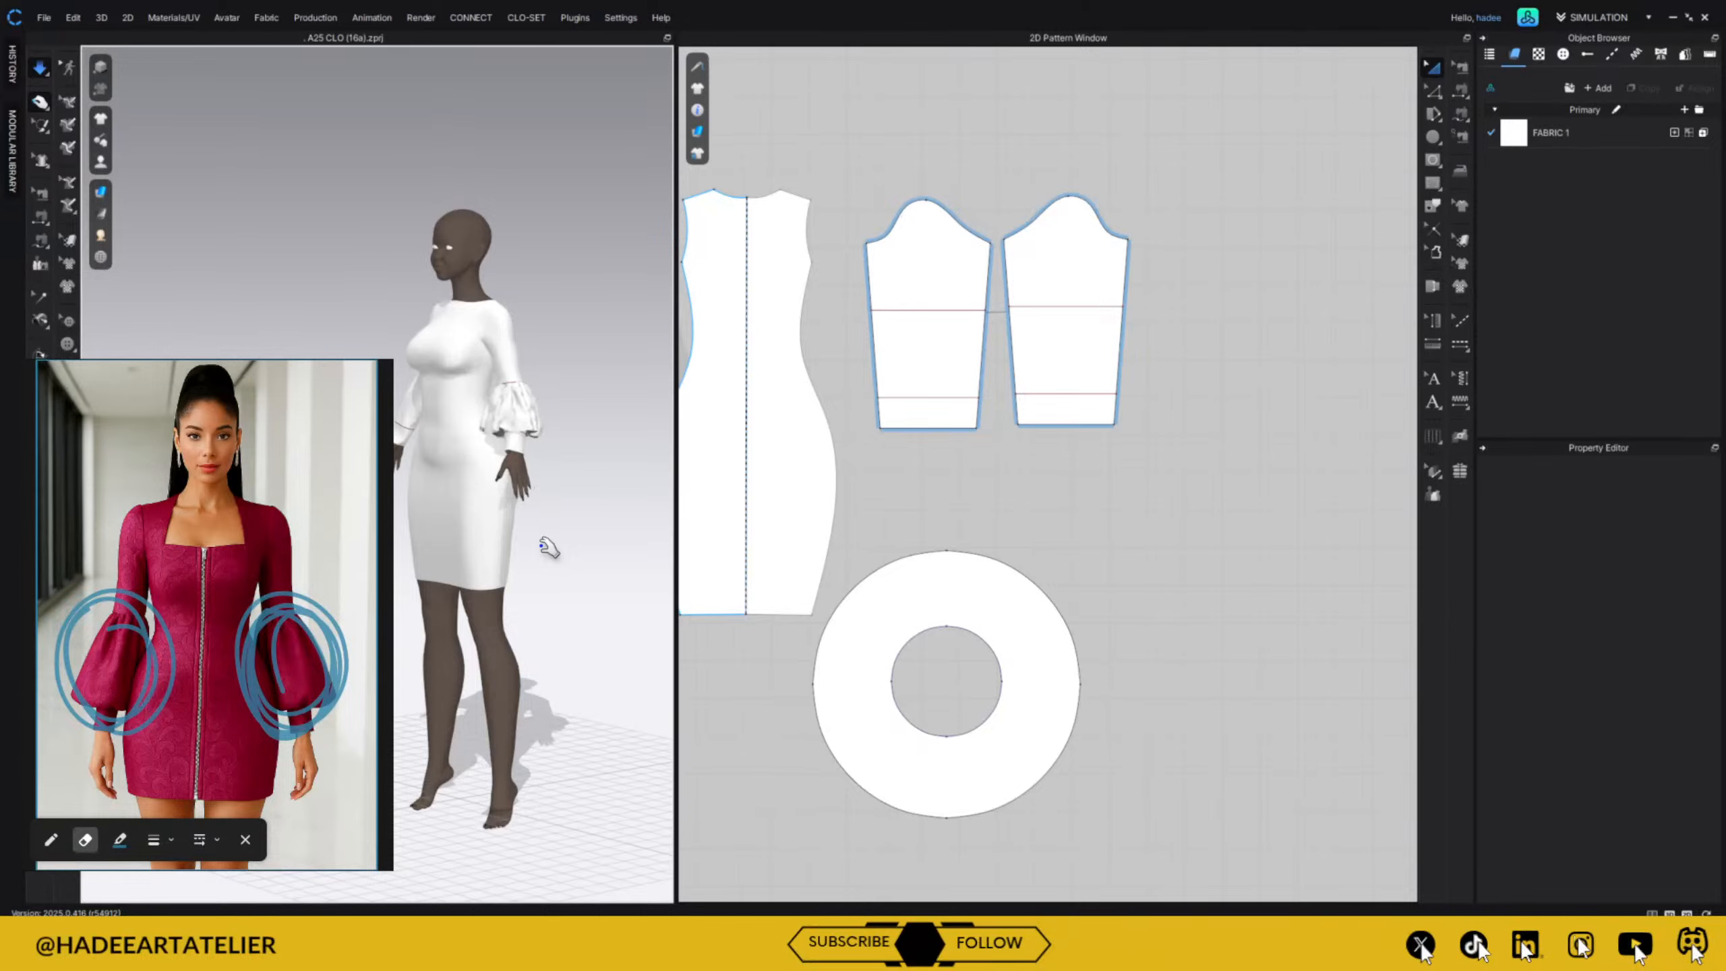
{"action": "mouse_move", "coordinate": [551, 643]}
{"action": "right_mouse_down"}
{"action": "mouse_move", "coordinate": [644, 639]}
{"action": "mouse_move", "coordinate": [546, 646]}
{"action": "right_mouse_up"}
Enlarge the ring pattern to an outer circumference of about 3074 mm, and adjust its drape on the arm.
{"action": "left_click", "coordinate": [1012, 583]}
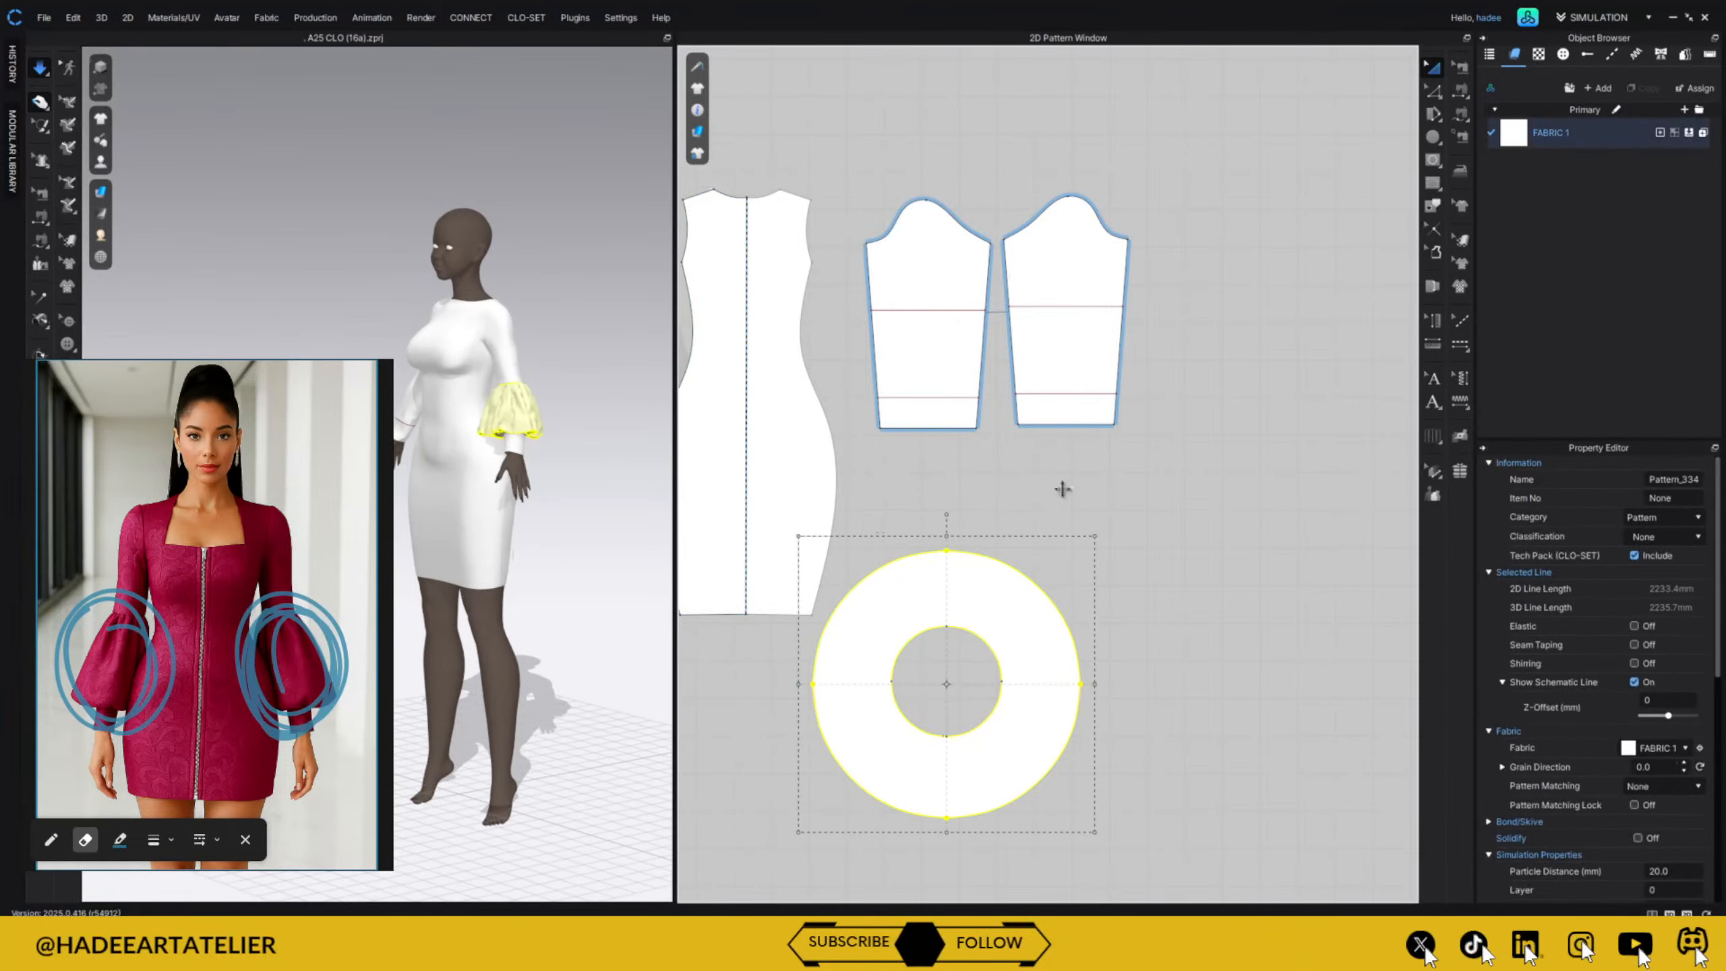
{"action": "left_click_drag", "start_coordinate": [1095, 538], "coordinate": [1144, 489]}
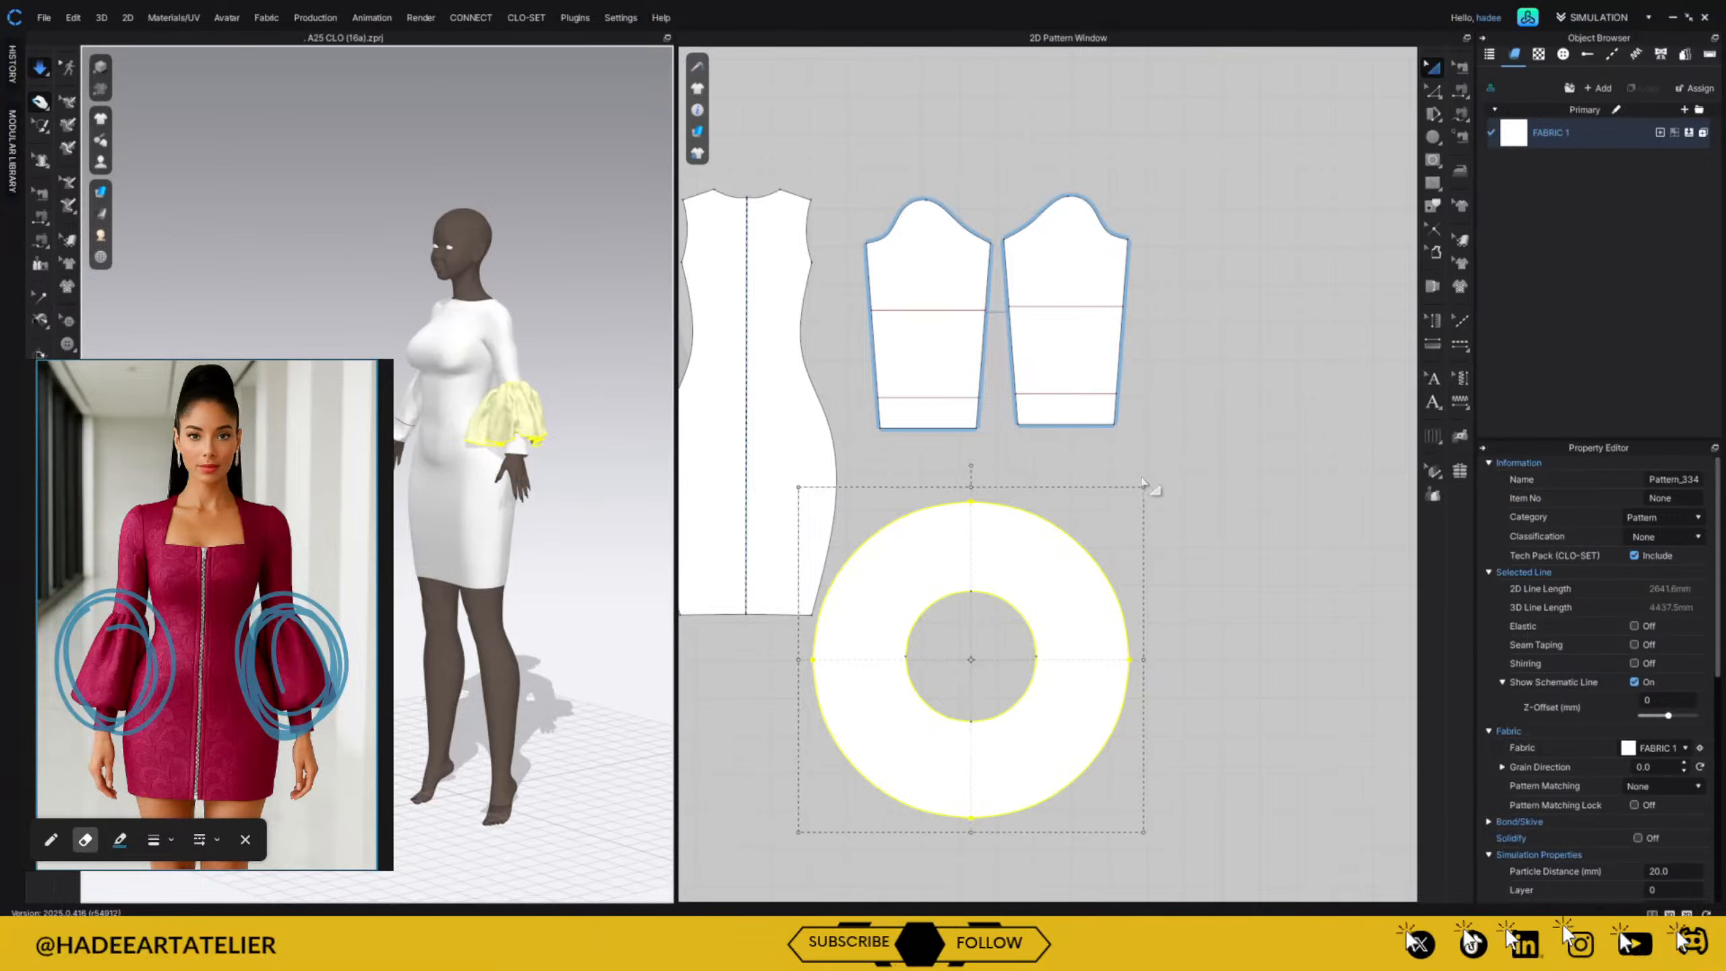
{"action": "left_click_drag", "start_coordinate": [1145, 483], "coordinate": [1186, 477]}
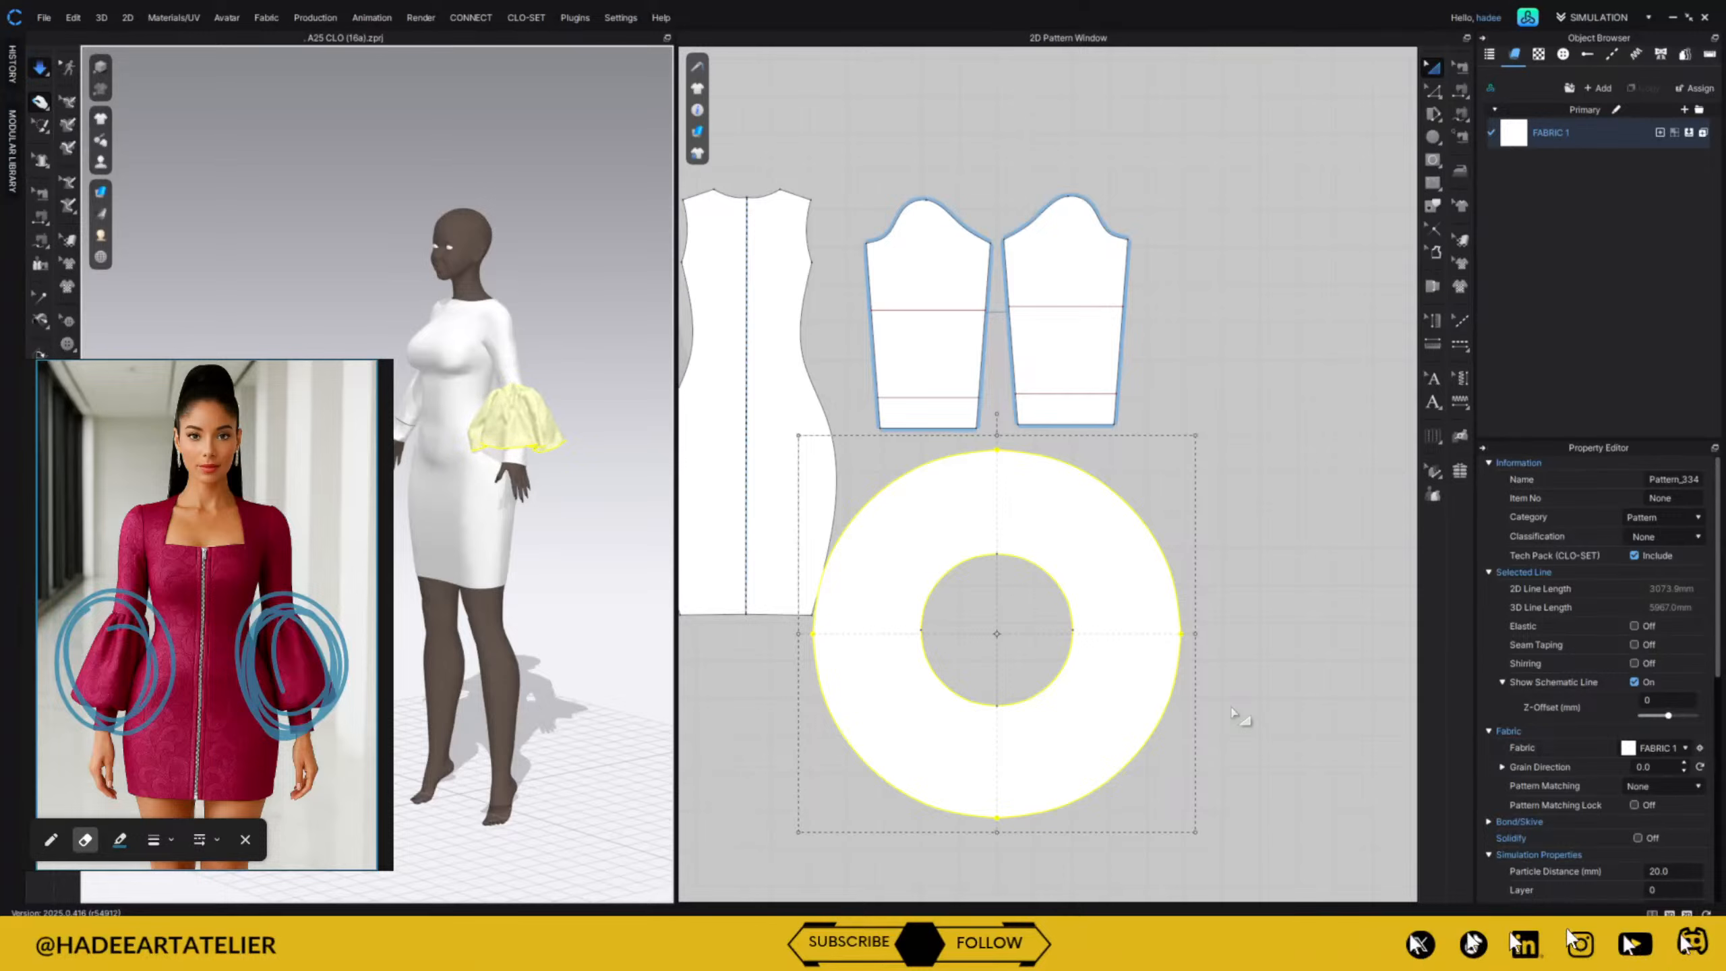
{"action": "left_click_drag", "start_coordinate": [549, 433], "coordinate": [530, 435]}
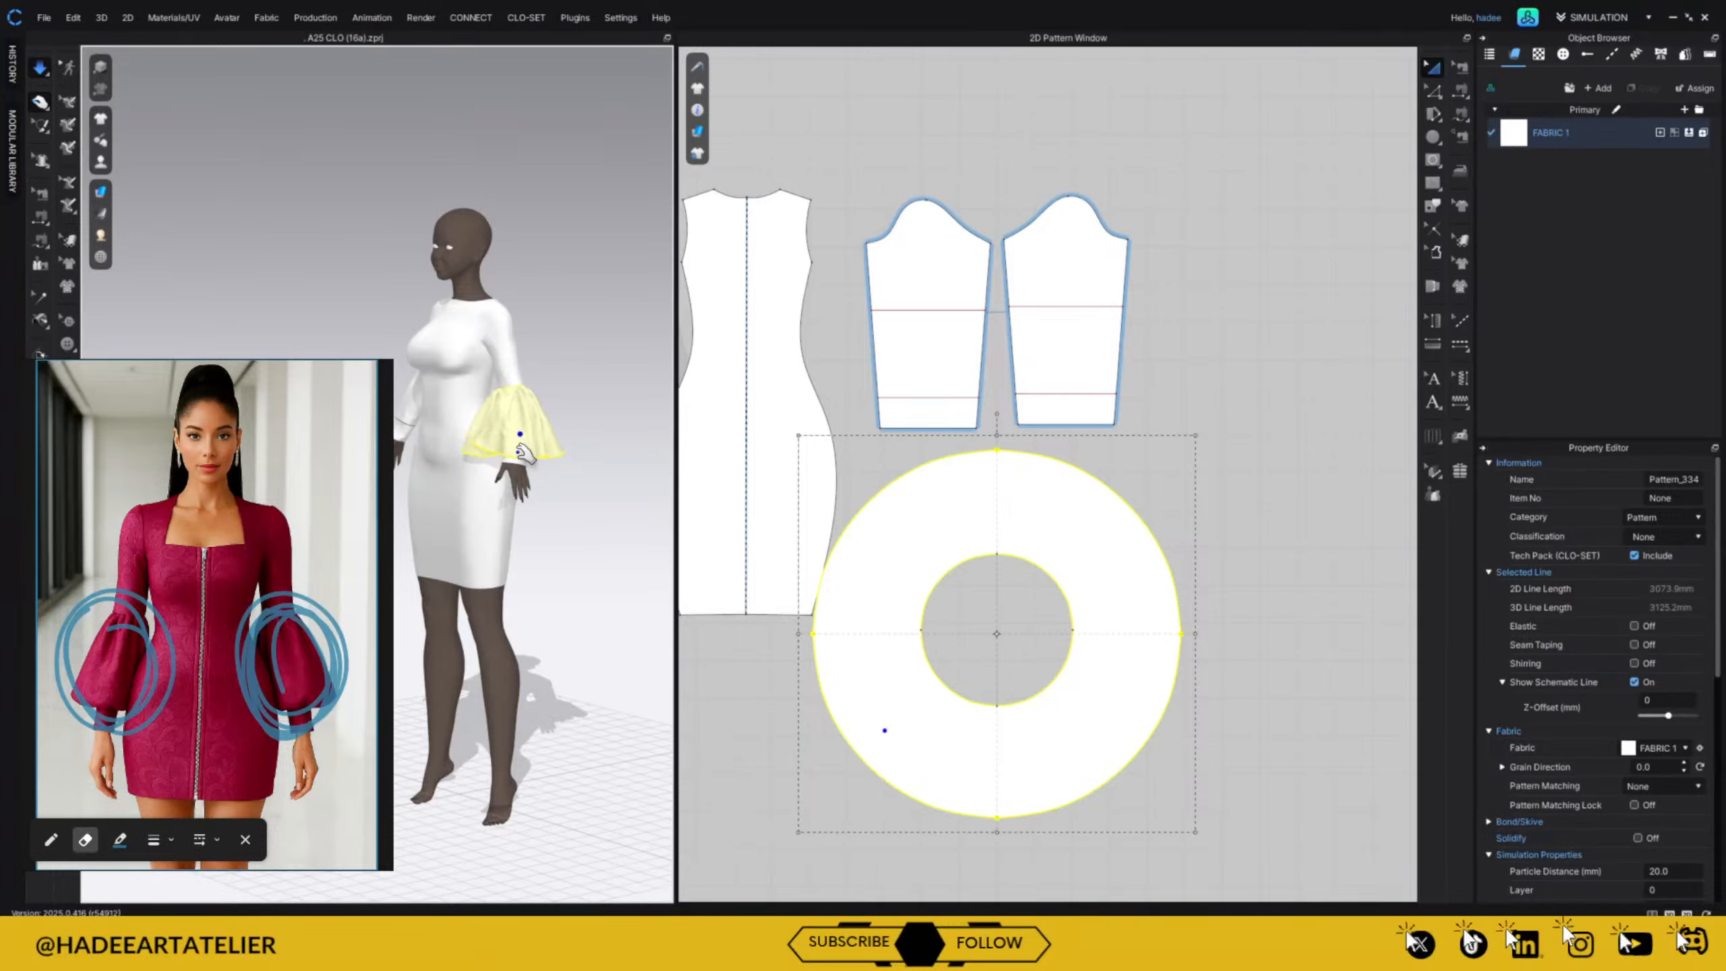
Shrink the ring's inner circle about its centre to a circumference of about 897 mm.
{"action": "left_click", "coordinate": [1269, 561]}
{"action": "left_click", "coordinate": [1035, 561]}
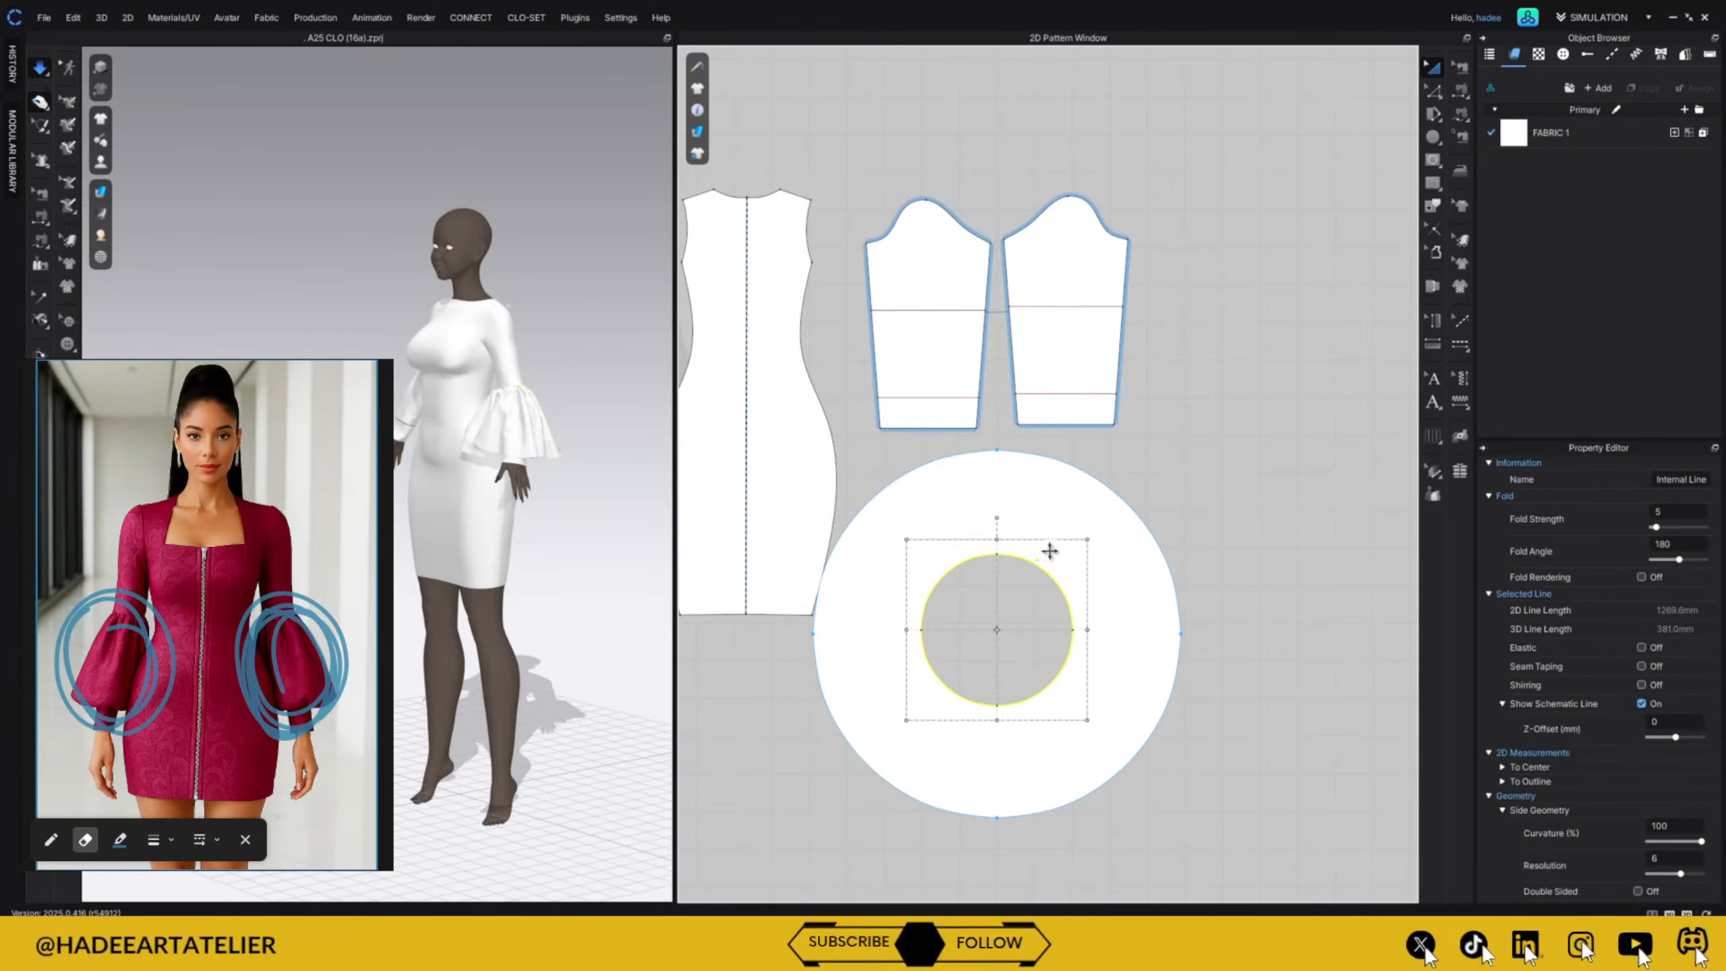
{"action": "left_click_drag", "start_coordinate": [1077, 563], "coordinate": [1023, 589]}
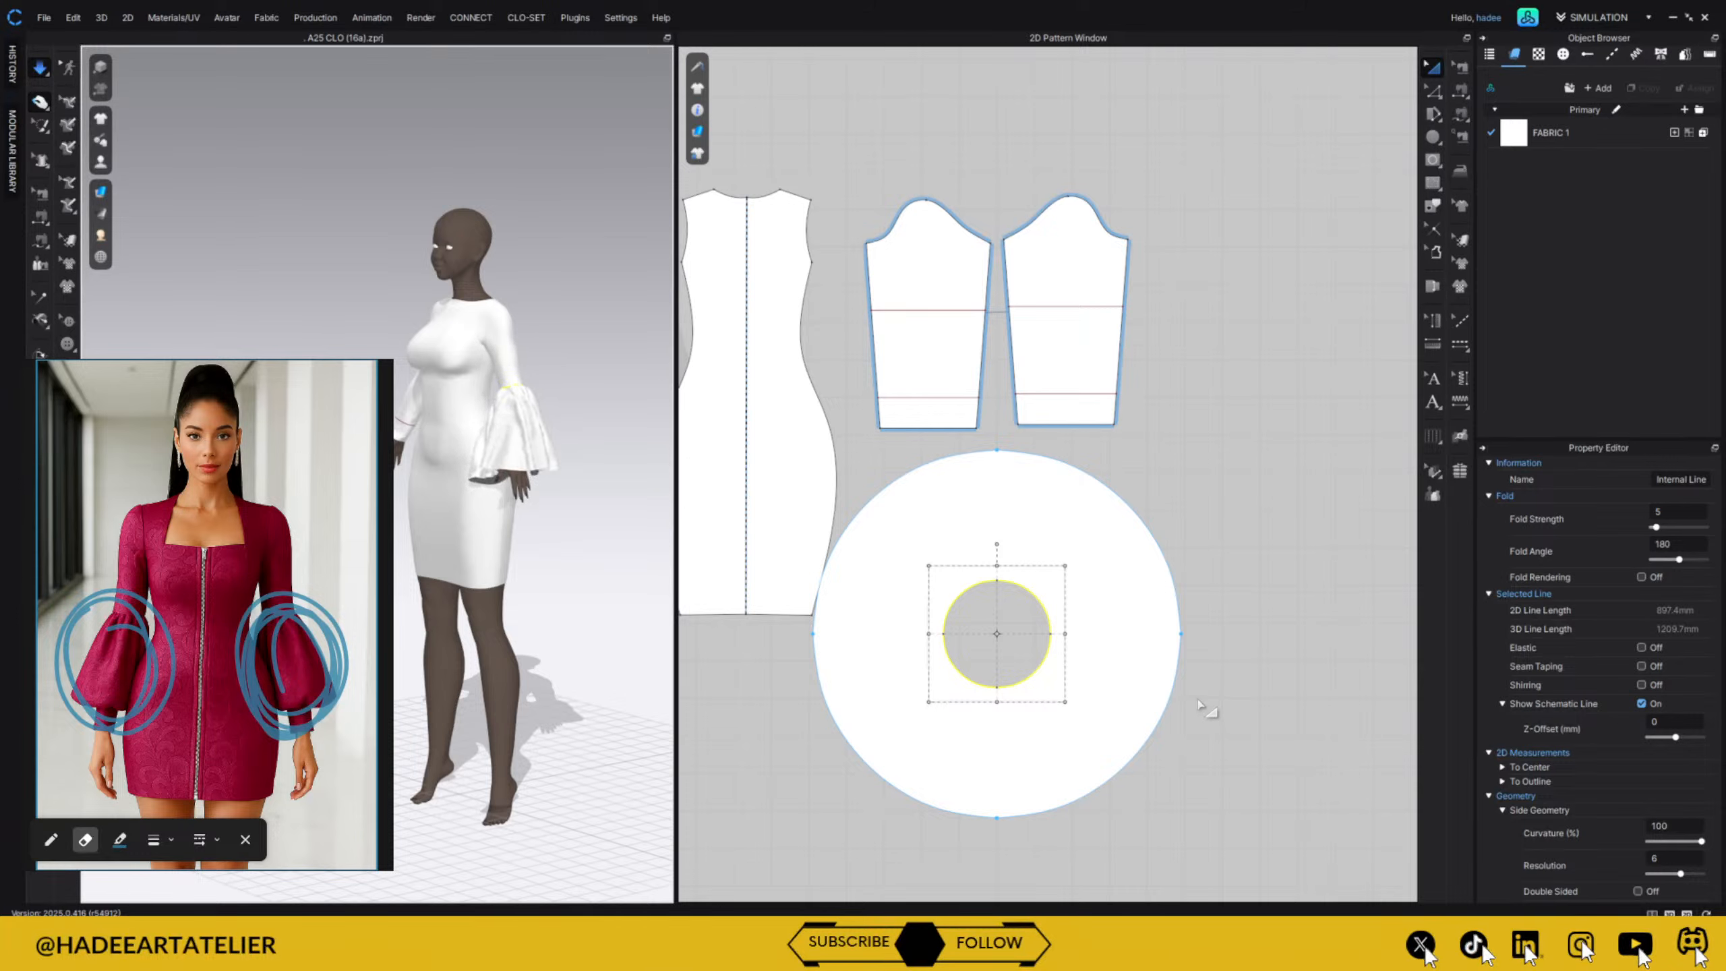
{"action": "left_click", "coordinate": [1212, 670]}
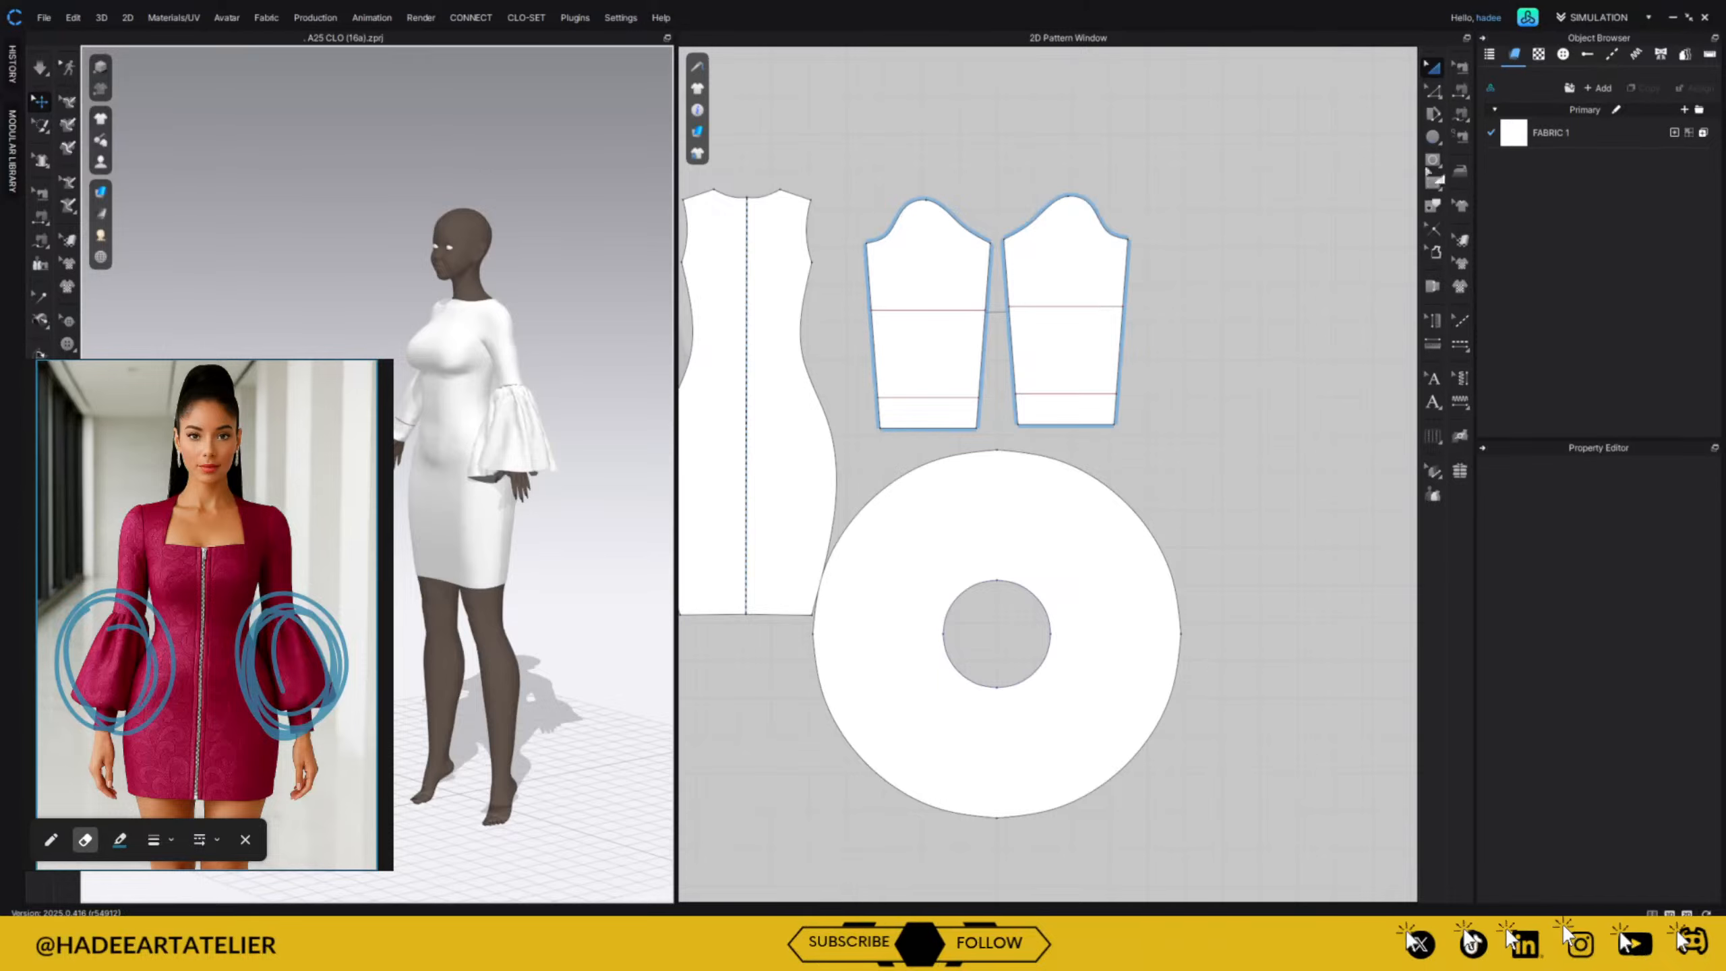
Sew the ring's whole outer edge to the sleeve's lower internal line with Free Sewing, and simulate the puff.
{"action": "left_click", "coordinate": [1460, 114]}
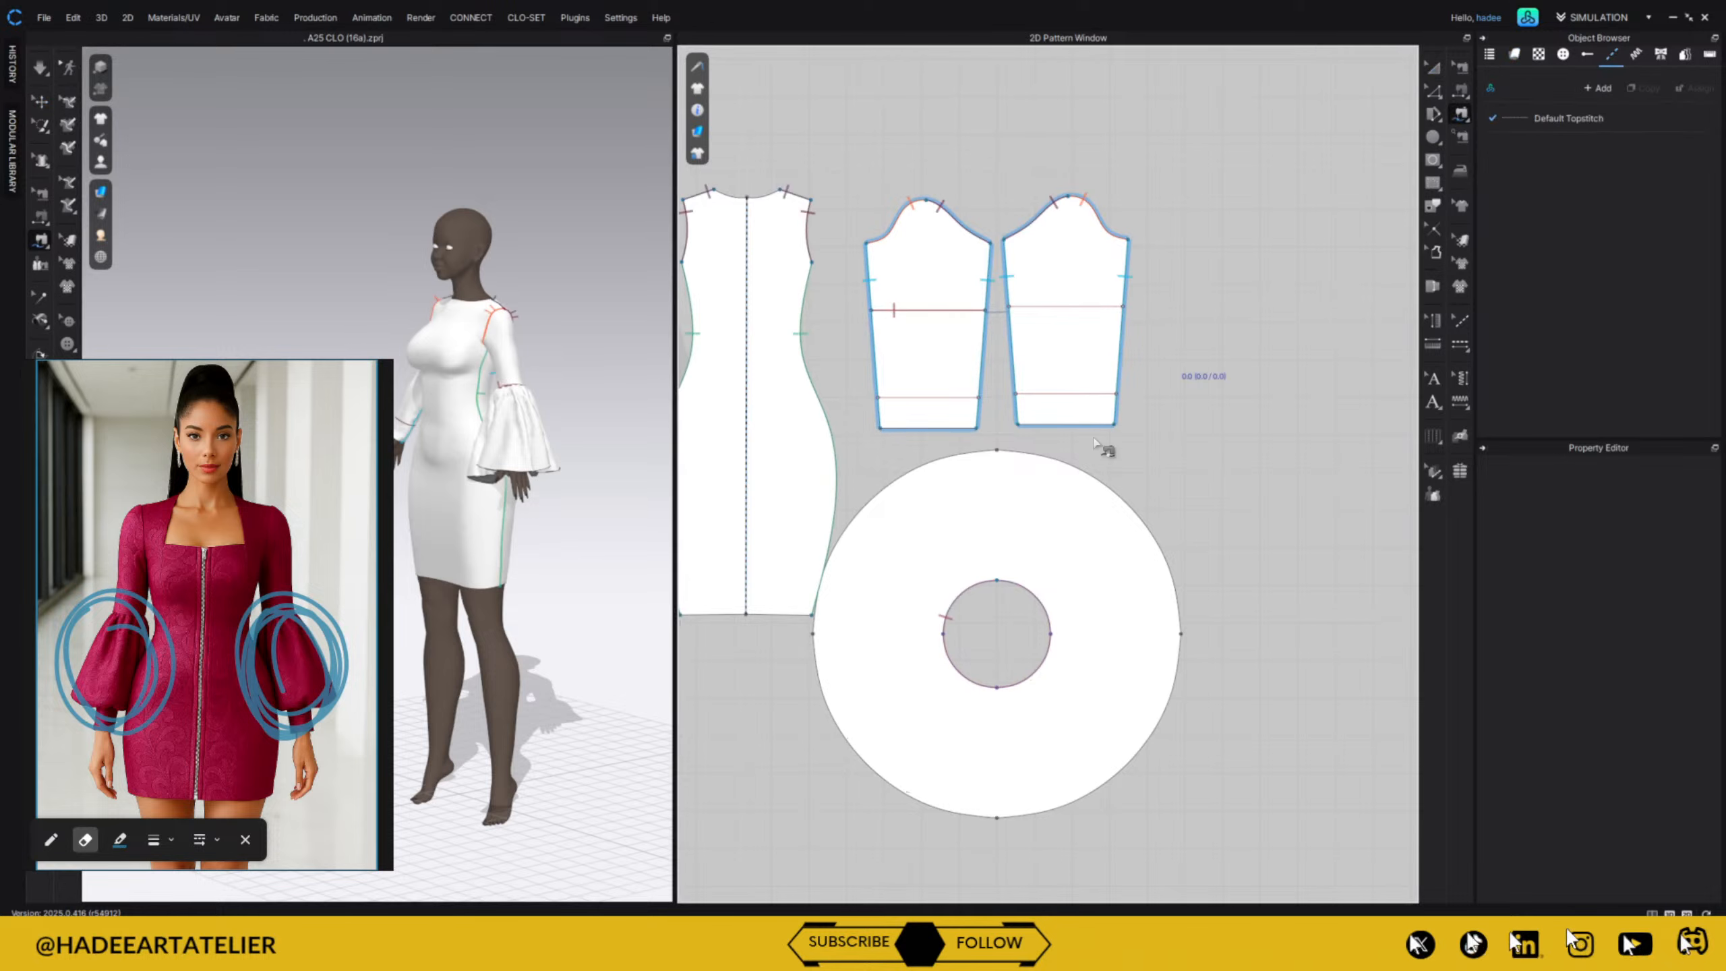
{"action": "left_click", "coordinate": [820, 640]}
{"action": "left_click", "coordinate": [878, 400]}
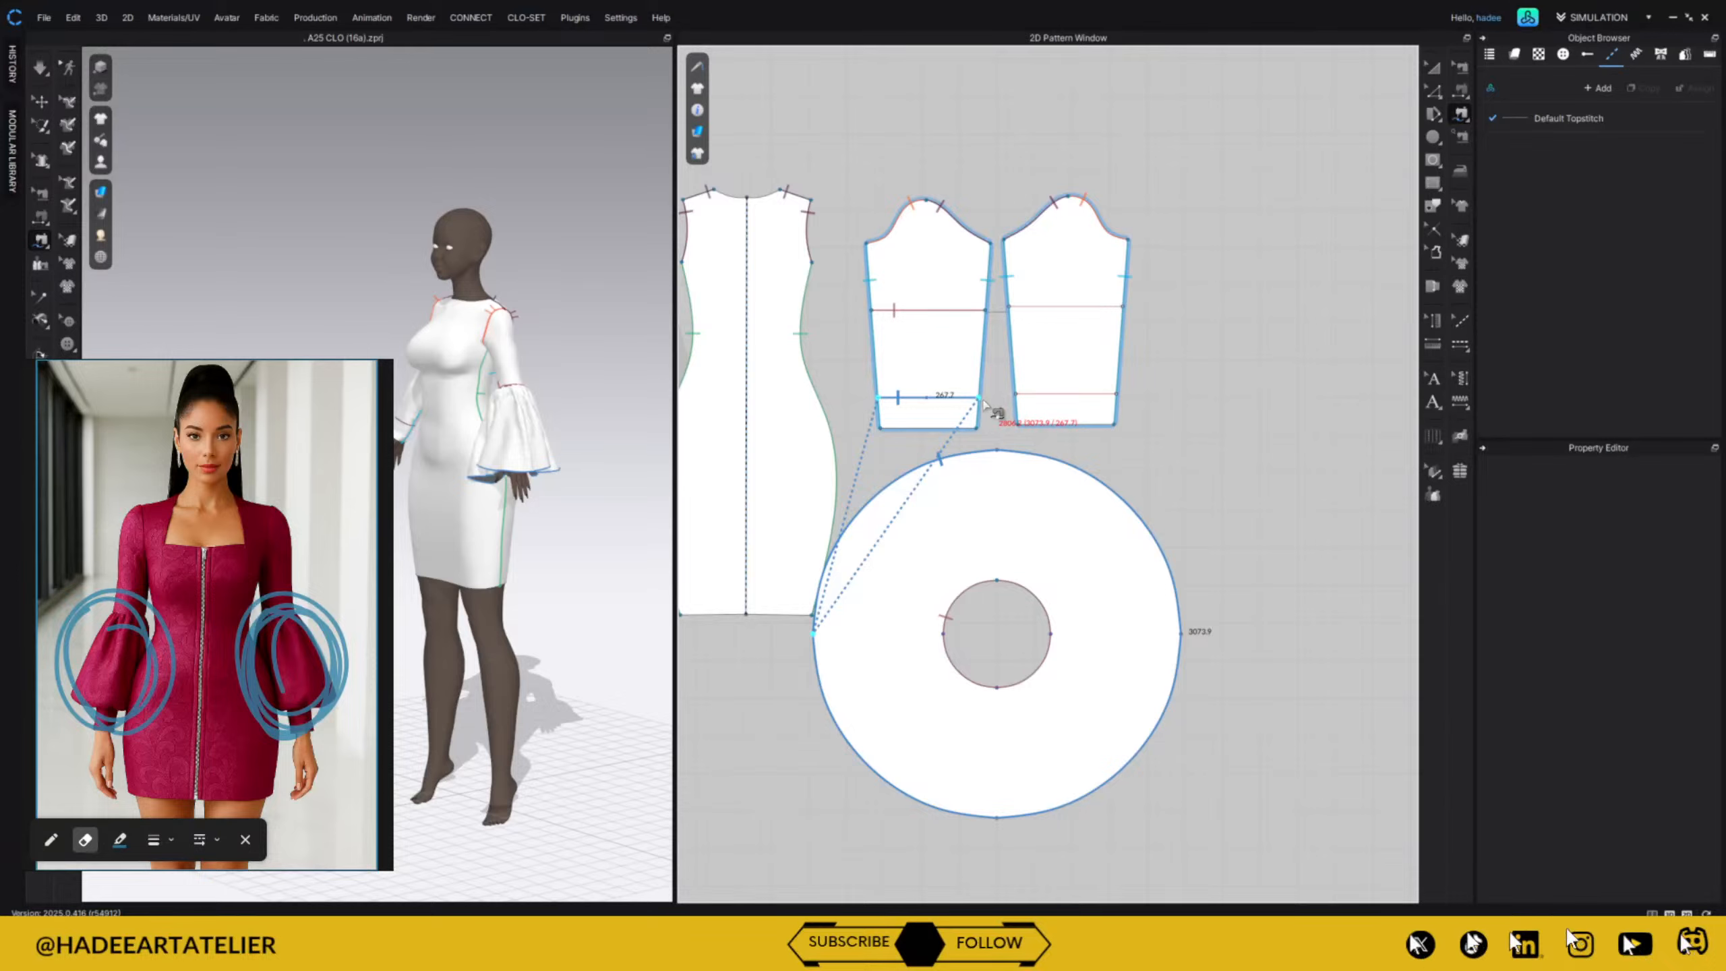
{"action": "left_click", "coordinate": [979, 400]}
{"action": "key", "text": "space"}
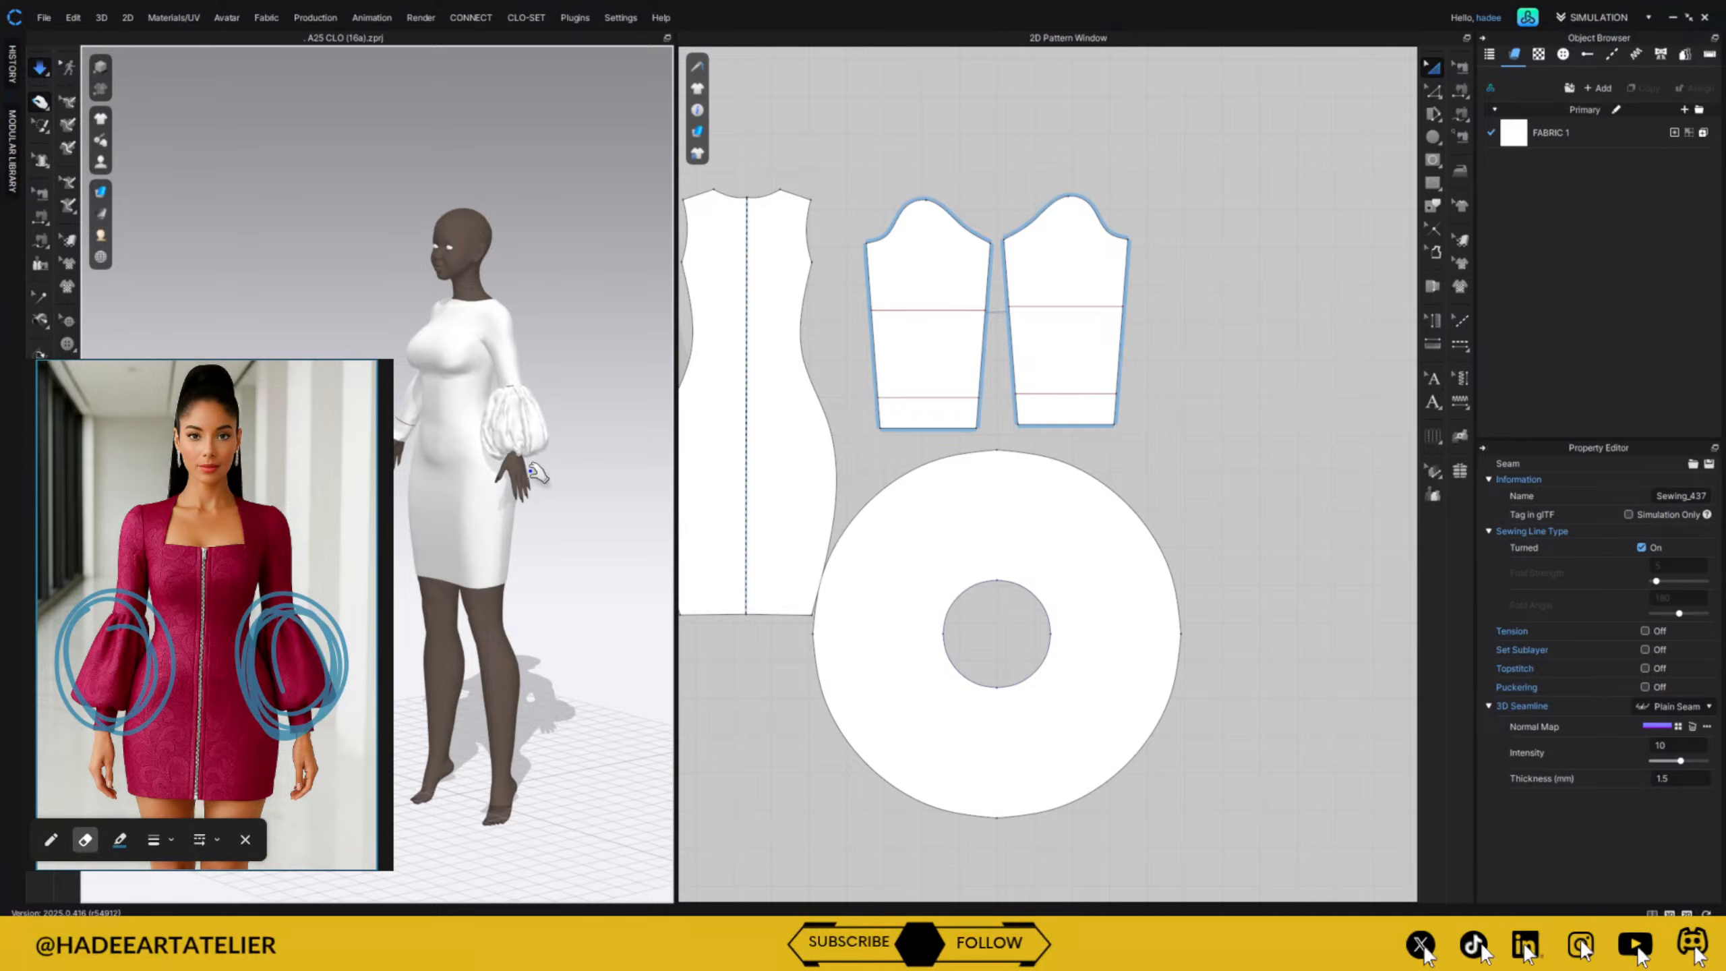
{"action": "key", "text": "b"}
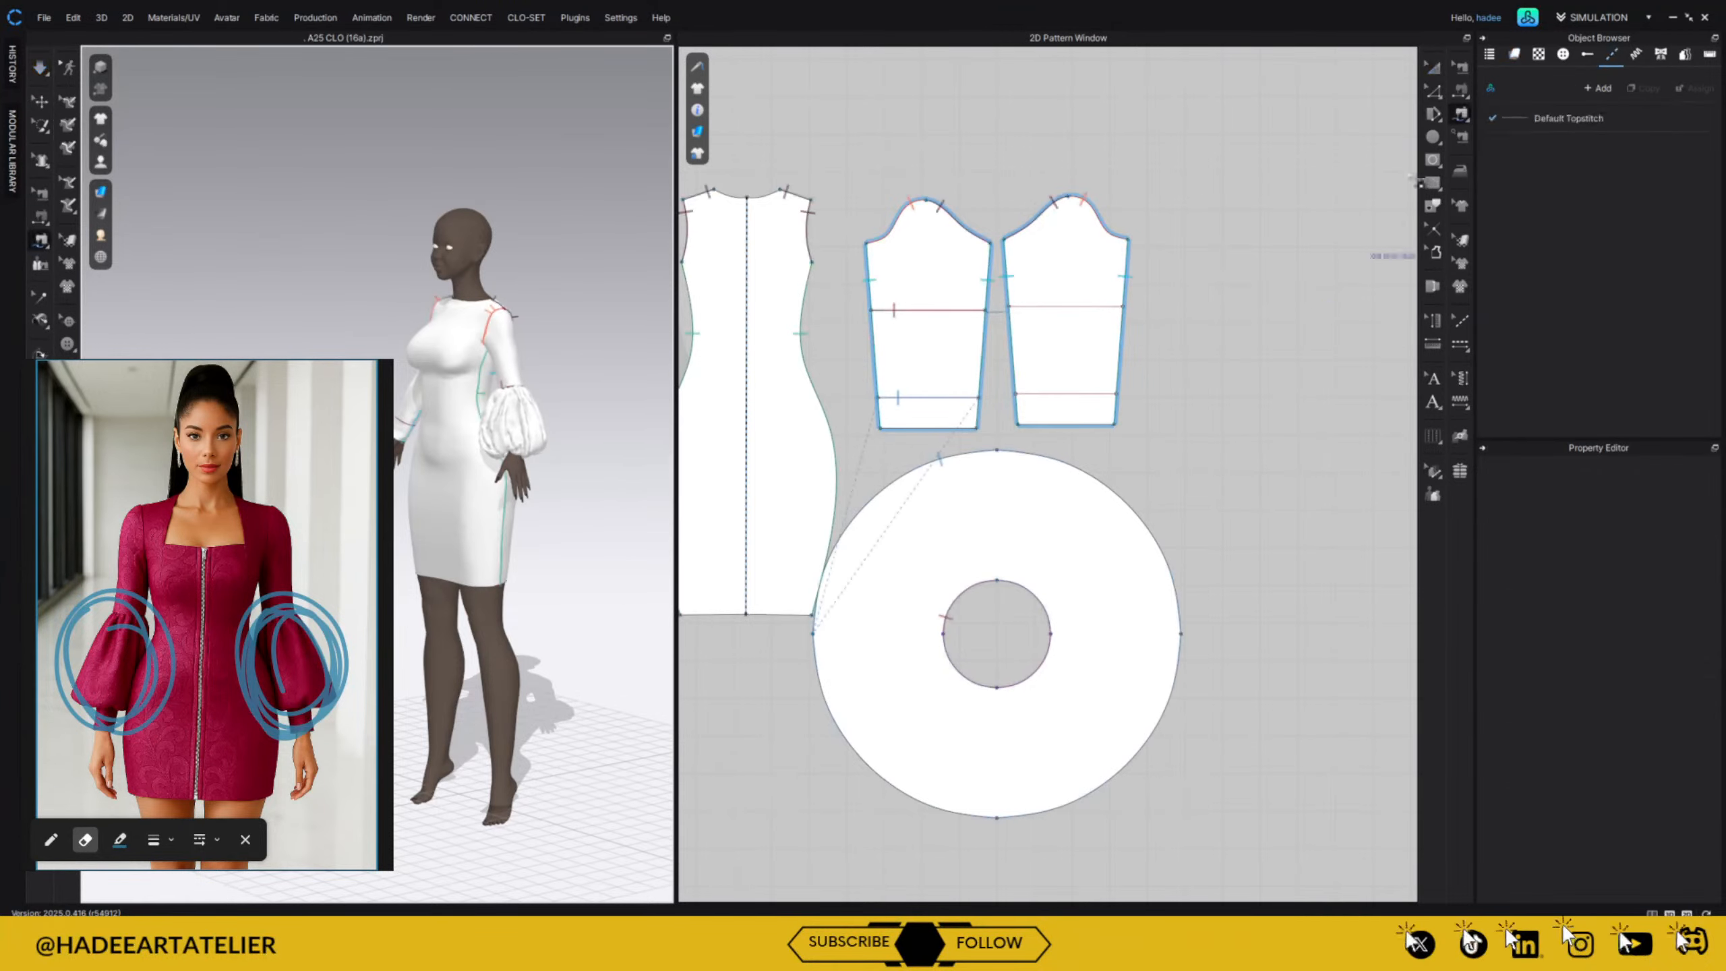
Reverse the seam joining the ring's outer edge to the sleeve's lower internal line, simulate, and check the puff from the side and front.
{"action": "left_click", "coordinate": [1461, 69]}
{"action": "left_click", "coordinate": [963, 456]}
{"action": "right_click", "coordinate": [964, 461]}
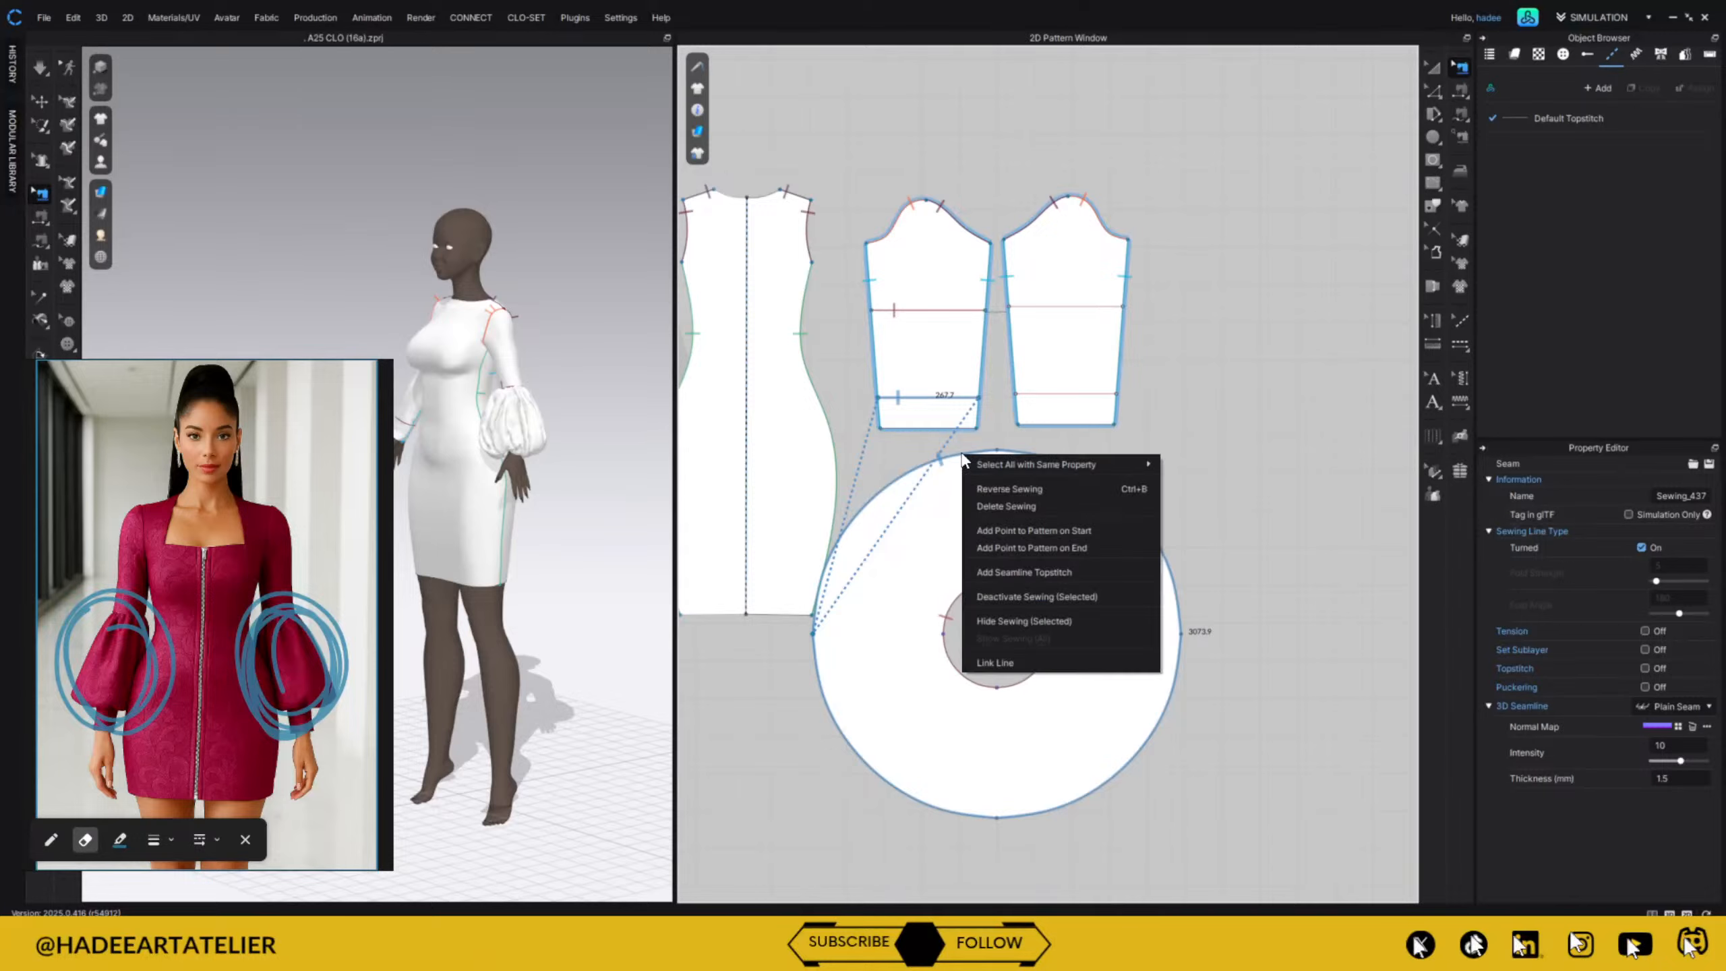
{"action": "left_click", "coordinate": [1053, 487]}
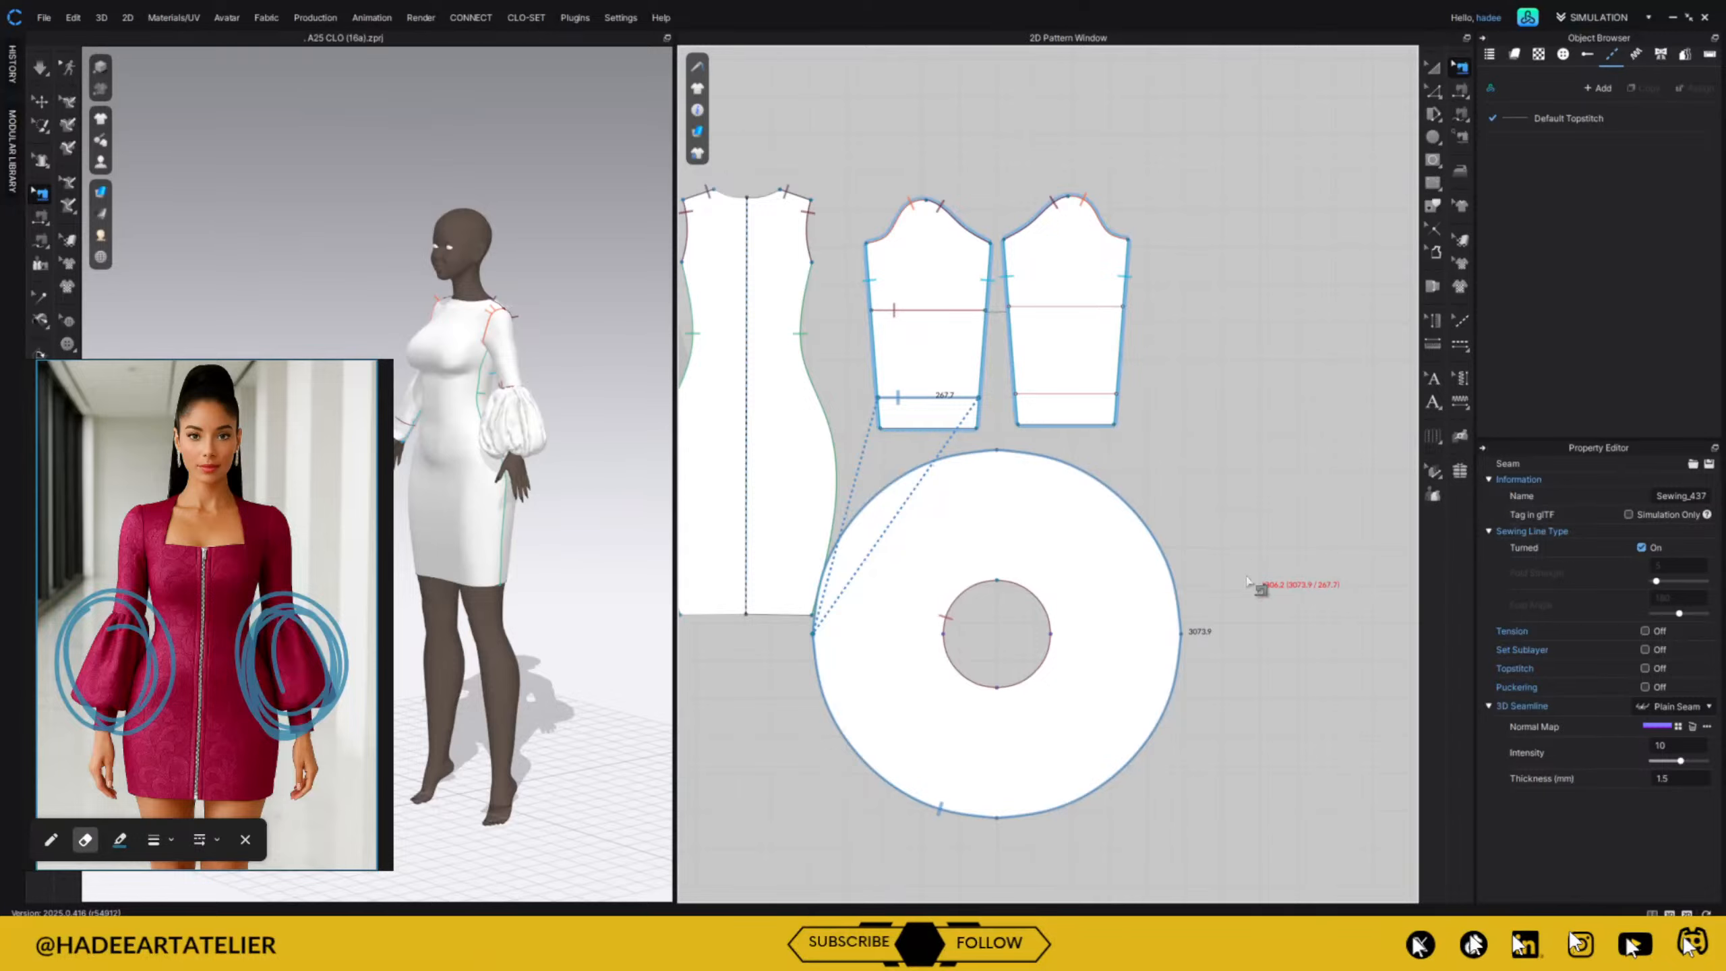
{"action": "key", "text": "a"}
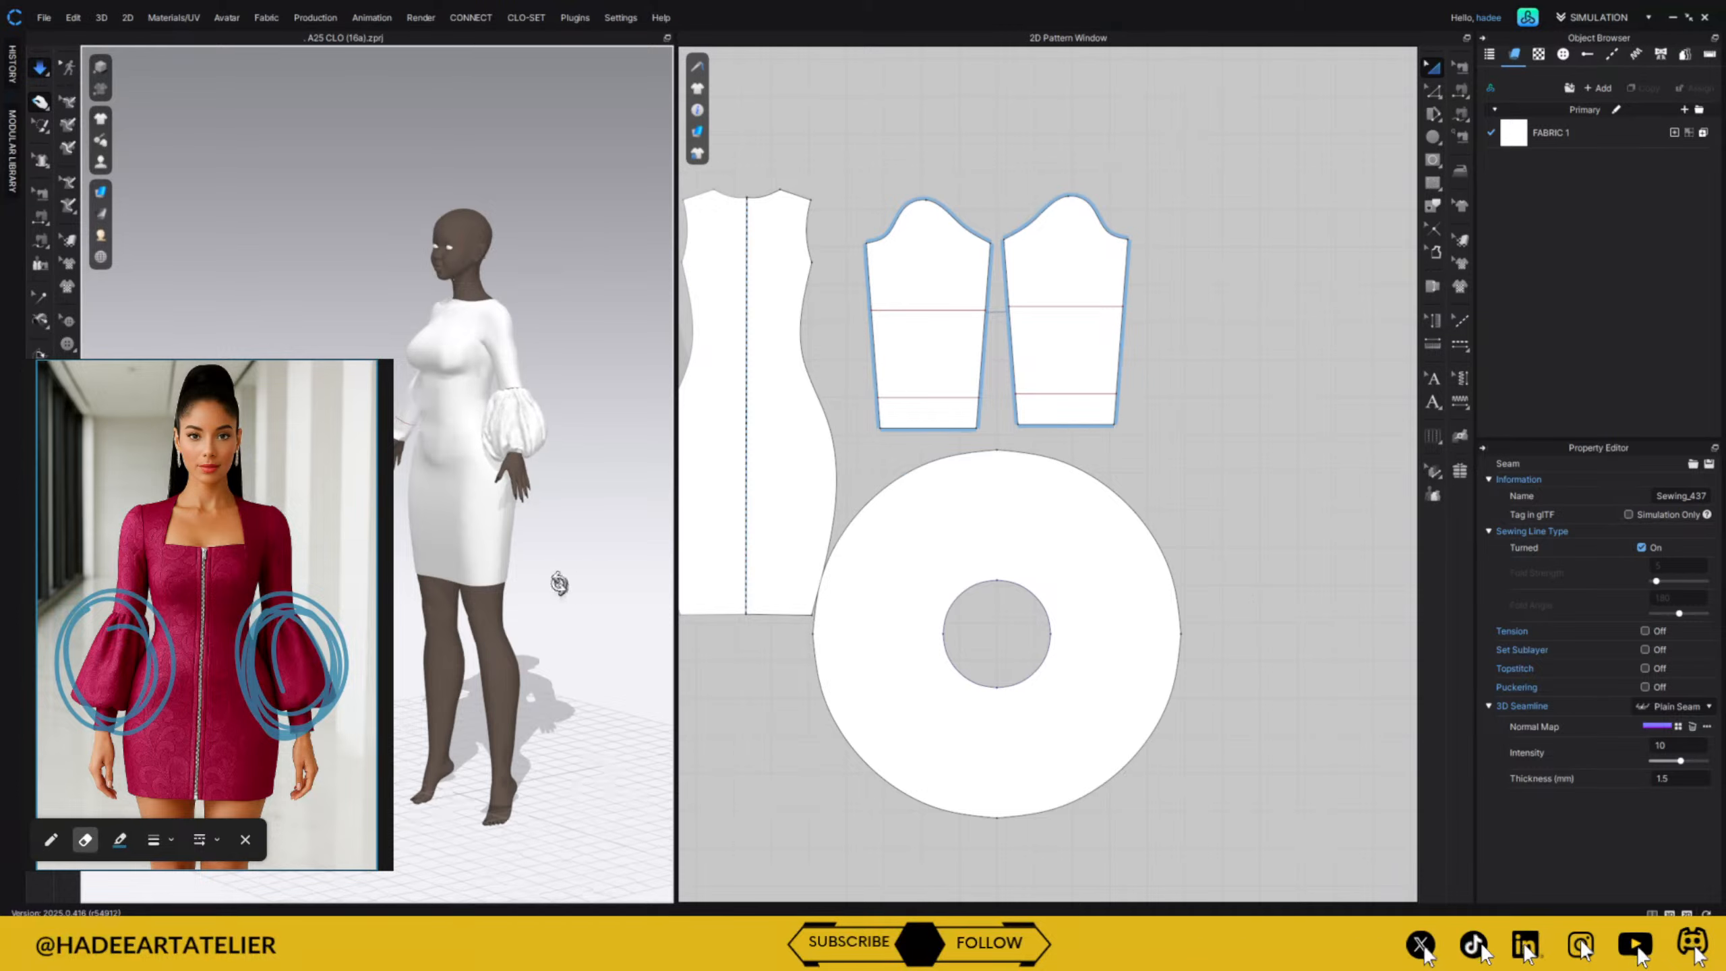
{"action": "right_click_drag", "start_coordinate": [559, 585], "coordinate": [504, 520]}
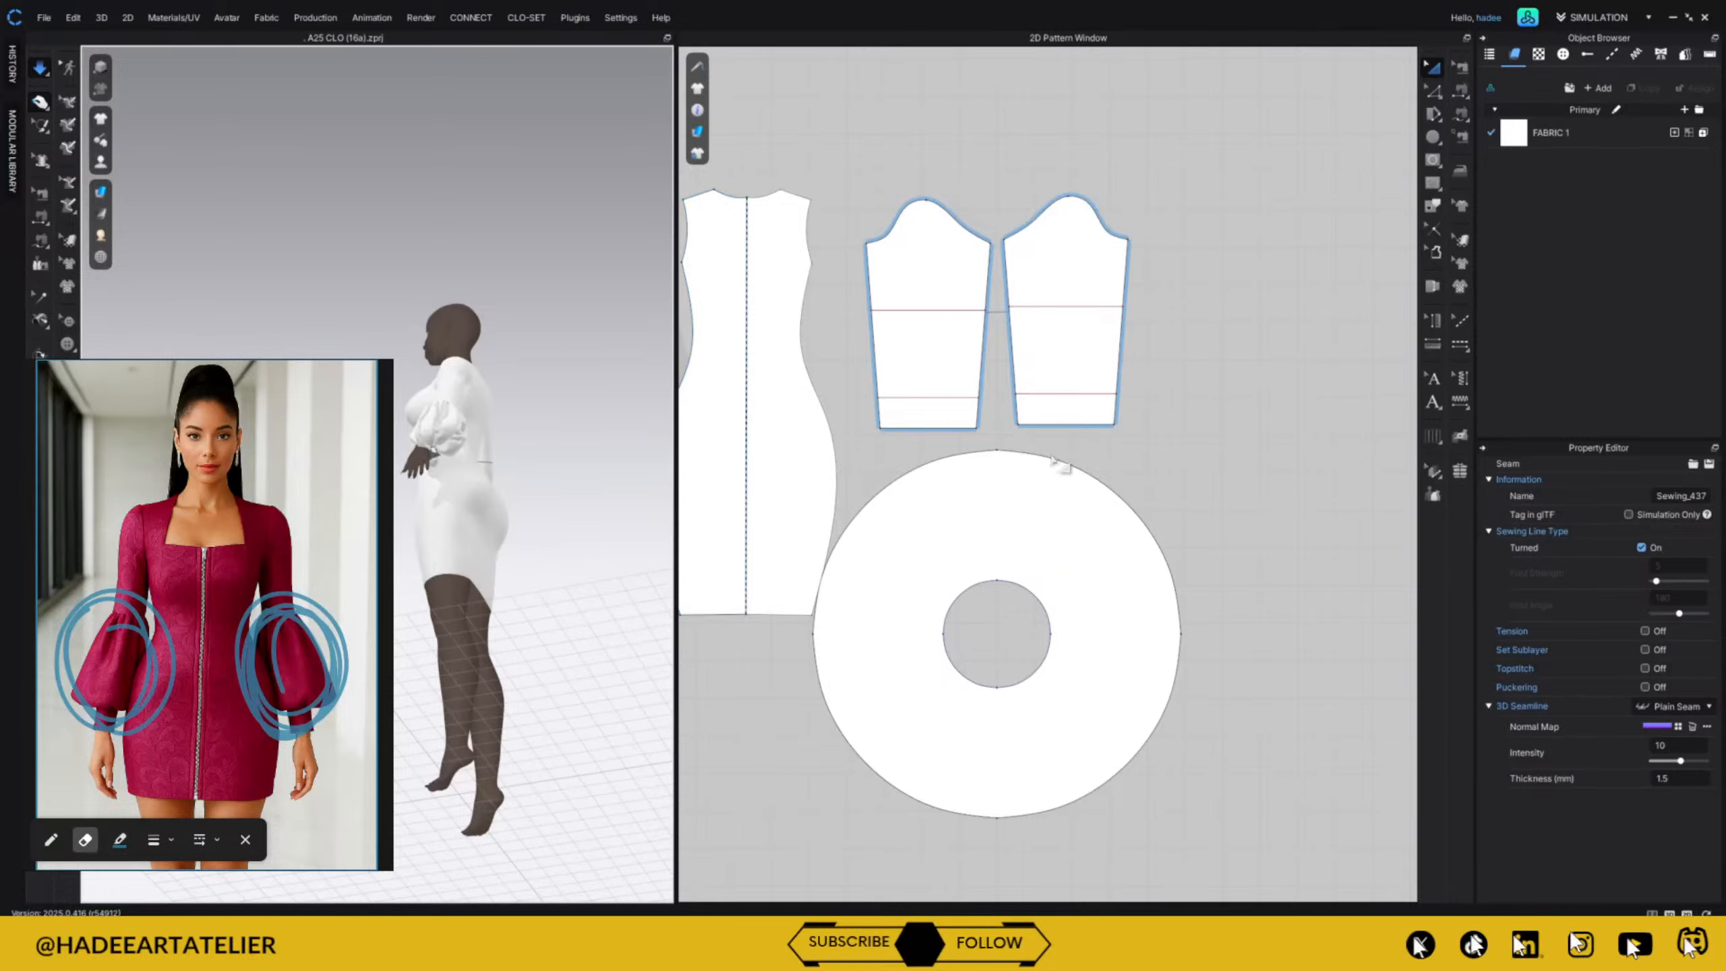
{"action": "key", "text": "b"}
{"action": "left_click", "coordinate": [1434, 68]}
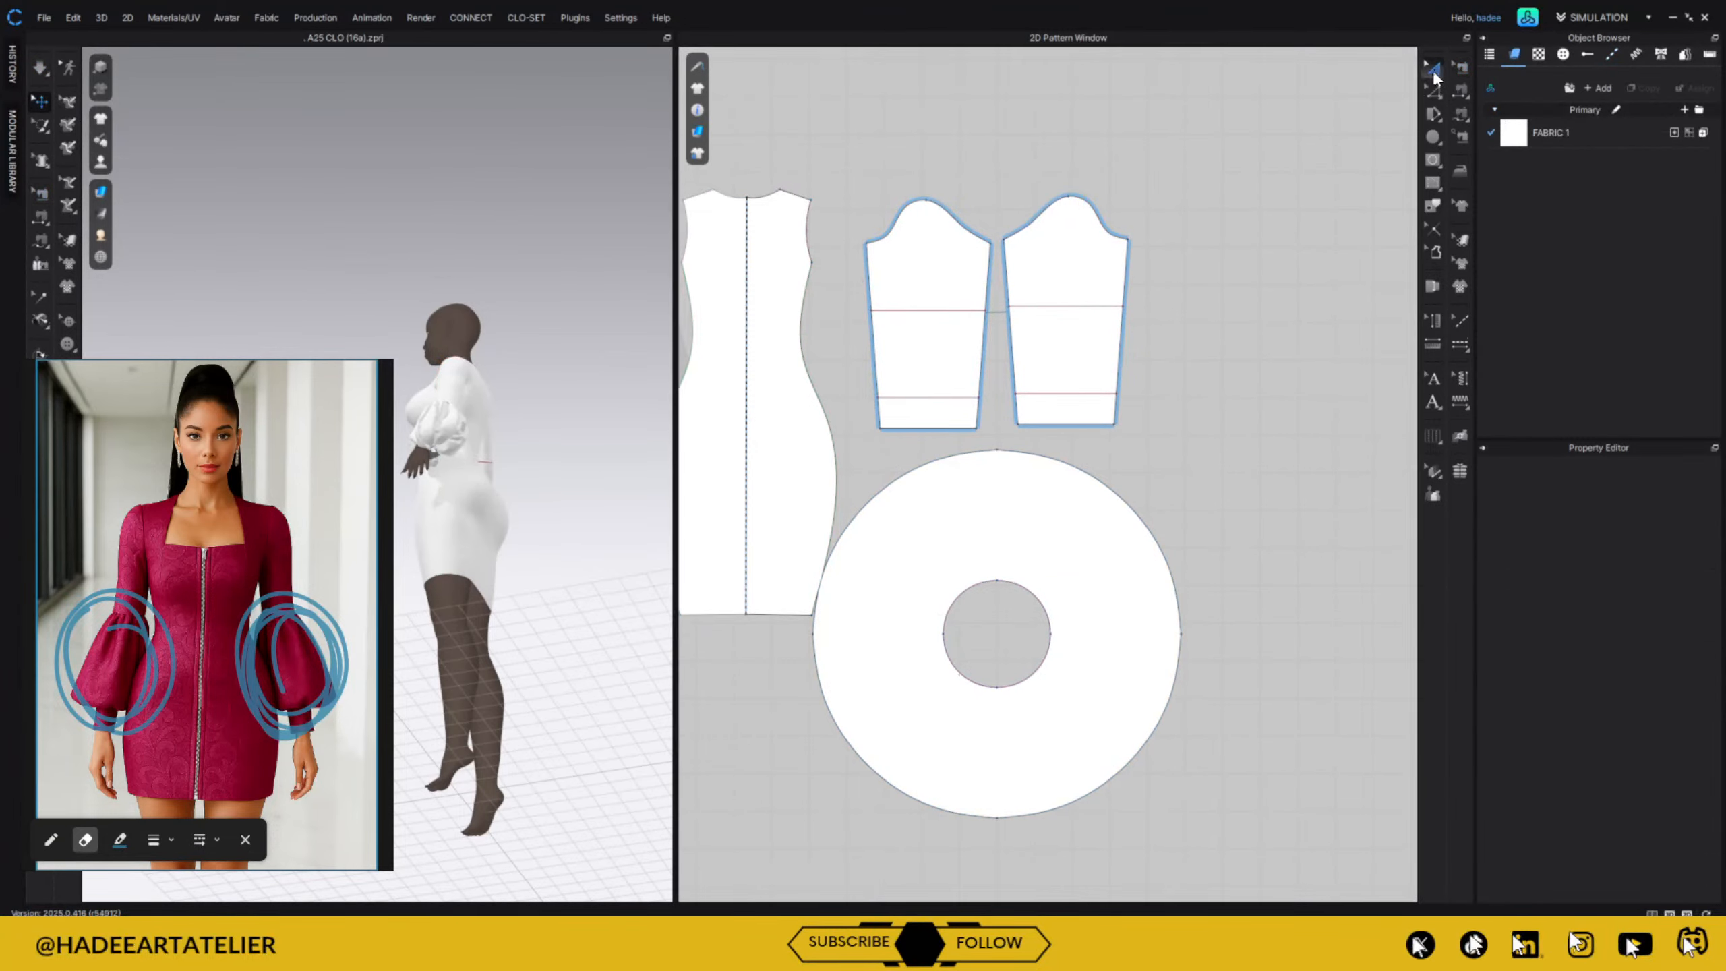
{"action": "right_click_drag", "start_coordinate": [566, 641], "coordinate": [744, 690]}
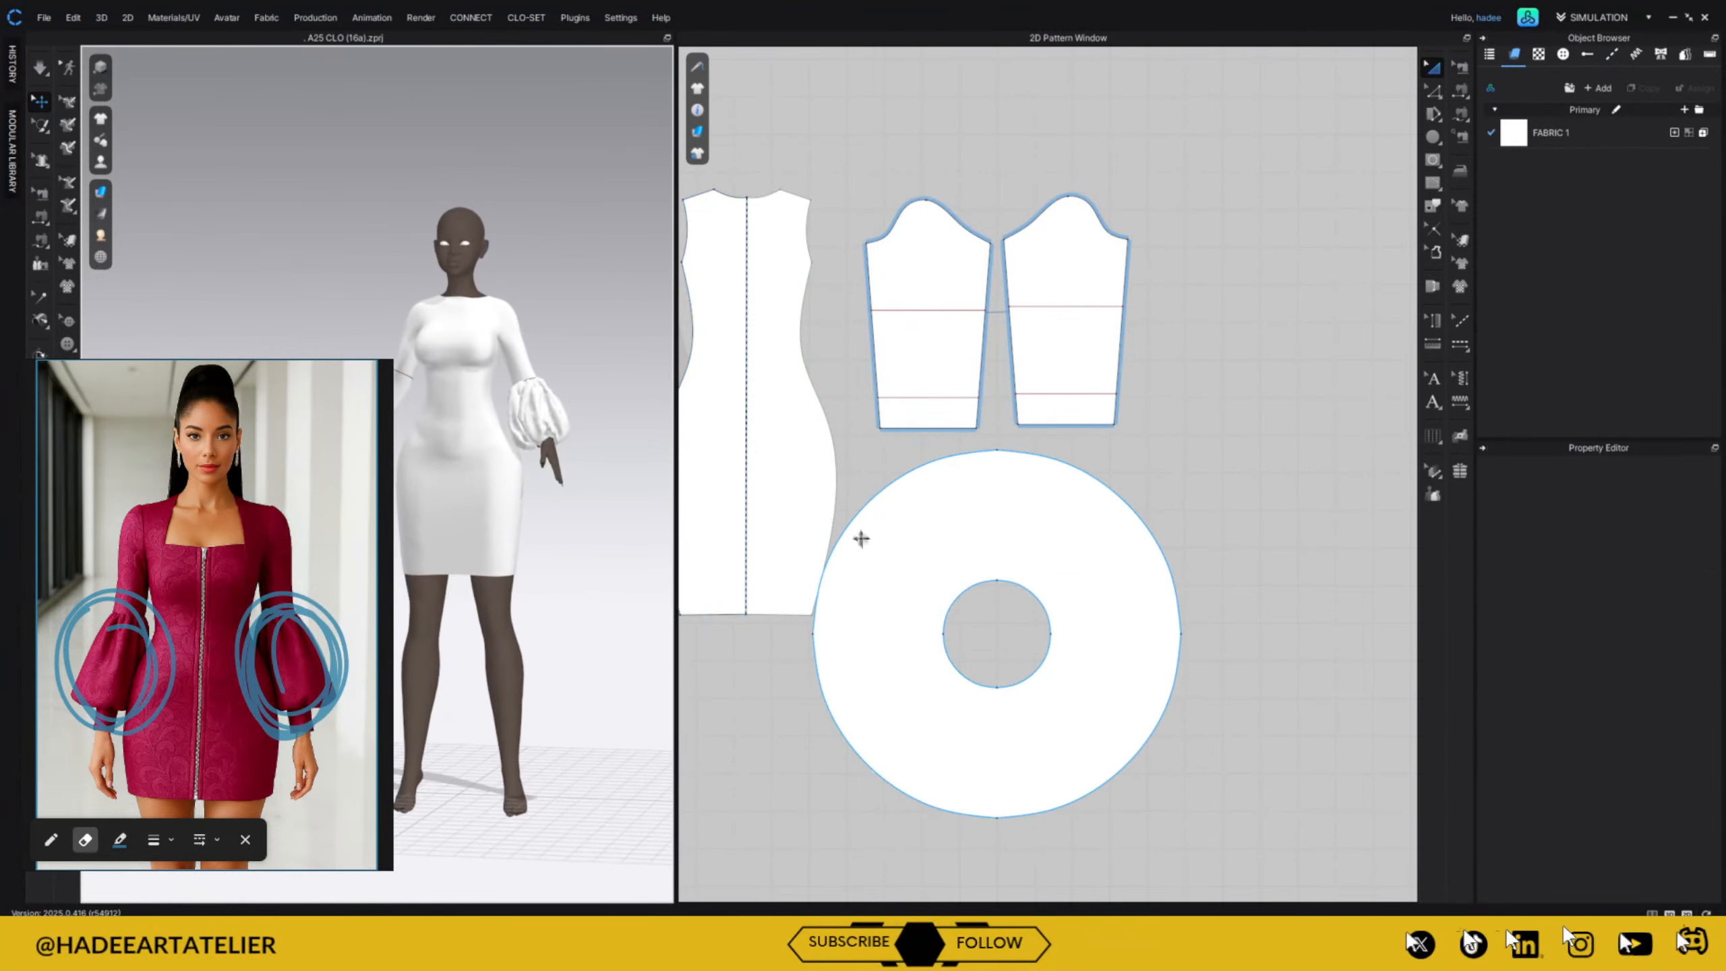
Set the ring pattern's simulation layer to 1, simulate the garment, and tug the puff up the arm.
{"action": "left_click", "coordinate": [979, 505]}
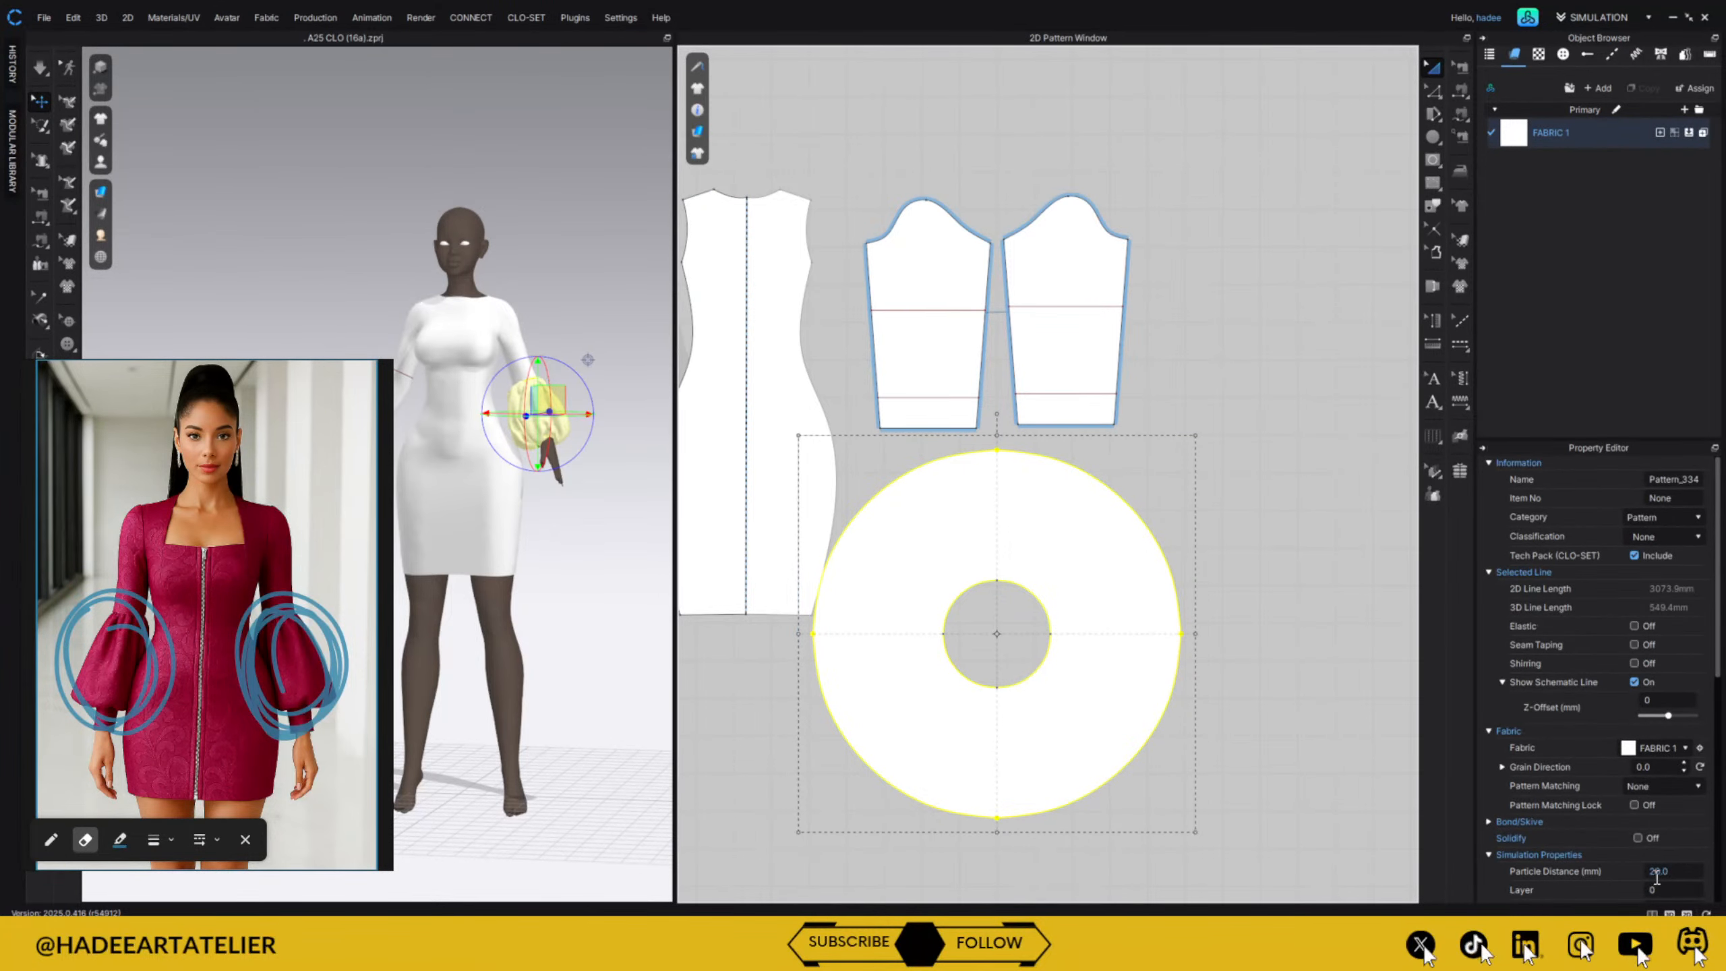
{"action": "left_click", "coordinate": [1633, 884]}
{"action": "type", "text": "1"}
{"action": "key", "text": "Return"}
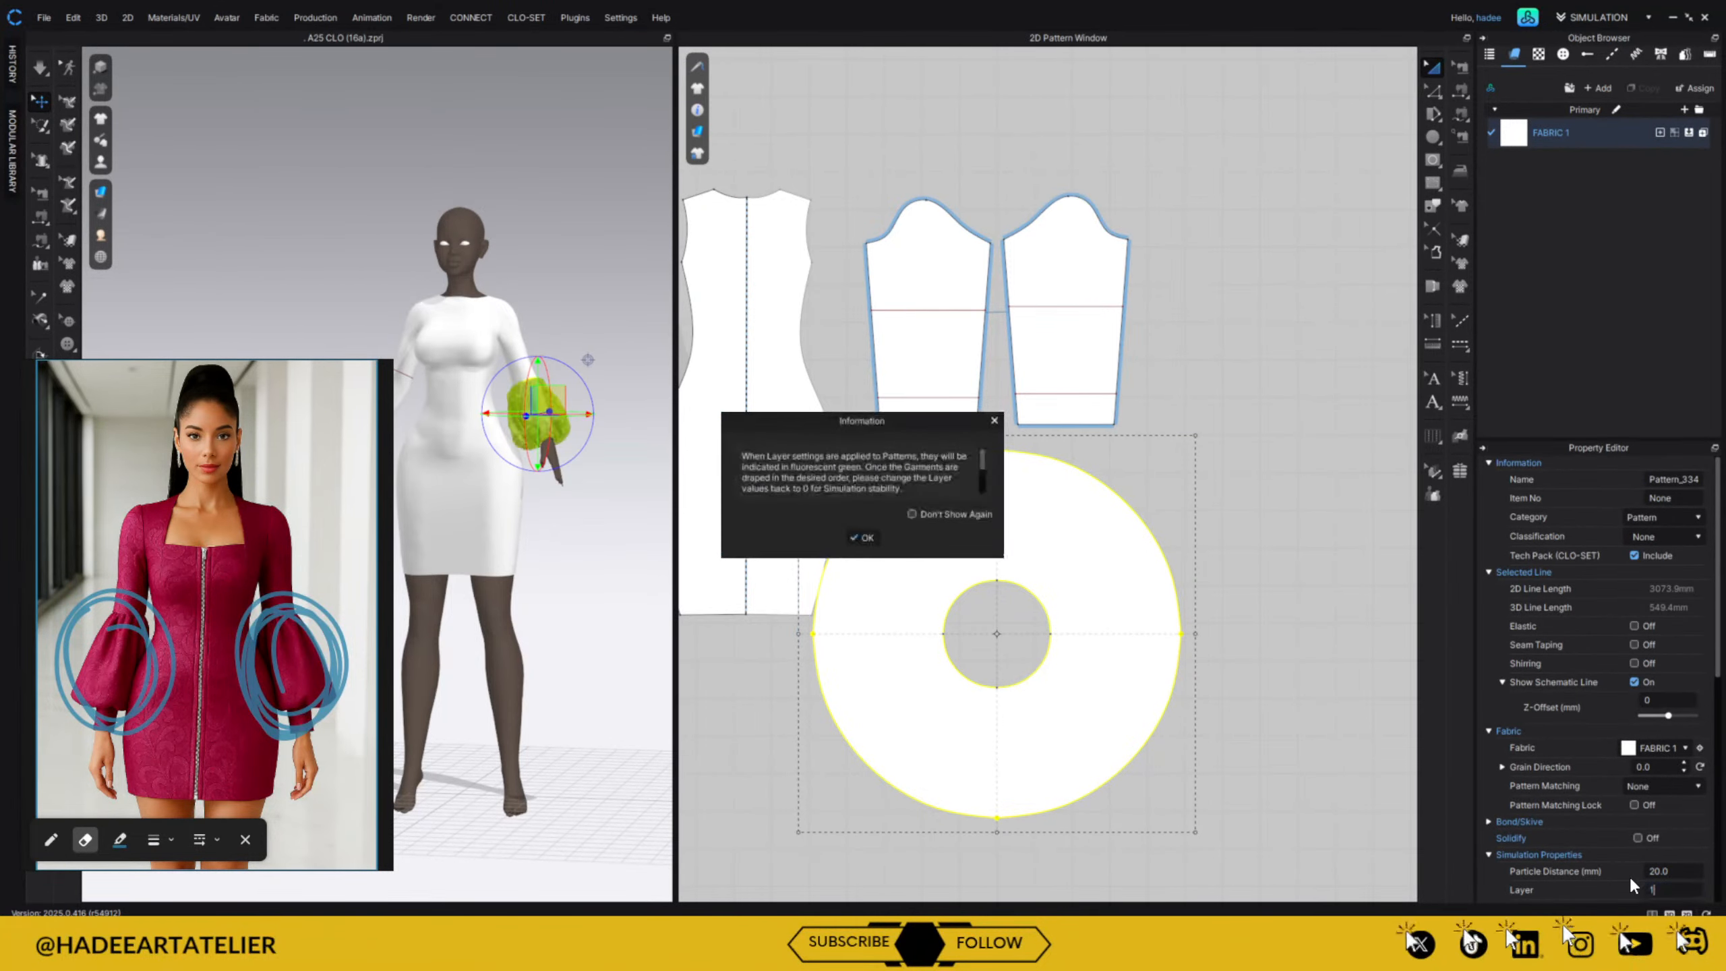
{"action": "left_click", "coordinate": [863, 542]}
{"action": "key", "text": "space"}
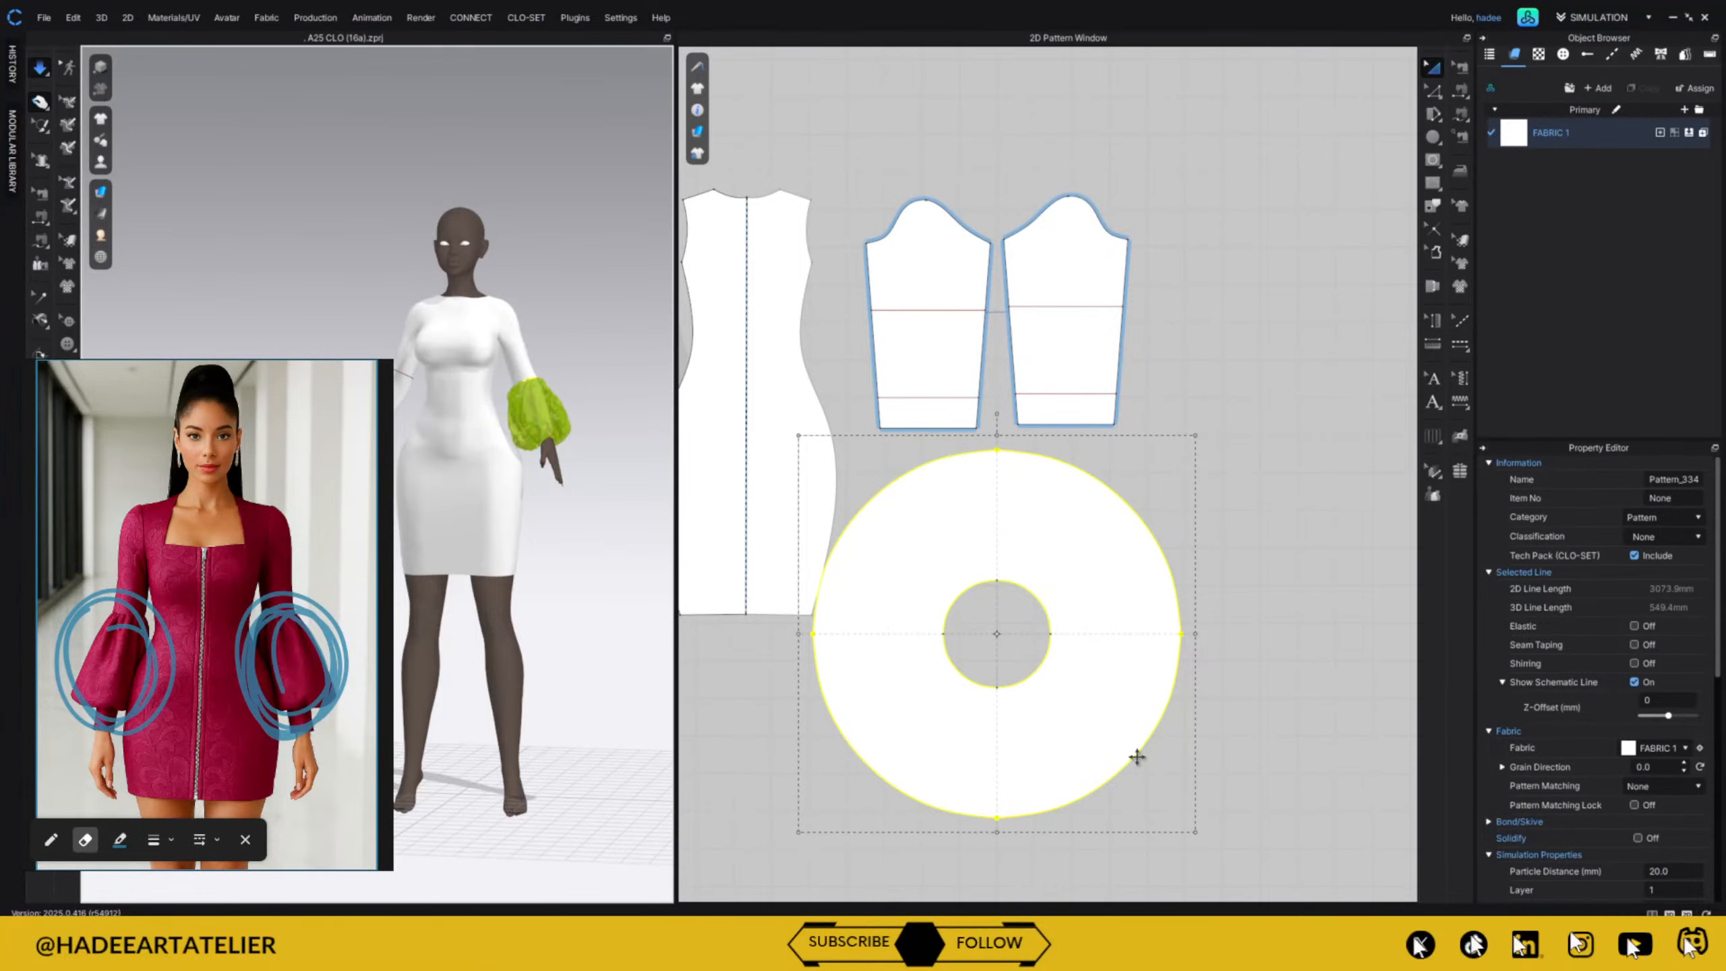
{"action": "left_click_drag", "start_coordinate": [549, 422], "coordinate": [529, 347]}
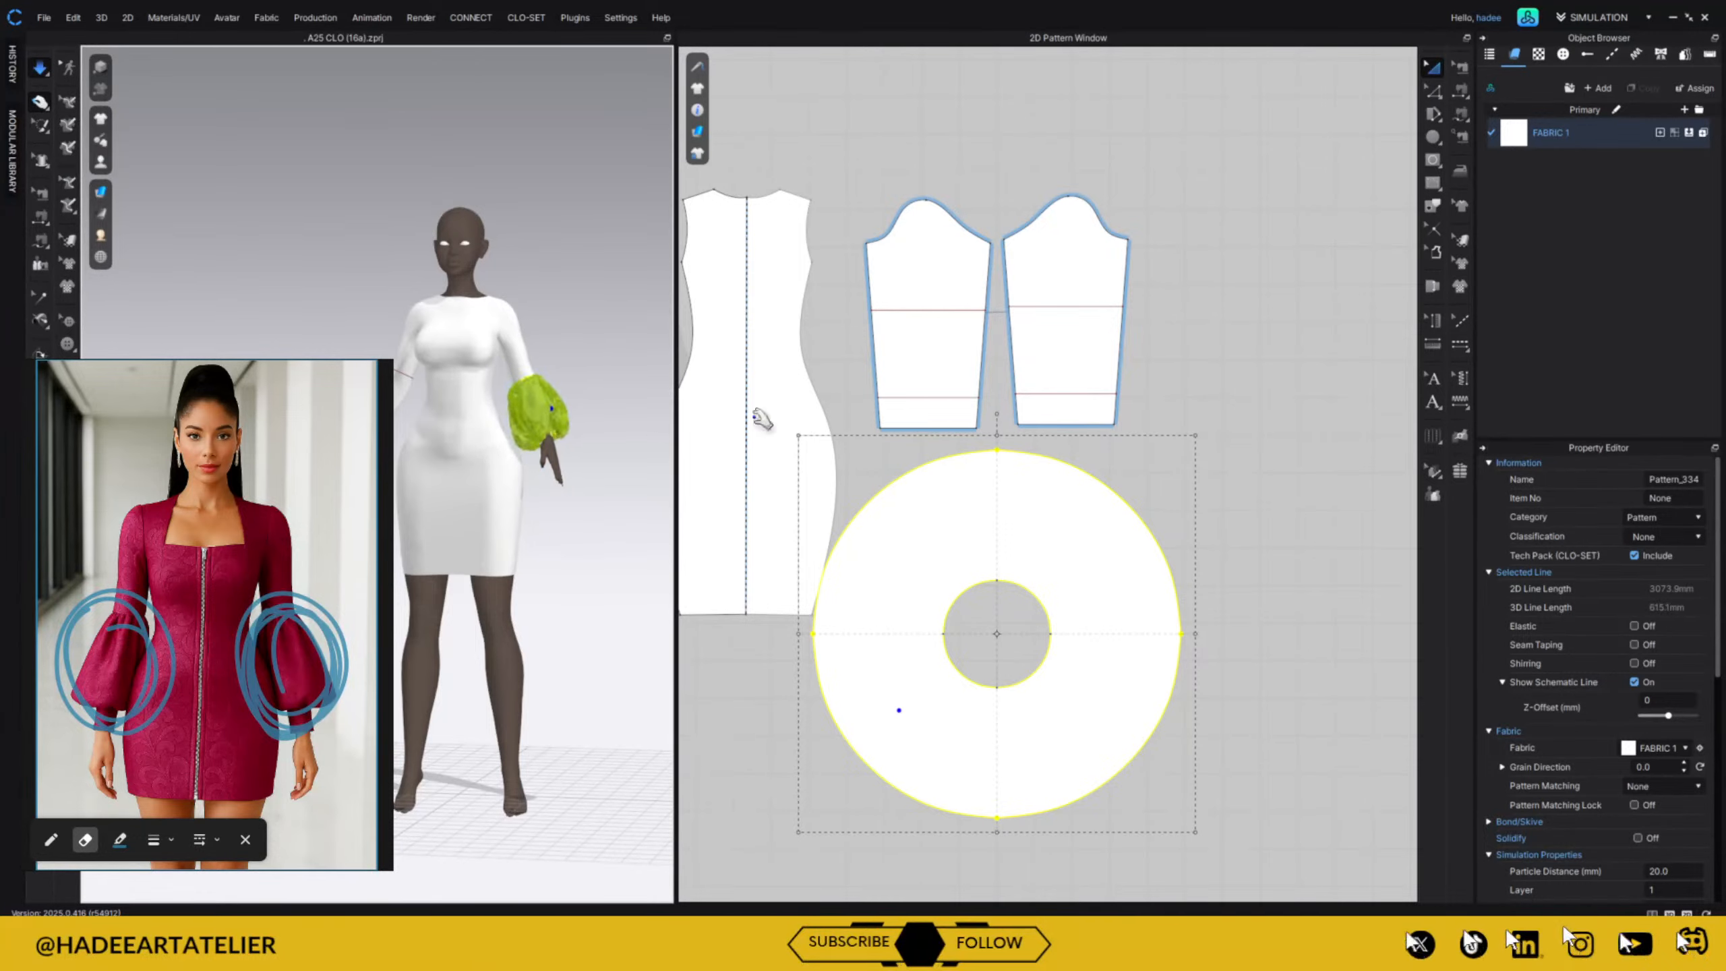
Hide the ring pattern in the 3D view to expose the sleeve beneath it at the wrist.
{"action": "right_click", "coordinate": [1082, 546]}
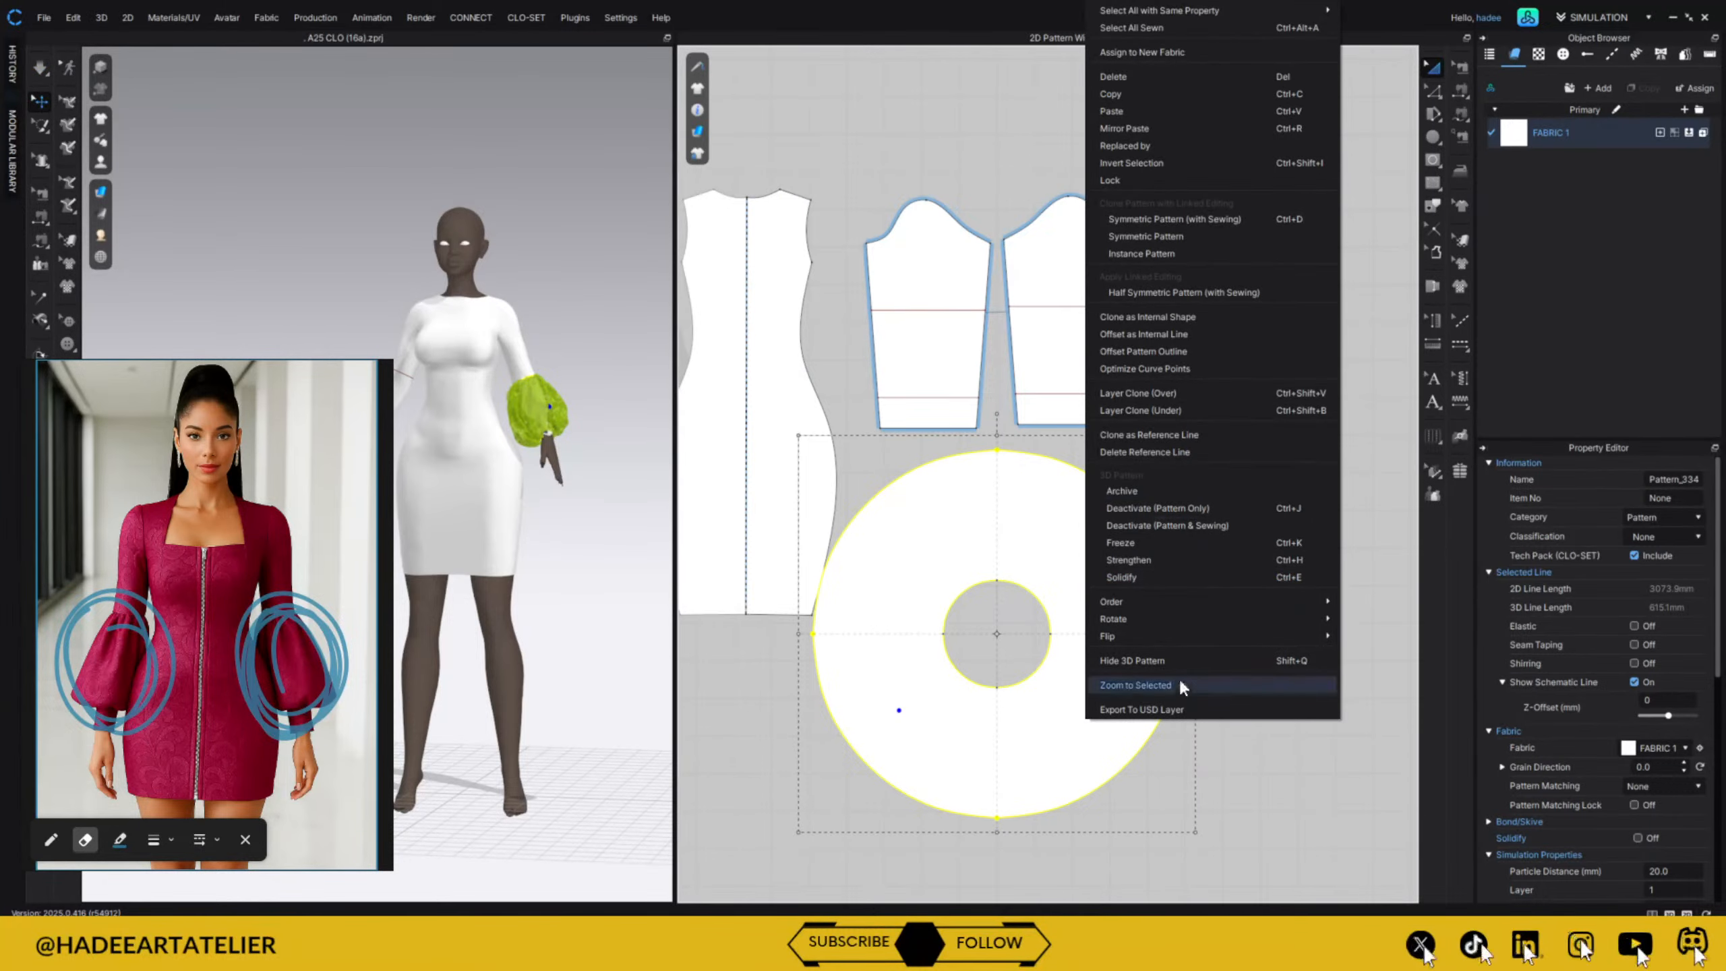
{"action": "left_click", "coordinate": [1164, 661]}
{"action": "middle_click_drag", "start_coordinate": [573, 468], "coordinate": [519, 511]}
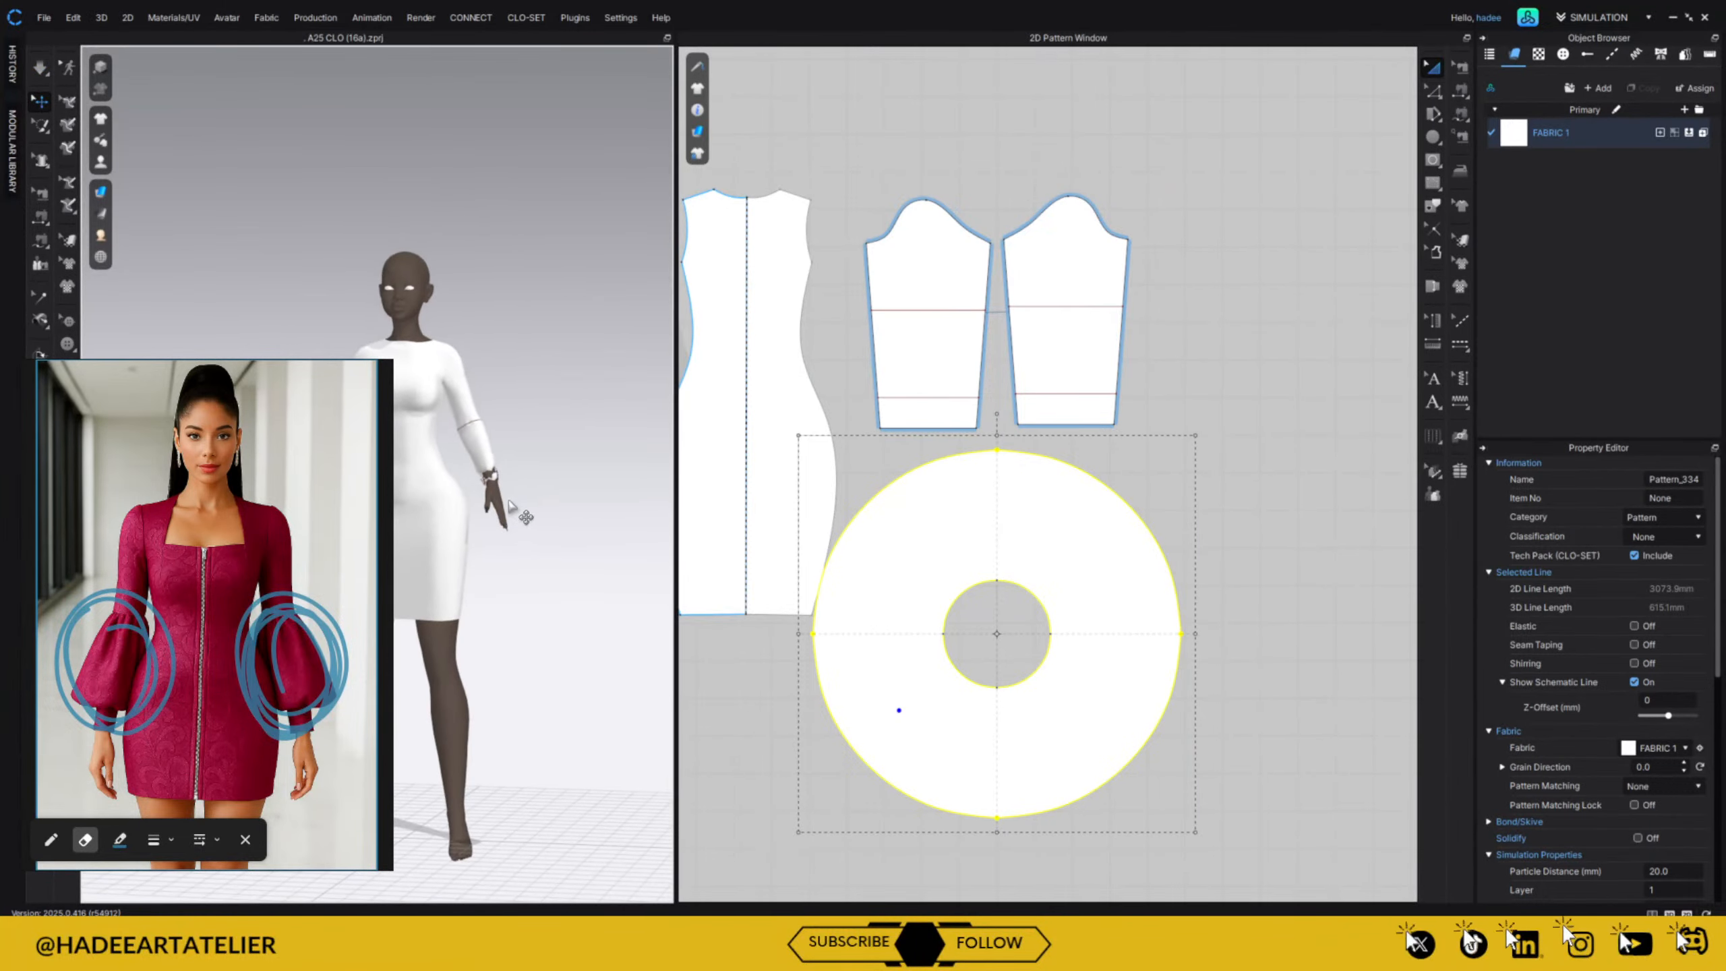
{"action": "scroll", "coordinate": [551, 485], "scroll_direction": "up", "scroll_amount": 3}
{"action": "scroll", "coordinate": [496, 575], "scroll_direction": "up", "scroll_amount": 2}
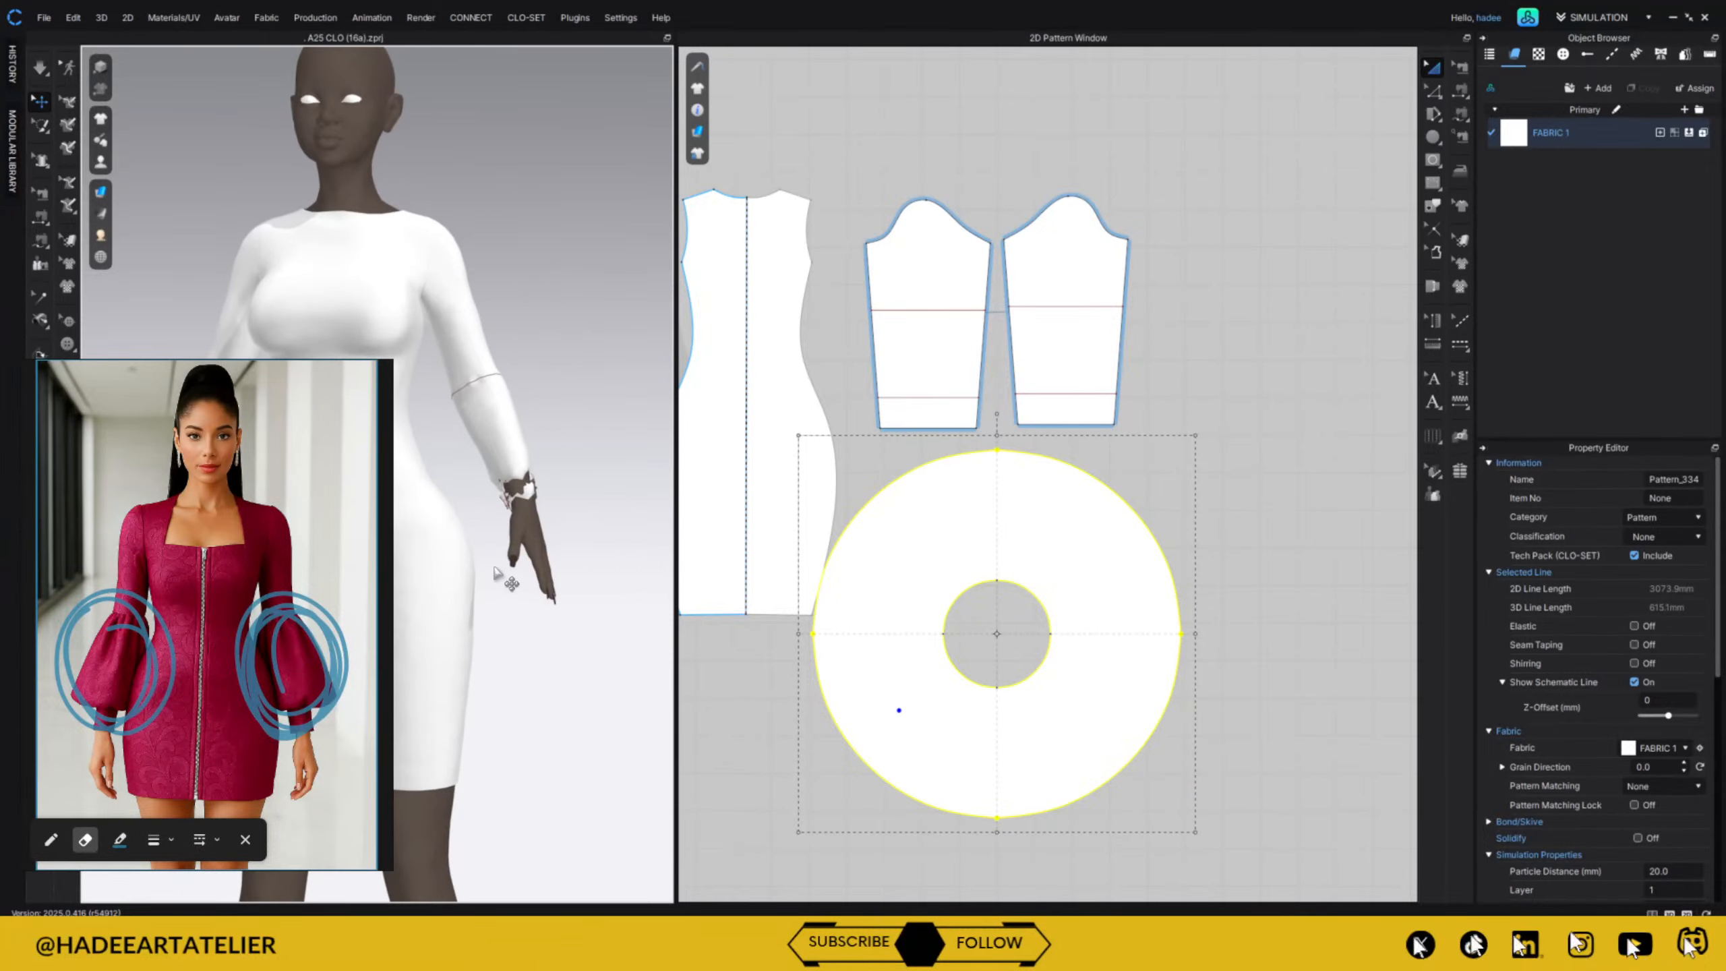
Try to pull the bunched sleeve cuff straight at the wrist while simulating with the ring's outer edge still sewn.
{"action": "left_click", "coordinate": [520, 519]}
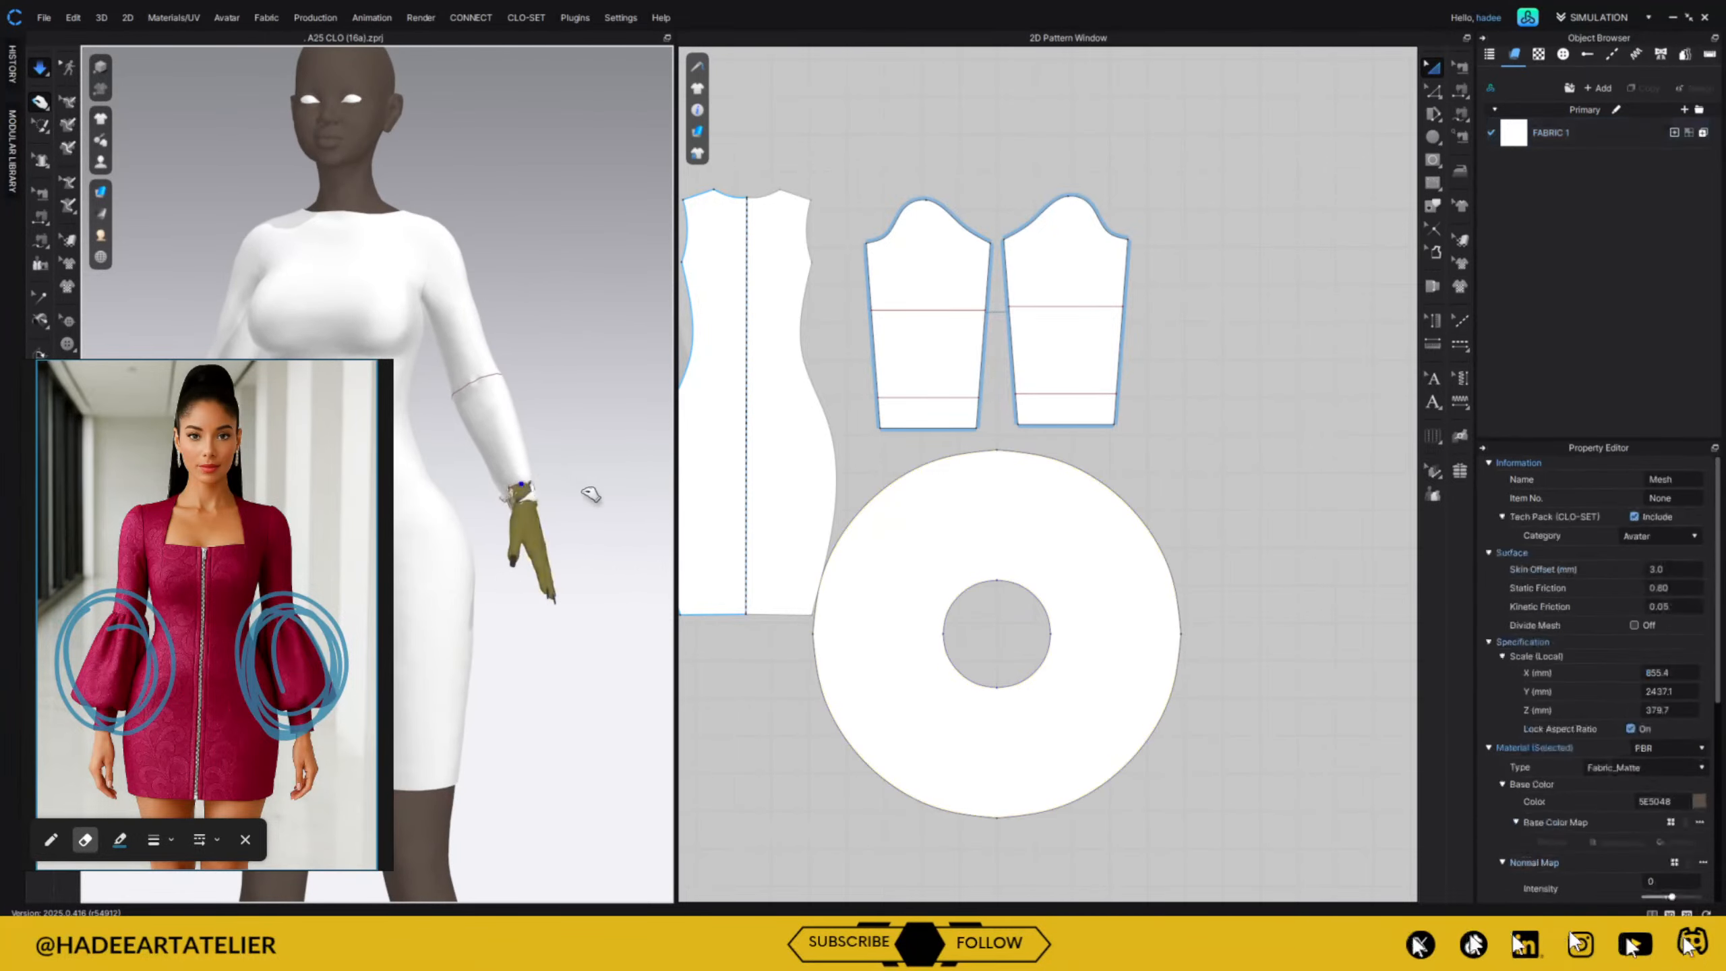
{"action": "right_click_drag", "start_coordinate": [589, 540], "coordinate": [523, 486]}
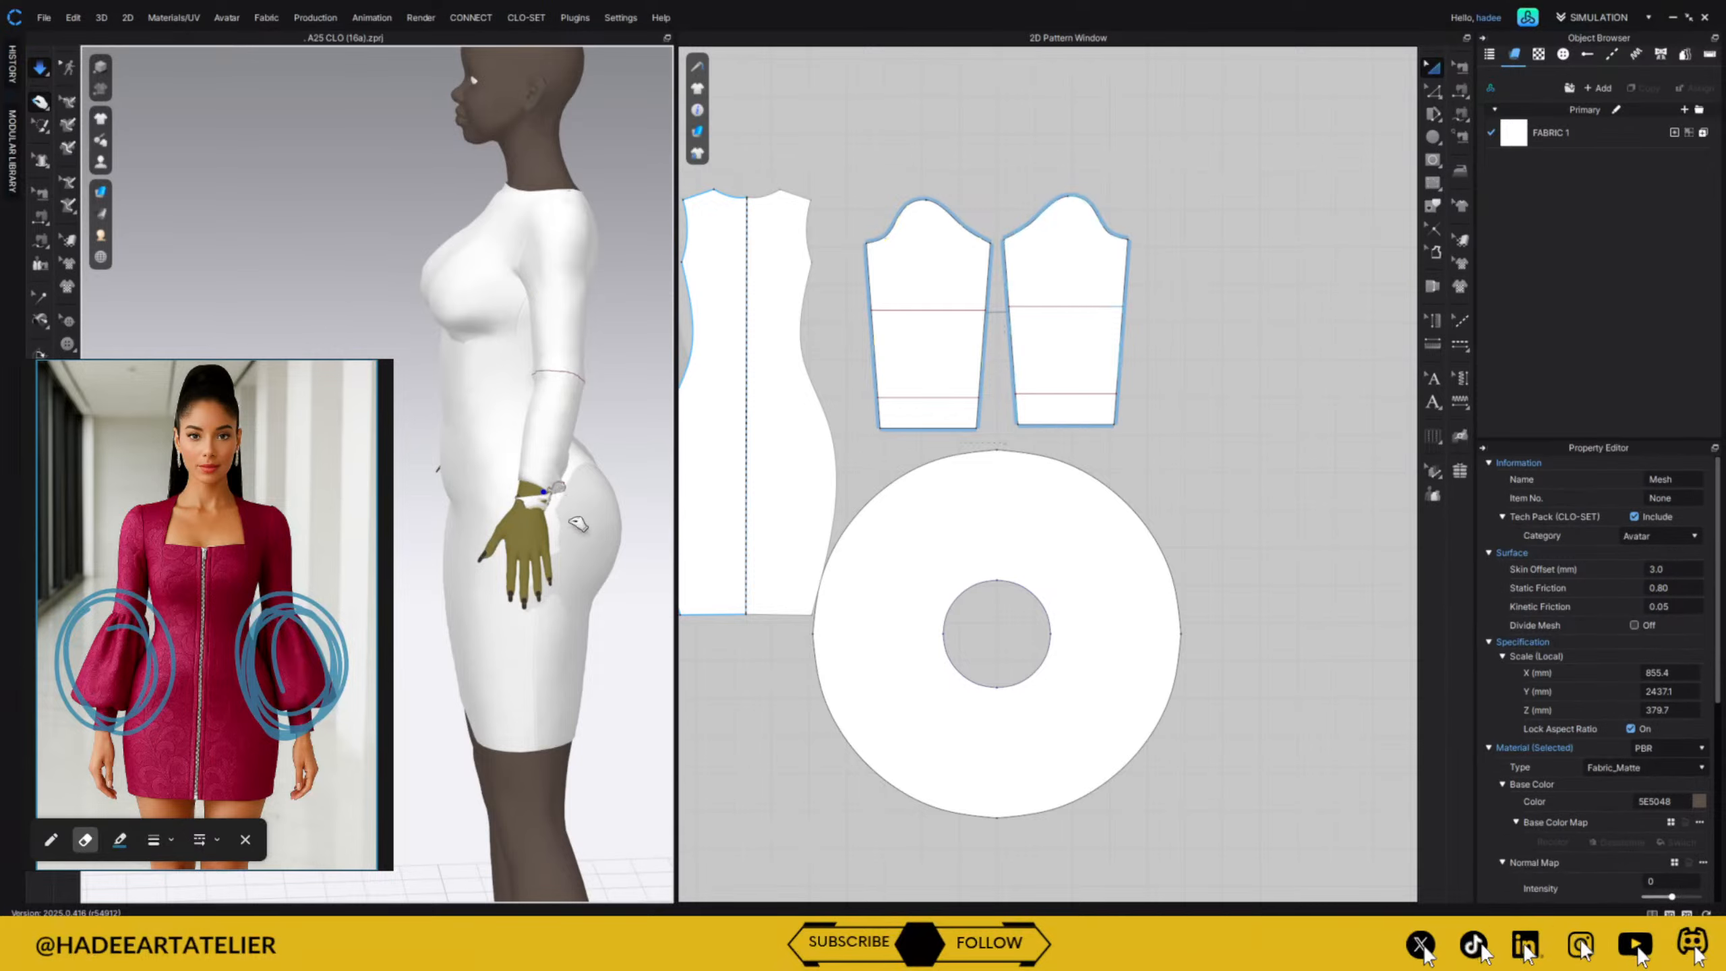
{"action": "left_click_drag", "start_coordinate": [557, 480], "coordinate": [448, 463]}
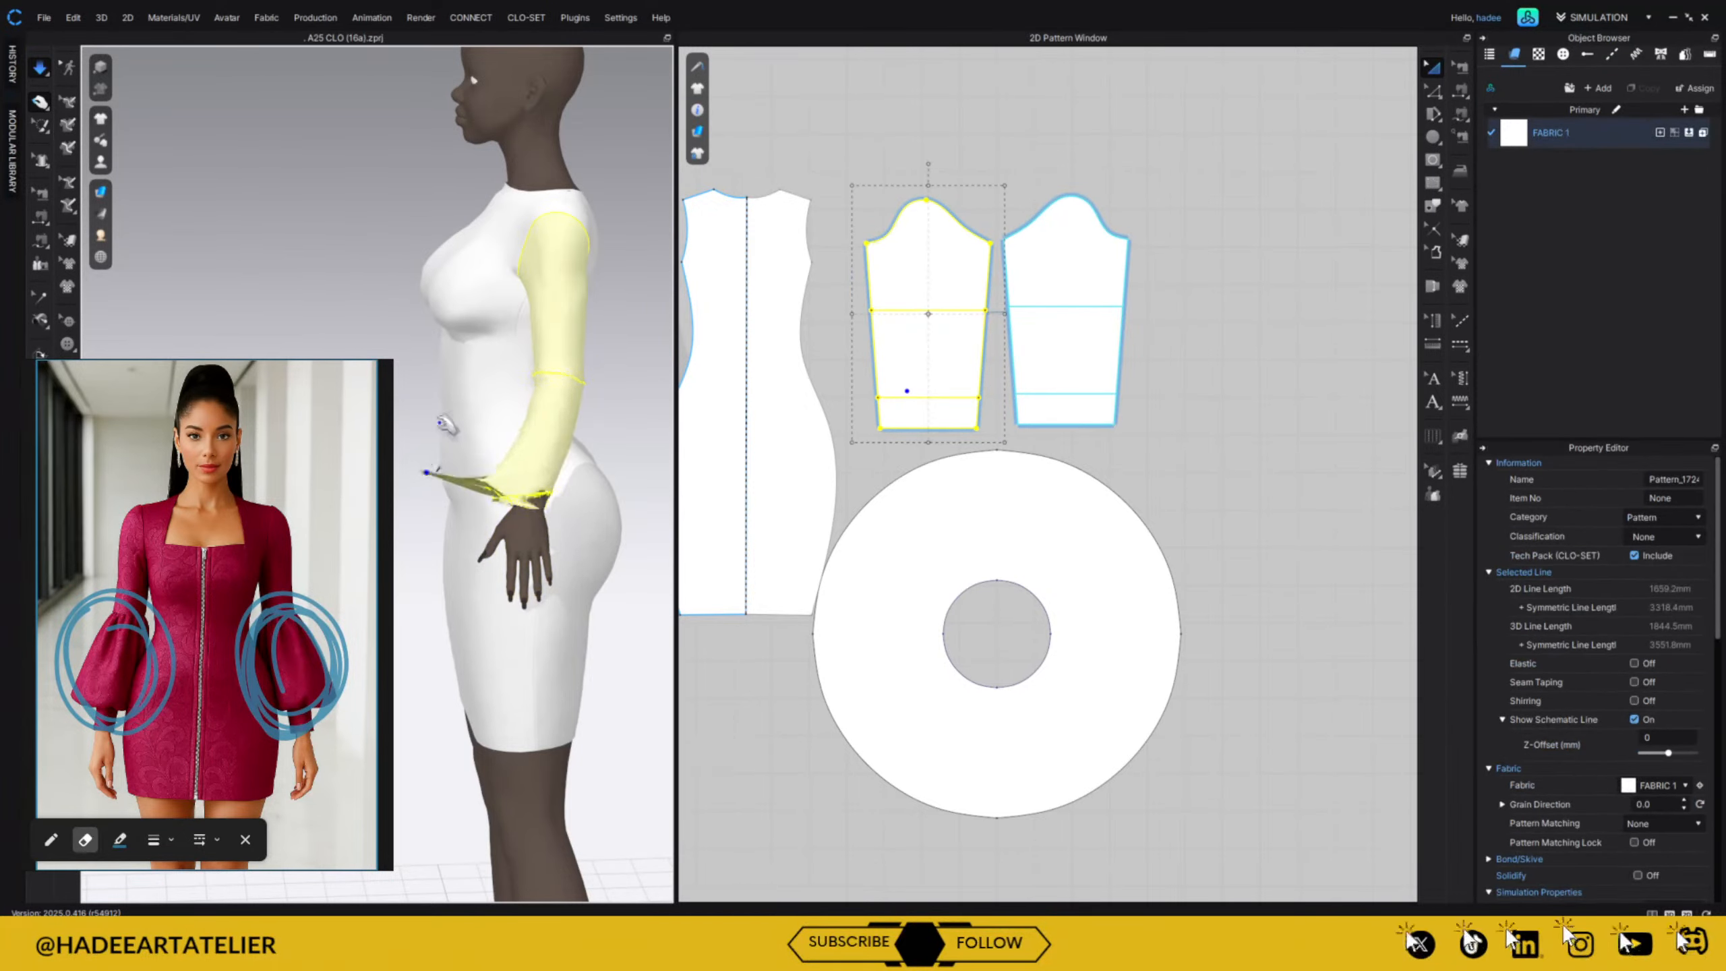
{"action": "right_click_drag", "start_coordinate": [544, 480], "coordinate": [671, 480]}
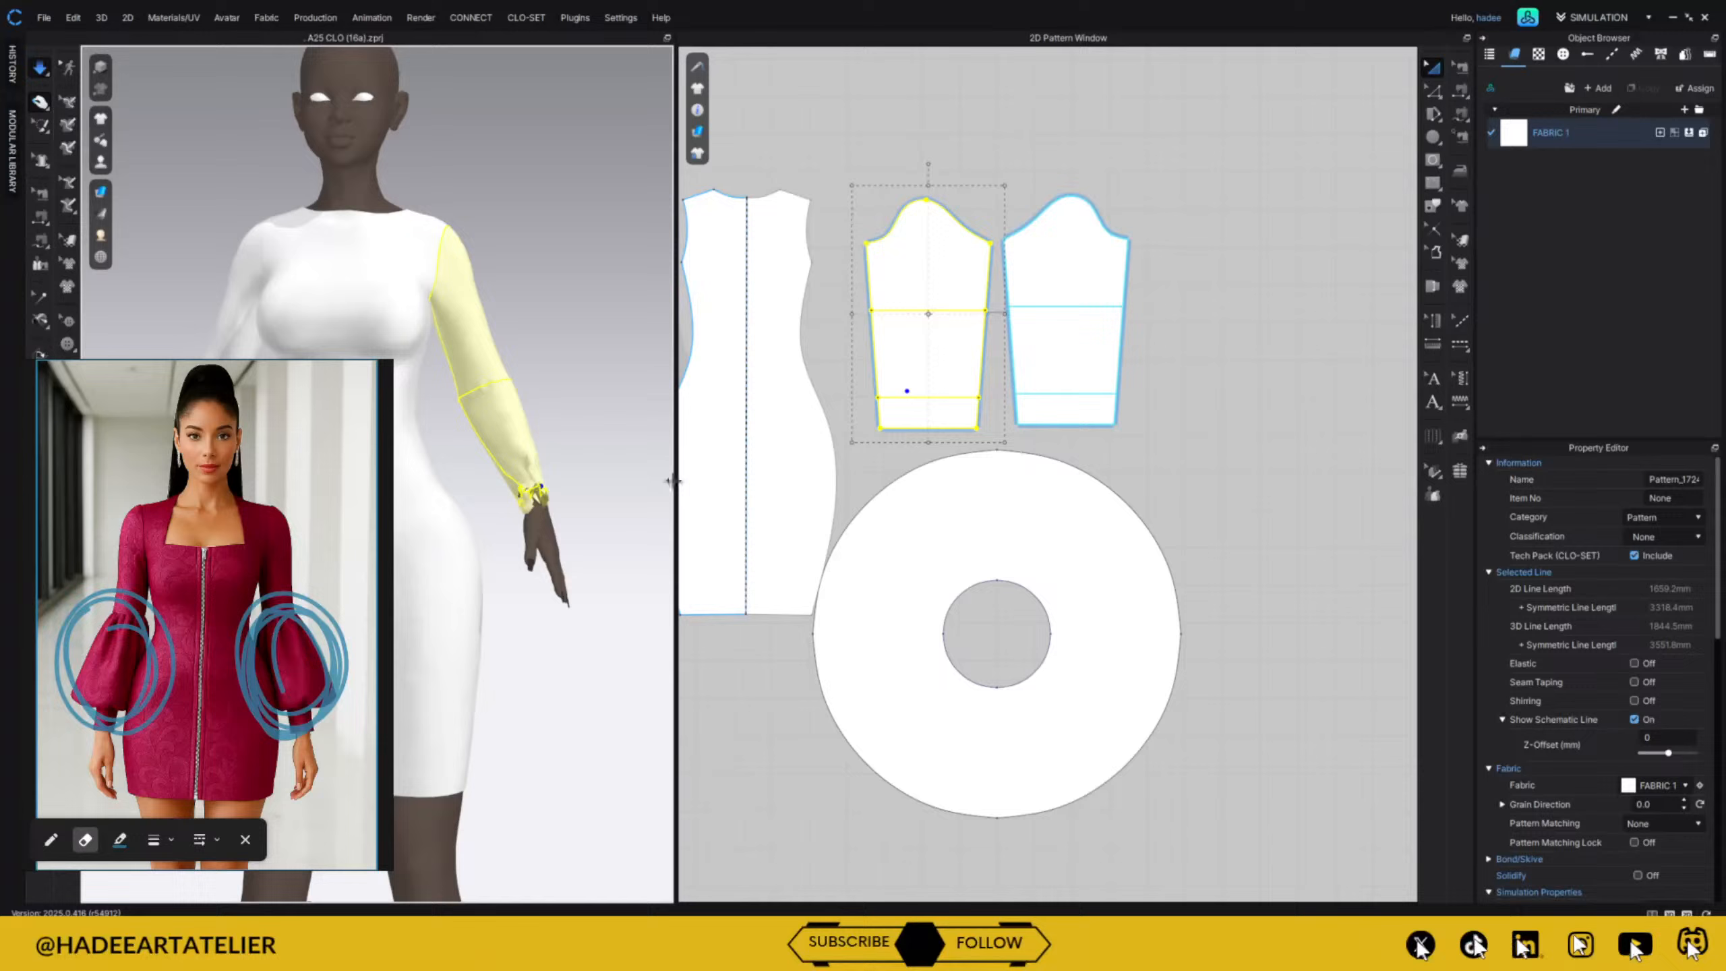
{"action": "left_click", "coordinate": [532, 503]}
{"action": "key", "text": "space"}
Delete the seam between the ring's outer edge and the sleeve's lower internal line.
{"action": "left_click", "coordinate": [1459, 69]}
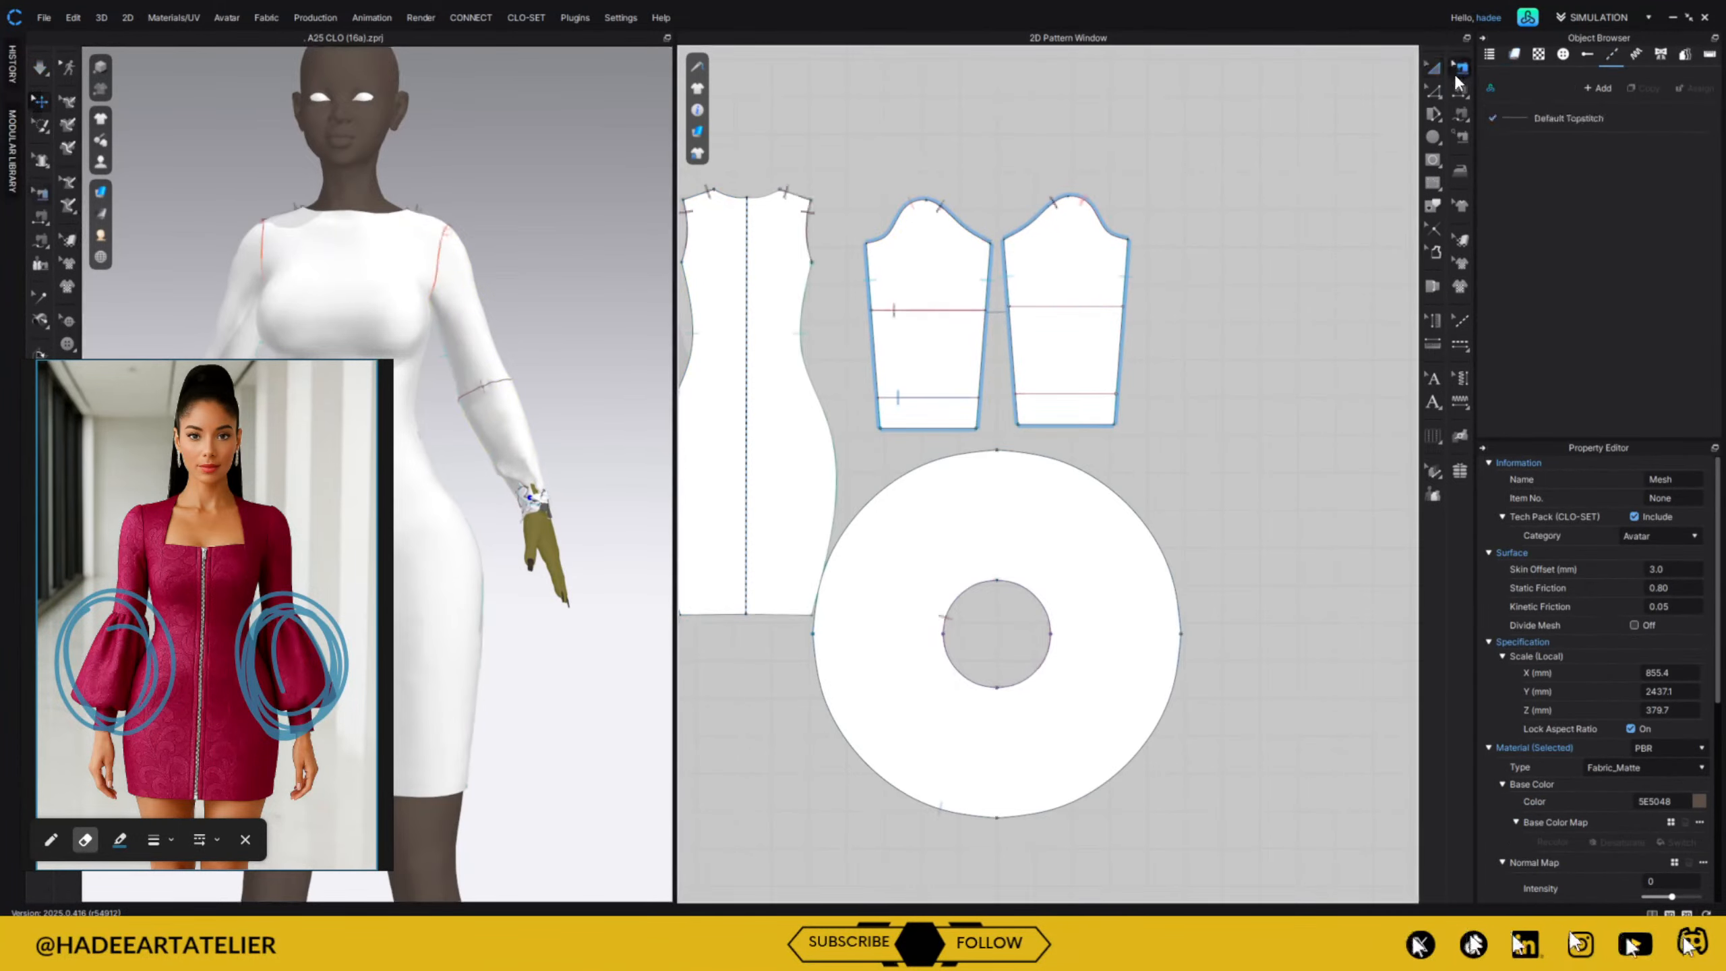
{"action": "left_click", "coordinate": [1093, 485]}
{"action": "key", "text": "Delete"}
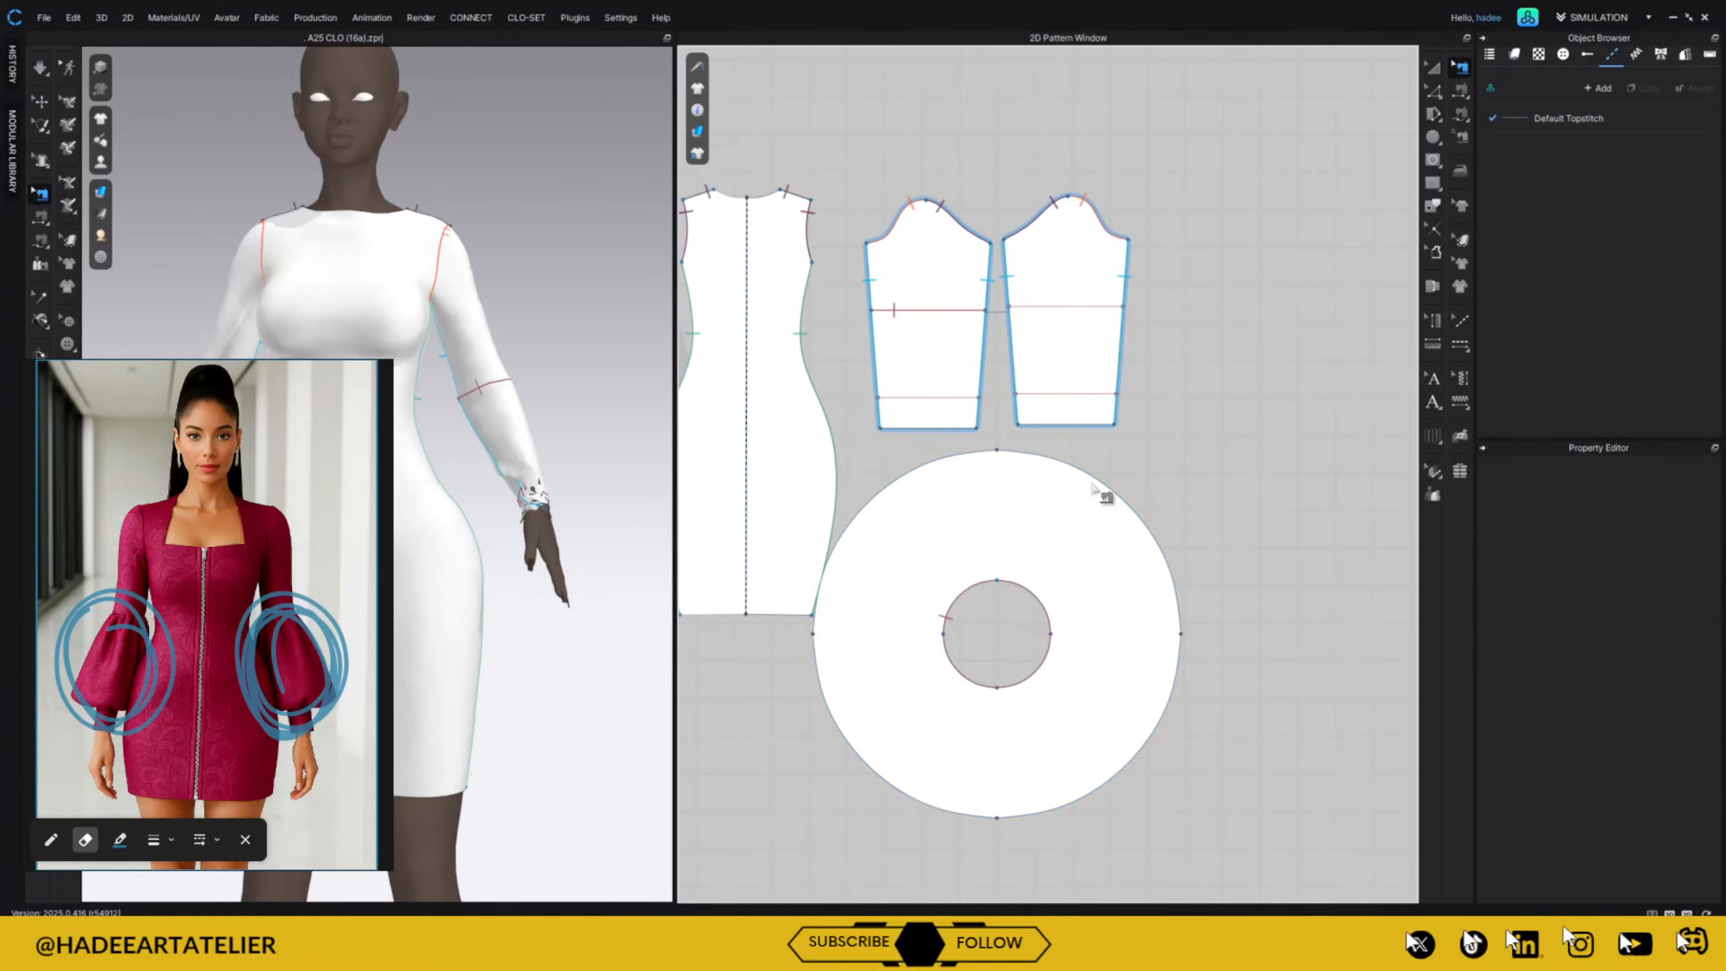
Simulate the released sleeve and pull its crumpled cuff down until it lies smooth around the wrist.
{"action": "left_click", "coordinate": [1436, 69]}
{"action": "key", "text": "space"}
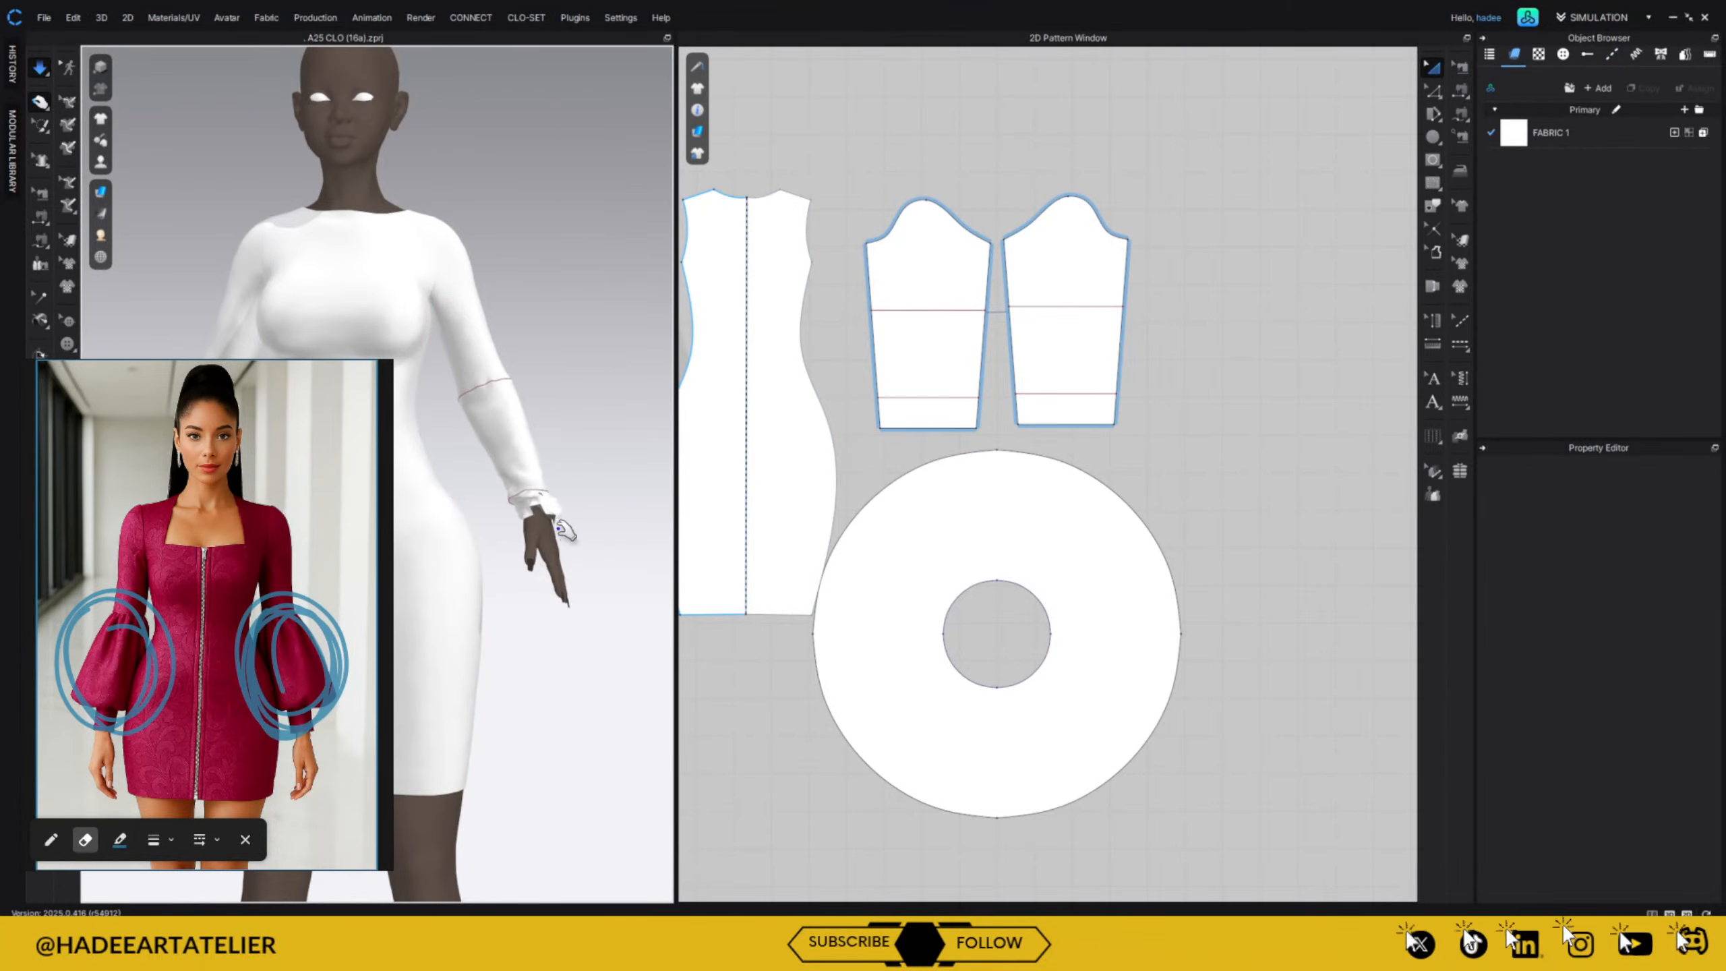
{"action": "right_click_drag", "start_coordinate": [557, 571], "coordinate": [523, 510]}
{"action": "left_click", "coordinate": [578, 470]}
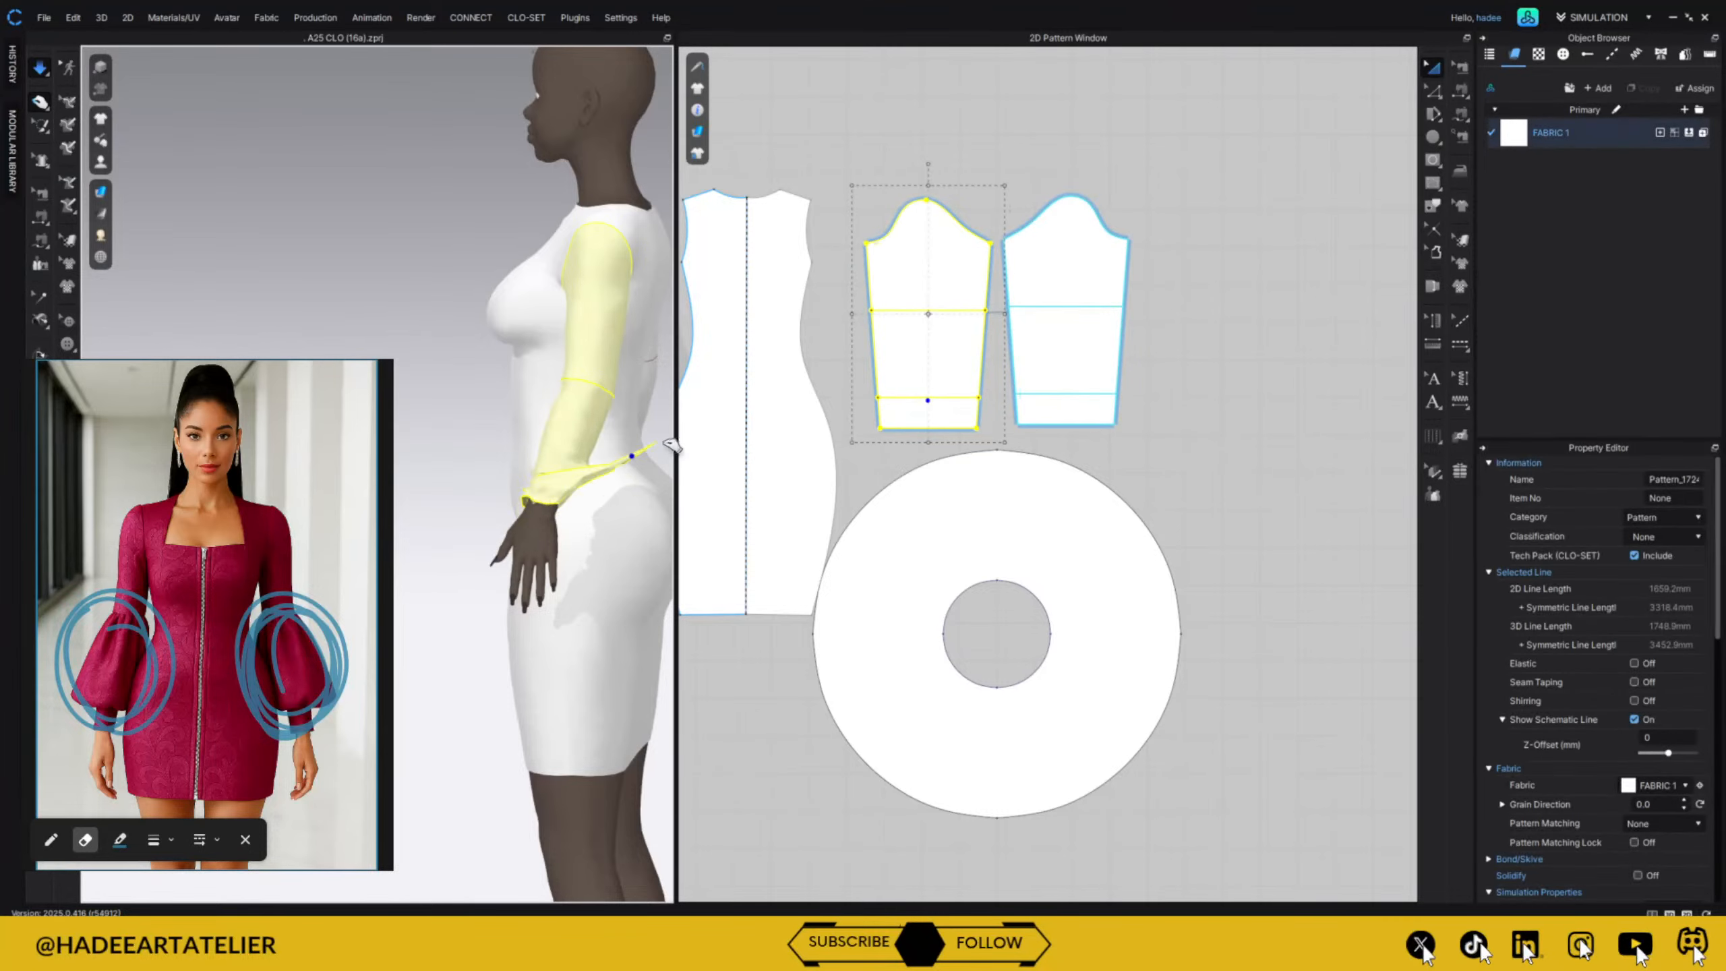
{"action": "left_click_drag", "start_coordinate": [659, 462], "coordinate": [577, 540]}
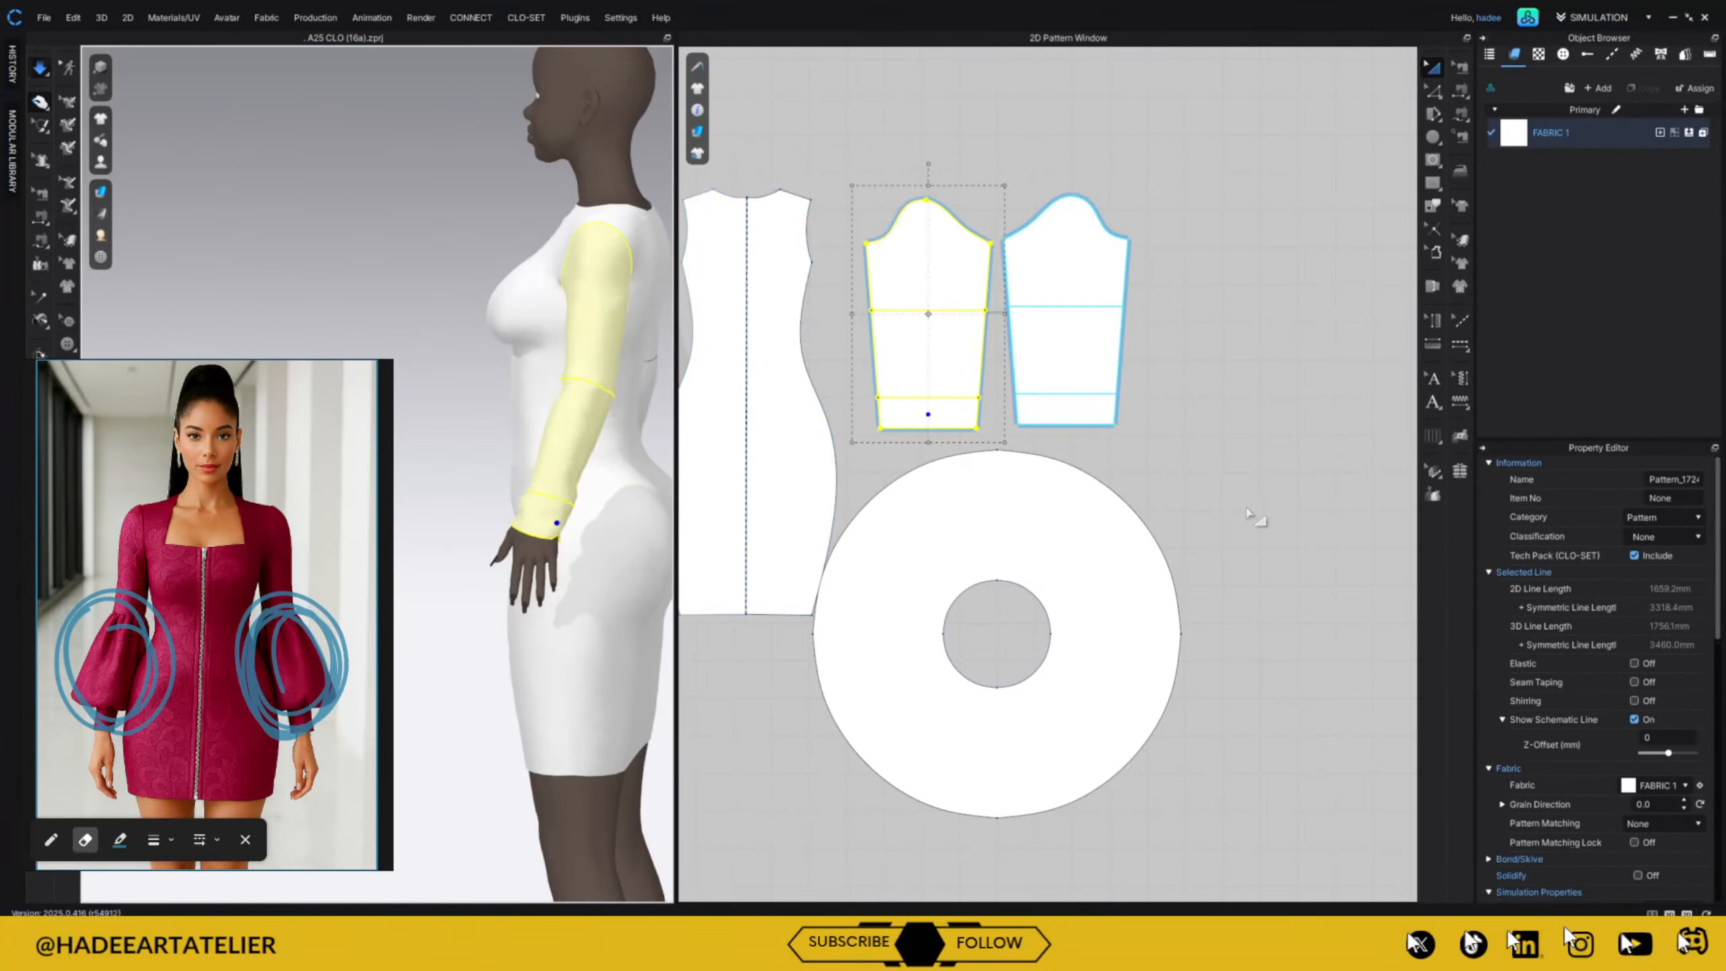
Sew the ring's whole outer edge back onto the sleeve's lower internal line with Free Sewing, and simulate.
{"action": "left_click", "coordinate": [1461, 89]}
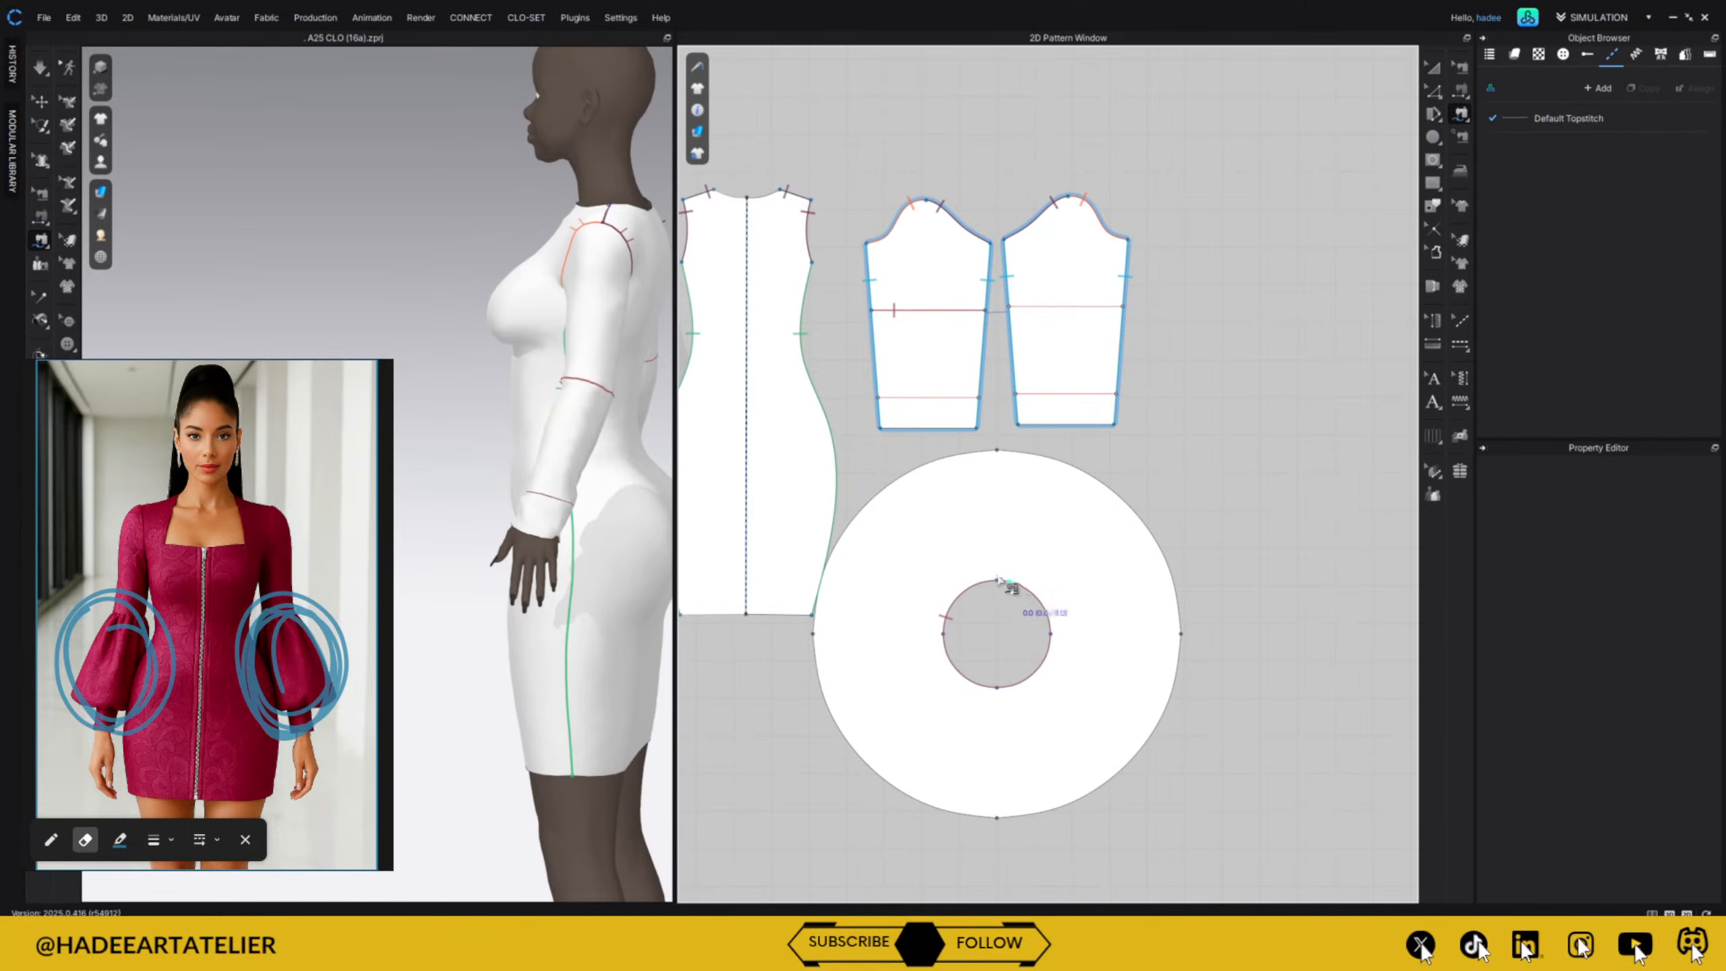
{"action": "left_click", "coordinate": [997, 453]}
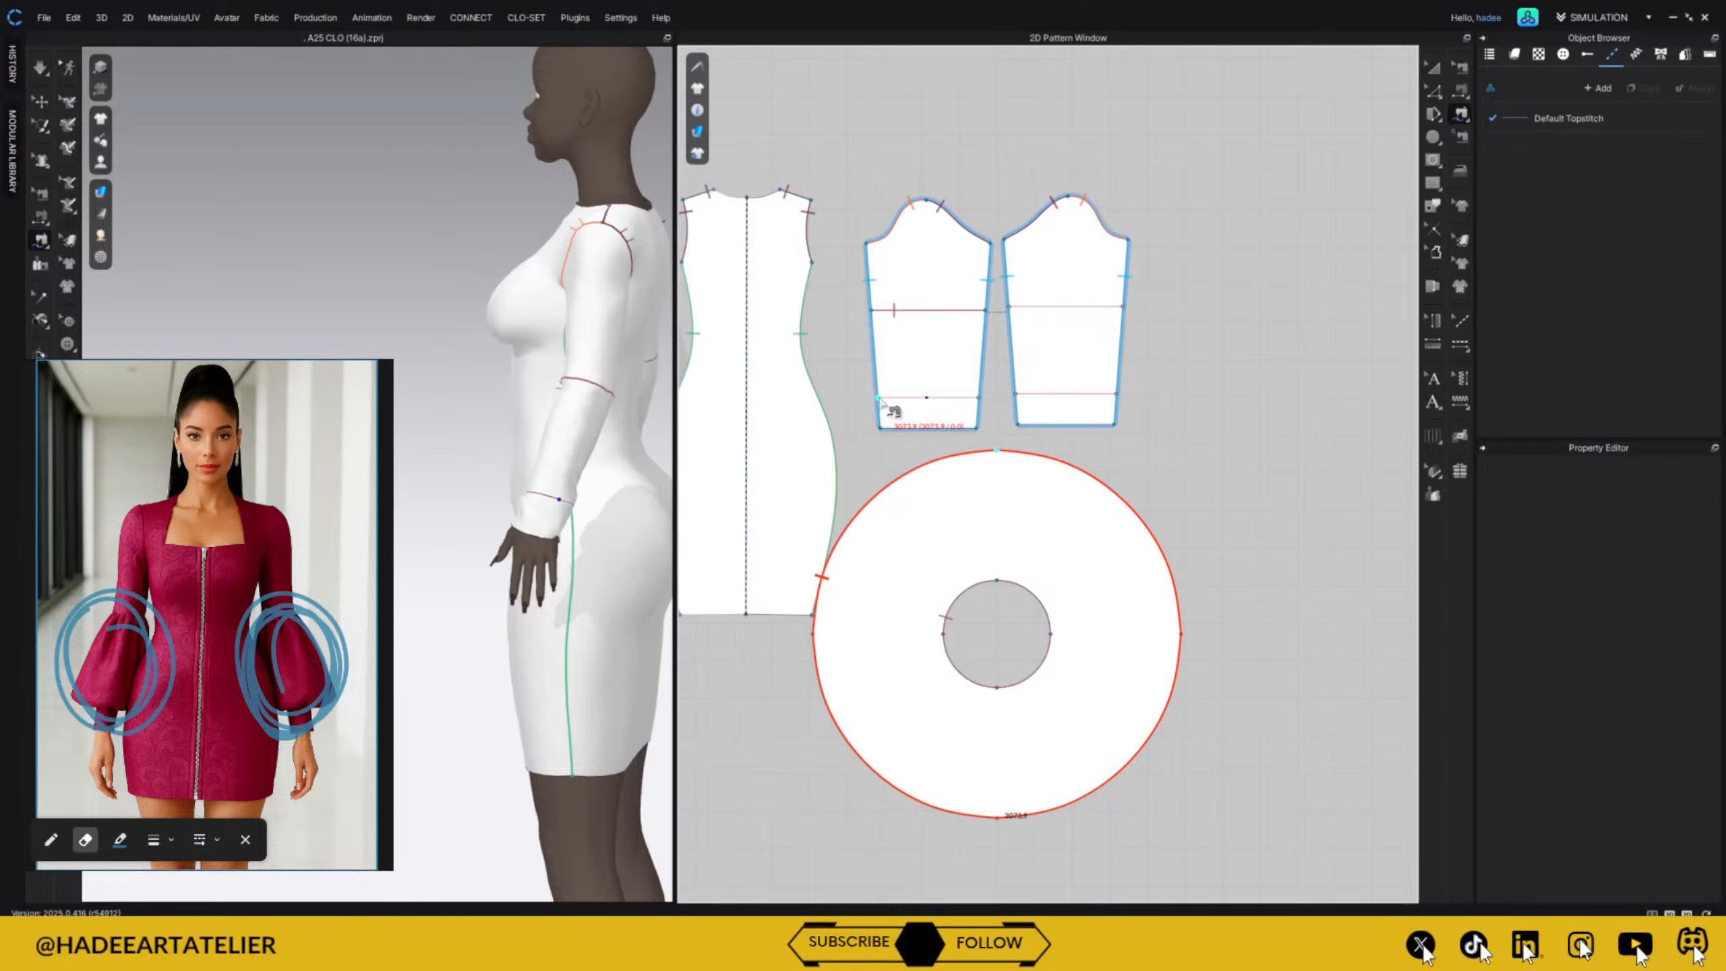
{"action": "left_click", "coordinate": [983, 401]}
{"action": "key", "text": "a"}
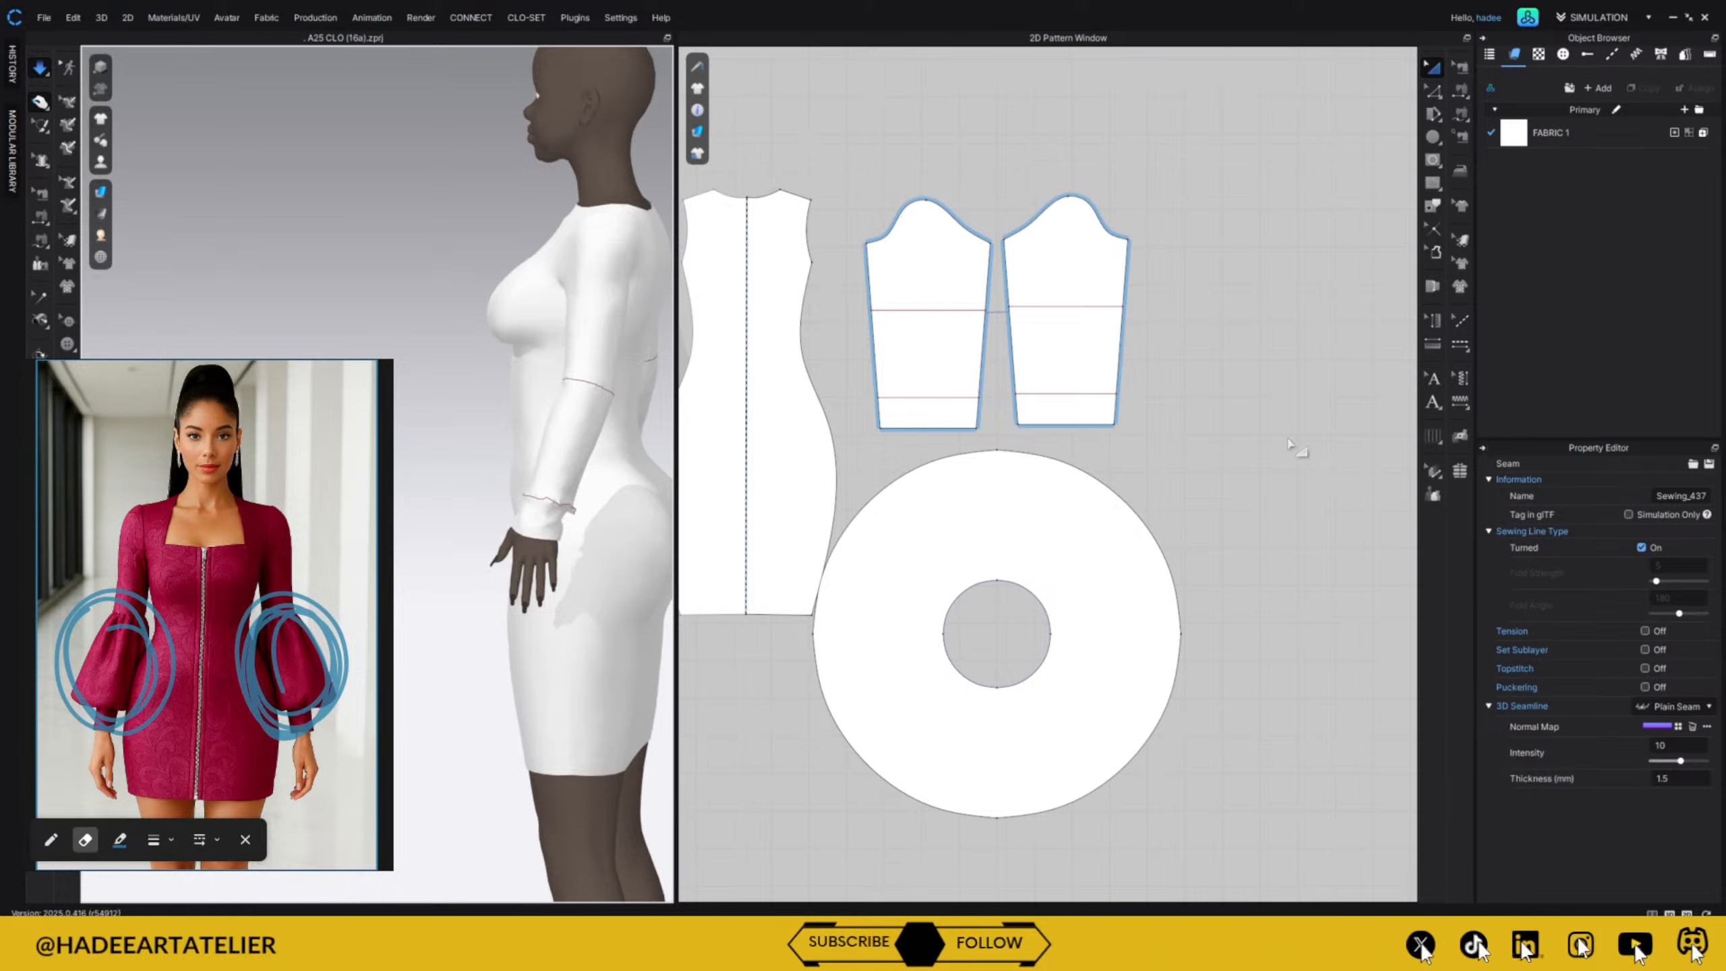
Stop the simulation and show the hidden ring pattern in the 3D view again.
{"action": "left_click", "coordinate": [1436, 62]}
{"action": "key", "text": "m"}
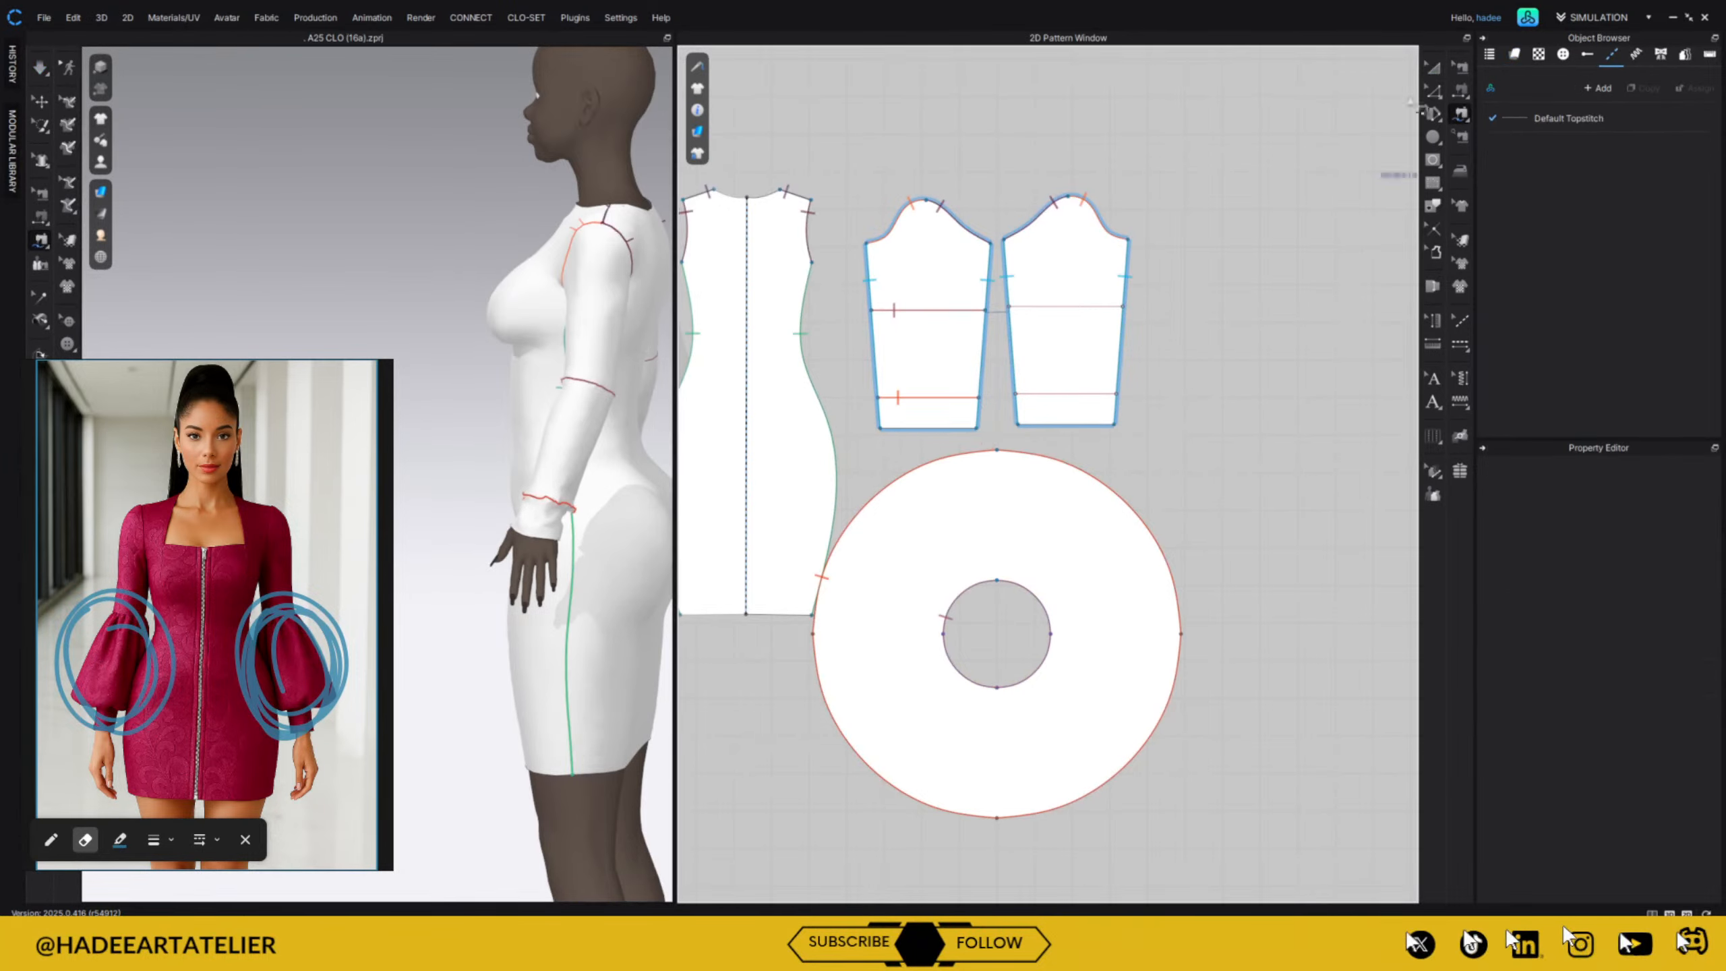
{"action": "left_click", "coordinate": [1433, 68]}
{"action": "left_click", "coordinate": [1052, 494]}
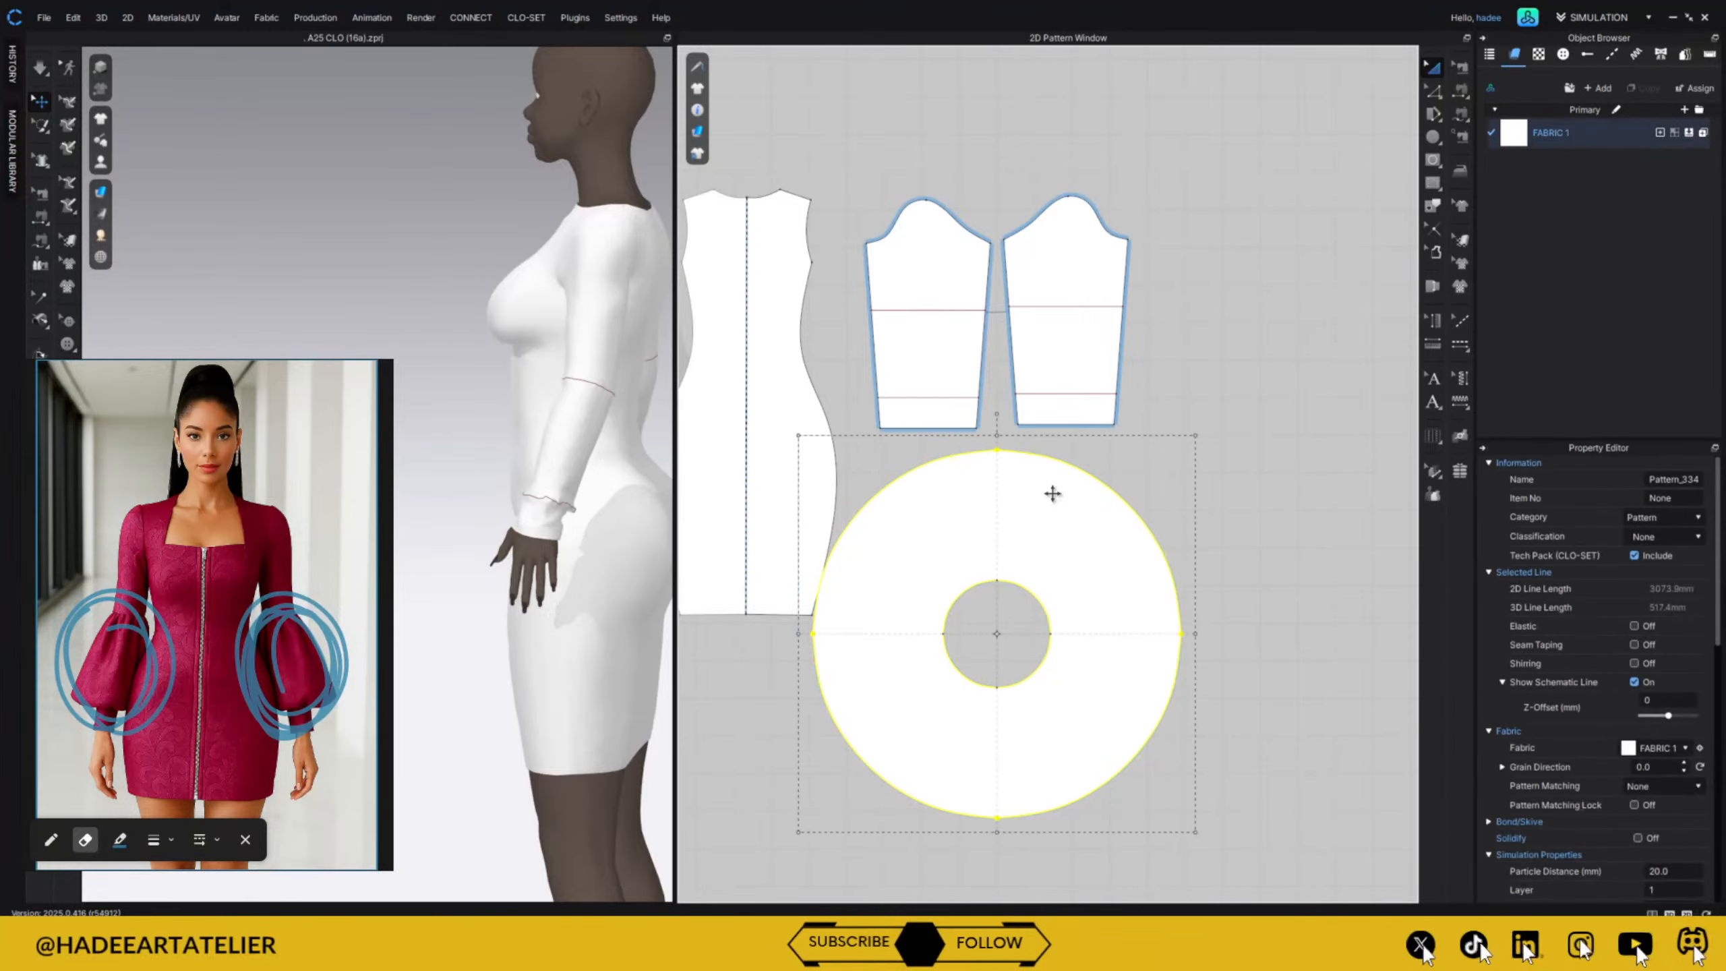
{"action": "right_click", "coordinate": [1052, 494]}
{"action": "left_click", "coordinate": [1088, 578]}
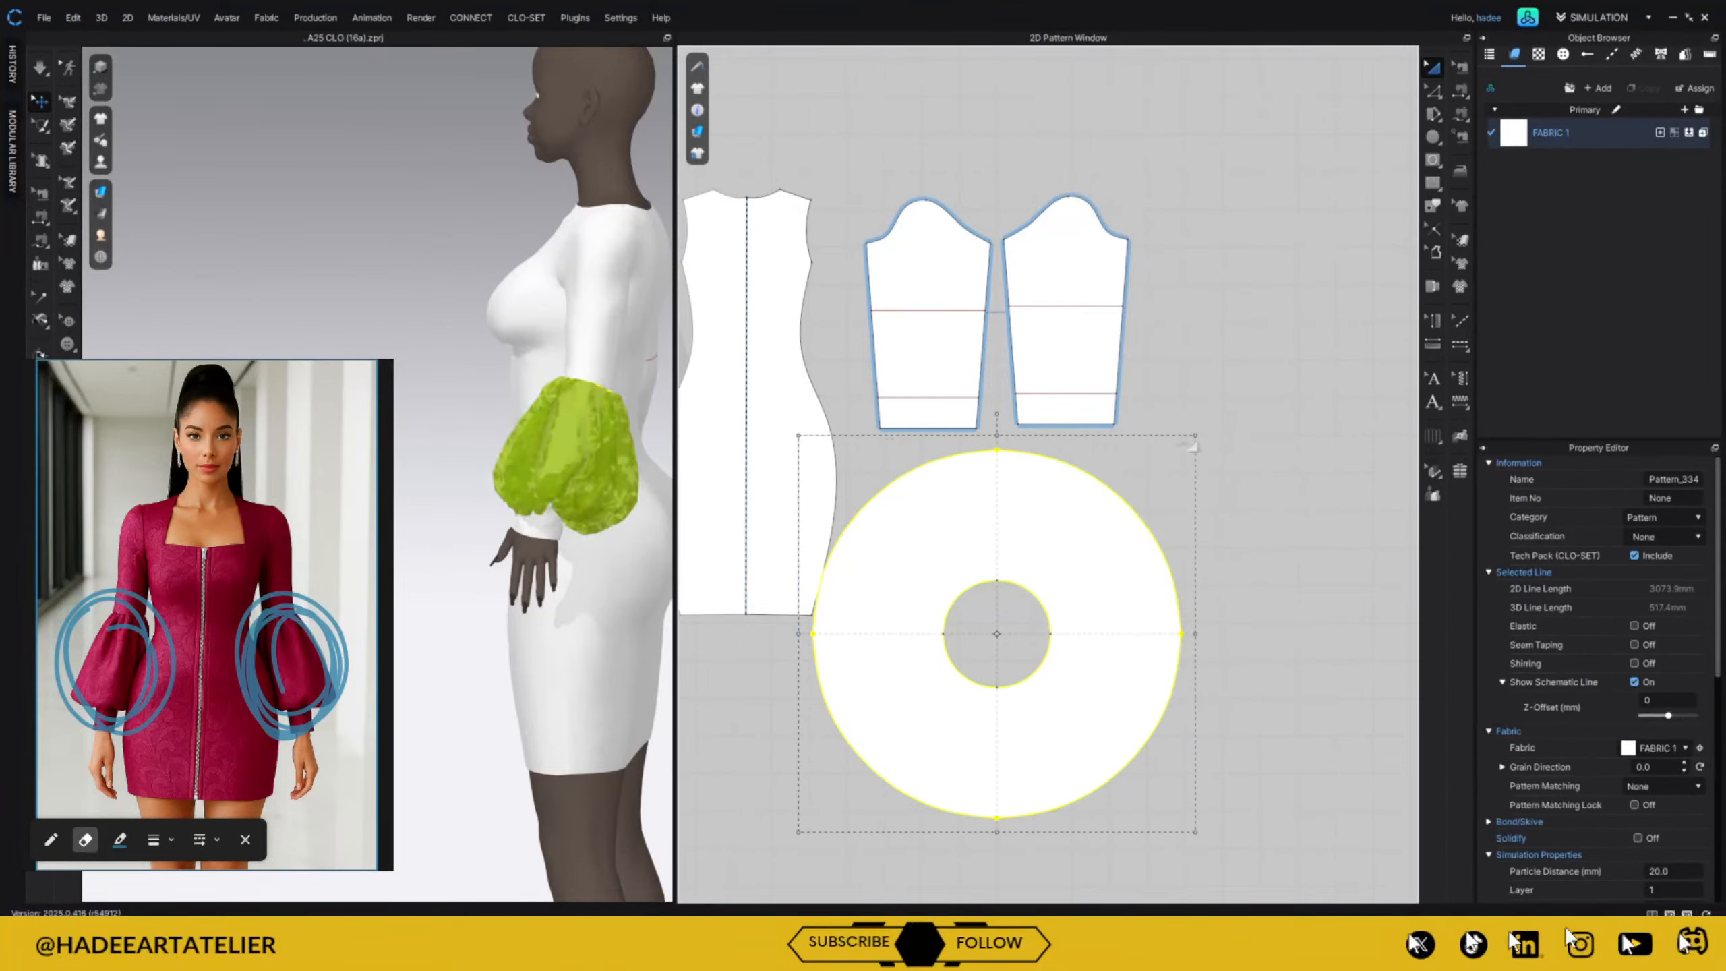
Simulate the restored puff and adjust the sleeve cuff and the ring's lower edge around the wrist.
{"action": "key", "text": "Escape"}
{"action": "right_click_drag", "start_coordinate": [524, 649], "coordinate": [674, 640]}
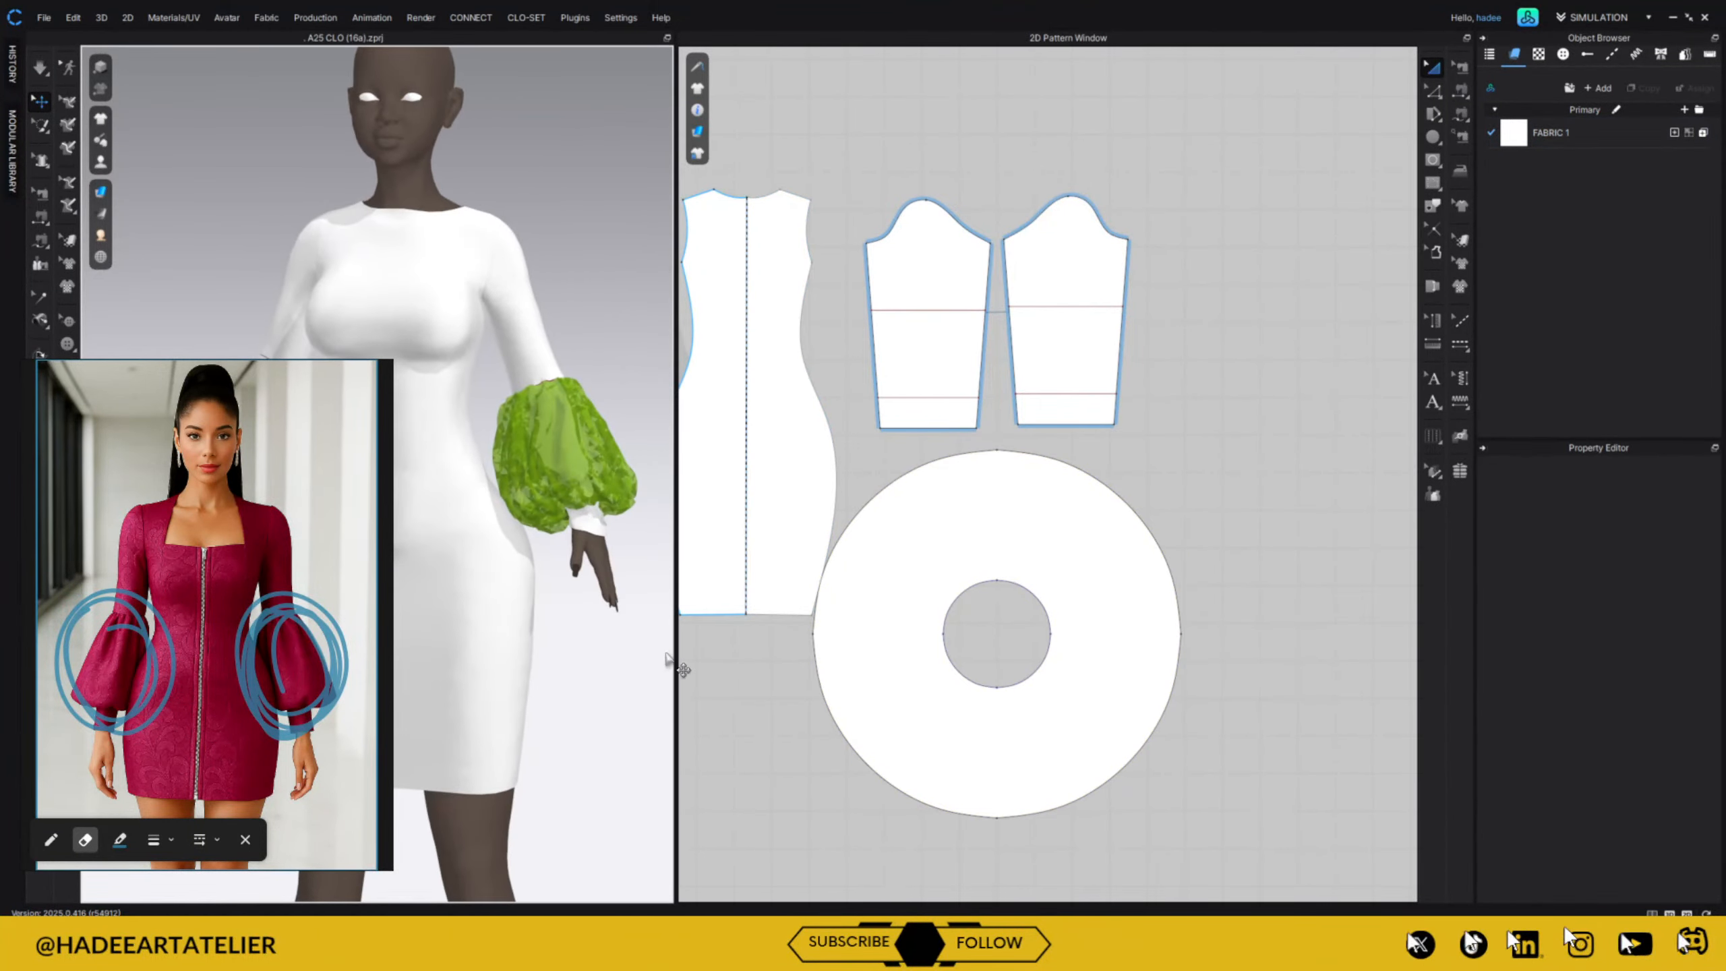
{"action": "left_click", "coordinate": [578, 522]}
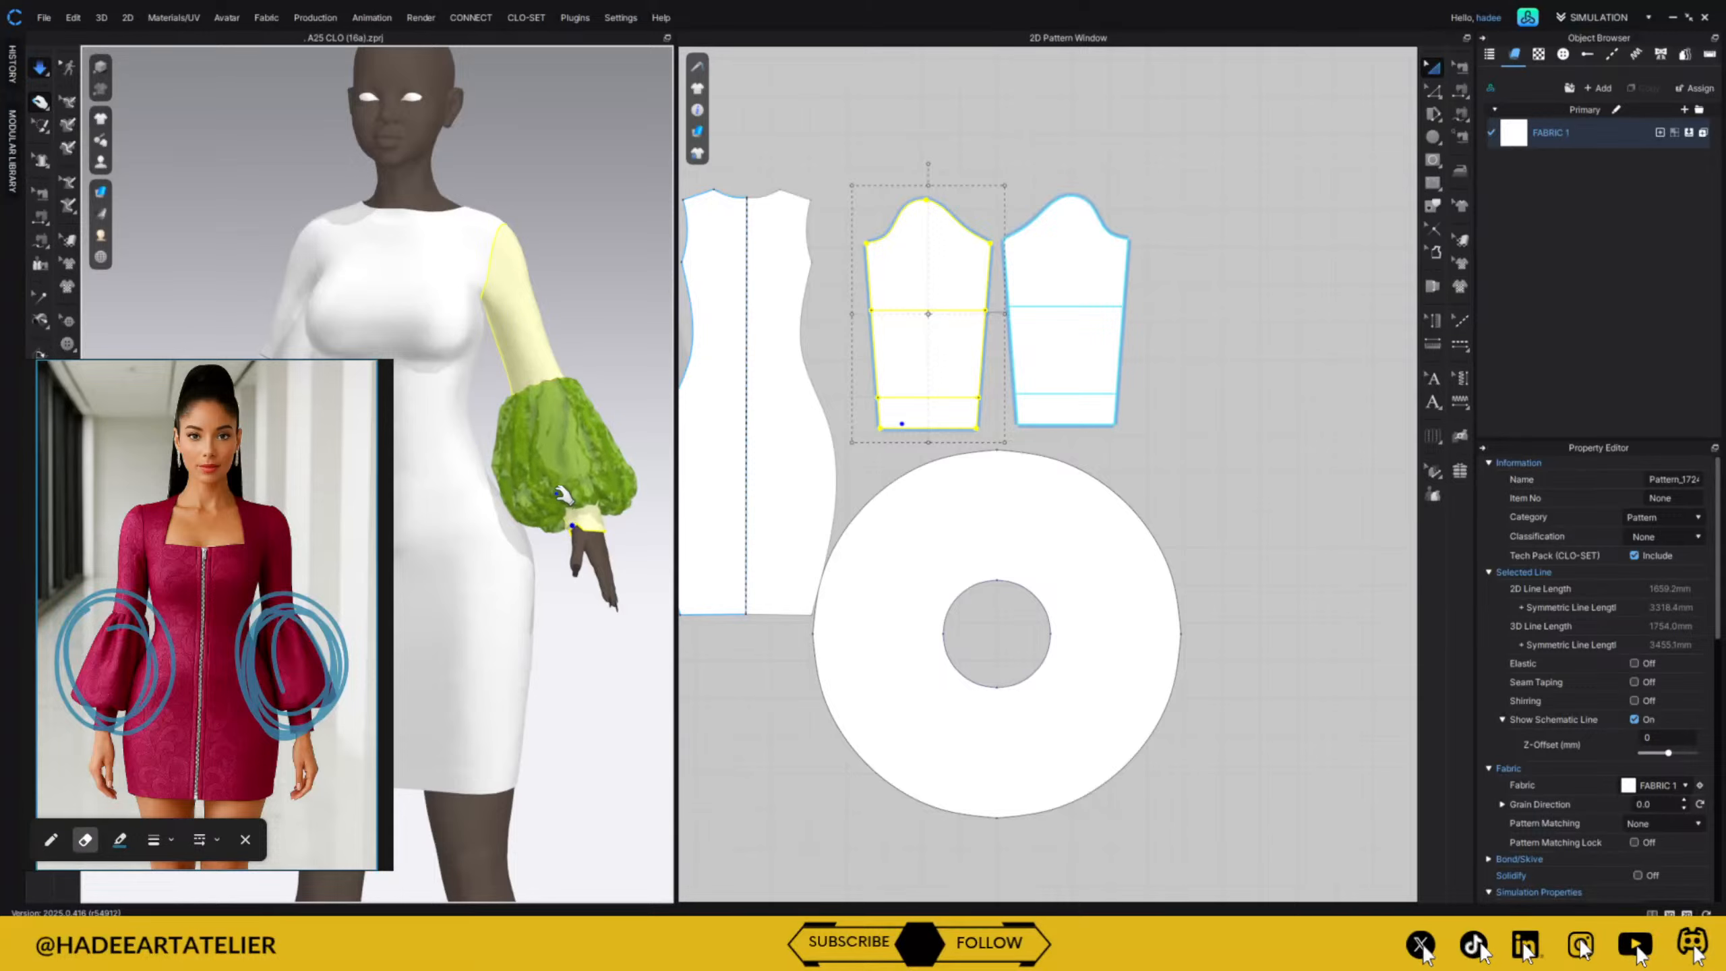
{"action": "left_click", "coordinate": [563, 494]}
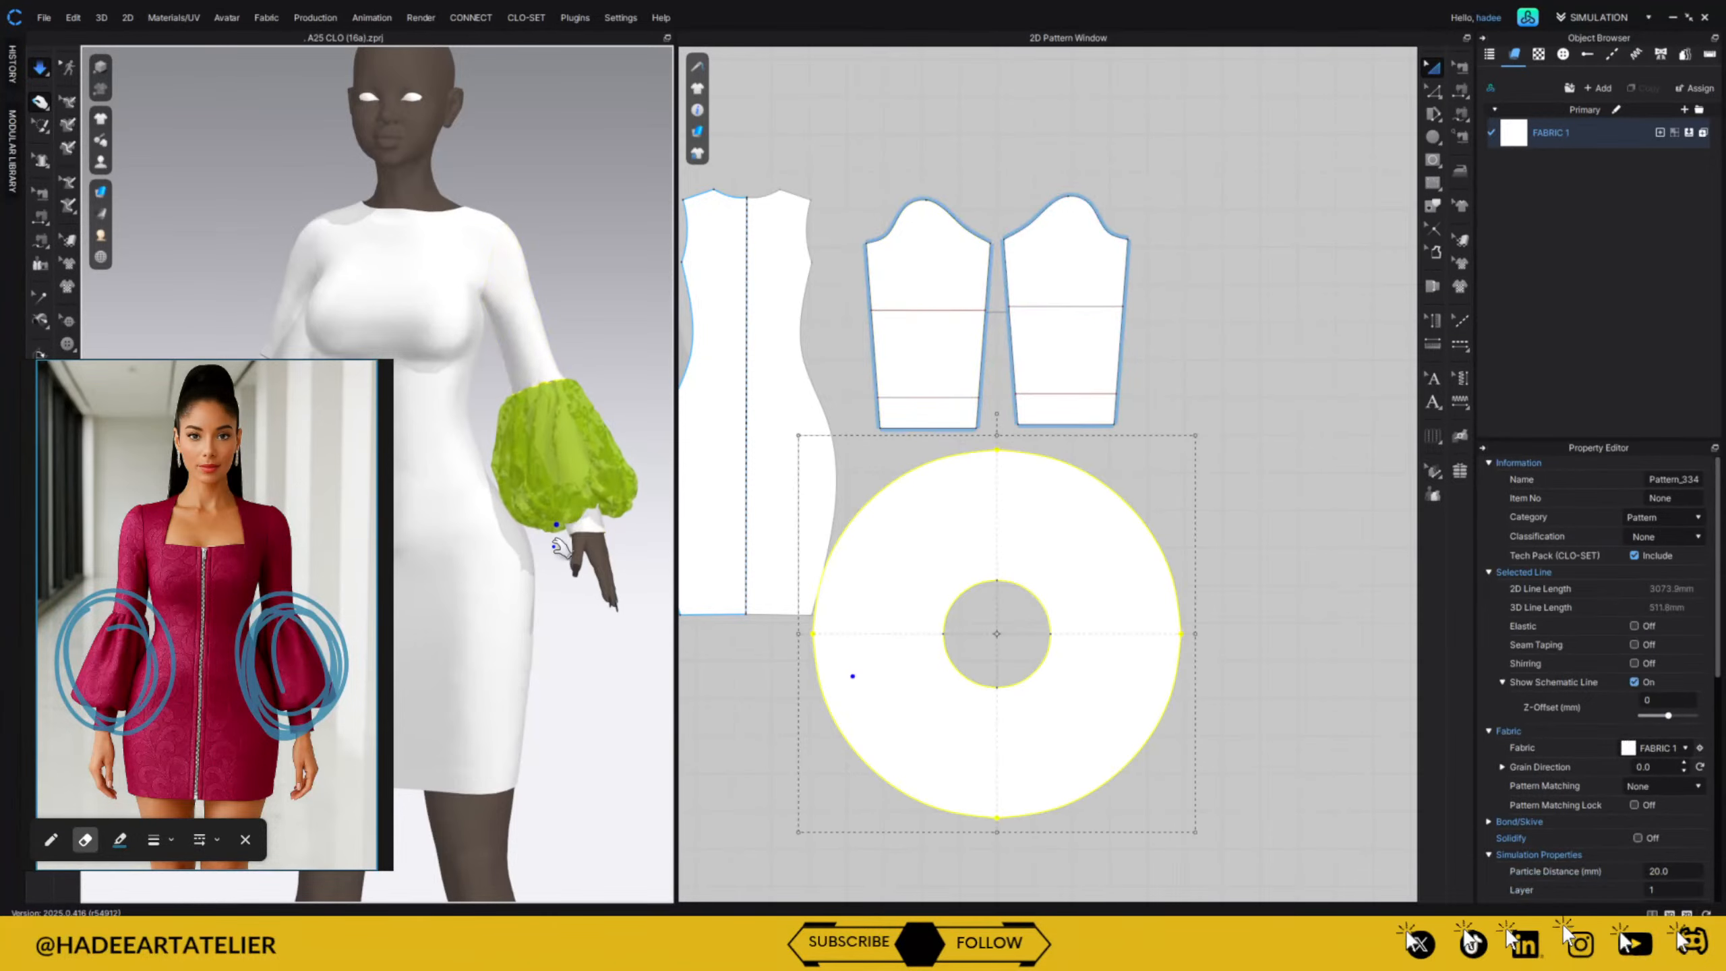
{"action": "left_click", "coordinate": [620, 401]}
{"action": "scroll", "coordinate": [600, 554], "scroll_direction": "up", "scroll_amount": 2}
{"action": "scroll", "coordinate": [603, 598], "scroll_direction": "down", "scroll_amount": 4}
{"action": "key", "text": "space"}
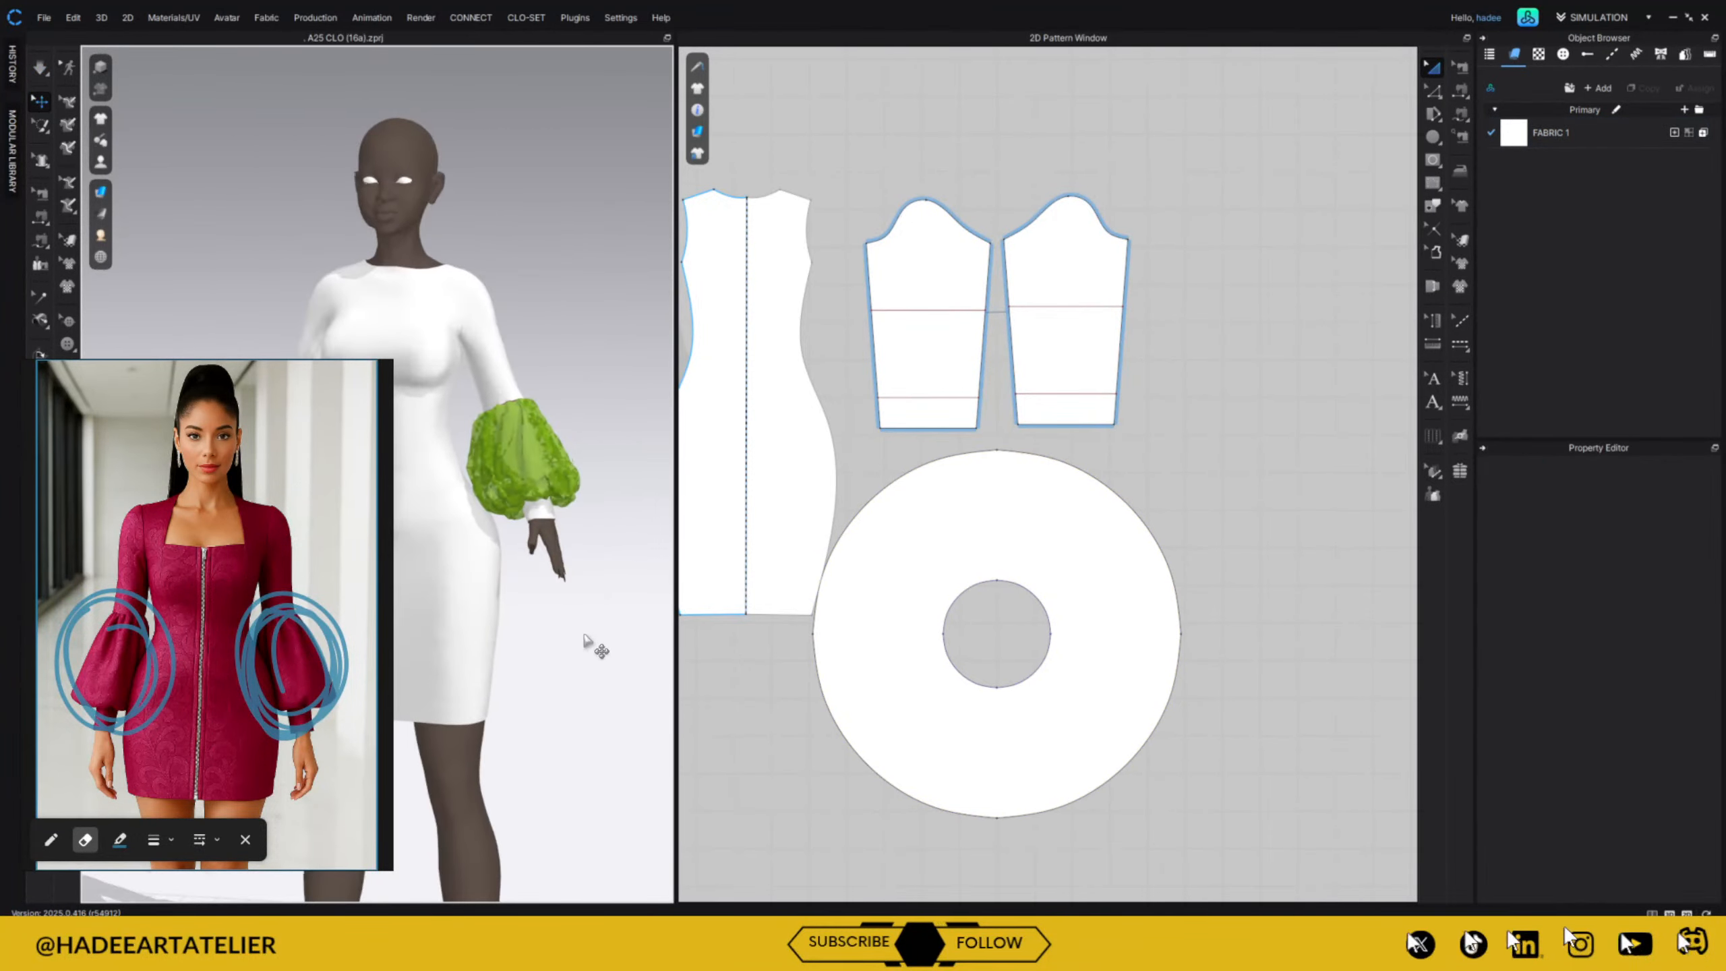
Simulate the garment and adjust the dress neckline and the puffed sleeve's cuff on the avatar.
{"action": "mouse_move", "coordinate": [585, 639]}
{"action": "right_mouse_down"}
{"action": "mouse_move", "coordinate": [627, 598]}
{"action": "mouse_move", "coordinate": [609, 629]}
{"action": "mouse_move", "coordinate": [585, 621]}
{"action": "right_mouse_up"}
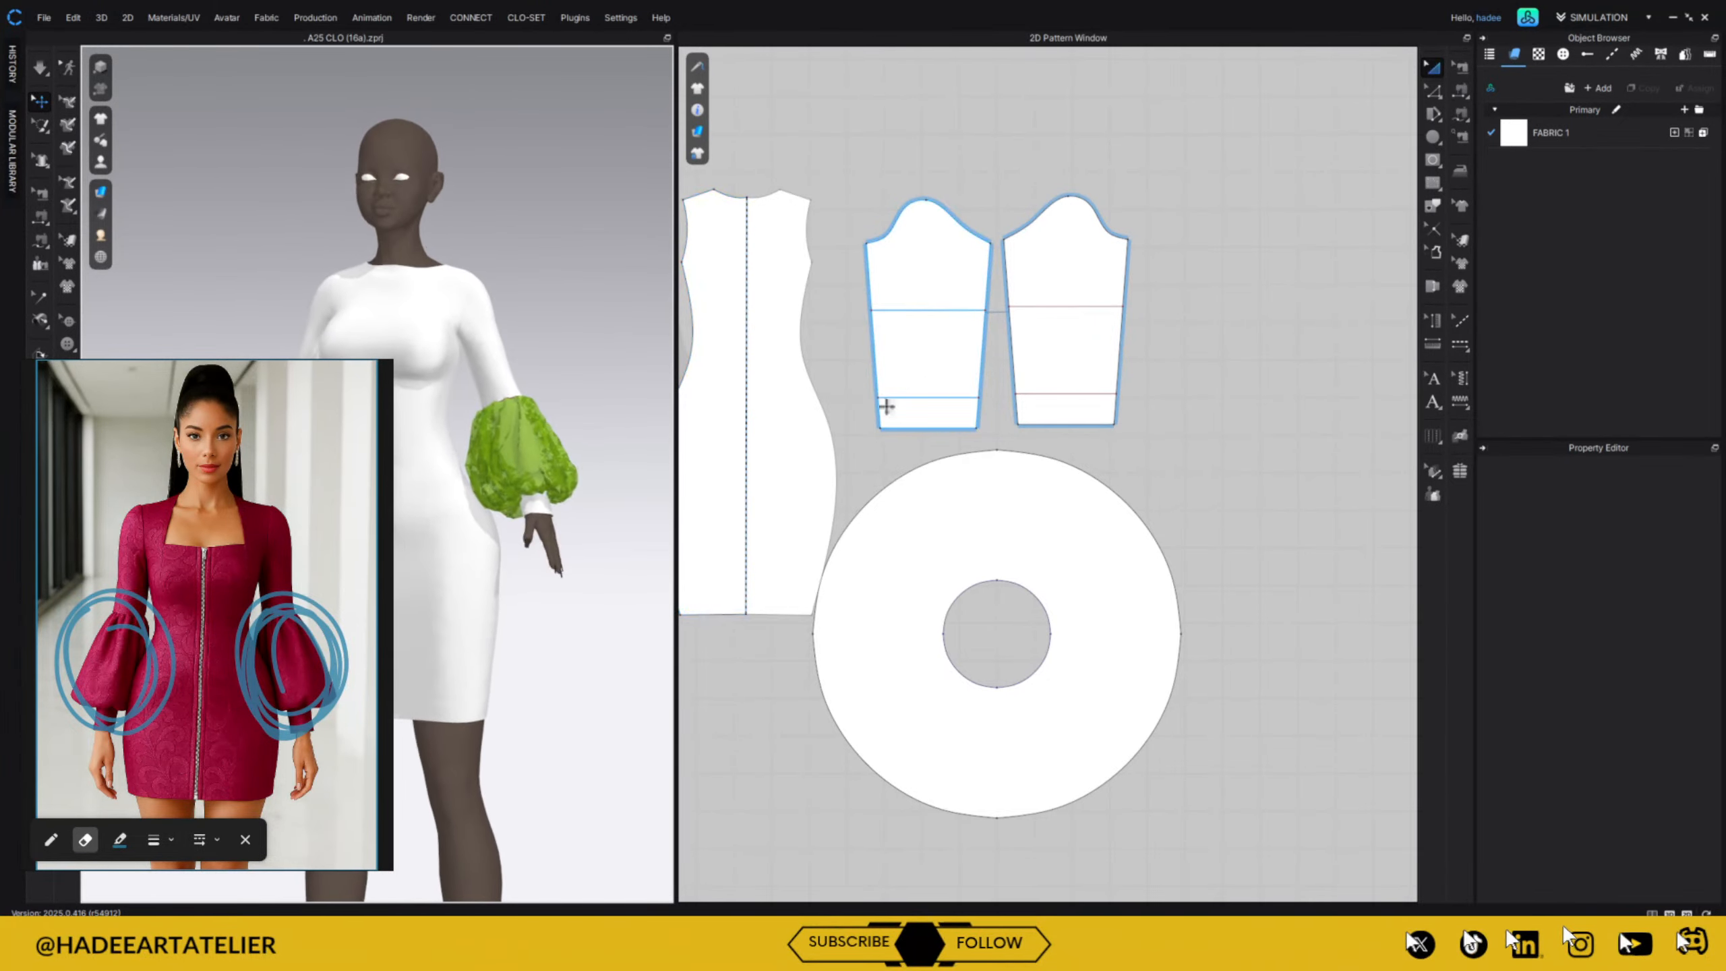
{"action": "scroll", "coordinate": [570, 368], "scroll_direction": "down", "scroll_amount": 3}
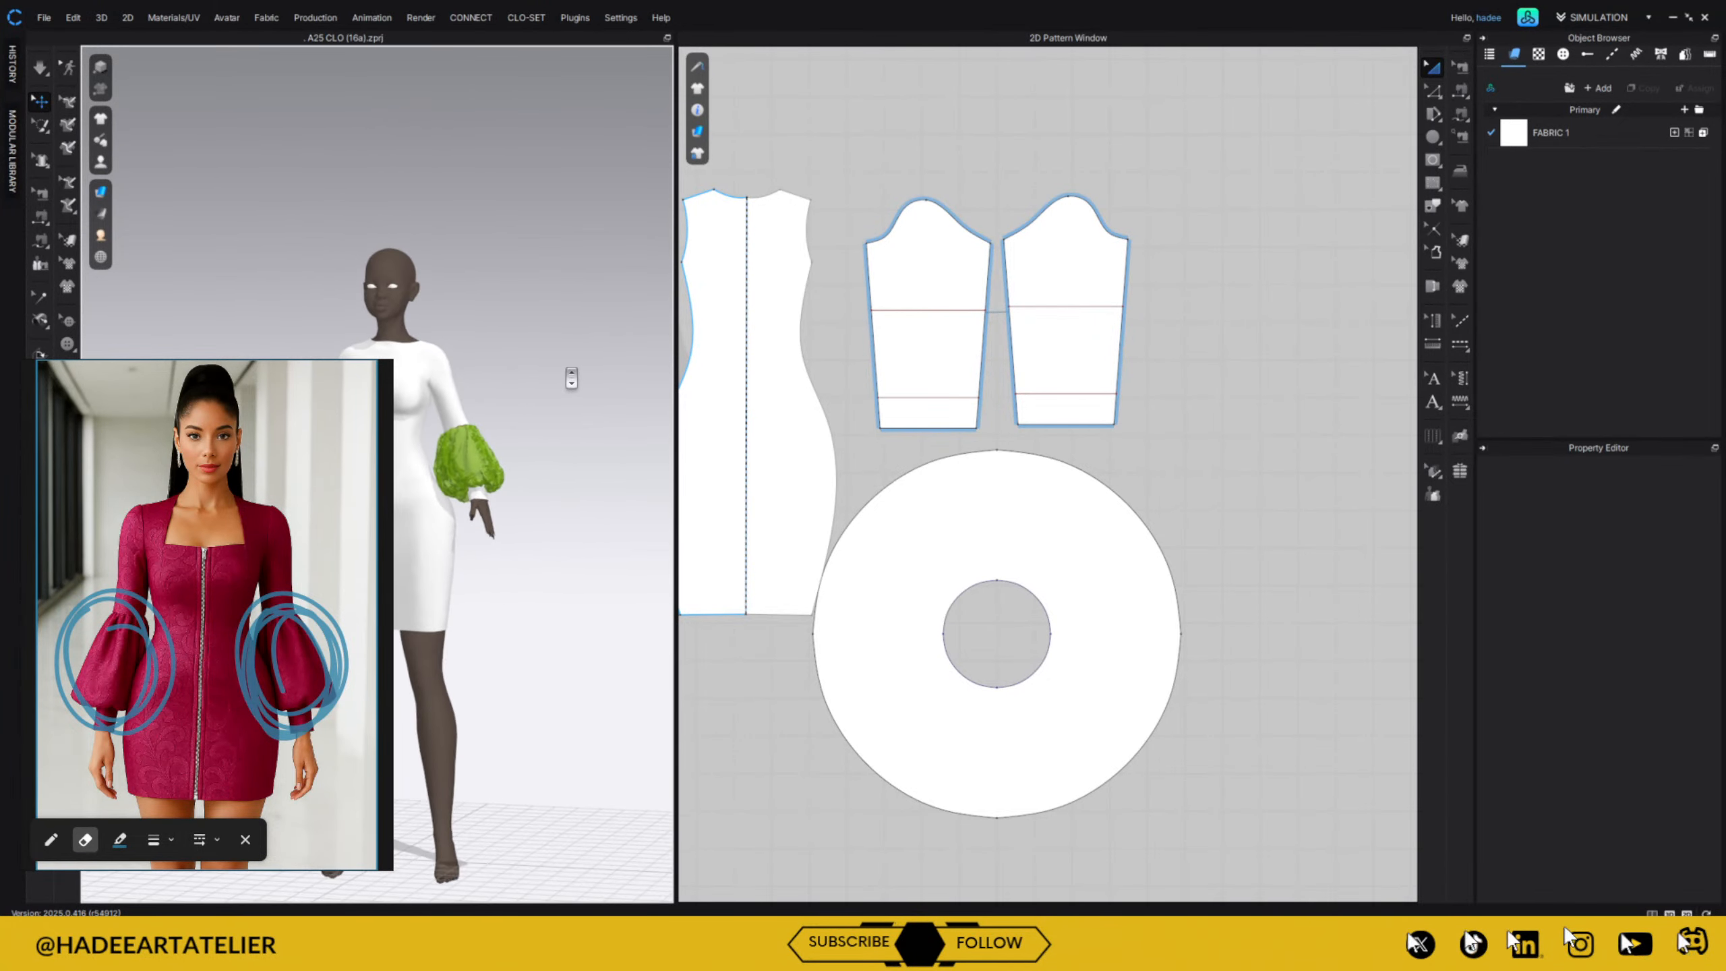
{"action": "key", "text": "q"}
{"action": "left_click", "coordinate": [416, 287]}
{"action": "left_click", "coordinate": [411, 278]}
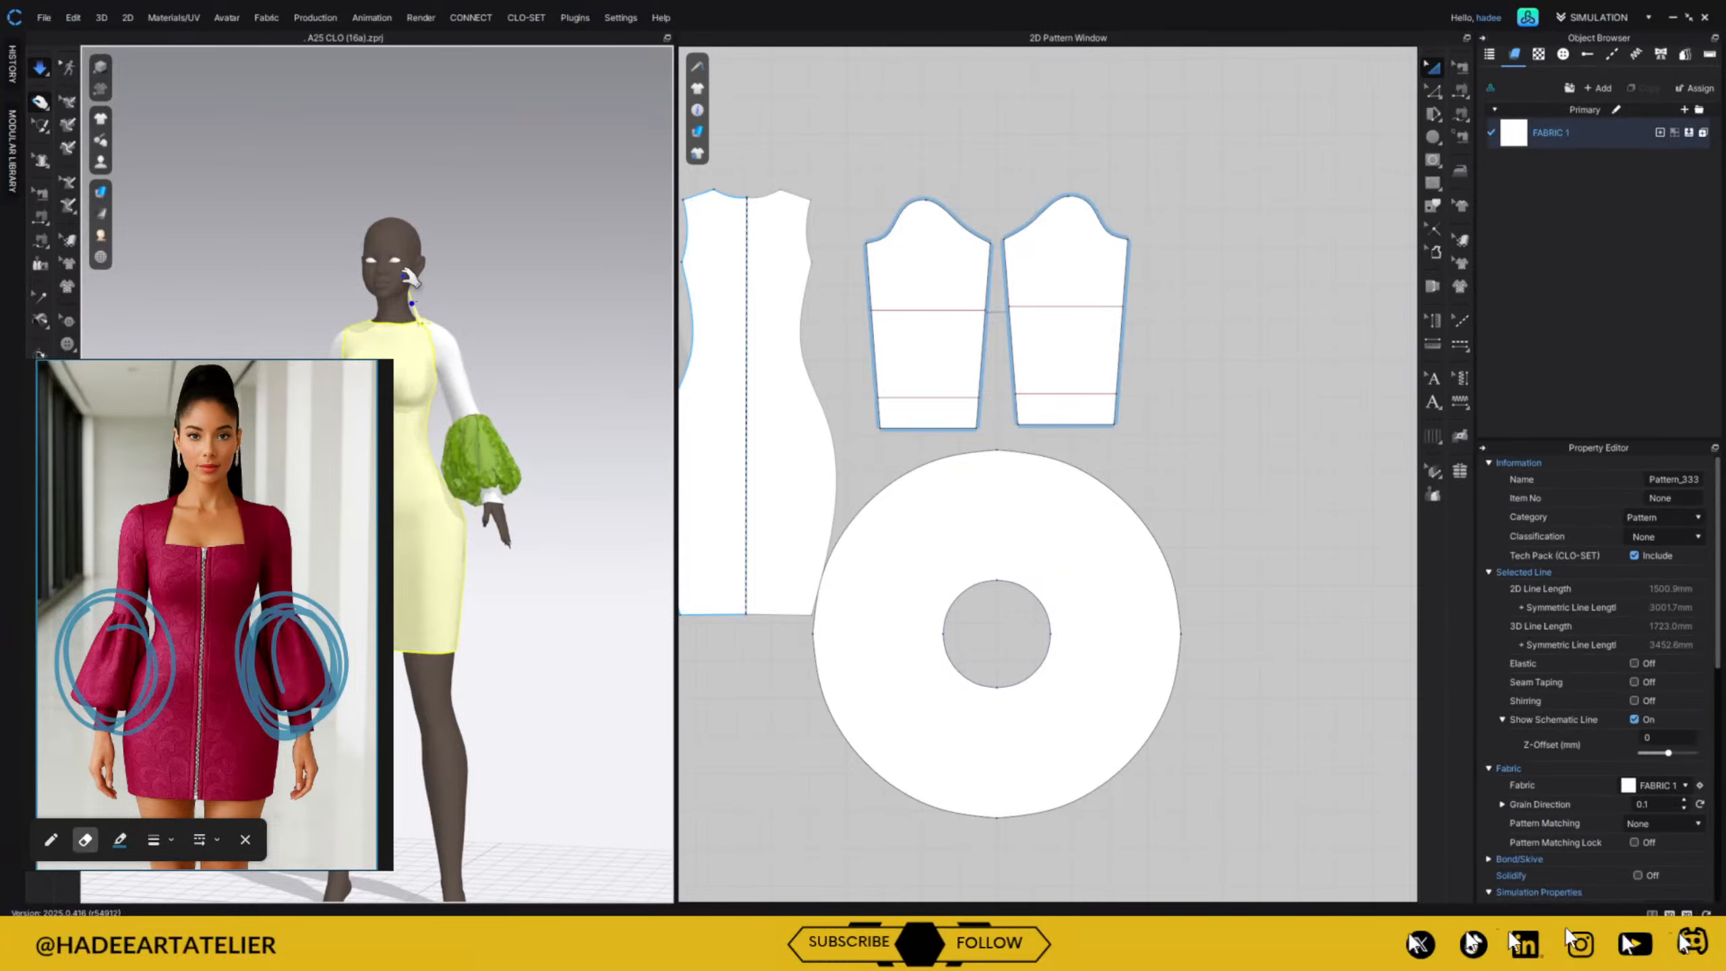
{"action": "left_click", "coordinate": [503, 492]}
Shorten the linked sleeve patterns slightly by raising their hem edge.
{"action": "left_click", "coordinate": [1196, 369]}
{"action": "left_click", "coordinate": [950, 270]}
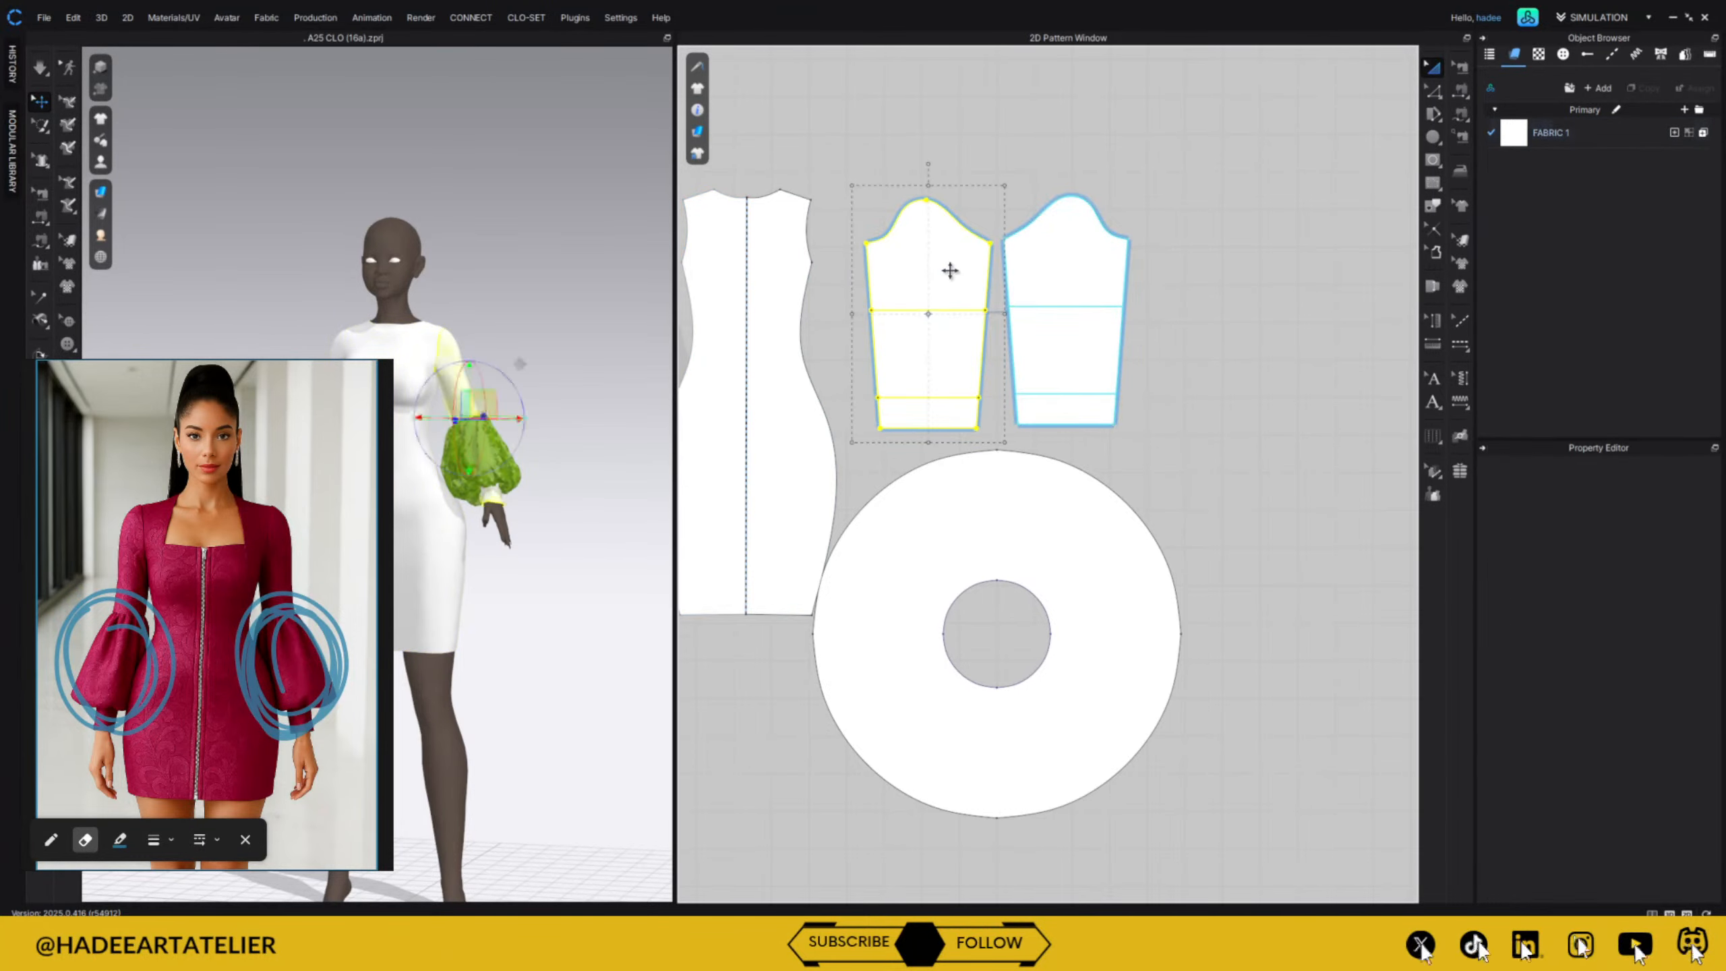
{"action": "left_click_drag", "start_coordinate": [925, 442], "coordinate": [926, 436]}
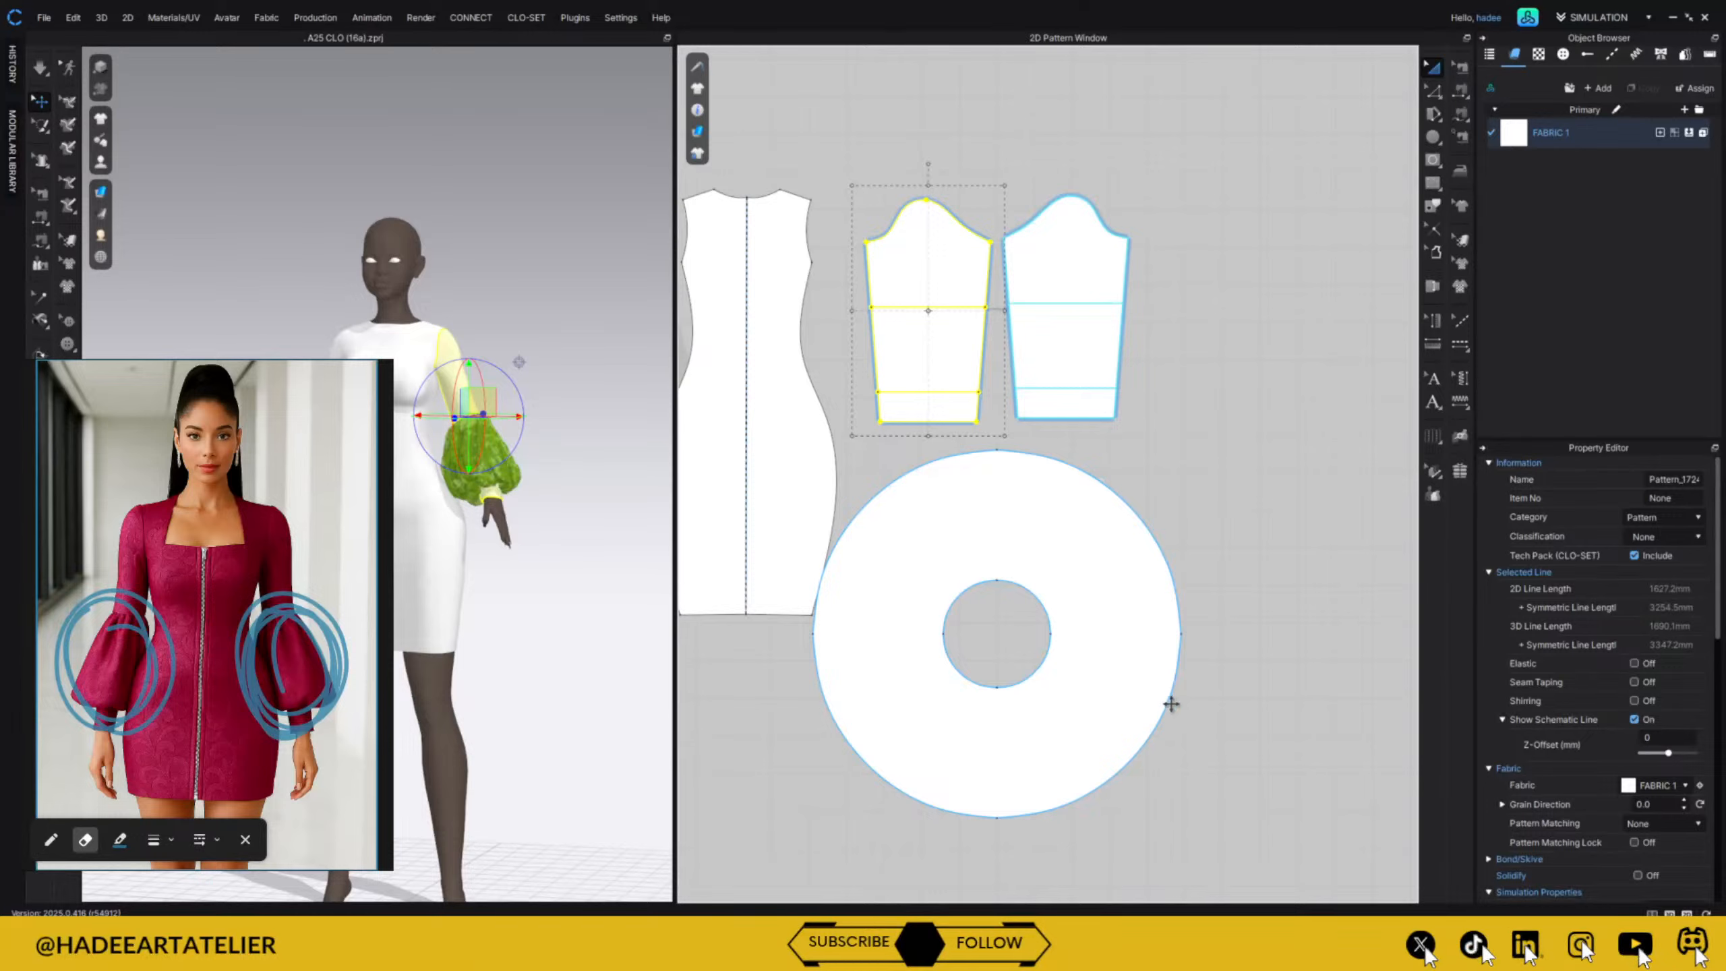
{"action": "left_click", "coordinate": [1225, 493]}
Move the sleeve's upper internal line higher, and use Extend/Trim & Add Point to fit it to the pattern outline.
{"action": "left_click", "coordinate": [931, 306]}
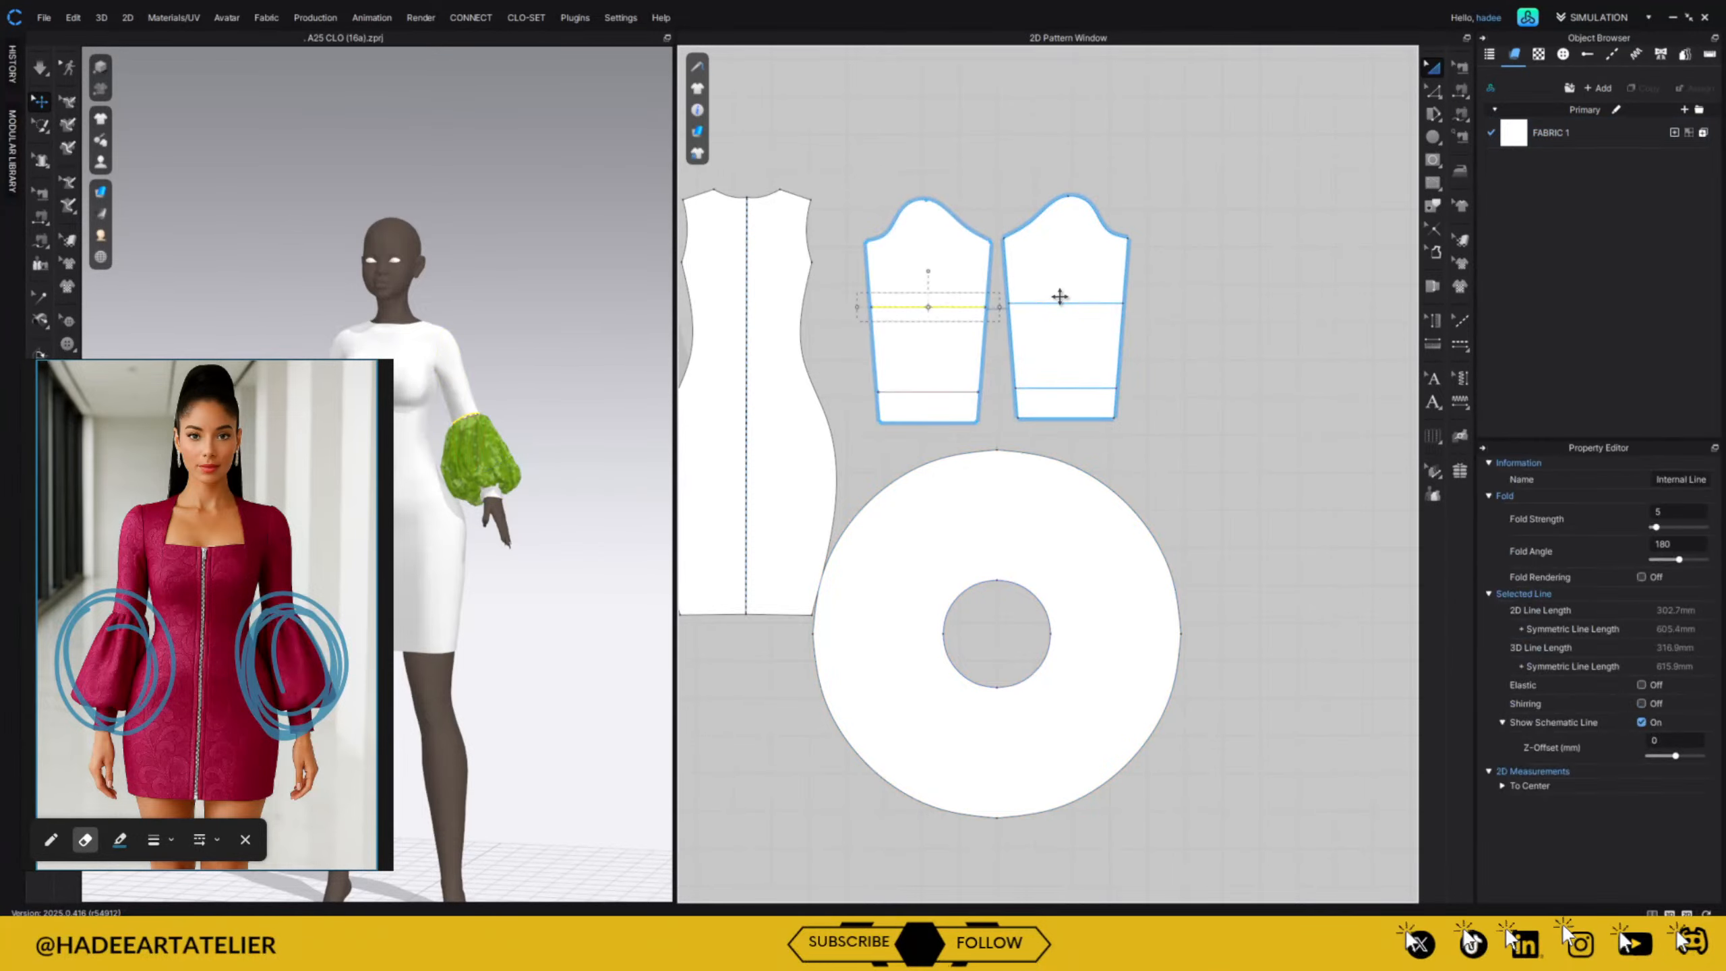
{"action": "left_click", "coordinate": [937, 293]}
{"action": "left_click", "coordinate": [1244, 211]}
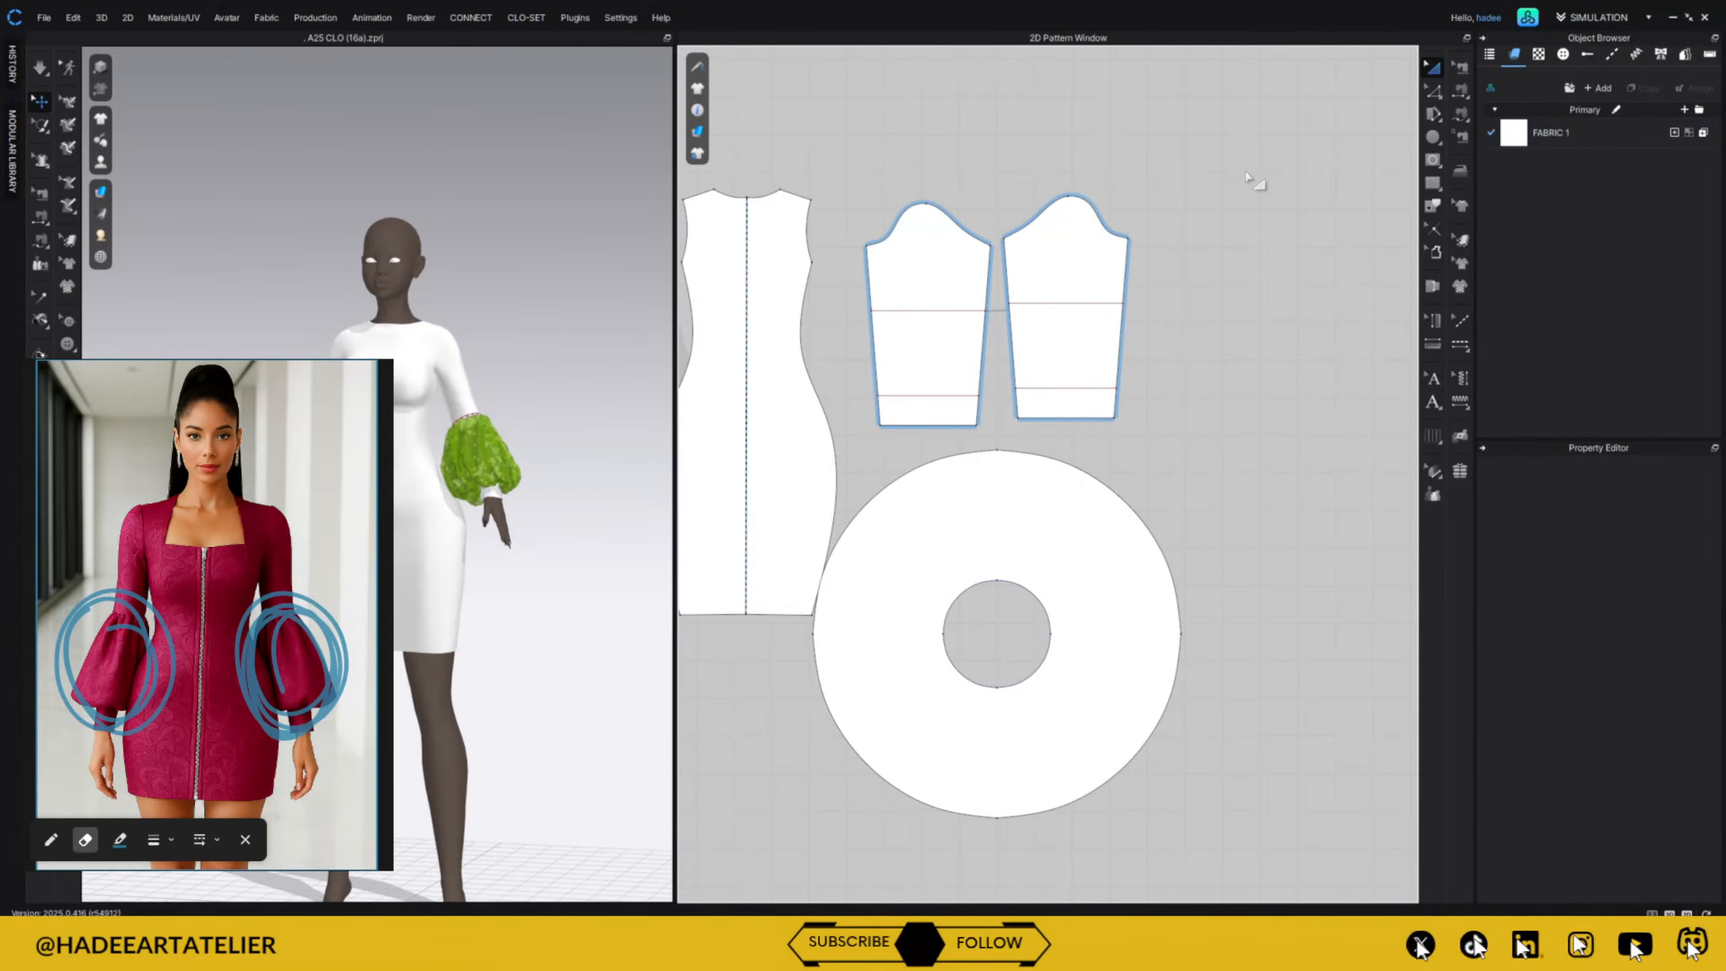
{"action": "left_click", "coordinate": [951, 309]}
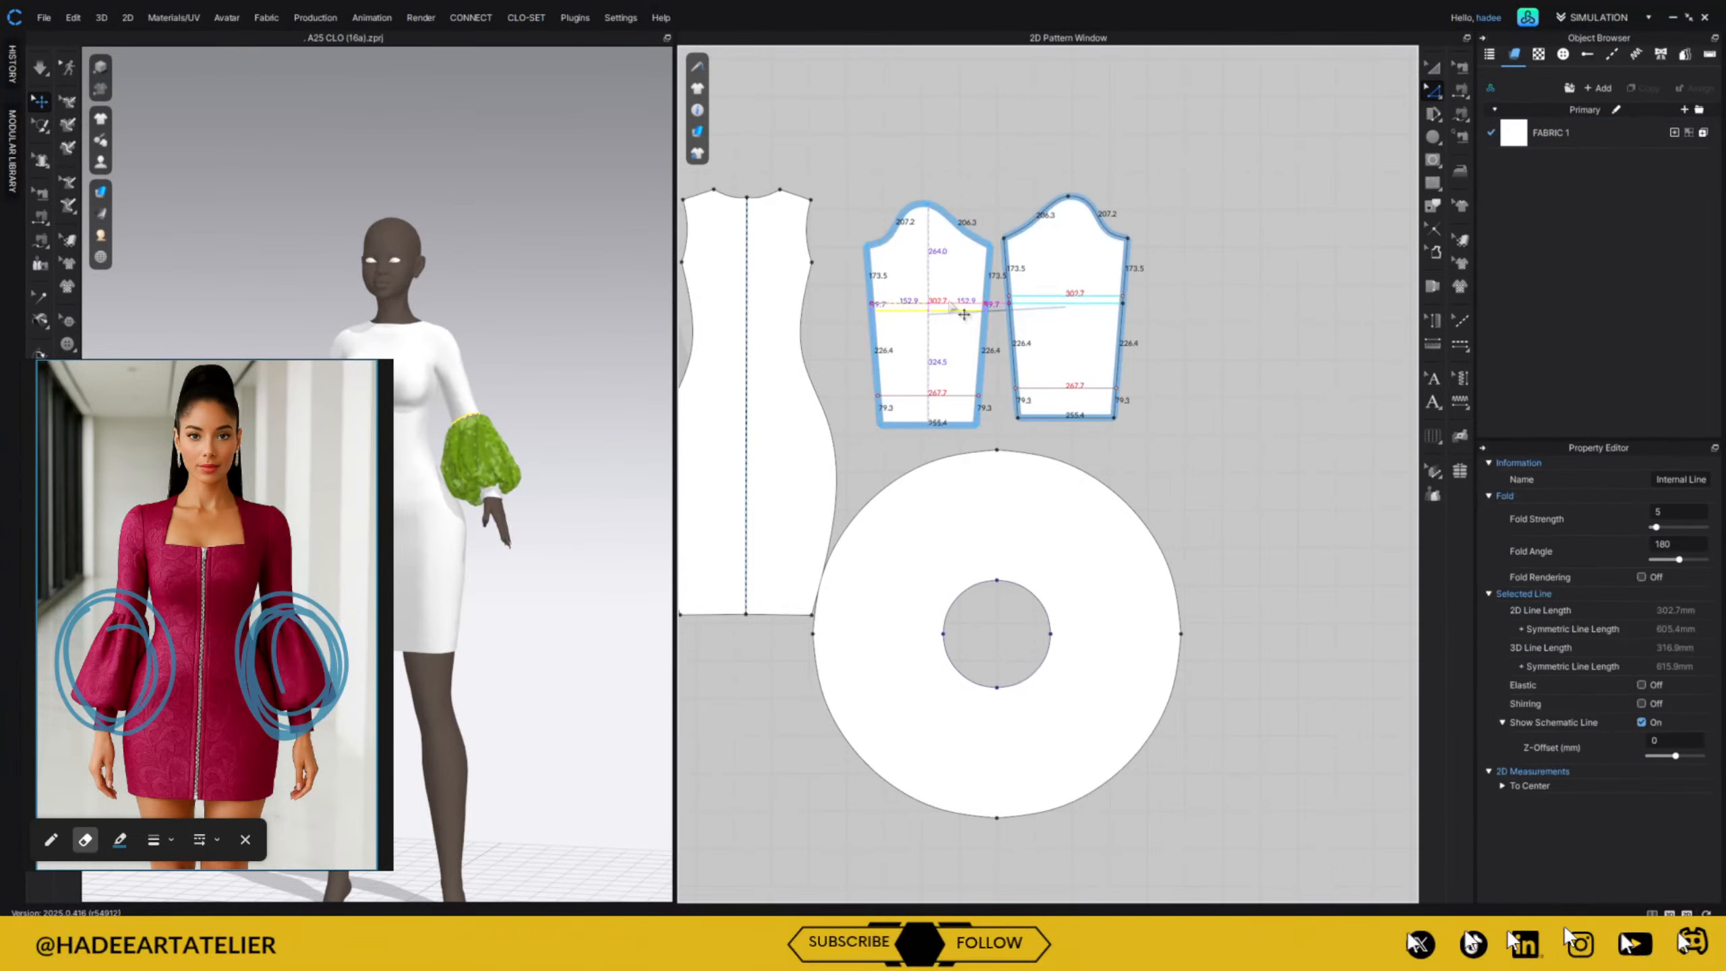
{"action": "left_click_drag", "start_coordinate": [951, 304], "coordinate": [951, 298]}
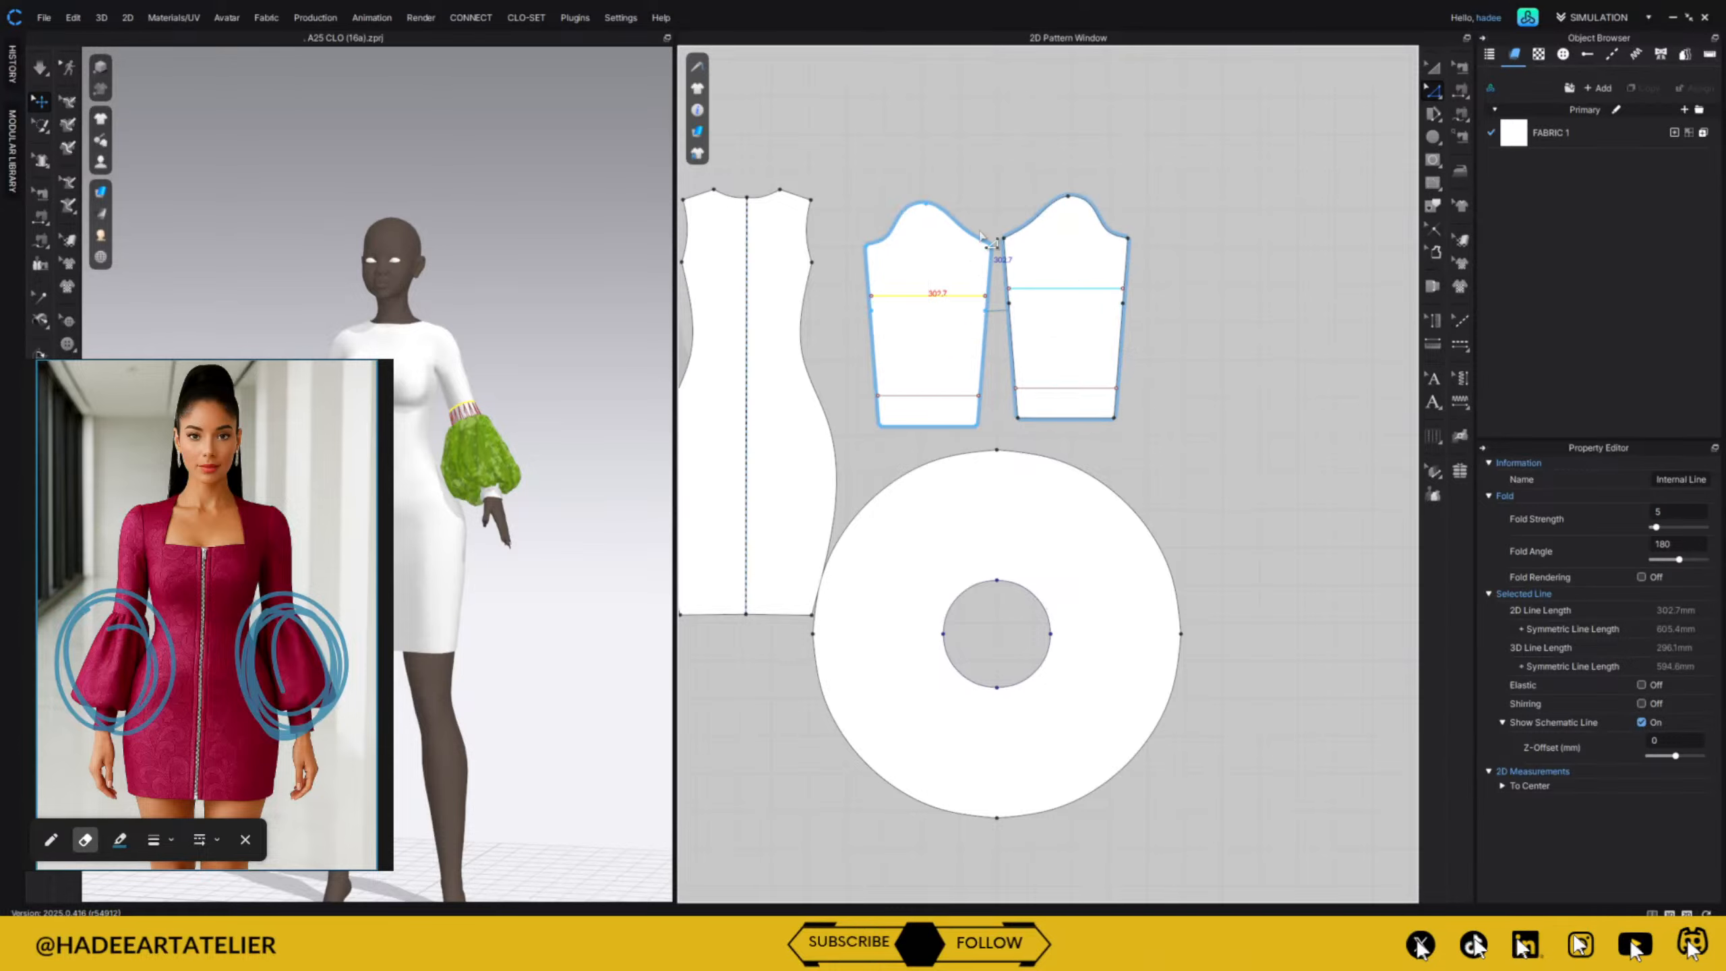
{"action": "right_click", "coordinate": [965, 296]}
{"action": "mouse_move", "coordinate": [1138, 673]}
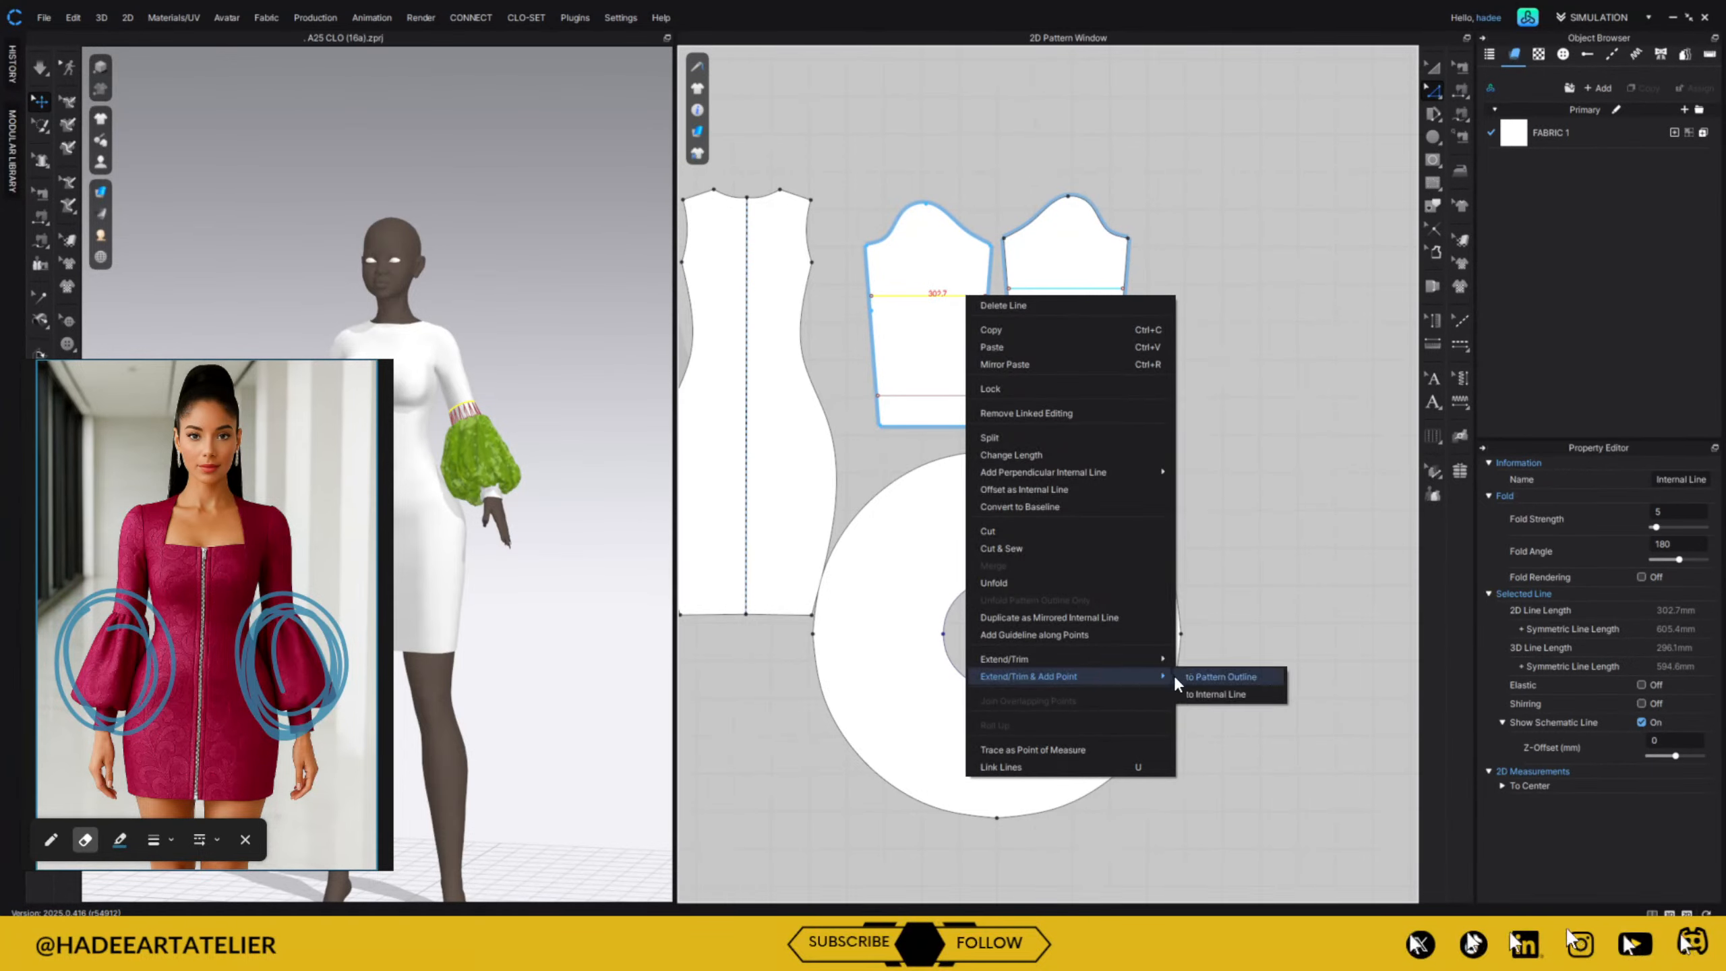
{"action": "left_click", "coordinate": [1262, 691]}
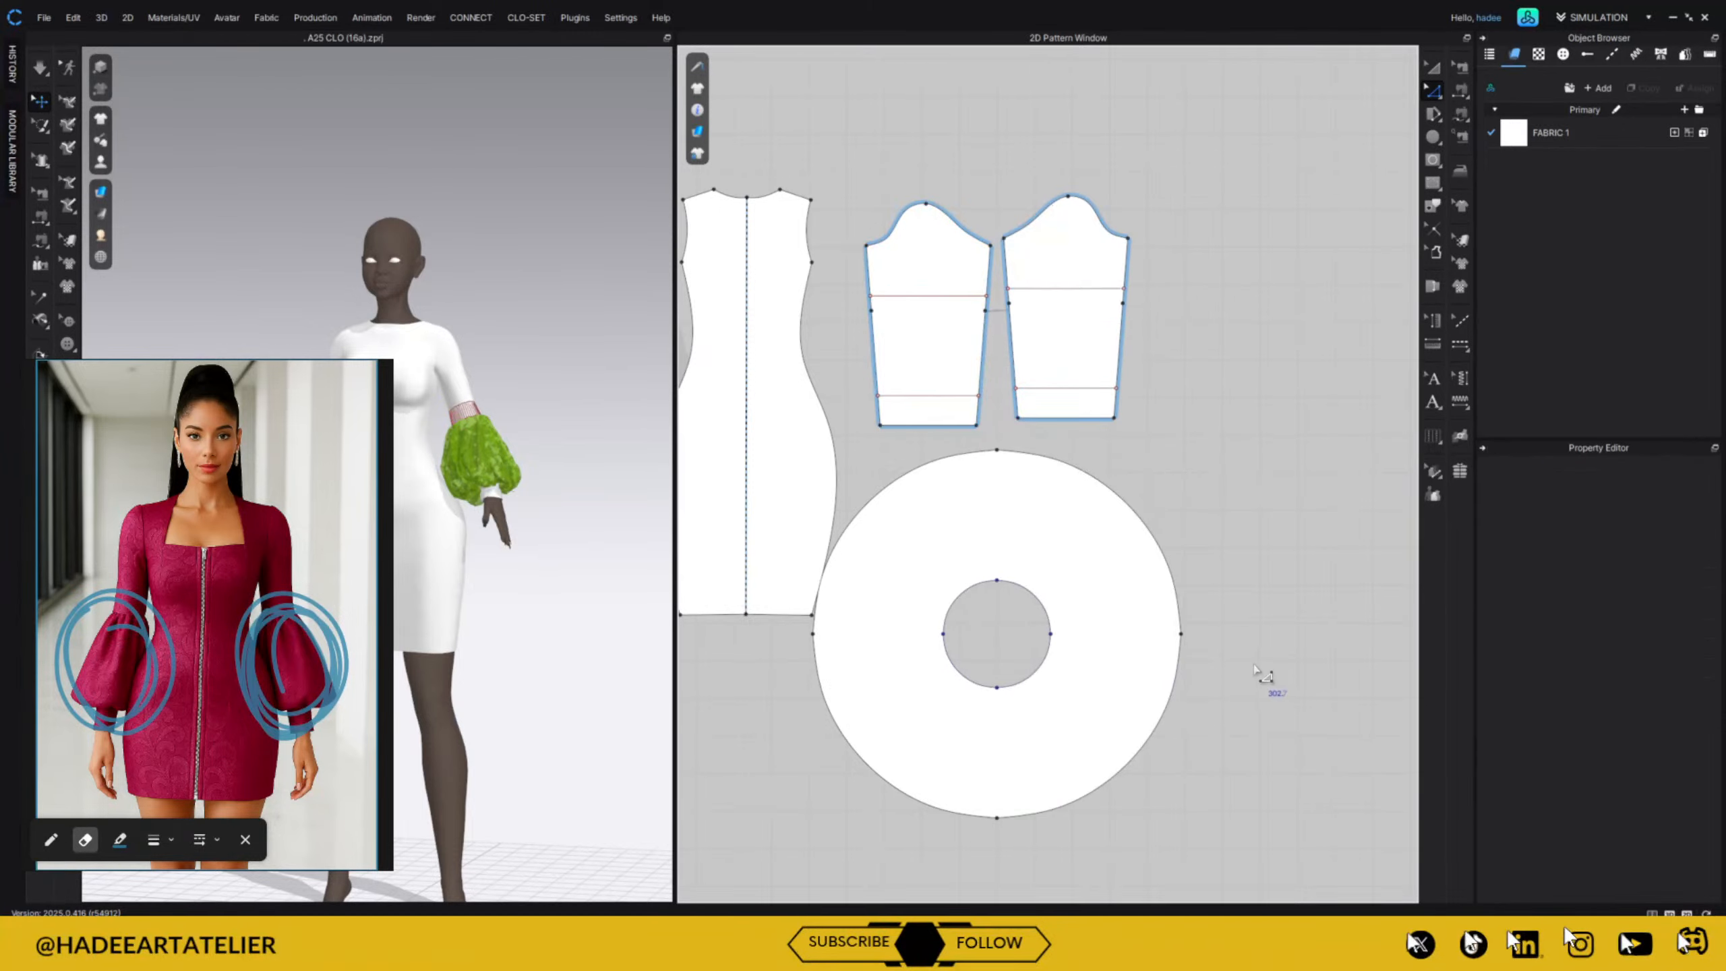
Move the sleeve's lower internal line up, and apply Extend/Trim & Add Point to Pattern Outline to it.
{"action": "left_click", "coordinate": [926, 399]}
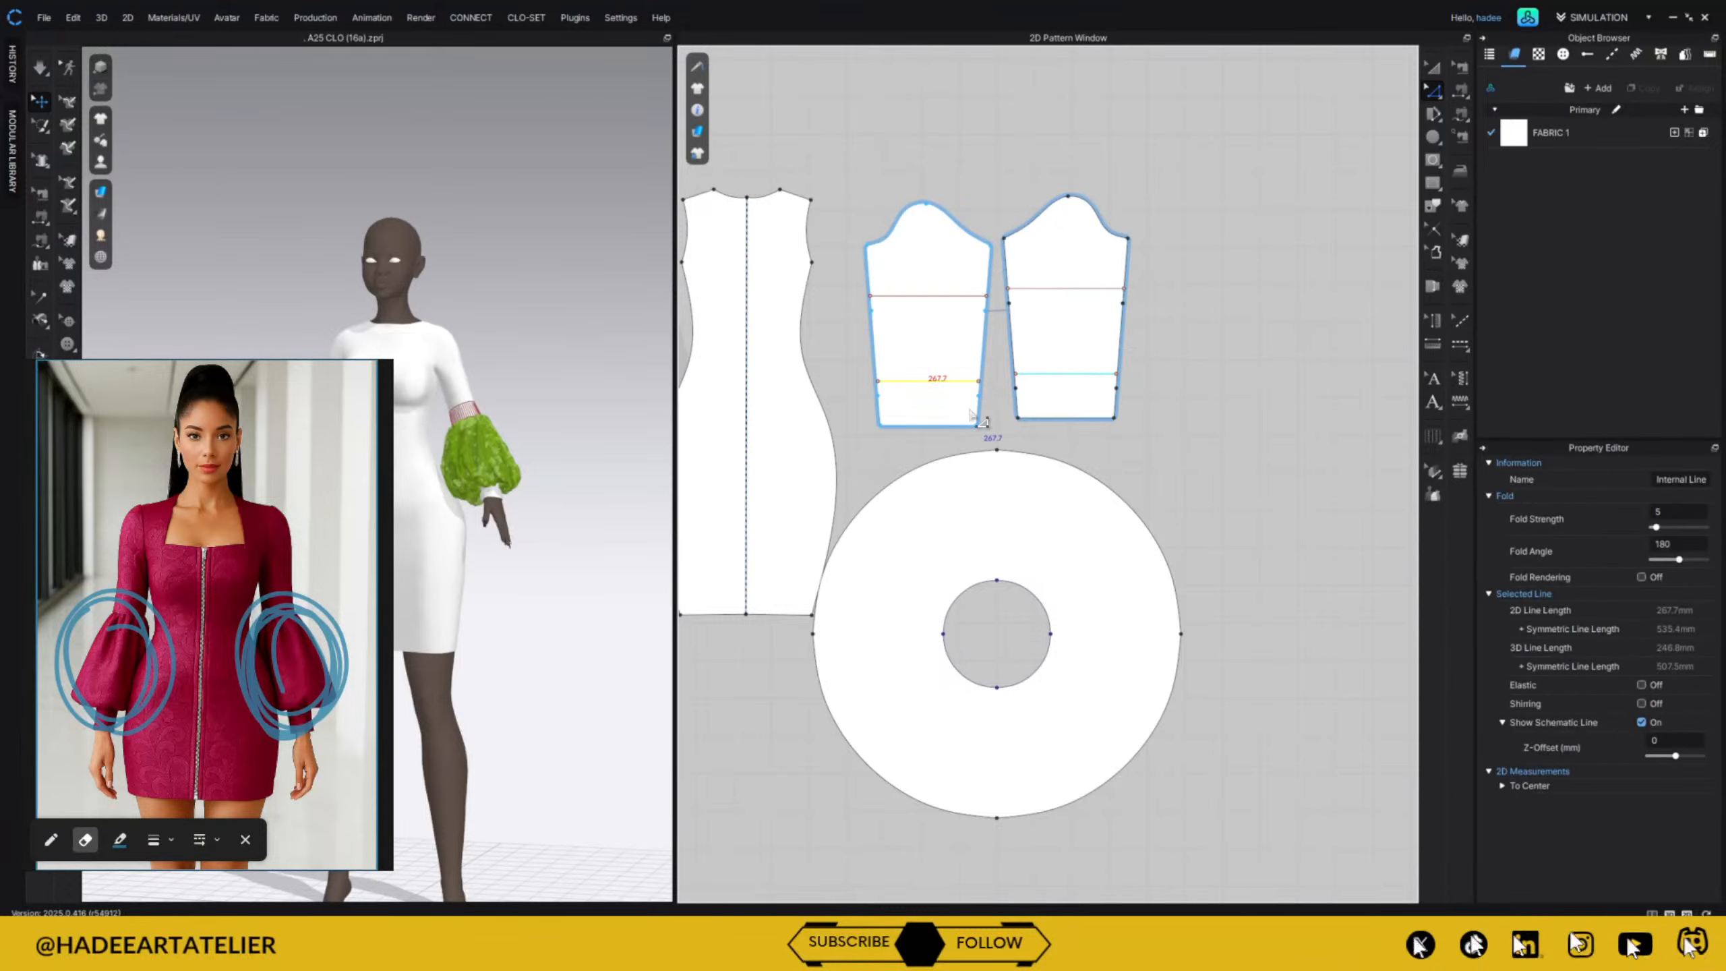
{"action": "right_click", "coordinate": [944, 374]}
{"action": "key", "text": "Escape"}
{"action": "right_click", "coordinate": [907, 385]}
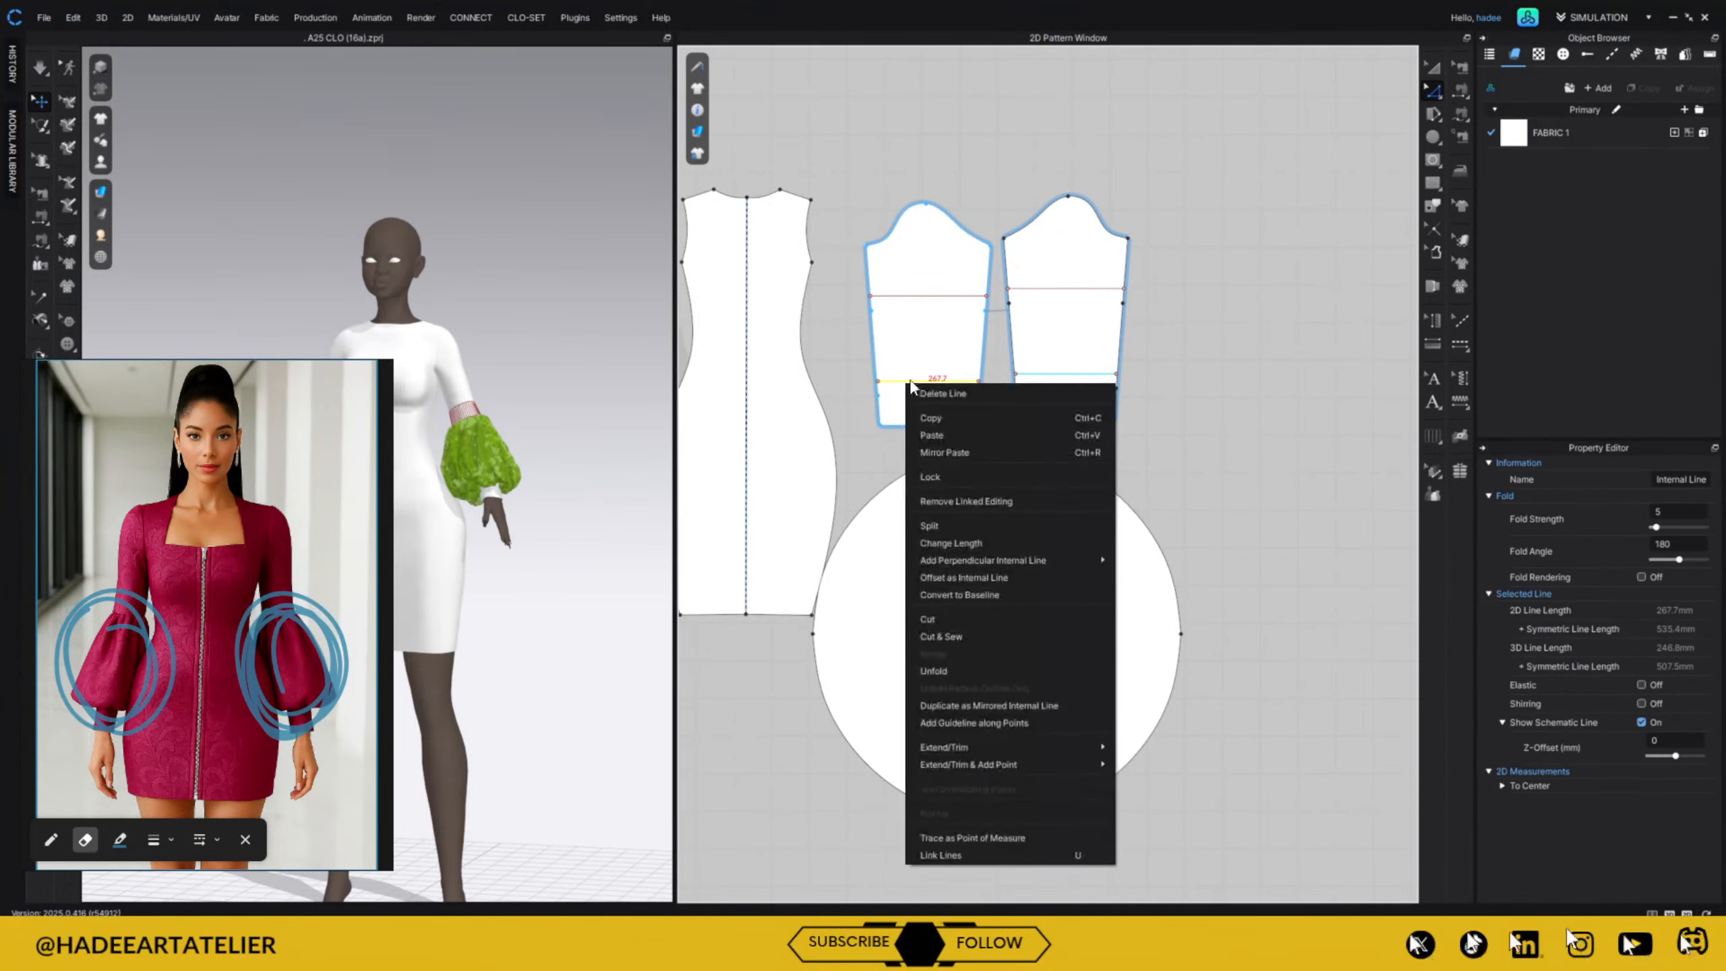
{"action": "mouse_move", "coordinate": [1101, 765]}
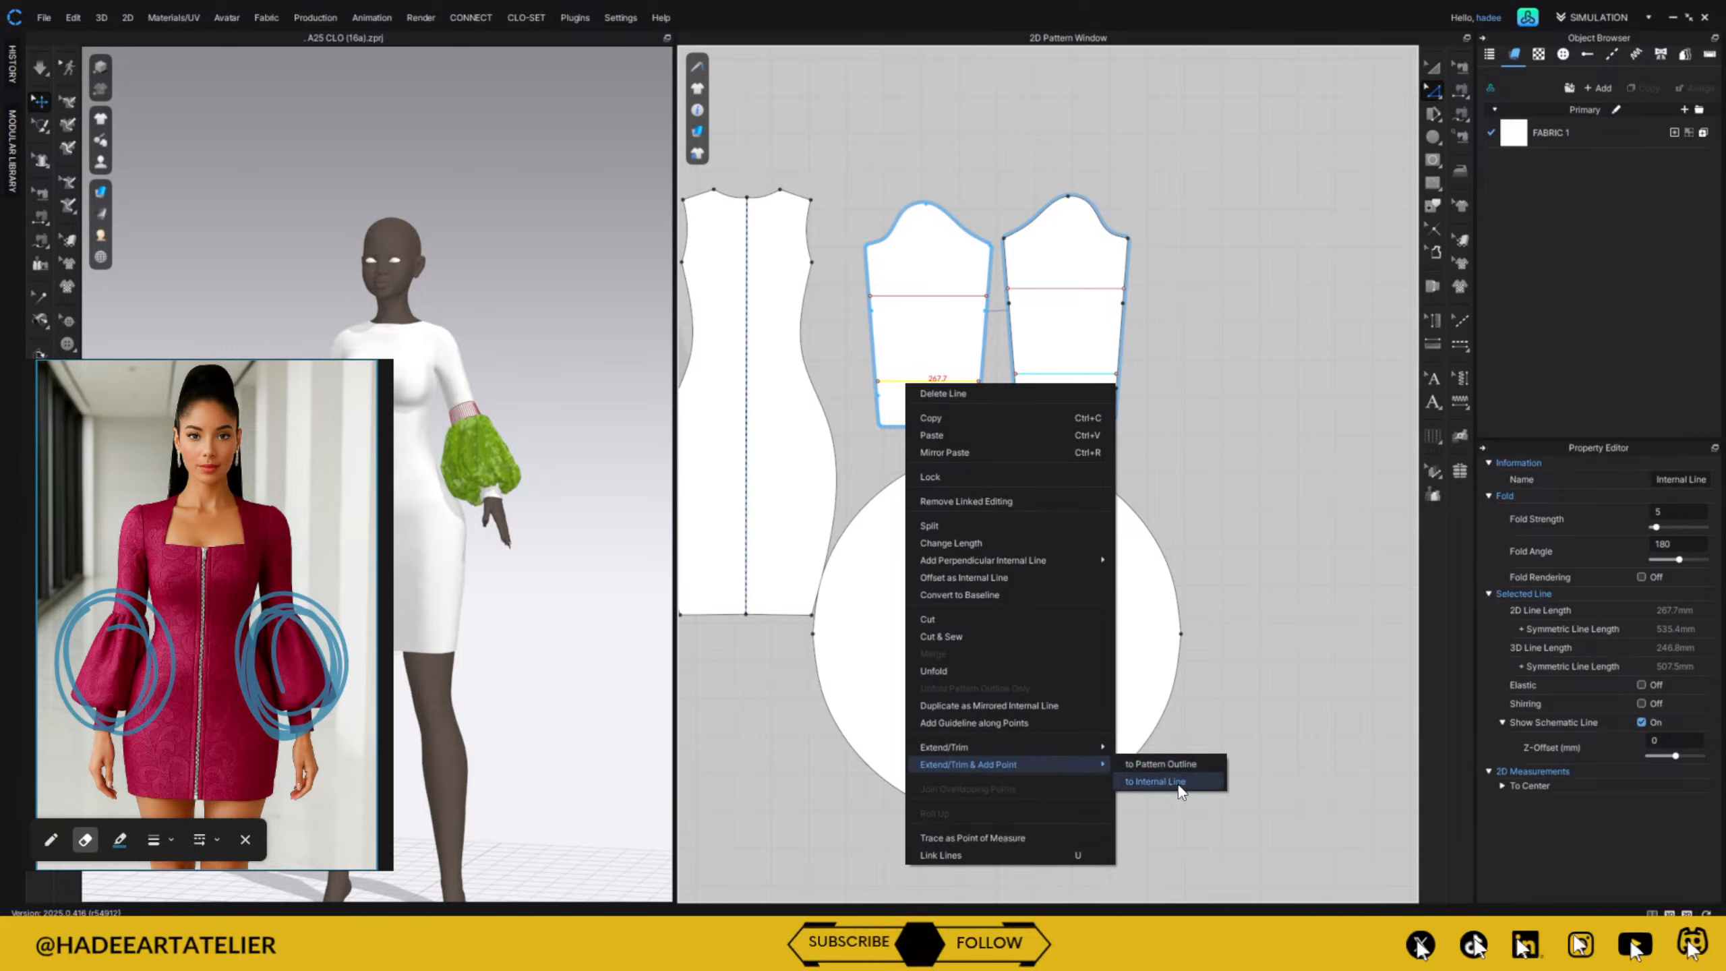
{"action": "left_click", "coordinate": [1180, 763]}
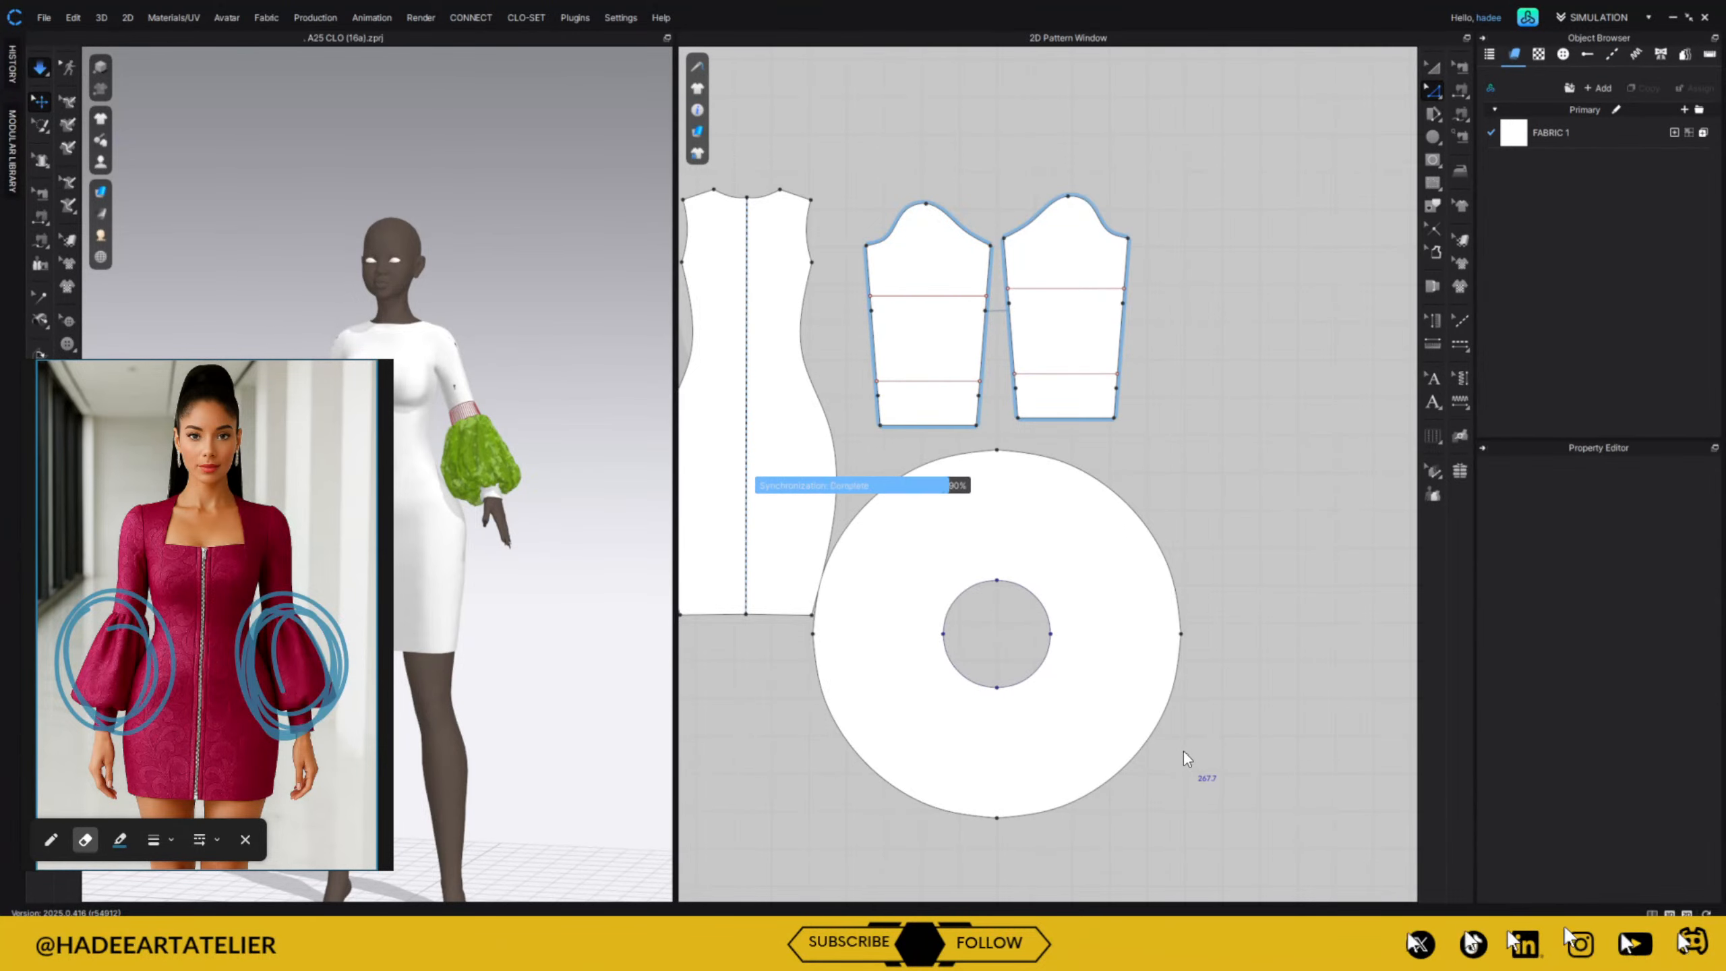
Simulate the garment, pull the back of the puff down, adjust the sleeve cuff, and stop the simulation.
{"action": "key", "text": "space"}
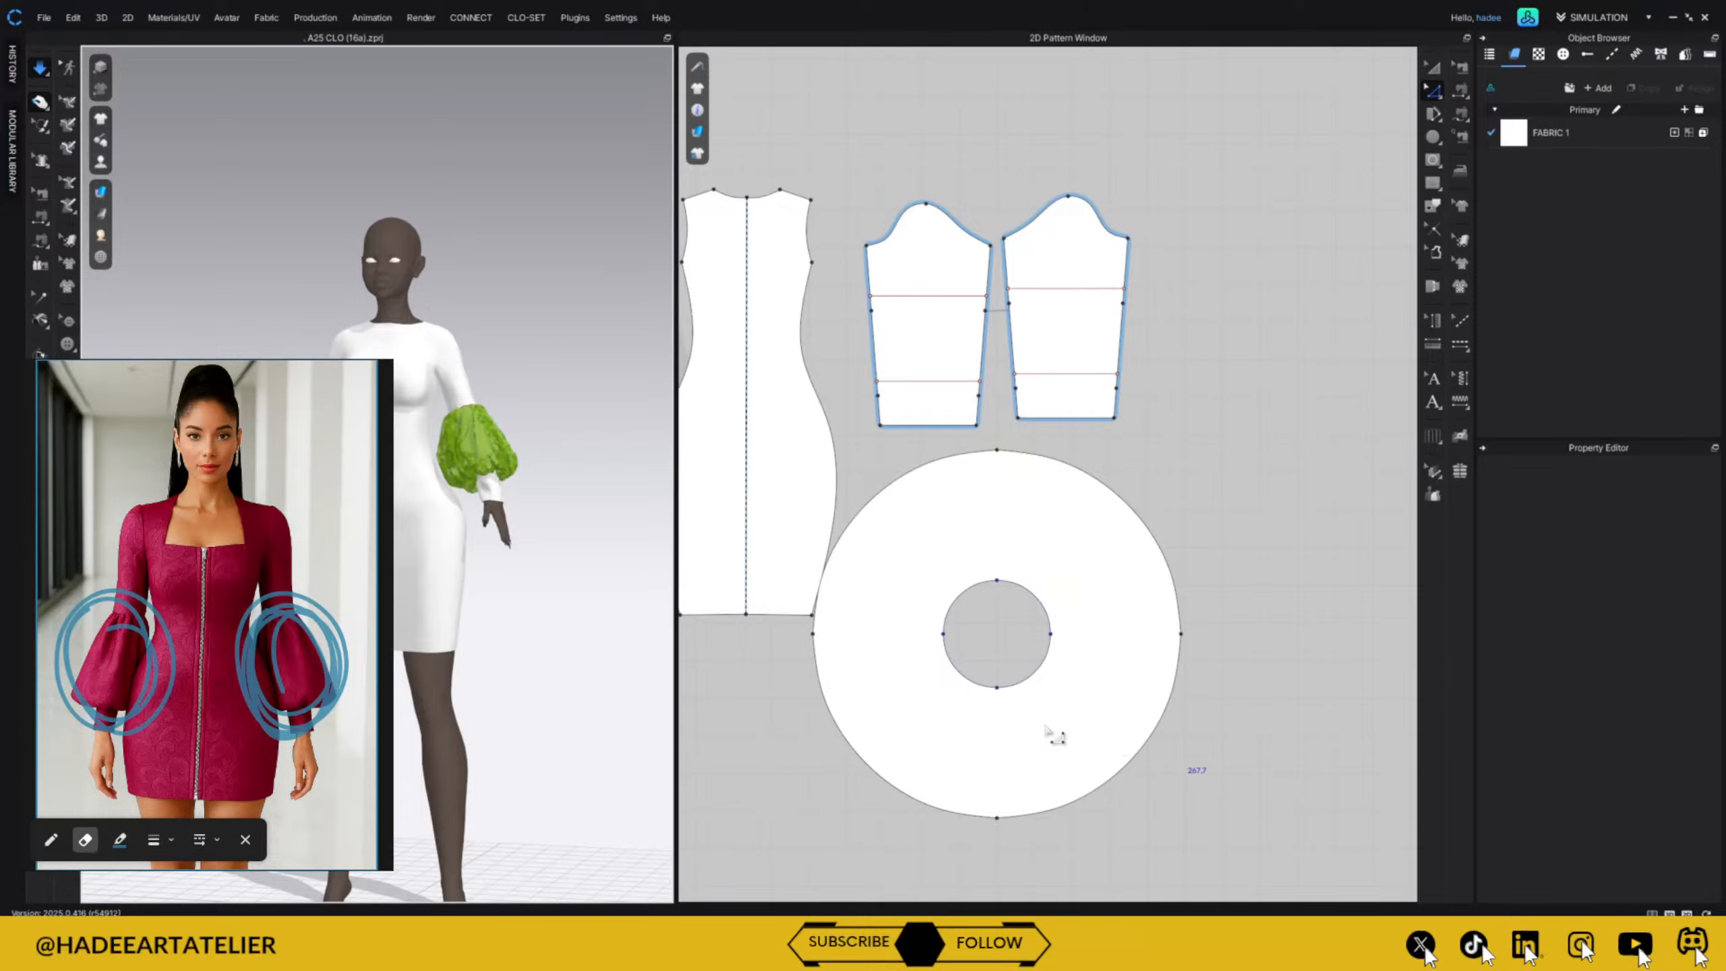
{"action": "left_click", "coordinate": [507, 474]}
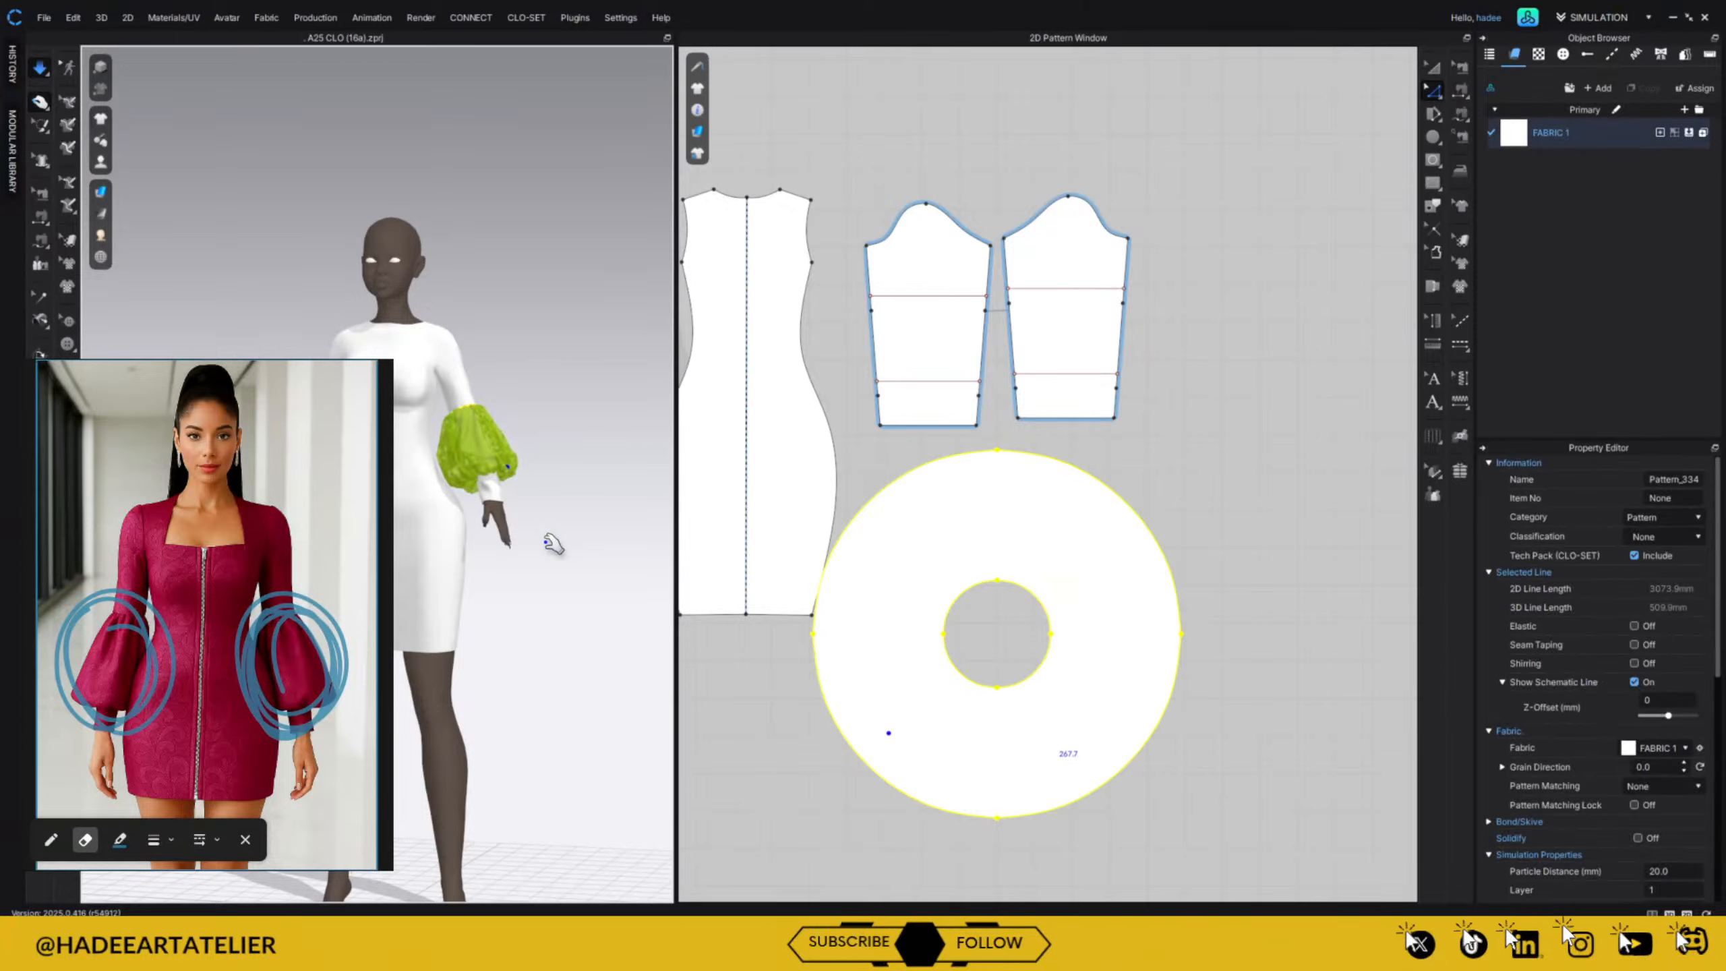
{"action": "right_click_drag", "start_coordinate": [581, 552], "coordinate": [348, 556]}
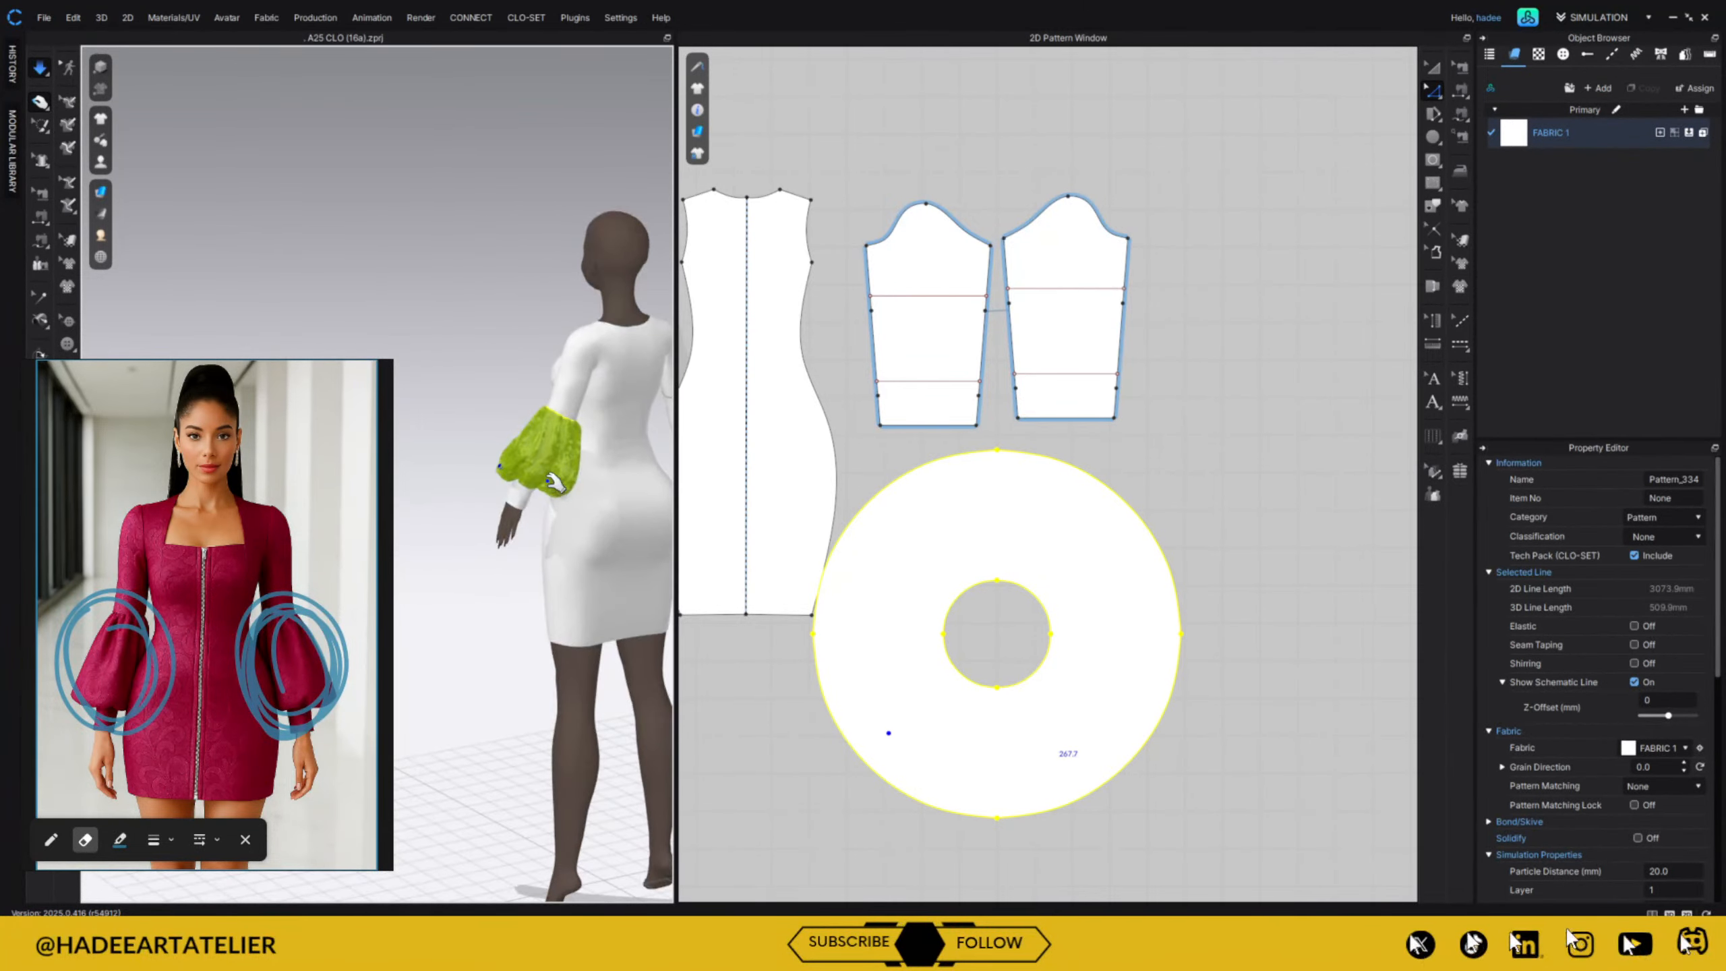
{"action": "left_click_drag", "start_coordinate": [548, 482], "coordinate": [542, 538]}
{"action": "right_click_drag", "start_coordinate": [462, 617], "coordinate": [664, 605]}
{"action": "mouse_move", "coordinate": [534, 507]}
{"action": "left_mouse_down"}
{"action": "mouse_move", "coordinate": [540, 550]}
{"action": "mouse_move", "coordinate": [532, 484]}
{"action": "left_mouse_up"}
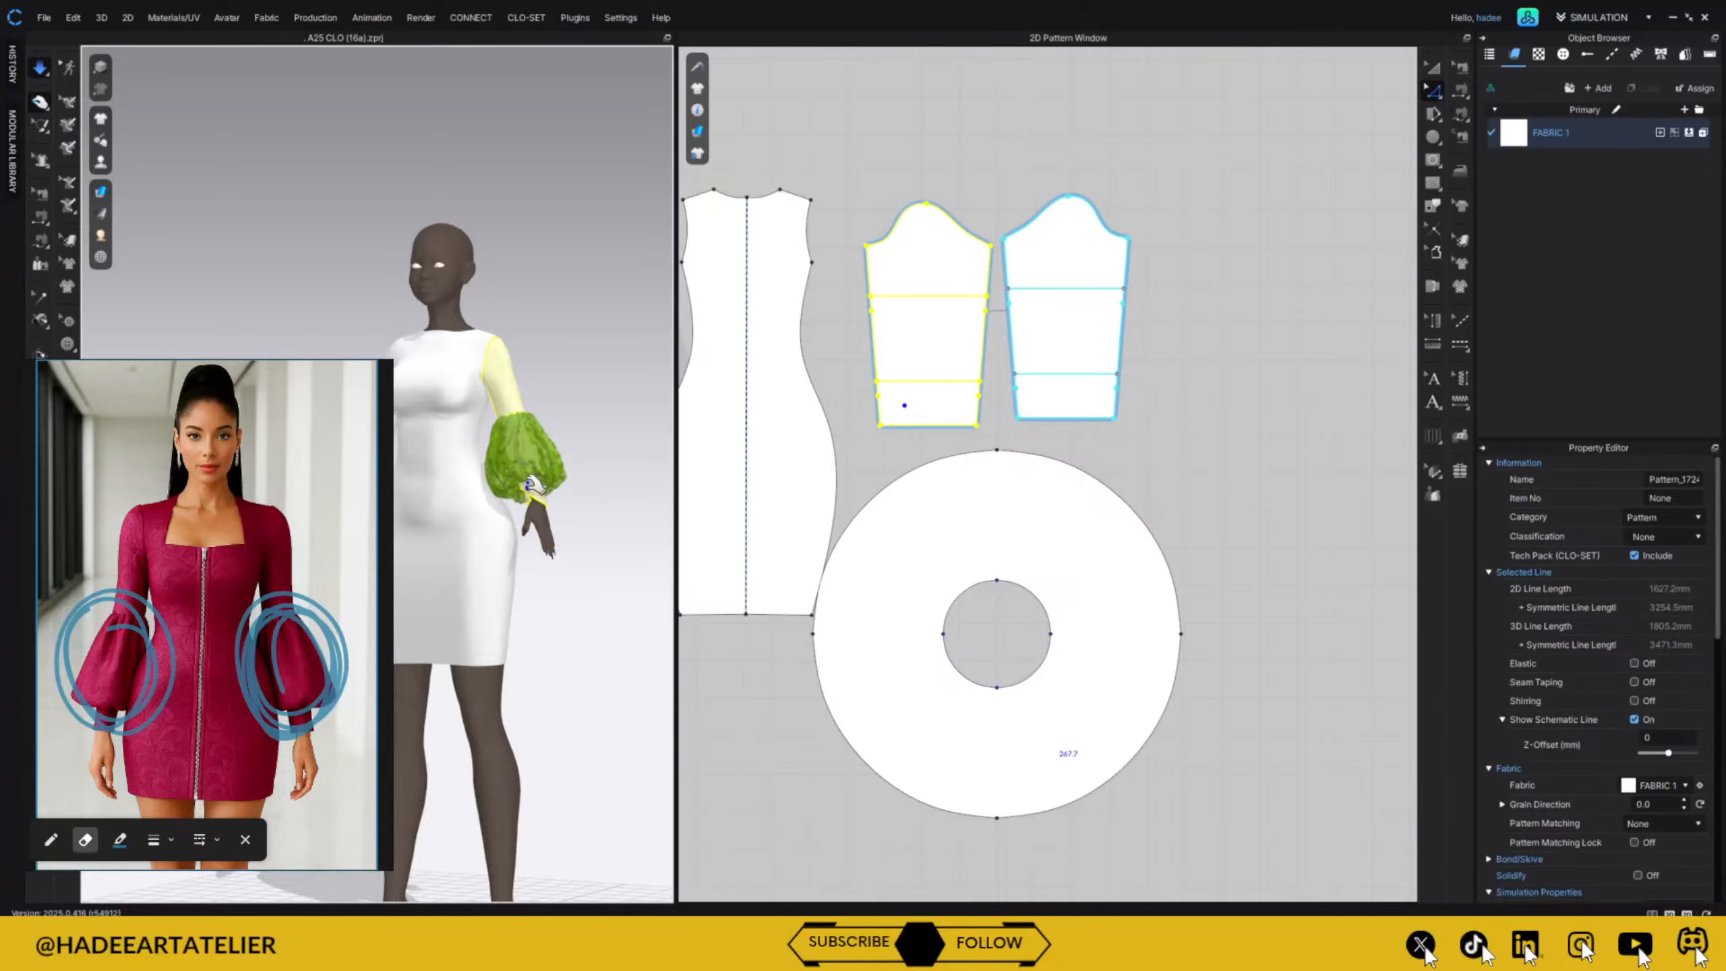
{"action": "key", "text": "space"}
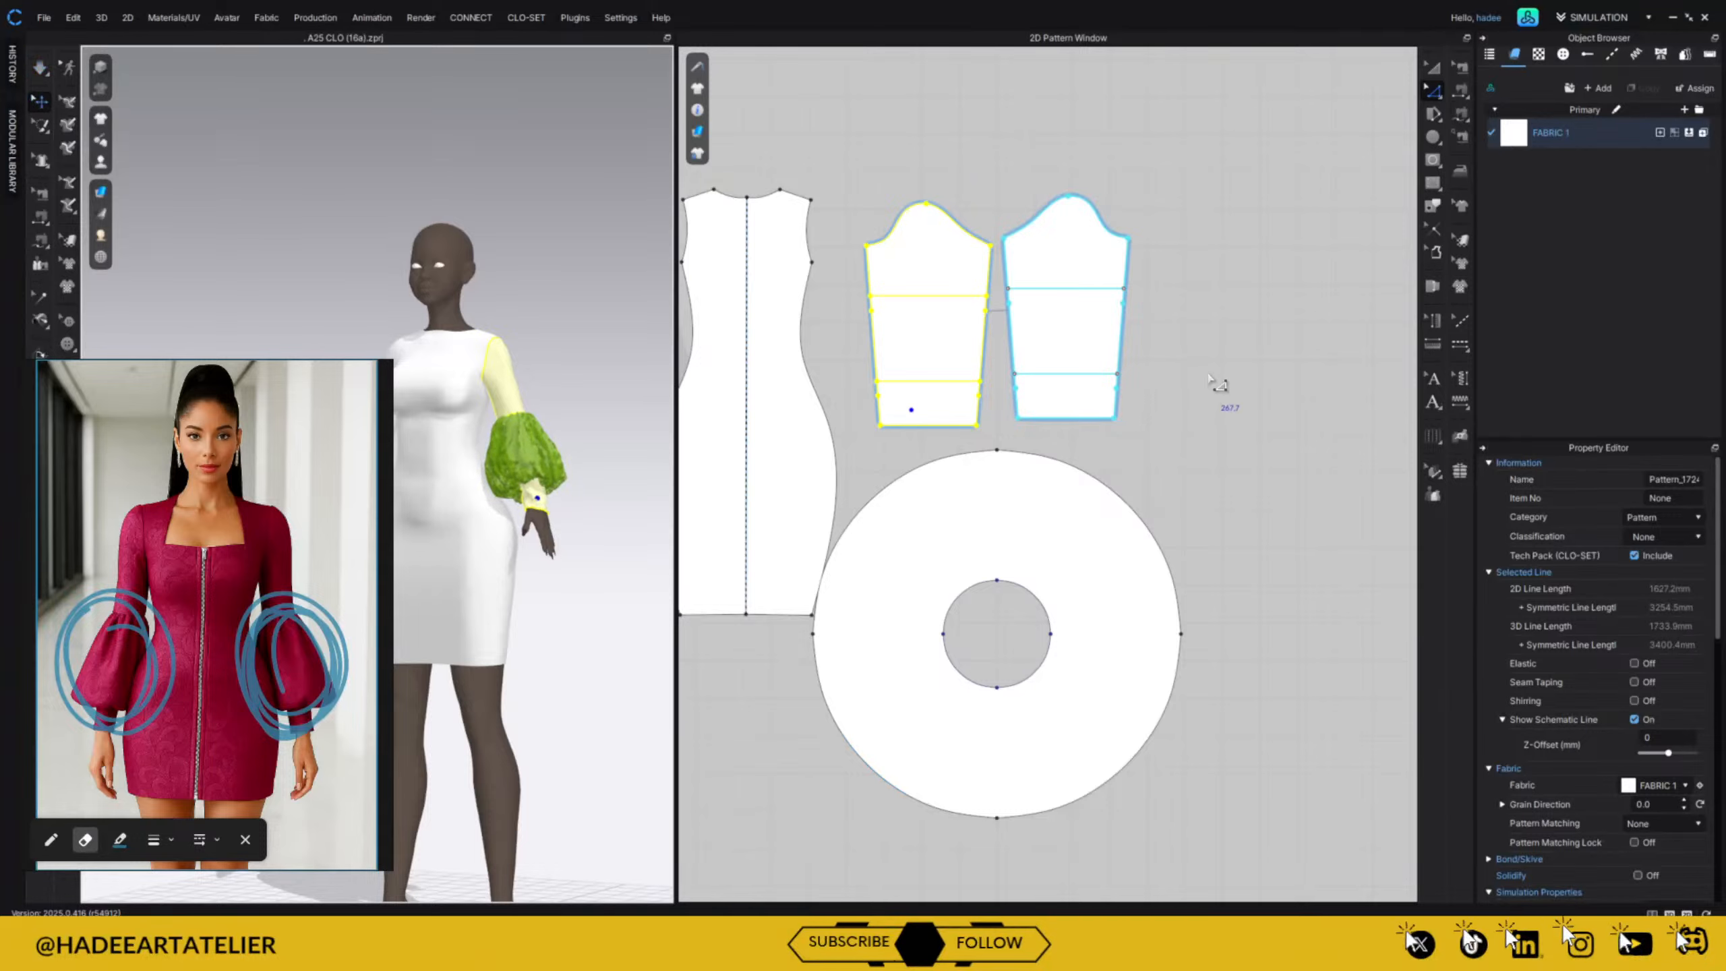
Scale the sleeve patterns a little shorter from the hem side and simulate the garment.
{"action": "left_click", "coordinate": [1432, 68]}
{"action": "left_click", "coordinate": [1352, 159]}
{"action": "left_click", "coordinate": [951, 270]}
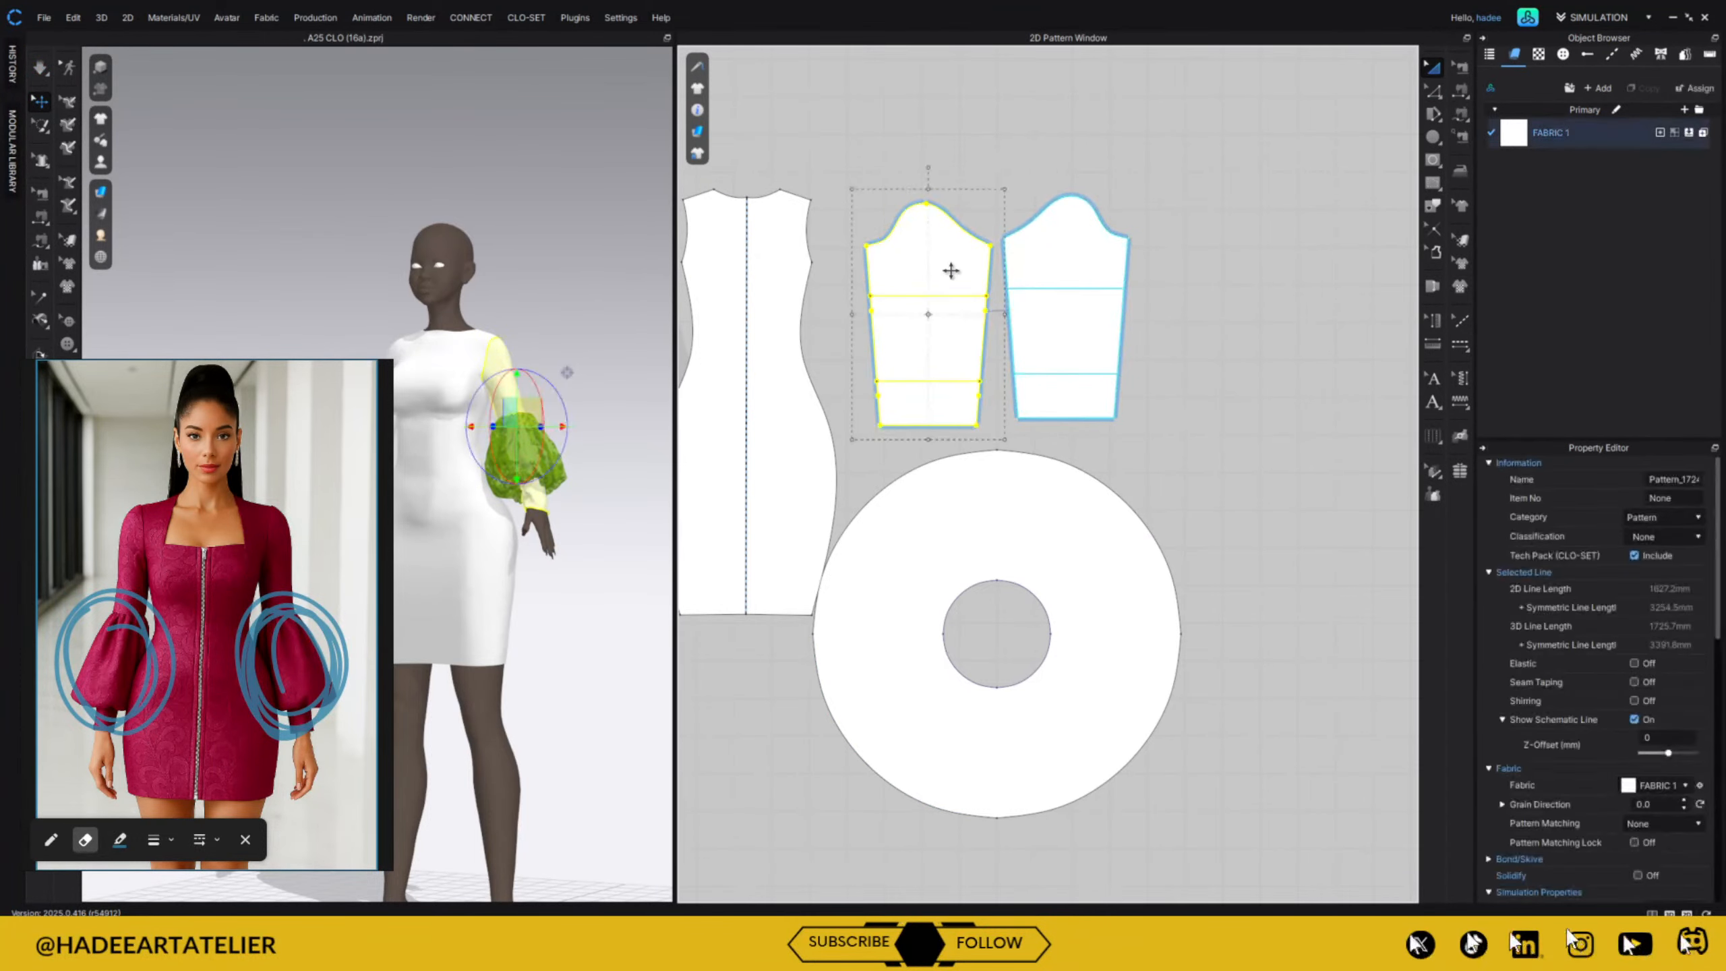
{"action": "left_click_drag", "start_coordinate": [928, 435], "coordinate": [929, 424]}
{"action": "key", "text": "space"}
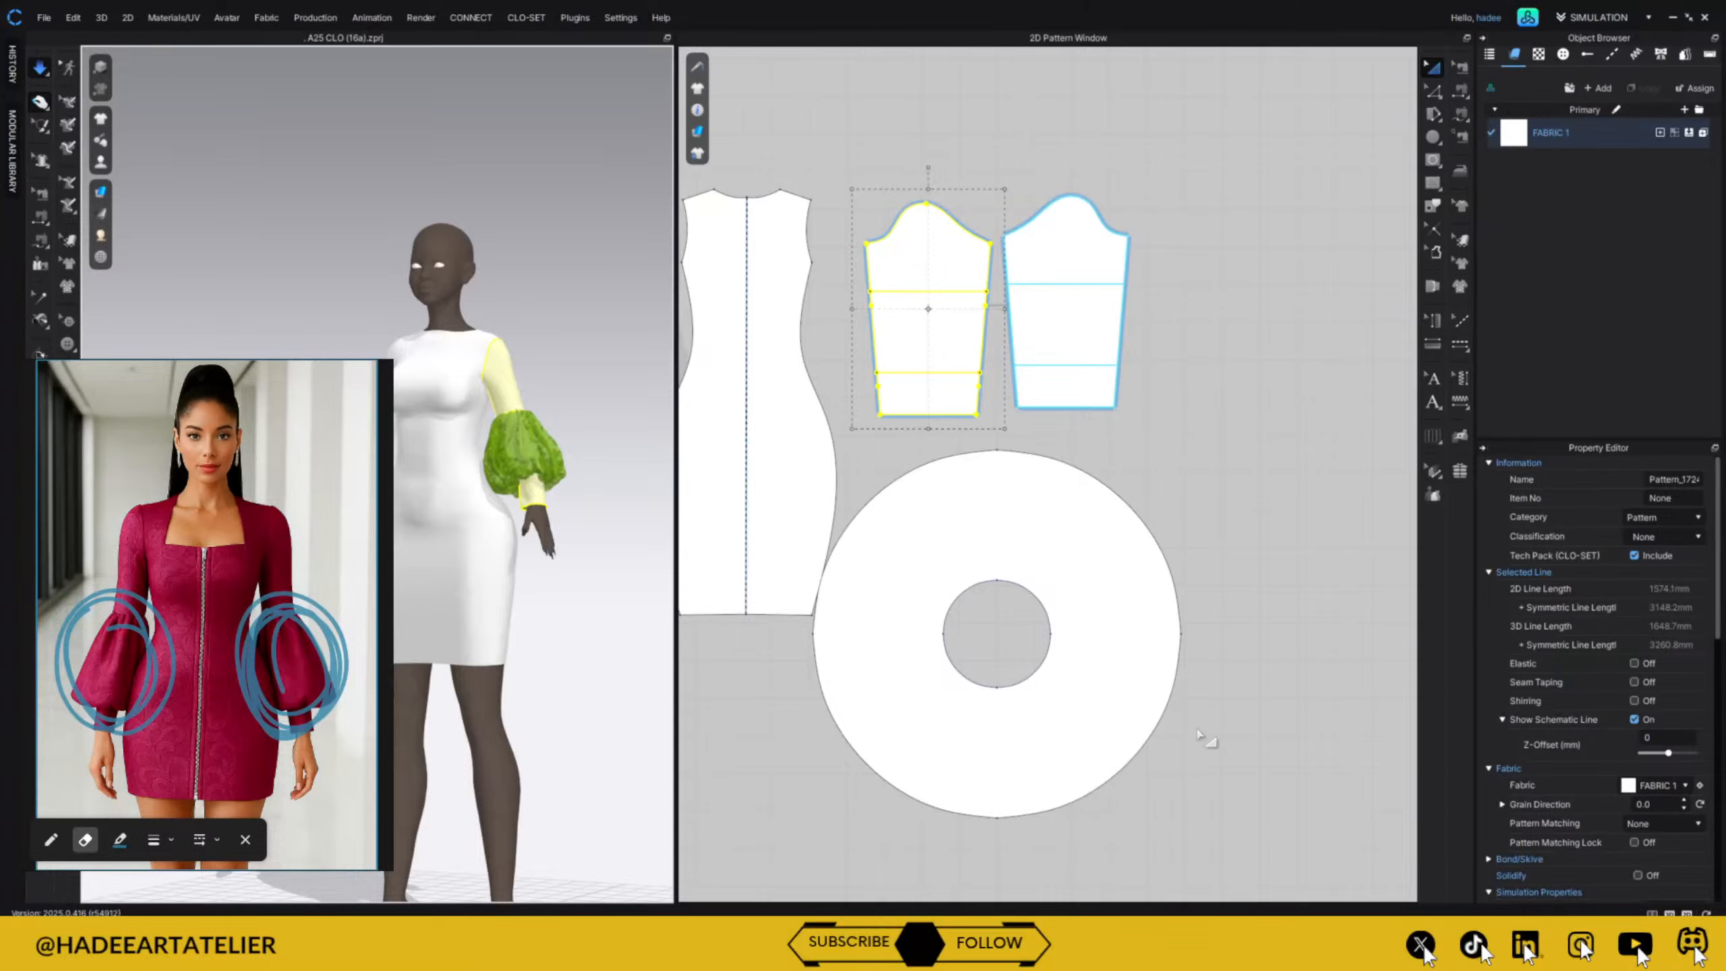
Narrow the sleeve patterns slightly, and simulate while adjusting the puff's lower edge around the arm.
{"action": "left_click_drag", "start_coordinate": [855, 311], "coordinate": [864, 311]}
{"action": "key", "text": "space"}
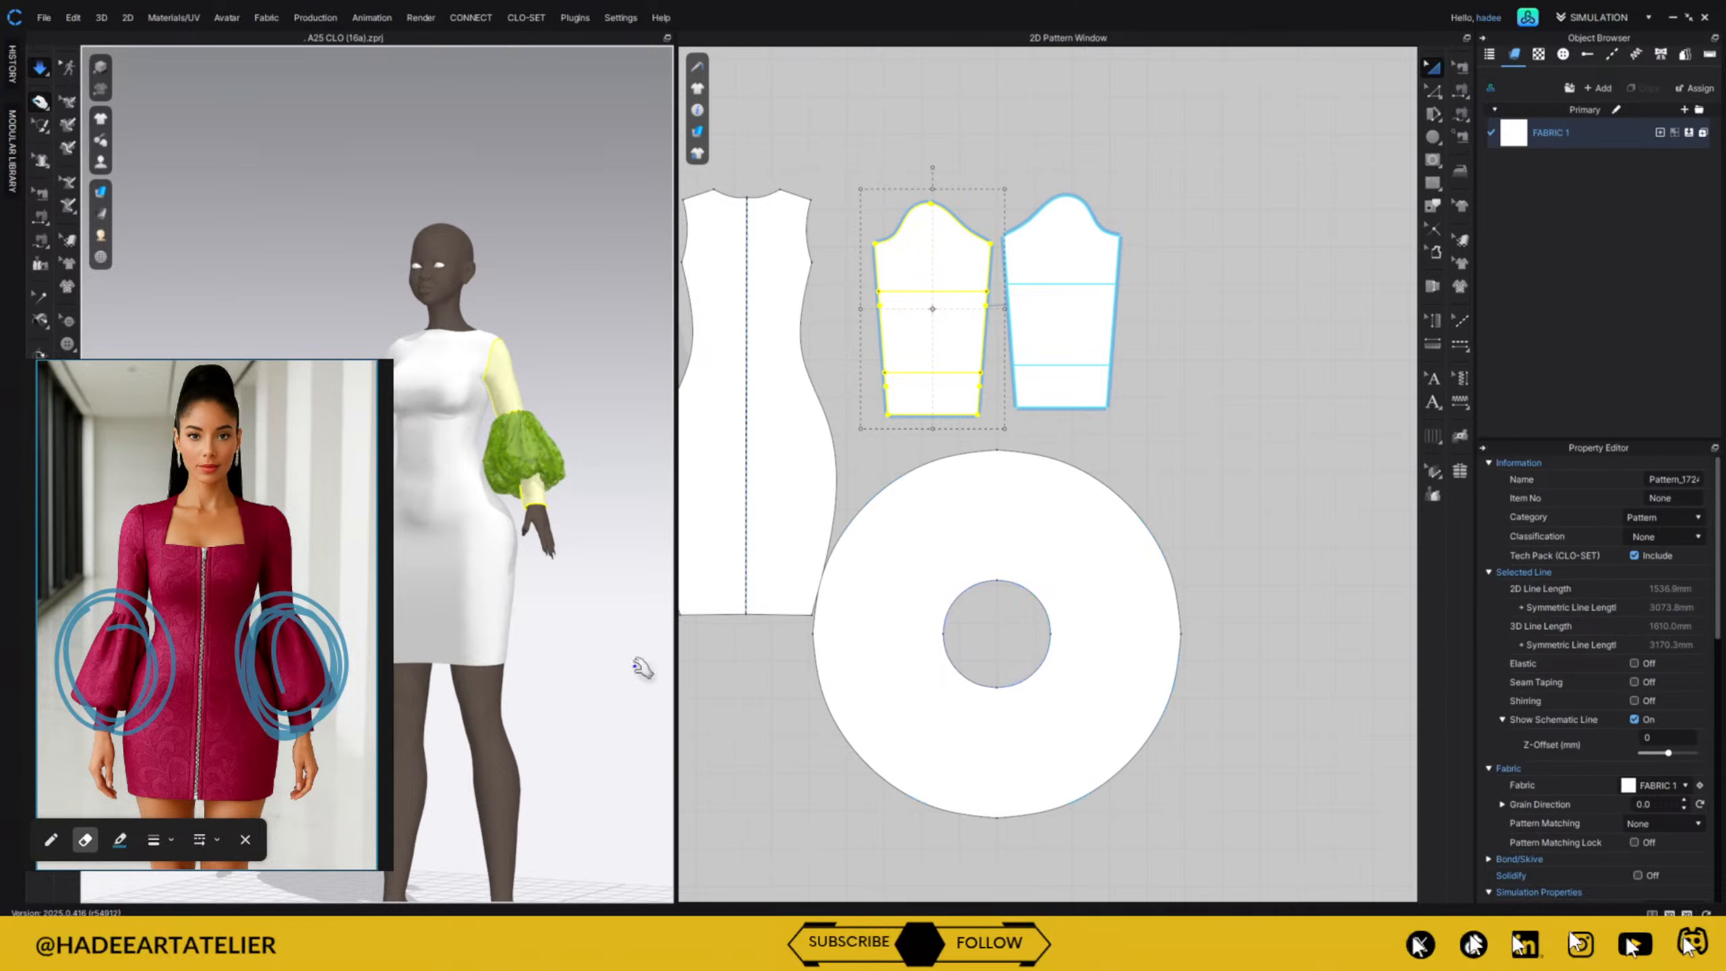
{"action": "right_click_drag", "start_coordinate": [558, 648], "coordinate": [616, 648]}
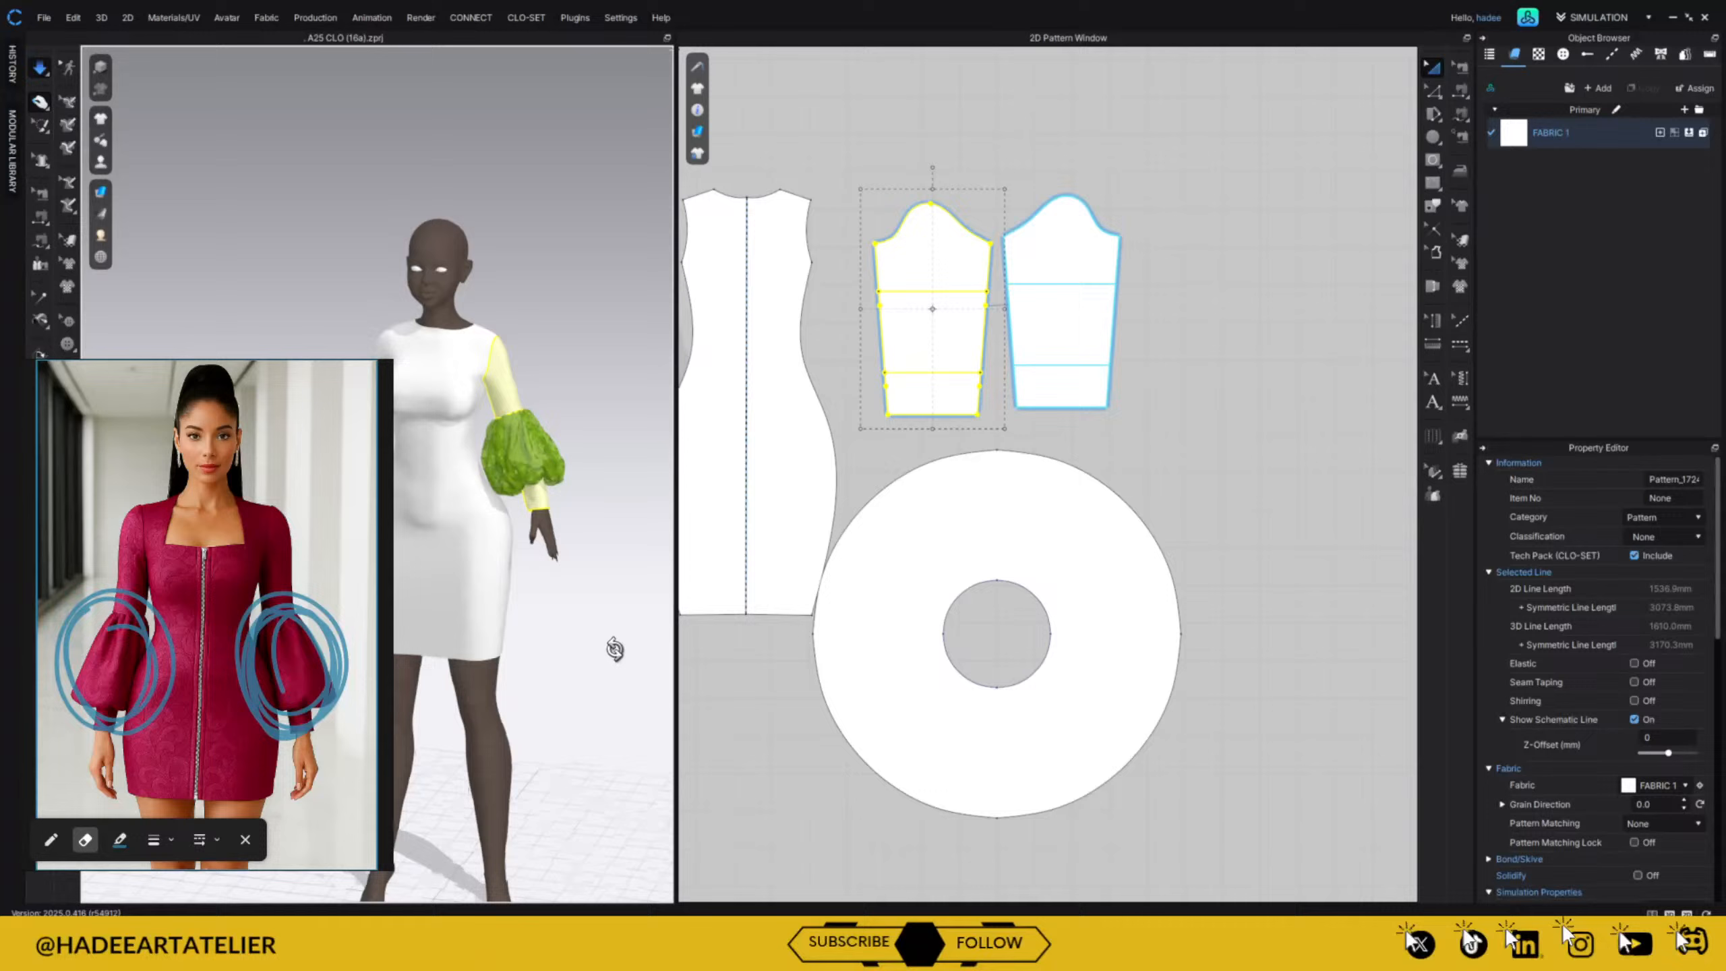
{"action": "left_click", "coordinate": [517, 499]}
{"action": "right_click_drag", "start_coordinate": [624, 576], "coordinate": [549, 564]}
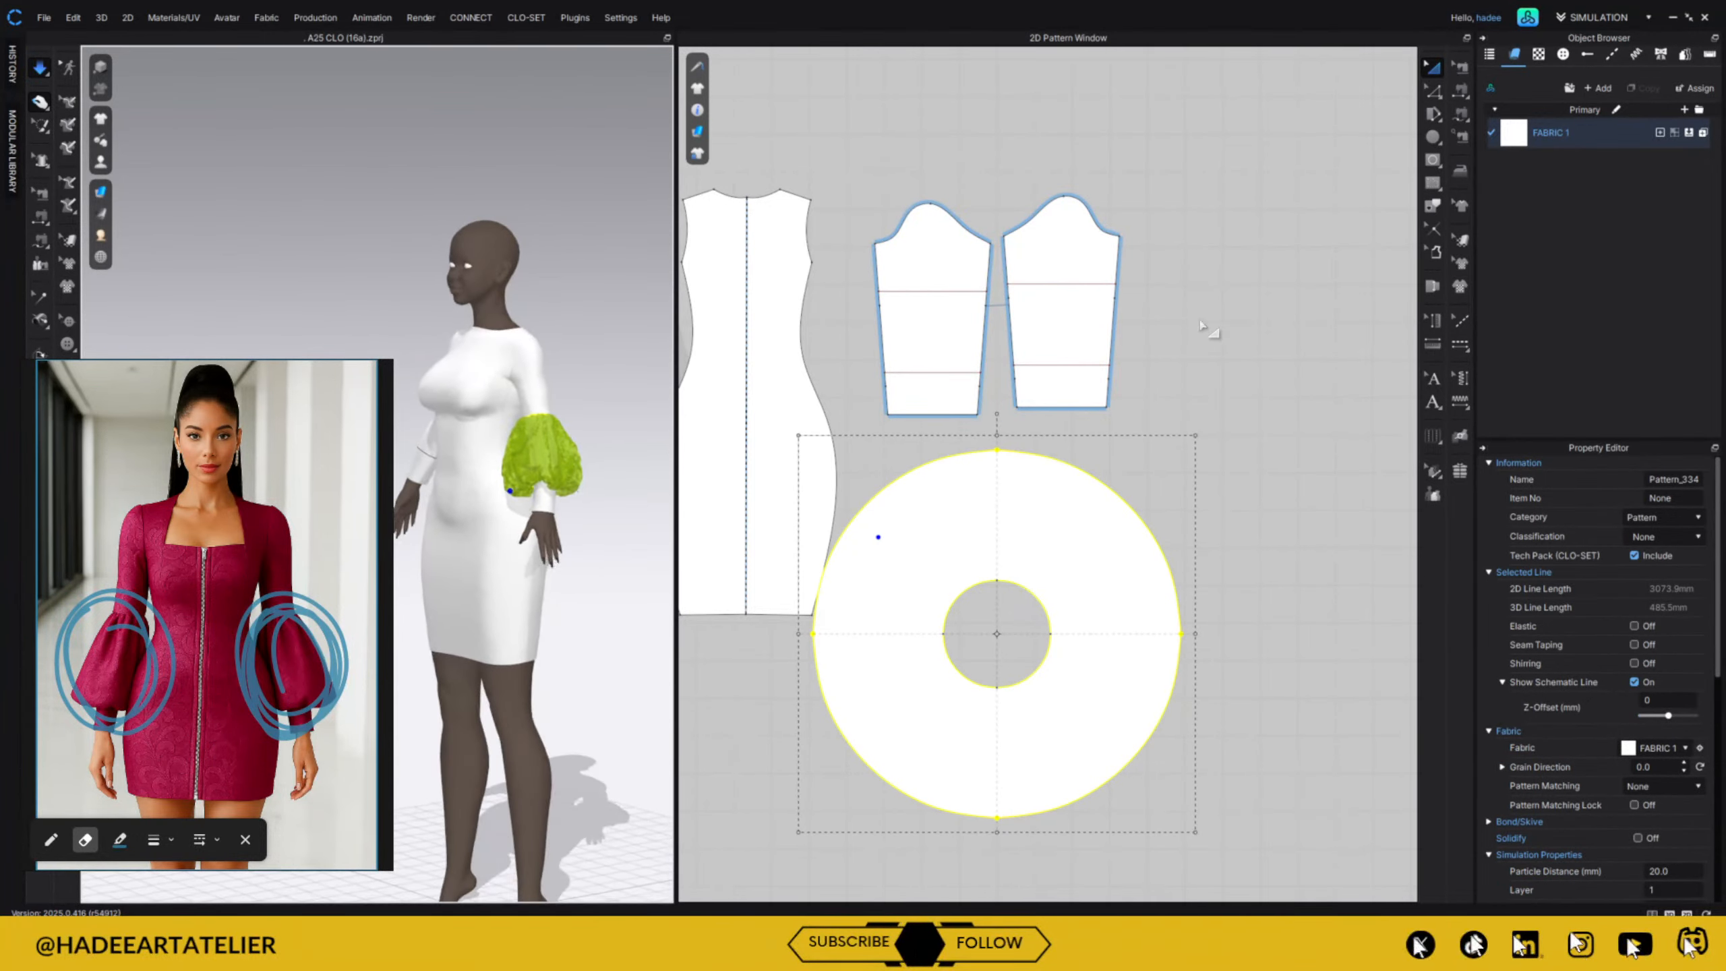
Raise the sleeve's upper internal line further, extend or trim it to the pattern outline with added points, and simulate.
{"action": "left_click", "coordinate": [926, 292]}
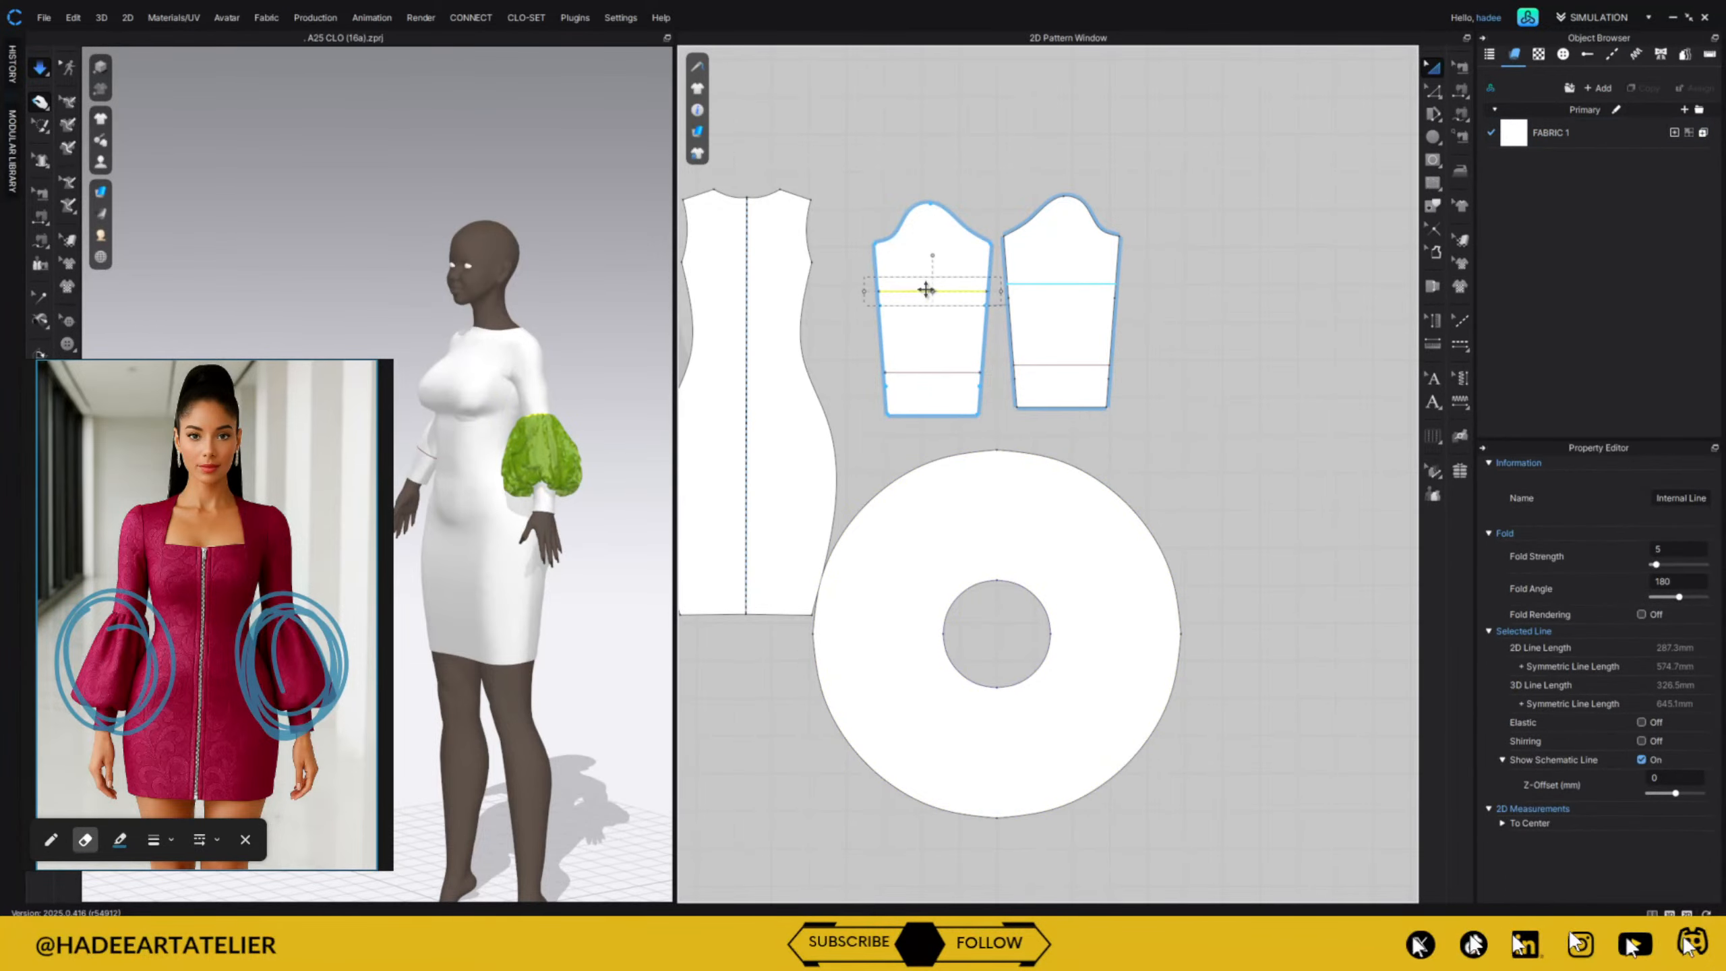
{"action": "left_click_drag", "start_coordinate": [926, 291], "coordinate": [929, 282]}
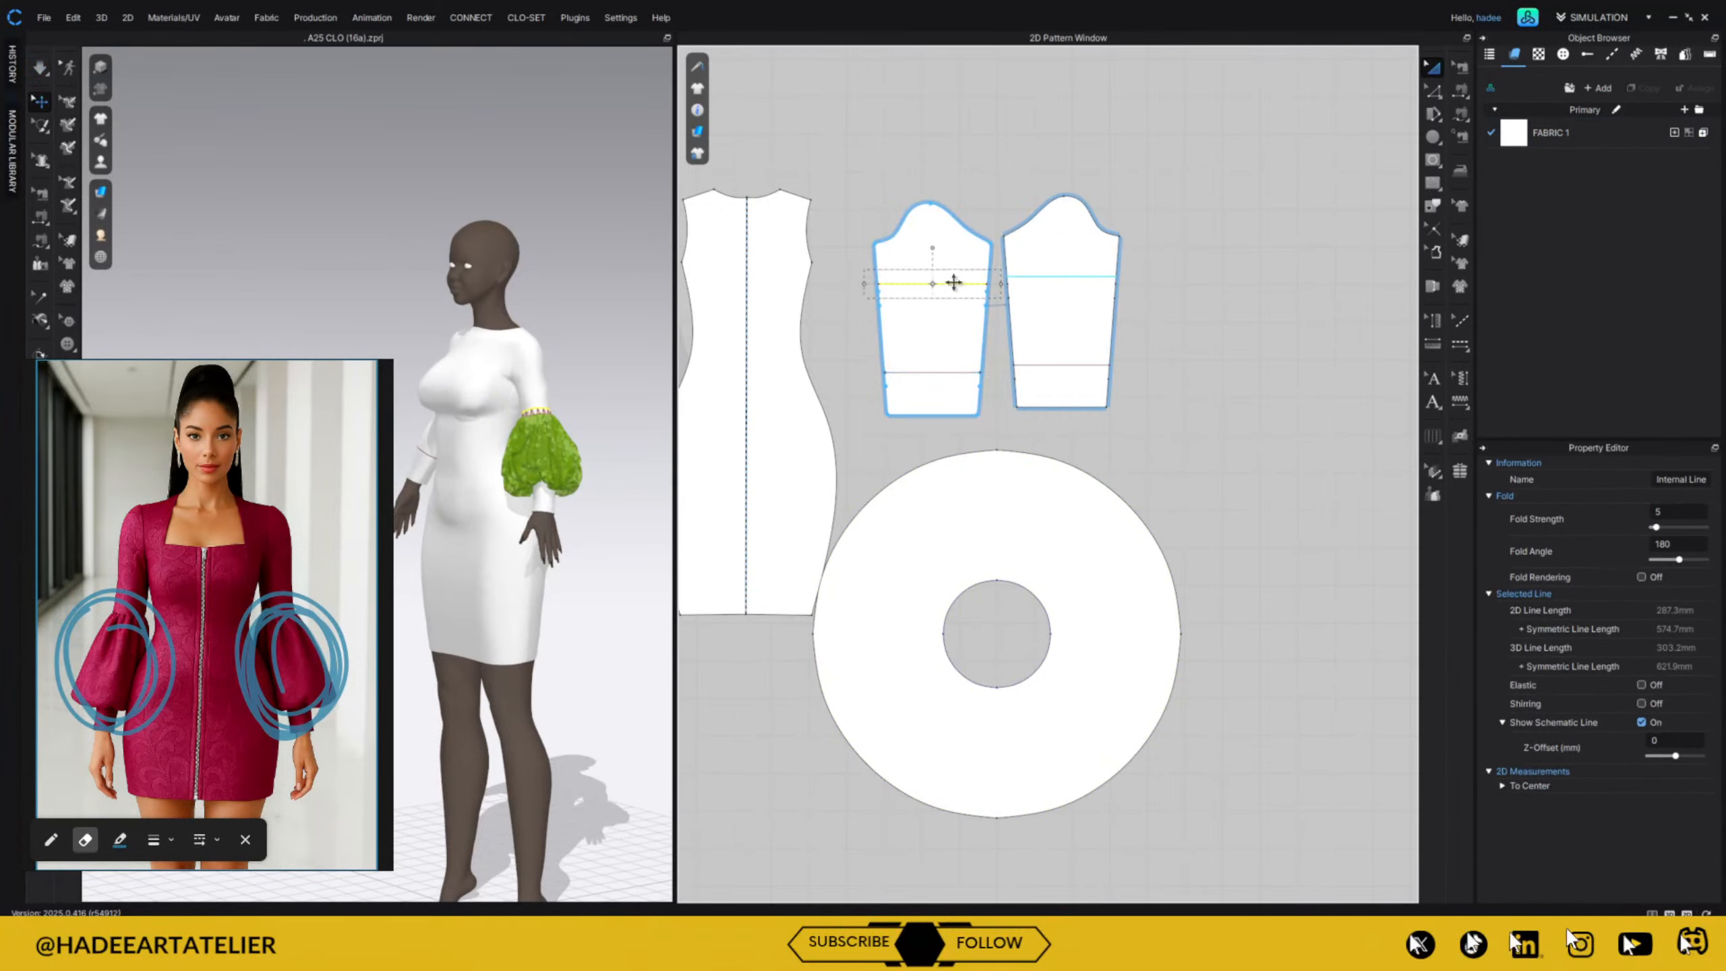
{"action": "right_click", "coordinate": [954, 283]}
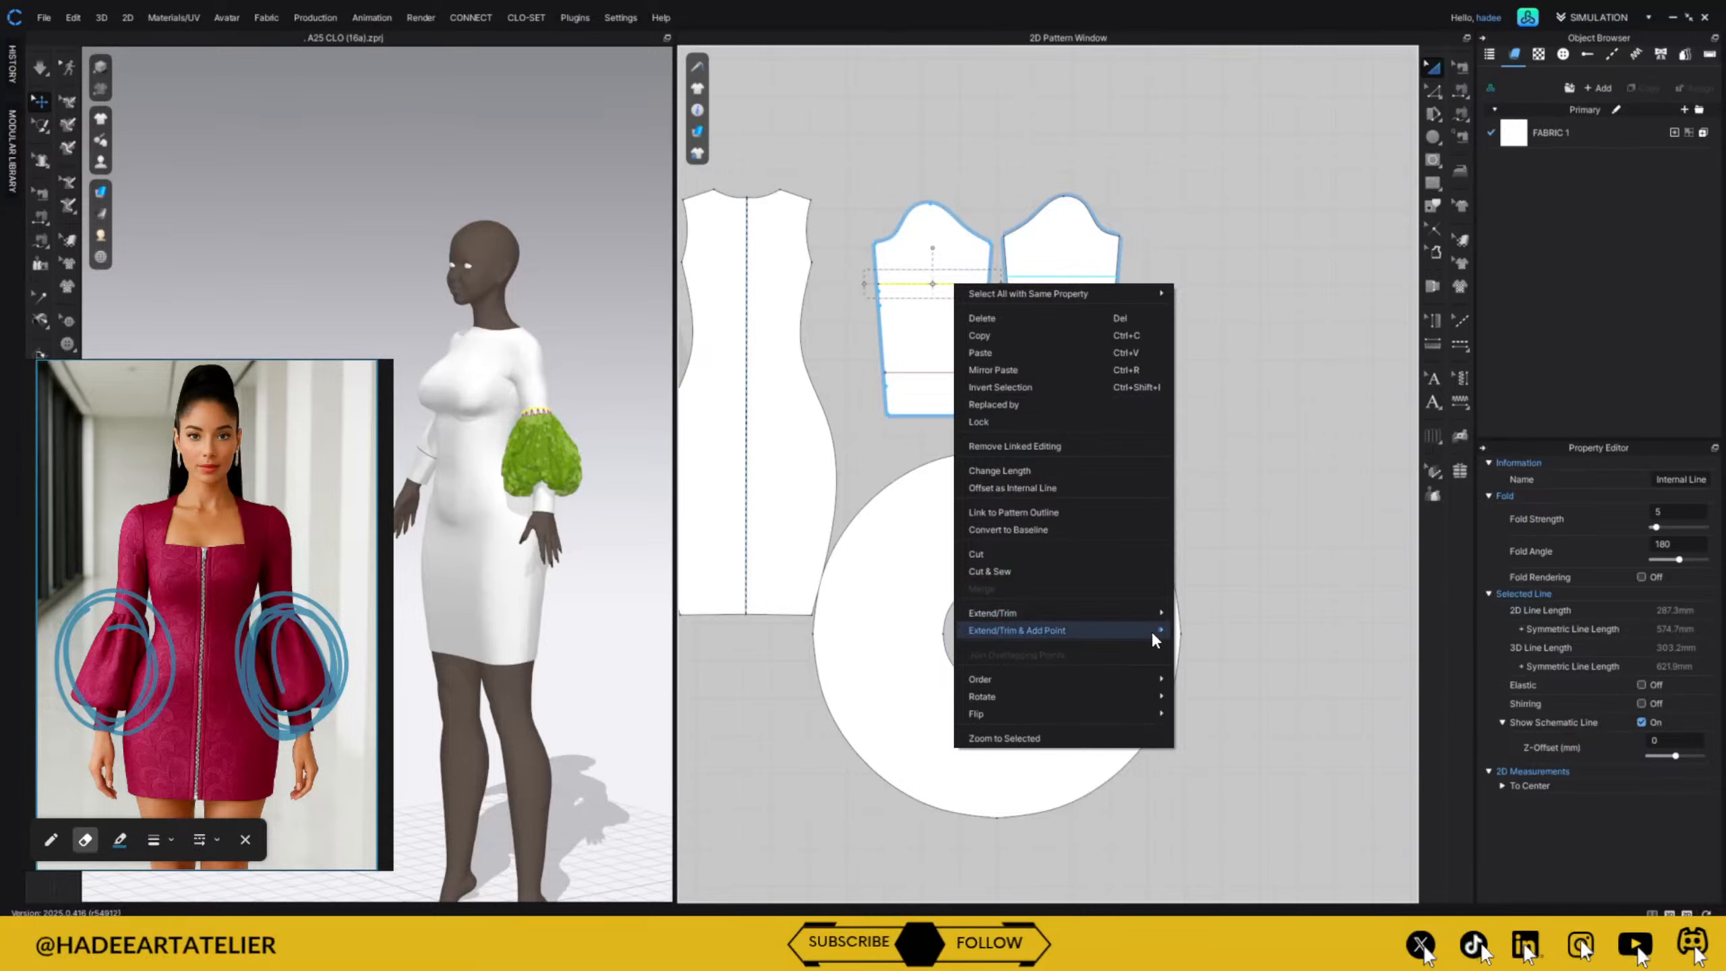
{"action": "mouse_move", "coordinate": [1153, 631]}
{"action": "left_click", "coordinate": [1218, 638]}
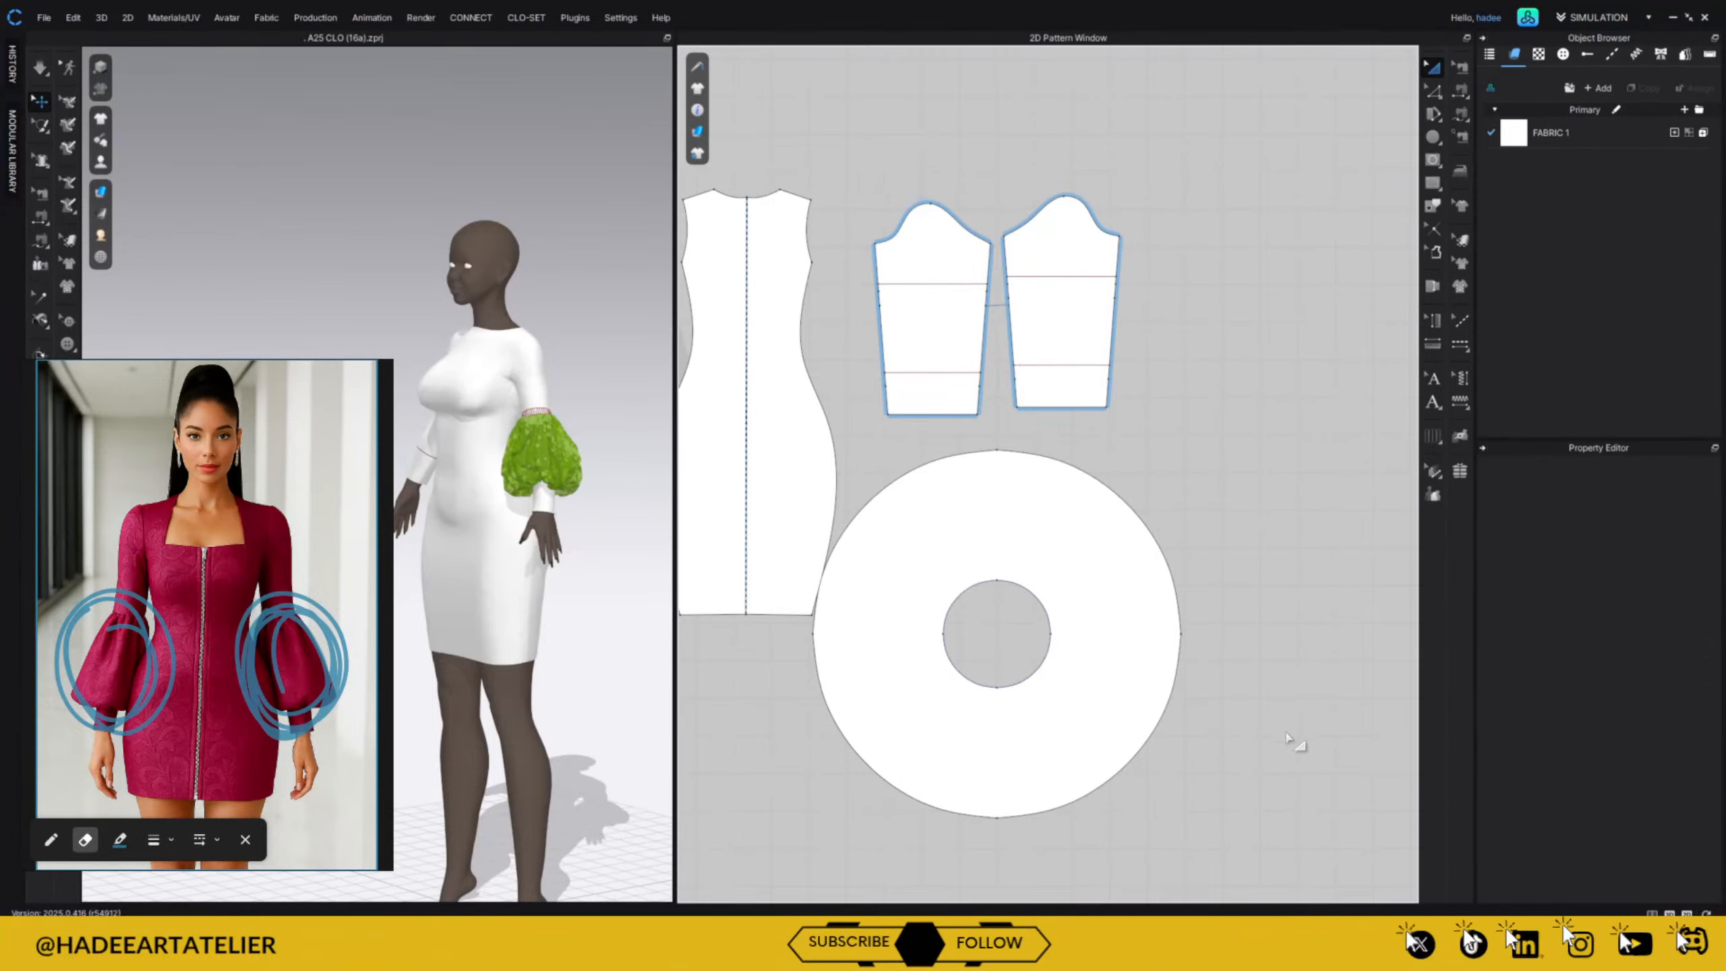
{"action": "key", "text": "space"}
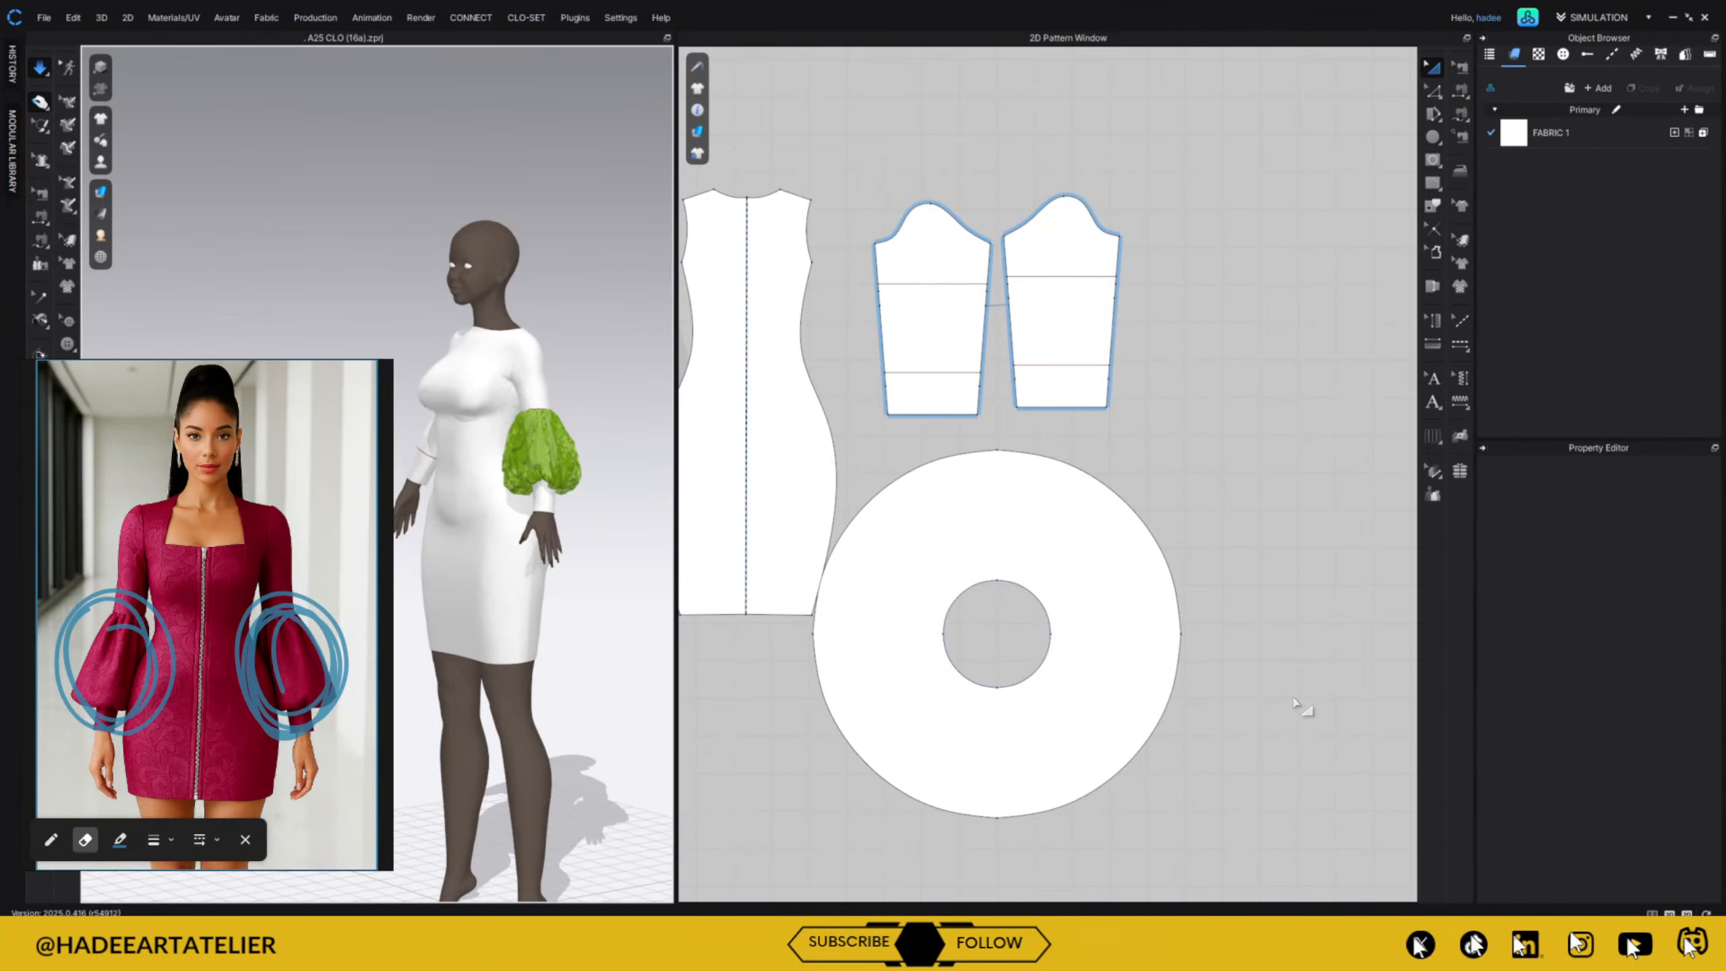
{"action": "right_click_drag", "start_coordinate": [591, 615], "coordinate": [628, 597]}
Scale the ring's inner circle down to a line length of about 777 mm and simulate the puff.
{"action": "left_click", "coordinate": [1034, 599]}
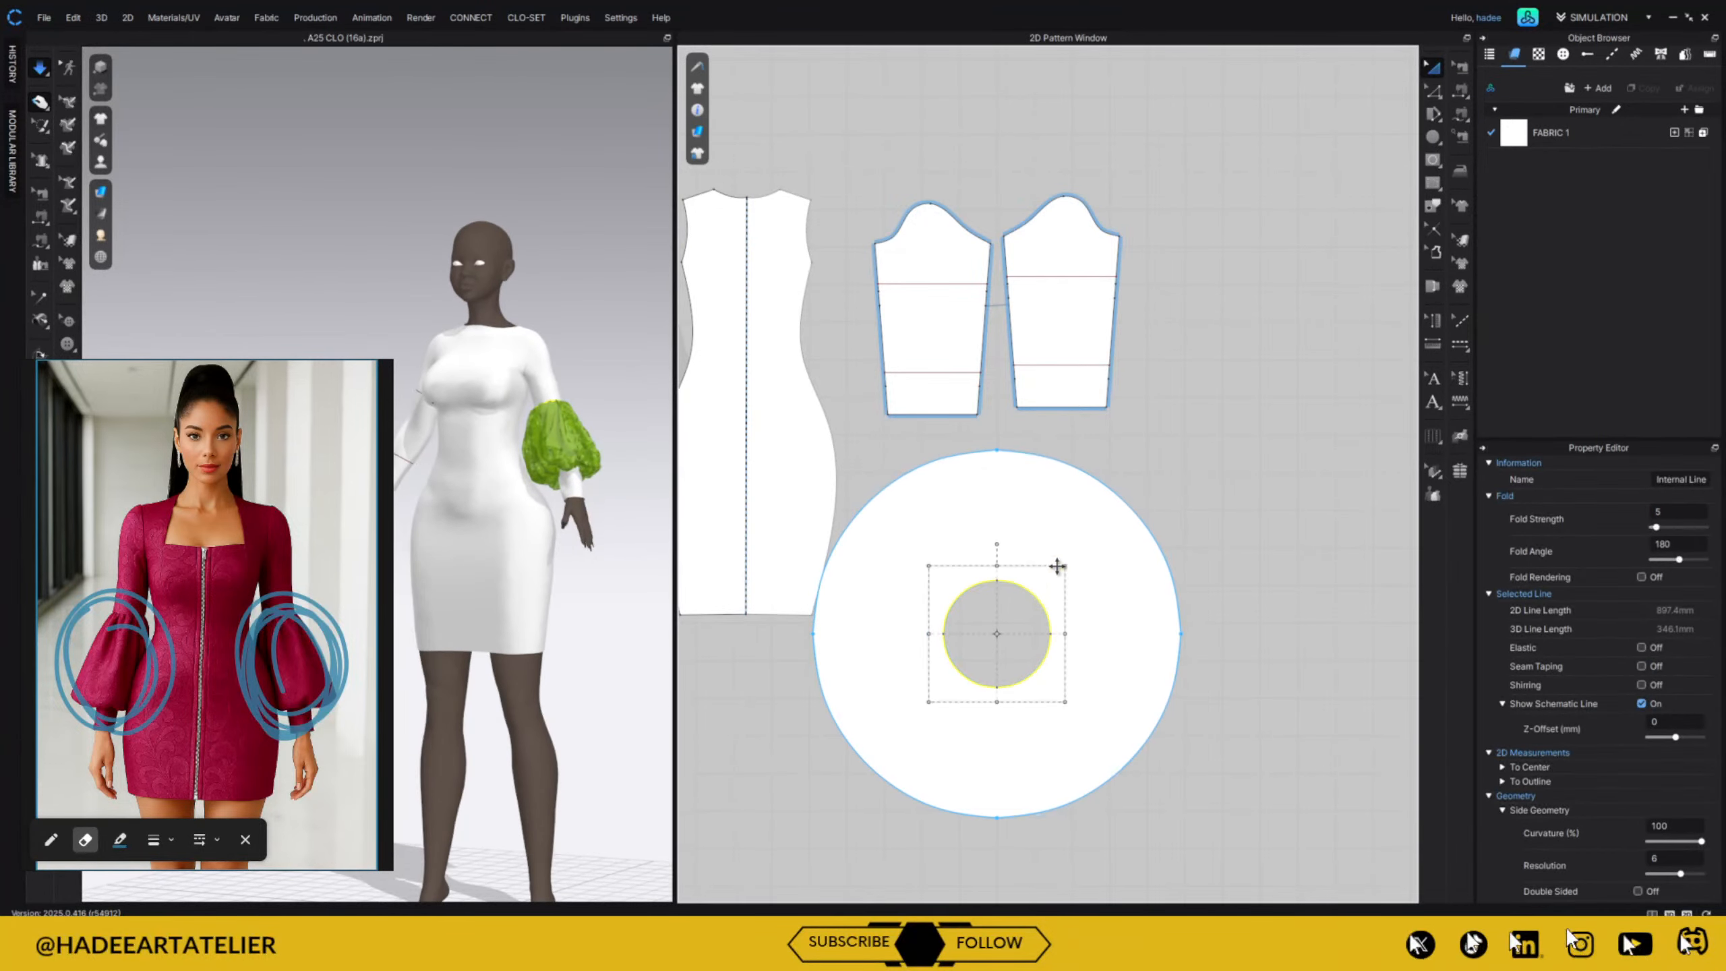
{"action": "left_click_drag", "start_coordinate": [1065, 565], "coordinate": [1014, 585]}
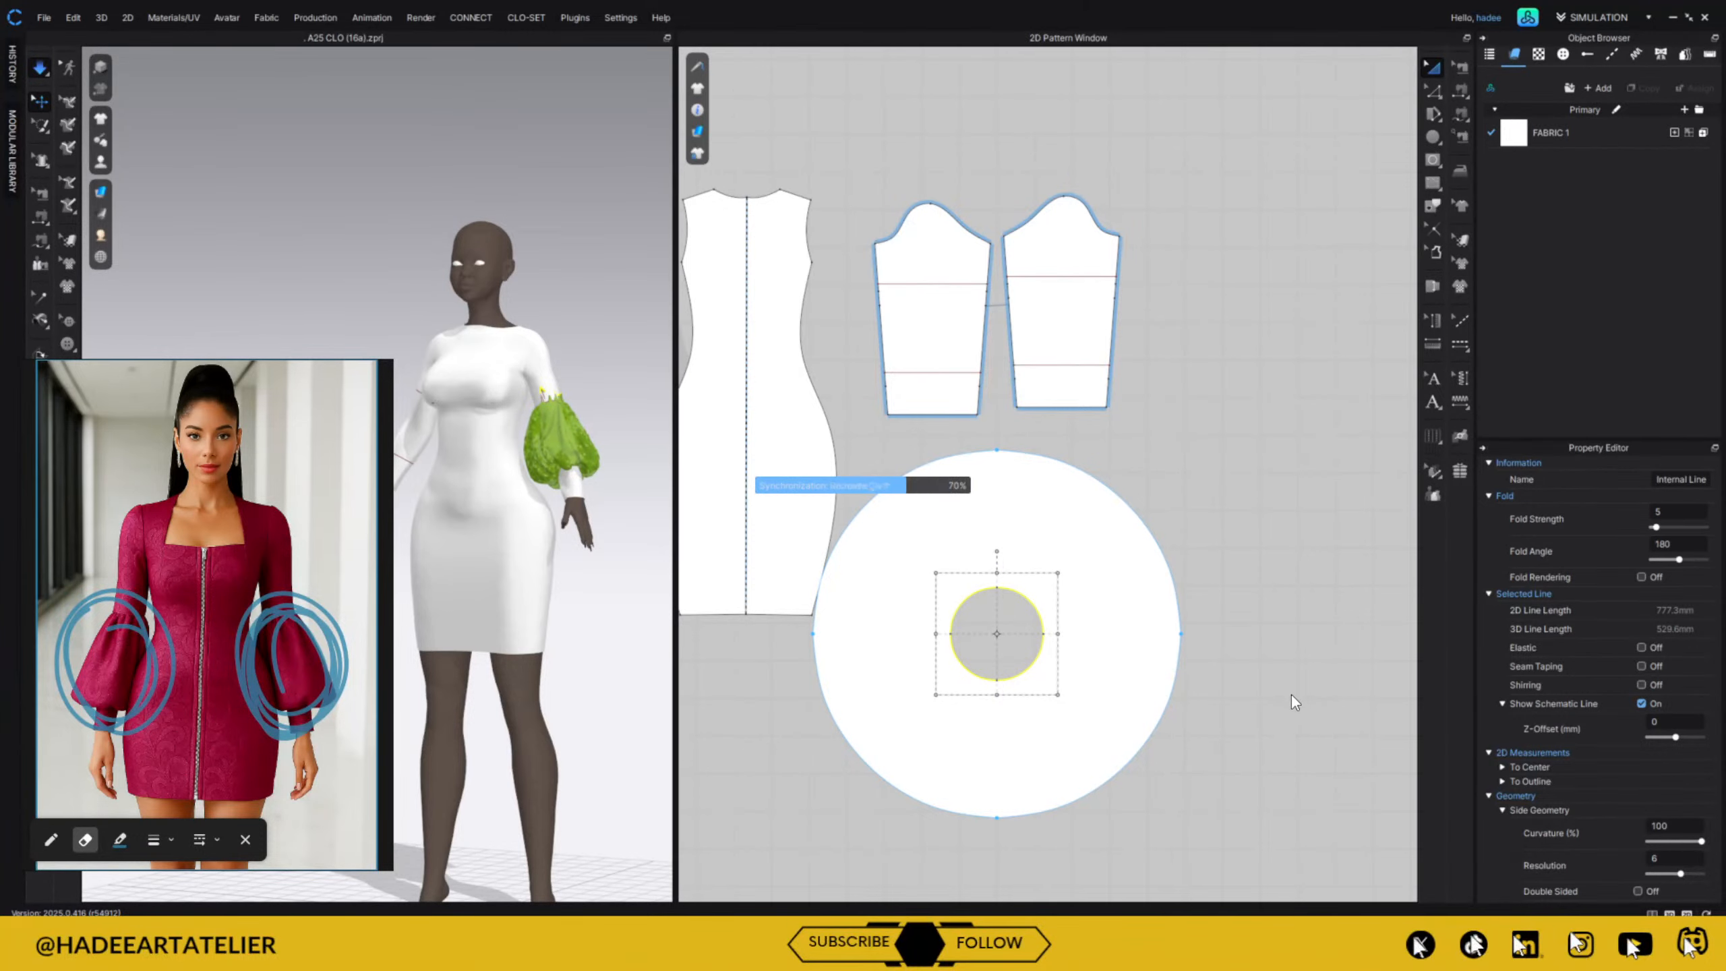
{"action": "key", "text": "space"}
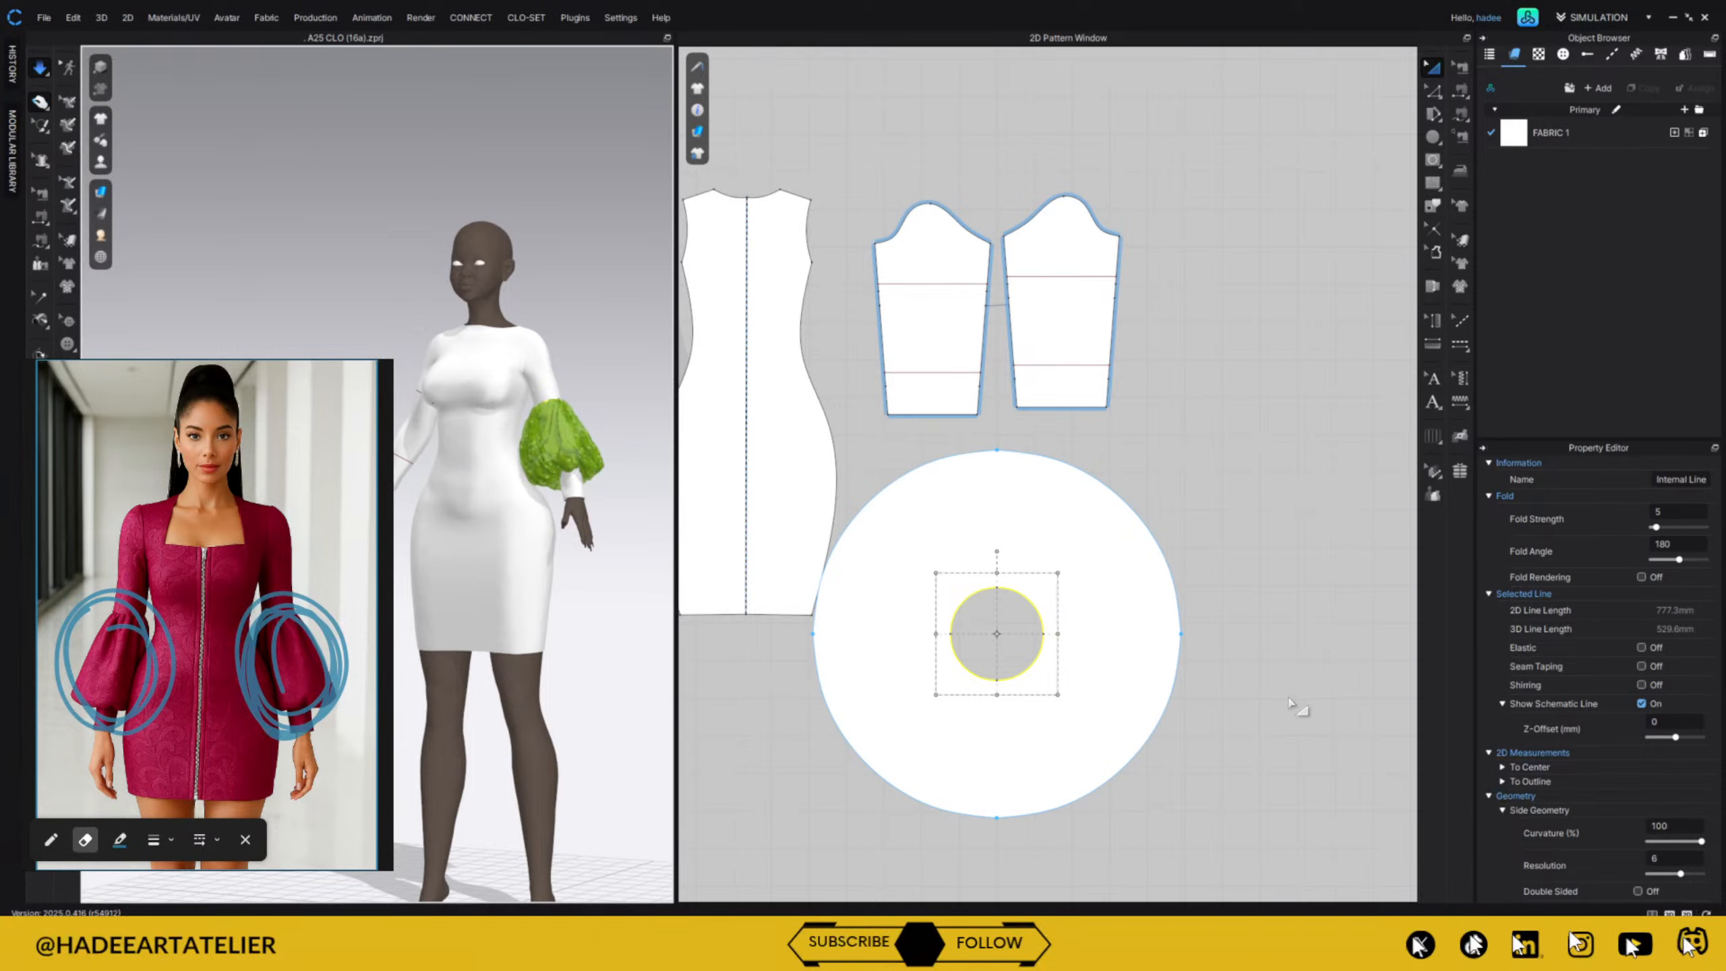
{"action": "key", "text": "space"}
{"action": "left_click", "coordinate": [608, 620]}
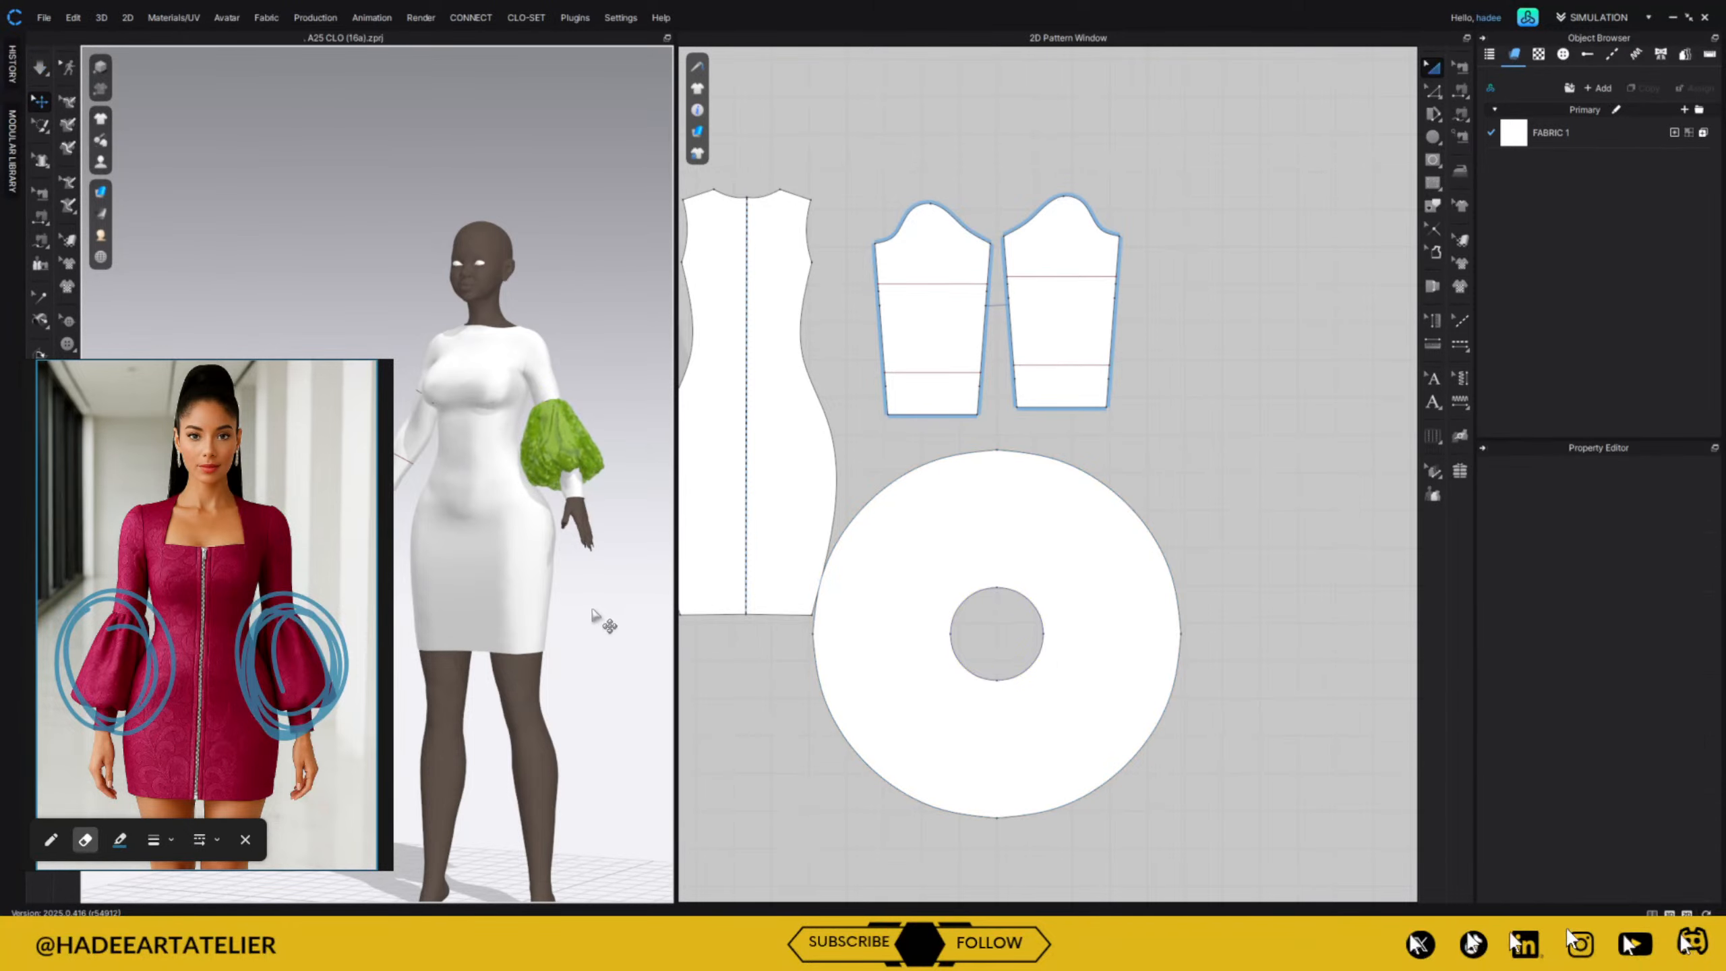
{"action": "mouse_move", "coordinate": [590, 623]}
{"action": "right_mouse_down"}
{"action": "mouse_move", "coordinate": [485, 643]}
{"action": "mouse_move", "coordinate": [551, 605]}
{"action": "mouse_move", "coordinate": [601, 609]}
{"action": "right_mouse_up"}
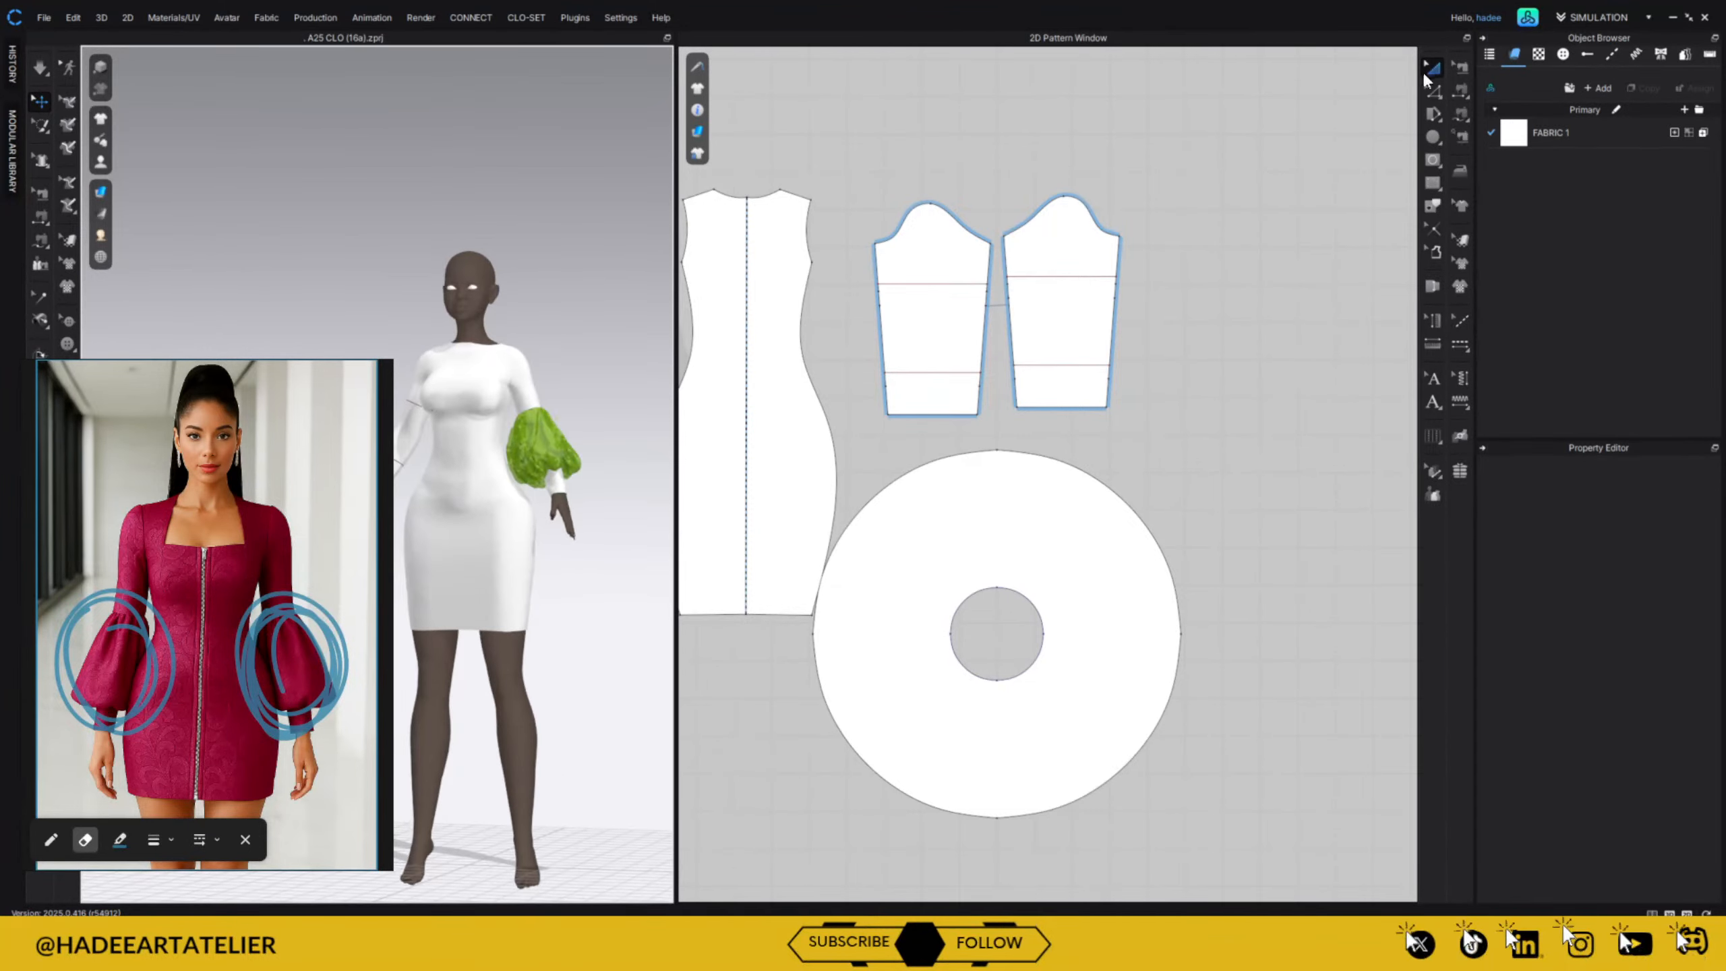
Set the ring pattern's simulation layer to 0.
{"action": "left_click", "coordinate": [1080, 511]}
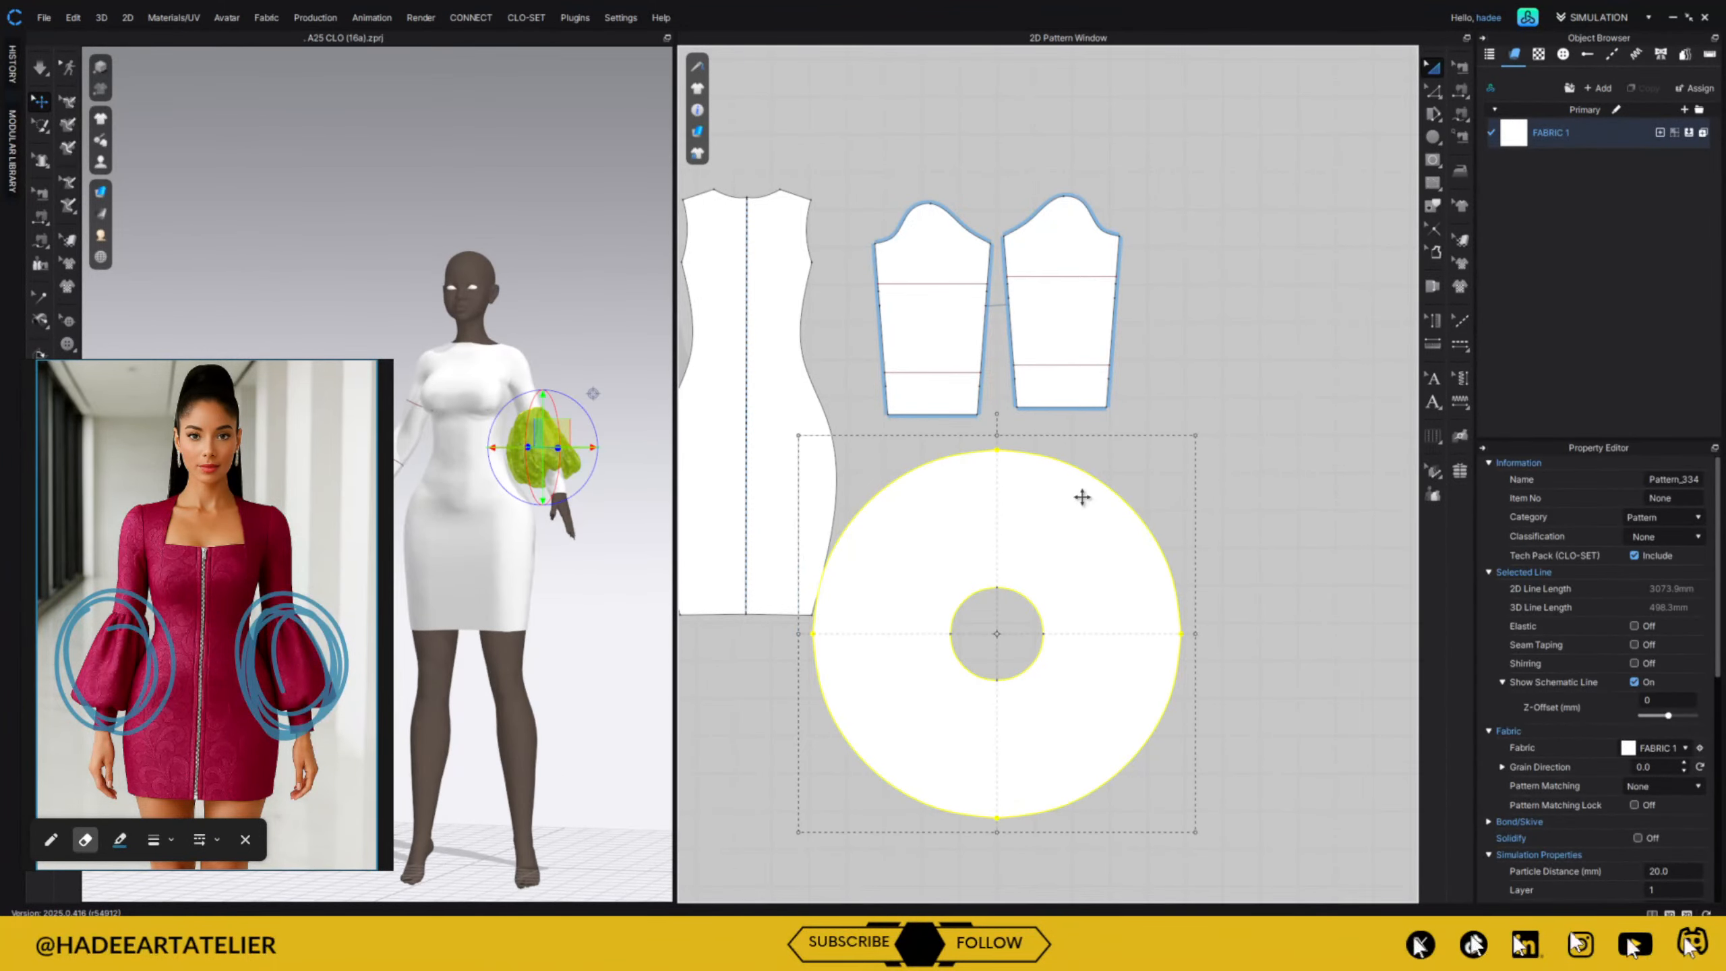
{"action": "double_click", "coordinate": [1658, 890]}
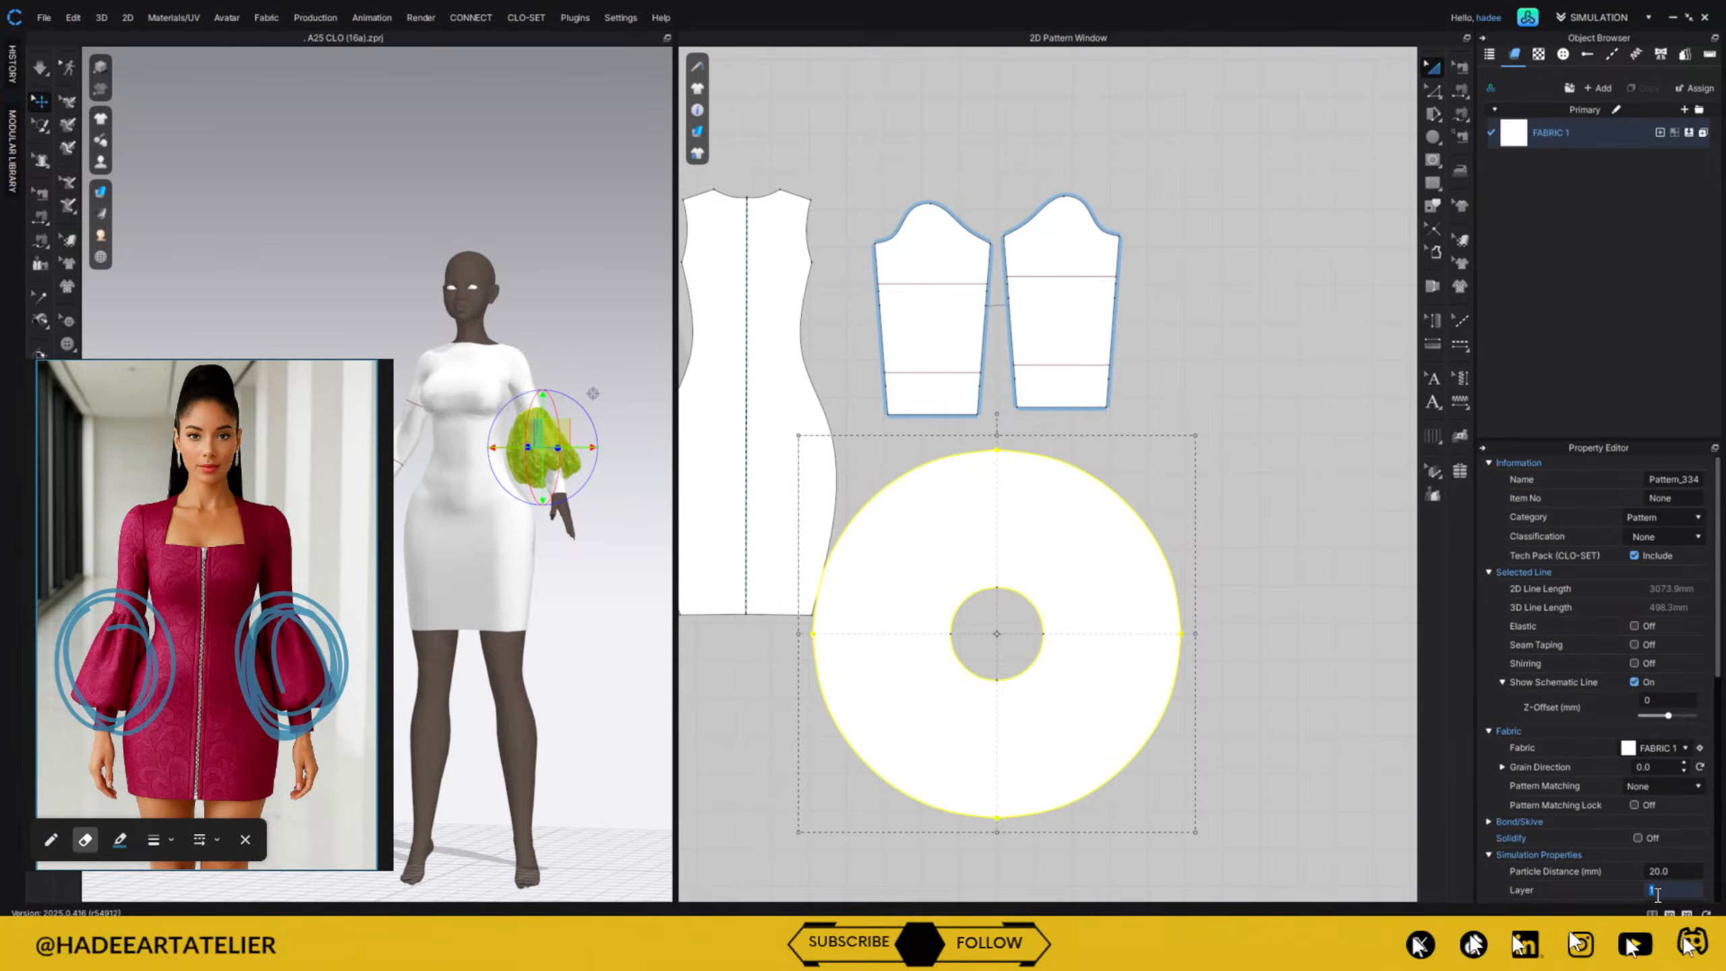
{"action": "left_click", "coordinate": [1164, 338]}
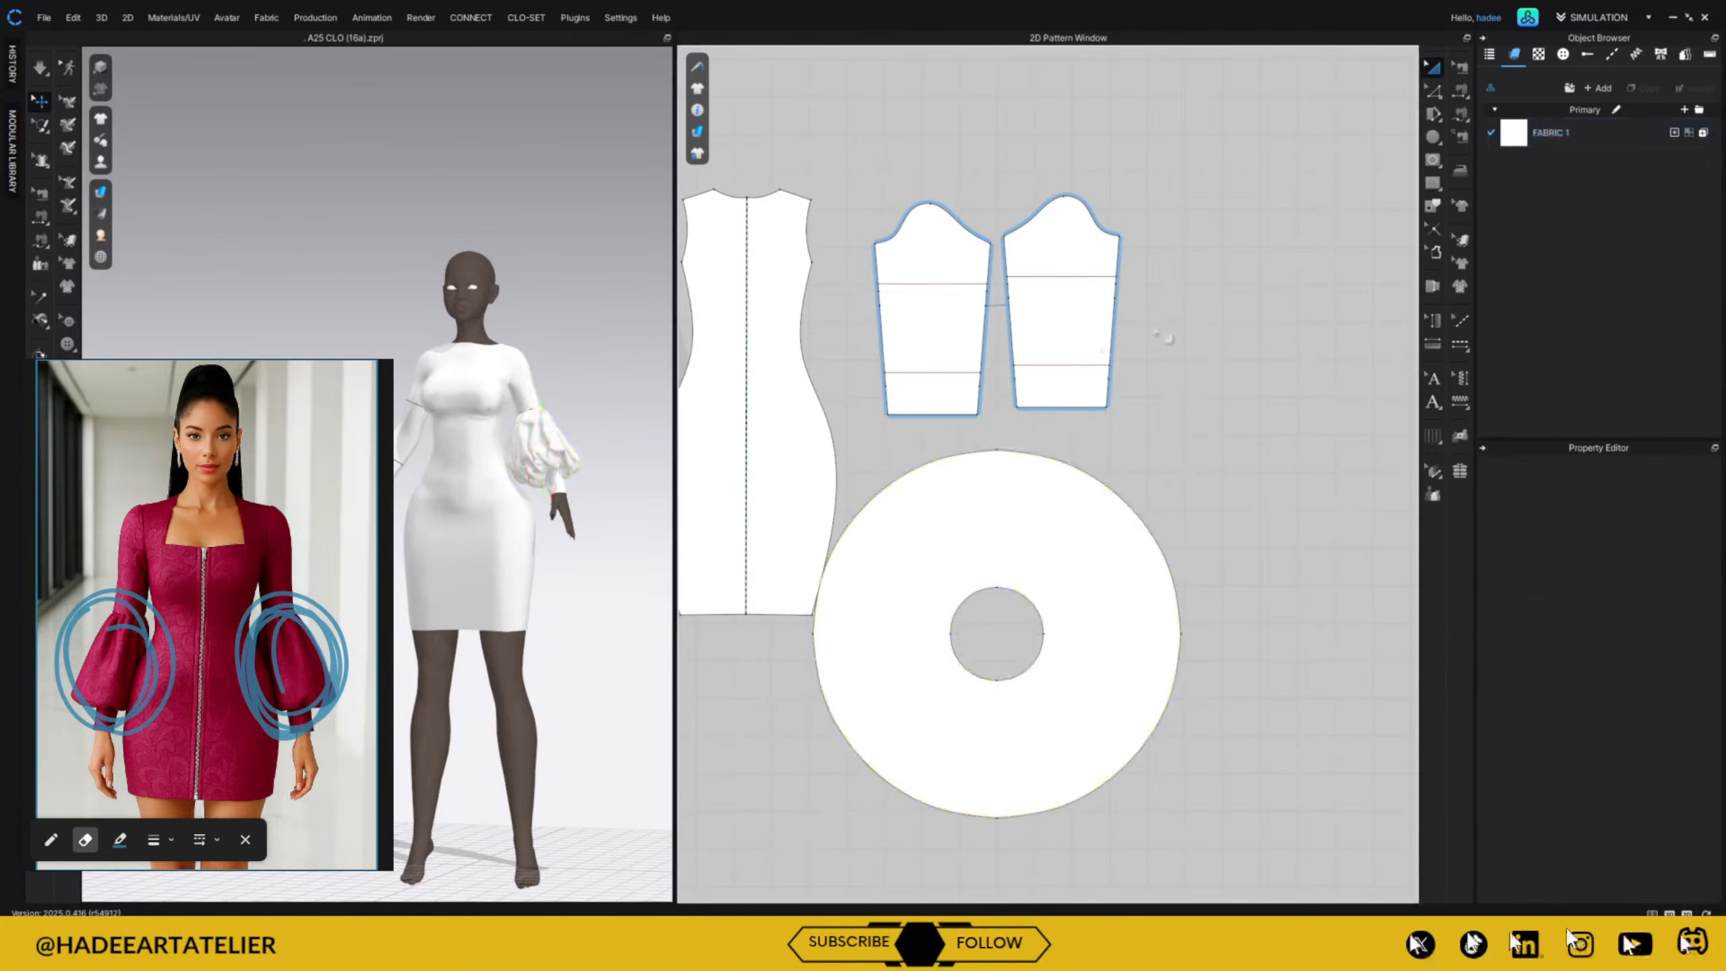
{"action": "mouse_move", "coordinate": [604, 452]}
{"action": "right_mouse_down"}
{"action": "mouse_move", "coordinate": [483, 494]}
{"action": "mouse_move", "coordinate": [306, 488]}
{"action": "mouse_move", "coordinate": [380, 585]}
{"action": "mouse_move", "coordinate": [652, 455]}
{"action": "mouse_move", "coordinate": [592, 468]}
{"action": "mouse_move", "coordinate": [615, 471]}
{"action": "right_mouse_up"}
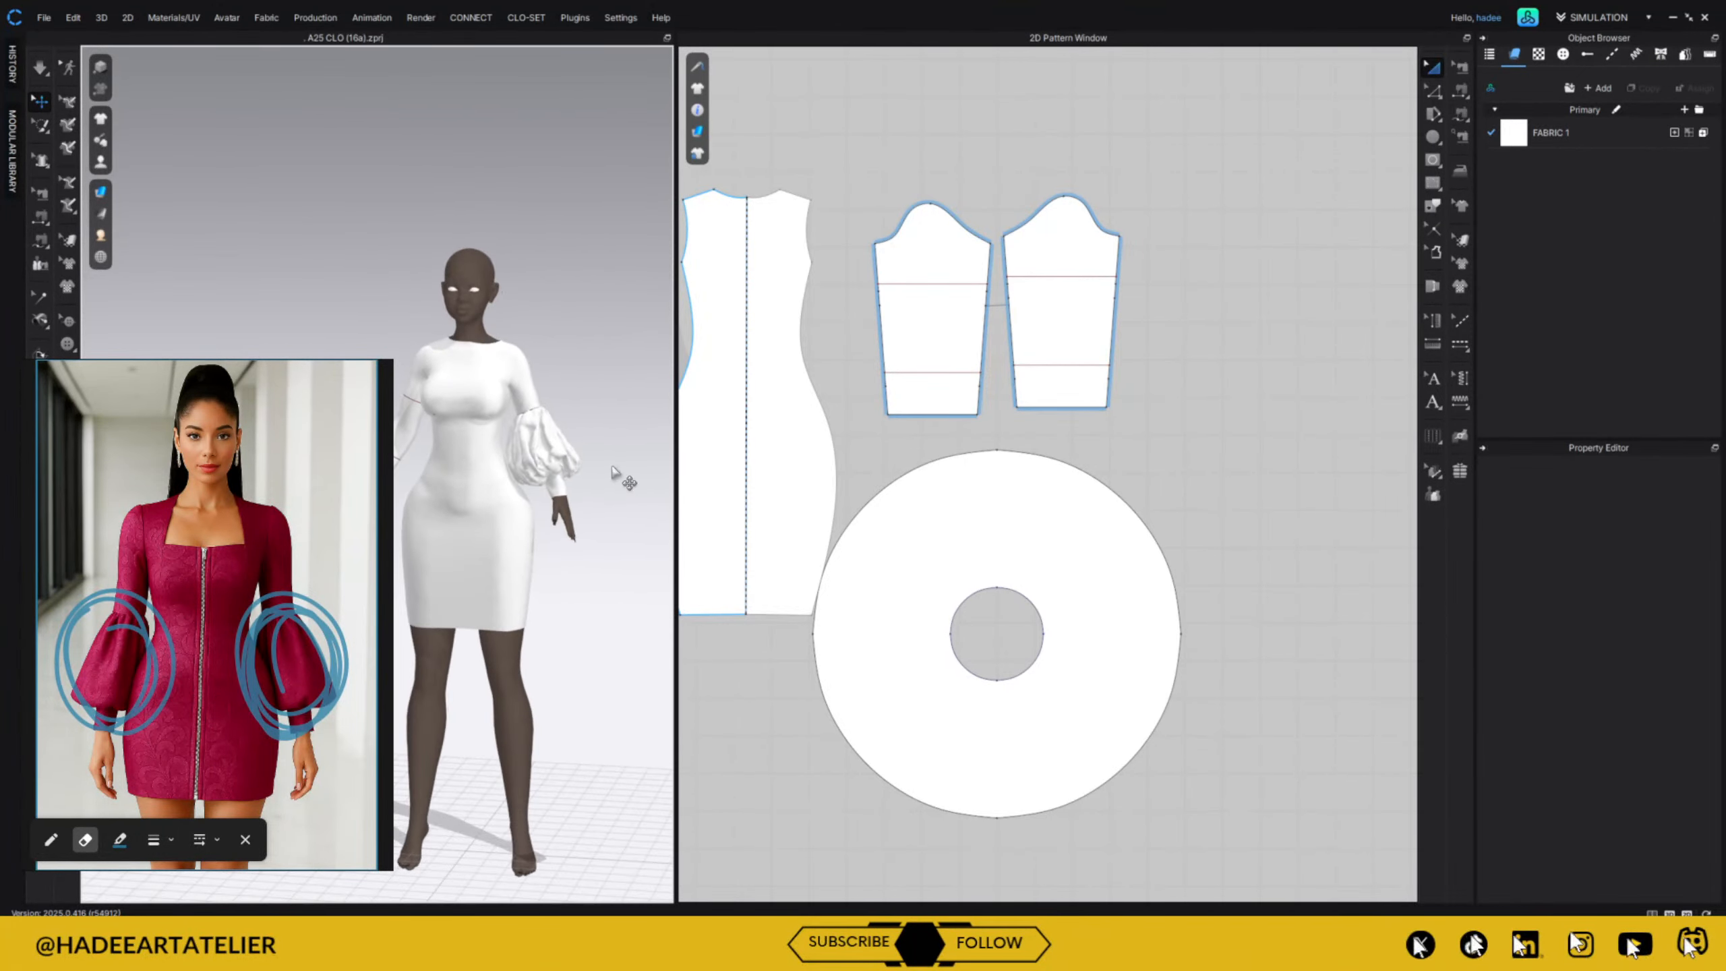
Create a symmetric copy of the ring with sewing beside the original, simulate it, and shift the reference image clear of the avatar's arm.
{"action": "left_click", "coordinate": [1099, 523]}
{"action": "right_click", "coordinate": [1101, 530]}
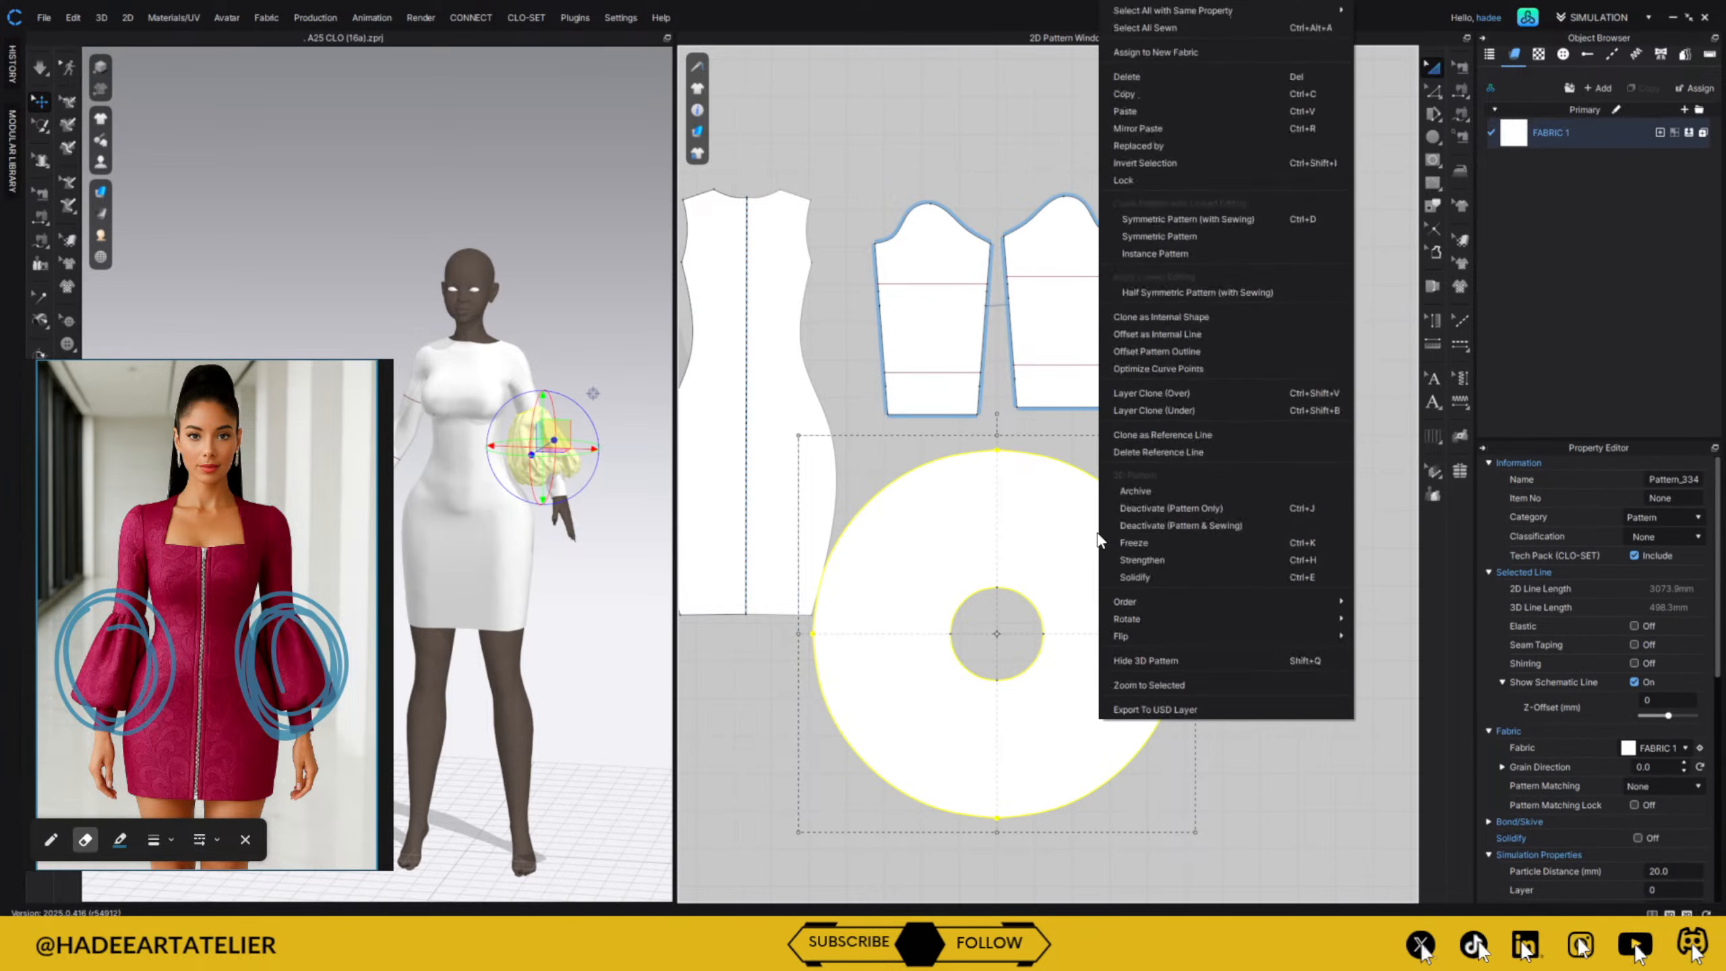
{"action": "left_click", "coordinate": [1236, 224]}
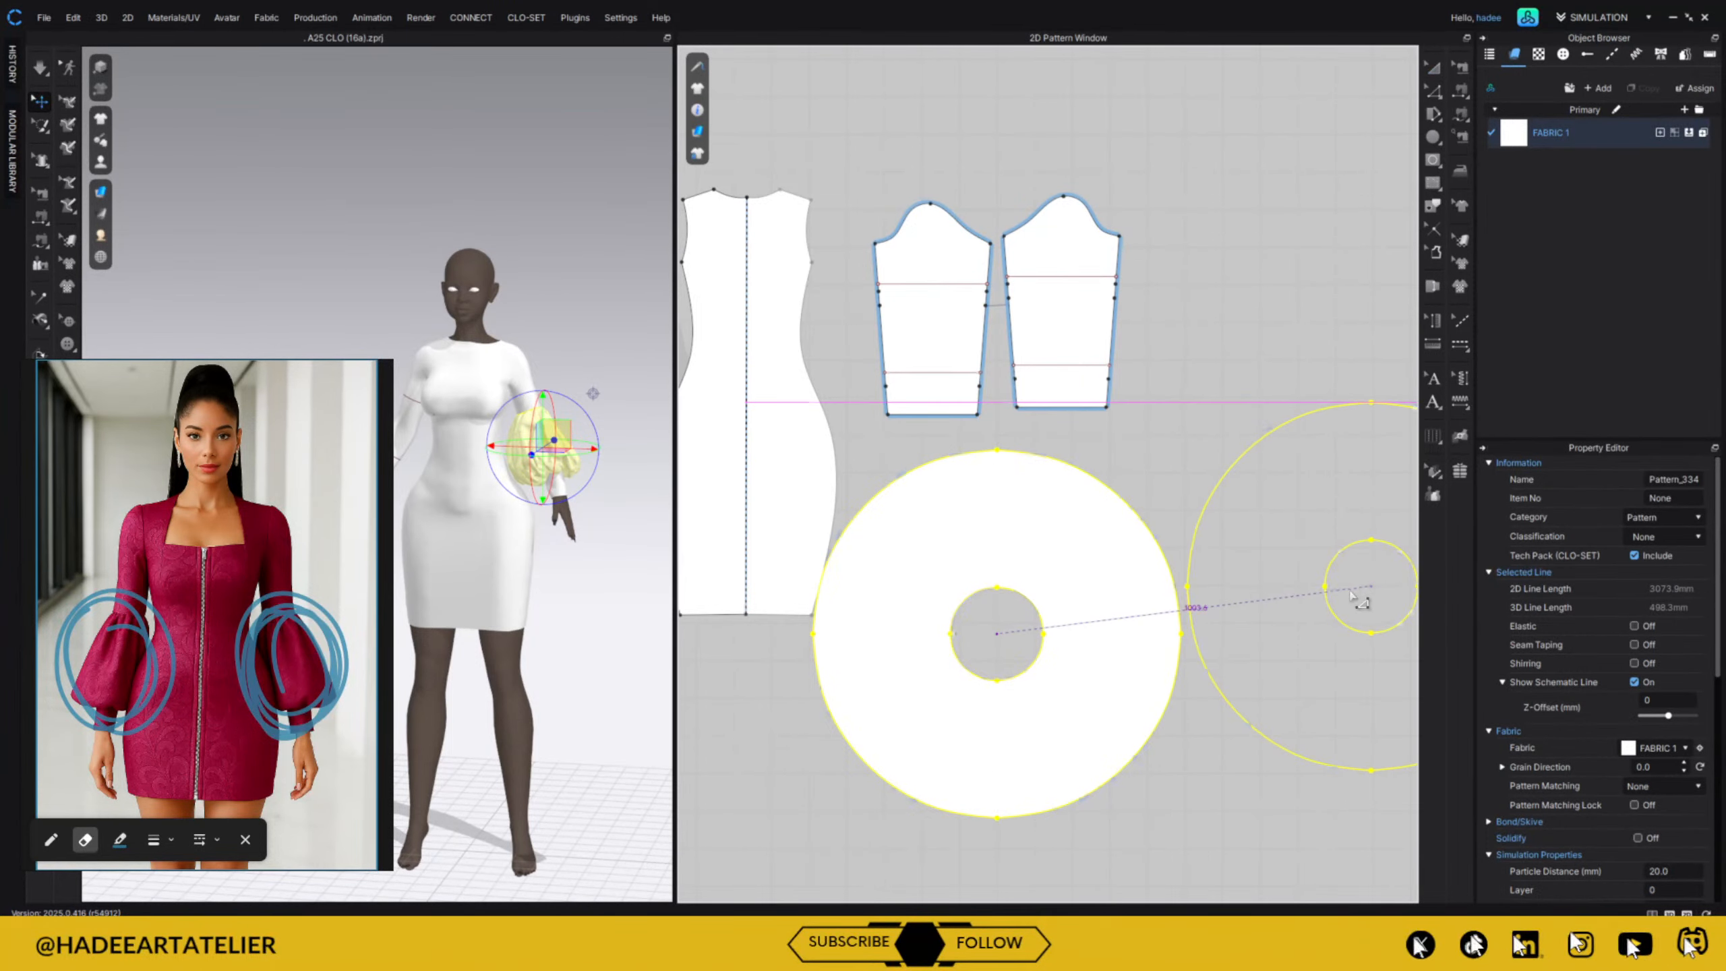
{"action": "left_click", "coordinate": [1356, 598]}
{"action": "key", "text": "space"}
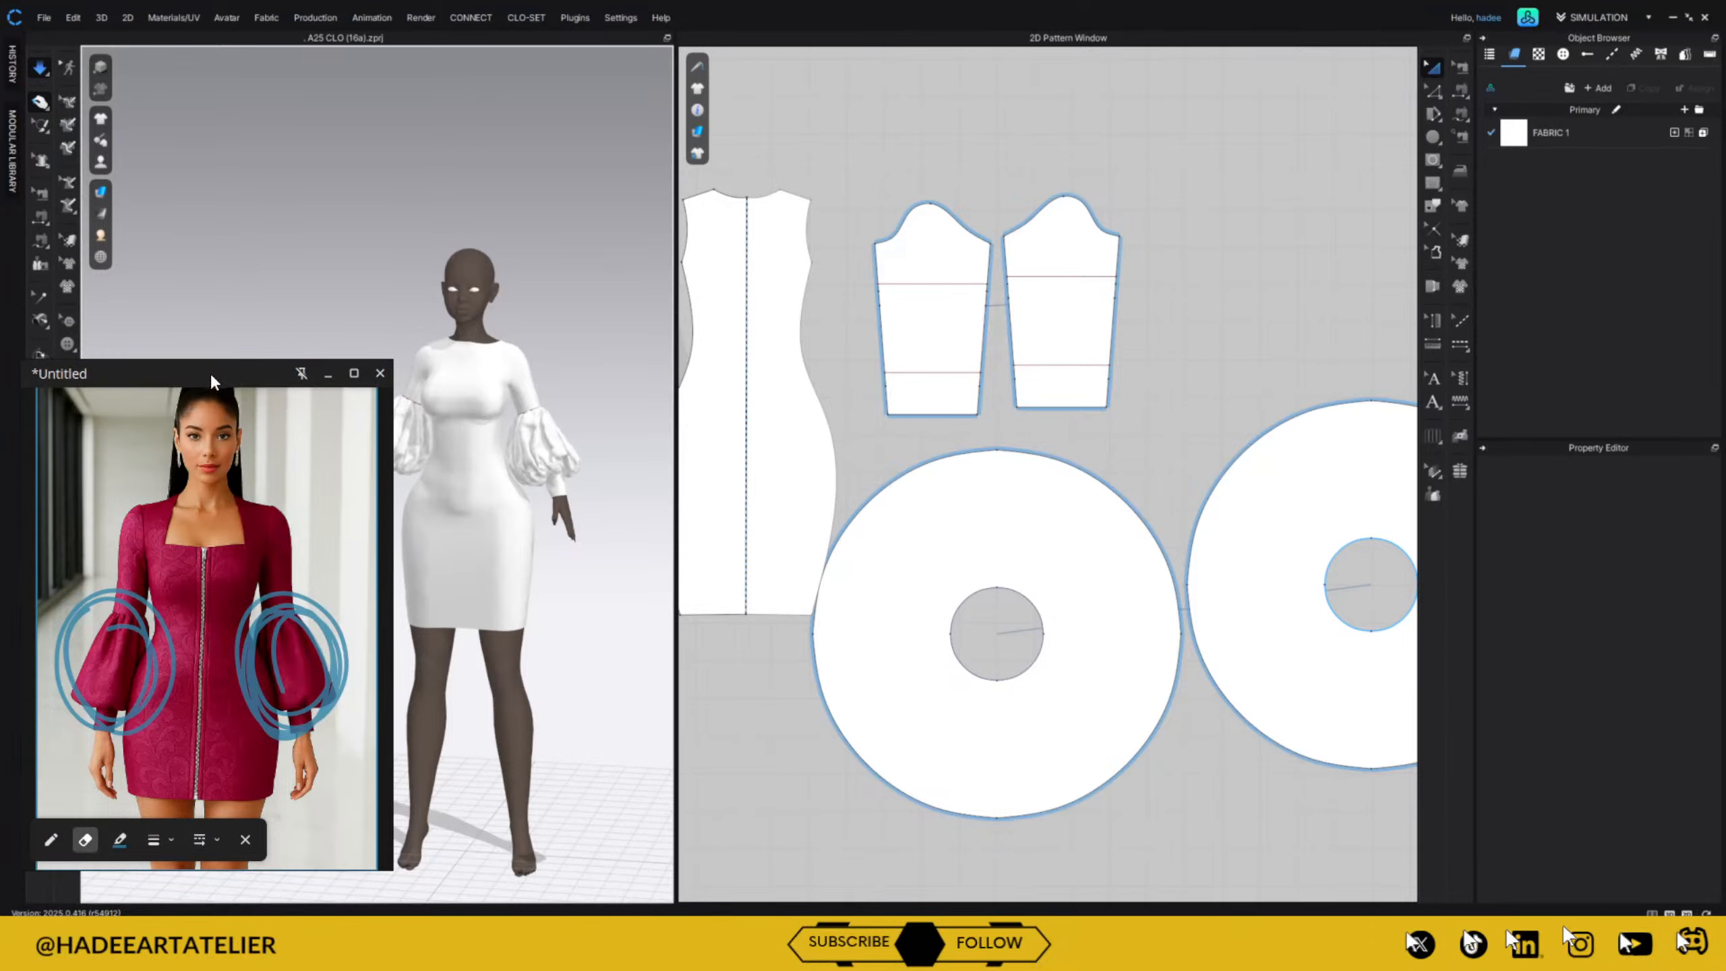
{"action": "left_click_drag", "start_coordinate": [211, 372], "coordinate": [132, 465]}
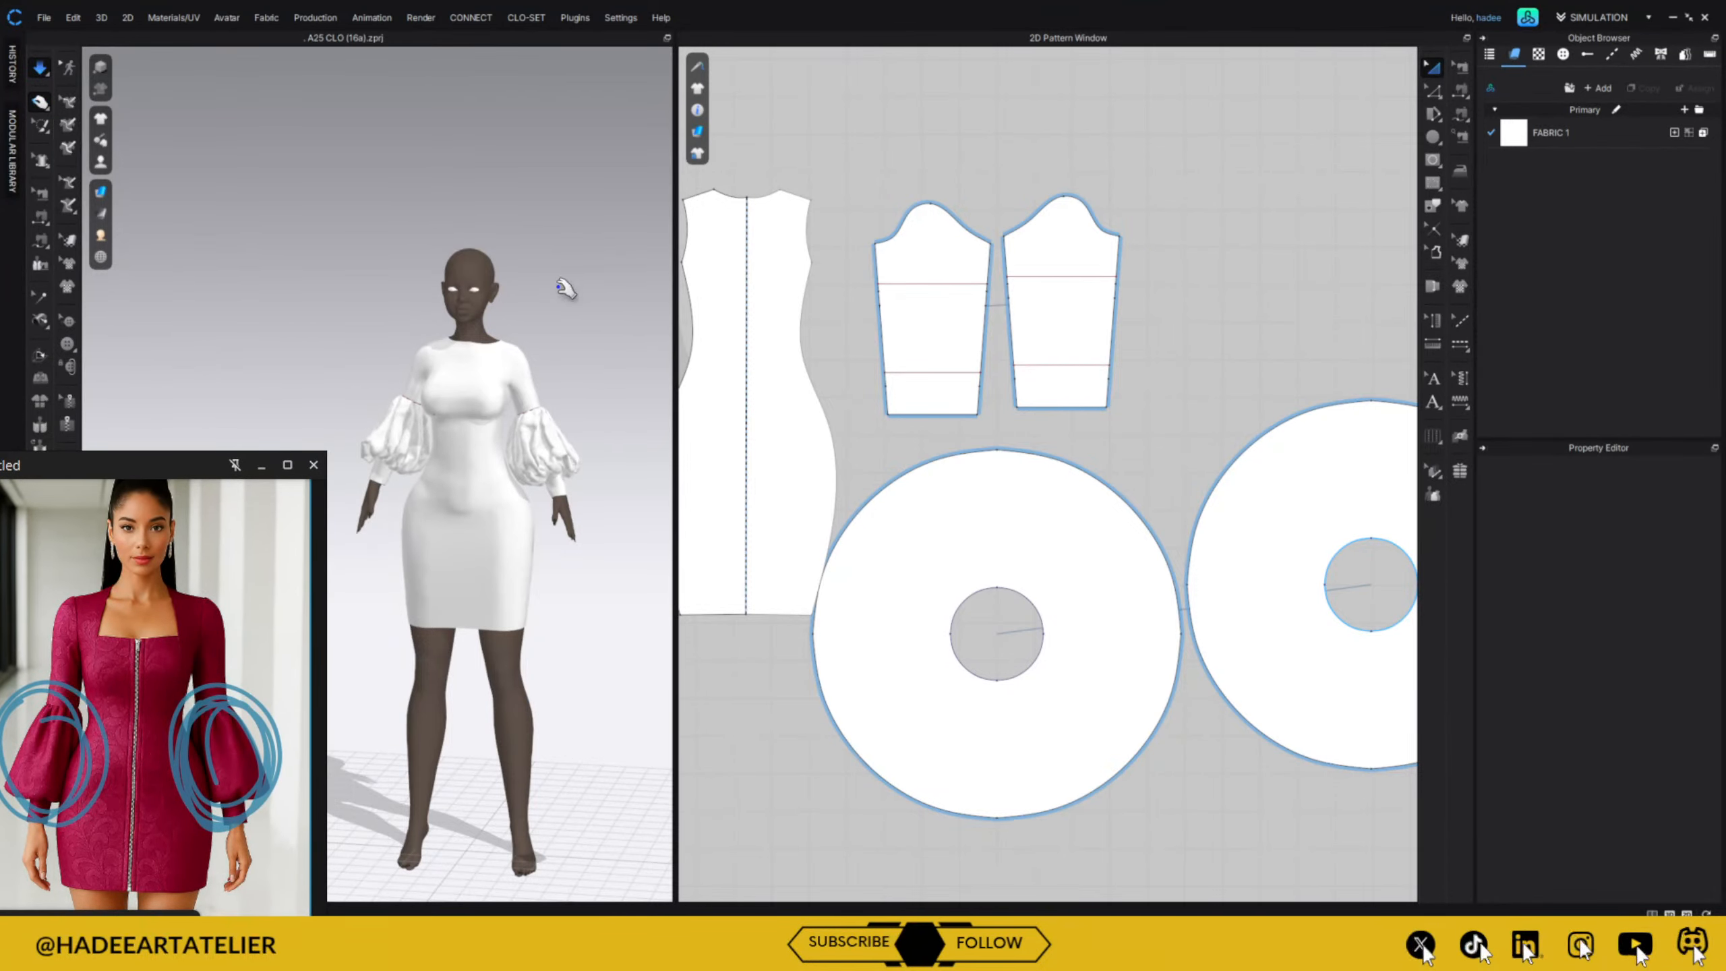
{"action": "mouse_move", "coordinate": [564, 289]}
{"action": "right_mouse_down"}
{"action": "mouse_move", "coordinate": [686, 297]}
{"action": "mouse_move", "coordinate": [808, 277]}
{"action": "mouse_move", "coordinate": [612, 339]}
{"action": "mouse_move", "coordinate": [553, 297]}
{"action": "mouse_move", "coordinate": [575, 277]}
{"action": "mouse_move", "coordinate": [563, 297]}
{"action": "mouse_move", "coordinate": [308, 331]}
{"action": "mouse_move", "coordinate": [397, 262]}
{"action": "mouse_move", "coordinate": [643, 293]}
{"action": "mouse_move", "coordinate": [596, 292]}
{"action": "right_mouse_up"}
Move the front dress pattern's neck-side shoulder point inward until the shoulder line is about 104 mm long.
{"action": "right_click_drag", "start_coordinate": [1056, 466], "coordinate": [1410, 566]}
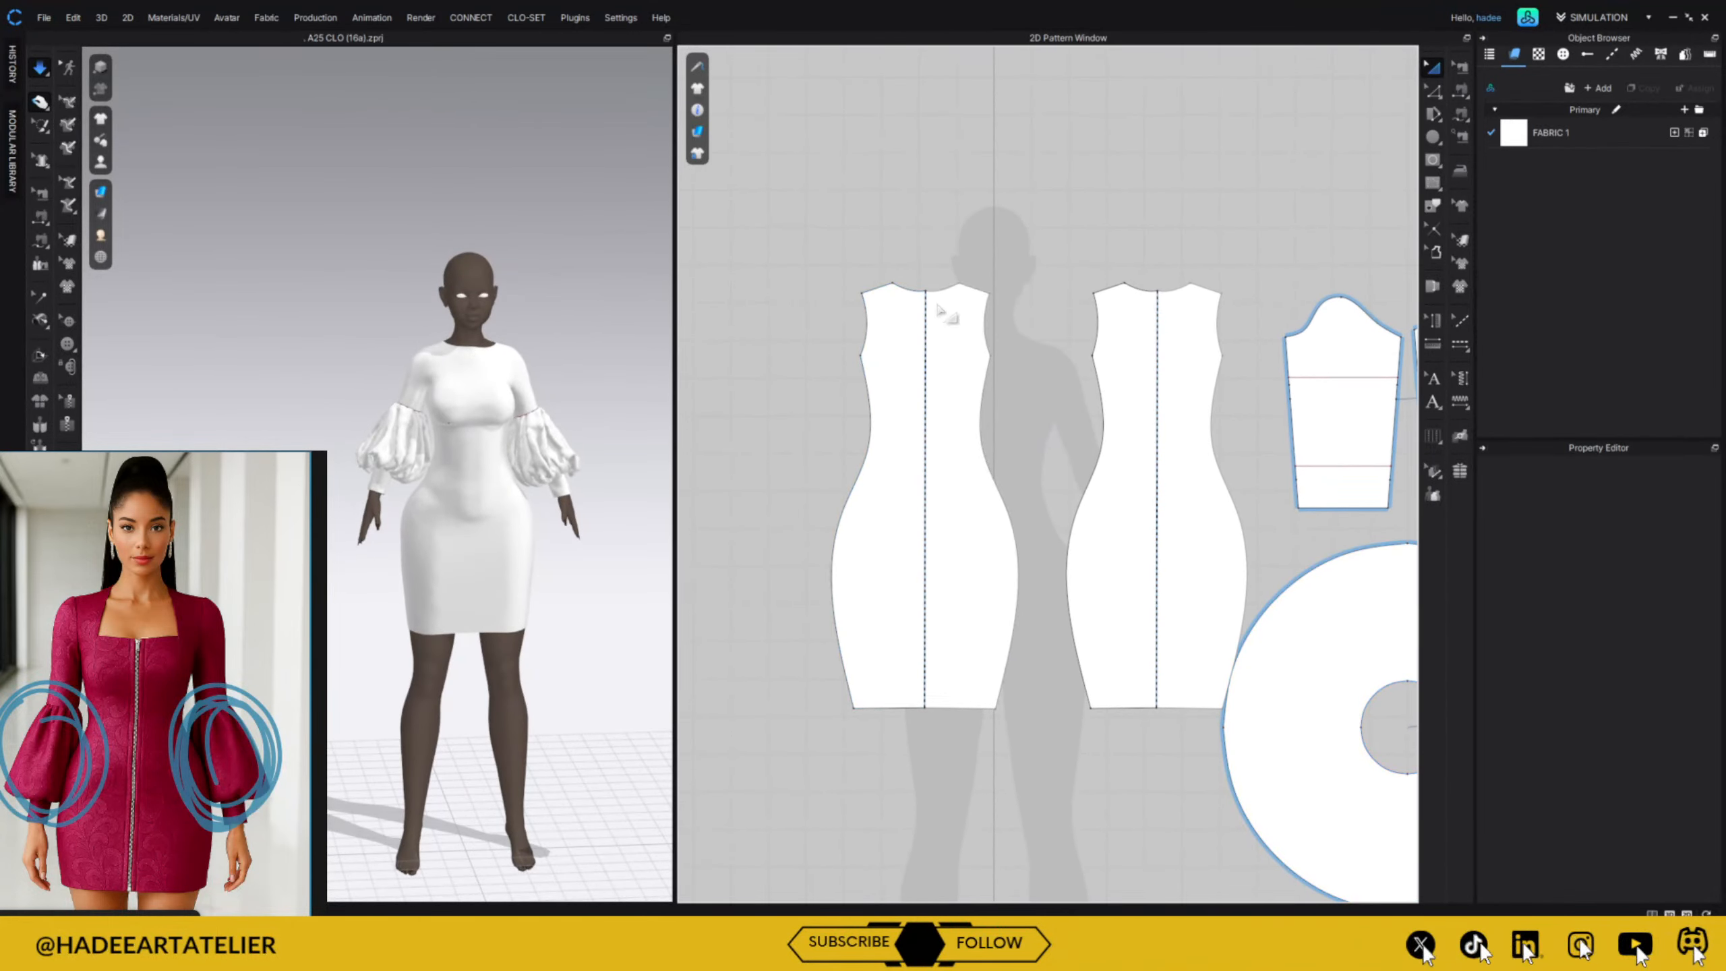
{"action": "scroll", "coordinate": [983, 219], "scroll_direction": "up", "scroll_amount": 3}
{"action": "scroll", "coordinate": [983, 219], "scroll_direction": "up", "scroll_amount": 1}
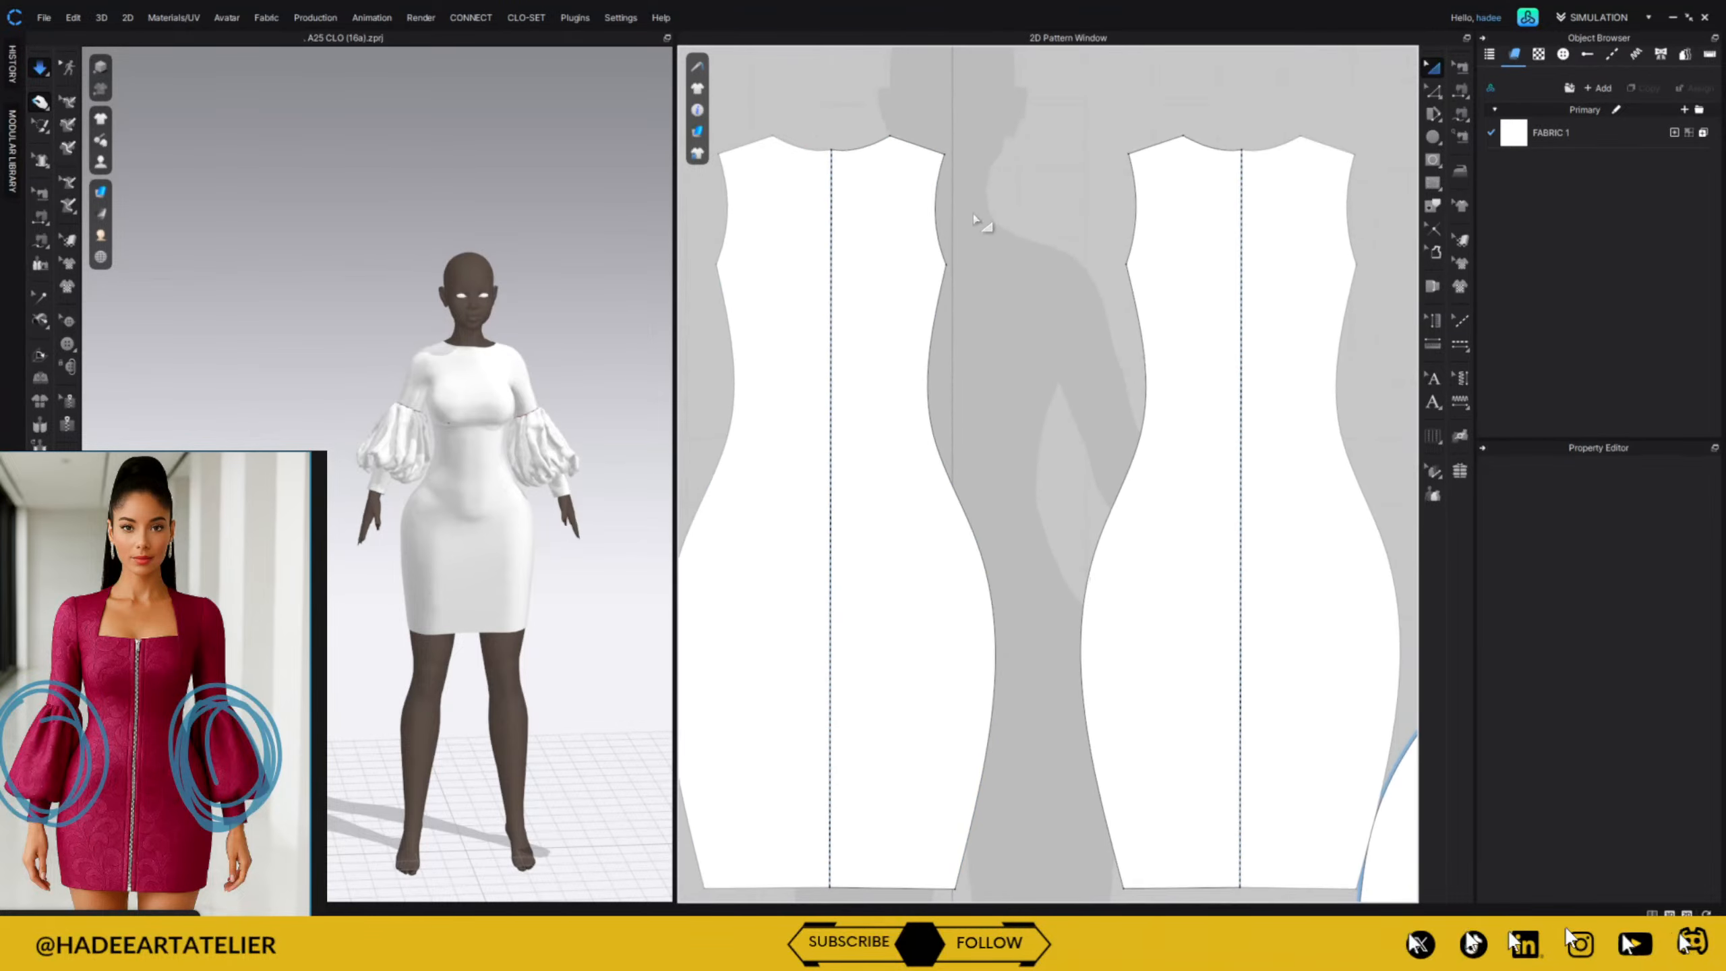
{"action": "scroll", "coordinate": [1064, 391], "scroll_direction": "down", "scroll_amount": 2}
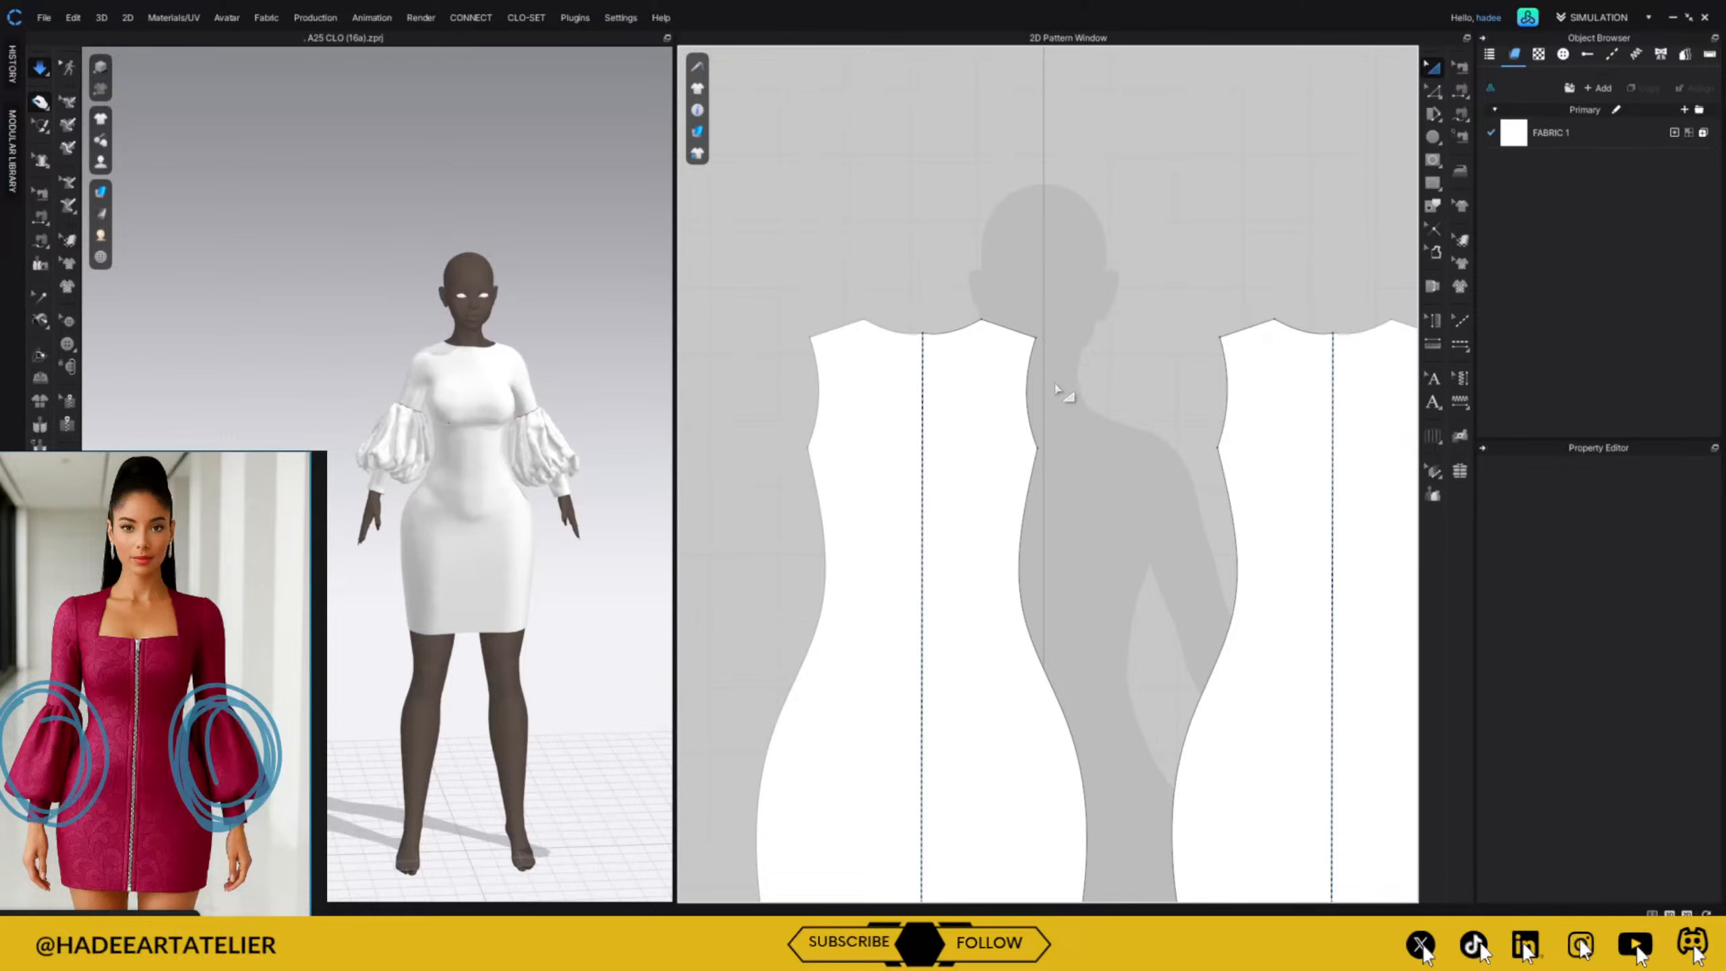
{"action": "left_click", "coordinate": [865, 321]}
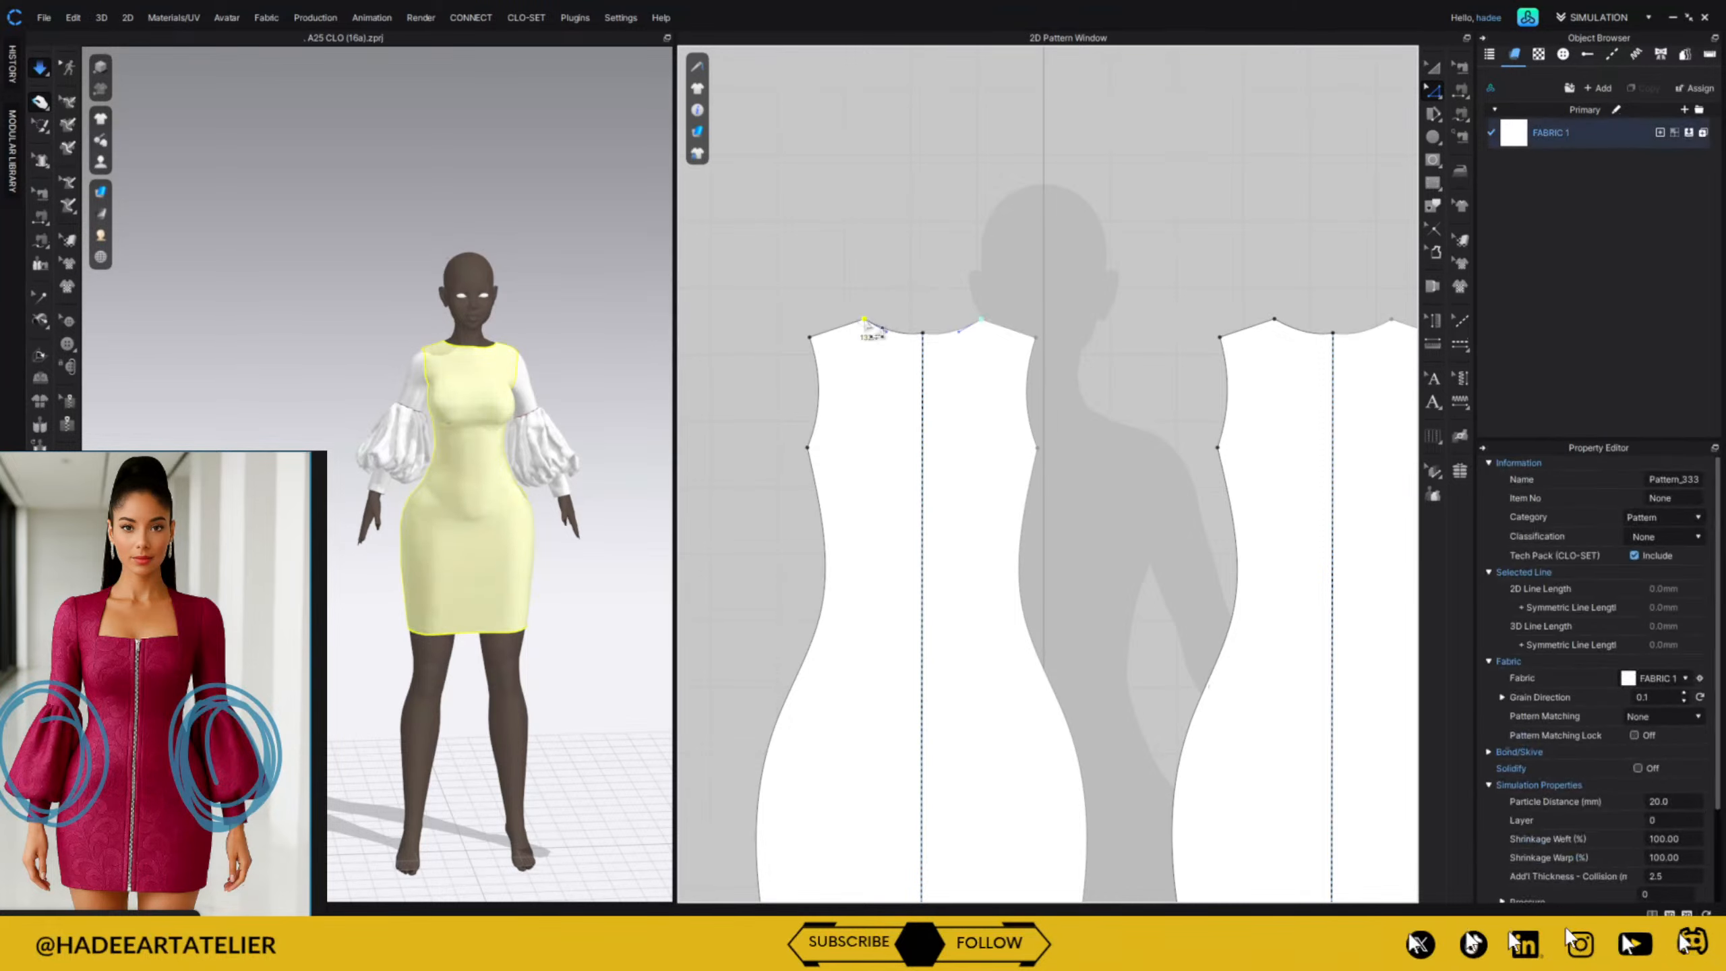
{"action": "left_click_drag", "start_coordinate": [874, 321], "coordinate": [883, 316]}
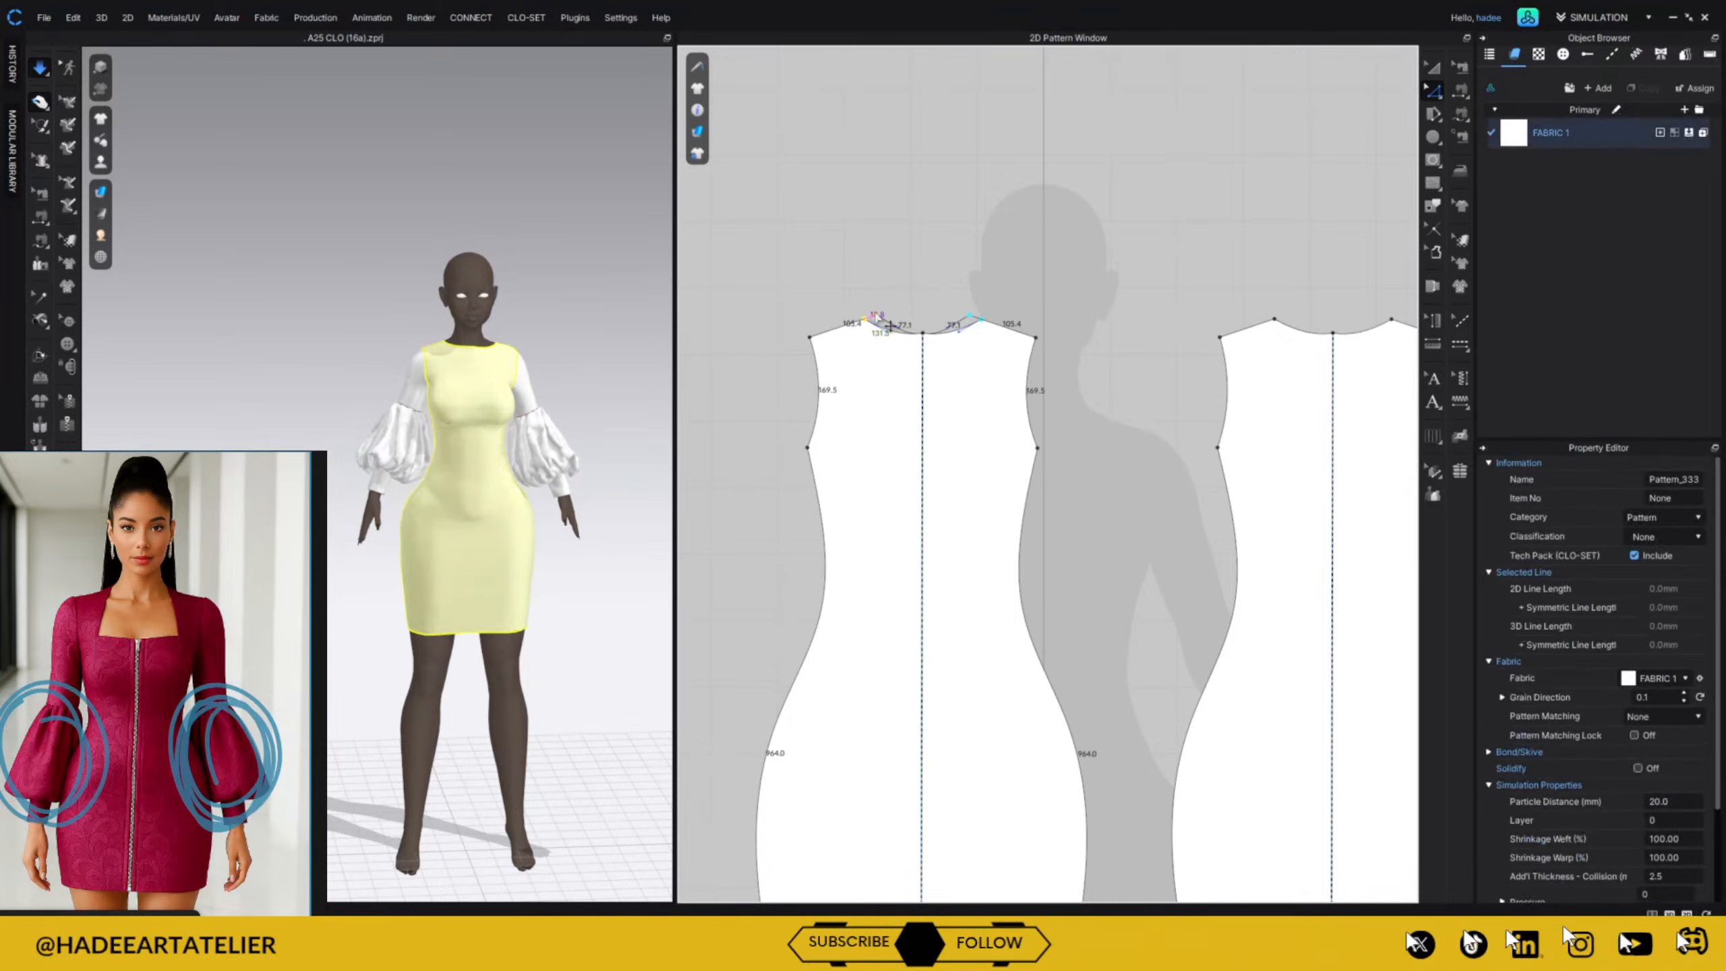
{"action": "left_click", "coordinate": [1013, 269]}
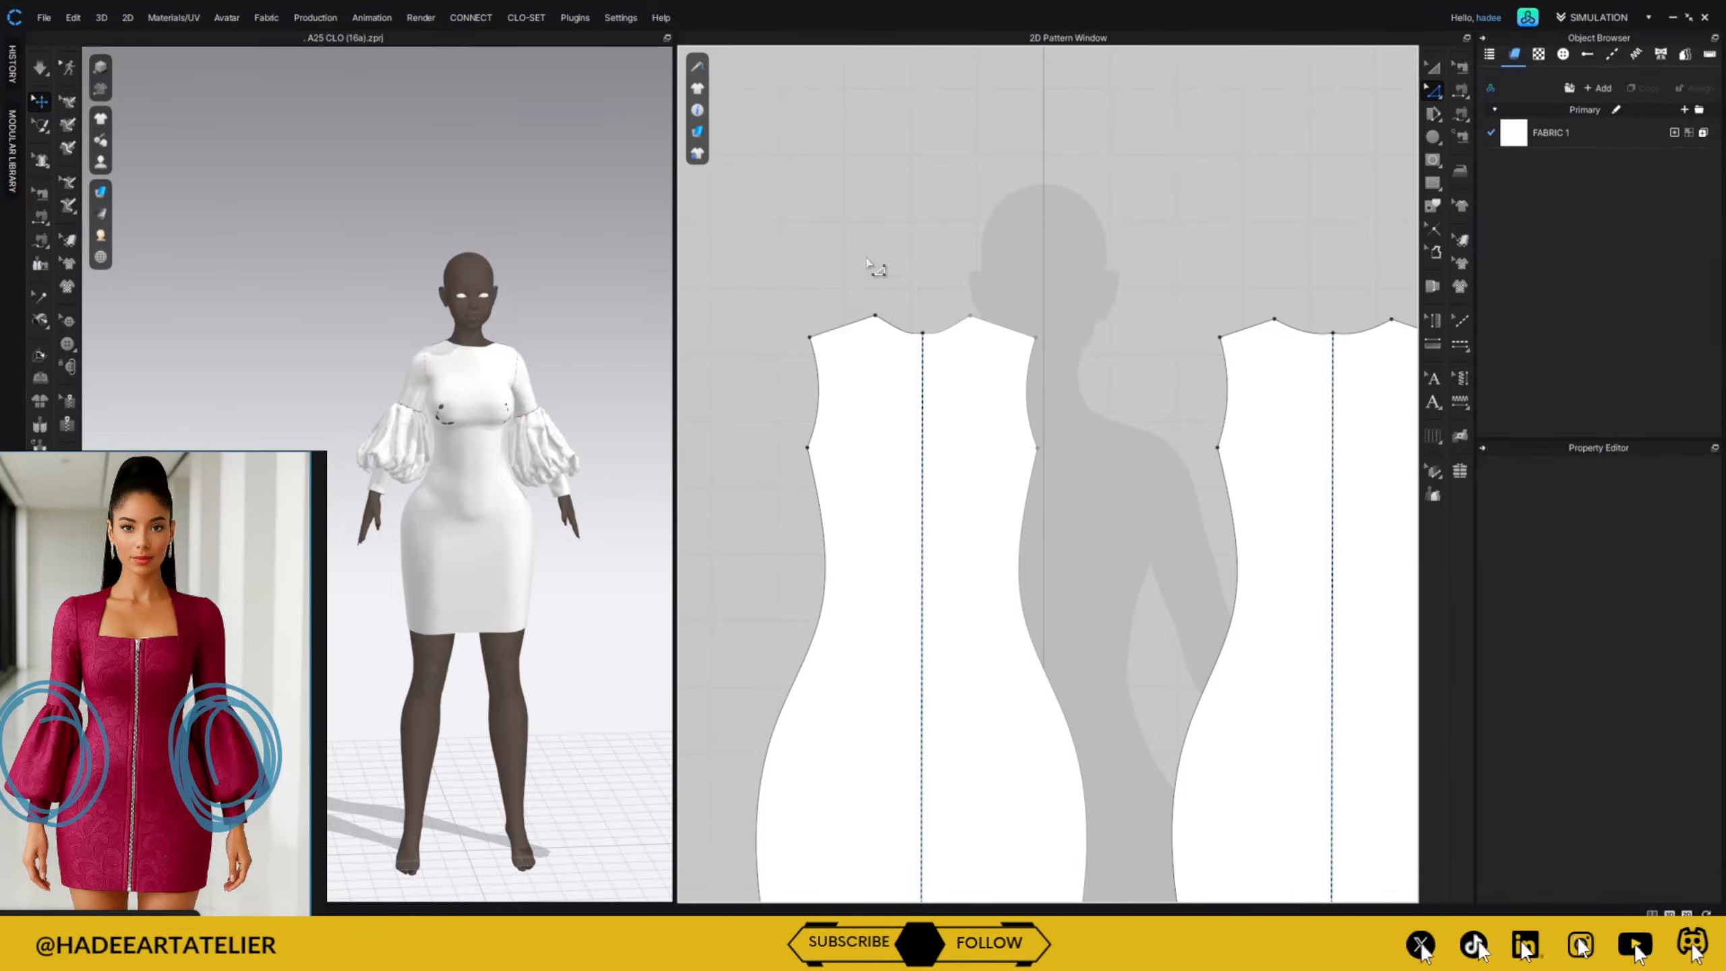
Check the front shoulder line's length, and change the back pattern's shoulder line to 104.0 mm with direction Start.
{"action": "left_click", "coordinate": [848, 332]}
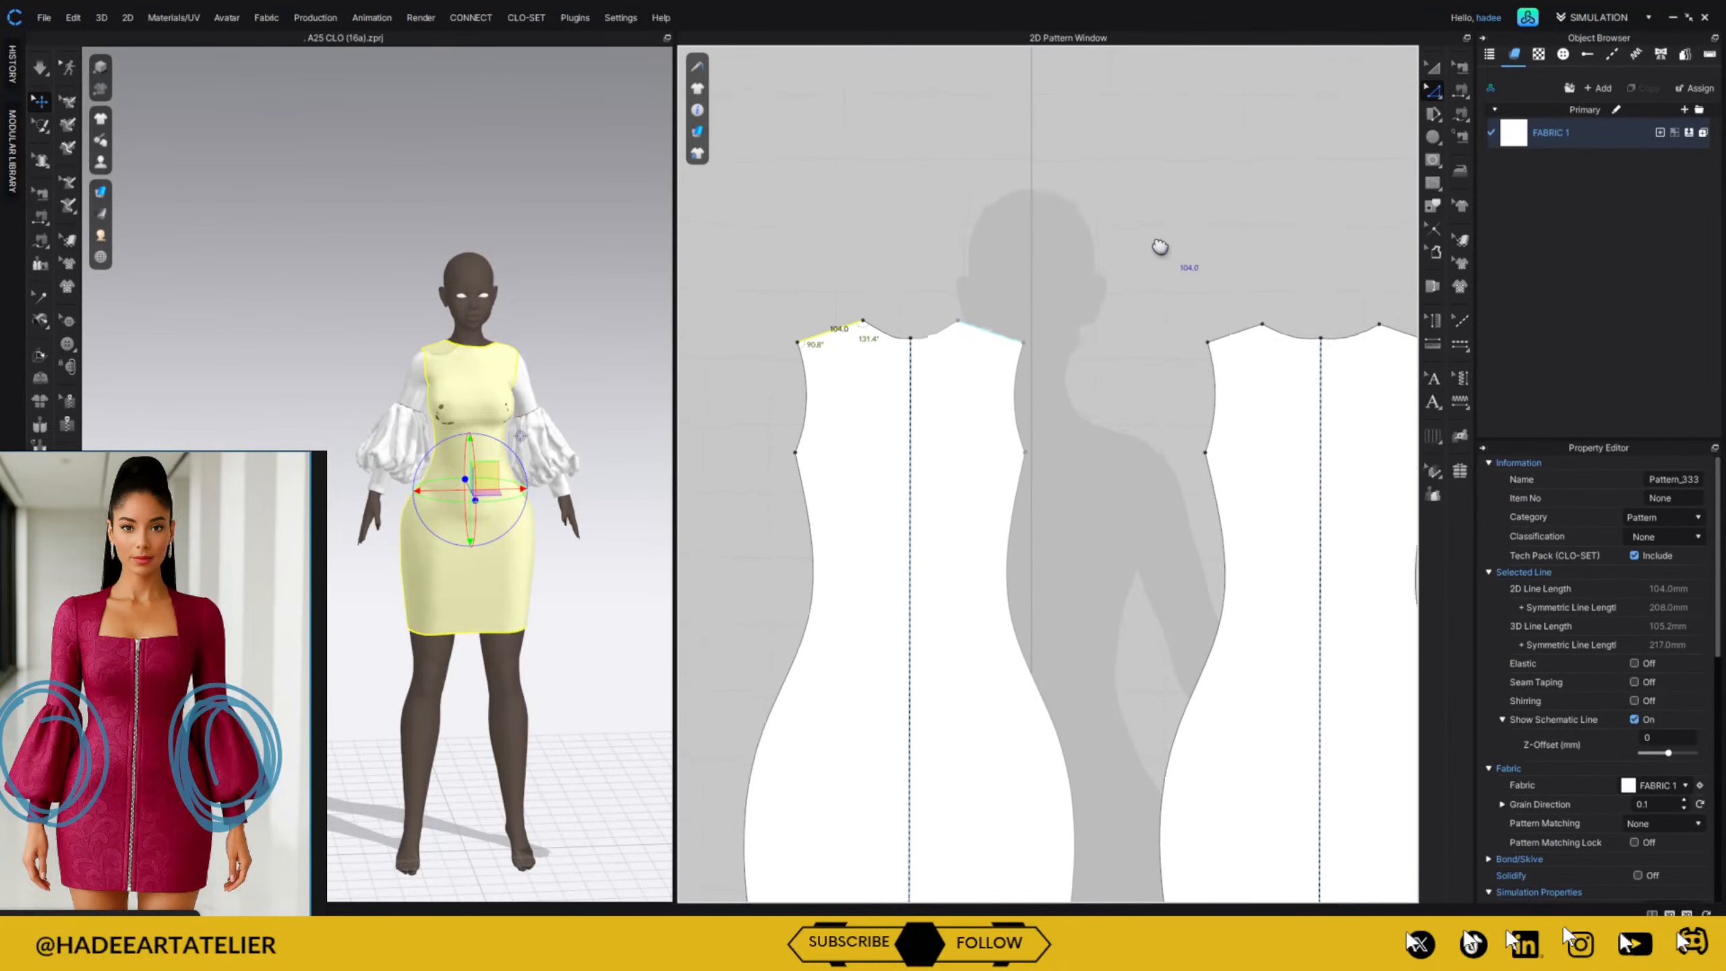
{"action": "right_click_drag", "start_coordinate": [1156, 247], "coordinate": [974, 247]}
{"action": "left_click", "coordinate": [983, 224]}
{"action": "left_click", "coordinate": [1041, 340]}
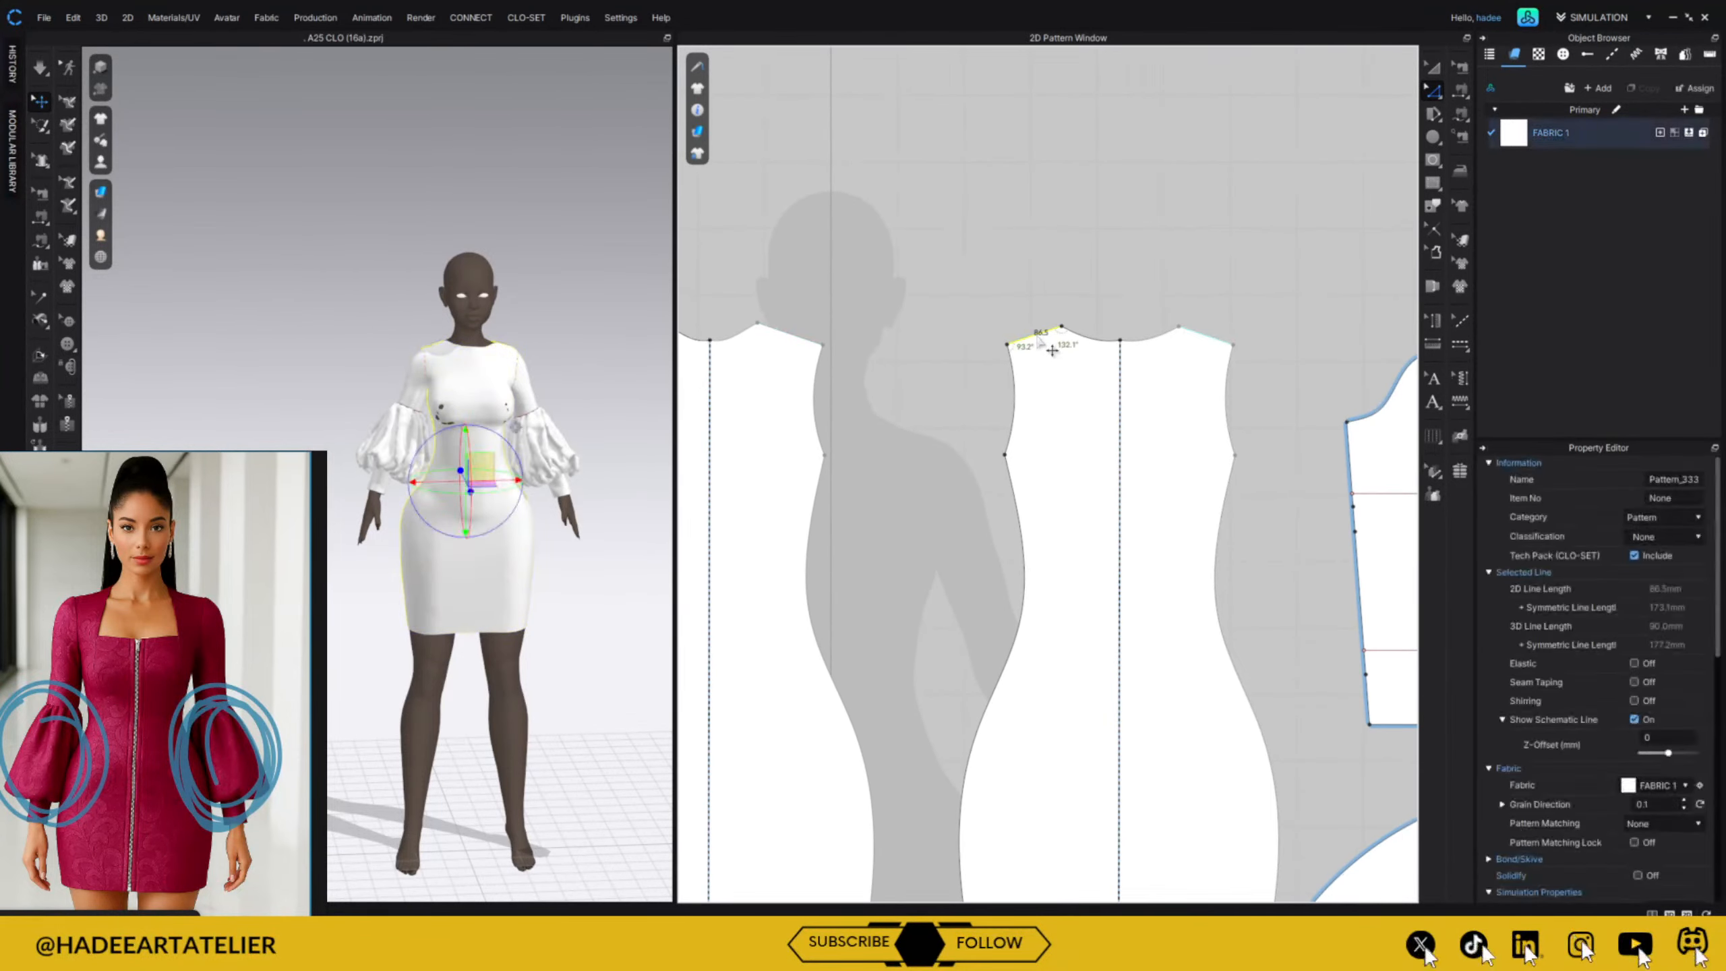
{"action": "right_click", "coordinate": [1040, 339]}
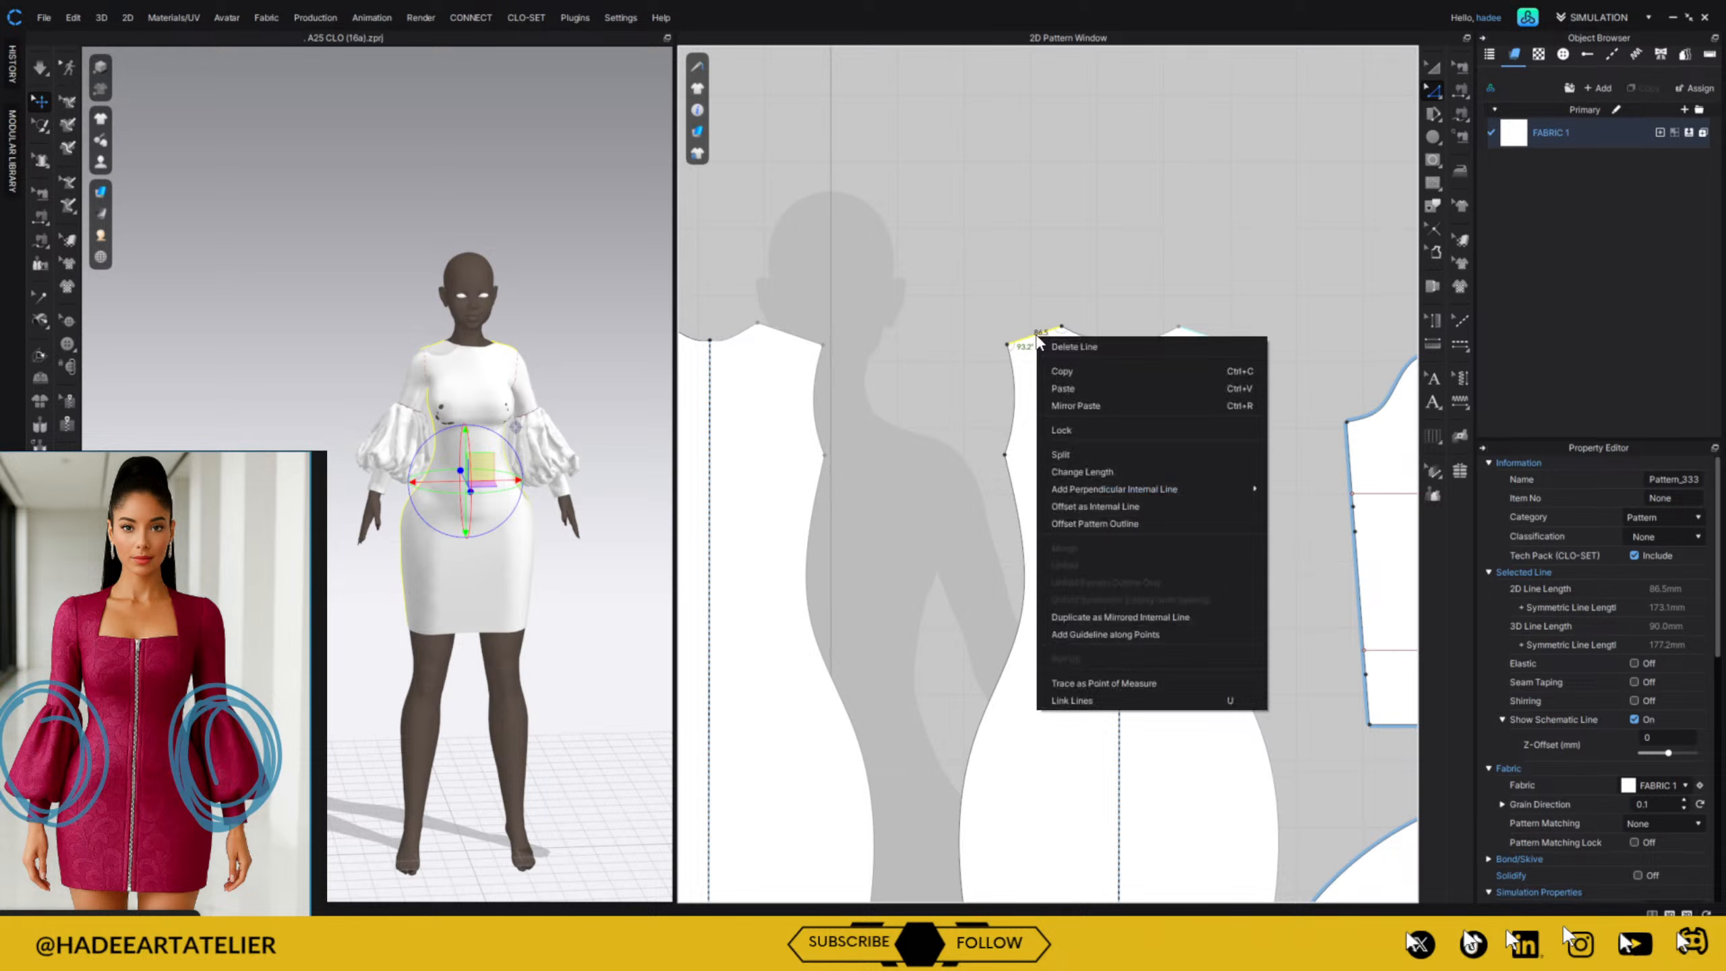
{"action": "left_click", "coordinate": [1148, 476]}
{"action": "type", "text": "10"}
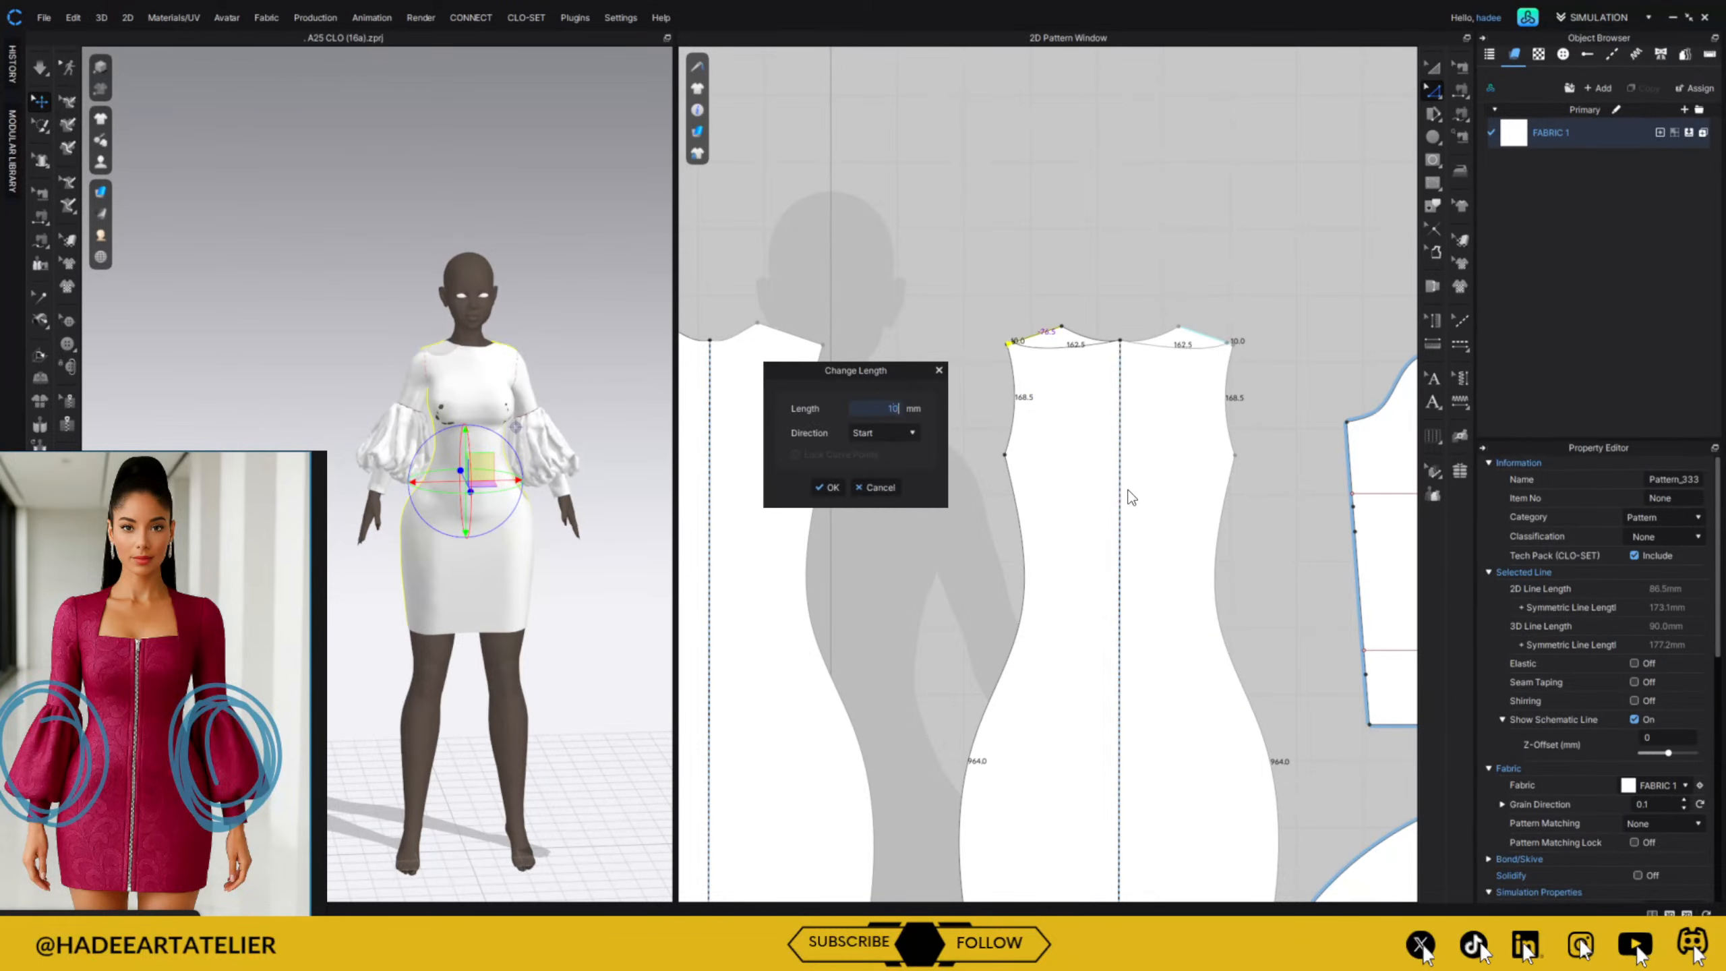
{"action": "type", "text": "4.0"}
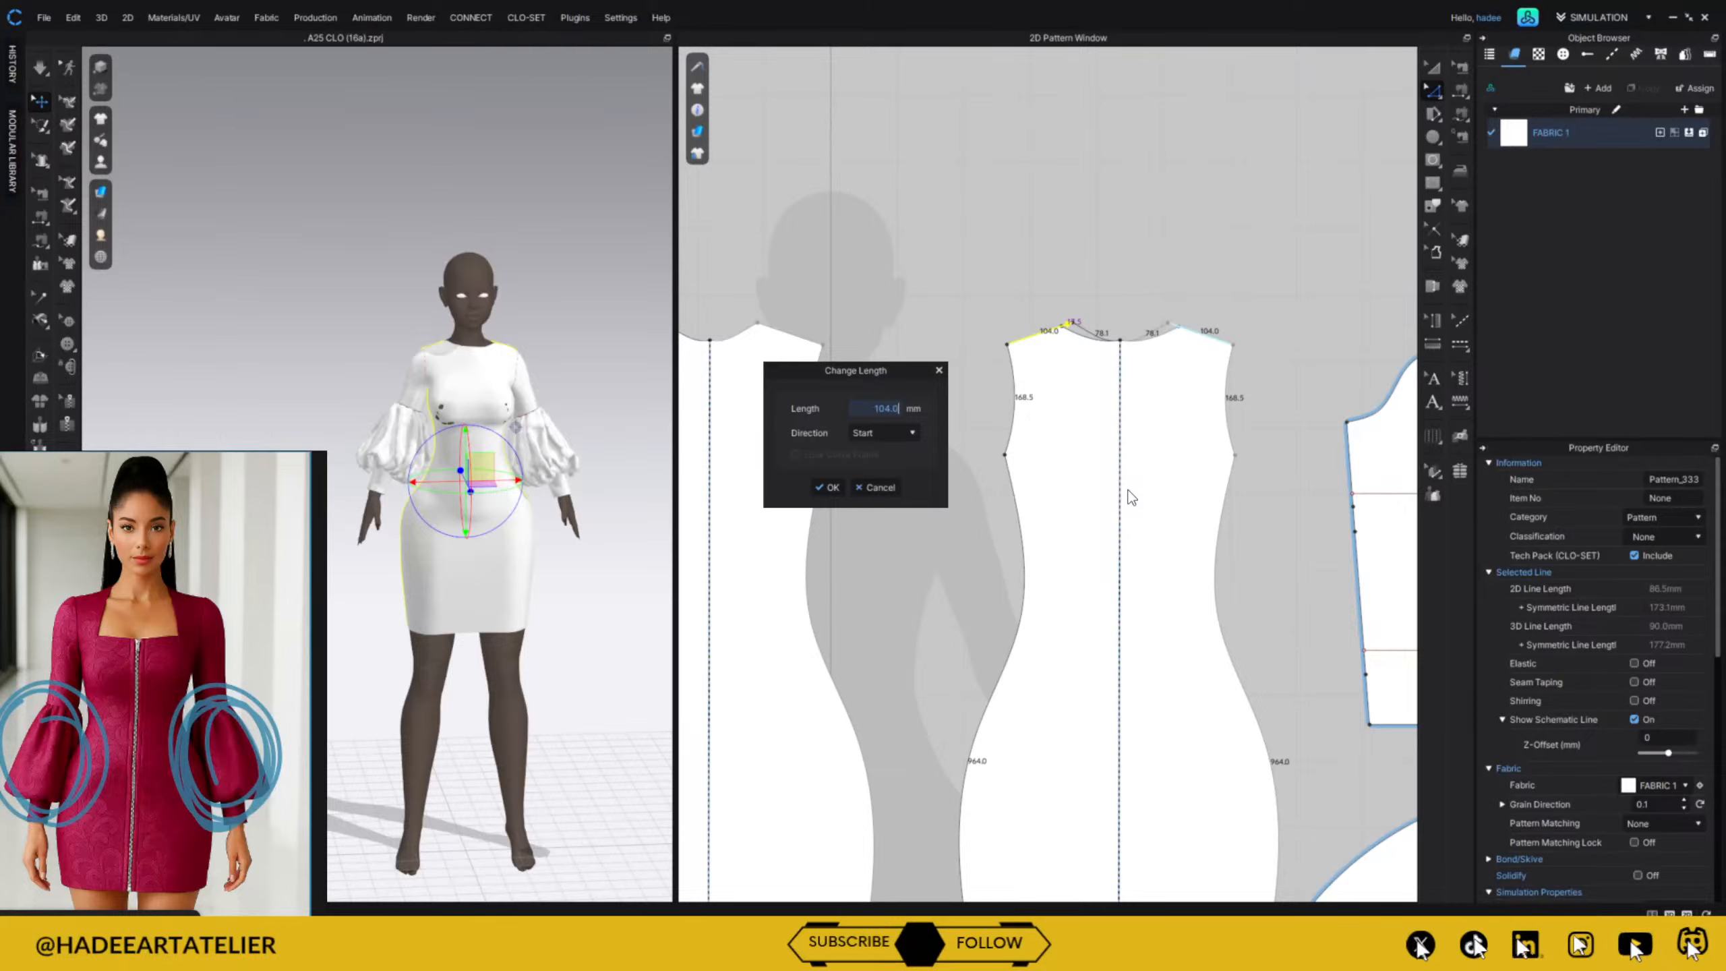
{"action": "left_click", "coordinate": [828, 489]}
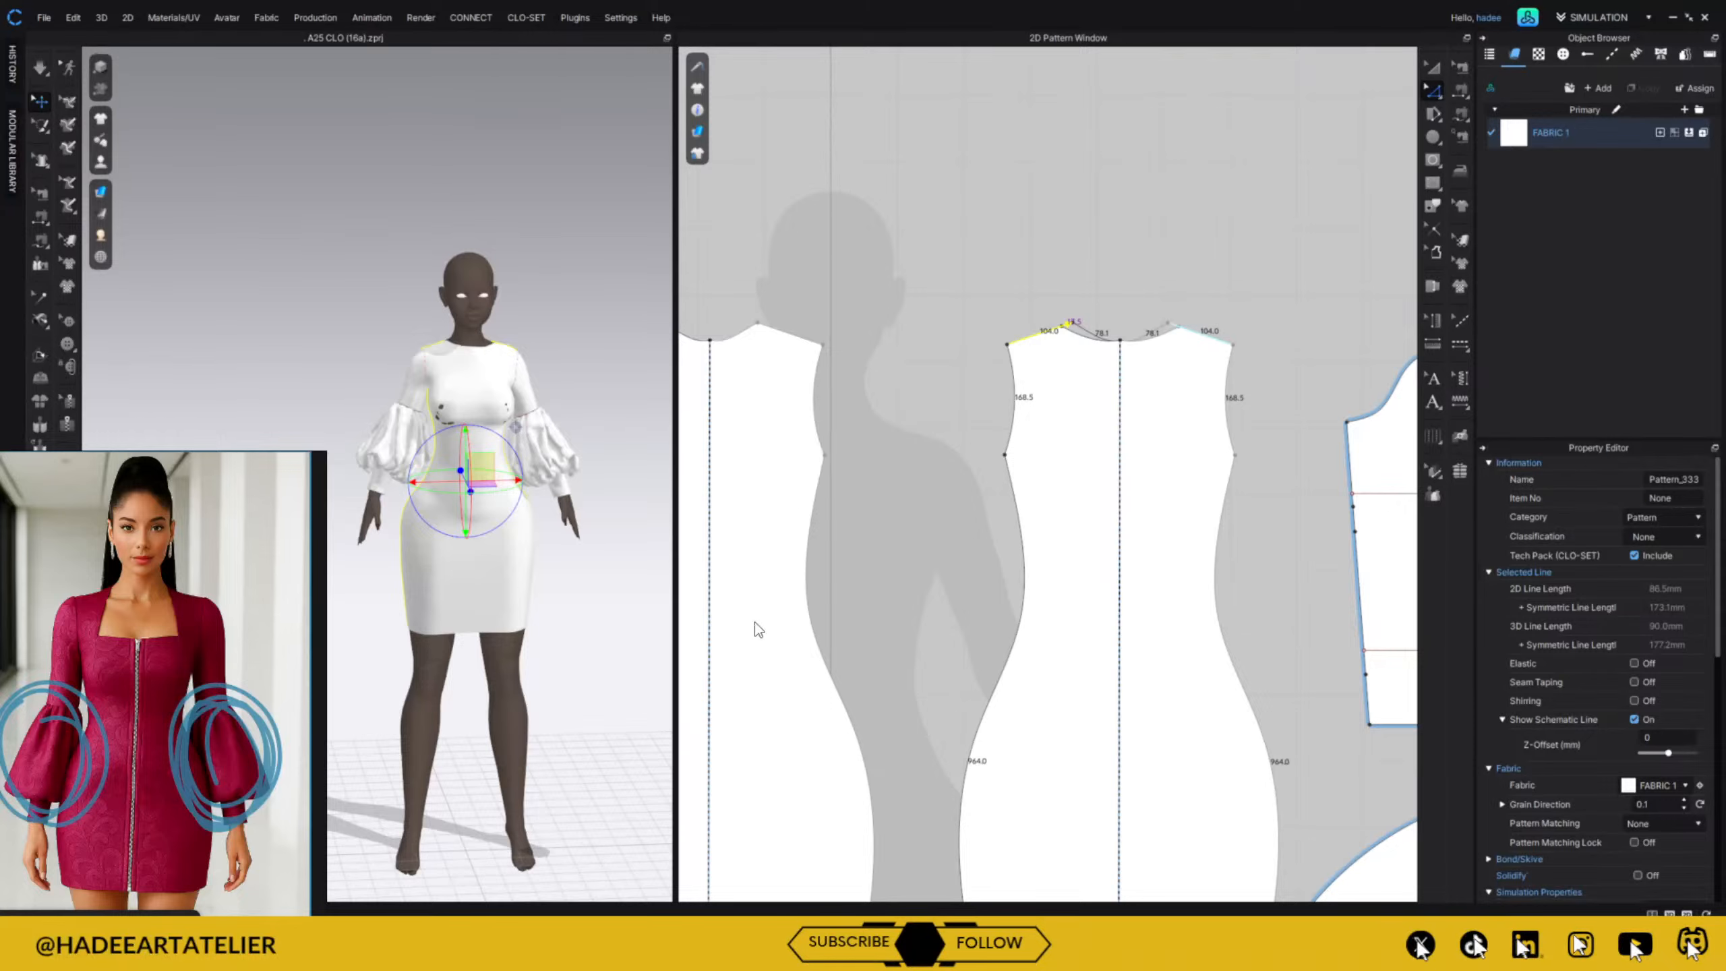
{"action": "left_click", "coordinate": [1133, 357]}
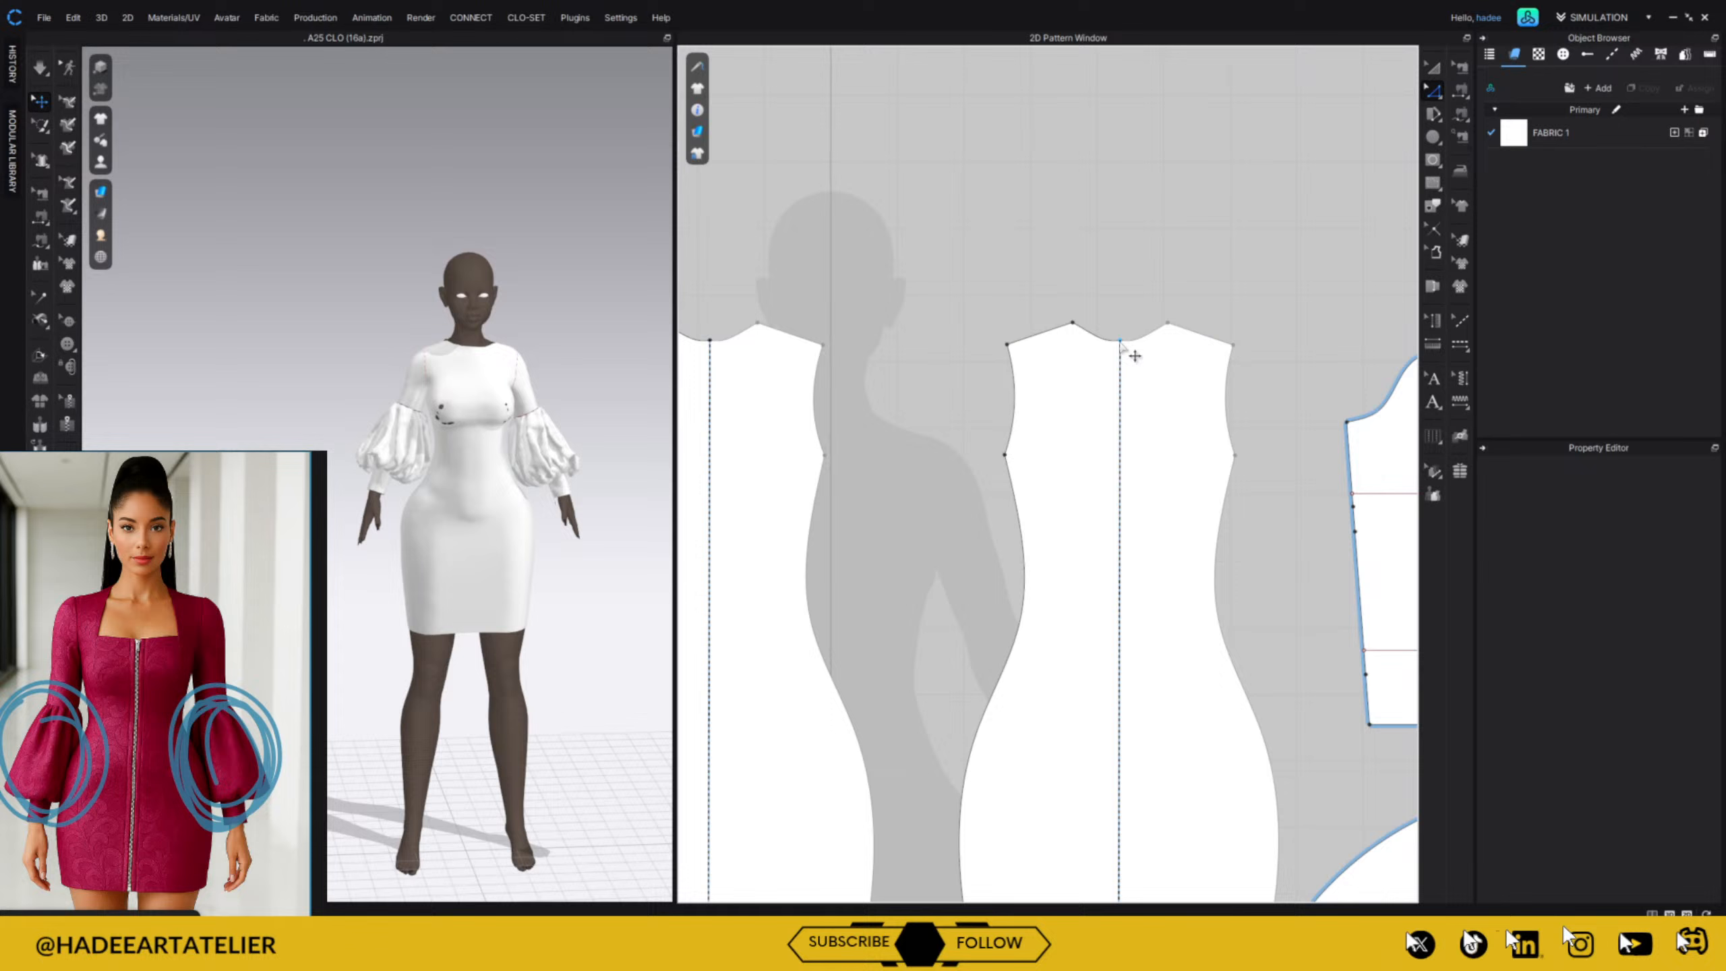
Smooth the back dress pattern's neckline curve between the shoulder point and the centre line.
{"action": "left_click", "coordinate": [1153, 306]}
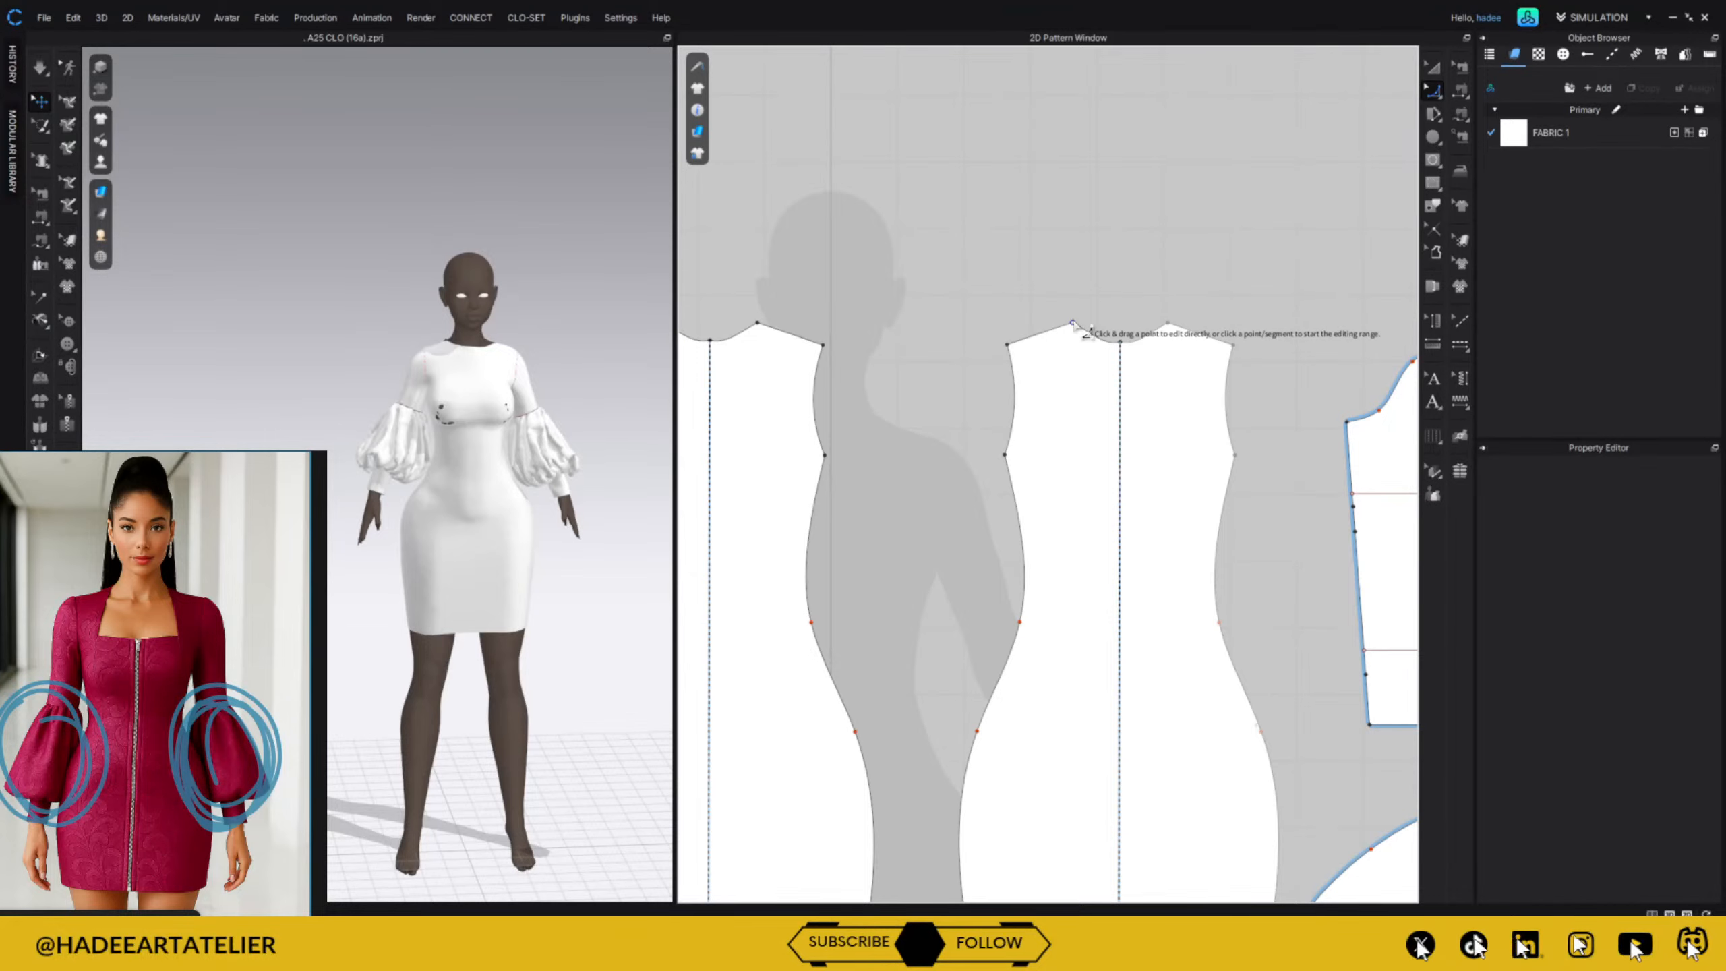
{"action": "left_click", "coordinate": [1120, 342]}
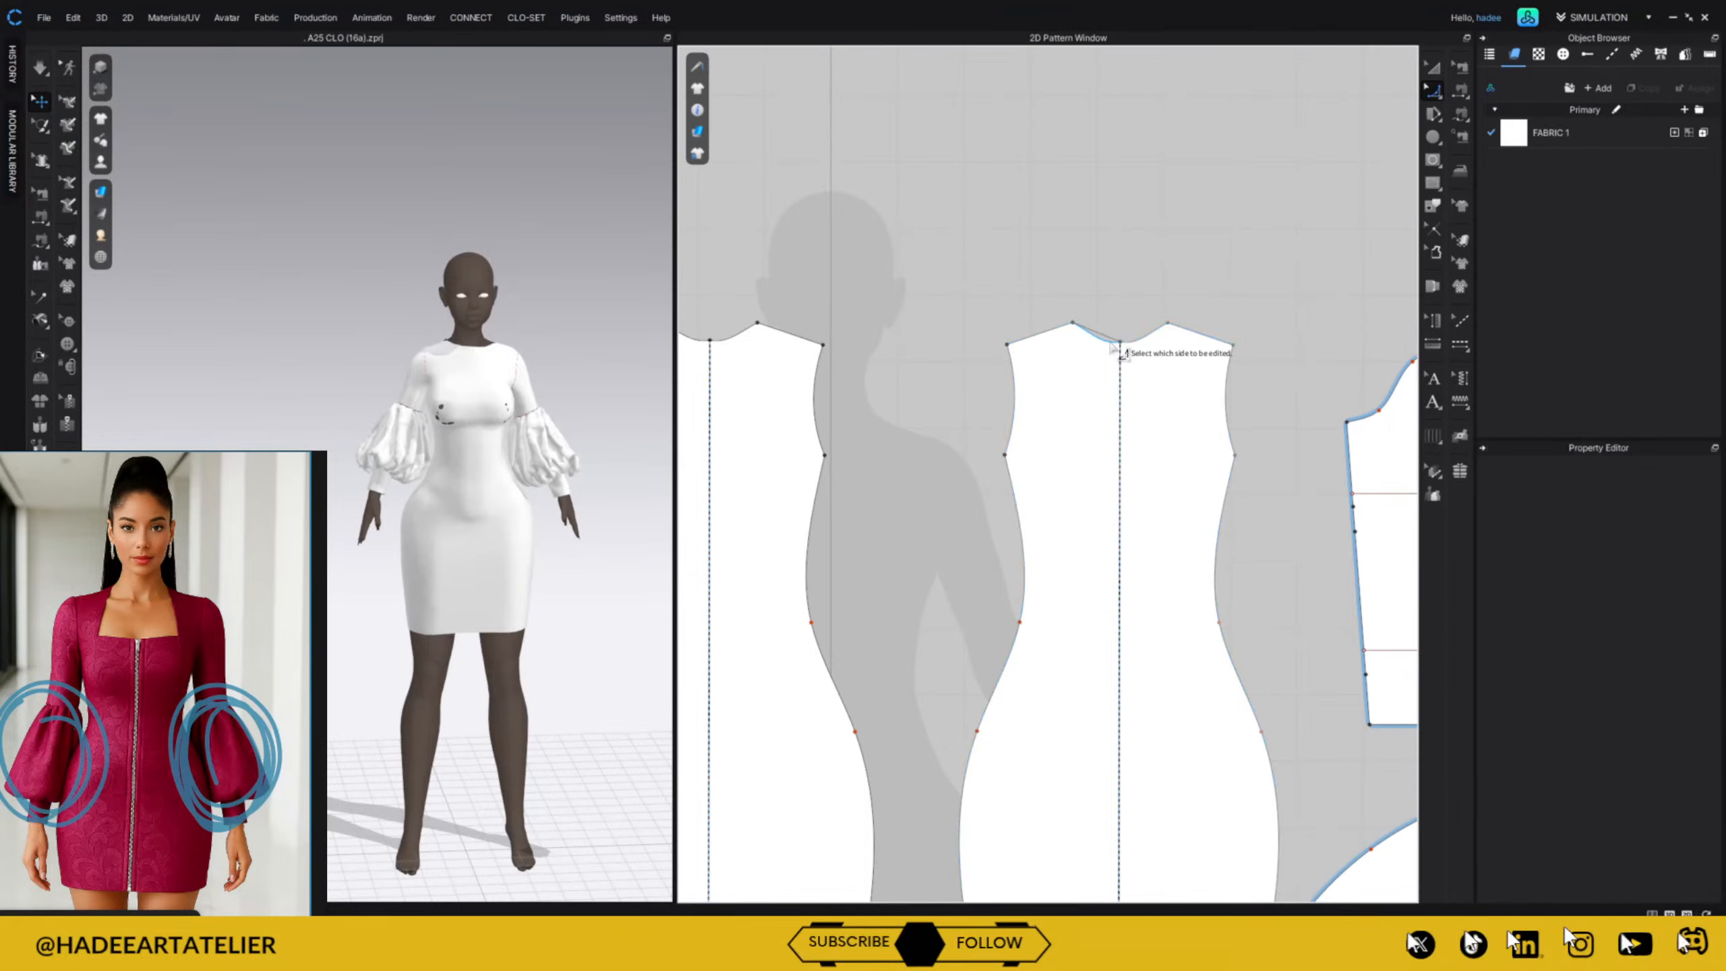
{"action": "left_click", "coordinate": [1116, 341]}
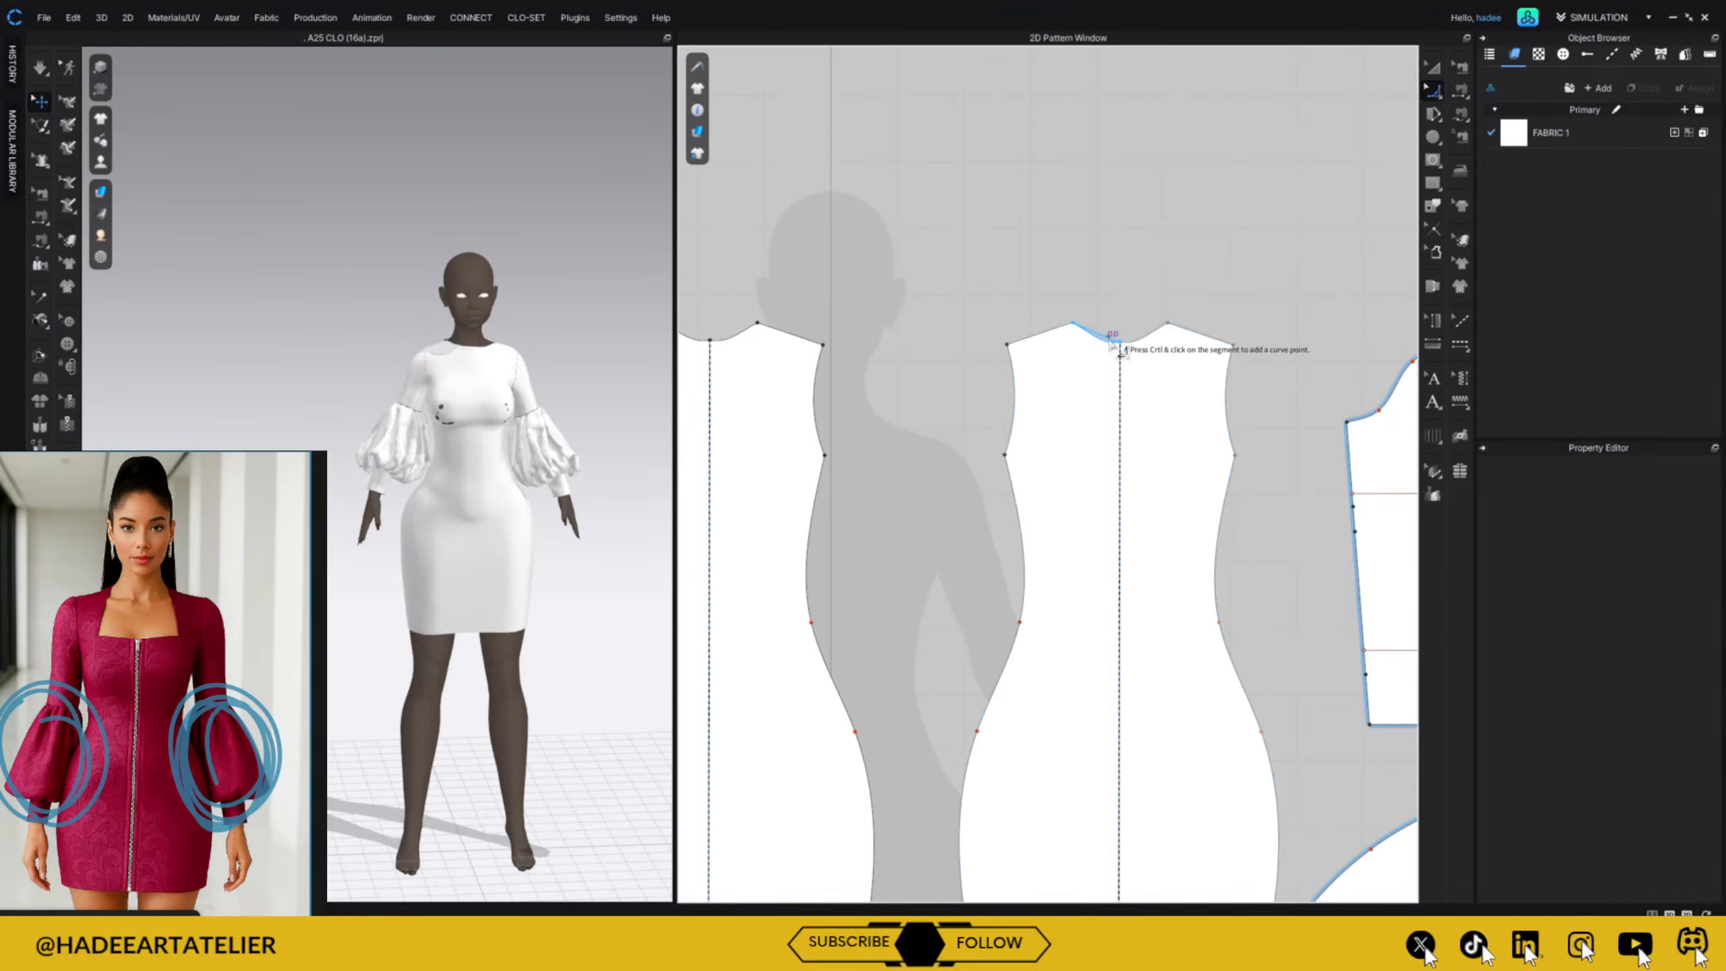
{"action": "left_click", "coordinate": [1109, 337]}
{"action": "key", "text": "Return"}
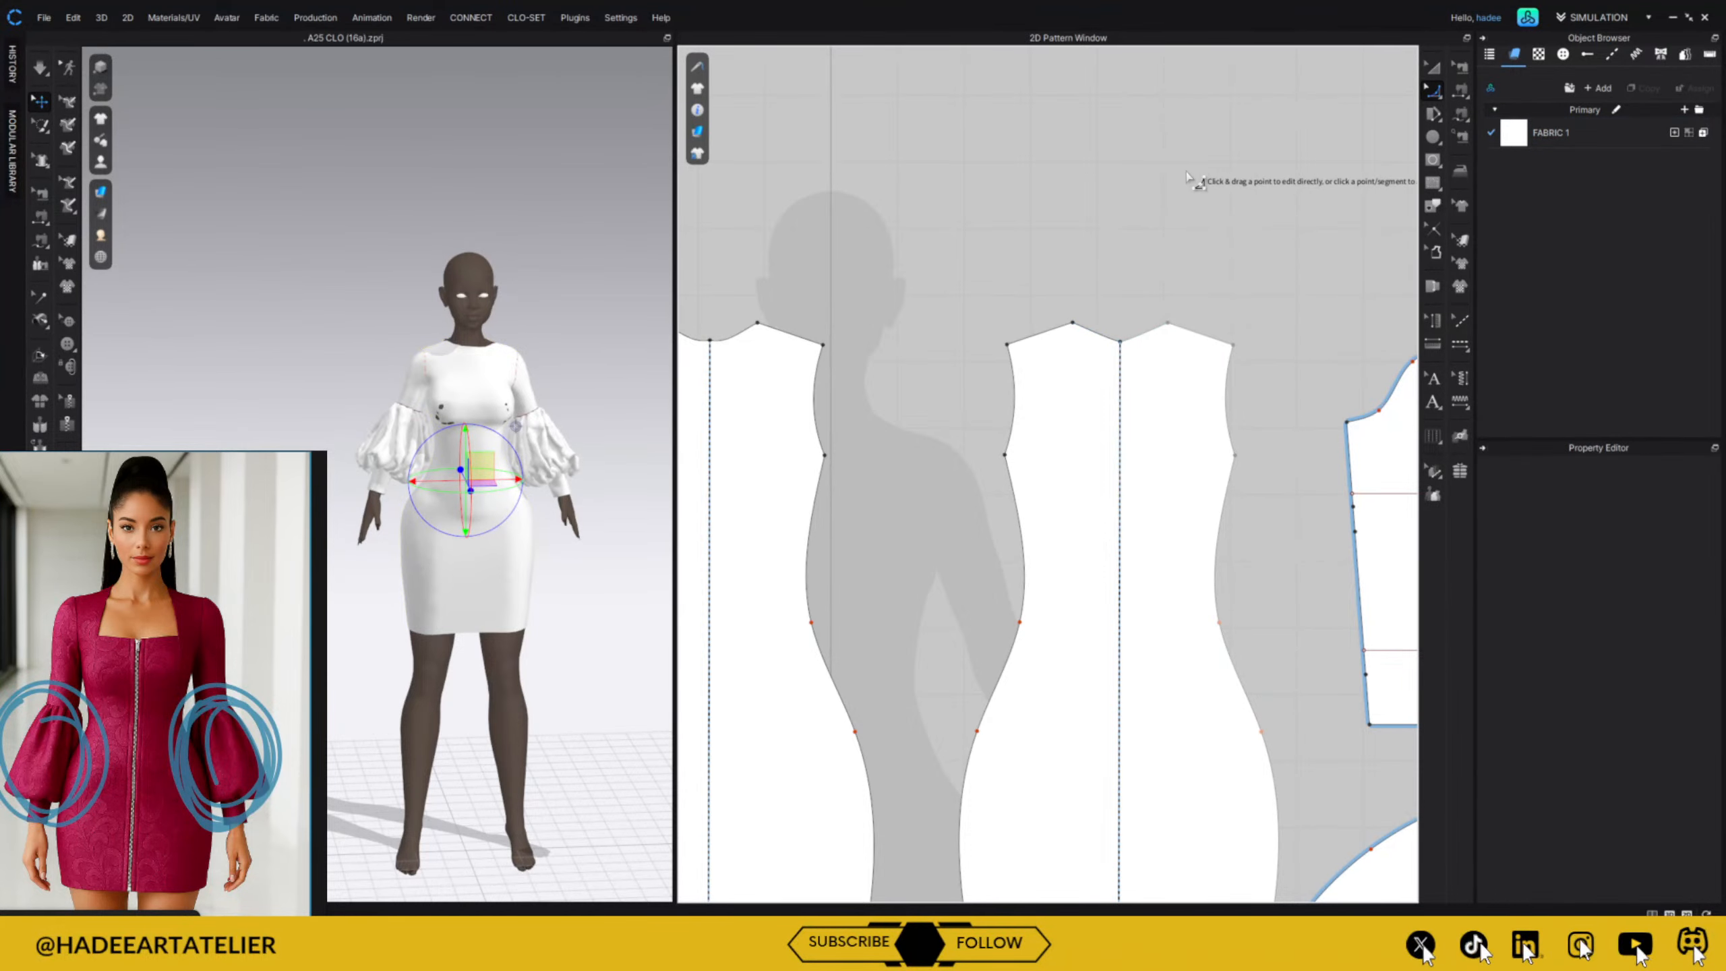
{"action": "key", "text": "c"}
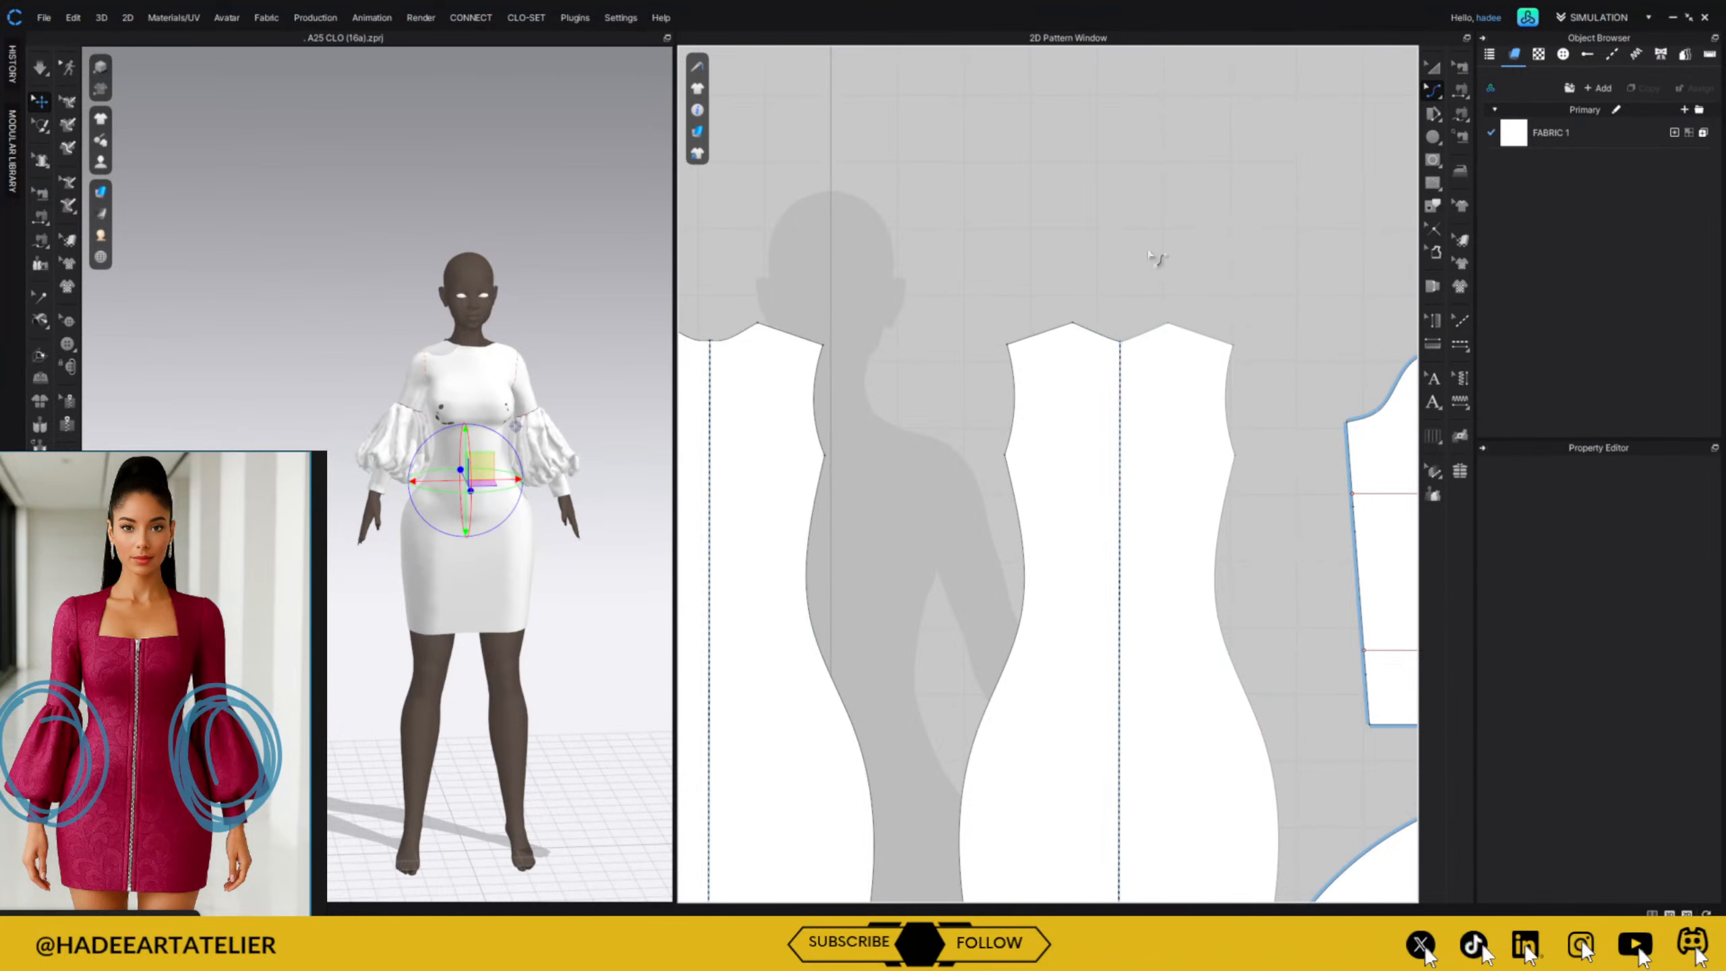
{"action": "left_click", "coordinate": [1106, 343]}
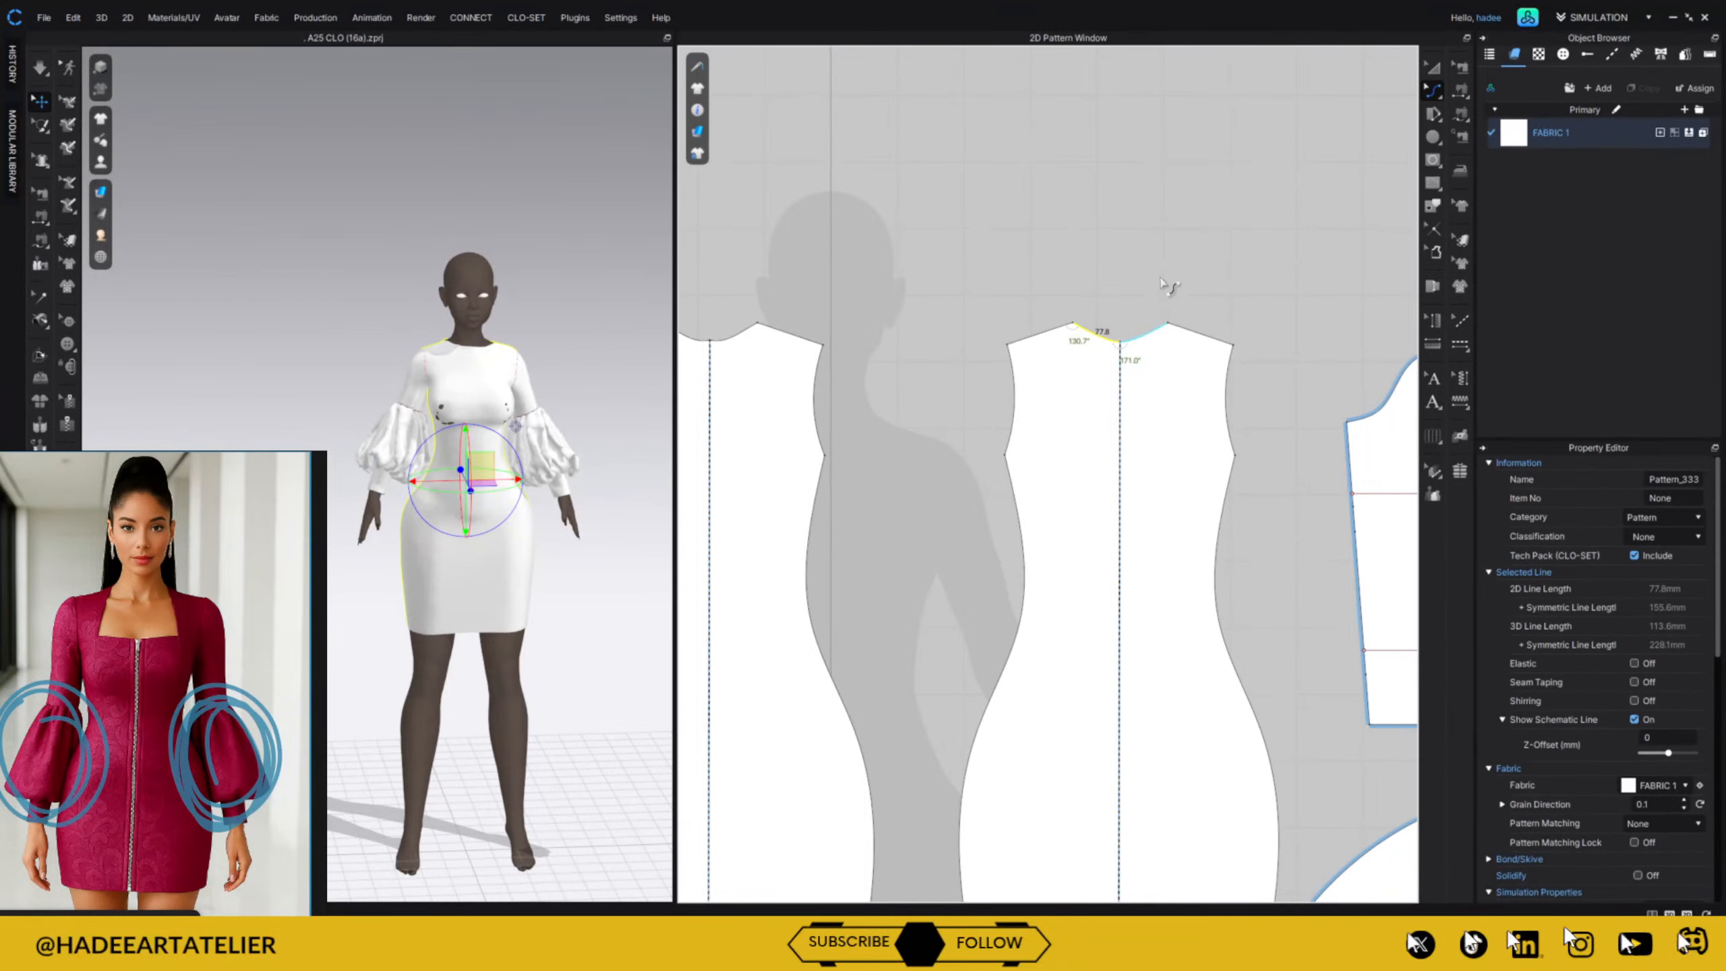
{"action": "left_click", "coordinate": [1188, 269]}
Simulate the garment and examine the dress from the back and the front.
{"action": "middle_click_drag", "start_coordinate": [971, 456], "coordinate": [1203, 404]}
{"action": "key", "text": "space"}
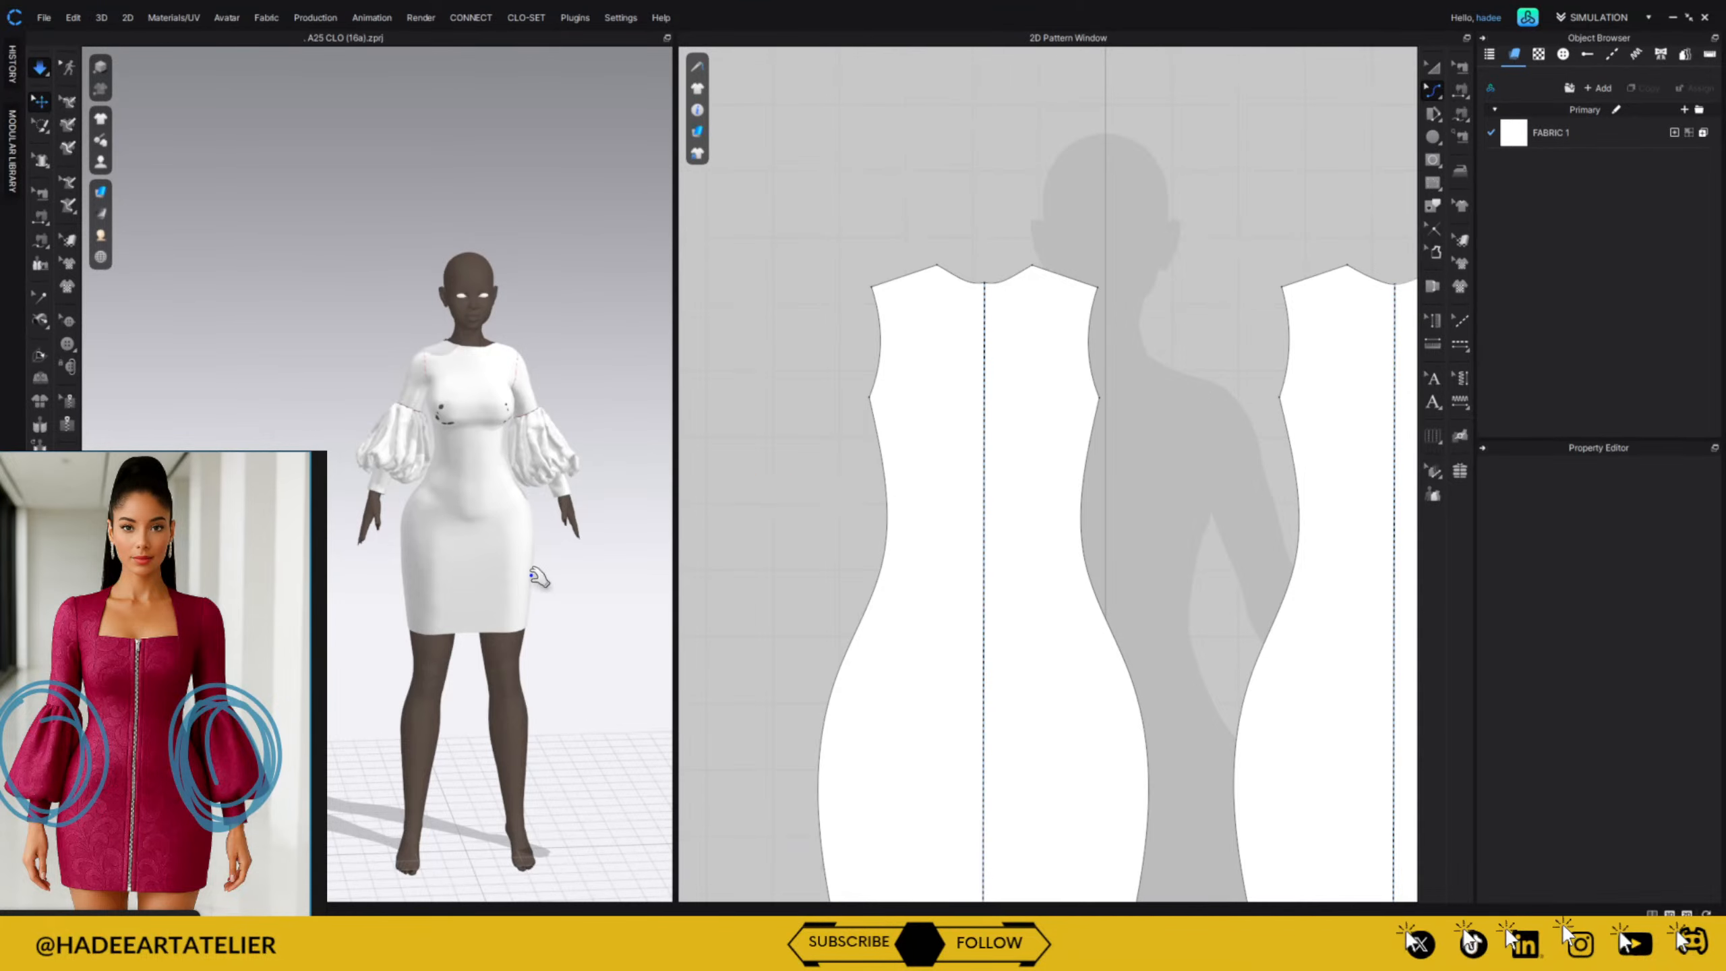
{"action": "right_click_drag", "start_coordinate": [598, 571], "coordinate": [759, 571]}
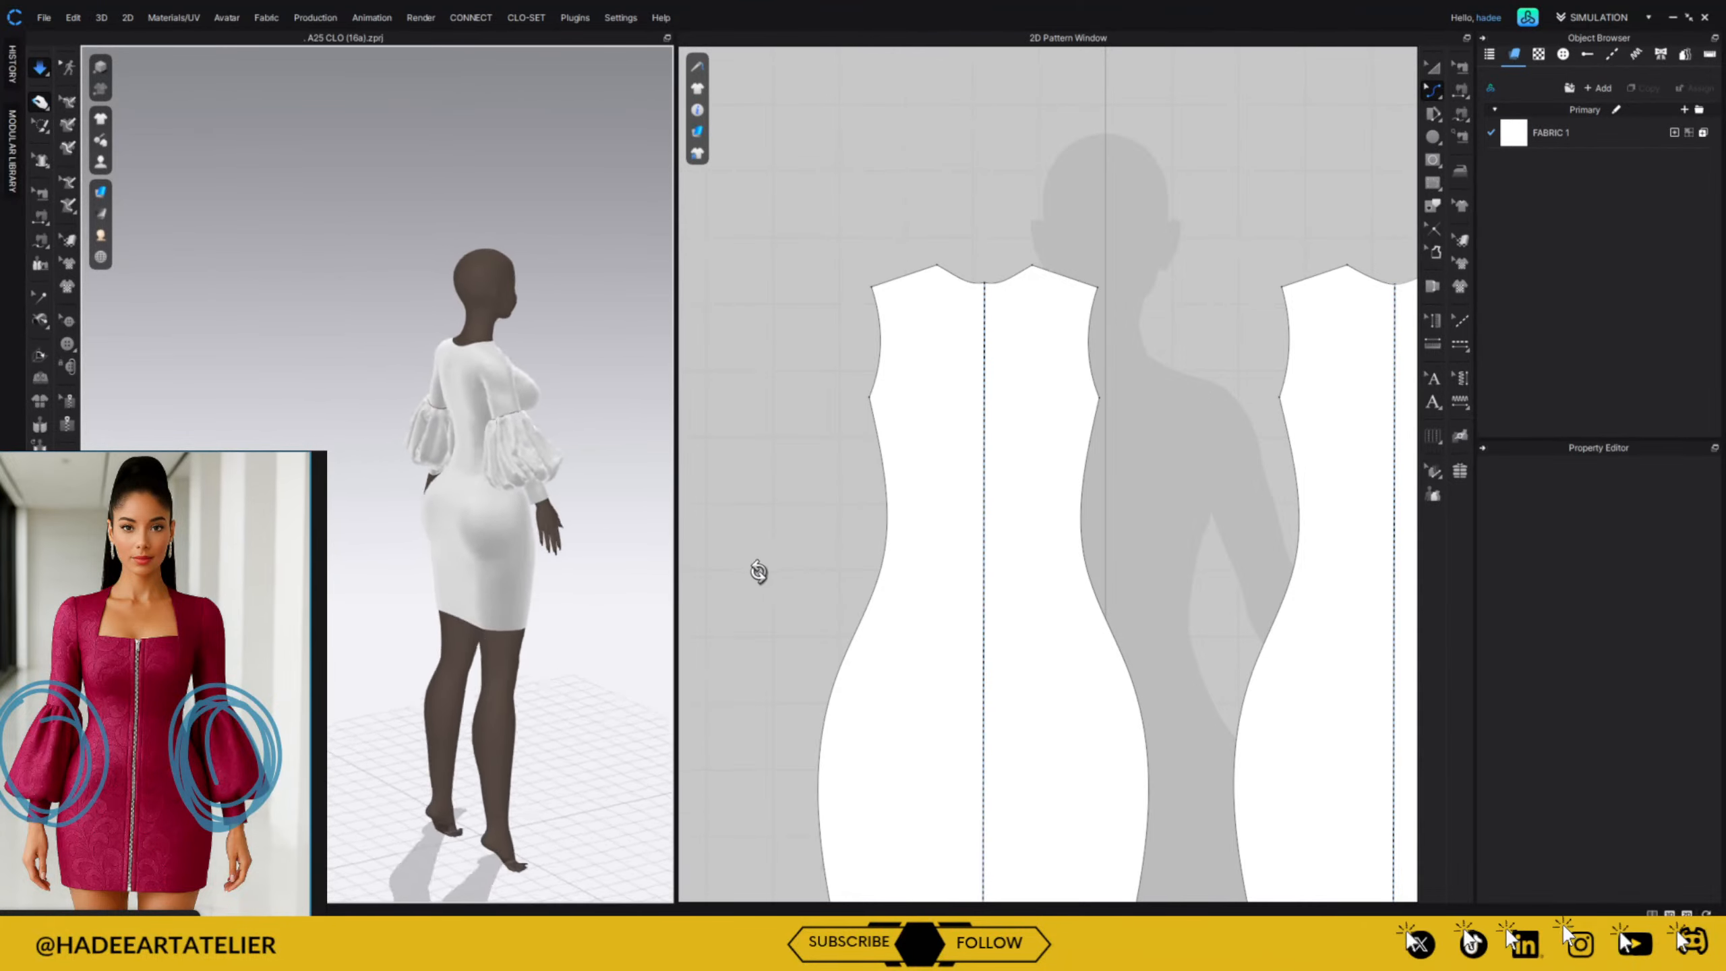
{"action": "left_click", "coordinate": [1434, 65]}
{"action": "left_click", "coordinate": [1319, 346]}
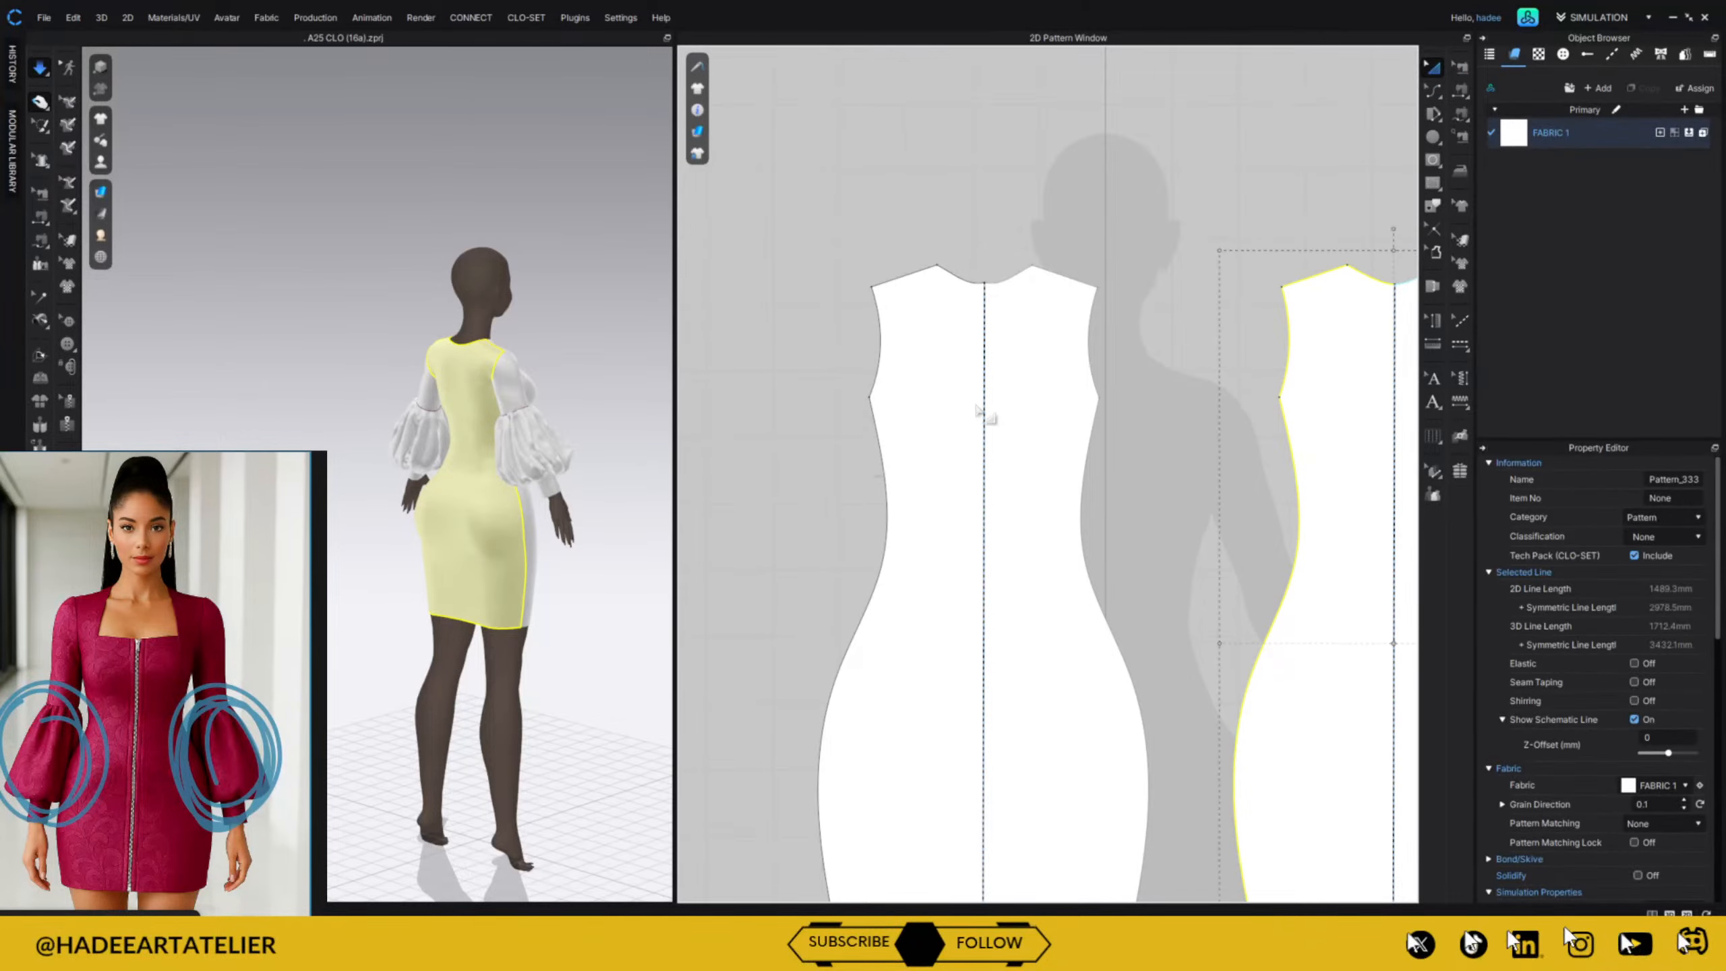
{"action": "left_click", "coordinate": [641, 532]}
{"action": "right_click_drag", "start_coordinate": [641, 537], "coordinate": [381, 603]}
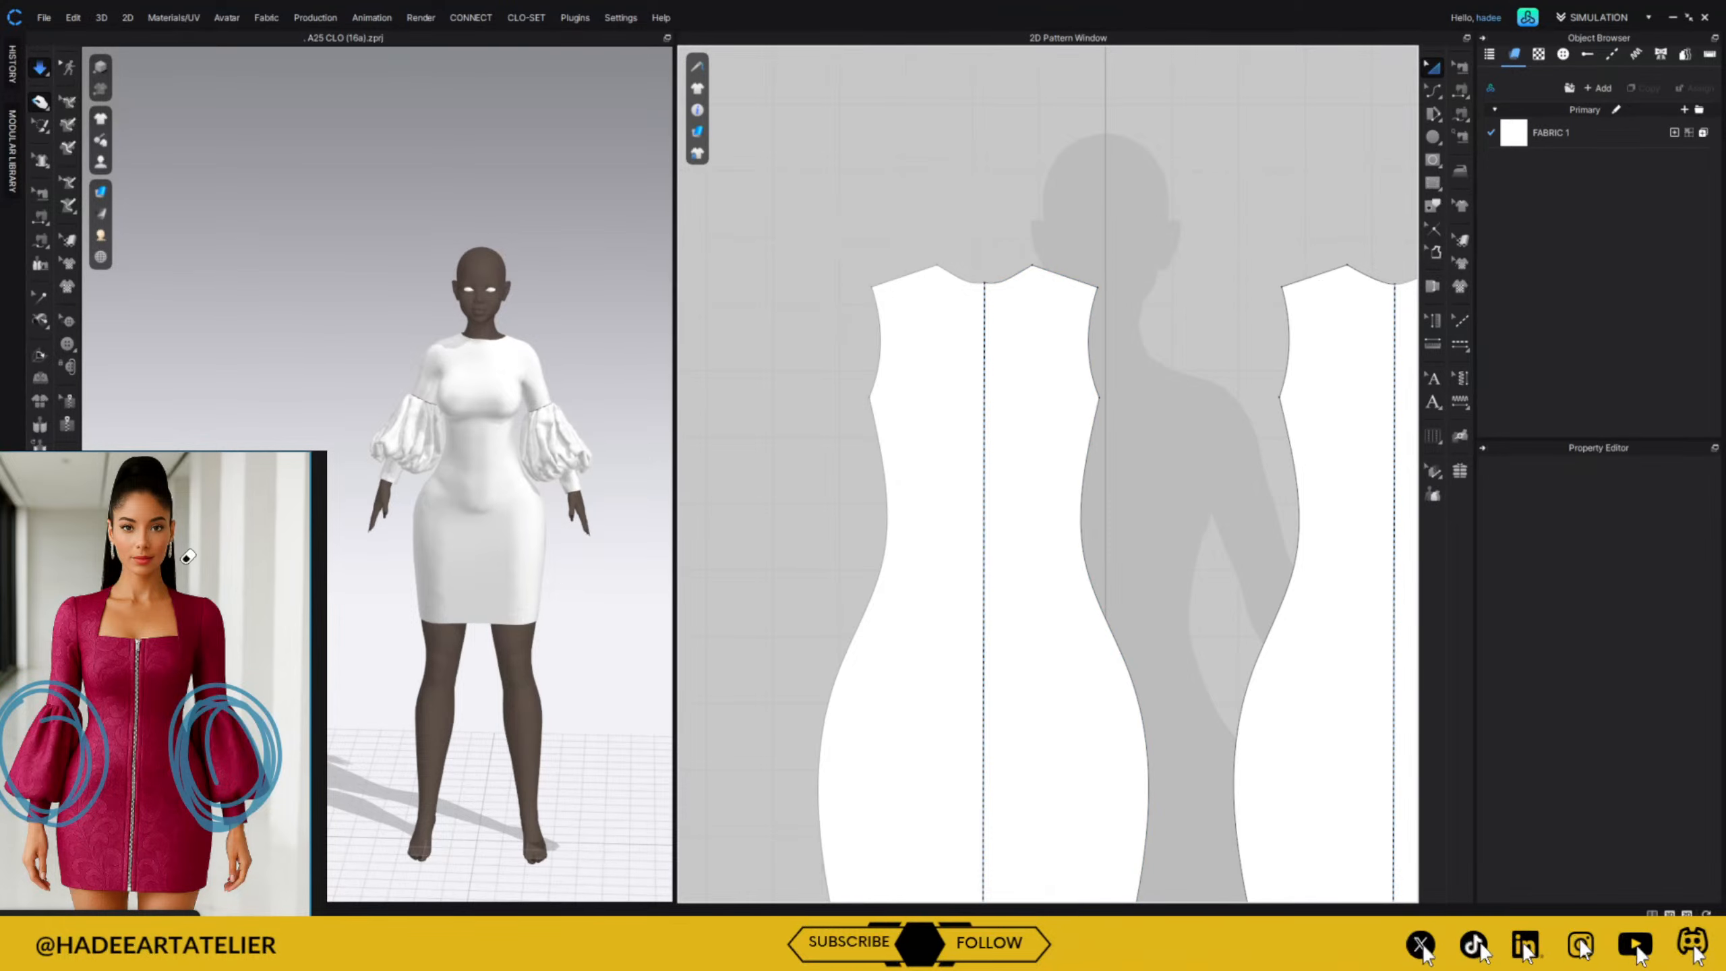
Cut the front dress pattern into two halves along its centre line.
{"action": "middle_click_drag", "start_coordinate": [1148, 382], "coordinate": [1145, 277]}
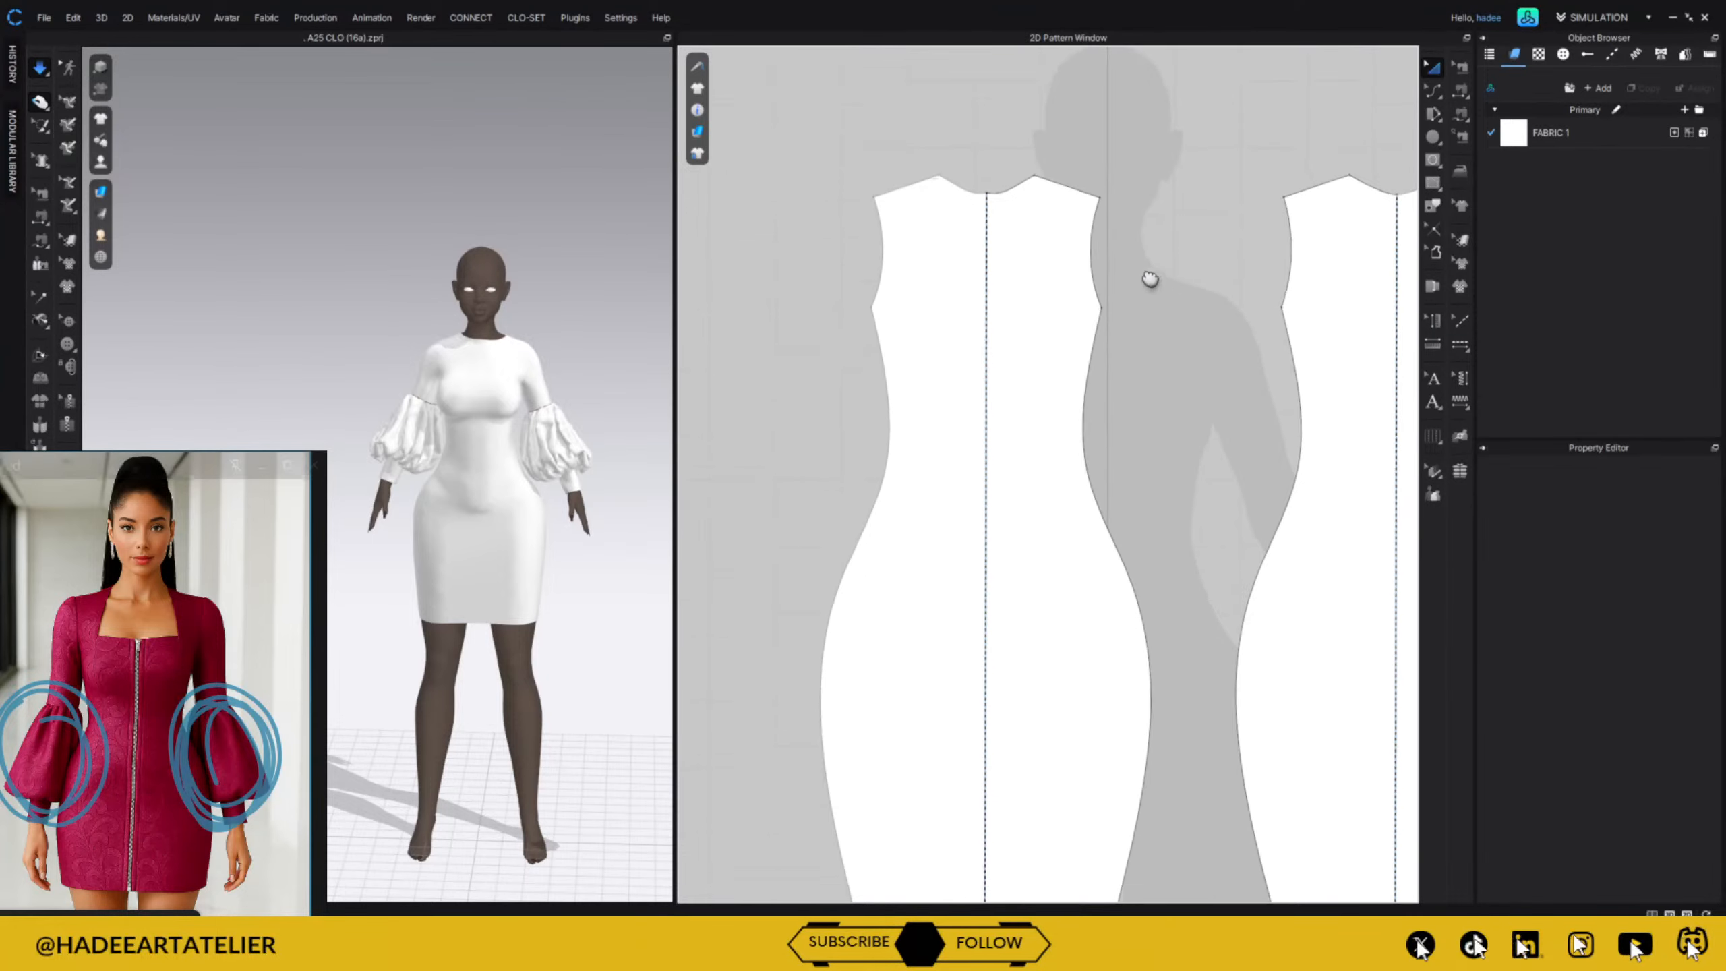
{"action": "scroll", "coordinate": [1130, 293], "scroll_direction": "down", "scroll_amount": 2}
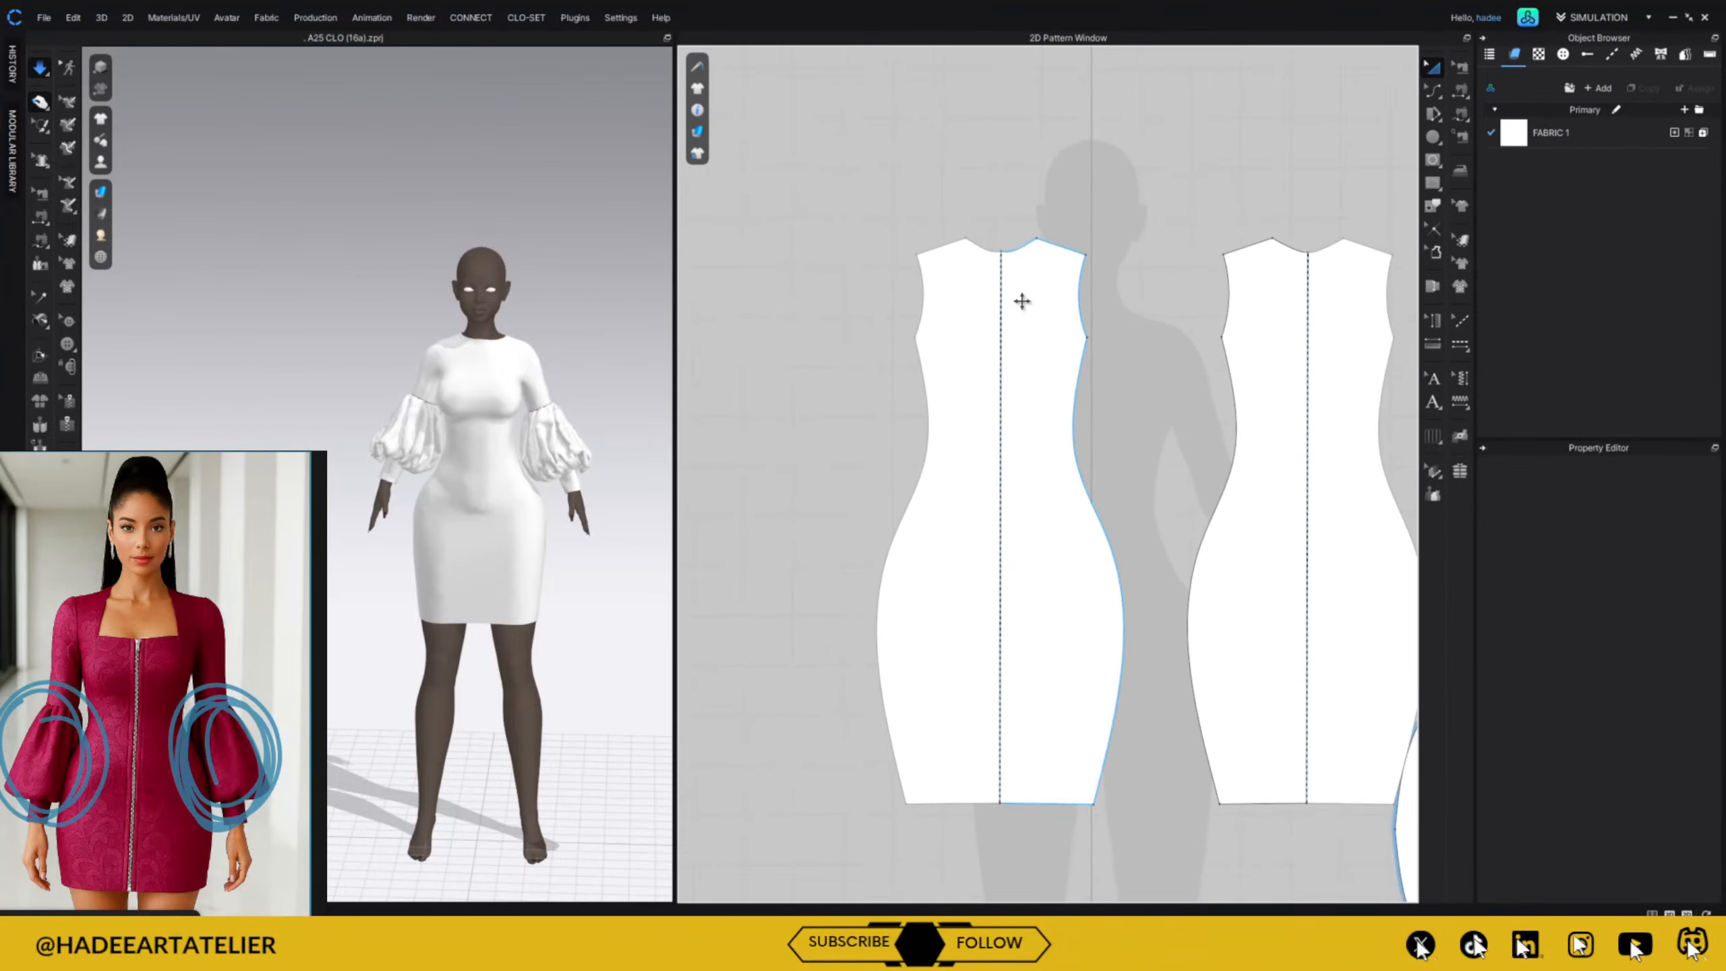
{"action": "key", "text": "z"}
{"action": "right_click", "coordinate": [1002, 414]}
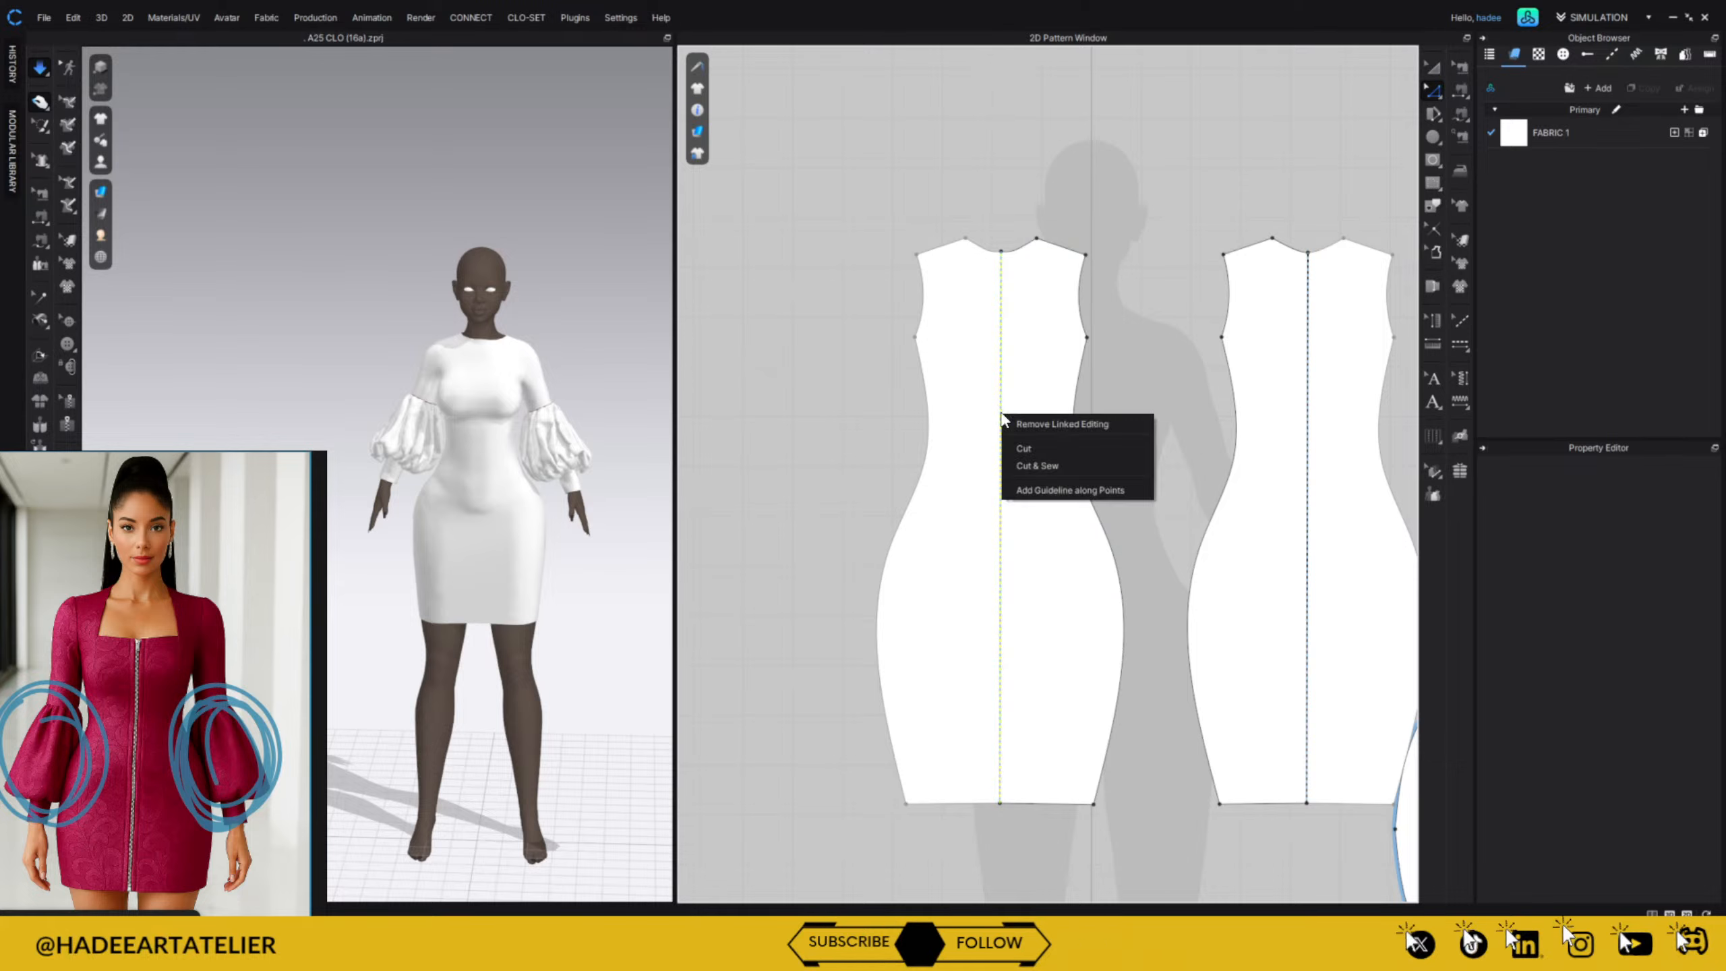
{"action": "left_click", "coordinate": [1121, 447]}
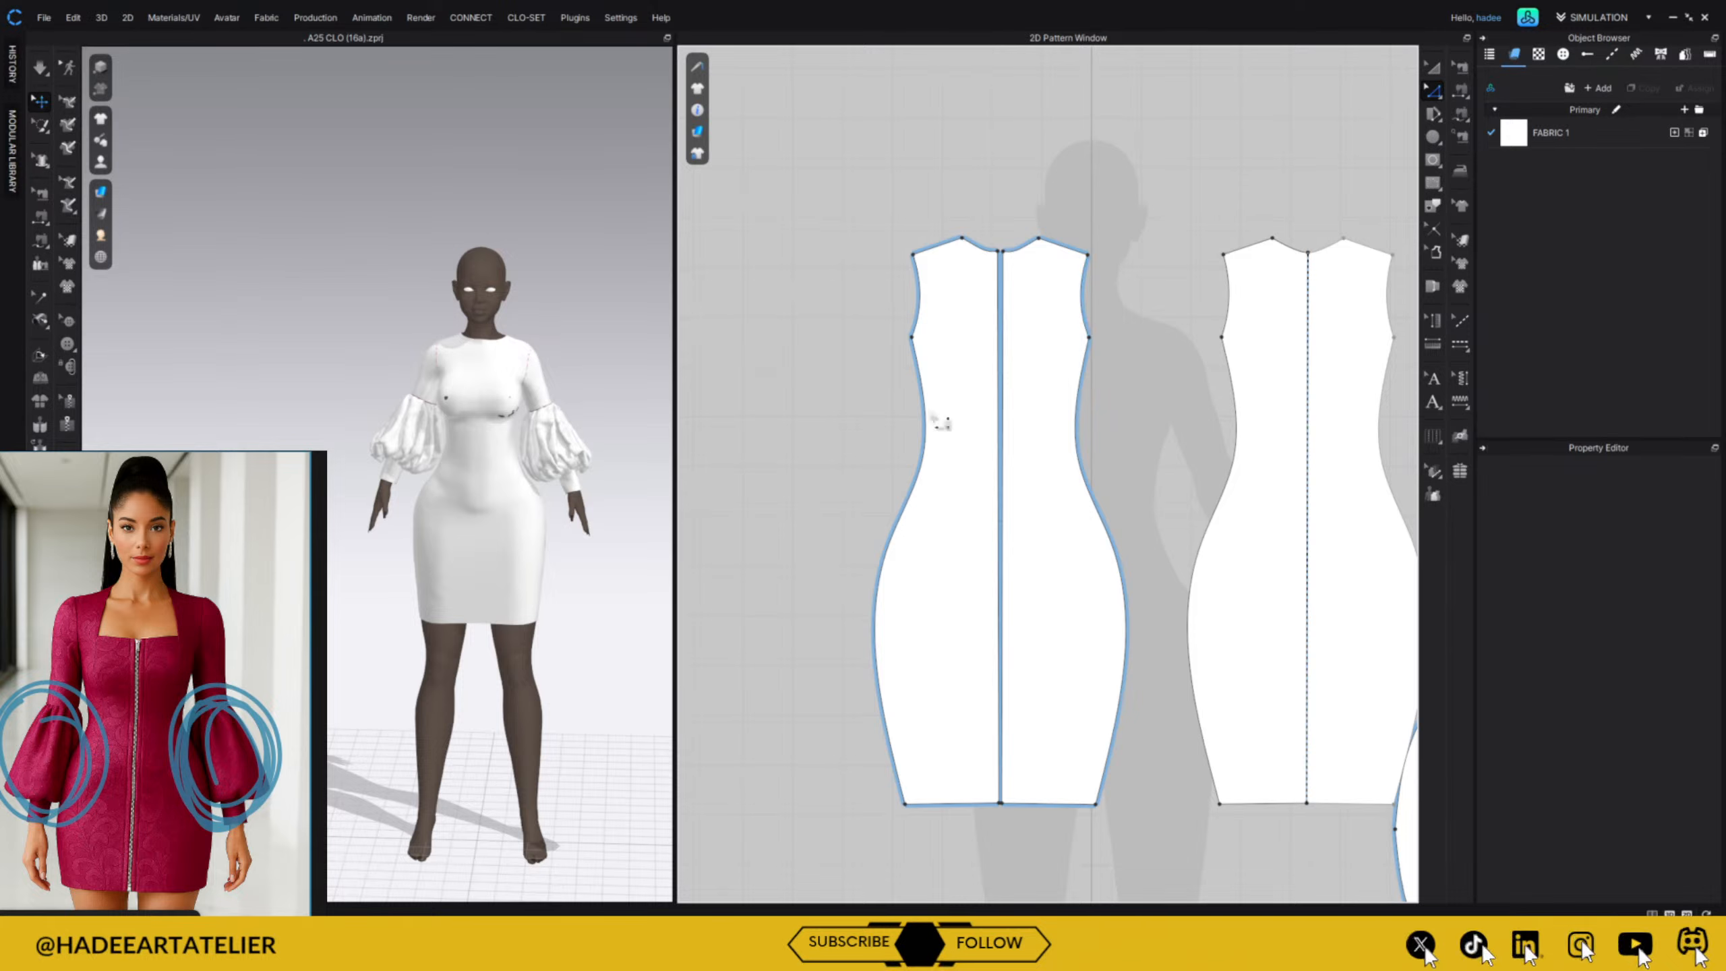
Move one front half away from the other and sew their centre front edges together.
{"action": "left_click", "coordinate": [1432, 67]}
{"action": "left_click_drag", "start_coordinate": [932, 412], "coordinate": [849, 431]}
{"action": "left_click", "coordinate": [1155, 176]}
{"action": "left_click", "coordinate": [1461, 89]}
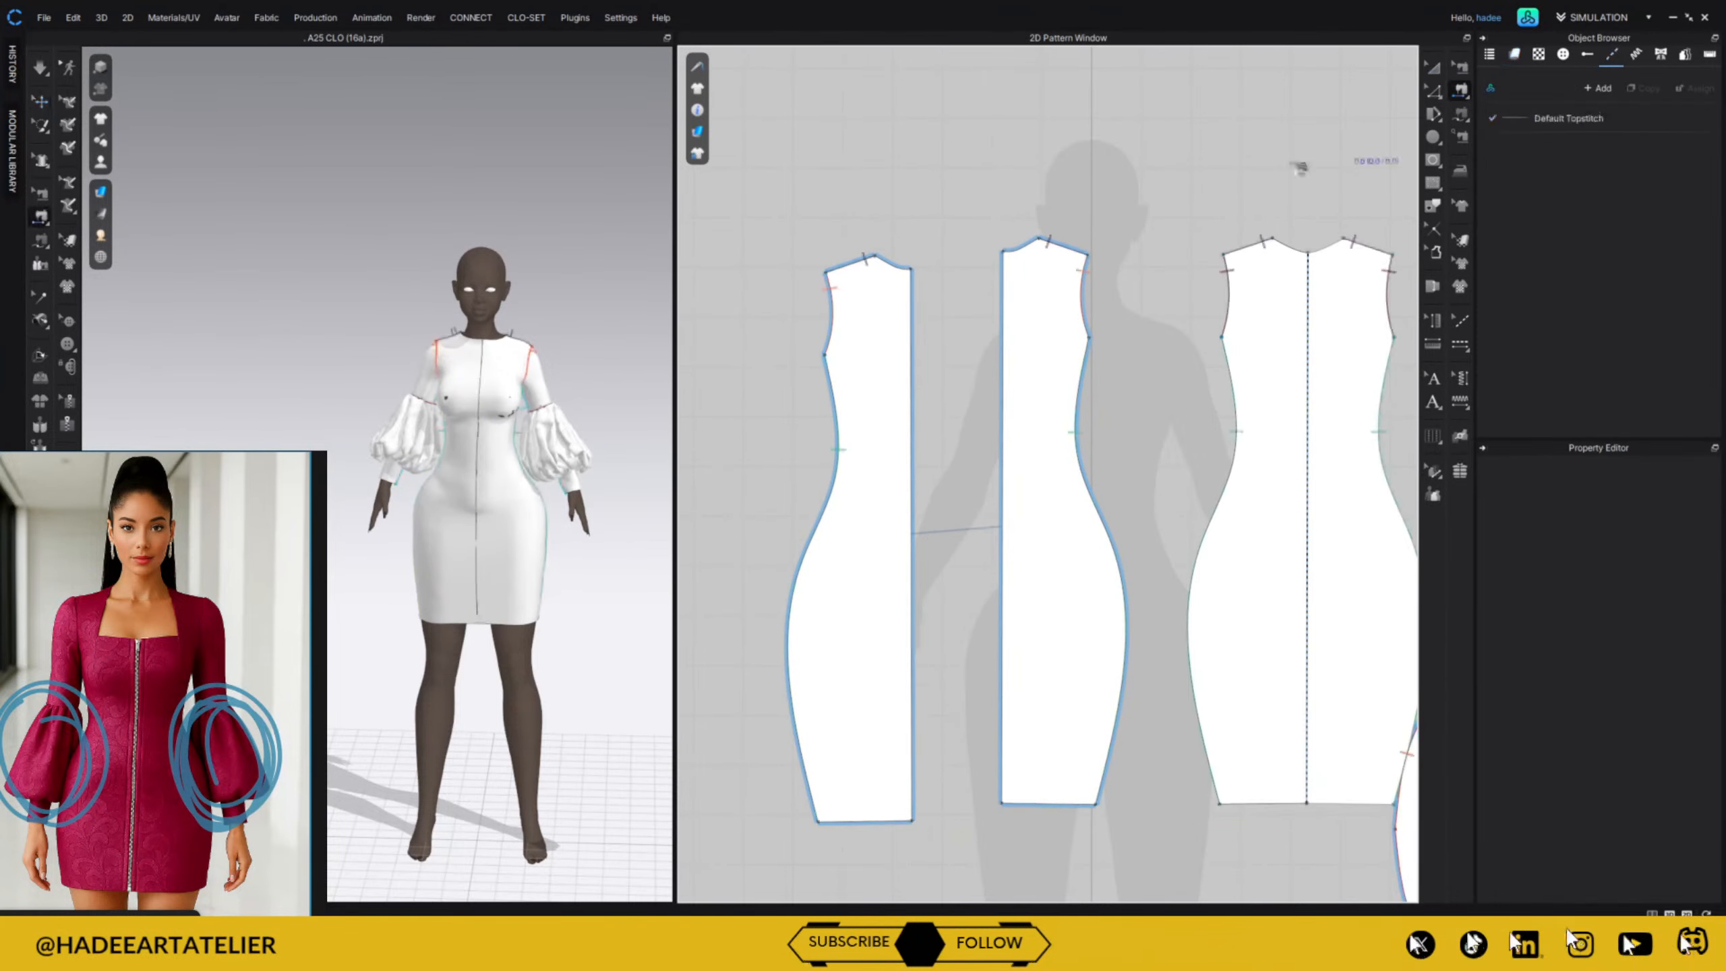
{"action": "left_click", "coordinate": [914, 412]}
{"action": "left_click", "coordinate": [1006, 425]}
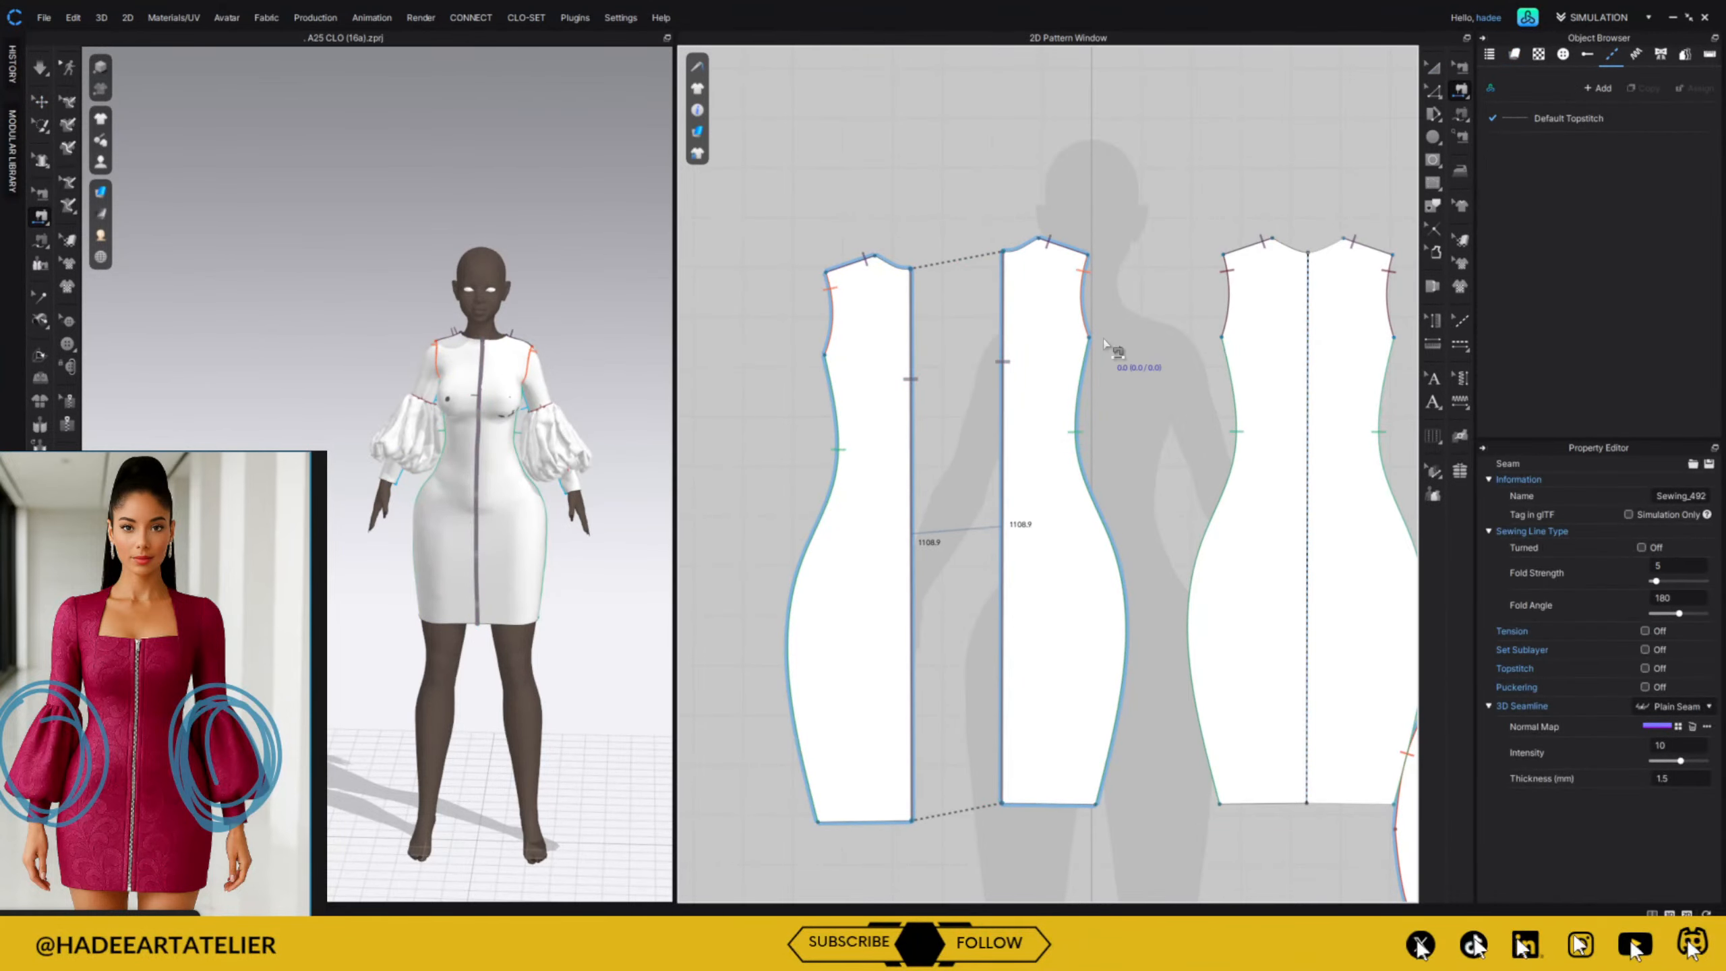
Move the other front half back so both centre front edges meet.
{"action": "key", "text": "a"}
{"action": "left_click_drag", "start_coordinate": [1029, 343], "coordinate": [937, 351]}
{"action": "left_click", "coordinate": [1077, 293]}
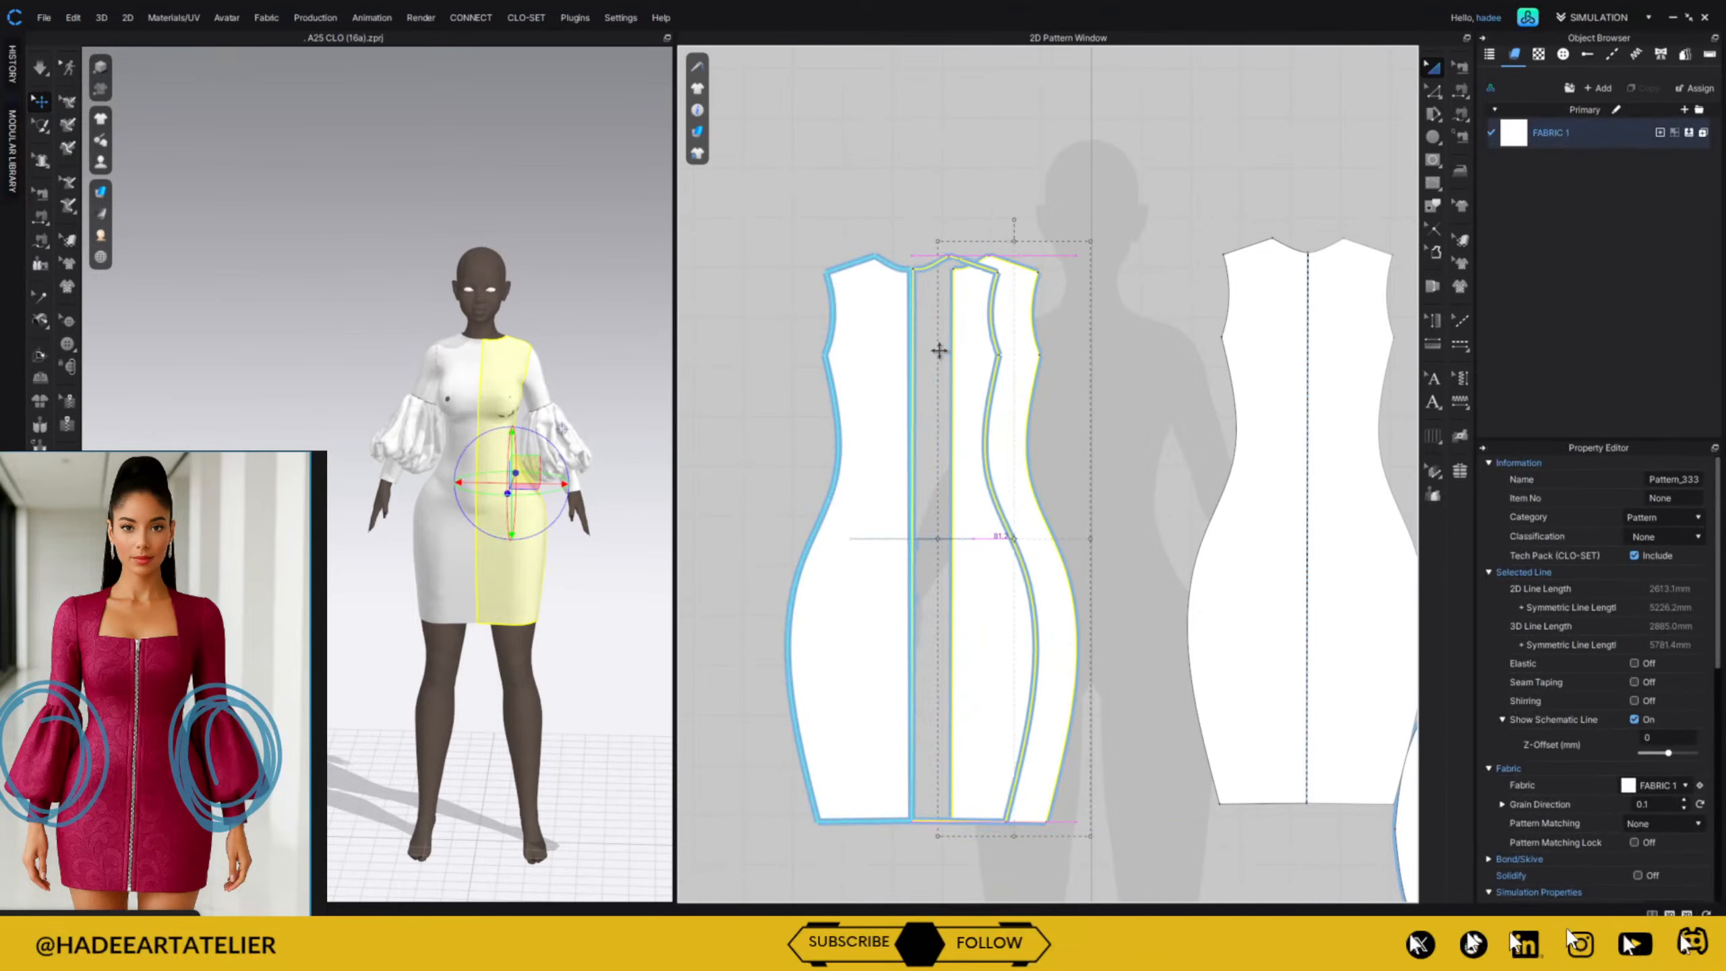
{"action": "left_click", "coordinate": [1068, 265]}
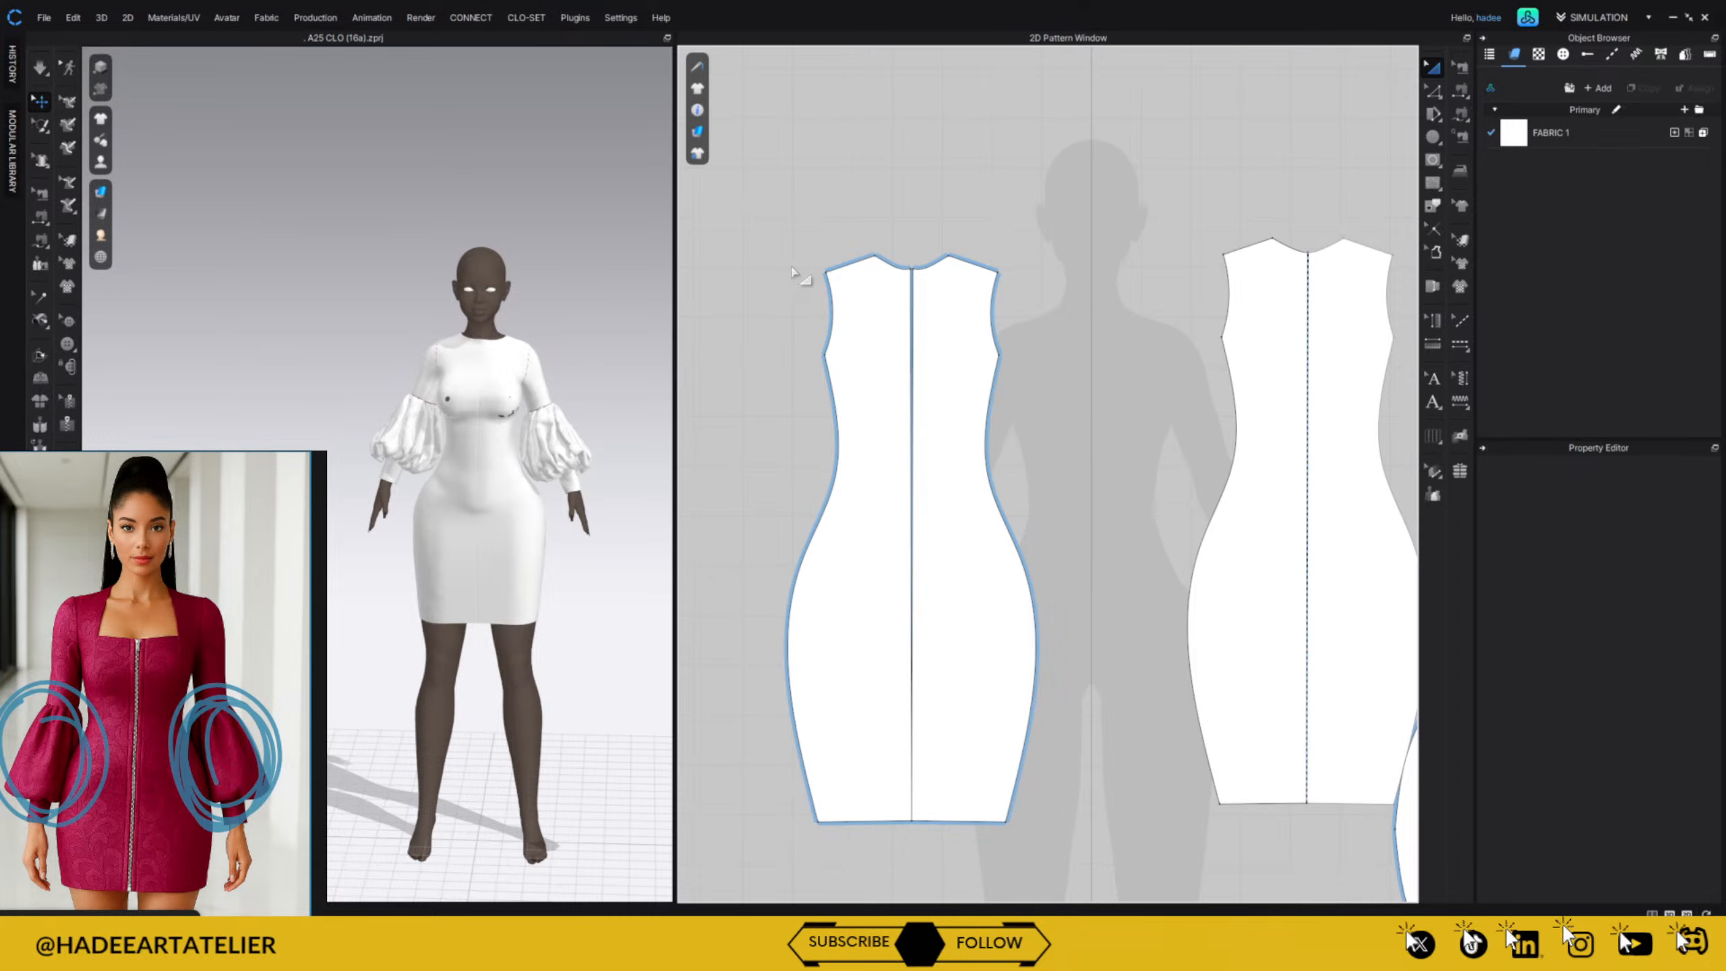
Draw an internal square neckline about 250 mm long on one front half, from the shoulder neck point down and across to the centre edge.
{"action": "left_click", "coordinate": [1437, 144]}
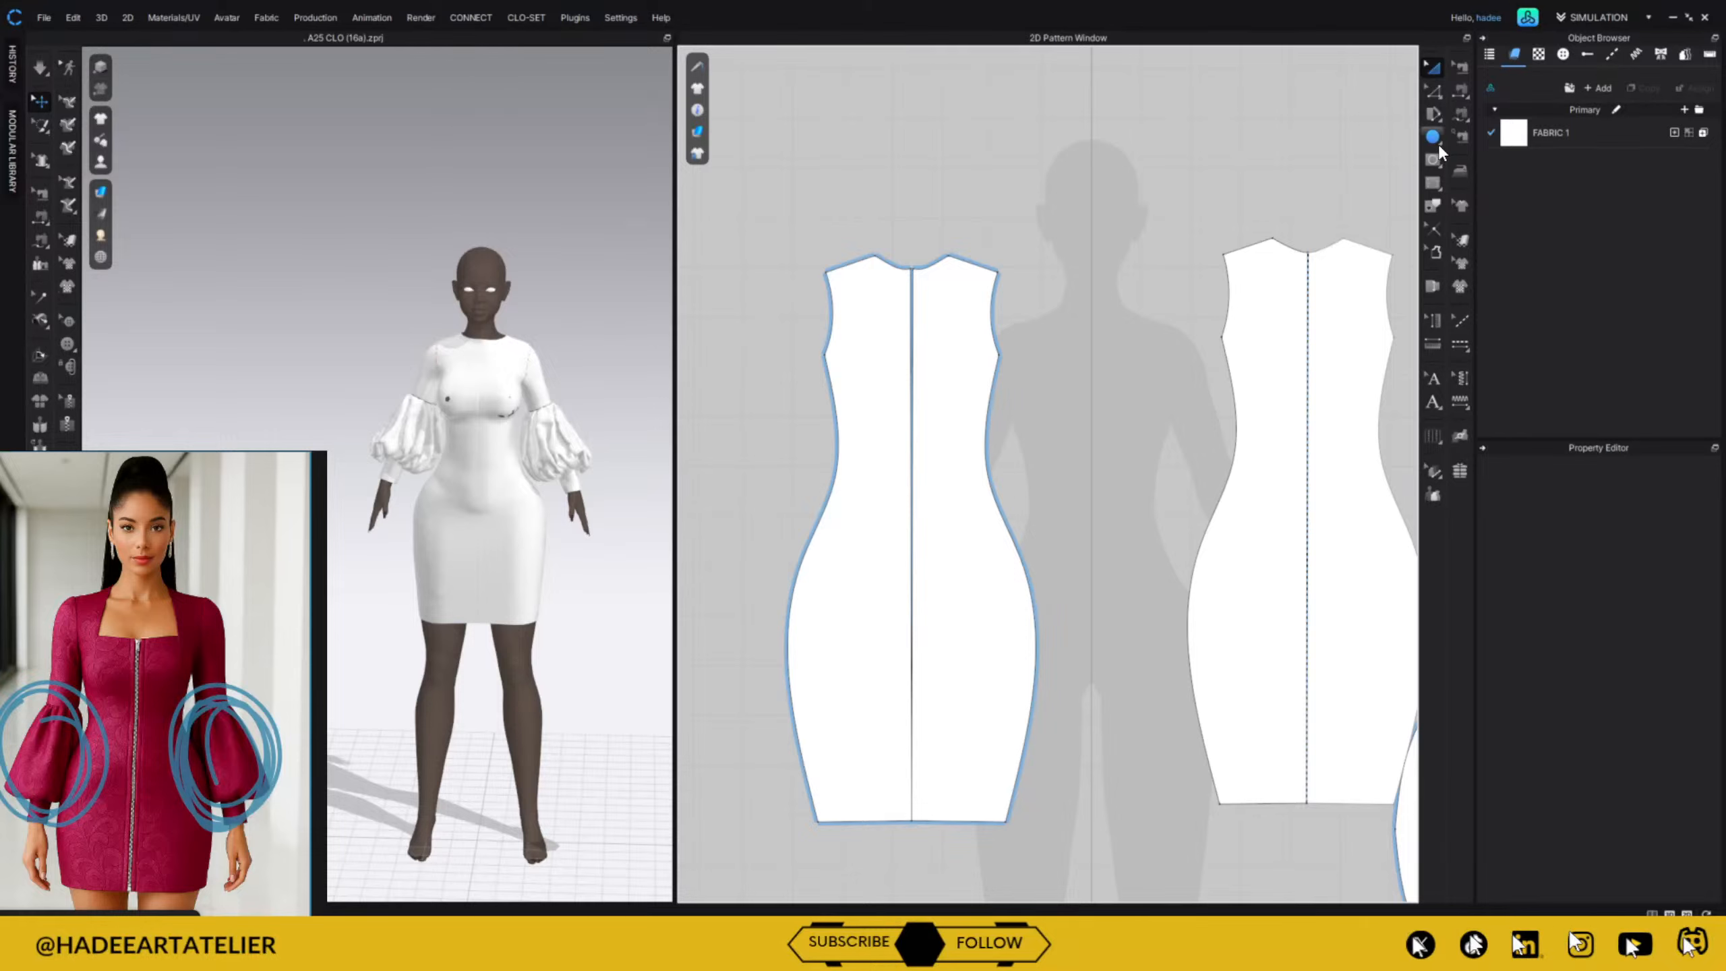
{"action": "left_click", "coordinate": [1439, 149]}
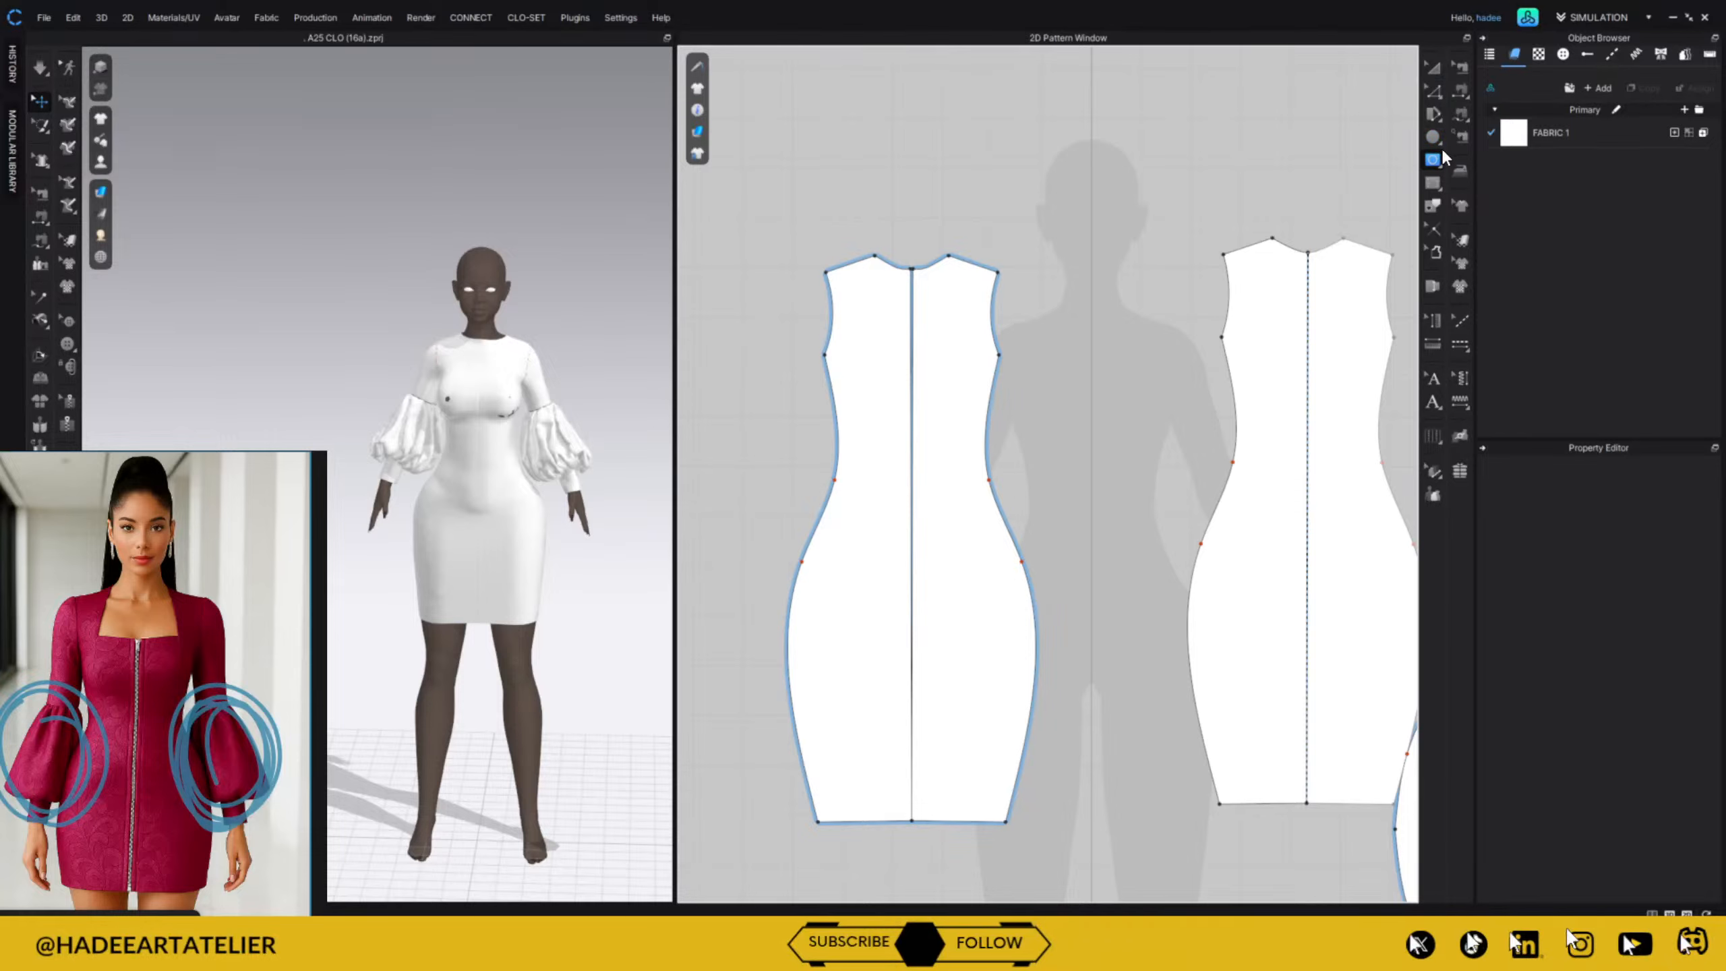
{"action": "left_click", "coordinate": [875, 256]}
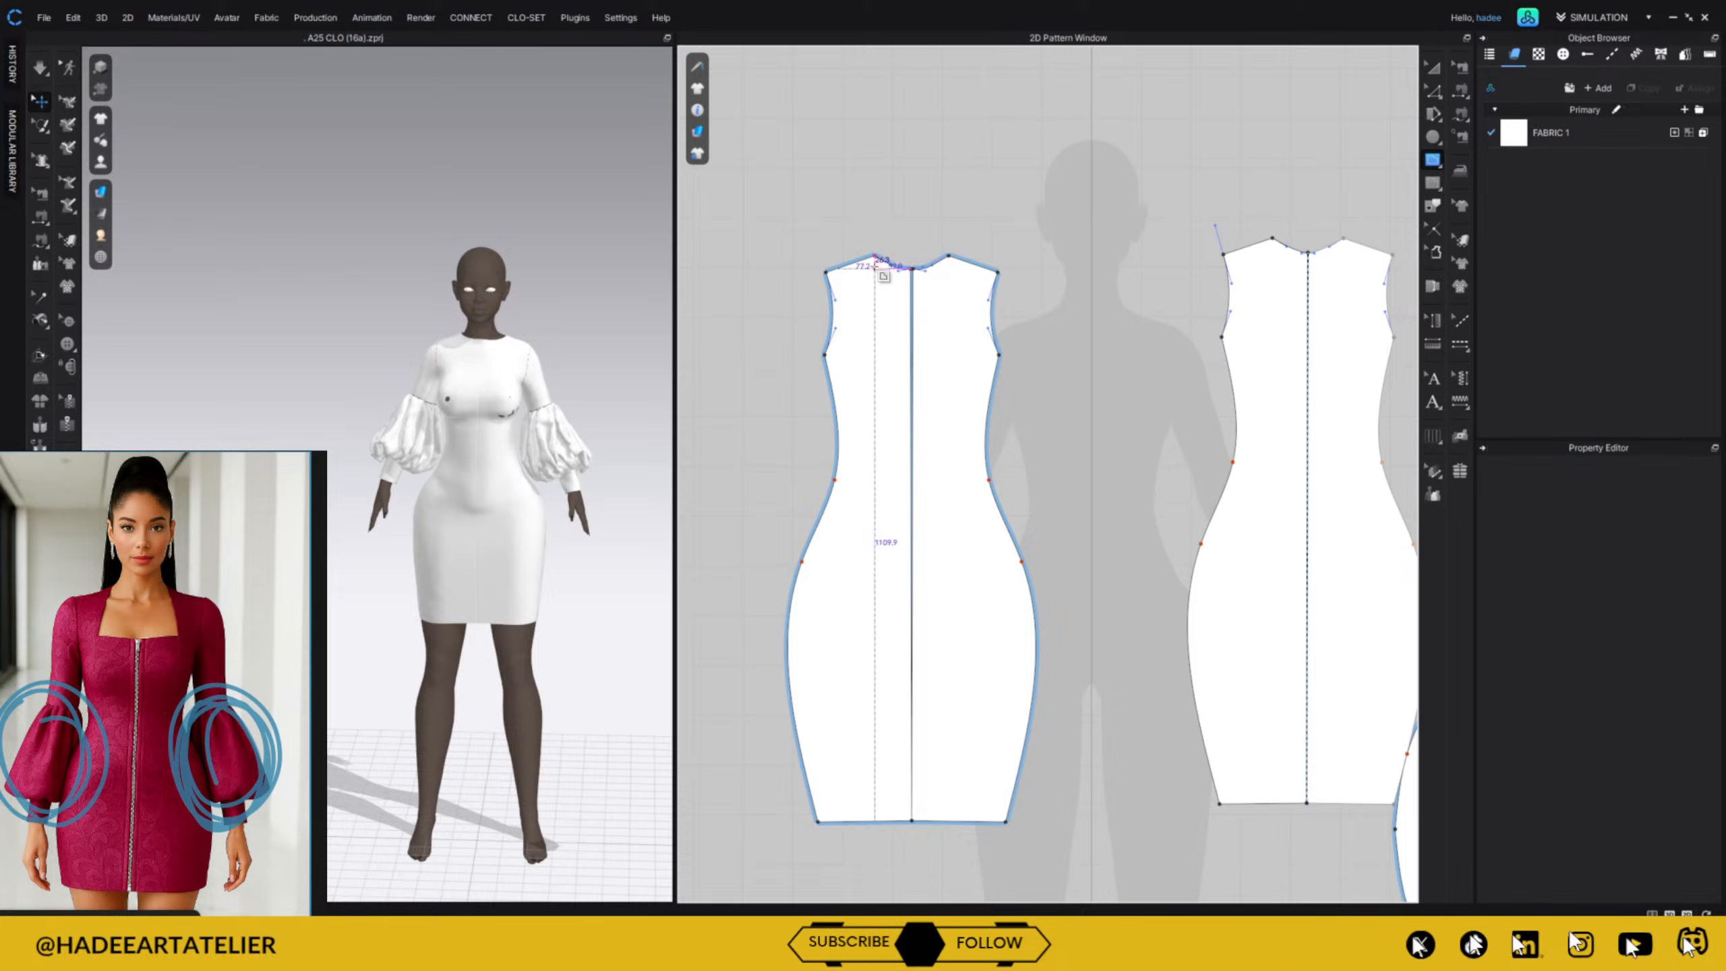
{"action": "left_click", "coordinate": [865, 331]}
{"action": "left_click", "coordinate": [912, 331]}
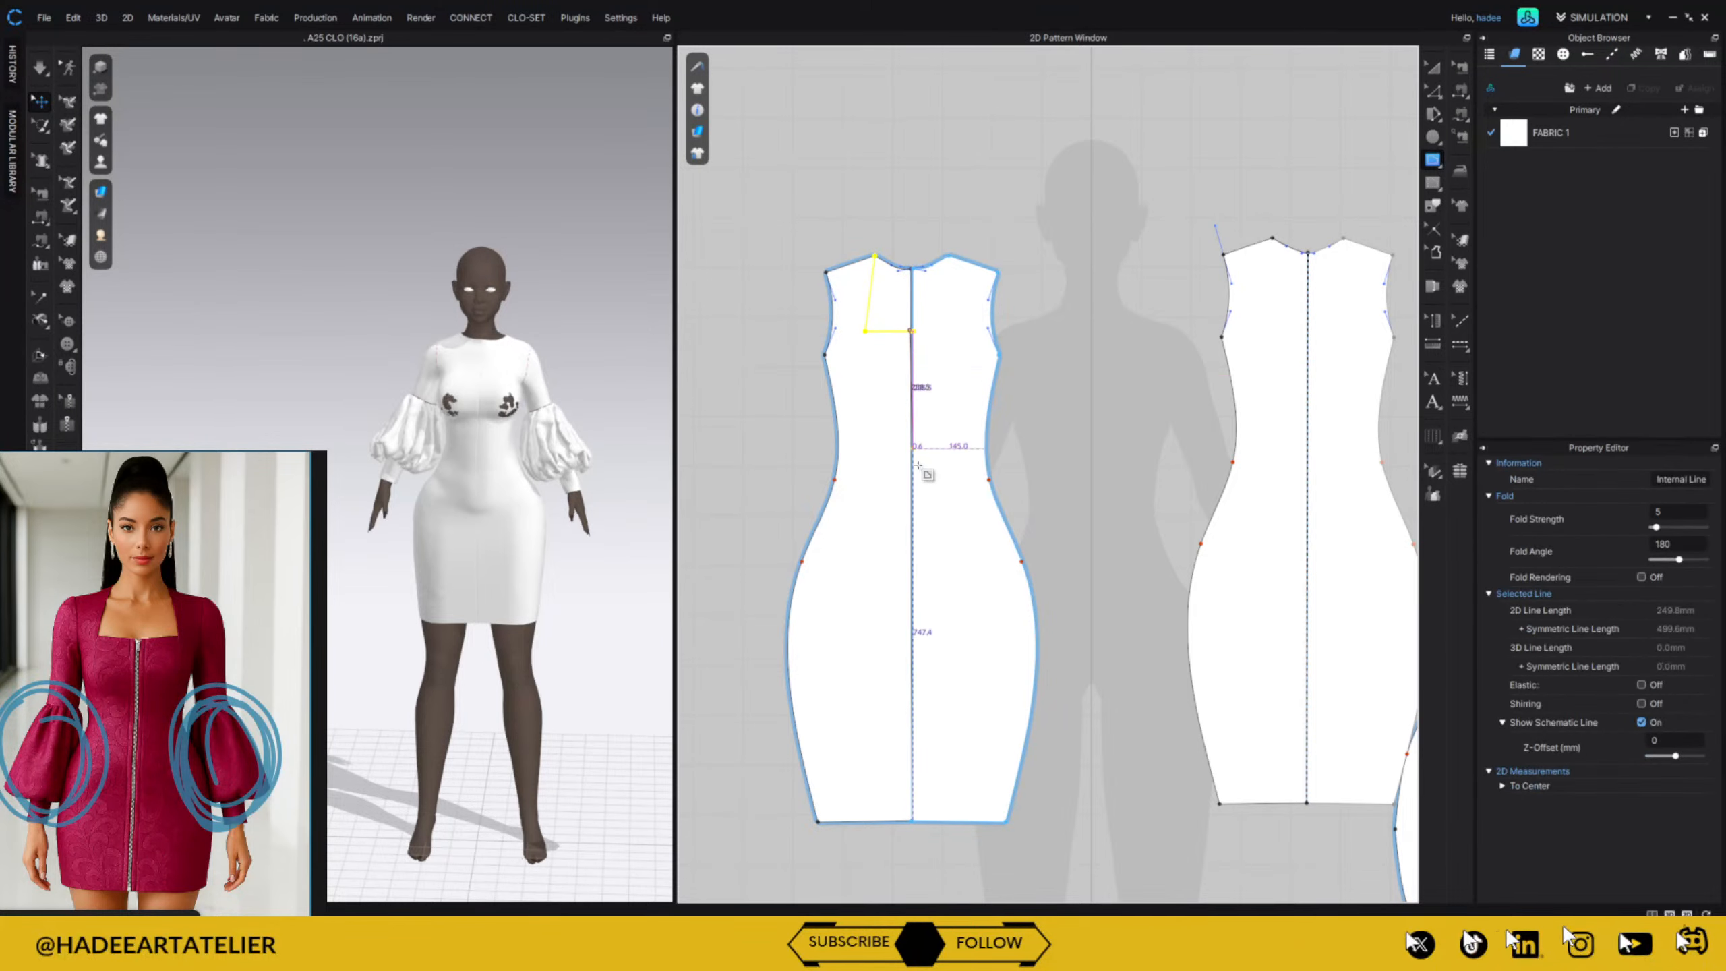
{"action": "left_click", "coordinate": [1434, 68]}
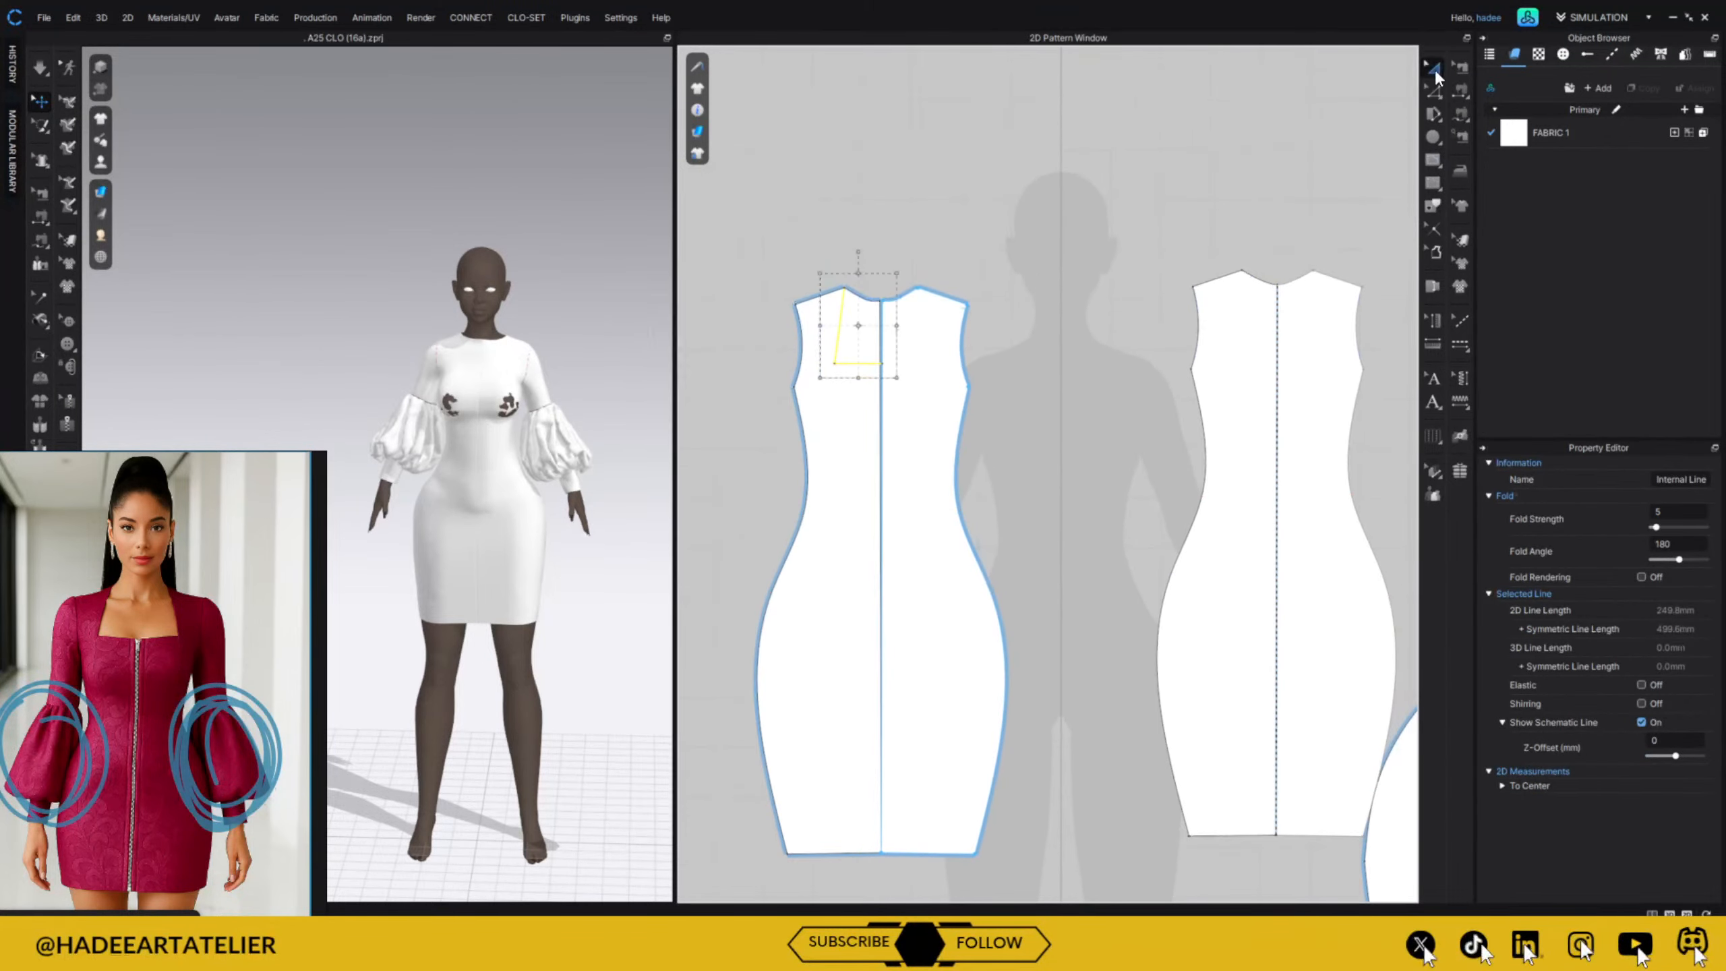
{"action": "left_click", "coordinate": [844, 447]}
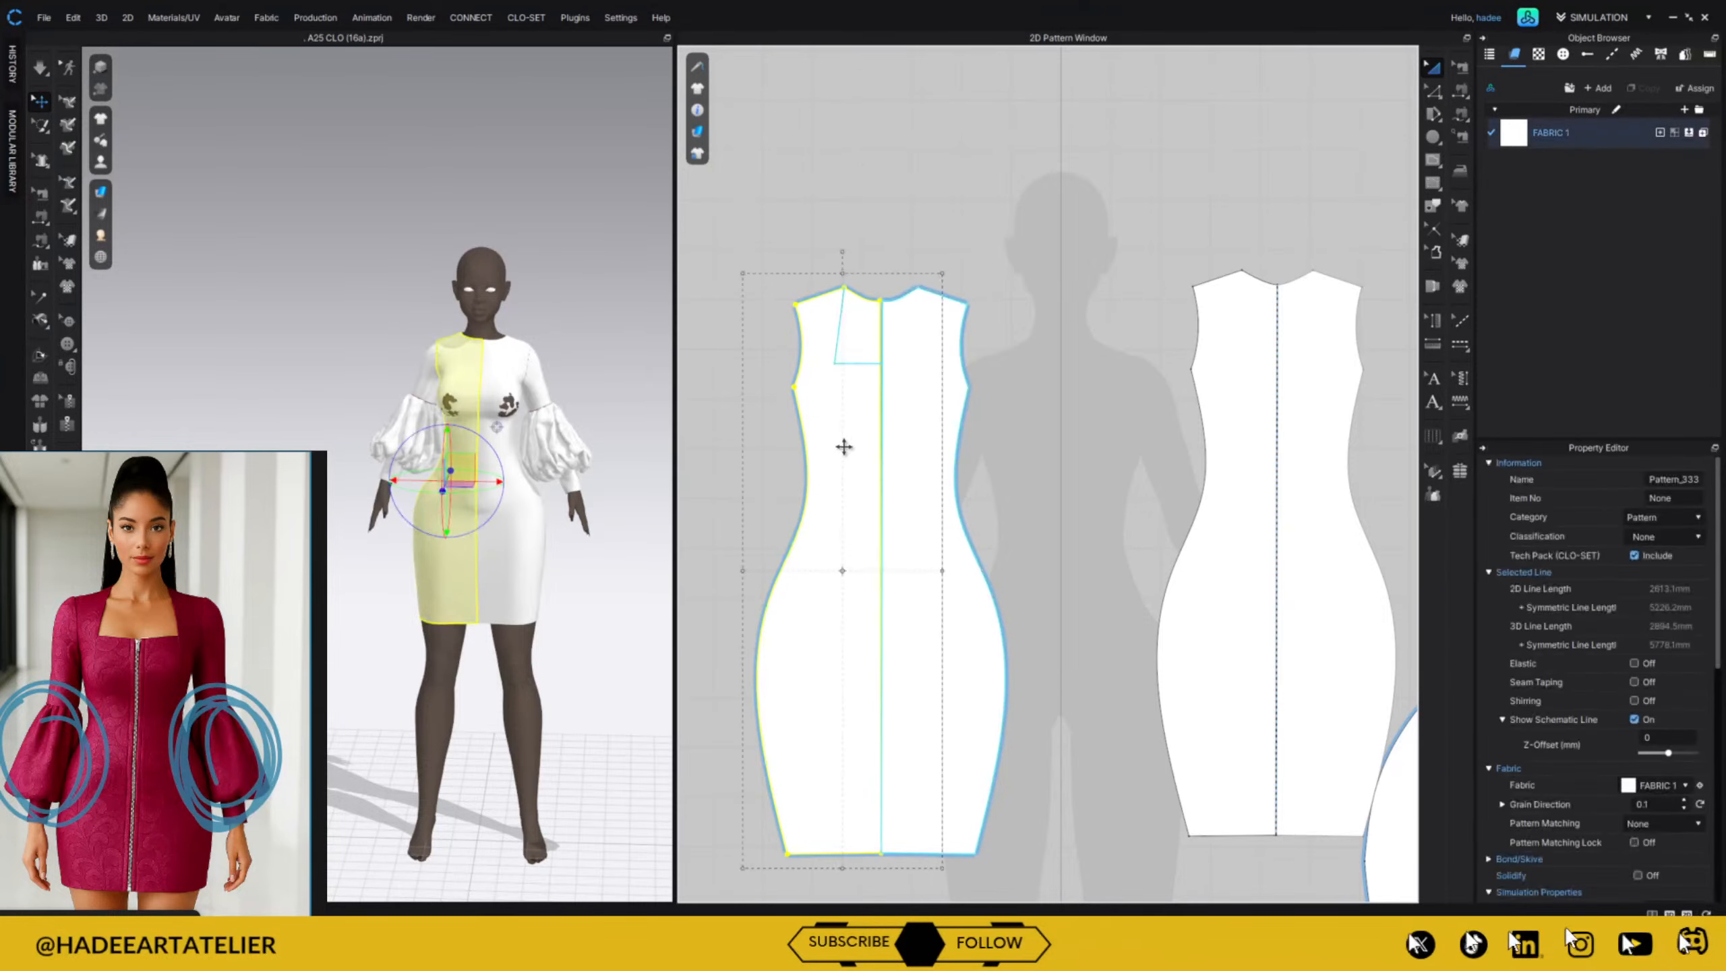
Simulate the garment briefly and check the internal line display setting for the 3D view.
{"action": "left_click", "coordinate": [603, 301]}
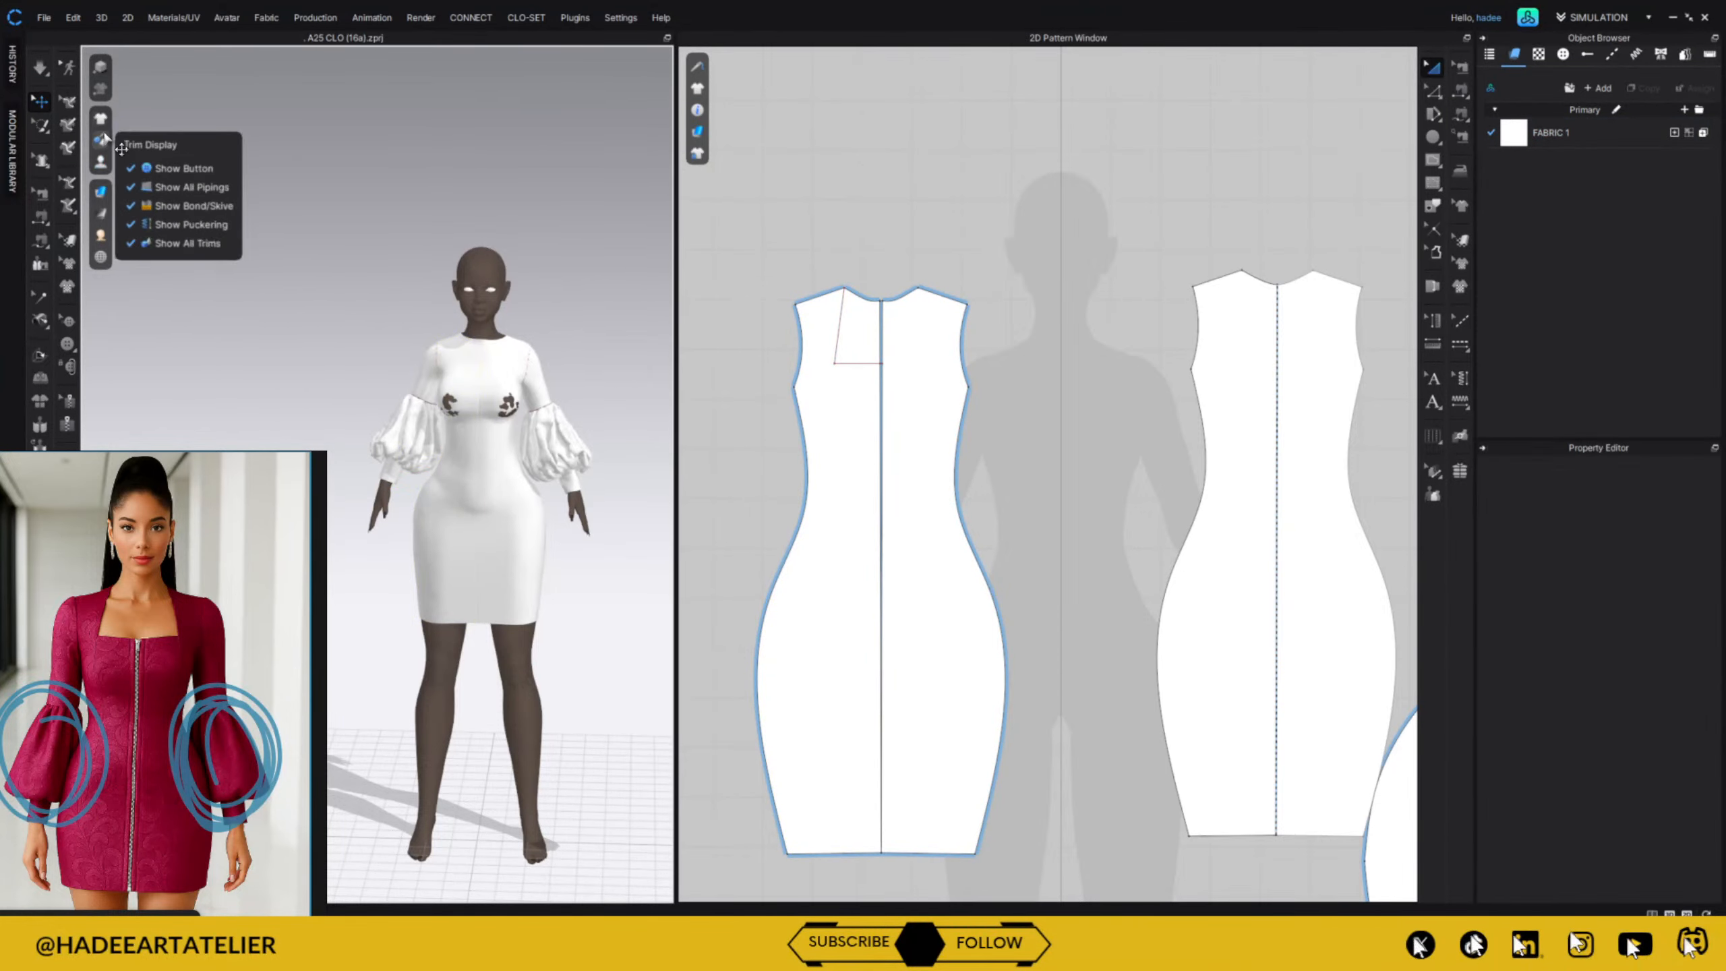
{"action": "mouse_move", "coordinate": [110, 124]}
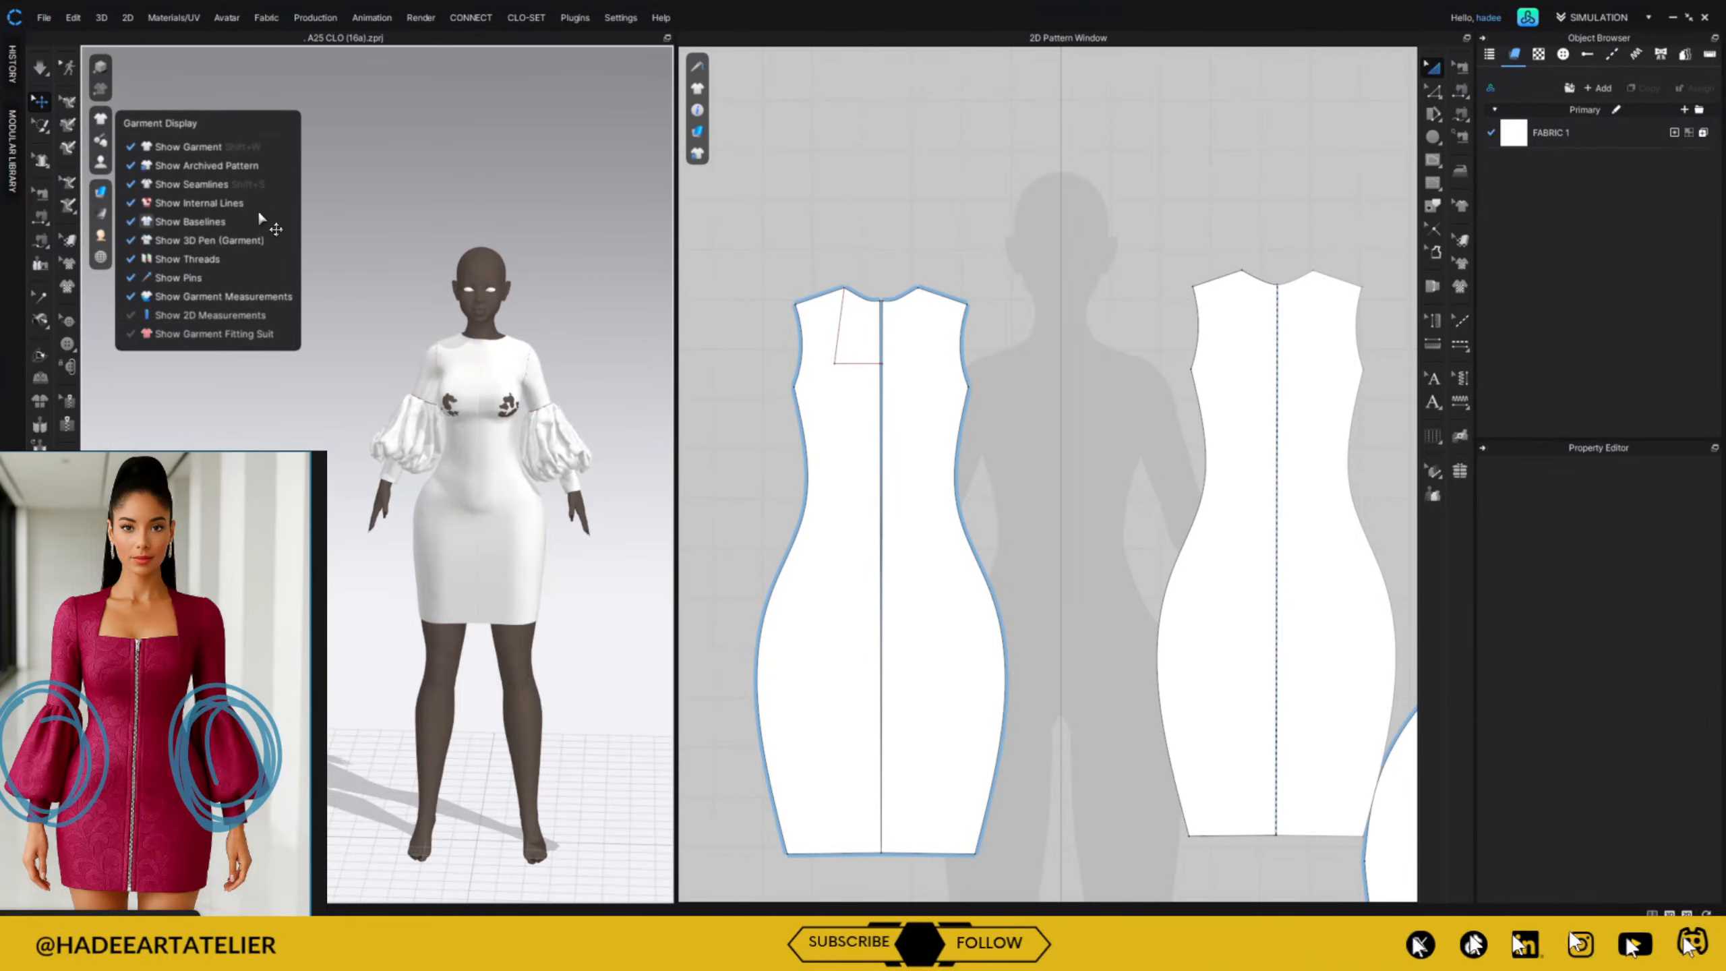
{"action": "right_click_drag", "start_coordinate": [556, 275], "coordinate": [559, 308]}
{"action": "middle_click_drag", "start_coordinate": [559, 309], "coordinate": [514, 336]}
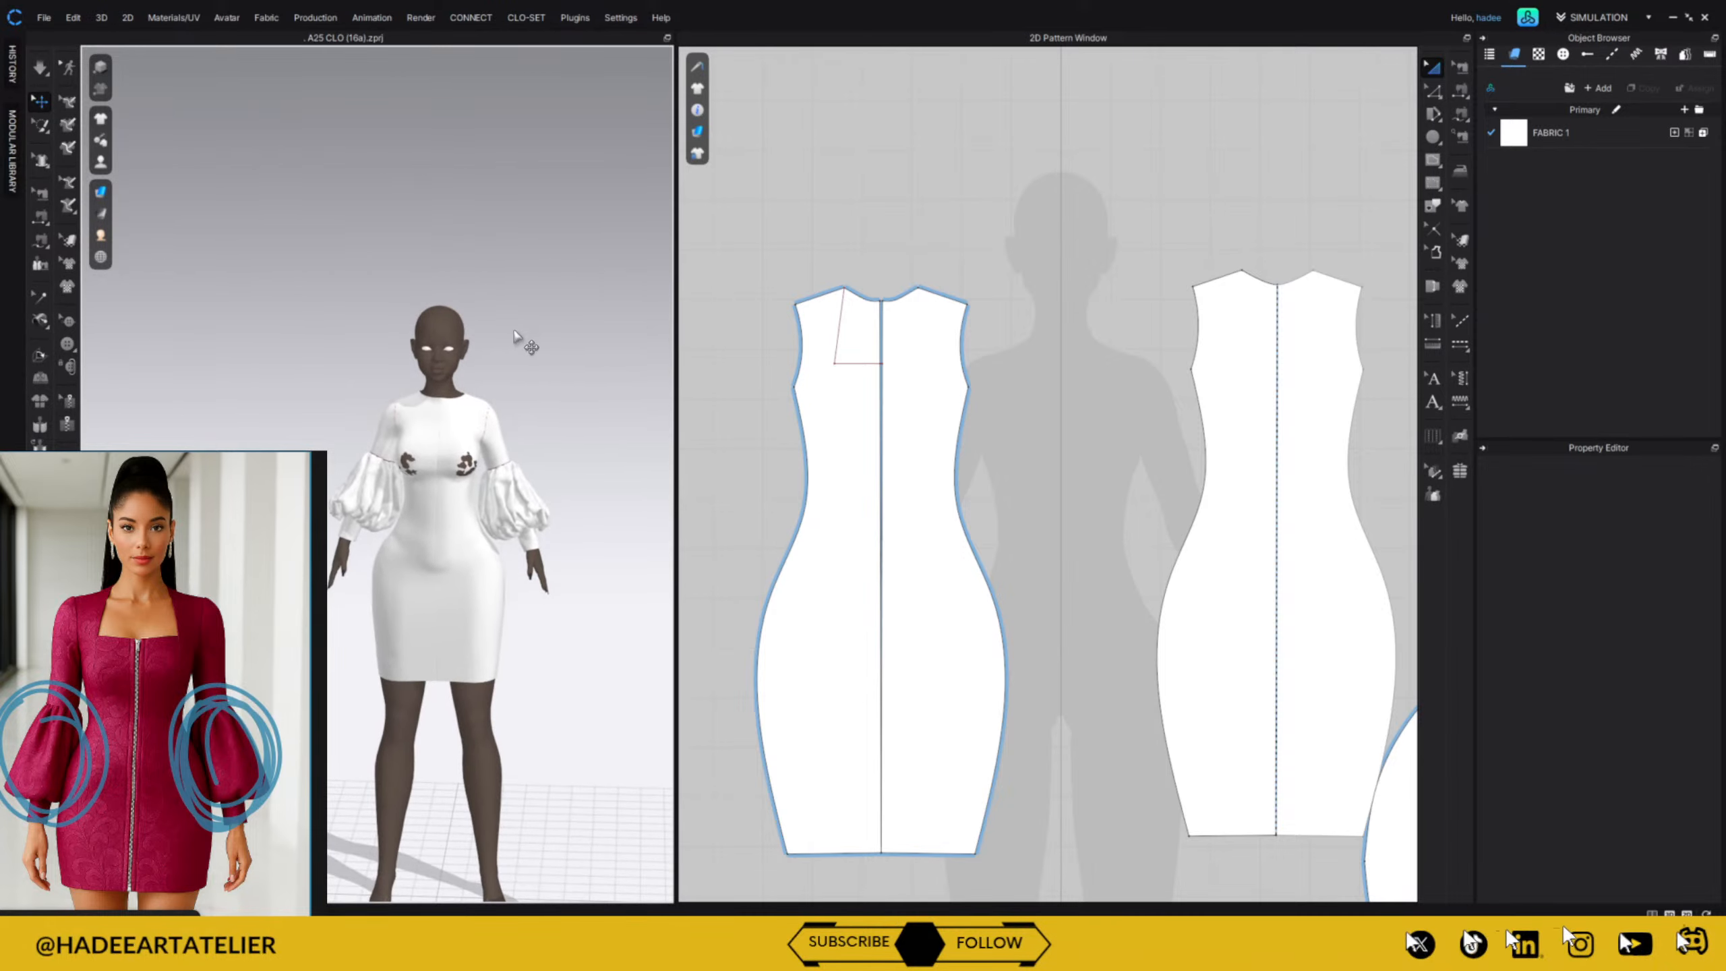
{"action": "scroll", "coordinate": [550, 290], "scroll_direction": "up", "scroll_amount": 5}
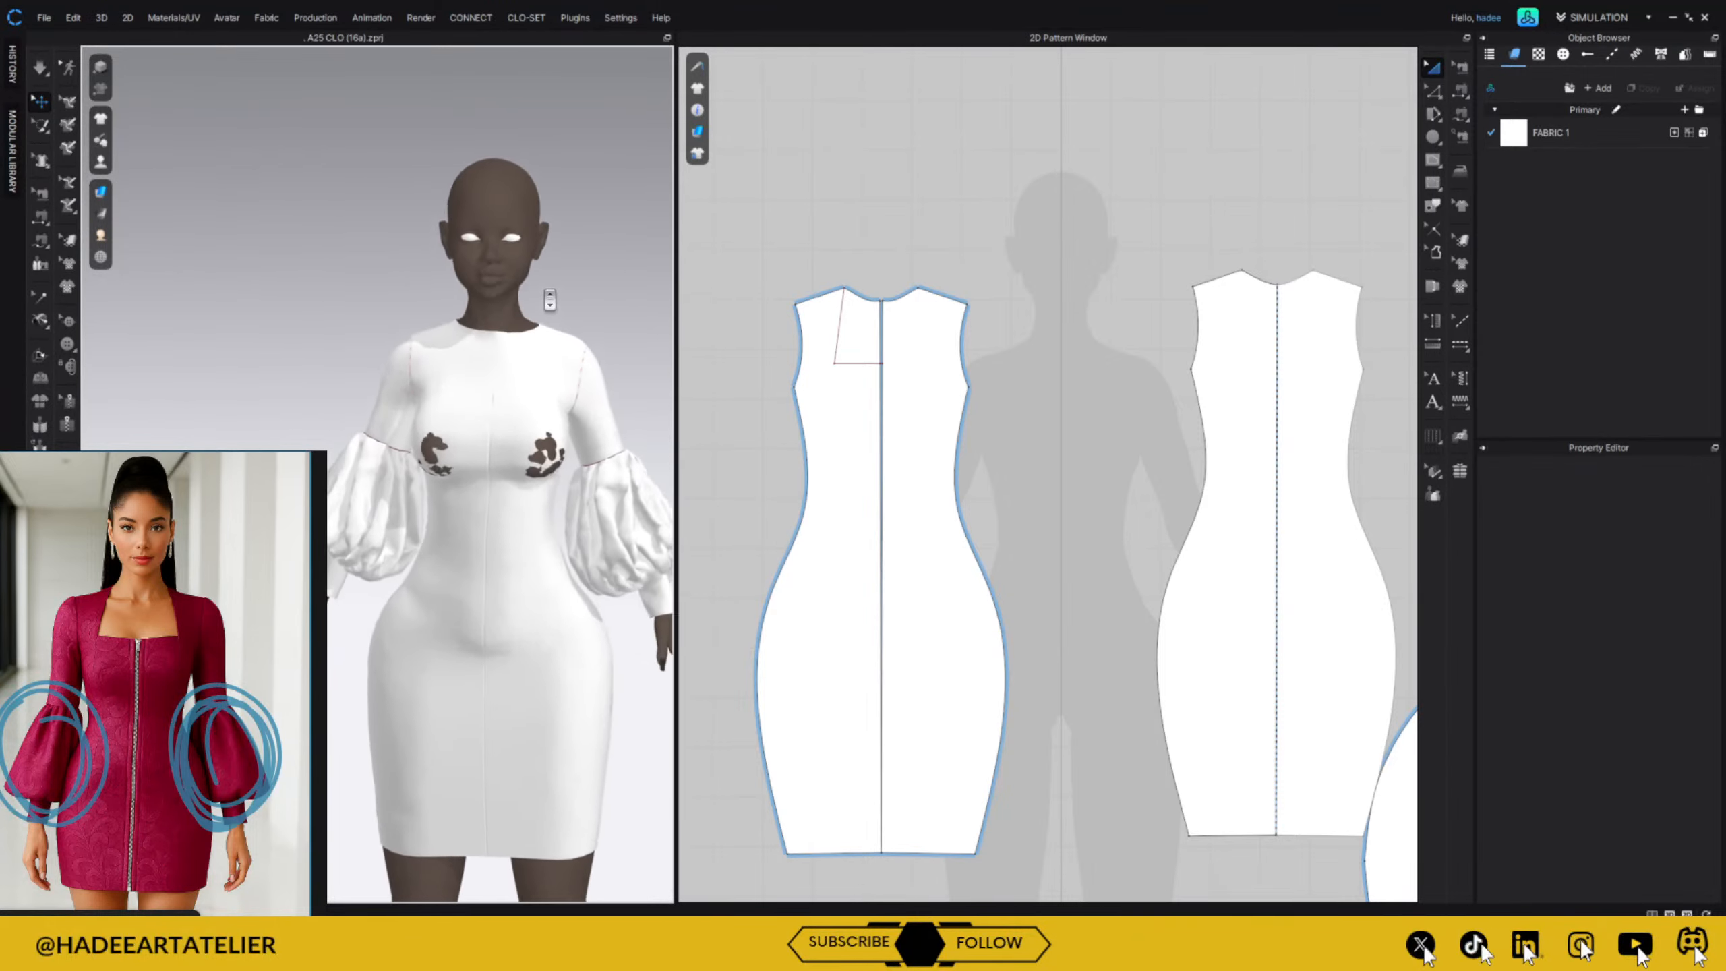
{"action": "key", "text": "space"}
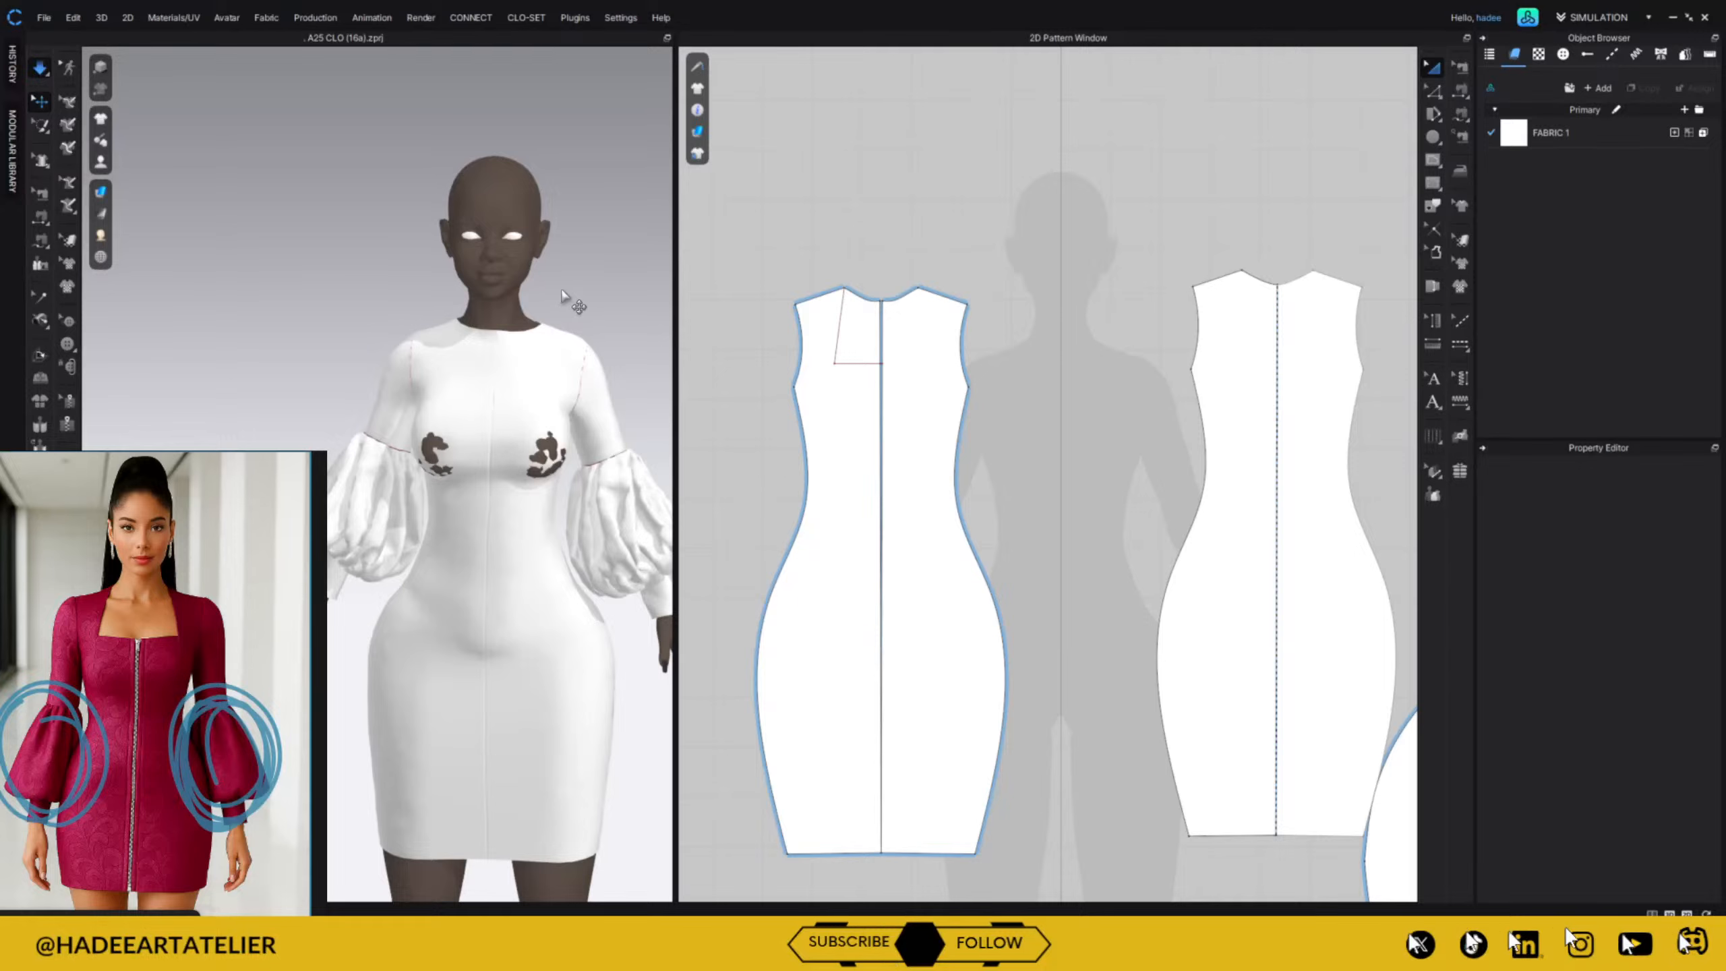
{"action": "mouse_move", "coordinate": [102, 161]}
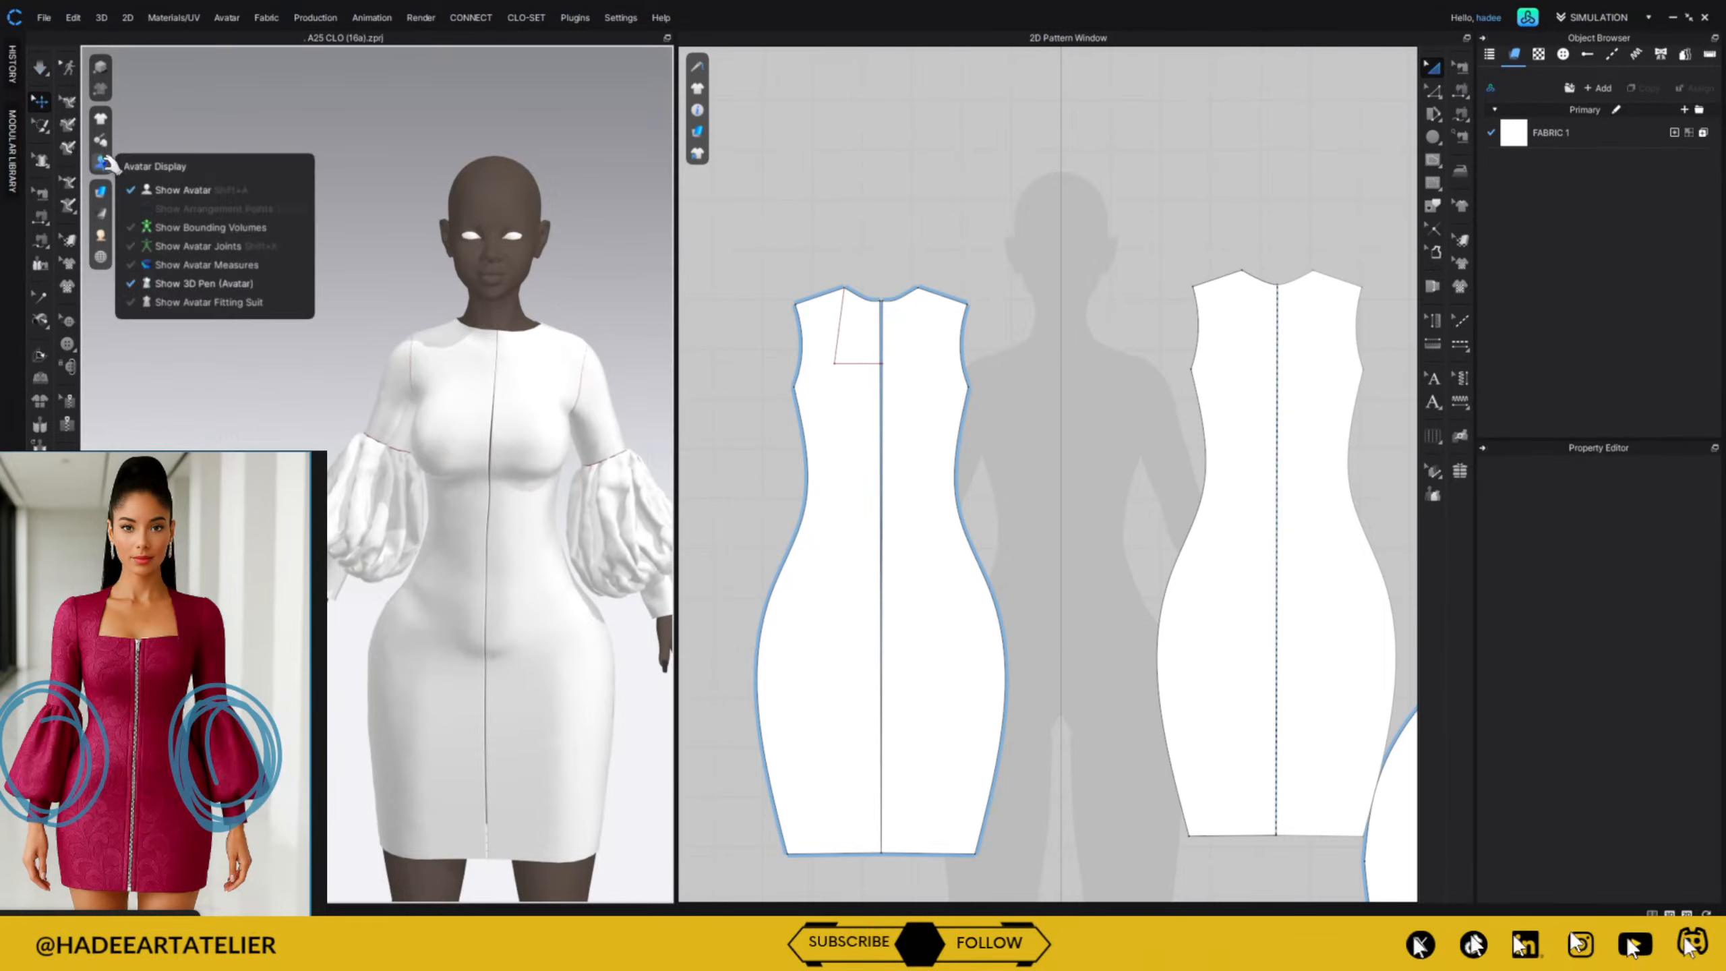
{"action": "mouse_move", "coordinate": [100, 121]}
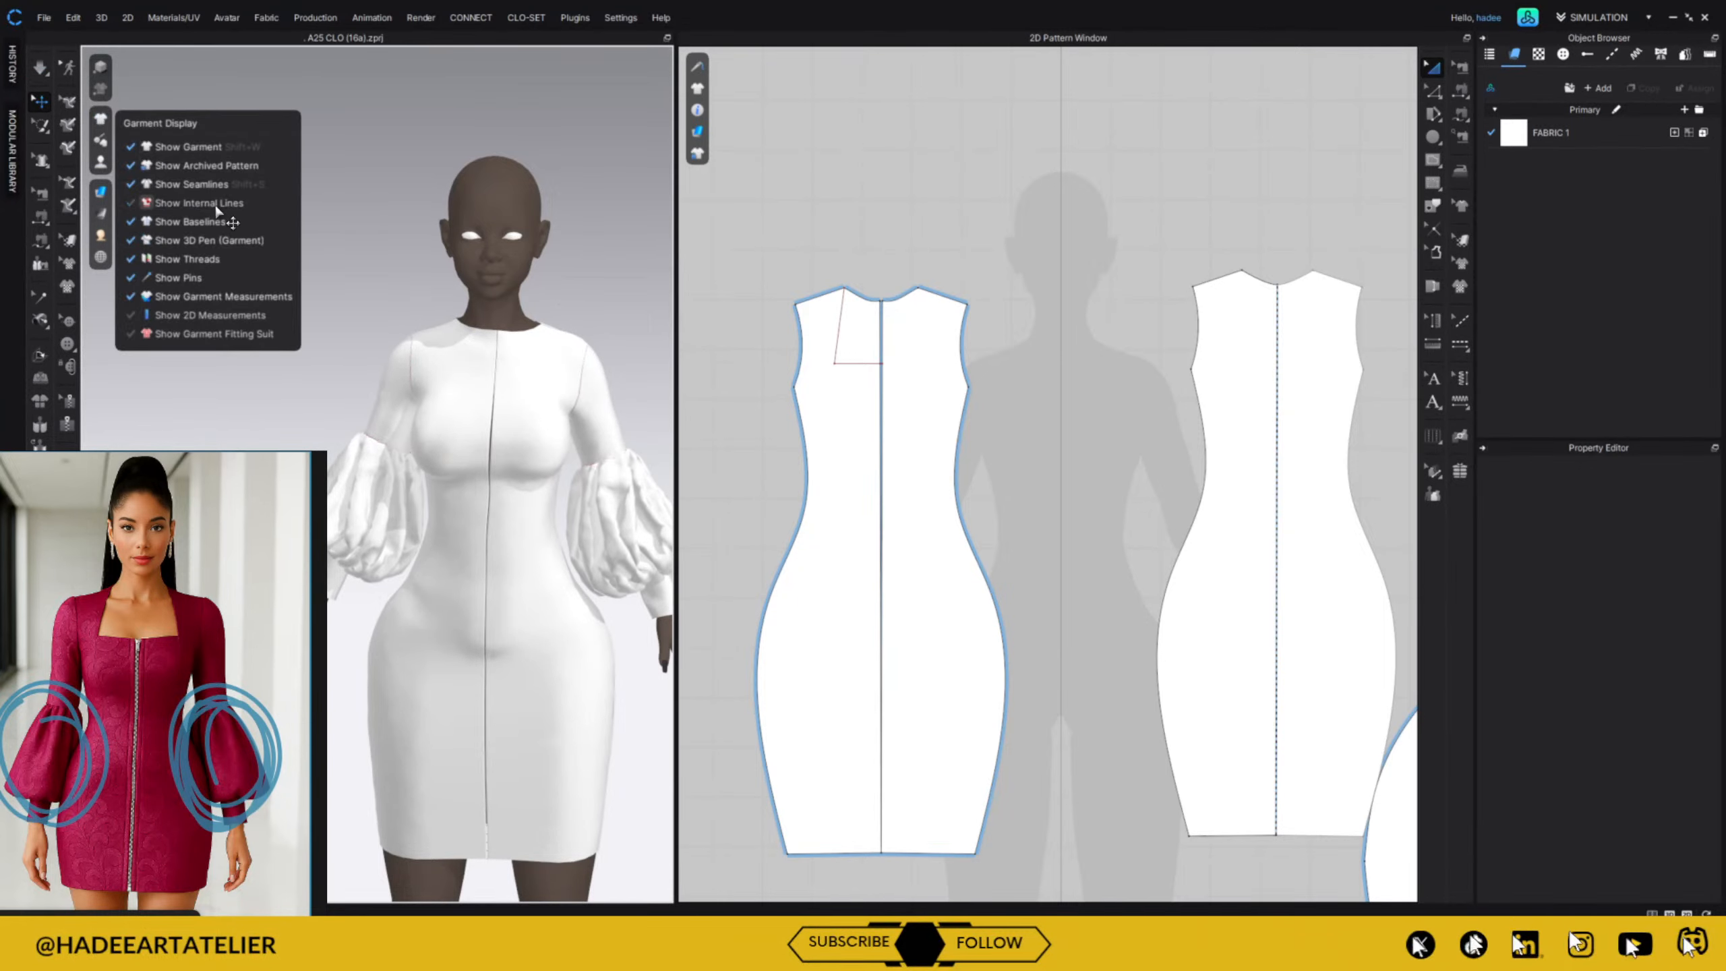
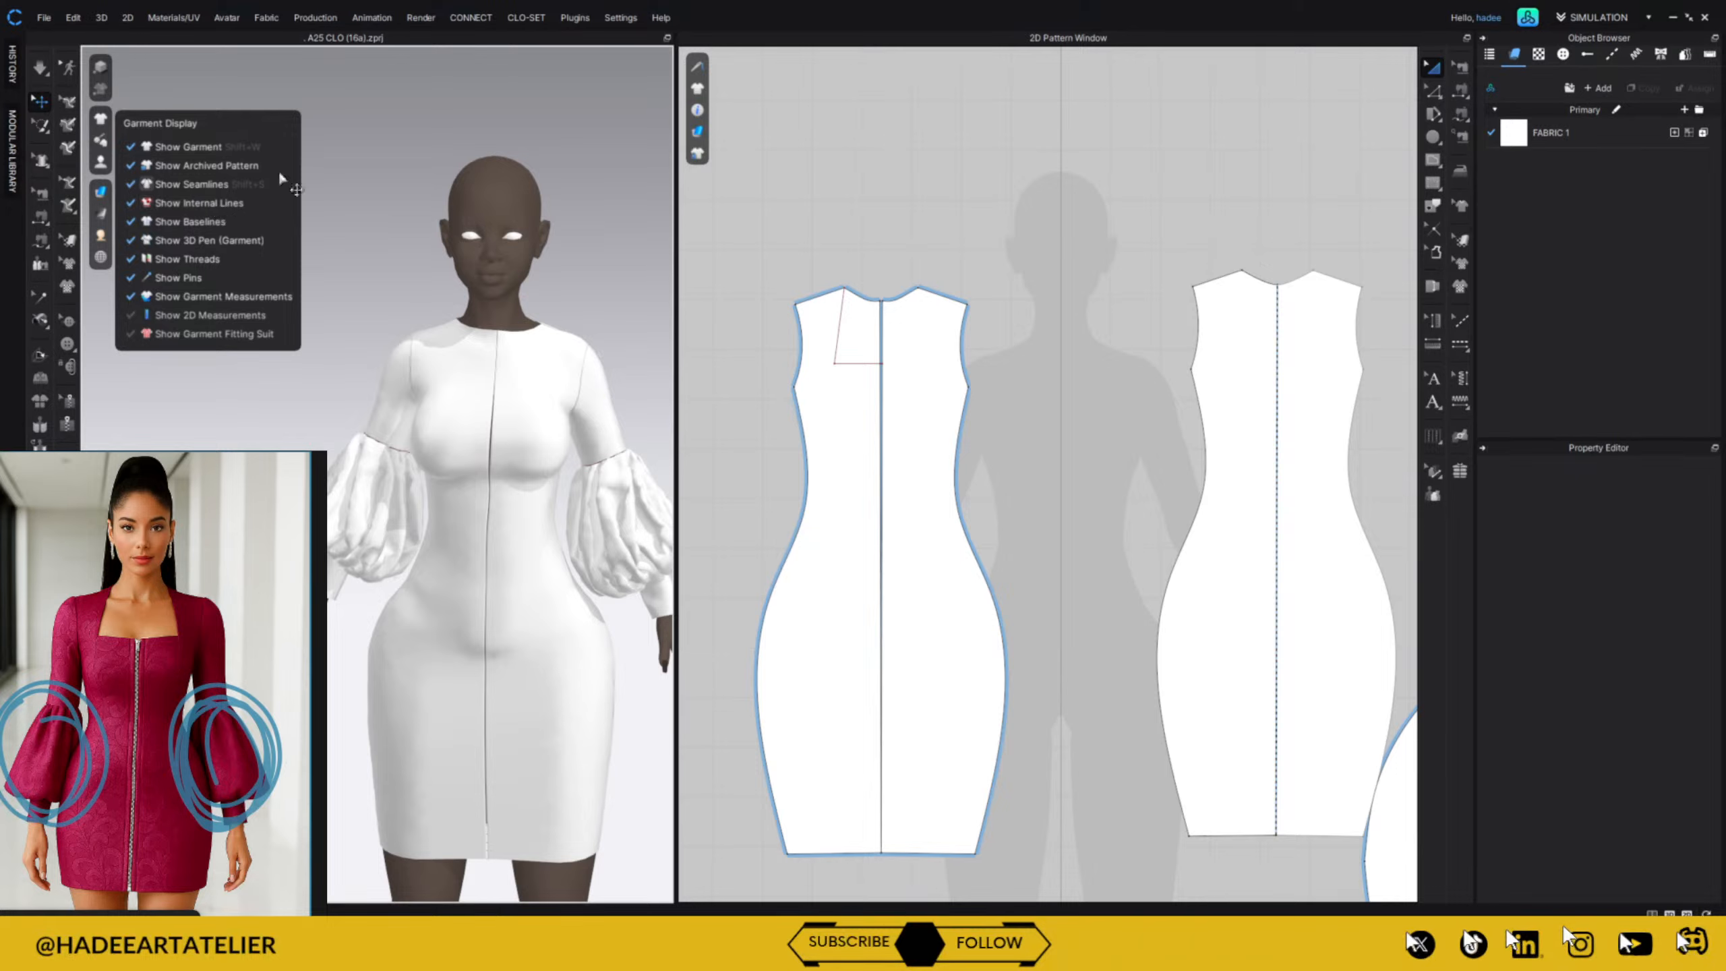
{"action": "left_click", "coordinate": [841, 321]}
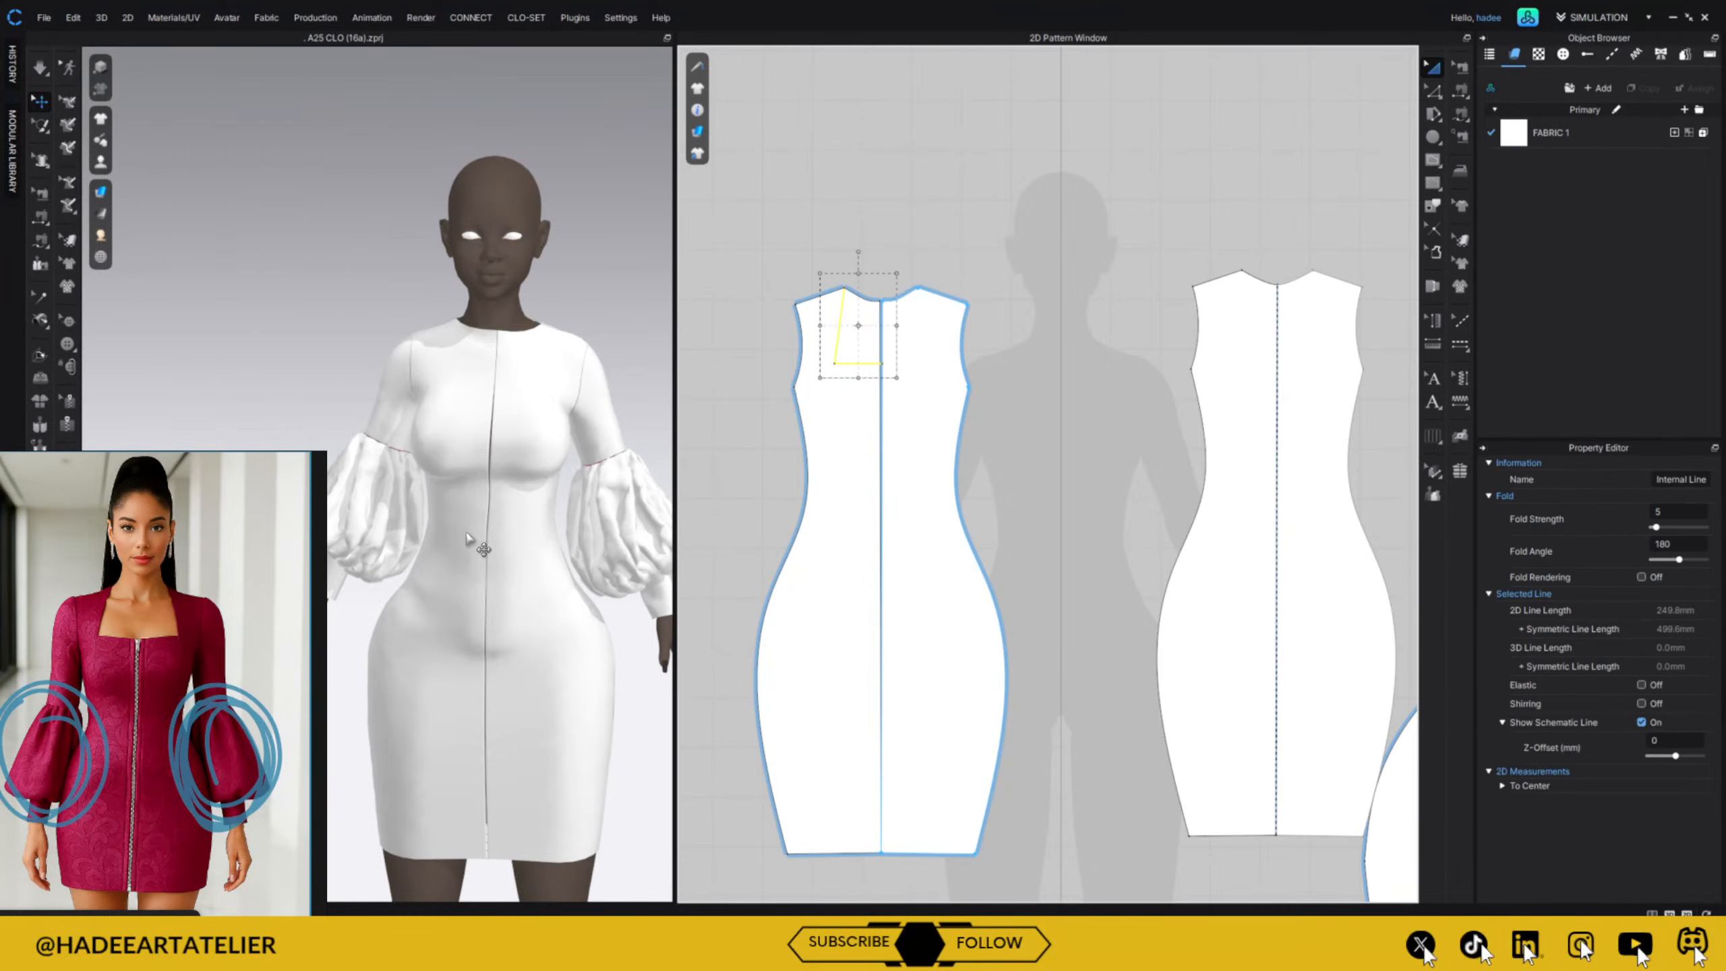
{"action": "mouse_move", "coordinate": [473, 463]}
{"action": "right_mouse_down"}
{"action": "mouse_move", "coordinate": [743, 443]}
{"action": "mouse_move", "coordinate": [472, 449]}
{"action": "right_mouse_up"}
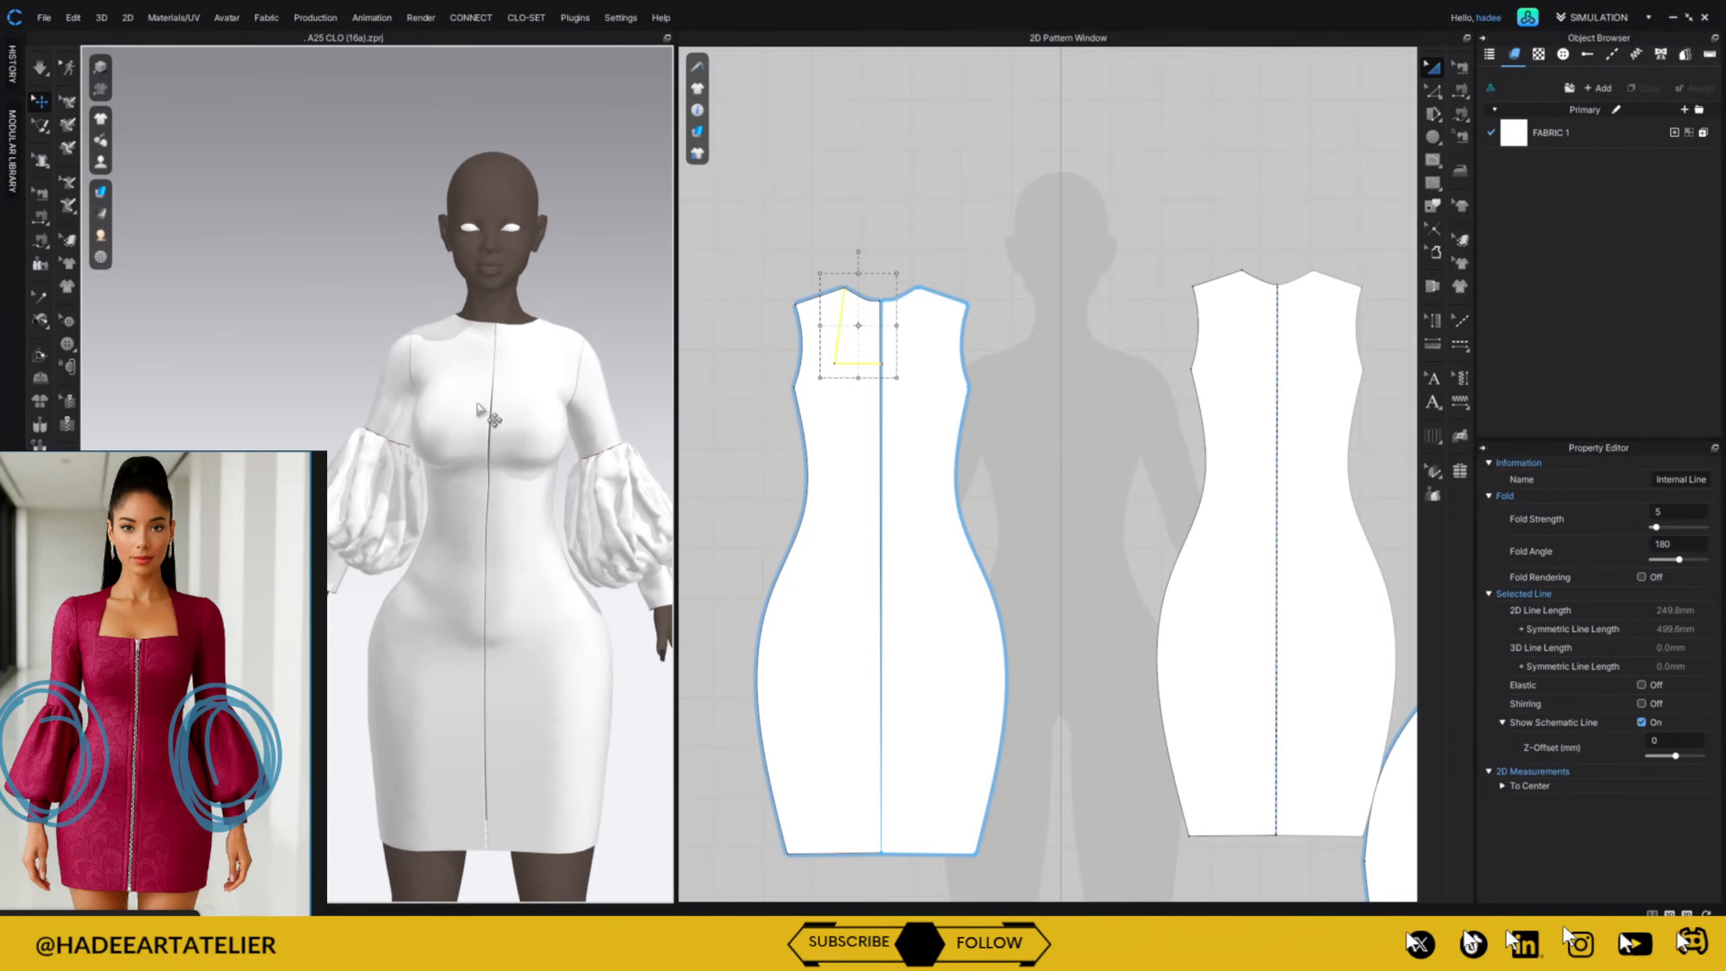
{"action": "right_click", "coordinate": [840, 314]}
{"action": "left_click", "coordinate": [931, 571]}
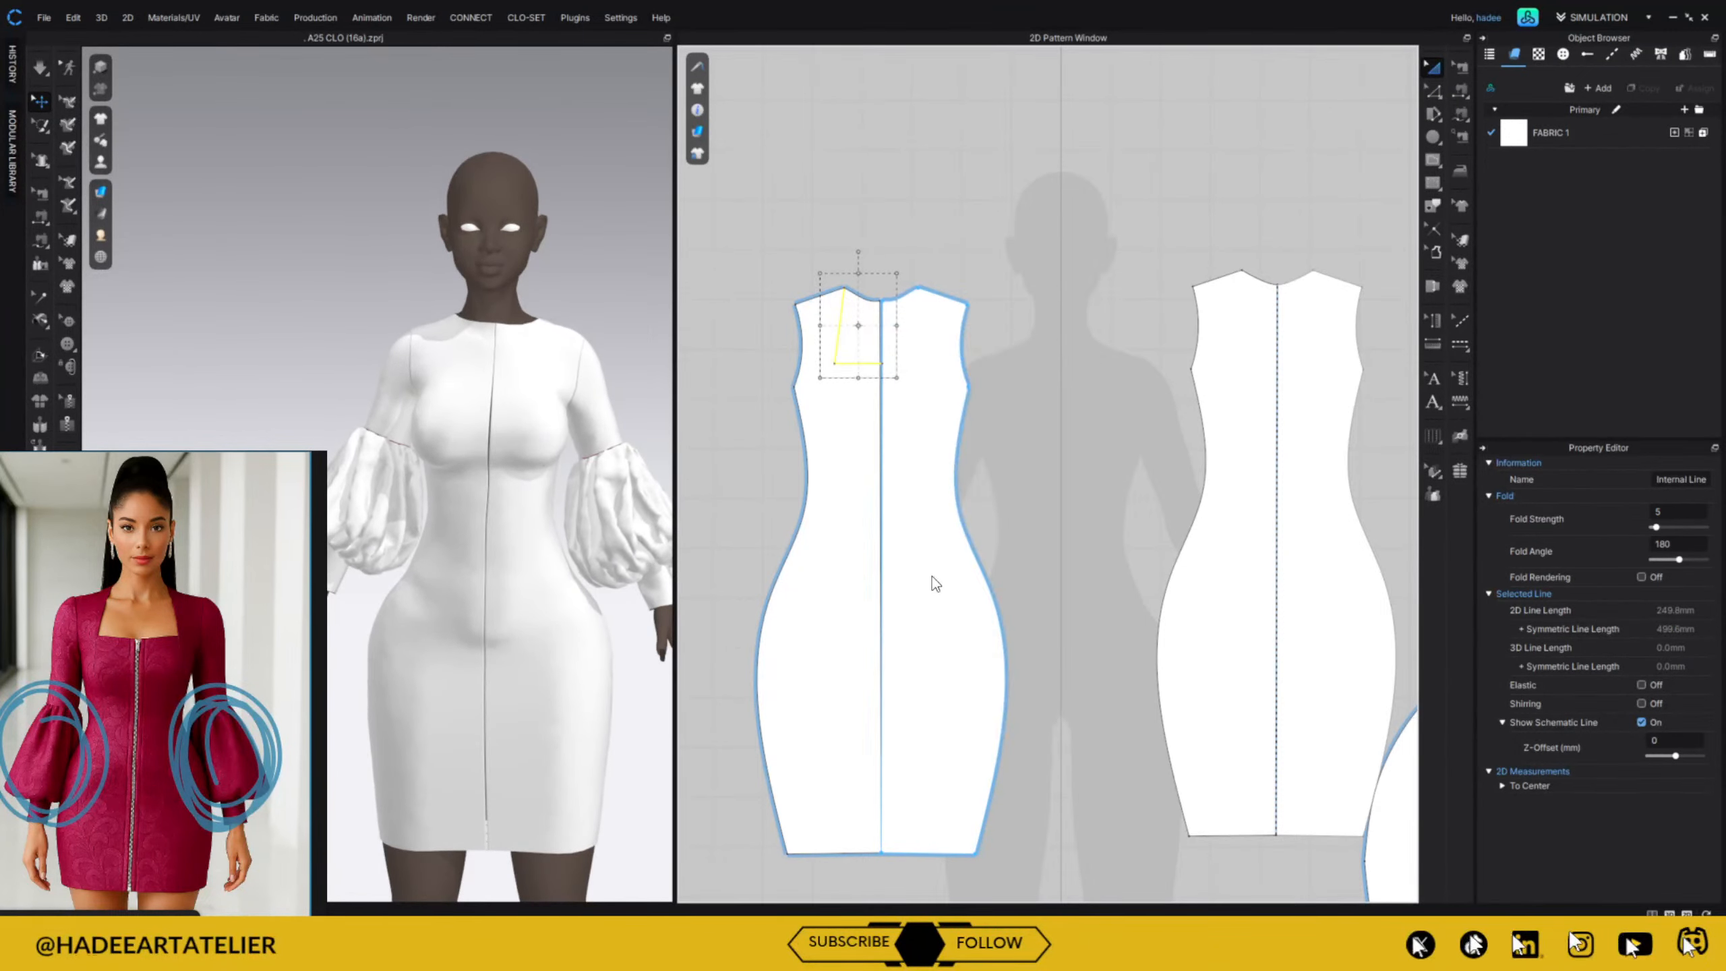
{"action": "left_click", "coordinate": [863, 527]}
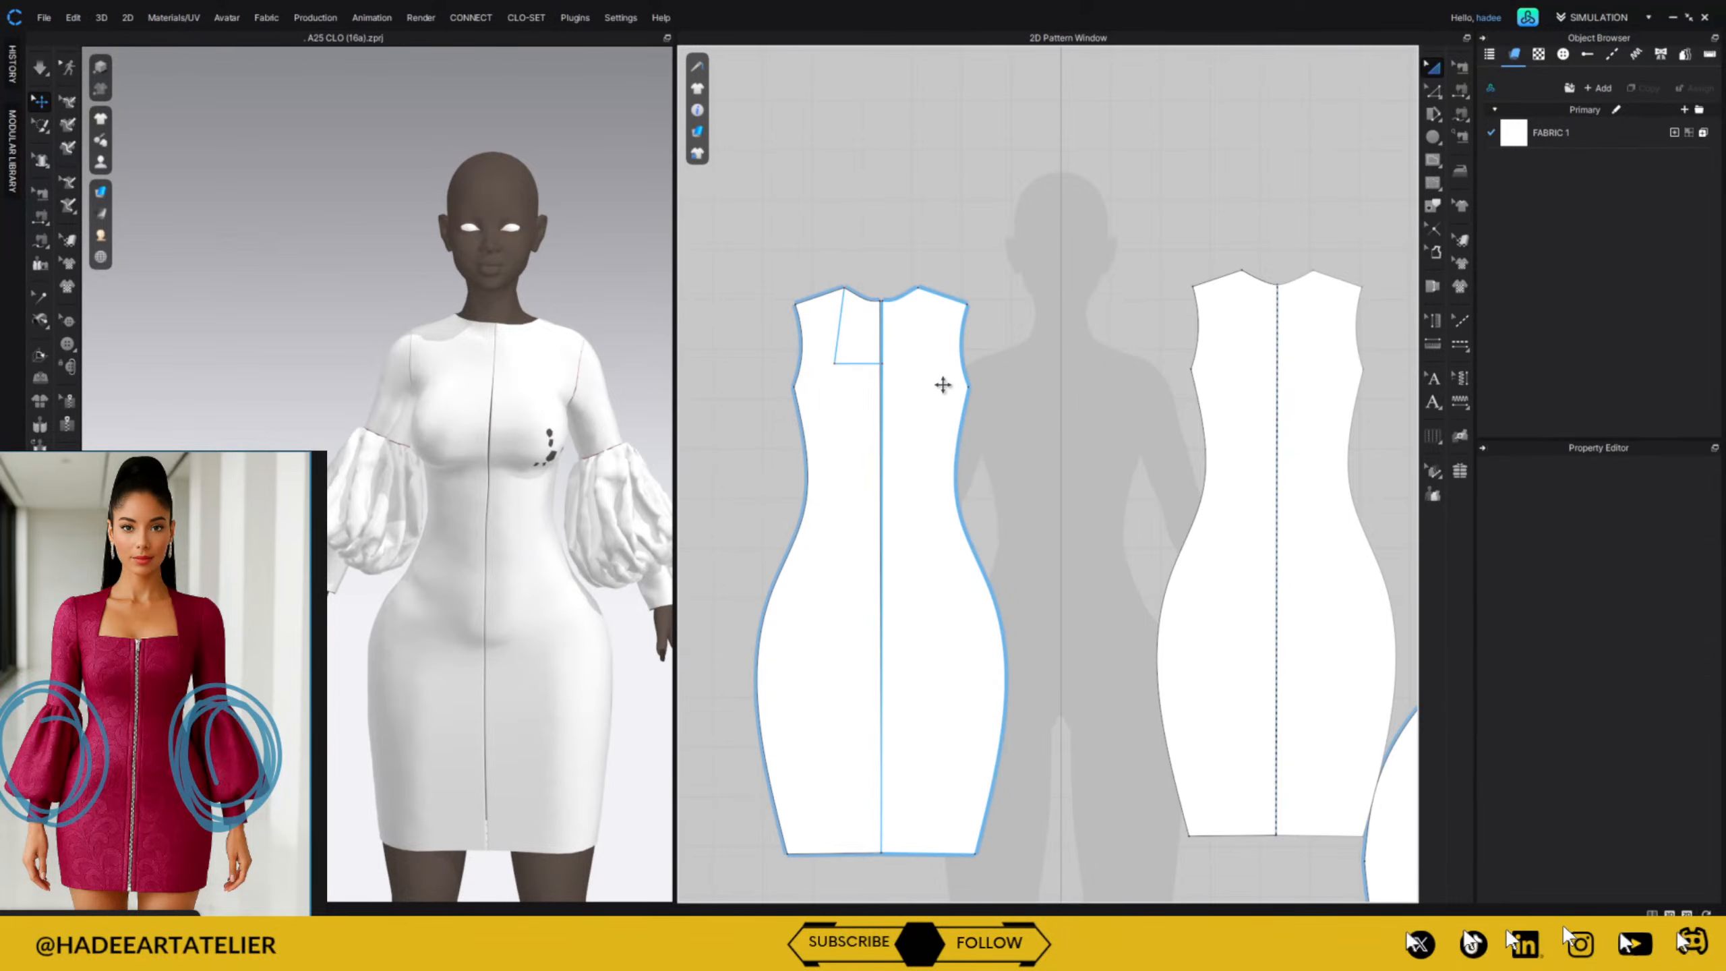
Separate the two front halves and delete the internal neckline drawn between them.
{"action": "left_click_drag", "start_coordinate": [943, 385], "coordinate": [991, 365]}
{"action": "left_click", "coordinate": [1063, 246]}
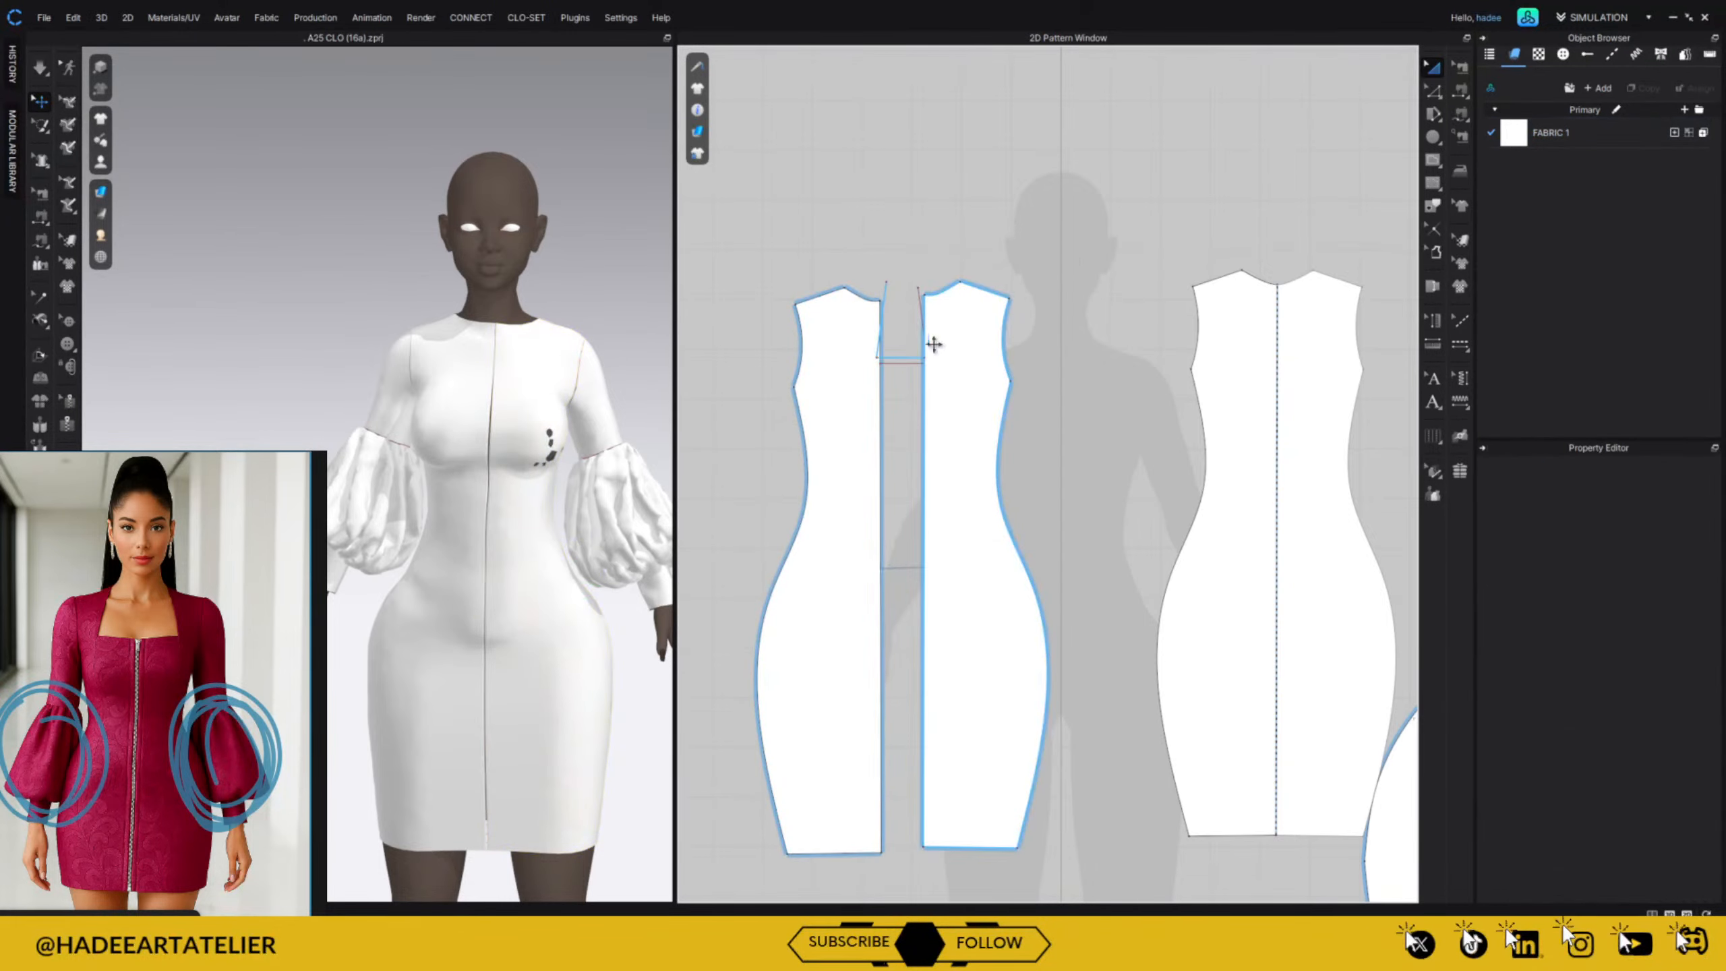
{"action": "left_click", "coordinate": [894, 358]}
{"action": "key", "text": "Delete"}
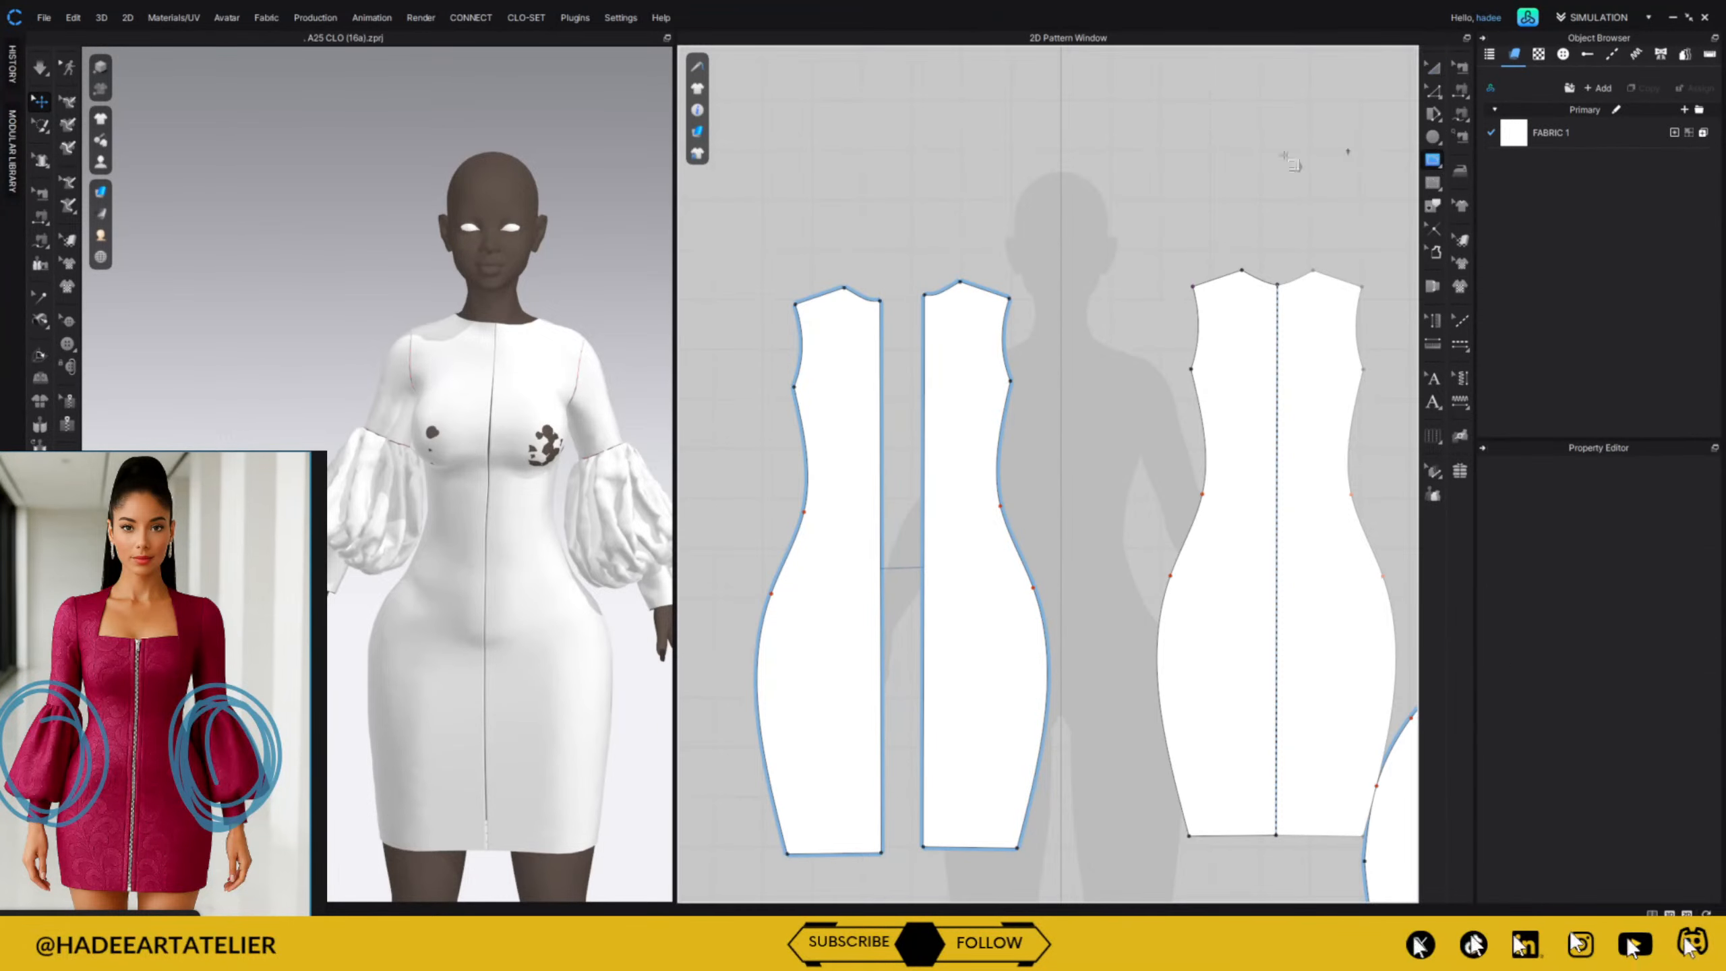
Draw a square neckline internal line about 228 mm long from the front shoulder neck point down and across to the centre edge.
{"action": "left_click", "coordinate": [844, 288]}
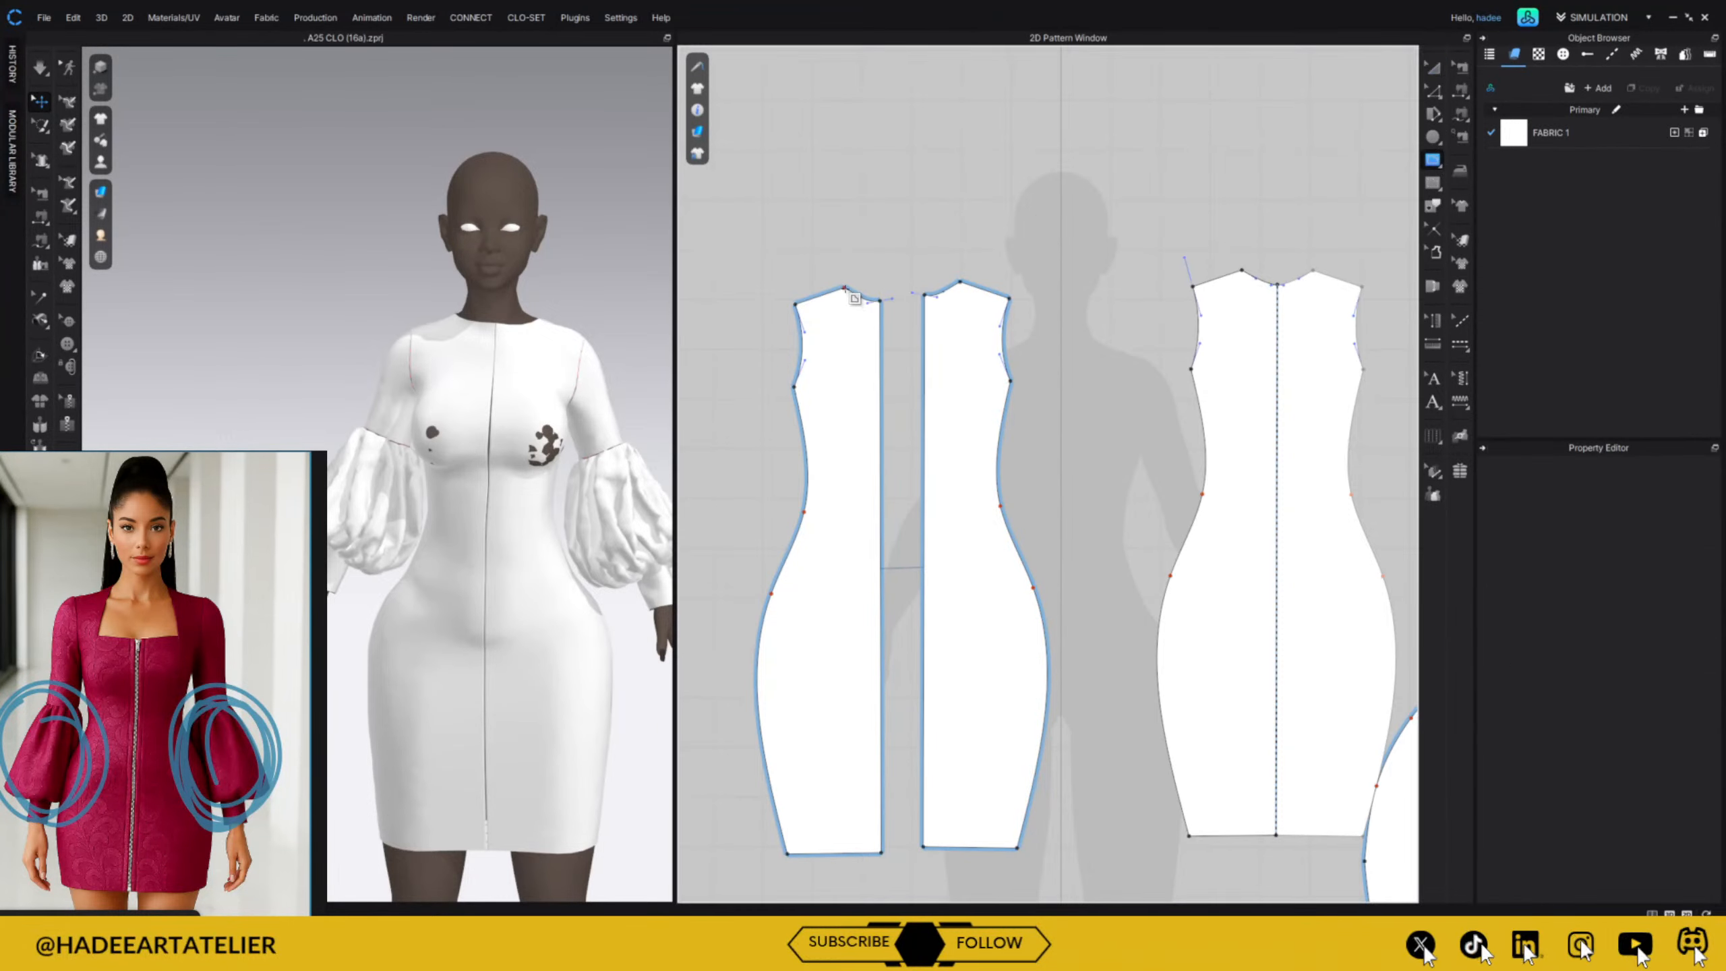
{"action": "left_click", "coordinate": [833, 351]}
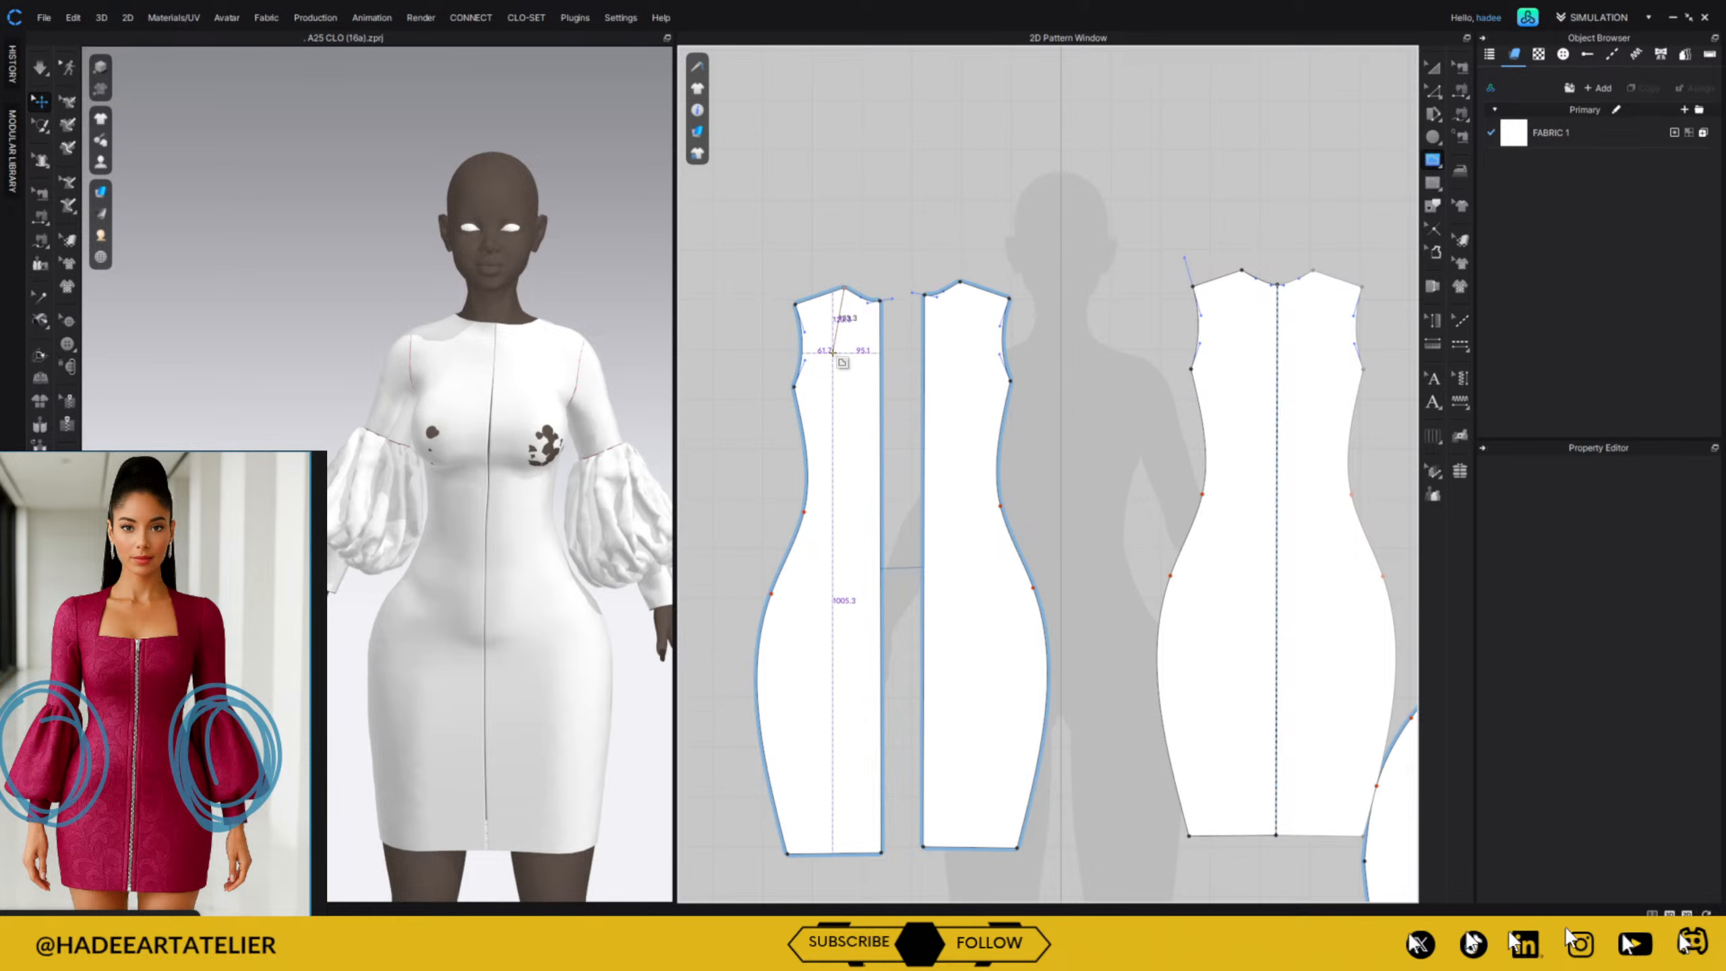
{"action": "left_click", "coordinate": [881, 351]}
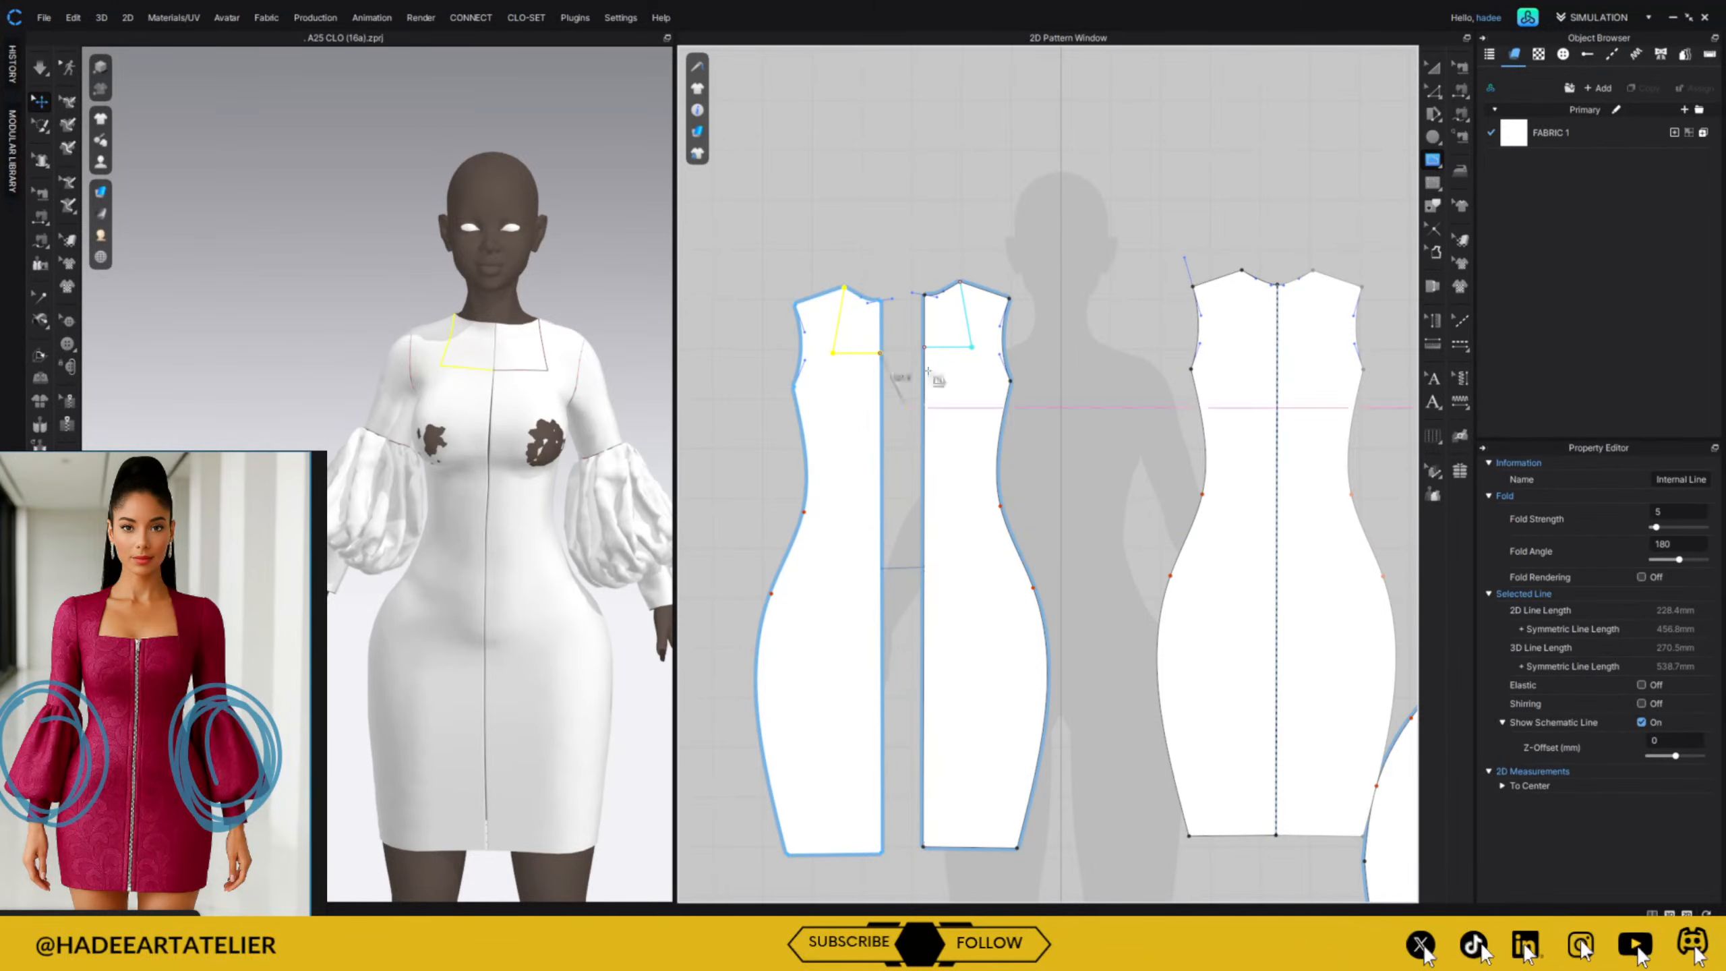
Lower the neckline's horizontal segment on the front halves and shift its corner slightly towards the centre edge.
{"action": "left_click", "coordinate": [1428, 91]}
{"action": "left_click", "coordinate": [810, 304]}
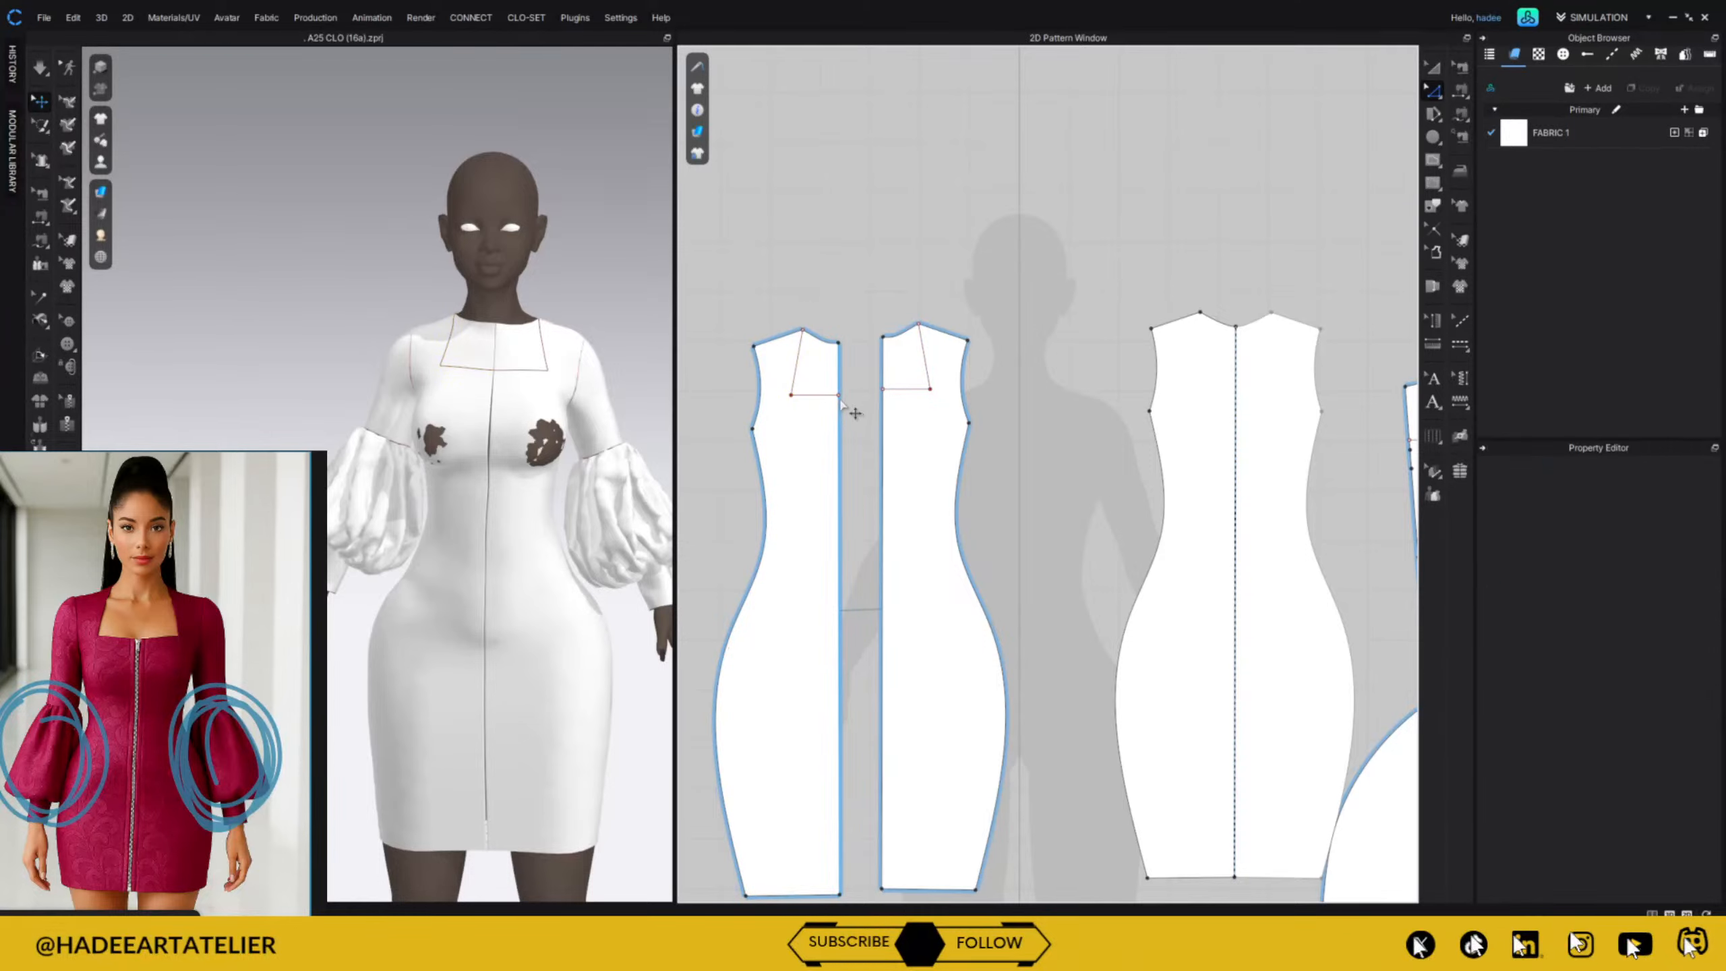
{"action": "mouse_move", "coordinate": [840, 397]}
{"action": "left_mouse_down"}
{"action": "mouse_move", "coordinate": [839, 419]}
{"action": "mouse_move", "coordinate": [790, 412]}
{"action": "mouse_move", "coordinate": [787, 429]}
{"action": "mouse_move", "coordinate": [840, 428]}
{"action": "left_mouse_up"}
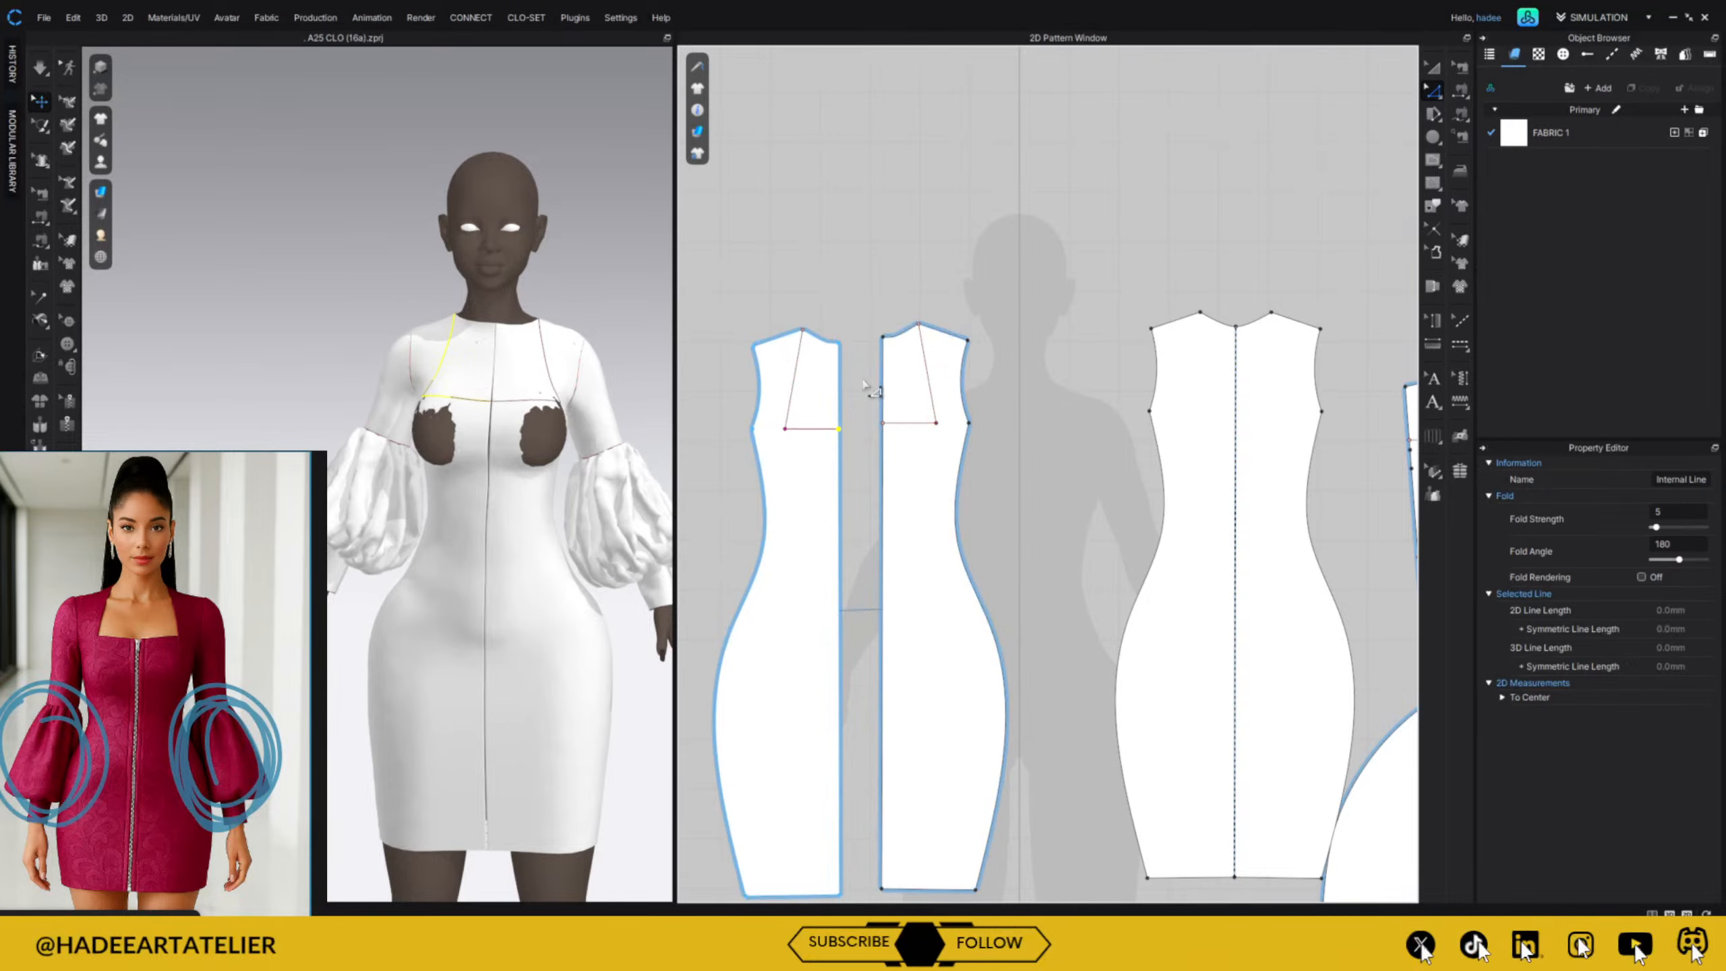
{"action": "left_click_drag", "start_coordinate": [786, 429], "coordinate": [795, 429]}
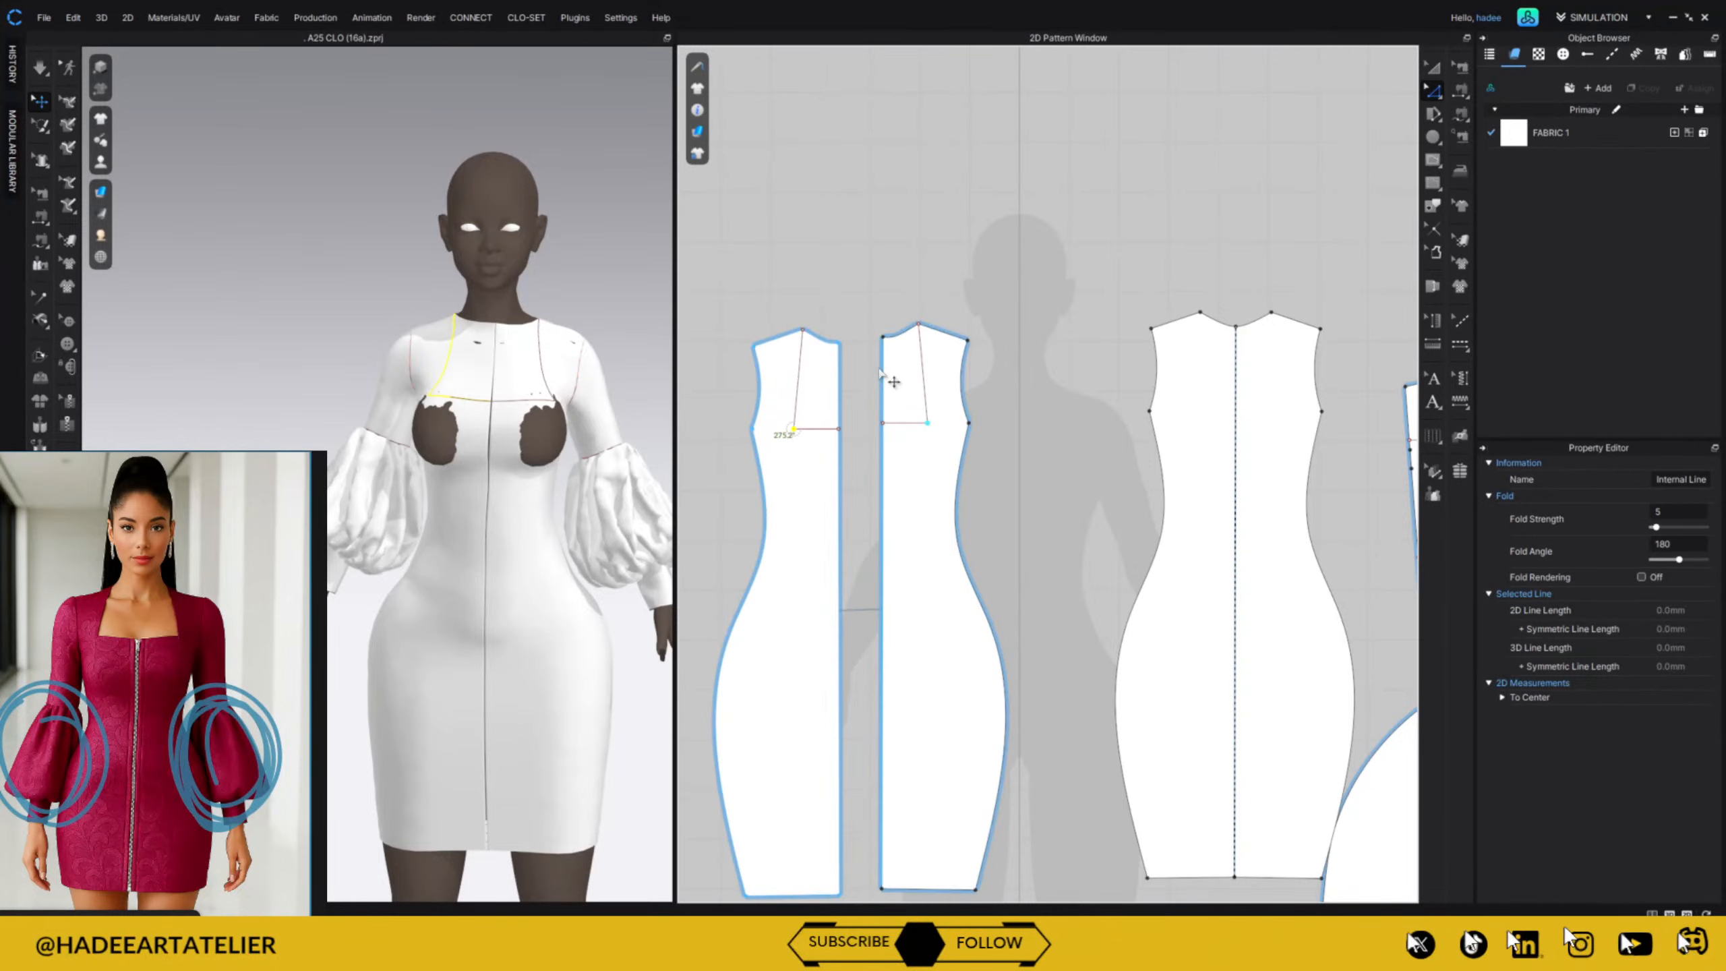
{"action": "left_click", "coordinate": [875, 333]}
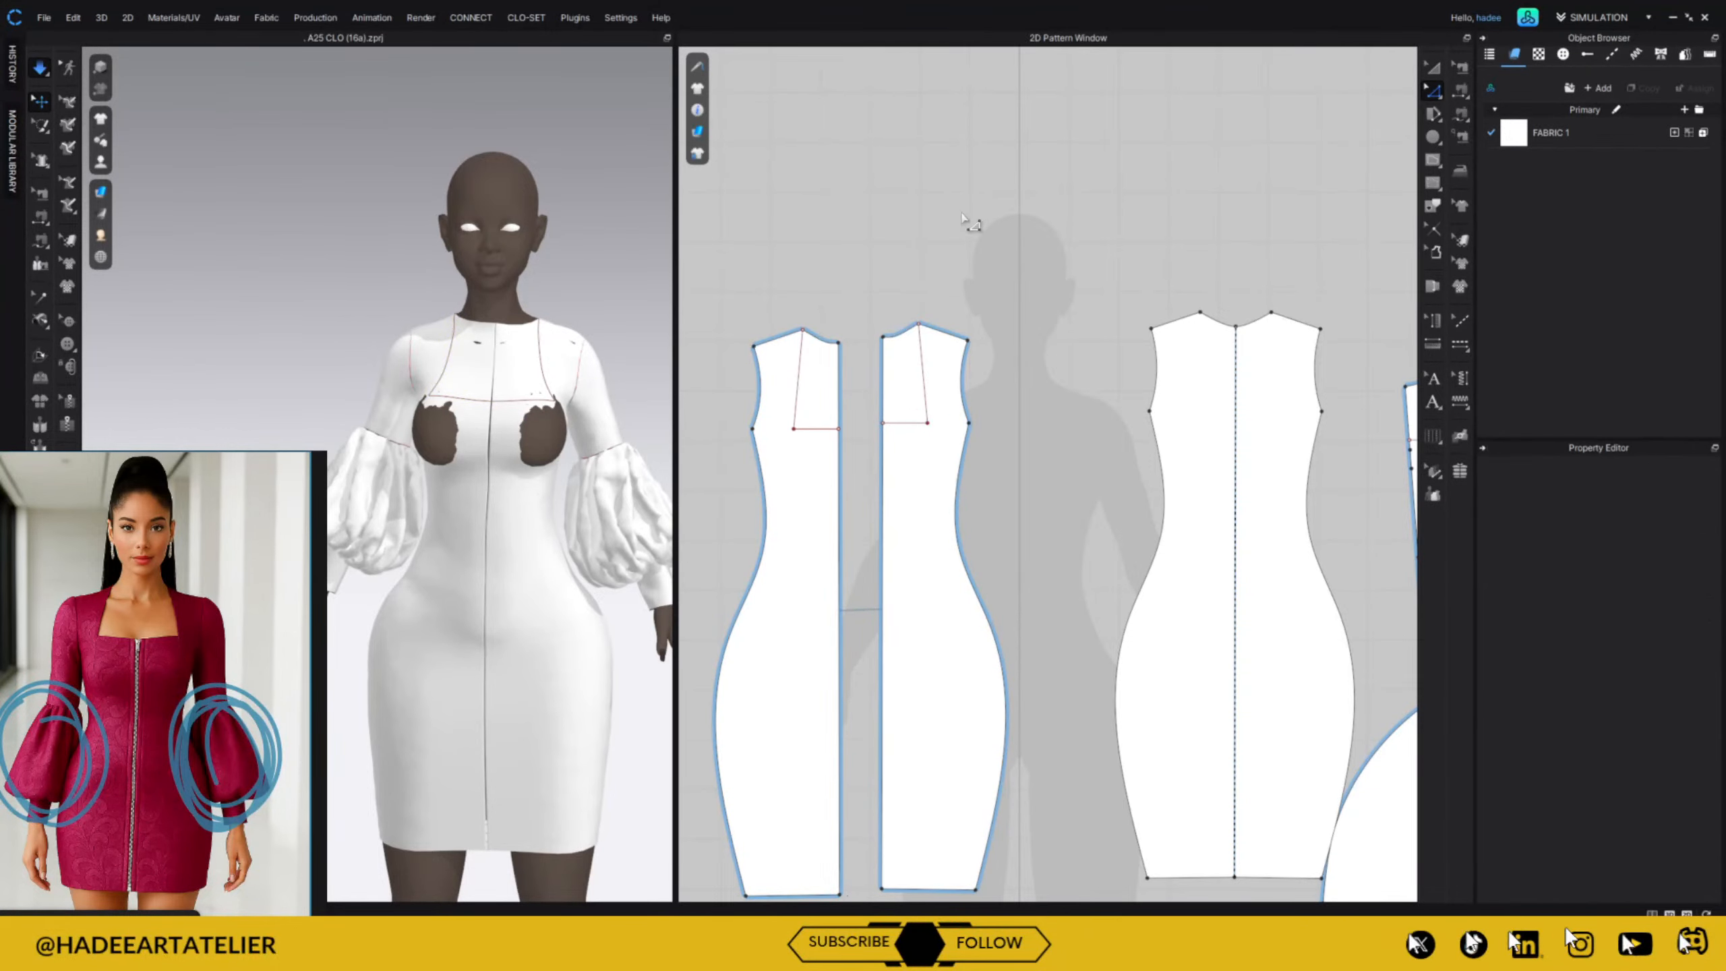
Simulate the garment and pull the front fabric over the bust where the body pokes through.
{"action": "key", "text": "space"}
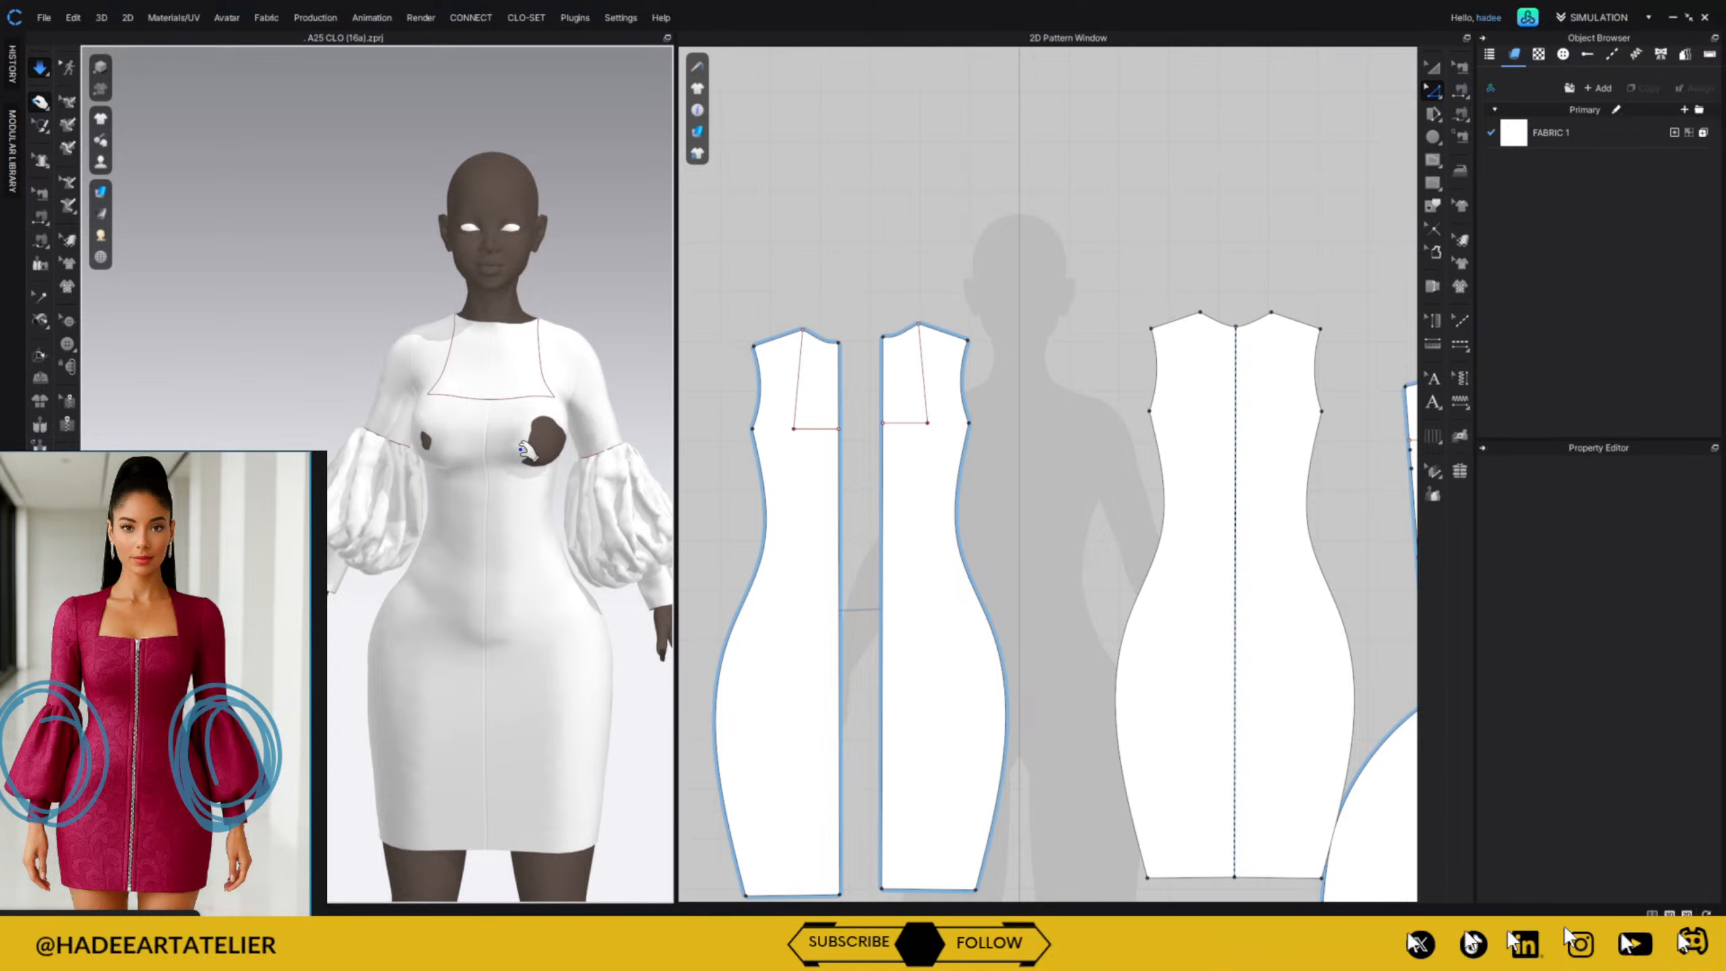
{"action": "left_click", "coordinate": [530, 451]}
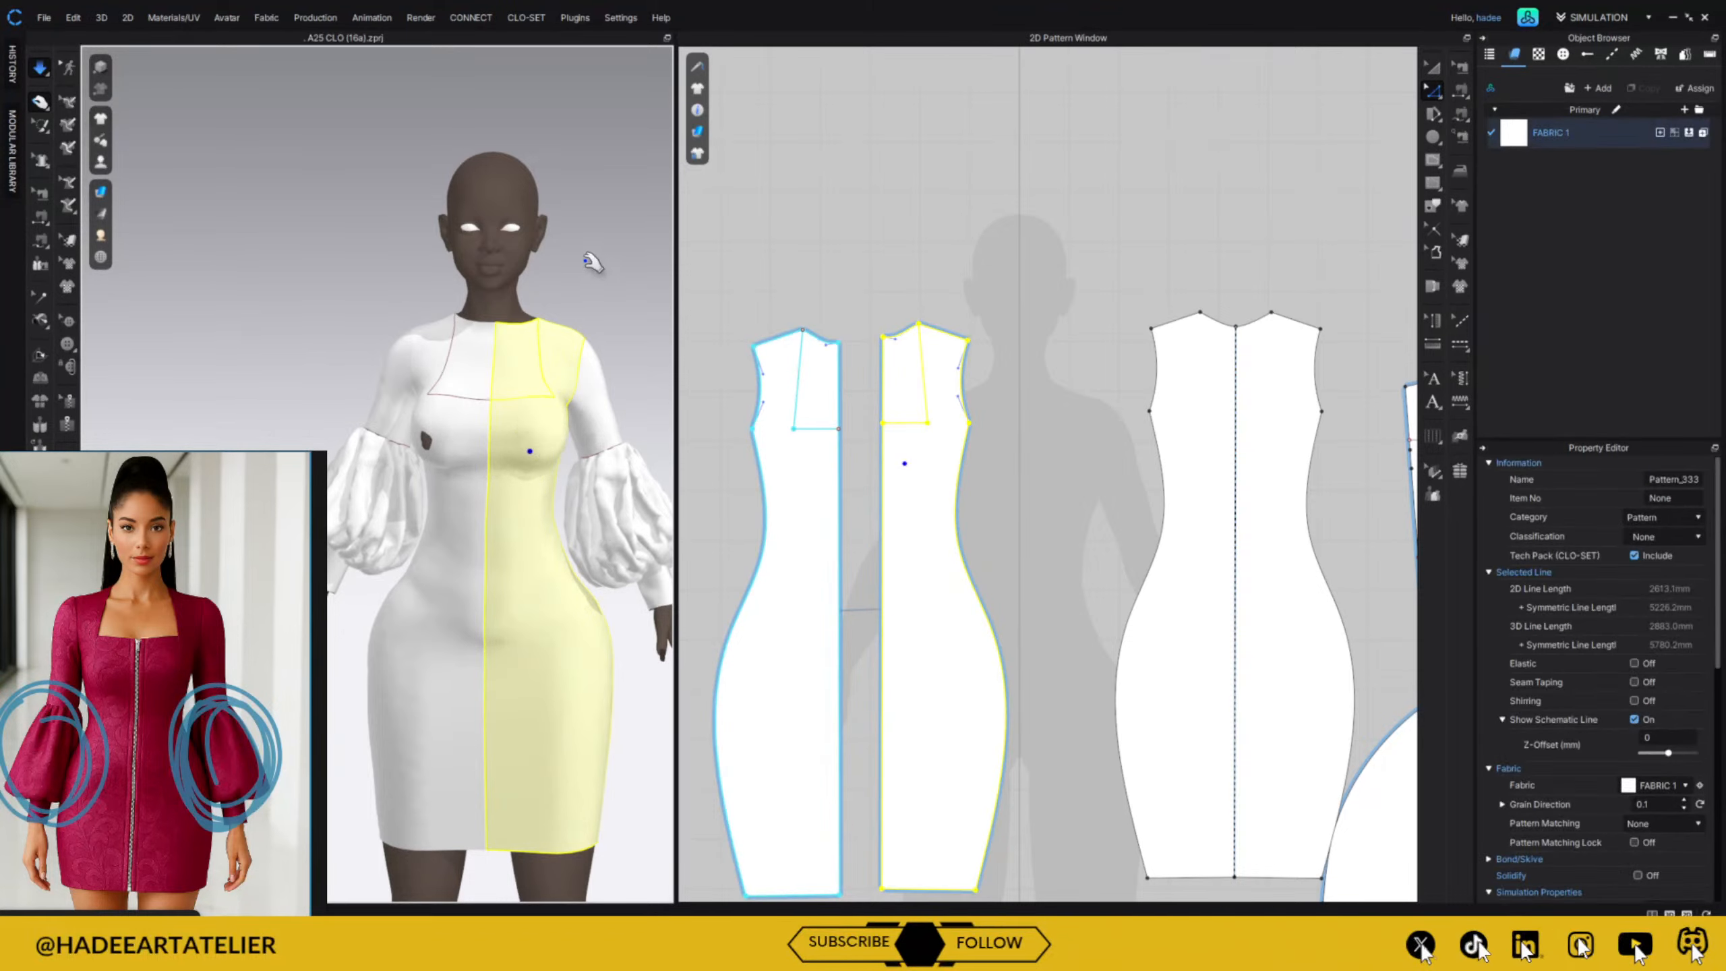
{"action": "mouse_move", "coordinate": [573, 314]}
{"action": "right_mouse_down"}
{"action": "mouse_move", "coordinate": [669, 297]}
{"action": "mouse_move", "coordinate": [556, 302]}
{"action": "mouse_move", "coordinate": [586, 300]}
{"action": "mouse_move", "coordinate": [568, 531]}
{"action": "mouse_move", "coordinate": [462, 494]}
{"action": "mouse_move", "coordinate": [568, 326]}
{"action": "right_mouse_up"}
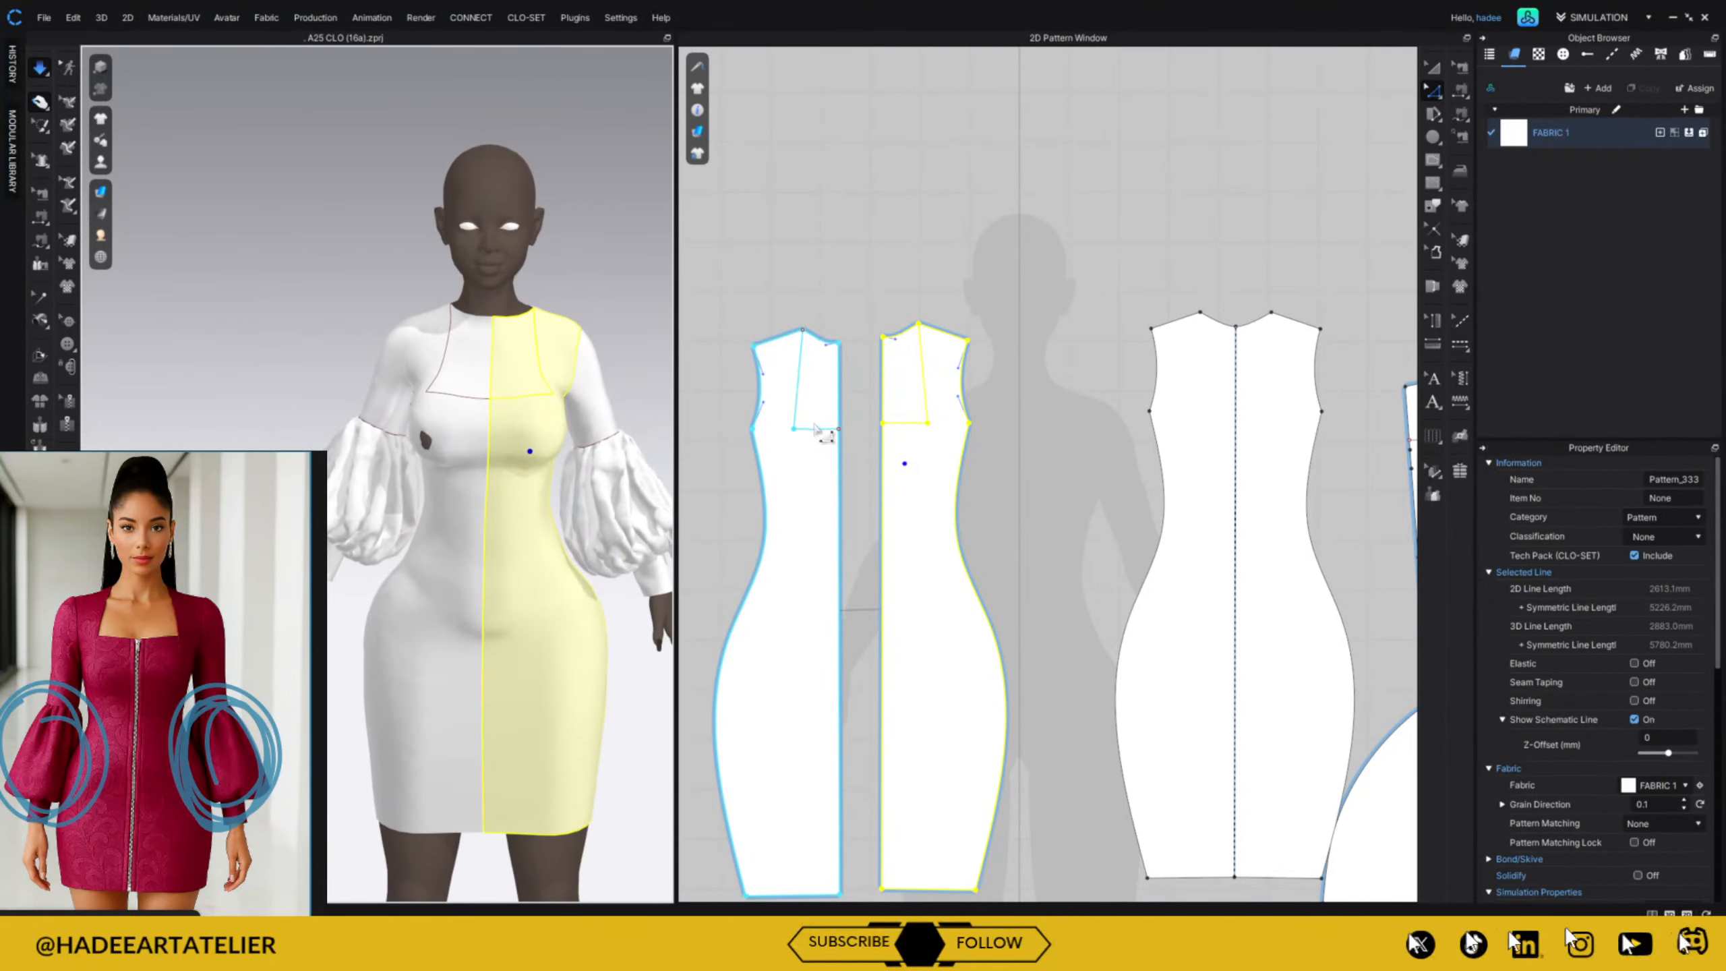
Raise the neckline's horizontal segment slightly on the front halves and stop the simulation.
{"action": "left_click", "coordinate": [796, 435]}
{"action": "left_click_drag", "start_coordinate": [782, 422], "coordinate": [854, 446]}
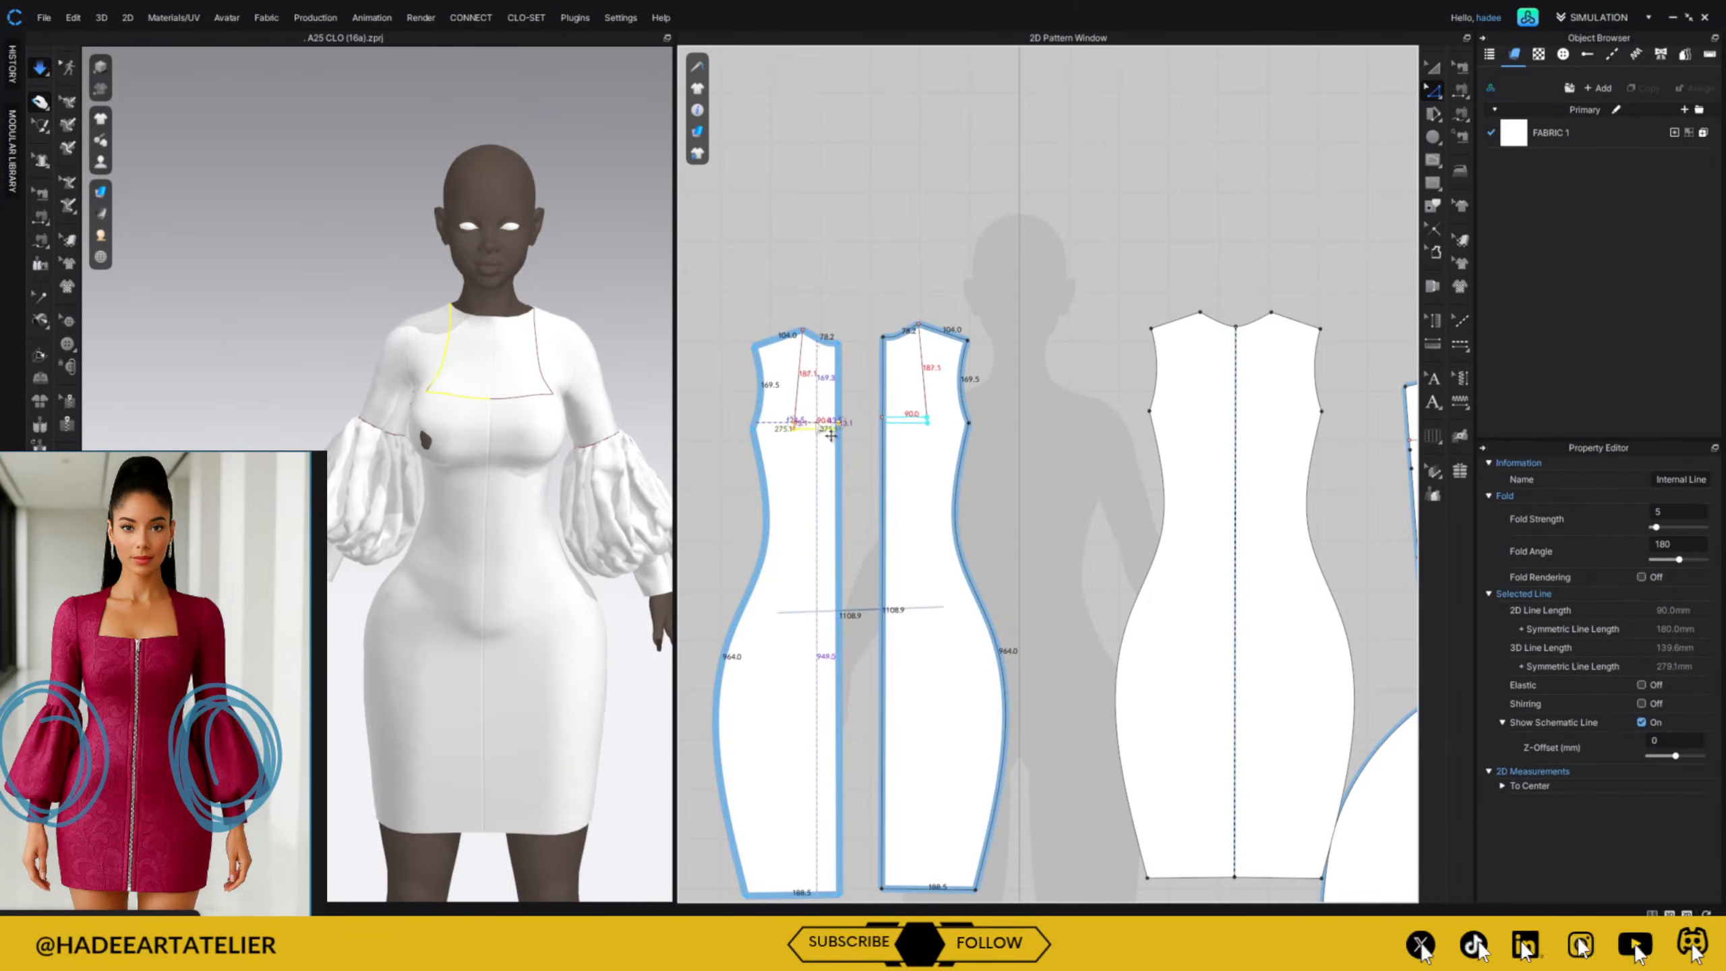
{"action": "key", "text": "space"}
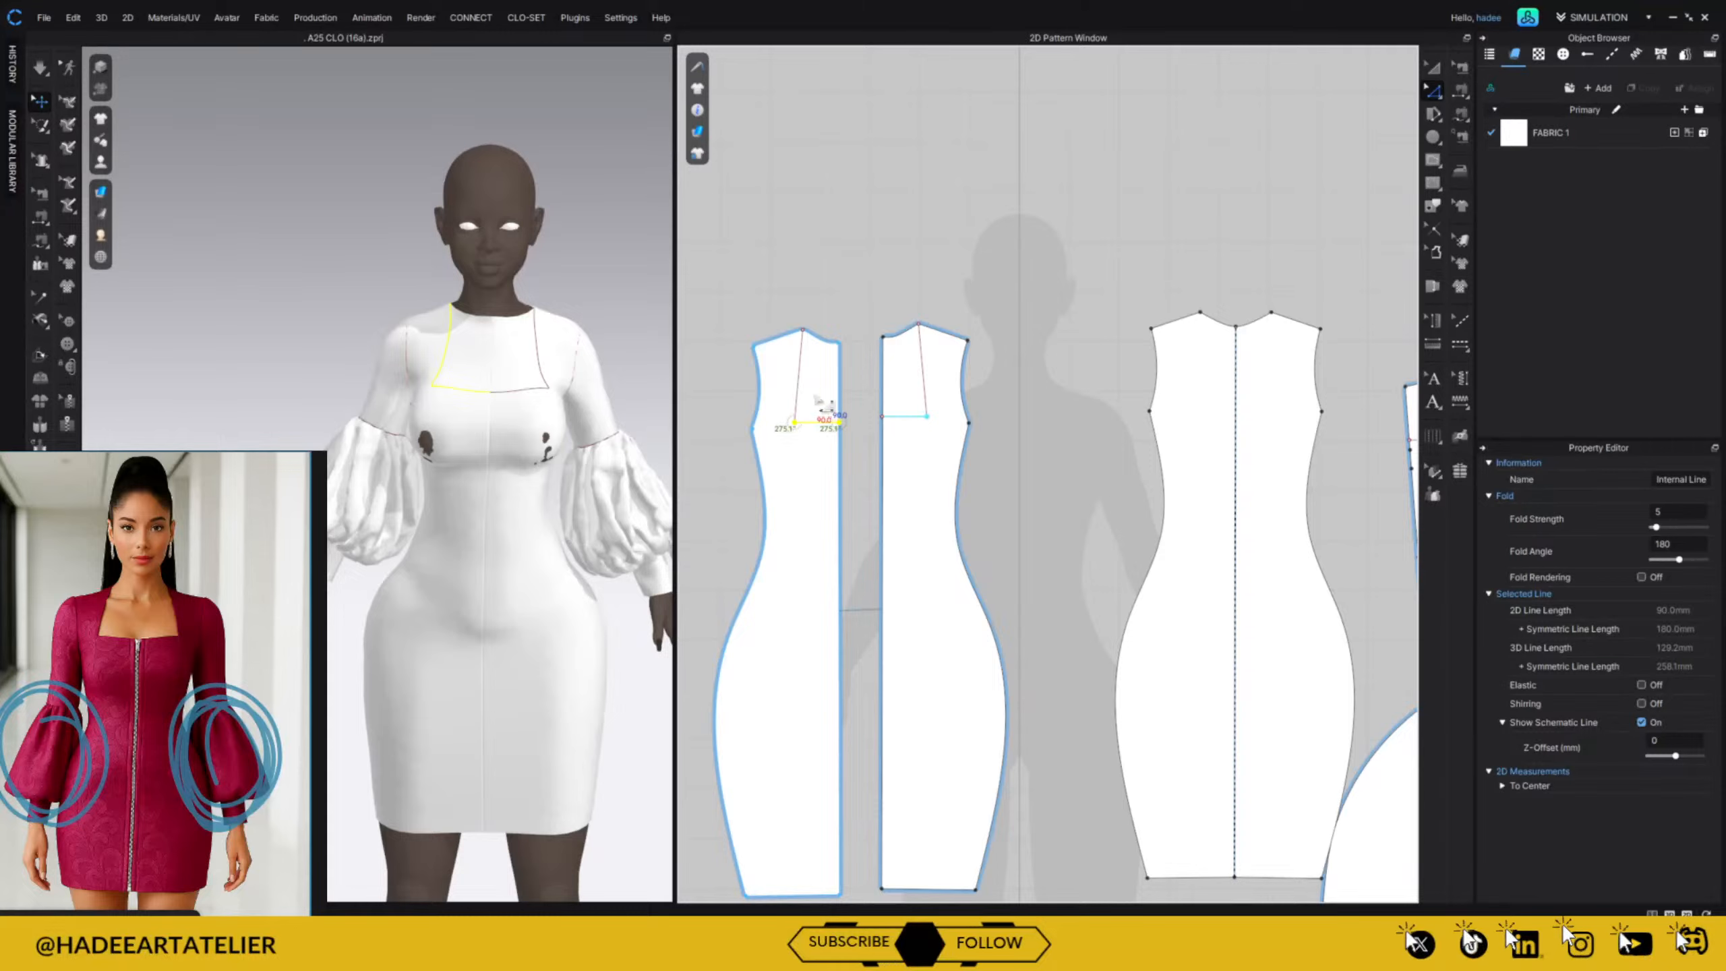
Try lowering the neckline's horizontal segment on the front halves and shifting its corner slightly towards the centre edge.
{"action": "mouse_move", "coordinate": [782, 411]}
{"action": "left_mouse_down"}
{"action": "mouse_move", "coordinate": [841, 446]}
{"action": "mouse_move", "coordinate": [798, 434]}
{"action": "left_mouse_up"}
{"action": "left_click", "coordinate": [802, 468]}
{"action": "key", "text": "a"}
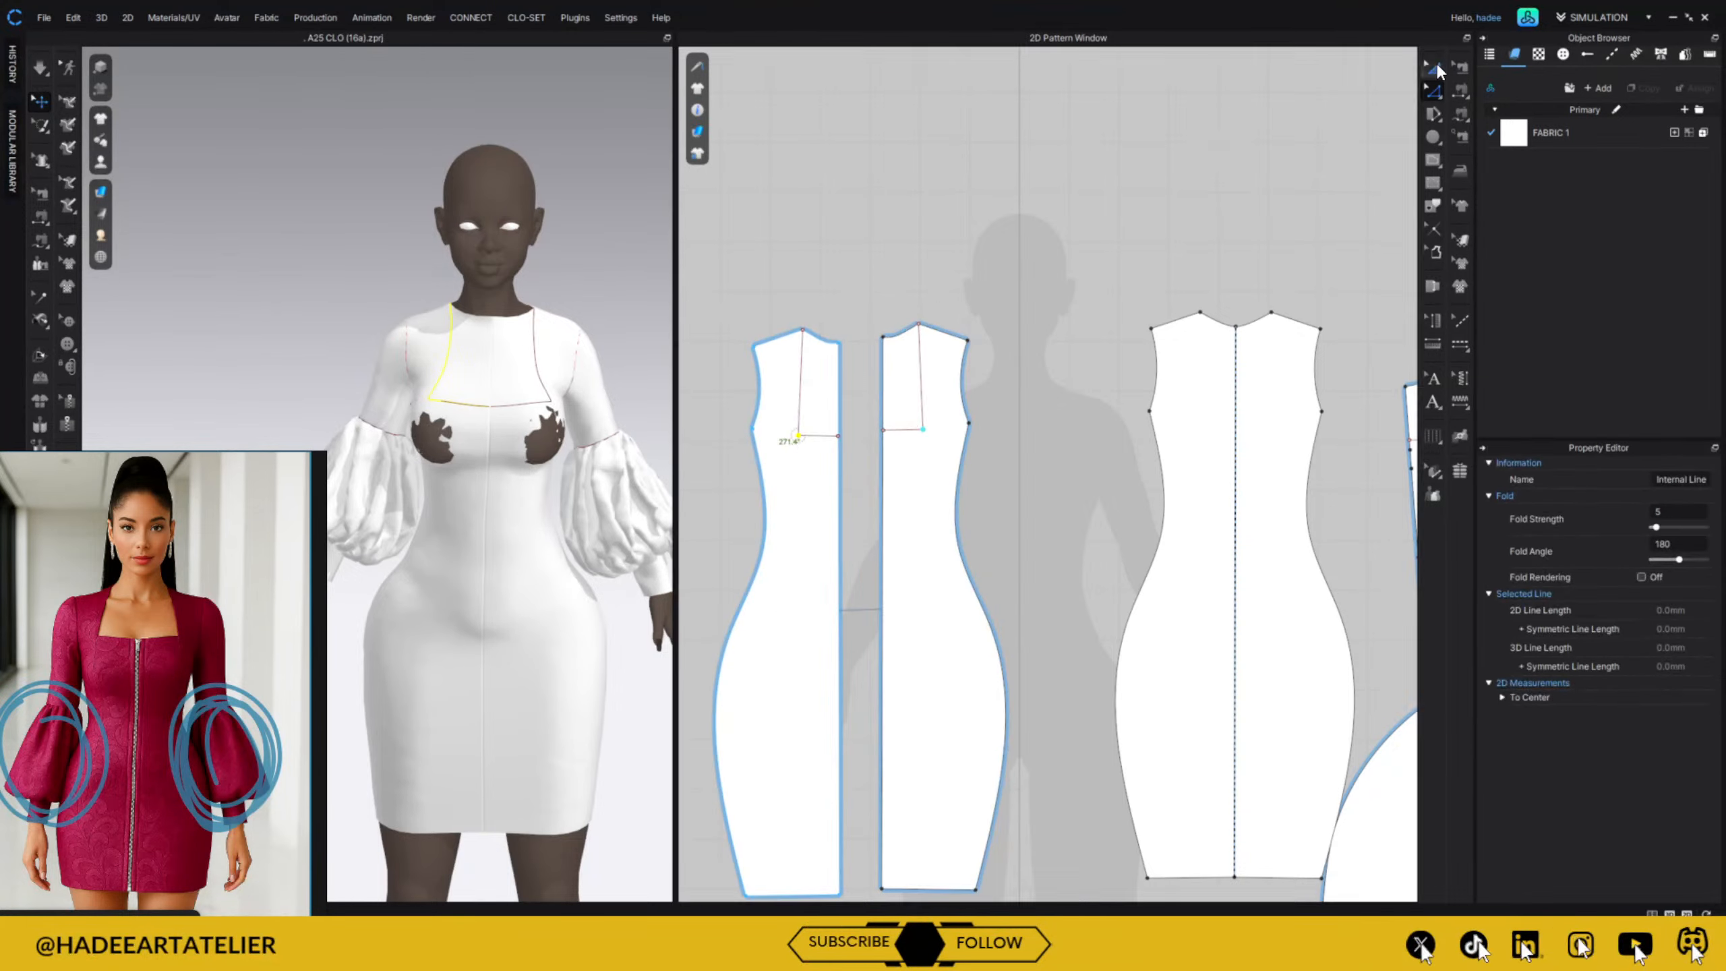
{"action": "left_click", "coordinate": [802, 381]}
{"action": "left_click", "coordinate": [880, 300]}
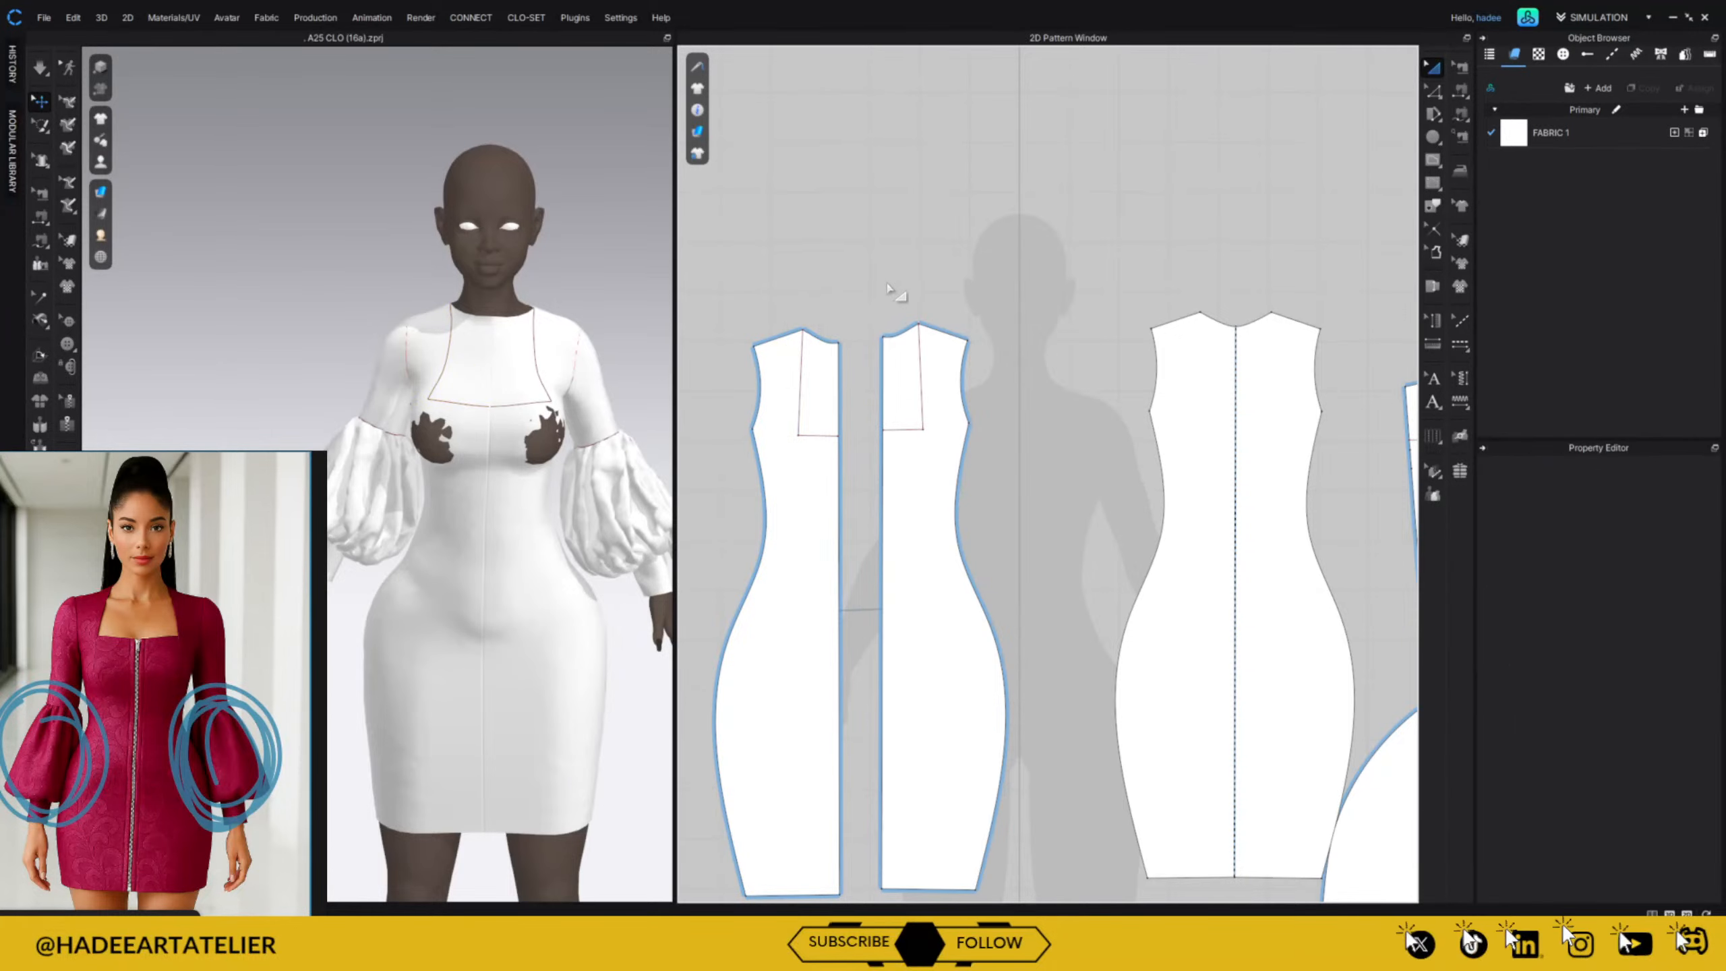
Move the neckline's horizontal segment back up with its corner slightly farther out, and simulate the garment.
{"action": "key", "text": "z"}
{"action": "left_click_drag", "start_coordinate": [799, 437], "coordinate": [840, 423]}
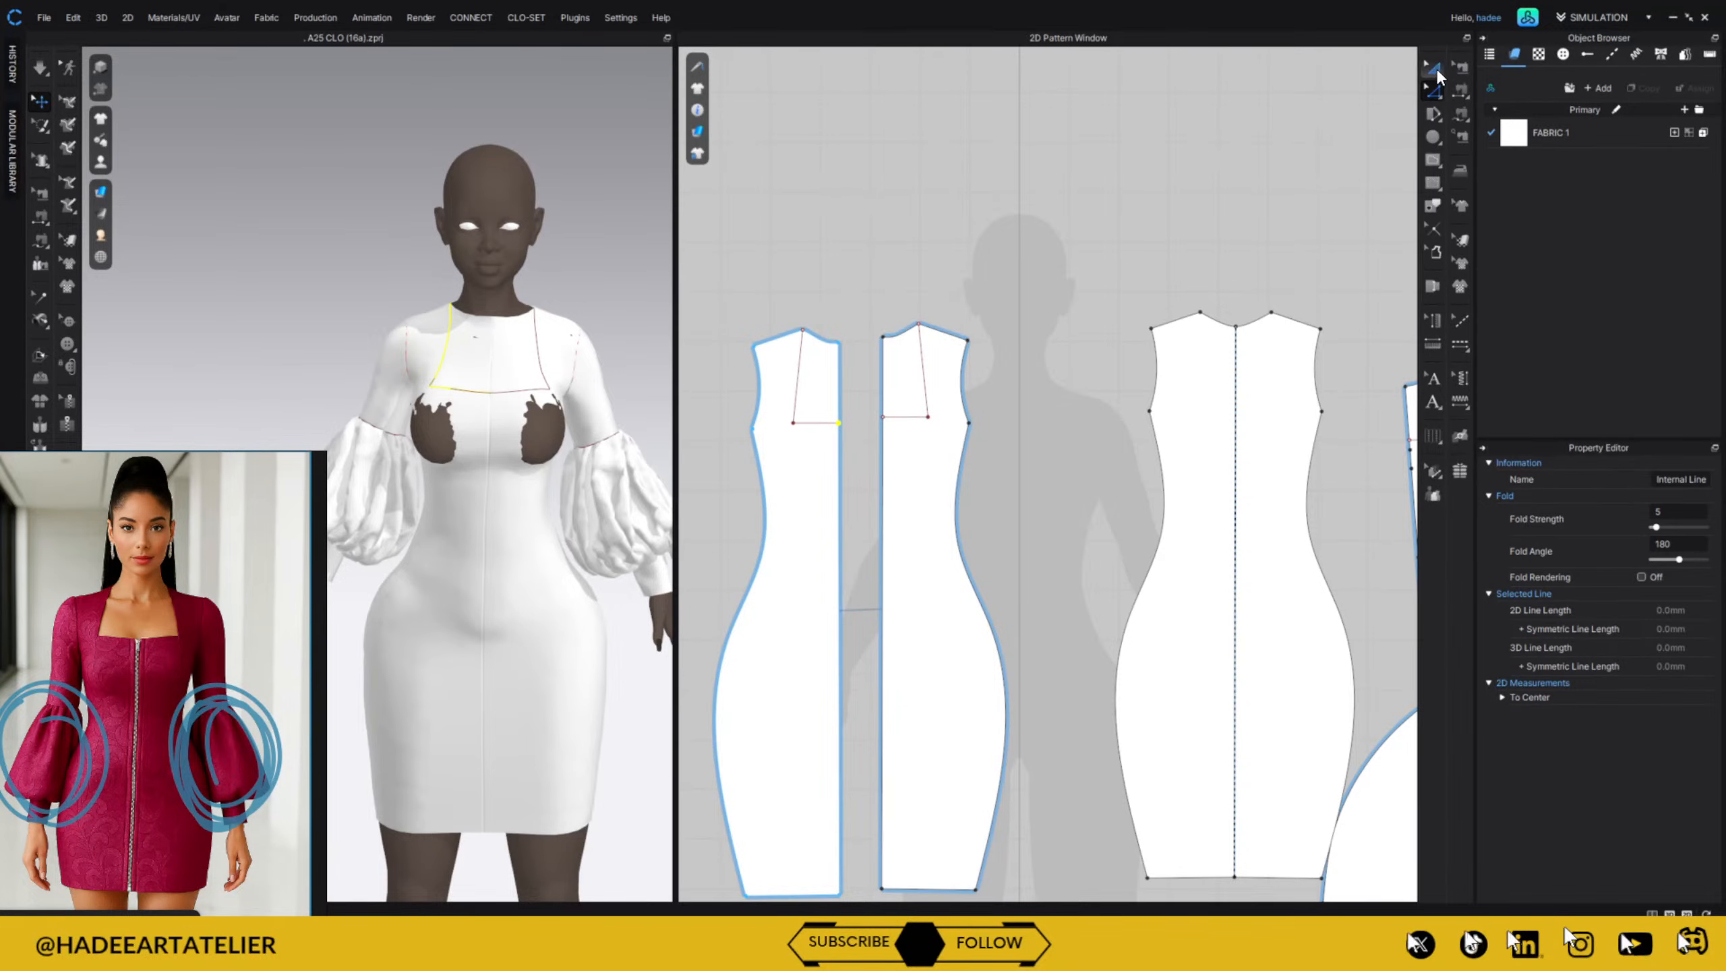
{"action": "key", "text": "space"}
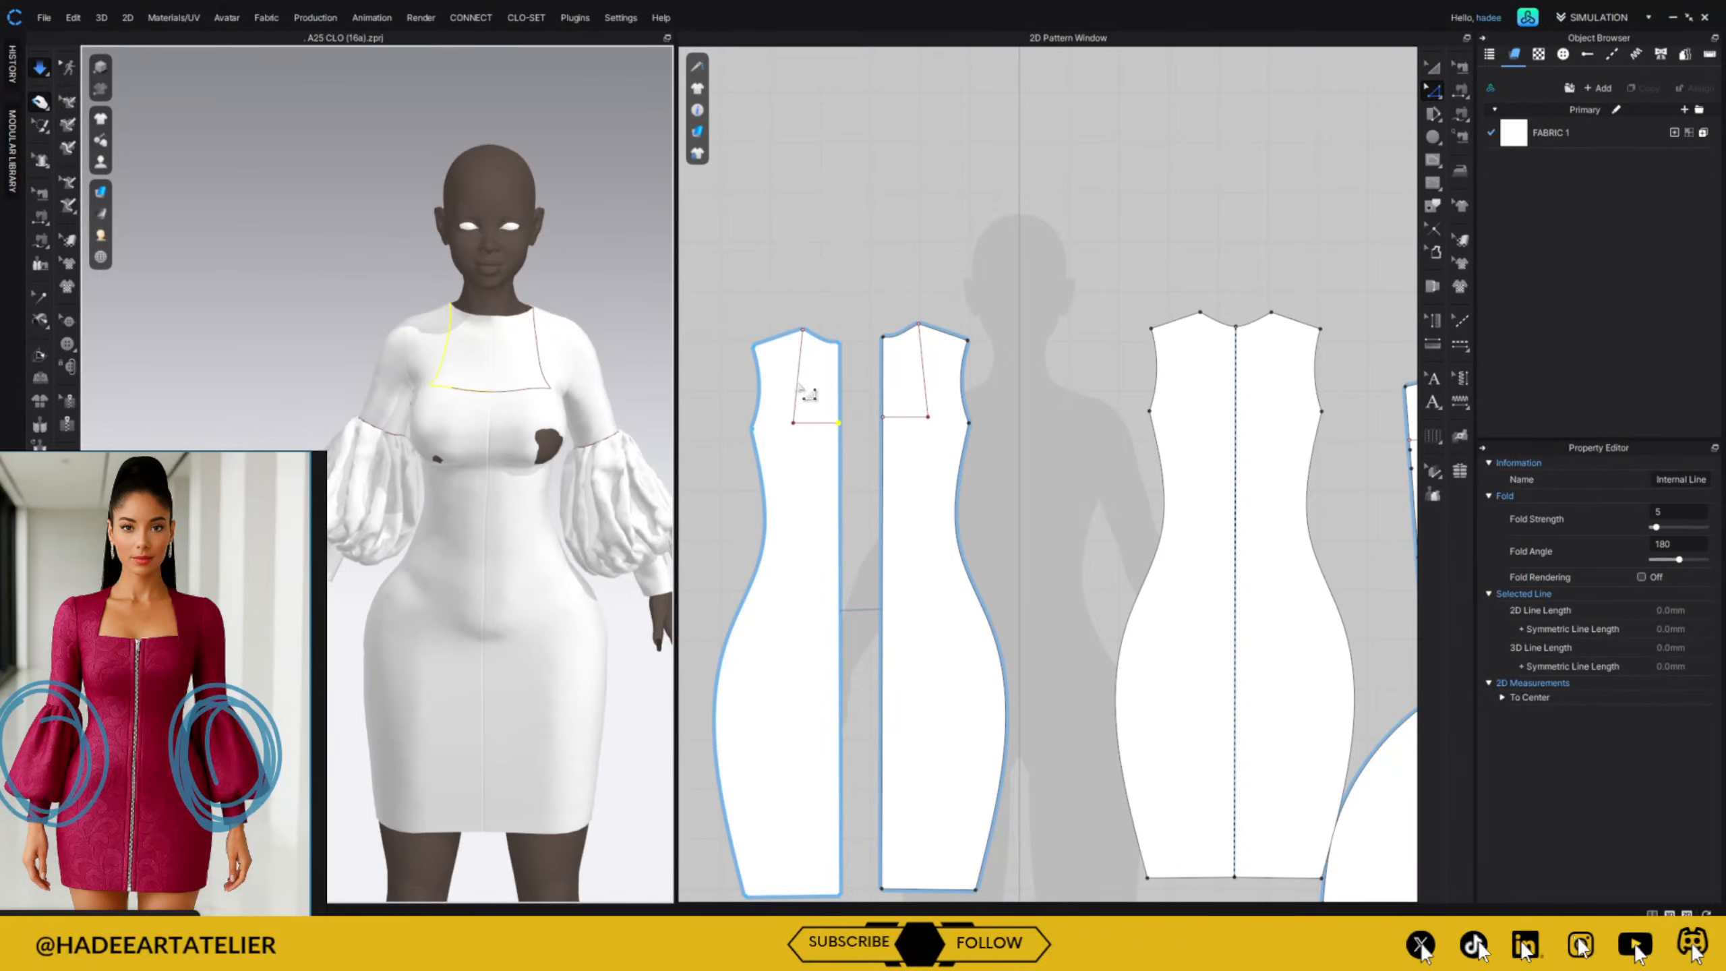
Cut both front halves along the two segments of the square neckline internal line.
{"action": "left_click", "coordinate": [799, 390]}
{"action": "left_click", "coordinate": [1433, 68]}
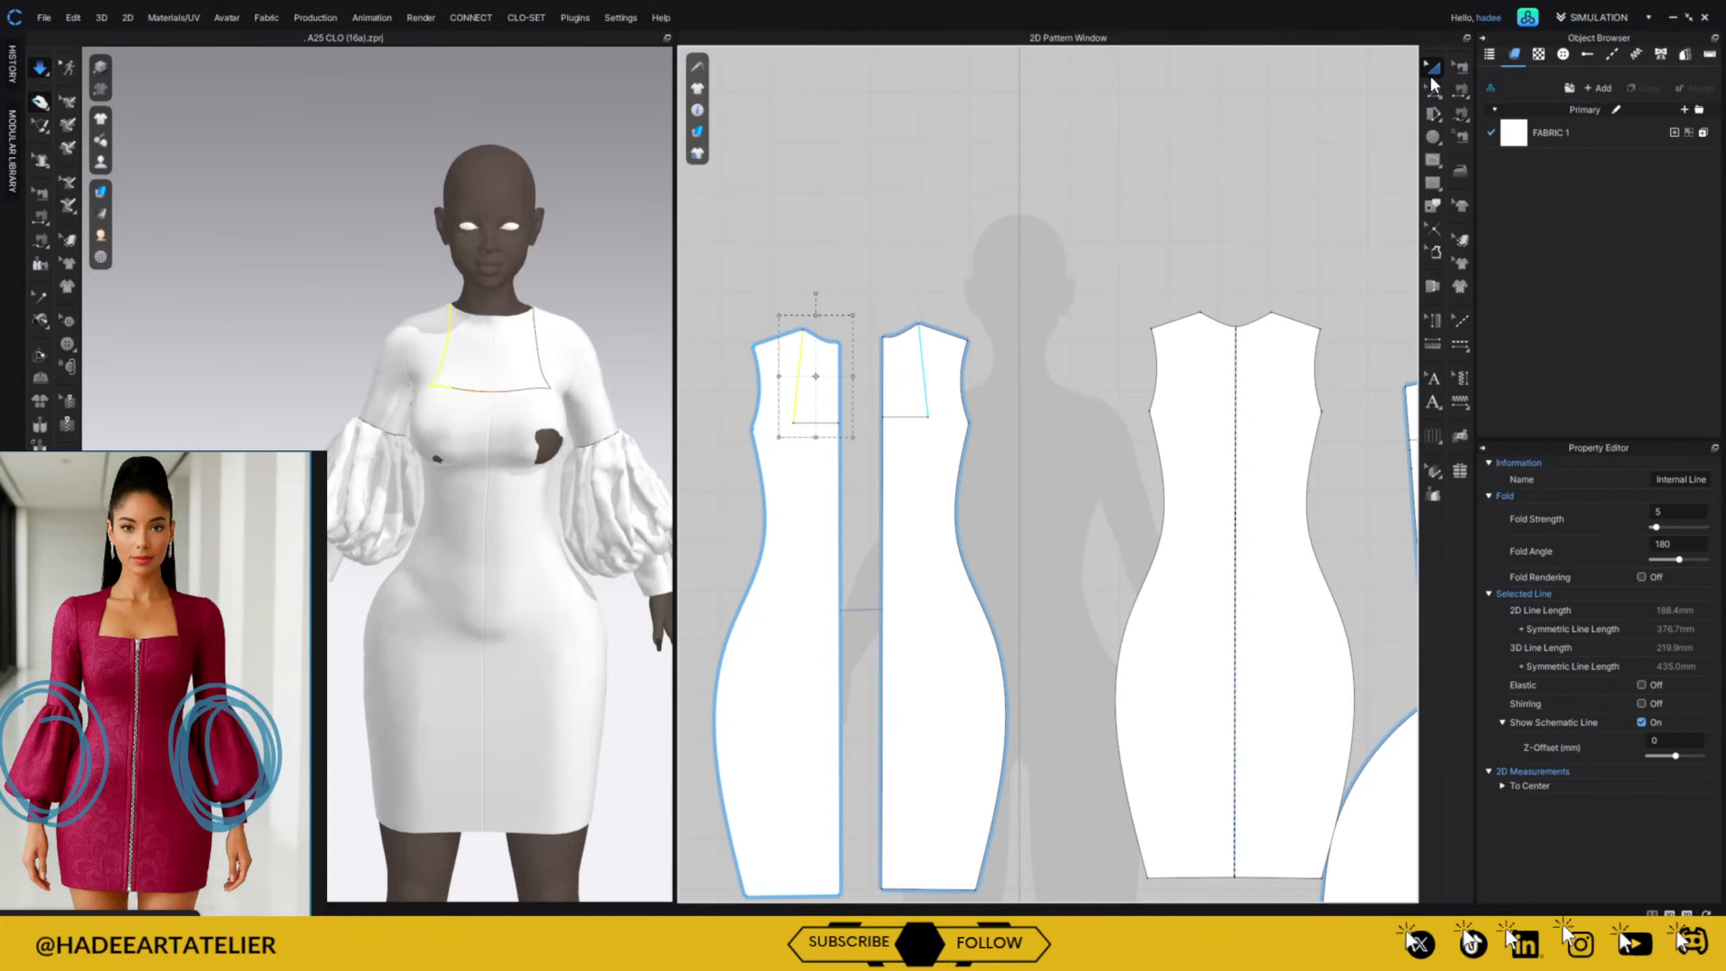
{"action": "left_click", "coordinate": [798, 421], "text": "shift"}
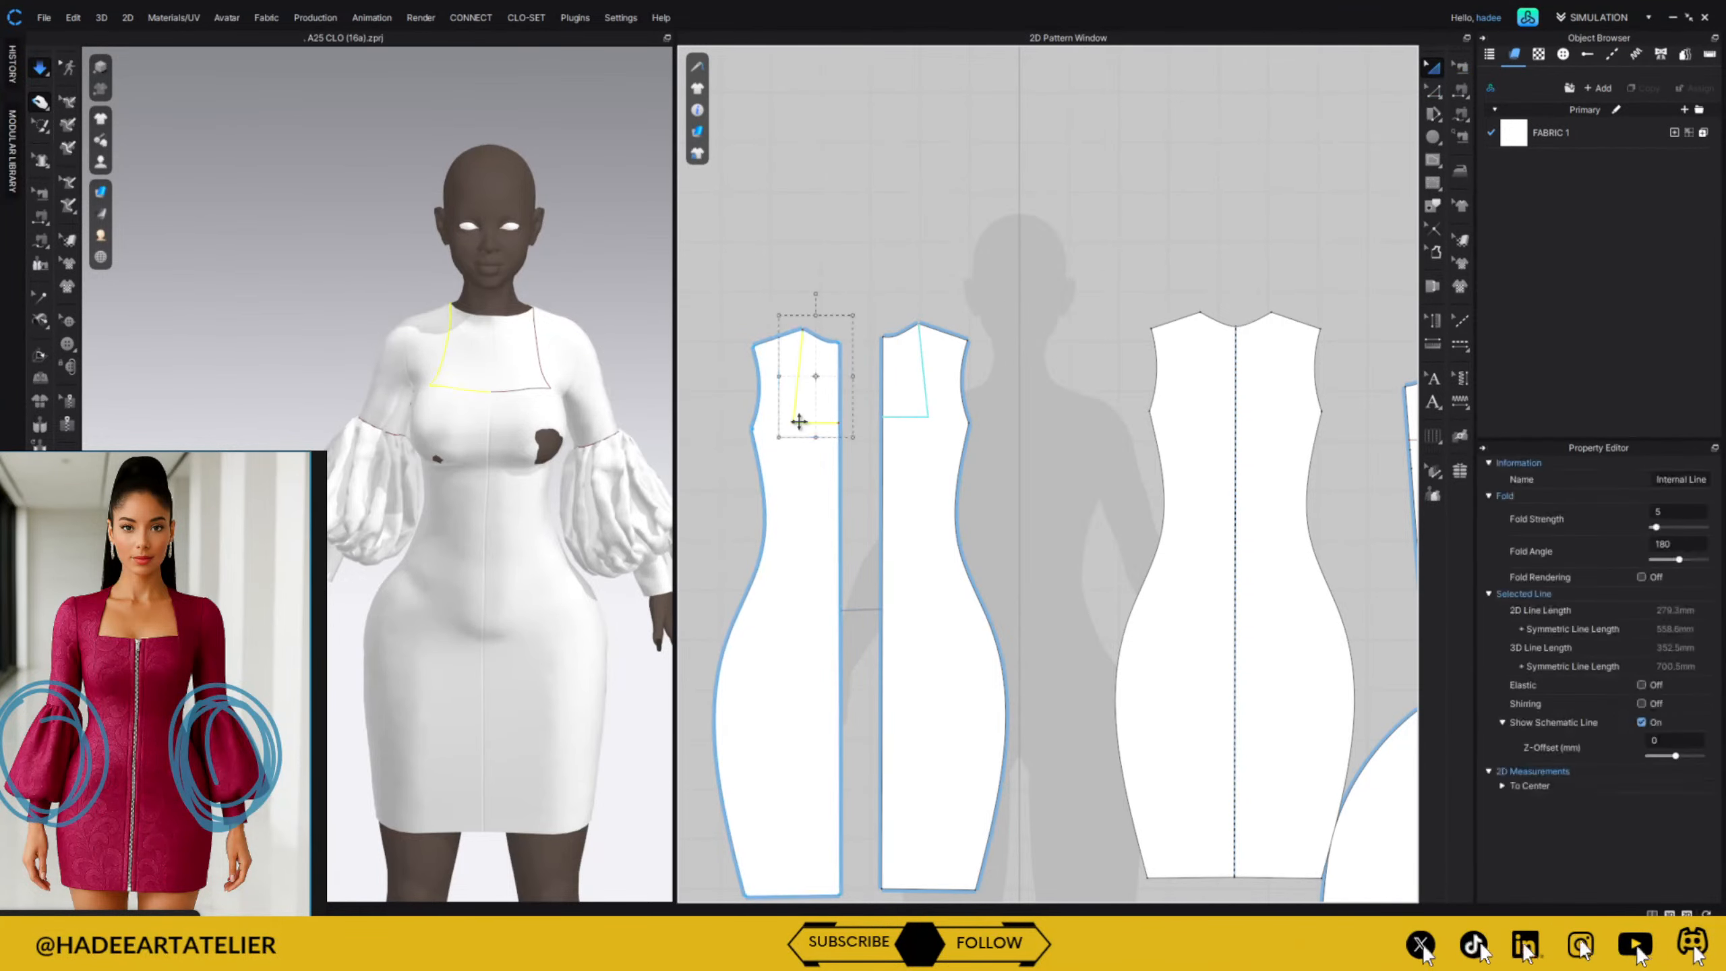
{"action": "right_click", "coordinate": [800, 422]}
{"action": "left_click", "coordinate": [860, 676]}
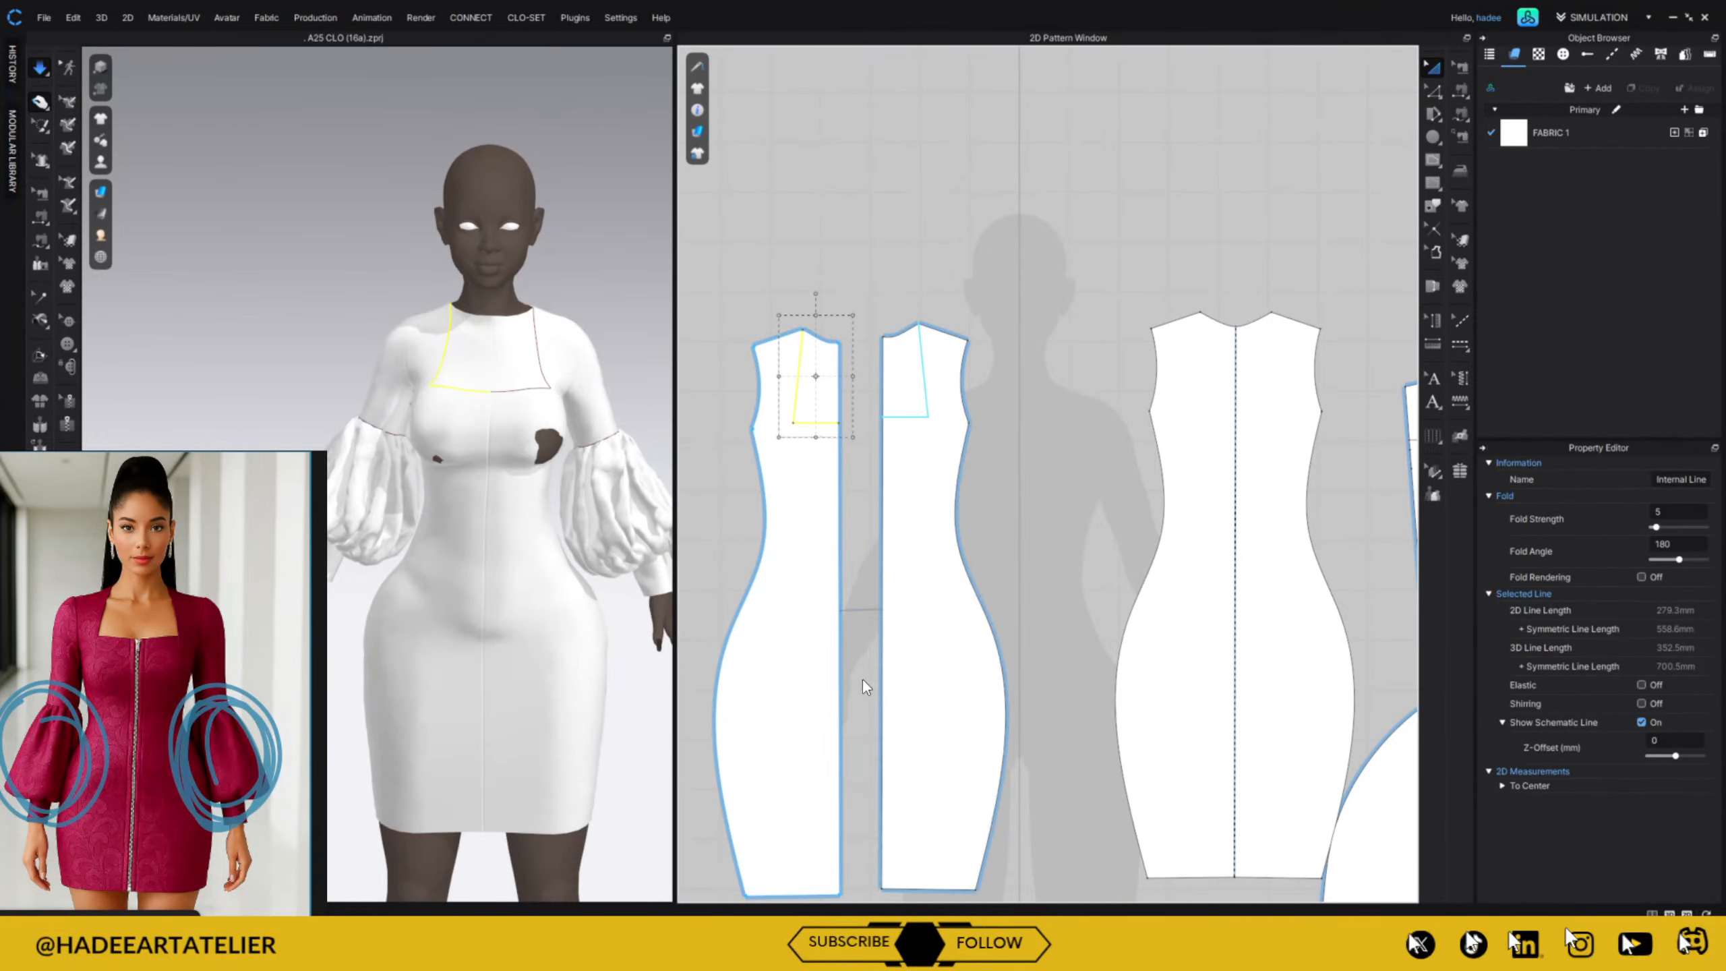
Delete the cut-off neckline pieces from both front halves and simulate the open square neckline briefly.
{"action": "left_click", "coordinate": [836, 378]}
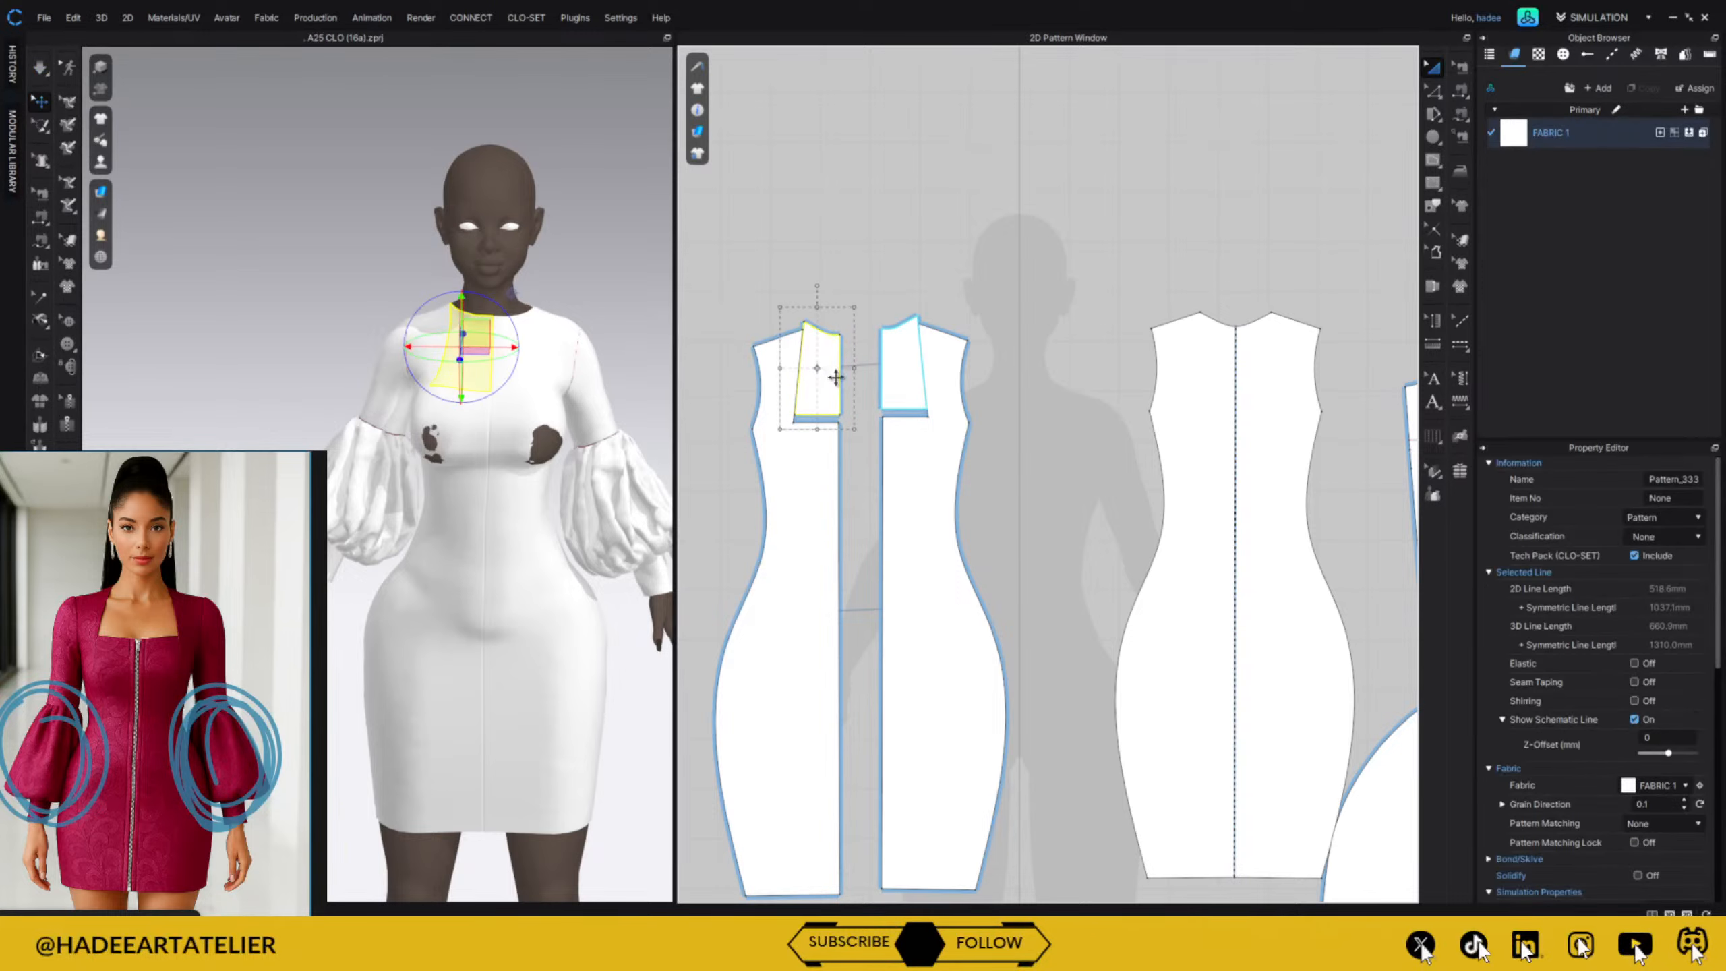
{"action": "key", "text": "Delete"}
{"action": "left_click", "coordinate": [890, 373]}
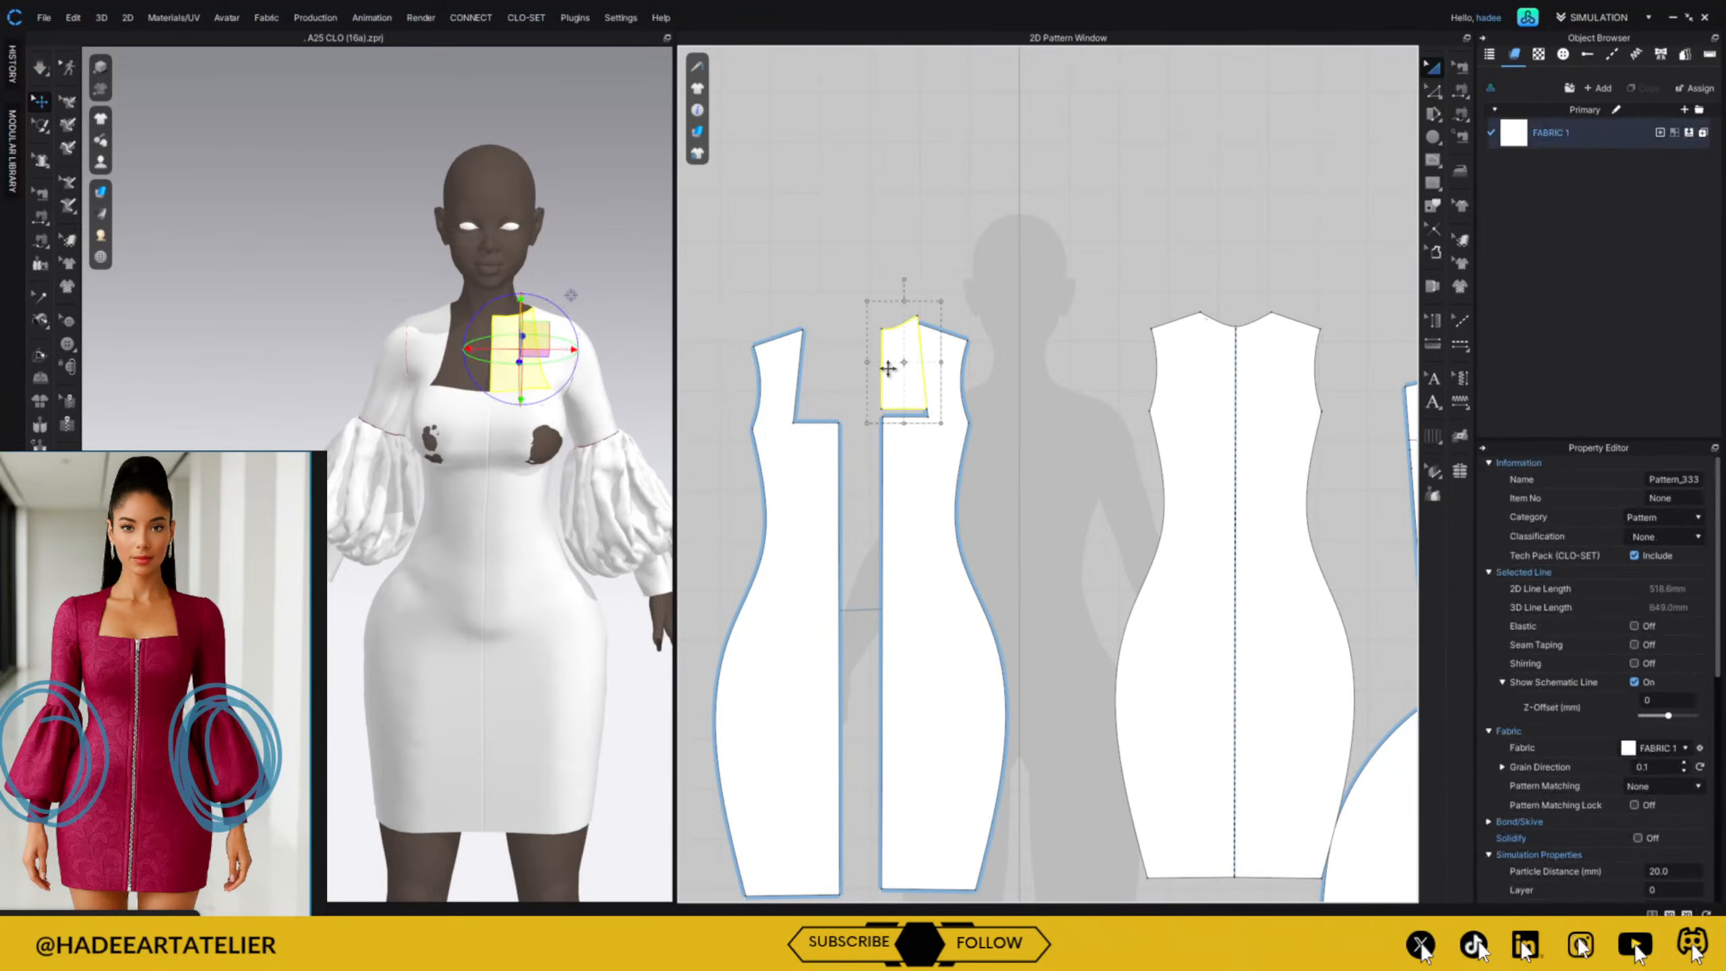
{"action": "key", "text": "Delete"}
{"action": "right_click_drag", "start_coordinate": [593, 338], "coordinate": [563, 308]}
{"action": "key", "text": "space"}
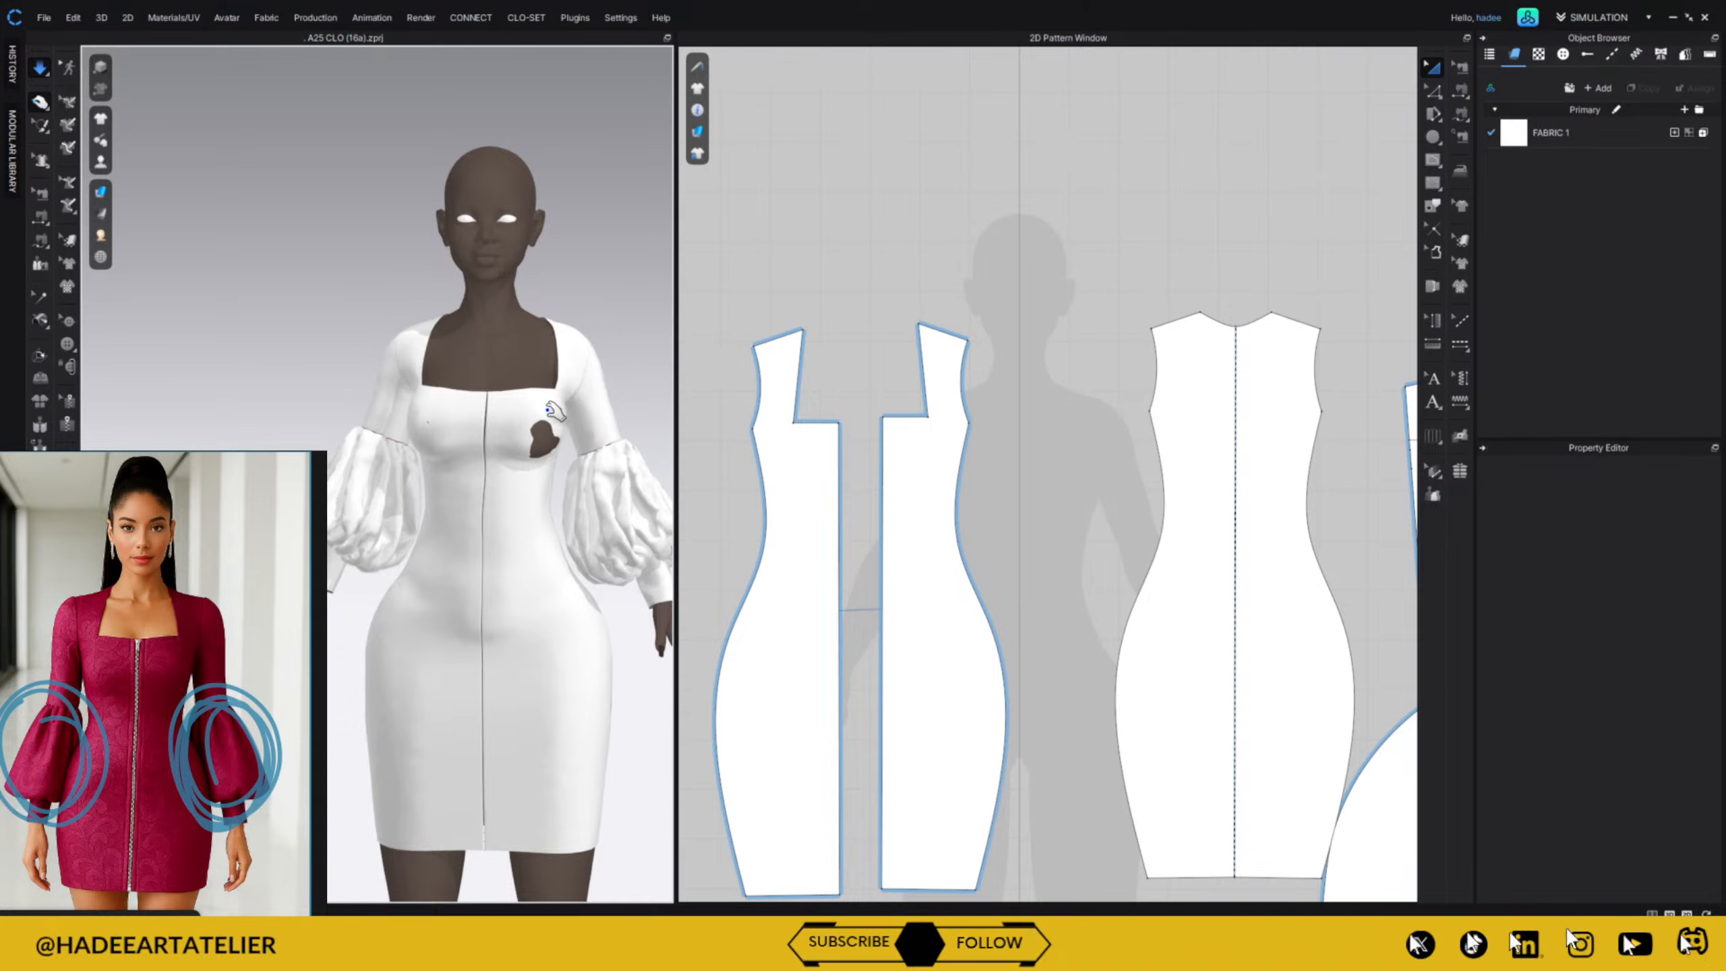
{"action": "key", "text": "space"}
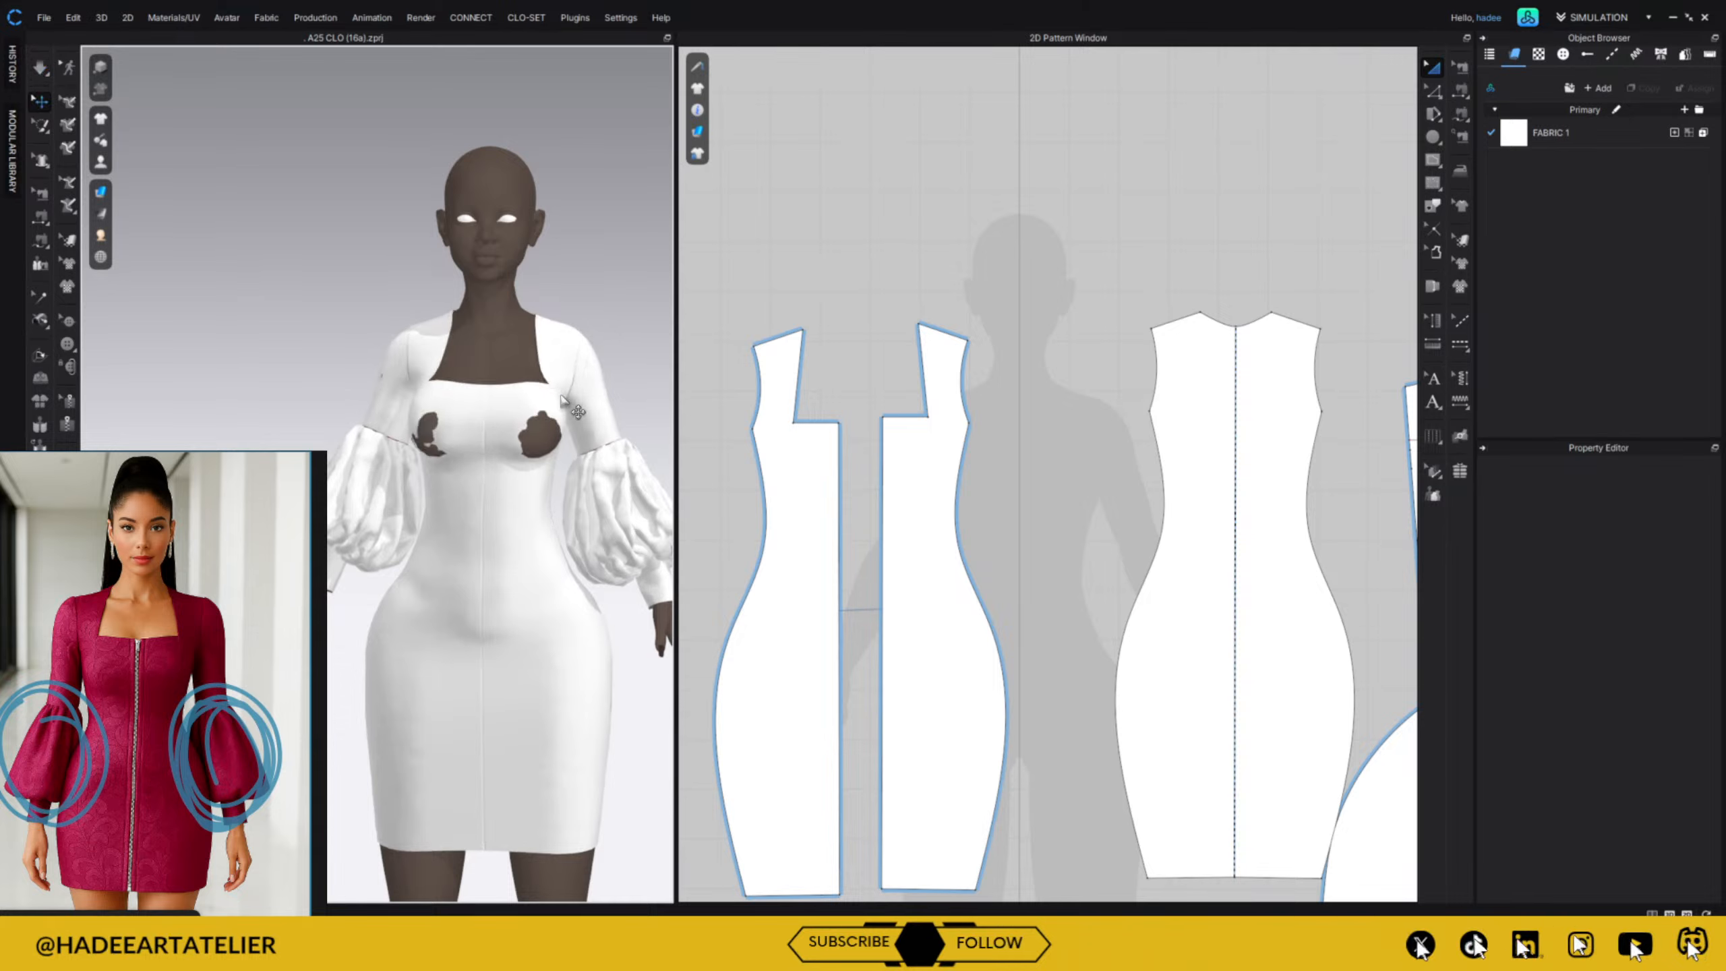
Move the inner neckline corner of the front halves slightly up and towards the centre edge, and simulate the garment.
{"action": "right_click_drag", "start_coordinate": [566, 275], "coordinate": [648, 298]}
{"action": "right_click_drag", "start_coordinate": [589, 336], "coordinate": [645, 286]}
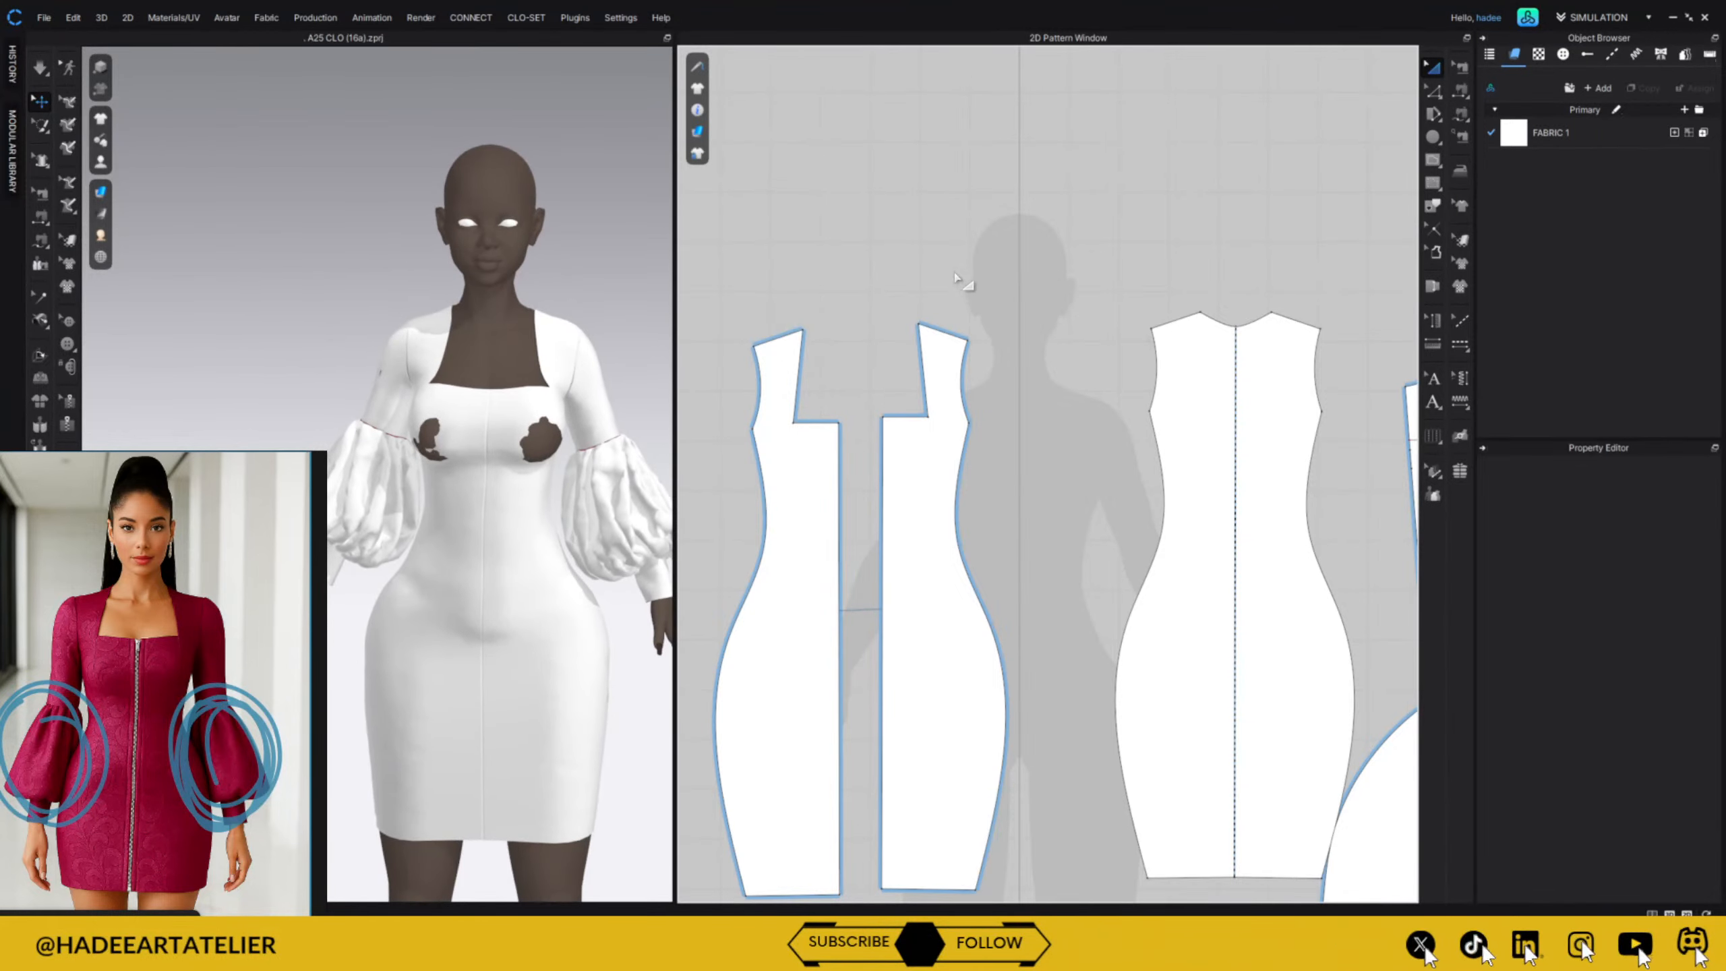
{"action": "key", "text": "z"}
{"action": "left_click", "coordinate": [818, 429]}
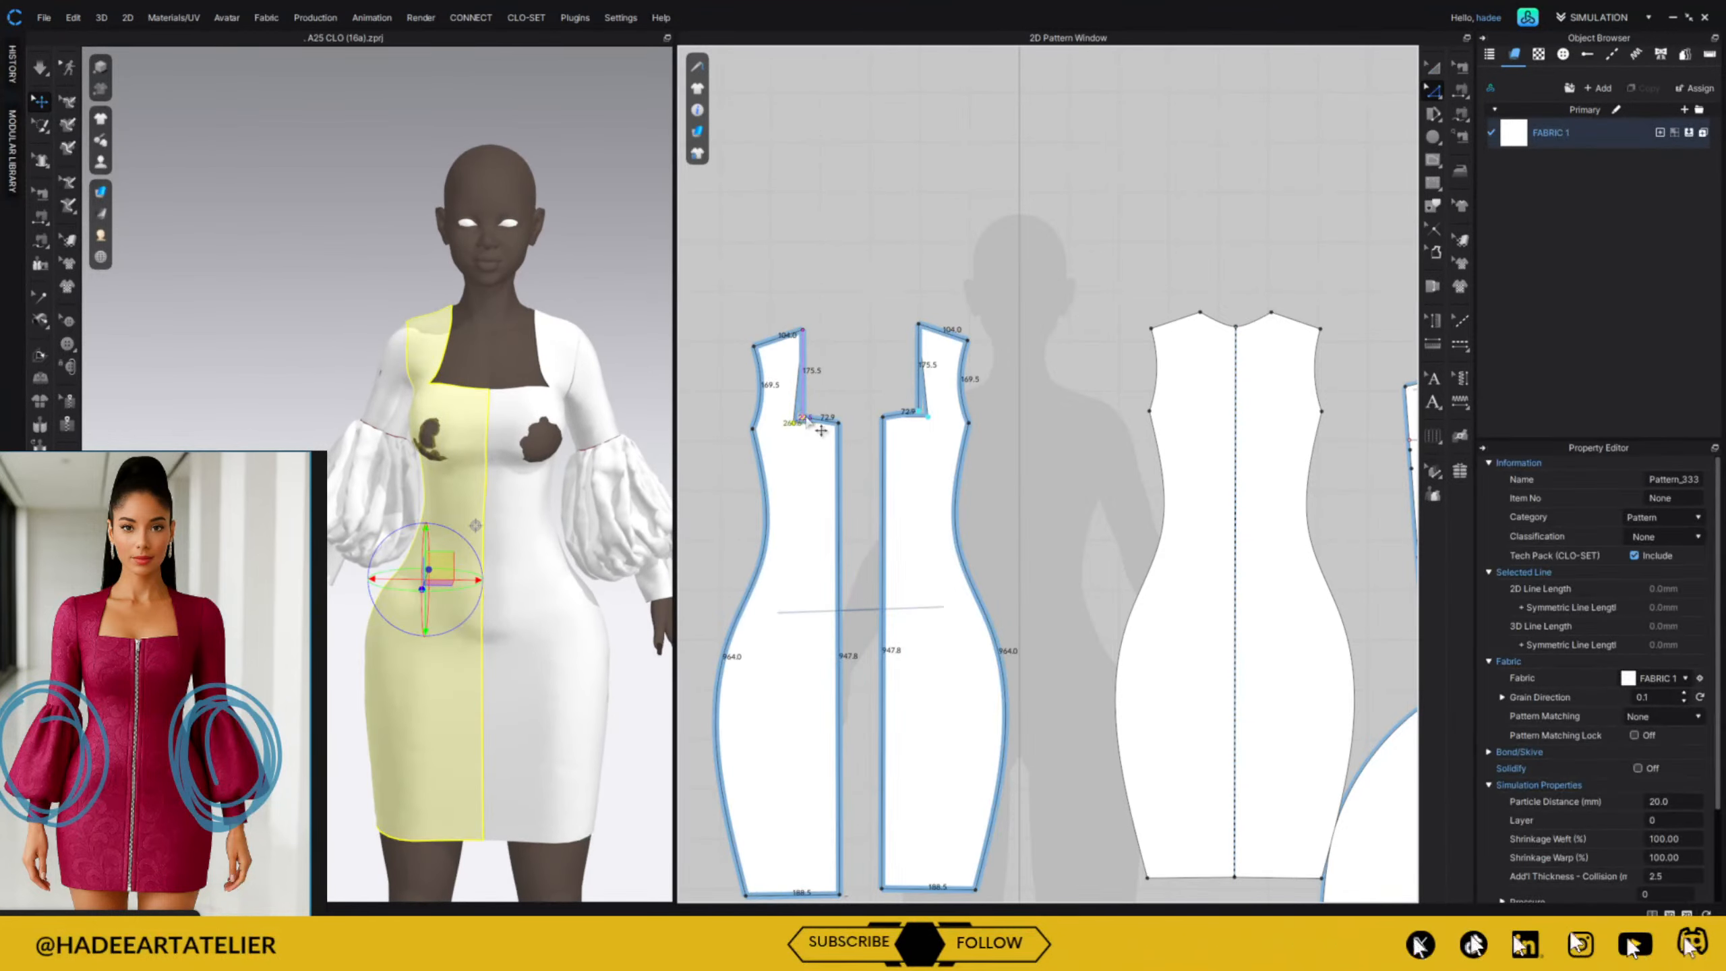
{"action": "left_click", "coordinate": [889, 386]}
{"action": "key", "text": "space"}
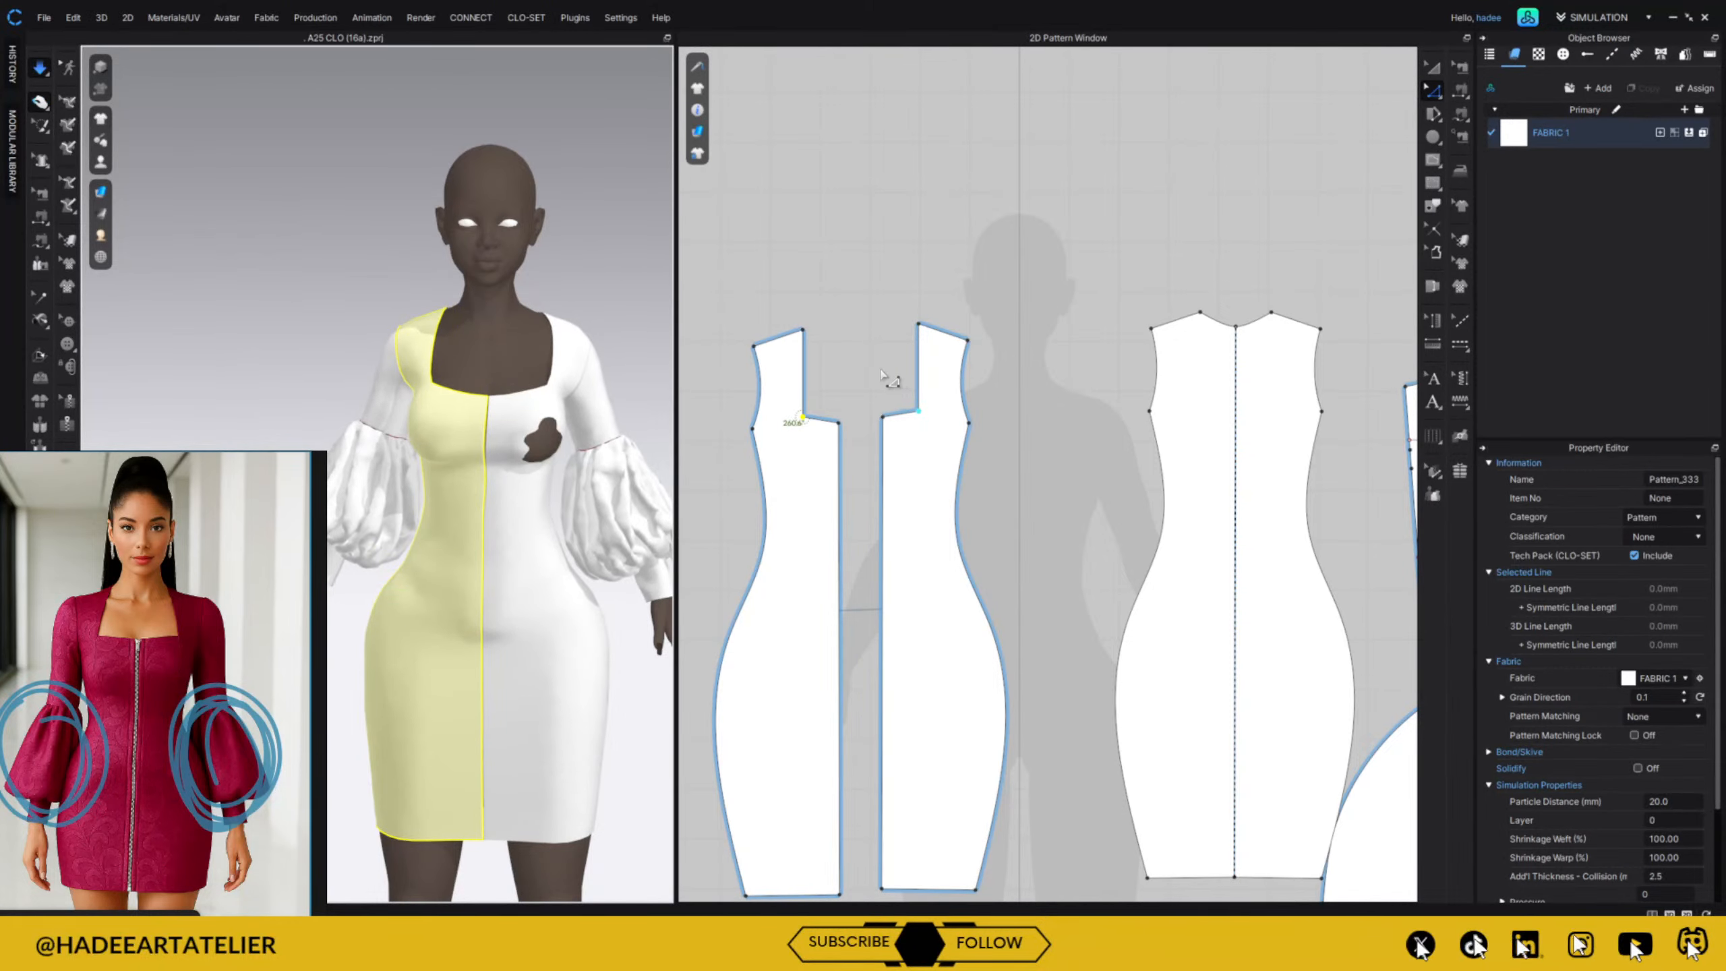
Shift the shoulder neck points and the top centre-edge points of the front halves towards the centre, and simulate the garment.
{"action": "right_click_drag", "start_coordinate": [577, 297], "coordinate": [627, 302]}
{"action": "left_click", "coordinate": [914, 272]}
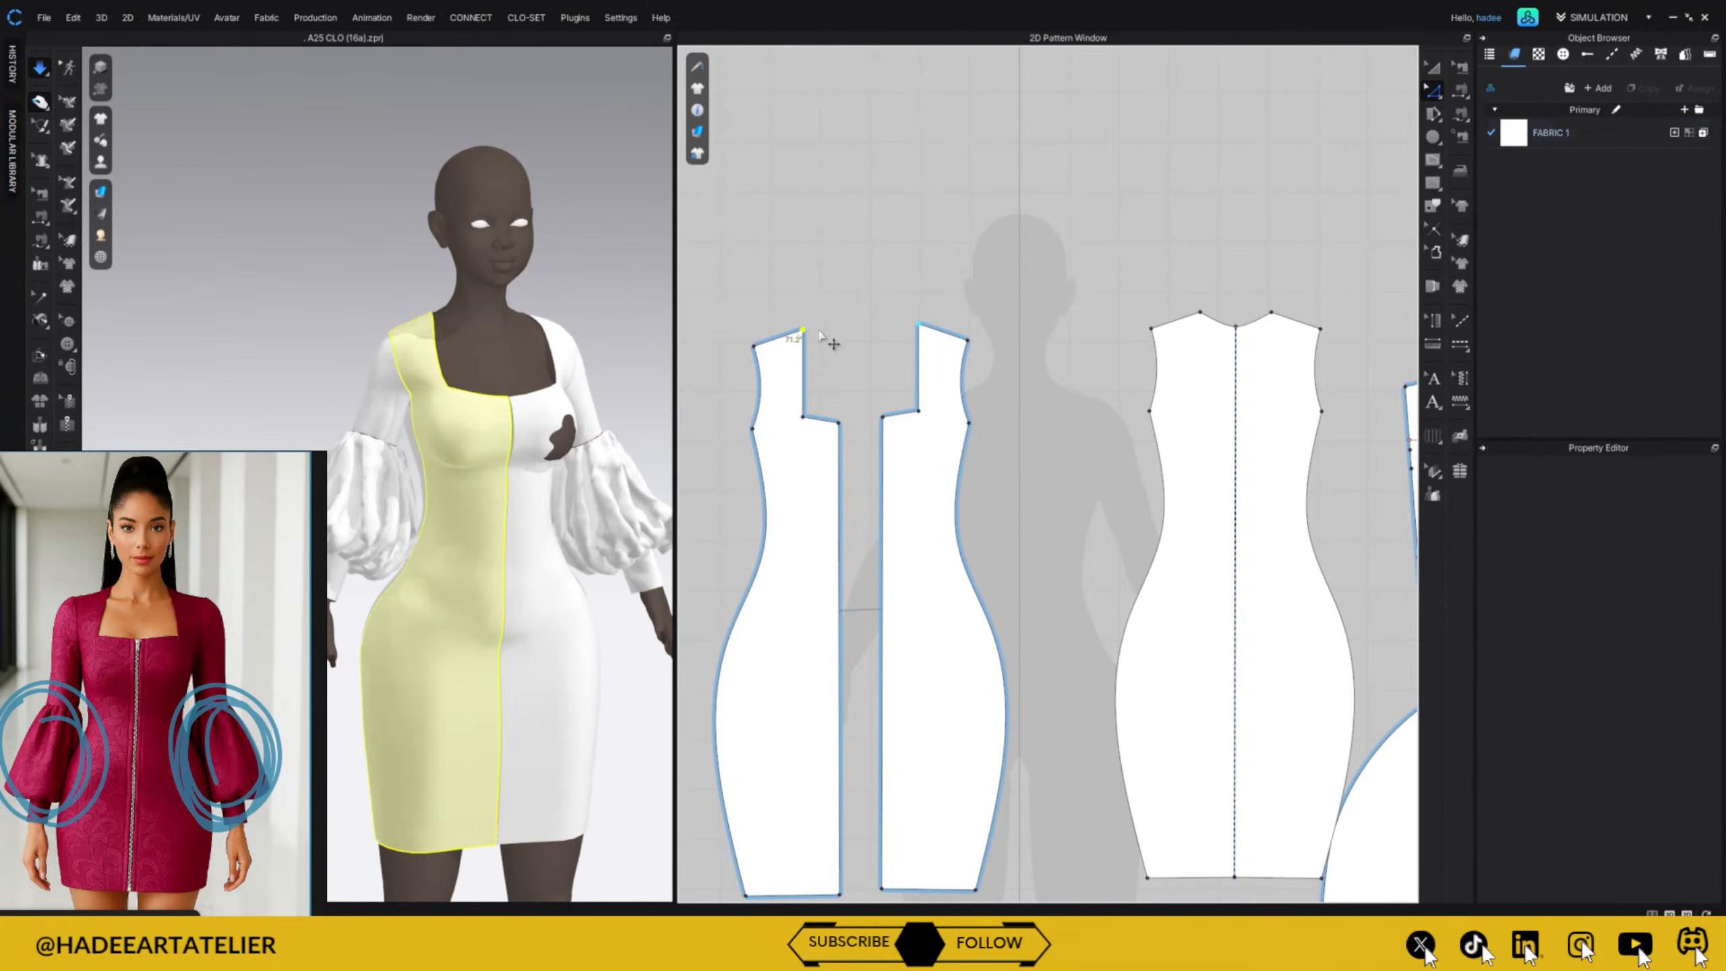
{"action": "left_click_drag", "start_coordinate": [803, 330], "coordinate": [819, 330]}
{"action": "left_click", "coordinate": [881, 332]}
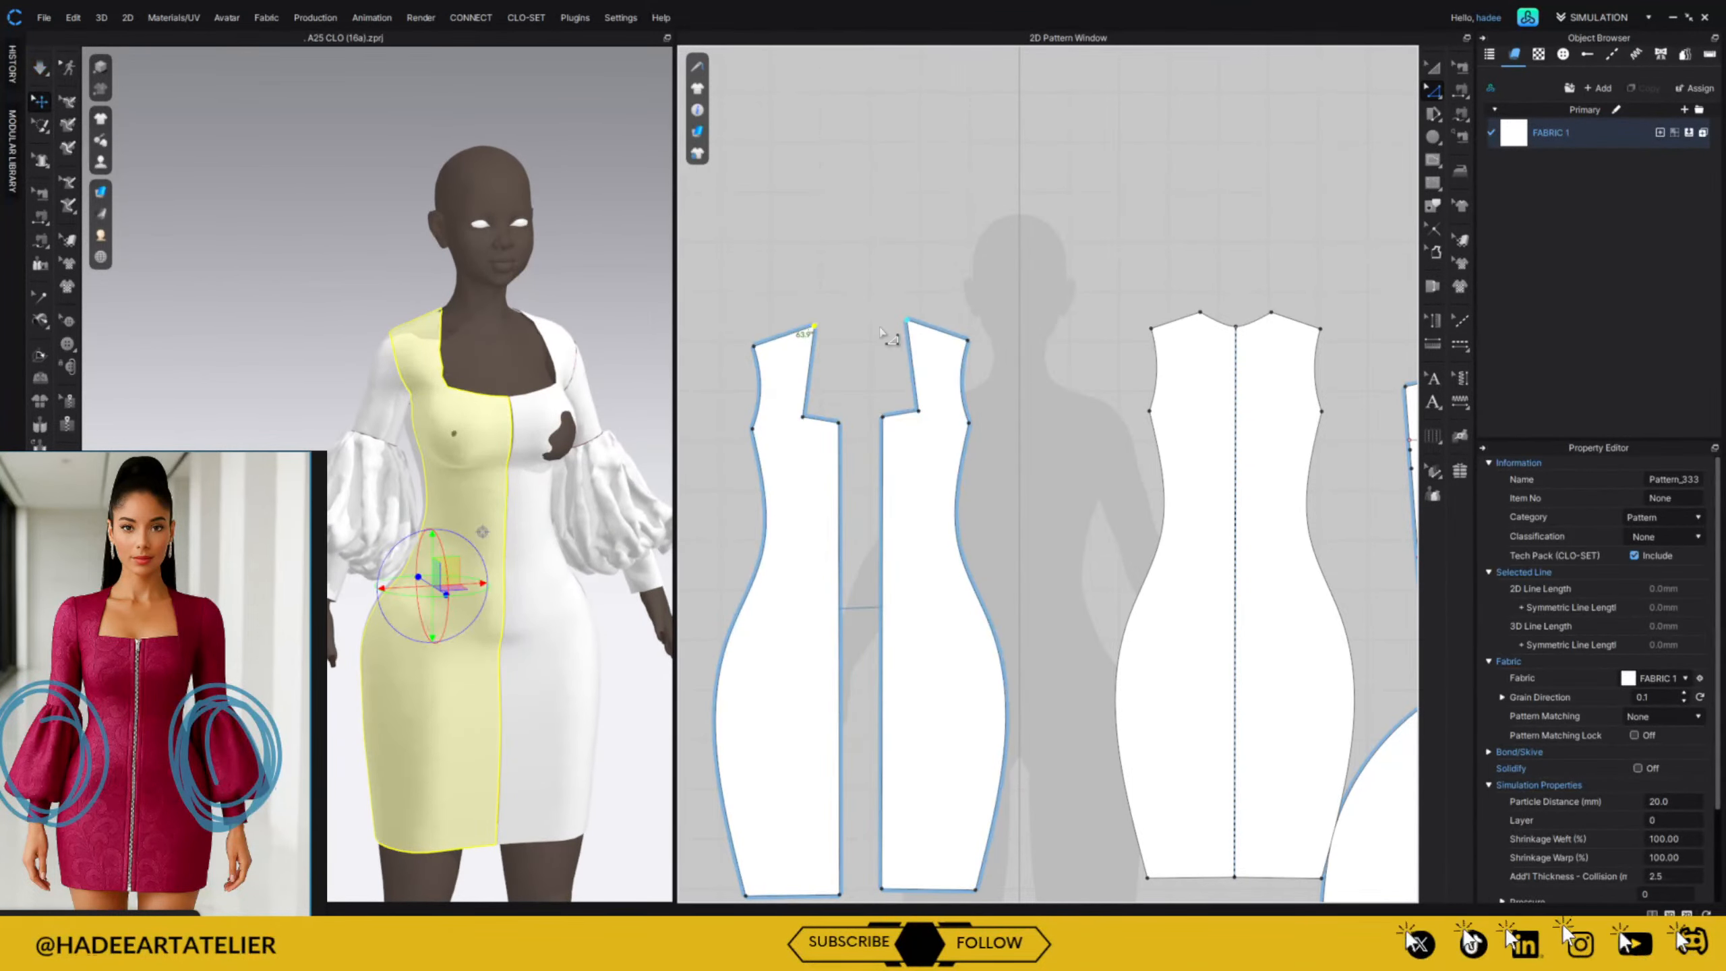
{"action": "left_click_drag", "start_coordinate": [839, 422], "coordinate": [851, 420]}
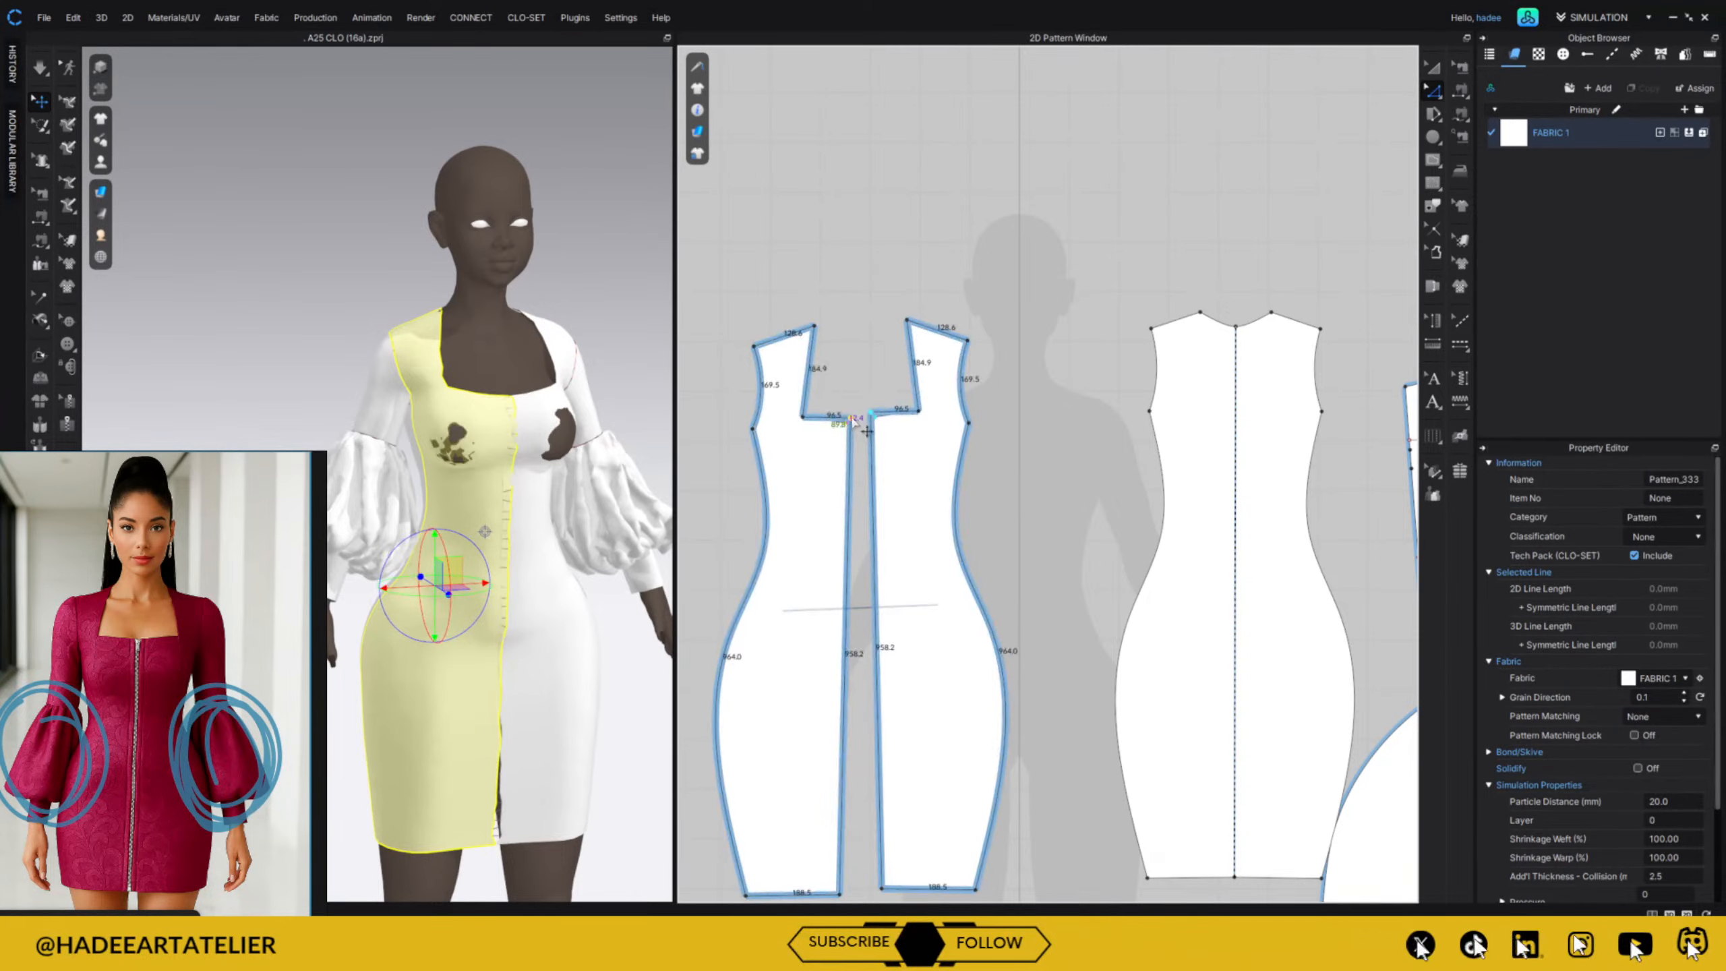
{"action": "left_click_drag", "start_coordinate": [816, 326], "coordinate": [825, 327]}
{"action": "key", "text": "space"}
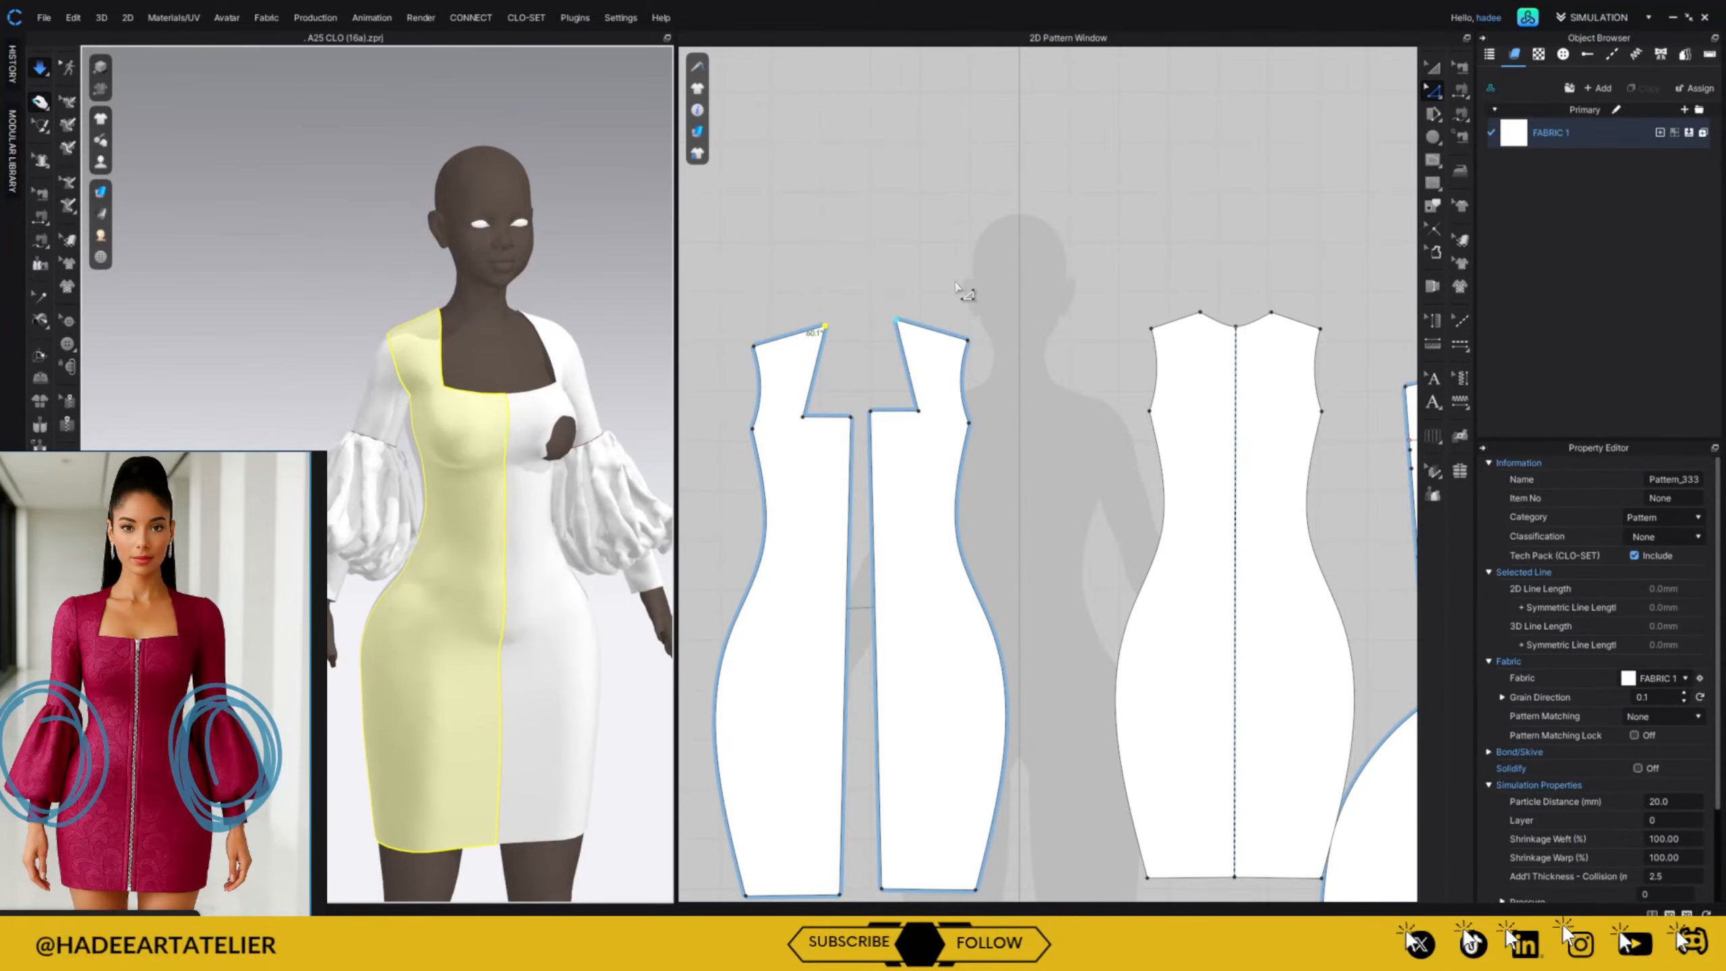
Pull the front fabric over the bust where the body pokes through while the simulation runs.
{"action": "right_click_drag", "start_coordinate": [577, 297], "coordinate": [597, 340]}
{"action": "left_click", "coordinate": [568, 416]}
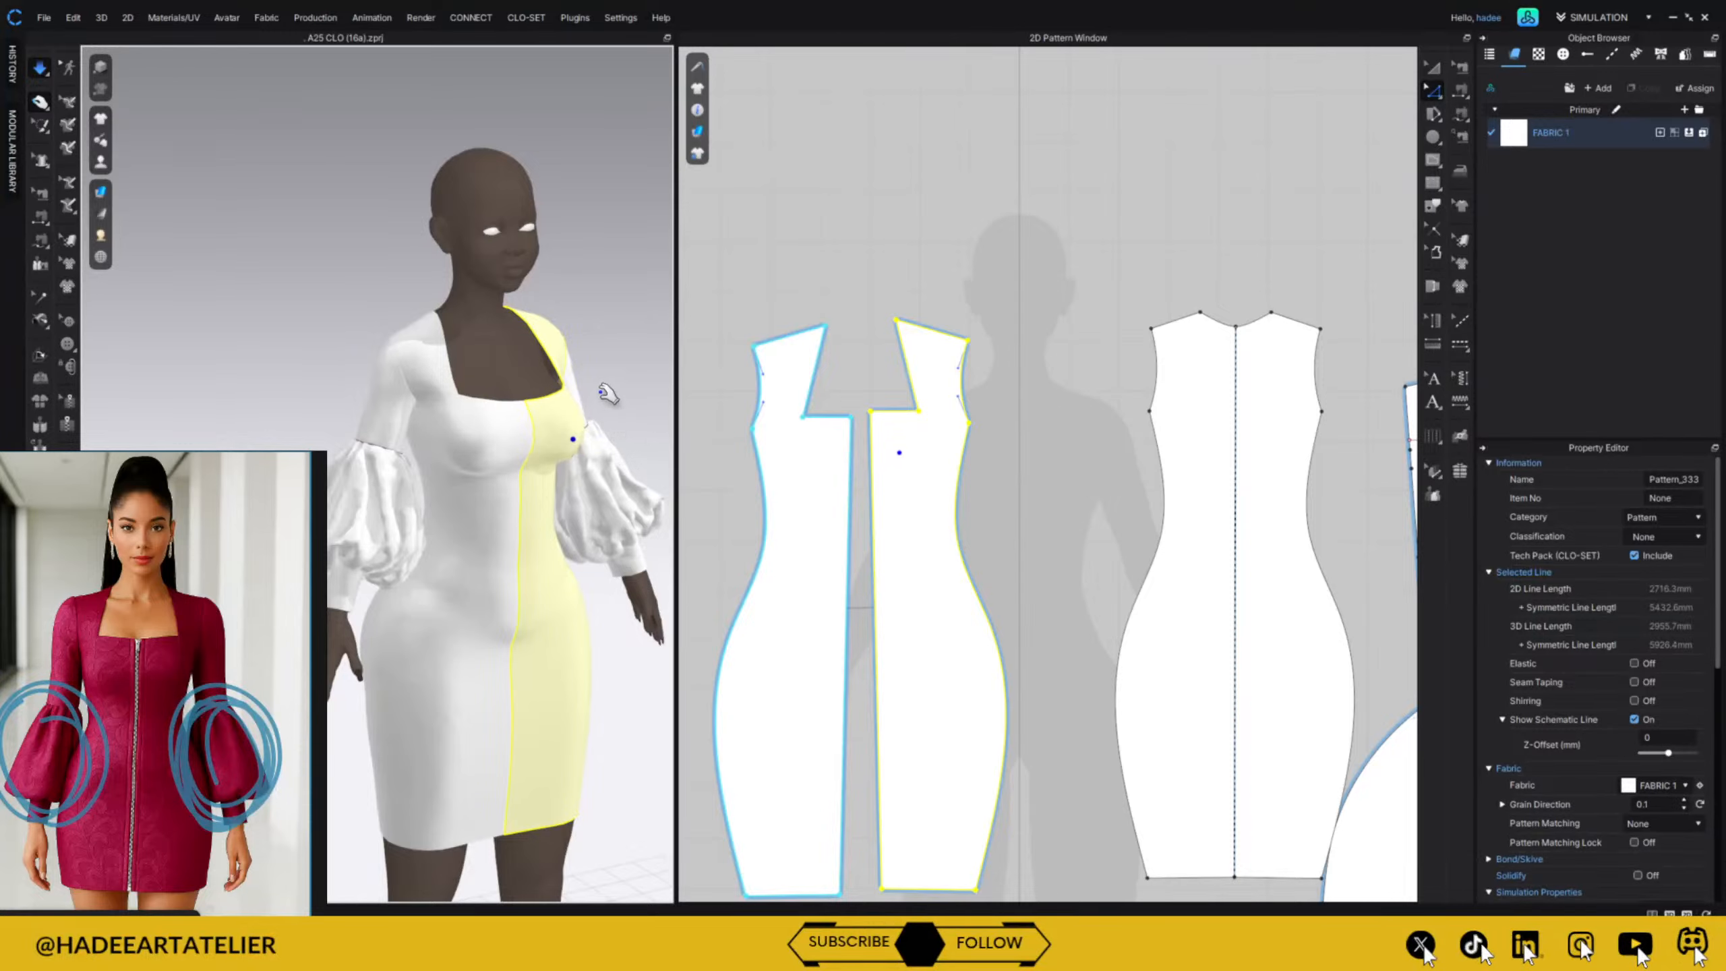
{"action": "right_click_drag", "start_coordinate": [589, 269], "coordinate": [615, 296]}
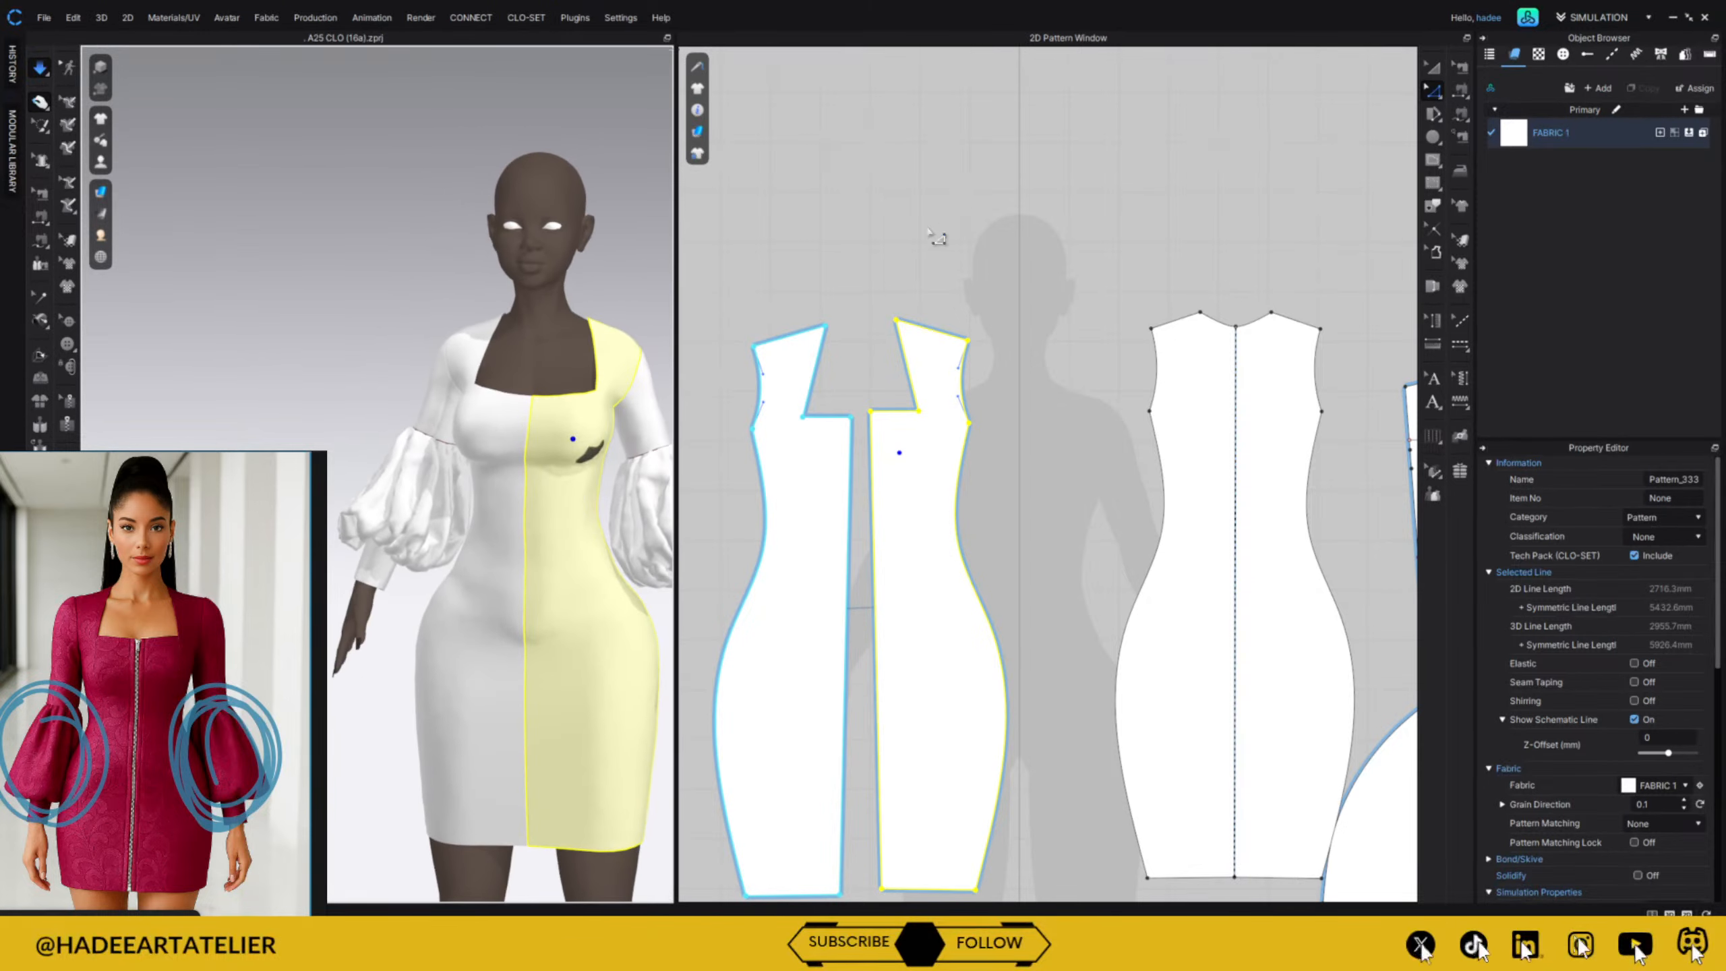
{"action": "left_click", "coordinate": [1005, 270]}
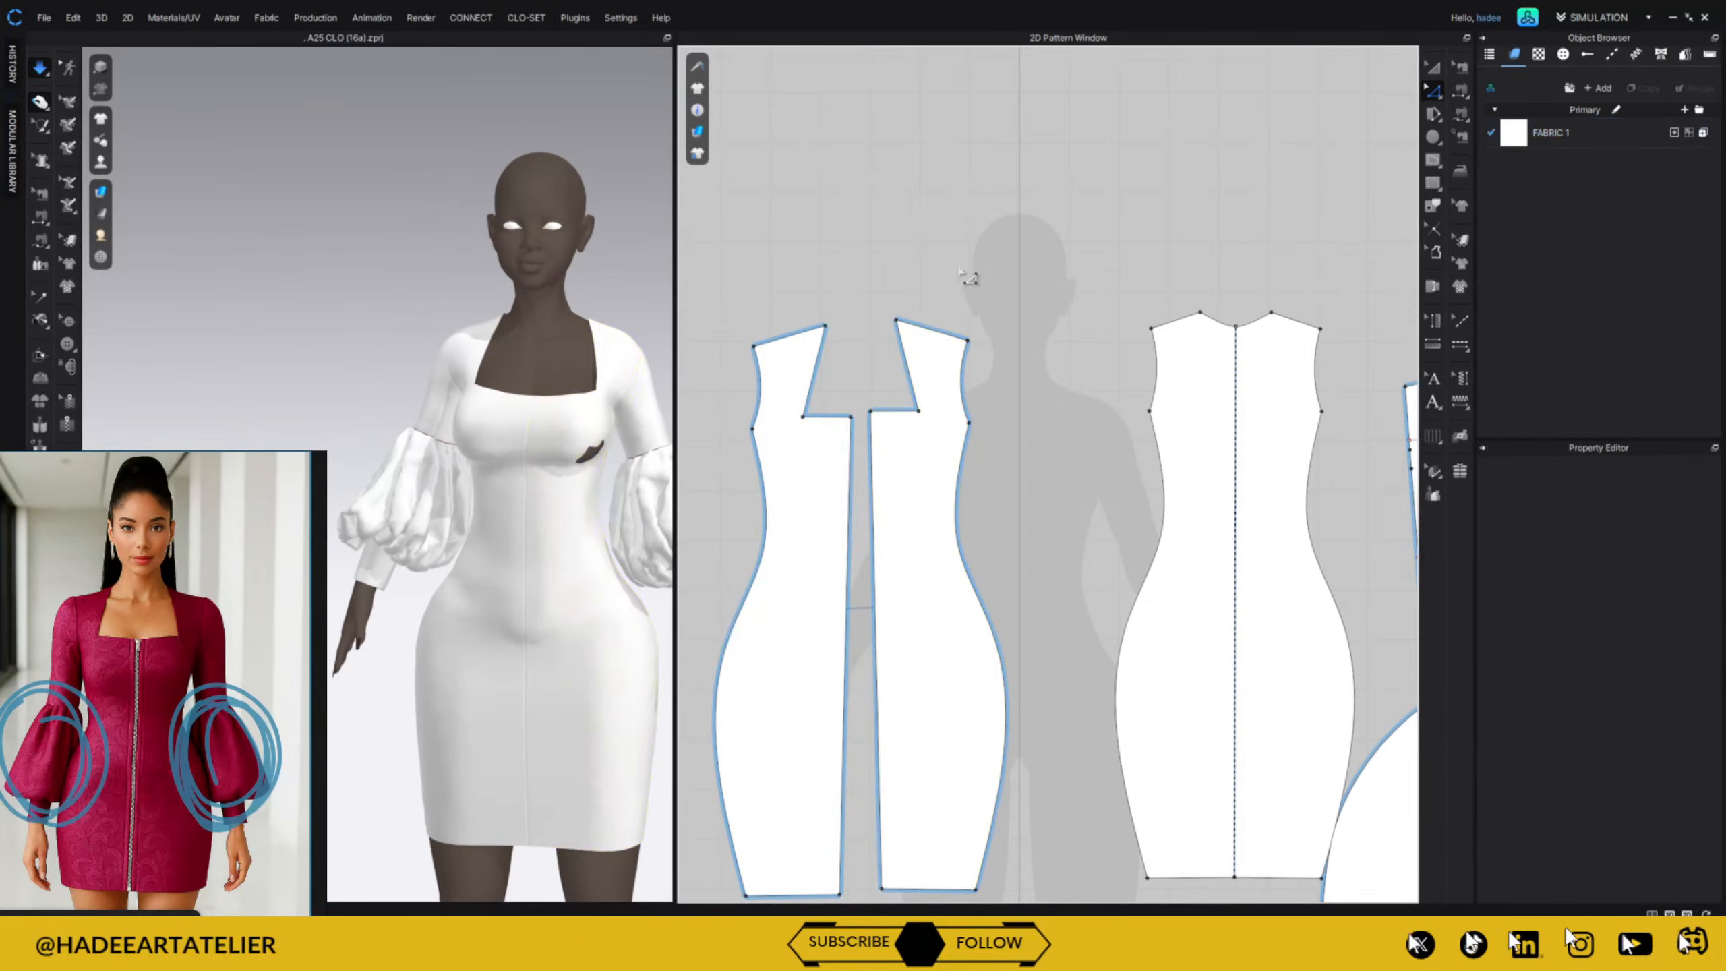
Raise the neckline's horizontal edge slightly and lift the outer shoulder points of the front halves to flatten the shoulder slope.
{"action": "left_click", "coordinate": [855, 419]}
{"action": "key", "text": "space"}
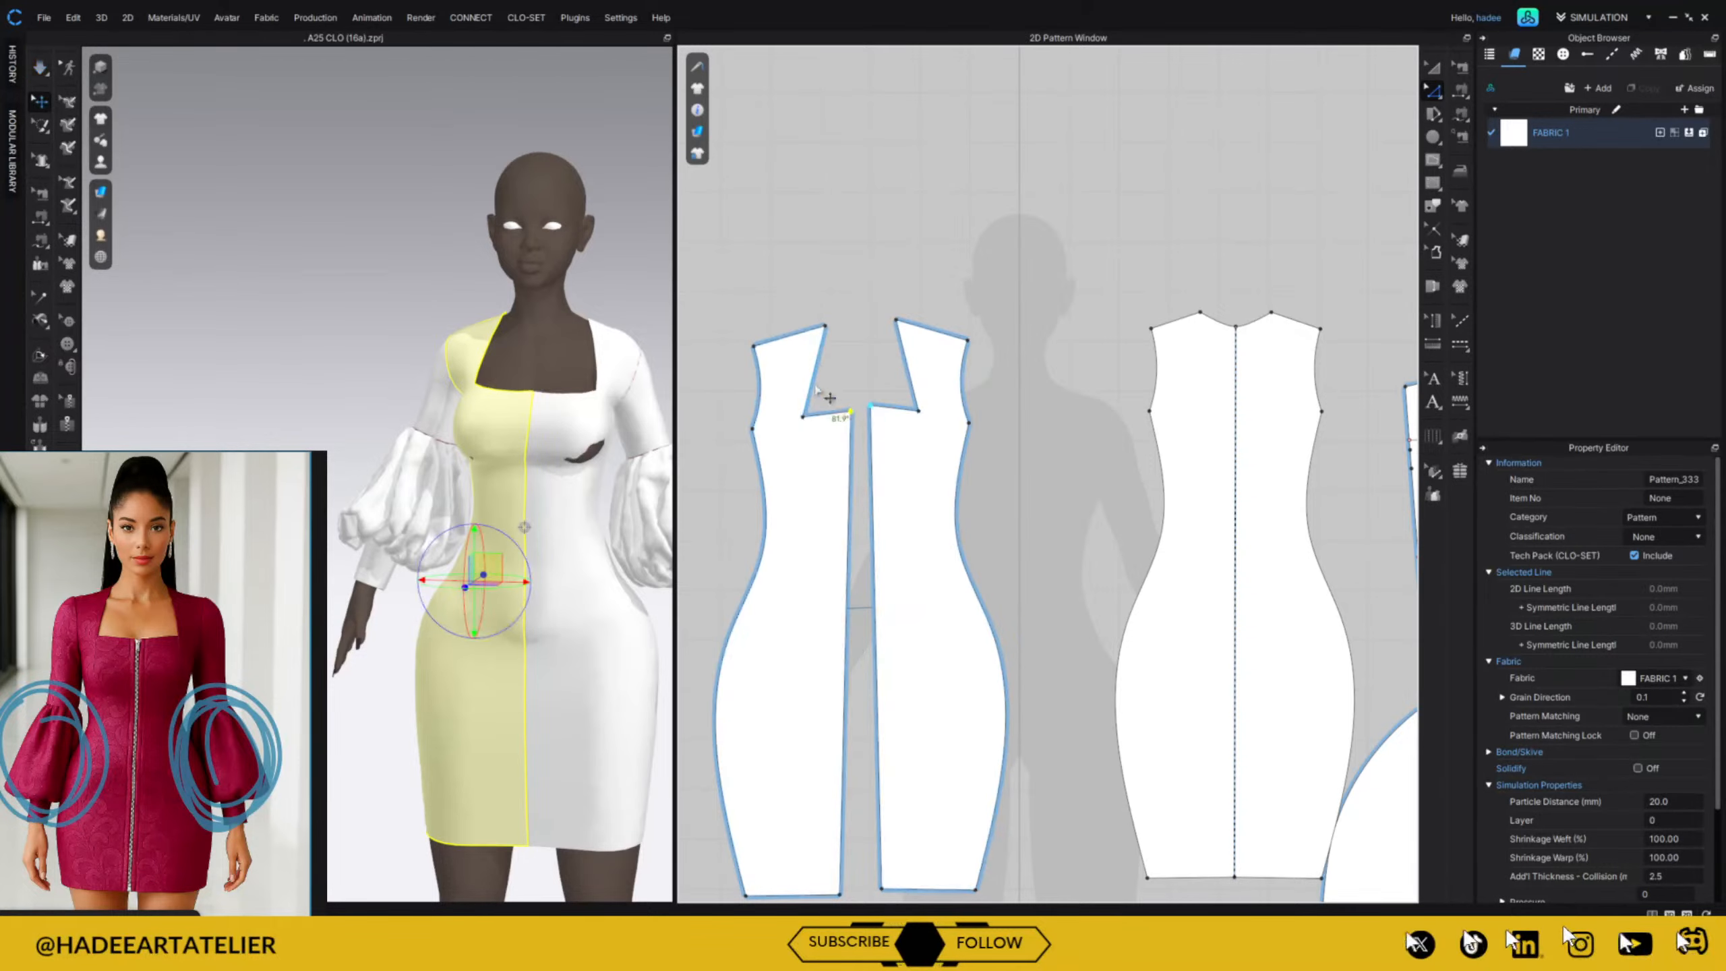
{"action": "left_click_drag", "start_coordinate": [804, 417], "coordinate": [806, 412]}
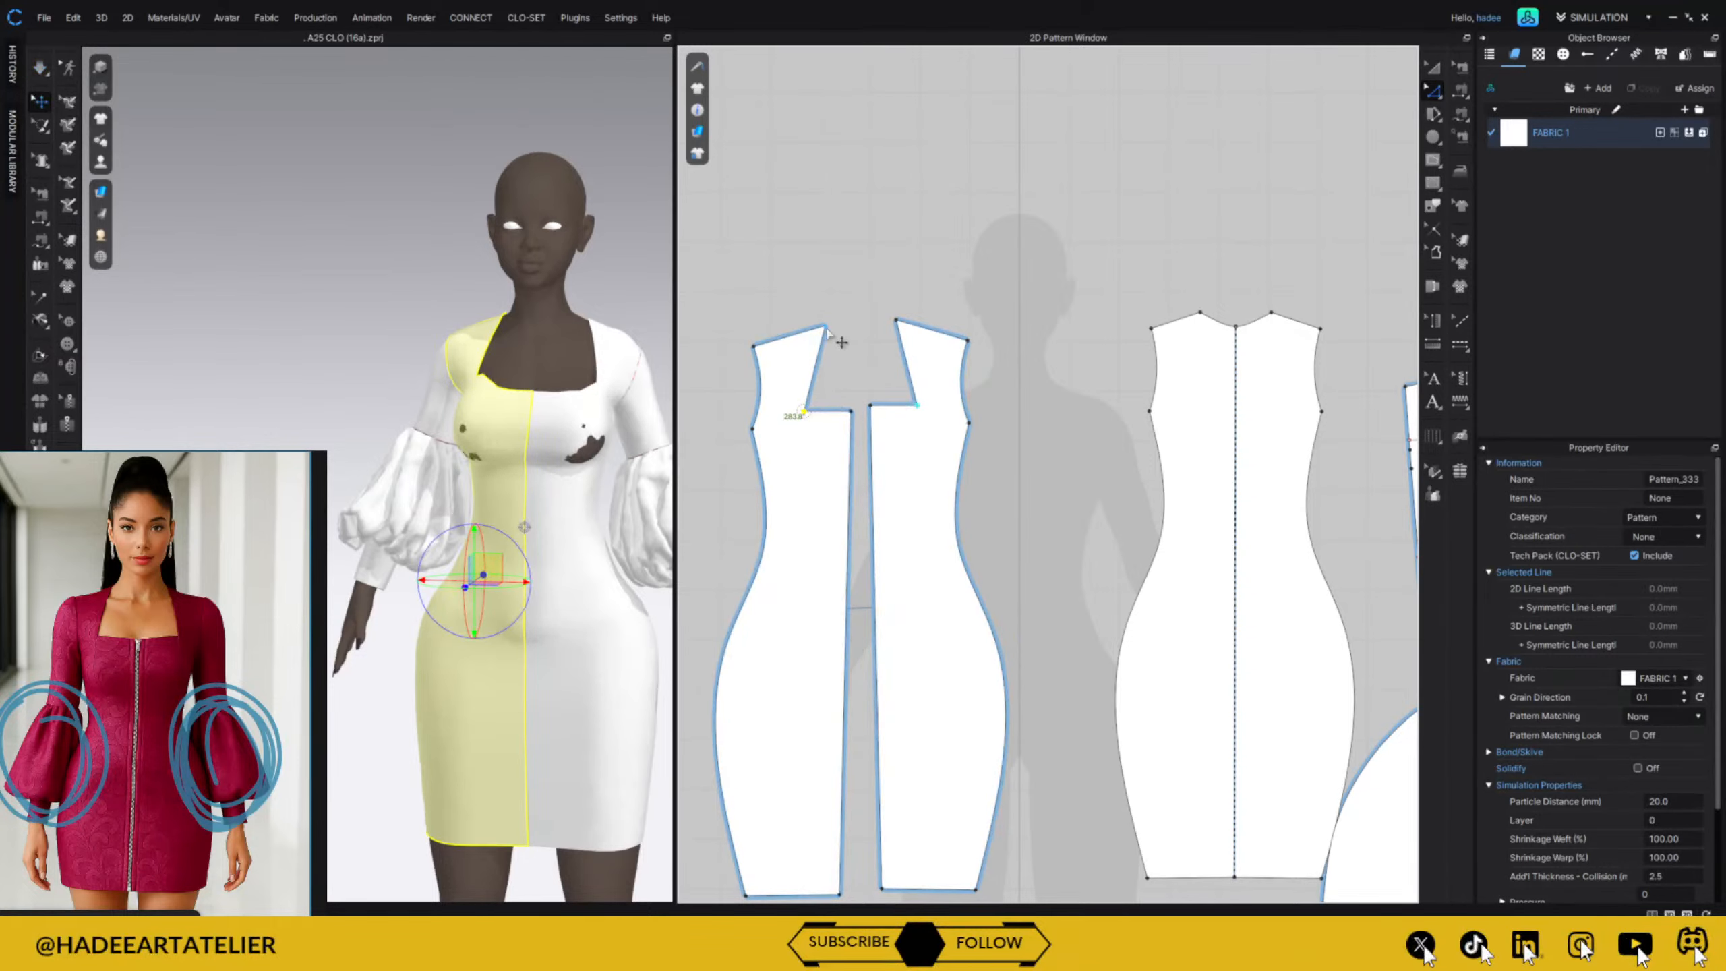
{"action": "left_click_drag", "start_coordinate": [825, 327], "coordinate": [751, 334]}
{"action": "left_click", "coordinate": [848, 287]}
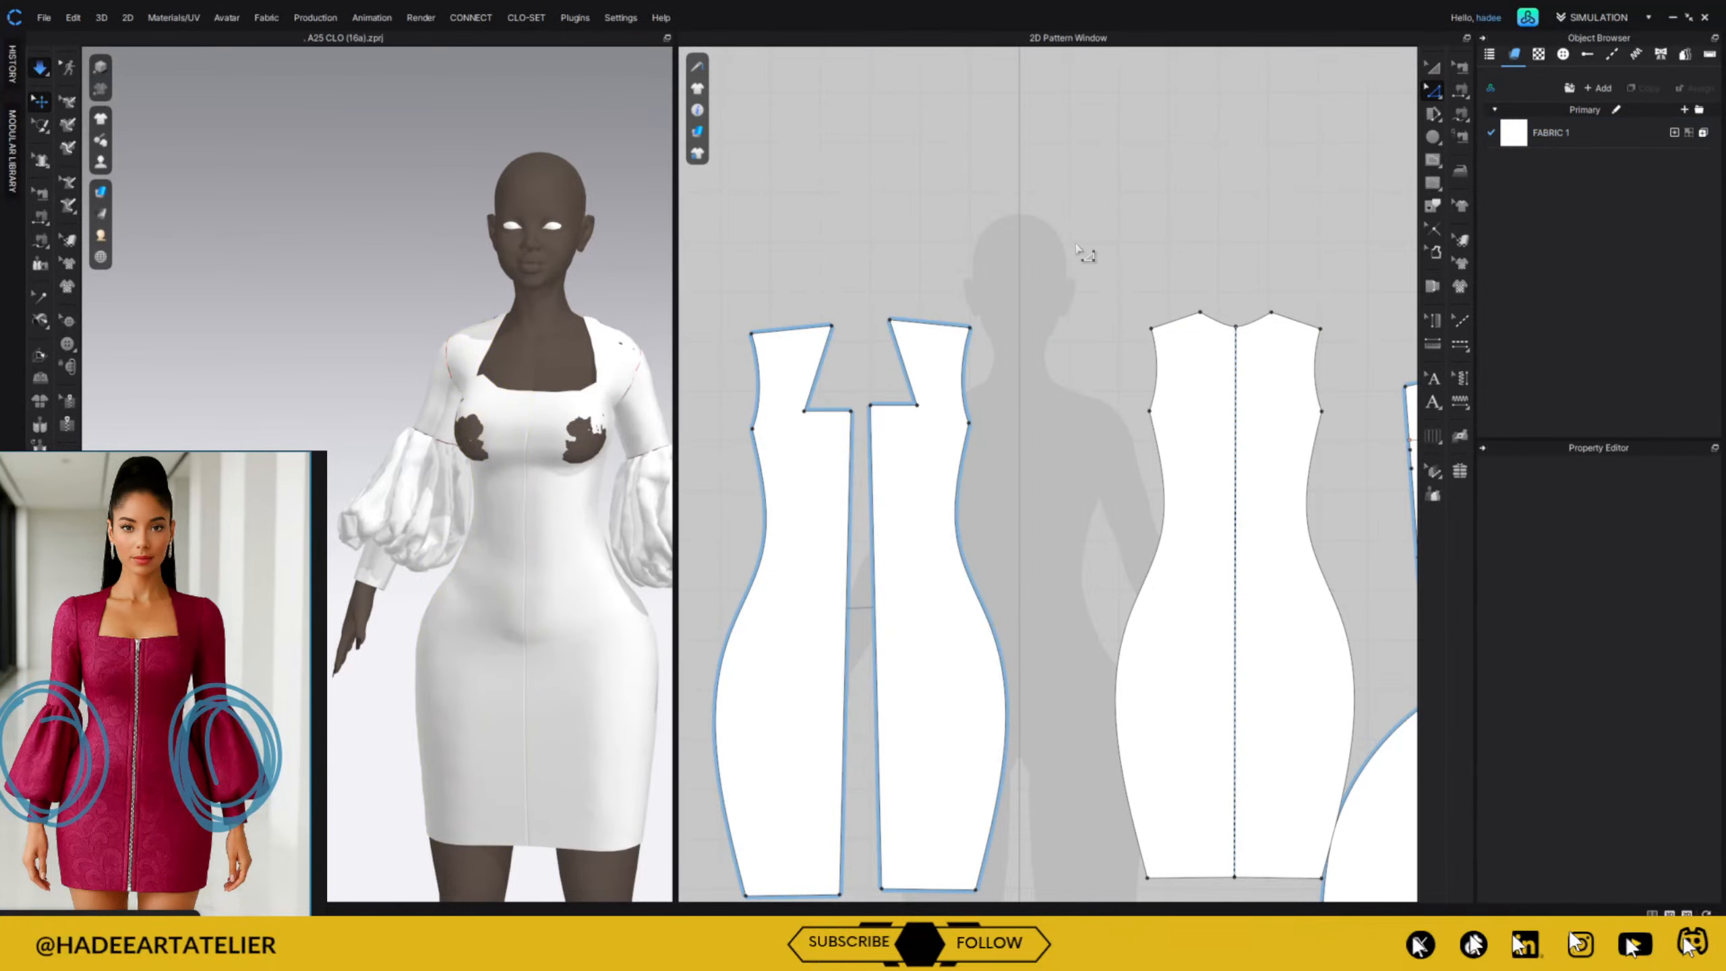
Simulate the reshaped front and pull the fabric over the exposed spot on the bust.
{"action": "key", "text": "space"}
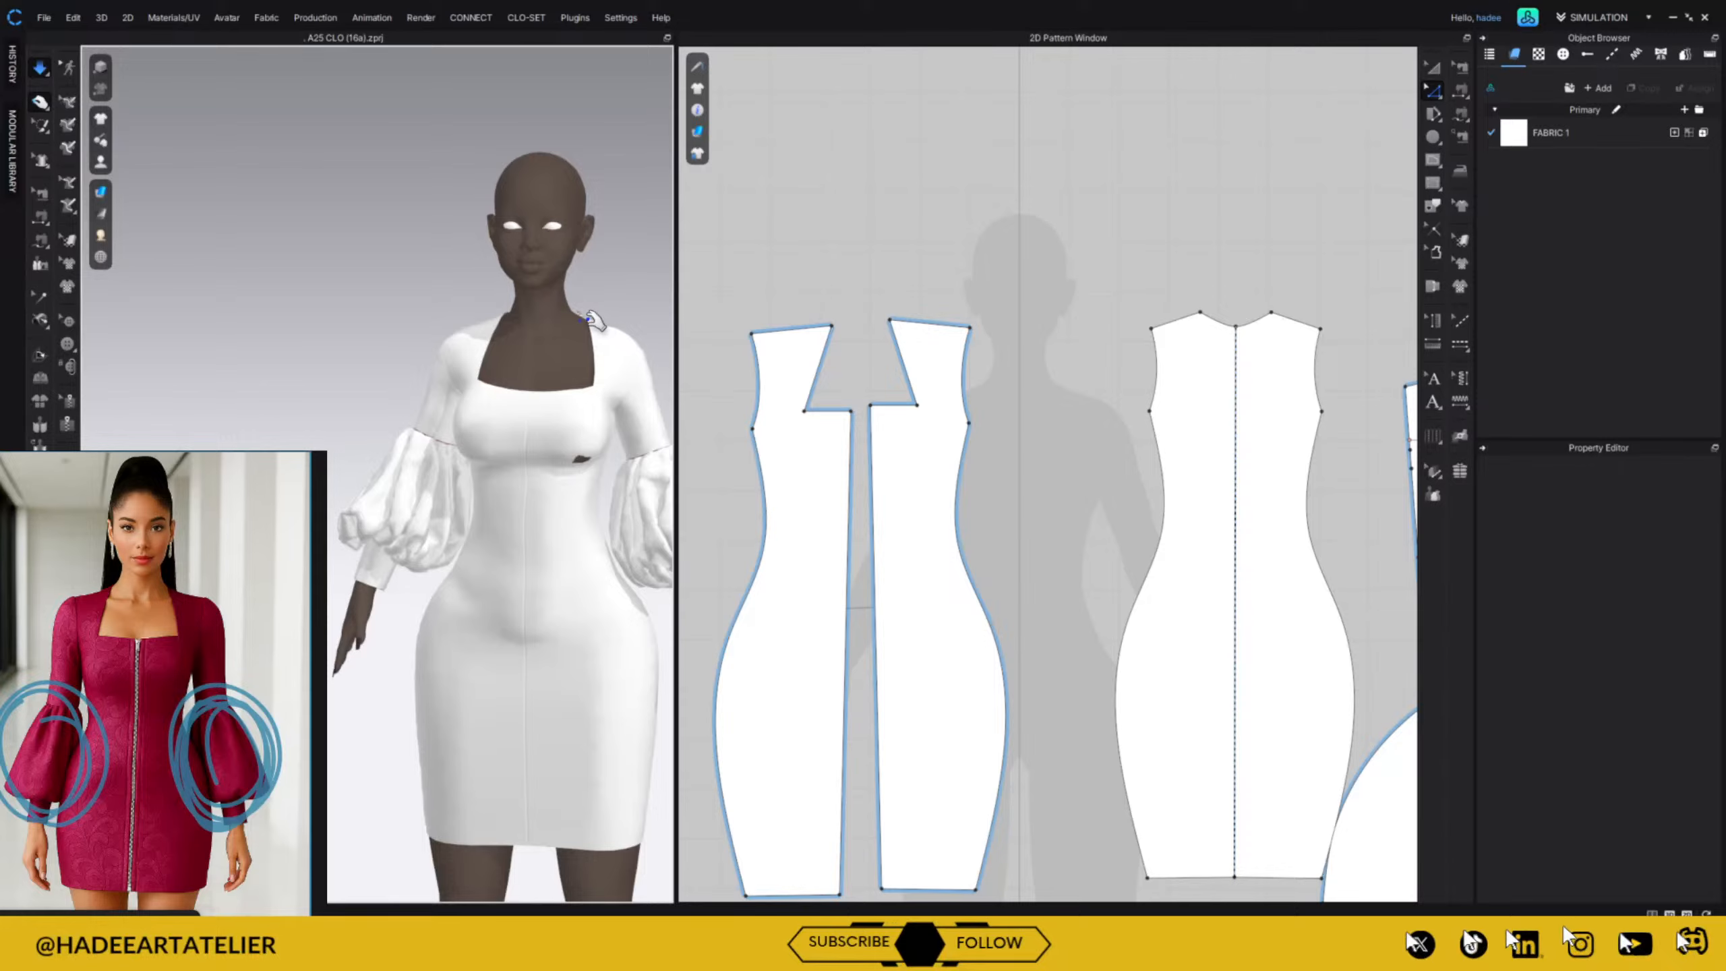
{"action": "right_click_drag", "start_coordinate": [592, 320], "coordinate": [597, 378]}
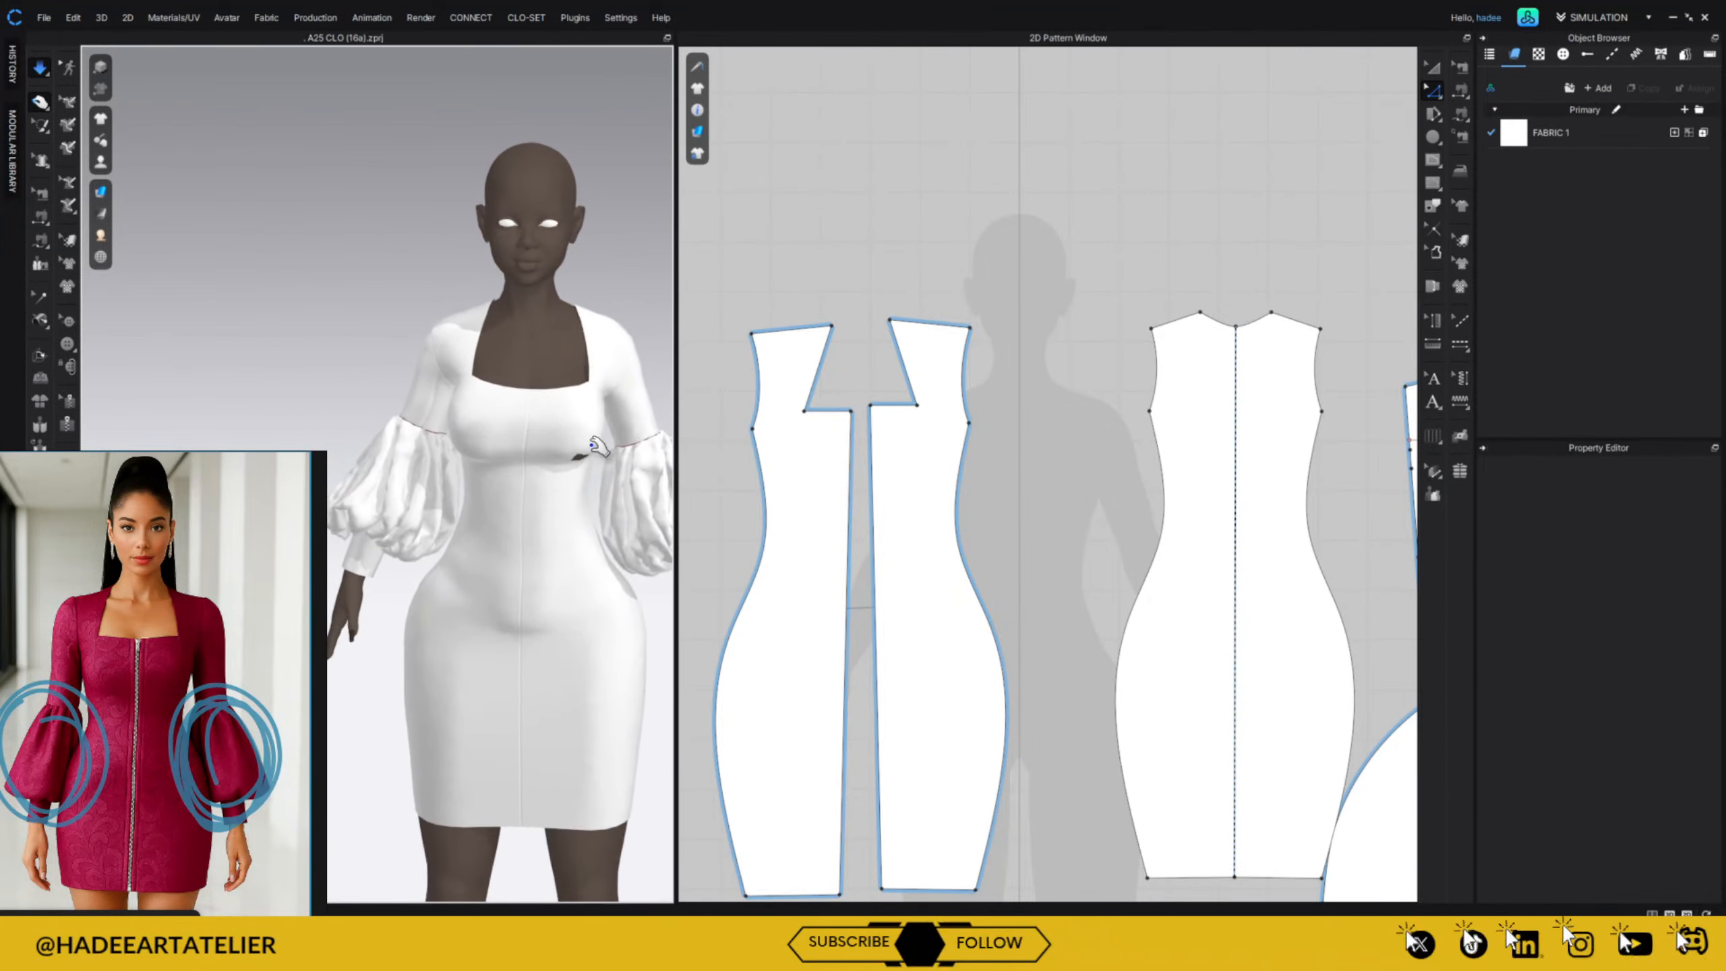
{"action": "left_click", "coordinate": [618, 476]}
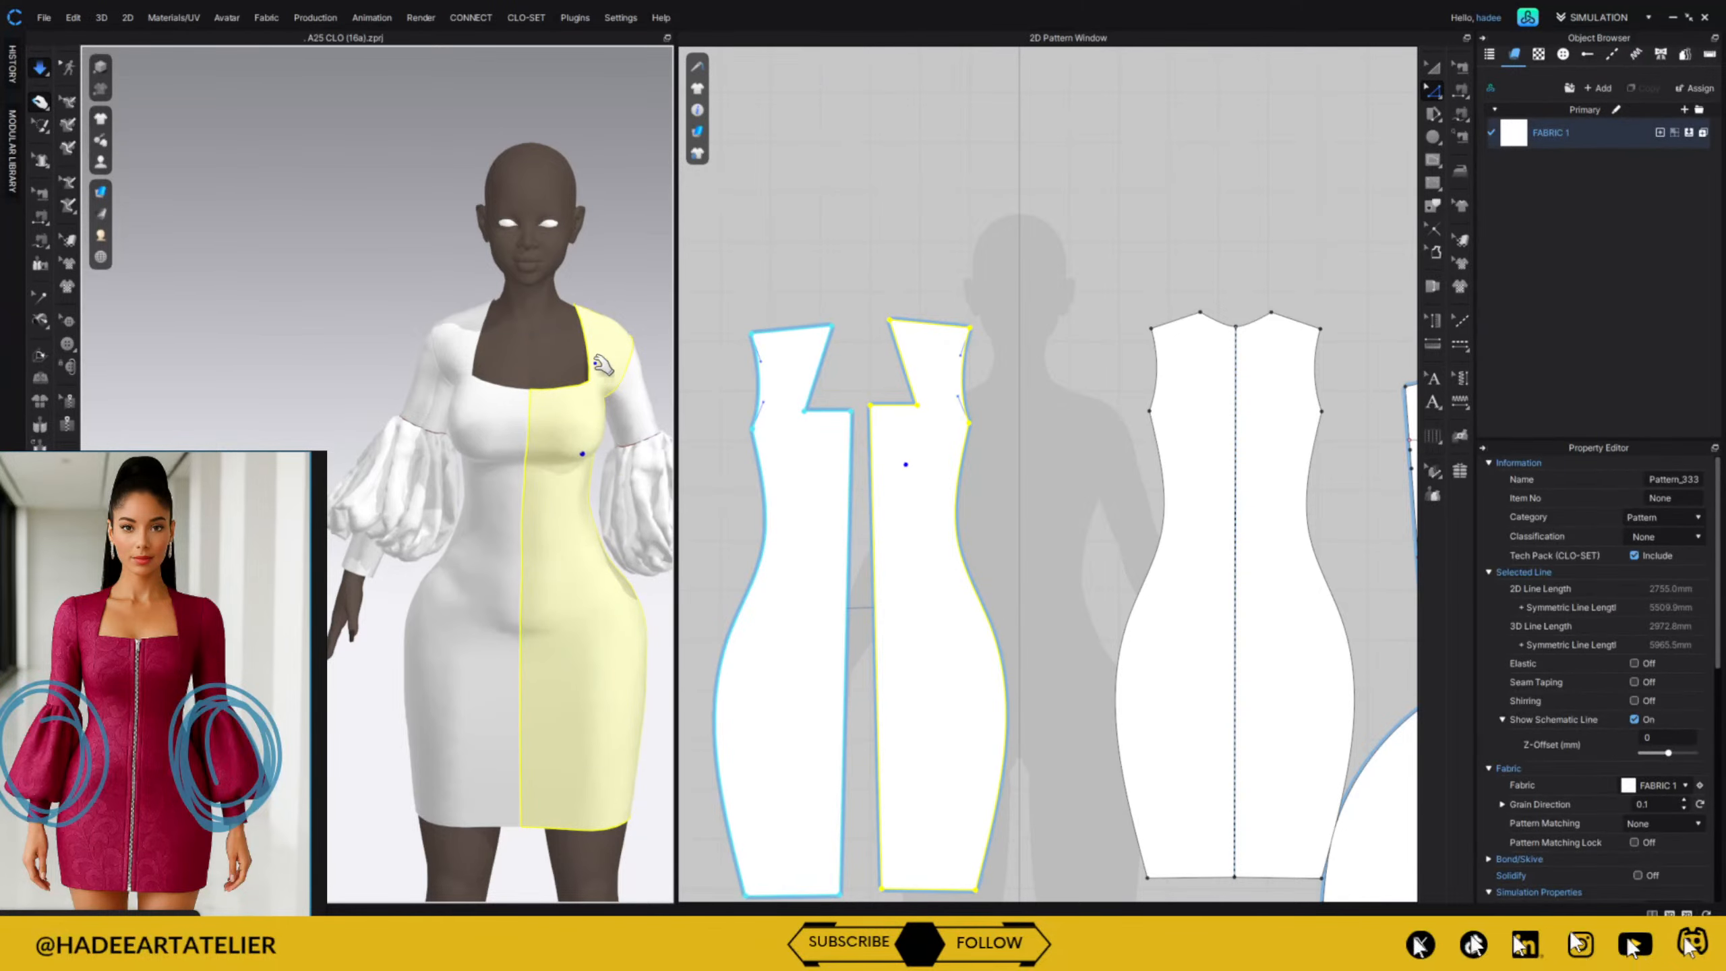
{"action": "key", "text": "space"}
{"action": "left_click", "coordinate": [1117, 258]}
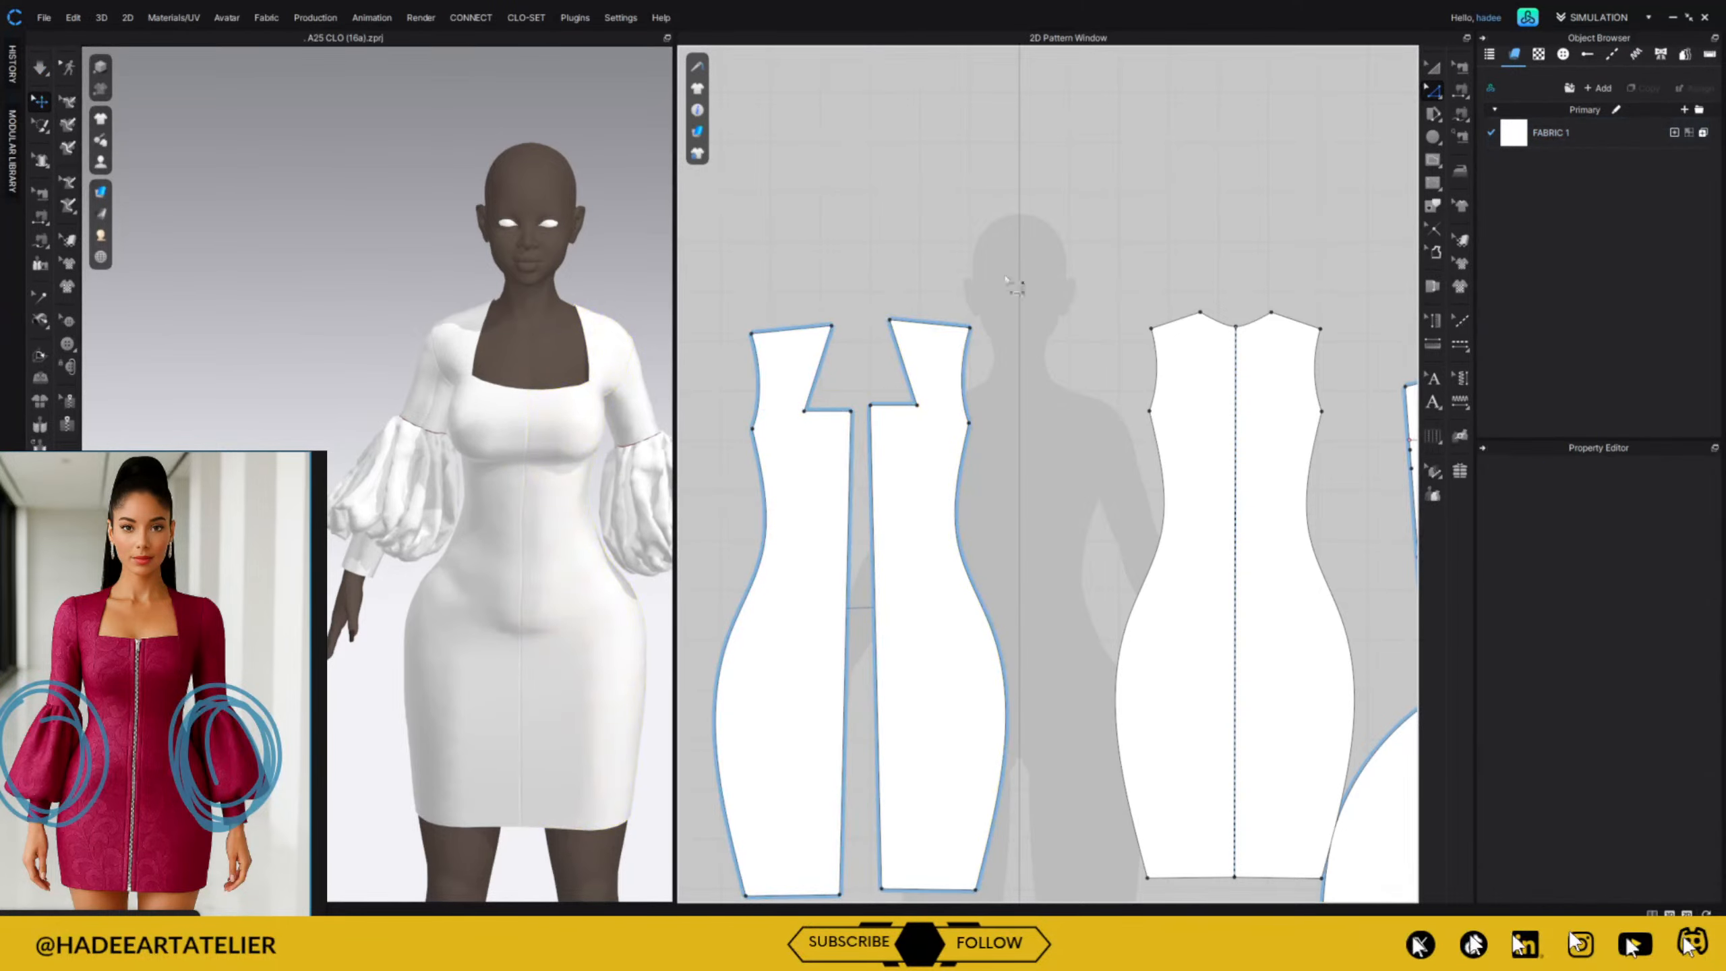
Raise the outer shoulder points of the back pattern to flatten its shoulder slope like the front.
{"action": "middle_click_drag", "start_coordinate": [1052, 294], "coordinate": [978, 325]}
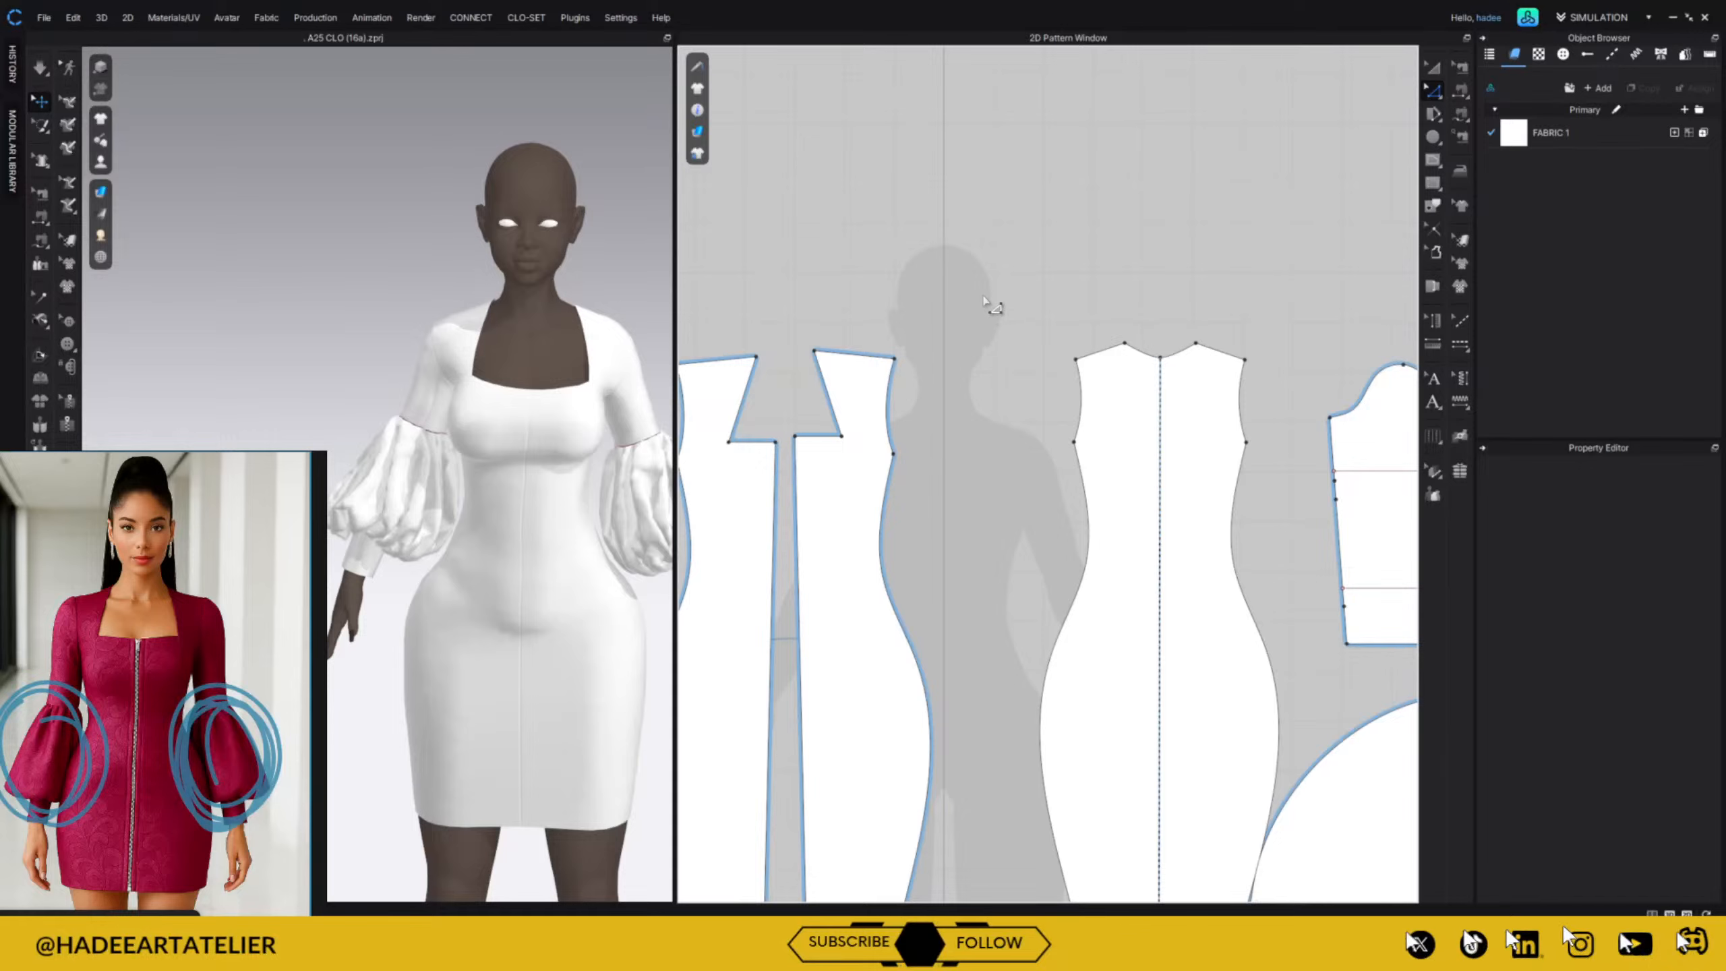
{"action": "left_click", "coordinate": [871, 359]}
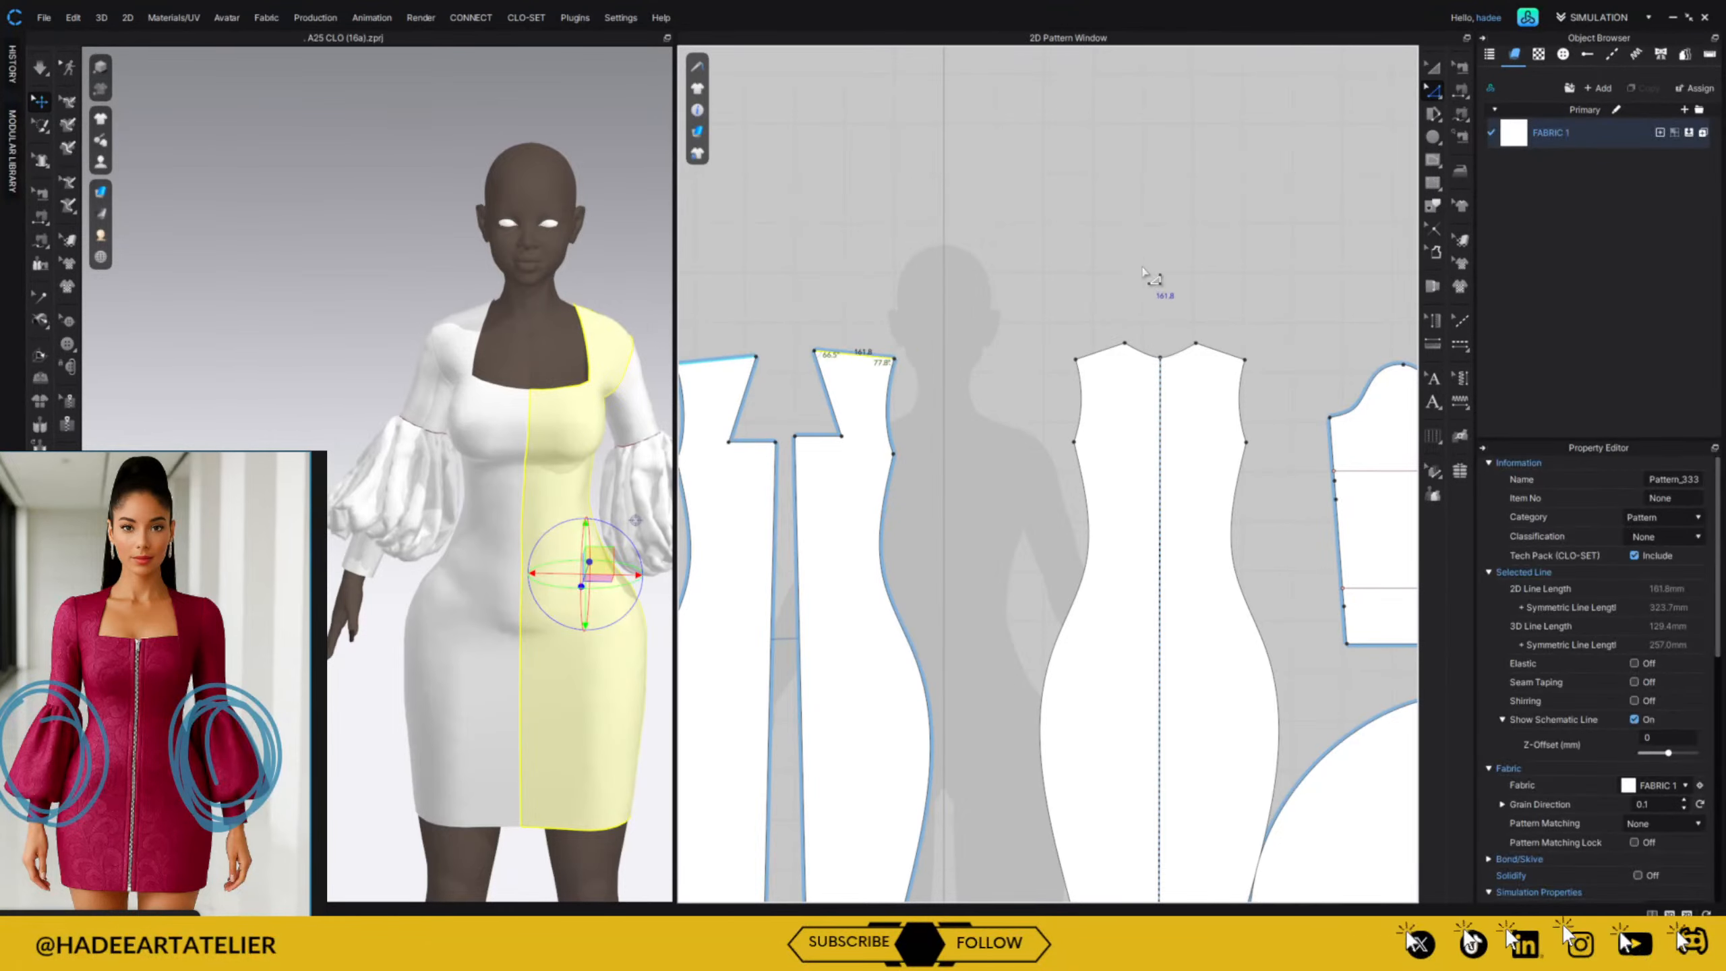
{"action": "left_click", "coordinate": [1201, 219]}
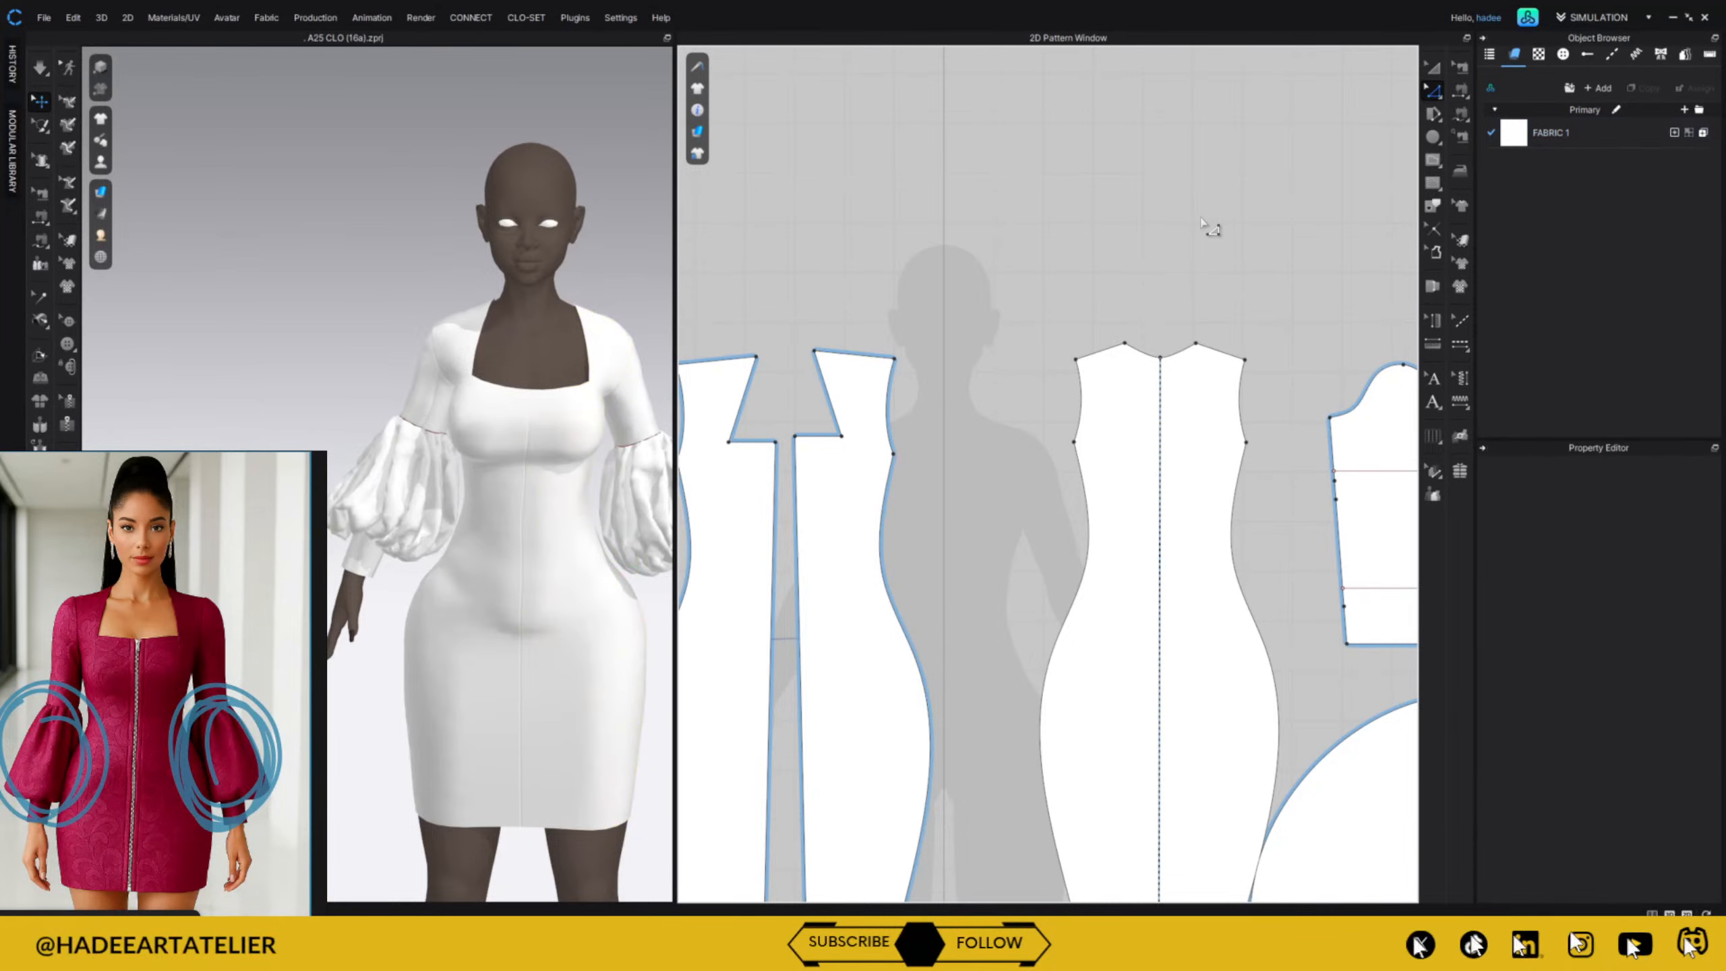
{"action": "left_click_drag", "start_coordinate": [1076, 361], "coordinate": [1091, 361]}
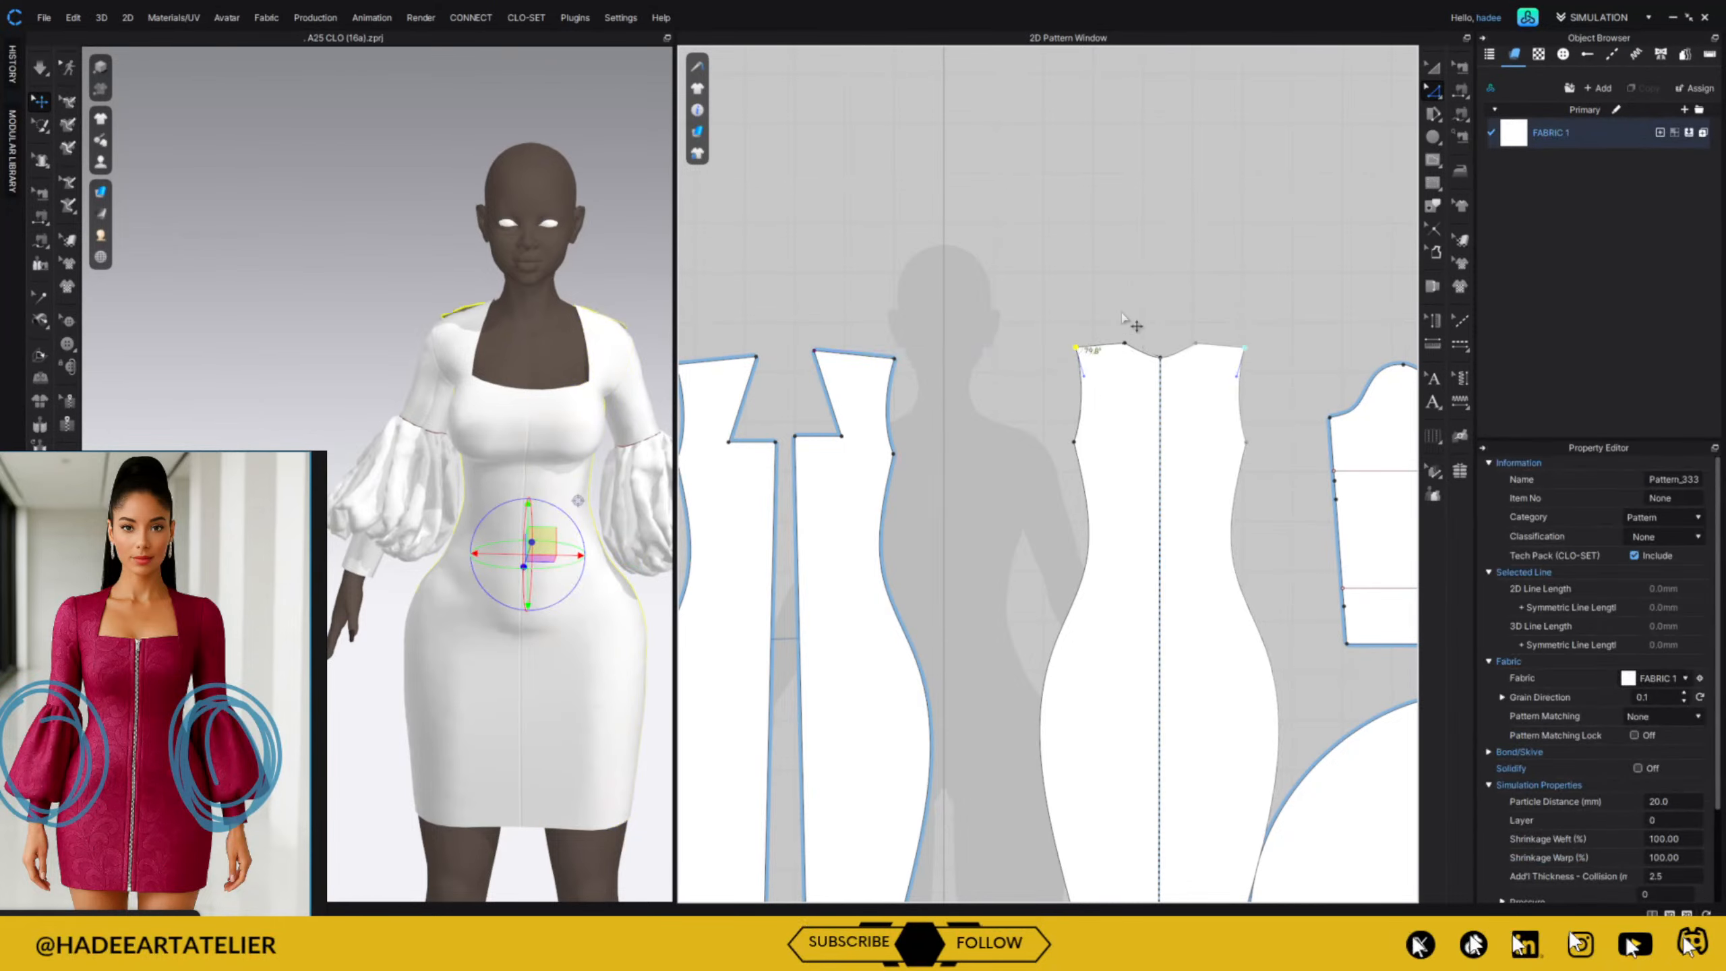
{"action": "left_click", "coordinate": [1112, 315]}
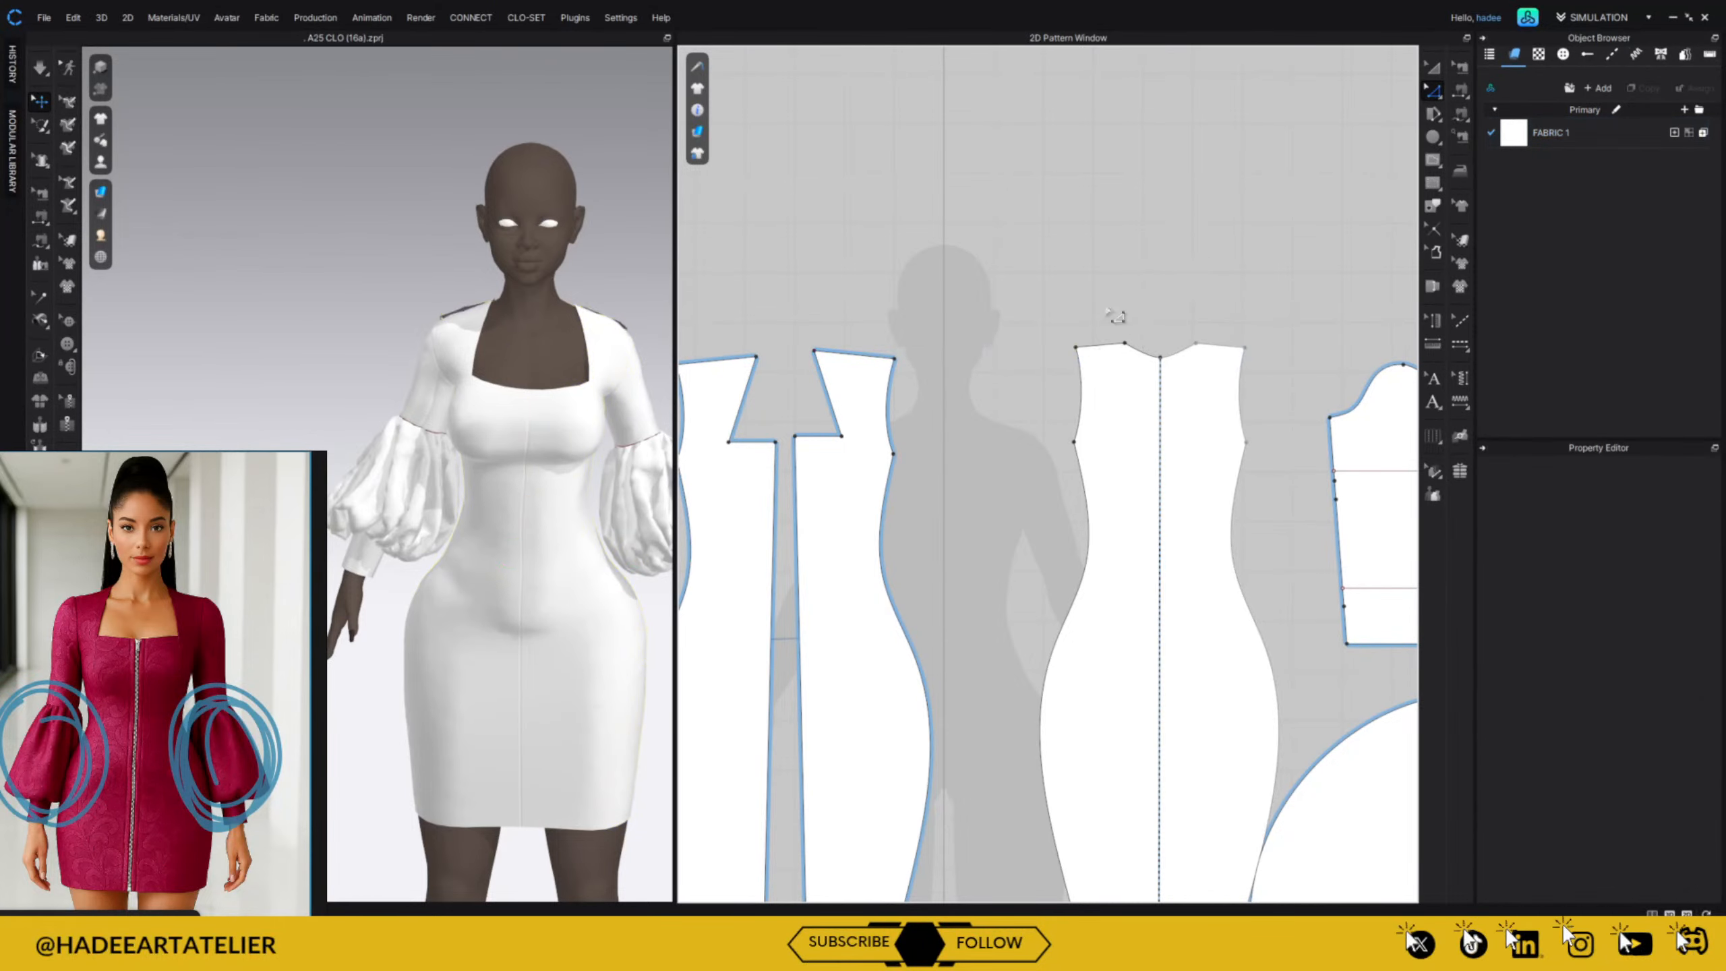
Change the back pattern's shoulder line length to 161.8 mm, extending it in both directions.
{"action": "left_click", "coordinate": [1099, 347]}
{"action": "right_click", "coordinate": [1093, 346]}
{"action": "left_click", "coordinate": [1187, 485]}
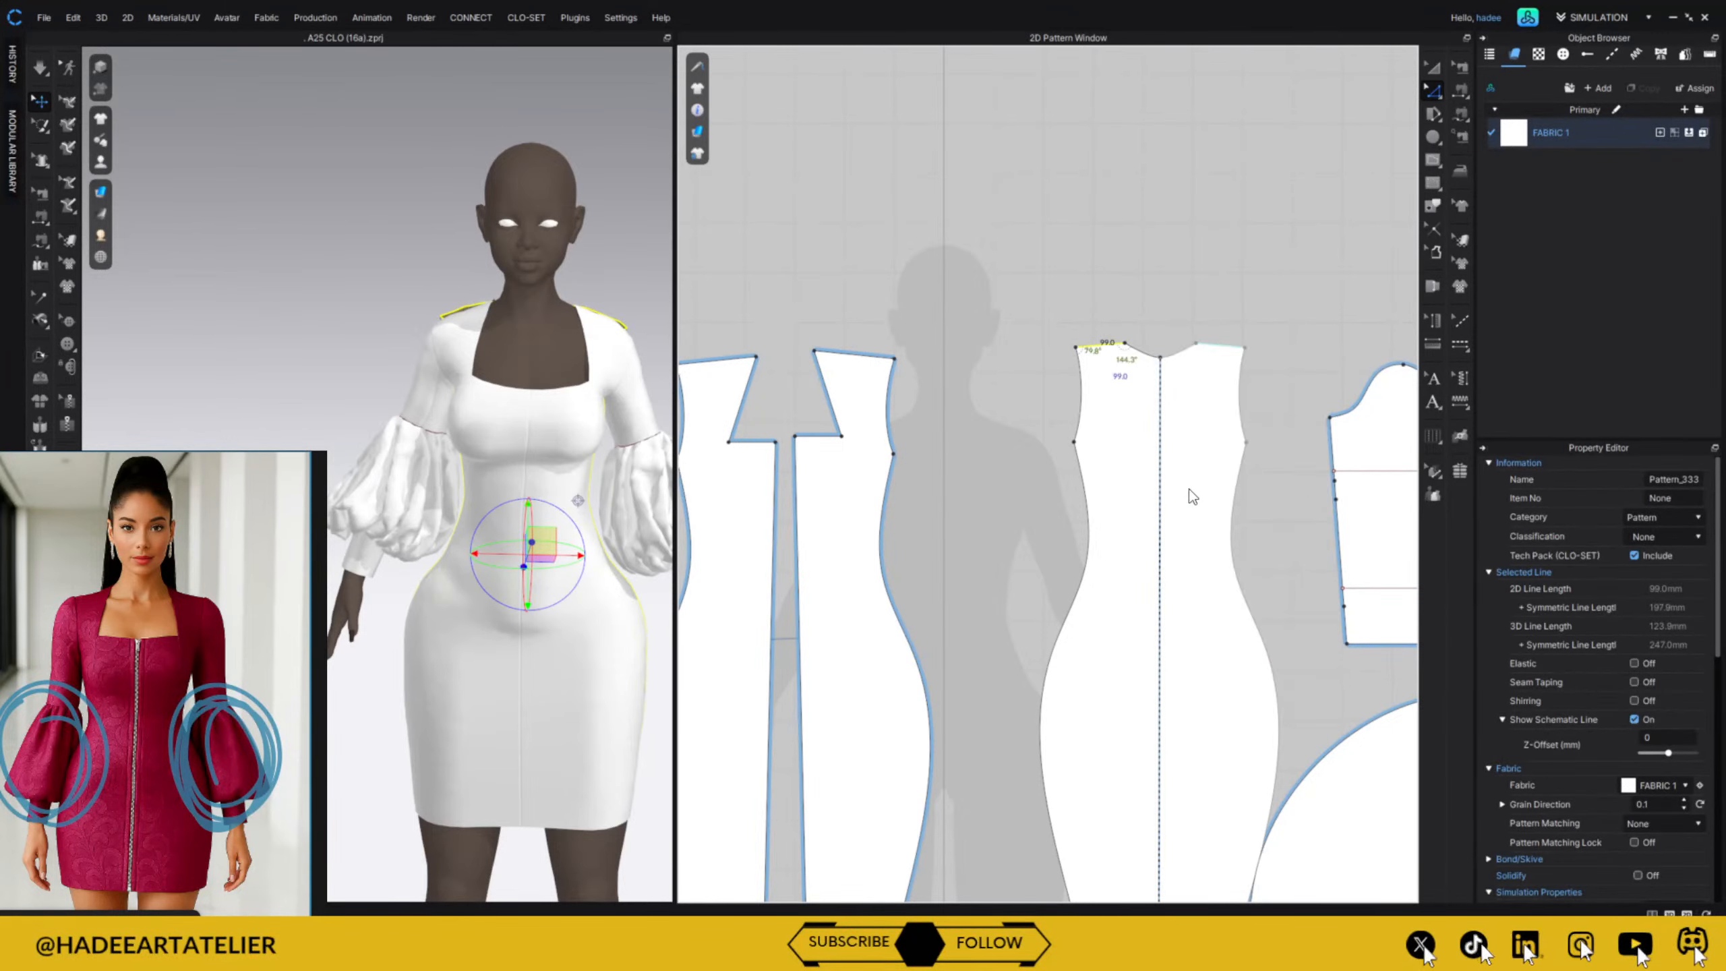
{"action": "type", "text": "18"}
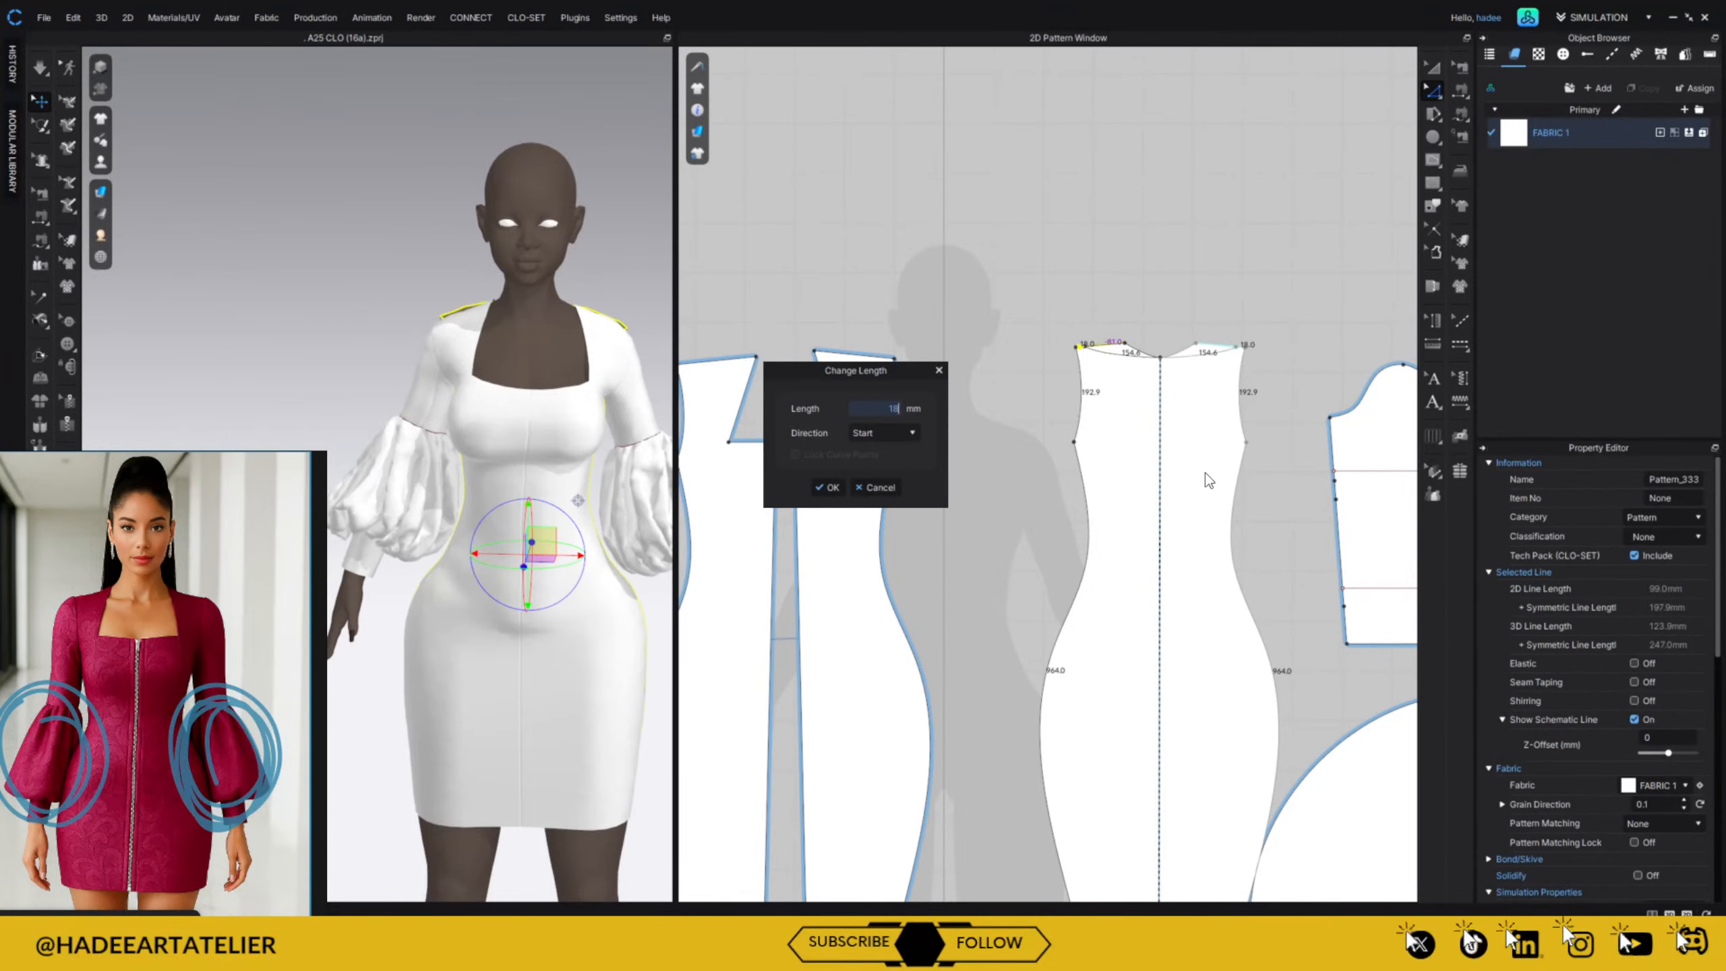
{"action": "key", "text": "BackSpace"}
{"action": "type", "text": "61"}
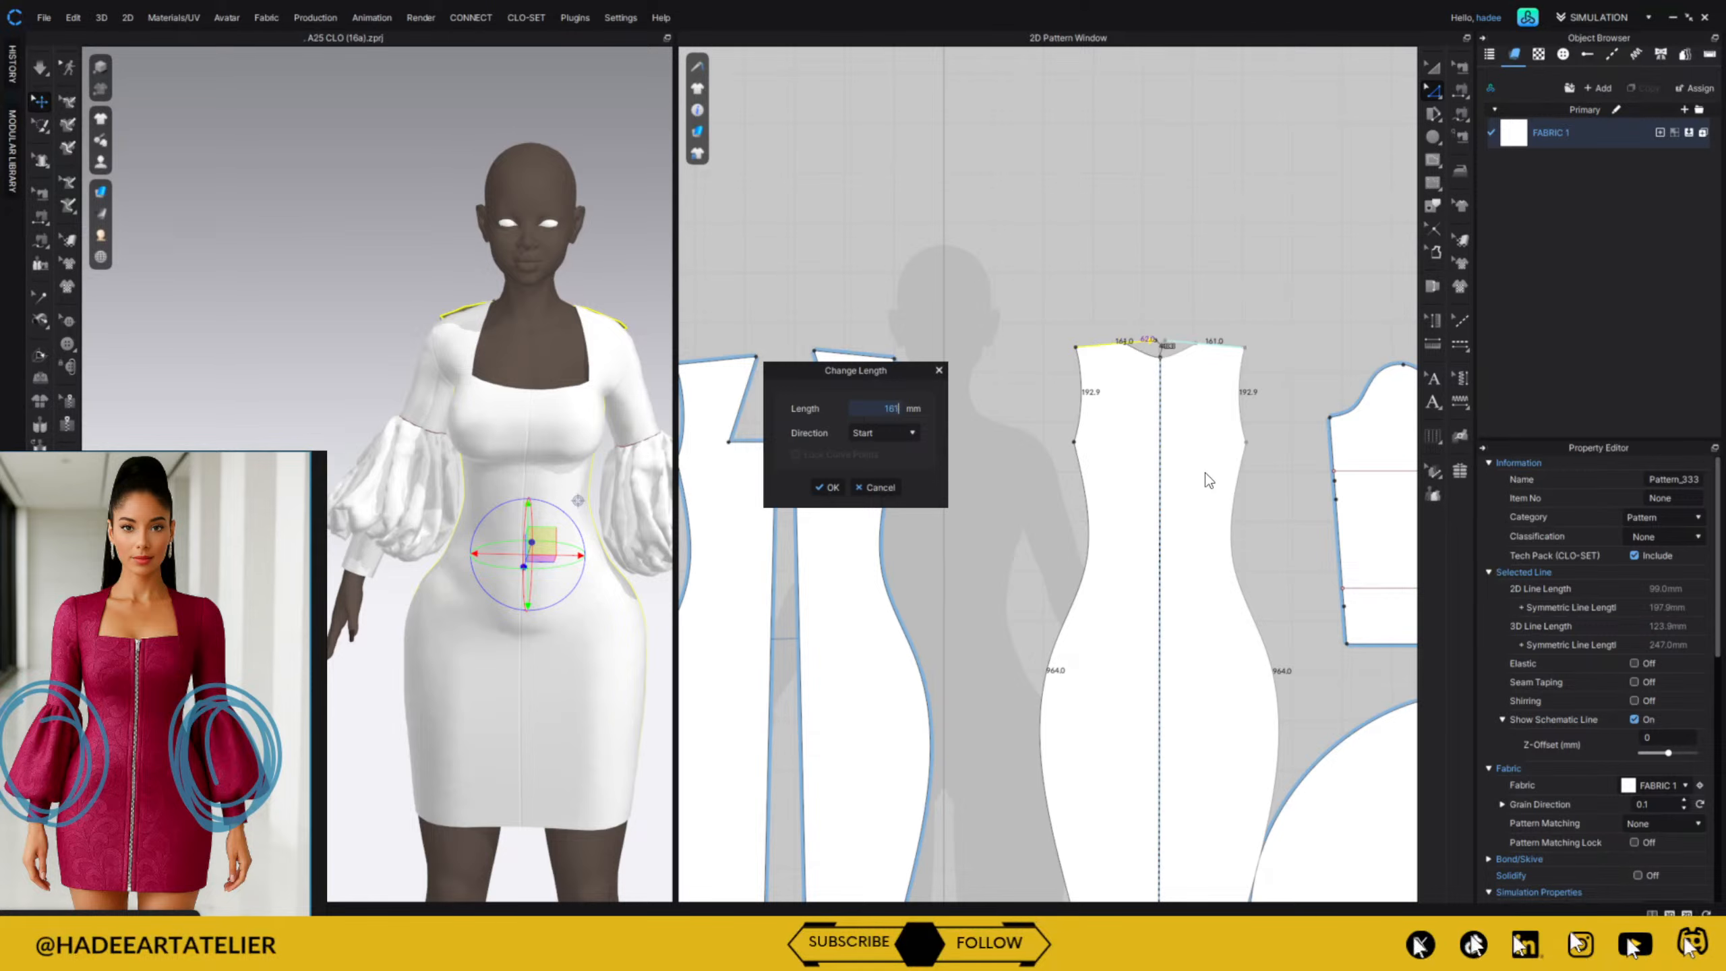
{"action": "type", "text": ".8"}
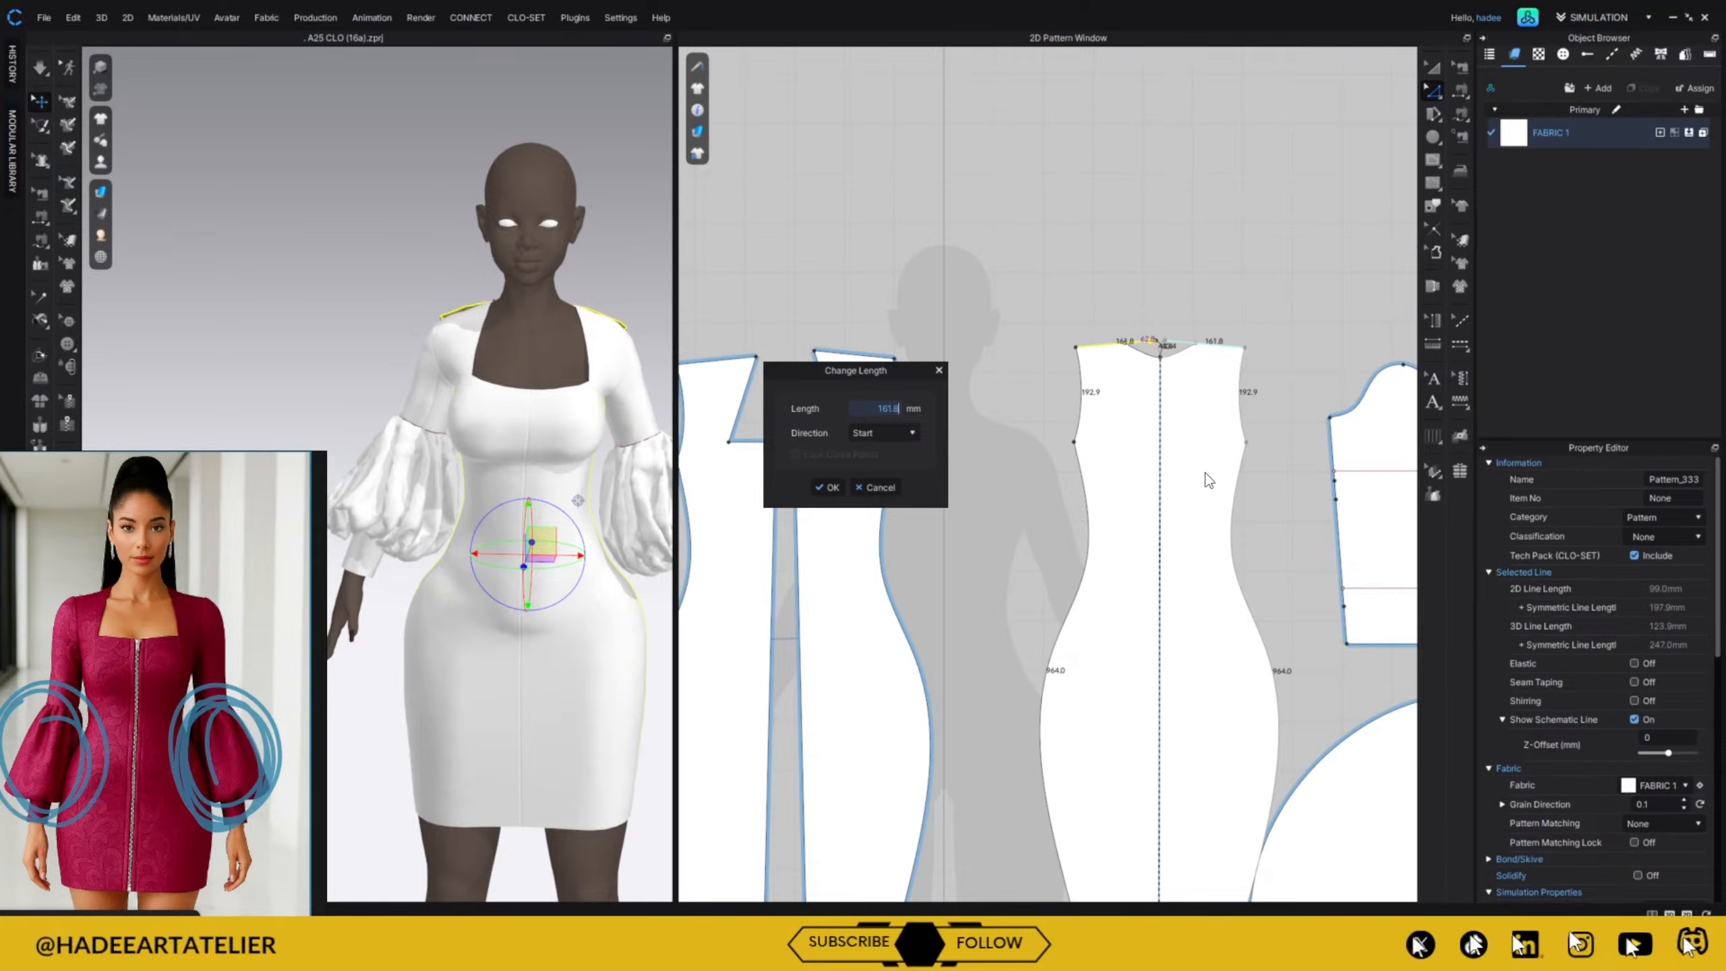
{"action": "left_click", "coordinate": [890, 429]}
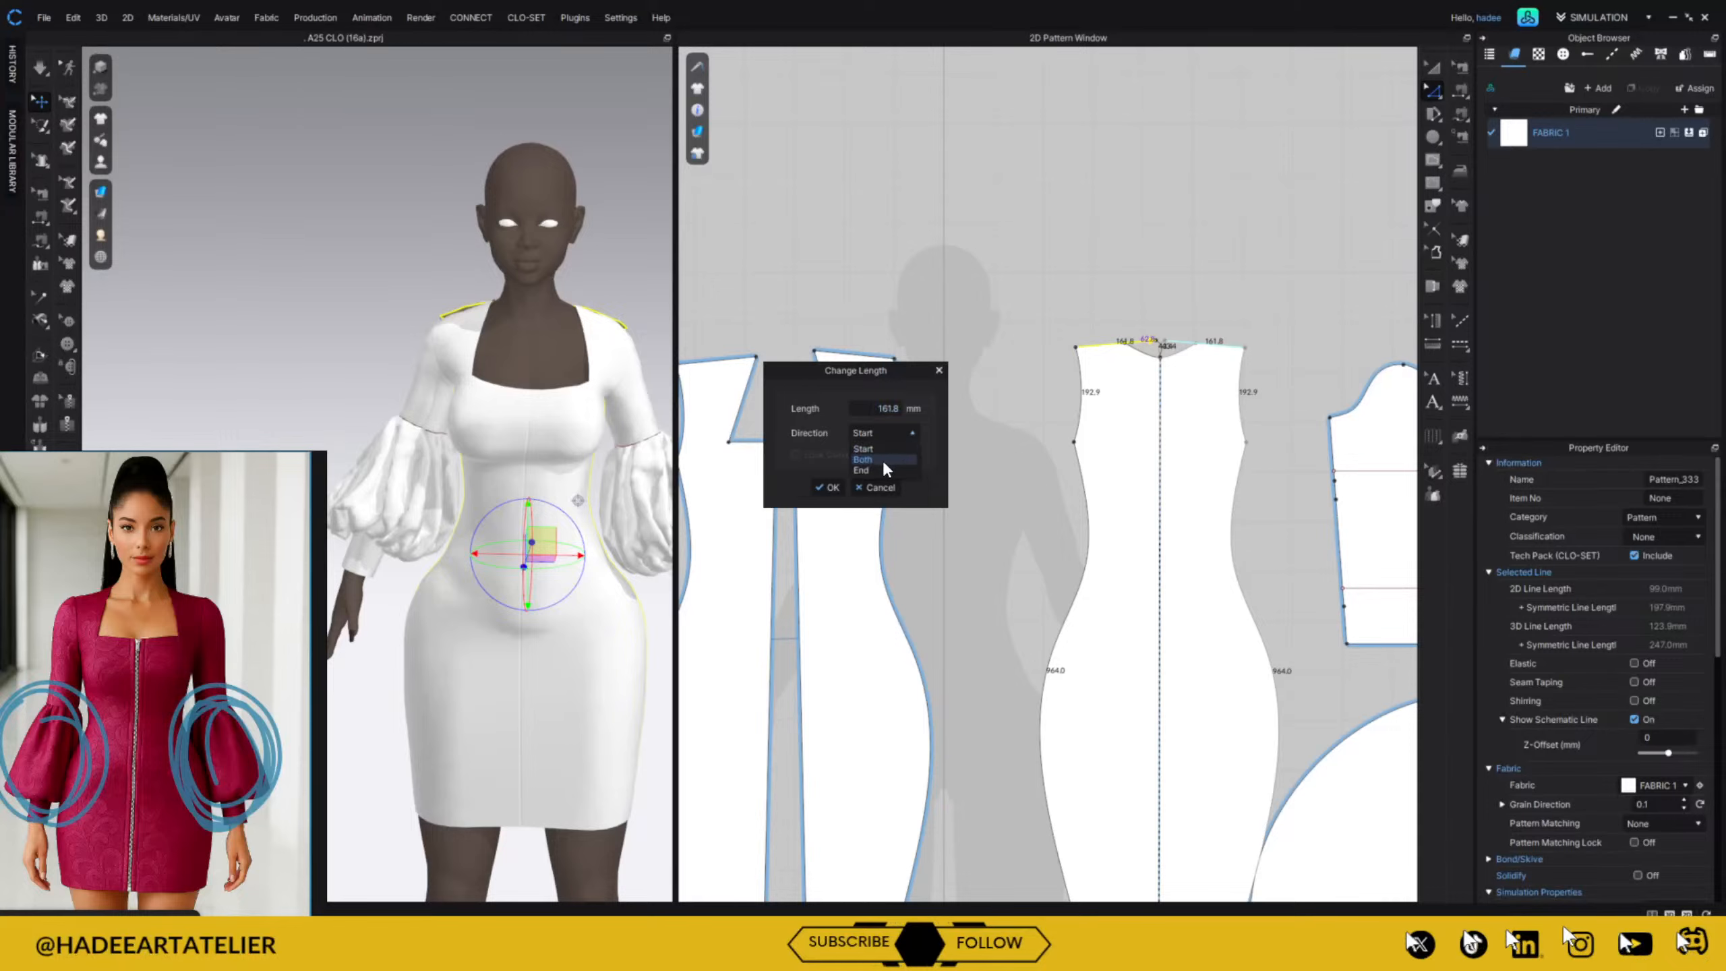
{"action": "left_click", "coordinate": [881, 459]}
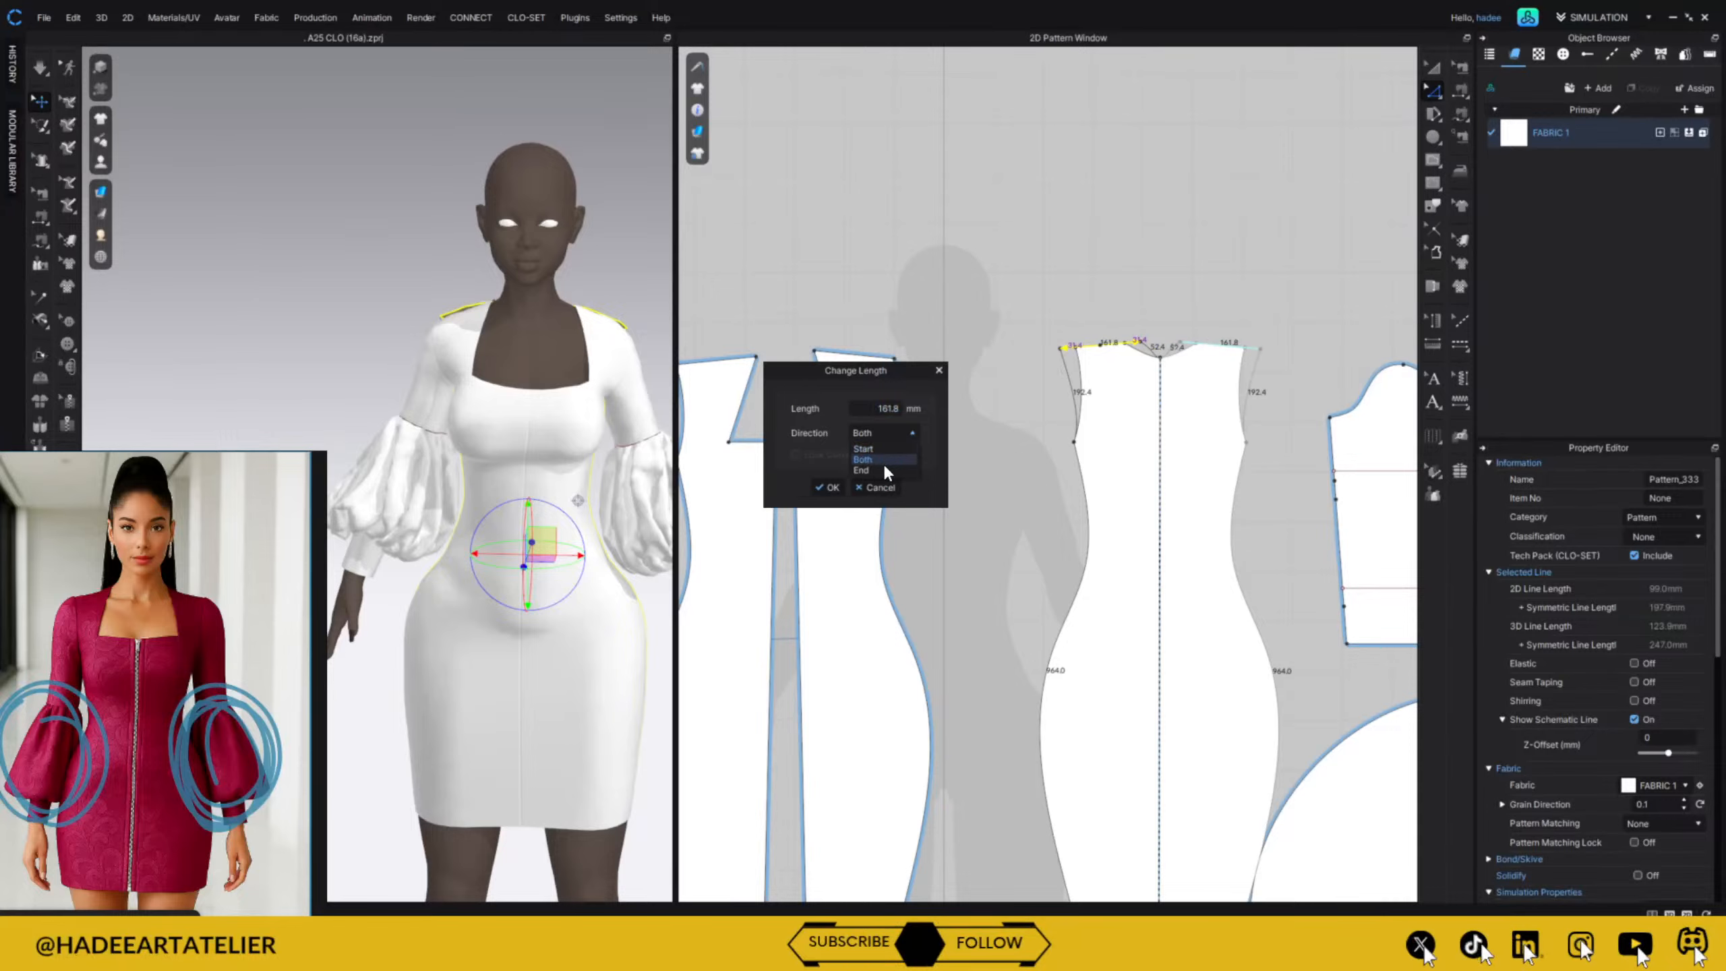
{"action": "left_click", "coordinate": [883, 469]}
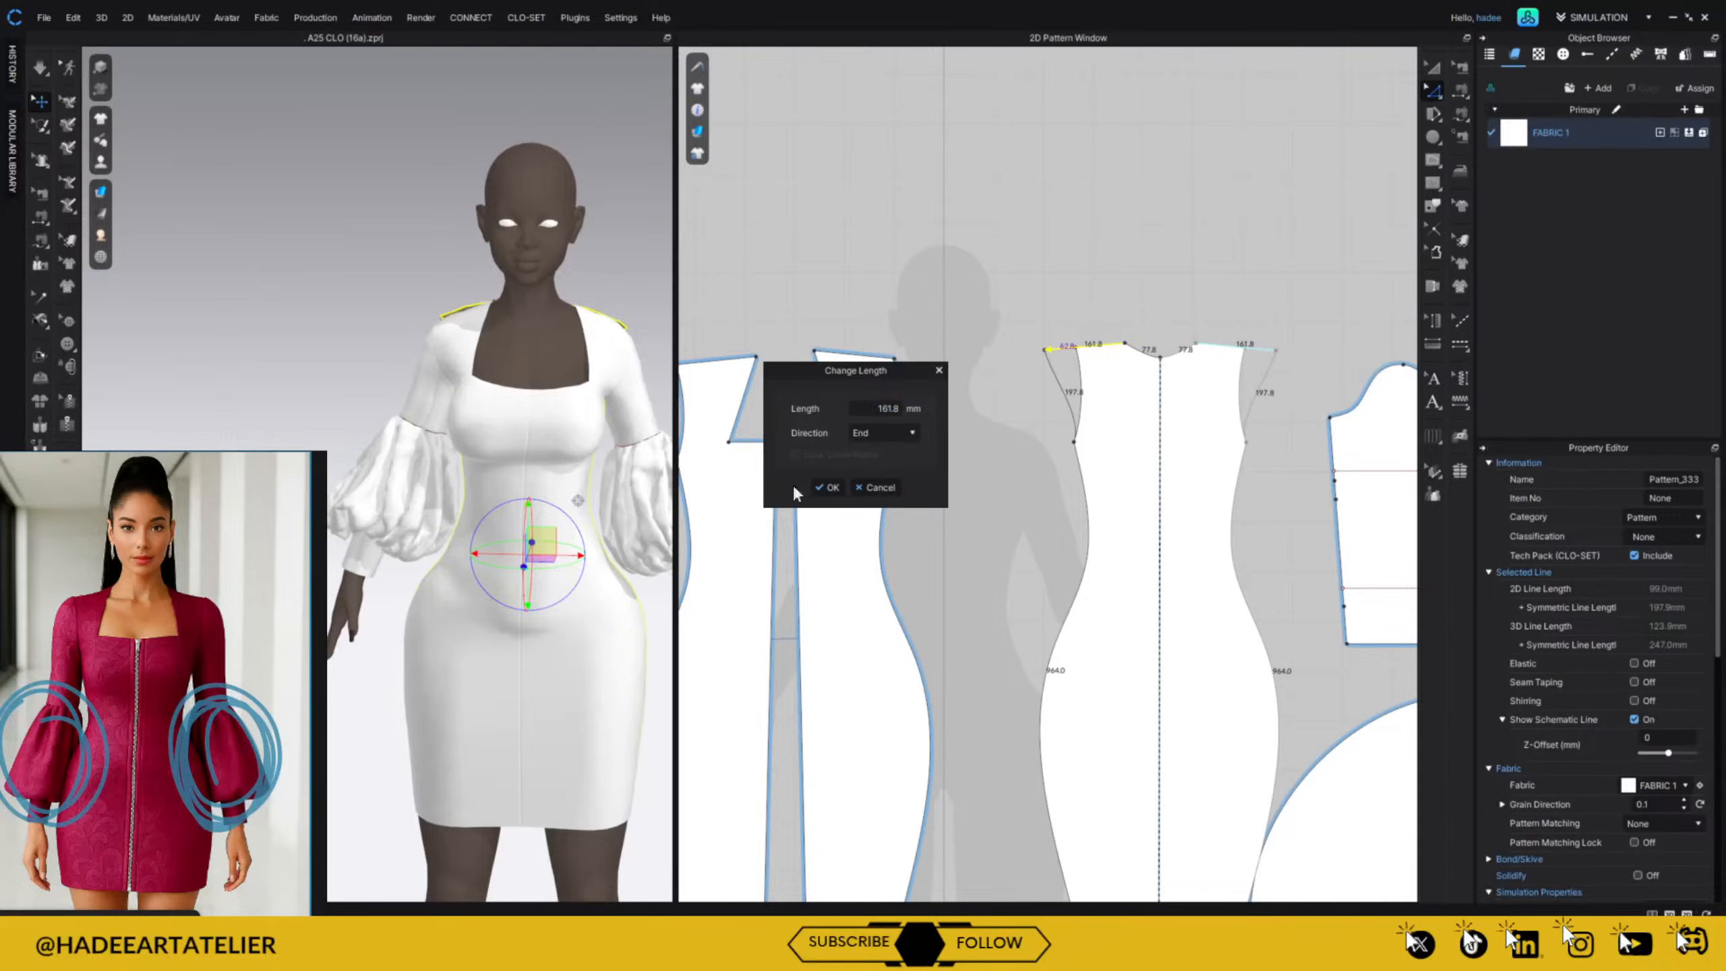
{"action": "left_click", "coordinate": [876, 459]}
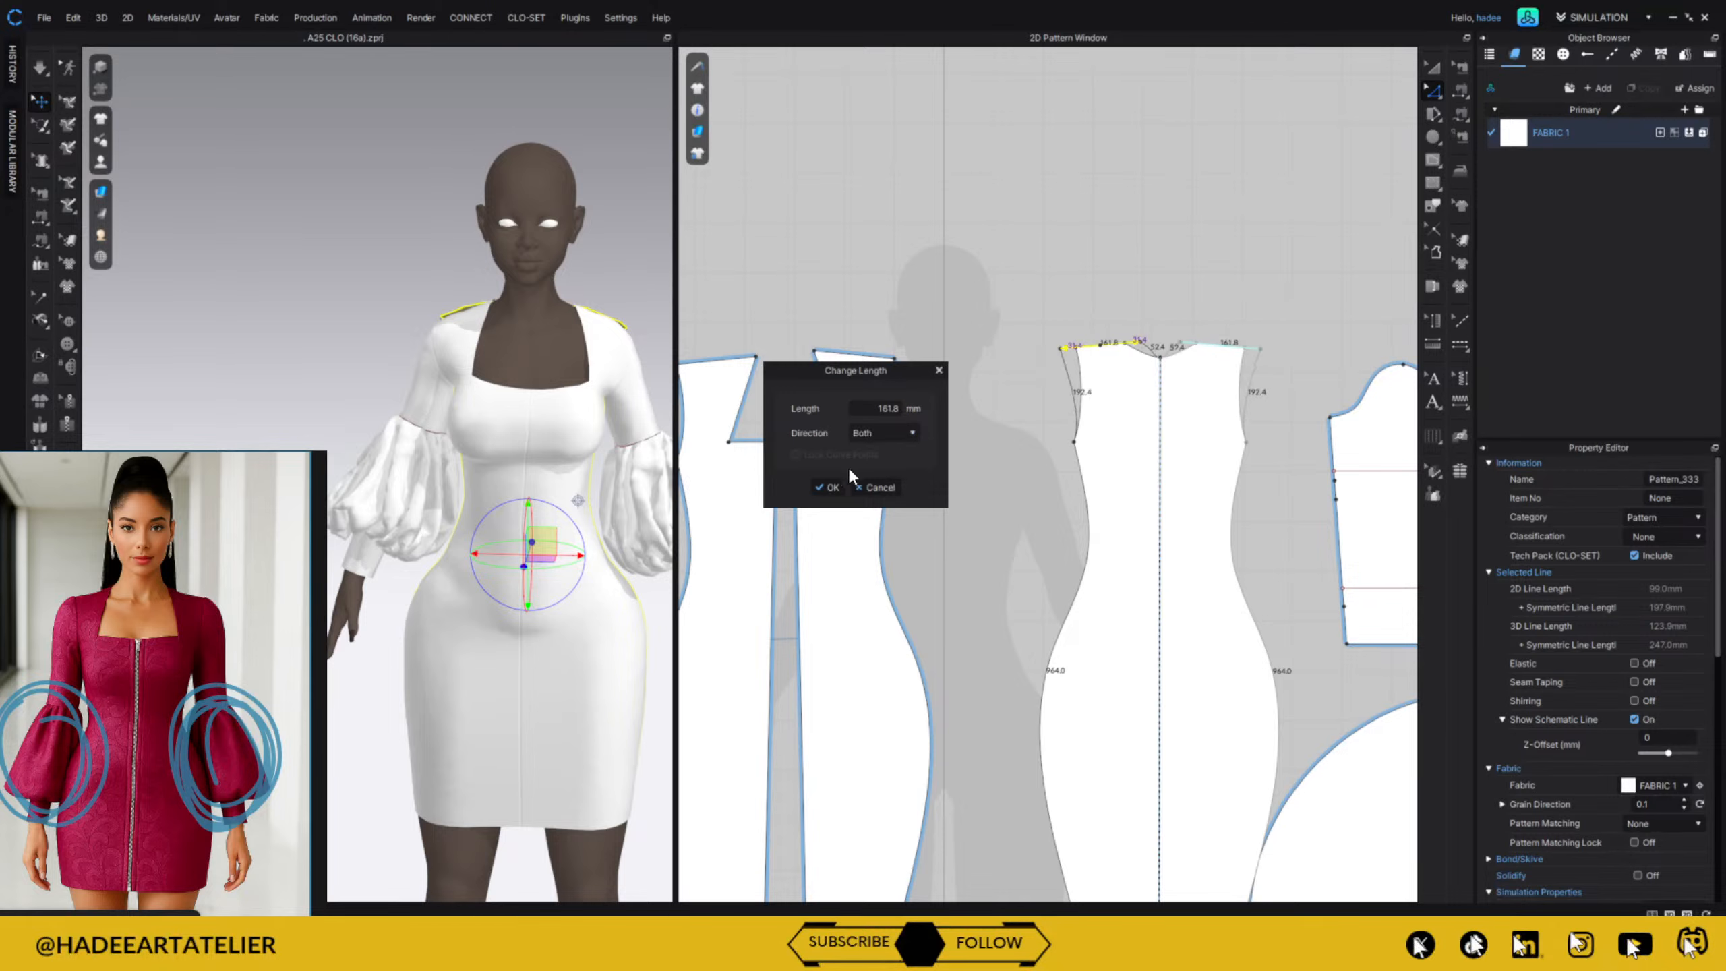
{"action": "left_click", "coordinate": [826, 487]}
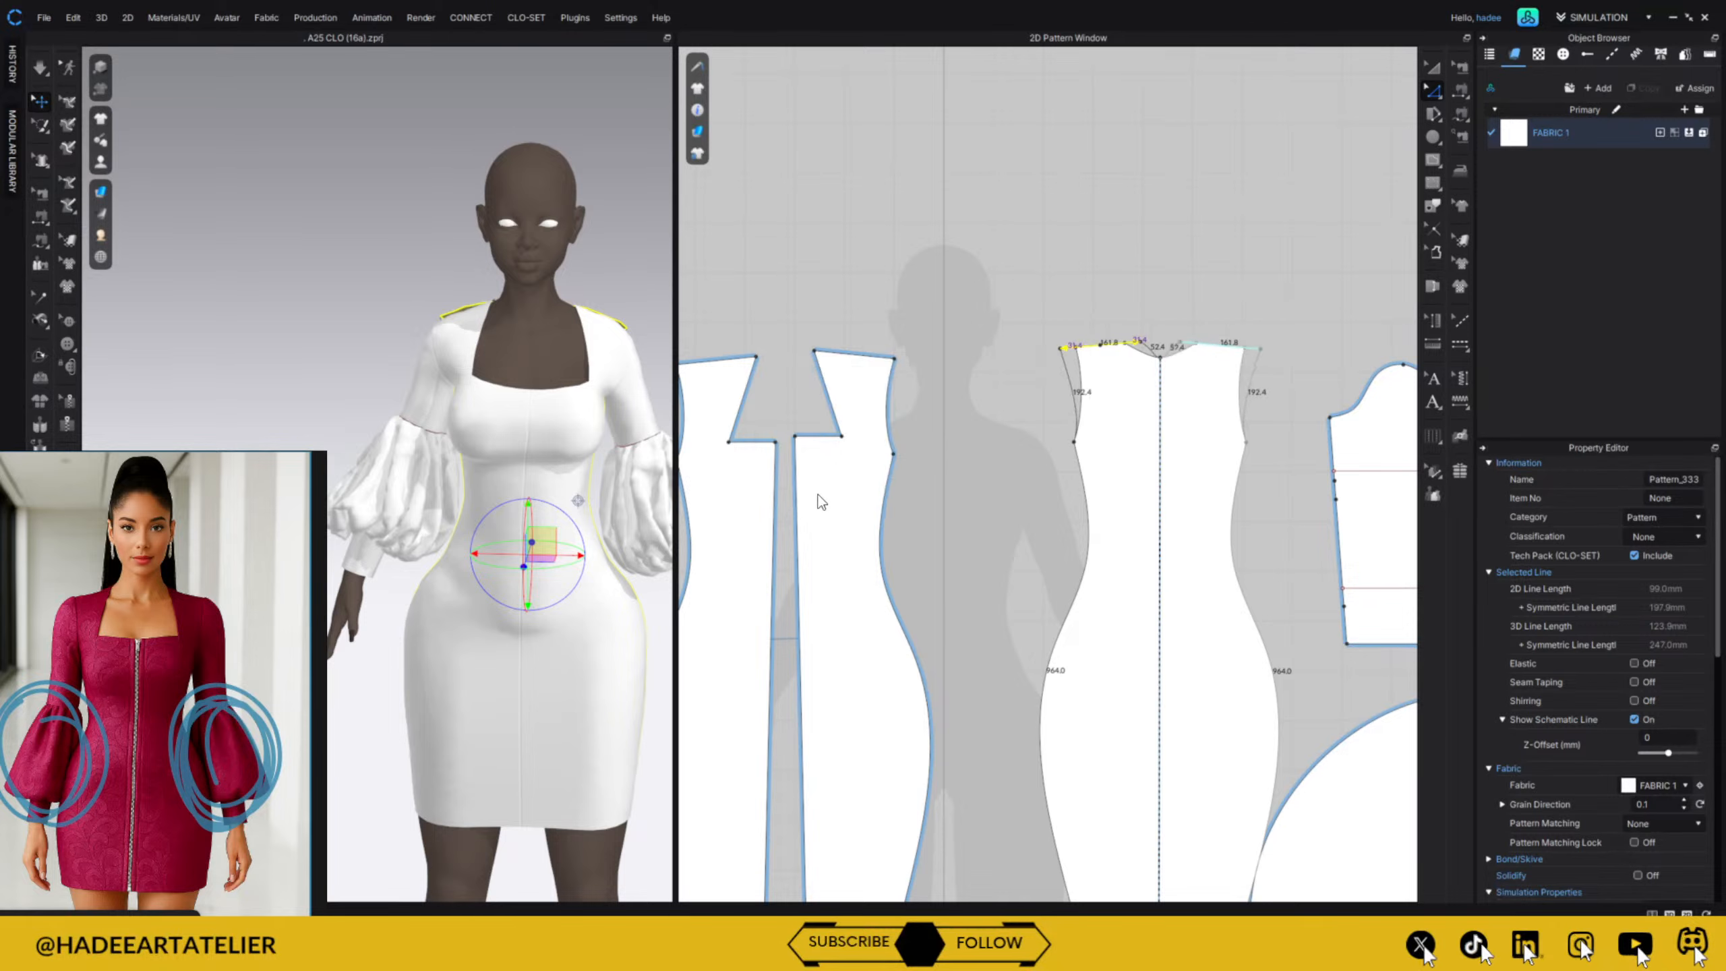
{"action": "left_click", "coordinate": [1222, 303]}
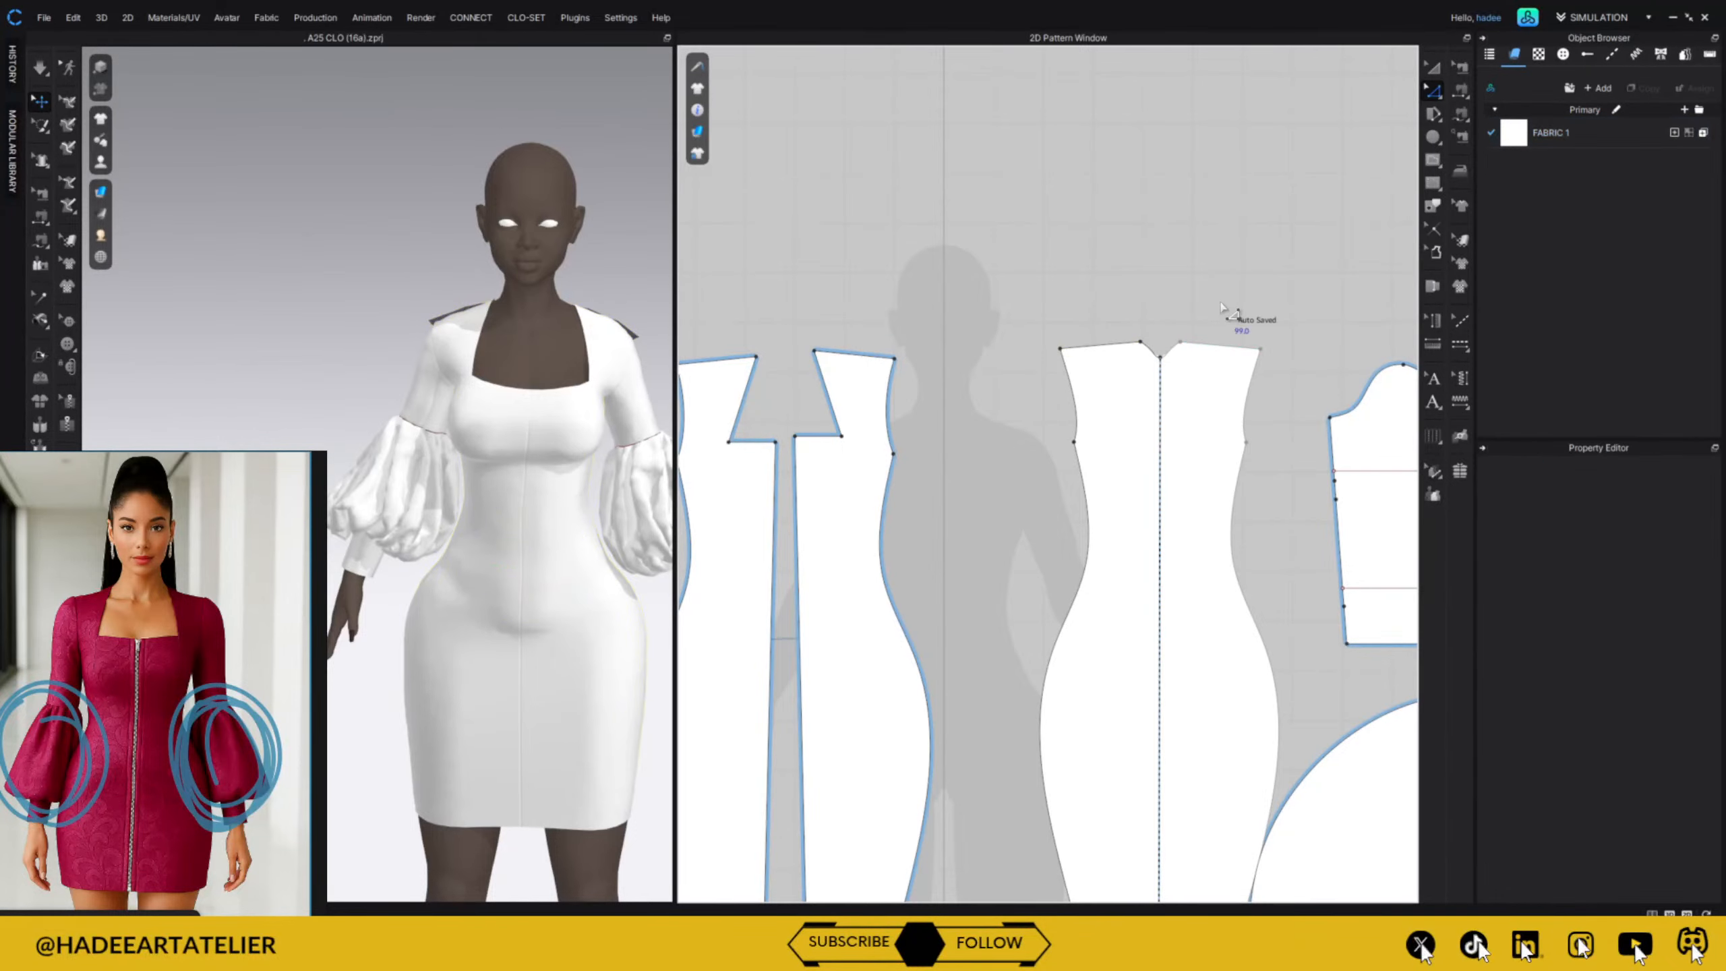
Lower the centre point of the back neckline and bend its curves into a squarer shape.
{"action": "left_click_drag", "start_coordinate": [1159, 357], "coordinate": [1160, 365]}
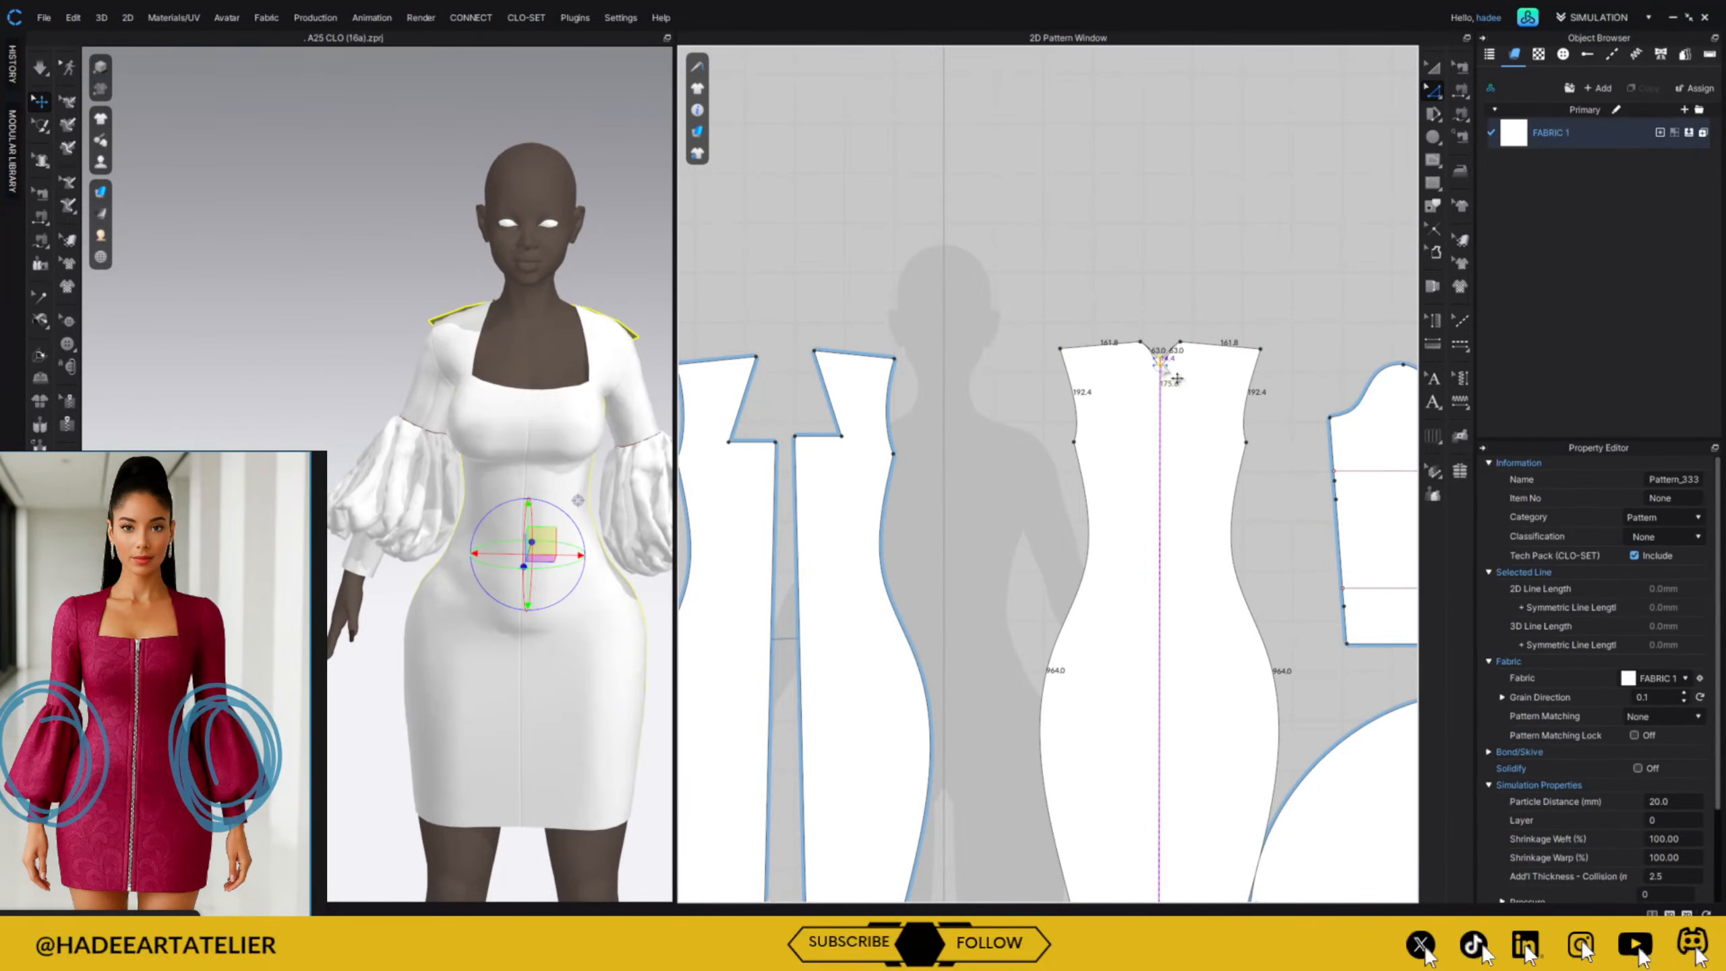
{"action": "left_click", "coordinate": [1208, 312]}
{"action": "scroll", "coordinate": [1209, 318], "scroll_direction": "up", "scroll_amount": 3}
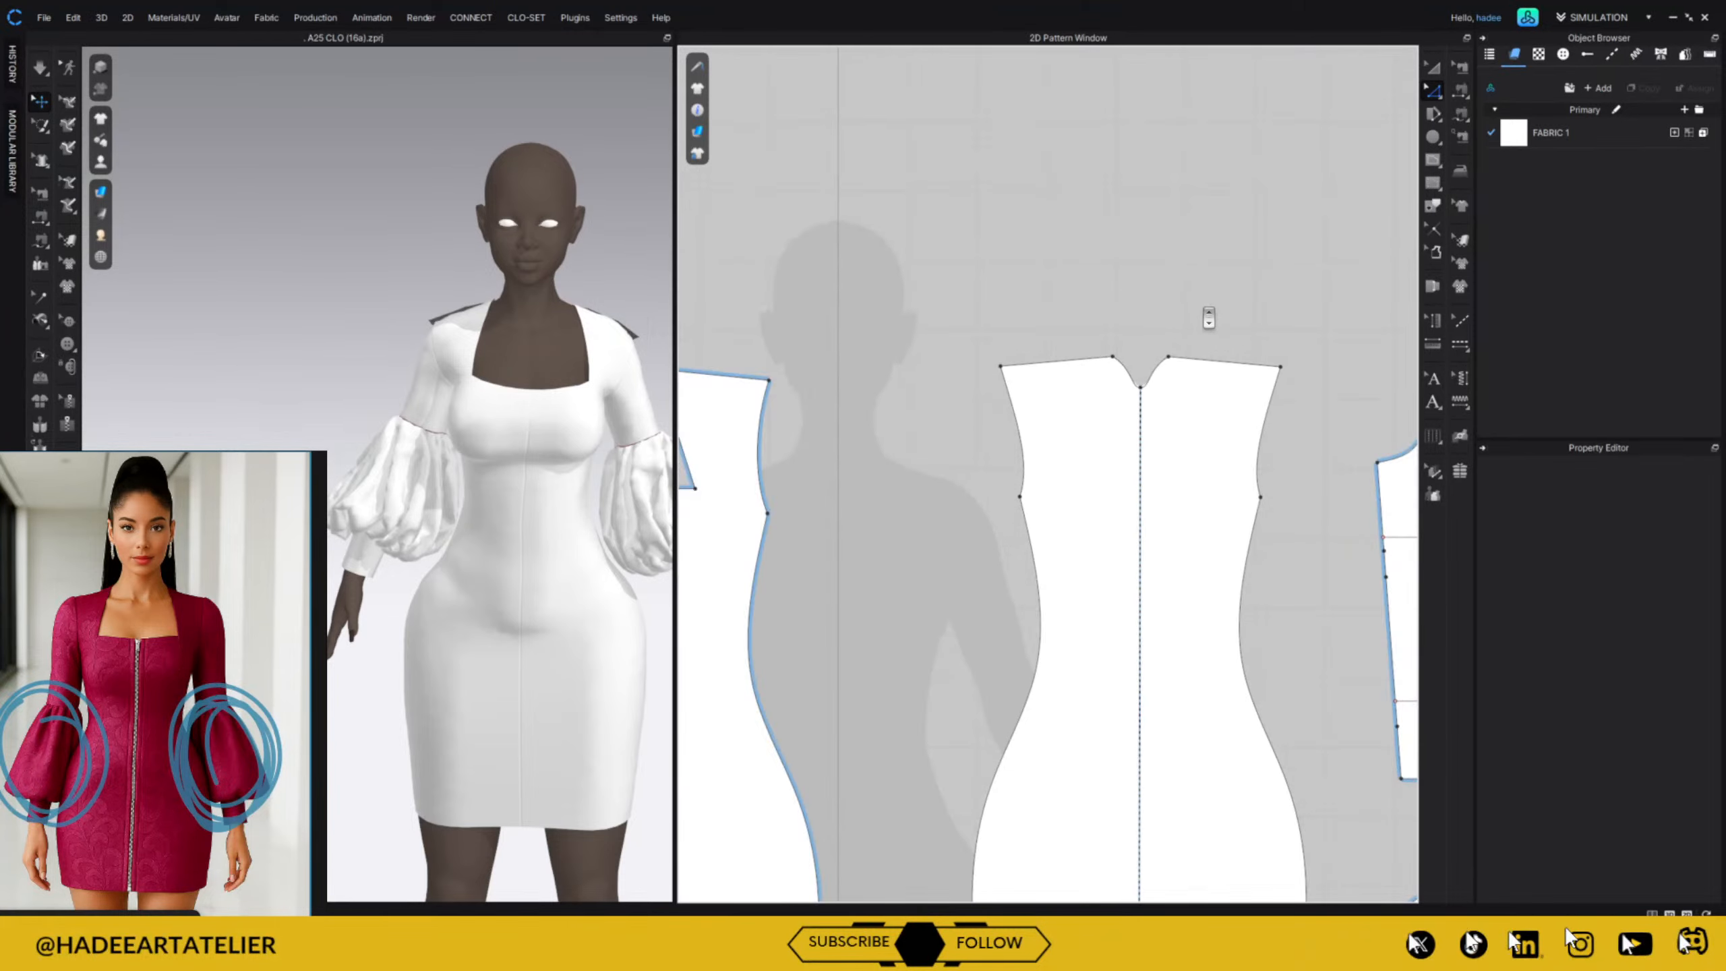
{"action": "left_click", "coordinate": [1126, 368]}
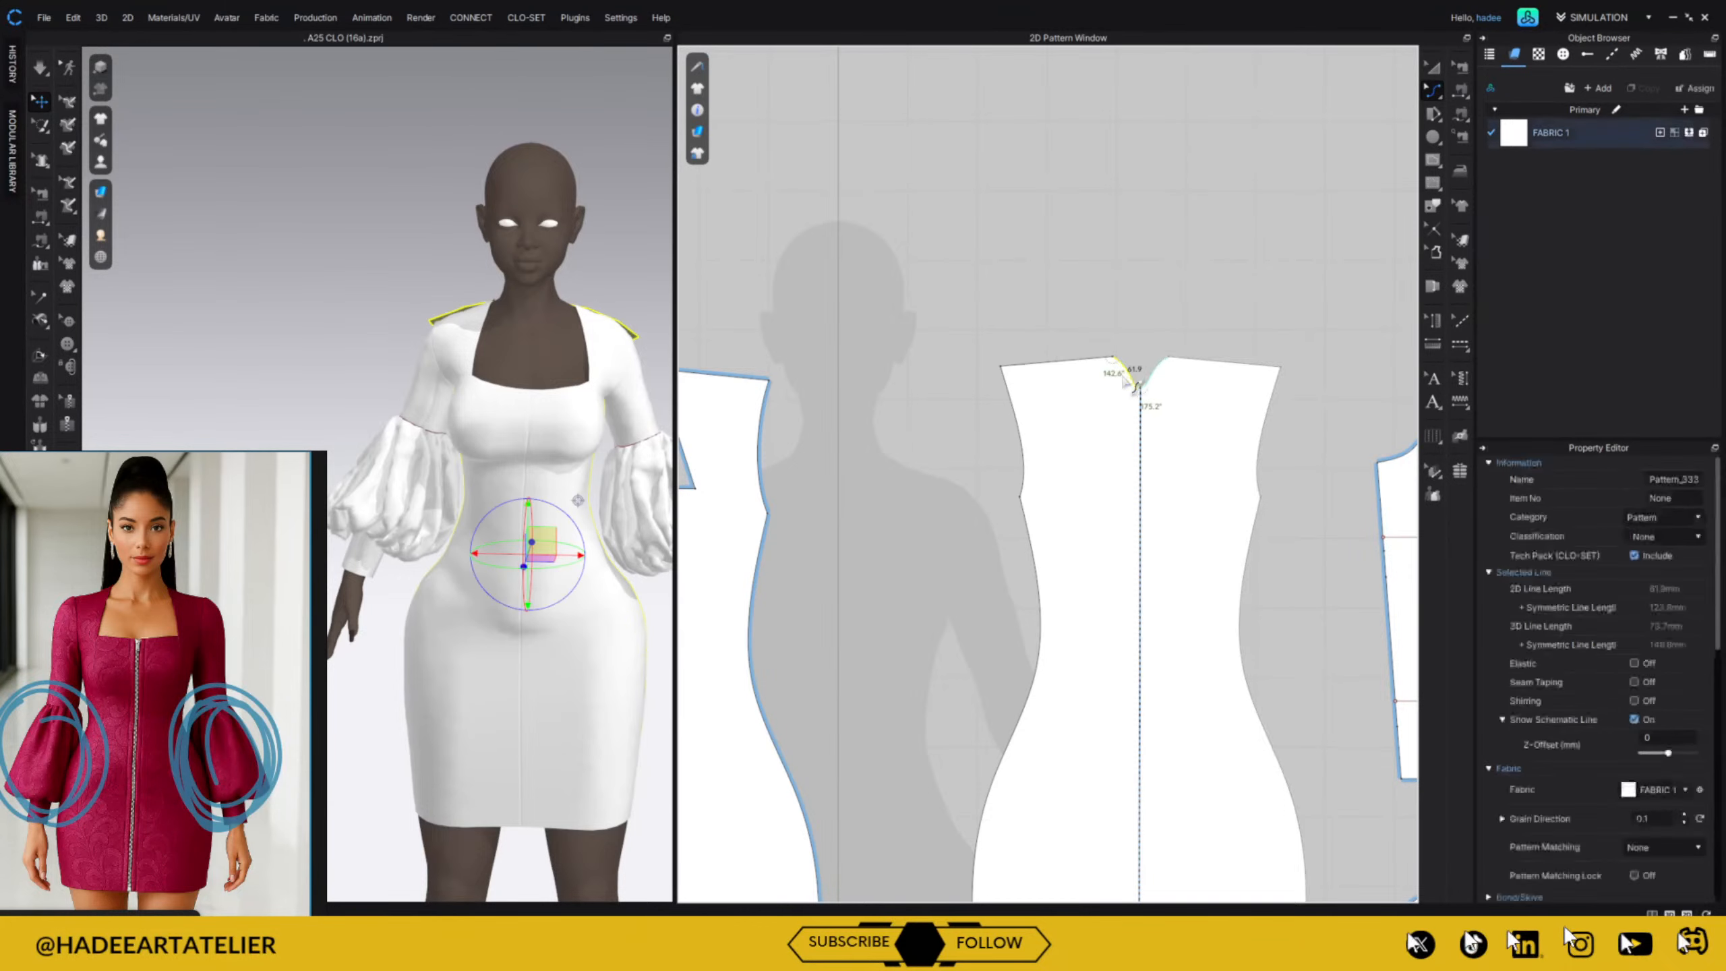
{"action": "left_click", "coordinate": [1167, 336]}
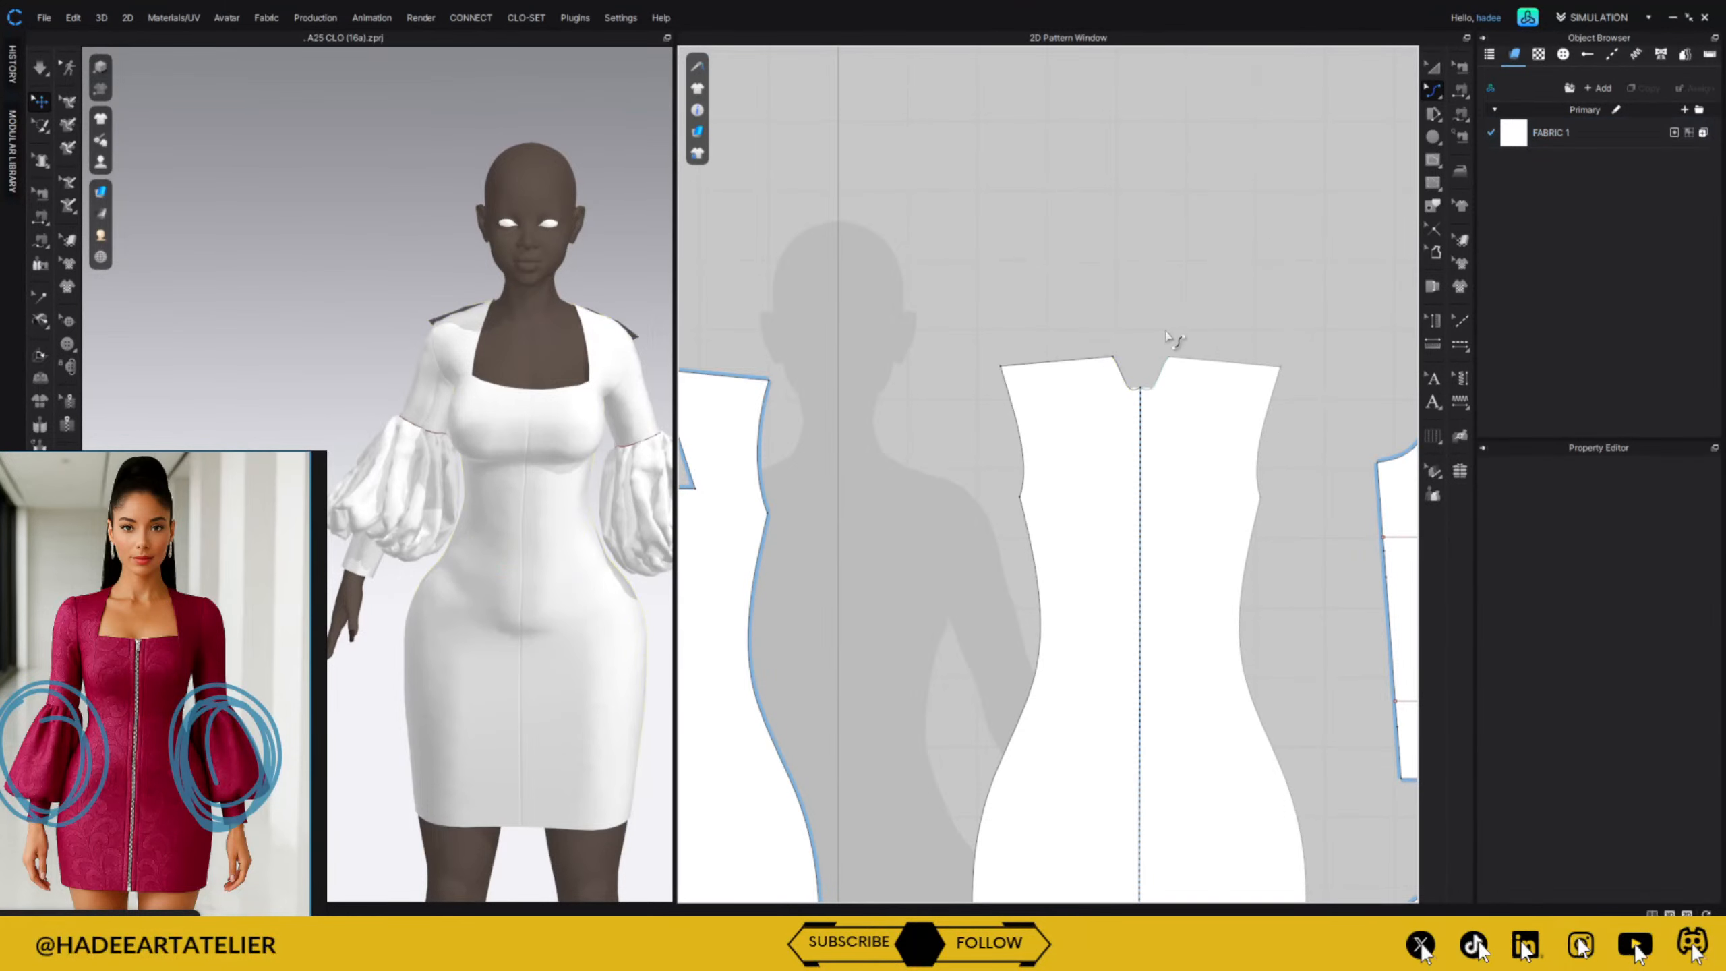
Undo the back neckline reshaping and the shoulder length change made in both directions.
{"action": "key", "text": "ctrl+z"}
{"action": "key", "text": "ctrl+z"}
{"action": "key", "text": "ctrl+z"}
{"action": "key", "text": "ctrl+z"}
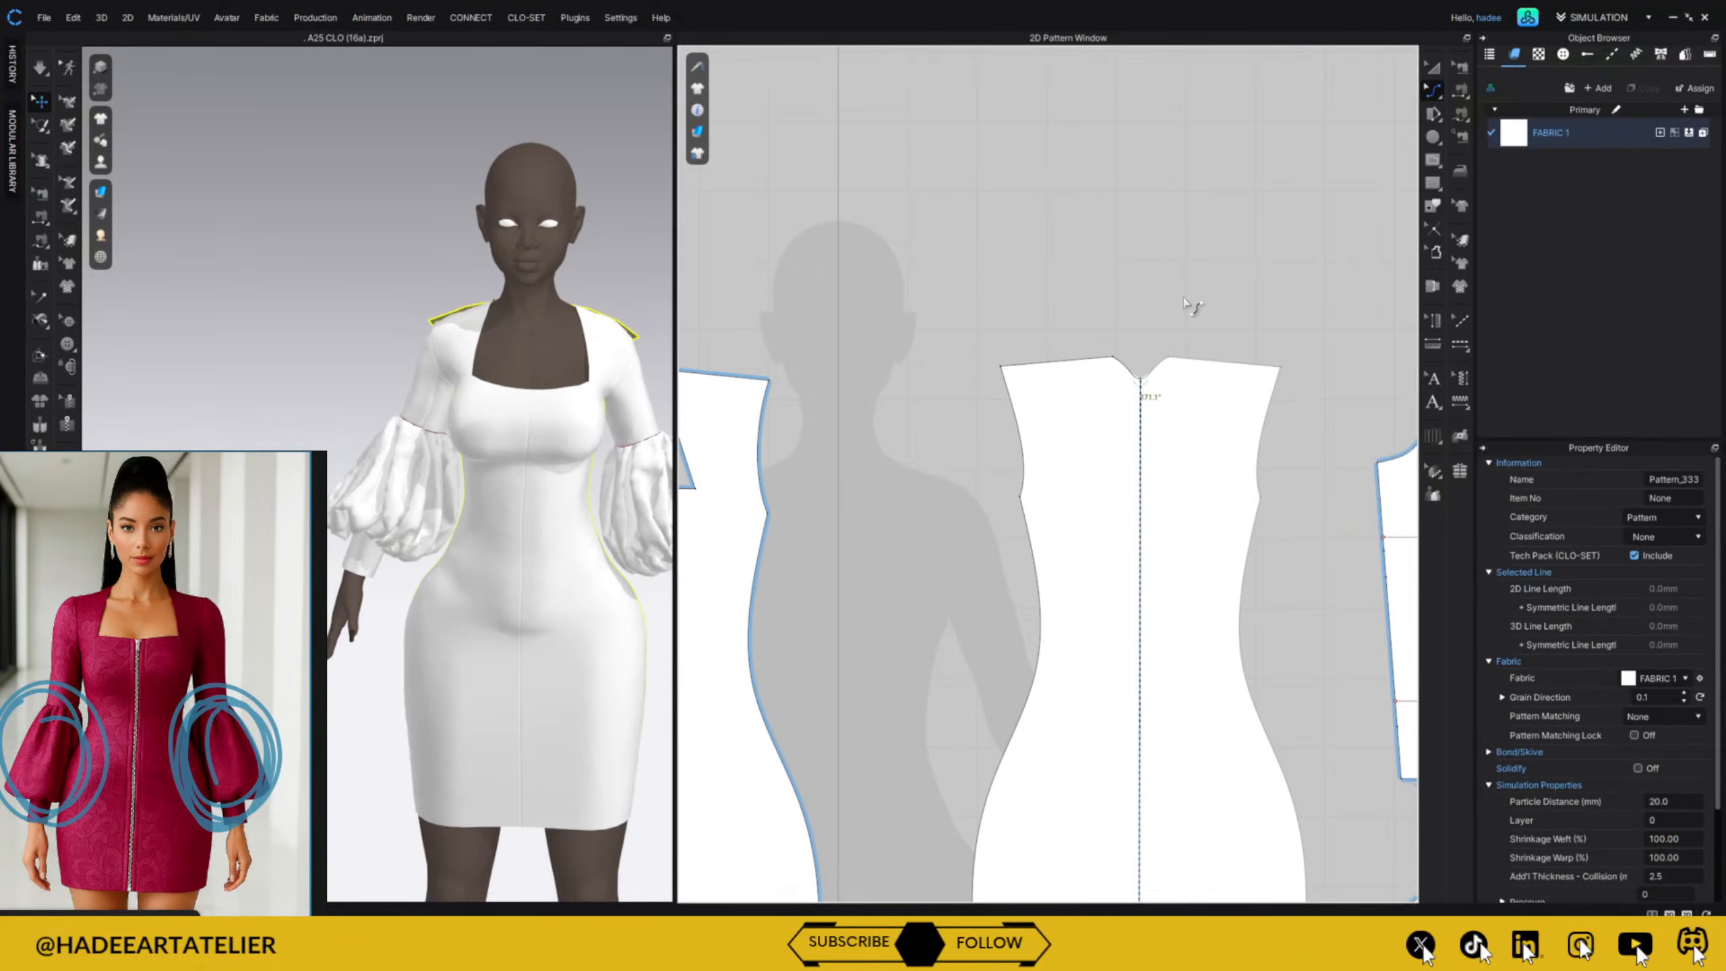
{"action": "key", "text": "ctrl+z"}
{"action": "key", "text": "ctrl+z"}
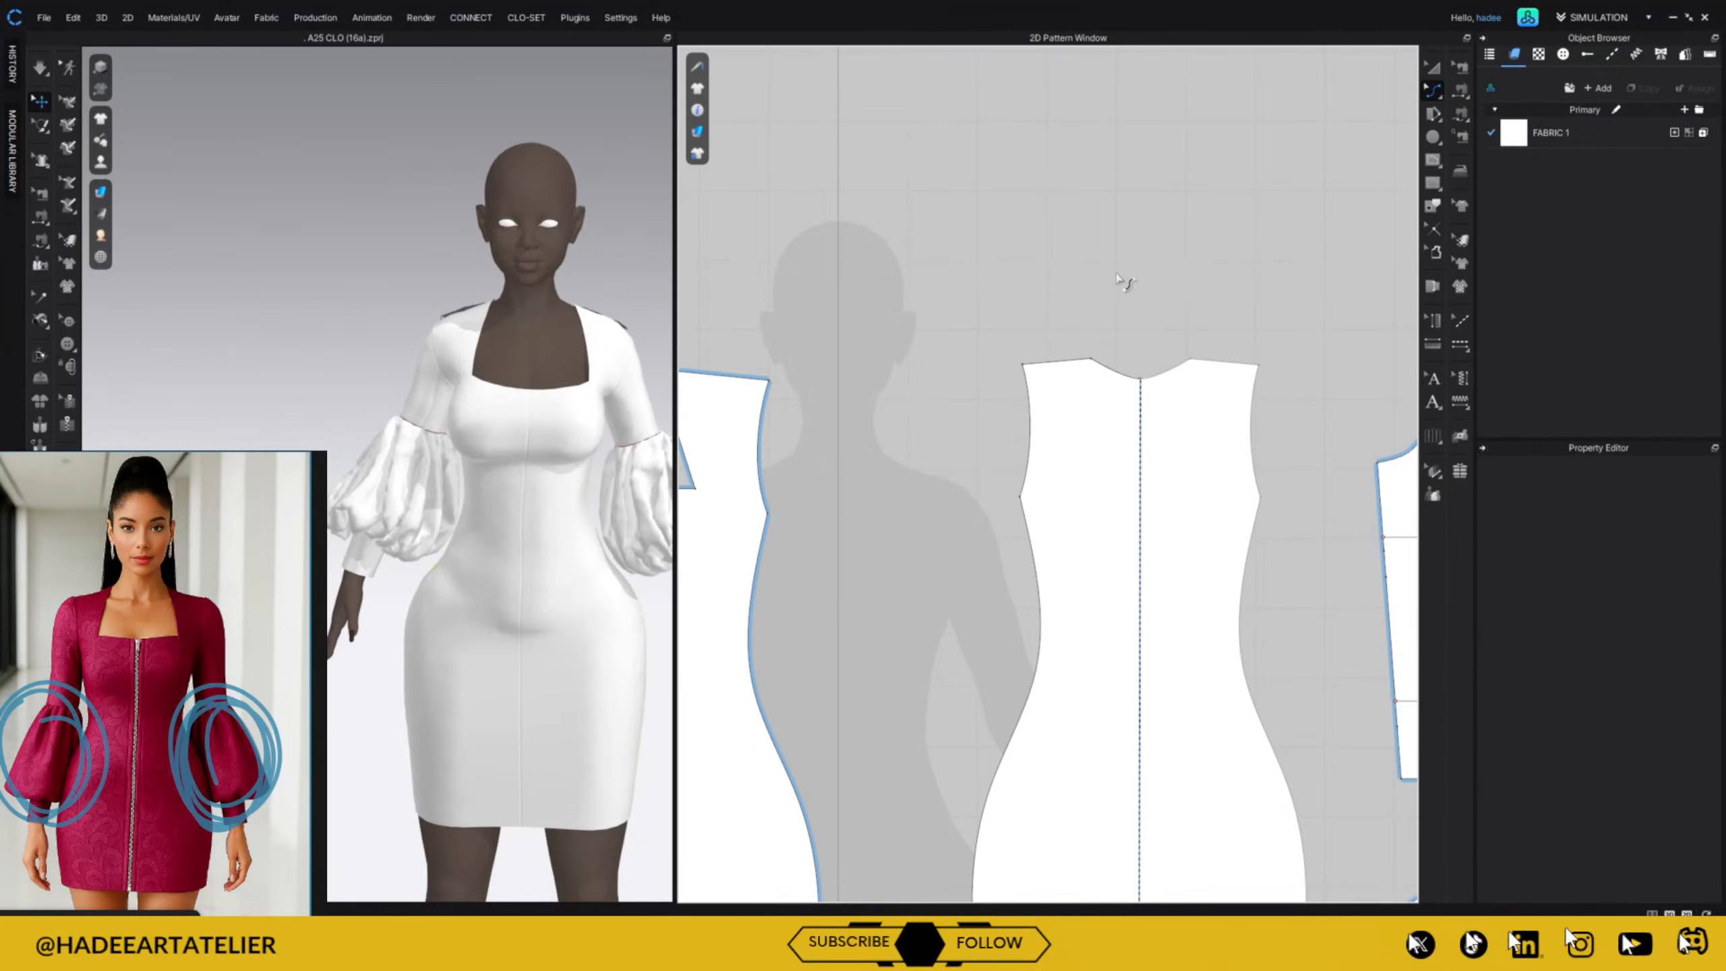
Shift the back pattern's armhole lines slightly outward and adjust the shoulder lines to widen the upper back.
{"action": "left_click", "coordinate": [1043, 415]}
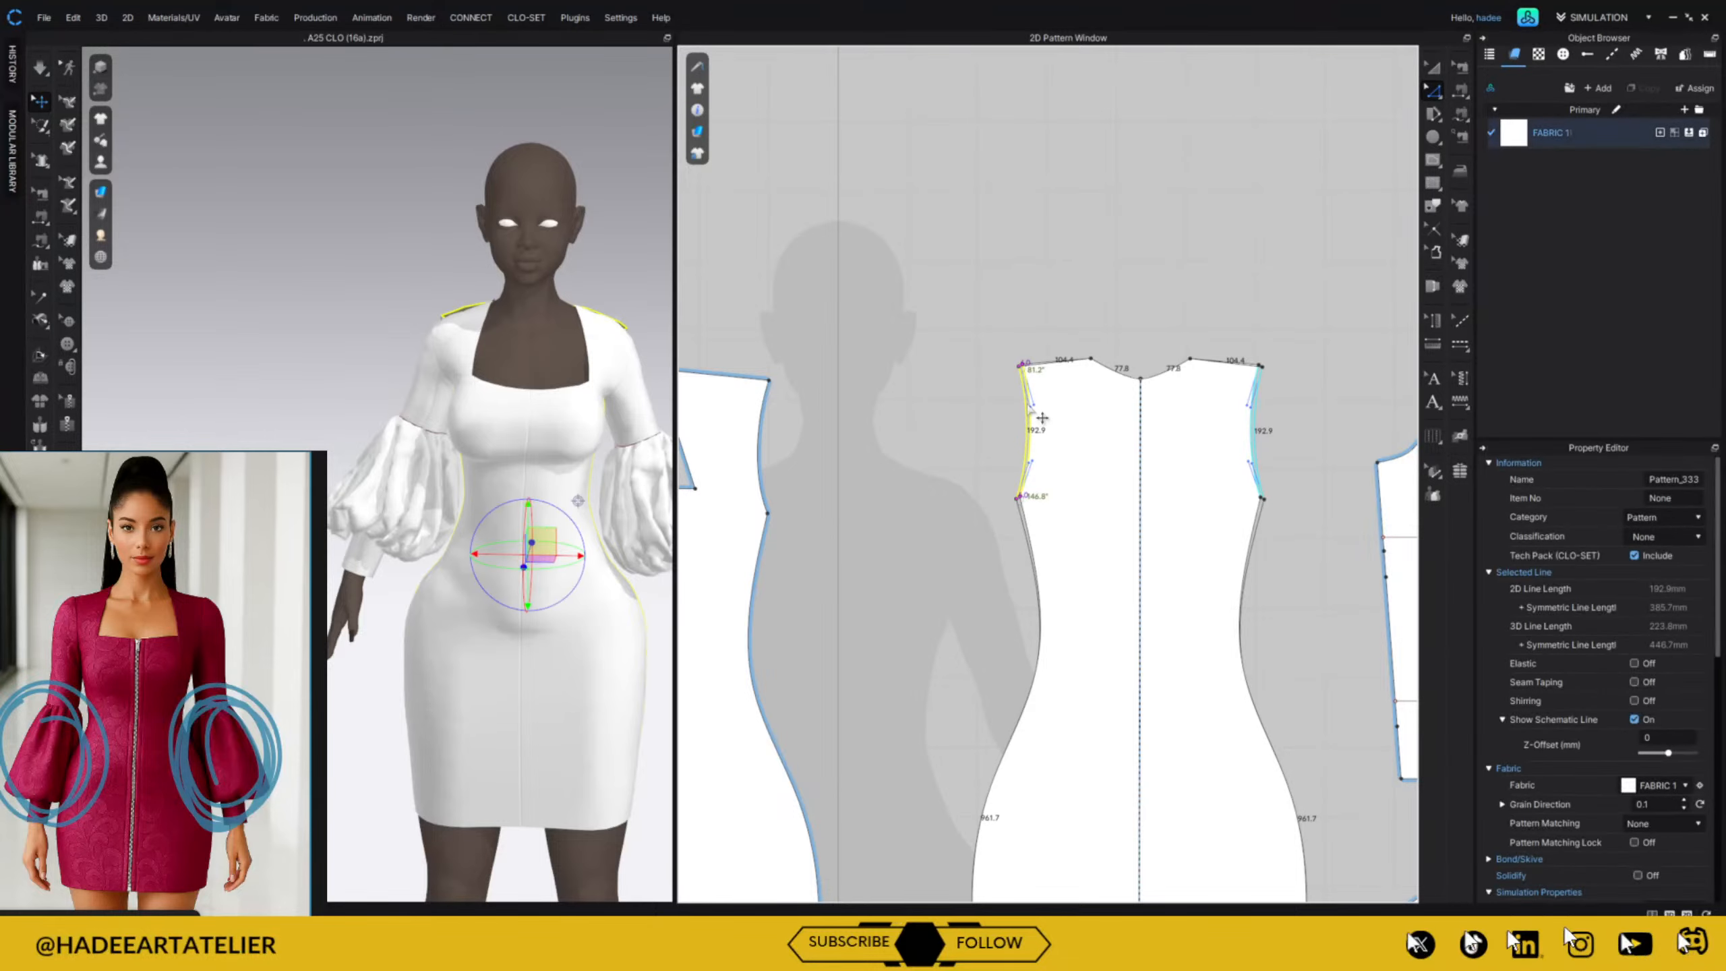
{"action": "left_click", "coordinate": [1056, 374]}
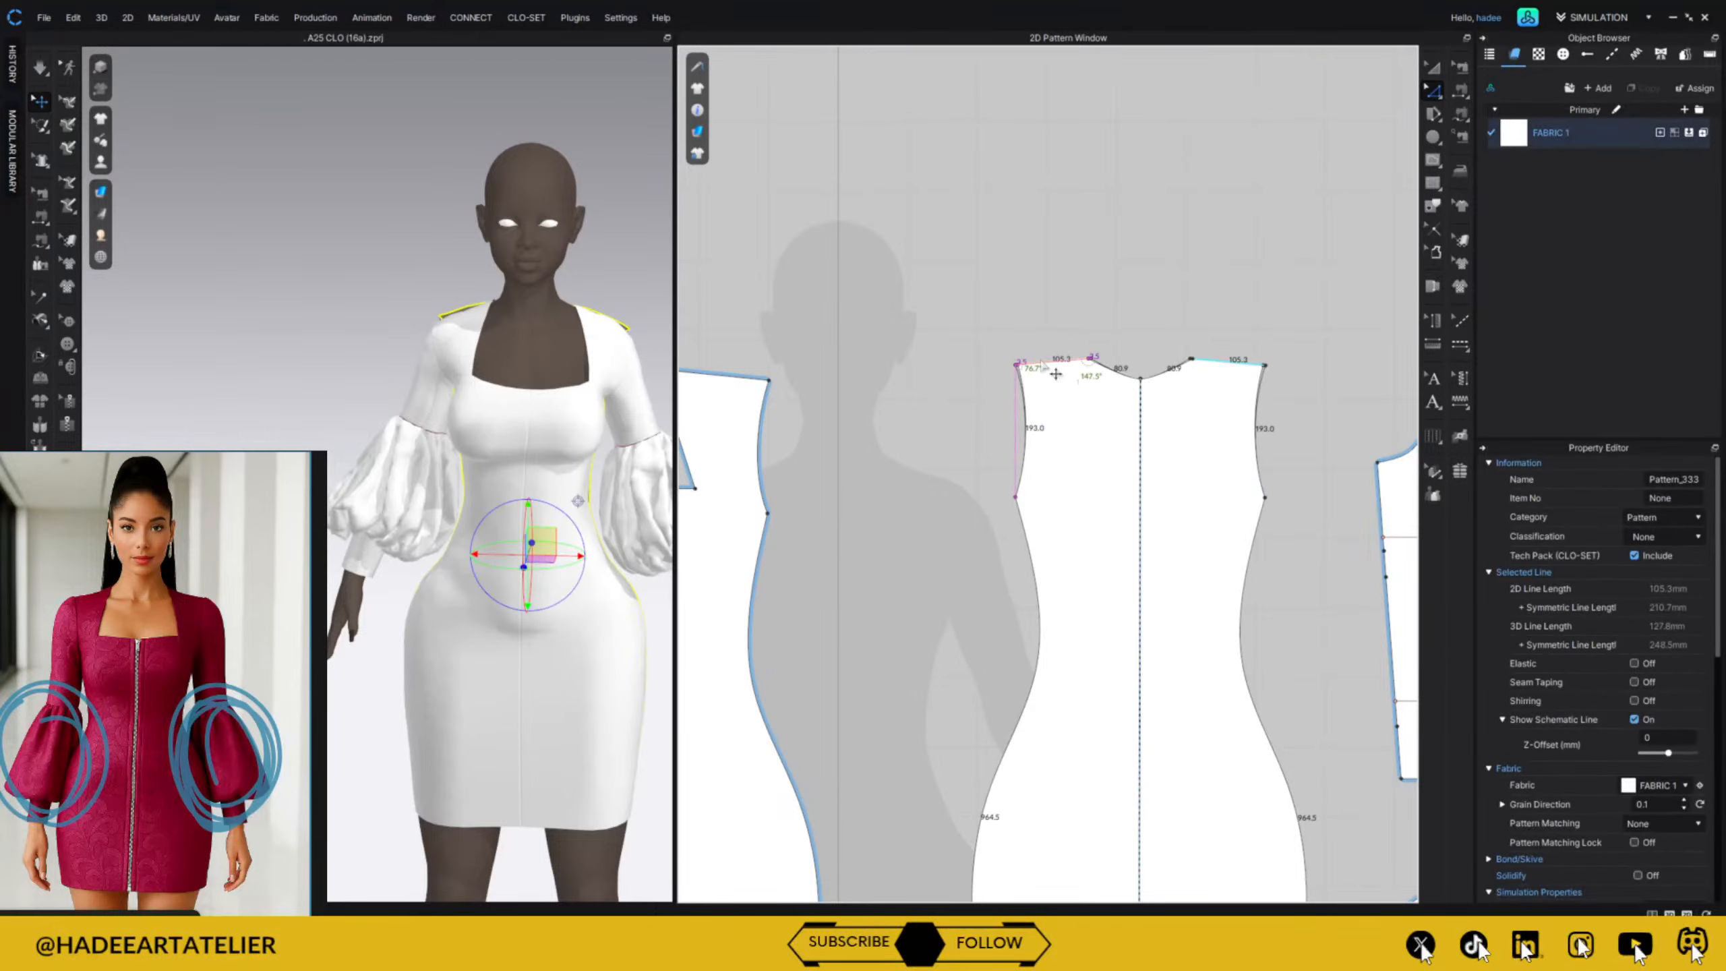
{"action": "left_click", "coordinate": [1059, 309]}
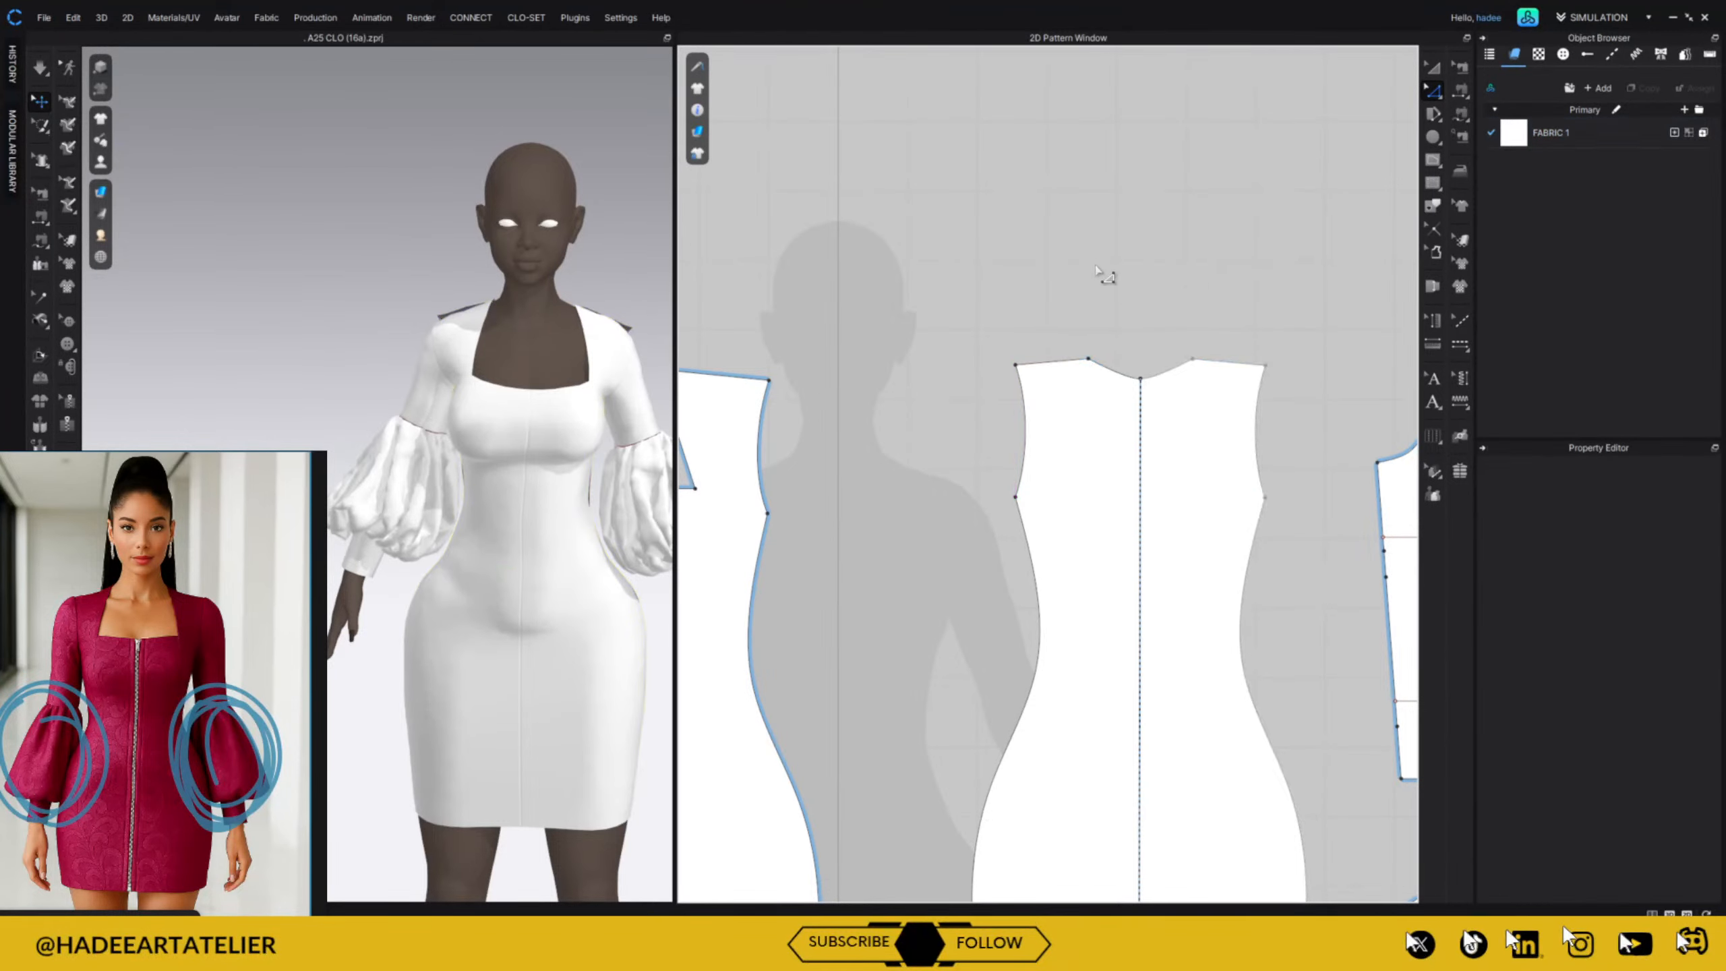
Change the back shoulder line length to 161.8 mm, extending it only from the outer end.
{"action": "left_click", "coordinate": [1081, 360]}
{"action": "right_click", "coordinate": [1083, 360]}
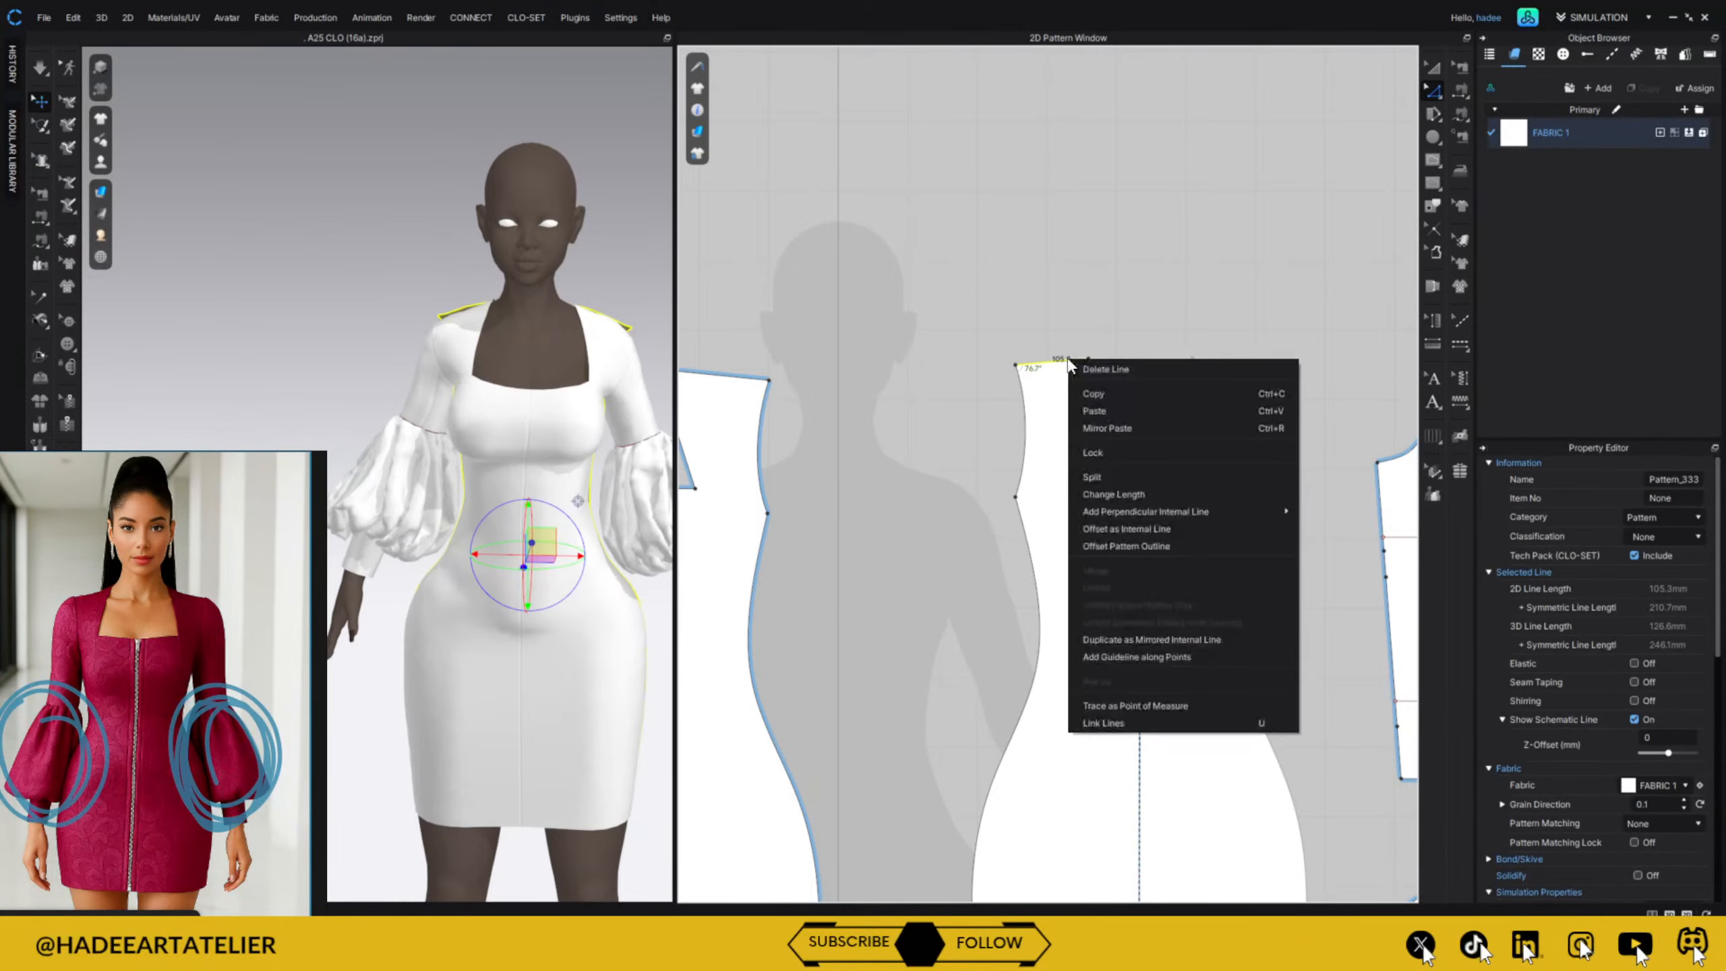
{"action": "left_click", "coordinate": [1139, 496]}
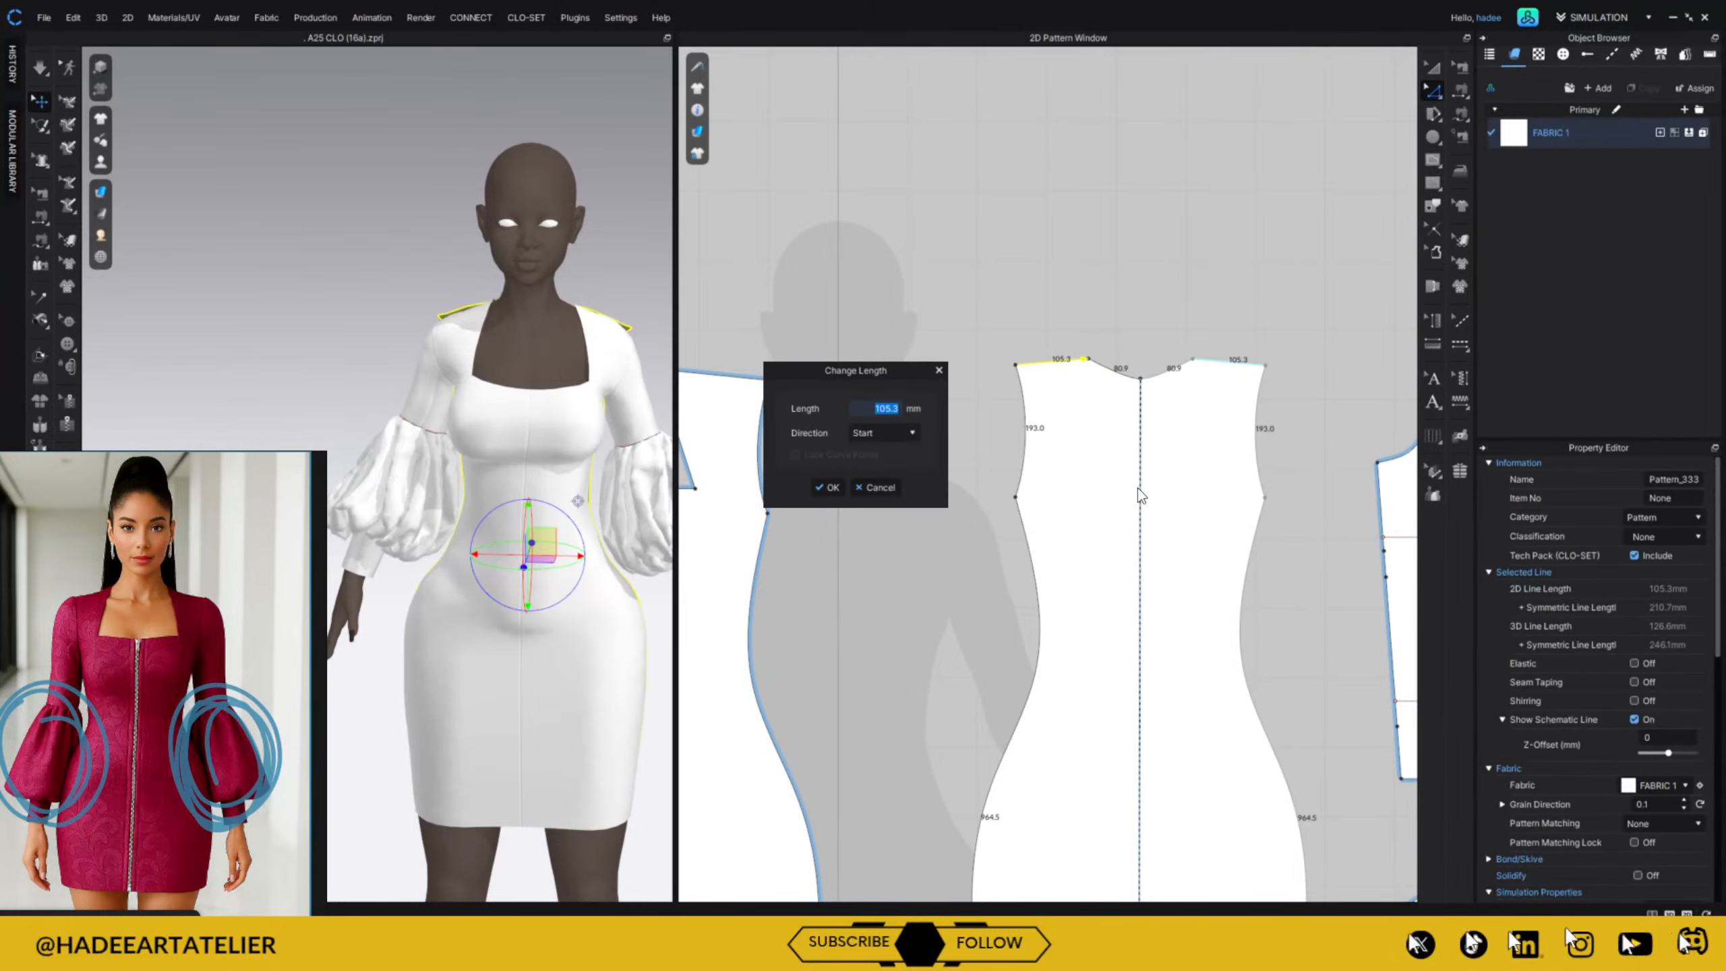
{"action": "type", "text": "161"}
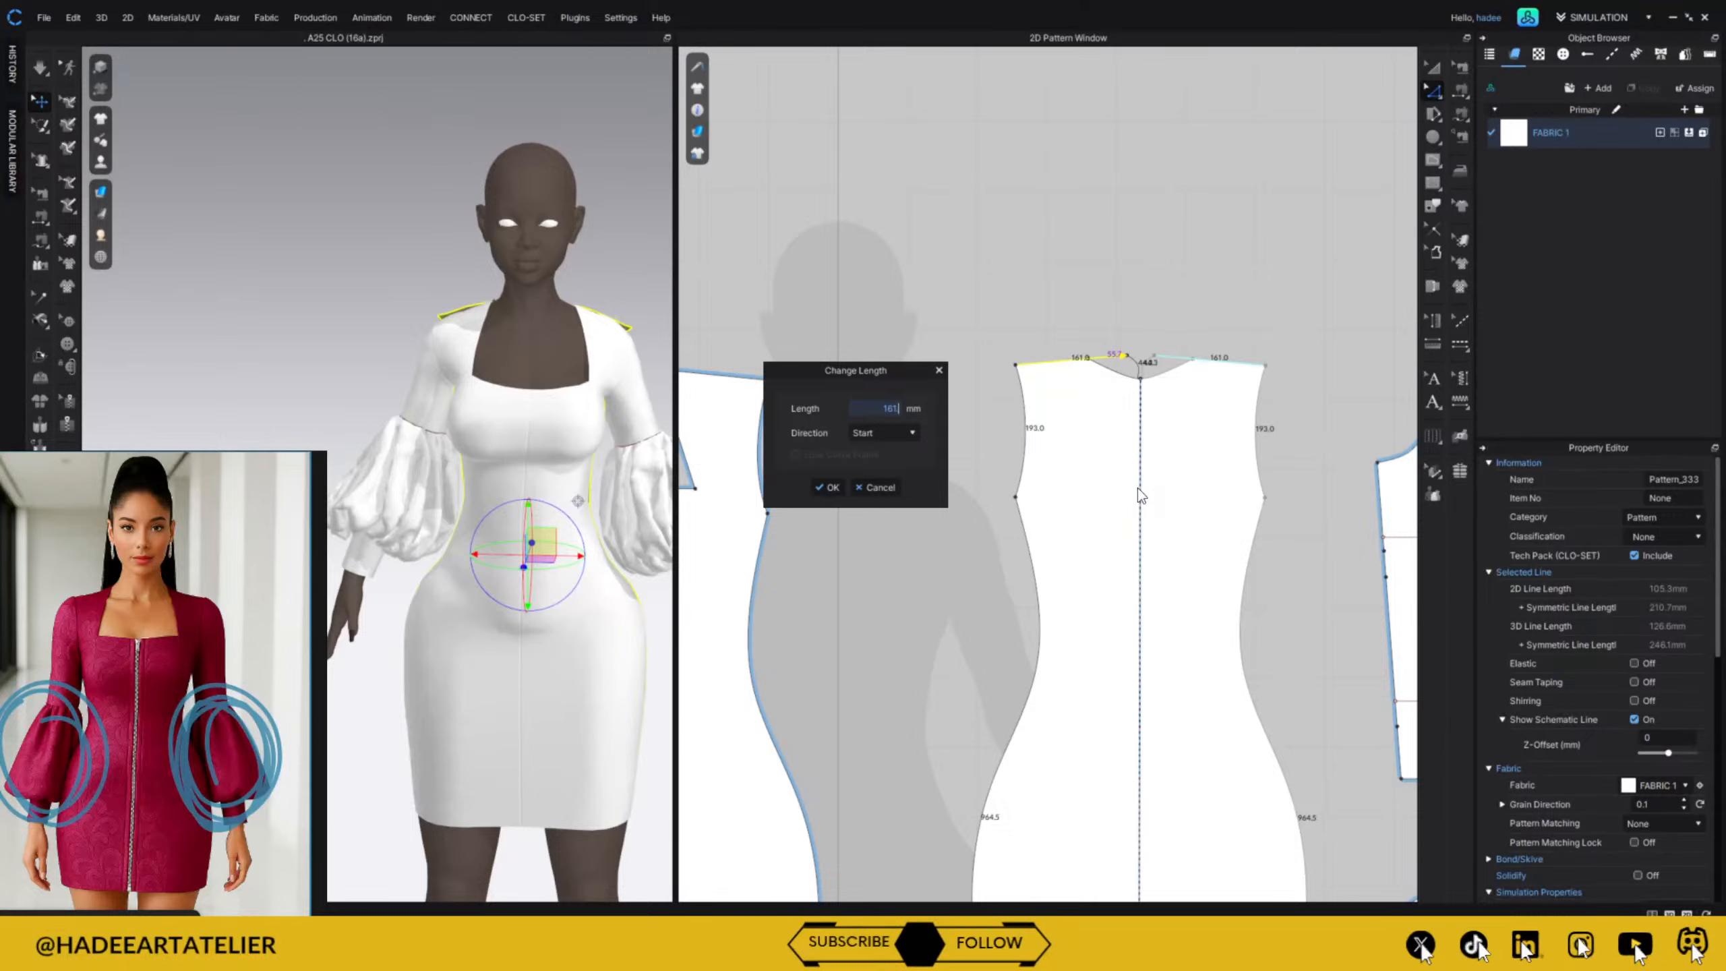
{"action": "type", "text": ".8"}
{"action": "left_click", "coordinate": [882, 433]}
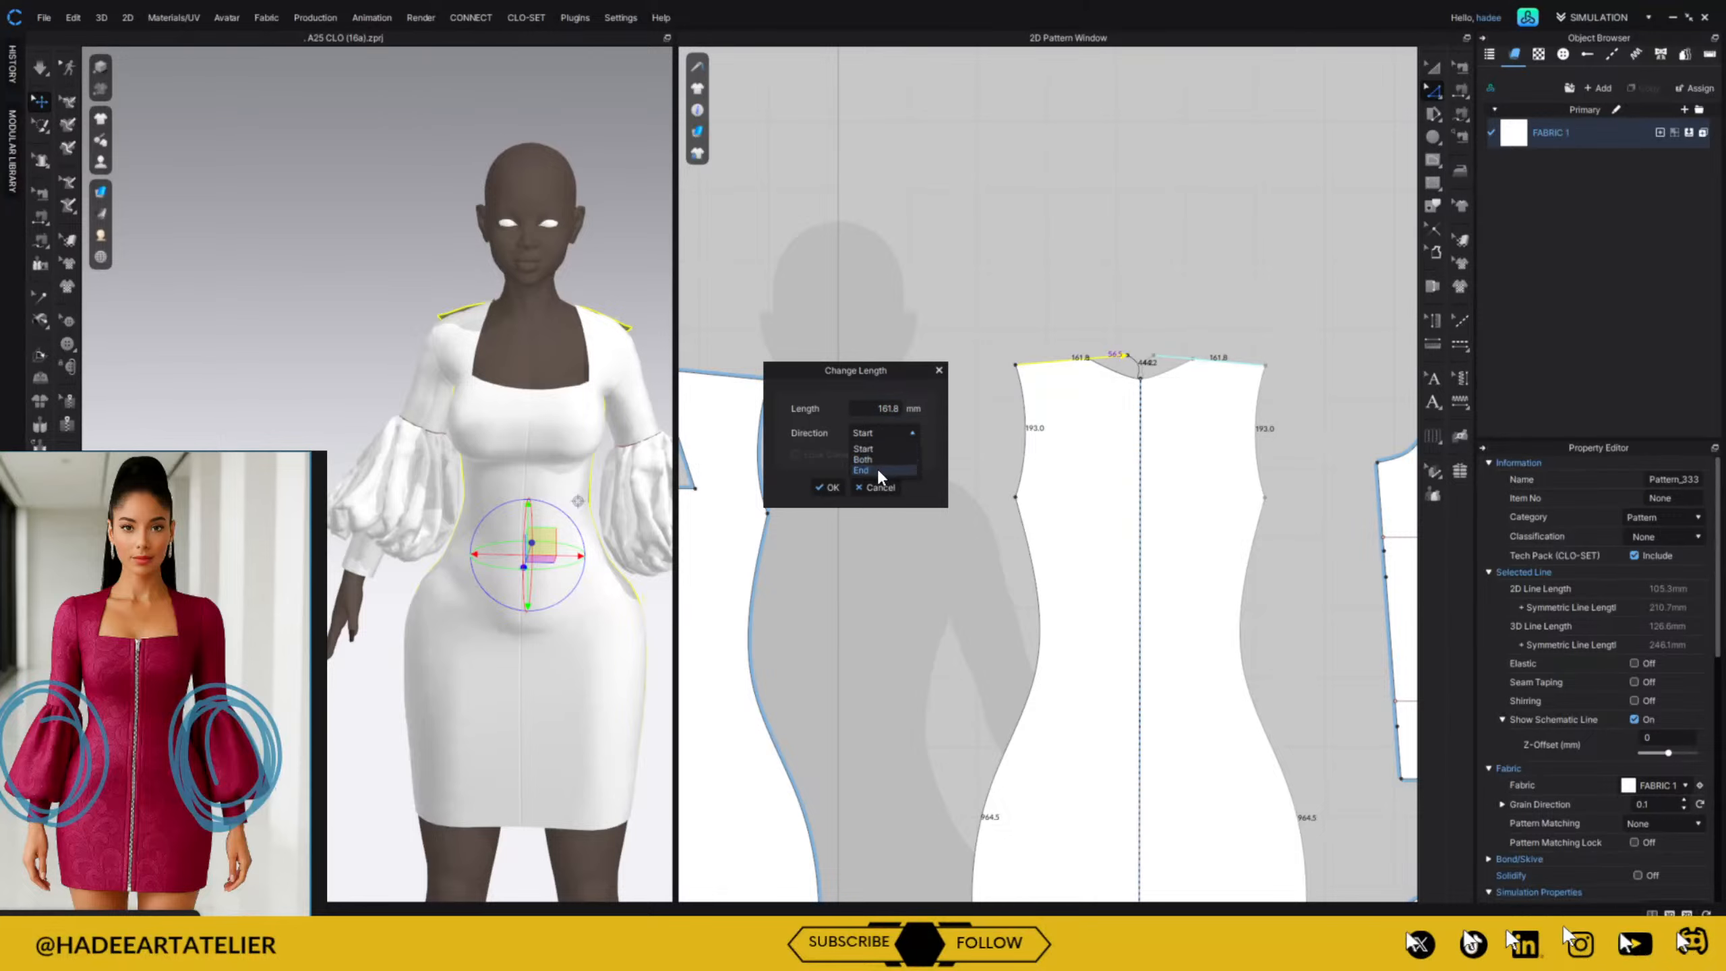
{"action": "left_click", "coordinate": [877, 460]}
{"action": "left_click", "coordinate": [828, 487]}
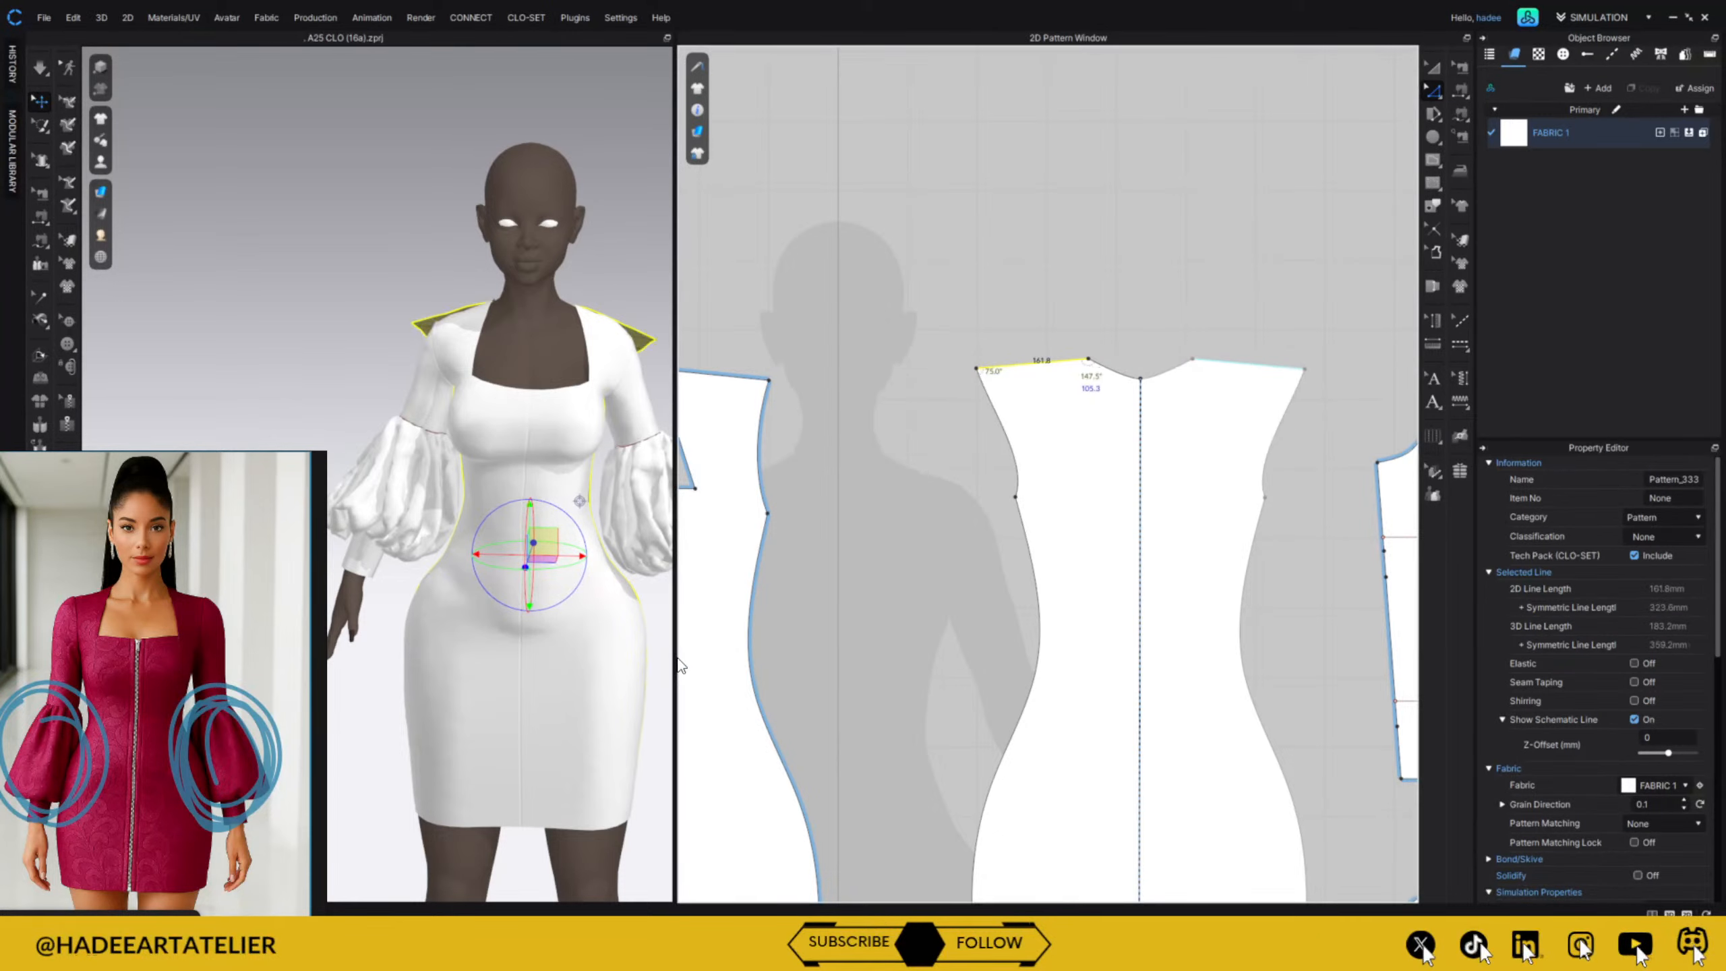
{"action": "left_click", "coordinate": [884, 598]}
Simulate the widened back and pull the fabric around the sleeves and shoulders to settle it.
{"action": "key", "text": "space"}
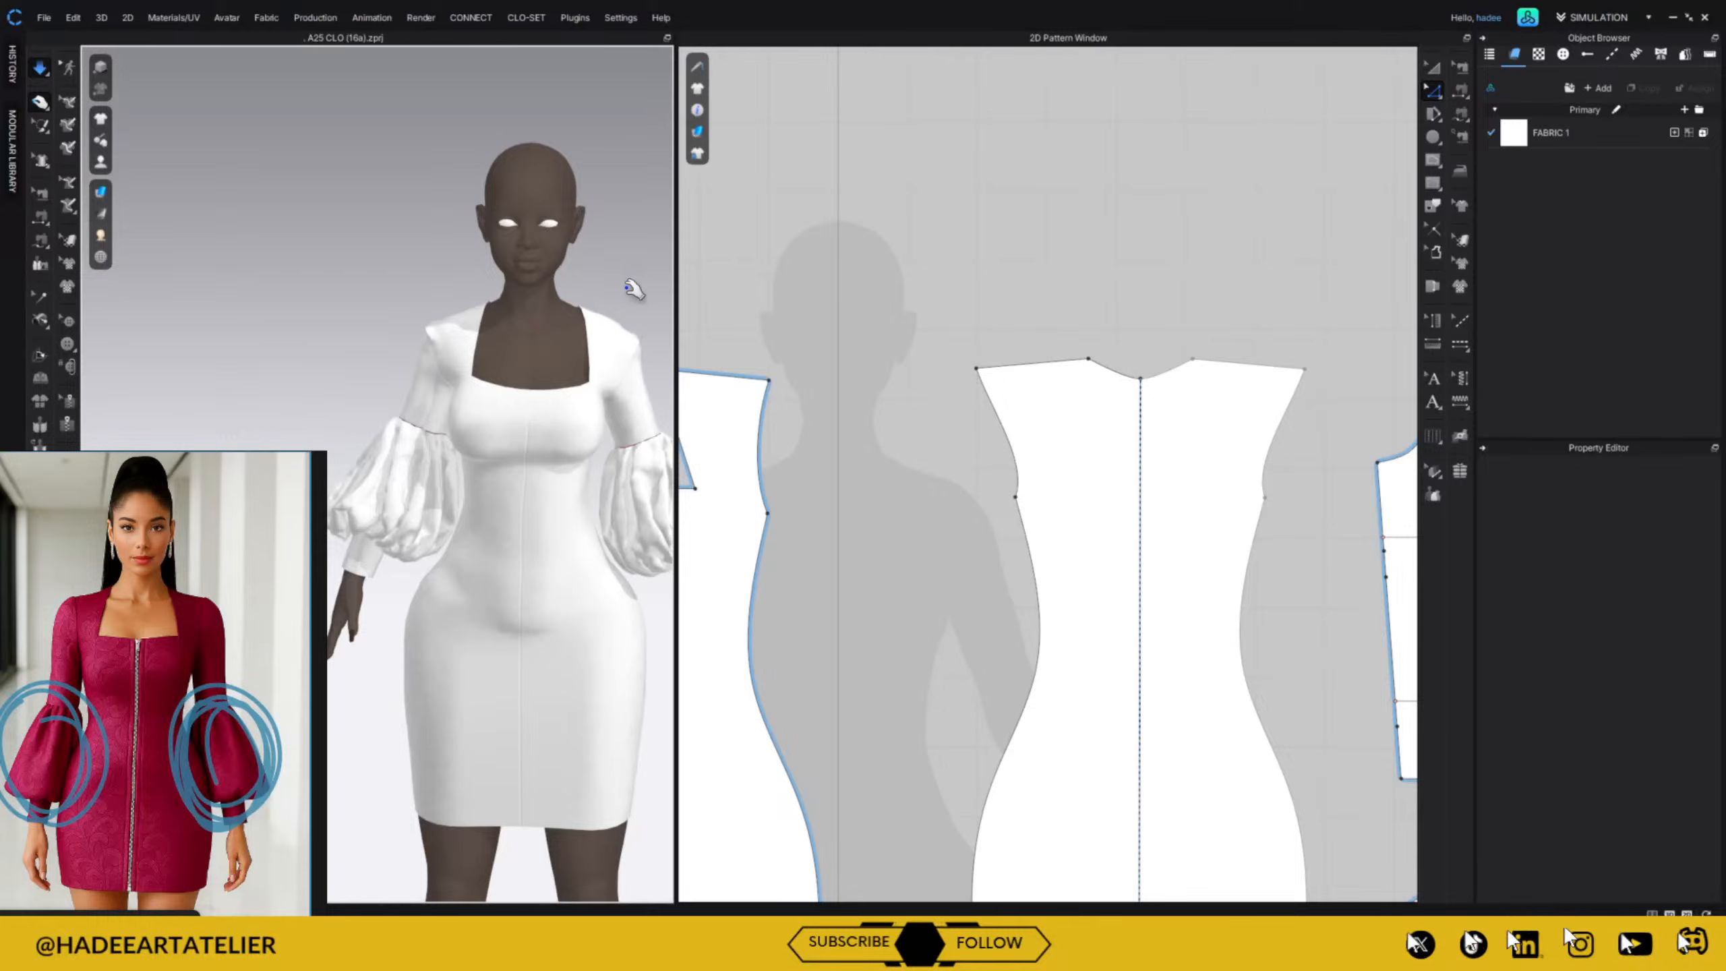
{"action": "right_click_drag", "start_coordinate": [598, 262], "coordinate": [815, 307]}
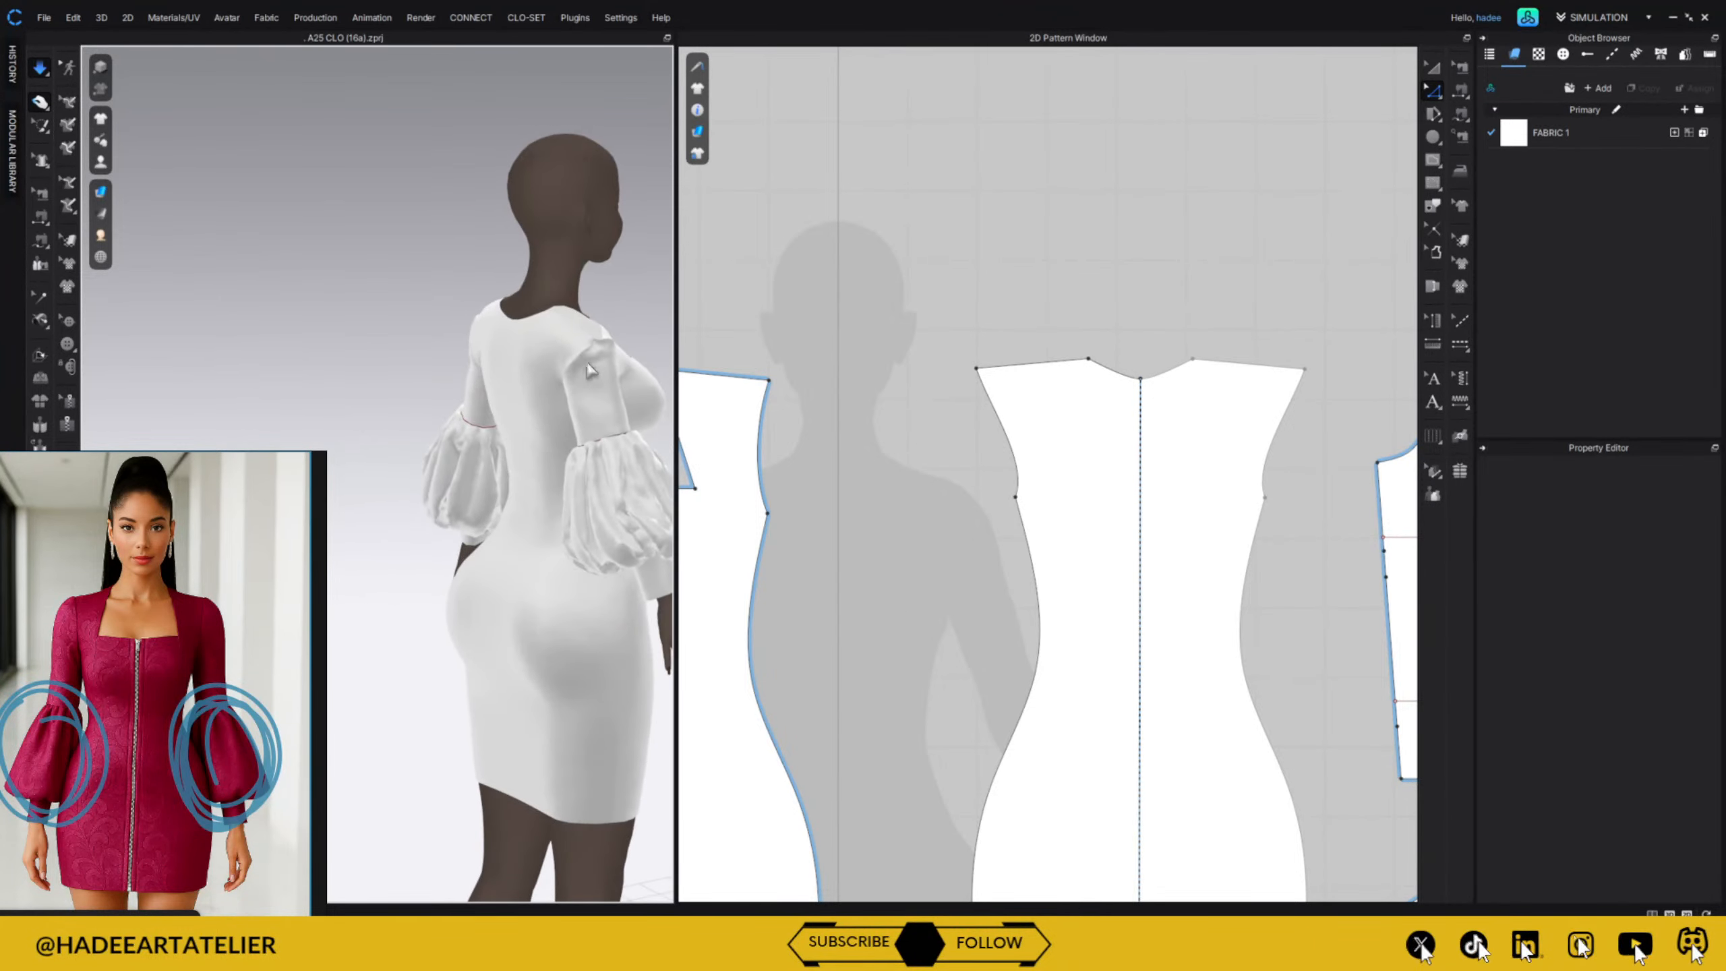
{"action": "left_click", "coordinate": [611, 391]}
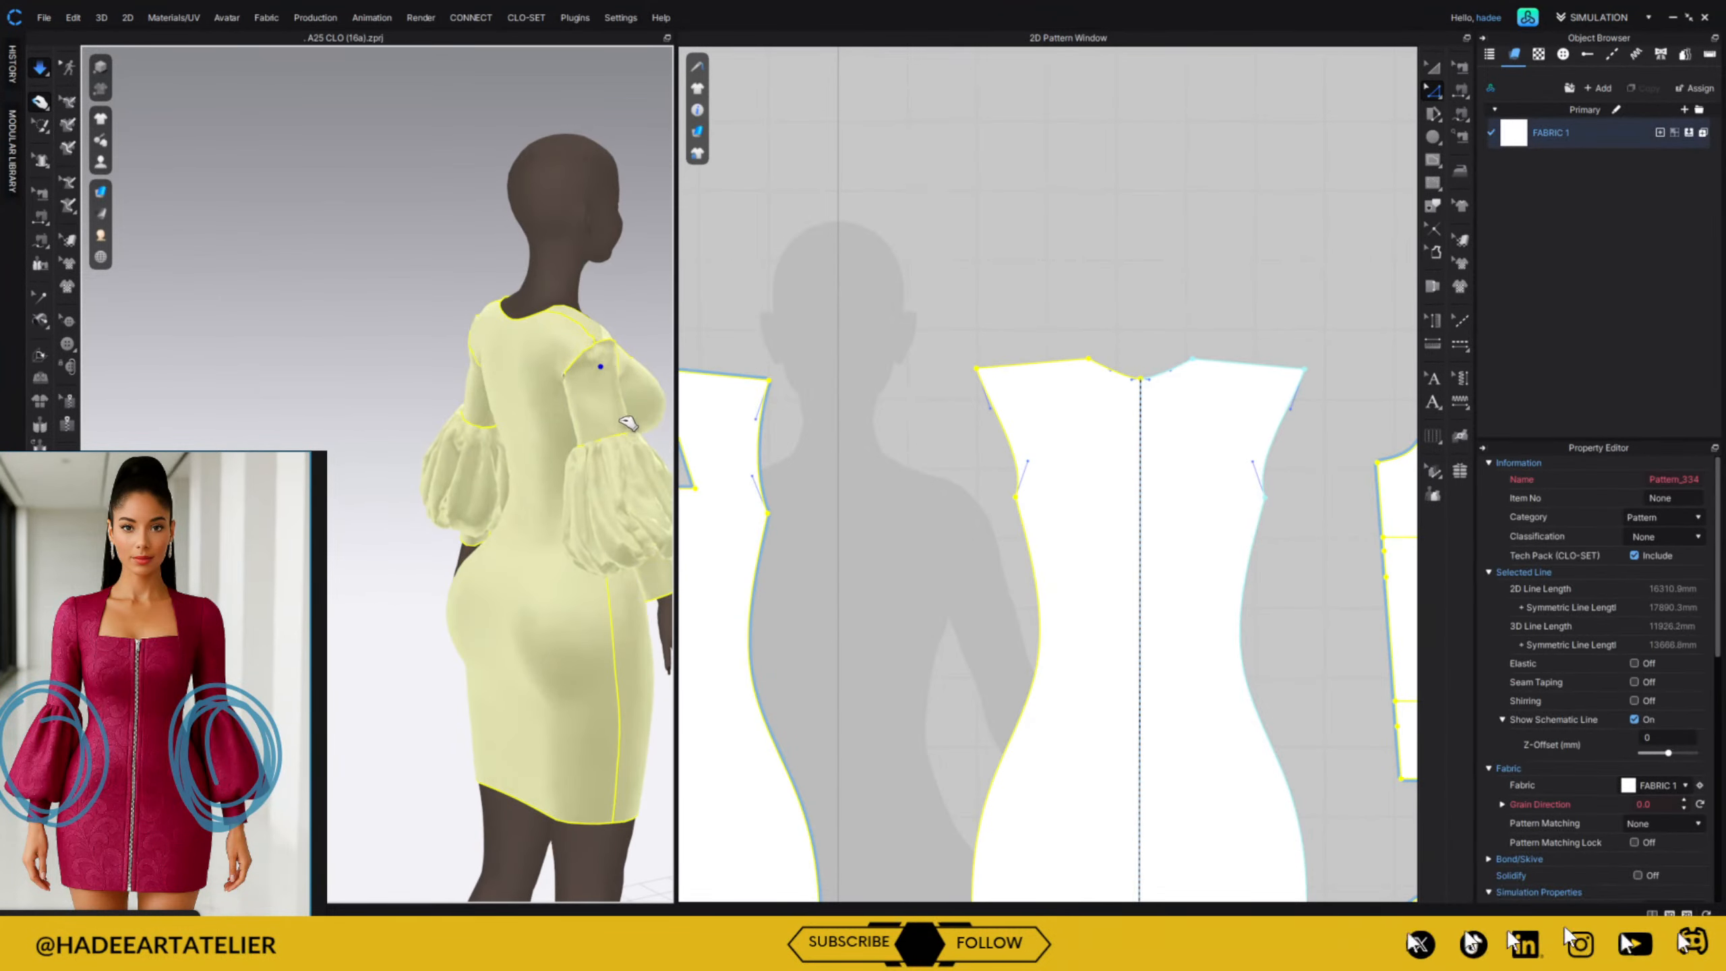
{"action": "right_click_drag", "start_coordinate": [615, 394], "coordinate": [479, 345]}
{"action": "left_click_drag", "start_coordinate": [459, 309], "coordinate": [517, 252]}
{"action": "left_click", "coordinate": [822, 250]}
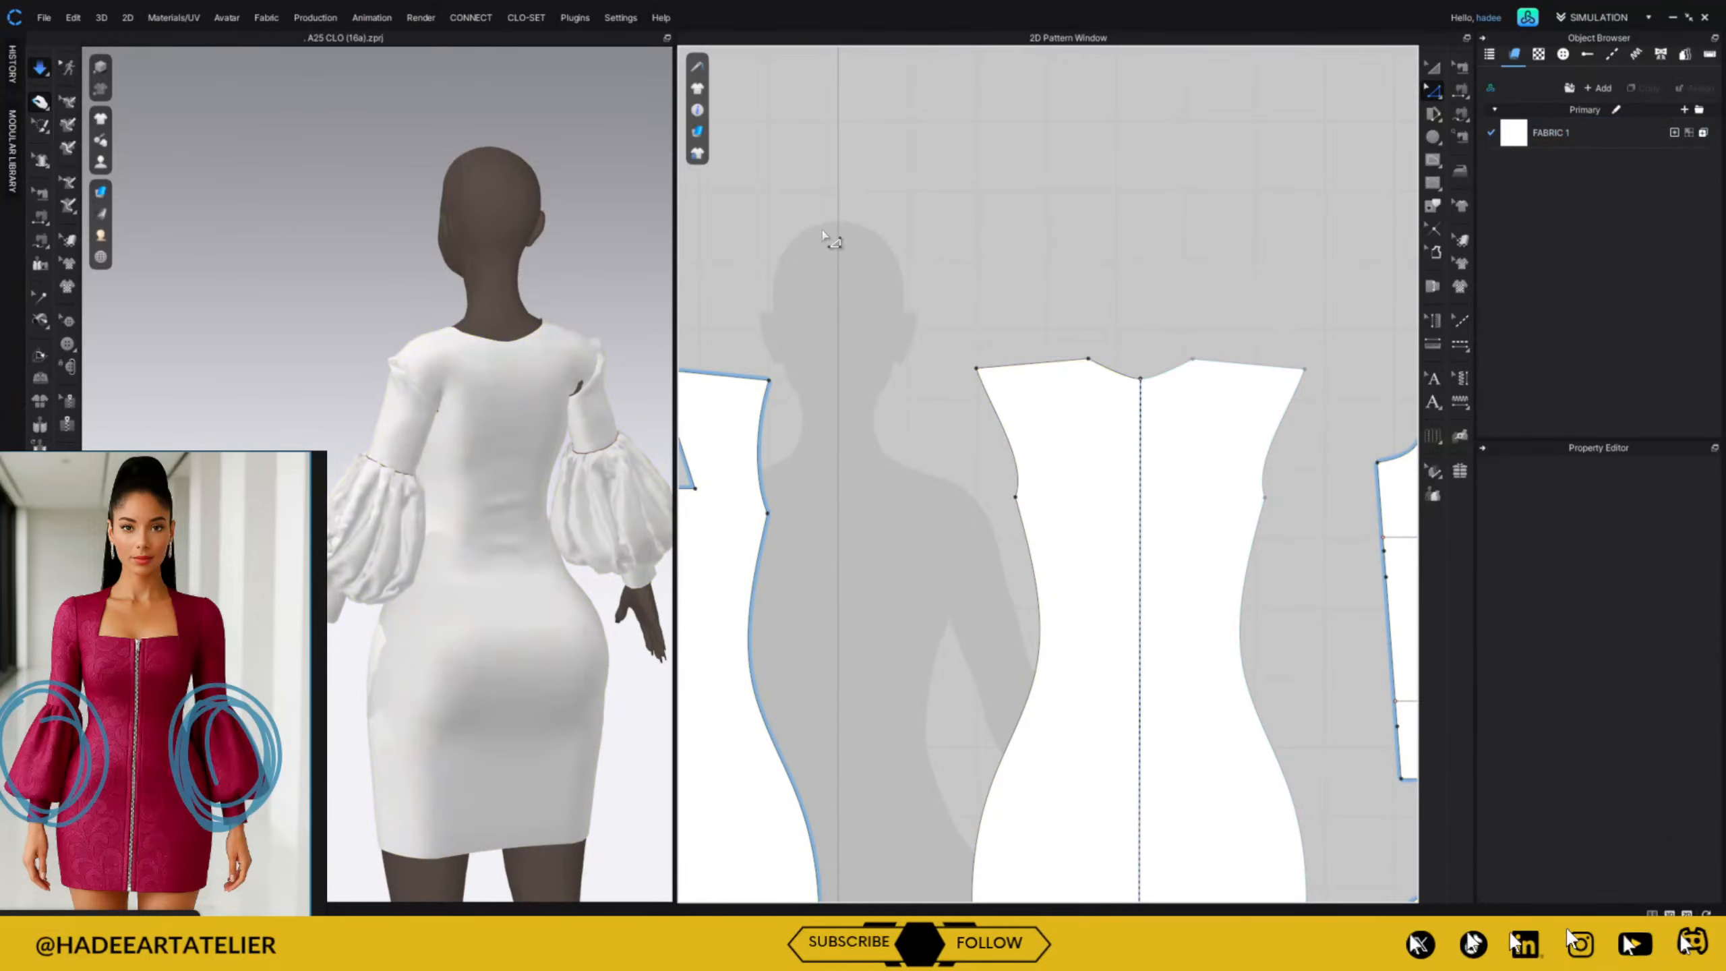
Deepen the back neckline by lowering its centre and raising its shoulder-side points, and move the outer shoulder points slightly inward.
{"action": "left_click_drag", "start_coordinate": [1140, 381], "coordinate": [1140, 389]}
{"action": "left_click", "coordinate": [1153, 324]}
{"action": "left_click", "coordinate": [1107, 368]}
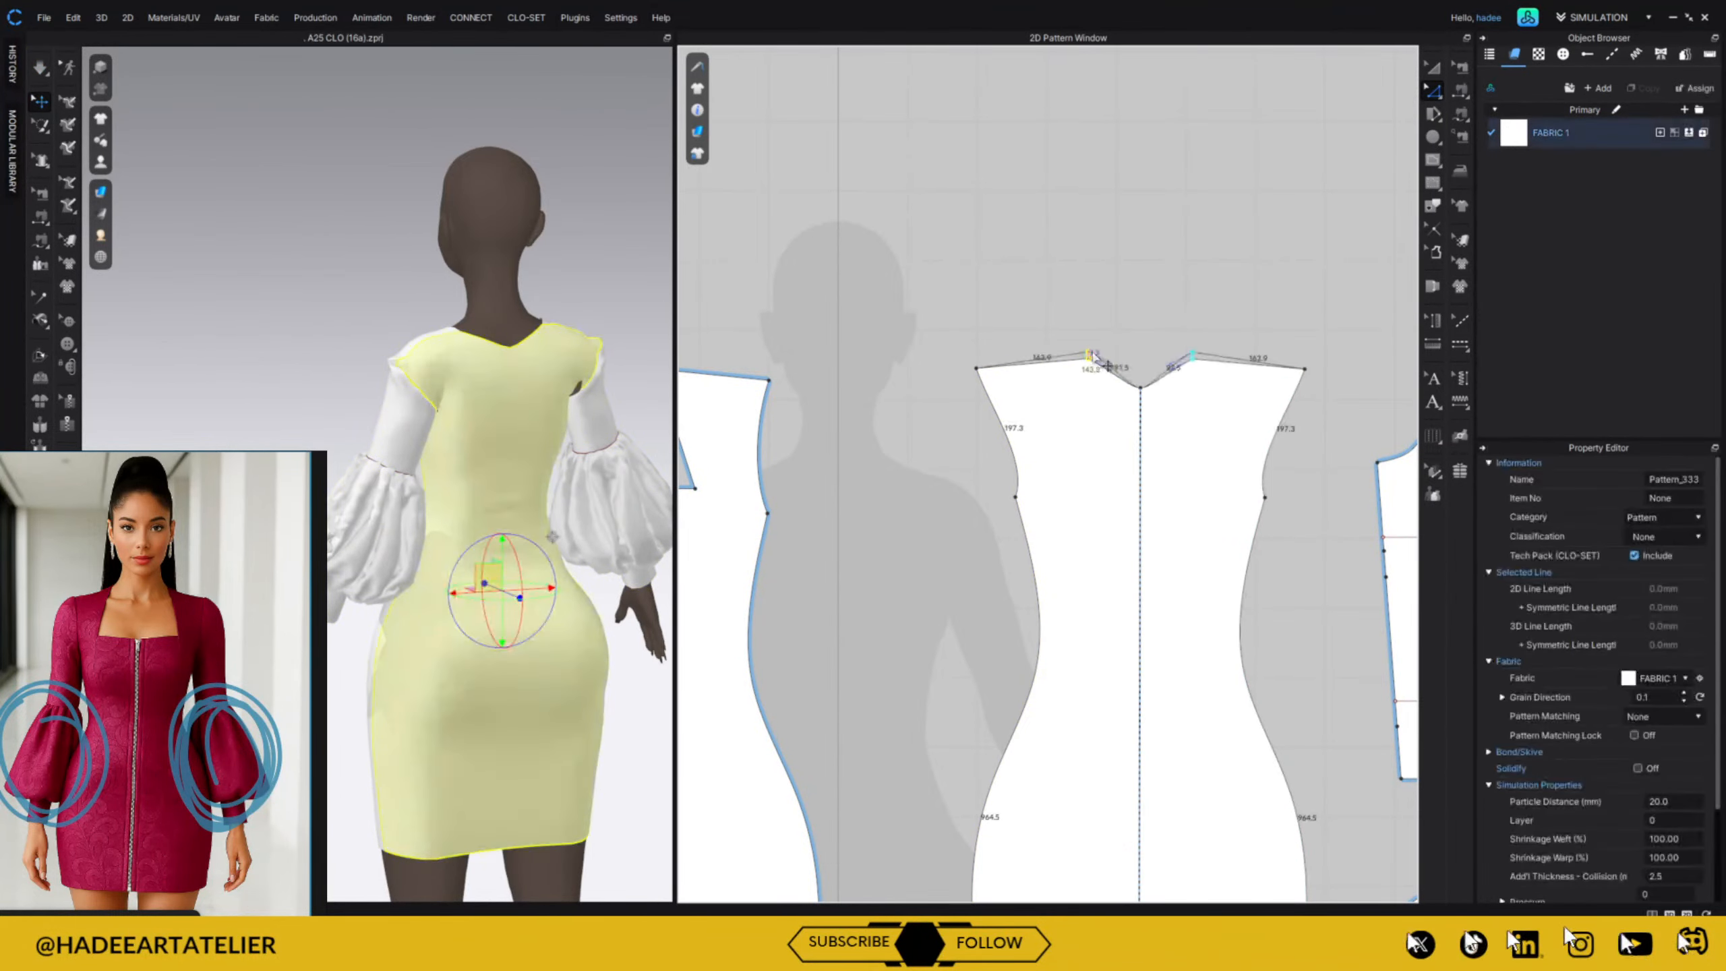
{"action": "left_click_drag", "start_coordinate": [978, 368], "coordinate": [998, 365]}
{"action": "left_click", "coordinate": [1132, 314]}
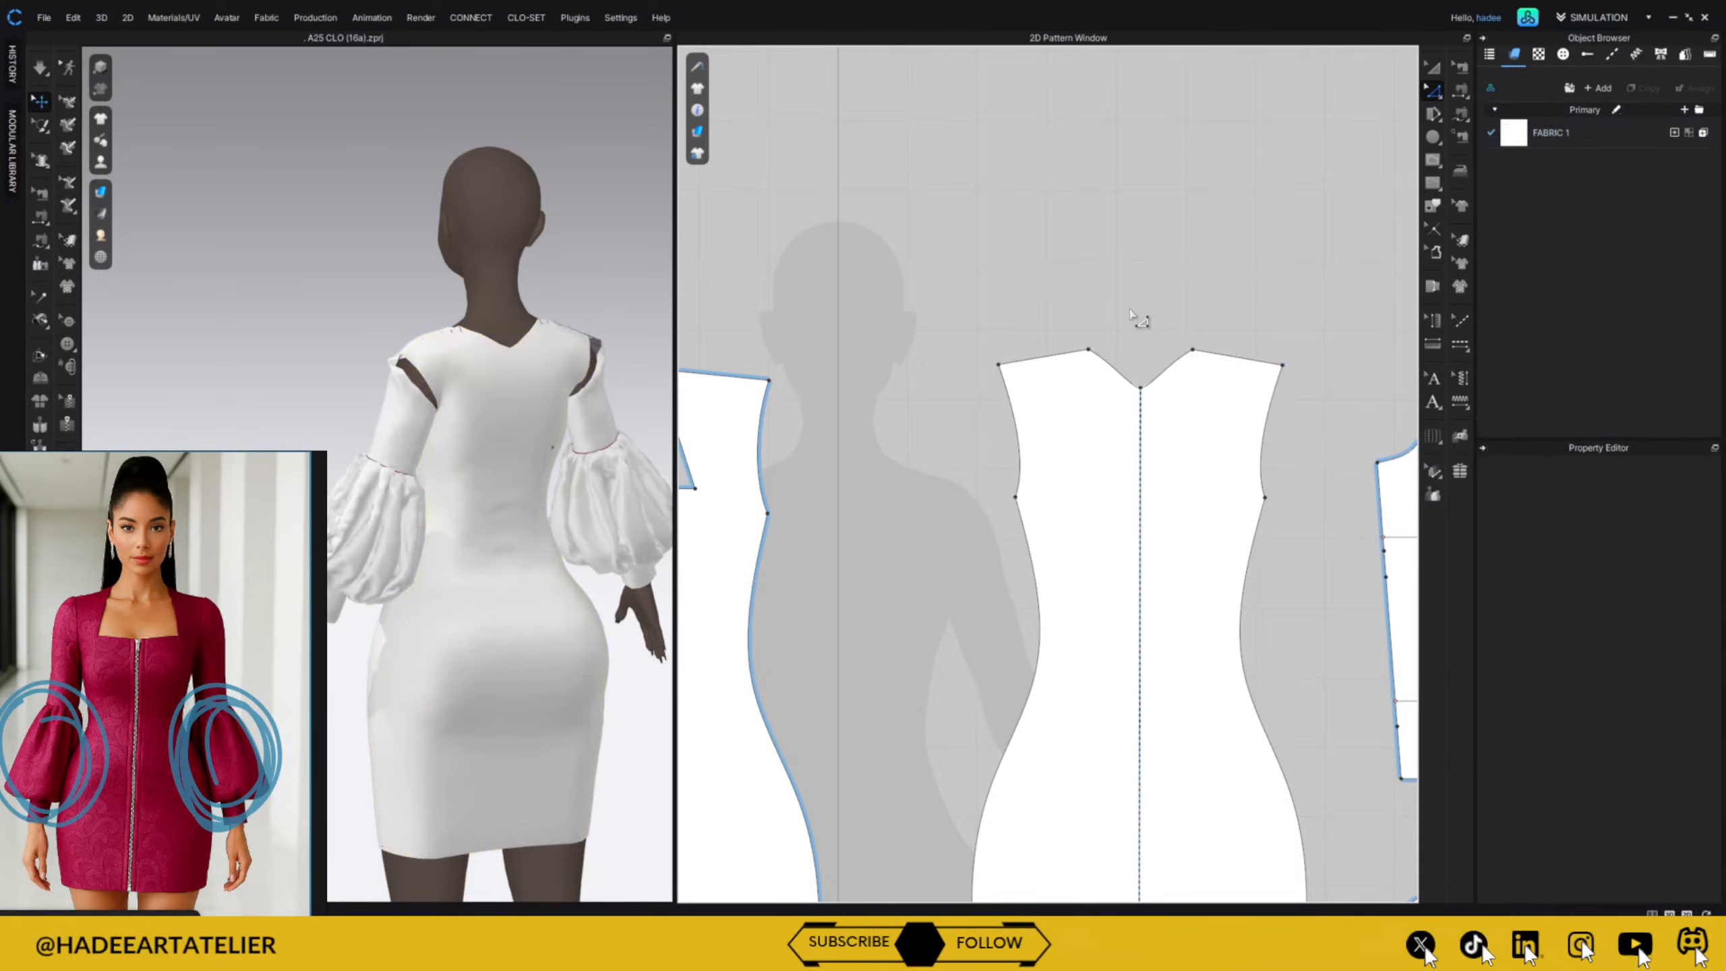
Simulate the reshaped back and pull the fabric at the back shoulder beside the neckline.
{"action": "key", "text": "space"}
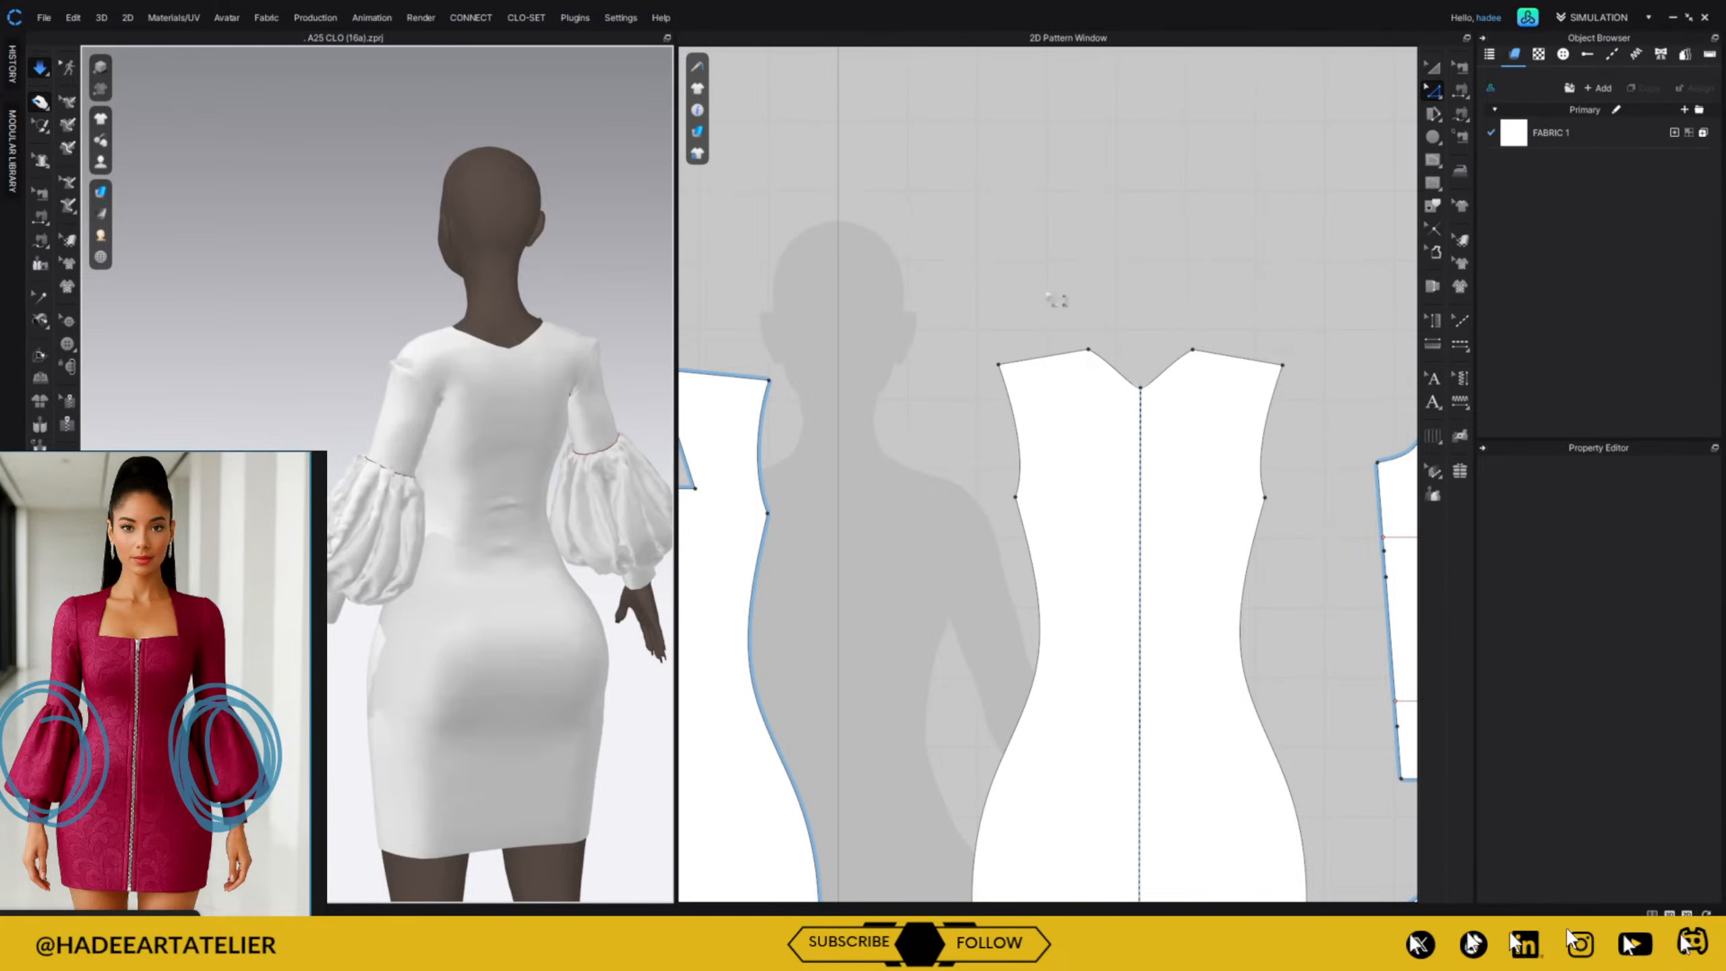
{"action": "left_click", "coordinate": [461, 322]}
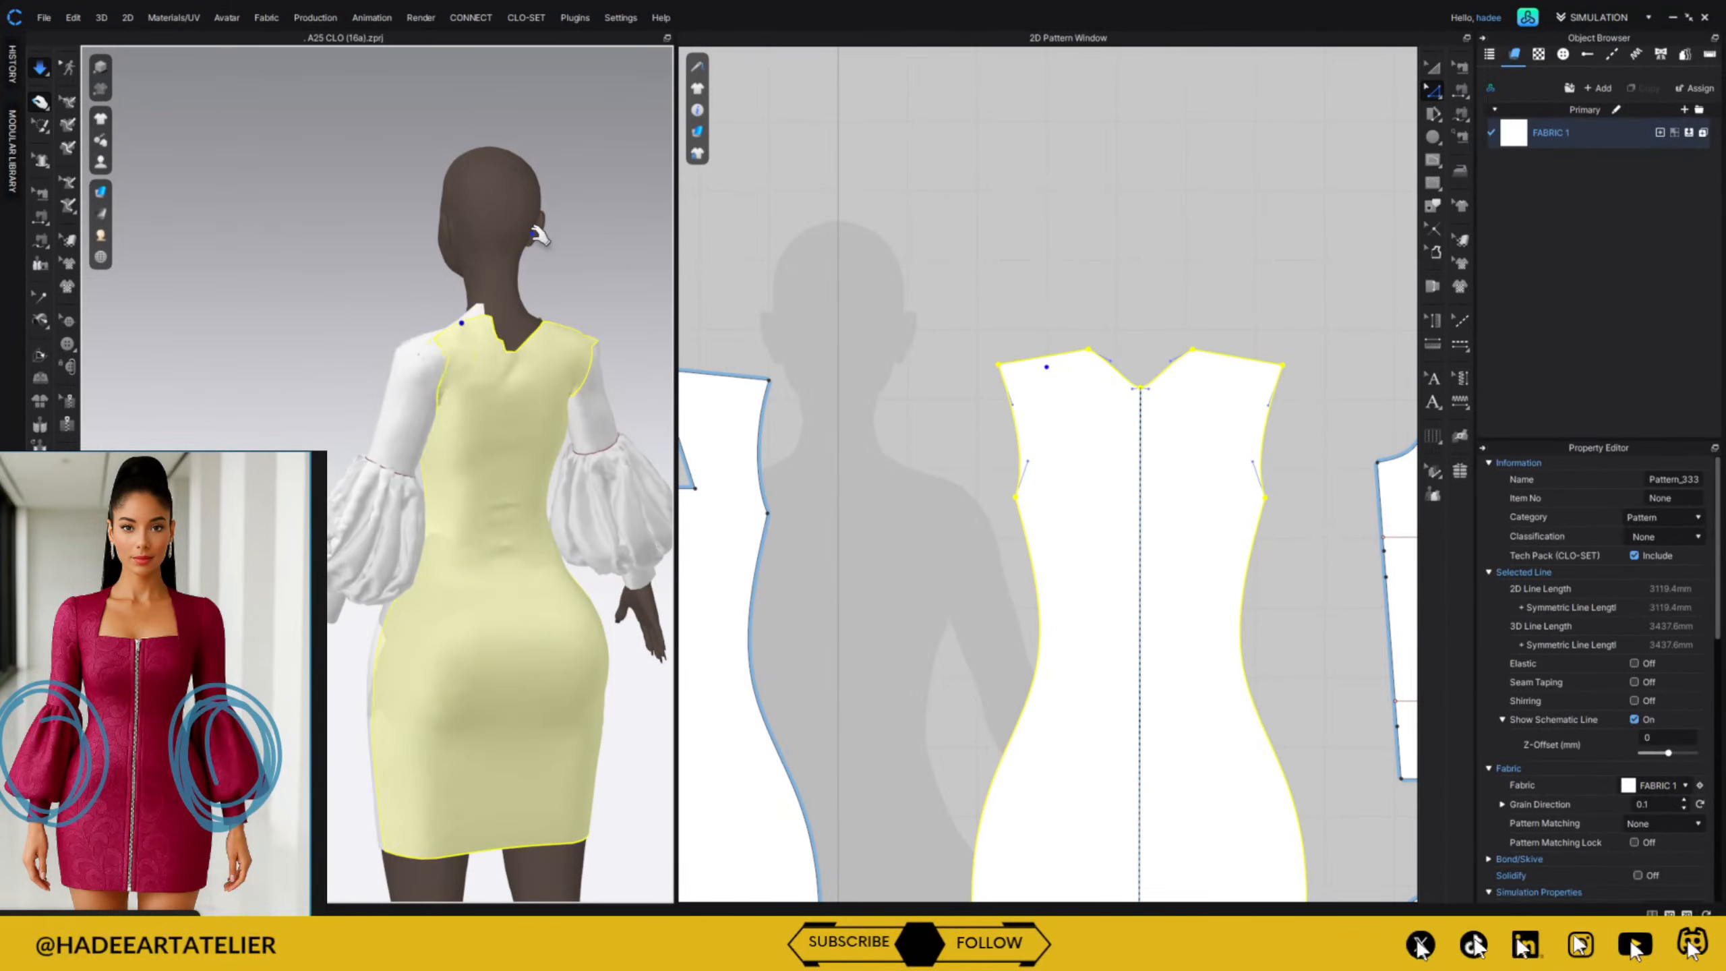
{"action": "left_click", "coordinate": [855, 353]}
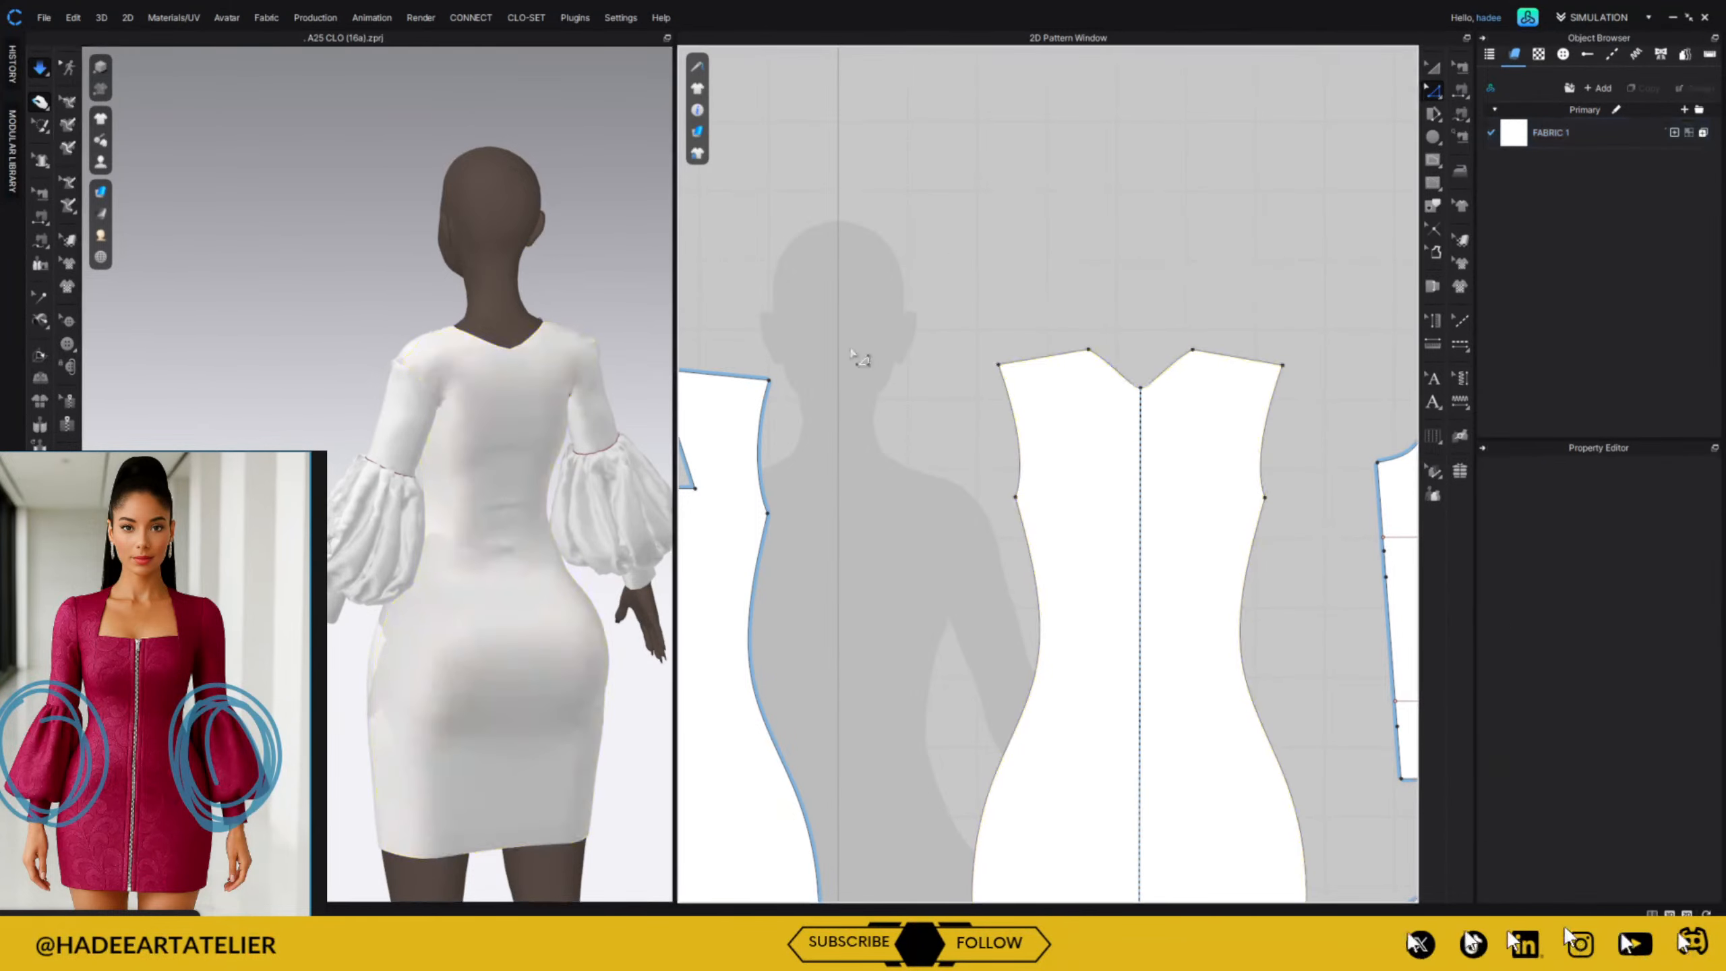
Move the outer shoulder point of the front pattern slightly inward and check the length of its shoulder line.
{"action": "middle_click_drag", "start_coordinate": [855, 353], "coordinate": [1021, 328]}
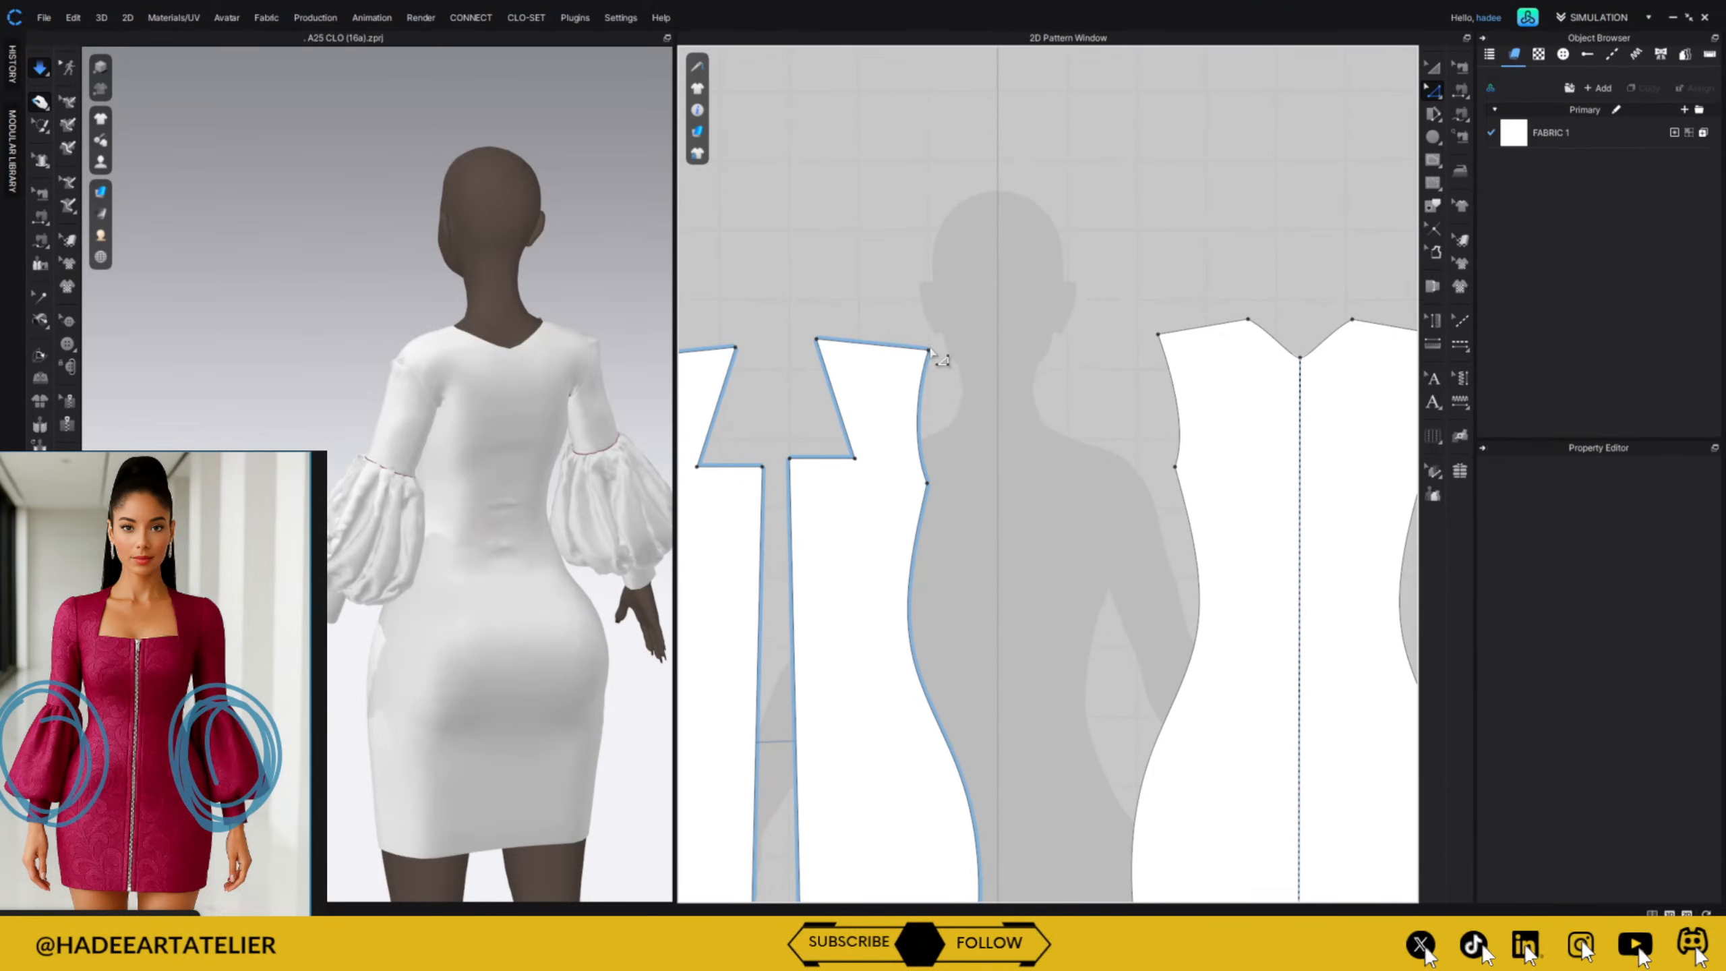
{"action": "left_click_drag", "start_coordinate": [937, 361], "coordinate": [932, 362]}
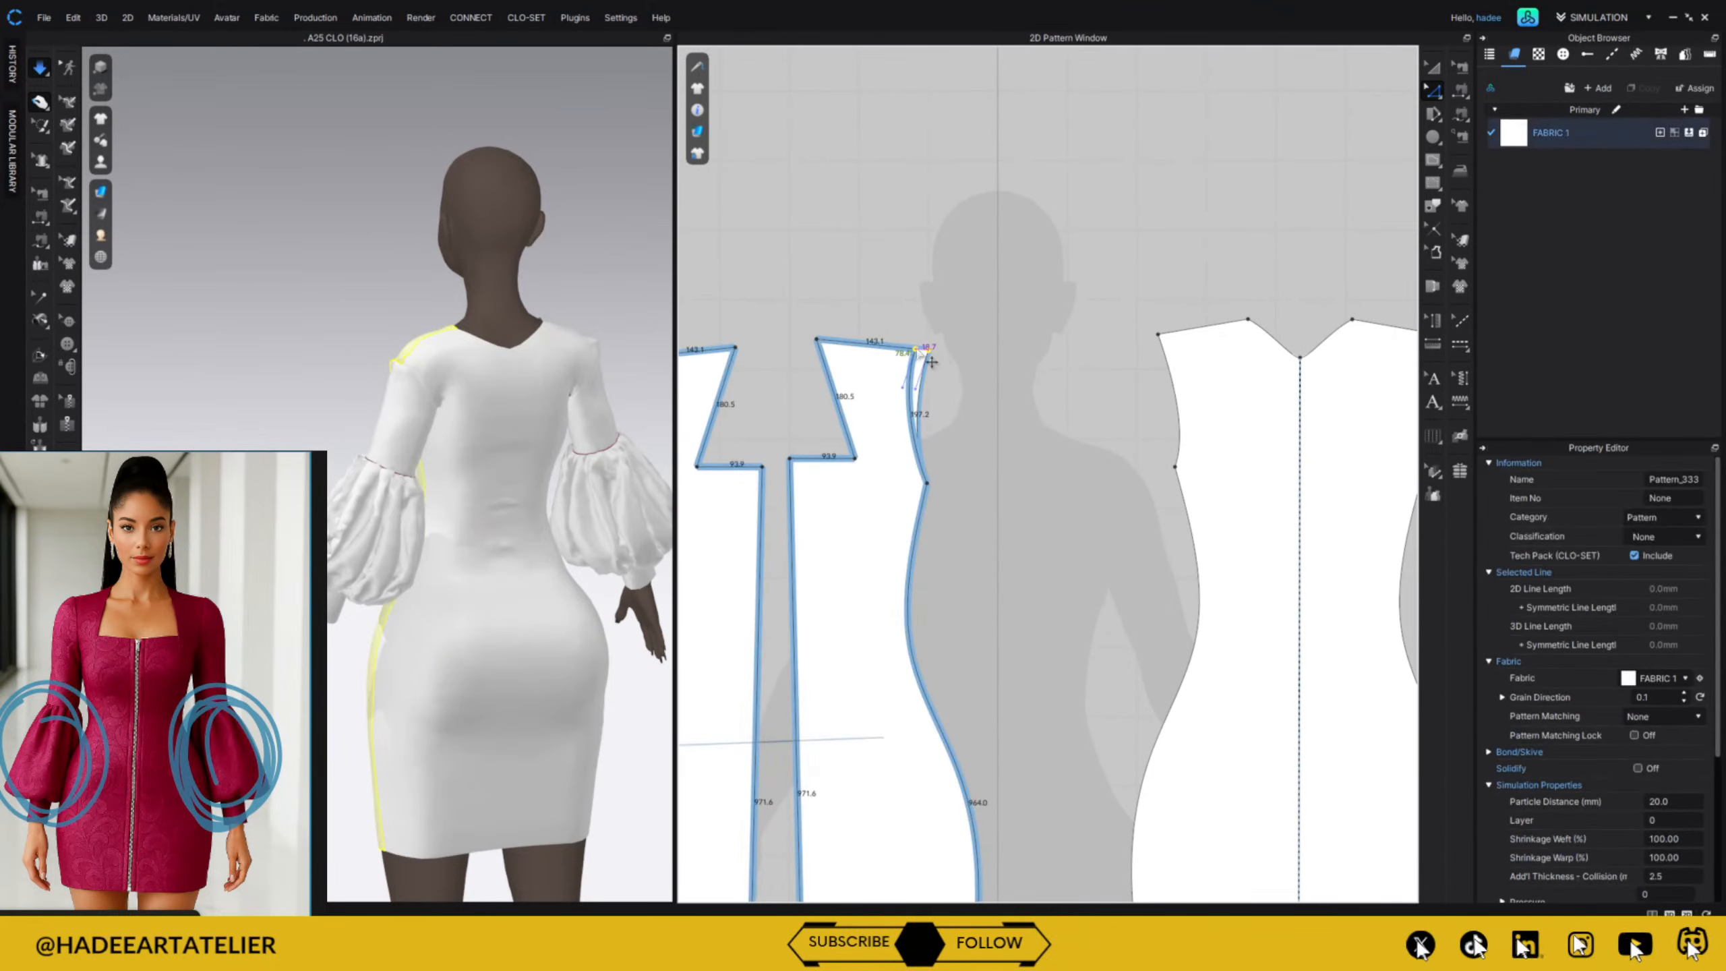
{"action": "left_click", "coordinate": [965, 340]}
{"action": "middle_click_drag", "start_coordinate": [1003, 469], "coordinate": [933, 471]}
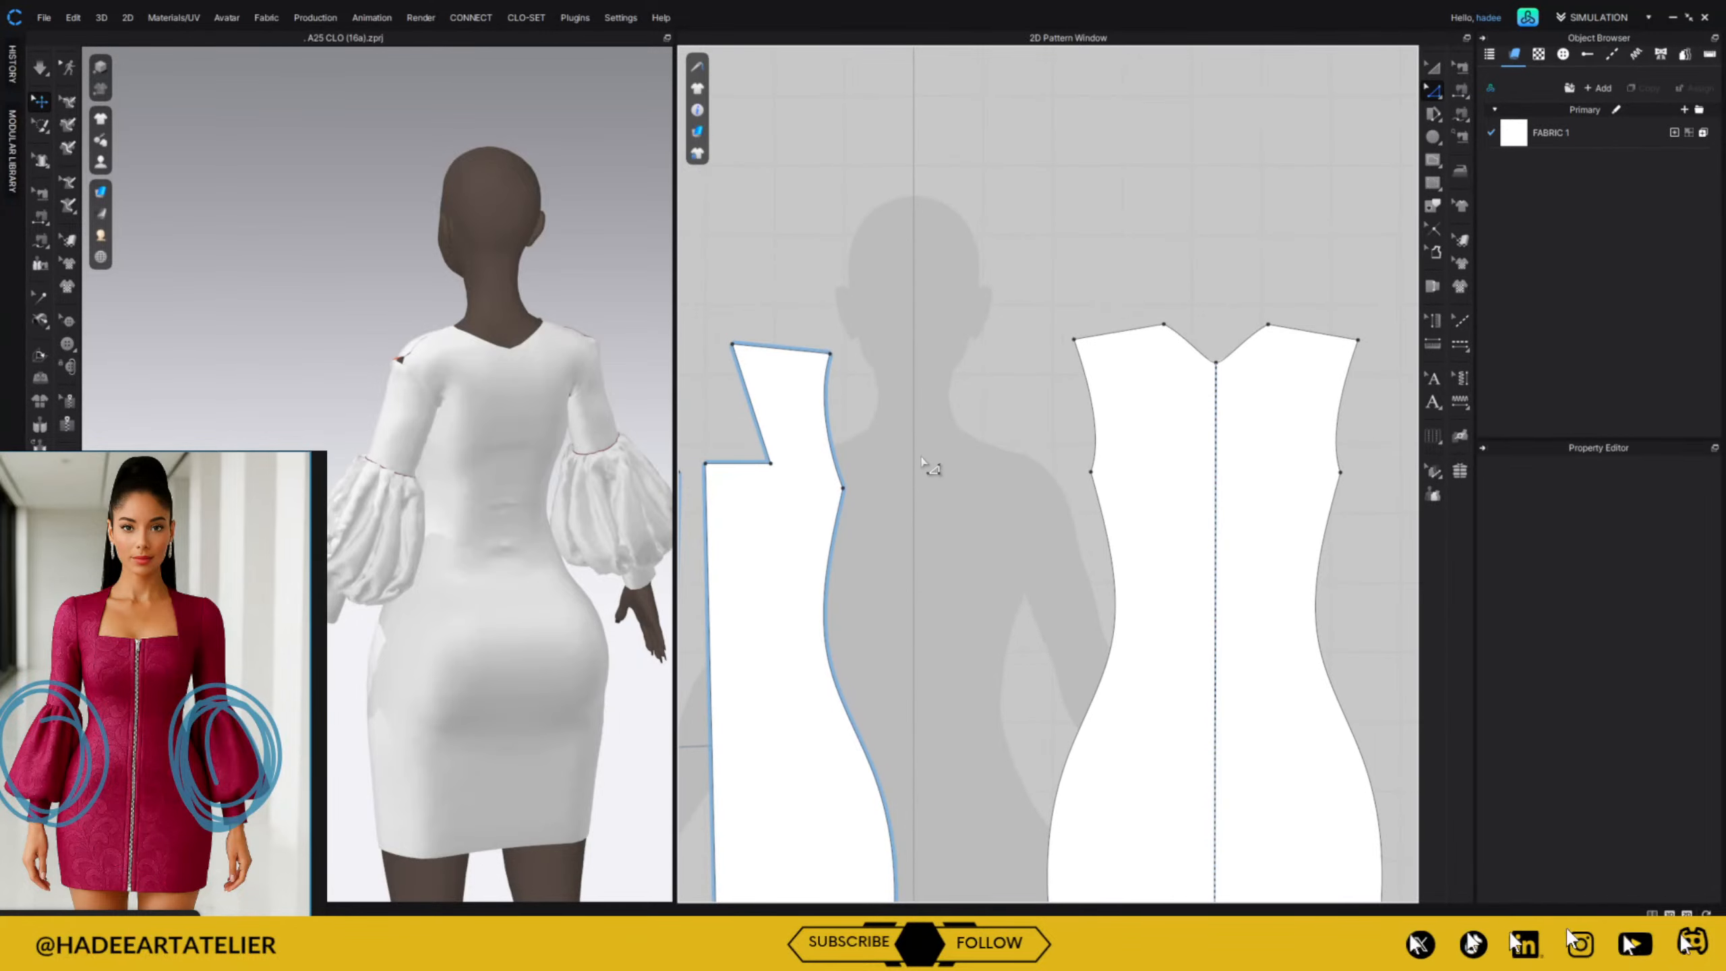
{"action": "left_click", "coordinate": [789, 349]}
{"action": "left_click", "coordinate": [875, 406]}
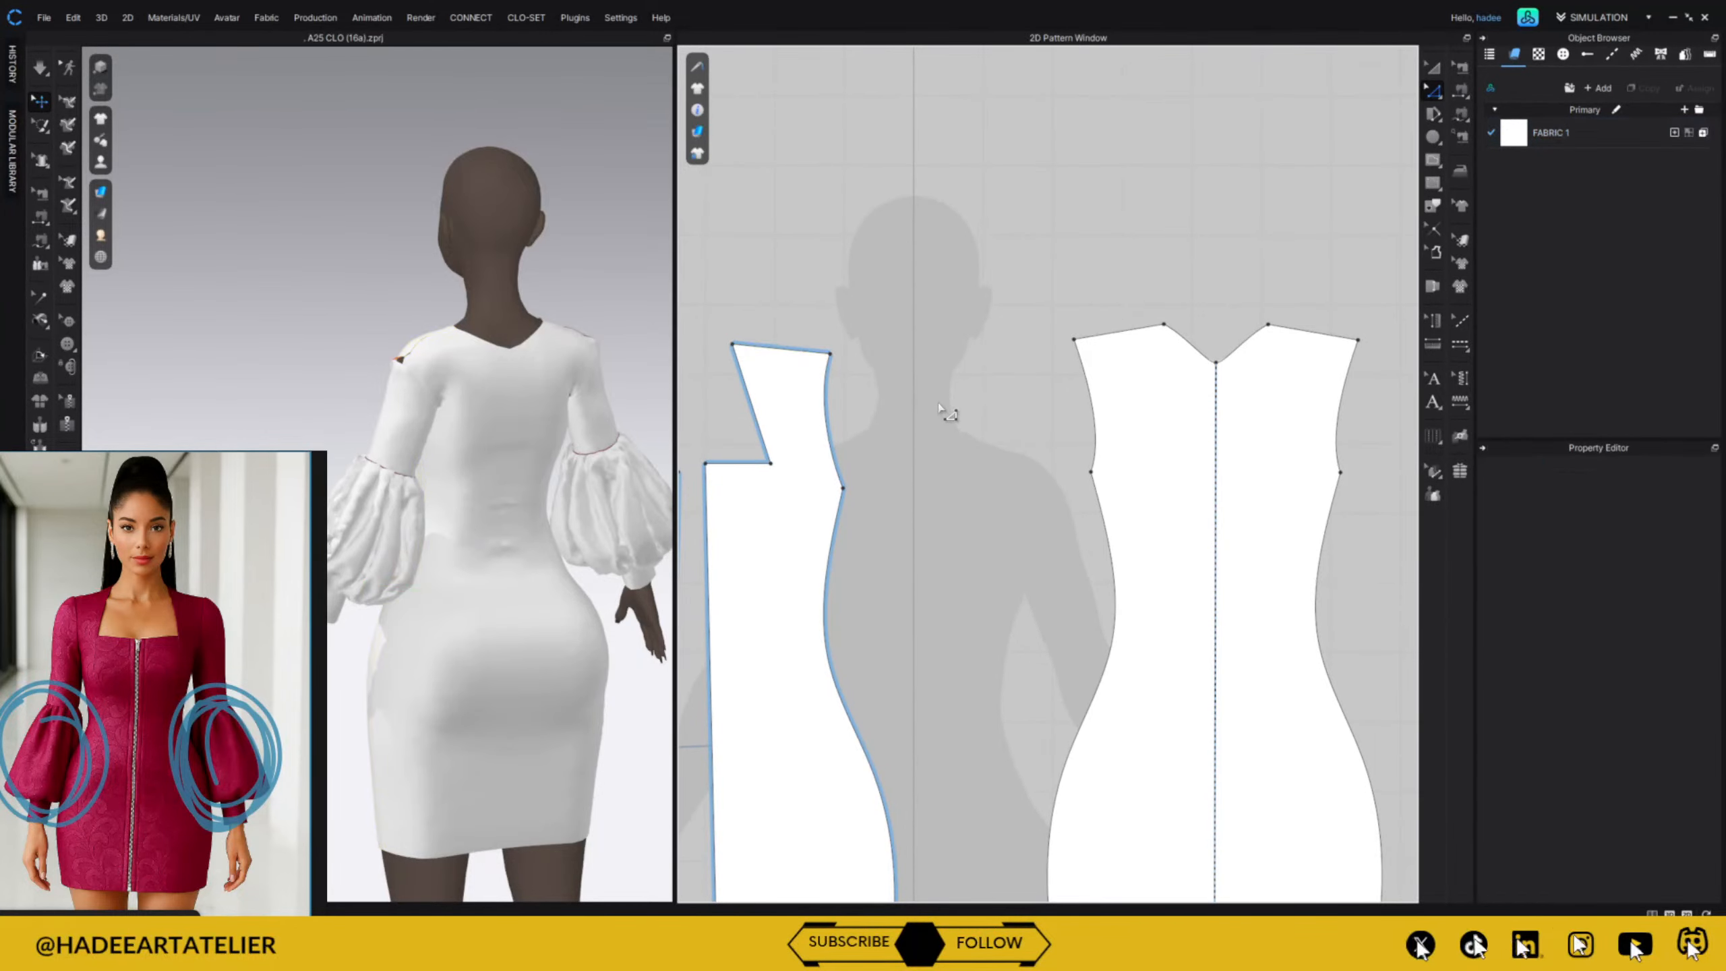
Check the back shoulder line's length and move the back neckline's shoulder-side point slightly inward.
{"action": "middle_click_drag", "start_coordinate": [937, 397], "coordinate": [898, 424]}
{"action": "left_click", "coordinate": [1068, 354]}
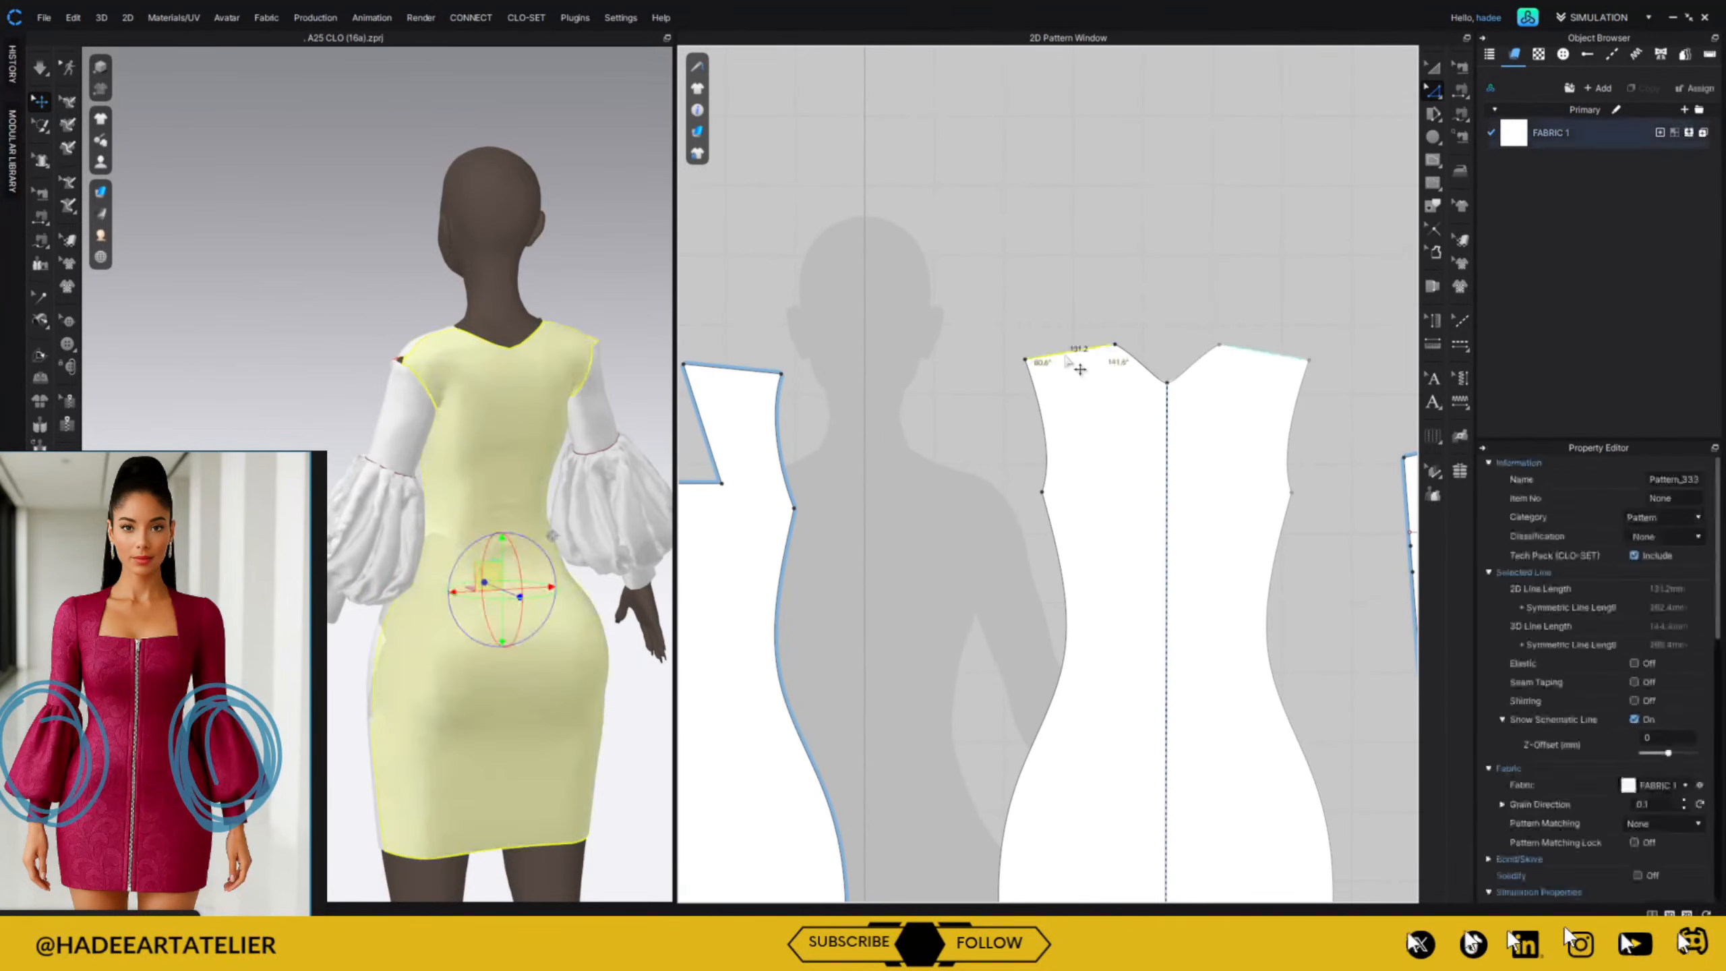
{"action": "left_click", "coordinate": [1180, 313]}
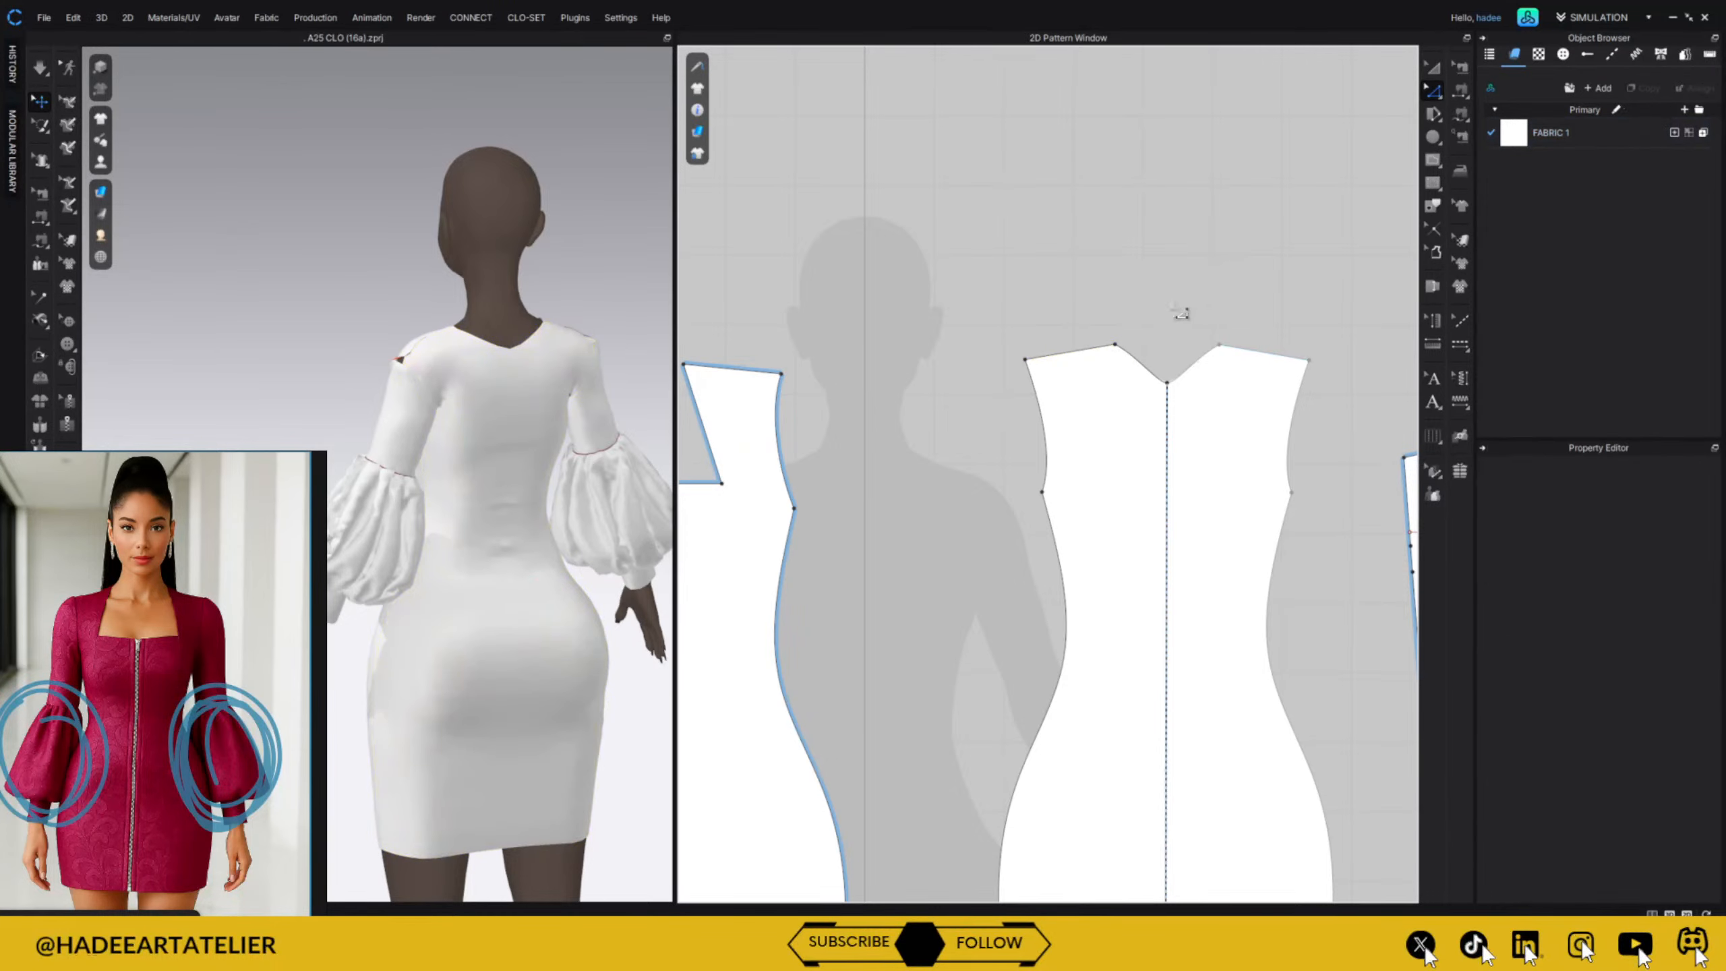
{"action": "left_click", "coordinate": [1131, 352]}
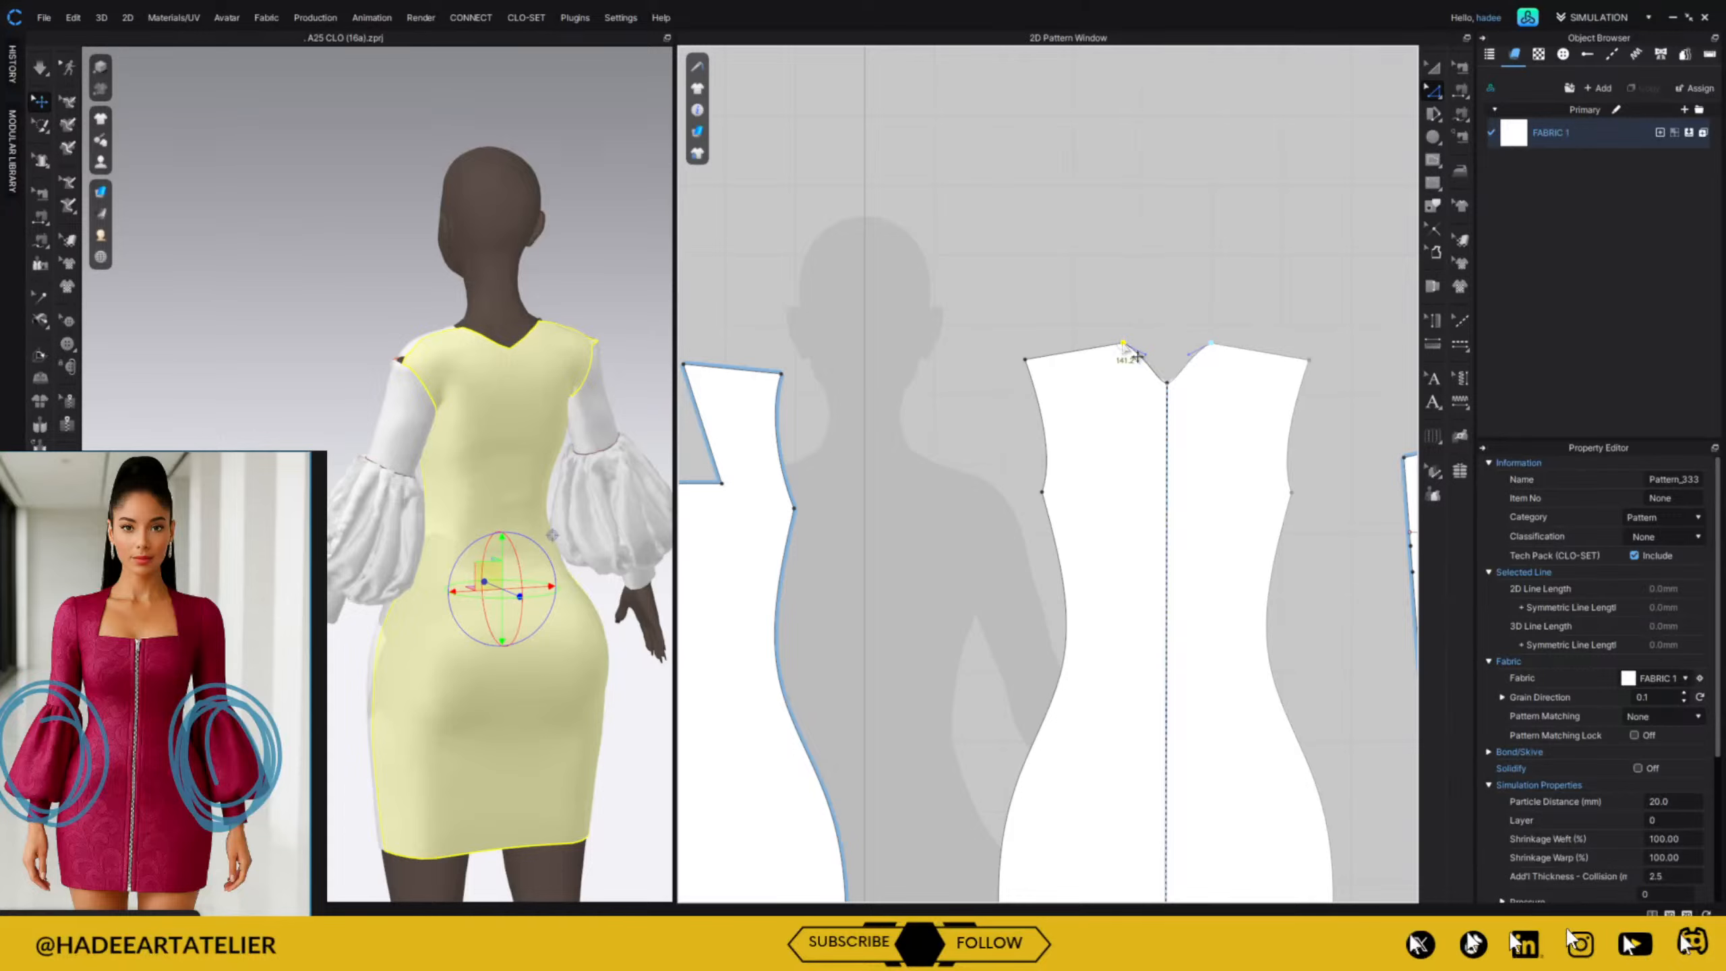
Change the back shoulder line length to 141.2 mm, with the direction set to Both.
{"action": "left_click", "coordinate": [1098, 367]}
{"action": "left_click", "coordinate": [1089, 349]}
{"action": "right_click", "coordinate": [1085, 352]}
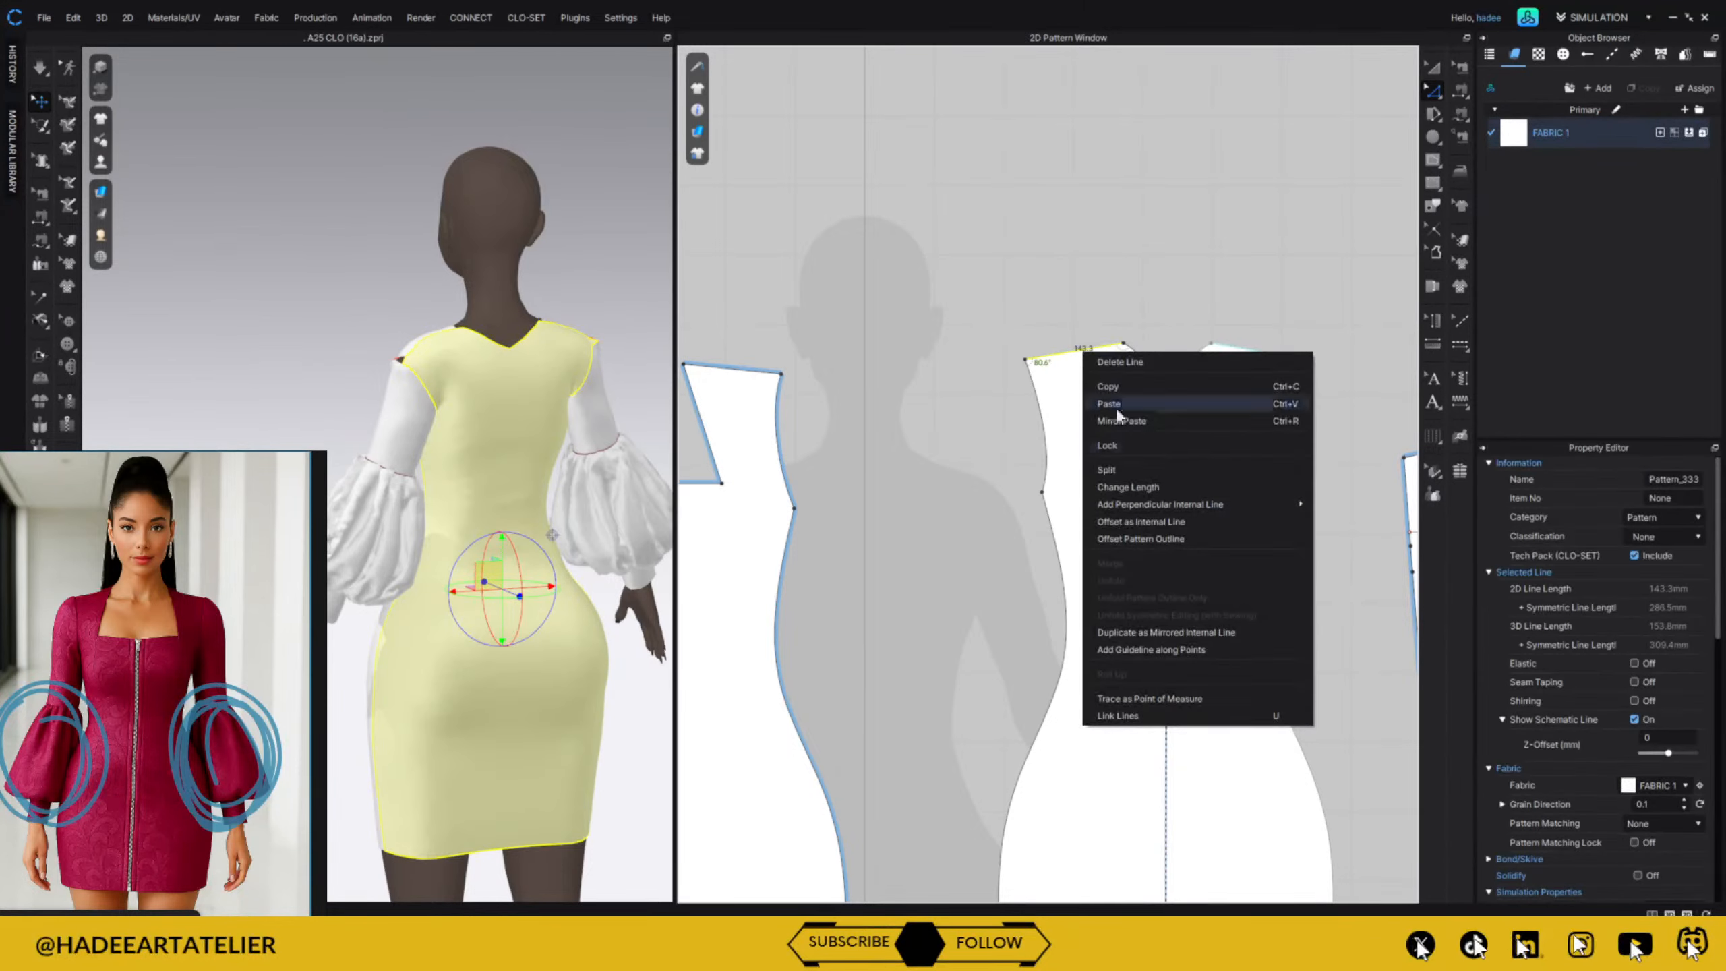
{"action": "left_click", "coordinate": [1139, 486]}
{"action": "type", "text": "14"}
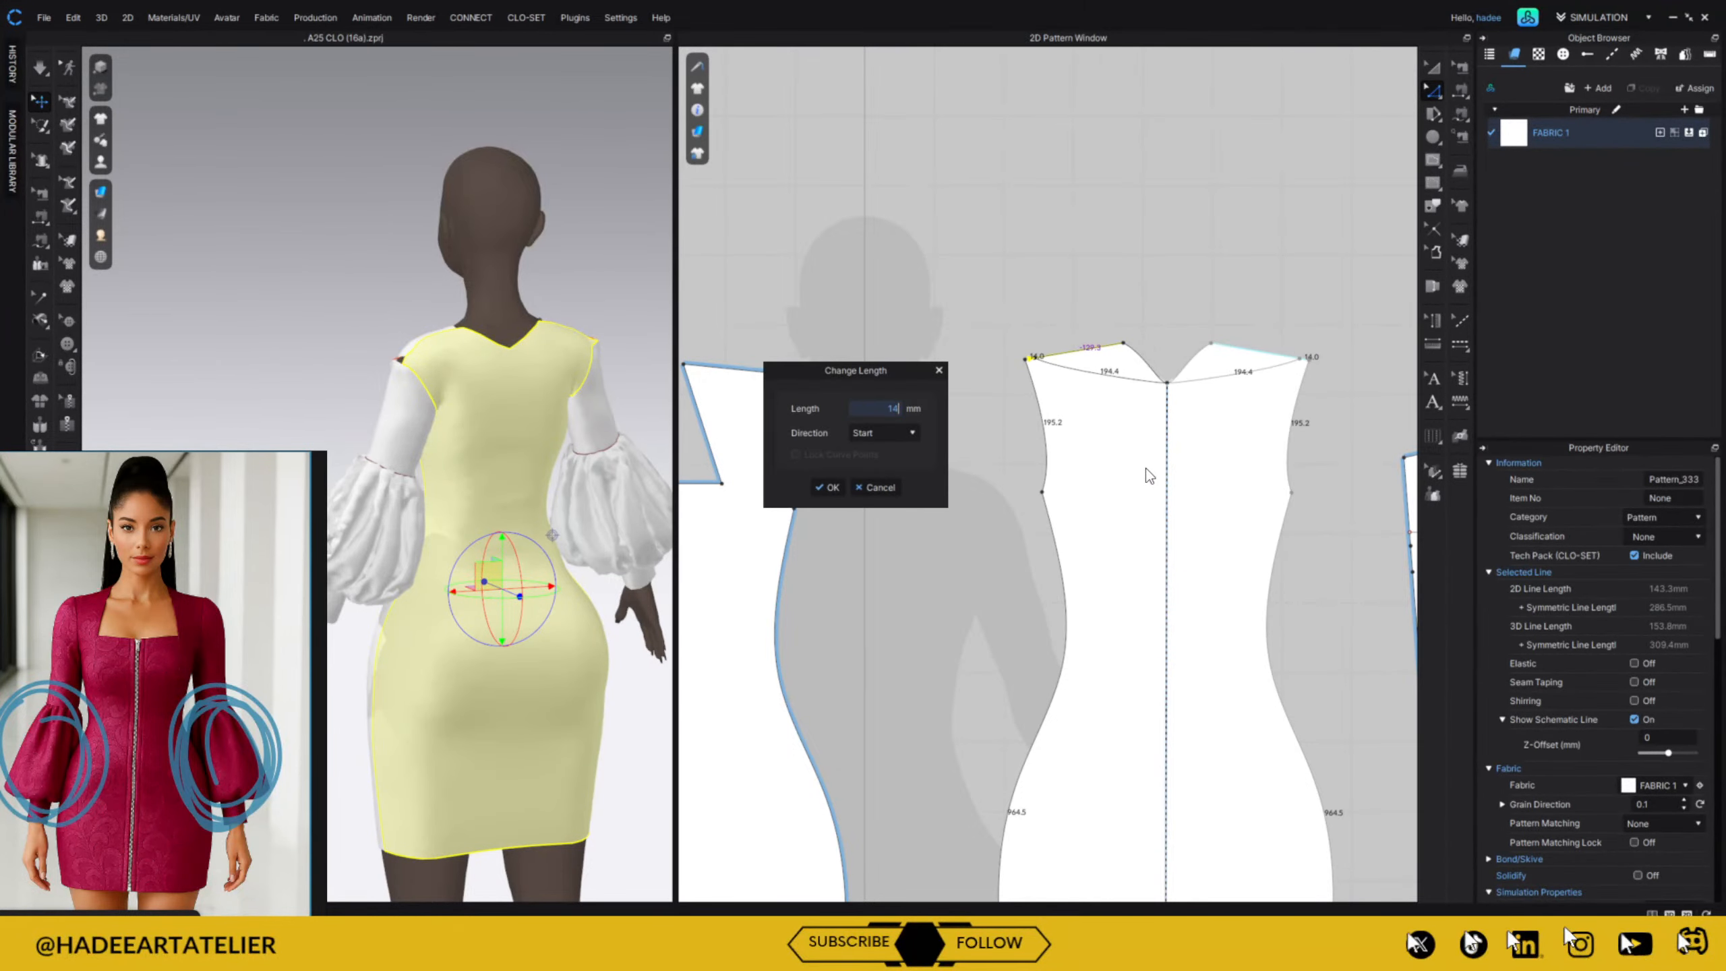
{"action": "type", "text": "1.2"}
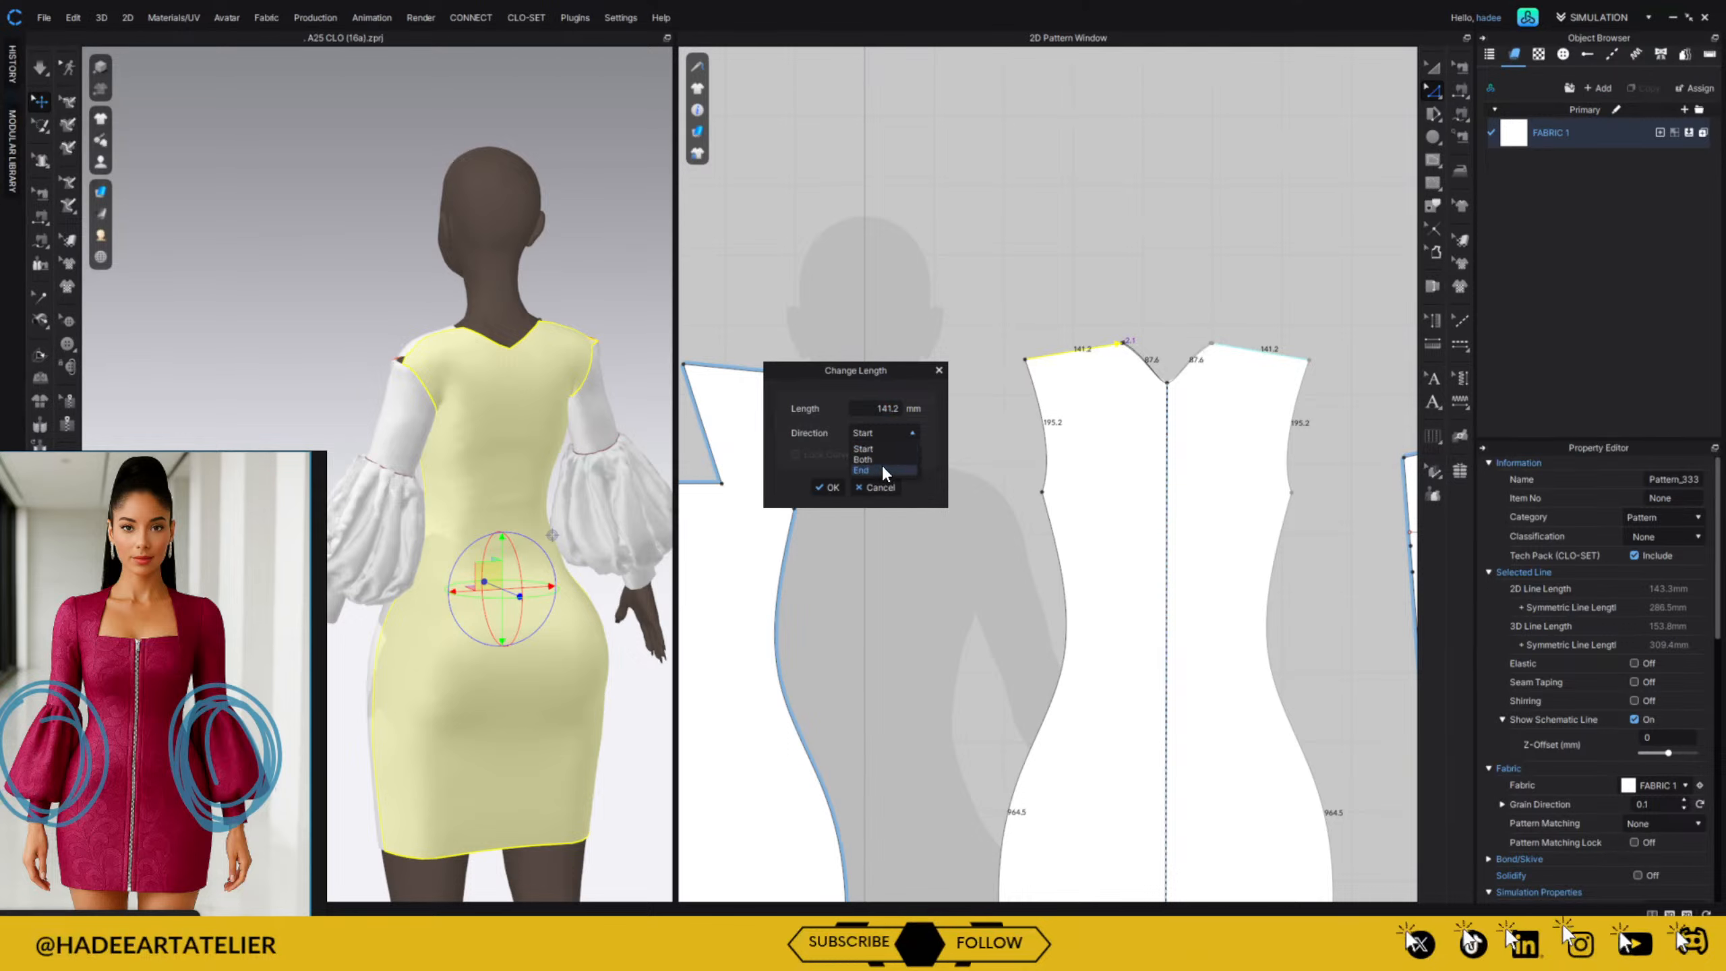
{"action": "left_click", "coordinate": [879, 457]}
{"action": "left_click", "coordinate": [828, 488]}
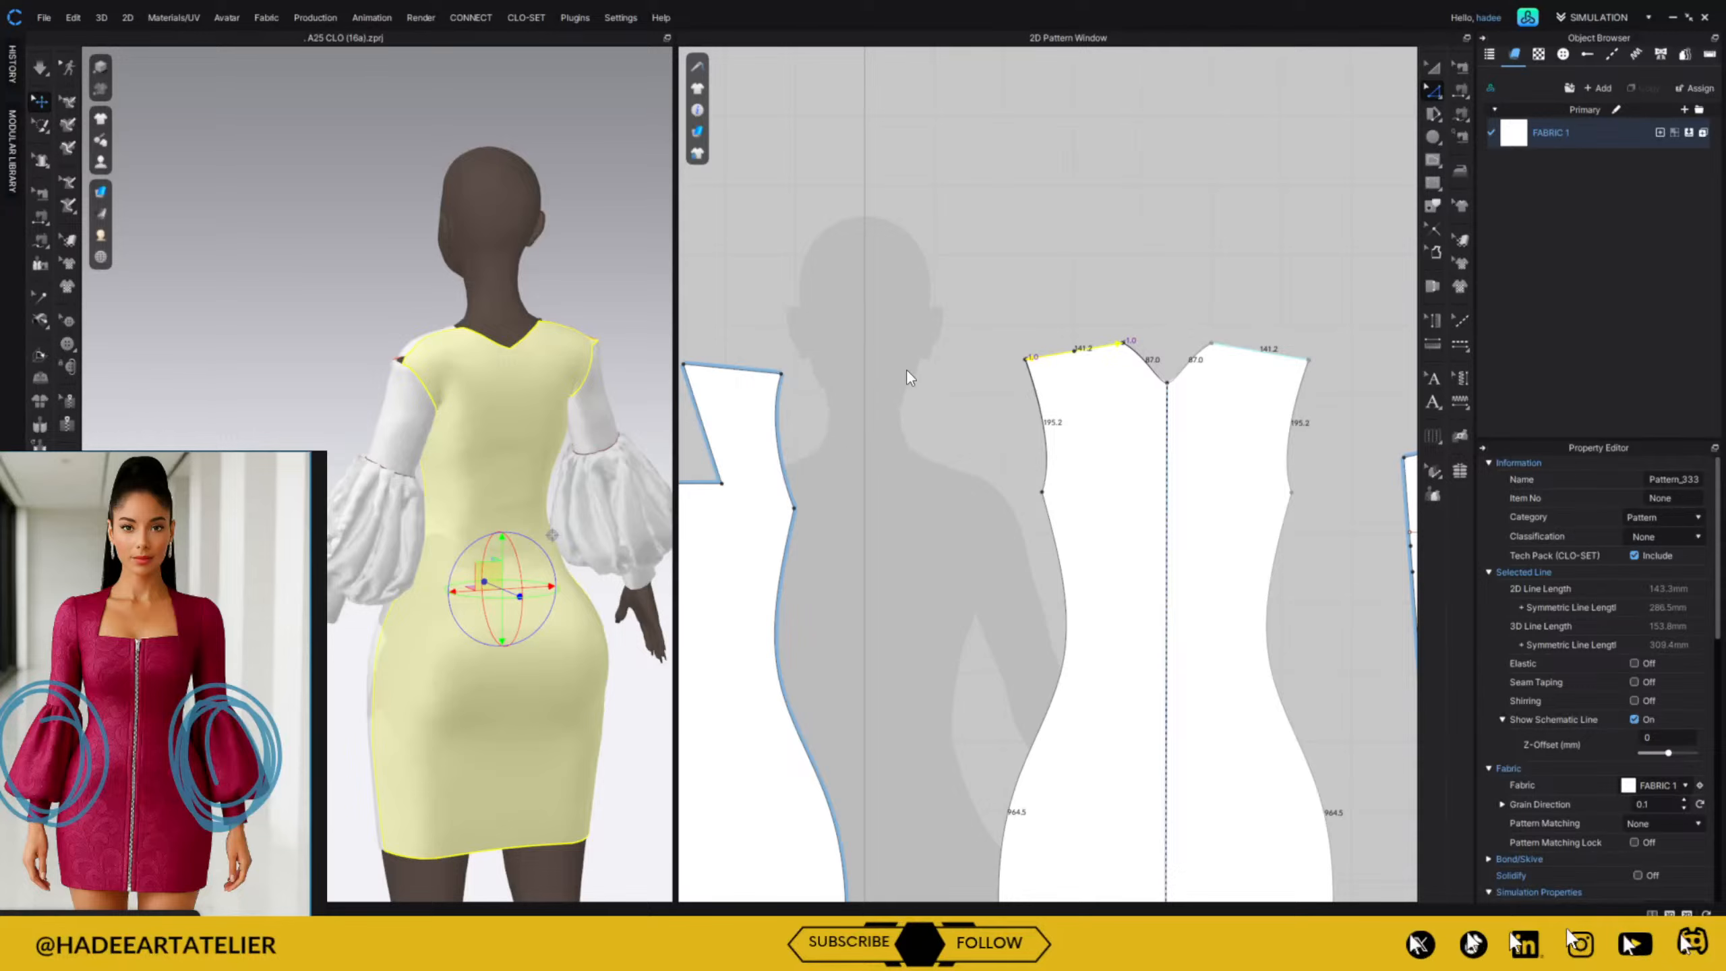
{"action": "left_click", "coordinate": [1193, 308]}
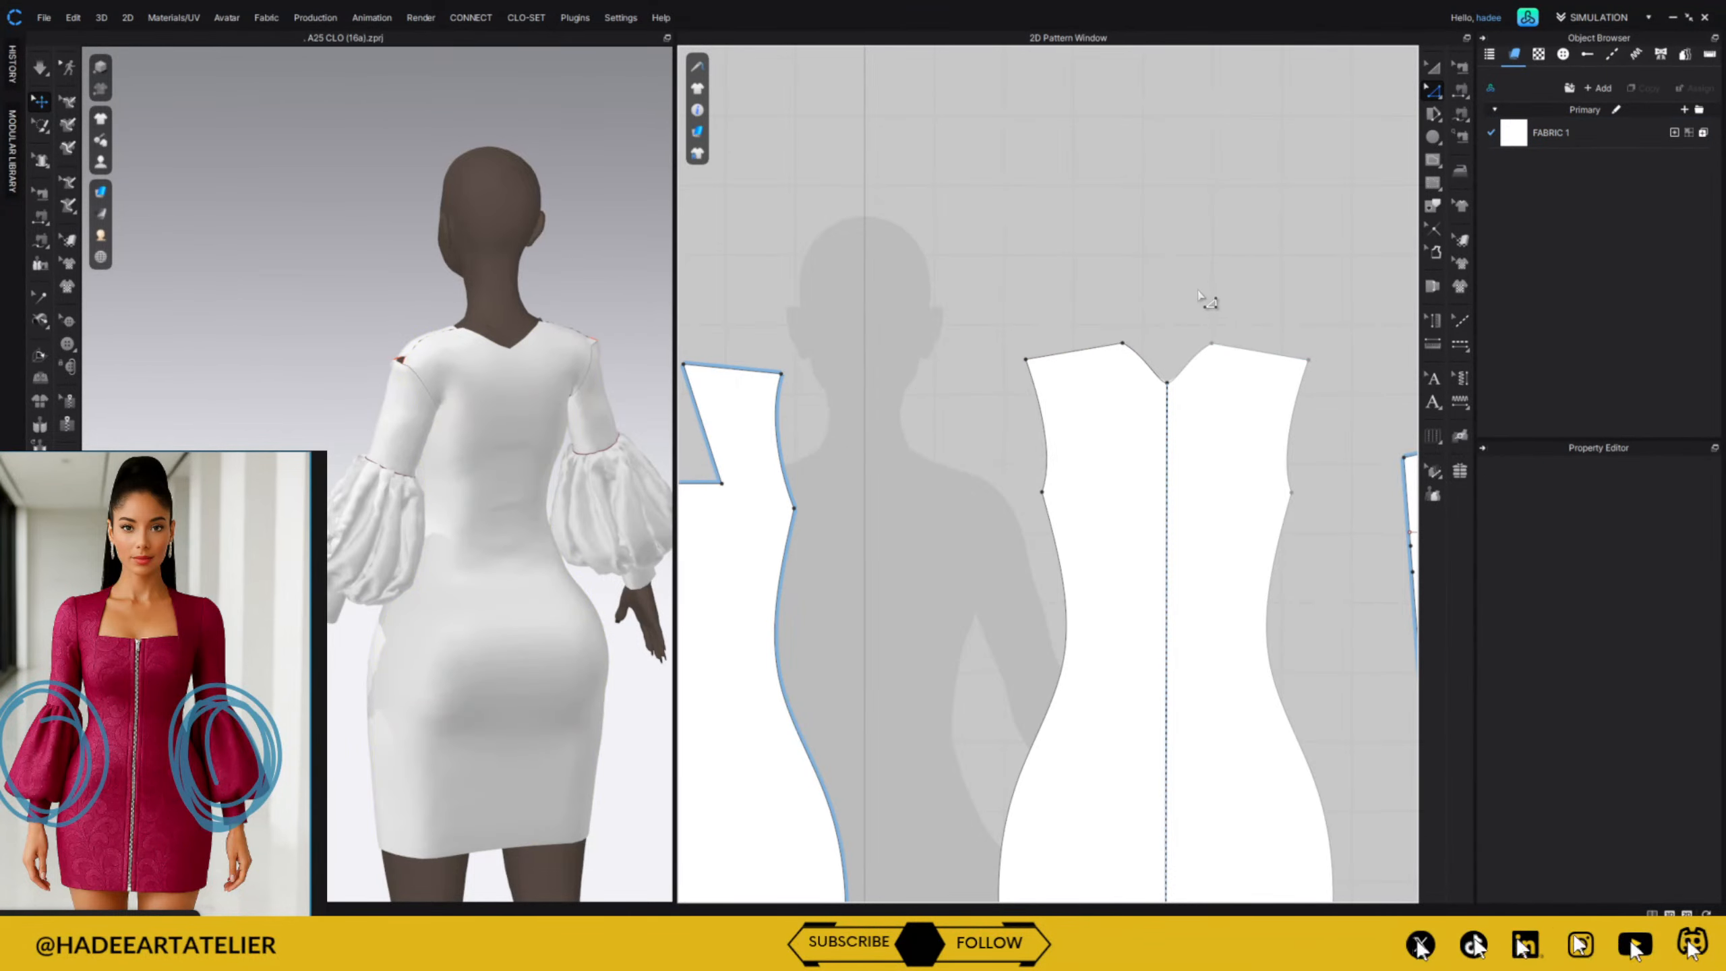
Curve the back neckline between its shoulder-side point and the centre back, and raise its centre point to make it shallower.
{"action": "left_click", "coordinate": [1123, 344]}
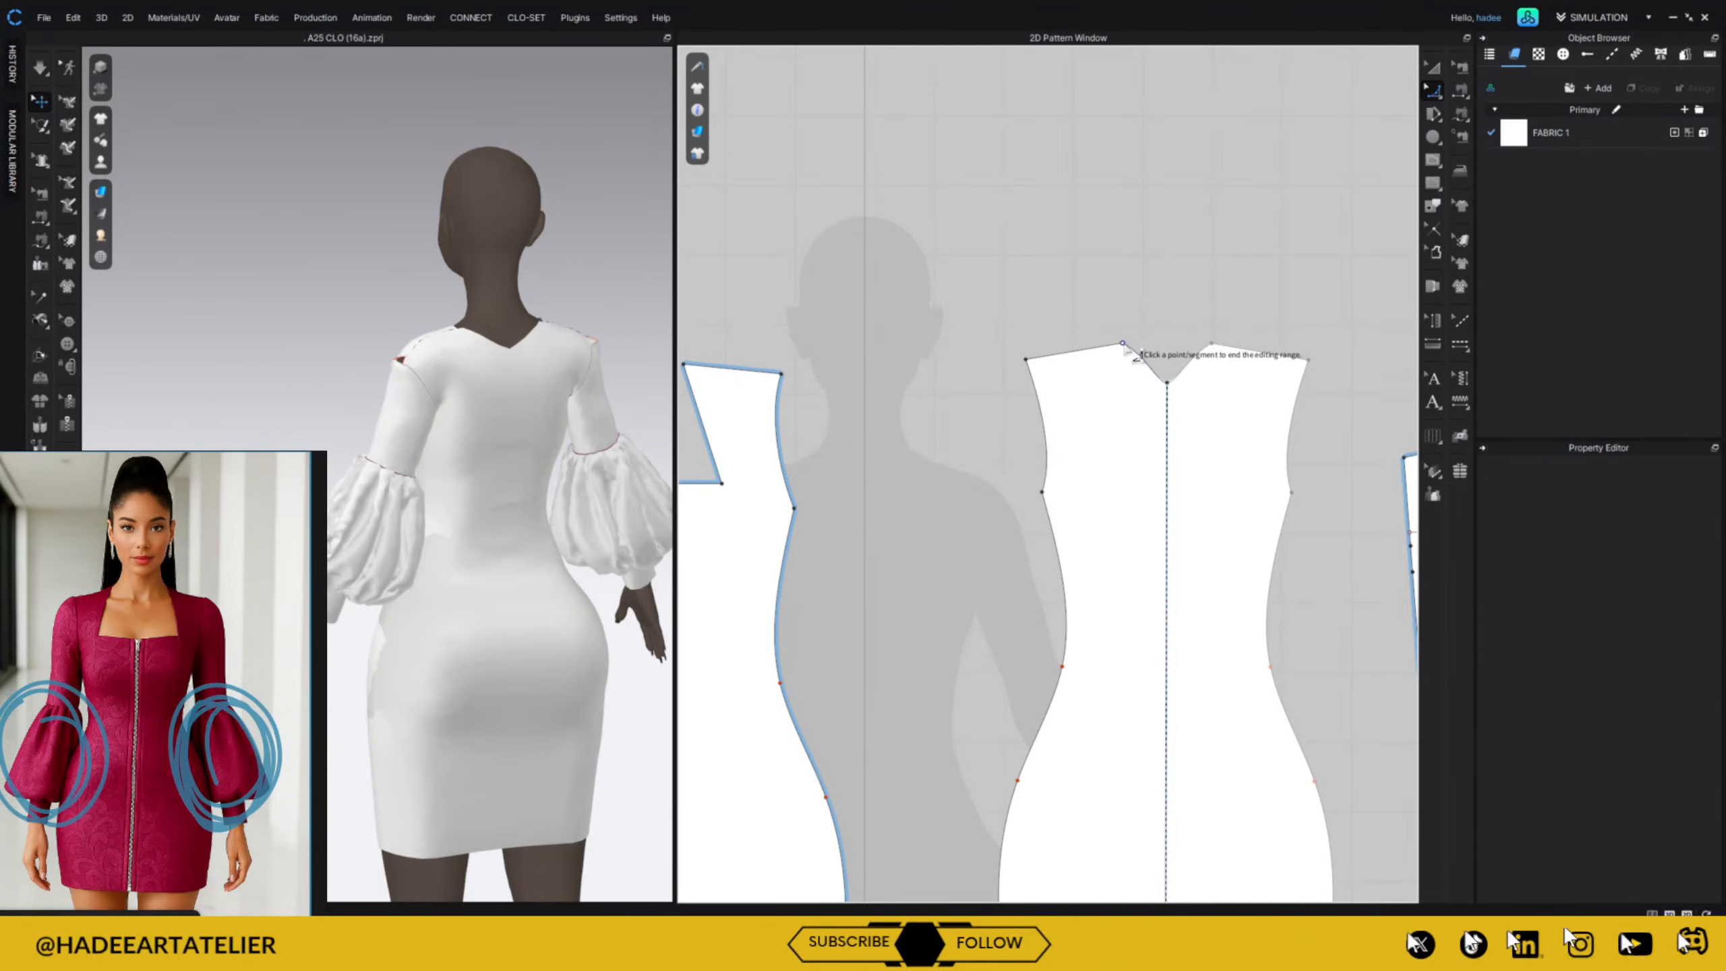
{"action": "left_click", "coordinate": [1166, 382]}
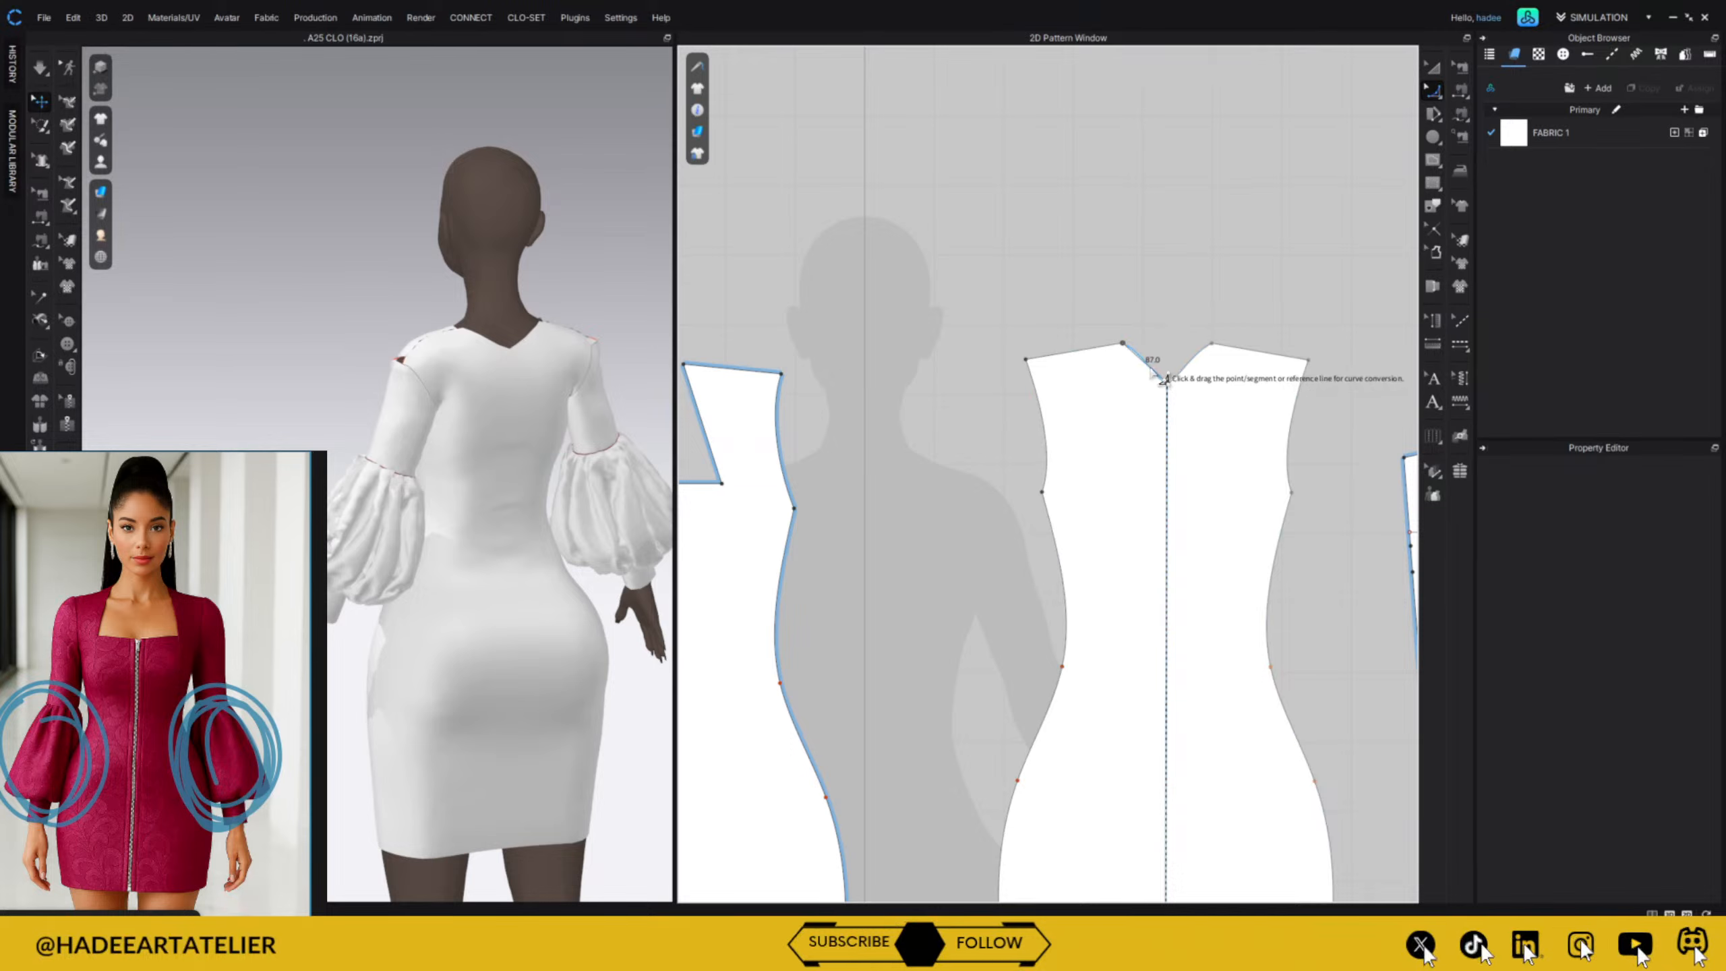
{"action": "left_click", "coordinate": [1147, 367], "text": "ctrl"}
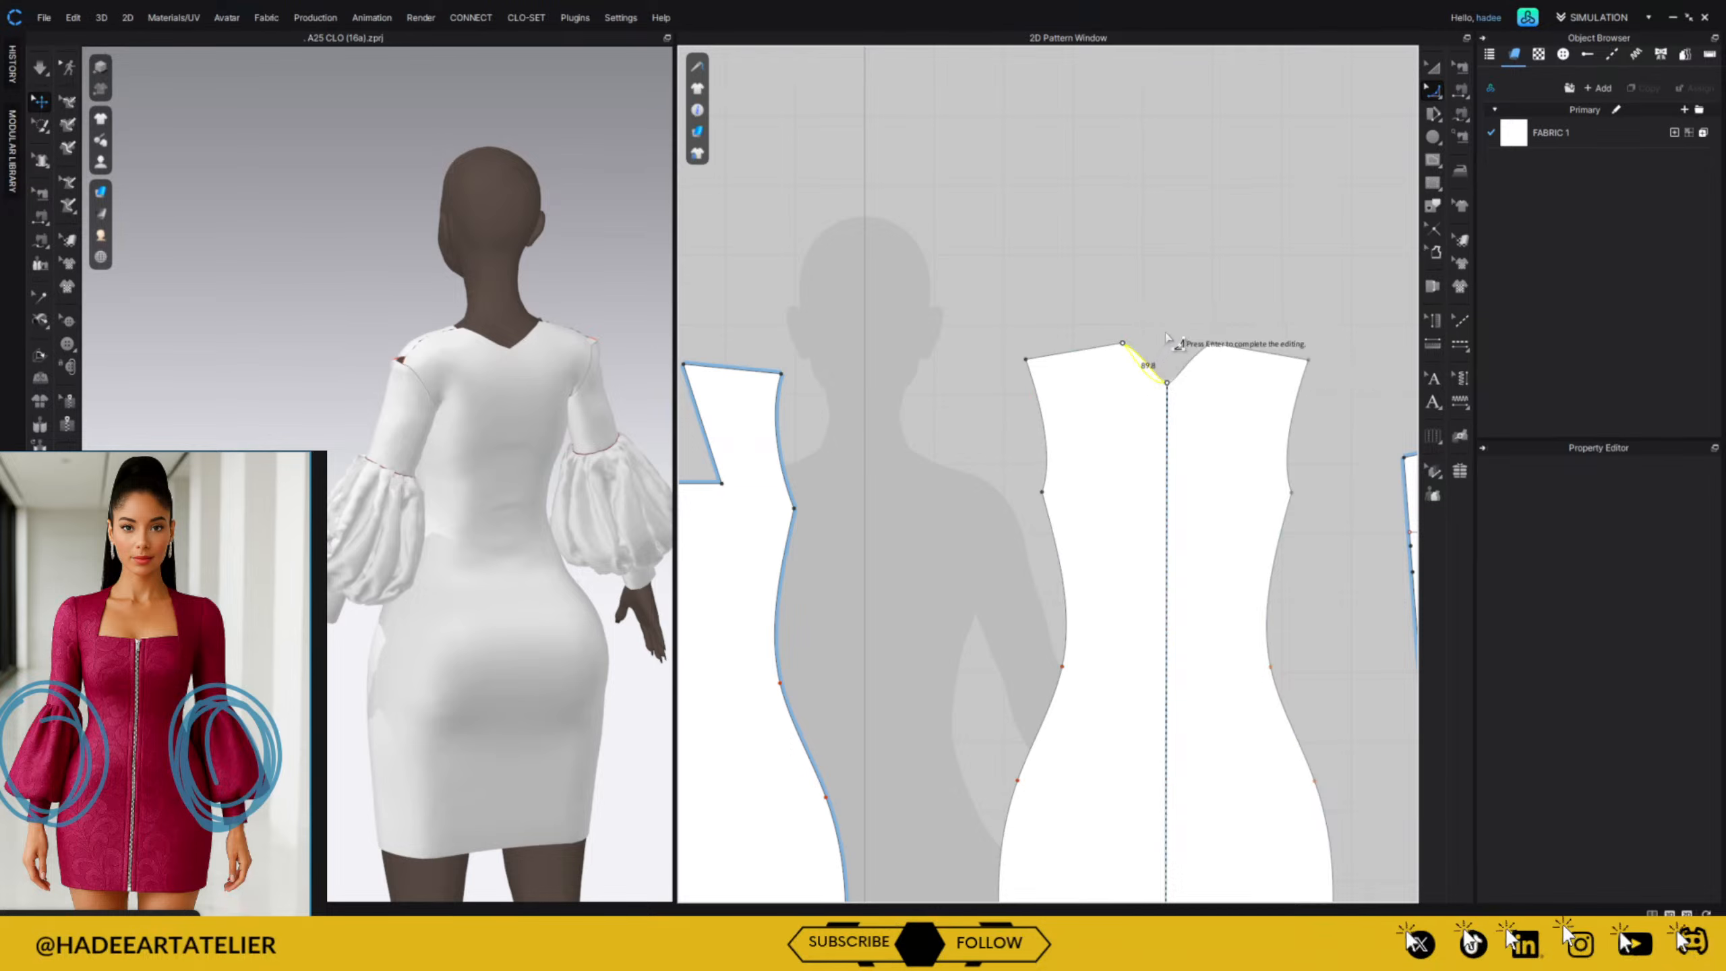
{"action": "key", "text": "Return"}
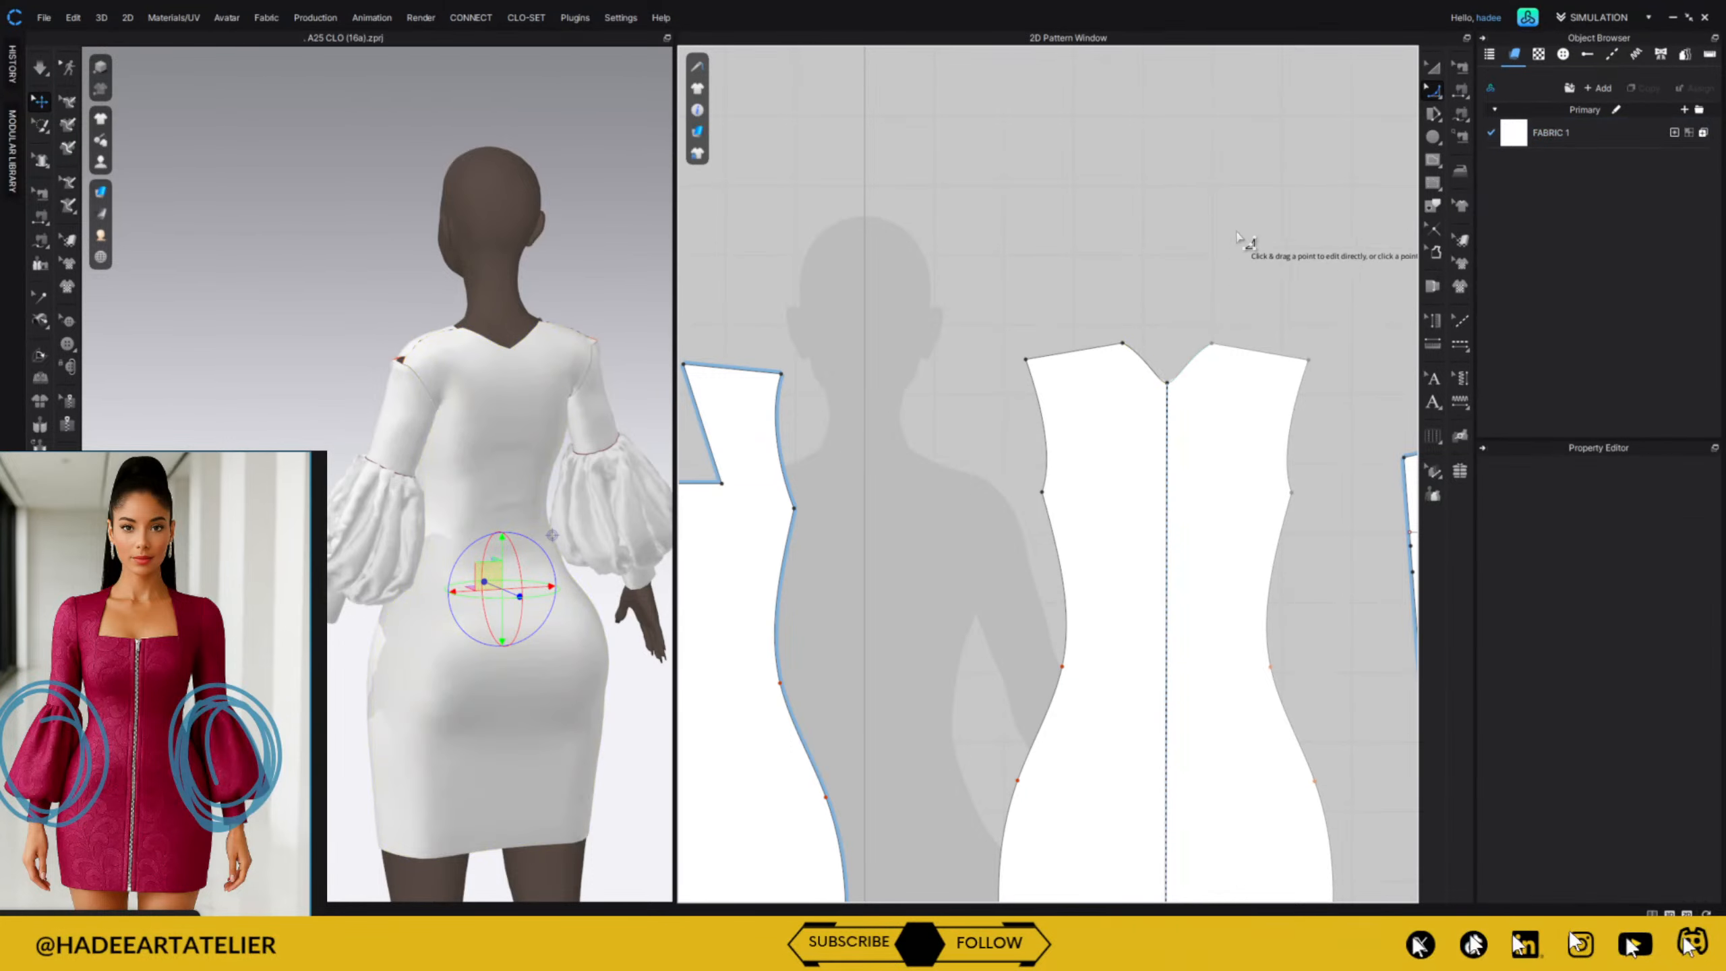
{"action": "left_click", "coordinate": [1179, 388]}
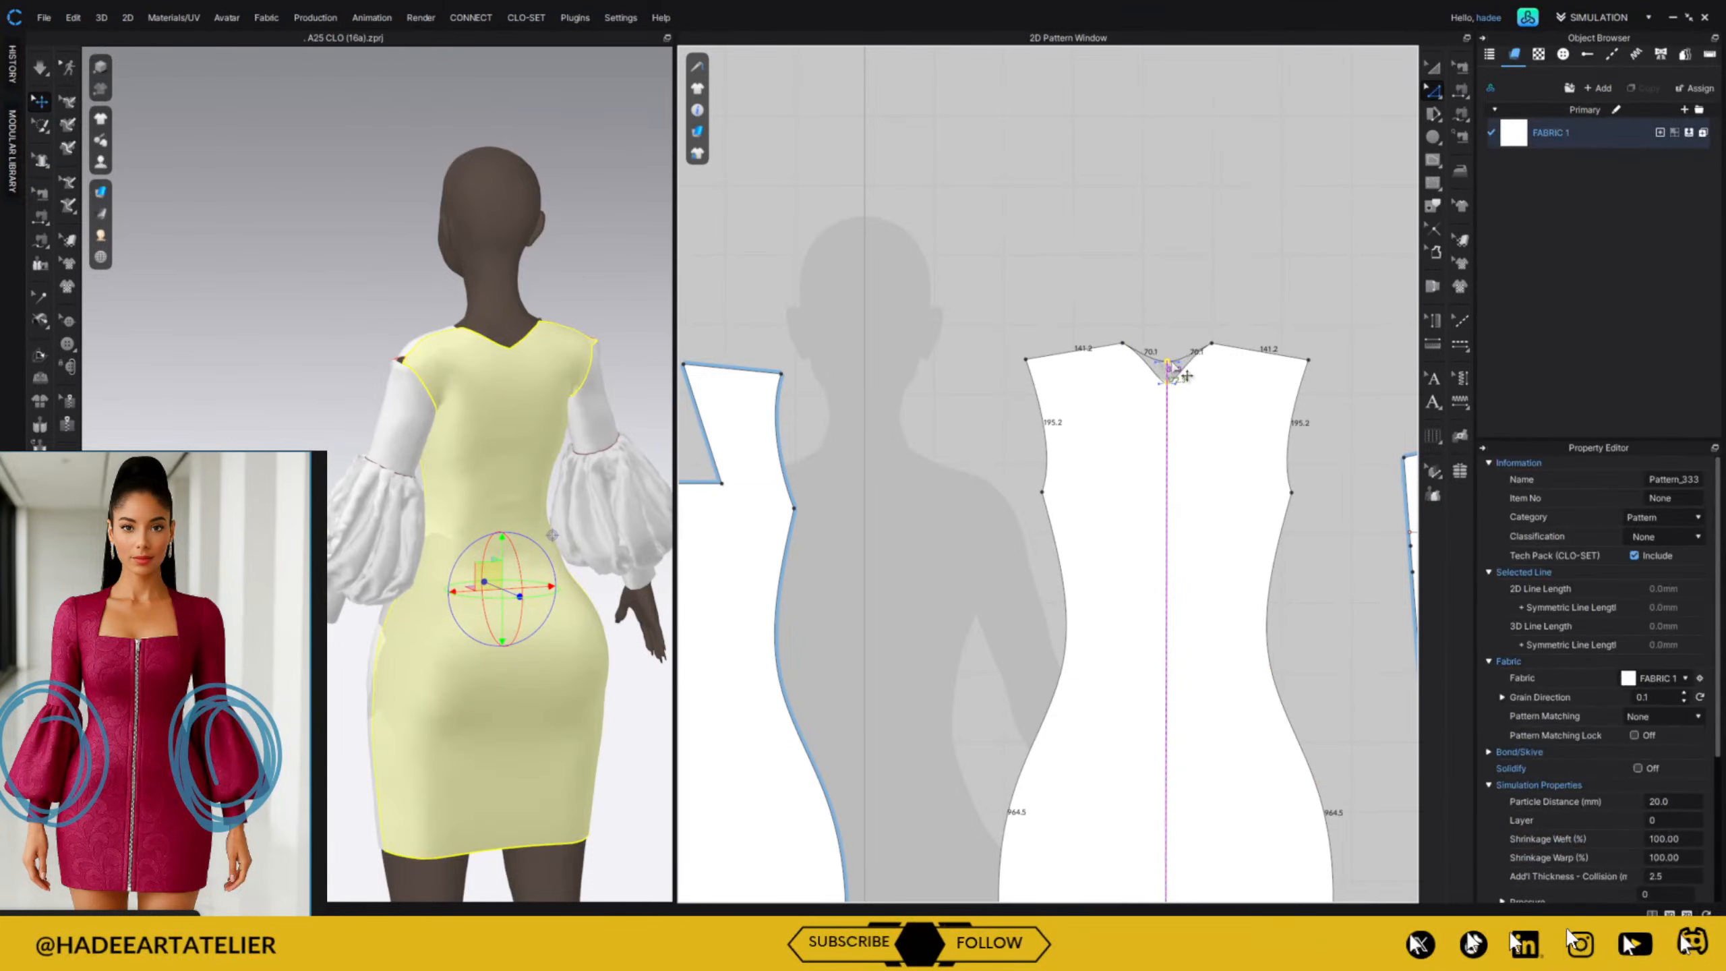
{"action": "left_click", "coordinate": [1294, 197]}
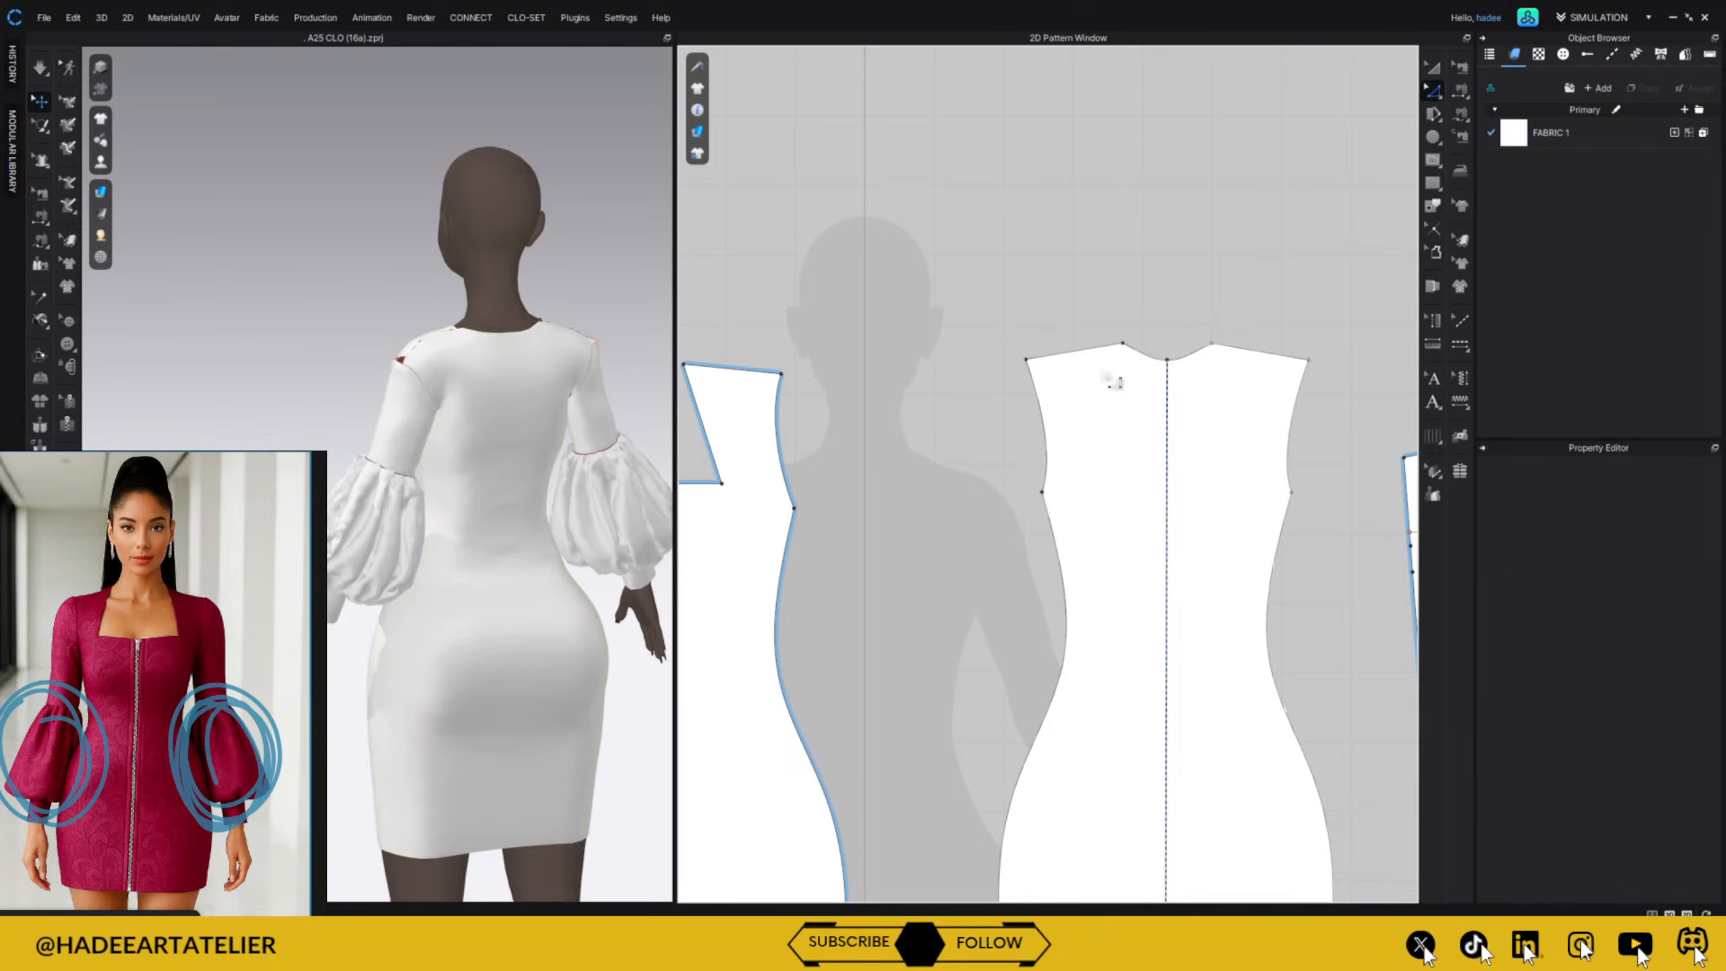
Simulate the reshaped back neckline and pull the fabric at both shoulders to settle the garment.
{"action": "key", "text": "space"}
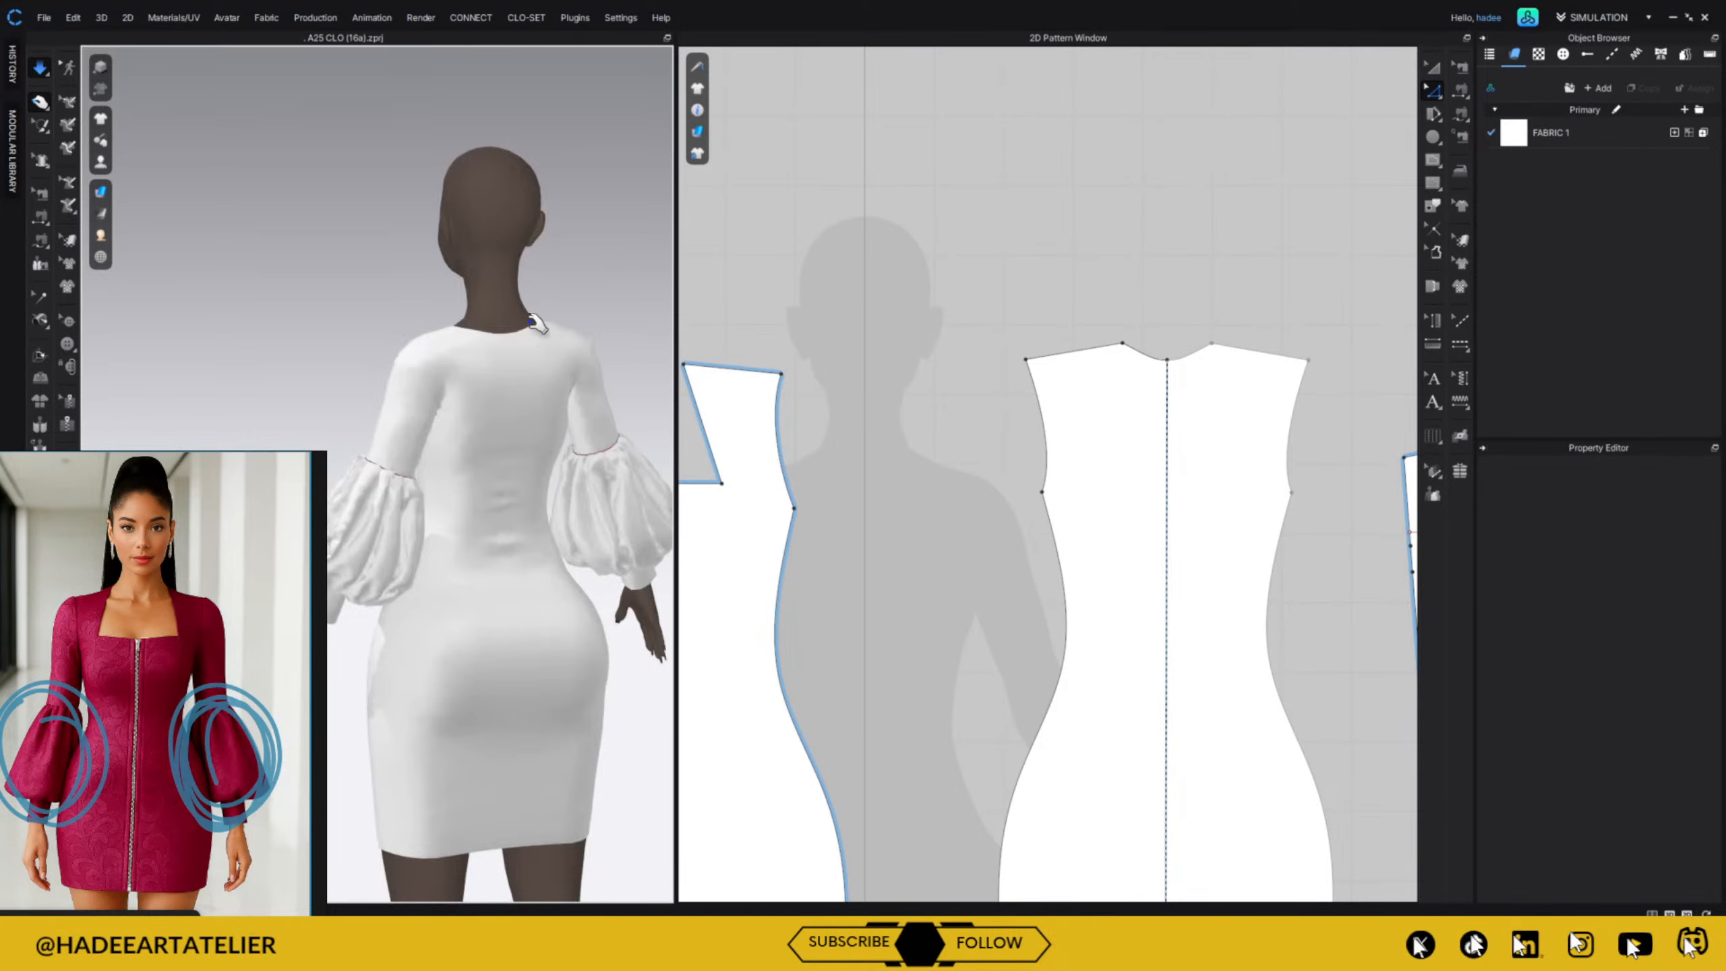
{"action": "right_click_drag", "start_coordinate": [537, 324], "coordinate": [578, 379]}
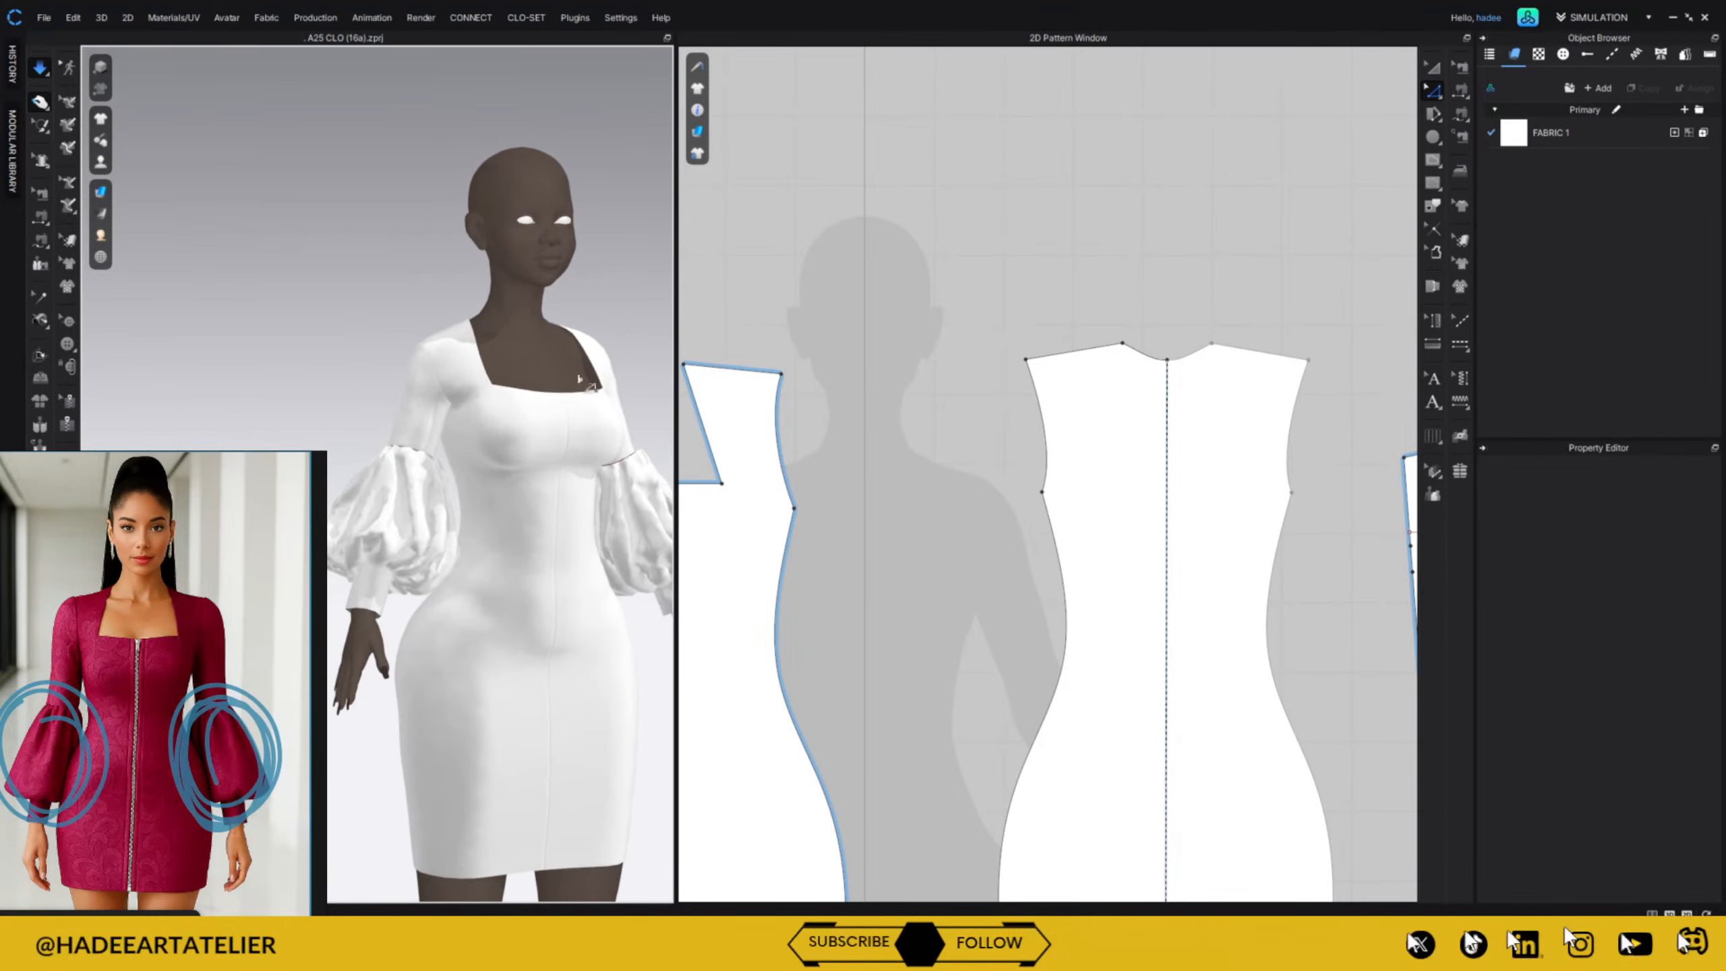
{"action": "left_click", "coordinate": [419, 387]}
{"action": "left_click", "coordinate": [484, 305]}
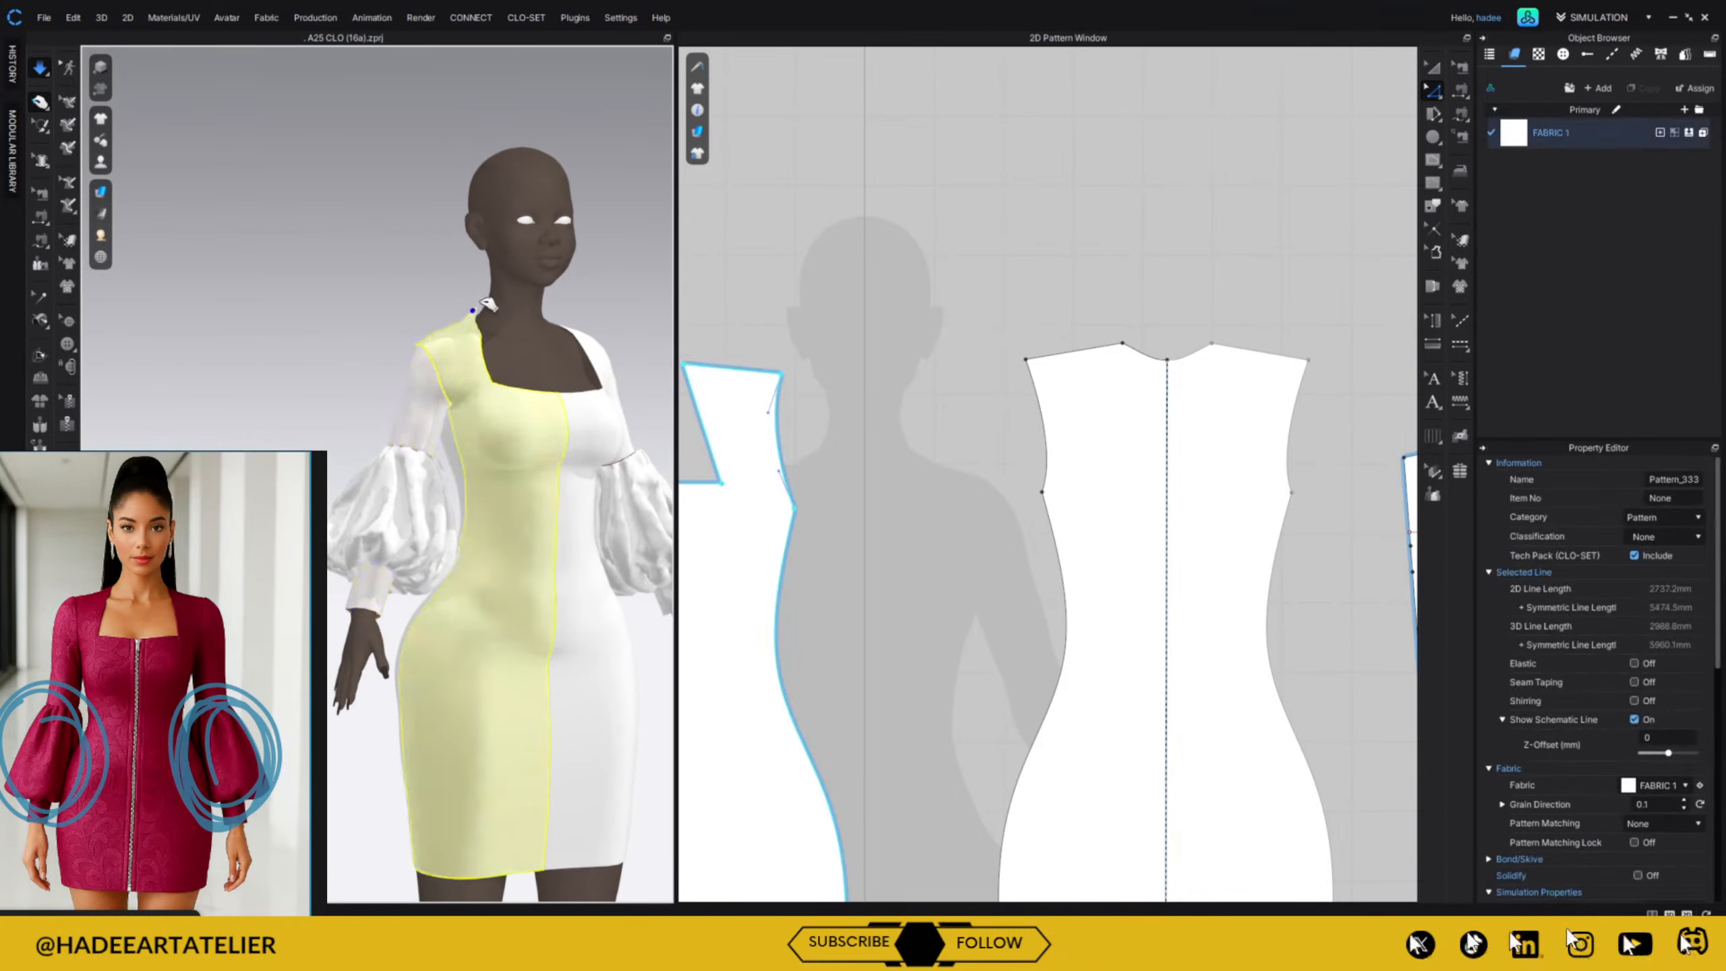
{"action": "right_click_drag", "start_coordinate": [597, 291], "coordinate": [554, 301]}
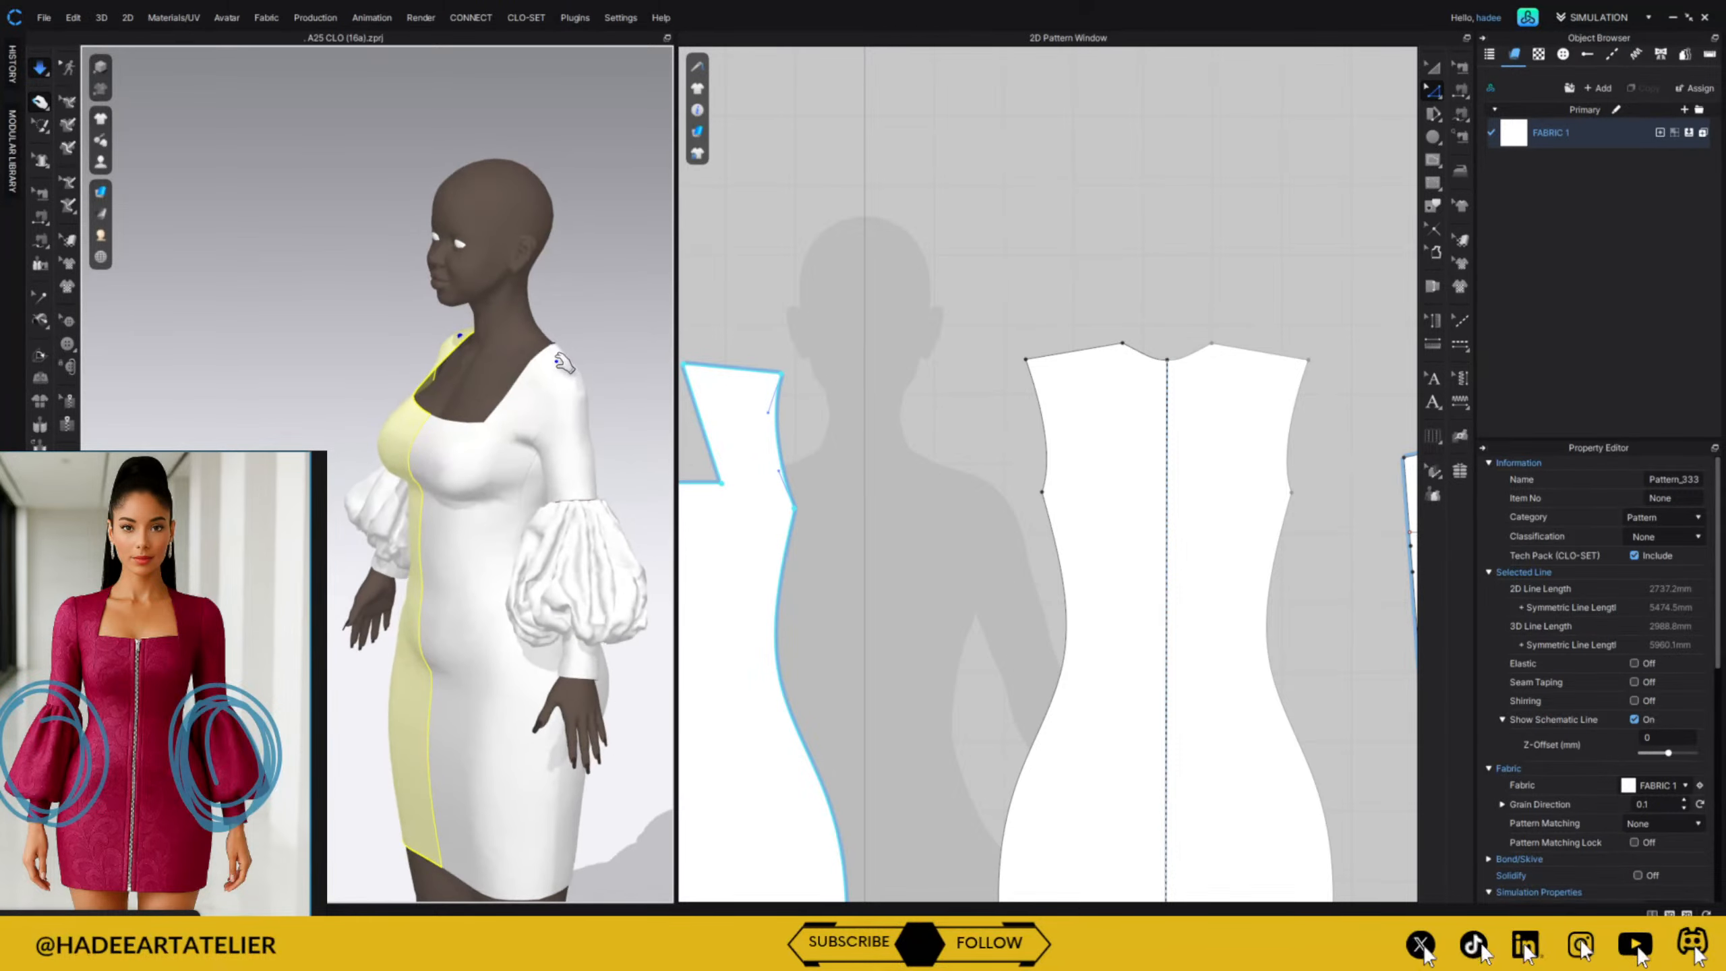
{"action": "left_click_drag", "start_coordinate": [550, 283], "coordinate": [558, 278]}
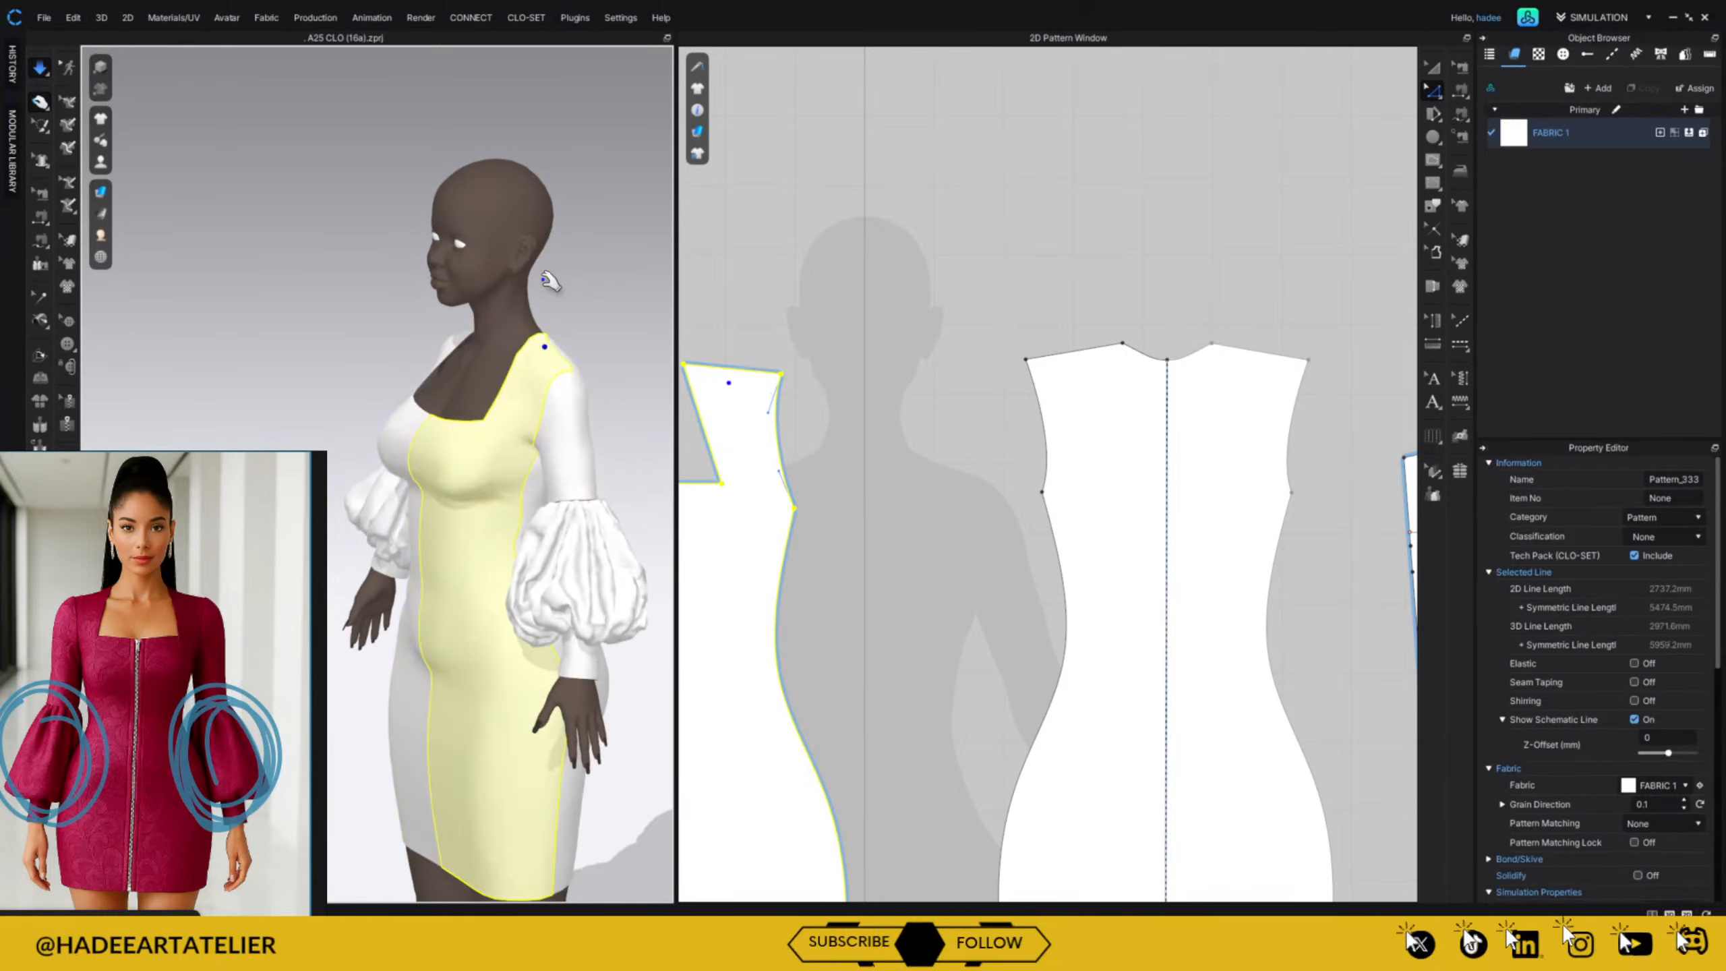
{"action": "left_click", "coordinate": [583, 319]}
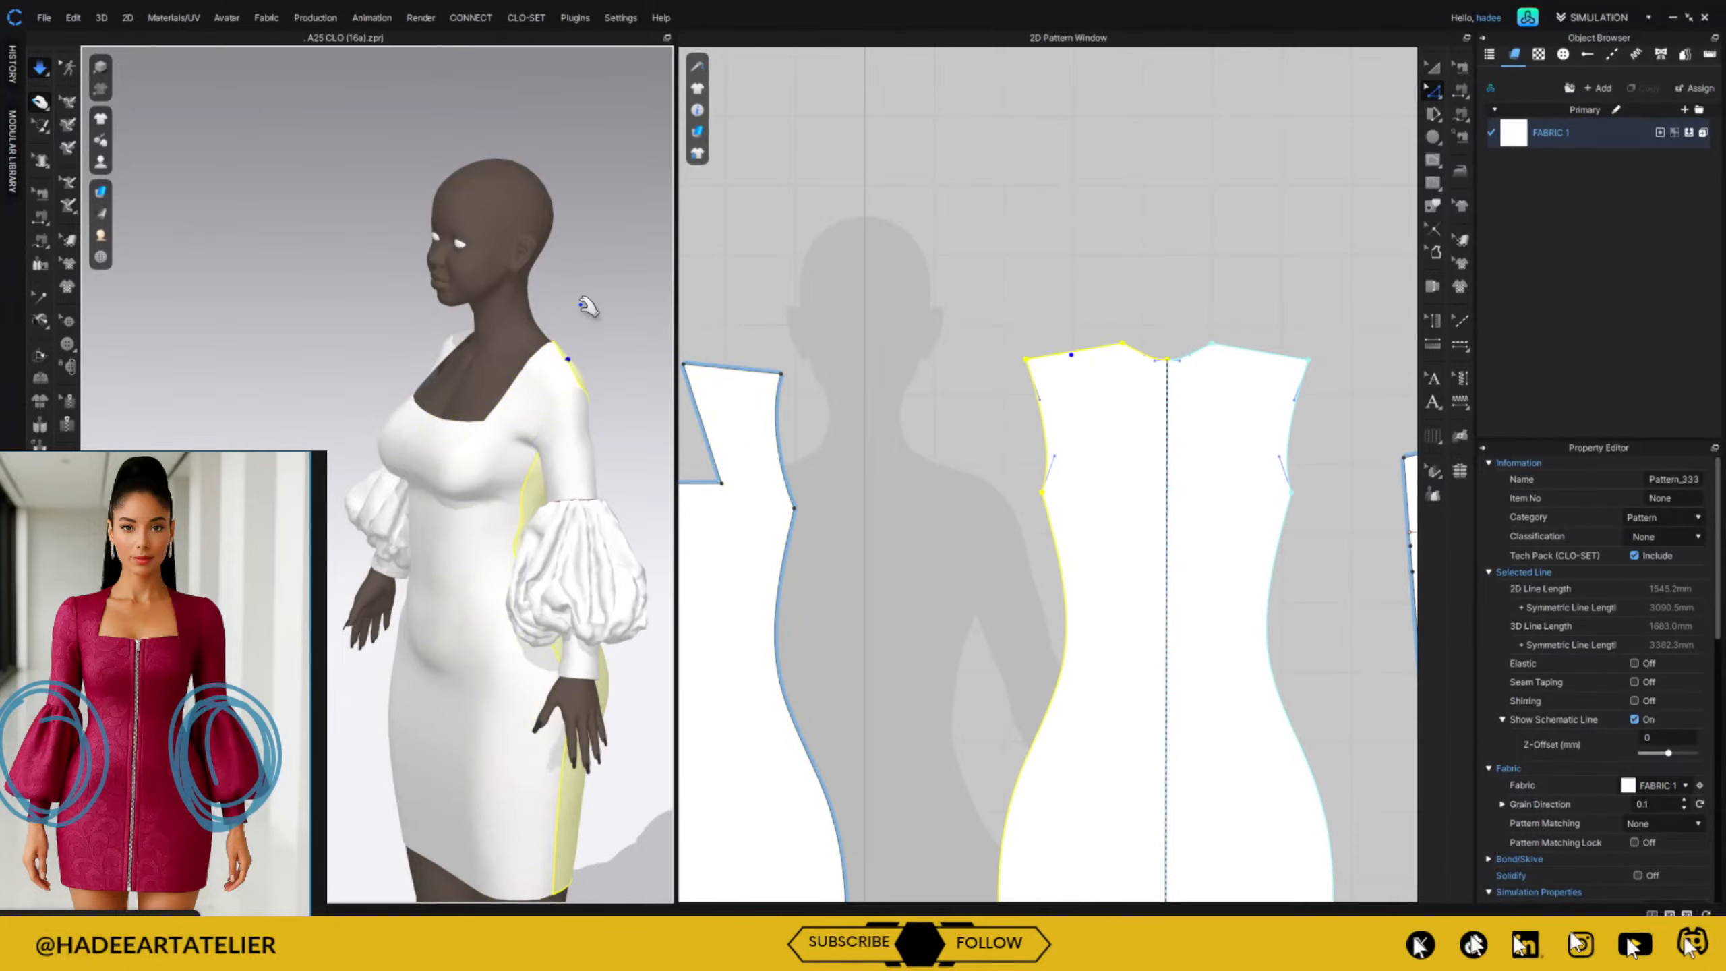
{"action": "right_click_drag", "start_coordinate": [594, 320], "coordinate": [682, 292]}
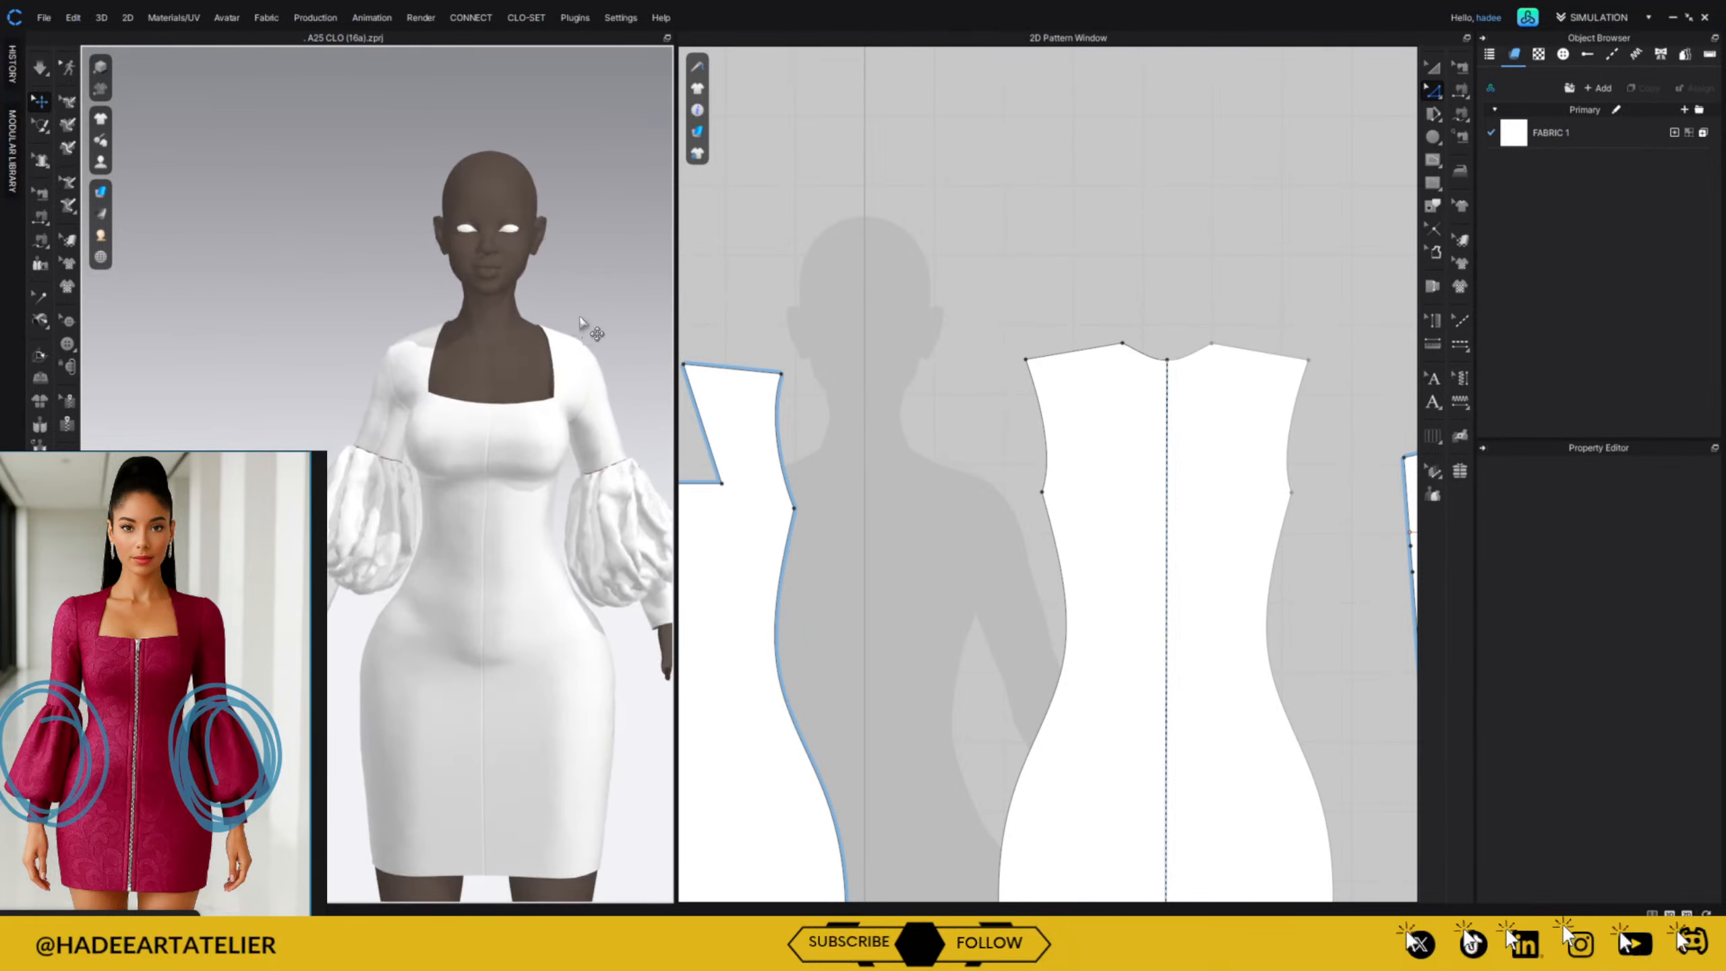
Simulate the dress again, pull the fabric at the sleeve cuff to settle it, and inspect the full front.
{"action": "scroll", "coordinate": [578, 375], "scroll_direction": "down", "scroll_amount": 5}
{"action": "middle_click_drag", "start_coordinate": [555, 383], "coordinate": [586, 306]}
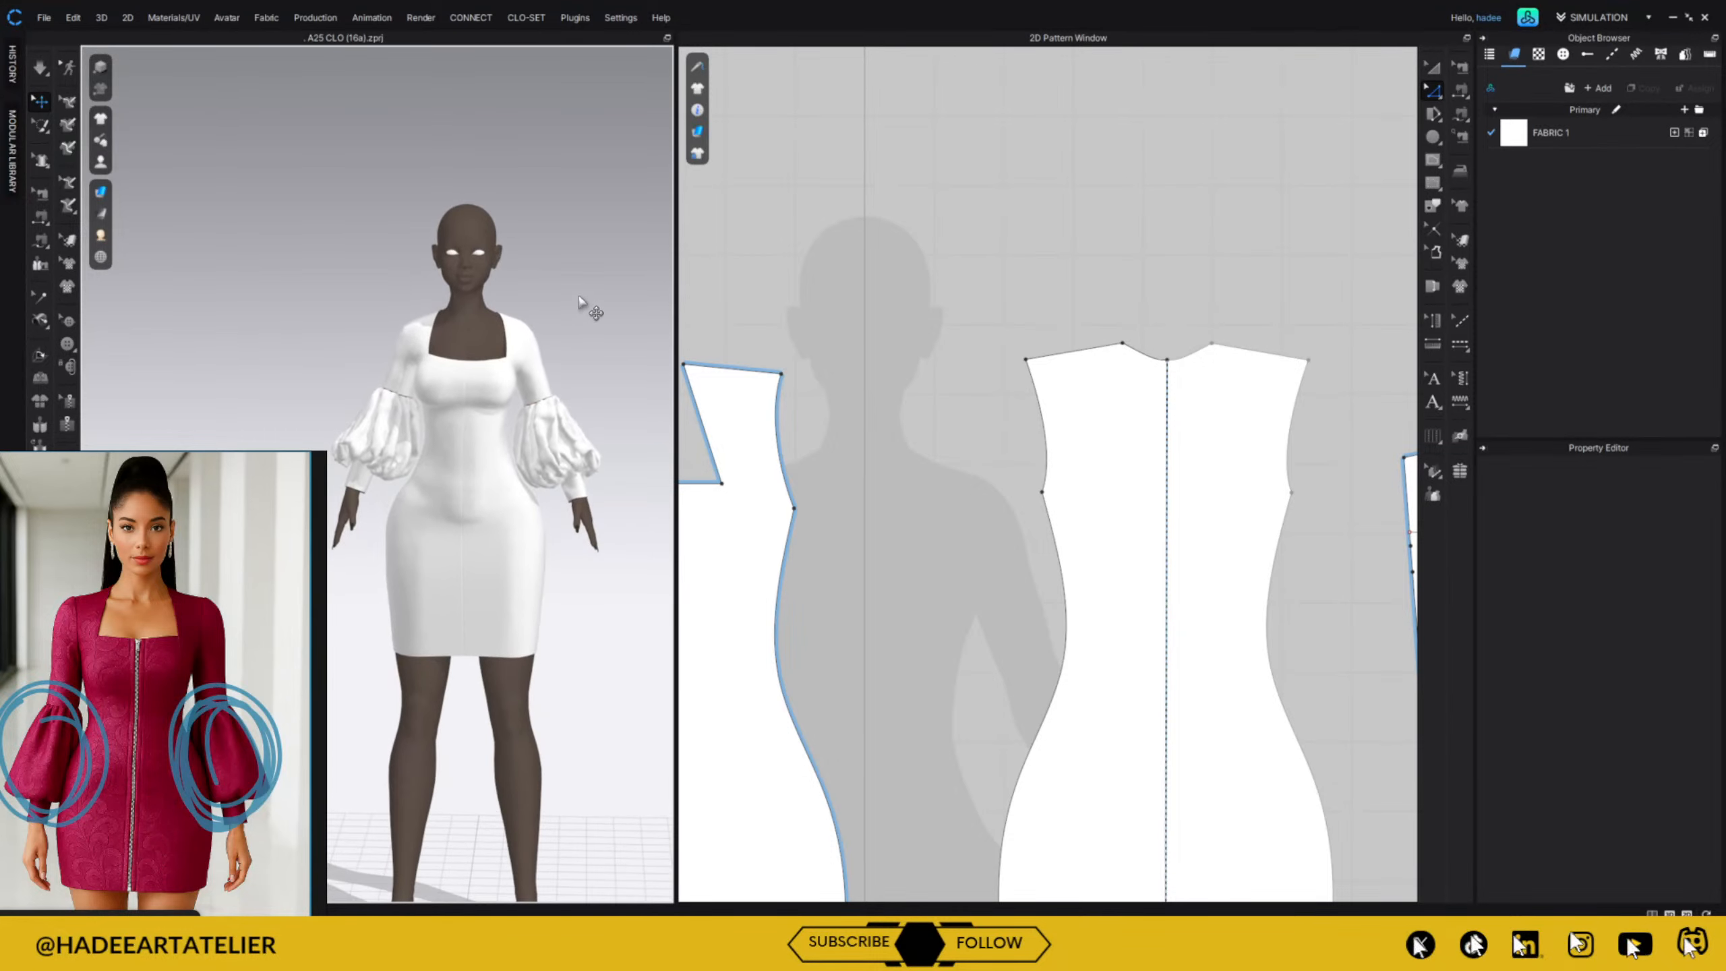
{"action": "key", "text": "space"}
{"action": "left_click", "coordinate": [369, 491]}
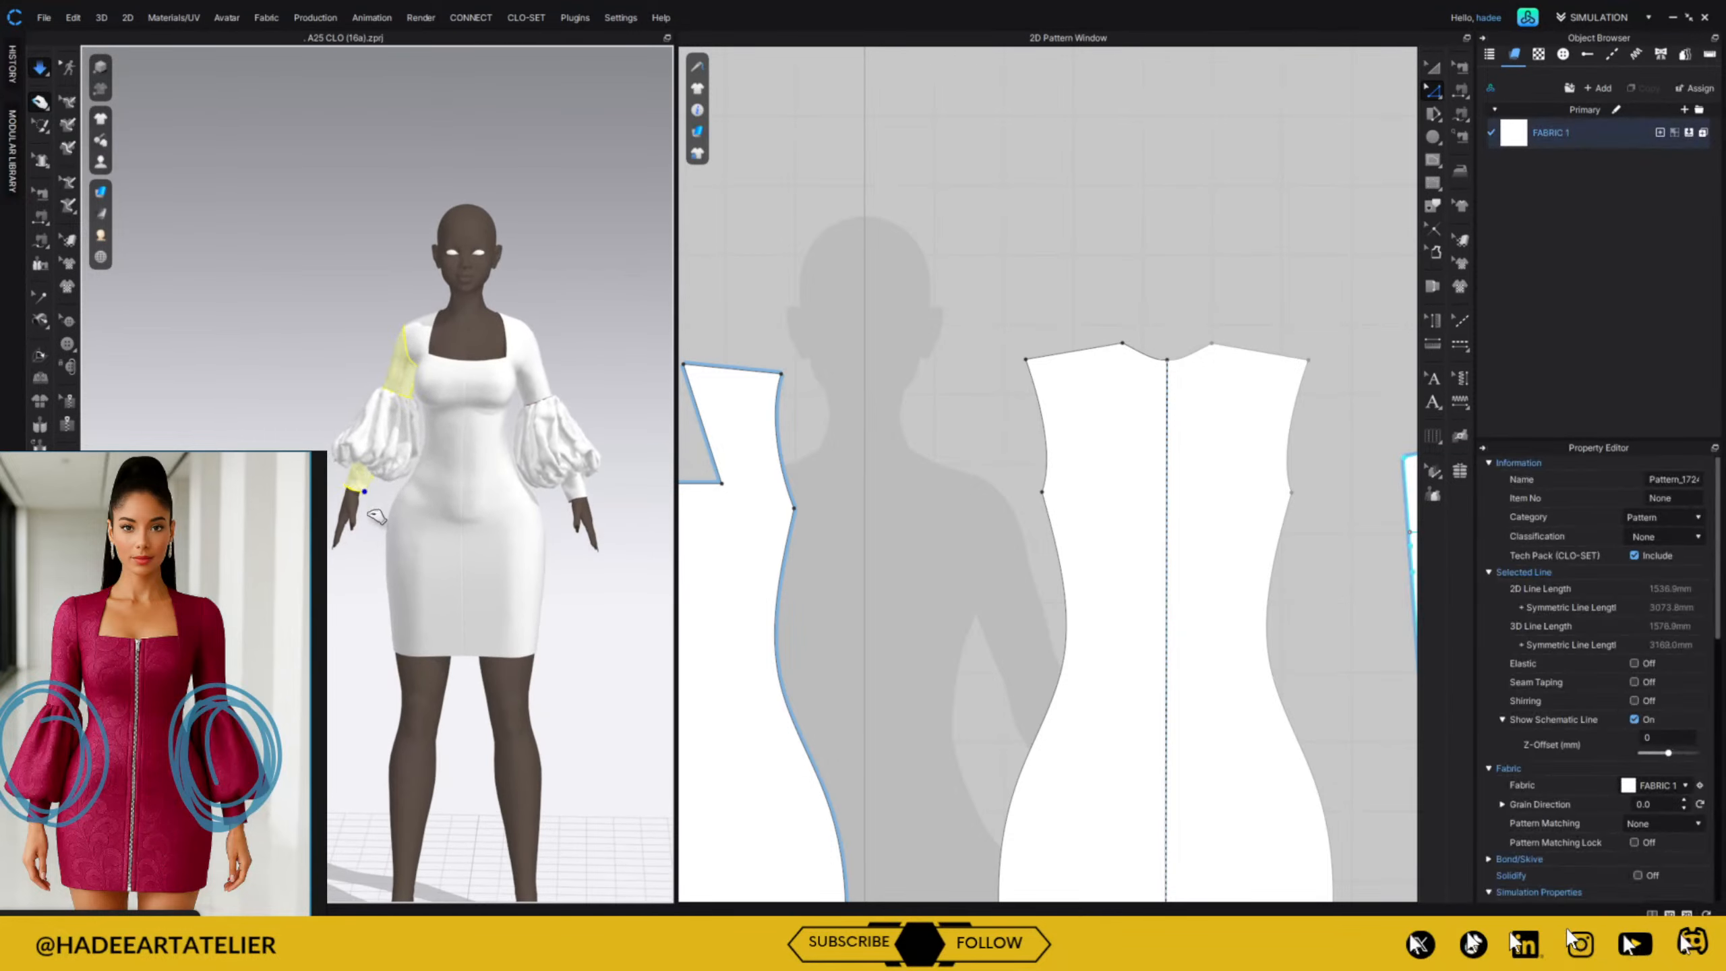
{"action": "left_click", "coordinate": [581, 299]}
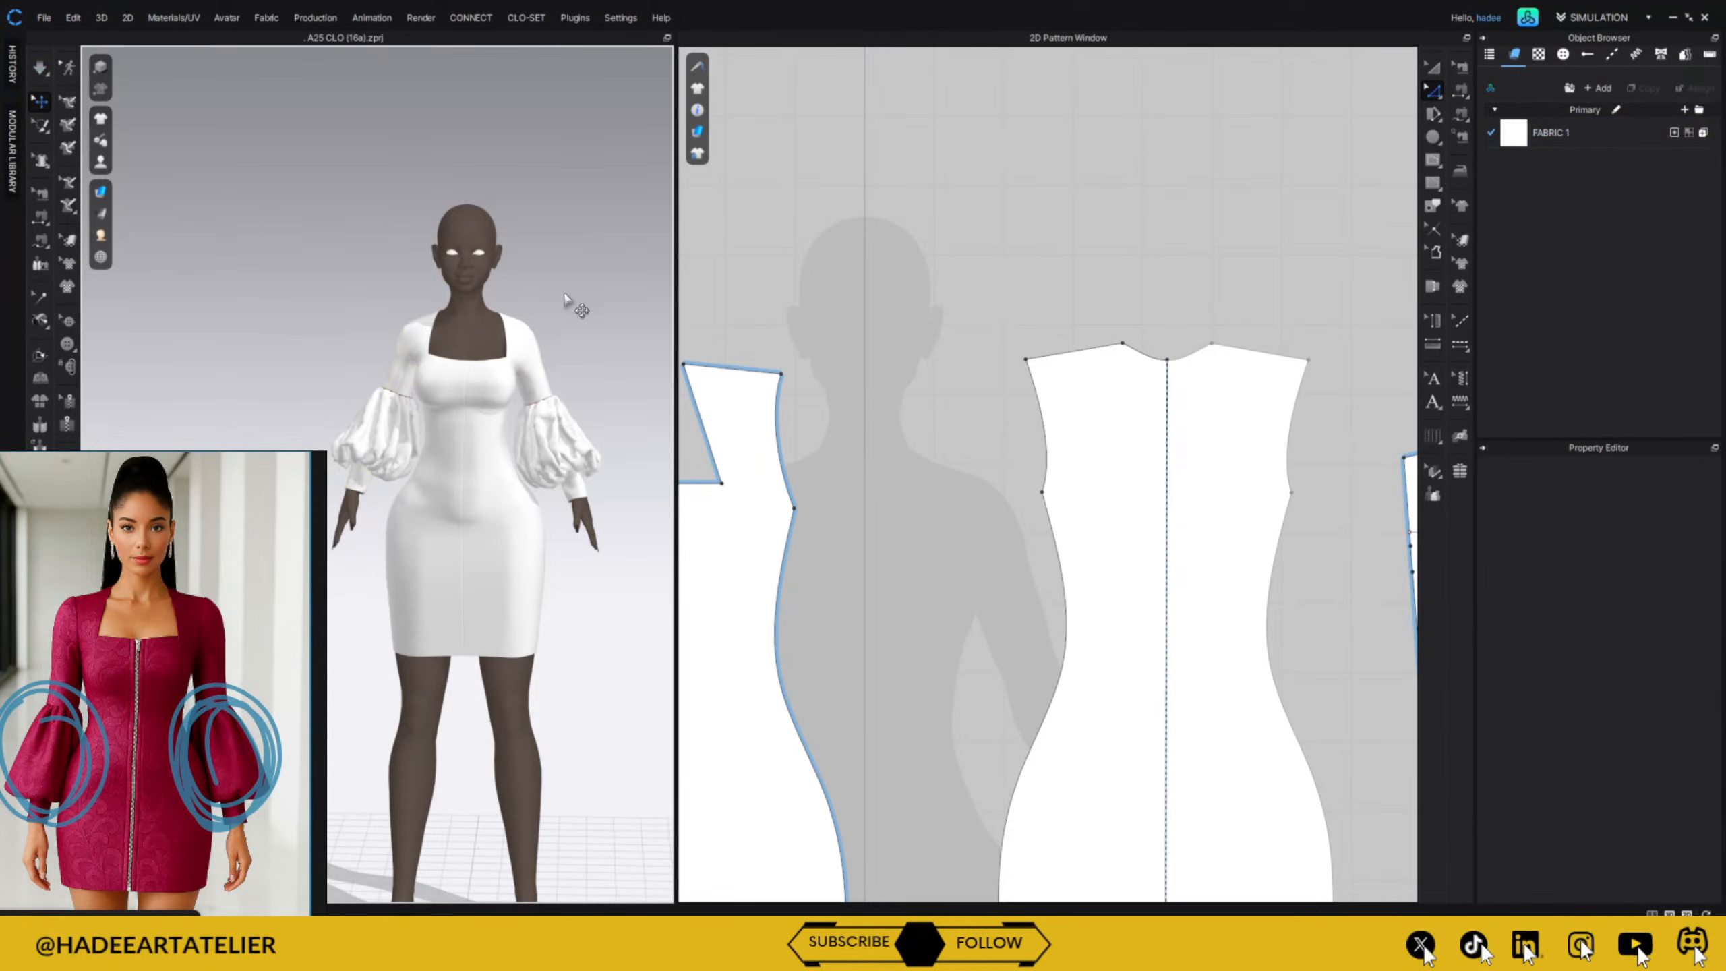
{"action": "mouse_move", "coordinate": [578, 304]}
{"action": "right_mouse_down"}
{"action": "mouse_move", "coordinate": [755, 279]}
{"action": "mouse_move", "coordinate": [963, 281]}
{"action": "mouse_move", "coordinate": [582, 289]}
{"action": "right_mouse_up"}
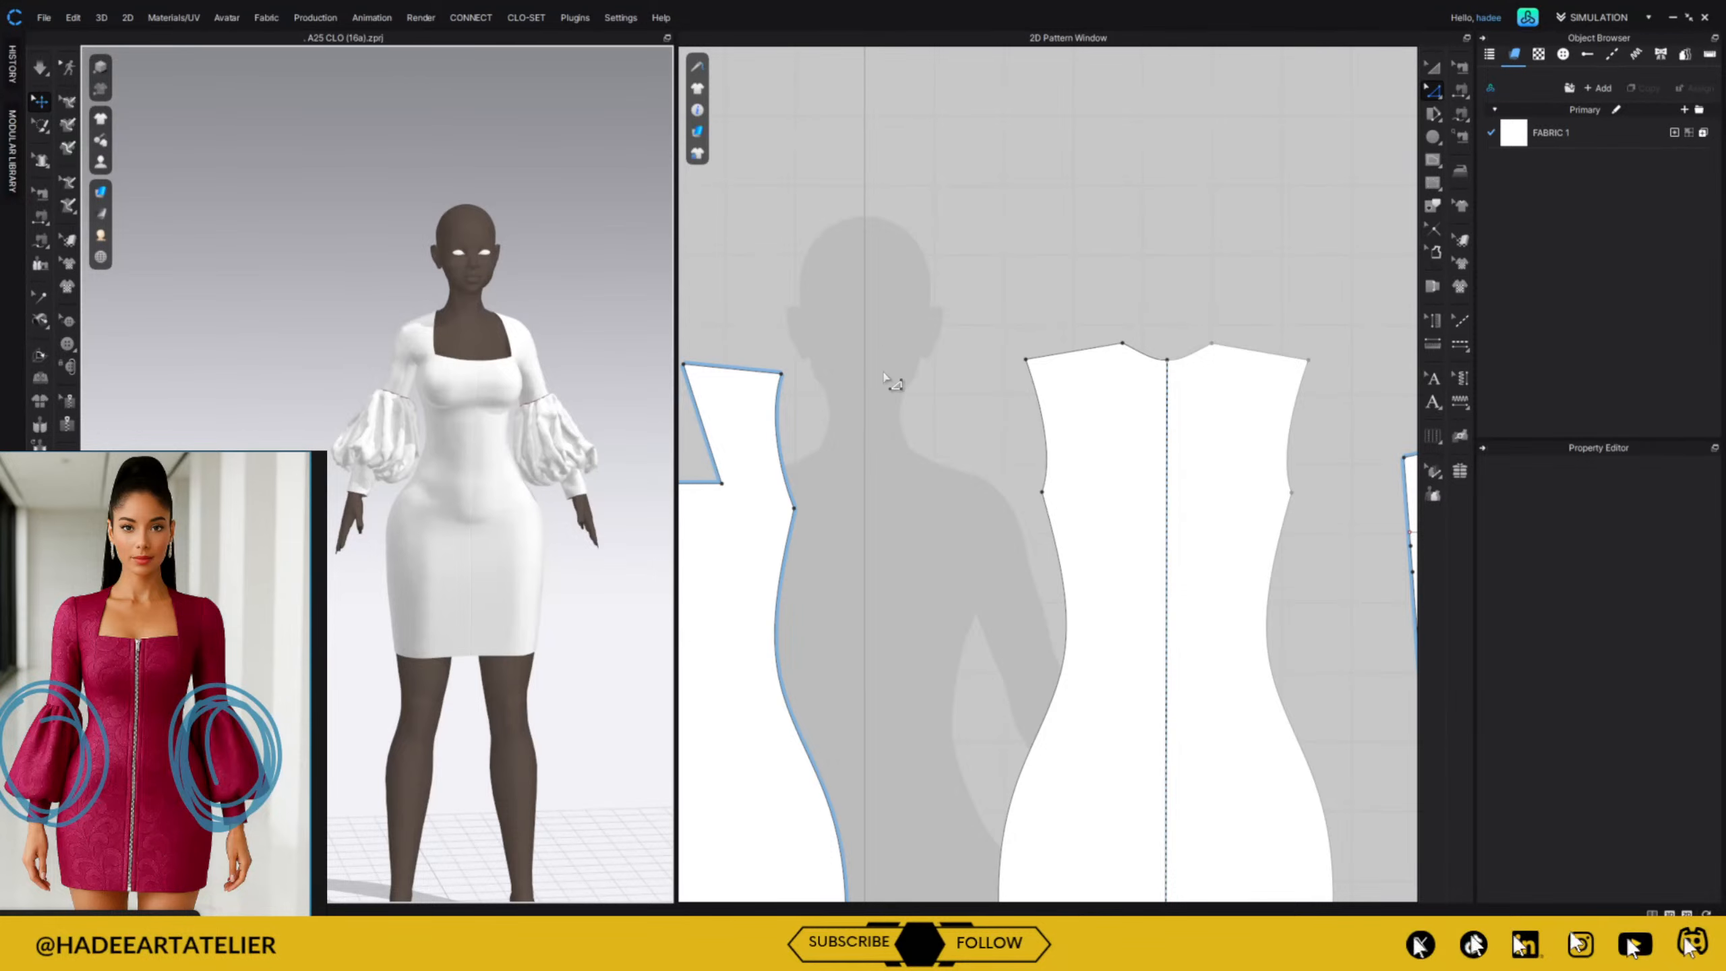
Apply pen colour 145B7A at 78% in the reference viewer and draw vertical strokes beside the dress's centre front zipper.
{"action": "middle_click_drag", "start_coordinate": [884, 354], "coordinate": [1217, 96]}
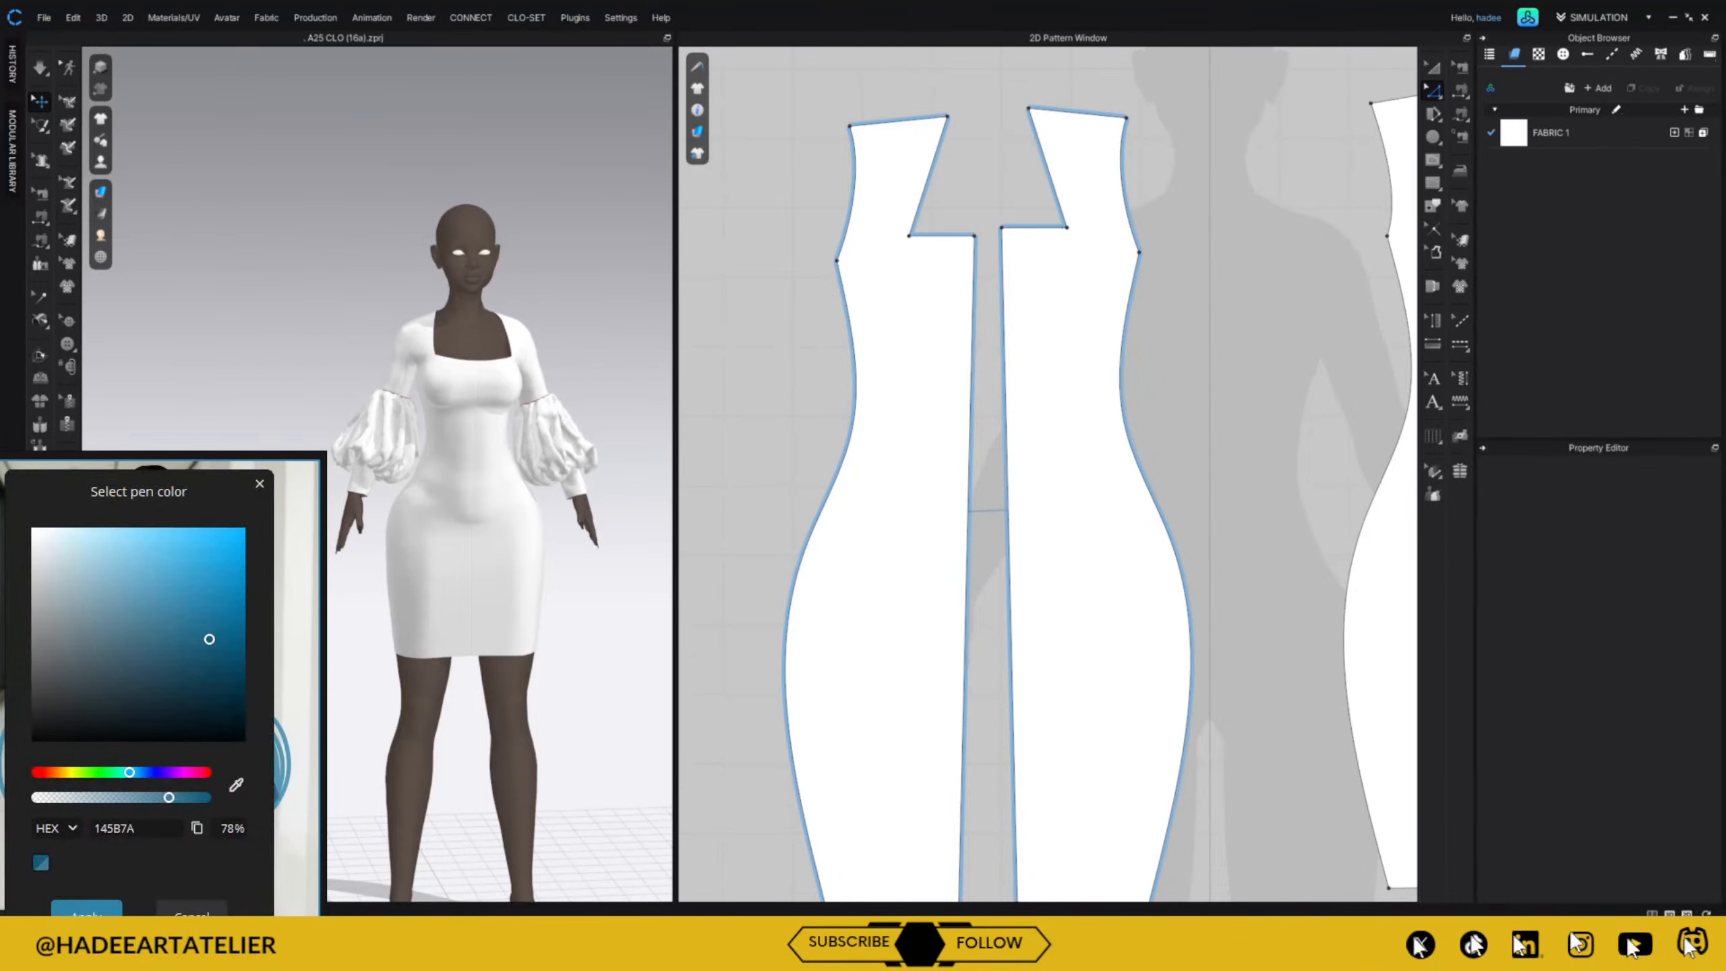
{"action": "left_click", "coordinate": [95, 908]}
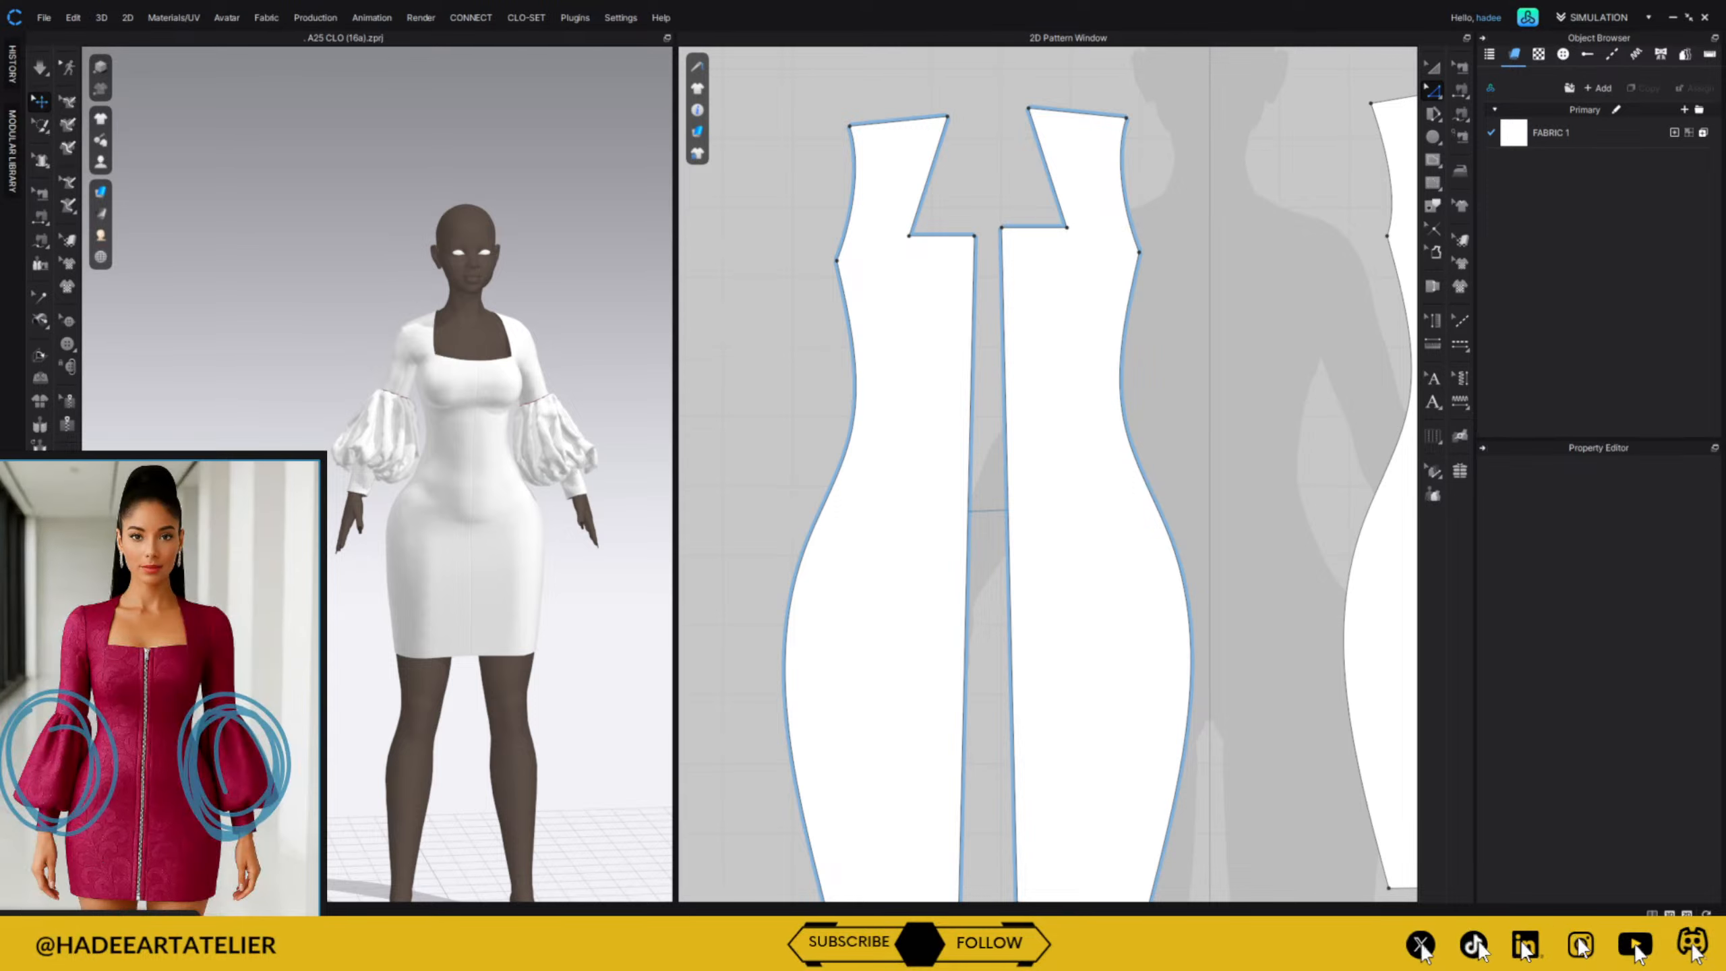
{"action": "left_click_drag", "start_coordinate": [143, 465], "coordinate": [218, 389]}
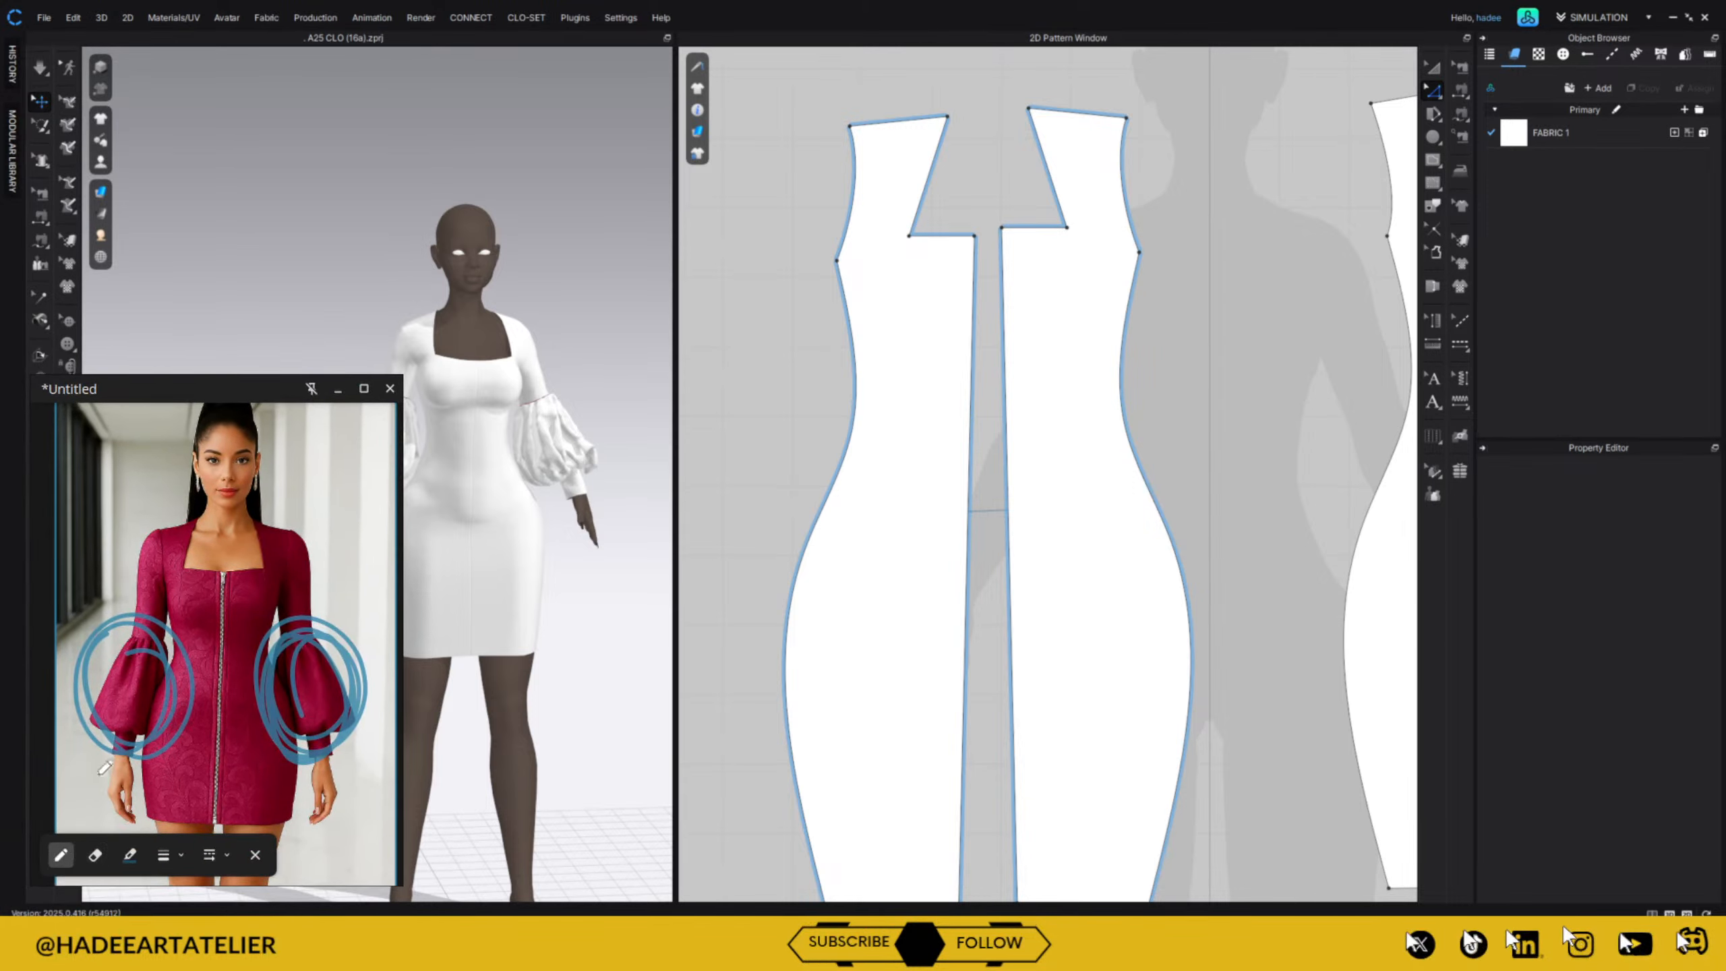
{"action": "mouse_move", "coordinate": [226, 635]}
{"action": "left_mouse_down"}
{"action": "mouse_move", "coordinate": [235, 592]}
{"action": "mouse_move", "coordinate": [232, 738]}
{"action": "left_mouse_up"}
{"action": "left_click_drag", "start_coordinate": [246, 646], "coordinate": [250, 812]}
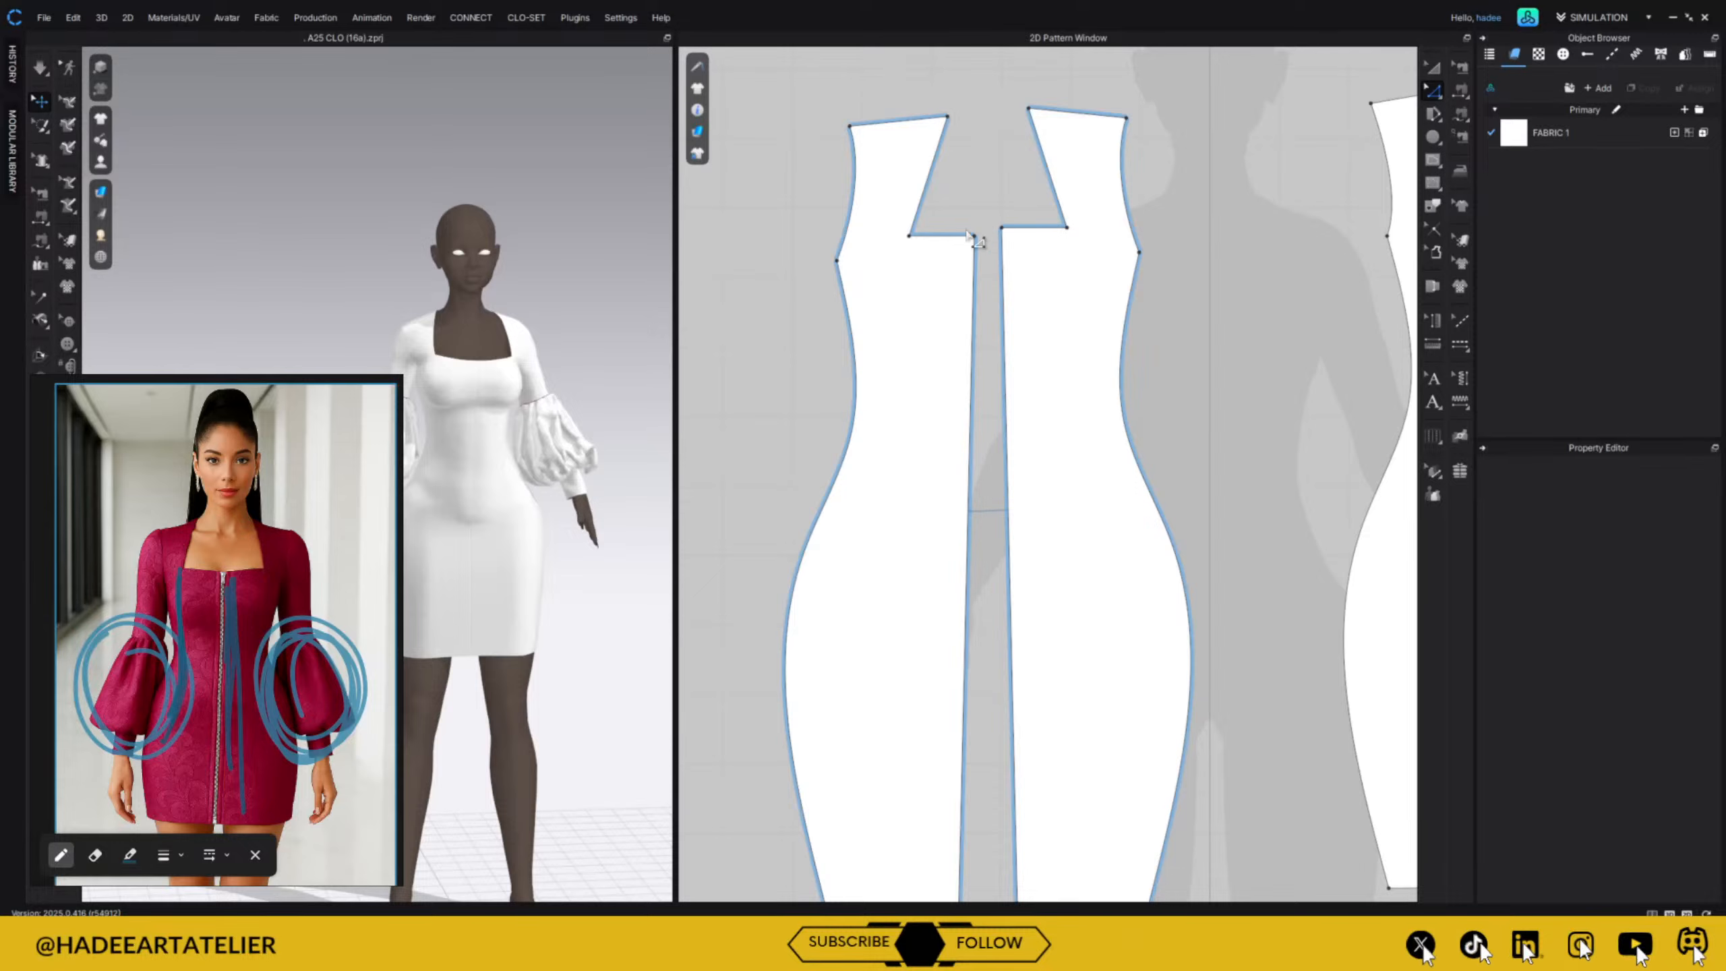
Offset the front panel's centre edge inward as one internal line at 10 mm, with Reverse Direction off and Extend and Maintain Curvature on.
{"action": "scroll", "coordinate": [1063, 314], "scroll_direction": "down", "scroll_amount": 3}
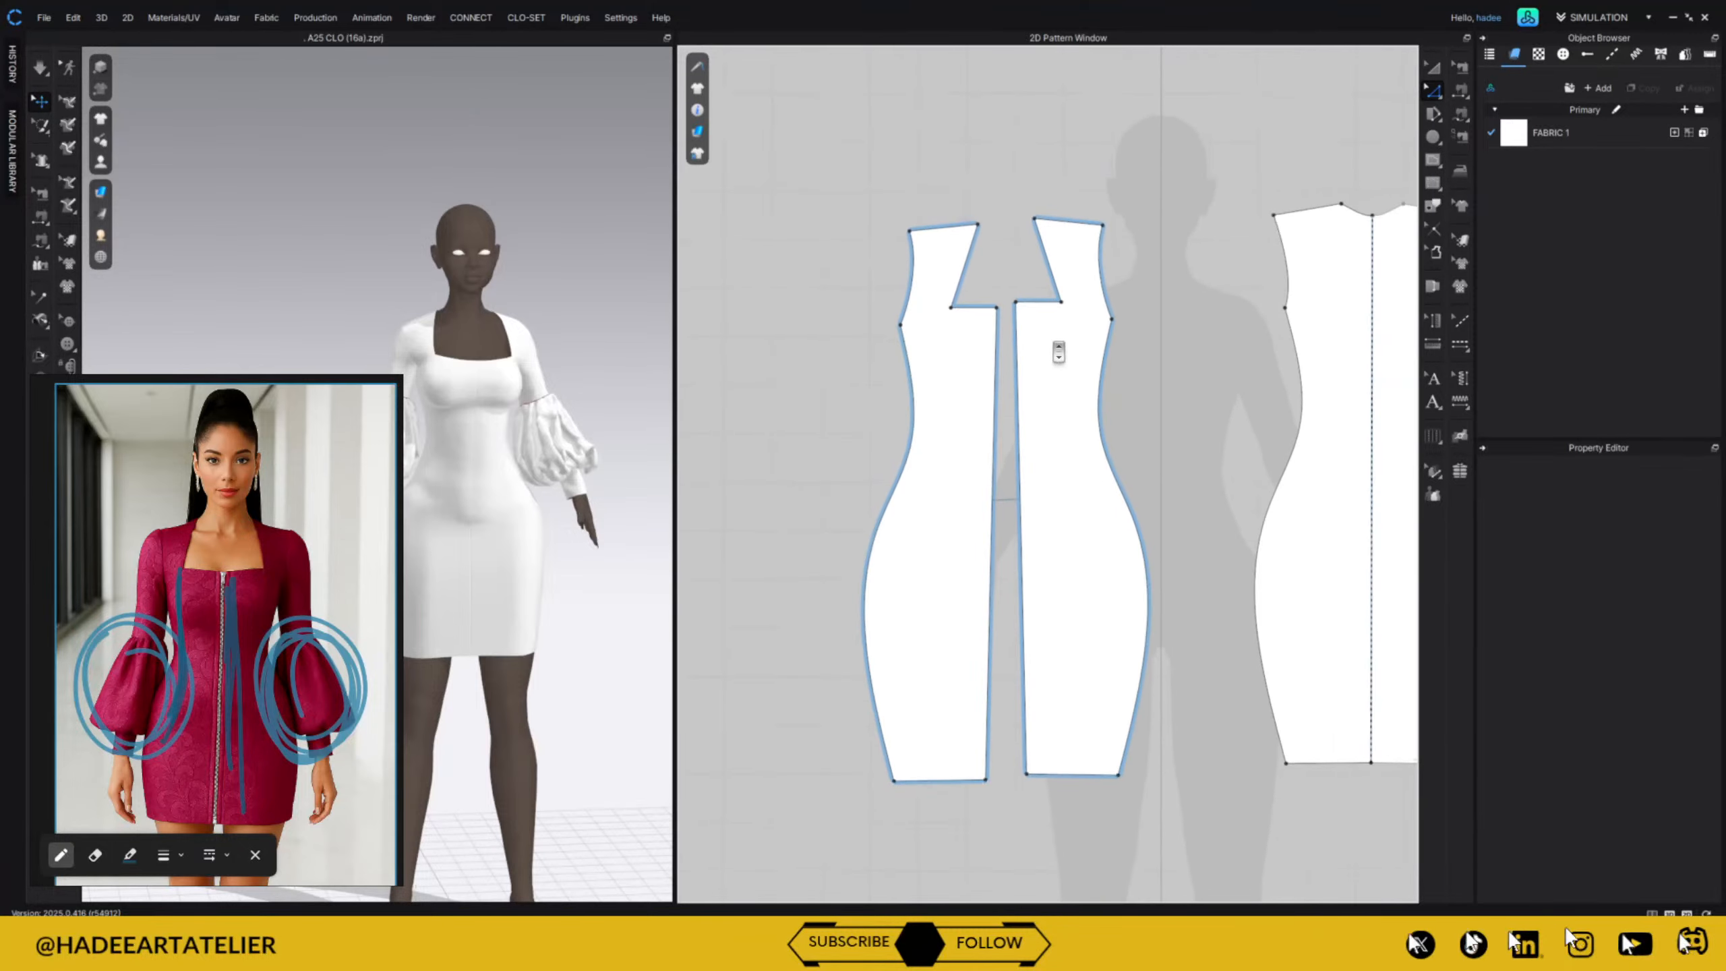
{"action": "middle_click_drag", "start_coordinate": [1180, 407], "coordinate": [1116, 399]}
{"action": "left_click", "coordinate": [947, 471]}
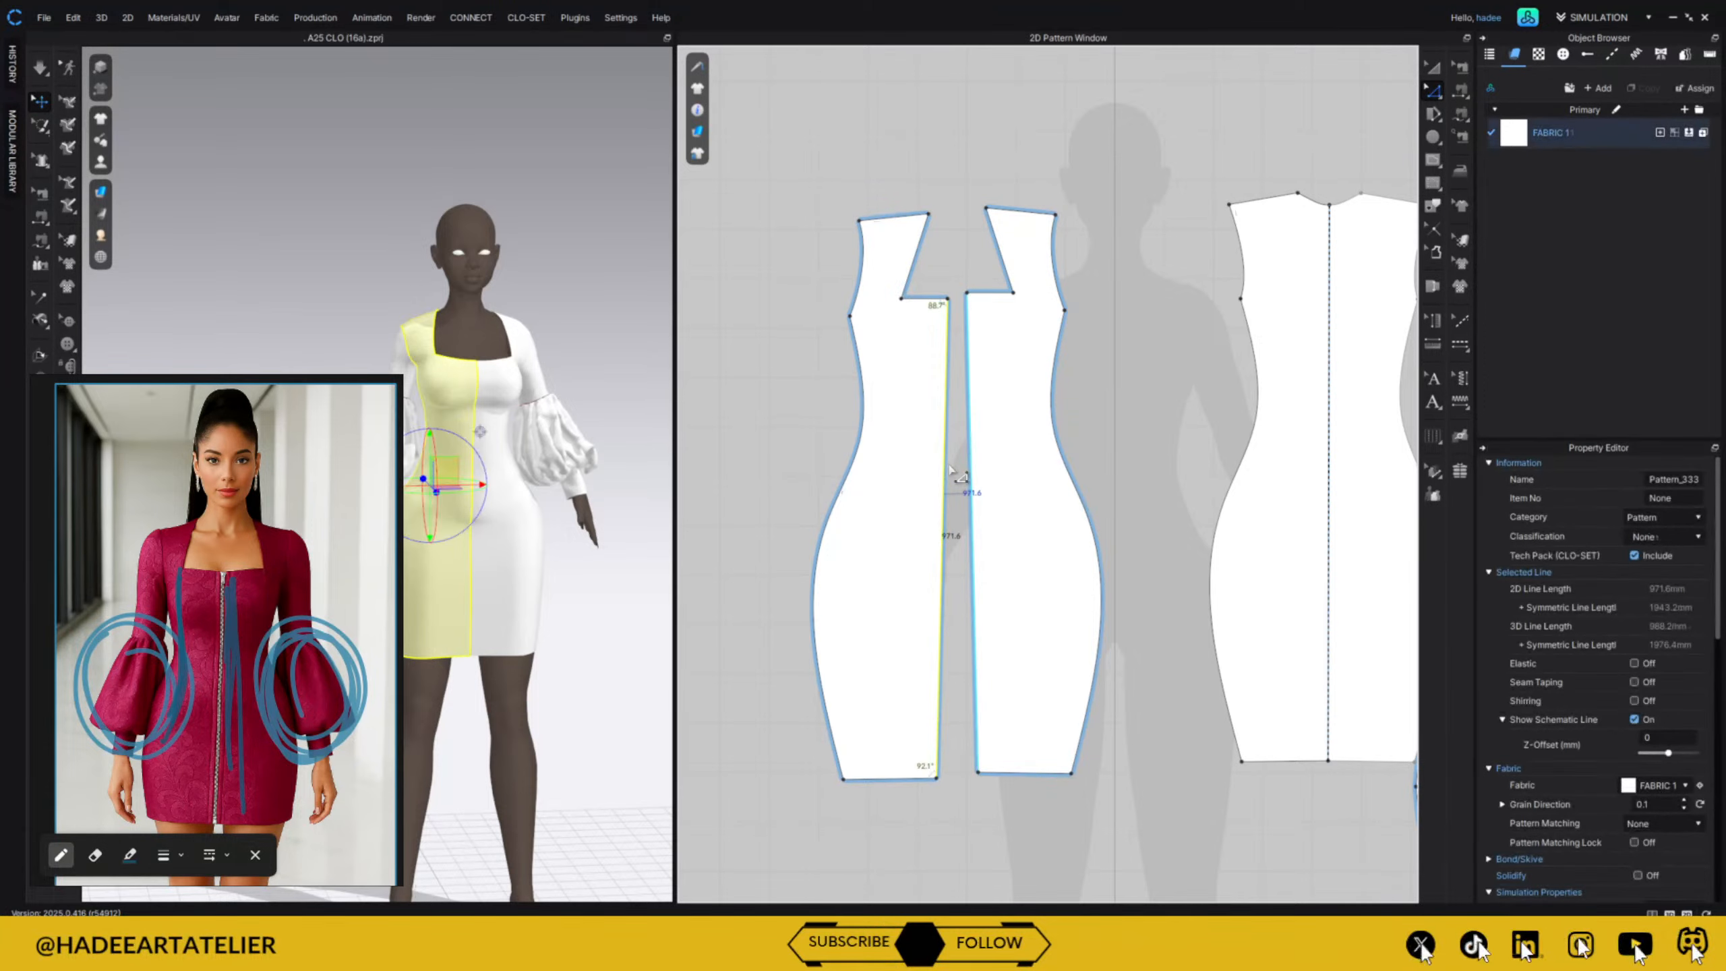
{"action": "right_click", "coordinate": [945, 470]}
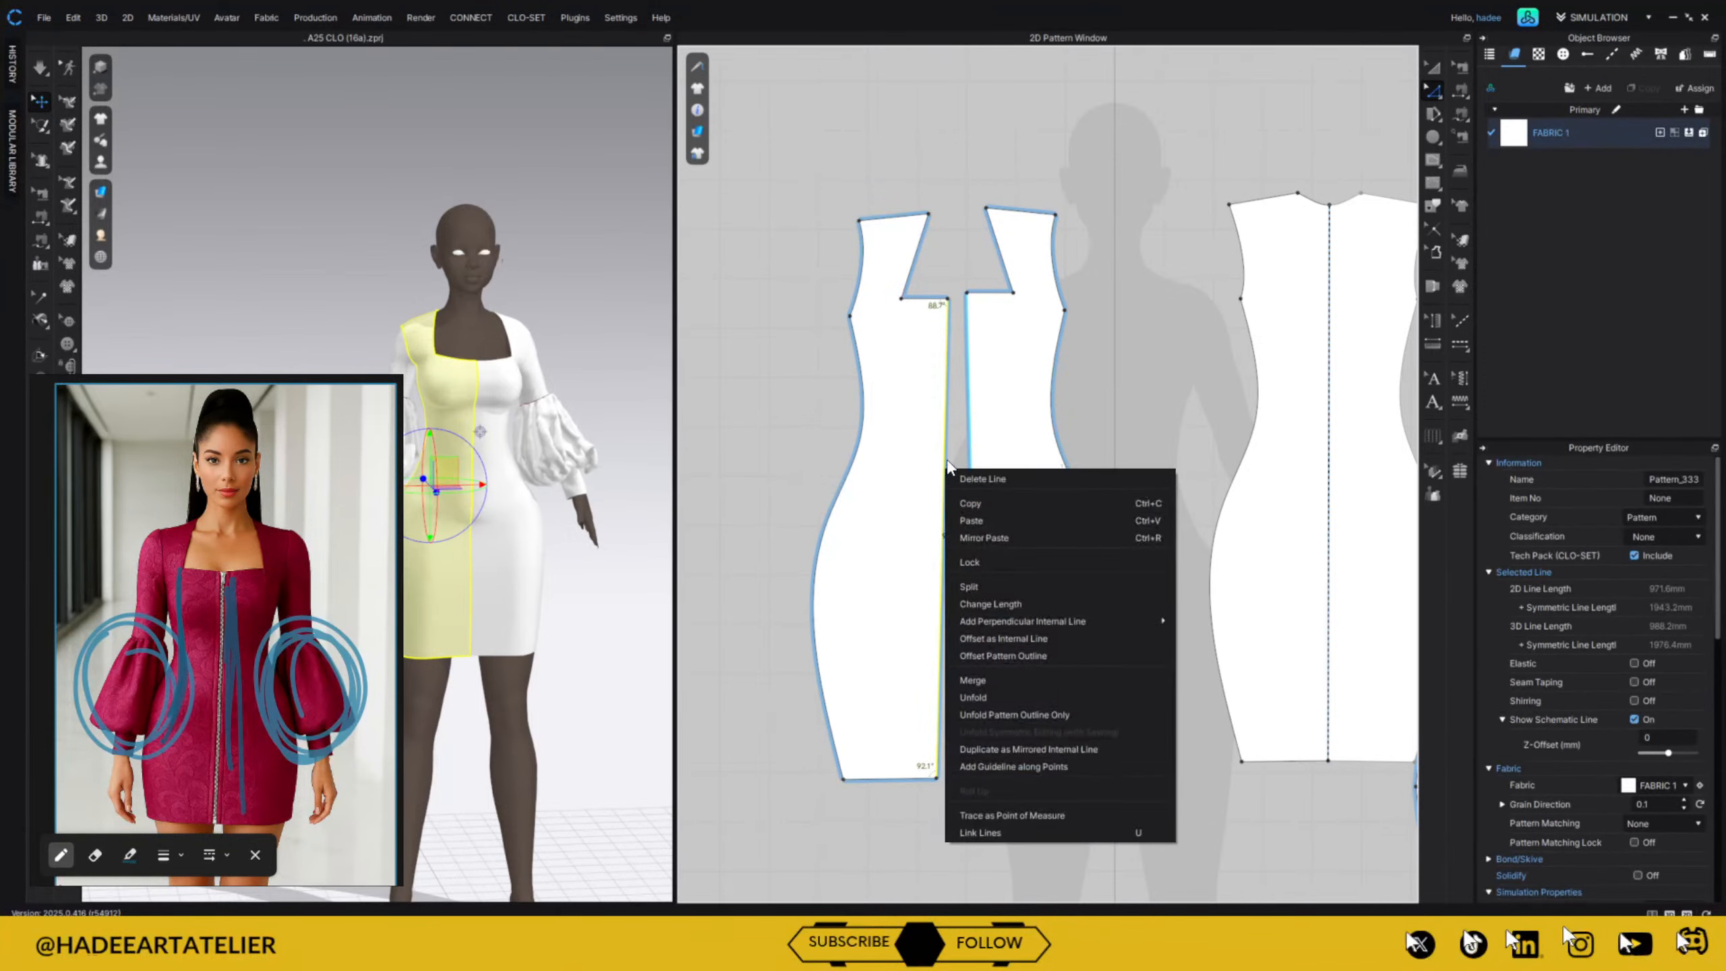
{"action": "left_click", "coordinate": [1095, 639]}
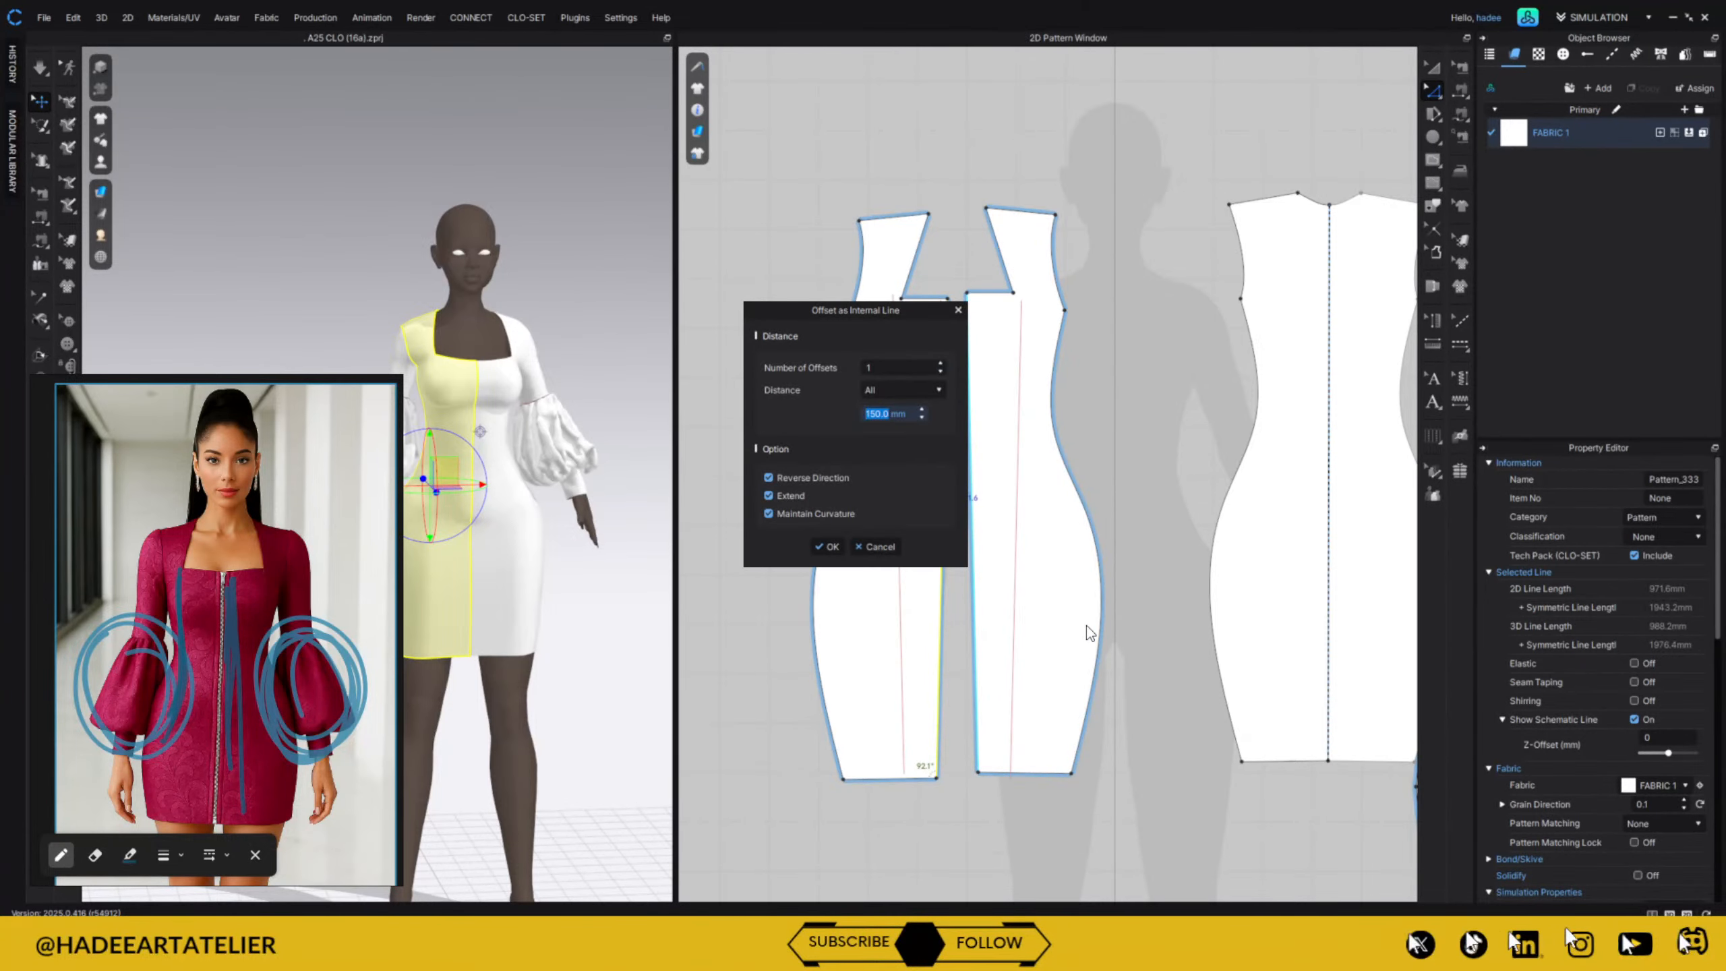
{"action": "type", "text": "15"}
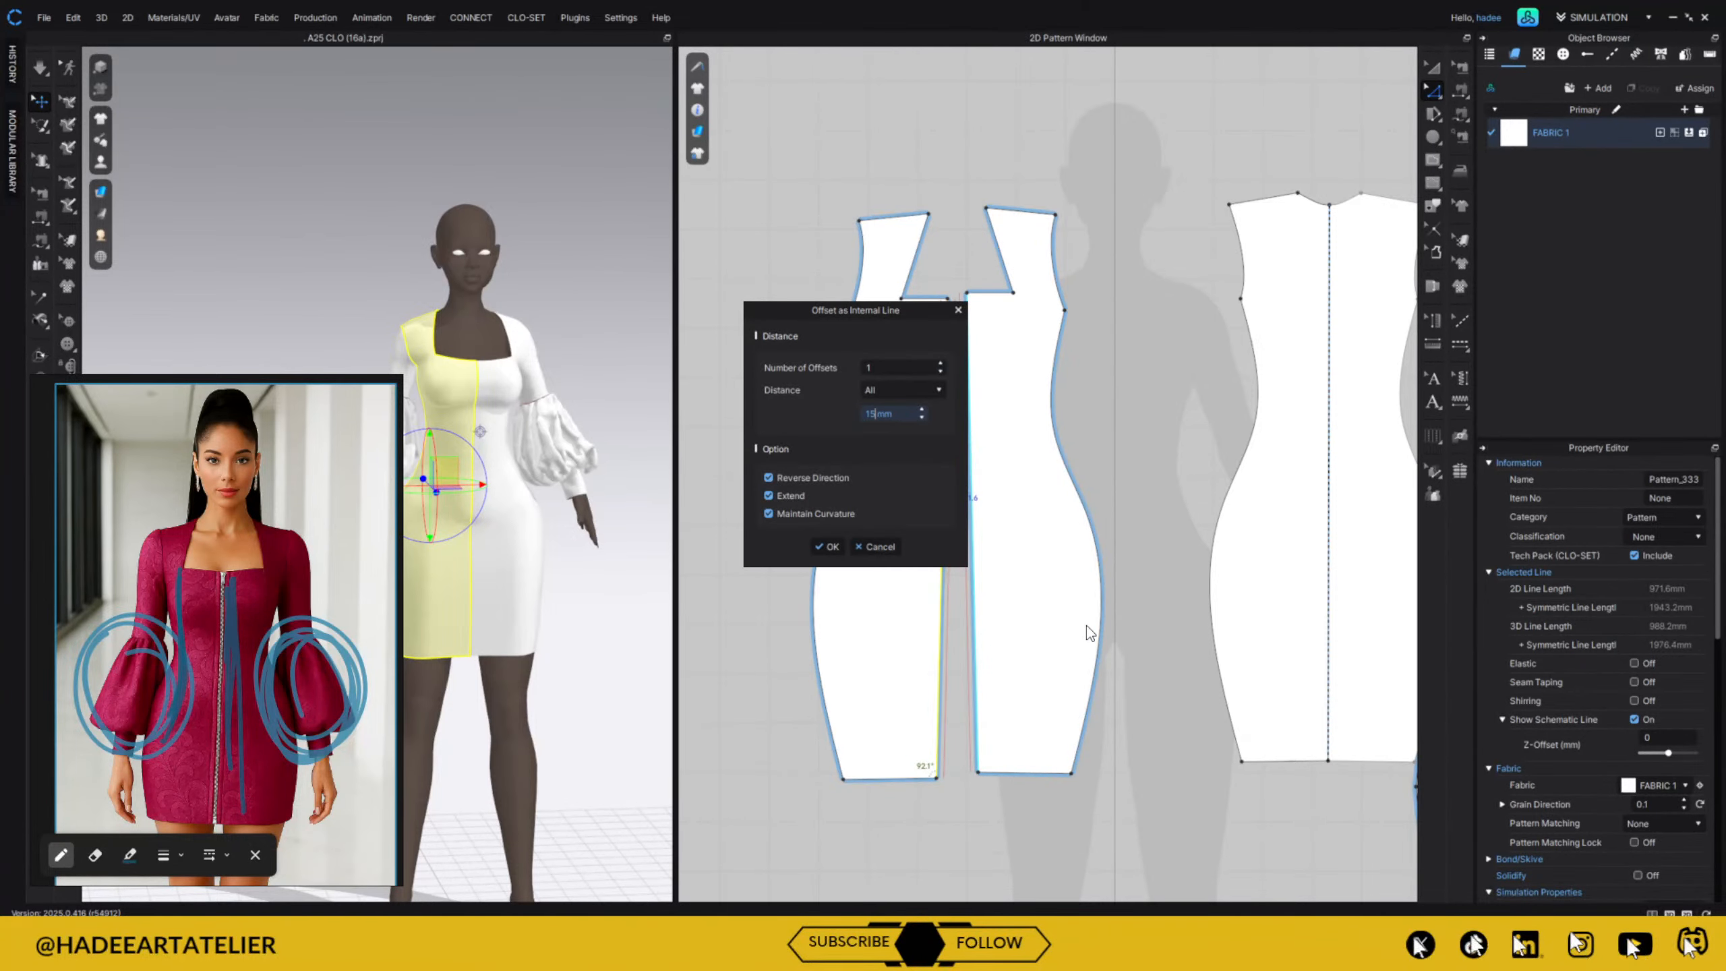
{"action": "left_click_drag", "start_coordinate": [887, 310], "coordinate": [556, 384]}
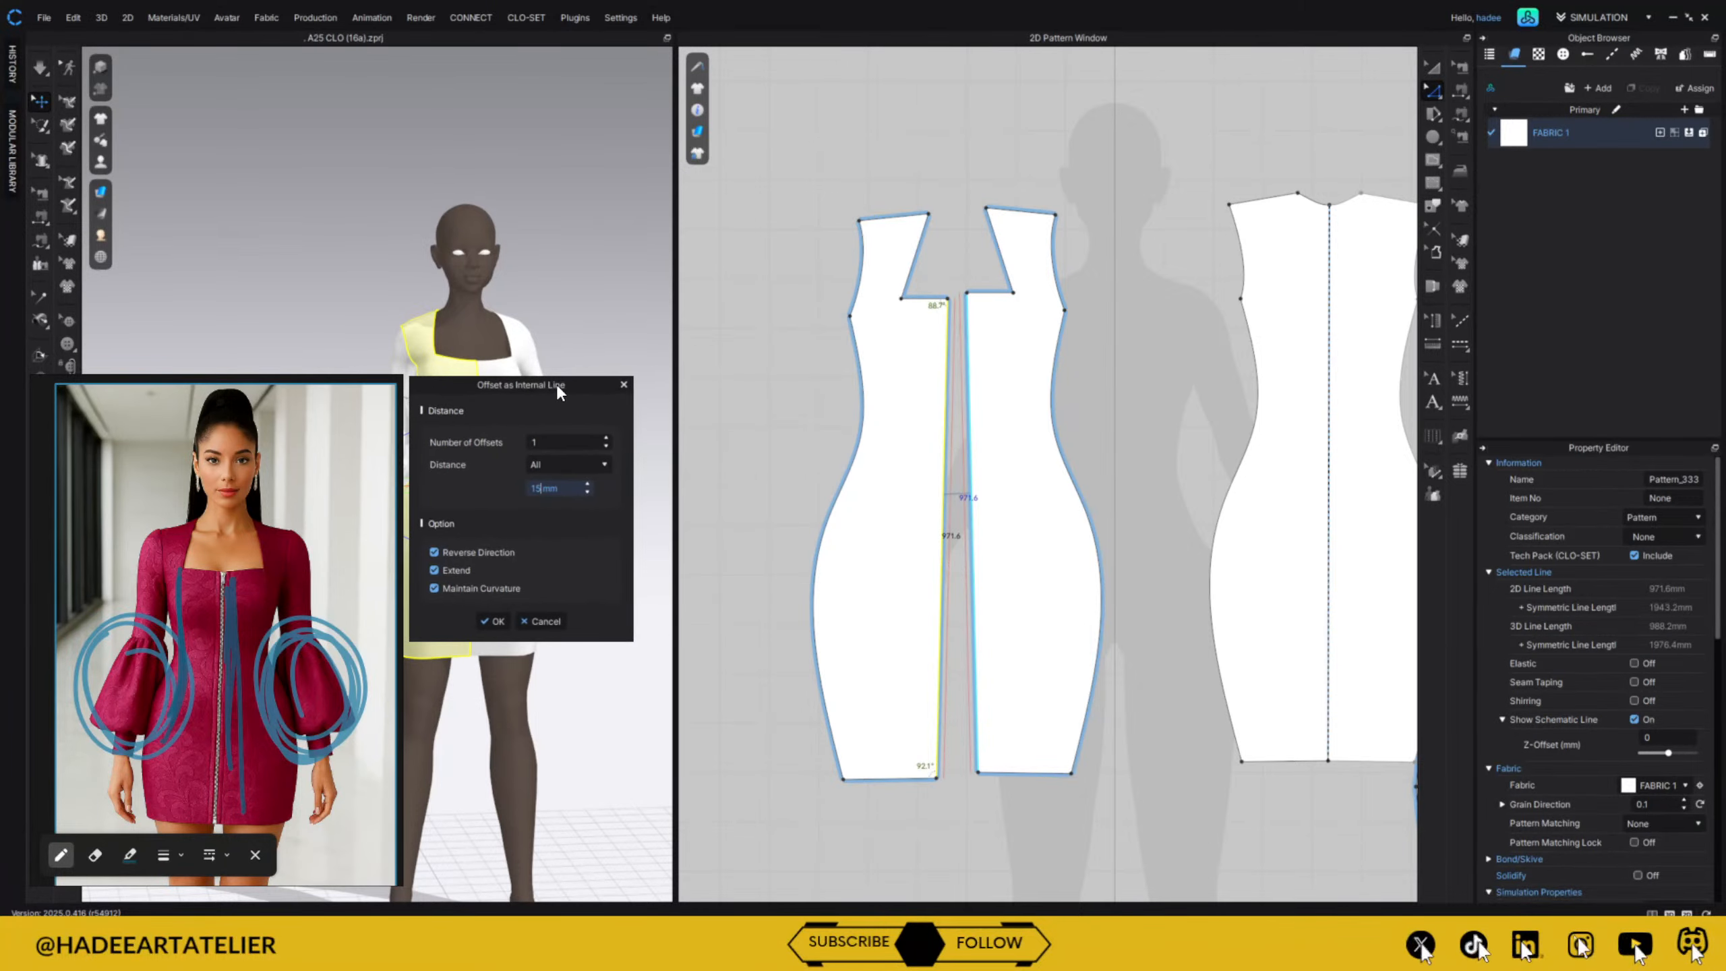
{"action": "left_click", "coordinate": [434, 551]}
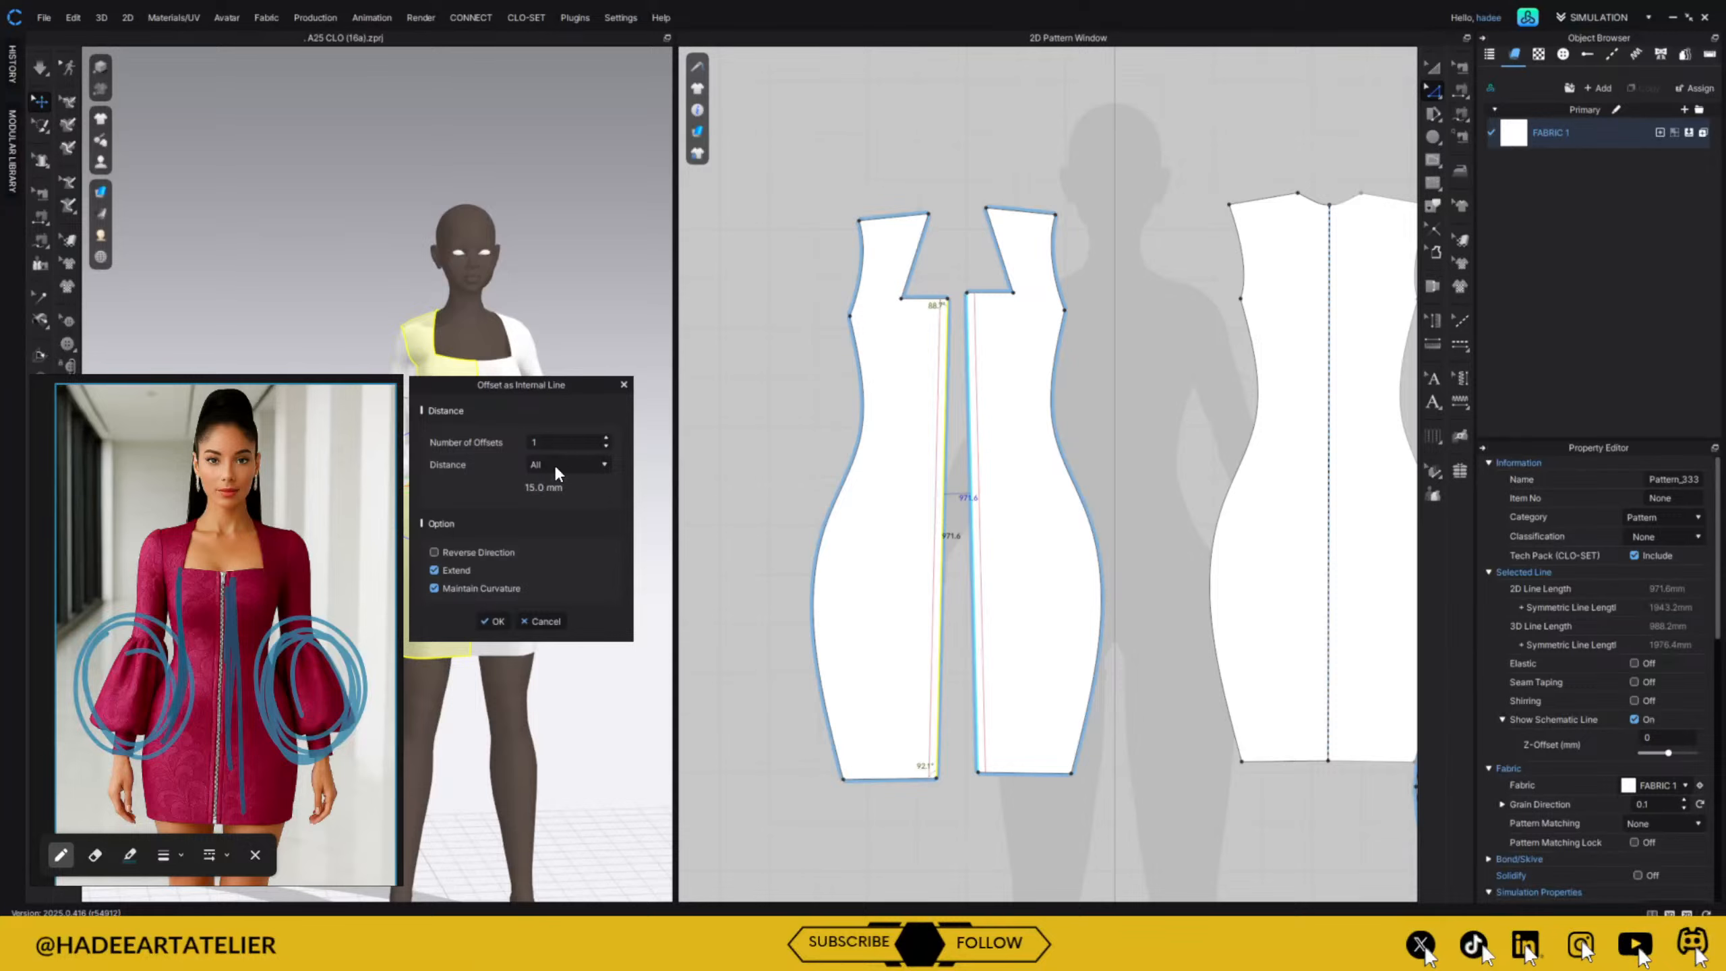
{"action": "double_click", "coordinate": [544, 487]}
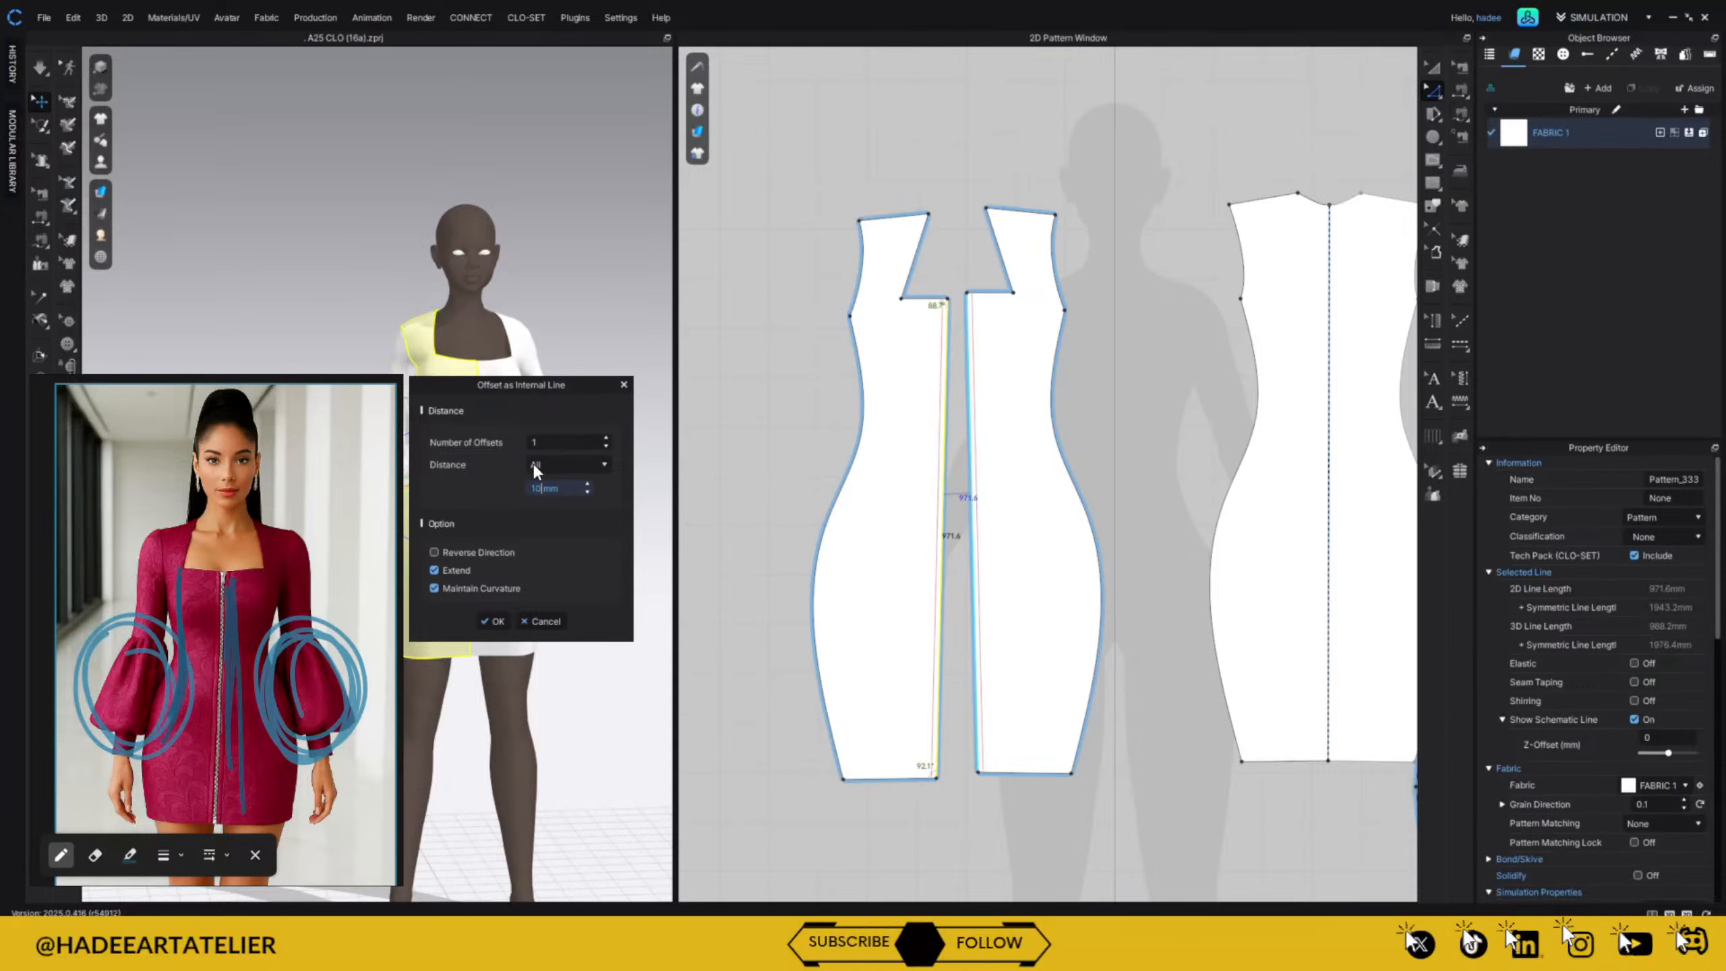
{"action": "type", "text": "10"}
{"action": "left_click", "coordinate": [493, 621]}
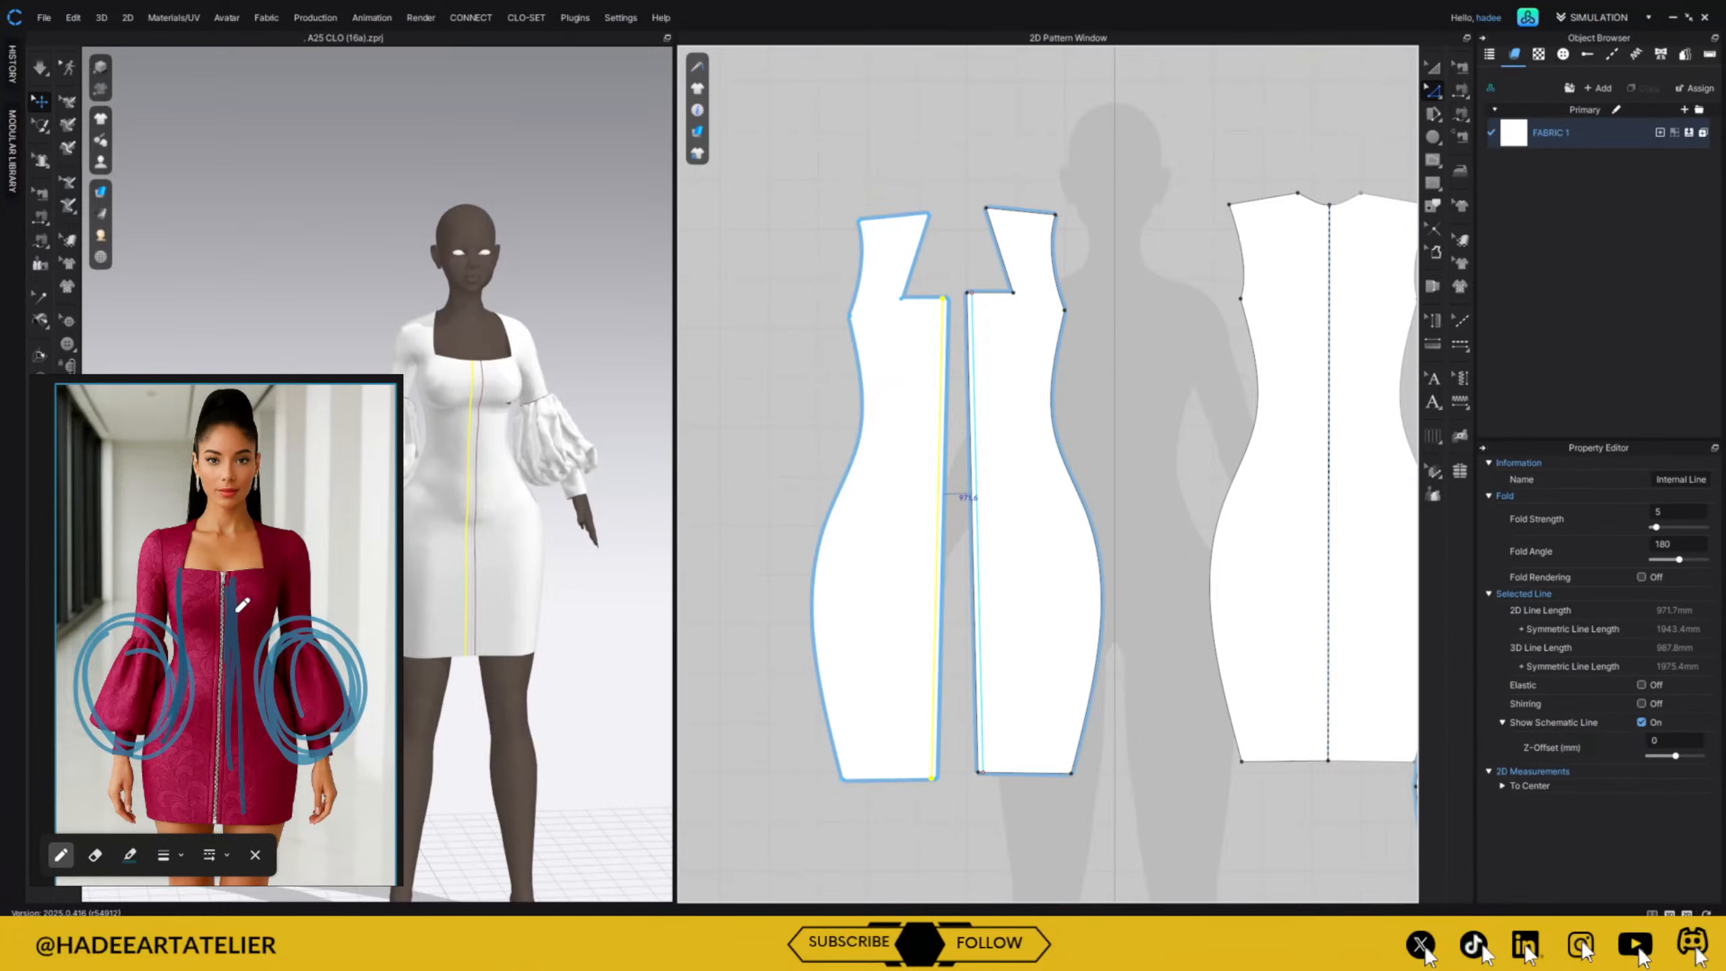
Erase the blue strokes running alongside the zipper in the reference image and return to the pen.
{"action": "left_click", "coordinate": [95, 855]}
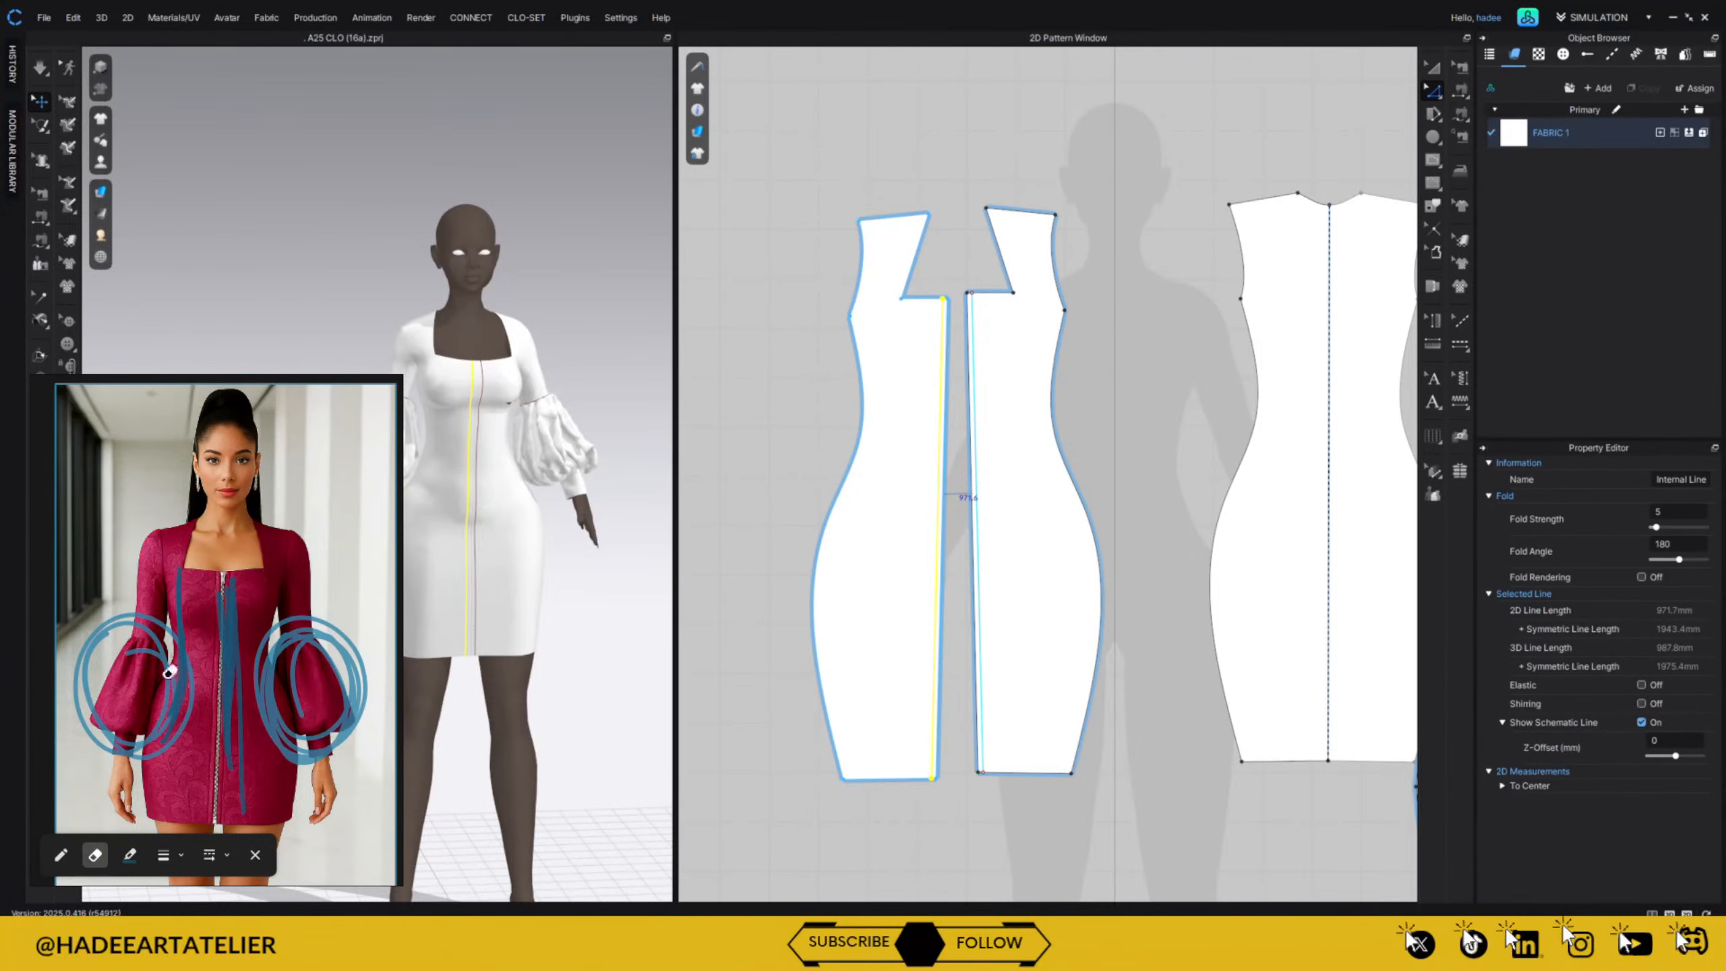
{"action": "left_click_drag", "start_coordinate": [228, 631], "coordinate": [234, 658]}
{"action": "left_click", "coordinate": [60, 855]}
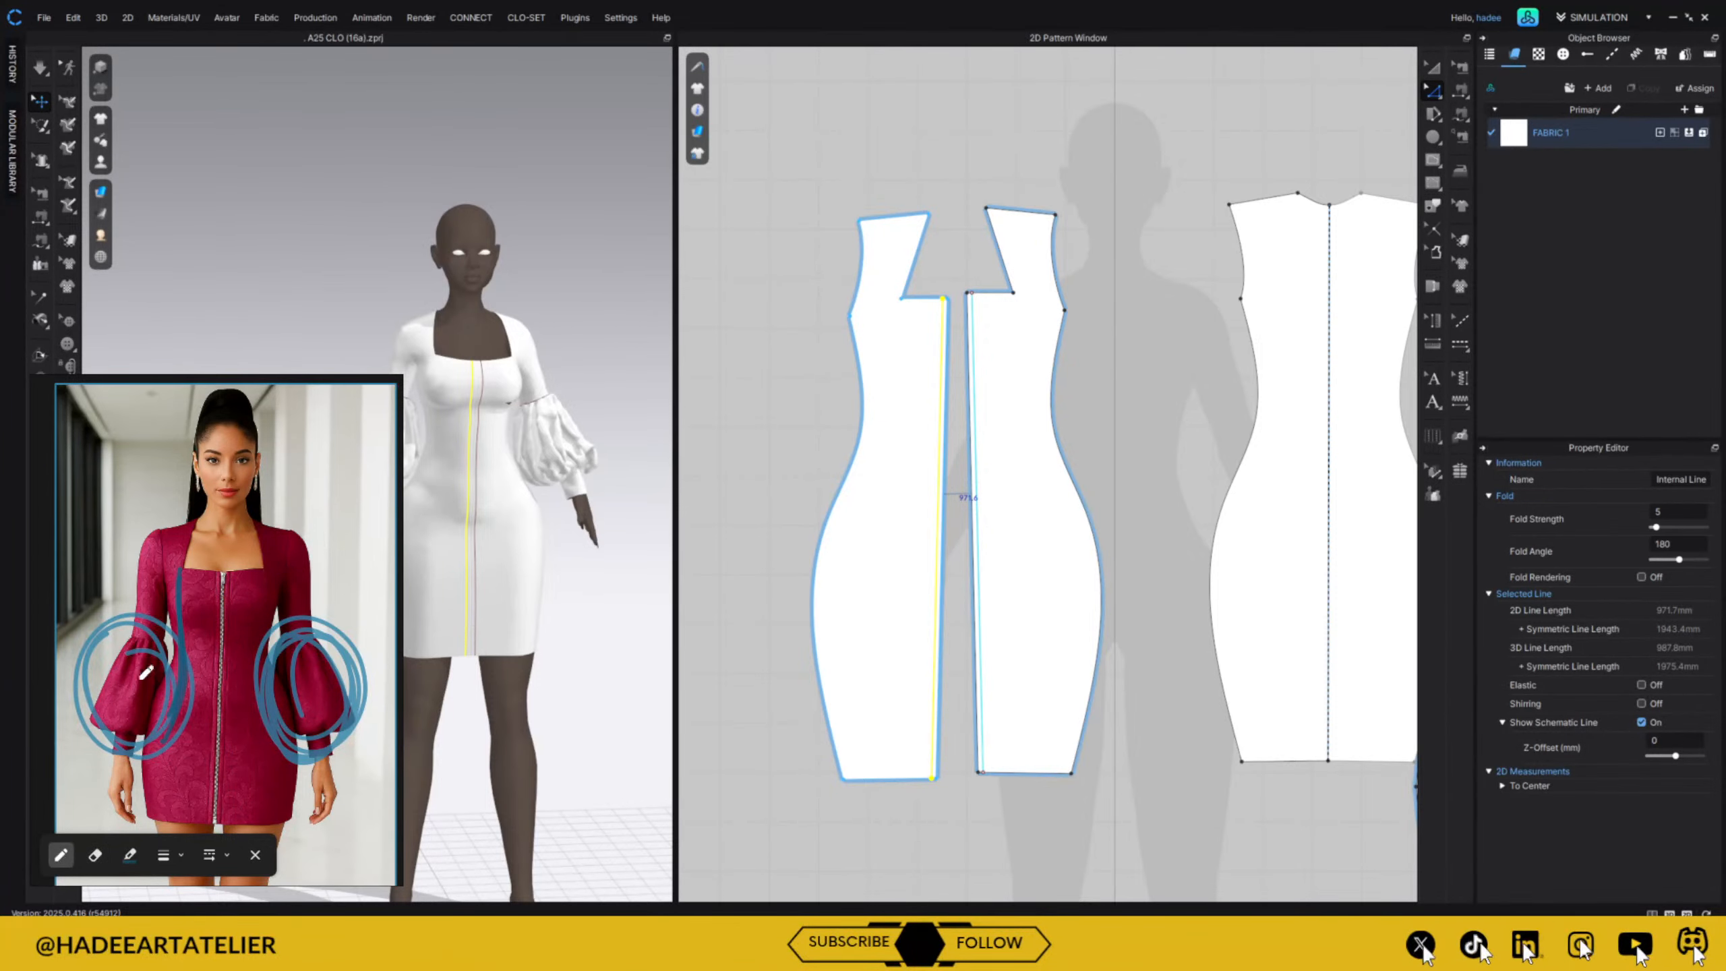
Change the pen colour to purple B00DBC and mark vertical lines beside the zipper and down the bodice from the neckline corner in the reference.
{"action": "left_click", "coordinate": [129, 855]}
{"action": "left_click", "coordinate": [196, 772]}
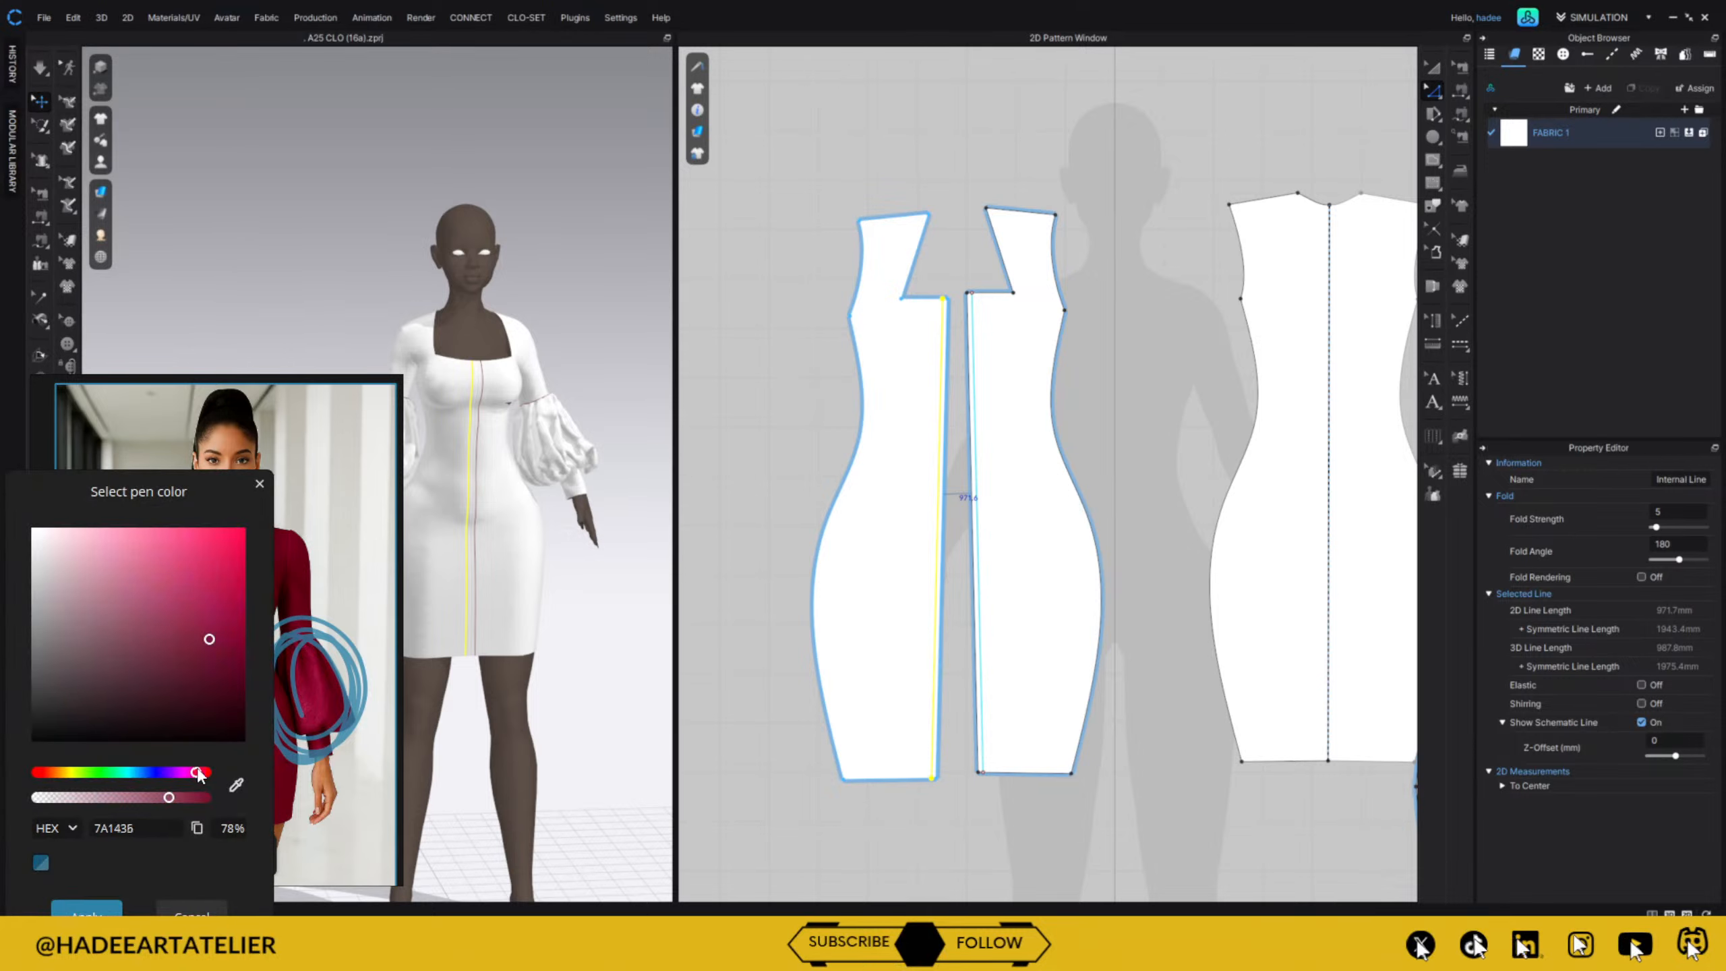
{"action": "left_click", "coordinate": [230, 581]}
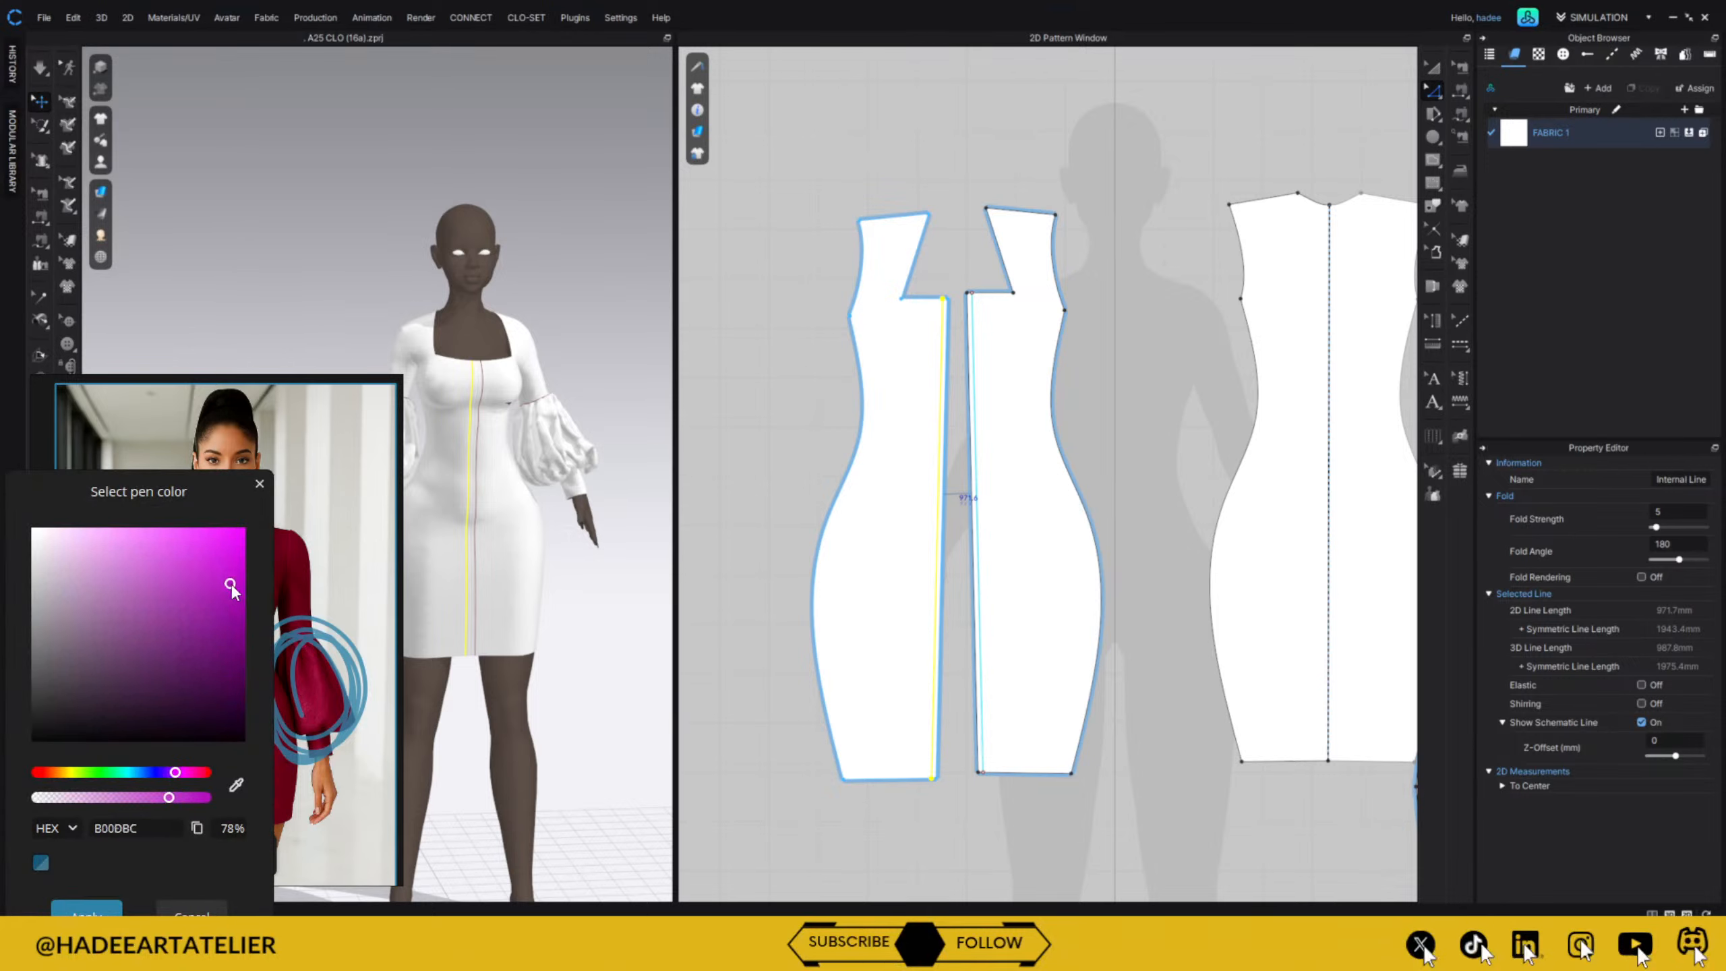
{"action": "left_click", "coordinate": [312, 502]}
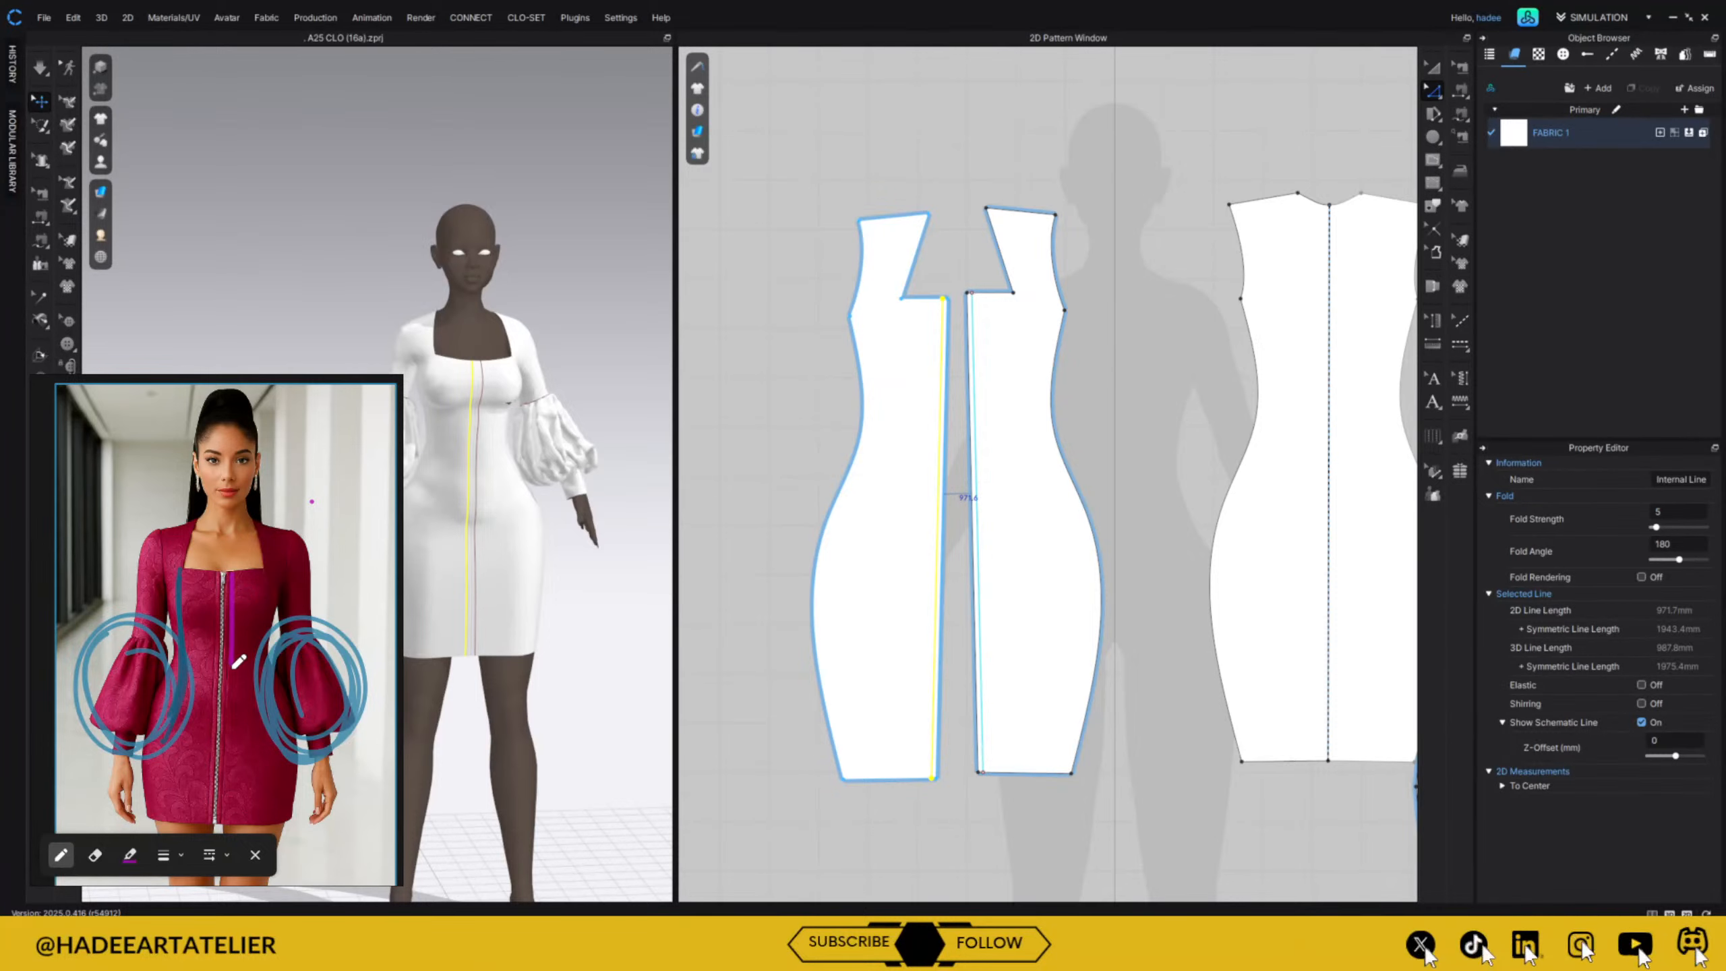
{"action": "left_click_drag", "start_coordinate": [233, 665], "coordinate": [228, 781]}
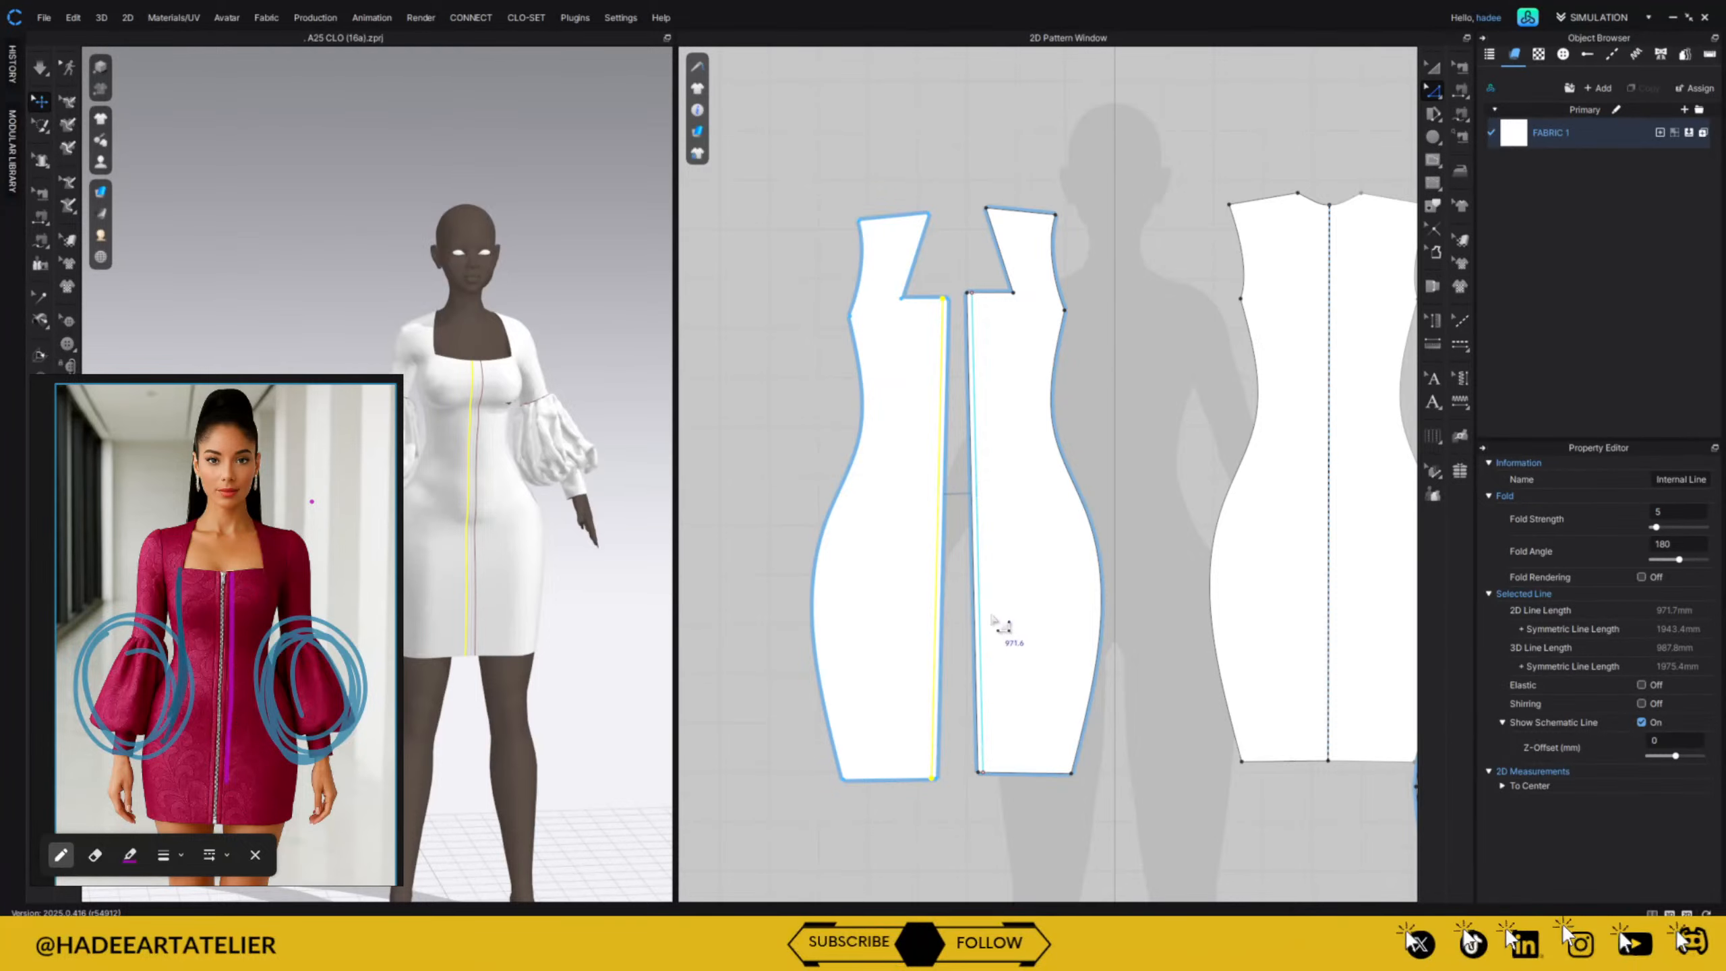
{"action": "left_click_drag", "start_coordinate": [263, 568], "coordinate": [265, 597]}
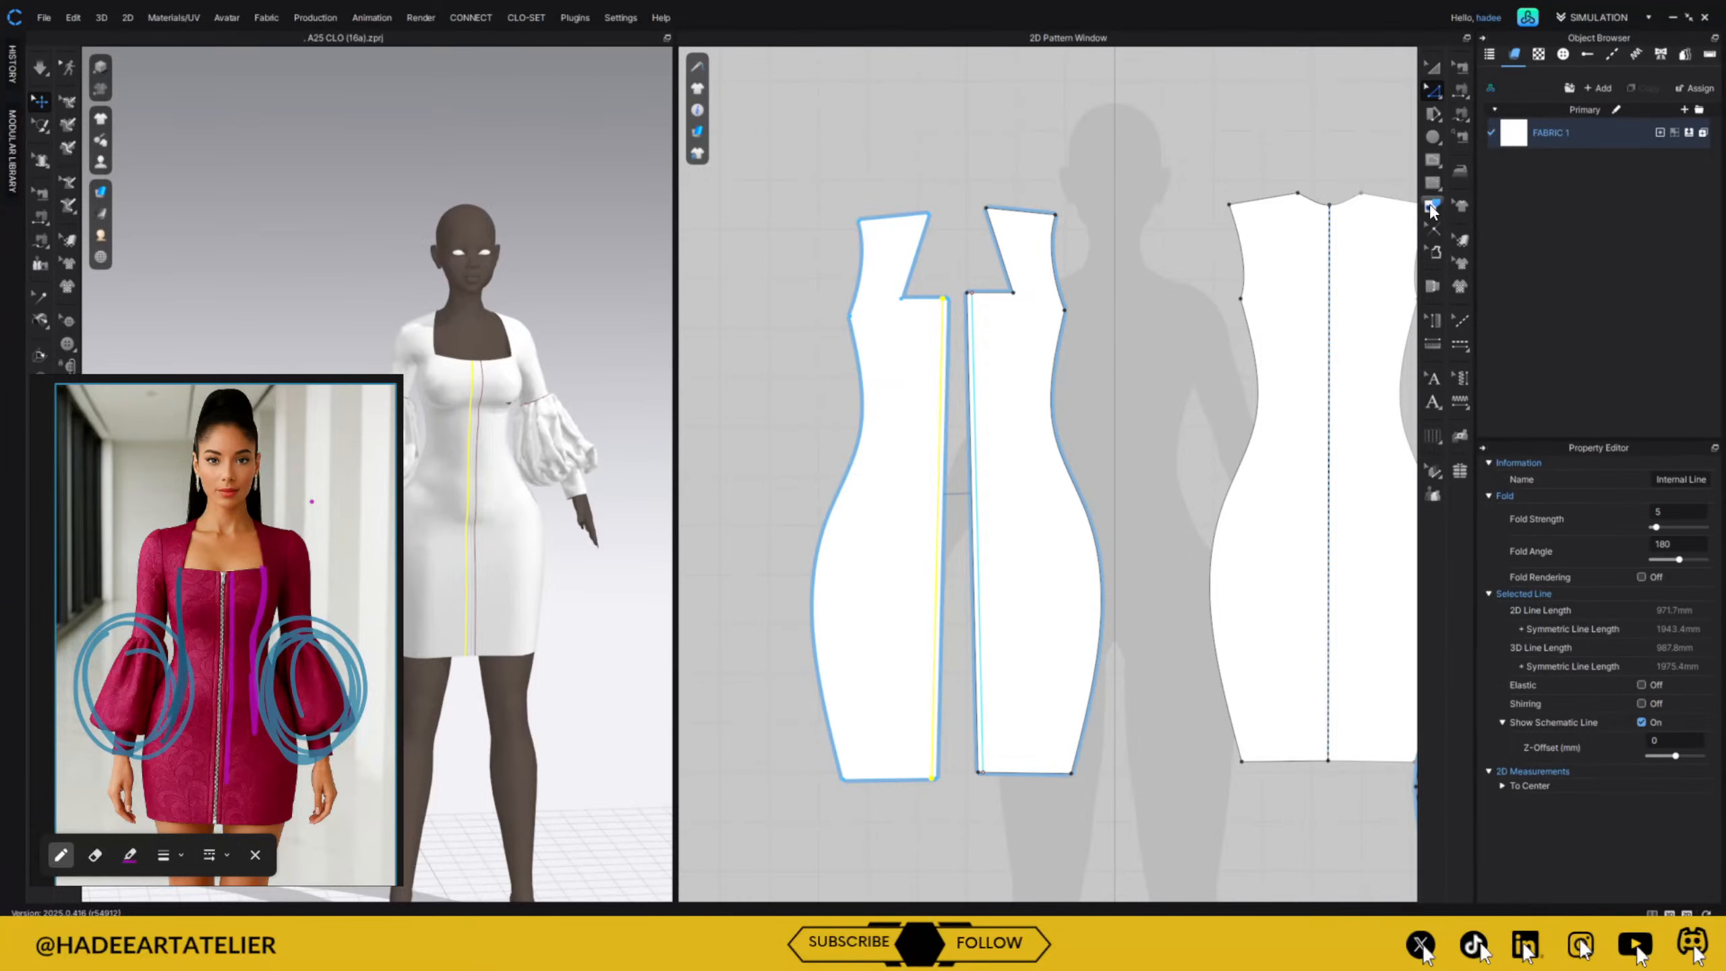
Try to draw a dart with the Dart tool from the square neckline corner down the front panel.
{"action": "left_click", "coordinate": [1435, 161]}
{"action": "left_click", "coordinate": [1437, 160]}
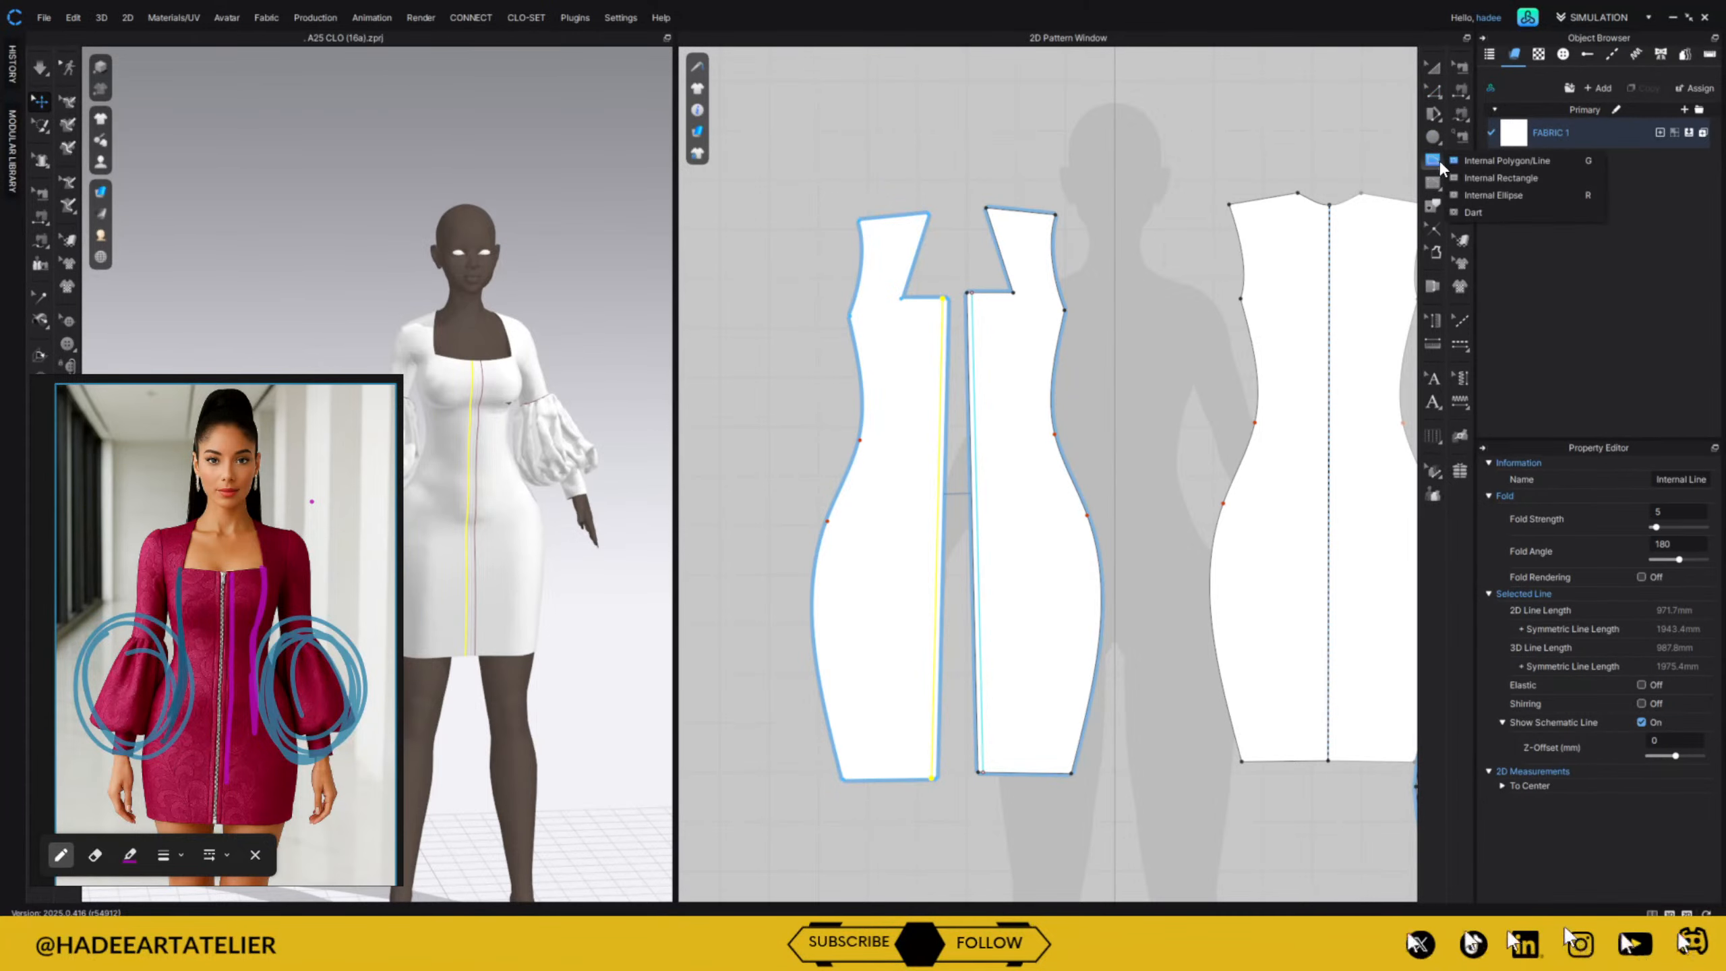
{"action": "left_click", "coordinate": [1498, 212]}
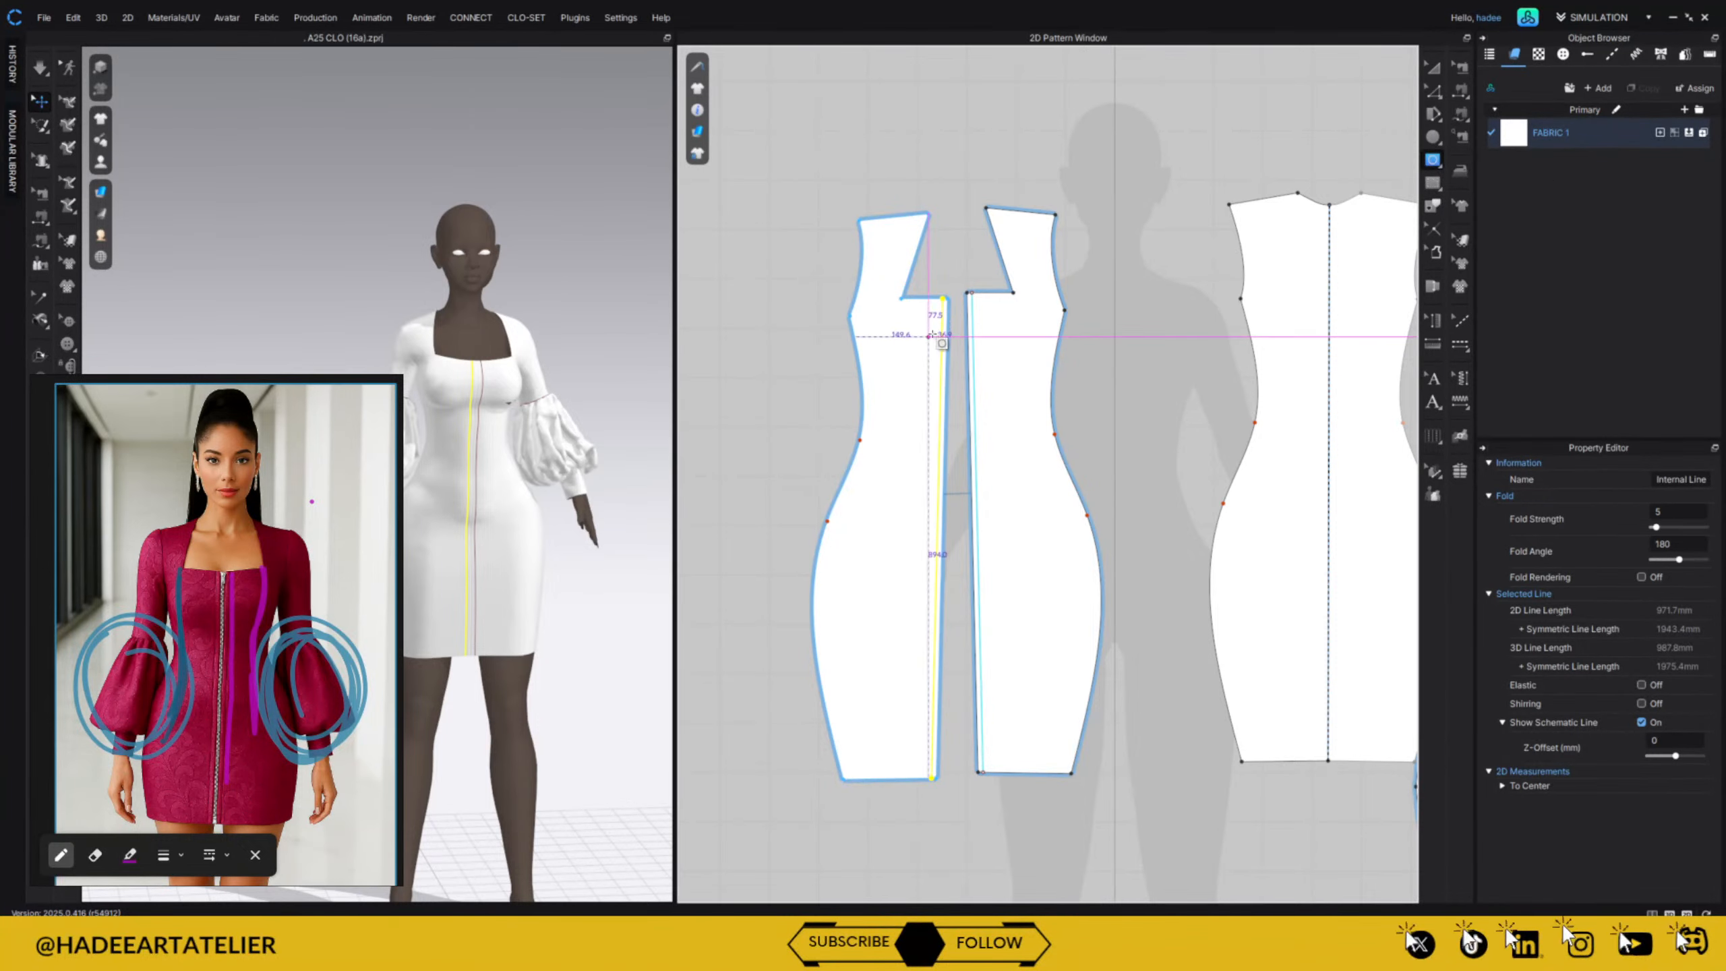
{"action": "left_click", "coordinate": [1435, 160]}
{"action": "left_click", "coordinate": [1504, 211]}
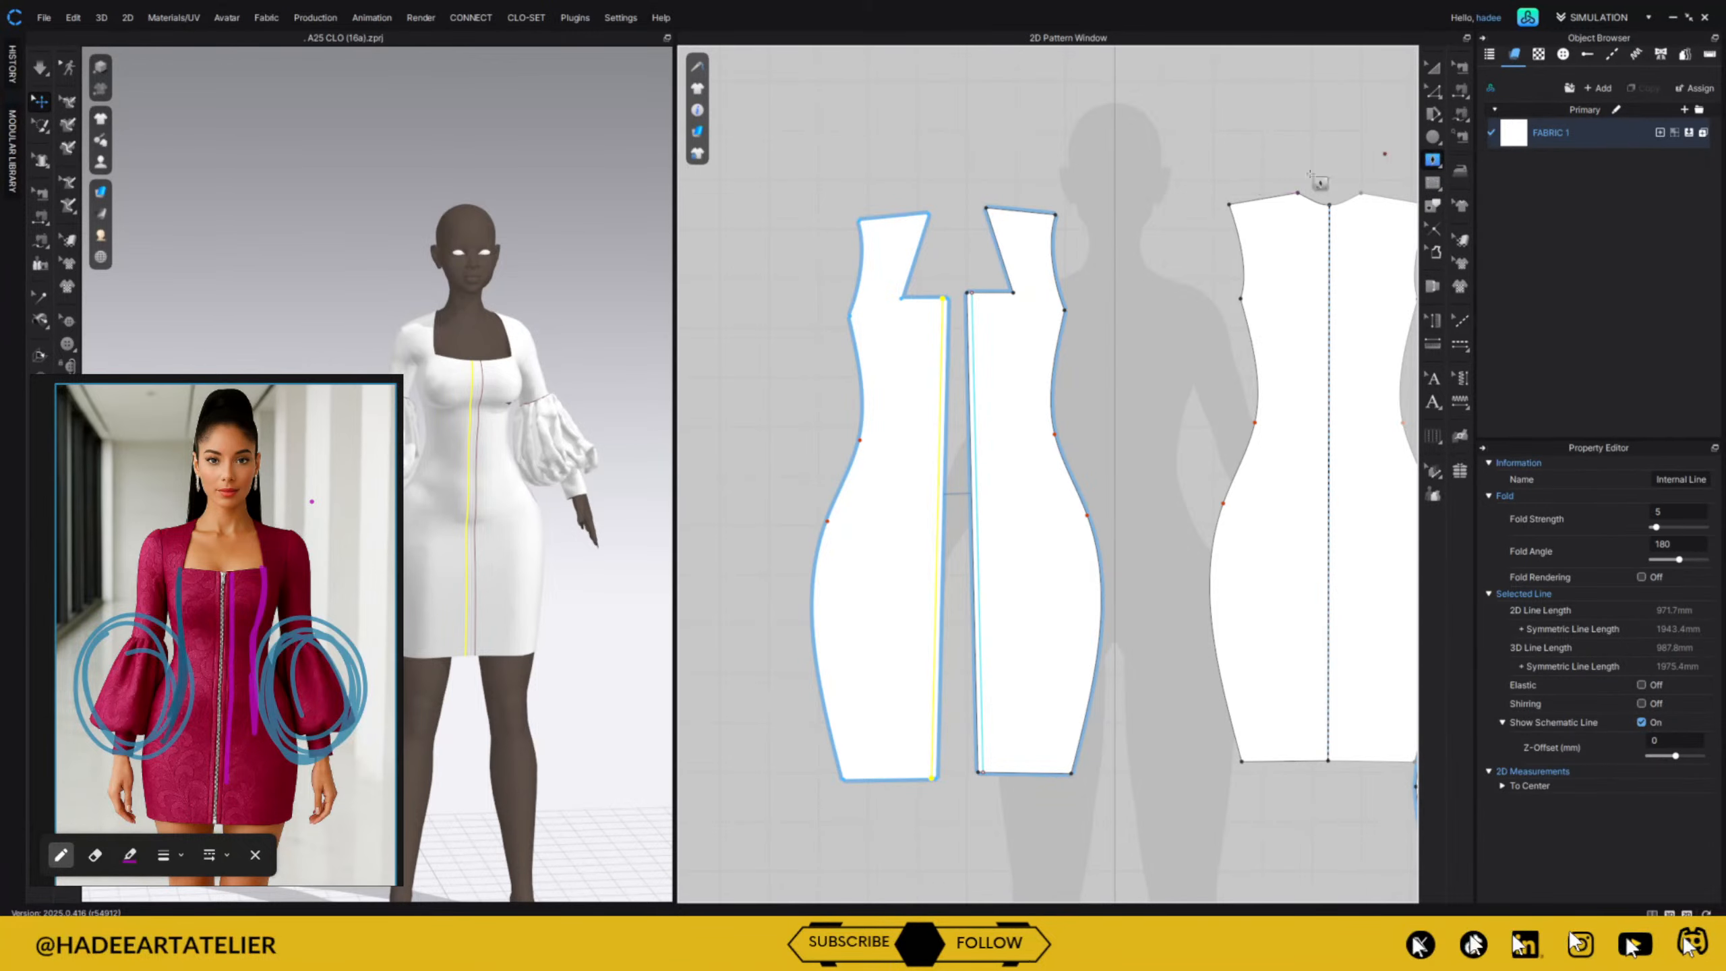
{"action": "left_click", "coordinate": [901, 300]}
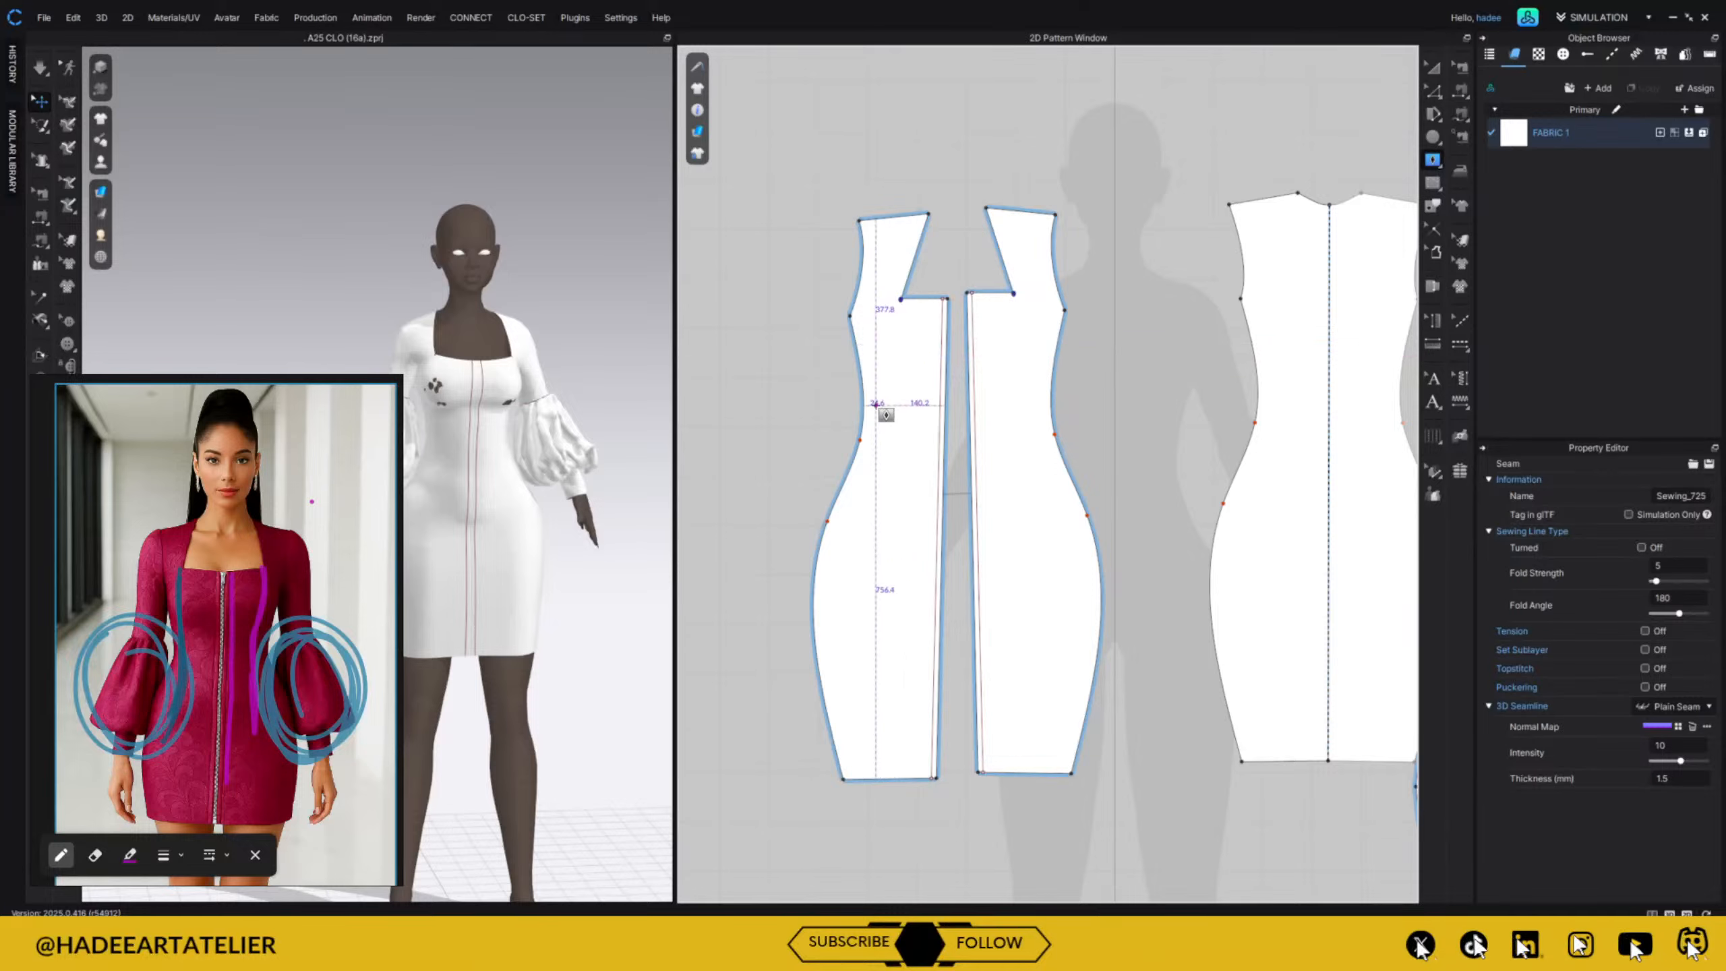
{"action": "key", "text": "ctrl+z"}
{"action": "left_click_drag", "start_coordinate": [900, 297], "coordinate": [928, 562]}
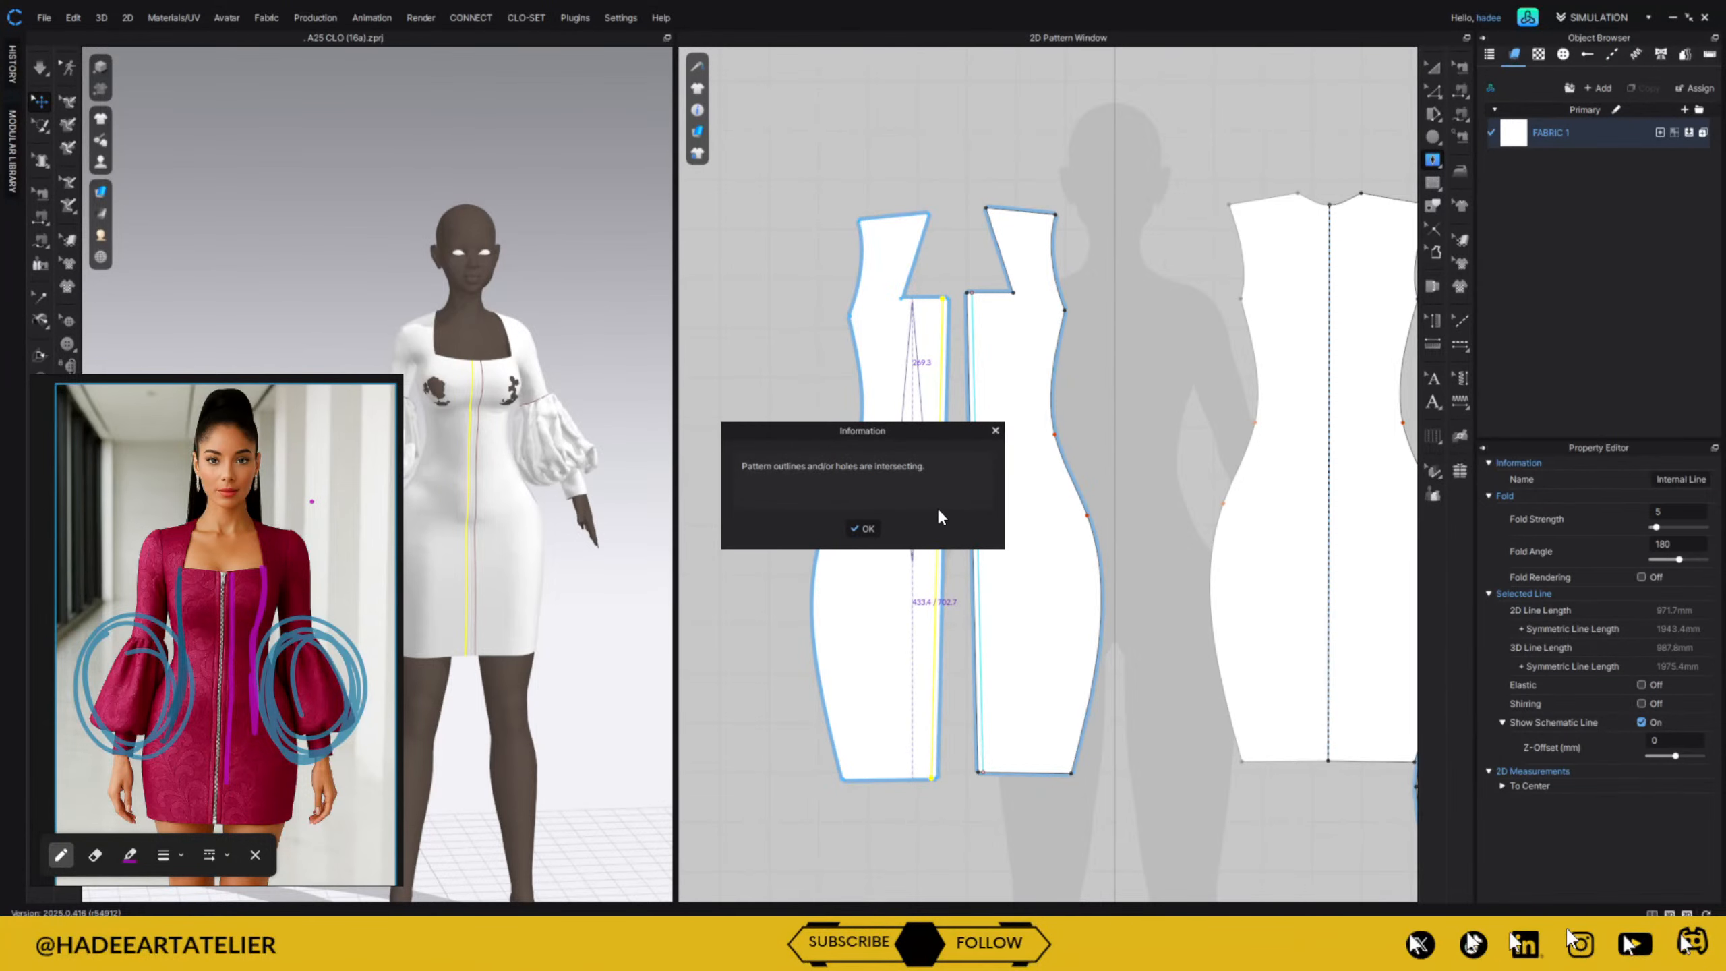
{"action": "left_click", "coordinate": [864, 529]}
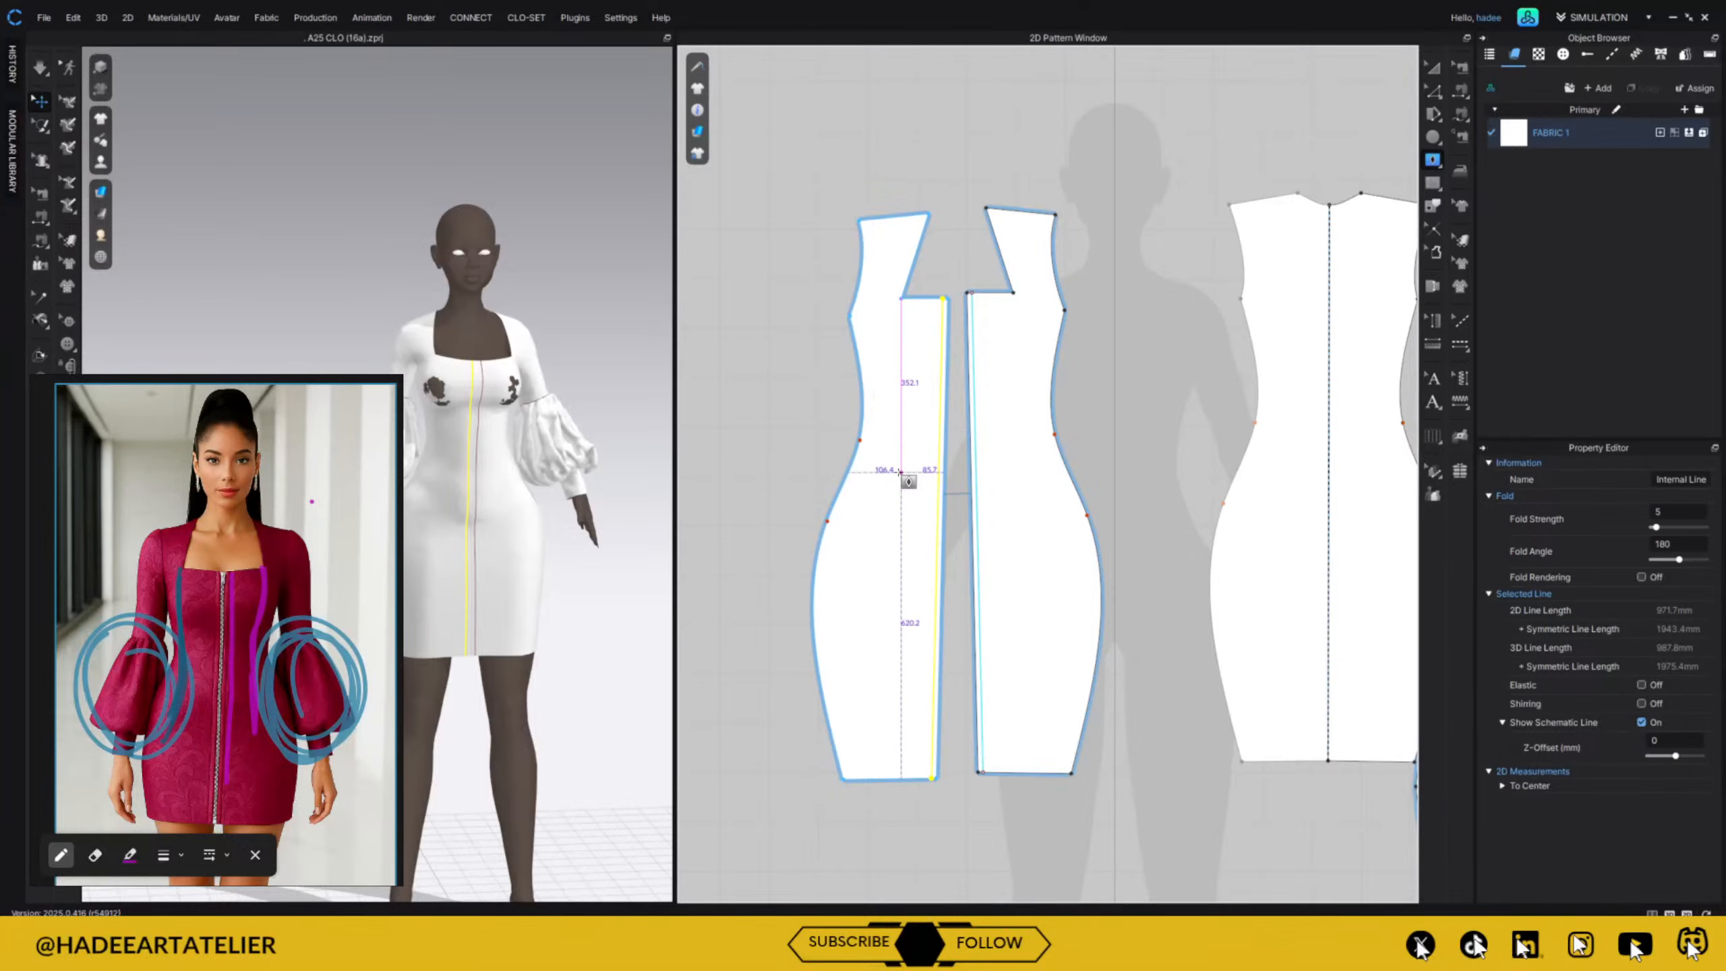
Try a small vertical dart at the waist of the front panel, and undo it.
{"action": "right_click", "coordinate": [885, 483]}
{"action": "left_click", "coordinate": [1151, 362]}
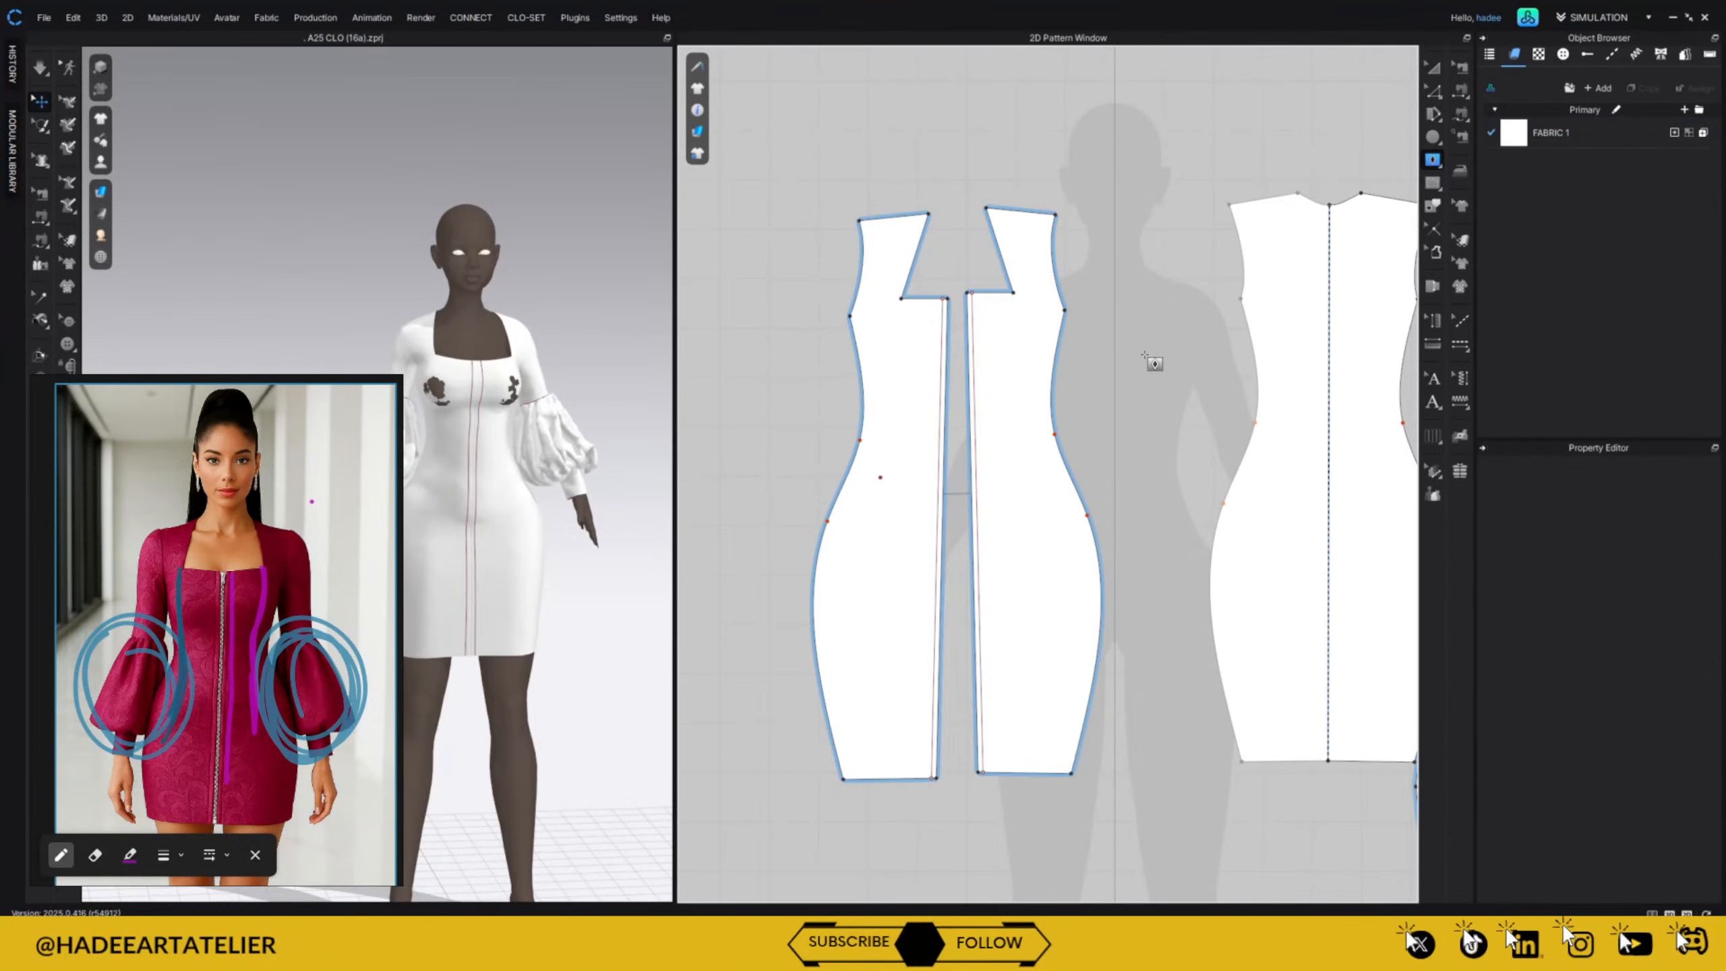
{"action": "left_click", "coordinate": [863, 527]}
{"action": "left_click_drag", "start_coordinate": [883, 488], "coordinate": [887, 506]}
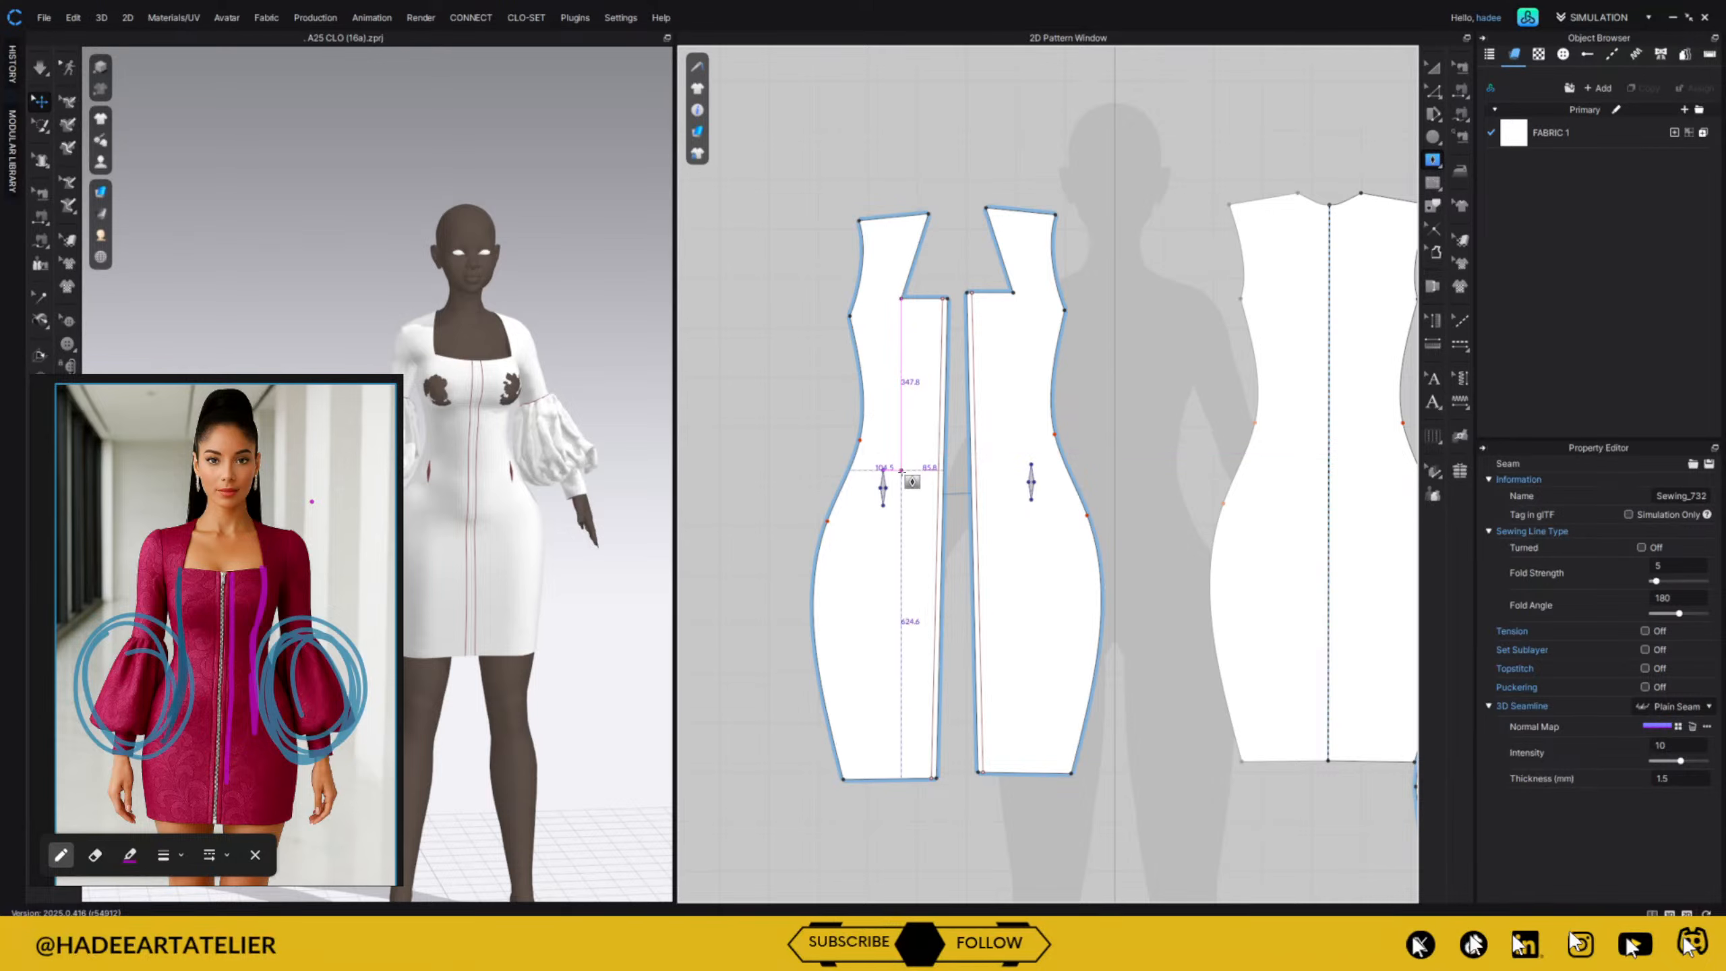
{"action": "key", "text": "ctrl+z"}
Try to place a dart by a single point at the front panel's waist, below the neckline corner.
{"action": "right_click", "coordinate": [890, 471]}
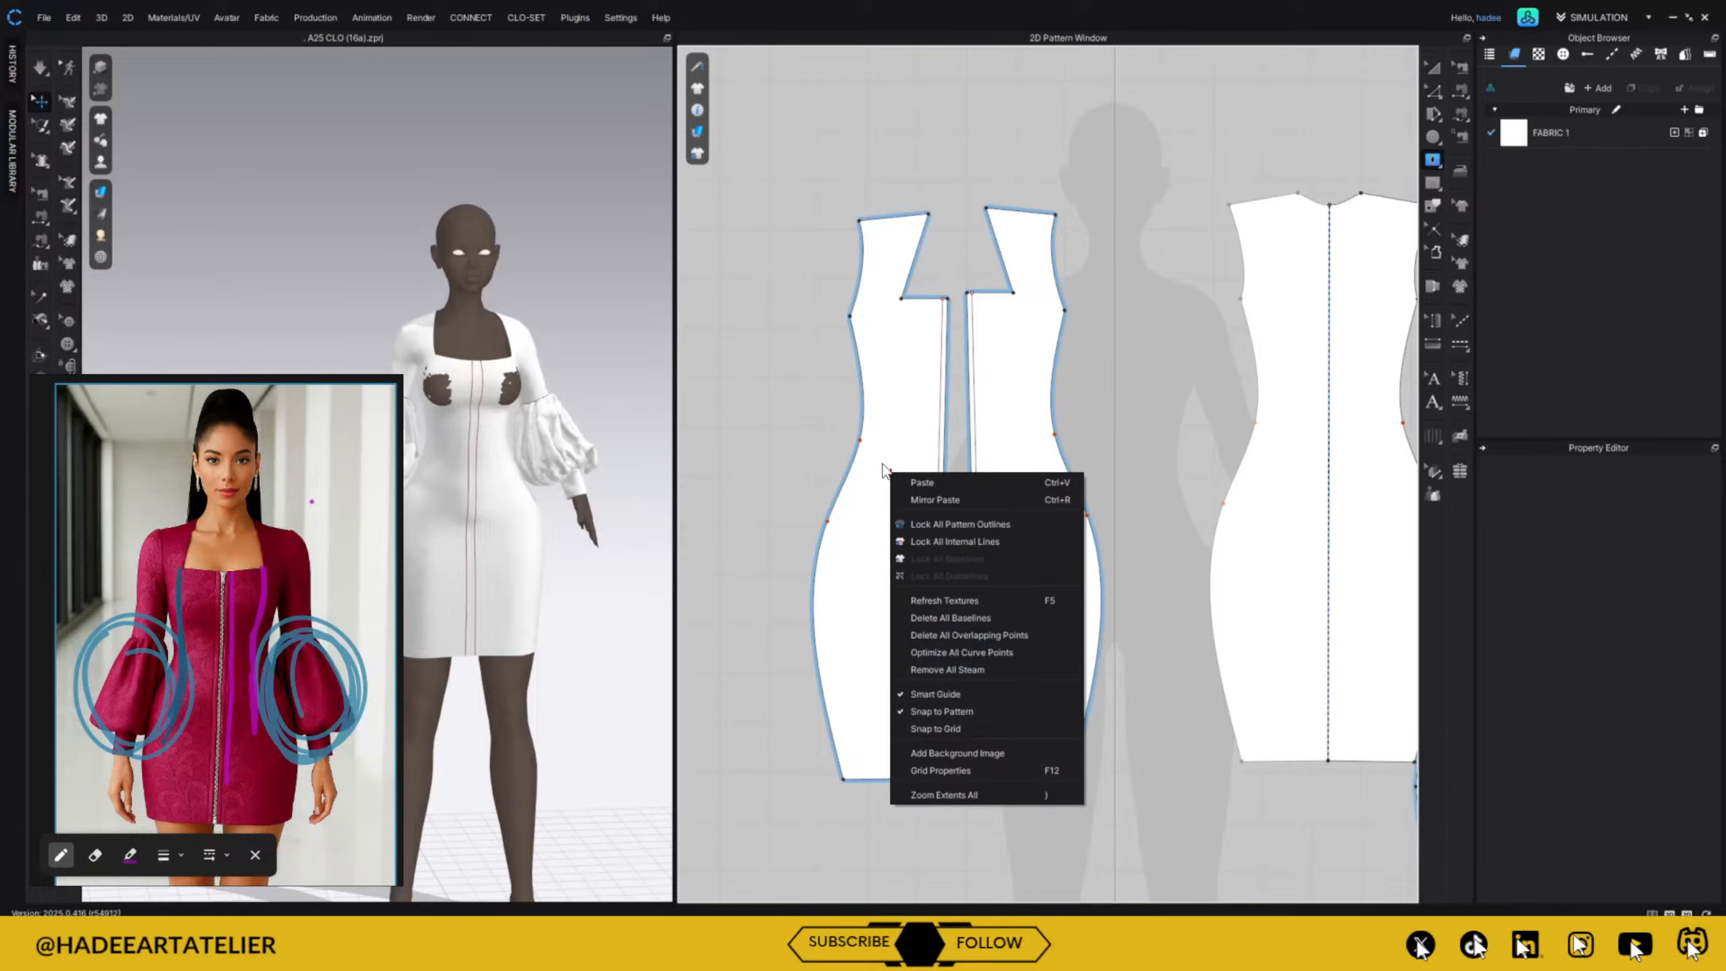
{"action": "left_click", "coordinate": [954, 443]}
{"action": "left_click", "coordinate": [864, 535]}
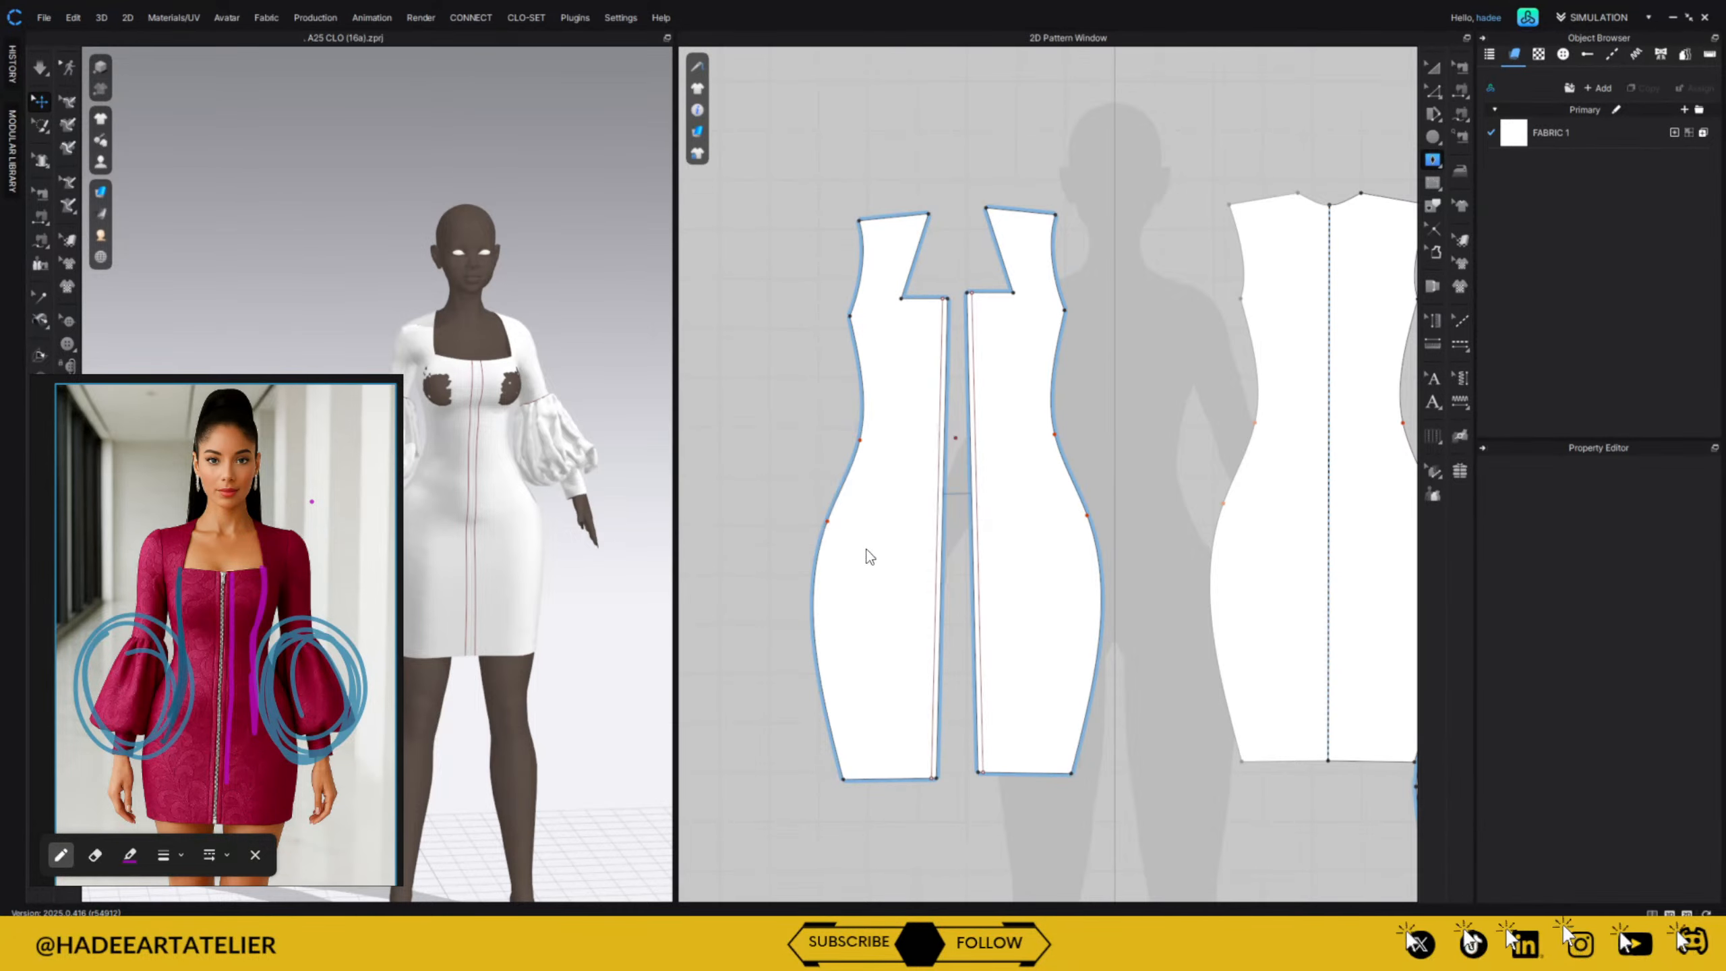
{"action": "left_click", "coordinate": [888, 475]}
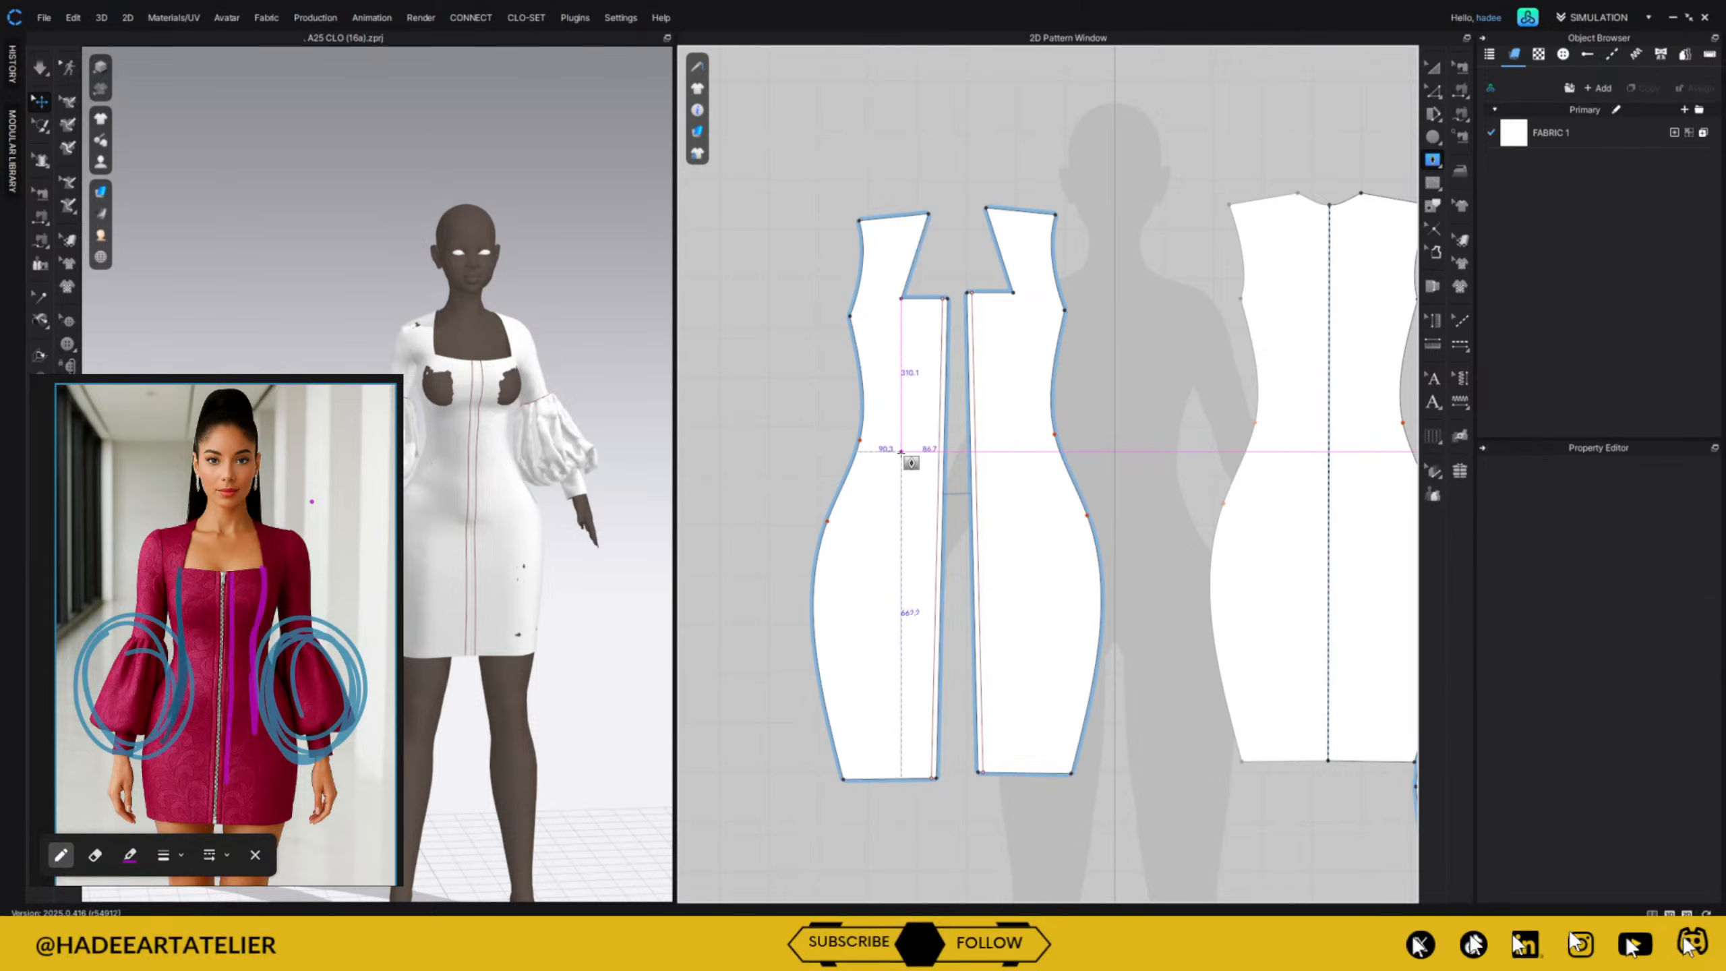
{"action": "right_click", "coordinate": [901, 462]}
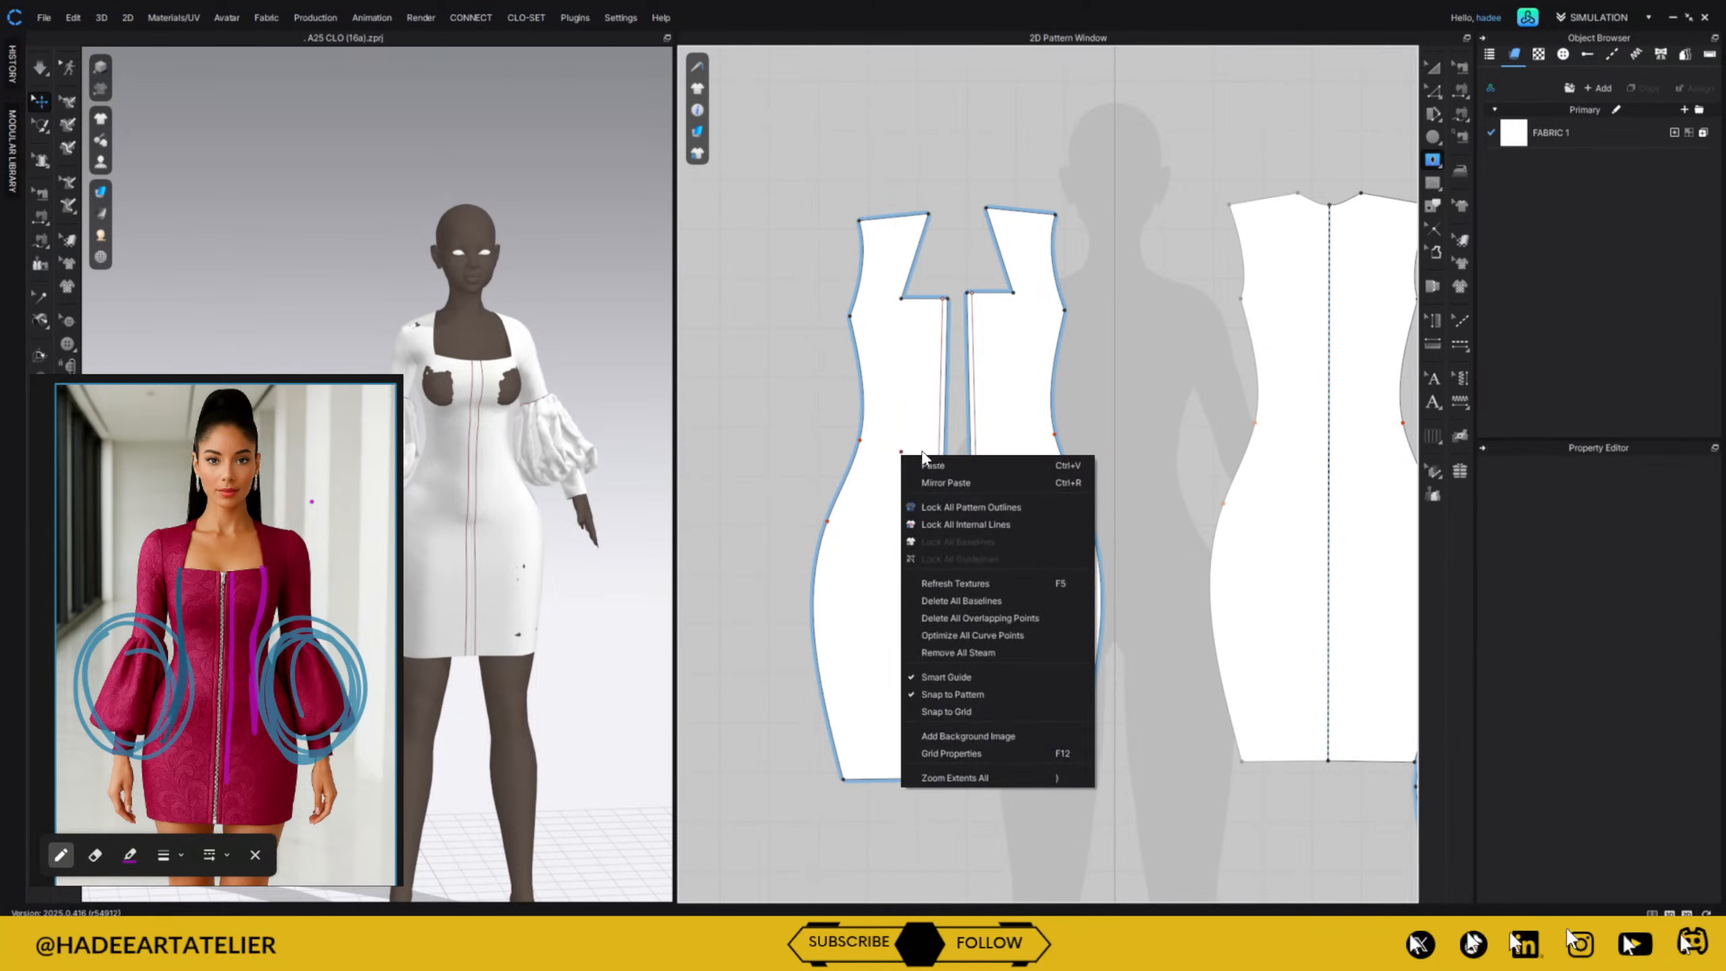
{"action": "left_click", "coordinate": [1433, 69]}
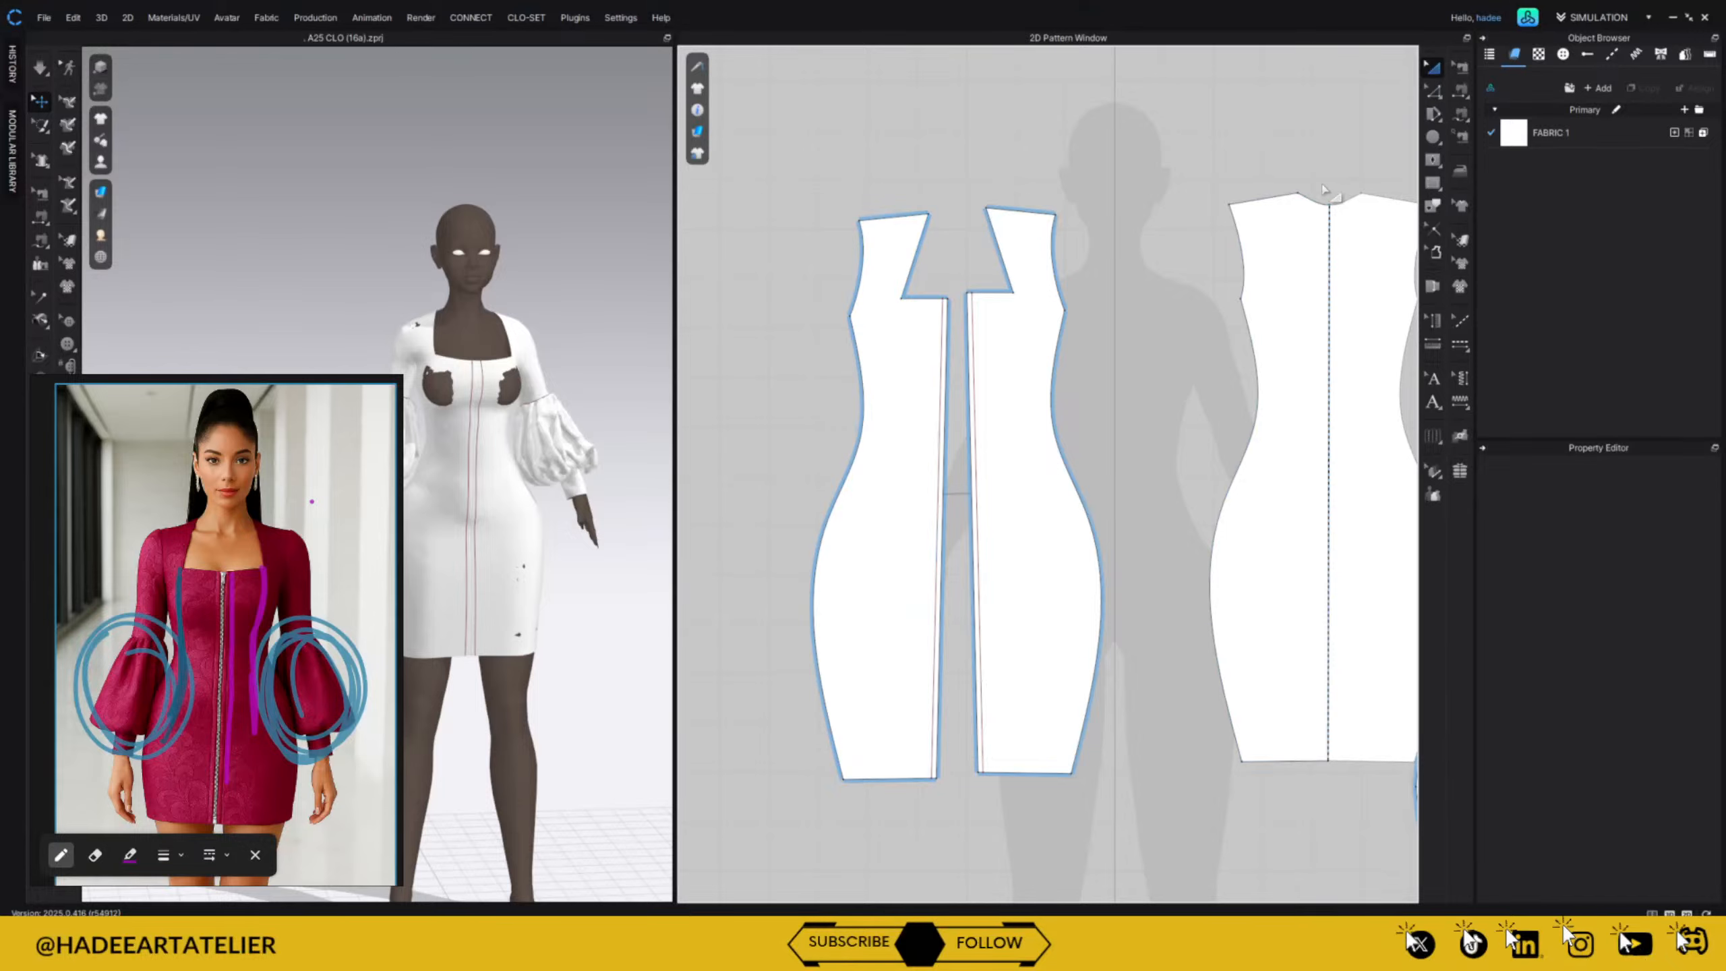
{"action": "left_click", "coordinate": [1432, 160]}
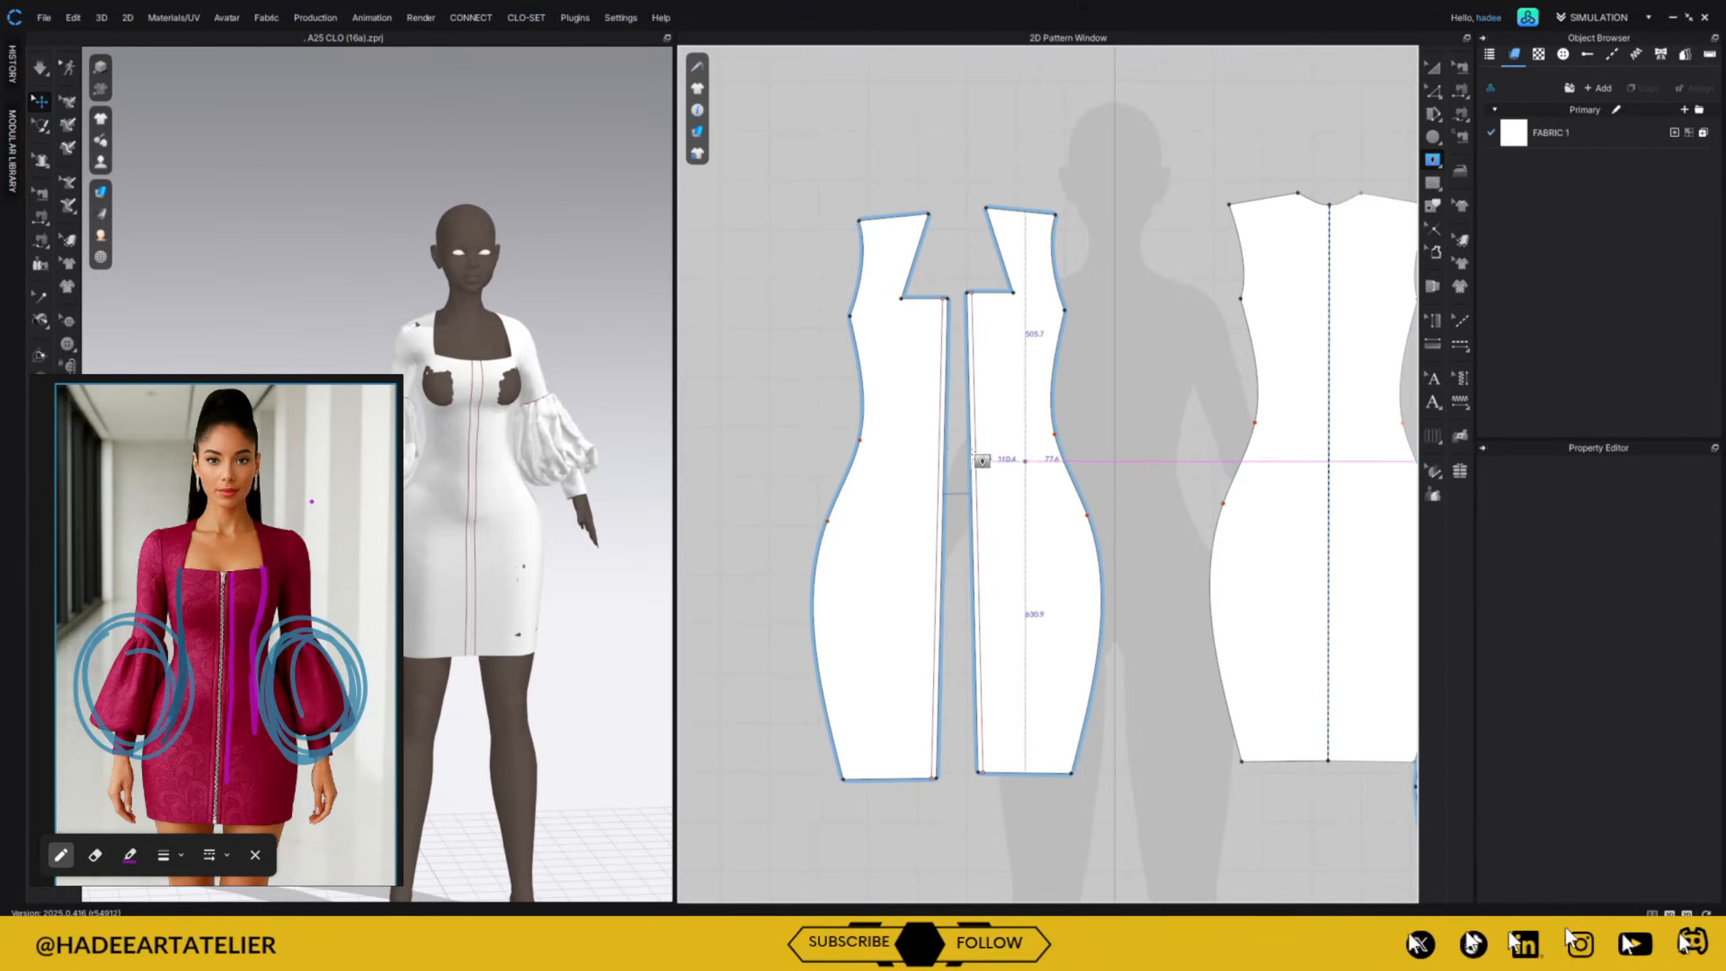
{"action": "right_click", "coordinate": [894, 441]}
{"action": "key", "text": "Escape"}
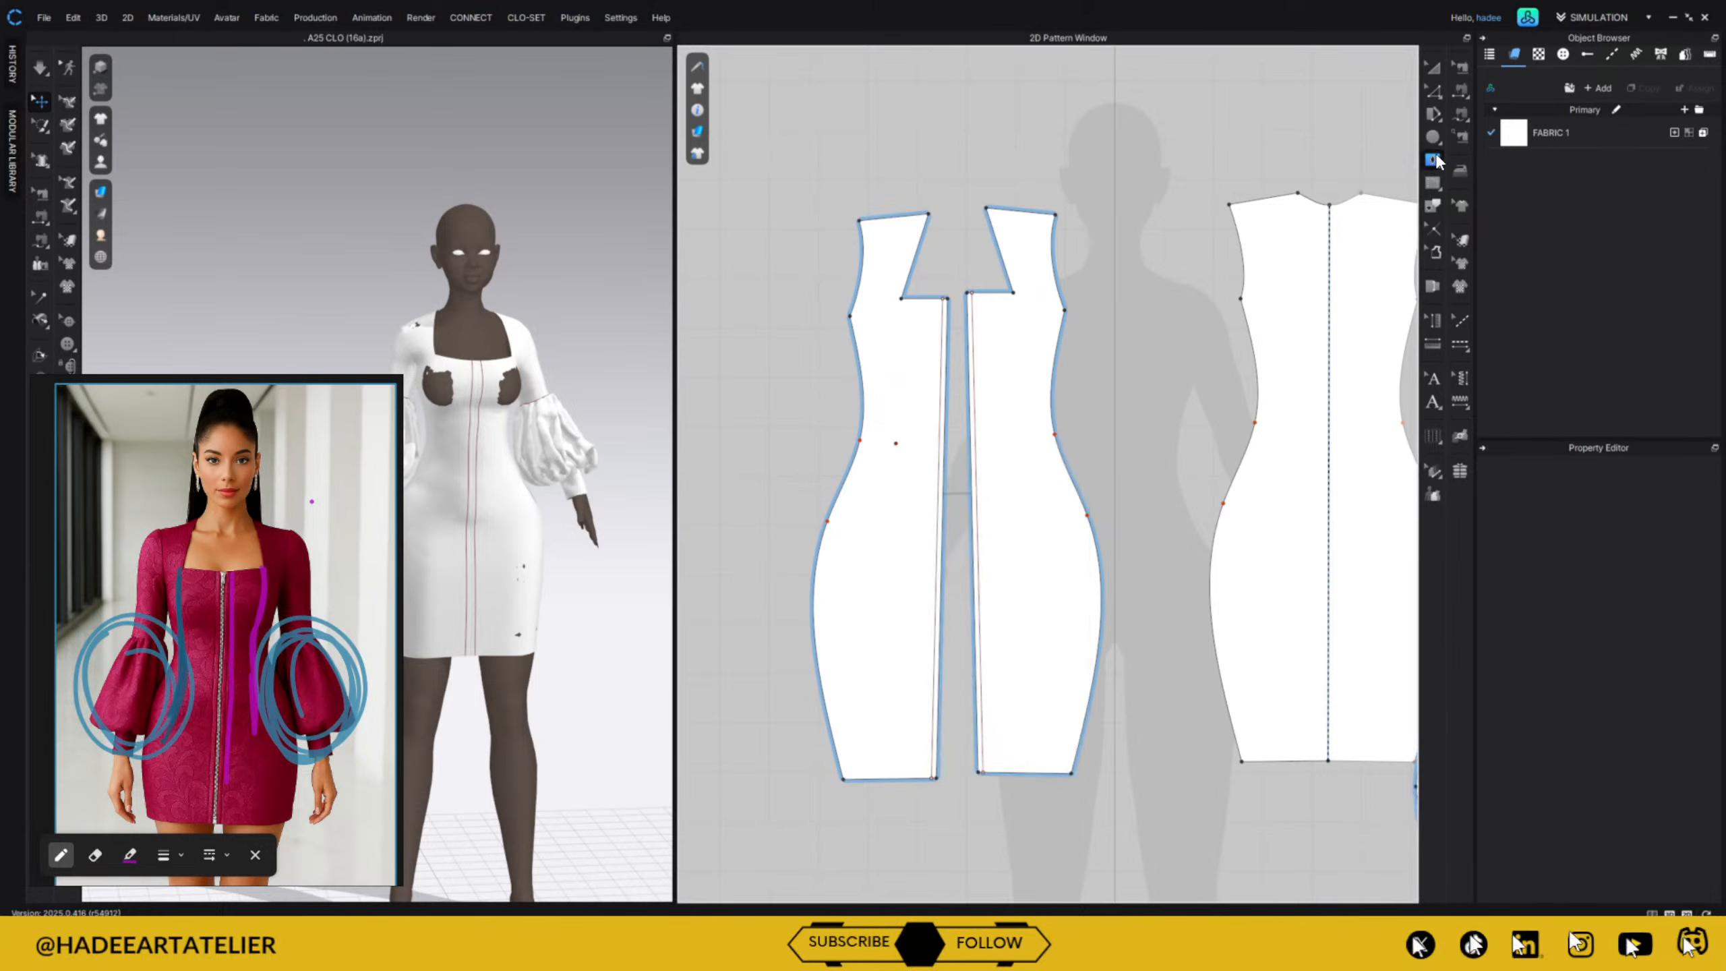
Add a waist dart 10 mm wide on each side of its center and 100 mm high up and down on the symmetric front panel.
{"action": "left_click", "coordinate": [901, 490]}
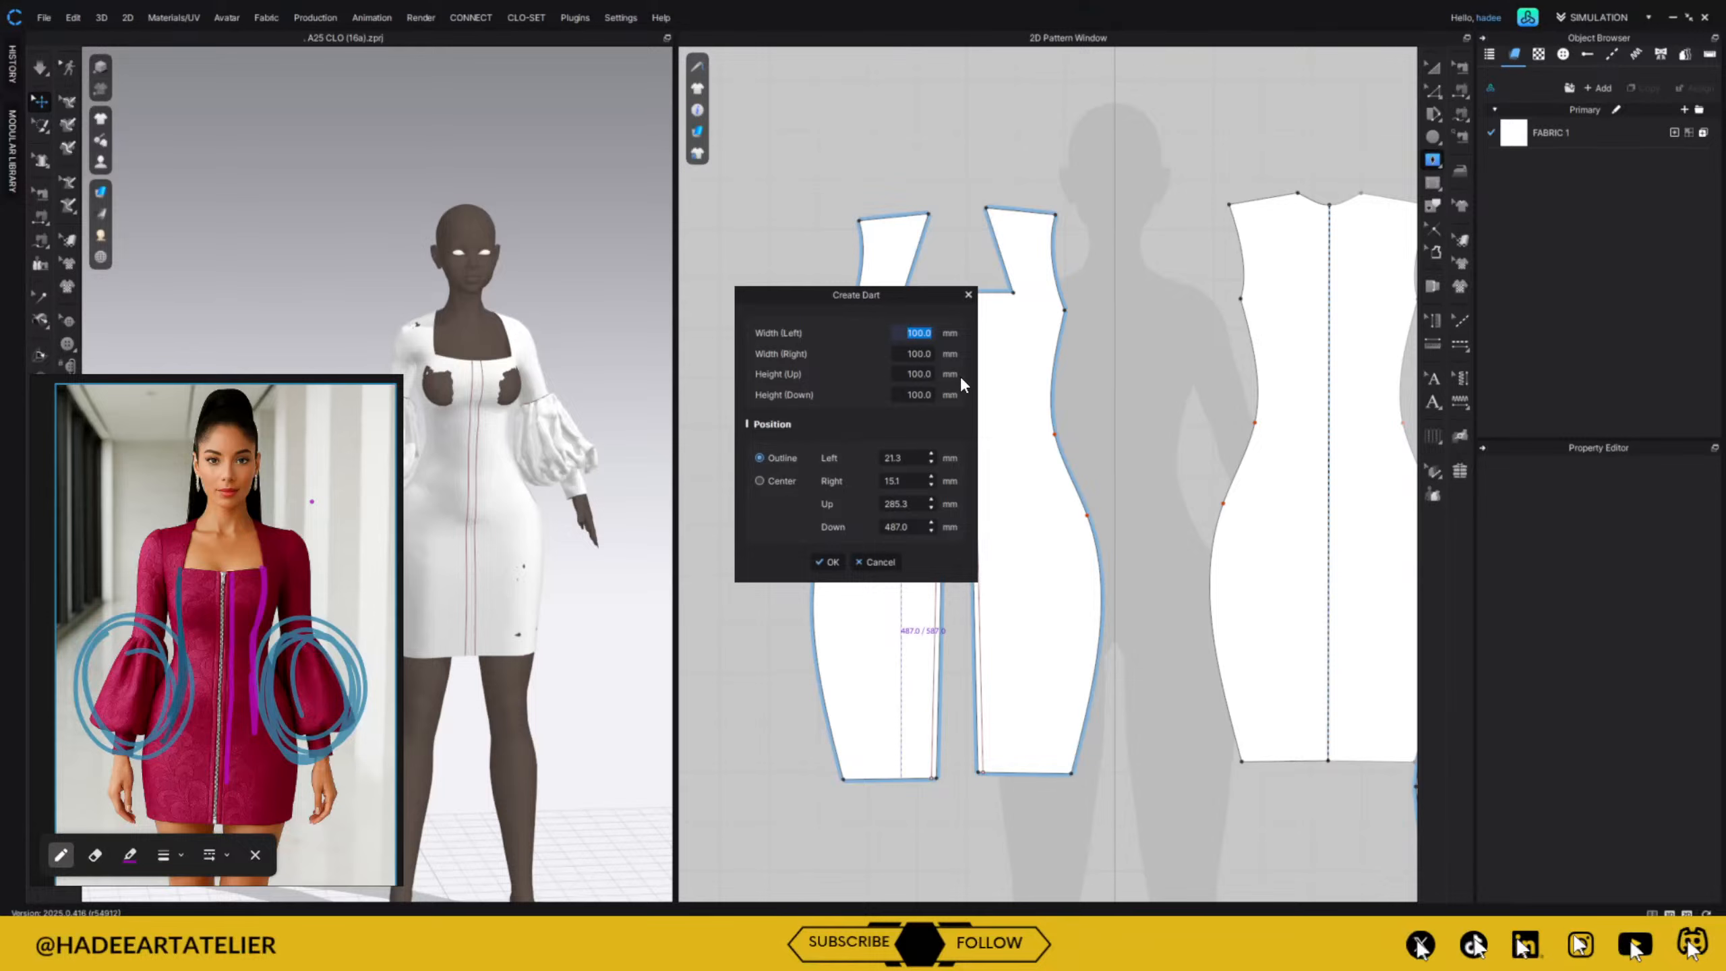
{"action": "left_click_drag", "start_coordinate": [836, 297], "coordinate": [1244, 342]}
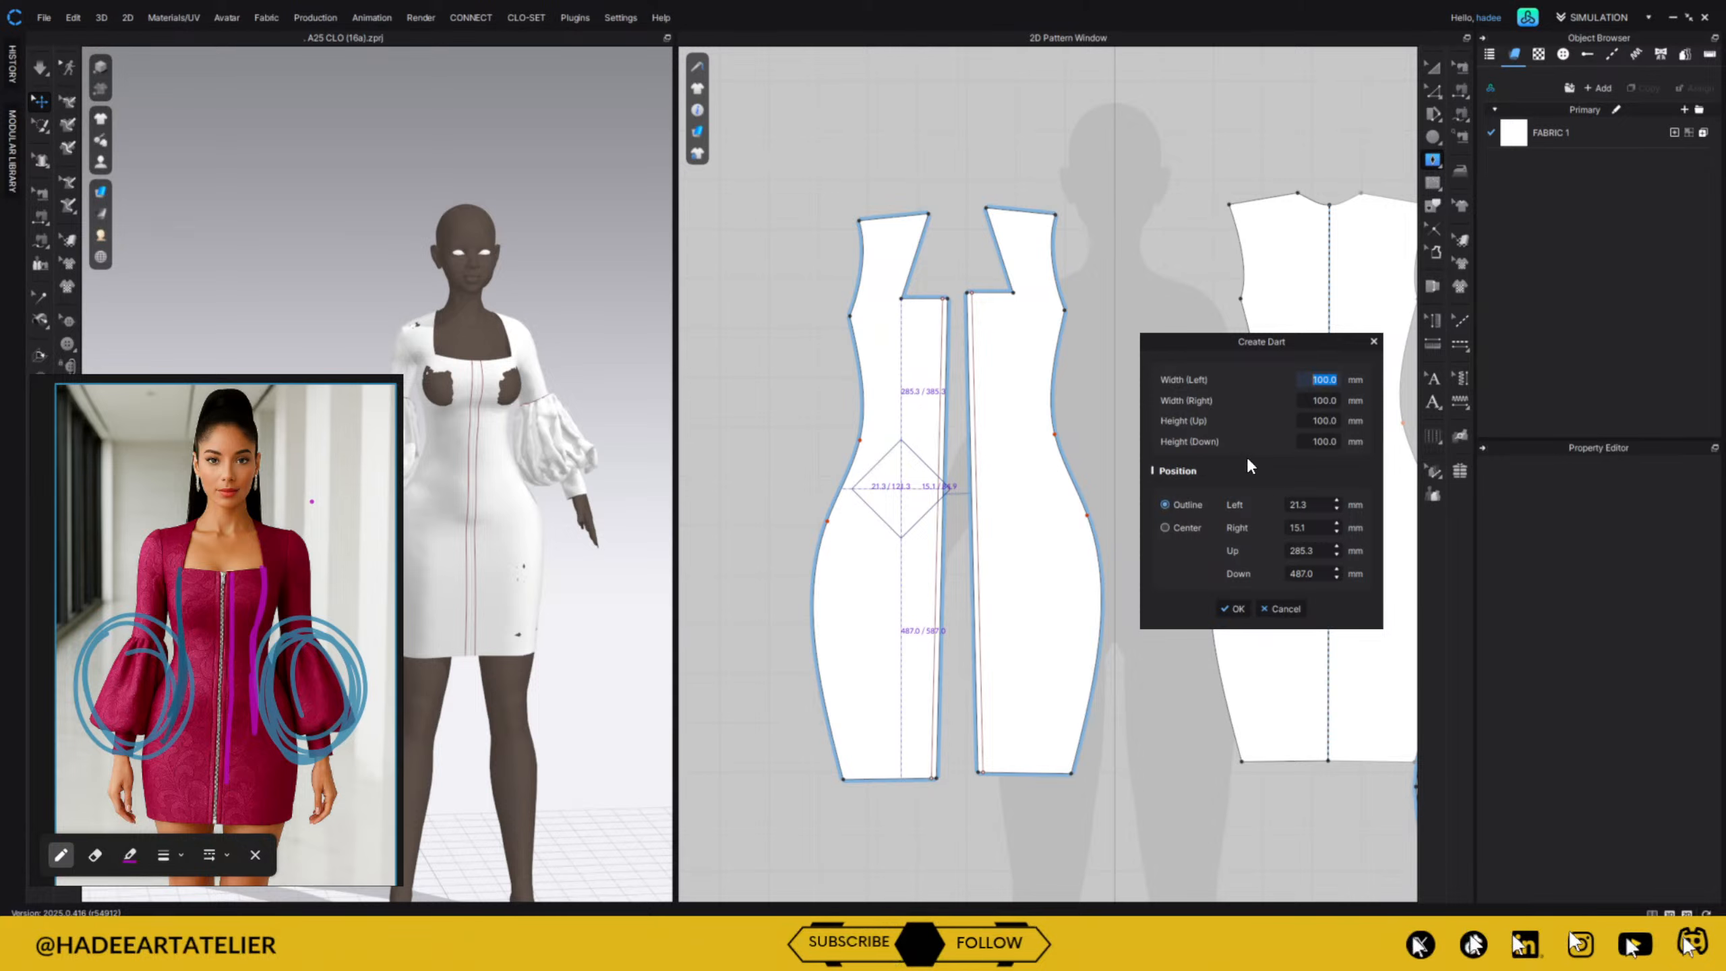
{"action": "type", "text": "1"}
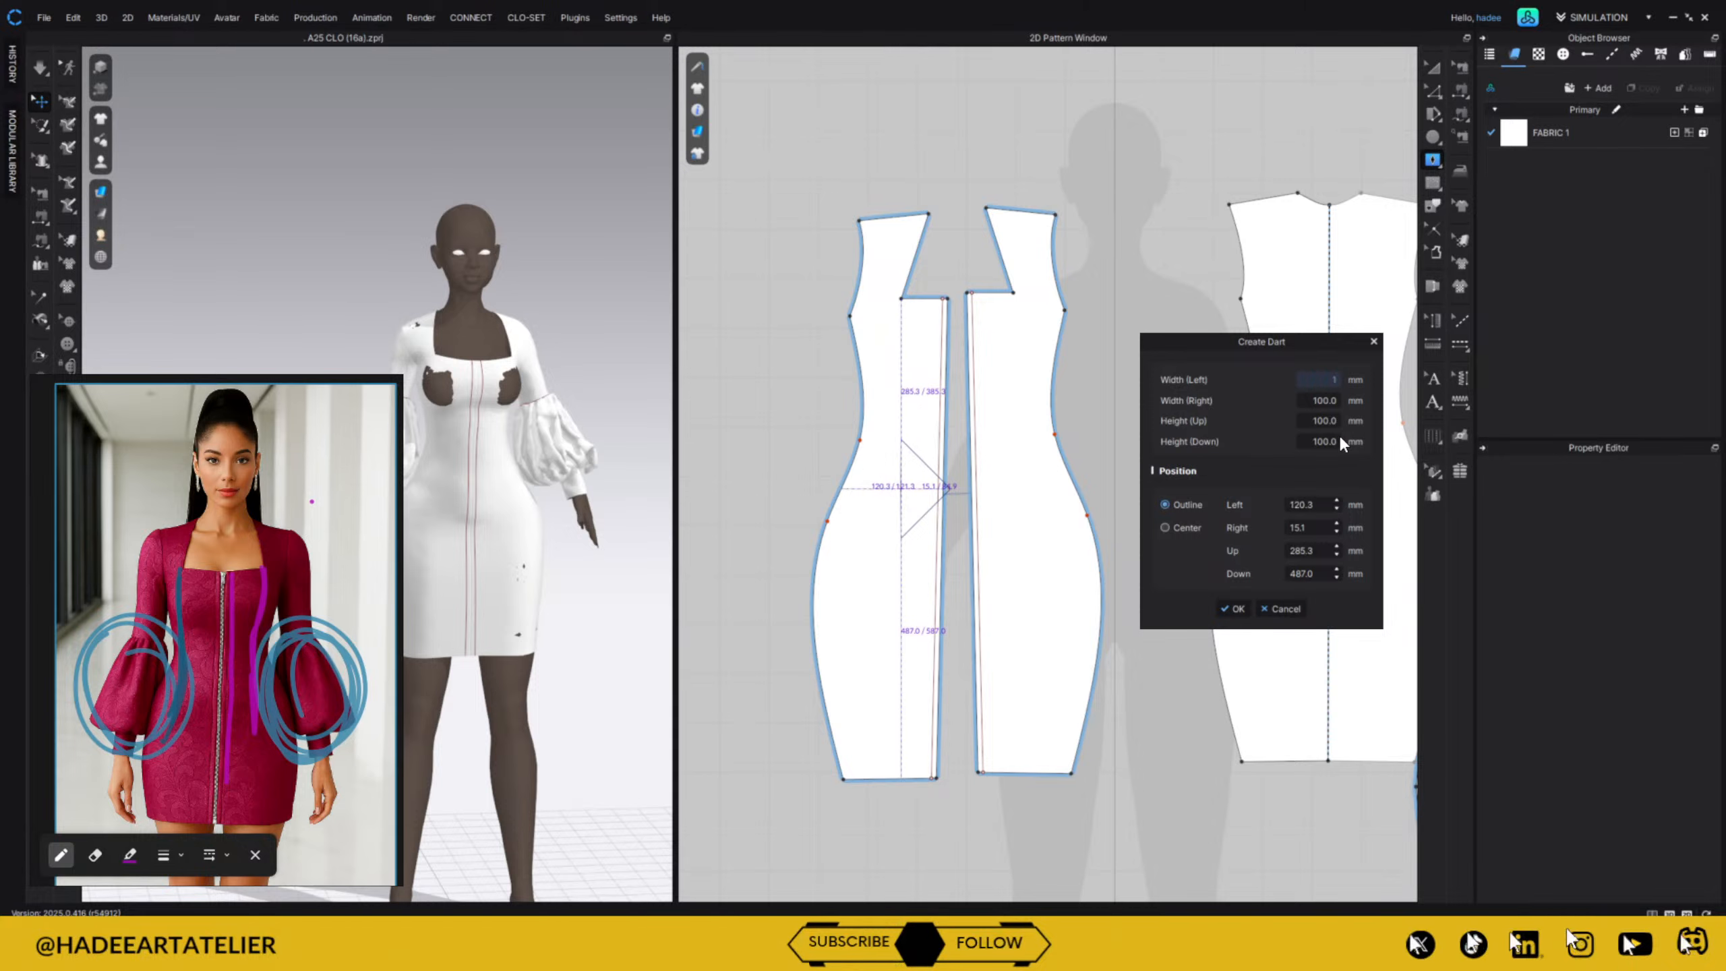
{"action": "type", "text": "0"}
{"action": "left_click", "coordinate": [1321, 401]}
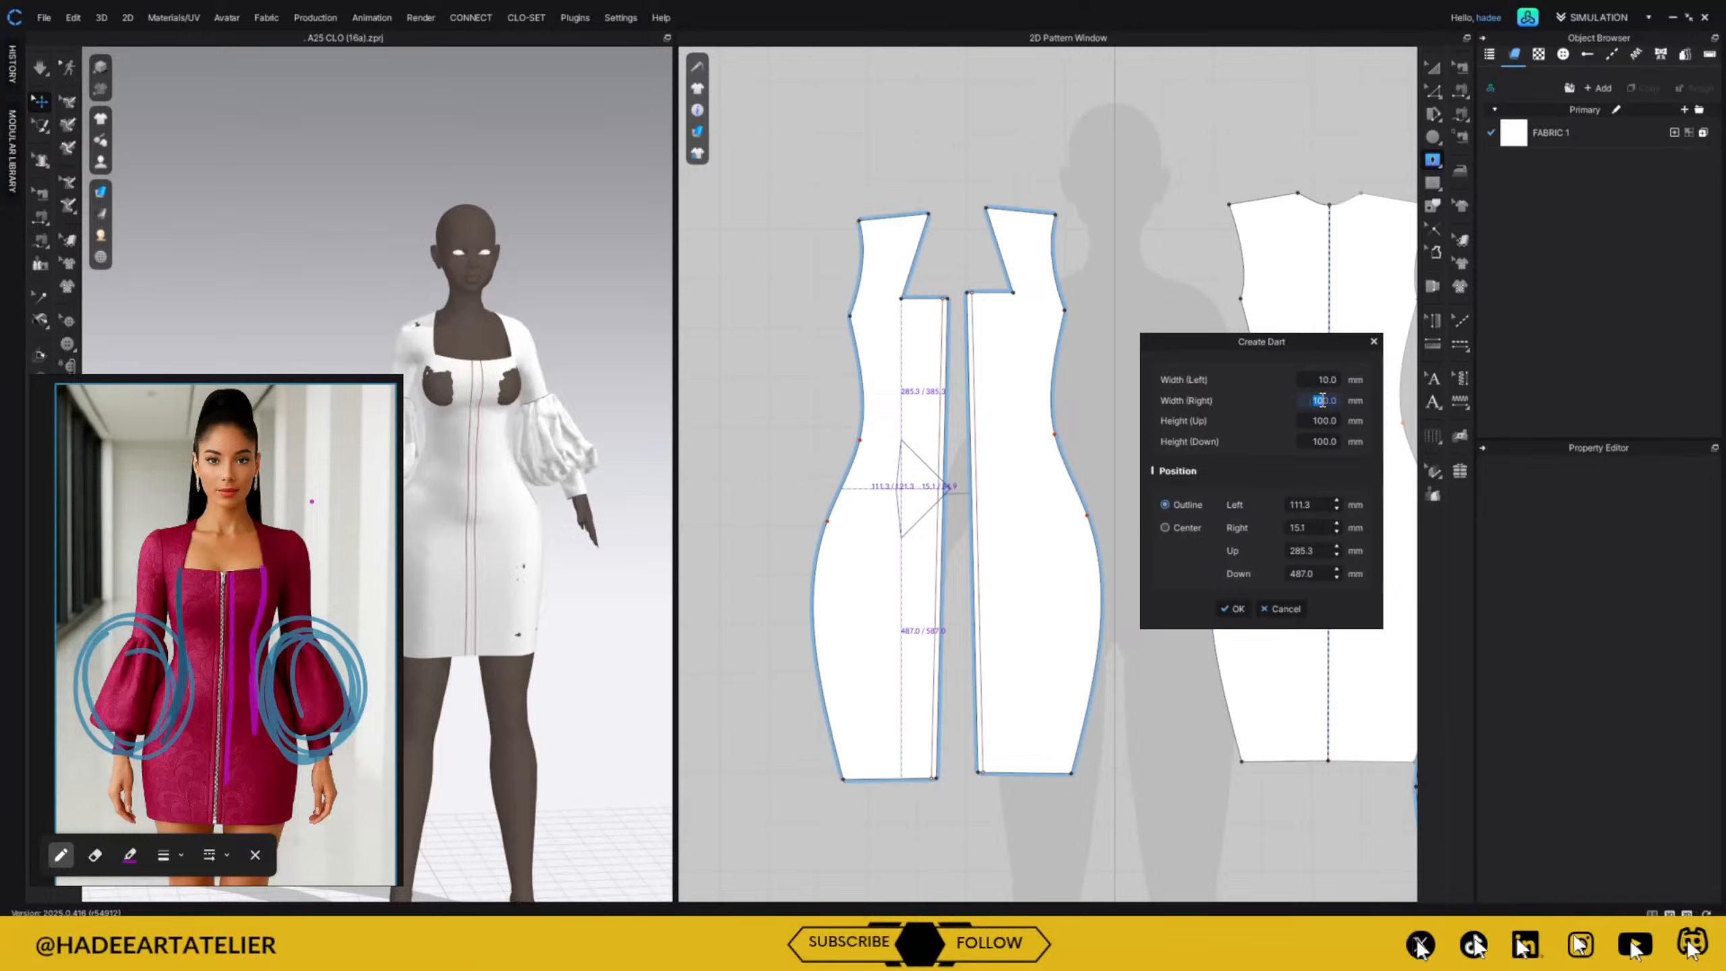
{"action": "type", "text": "10."}
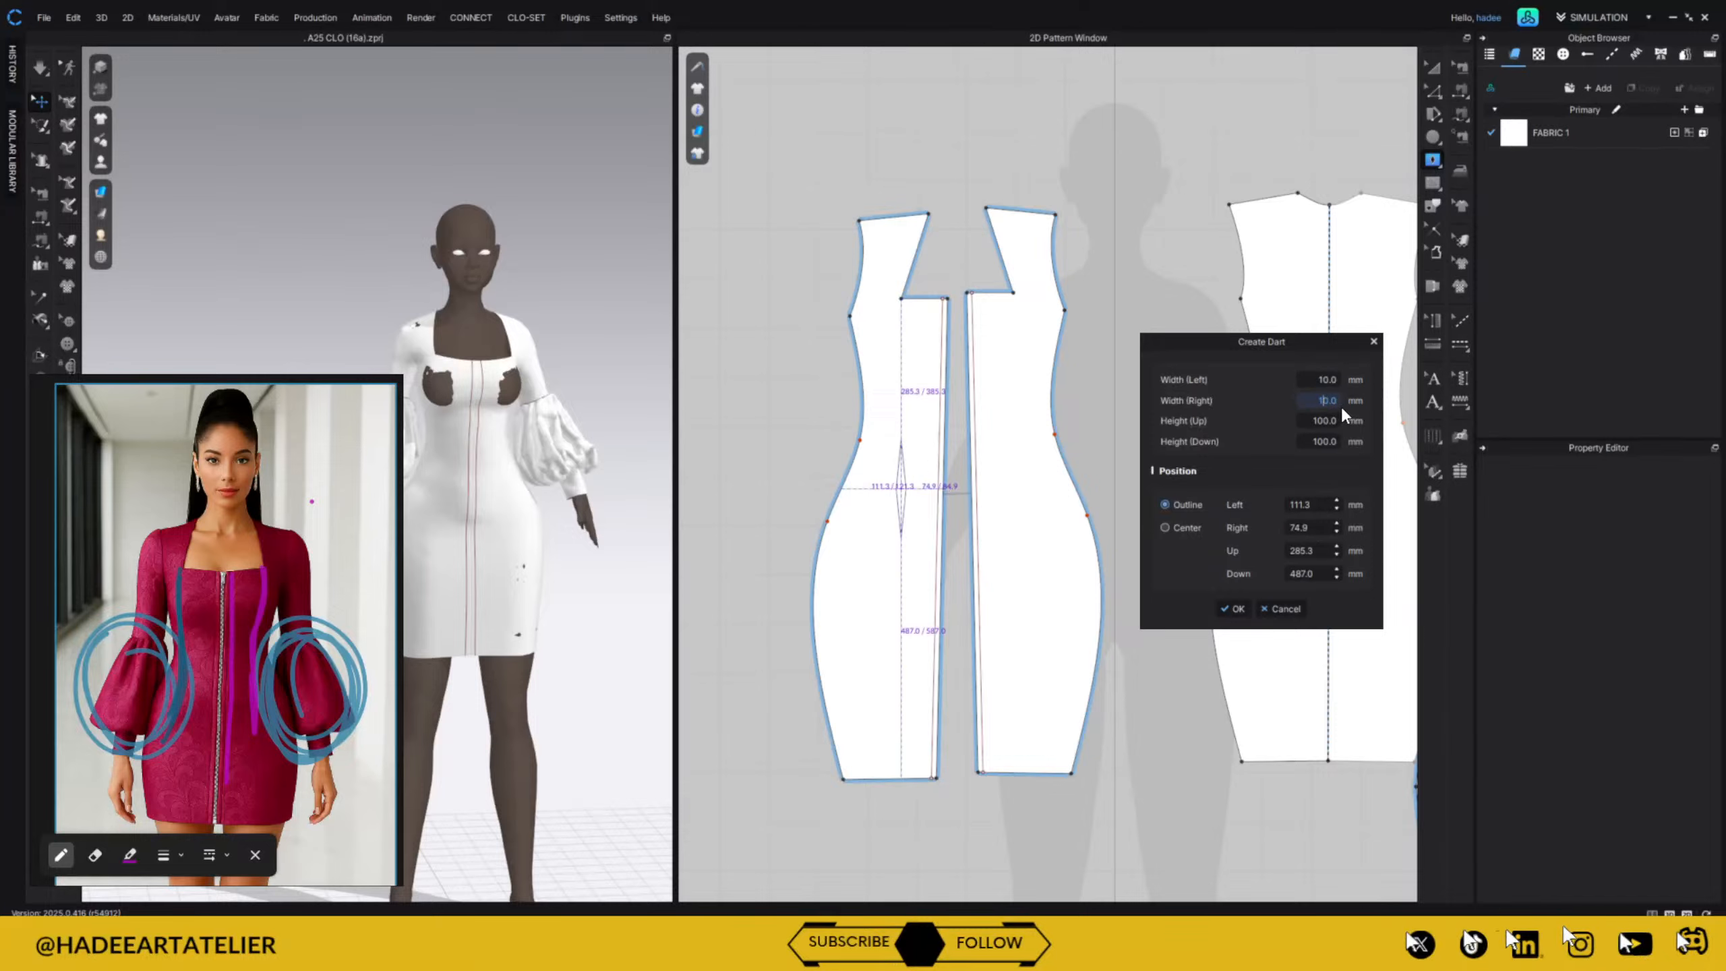
{"action": "type", "text": "0"}
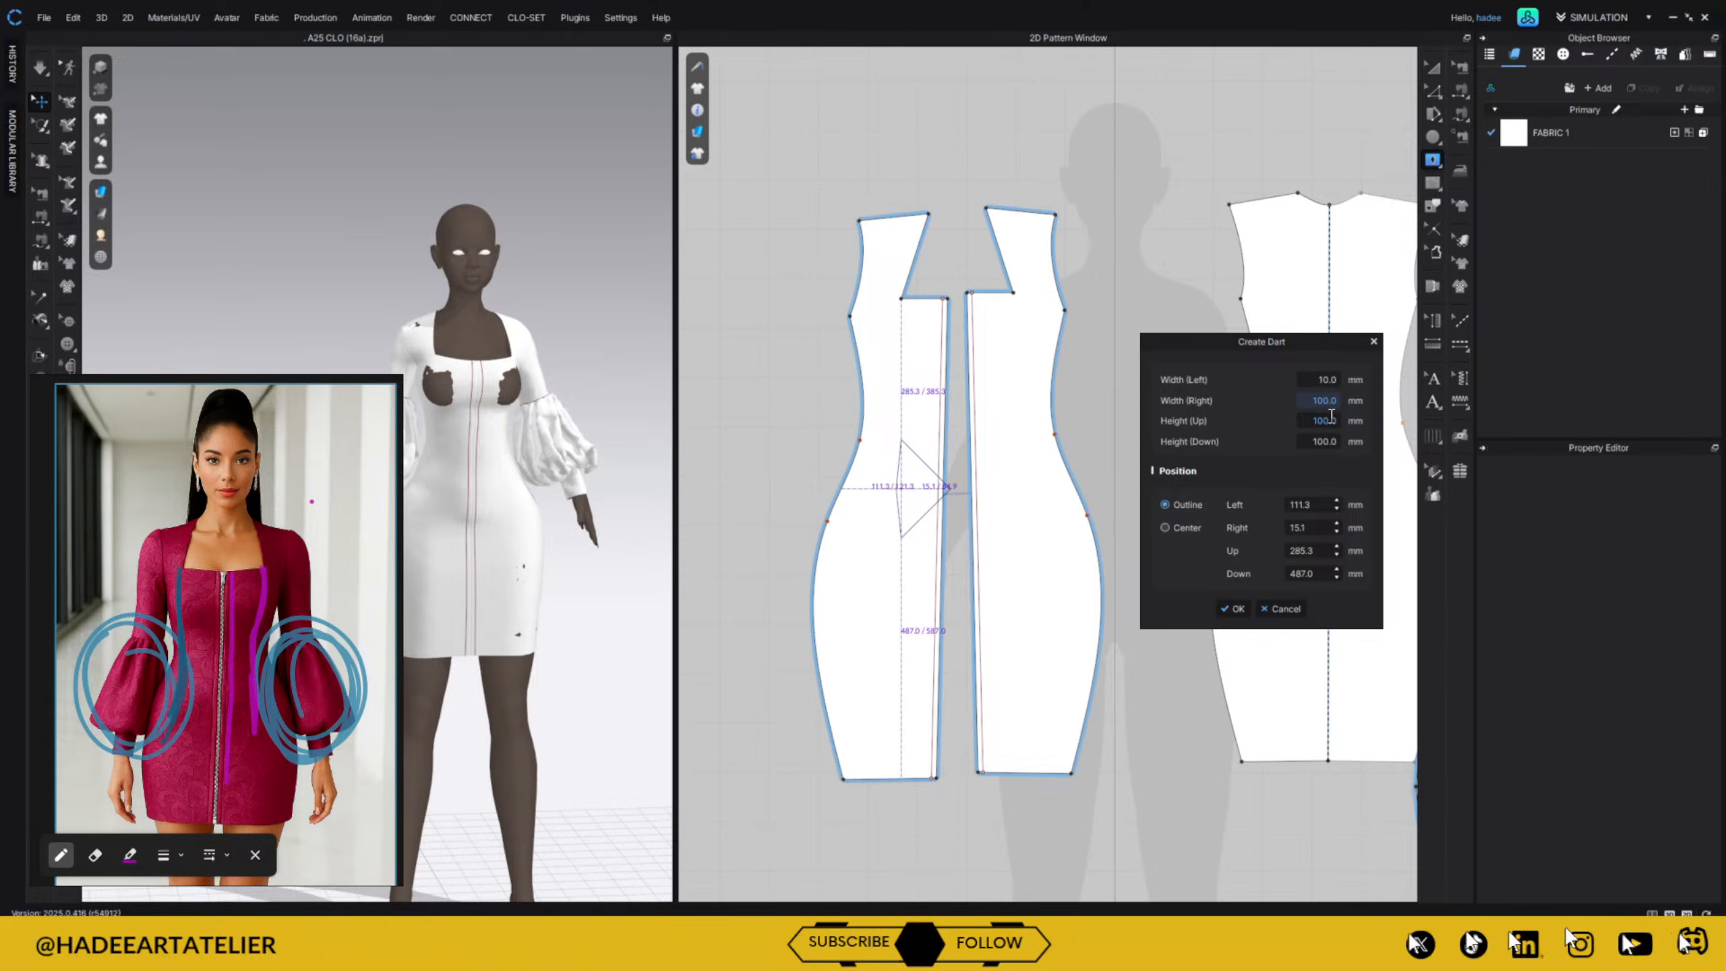
{"action": "key", "text": "BackSpace"}
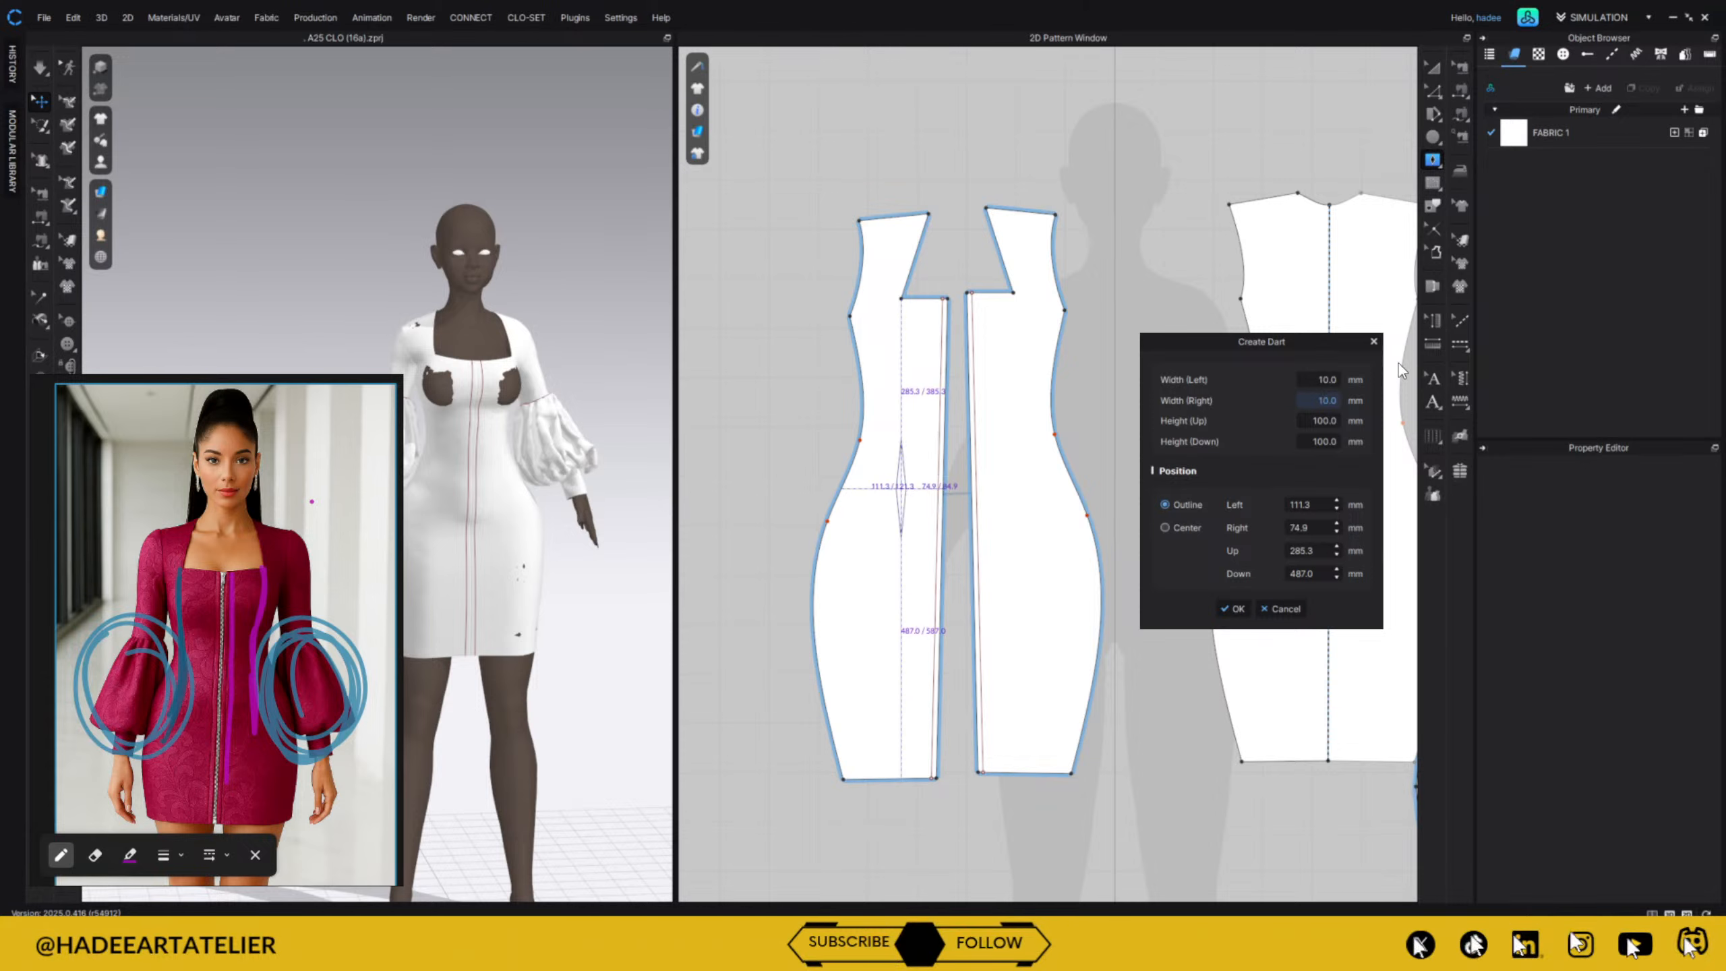
{"action": "left_click", "coordinate": [1234, 612]}
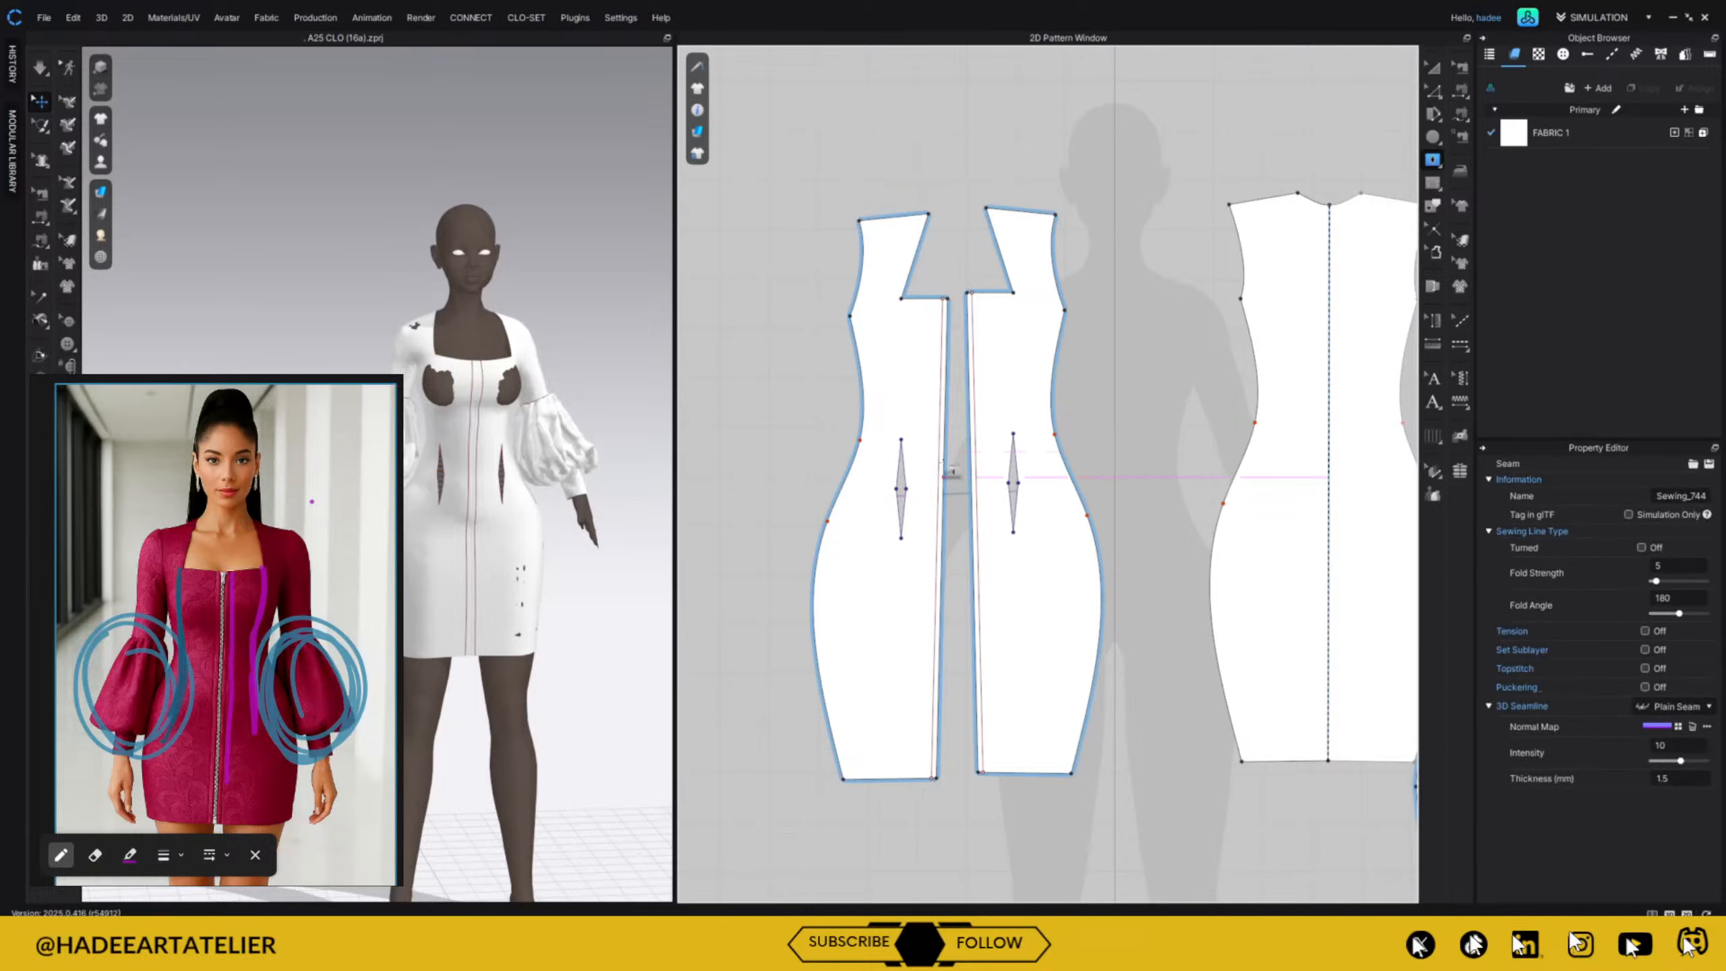
Move the front panel's dart up from the waist to just below the inner corner of the square neckline.
{"action": "key", "text": "a"}
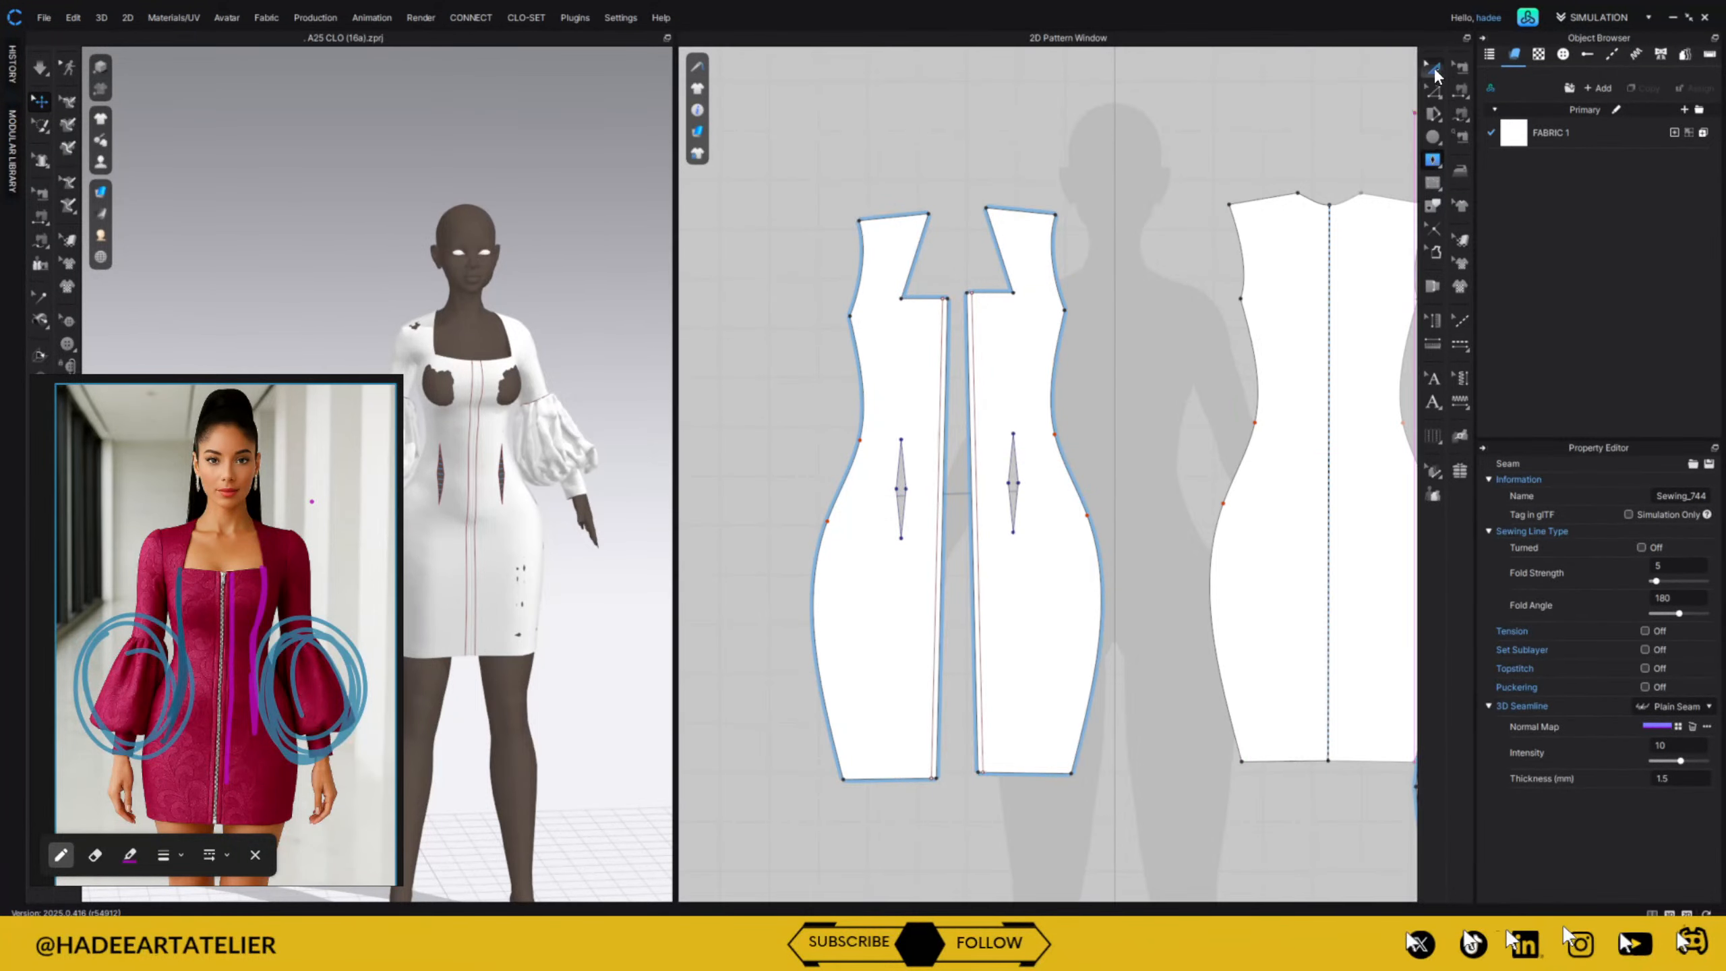
{"action": "left_click", "coordinate": [904, 487]}
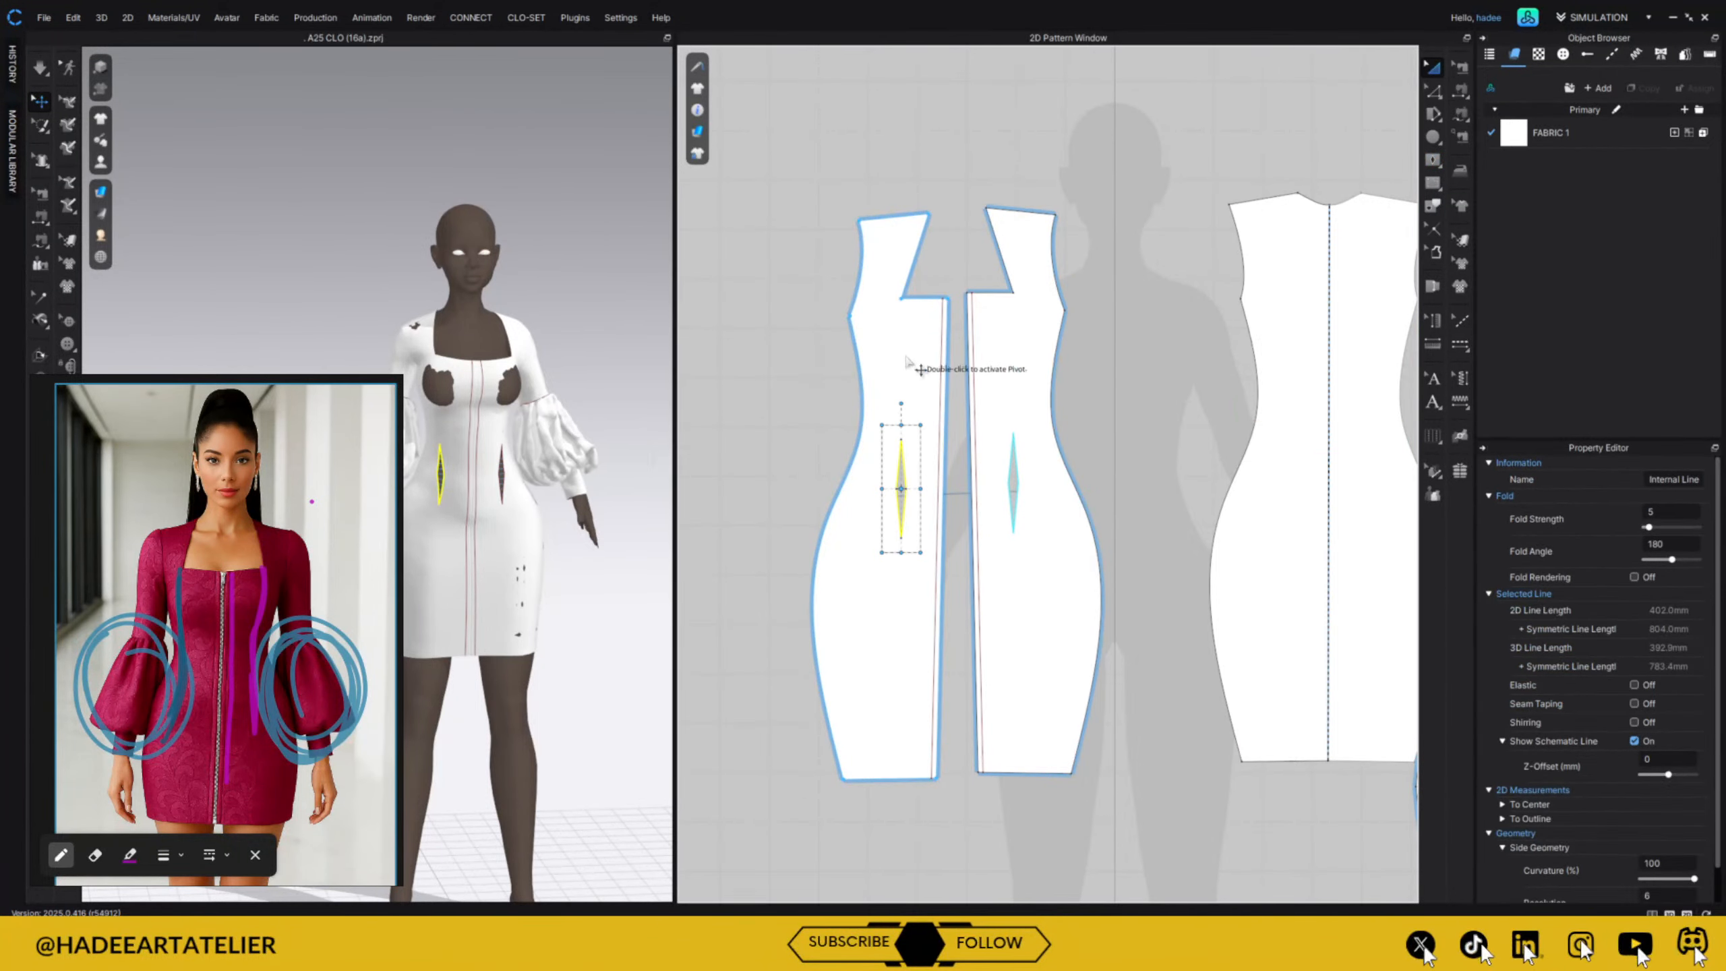
{"action": "left_click_drag", "start_coordinate": [905, 475], "coordinate": [910, 382]}
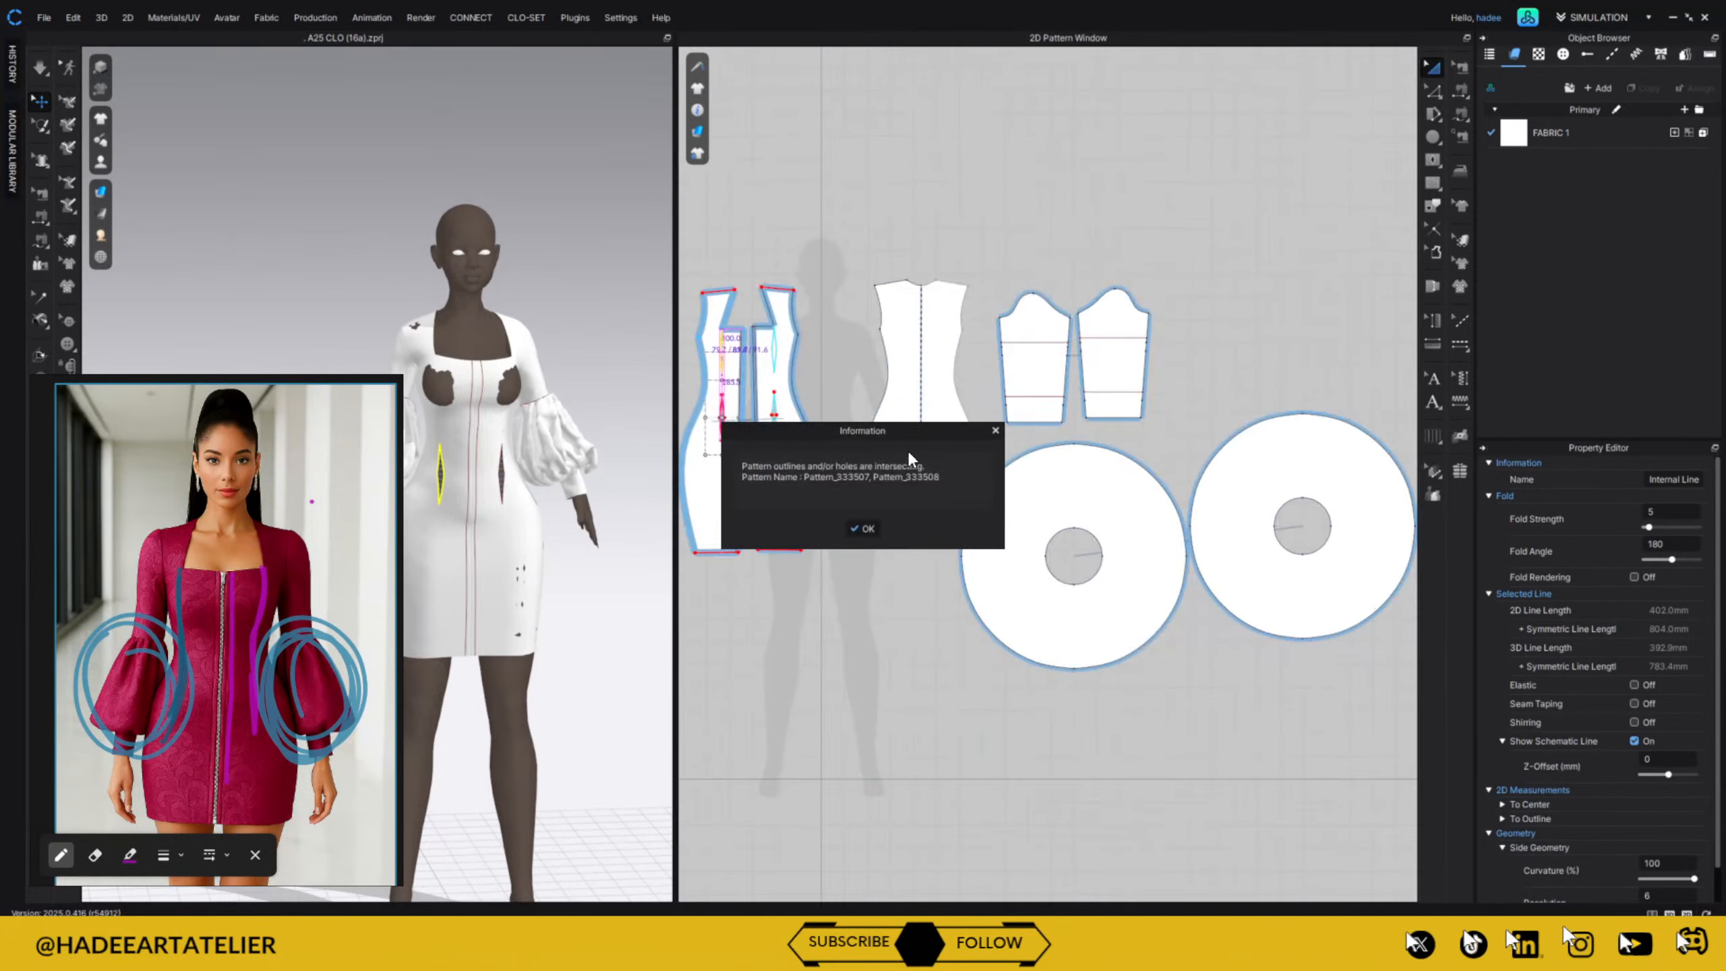
{"action": "left_click", "coordinate": [870, 528]}
{"action": "scroll", "coordinate": [953, 430], "scroll_direction": "up", "scroll_amount": 4}
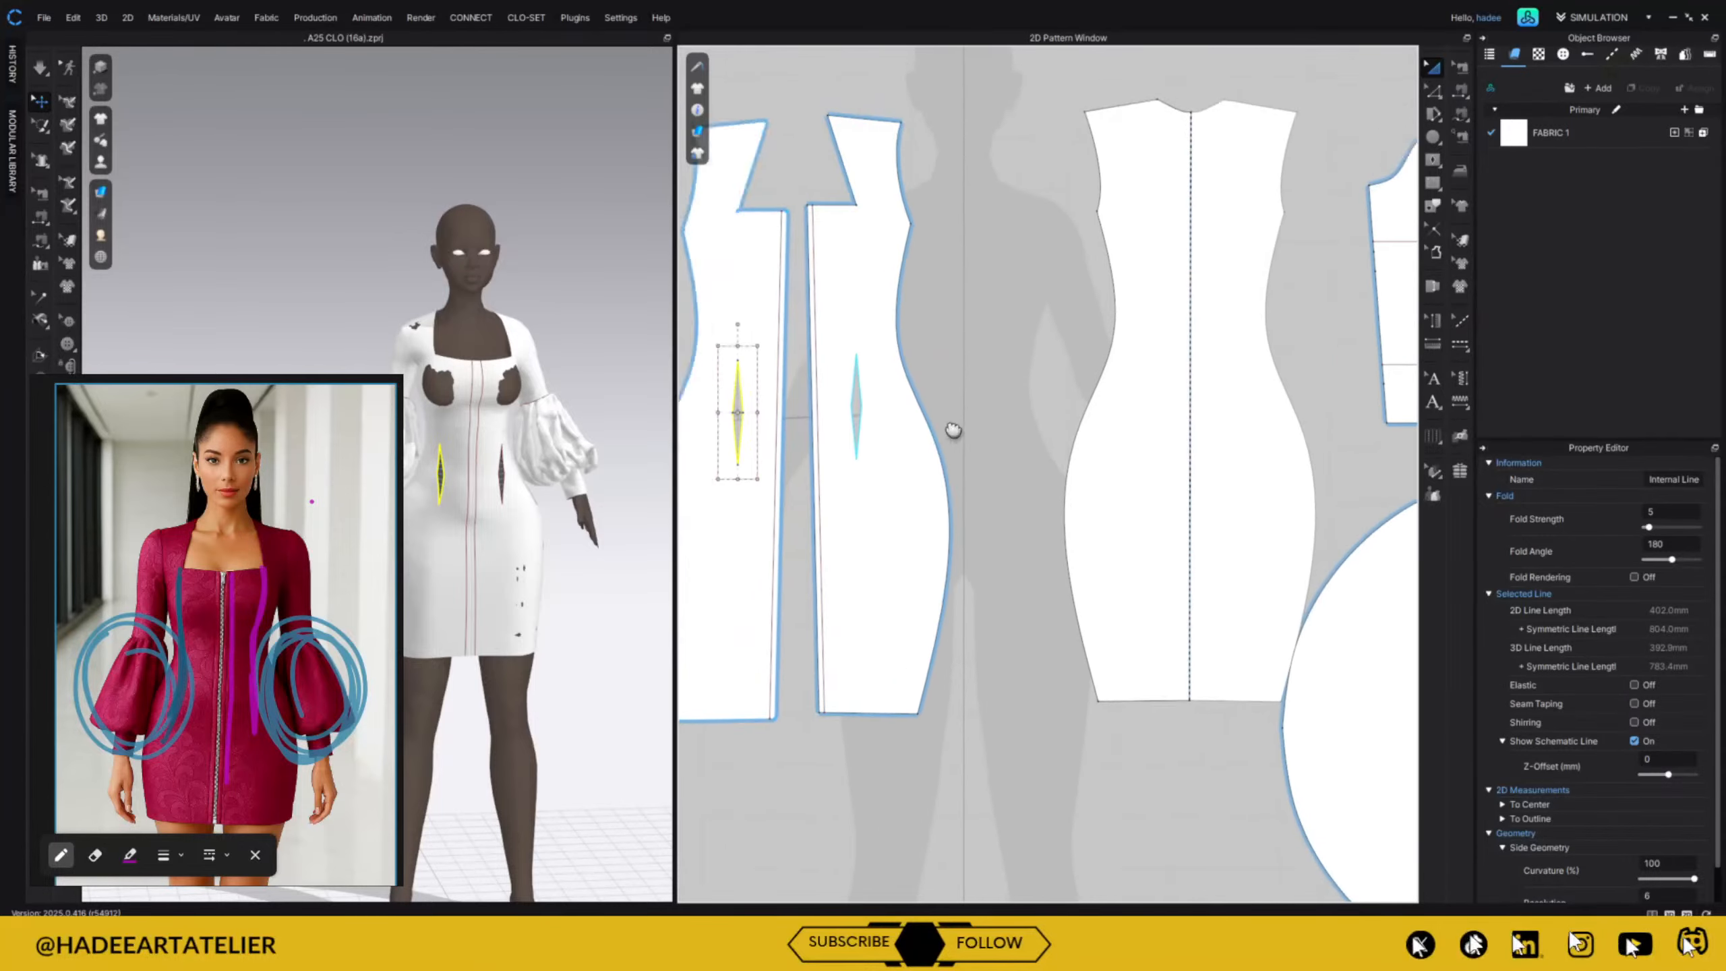
{"action": "middle_click_drag", "start_coordinate": [954, 430], "coordinate": [1302, 497]}
{"action": "scroll", "coordinate": [1302, 497], "scroll_direction": "up", "scroll_amount": 4}
{"action": "middle_click_drag", "start_coordinate": [1106, 394], "coordinate": [1110, 515]}
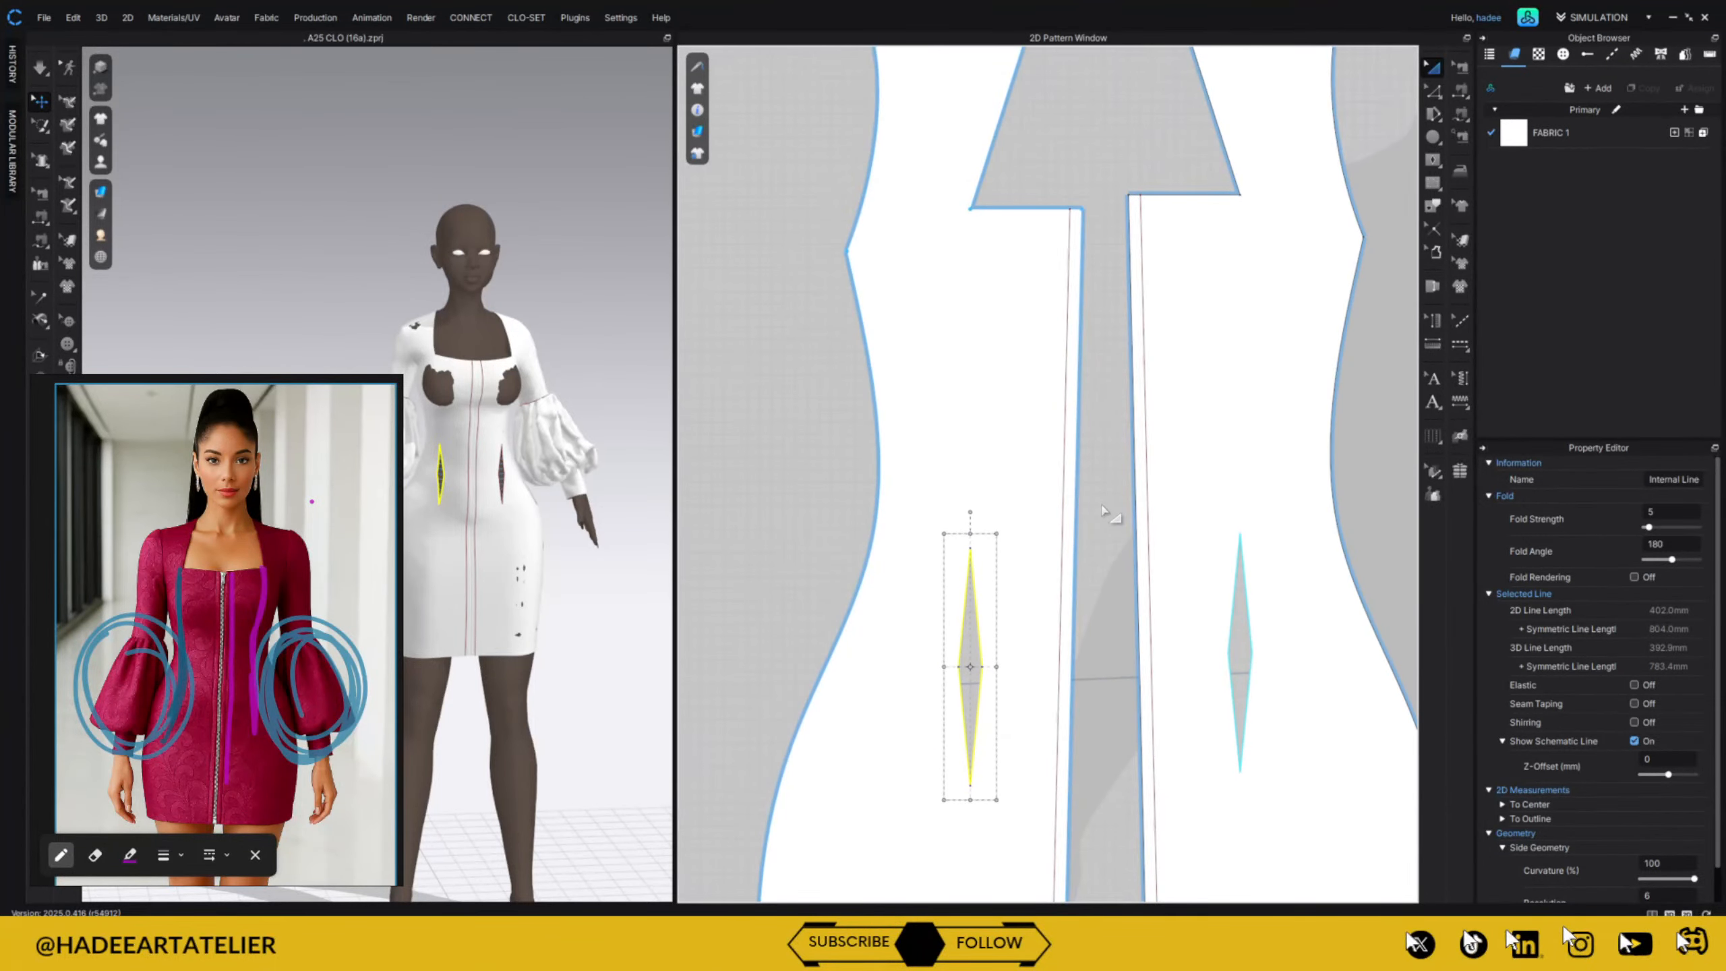
{"action": "left_click_drag", "start_coordinate": [971, 566], "coordinate": [971, 247]}
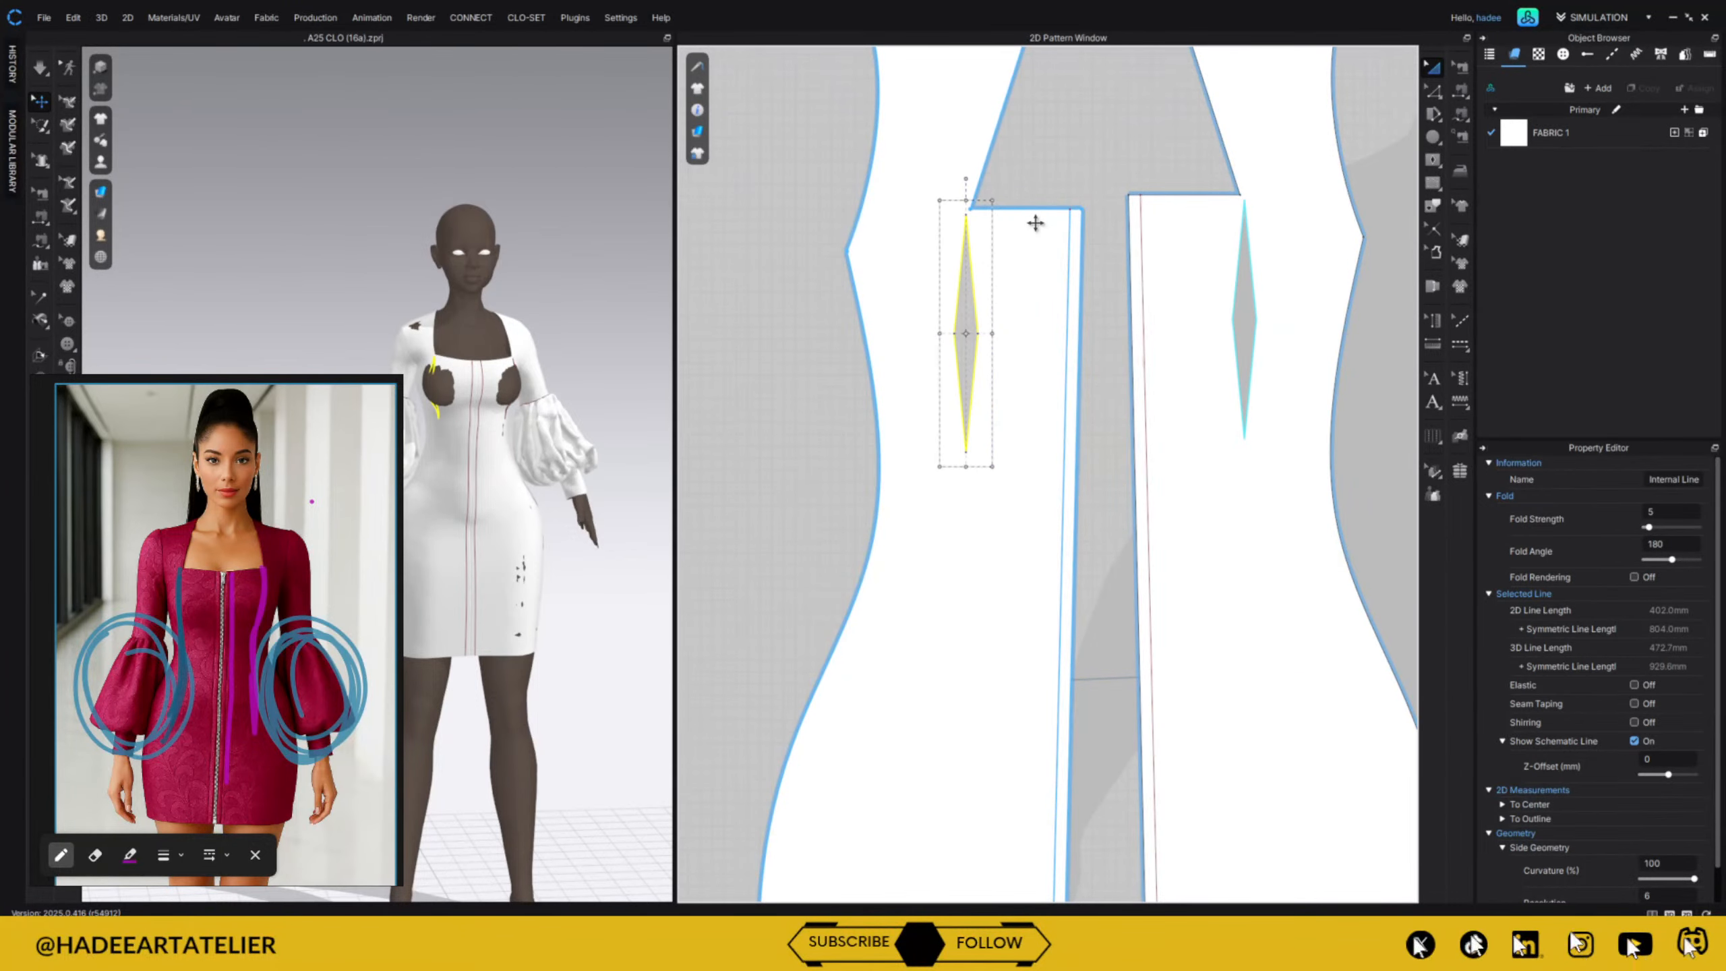
Align the dart's upper tip precisely with the inner corner of the square neckline and deselect it.
{"action": "scroll", "coordinate": [1040, 231], "scroll_direction": "up", "scroll_amount": 6}
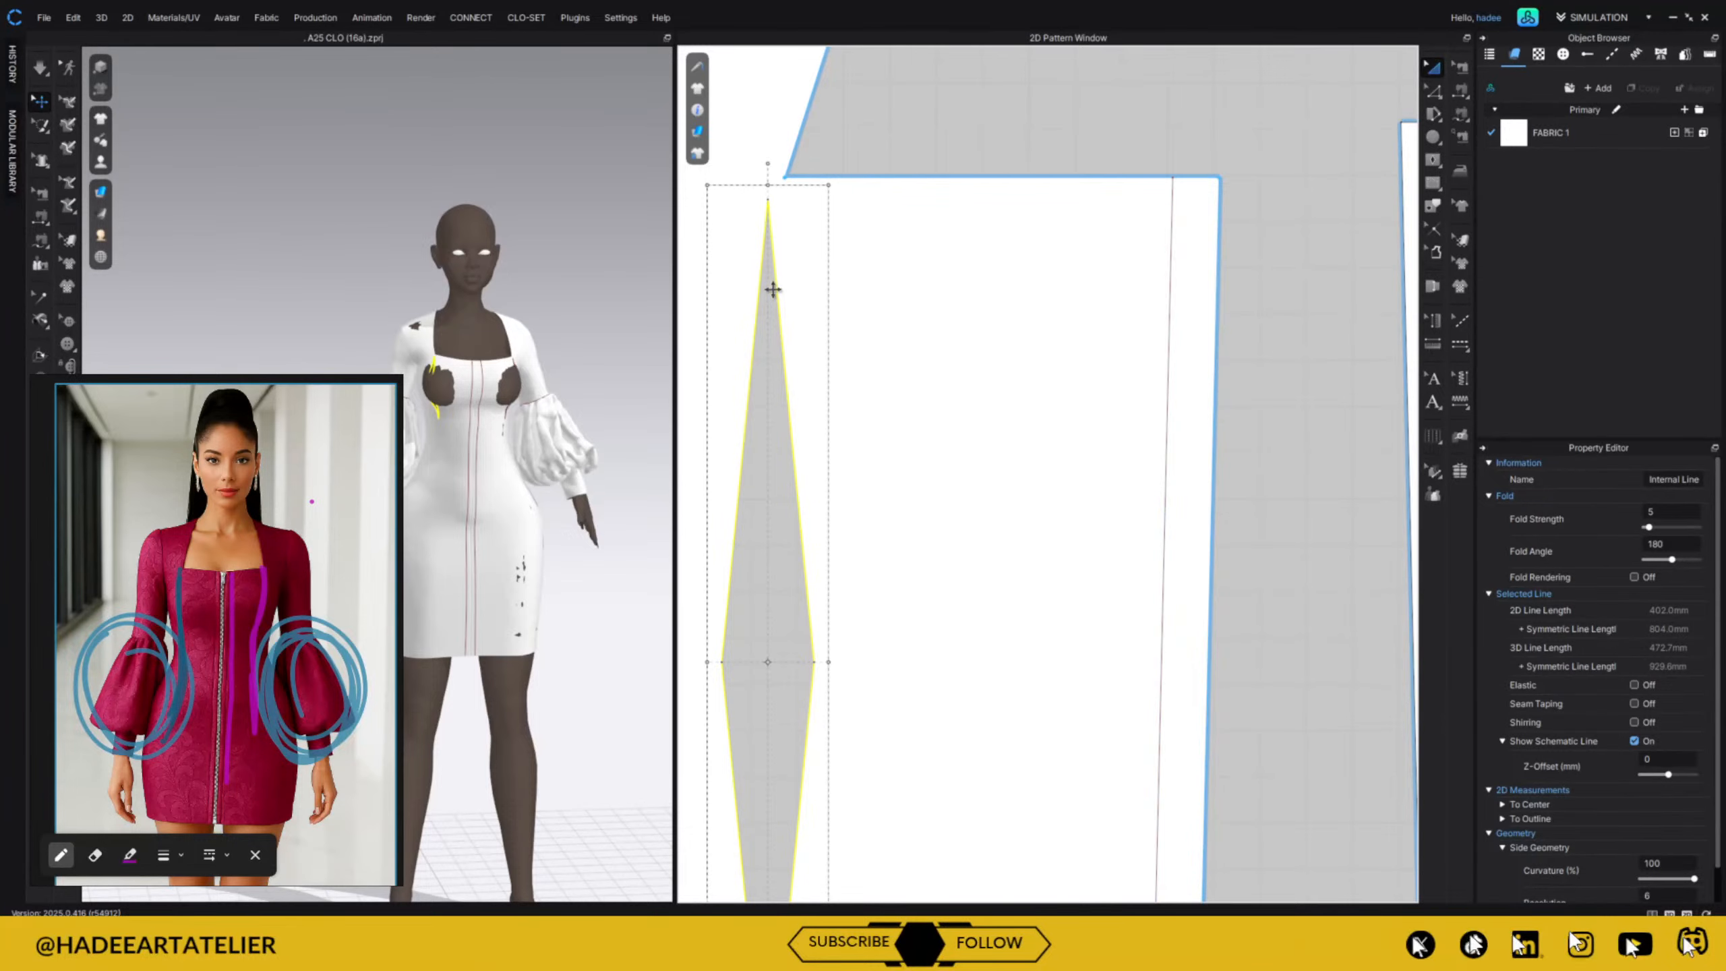
{"action": "left_click_drag", "start_coordinate": [771, 286], "coordinate": [793, 278]}
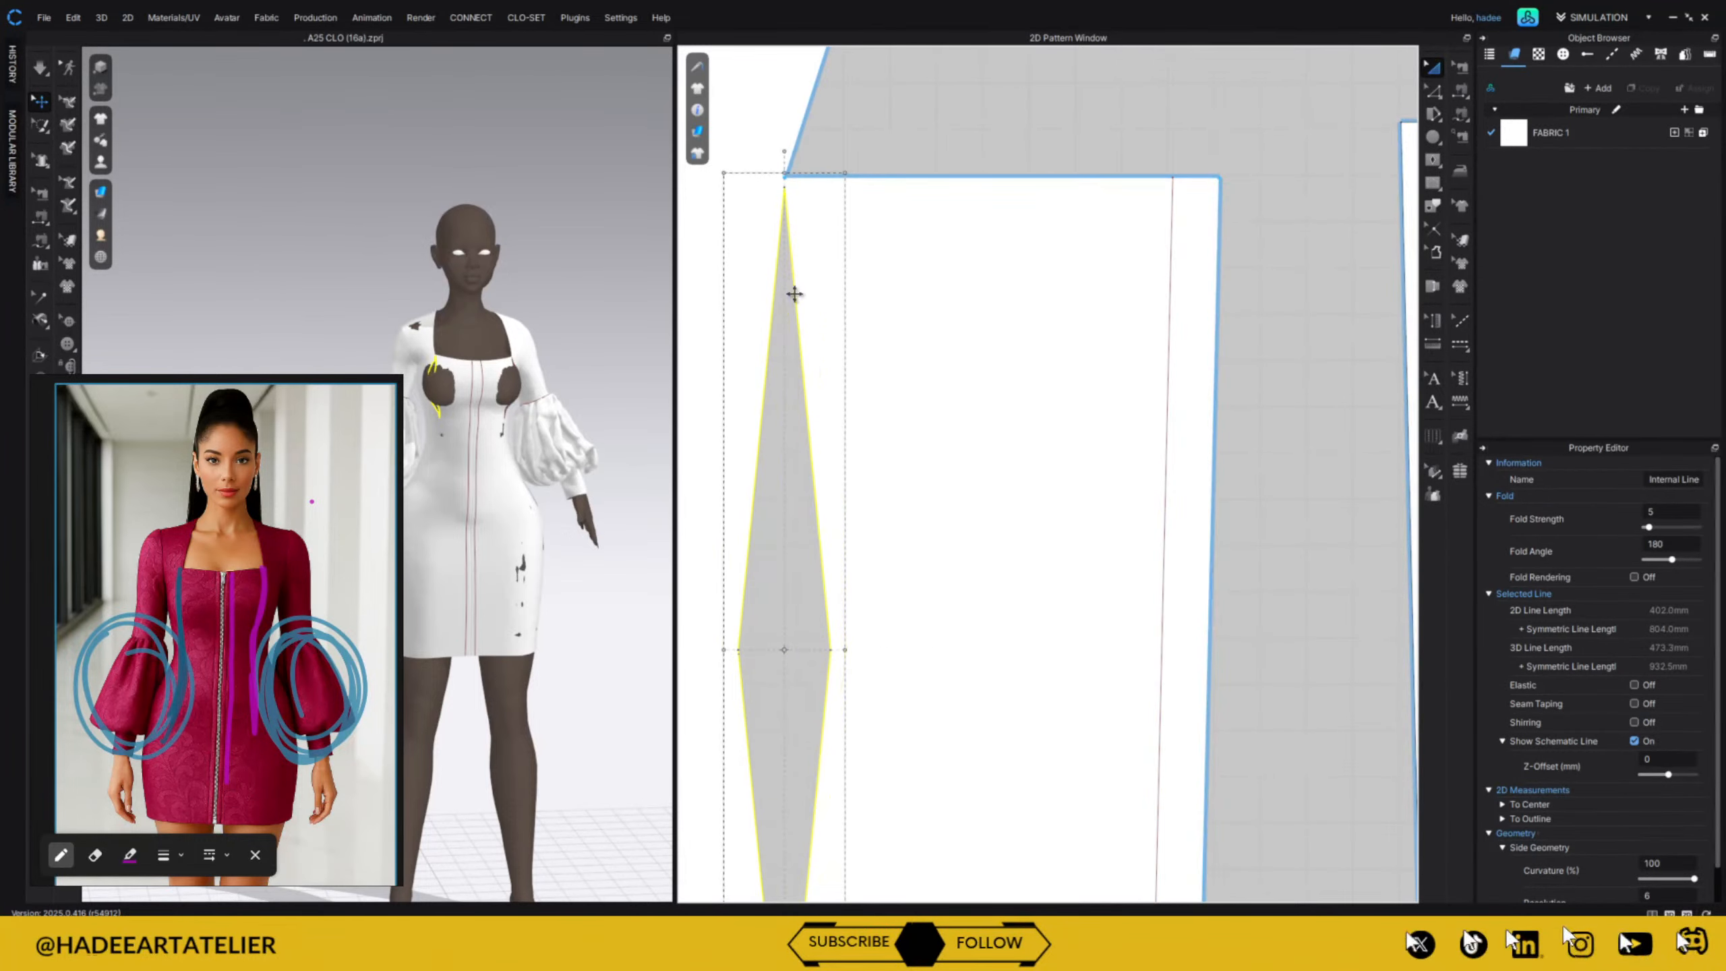
{"action": "scroll", "coordinate": [793, 272], "scroll_direction": "down", "scroll_amount": 8}
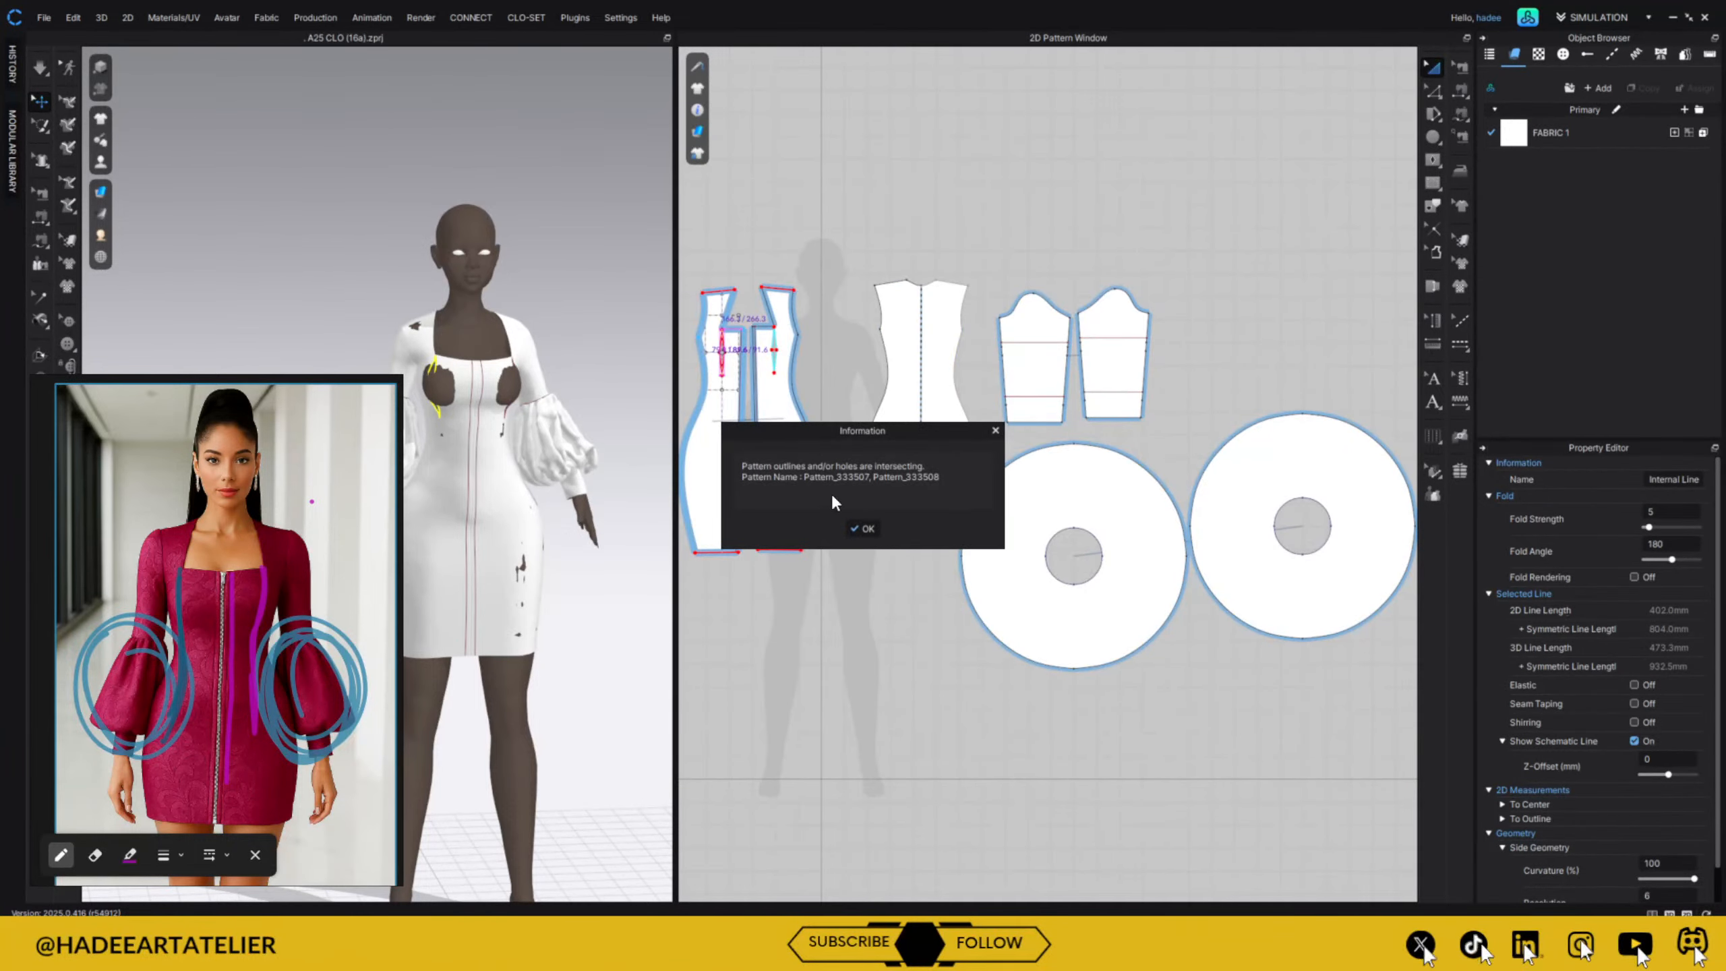
{"action": "left_click", "coordinate": [864, 529]}
{"action": "scroll", "coordinate": [855, 512], "scroll_direction": "up", "scroll_amount": 8}
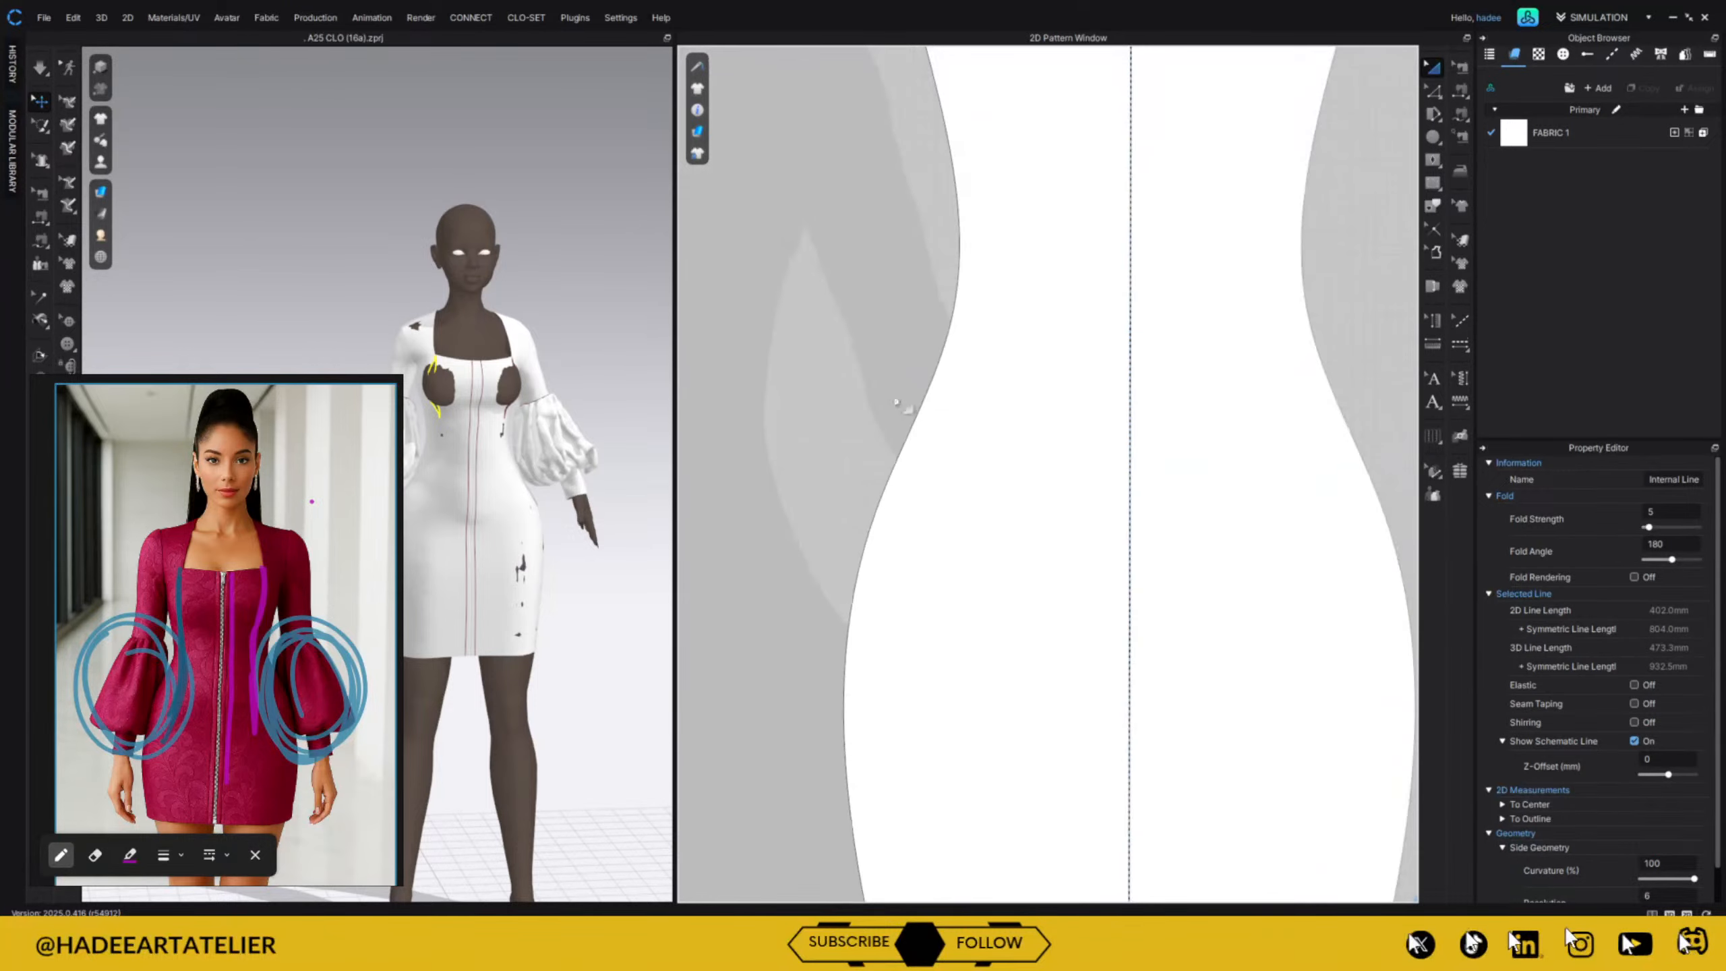
{"action": "scroll", "coordinate": [1386, 469], "scroll_direction": "down", "scroll_amount": 5}
{"action": "scroll", "coordinate": [821, 231], "scroll_direction": "up", "scroll_amount": 5}
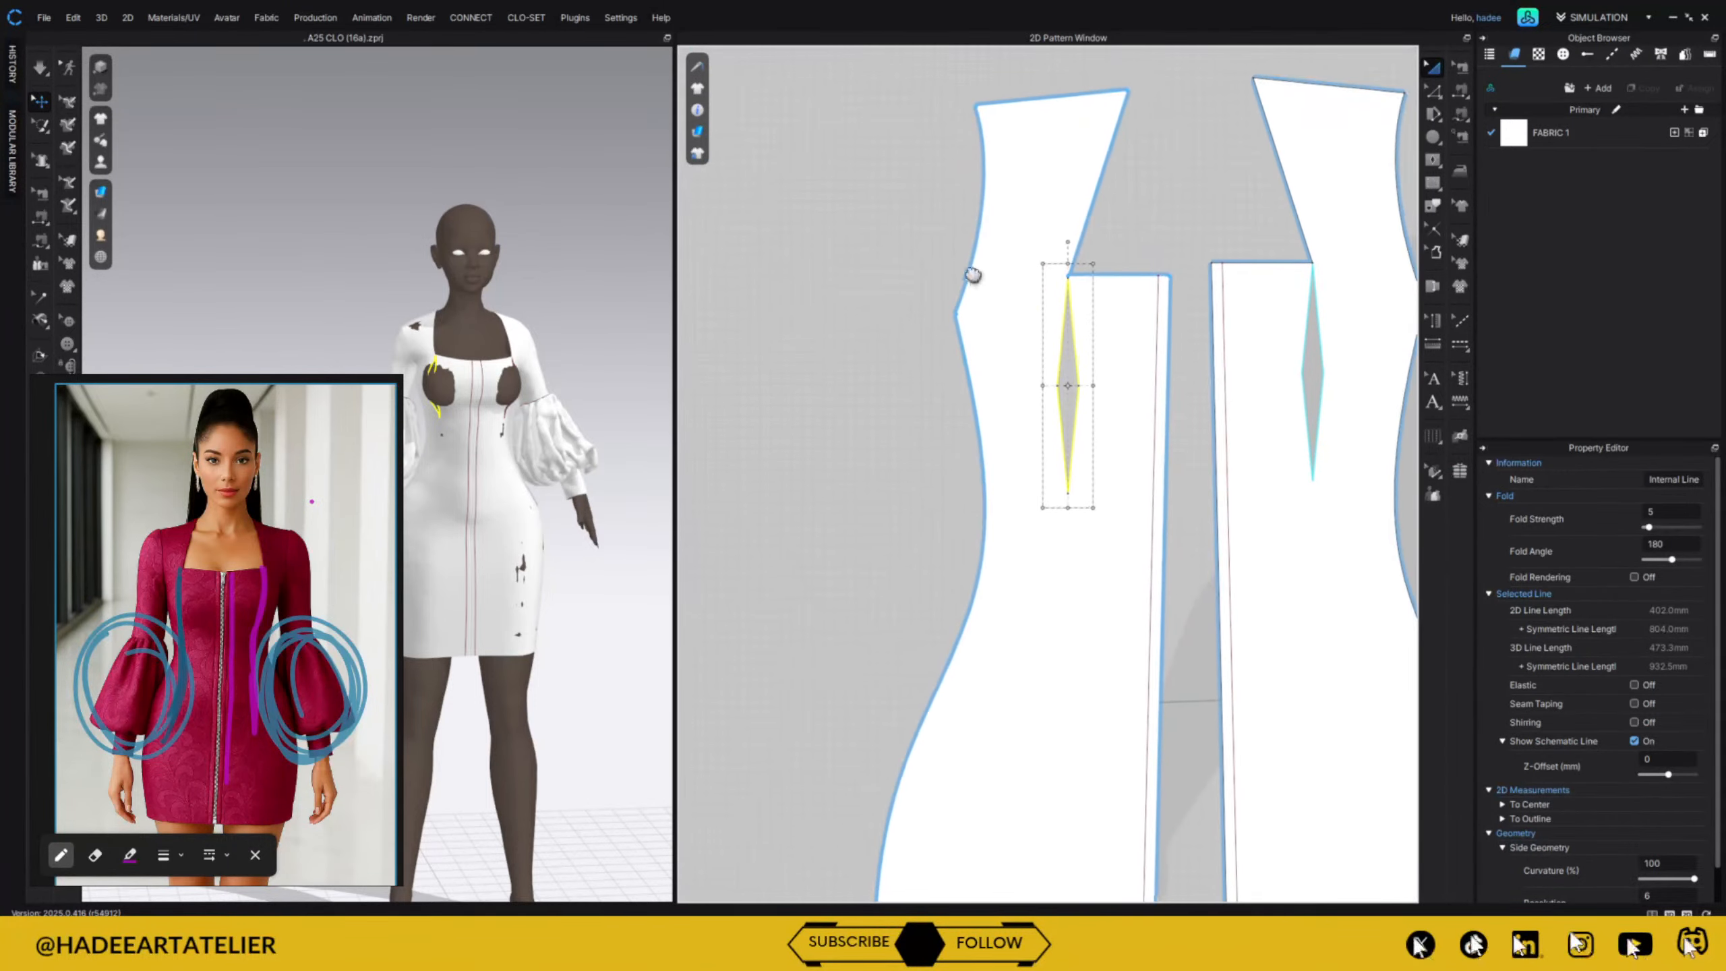
{"action": "scroll", "coordinate": [1099, 326], "scroll_direction": "up", "scroll_amount": 5}
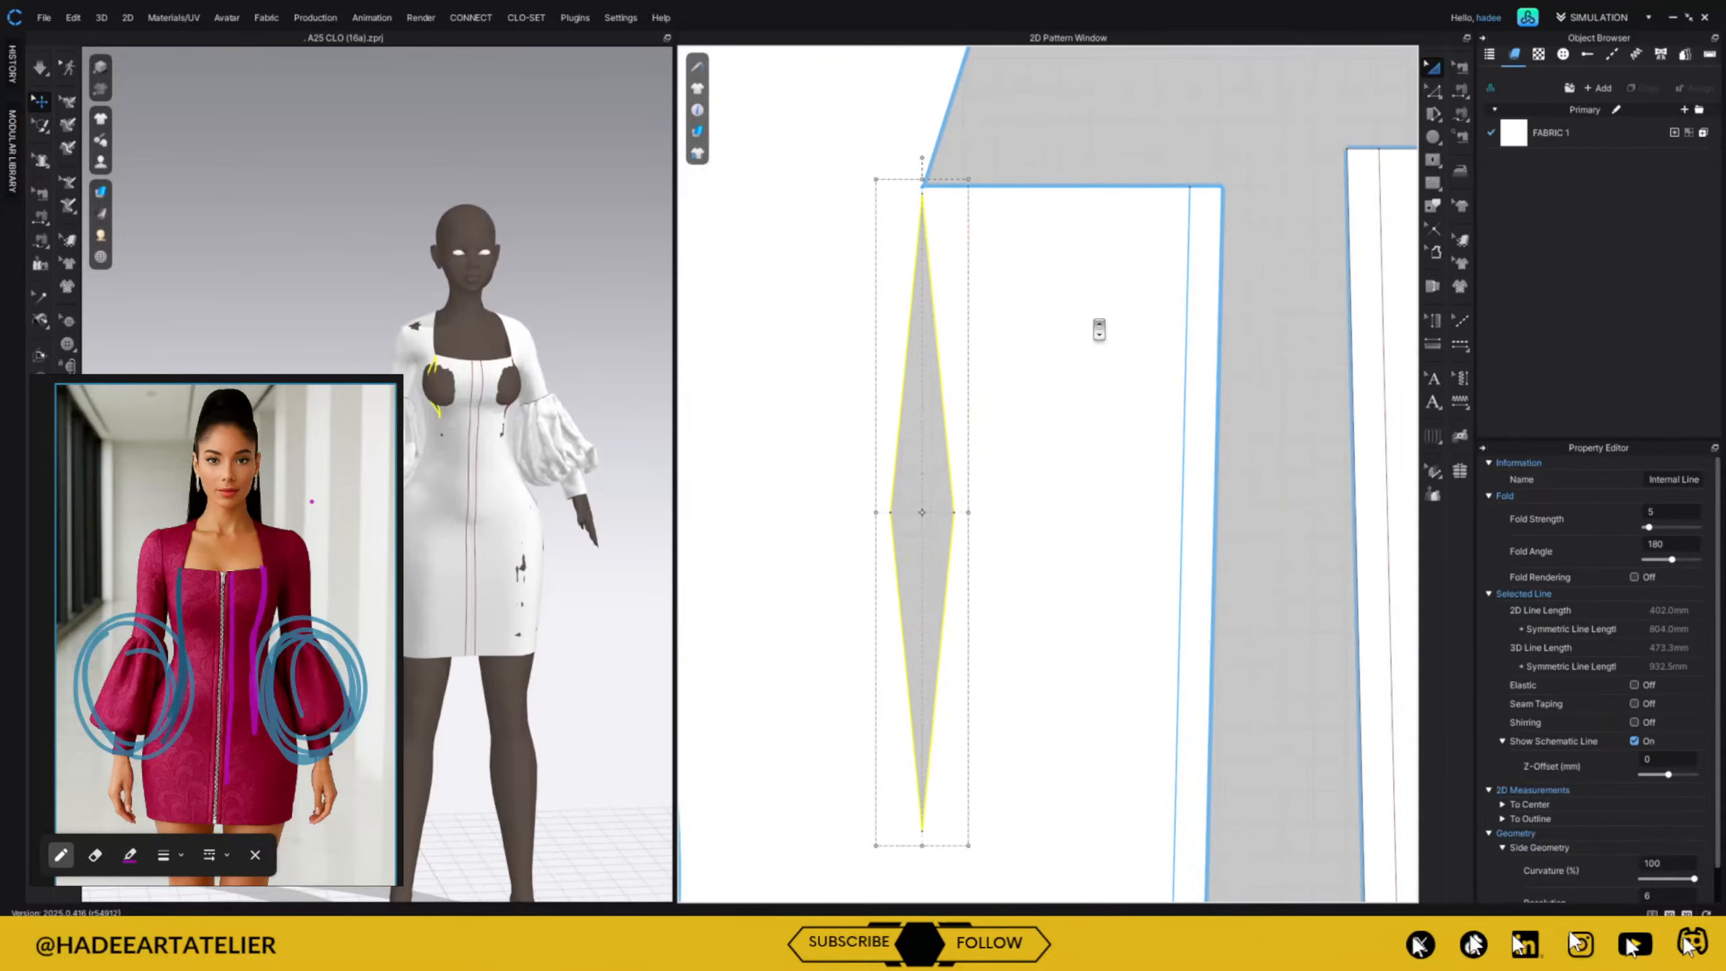
{"action": "scroll", "coordinate": [944, 170], "scroll_direction": "up", "scroll_amount": 3}
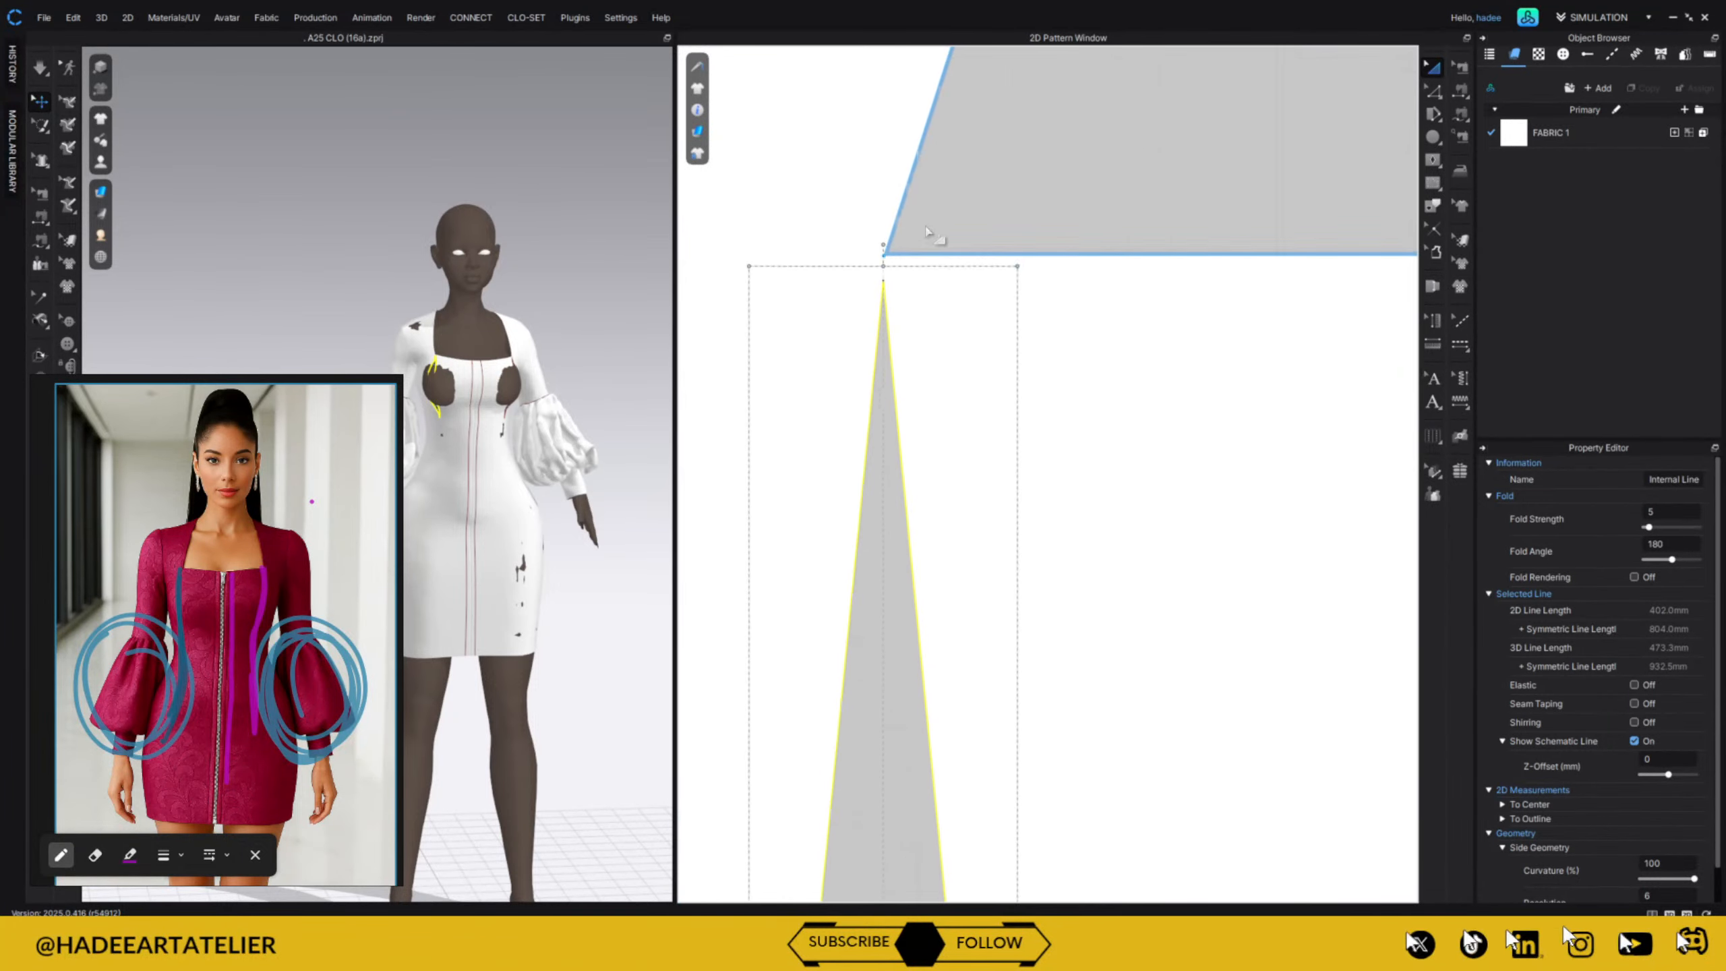
{"action": "scroll", "coordinate": [926, 248], "scroll_direction": "up", "scroll_amount": 4}
{"action": "left_click_drag", "start_coordinate": [829, 378], "coordinate": [832, 344]}
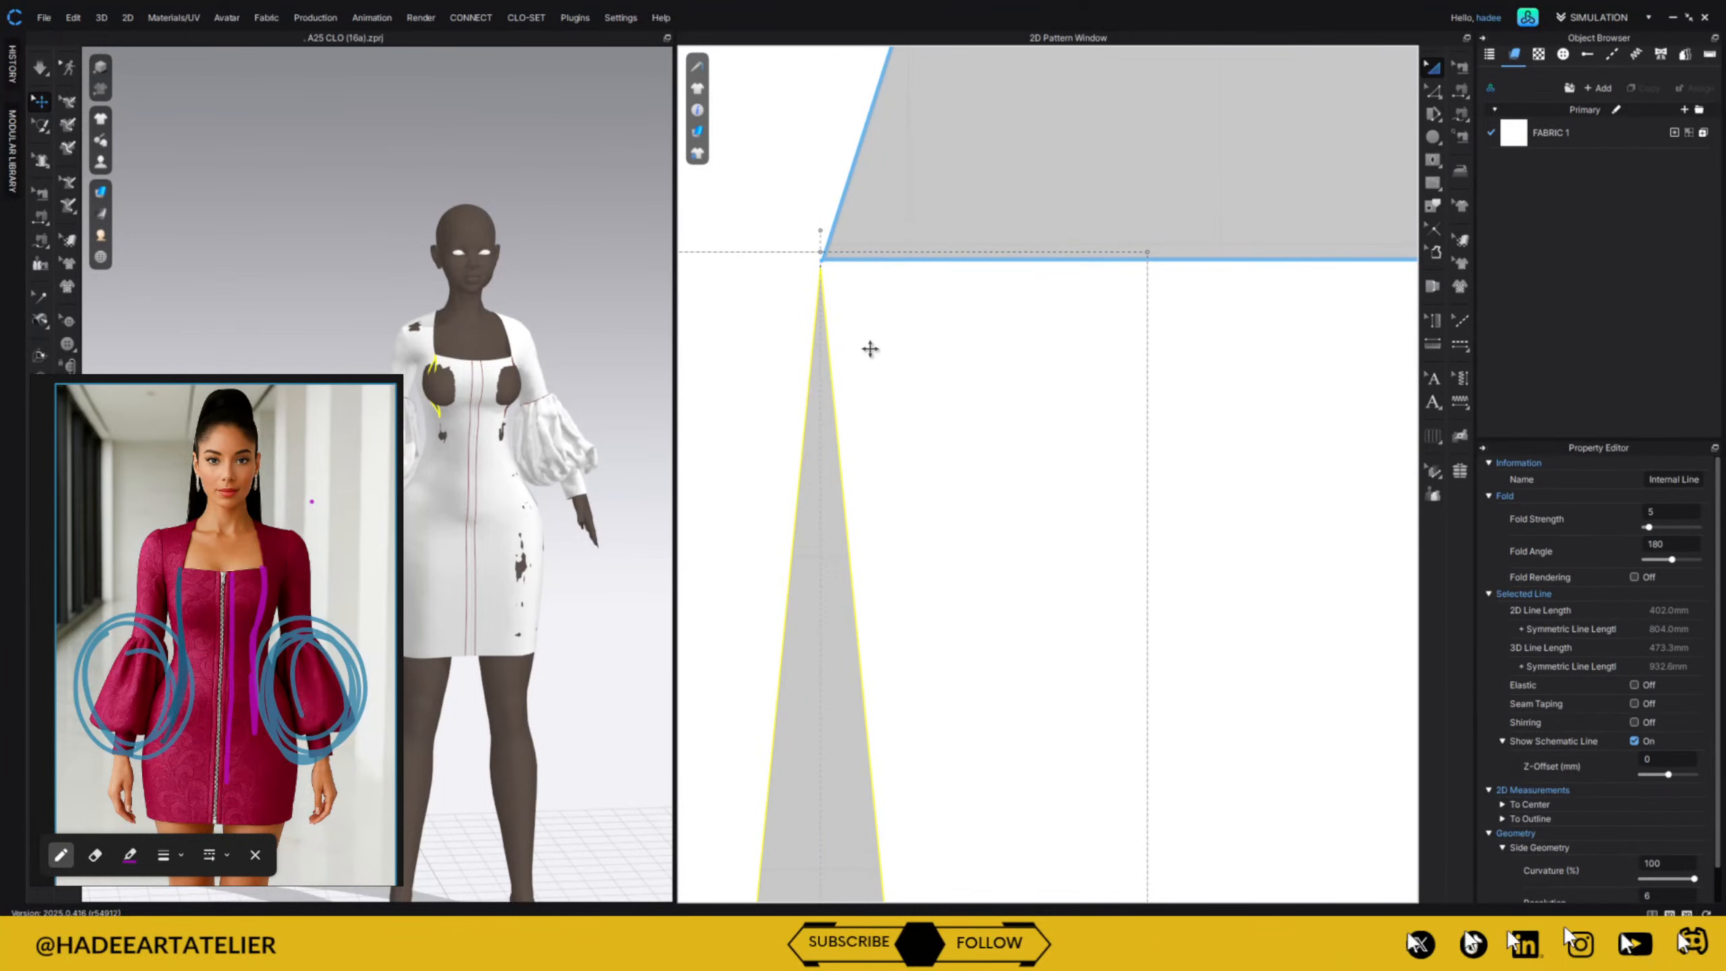
{"action": "scroll", "coordinate": [914, 358], "scroll_direction": "down", "scroll_amount": 6}
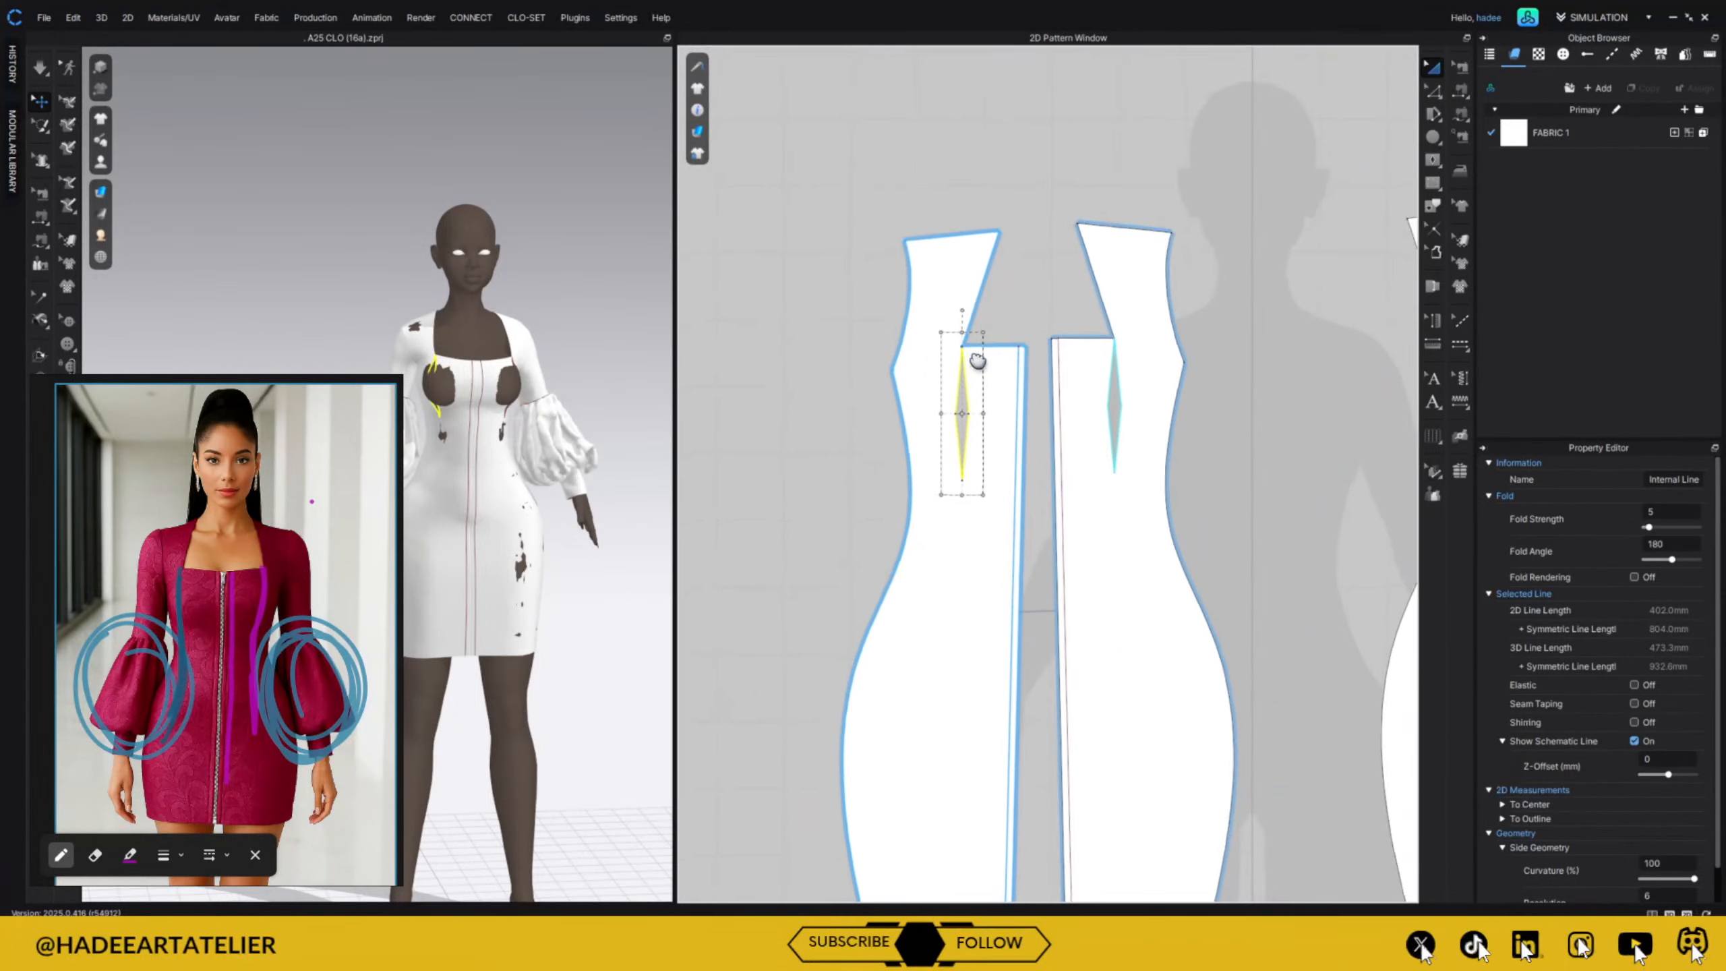
{"action": "right_click_drag", "start_coordinate": [977, 361], "coordinate": [964, 188]}
{"action": "left_click", "coordinate": [1228, 266]}
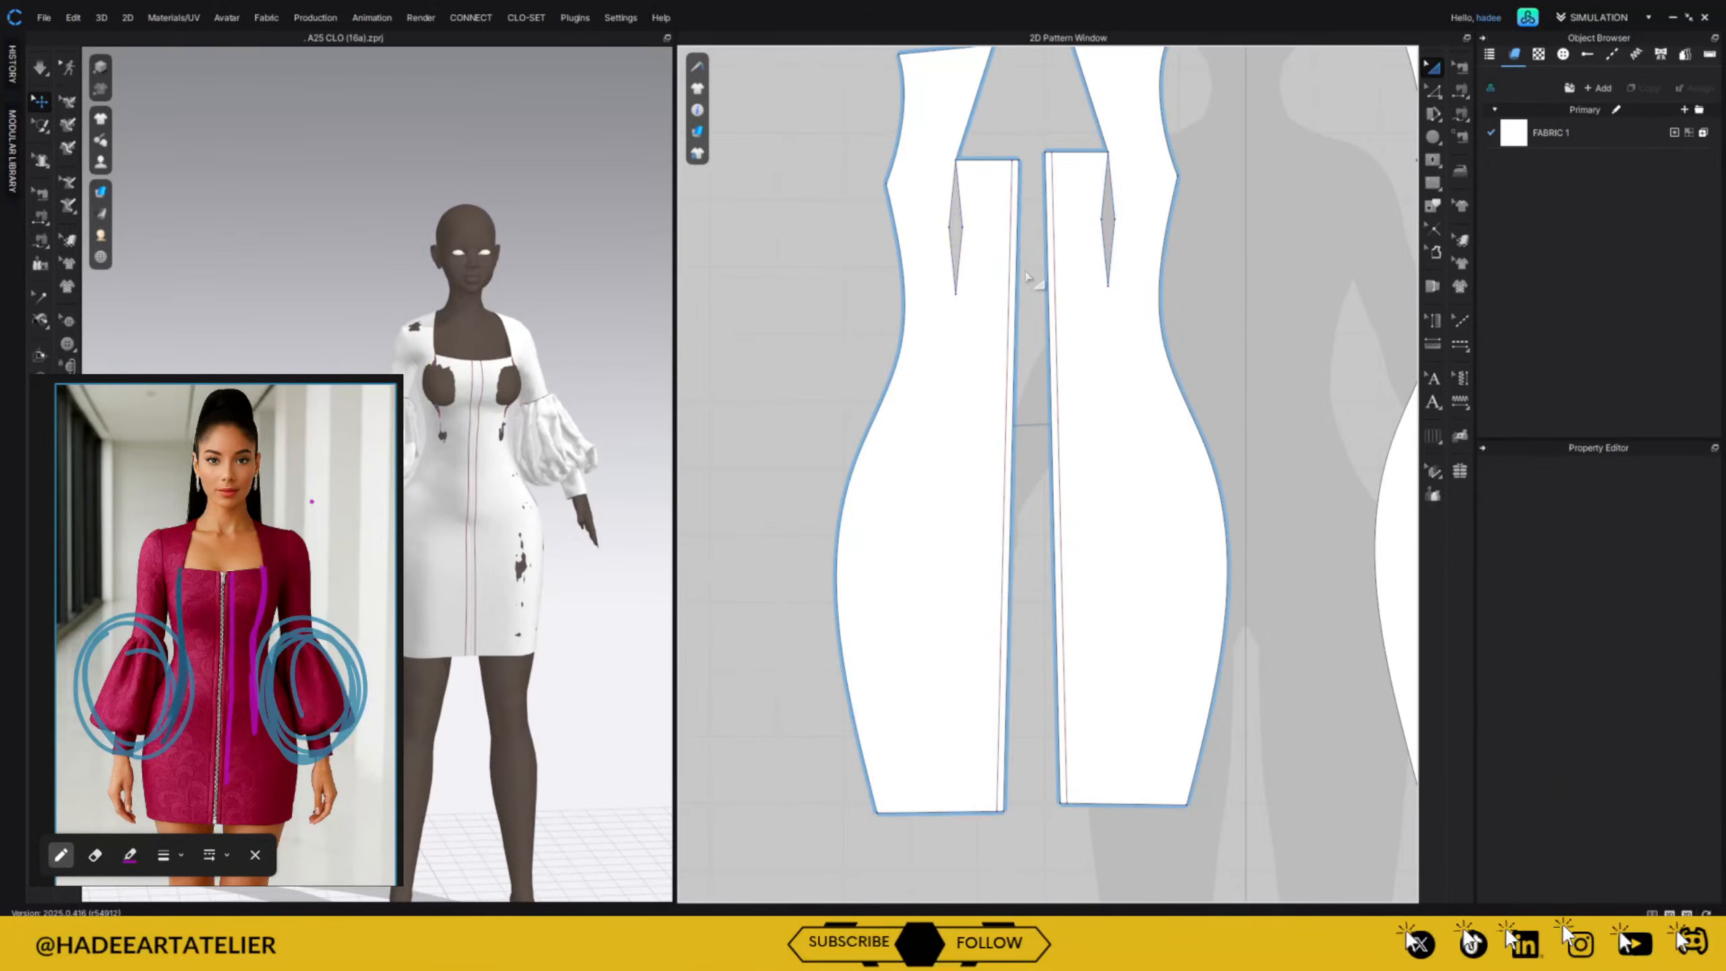
Try to lengthen the front dart by editing its lower points.
{"action": "key", "text": "z"}
{"action": "left_click_drag", "start_coordinate": [956, 294], "coordinate": [956, 394]}
{"action": "key", "text": "ctrl+z"}
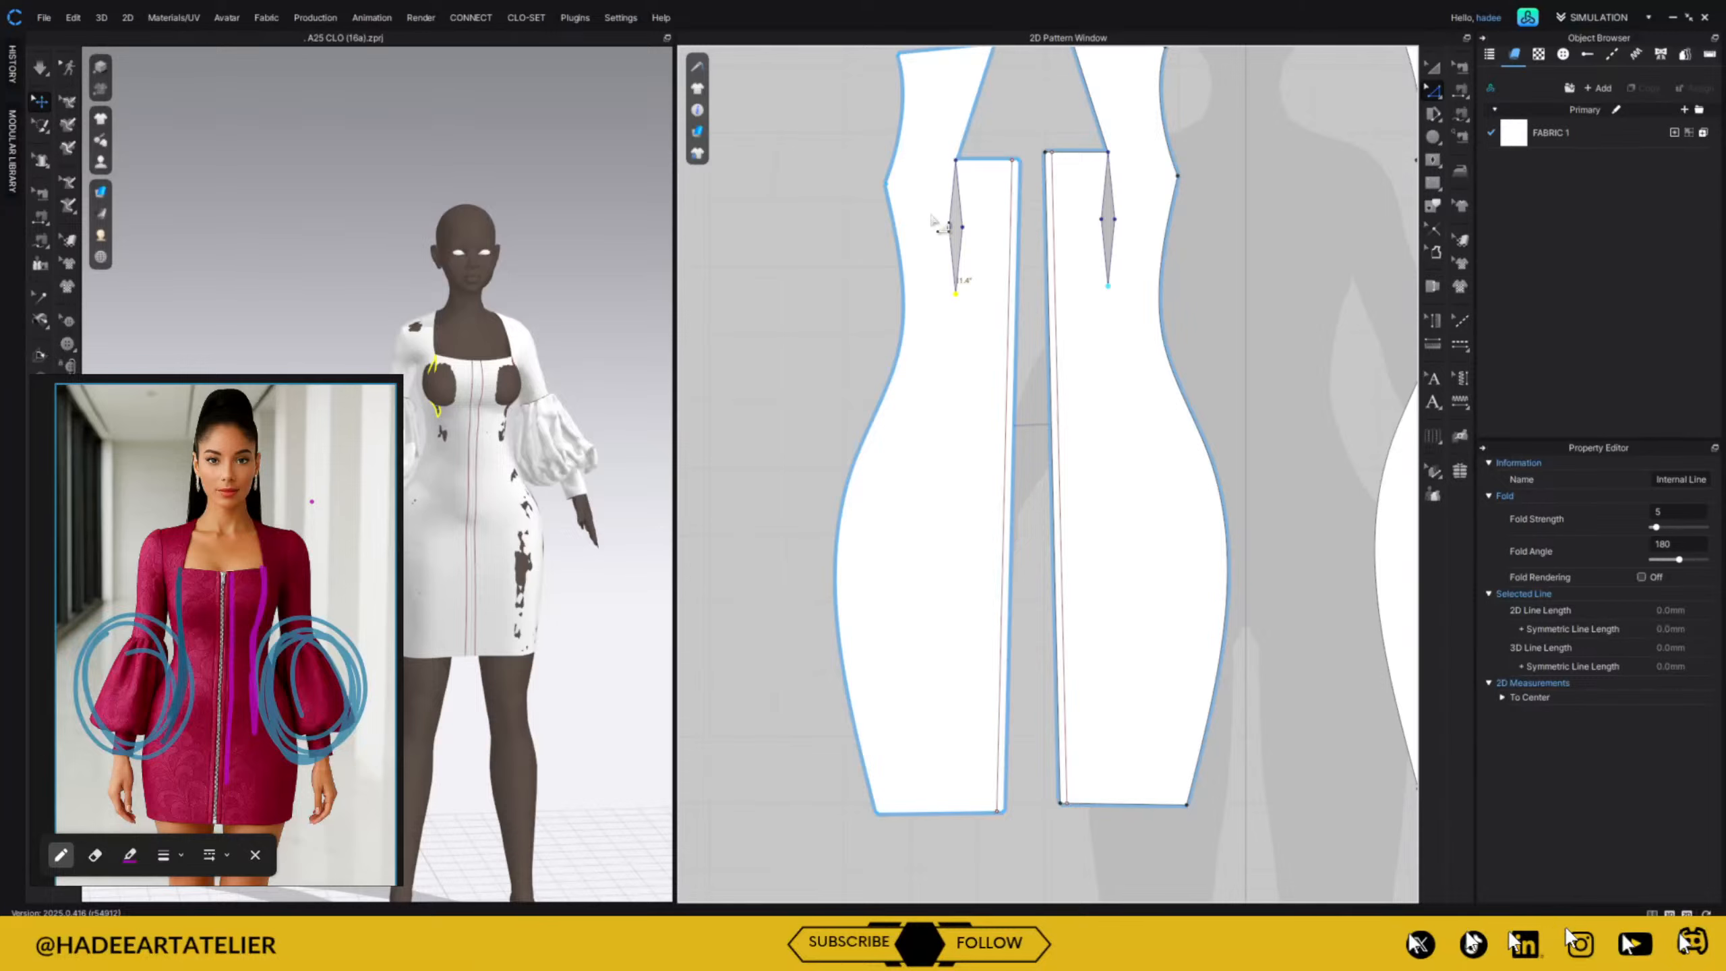
{"action": "left_click_drag", "start_coordinate": [928, 212], "coordinate": [967, 470]}
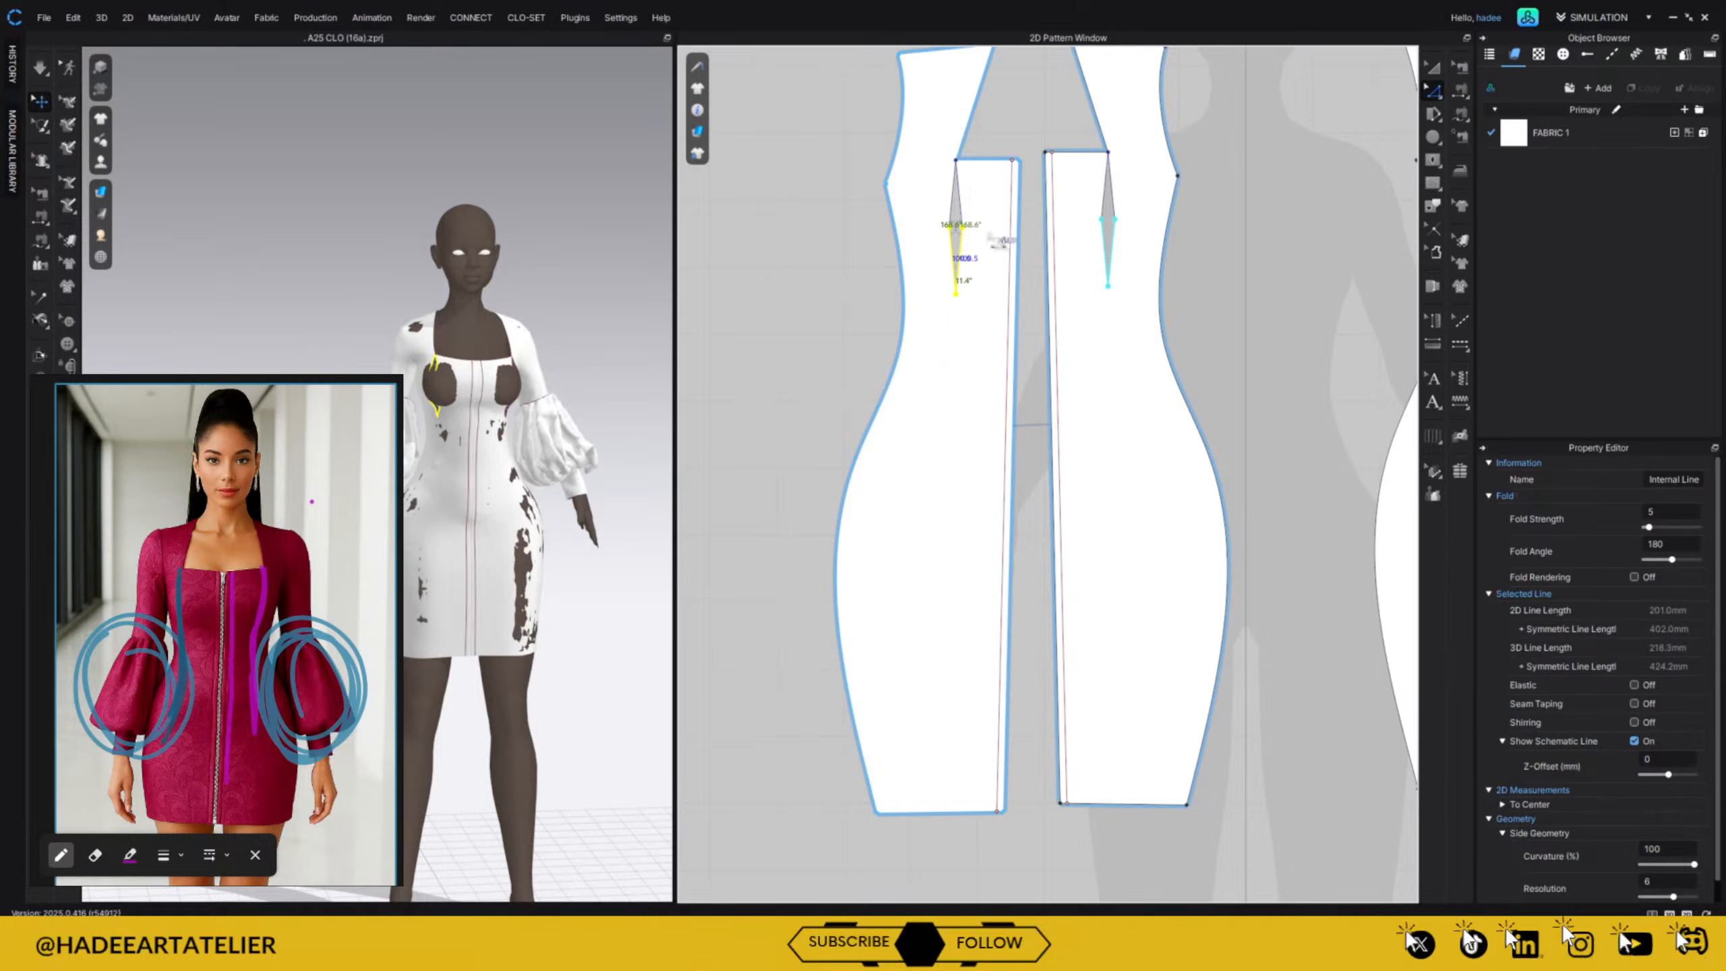
{"action": "key", "text": "ctrl+z"}
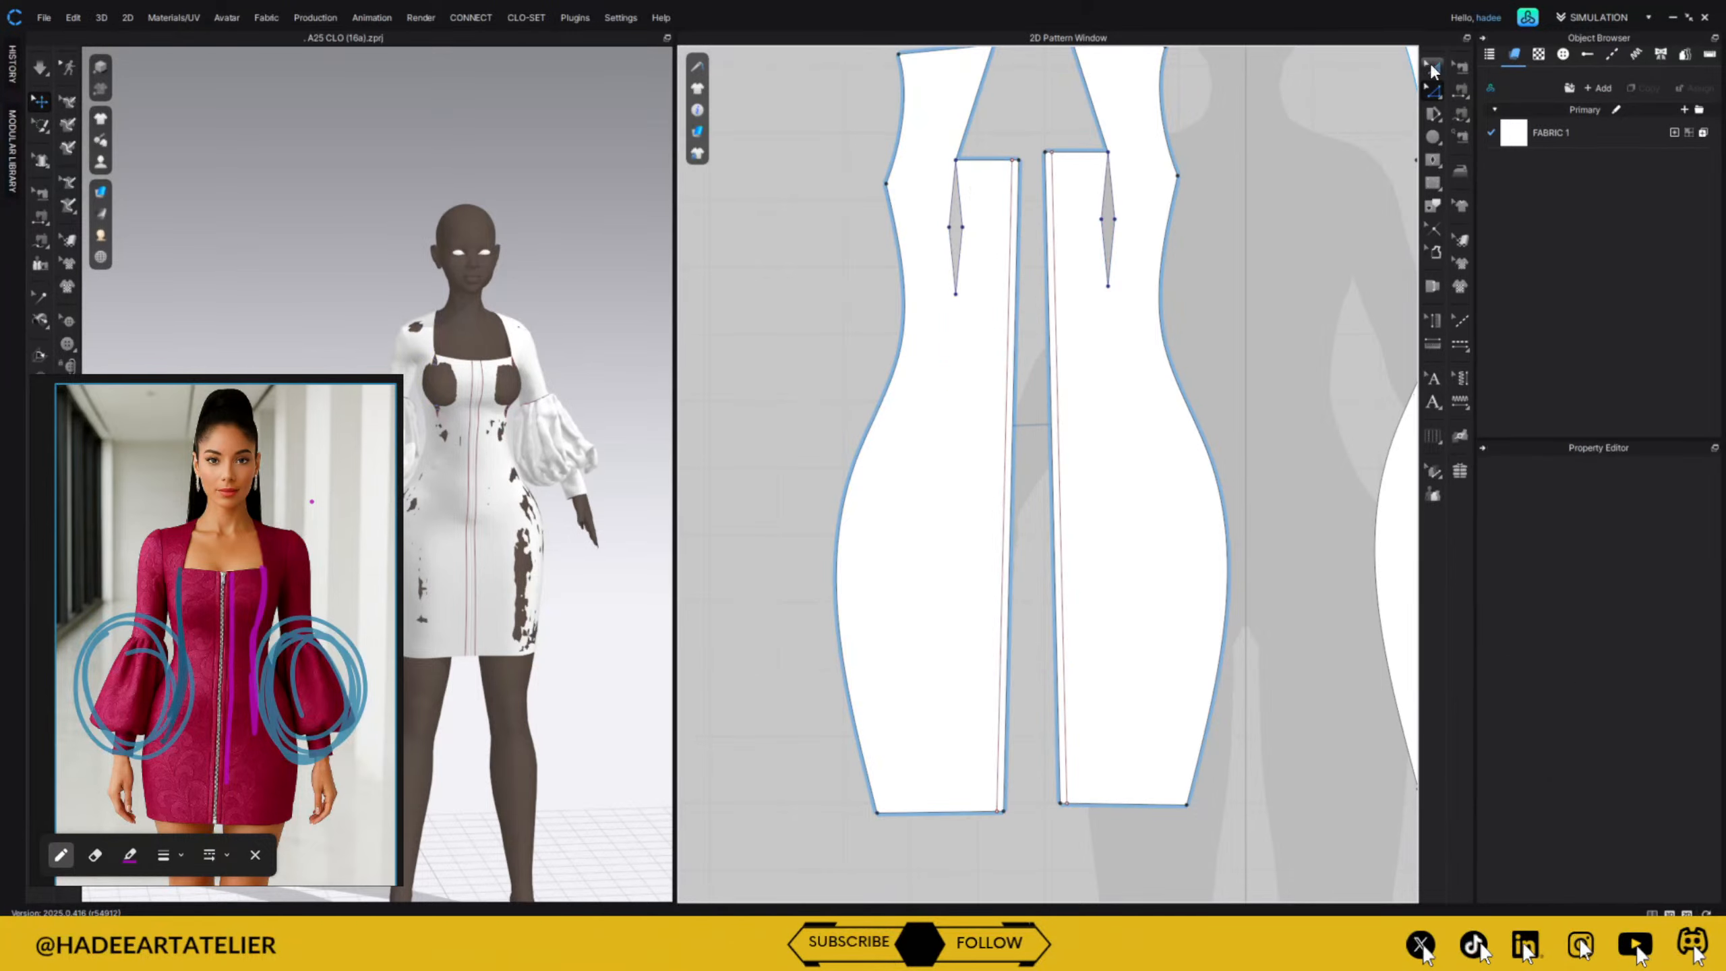
Stretch the whole dart downward to about twice its height, keeping its upper tip in place, and start the simulation.
{"action": "left_click", "coordinate": [955, 224]}
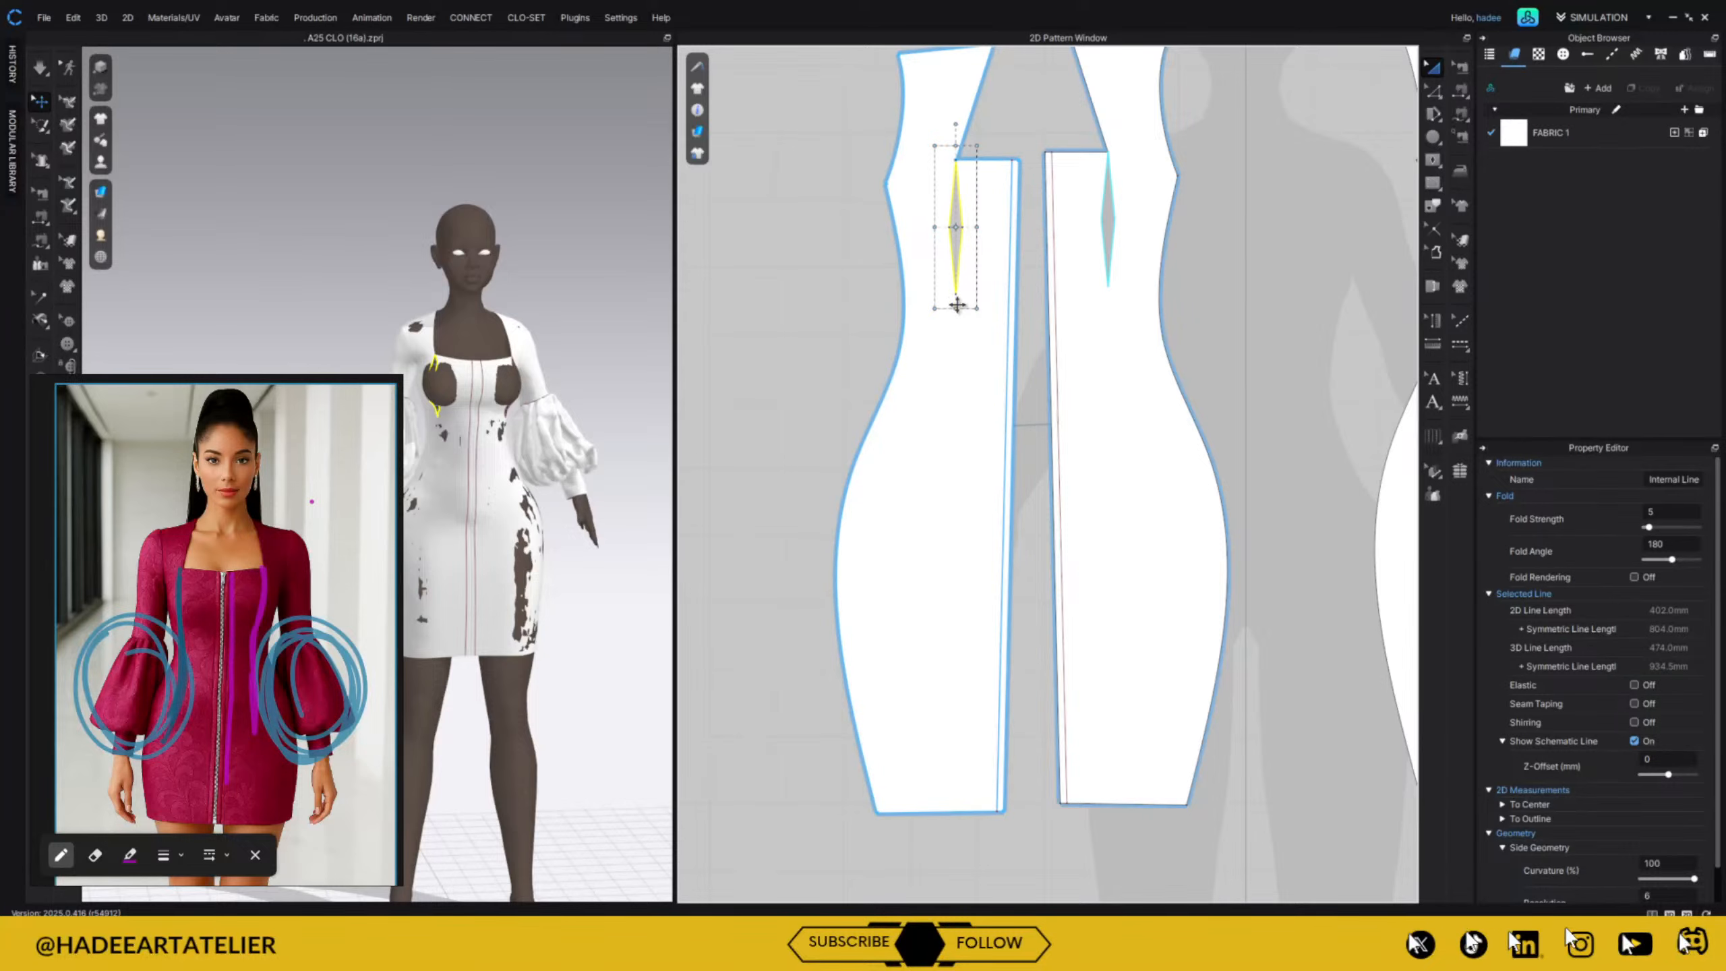
{"action": "left_click_drag", "start_coordinate": [958, 312], "coordinate": [953, 451]}
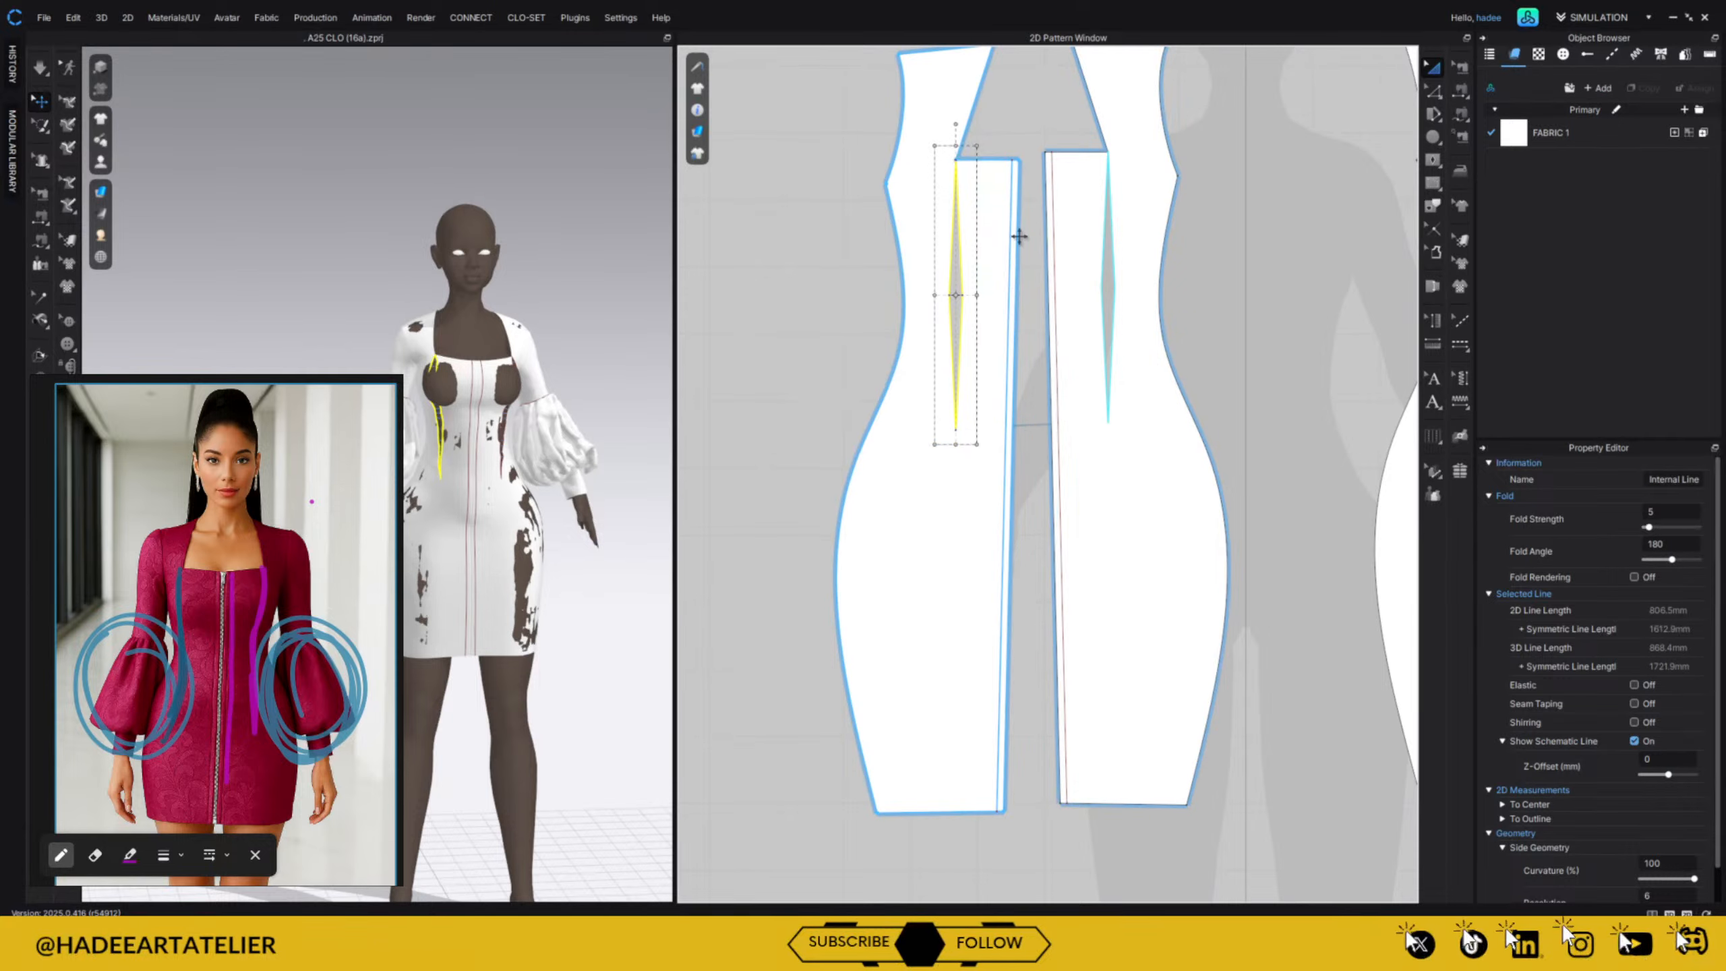
{"action": "key", "text": "space"}
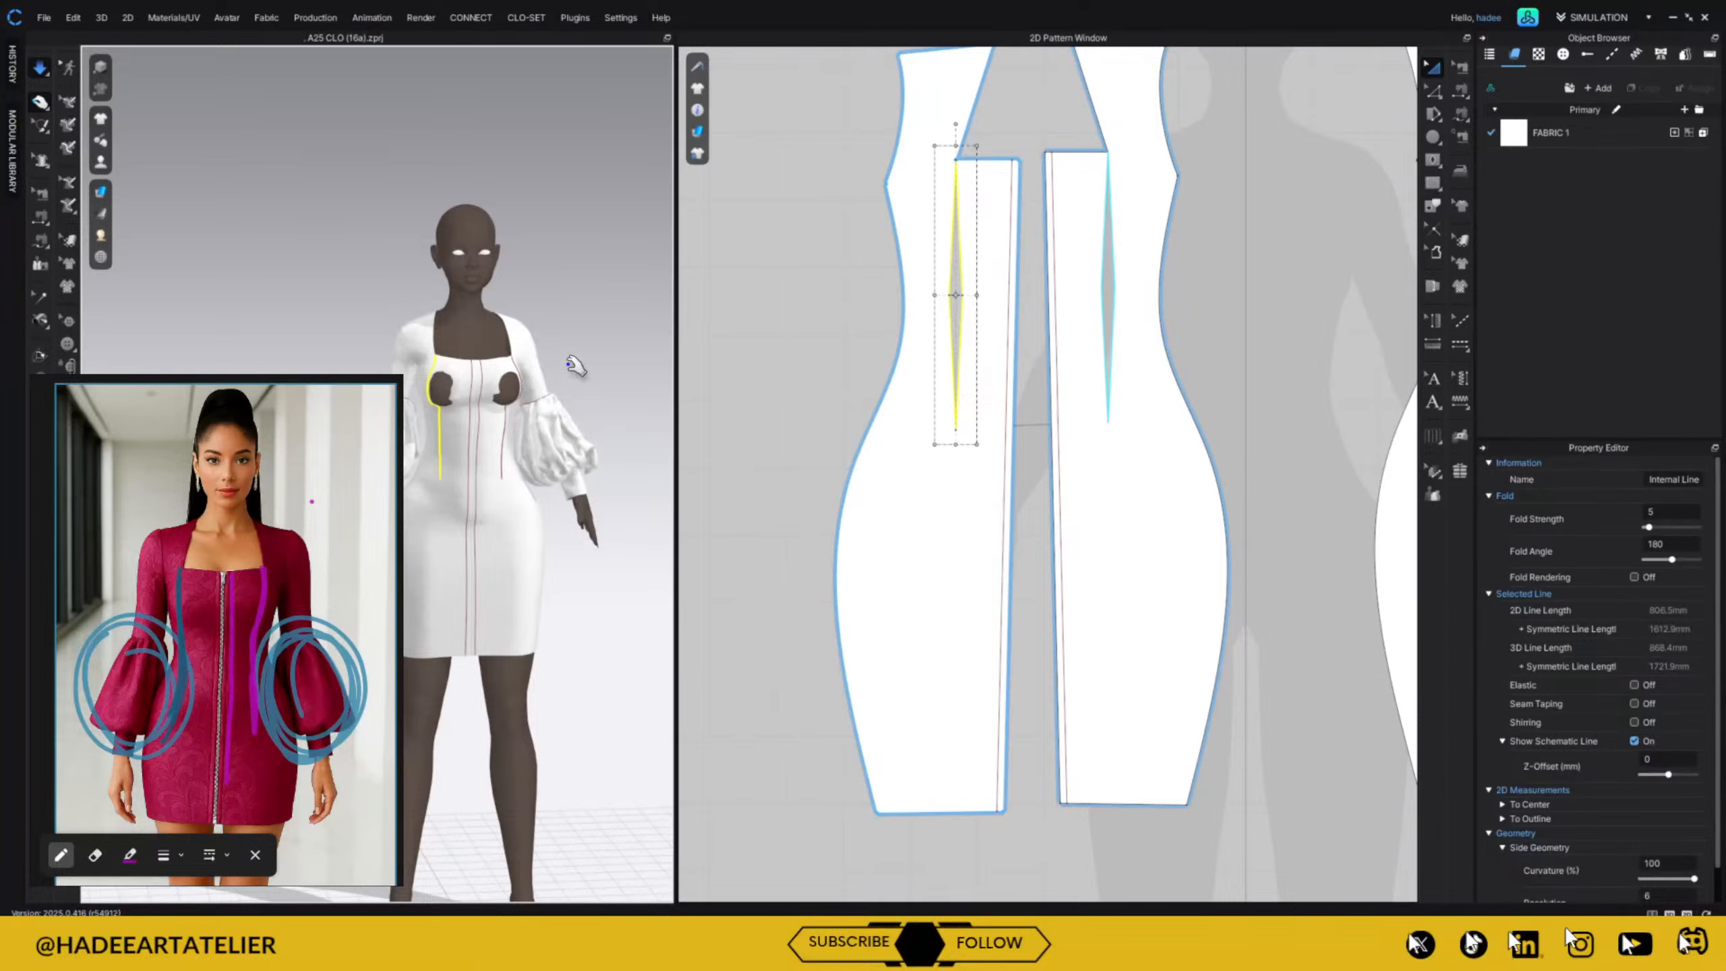
Pull both front panels of the simulating dress outward on the avatar so that the fabric covers the bust.
{"action": "right_click_drag", "start_coordinate": [577, 368], "coordinate": [658, 370]}
{"action": "left_click", "coordinate": [502, 411]}
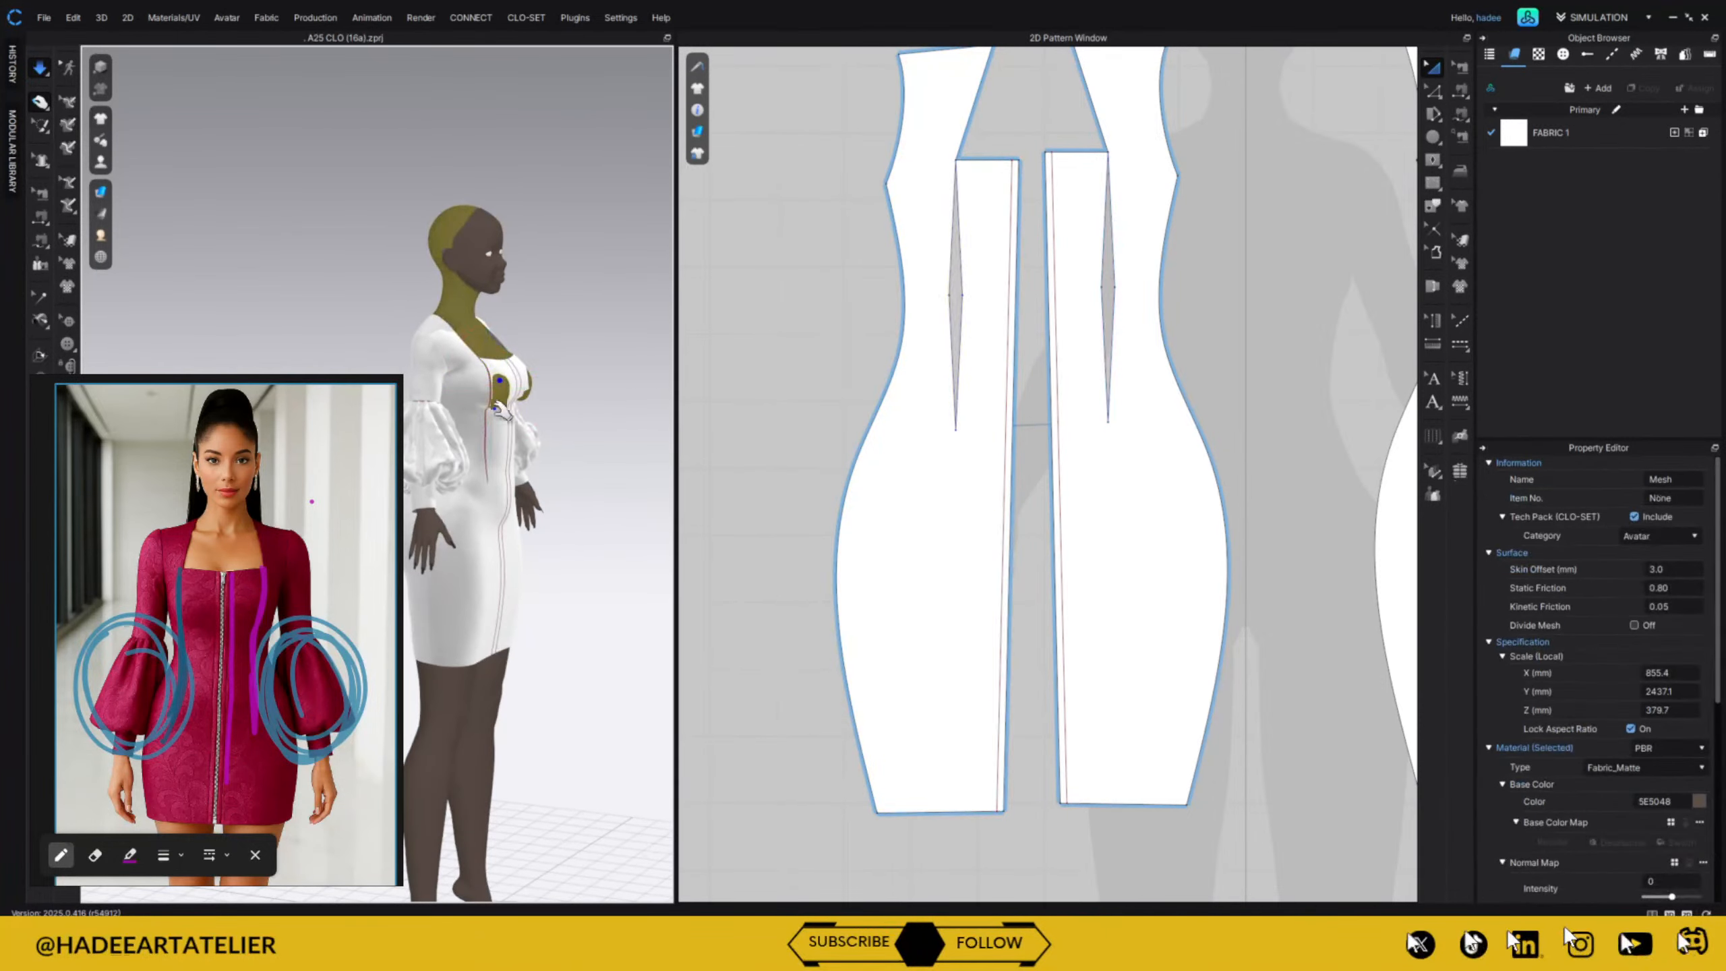
{"action": "left_click", "coordinate": [496, 412]}
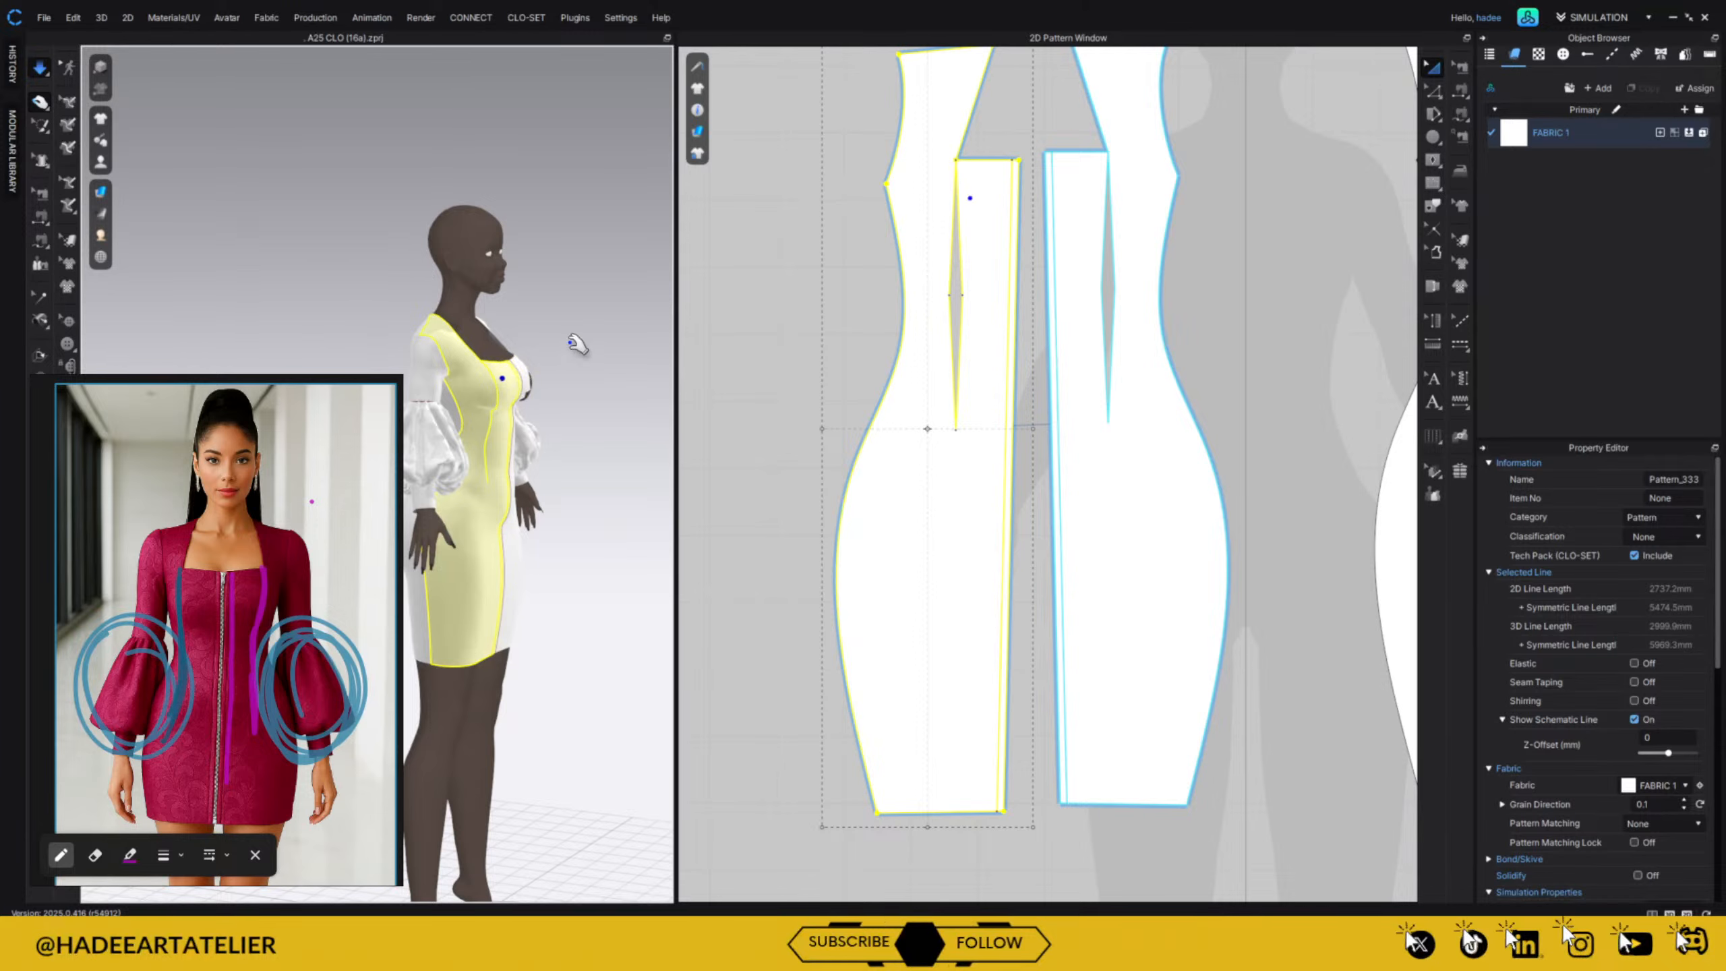
{"action": "key", "text": "2"}
{"action": "right_click_drag", "start_coordinate": [624, 358], "coordinate": [561, 401]}
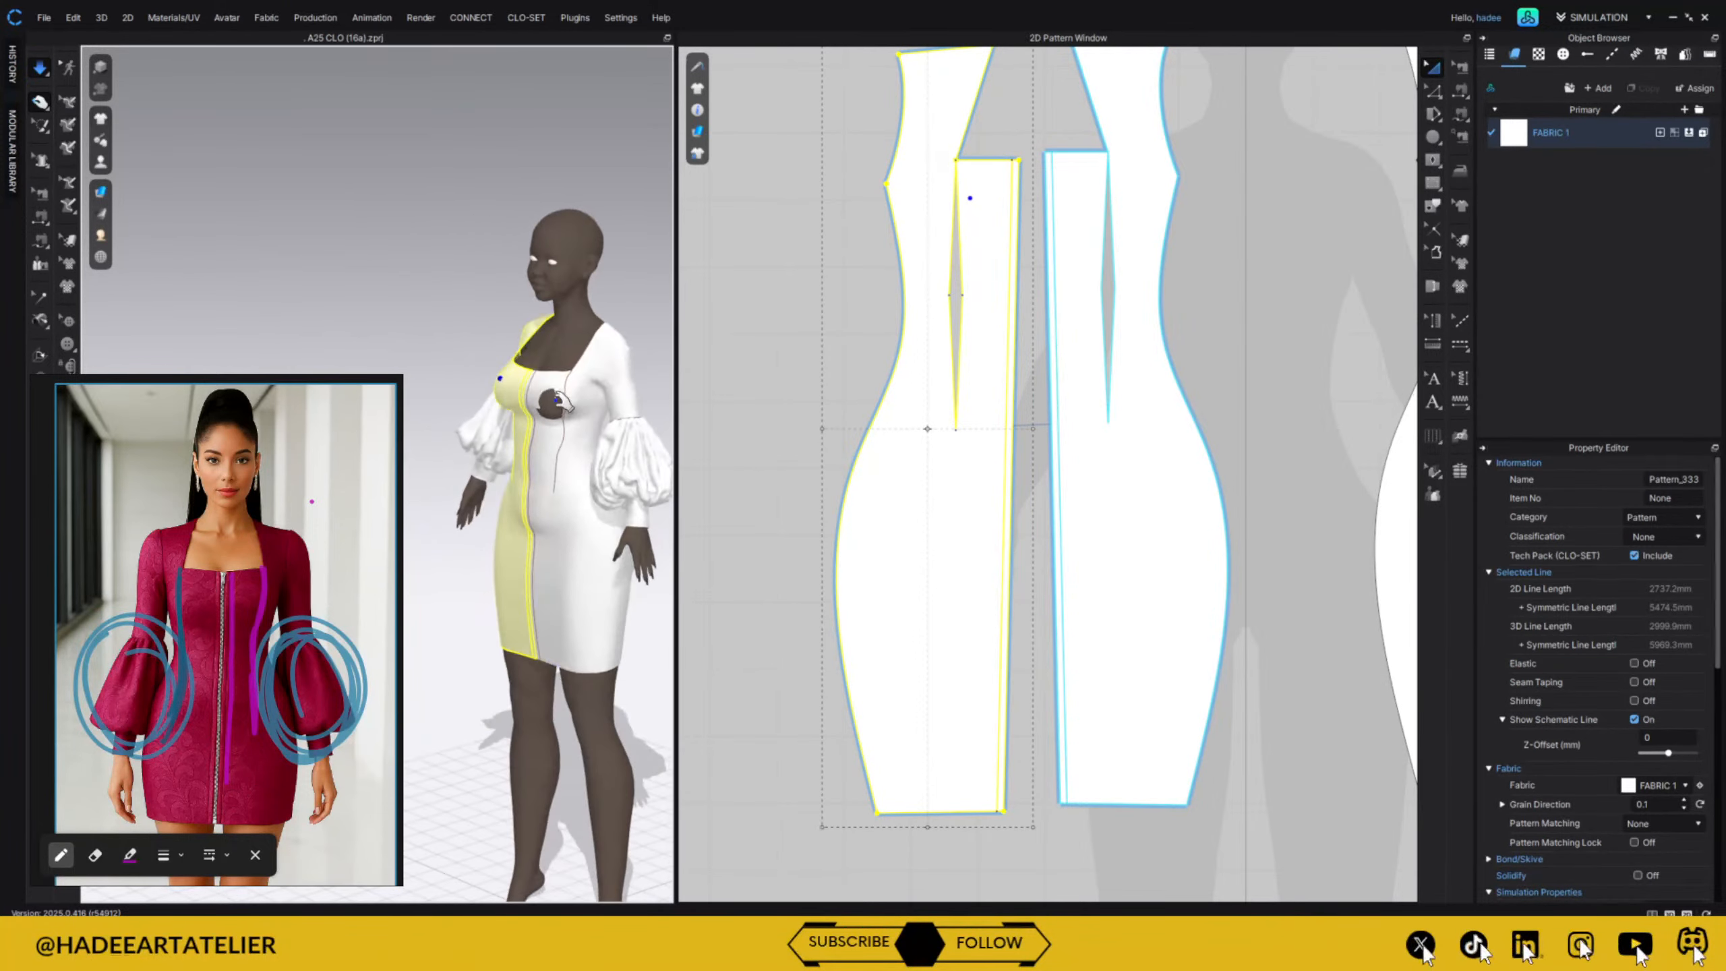
{"action": "left_click_drag", "start_coordinate": [556, 407], "coordinate": [452, 497]}
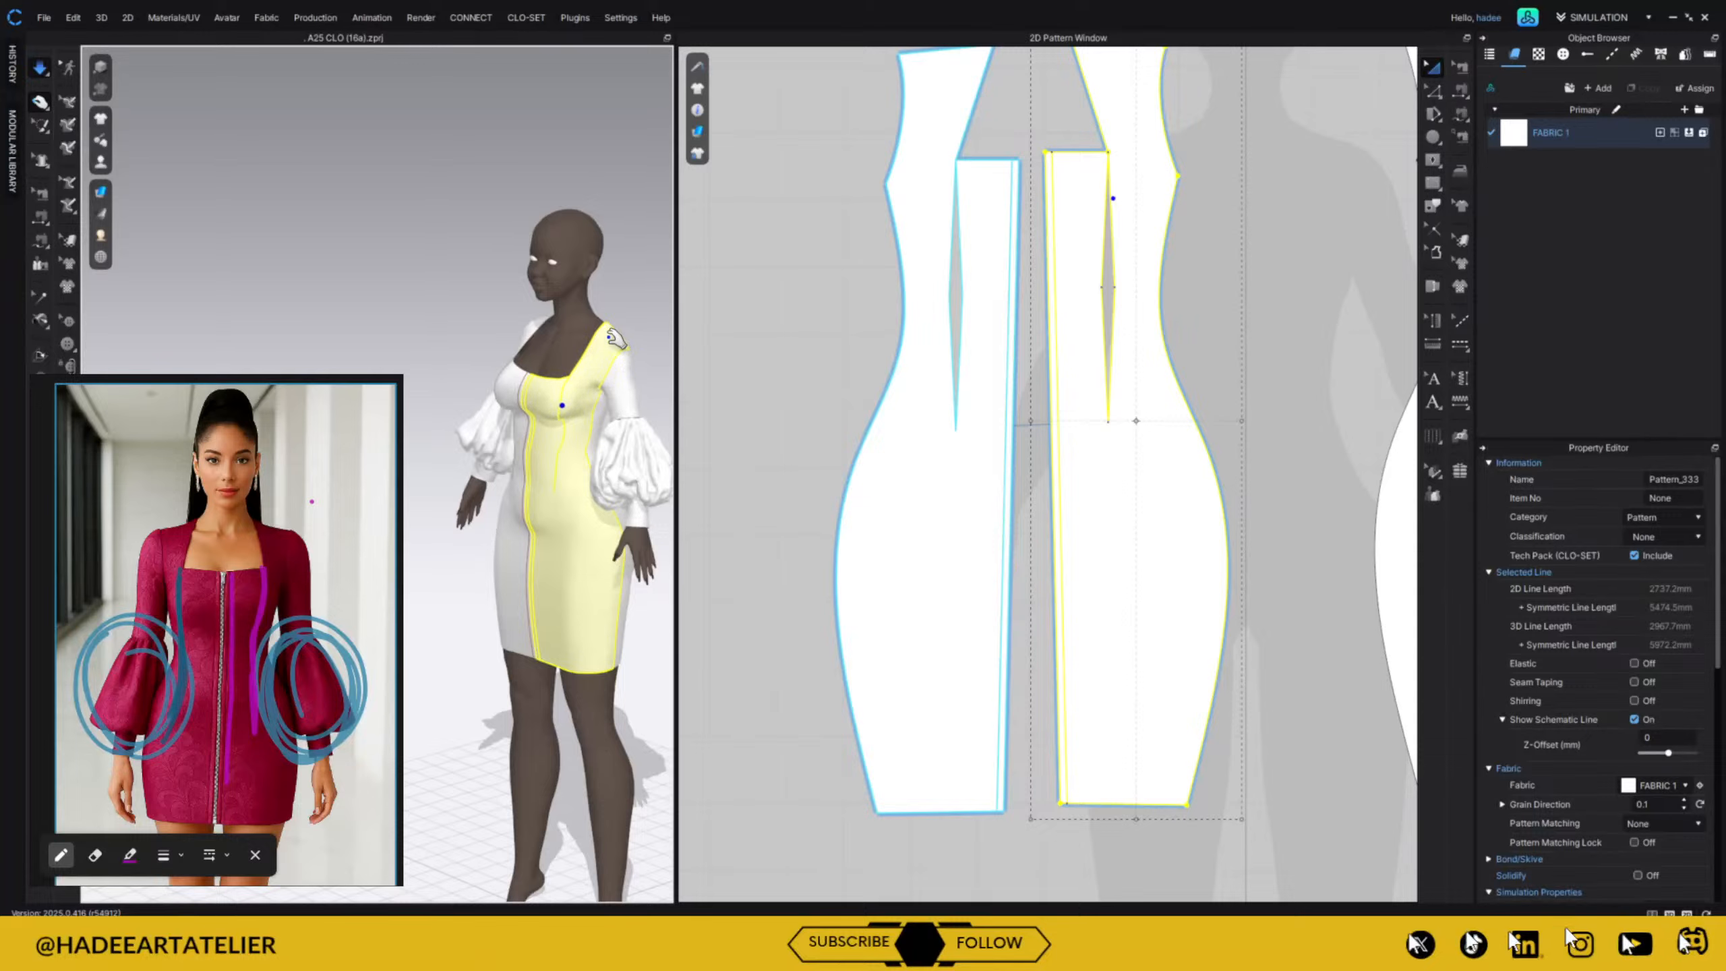
{"action": "key", "text": "2"}
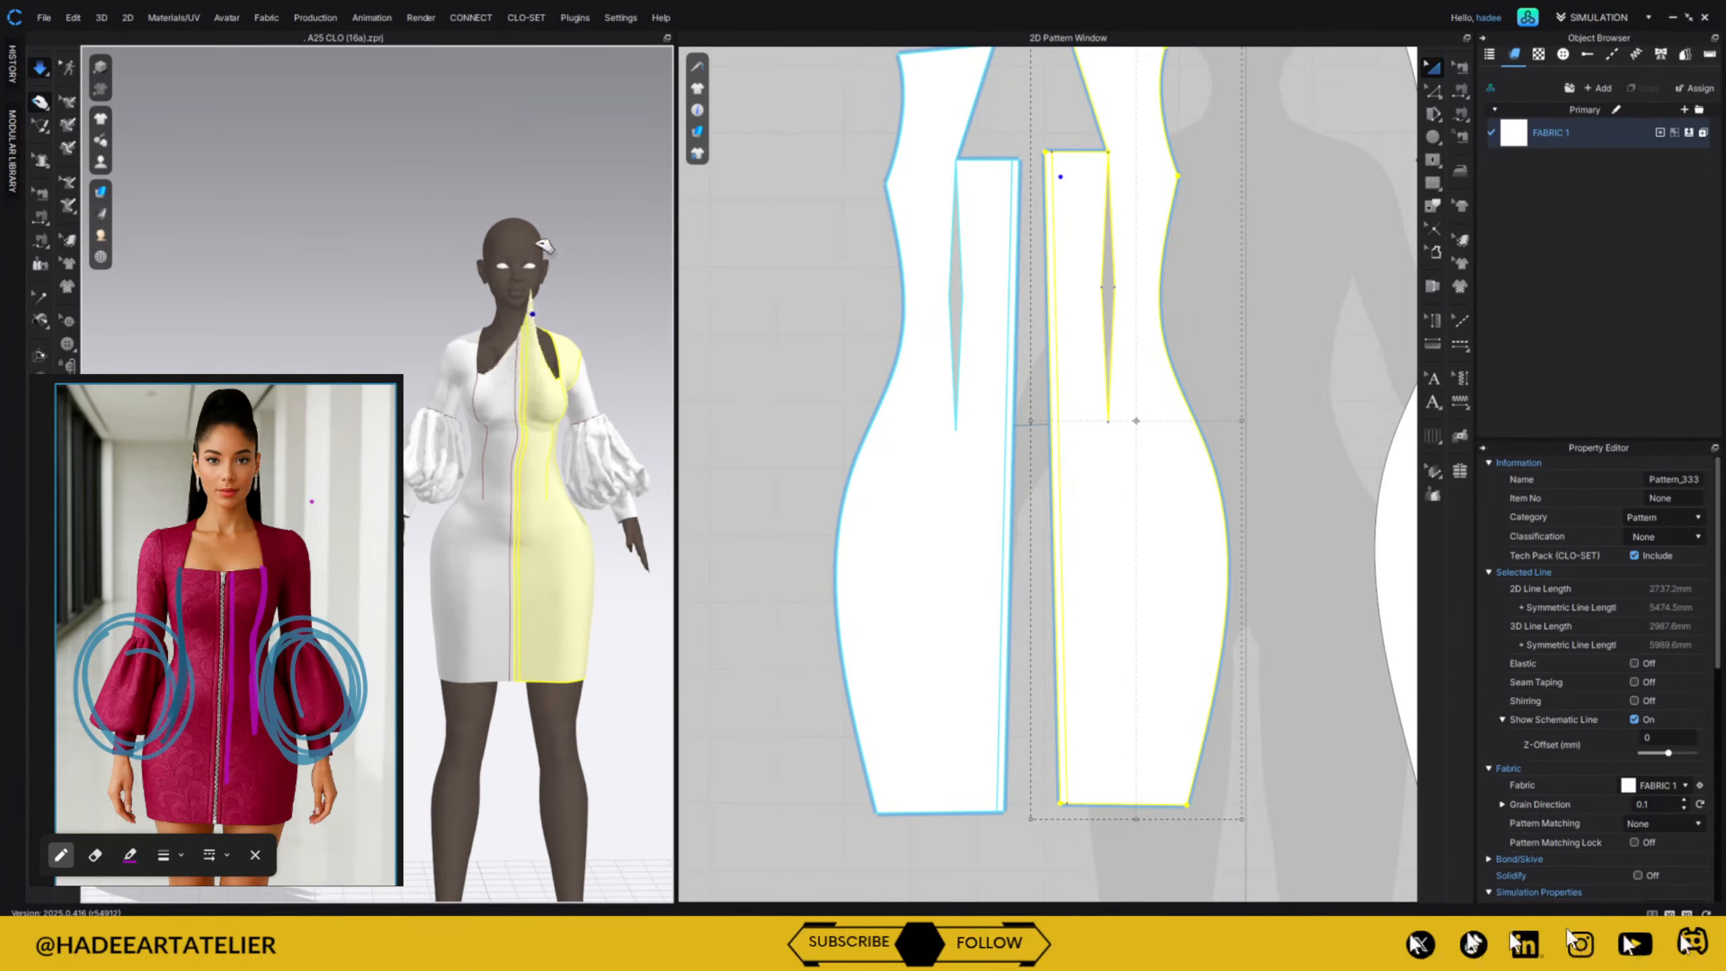
Pull the overstretched center front down from the avatar's face so the square neckline settles on the chest, and clear the selection.
{"action": "left_click_drag", "start_coordinate": [546, 232], "coordinate": [559, 269]}
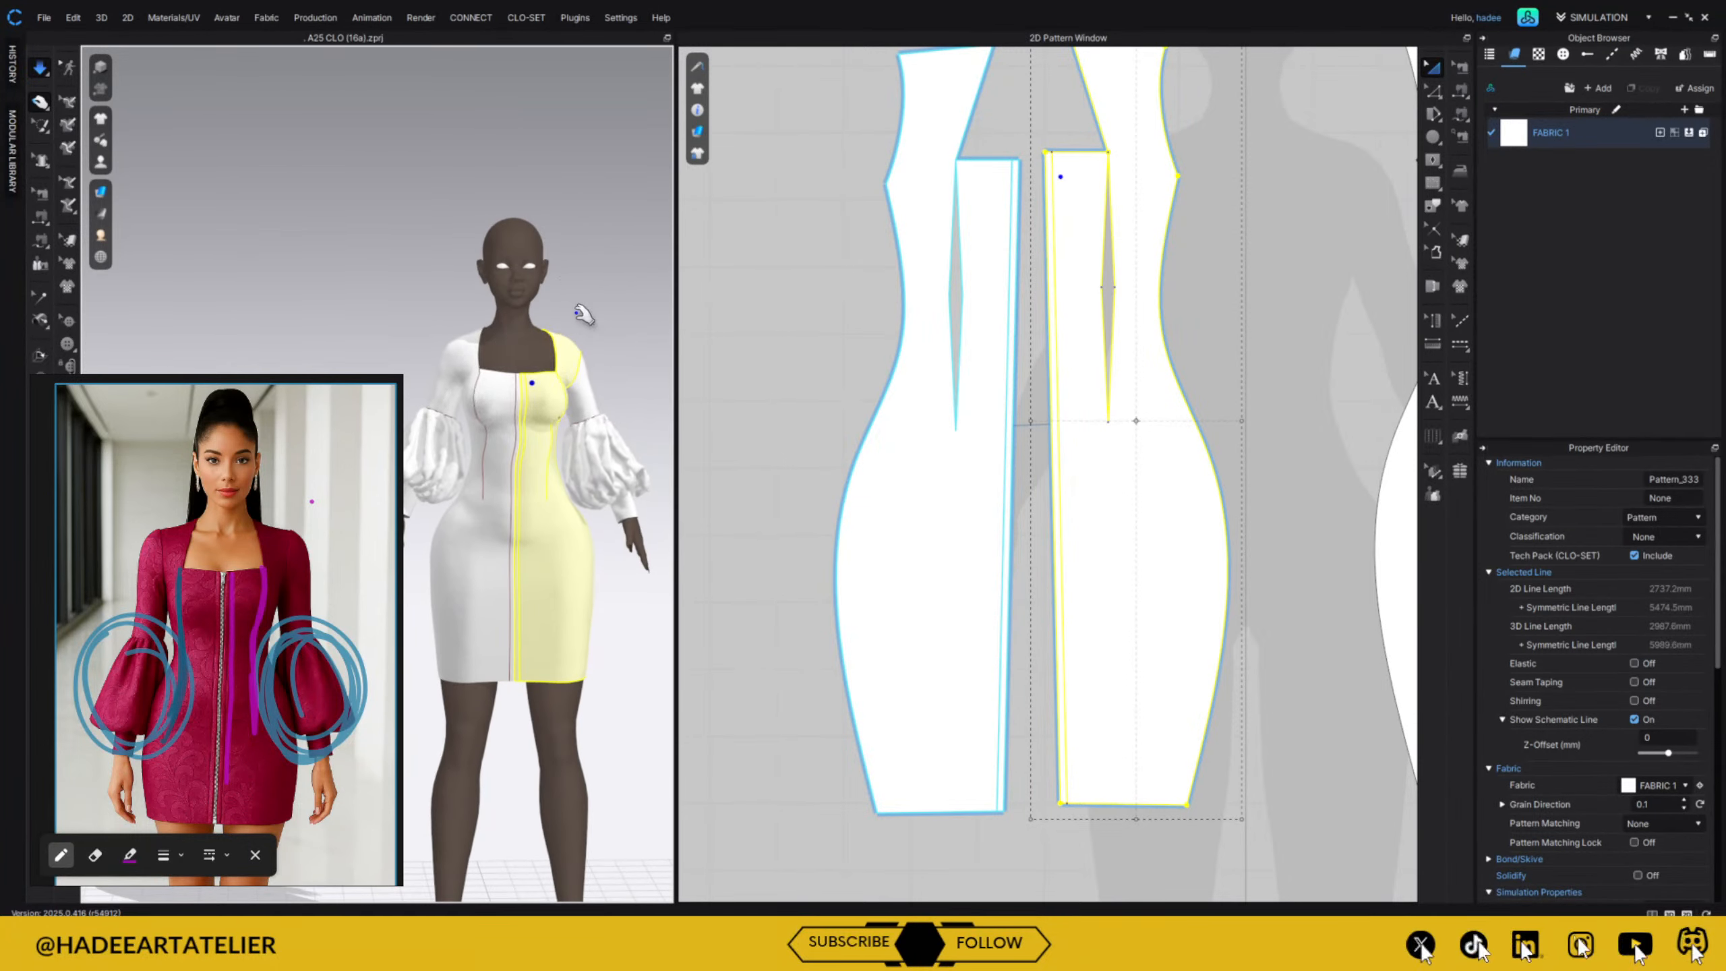
{"action": "left_click", "coordinate": [608, 275]}
{"action": "mouse_move", "coordinate": [603, 287]}
{"action": "right_mouse_down"}
{"action": "mouse_move", "coordinate": [685, 273]}
{"action": "mouse_move", "coordinate": [537, 286]}
{"action": "mouse_move", "coordinate": [717, 281]}
{"action": "mouse_move", "coordinate": [515, 292]}
{"action": "mouse_move", "coordinate": [959, 272]}
{"action": "mouse_move", "coordinate": [589, 286]}
{"action": "right_mouse_up"}
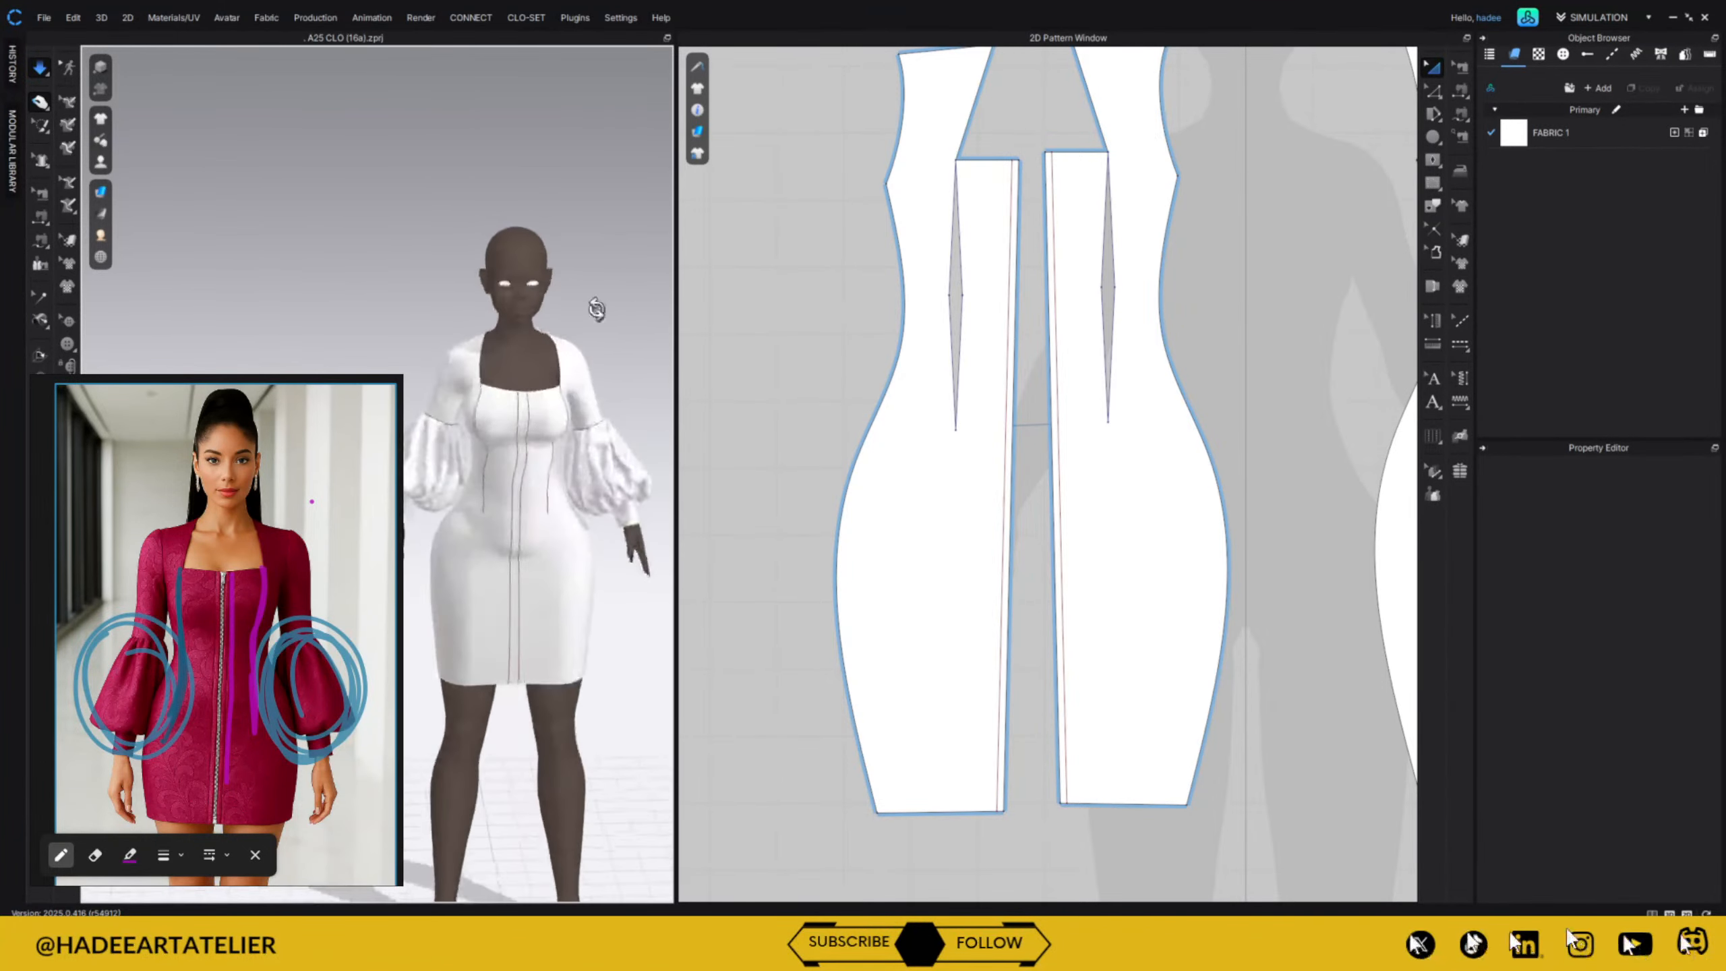
Copy the front dart and paste it onto the back pattern at waist level with a symmetric counterpart across the center line.
{"action": "left_click", "coordinate": [958, 290]}
{"action": "right_click", "coordinate": [959, 292]}
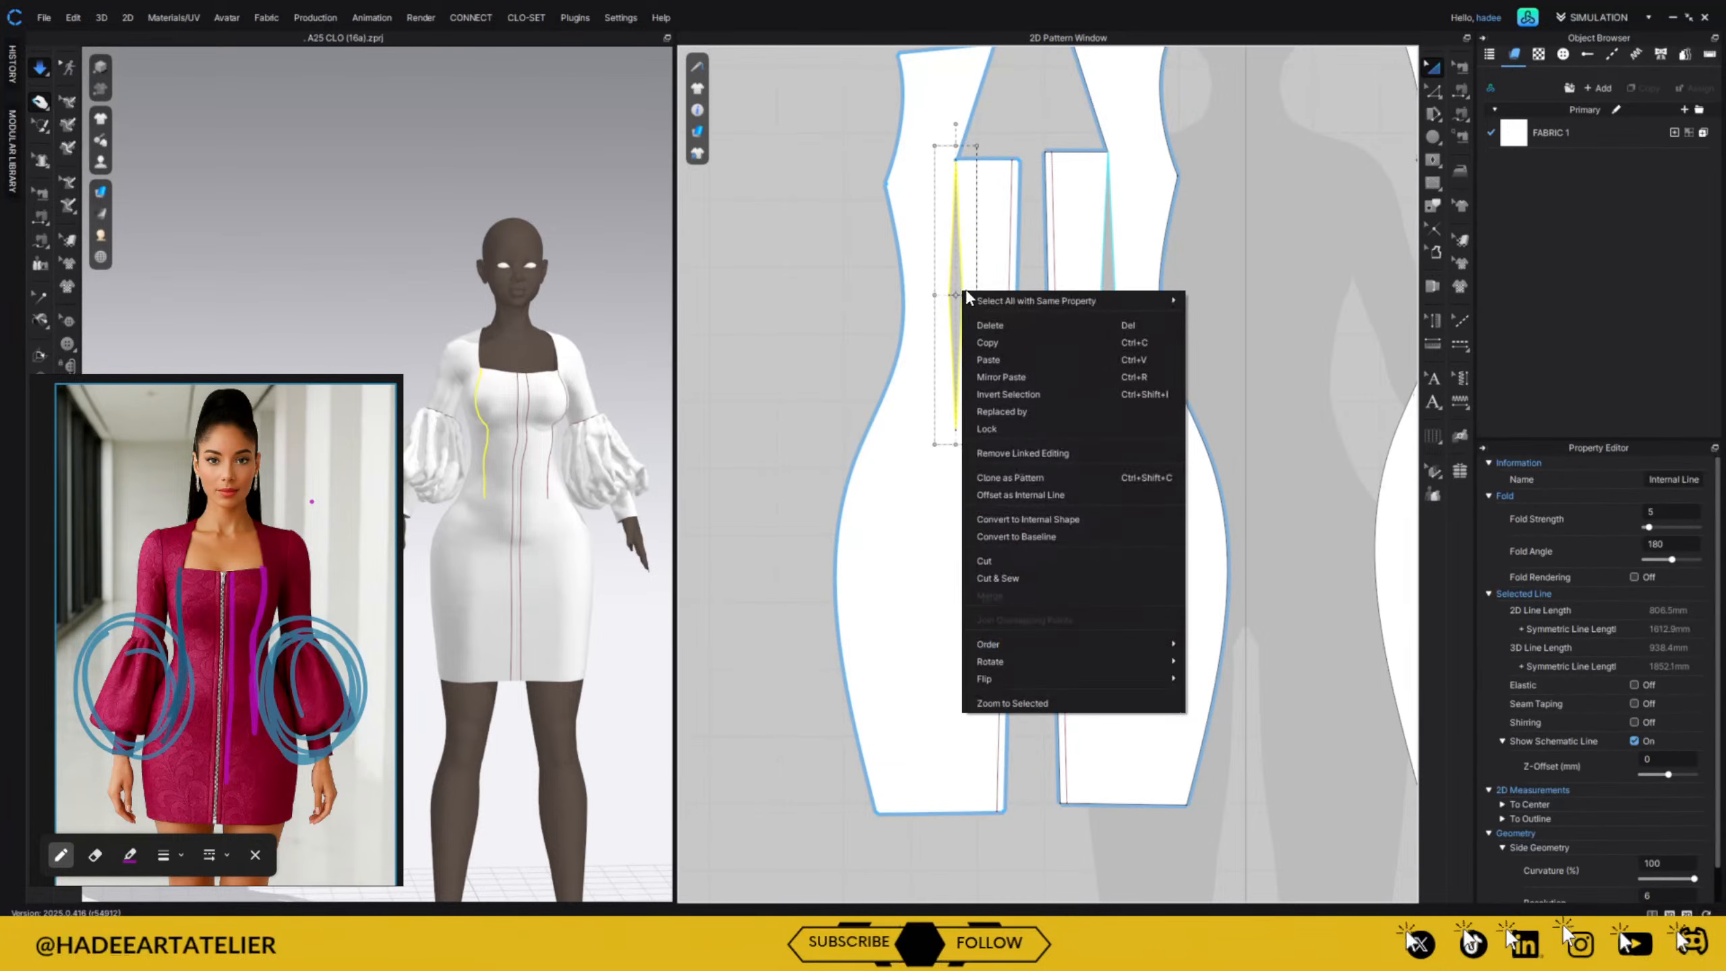
{"action": "left_click", "coordinate": [989, 341]}
{"action": "scroll", "coordinate": [1098, 290], "scroll_direction": "down", "scroll_amount": 5}
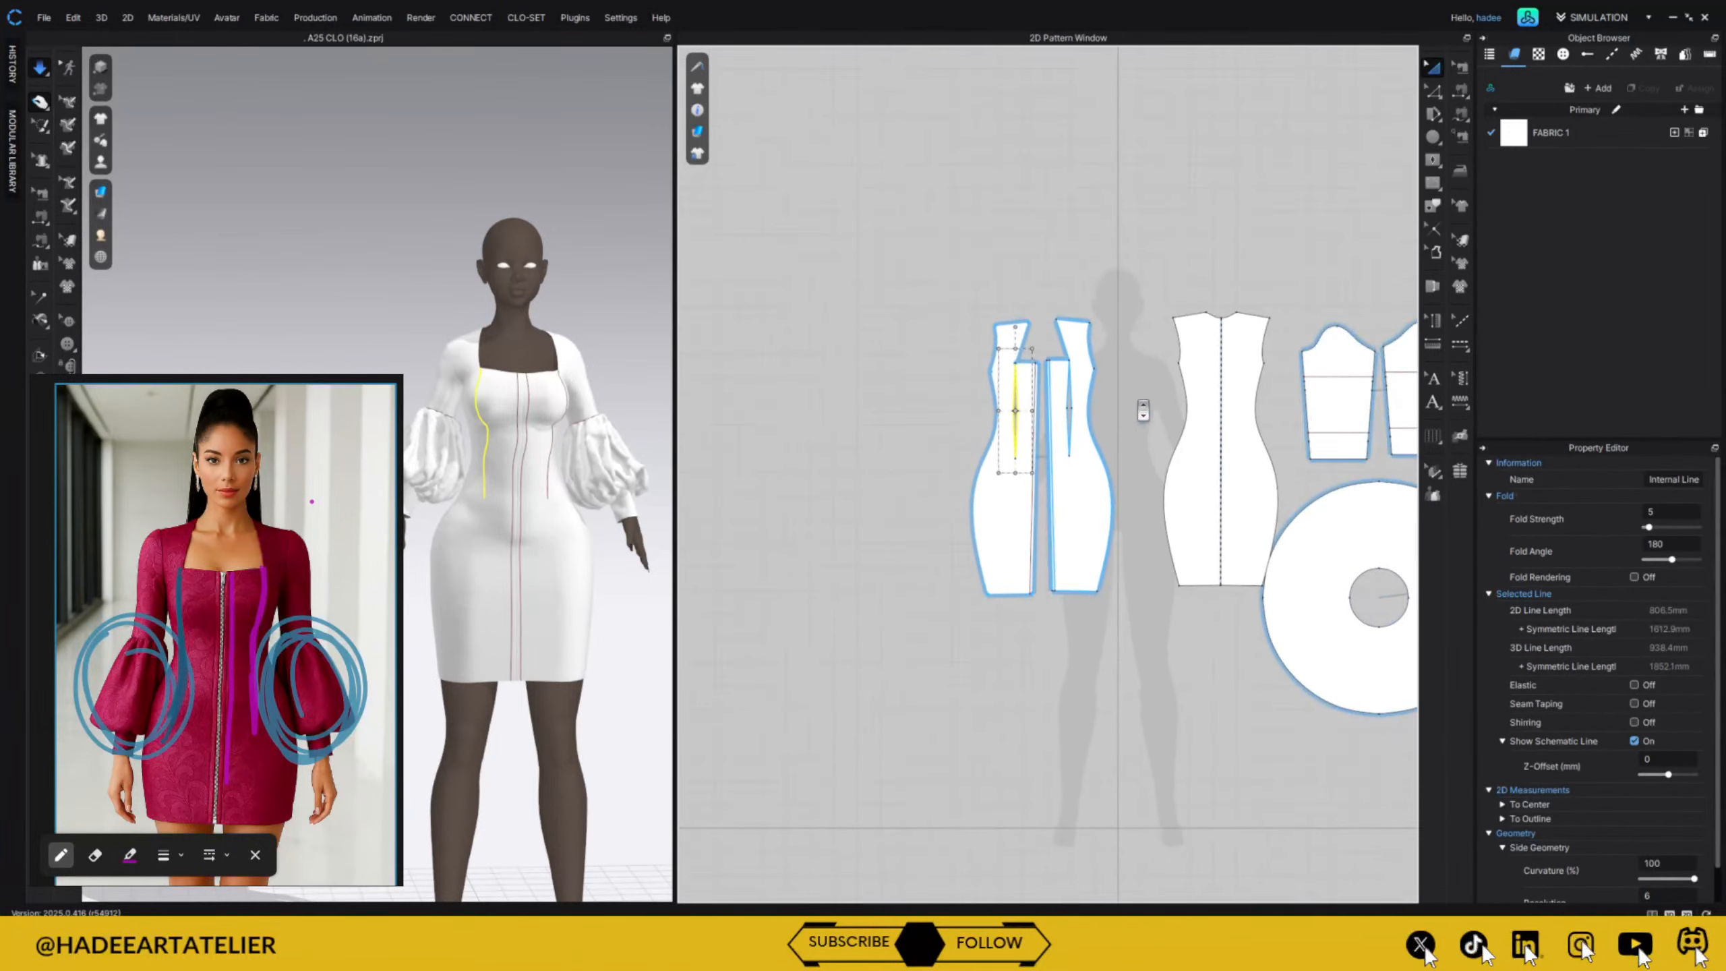
{"action": "right_click_drag", "start_coordinate": [1141, 404], "coordinate": [998, 410]}
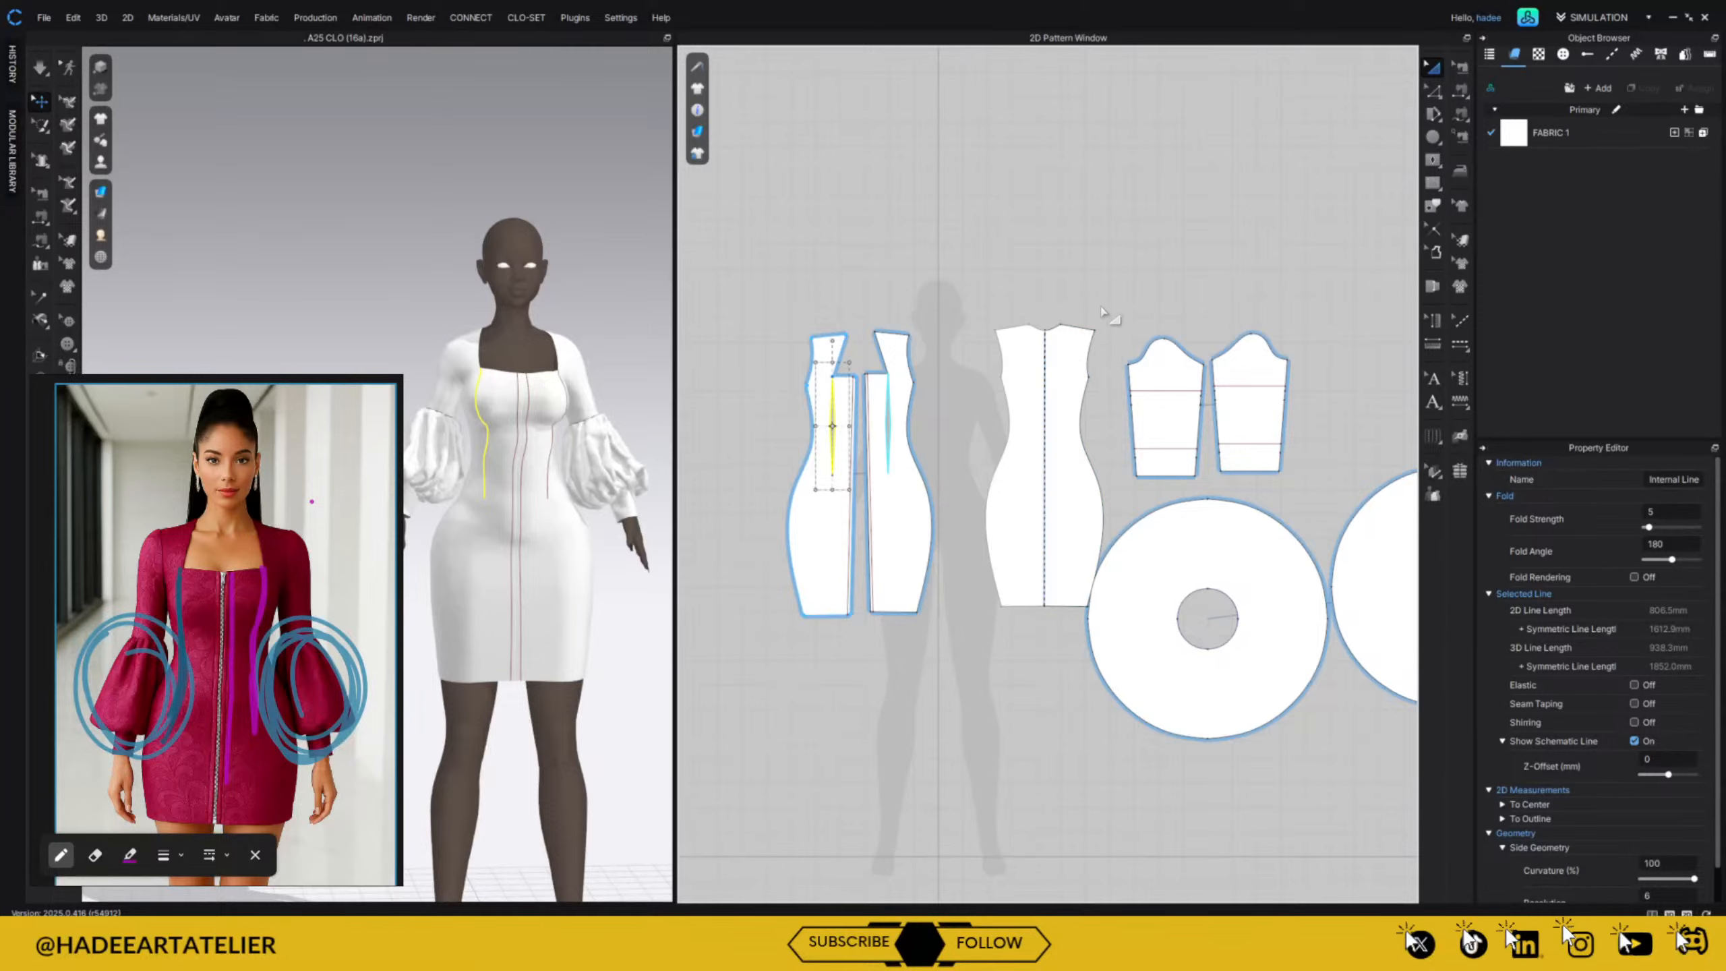
{"action": "scroll", "coordinate": [1113, 297], "scroll_direction": "up", "scroll_amount": 3}
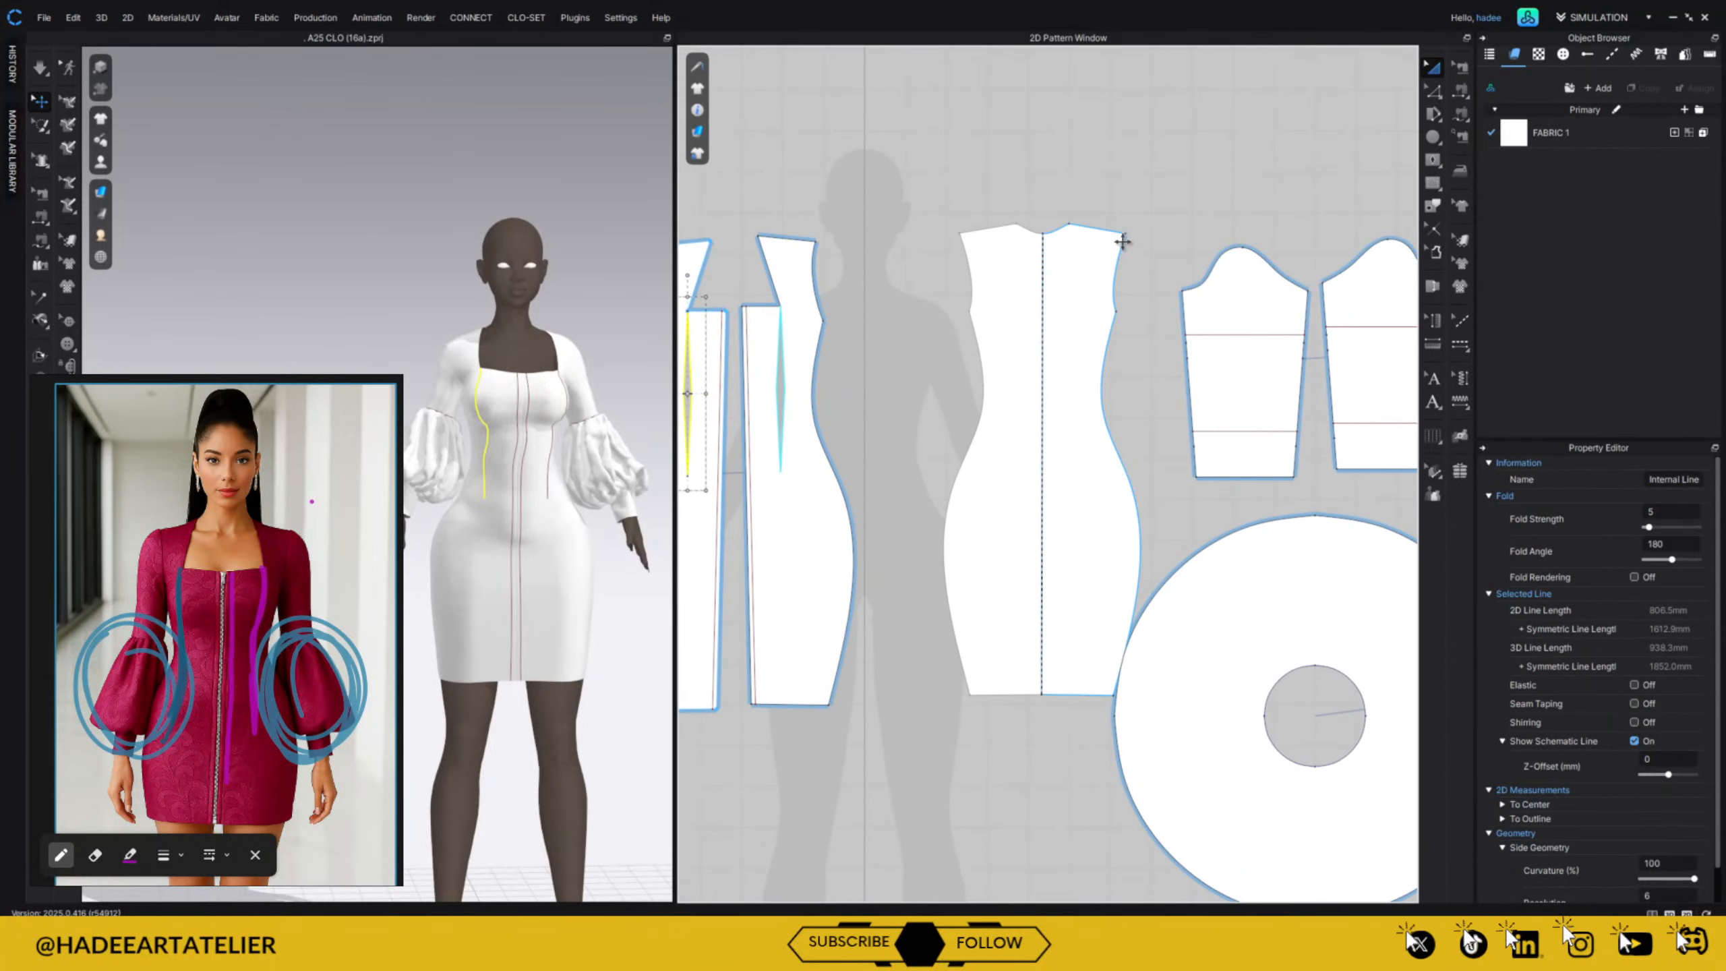
{"action": "right_click", "coordinate": [1012, 351]}
{"action": "left_click", "coordinate": [1057, 361]}
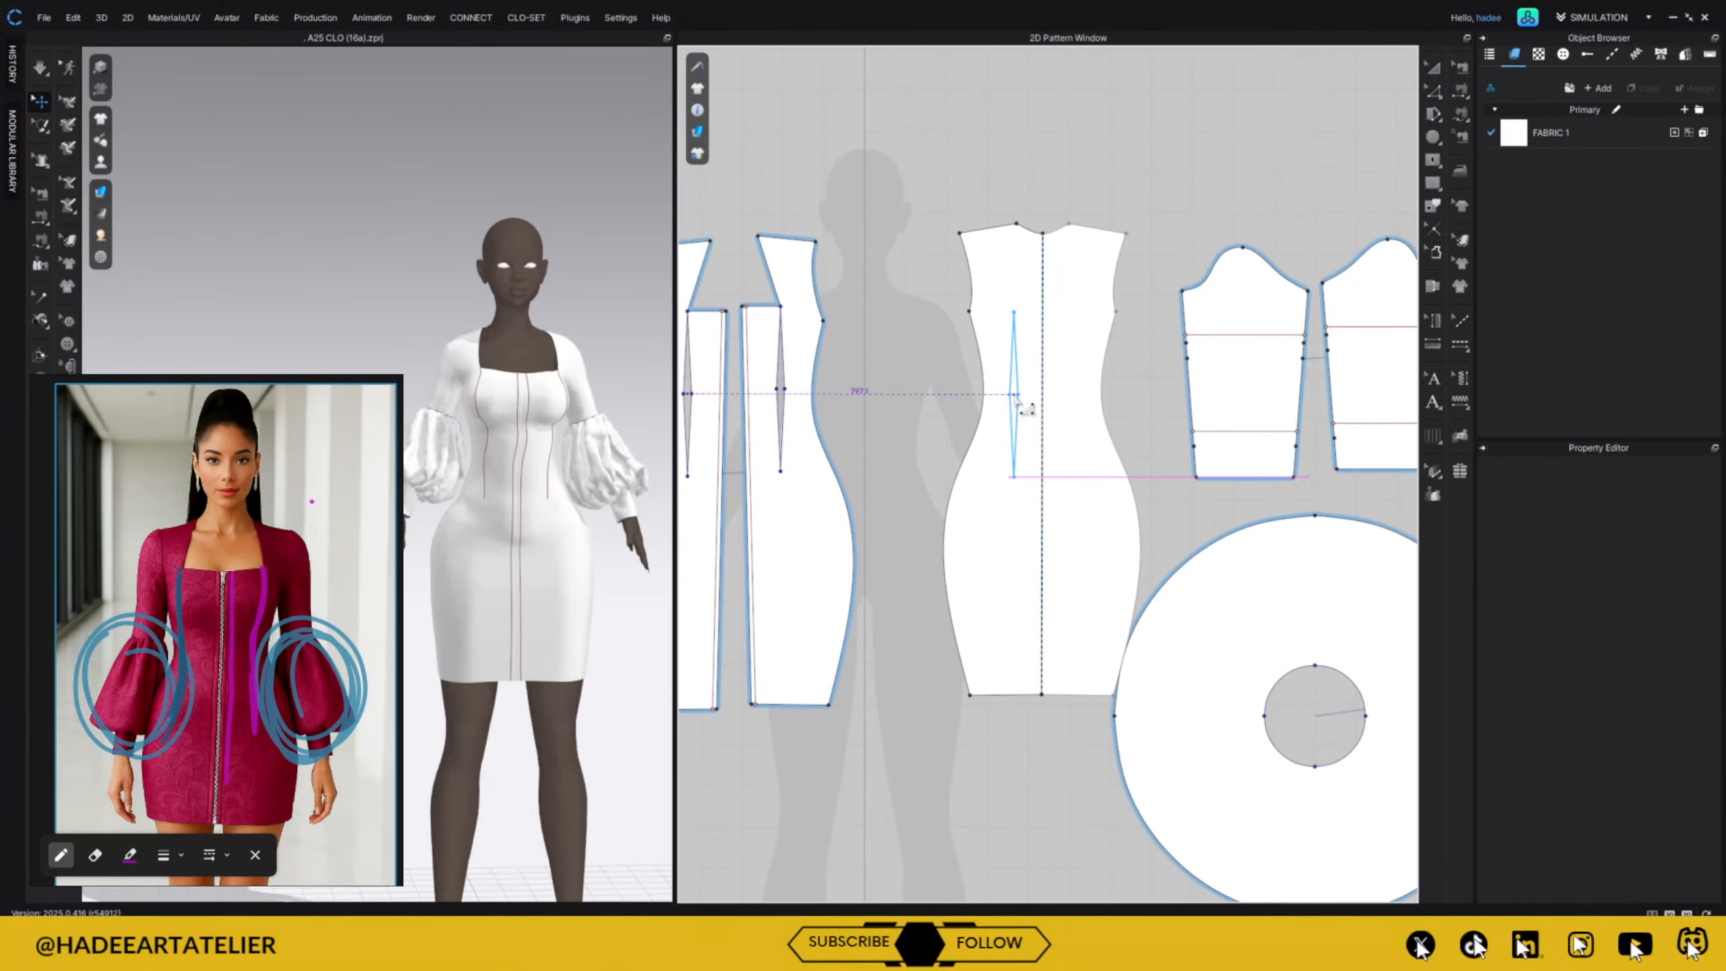
{"action": "left_click", "coordinate": [1017, 400]}
Simulate the back darts and pull both sides of the back skirt downward on the avatar to settle the fabric.
{"action": "right_click_drag", "start_coordinate": [586, 537], "coordinate": [935, 543]}
{"action": "key", "text": "space"}
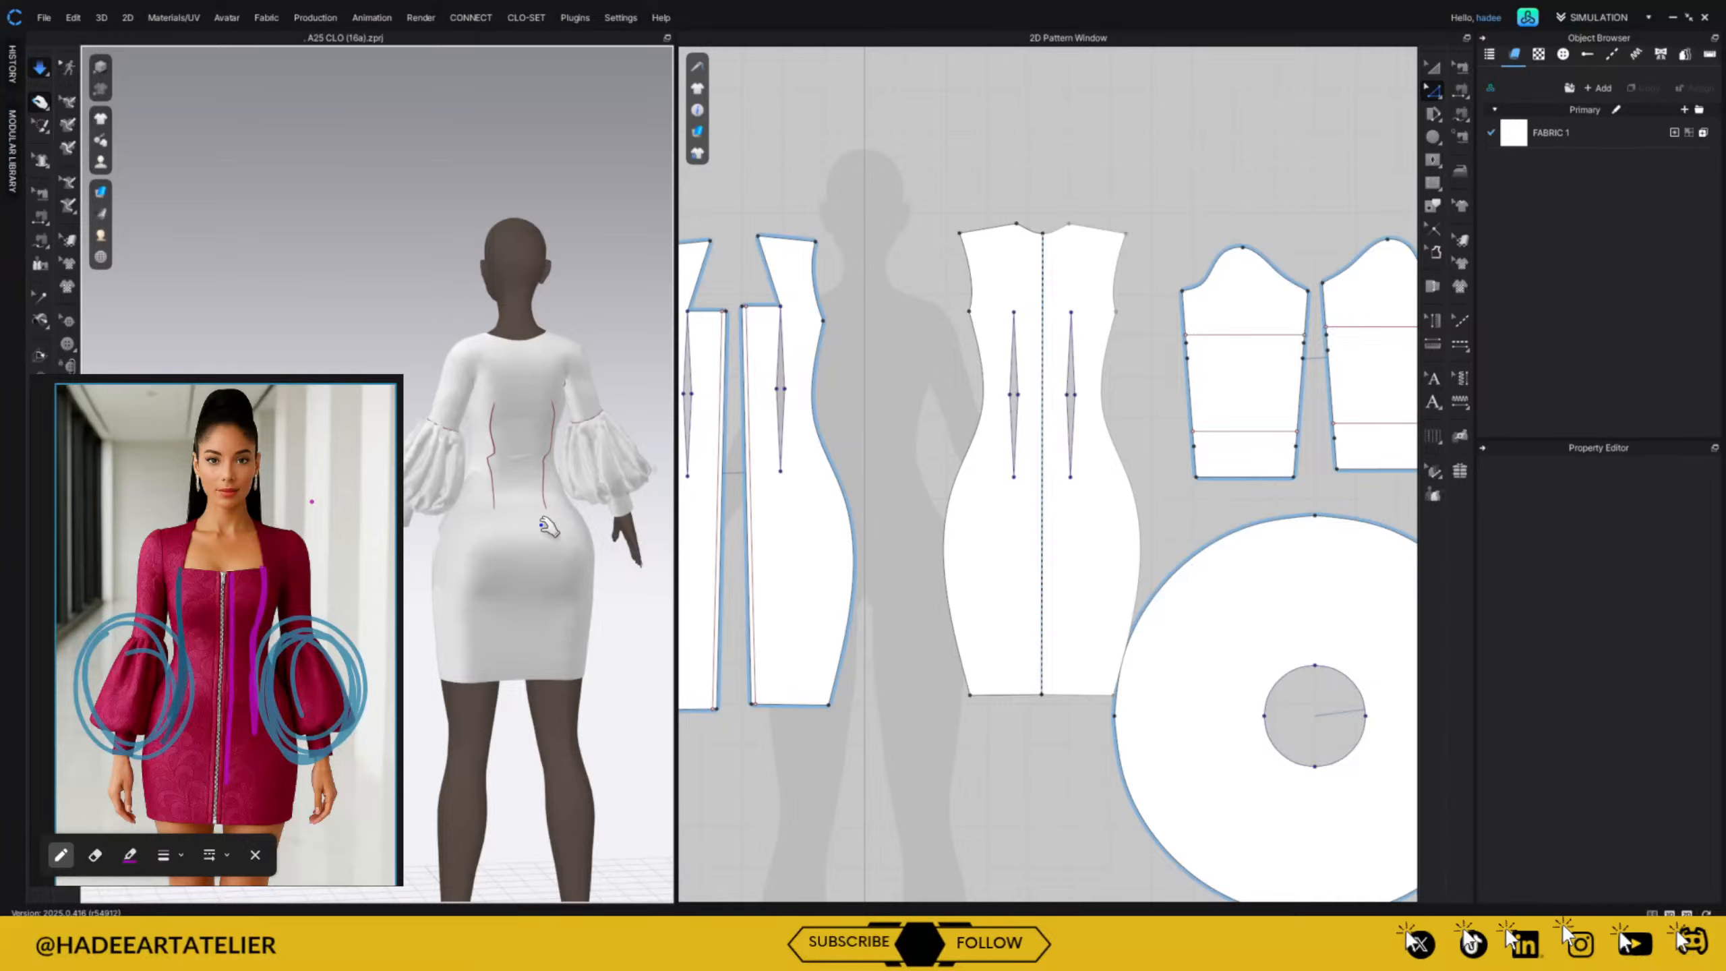
{"action": "left_click_drag", "start_coordinate": [547, 528], "coordinate": [555, 690]}
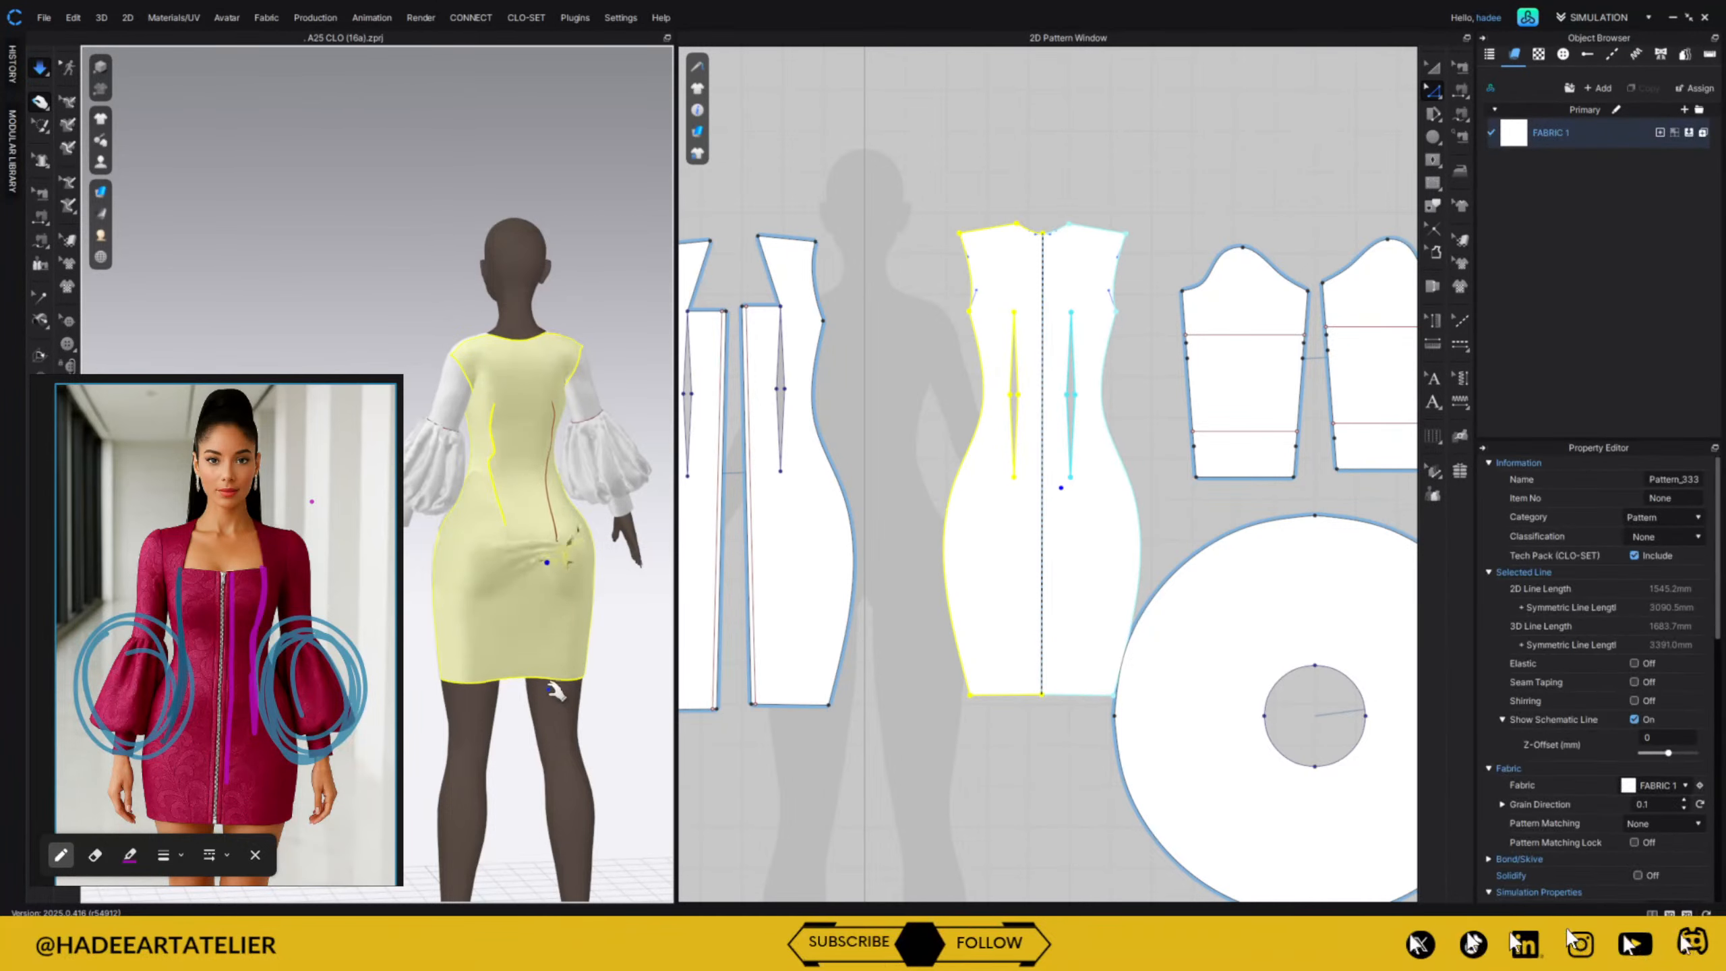
{"action": "left_click_drag", "start_coordinate": [483, 578], "coordinate": [491, 764]}
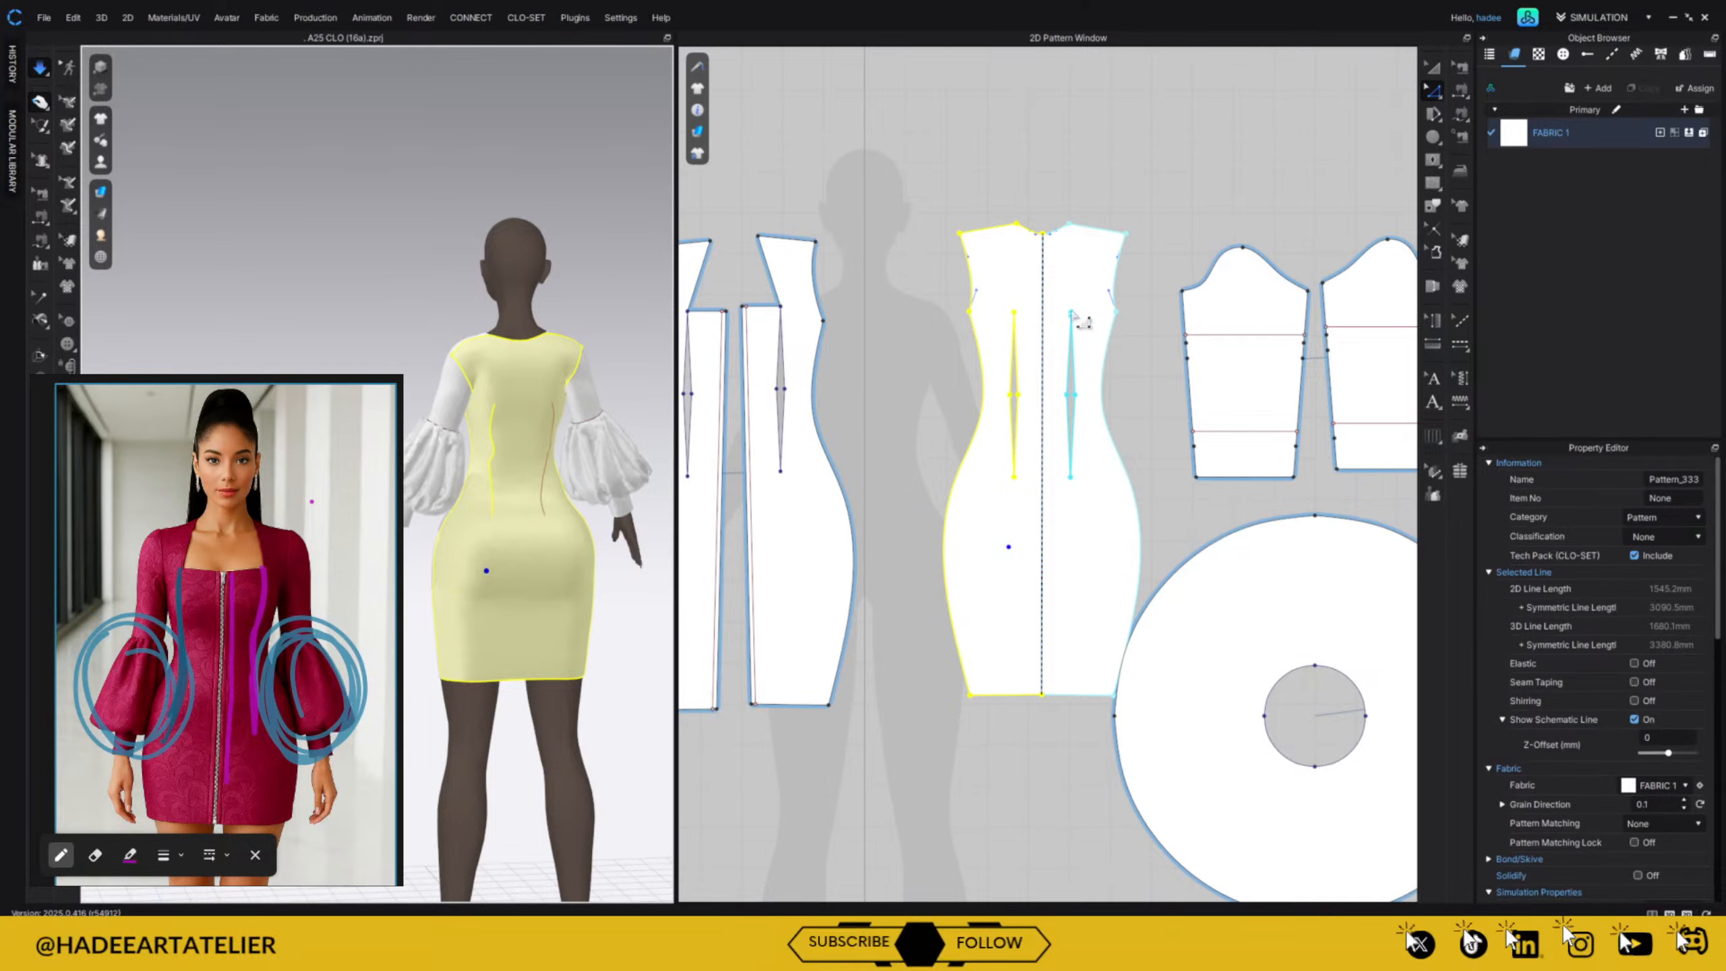
{"action": "left_click", "coordinate": [1175, 178]}
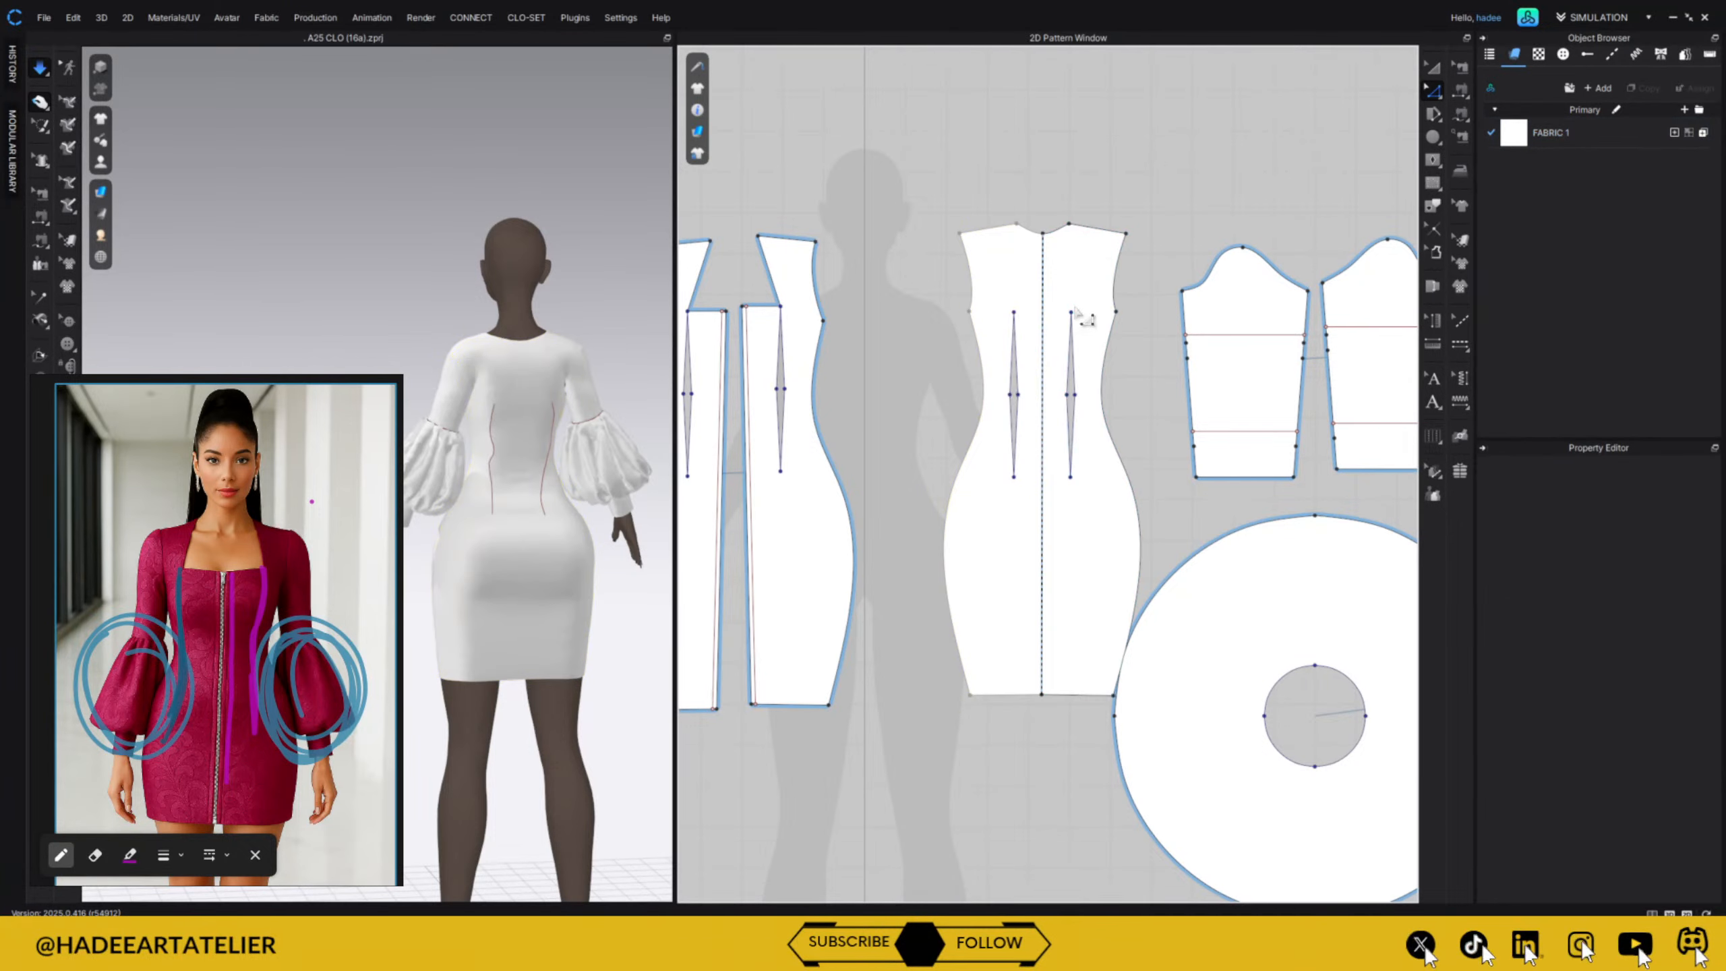
Raise the pair of back darts slightly, pull the back hem down to smooth the skirt, and stop the simulation.
{"action": "left_click", "coordinate": [1013, 350]}
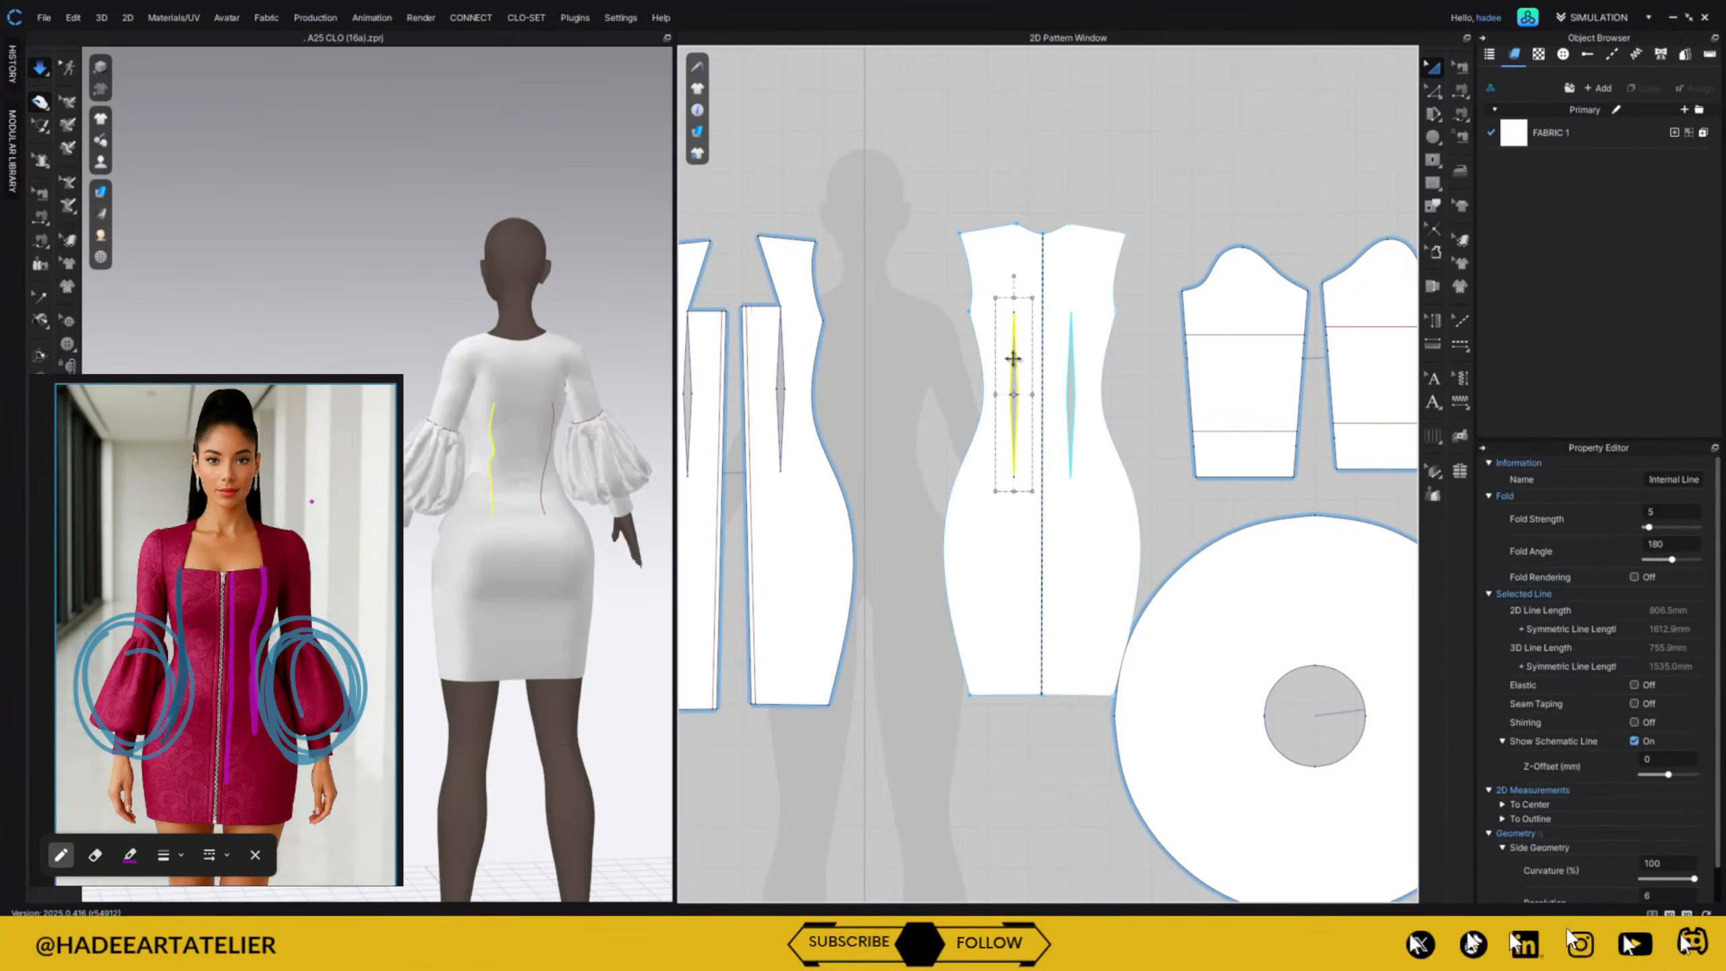
{"action": "left_click_drag", "start_coordinate": [1013, 350], "coordinate": [1016, 353]}
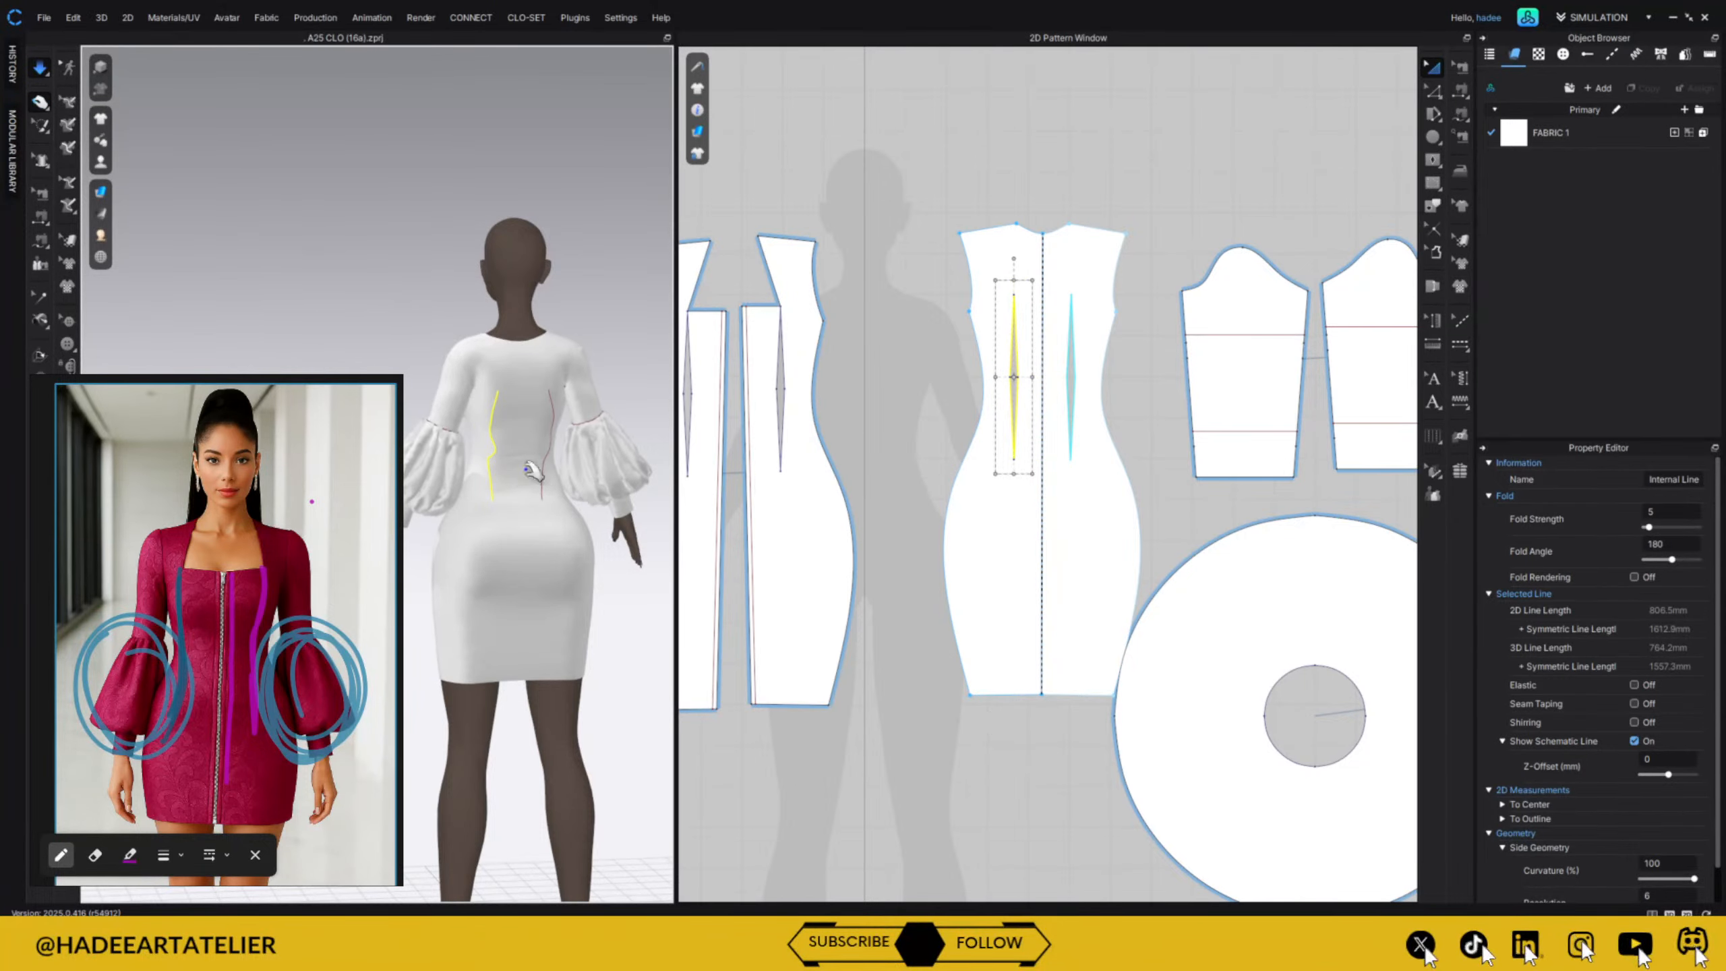
{"action": "left_click_drag", "start_coordinate": [528, 545], "coordinate": [552, 842]}
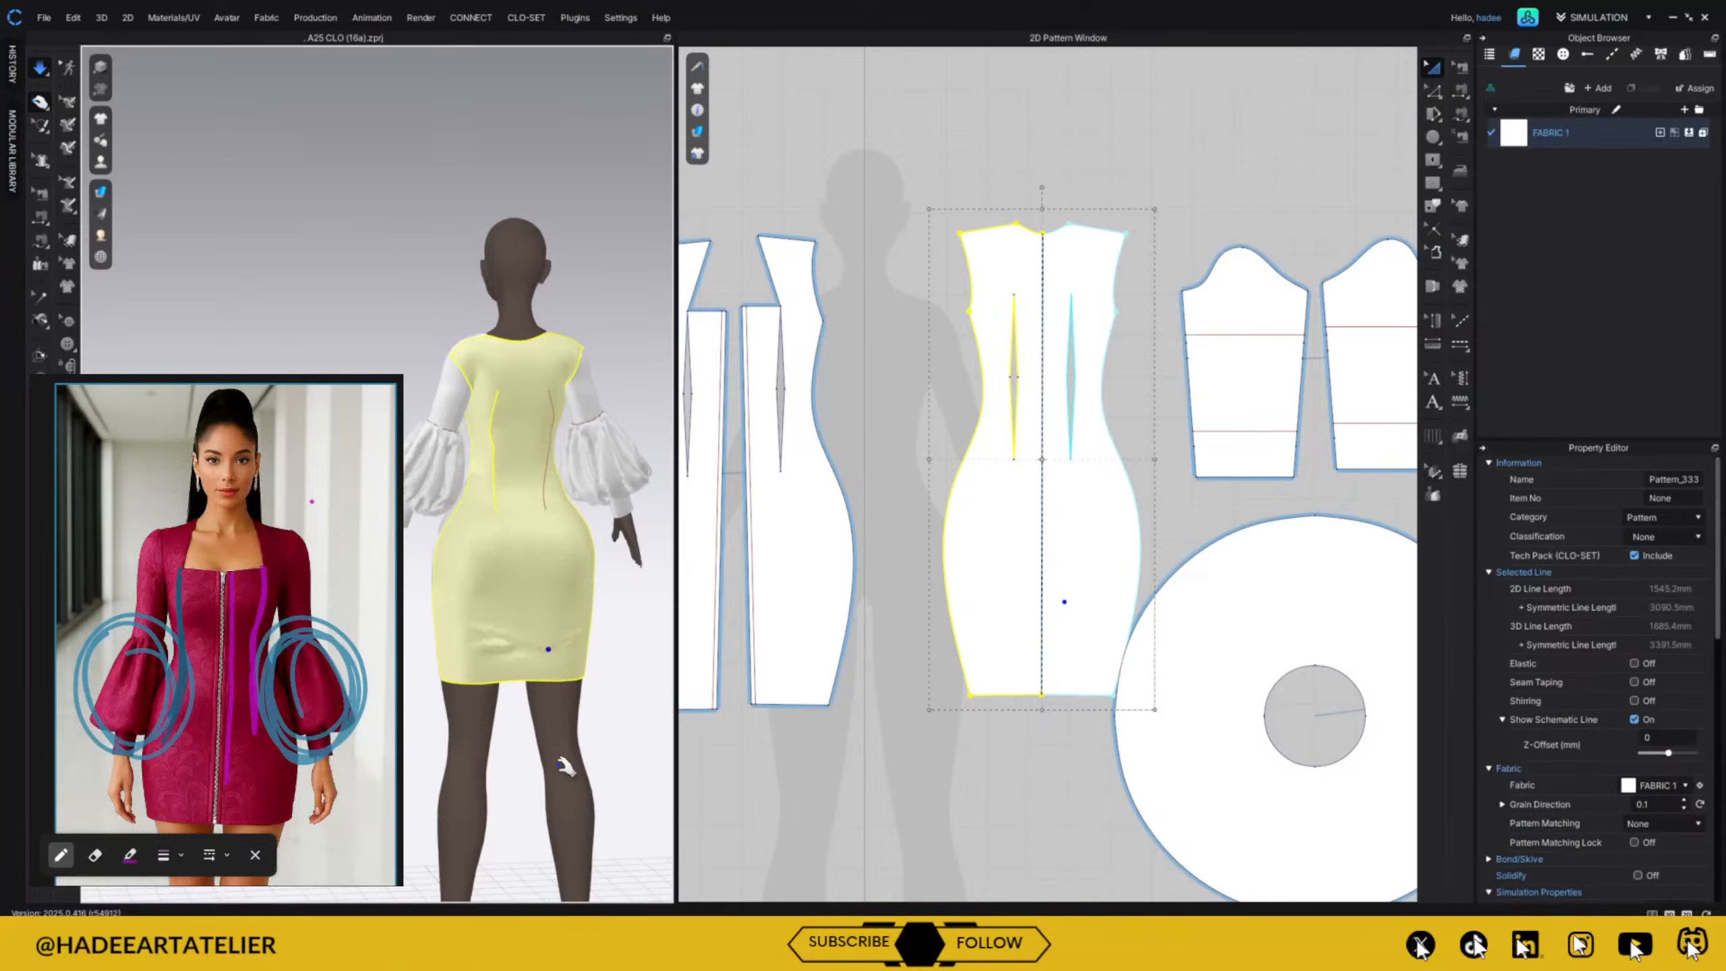
{"action": "left_click_drag", "start_coordinate": [551, 665], "coordinate": [562, 753]}
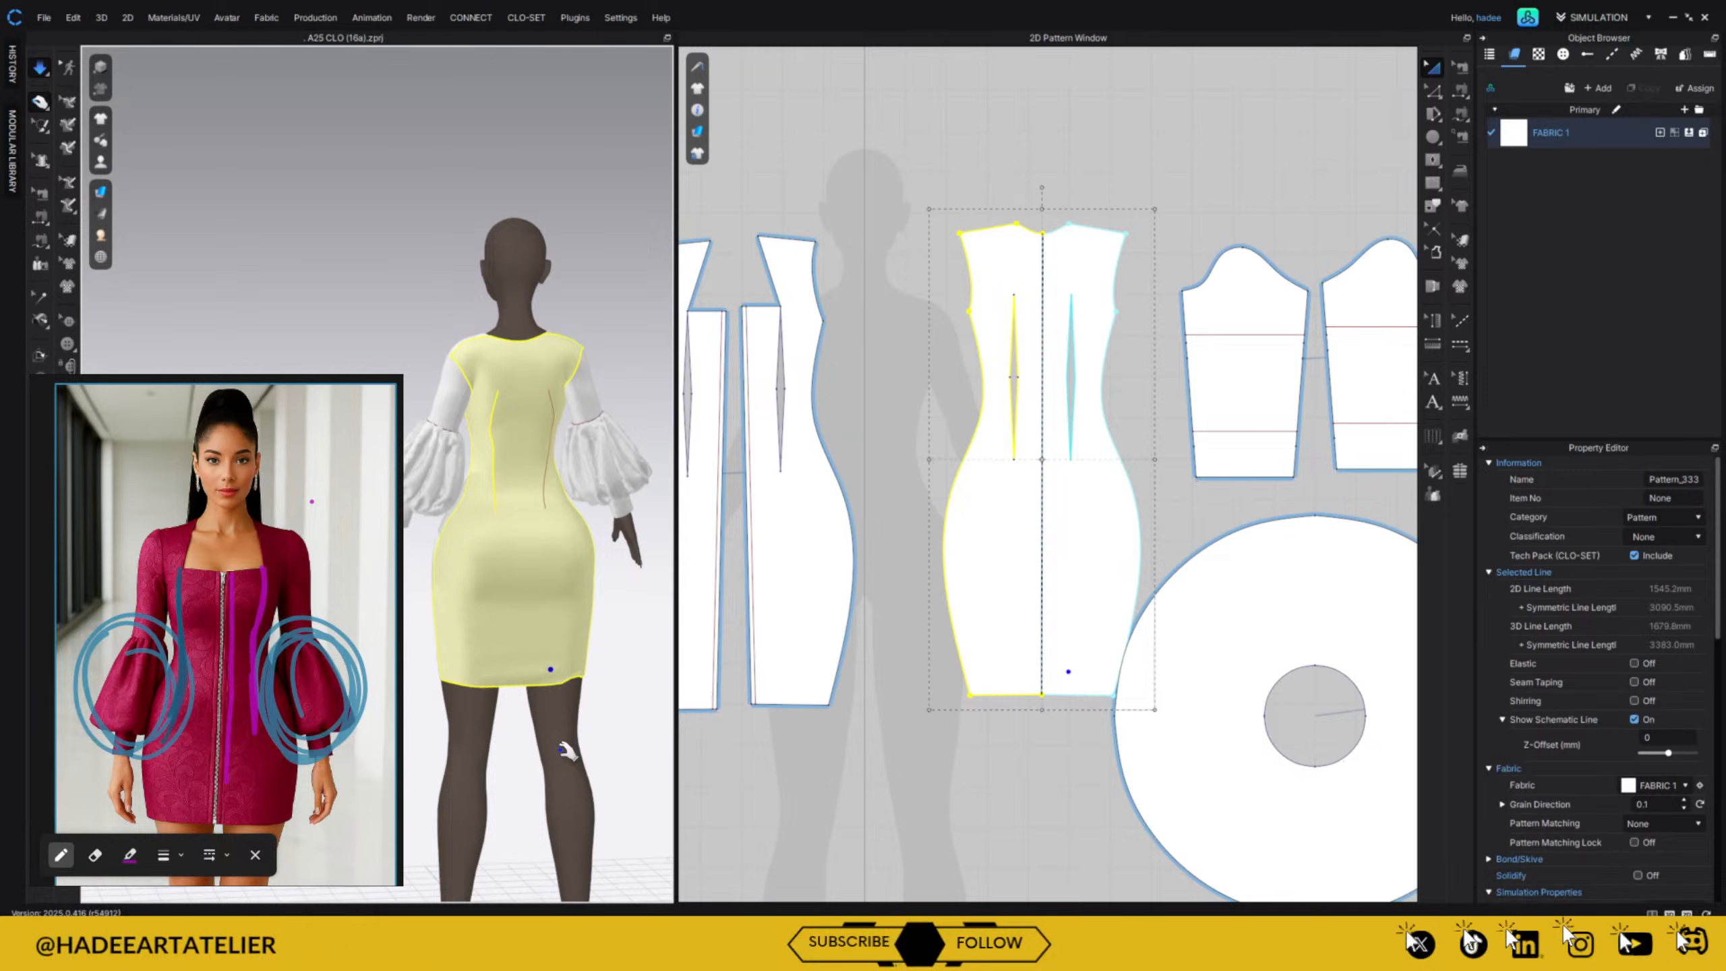
{"action": "left_click", "coordinate": [606, 297]}
{"action": "key", "text": "space"}
Examine the dress front on the avatar and the front panels, focusing on the bodice darts and center-front lines.
{"action": "right_click_drag", "start_coordinate": [599, 303], "coordinate": [1170, 312]}
{"action": "middle_click_drag", "start_coordinate": [1170, 312], "coordinate": [1182, 317]}
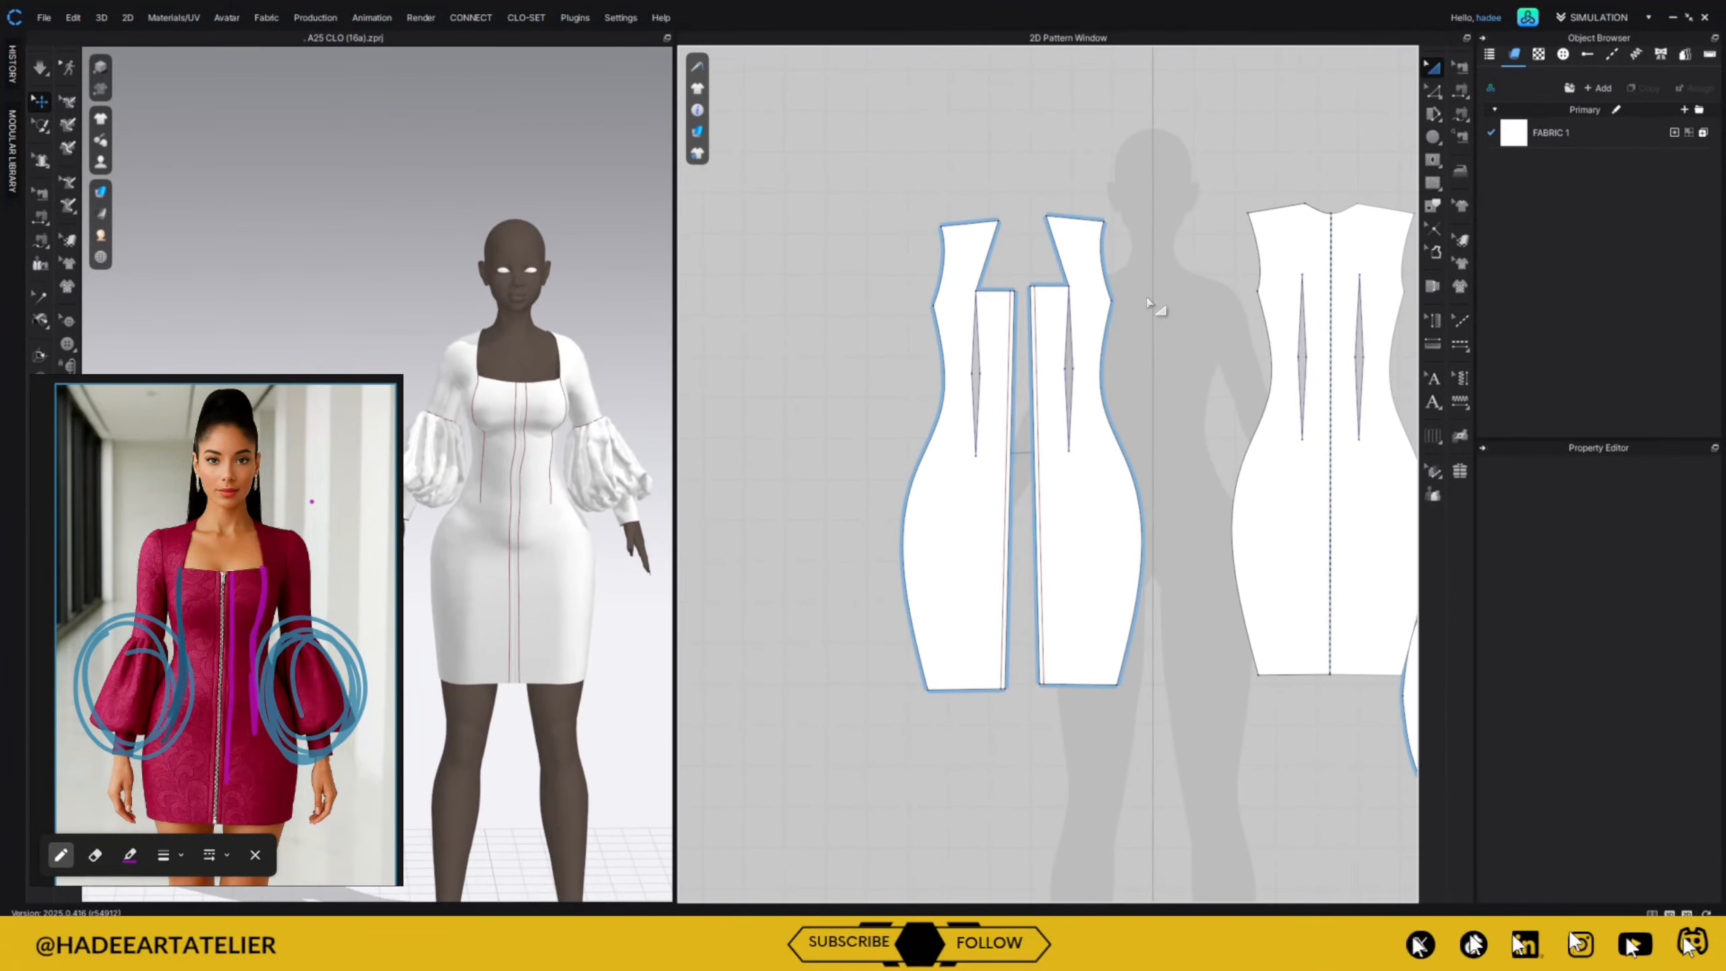
{"action": "middle_click_drag", "start_coordinate": [543, 626], "coordinate": [549, 546]}
{"action": "right_click_drag", "start_coordinate": [548, 546], "coordinate": [617, 500]}
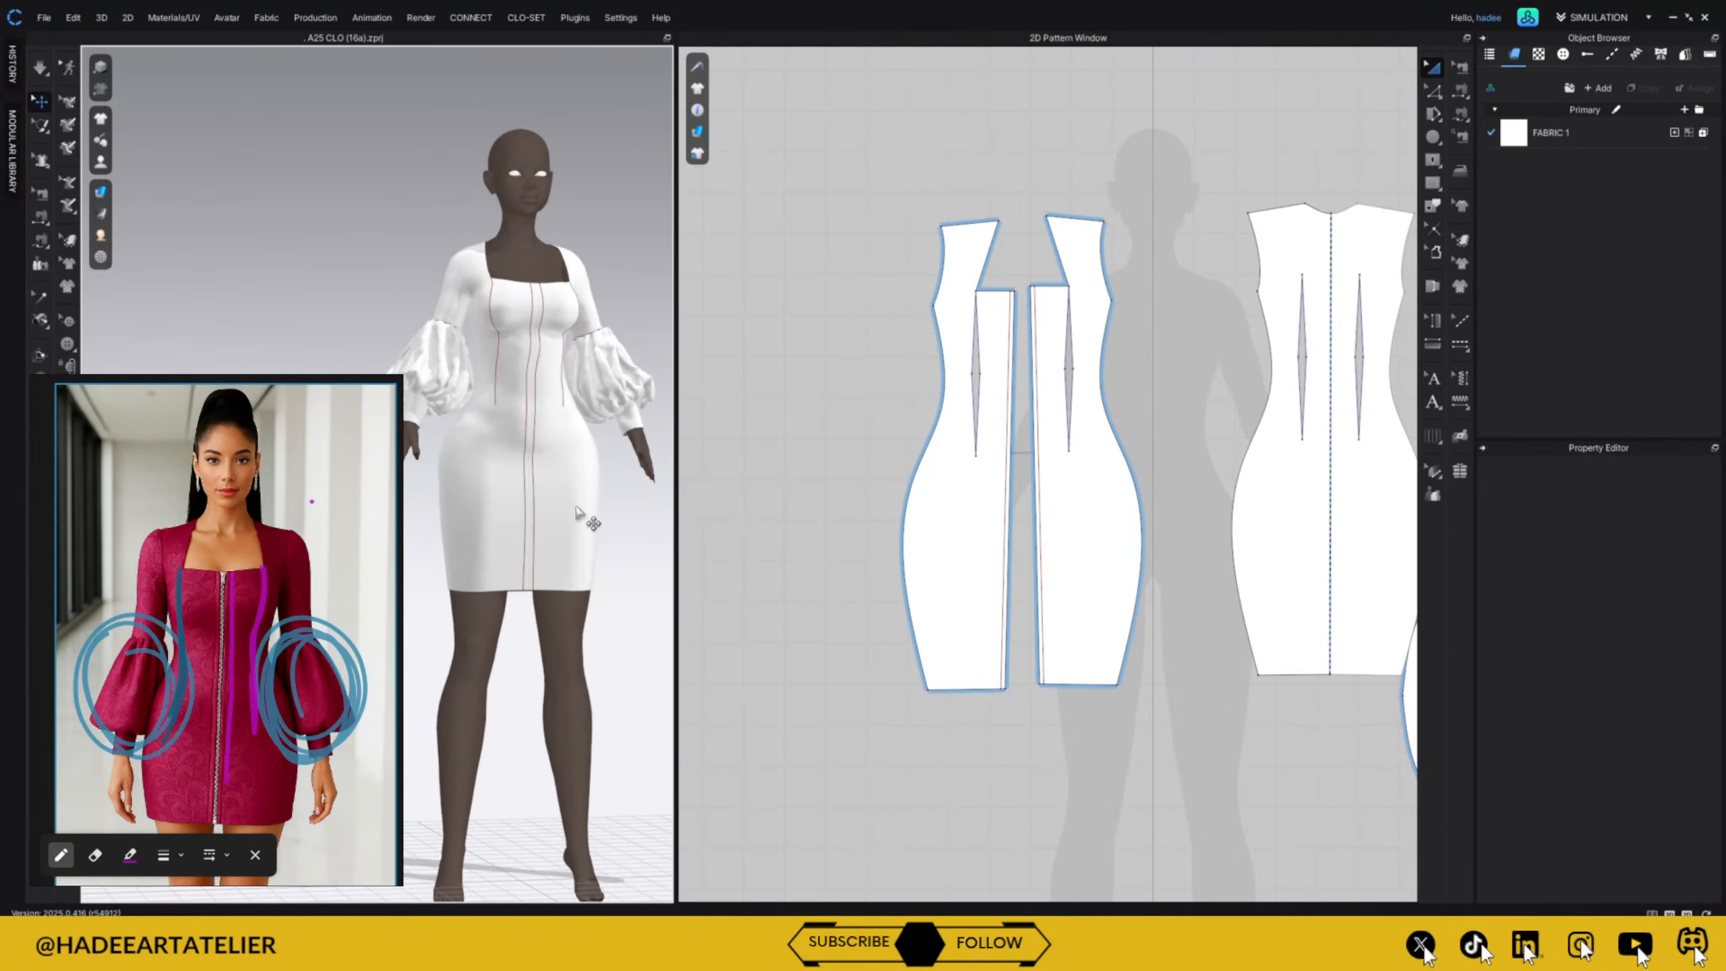
{"action": "scroll", "coordinate": [1086, 297], "scroll_direction": "up", "scroll_amount": 5}
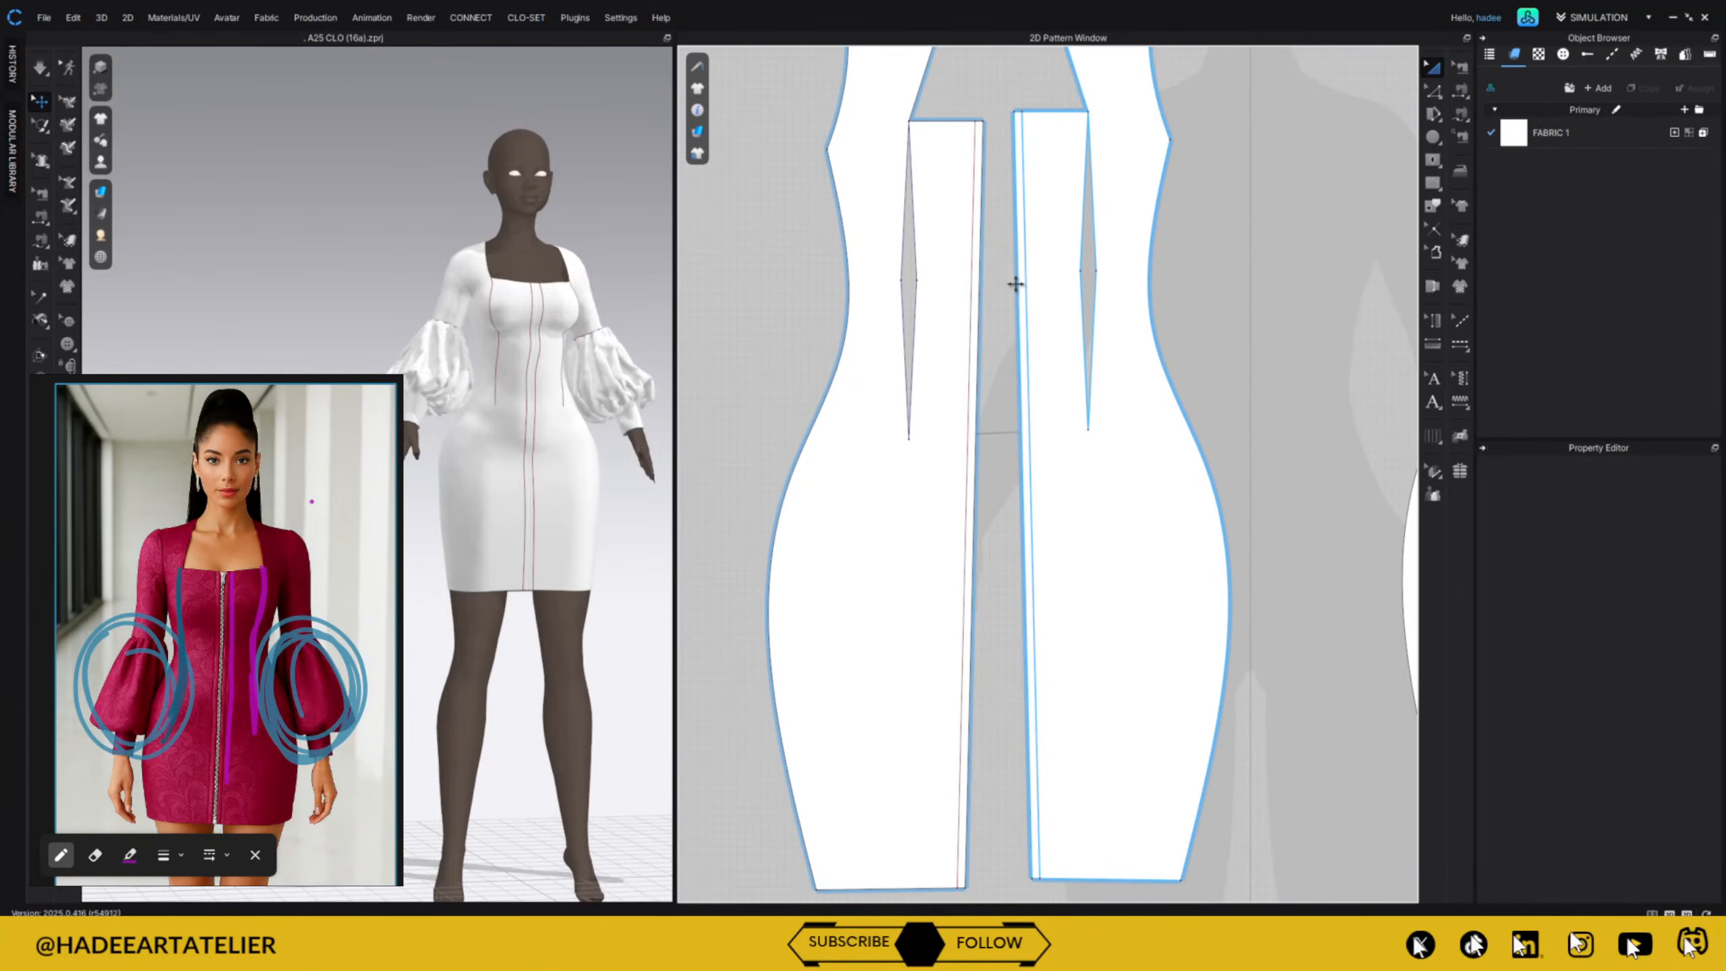
{"action": "right_click", "coordinate": [1015, 313]}
{"action": "left_click", "coordinate": [1259, 191]}
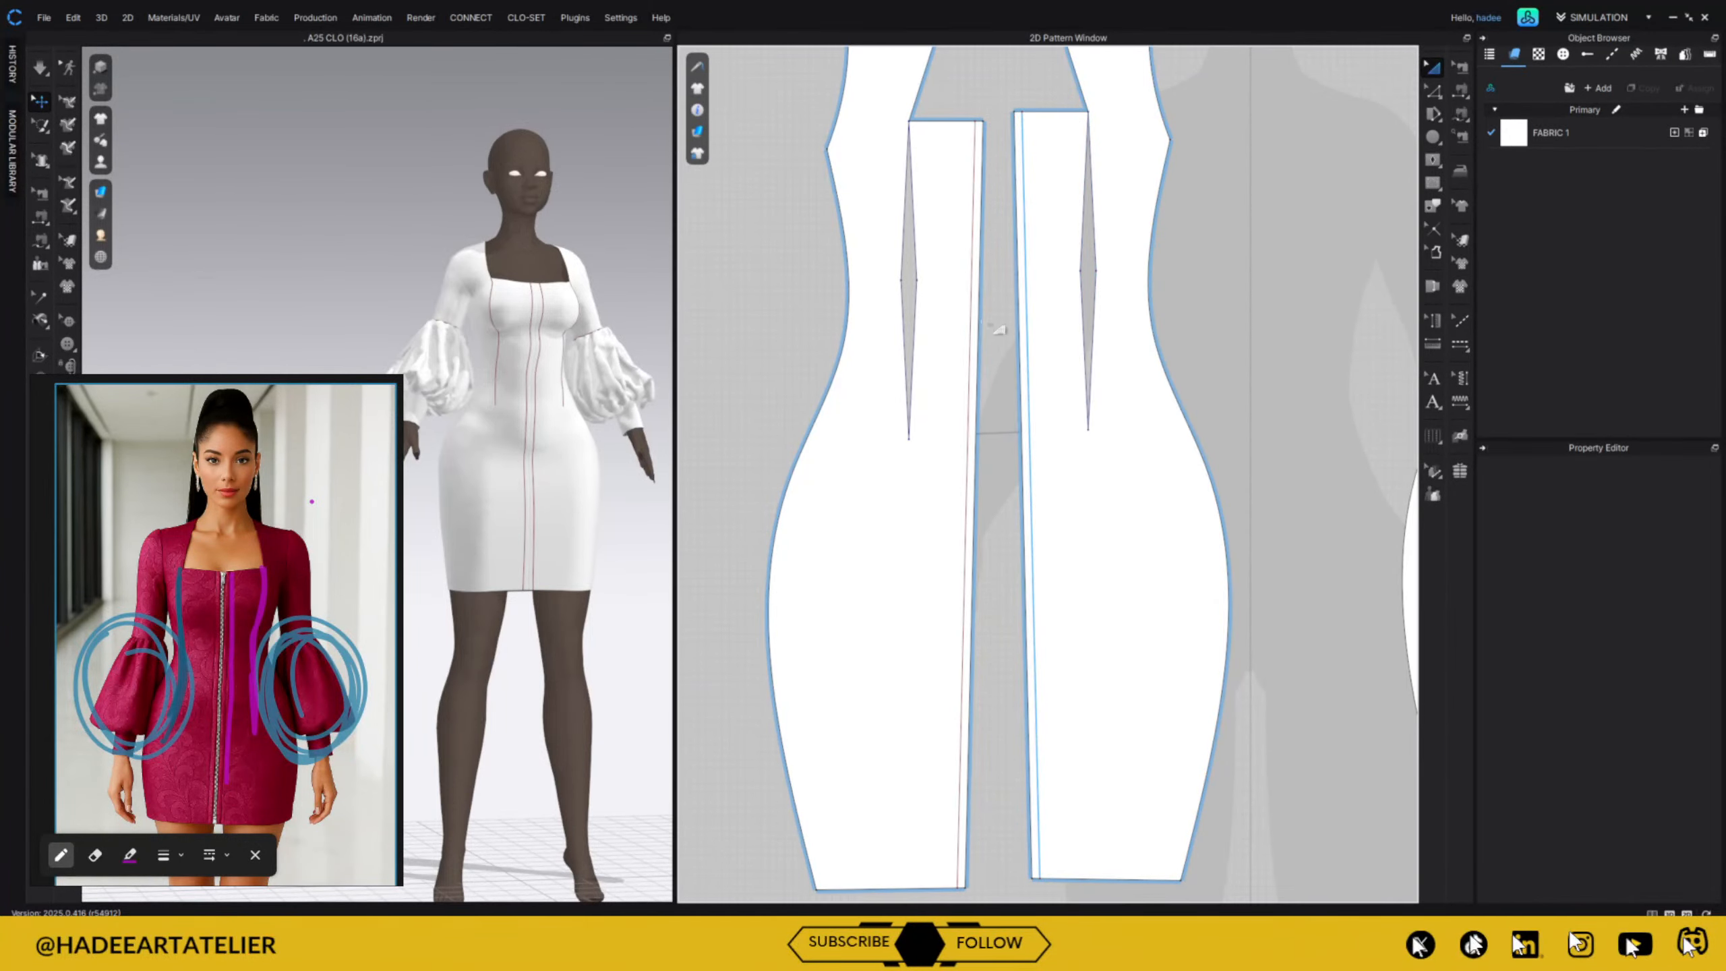
{"action": "scroll", "coordinate": [992, 340], "scroll_direction": "down", "scroll_amount": 3}
{"action": "scroll", "coordinate": [992, 350], "scroll_direction": "up", "scroll_amount": 1}
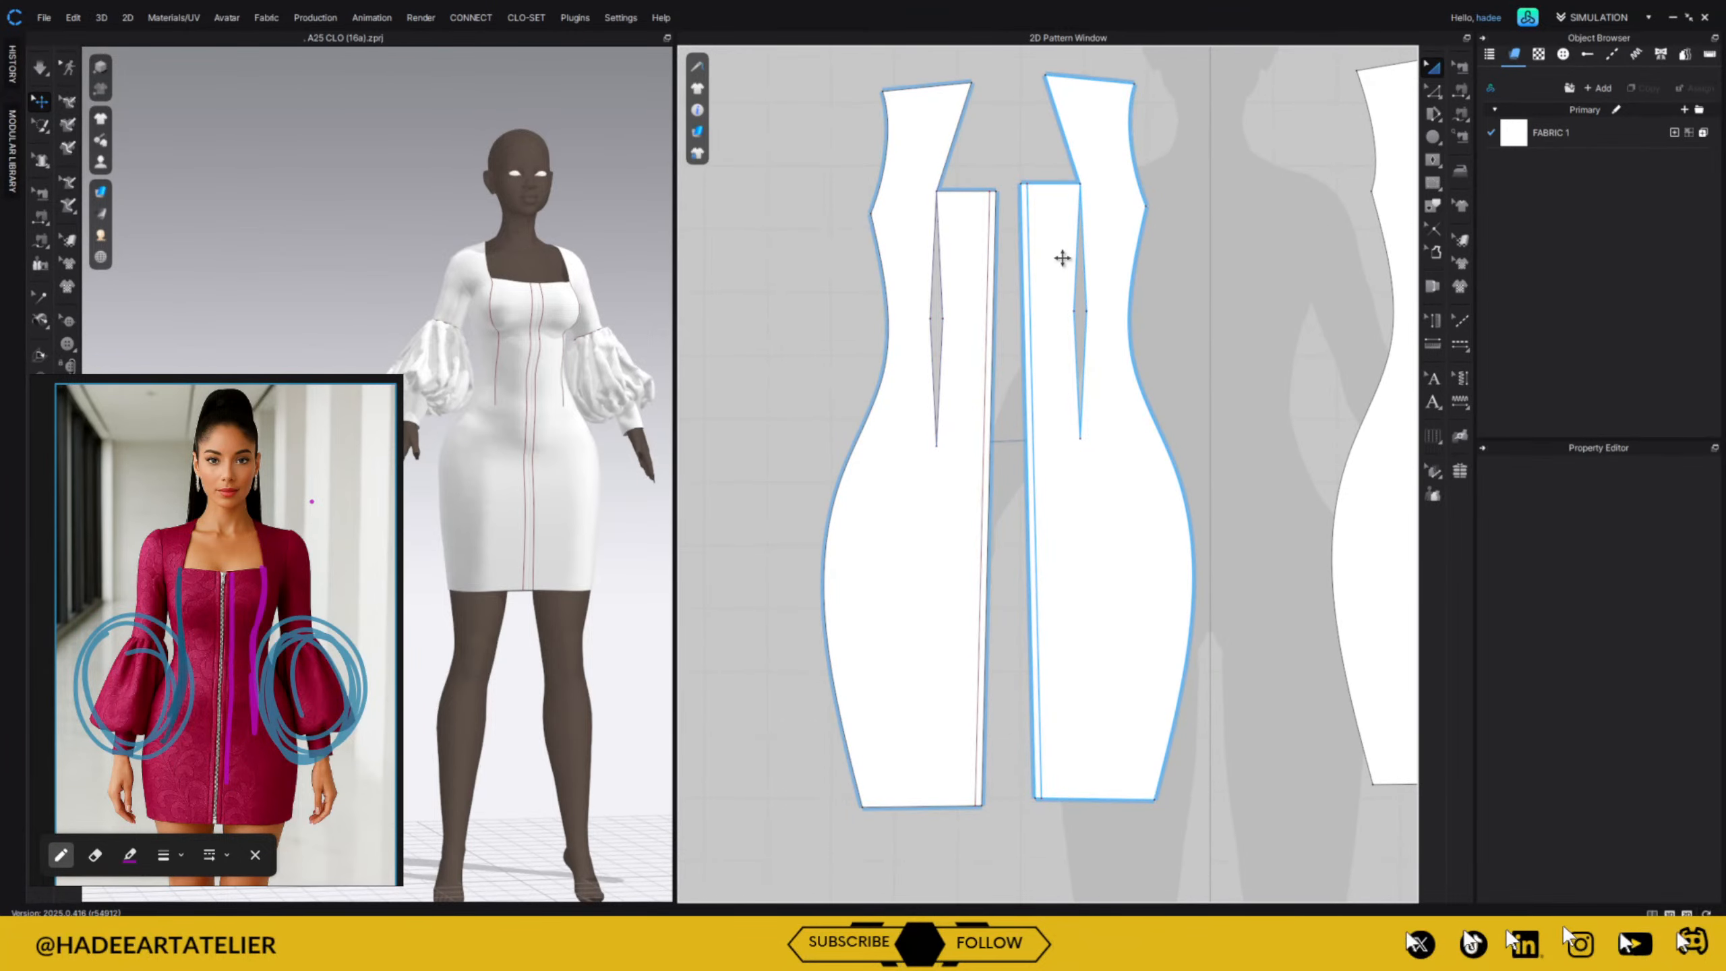
{"action": "scroll", "coordinate": [597, 354], "scroll_direction": "up", "scroll_amount": 5}
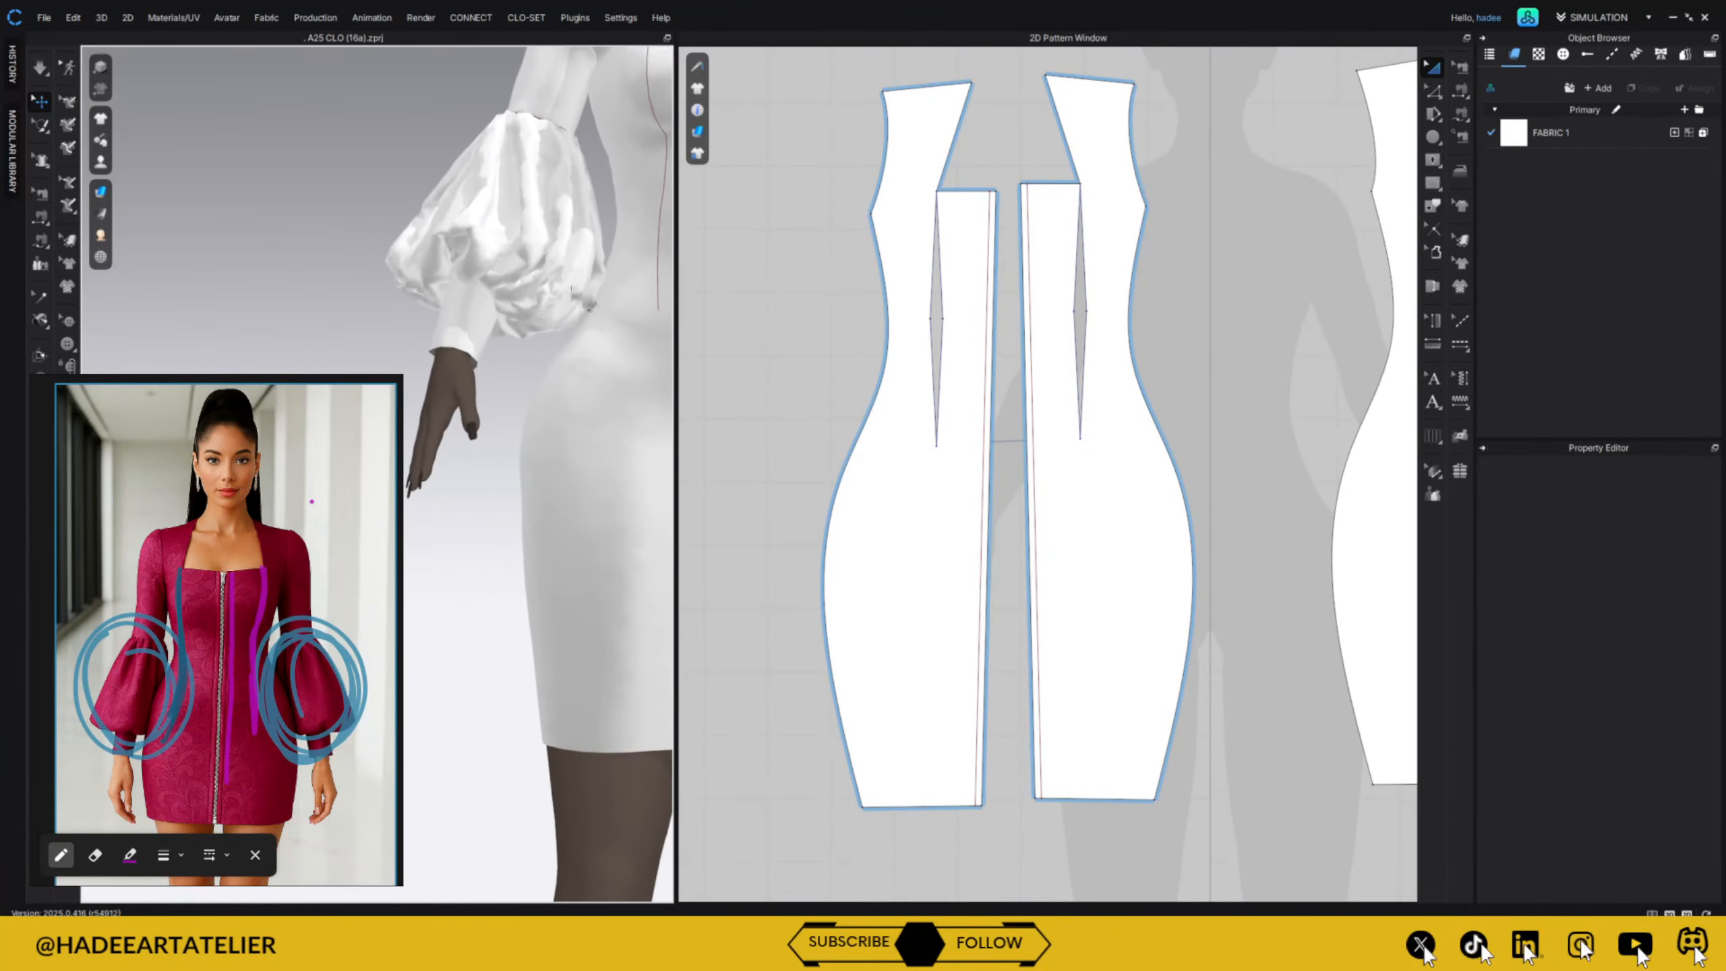
{"action": "middle_click_drag", "start_coordinate": [578, 360], "coordinate": [367, 503]}
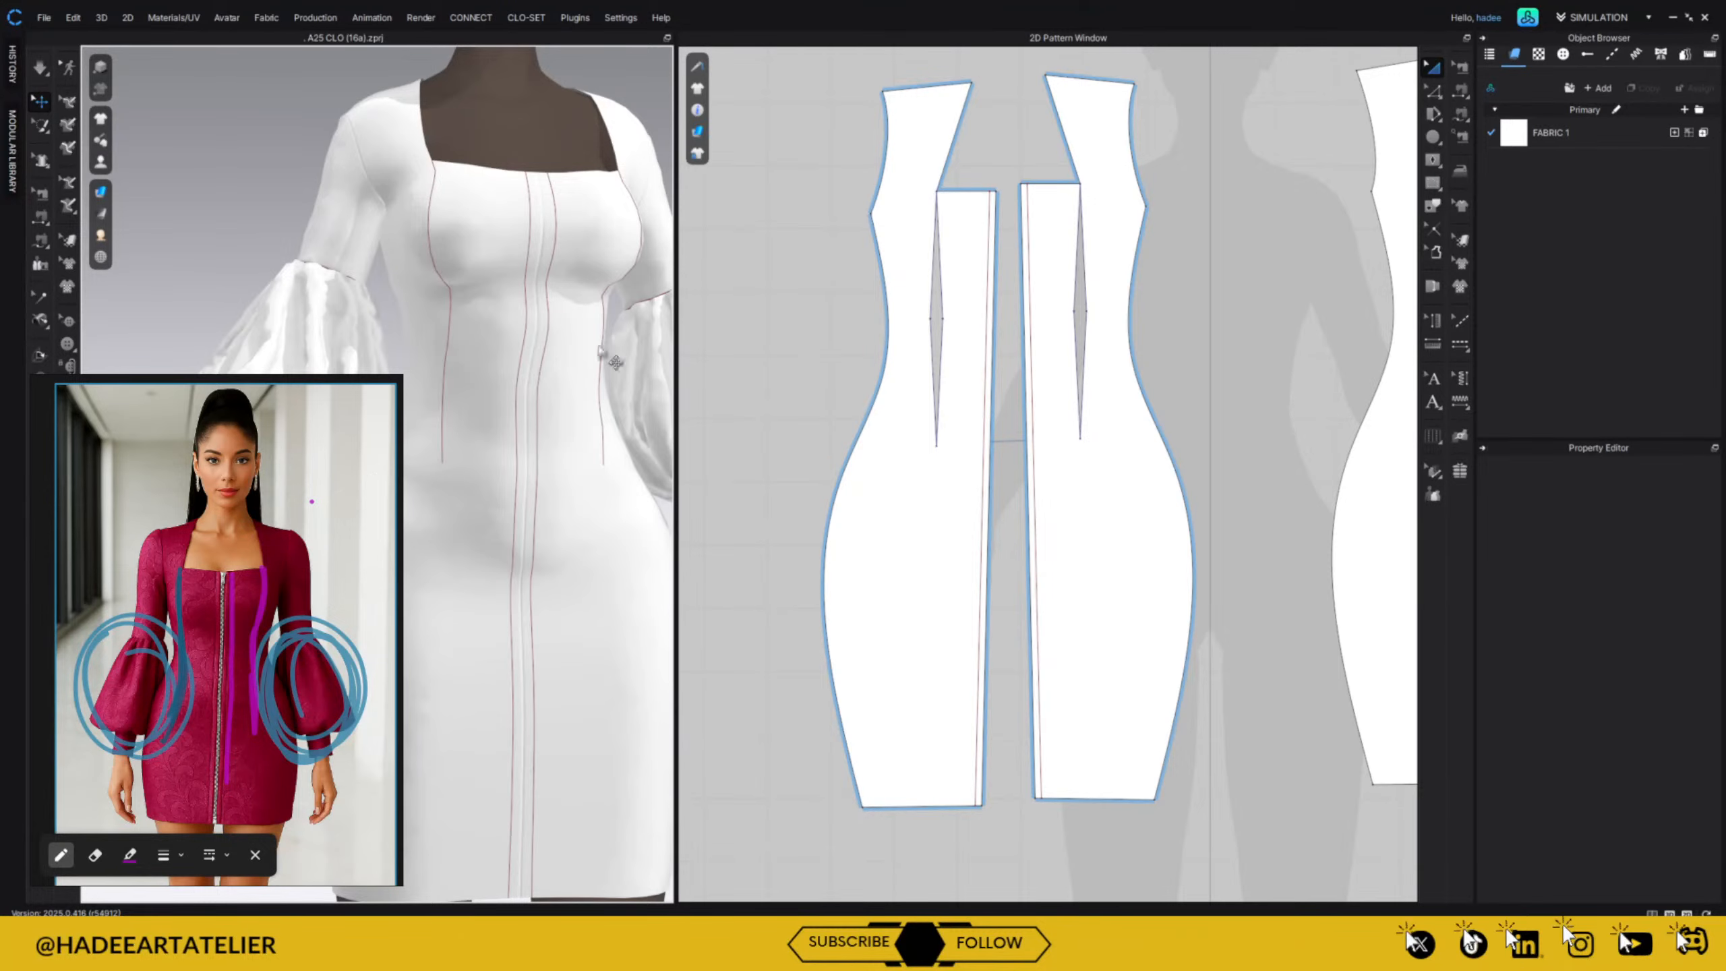
Cut and sew both front panels along the internal line beside the center-front edge to form separate narrow placket strips.
{"action": "key", "text": "z"}
{"action": "left_click", "coordinate": [986, 424]}
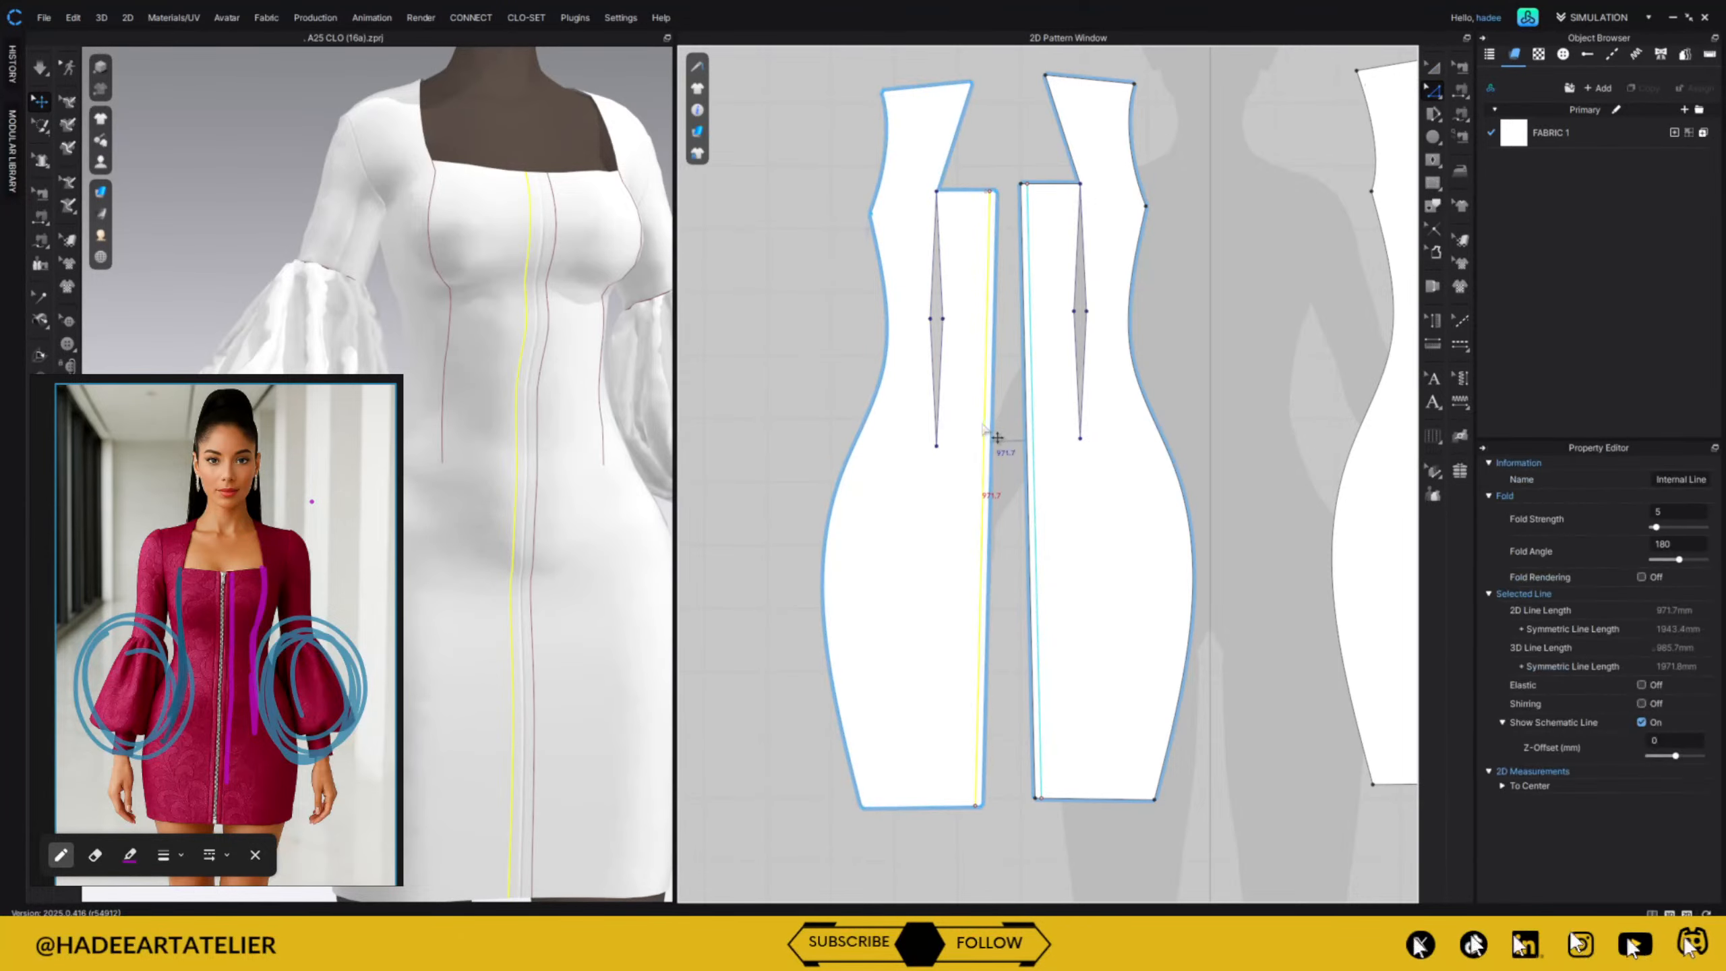
{"action": "right_click", "coordinate": [984, 423]}
{"action": "left_click", "coordinate": [1038, 669]}
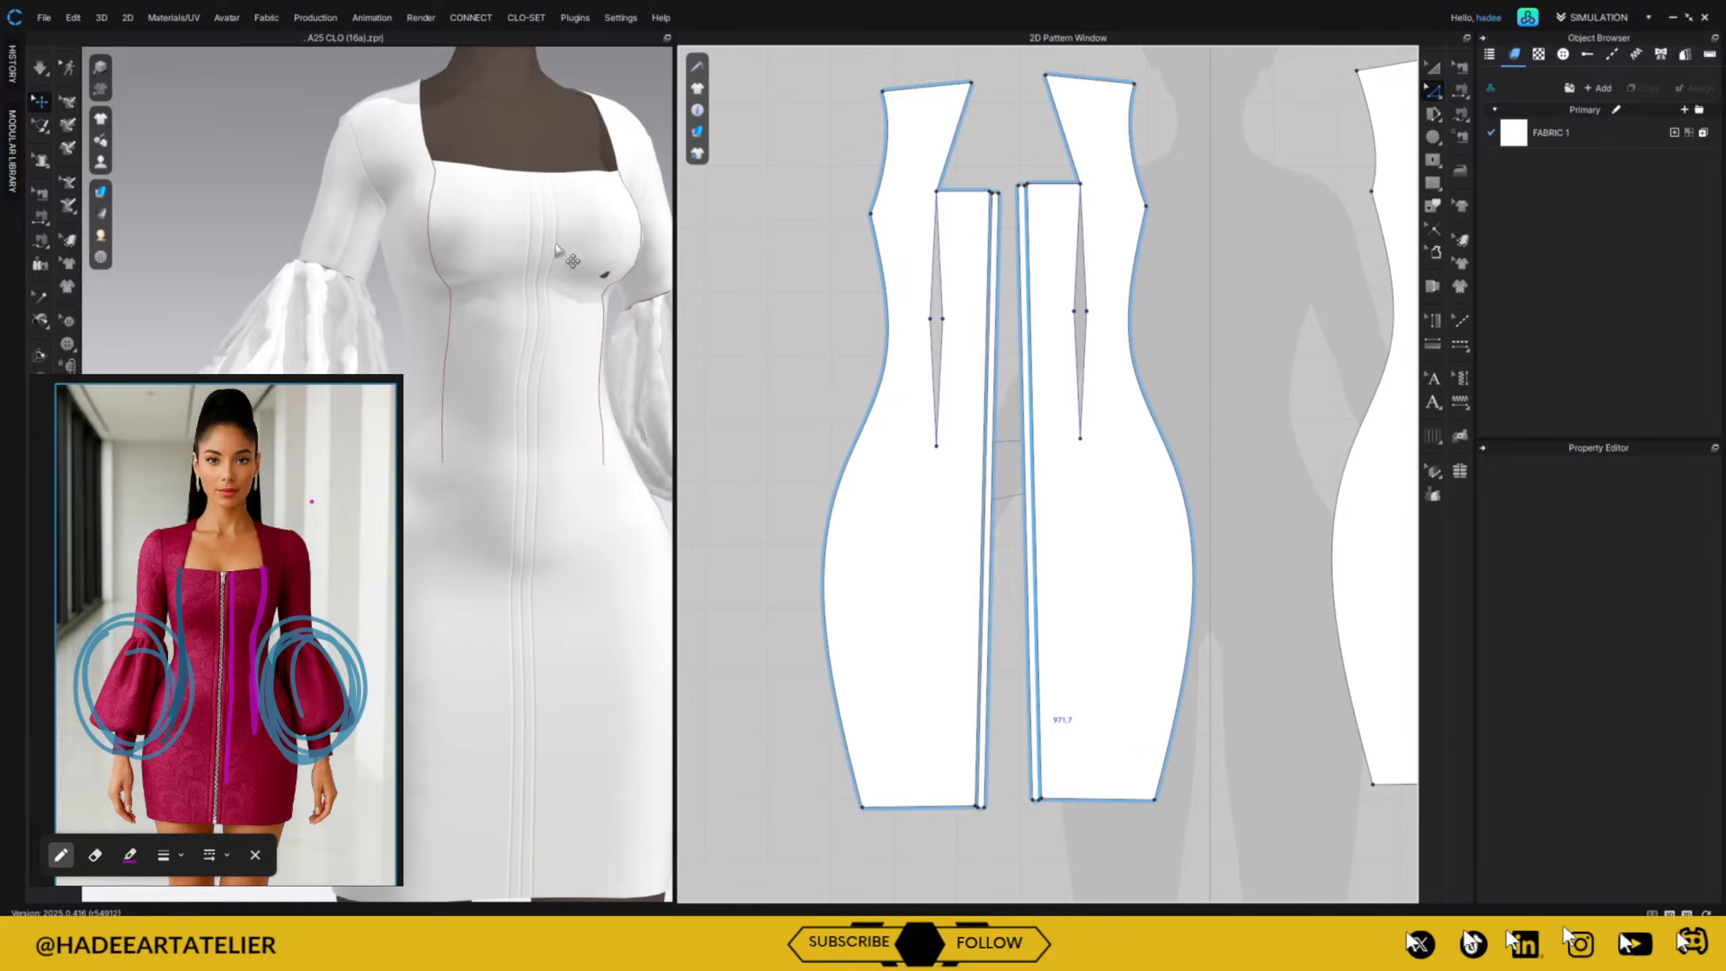
{"action": "right_click_drag", "start_coordinate": [588, 561], "coordinate": [556, 520]}
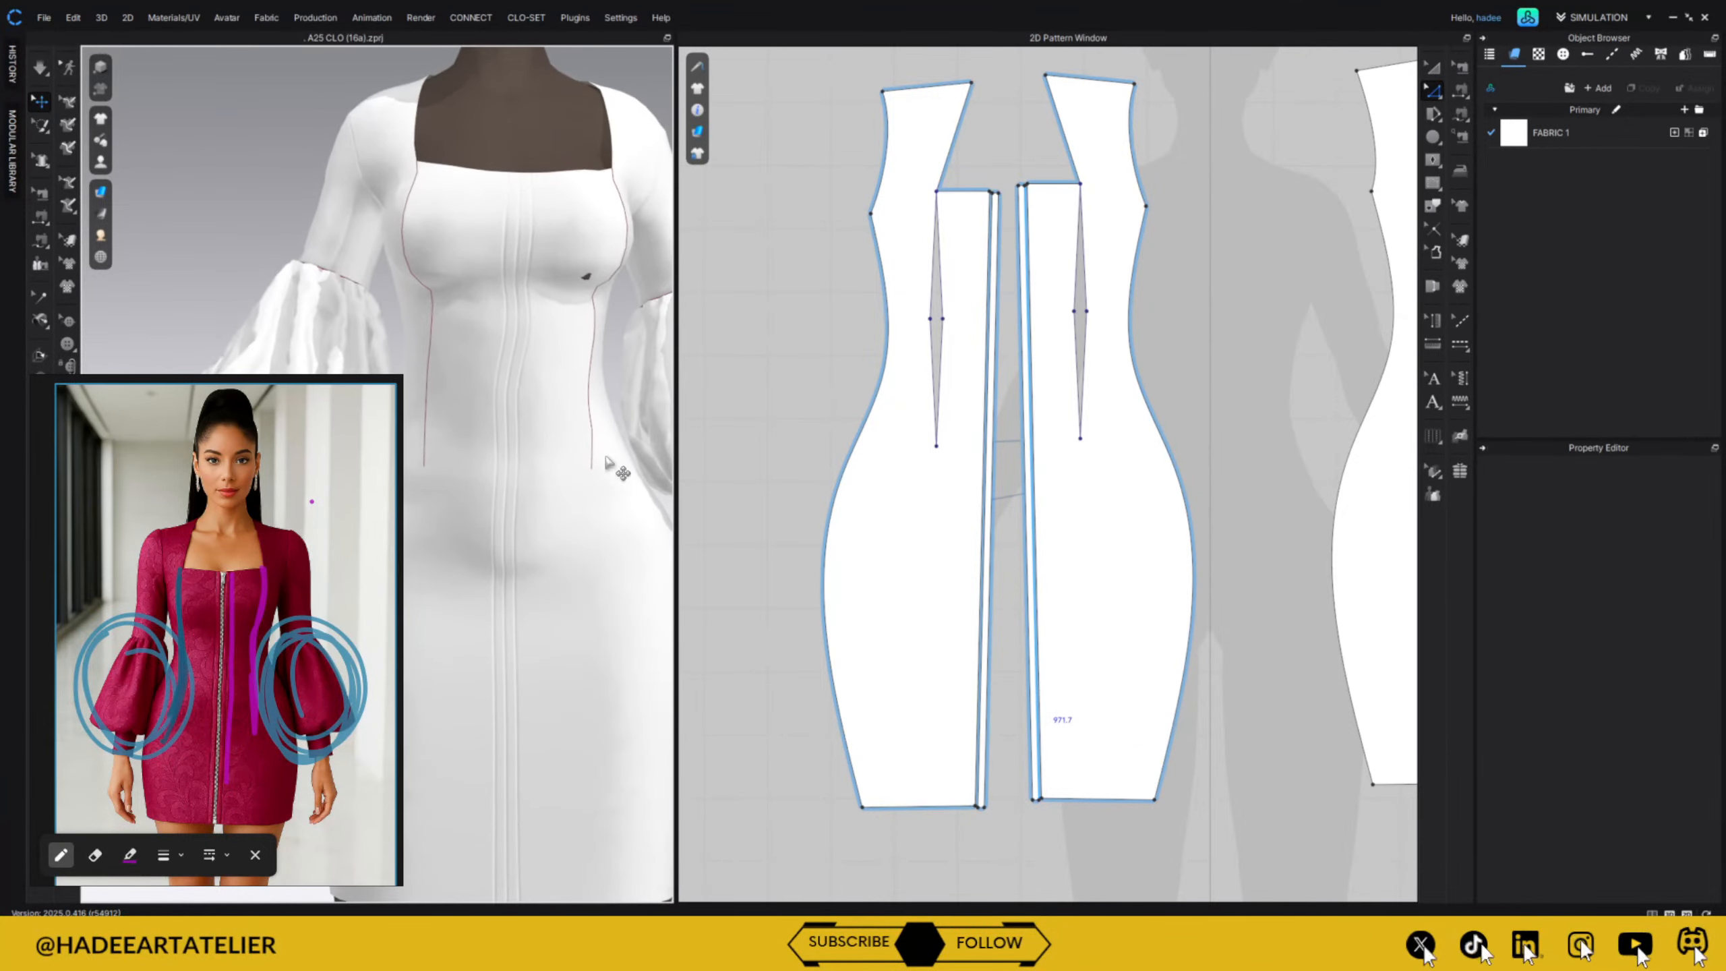
Delete the seam that joins the two center-front placket edges.
{"action": "left_click", "coordinate": [1461, 67]}
{"action": "left_click", "coordinate": [1016, 371]}
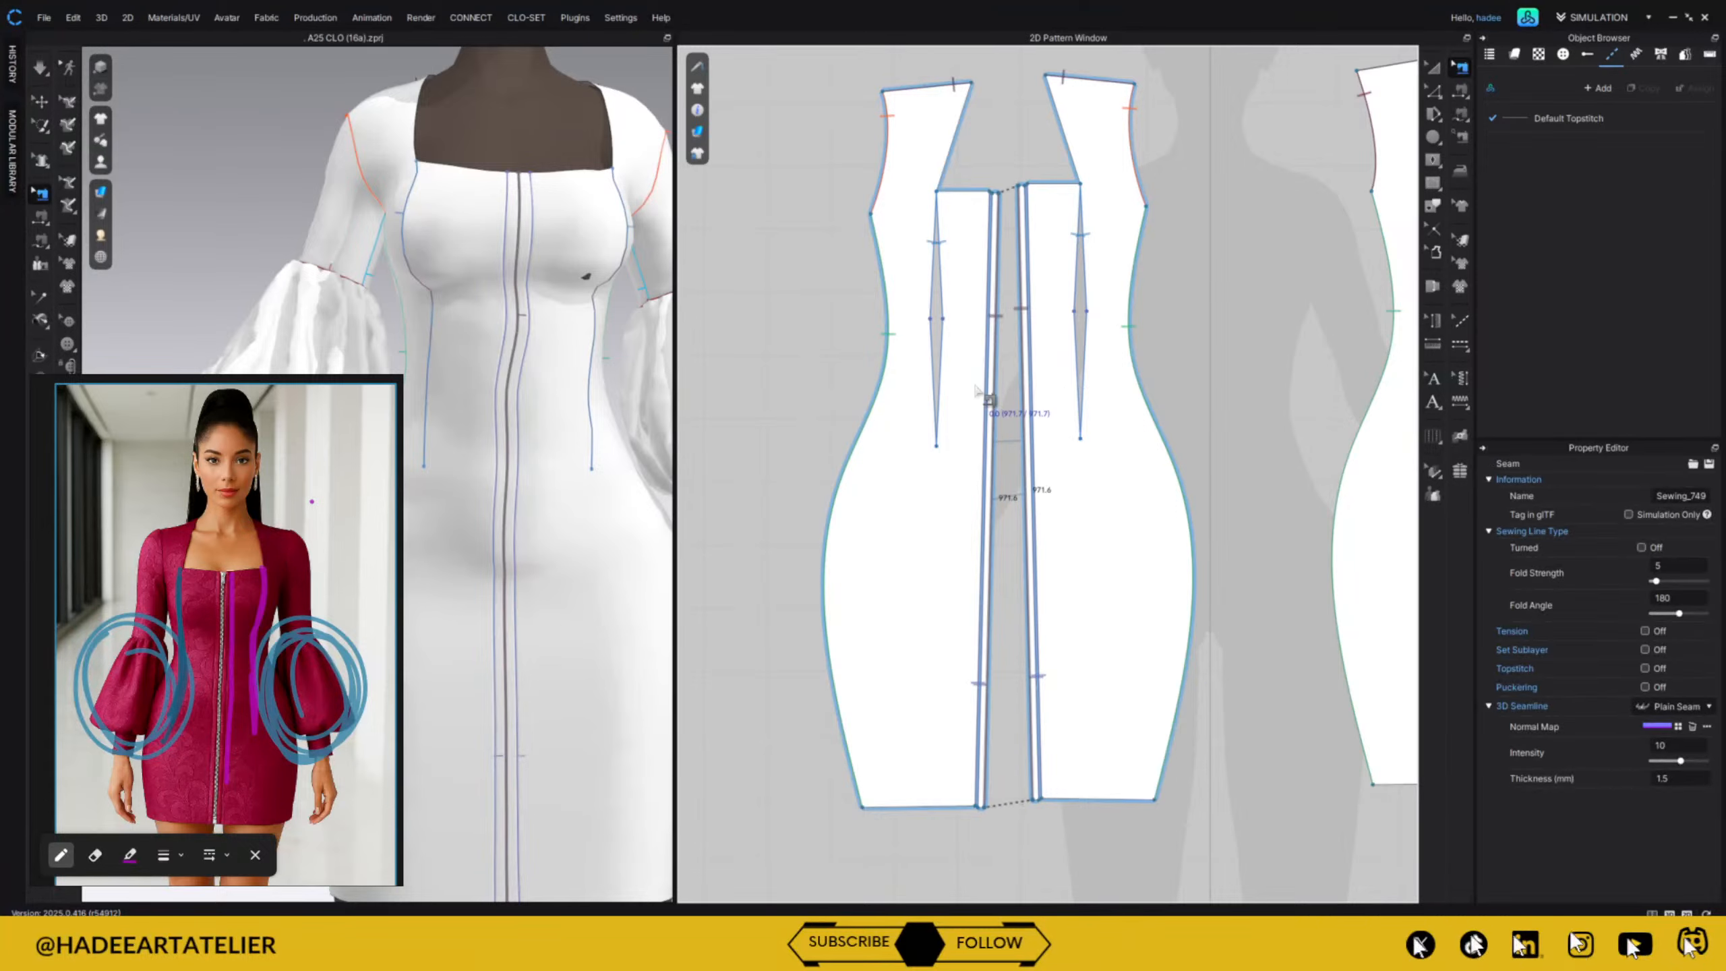
{"action": "key", "text": "Delete"}
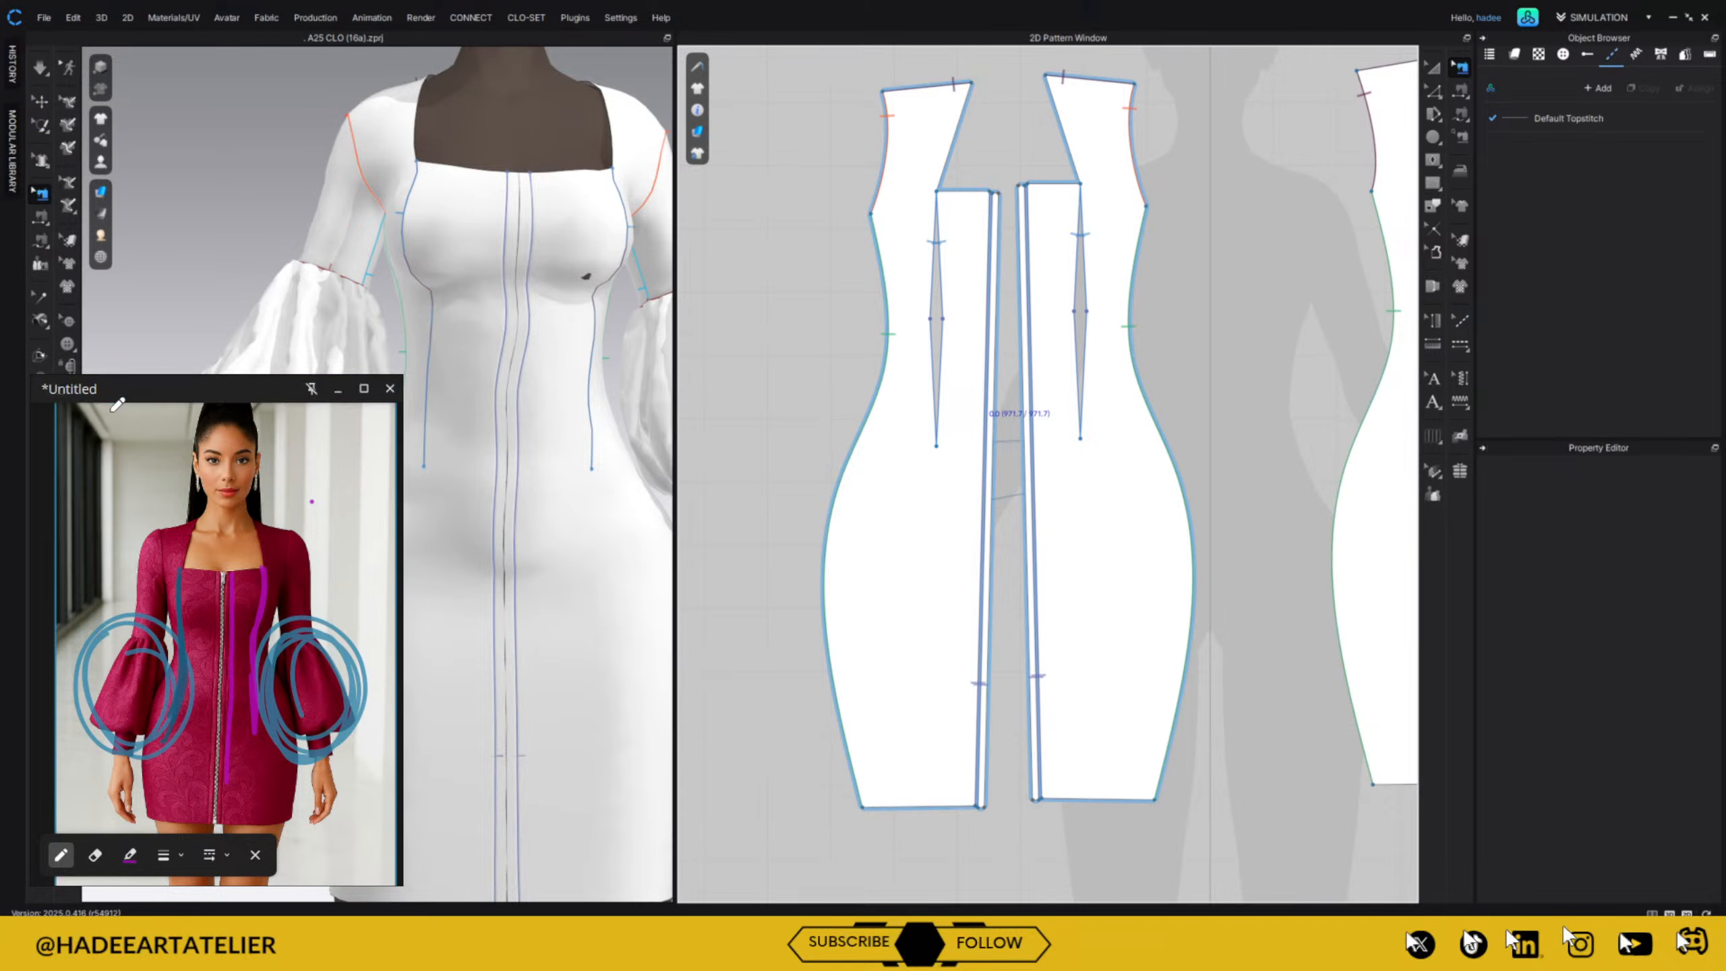
Move the reference image lower to uncover the 3D tools and start the Zipper tool.
{"action": "left_click_drag", "start_coordinate": [117, 382], "coordinate": [130, 559]}
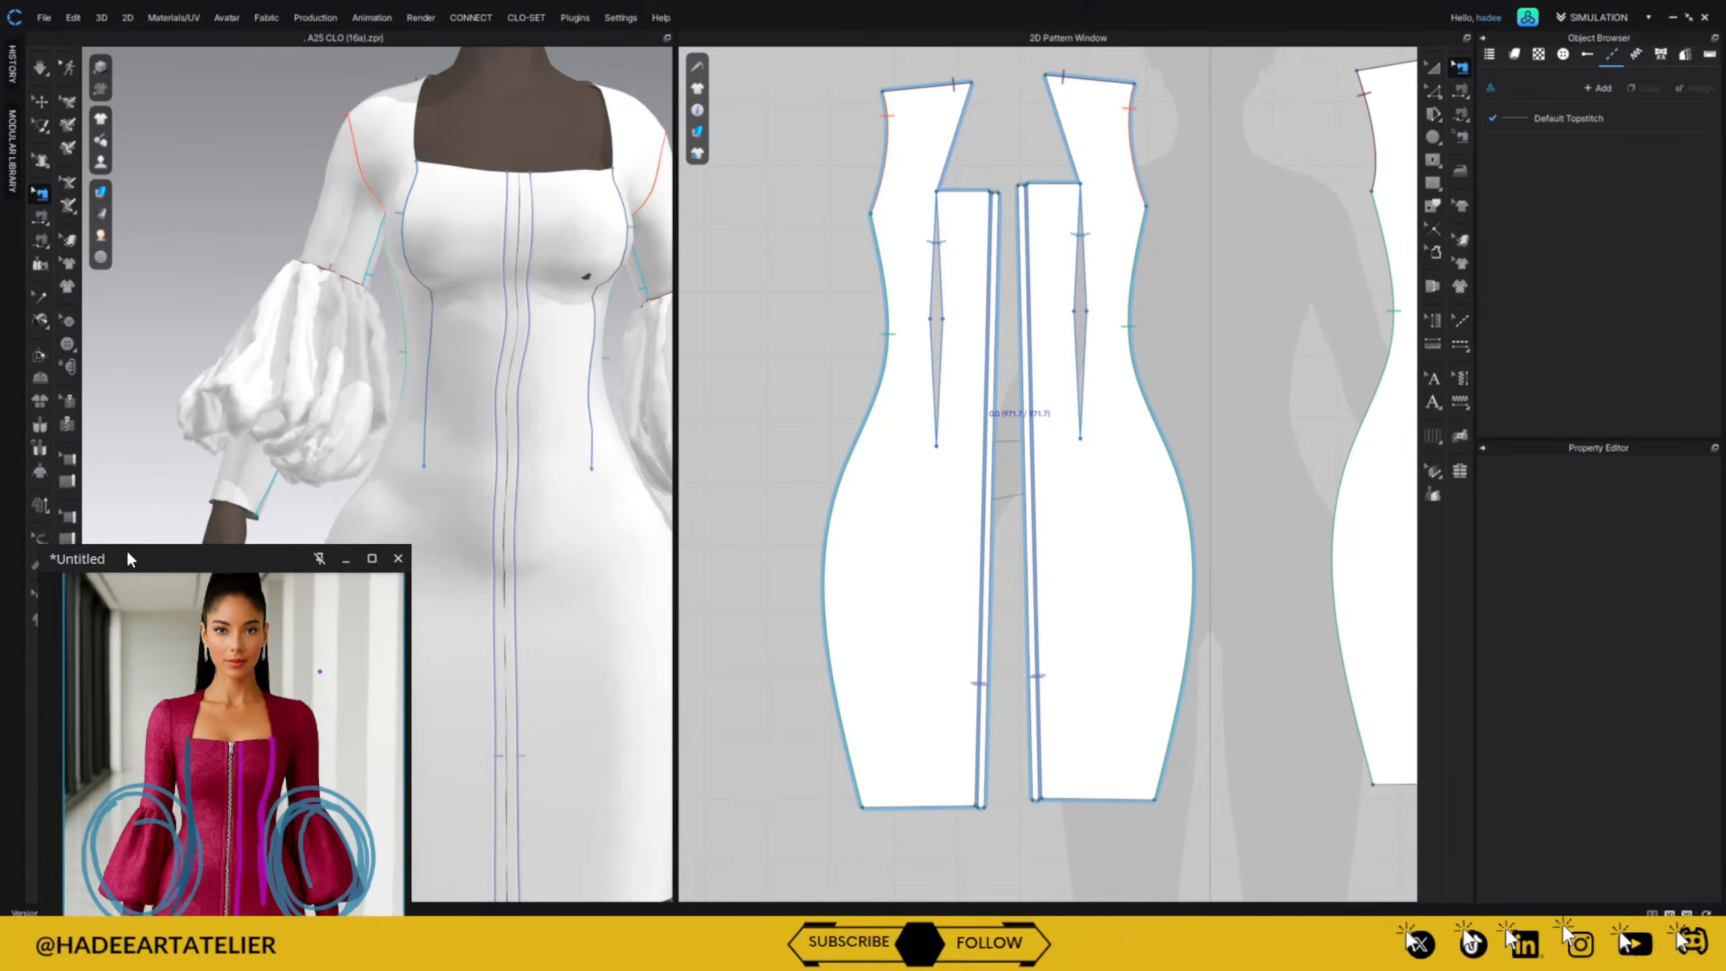
{"action": "left_click", "coordinate": [66, 419]}
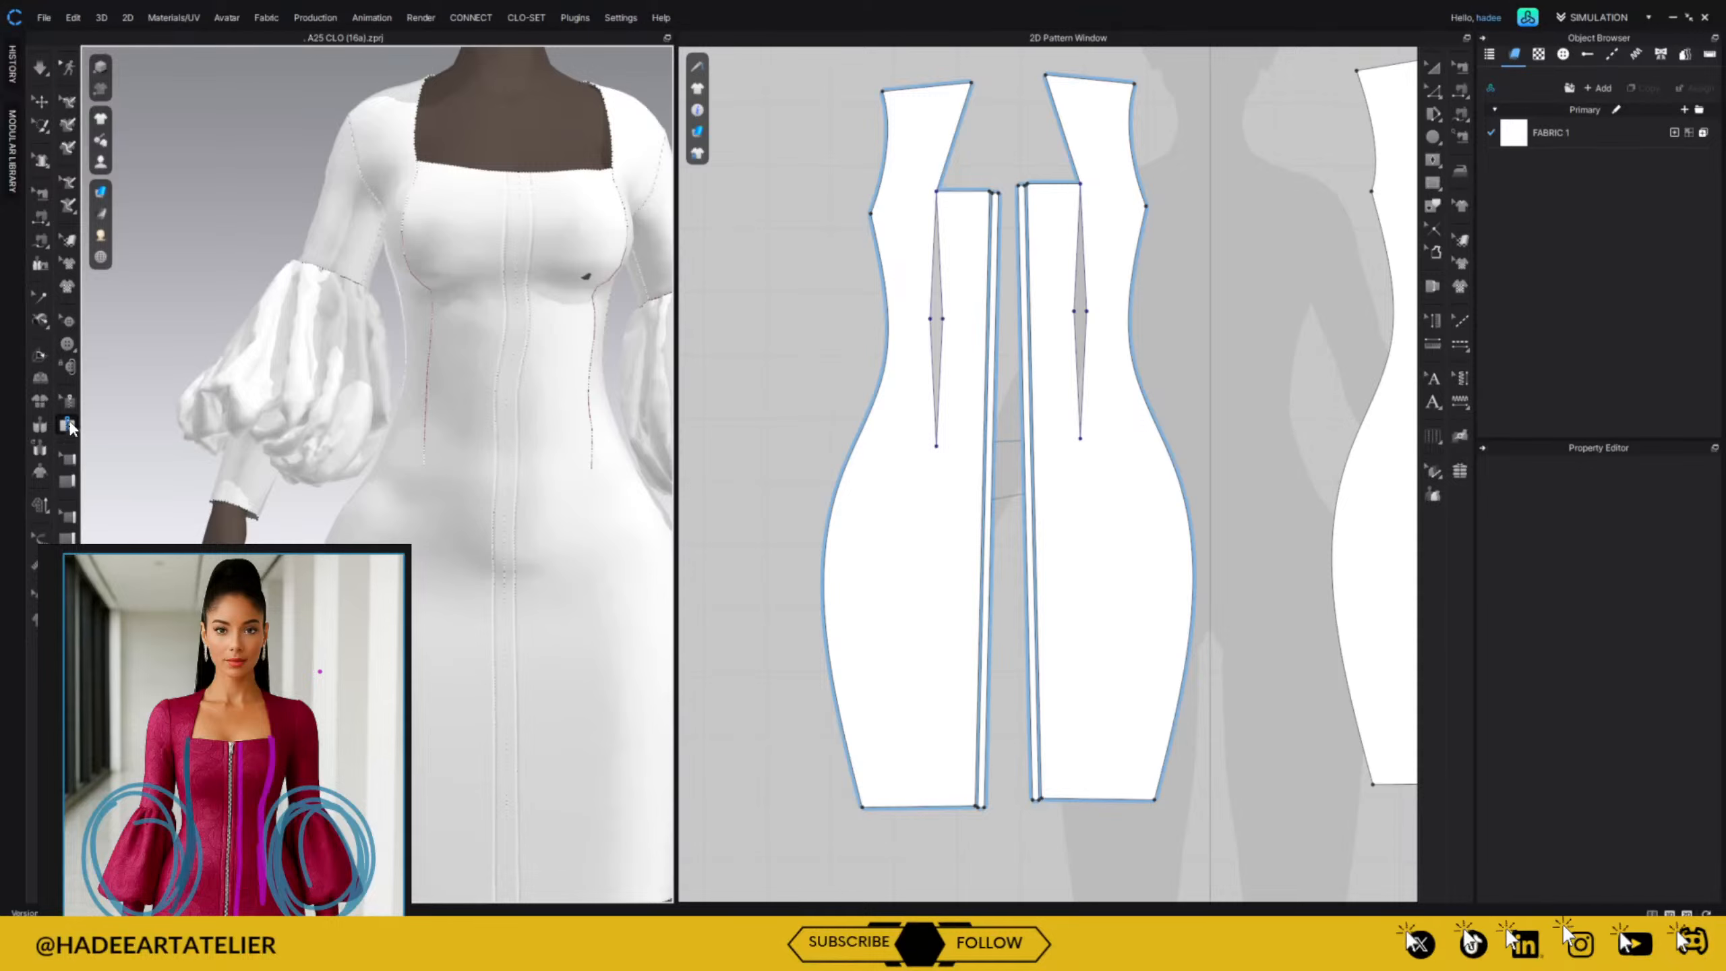
{"action": "left_click", "coordinate": [1001, 193]}
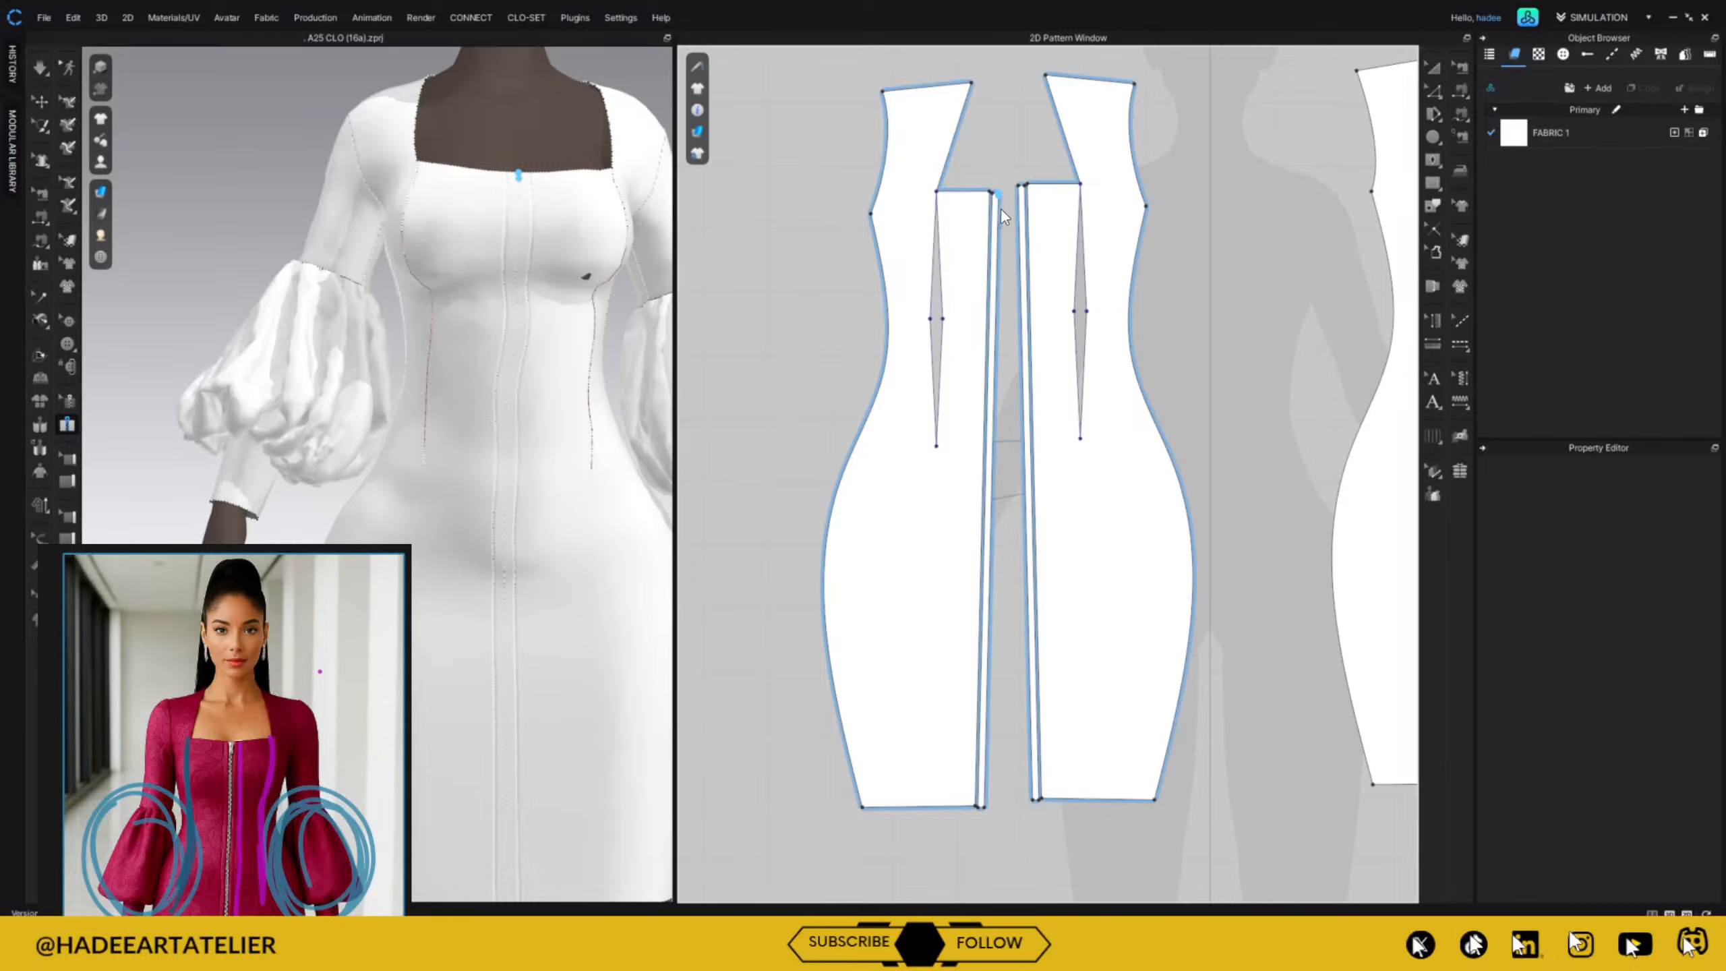
{"action": "left_click", "coordinate": [991, 807]}
{"action": "key", "text": "Escape"}
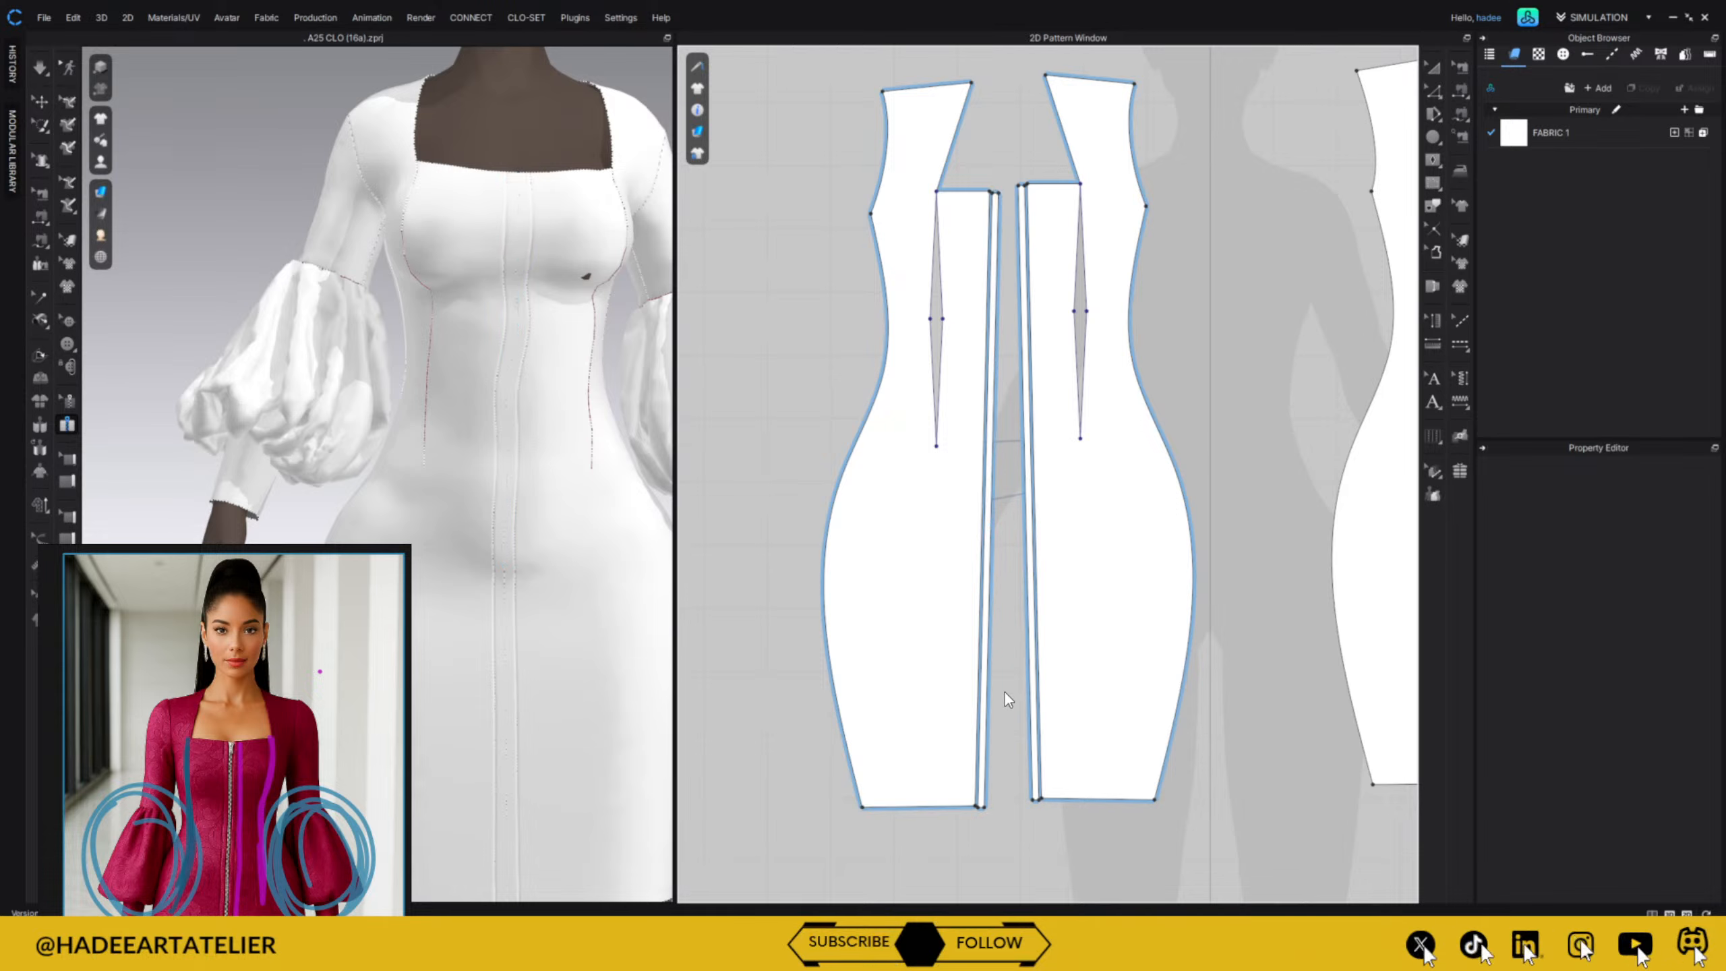
{"action": "left_click", "coordinate": [1003, 192]}
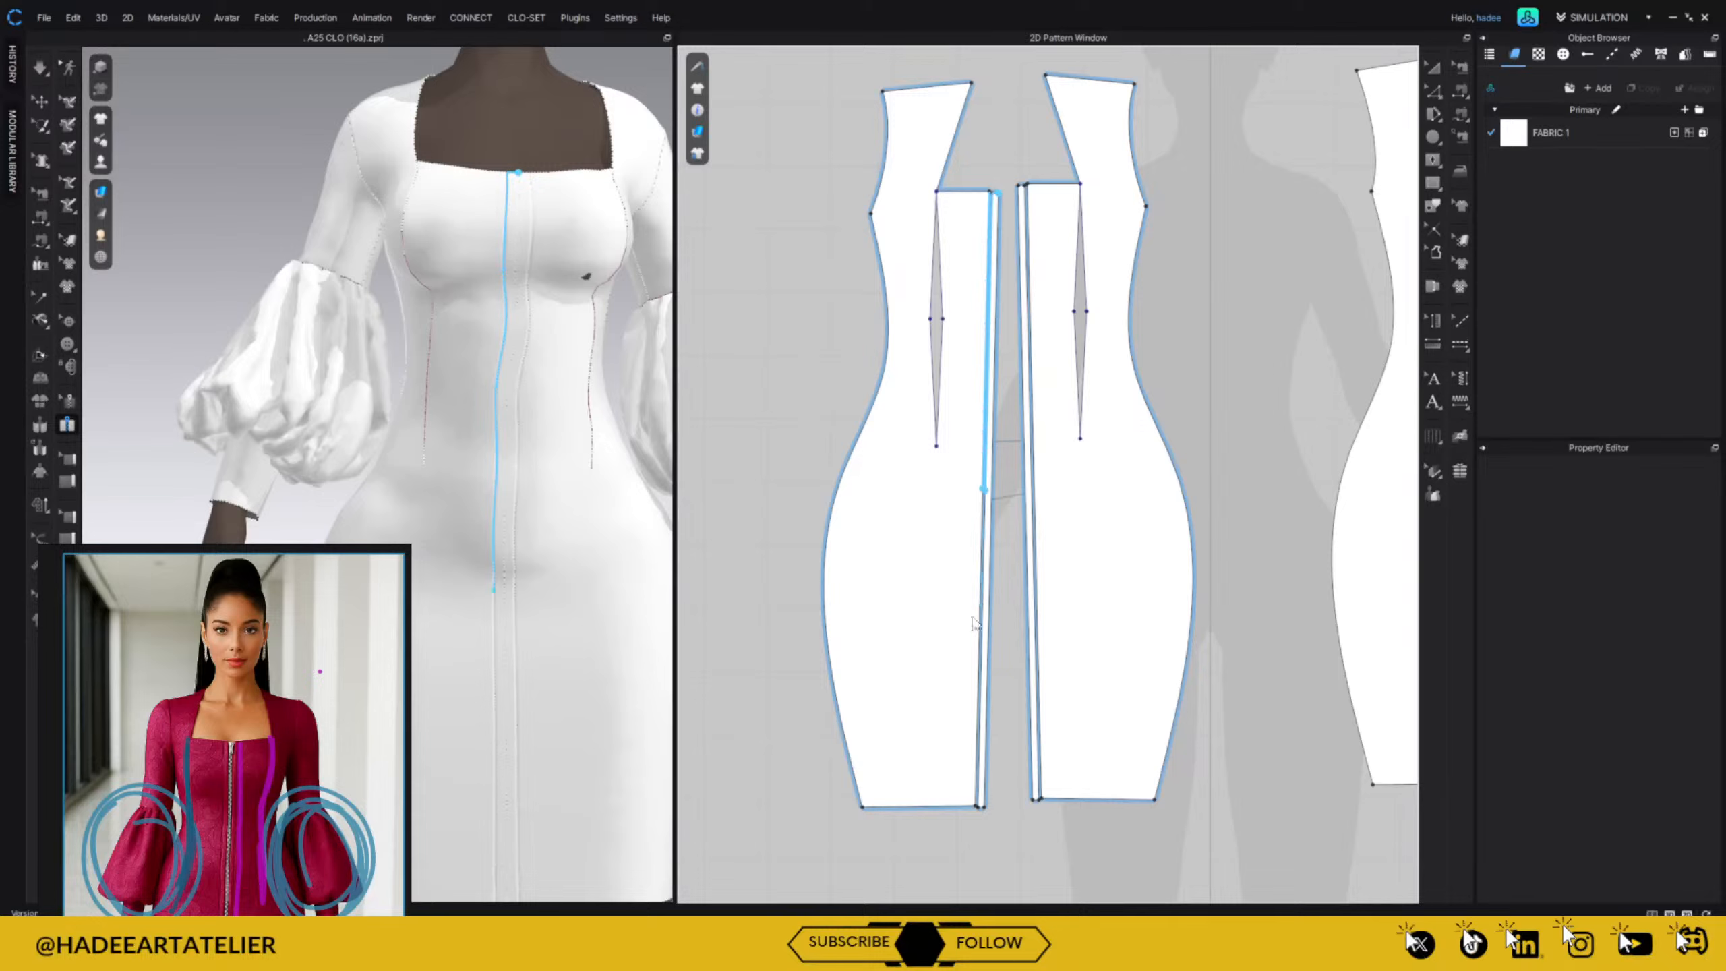
{"action": "left_click", "coordinate": [989, 811]}
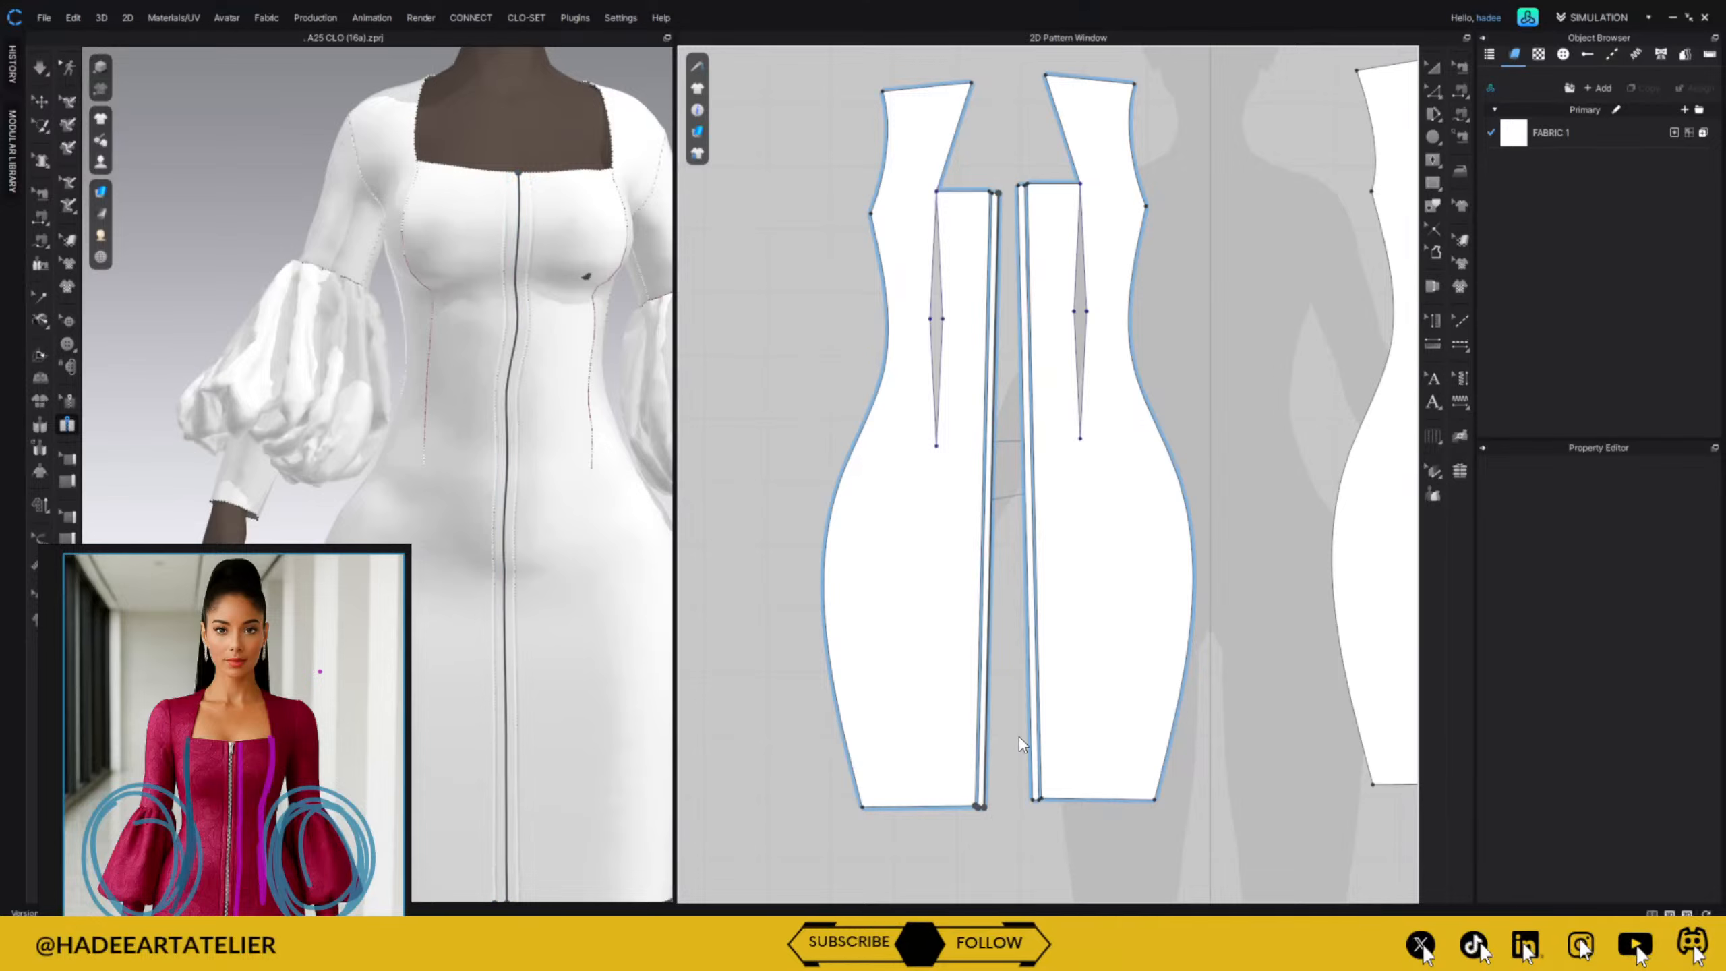
{"action": "key", "text": "Escape"}
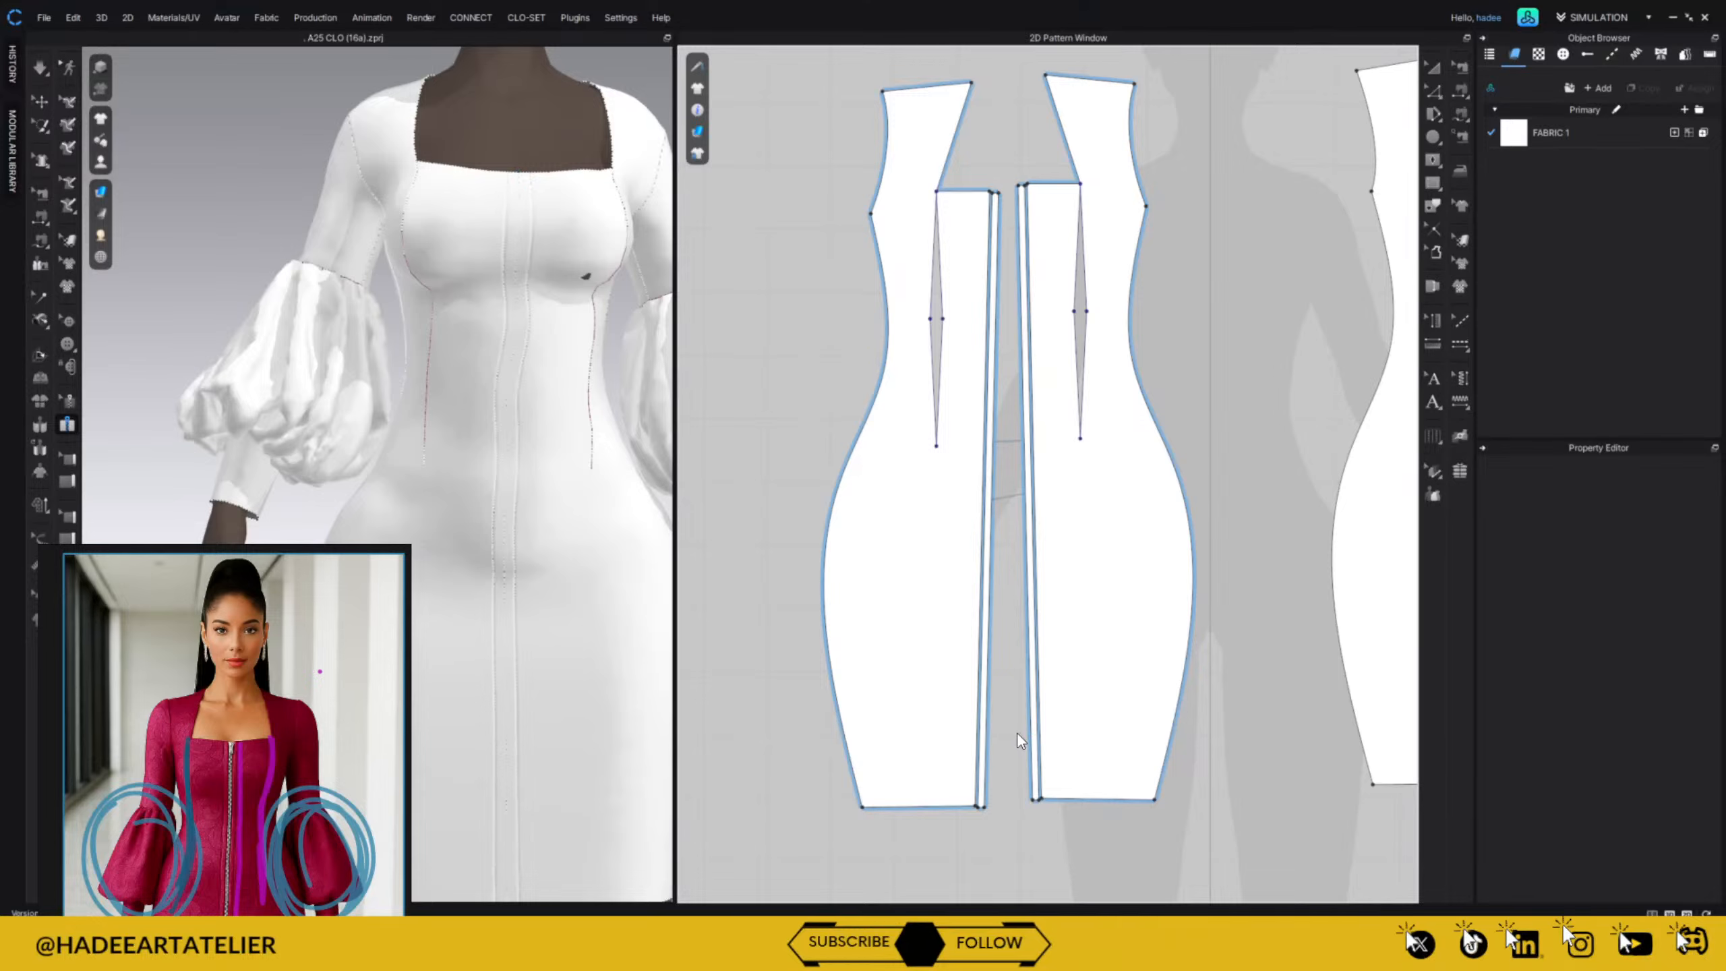
Create a zipper along the two facing center-front placket edges, from the neckline down to the hem.
{"action": "left_click", "coordinate": [1003, 191]}
{"action": "left_click", "coordinate": [994, 809]}
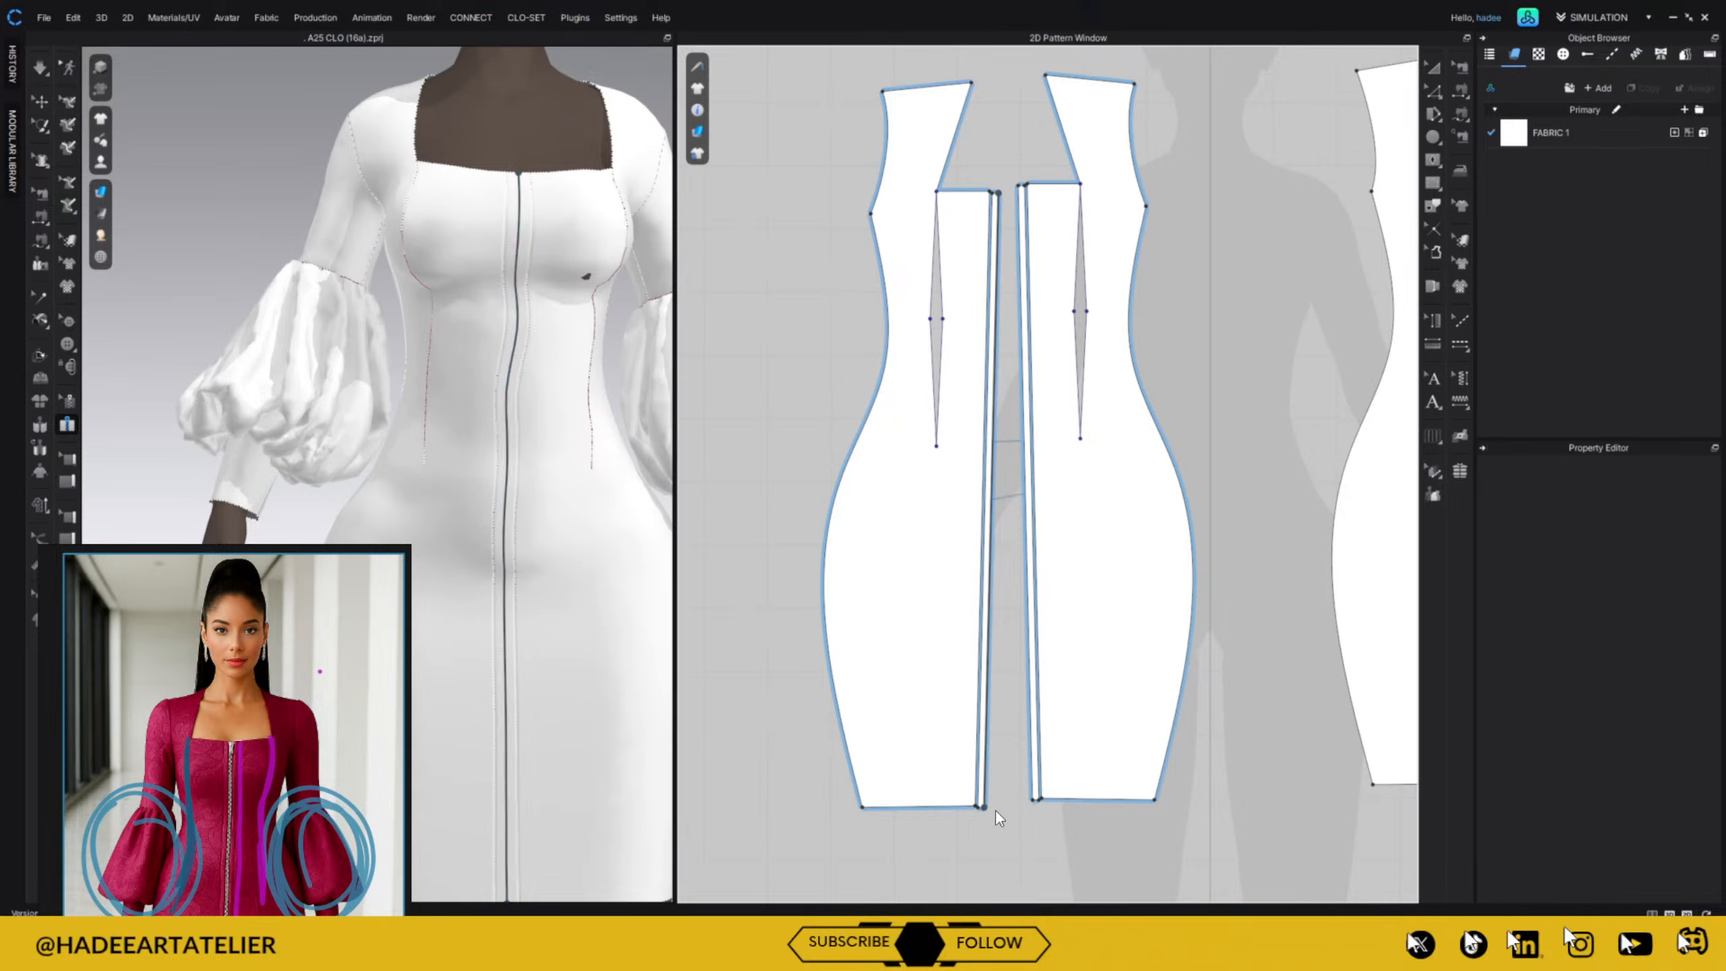
{"action": "left_click", "coordinate": [1020, 184]}
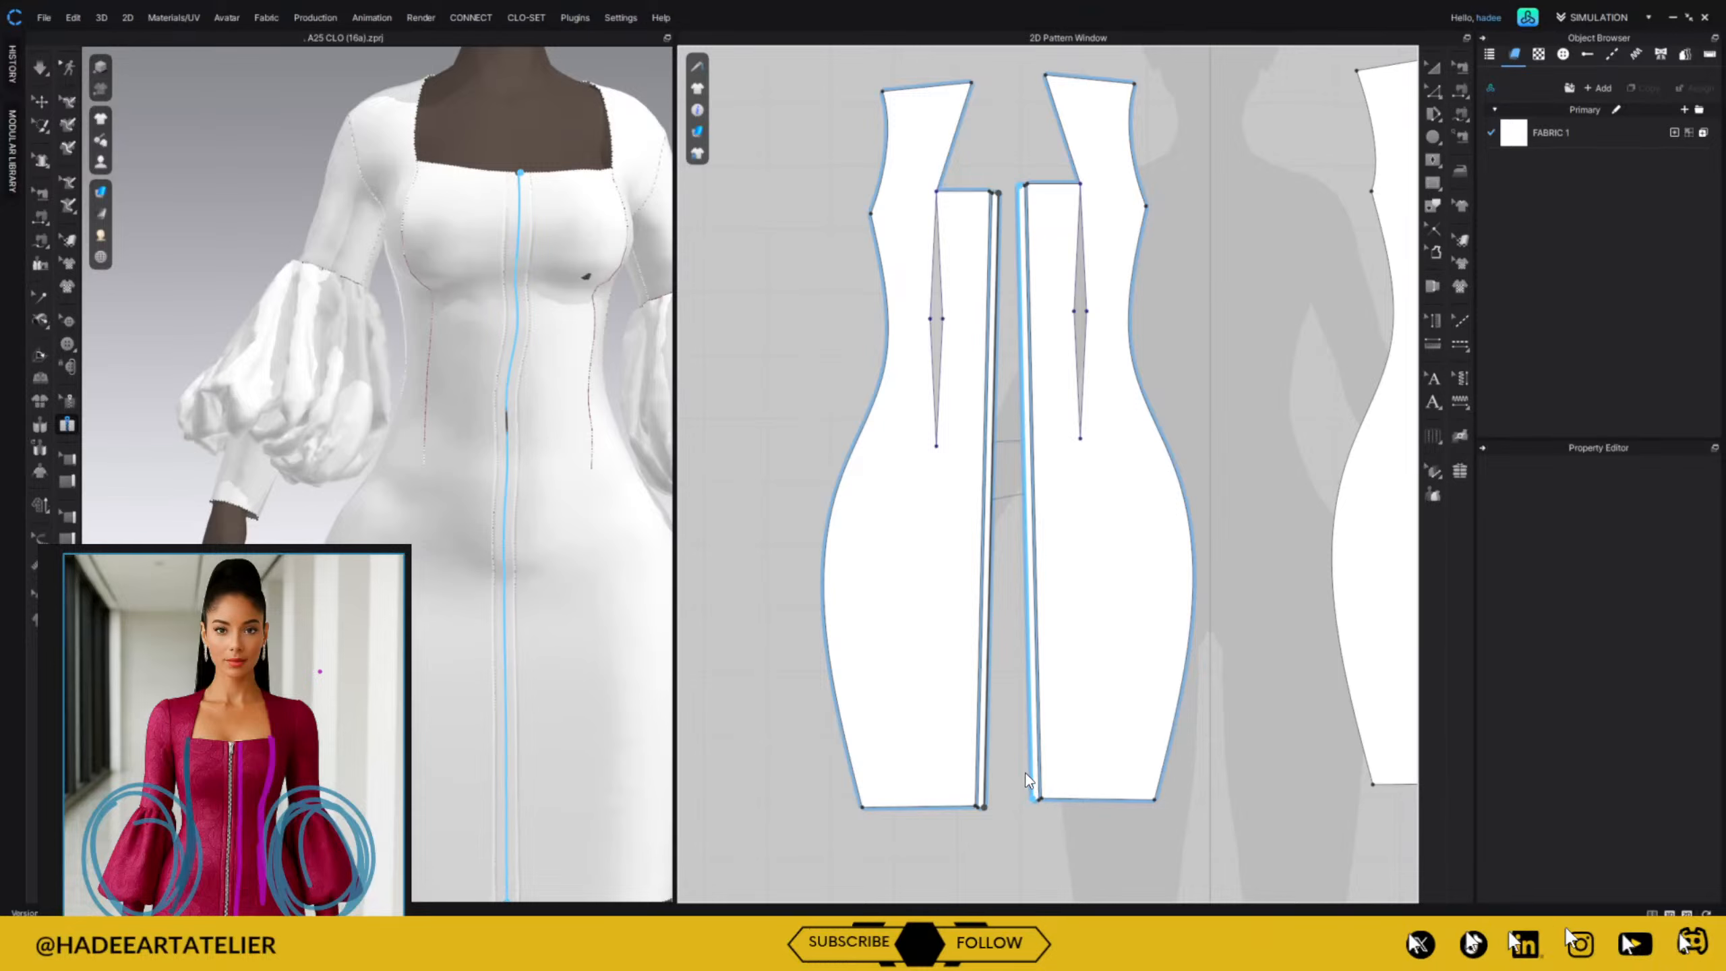
{"action": "double_click", "coordinate": [1031, 794]}
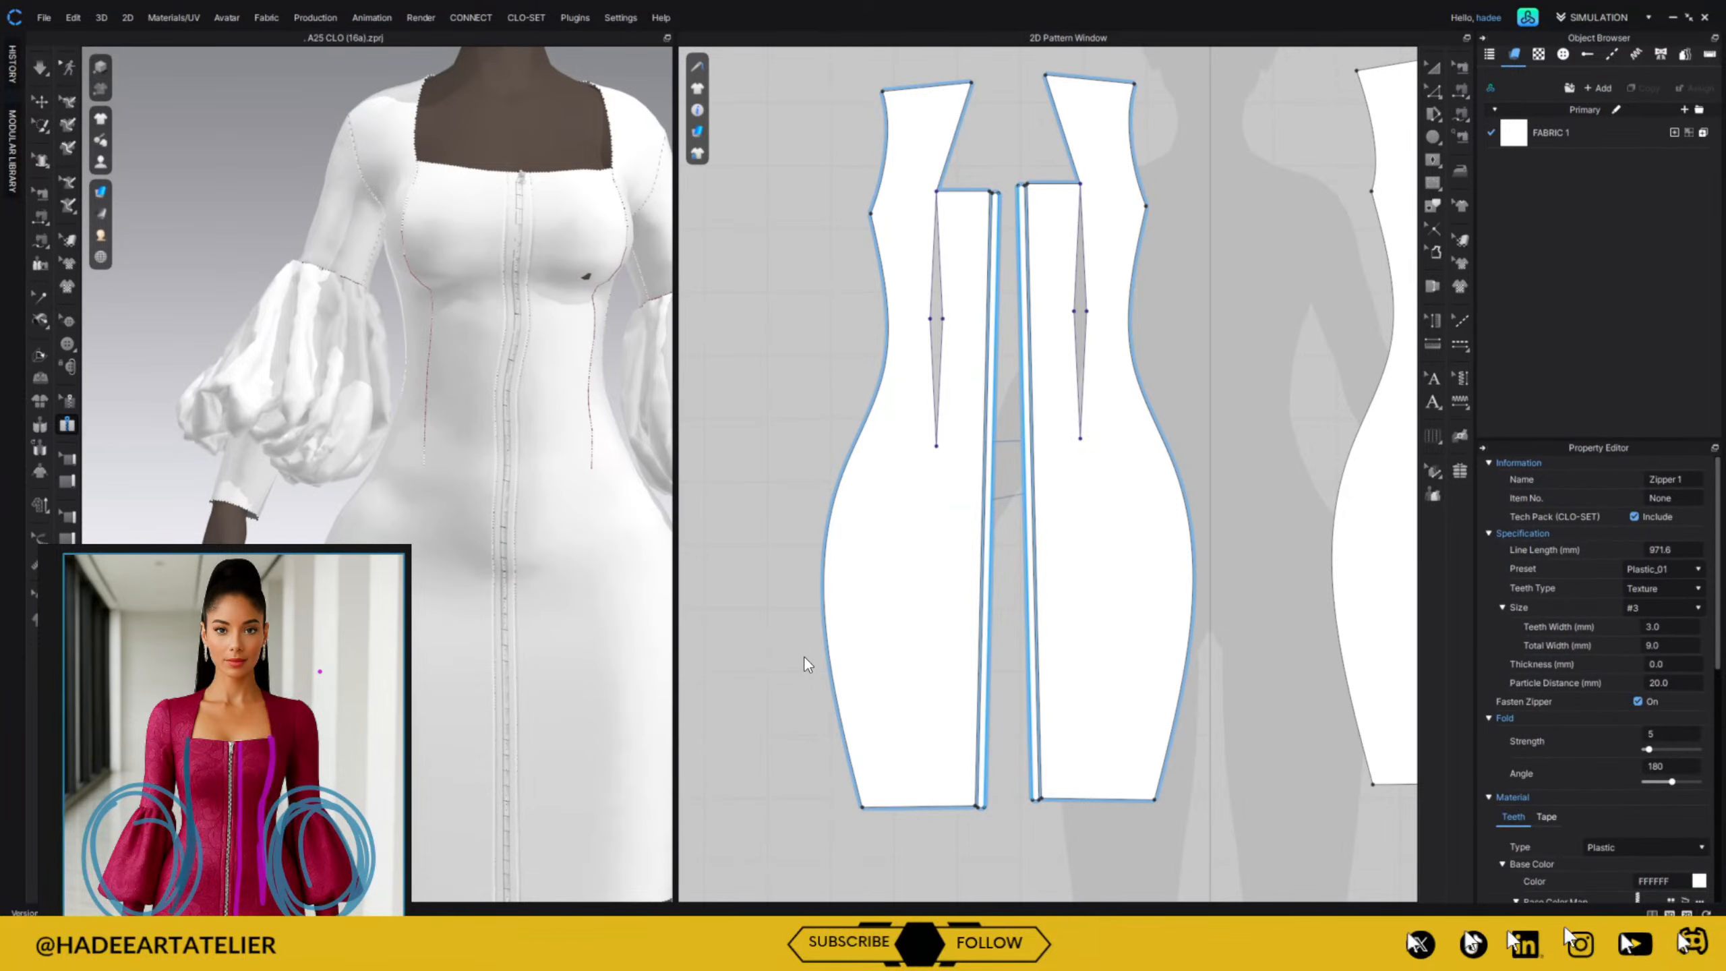
Simulate the dress so the new zipper and the placket strip seams settle on the avatar.
{"action": "key", "text": "space"}
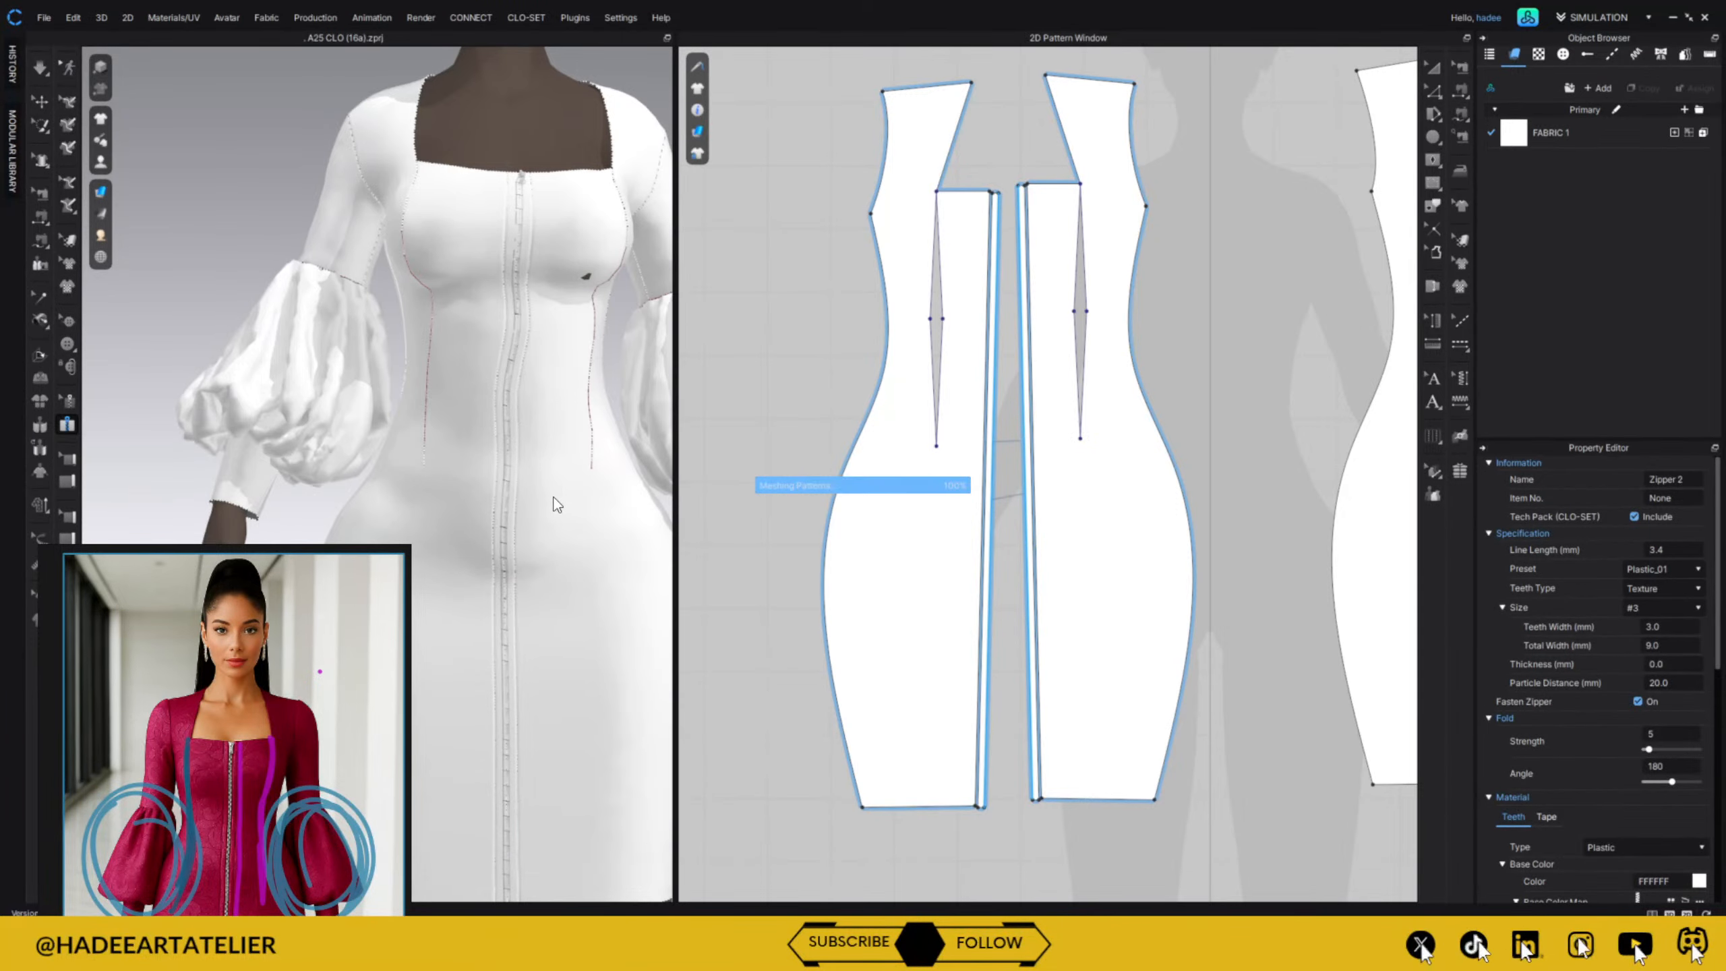
{"action": "key", "text": "space"}
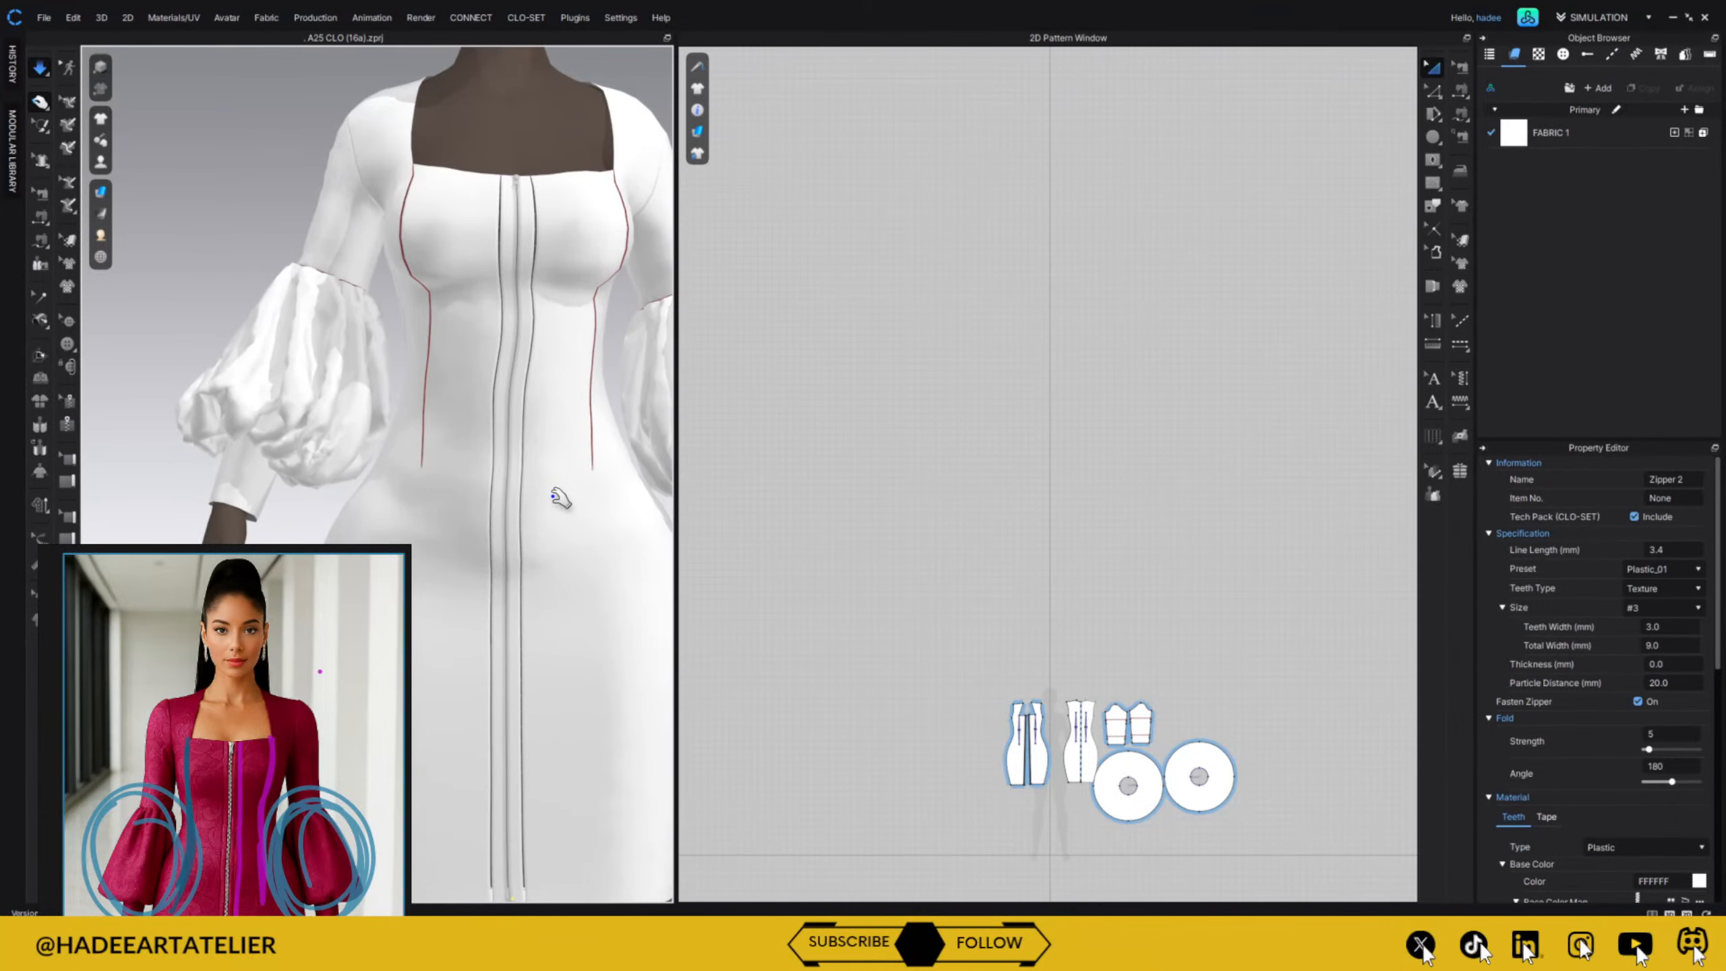
{"action": "scroll", "coordinate": [552, 132], "scroll_direction": "up", "scroll_amount": 4}
{"action": "key", "text": "z"}
{"action": "middle_click_drag", "start_coordinate": [558, 169], "coordinate": [493, 401]}
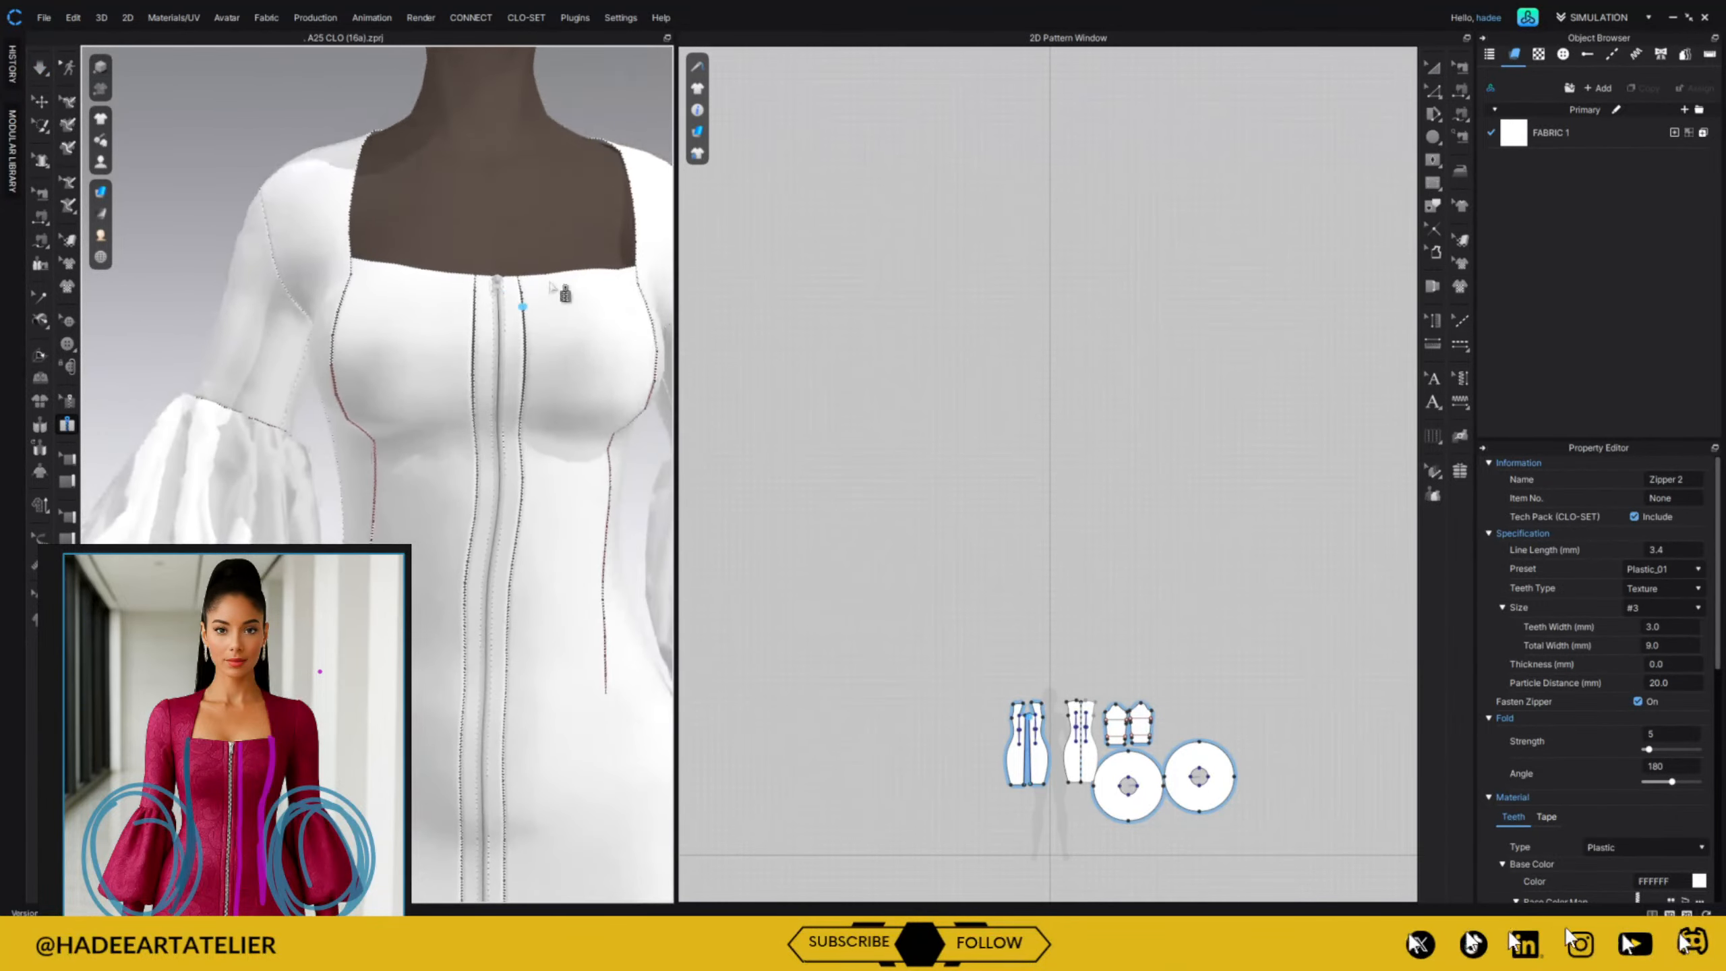
{"action": "scroll", "coordinate": [552, 291], "scroll_direction": "up", "scroll_amount": 5}
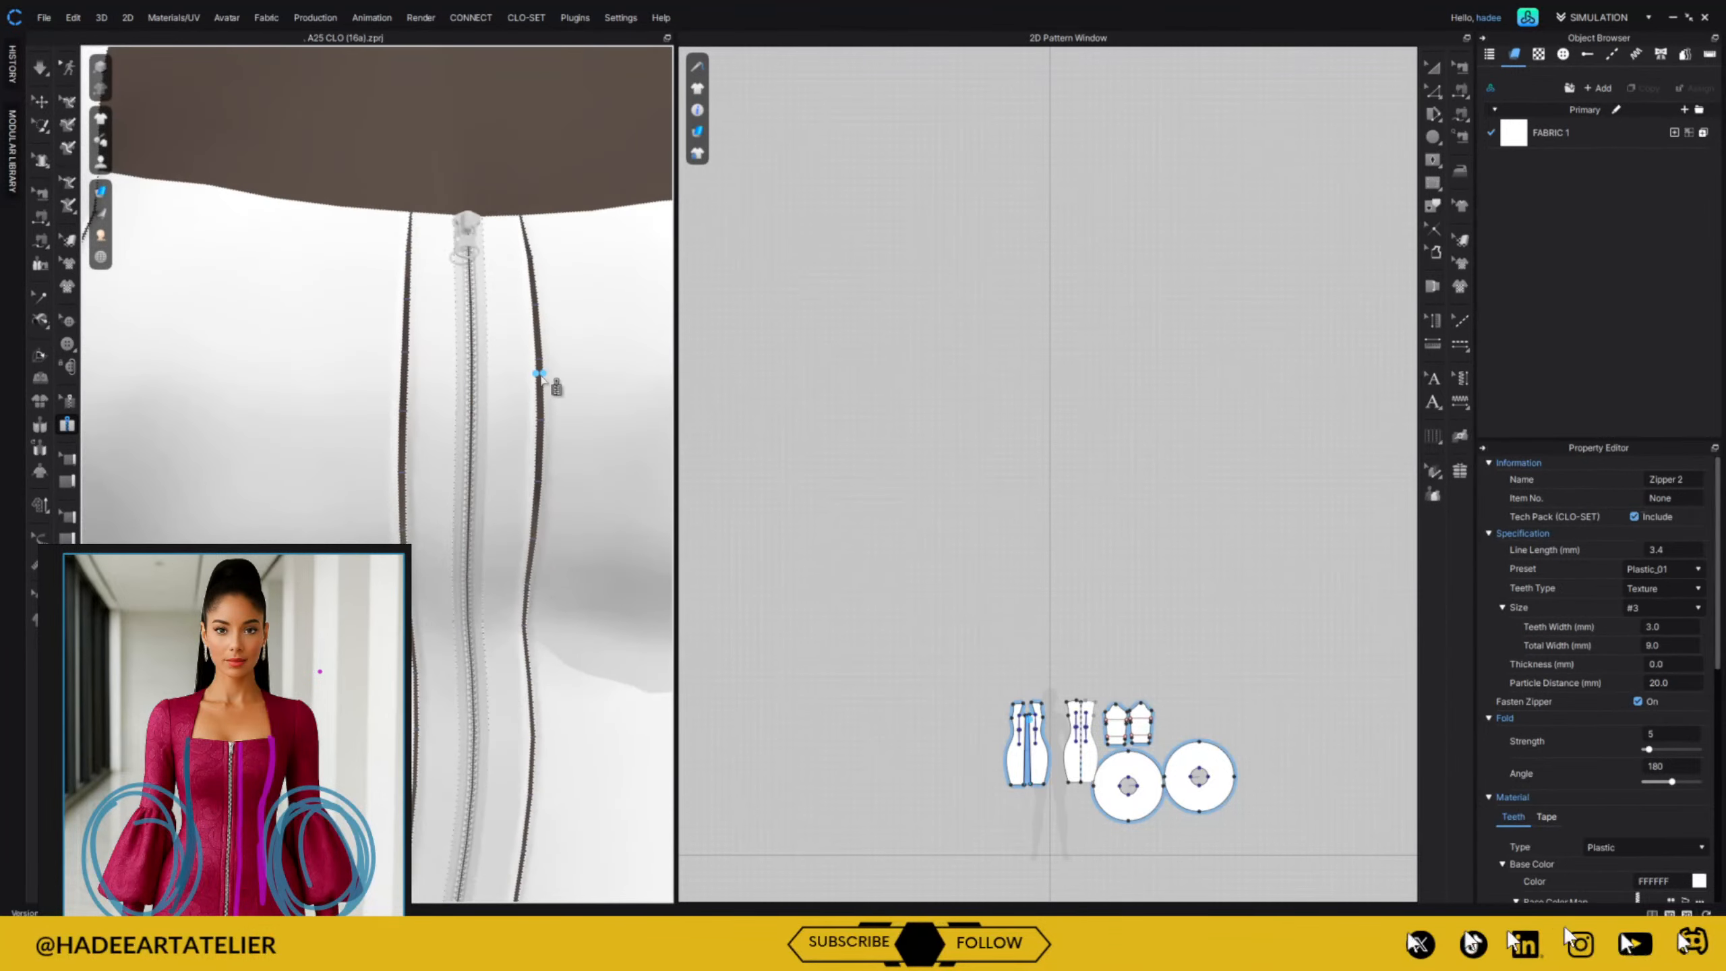
{"action": "key", "text": "space"}
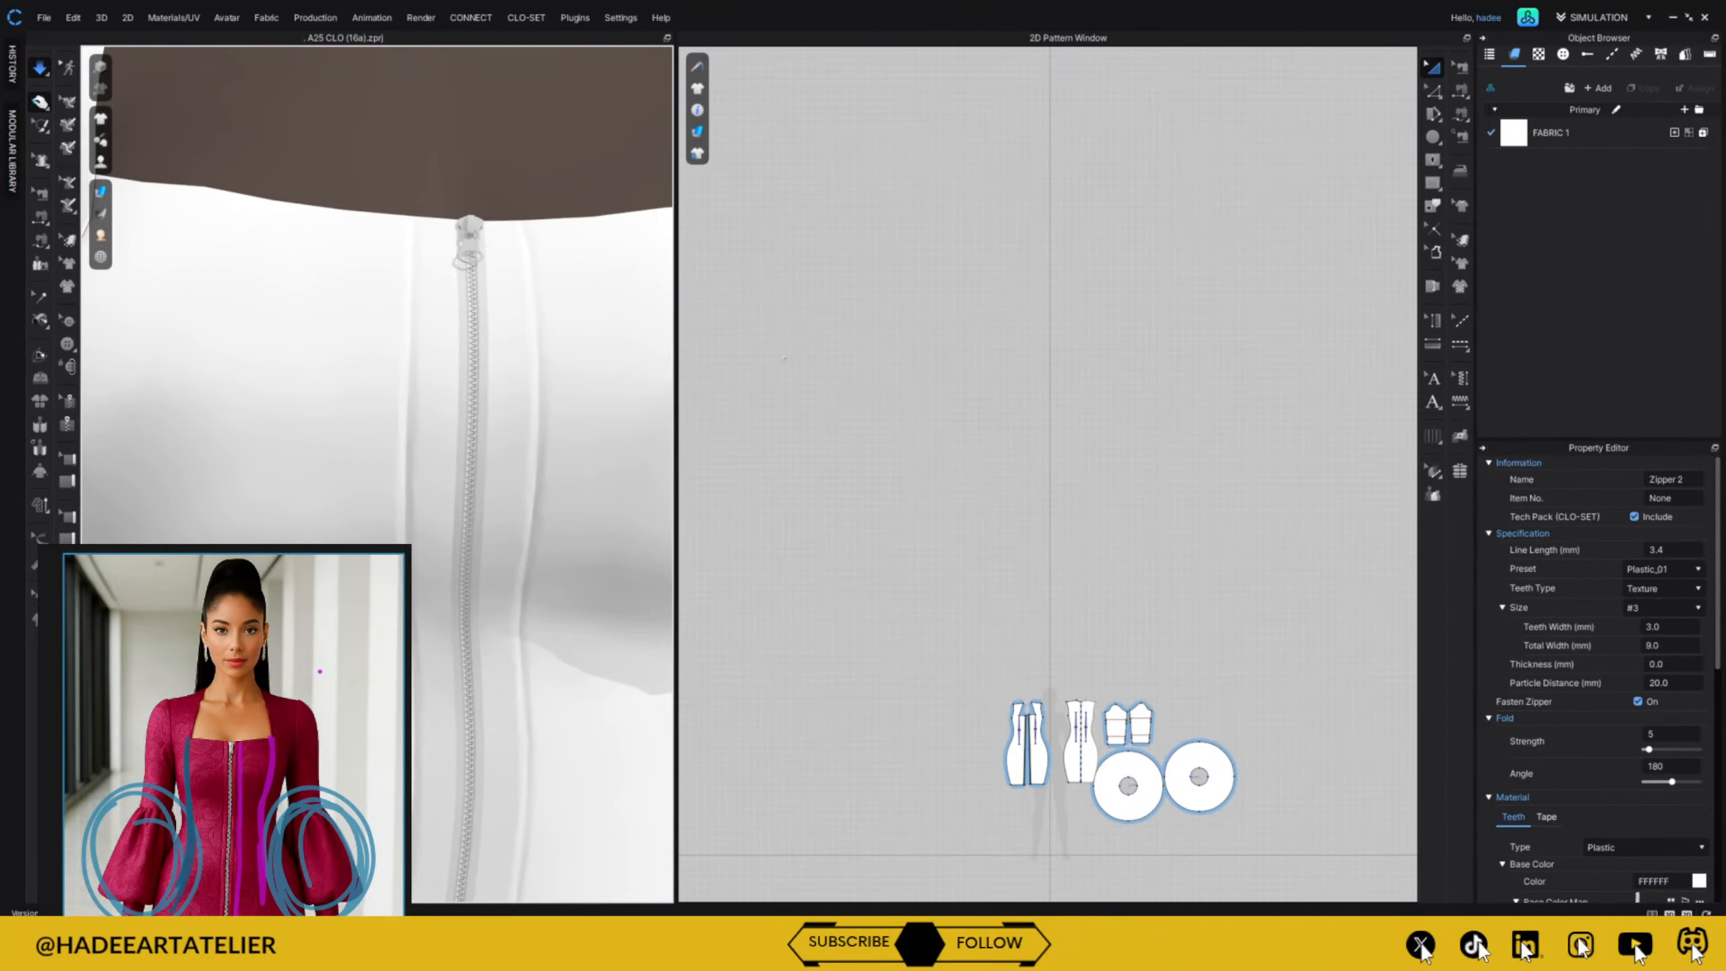
Examine the zipper and placket strips along the dress front, from the neckline to the hem.
{"action": "scroll", "coordinate": [961, 401], "scroll_direction": "down", "scroll_amount": 3}
{"action": "middle_click_drag", "start_coordinate": [1013, 482], "coordinate": [973, 175]}
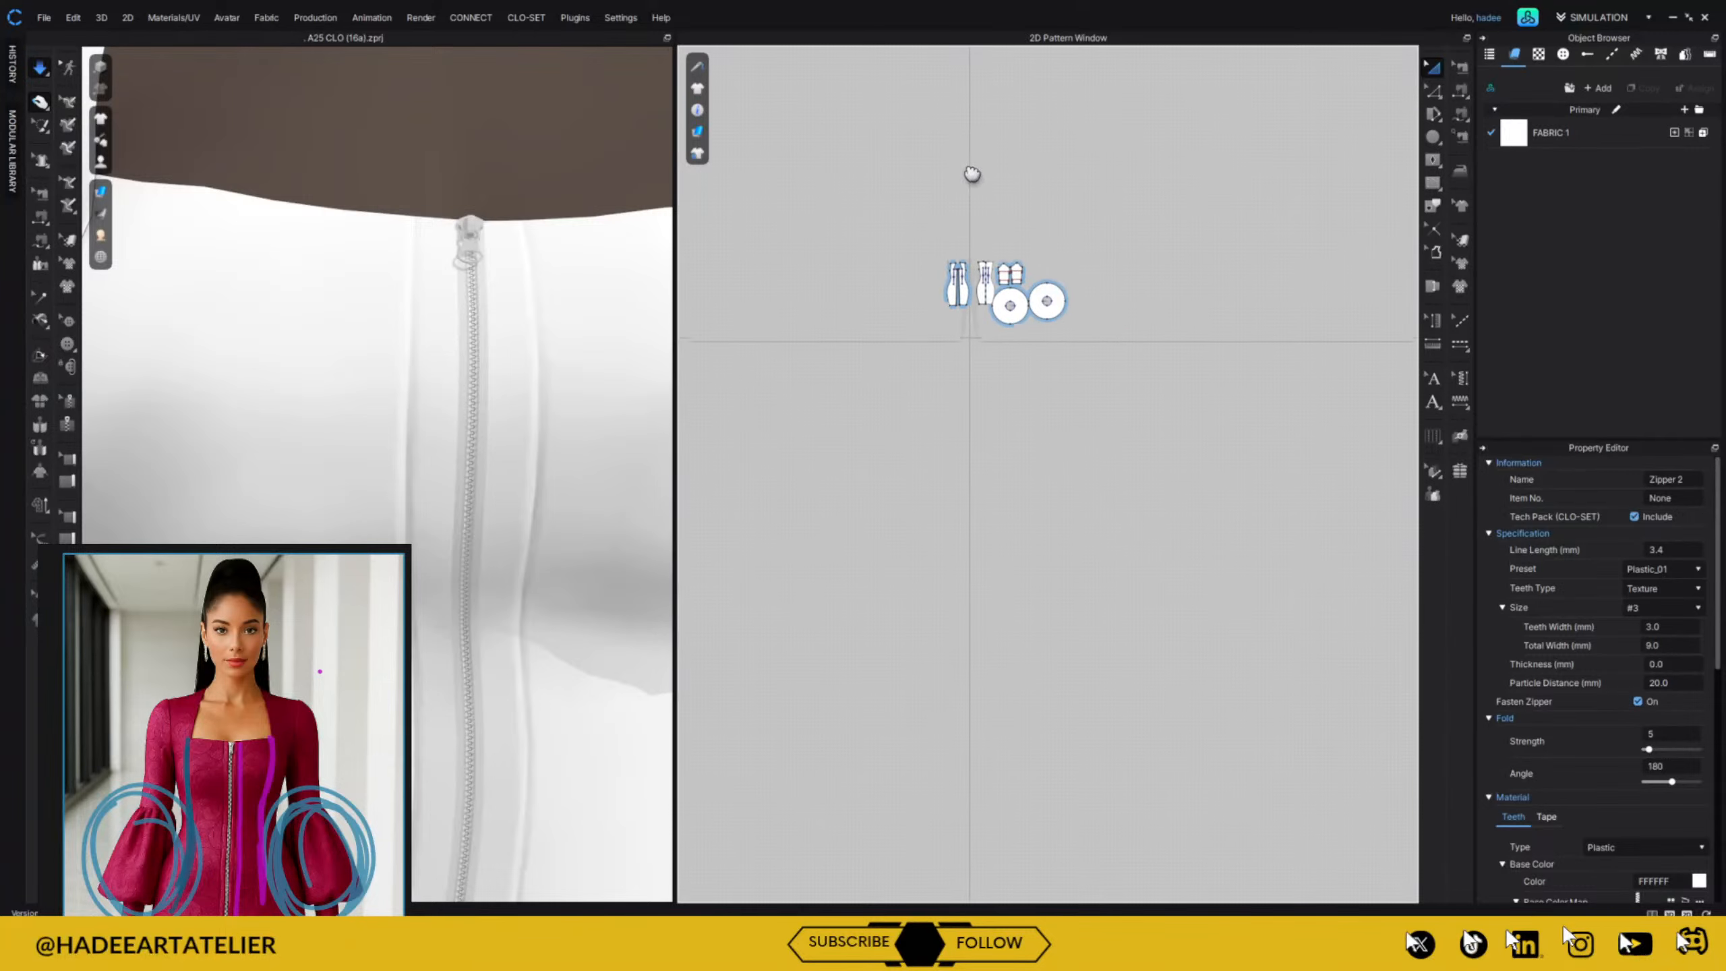
{"action": "scroll", "coordinate": [1047, 290], "scroll_direction": "up", "scroll_amount": 4}
{"action": "scroll", "coordinate": [431, 277], "scroll_direction": "down", "scroll_amount": 6}
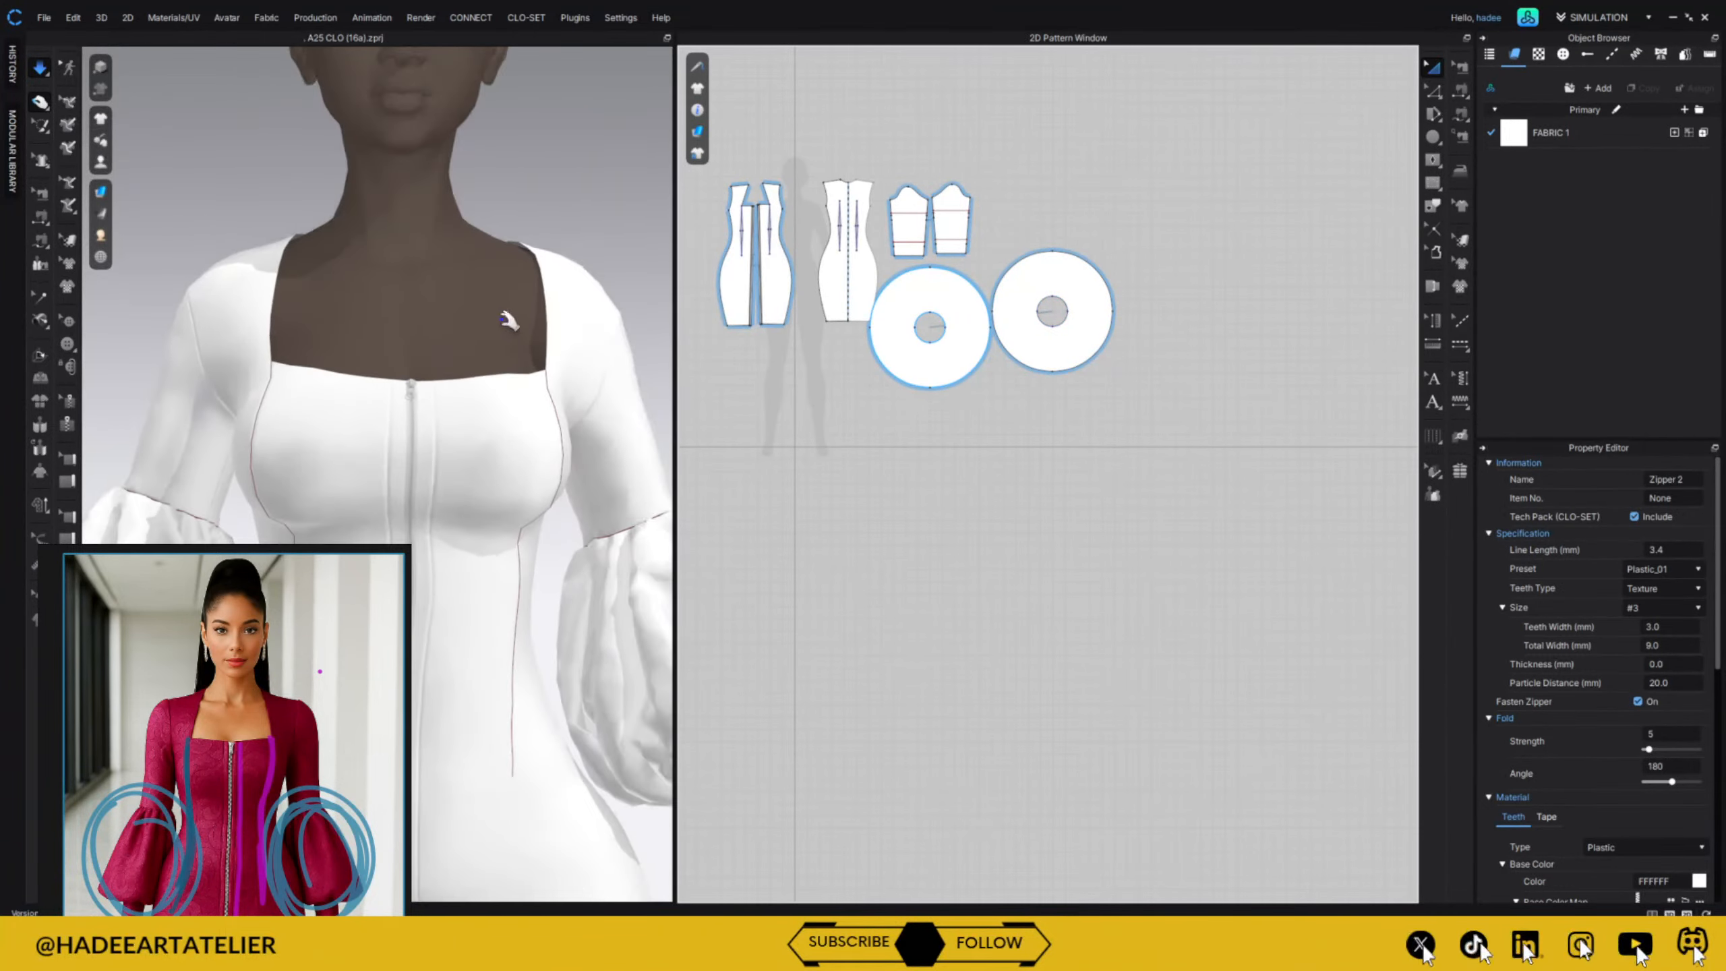
{"action": "middle_click_drag", "start_coordinate": [500, 423], "coordinate": [570, 170]}
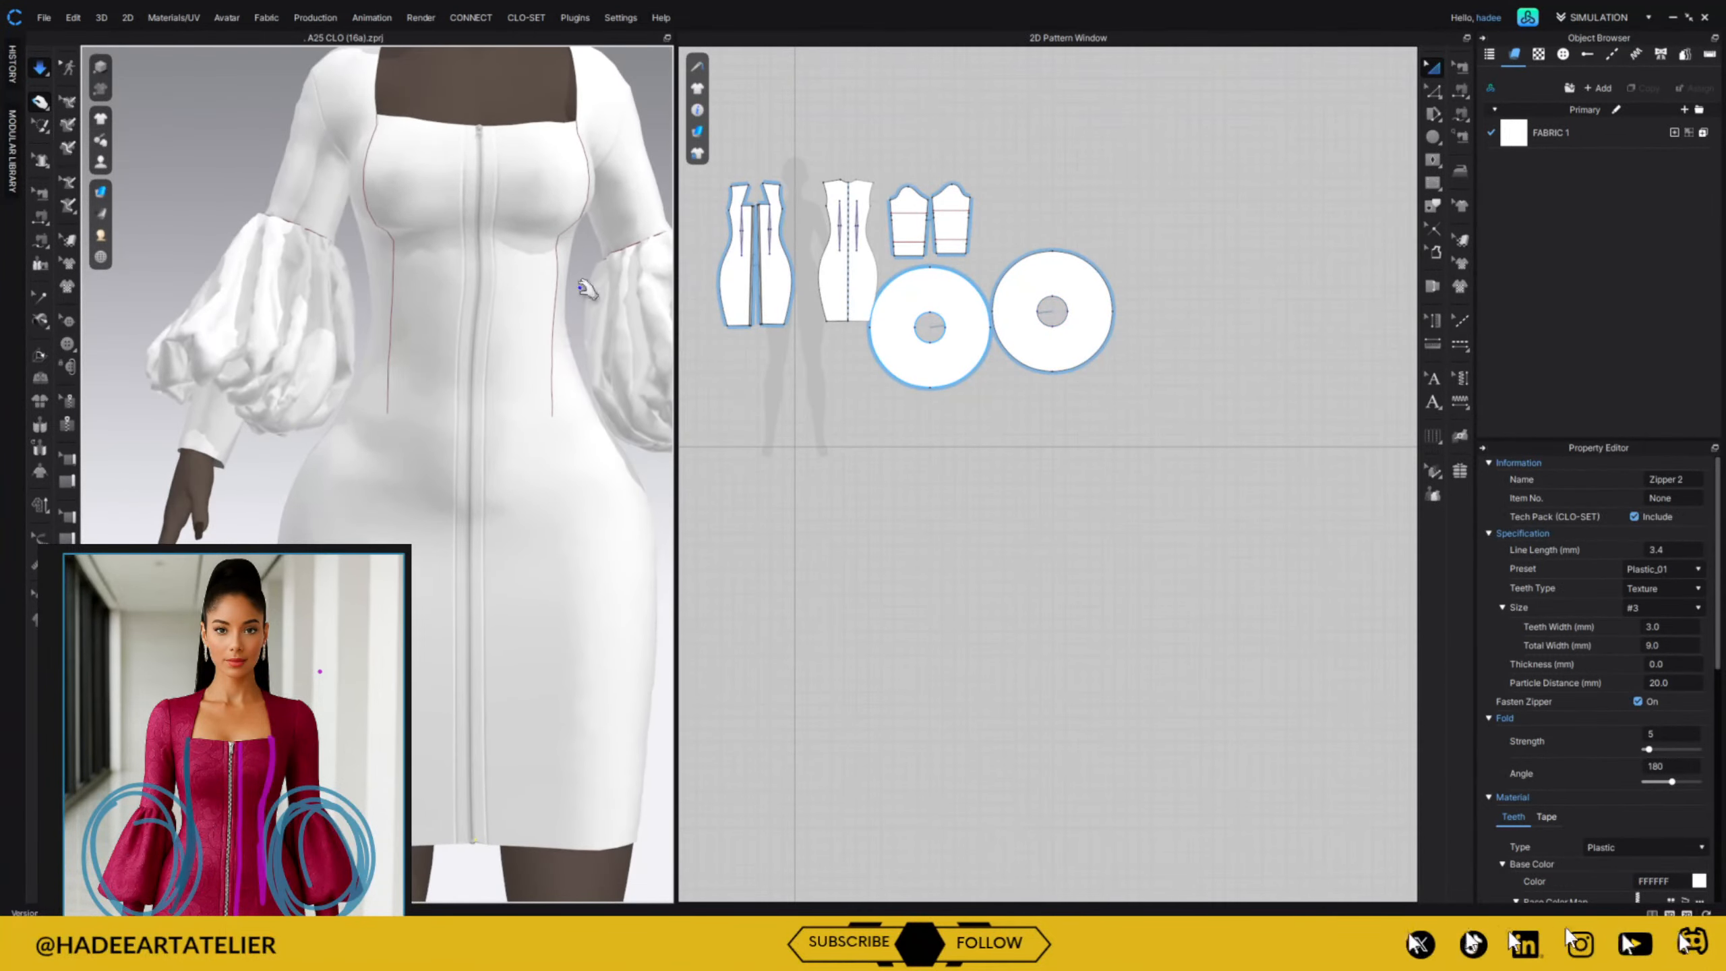
{"action": "scroll", "coordinate": [586, 293], "scroll_direction": "up", "scroll_amount": 5}
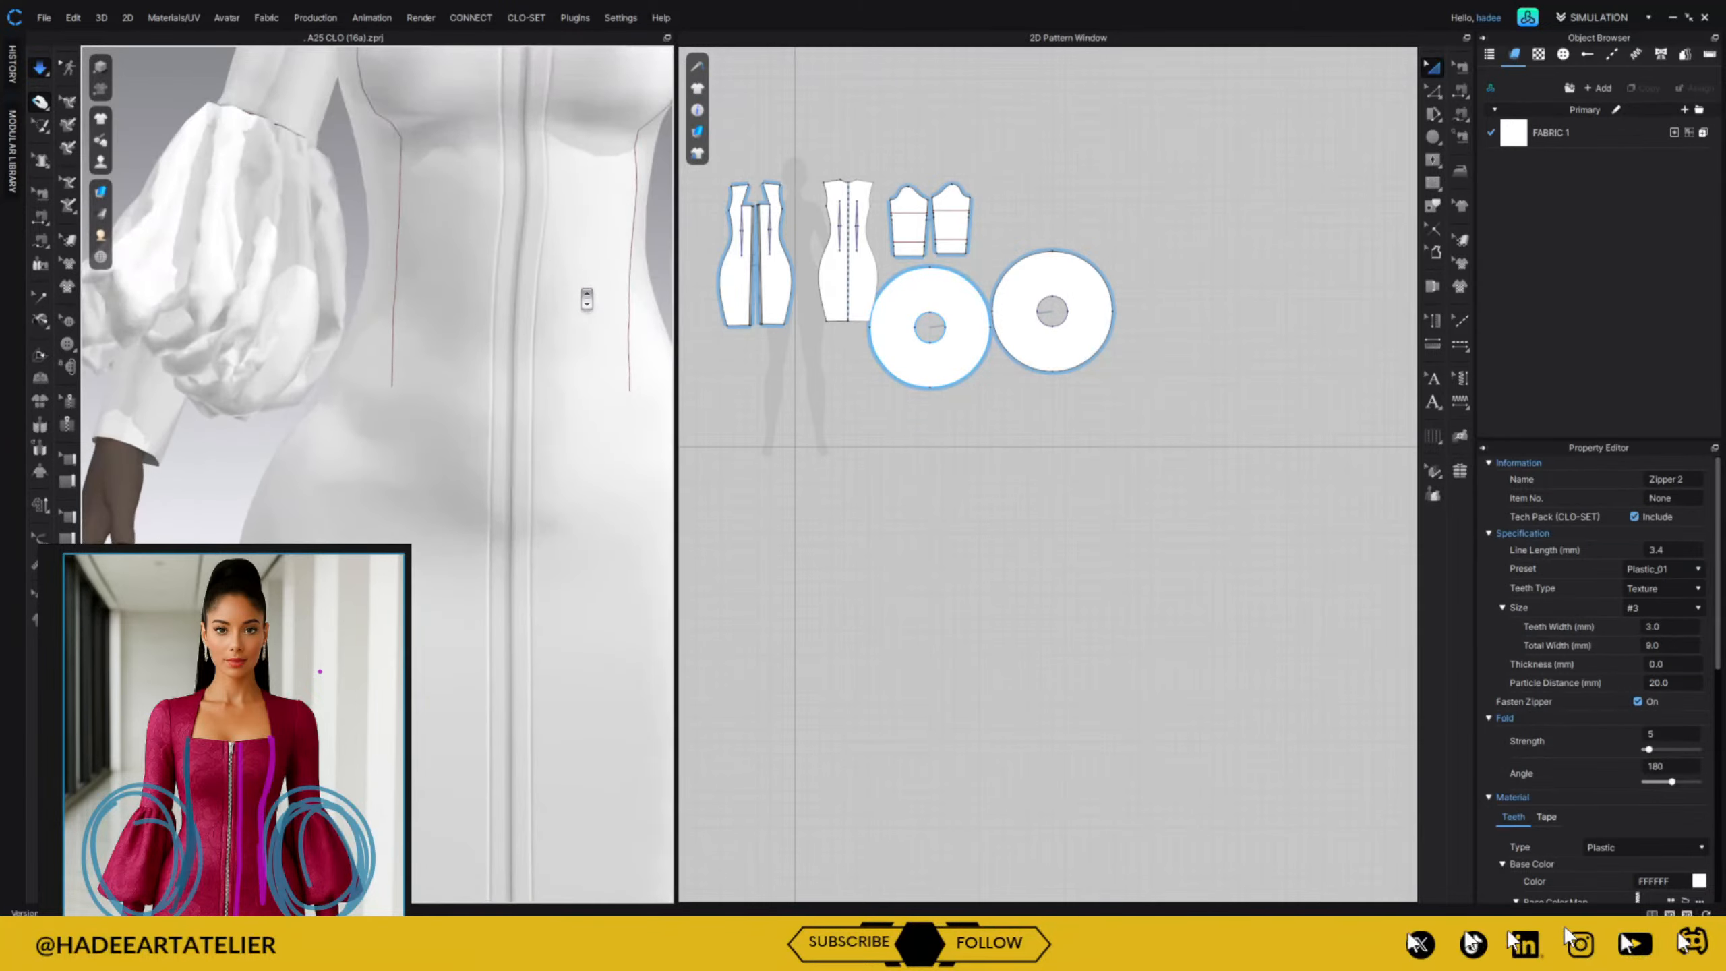
{"action": "scroll", "coordinate": [587, 299], "scroll_direction": "up", "scroll_amount": 3}
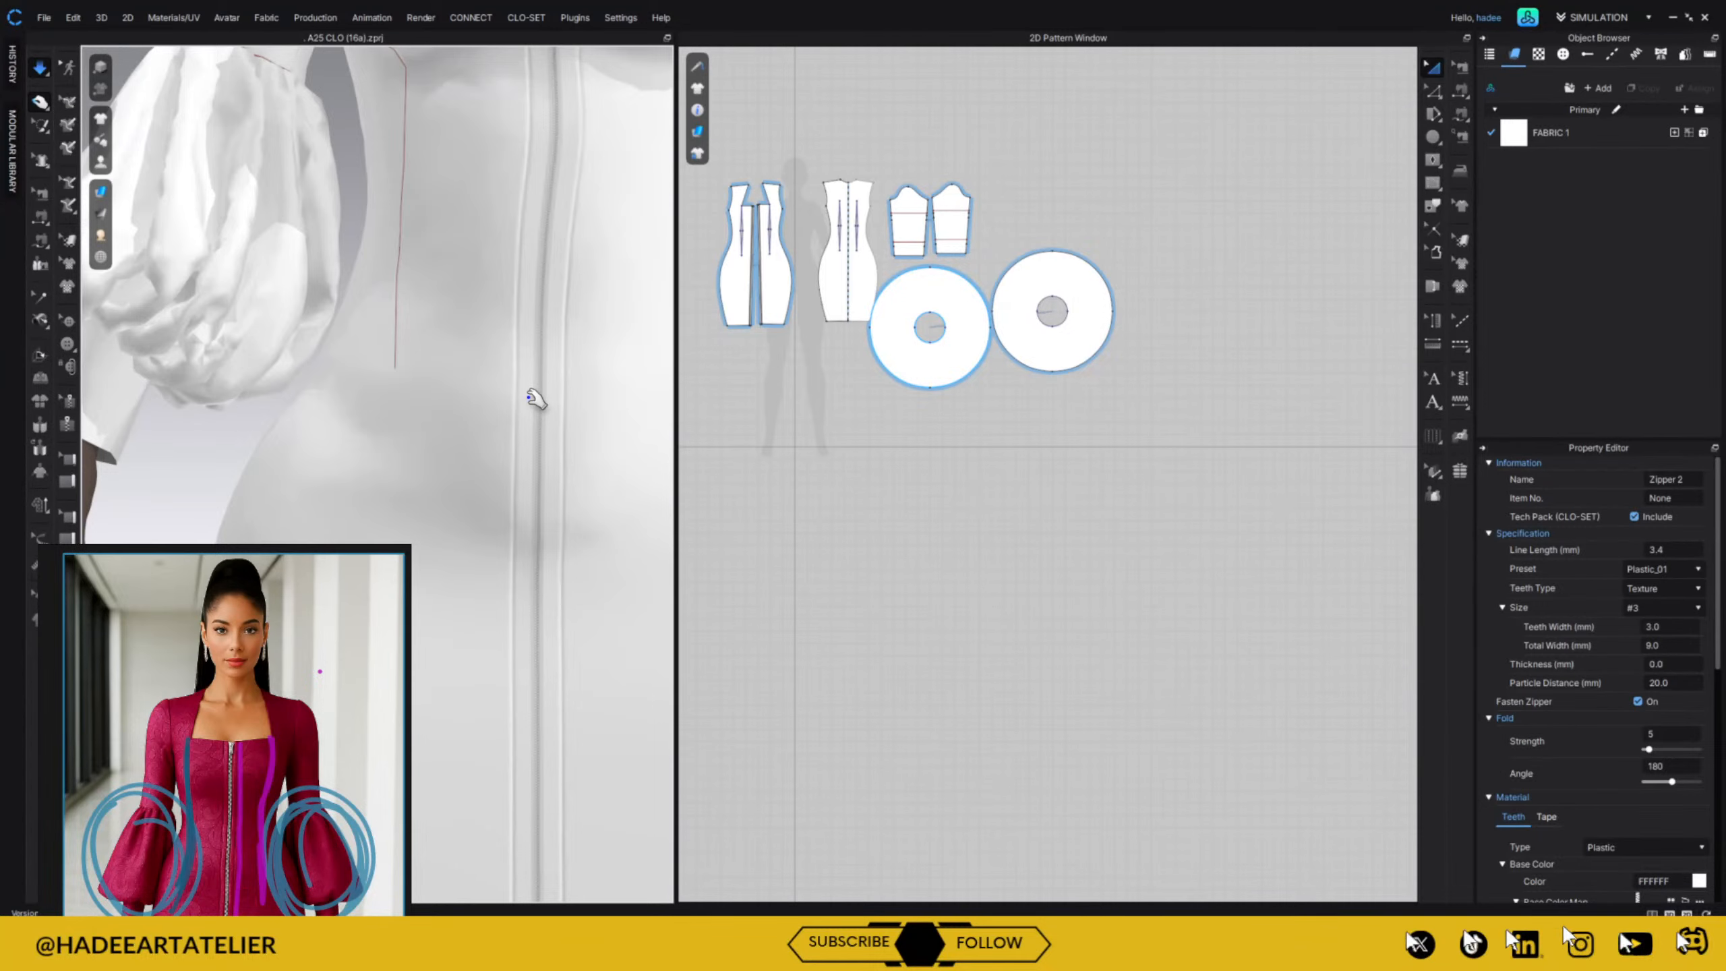
{"action": "scroll", "coordinate": [546, 396], "scroll_direction": "down", "scroll_amount": 8}
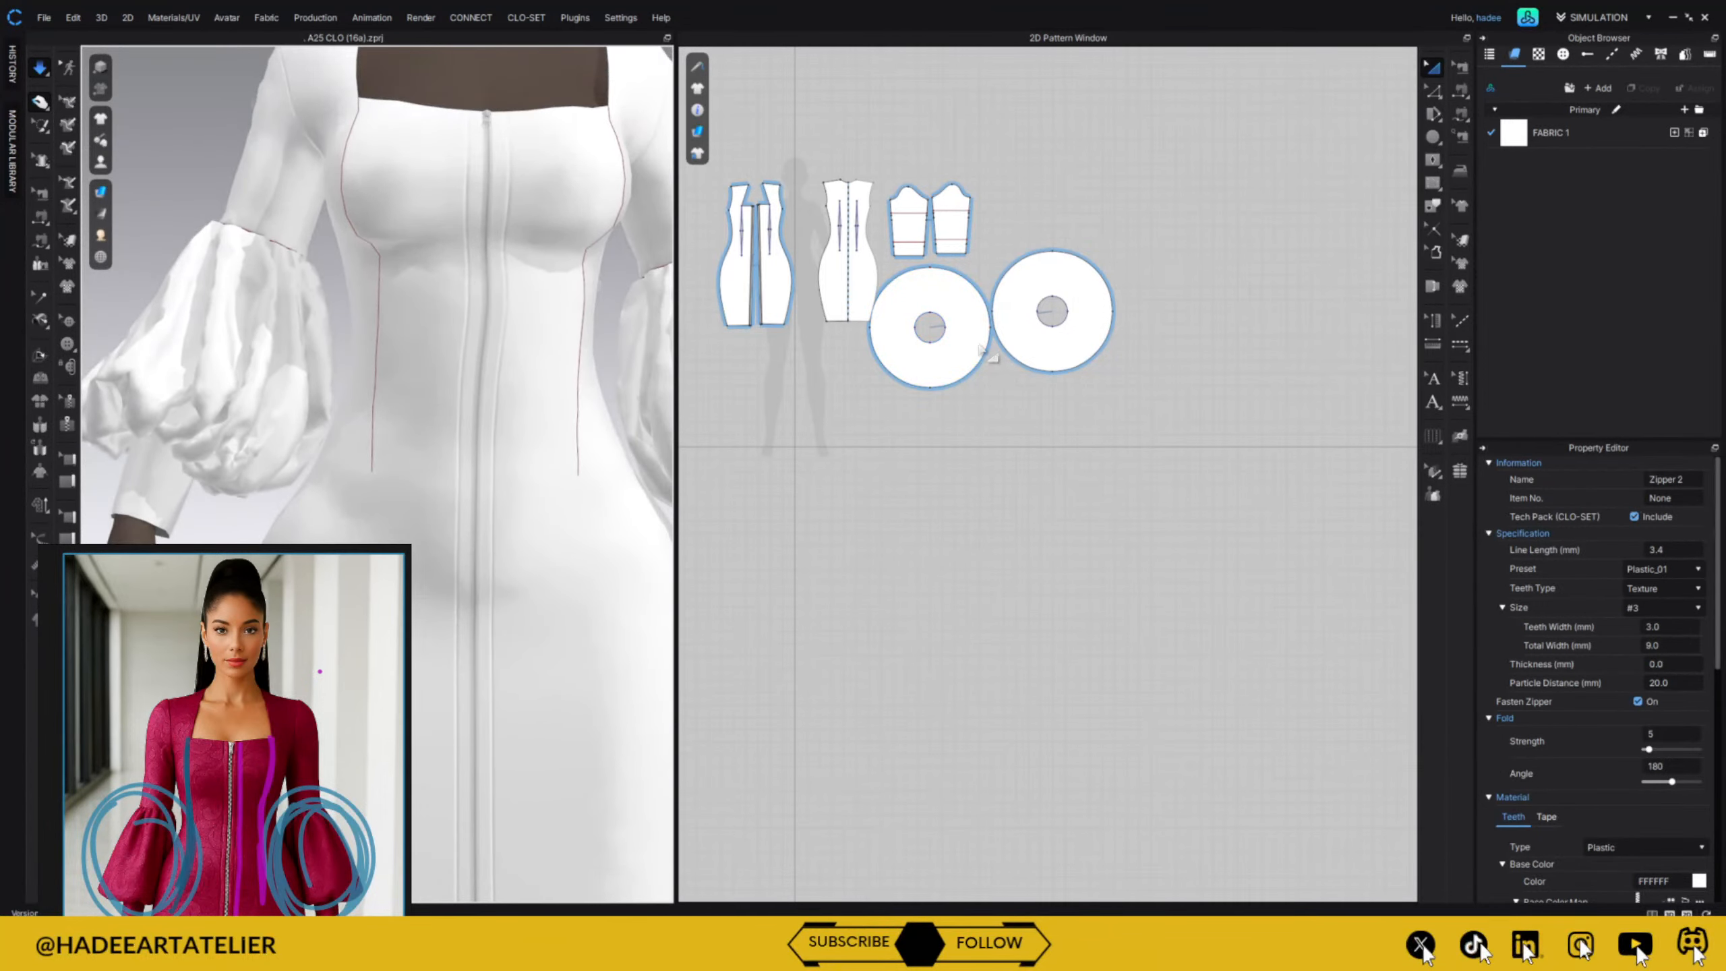
Move the circular sleeve-puff pattern piece diagonally down, away from the sleeve pieces.
{"action": "scroll", "coordinate": [996, 346], "scroll_direction": "down", "scroll_amount": 2}
{"action": "scroll", "coordinate": [996, 347], "scroll_direction": "down", "scroll_amount": 1}
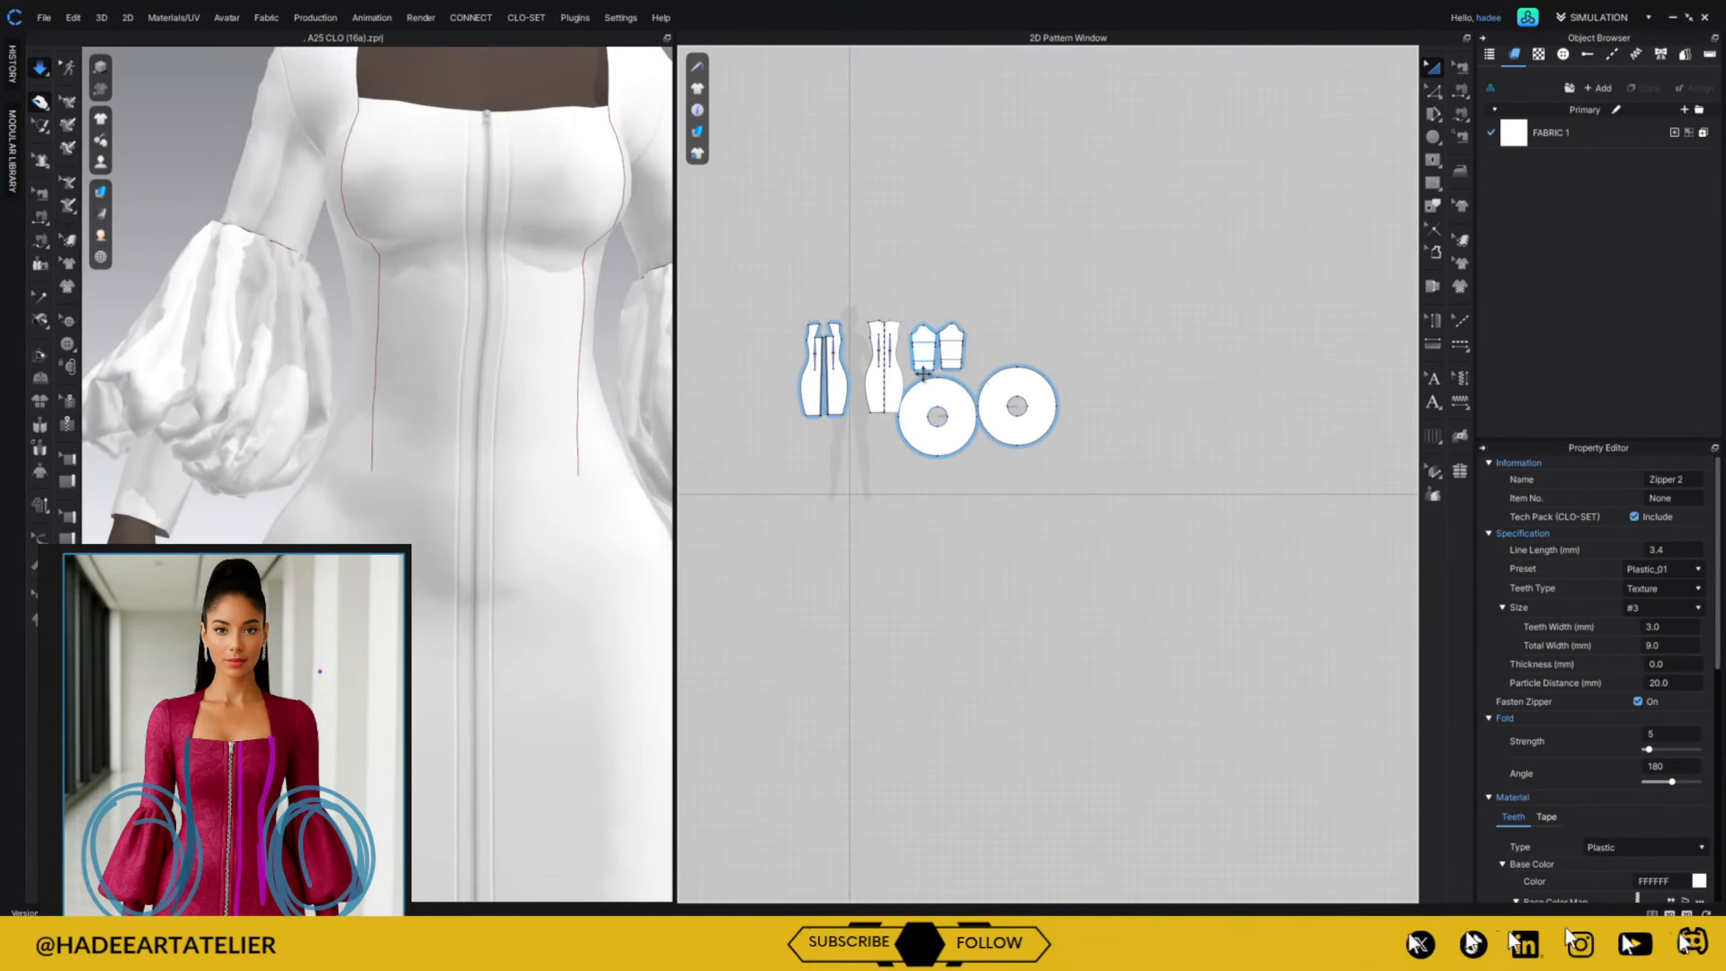
{"action": "scroll", "coordinate": [929, 384], "scroll_direction": "up", "scroll_amount": 5}
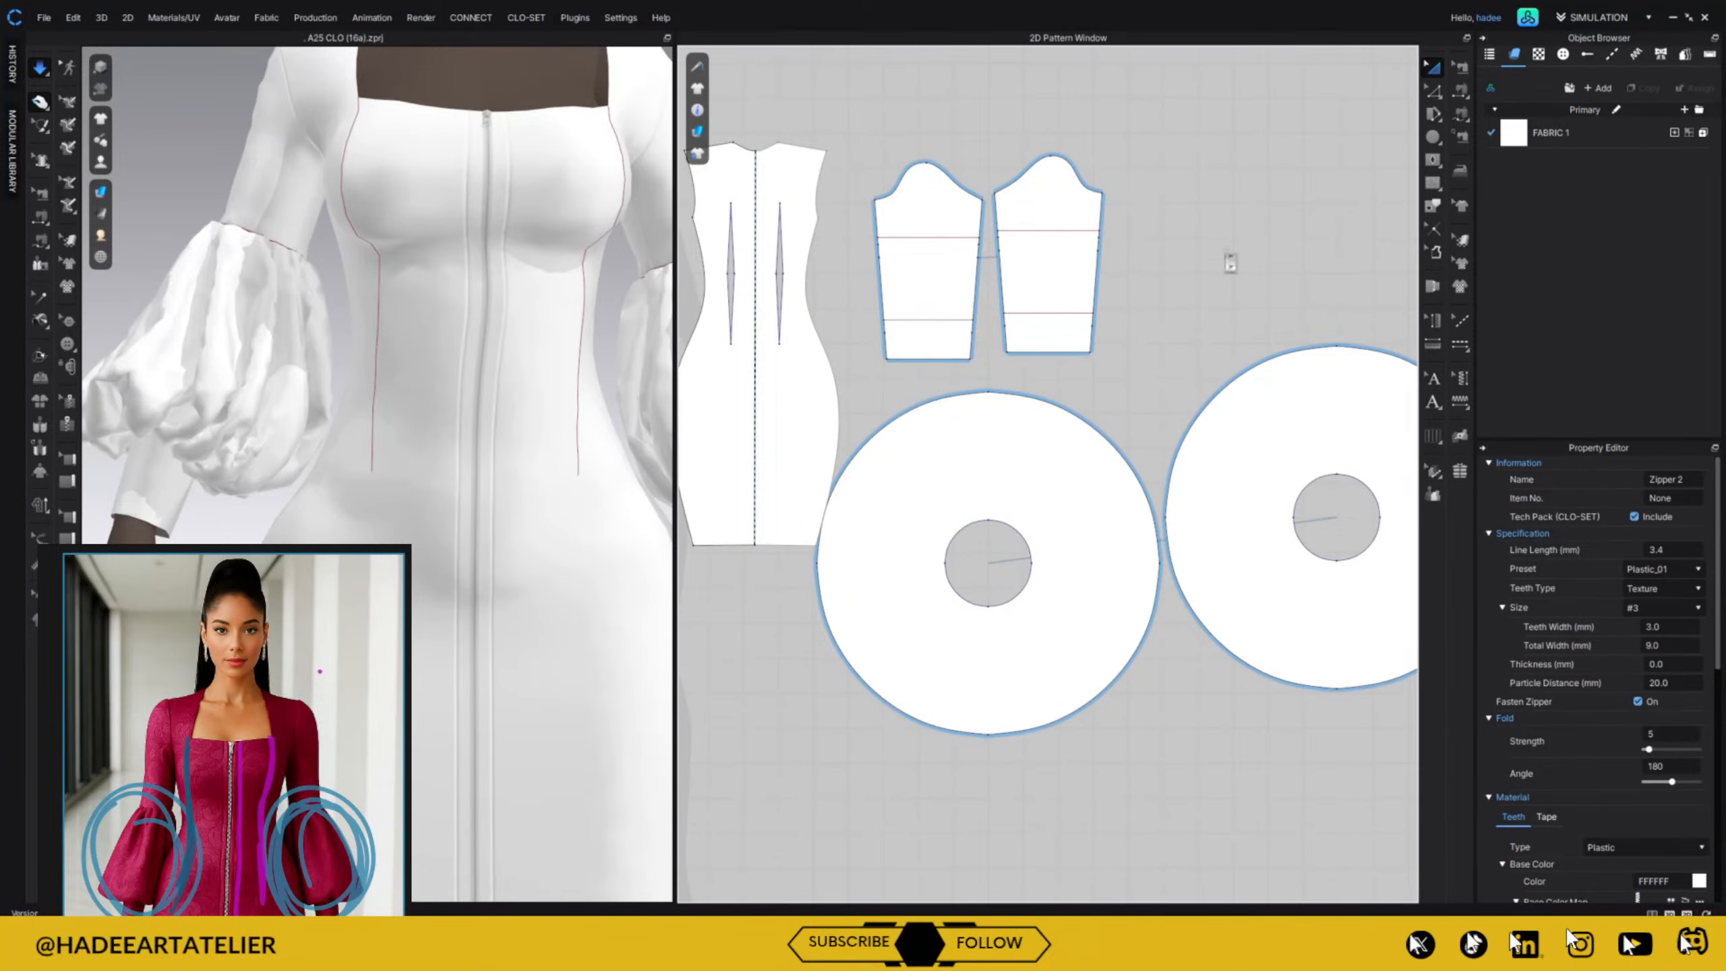
{"action": "left_click_drag", "start_coordinate": [1106, 606], "coordinate": [1182, 686]}
Scale the center-front placket strips horizontally to make both mirrored pieces narrower.
{"action": "scroll", "coordinate": [1174, 601], "scroll_direction": "down", "scroll_amount": 2}
{"action": "middle_click_drag", "start_coordinate": [1090, 487], "coordinate": [1396, 476]}
{"action": "scroll", "coordinate": [1097, 382], "scroll_direction": "up", "scroll_amount": 8}
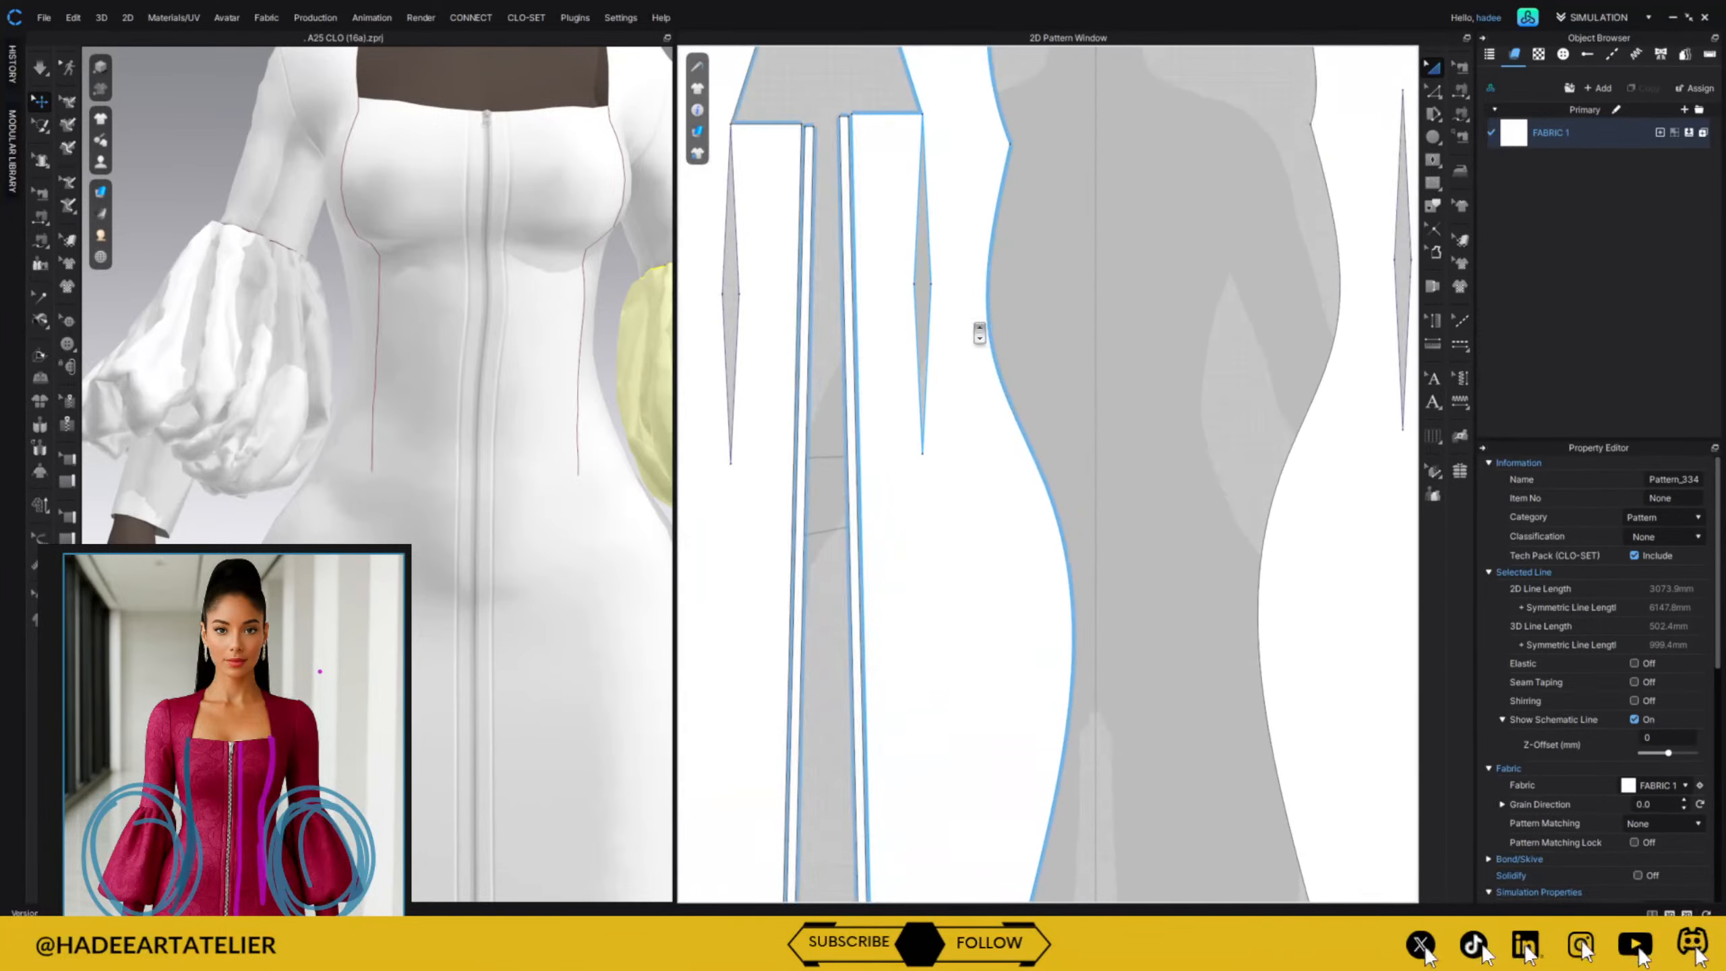
{"action": "middle_click_drag", "start_coordinate": [859, 289], "coordinate": [977, 399]}
{"action": "scroll", "coordinate": [928, 293], "scroll_direction": "up", "scroll_amount": 4}
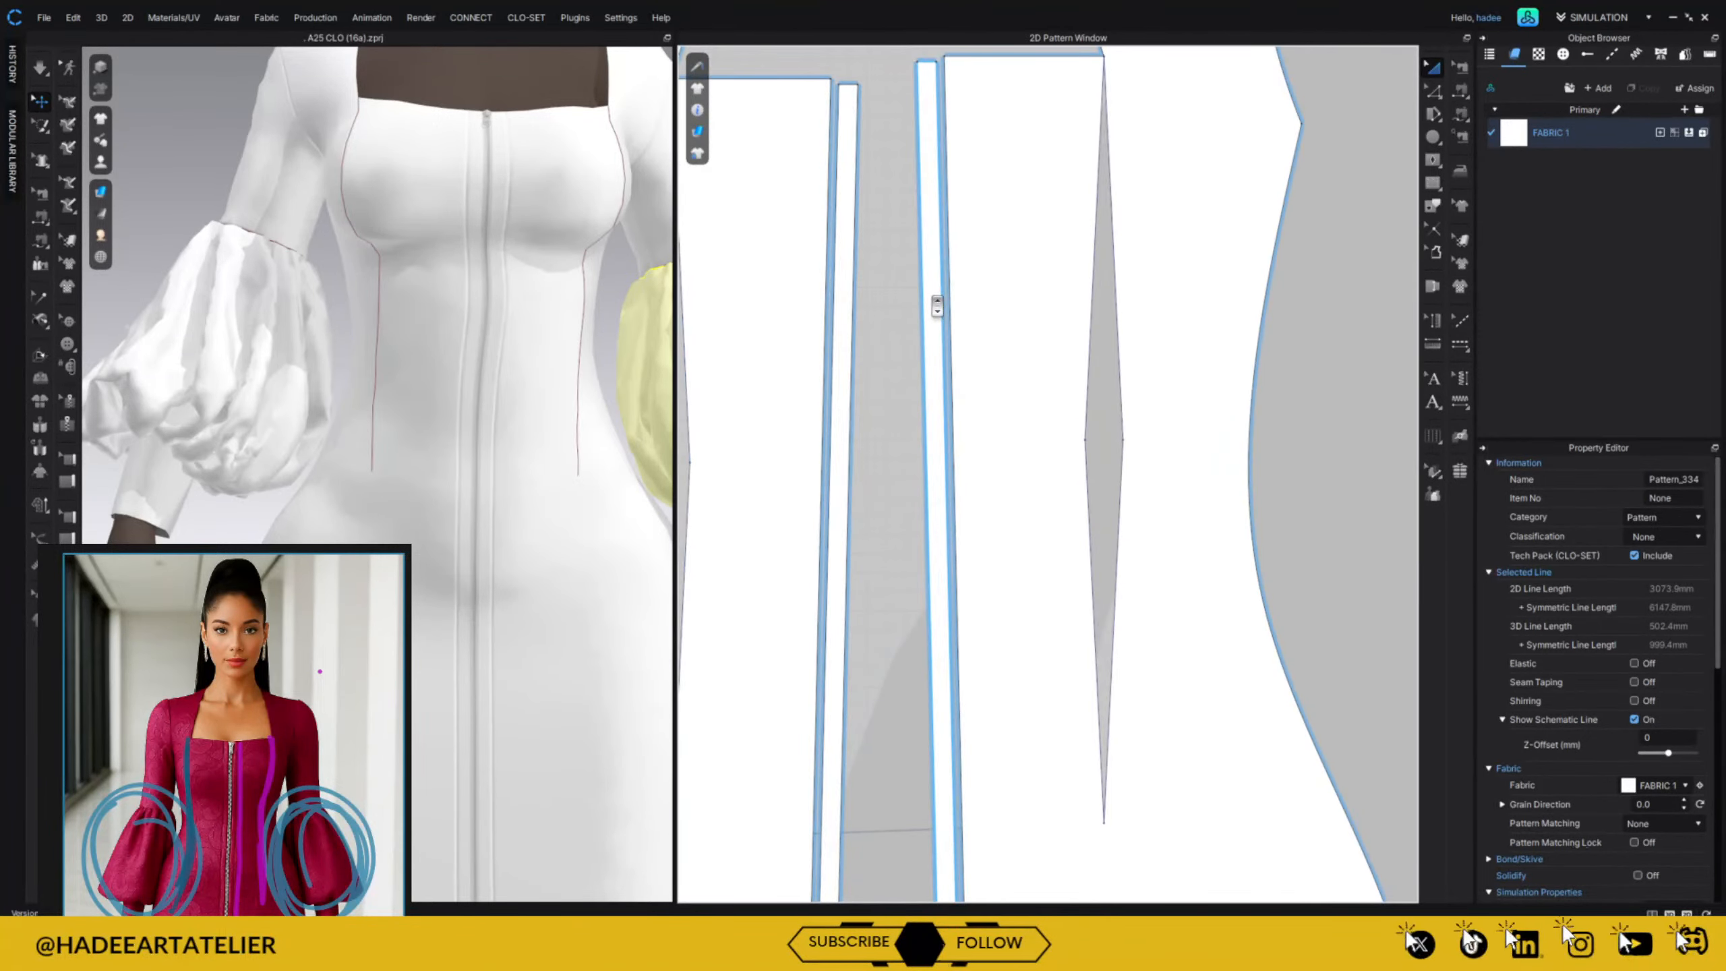
{"action": "scroll", "coordinate": [937, 306], "scroll_direction": "down", "scroll_amount": 6}
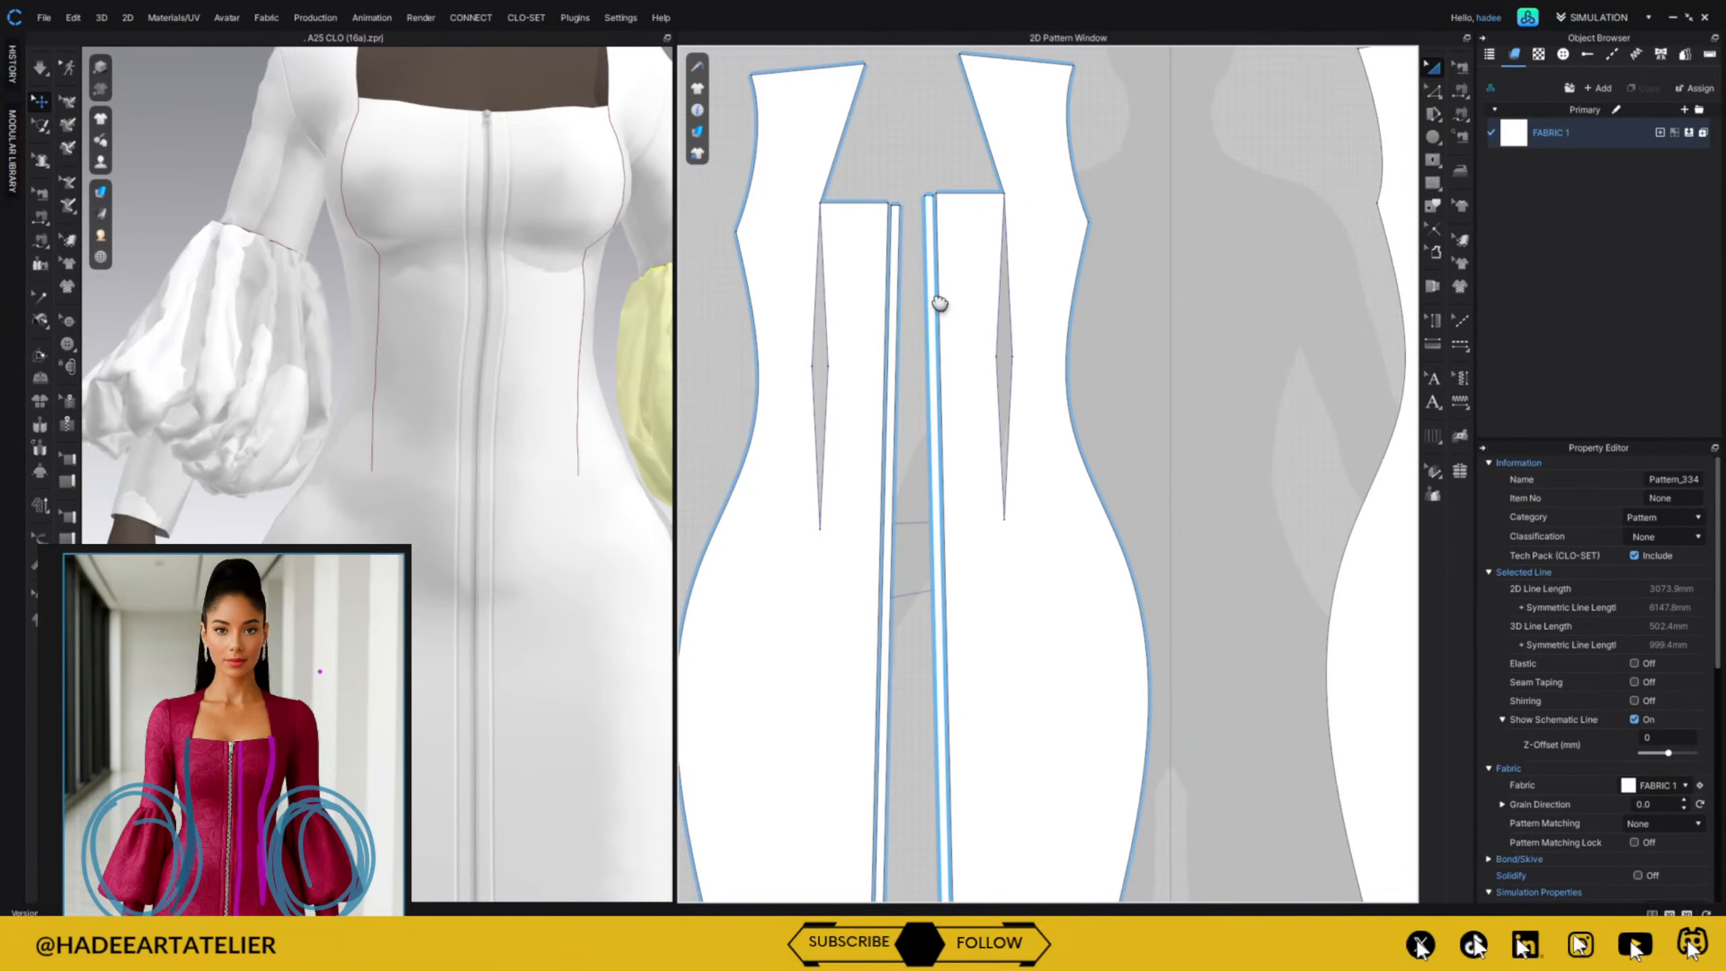
{"action": "scroll", "coordinate": [938, 305], "scroll_direction": "up", "scroll_amount": 1}
{"action": "scroll", "coordinate": [937, 304], "scroll_direction": "up", "scroll_amount": 2}
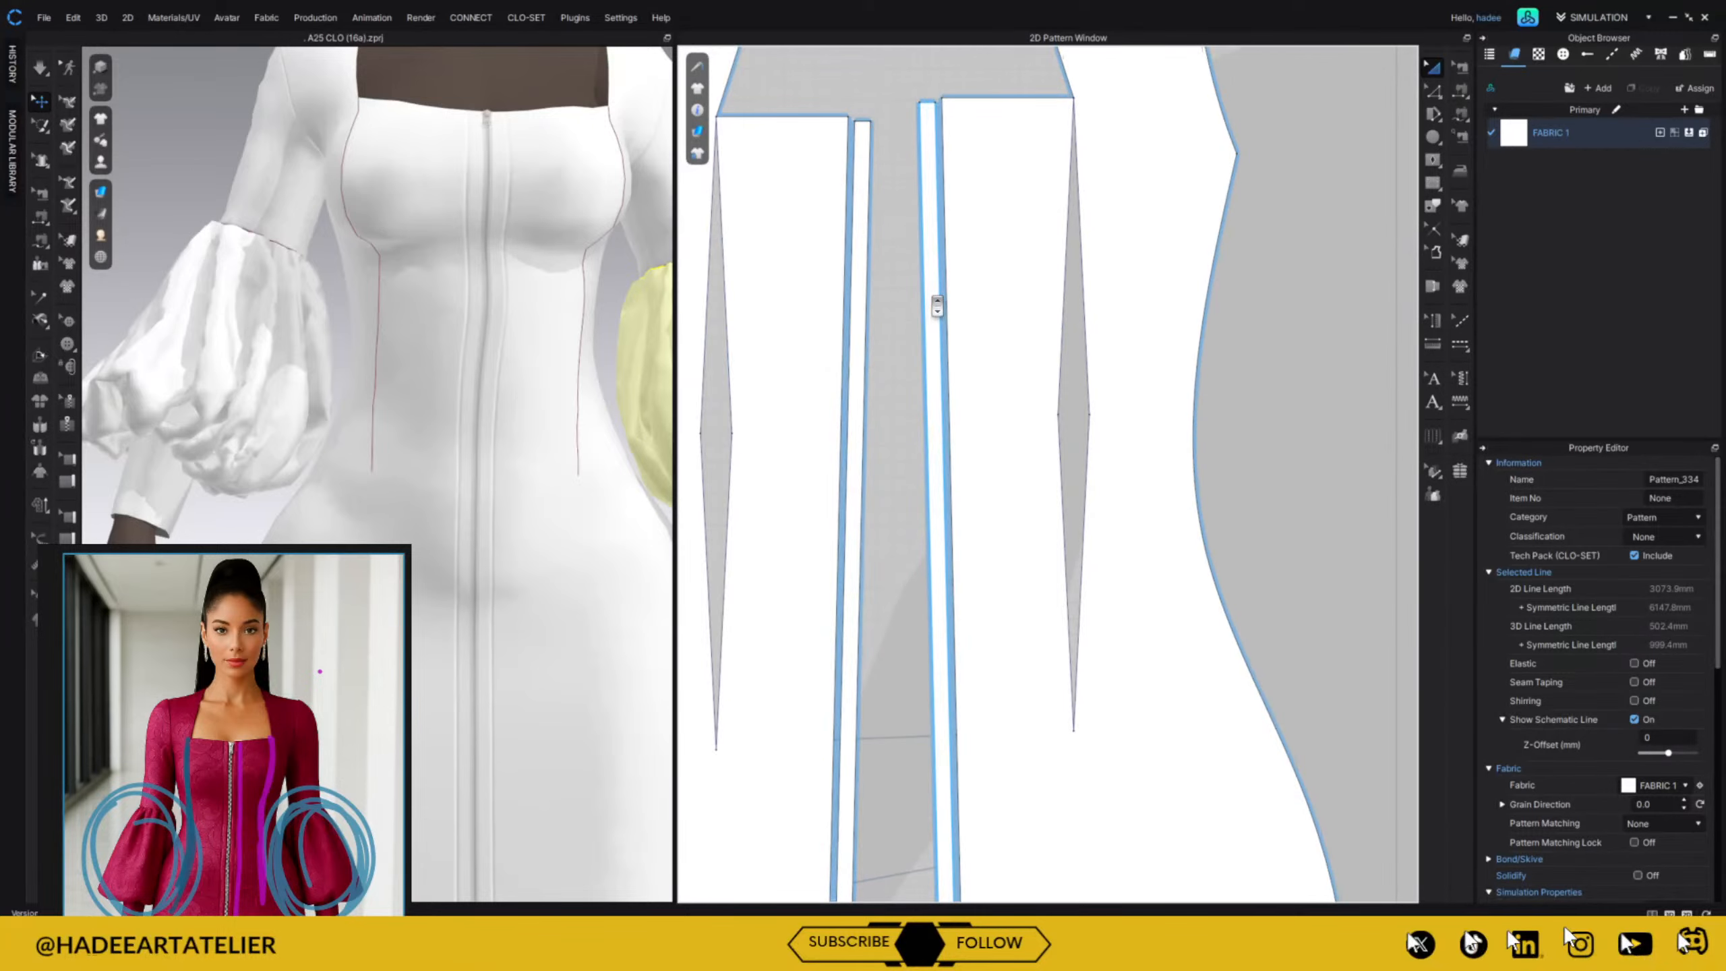
{"action": "left_click", "coordinate": [933, 296]}
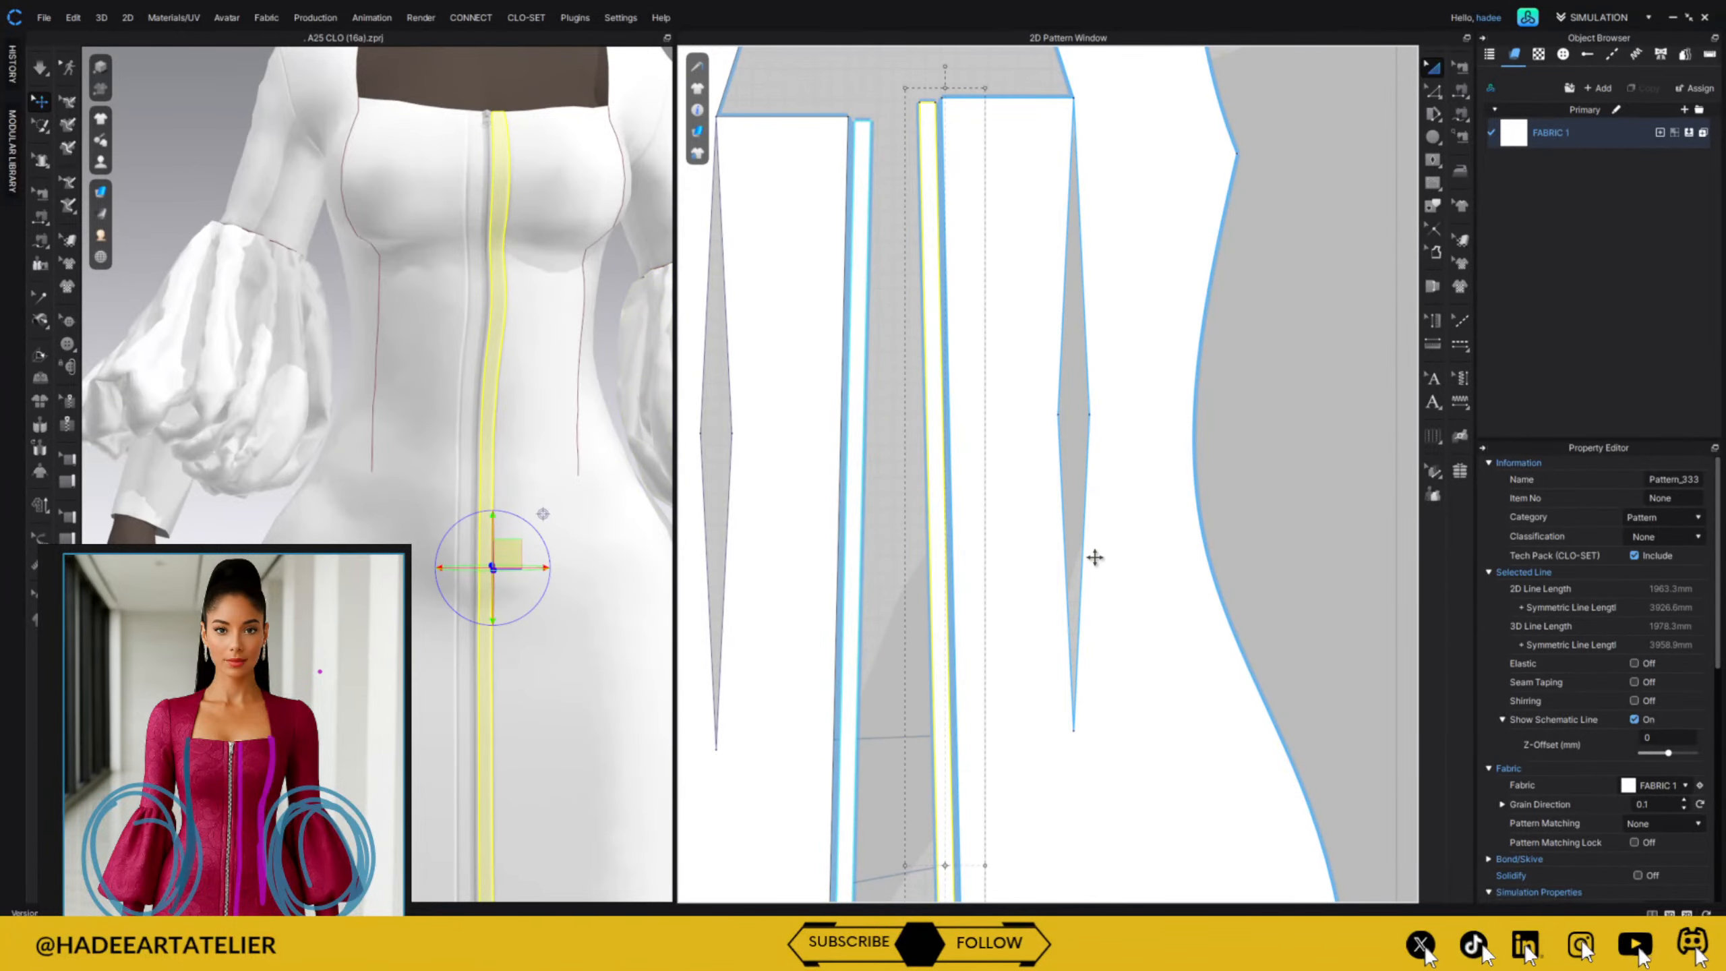
{"action": "right_click_drag", "start_coordinate": [1095, 558], "coordinate": [1118, 241]}
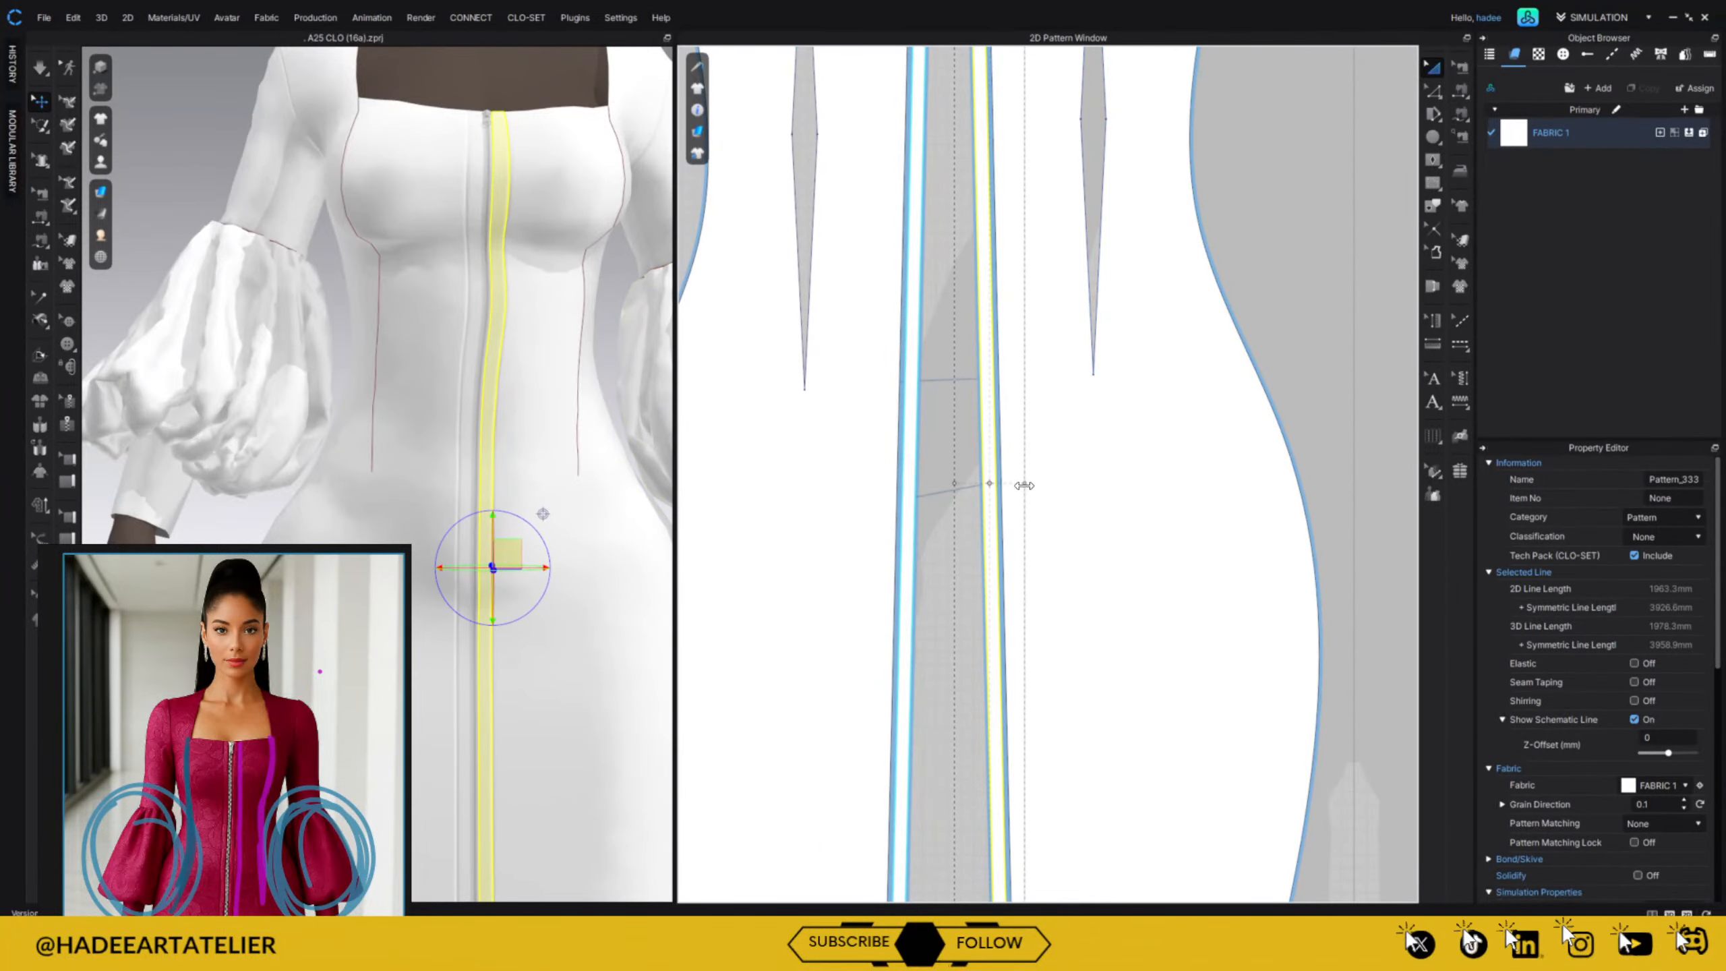
{"action": "left_click_drag", "start_coordinate": [1024, 485], "coordinate": [1009, 484]}
{"action": "left_click", "coordinate": [1226, 323]}
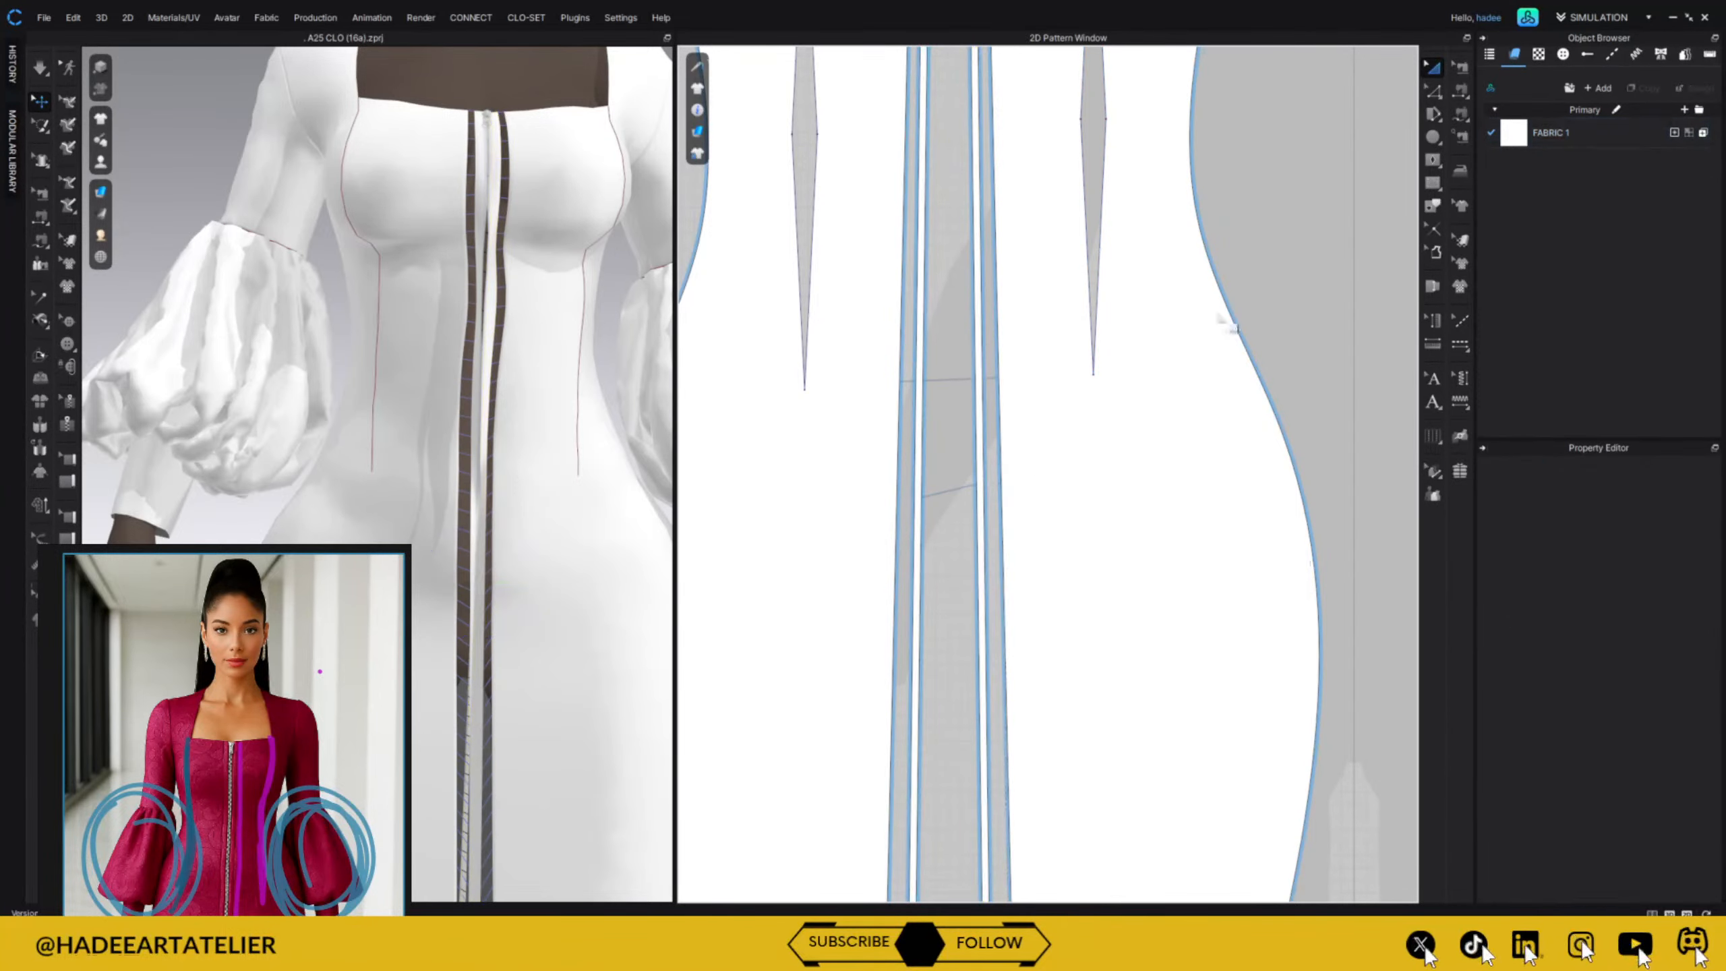
Shift the center edges of both front panels inward toward the narrowed placket strips and simulate the dress.
{"action": "left_click", "coordinate": [1011, 487]}
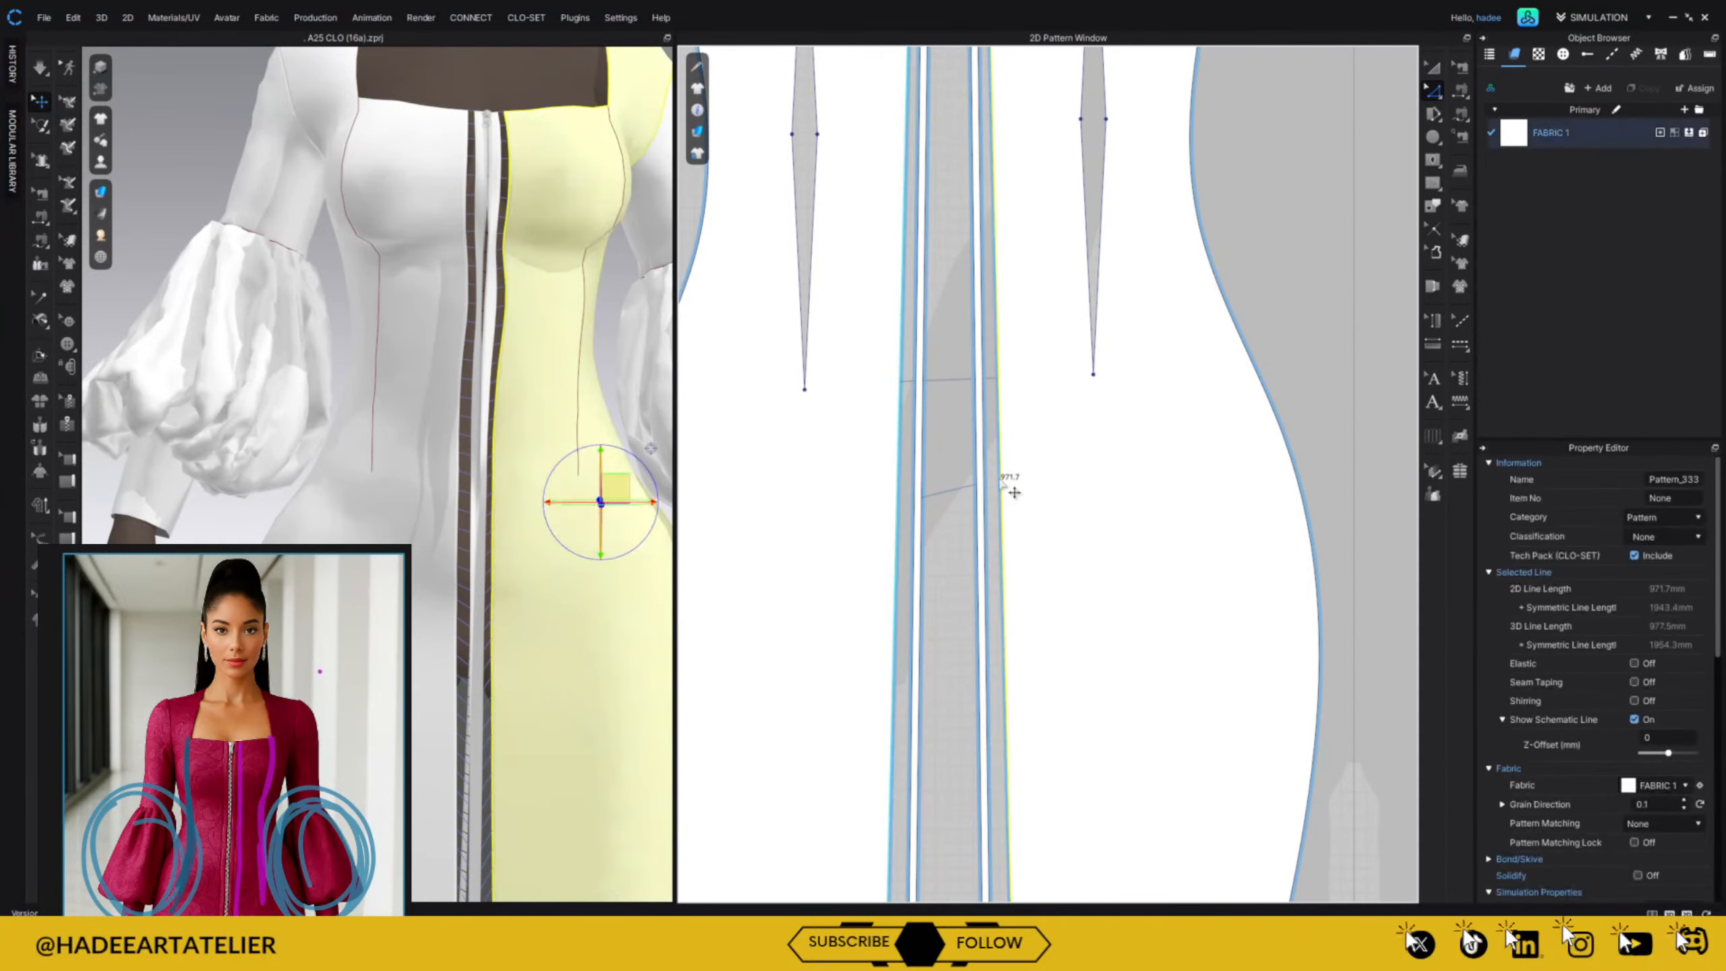
{"action": "left_click_drag", "start_coordinate": [996, 482], "coordinate": [995, 480]}
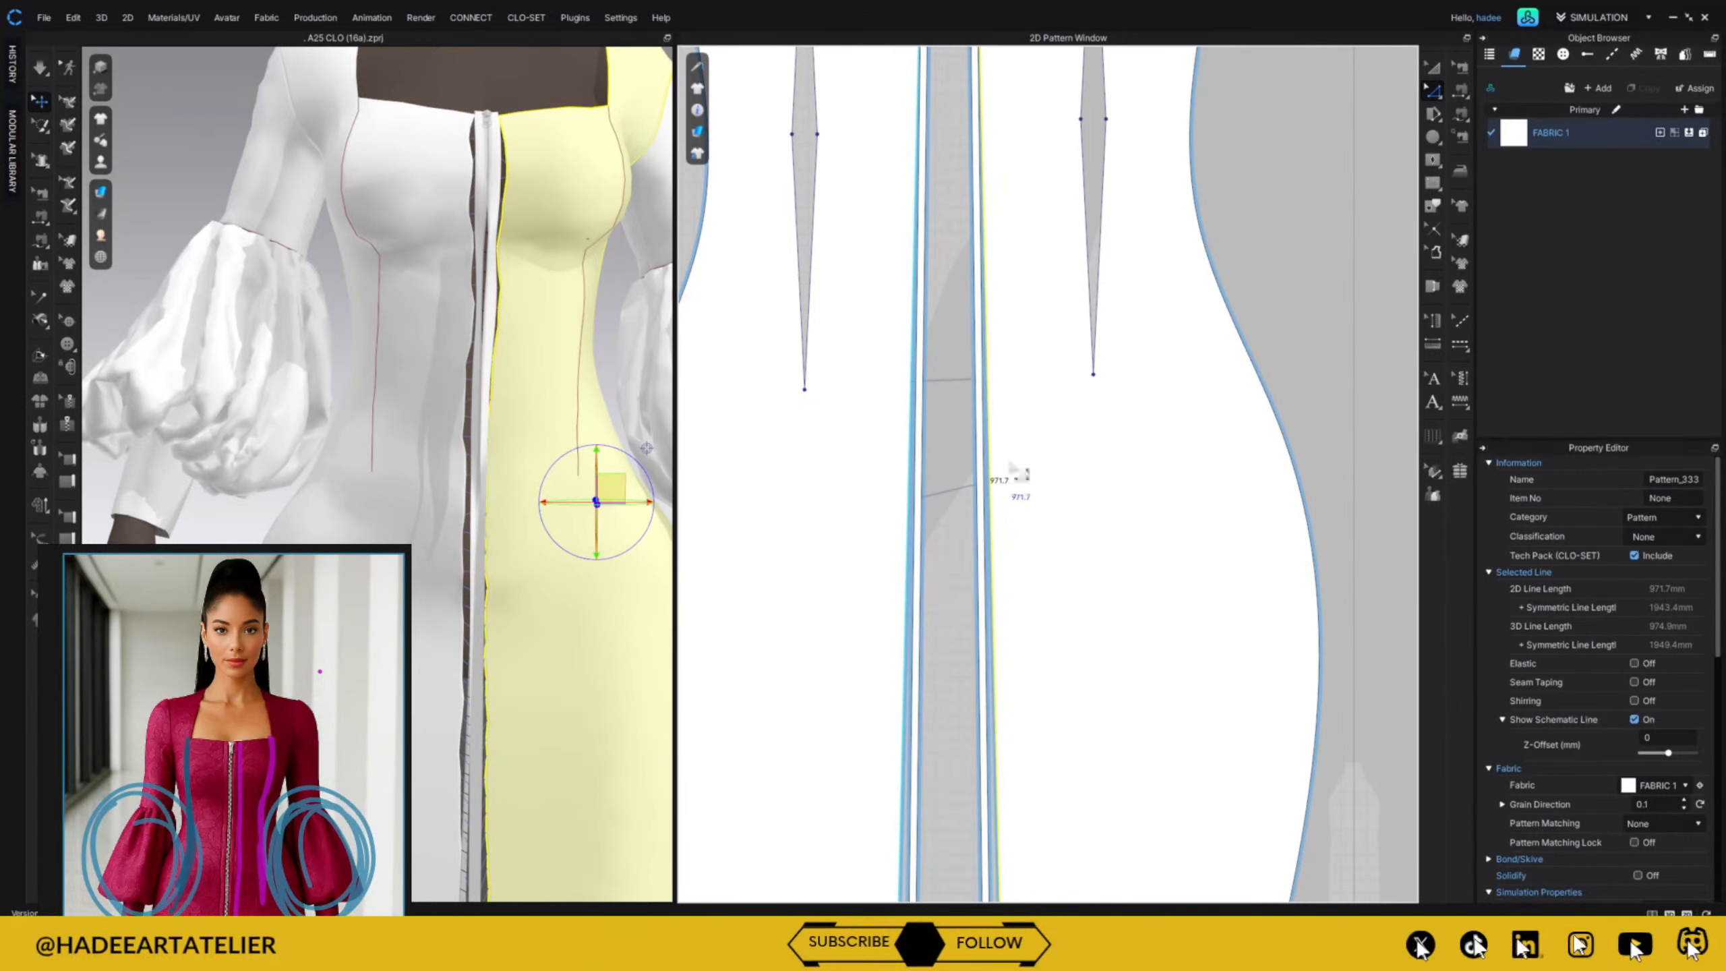
{"action": "scroll", "coordinate": [1012, 476], "scroll_direction": "down", "scroll_amount": 5}
{"action": "scroll", "coordinate": [1033, 198], "scroll_direction": "up", "scroll_amount": 5}
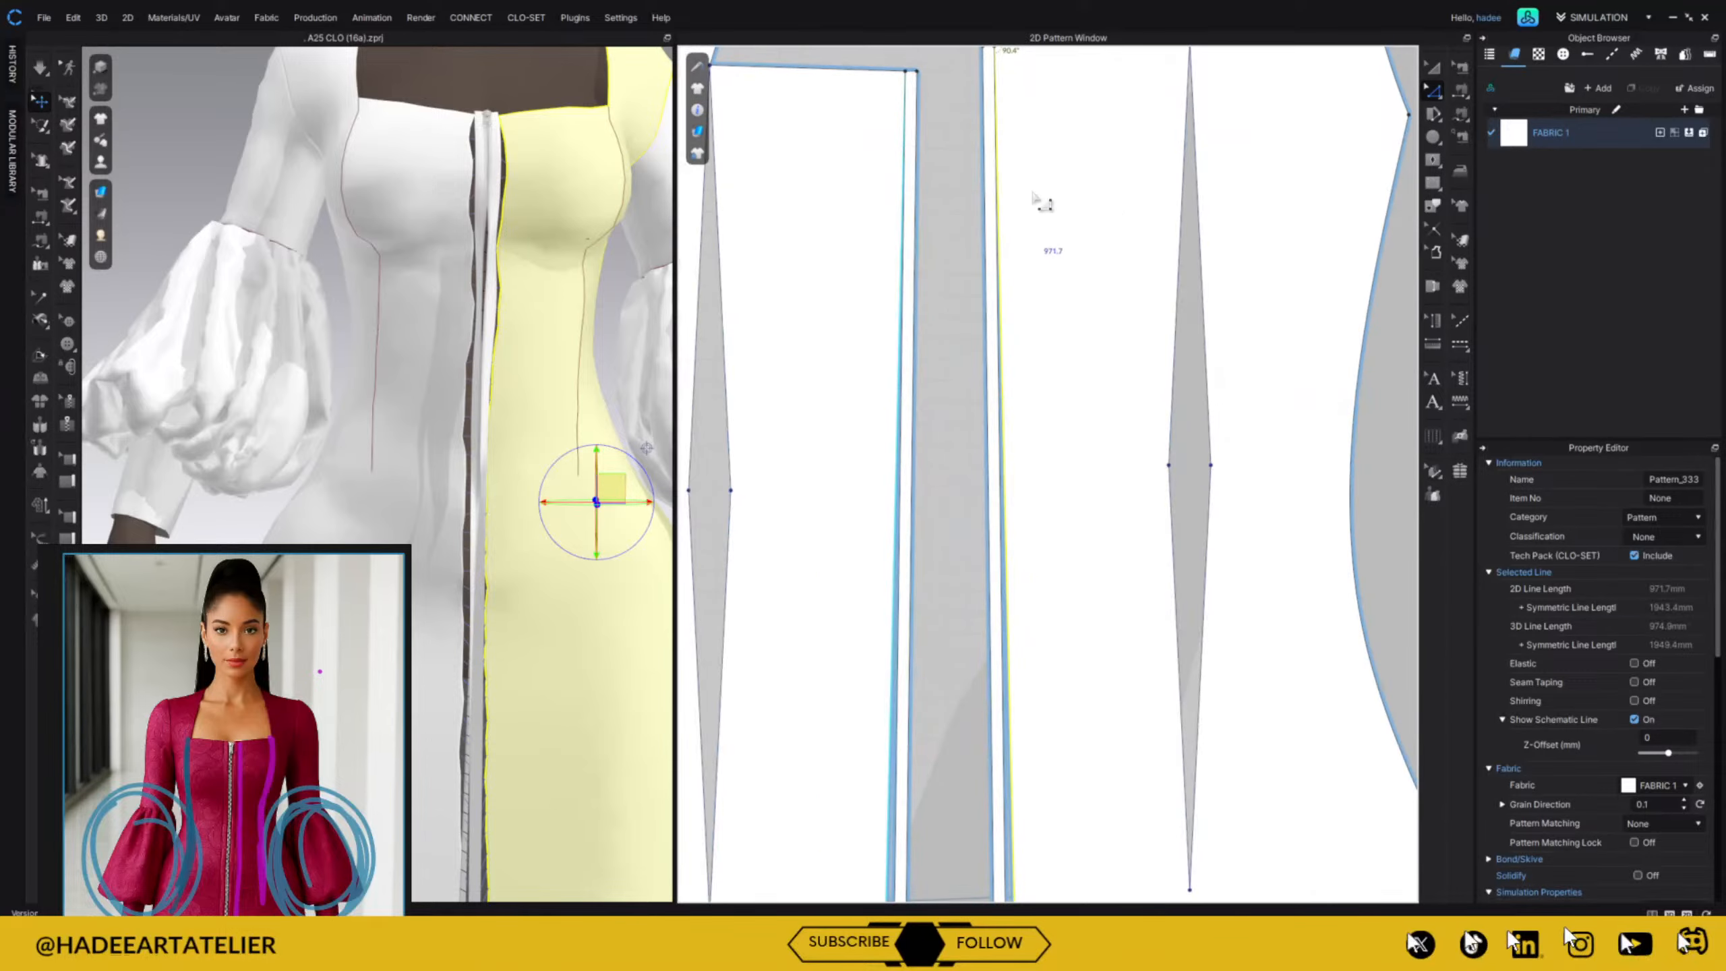
{"action": "scroll", "coordinate": [994, 449], "scroll_direction": "down", "scroll_amount": 2}
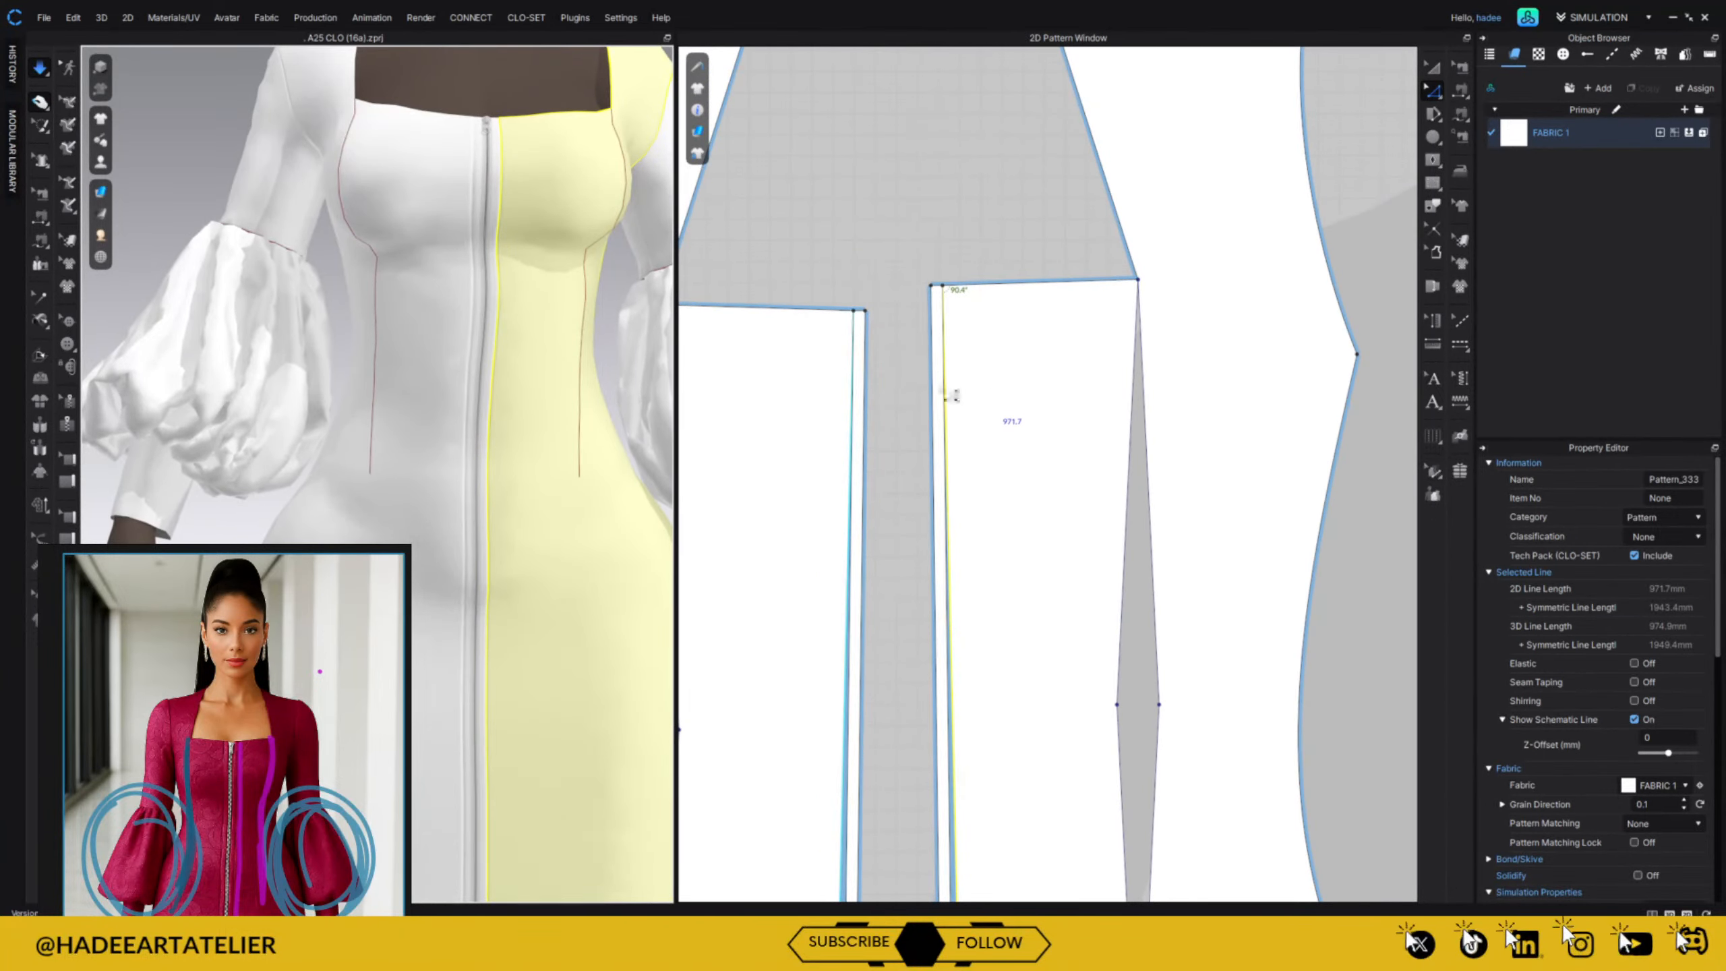
{"action": "key", "text": "space"}
Examine the narrowed zipper placket and the overall dress front on the avatar from close up and from different angles.
{"action": "scroll", "coordinate": [519, 230], "scroll_direction": "up", "scroll_amount": 4}
{"action": "middle_click_drag", "start_coordinate": [514, 221], "coordinate": [420, 411]}
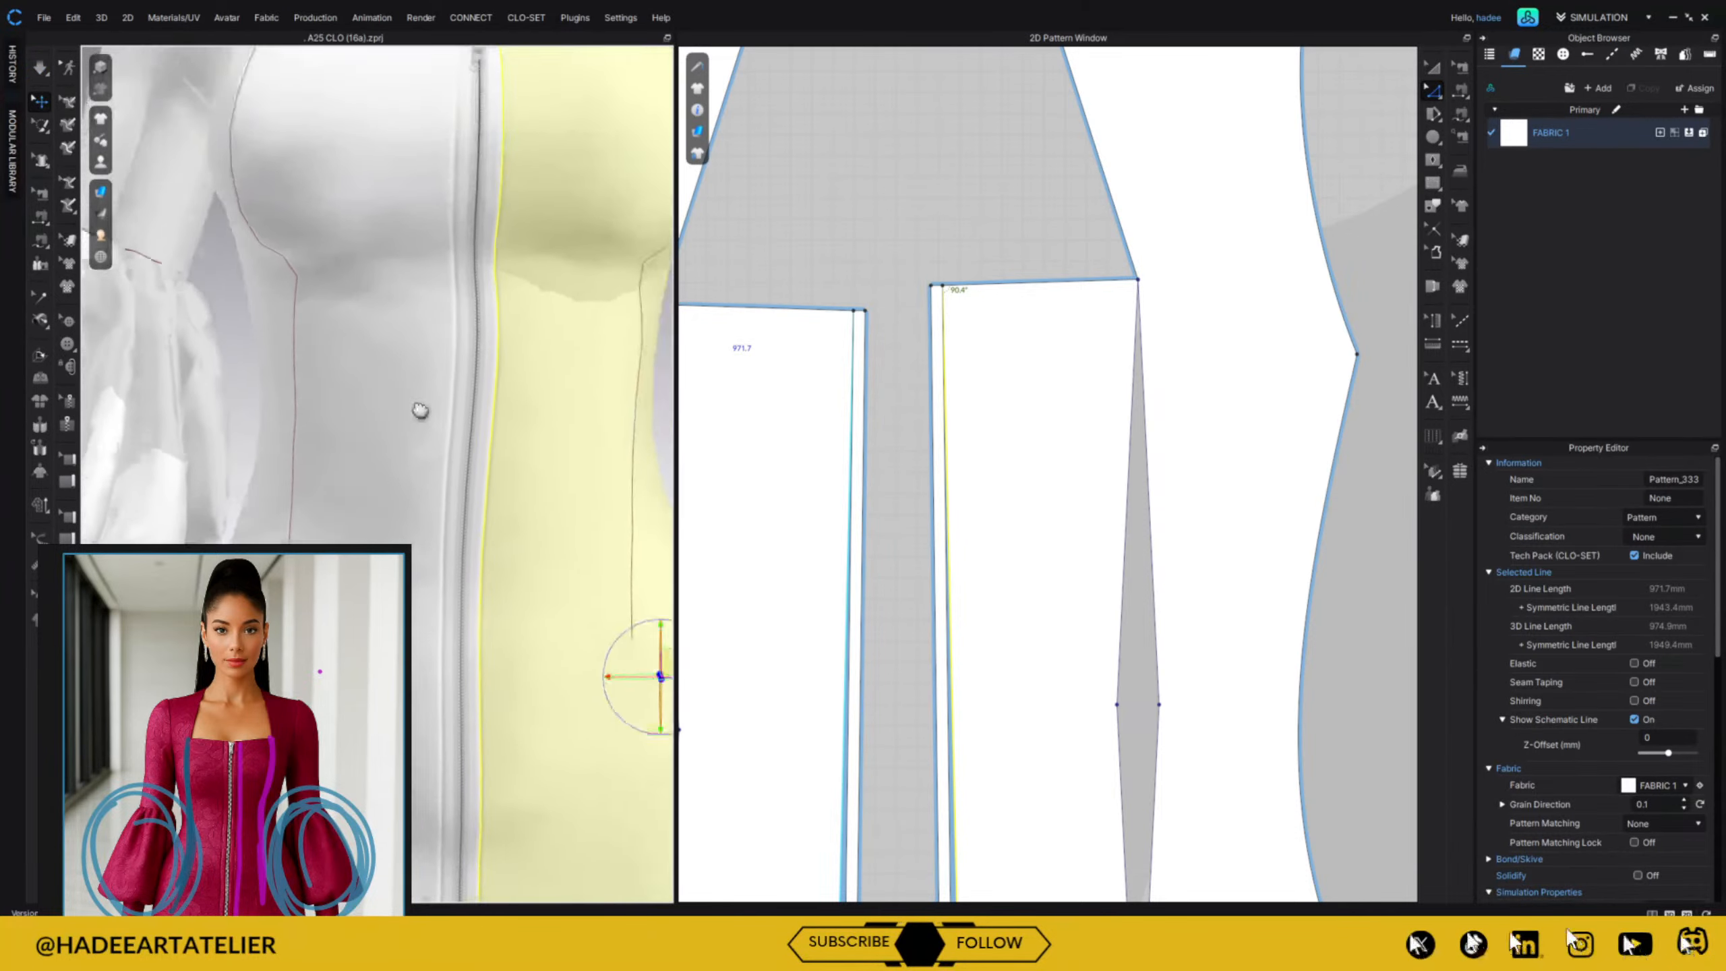
{"action": "scroll", "coordinate": [420, 411], "scroll_direction": "down", "scroll_amount": 5}
{"action": "scroll", "coordinate": [443, 367], "scroll_direction": "up", "scroll_amount": 3}
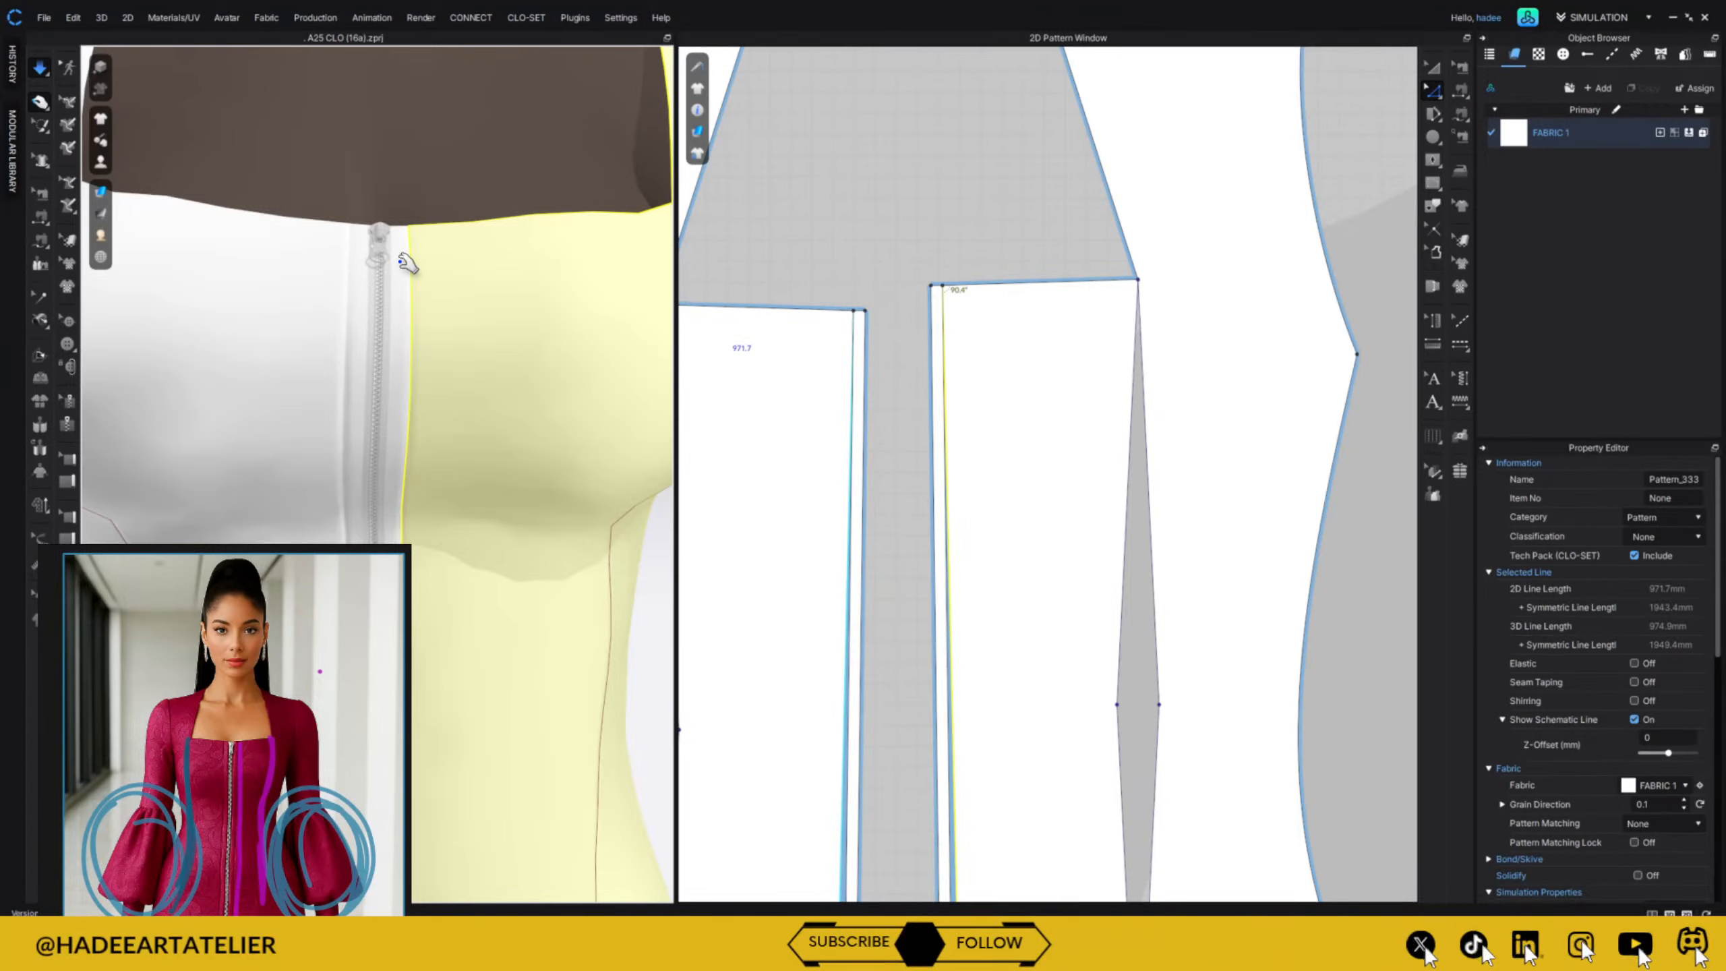
{"action": "scroll", "coordinate": [438, 272], "scroll_direction": "down", "scroll_amount": 2}
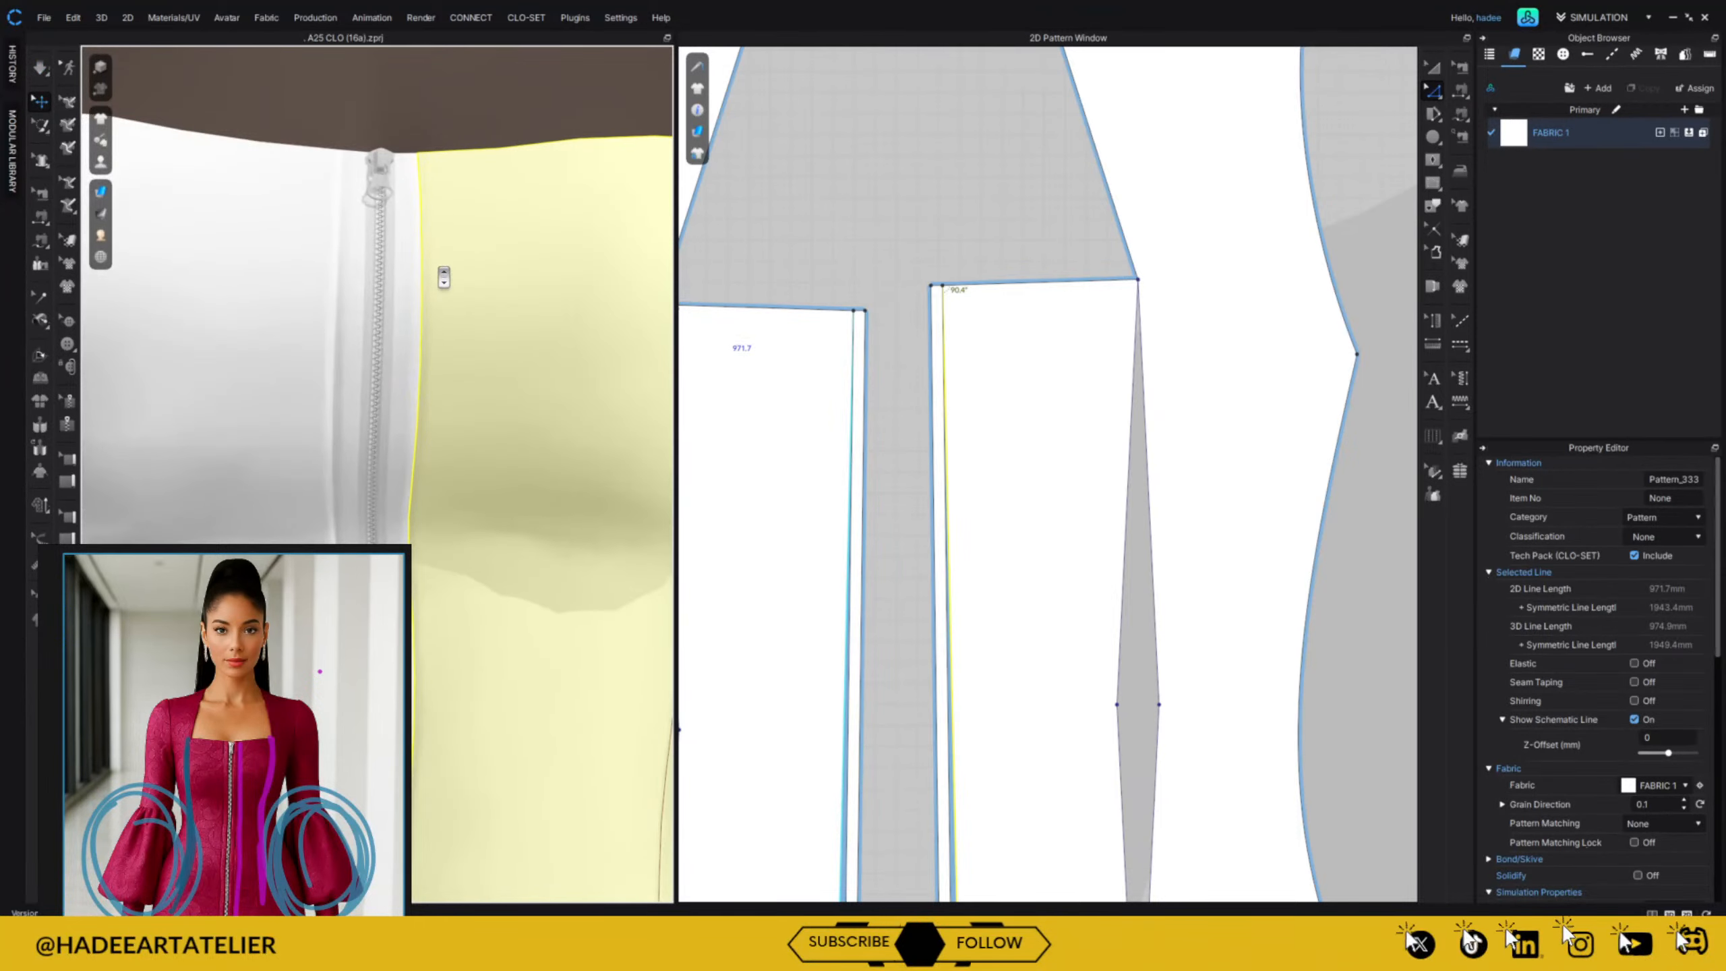
{"action": "scroll", "coordinate": [441, 271], "scroll_direction": "up", "scroll_amount": 2}
{"action": "scroll", "coordinate": [443, 272], "scroll_direction": "down", "scroll_amount": 5}
{"action": "scroll", "coordinate": [443, 297], "scroll_direction": "down", "scroll_amount": 4}
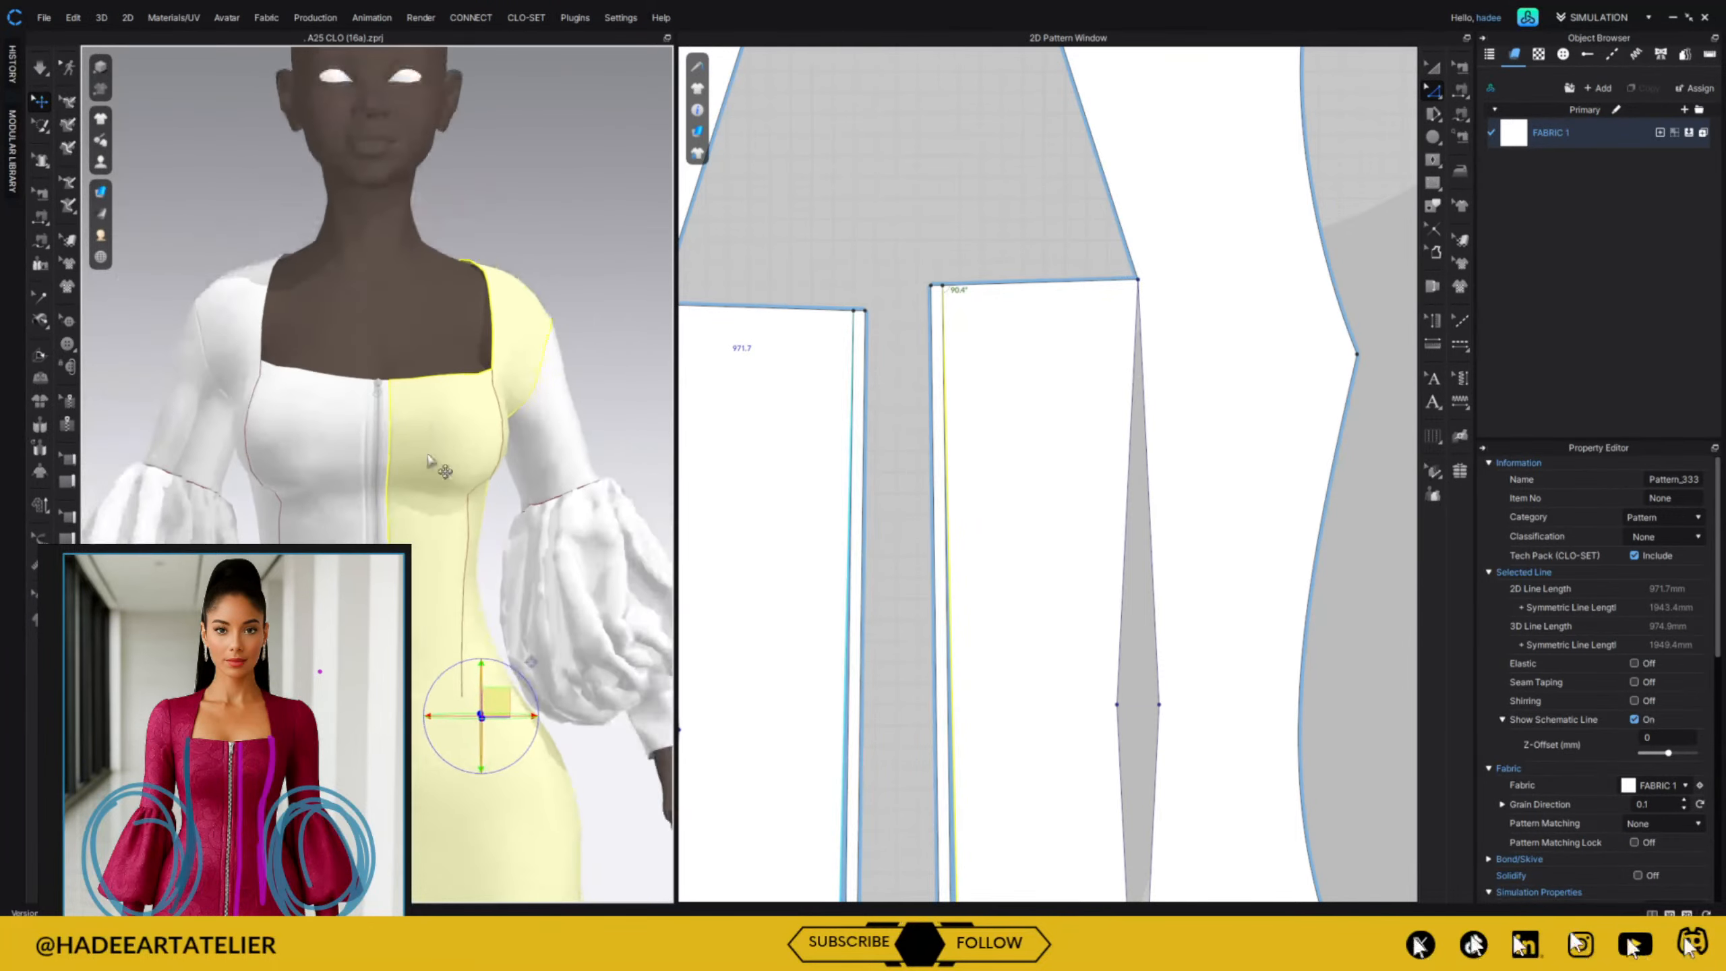
{"action": "scroll", "coordinate": [501, 308], "scroll_direction": "up", "scroll_amount": 2}
{"action": "scroll", "coordinate": [501, 308], "scroll_direction": "down", "scroll_amount": 2}
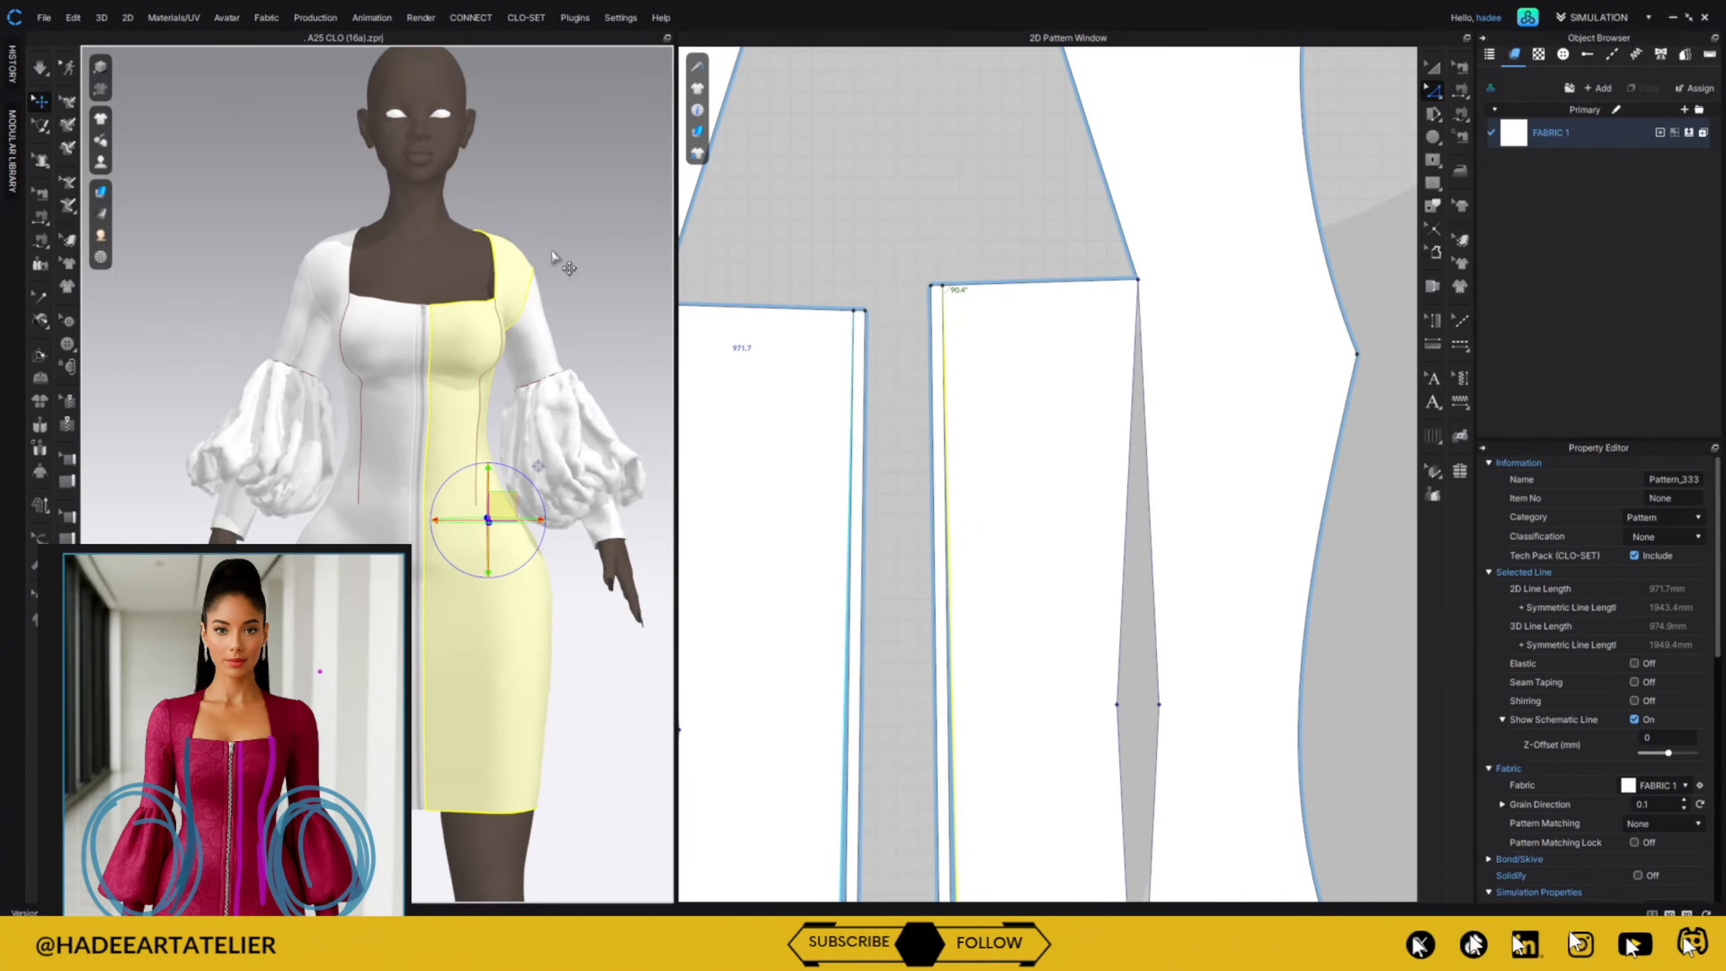
{"action": "right_click_drag", "start_coordinate": [552, 257], "coordinate": [759, 212]}
{"action": "left_click", "coordinate": [590, 255]}
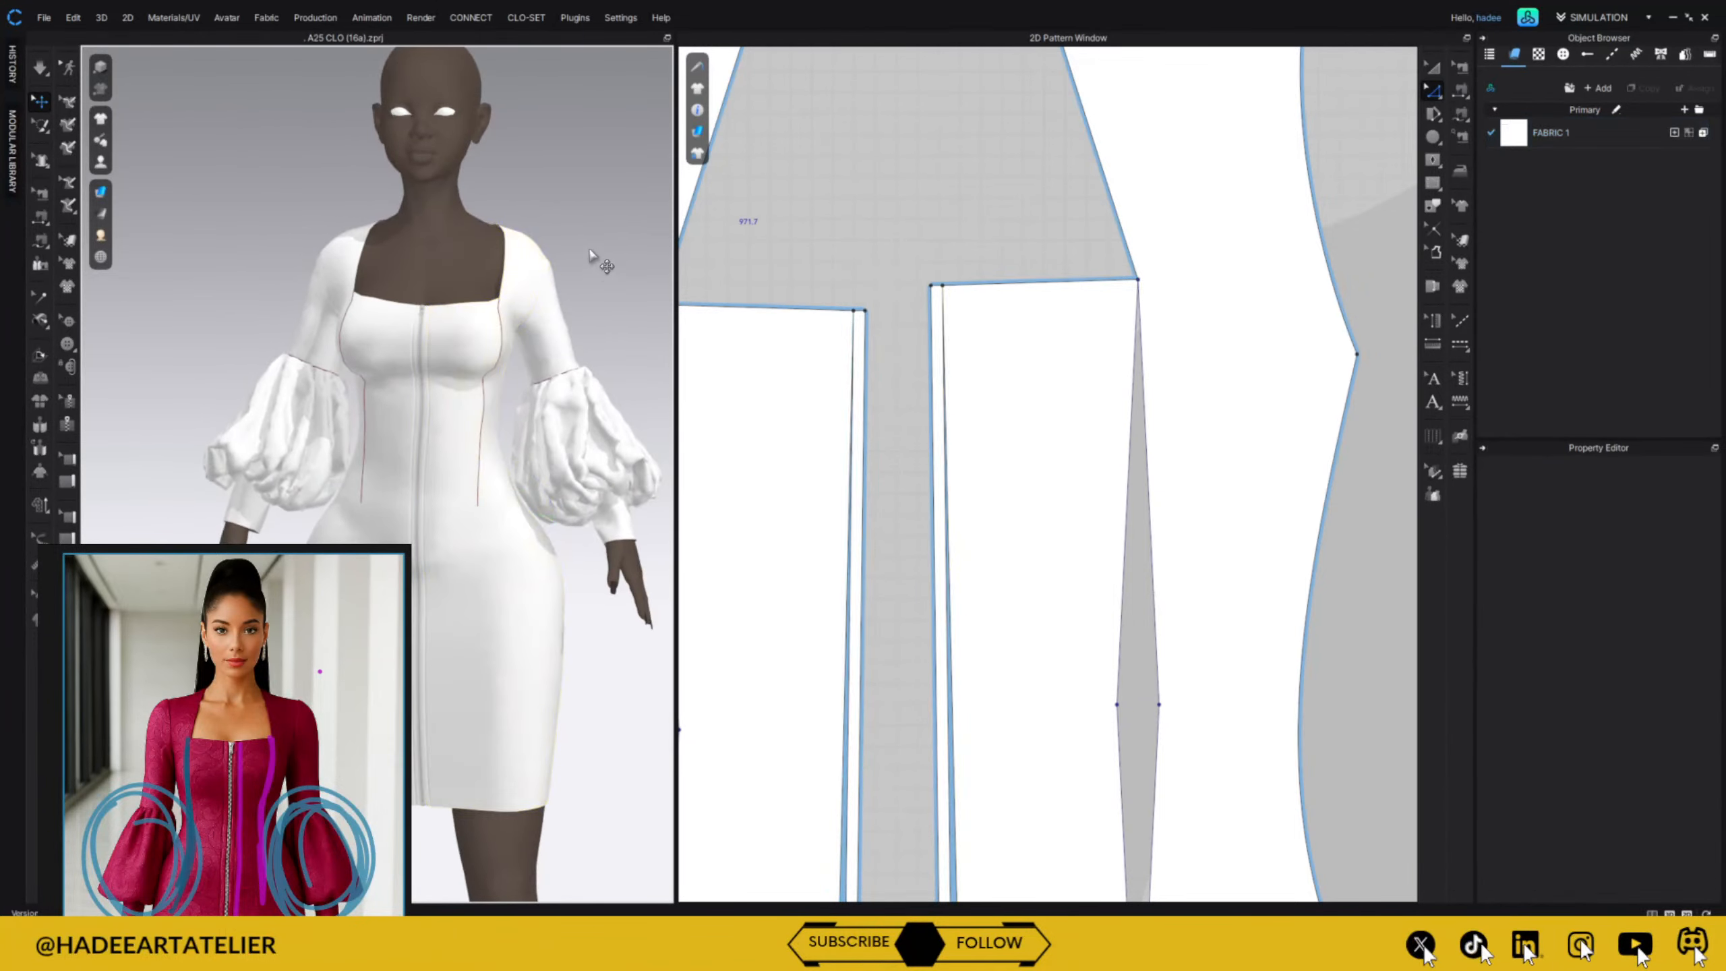
{"action": "middle_click_drag", "start_coordinate": [534, 469], "coordinate": [553, 374]}
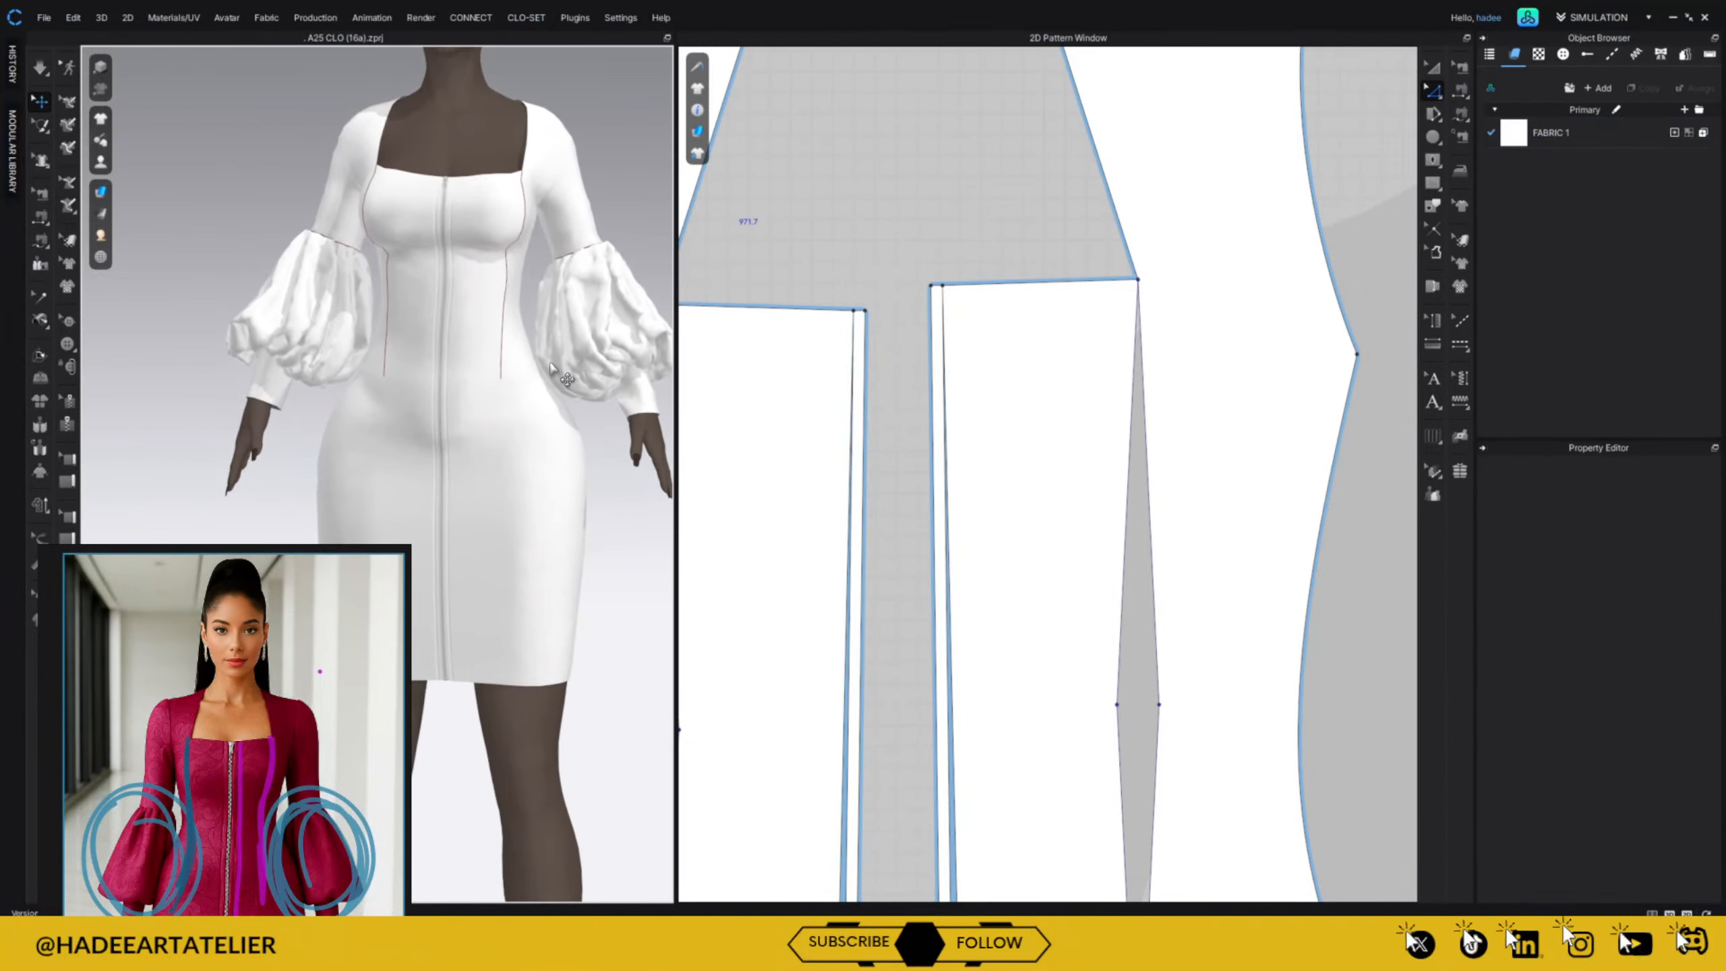
{"action": "right_click_drag", "start_coordinate": [551, 363], "coordinate": [524, 357]}
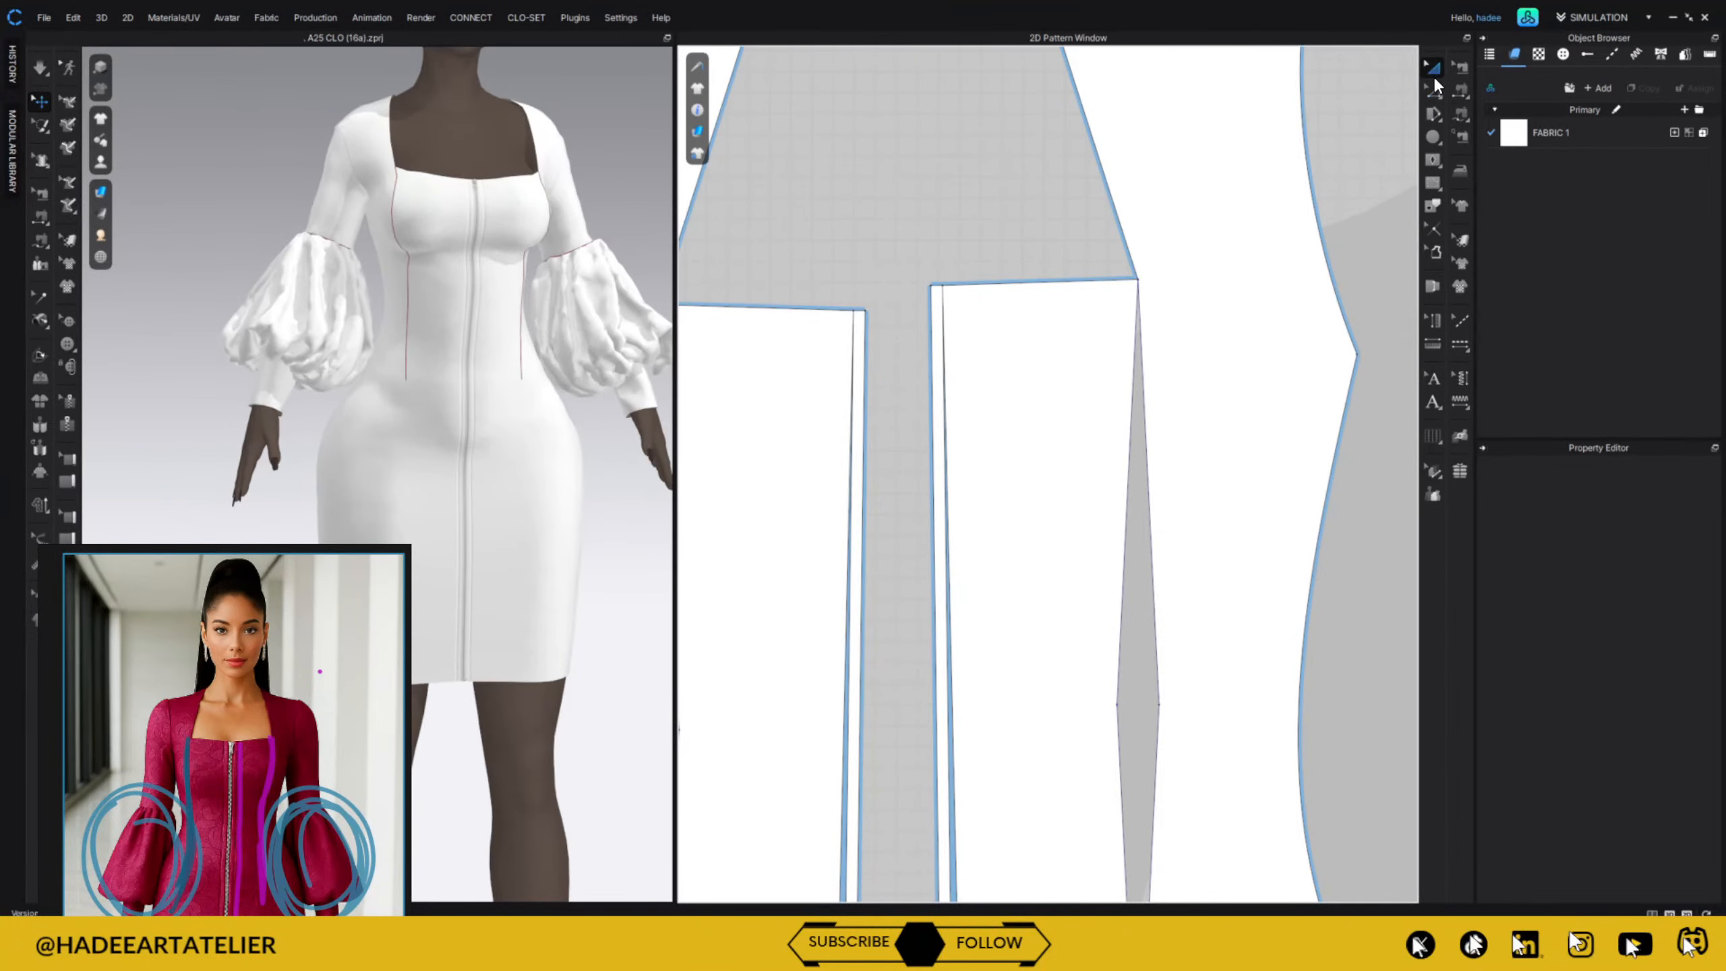
Search the Fabrics library for "soft" and add the Fabric Soft material to the project.
{"action": "scroll", "coordinate": [1148, 240], "scroll_direction": "down", "scroll_amount": 8}
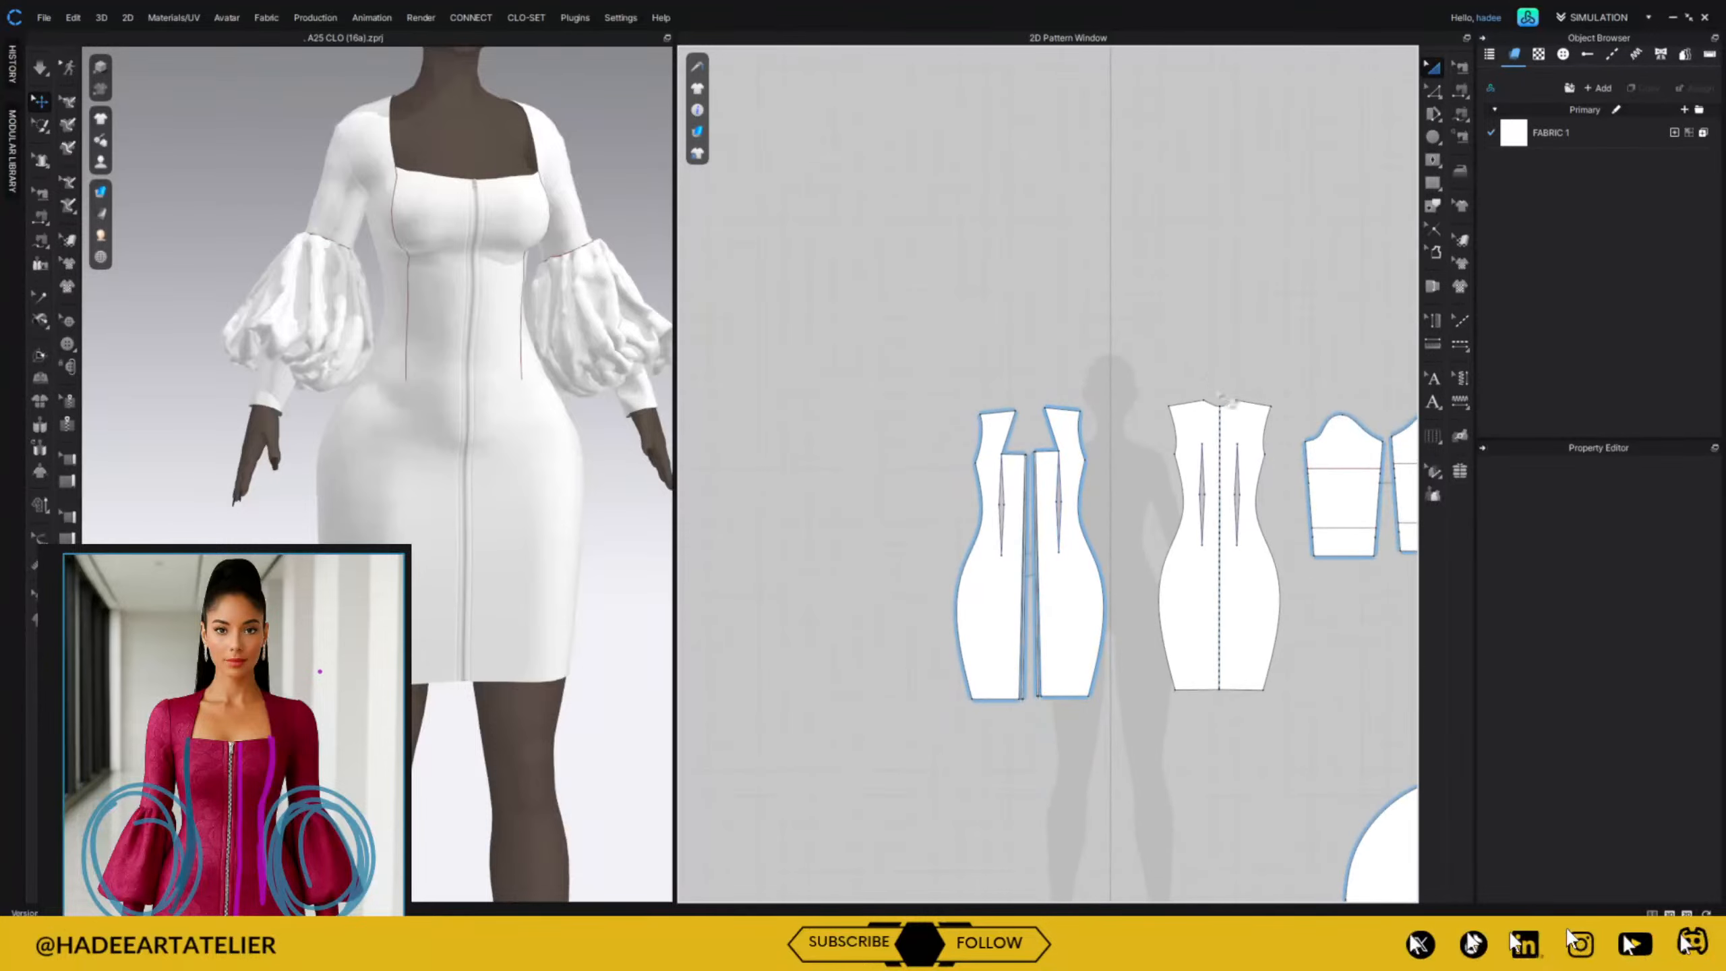
{"action": "scroll", "coordinate": [1195, 593], "scroll_direction": "down", "scroll_amount": 6}
{"action": "scroll", "coordinate": [1050, 469], "scroll_direction": "down", "scroll_amount": 2}
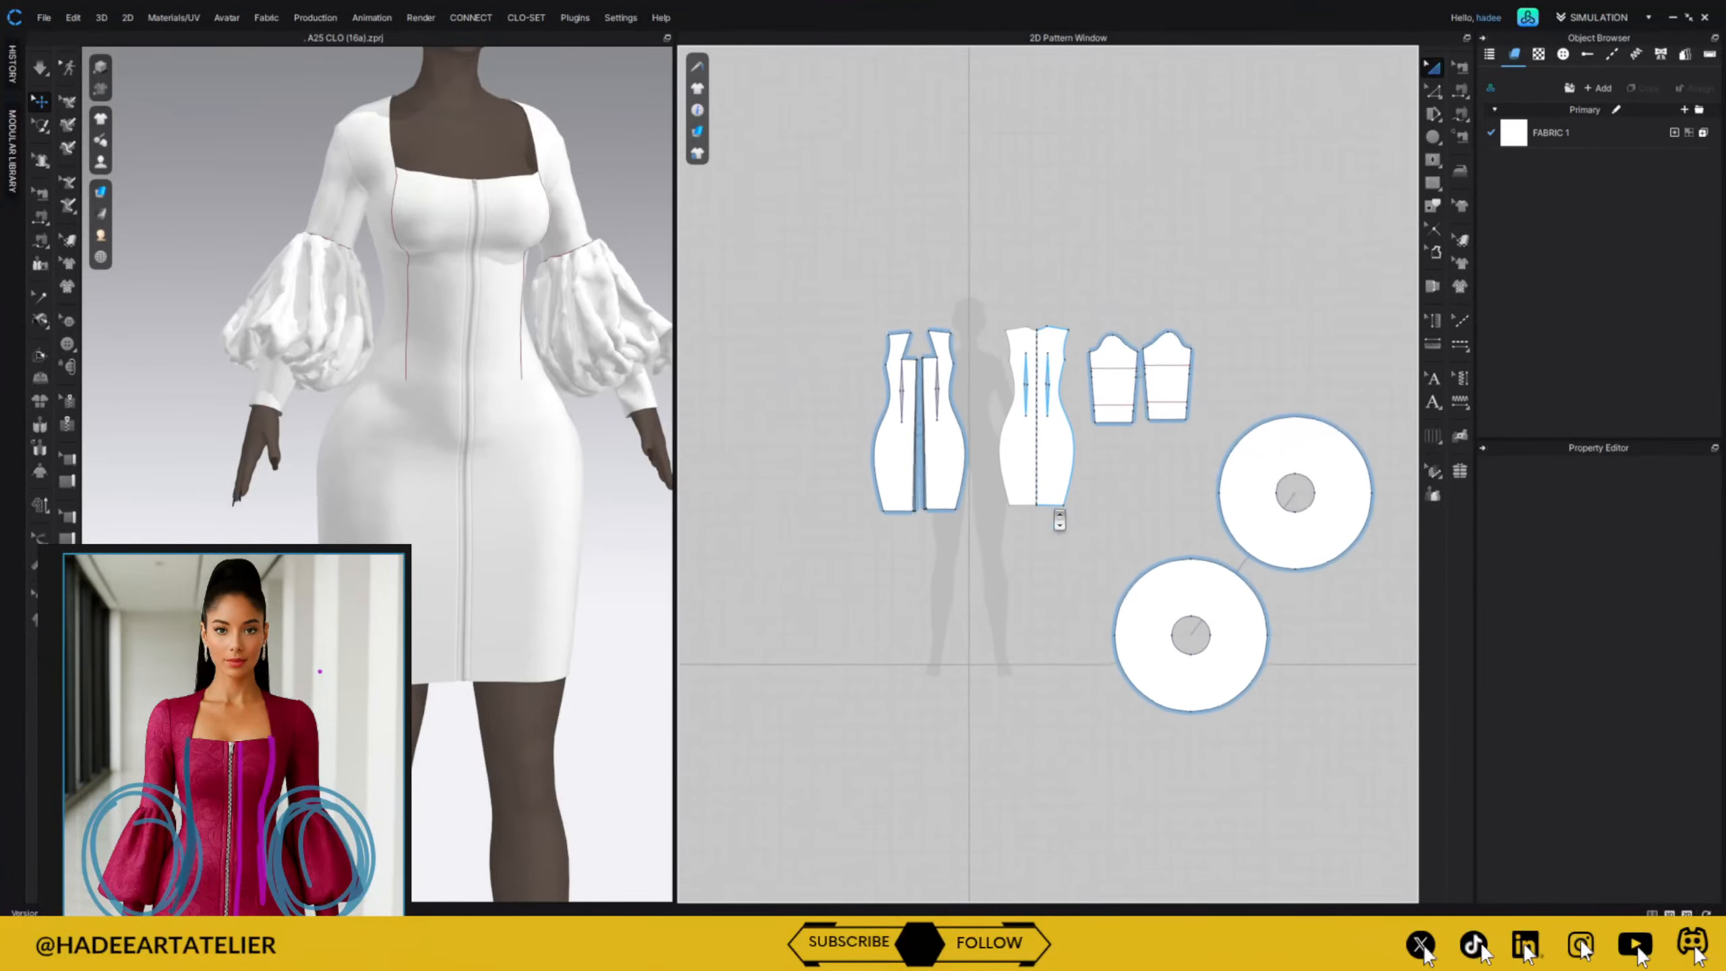
{"action": "scroll", "coordinate": [1046, 489], "scroll_direction": "up", "scroll_amount": 1}
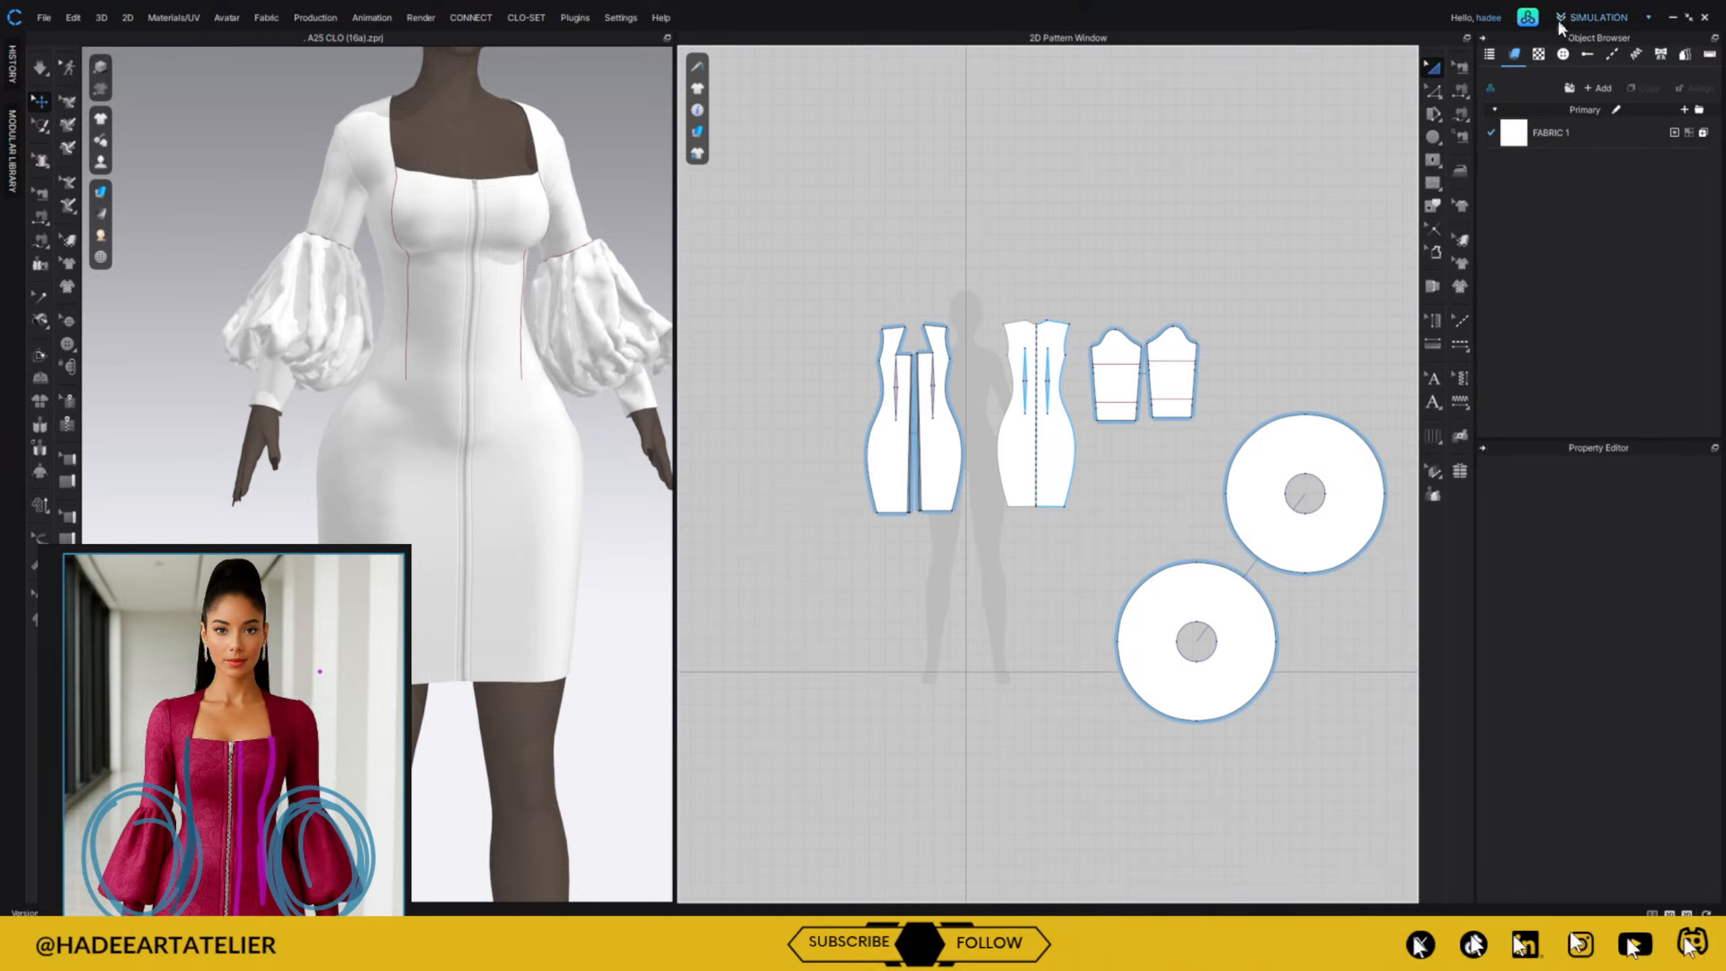
{"action": "left_click", "coordinate": [1527, 18]}
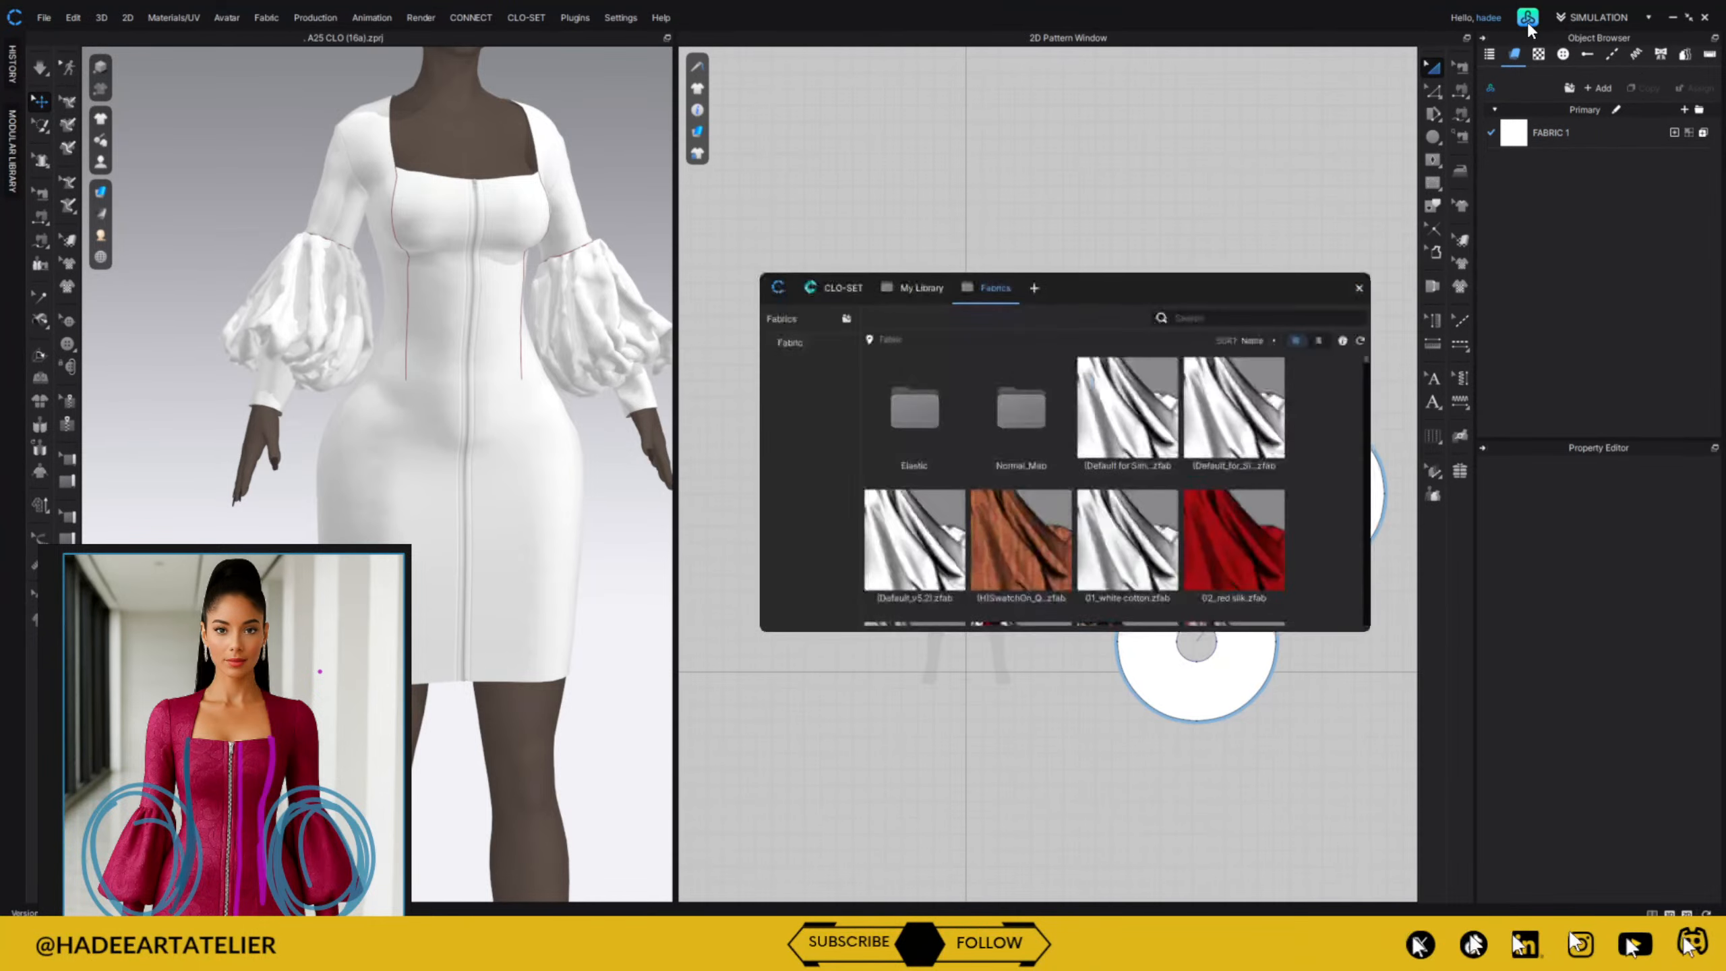
{"action": "left_click", "coordinate": [1209, 318]}
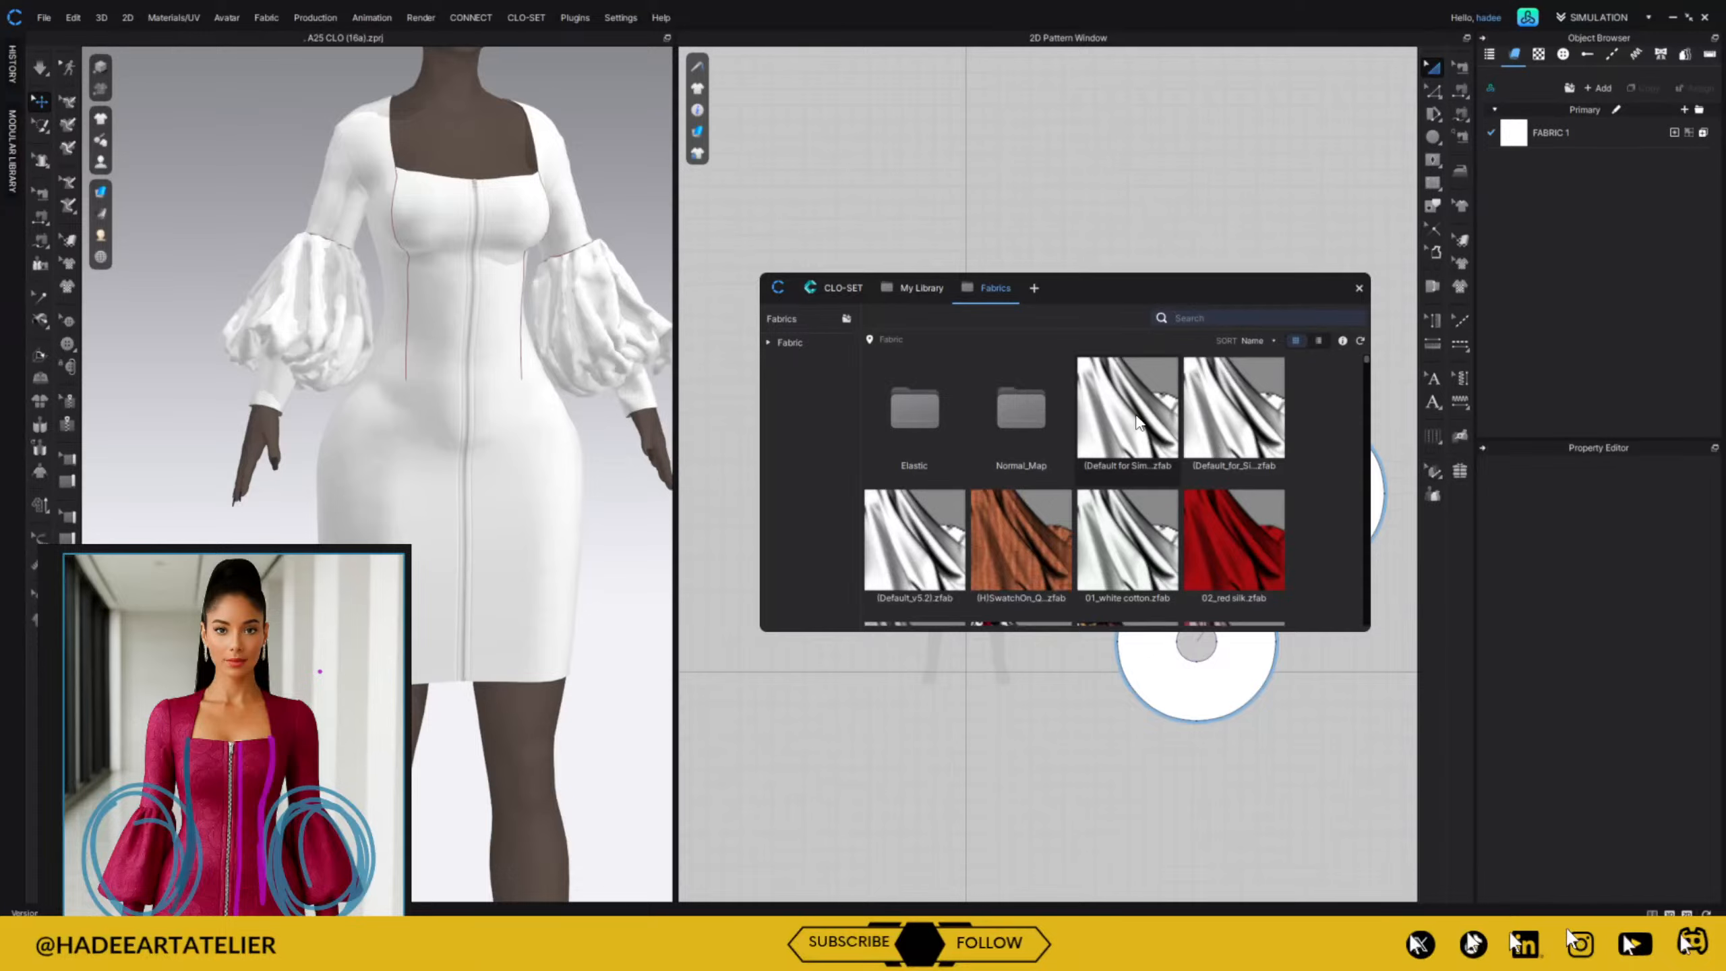
{"action": "type", "text": "soft"}
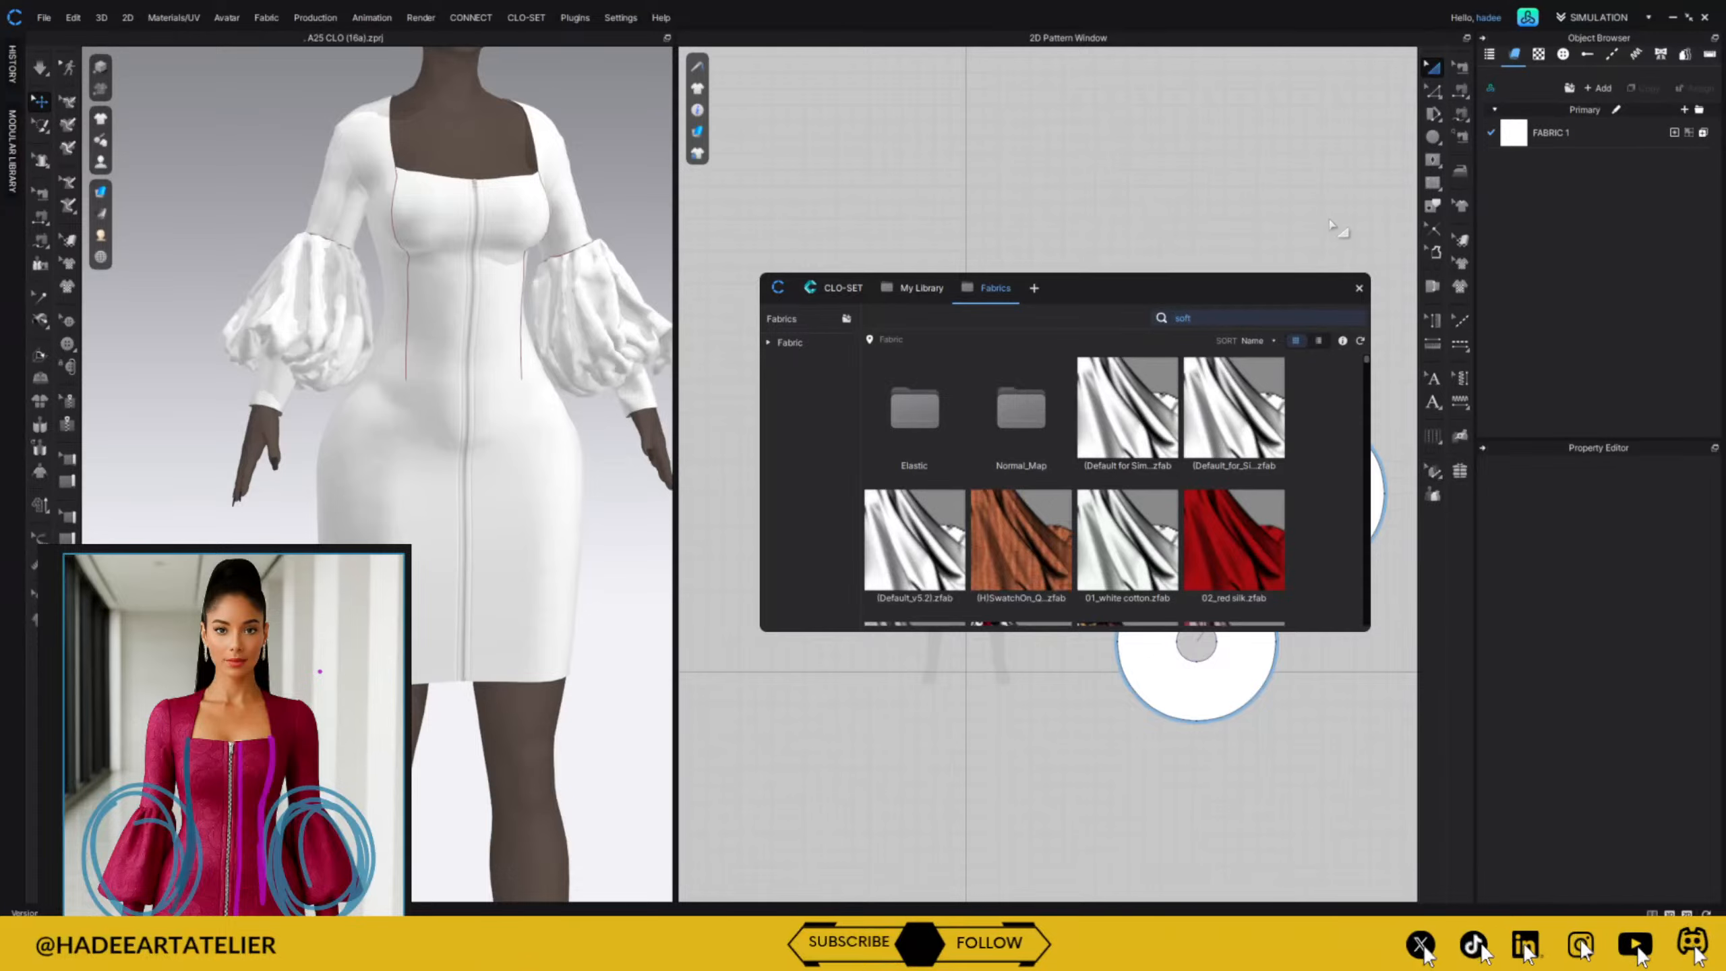
{"action": "key", "text": "Return"}
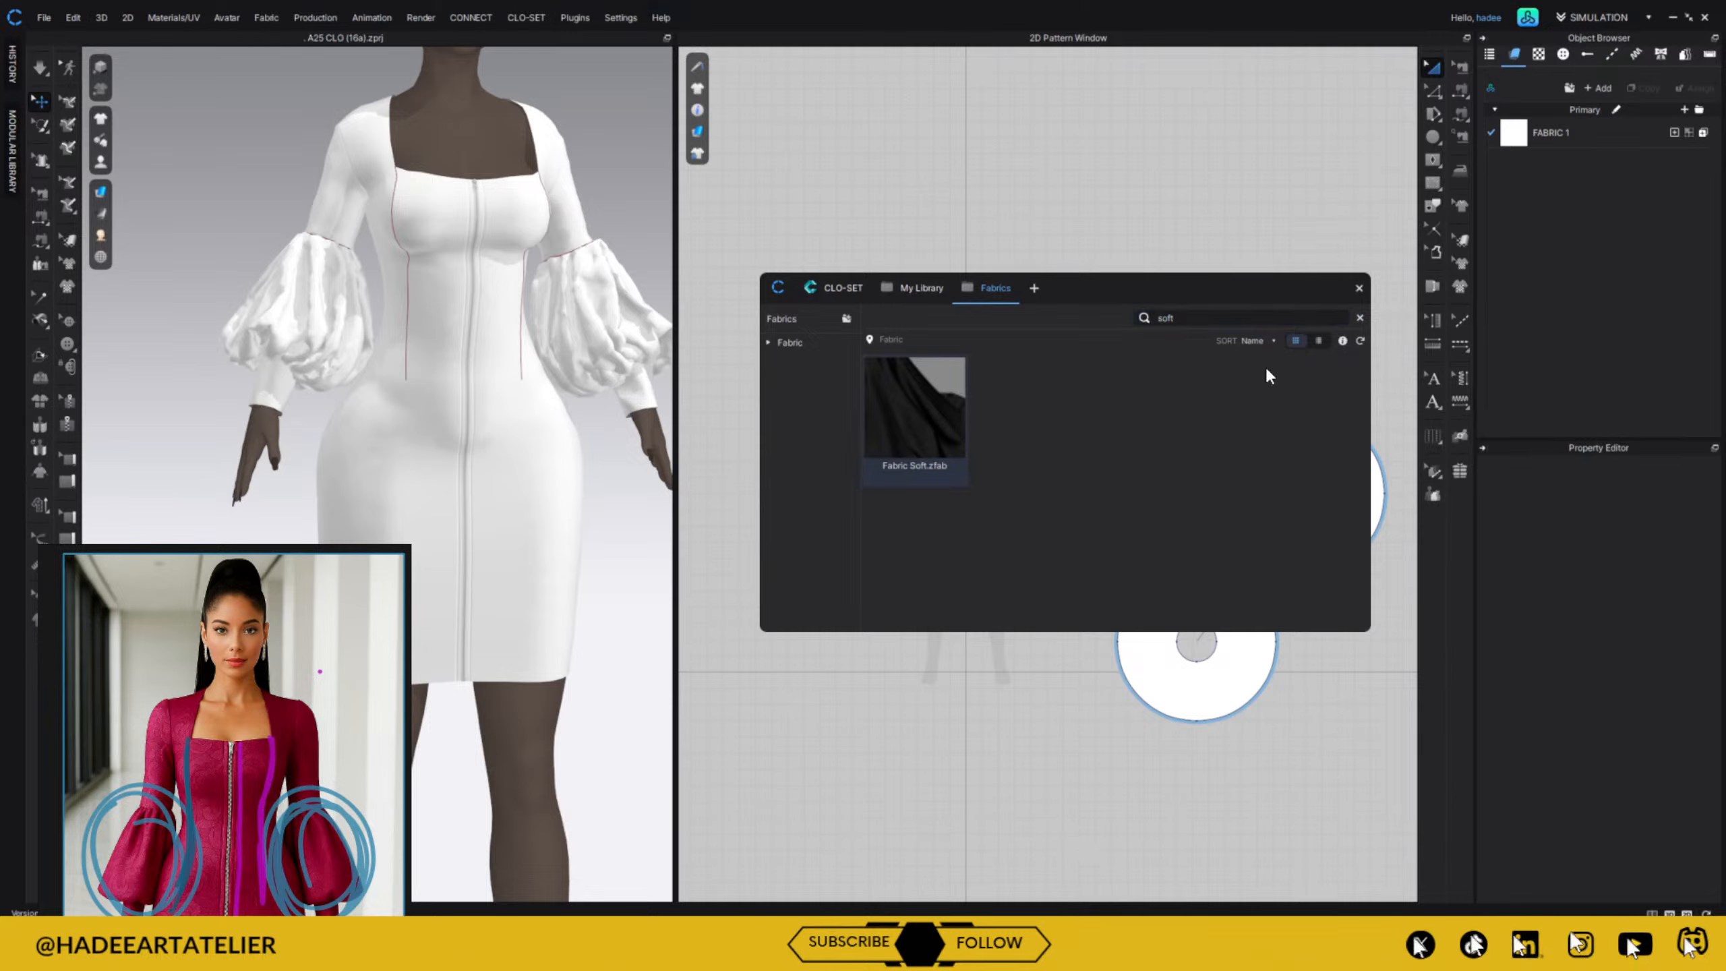
{"action": "double_click", "coordinate": [912, 447]}
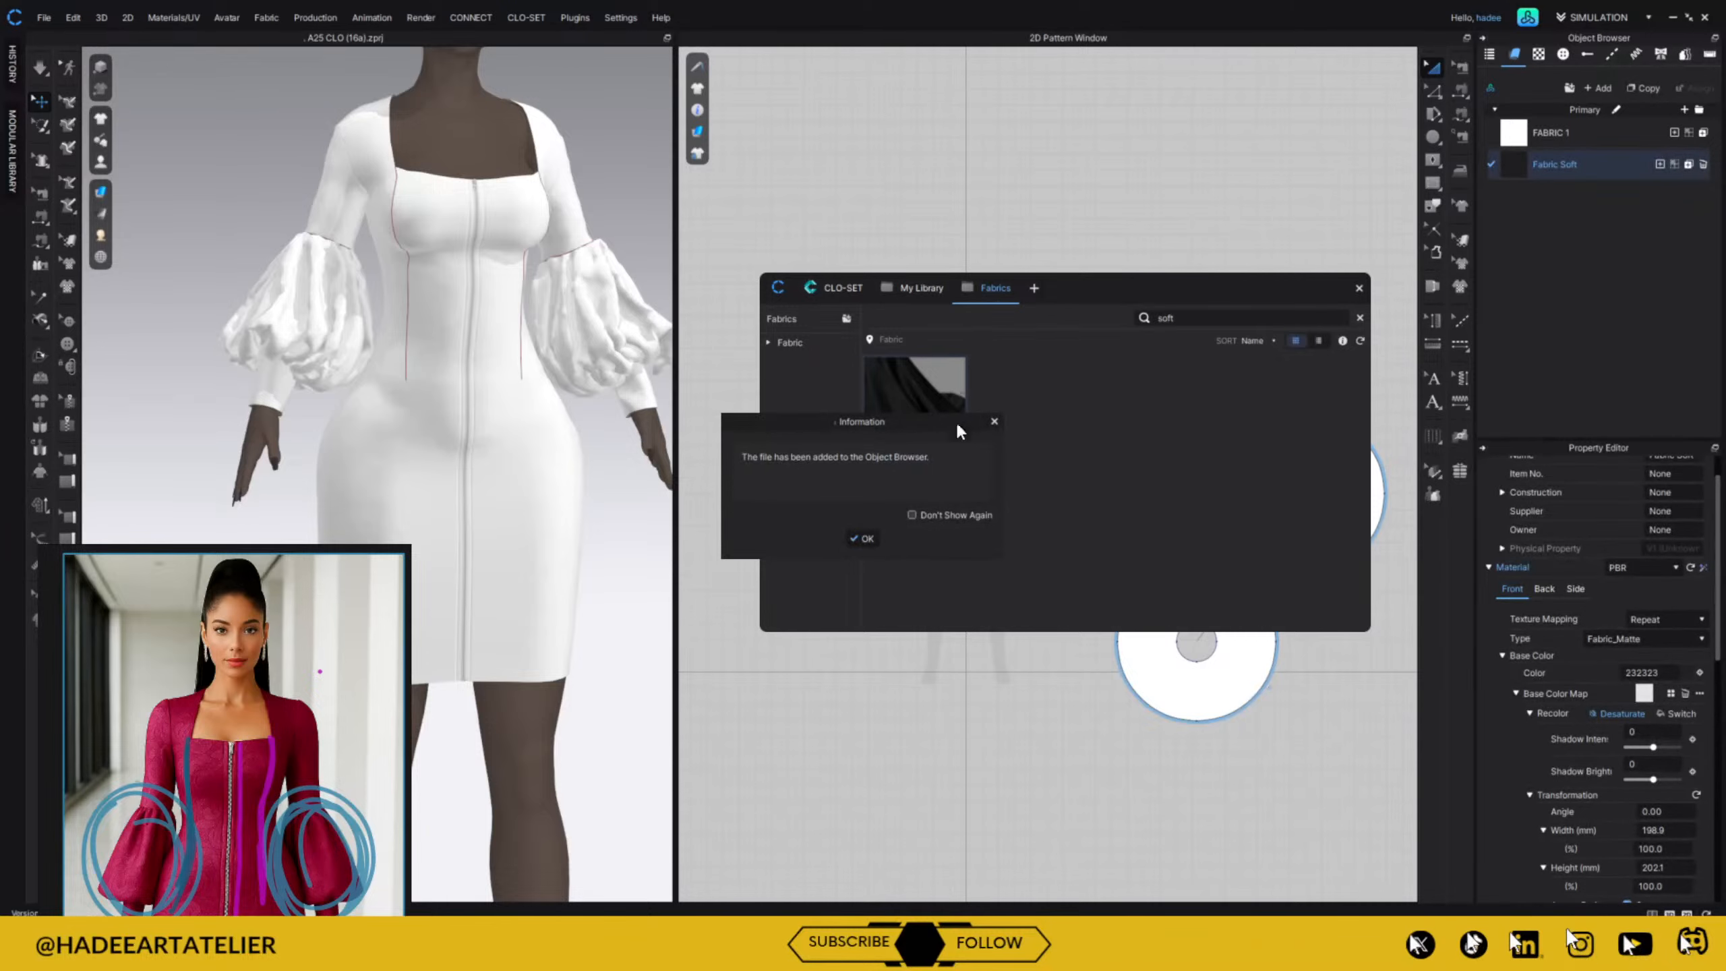
{"action": "left_click", "coordinate": [864, 540]}
{"action": "left_click", "coordinate": [1358, 290]}
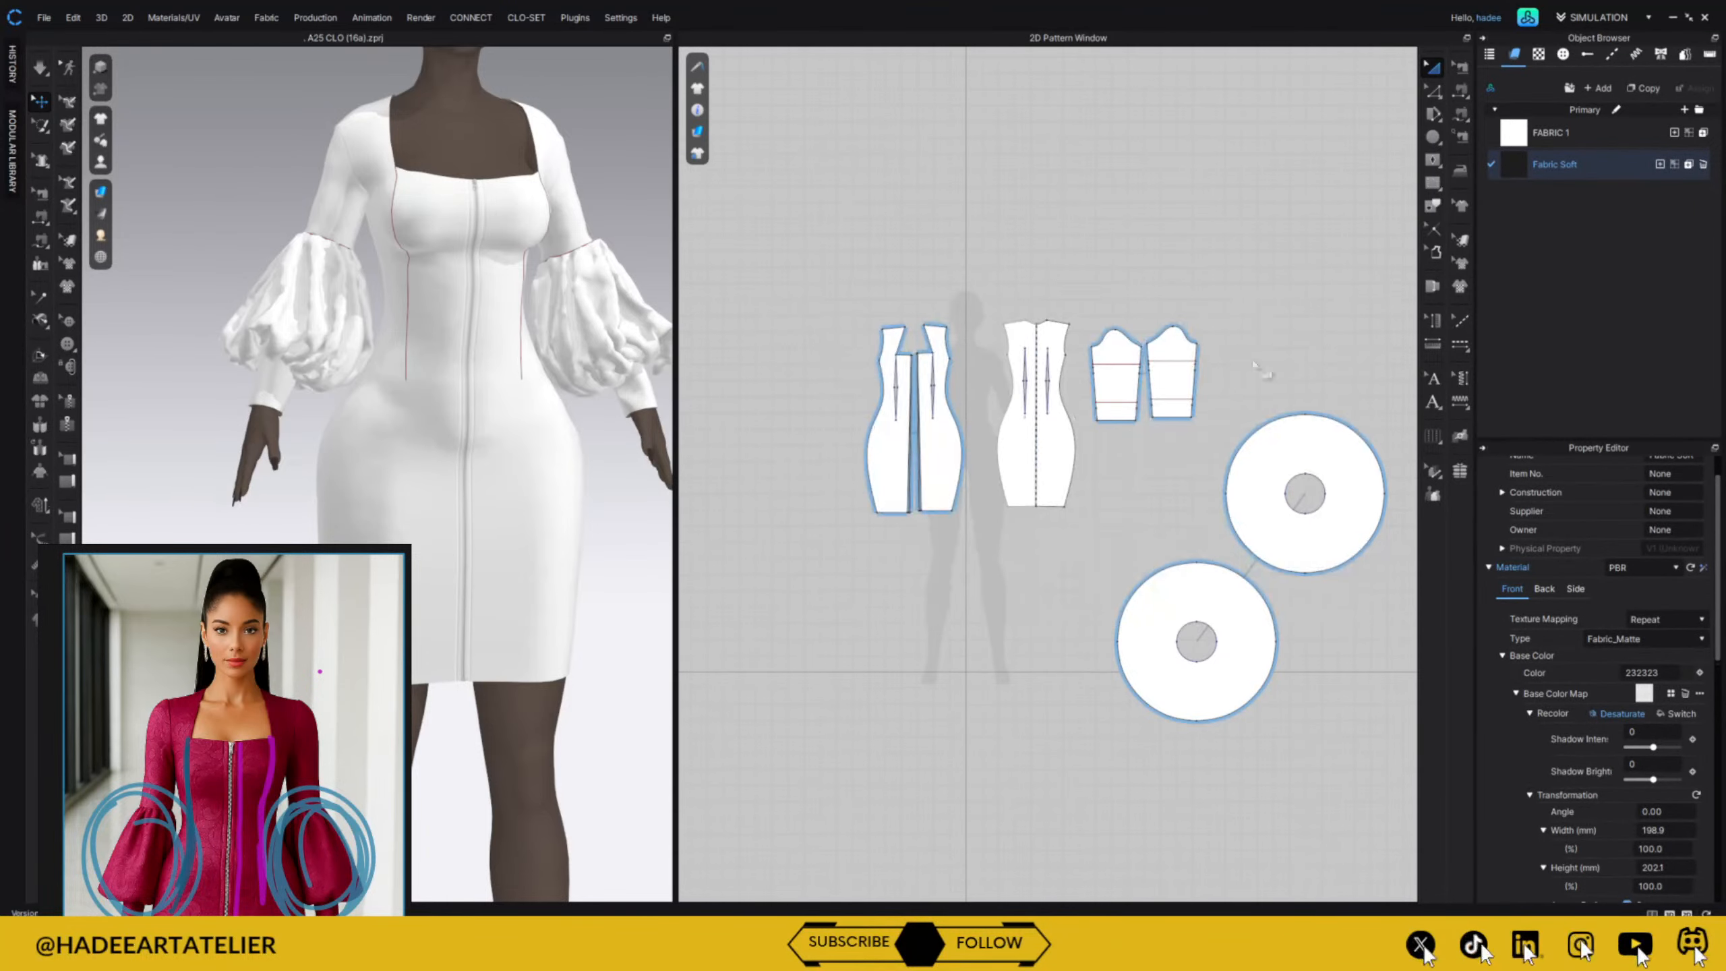
Select all the dress pattern pieces and assign Fabric Soft to them.
{"action": "middle_click_drag", "start_coordinate": [1227, 289], "coordinate": [1166, 273]}
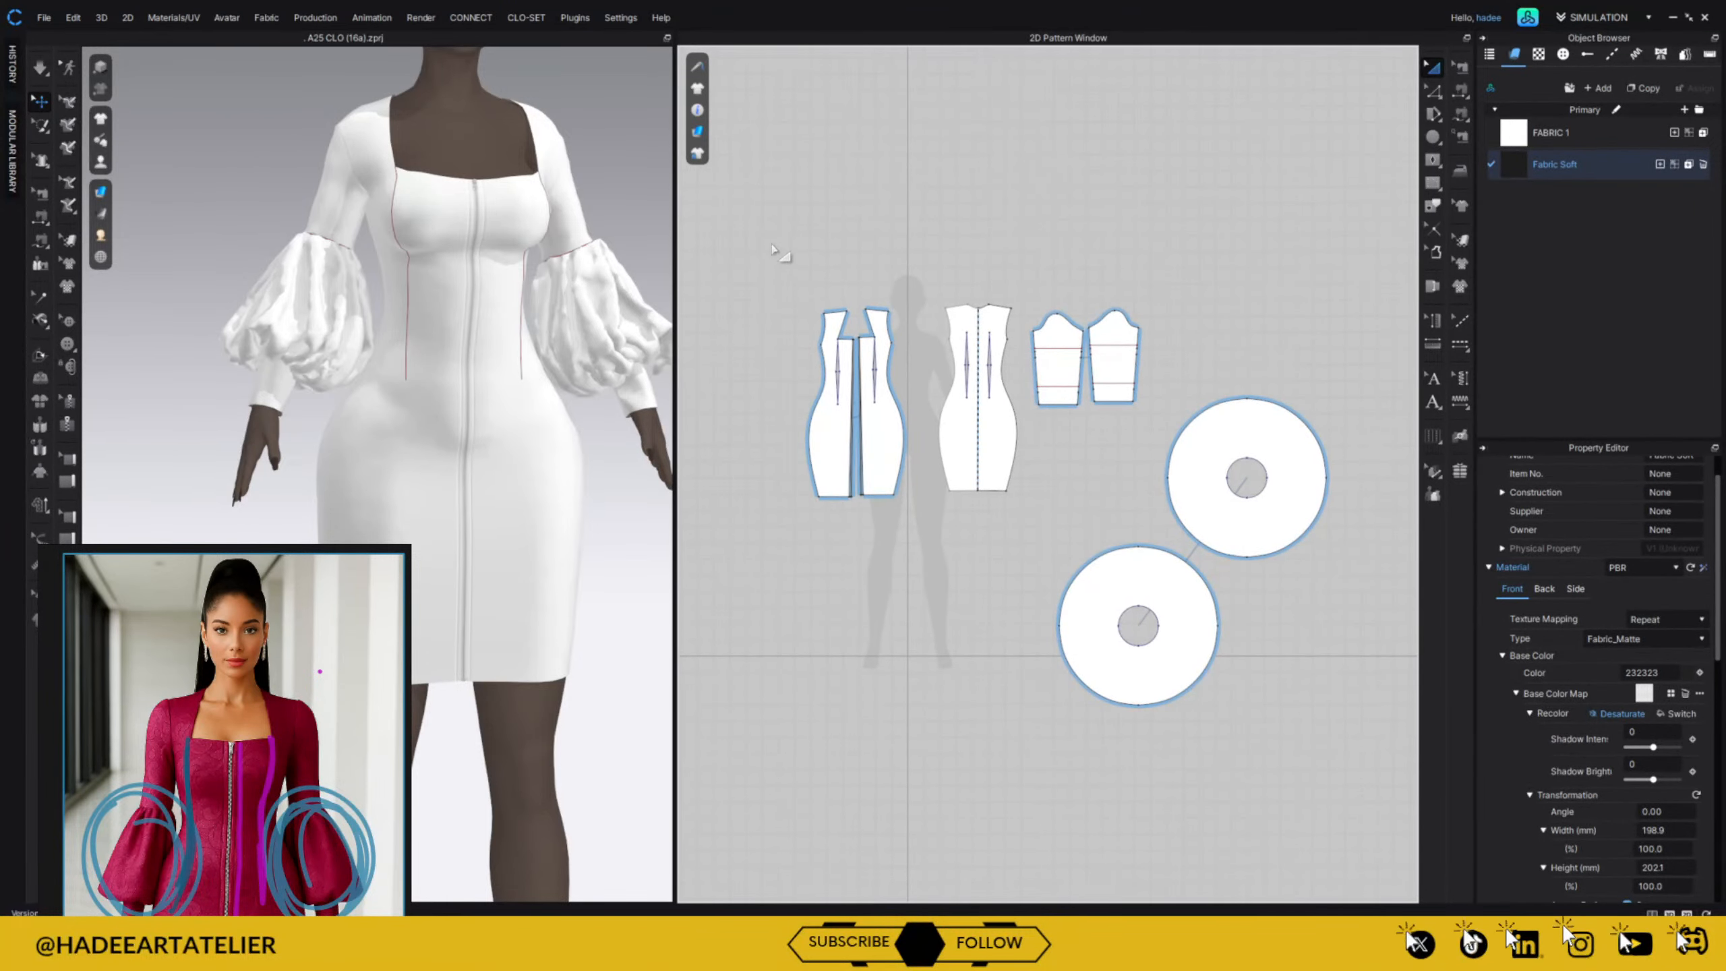
{"action": "left_click_drag", "start_coordinate": [778, 253], "coordinate": [1346, 741]}
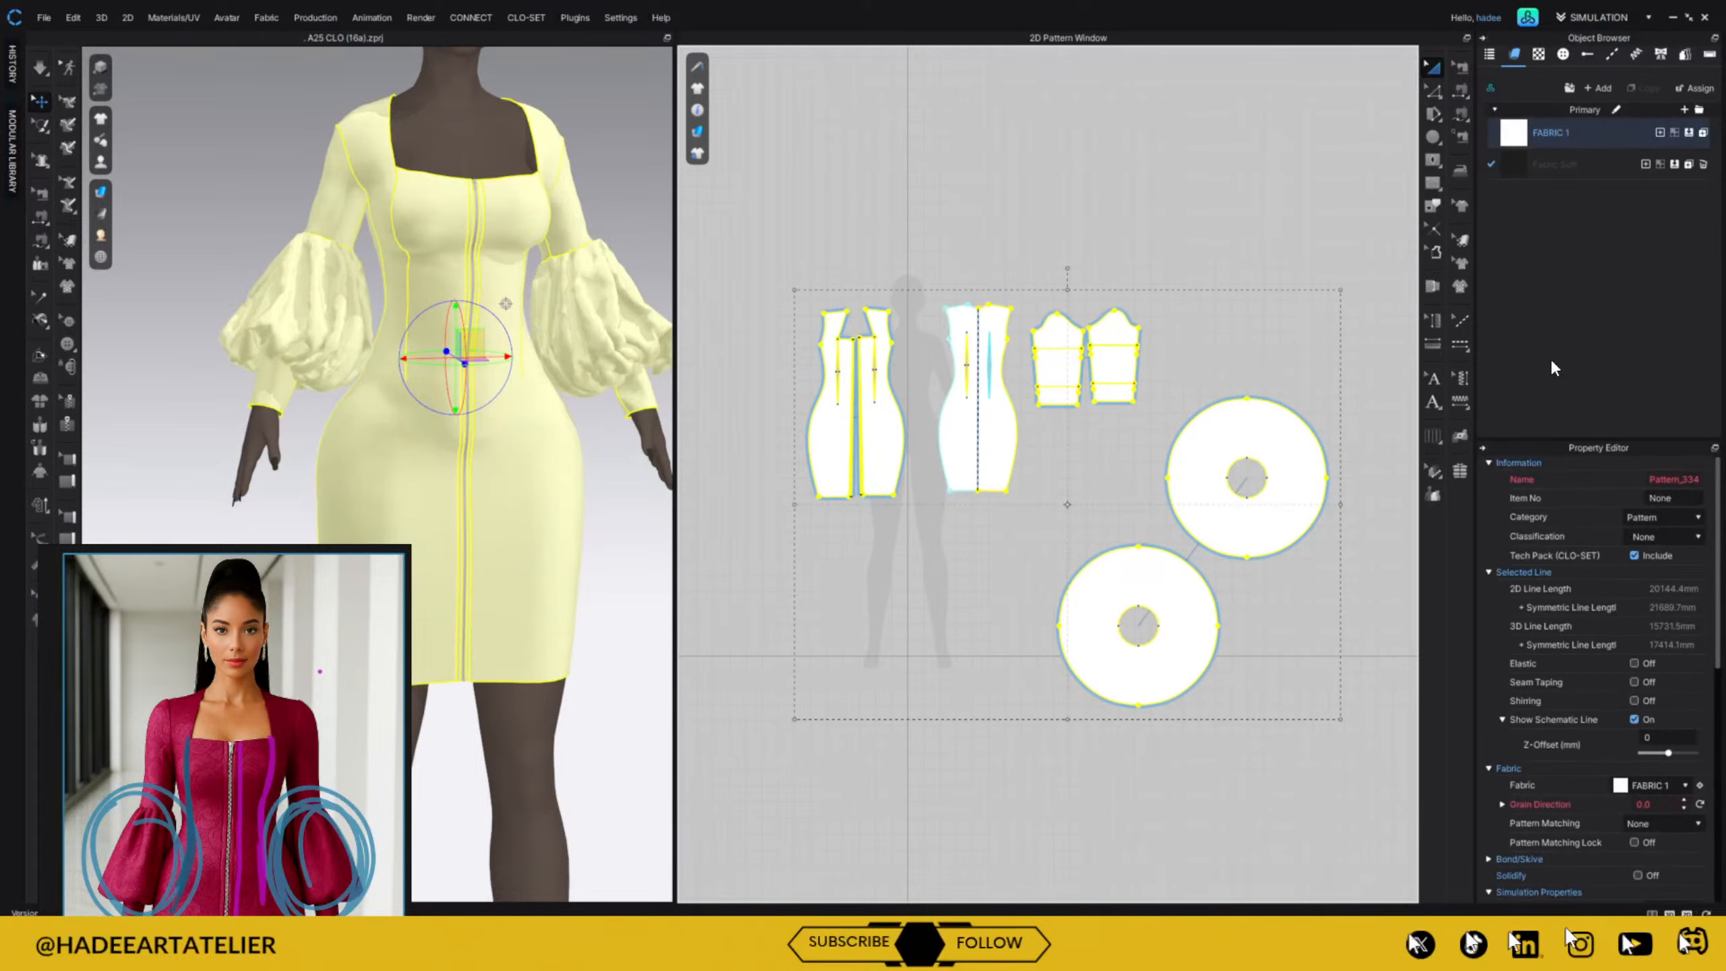
{"action": "left_click", "coordinate": [1672, 165]}
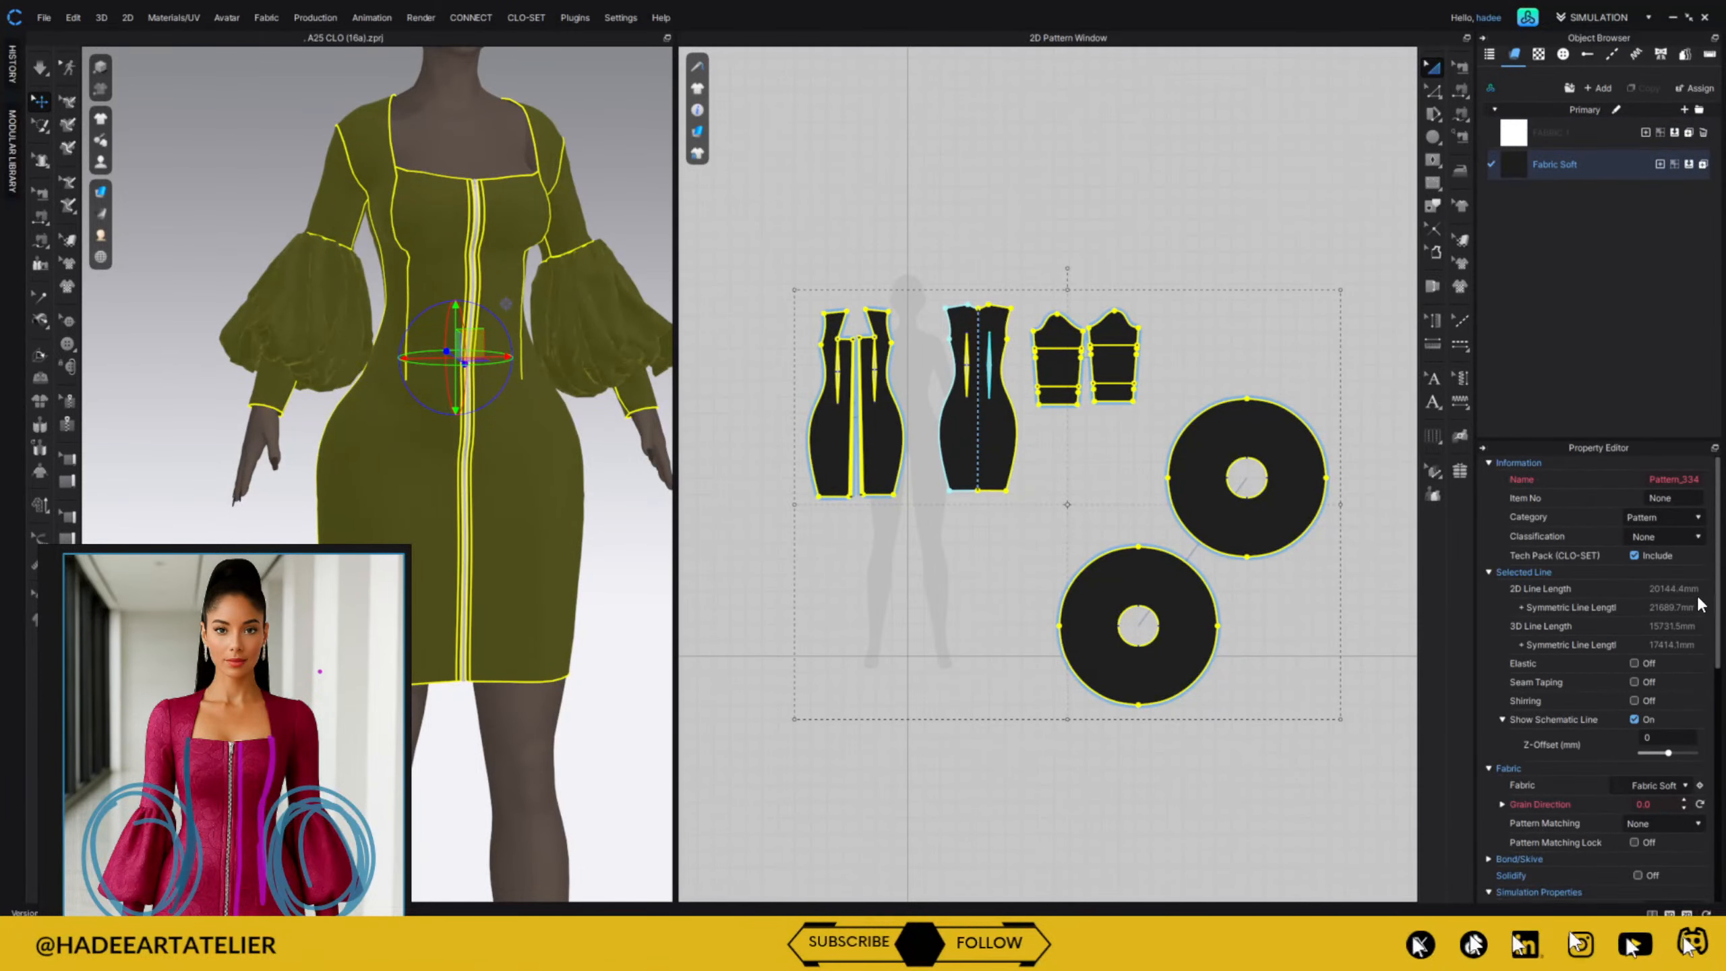
{"action": "left_click_drag", "start_coordinate": [1723, 705], "coordinate": [1710, 694]}
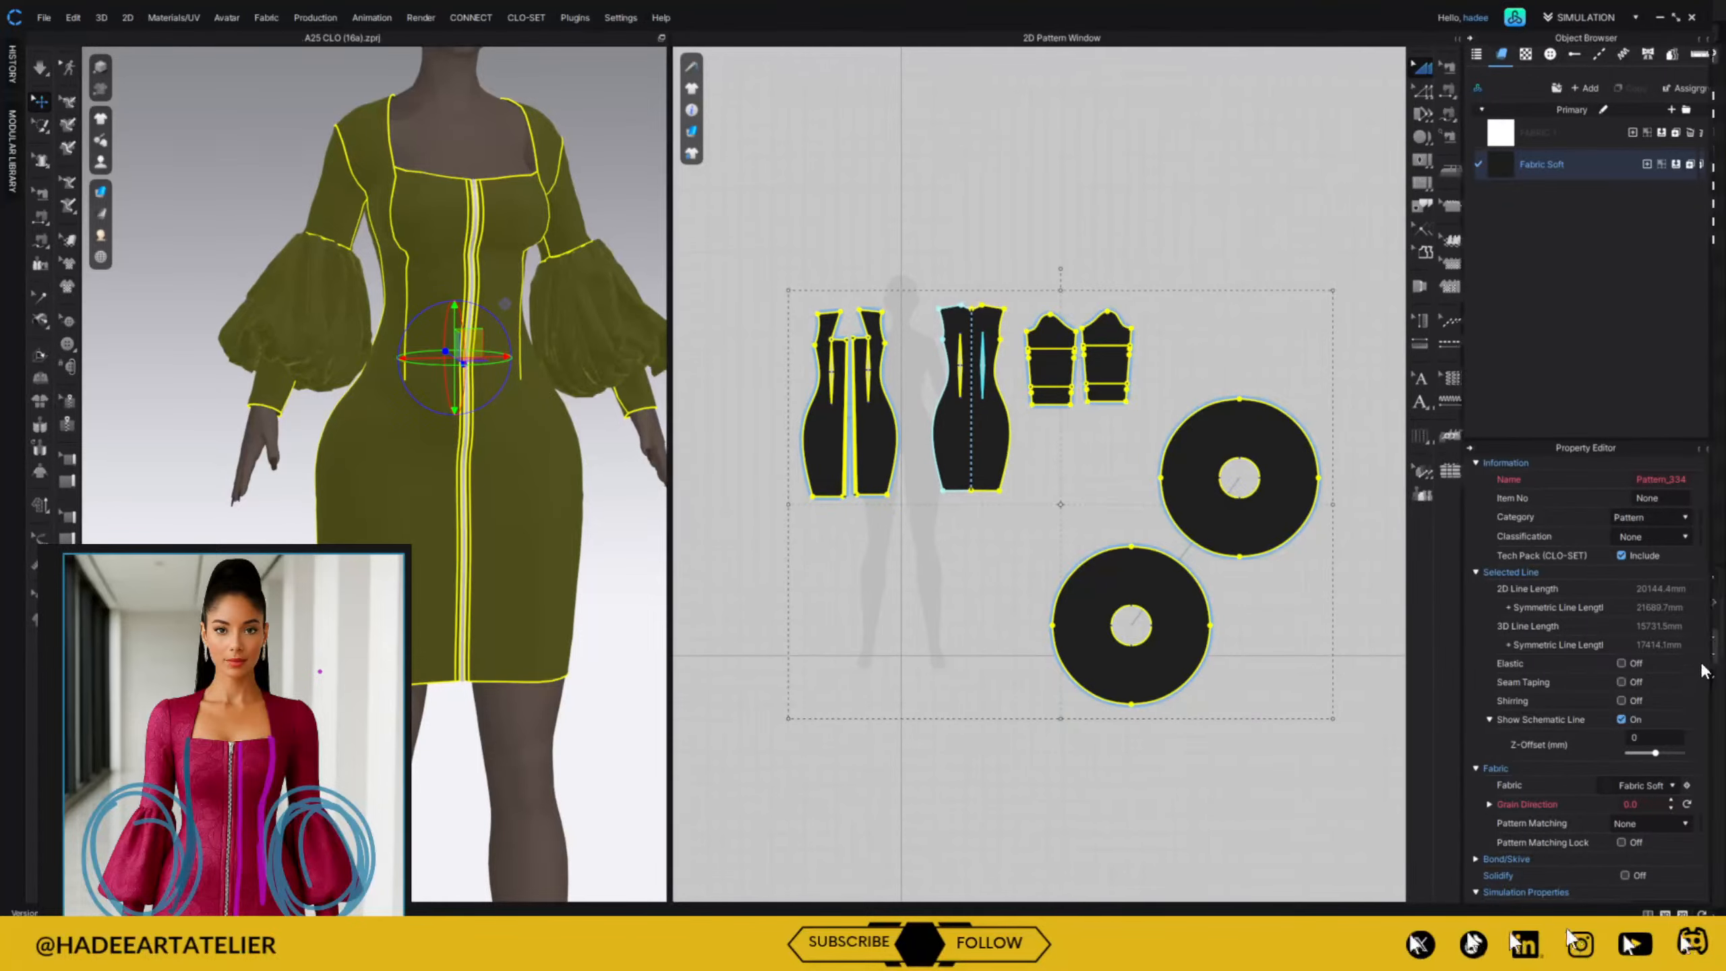
{"action": "left_click", "coordinate": [1676, 17]}
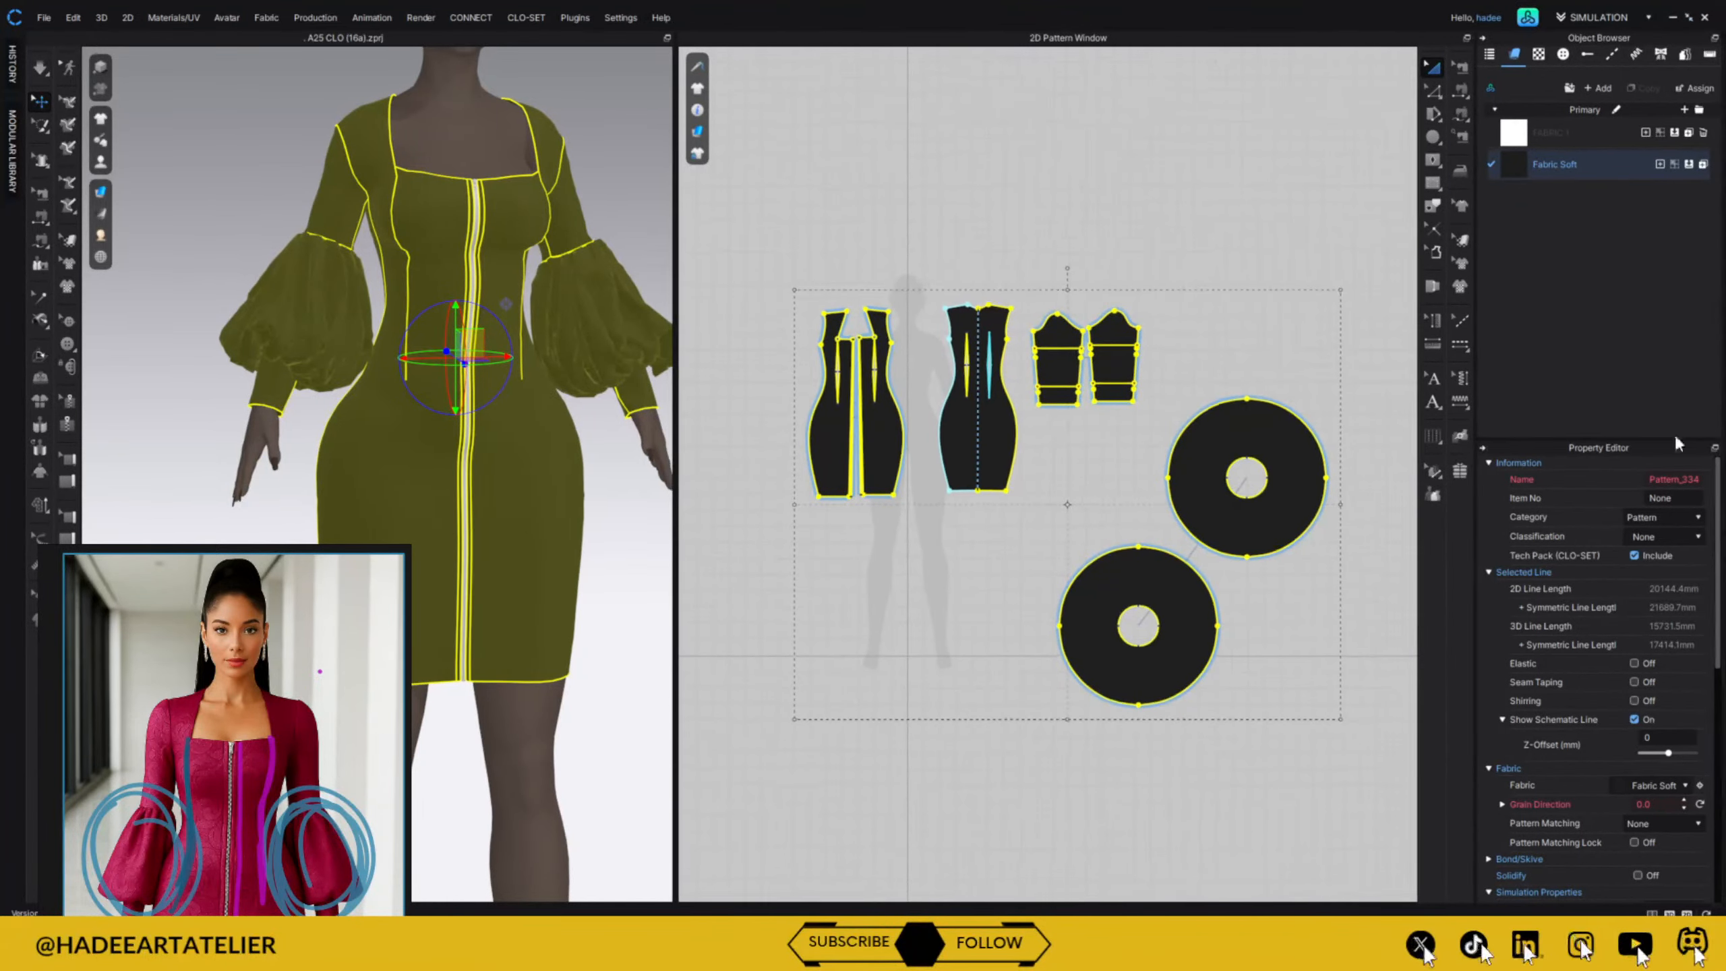
Set Fabric Soft's base color to white (FFFFFF) and remove its base color map and normal map.
{"action": "scroll", "coordinate": [1563, 748], "scroll_direction": "down", "scroll_amount": 12}
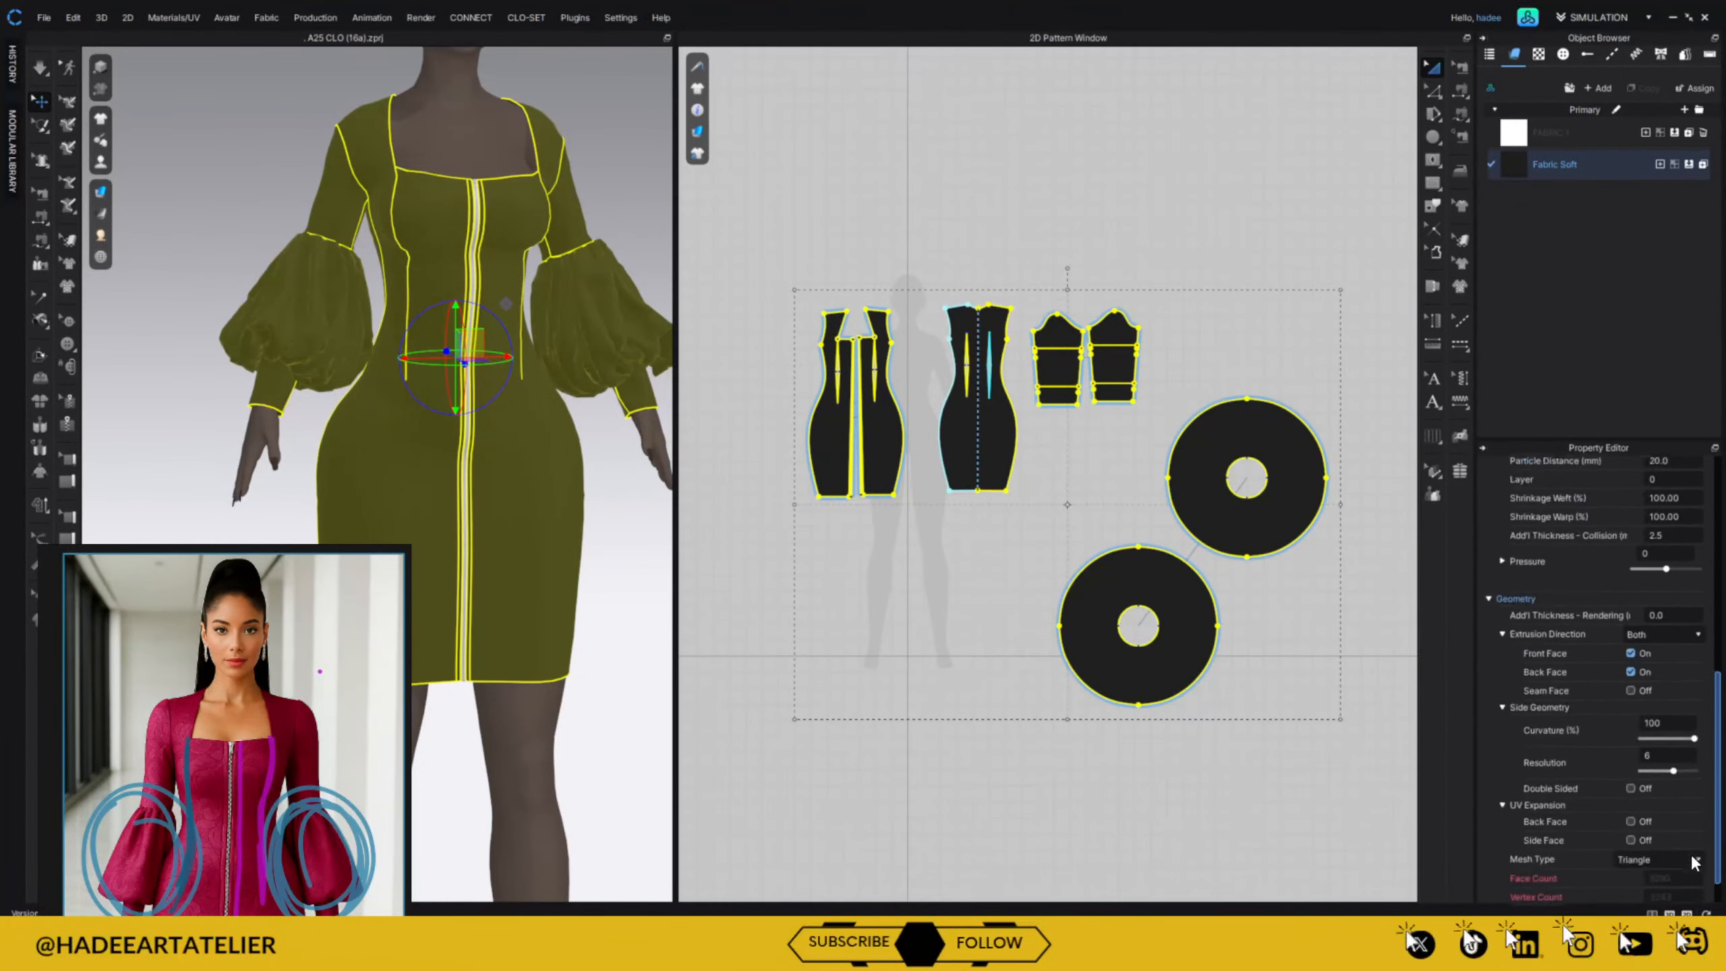
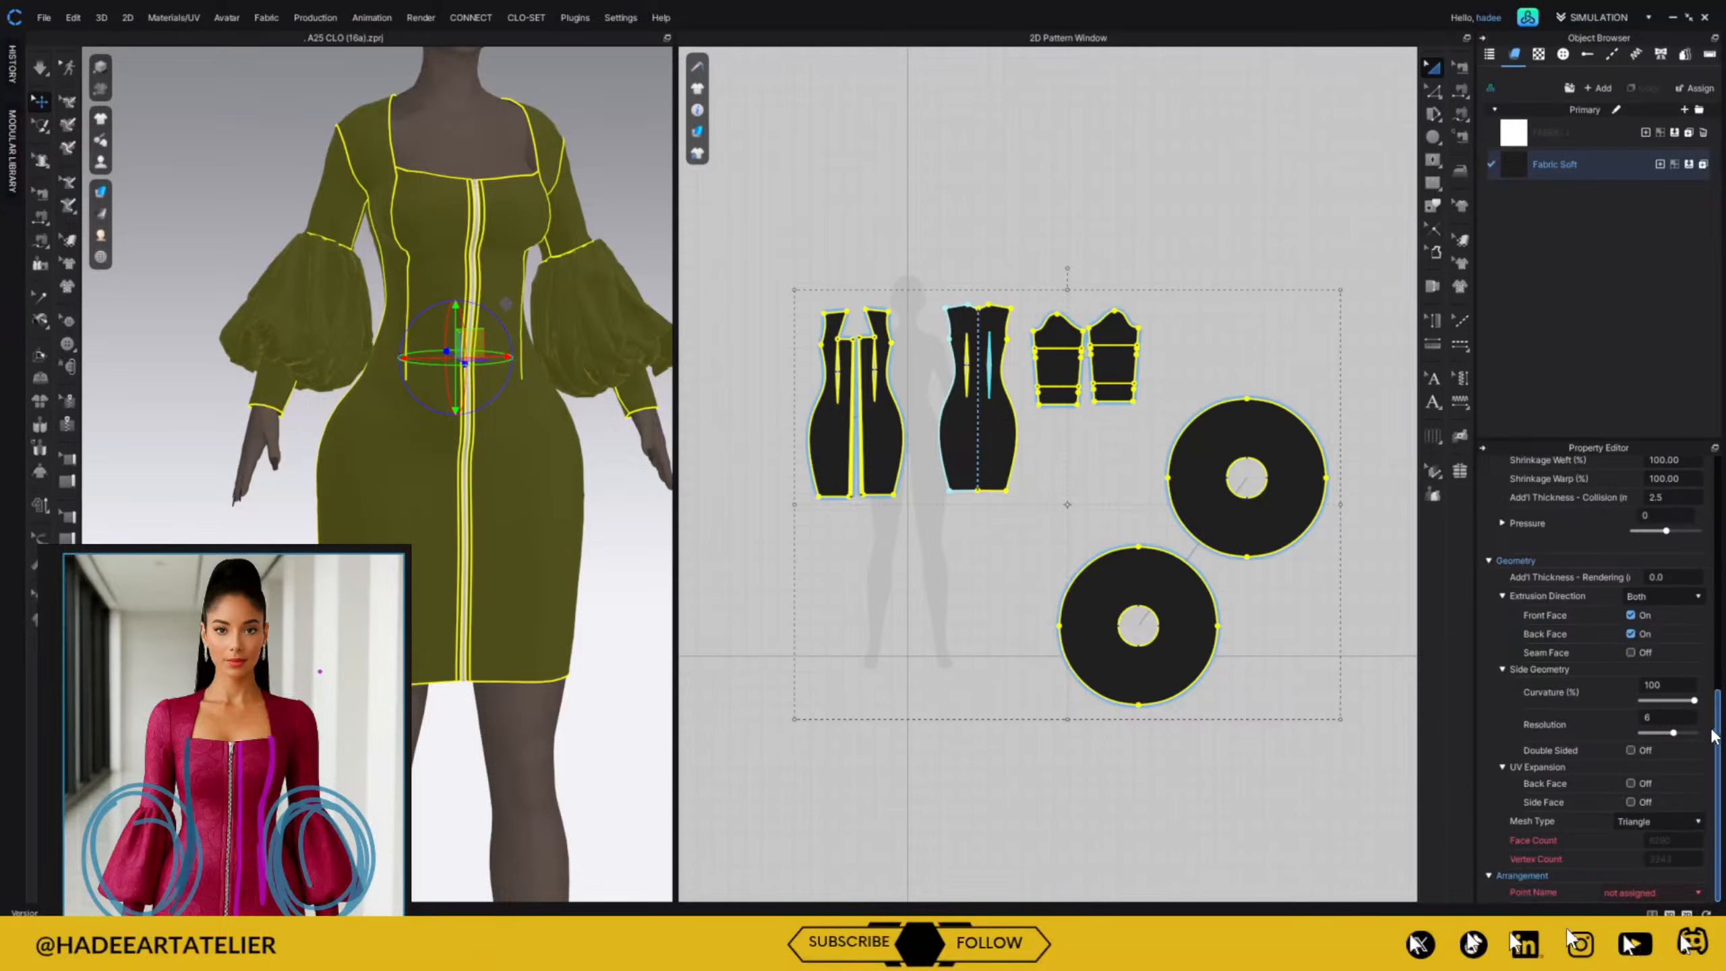
{"action": "left_click_drag", "start_coordinate": [1716, 719], "coordinate": [1699, 622]}
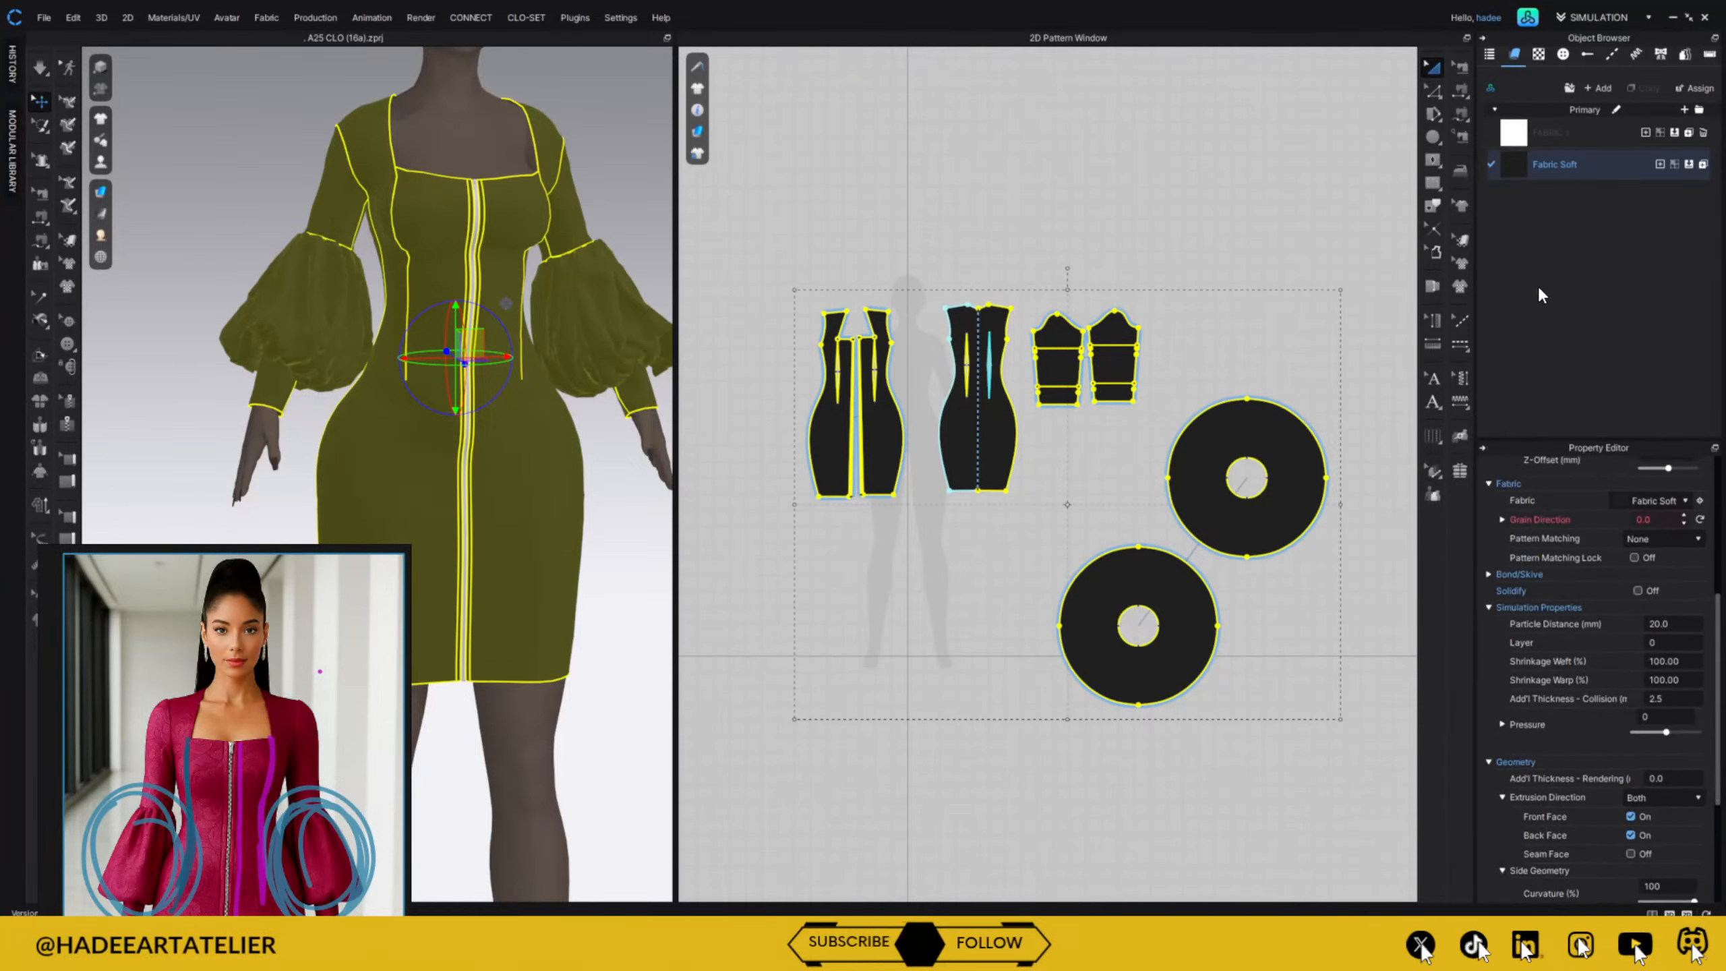
{"action": "left_click", "coordinate": [1562, 170]}
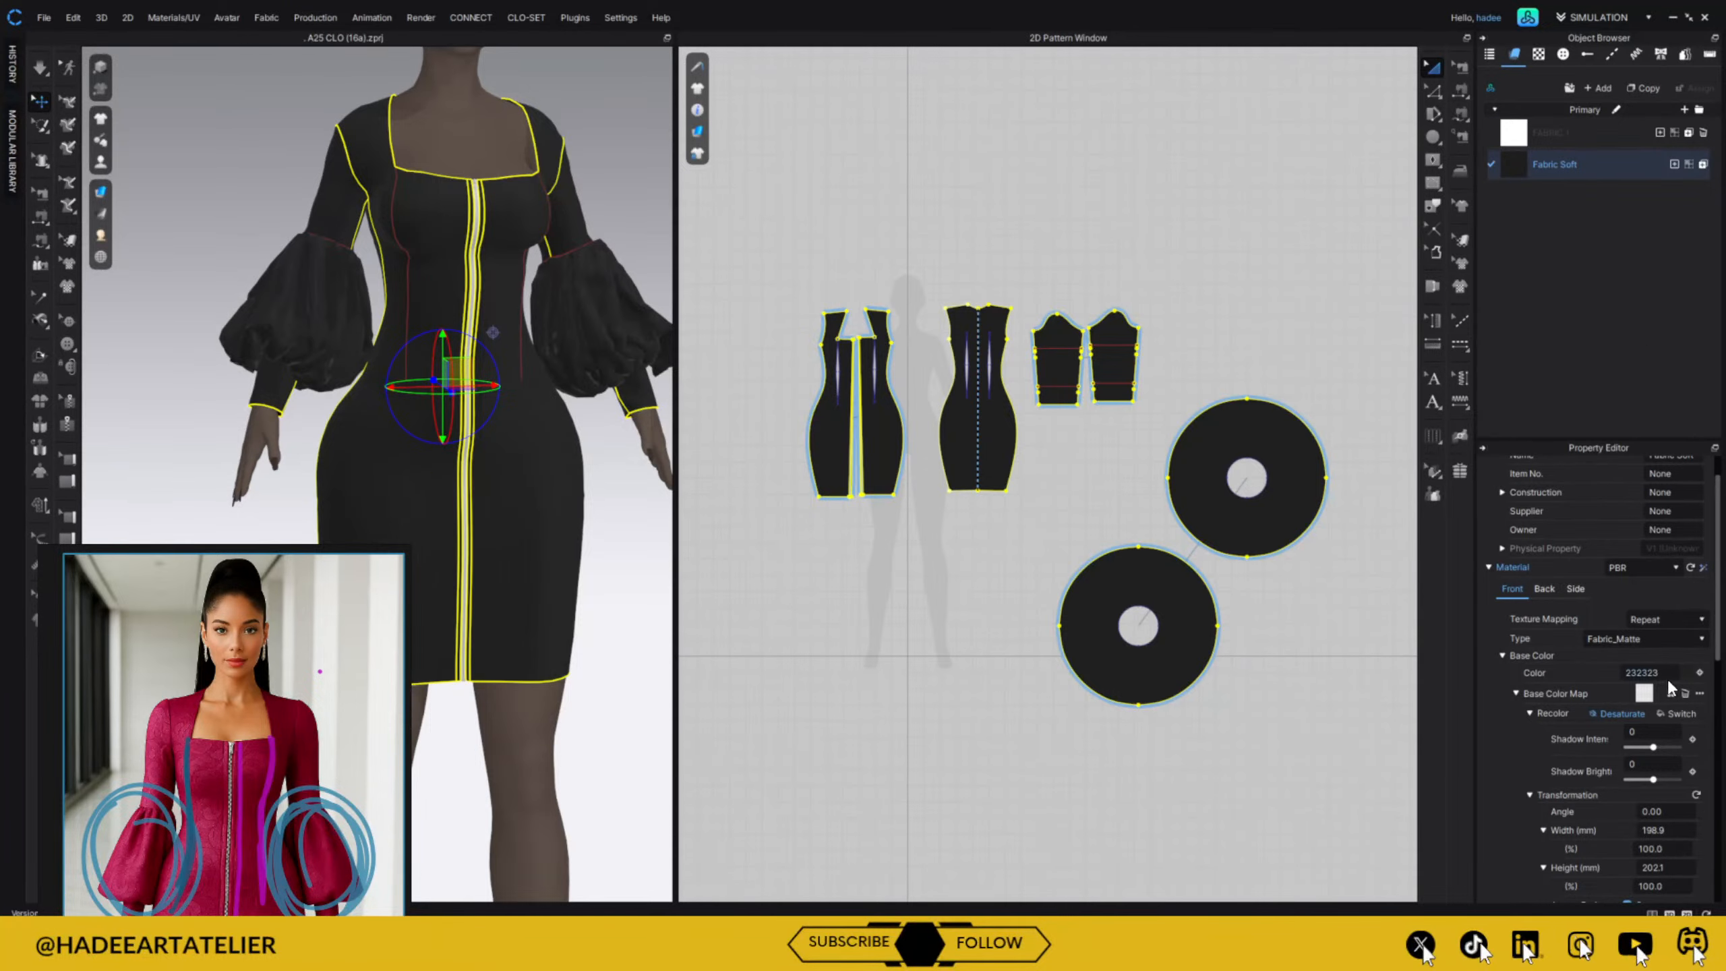
{"action": "left_click", "coordinate": [1686, 673]}
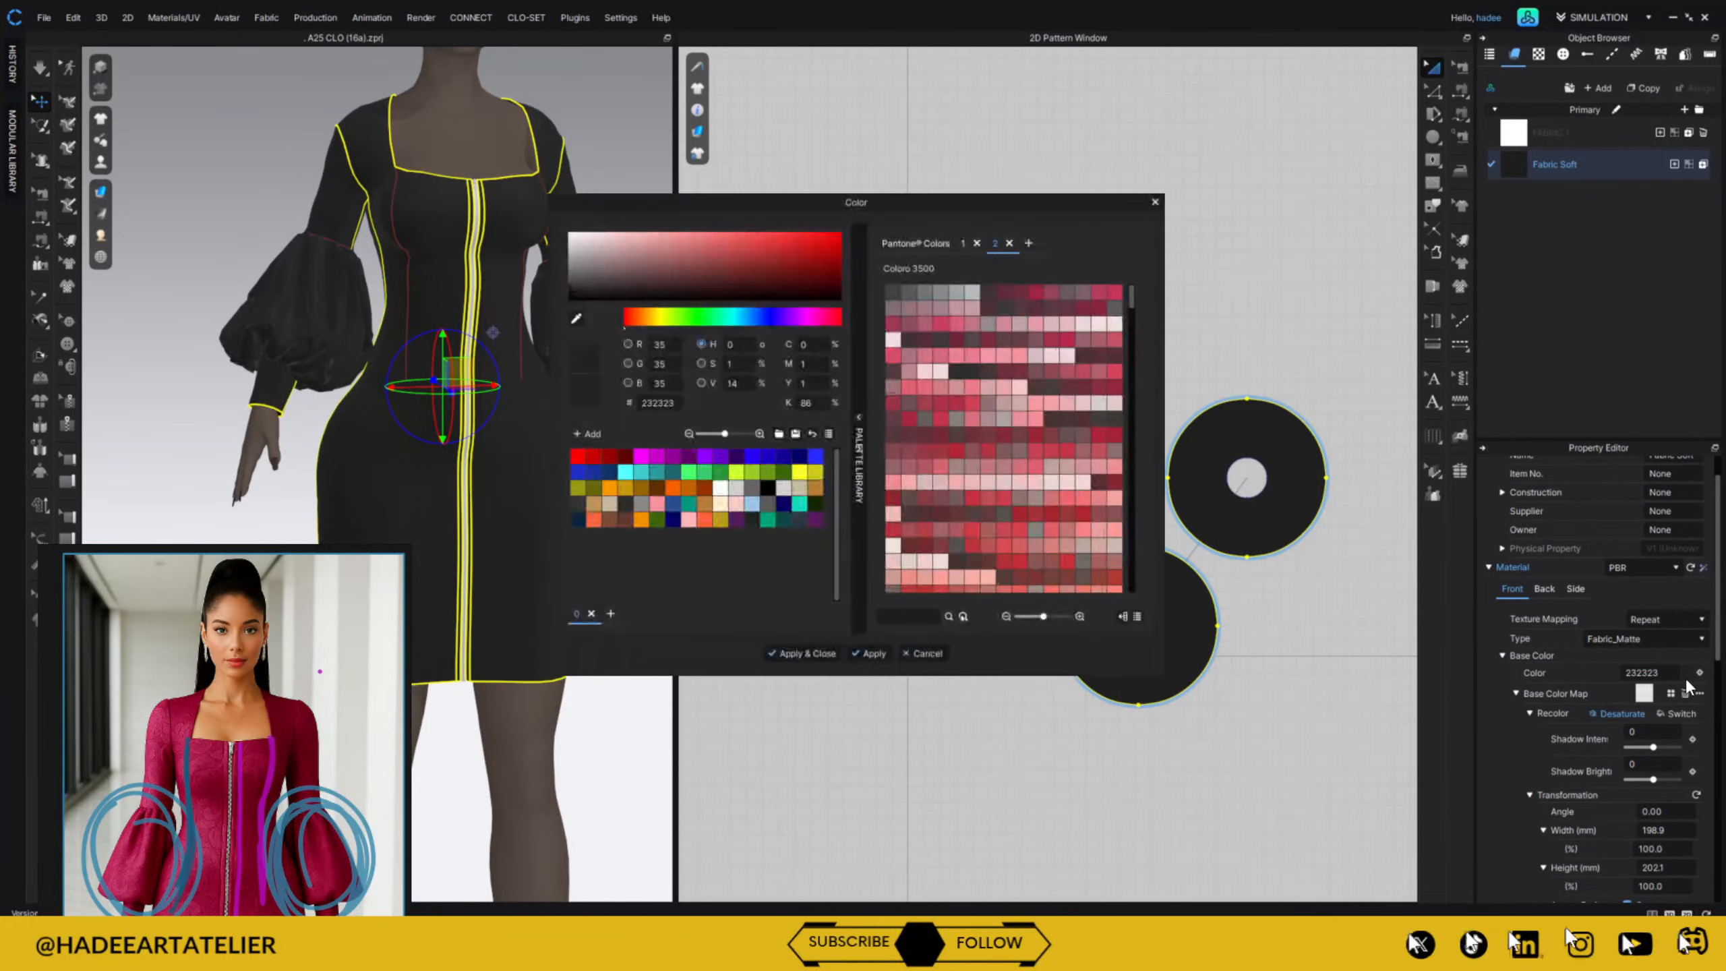
{"action": "left_click_drag", "start_coordinate": [575, 261], "coordinate": [545, 167]}
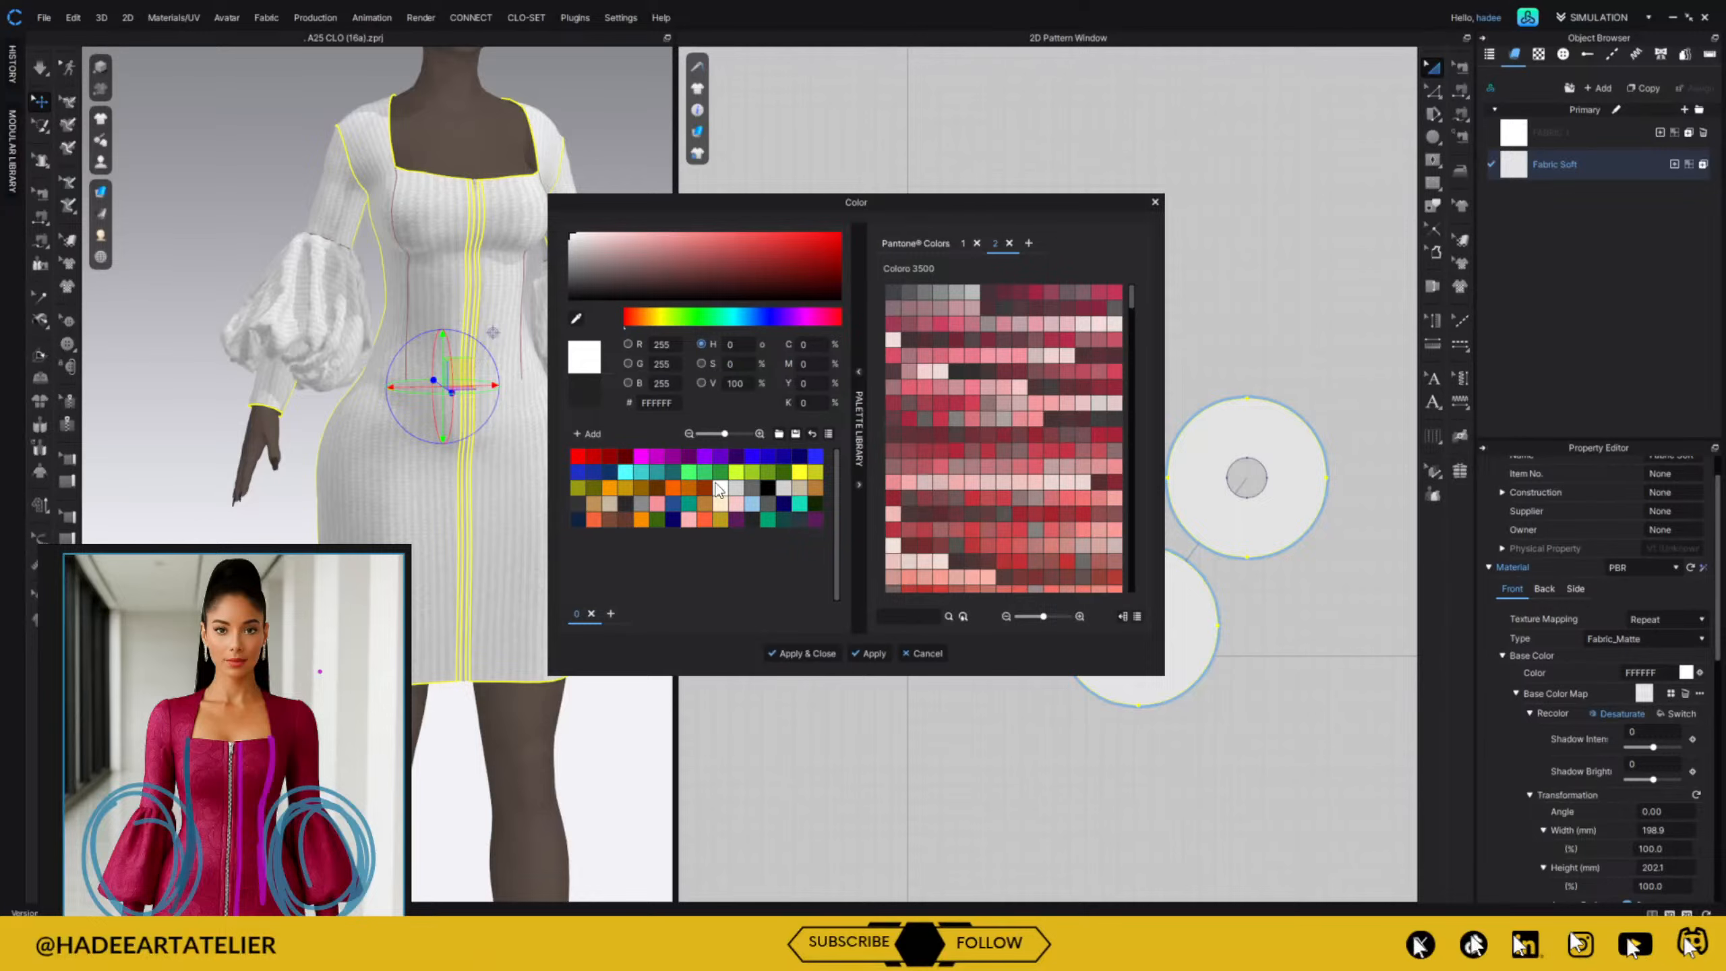
{"action": "left_click", "coordinate": [805, 654]}
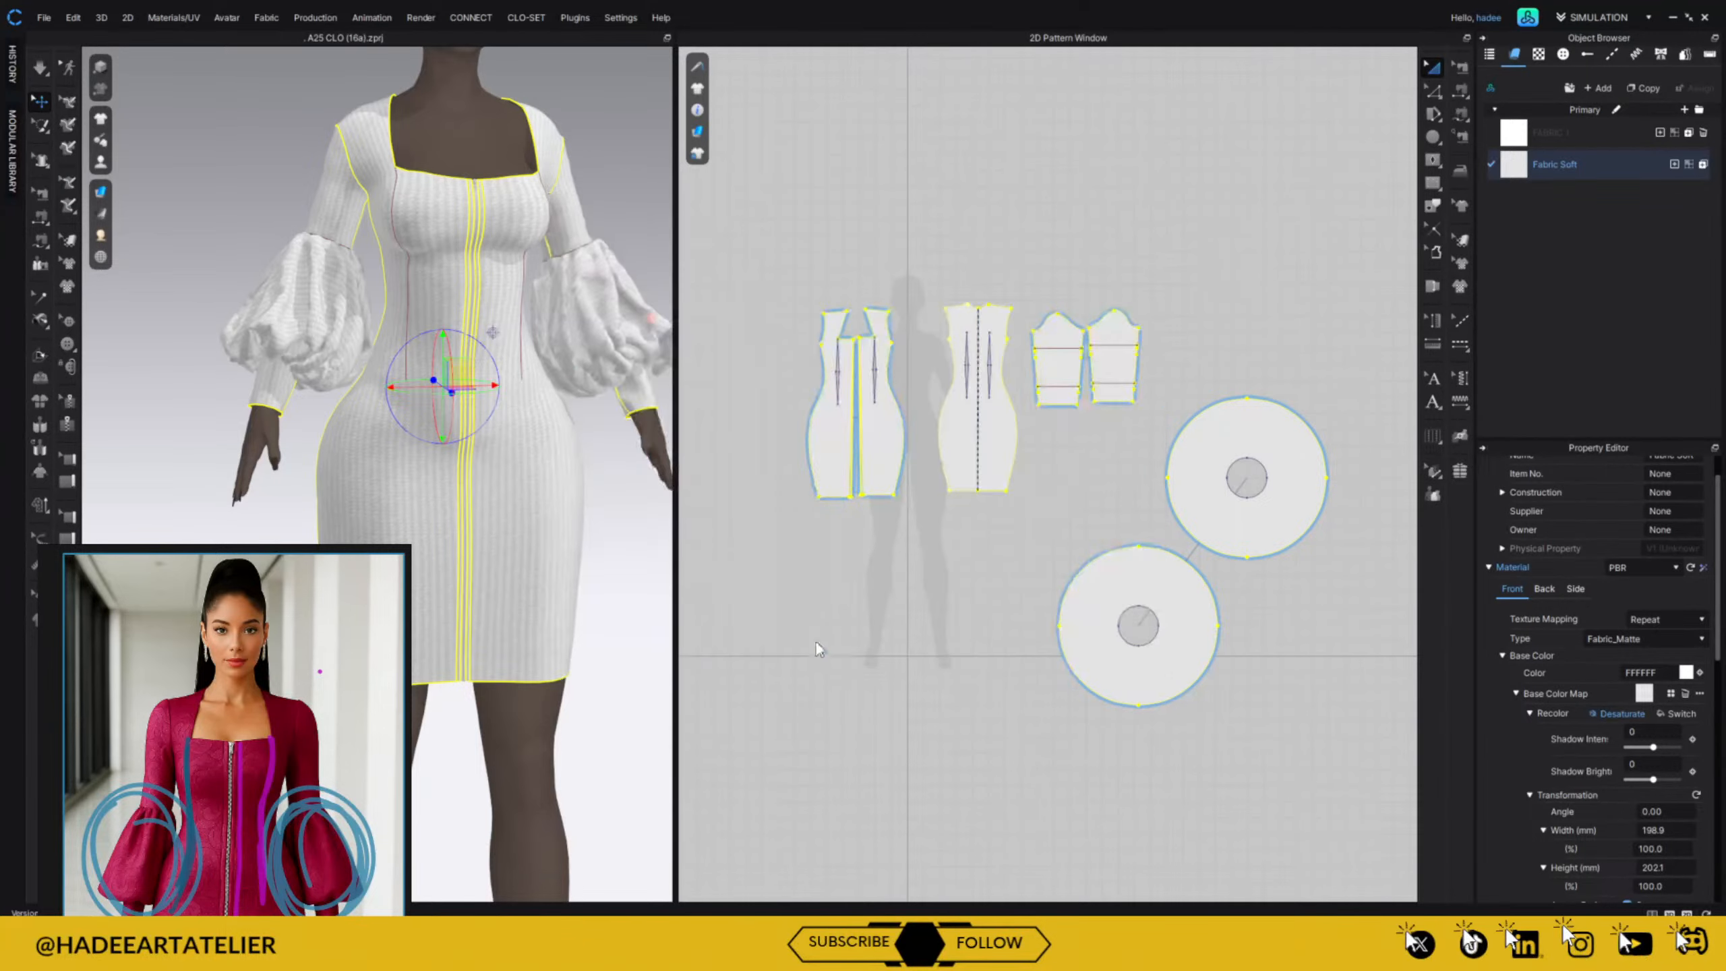
{"action": "left_click", "coordinate": [1686, 693]}
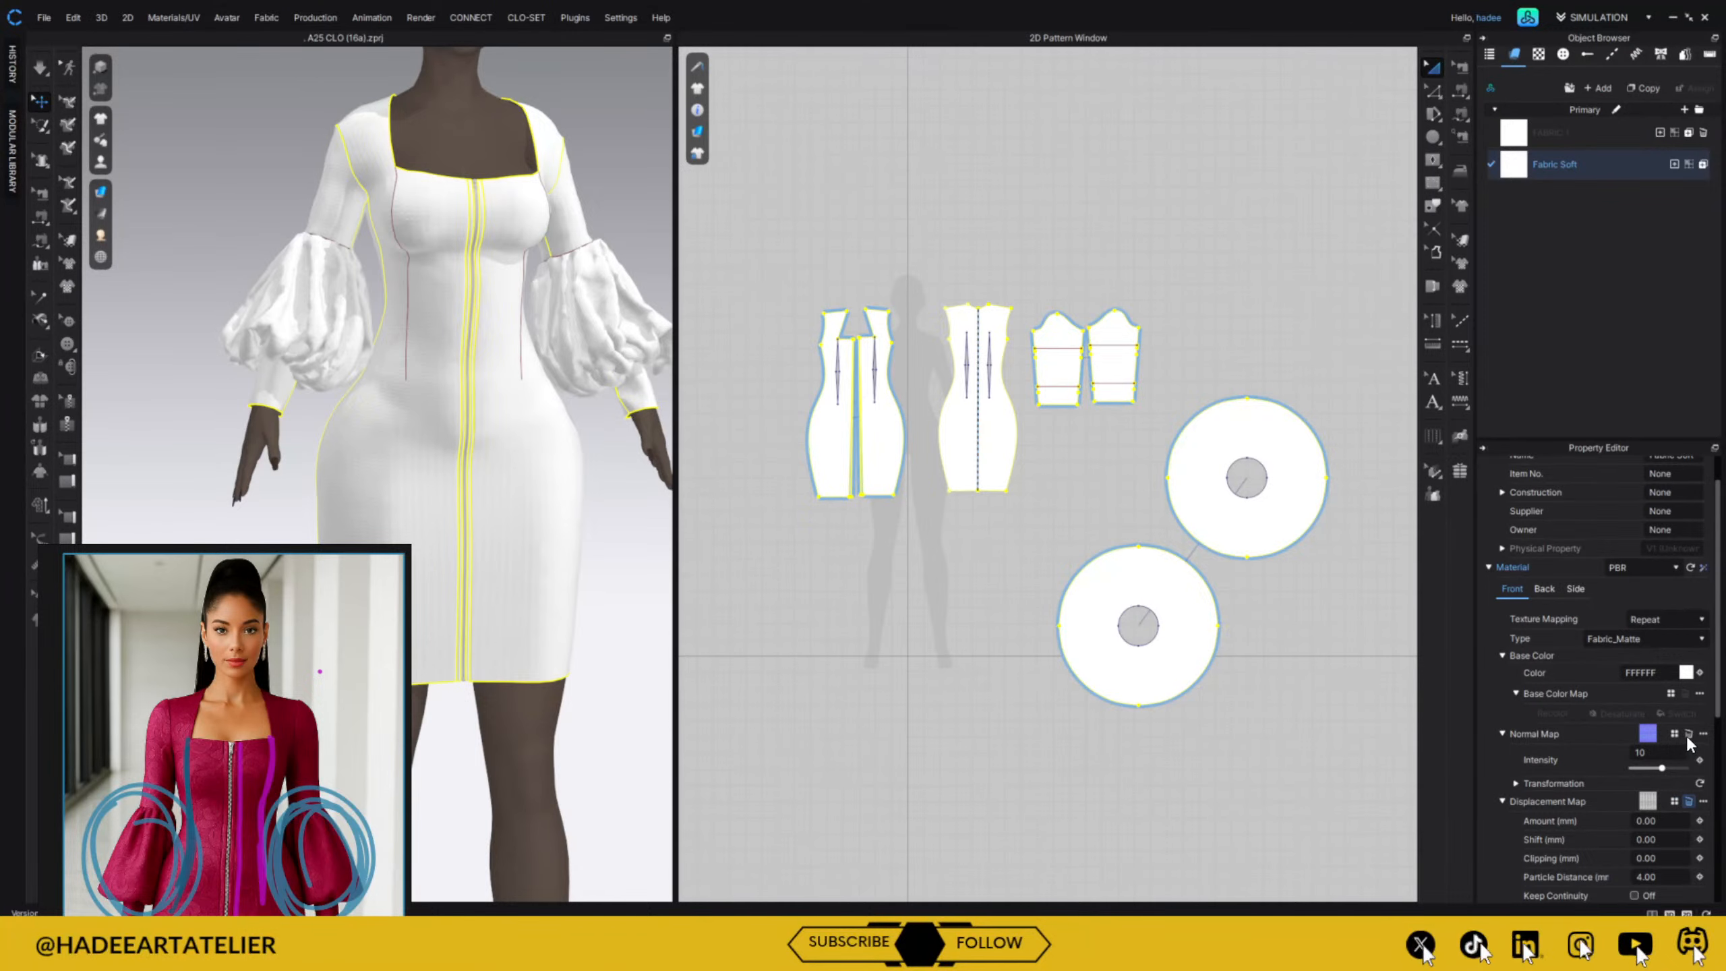
{"action": "left_click", "coordinate": [1690, 734]}
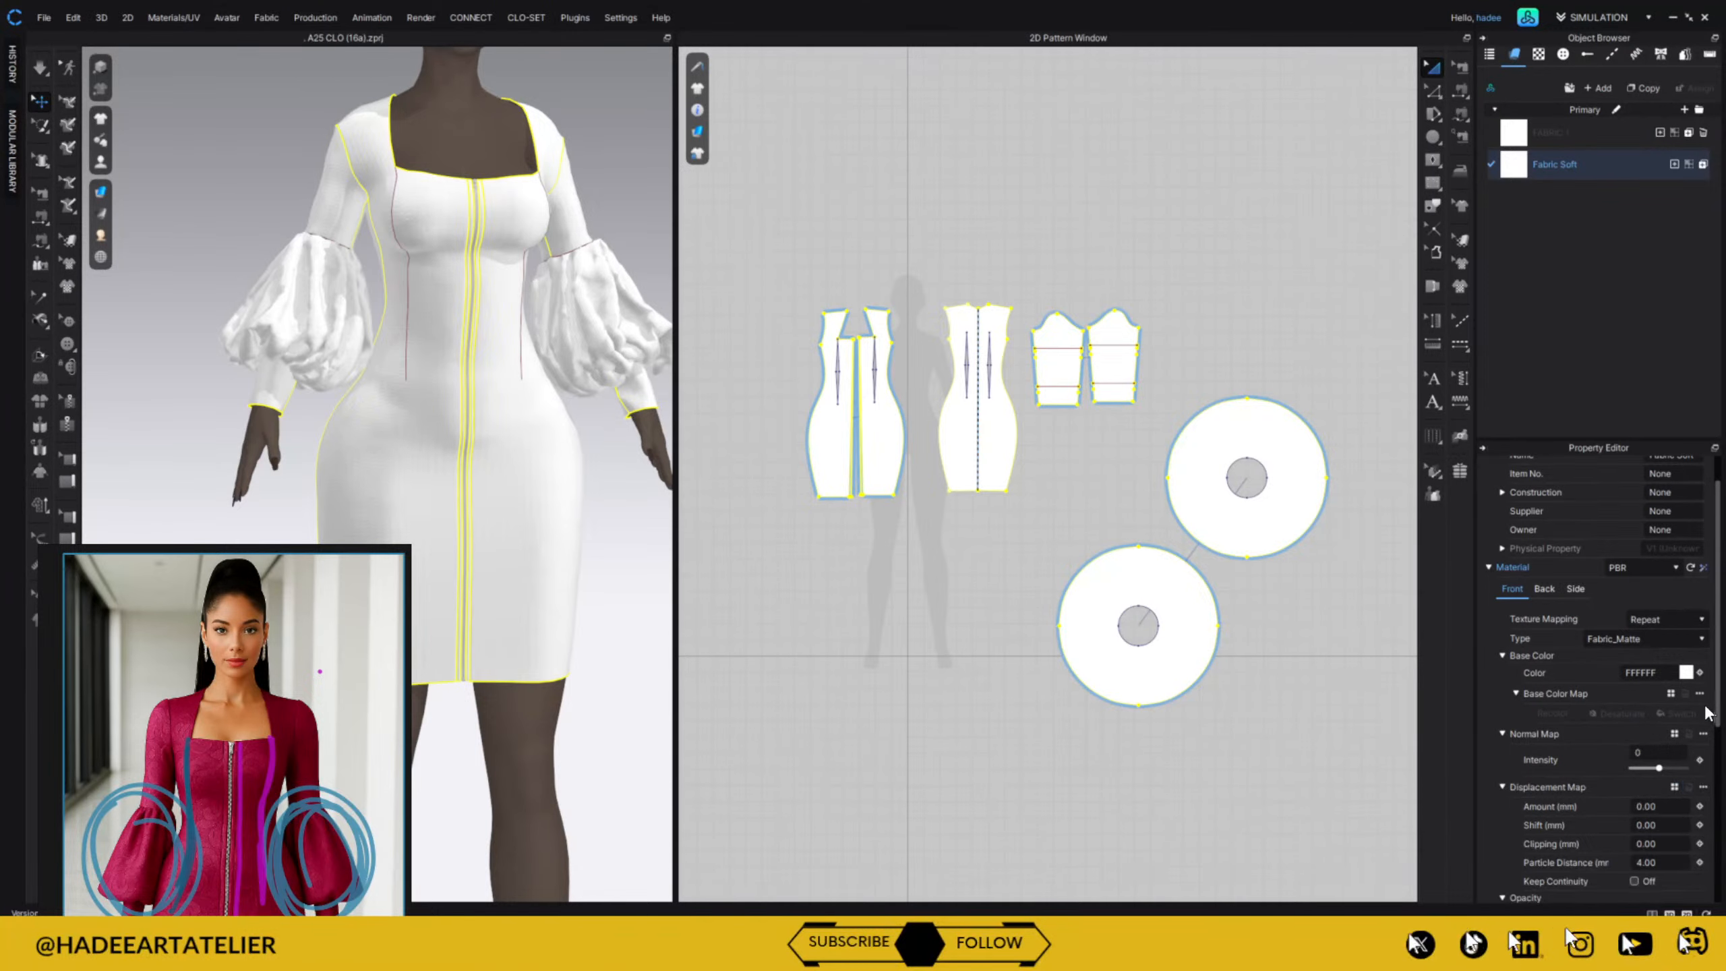
Set Fabric Soft's Bending-Warp, Bending-Bias (Right) and Bending-Bias (Left) to 60 in its detailed physical properties.
{"action": "scroll", "coordinate": [1703, 761], "scroll_direction": "down", "scroll_amount": 3}
{"action": "scroll", "coordinate": [1704, 804], "scroll_direction": "down", "scroll_amount": 3}
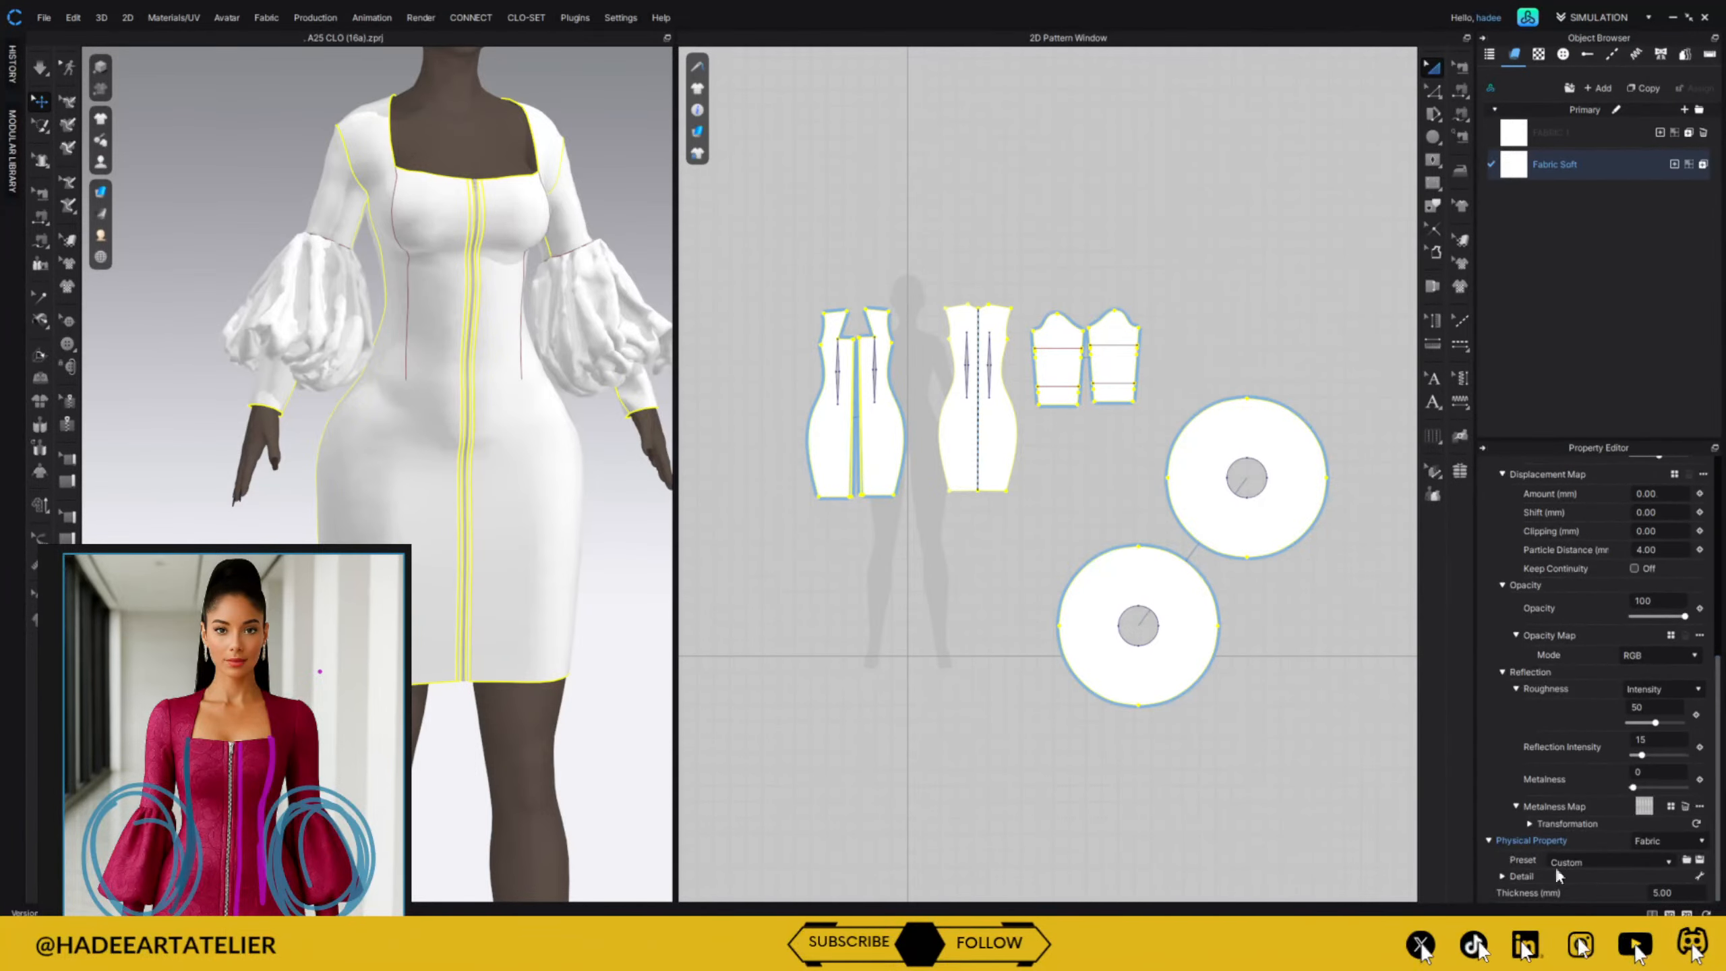
{"action": "left_click", "coordinate": [1503, 876]}
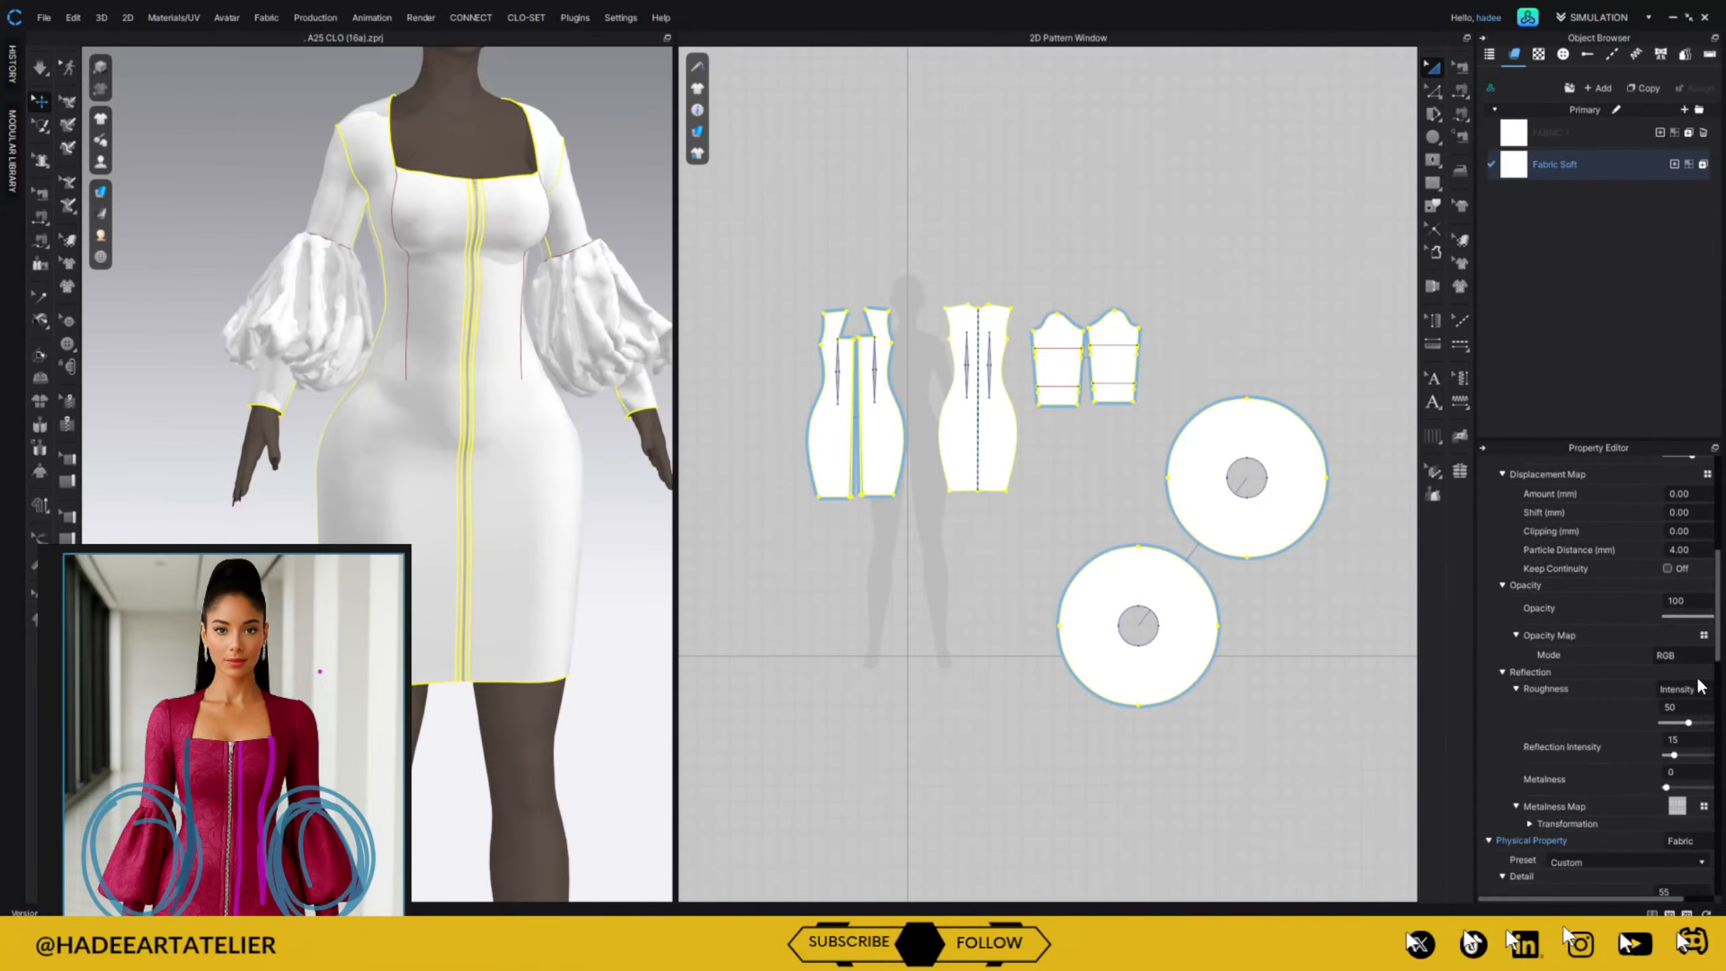
{"action": "scroll", "coordinate": [1699, 748], "scroll_direction": "down", "scroll_amount": 7}
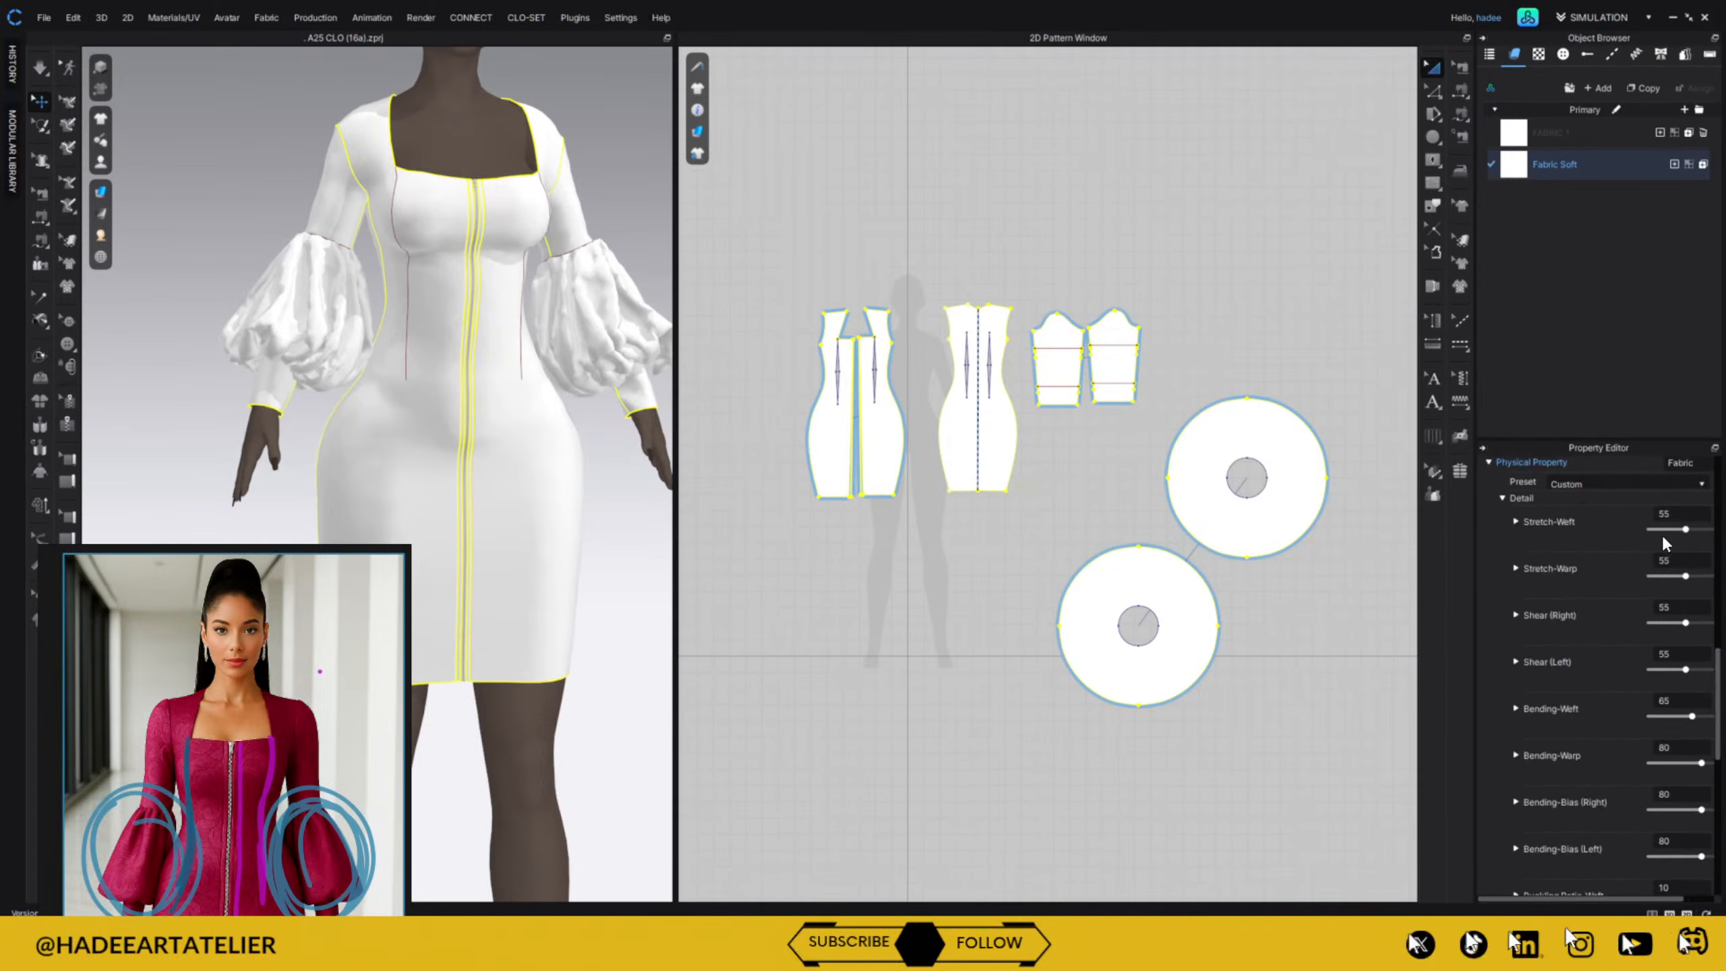
{"action": "double_click", "coordinate": [1665, 515]}
{"action": "double_click", "coordinate": [1666, 745]}
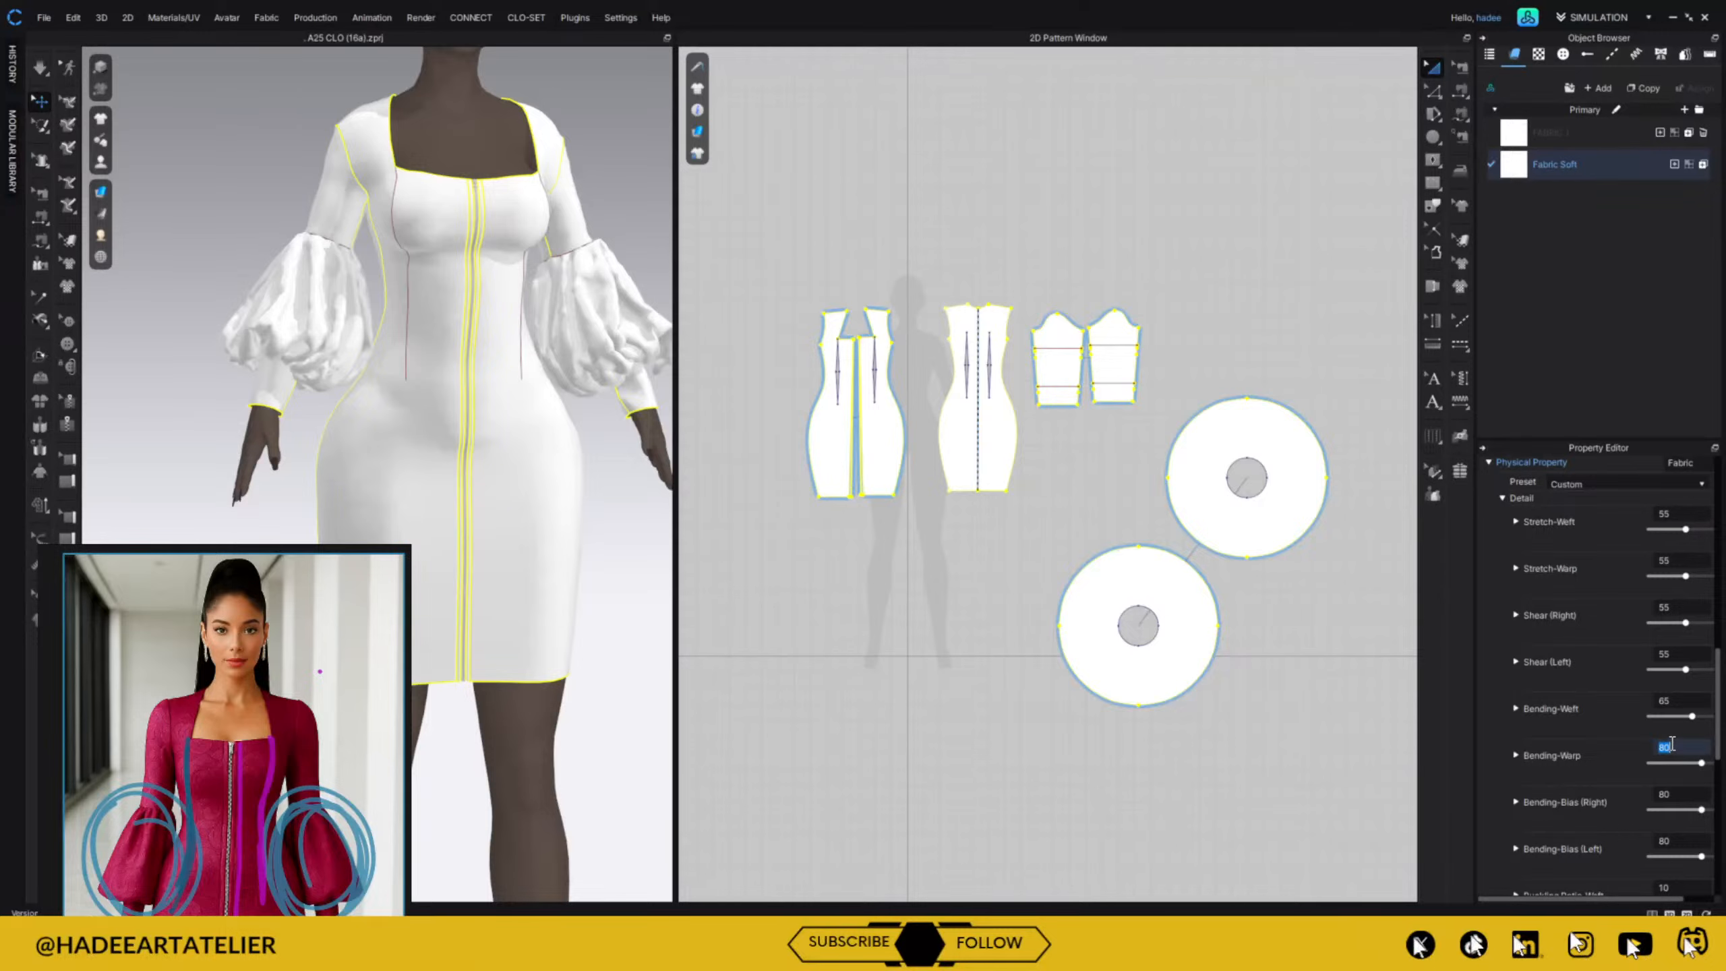
{"action": "type", "text": "60"}
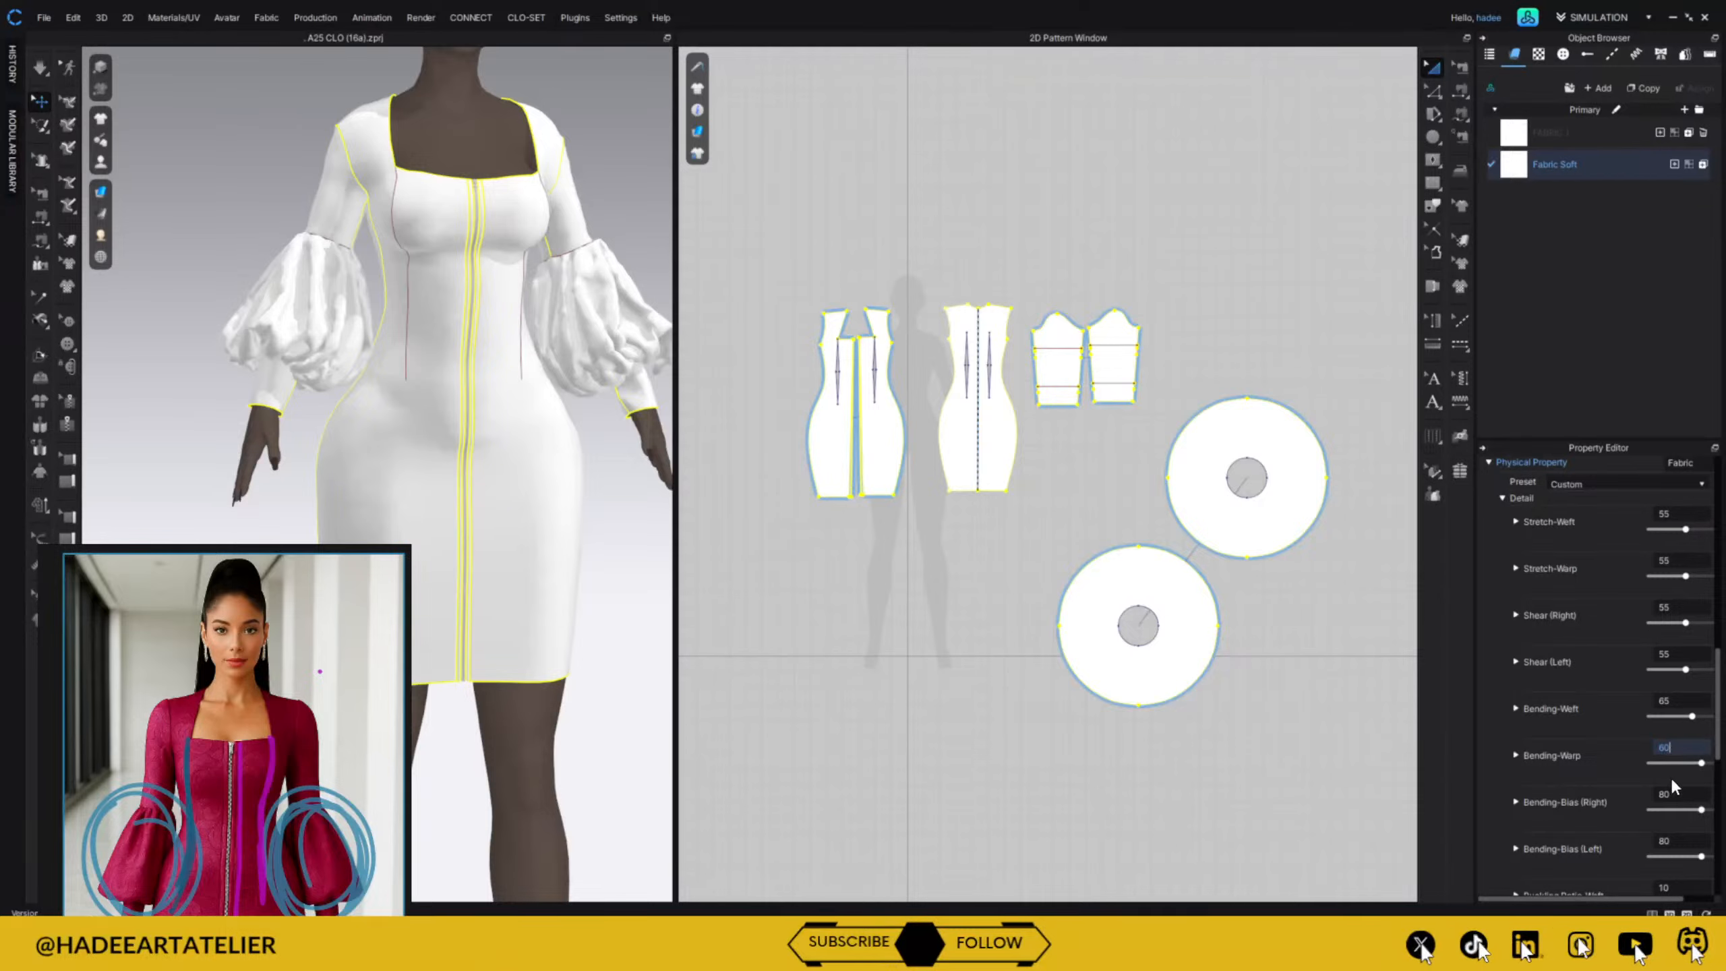
{"action": "double_click", "coordinate": [1671, 793]}
{"action": "type", "text": "60"}
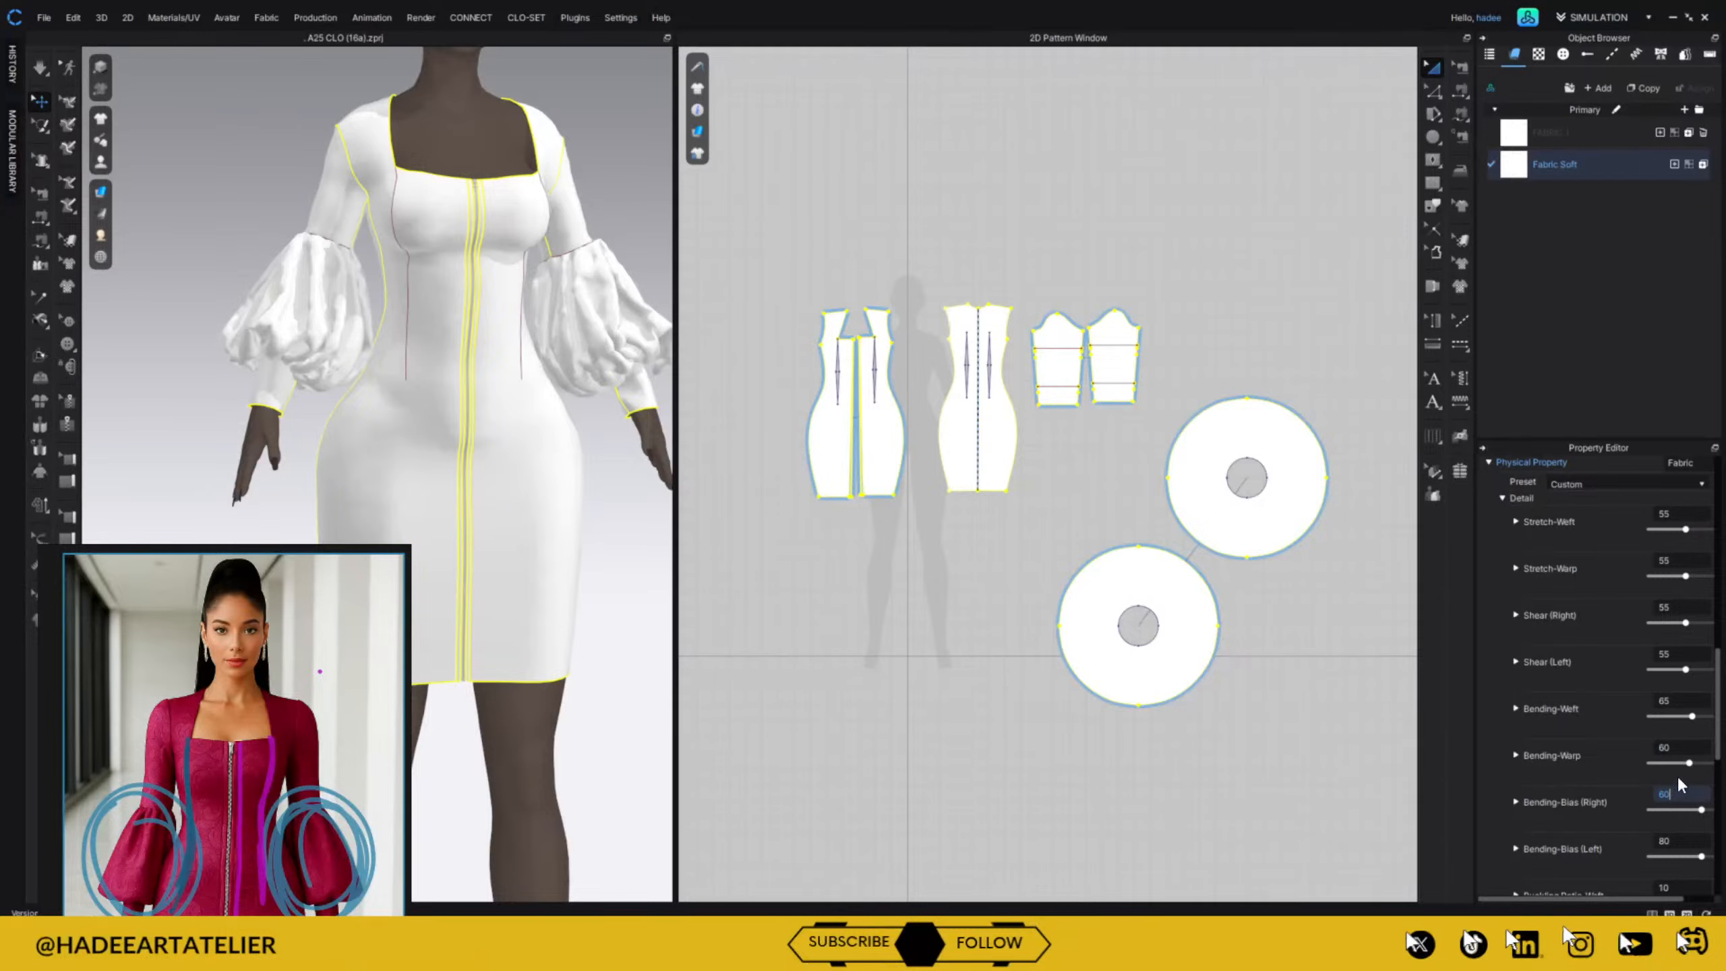
{"action": "key", "text": "Return"}
{"action": "scroll", "coordinate": [1709, 759], "scroll_direction": "down", "scroll_amount": 2}
{"action": "scroll", "coordinate": [1709, 759], "scroll_direction": "down", "scroll_amount": 1}
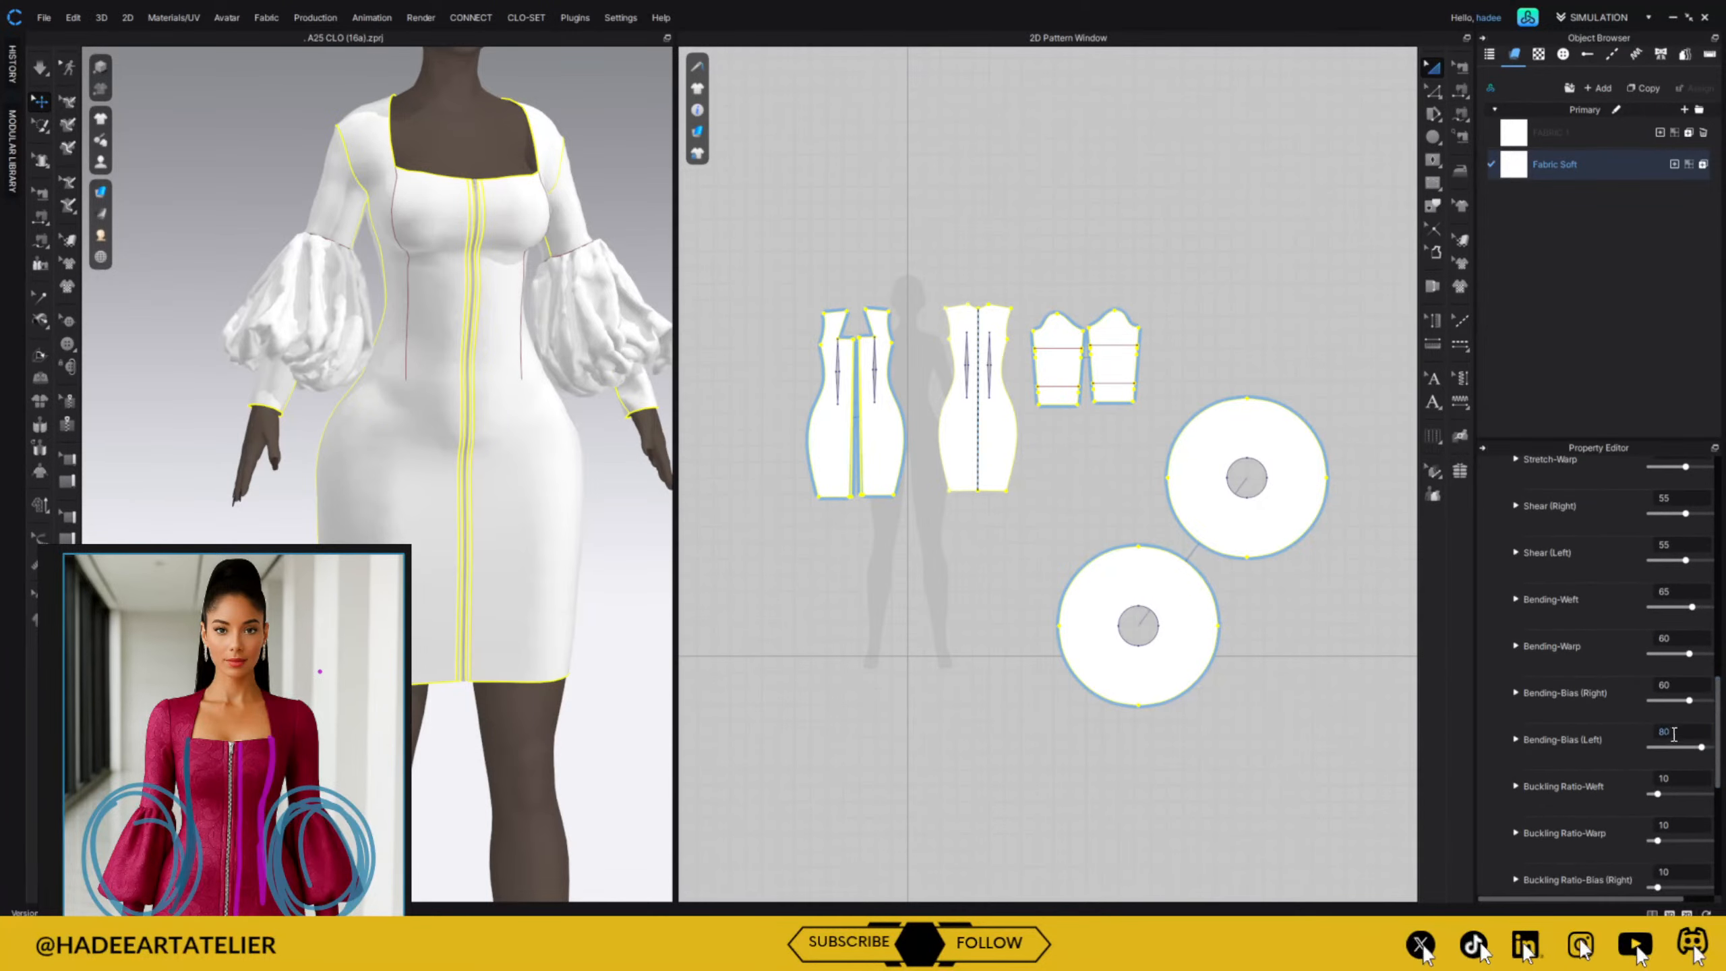
{"action": "double_click", "coordinate": [1669, 731]}
{"action": "type", "text": "6"}
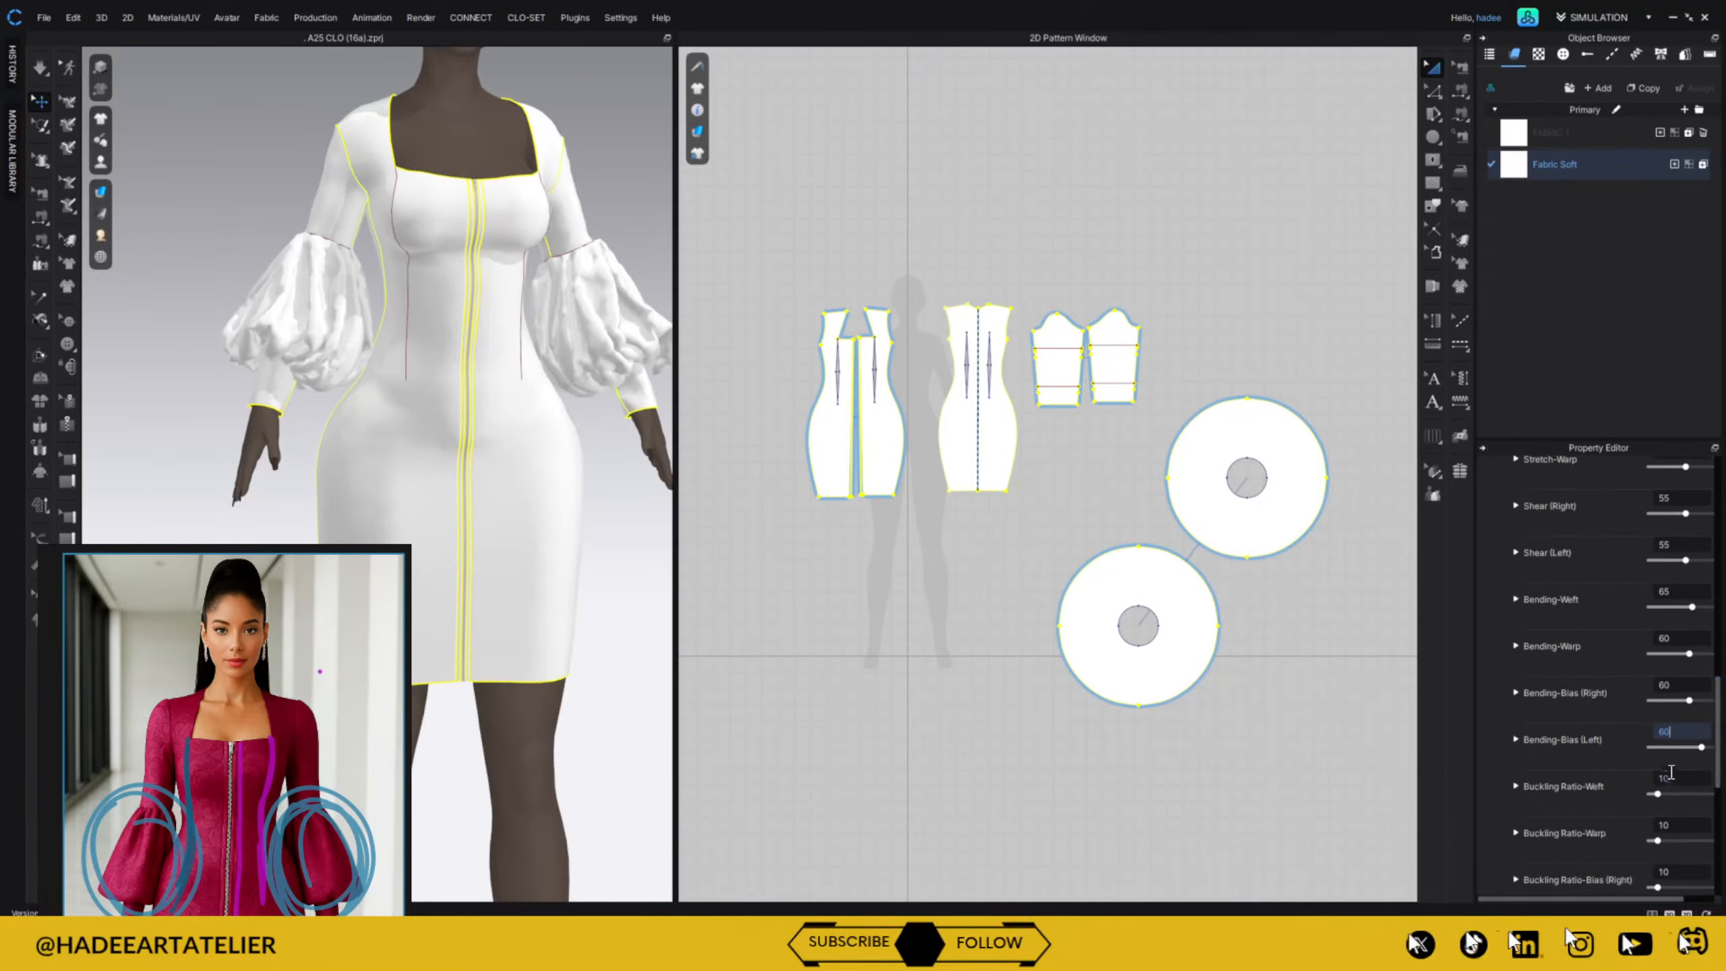
Set Fabric Soft's Buckling Stiffness for Warp, Bias (Right) and Bias (Left) to 60, and simulate the dress.
{"action": "double_click", "coordinate": [1670, 777]}
{"action": "scroll", "coordinate": [1708, 724], "scroll_direction": "down", "scroll_amount": 6}
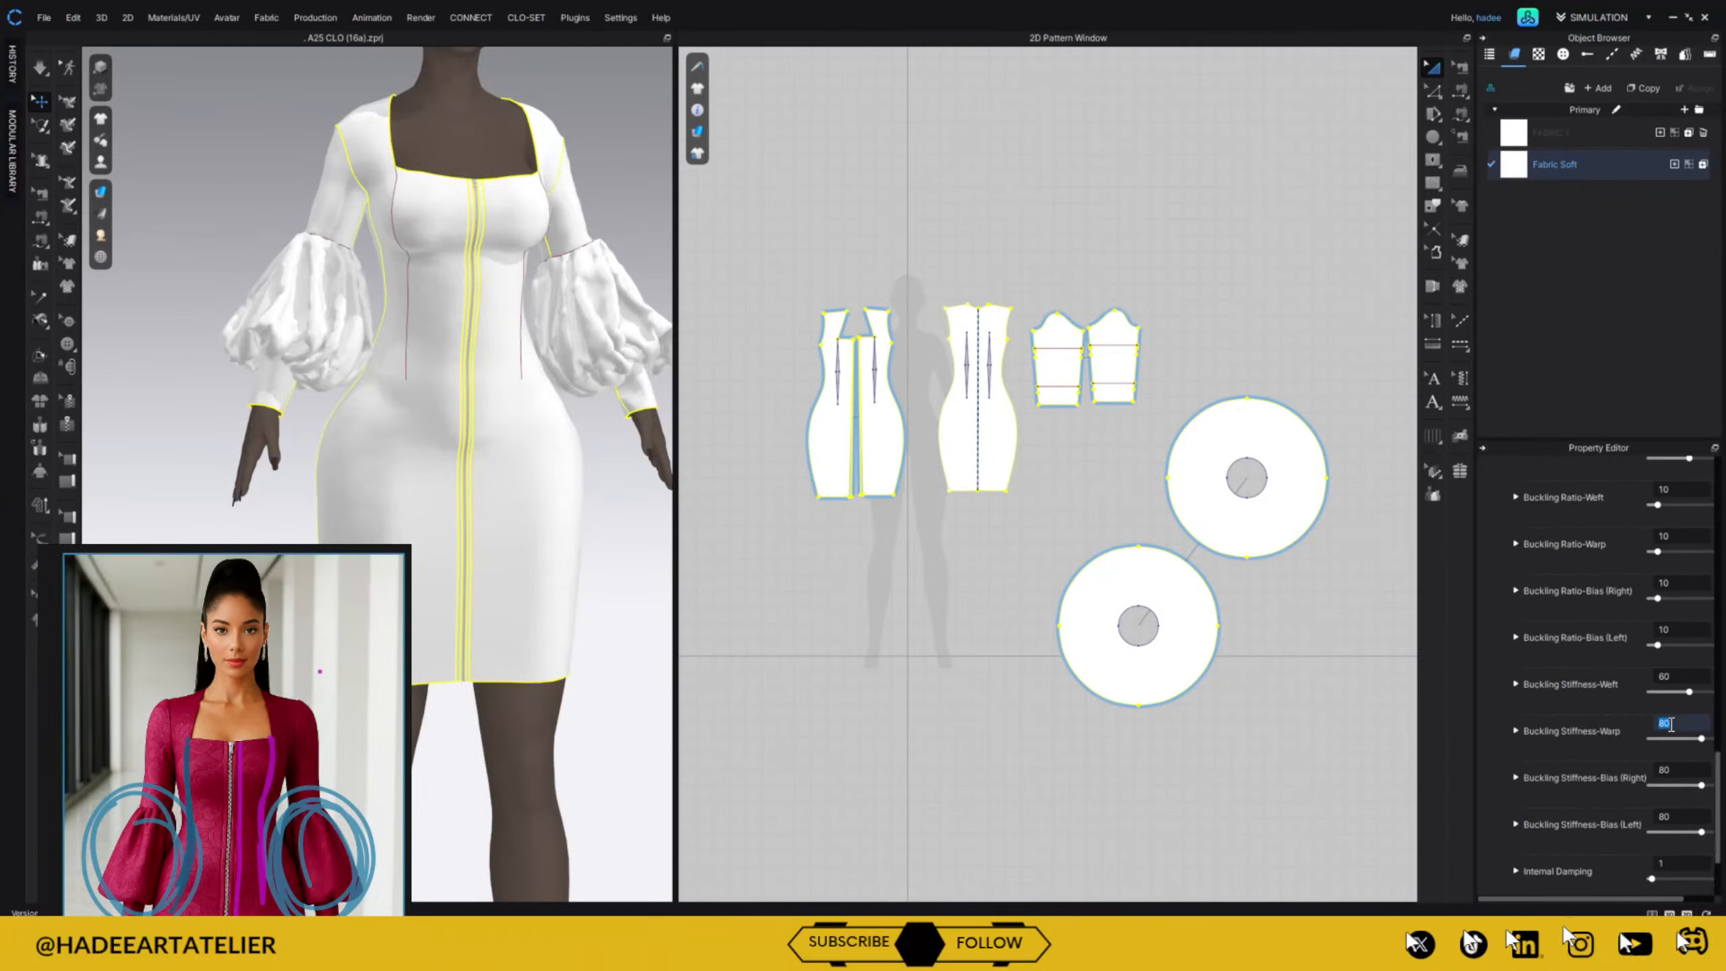
{"action": "type", "text": "60"}
{"action": "double_click", "coordinate": [1678, 770]}
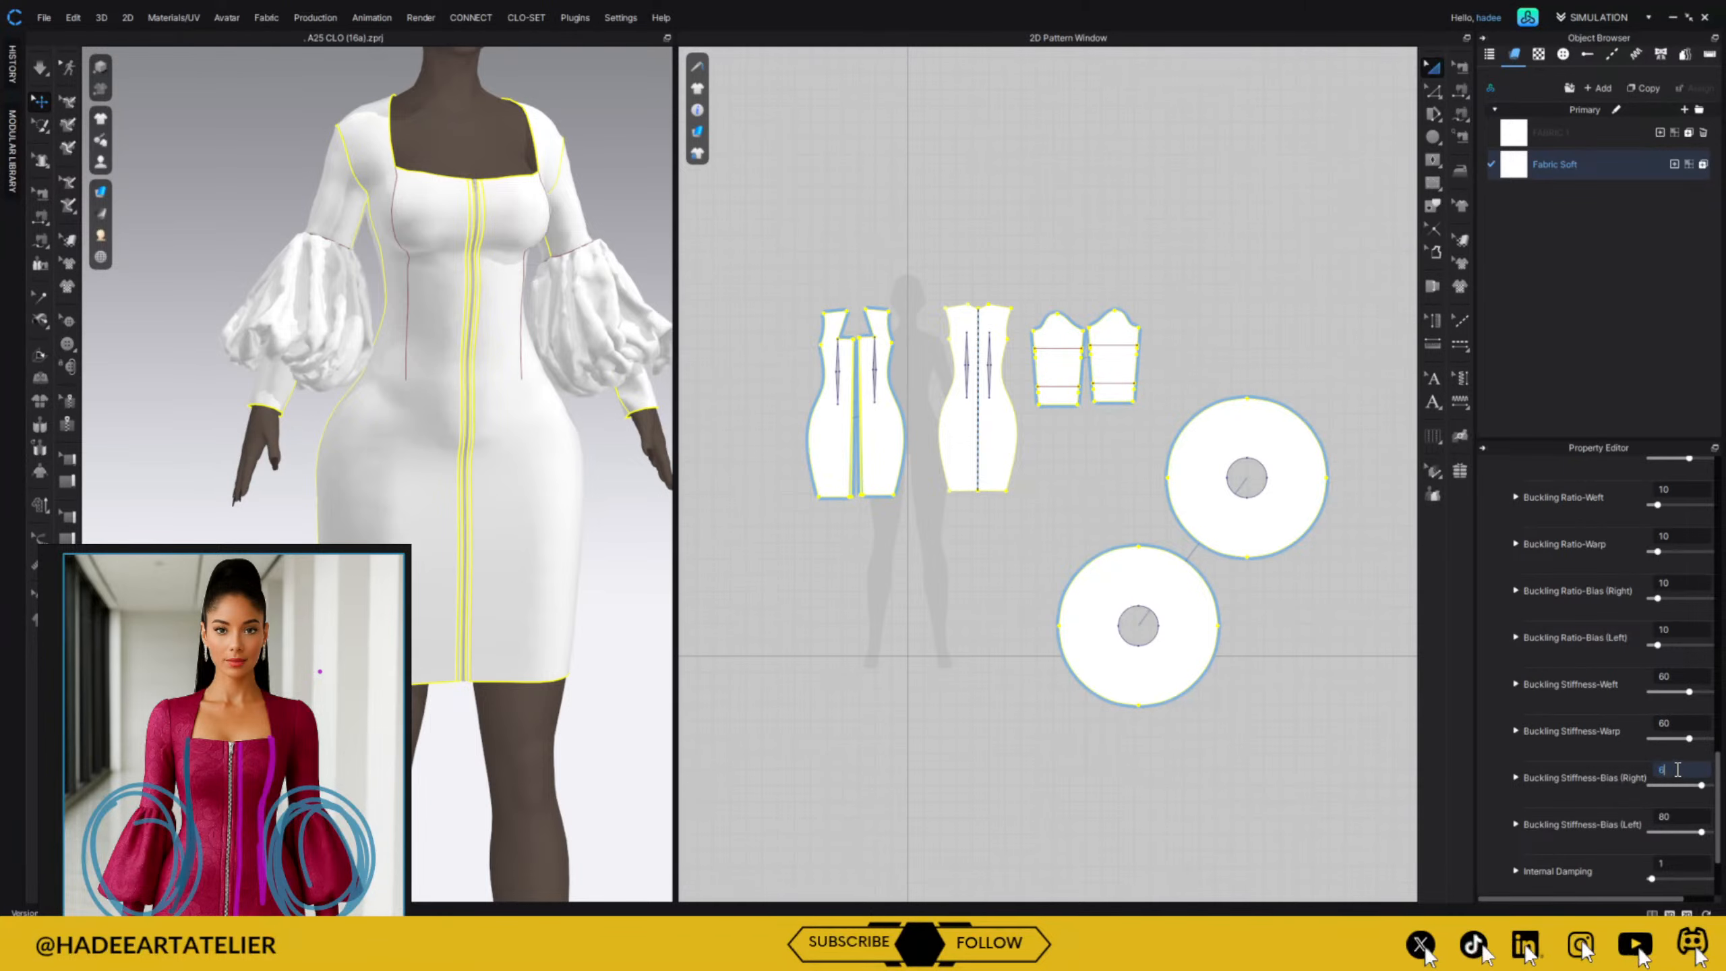
{"action": "double_click", "coordinate": [1676, 815]}
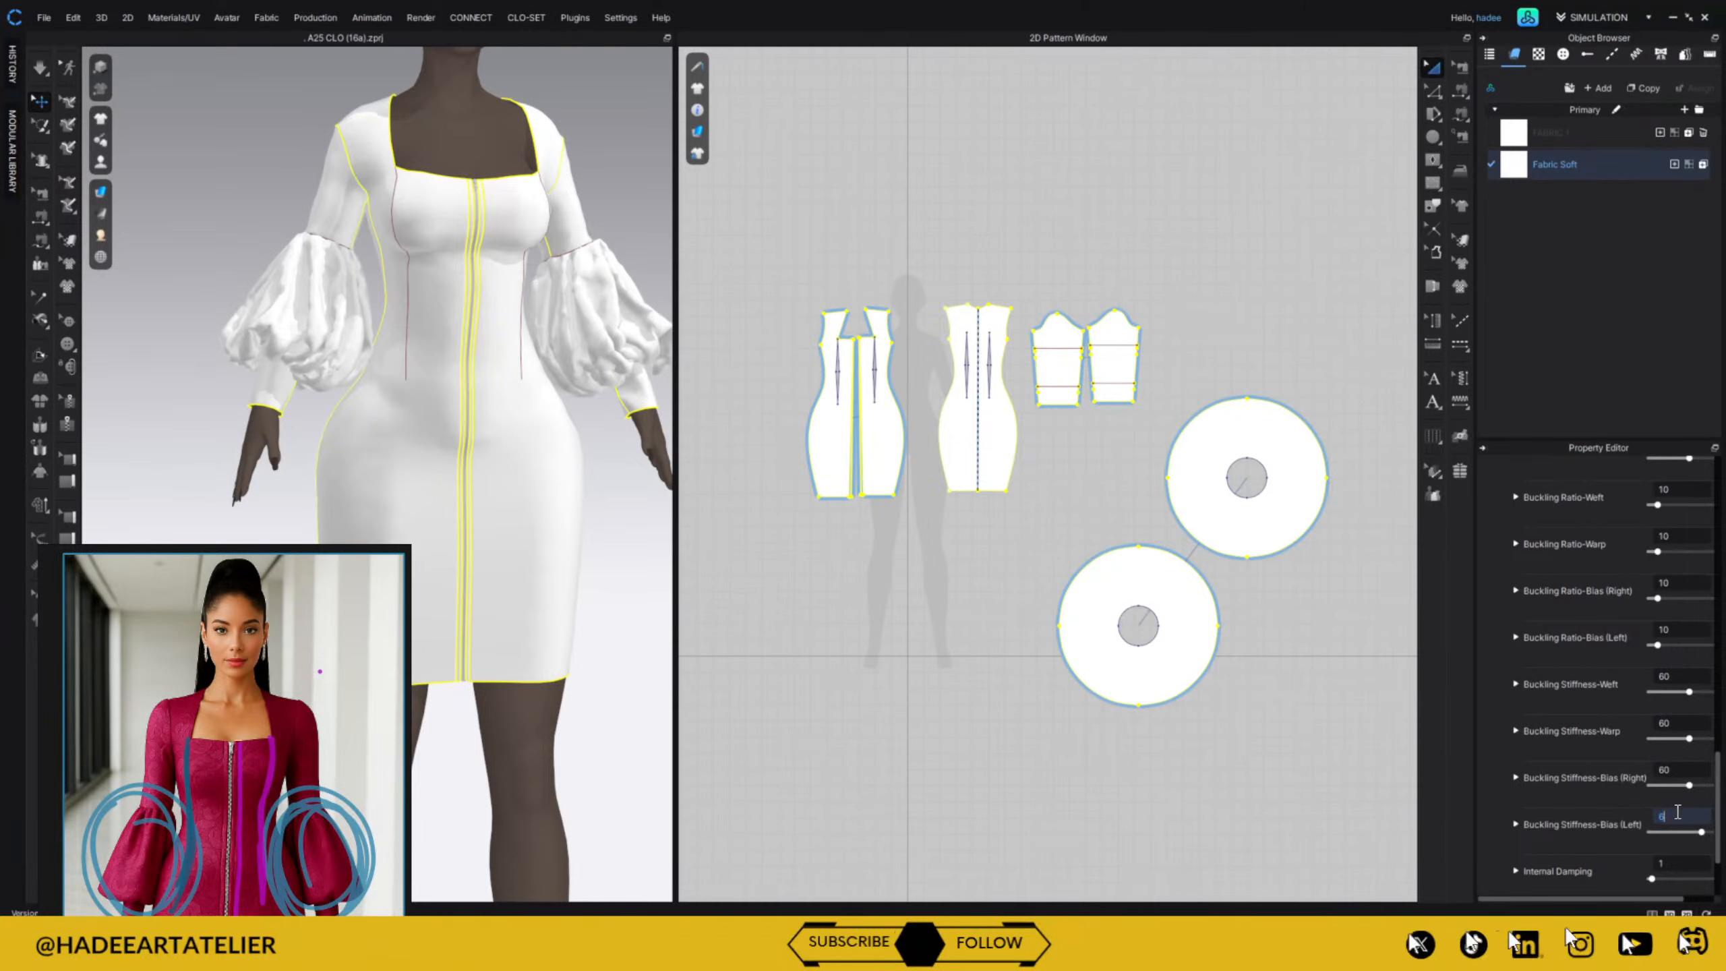
{"action": "left_click", "coordinate": [864, 688]}
{"action": "key", "text": "space"}
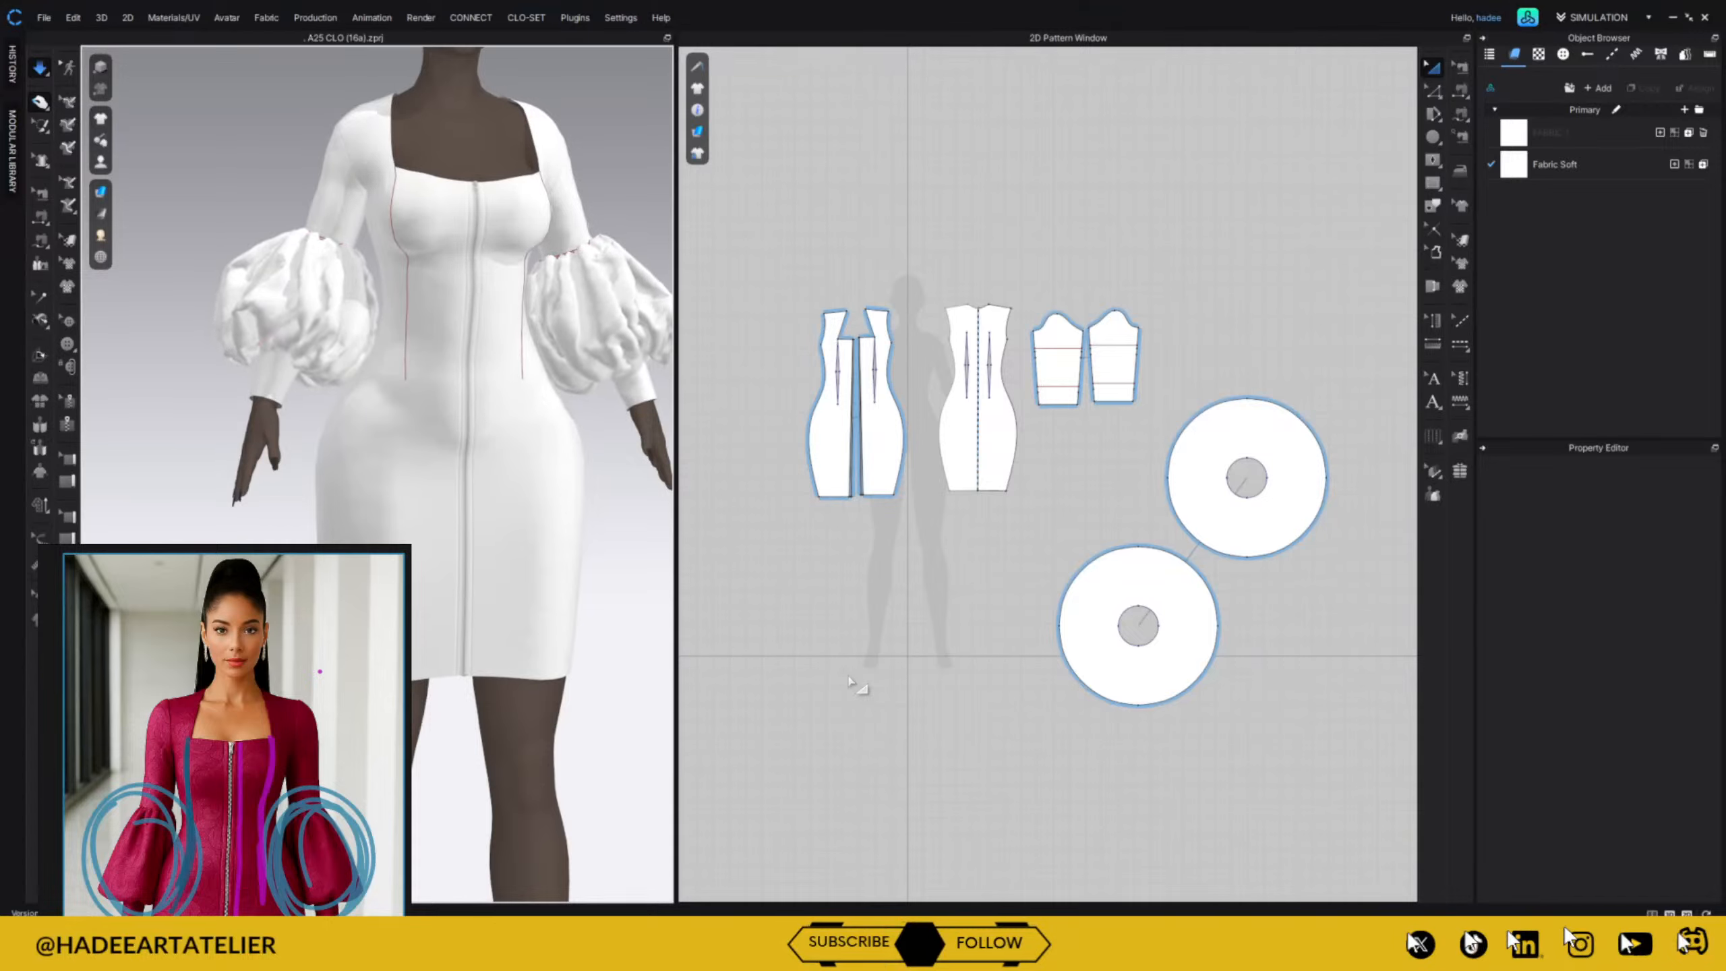
Pull the front and back bodice fabric into place around the avatar's shoulder during simulation, and stop simulating.
{"action": "right_click_drag", "start_coordinate": [640, 577], "coordinate": [508, 541]}
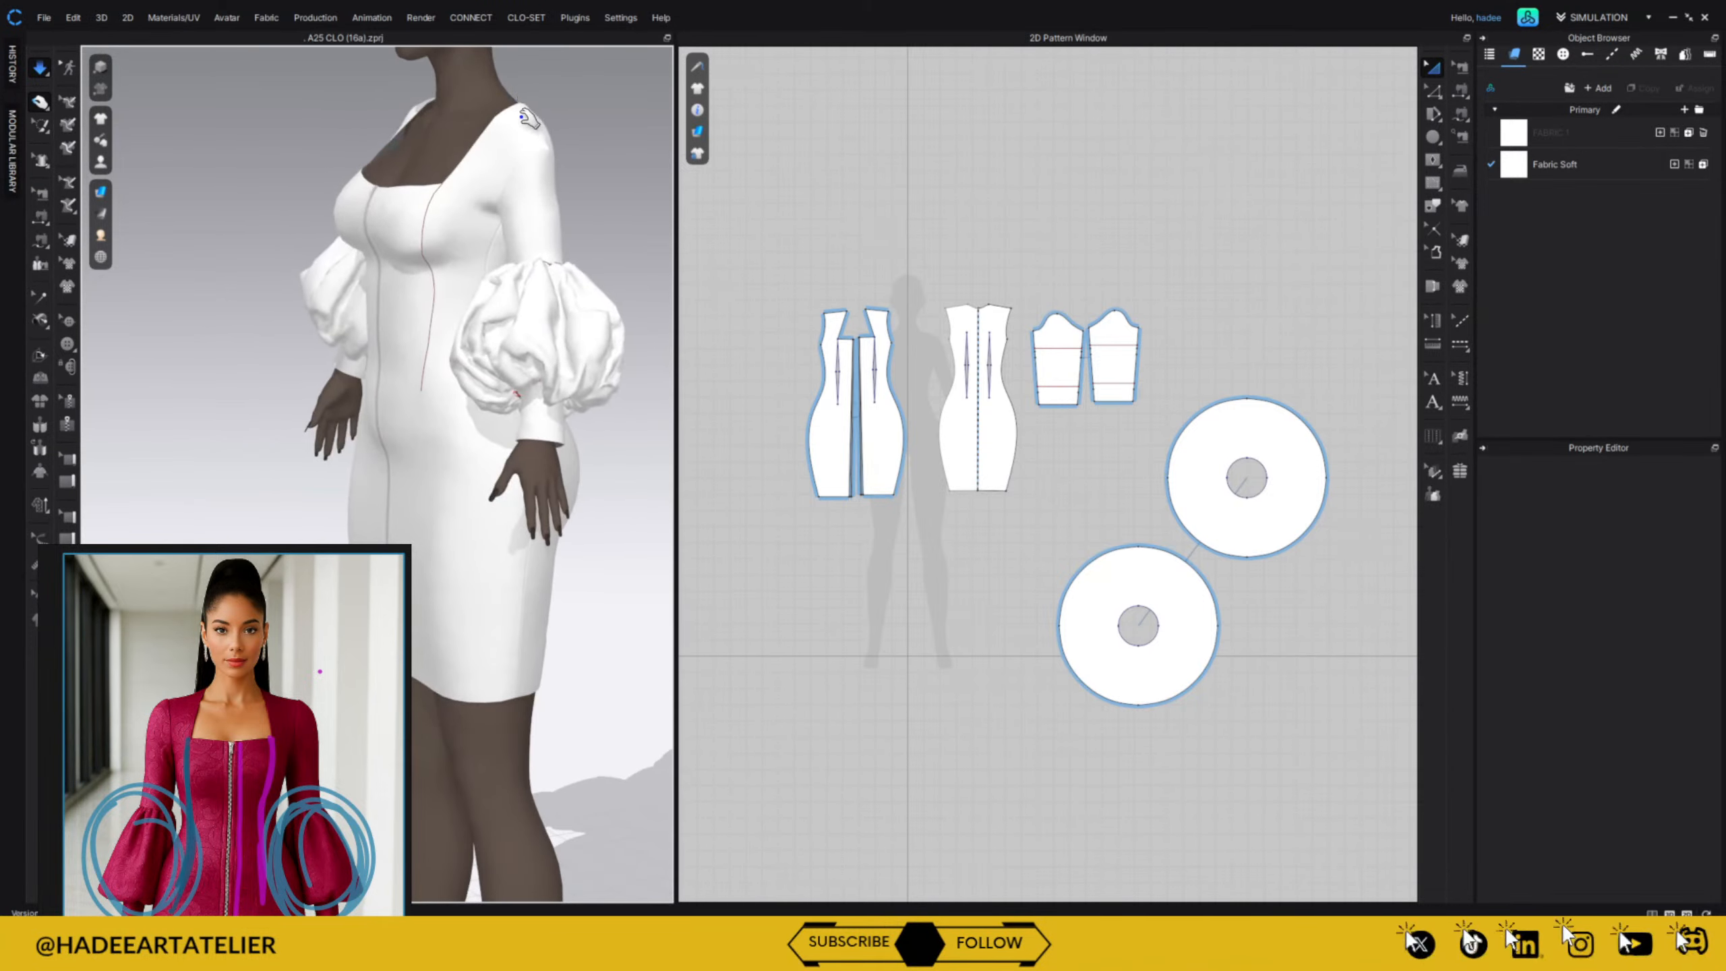
{"action": "left_click", "coordinate": [529, 117]}
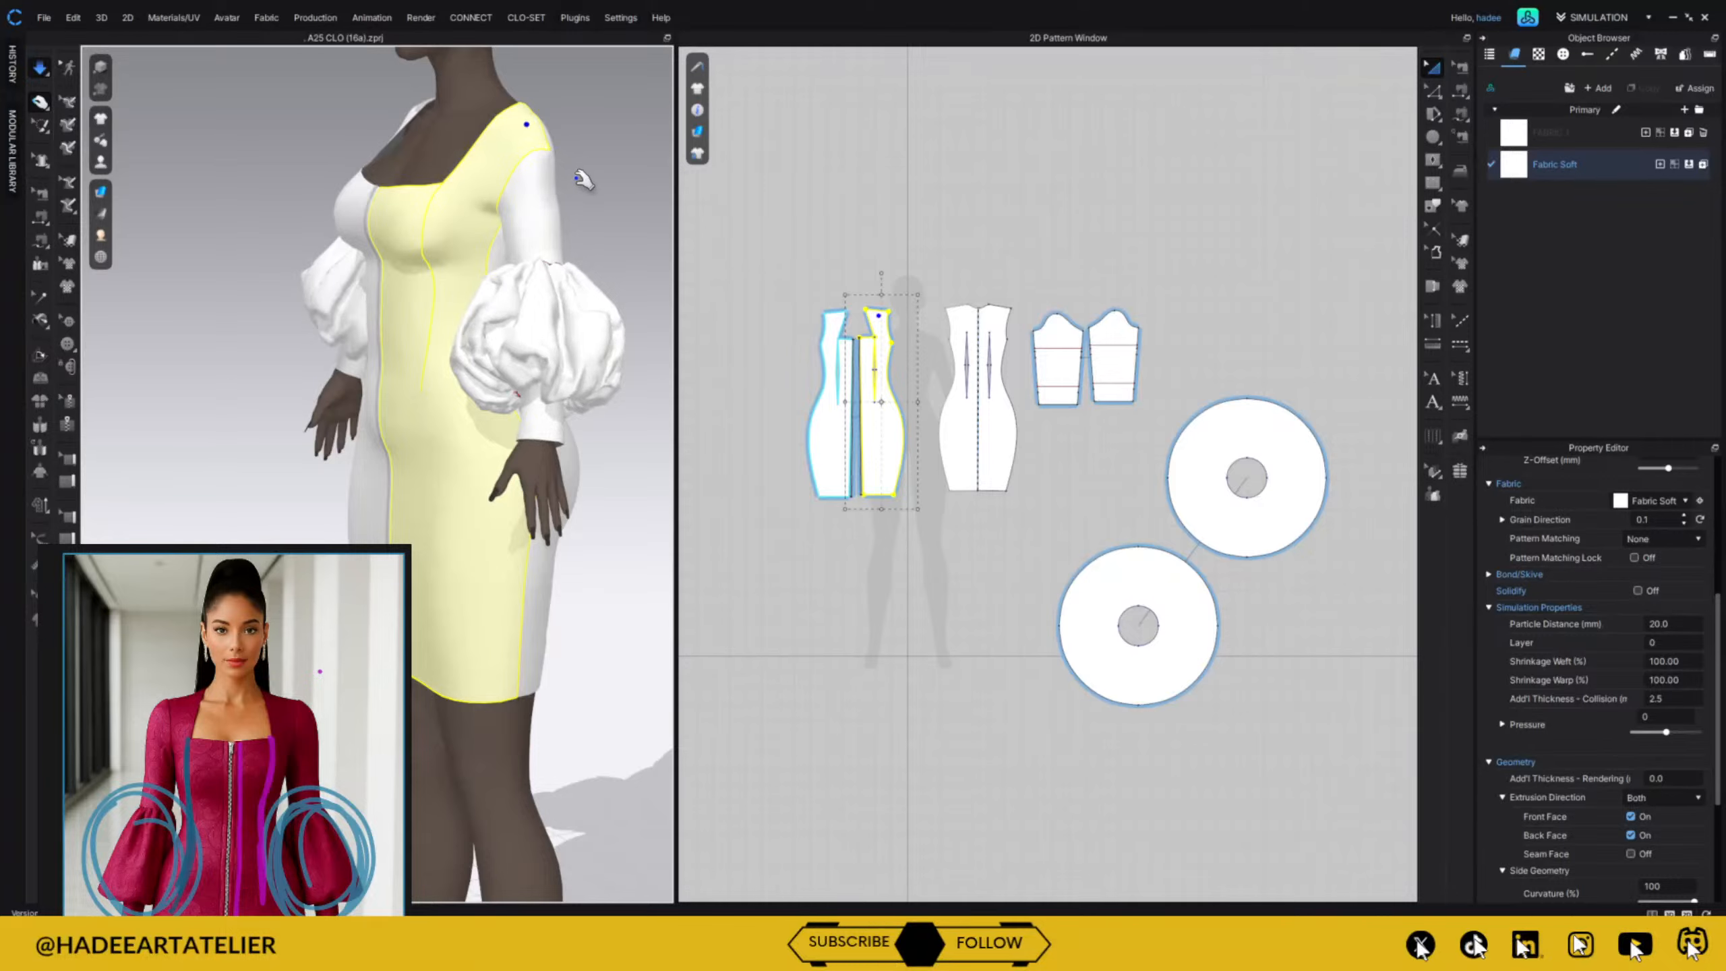
{"action": "right_click_drag", "start_coordinate": [578, 173], "coordinate": [827, 168]}
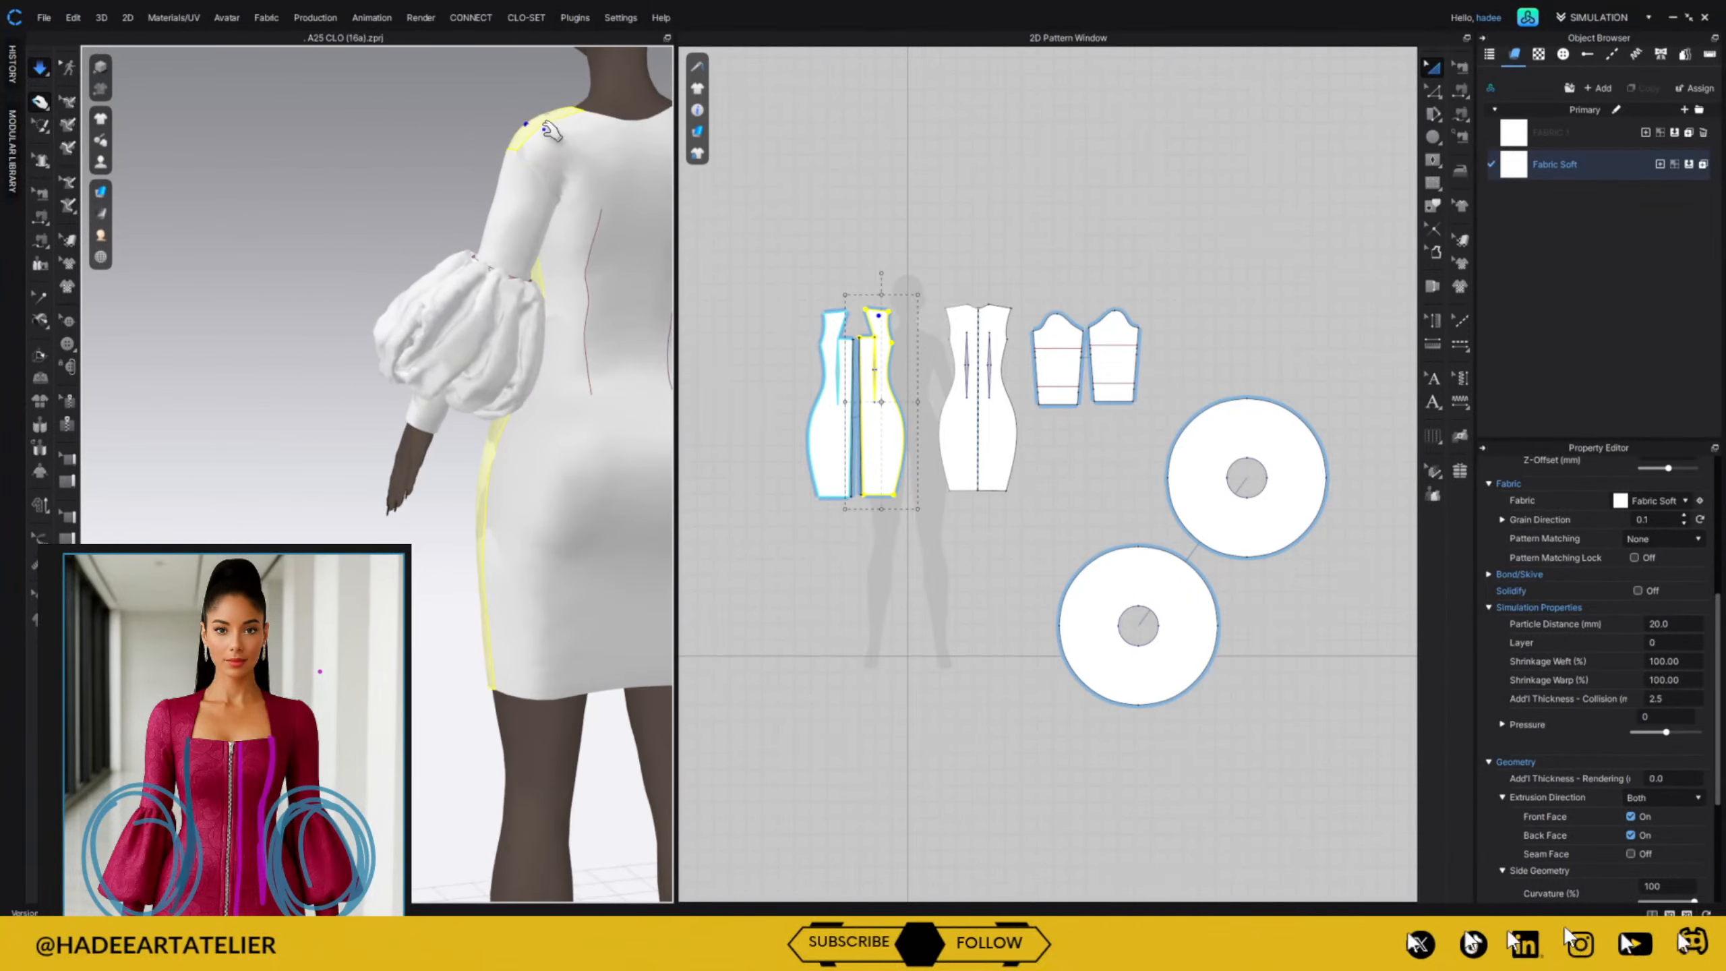
{"action": "left_click_drag", "start_coordinate": [556, 116], "coordinate": [603, 80]}
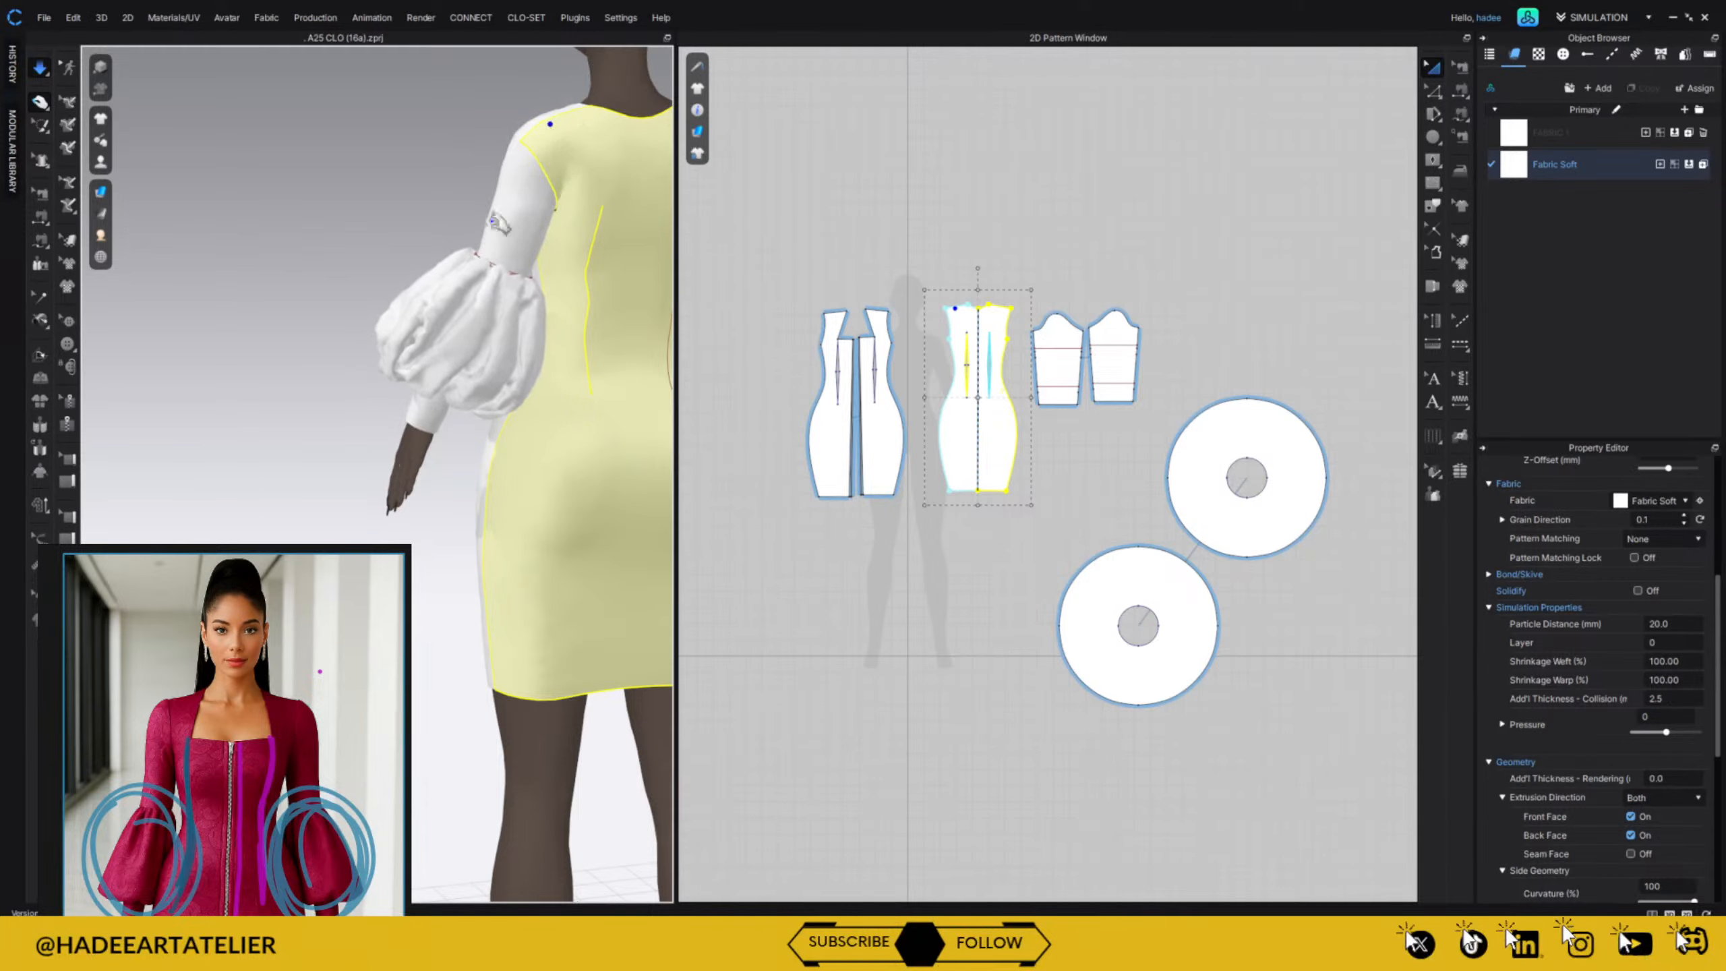
{"action": "right_click_drag", "start_coordinate": [500, 224], "coordinate": [688, 263]}
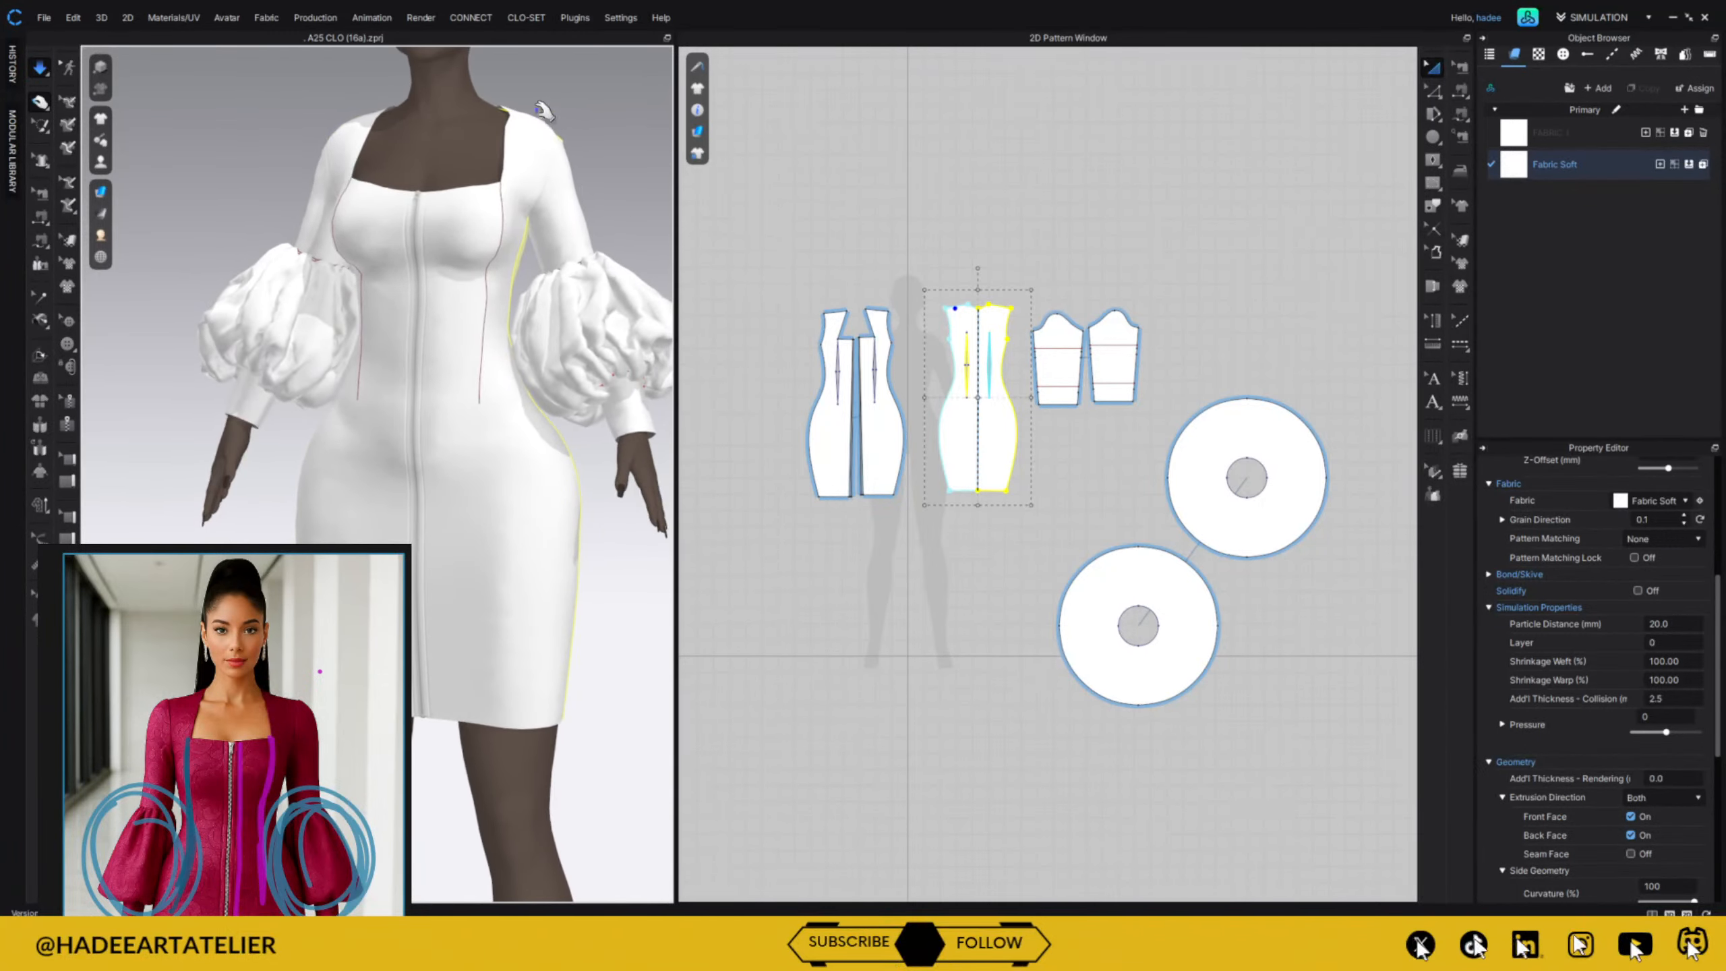
{"action": "left_click_drag", "start_coordinate": [530, 128], "coordinate": [478, 6]}
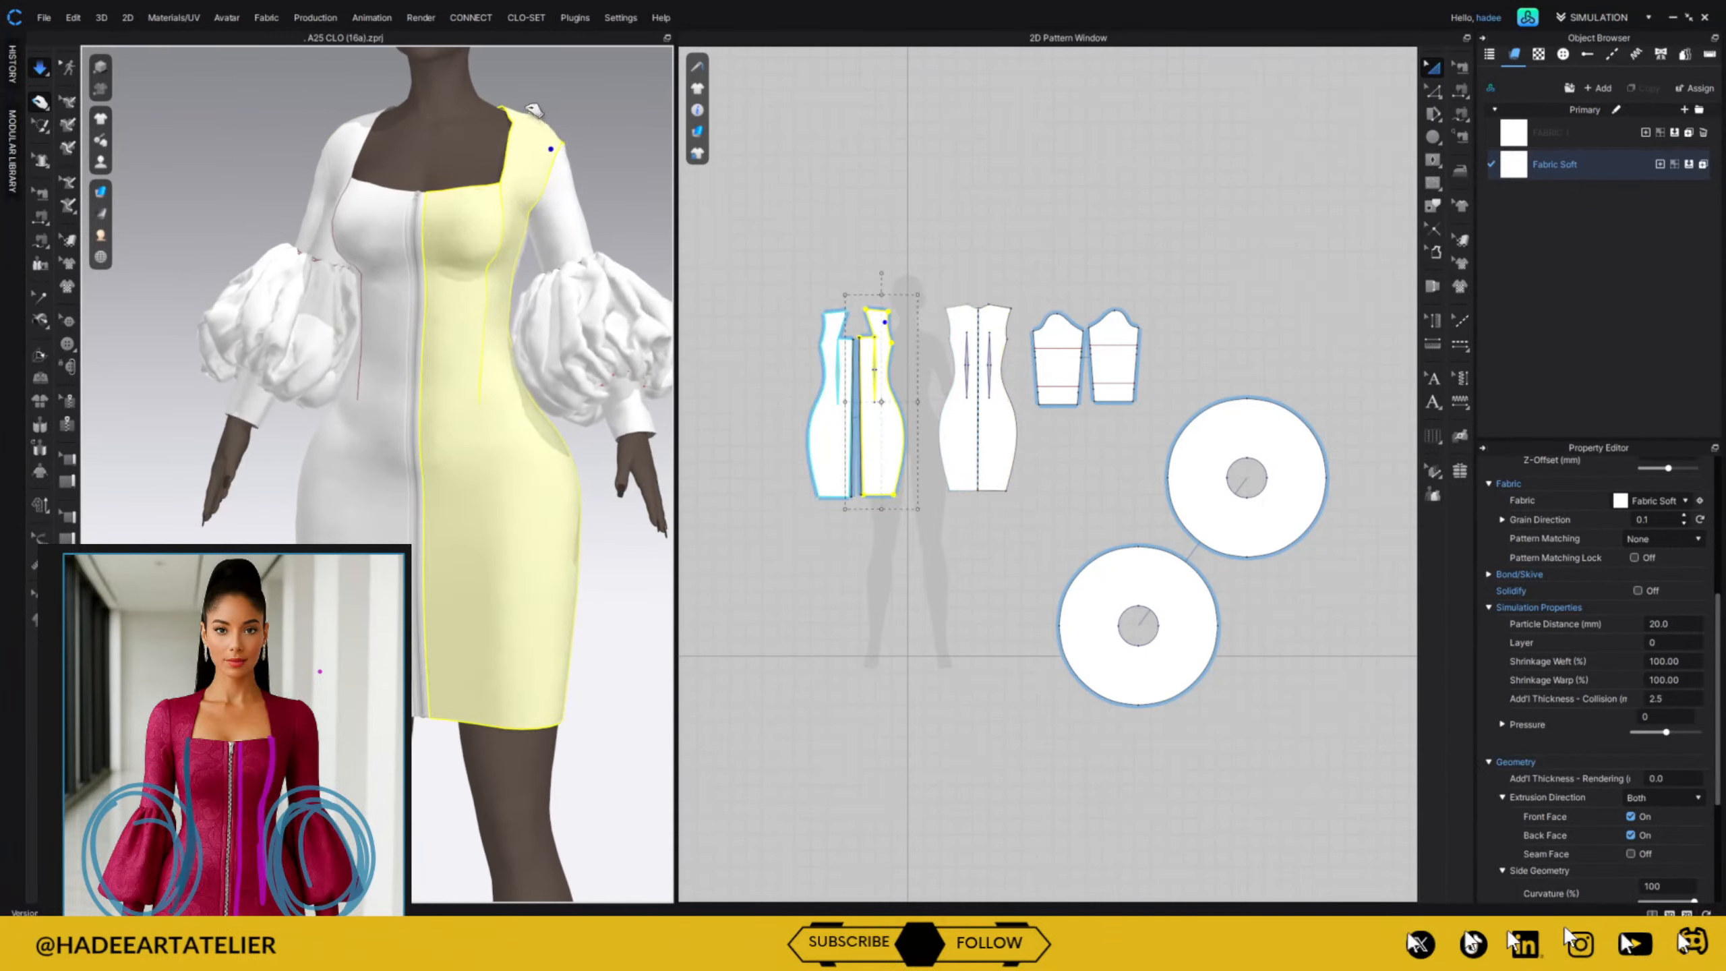
{"action": "left_click_drag", "start_coordinate": [533, 110], "coordinate": [472, 34]}
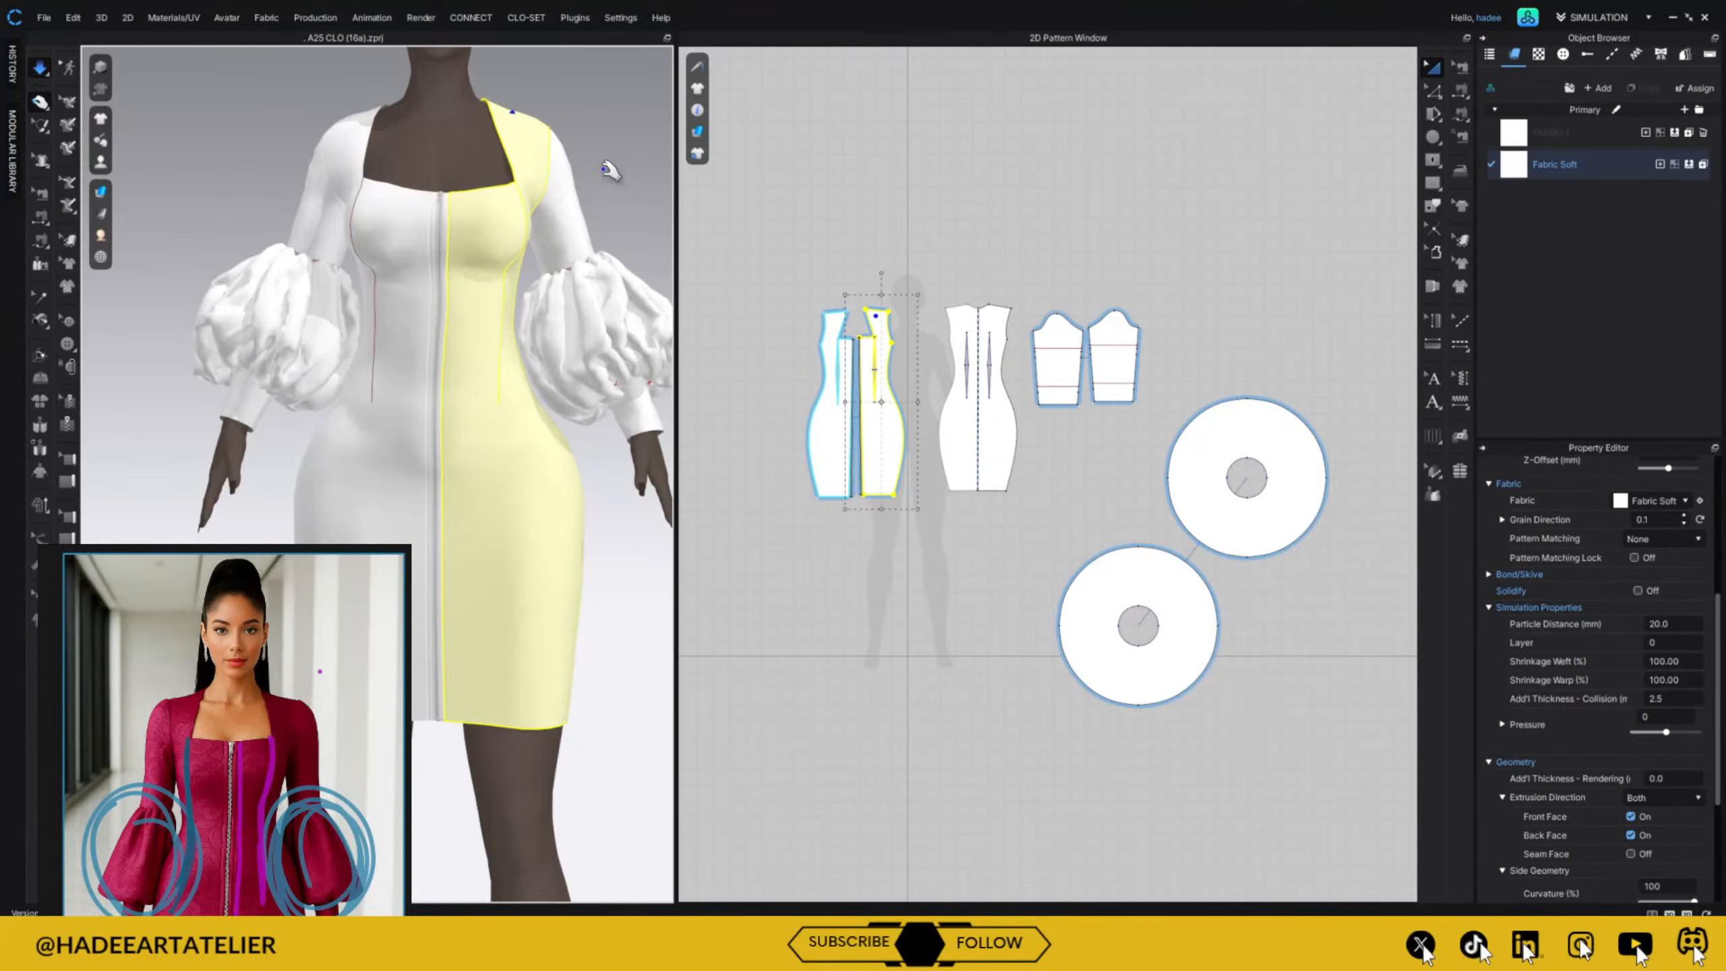
{"action": "key", "text": "space"}
Simulate the dress from the back view, adjust the back bodice at the neckline and shoulder, and stop the simulation.
{"action": "scroll", "coordinate": [627, 552], "scroll_direction": "down", "scroll_amount": 5}
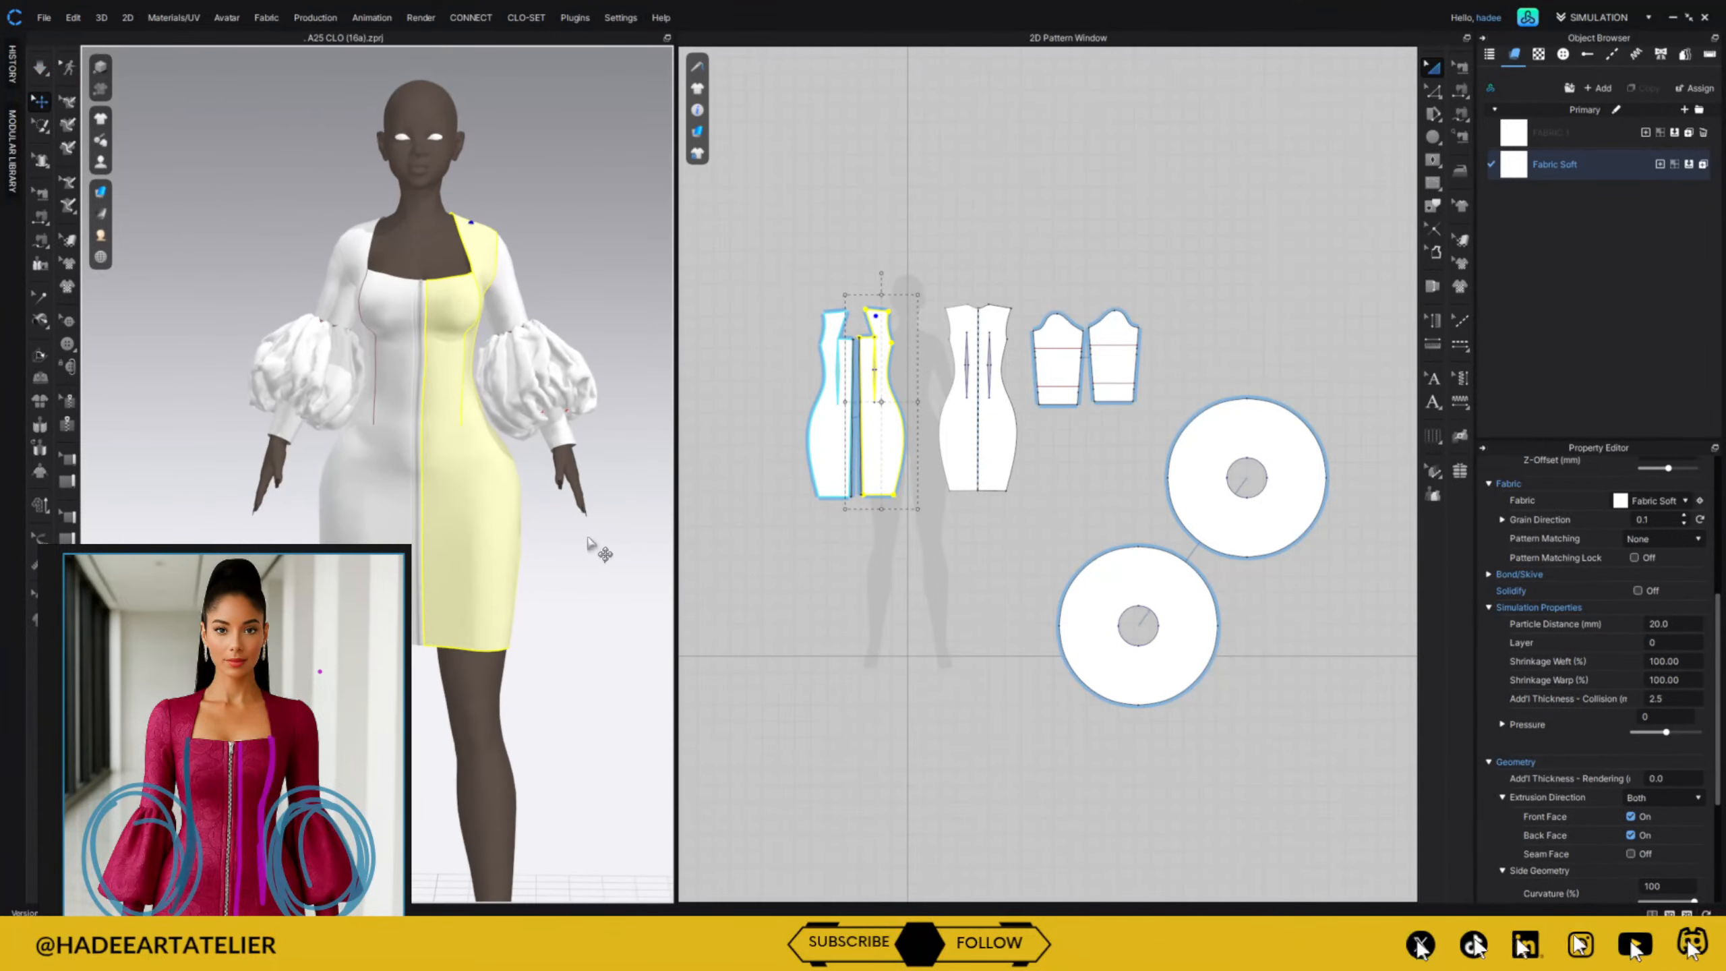
{"action": "right_click_drag", "start_coordinate": [600, 548], "coordinate": [545, 422]}
{"action": "mouse_move", "coordinate": [609, 548]}
{"action": "right_mouse_down"}
{"action": "mouse_move", "coordinate": [470, 493]}
{"action": "mouse_move", "coordinate": [470, 551]}
{"action": "mouse_move", "coordinate": [509, 475]}
{"action": "mouse_move", "coordinate": [643, 563]}
{"action": "mouse_move", "coordinate": [655, 505]}
{"action": "mouse_move", "coordinate": [582, 542]}
{"action": "mouse_move", "coordinate": [1303, 525]}
{"action": "mouse_move", "coordinate": [894, 520]}
{"action": "mouse_move", "coordinate": [639, 544]}
{"action": "right_mouse_up"}
{"action": "left_click", "coordinate": [600, 579]}
{"action": "middle_click_drag", "start_coordinate": [569, 589], "coordinate": [590, 557]}
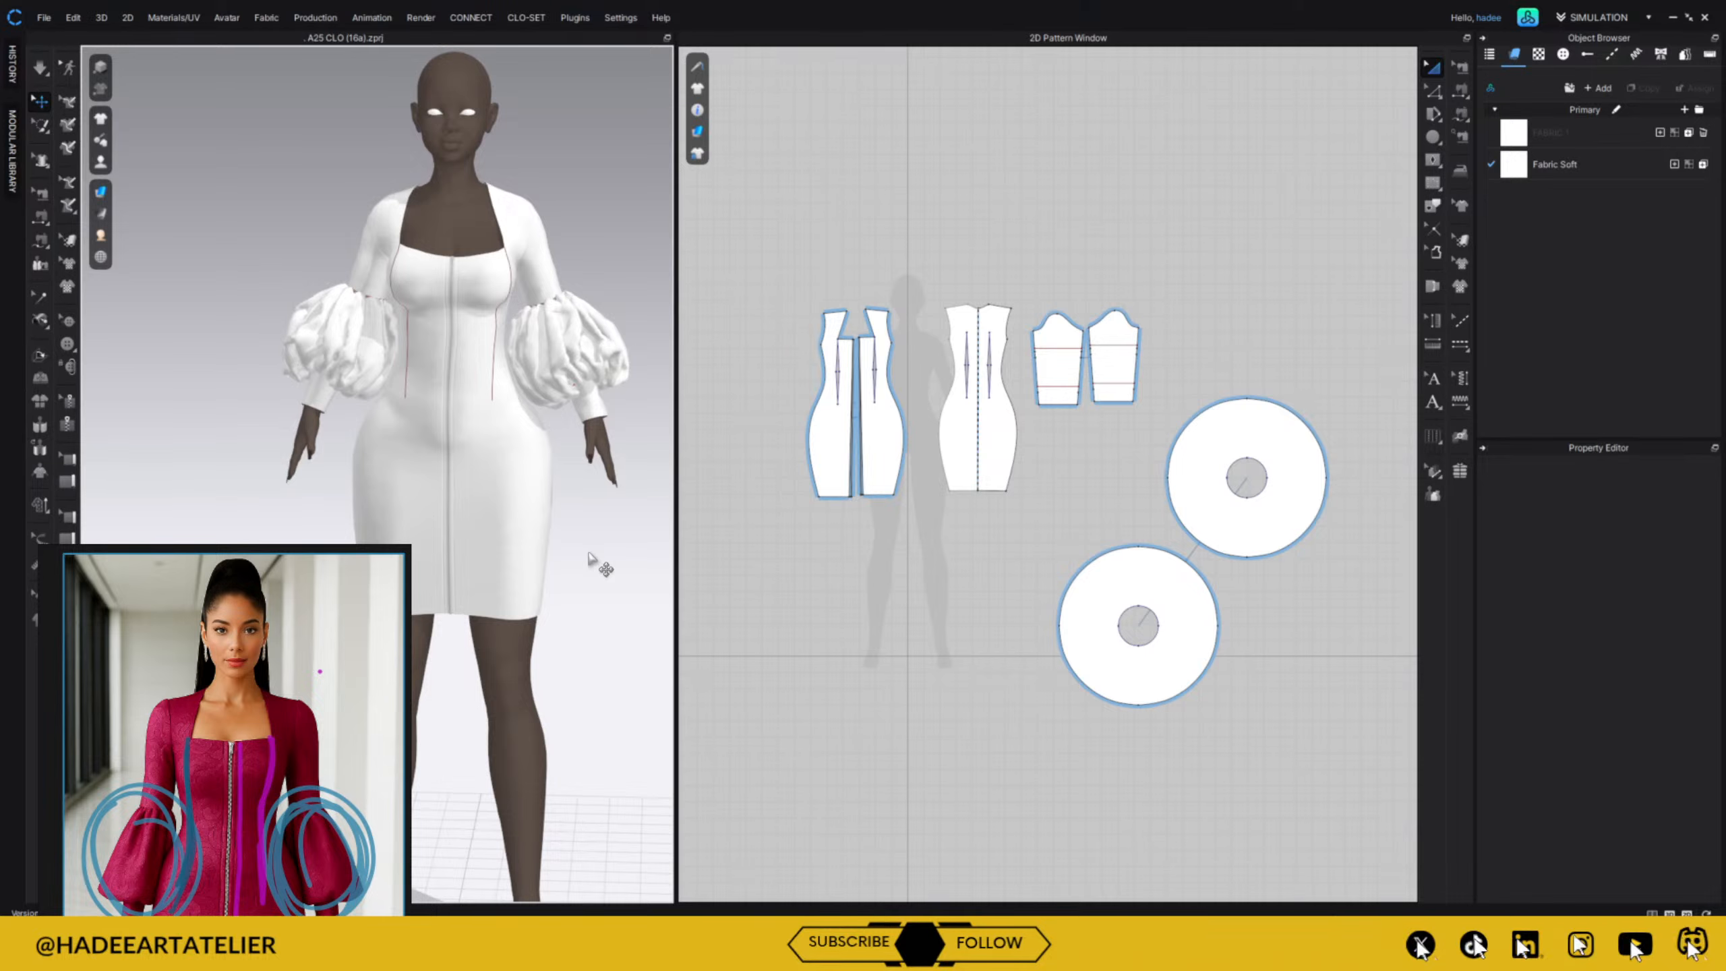
{"action": "right_click_drag", "start_coordinate": [601, 505], "coordinate": [911, 508]}
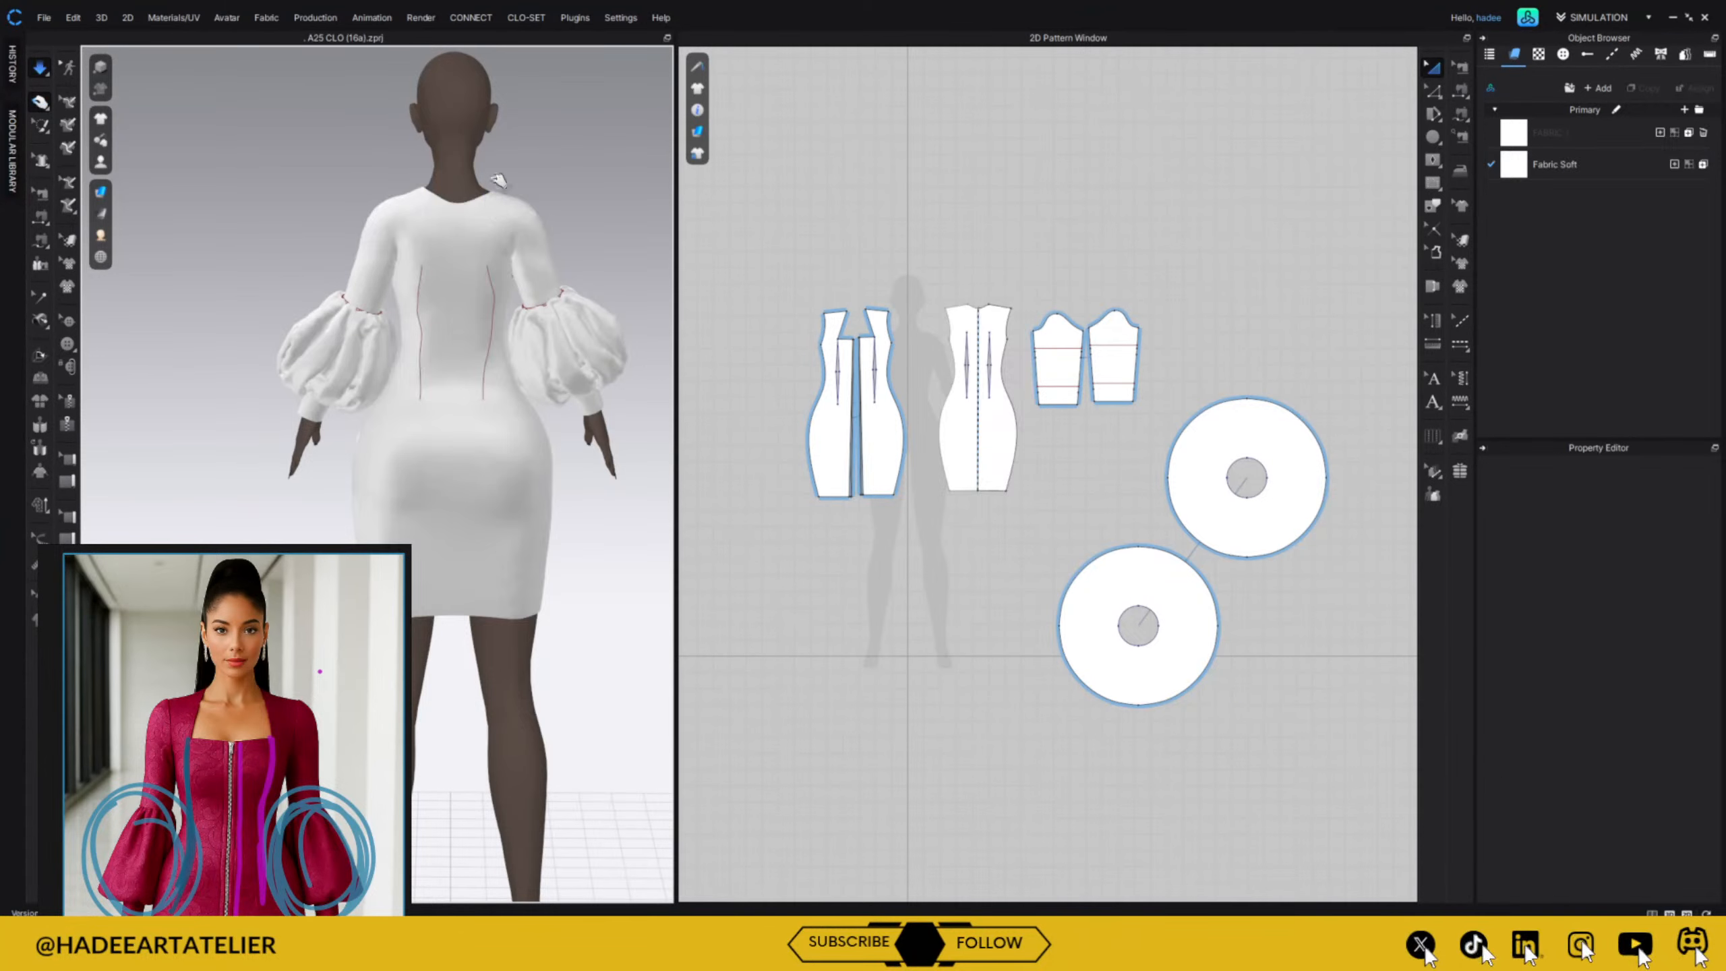
{"action": "left_click", "coordinate": [488, 201]}
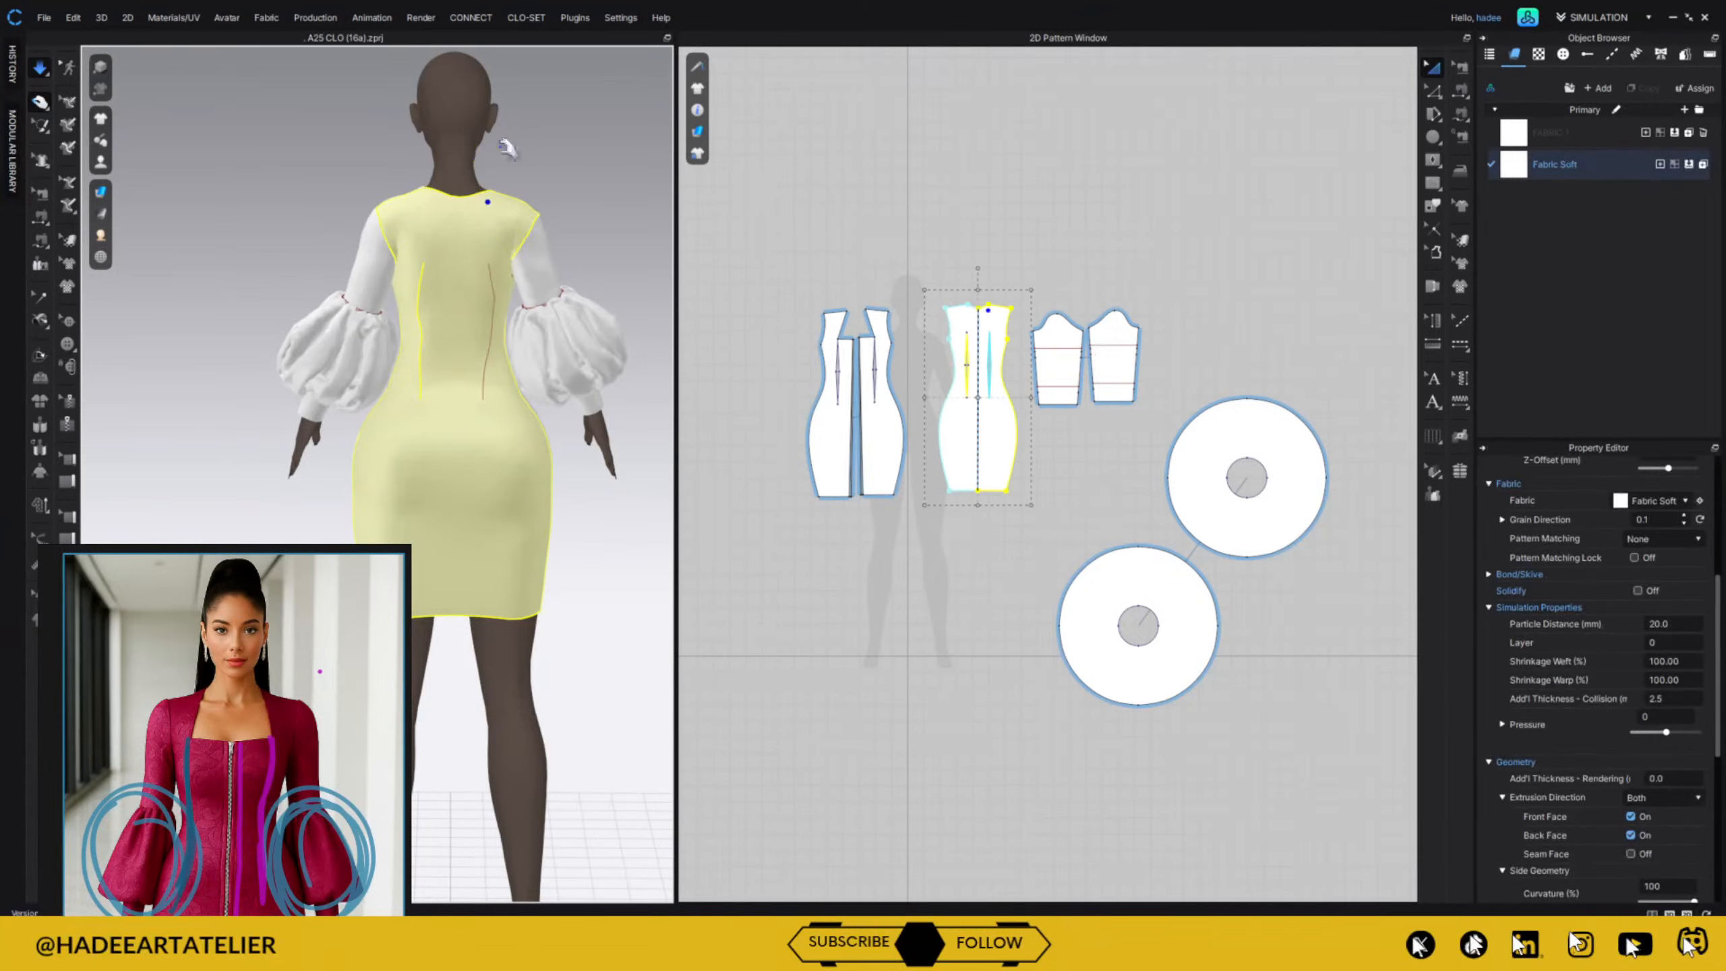
{"action": "left_click_drag", "start_coordinate": [480, 81], "coordinate": [520, 176]}
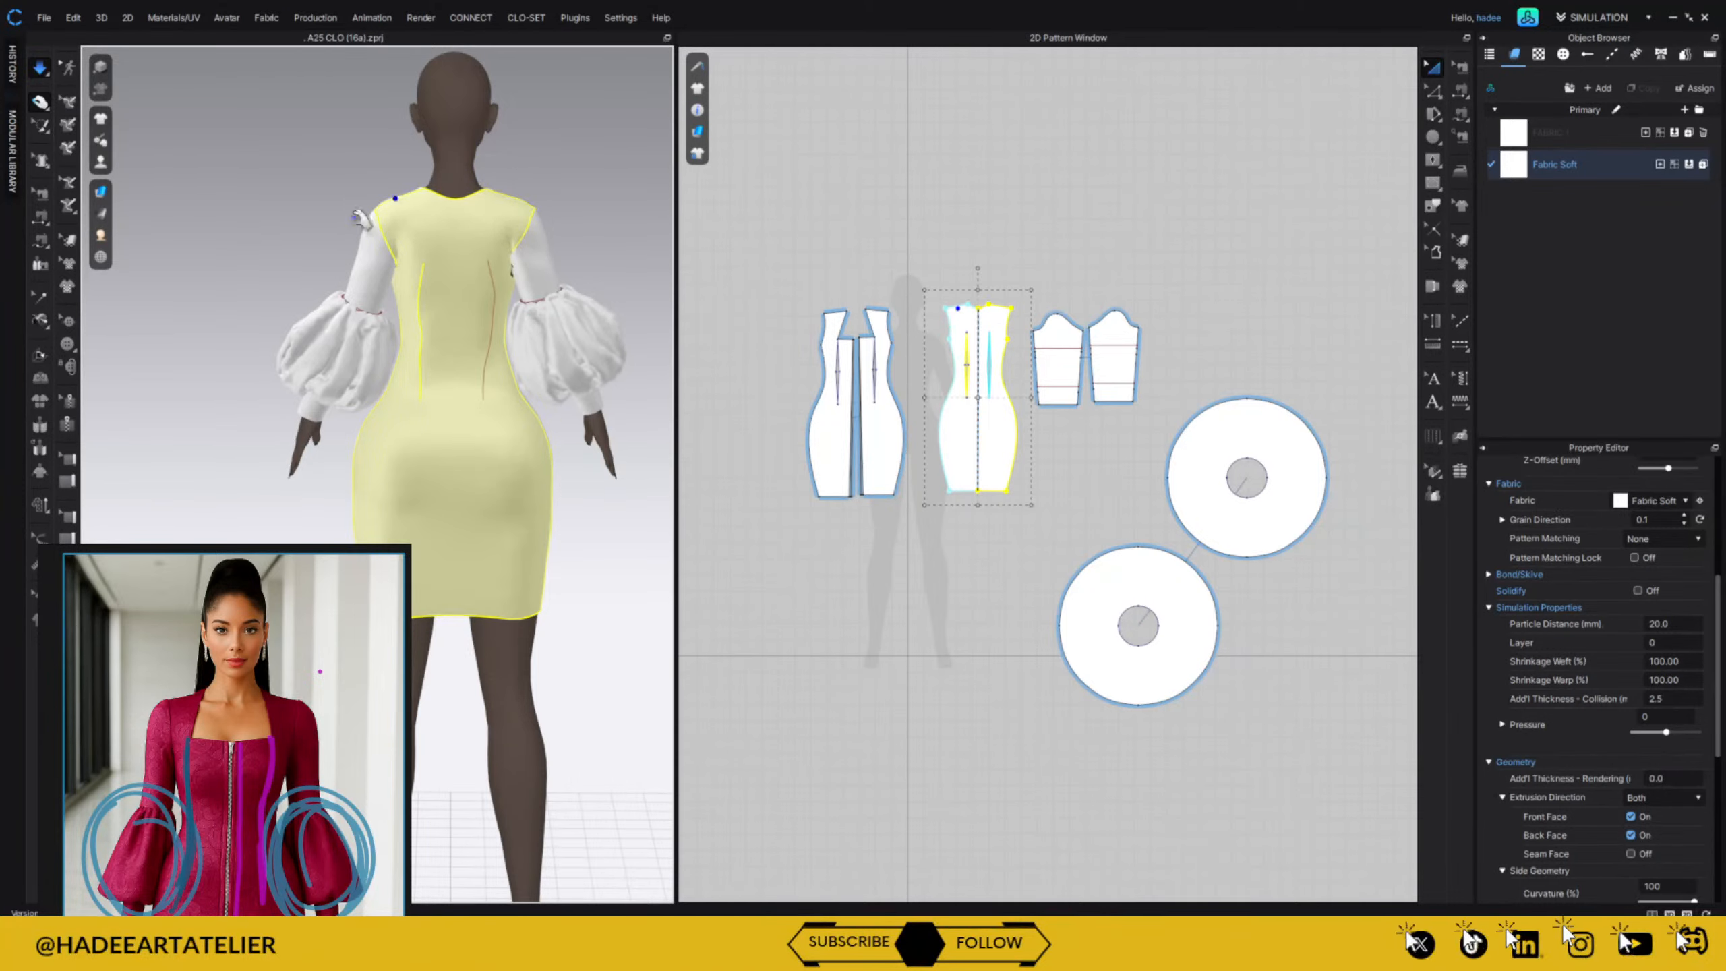
{"action": "left_click", "coordinate": [1152, 163]}
{"action": "key", "text": "space"}
Narrow the shoulders by moving the outer shoulder points of the back and front bodice pieces inward.
{"action": "middle_click_drag", "start_coordinate": [1011, 272], "coordinate": [1037, 386]}
{"action": "scroll", "coordinate": [1037, 391], "scroll_direction": "up", "scroll_amount": 3}
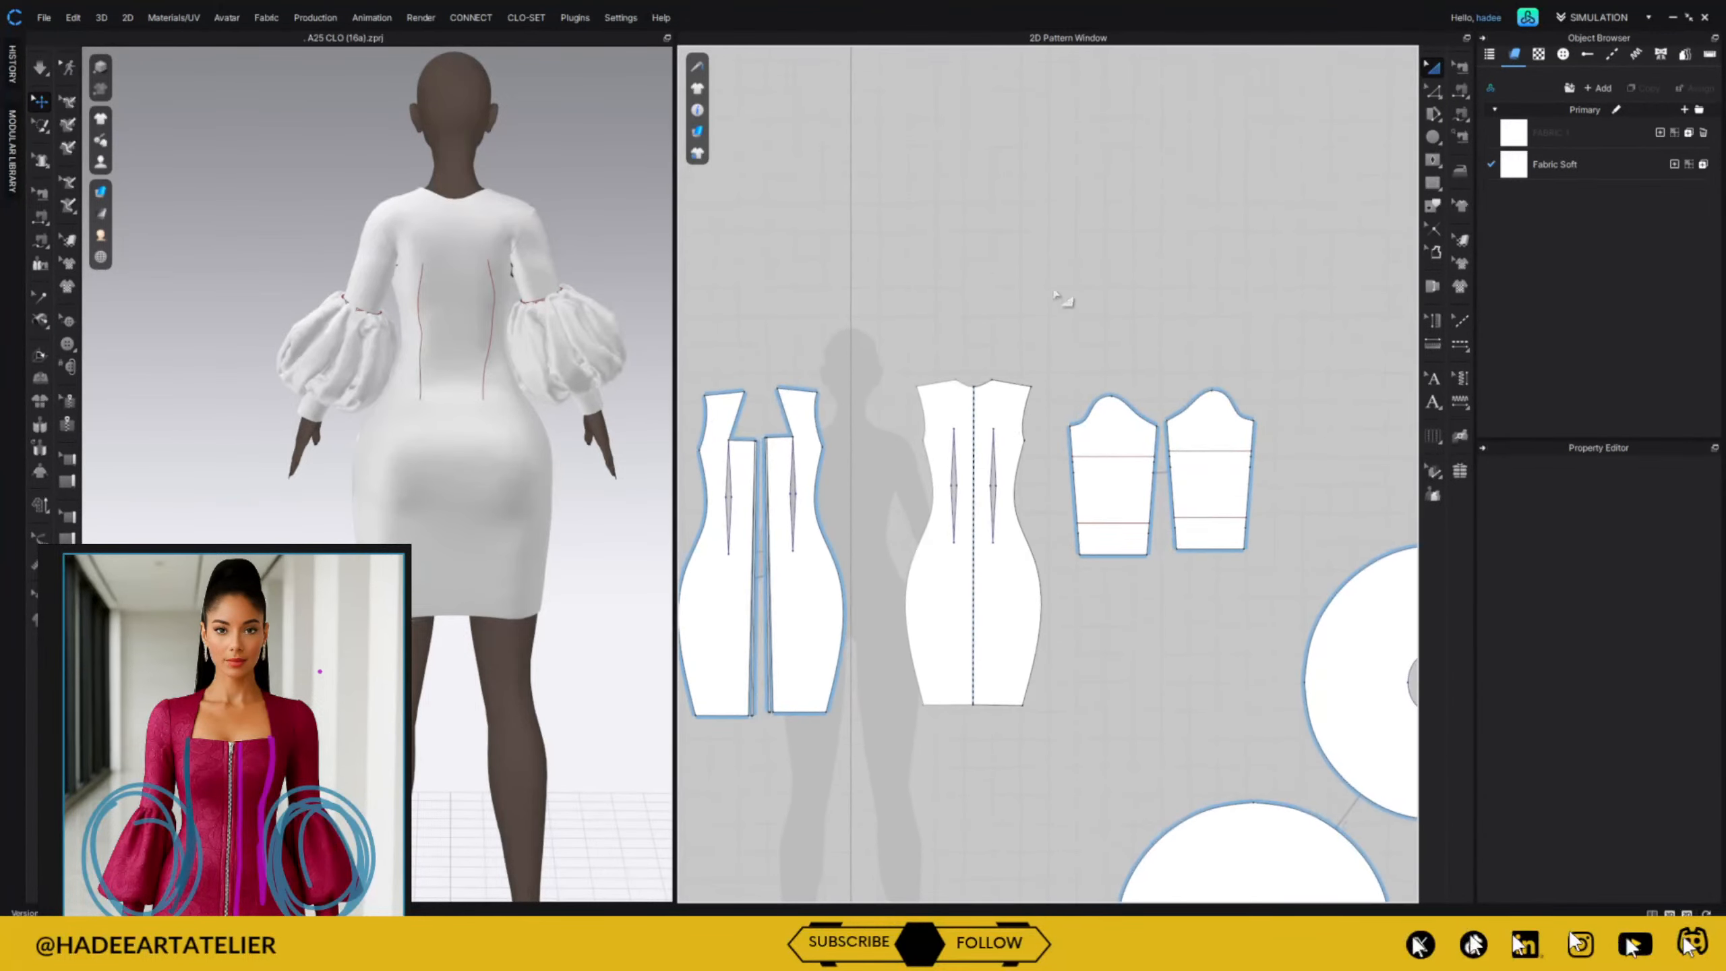
{"action": "key", "text": "z"}
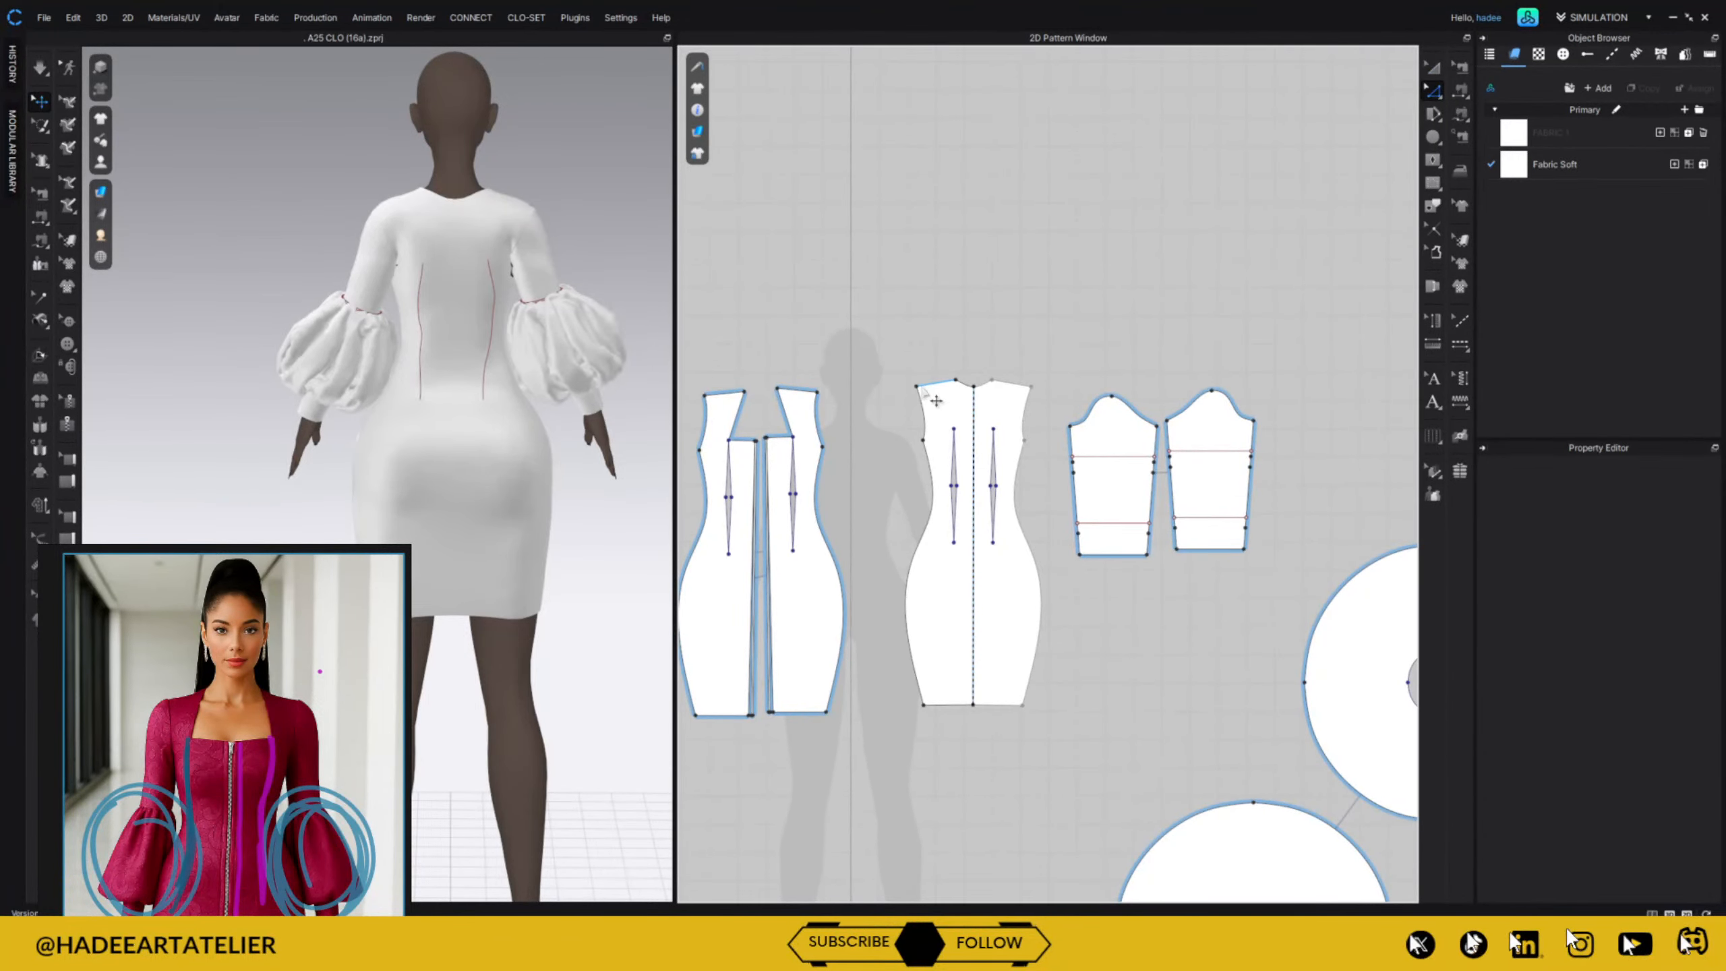
{"action": "left_click", "coordinate": [937, 400]}
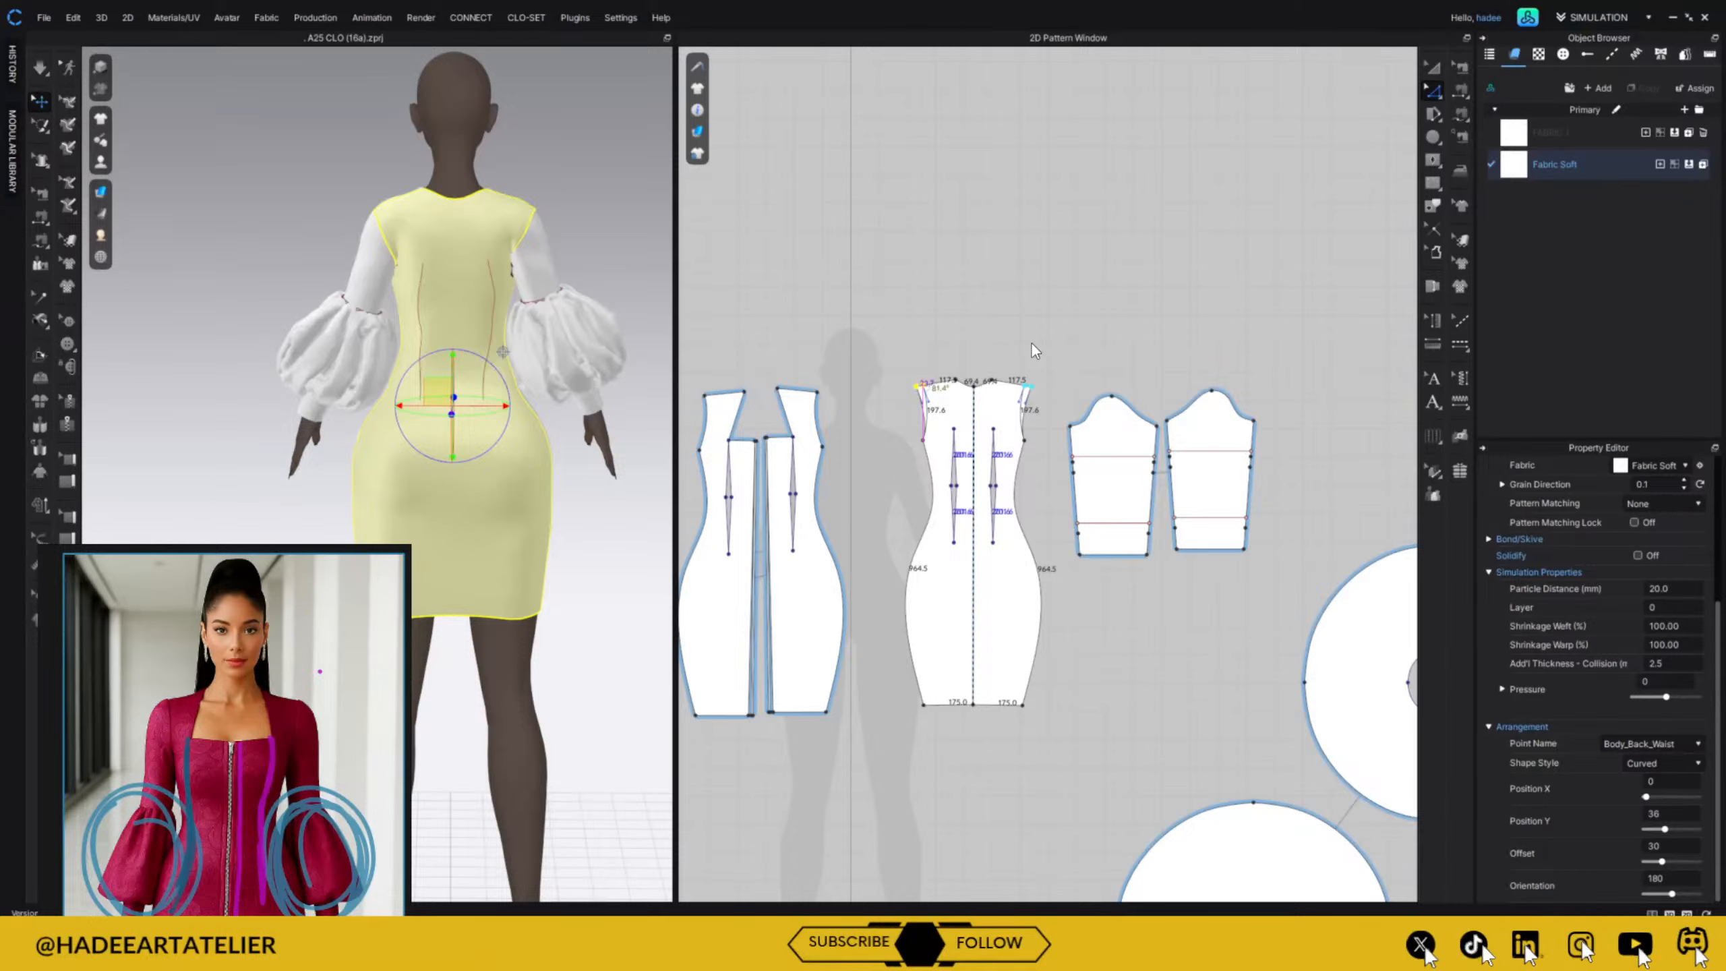
{"action": "left_click", "coordinate": [815, 394]}
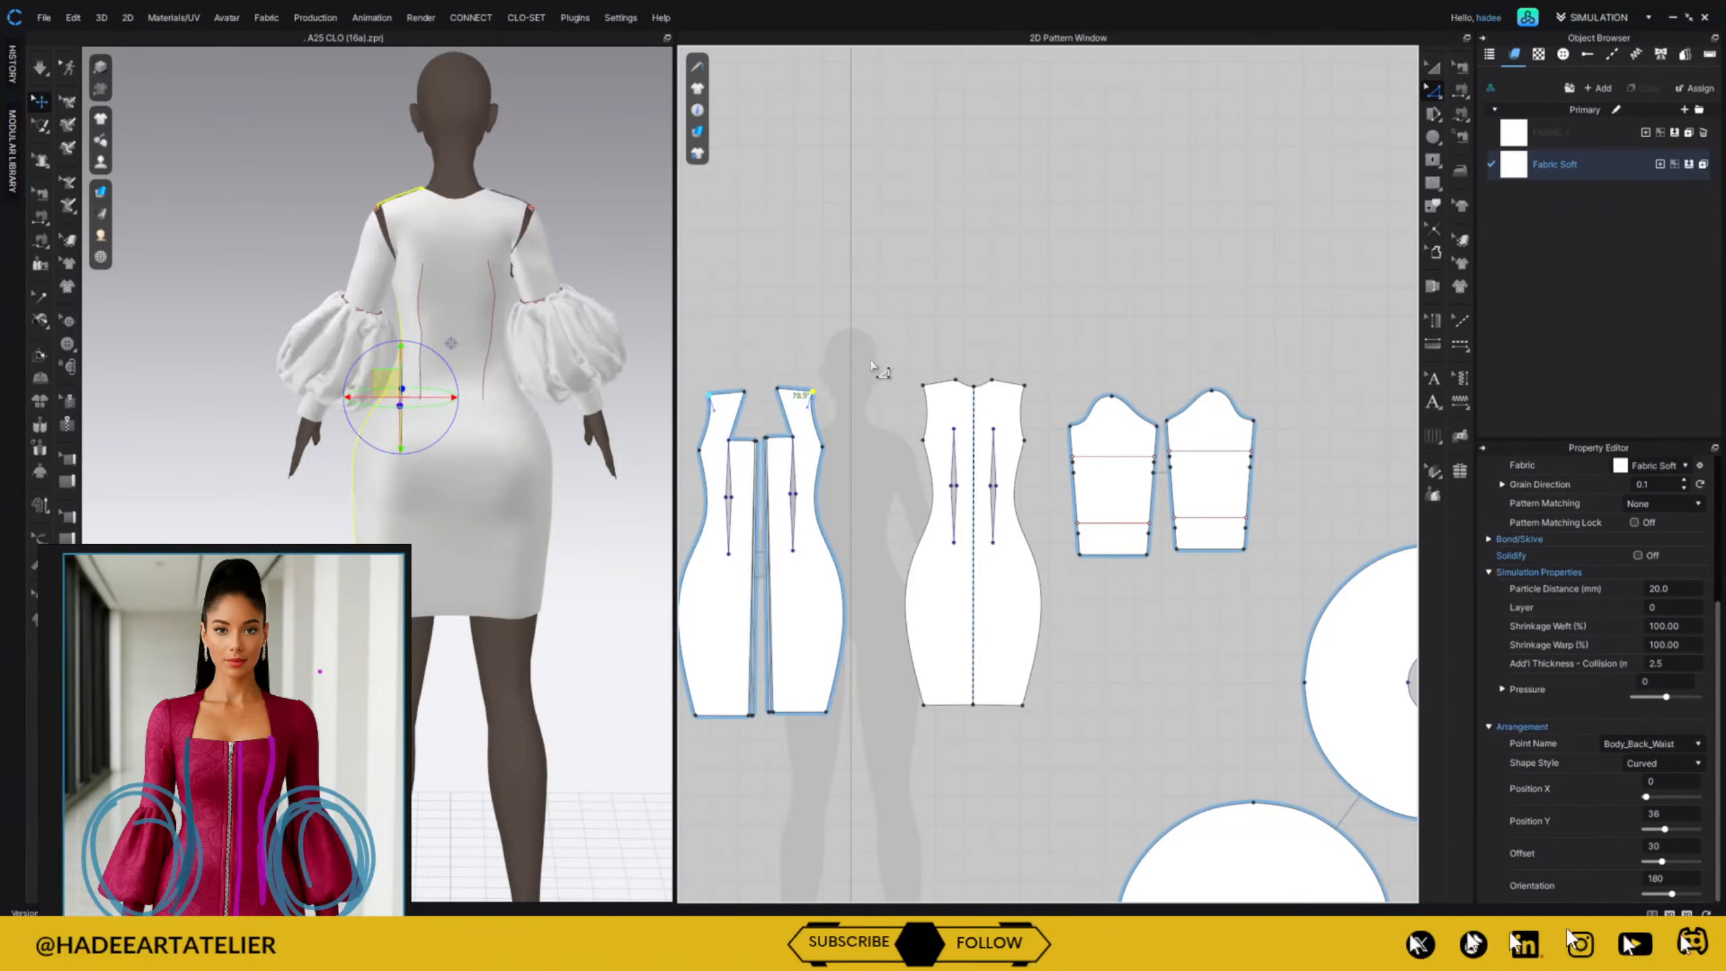
{"action": "left_click", "coordinate": [872, 367]}
{"action": "left_click", "coordinate": [945, 399]}
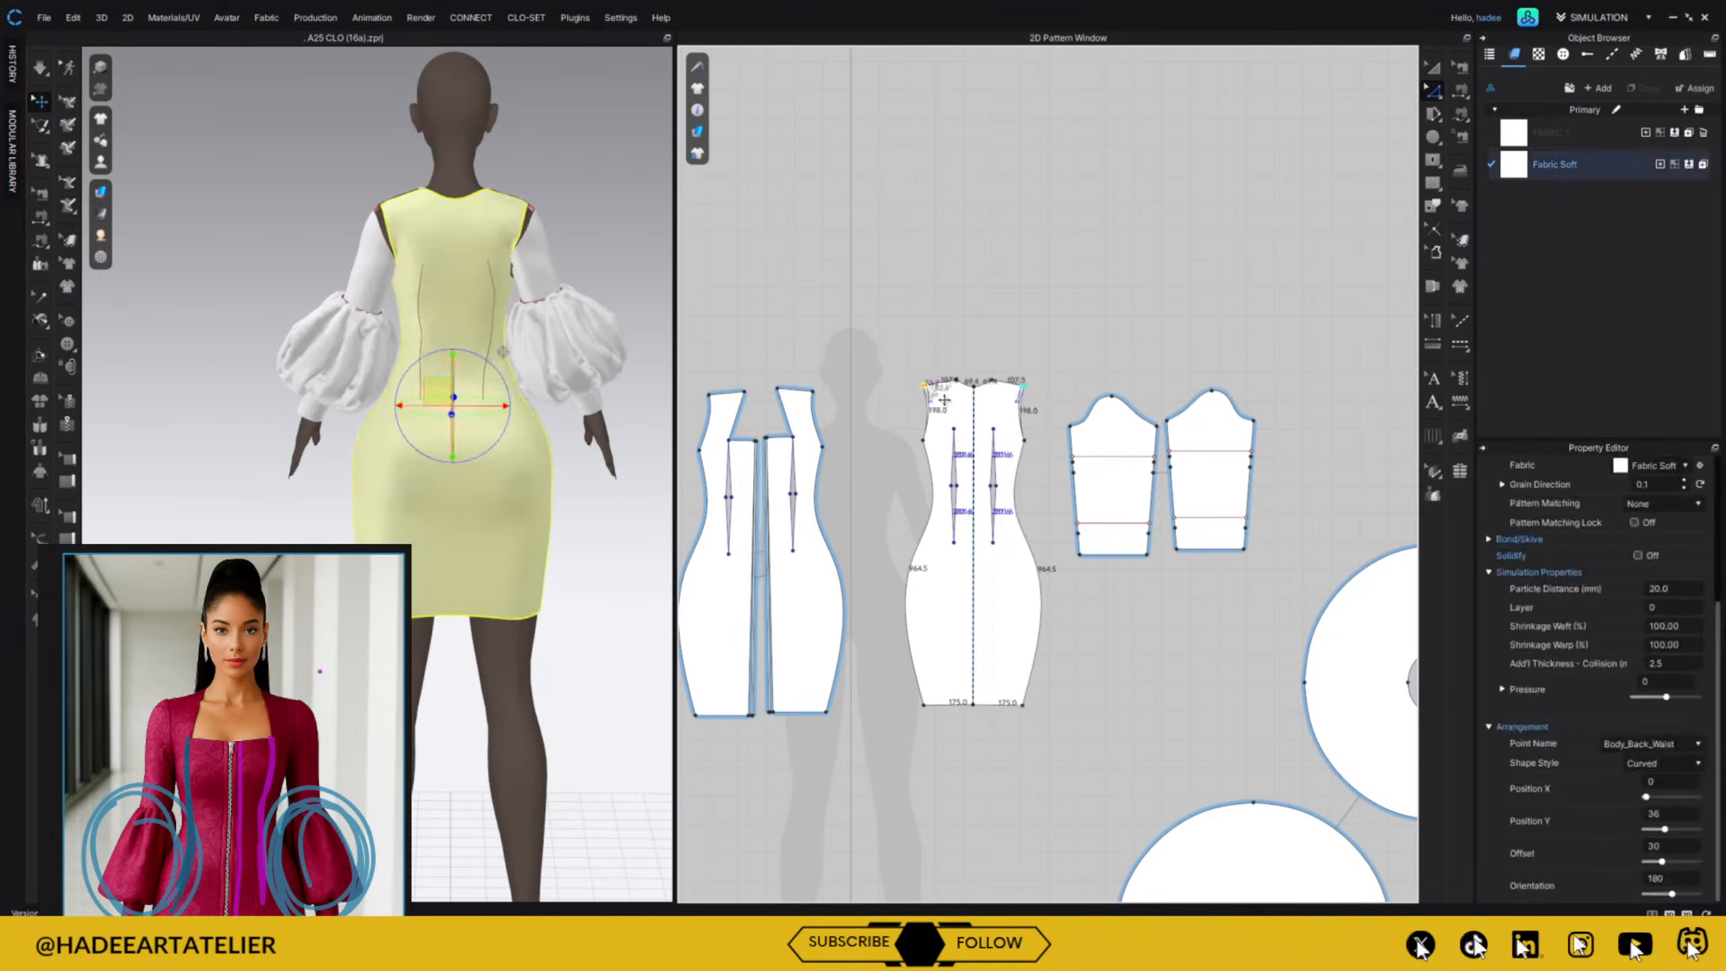
{"action": "left_click", "coordinate": [978, 340]}
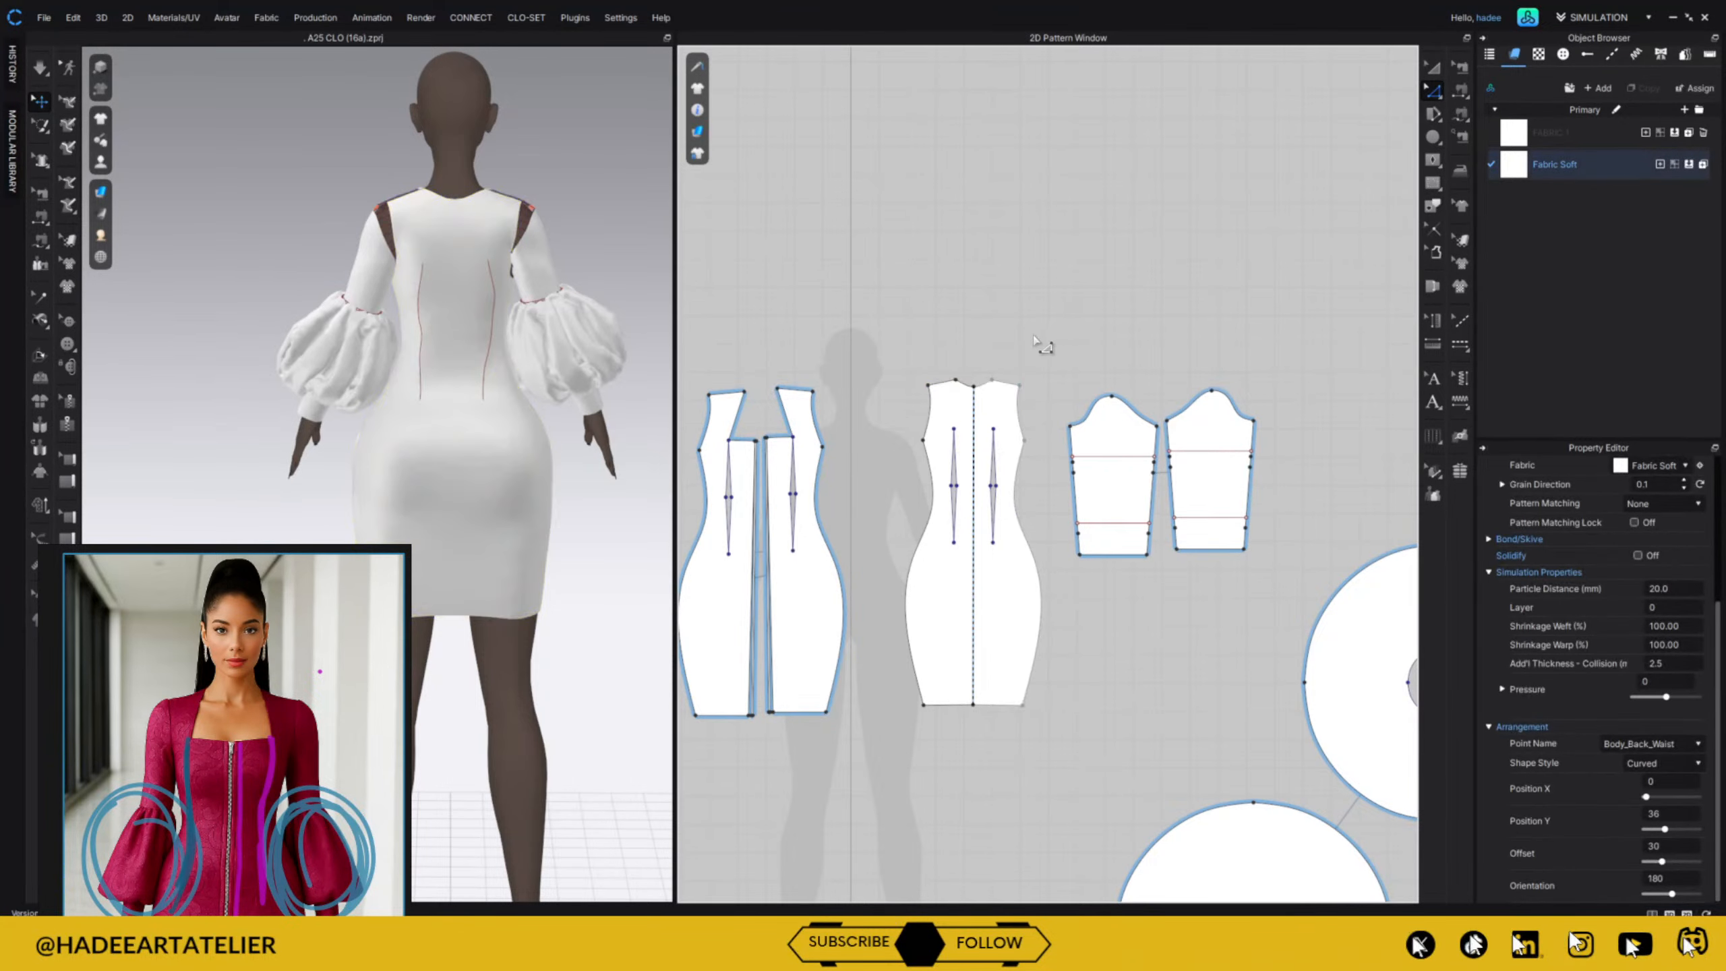
{"action": "left_click", "coordinate": [817, 403]}
{"action": "left_click", "coordinate": [917, 288]}
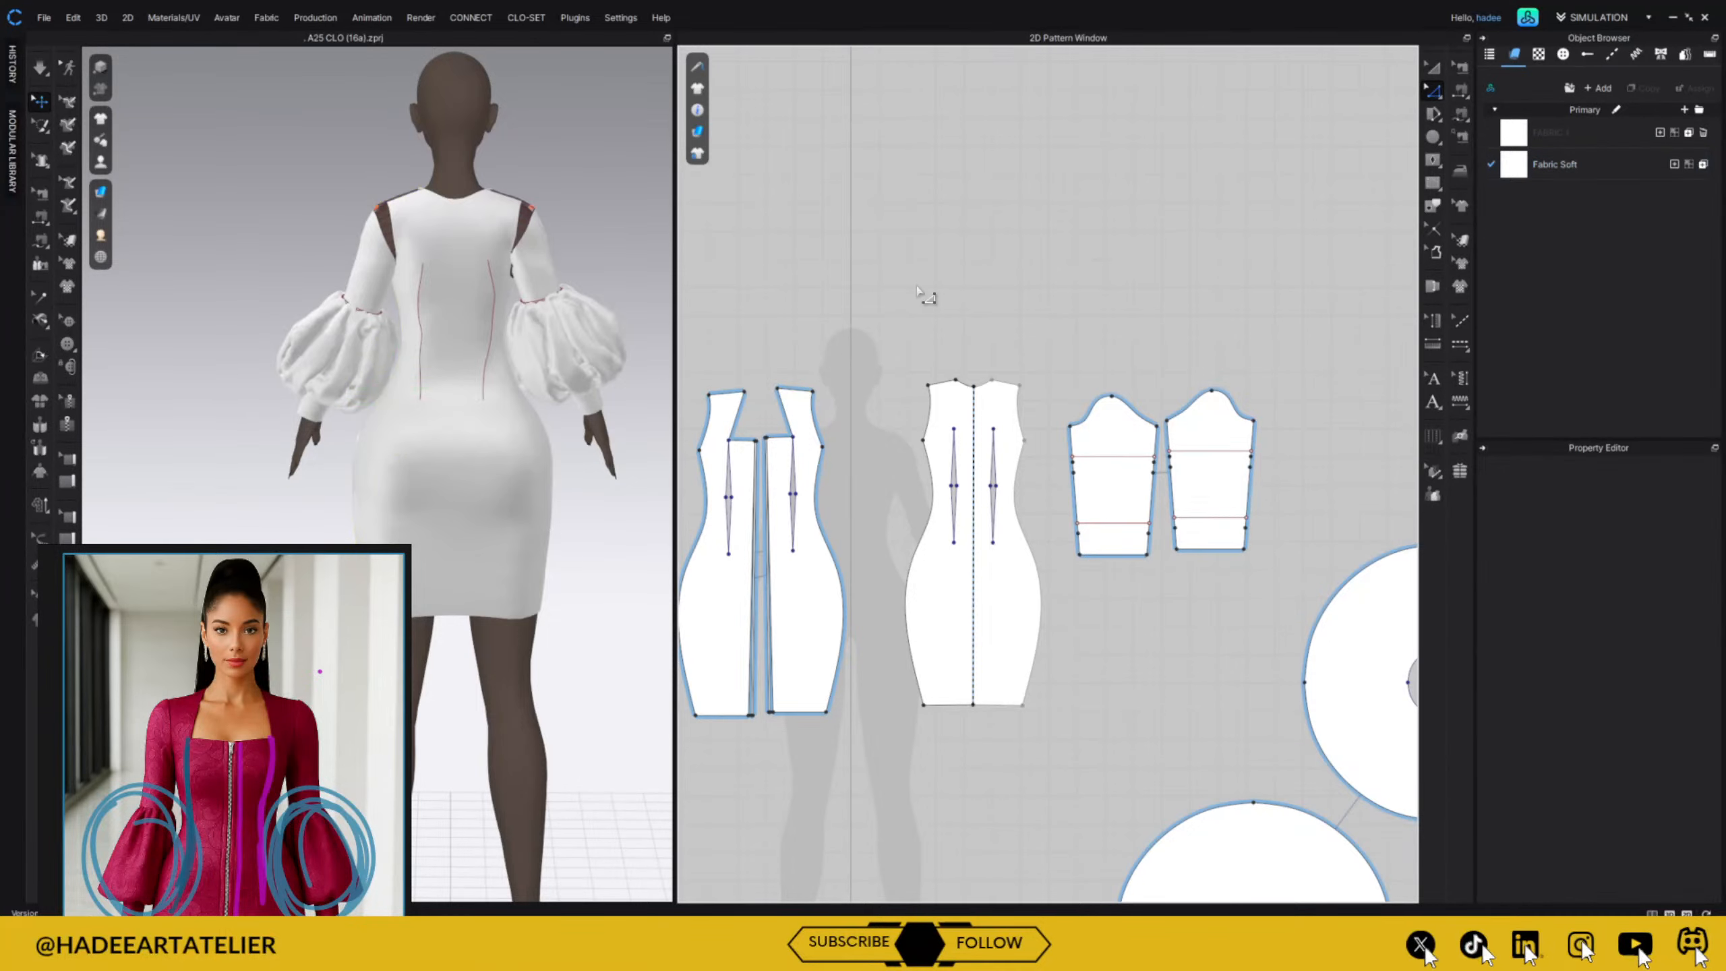
Set the back piece's shoulder line length to 125.7 mm with the direction set to End.
{"action": "left_click", "coordinate": [946, 386]}
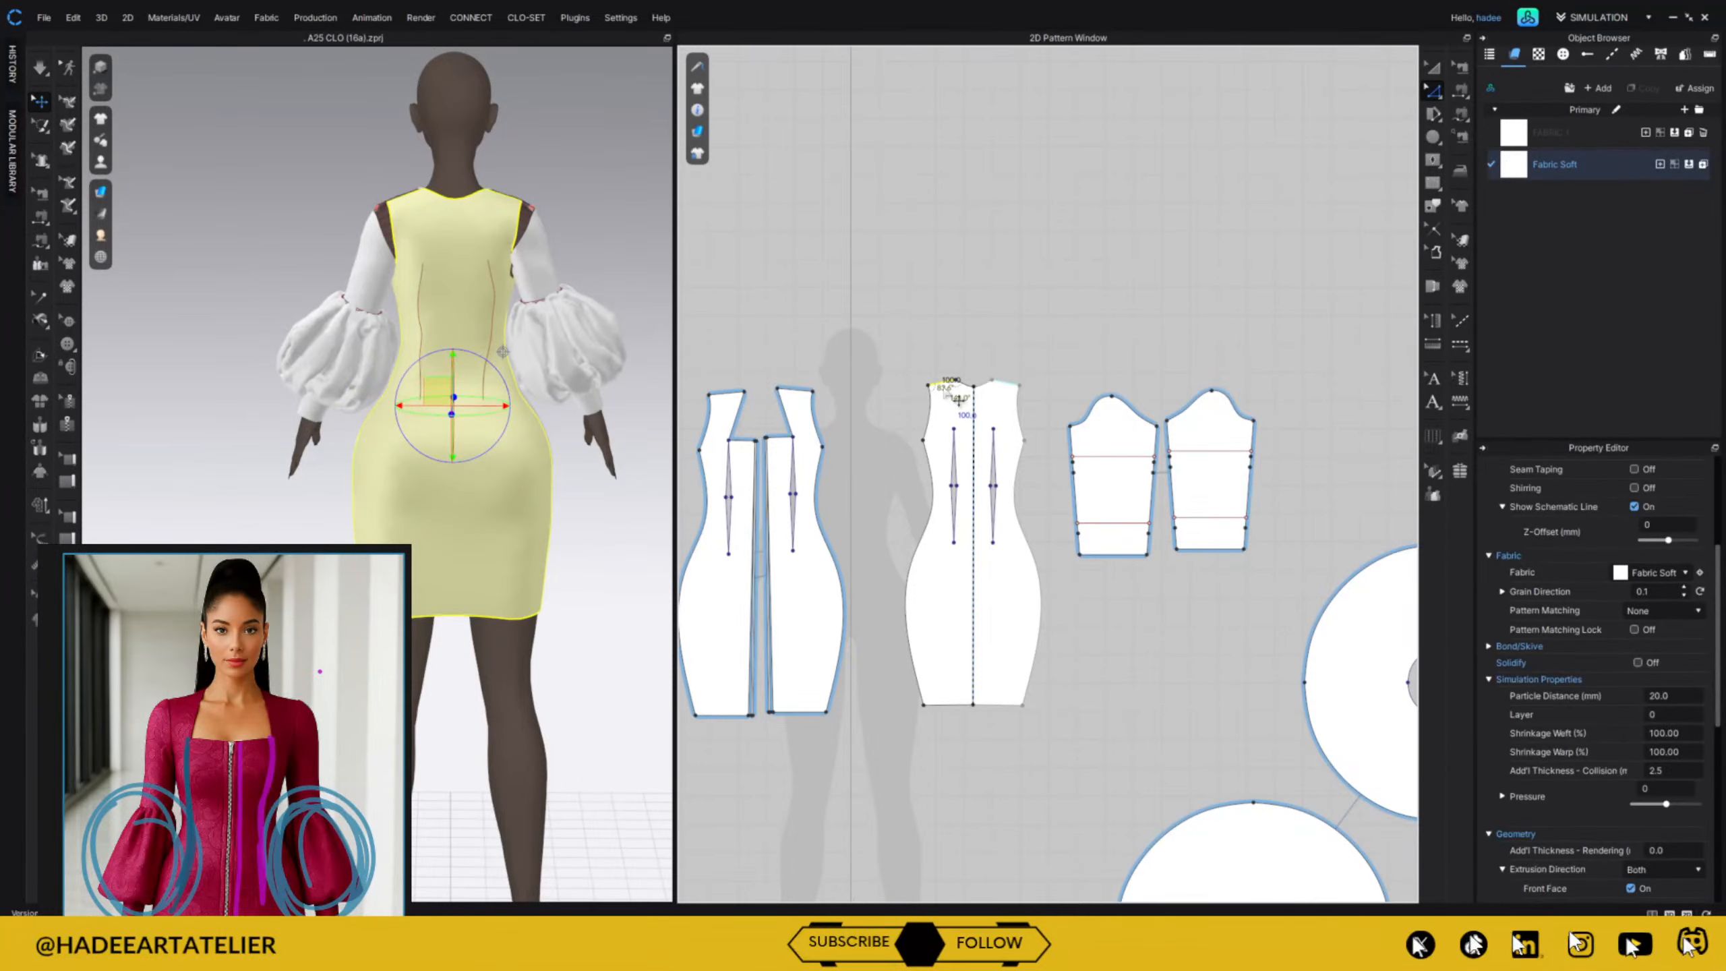
{"action": "right_click", "coordinate": [944, 386]}
{"action": "left_click", "coordinate": [999, 521]}
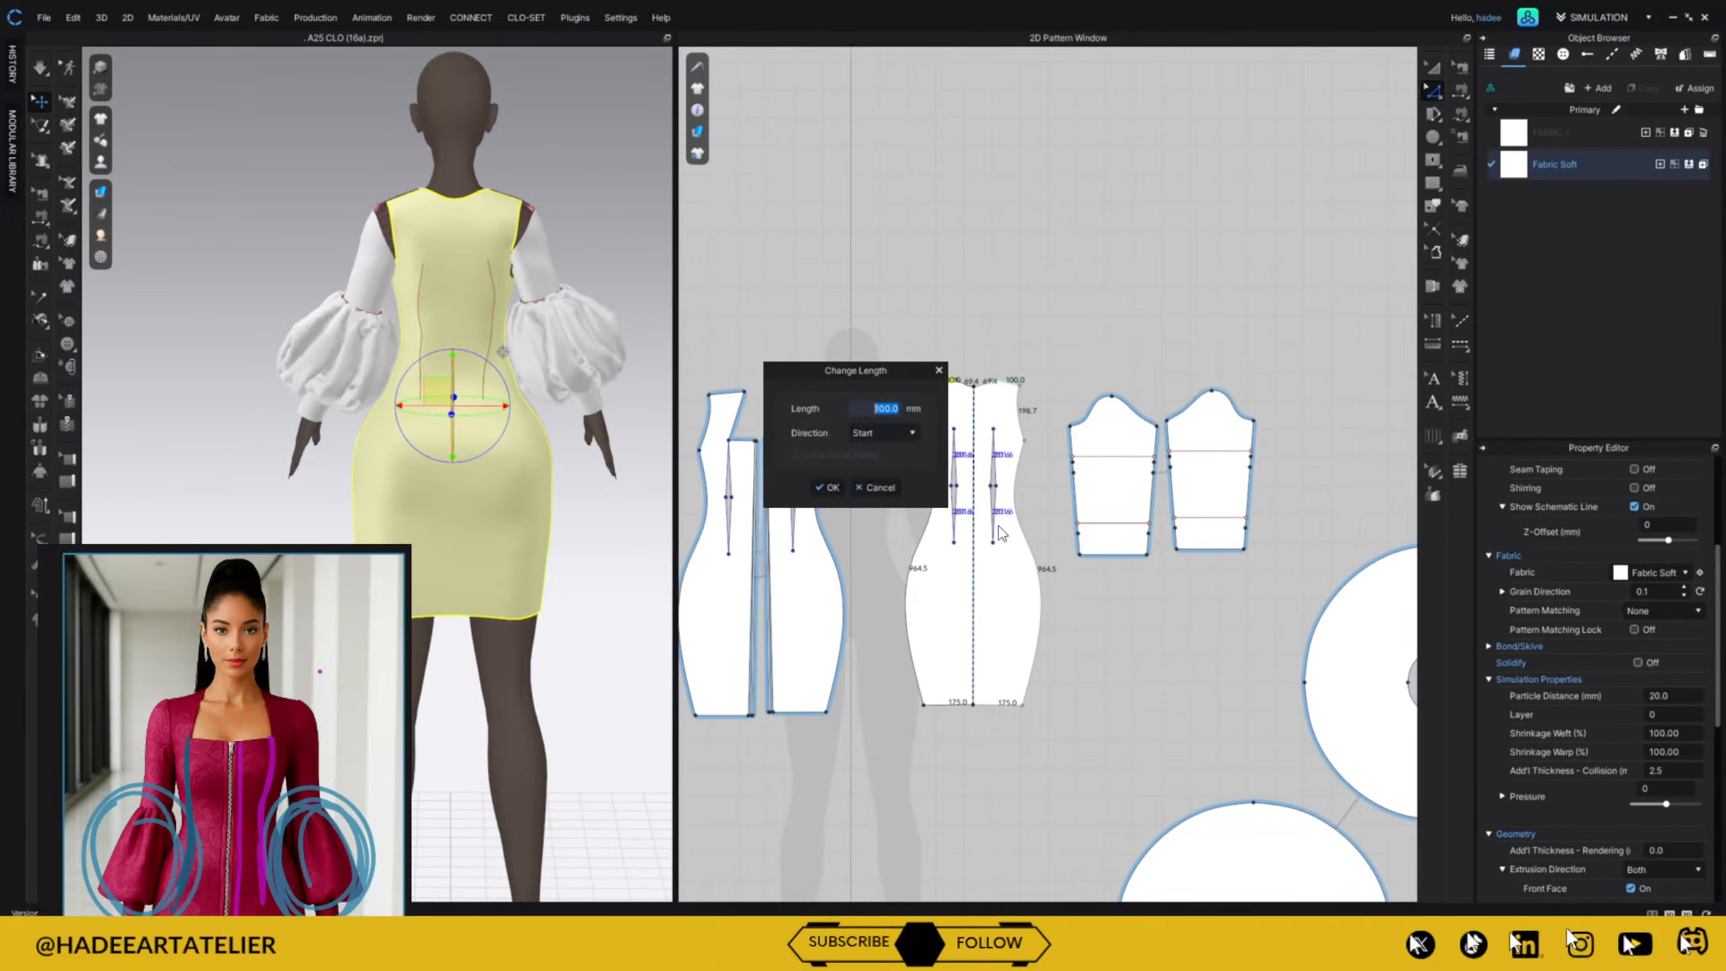
{"action": "type", "text": "125.7"}
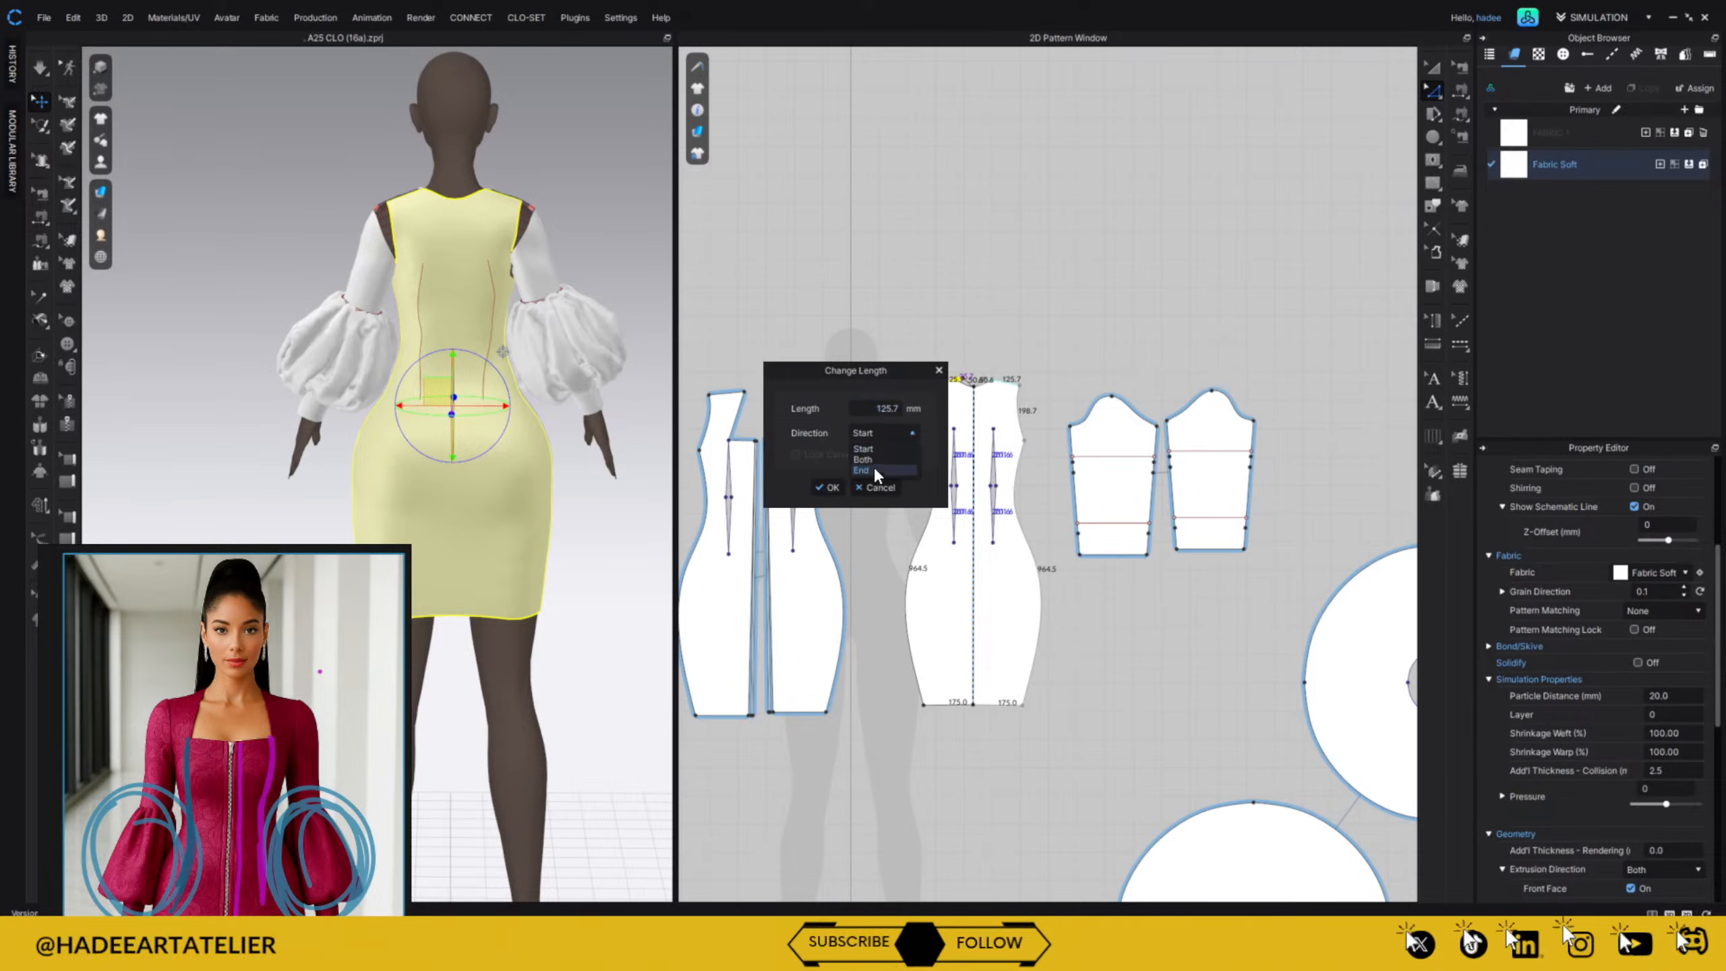
{"action": "left_click", "coordinate": [861, 470]}
{"action": "left_click", "coordinate": [829, 487]}
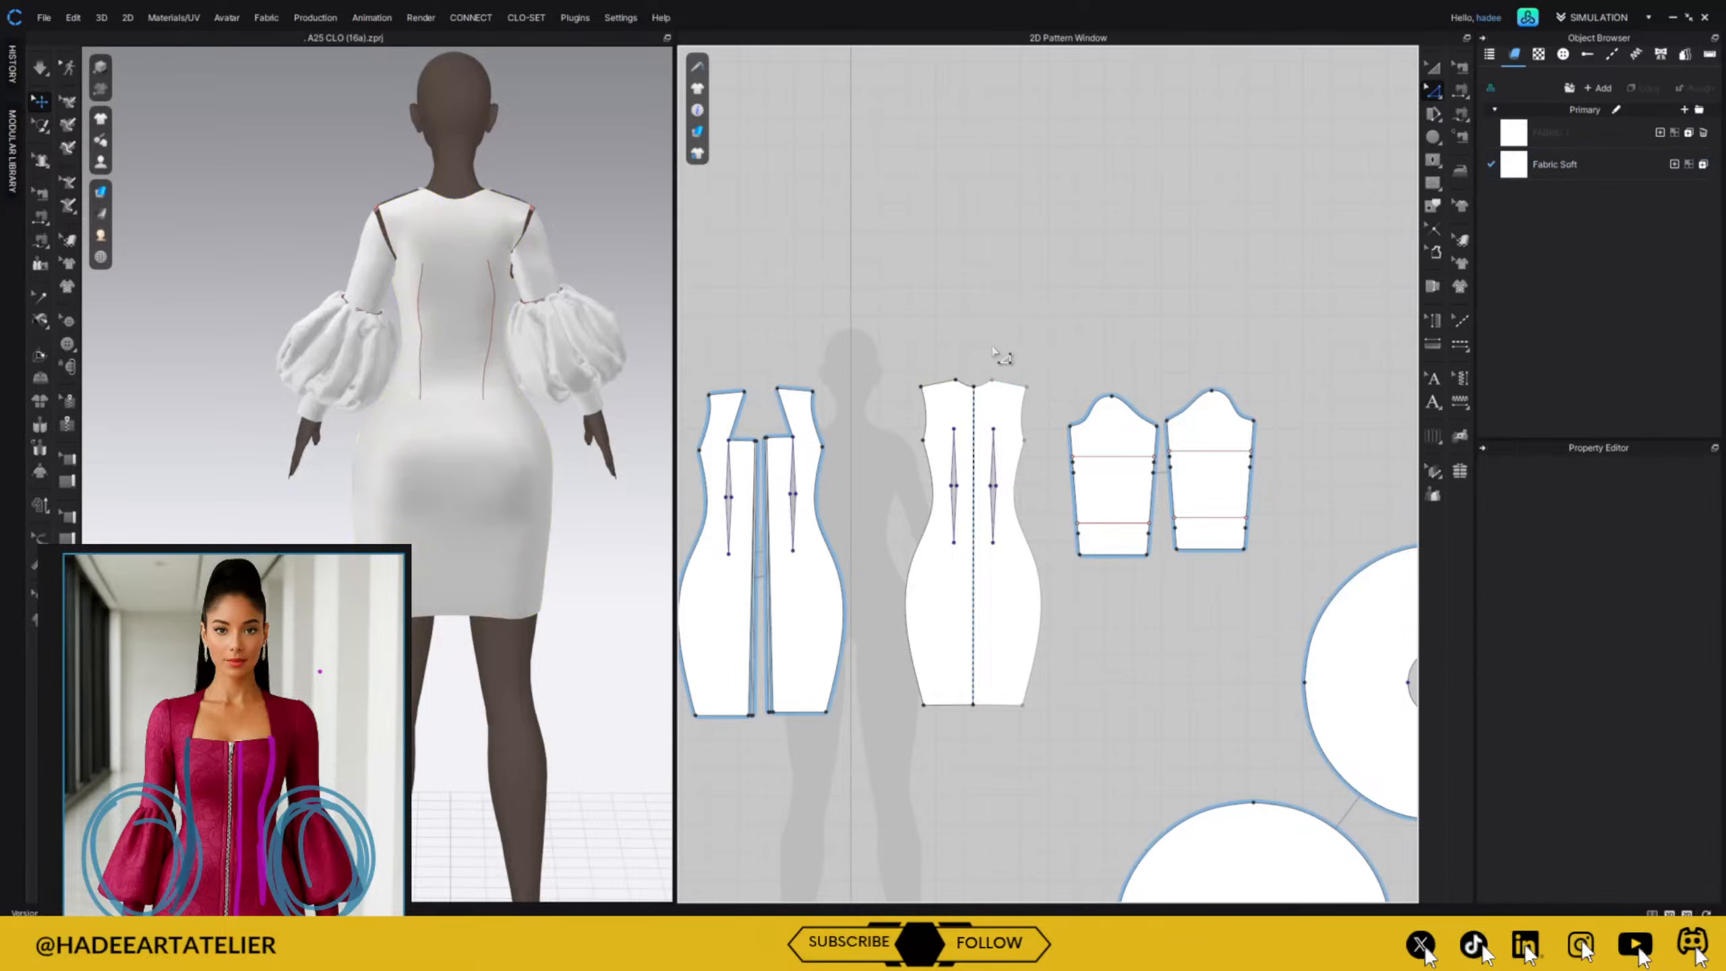
Straighten the back neckline segment between the neck-side shoulder point and the center back.
{"action": "scroll", "coordinate": [992, 347], "scroll_direction": "up", "scroll_amount": 5}
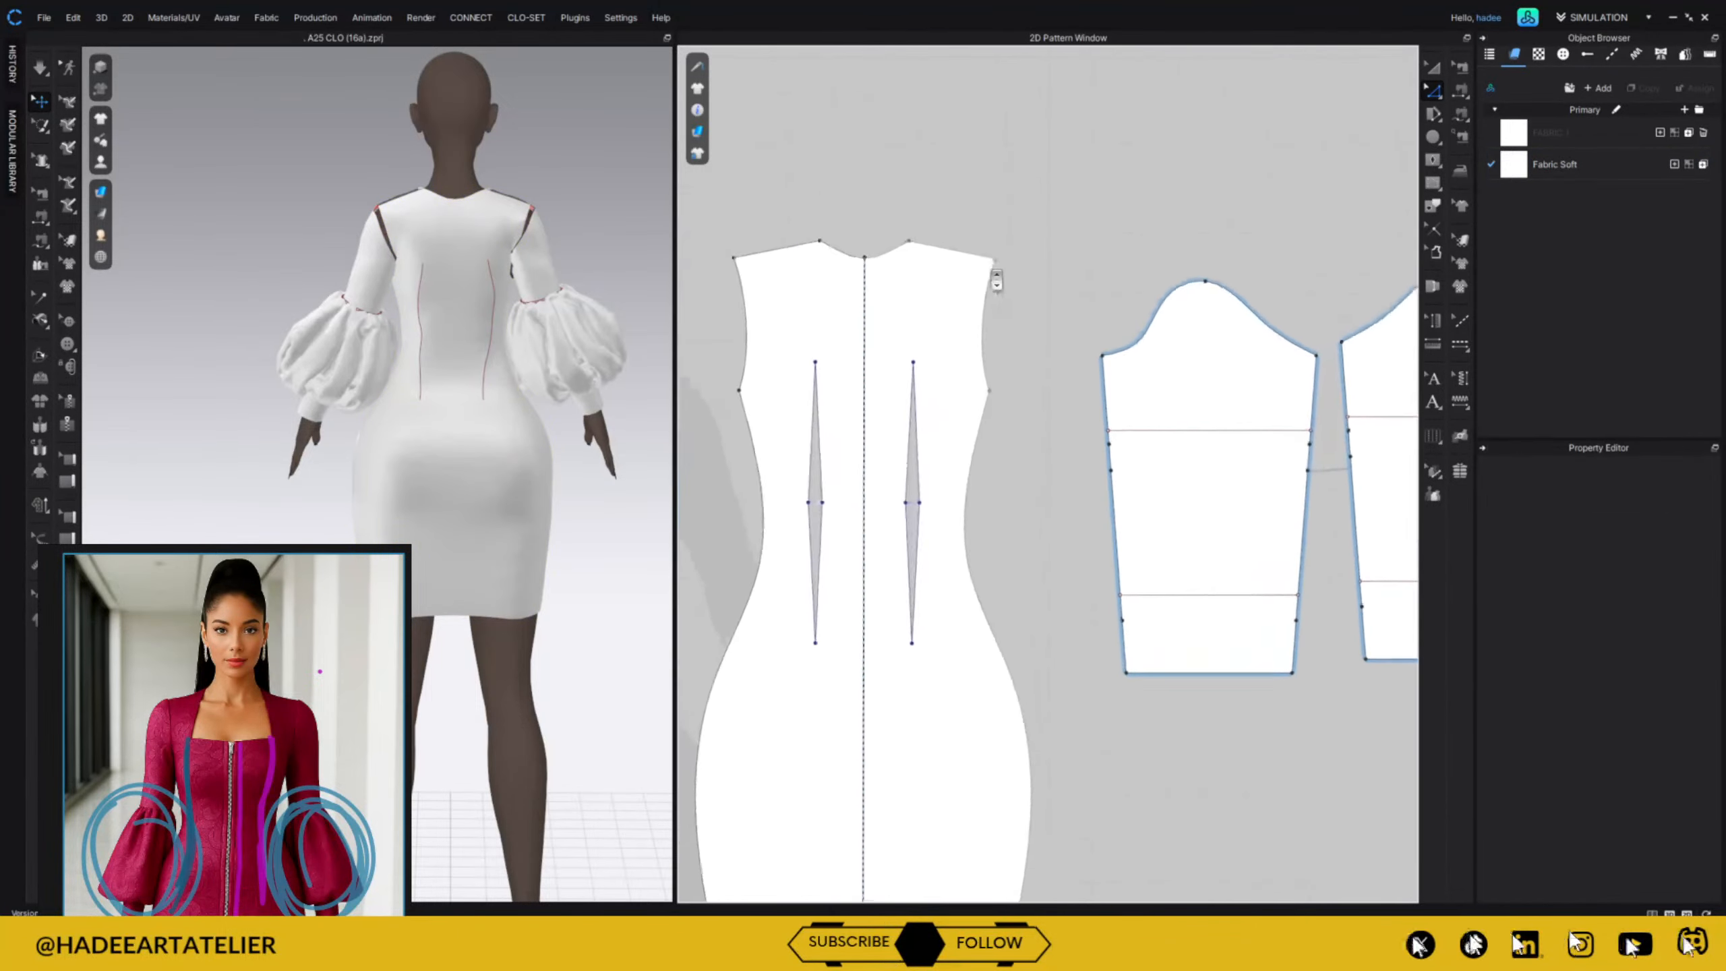
{"action": "middle_click_drag", "start_coordinate": [996, 218], "coordinate": [1137, 371]}
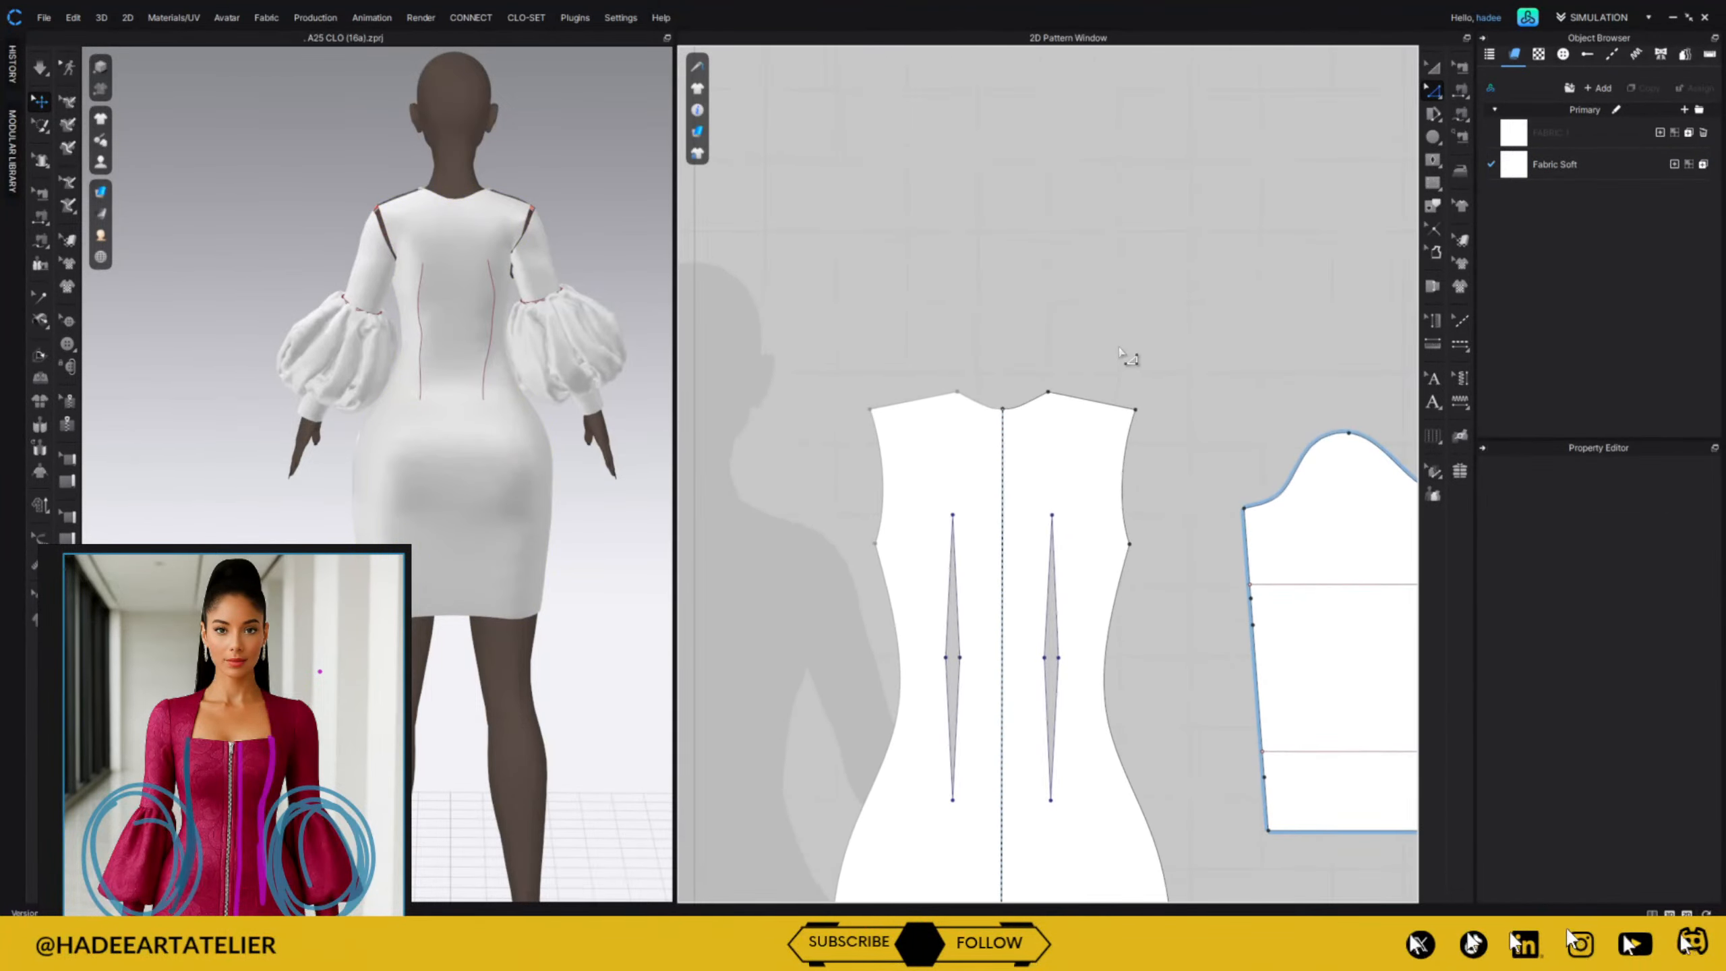
{"action": "scroll", "coordinate": [1139, 317], "scroll_direction": "up", "scroll_amount": 1}
{"action": "scroll", "coordinate": [1139, 317], "scroll_direction": "up", "scroll_amount": 1}
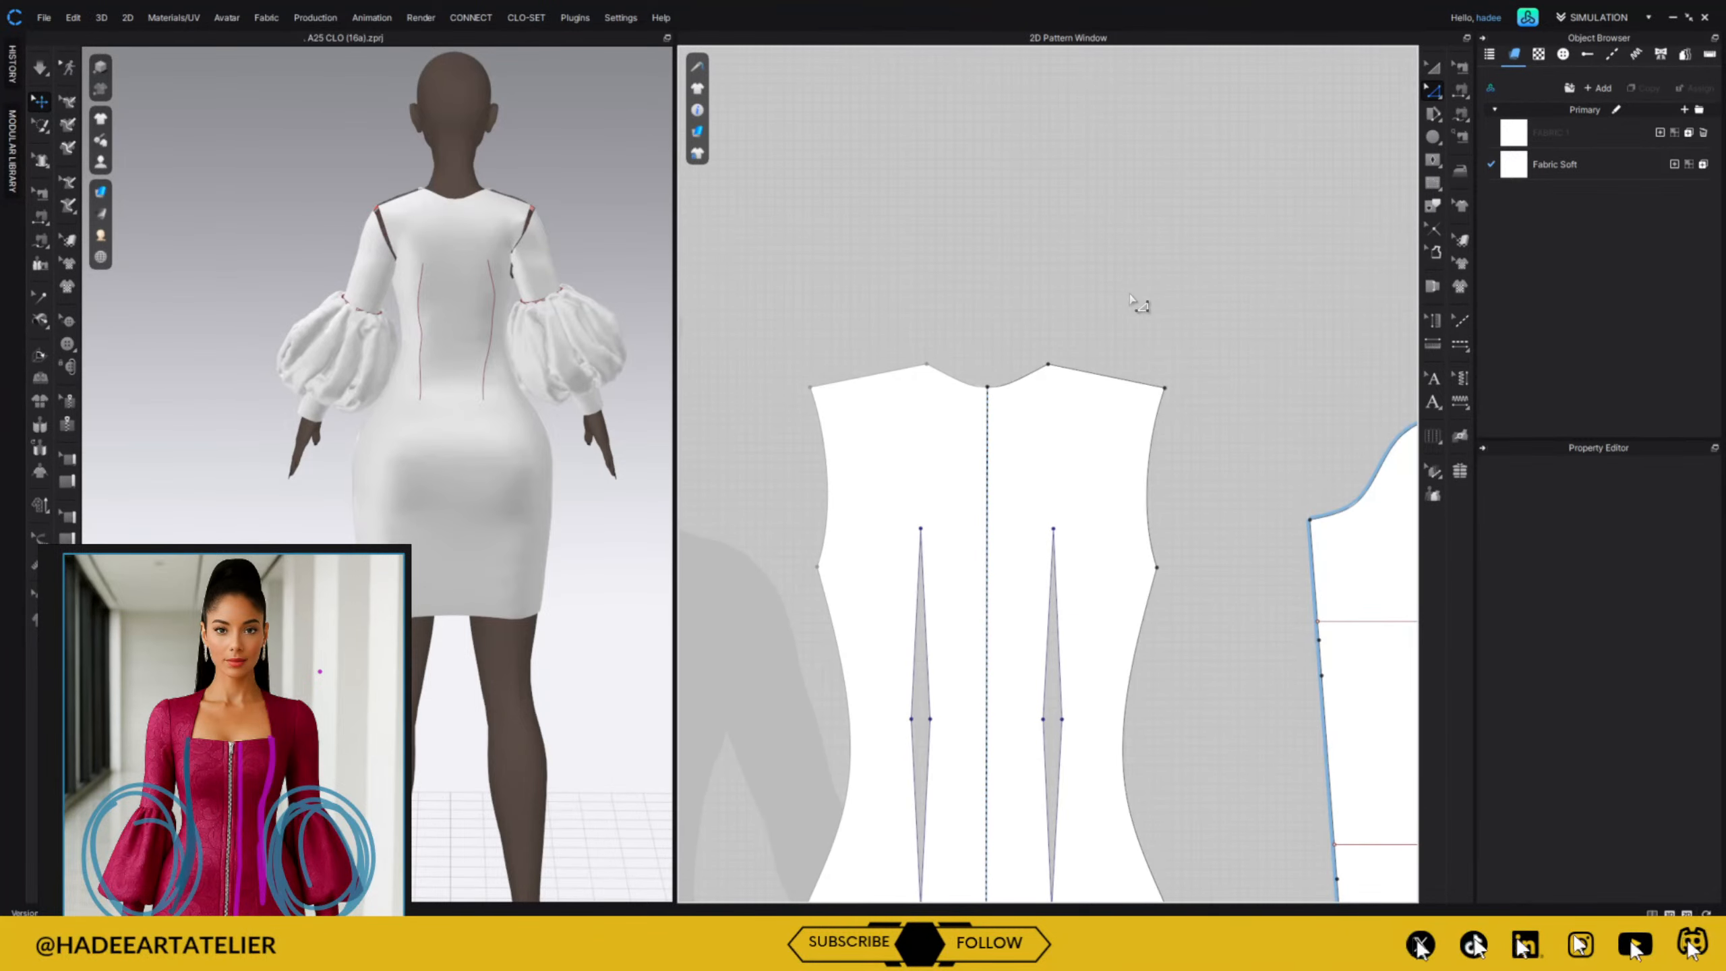
{"action": "key", "text": "c"}
{"action": "left_click", "coordinate": [927, 363]}
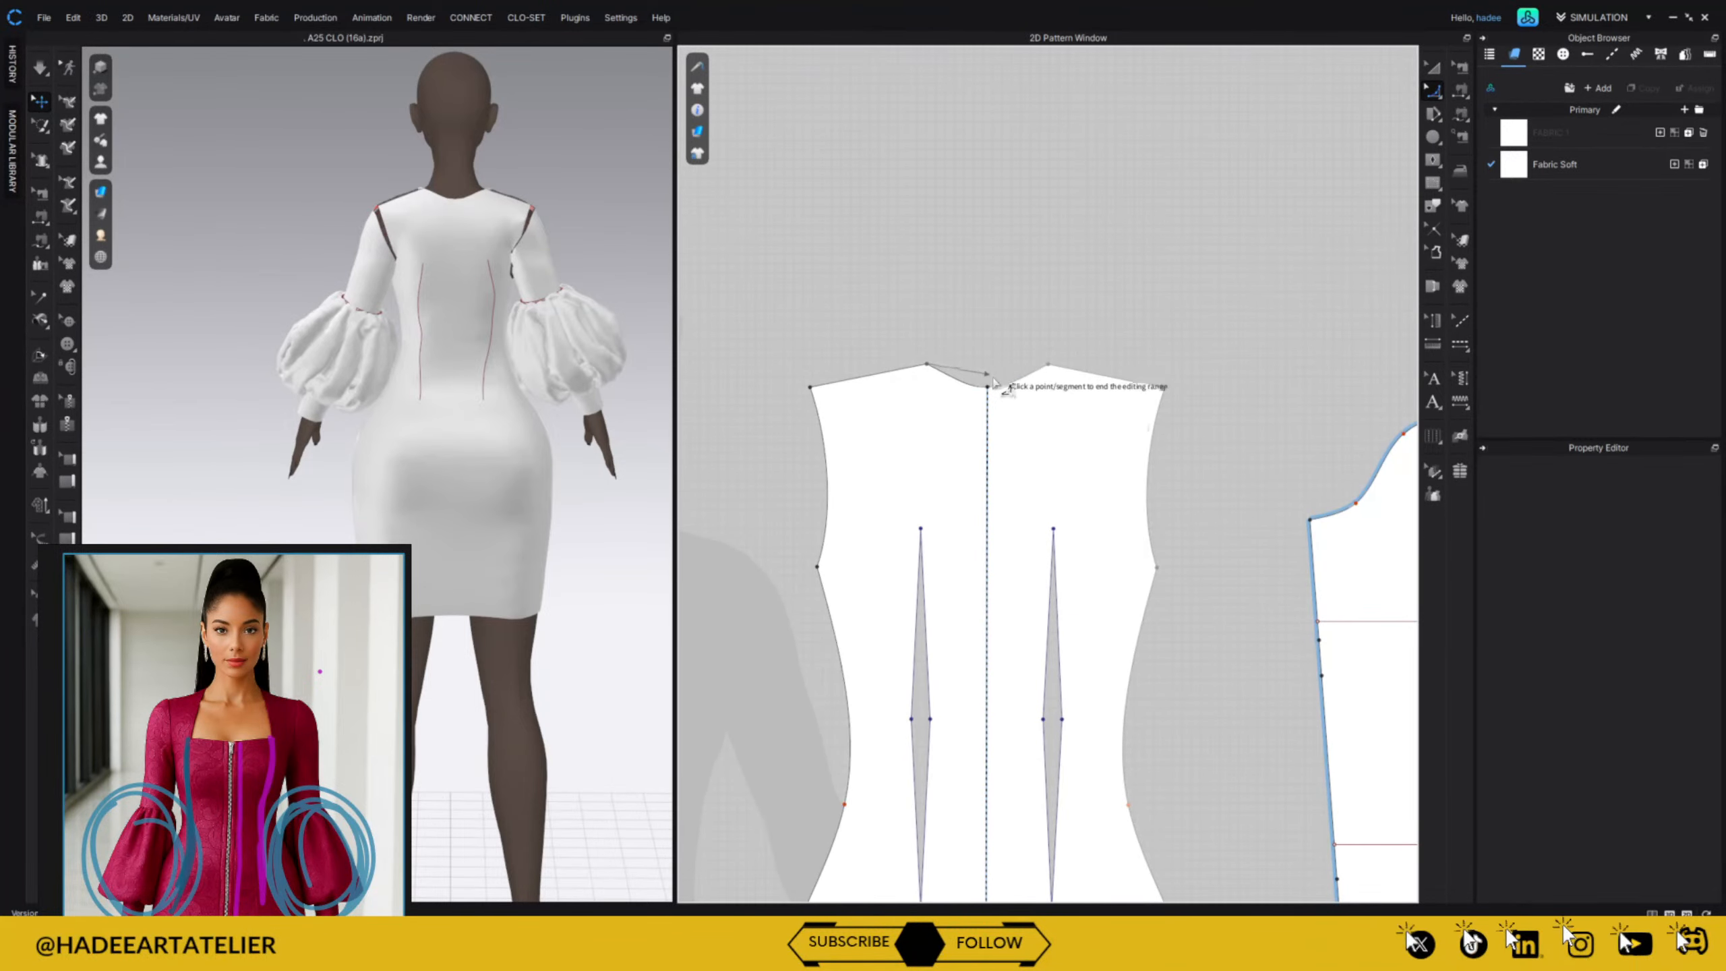
{"action": "left_click", "coordinate": [985, 387]}
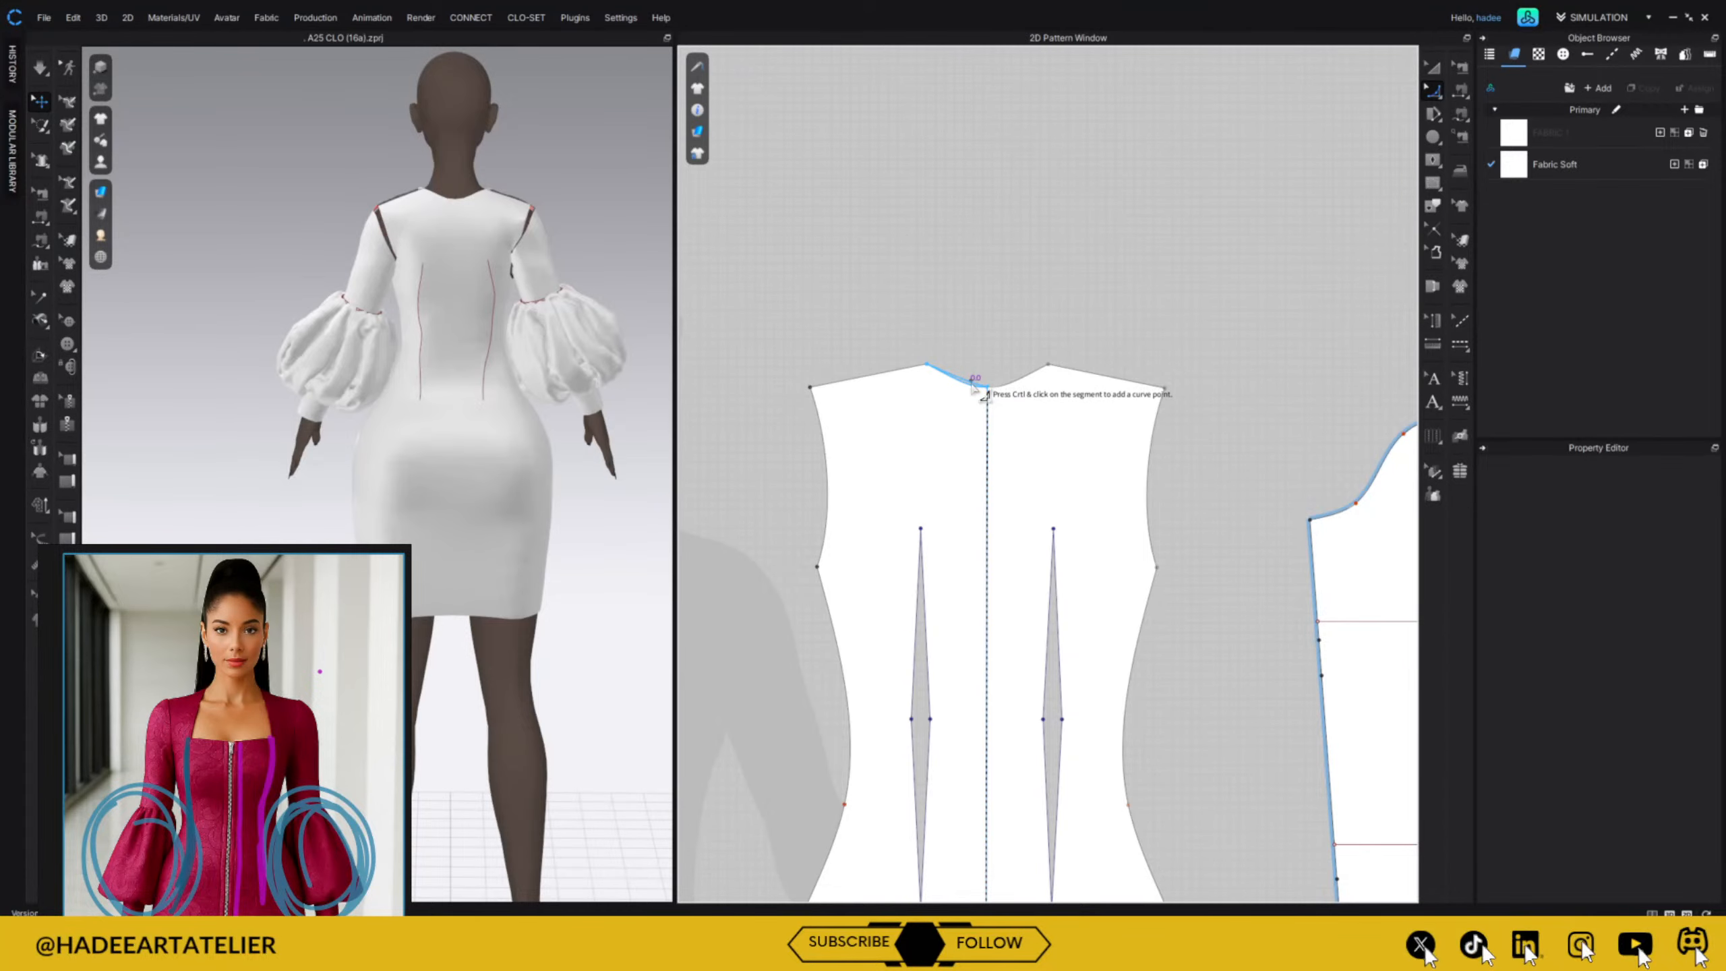
{"action": "key", "text": "Return"}
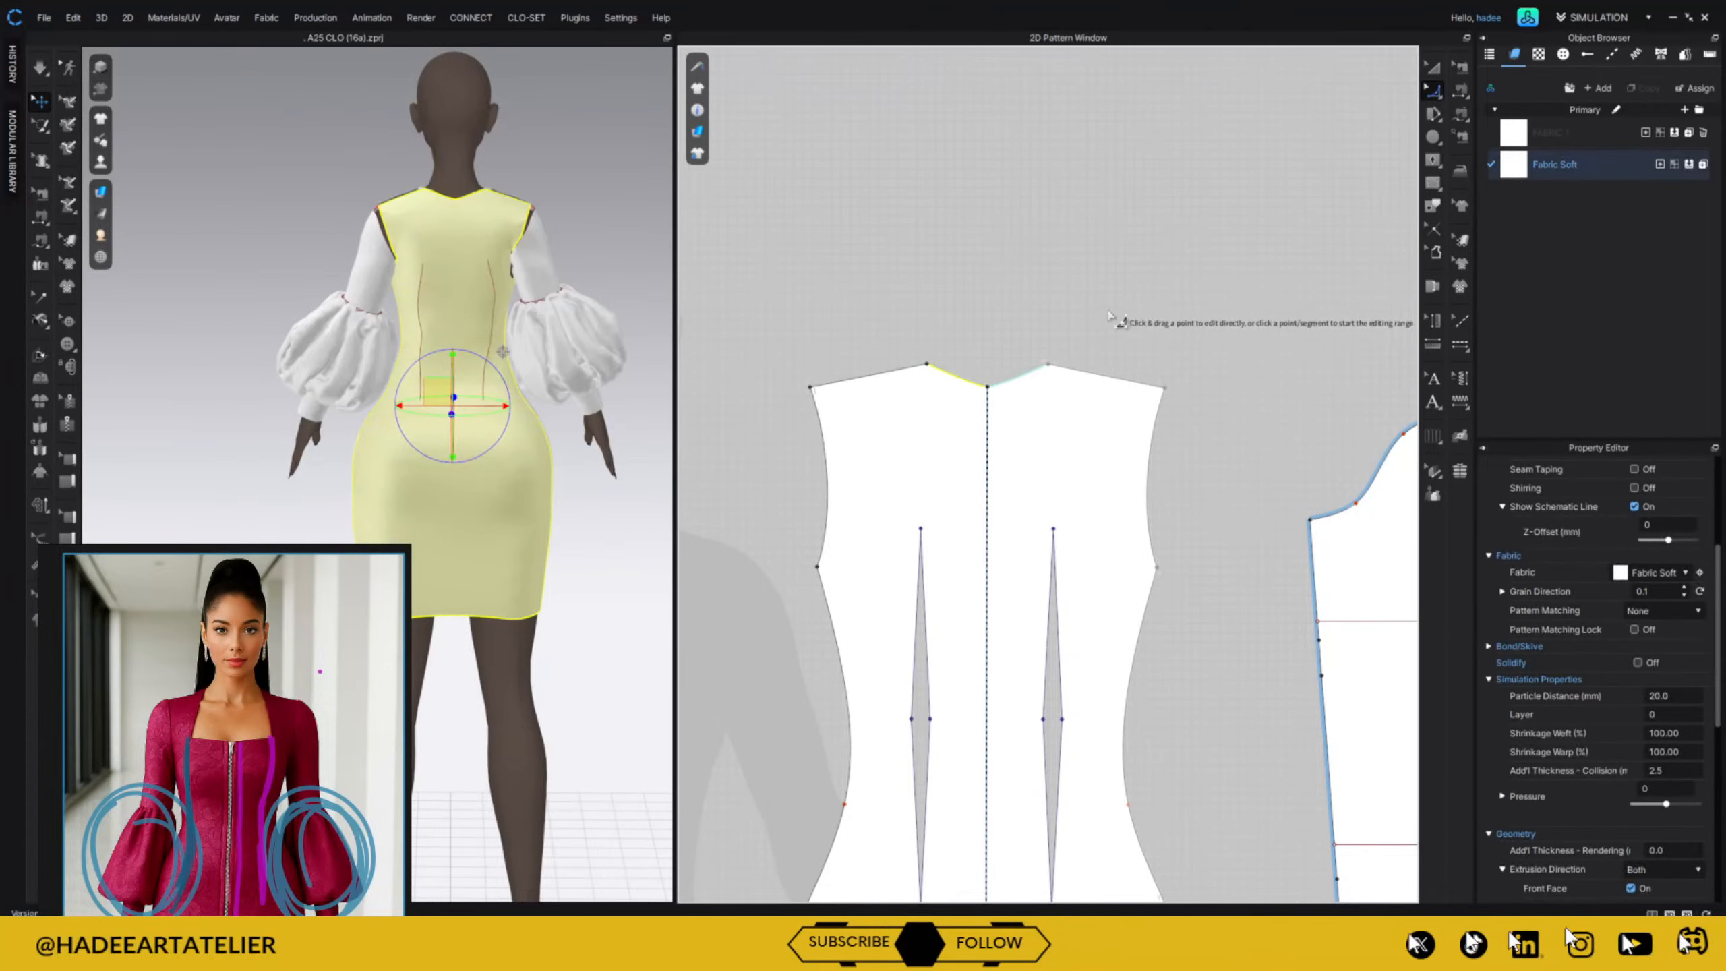
Simulate the dress with the edited back piece and pull the back neckline into place on the avatar.
{"action": "scroll", "coordinate": [1067, 351], "scroll_direction": "down", "scroll_amount": 3}
{"action": "scroll", "coordinate": [1067, 352], "scroll_direction": "down", "scroll_amount": 2}
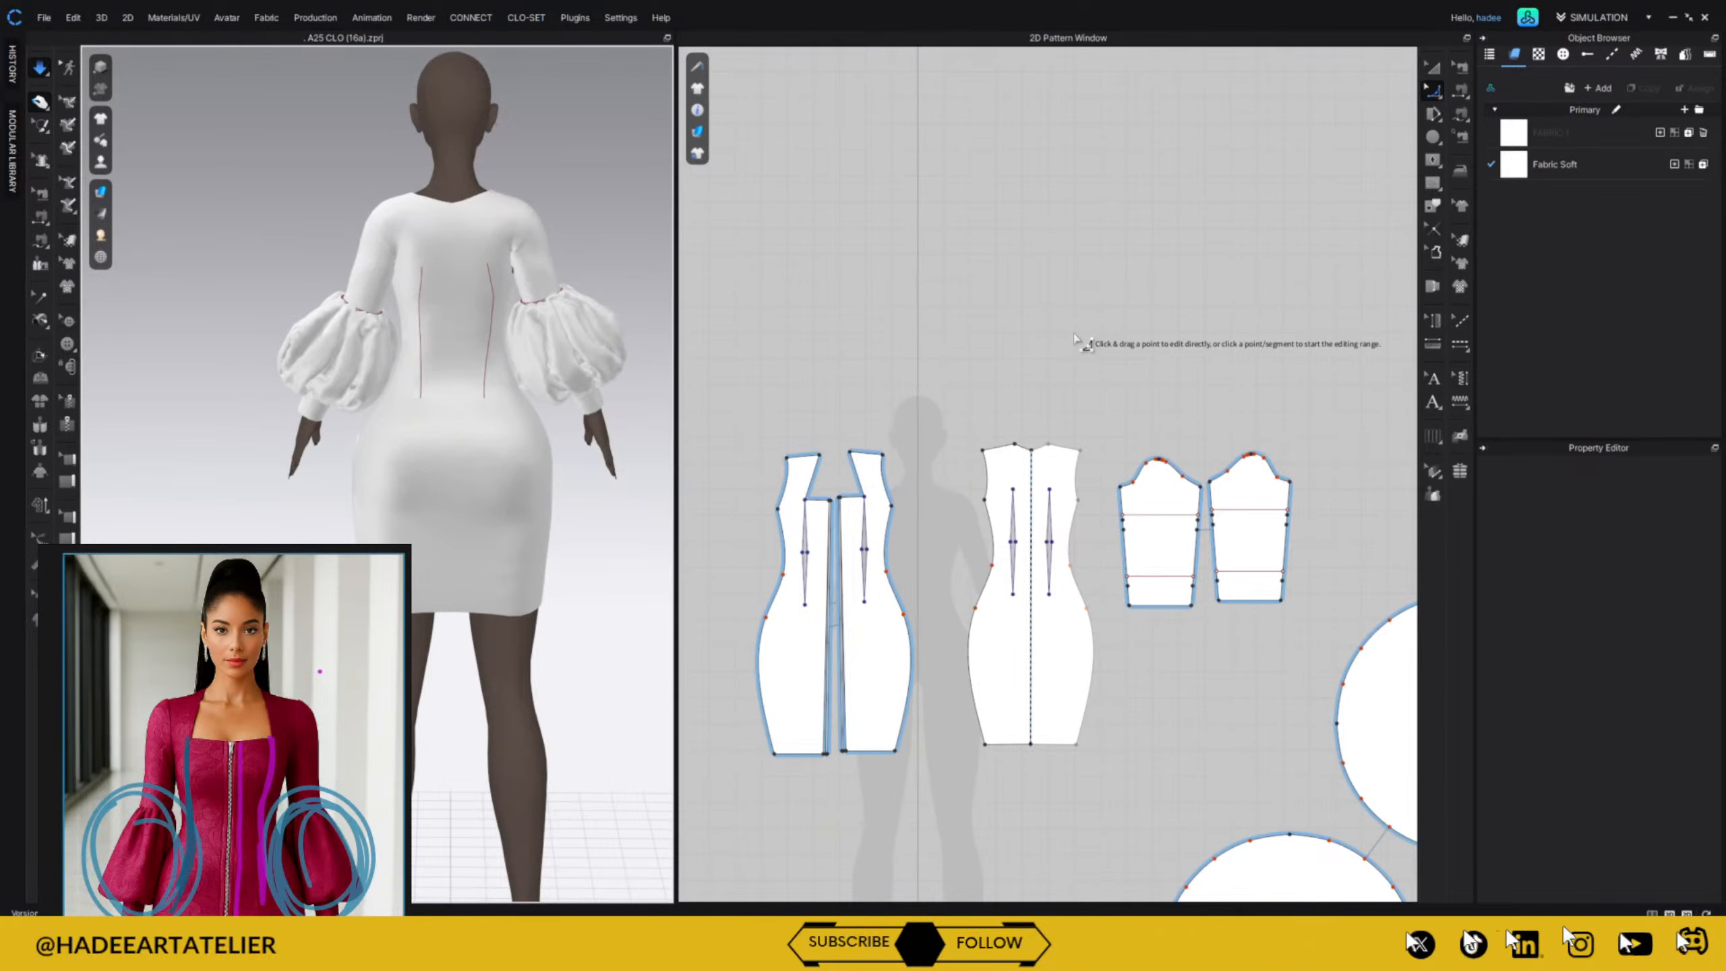
{"action": "left_click", "coordinate": [466, 197]}
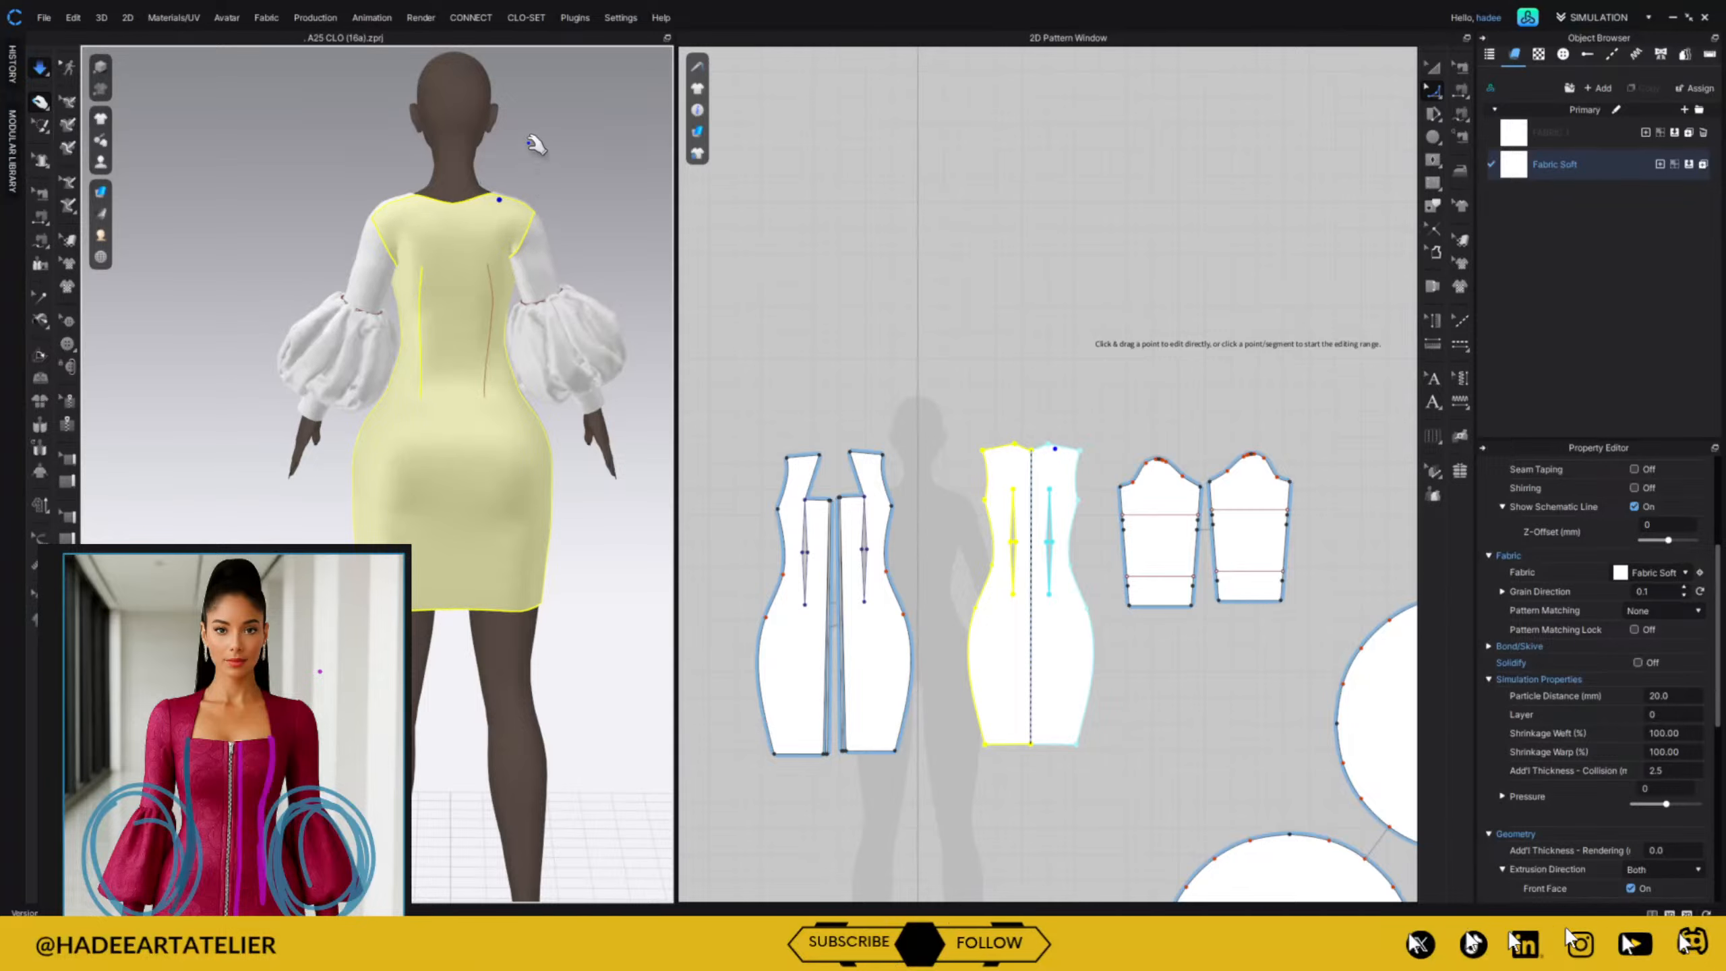
Select the lower circular puff piece to check which fabric it uses.
{"action": "right_click_drag", "start_coordinate": [639, 198], "coordinate": [856, 192]}
{"action": "left_click", "coordinate": [1432, 66]}
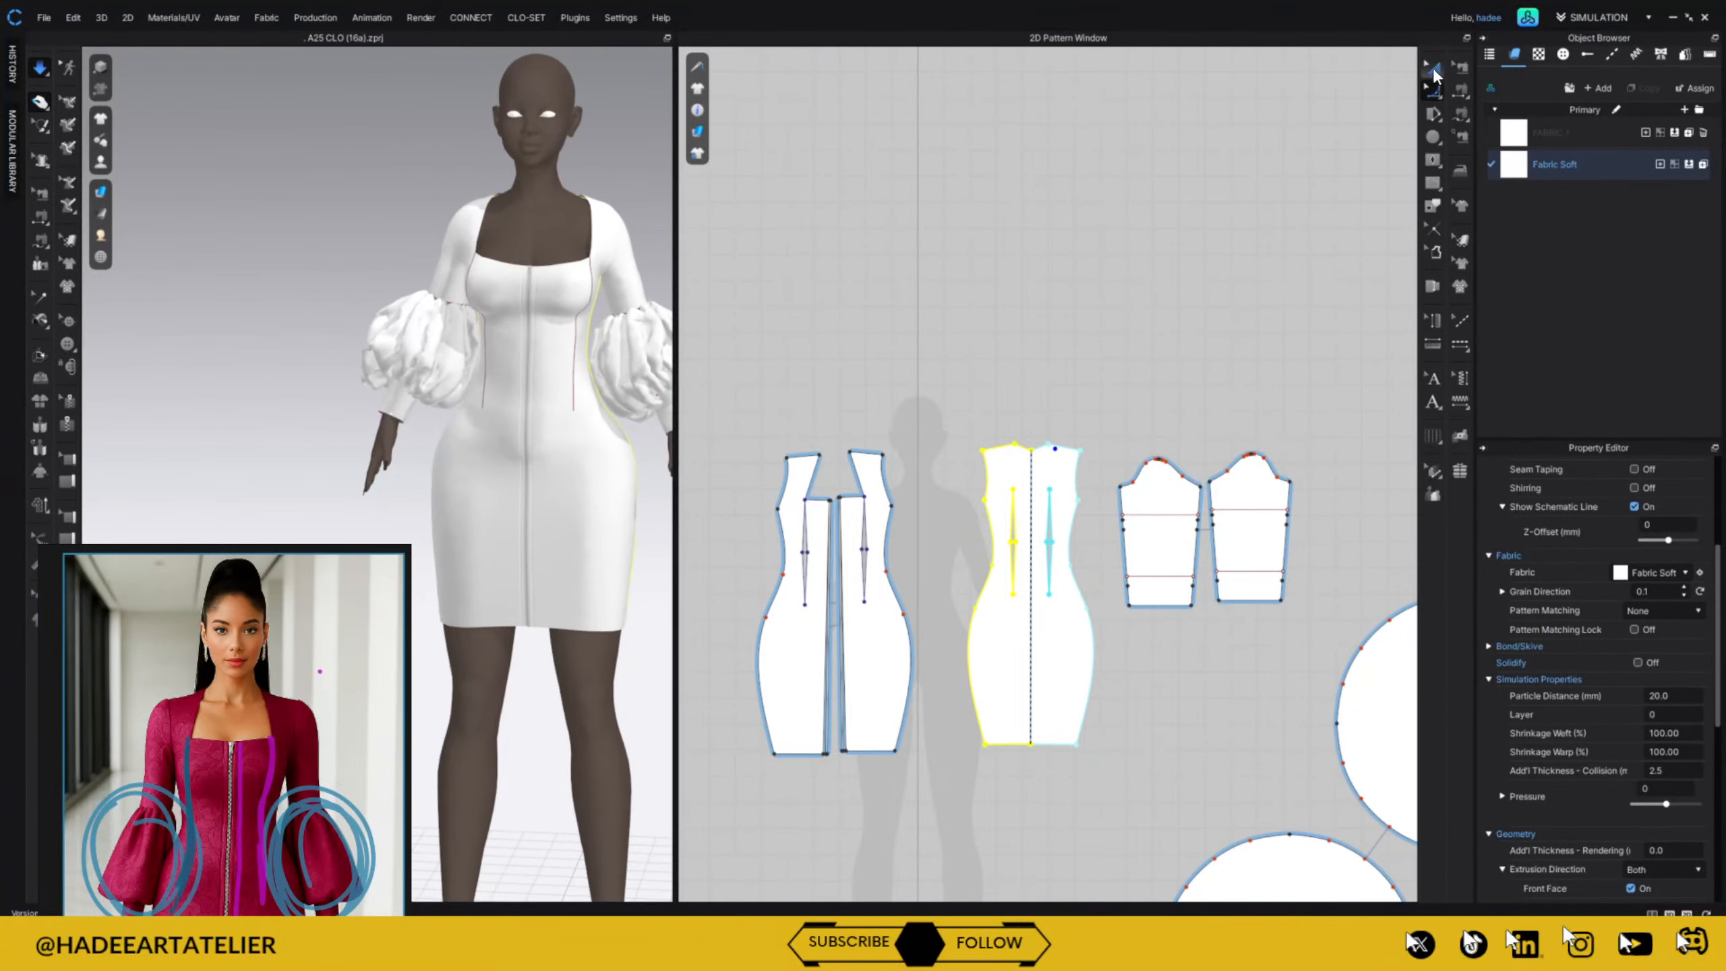
{"action": "right_click_drag", "start_coordinate": [1148, 271], "coordinate": [1060, 143]}
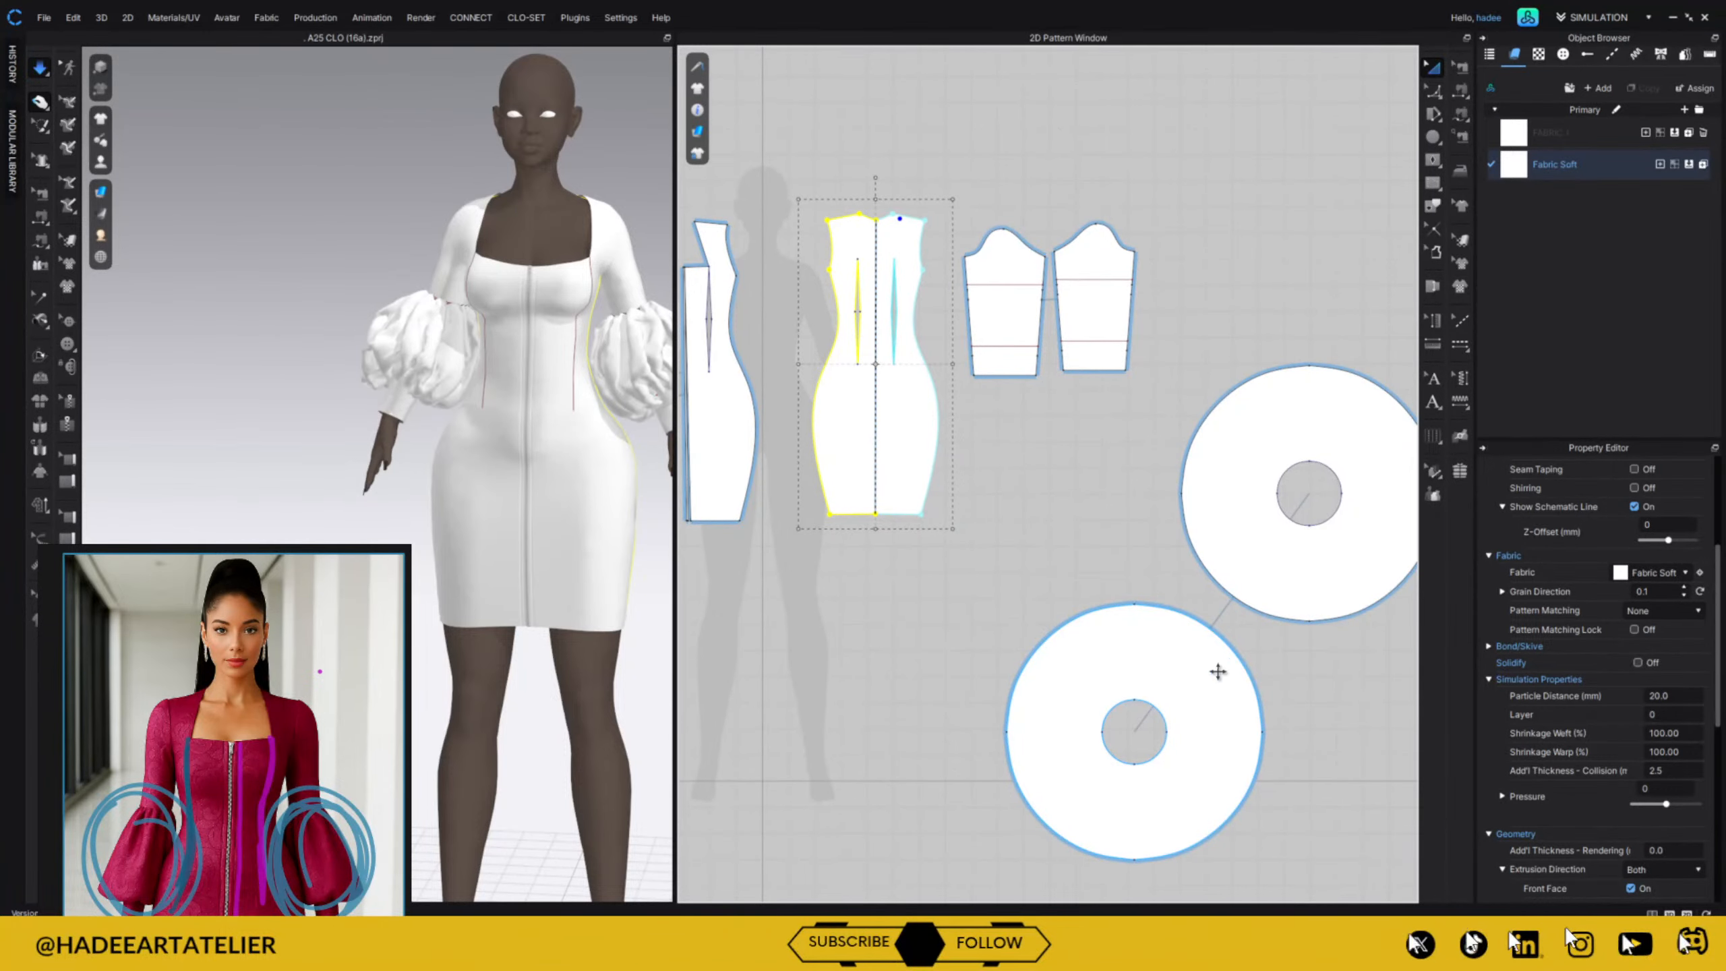
{"action": "left_click", "coordinate": [1284, 702]}
{"action": "right_click_drag", "start_coordinate": [1284, 706], "coordinate": [1203, 647]}
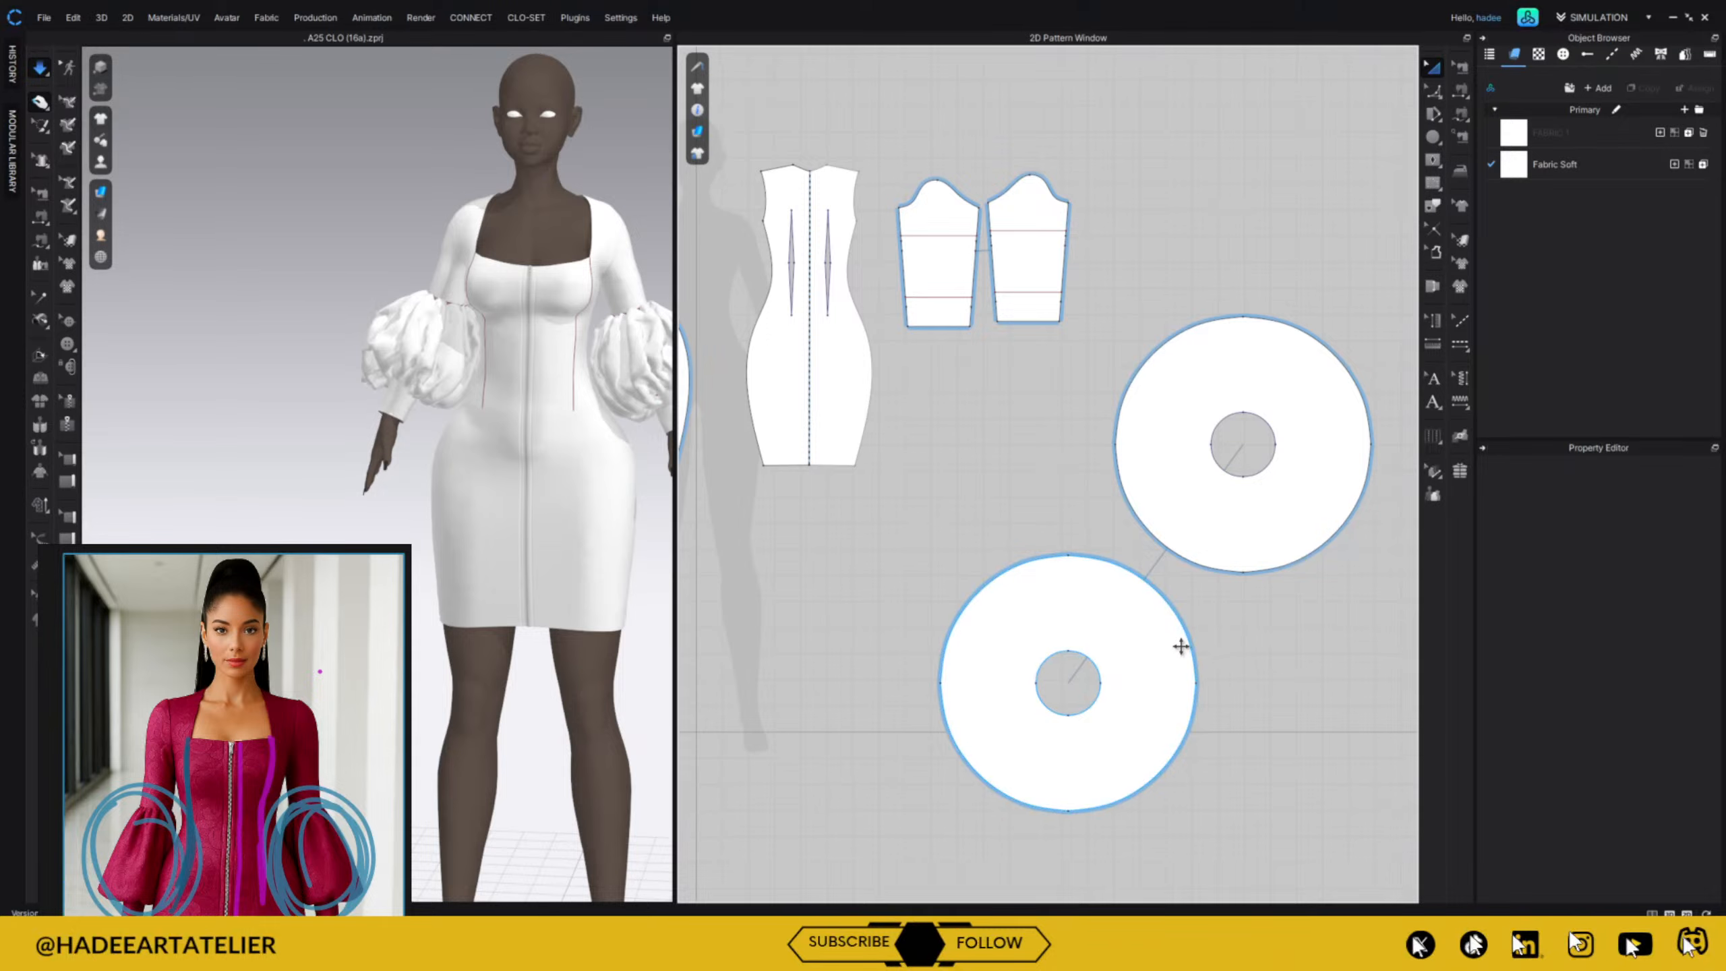
{"action": "left_click", "coordinate": [1154, 643]}
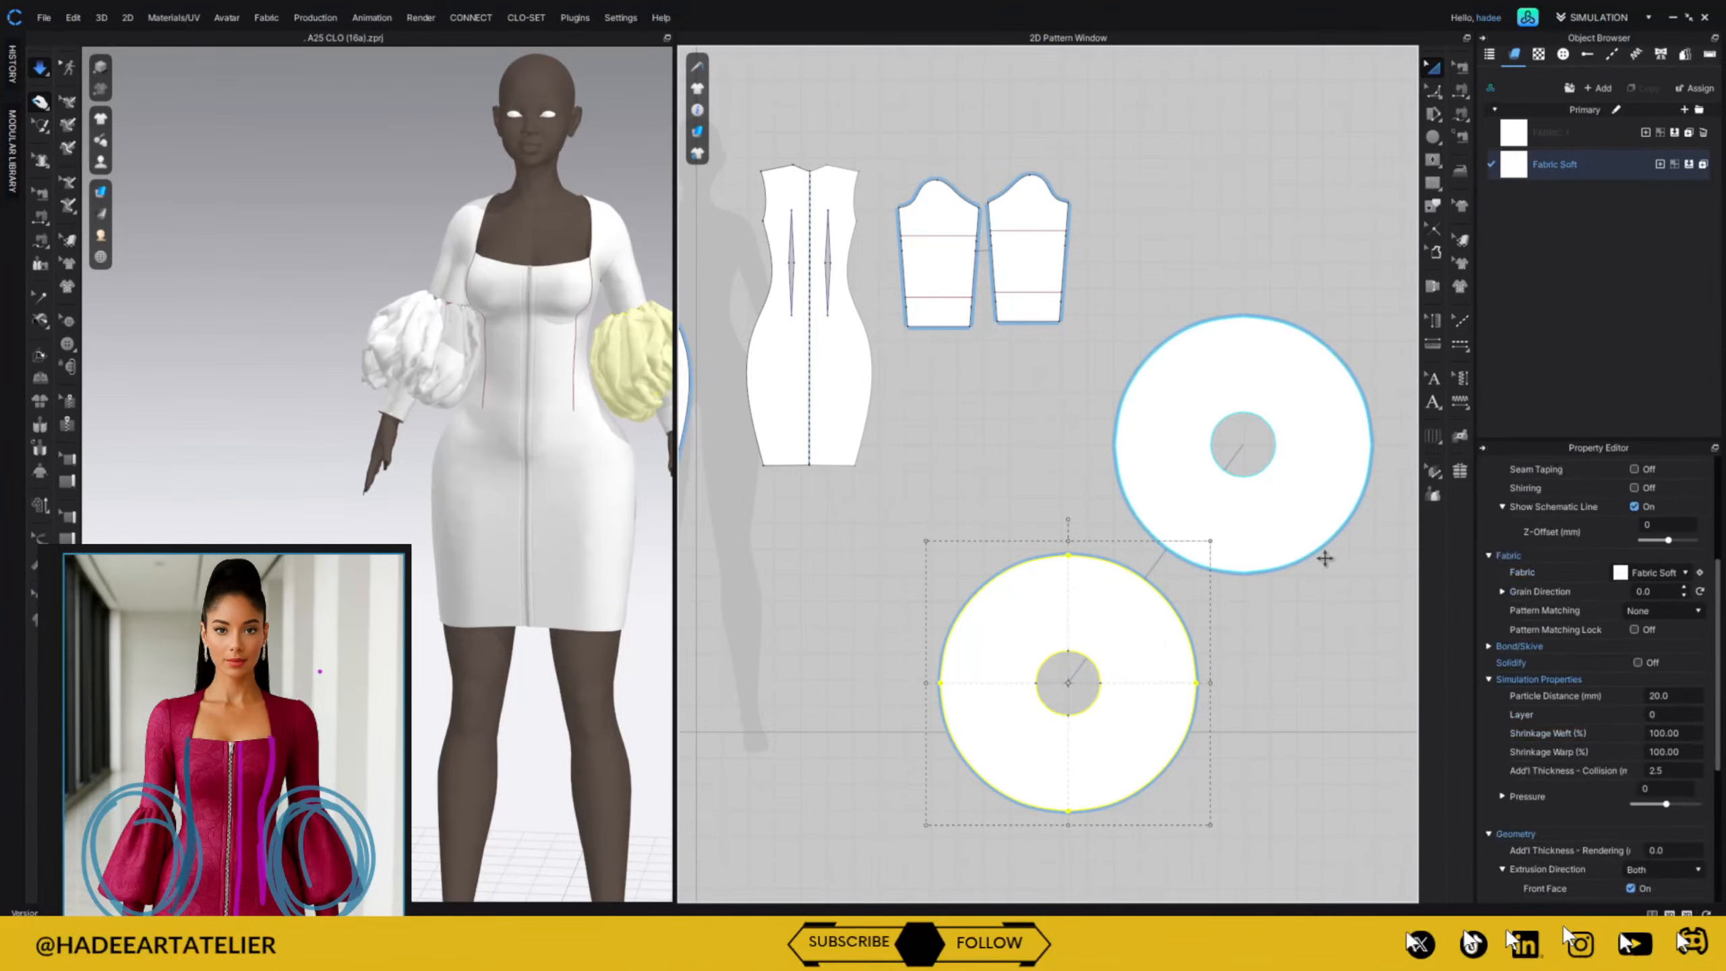
Set the Stretch-Weft and Stretch-Warp of FABRIC 1 to 17.
{"action": "left_click", "coordinate": [1573, 134]}
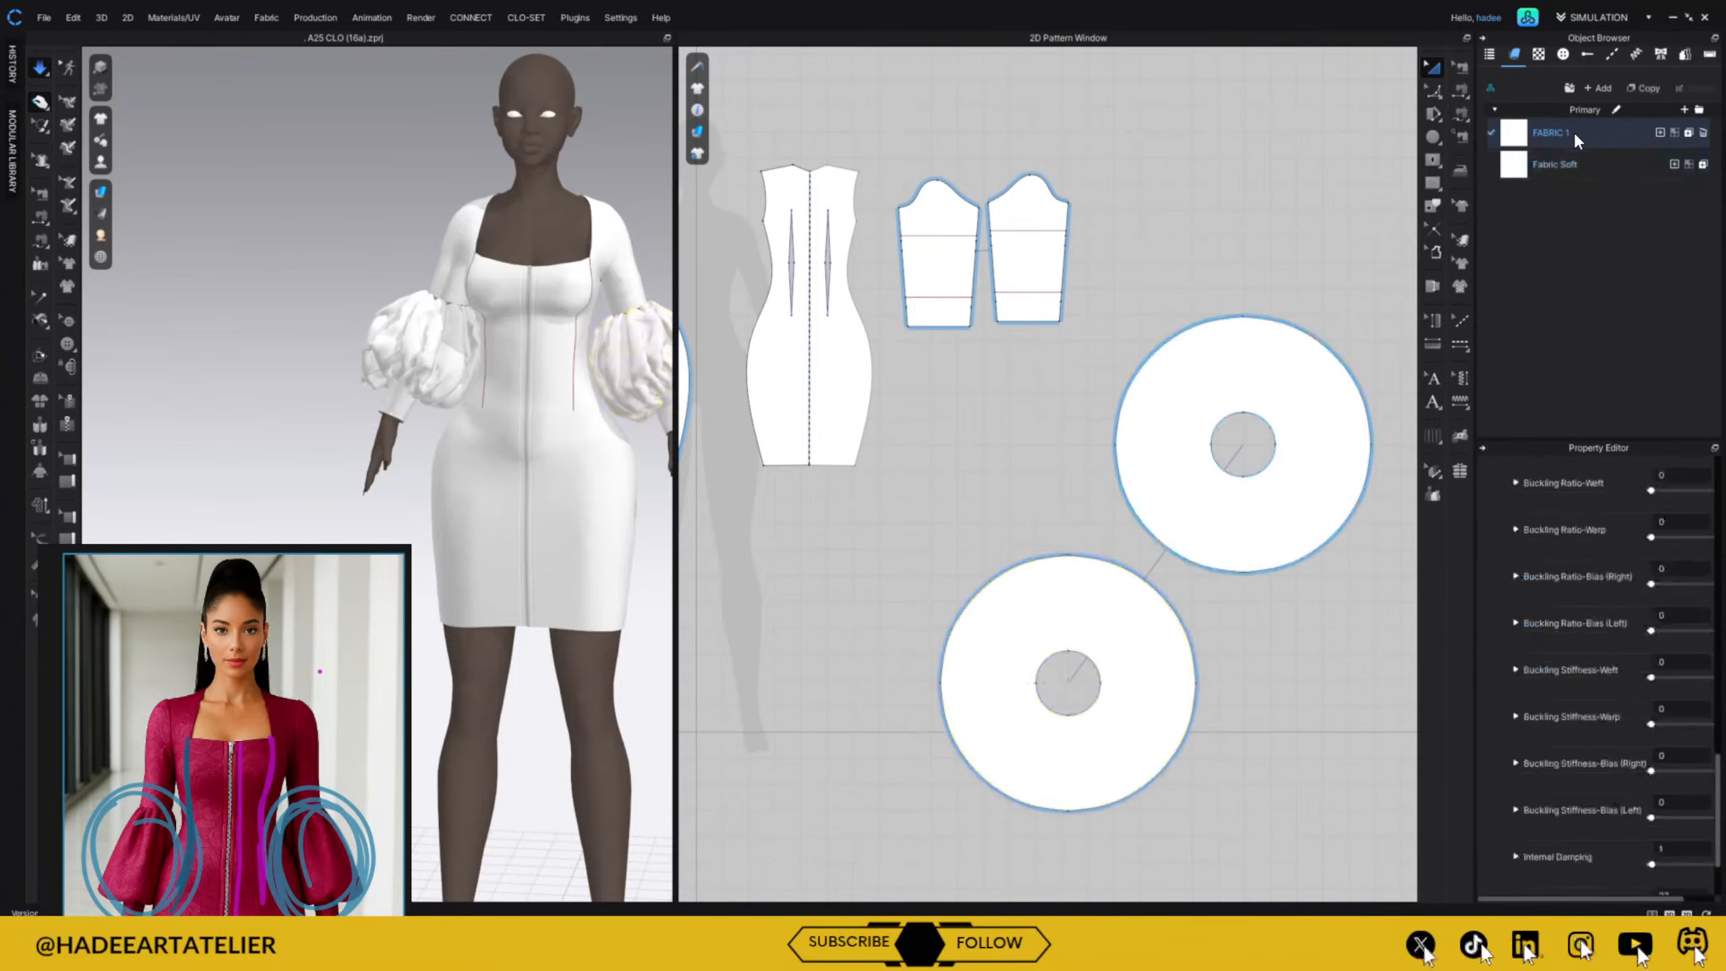
{"action": "left_click_drag", "start_coordinate": [1711, 779], "coordinate": [1718, 634]}
{"action": "scroll", "coordinate": [1699, 640], "scroll_direction": "up", "scroll_amount": 5}
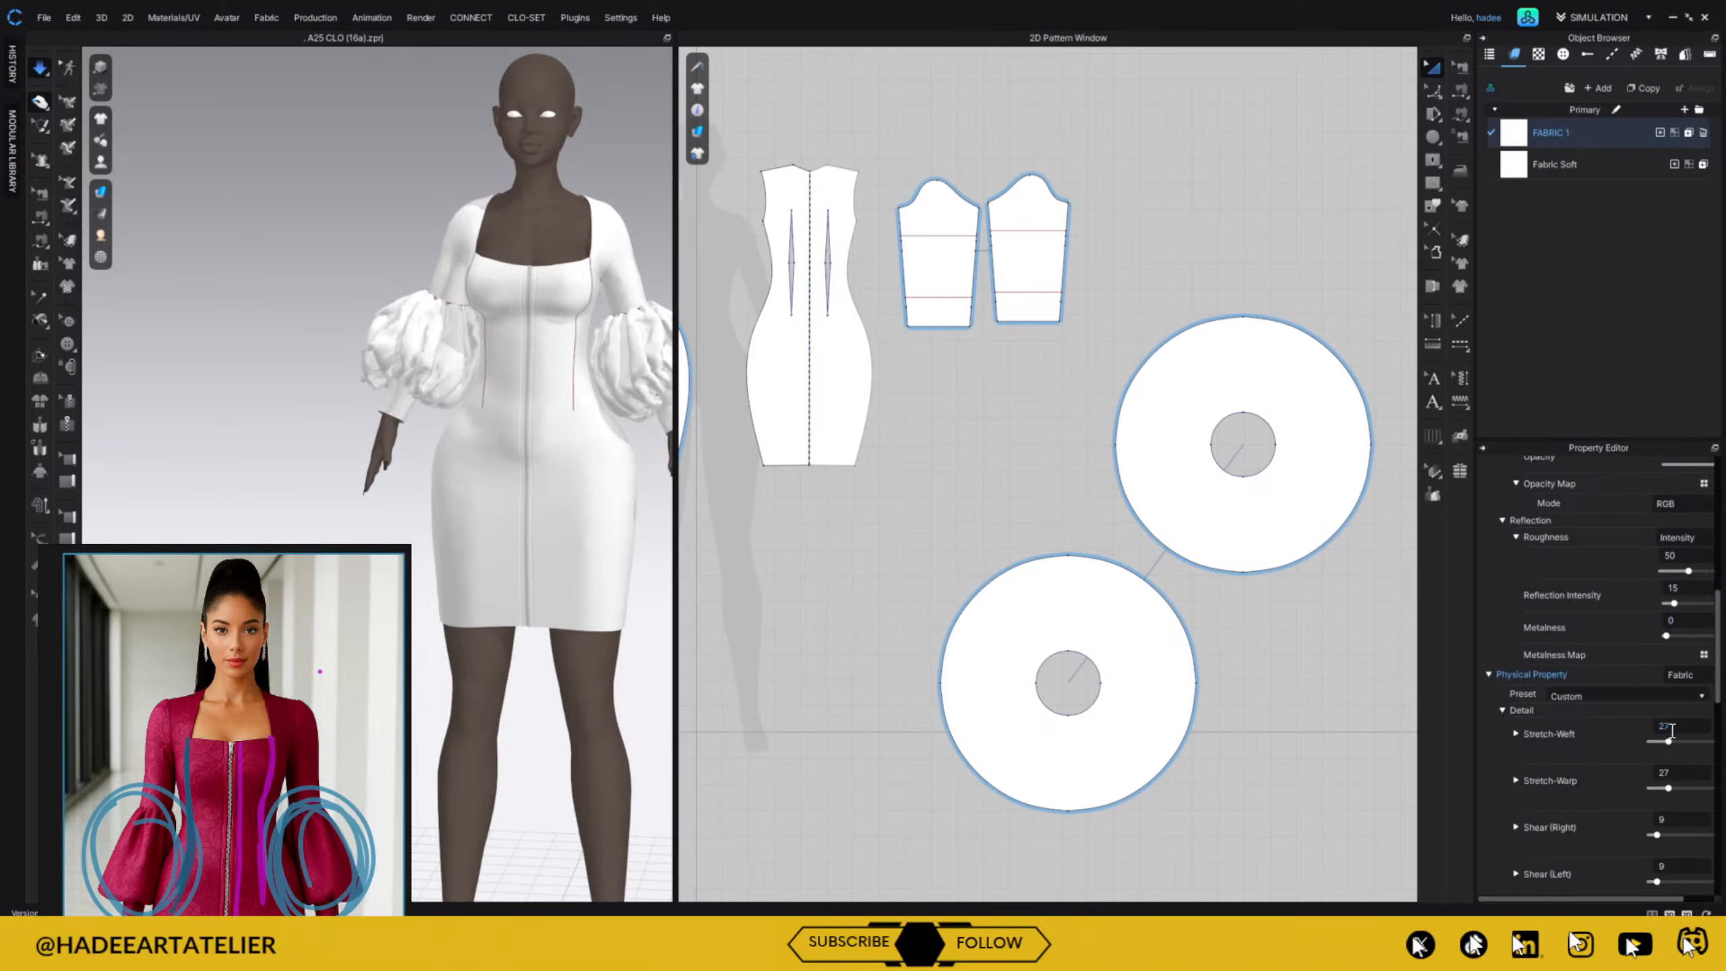
{"action": "type", "text": "1"}
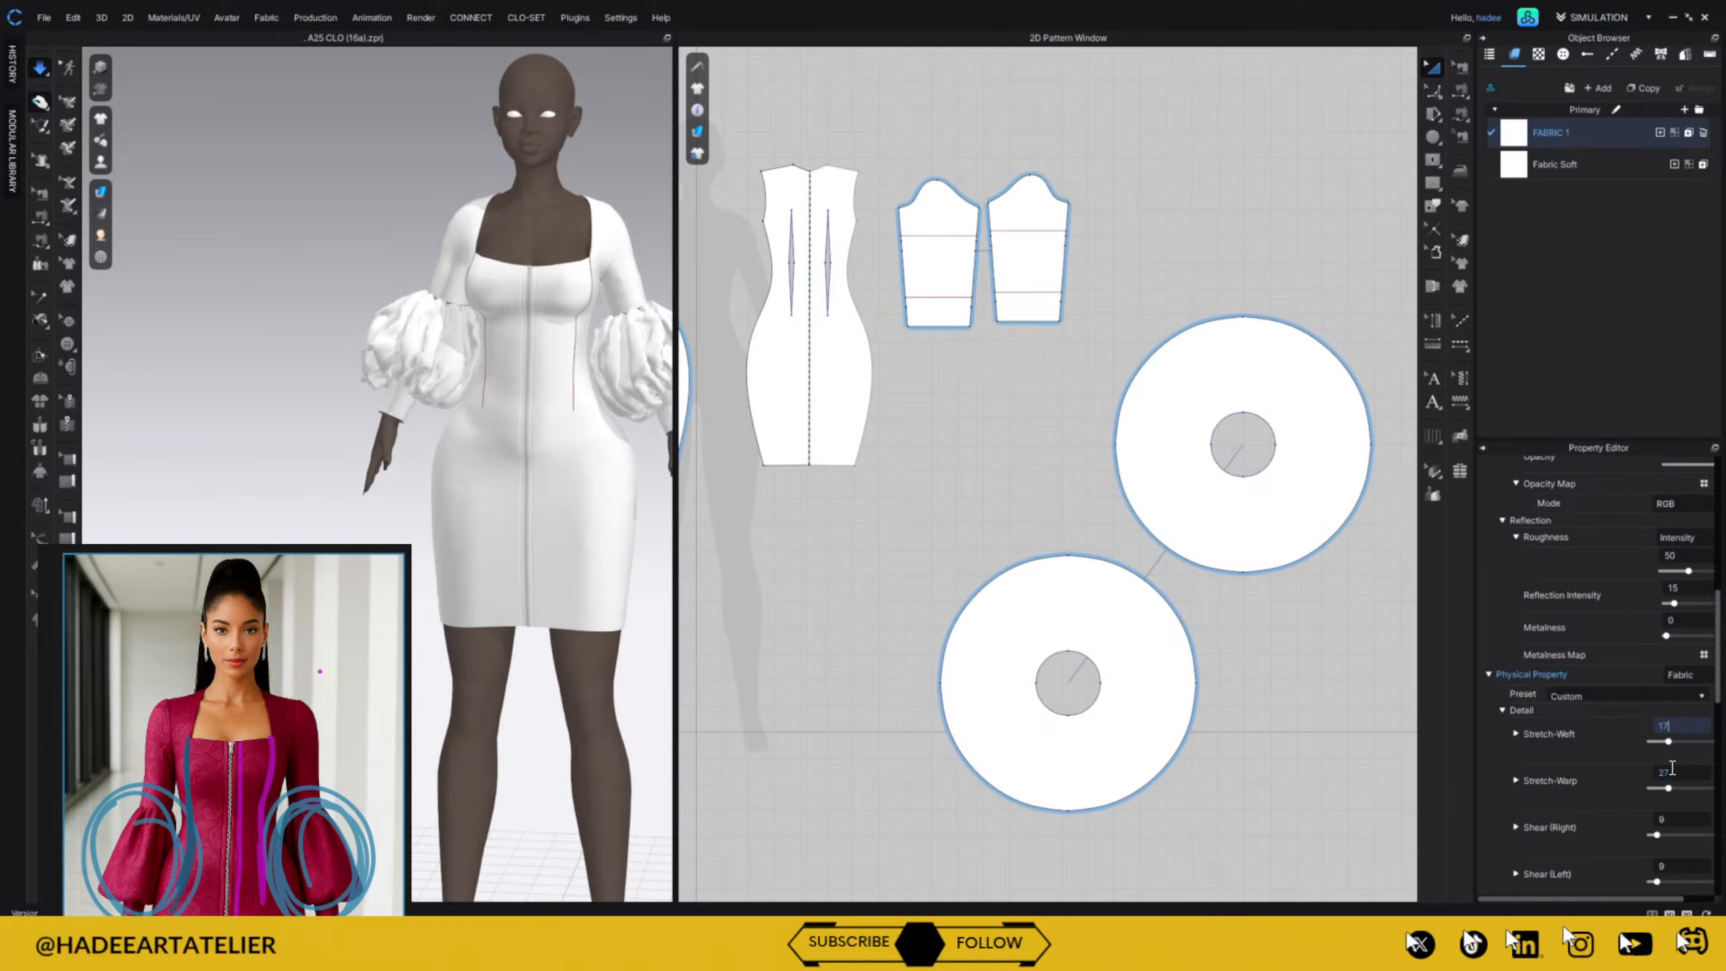
{"action": "left_click", "coordinate": [1672, 771]}
{"action": "double_click", "coordinate": [1674, 772]}
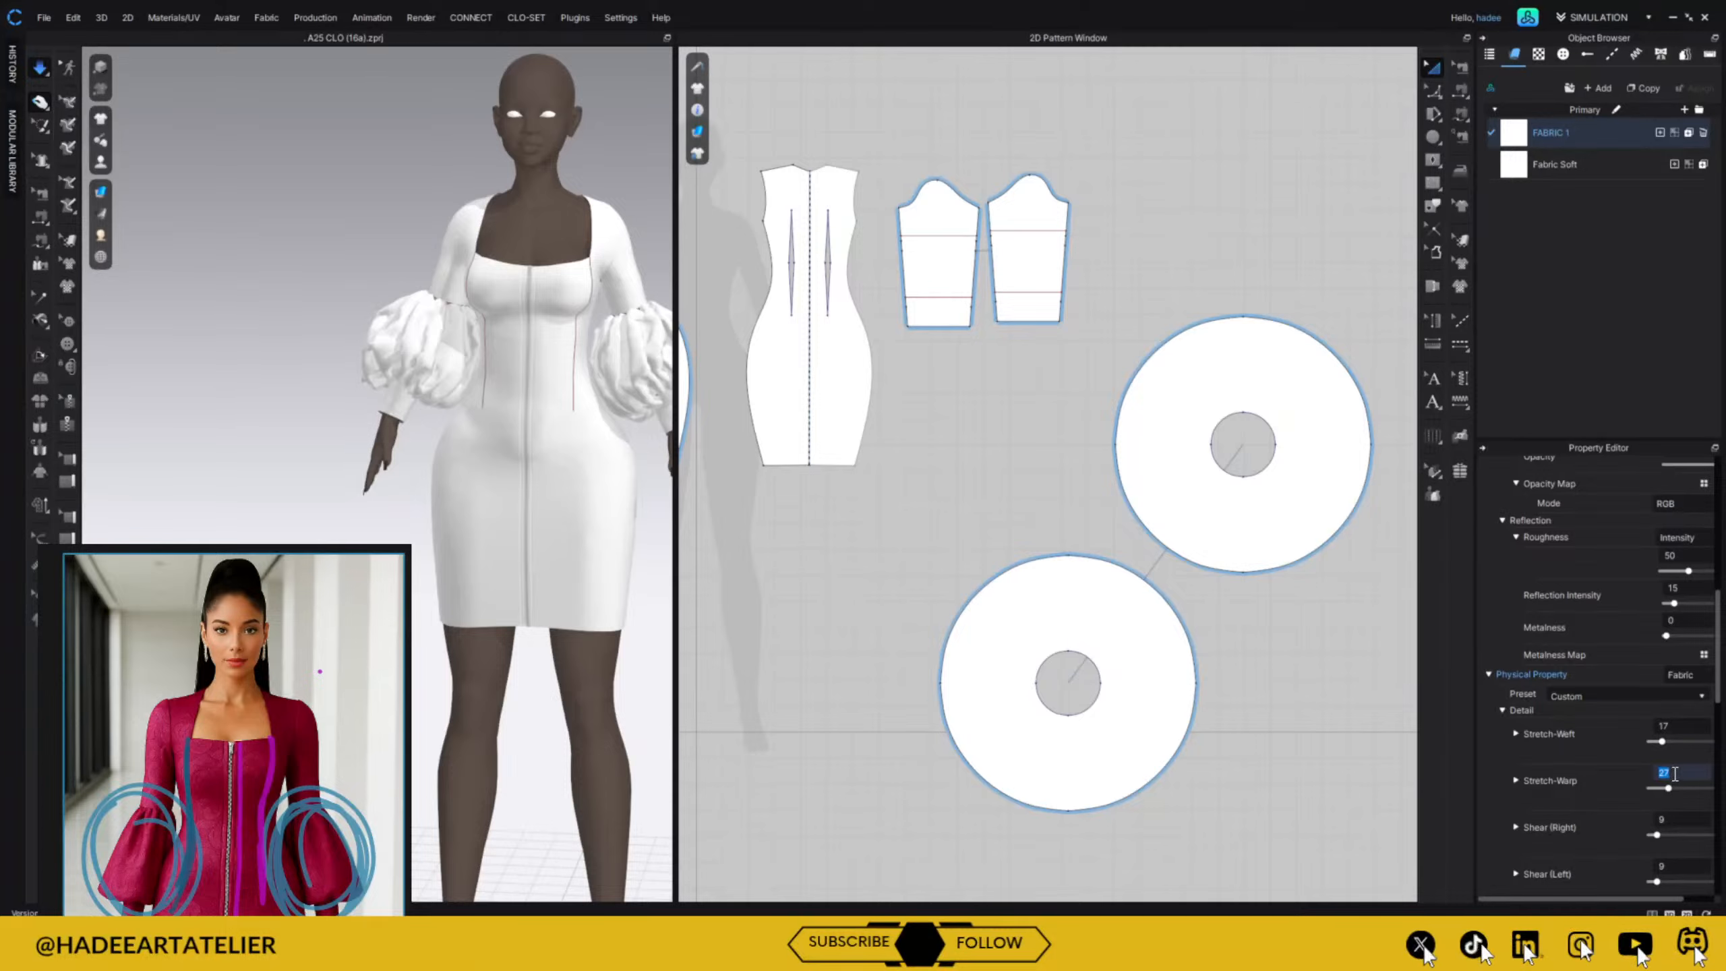
{"action": "key", "text": "Return"}
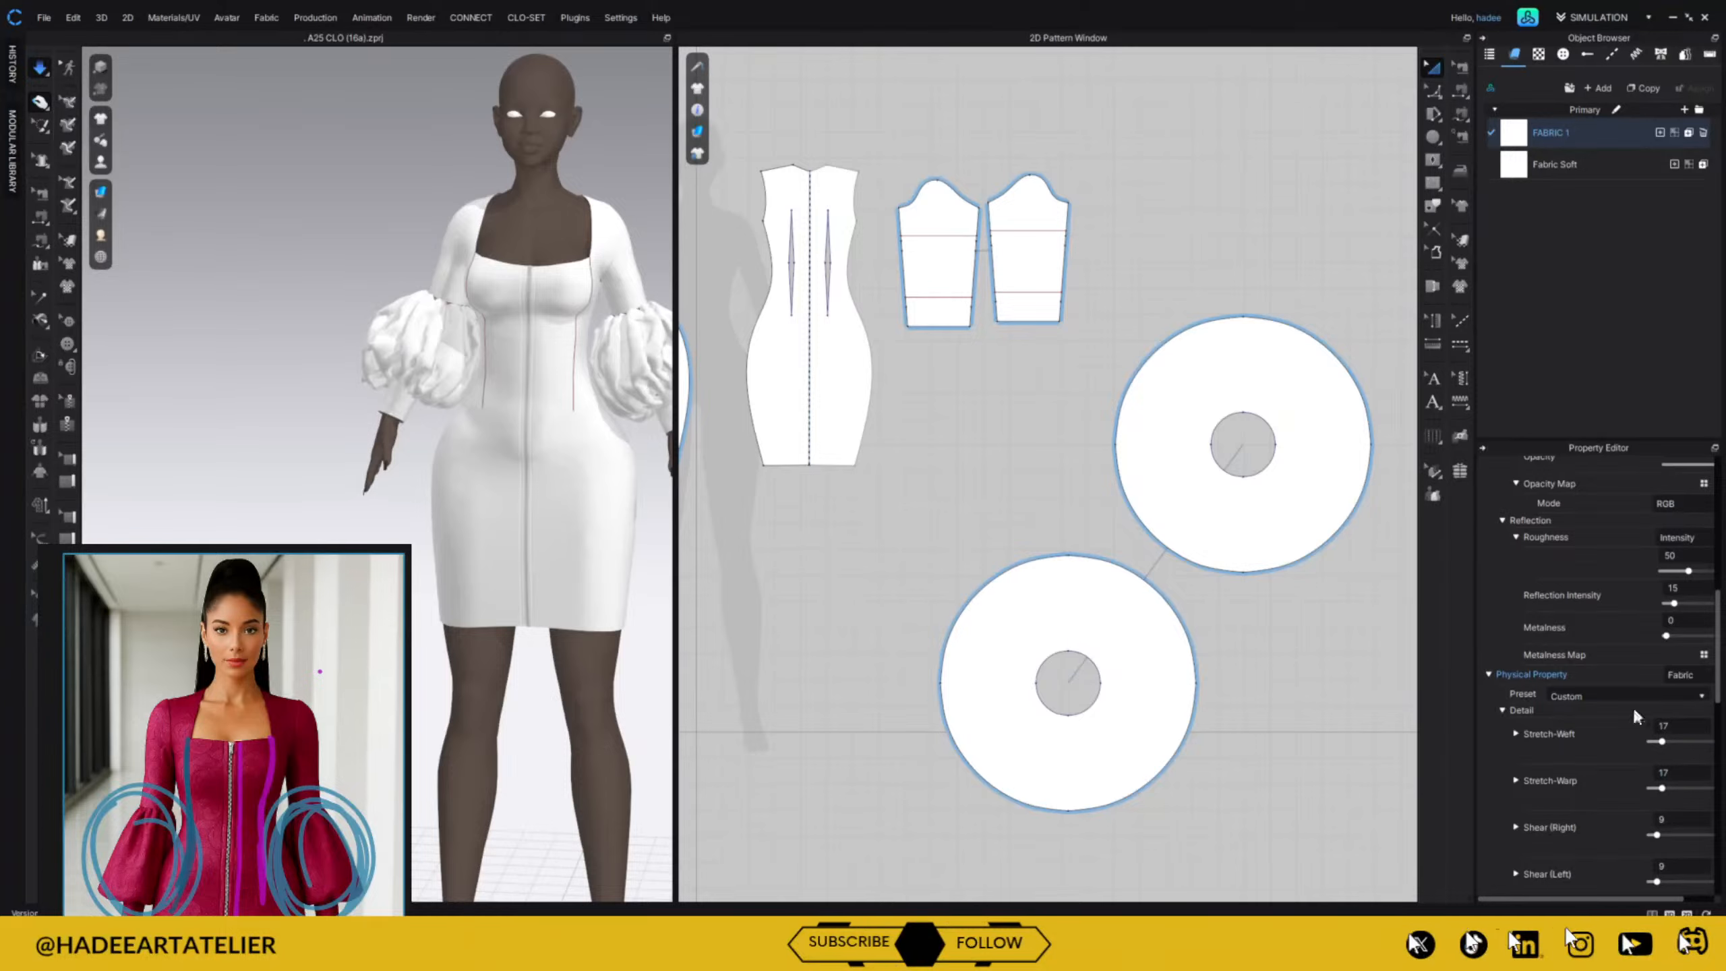
Assign FABRIC 1 to both circular puff pieces.
{"action": "left_click", "coordinate": [1292, 370]}
{"action": "left_click", "coordinate": [1142, 639], "text": "shift"}
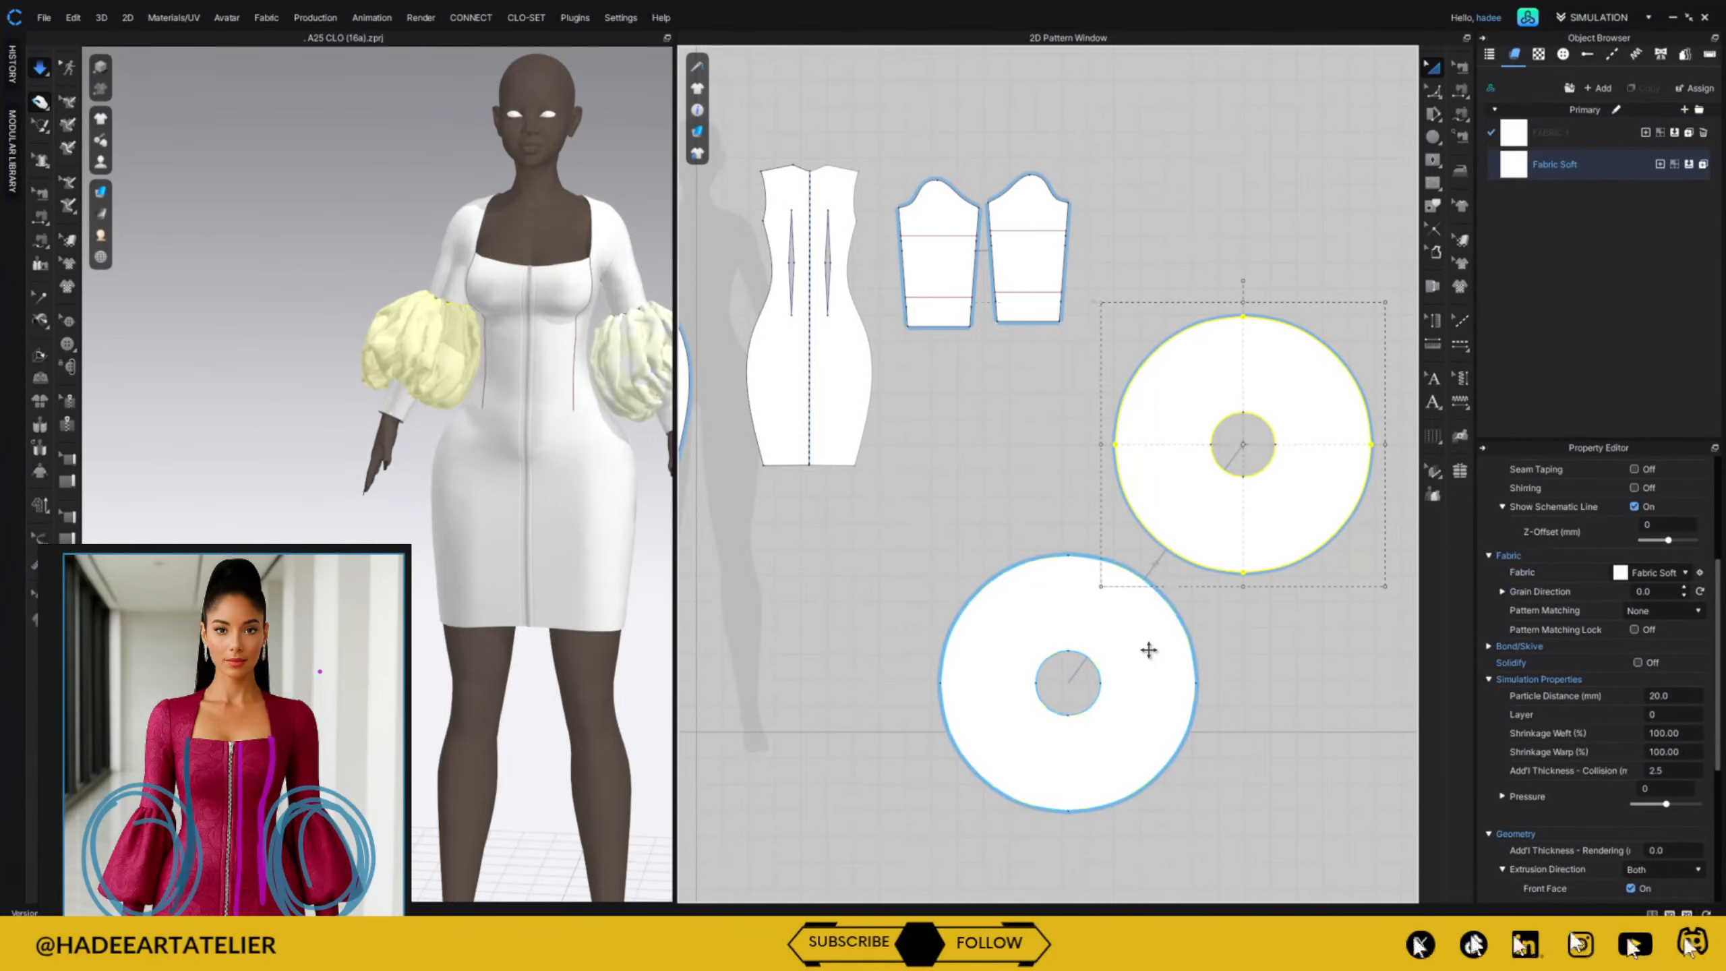
{"action": "left_click", "coordinate": [1672, 133]}
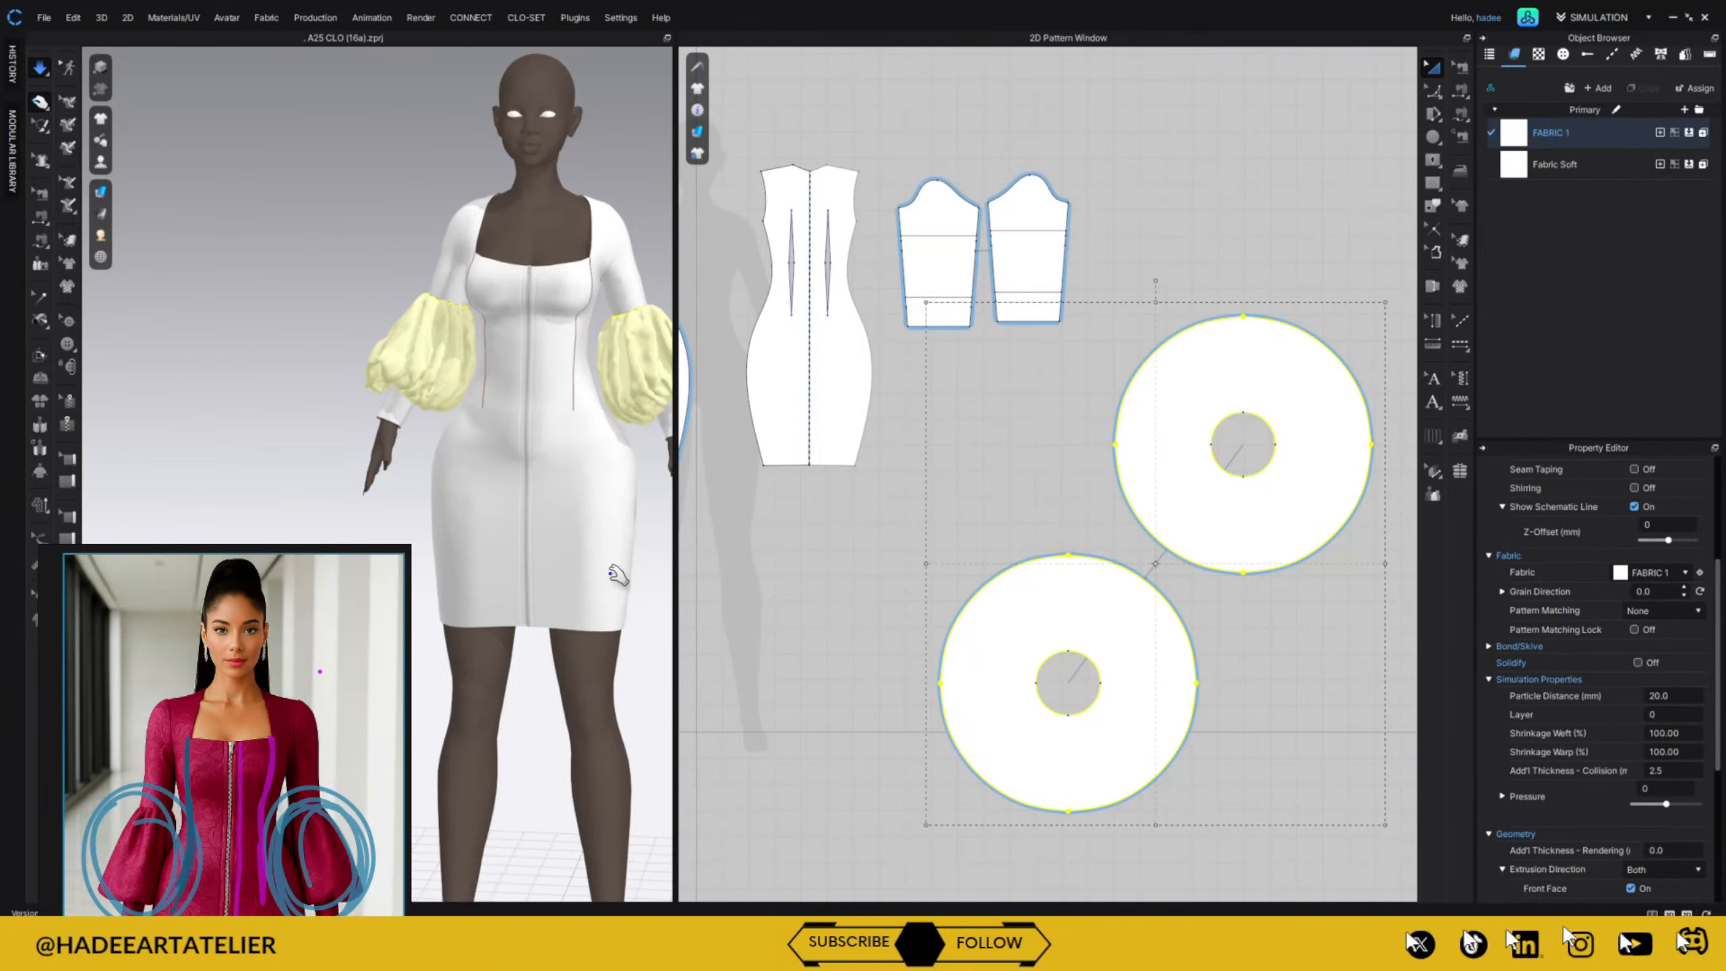
Examine the shape of the simulated puffs on the avatar from the front and the side.
{"action": "right_click_drag", "start_coordinate": [535, 617], "coordinate": [503, 586]}
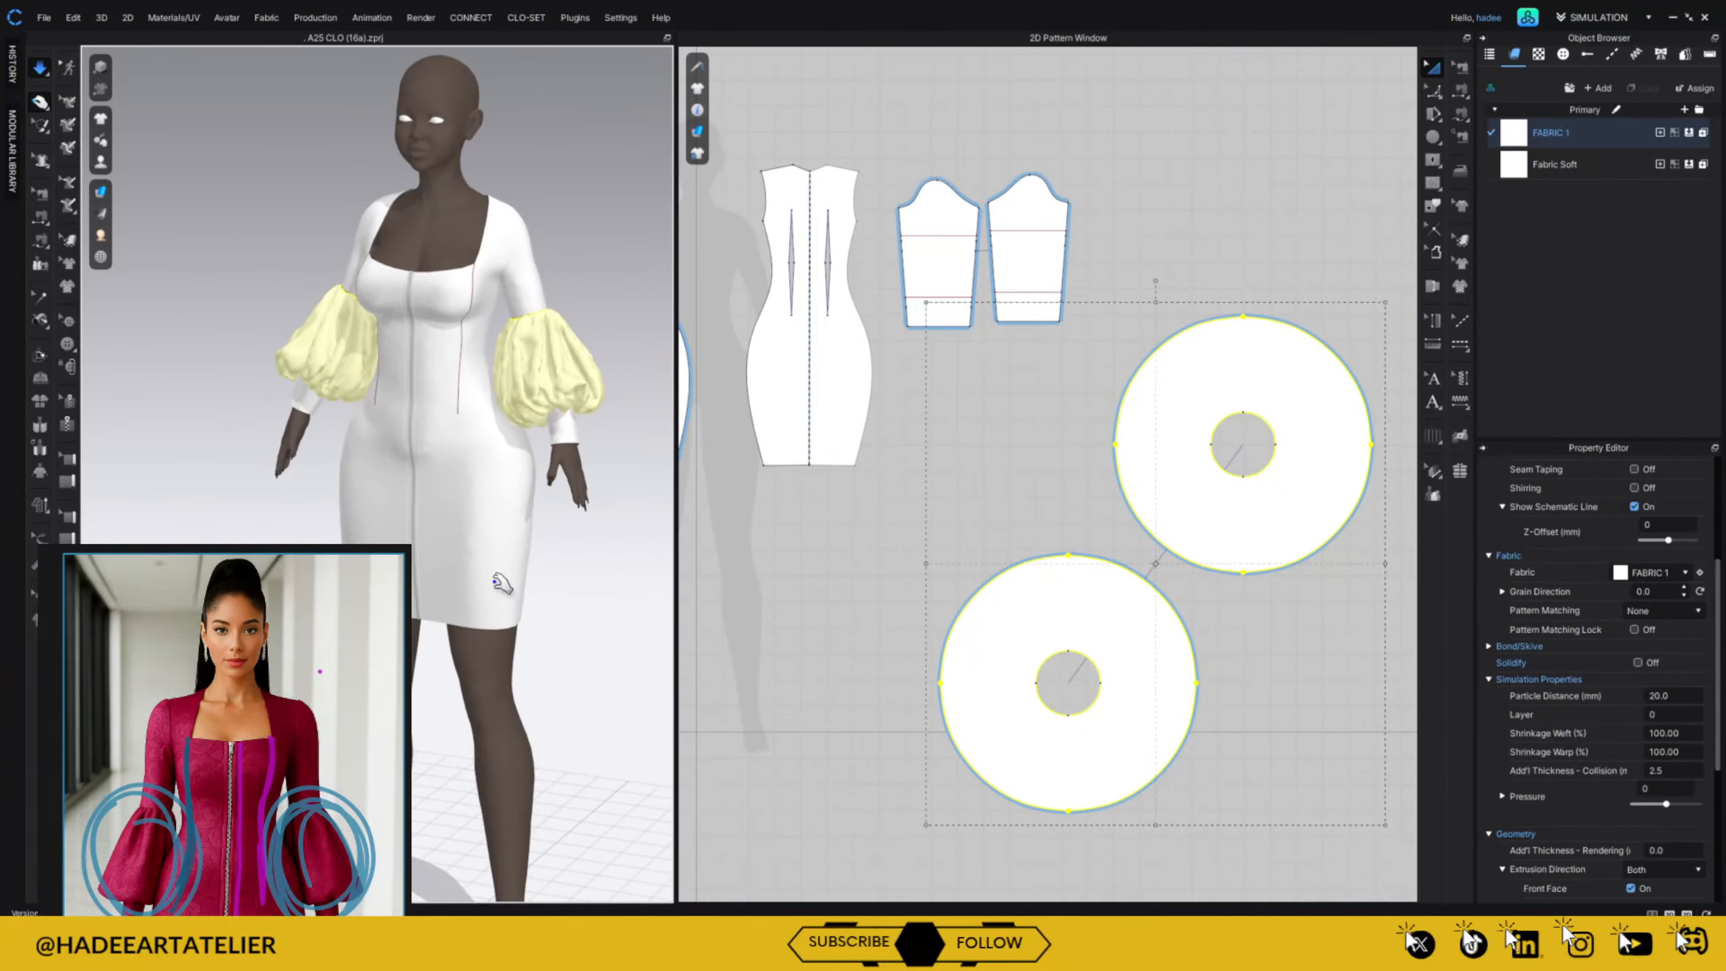
{"action": "right_click_drag", "start_coordinate": [602, 451], "coordinate": [661, 442]}
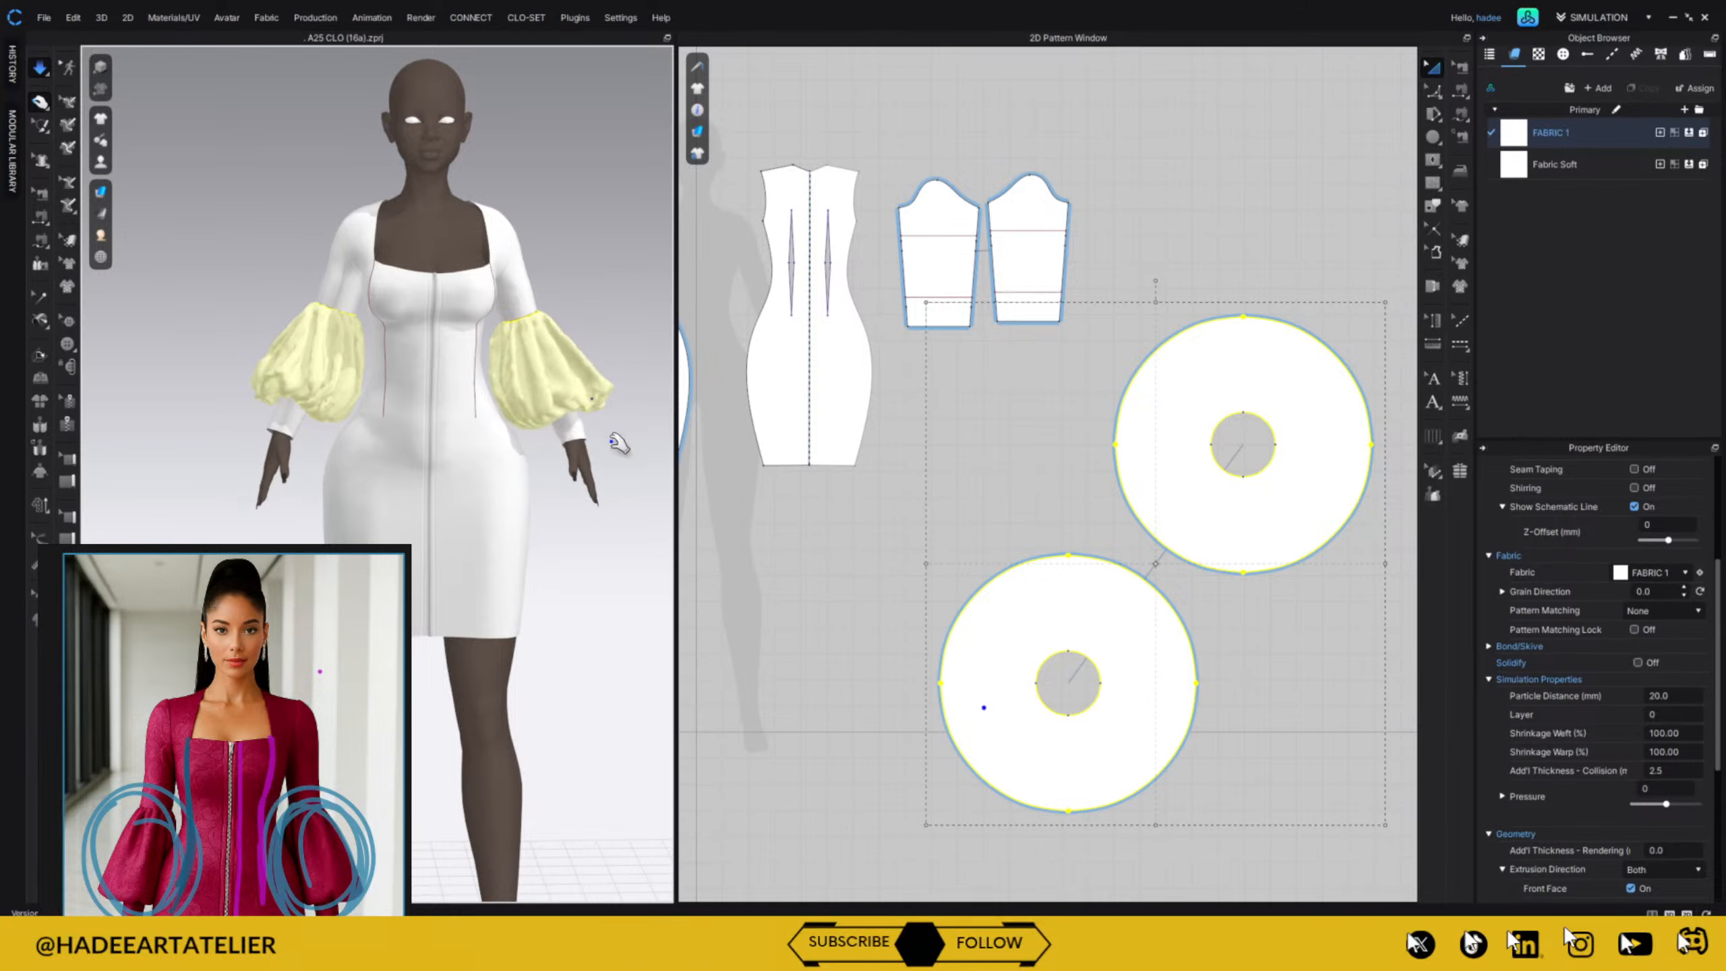
{"action": "right_click_drag", "start_coordinate": [618, 443], "coordinate": [643, 418]}
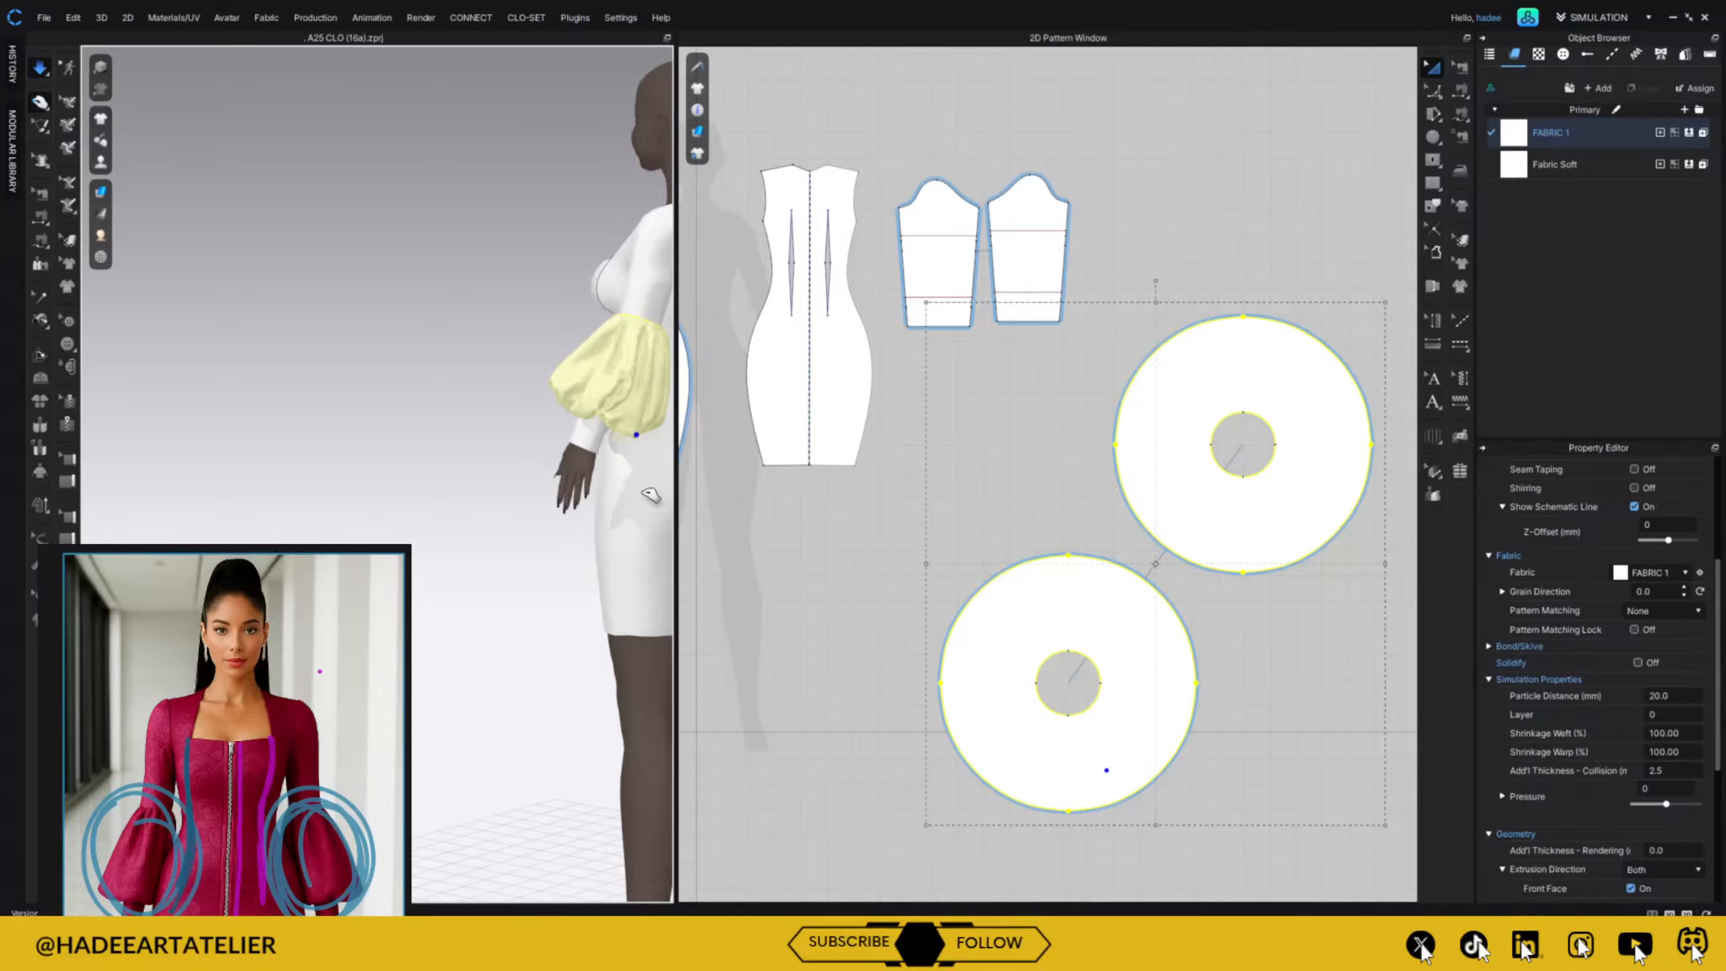
{"action": "right_click_drag", "start_coordinate": [503, 563], "coordinate": [713, 554]}
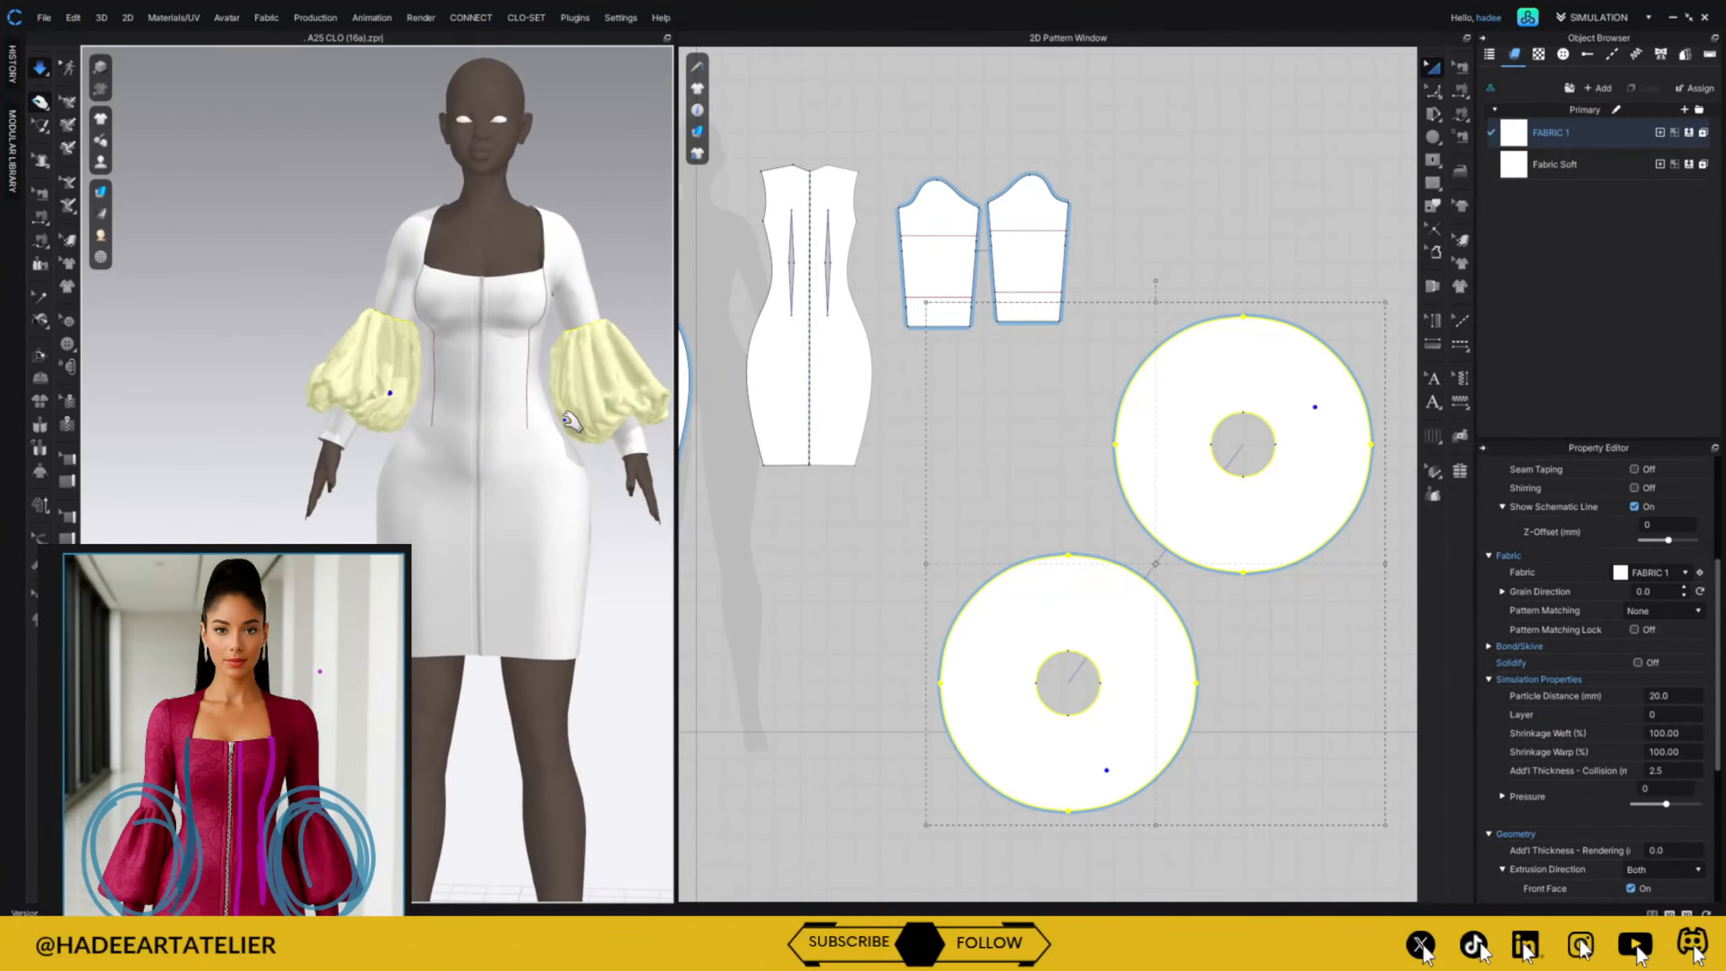
{"action": "scroll", "coordinate": [394, 441], "scroll_direction": "down", "scroll_amount": 3}
{"action": "right_click_drag", "start_coordinate": [573, 454], "coordinate": [573, 508]}
{"action": "left_click", "coordinate": [574, 511]}
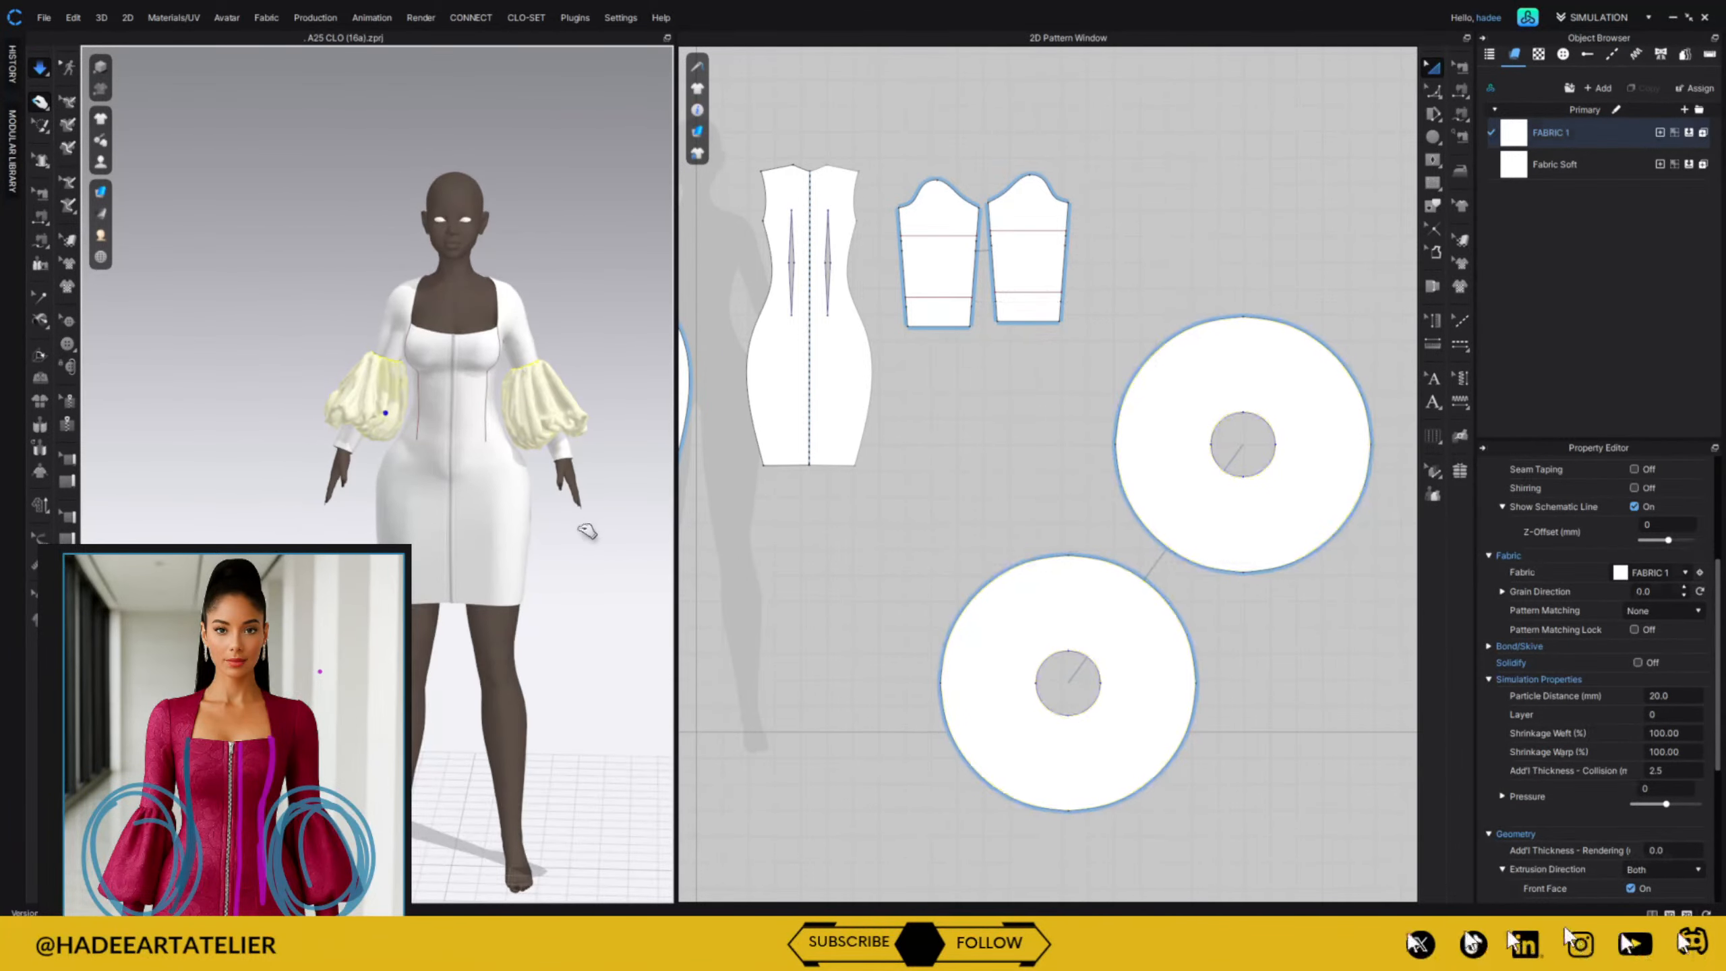
Pull the front bodice's shoulder and square neckline into place on the avatar while simulating.
{"action": "right_click_drag", "start_coordinate": [589, 316], "coordinate": [419, 335]}
{"action": "left_click", "coordinate": [419, 334]}
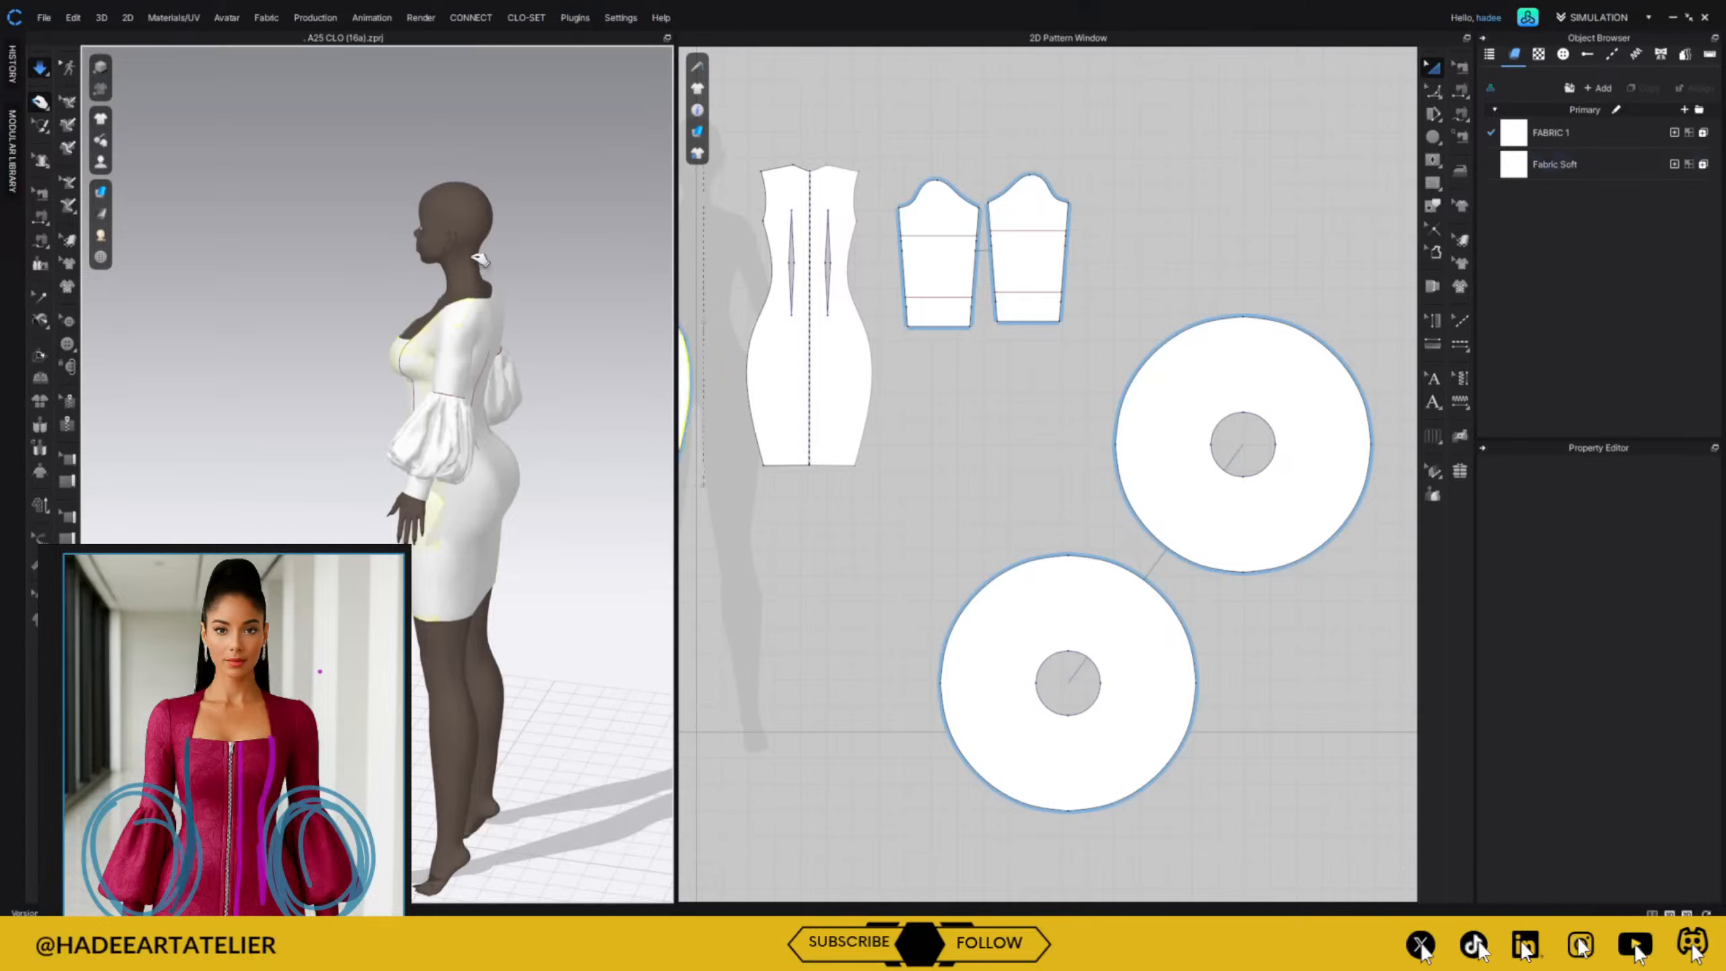
{"action": "left_click_drag", "start_coordinate": [500, 138], "coordinate": [502, 142]}
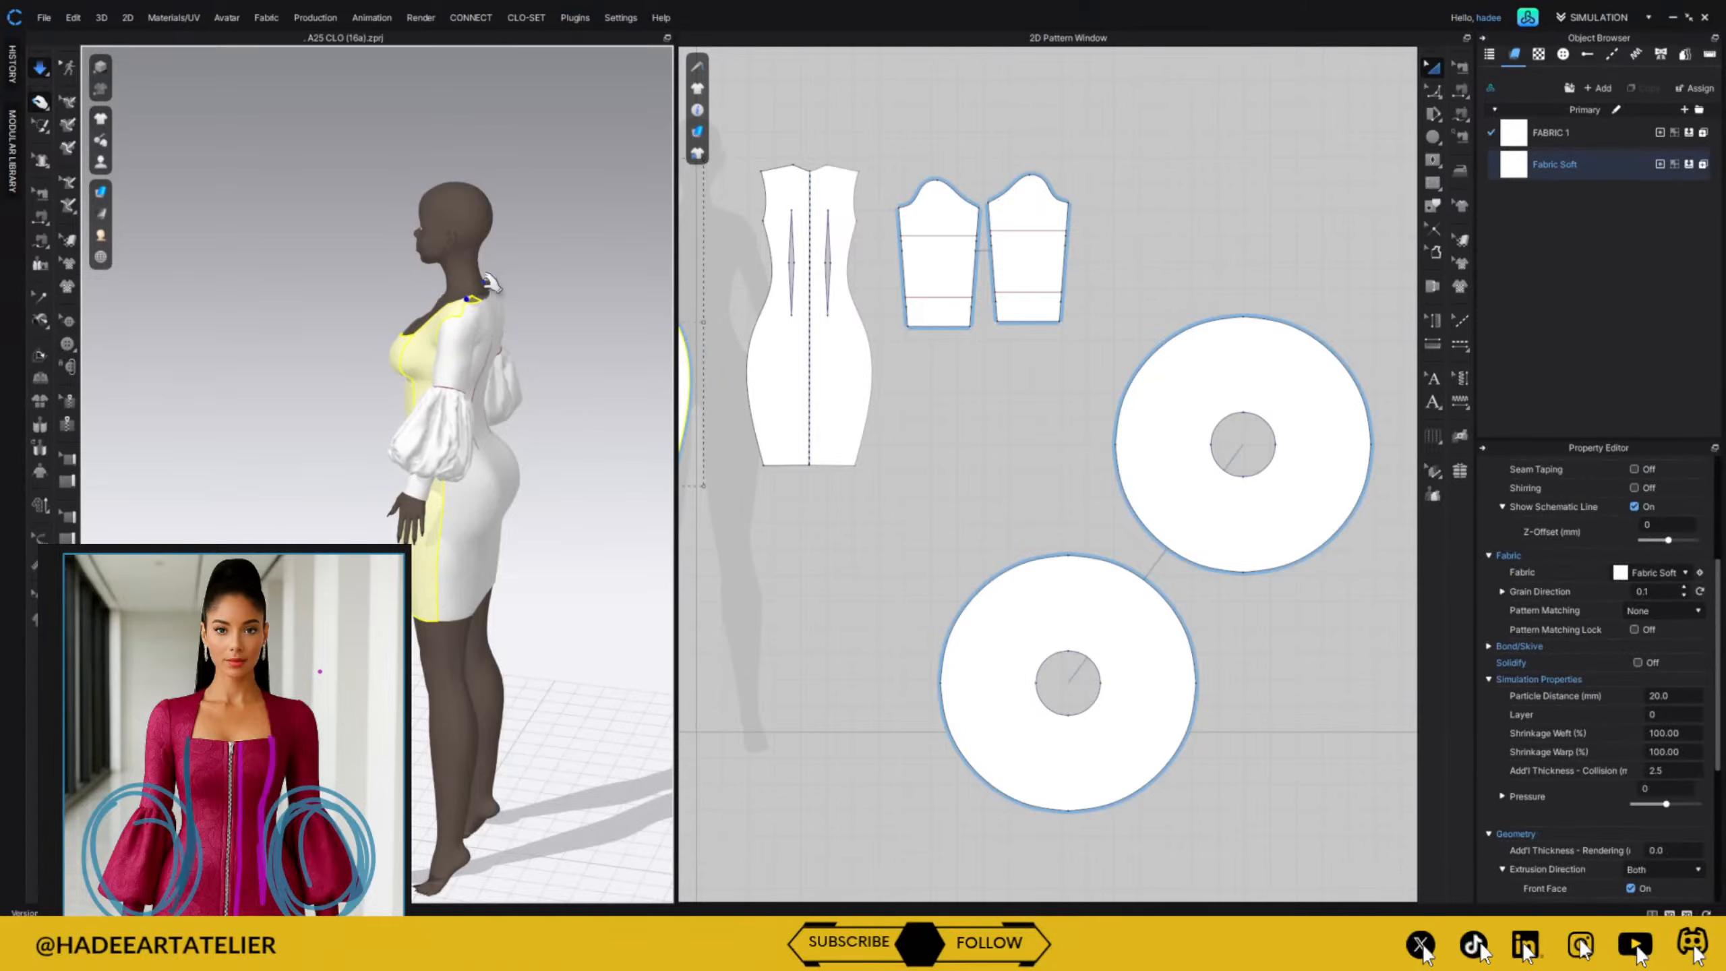
{"action": "left_click_drag", "start_coordinate": [484, 297], "coordinate": [476, 275]}
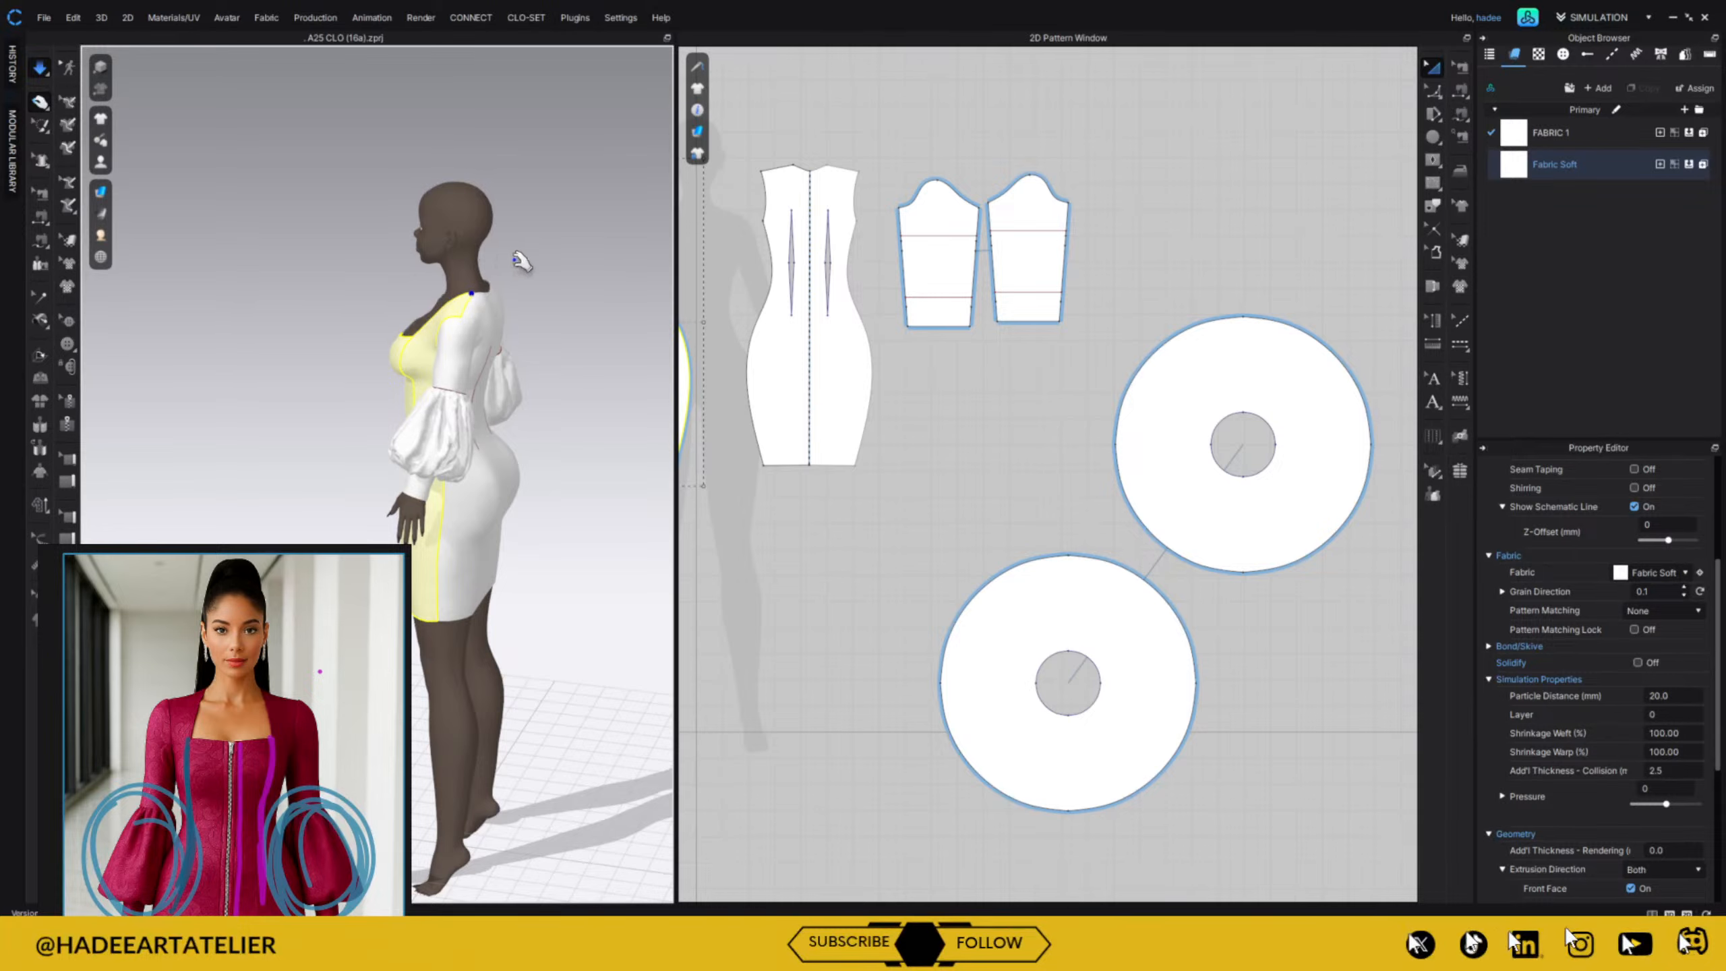
{"action": "right_click_drag", "start_coordinate": [565, 257], "coordinate": [701, 259]}
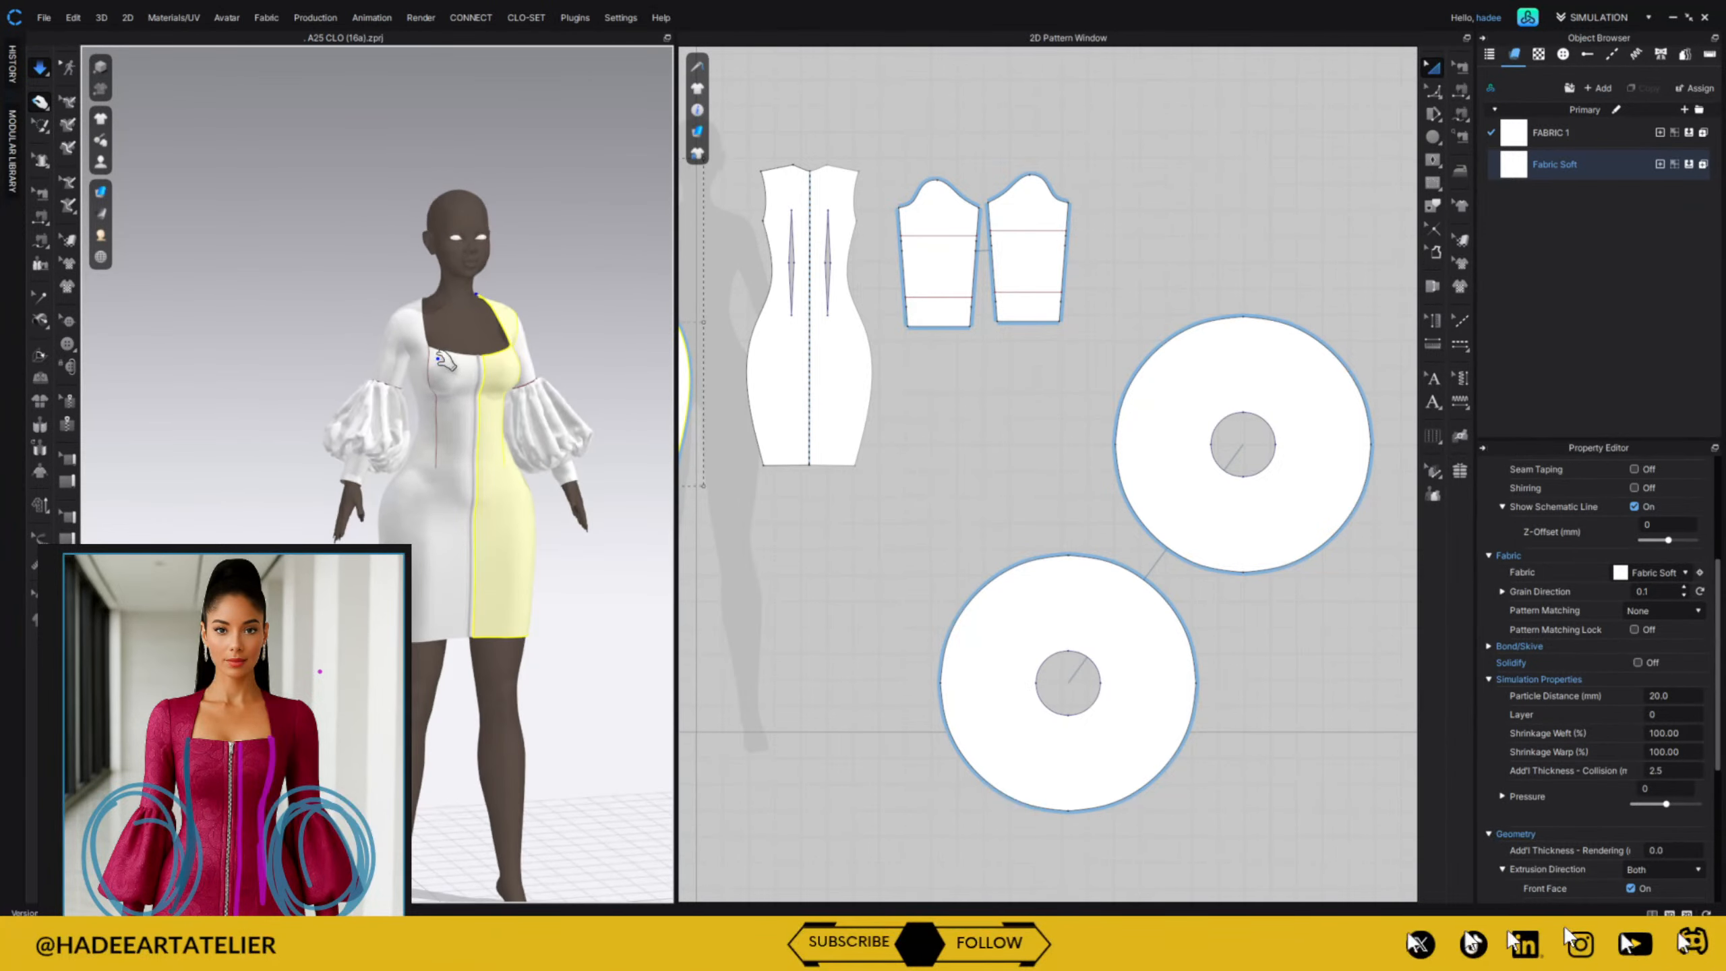
{"action": "left_click_drag", "start_coordinate": [468, 315], "coordinate": [557, 317]}
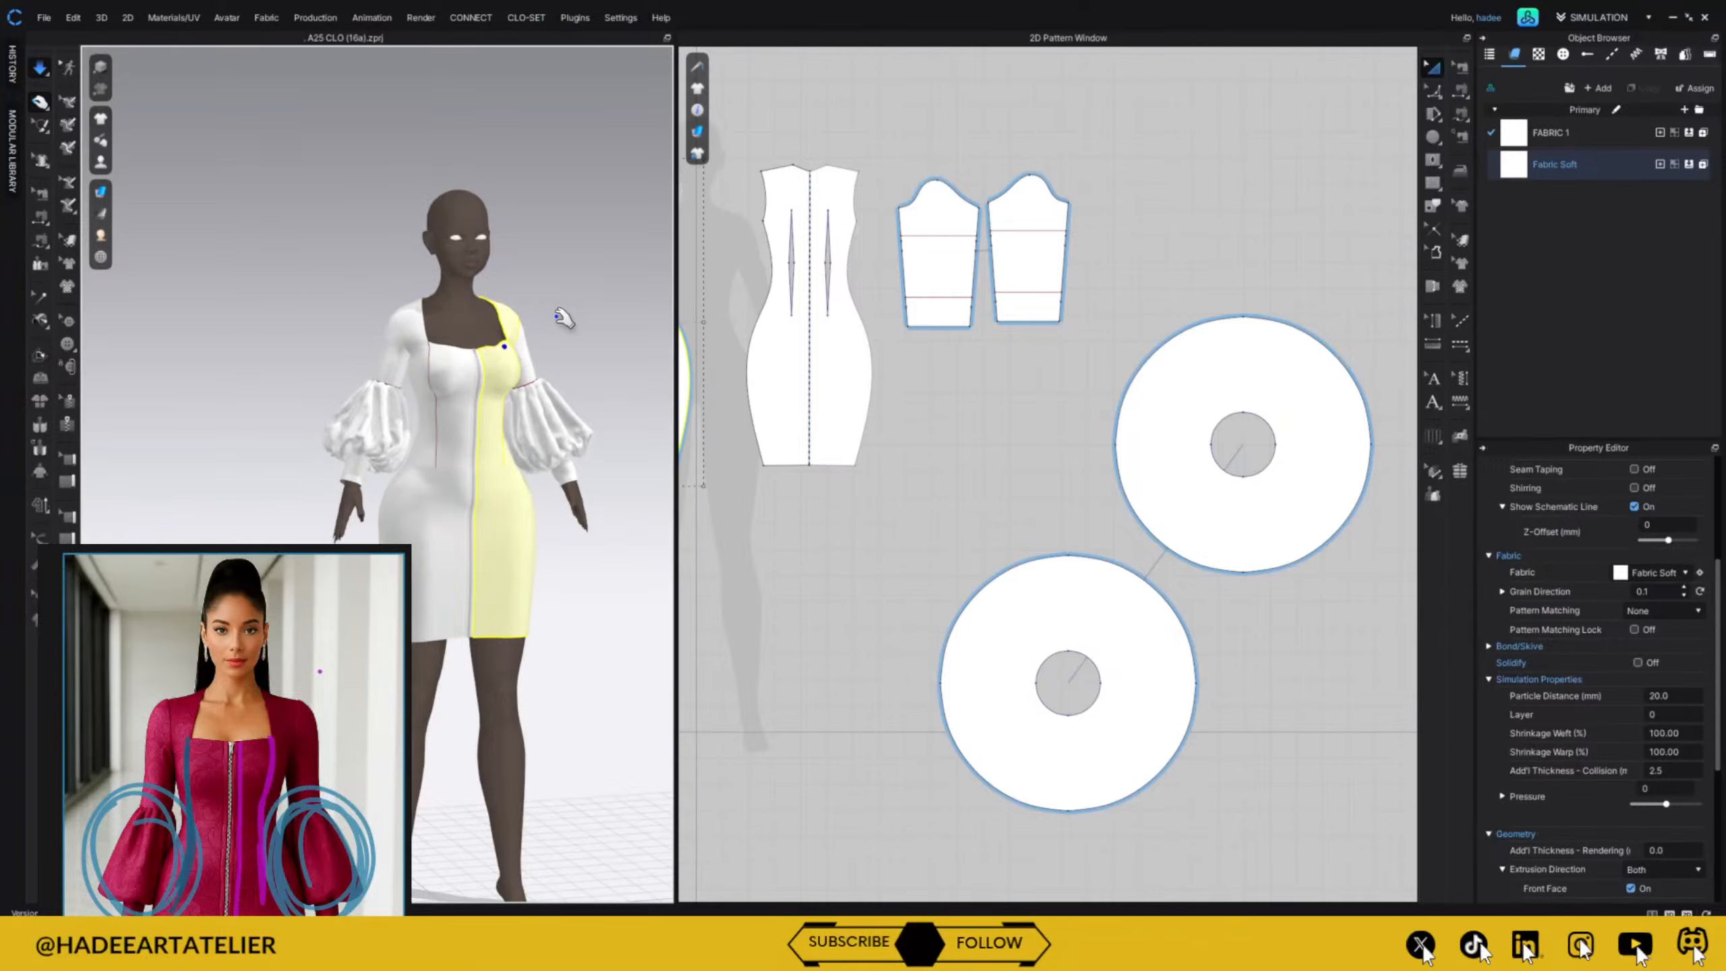
Change the center-front zipper's preset to Metal.
{"action": "mouse_move", "coordinate": [566, 293]}
{"action": "right_mouse_down"}
{"action": "mouse_move", "coordinate": [443, 309]}
{"action": "mouse_move", "coordinate": [540, 304]}
{"action": "right_mouse_up"}
{"action": "scroll", "coordinate": [542, 229], "scroll_direction": "up", "scroll_amount": 6}
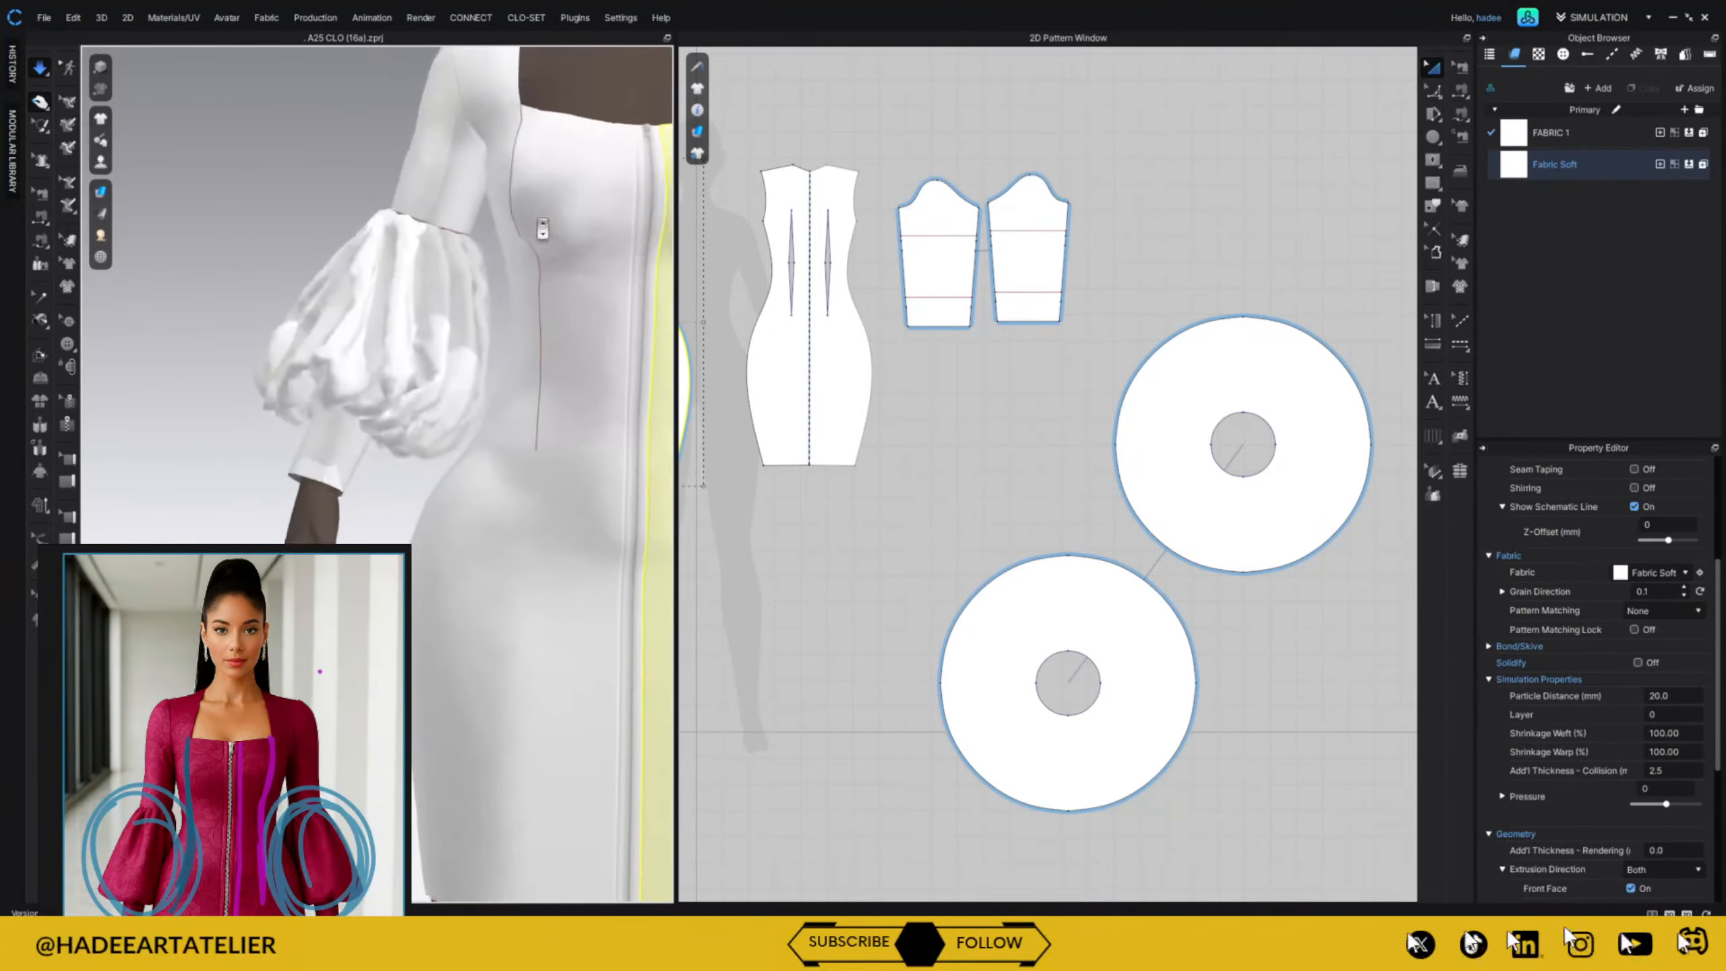
{"action": "middle_click_drag", "start_coordinate": [540, 415], "coordinate": [374, 529]}
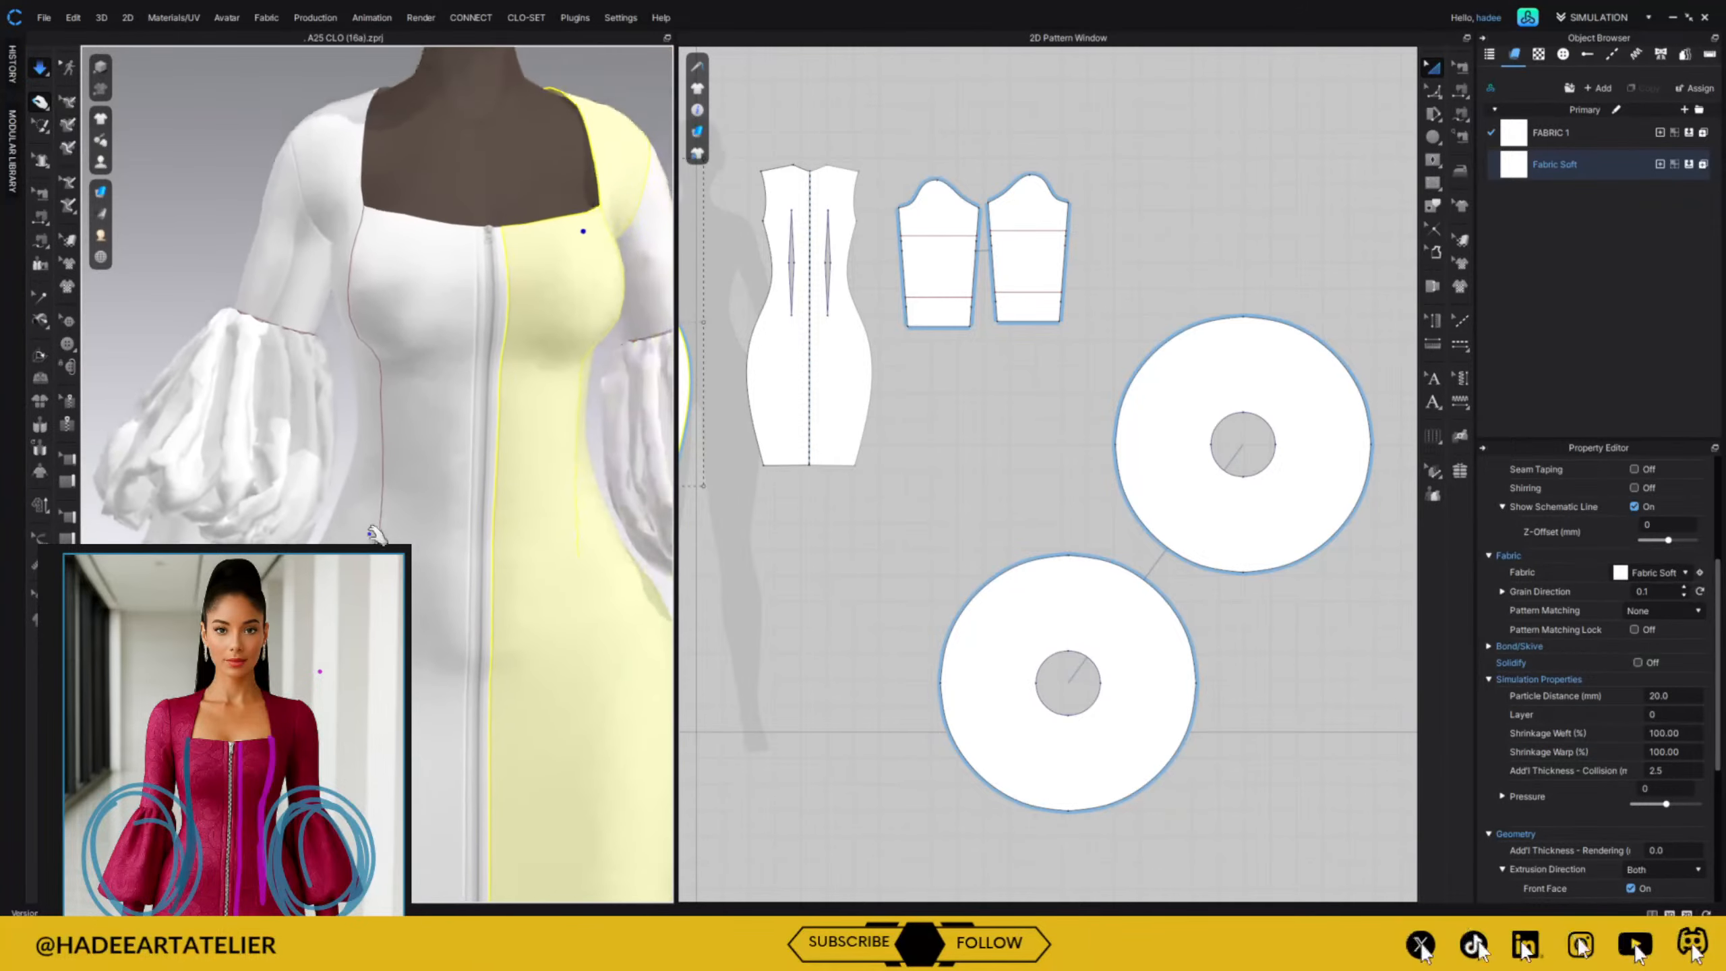
{"action": "left_click", "coordinate": [68, 401]}
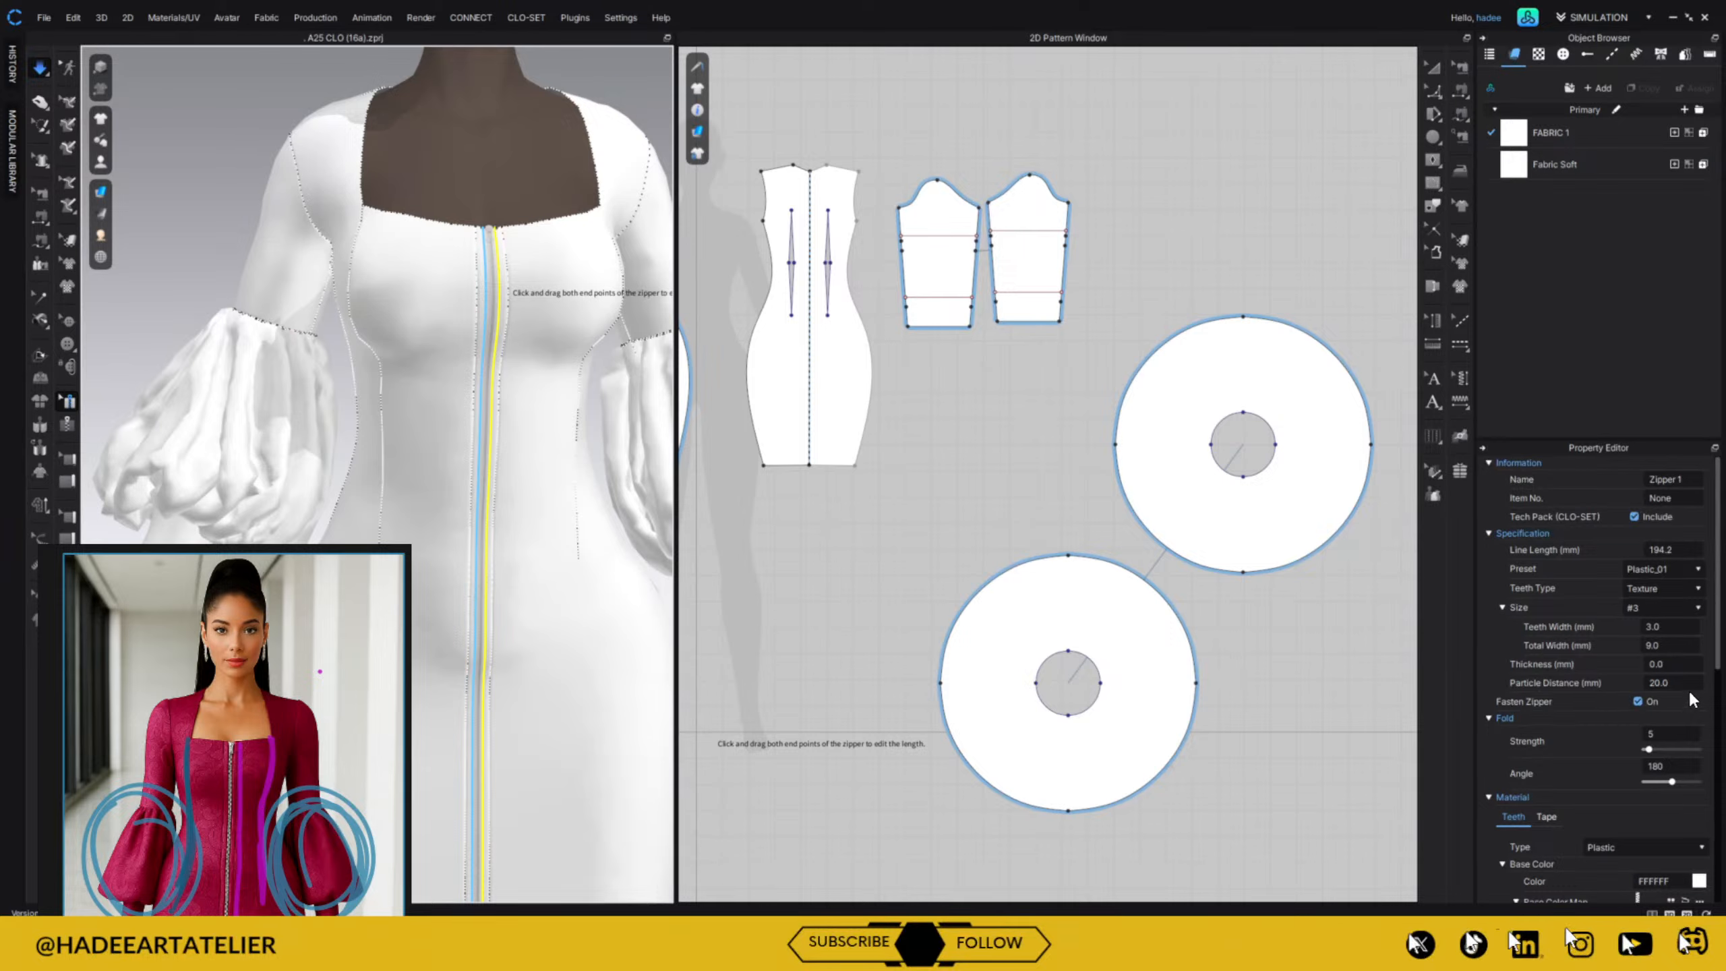
{"action": "mouse_move", "coordinate": [1710, 666]}
{"action": "left_mouse_down"}
{"action": "mouse_move", "coordinate": [1709, 764]}
{"action": "mouse_move", "coordinate": [1704, 655]}
{"action": "left_mouse_up"}
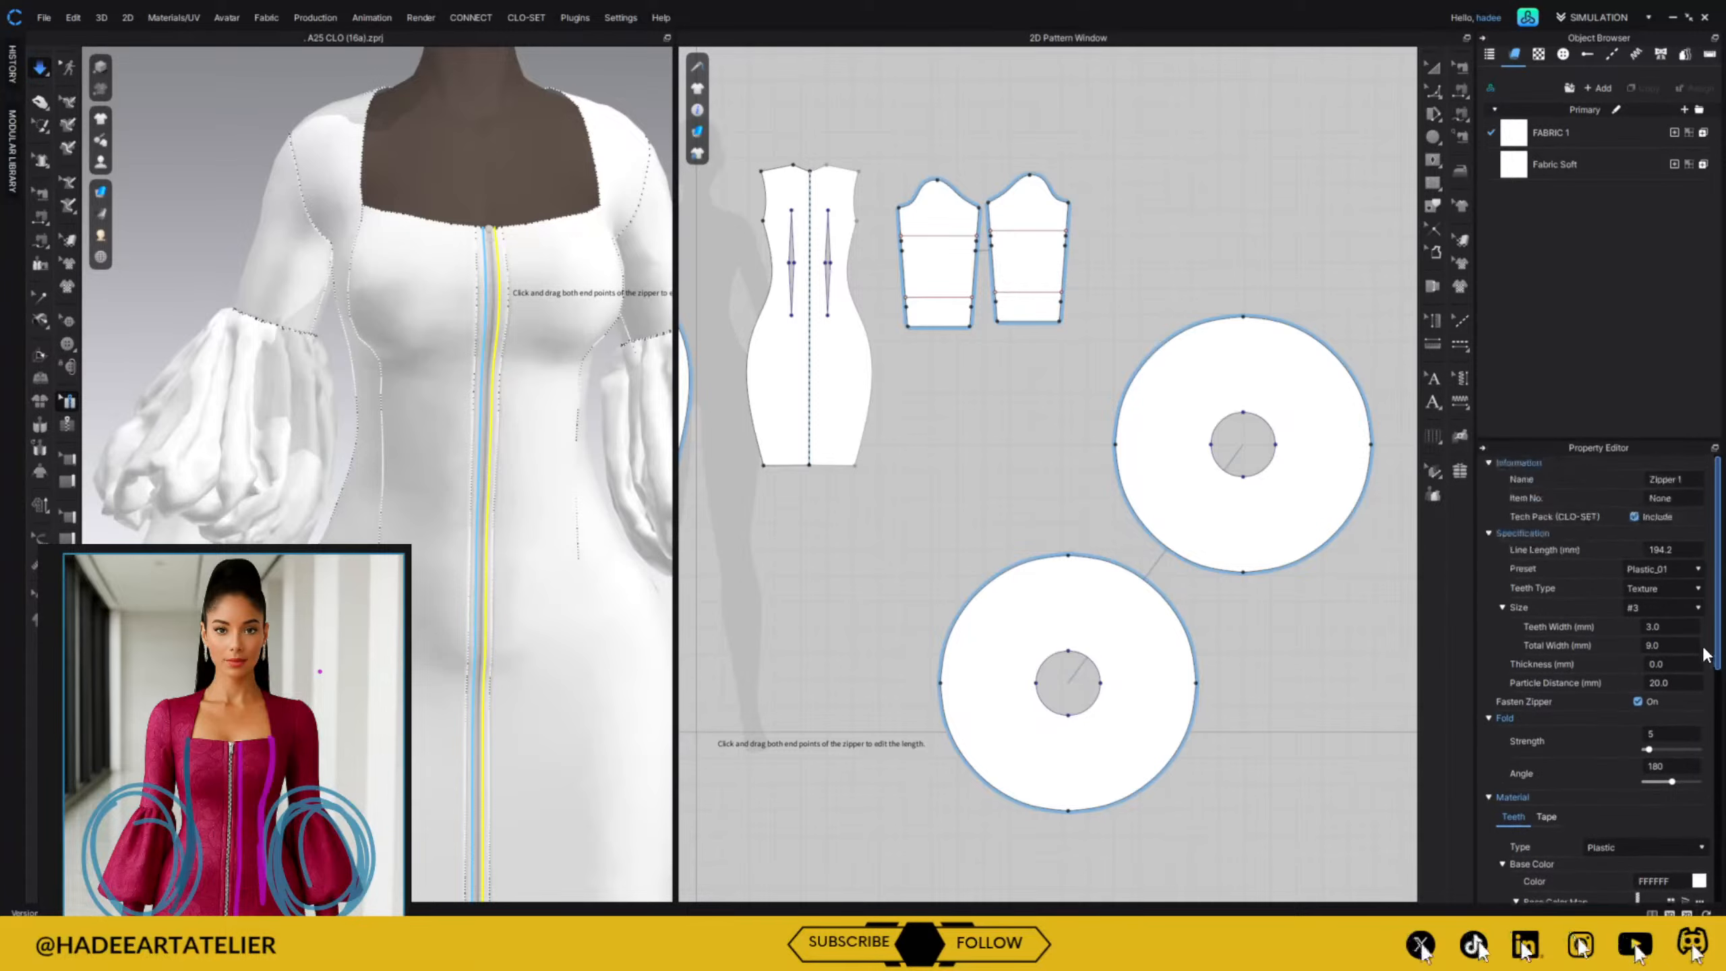
{"action": "left_click", "coordinate": [1667, 589]}
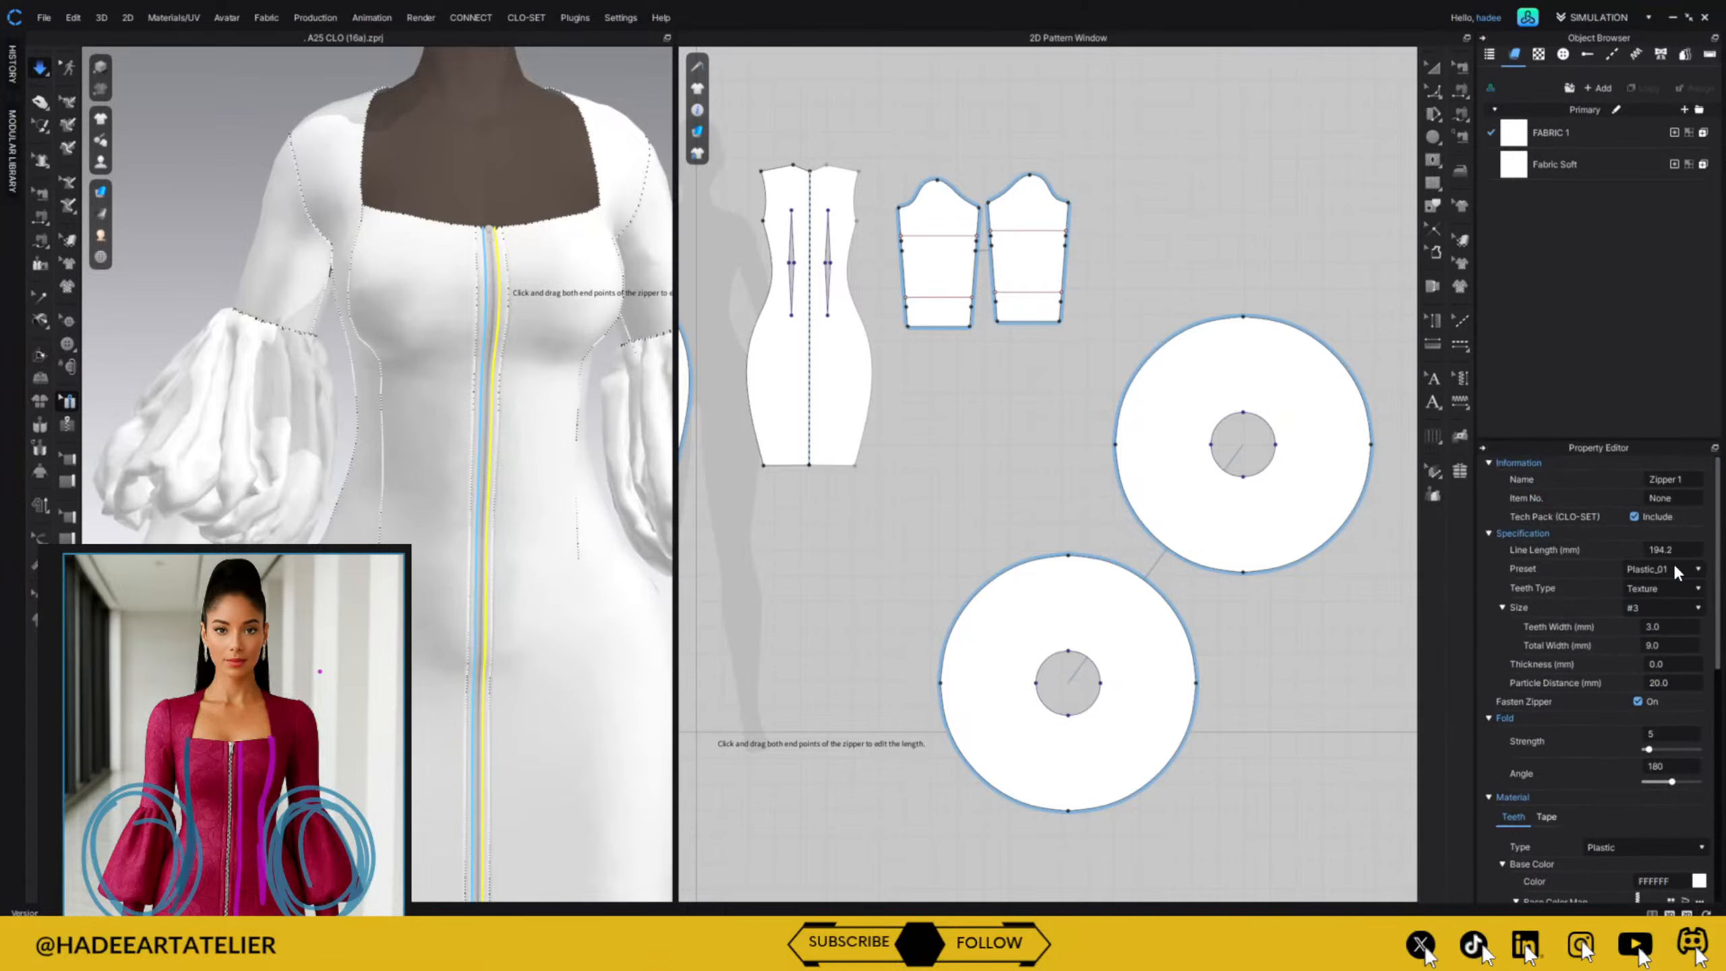
{"action": "left_click", "coordinate": [1673, 569]}
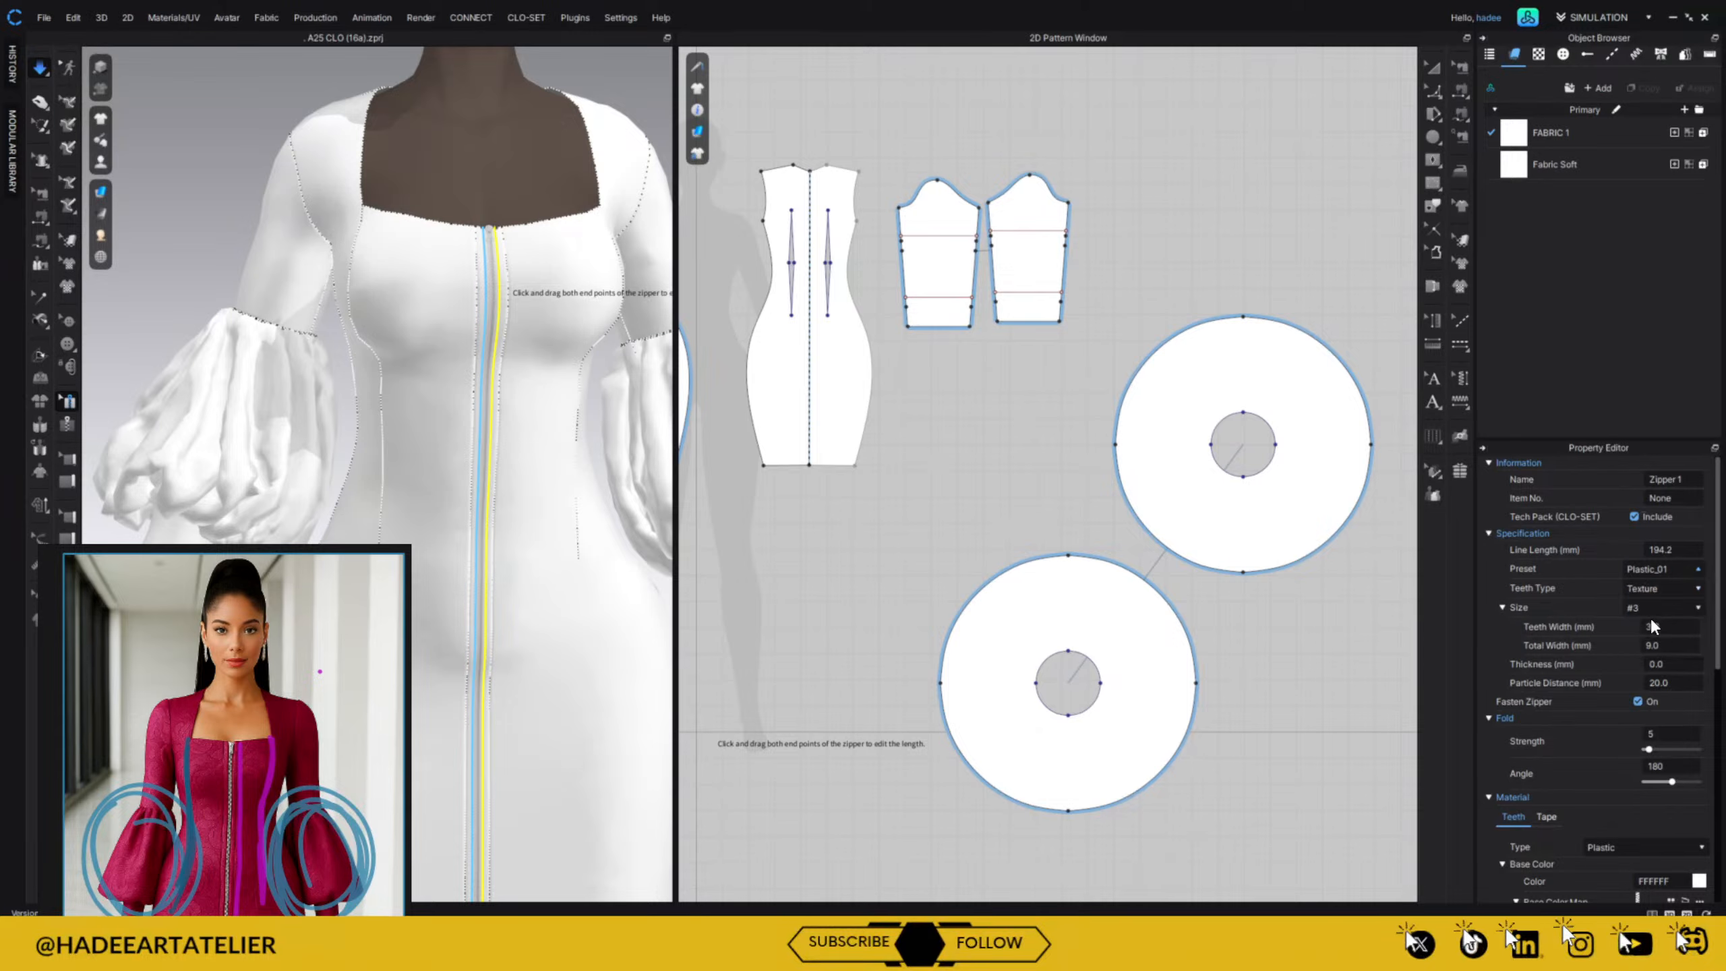
{"action": "left_click", "coordinate": [1650, 619]}
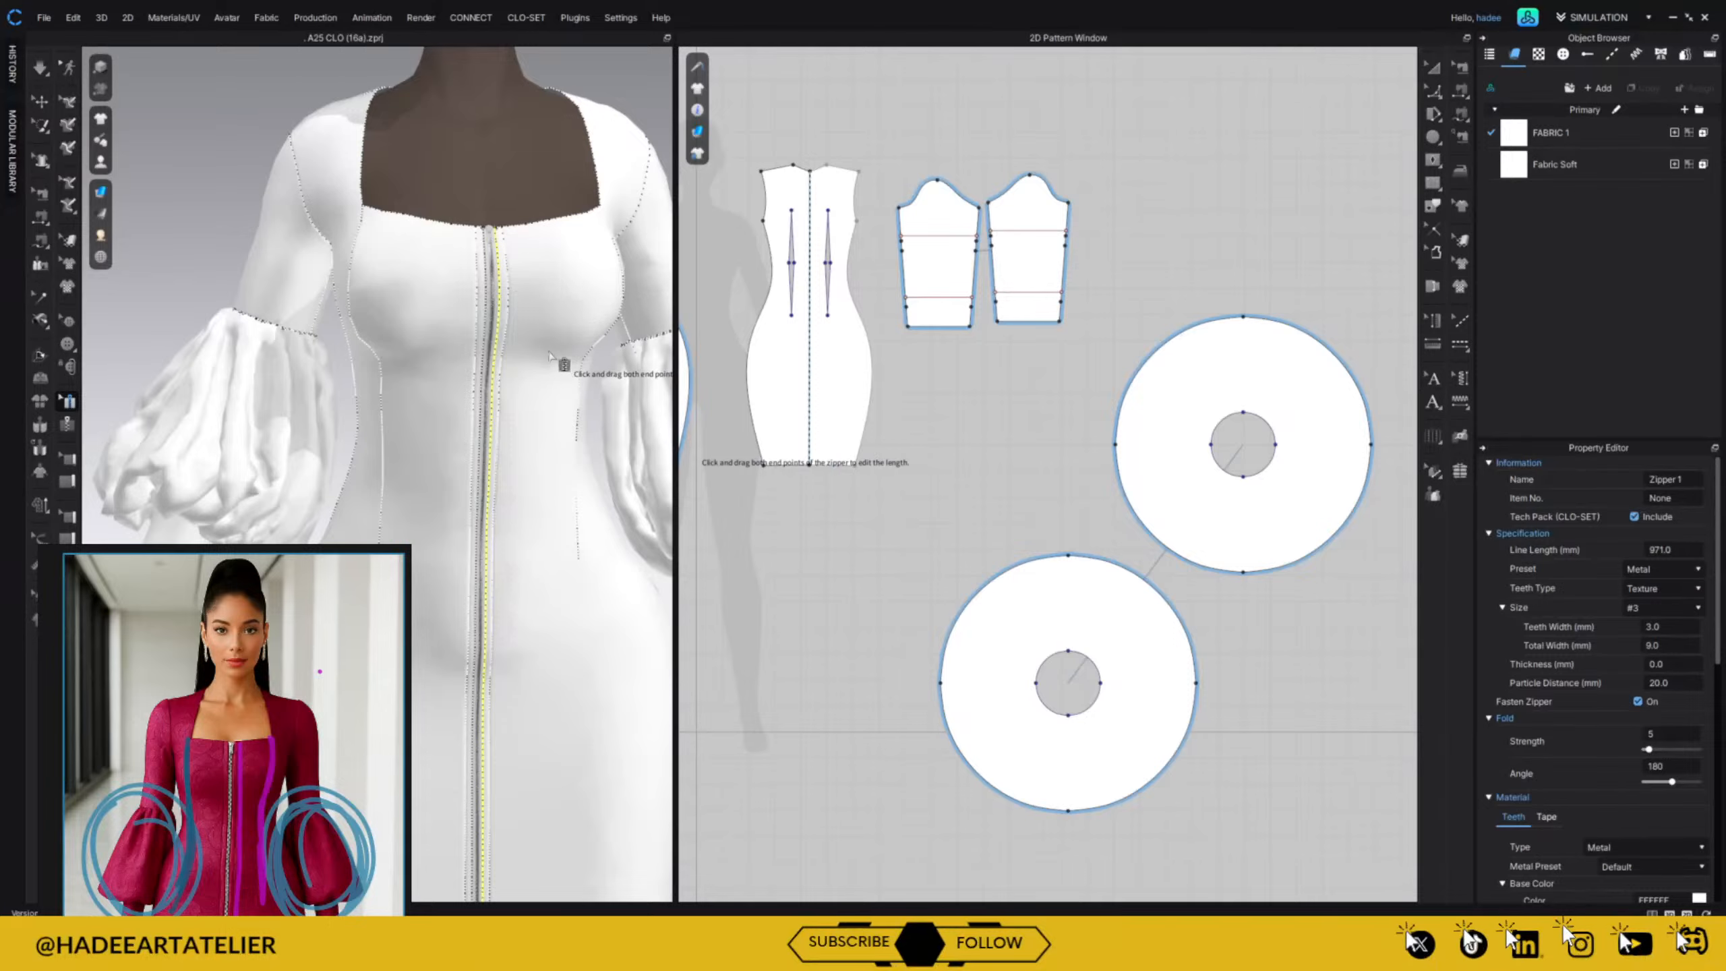
Examine the center-front zipper up close, along with its specification and the material settings of its teeth and tape.
{"action": "scroll", "coordinate": [566, 323], "scroll_direction": "up", "scroll_amount": 5}
{"action": "middle_click_drag", "start_coordinate": [575, 310], "coordinate": [411, 643]}
{"action": "scroll", "coordinate": [545, 255], "scroll_direction": "up", "scroll_amount": 3}
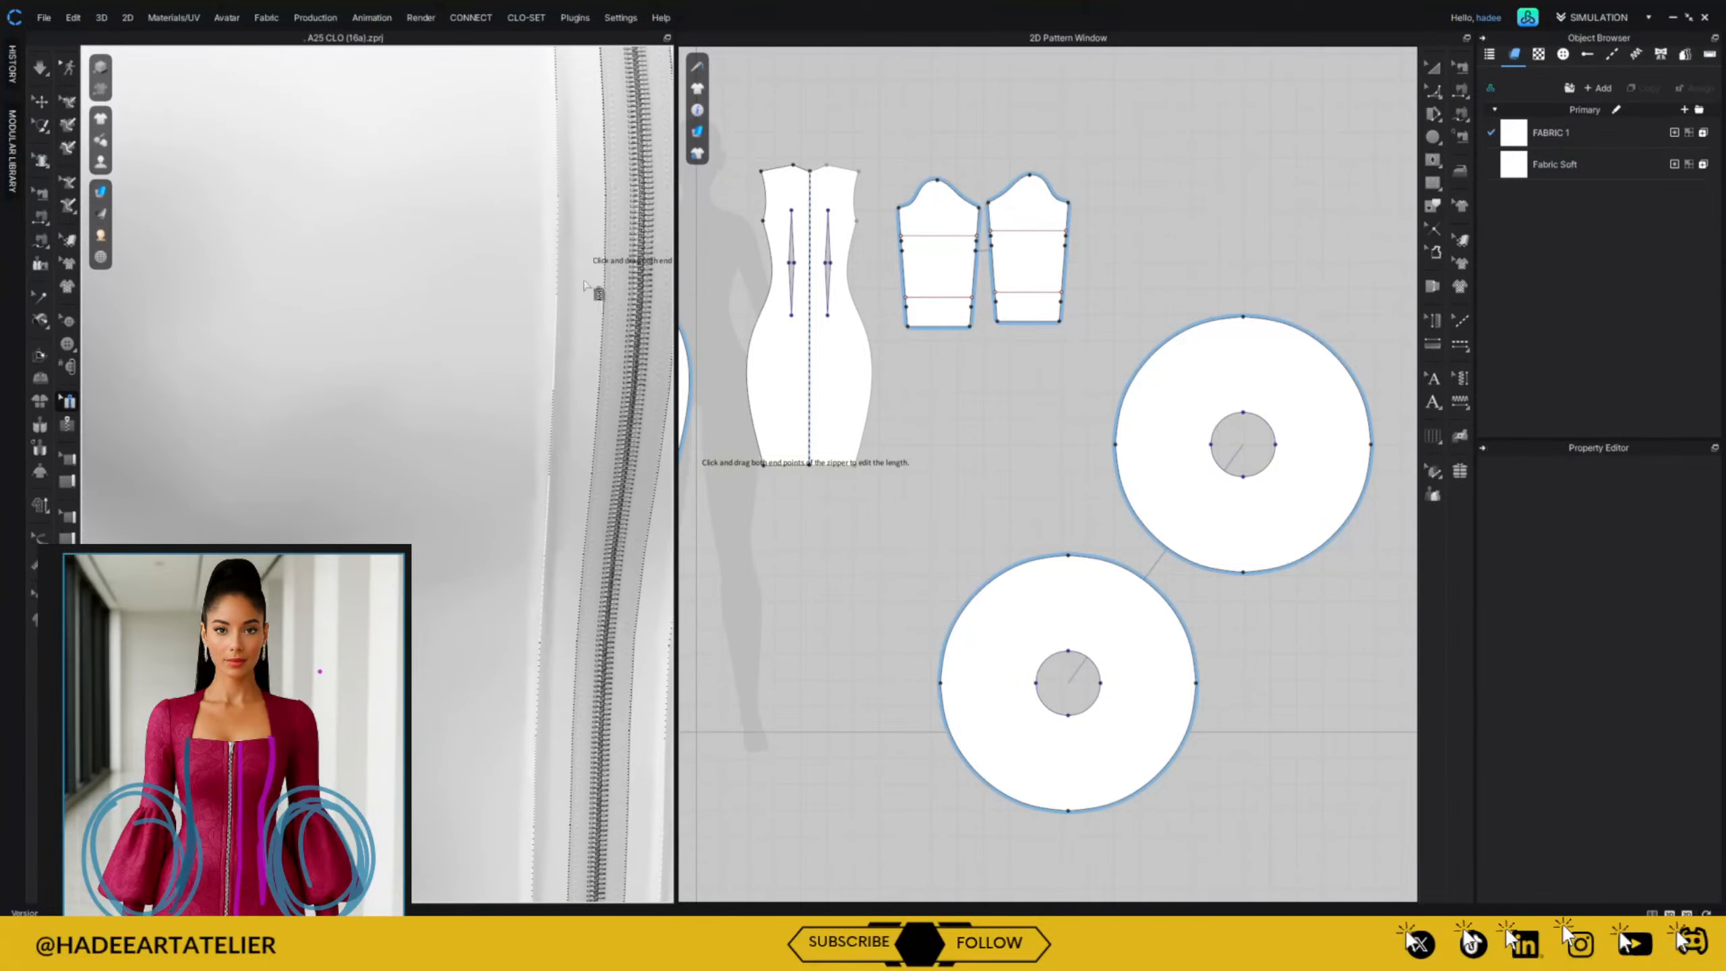
{"action": "middle_click_drag", "start_coordinate": [598, 289], "coordinate": [424, 544]}
{"action": "left_click", "coordinate": [481, 369]}
{"action": "scroll", "coordinate": [481, 369], "scroll_direction": "up", "scroll_amount": 2}
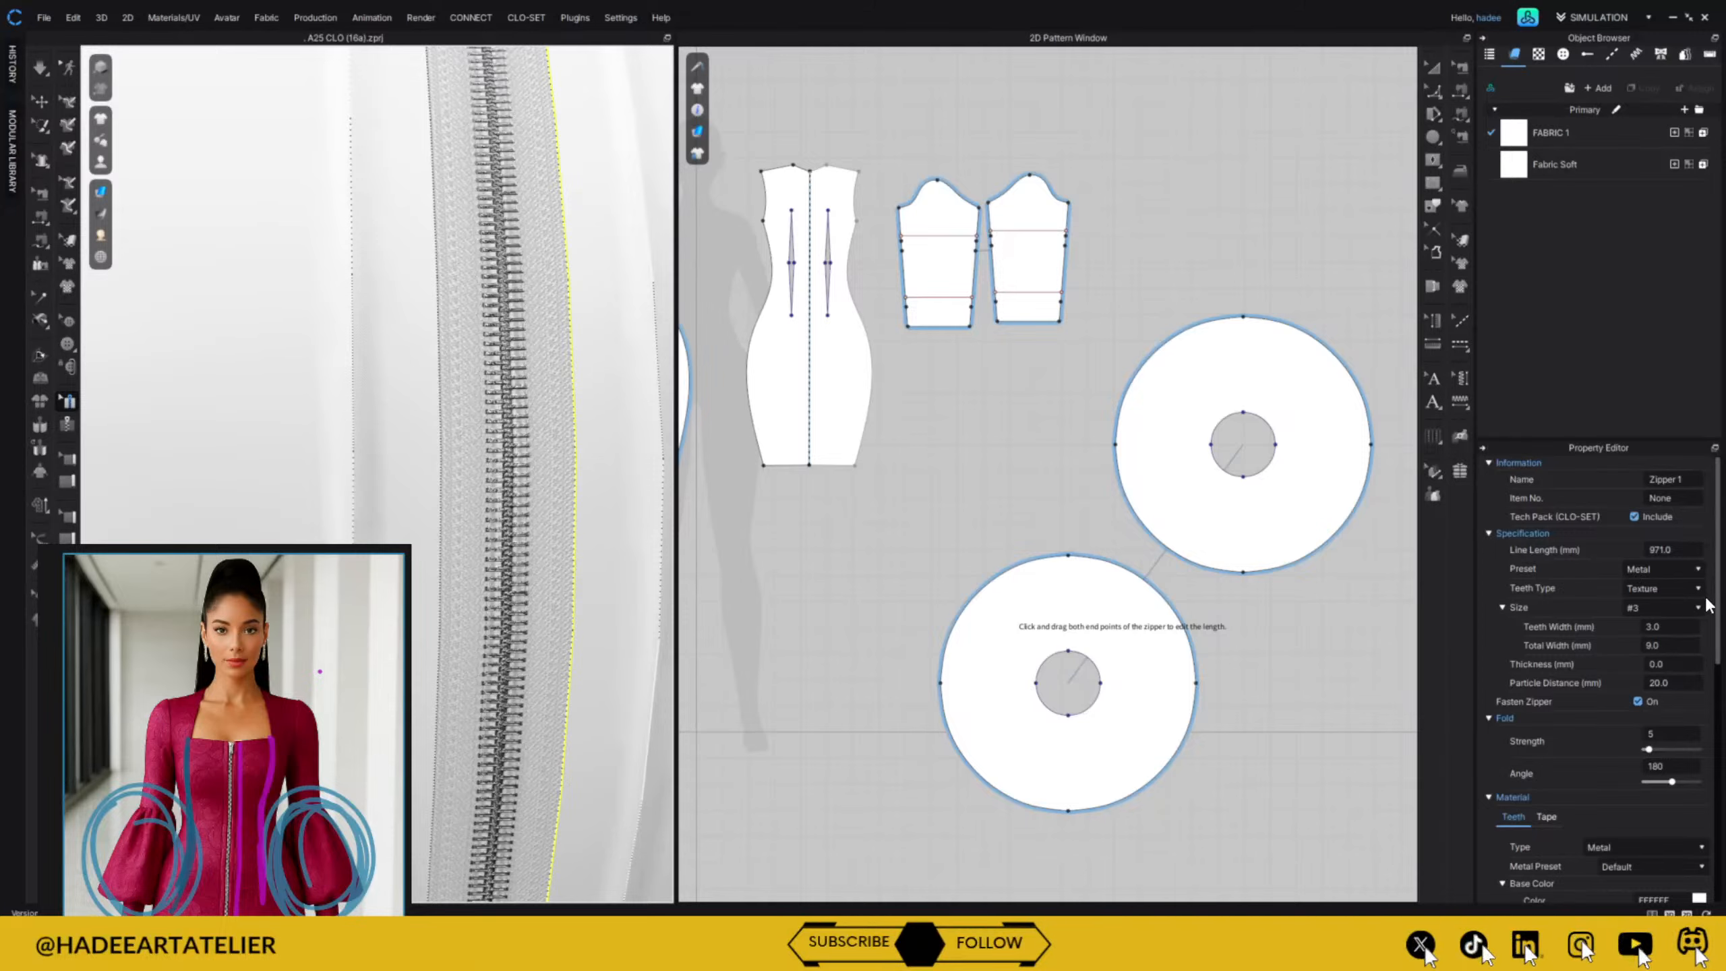
{"action": "scroll", "coordinate": [1710, 689], "scroll_direction": "down", "scroll_amount": 3}
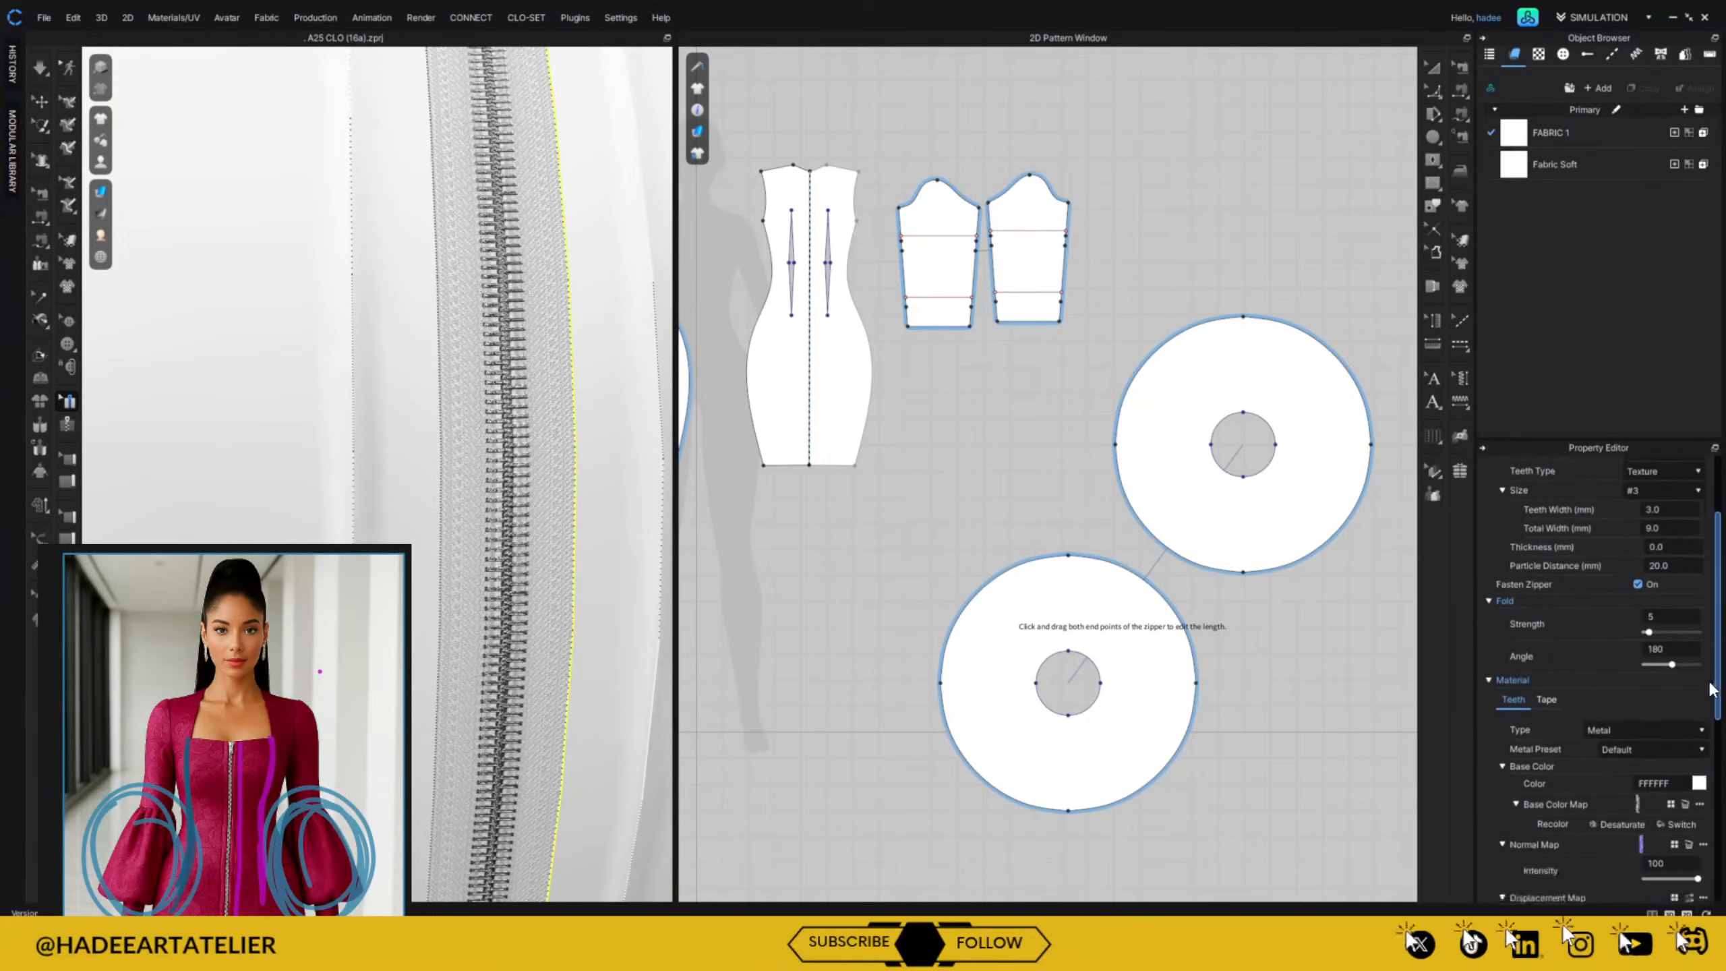
{"action": "scroll", "coordinate": [1710, 689], "scroll_direction": "down", "scroll_amount": 1}
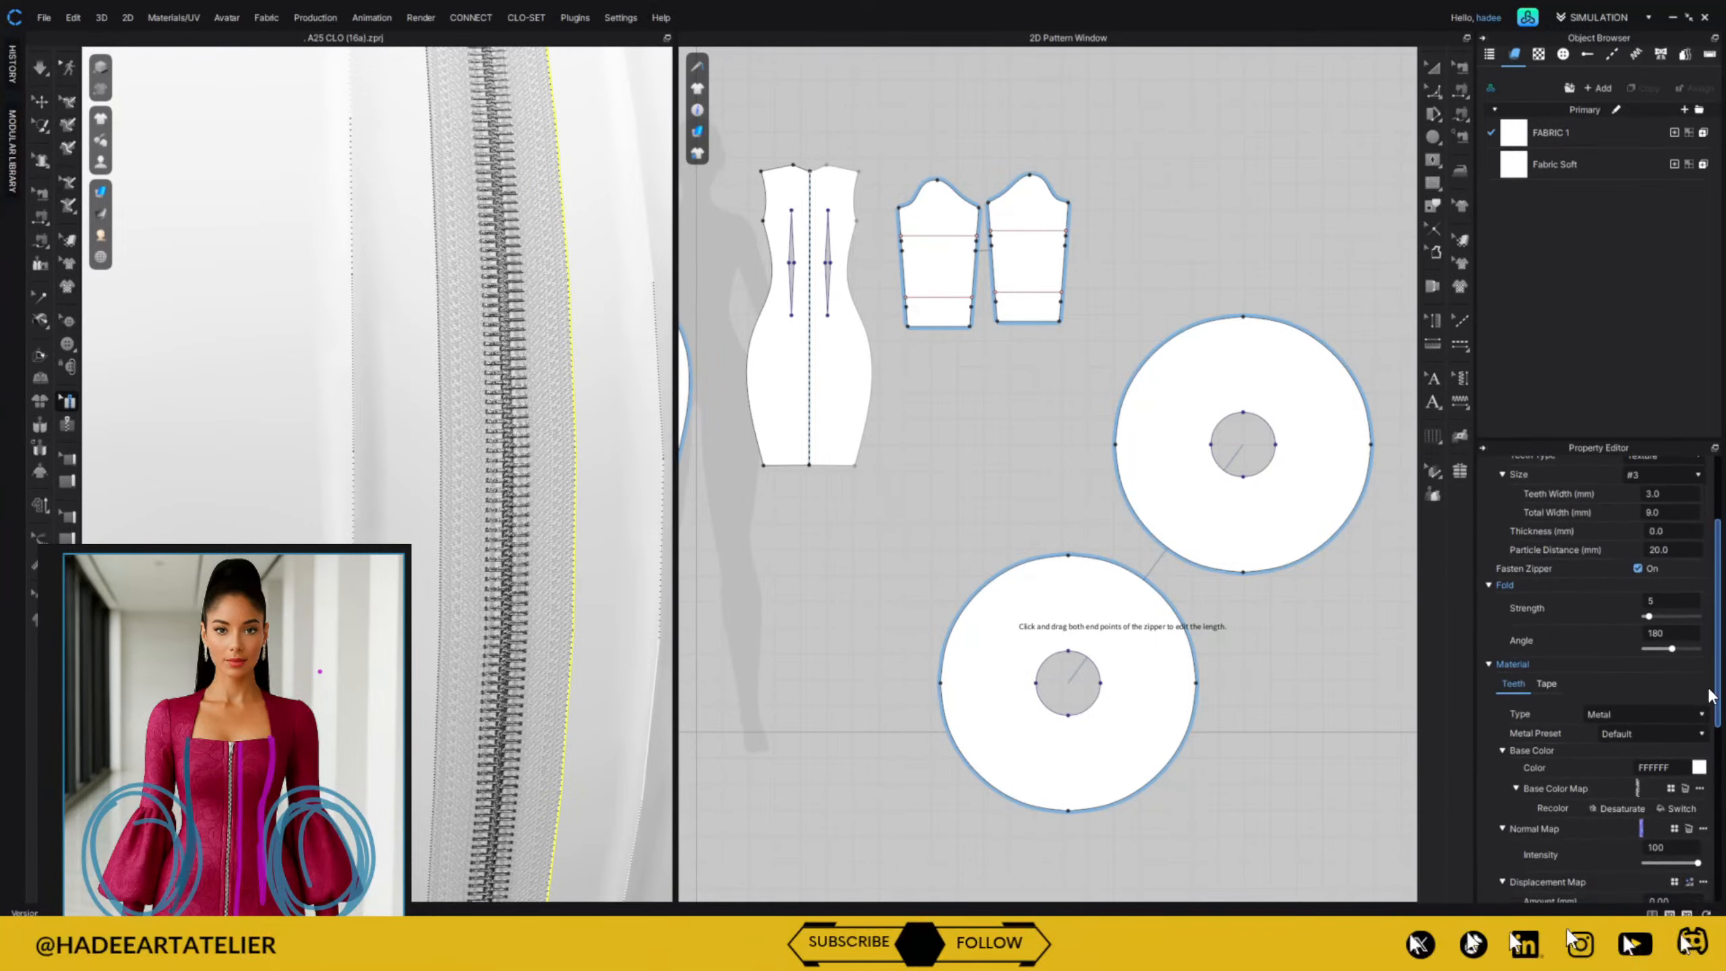
{"action": "scroll", "coordinate": [1710, 694], "scroll_direction": "up", "scroll_amount": 4}
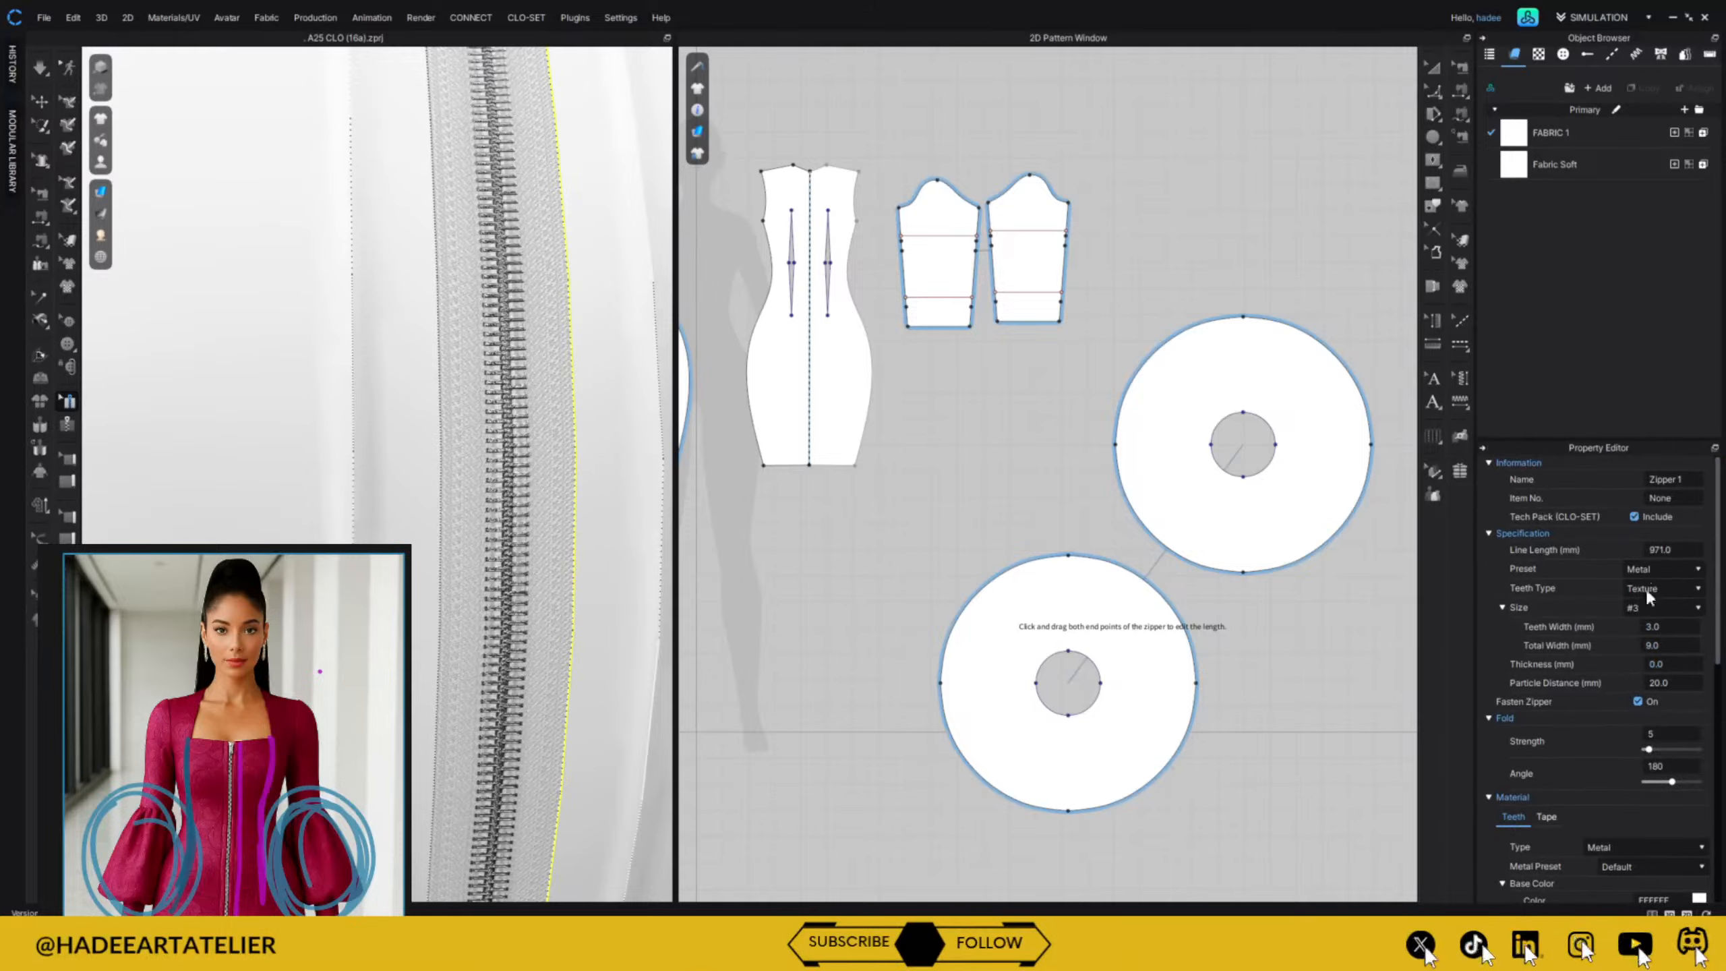
{"action": "scroll", "coordinate": [1717, 670], "scroll_direction": "down", "scroll_amount": 2}
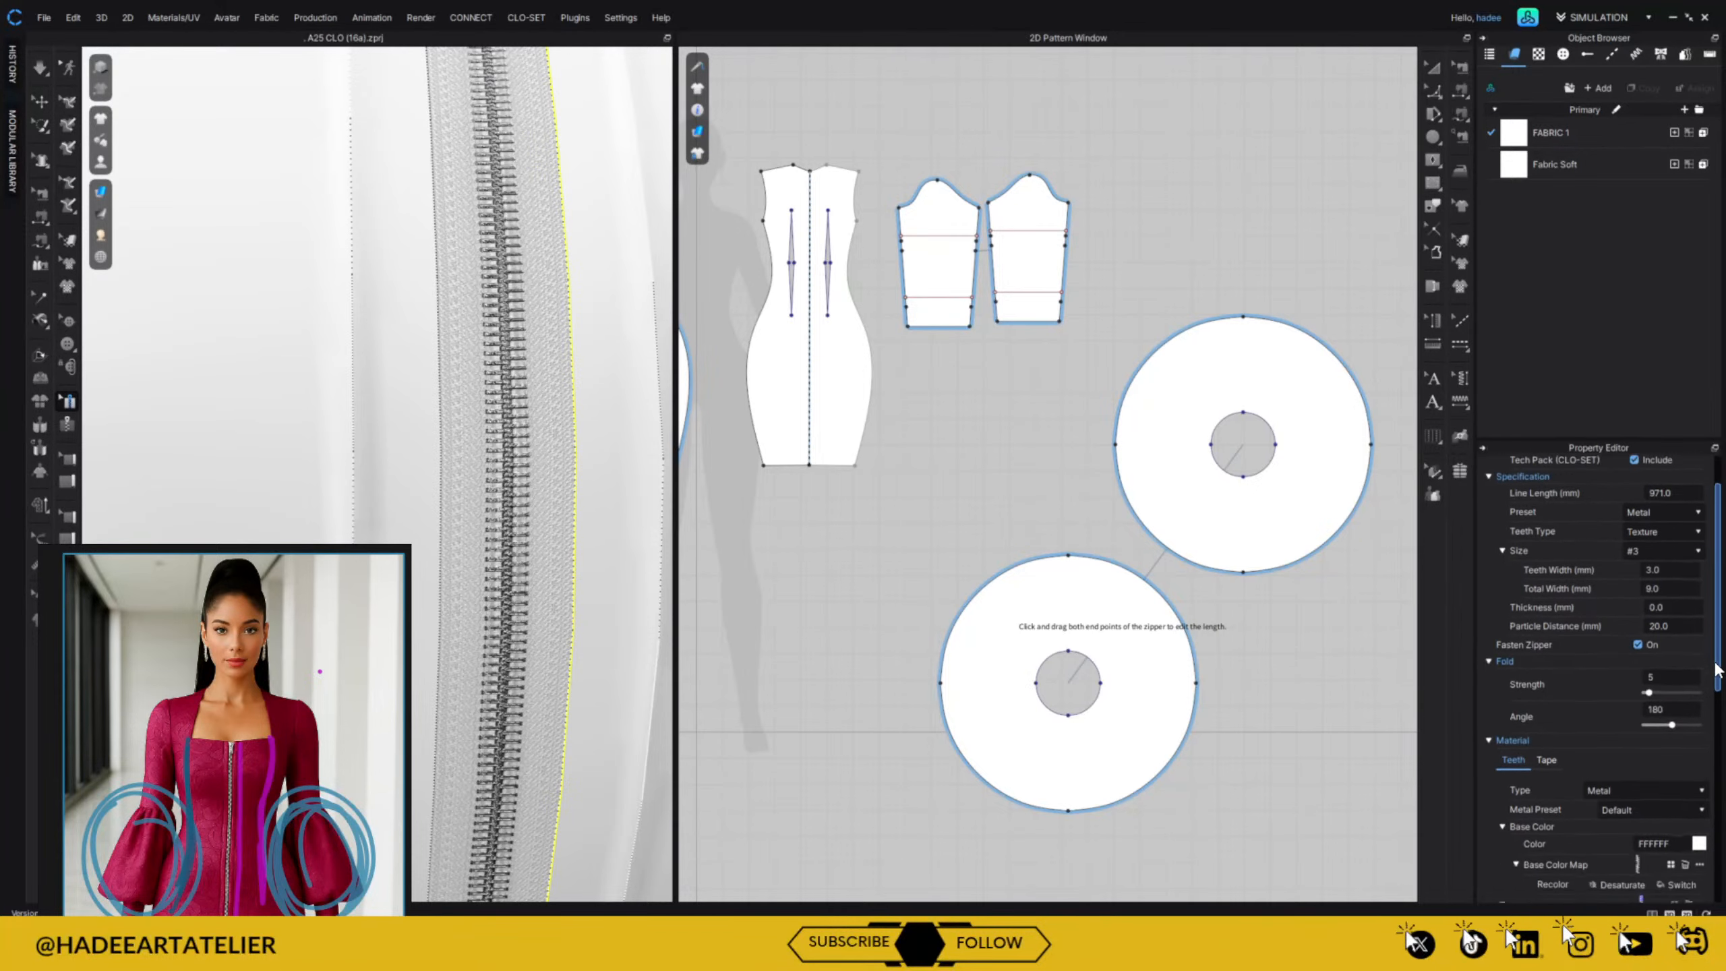
{"action": "scroll", "coordinate": [1706, 680], "scroll_direction": "down", "scroll_amount": 4}
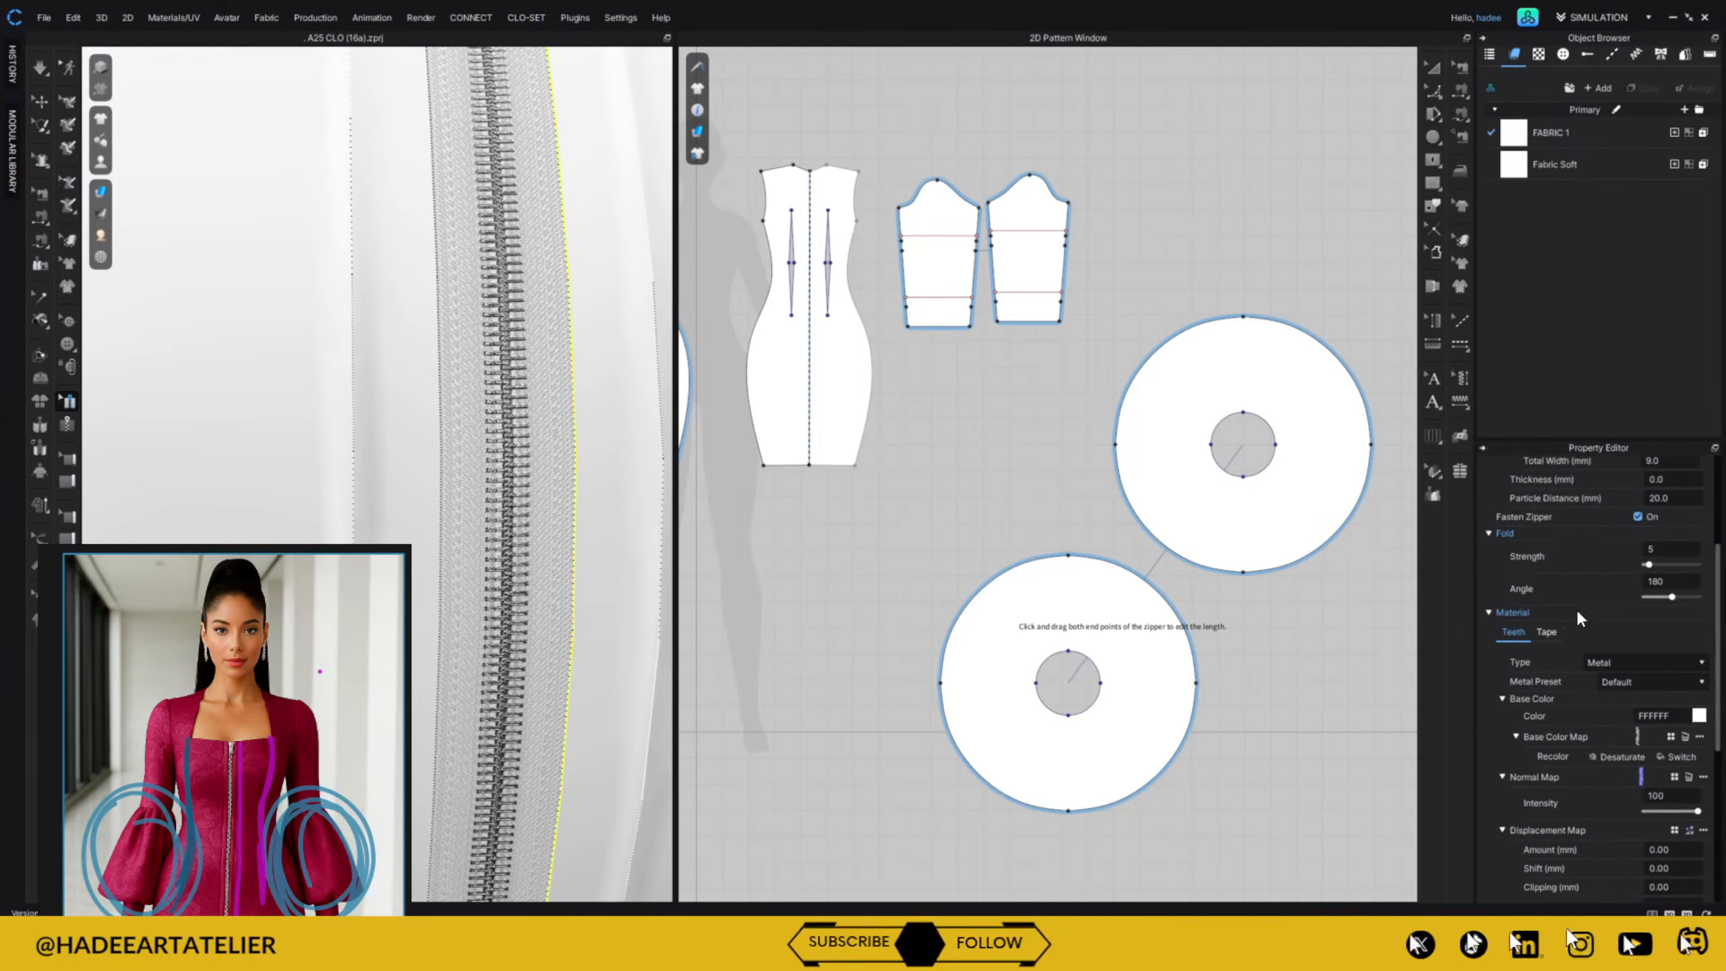
{"action": "left_click", "coordinate": [1547, 633]}
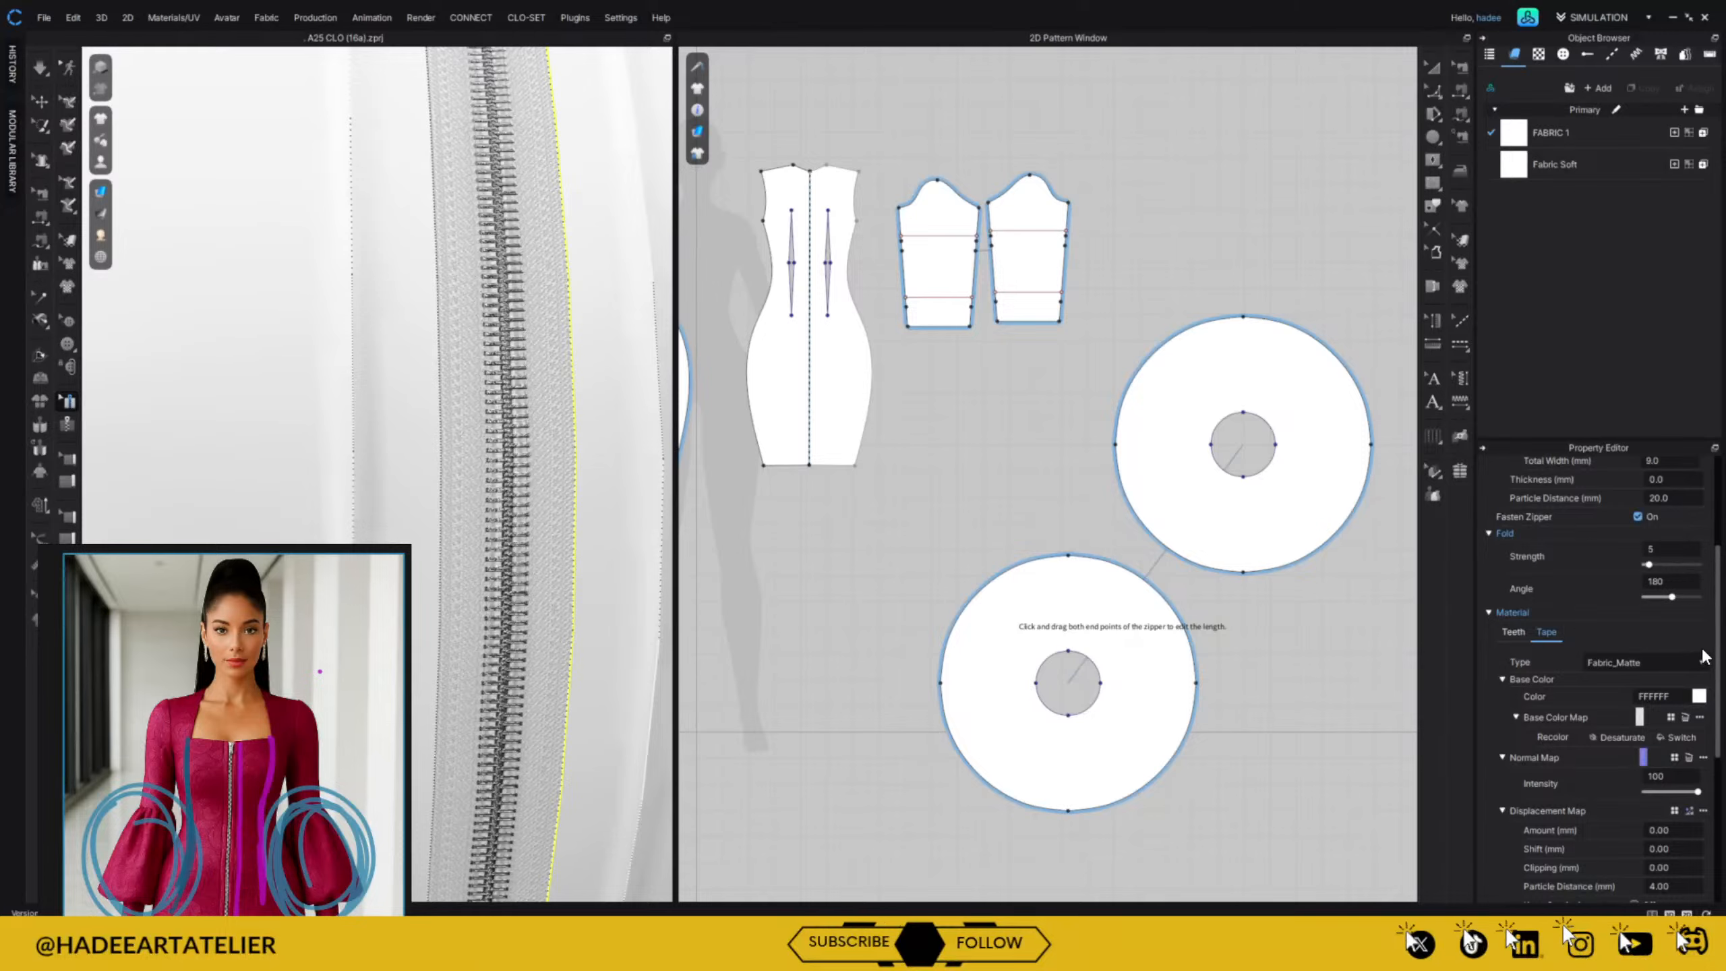
{"action": "scroll", "coordinate": [1702, 654], "scroll_direction": "up", "scroll_amount": 6}
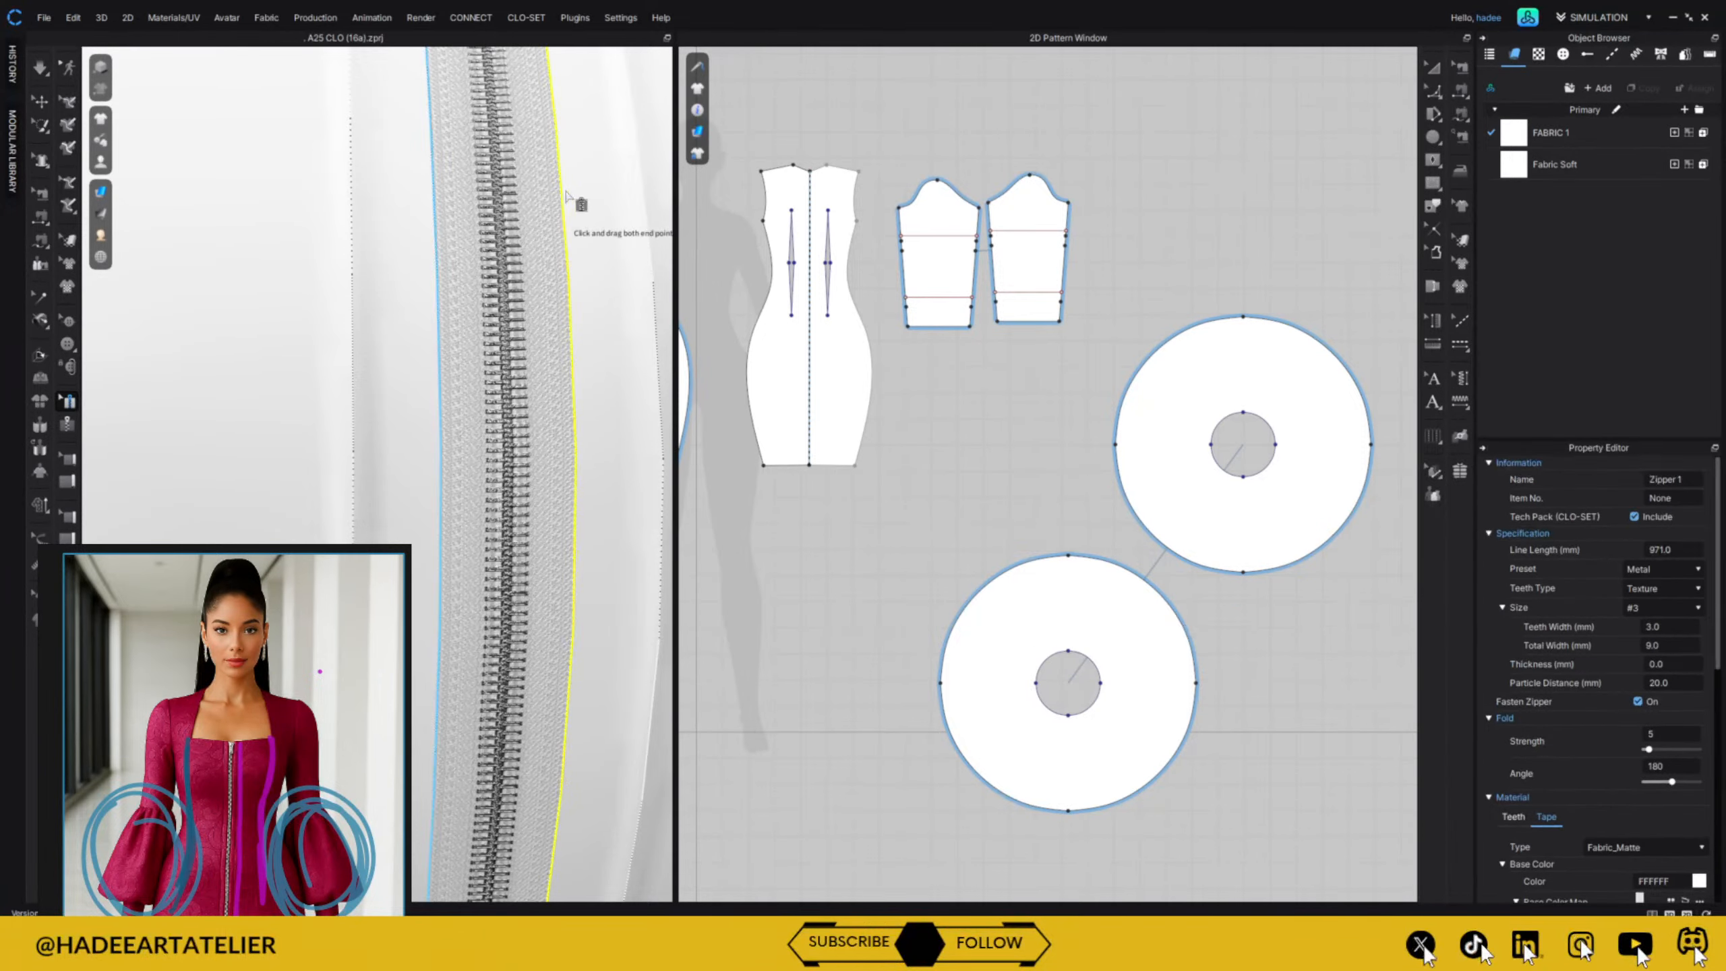
Change the slider shape of the center-front zipper to the fourth design, the one with a raised bridge.
{"action": "scroll", "coordinate": [567, 195], "scroll_direction": "down", "scroll_amount": 4}
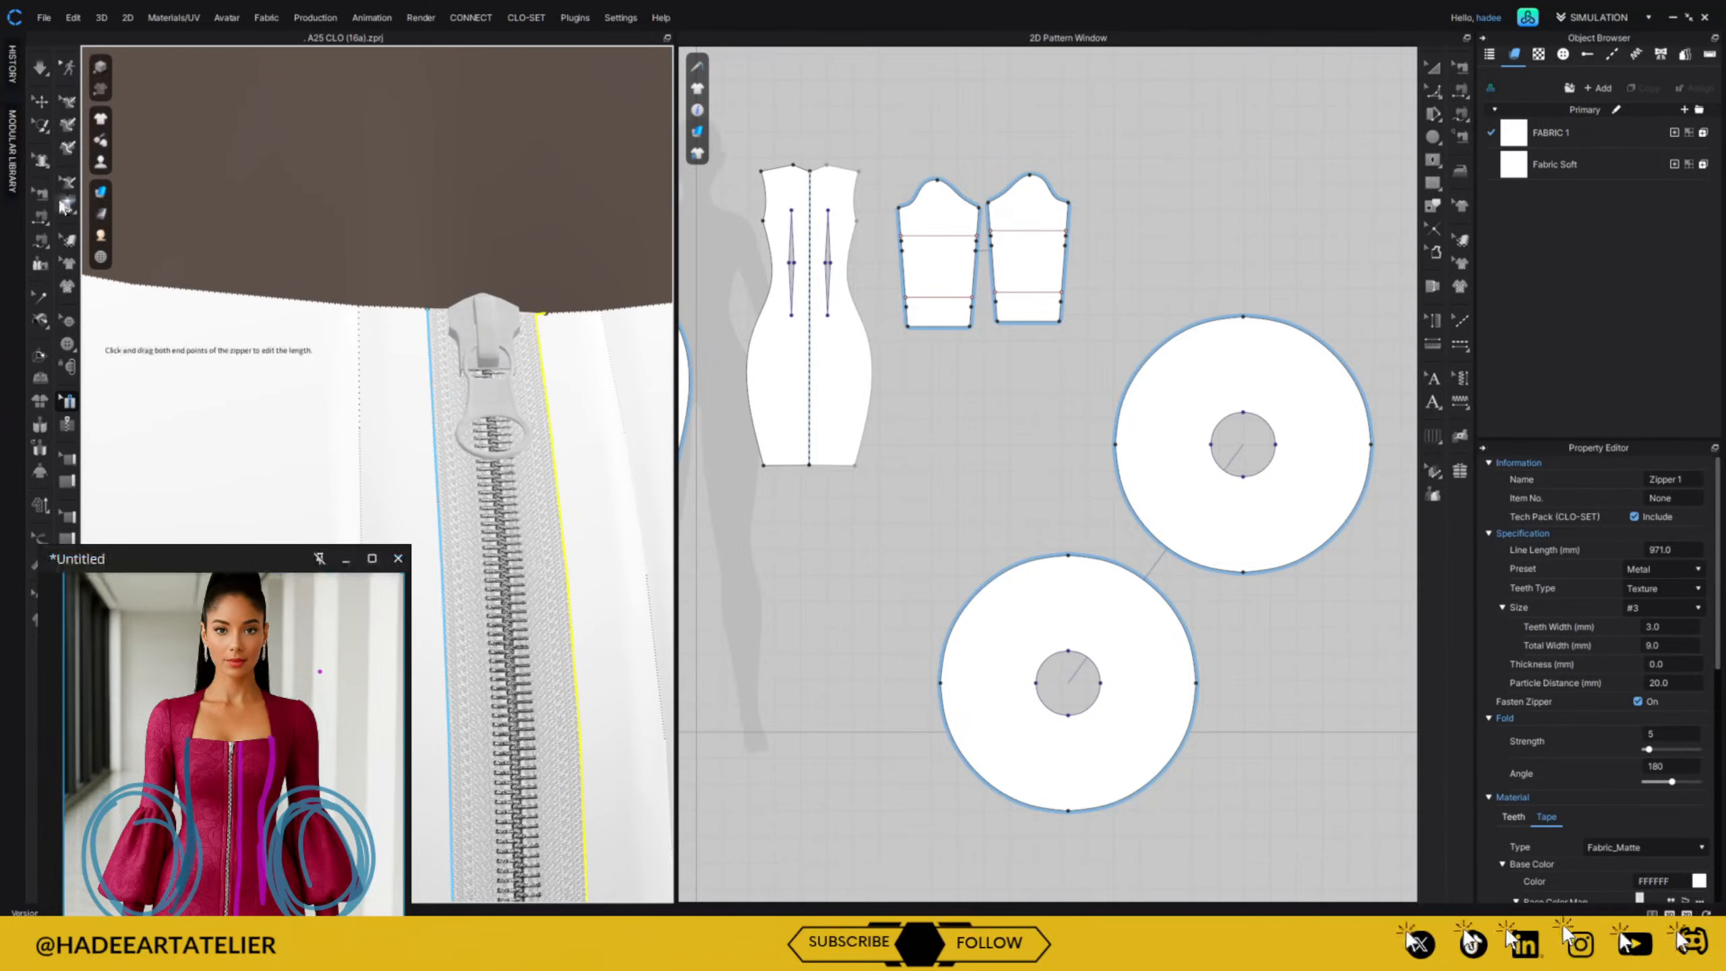
{"action": "left_click", "coordinate": [39, 100]}
{"action": "left_click", "coordinate": [462, 309]}
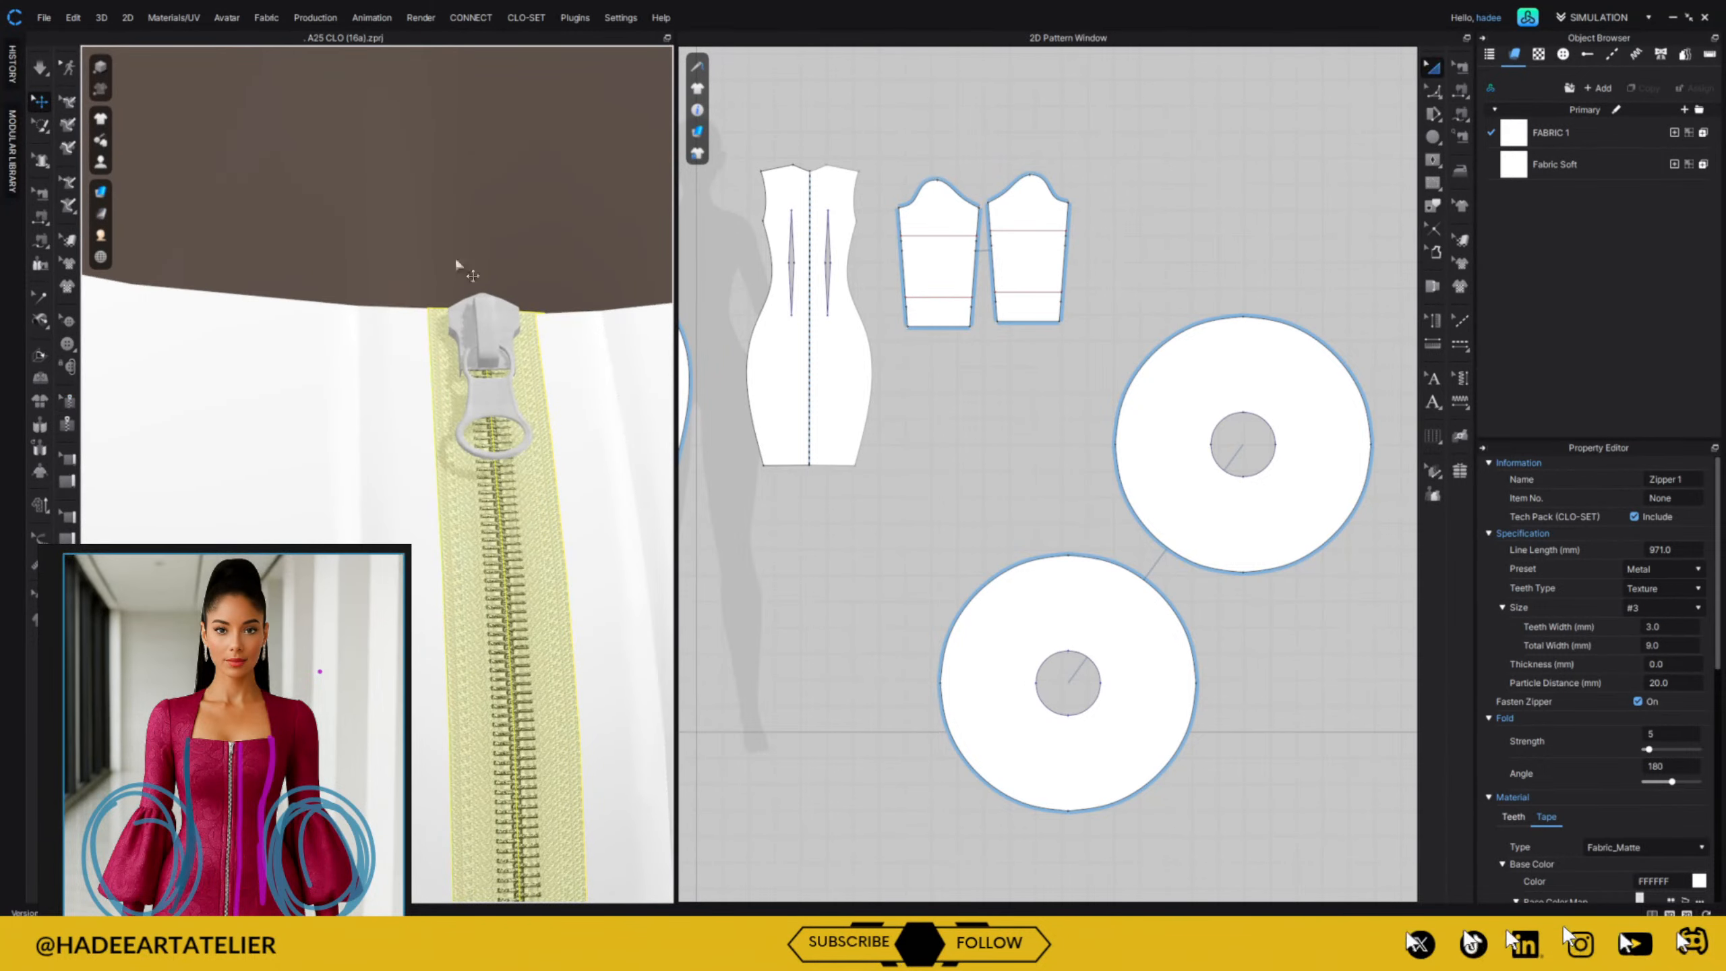
{"action": "left_click", "coordinate": [491, 354]}
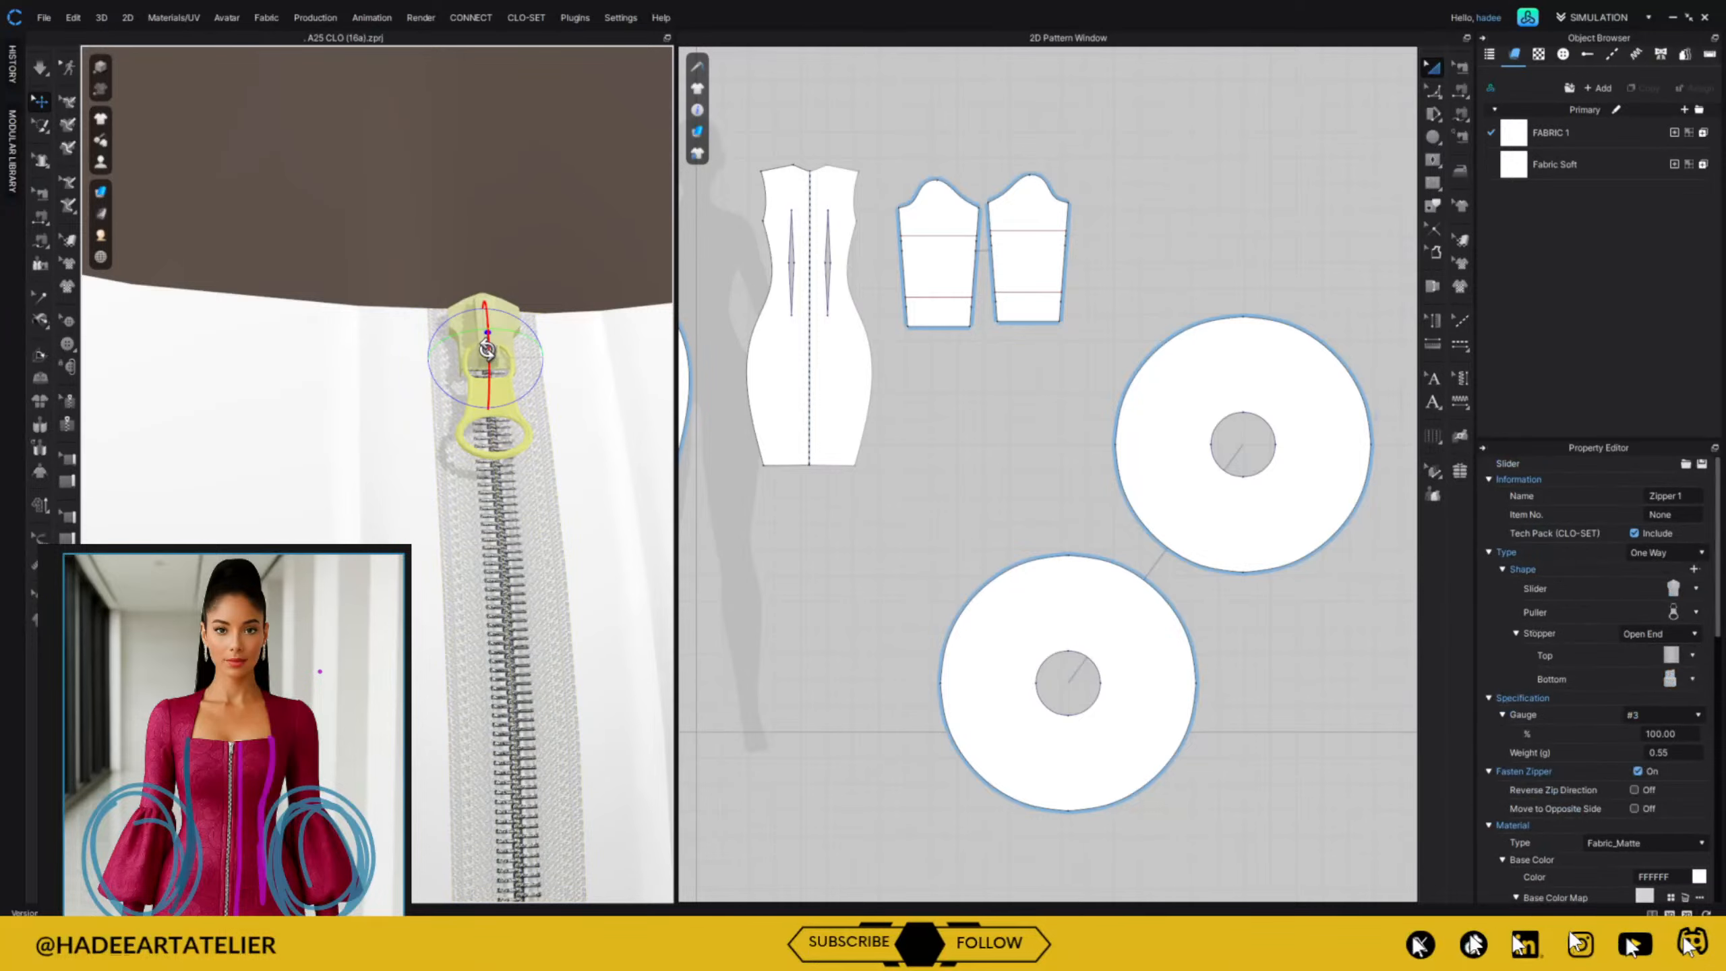
{"action": "left_click", "coordinate": [1696, 587]}
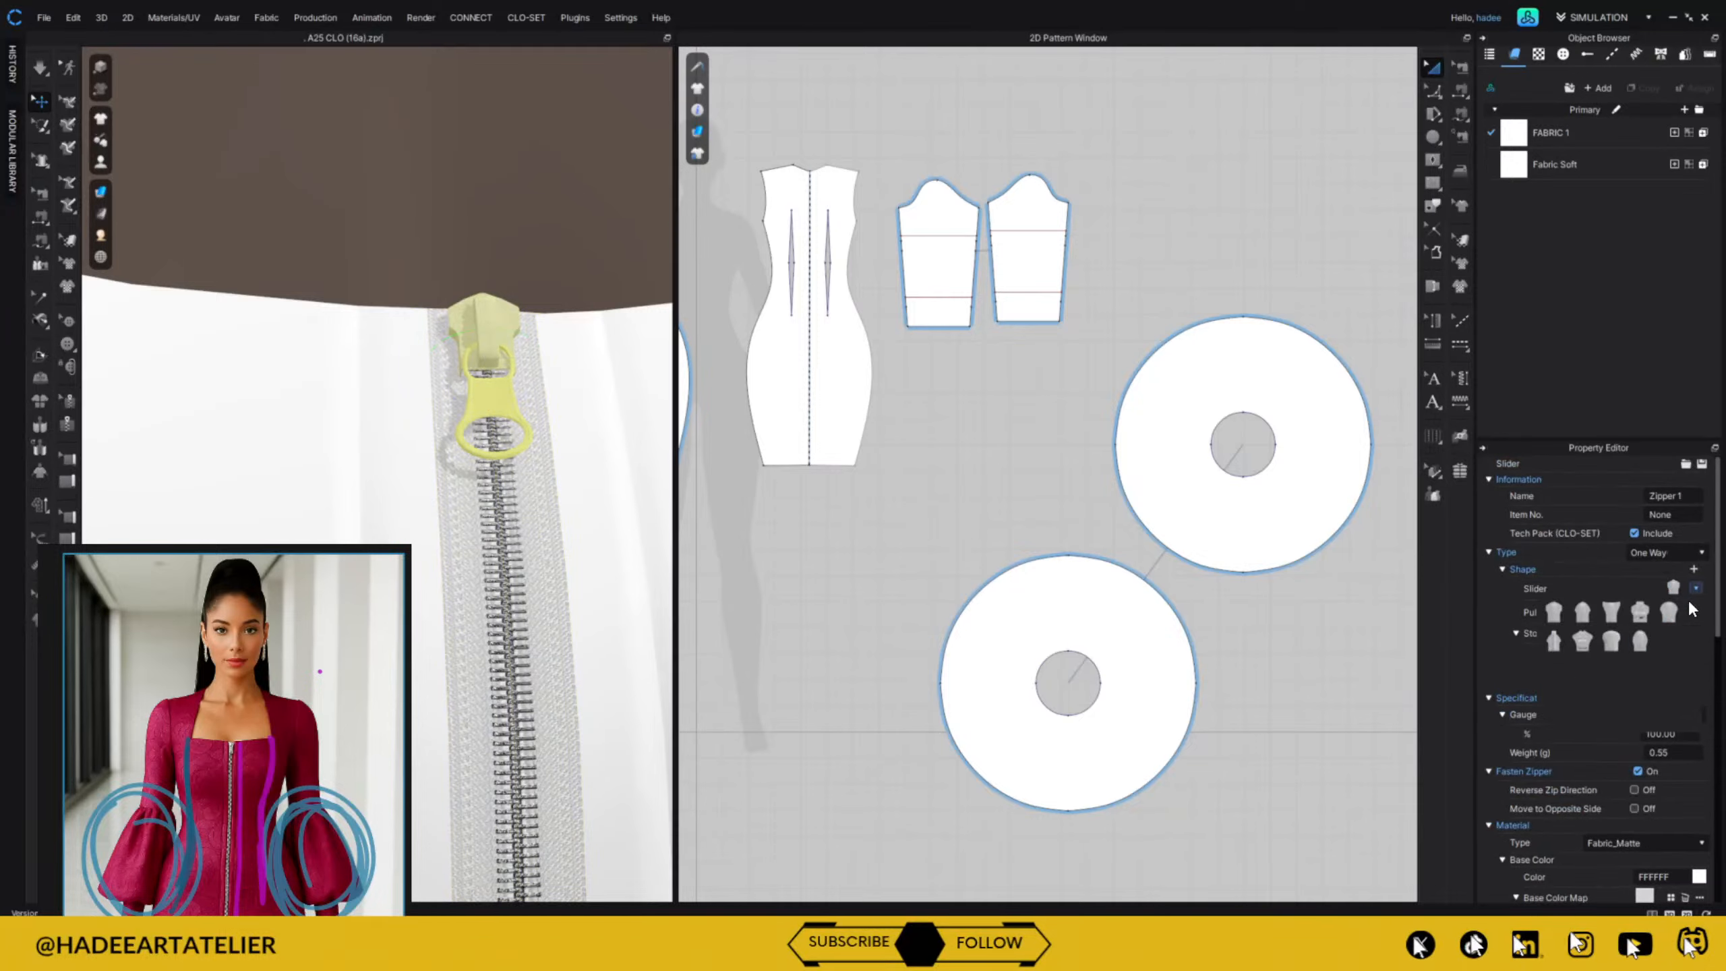
{"action": "left_click", "coordinate": [1640, 614]}
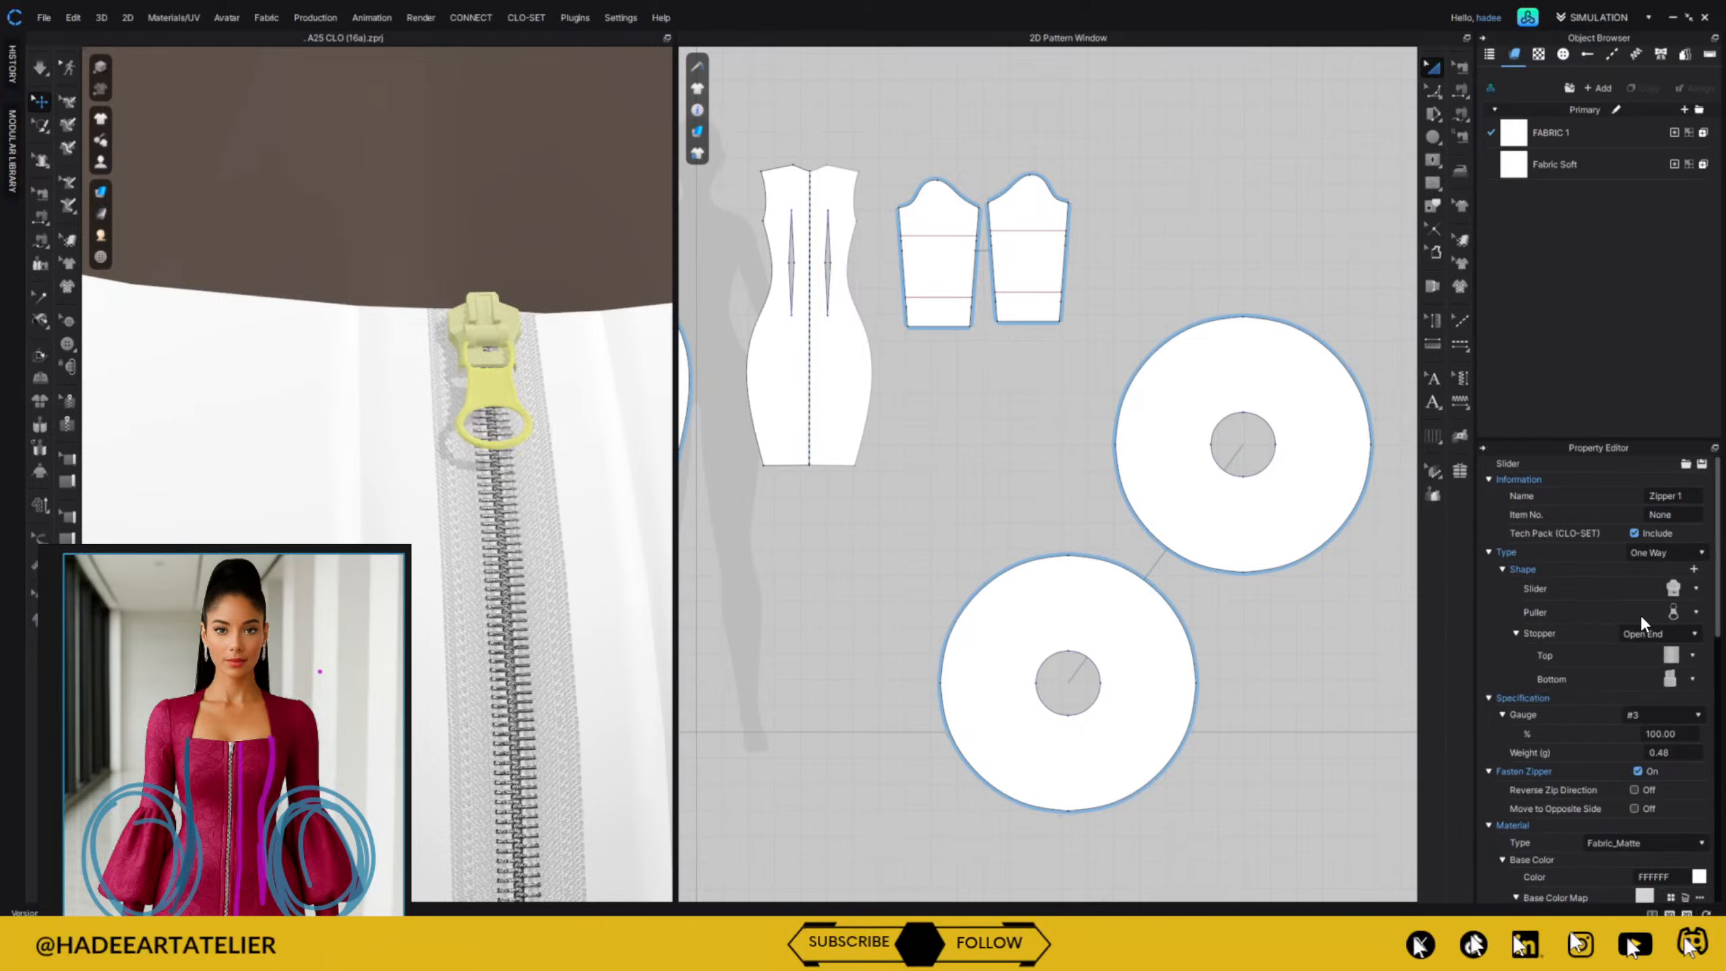
Try a slim teardrop puller and a large open figure-eight puller on the zipper slider.
{"action": "left_click", "coordinate": [1696, 614]}
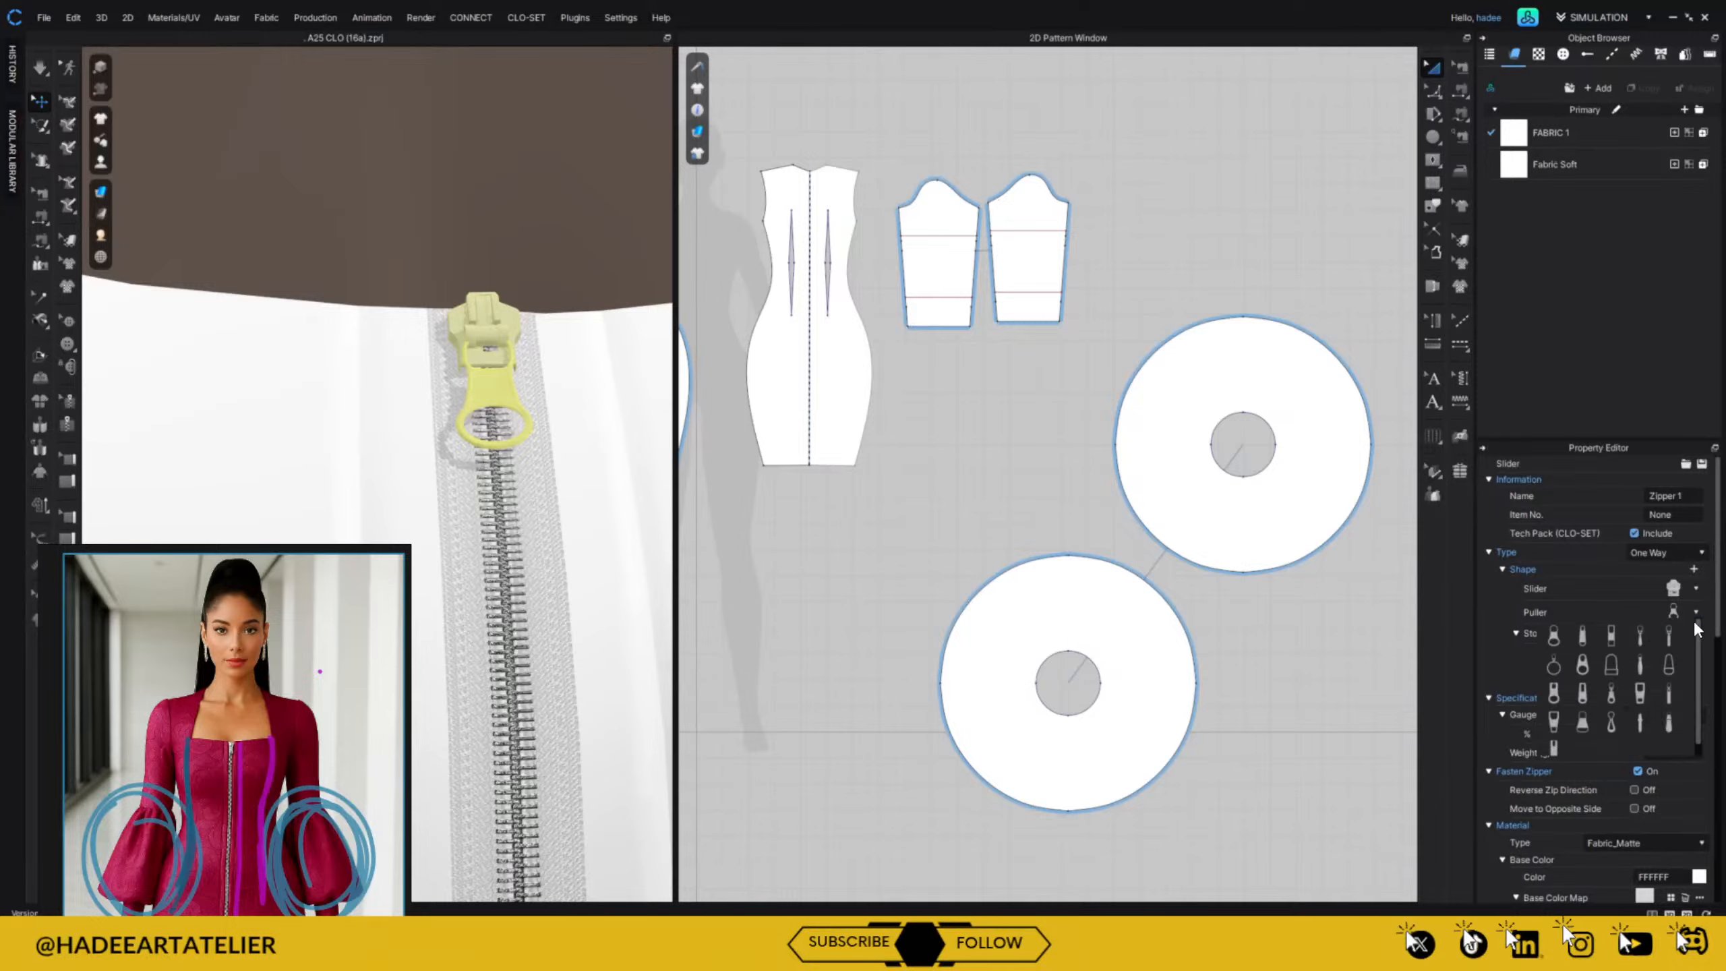
{"action": "left_click", "coordinate": [1641, 664]}
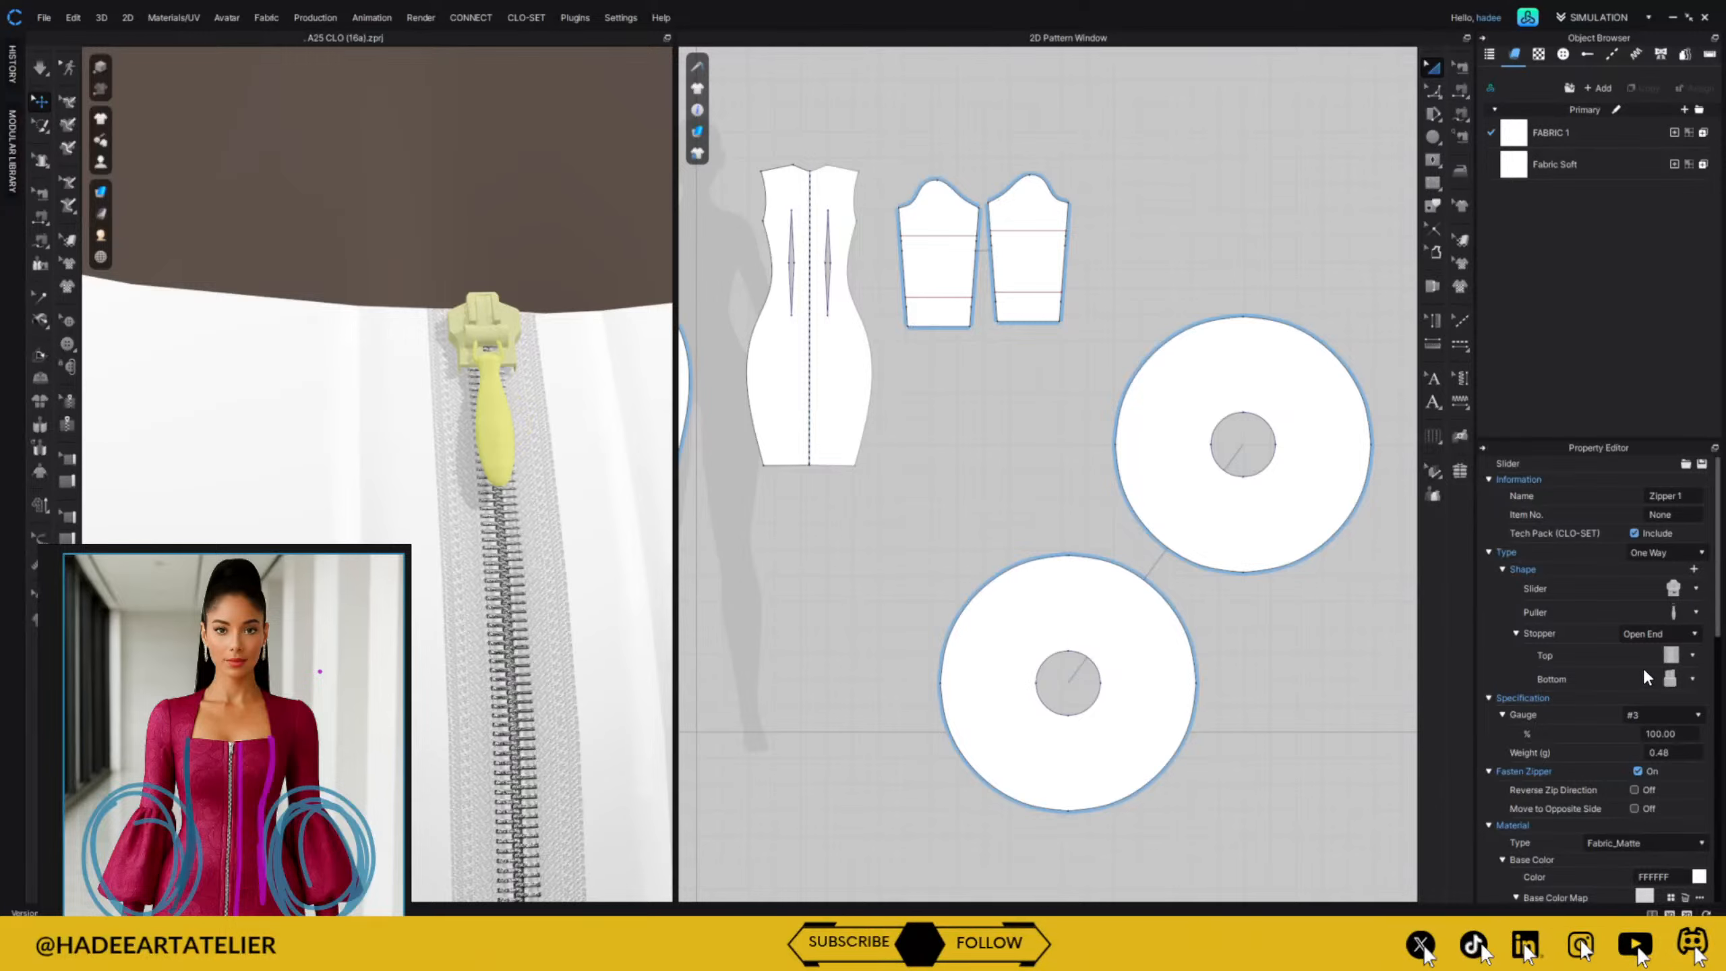
{"action": "left_click", "coordinate": [1696, 612]}
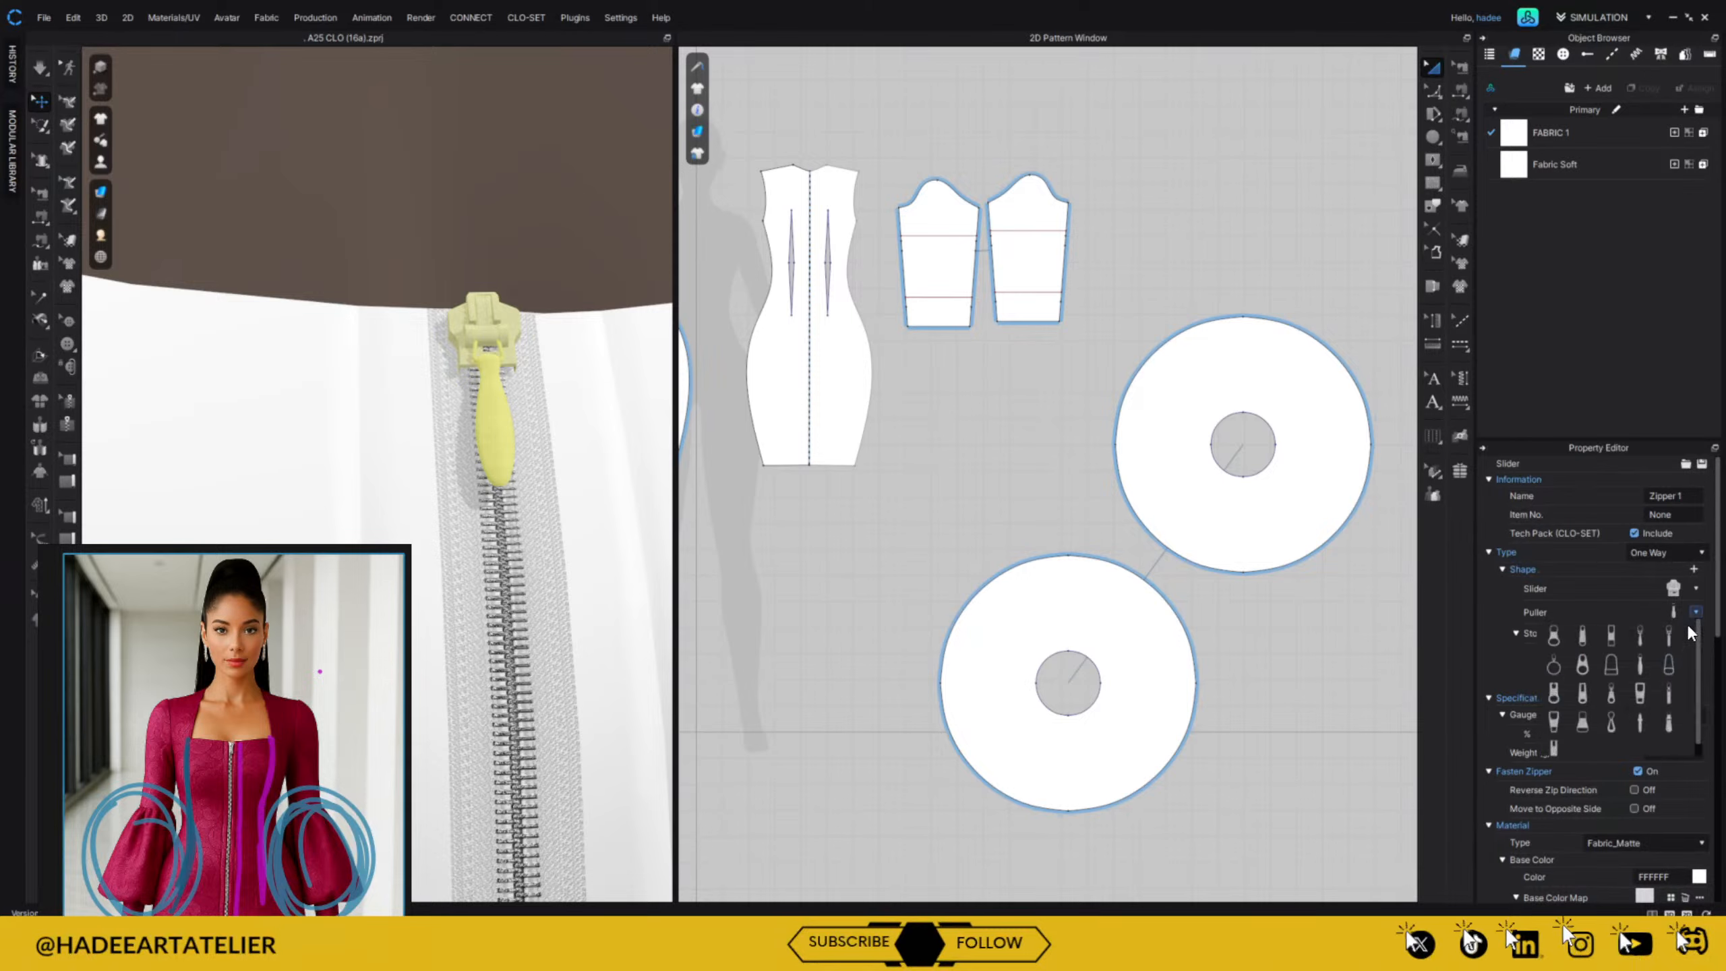
{"action": "left_click", "coordinate": [1613, 725]}
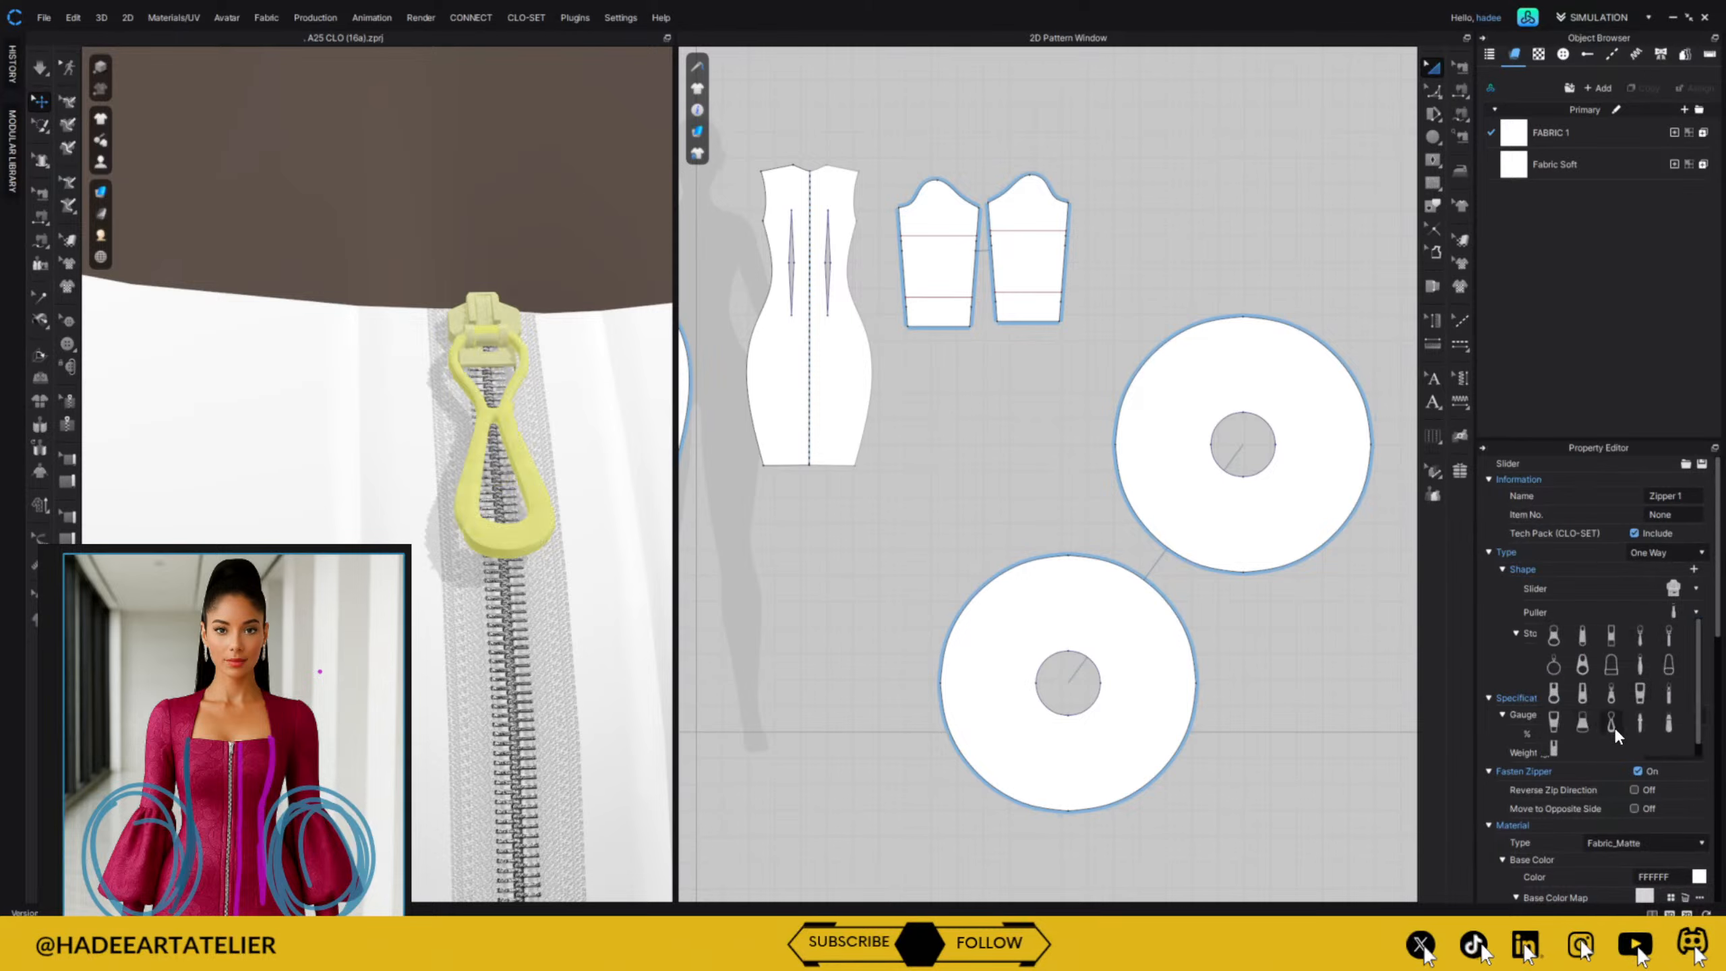
Set the zipper's puller to the long rectangular bar shape and clear the selection.
{"action": "left_click", "coordinate": [1696, 612]}
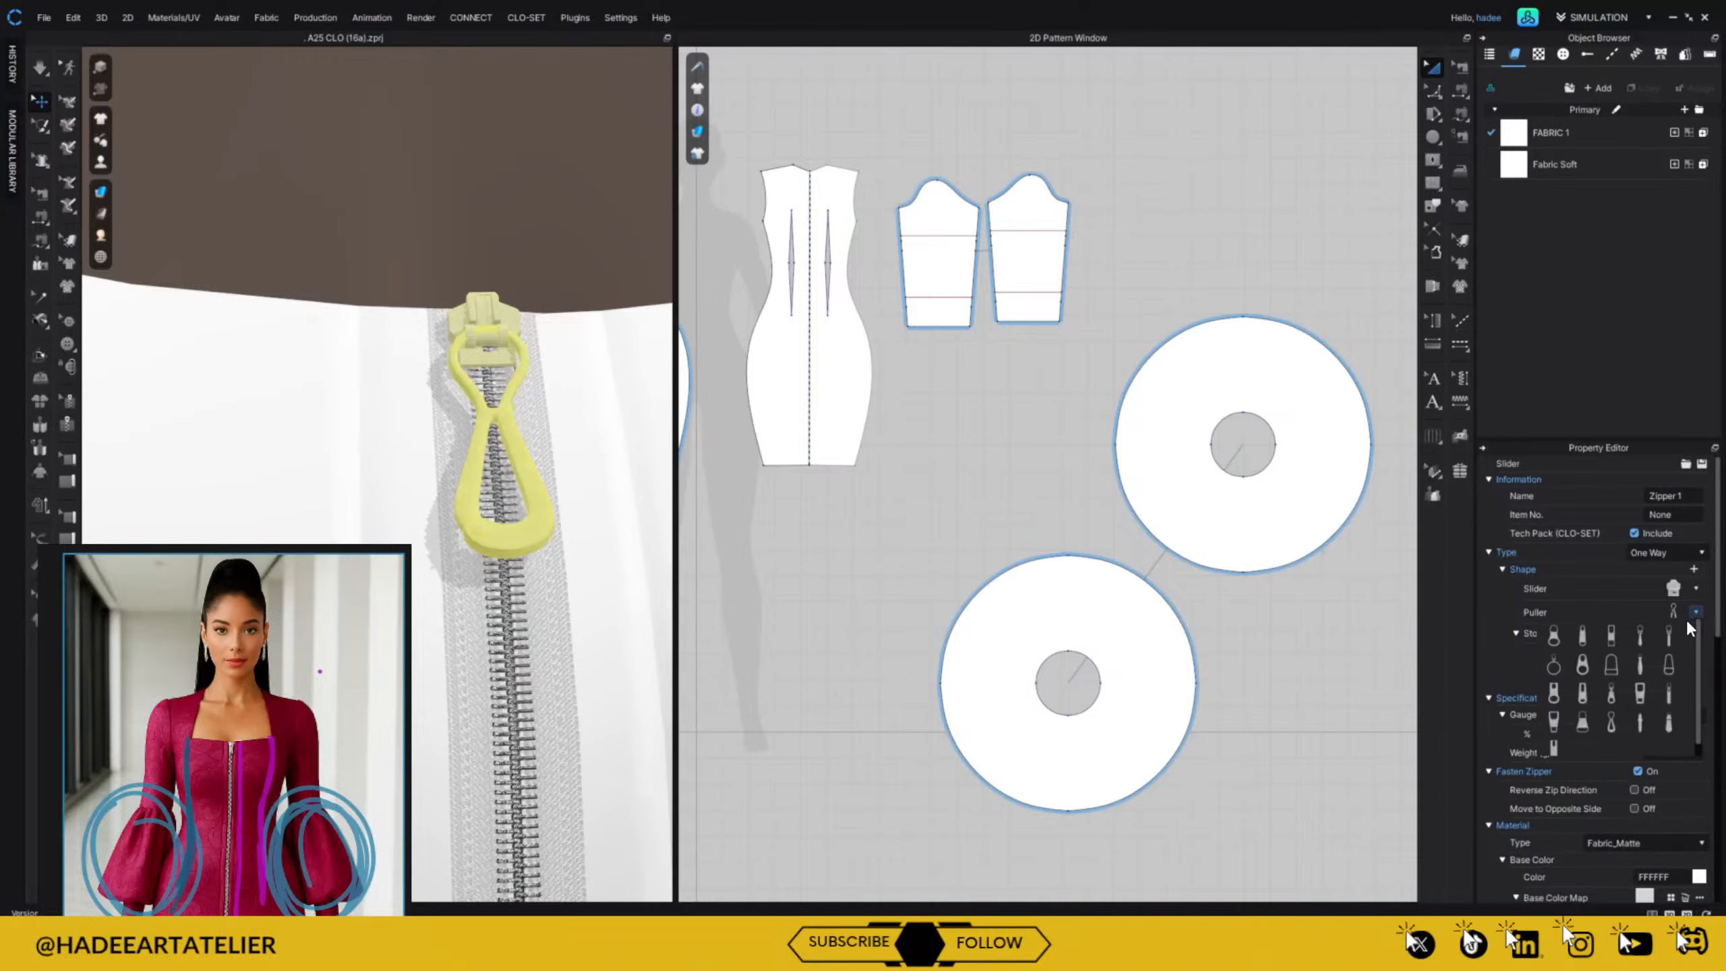
{"action": "left_click", "coordinate": [1667, 689]}
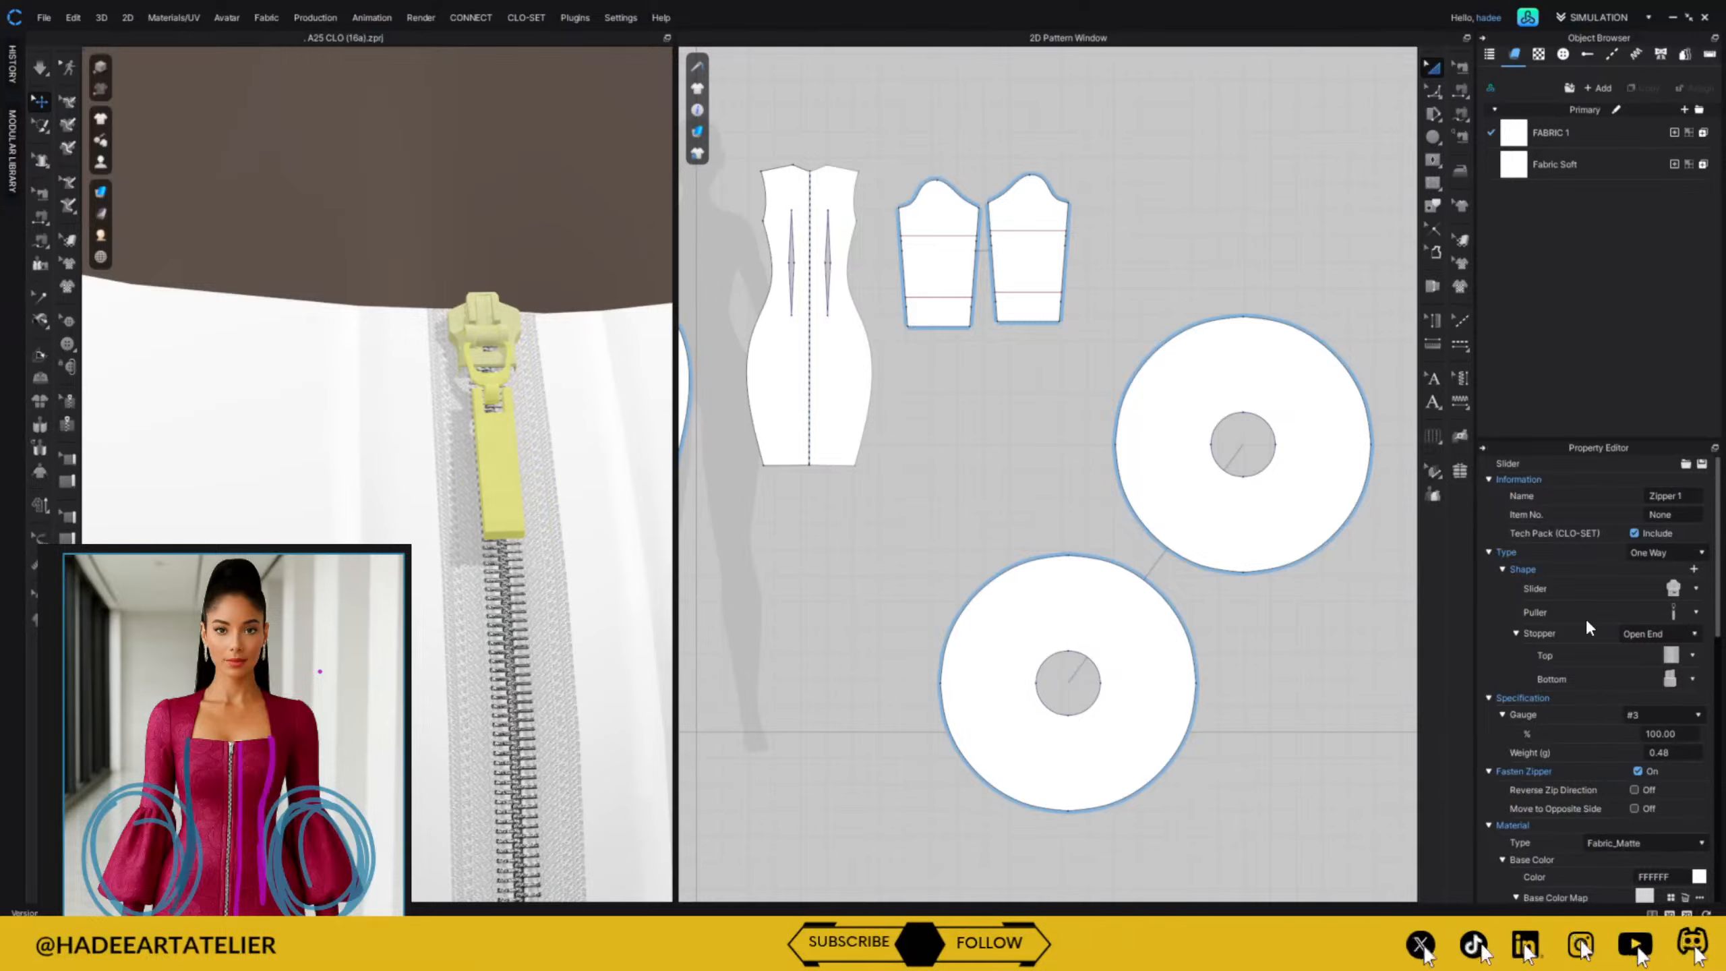
{"action": "left_click", "coordinate": [574, 247]}
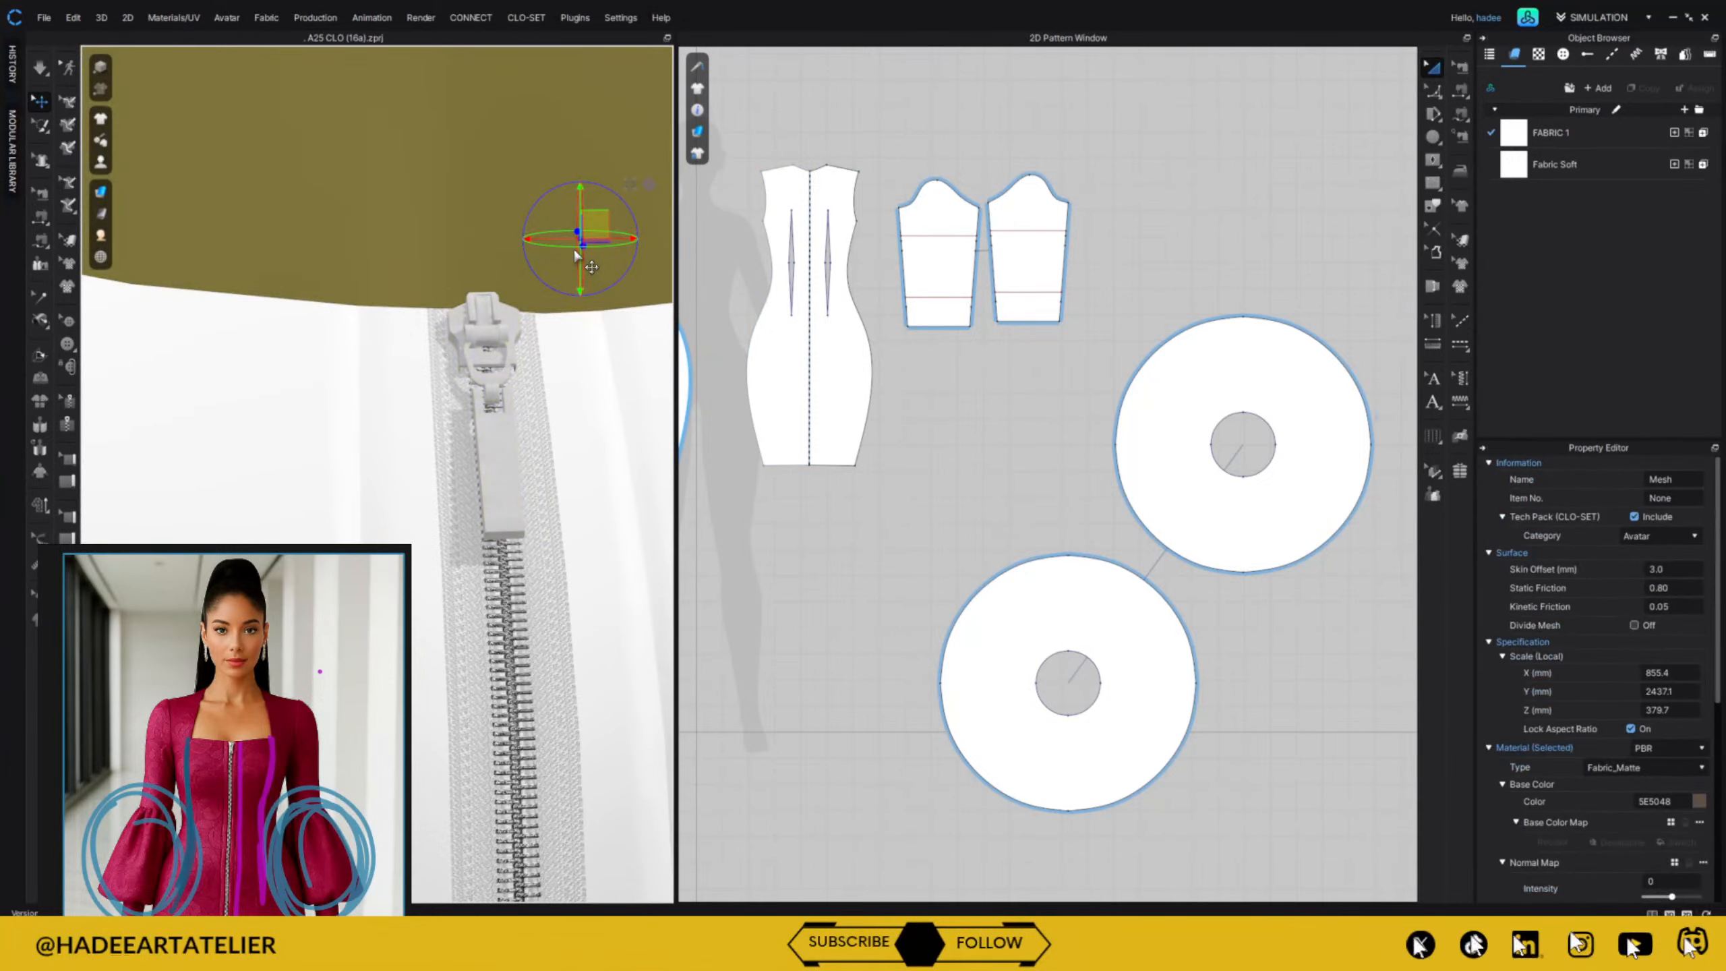
{"action": "scroll", "coordinate": [573, 247], "scroll_direction": "down", "scroll_amount": 5}
{"action": "scroll", "coordinate": [594, 516], "scroll_direction": "down", "scroll_amount": 3}
{"action": "left_click", "coordinate": [581, 470]}
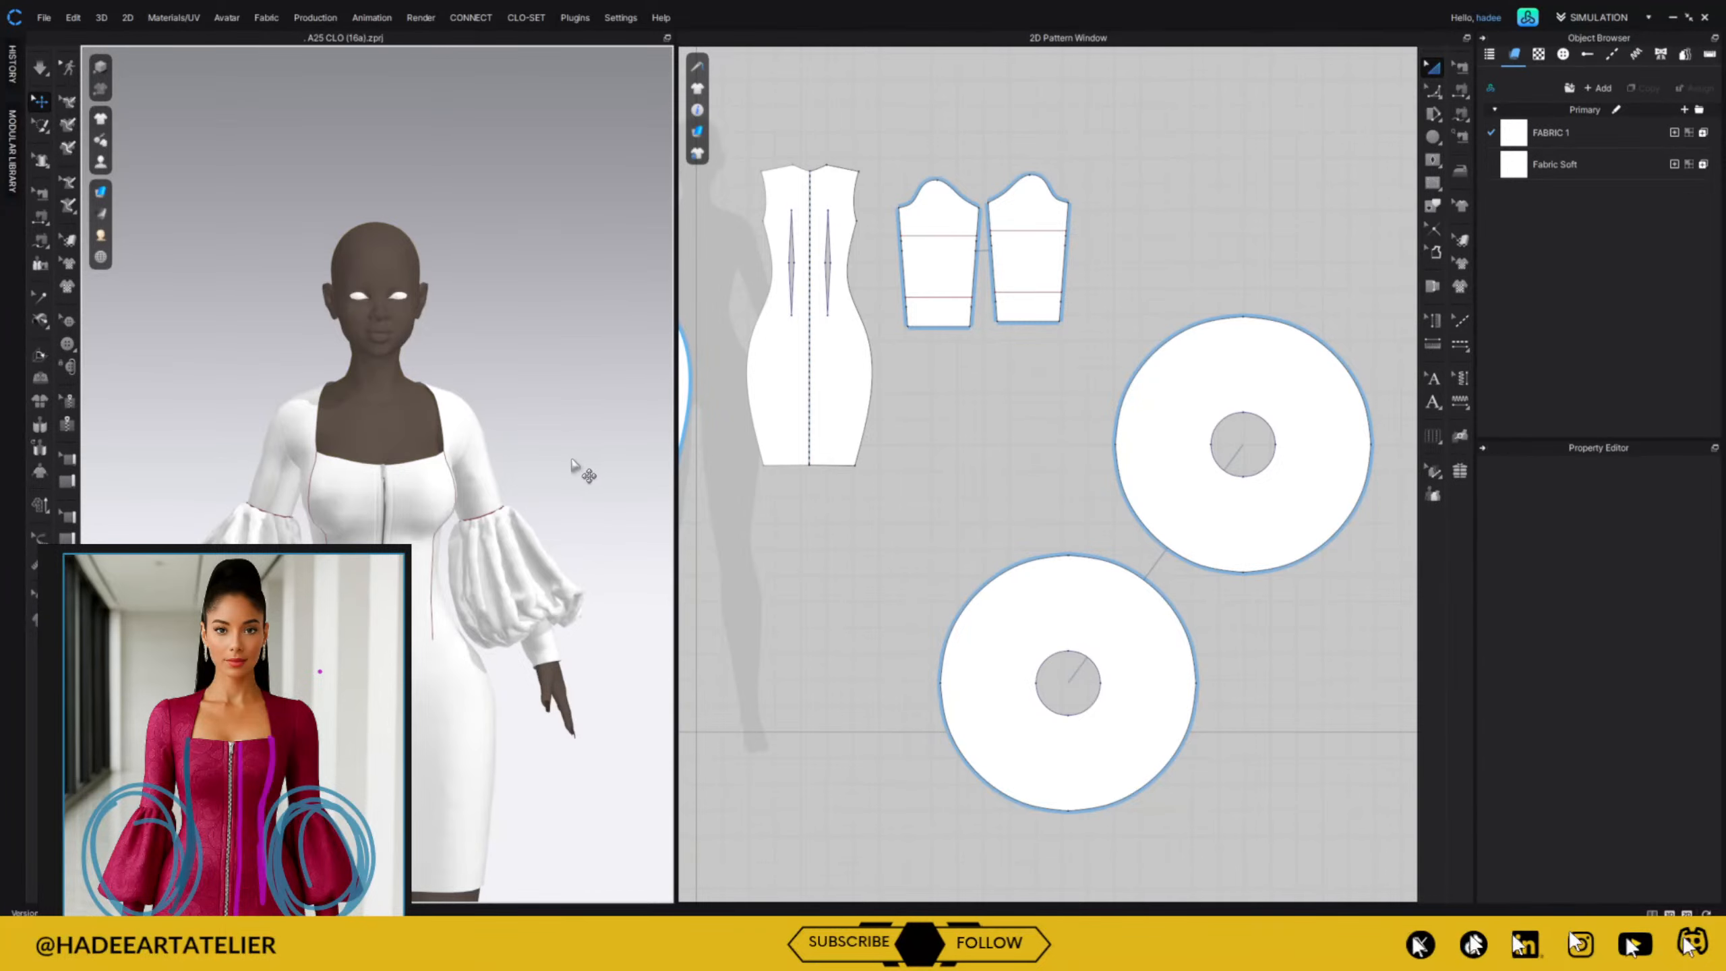
Simulate the dress and pull both front bodice panels upward at the square neckline to even out the fit.
{"action": "scroll", "coordinate": [554, 427], "scroll_direction": "up", "scroll_amount": 3}
{"action": "key", "text": "space"}
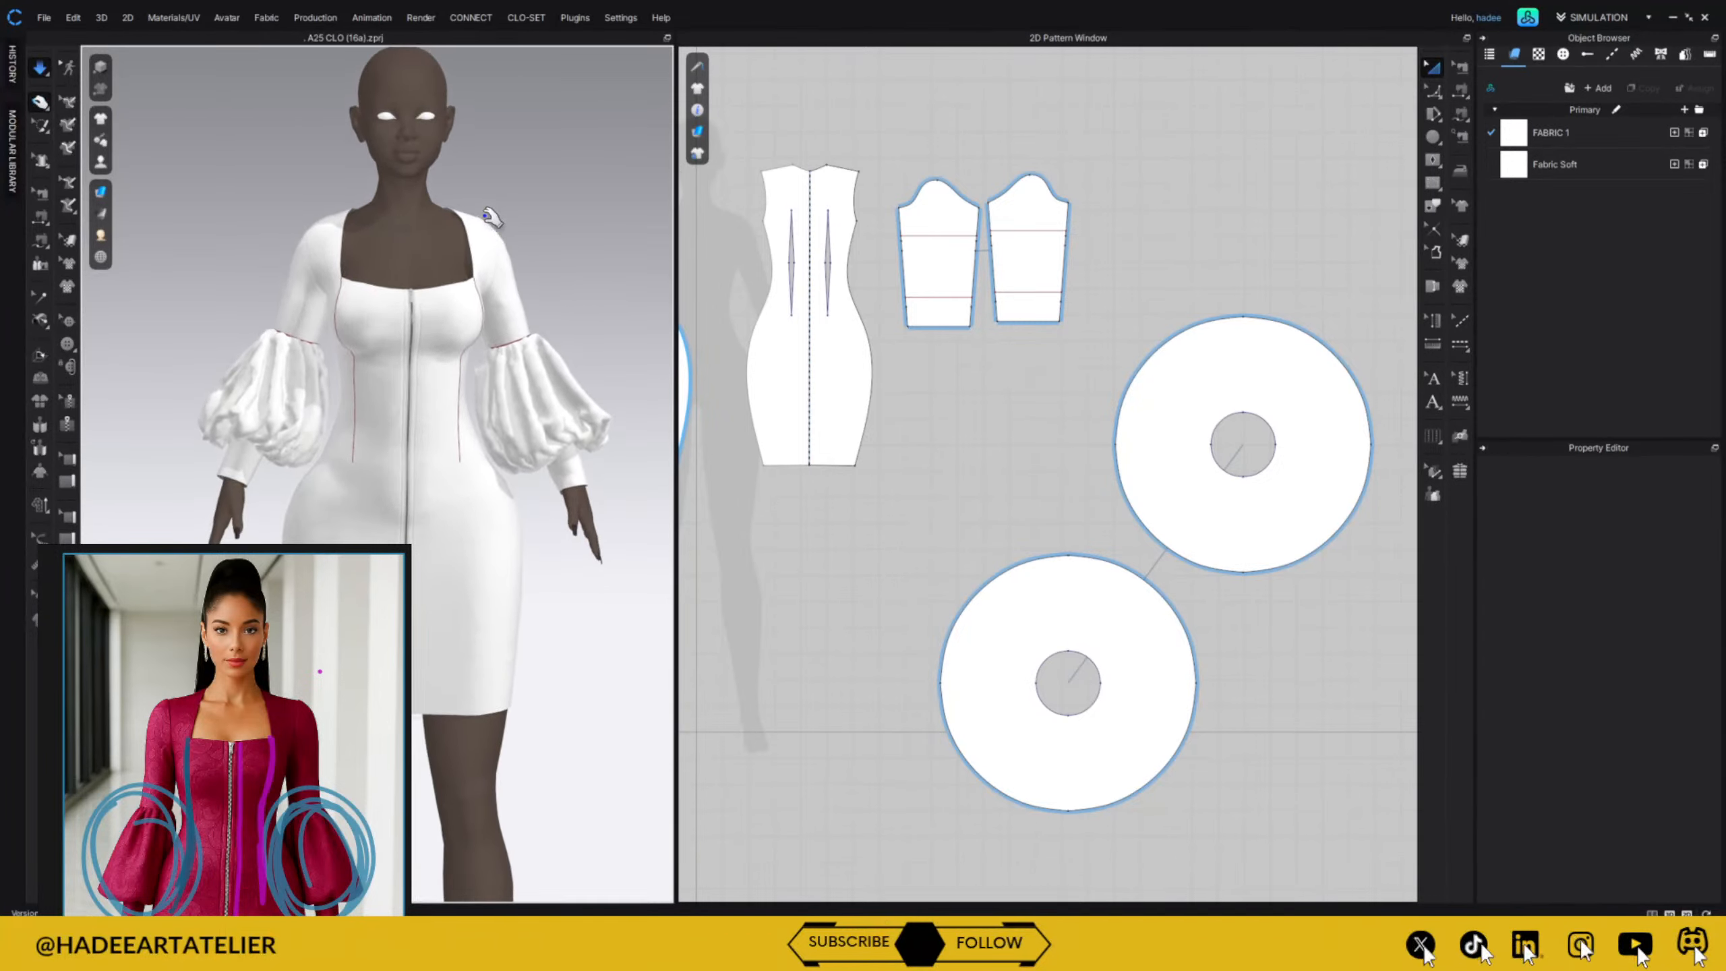
{"action": "left_click_drag", "start_coordinate": [469, 259], "coordinate": [452, 115]}
{"action": "left_click_drag", "start_coordinate": [364, 294], "coordinate": [410, 14]}
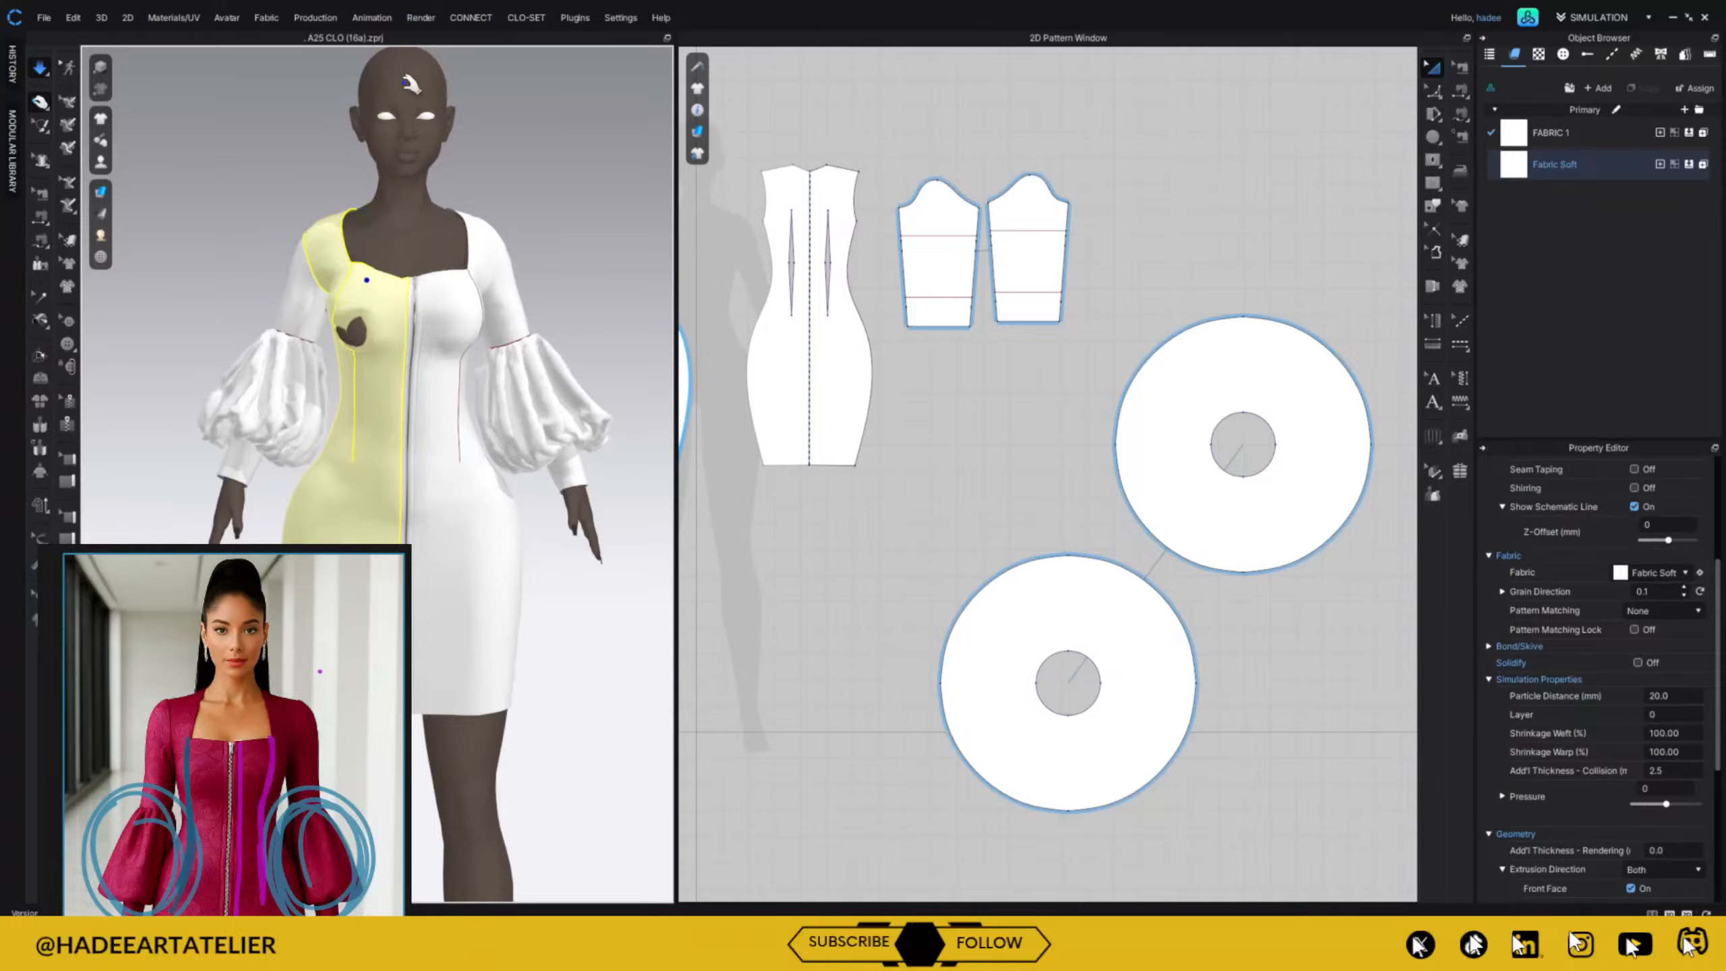
{"action": "left_click_drag", "start_coordinate": [465, 288], "coordinate": [454, 196]}
{"action": "mouse_move", "coordinate": [563, 252]}
{"action": "right_mouse_down"}
{"action": "mouse_move", "coordinate": [378, 339]}
{"action": "mouse_move", "coordinate": [669, 252]}
{"action": "mouse_move", "coordinate": [788, 162]}
{"action": "mouse_move", "coordinate": [1010, 240]}
{"action": "mouse_move", "coordinate": [1179, 220]}
{"action": "mouse_move", "coordinate": [1289, 239]}
{"action": "mouse_move", "coordinate": [567, 259]}
{"action": "mouse_move", "coordinate": [803, 274]}
{"action": "mouse_move", "coordinate": [1298, 259]}
{"action": "mouse_move", "coordinate": [553, 277]}
{"action": "right_mouse_up"}
{"action": "left_click", "coordinate": [571, 267]}
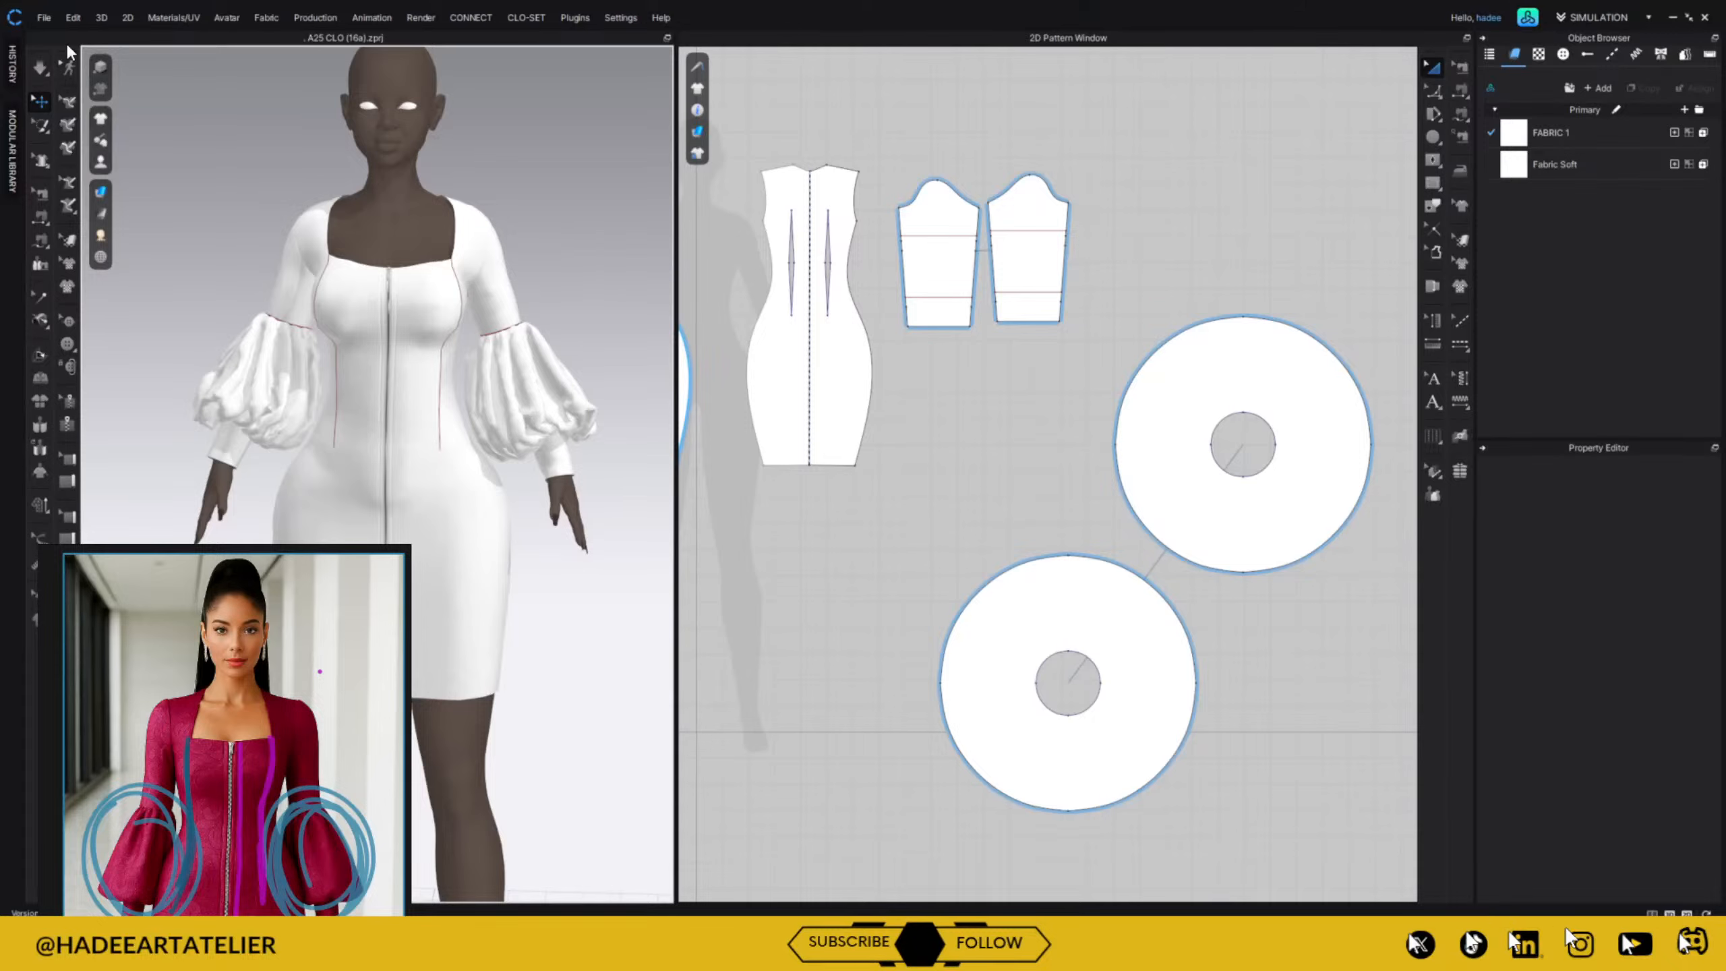
Choose the OBJ file HA Stream Week 3 (2) from the Week 3 folder for import as an addition to the scene.
{"action": "left_click", "coordinate": [42, 17]}
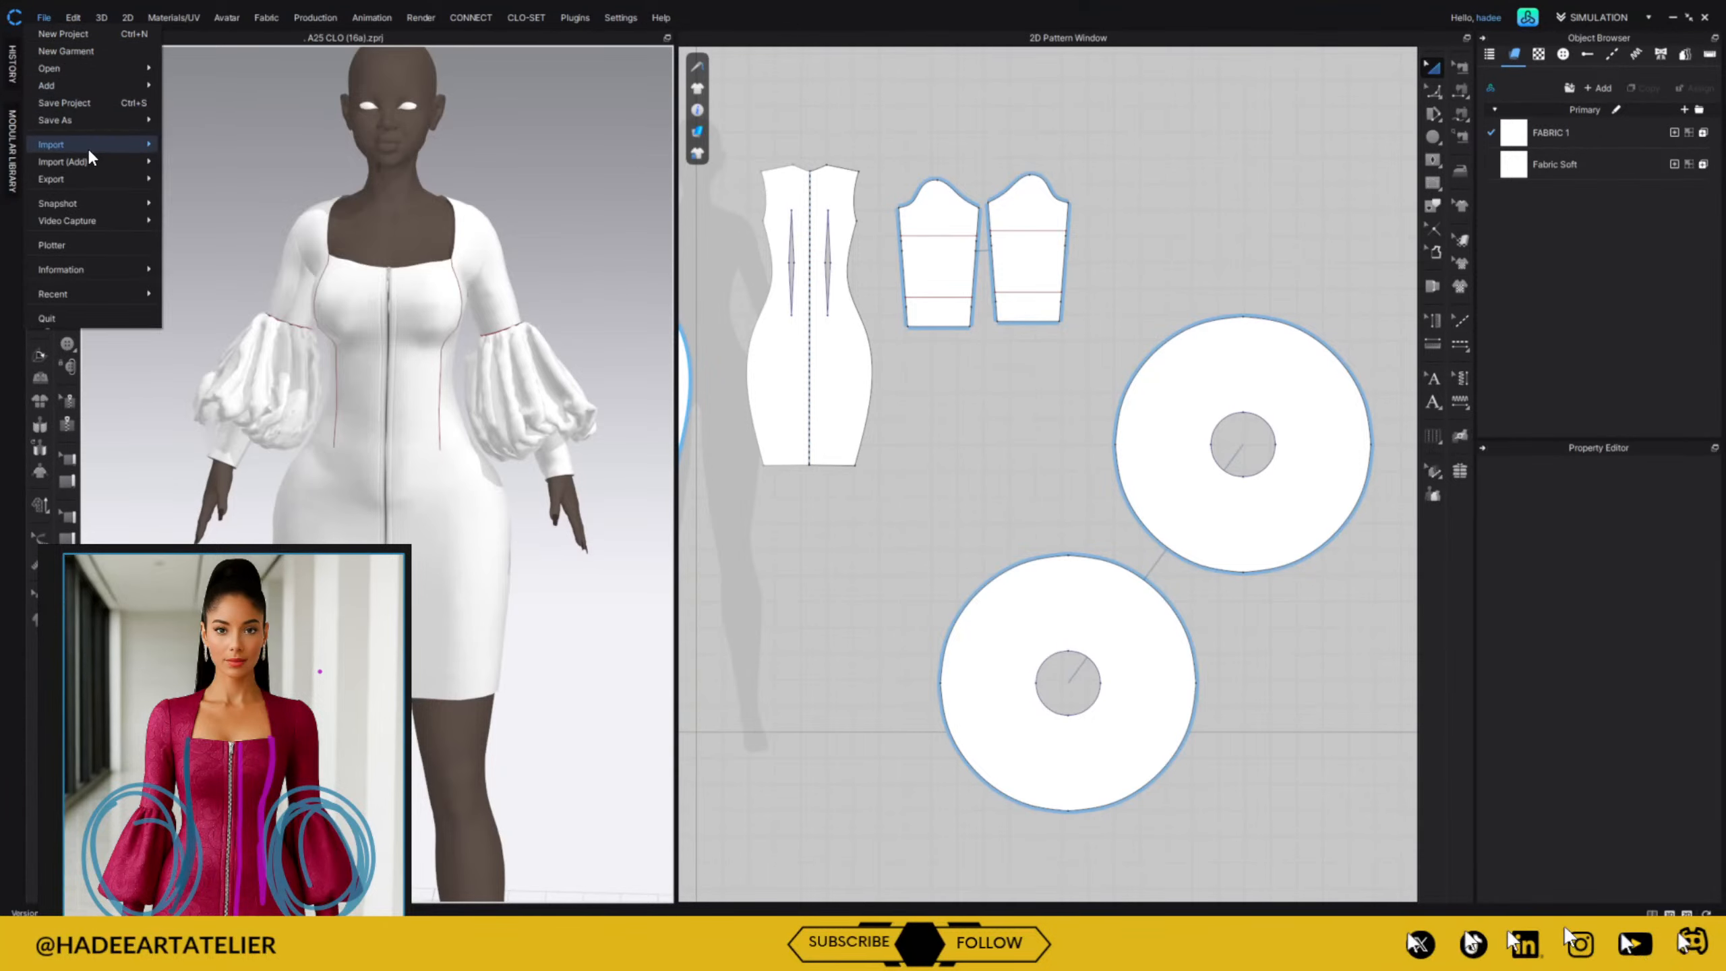
{"action": "mouse_move", "coordinate": [89, 160]}
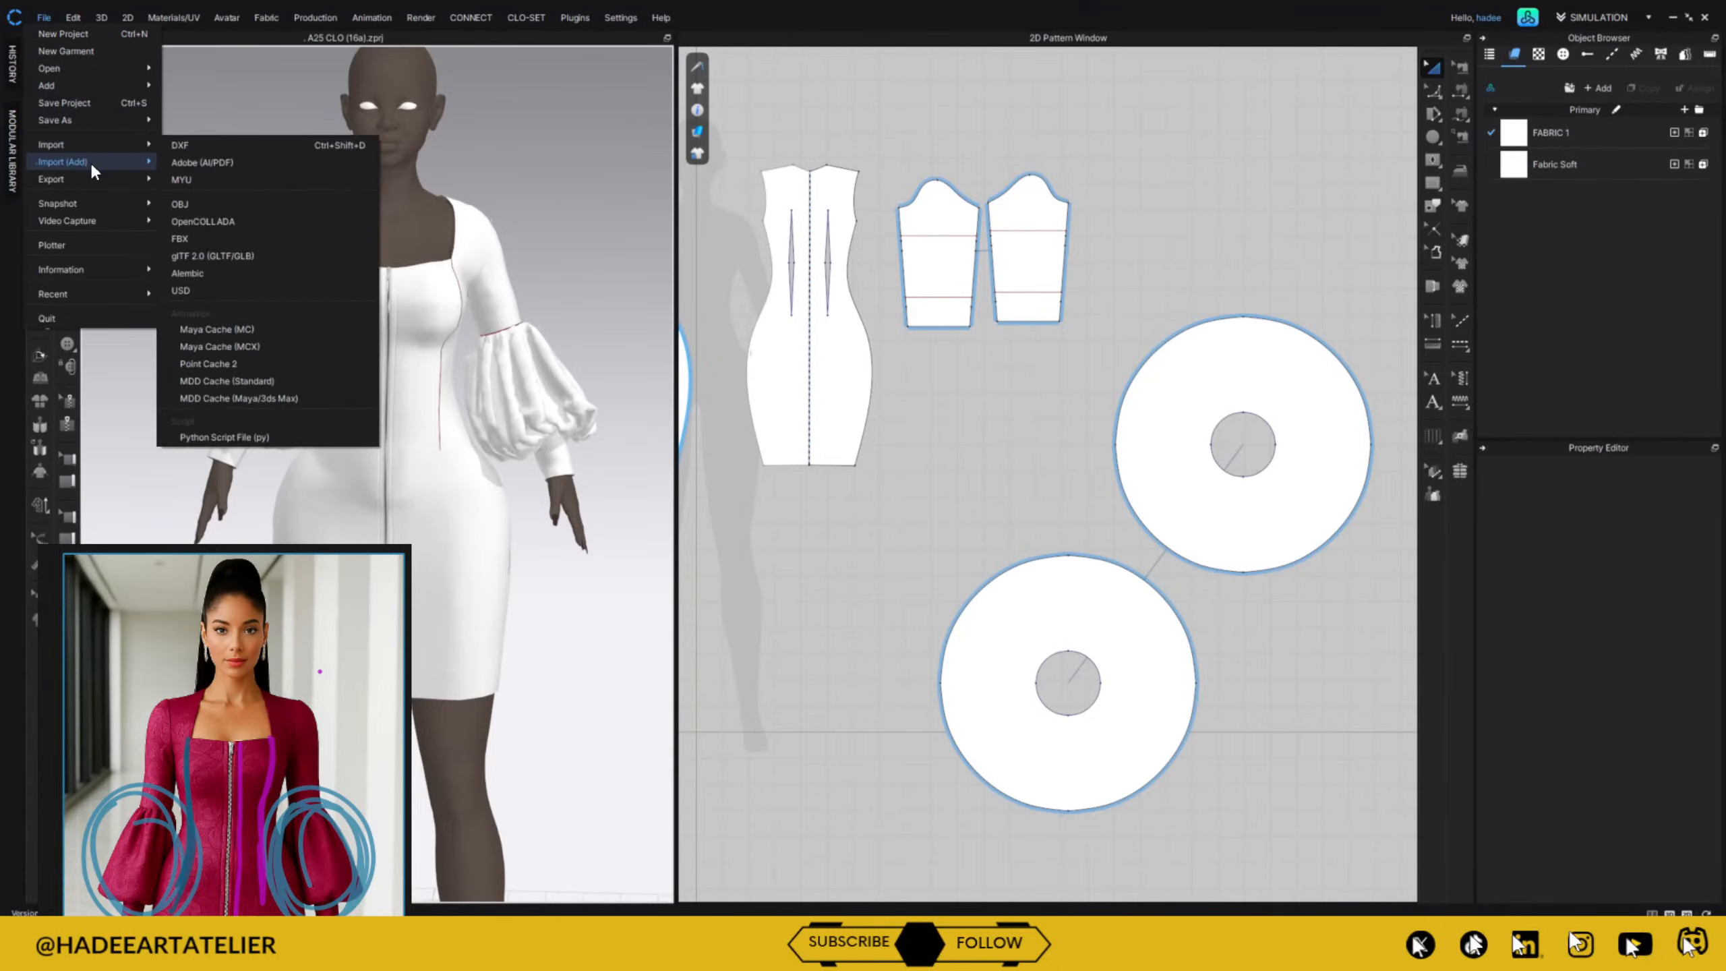
{"action": "left_click", "coordinate": [229, 203]}
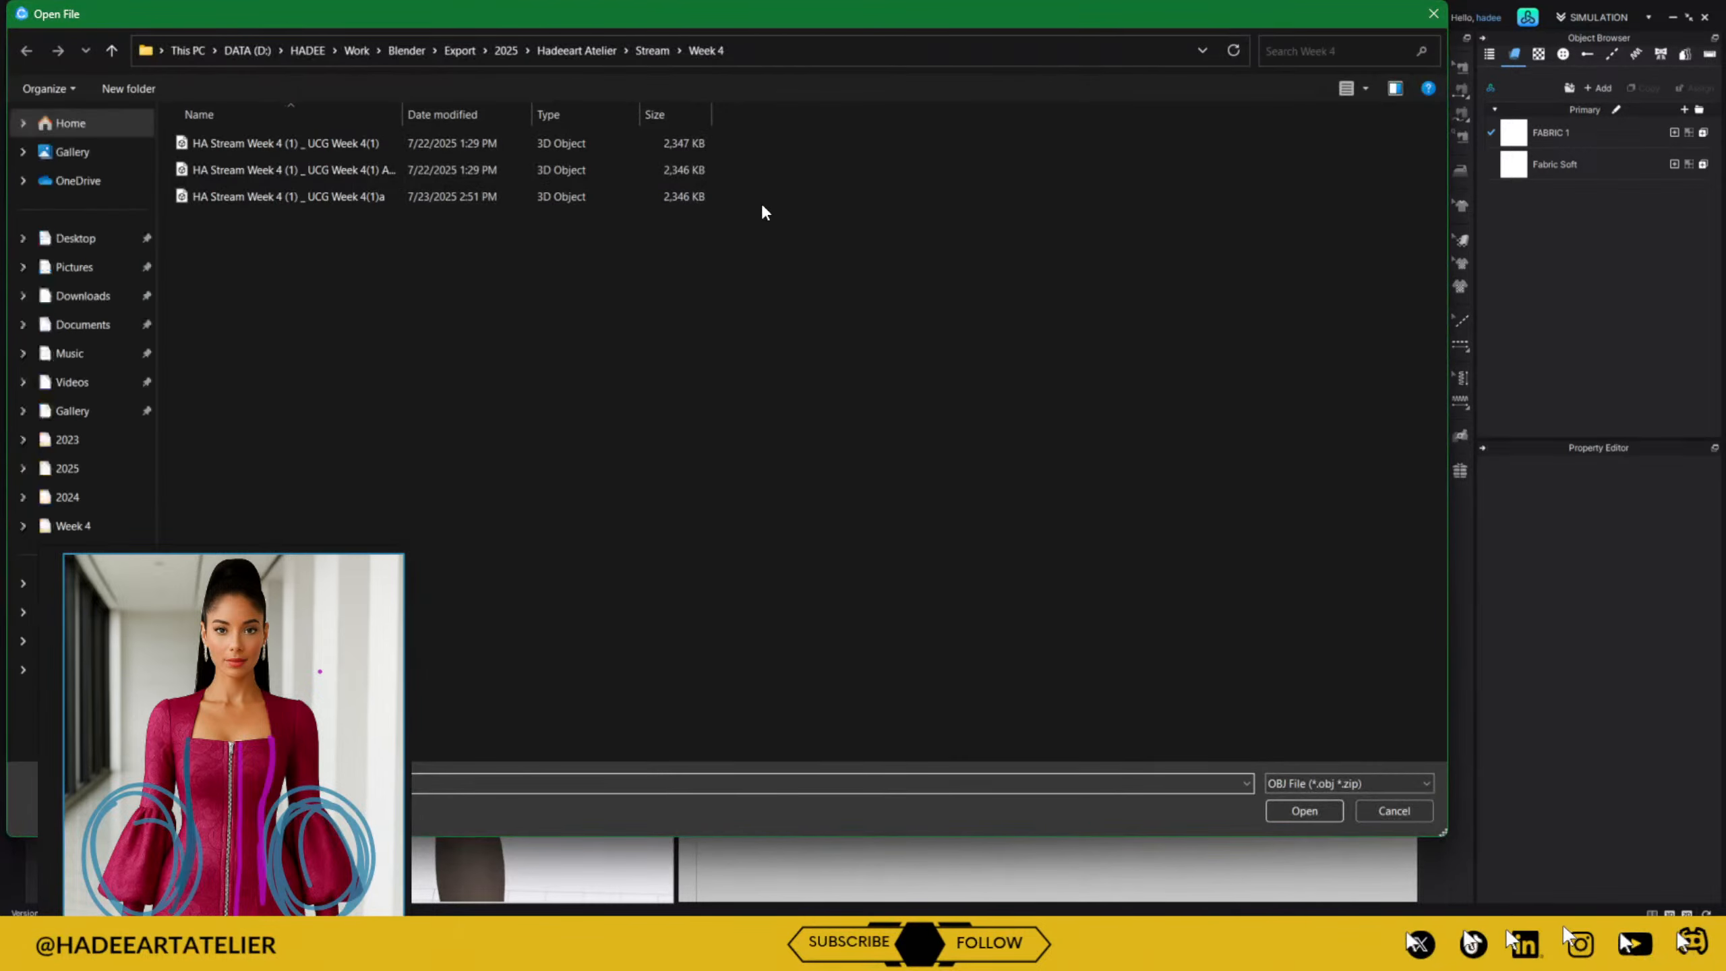
{"action": "left_click", "coordinate": [651, 53]}
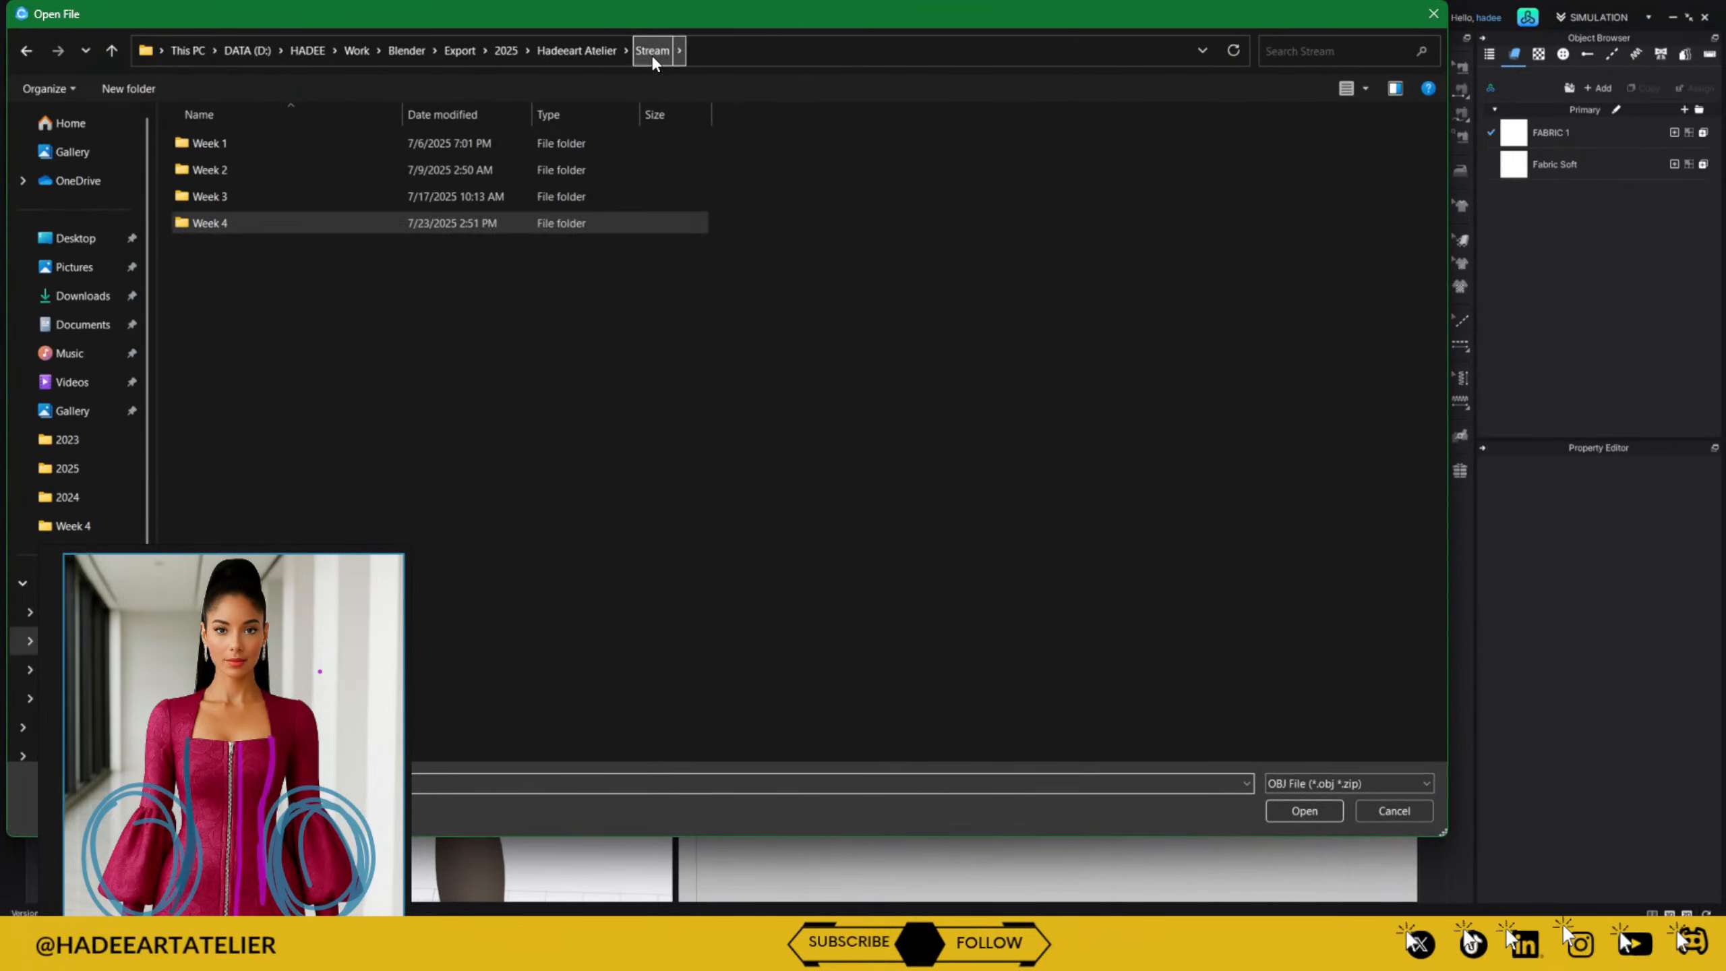
{"action": "double_click", "coordinate": [270, 195]}
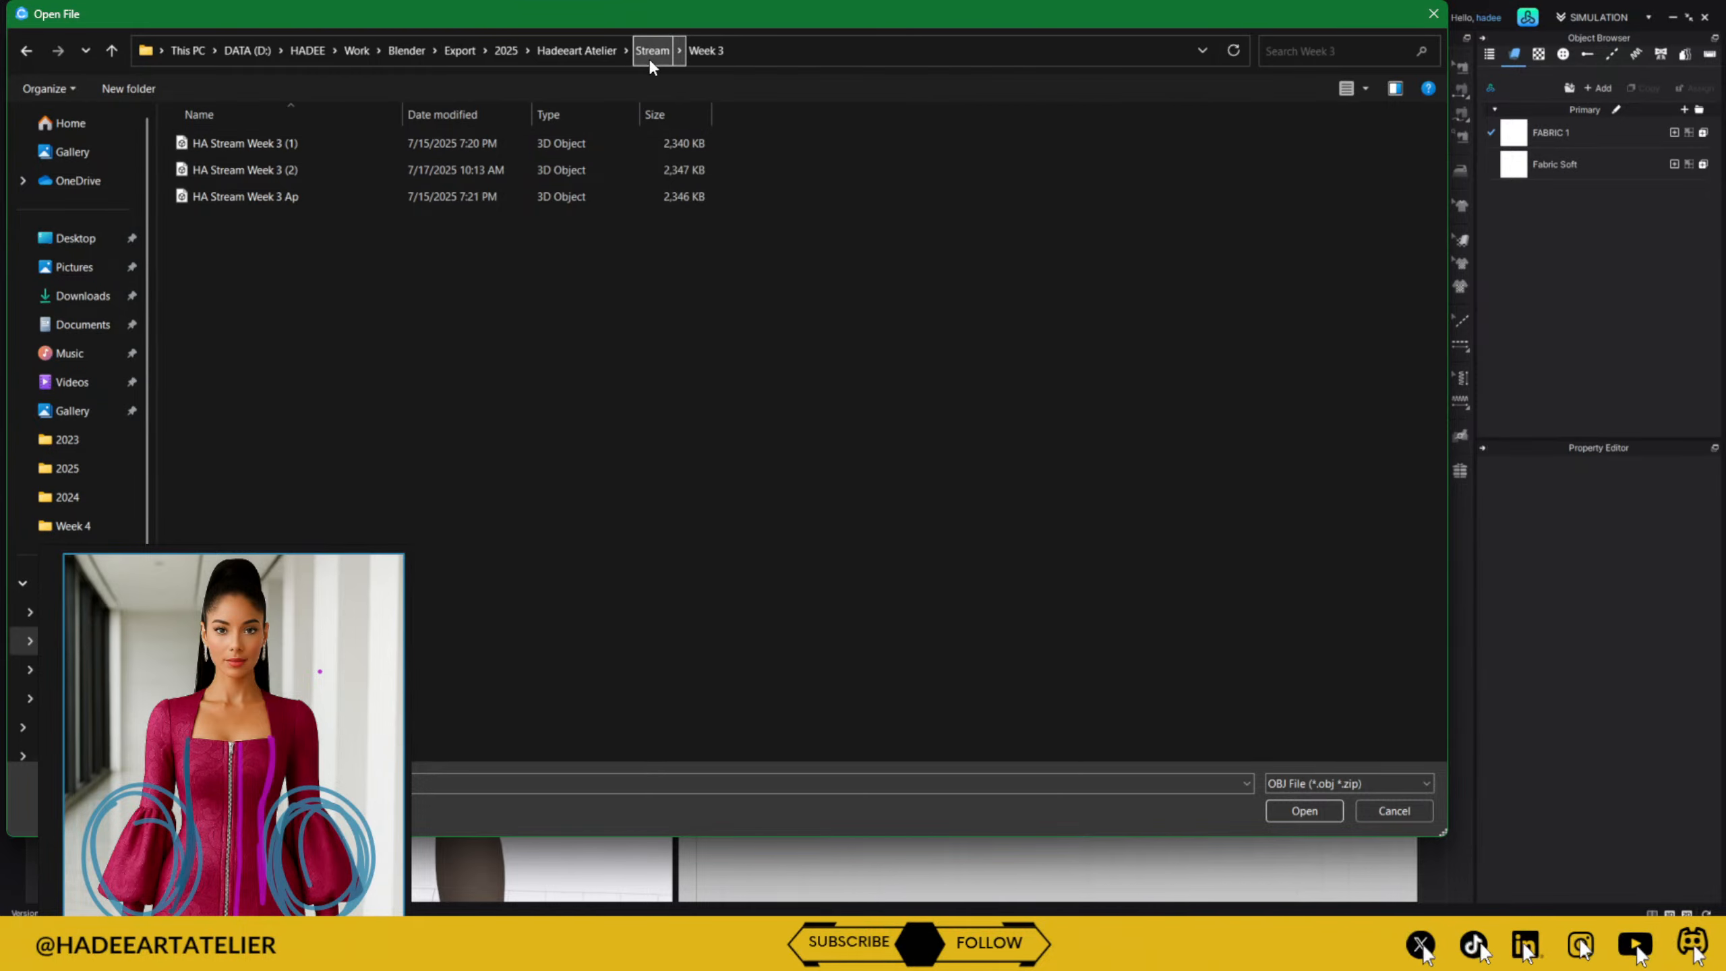
{"action": "left_click", "coordinate": [536, 170]}
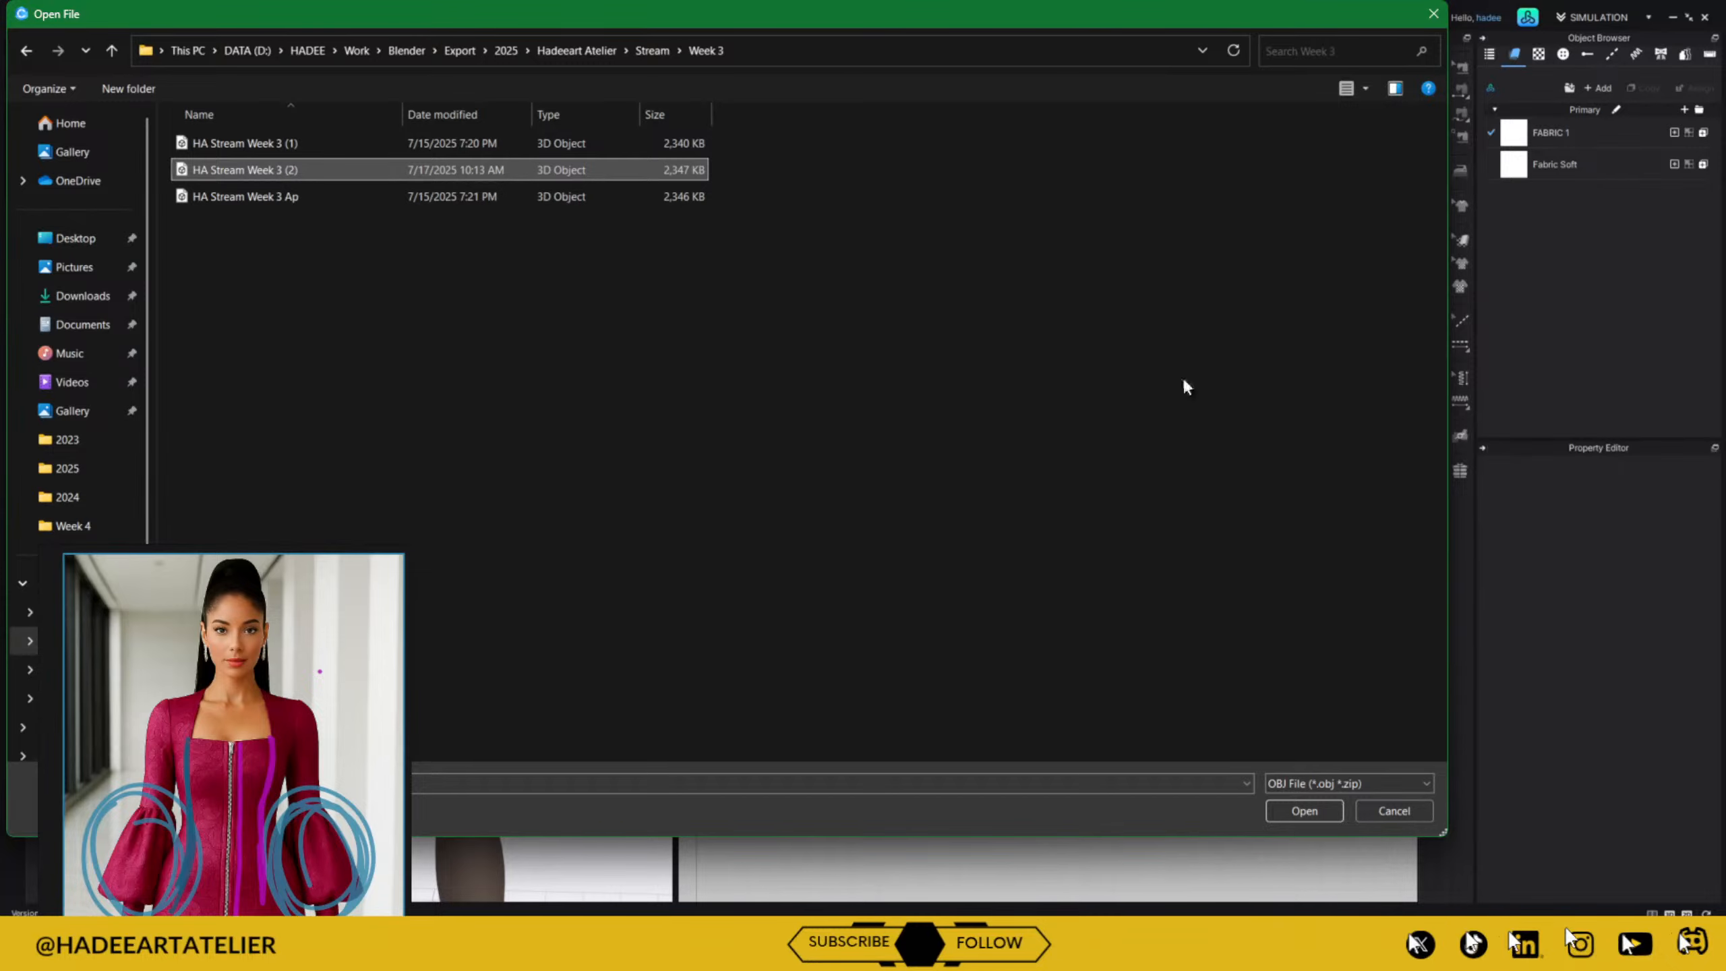
{"action": "left_click", "coordinate": [1303, 812]}
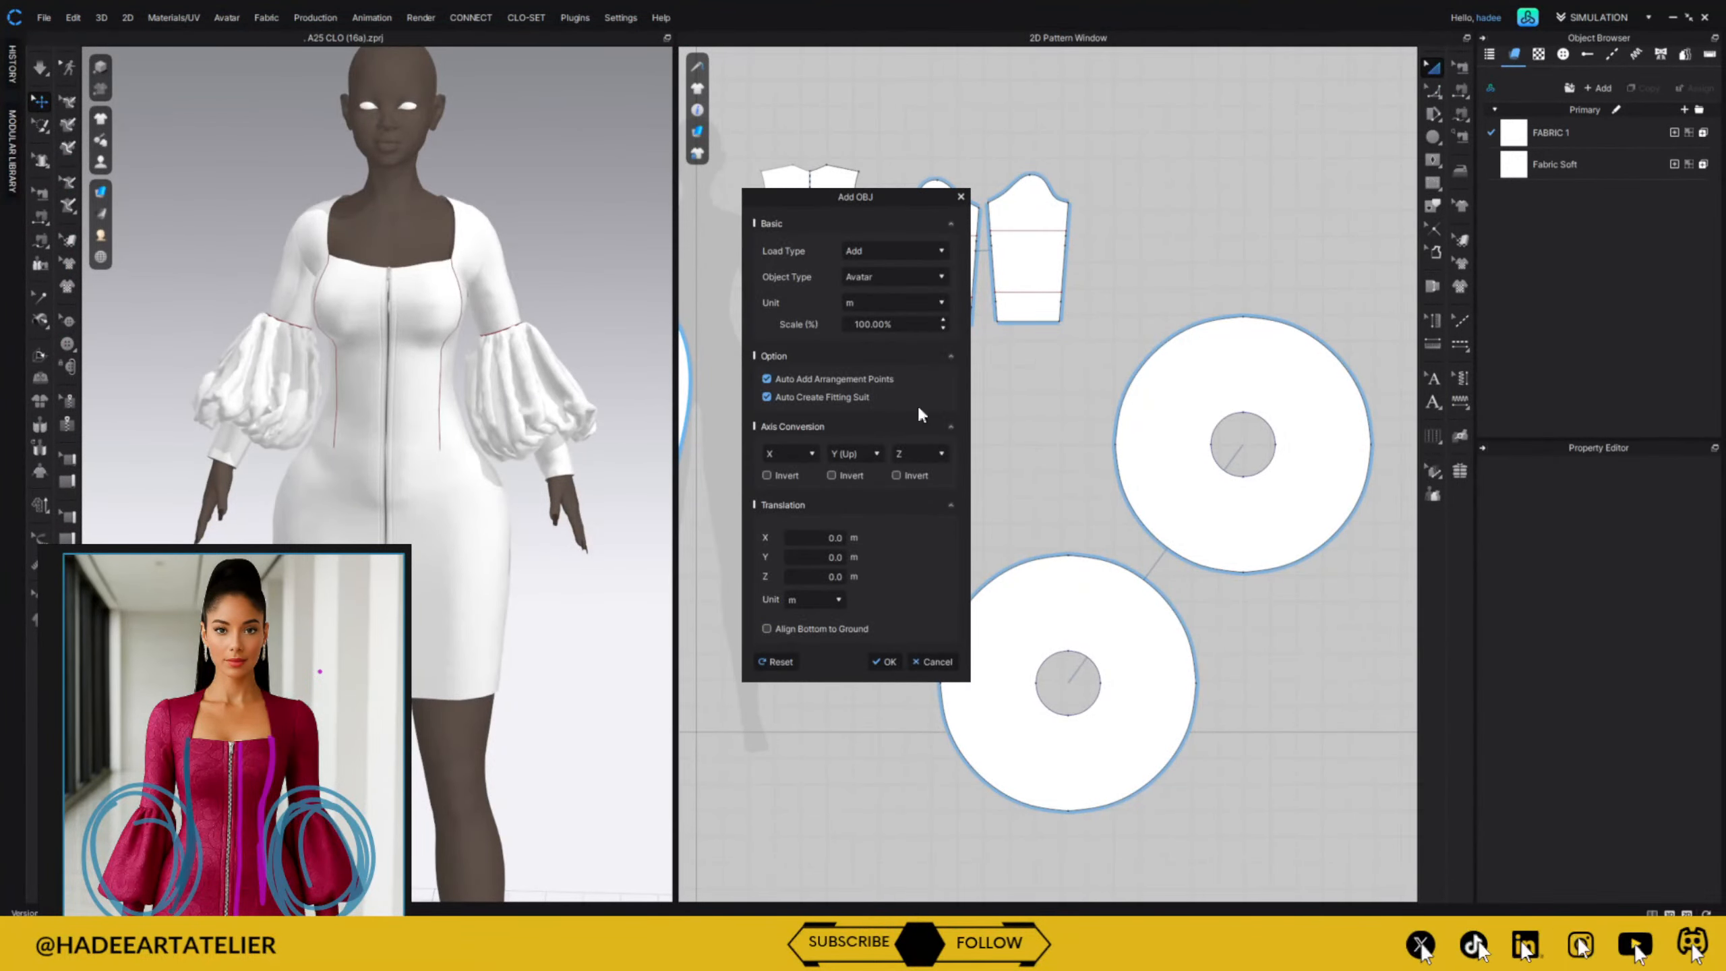
Load the OBJ with its object type set to Morph Target so the avatar takes the new pose.
{"action": "left_click", "coordinate": [897, 275]}
{"action": "left_click", "coordinate": [890, 334]}
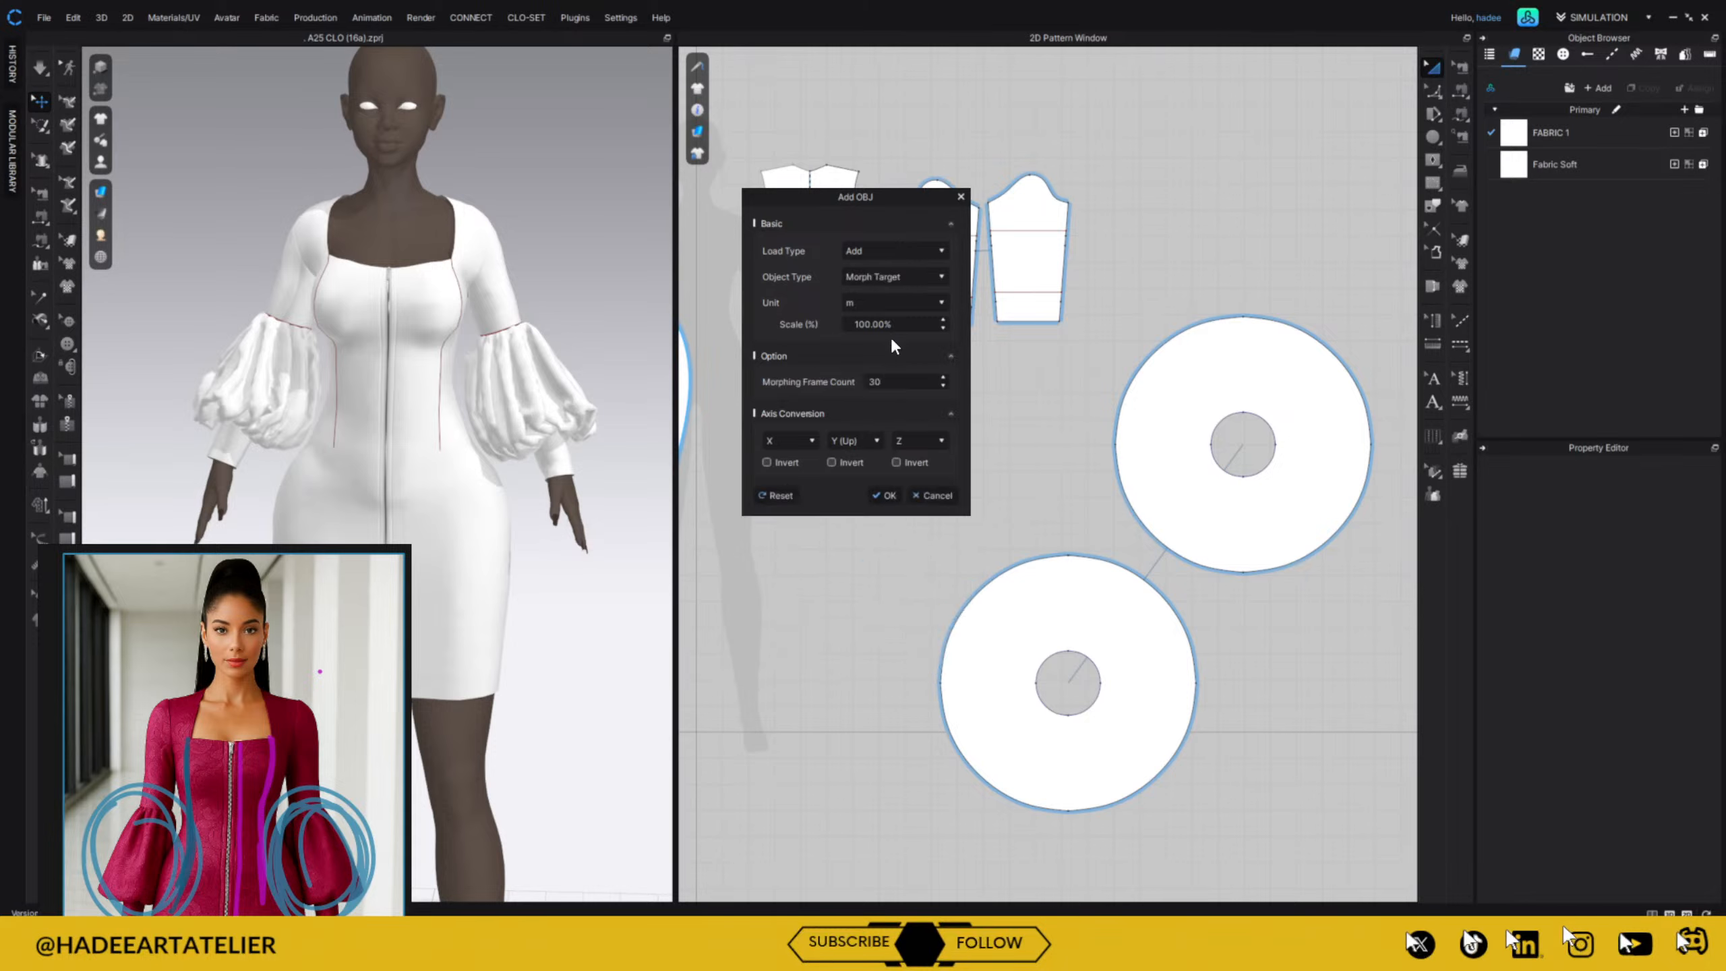
{"action": "left_click", "coordinate": [885, 496]}
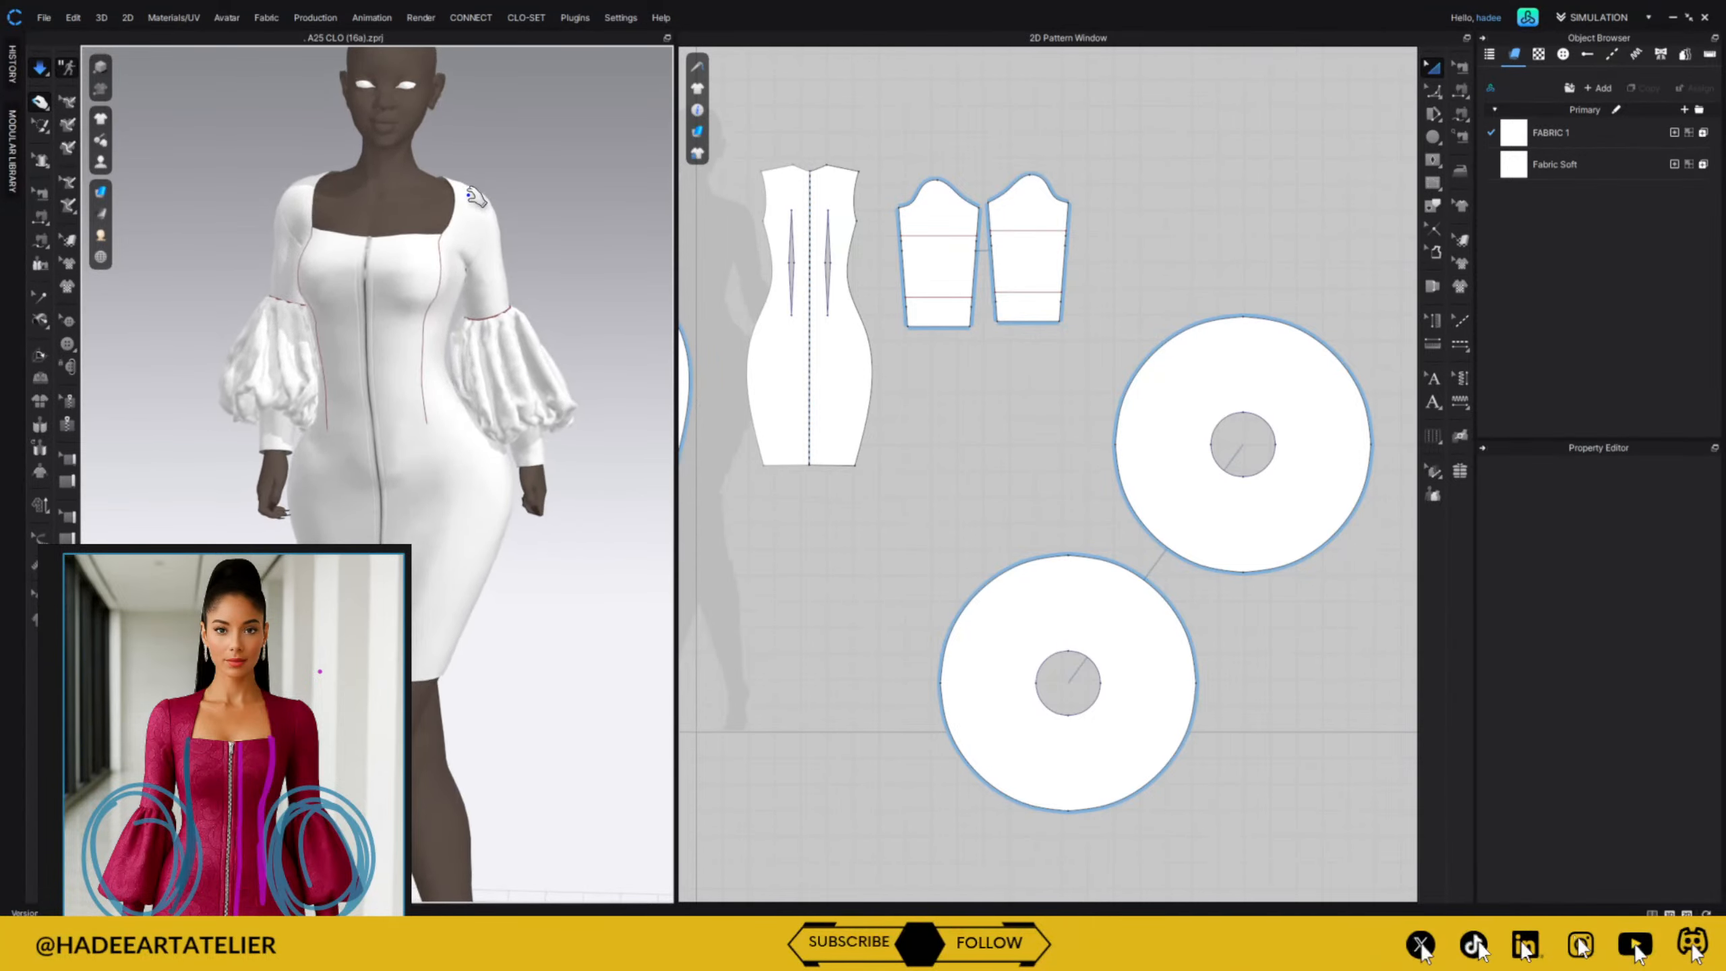
Pull the left front bodice panel at the shoulder during simulation to adjust its fit in the current pose.
{"action": "right_click_drag", "start_coordinate": [582, 226], "coordinate": [435, 217]}
{"action": "left_click", "coordinate": [396, 157]}
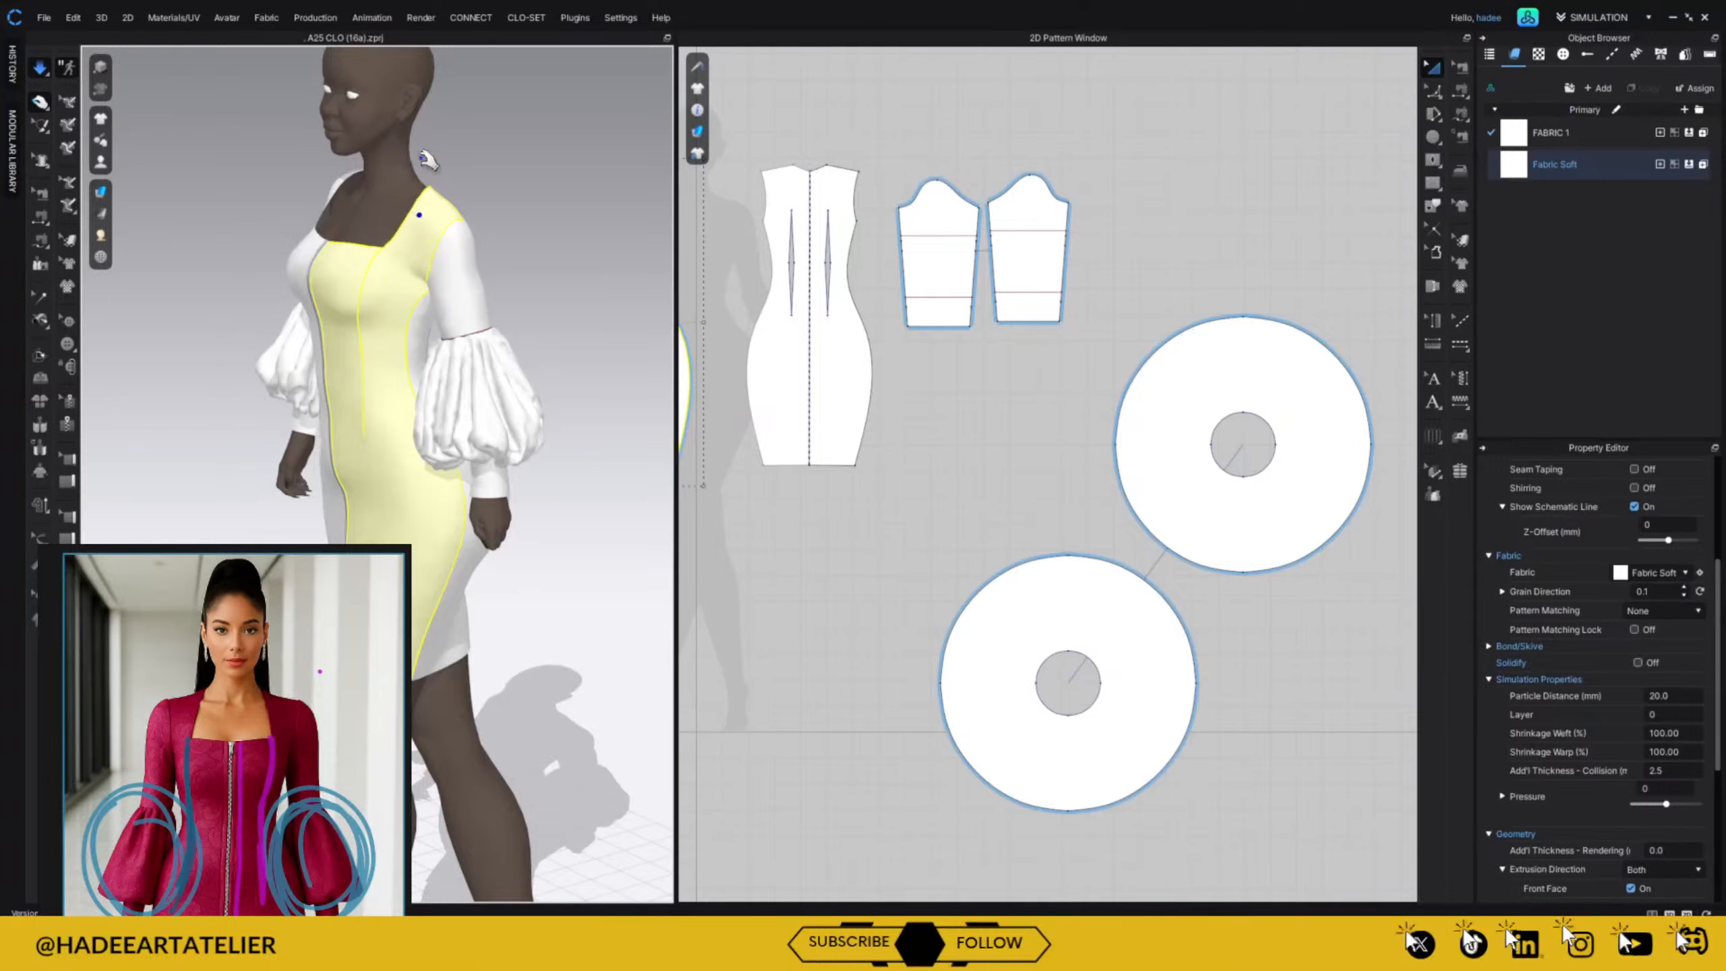
{"action": "right_click_drag", "start_coordinate": [558, 169], "coordinate": [465, 182]}
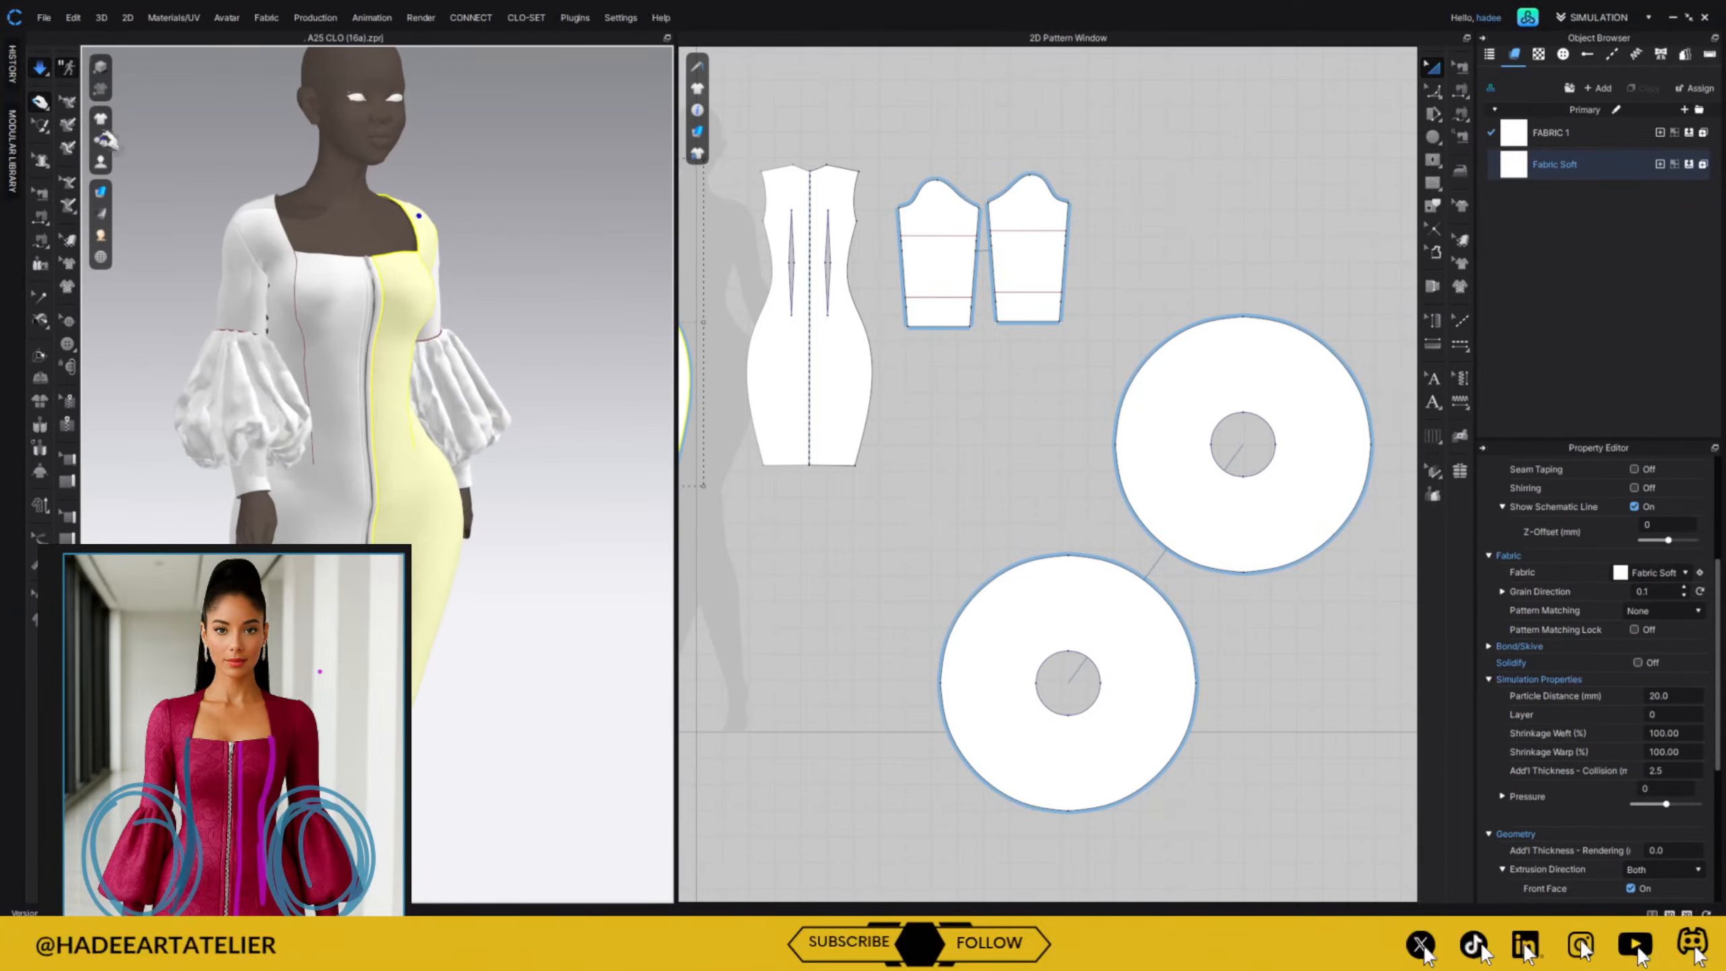
Import the OBJ file HA Stream Week 3 Ap as an addition to the scene with its object type left as Avatar.
{"action": "left_click", "coordinate": [44, 18]}
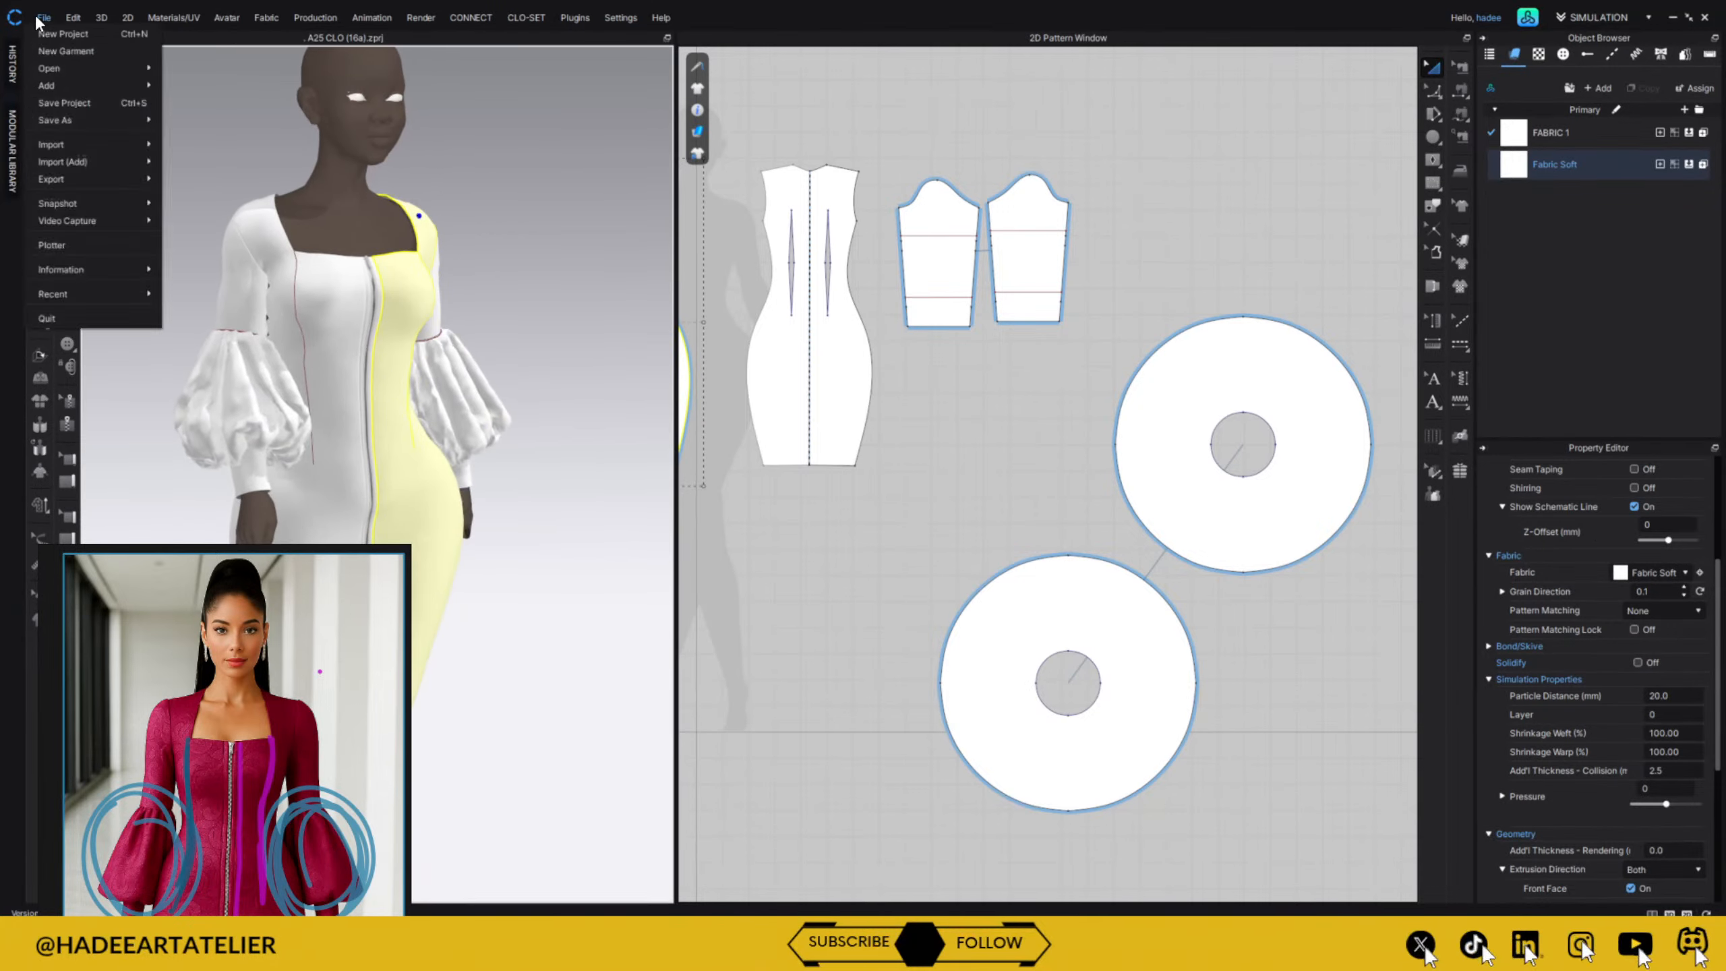
{"action": "mouse_move", "coordinate": [97, 155]}
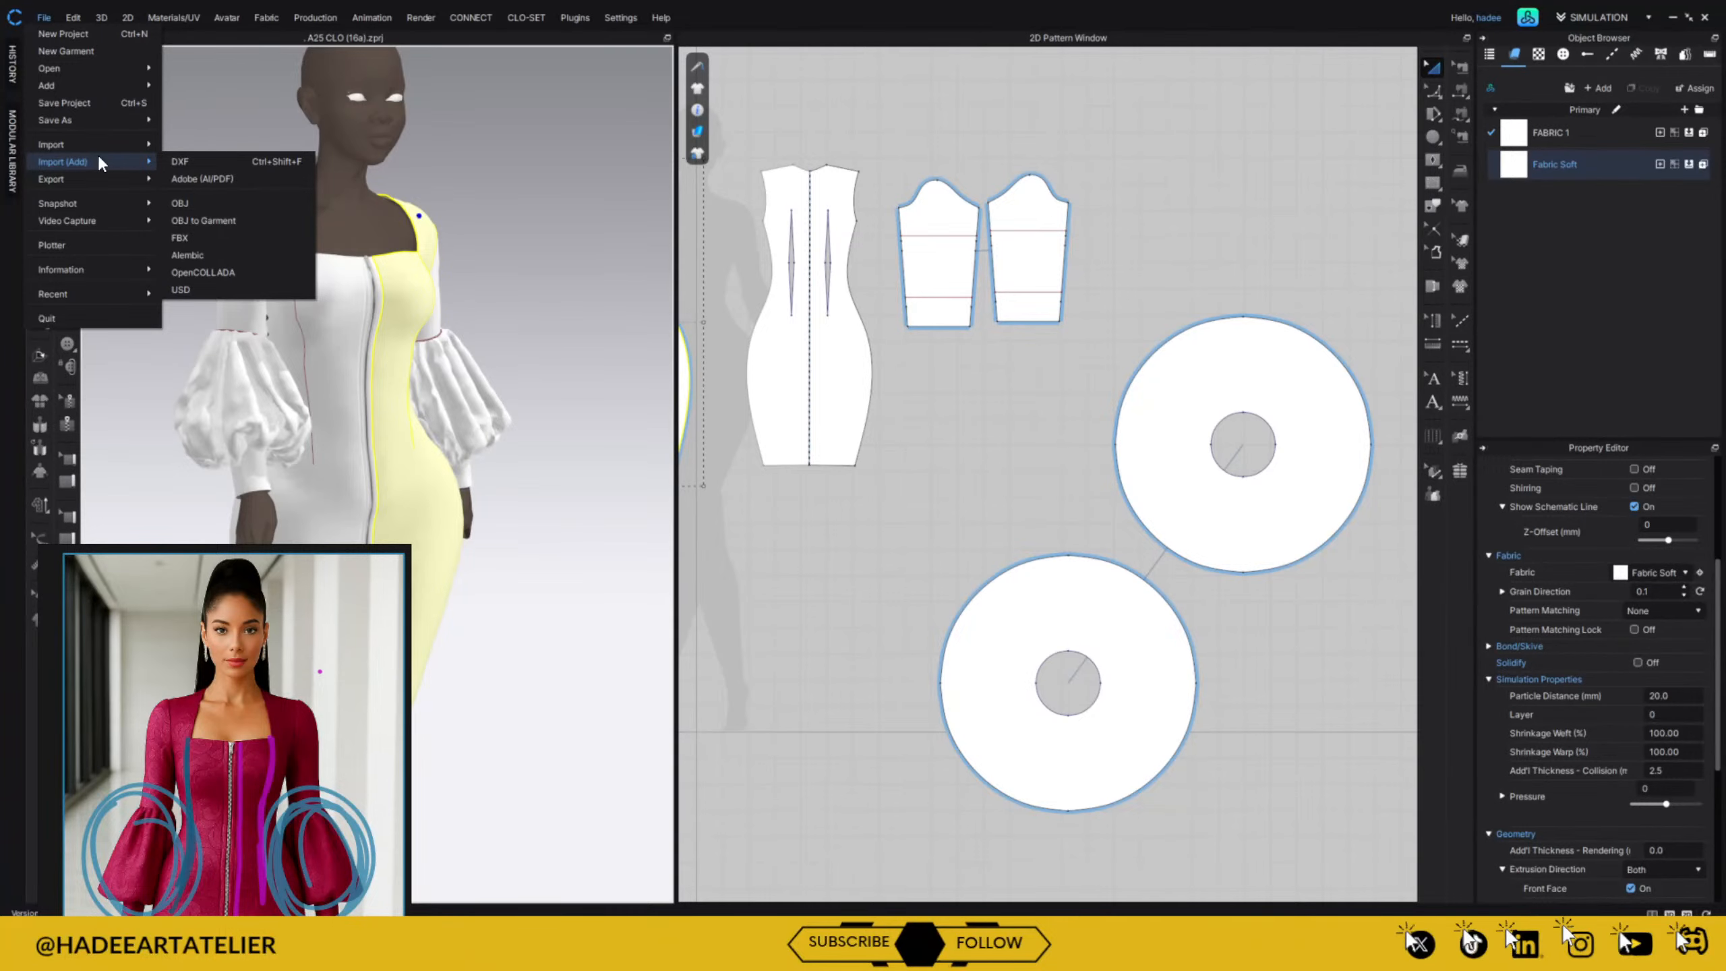
{"action": "left_click", "coordinate": [229, 207]}
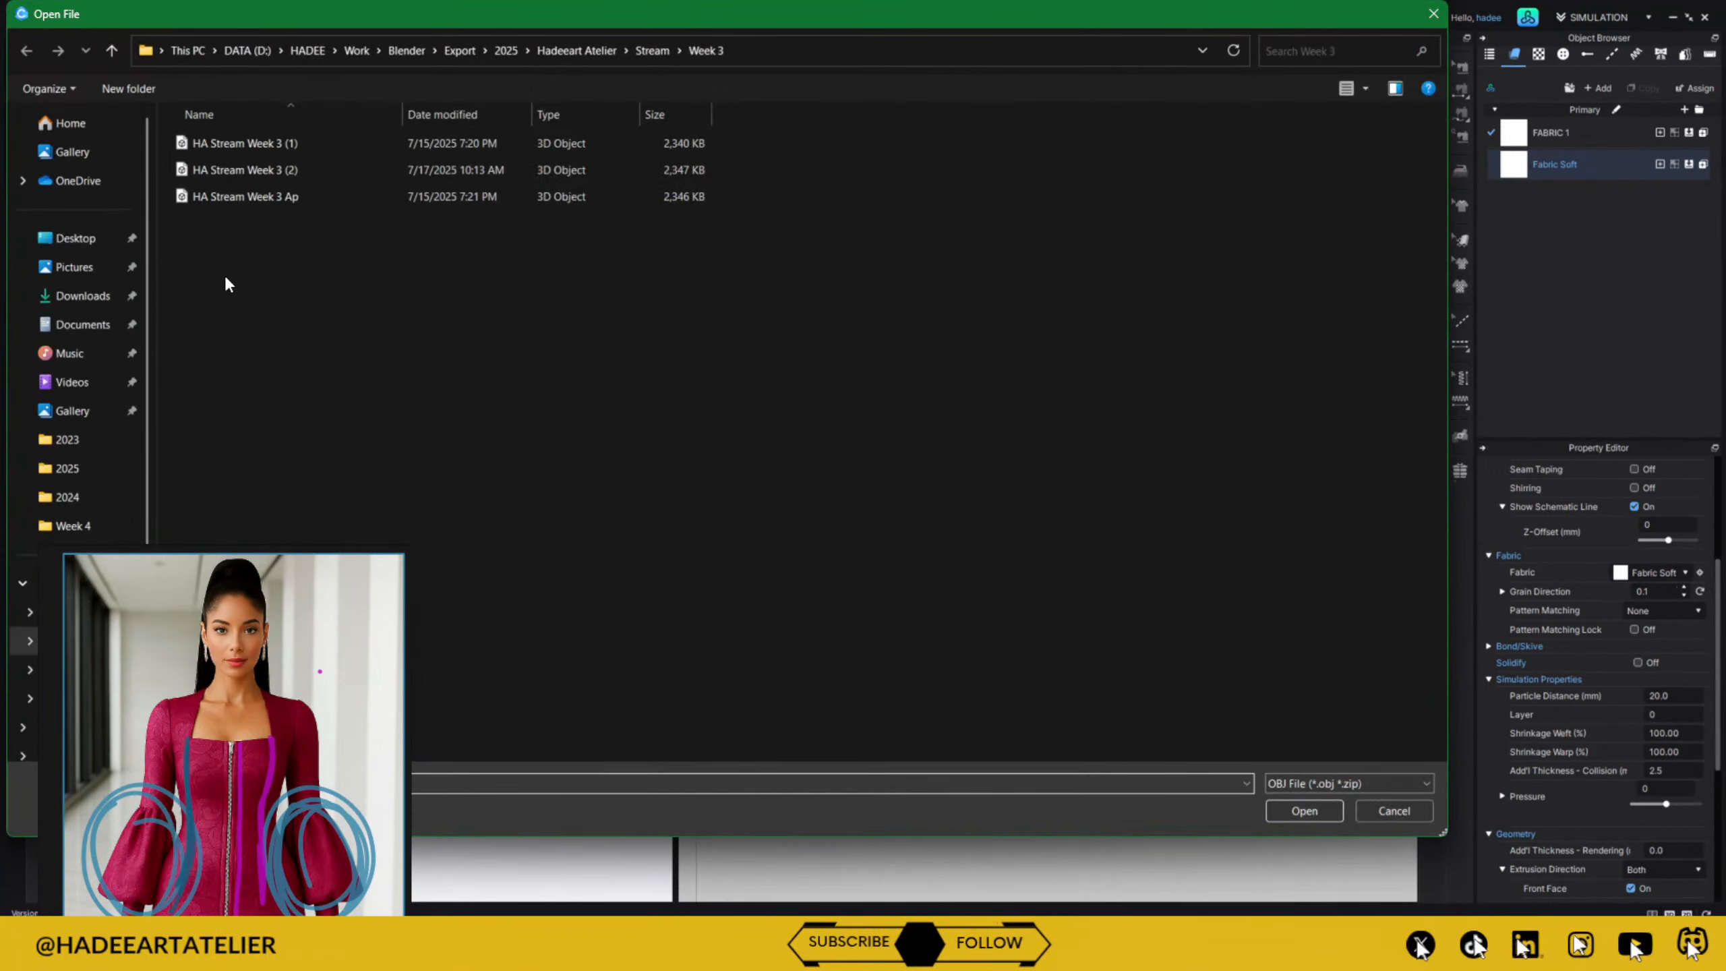
{"action": "left_click", "coordinate": [463, 198]}
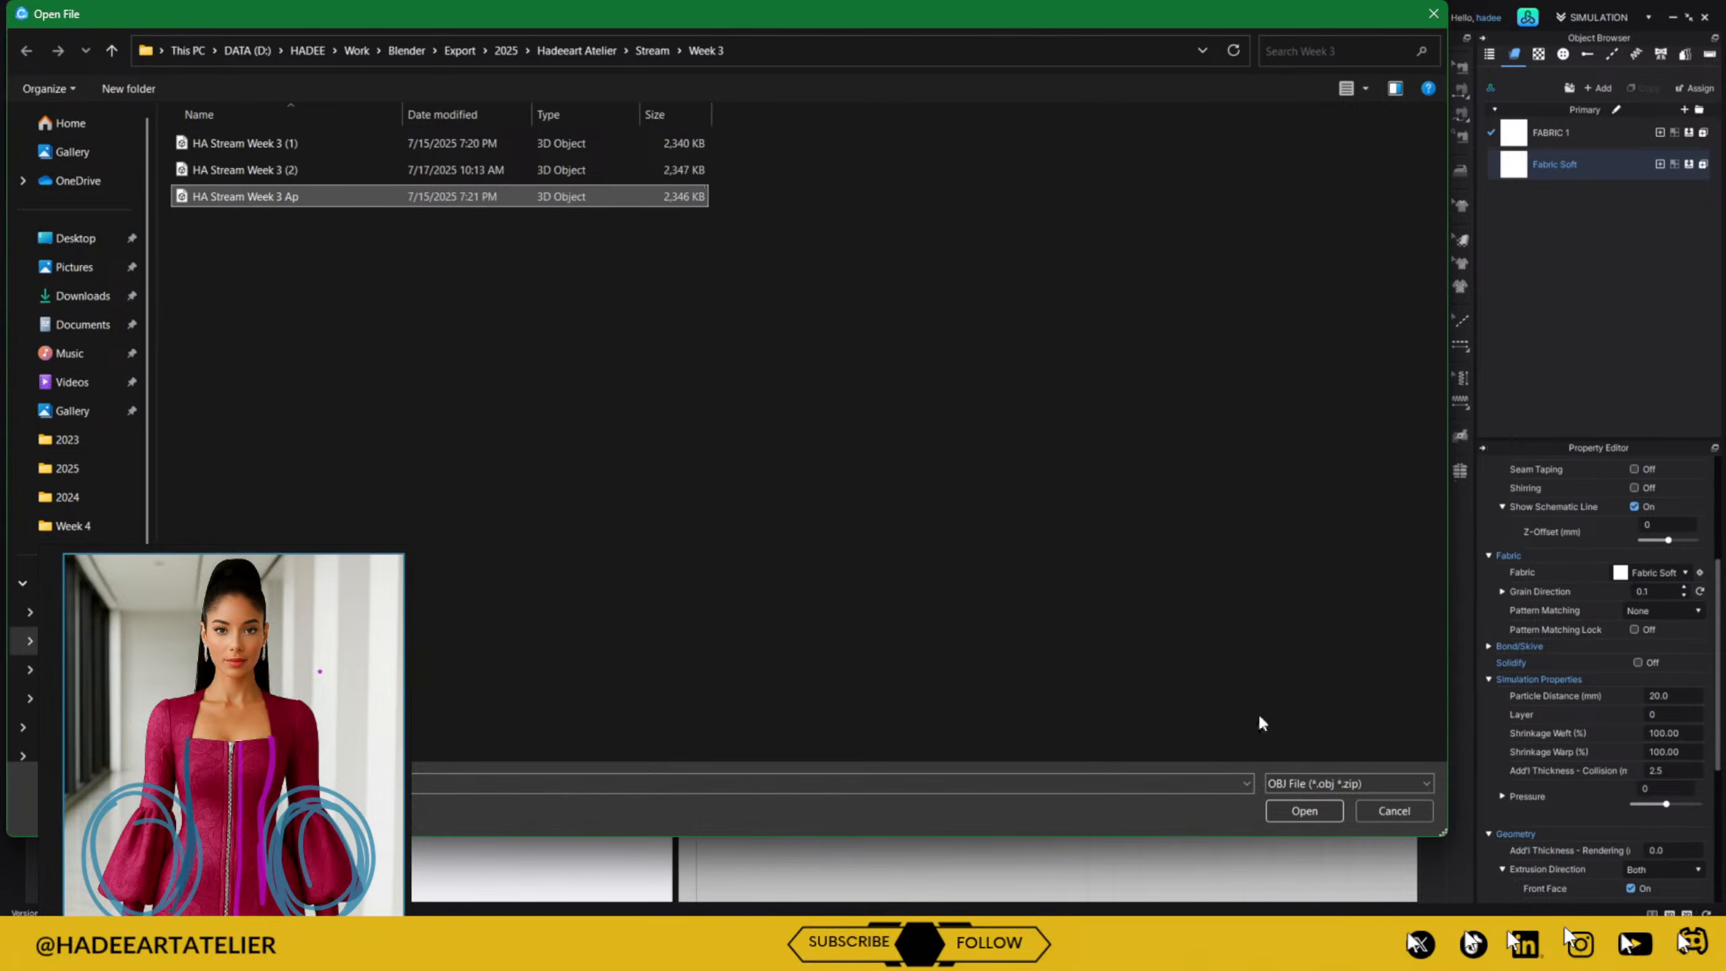
{"action": "left_click", "coordinate": [1298, 812]}
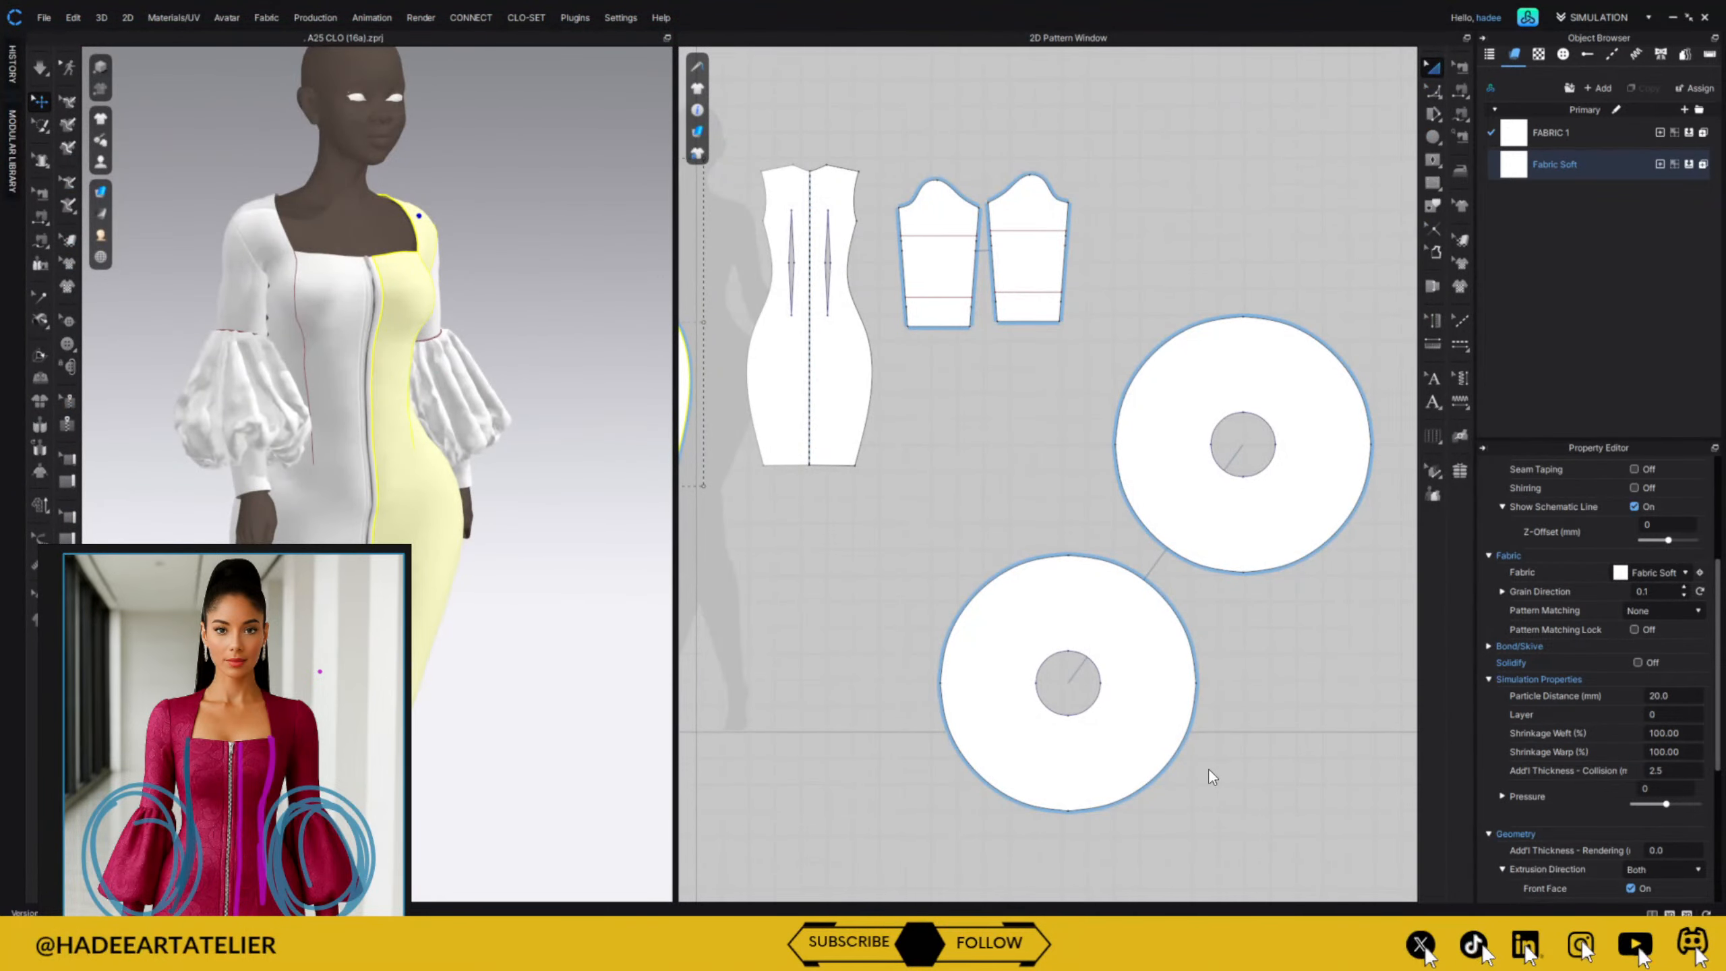
{"action": "left_click", "coordinate": [884, 662]}
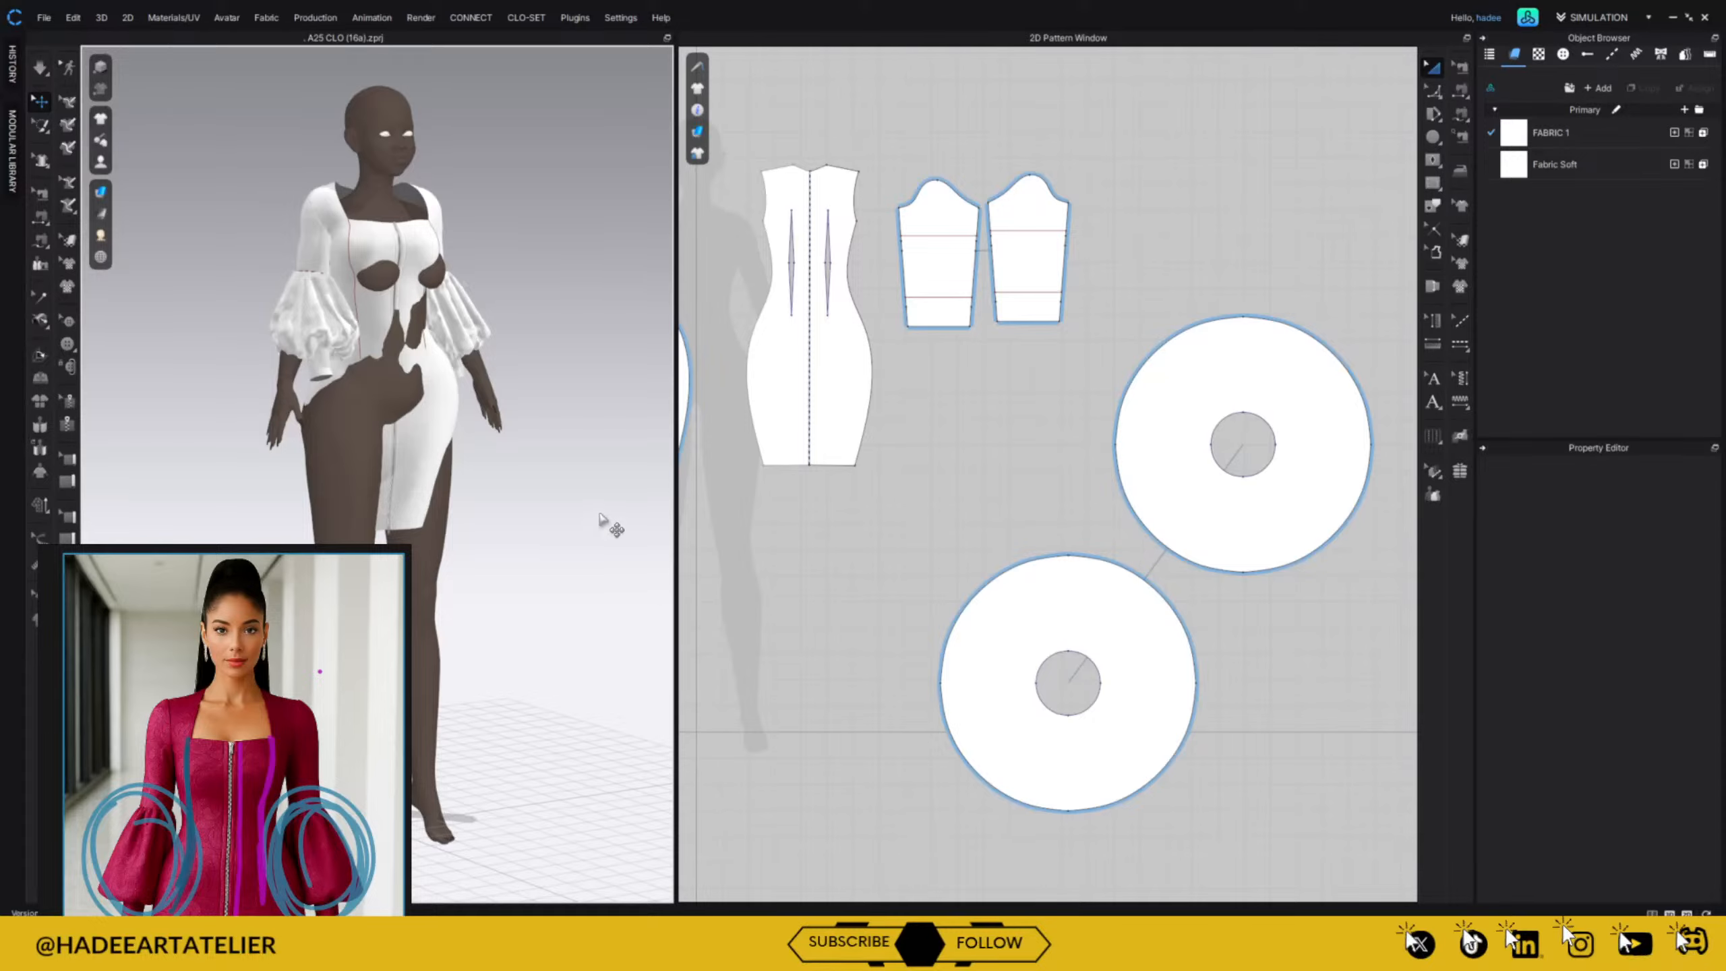
Reset the dress's 3D arrangement on the newly loaded avatar and hide the avatar's arrangement points and bounding volumes.
{"action": "mouse_move", "coordinate": [605, 519]}
{"action": "right_mouse_down"}
{"action": "mouse_move", "coordinate": [470, 513]}
{"action": "mouse_move", "coordinate": [482, 483]}
{"action": "mouse_move", "coordinate": [605, 497]}
{"action": "right_mouse_up"}
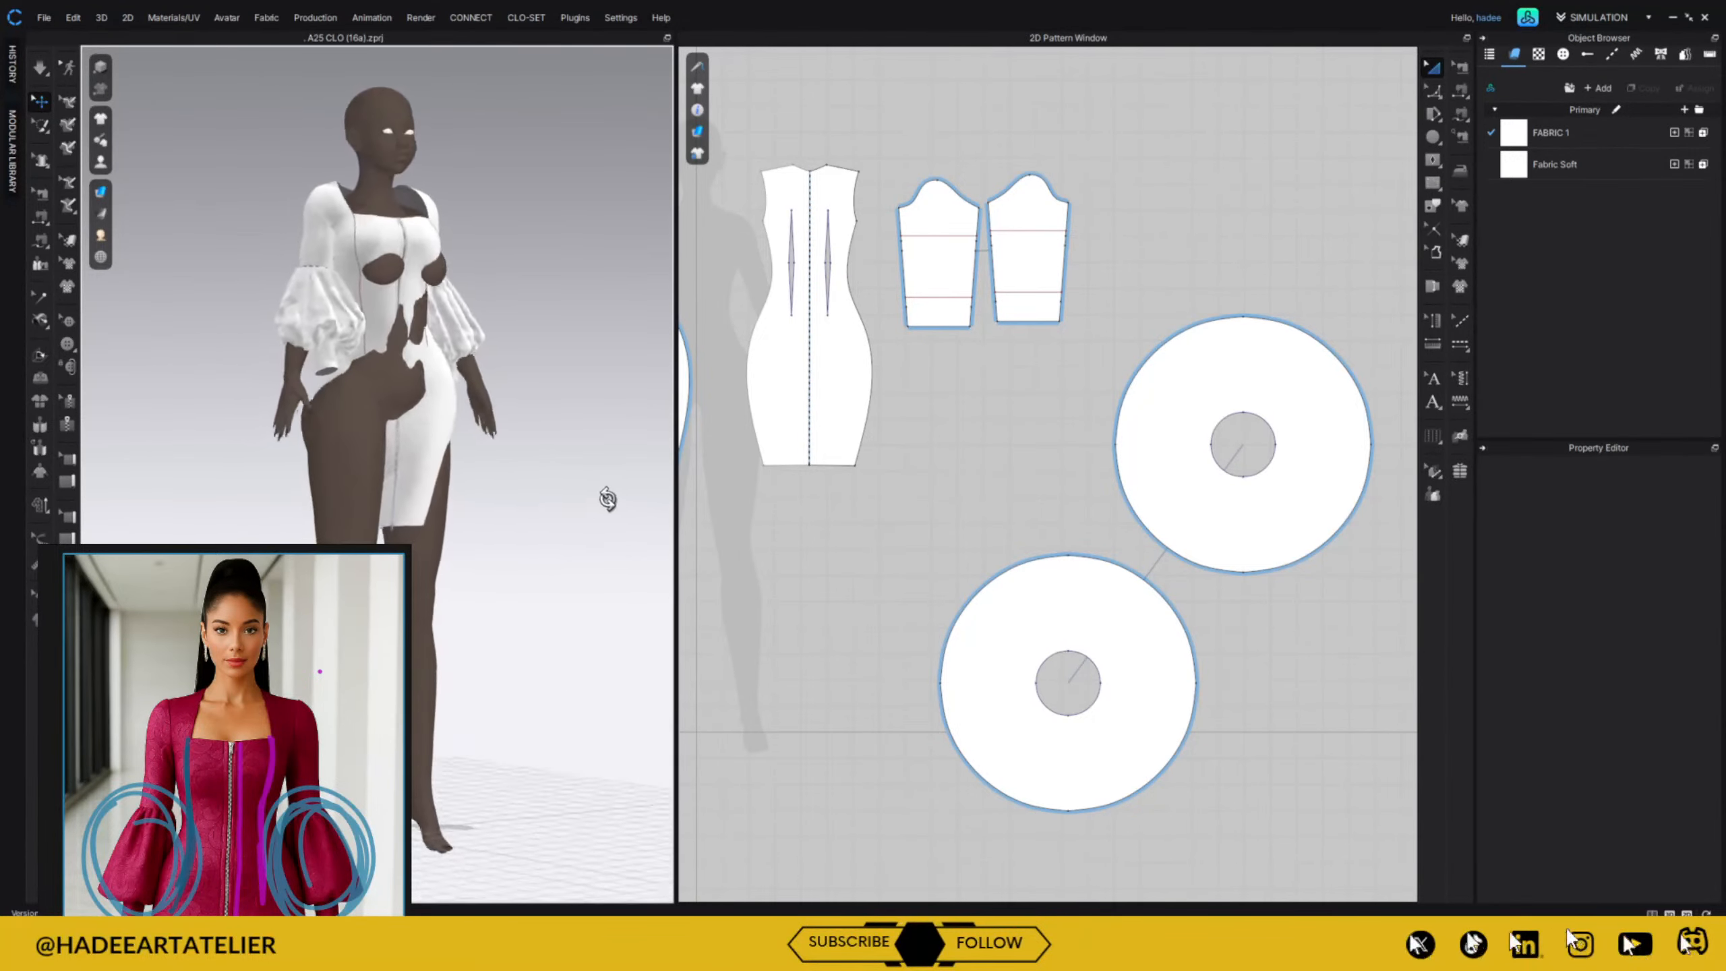
{"action": "key", "text": "shift+f"}
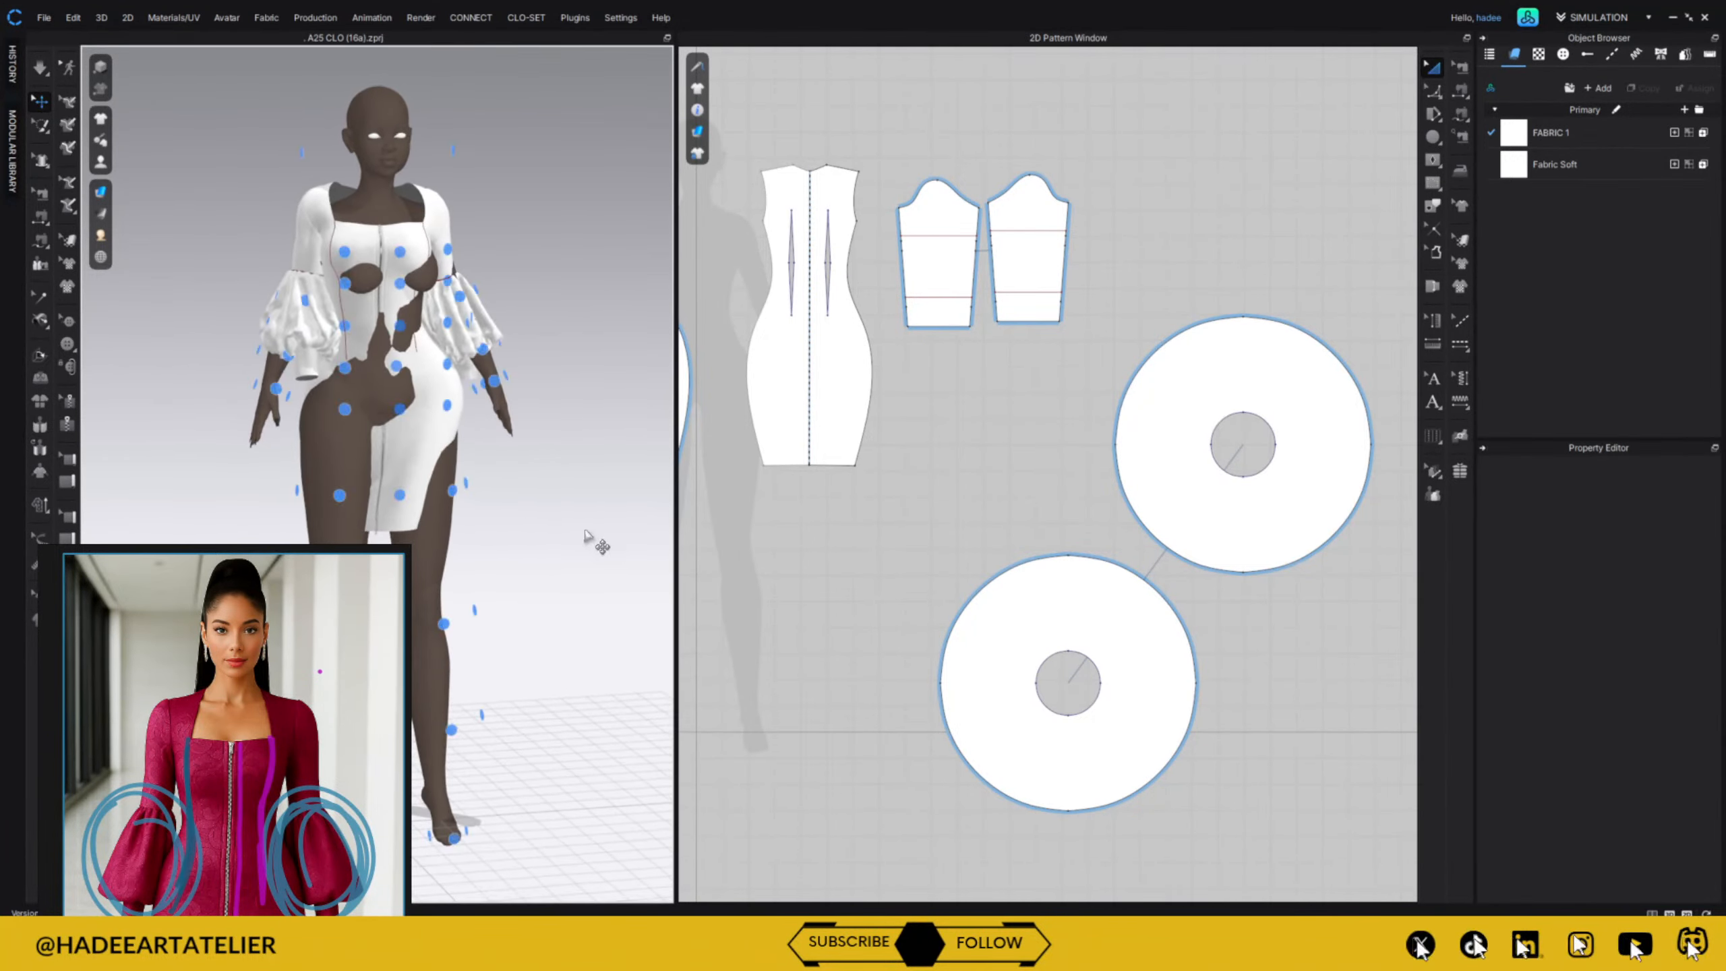
{"action": "key", "text": "ctrl+f"}
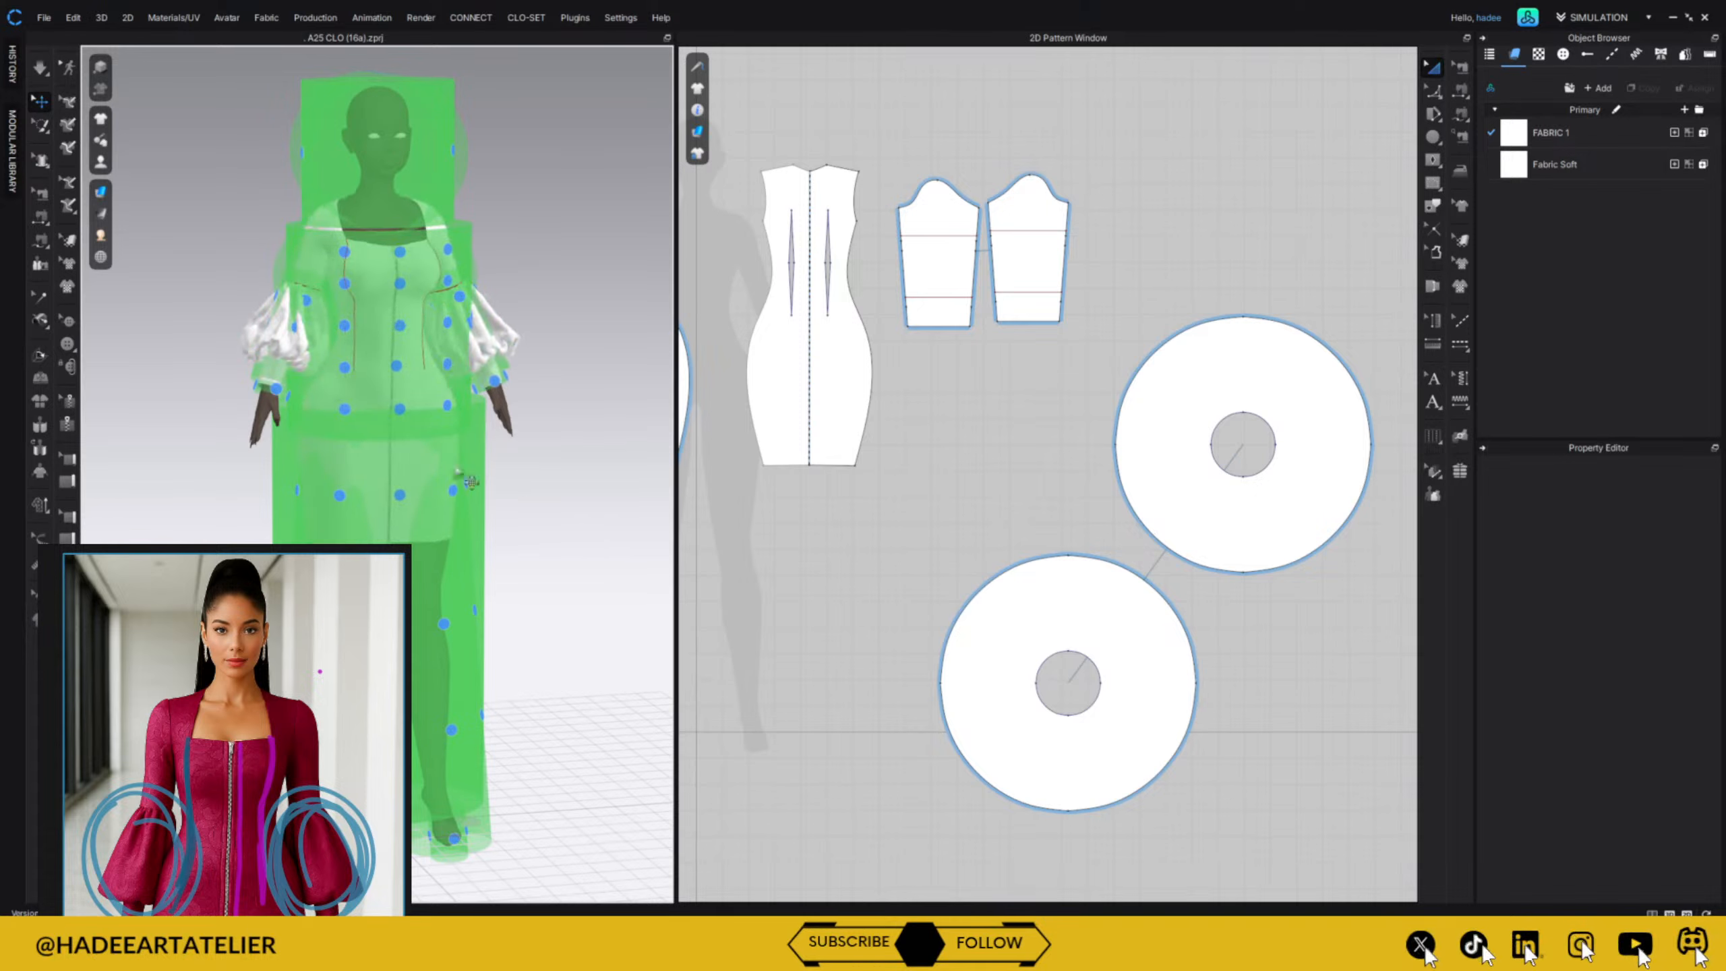
{"action": "mouse_move", "coordinate": [98, 165]}
{"action": "left_click", "coordinate": [168, 209]}
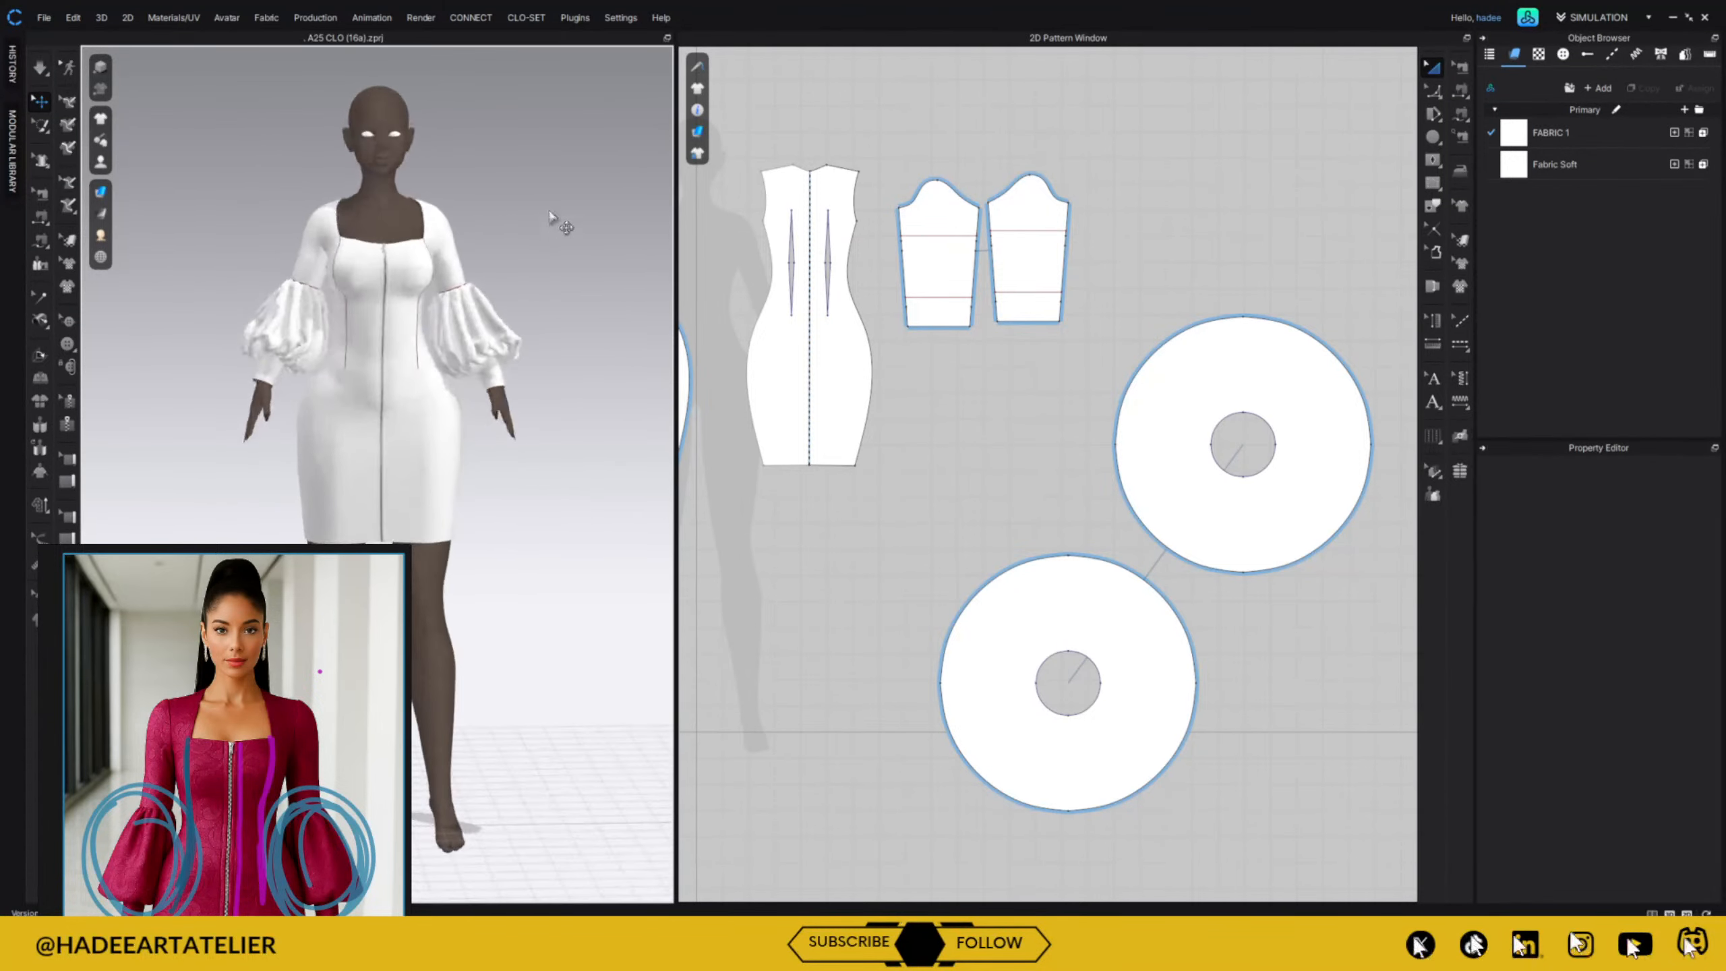
Import the OBJ file HA Stream Week 3 (2) as an added Morph Target with a morphing frame count of 30.
{"action": "left_click", "coordinate": [42, 18]}
{"action": "mouse_move", "coordinate": [95, 161]}
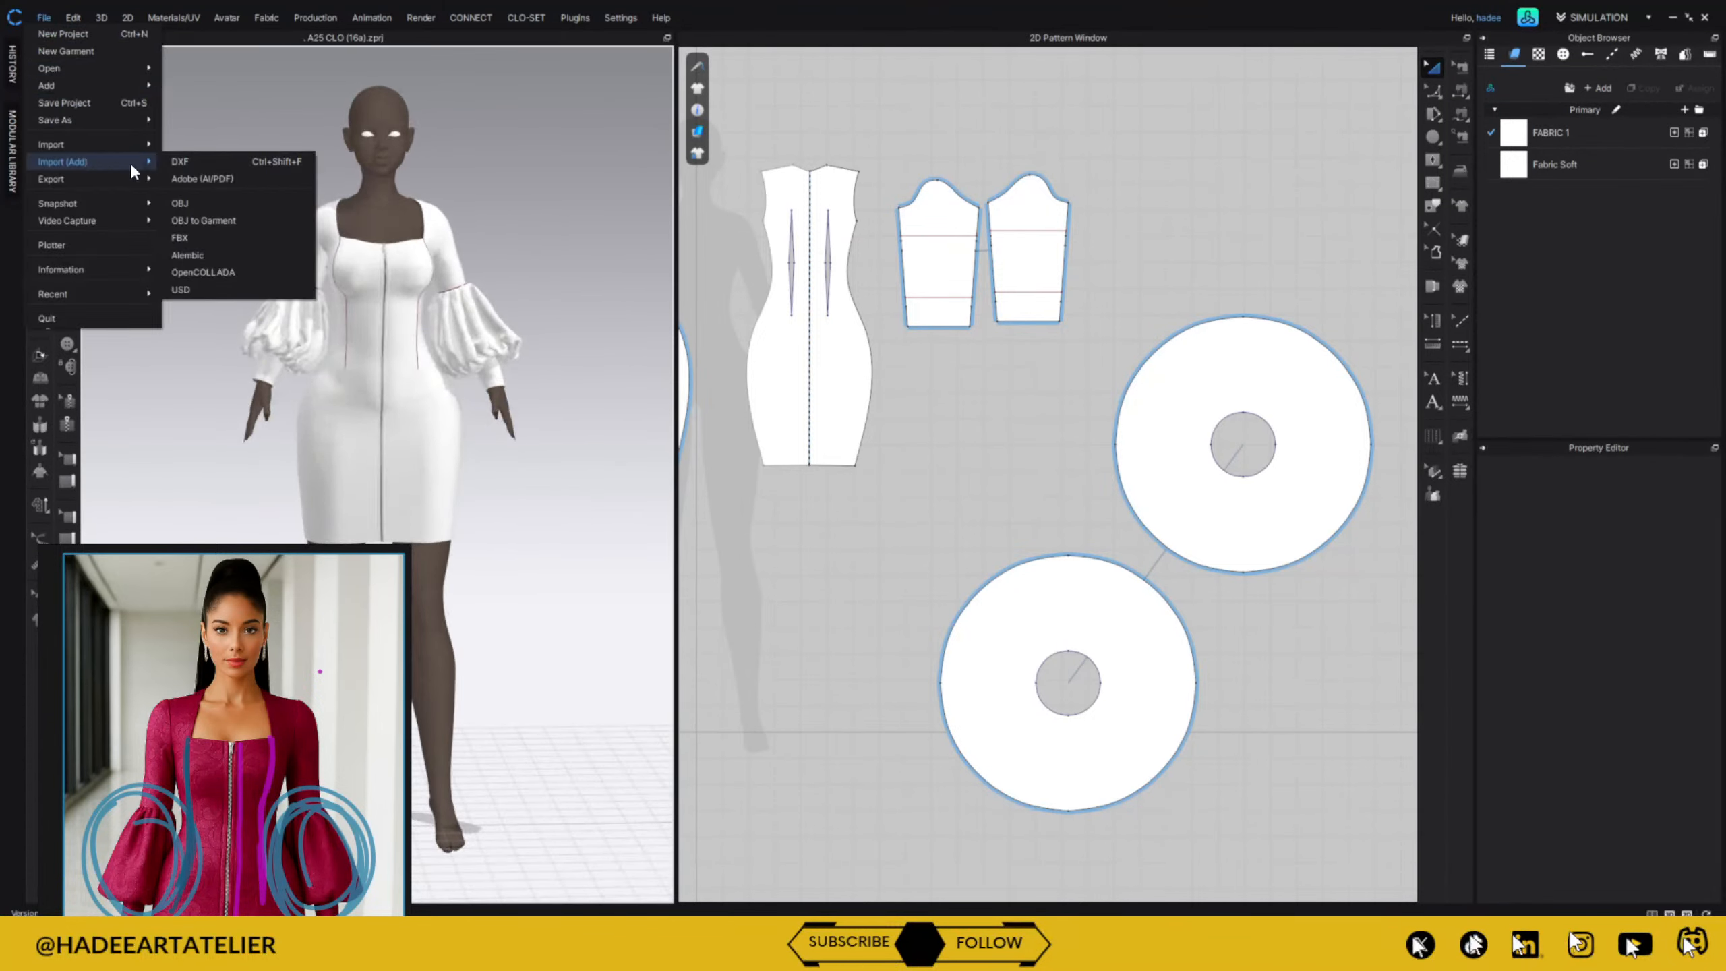
{"action": "left_click", "coordinate": [230, 201]}
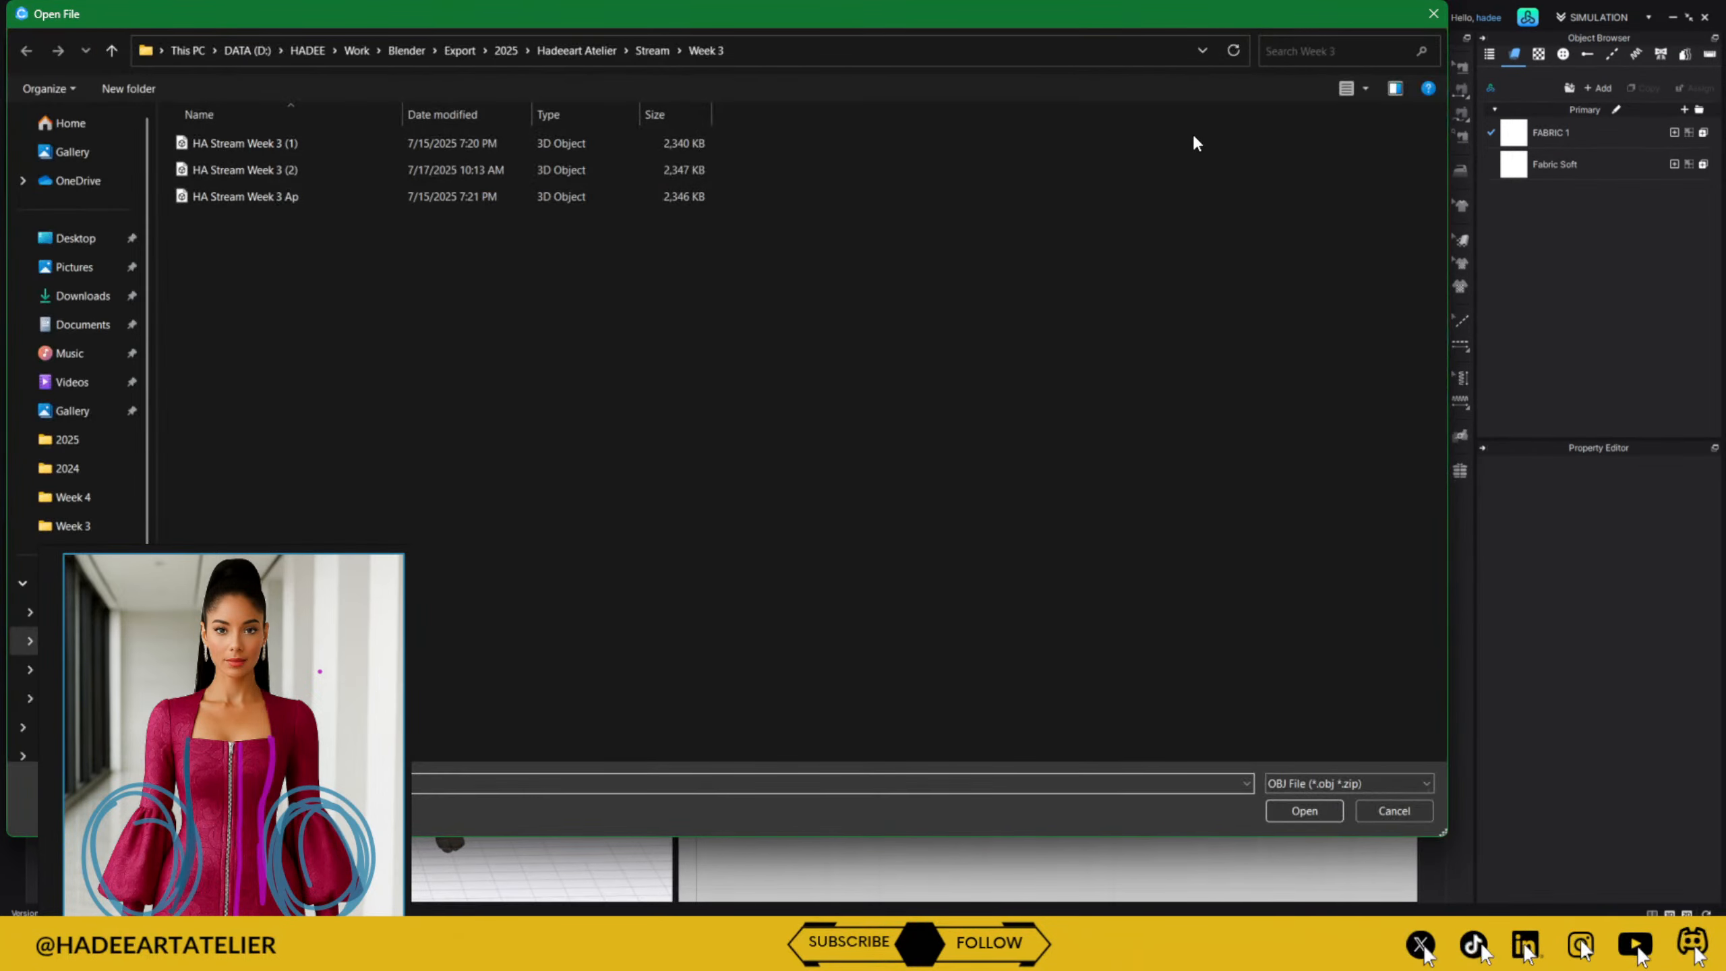
{"action": "left_click", "coordinate": [559, 172]}
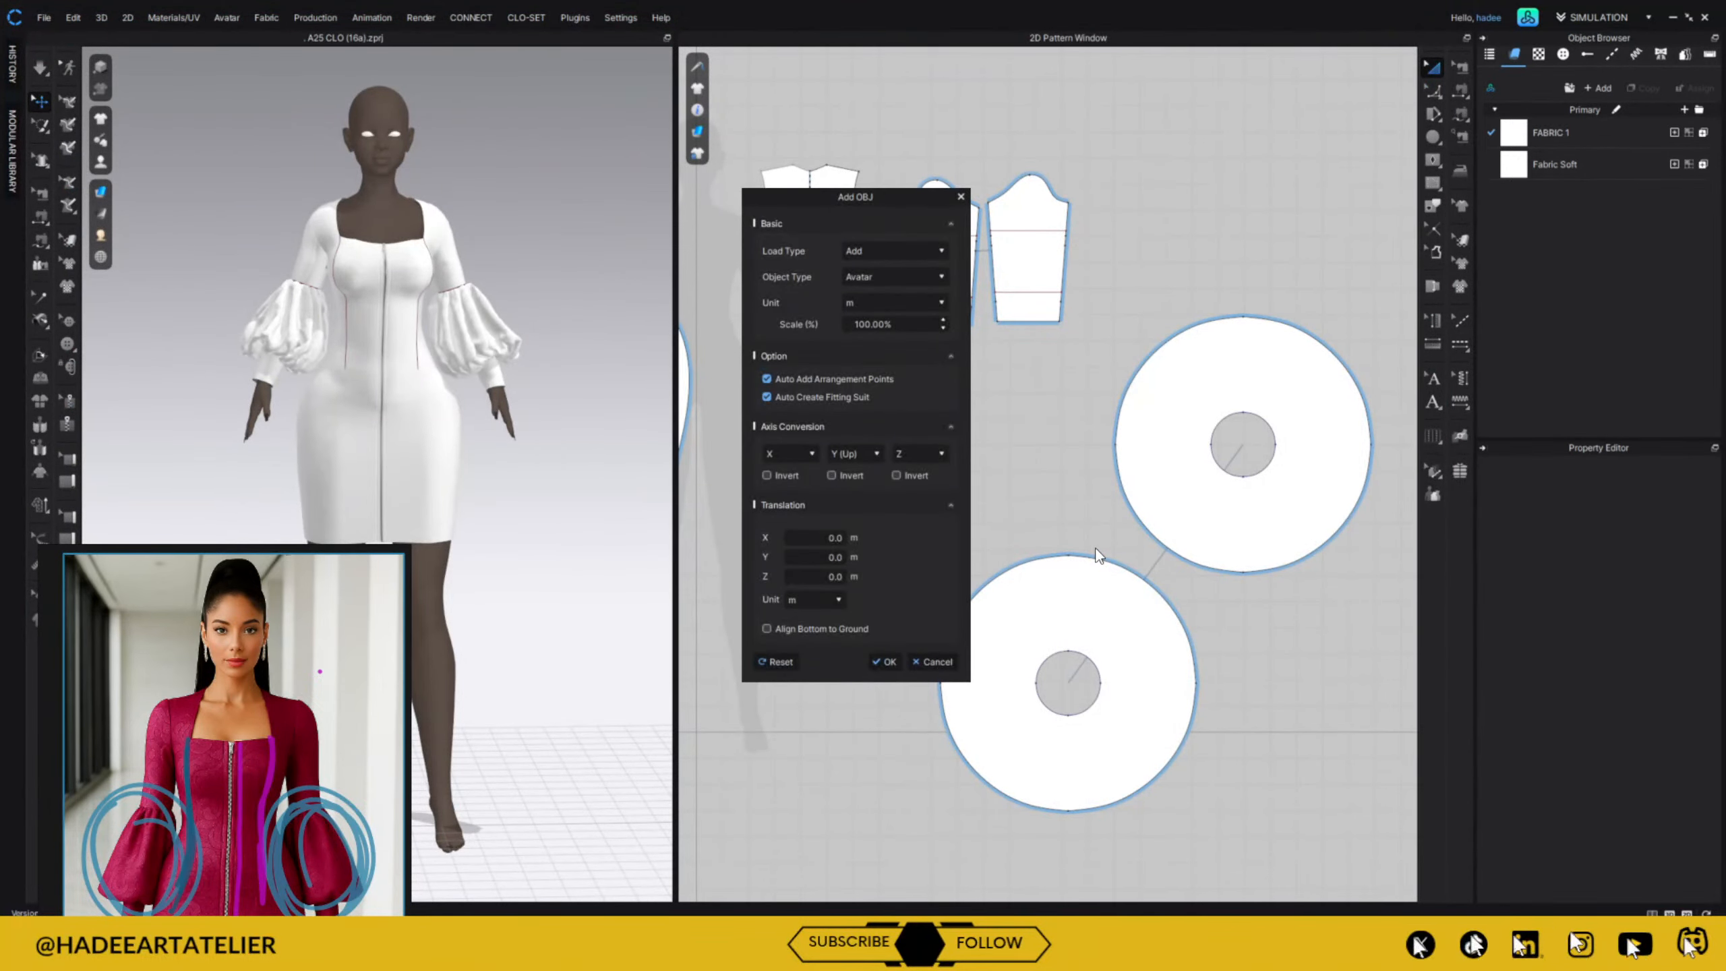
{"action": "left_click", "coordinate": [881, 275]}
{"action": "left_click", "coordinate": [875, 330]}
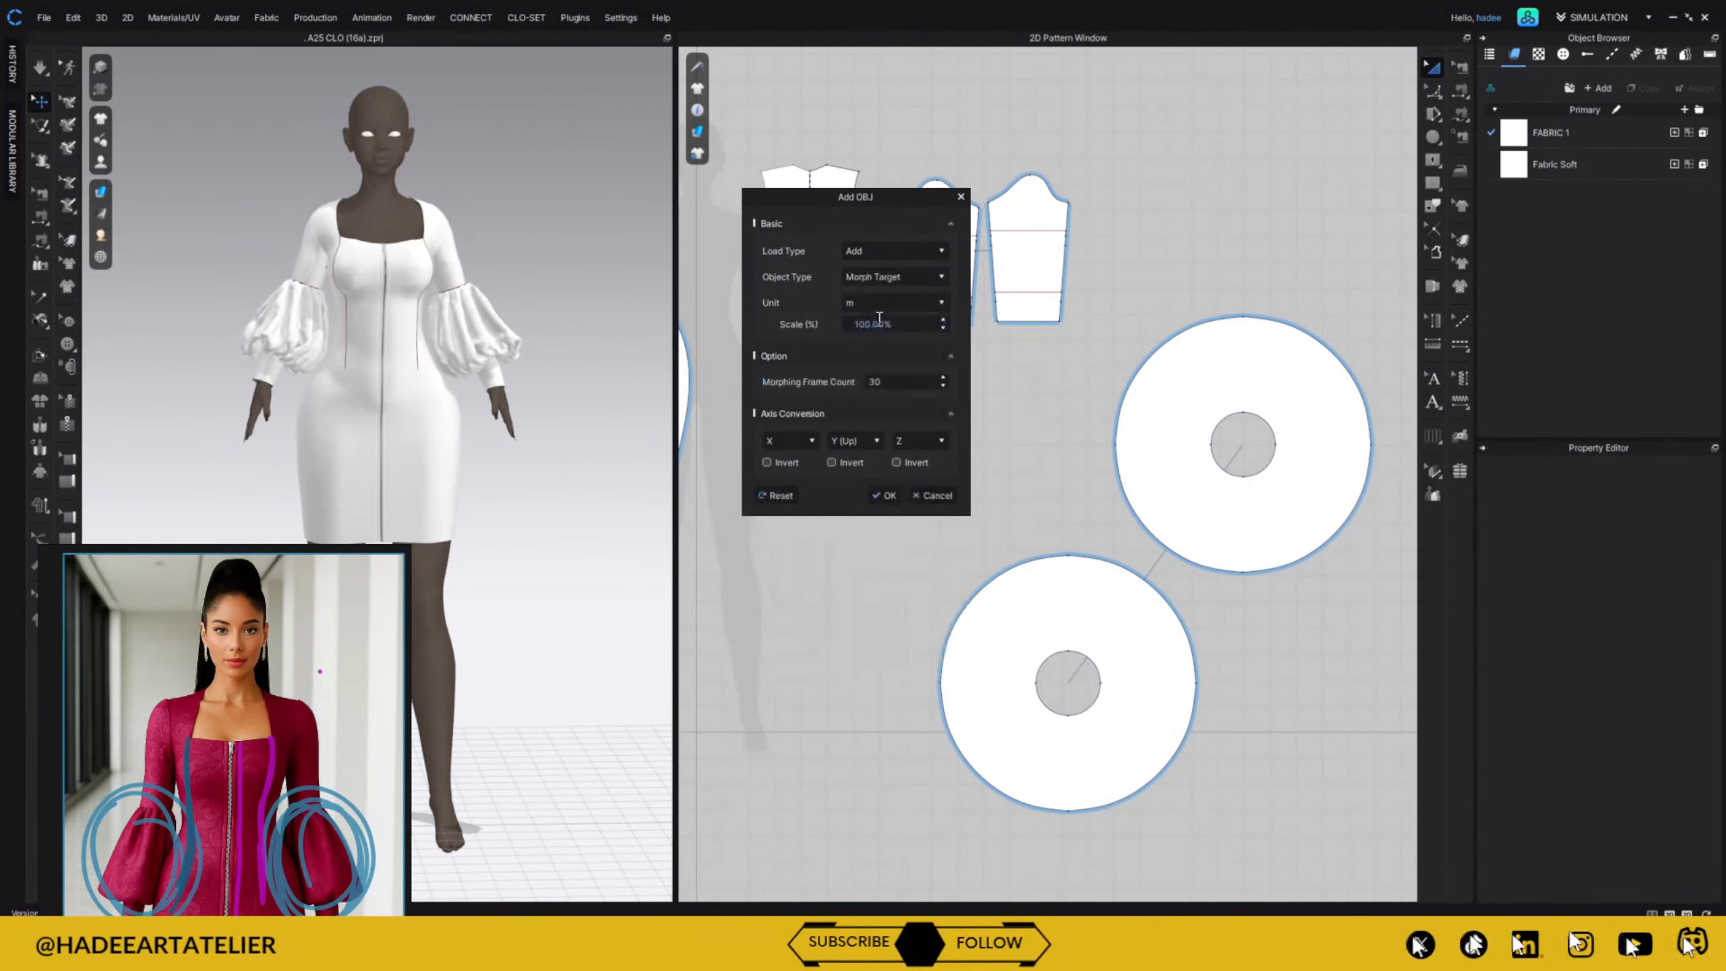
{"action": "left_click", "coordinate": [887, 496]}
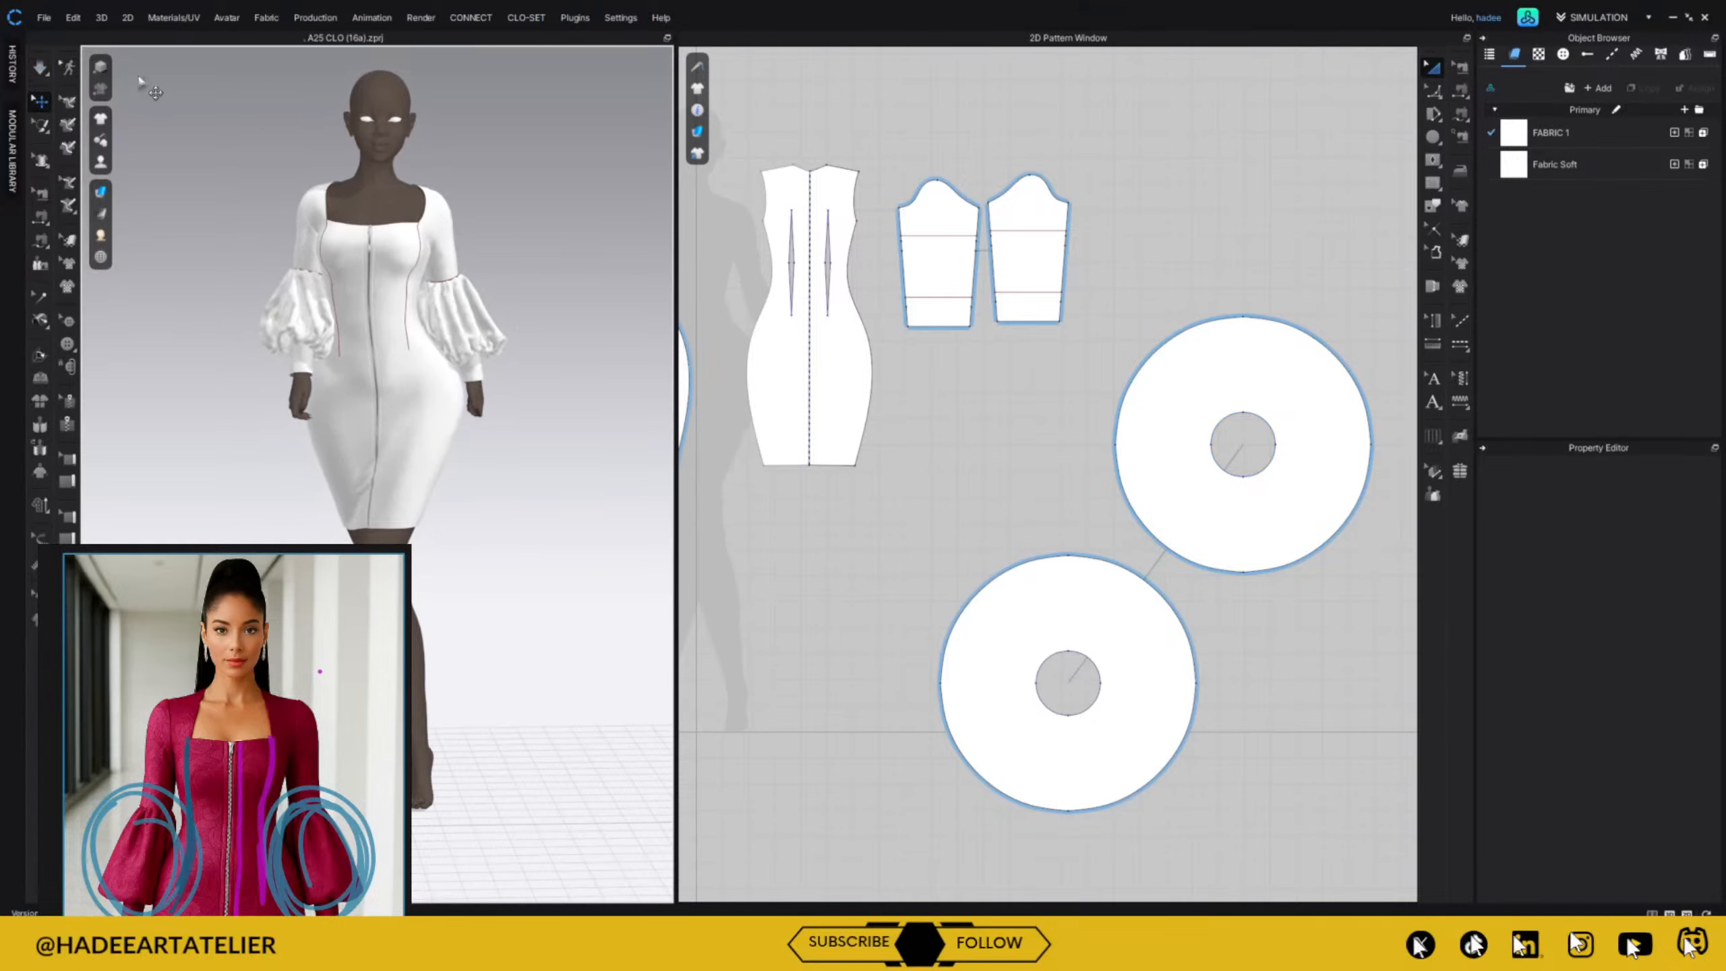
Import the OBJ file HA Stream Week 3 Ap as an added Morph Target to put the avatar in its A-pose.
{"action": "left_click", "coordinate": [43, 19]}
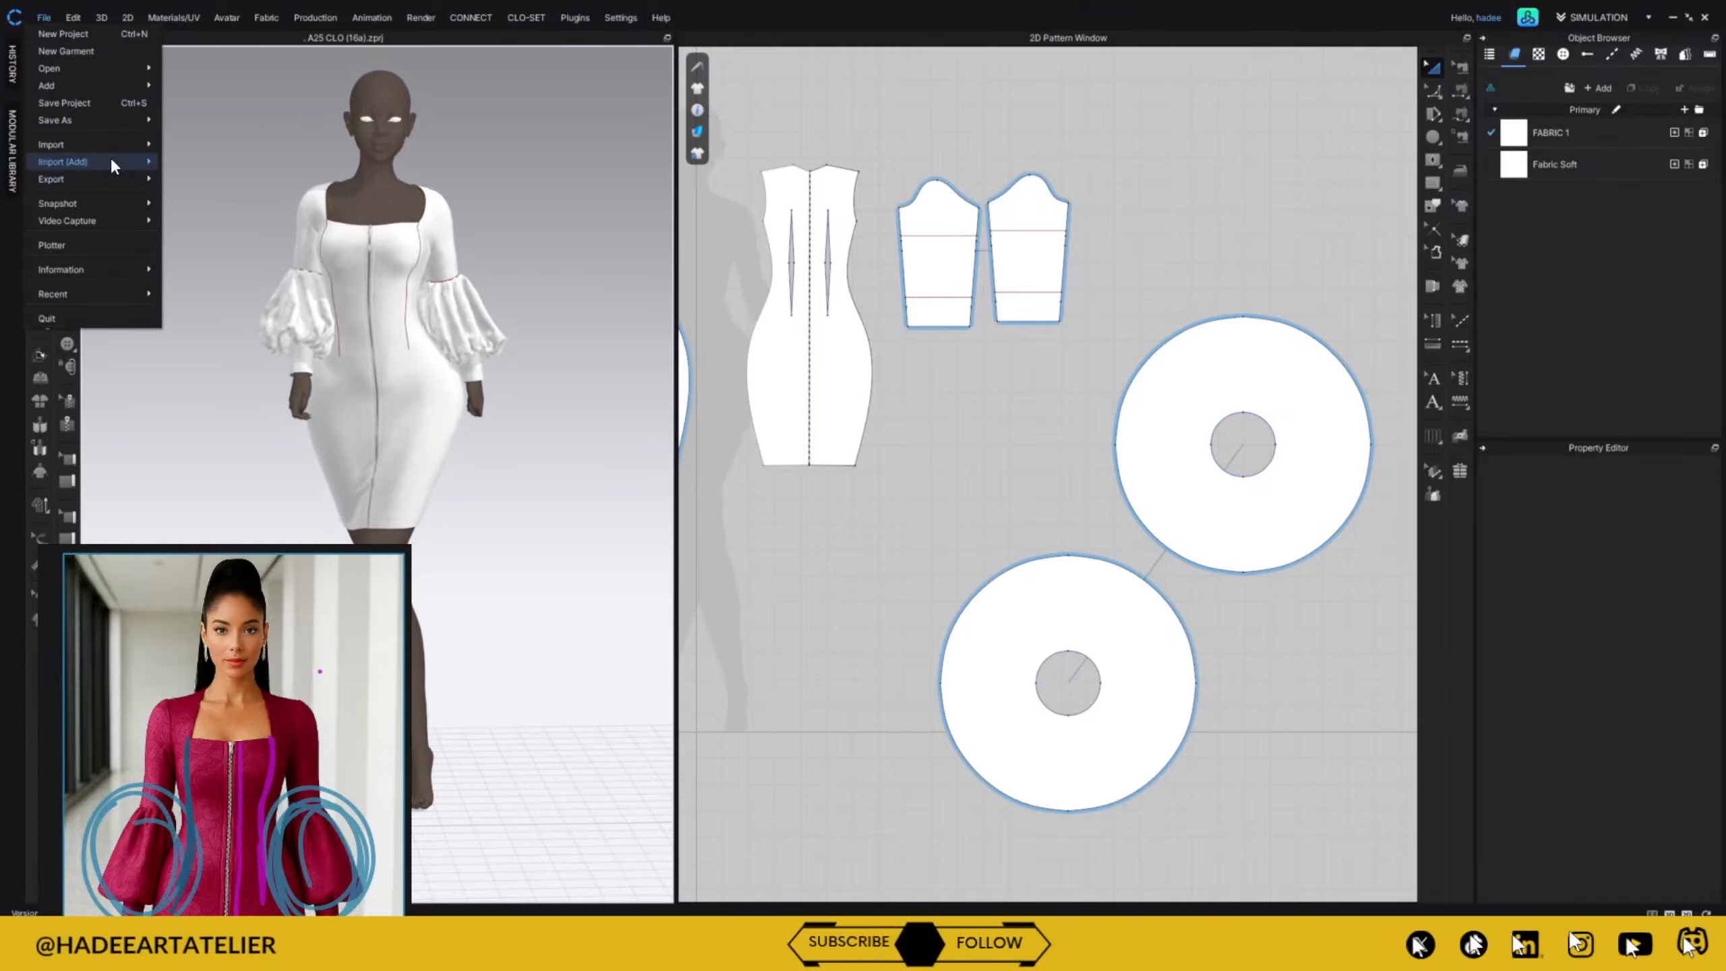
{"action": "mouse_move", "coordinate": [110, 160]}
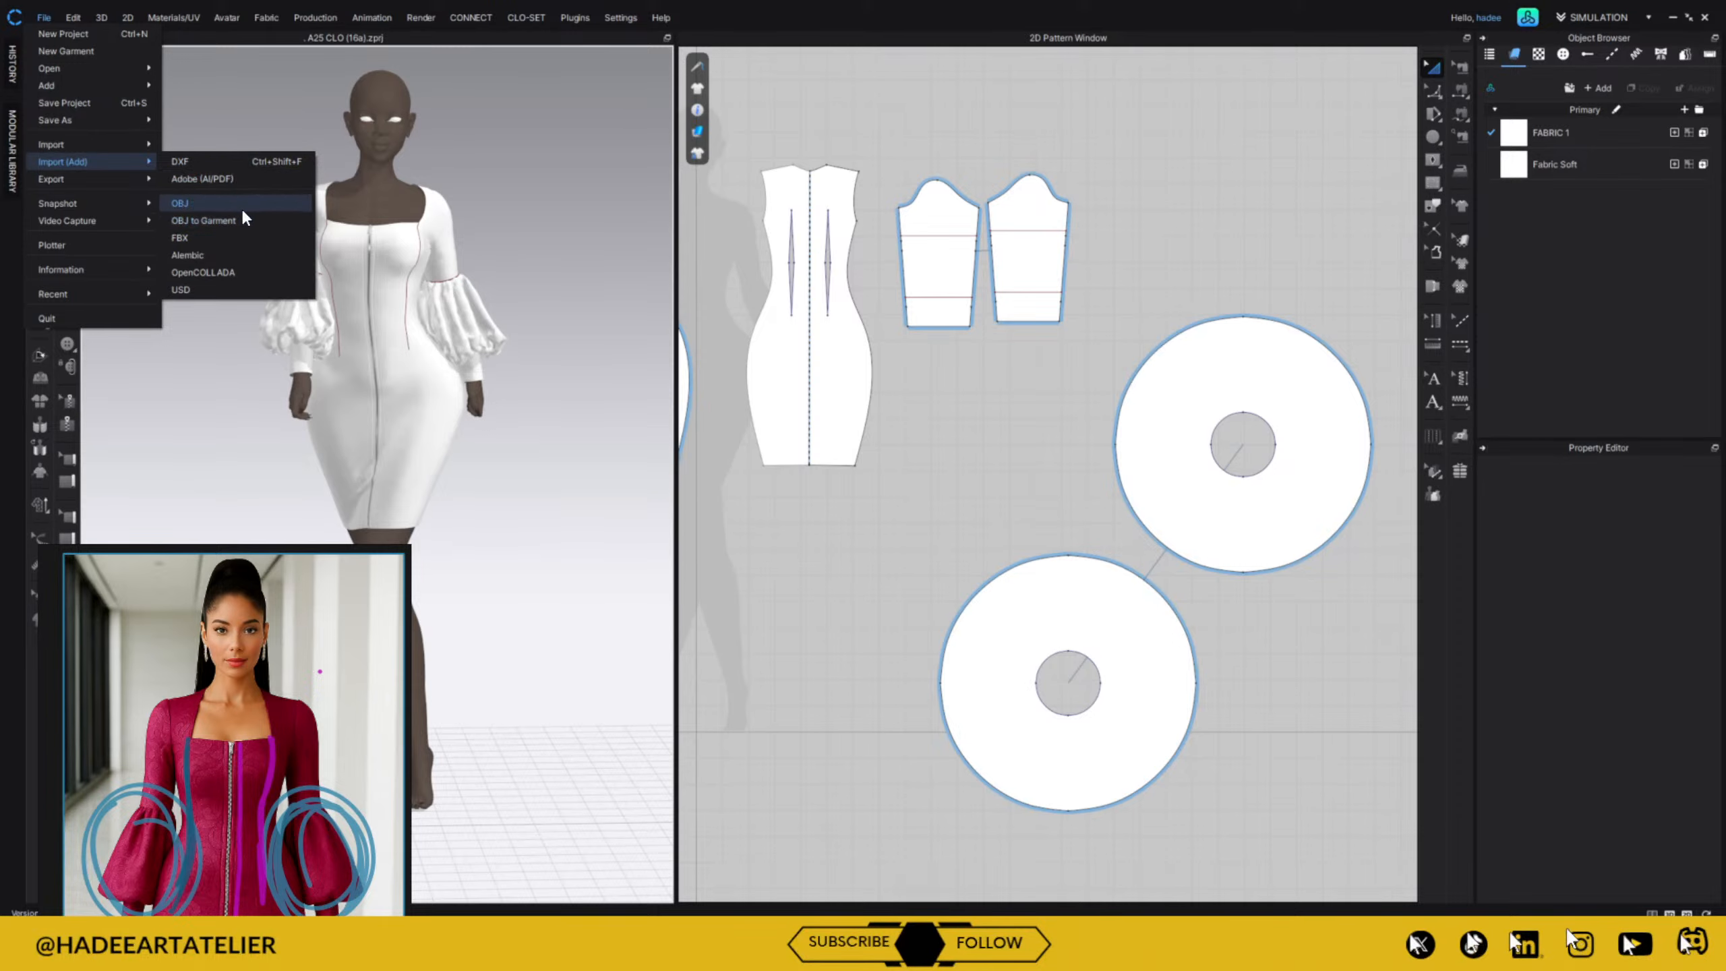
{"action": "left_click", "coordinate": [242, 204]}
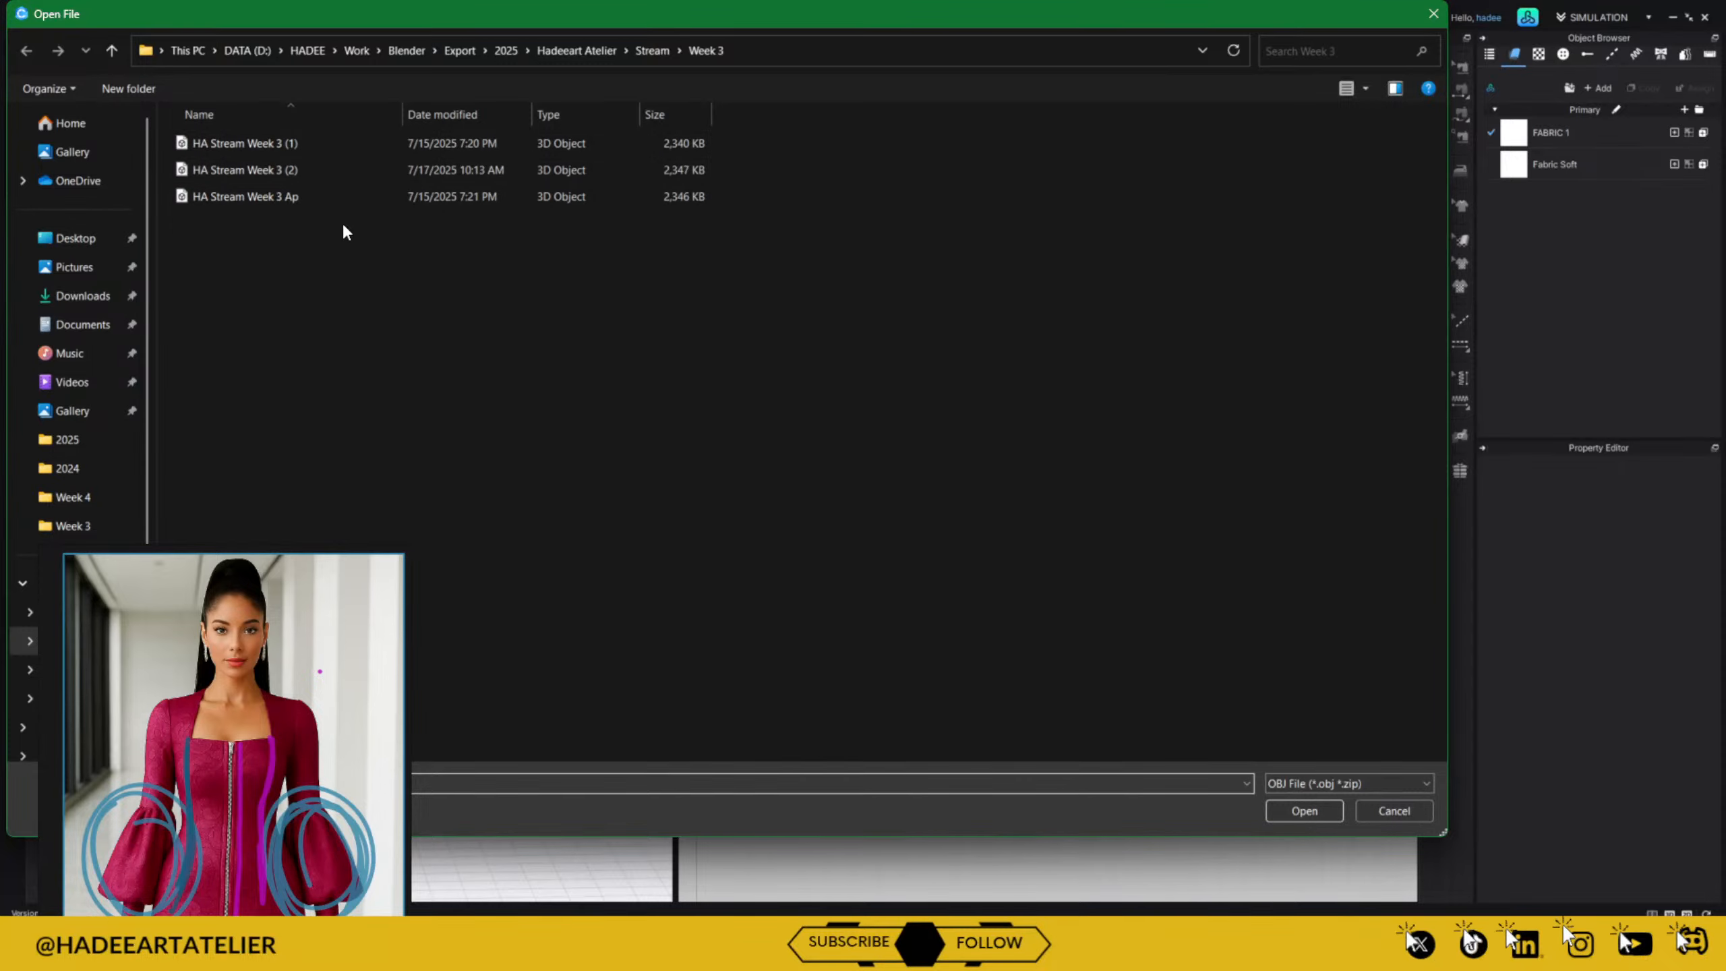
{"action": "left_click", "coordinate": [370, 195]}
{"action": "left_click", "coordinate": [1303, 809]}
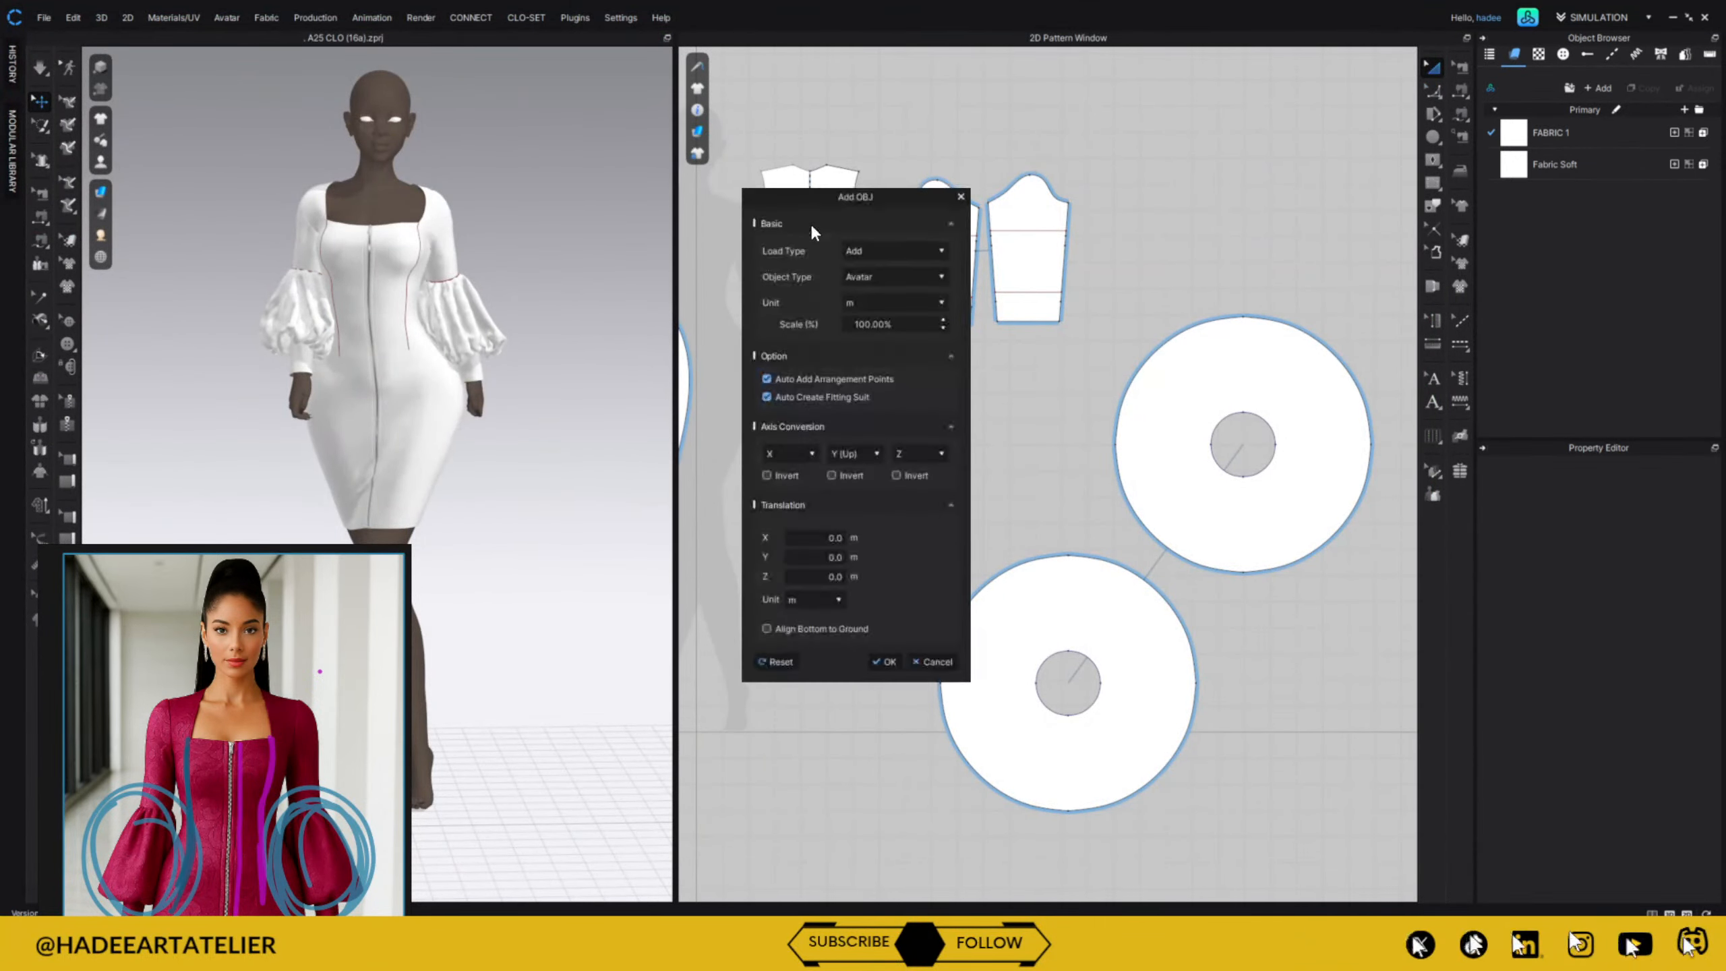
{"action": "left_click", "coordinate": [884, 276]}
{"action": "left_click", "coordinate": [877, 324]}
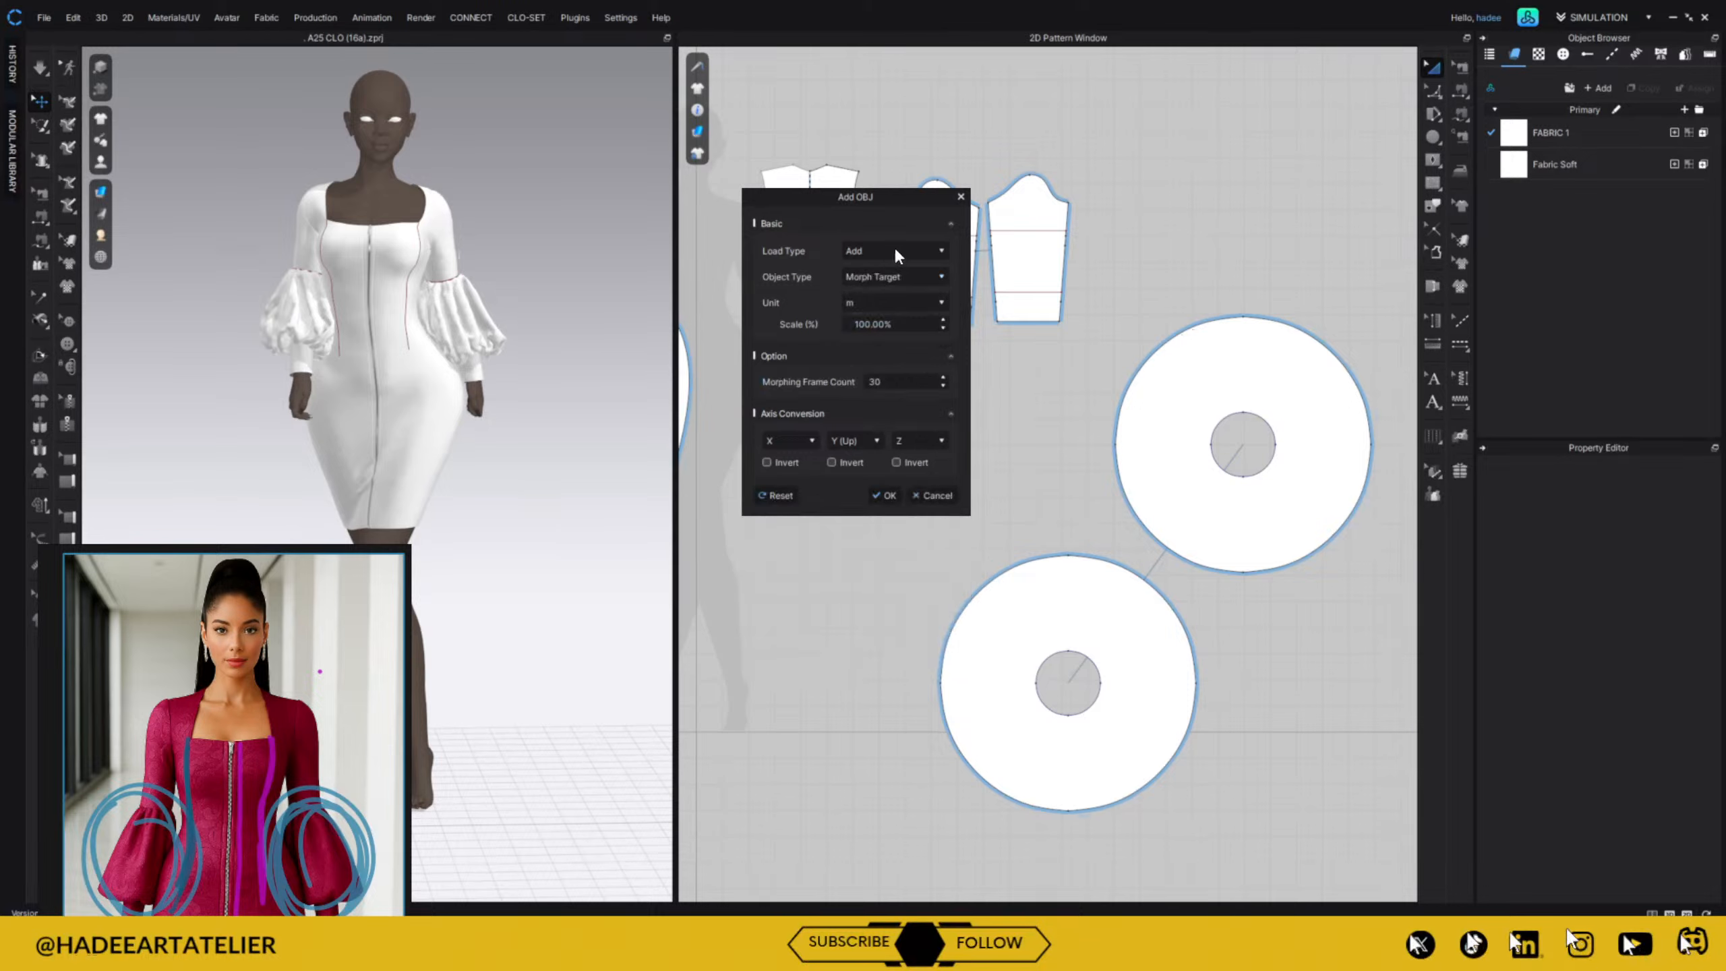
{"action": "key", "text": "Return"}
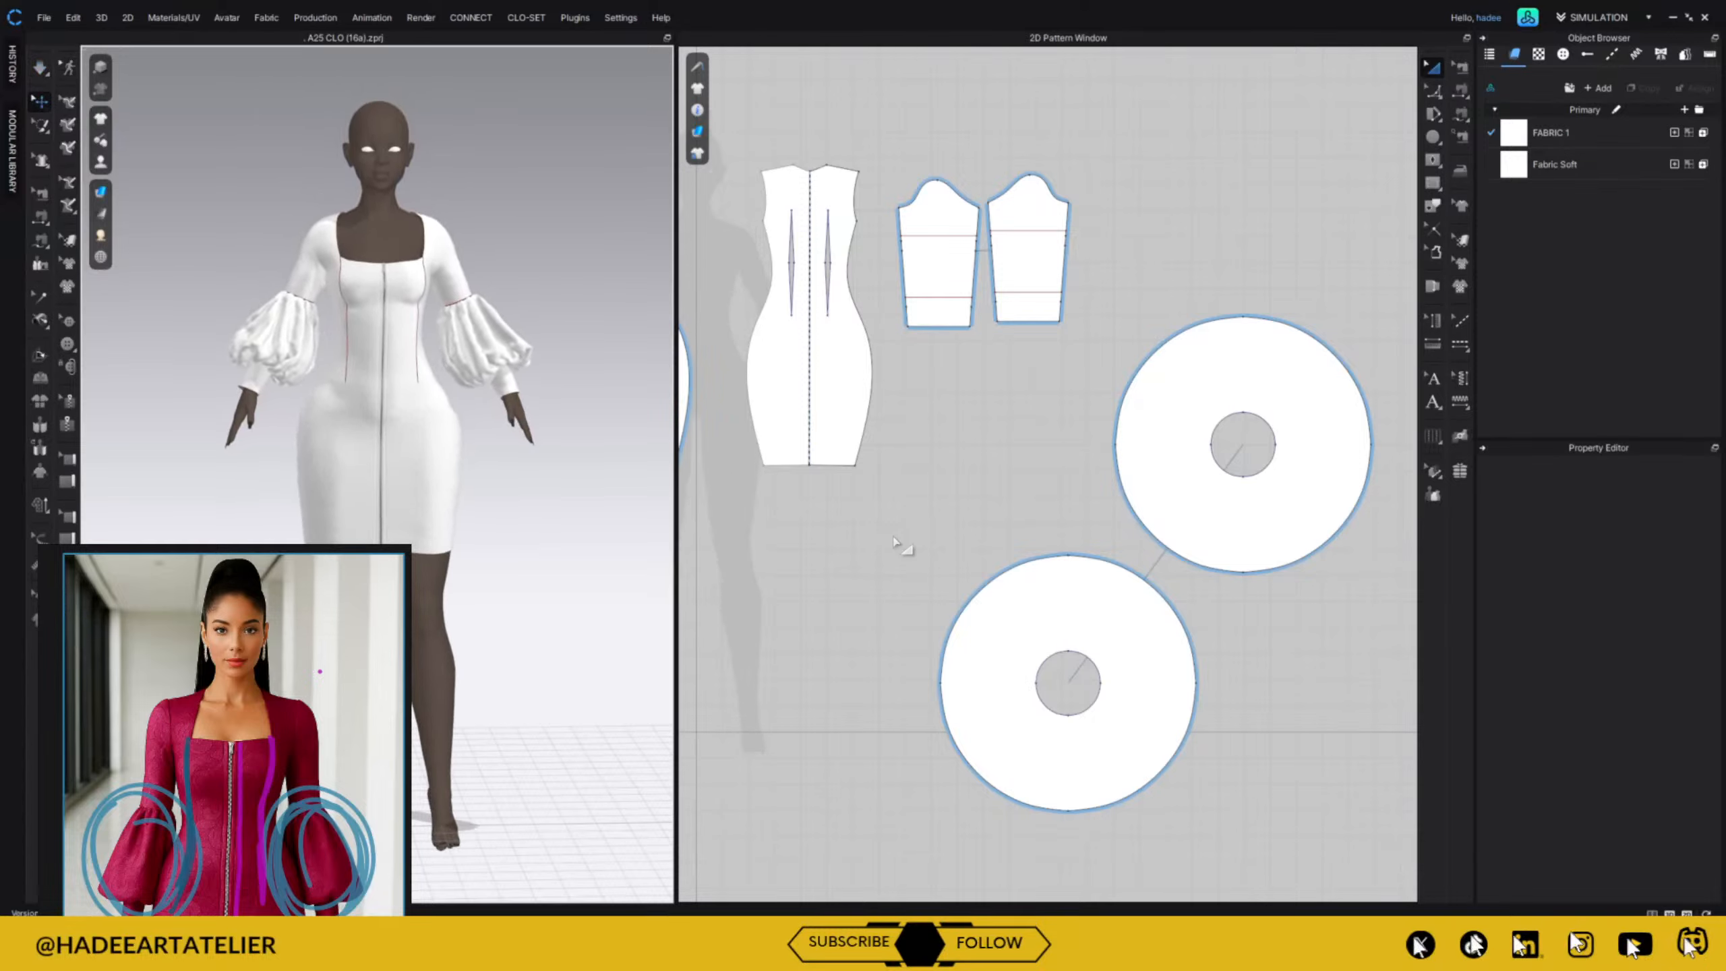
Simulate the dress and pull both front panels at the shoulders and square neckline to settle the bodice on the avatar.
{"action": "right_click_drag", "start_coordinate": [558, 289], "coordinate": [509, 289]}
{"action": "key", "text": "space"}
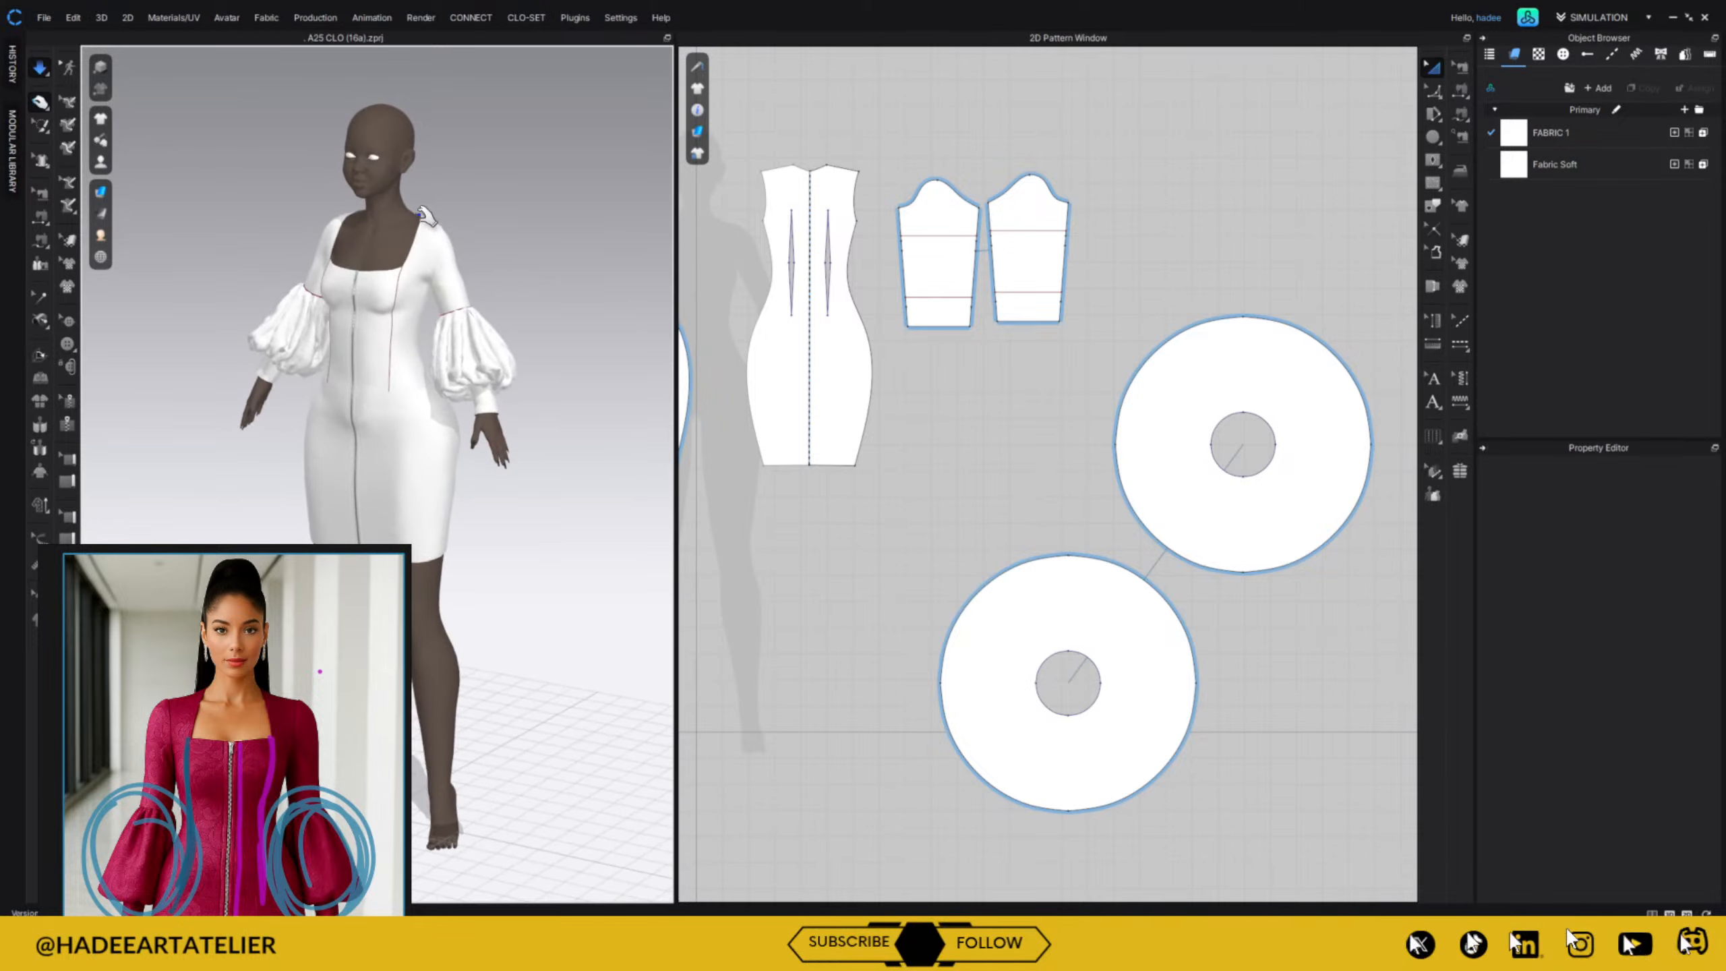
{"action": "left_click", "coordinate": [425, 216]}
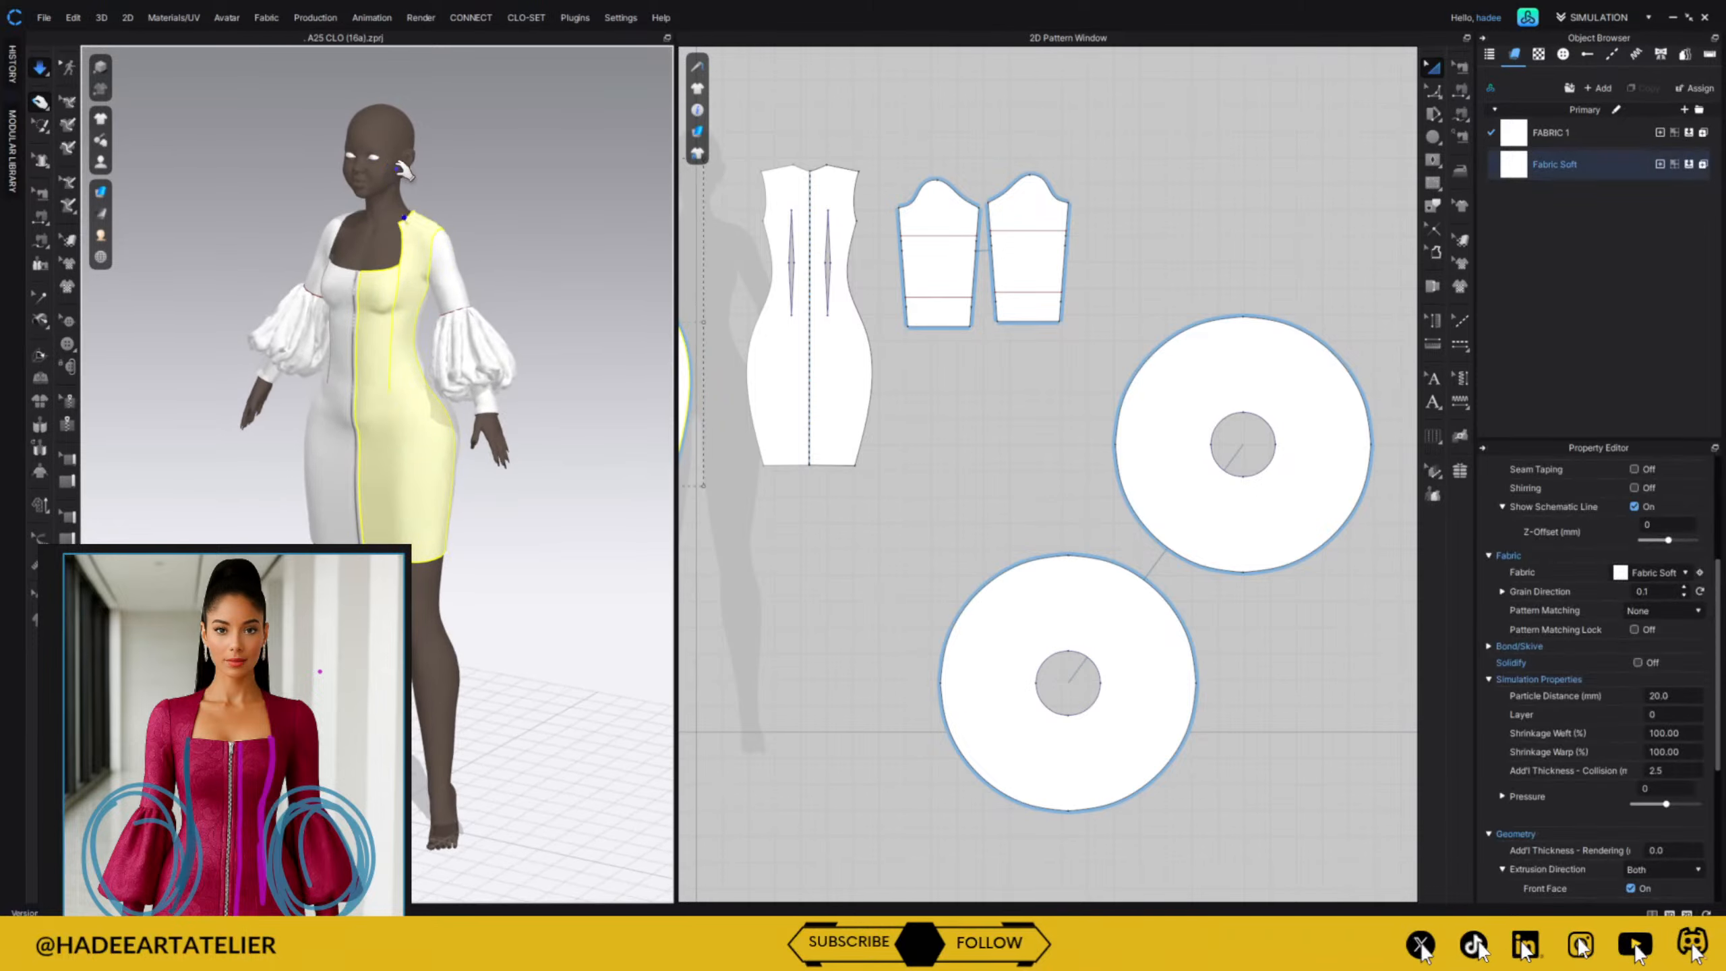
{"action": "scroll", "coordinate": [508, 275], "scroll_direction": "up", "scroll_amount": 3}
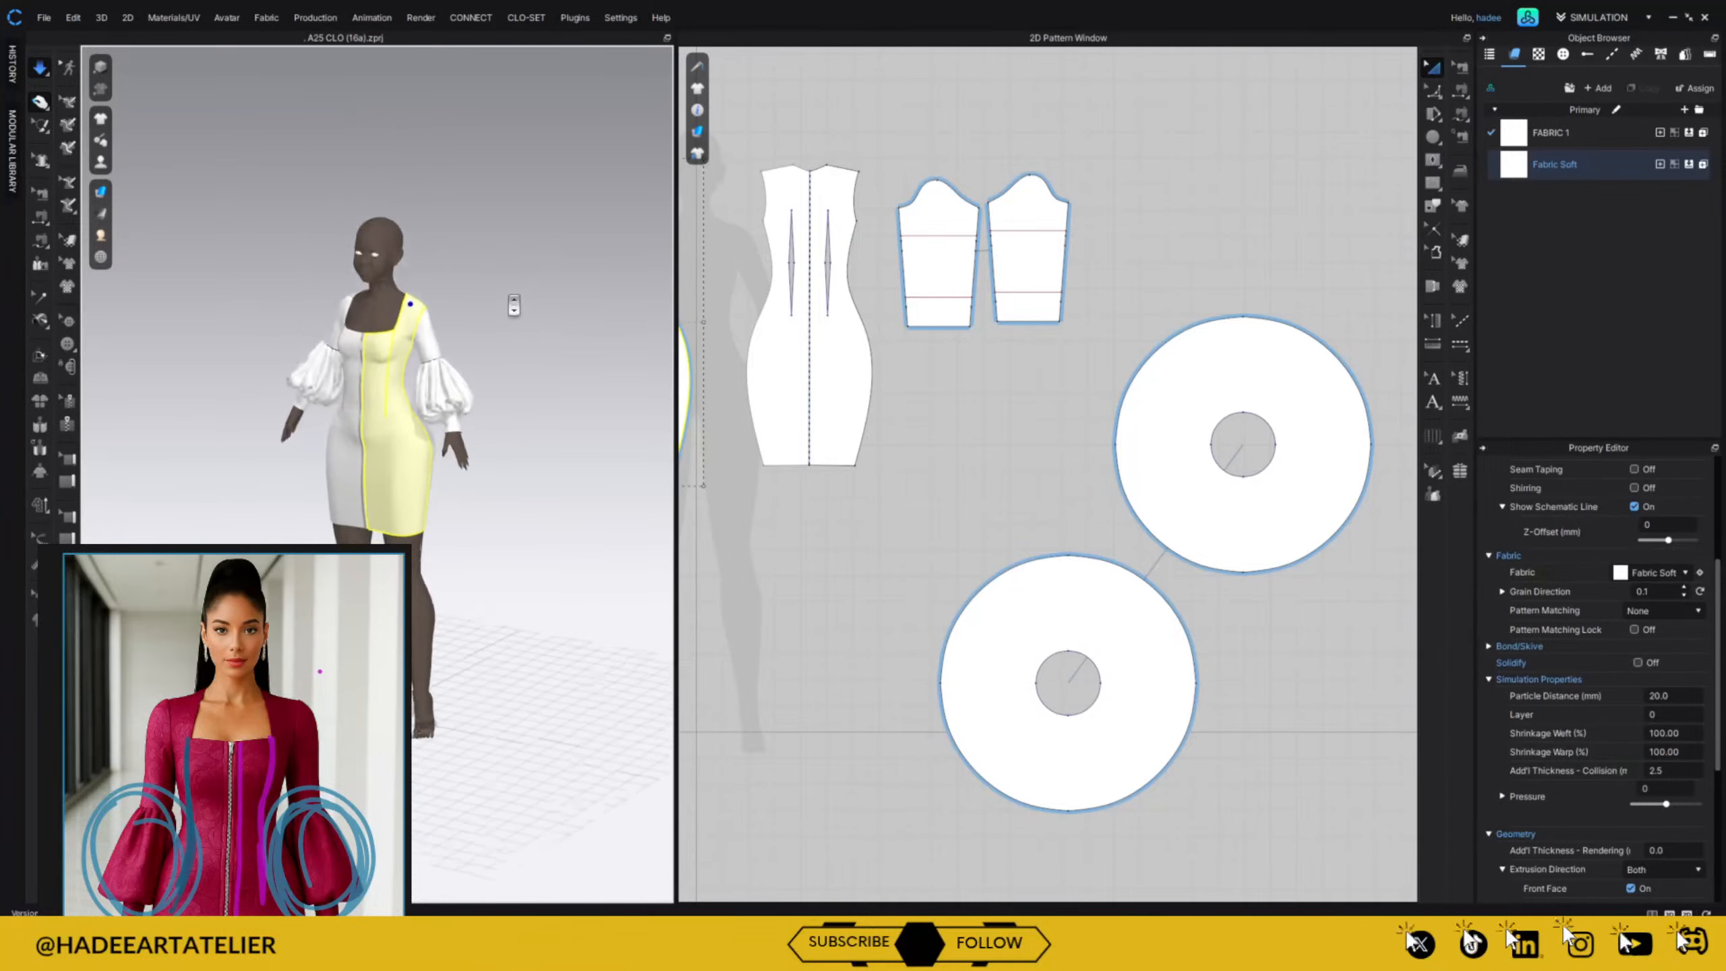
{"action": "middle_click_drag", "start_coordinate": [499, 285], "coordinate": [552, 452]}
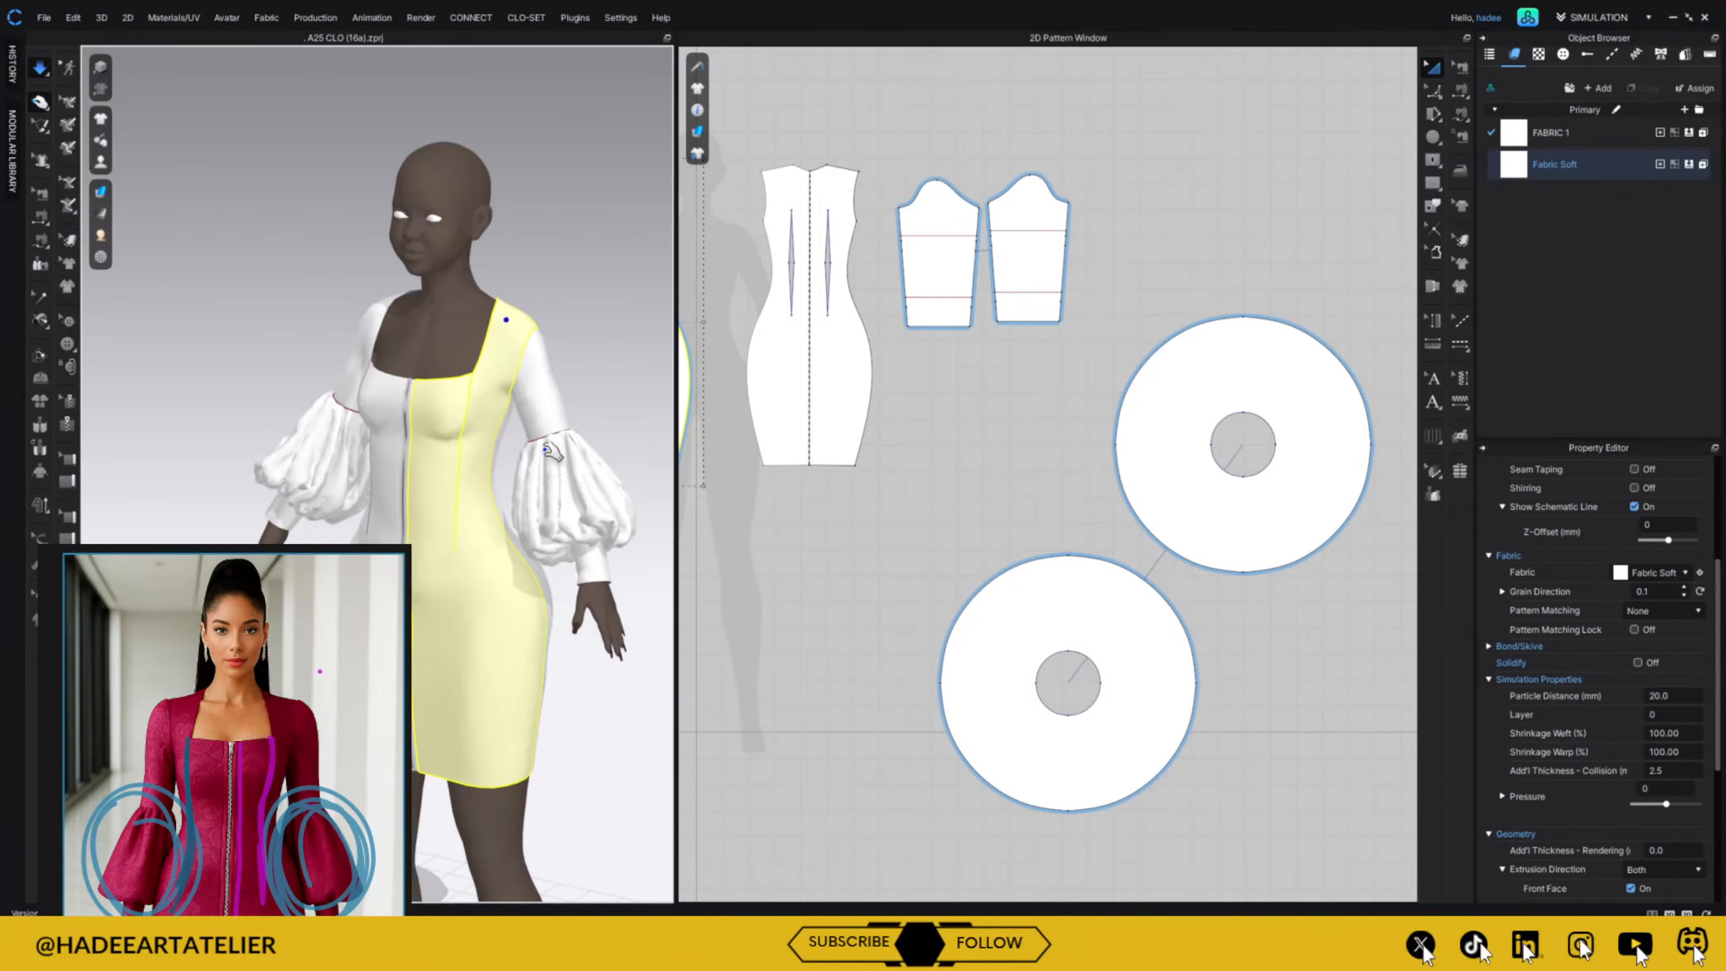
{"action": "mouse_move", "coordinate": [553, 300]}
{"action": "right_mouse_down"}
{"action": "mouse_move", "coordinate": [626, 298]}
{"action": "mouse_move", "coordinate": [572, 290]}
{"action": "right_mouse_up"}
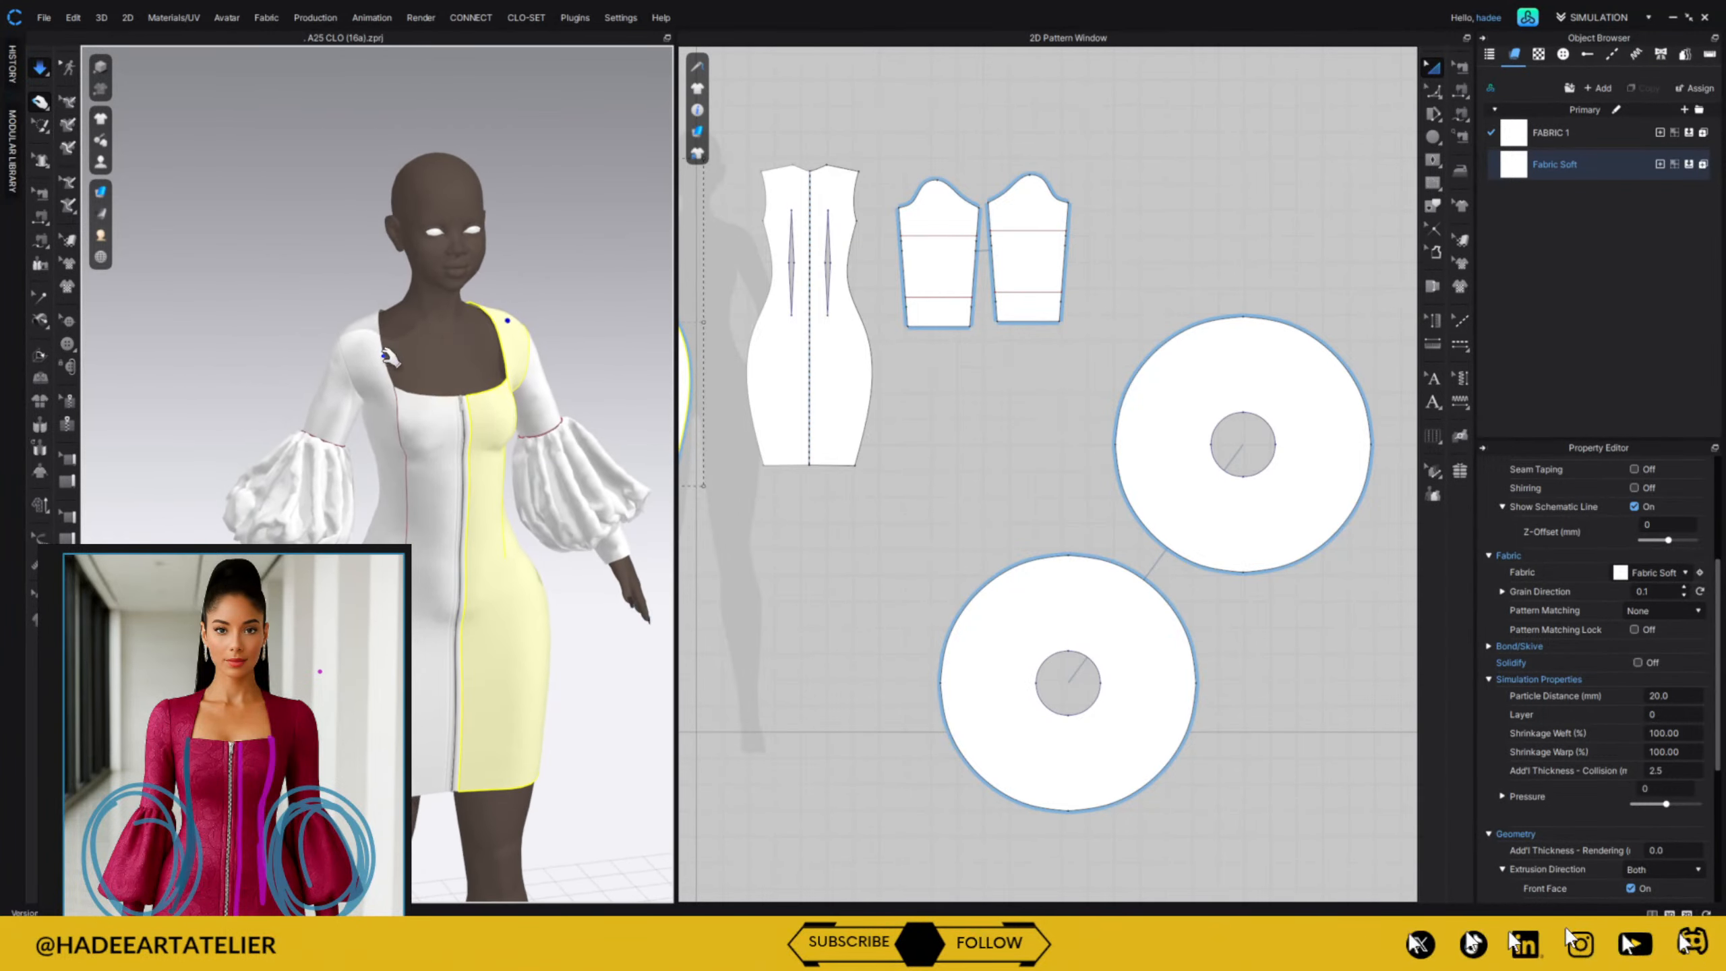
{"action": "left_click_drag", "start_coordinate": [385, 356], "coordinate": [520, 250]}
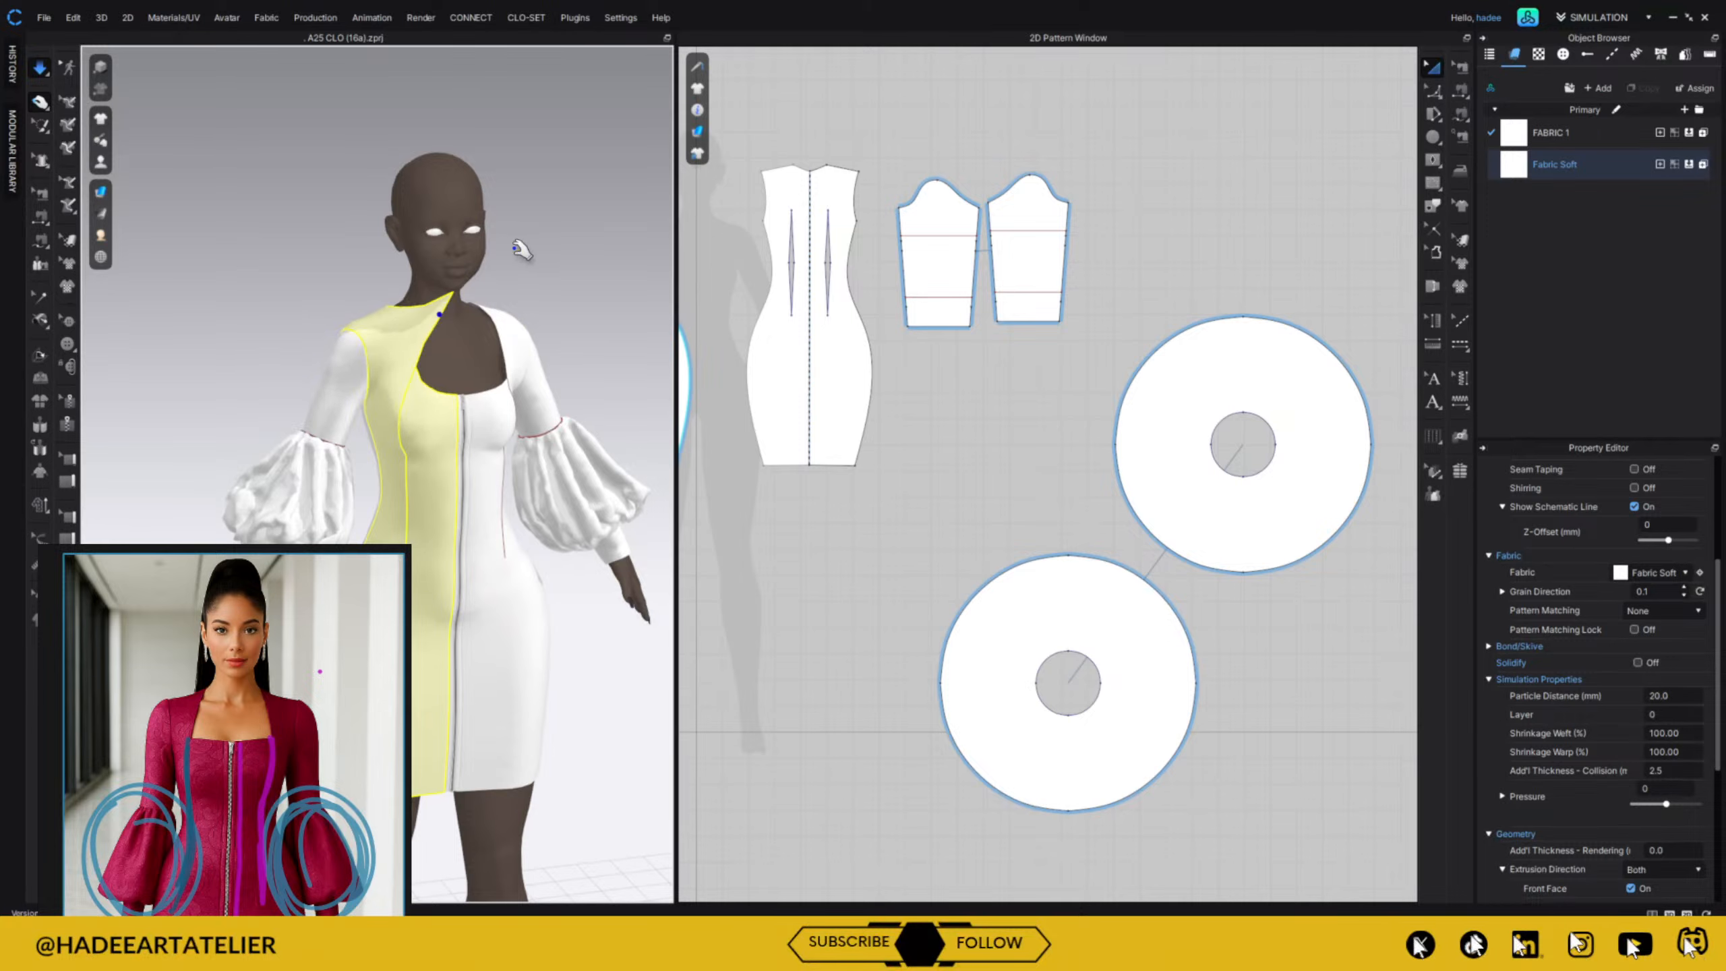
{"action": "mouse_move", "coordinate": [571, 272]}
{"action": "right_mouse_down"}
{"action": "mouse_move", "coordinate": [456, 270]}
{"action": "mouse_move", "coordinate": [650, 270]}
{"action": "mouse_move", "coordinate": [552, 263]}
{"action": "right_mouse_up"}
{"action": "left_click_drag", "start_coordinate": [478, 399], "coordinate": [454, 253]}
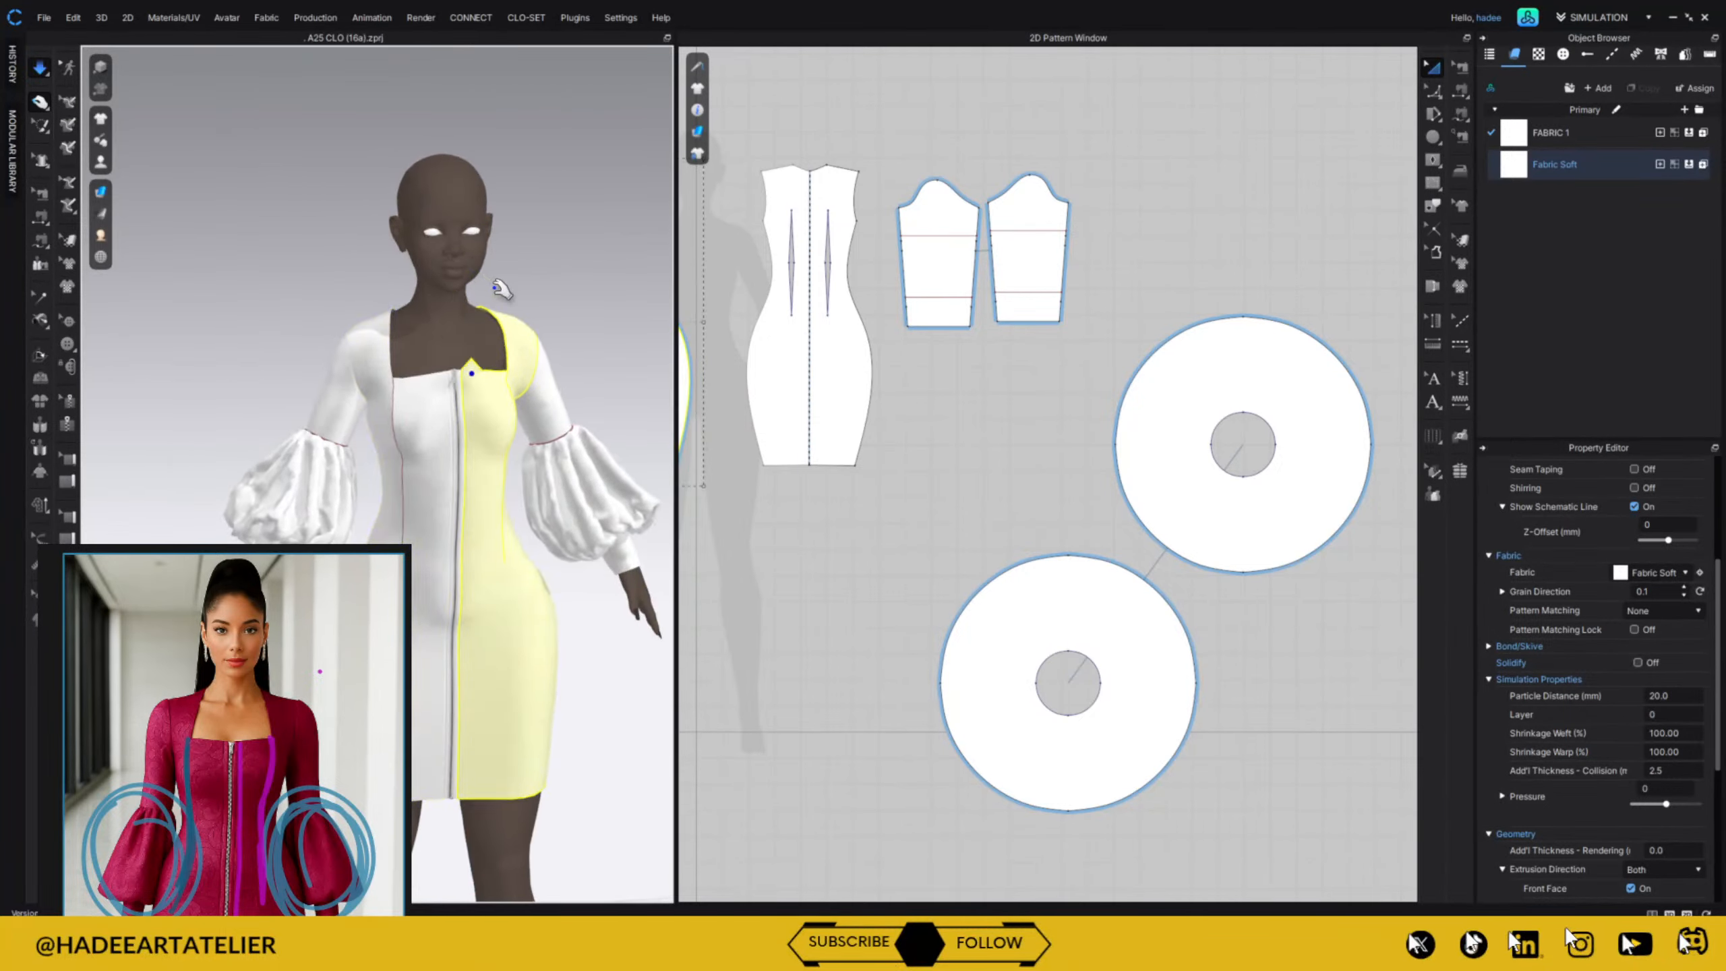
{"action": "mouse_move", "coordinate": [557, 270]}
{"action": "right_mouse_down"}
{"action": "mouse_move", "coordinate": [454, 267]}
{"action": "mouse_move", "coordinate": [559, 270]}
{"action": "right_mouse_up"}
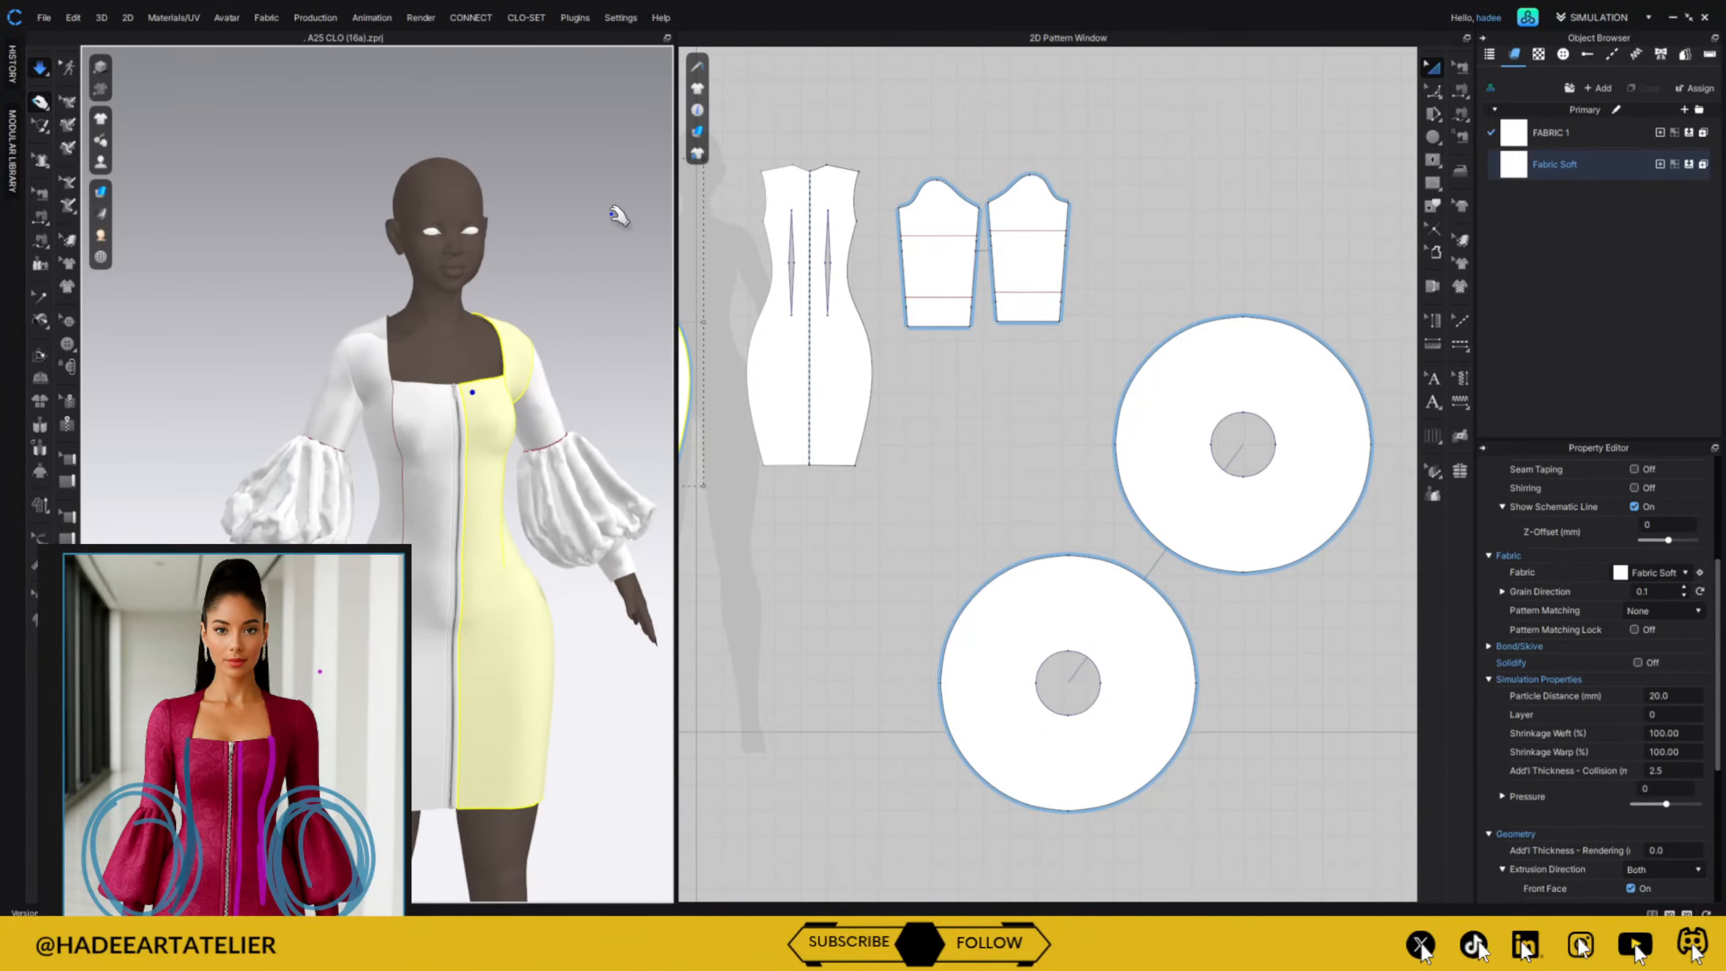
Move the left front pattern piece away from the center-front zipper strips in the 2D layout.
{"action": "right_click_drag", "start_coordinate": [1032, 201], "coordinate": [1264, 377]}
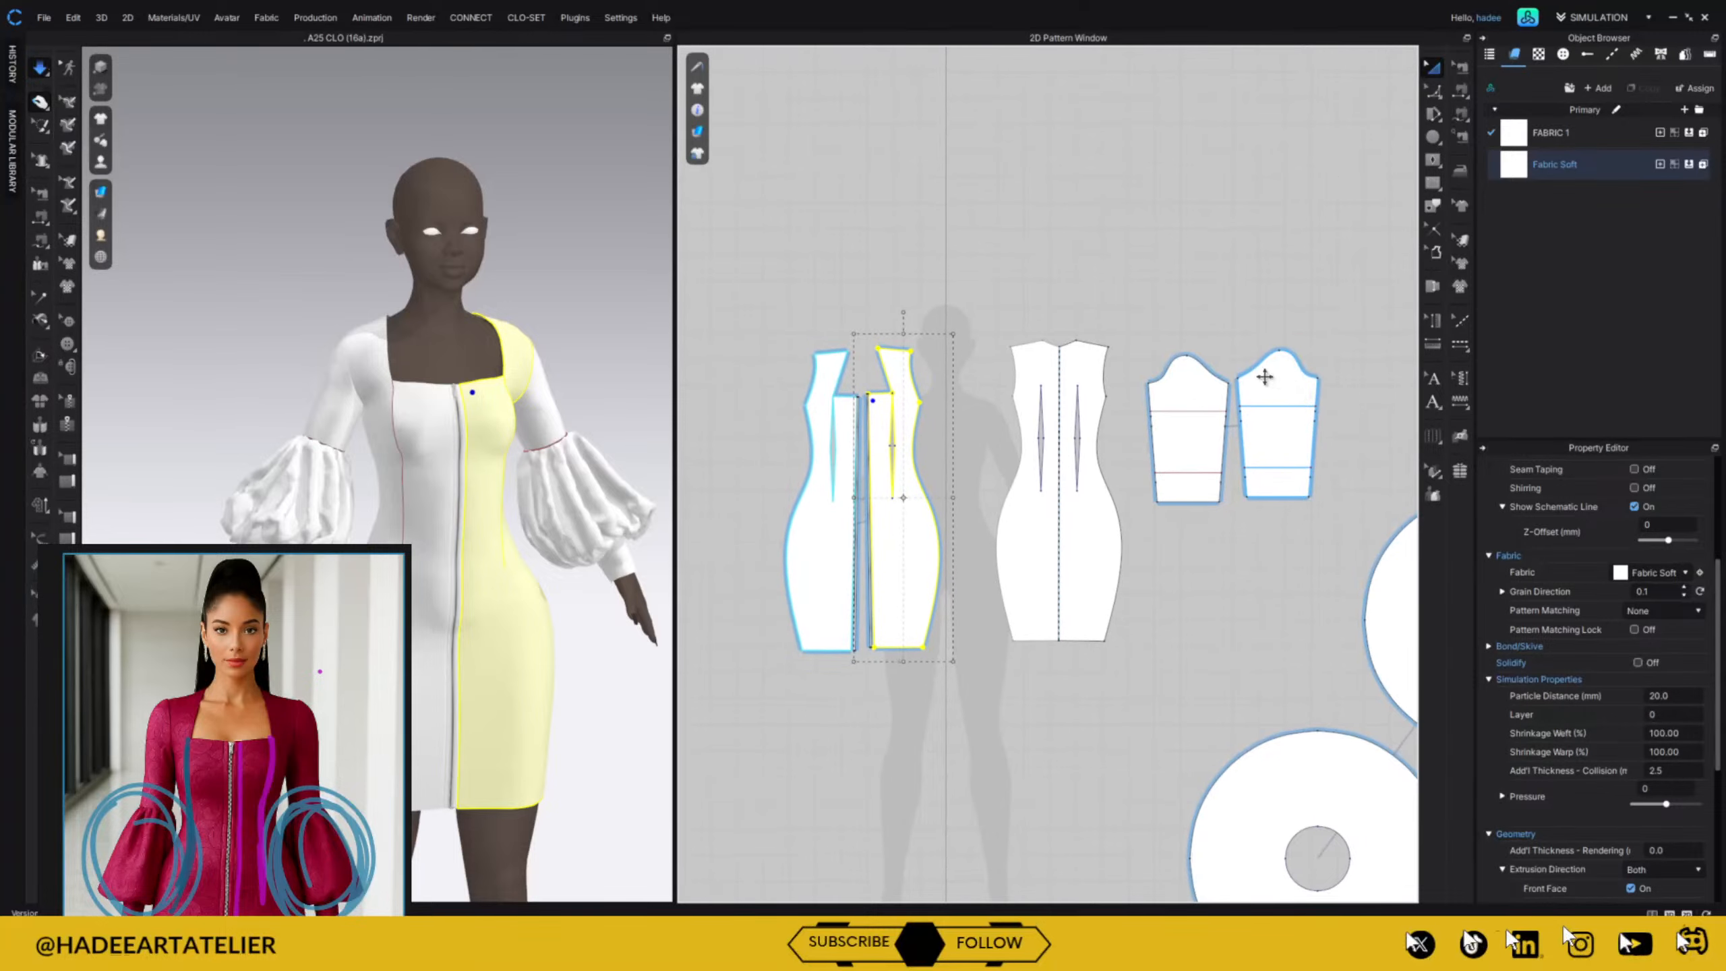
{"action": "left_click", "coordinate": [1009, 324]}
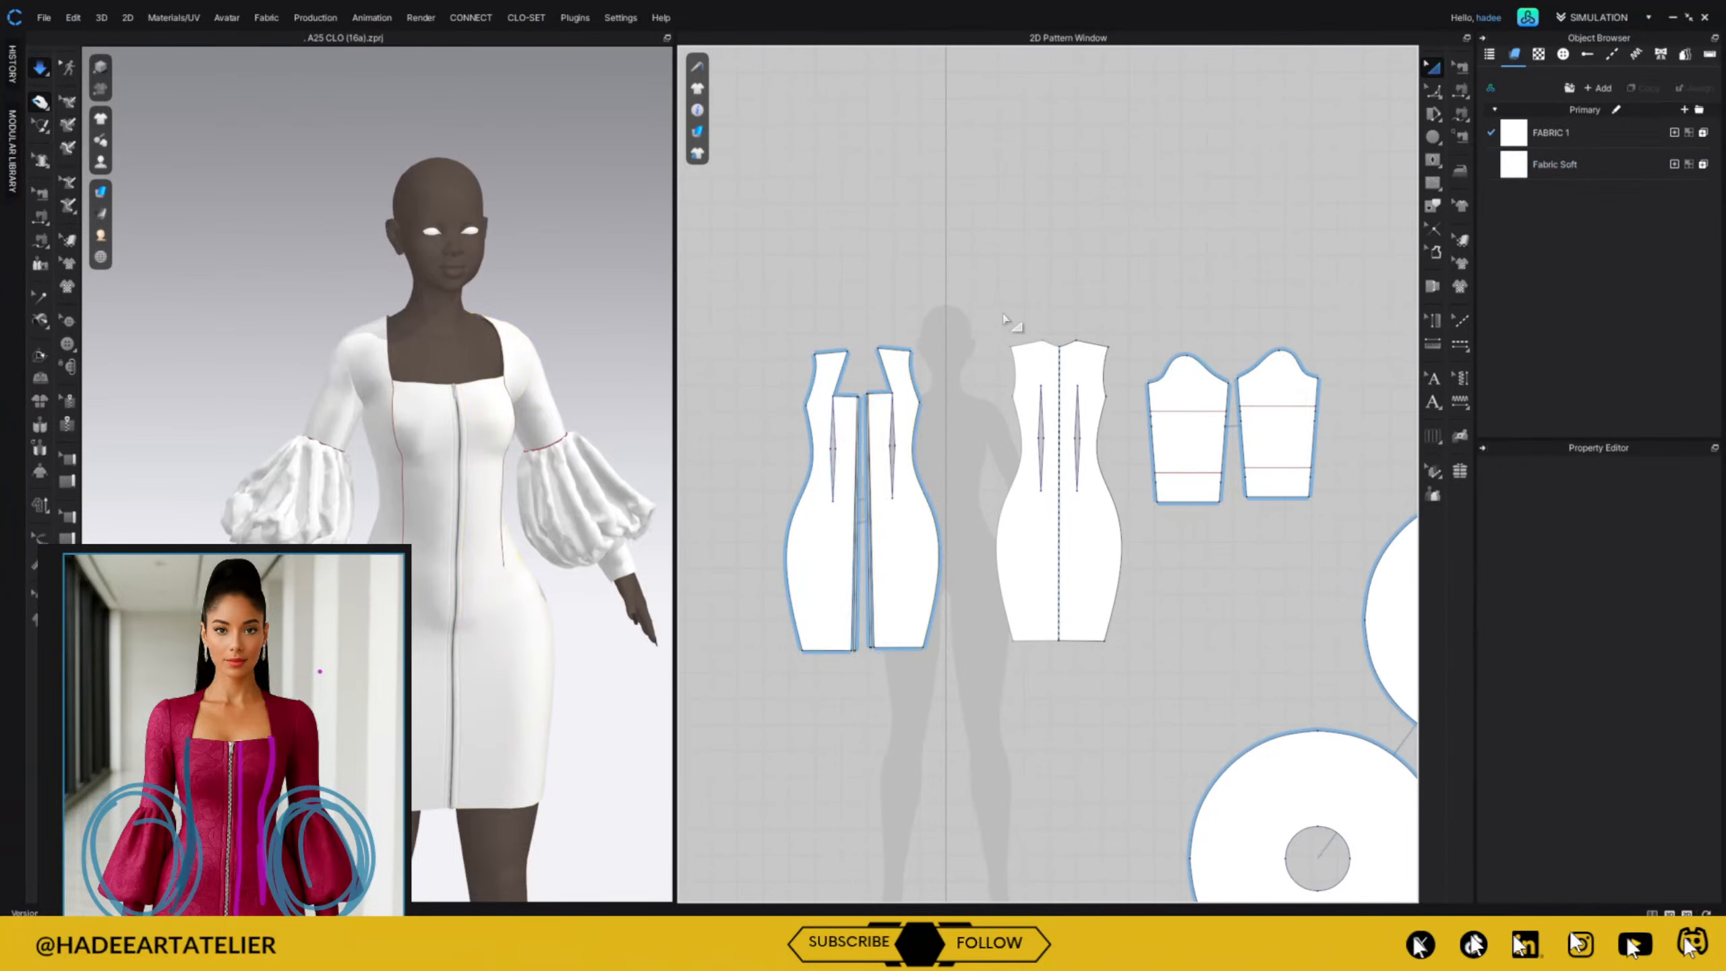
{"action": "scroll", "coordinate": [844, 381], "scroll_direction": "up", "scroll_amount": 5}
{"action": "left_click", "coordinate": [847, 384]}
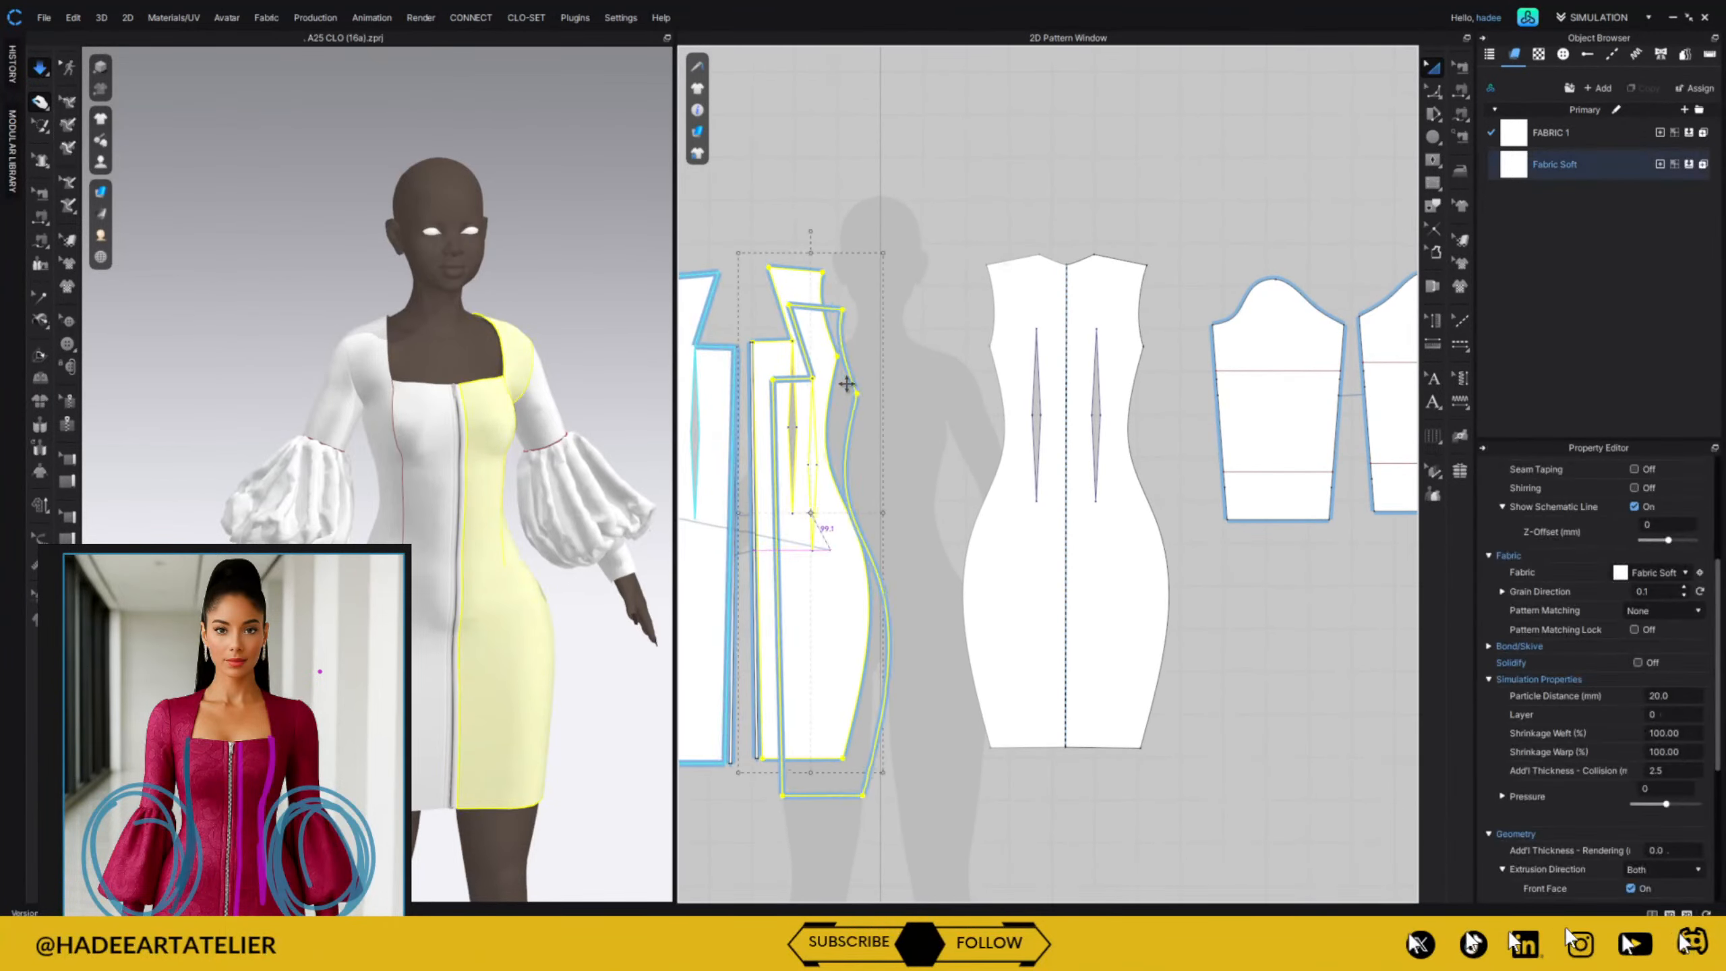
{"action": "left_click_drag", "start_coordinate": [846, 384], "coordinate": [851, 377]}
{"action": "middle_click_drag", "start_coordinate": [872, 249], "coordinate": [1048, 345]}
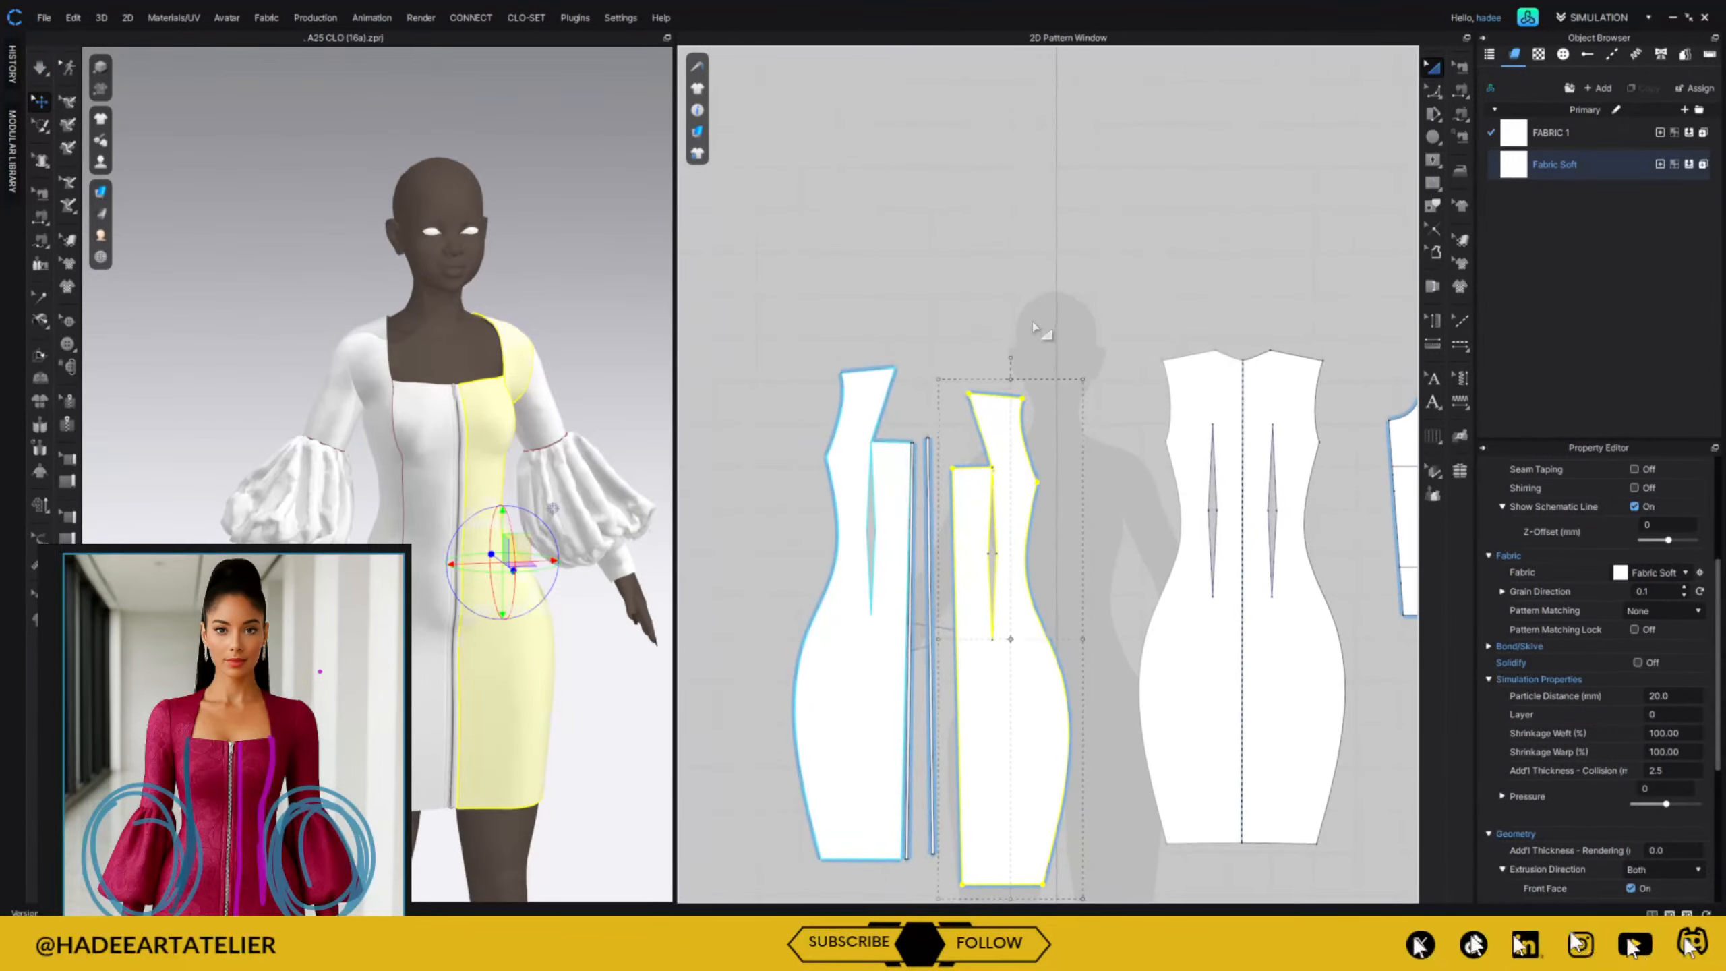
Move the inner shoulder points of both front pattern pieces toward the center front to narrow the square neckline, and simulate the dress.
{"action": "left_click", "coordinate": [1033, 328]}
{"action": "scroll", "coordinate": [945, 368], "scroll_direction": "up", "scroll_amount": 2}
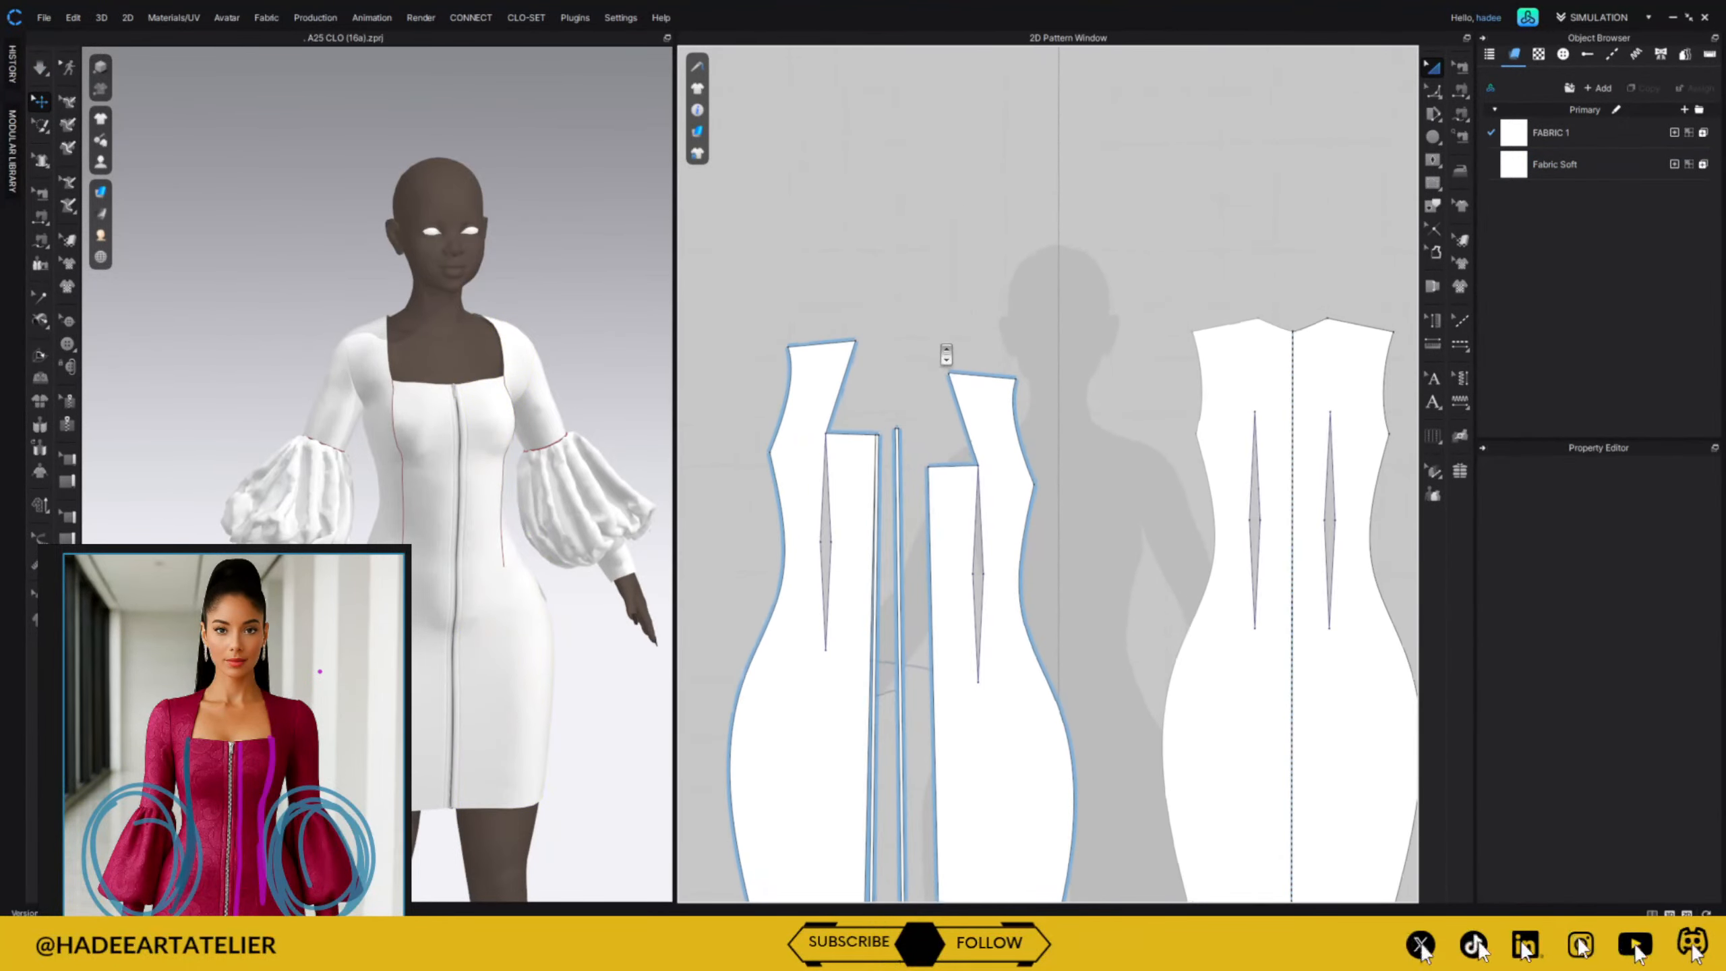
{"action": "left_click", "coordinate": [867, 345]}
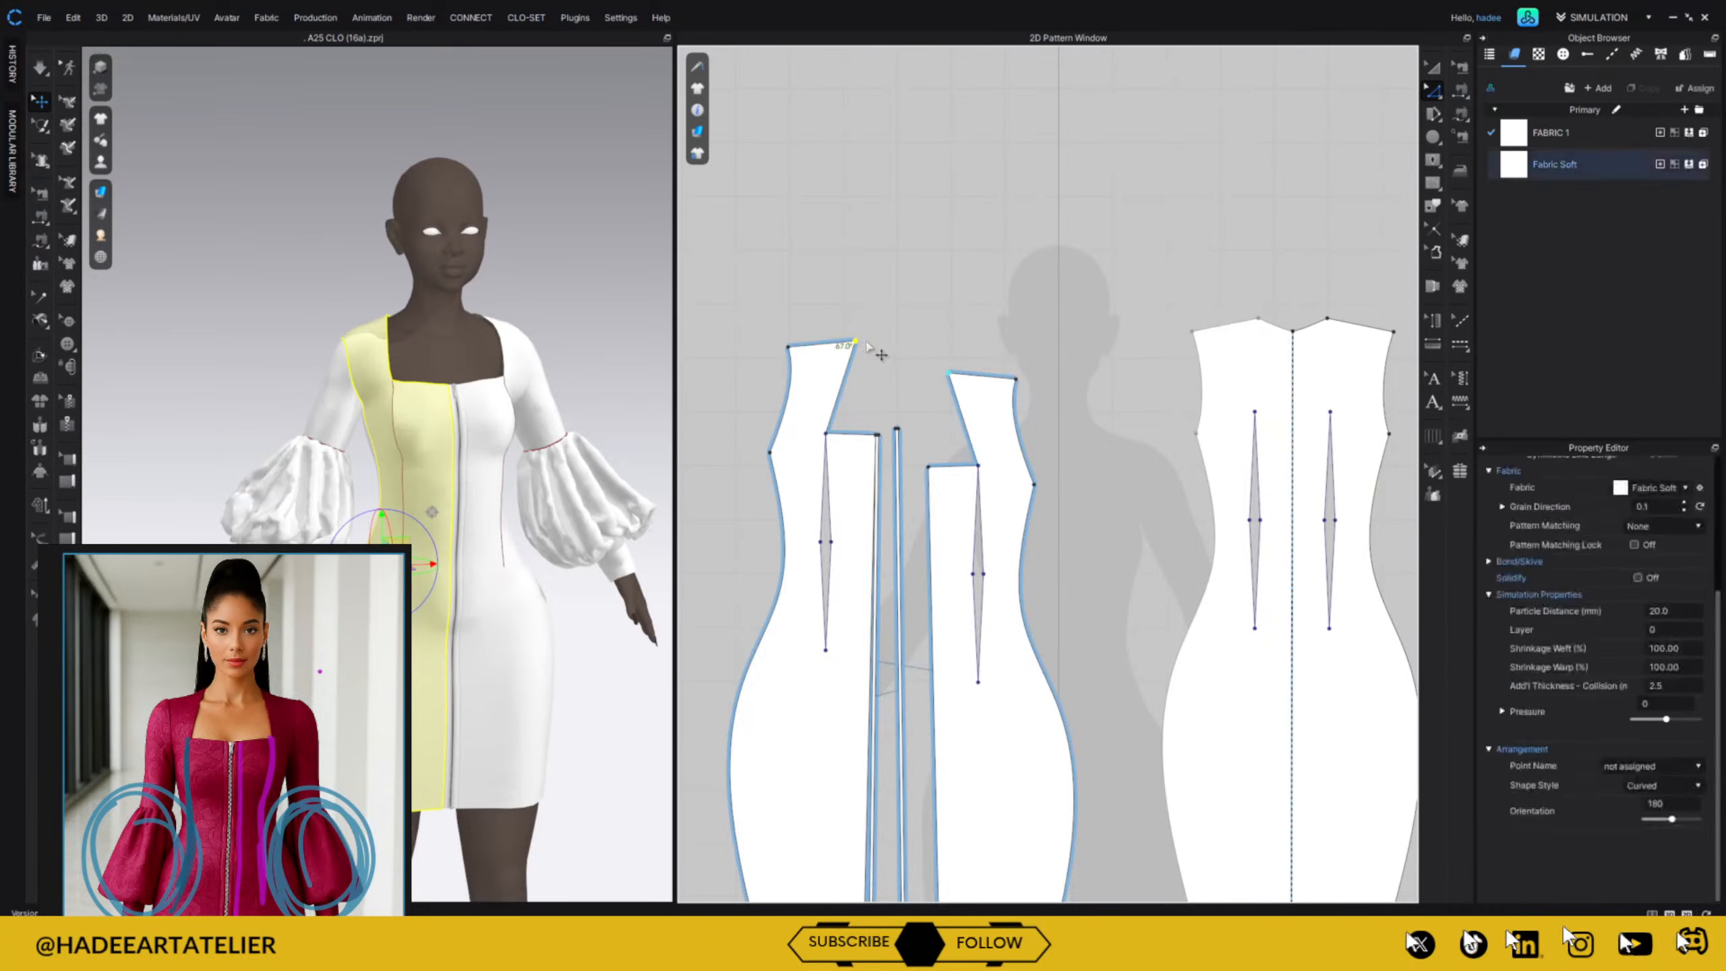
{"action": "left_click_drag", "start_coordinate": [867, 345], "coordinate": [877, 346]}
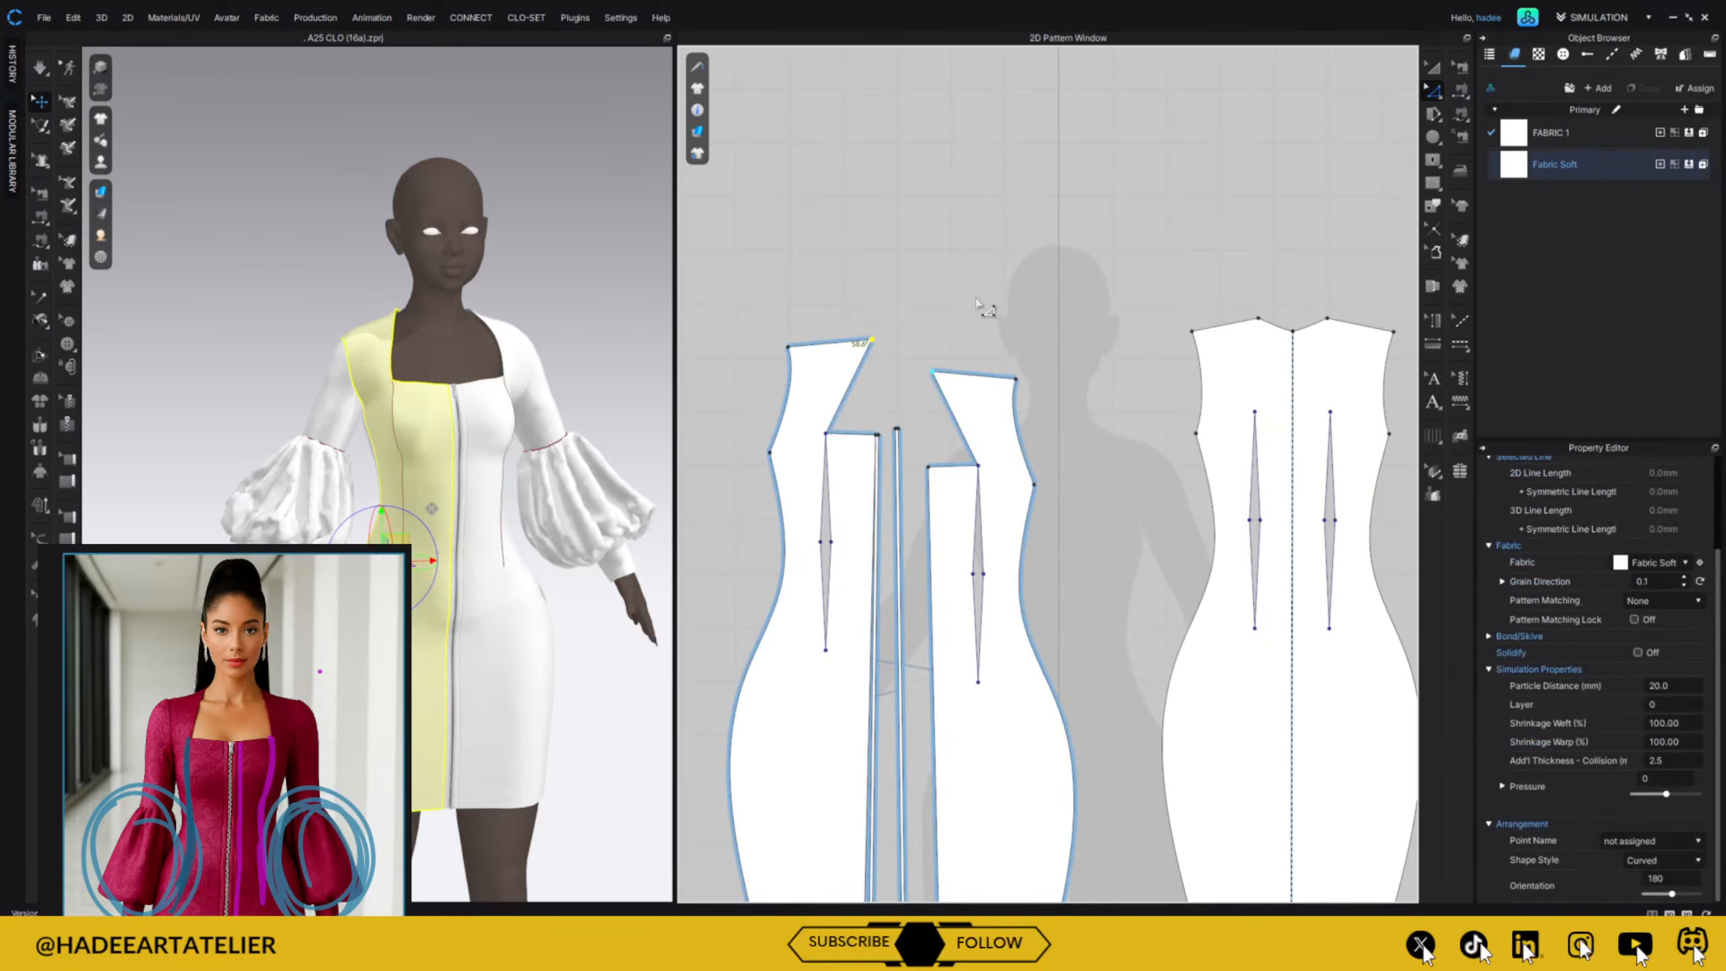
{"action": "key", "text": "space"}
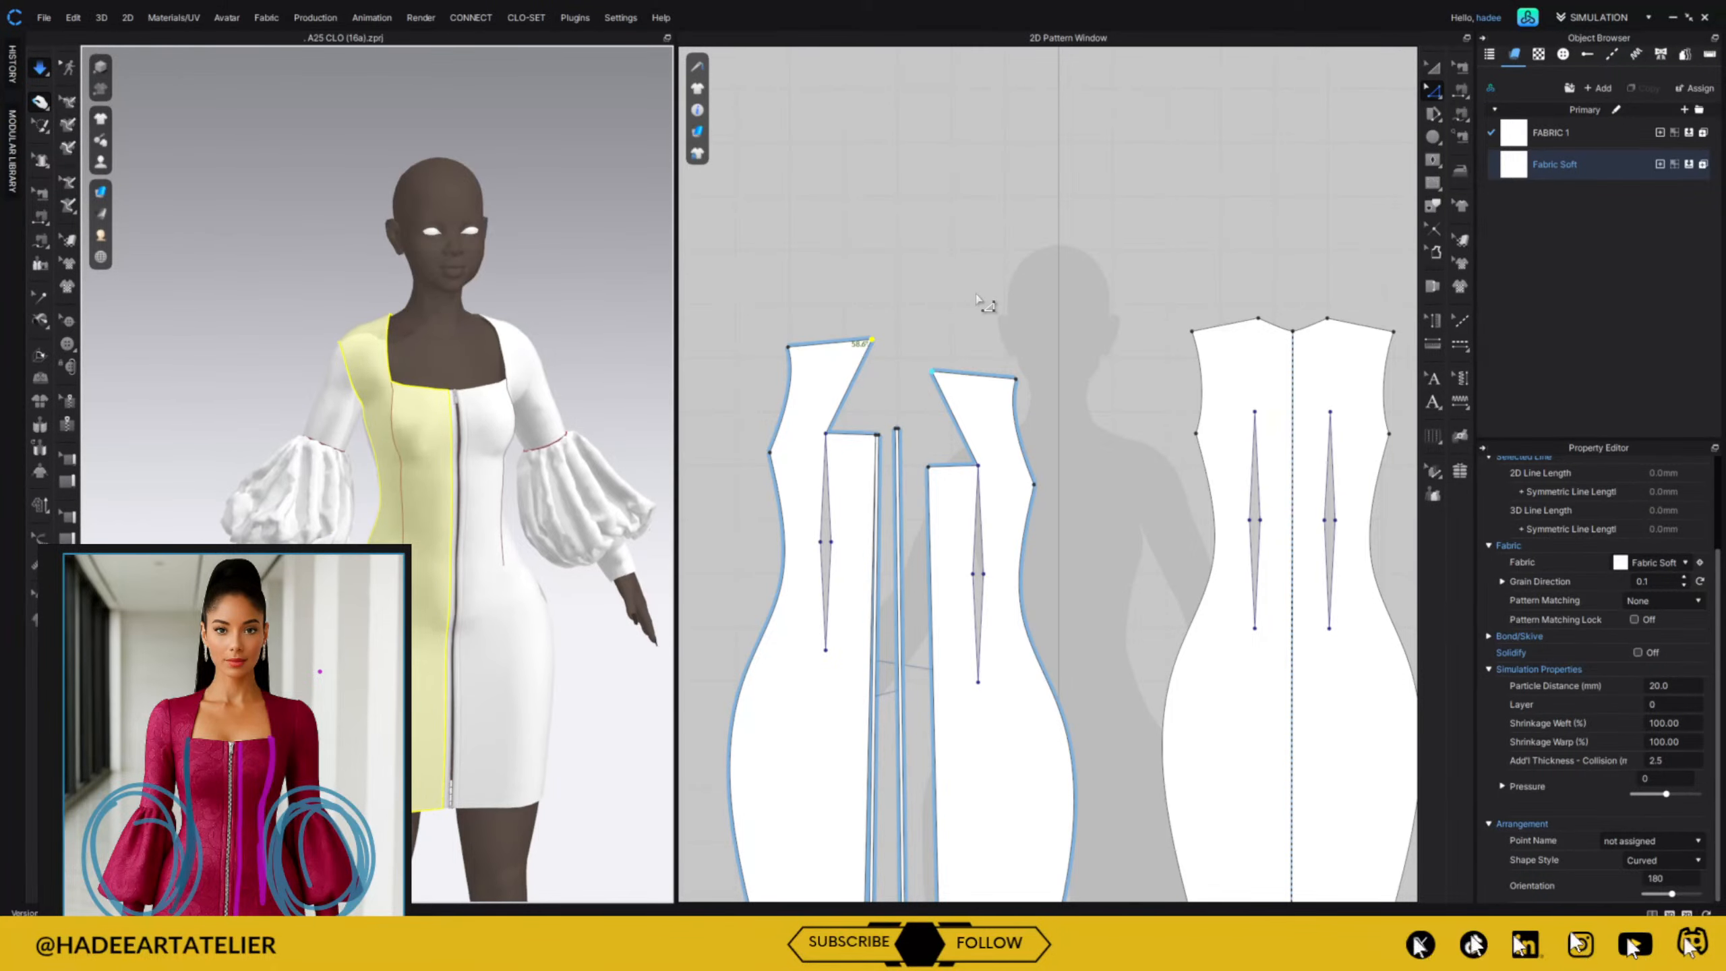
{"action": "key", "text": "space"}
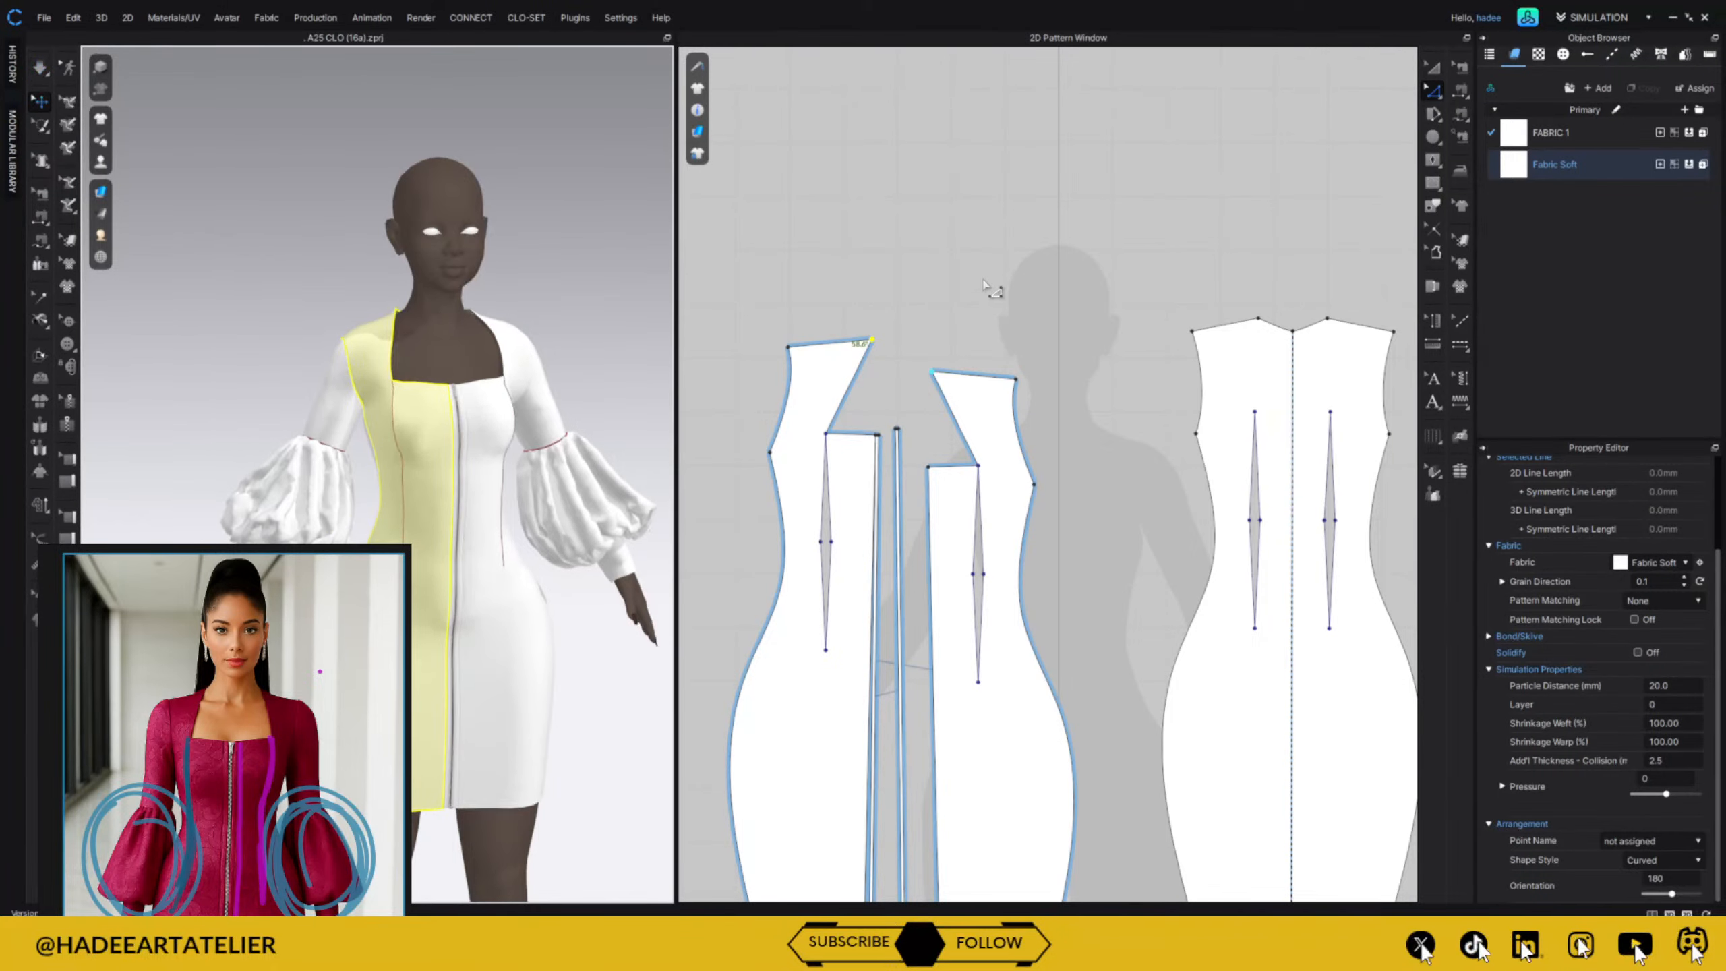
Try to widen the back piece's shoulders by moving its outer shoulder points outward and simulating the dress.
{"action": "left_click", "coordinate": [1267, 319]}
{"action": "left_click_drag", "start_coordinate": [1269, 315], "coordinate": [1182, 325]}
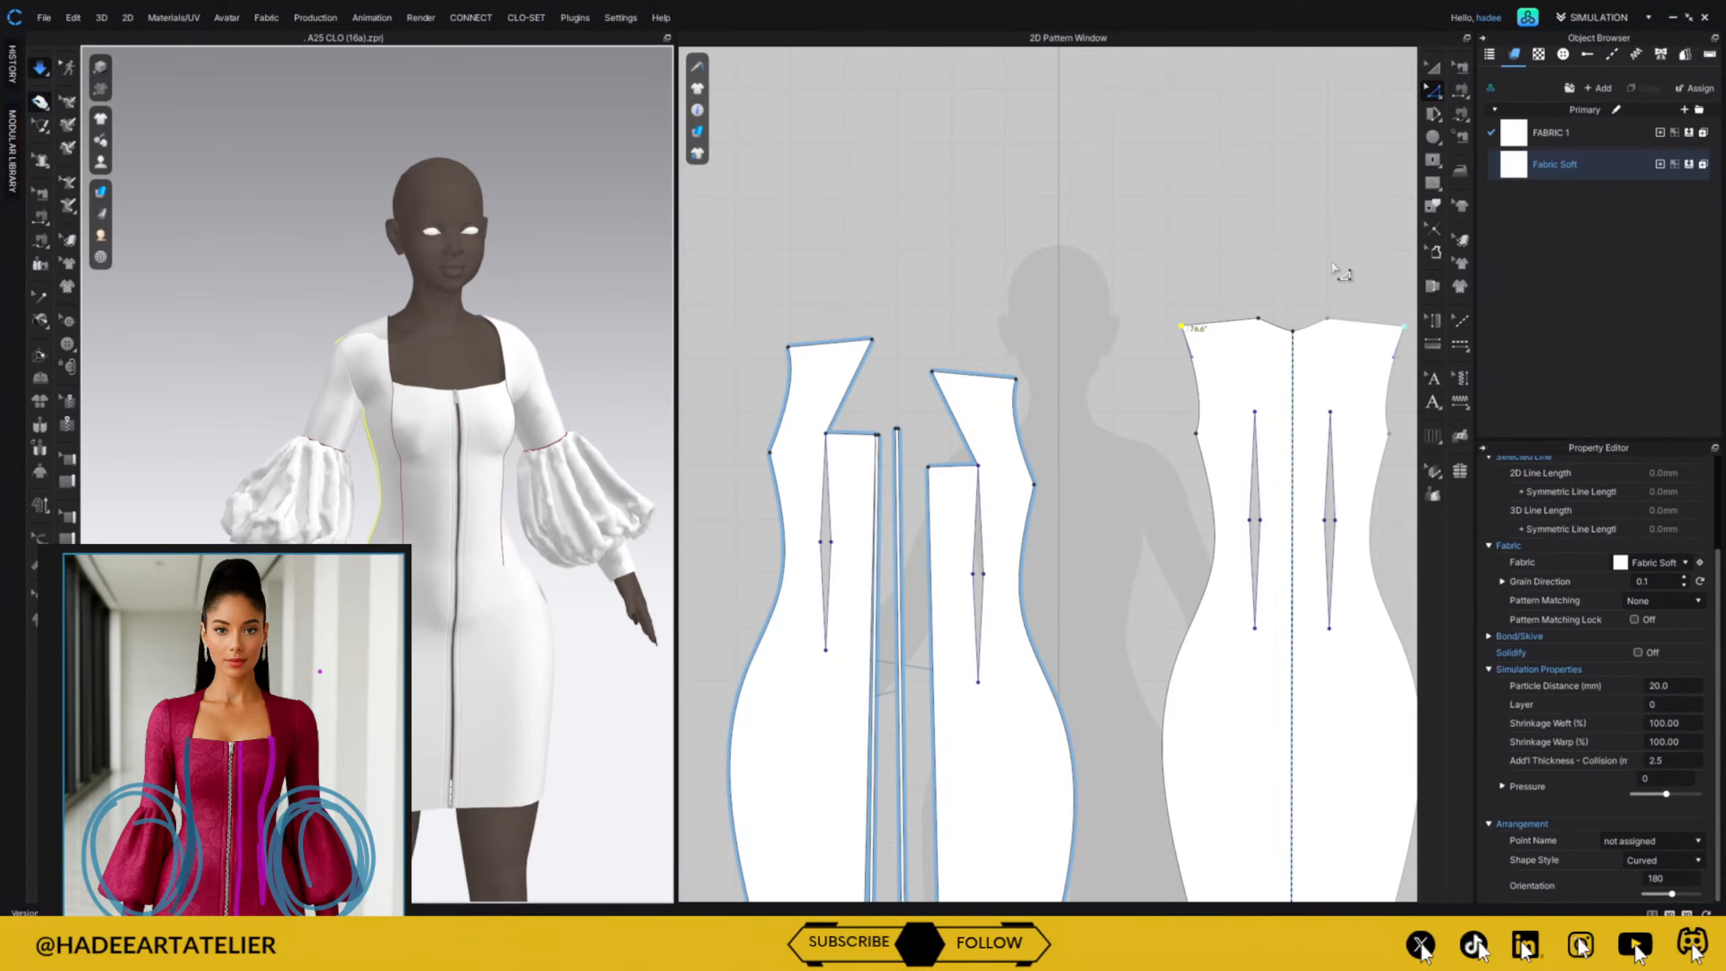
{"action": "key", "text": "space"}
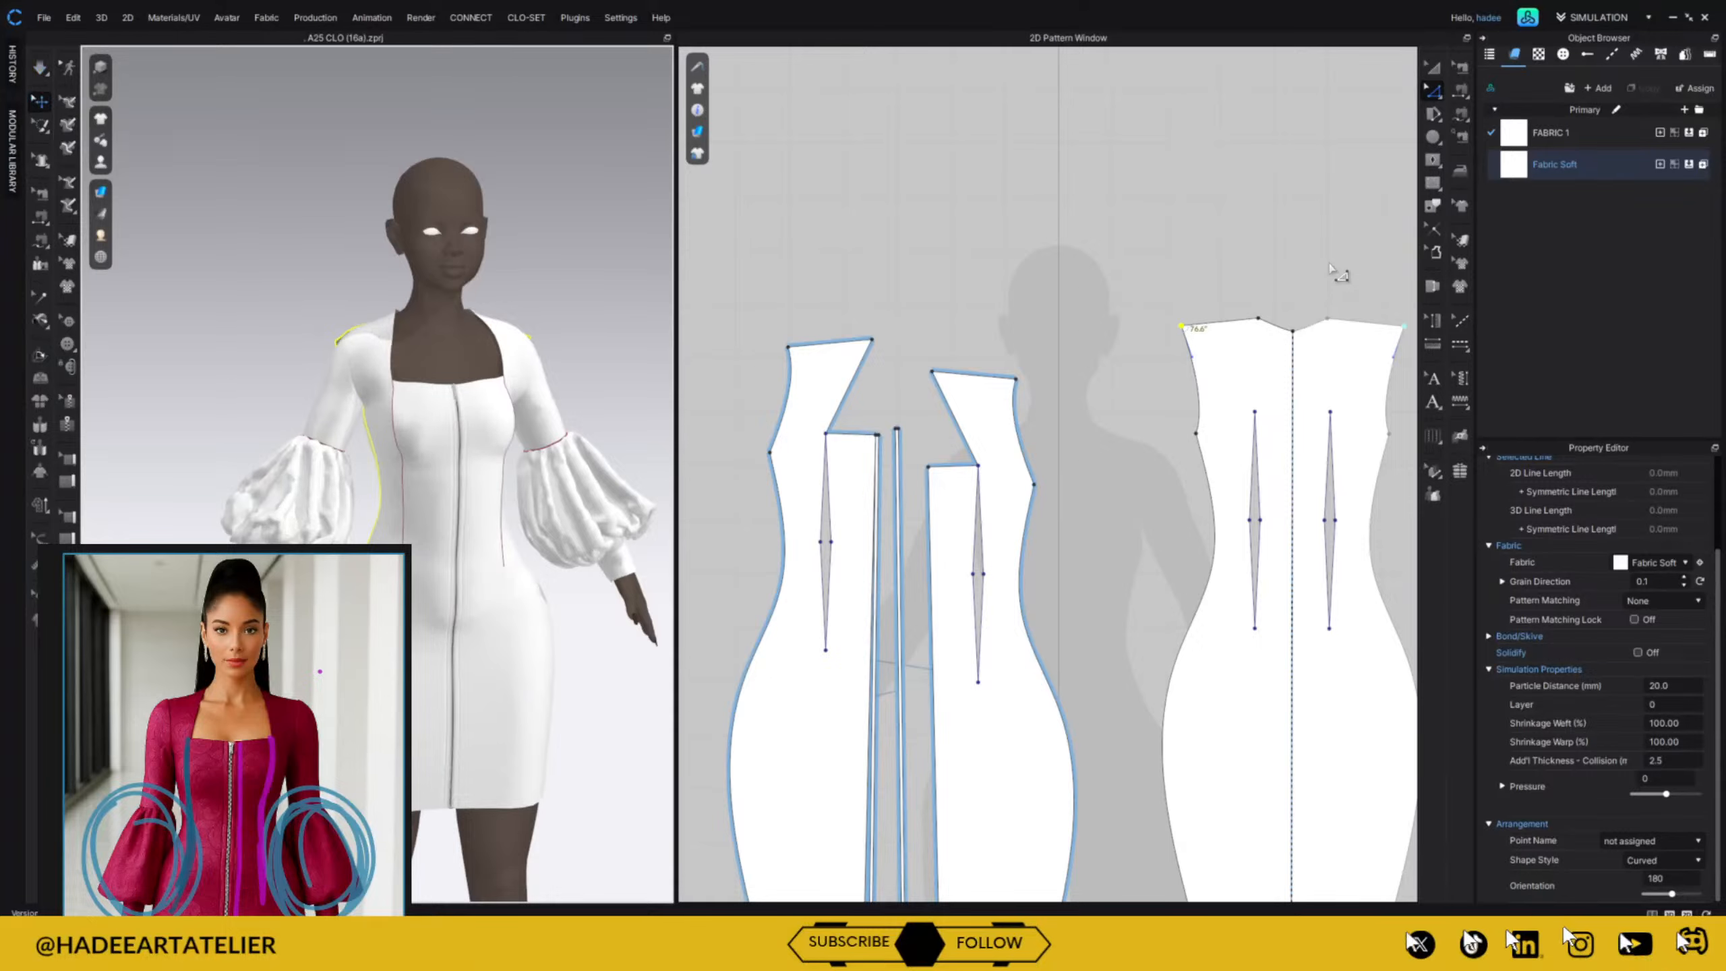
{"action": "key", "text": "ctrl+z"}
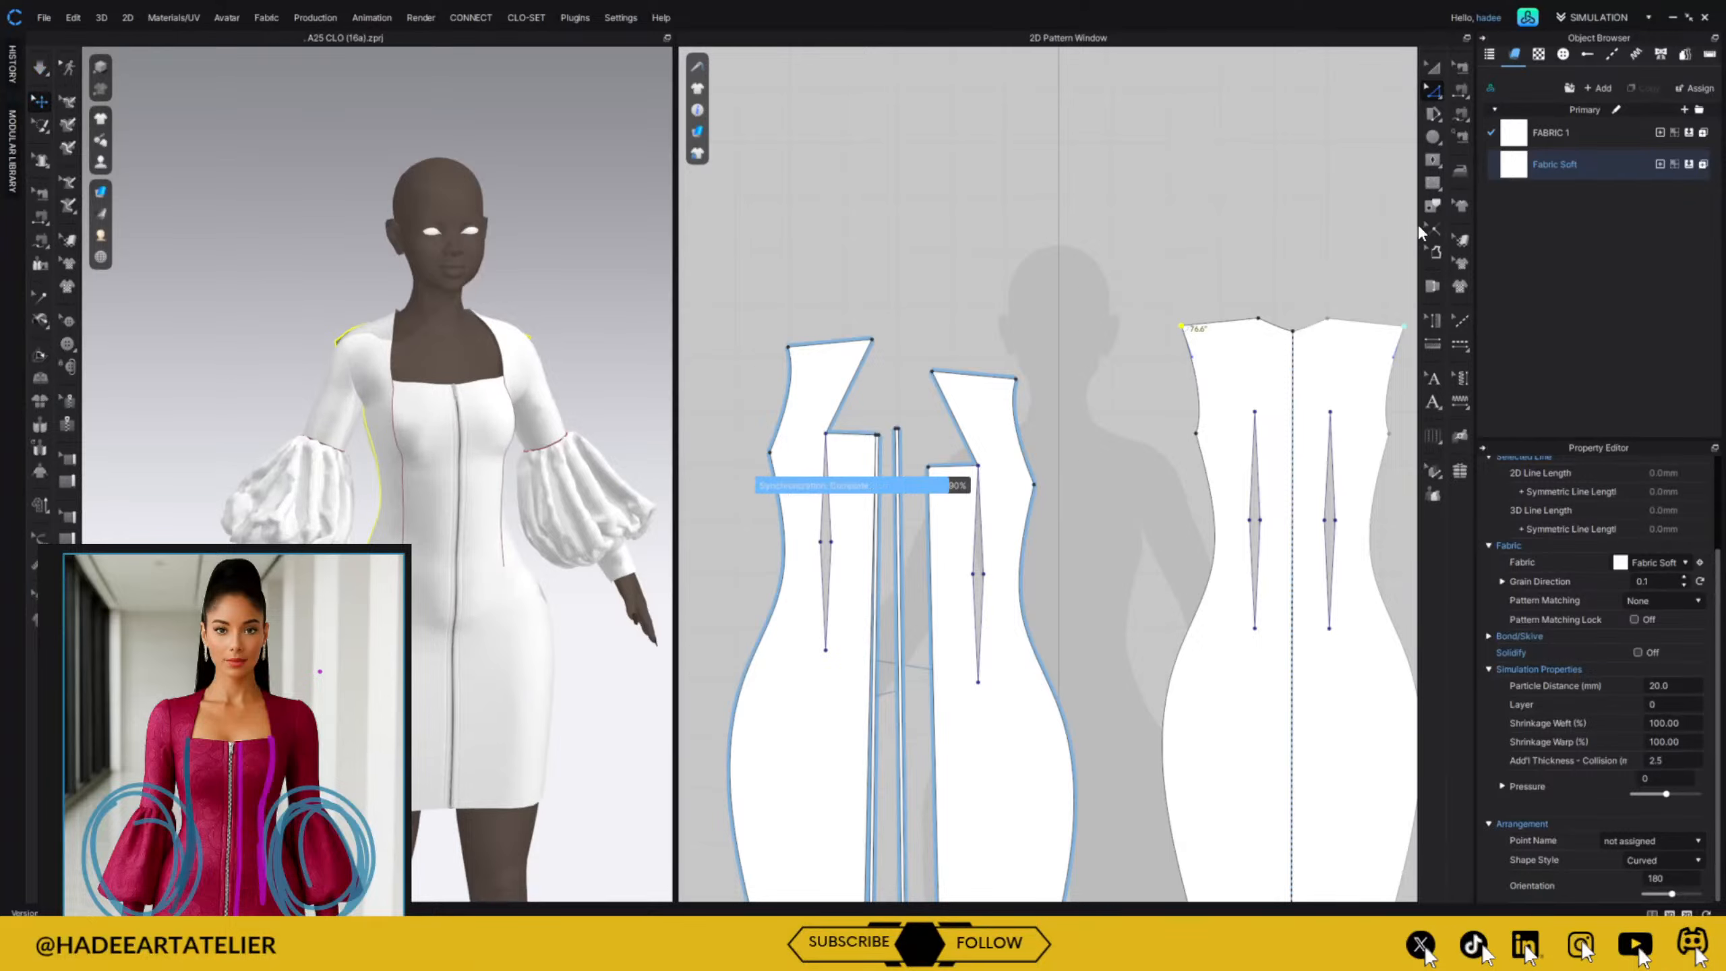
Try to reshape the back neckline by raising its neck points toward the center and lowering the center-back point, simulating the dress.
{"action": "left_click", "coordinate": [1275, 314]}
{"action": "key", "text": "space"}
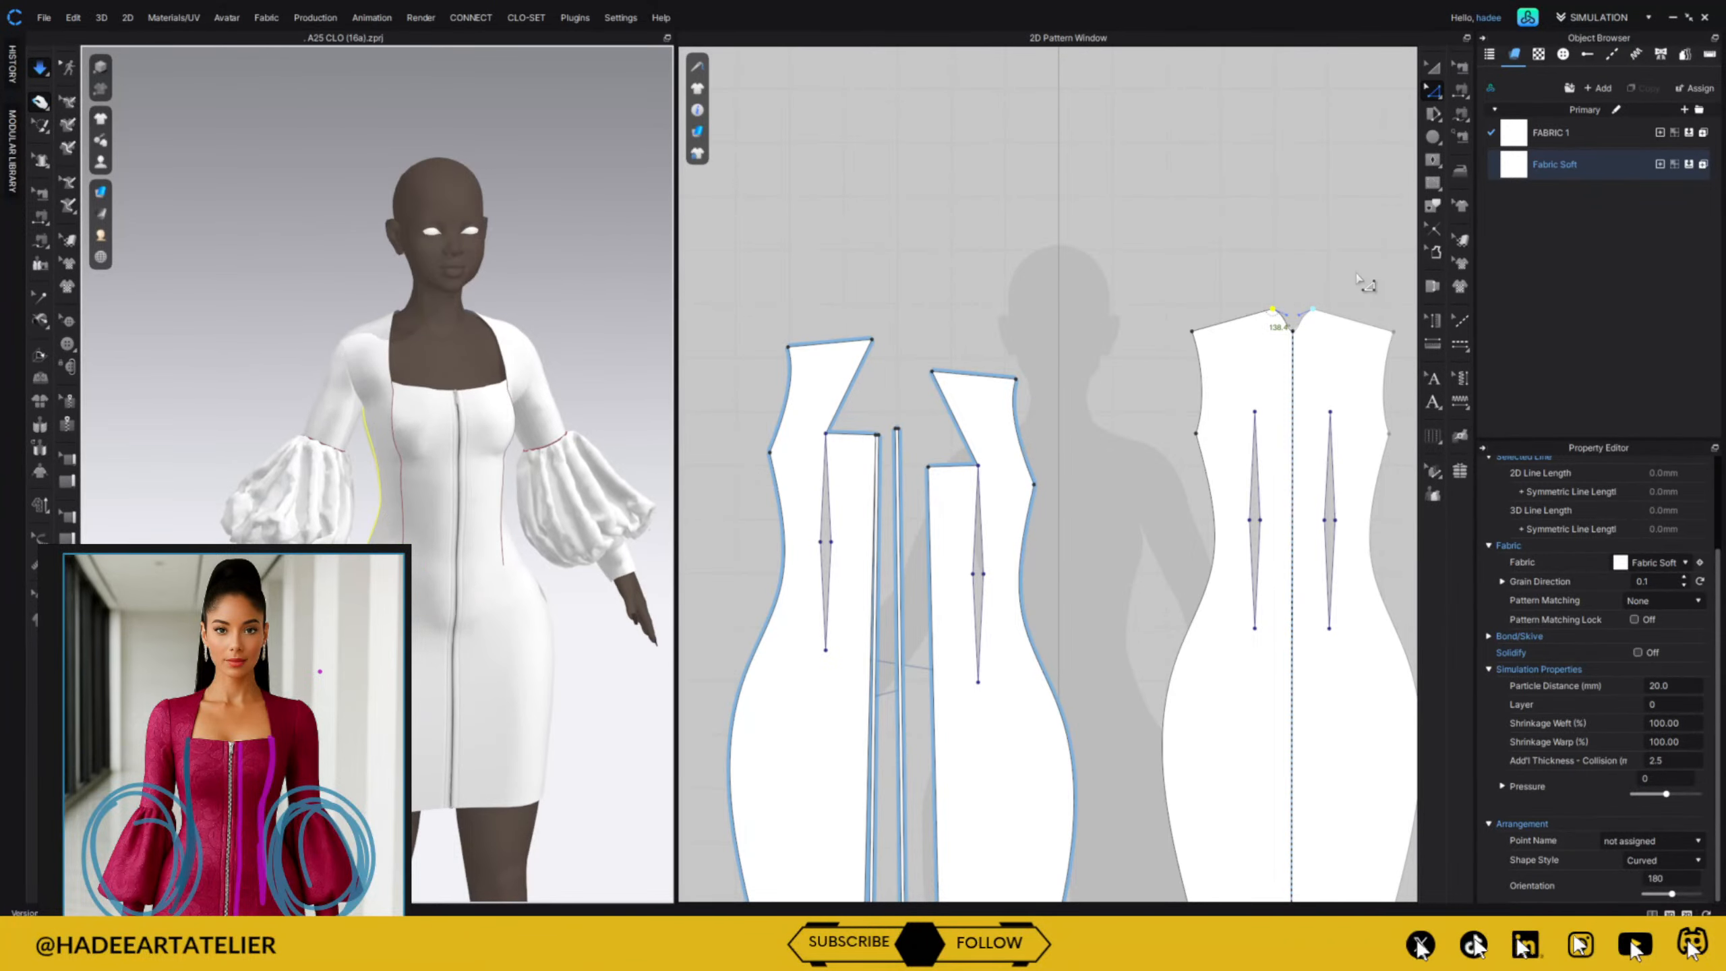
{"action": "mouse_move", "coordinate": [583, 286]}
{"action": "right_mouse_down"}
{"action": "mouse_move", "coordinate": [829, 281]}
{"action": "mouse_move", "coordinate": [605, 289]}
{"action": "right_mouse_up"}
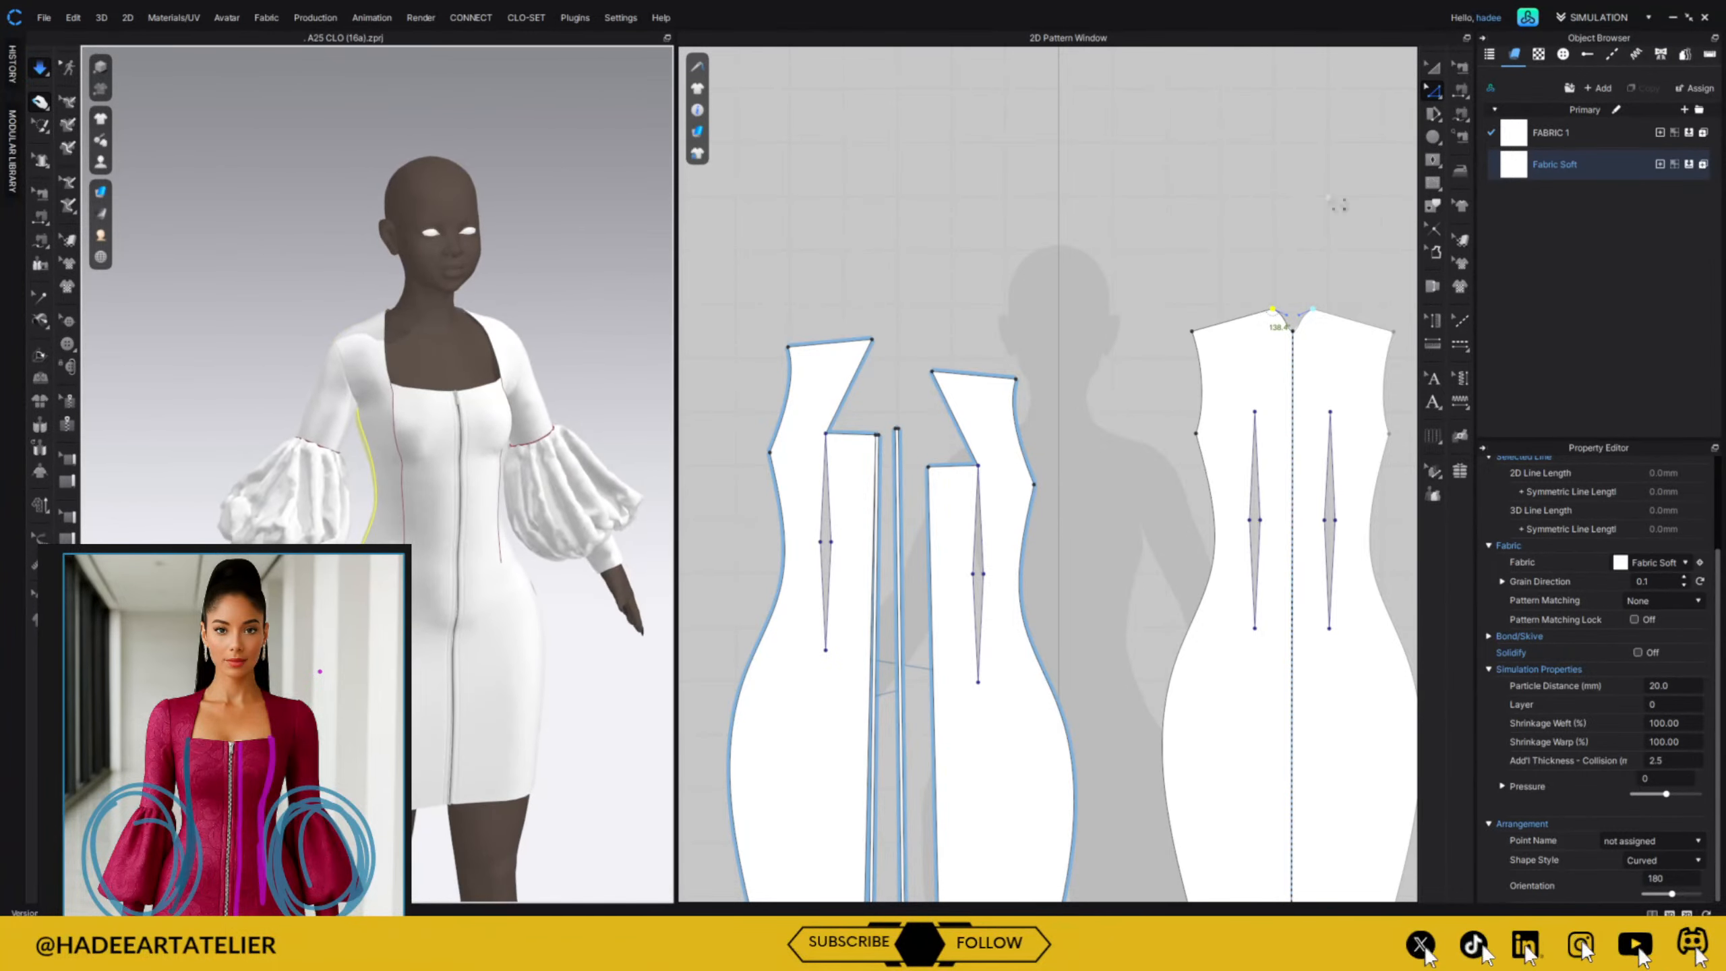
{"action": "right_click_drag", "start_coordinate": [1252, 265], "coordinate": [1081, 289]}
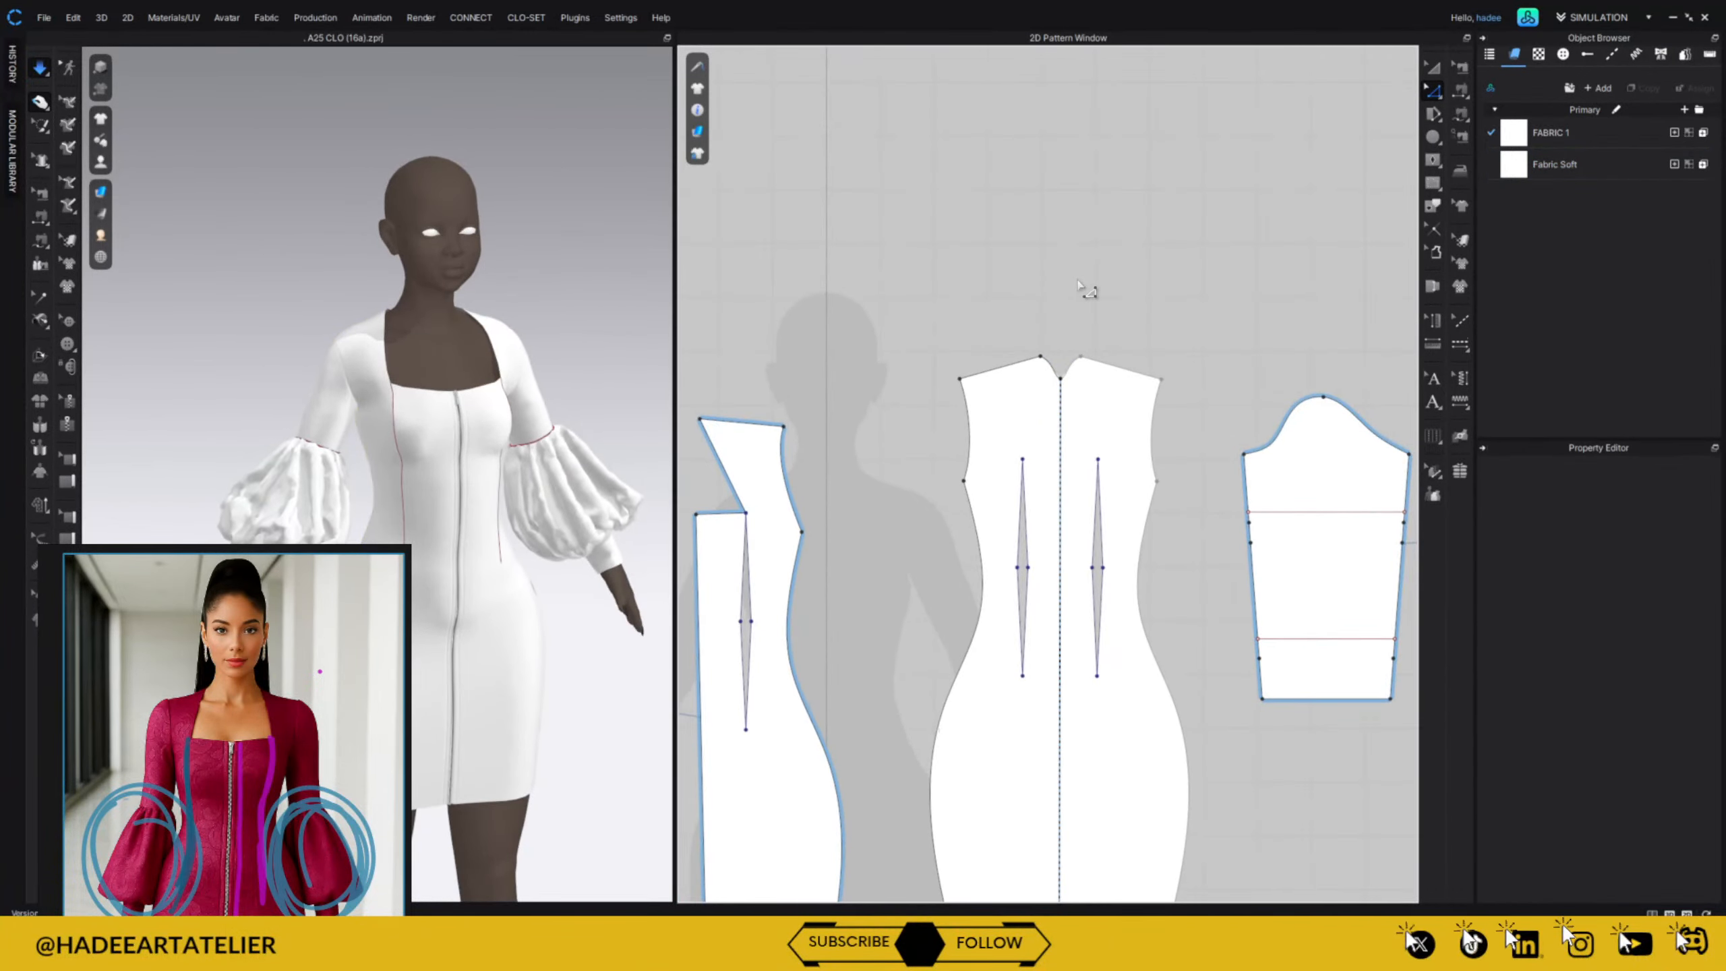
{"action": "left_click", "coordinate": [1076, 402]}
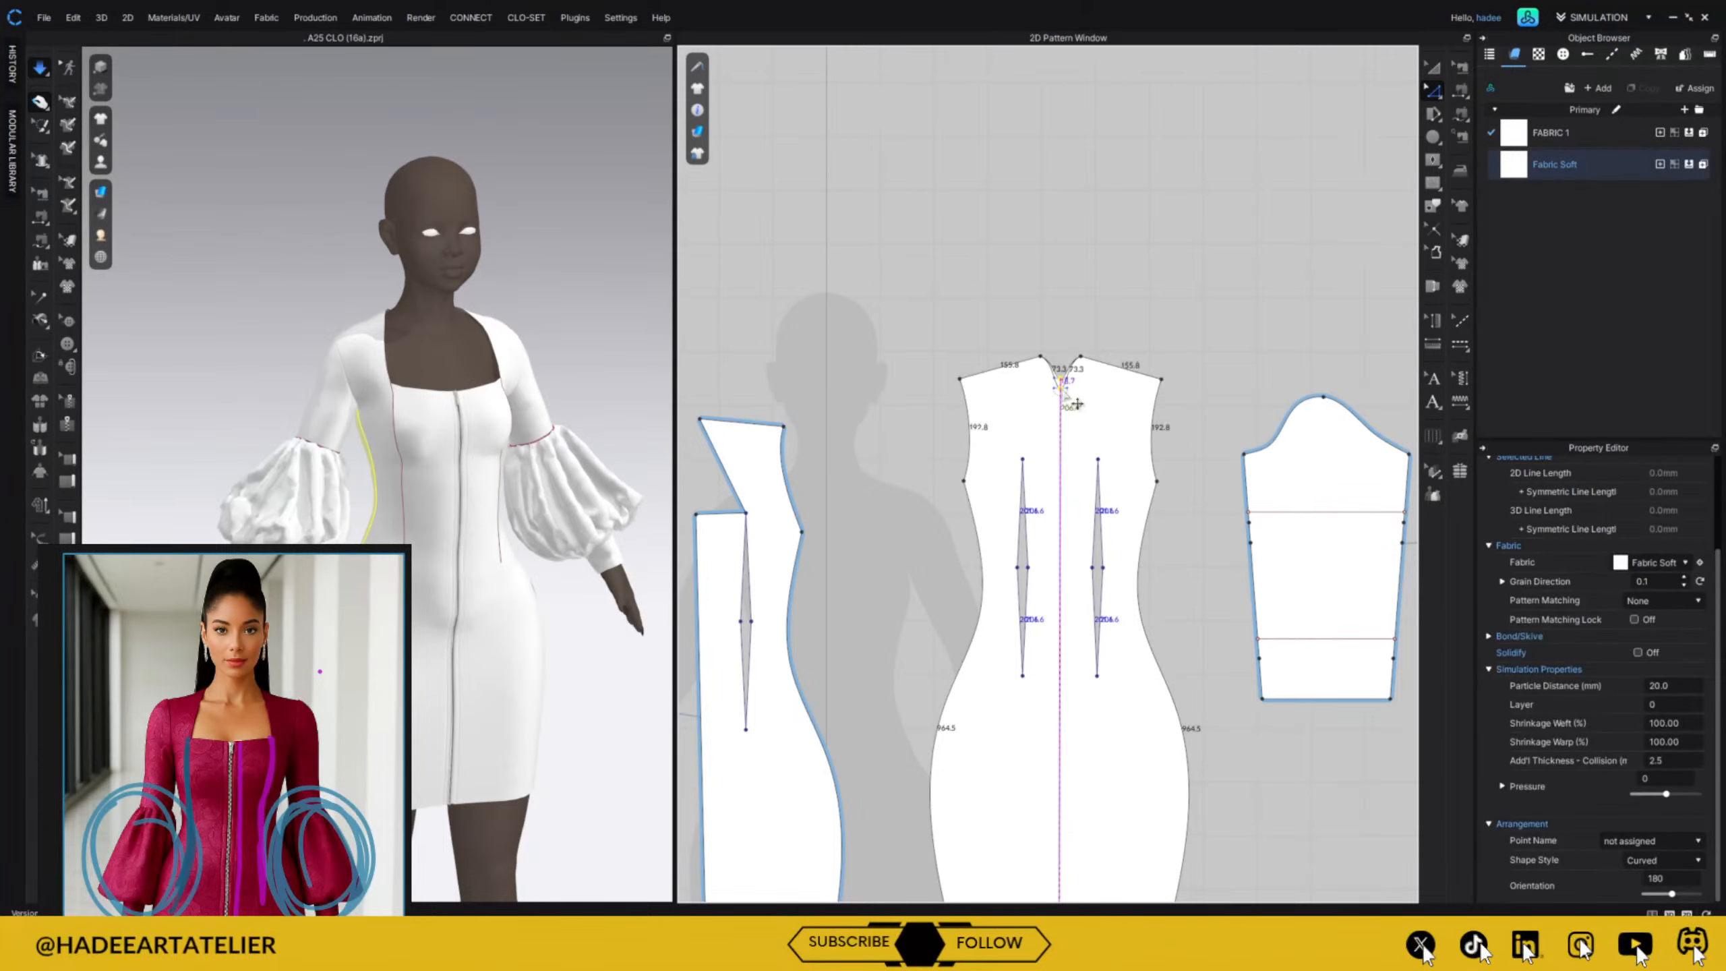
{"action": "key", "text": "a"}
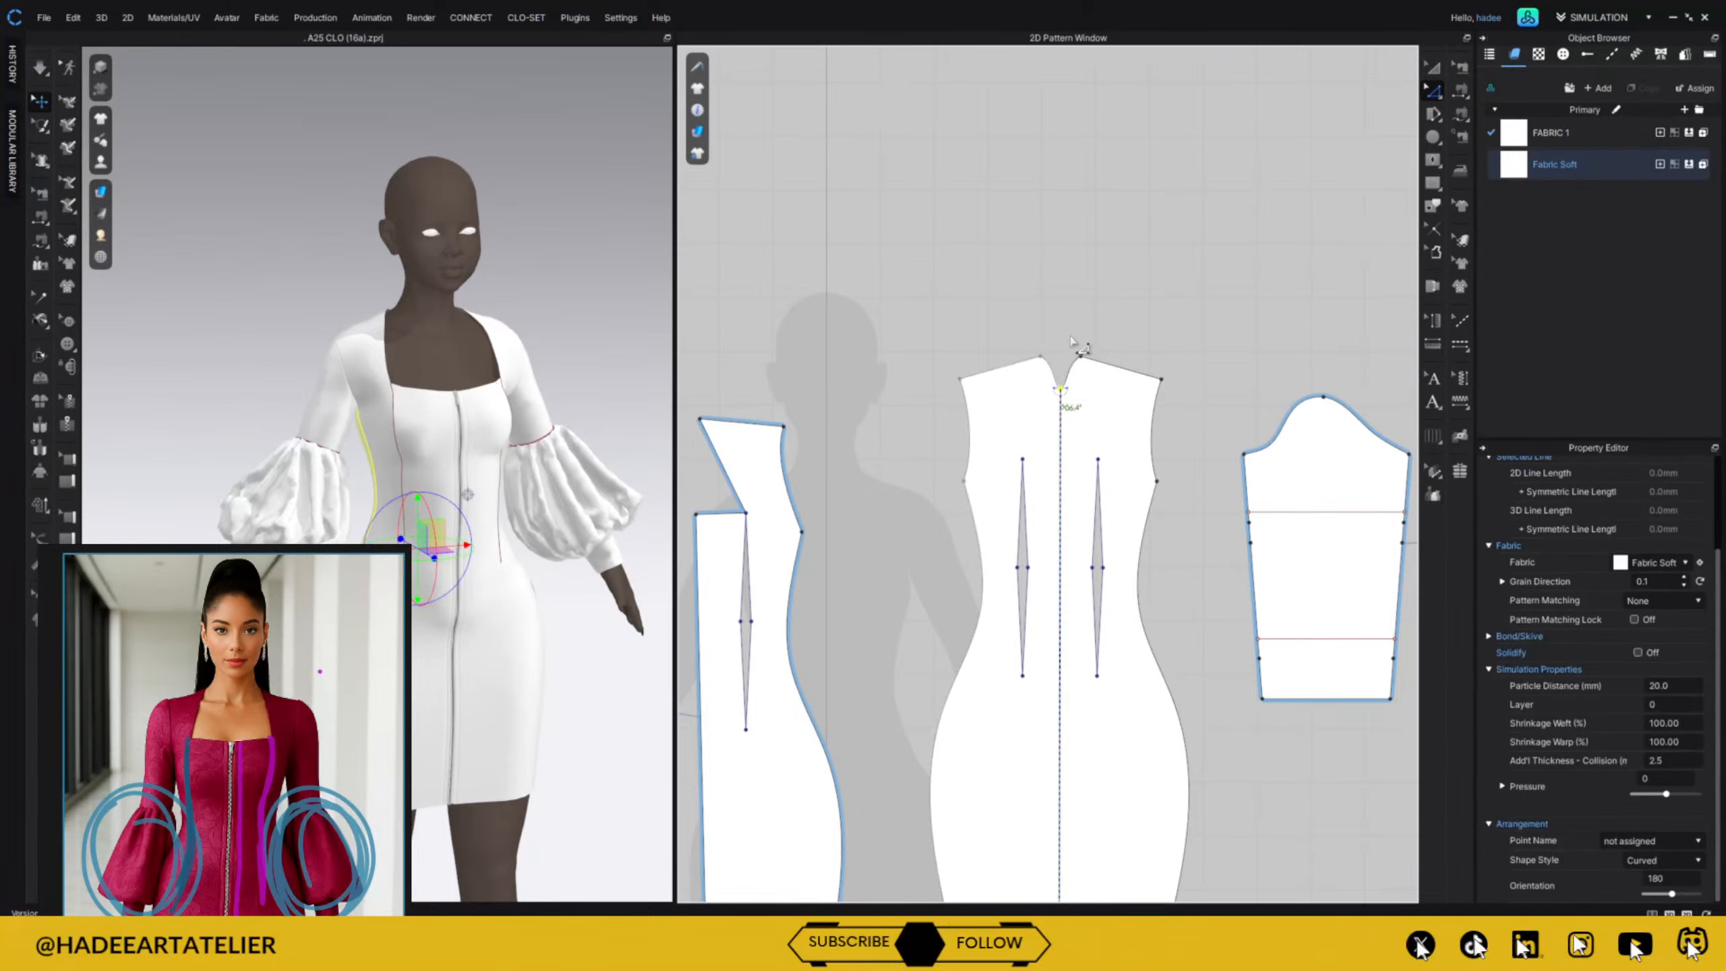
Undo the changes to the back piece's neck points and center-back neckline point.
{"action": "left_click", "coordinate": [1150, 306]}
{"action": "key", "text": "ctrl+z"}
{"action": "key", "text": "ctrl+z"}
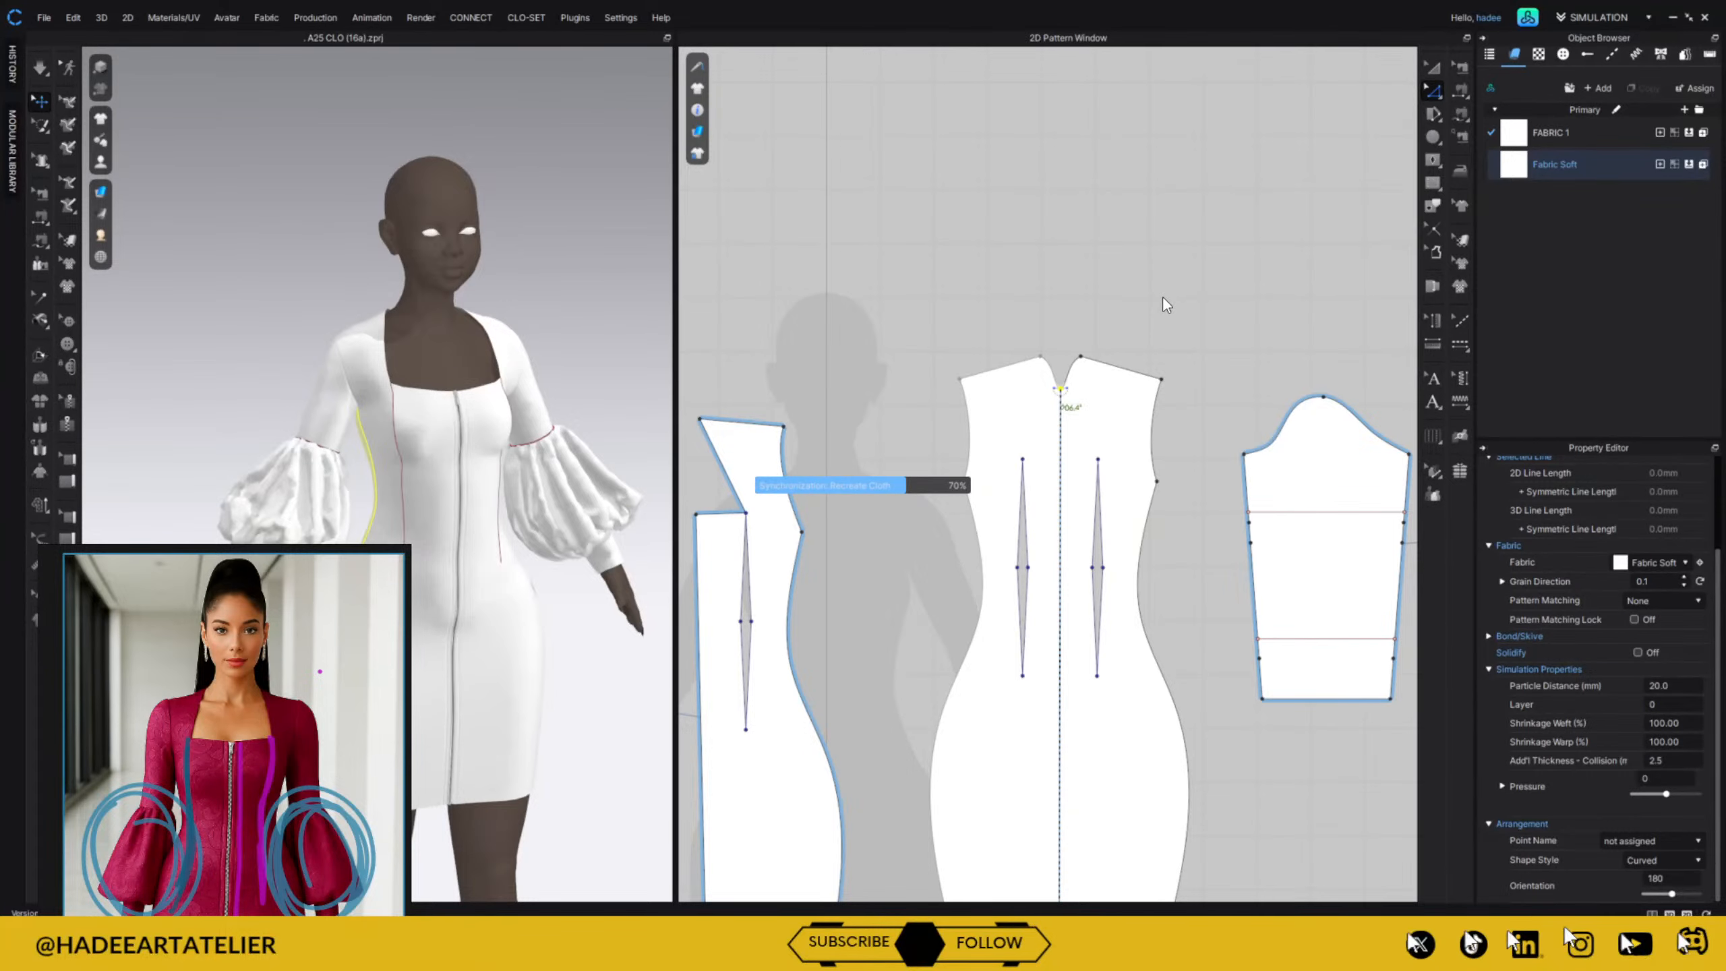
{"action": "key", "text": "ctrl+z"}
{"action": "key", "text": "ctrl+z"}
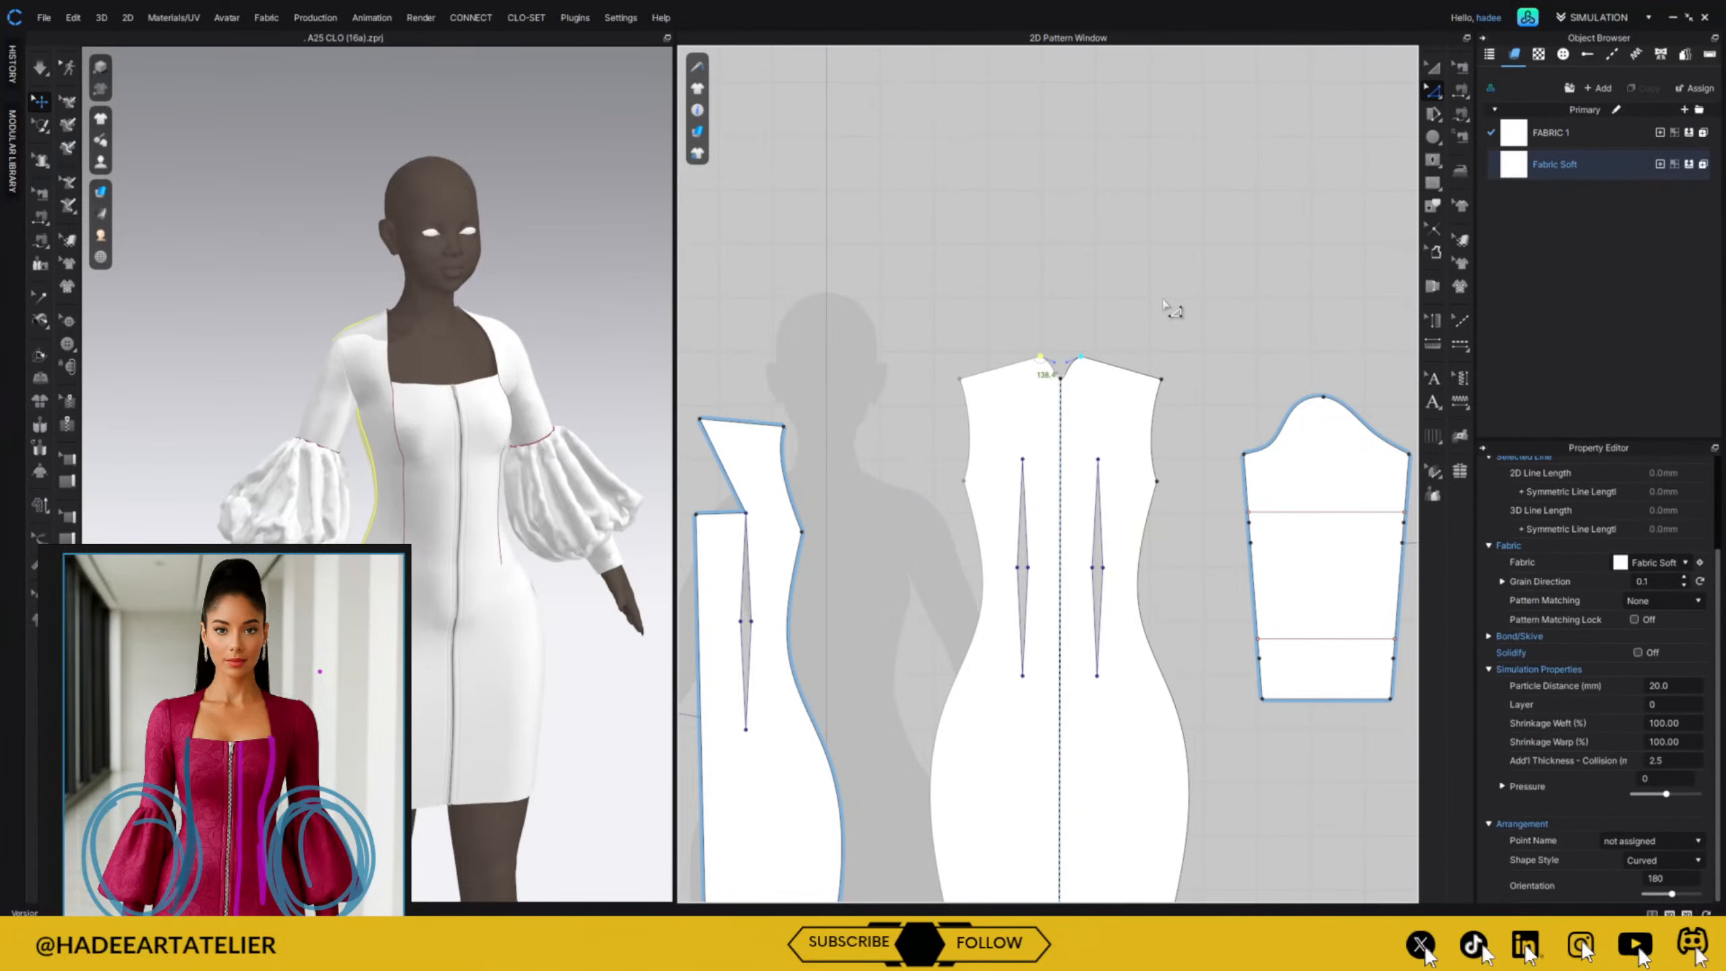
{"action": "key", "text": "ctrl+z"}
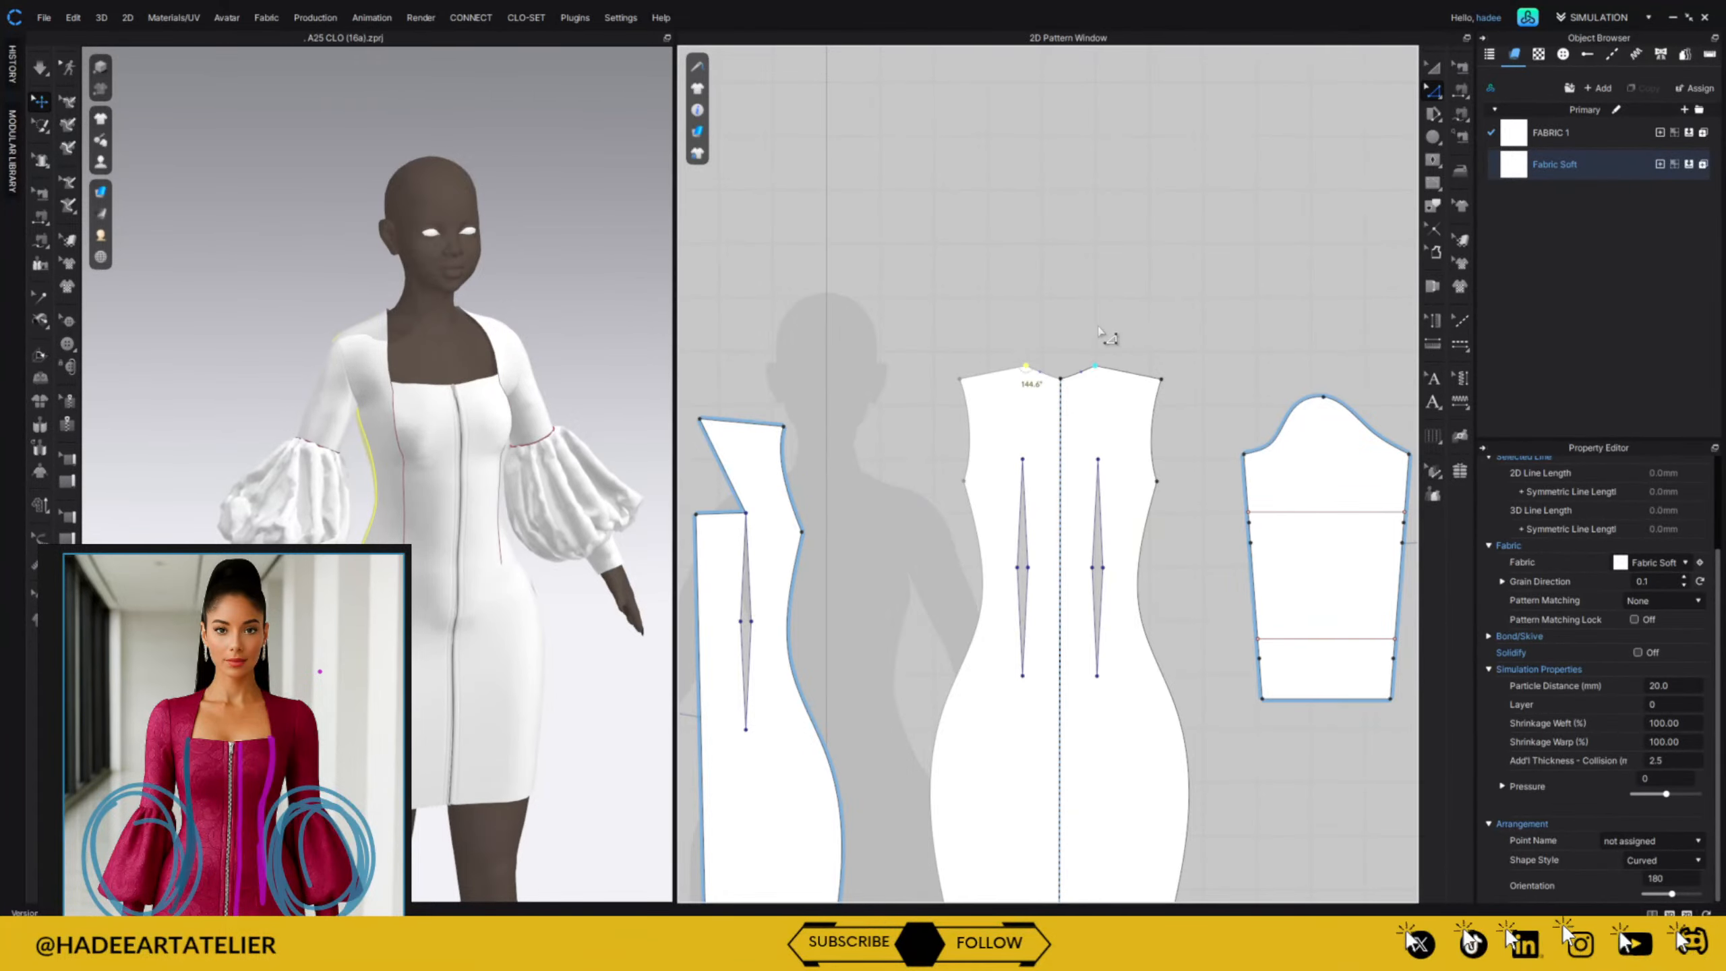
Try to narrow the front pieces' shoulders by moving their outer shoulder points inward and simulating the dress.
{"action": "right_click_drag", "start_coordinate": [1169, 309], "coordinate": [1393, 289]}
{"action": "left_click", "coordinate": [1237, 314]}
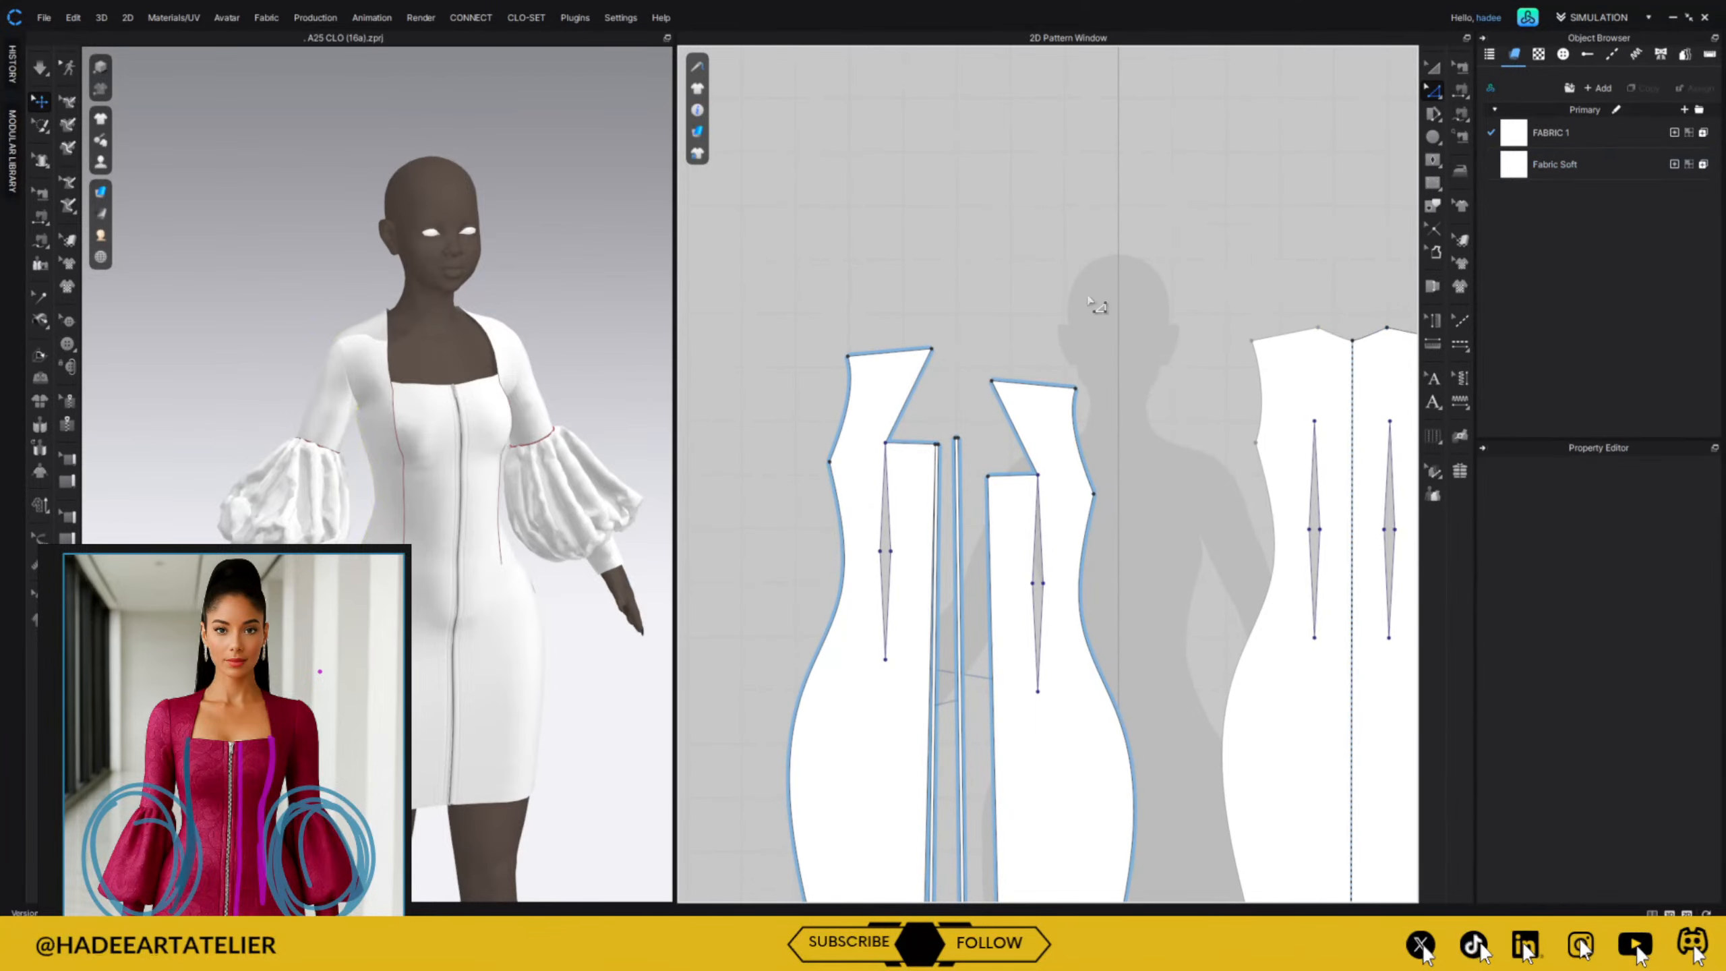
{"action": "left_click_drag", "start_coordinate": [1075, 389], "coordinate": [1060, 387]}
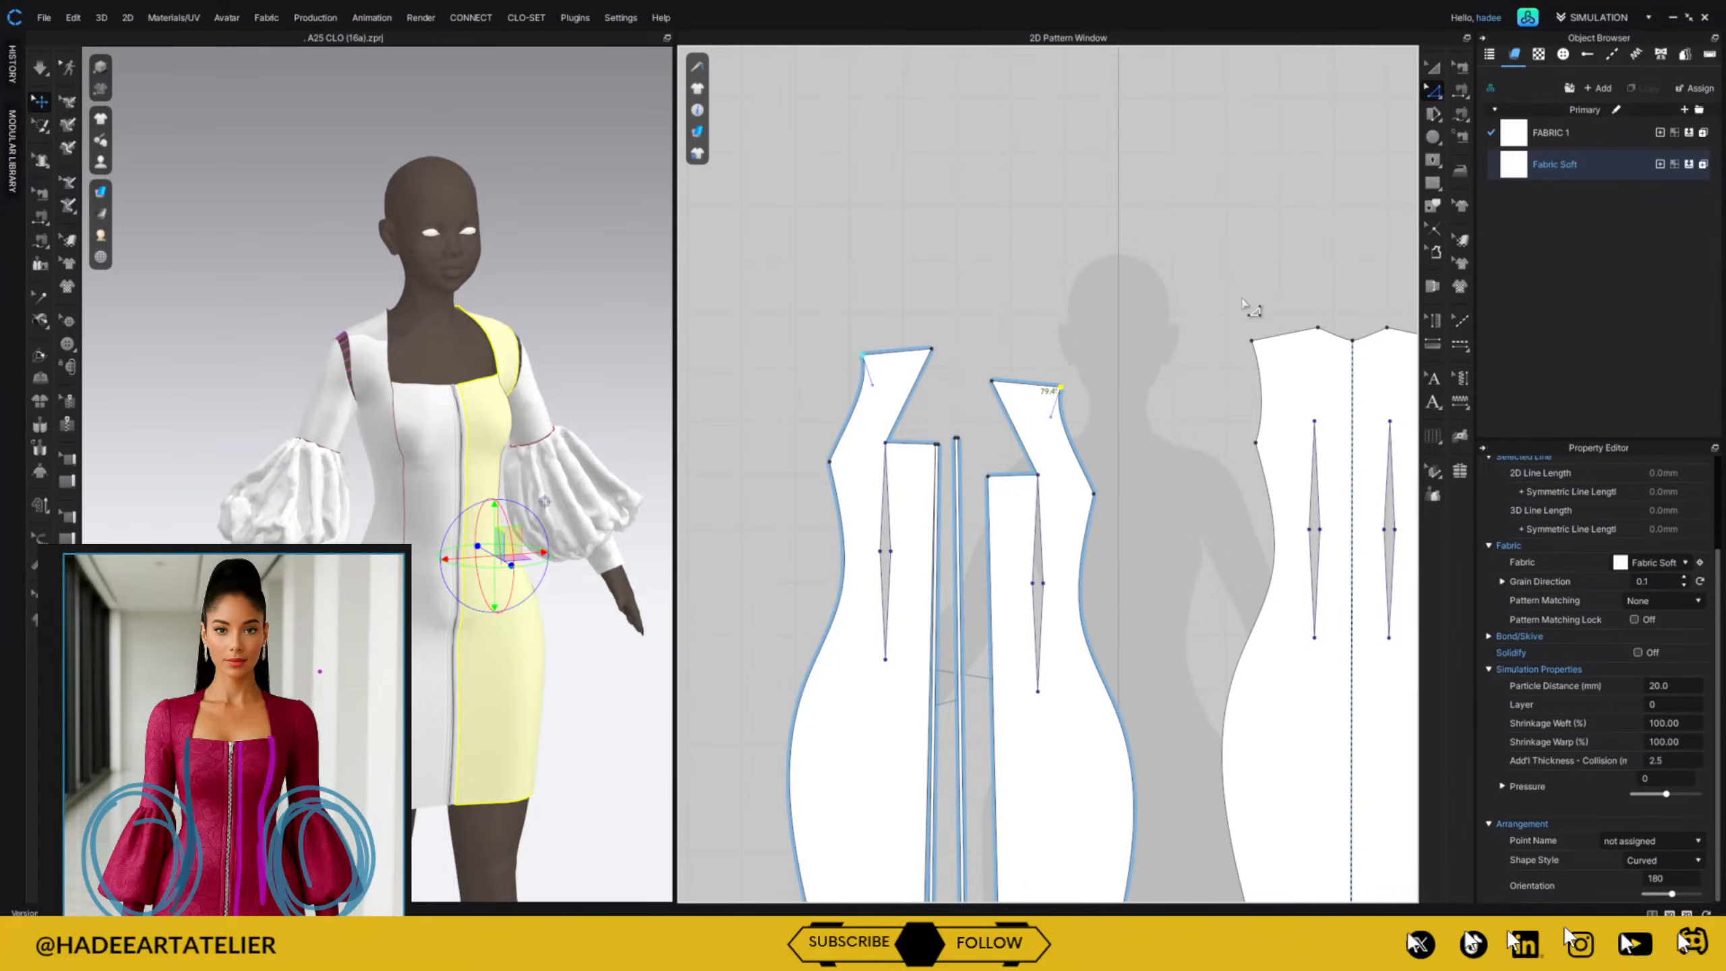
{"action": "right_click_drag", "start_coordinate": [1243, 305], "coordinate": [1006, 291]}
{"action": "left_click", "coordinate": [1180, 245]}
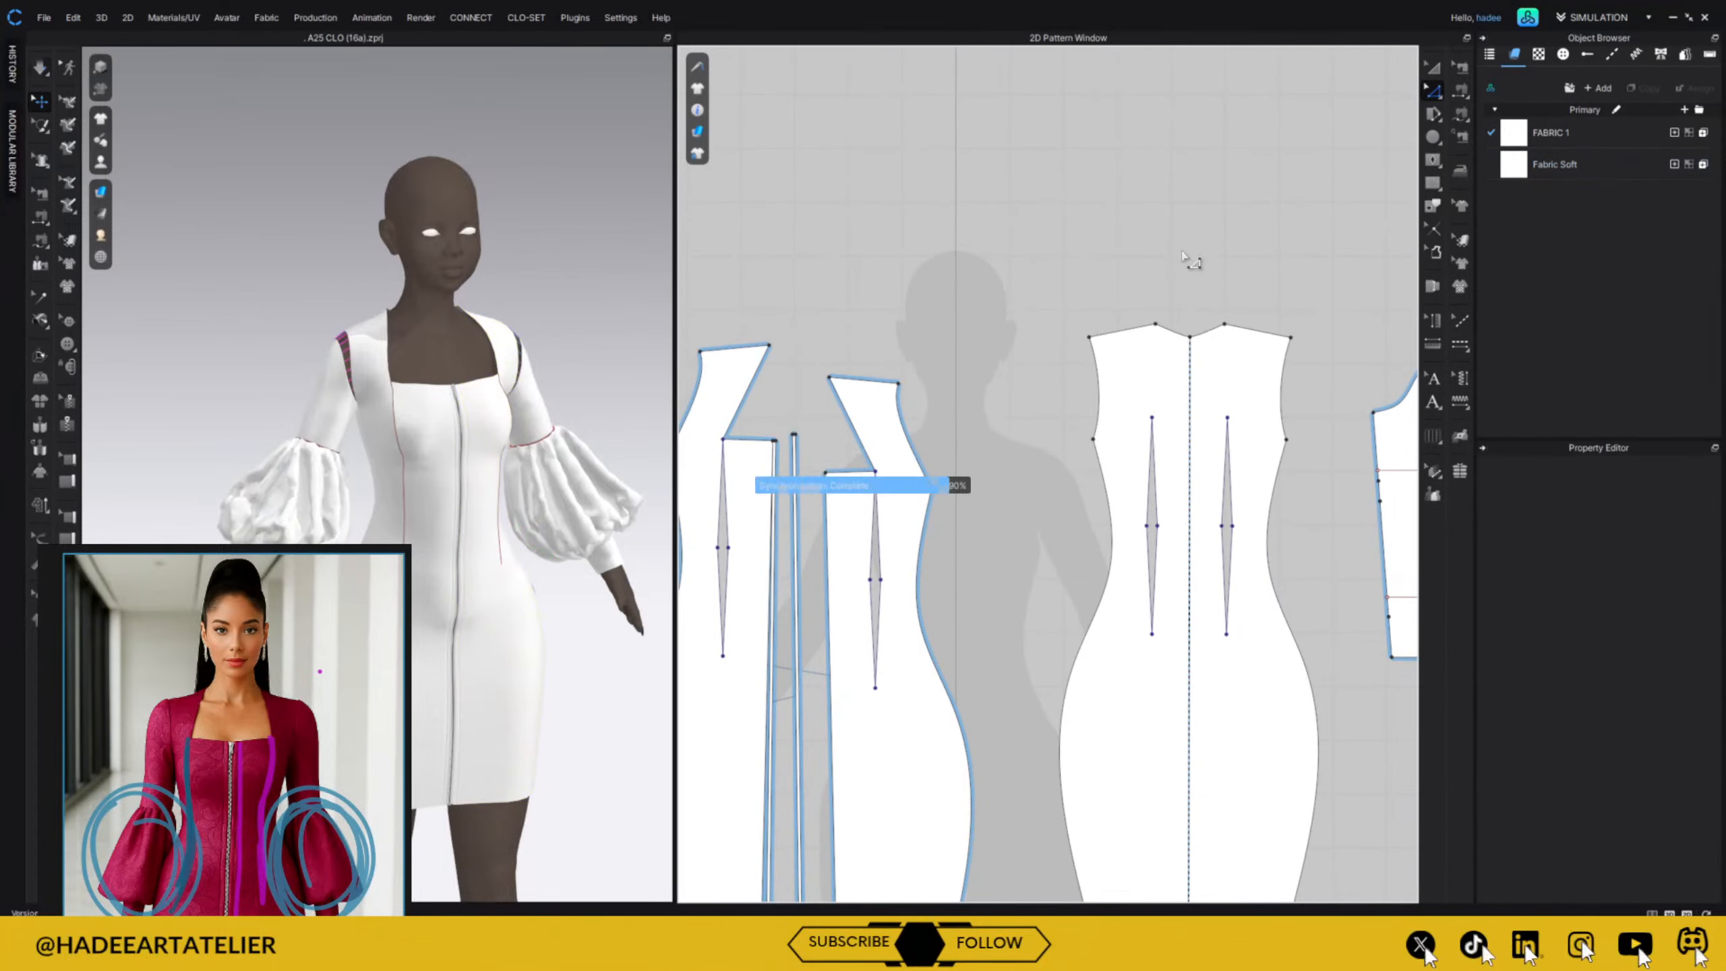
{"action": "key", "text": "space"}
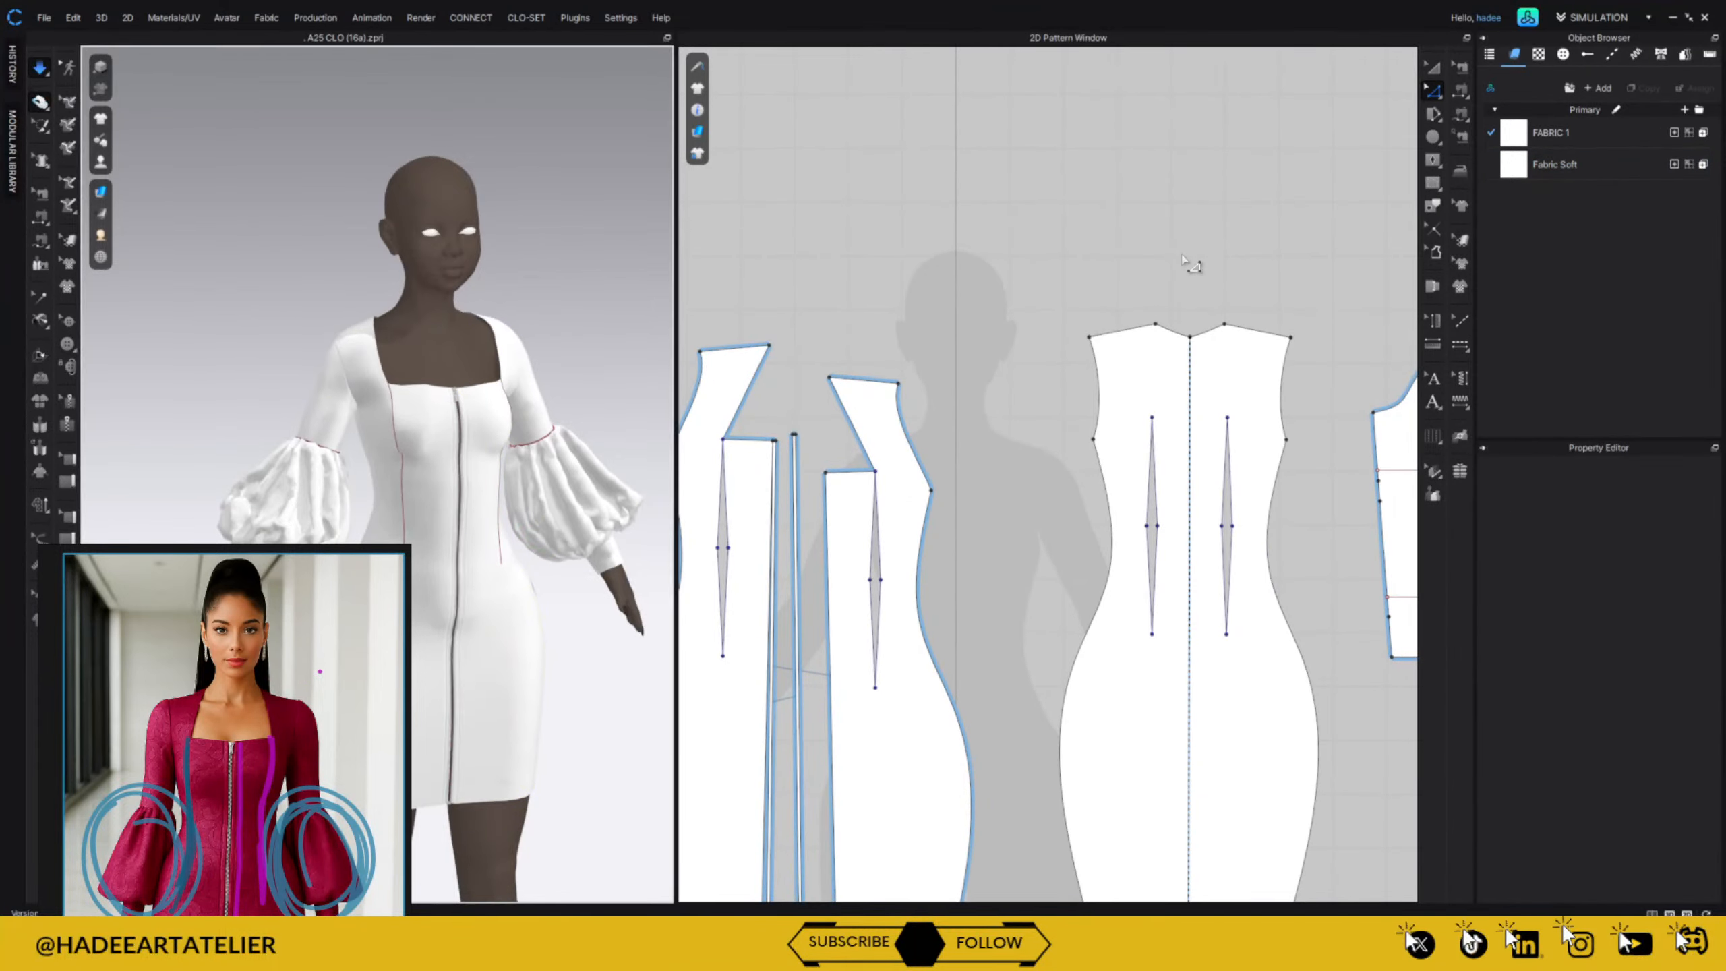
{"action": "key", "text": "space"}
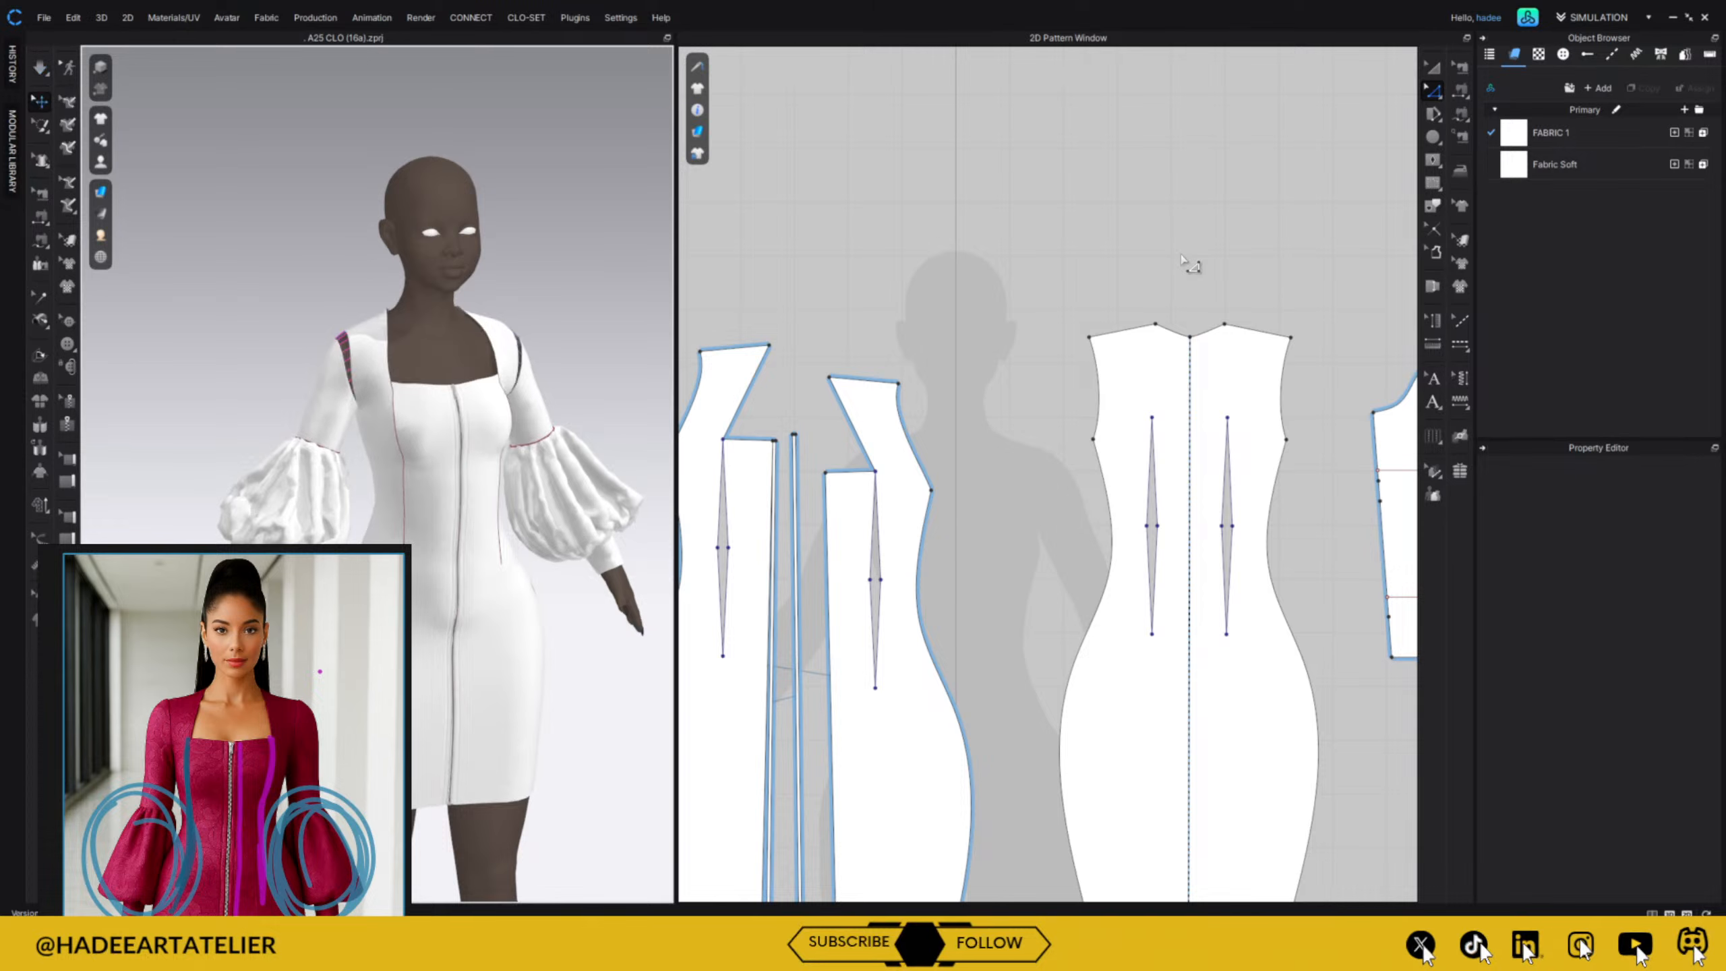
{"action": "right_click_drag", "start_coordinate": [591, 363], "coordinate": [615, 325]}
{"action": "left_click", "coordinate": [898, 384]}
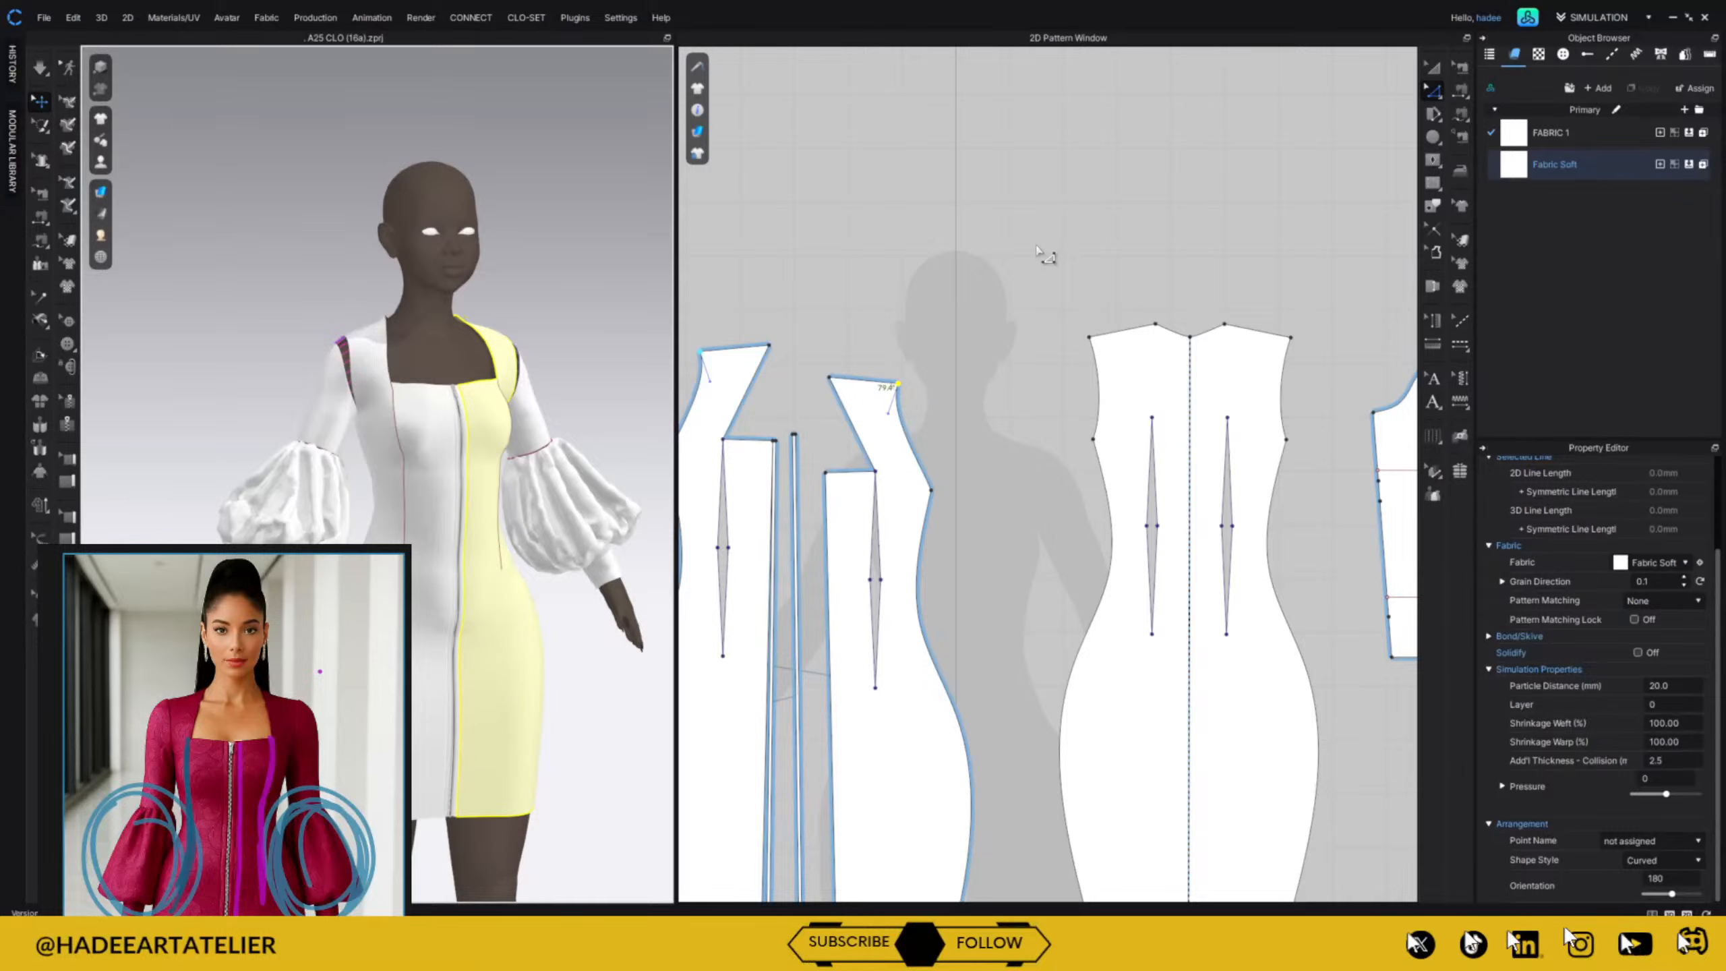
{"action": "key", "text": "ctrl+z"}
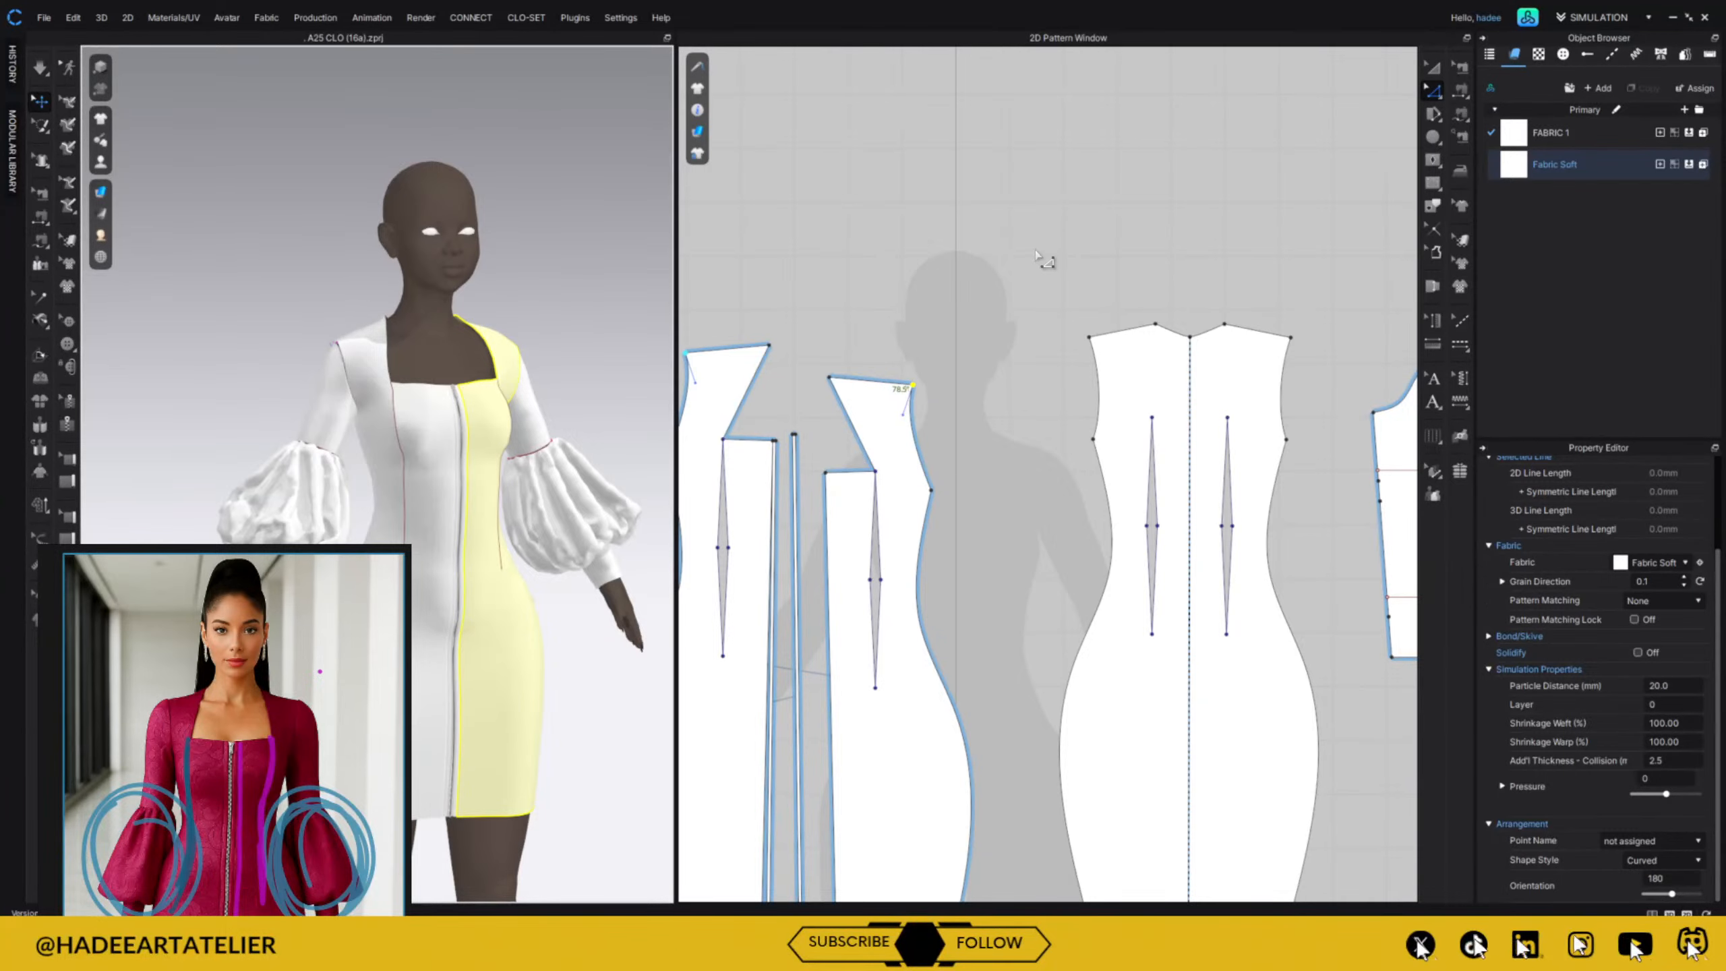
Simulate the dress to settle it on the avatar, checking the shoulders and neckline from the back and front.
{"action": "left_click", "coordinate": [573, 291]}
{"action": "right_click_drag", "start_coordinate": [586, 315], "coordinate": [1074, 279]}
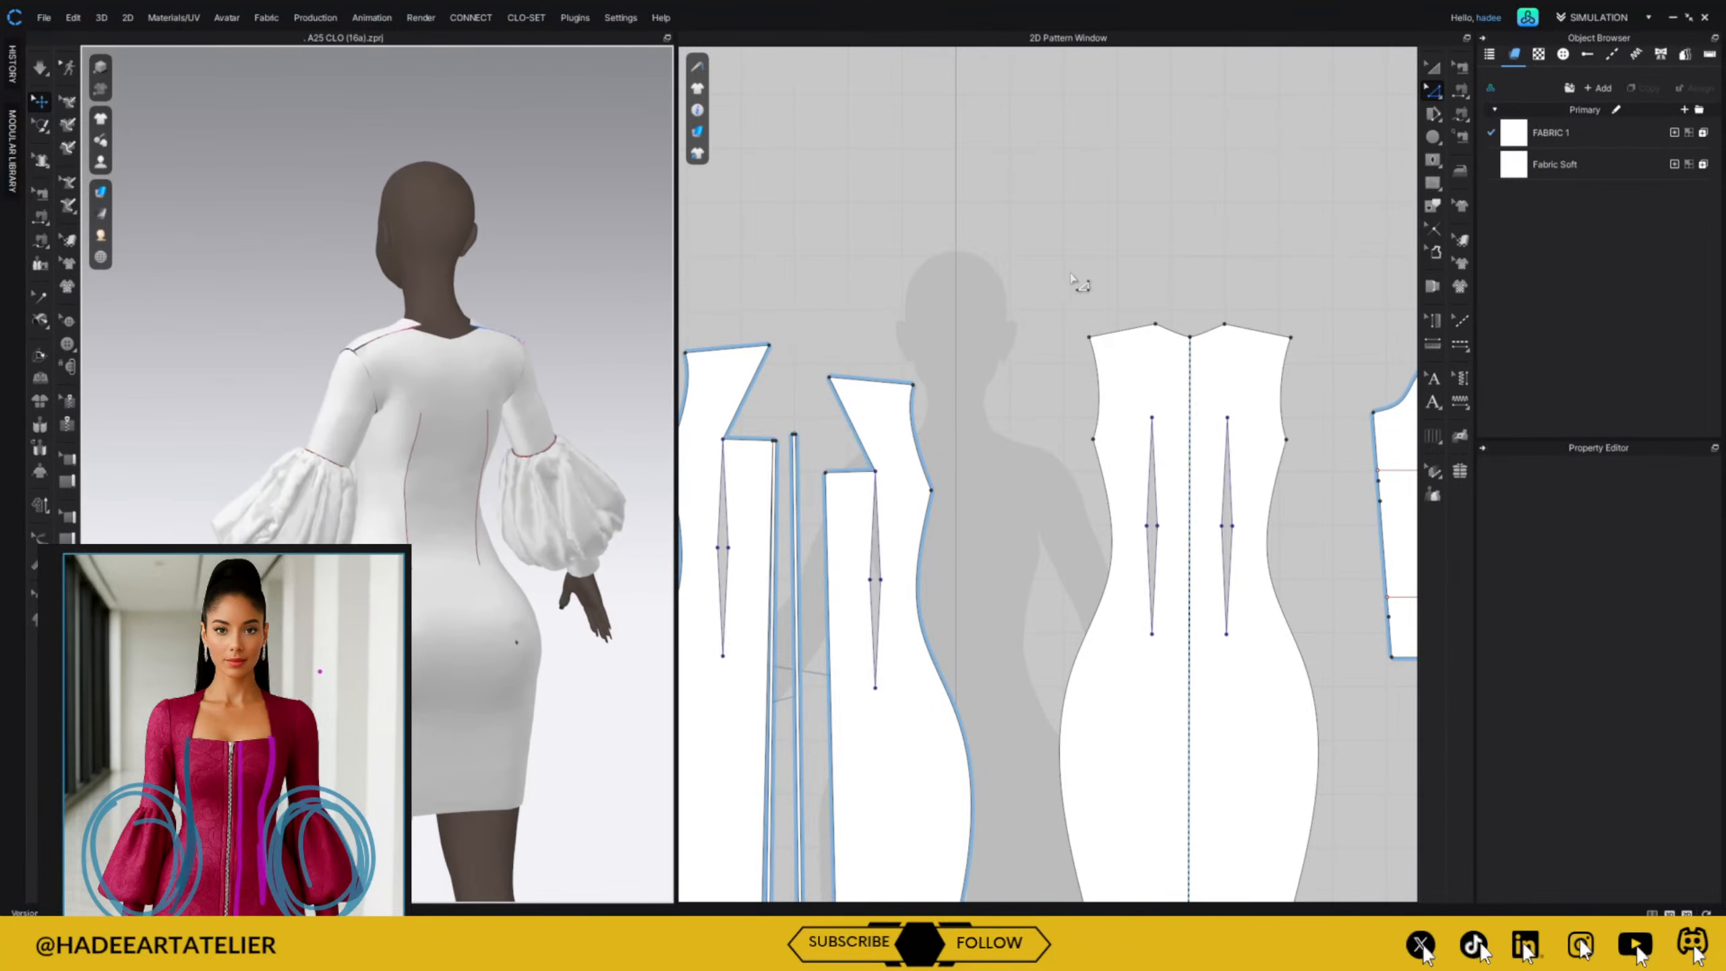
{"action": "key", "text": "space"}
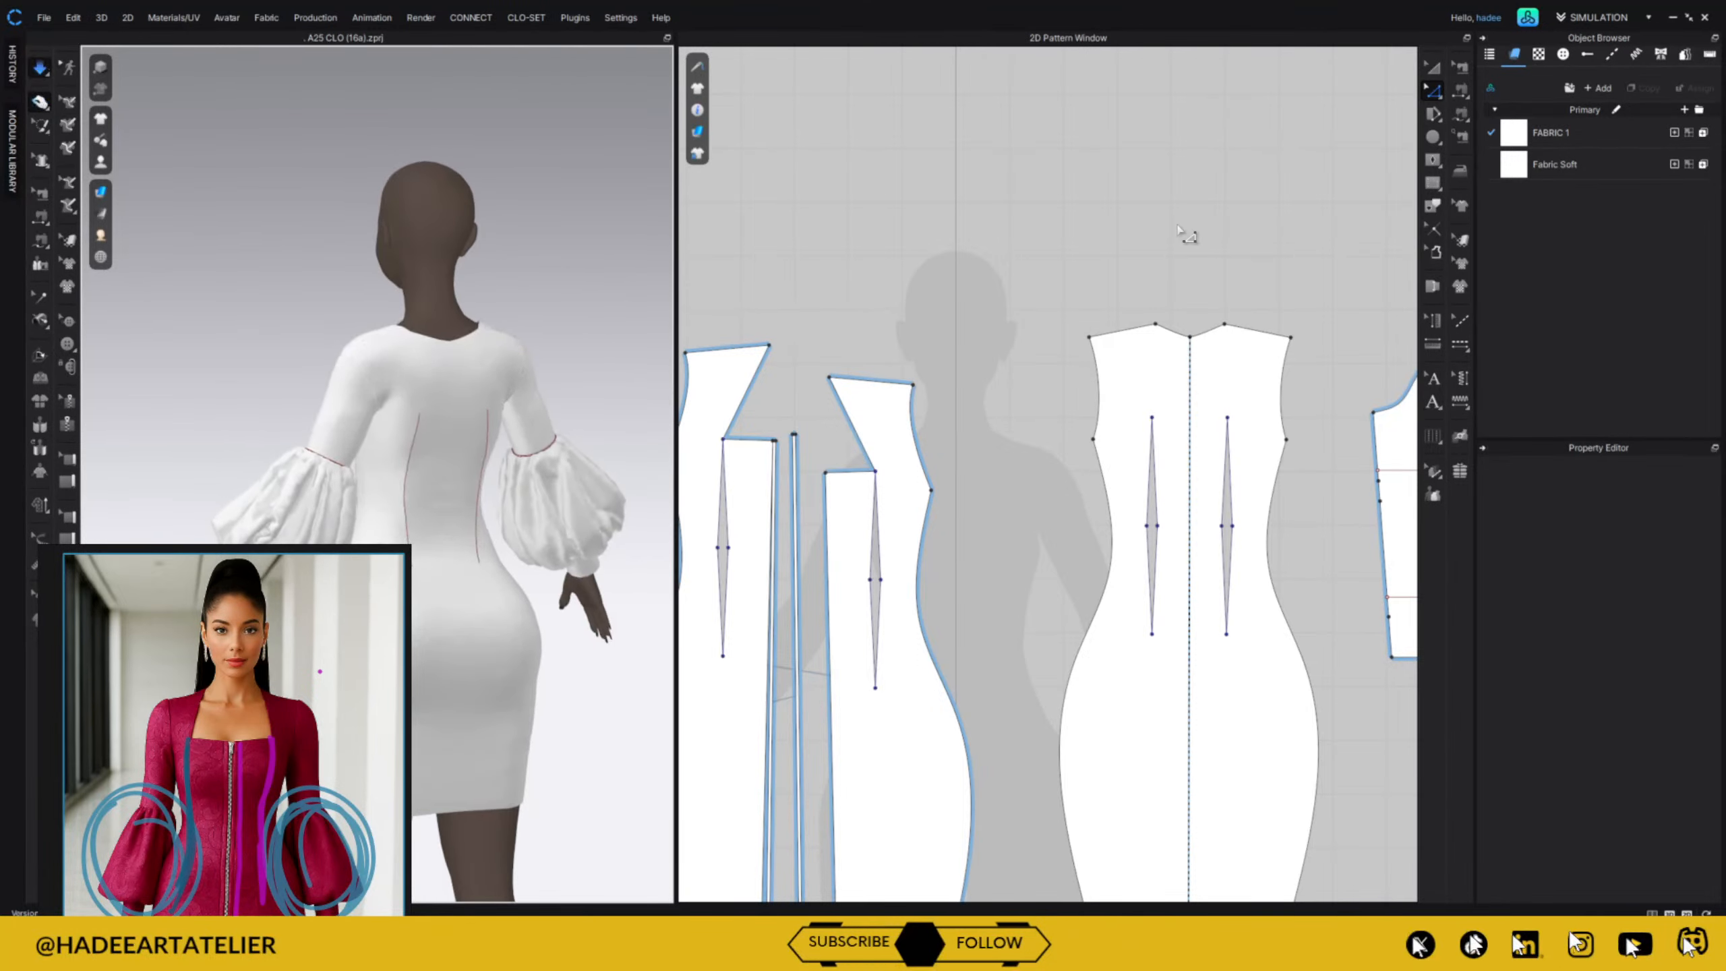
{"action": "right_click_drag", "start_coordinate": [617, 315], "coordinate": [1052, 302]}
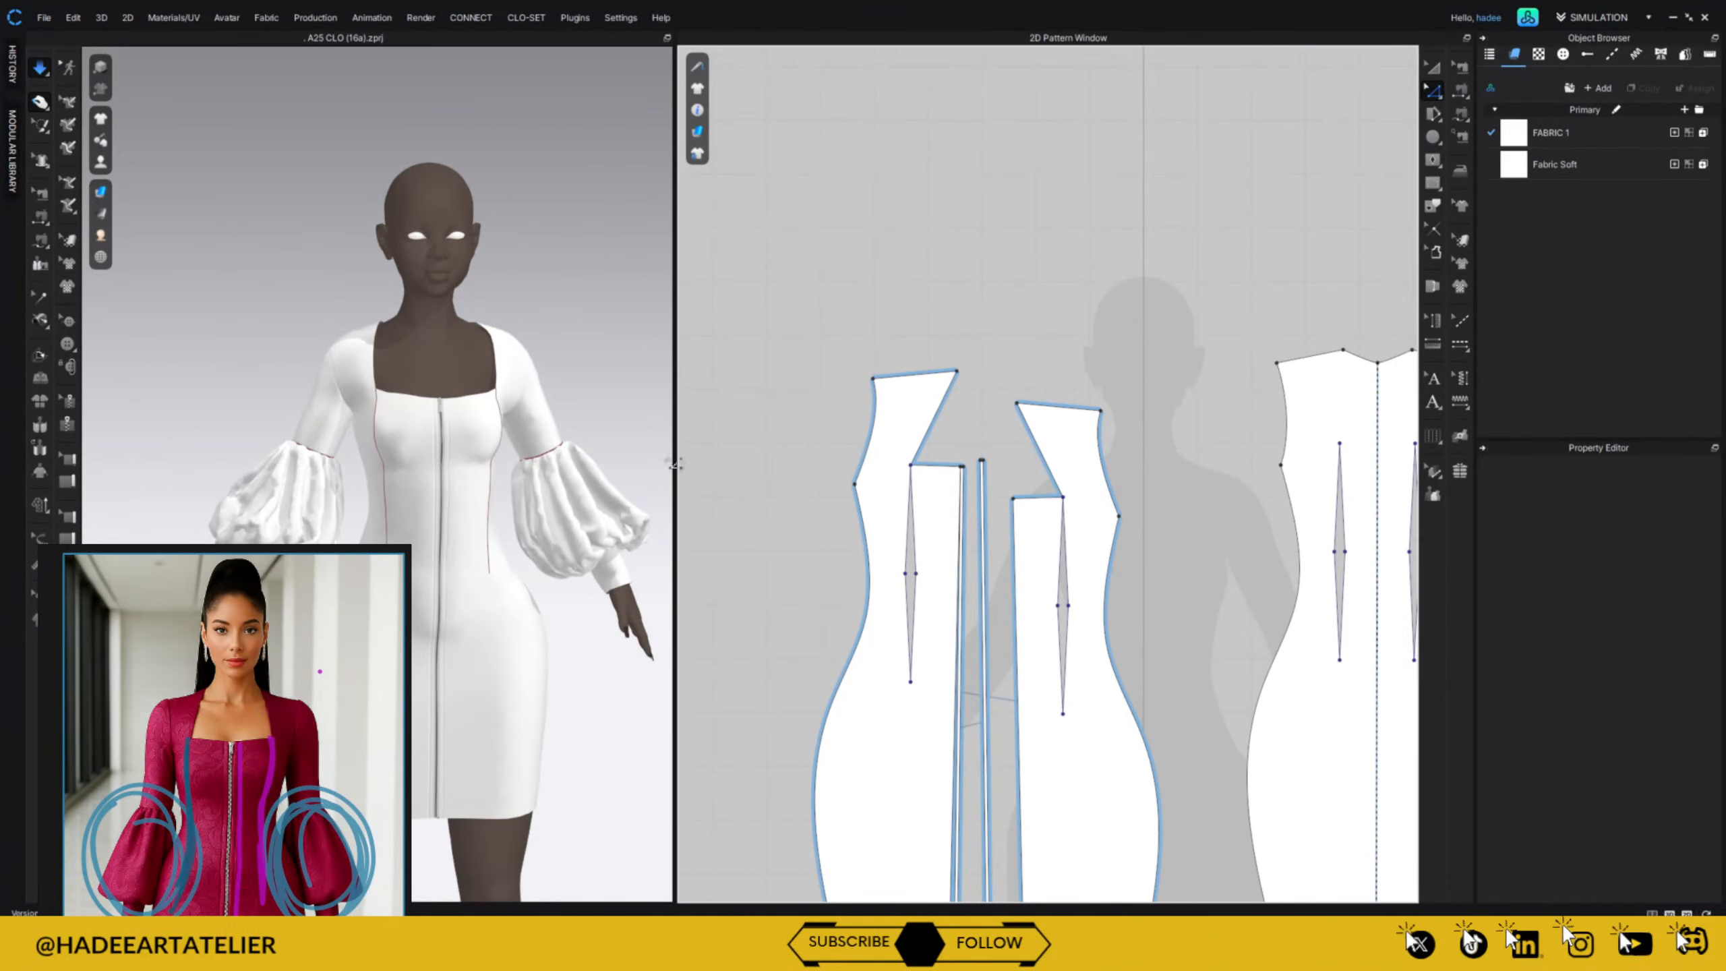
{"action": "right_click_drag", "start_coordinate": [660, 381], "coordinate": [539, 339]}
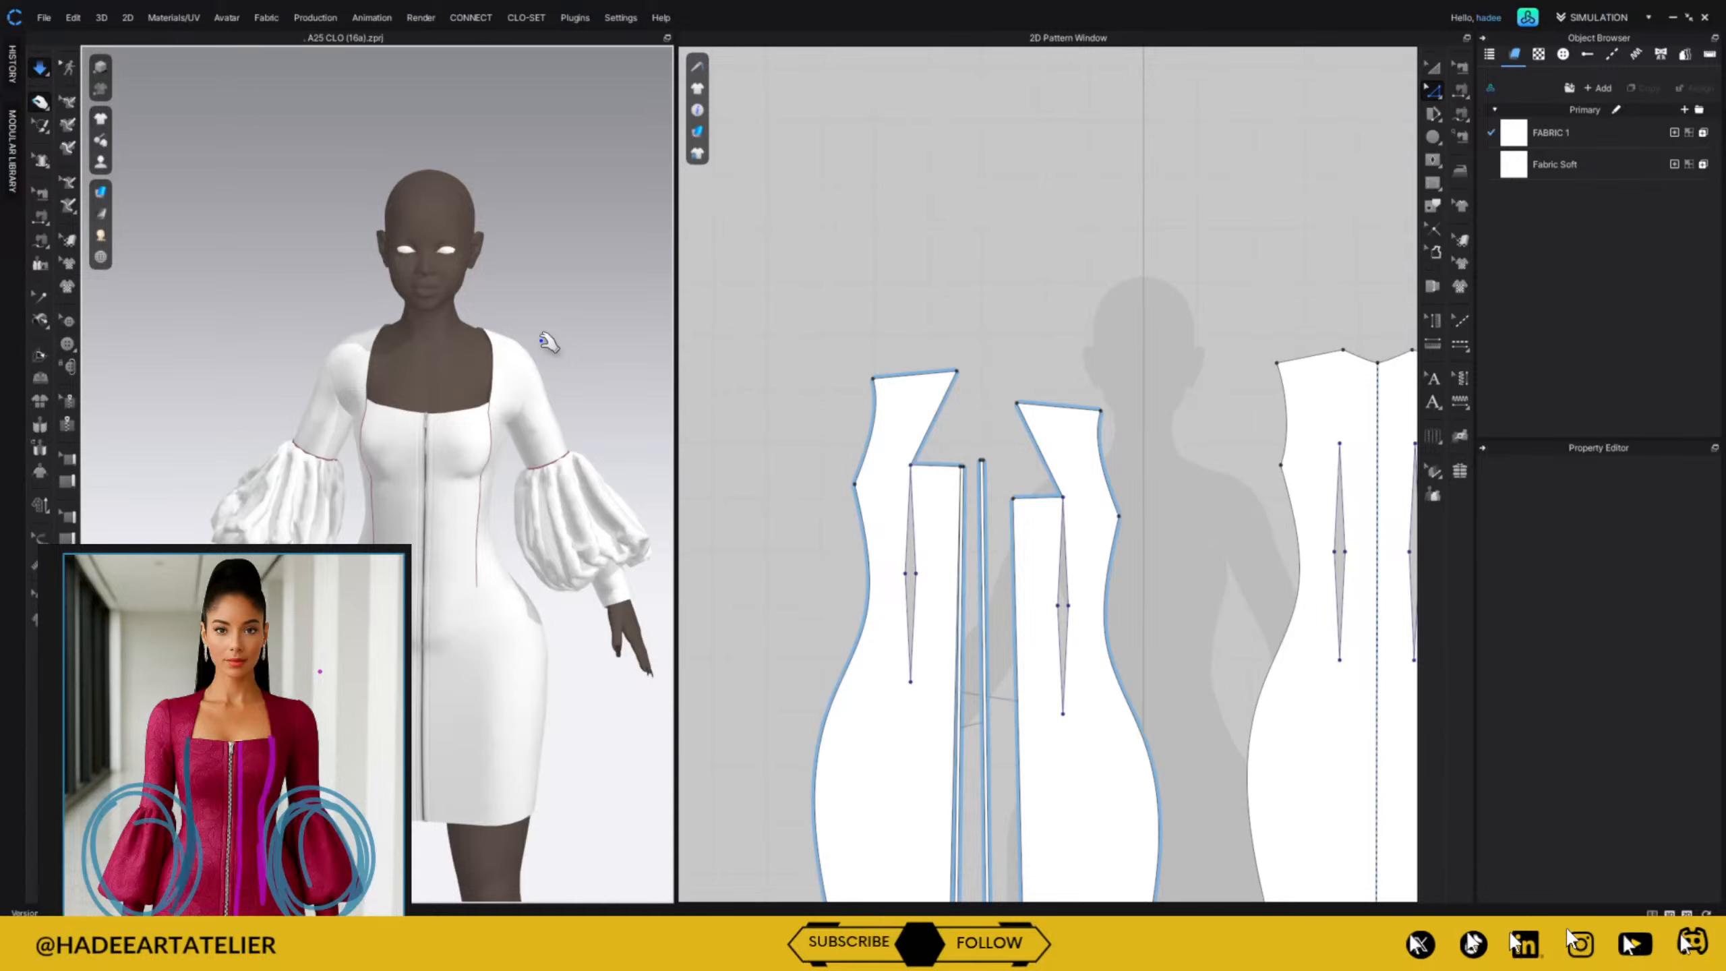
Import the OBJ file HA Stream Week 4 (1) _ UCG Week 4(1) A... from the Week 4 folder as an added Morph Target, frame count 30.
{"action": "left_click", "coordinate": [42, 17]}
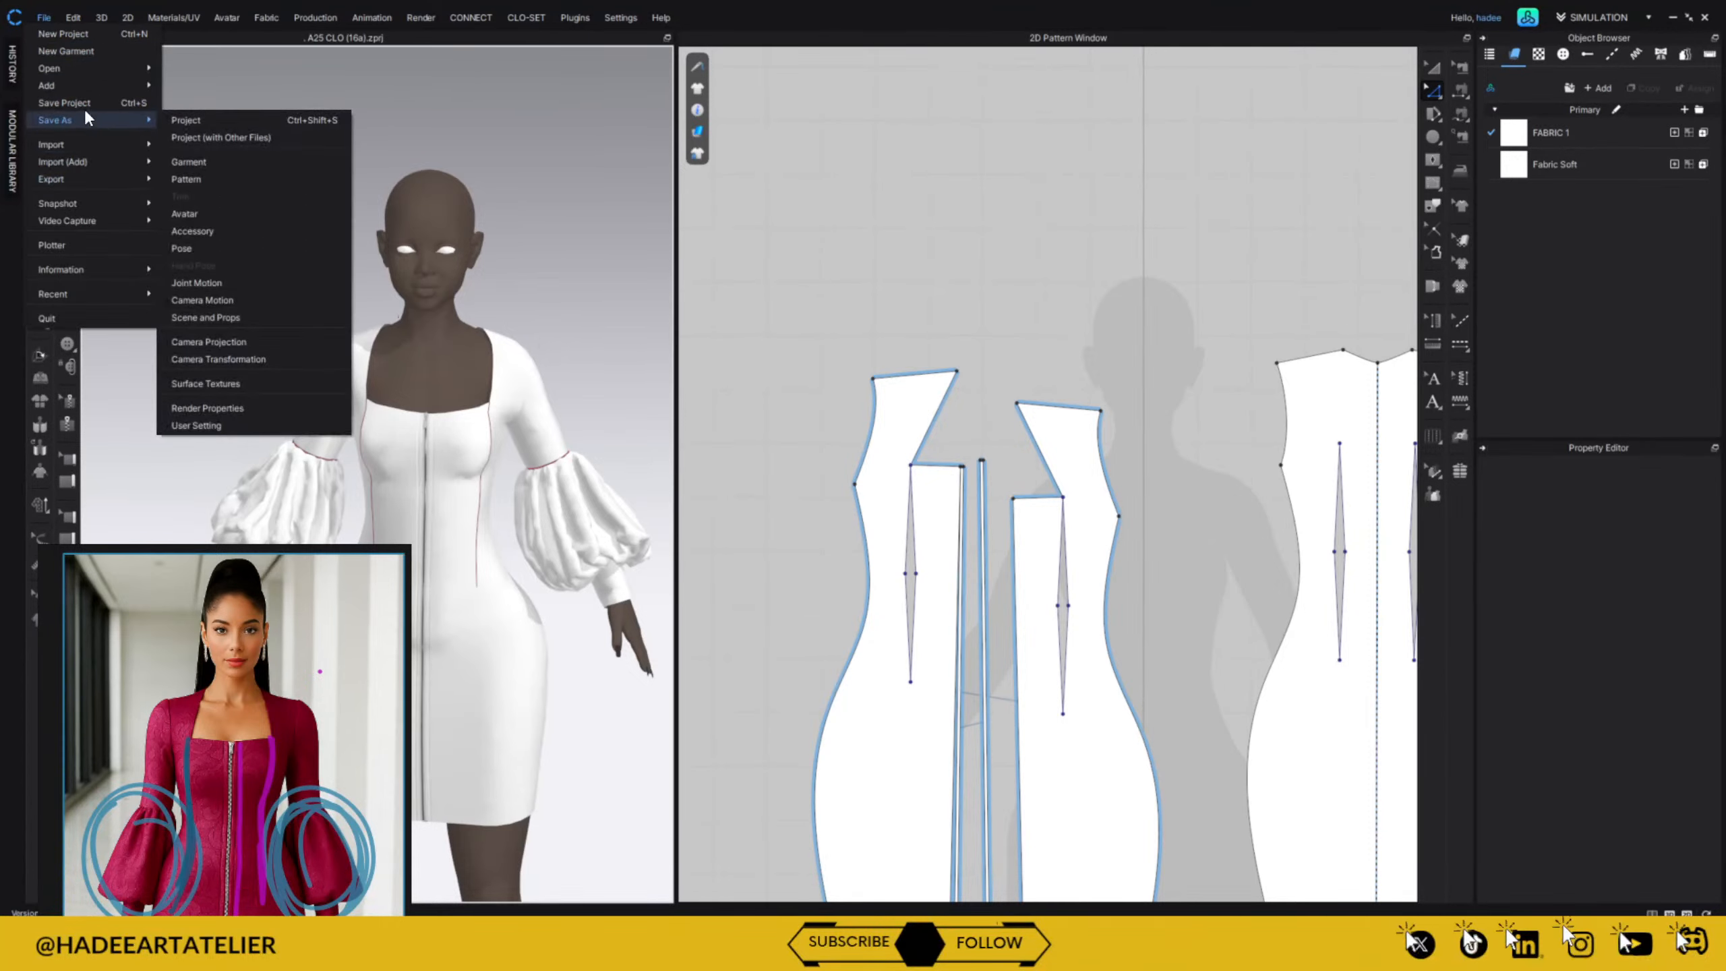
{"action": "mouse_move", "coordinate": [146, 163]}
{"action": "left_click", "coordinate": [242, 206]}
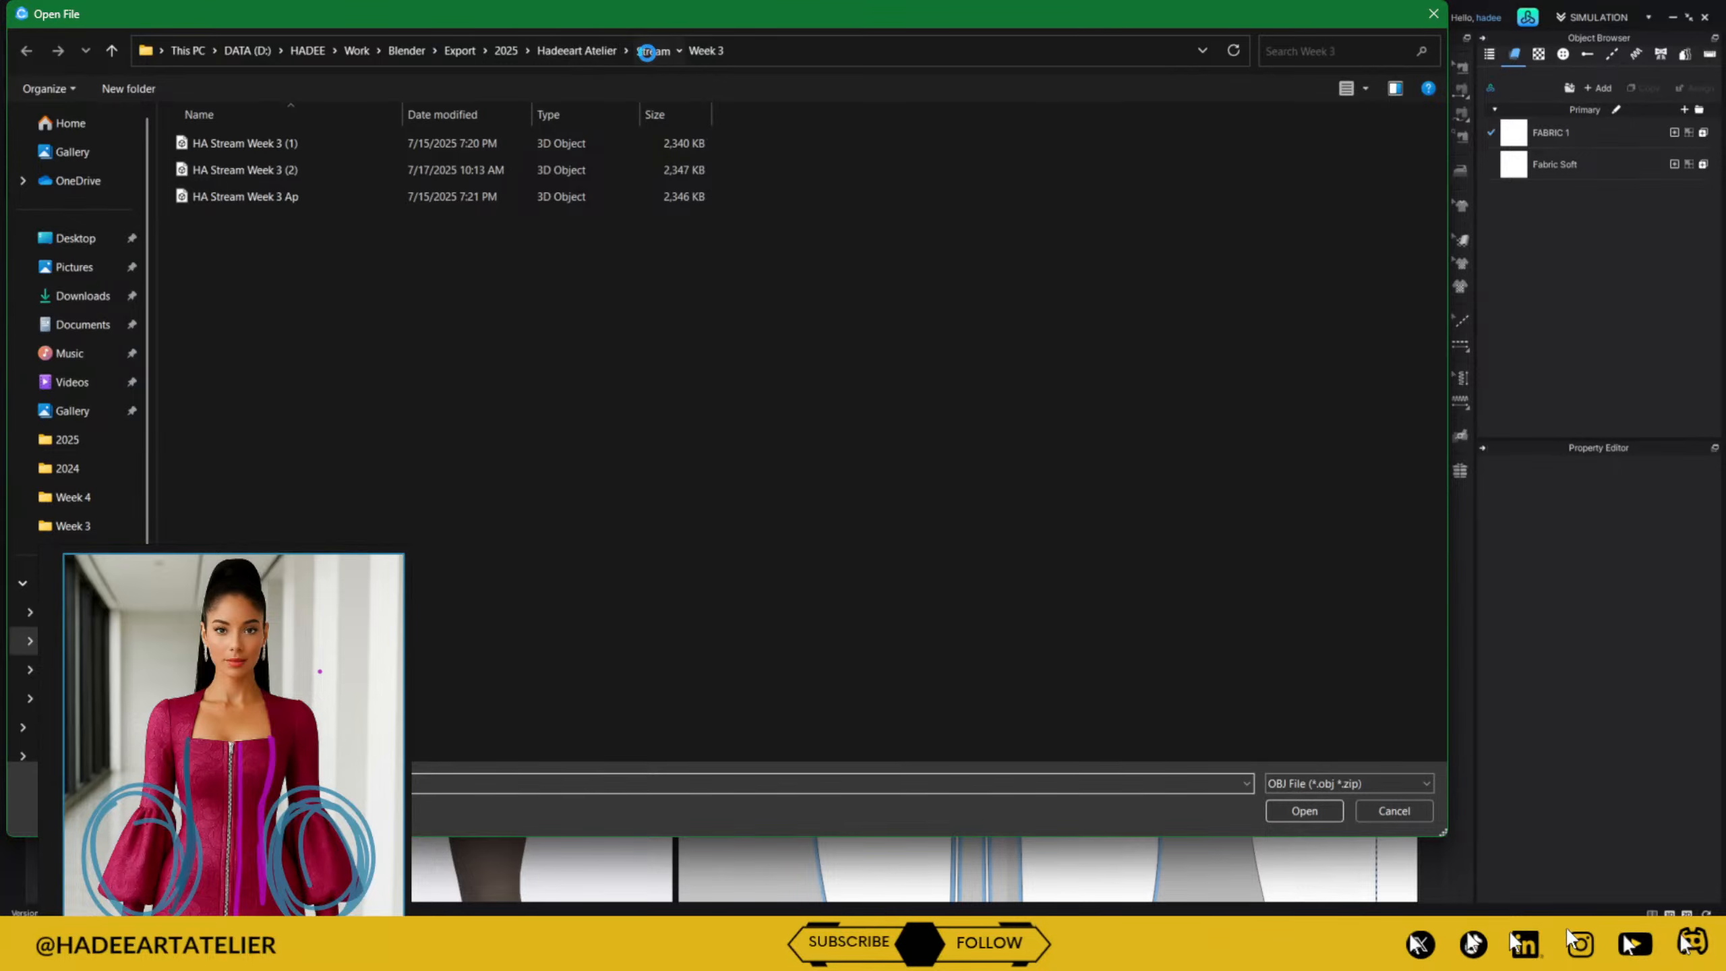
{"action": "left_click", "coordinate": [652, 50]}
{"action": "left_click", "coordinate": [261, 221]}
{"action": "double_click", "coordinate": [261, 222]}
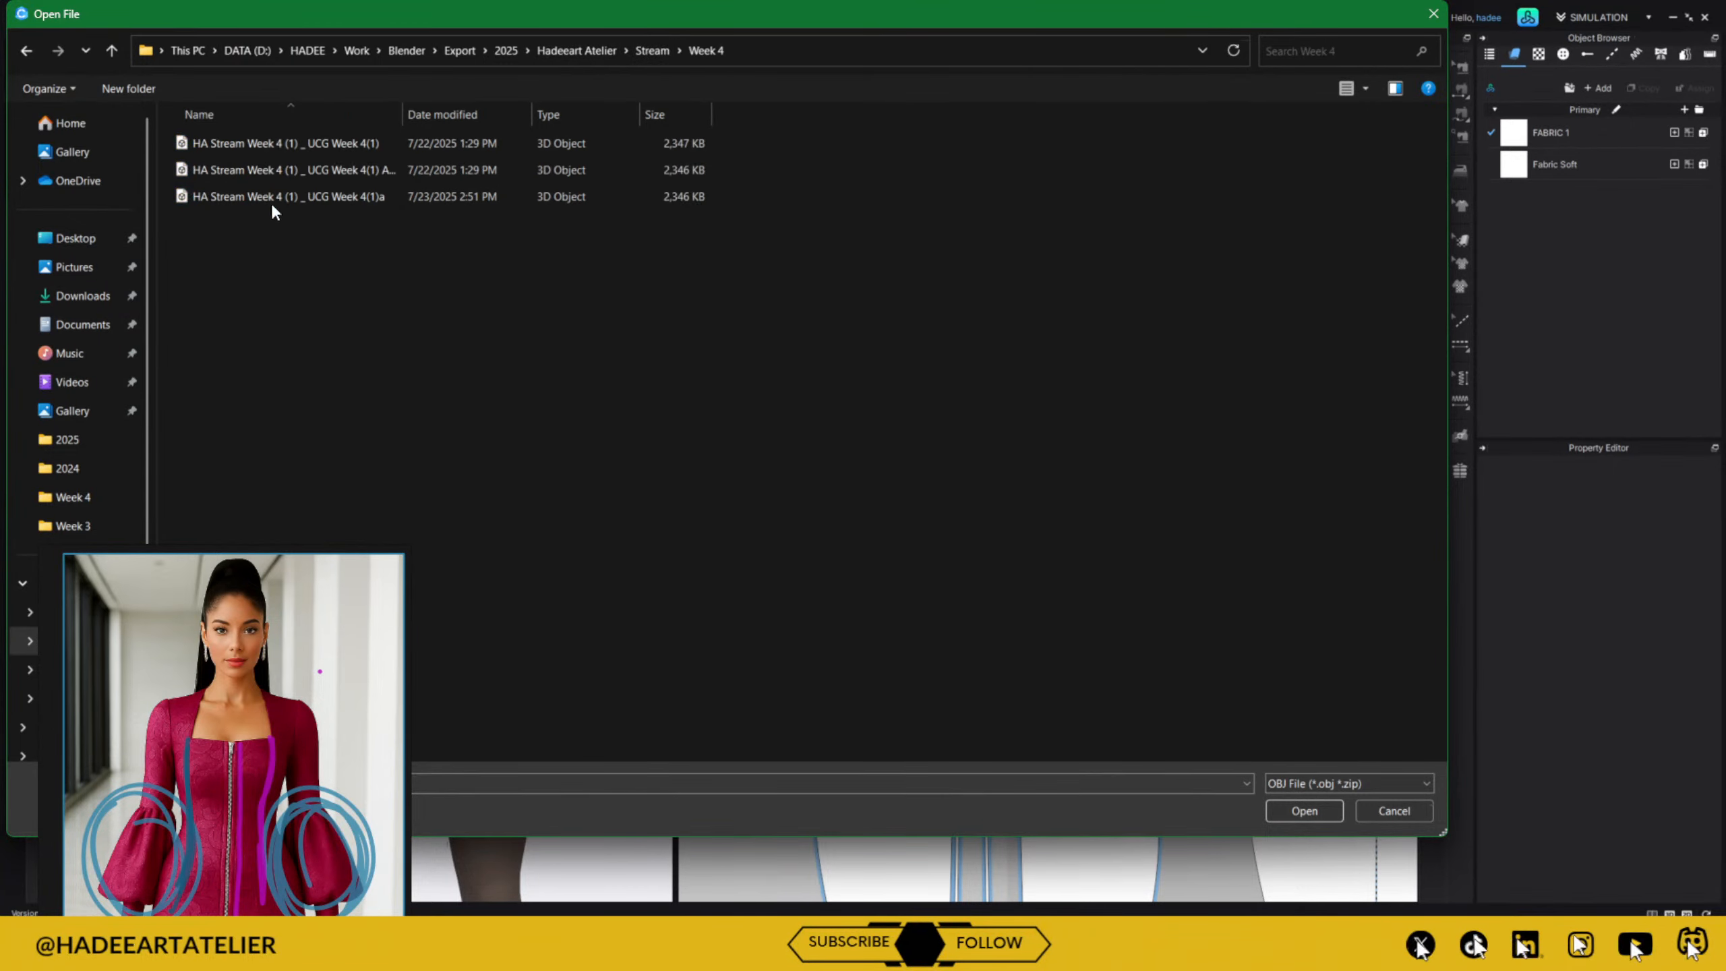
{"action": "left_click", "coordinate": [415, 168]}
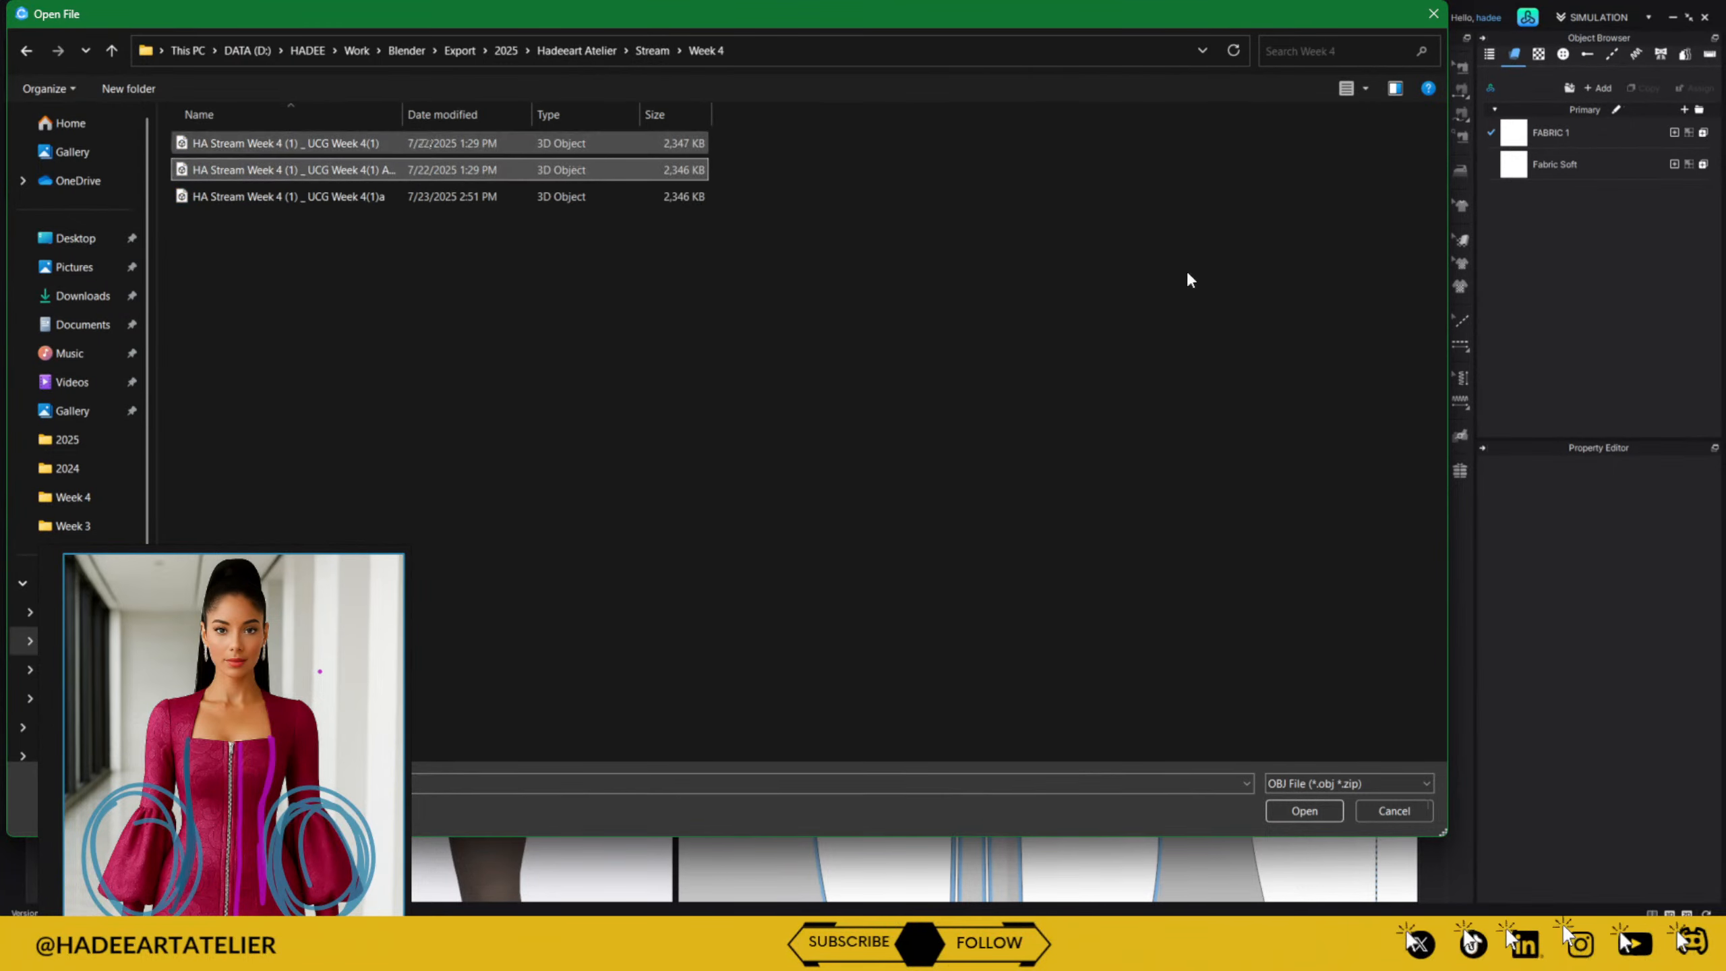
{"action": "left_click", "coordinate": [1330, 809]}
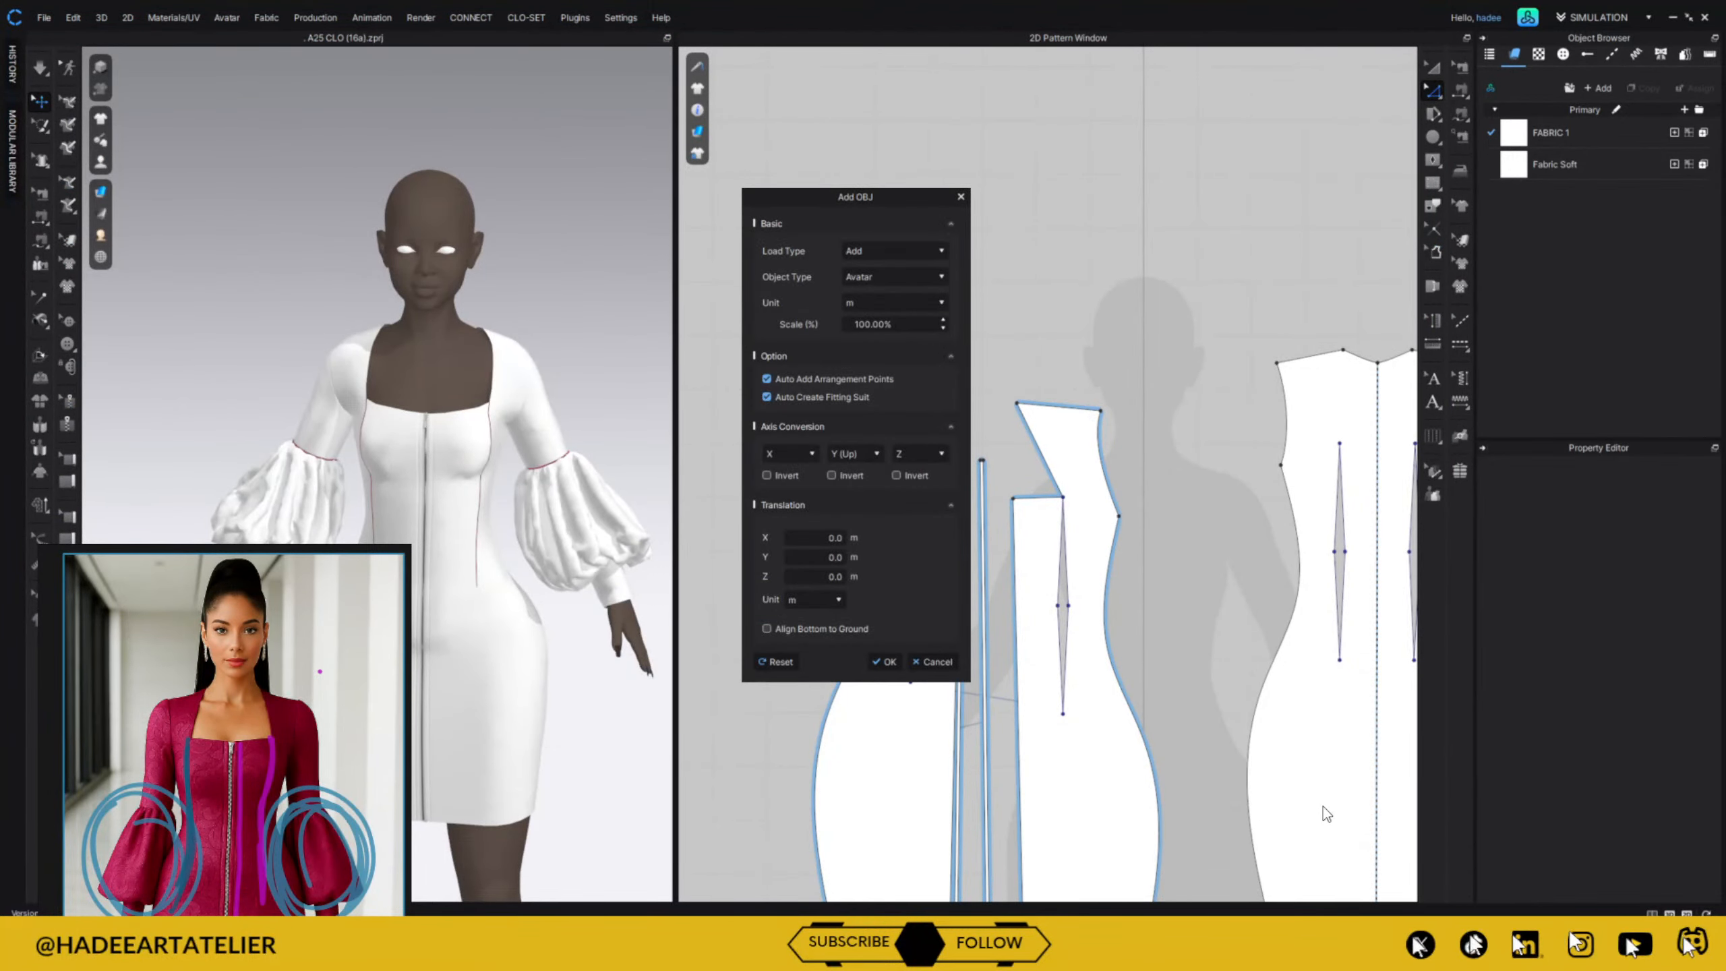
{"action": "left_click", "coordinate": [914, 278]}
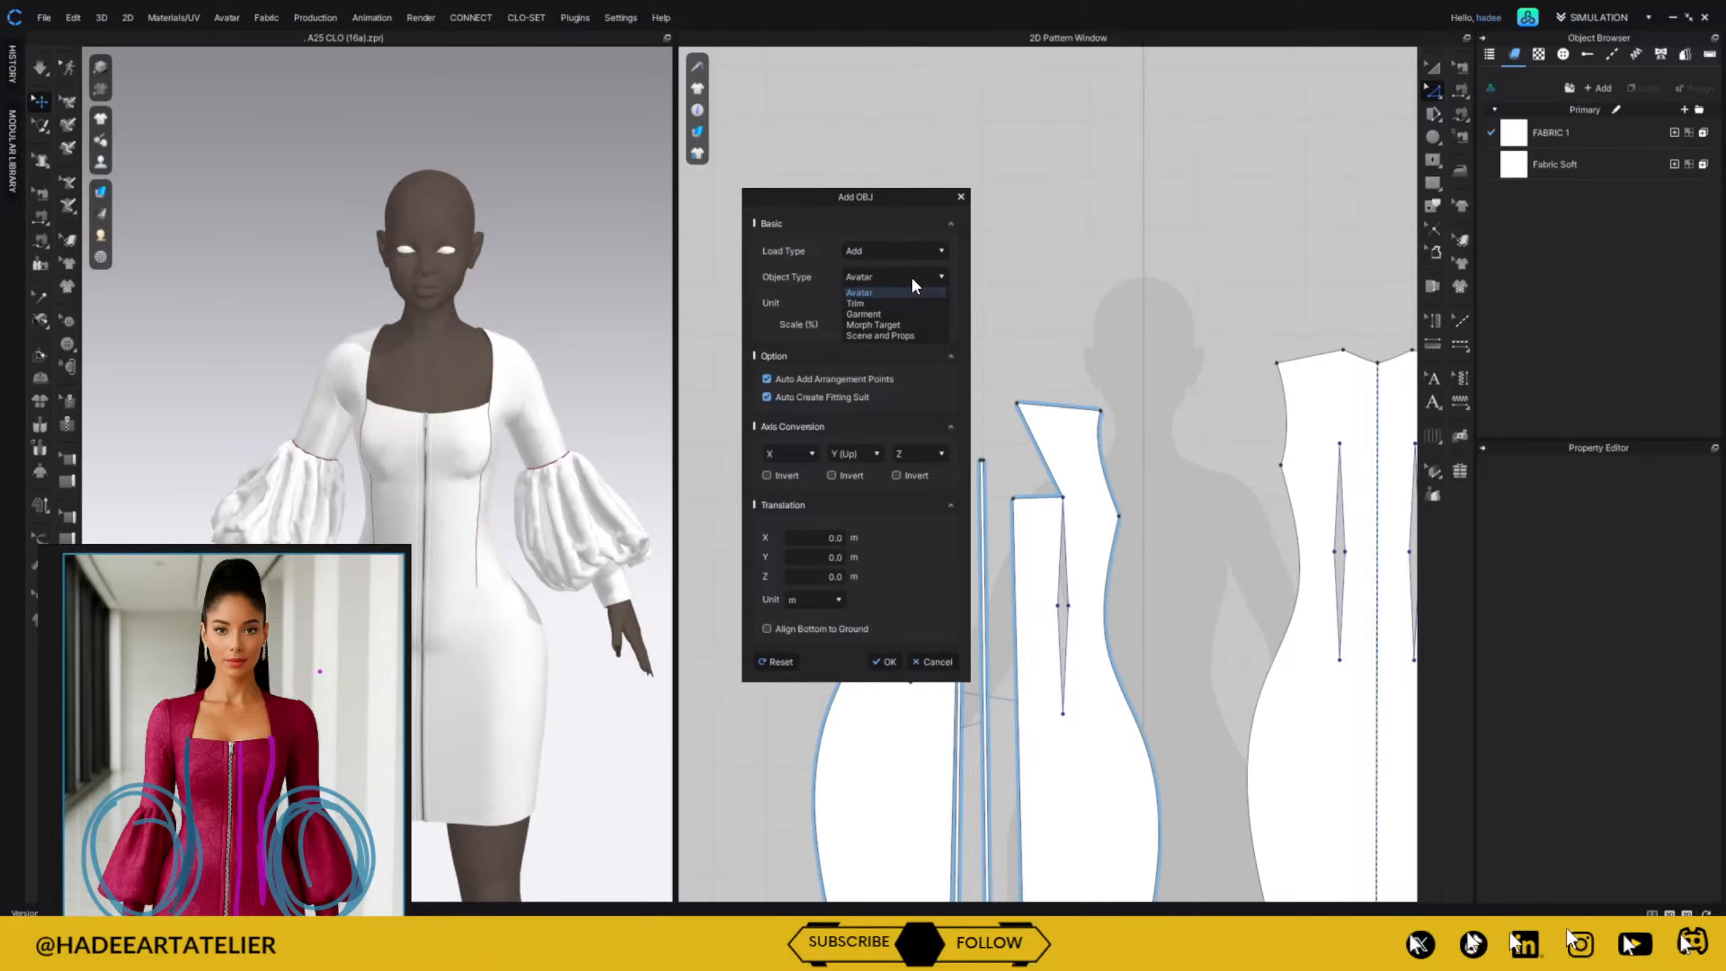
{"action": "left_click", "coordinate": [896, 331]}
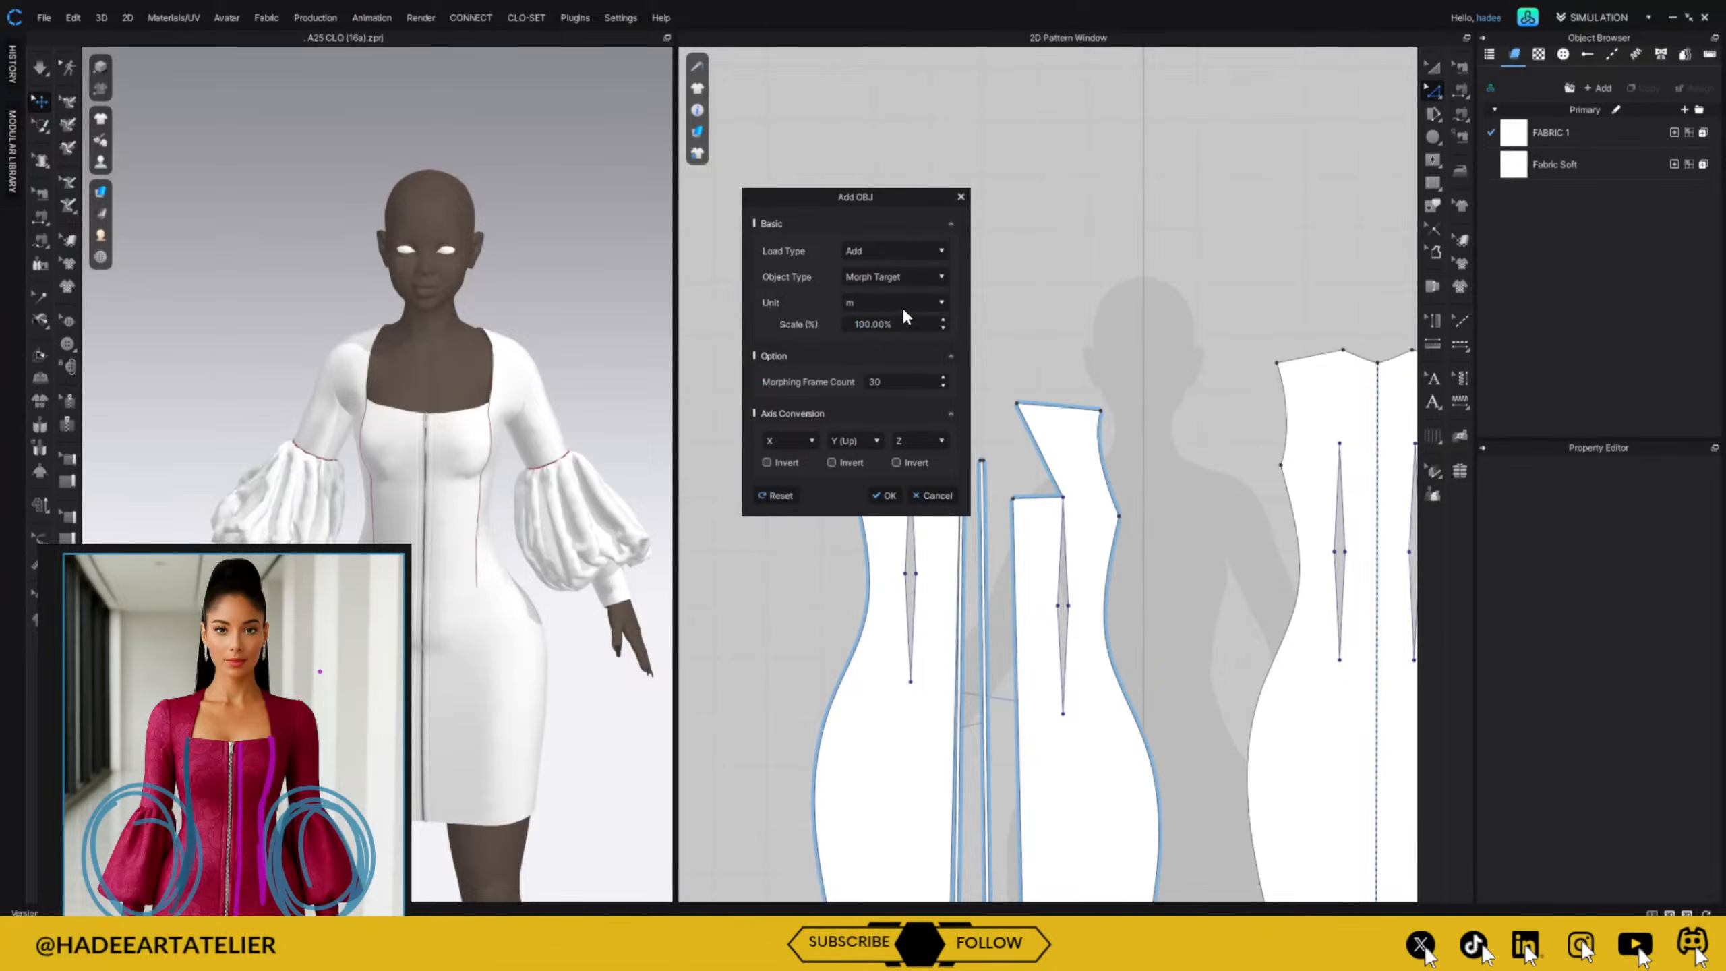
{"action": "left_click", "coordinate": [885, 495]}
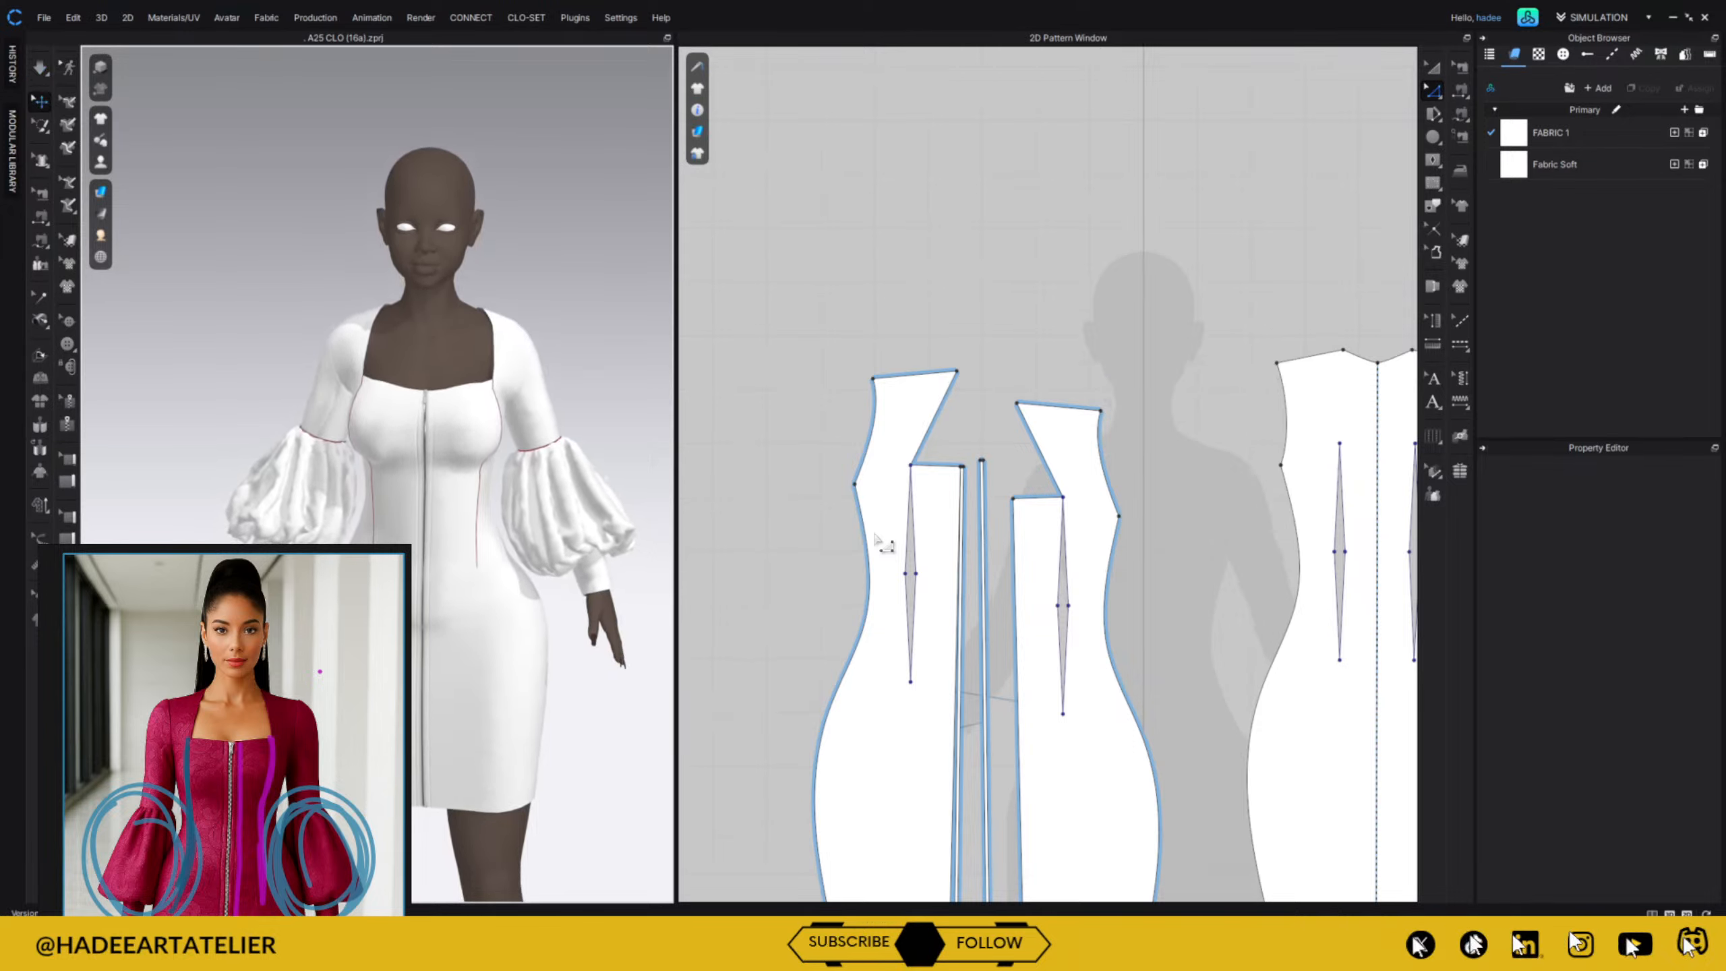
{"action": "right_click_drag", "start_coordinate": [528, 285], "coordinate": [1183, 298]}
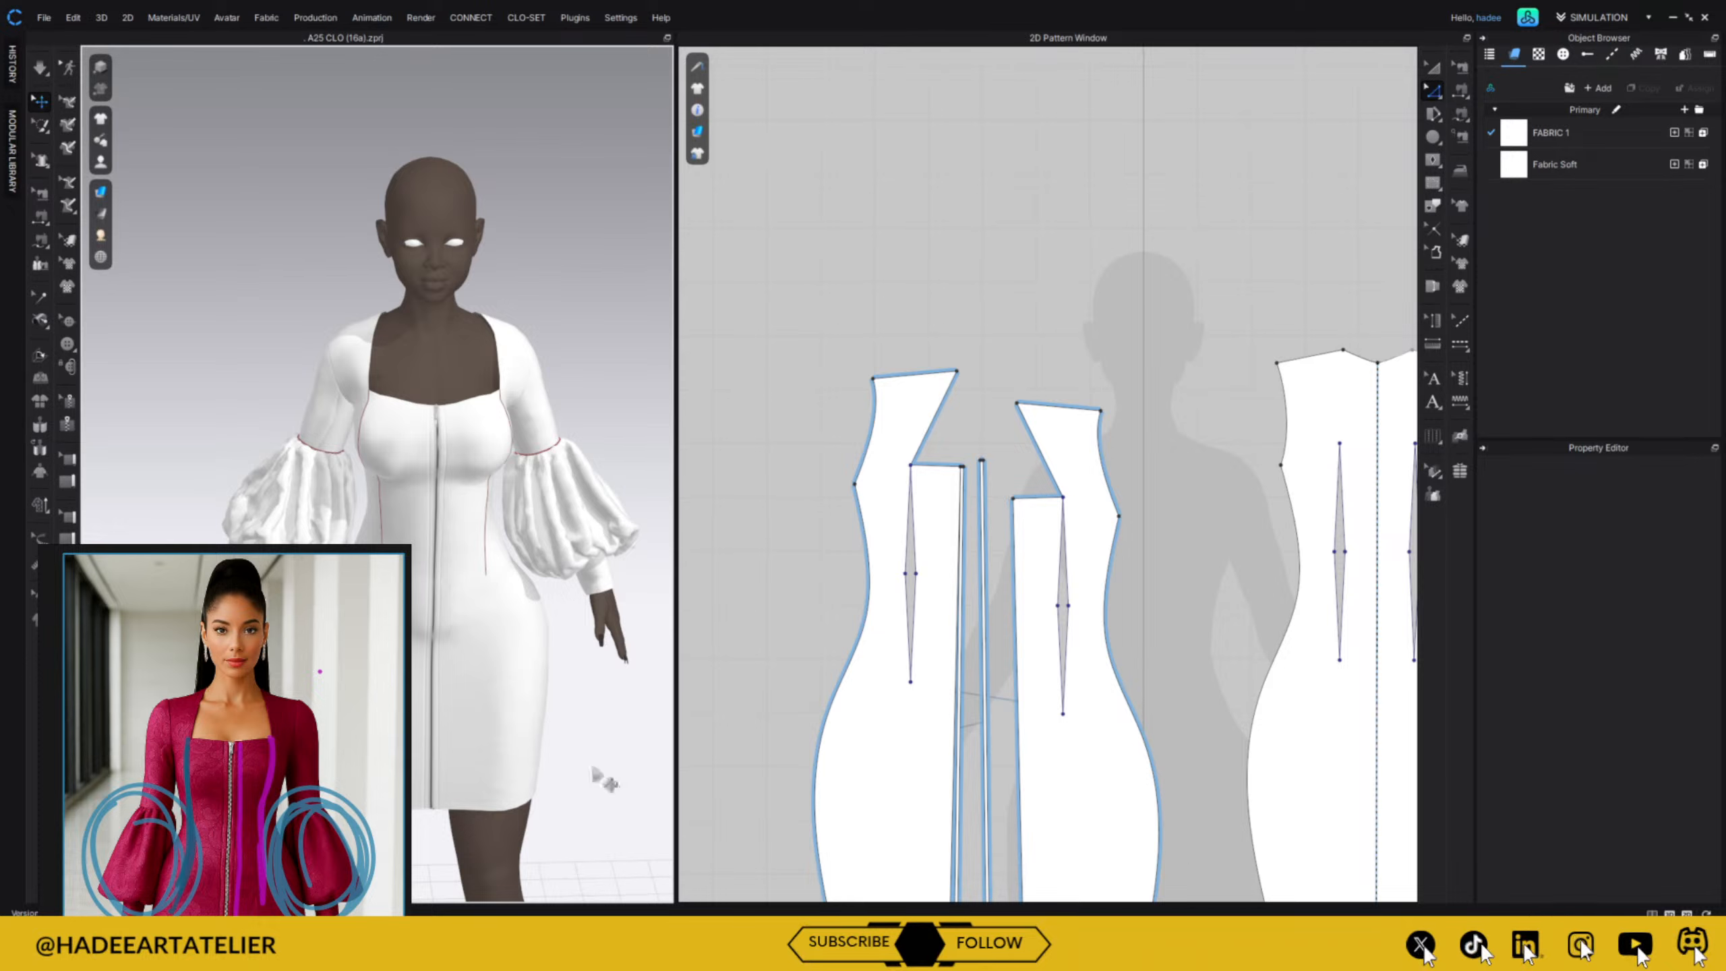
{"action": "mouse_move", "coordinate": [321, 560]}
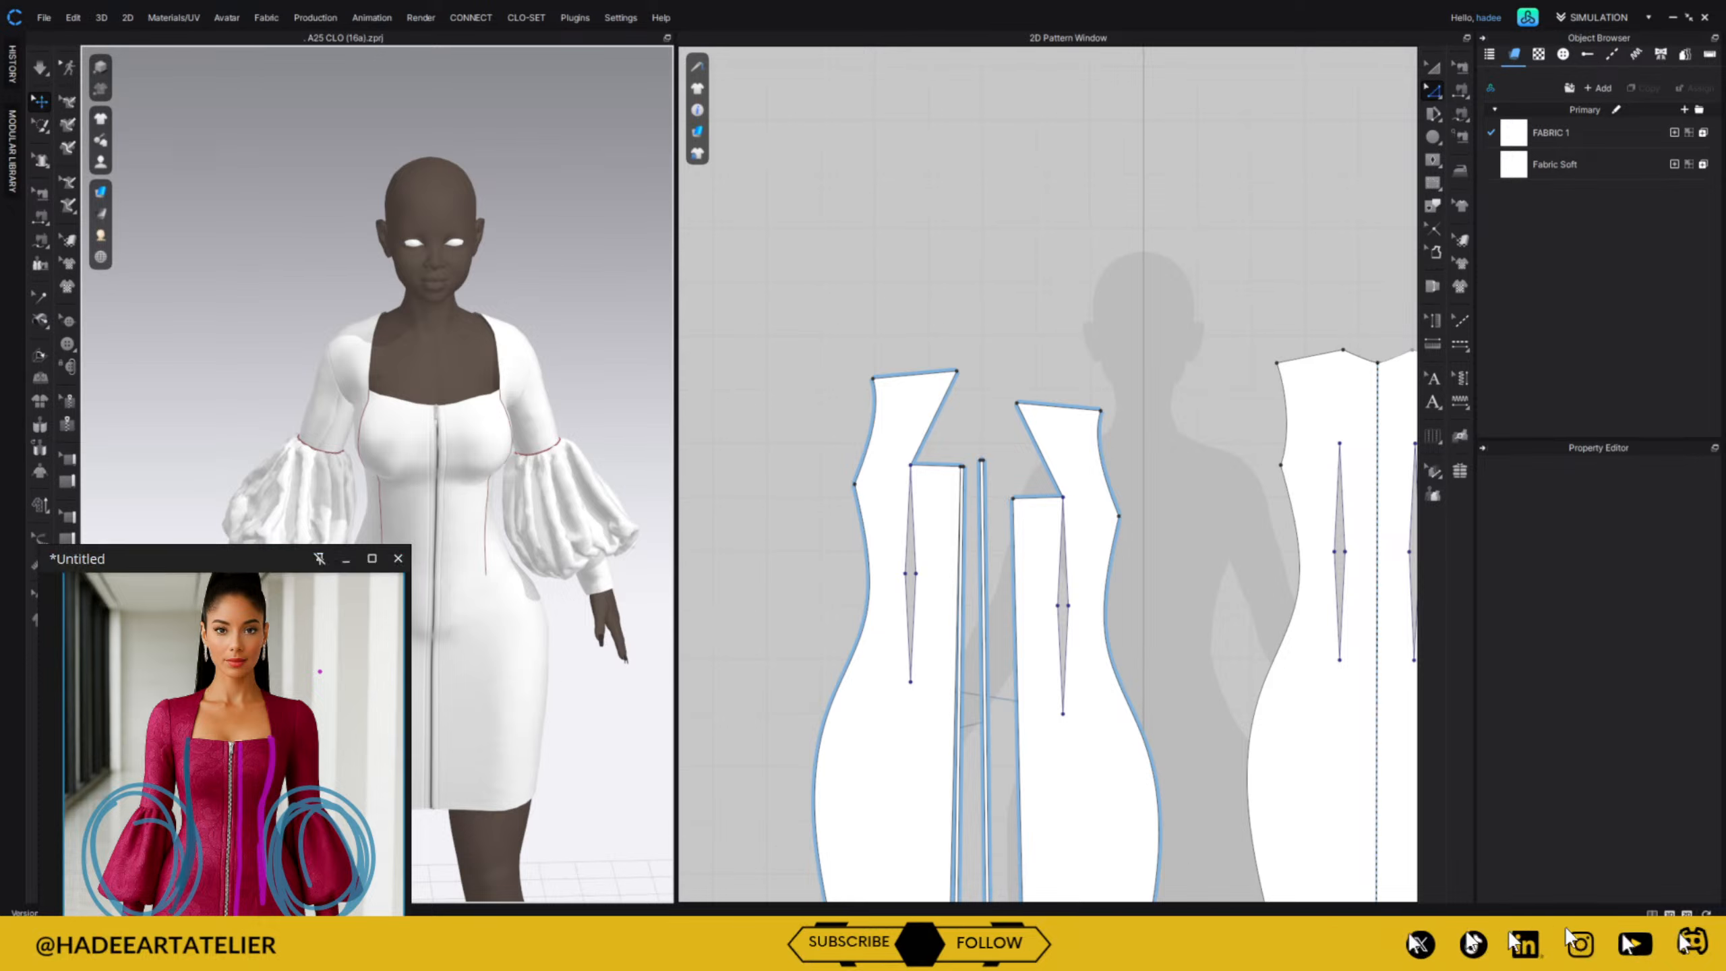